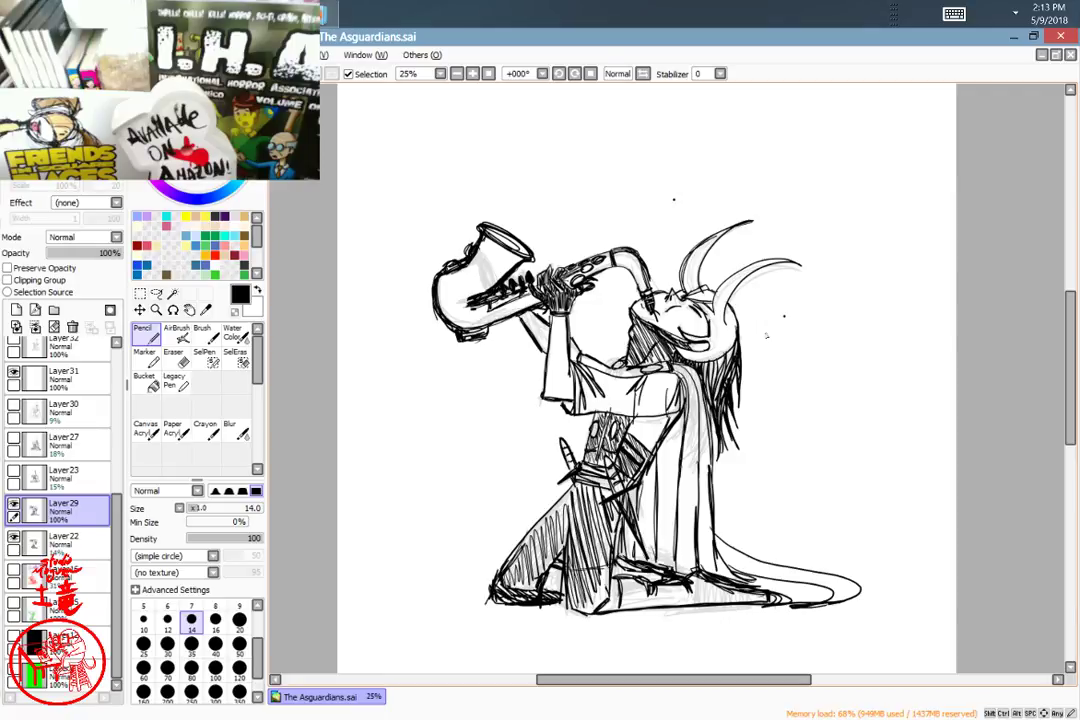
Step: Hatch the shadow on the inside of the cape beneath the raised arm, from the armpit down past the belt
scroll(774, 339, up, 2)
drag(685, 356, 943, 470)
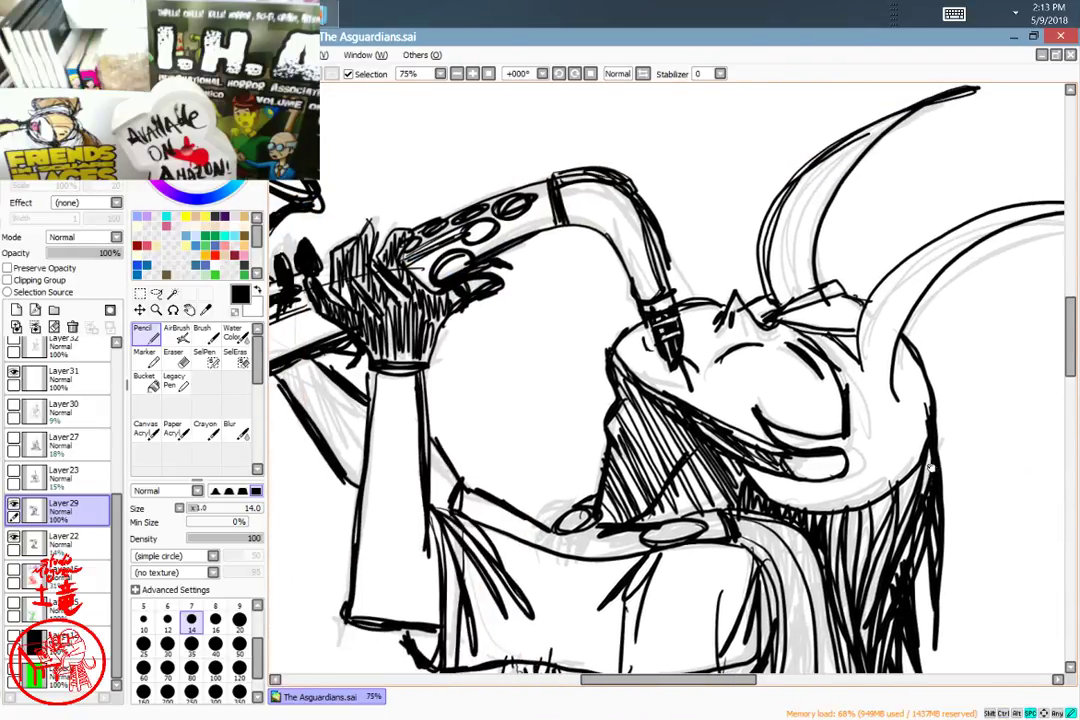
drag(742, 322, 864, 312)
drag(779, 497, 767, 350)
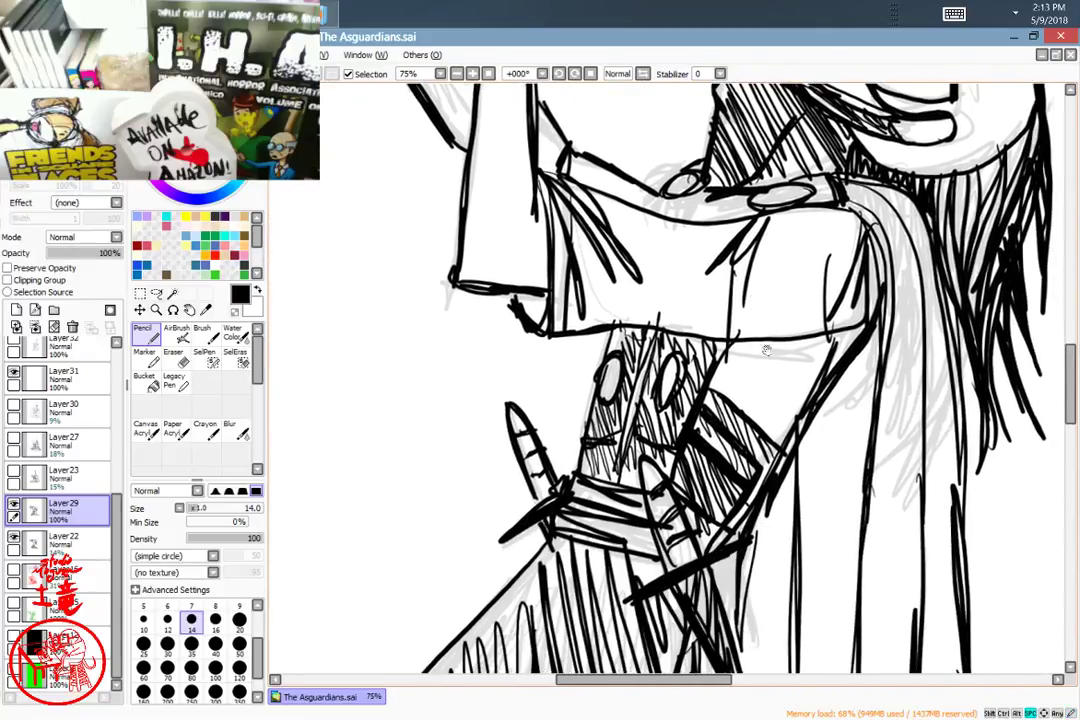
drag(782, 448, 738, 440)
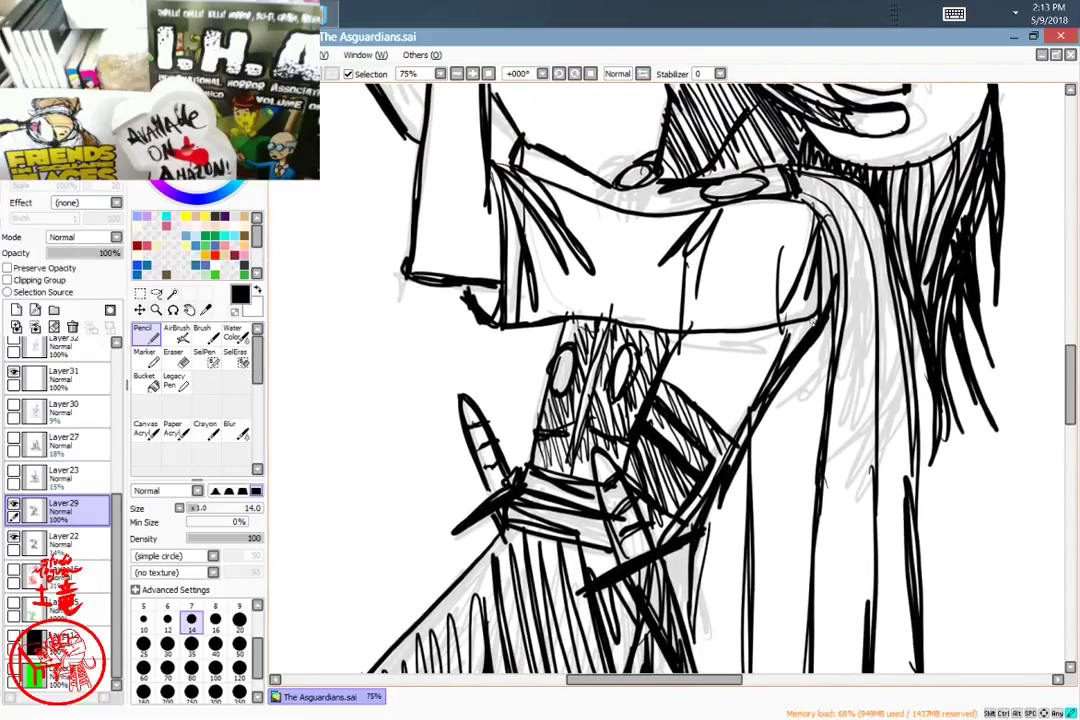
drag(787, 334, 725, 351)
mouse_move(803, 323)
mouse_down()
mouse_move(737, 337)
mouse_move(763, 368)
mouse_move(702, 389)
mouse_move(742, 417)
mouse_up()
drag(782, 373, 720, 432)
drag(738, 402, 731, 440)
drag(763, 380, 737, 427)
drag(781, 361, 755, 390)
mouse_move(819, 313)
mouse_down()
mouse_move(771, 371)
mouse_move(813, 331)
mouse_move(713, 484)
mouse_move(729, 339)
mouse_move(682, 403)
mouse_up()
key(space)
drag(689, 336, 674, 411)
drag(686, 345, 658, 424)
drag(669, 366, 642, 454)
drag(653, 393, 636, 458)
drag(645, 414, 627, 492)
drag(629, 447, 610, 536)
drag(614, 477, 600, 550)
mouse_move(605, 499)
mouse_down()
mouse_move(584, 584)
mouse_move(568, 601)
mouse_up()
drag(566, 565, 546, 648)
drag(574, 514, 562, 591)
mouse_move(583, 512)
mouse_down()
mouse_move(568, 585)
mouse_move(574, 578)
mouse_up()
mouse_move(604, 484)
mouse_down()
mouse_move(587, 563)
mouse_move(598, 558)
mouse_up()
mouse_move(628, 429)
mouse_down()
mouse_move(613, 511)
mouse_move(625, 510)
mouse_up()
drag(646, 402, 639, 493)
drag(659, 379, 651, 478)
mouse_move(680, 365)
mouse_down()
mouse_move(658, 456)
mouse_move(673, 456)
mouse_up()
drag(687, 355, 677, 446)
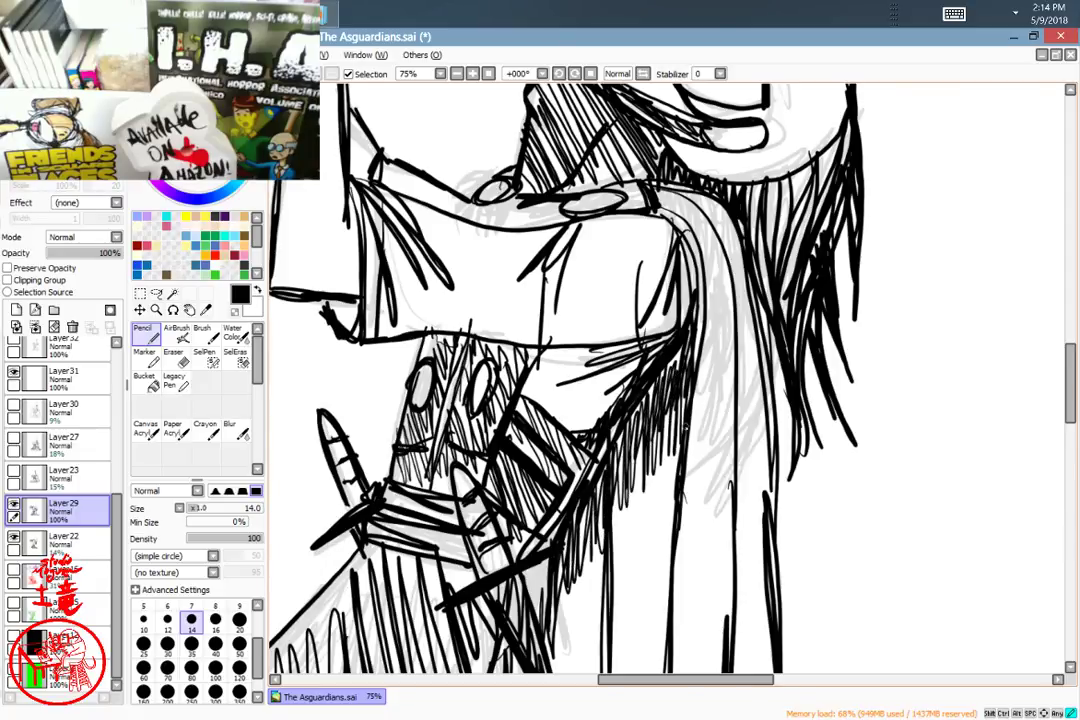
Step: Hatch the narrow vertical fold of the cape from below the shoulder down toward the hem
drag(744, 515, 812, 273)
mouse_move(700, 490)
mouse_down()
mouse_move(758, 263)
mouse_move(718, 349)
mouse_up()
drag(739, 213, 727, 337)
drag(743, 231, 737, 342)
drag(744, 298, 738, 366)
drag(740, 277, 720, 418)
drag(728, 315, 714, 437)
drag(724, 329, 717, 498)
drag(724, 440, 704, 581)
drag(730, 398, 711, 578)
drag(608, 374, 602, 479)
Step: Hatch the area where the trailing cape flares out from the vertical folds behind the figure
key(ctrl+minus)
key(ctrl+minus)
key(ctrl+minus)
key(ctrl+minus)
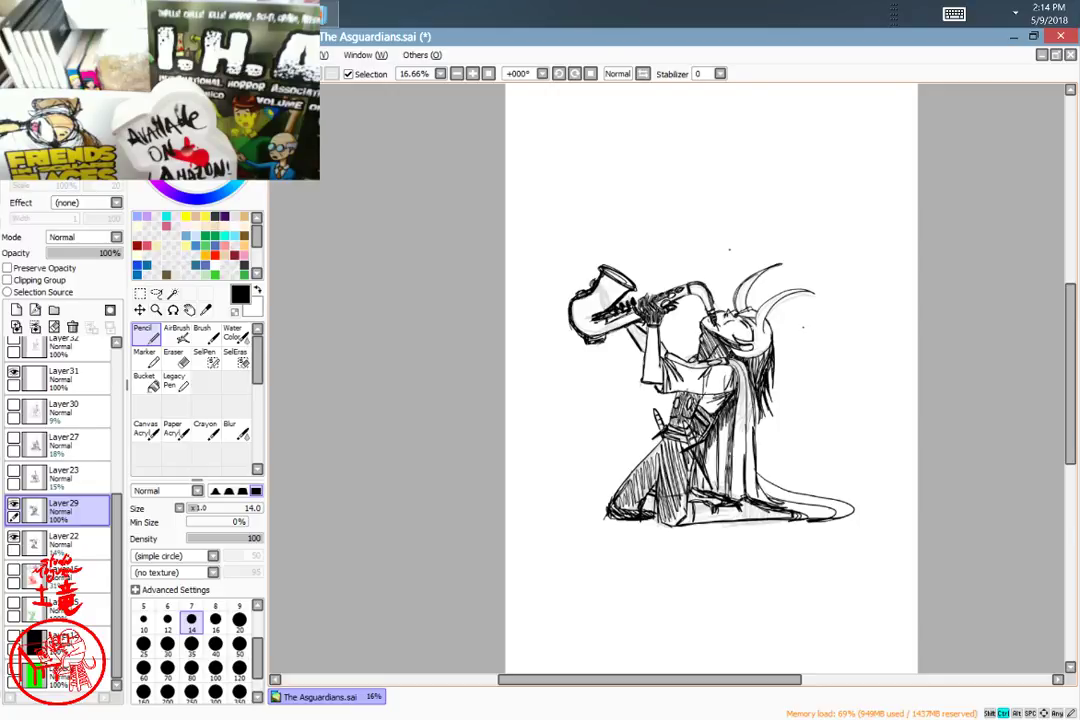
scroll(800, 510, up, 5)
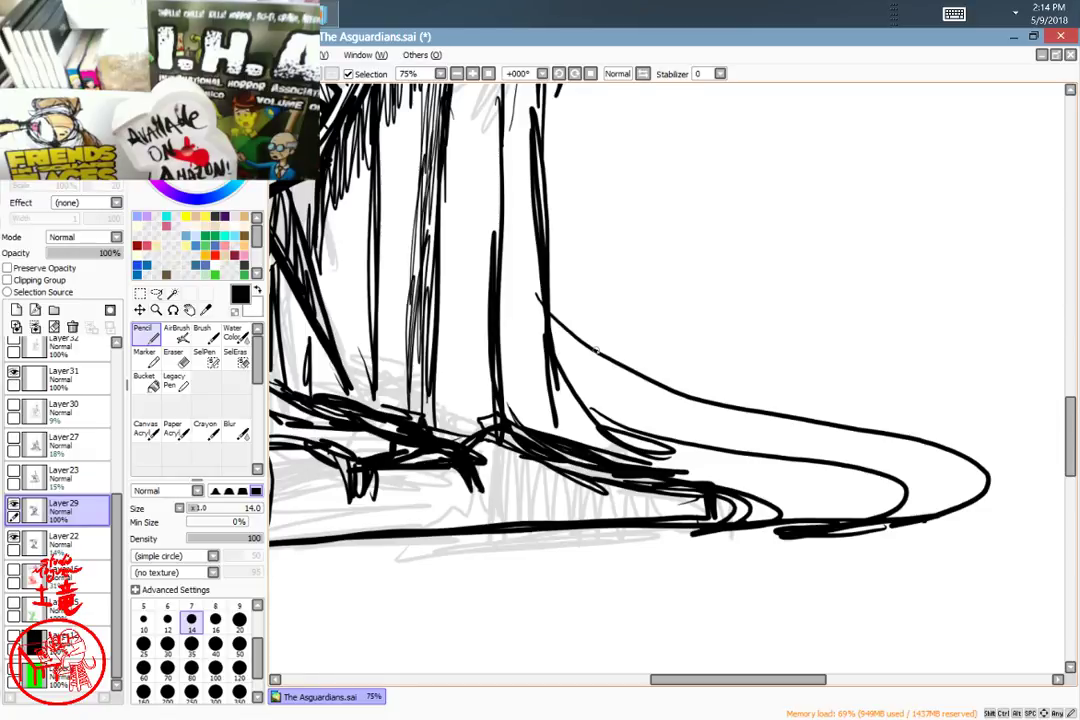
mouse_move(556, 322)
mouse_down()
mouse_move(598, 410)
mouse_move(644, 439)
mouse_up()
drag(593, 409, 640, 430)
mouse_move(583, 395)
mouse_down()
mouse_move(634, 420)
mouse_move(626, 410)
mouse_up()
mouse_move(572, 375)
mouse_down()
mouse_move(617, 400)
mouse_move(615, 383)
mouse_up()
mouse_move(561, 349)
mouse_down()
mouse_move(604, 364)
mouse_move(650, 425)
mouse_up()
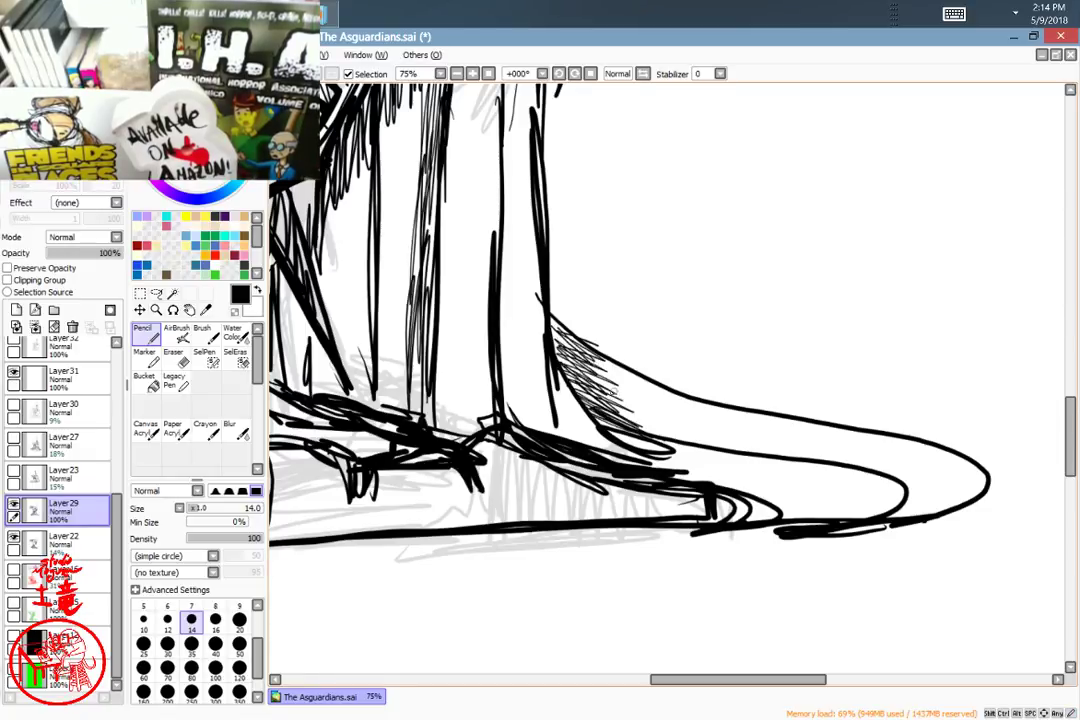
Step: Extend the hatching along the trailing cape toward its rounded tip
mouse_move(586, 386)
mouse_down()
mouse_move(680, 435)
mouse_move(771, 454)
mouse_up()
drag(751, 441, 816, 457)
drag(692, 449, 725, 467)
drag(675, 447, 714, 475)
drag(655, 450, 686, 473)
drag(604, 438, 647, 461)
mouse_move(587, 426)
mouse_down()
mouse_move(640, 458)
mouse_move(627, 457)
mouse_up()
mouse_move(560, 410)
mouse_down()
mouse_move(615, 449)
mouse_move(597, 433)
mouse_up()
mouse_move(554, 386)
mouse_down()
mouse_move(597, 427)
mouse_move(579, 406)
mouse_up()
mouse_move(675, 451)
mouse_down()
mouse_move(745, 490)
mouse_move(825, 505)
mouse_move(930, 514)
mouse_move(982, 494)
mouse_up()
Step: Hatch the upper cape from the shoulder down the back beneath the hair
scroll(967, 491, down, 6)
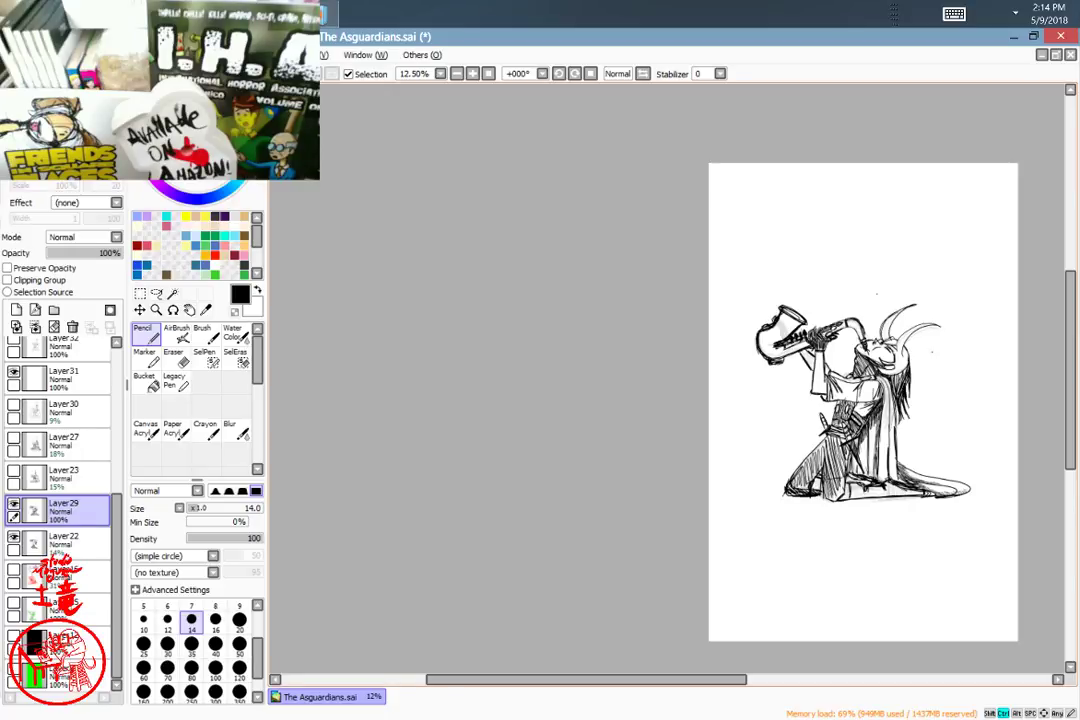
key(ctrl+plus)
key(ctrl+plus)
key(ctrl+plus)
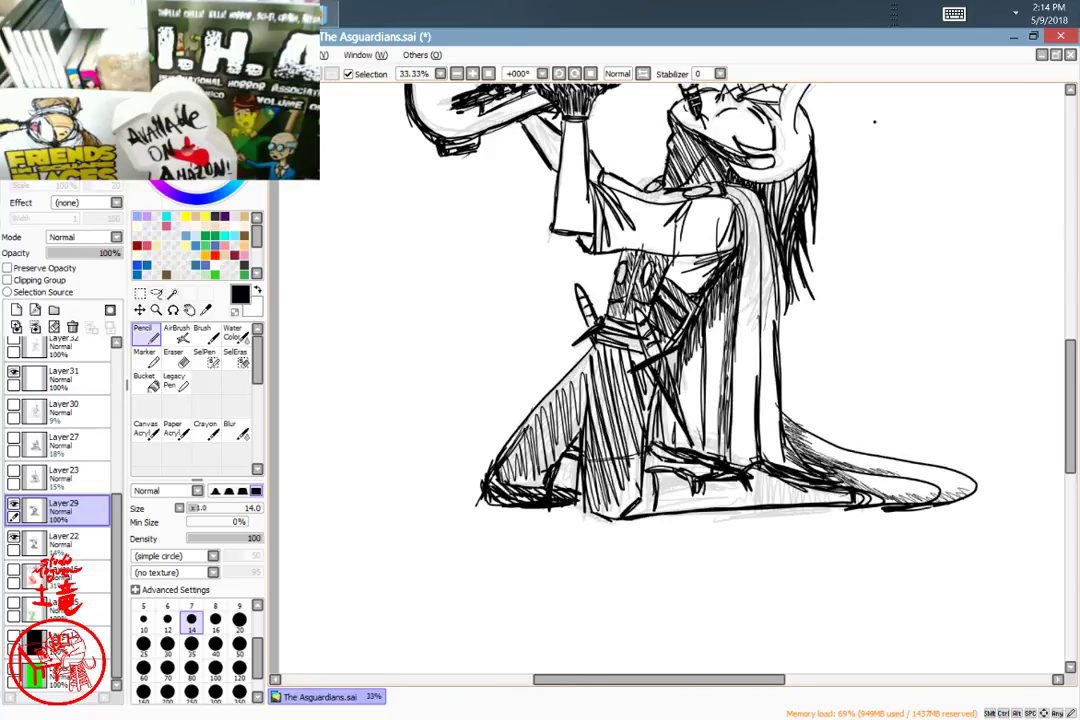
drag(752, 193, 764, 322)
drag(771, 277, 758, 380)
drag(763, 299, 757, 412)
mouse_move(770, 292)
mouse_down()
mouse_move(773, 425)
mouse_move(801, 511)
mouse_move(778, 320)
mouse_up()
key(space)
mouse_move(760, 301)
mouse_down()
mouse_move(784, 337)
mouse_move(789, 395)
mouse_up()
drag(783, 377, 787, 412)
drag(661, 262, 647, 362)
drag(664, 315, 661, 362)
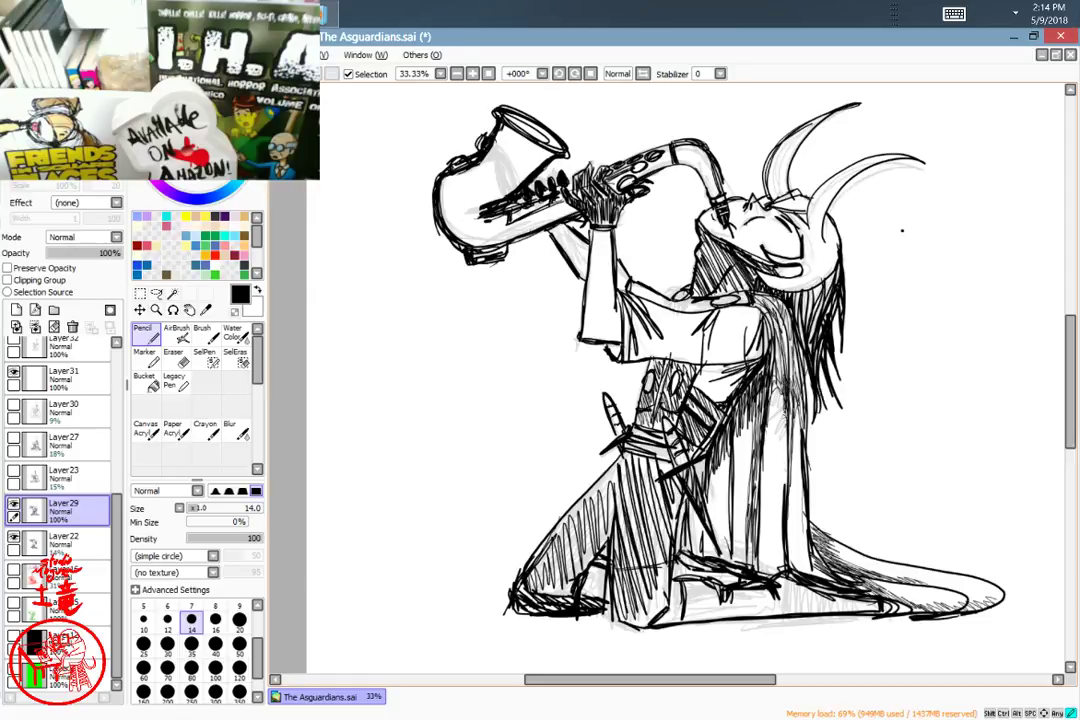
Step: Darken the front foot and the lower trouser hem with rough pencil strokes
scroll(879, 457, down, 5)
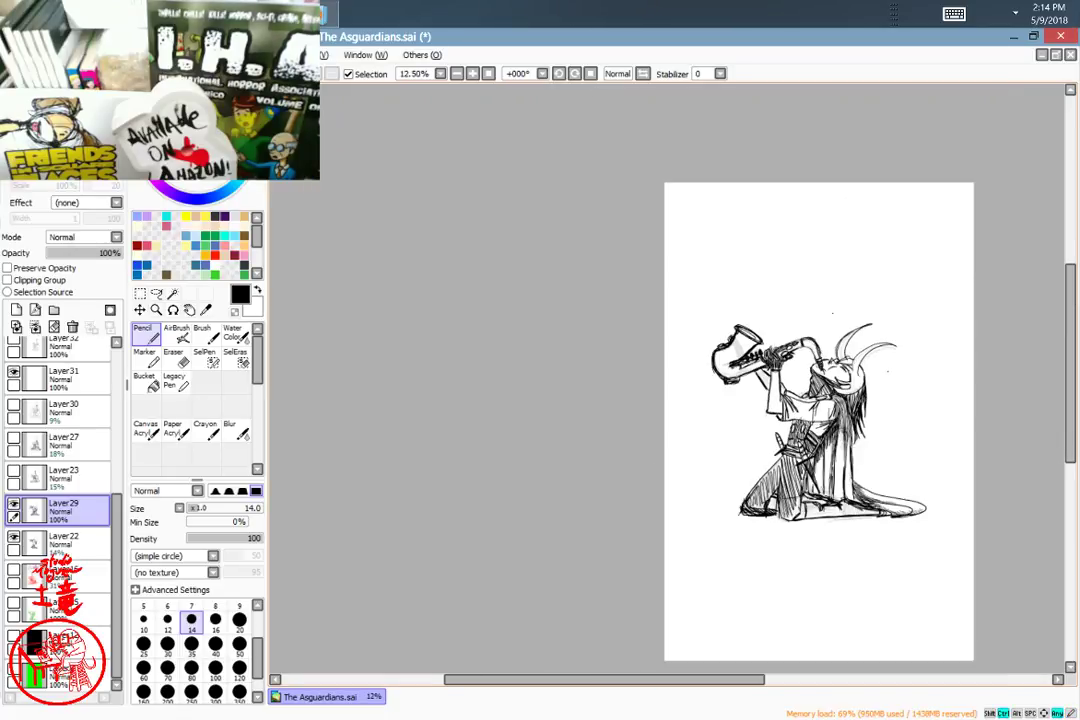
scroll(879, 456, up, 3)
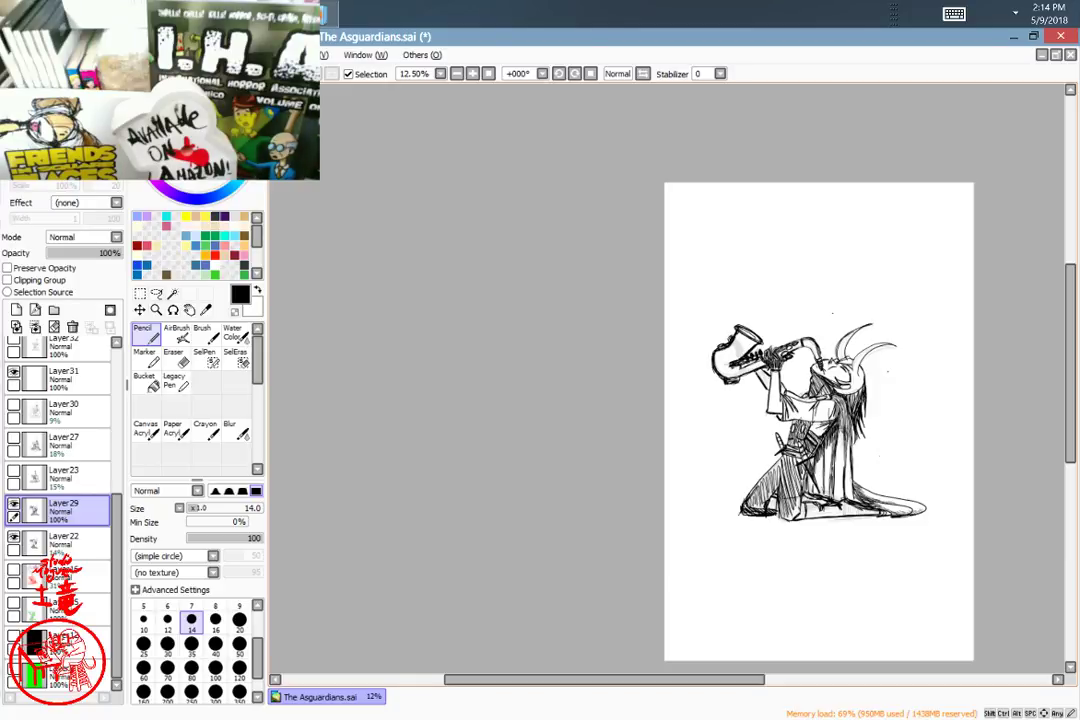
scroll(777, 475, down, 5)
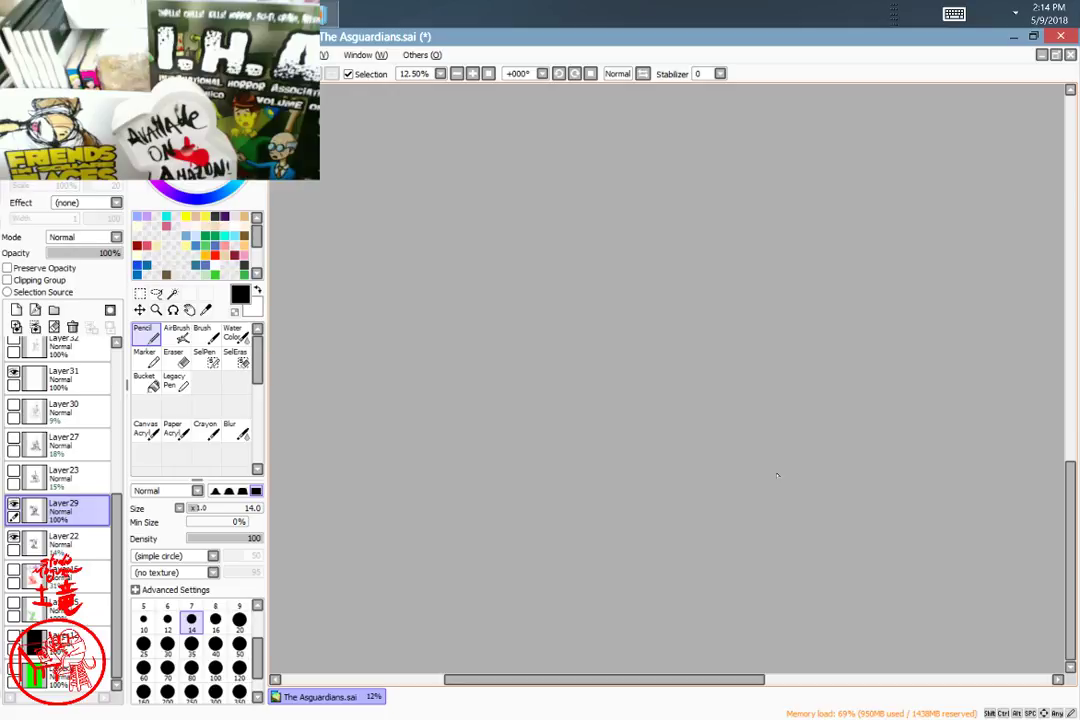
scroll(777, 475, up, 5)
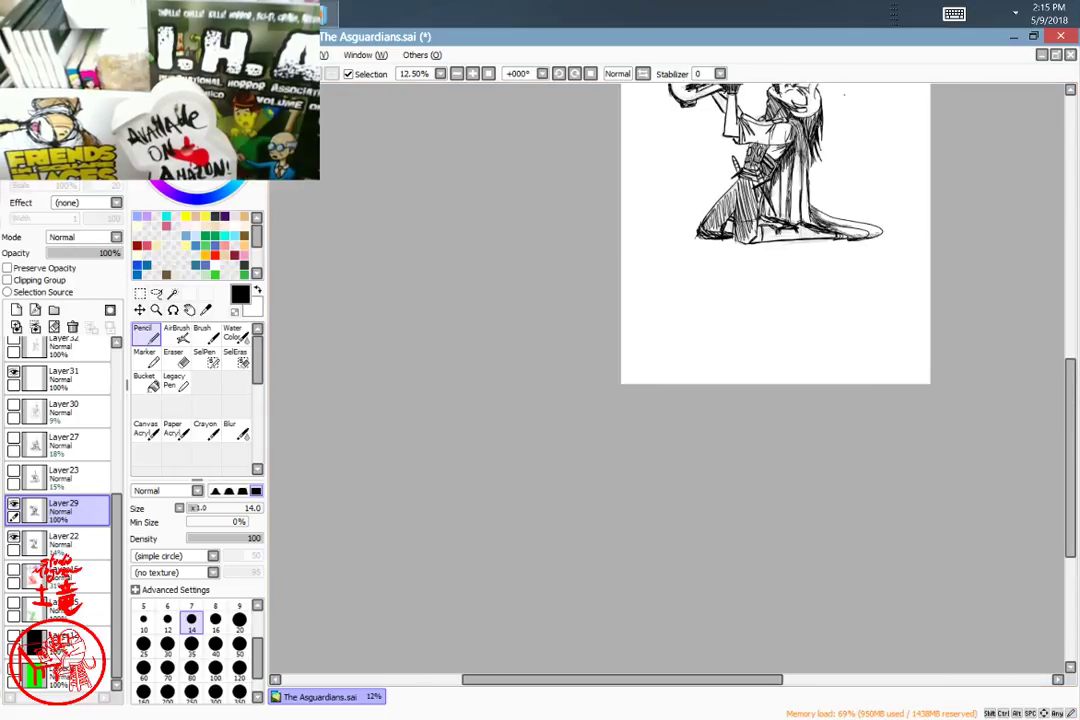
drag(749, 323, 539, 587)
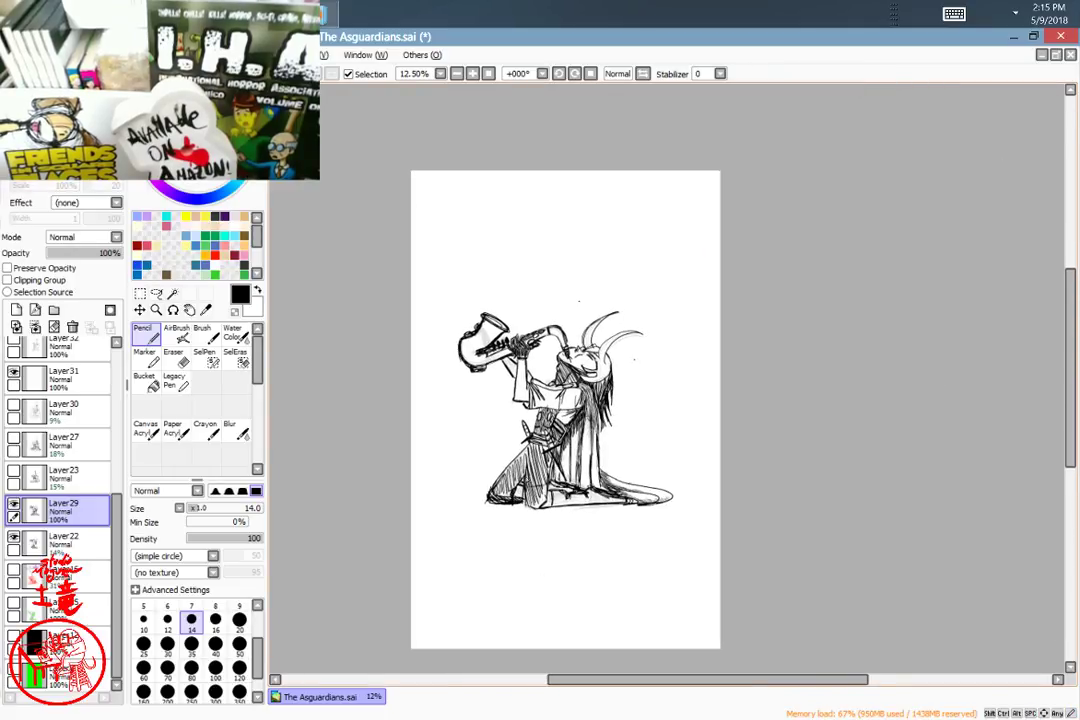
drag(504, 488, 499, 498)
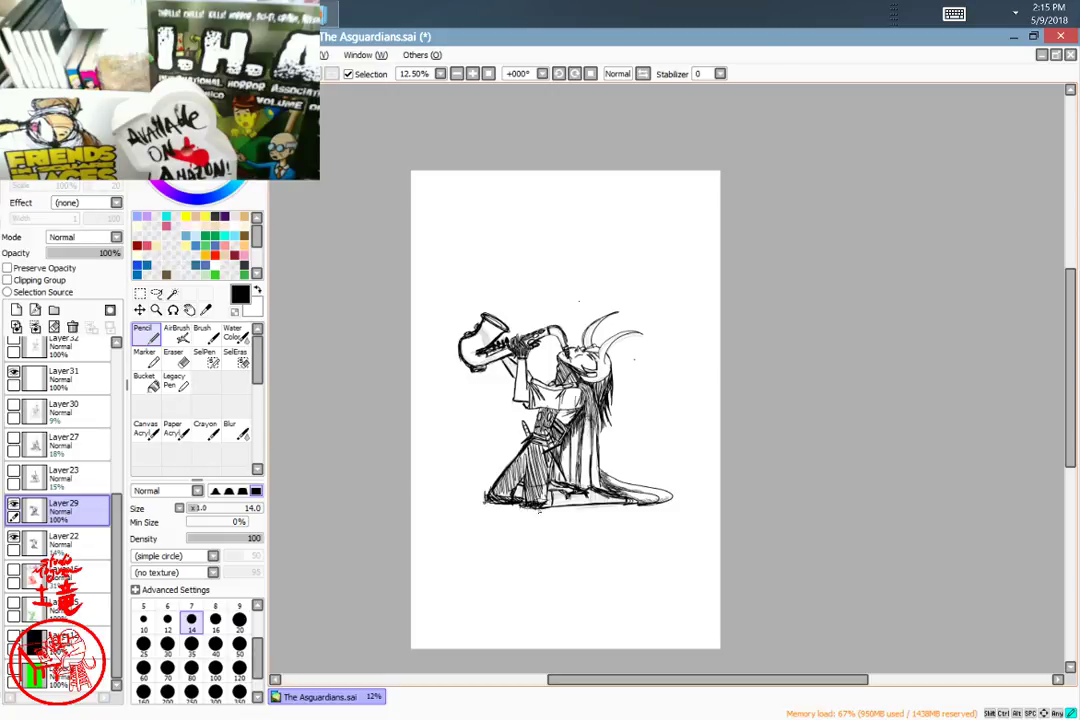
Step: Undo the recent strokes on the feet, front leg, upper cape and the outer part of the trailing cape
mouse_move(634, 479)
mouse_down()
mouse_move(653, 504)
mouse_move(645, 522)
mouse_up()
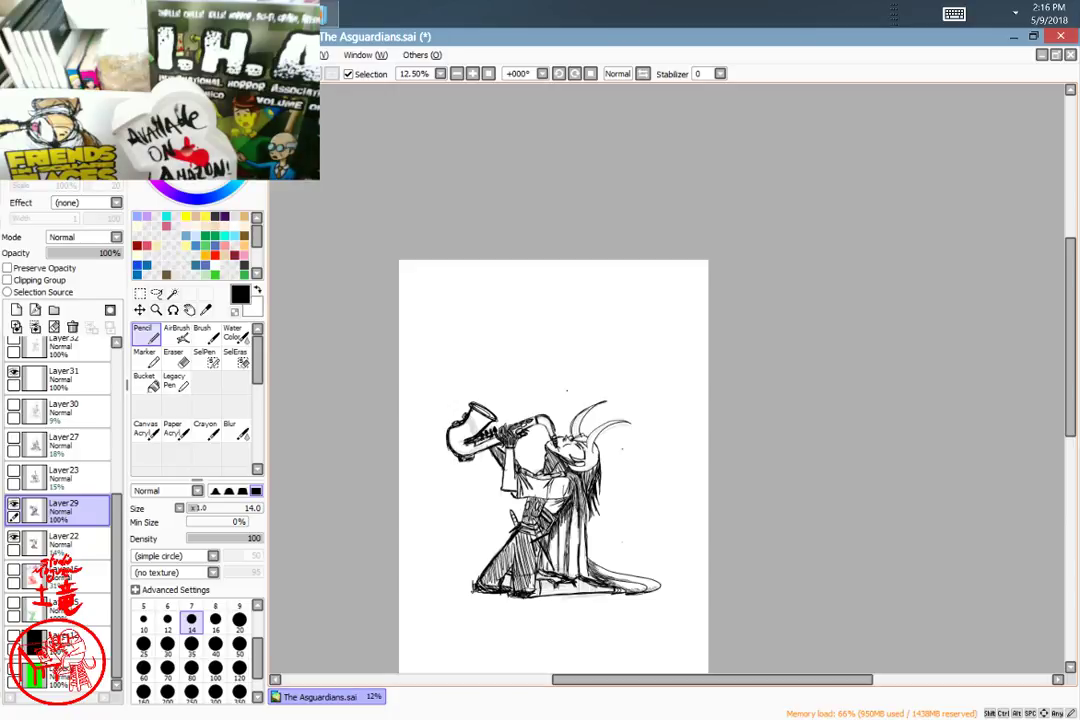
scroll(622, 542, up, 4)
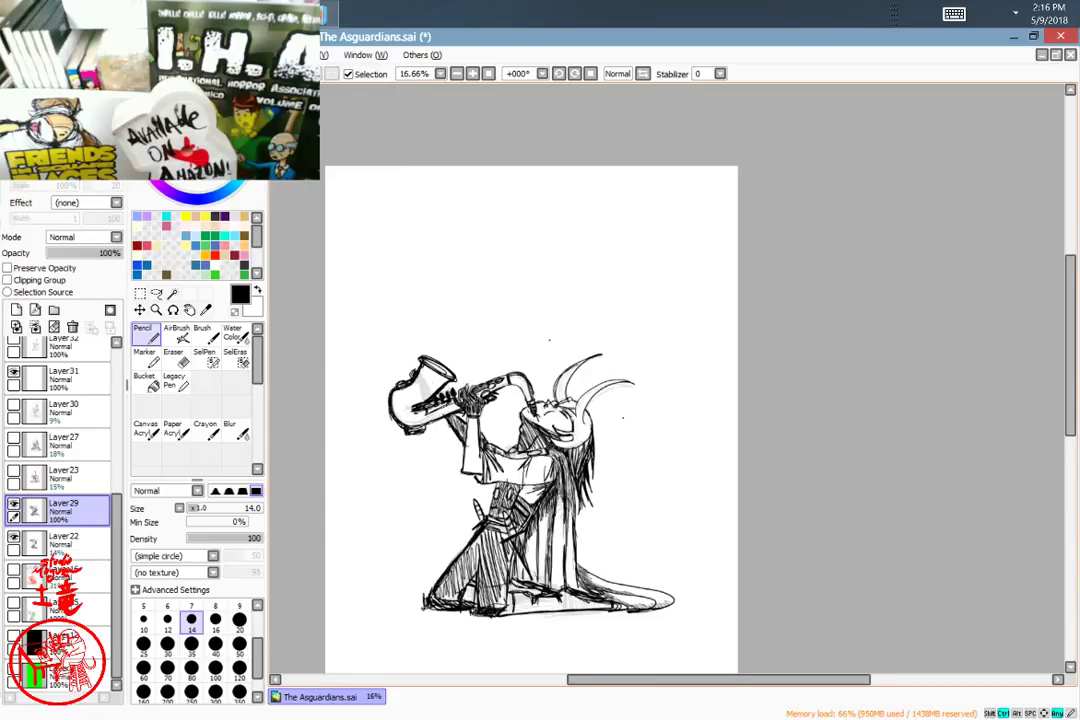
drag(623, 462, 762, 425)
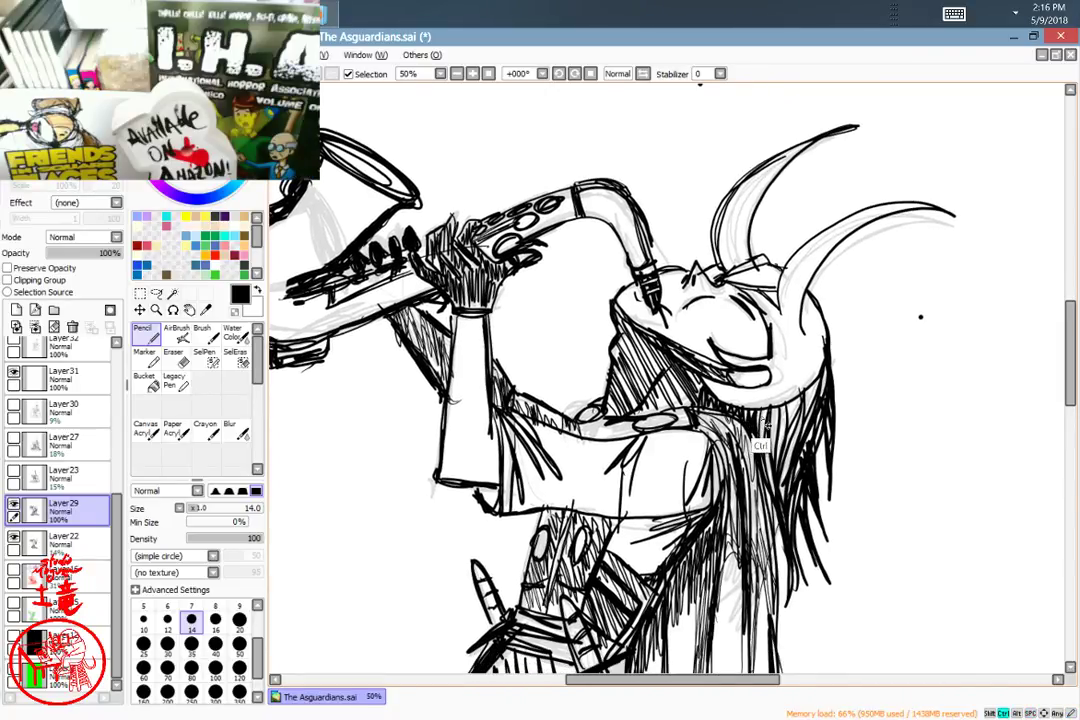
scroll(780, 410, down, 8)
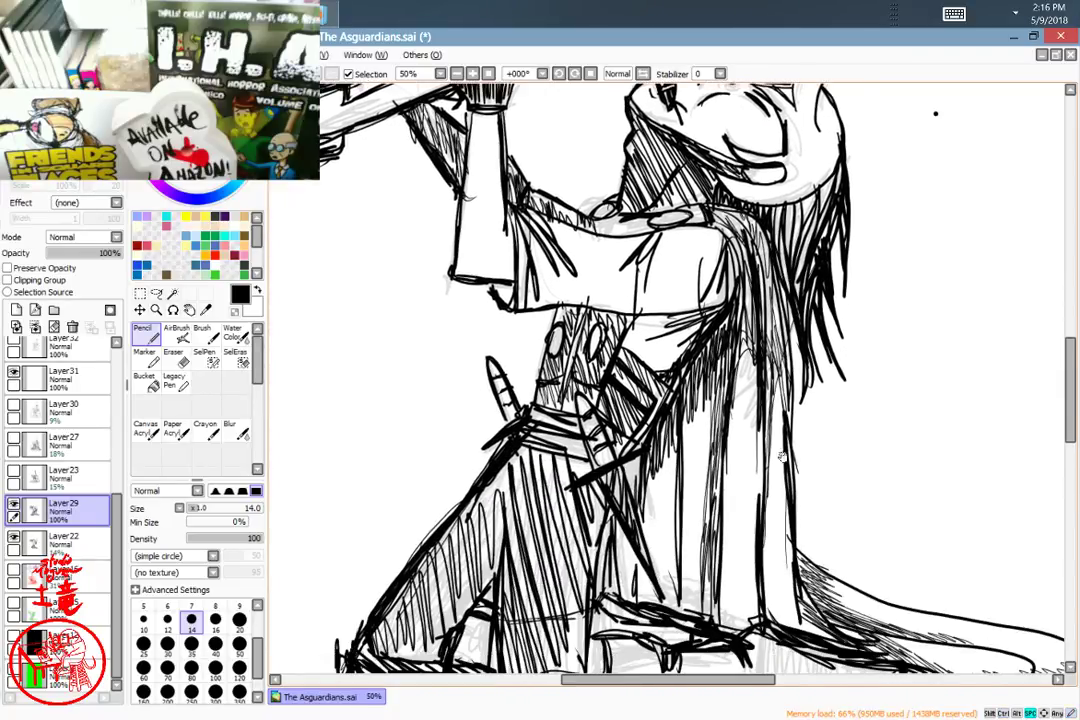
key(ctrl+z)
key(ctrl+z)
key(ctrl+z)
key(ctrl+z)
key(ctrl+z)
key(ctrl+z)
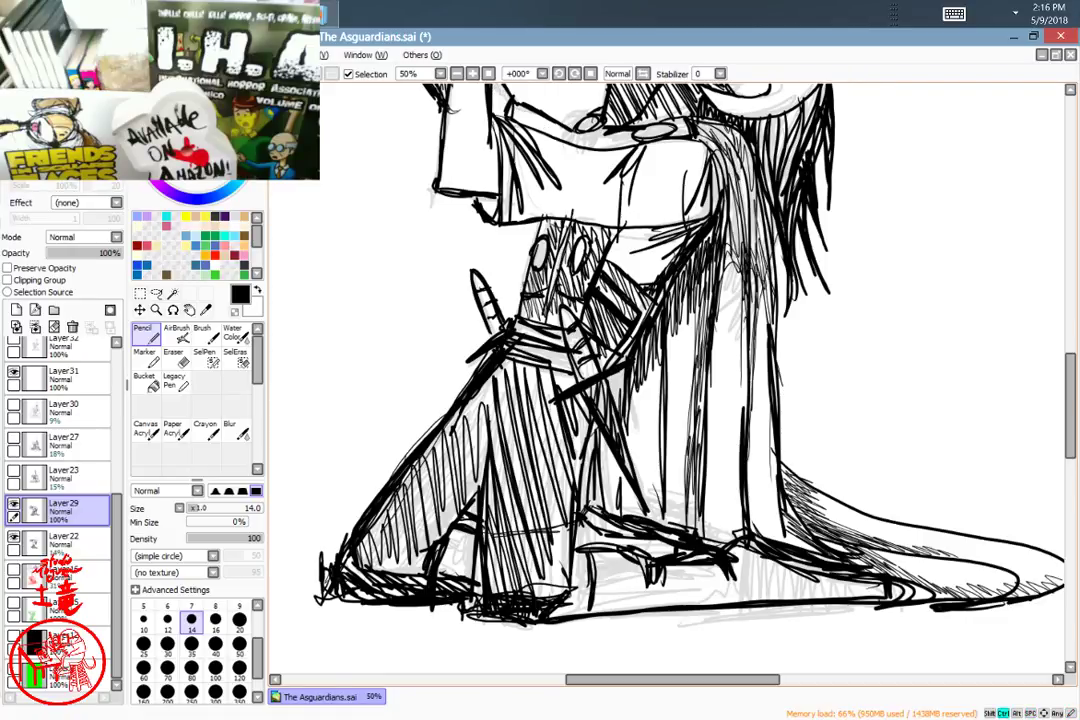
key(ctrl+z)
key(ctrl+z)
key(ctrl+z)
key(ctrl+z)
key(ctrl+z)
key(ctrl+z)
key(ctrl+z)
key(ctrl+z)
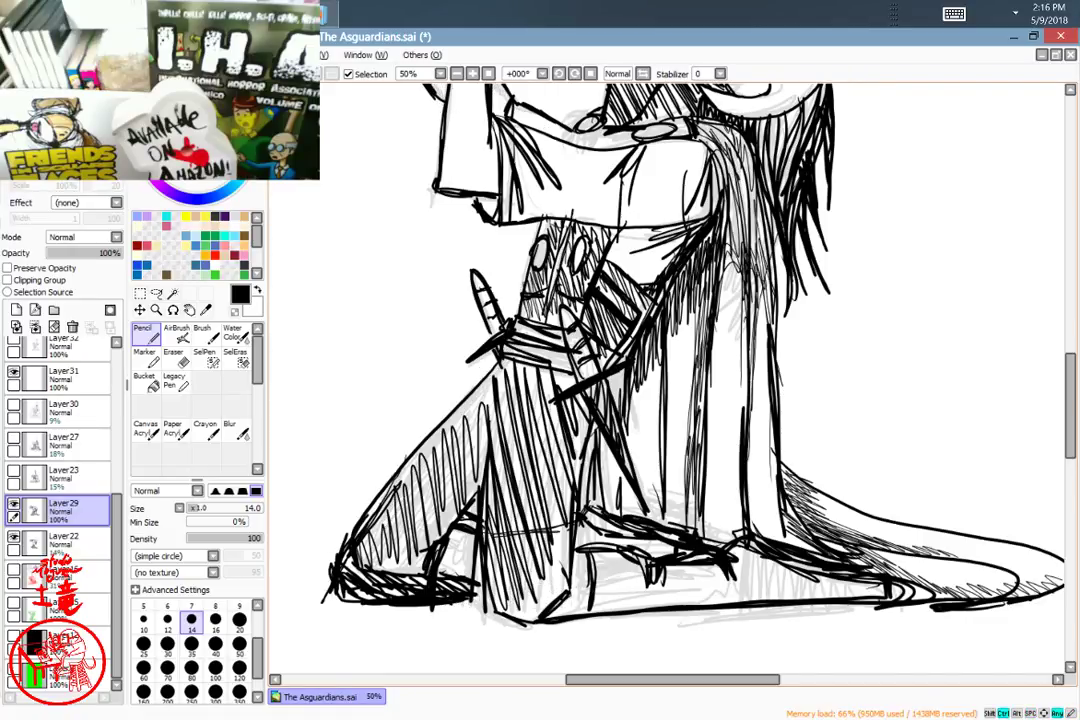
key(ctrl+z)
key(ctrl+z)
key(ctrl+z)
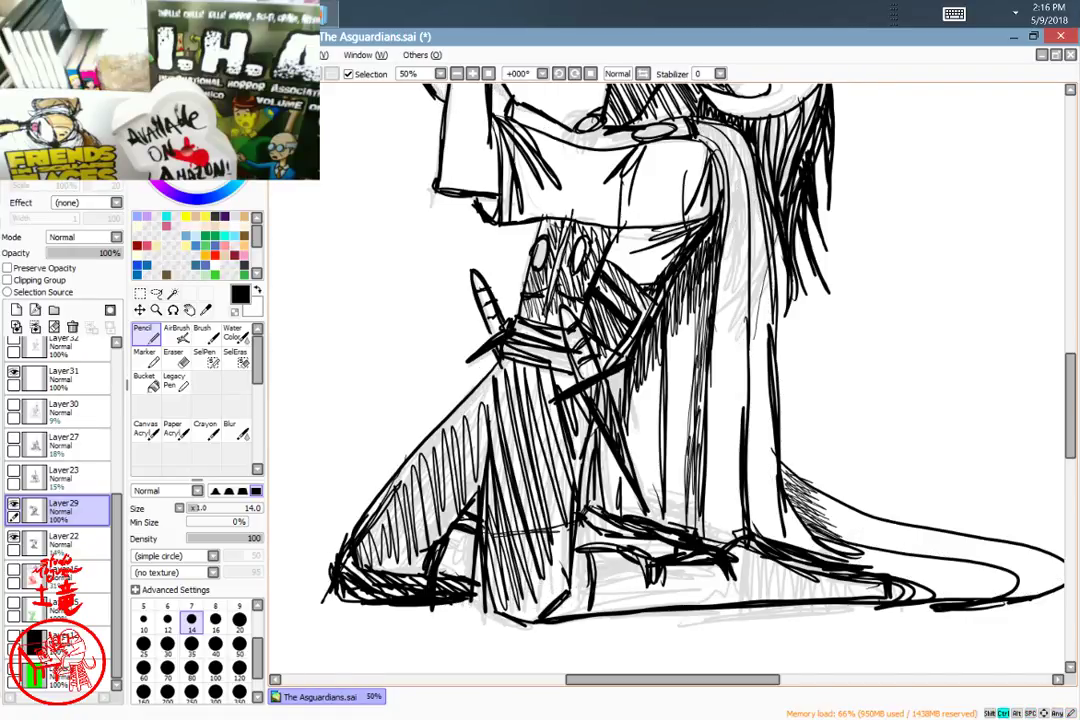
Step: Thicken the outer contour of the front leg from the belt down toward the foot
drag(499, 352, 392, 479)
drag(483, 376, 344, 547)
drag(364, 515, 501, 355)
key(space)
mouse_move(764, 310)
mouse_down()
mouse_move(722, 398)
mouse_move(689, 413)
mouse_up()
mouse_move(731, 247)
mouse_down()
mouse_move(719, 353)
mouse_move(687, 445)
mouse_move(717, 480)
mouse_up()
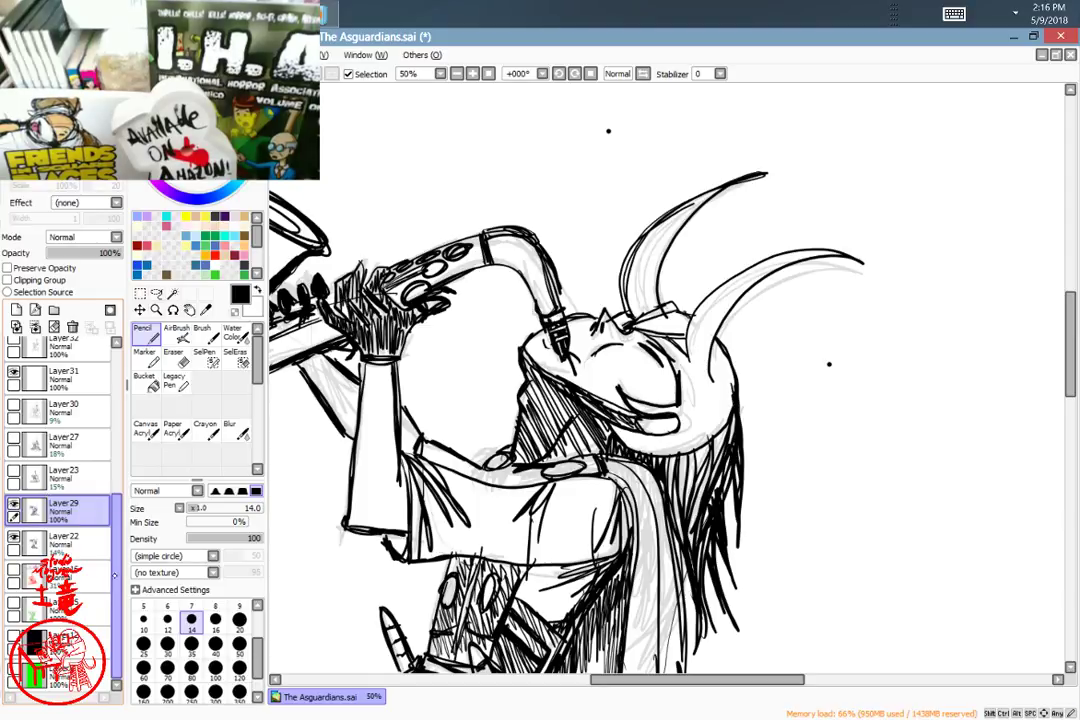
Step: Delete the black-filled layer and the green layer at the bottom of the layer stack
click(85, 638)
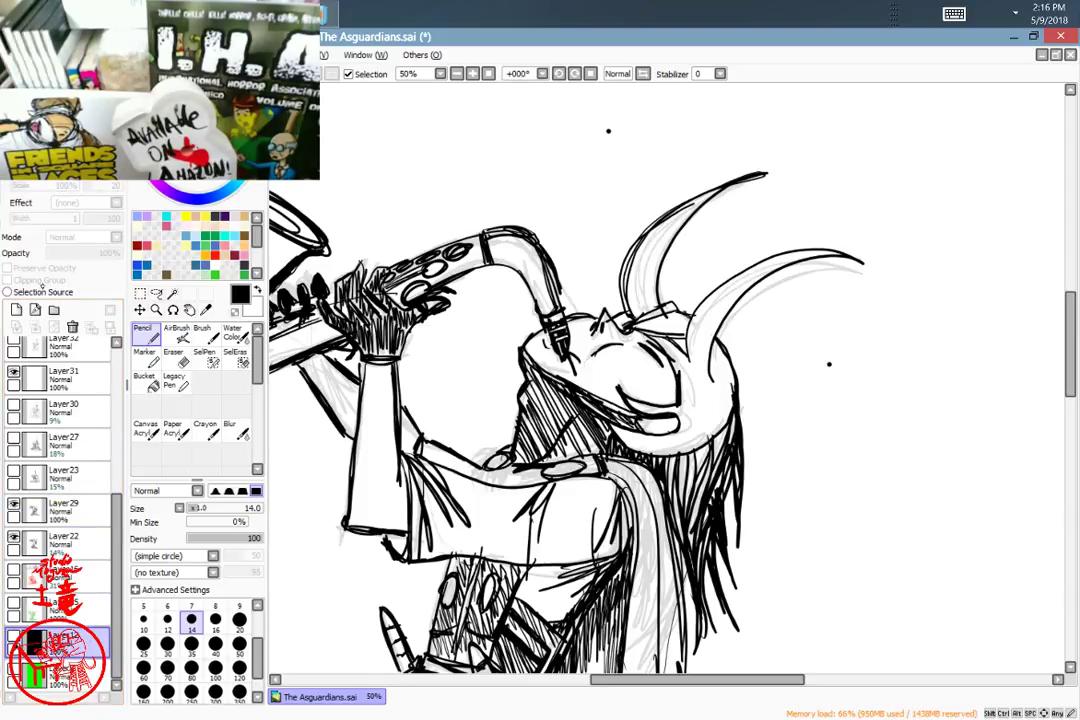
click(72, 326)
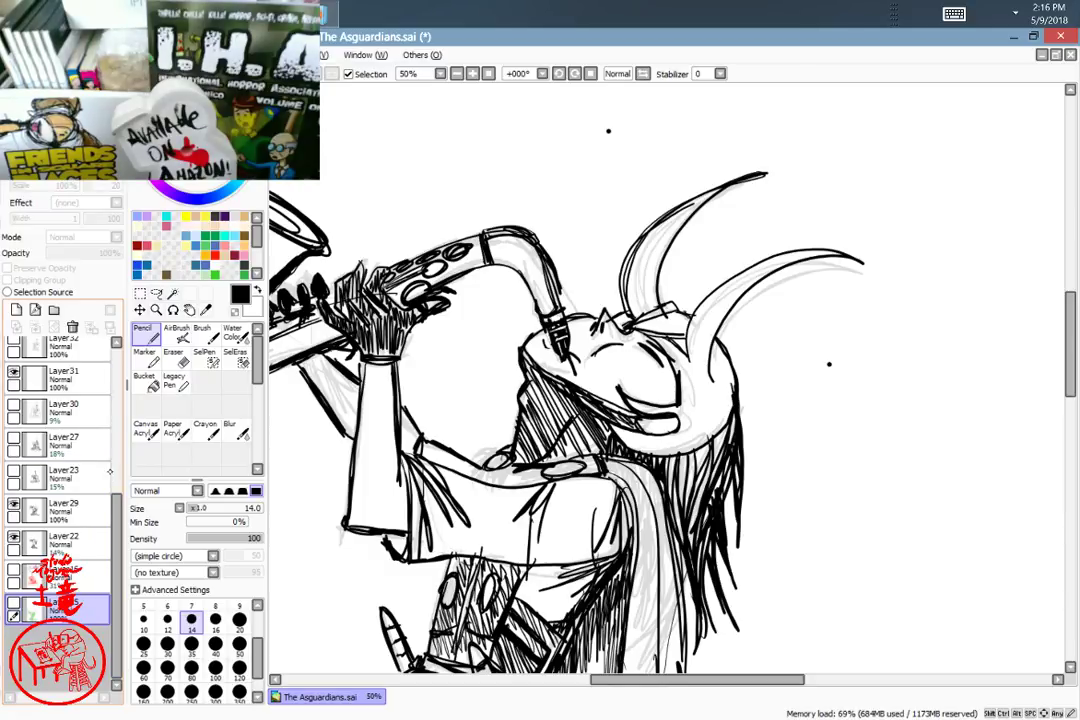
key(ctrl+z)
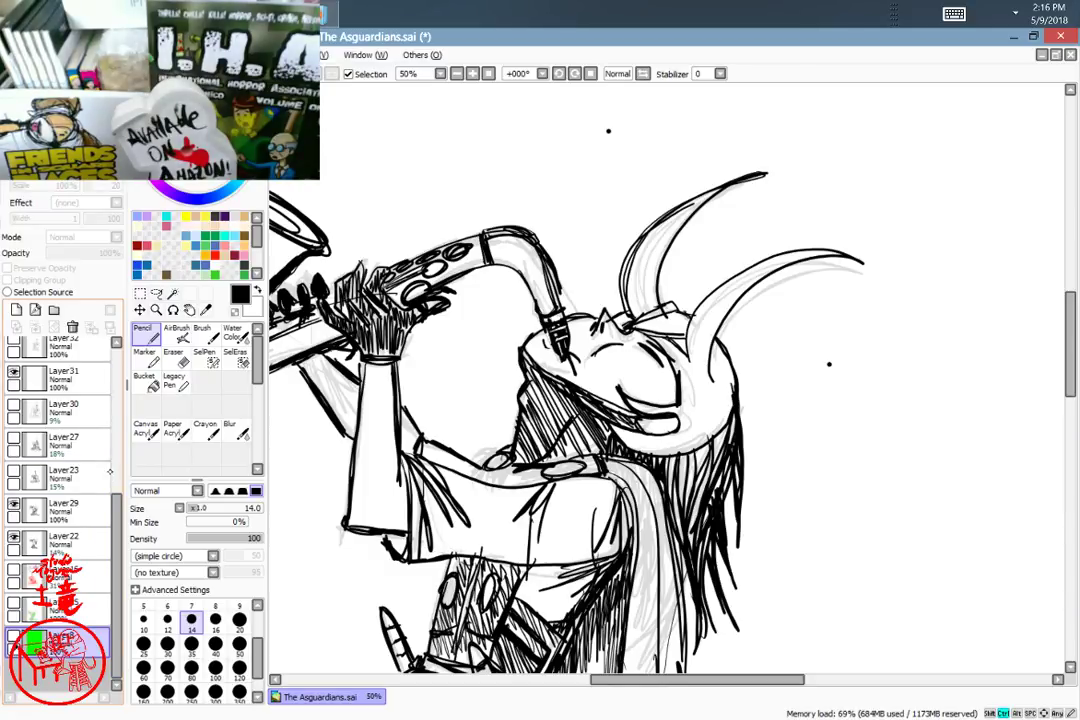
click(72, 327)
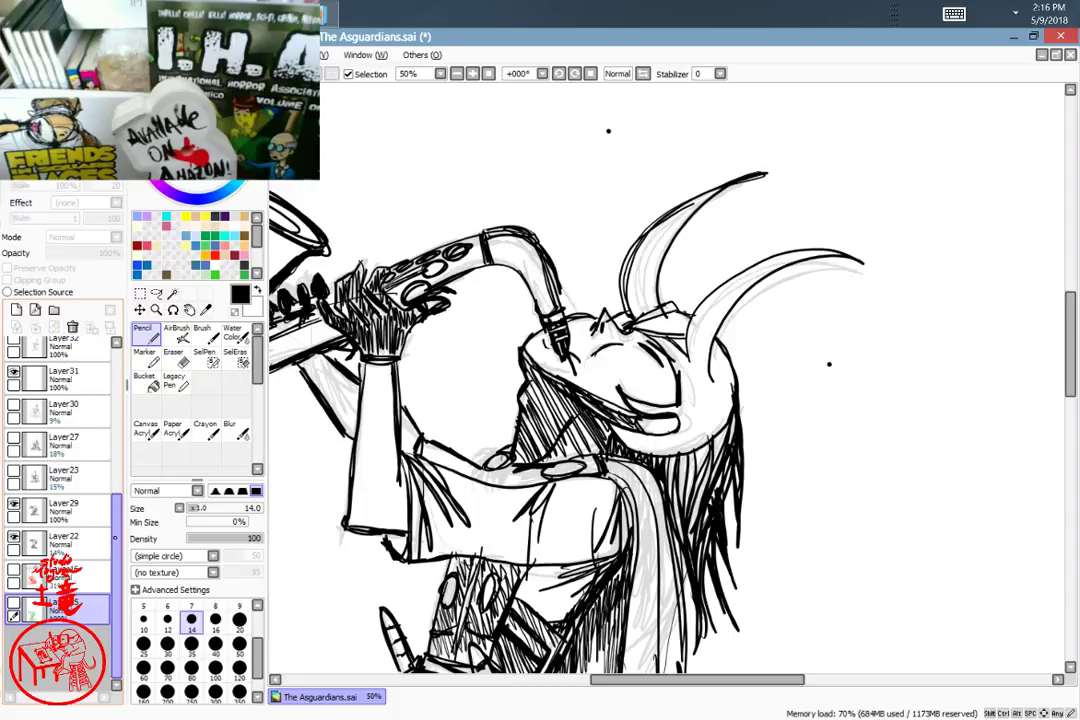
Step: Look through the layer stack from Layer21 down to the lowest layers around Layer22 and Layer29
drag(117, 526, 130, 379)
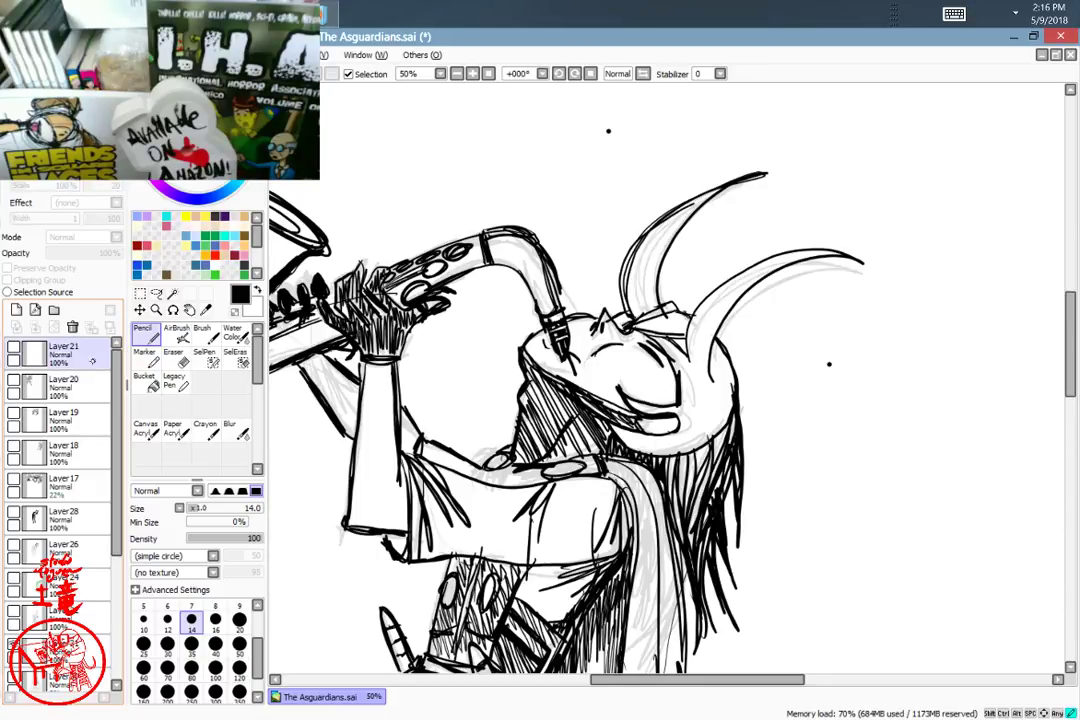
double_click(92, 361)
key(Return)
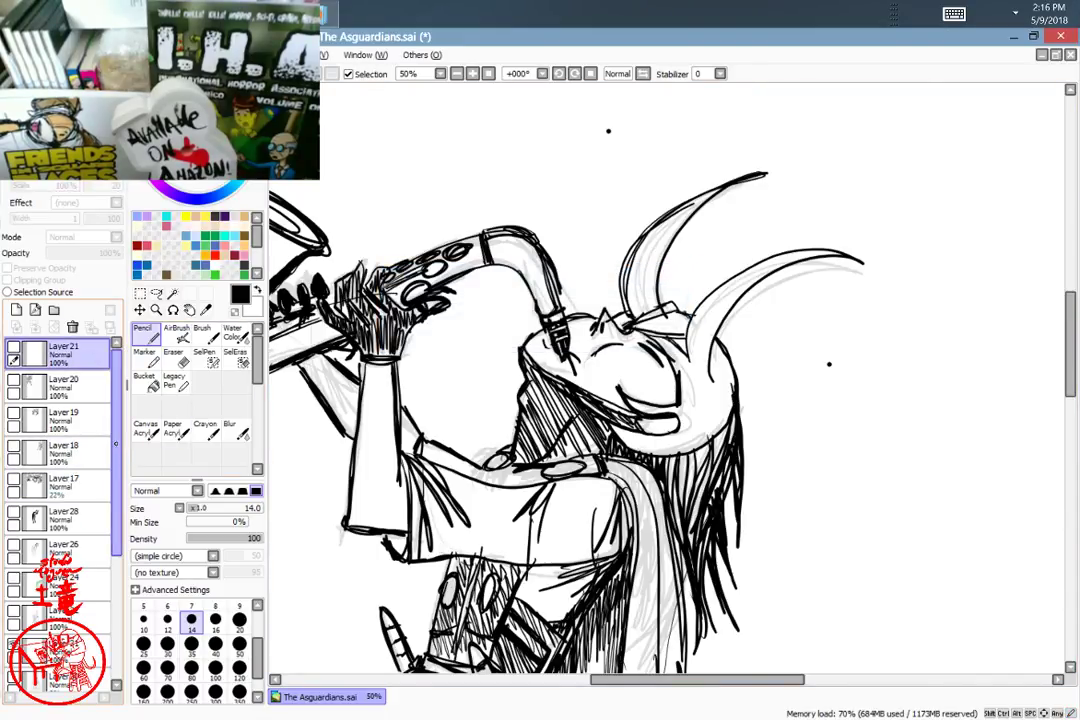
drag(118, 420, 113, 545)
click(105, 603)
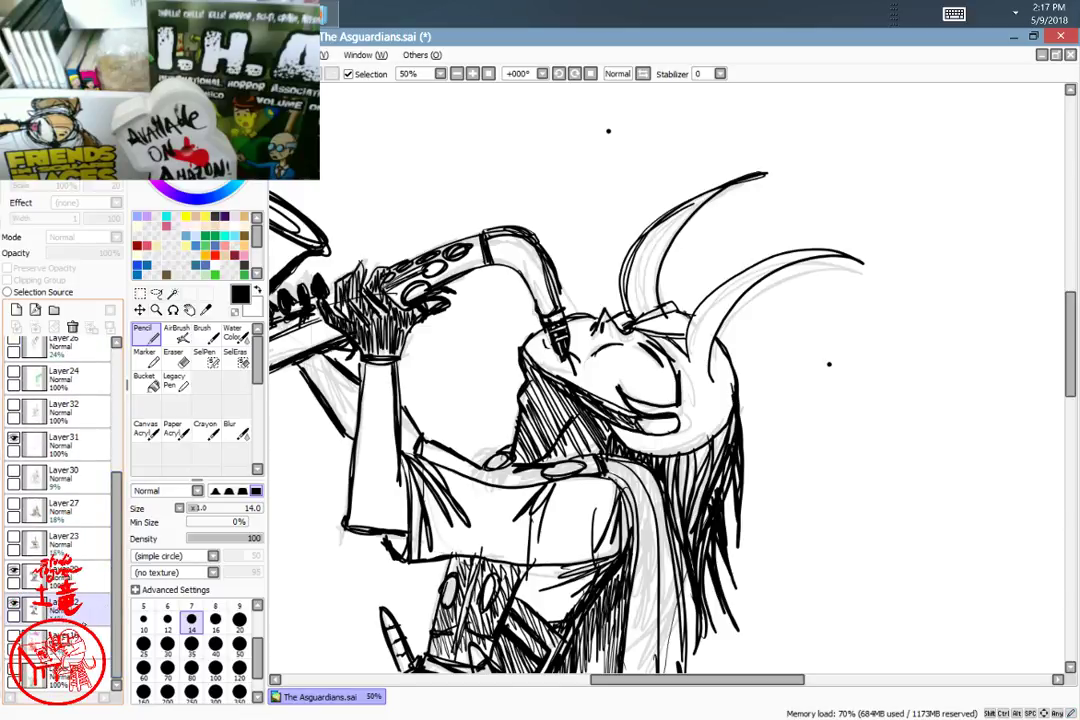
click(88, 639)
click(88, 608)
click(88, 576)
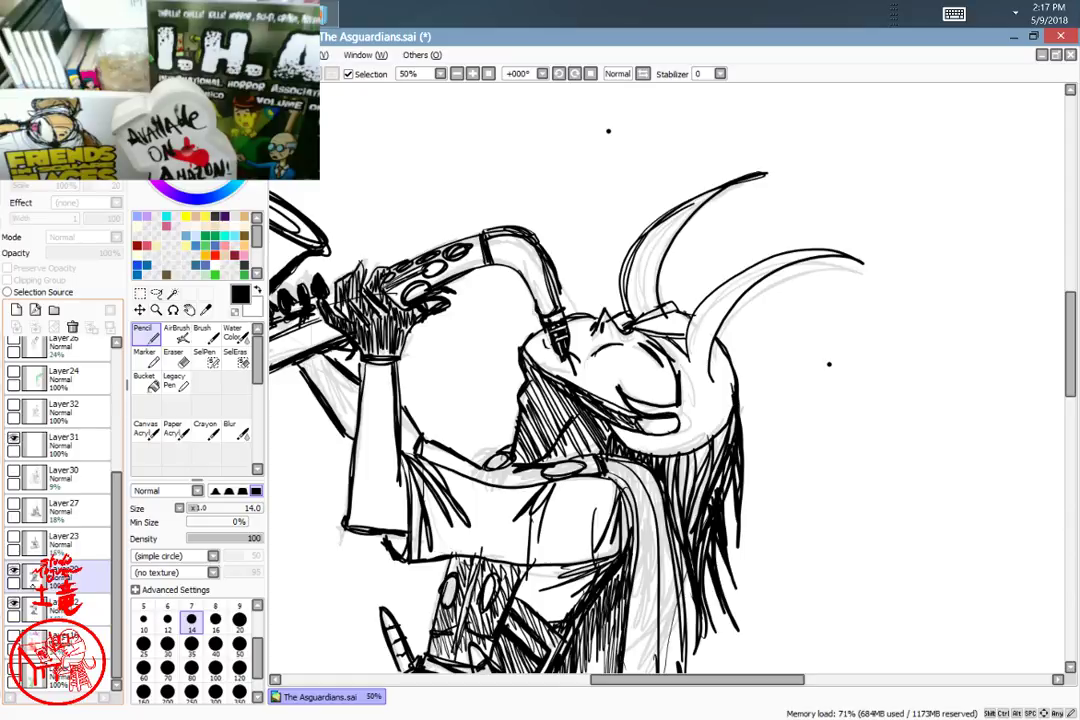
click(88, 608)
click(88, 576)
Step: Move Layer31 directly above Layer29 in the layer stack and hide the faint sketch on Layer22
click(100, 448)
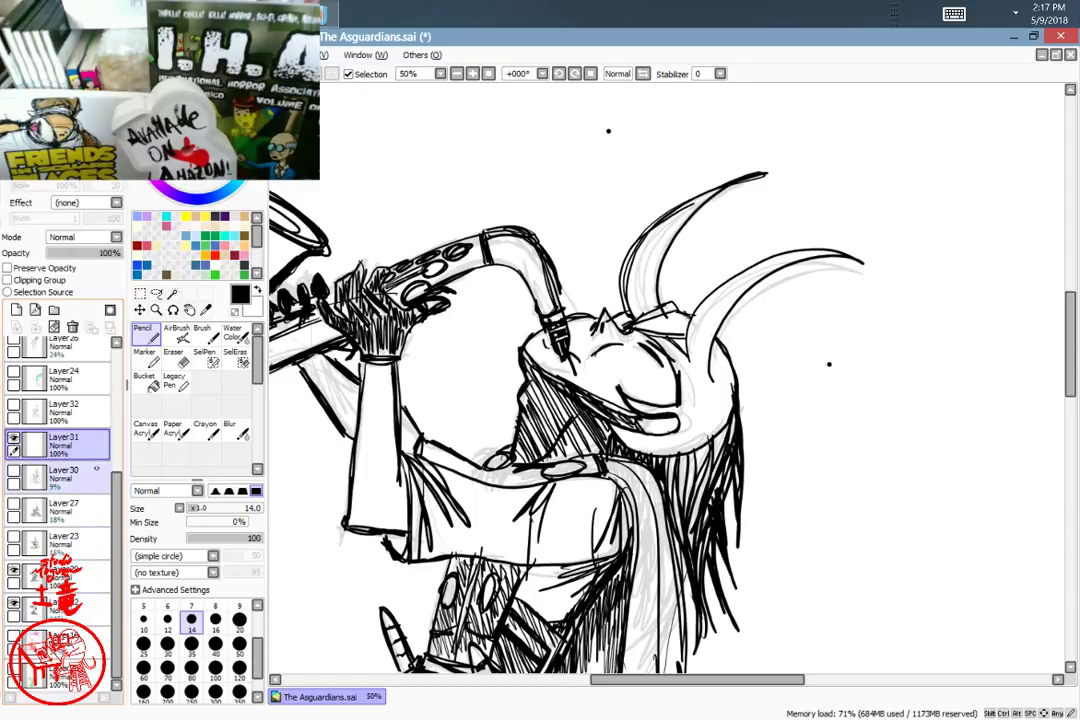
drag(76, 441, 95, 548)
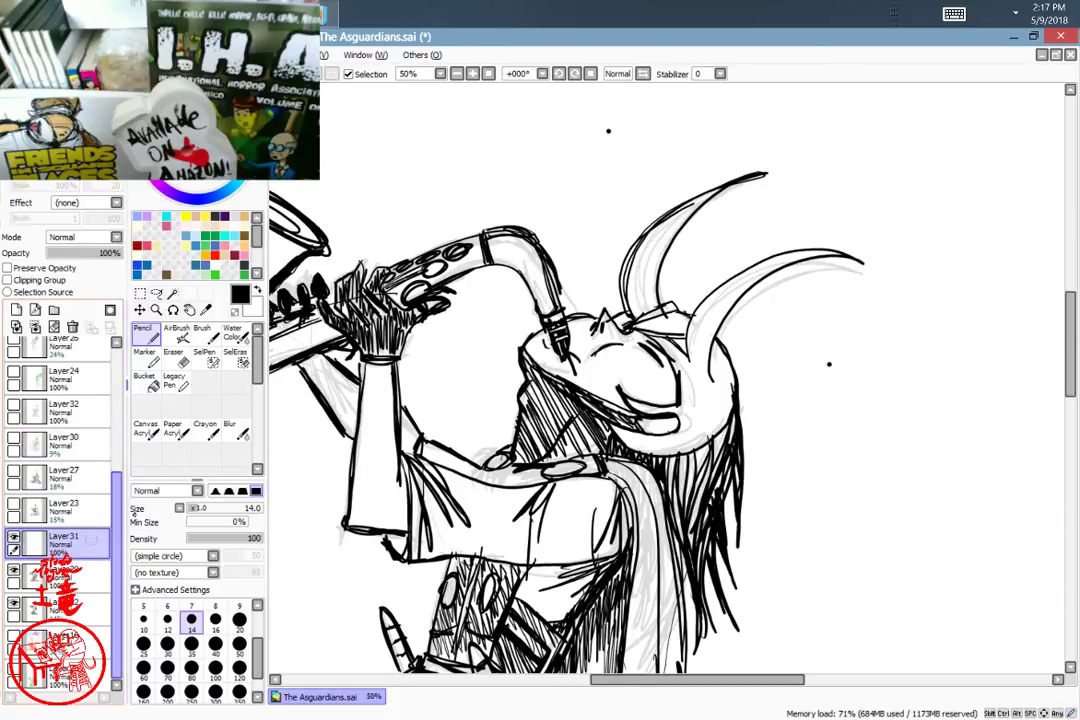
key(space)
drag(650, 359, 651, 358)
drag(829, 363, 1019, 251)
click(14, 603)
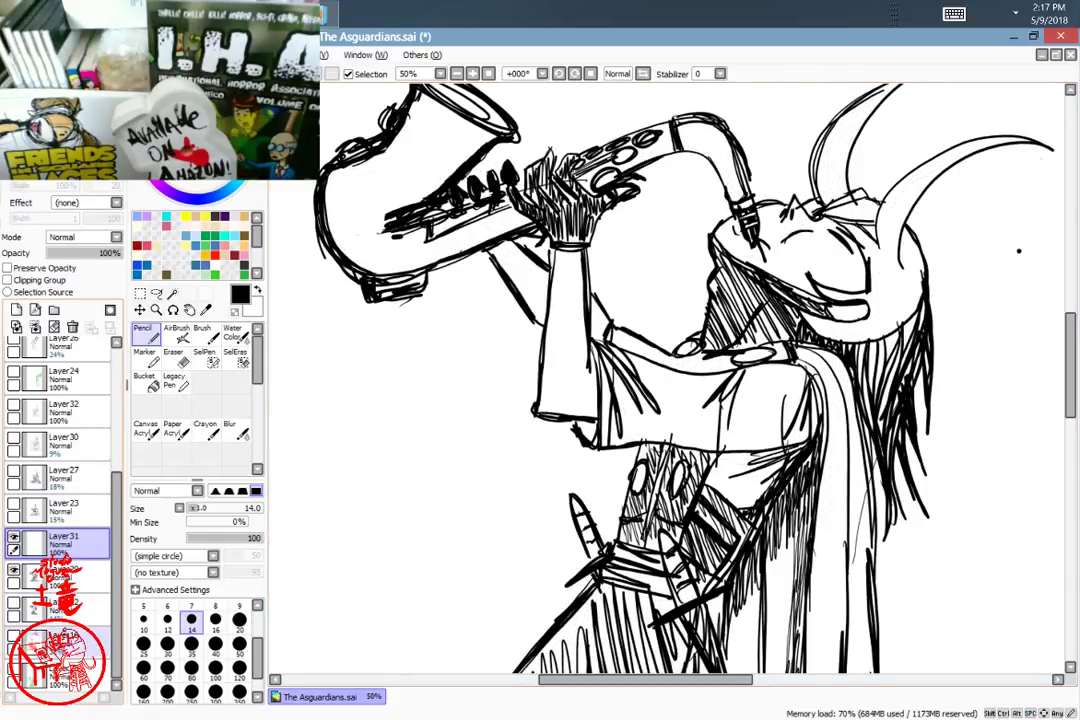
Step: Hatch the collar band between the two oval brooches with dense black strokes on Layer31
scroll(628, 432, down, 3)
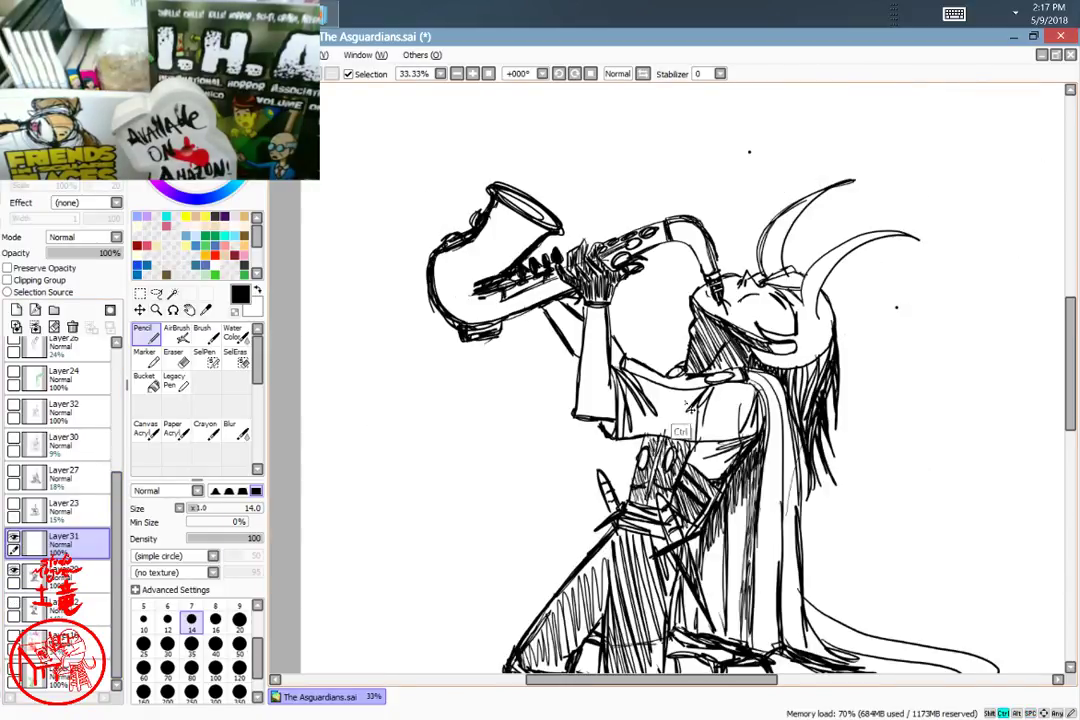
scroll(763, 370, up, 1)
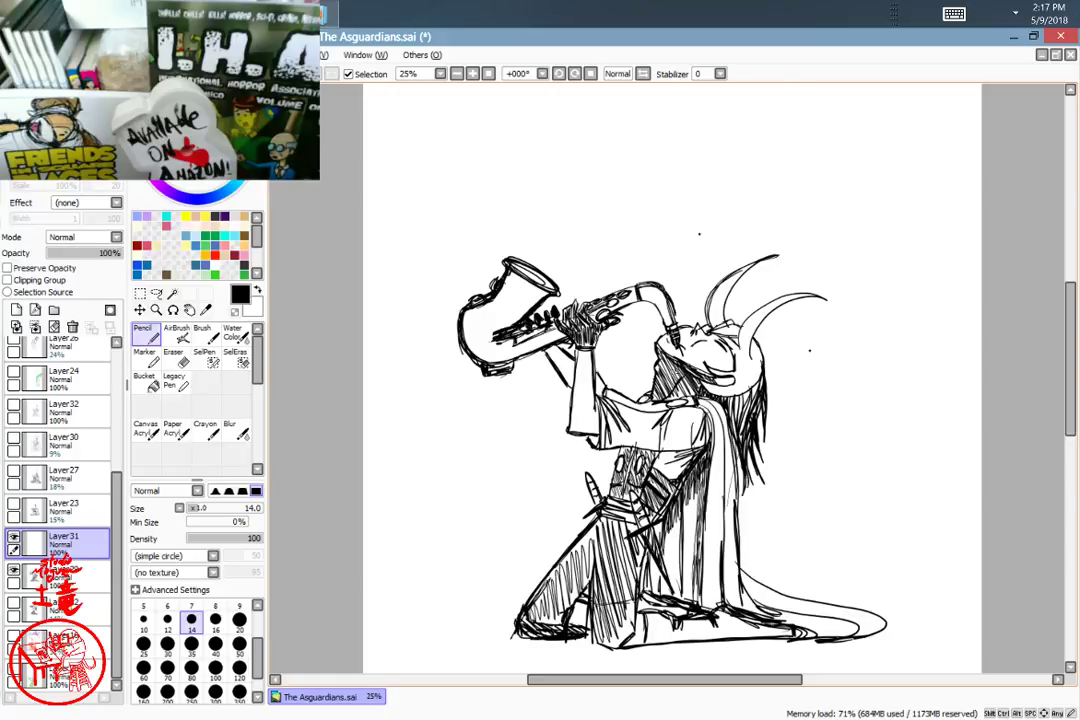
scroll(675, 402, up, 2)
scroll(676, 378, up, 1)
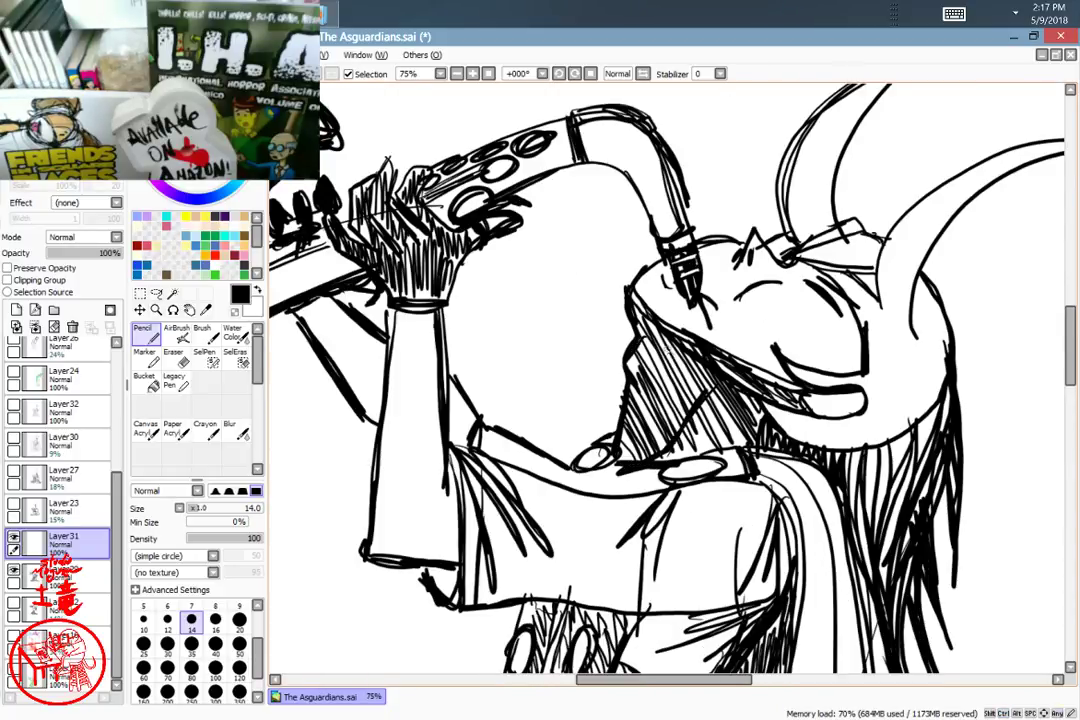
drag(676, 378, 688, 241)
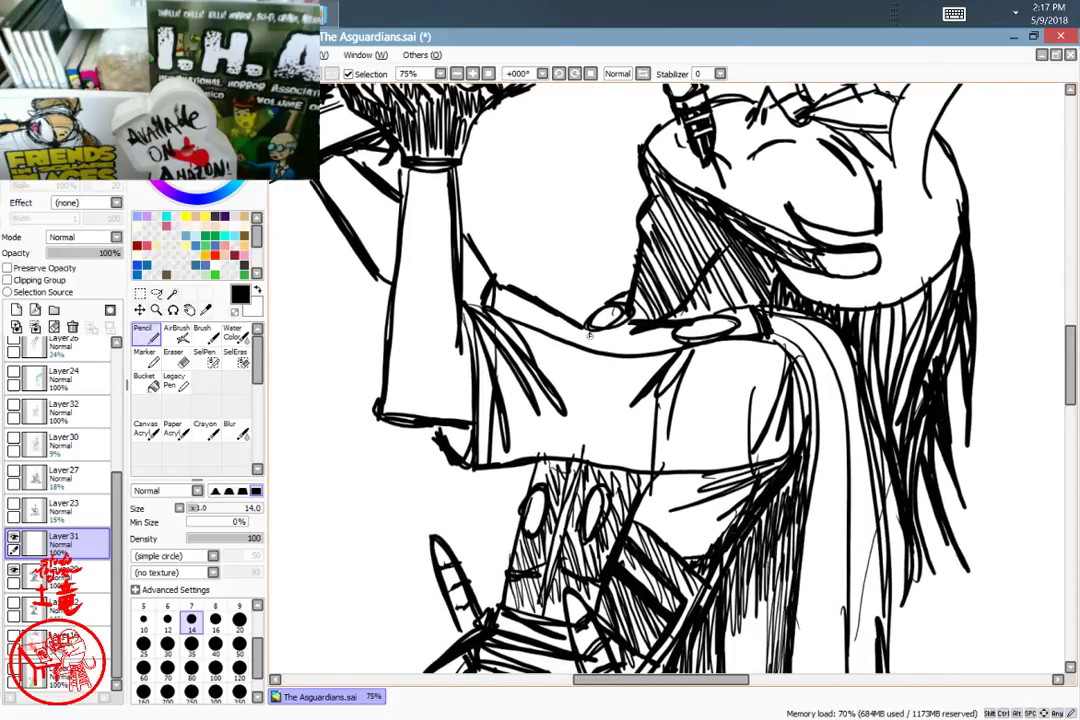
drag(588, 328, 581, 340)
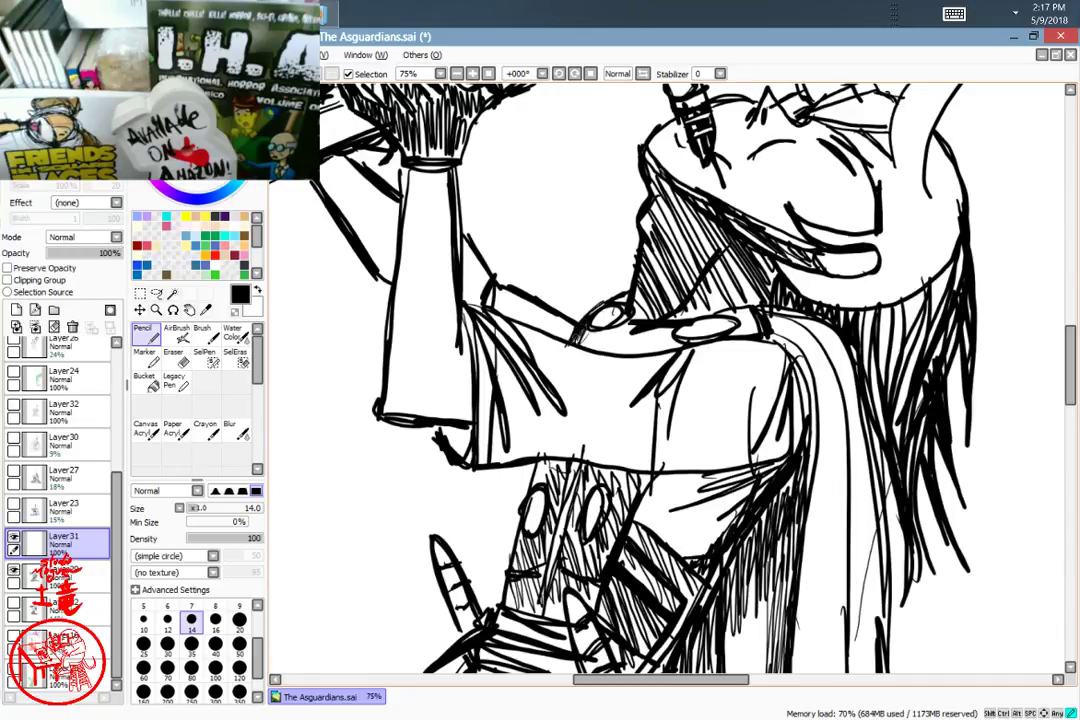
drag(598, 347, 624, 350)
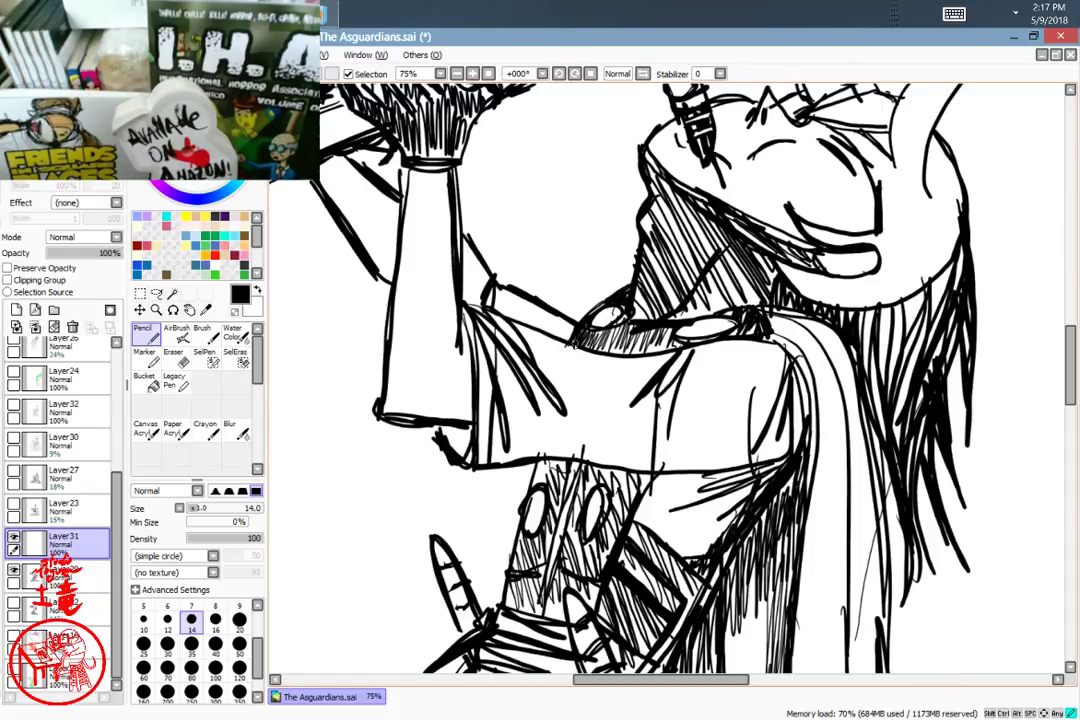
mouse_move(610, 330)
mouse_down()
mouse_move(628, 348)
mouse_move(680, 342)
mouse_up()
mouse_move(700, 395)
mouse_down()
mouse_move(810, 270)
mouse_move(725, 357)
mouse_move(717, 434)
mouse_move(770, 484)
mouse_move(786, 385)
mouse_up()
drag(690, 335, 594, 408)
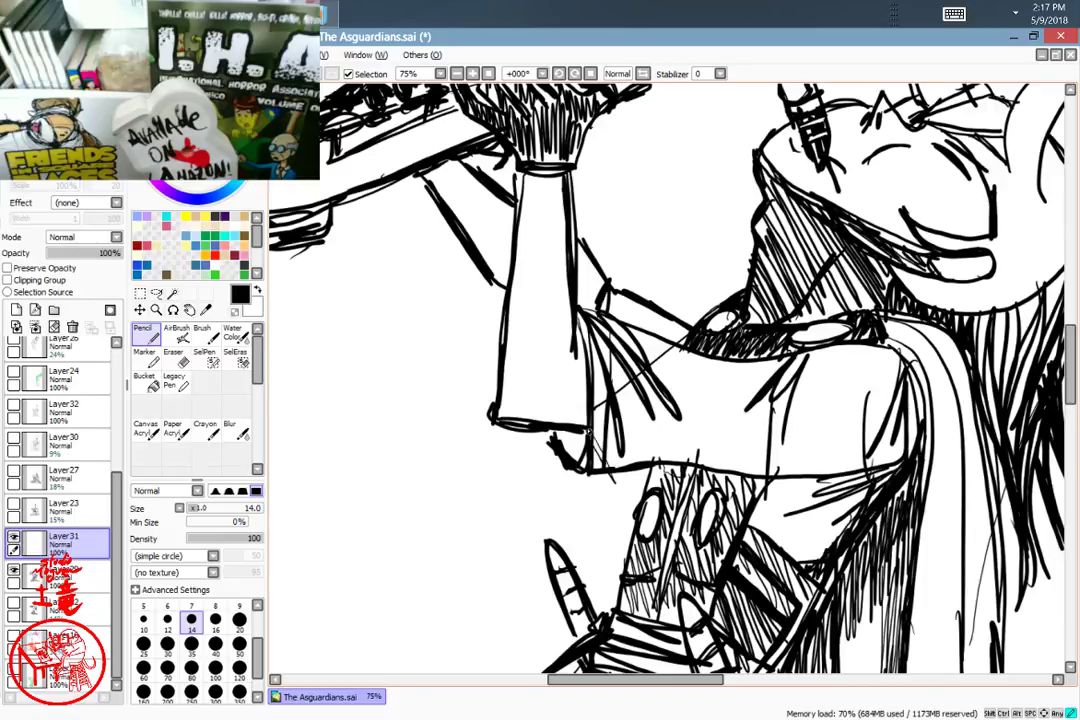
mouse_move(613, 474)
mouse_down()
mouse_move(627, 499)
mouse_move(607, 532)
mouse_move(626, 508)
mouse_move(613, 513)
mouse_up()
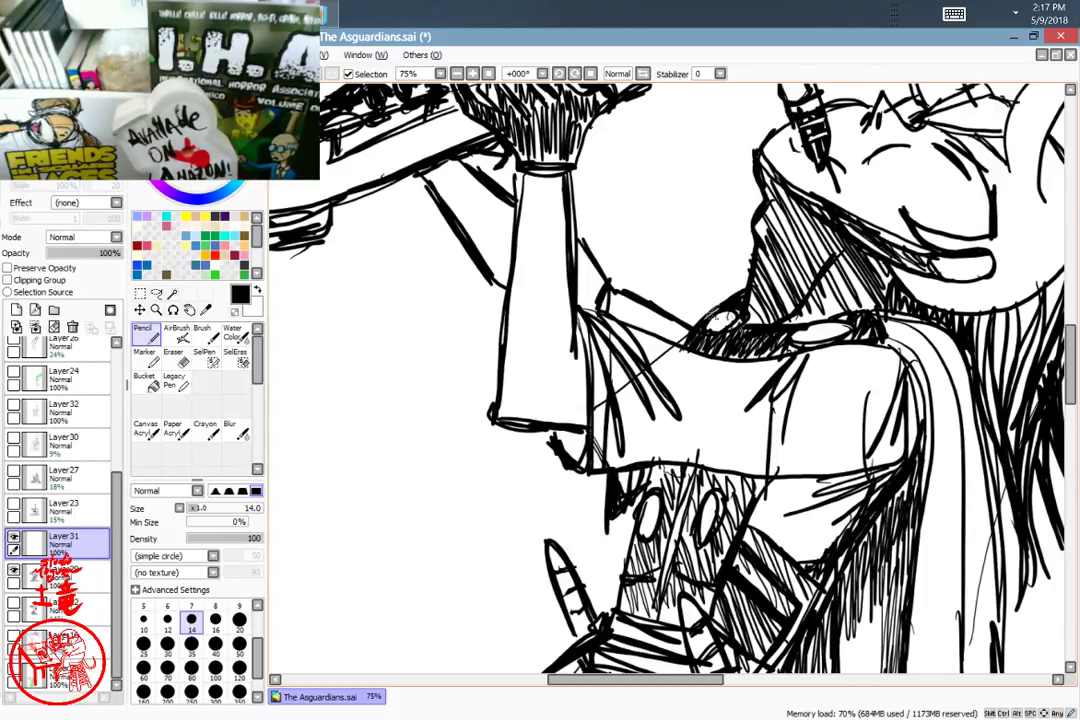
mouse_move(511, 316)
mouse_down()
mouse_move(600, 502)
mouse_move(604, 464)
mouse_move(588, 424)
mouse_up()
drag(522, 191, 646, 384)
drag(578, 290, 645, 384)
drag(574, 273, 633, 348)
drag(579, 286, 644, 366)
drag(520, 246, 588, 302)
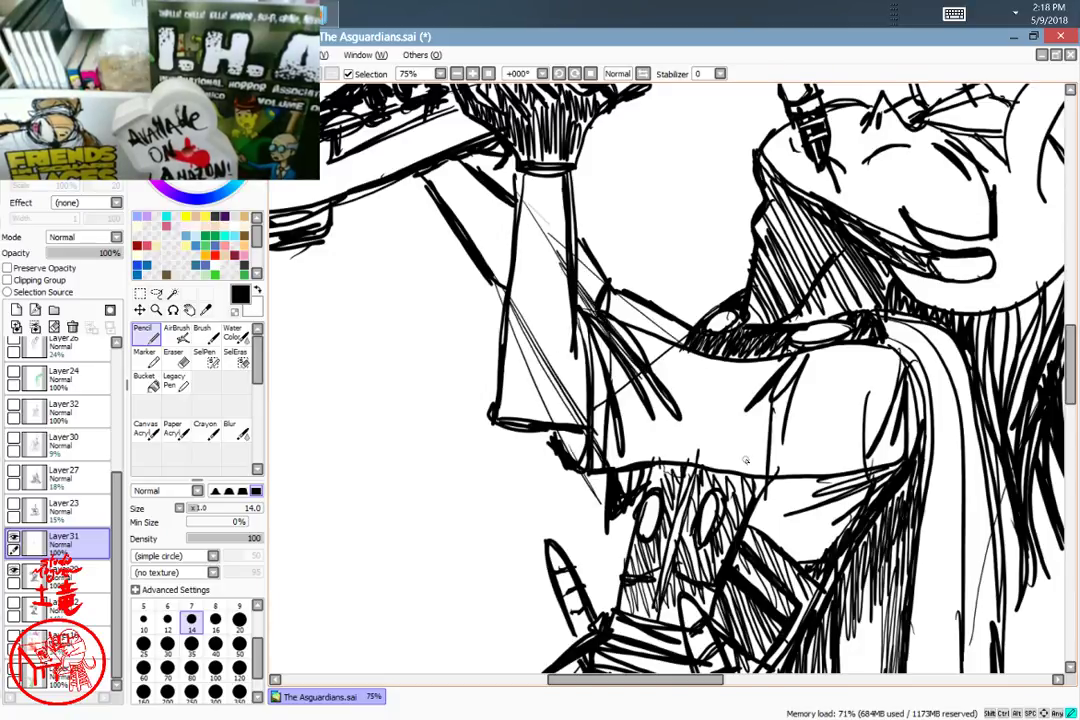
key(ctrl+z)
key(ctrl+z)
key(ctrl+z)
key(ctrl+z)
key(ctrl+z)
key(ctrl+z)
key(ctrl+z)
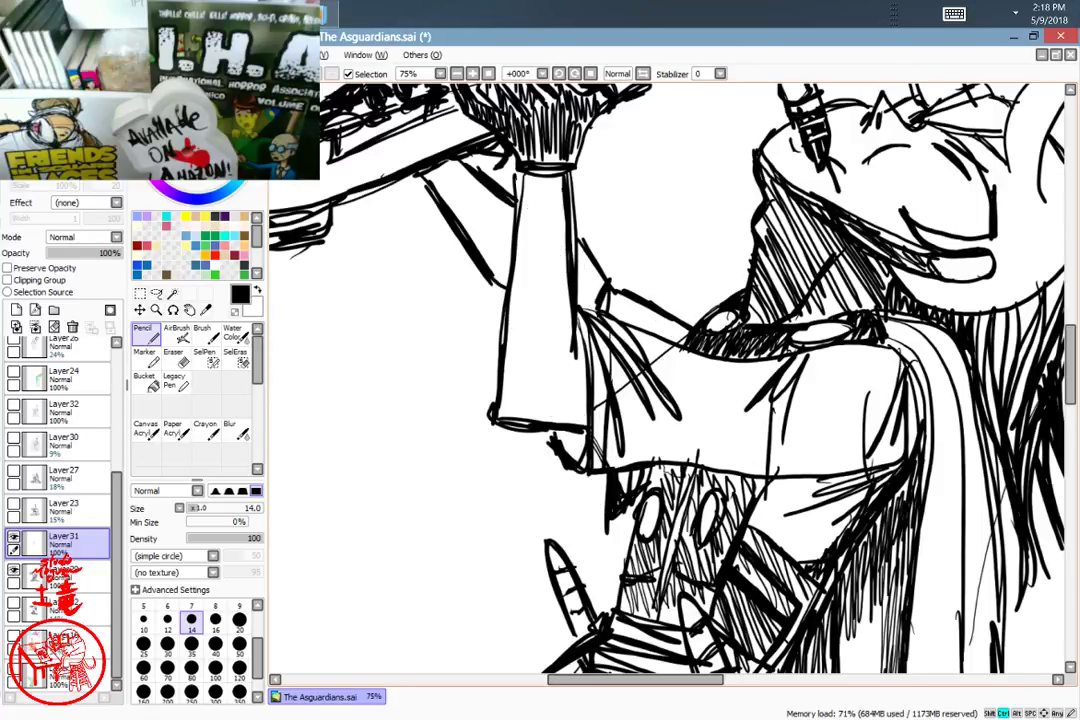
Step: Ink a thick line from the elbow to the far shoulder and hatch the gap beneath the raised sleeve's cuff
key(space)
drag(746, 460, 821, 540)
drag(879, 410, 877, 412)
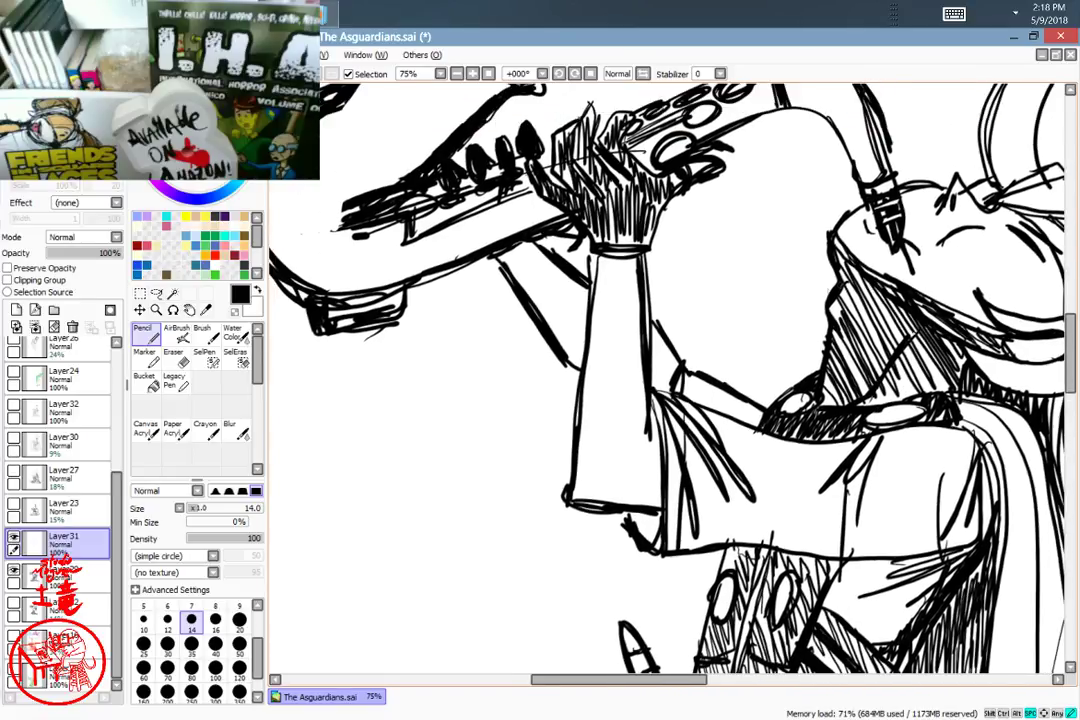
drag(688, 373, 798, 388)
mouse_move(692, 372)
mouse_down()
mouse_move(803, 380)
mouse_move(752, 371)
mouse_move(697, 394)
mouse_up()
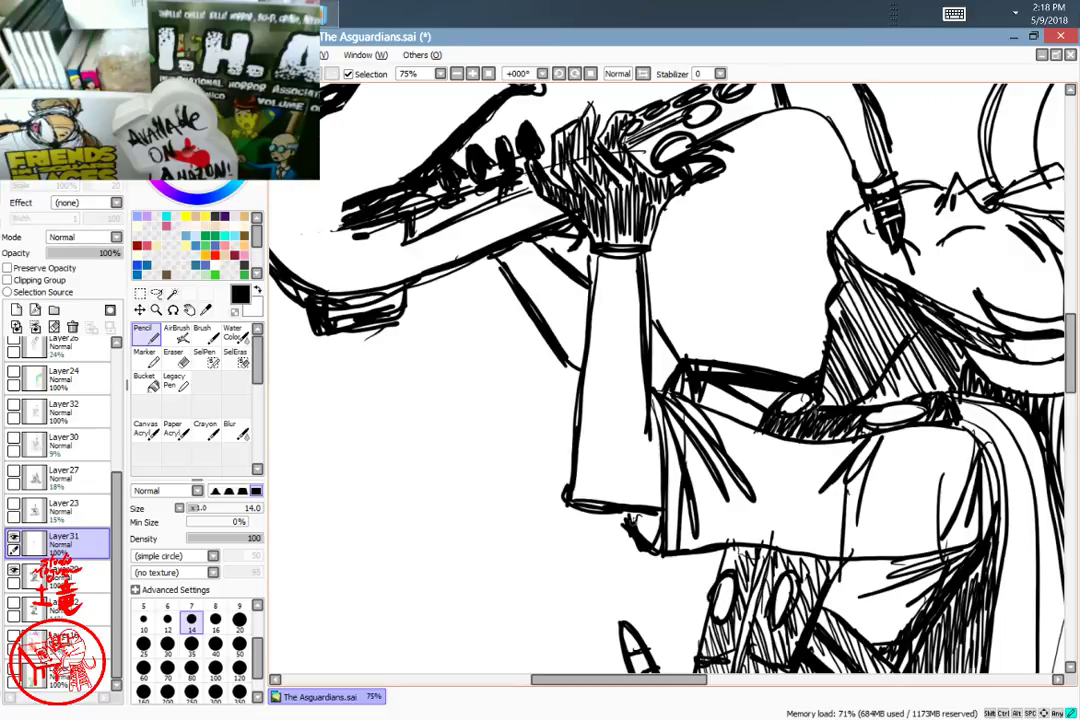
drag(807, 495, 752, 483)
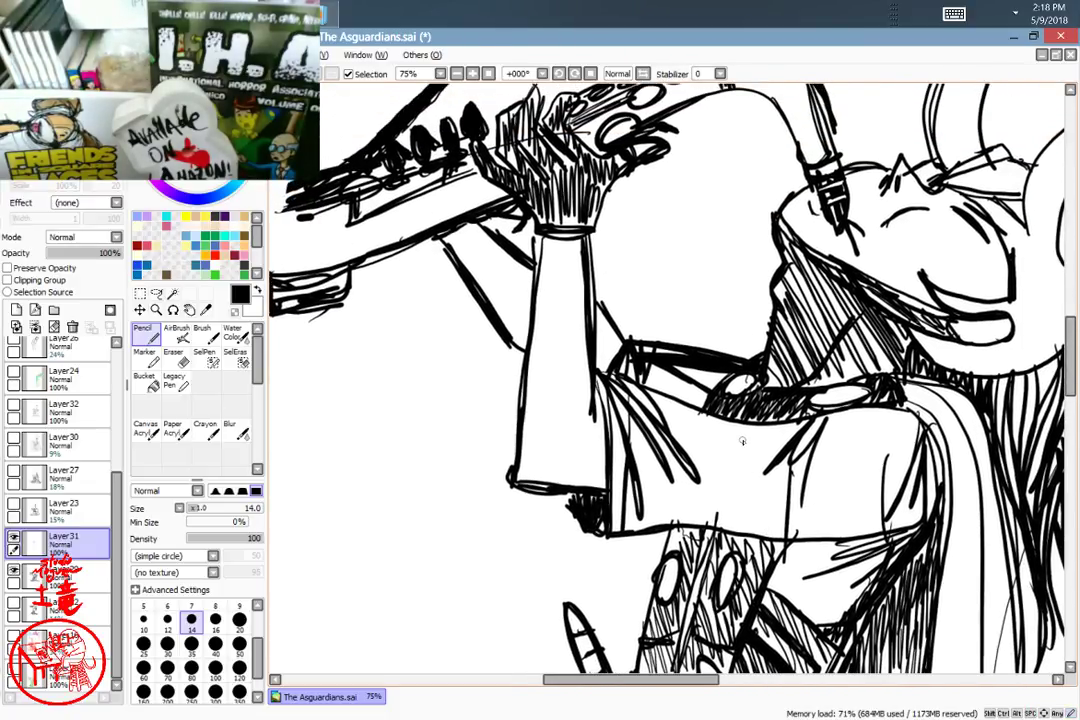
Step: Erase the thick shoulder line and remove the remaining new hatching from Layer31
key(e)
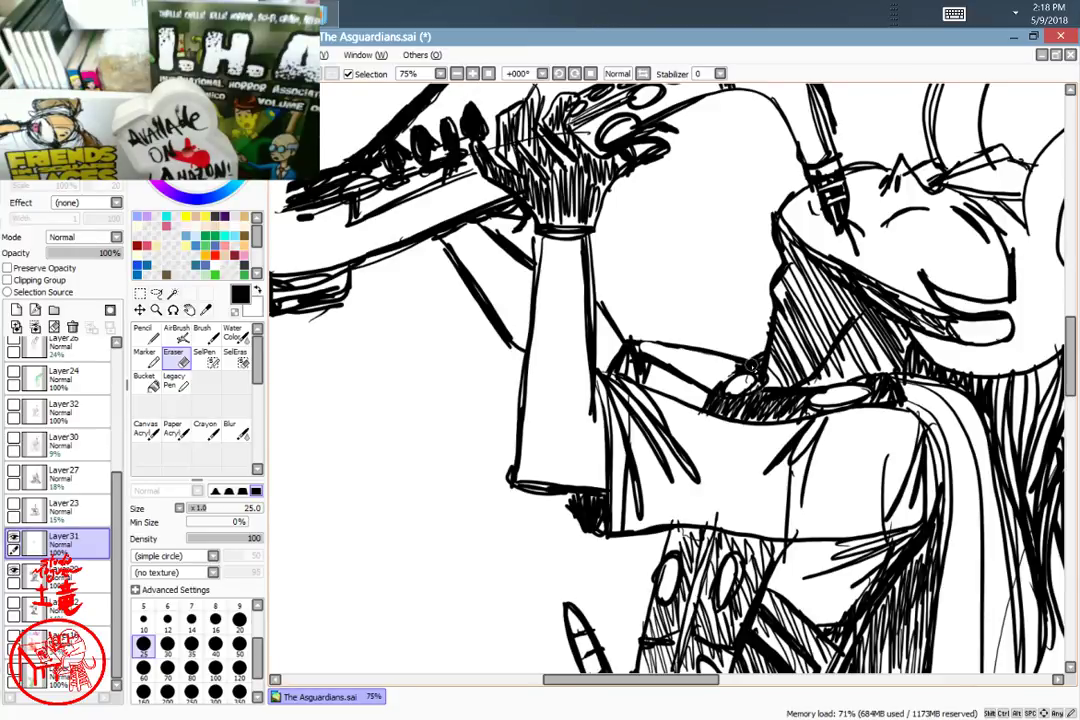
drag(751, 340, 728, 372)
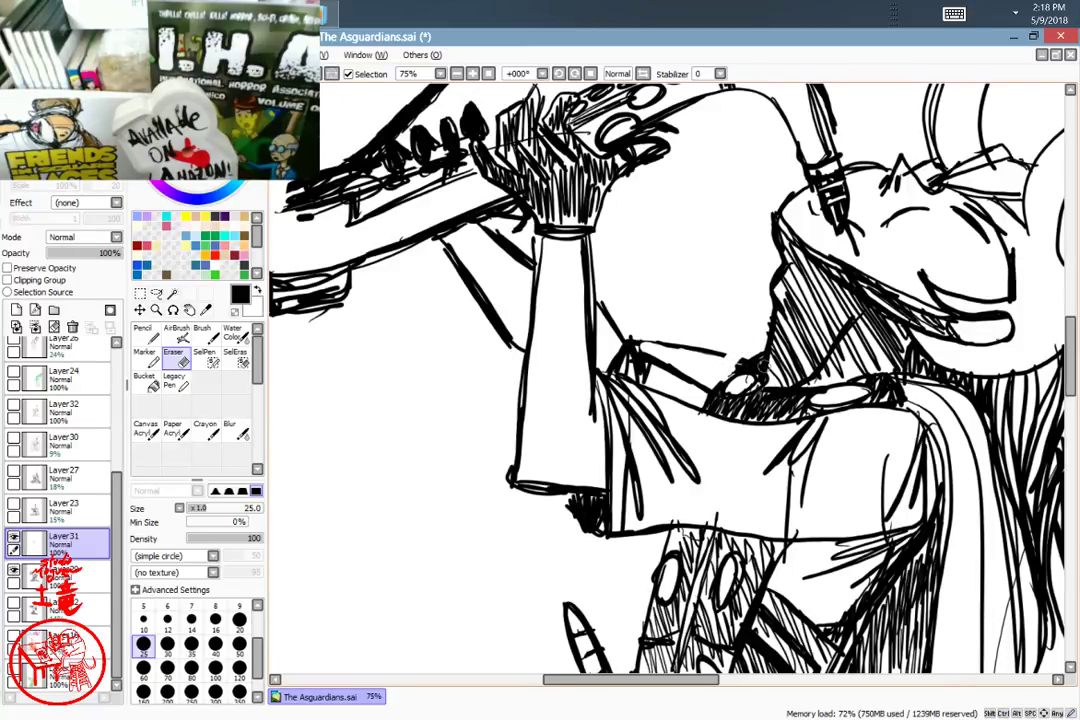
key(Delete)
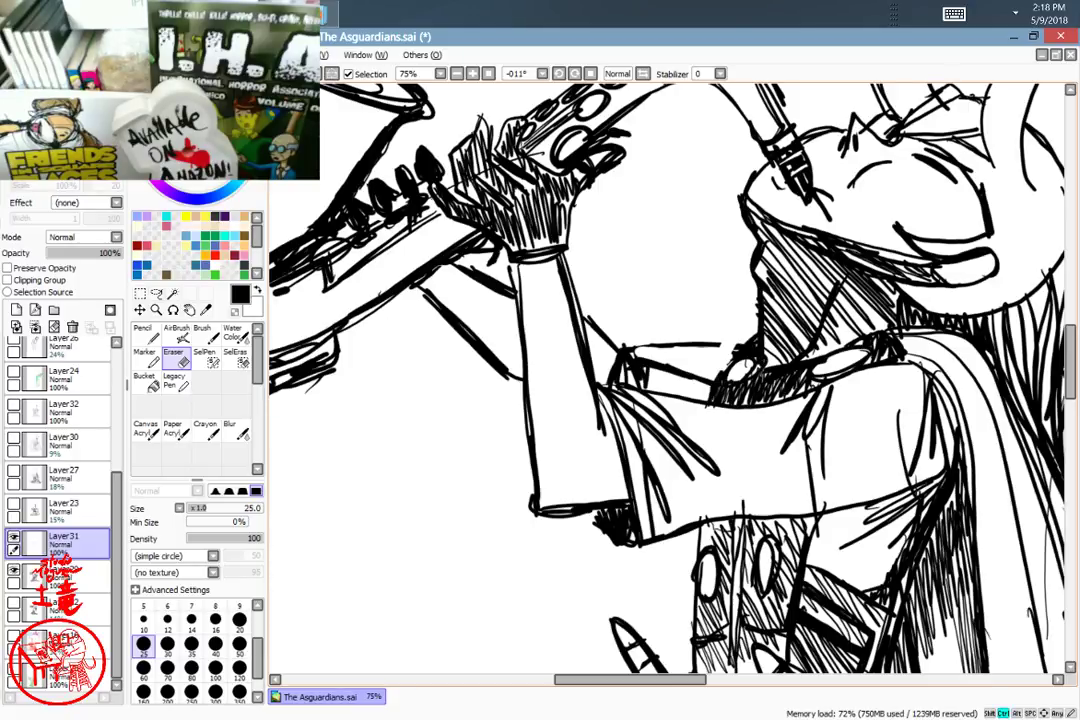
drag(712, 392, 815, 375)
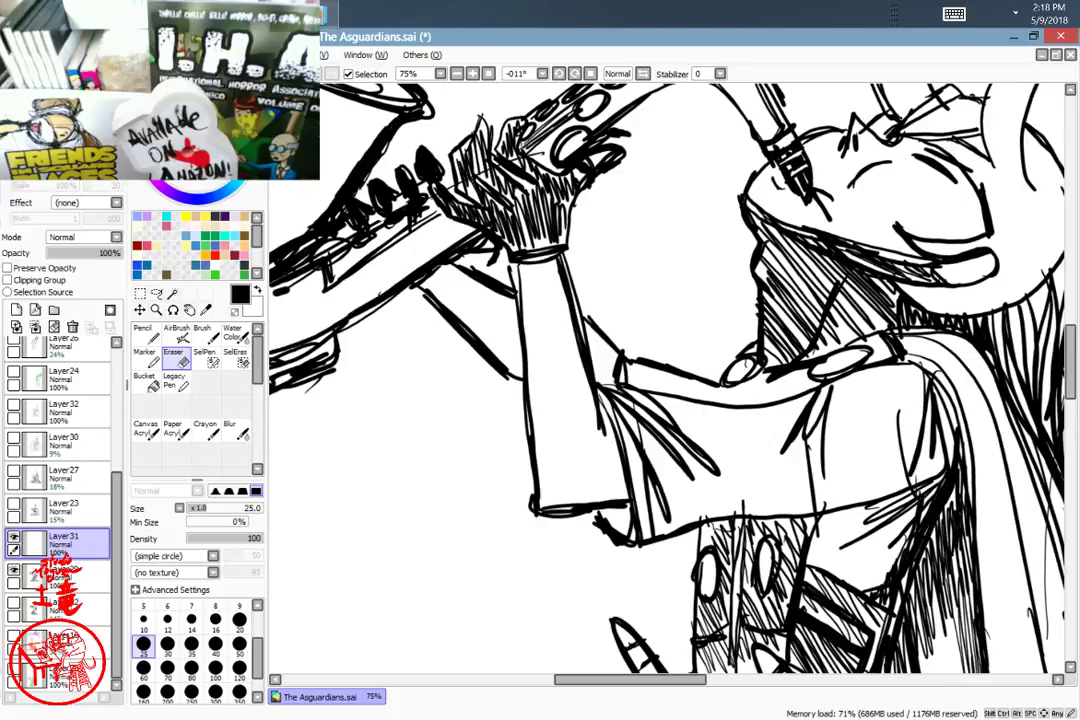
key(Delete)
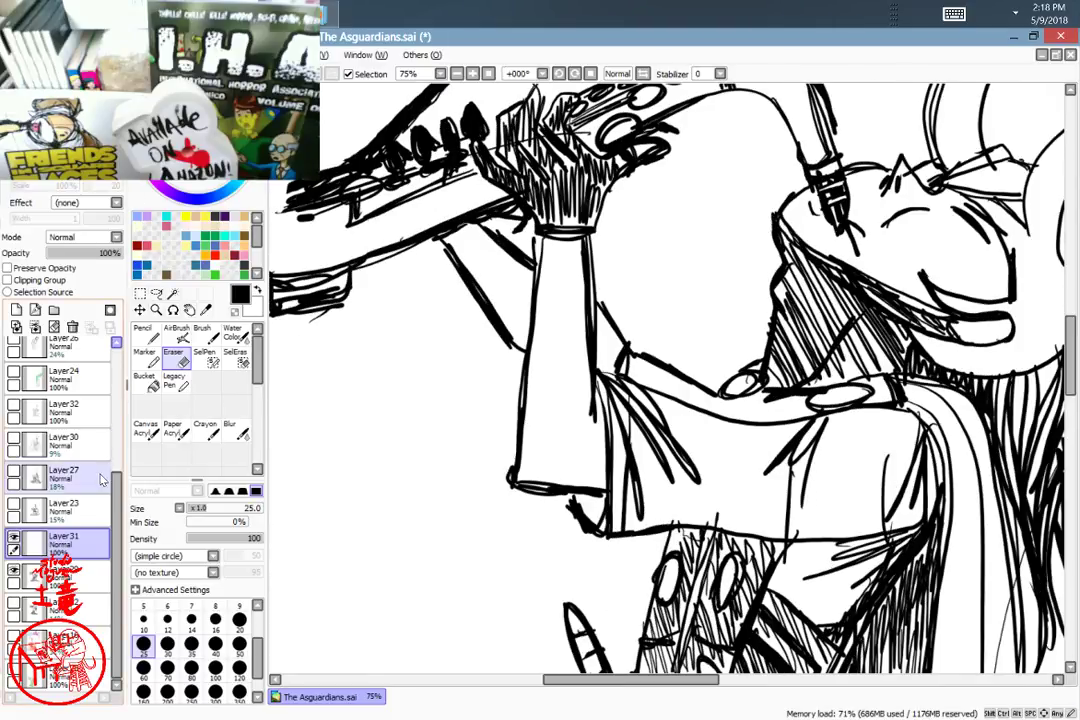
Step: On Layer29, hatch the collar band between the brooches with the Pencil and ink a thick shoulder line from the beard to the elbow
click(110, 580)
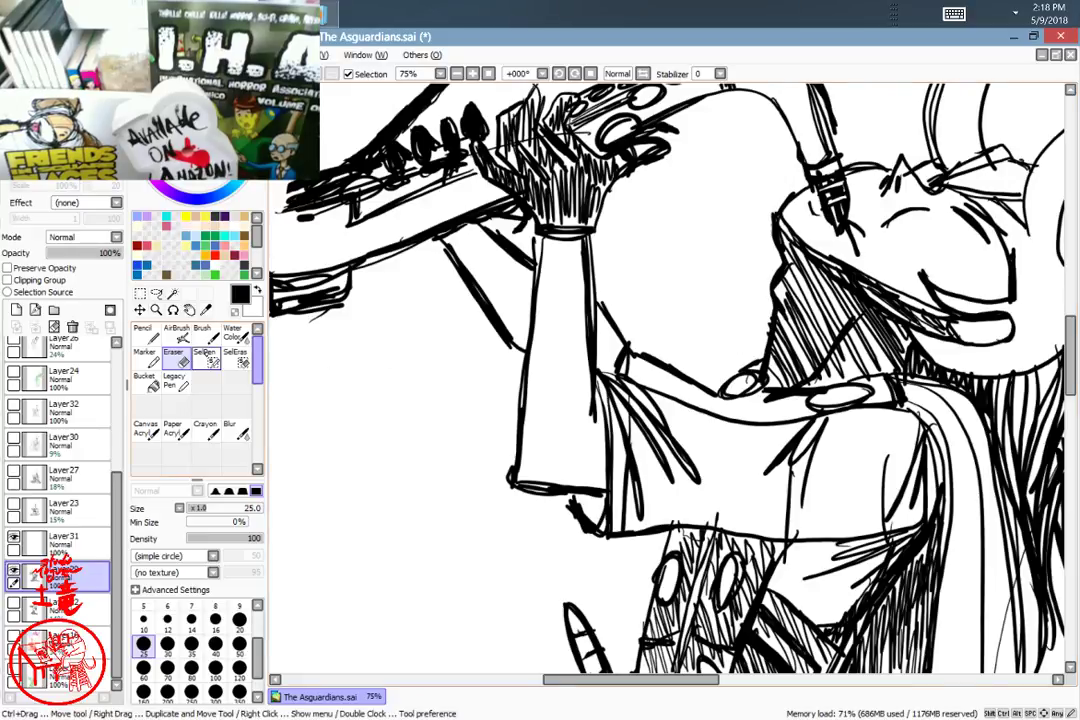
click(145, 334)
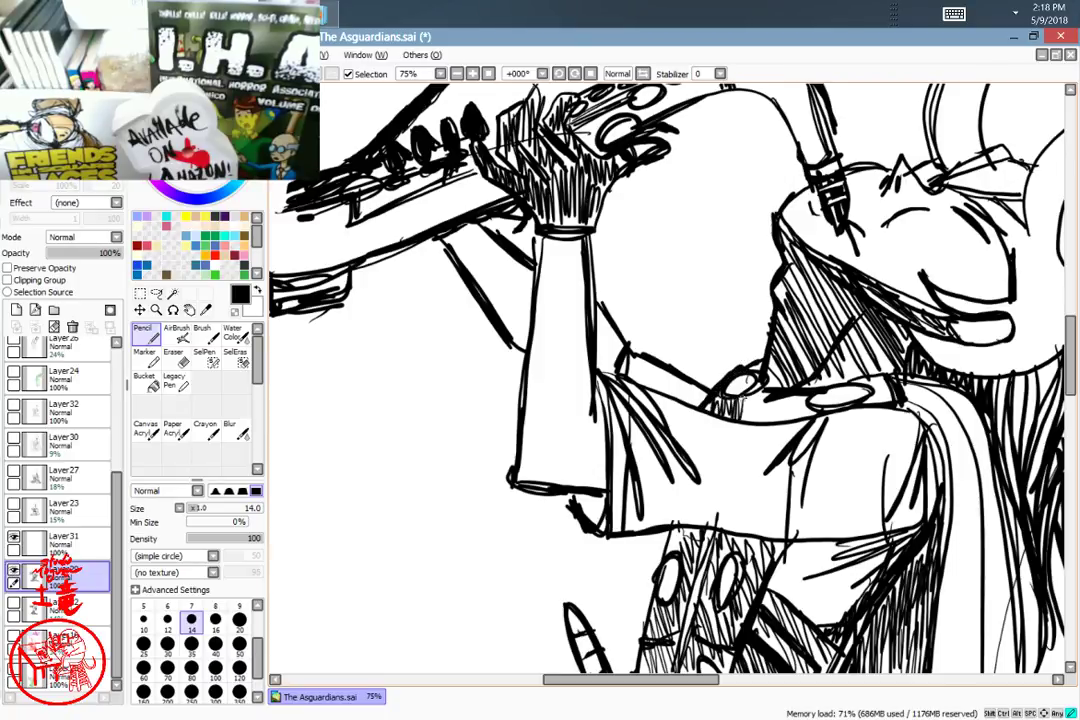
drag(749, 392, 746, 420)
drag(758, 391, 762, 422)
drag(772, 391, 777, 424)
drag(787, 393, 785, 424)
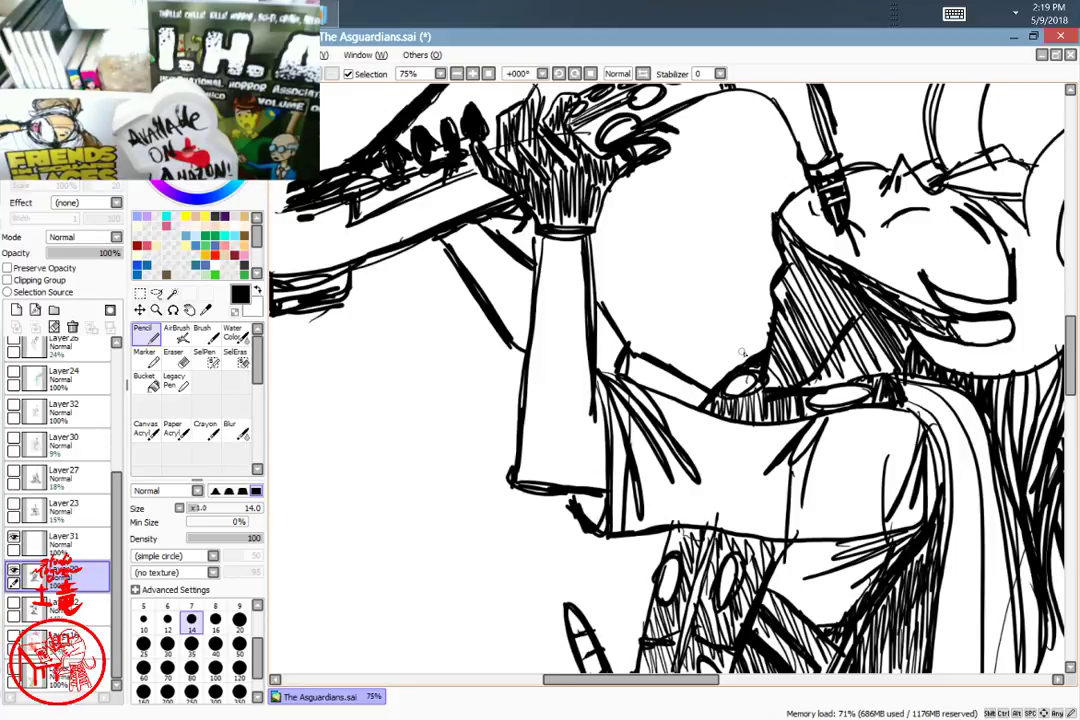
mouse_move(770, 353)
mouse_down()
mouse_move(718, 365)
mouse_move(637, 340)
mouse_move(619, 346)
mouse_up()
mouse_move(738, 355)
mouse_down()
mouse_move(623, 342)
mouse_move(606, 376)
mouse_up()
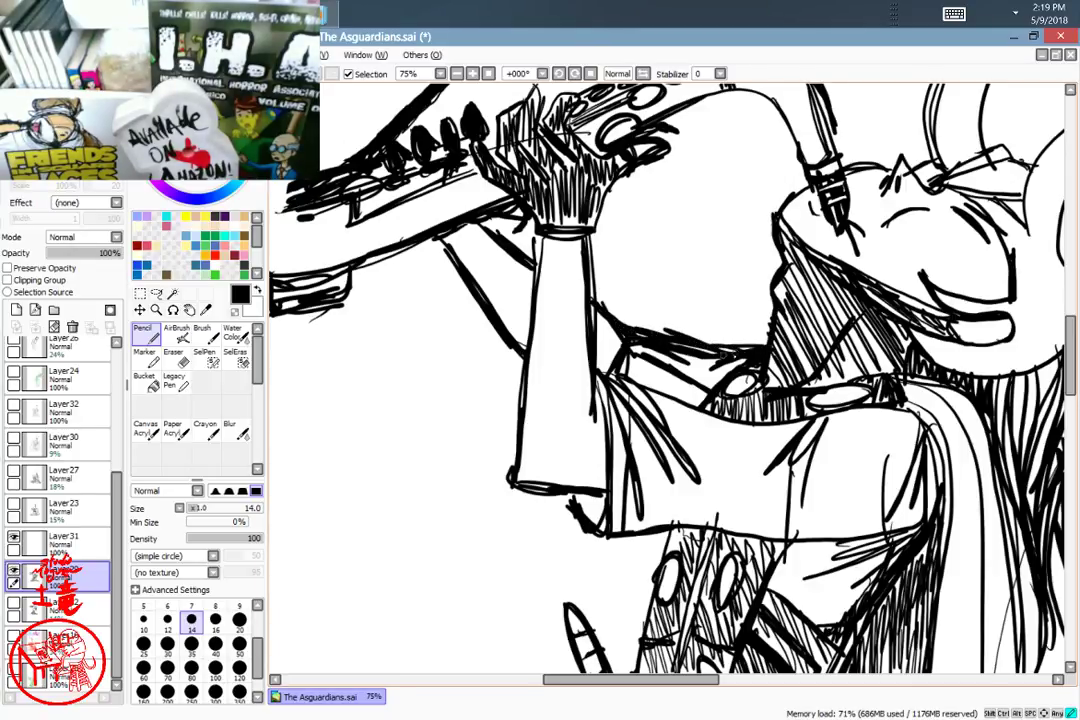
Step: Inspect the inking from the shoulder down to the feet and the cape's trailing hem
scroll(620, 292, down, 5)
scroll(907, 438, down, 3)
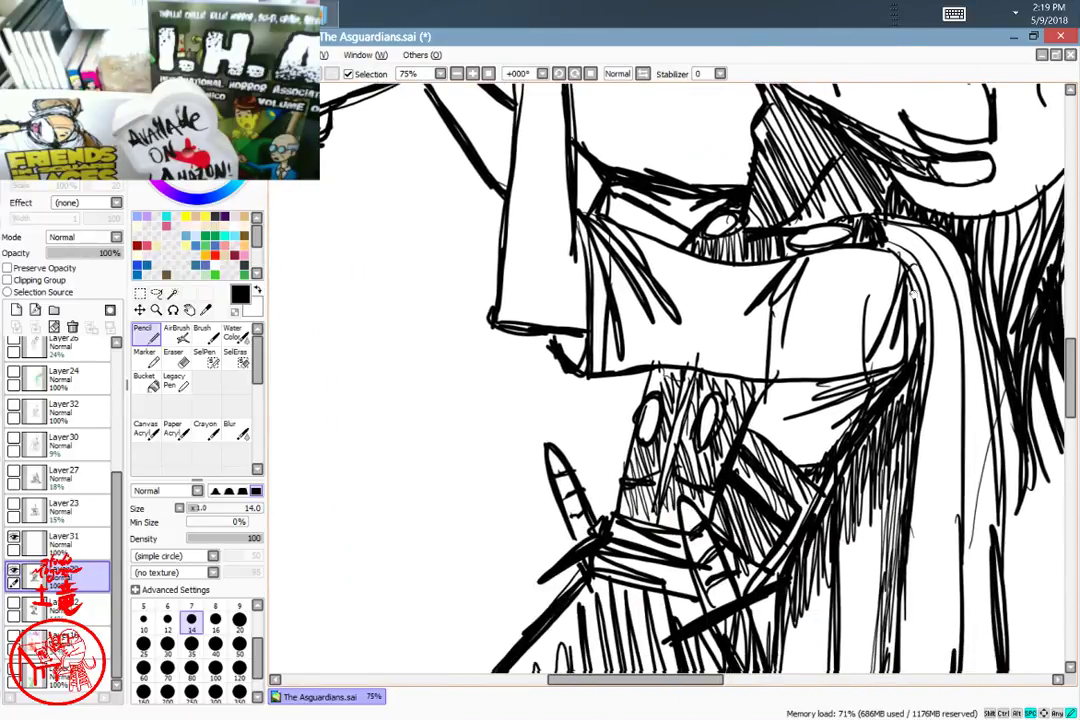
scroll(893, 450, down, 10)
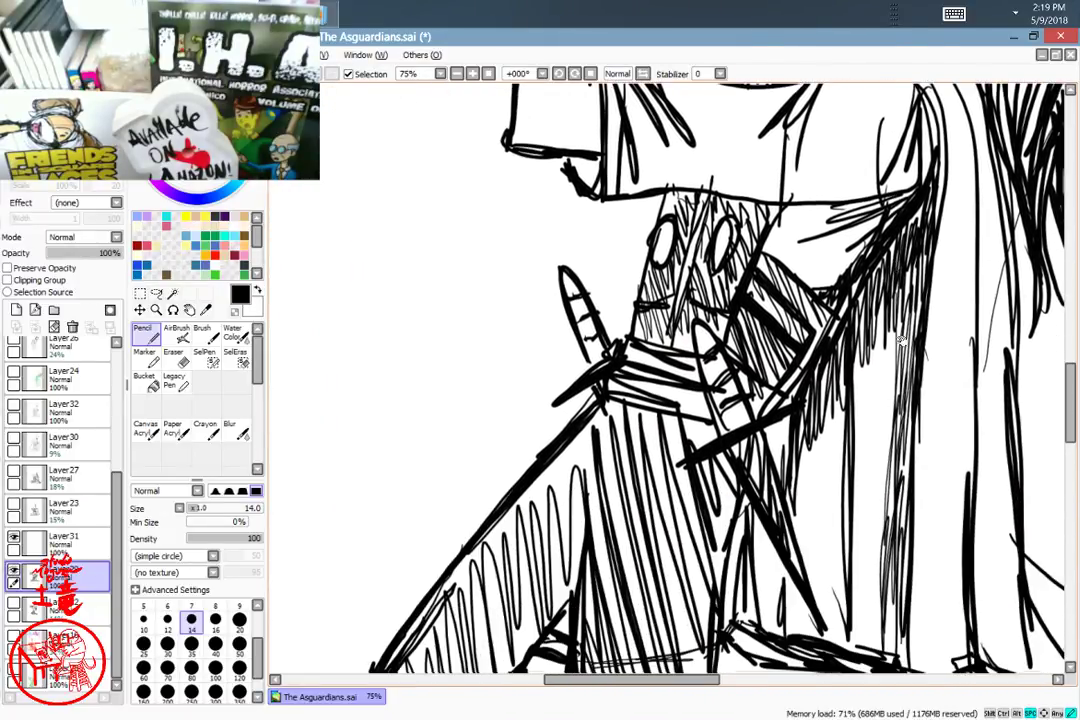
scroll(849, 362, right, 5)
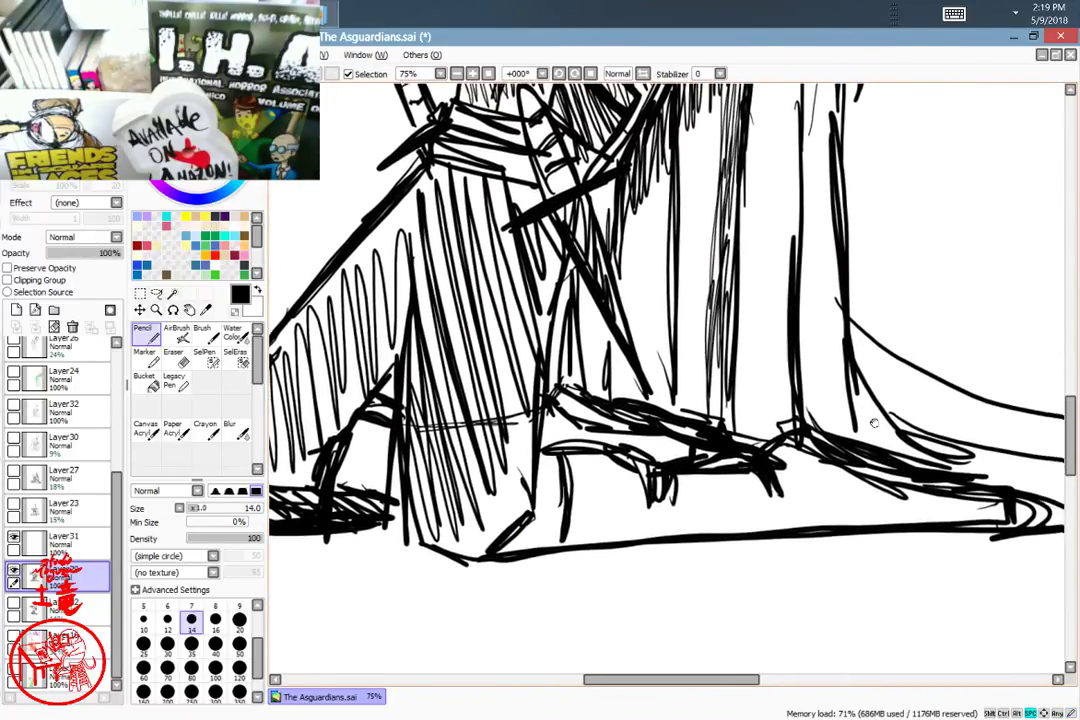
mouse_move(892, 341)
mouse_down()
mouse_move(913, 308)
mouse_move(934, 307)
mouse_up()
scroll(933, 307, up, 5)
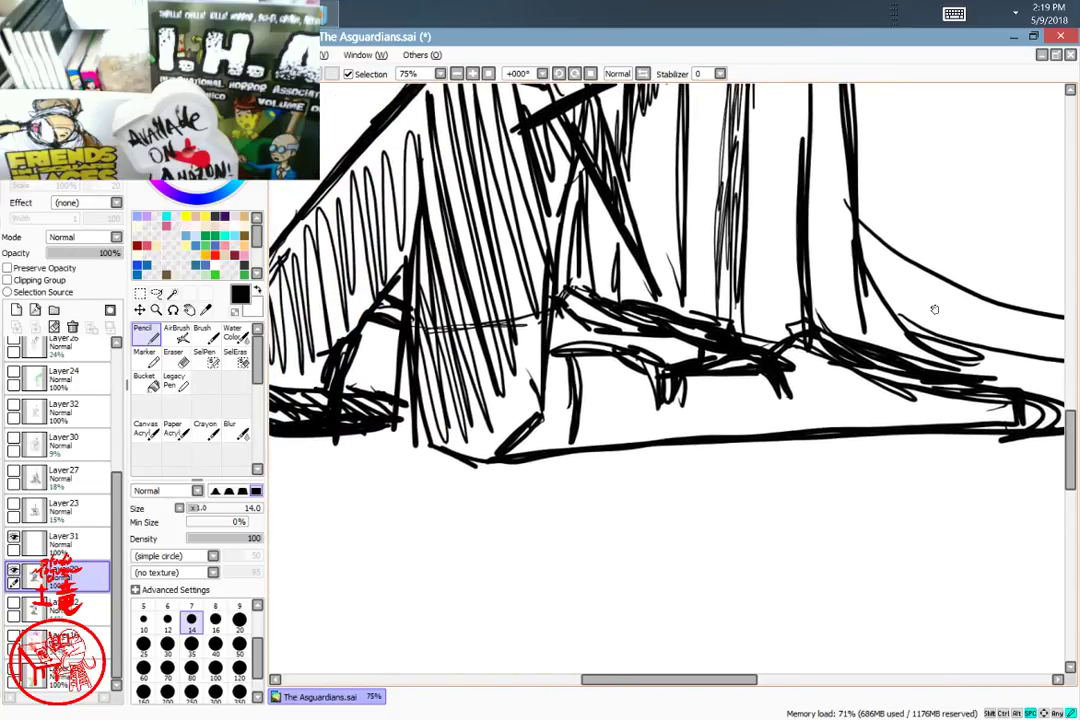
scroll(881, 351, up, 10)
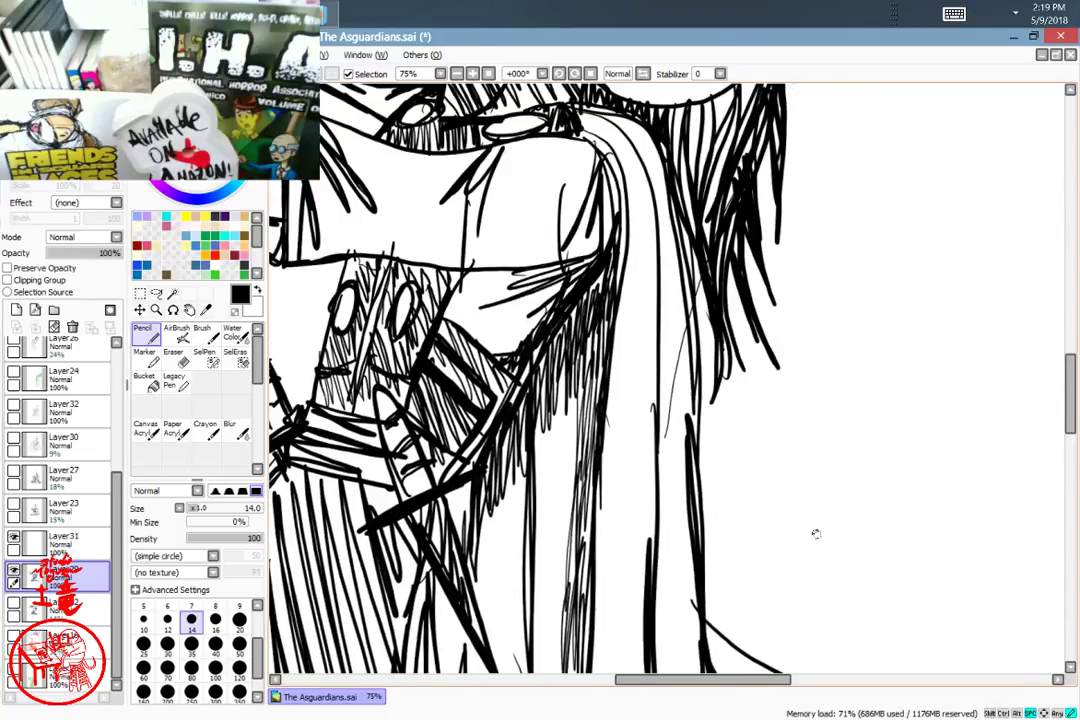
Step: Draw thin contour lines inside the horn nearer the saxophone, undoing stray strokes on the horns
scroll(850, 420, down, 3)
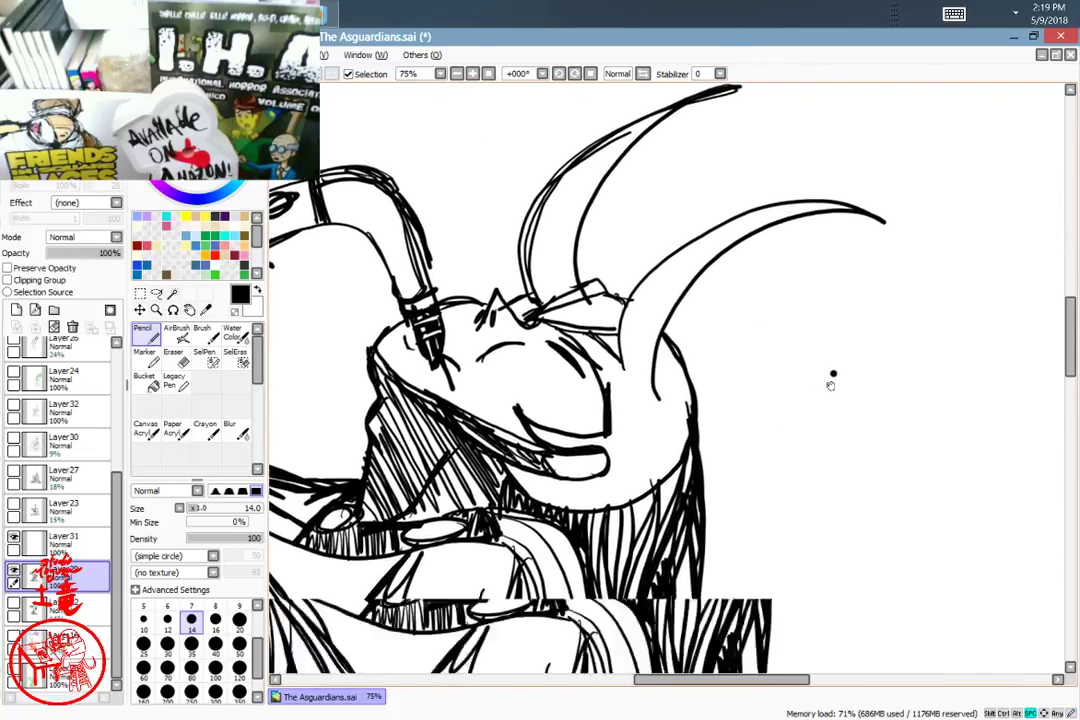
scroll(829, 378, right, 3)
scroll(819, 328, up, 5)
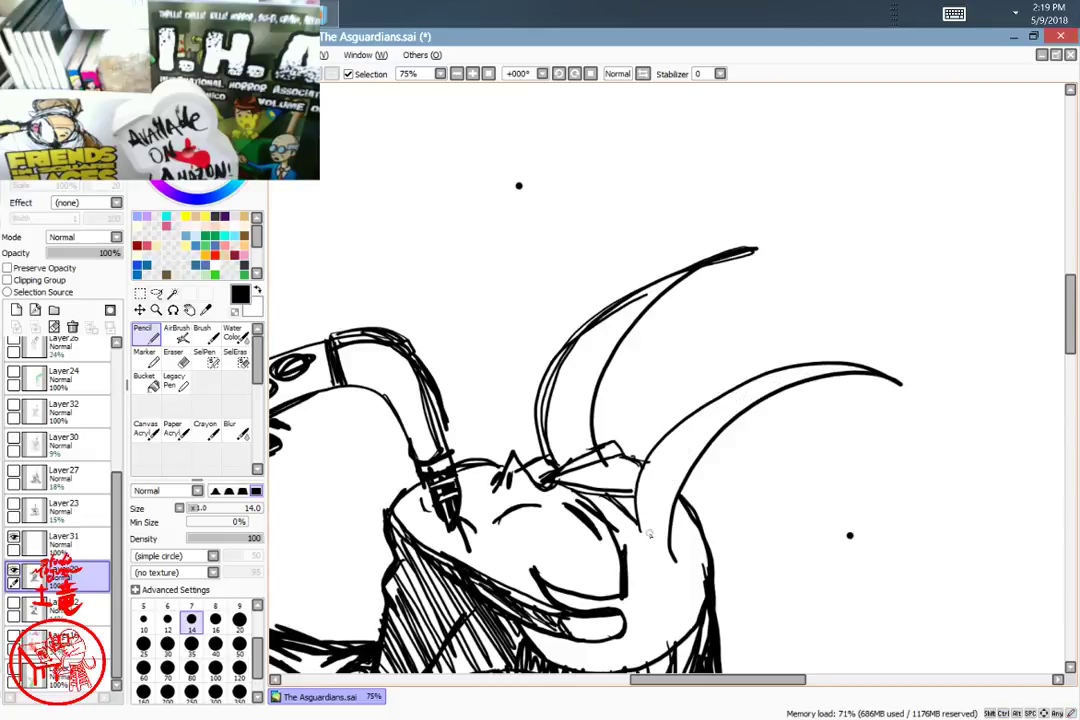
key(ctrl+z)
drag(576, 438, 576, 382)
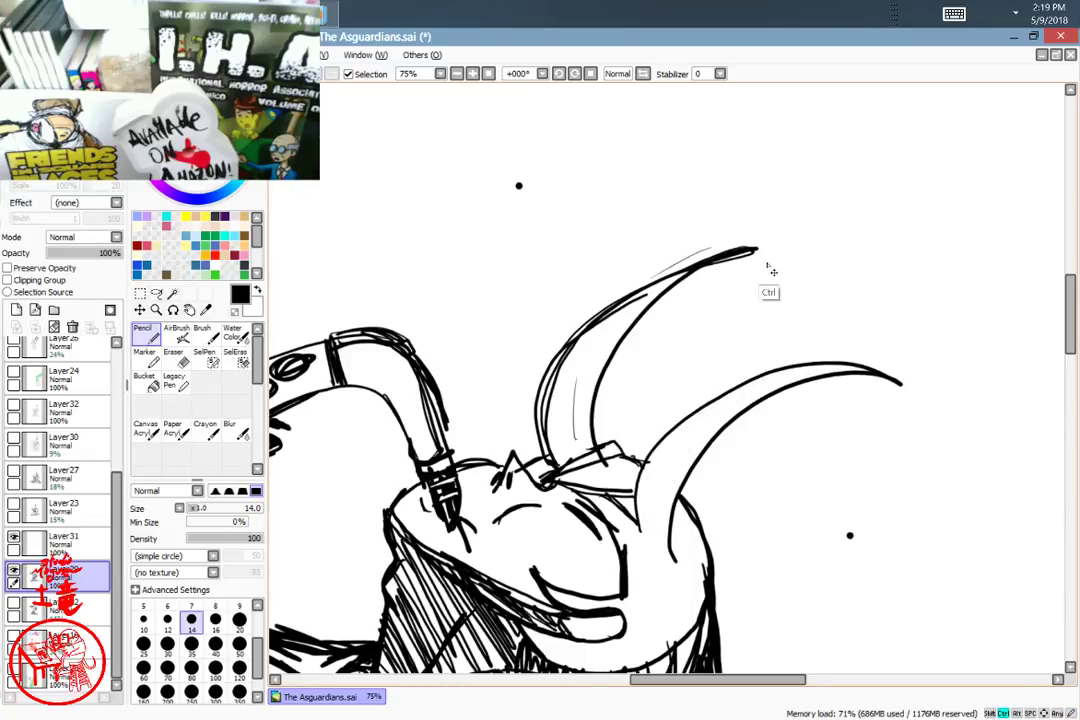
key(ctrl+z)
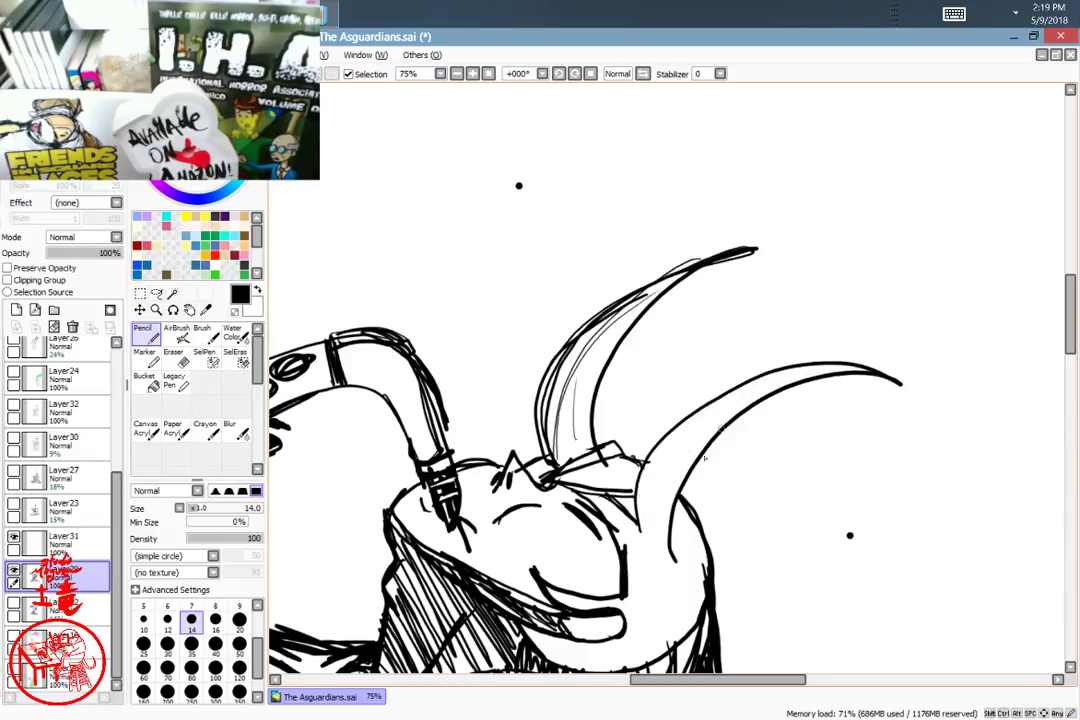
drag(788, 376, 657, 507)
mouse_move(840, 494)
mouse_down()
mouse_move(976, 237)
mouse_move(1005, 224)
mouse_move(964, 366)
mouse_move(916, 422)
mouse_up()
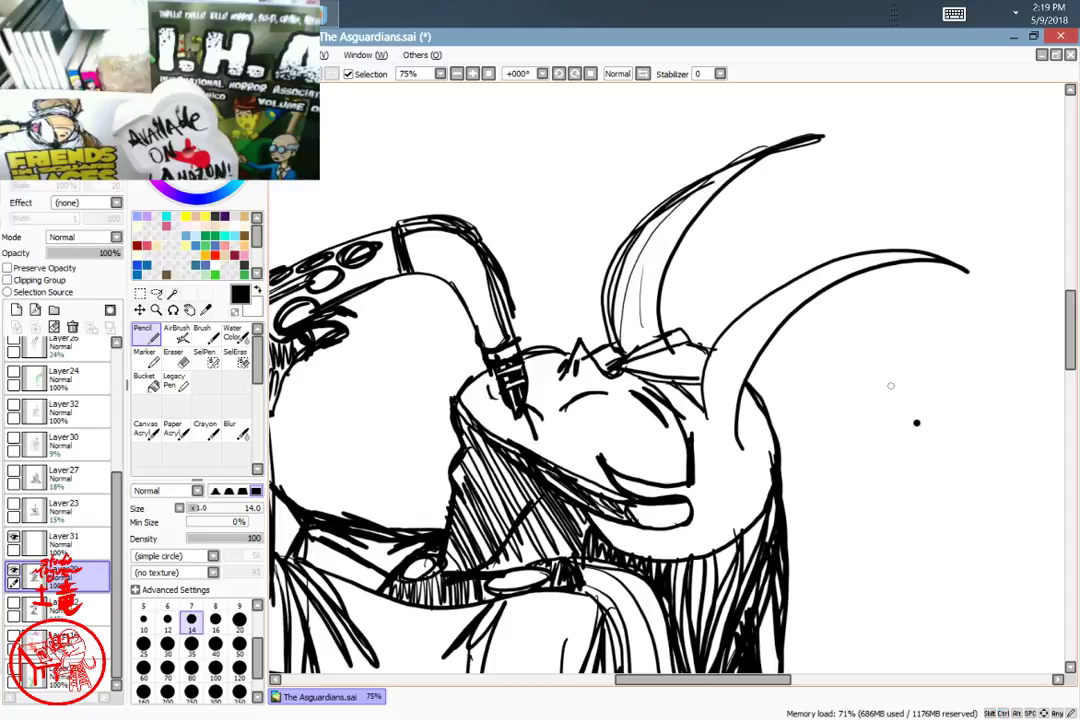
key(ctrl+z)
scroll(916, 422, down, 10)
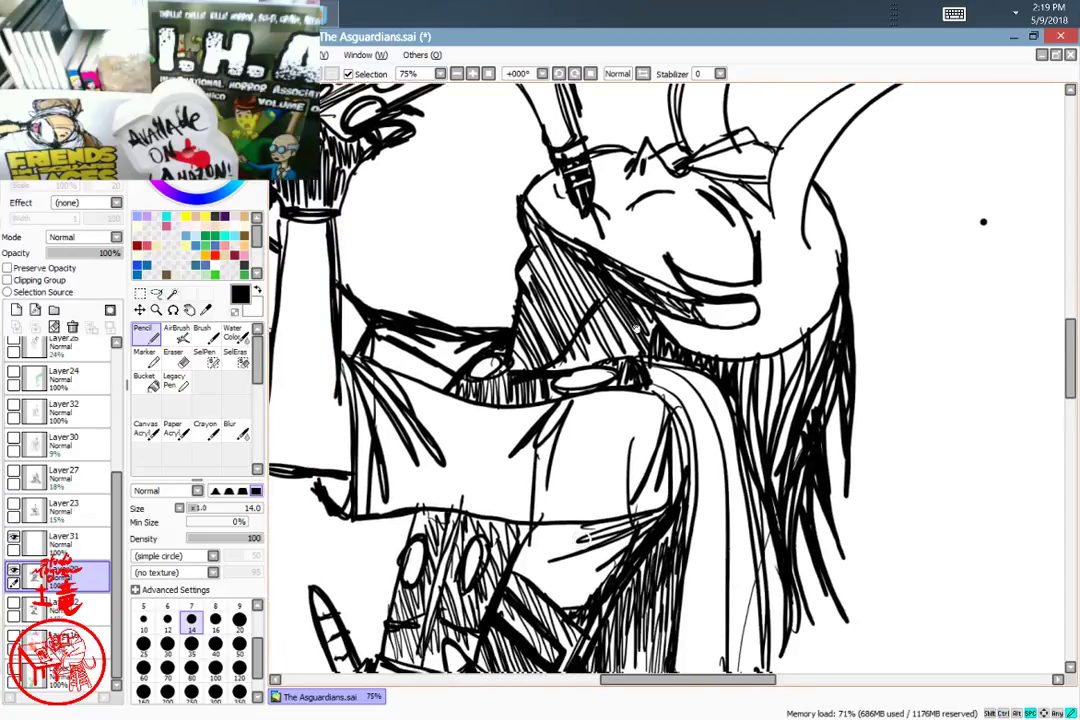
scroll(690, 481, up, 5)
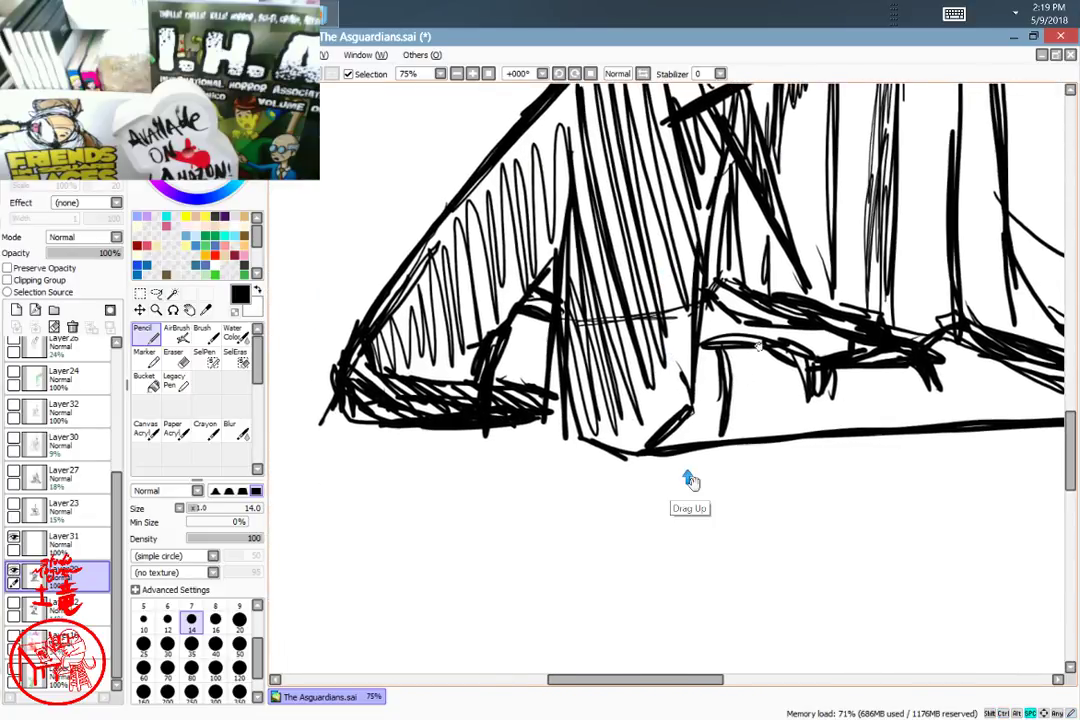
scroll(760, 472, down, 2)
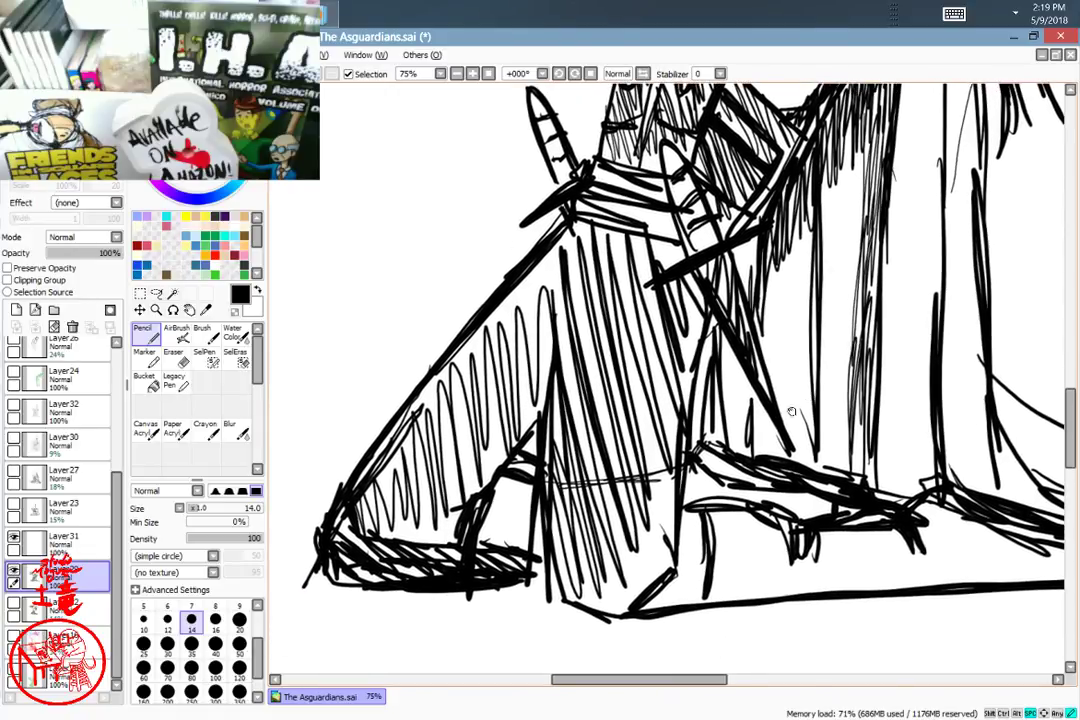
Step: Erase the ragged strokes along the sole of the forward foot beside the kneeling thigh
mouse_move(853, 408)
mouse_down()
mouse_move(771, 475)
mouse_move(894, 377)
mouse_up()
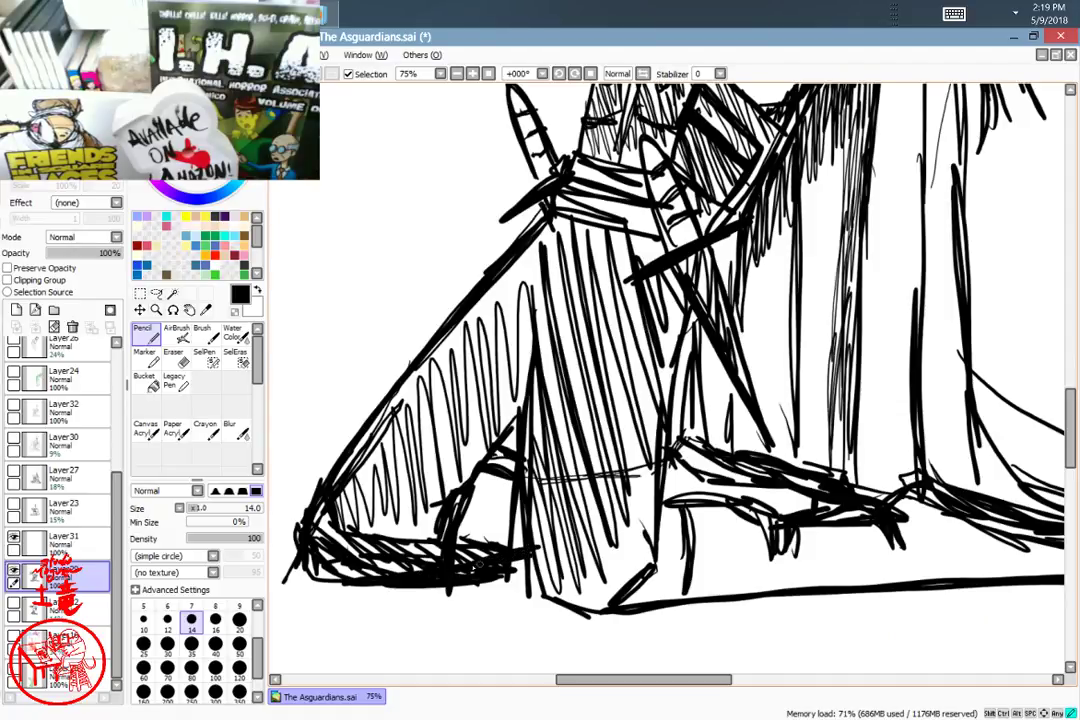
key(e)
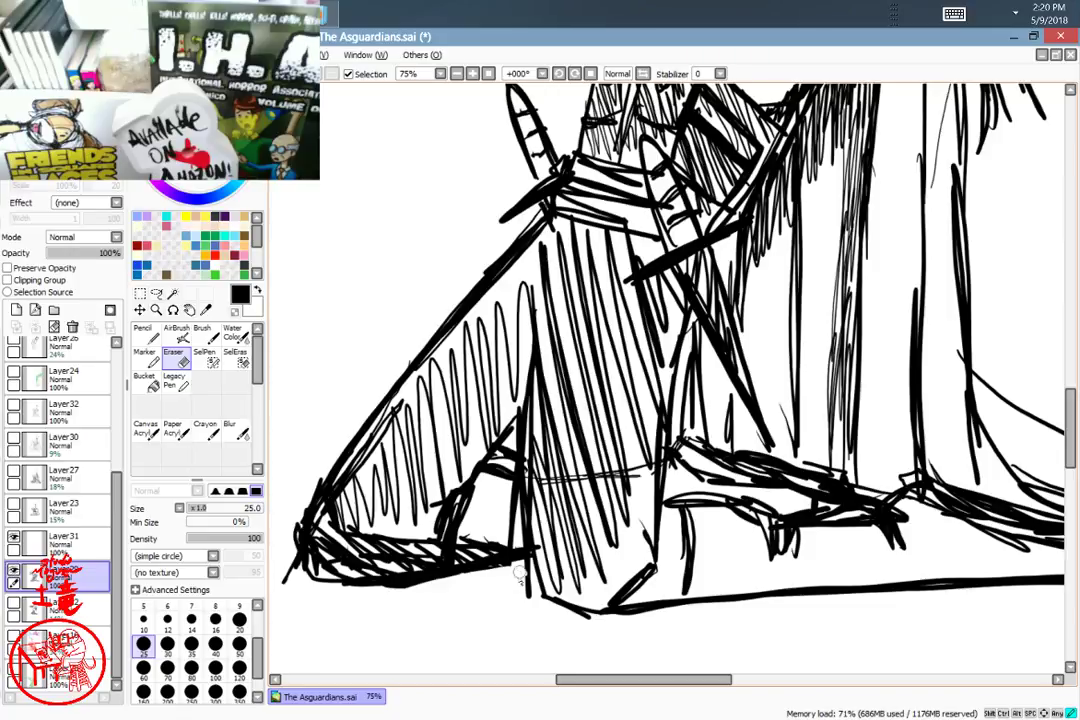
mouse_move(672, 449)
mouse_down()
mouse_move(770, 613)
mouse_move(804, 543)
mouse_move(766, 636)
mouse_move(762, 627)
mouse_up()
key(ctrl+minus)
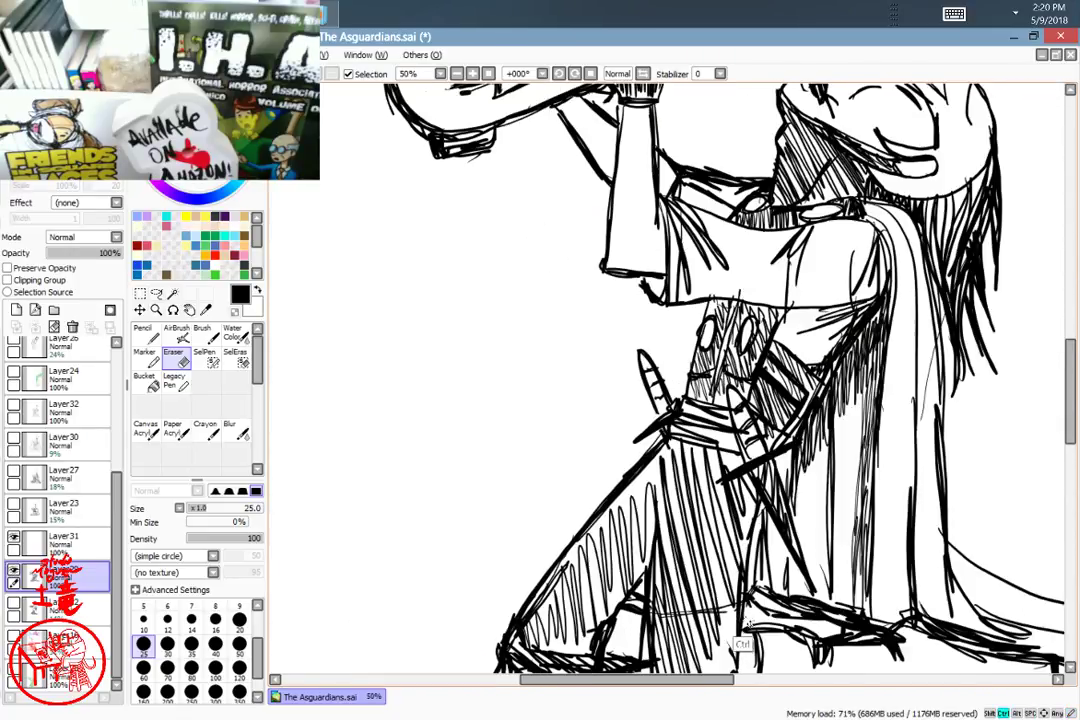
scroll(748, 622, down, 3)
scroll(748, 615, up, 1)
drag(822, 541, 796, 455)
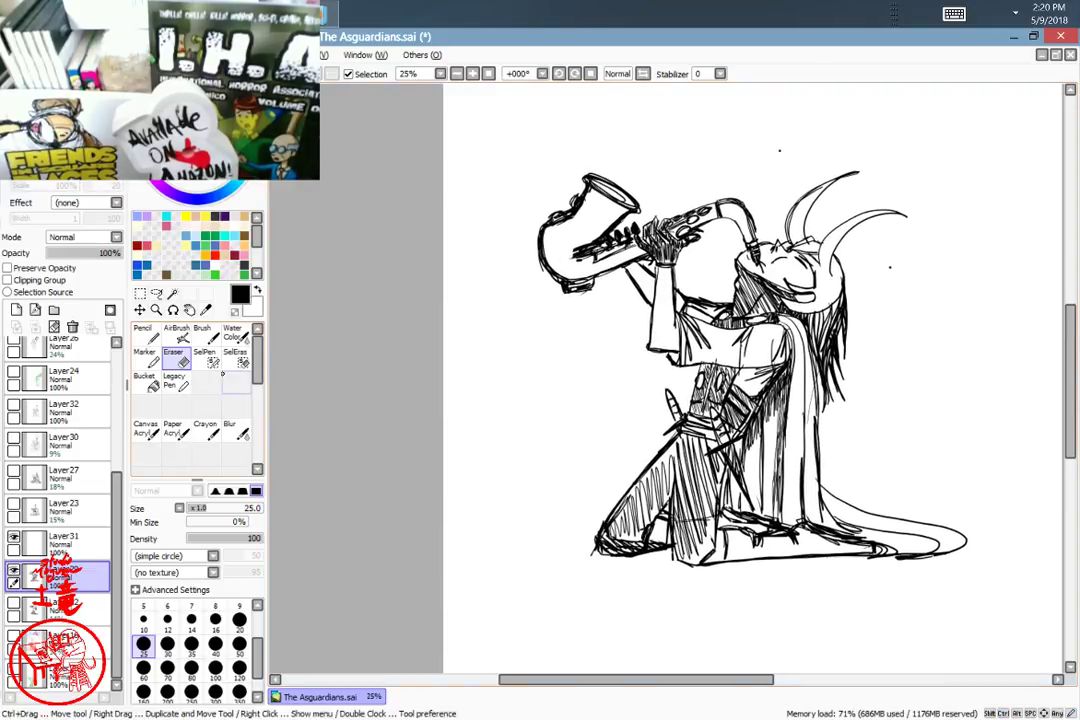
Step: Cross-hatch the forward leg densely with the Pencil from the belt down to the foot
click(143, 333)
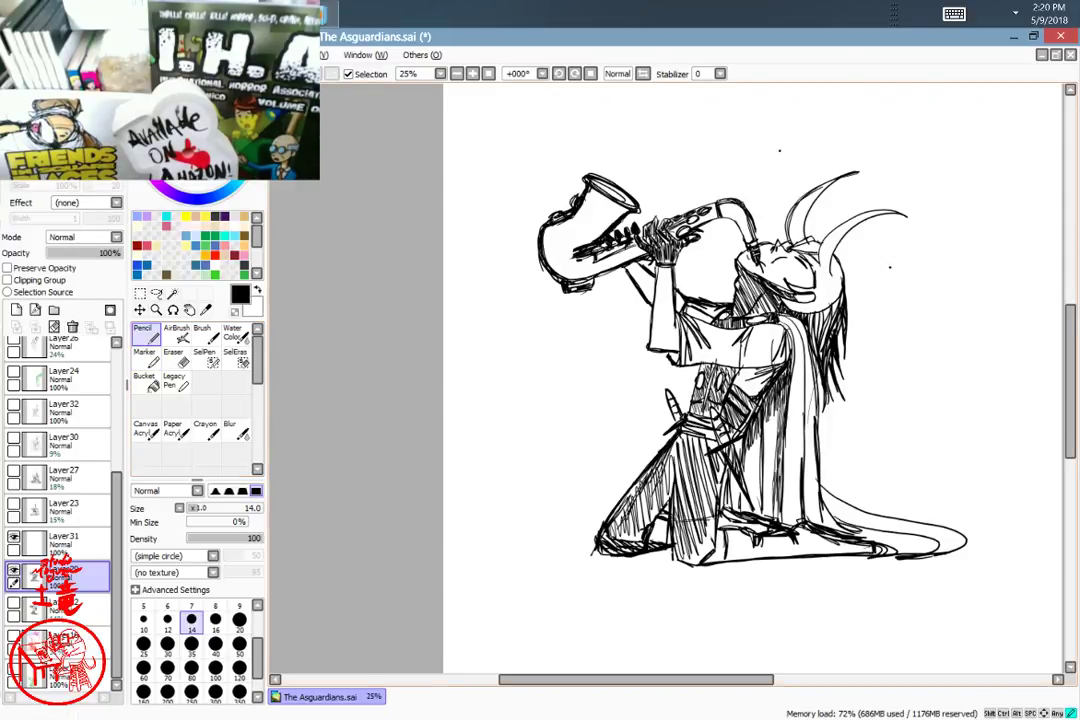
mouse_move(630, 532)
mouse_down()
mouse_move(642, 552)
mouse_move(664, 547)
mouse_up()
drag(644, 503, 665, 538)
mouse_move(652, 491)
mouse_down()
mouse_move(670, 534)
mouse_move(668, 517)
mouse_up()
mouse_move(657, 488)
mouse_down()
mouse_move(672, 526)
mouse_move(674, 516)
mouse_up()
drag(660, 479, 675, 511)
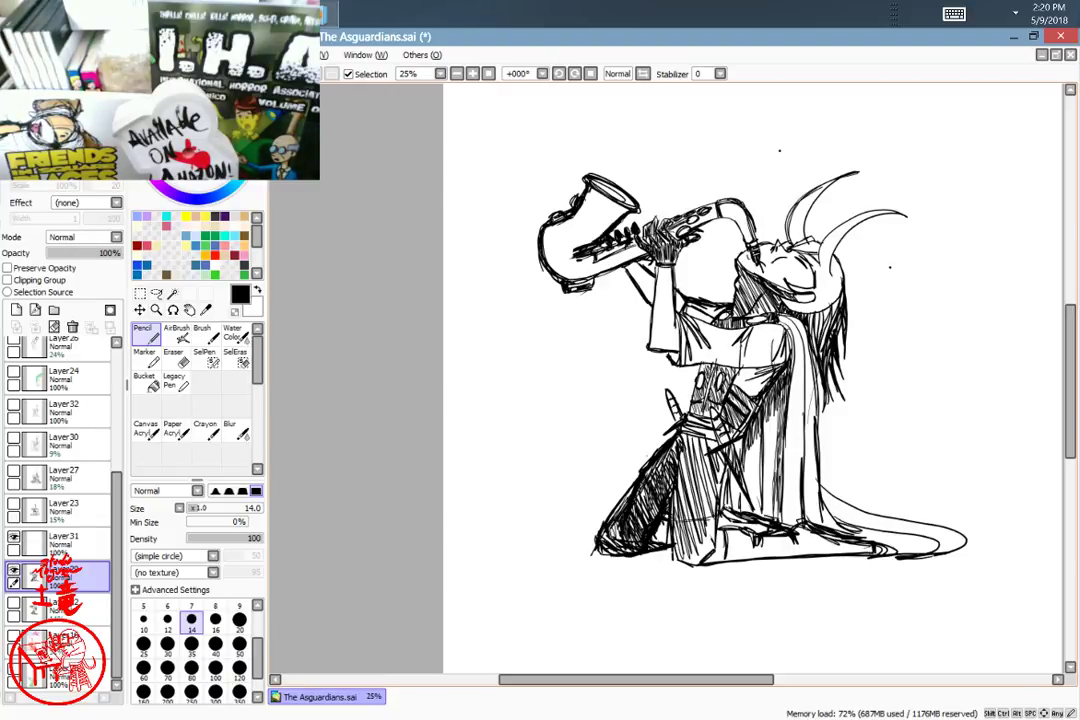
Step: Erase the toe and outer edge of the forward foot to shorten it
key(e)
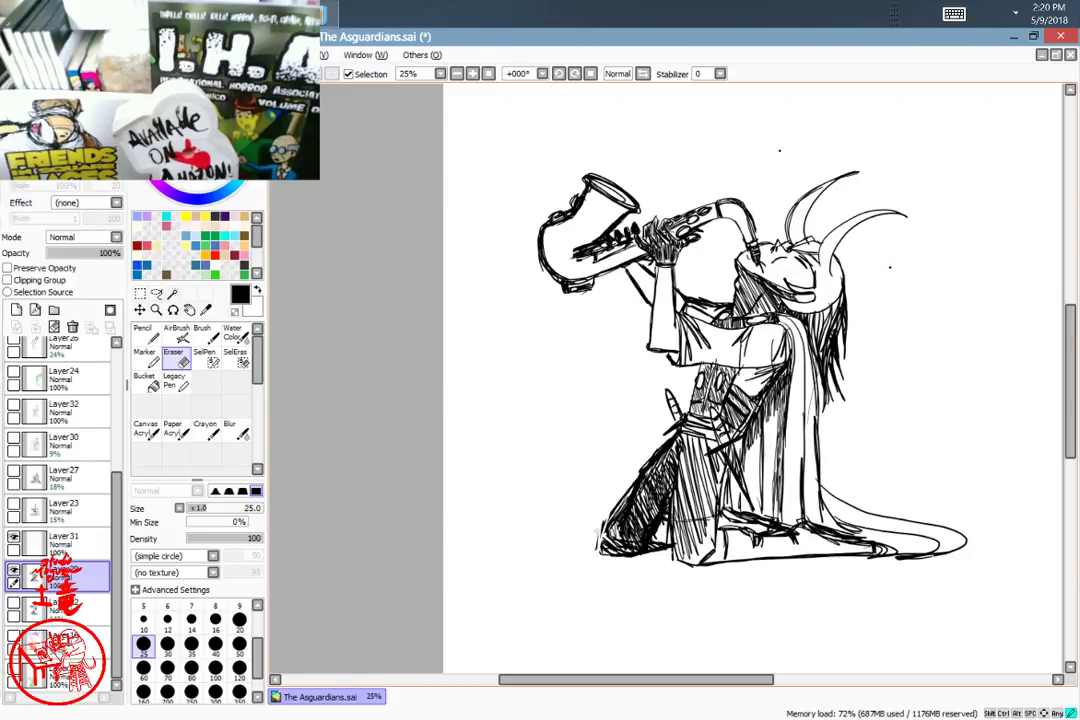
mouse_move(600, 547)
mouse_down()
mouse_move(636, 488)
mouse_move(612, 540)
mouse_move(611, 507)
mouse_move(627, 553)
mouse_up()
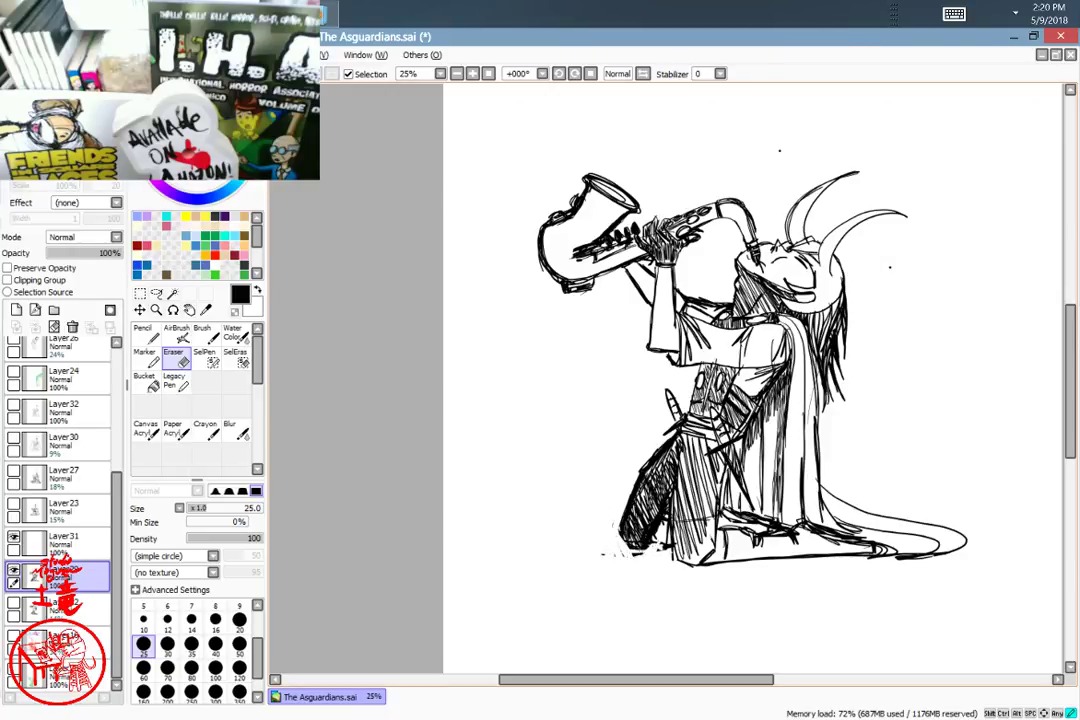
drag(629, 551, 637, 546)
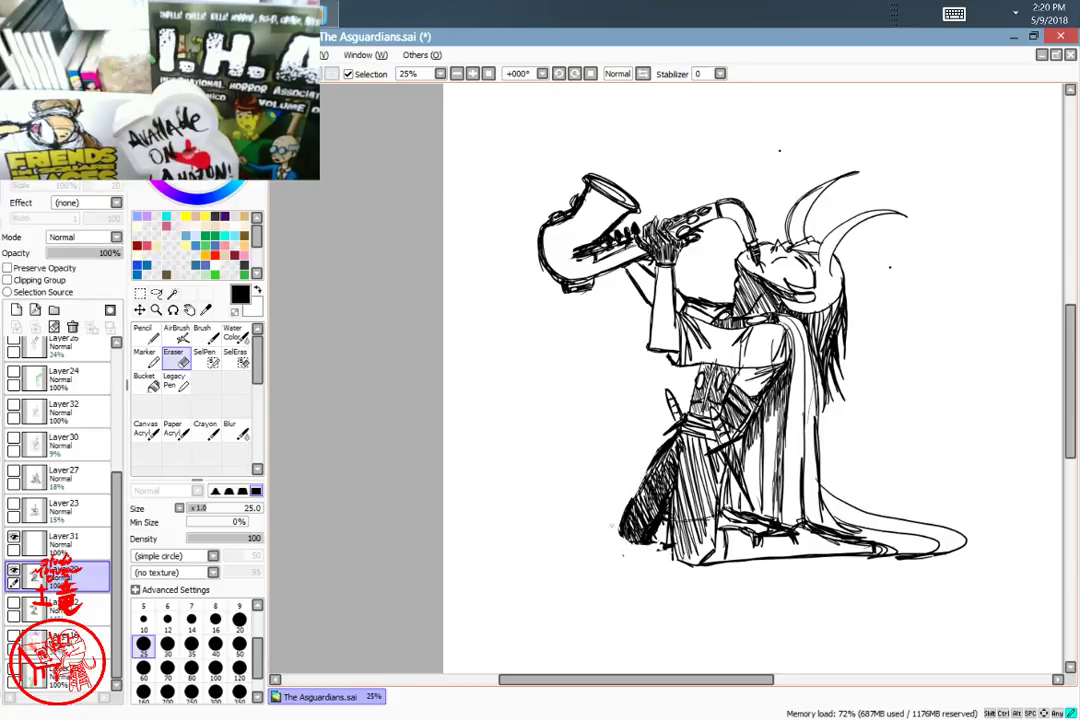
Step: Erase the end of the kneeling lower leg and the cape hem lines crossing it
mouse_move(860, 491)
mouse_down()
mouse_move(767, 576)
mouse_move(746, 468)
mouse_up()
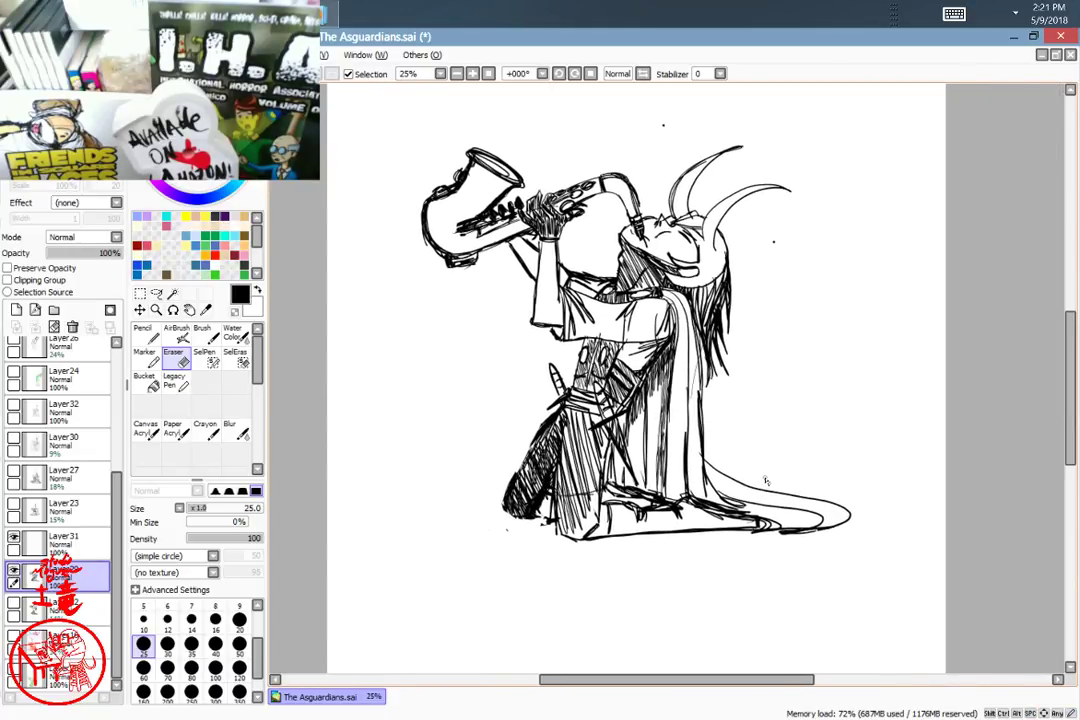
scroll(765, 482, down, 2)
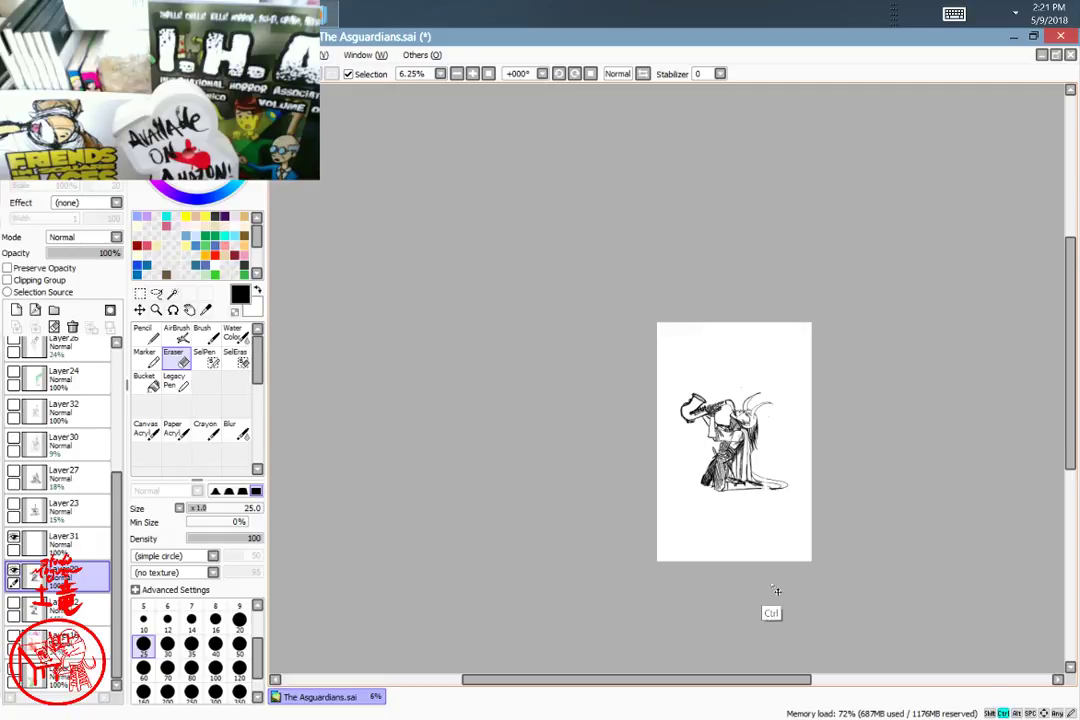
scroll(776, 588, up, 5)
drag(774, 307, 747, 549)
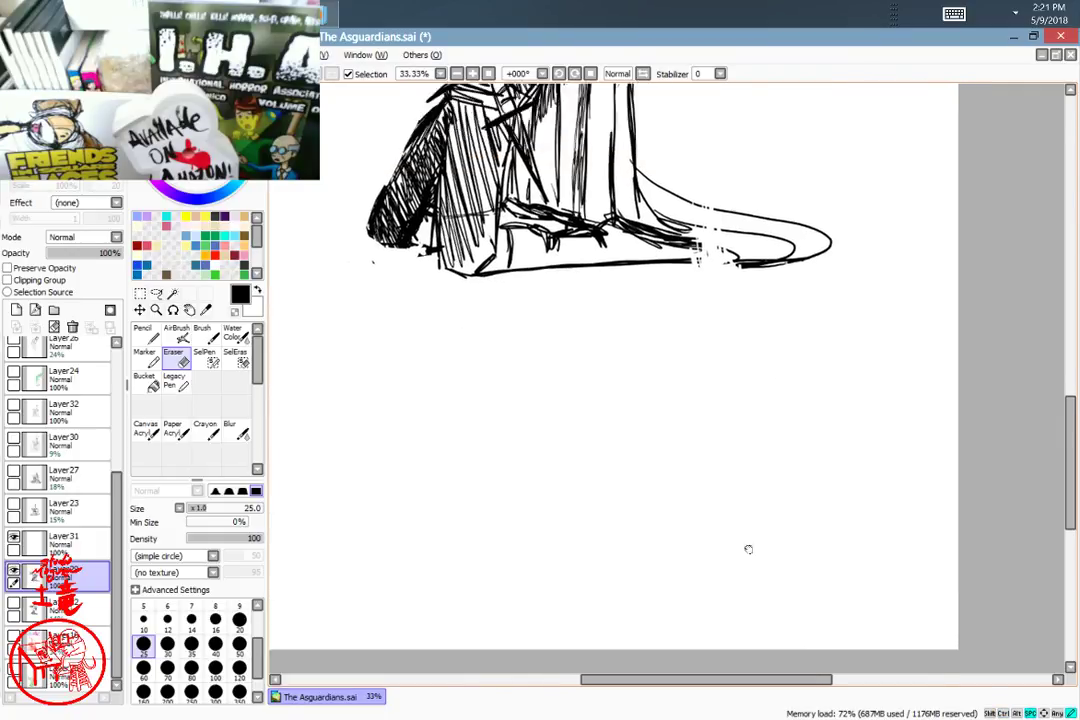
drag(743, 413, 751, 495)
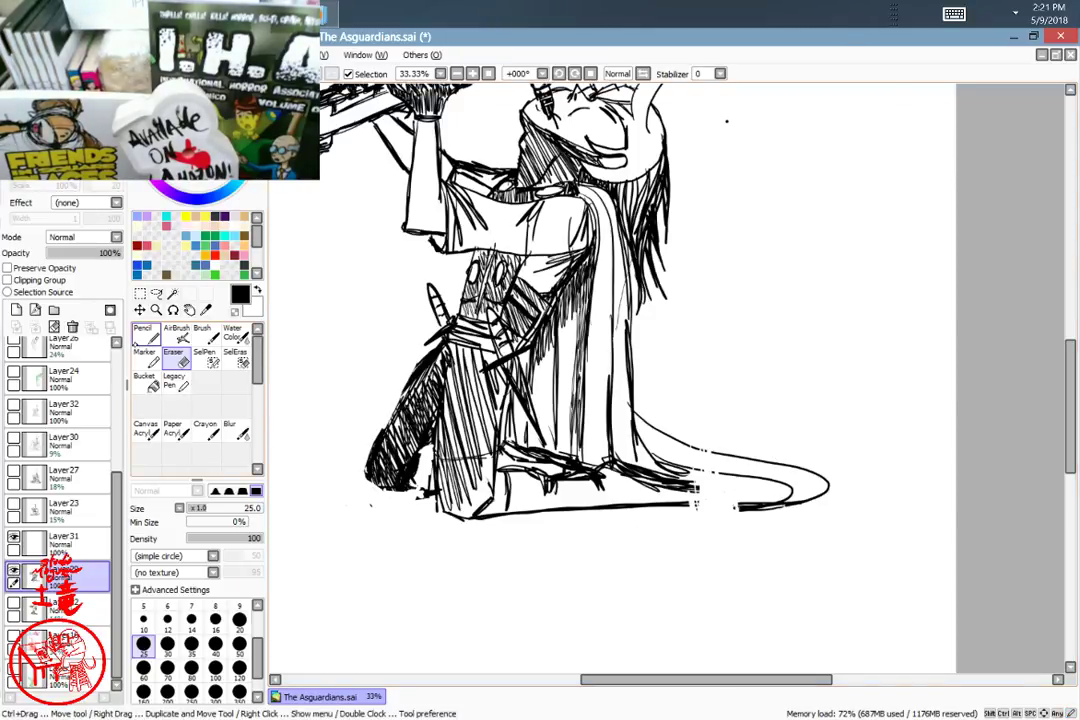
Step: Redraw the end of the kneeling leg with the Pencil and sketch its foot beneath the cape hem
click(145, 336)
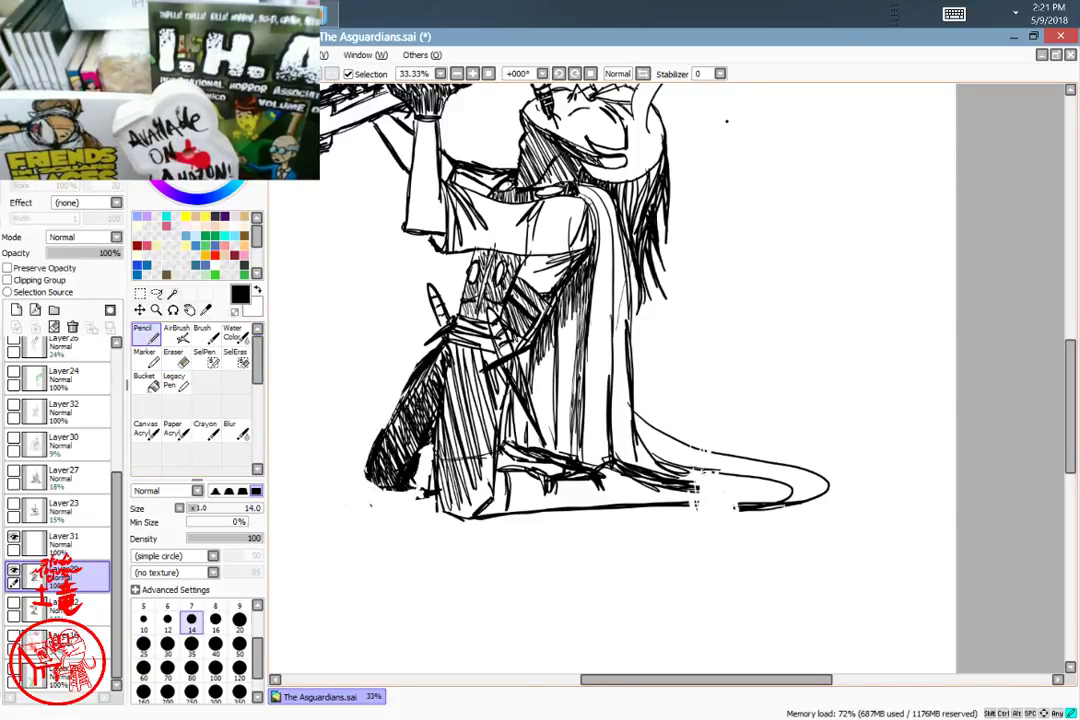
mouse_move(688, 469)
mouse_down()
mouse_move(720, 473)
mouse_move(719, 457)
mouse_move(731, 456)
mouse_up()
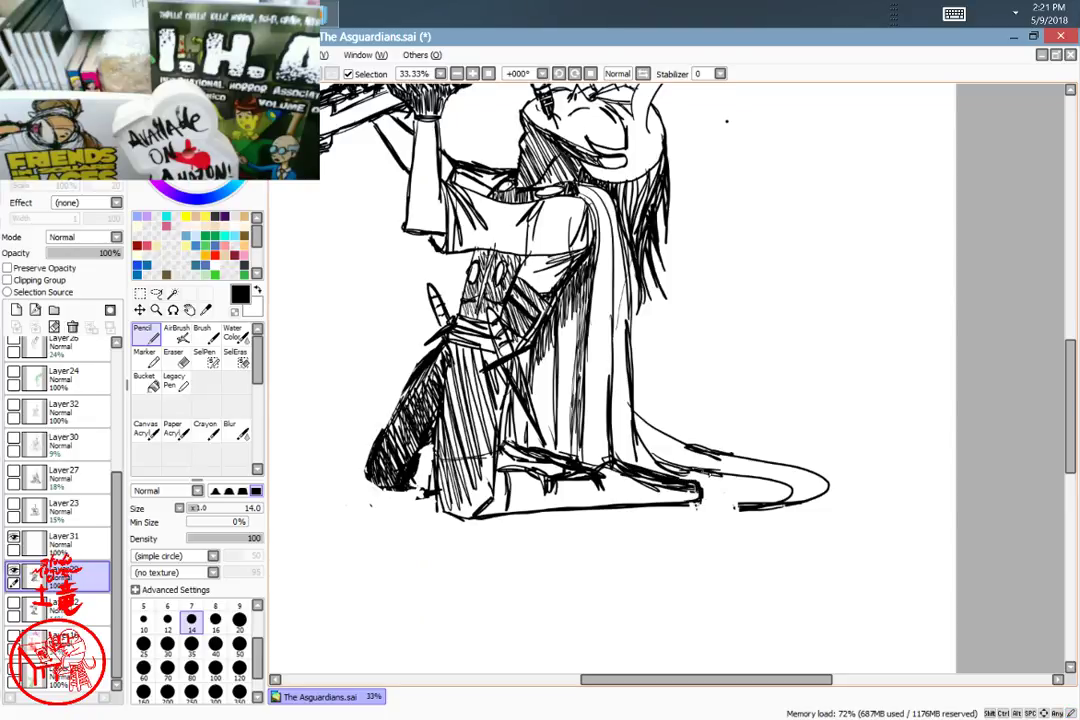
mouse_move(703, 497)
mouse_down()
mouse_move(743, 506)
mouse_move(692, 509)
mouse_move(716, 522)
mouse_move(749, 501)
mouse_move(712, 507)
mouse_move(730, 490)
mouse_up()
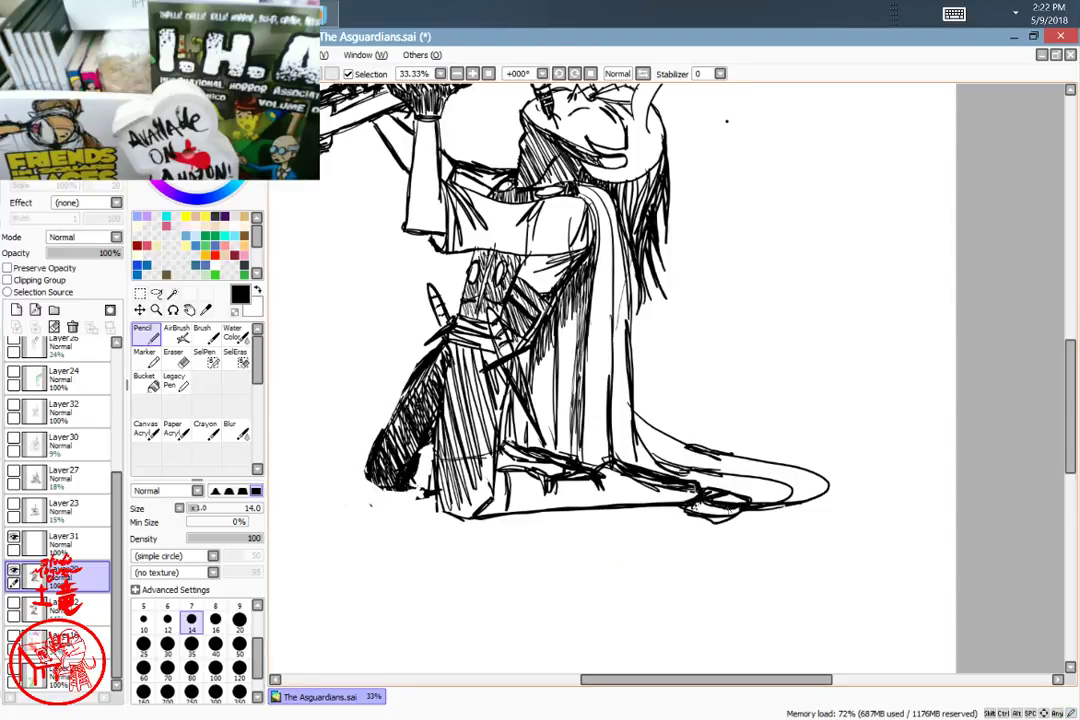
Step: Thicken the outlines of the cape's trailing hem from its back edge around to the tip
drag(588, 435, 661, 428)
mouse_move(678, 420)
mouse_down()
mouse_move(553, 381)
mouse_move(534, 350)
mouse_up()
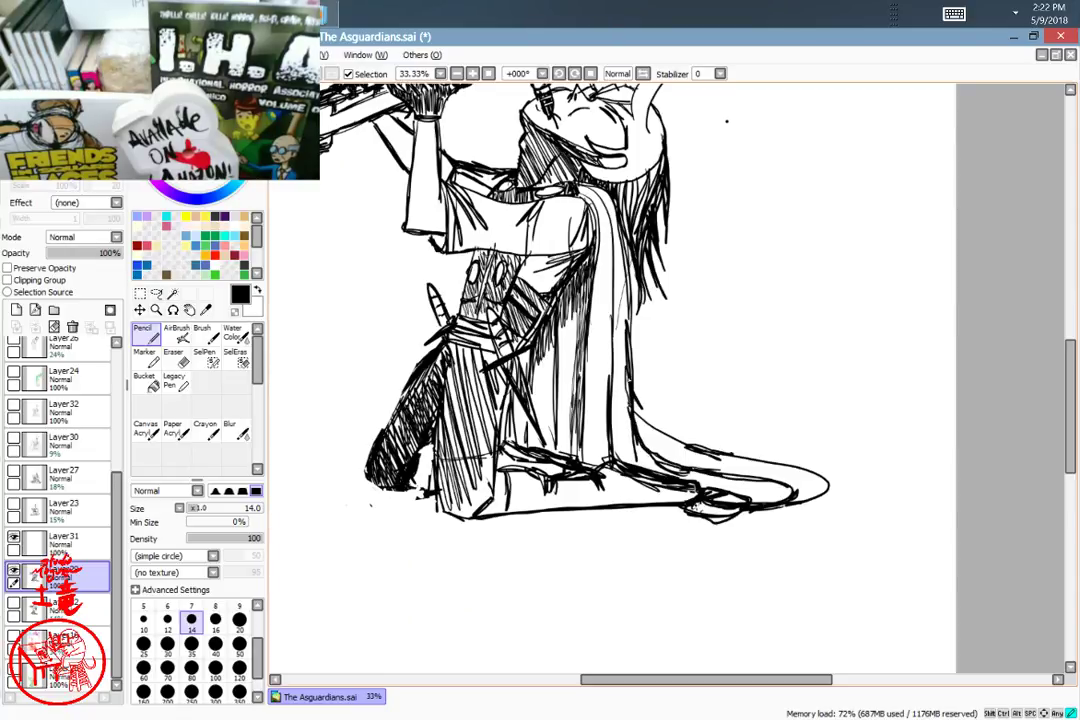
drag(530, 318, 548, 364)
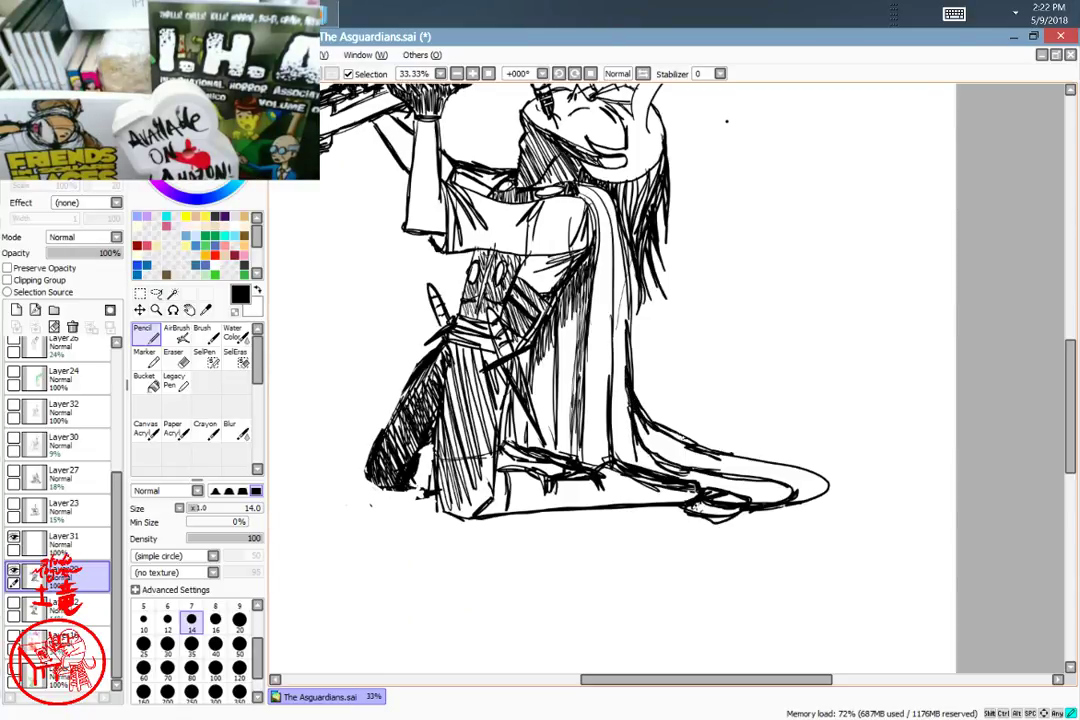
drag(571, 364, 695, 408)
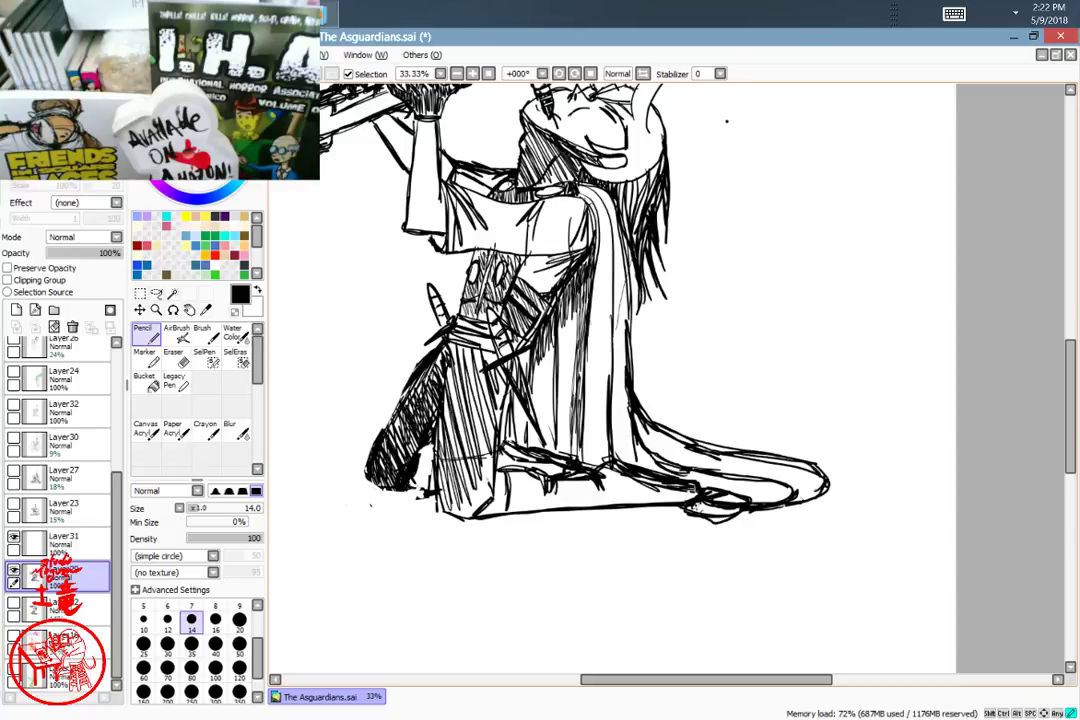
Step: Darken the shadow under the sleeve at the elbow and fill the saxophone's bell opening with dense hatching
mouse_move(690, 420)
mouse_down()
mouse_move(680, 398)
mouse_move(610, 378)
mouse_up()
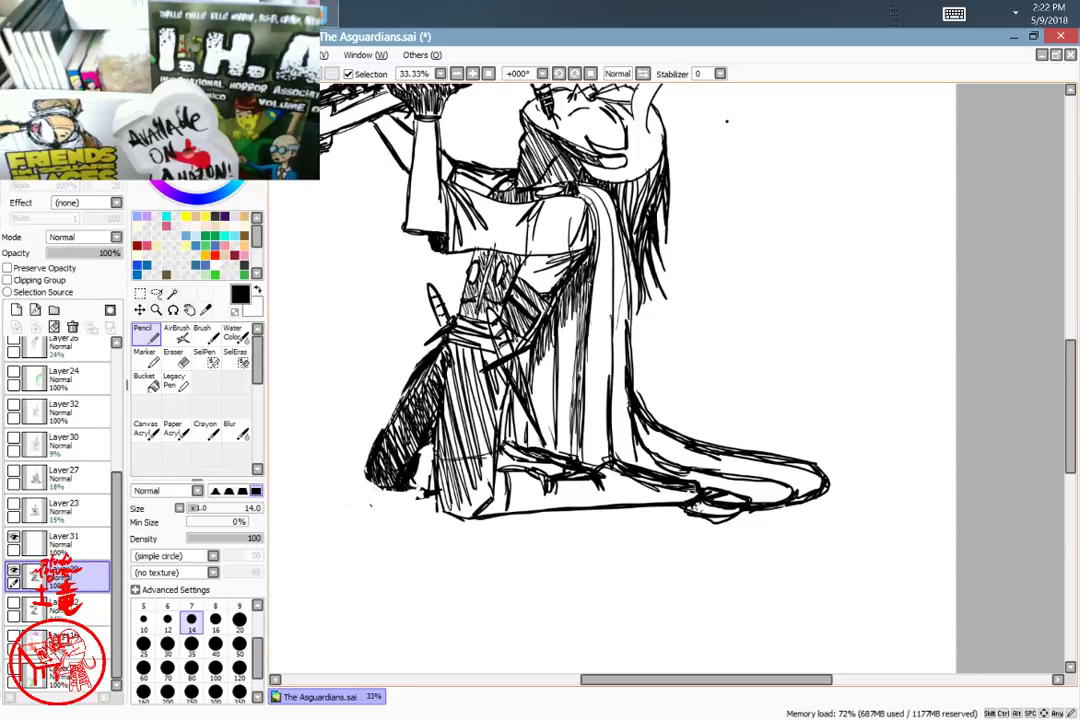
mouse_move(605, 317)
mouse_down()
mouse_move(748, 437)
mouse_move(673, 545)
mouse_move(657, 438)
mouse_move(624, 376)
mouse_up()
mouse_move(671, 315)
mouse_down()
mouse_move(674, 362)
mouse_move(720, 368)
mouse_move(725, 451)
mouse_up()
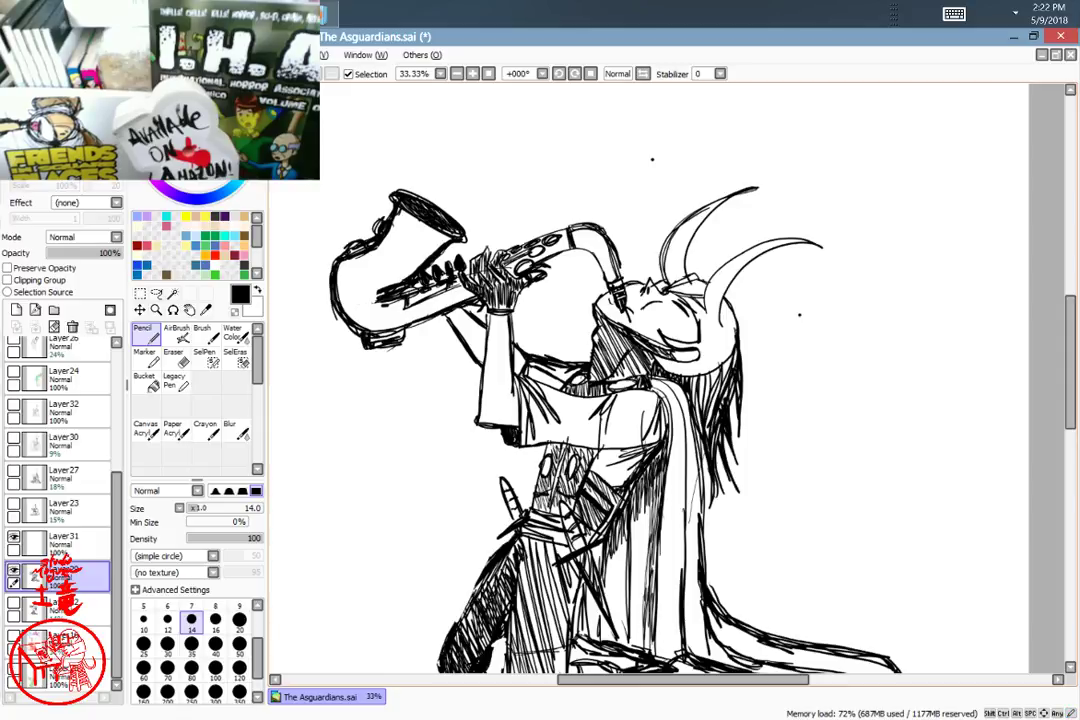
Step: Cross-hatch the kneeling thigh with diagonal strokes from the belt down to the knee
mouse_move(748, 527)
mouse_down()
mouse_move(760, 310)
mouse_move(735, 193)
mouse_move(740, 265)
mouse_move(718, 414)
mouse_move(726, 355)
mouse_up()
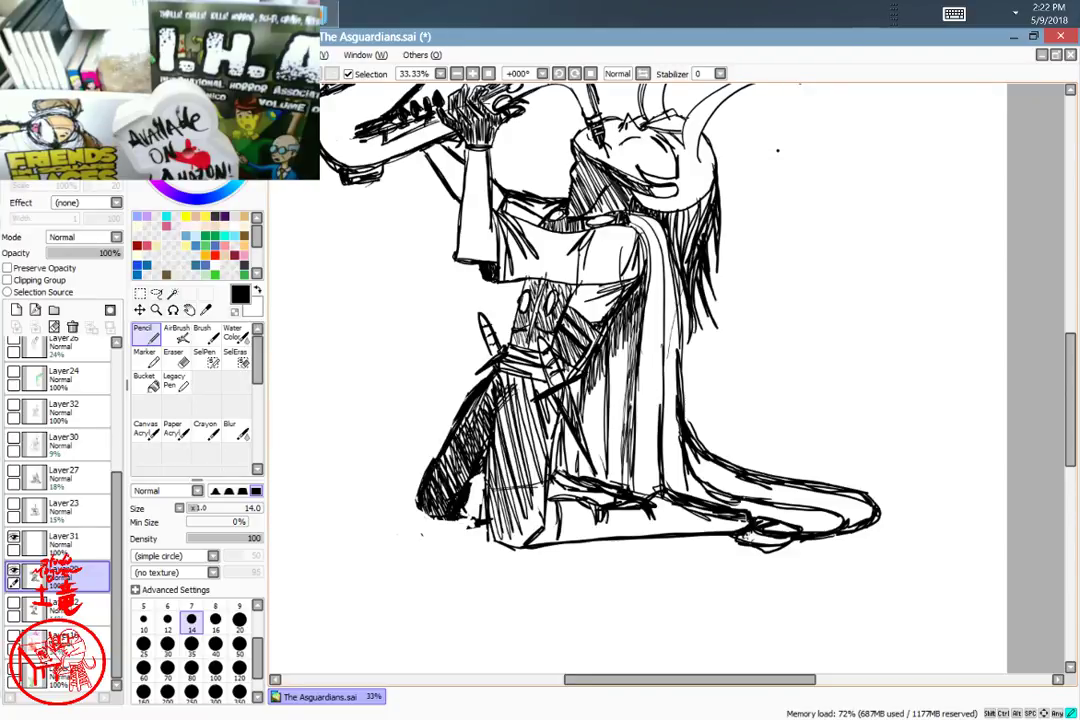
drag(518, 383, 496, 409)
mouse_move(526, 383)
mouse_down()
mouse_move(497, 418)
mouse_move(506, 417)
mouse_up()
mouse_move(542, 384)
mouse_down()
mouse_move(517, 412)
mouse_move(496, 472)
mouse_up()
drag(519, 453, 495, 489)
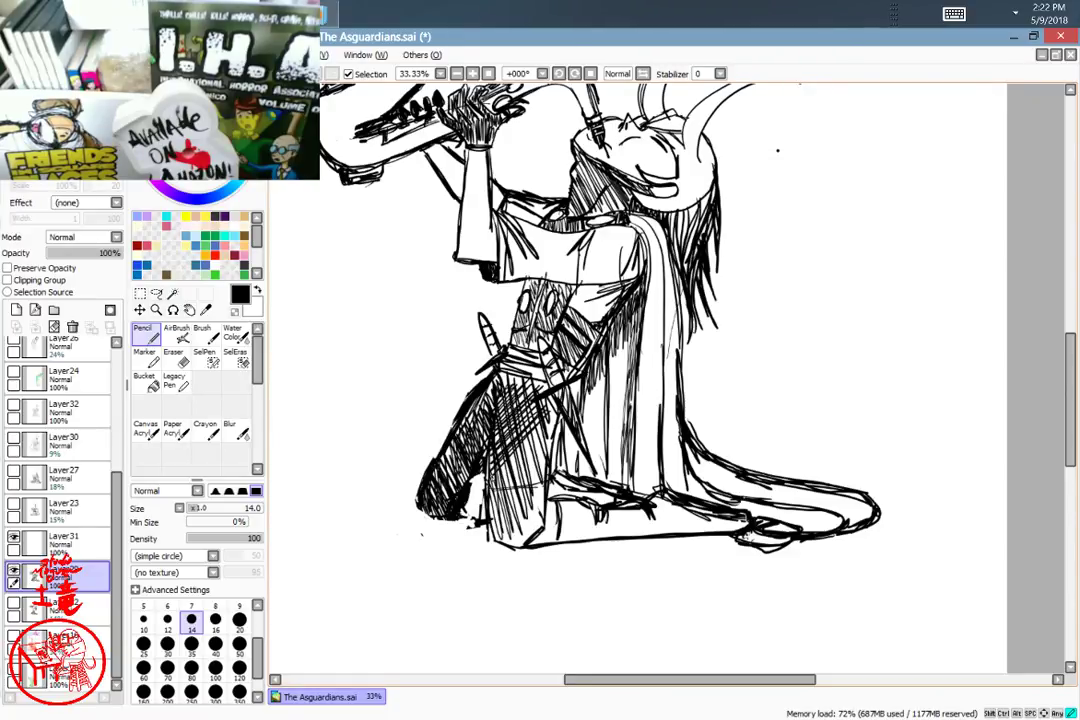
drag(553, 418, 497, 496)
drag(553, 428, 497, 510)
drag(553, 446, 497, 537)
drag(551, 474, 500, 537)
drag(542, 488, 508, 544)
mouse_move(544, 506)
mouse_down()
mouse_move(513, 545)
mouse_move(522, 545)
mouse_up()
drag(544, 524, 531, 540)
Step: Add vertical hatching to the cape's inner folds behind the sword
mouse_move(728, 367)
mouse_down()
mouse_move(738, 222)
mouse_move(743, 310)
mouse_up()
drag(626, 397, 621, 428)
mouse_move(627, 288)
mouse_down()
mouse_move(624, 416)
mouse_move(624, 366)
mouse_up()
drag(627, 276, 625, 300)
drag(598, 343, 595, 418)
drag(597, 360, 594, 417)
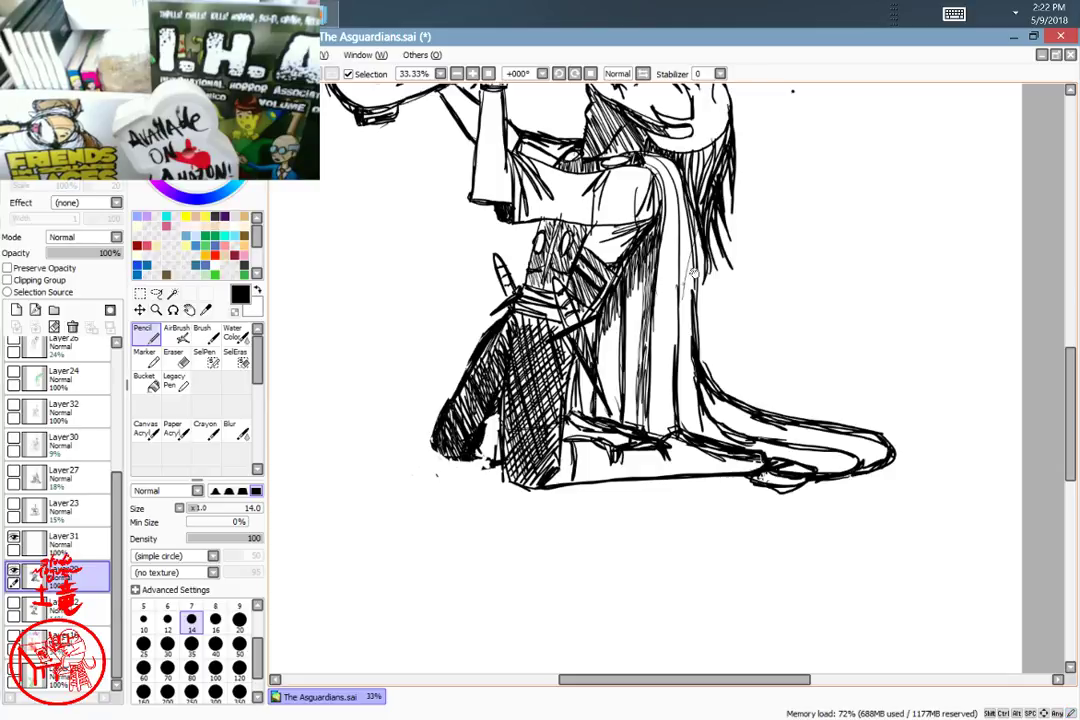
Step: Fill the gaps between the cape's inner folds with fine diagonal hatching from the knee up to the arm
mouse_move(755, 246)
mouse_down()
mouse_move(728, 338)
mouse_move(705, 368)
mouse_move(716, 398)
mouse_move(720, 320)
mouse_move(694, 340)
mouse_move(723, 393)
mouse_move(729, 231)
mouse_up()
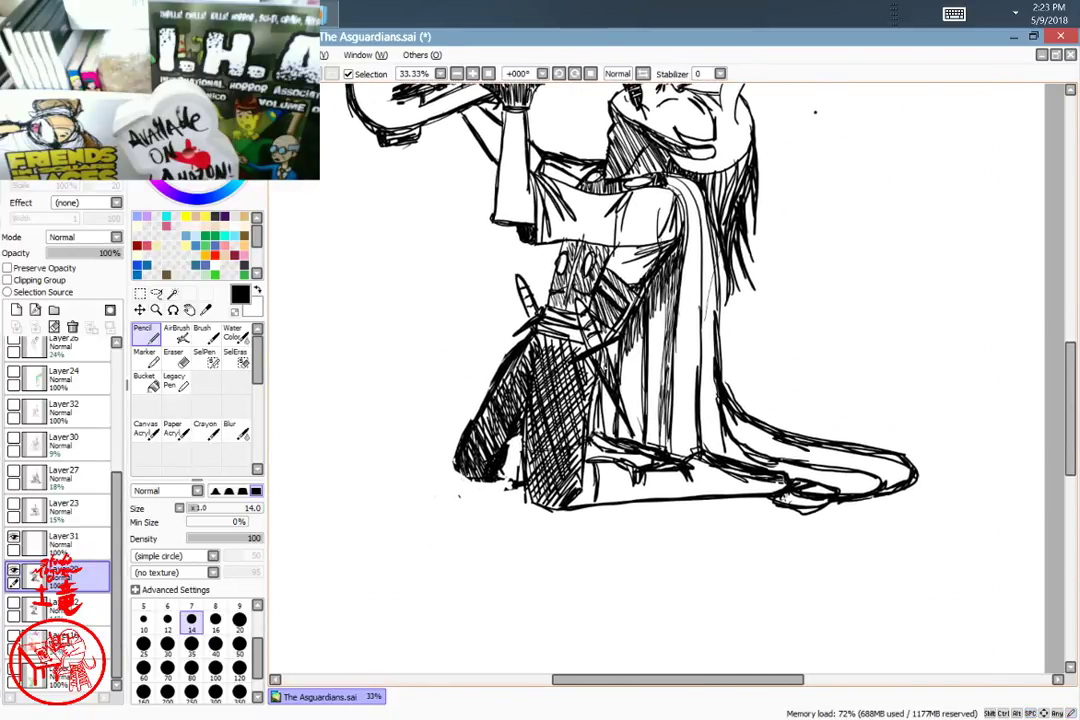
mouse_move(604, 410)
mouse_down()
mouse_move(608, 433)
mouse_move(605, 411)
mouse_up()
mouse_move(520, 333)
mouse_down()
mouse_move(507, 360)
mouse_move(528, 376)
mouse_up()
mouse_move(544, 305)
mouse_down()
mouse_move(521, 364)
mouse_move(526, 353)
mouse_up()
drag(554, 354, 545, 376)
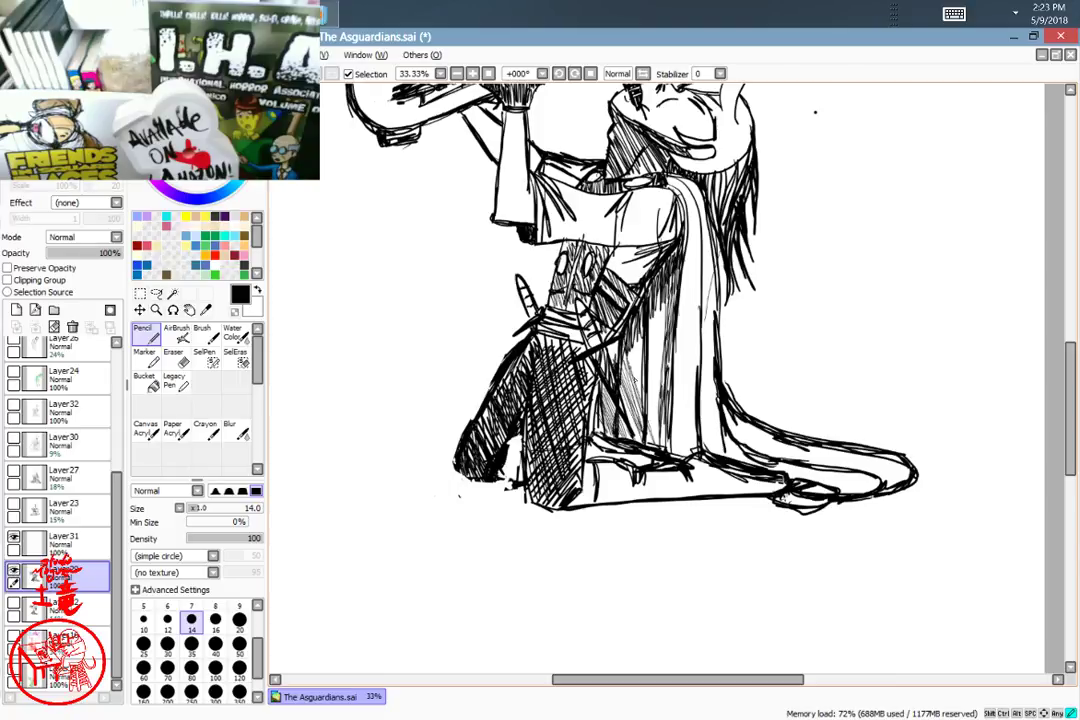
drag(547, 296, 530, 350)
drag(559, 330, 545, 369)
drag(545, 288, 530, 320)
drag(557, 332, 547, 362)
mouse_move(547, 272)
mouse_down()
mouse_move(534, 300)
mouse_move(547, 362)
mouse_up()
mouse_move(564, 284)
mouse_down()
mouse_move(547, 348)
mouse_move(545, 326)
mouse_up()
mouse_move(567, 267)
mouse_down()
mouse_move(547, 336)
mouse_move(547, 313)
mouse_up()
mouse_move(567, 259)
mouse_down()
mouse_move(547, 323)
mouse_move(551, 310)
mouse_up()
drag(568, 240, 555, 302)
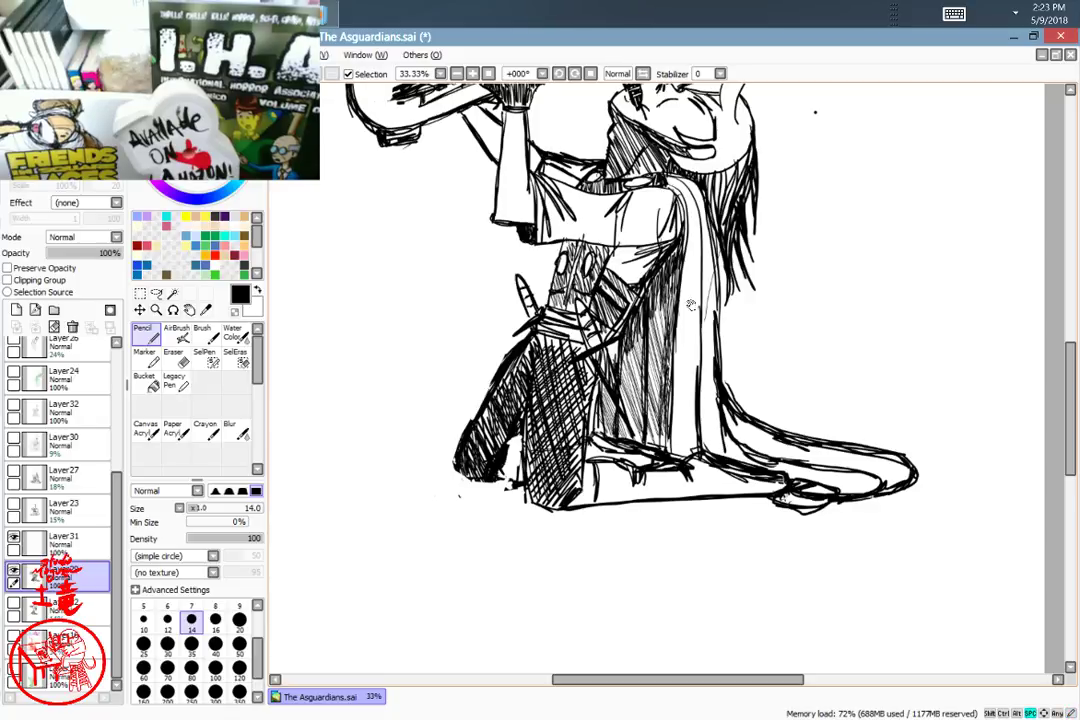
Step: Undo the latest diagonal hatching strokes between the cape's inner folds
mouse_move(730, 291)
mouse_down()
mouse_move(694, 496)
mouse_move(676, 316)
mouse_move(693, 242)
mouse_move(686, 460)
mouse_up()
key(ctrl+z)
key(ctrl+z)
key(ctrl+z)
key(ctrl+z)
key(ctrl+z)
key(ctrl+z)
key(ctrl+z)
key(ctrl+z)
Step: Lower the opacity of the sketch on Layer29 to about 12%
drag(730, 377, 739, 292)
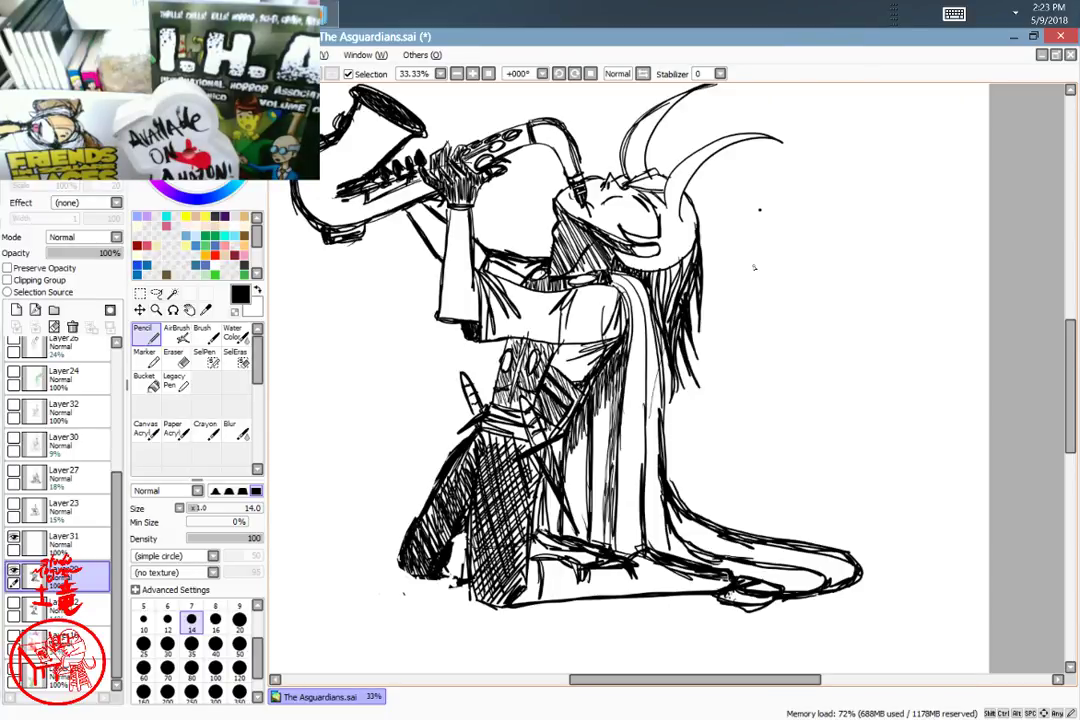
drag(671, 220, 765, 251)
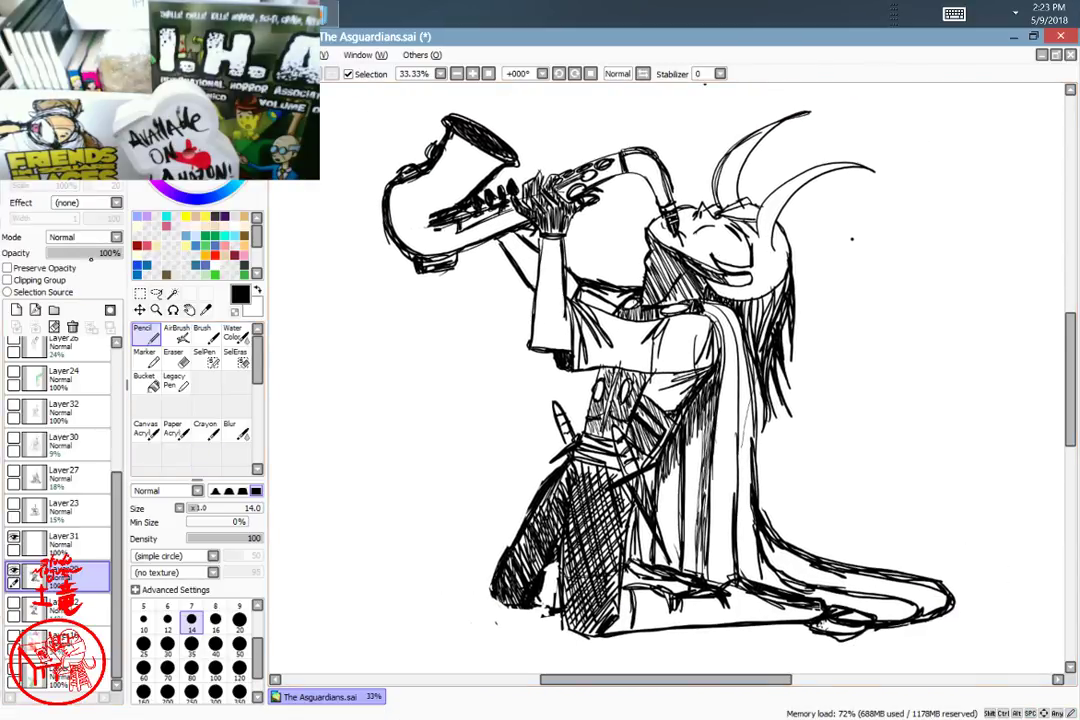
drag(90, 257, 48, 257)
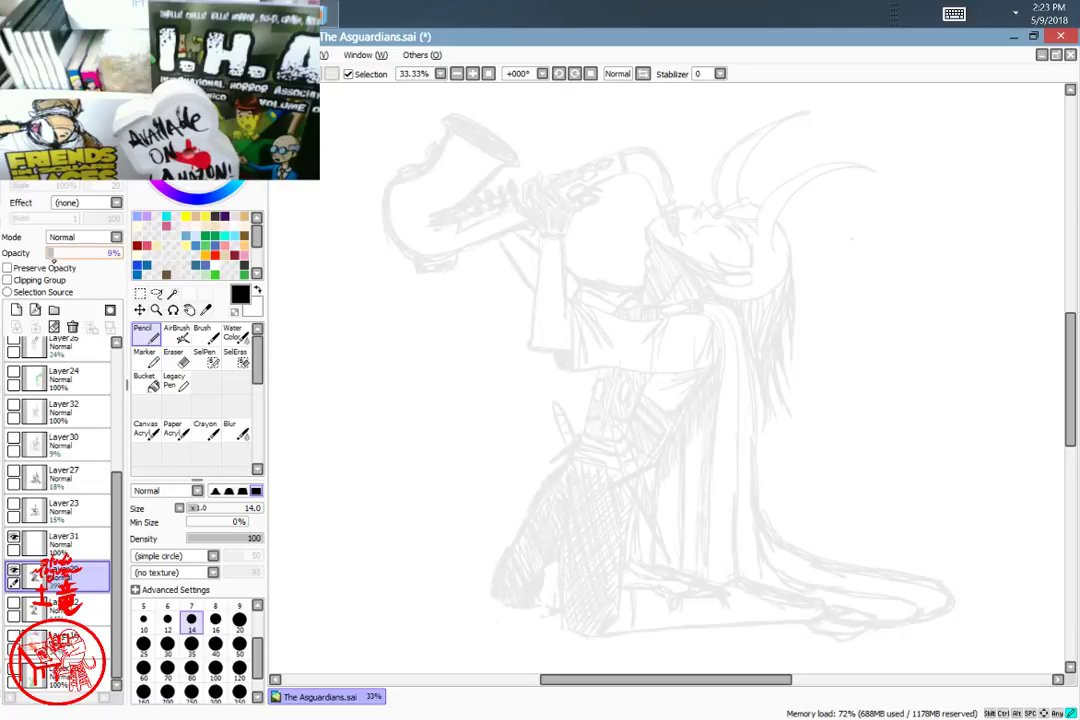
Step: Make Layer31 the active layer and set the stabilizer to S-2
click(64, 542)
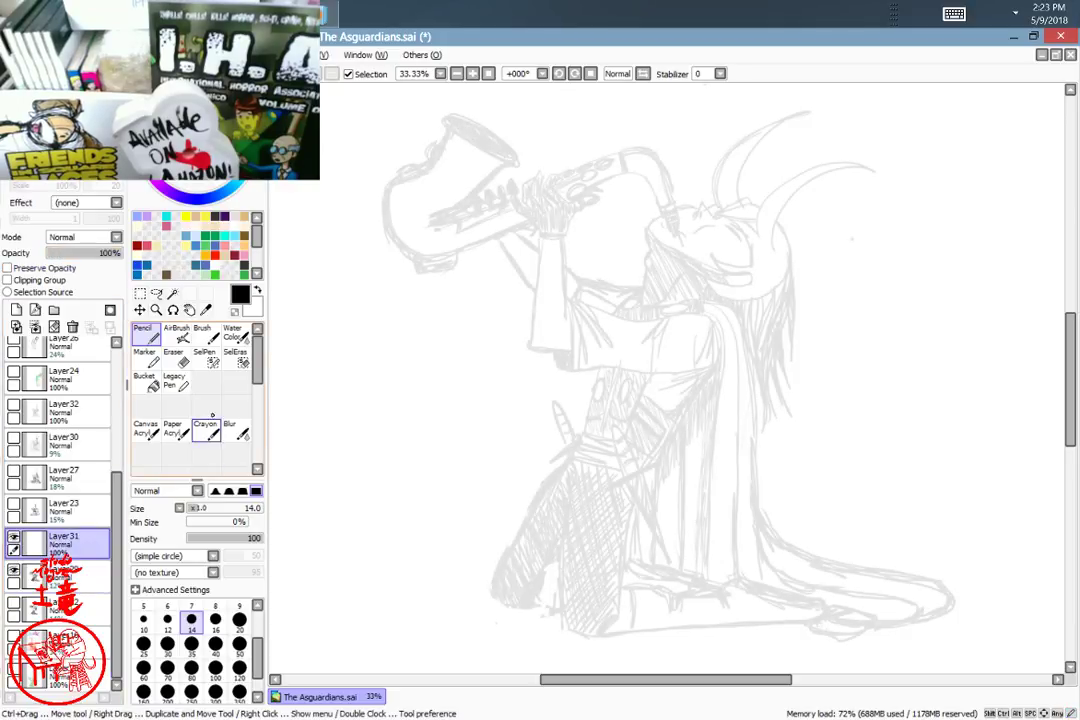
click(719, 73)
click(701, 278)
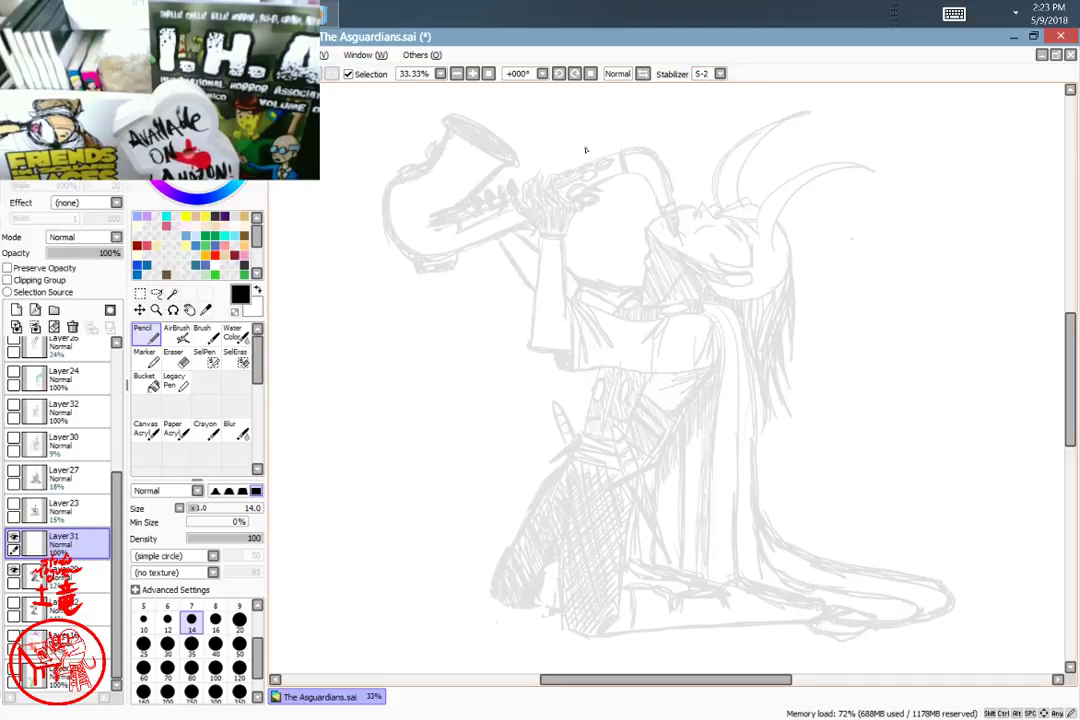
scroll(586, 150, up, 4)
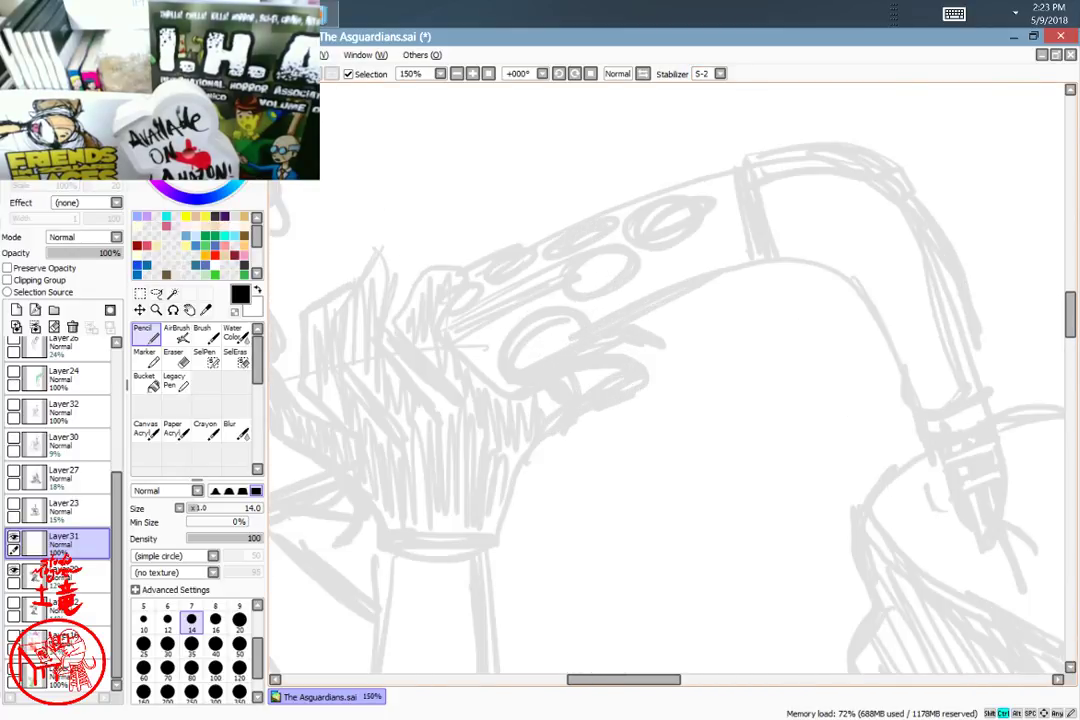
drag(861, 276, 640, 214)
drag(863, 340, 780, 300)
drag(845, 328, 753, 297)
drag(852, 386, 827, 362)
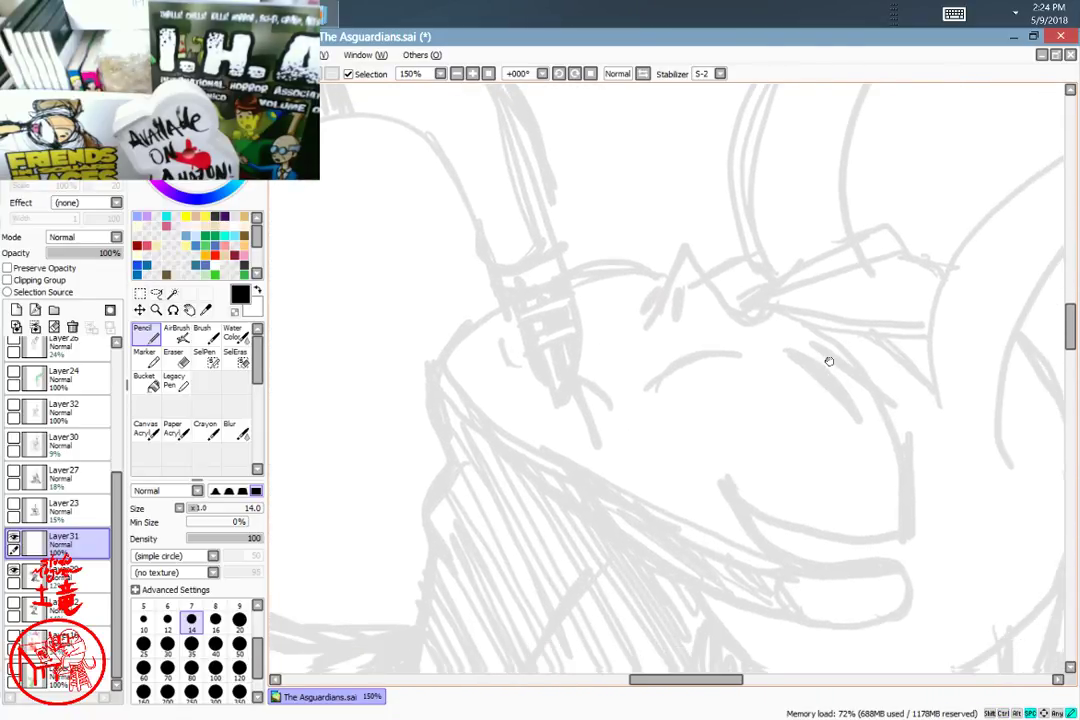
drag(766, 304, 768, 349)
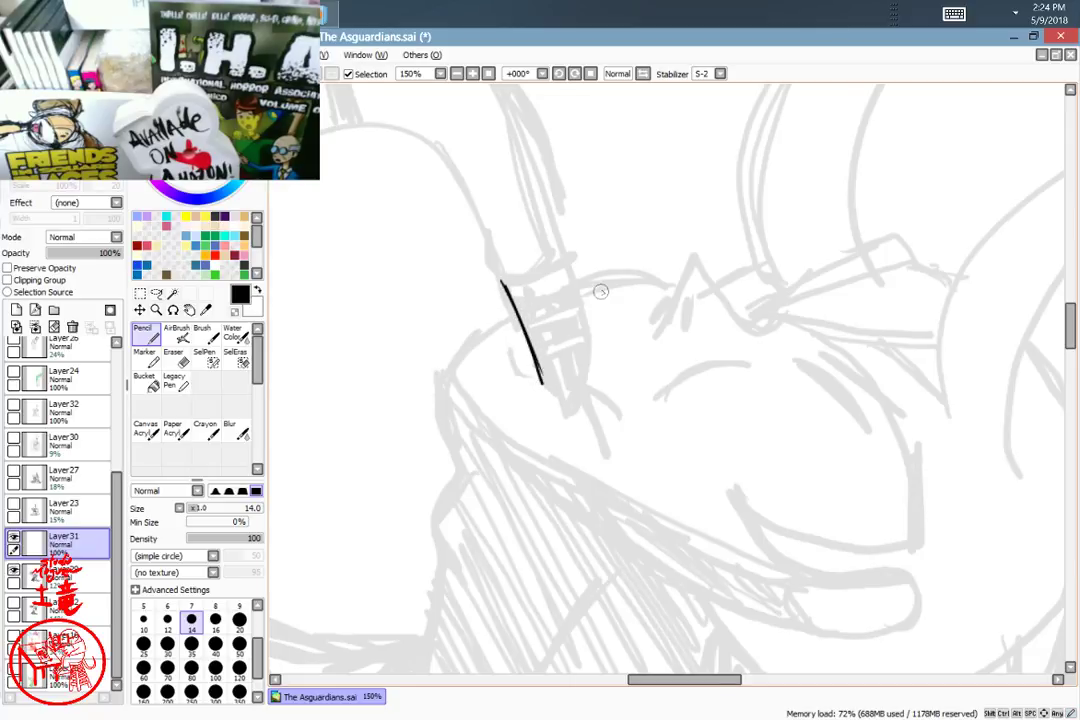
drag(550, 204, 603, 366)
drag(659, 240, 728, 390)
drag(735, 232, 655, 550)
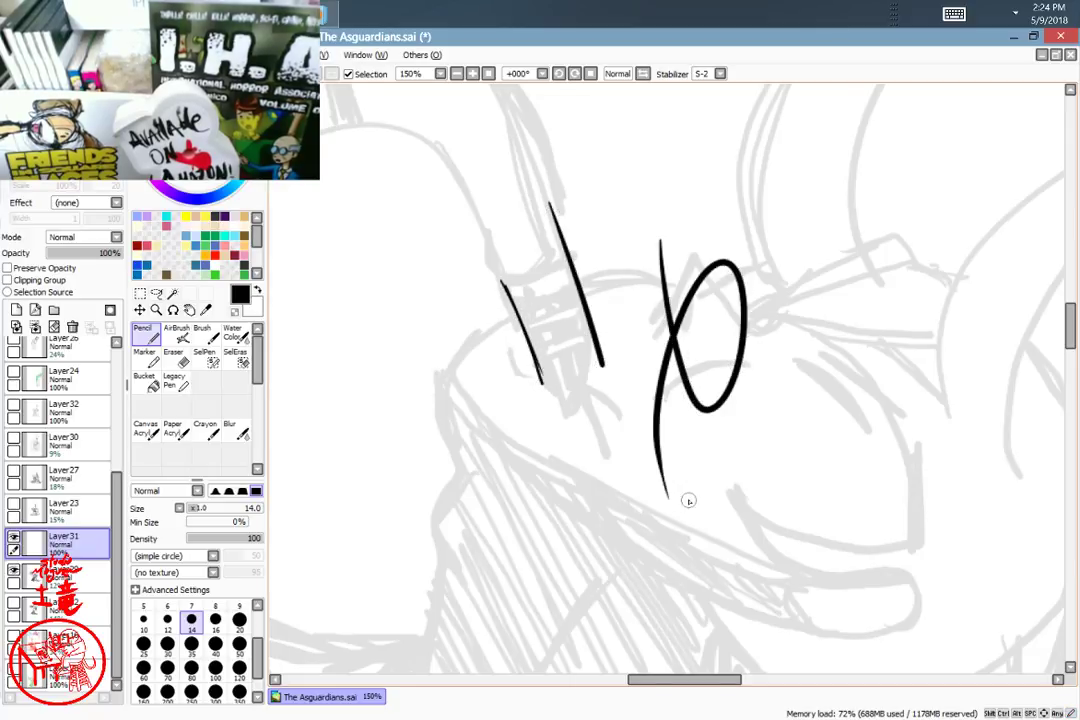
key(ctrl+z)
key(ctrl+z)
key(ctrl+z)
key(ctrl+z)
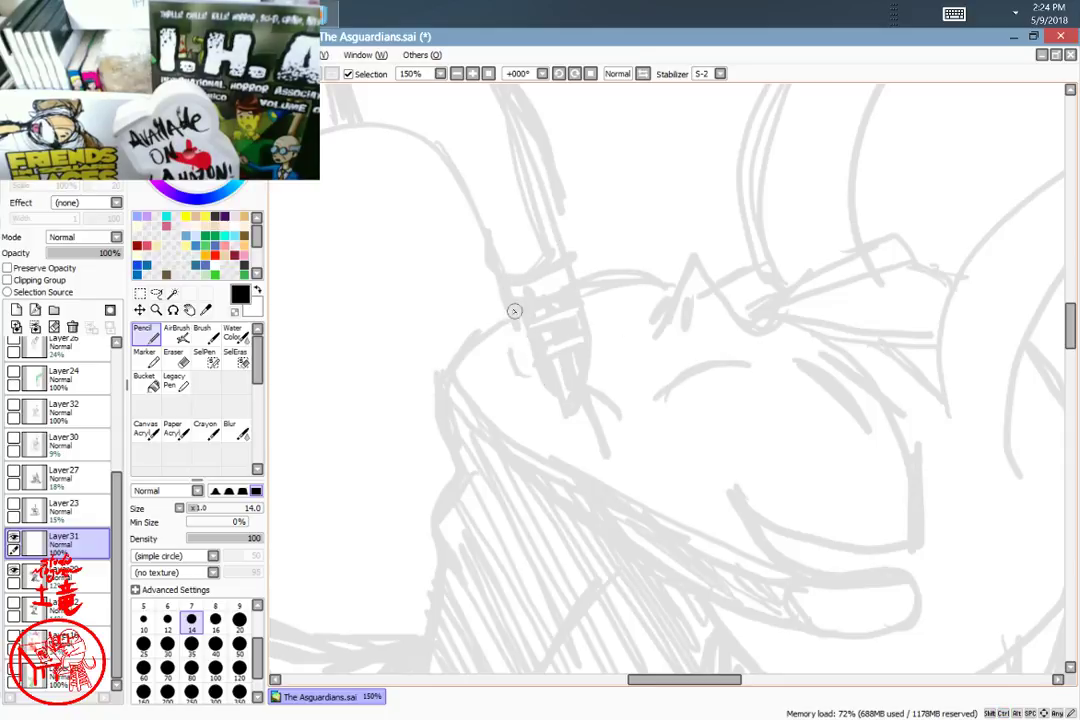
Step: Ink the tapered saxophone mouthpiece, the two short crease lines at its tip and a small mark beside it
drag(500, 280, 522, 343)
mouse_move(586, 384)
mouse_down()
mouse_move(592, 290)
mouse_move(562, 250)
mouse_up()
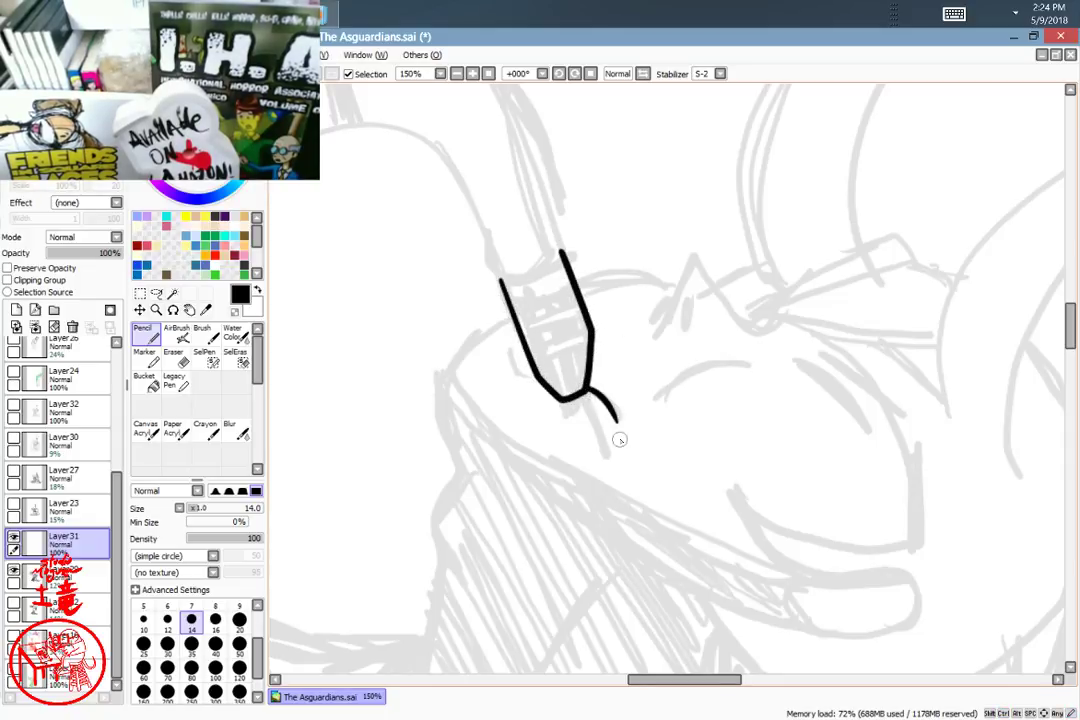
drag(590, 392, 589, 450)
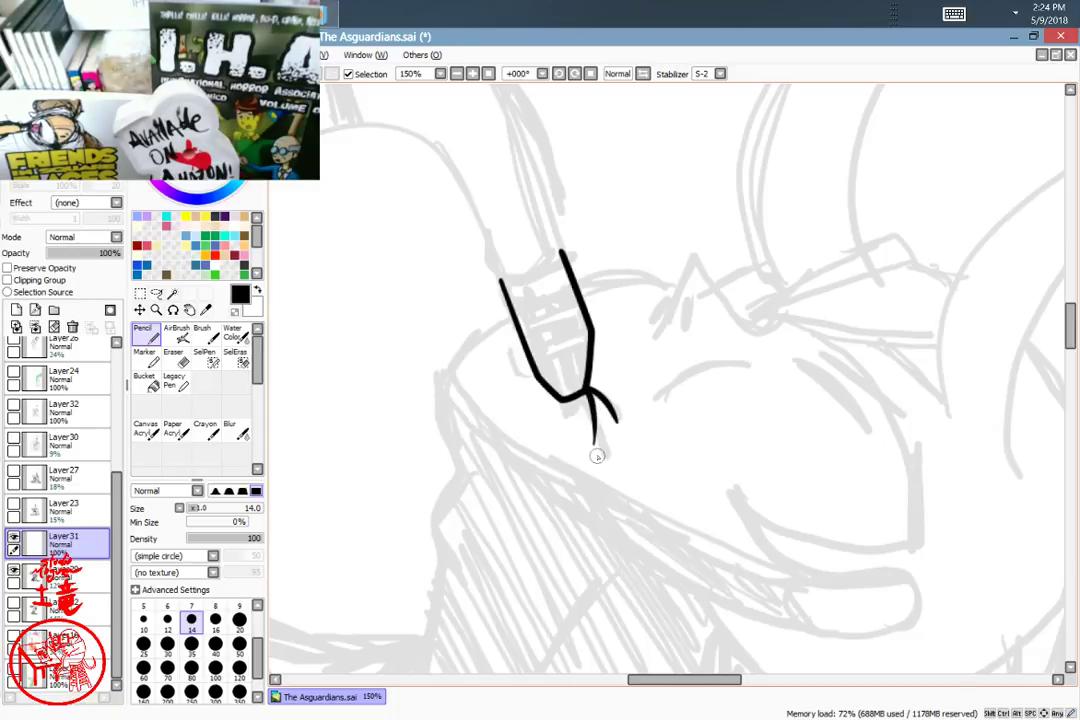
key(ctrl+z)
drag(585, 394, 608, 450)
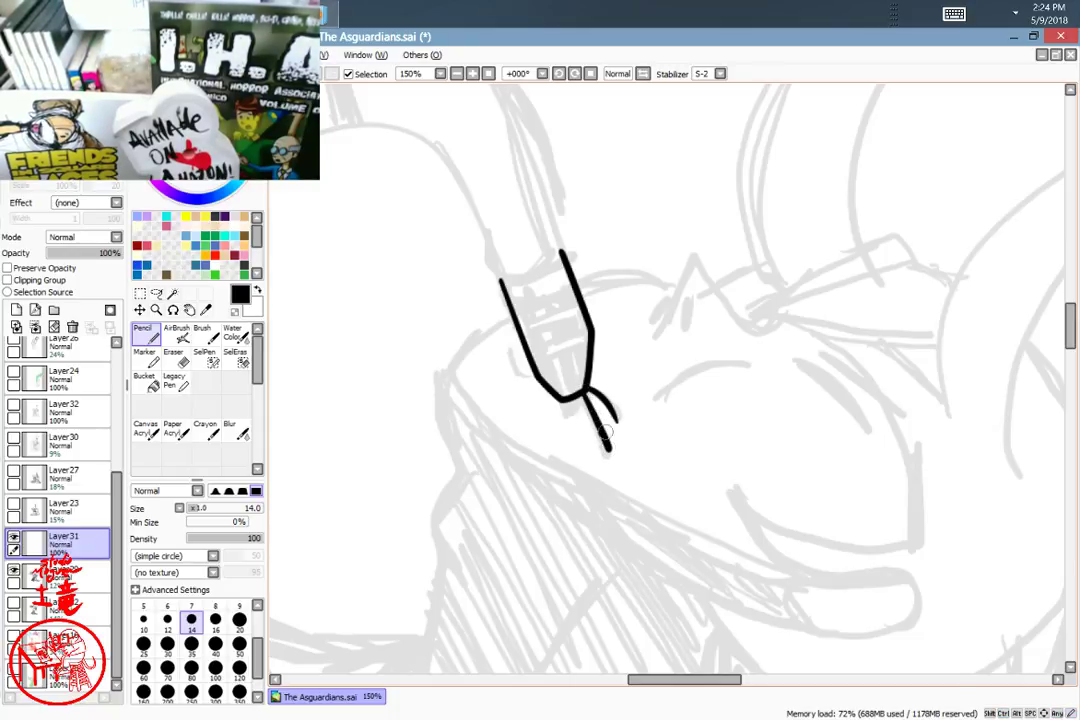
key(ctrl+z)
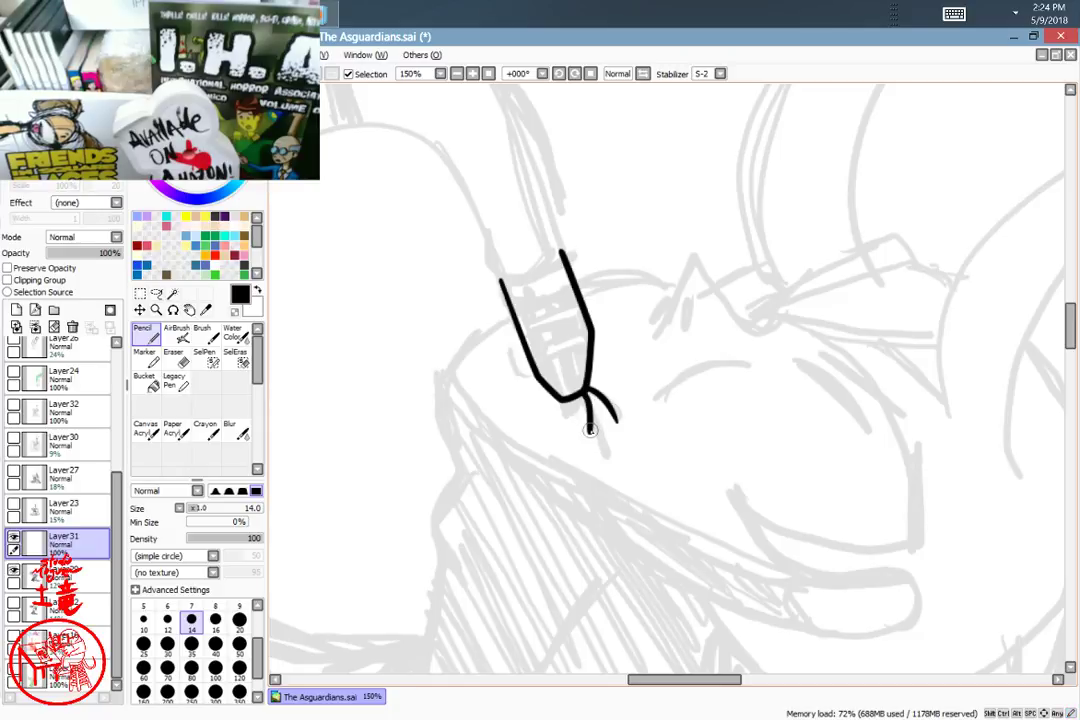
drag(591, 402, 601, 424)
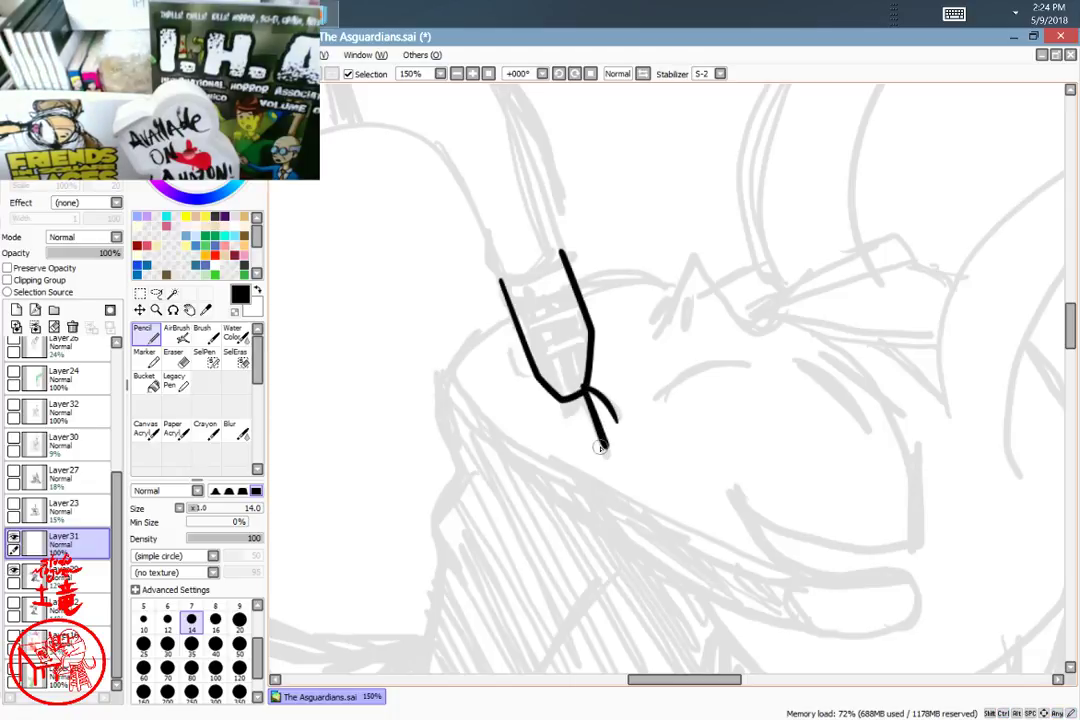
drag(525, 395, 534, 405)
Step: Ink the curved cheek line, the pointed nose with its nostril curve, and the lip line joining nose and mouthpiece
mouse_move(720, 369)
mouse_down()
mouse_move(632, 255)
mouse_move(660, 321)
mouse_move(681, 322)
mouse_up()
drag(621, 357, 727, 313)
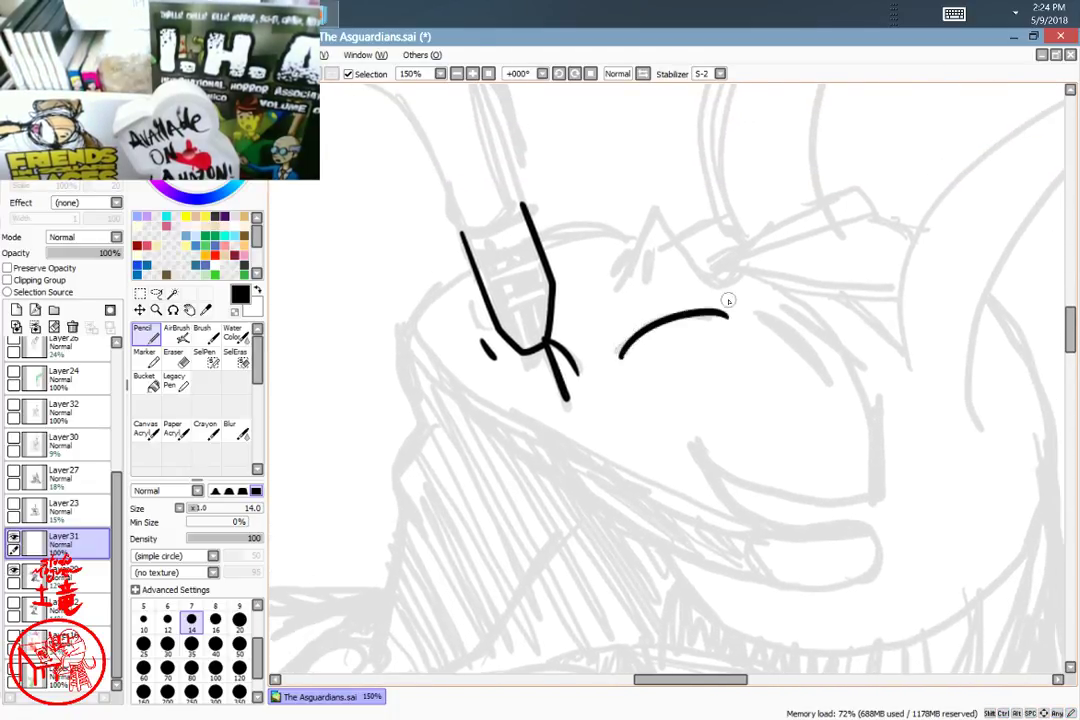
scroll(654, 320, up, 3)
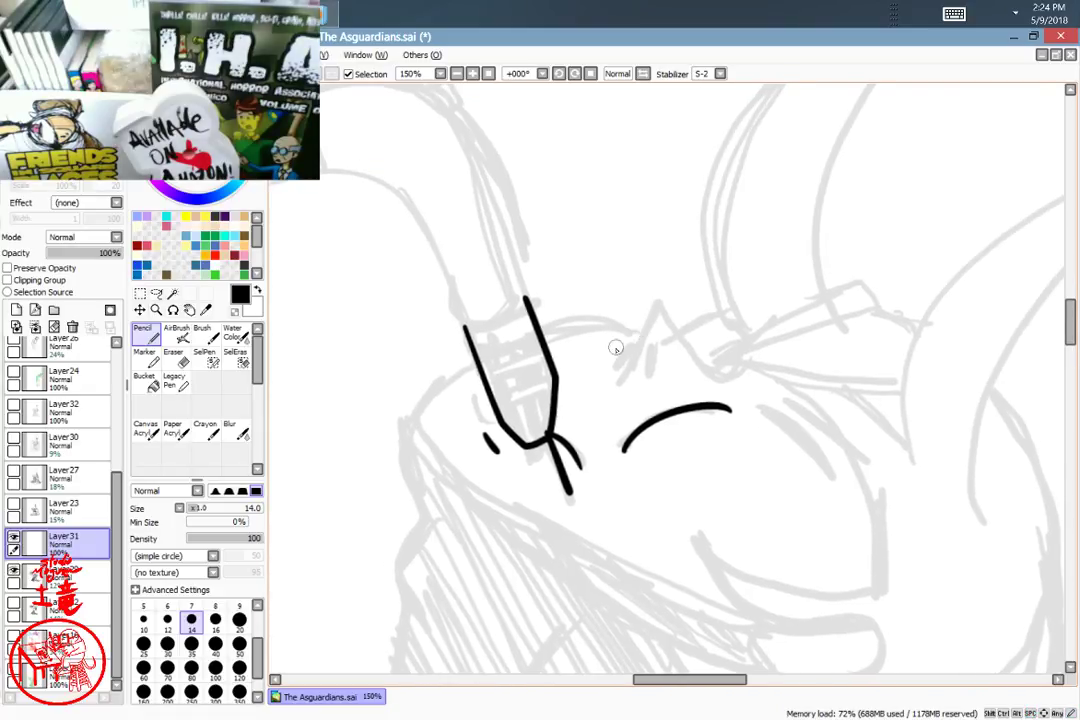
mouse_move(658, 298)
mouse_down()
mouse_move(684, 346)
mouse_move(631, 327)
mouse_move(658, 296)
mouse_move(682, 343)
mouse_up()
key(ctrl+z)
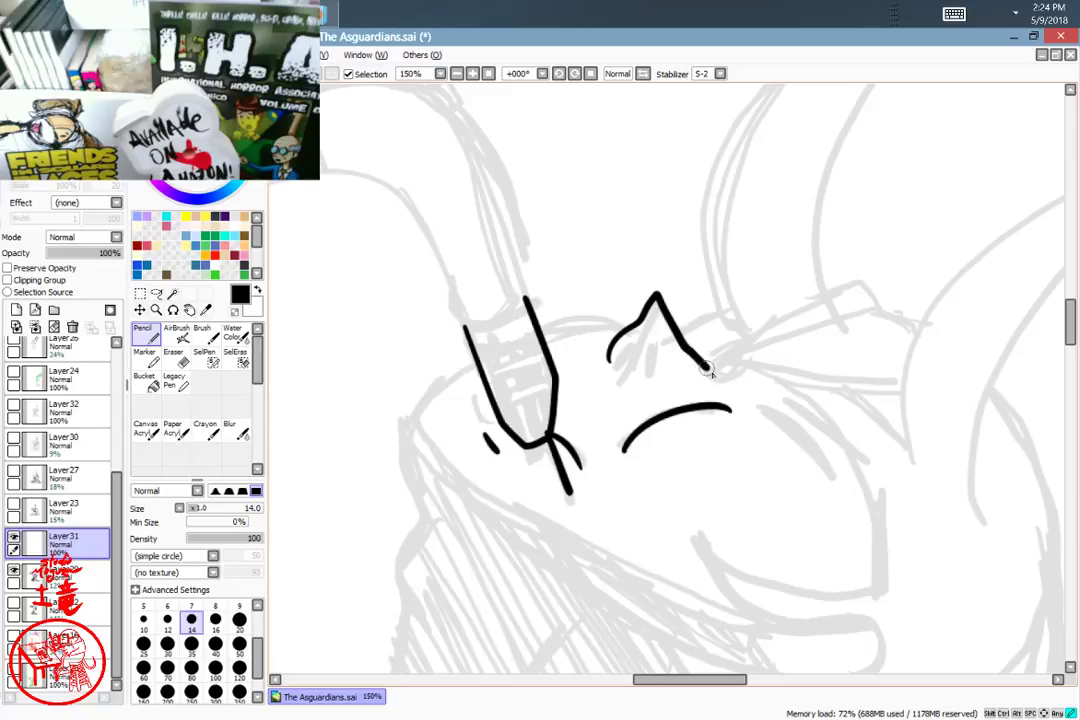
mouse_move(603, 321)
mouse_down()
mouse_move(558, 320)
mouse_move(433, 390)
mouse_move(405, 420)
mouse_up()
mouse_move(668, 463)
mouse_down()
mouse_move(639, 405)
mouse_move(672, 351)
mouse_up()
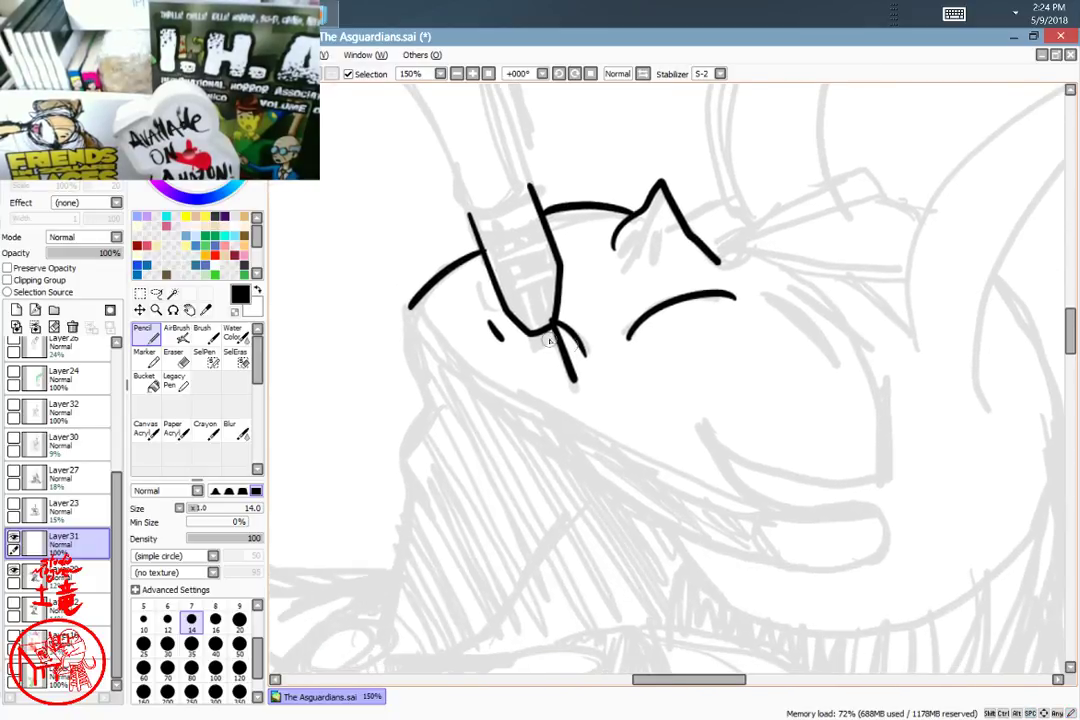
Step: Ink the chin's short inward curve, join it to the mouthpiece, and draw the long jaw line below the face
key(ctrl+z)
drag(436, 286, 446, 302)
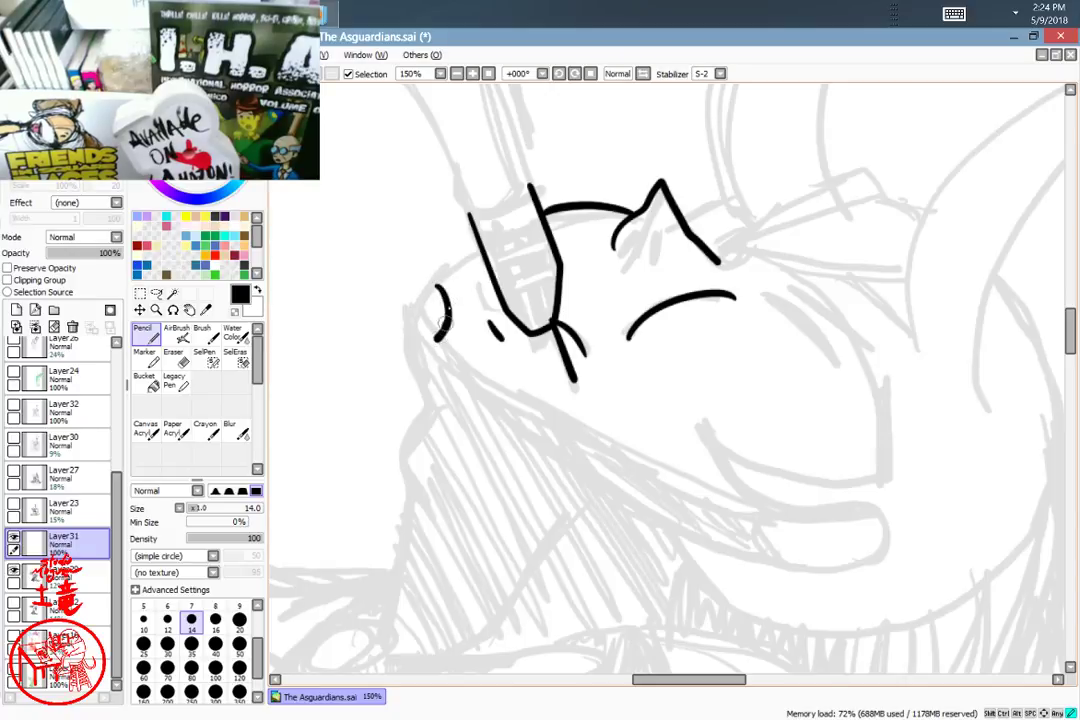
drag(467, 257, 480, 249)
drag(660, 390, 569, 292)
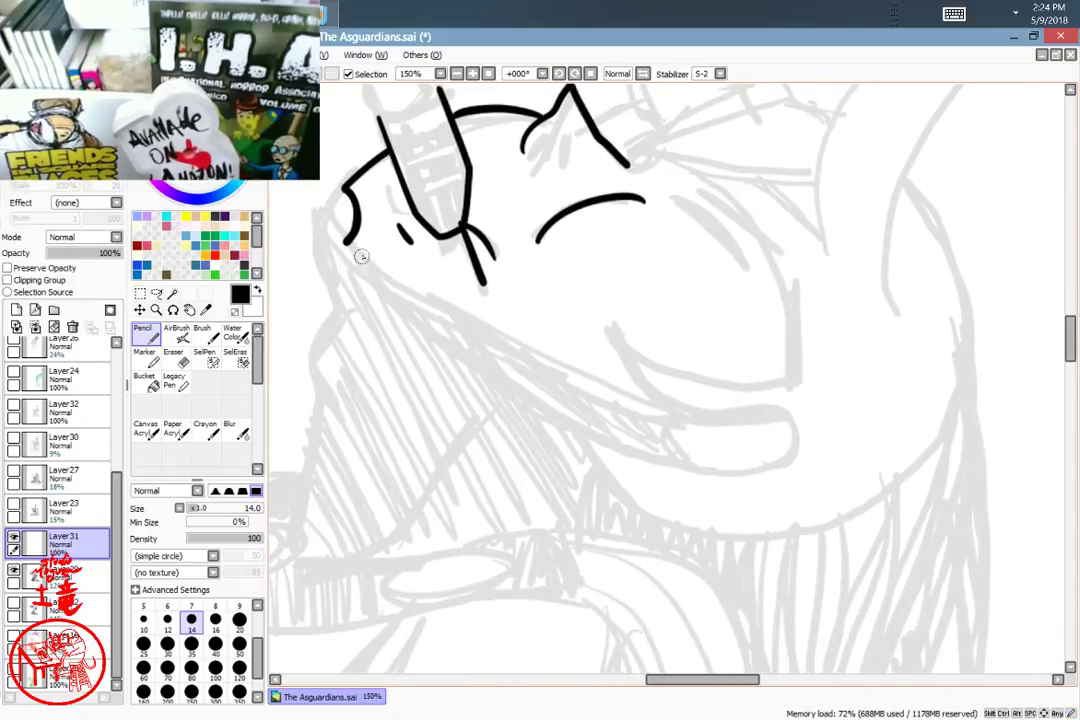
mouse_move(344, 242)
mouse_down()
mouse_move(545, 355)
mouse_move(664, 402)
mouse_up()
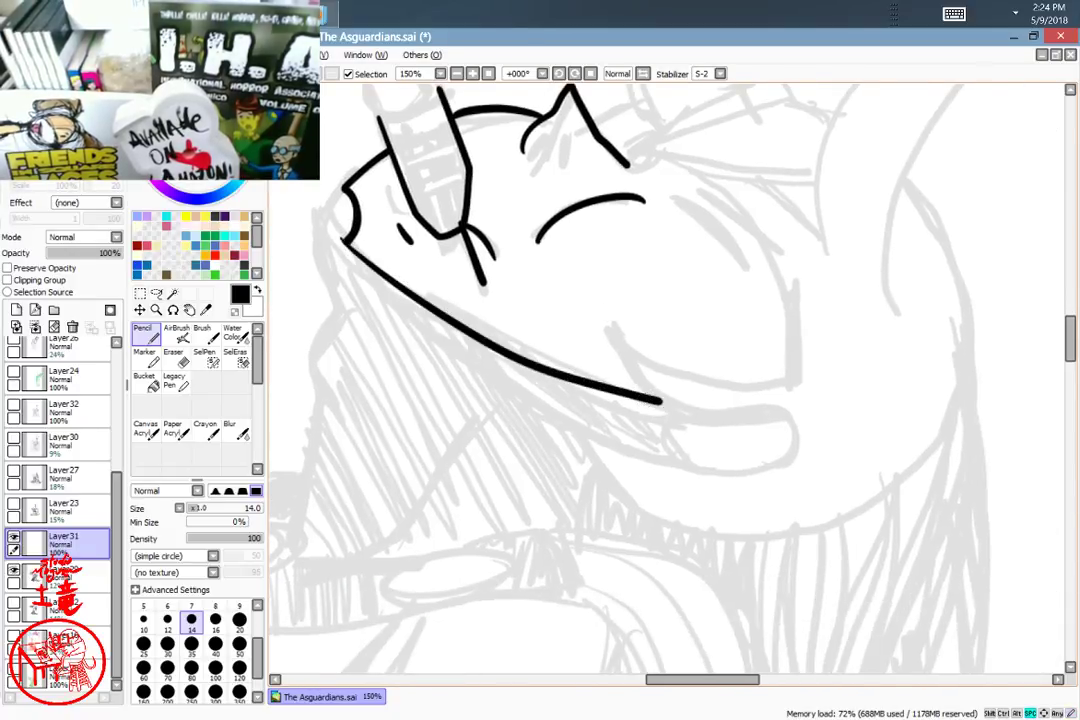
Step: Ink short strokes at the eye beside the nose and a thick tapered shadow with a parallel line on the cheek
drag(790, 427, 765, 613)
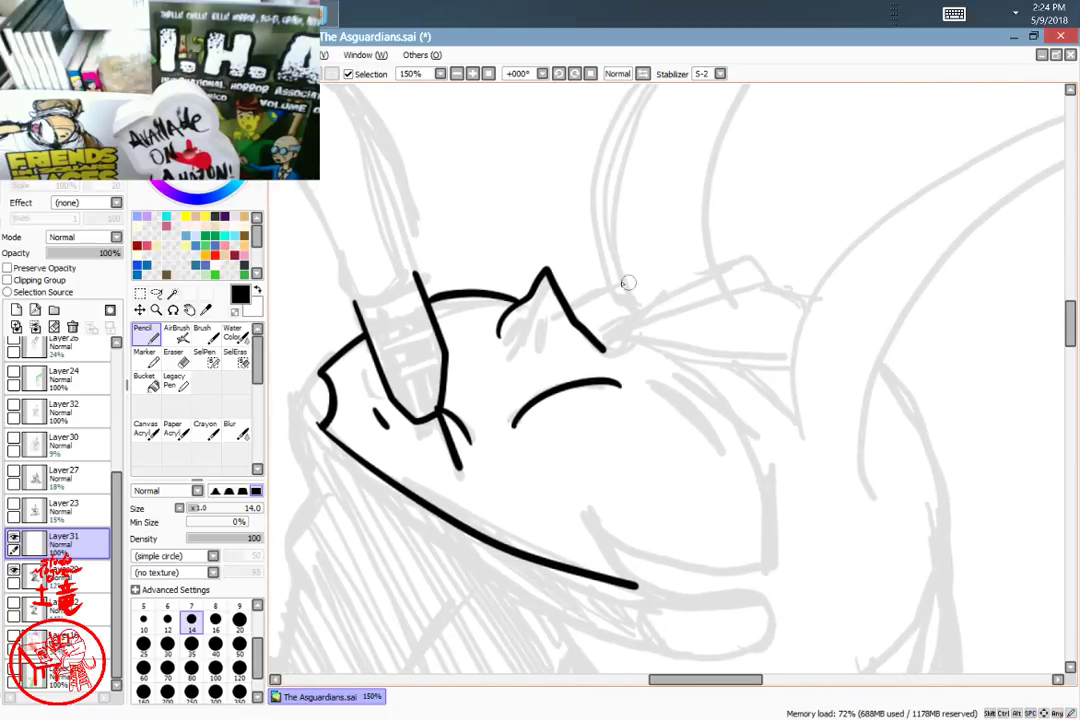
mouse_move(583, 310)
mouse_down()
mouse_move(602, 337)
mouse_move(601, 306)
mouse_move(608, 338)
mouse_move(754, 430)
mouse_up()
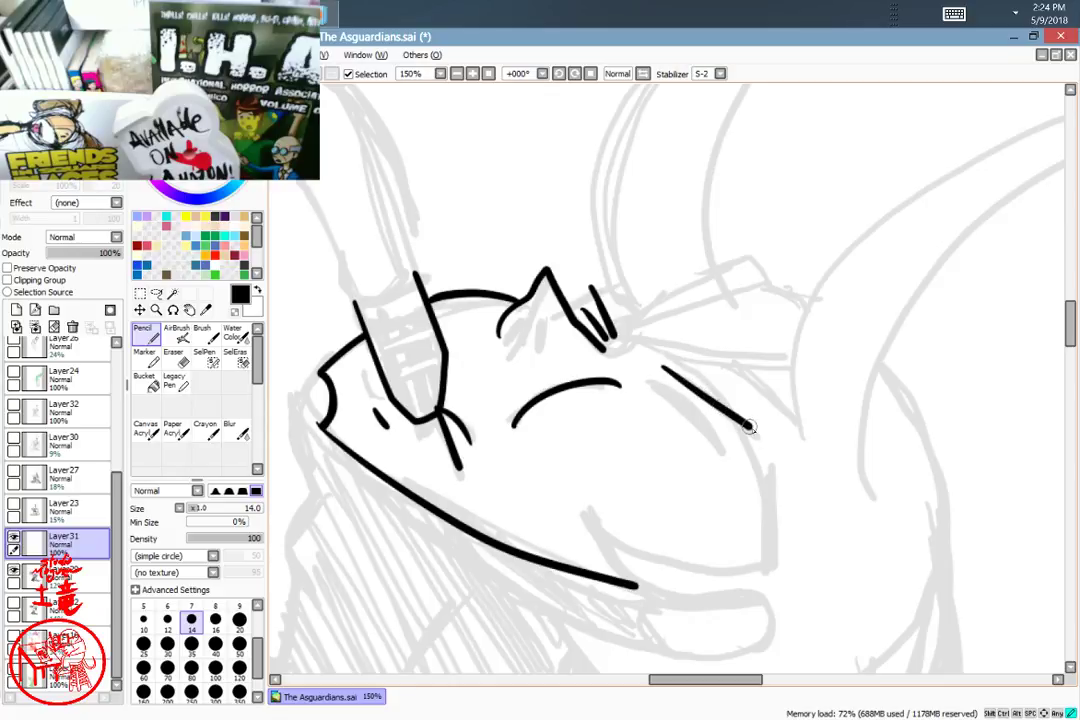
mouse_move(648, 374)
mouse_down()
mouse_move(703, 414)
mouse_move(730, 458)
mouse_up()
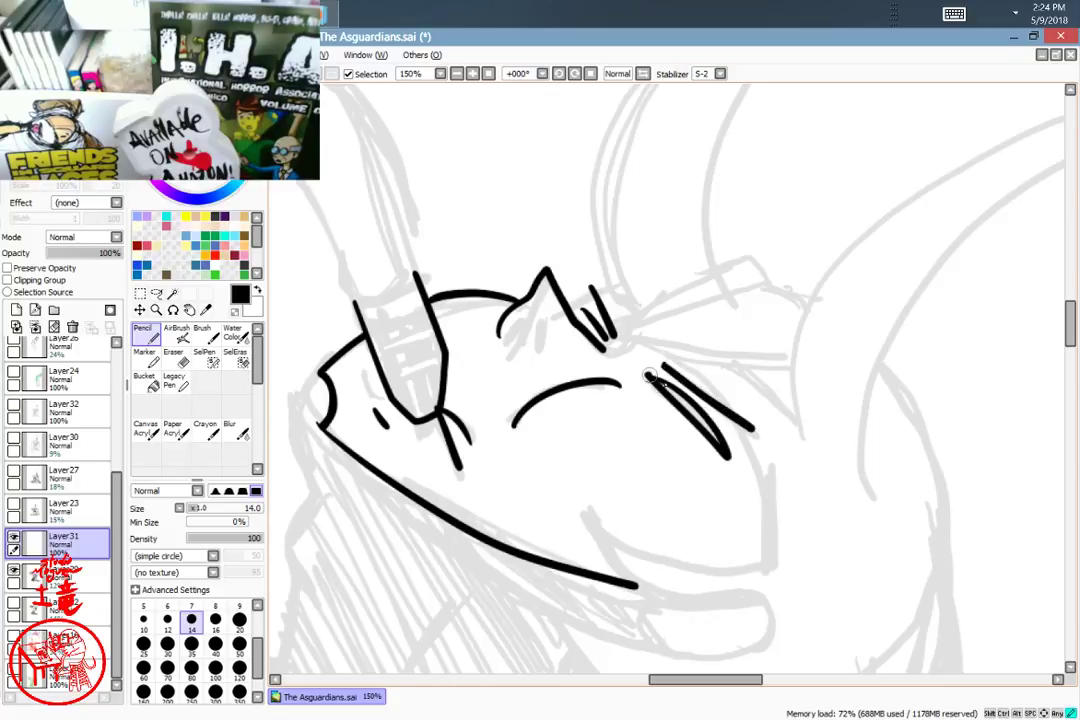
drag(688, 408, 730, 476)
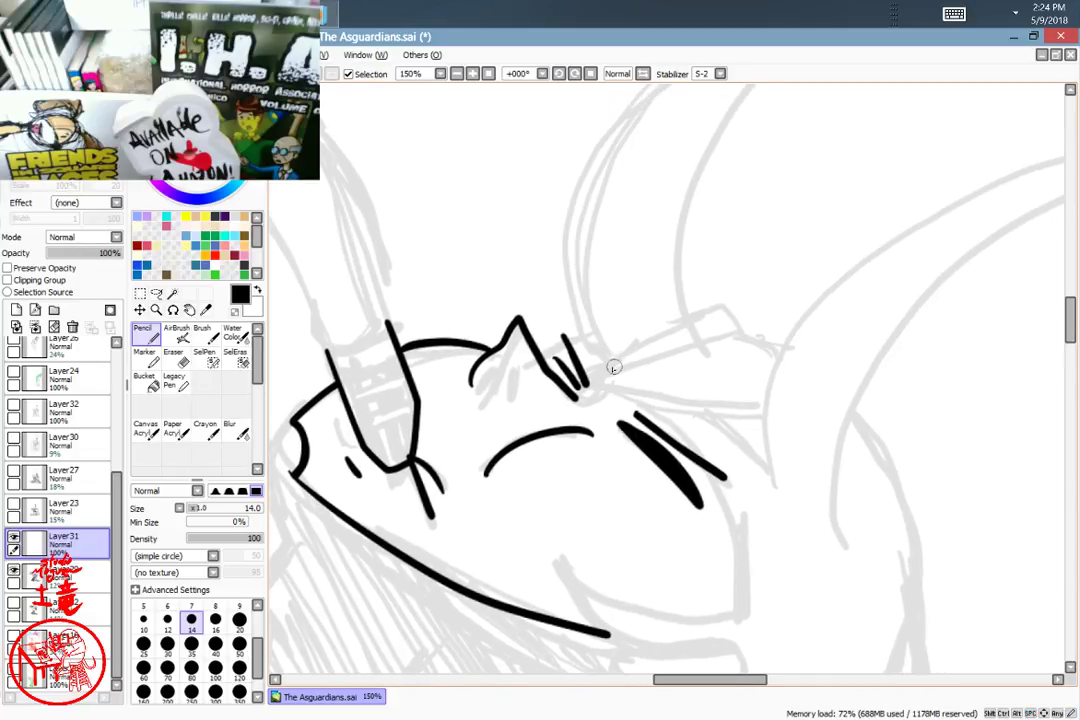
Step: Ink the curve under the eye, the helmet's angular peak and the doubled band line running back from the eye
mouse_move(600, 395)
mouse_down()
mouse_move(555, 365)
mouse_move(710, 313)
mouse_move(790, 347)
mouse_up()
drag(606, 386, 762, 379)
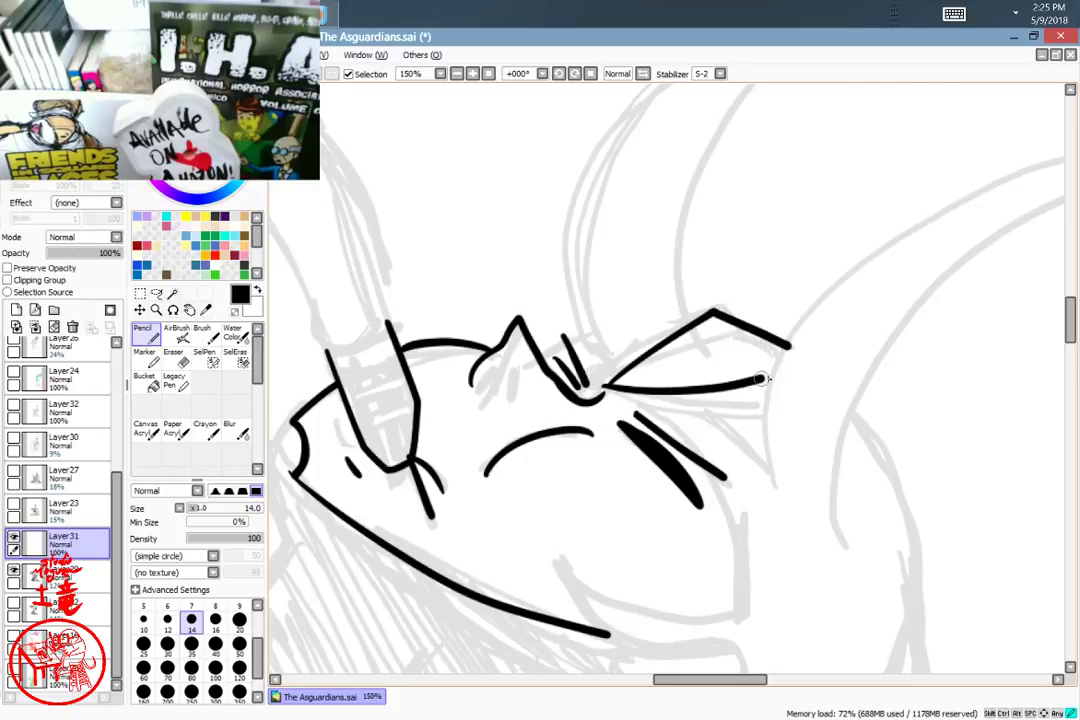
key(ctrl+z)
drag(607, 393, 763, 400)
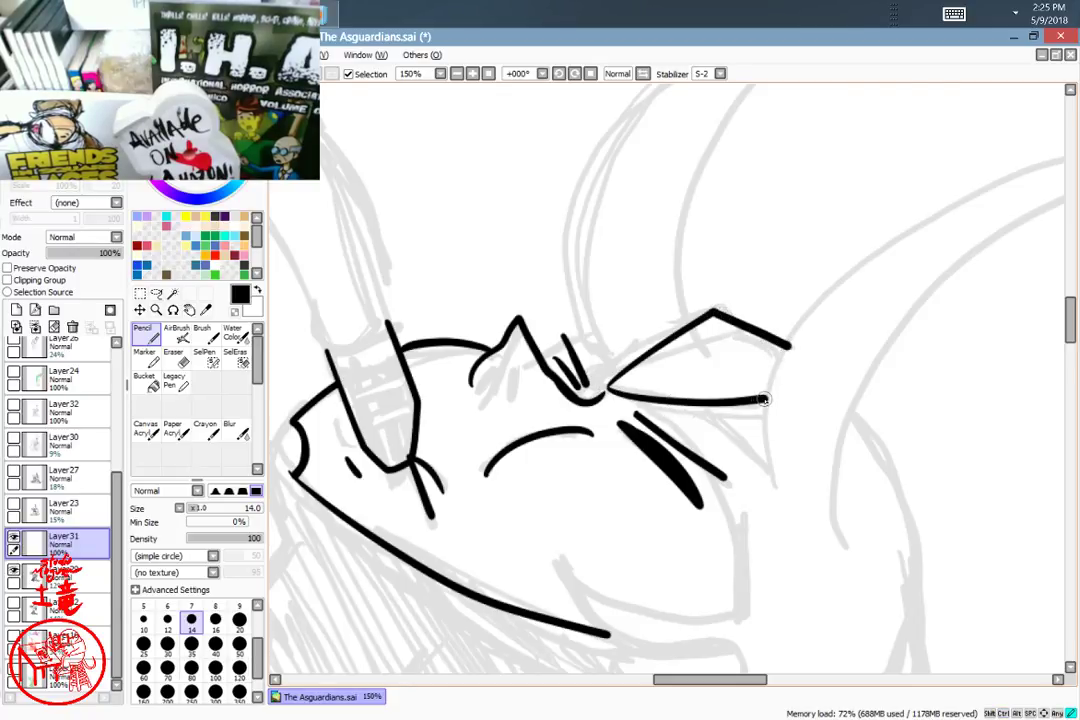
key(ctrl+z)
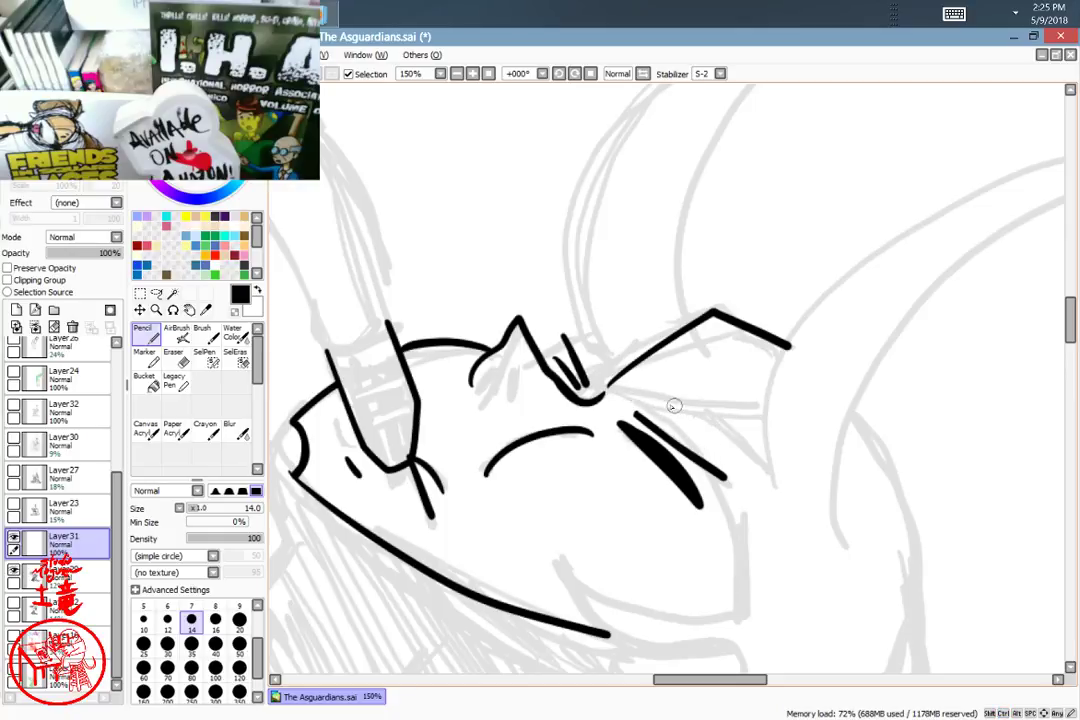
drag(611, 389, 760, 399)
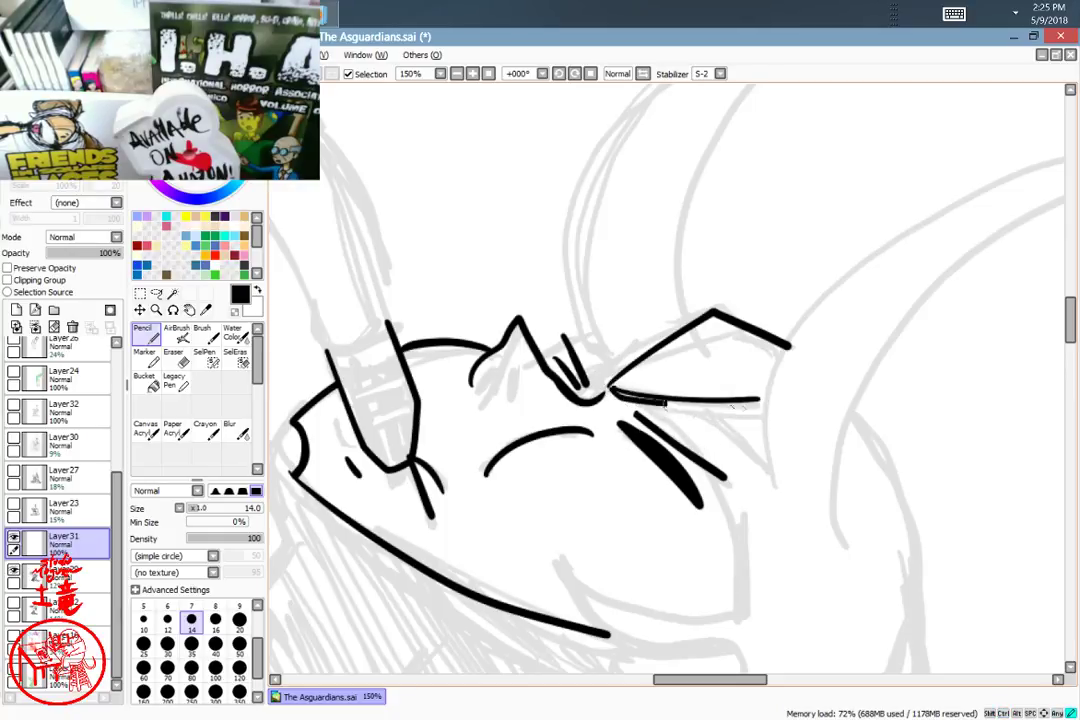
drag(664, 404, 755, 407)
Step: Ink the arc over the eye and the rounded back contour of the face down to its pointed notch at the jaw
mouse_move(841, 459)
mouse_down()
mouse_move(851, 451)
mouse_move(685, 504)
mouse_up()
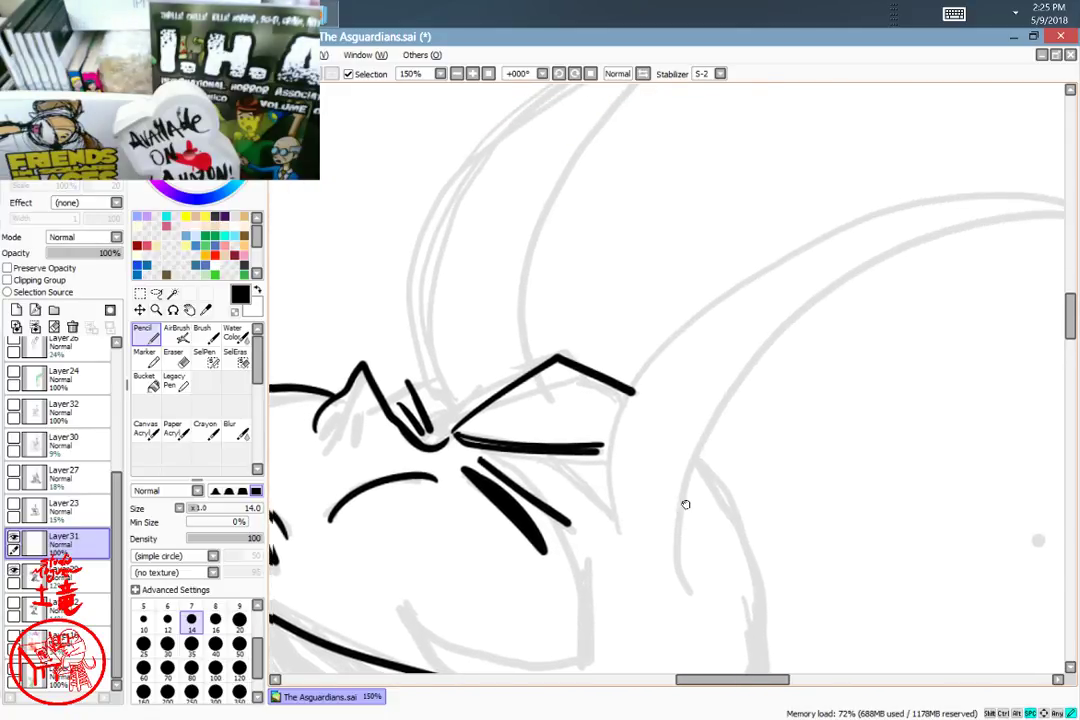
drag(612, 367, 652, 501)
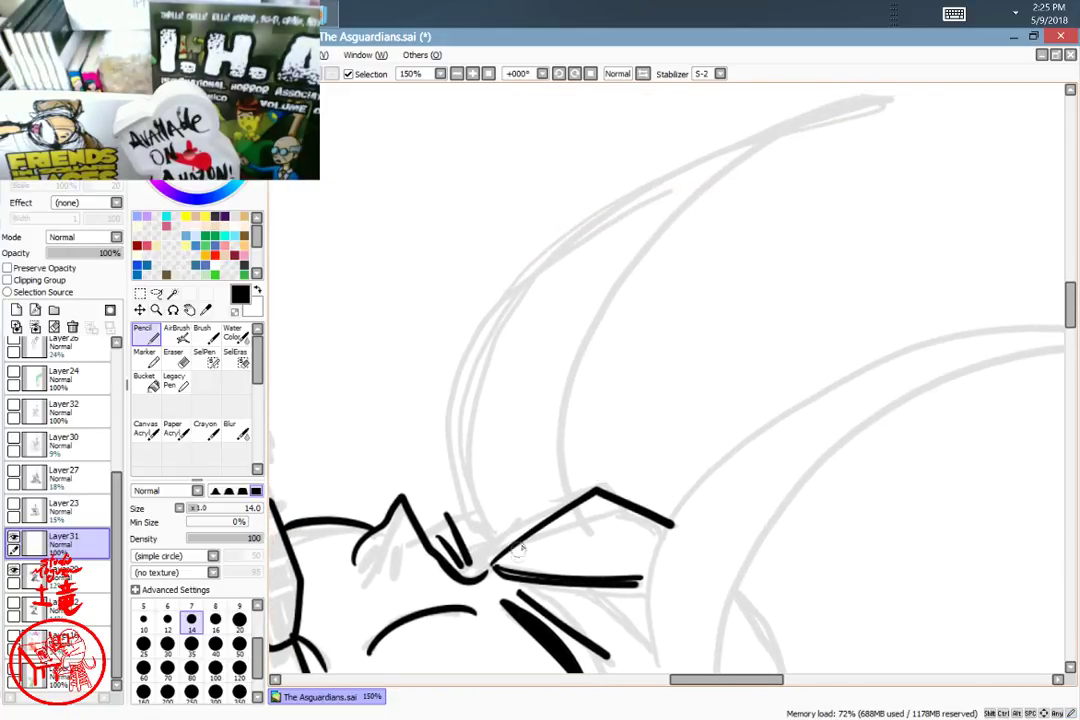
drag(712, 587, 835, 441)
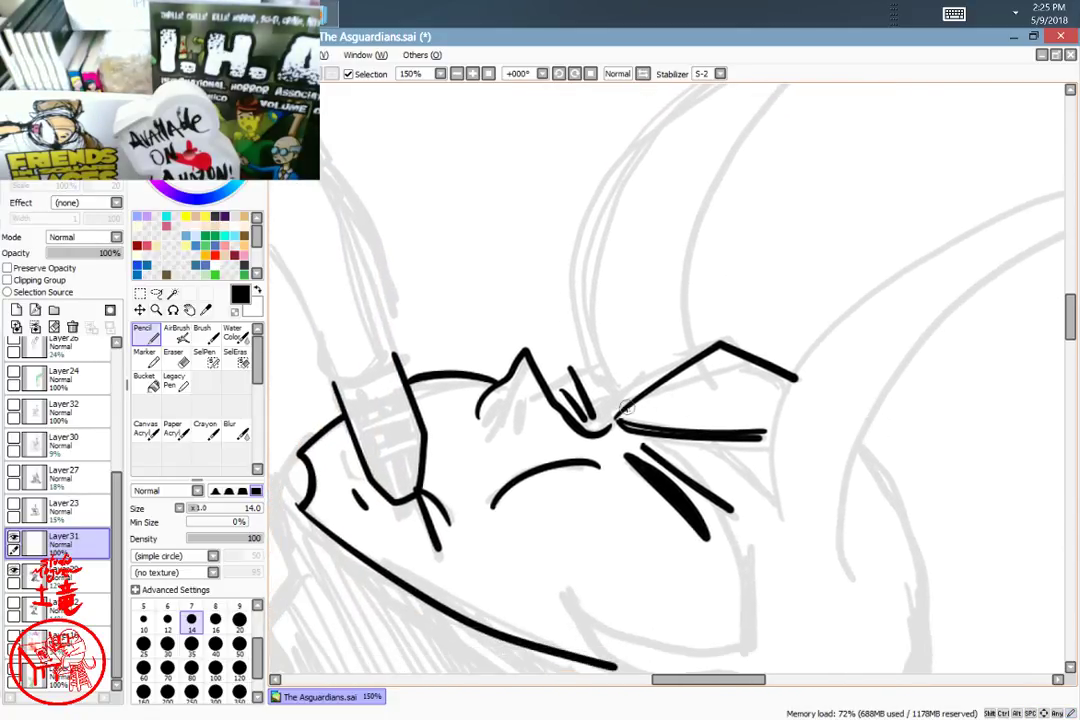
drag(625, 408, 583, 377)
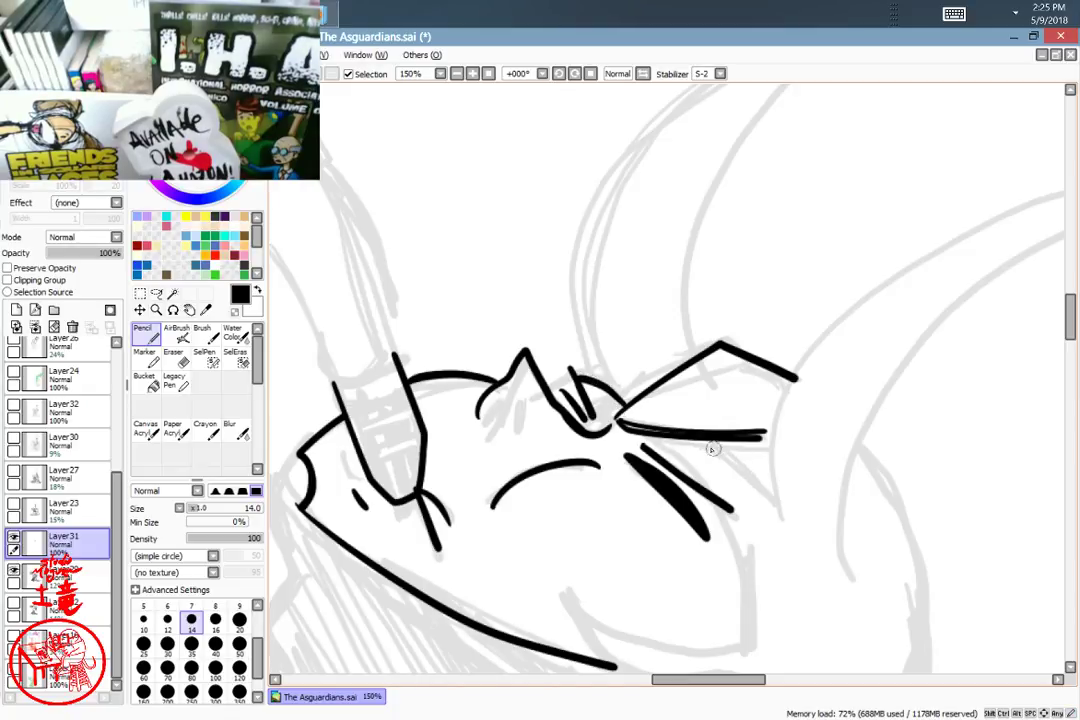
mouse_move(680, 439)
mouse_down()
mouse_move(763, 565)
mouse_move(732, 641)
mouse_move(599, 604)
mouse_move(573, 579)
mouse_up()
mouse_move(573, 581)
mouse_down()
mouse_move(576, 621)
mouse_move(614, 668)
mouse_up()
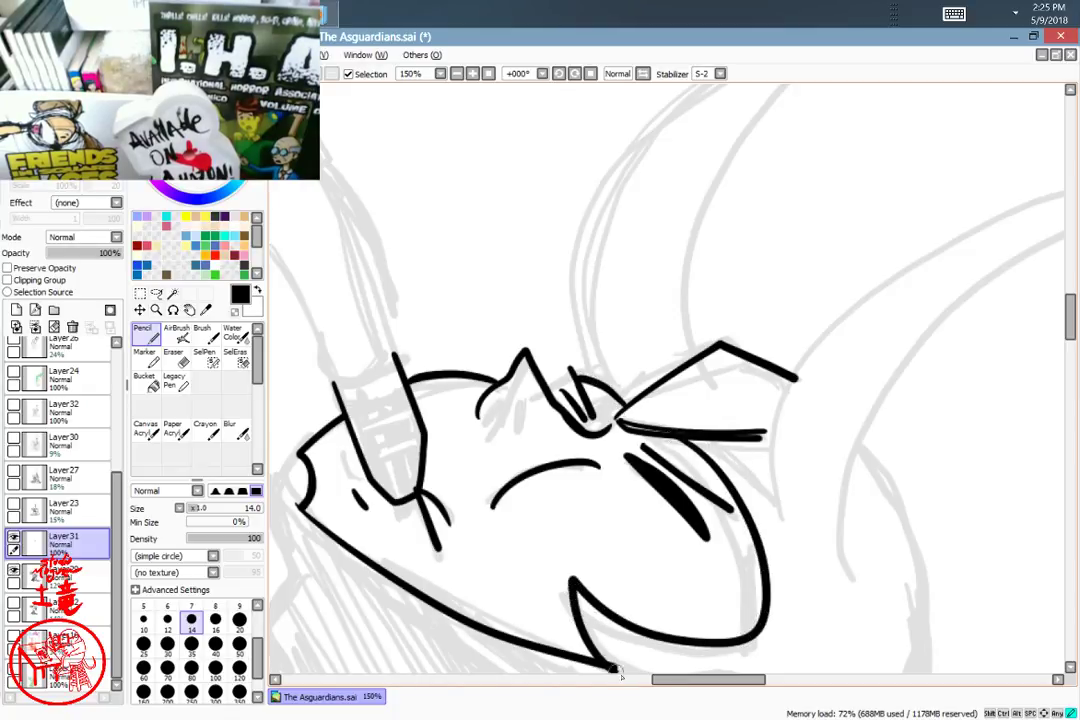
Step: Extend the jaw line past the notch and ink the rounded, curled lobe shape below it
scroll(665, 366, down, 5)
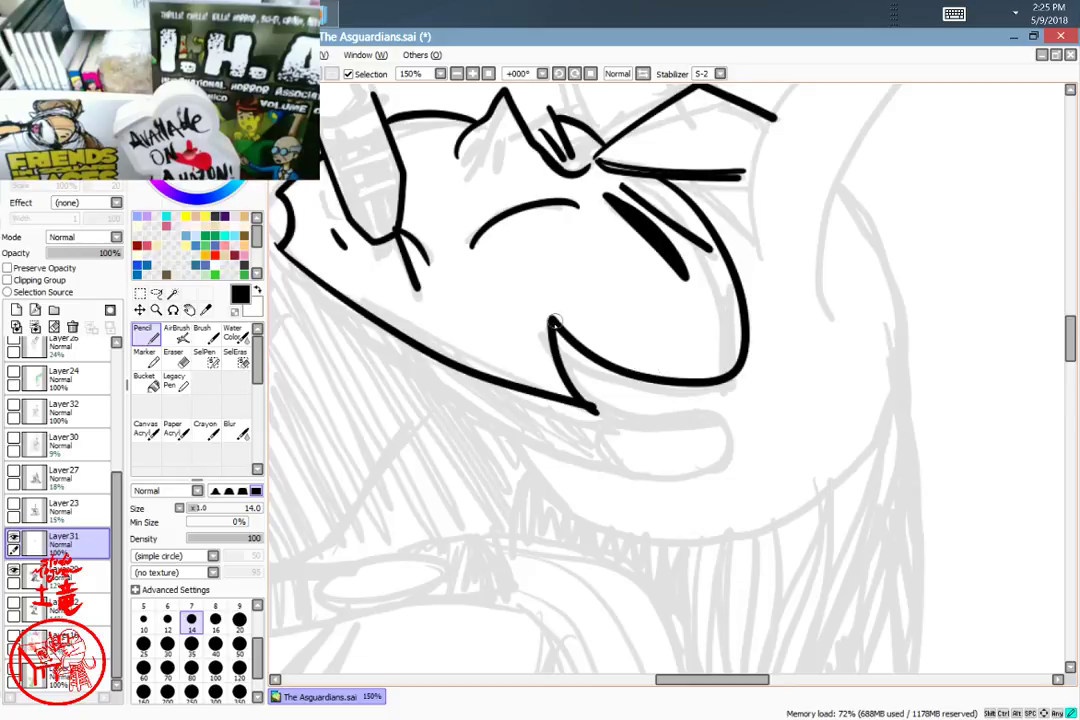
drag(555, 321, 618, 427)
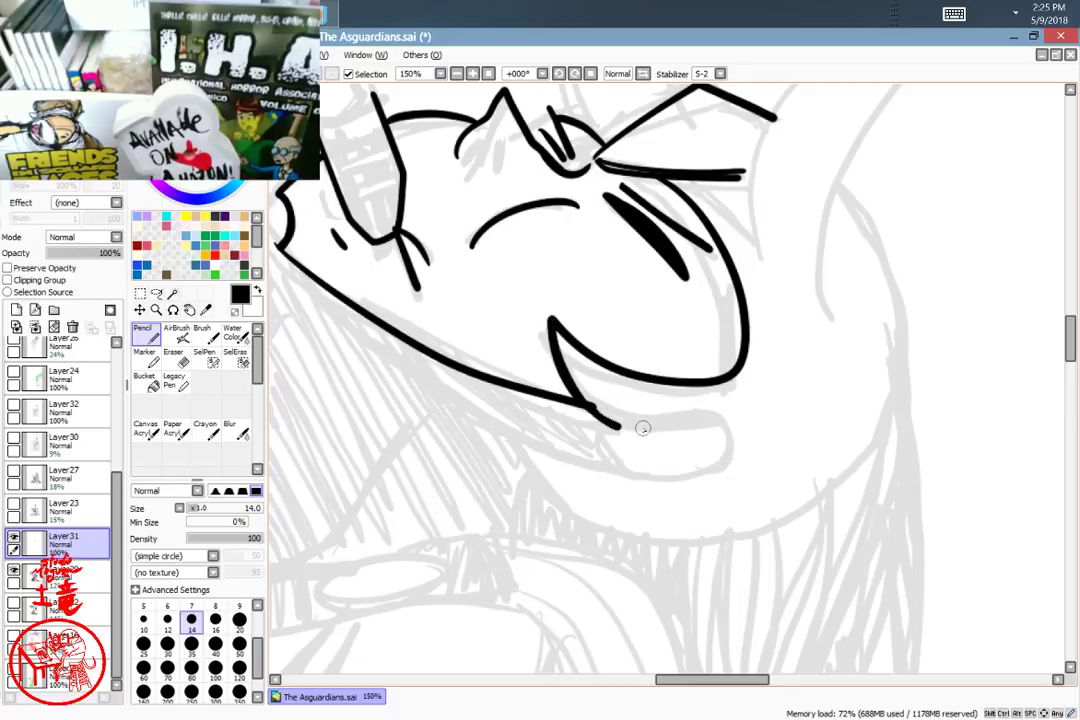
mouse_move(622, 430)
mouse_down()
mouse_move(727, 426)
mouse_move(704, 469)
mouse_move(646, 433)
mouse_up()
drag(723, 483, 826, 526)
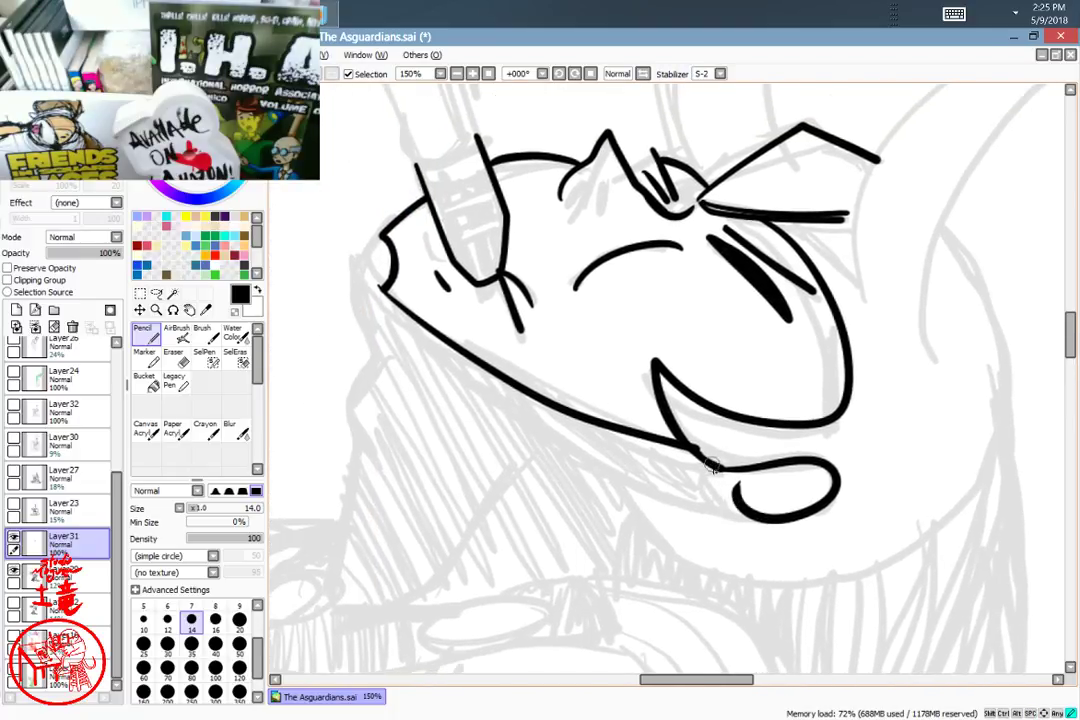
Step: Ink the jagged outer contour from the chin down the front of the neck toward the collar
mouse_move(743, 515)
mouse_down()
mouse_move(507, 429)
mouse_move(418, 356)
mouse_move(383, 288)
mouse_up()
key(ctrl+z)
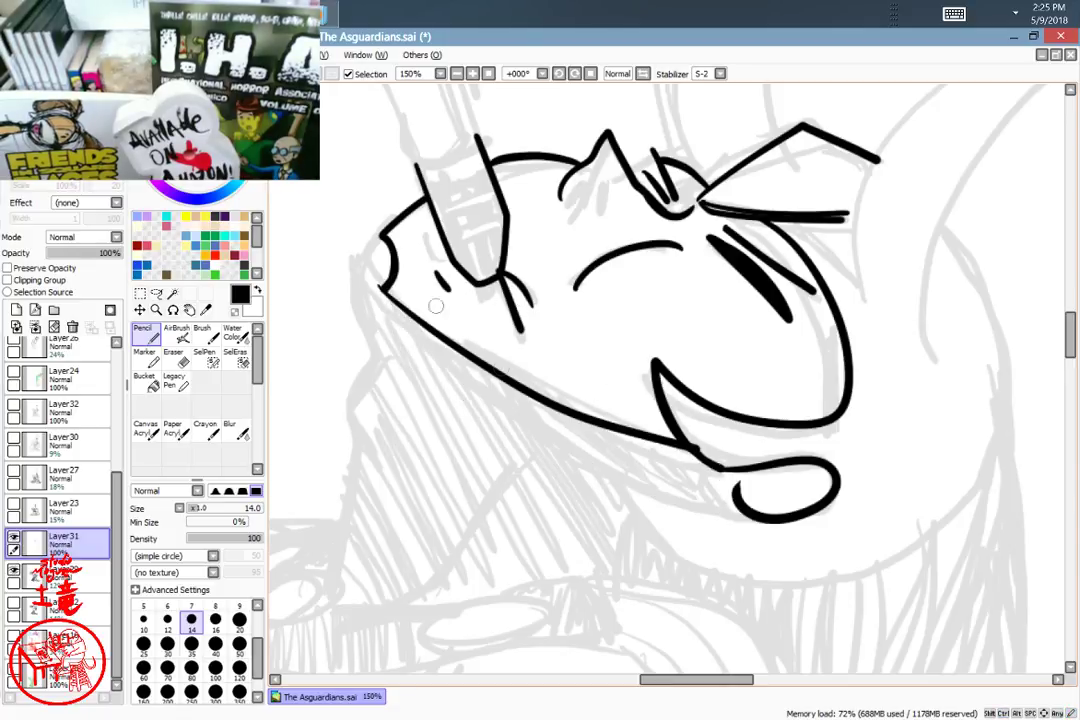
mouse_move(396, 212)
mouse_down()
mouse_move(355, 246)
mouse_move(350, 268)
mouse_move(381, 351)
mouse_move(358, 390)
mouse_move(363, 437)
mouse_move(335, 566)
mouse_up()
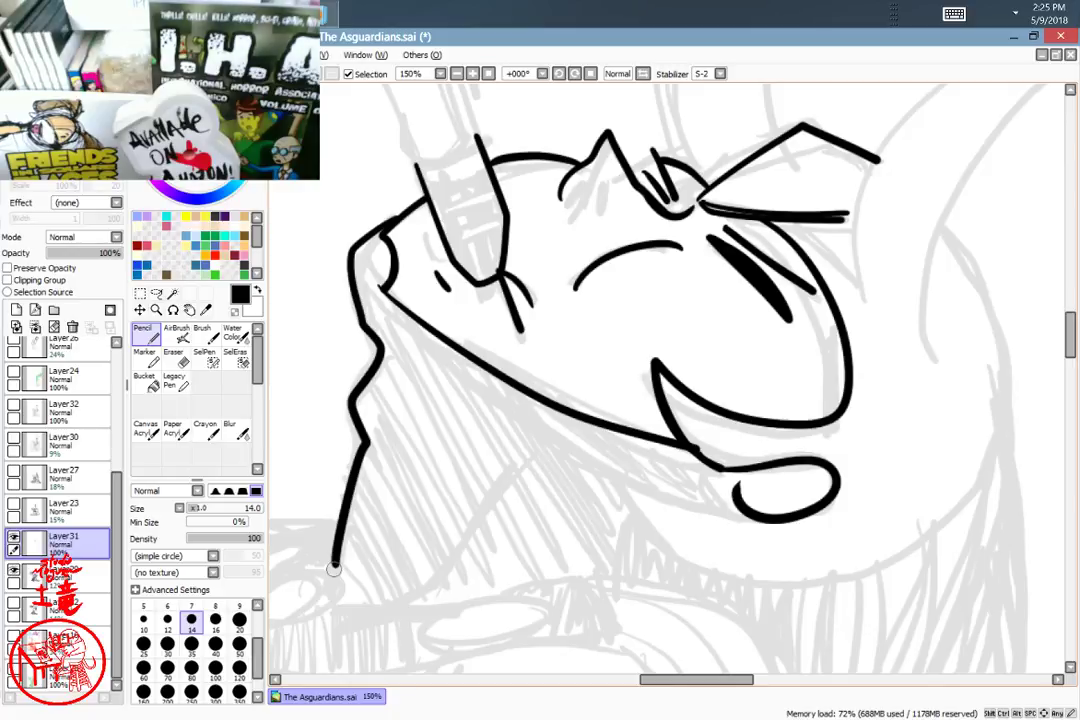
Step: Ink the short line at the back of the neck and the pointed flap under the curled lobe
drag(735, 519, 755, 432)
drag(653, 411, 637, 490)
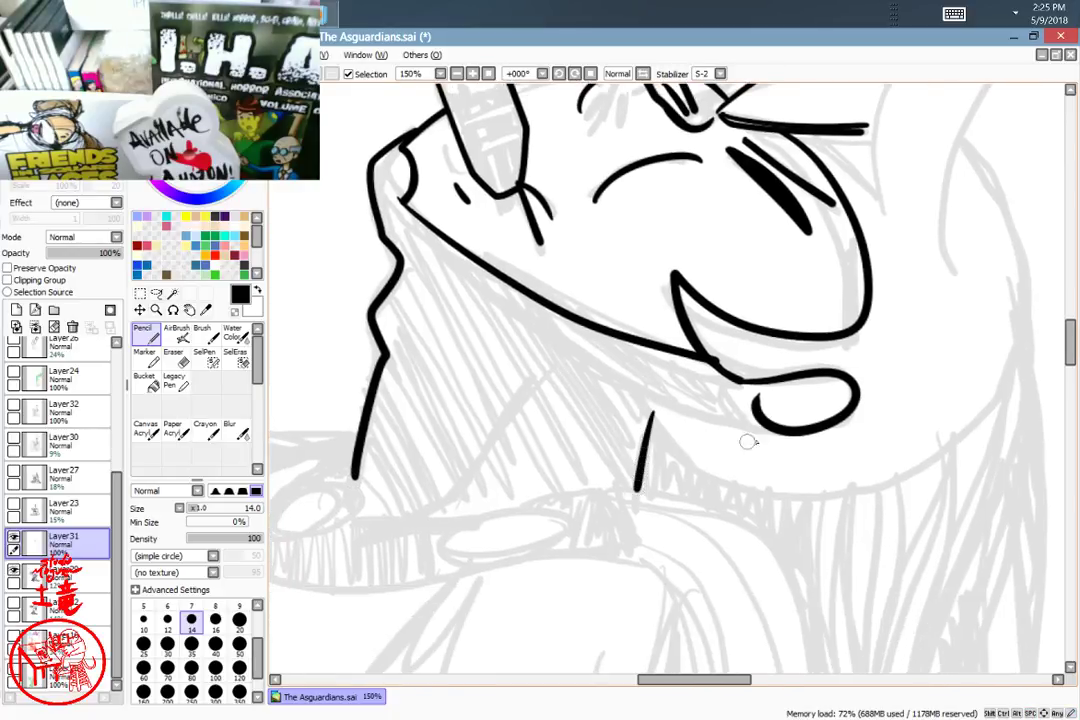
mouse_move(776, 434)
mouse_down()
mouse_move(646, 401)
mouse_move(708, 481)
mouse_up()
mouse_move(866, 507)
mouse_down()
mouse_move(694, 499)
mouse_move(661, 568)
mouse_up()
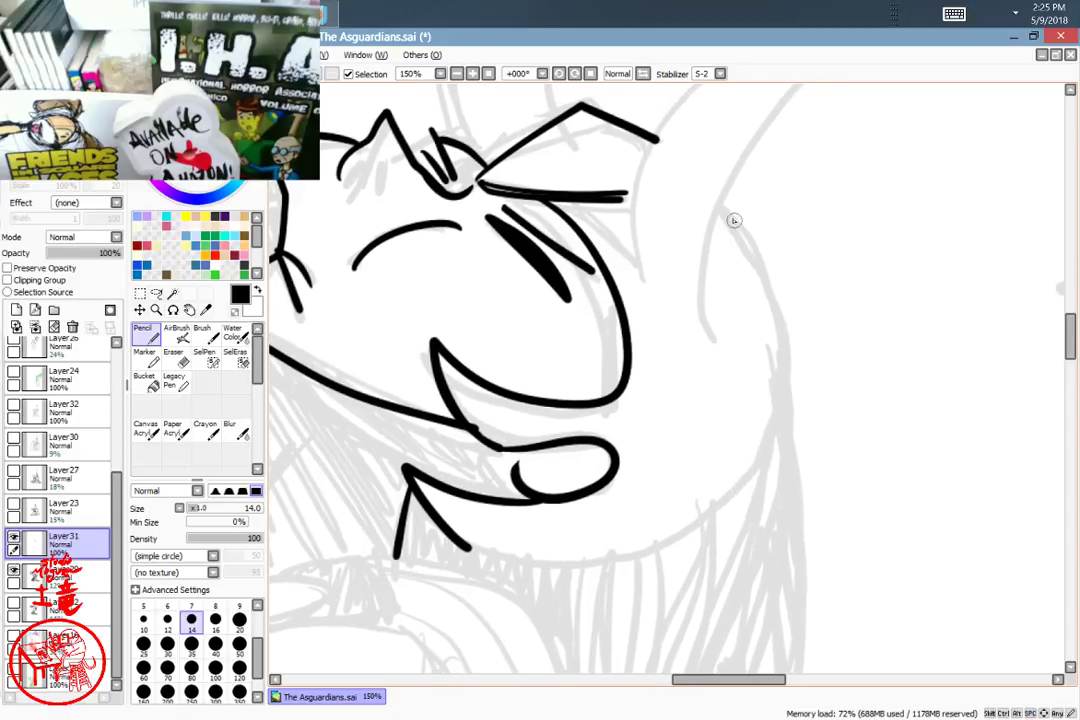
drag(725, 208, 745, 229)
key(ctrl+z)
mouse_move(735, 185)
mouse_down()
mouse_move(772, 250)
mouse_move(785, 485)
mouse_move(580, 545)
mouse_move(450, 552)
mouse_up()
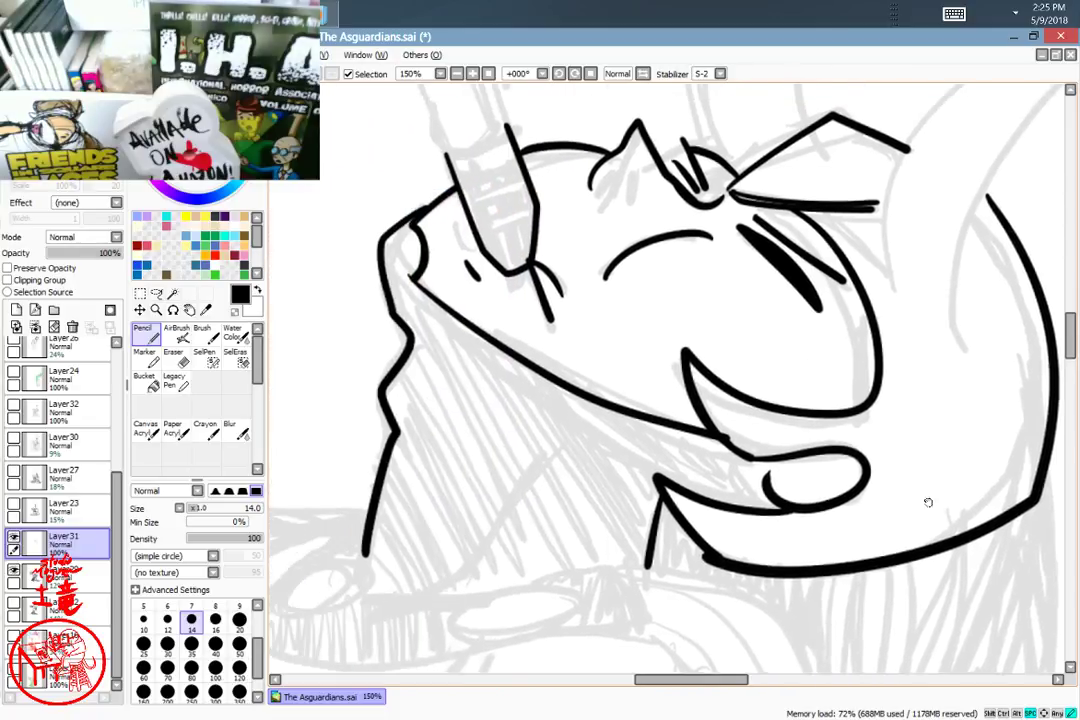
drag(928, 502, 674, 463)
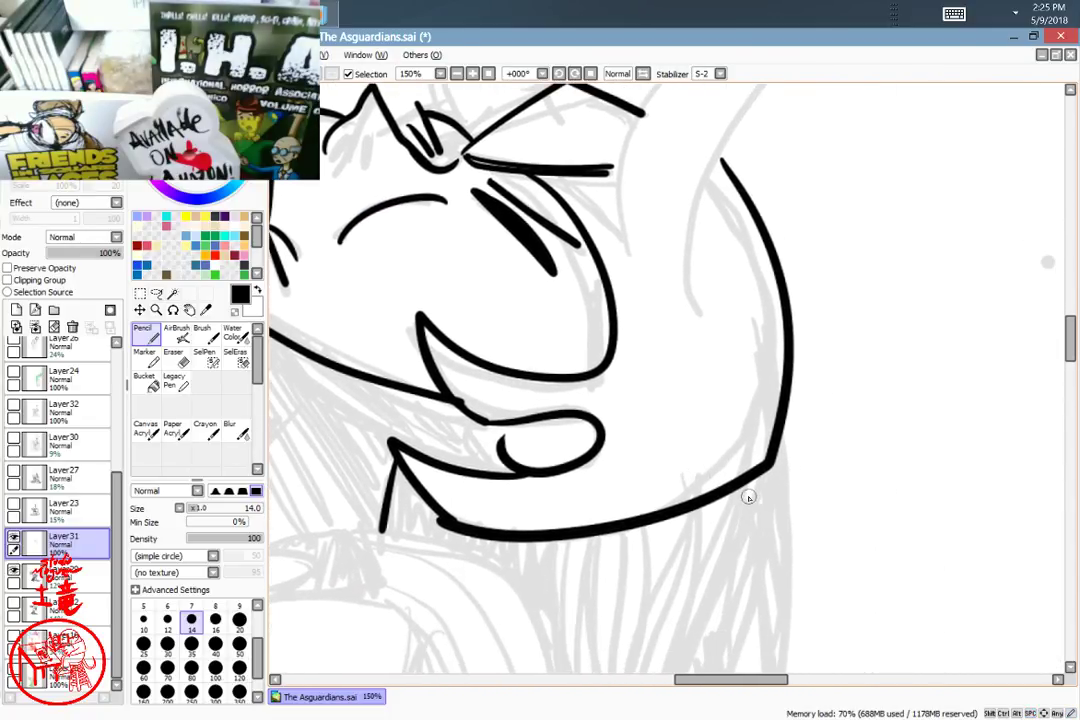
key(ctrl+z)
mouse_move(716, 154)
mouse_down()
mouse_move(773, 287)
mouse_move(762, 462)
mouse_move(447, 521)
mouse_up()
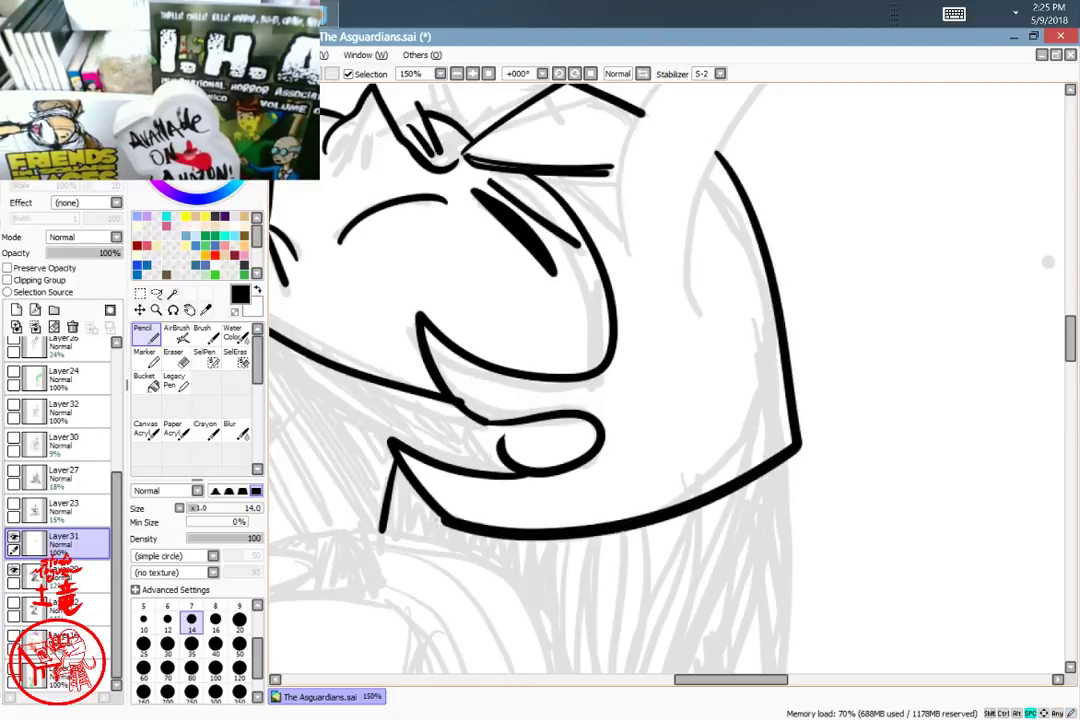
key(ctrl+z)
drag(718, 152, 802, 450)
key(ctrl+z)
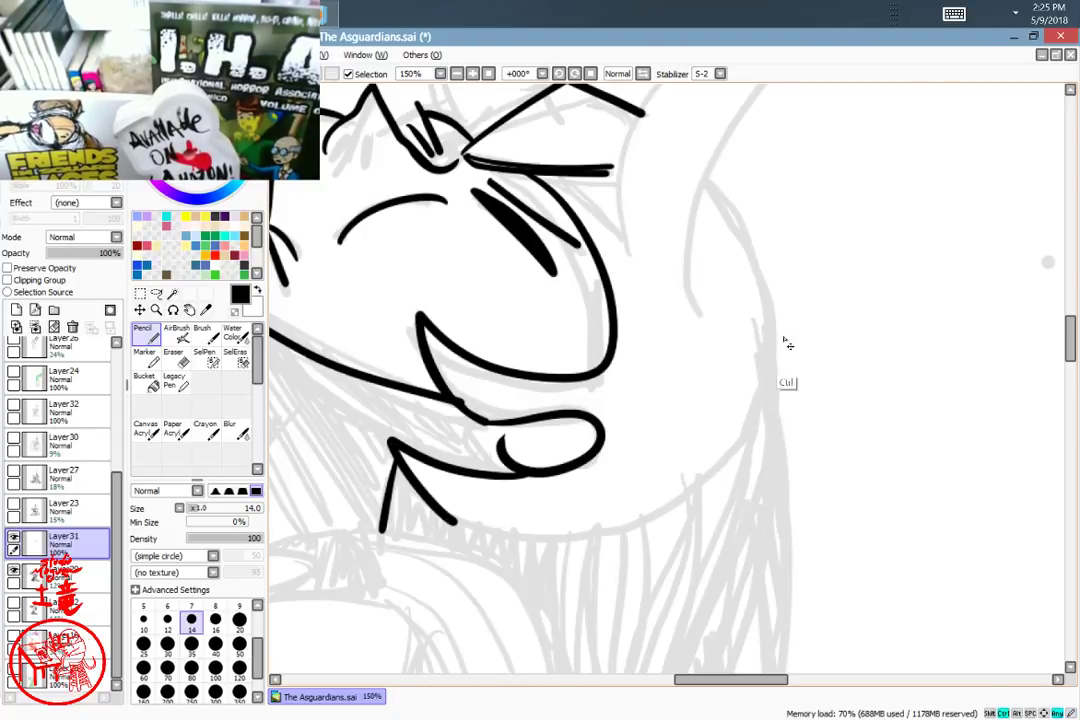
mouse_move(718, 152)
mouse_down()
mouse_move(803, 400)
mouse_move(651, 496)
mouse_move(447, 533)
mouse_up()
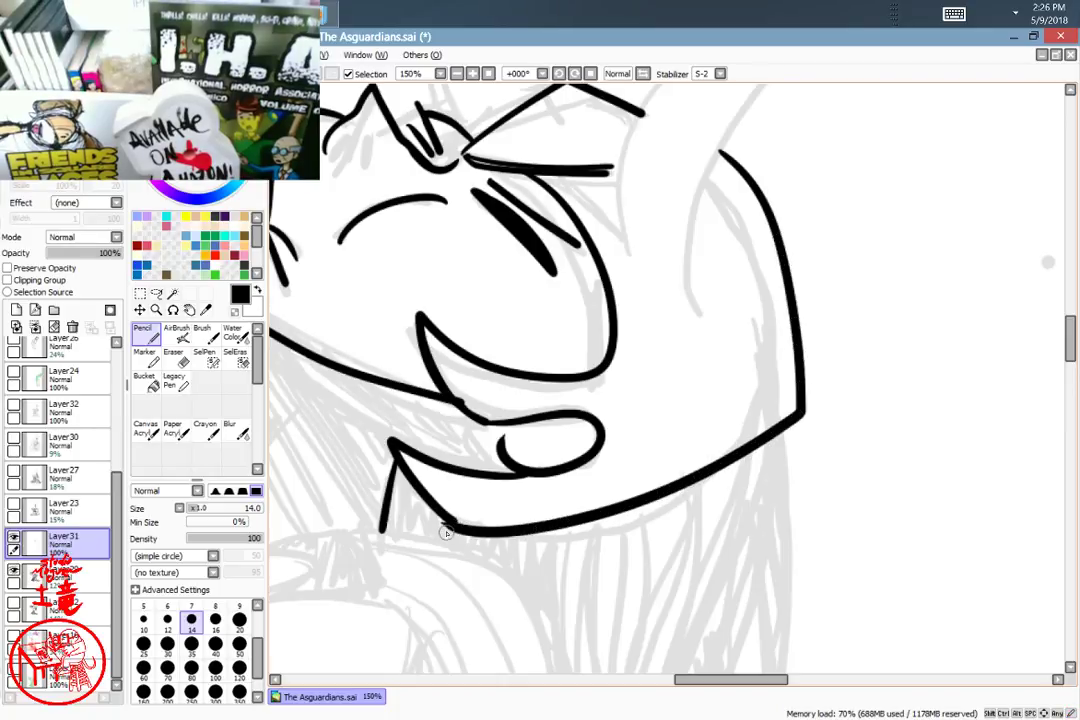
mouse_move(664, 463)
mouse_down()
mouse_move(839, 504)
mouse_move(565, 402)
mouse_up()
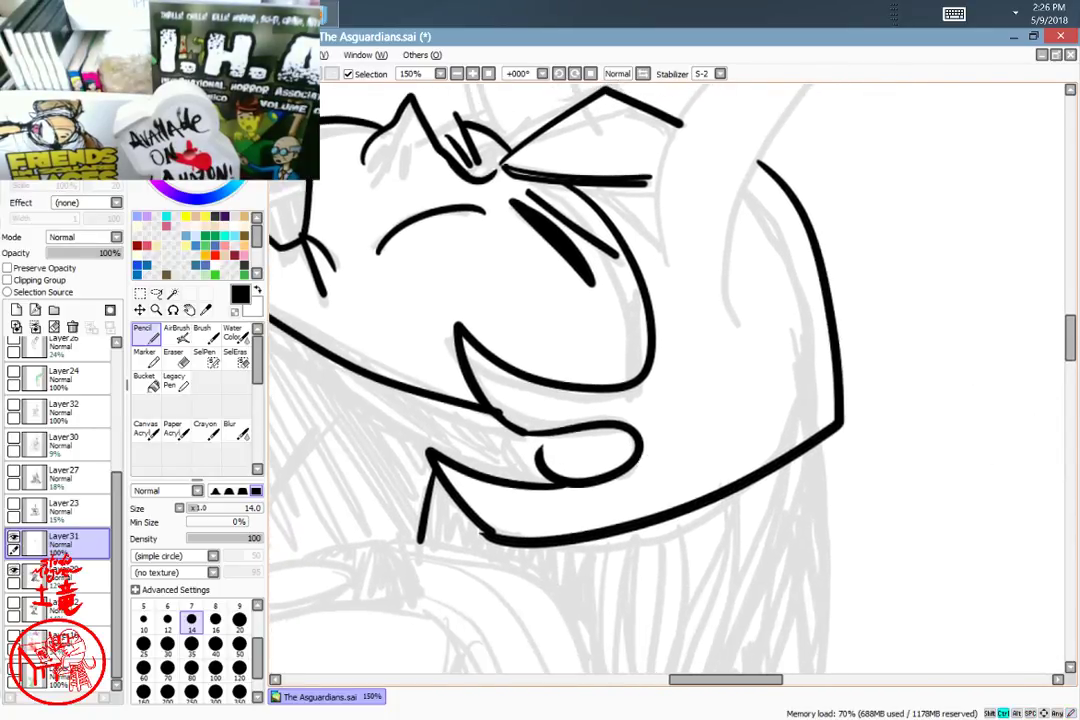
key(ctrl+z)
Step: Ink the helmet's long outer contour from the lower flap around the back, and outline the rear curved horn
mouse_move(489, 533)
mouse_down()
mouse_move(862, 380)
mouse_move(752, 155)
mouse_up()
mouse_move(844, 455)
mouse_down()
mouse_move(894, 535)
mouse_move(918, 636)
mouse_up()
mouse_move(943, 455)
mouse_down()
mouse_move(824, 518)
mouse_move(639, 582)
mouse_up()
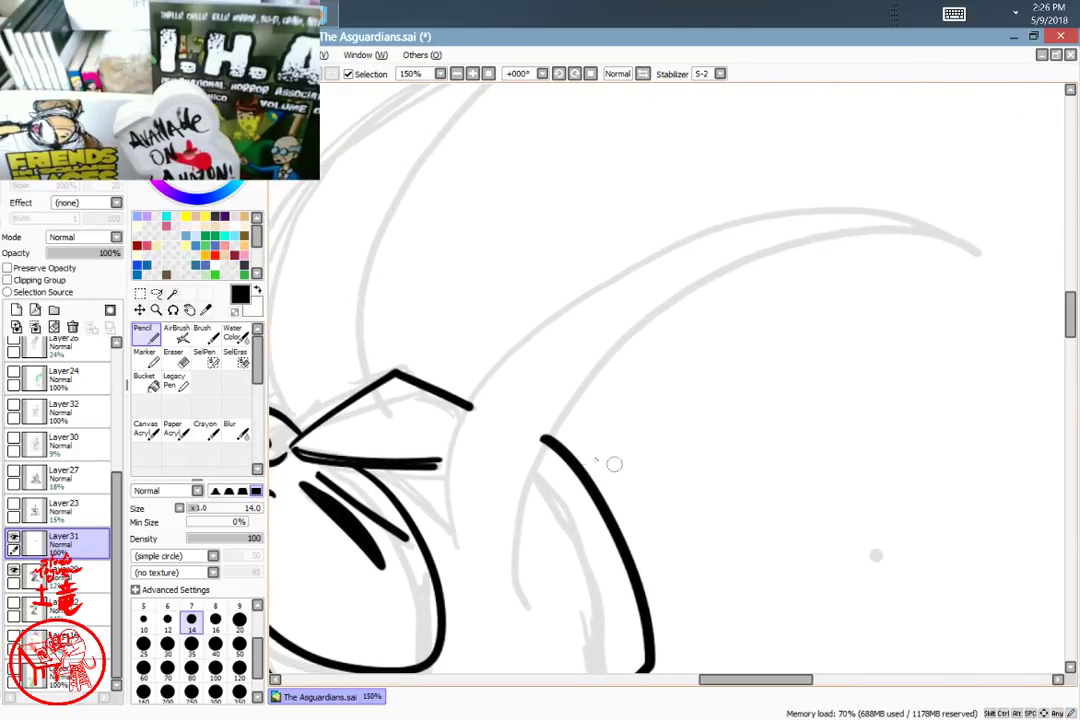
mouse_move(449, 493)
mouse_down()
mouse_move(520, 330)
mouse_move(845, 222)
mouse_move(995, 245)
mouse_move(563, 417)
mouse_move(524, 541)
mouse_move(458, 507)
mouse_move(449, 490)
mouse_move(630, 529)
mouse_move(693, 604)
mouse_up()
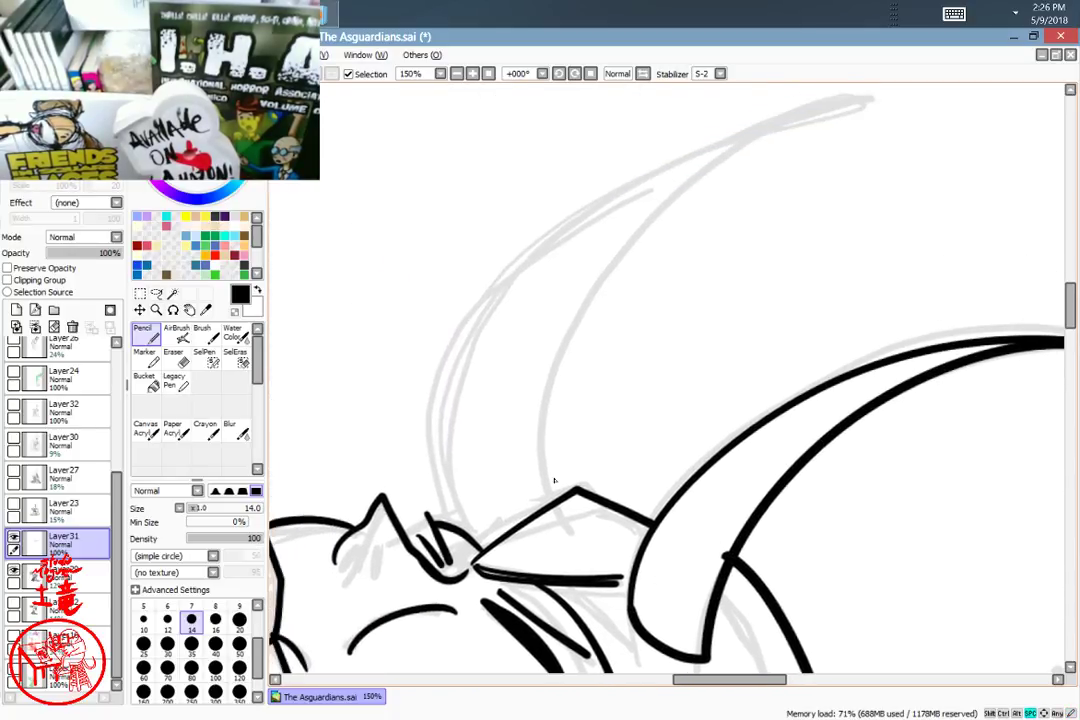
mouse_move(508, 512)
mouse_down()
mouse_move(492, 406)
mouse_move(790, 110)
mouse_move(850, 100)
mouse_up()
mouse_move(850, 100)
mouse_down()
mouse_move(610, 200)
mouse_move(585, 483)
mouse_move(600, 262)
mouse_move(800, 105)
mouse_move(490, 420)
mouse_move(508, 530)
mouse_move(779, 128)
mouse_move(832, 110)
mouse_up()
key(ctrl+z)
key(ctrl+z)
mouse_move(832, 110)
mouse_down()
mouse_move(603, 258)
mouse_move(585, 490)
mouse_up()
key(ctrl+z)
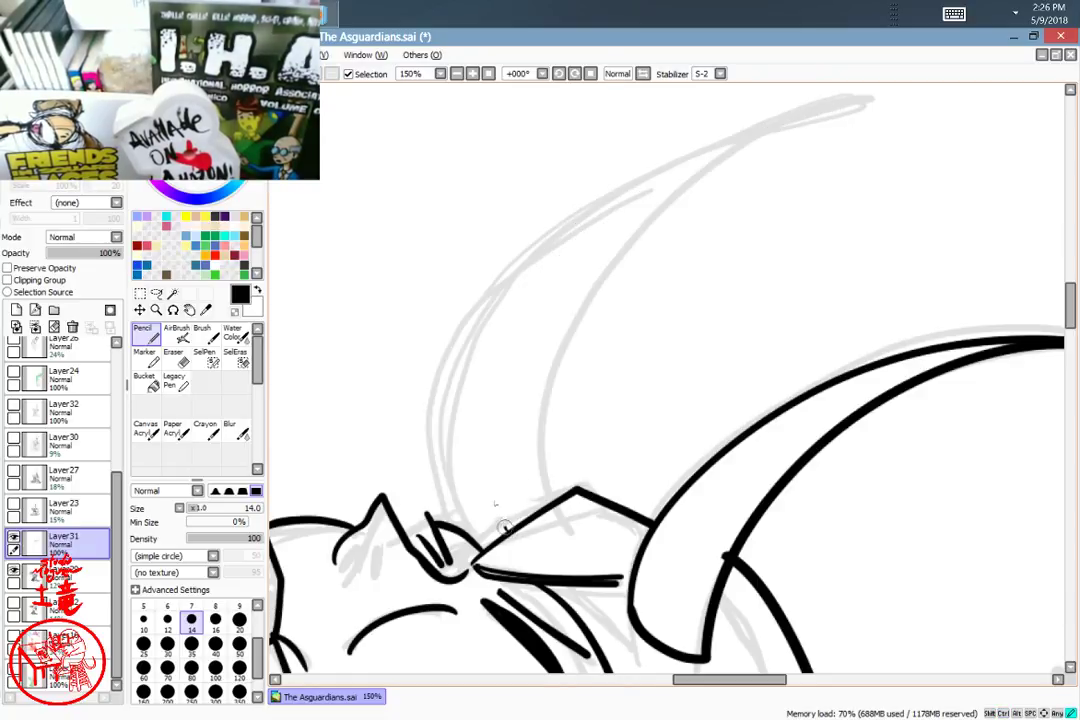
mouse_move(501, 513)
mouse_down()
mouse_move(723, 217)
mouse_move(618, 242)
mouse_move(575, 492)
mouse_up()
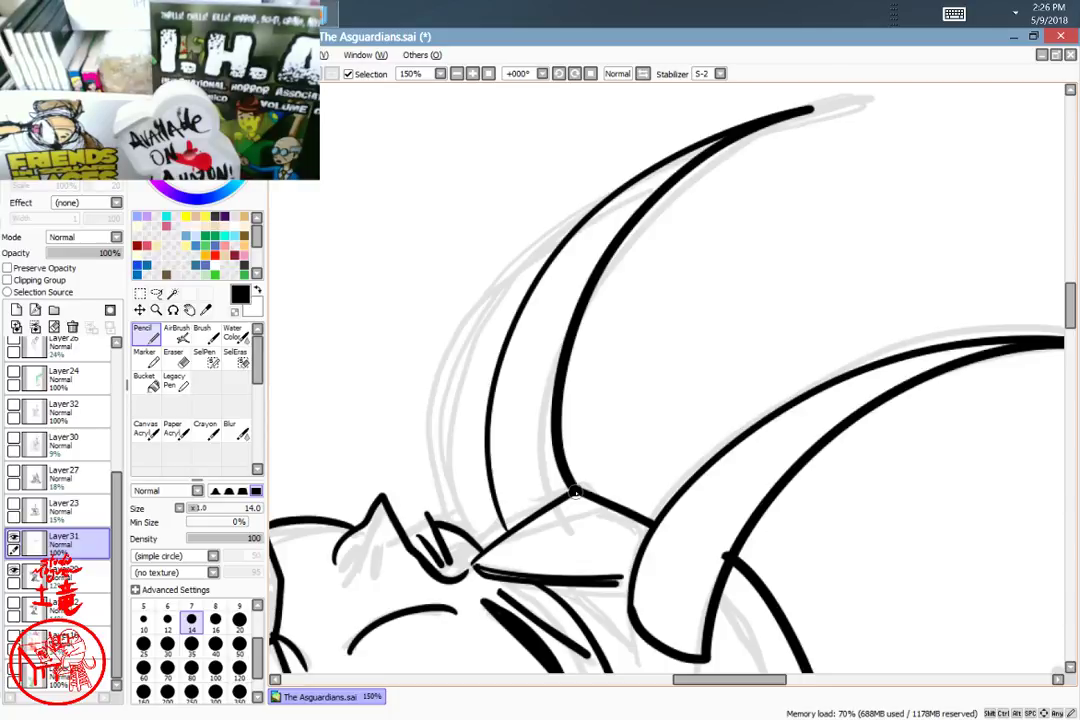
drag(857, 476, 803, 311)
drag(745, 361, 916, 213)
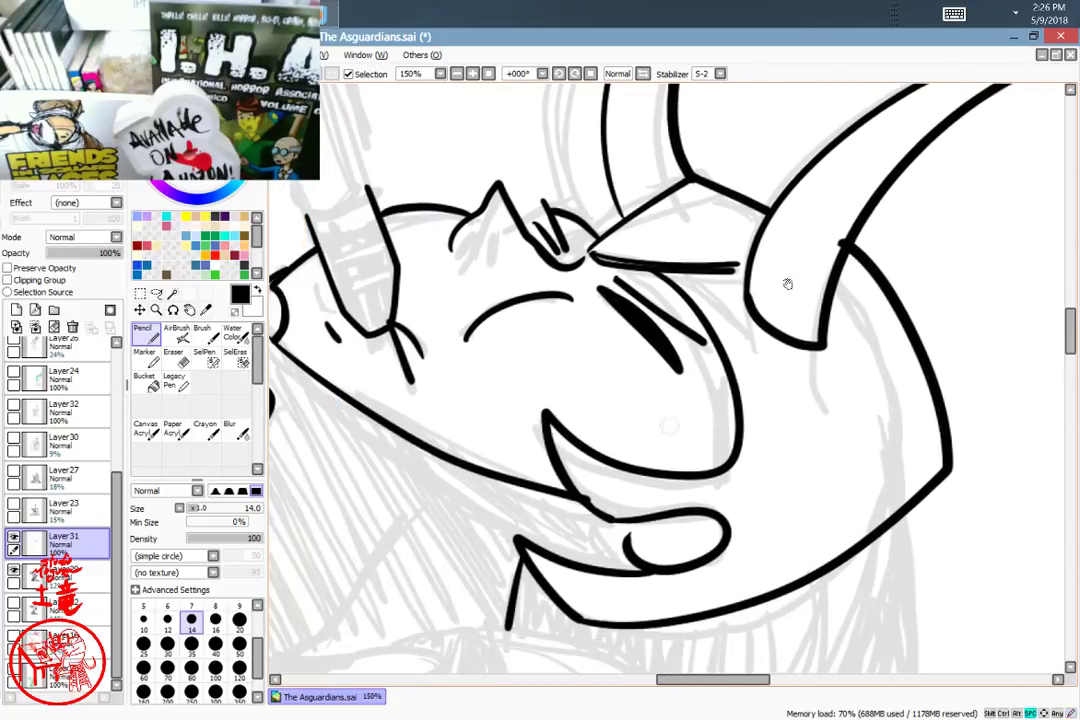
mouse_move(640, 391)
mouse_down()
mouse_move(789, 411)
mouse_move(718, 499)
mouse_move(745, 341)
mouse_up()
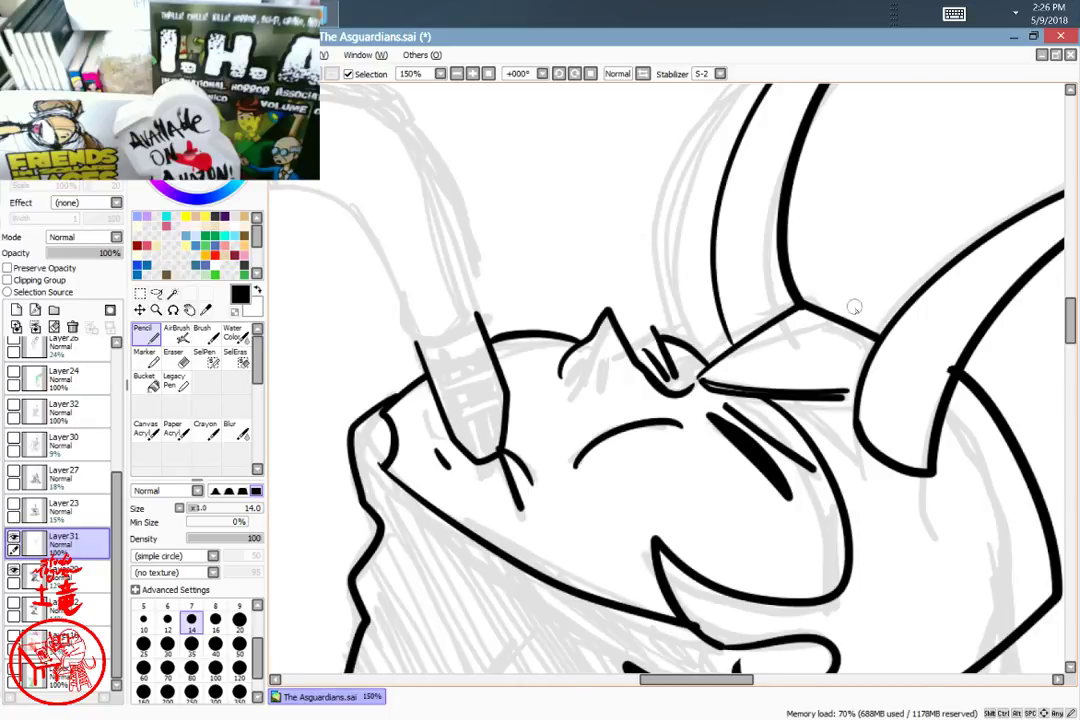
drag(801, 318, 637, 440)
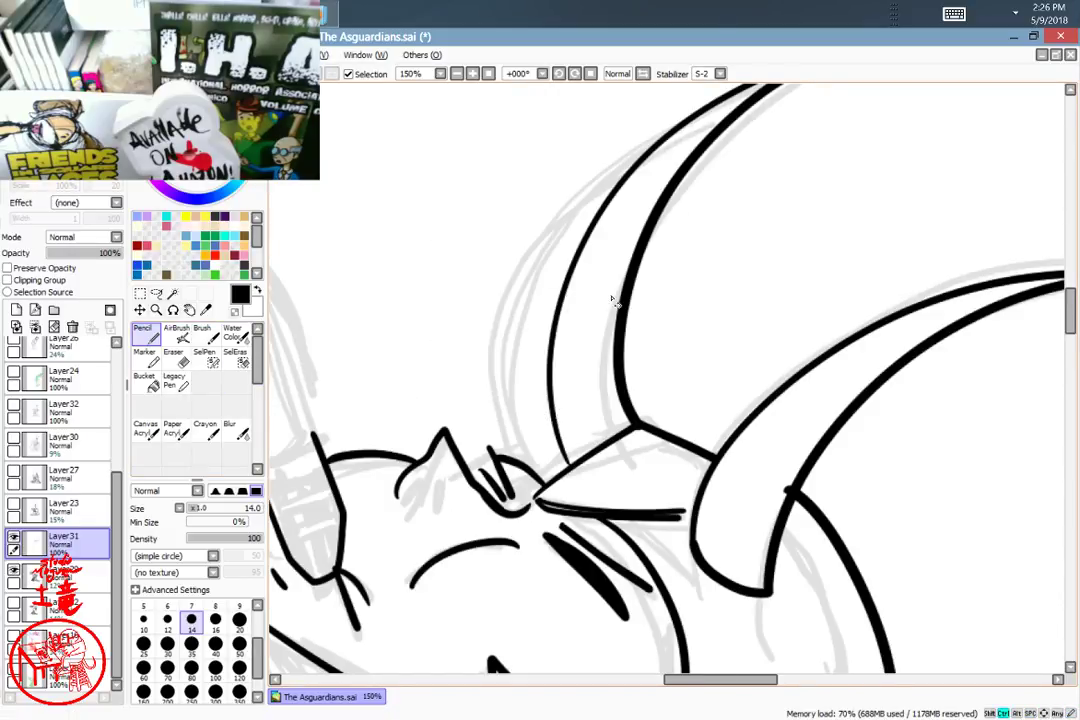
key(ctrl+z)
key(ctrl+z)
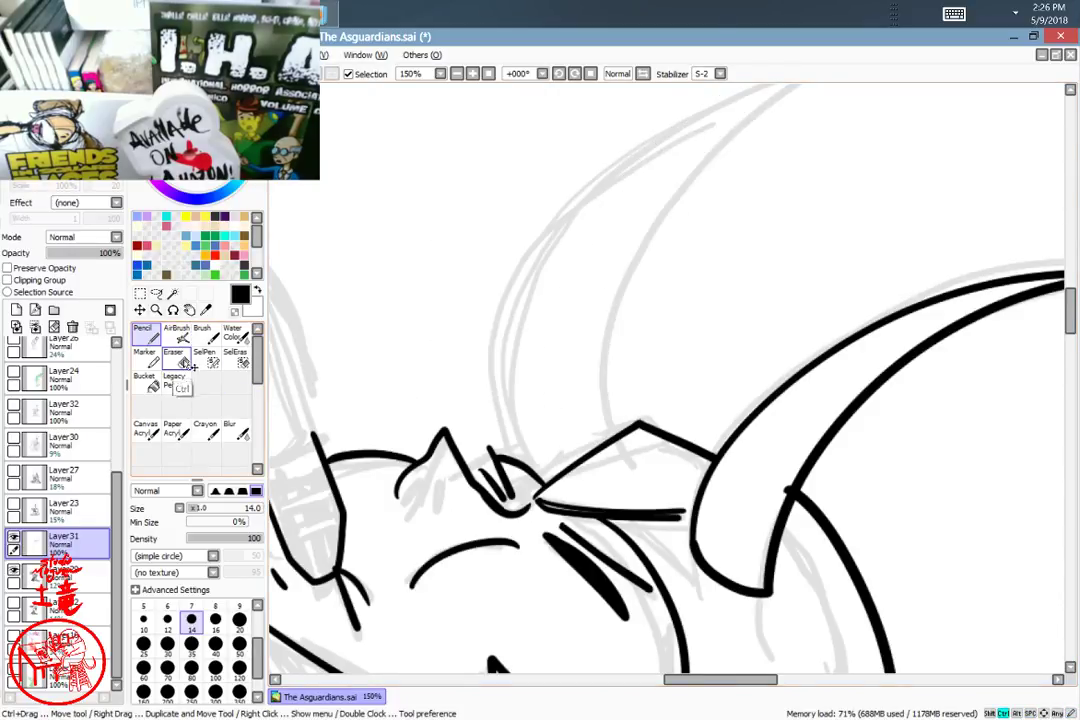
Step: Ink the front horn's two curved edges and rounded base, plus the short line joining the base to the brow
drag(715, 347, 710, 446)
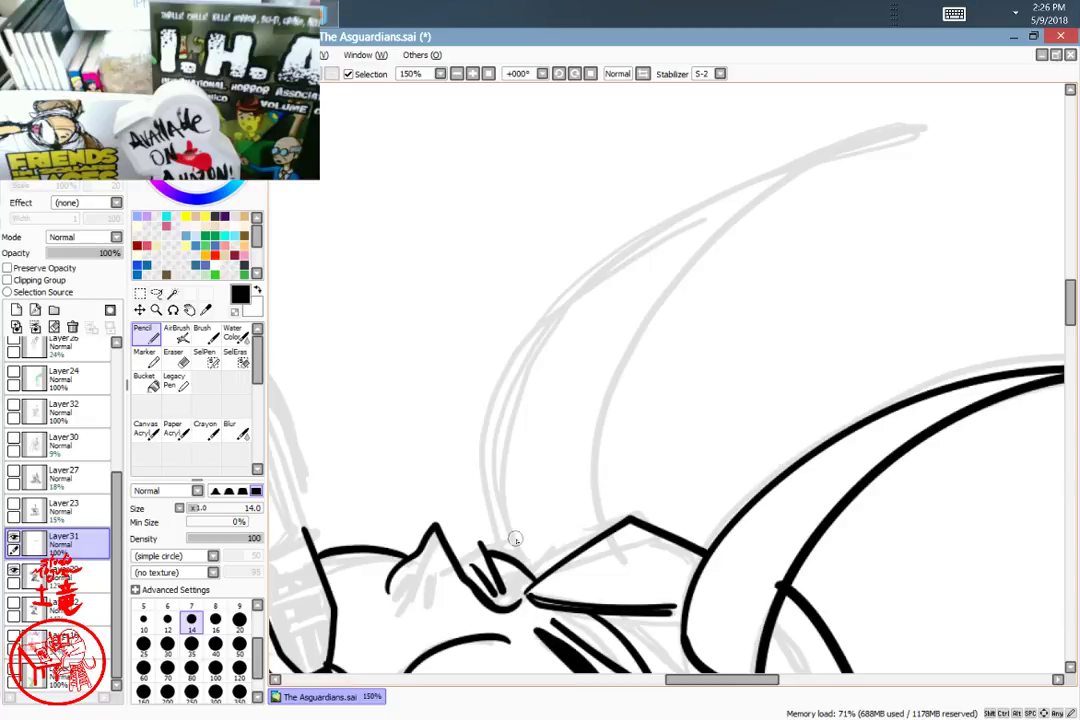
mouse_move(515, 550)
mouse_down()
mouse_move(505, 340)
mouse_move(918, 132)
mouse_move(615, 360)
mouse_move(603, 512)
mouse_up()
drag(497, 525, 610, 514)
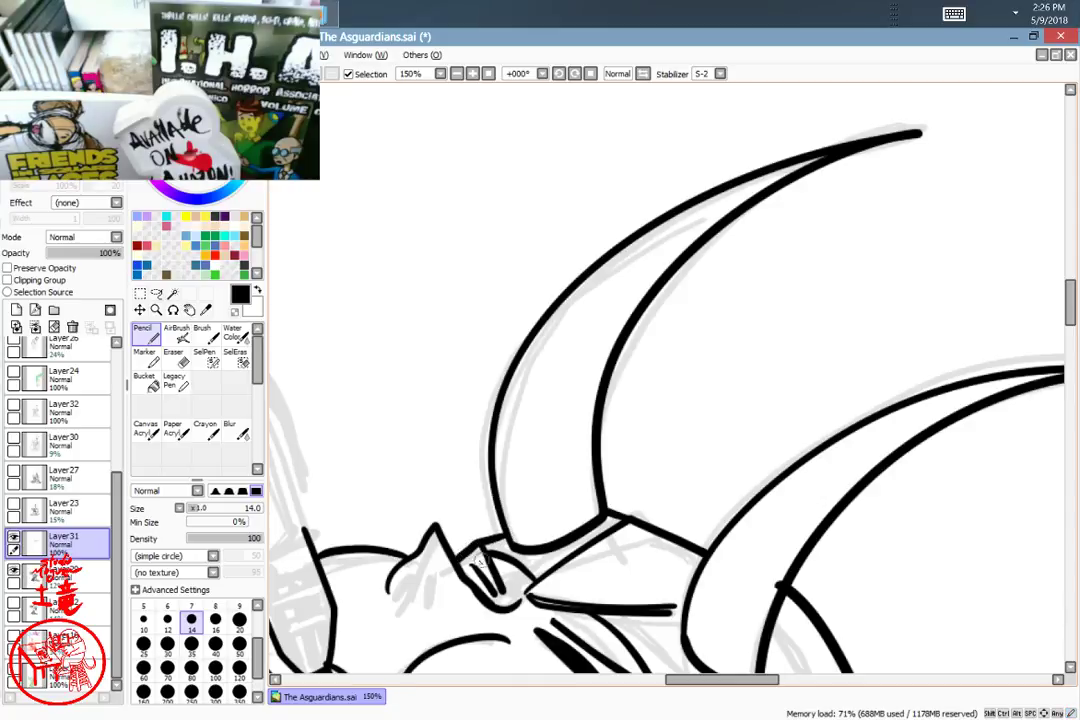
drag(744, 655, 757, 470)
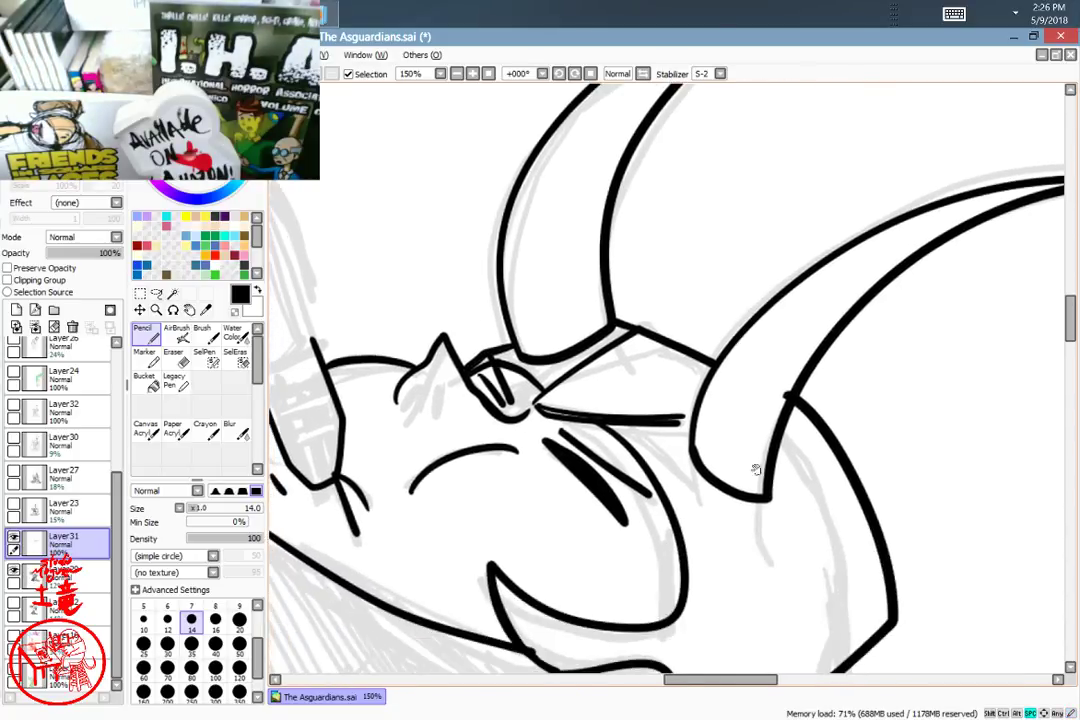
drag(744, 607, 789, 429)
drag(800, 344, 812, 309)
mouse_move(682, 414)
mouse_down()
mouse_move(731, 402)
mouse_move(687, 539)
mouse_up()
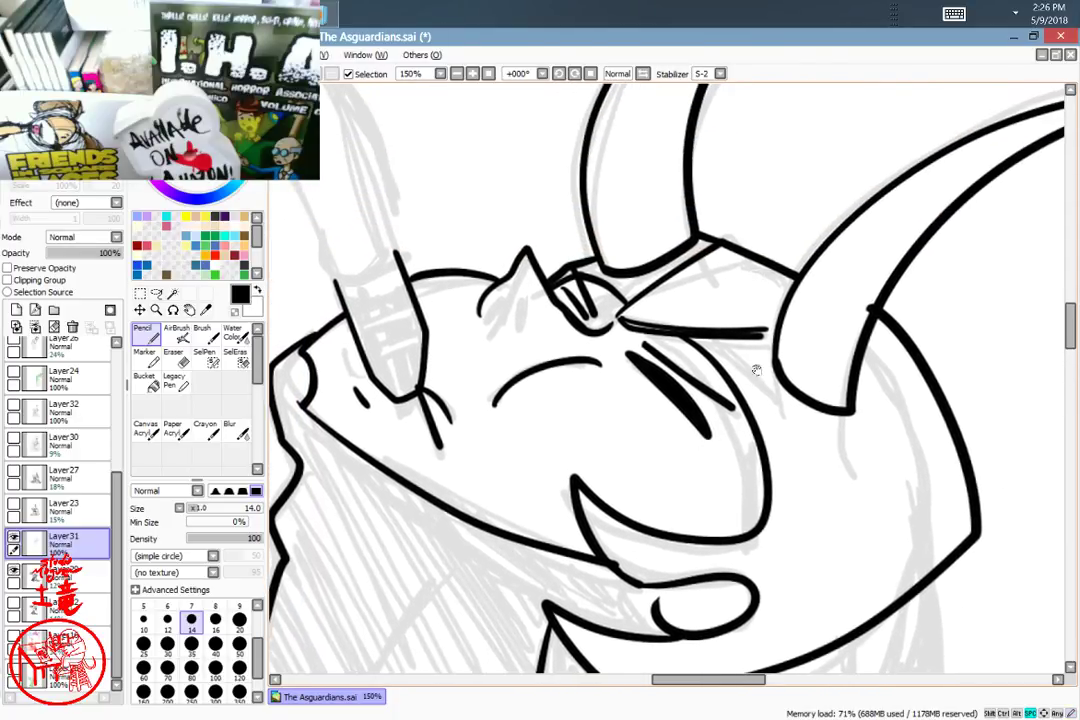
Step: Thicken the helmet rim under the front horn and along the edge toward the rear horn
drag(746, 400, 723, 473)
drag(692, 315, 597, 323)
key(ctrl+z)
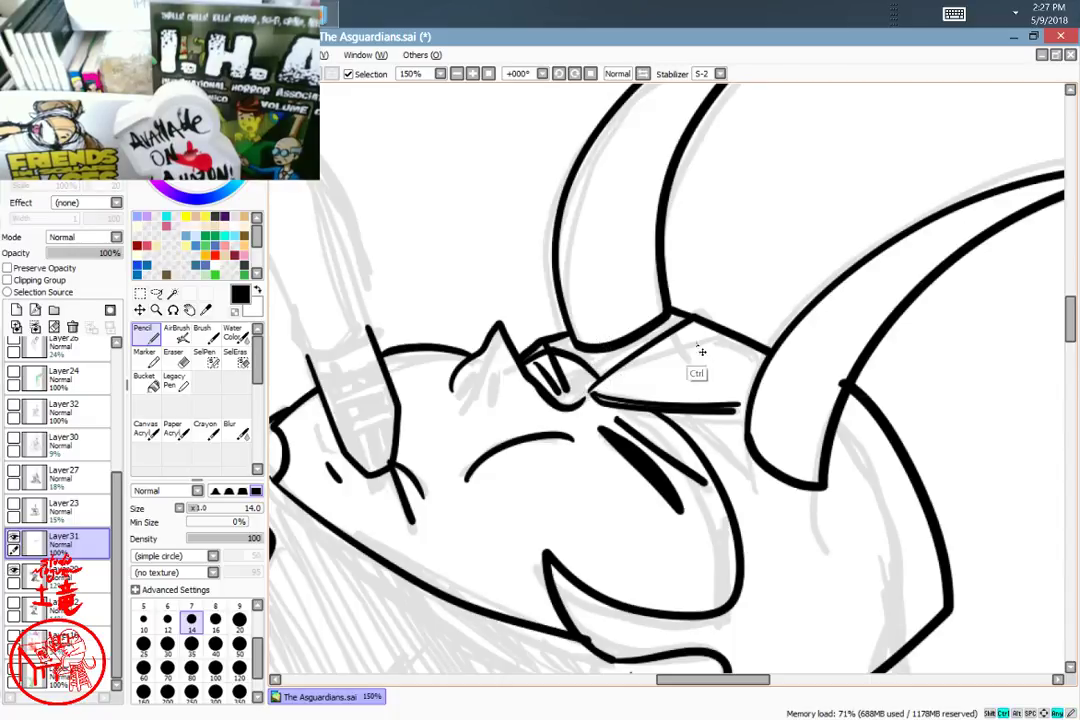
mouse_move(633, 332)
mouse_down()
mouse_move(665, 305)
mouse_move(628, 333)
mouse_up()
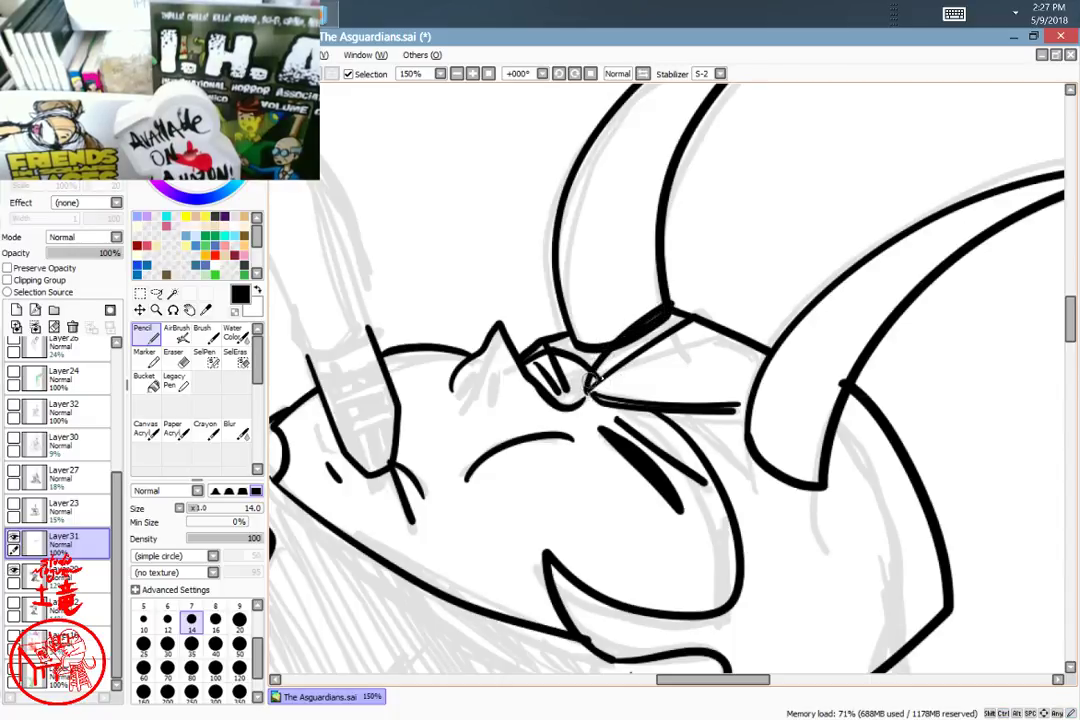
drag(669, 376, 781, 475)
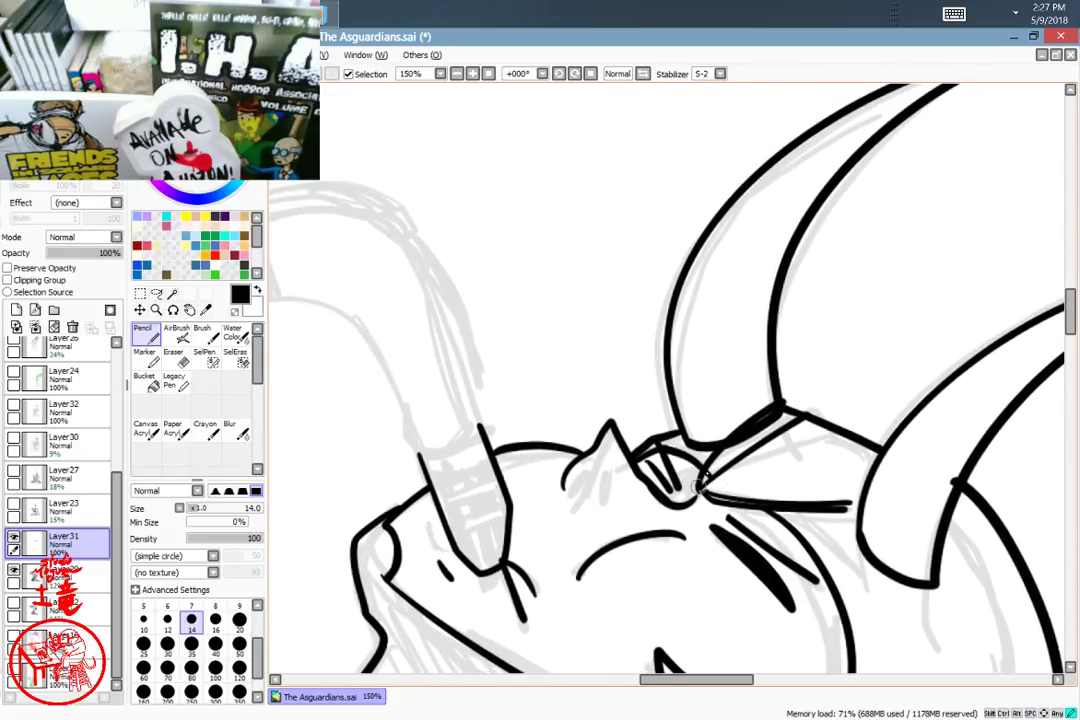
drag(712, 442, 760, 404)
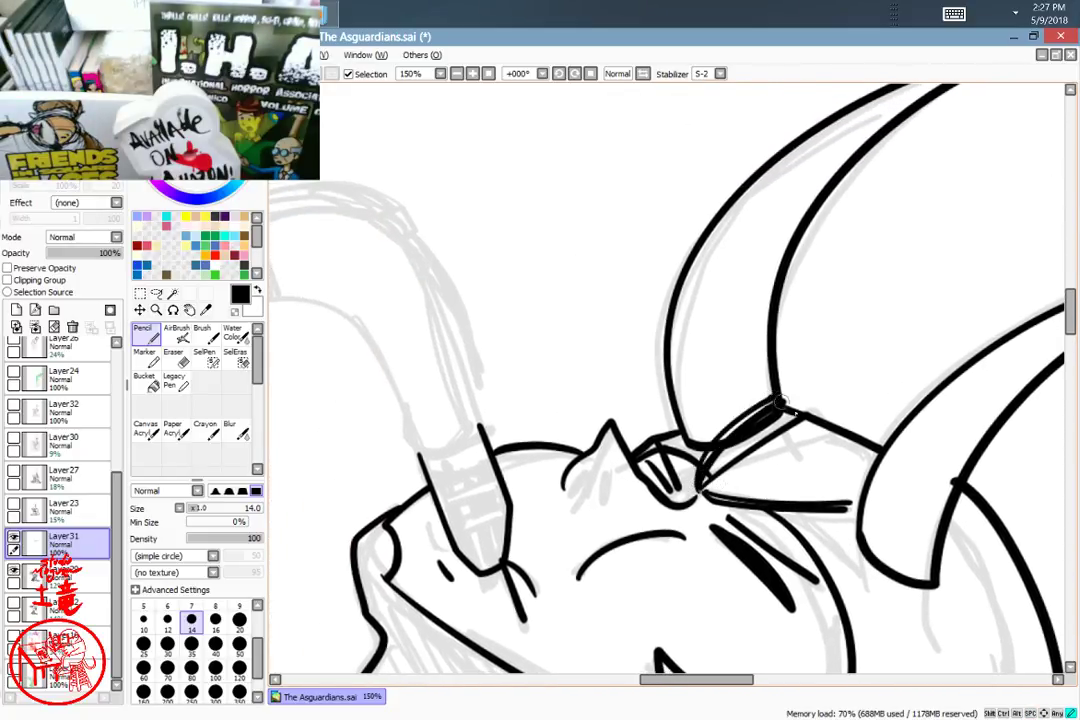
drag(873, 443, 880, 448)
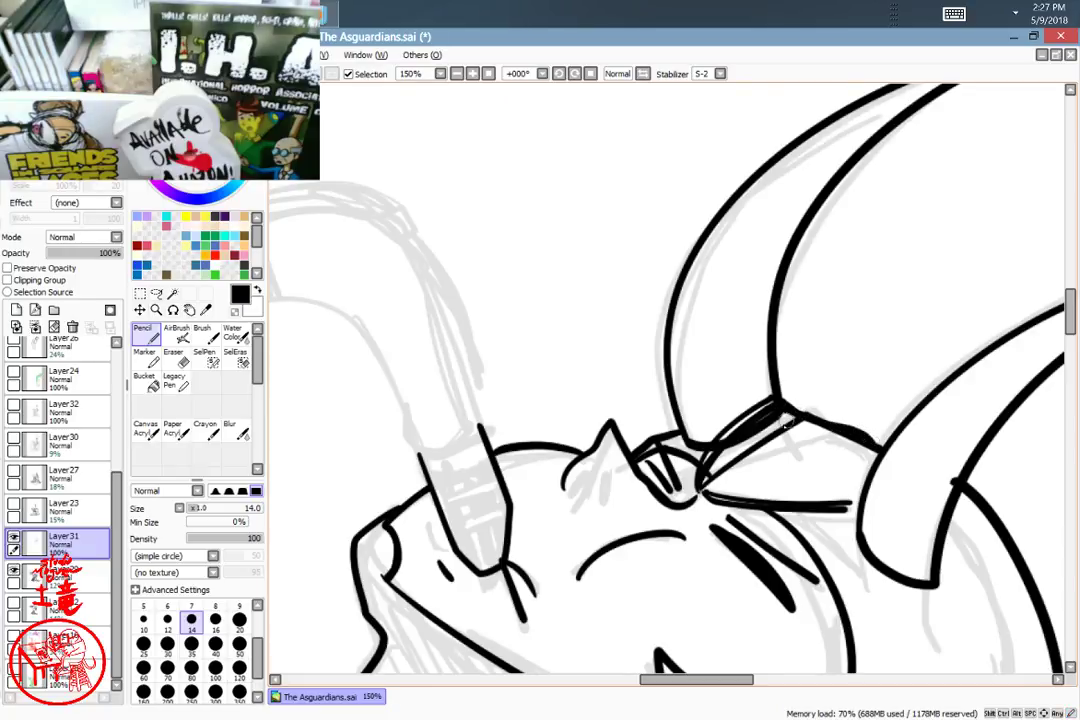
Step: Ink a crease line fanning from the corner beside the eye across the helmet's peak to its upper edge
drag(706, 491, 810, 433)
key(ctrl+z)
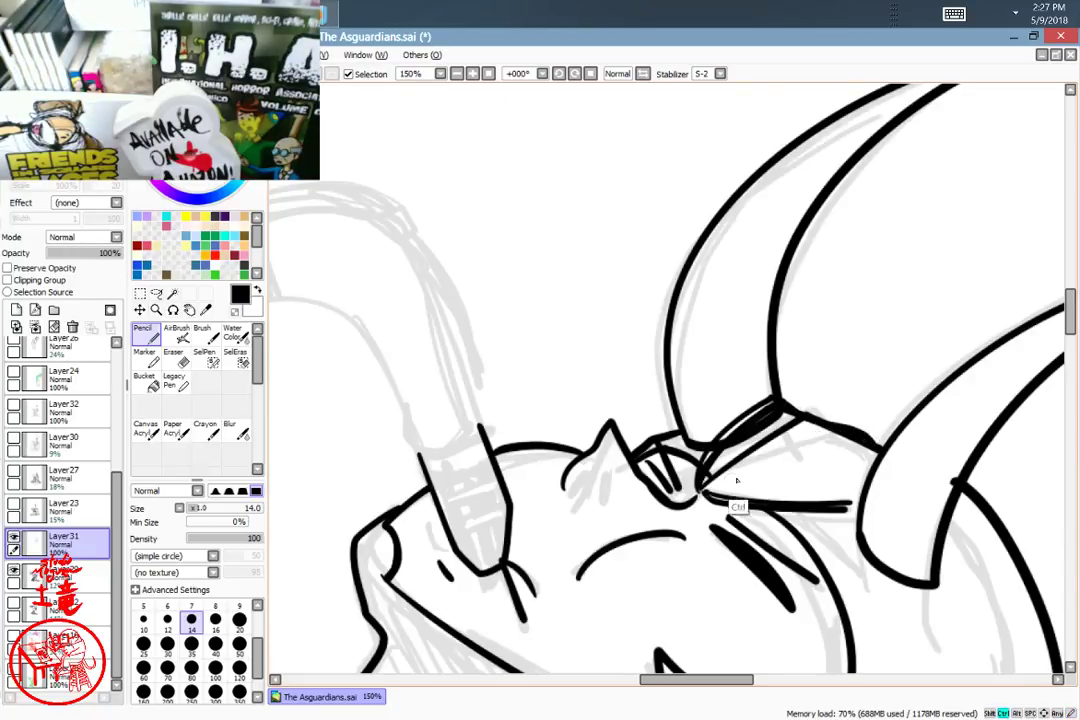
drag(706, 491, 842, 431)
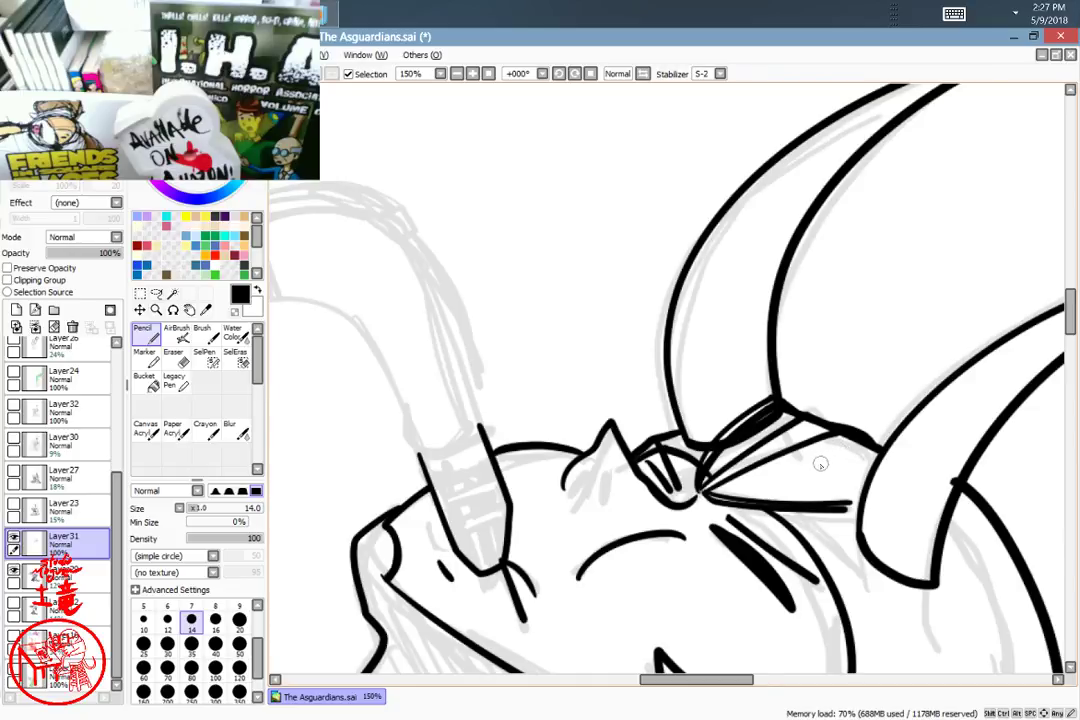
mouse_move(706, 491)
mouse_down()
mouse_move(787, 455)
mouse_move(858, 444)
mouse_up()
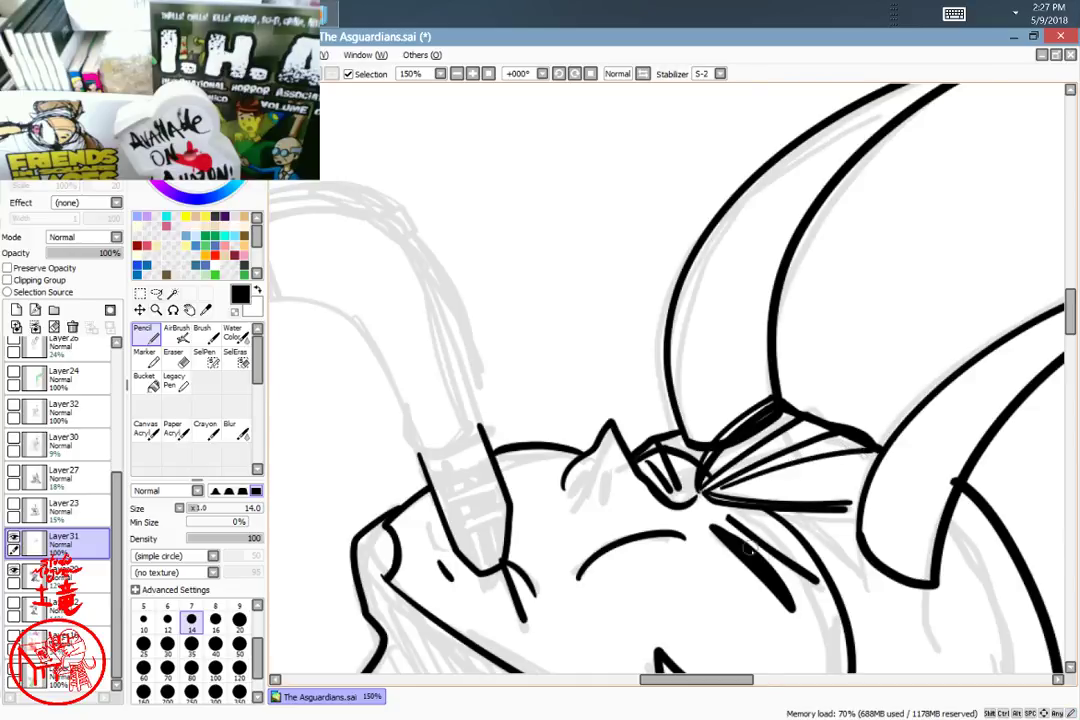
key(ctrl+z)
Step: Ink the diagonal neck fold, the rounded shape at the collar's front and the short edge dropping below it
drag(832, 566, 802, 458)
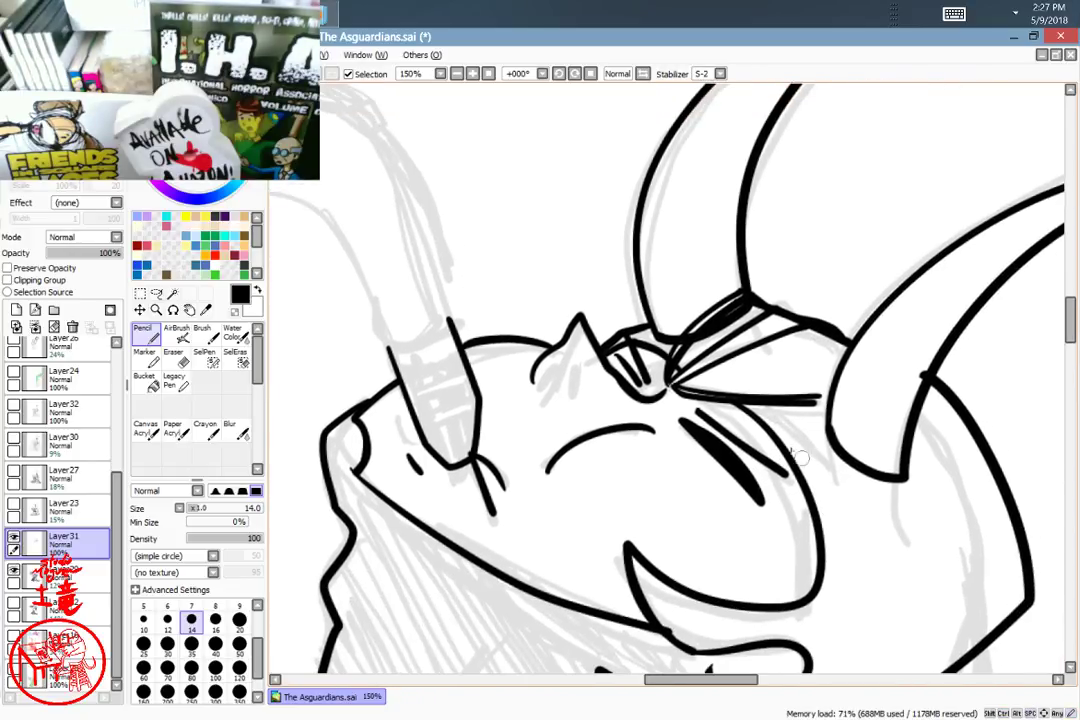
drag(852, 492, 776, 382)
drag(851, 390, 871, 288)
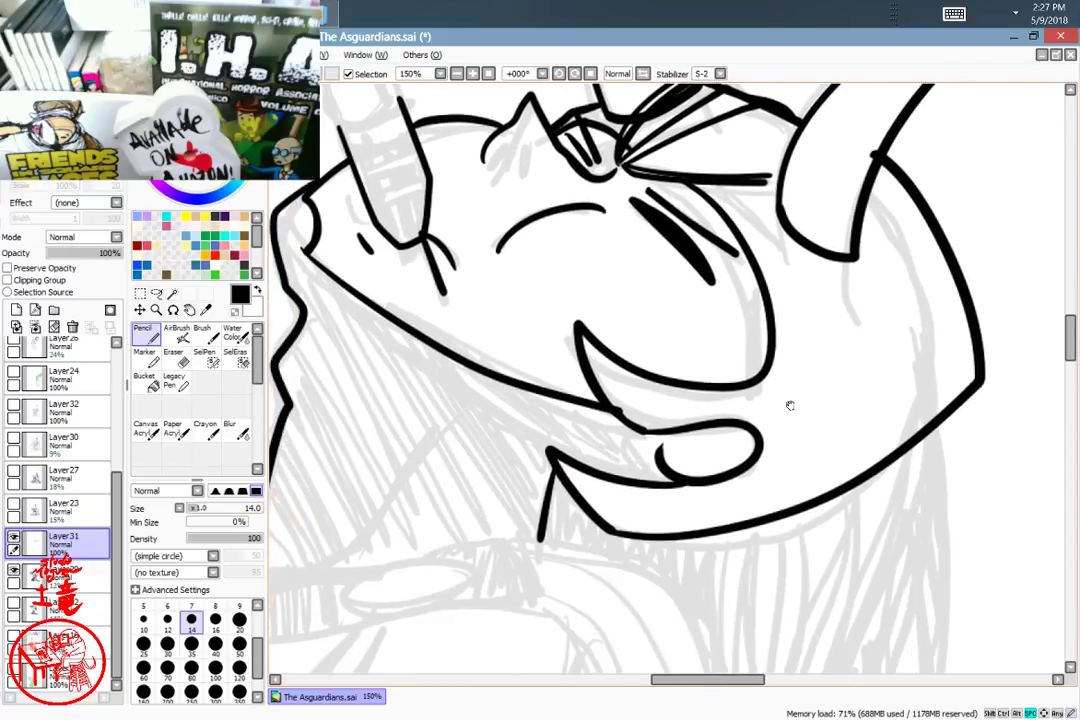
mouse_move(573, 443)
mouse_down()
mouse_move(733, 473)
mouse_move(721, 403)
mouse_up()
drag(717, 352, 615, 481)
mouse_move(709, 479)
mouse_down()
mouse_move(822, 383)
mouse_move(820, 468)
mouse_move(740, 475)
mouse_move(703, 378)
mouse_move(622, 374)
mouse_move(660, 411)
mouse_move(622, 484)
mouse_up()
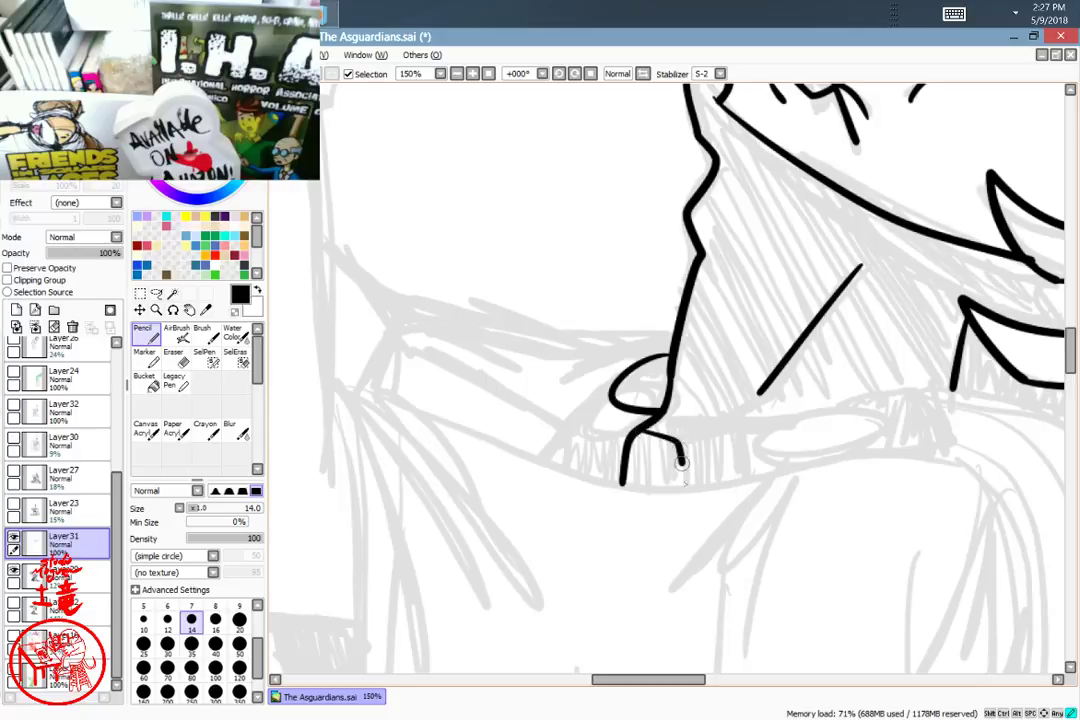
key(ctrl+z)
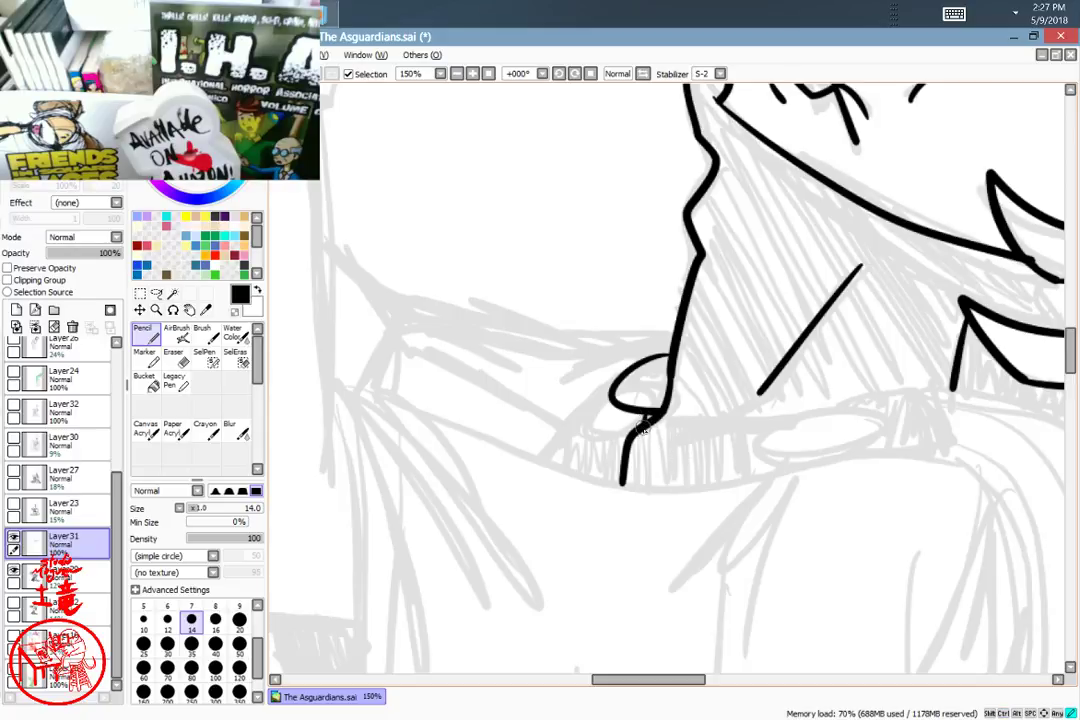
key(ctrl+z)
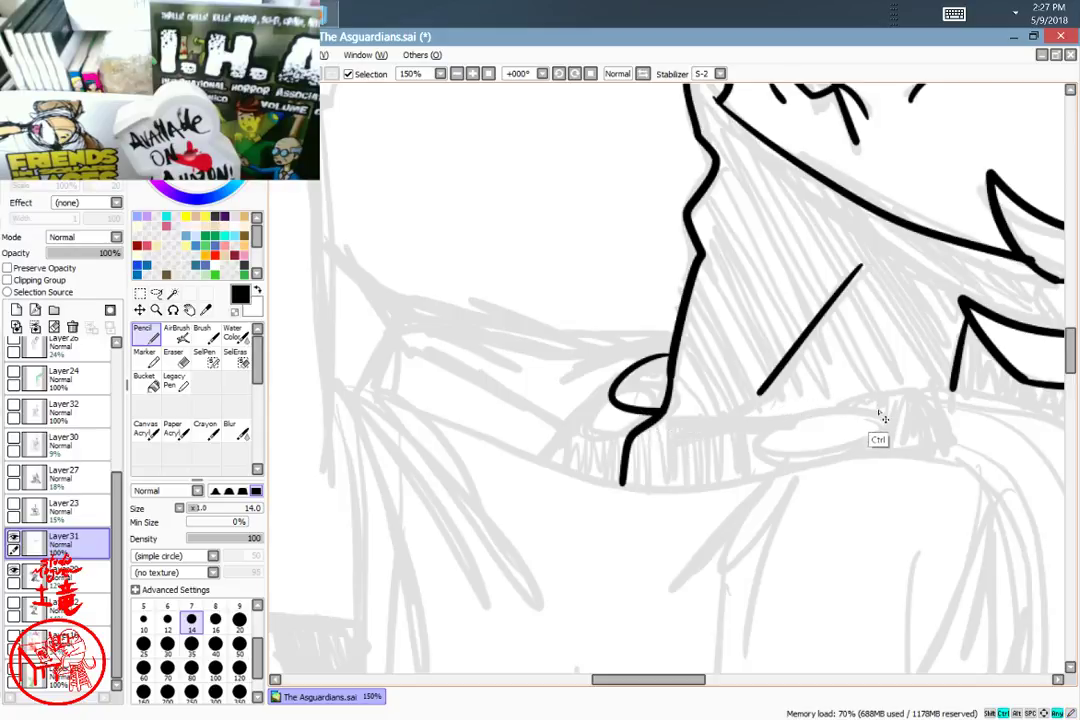
Step: Ink the oval and angular tab at the collar's rear, and join them to the front with the upper collar edge
mouse_move(874, 413)
mouse_down()
mouse_move(836, 458)
mouse_move(840, 409)
mouse_up()
drag(886, 504, 668, 529)
mouse_move(620, 432)
mouse_down()
mouse_move(677, 421)
mouse_move(718, 448)
mouse_move(729, 482)
mouse_move(644, 470)
mouse_up()
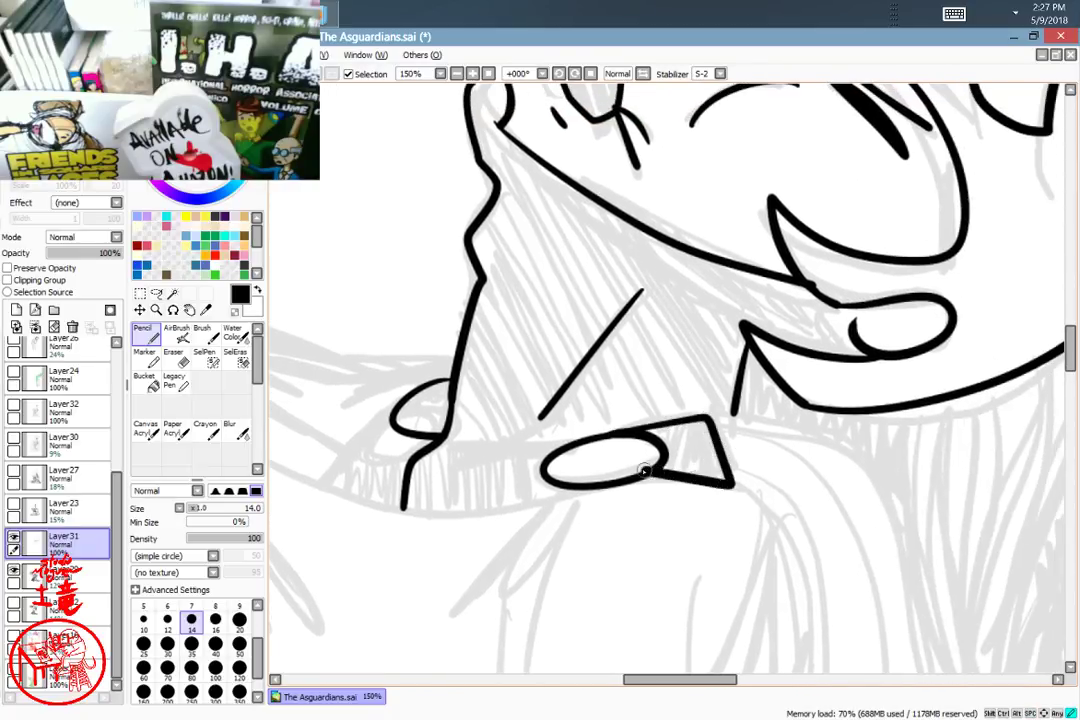
mouse_move(572, 445)
mouse_down()
mouse_move(451, 456)
mouse_move(448, 428)
mouse_up()
mouse_move(744, 506)
mouse_down()
mouse_move(704, 511)
mouse_move(662, 377)
mouse_move(875, 391)
mouse_up()
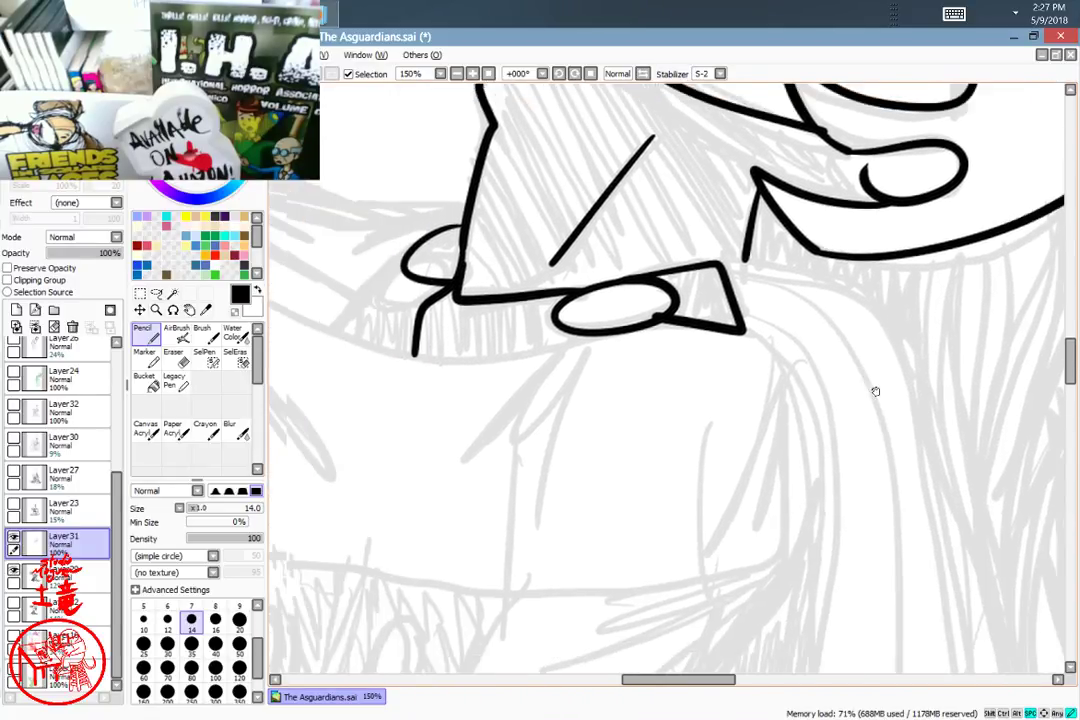
Step: Ink a short fold in front of the collar and the shoulder edge running forward to a pointed corner that turns back down
mouse_move(798, 480)
mouse_down()
mouse_move(882, 521)
mouse_move(966, 653)
mouse_up()
drag(551, 483, 796, 463)
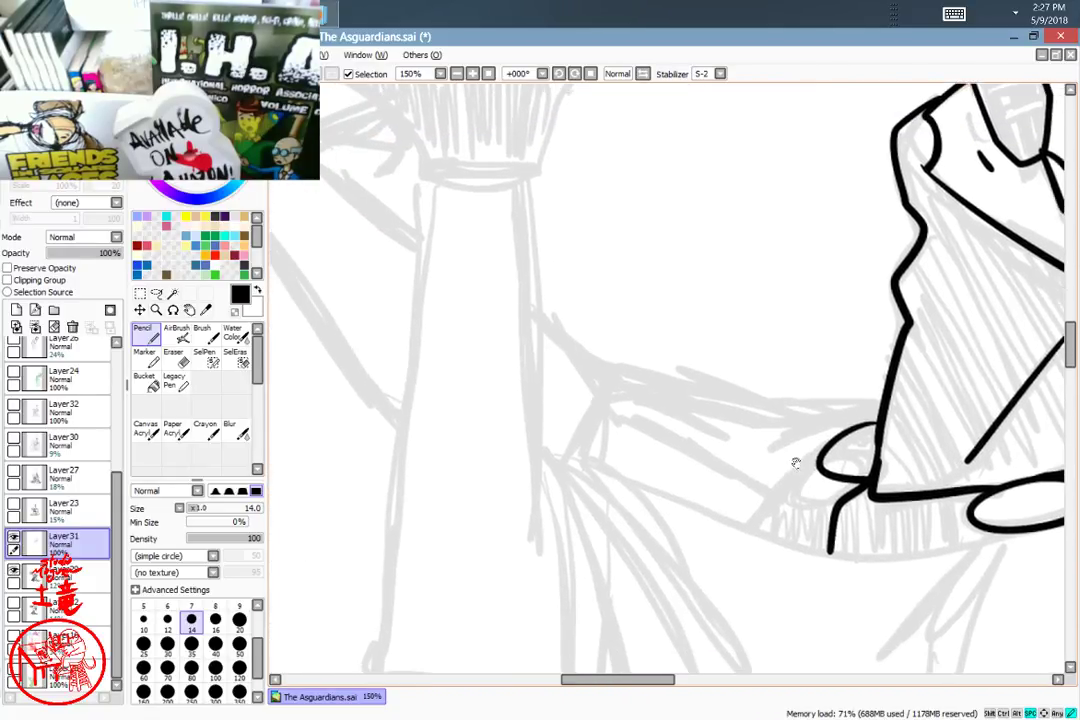
drag(879, 412, 770, 447)
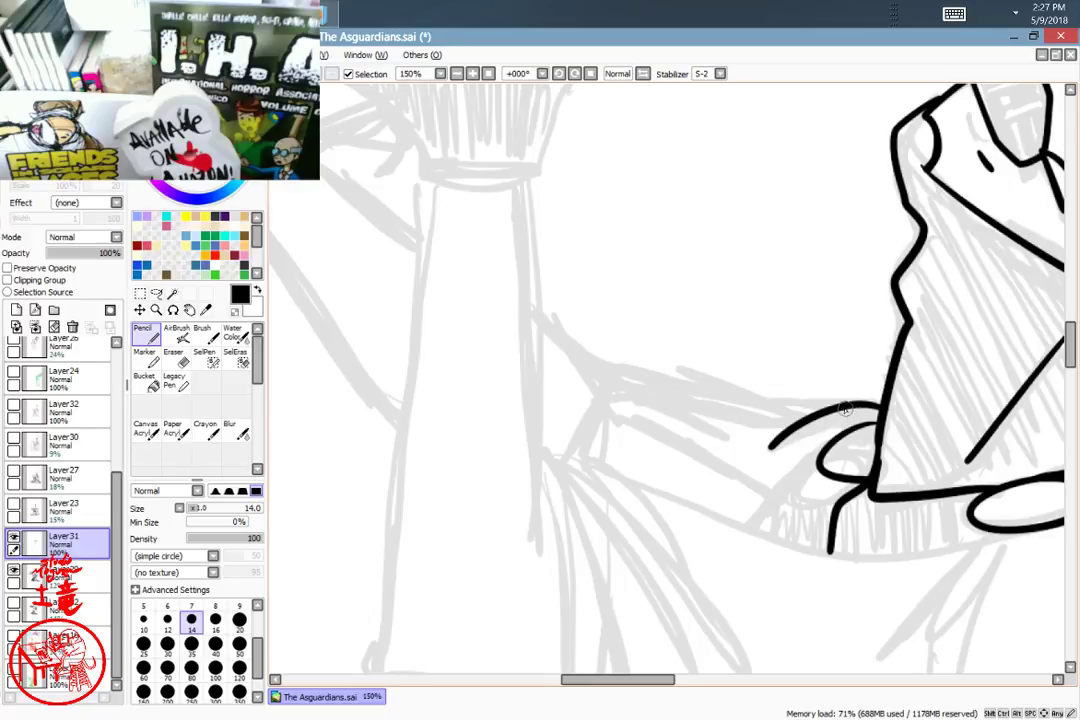
mouse_move(842, 409)
mouse_down()
mouse_move(640, 413)
mouse_move(598, 452)
mouse_up()
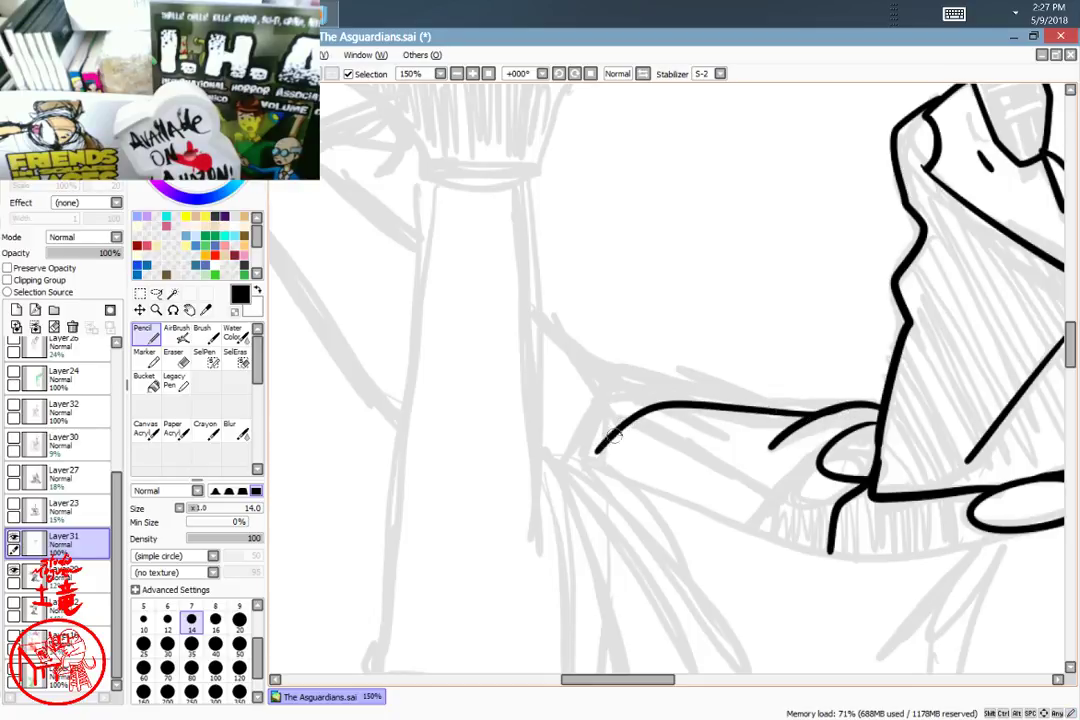
key(ctrl+z)
drag(828, 408, 671, 456)
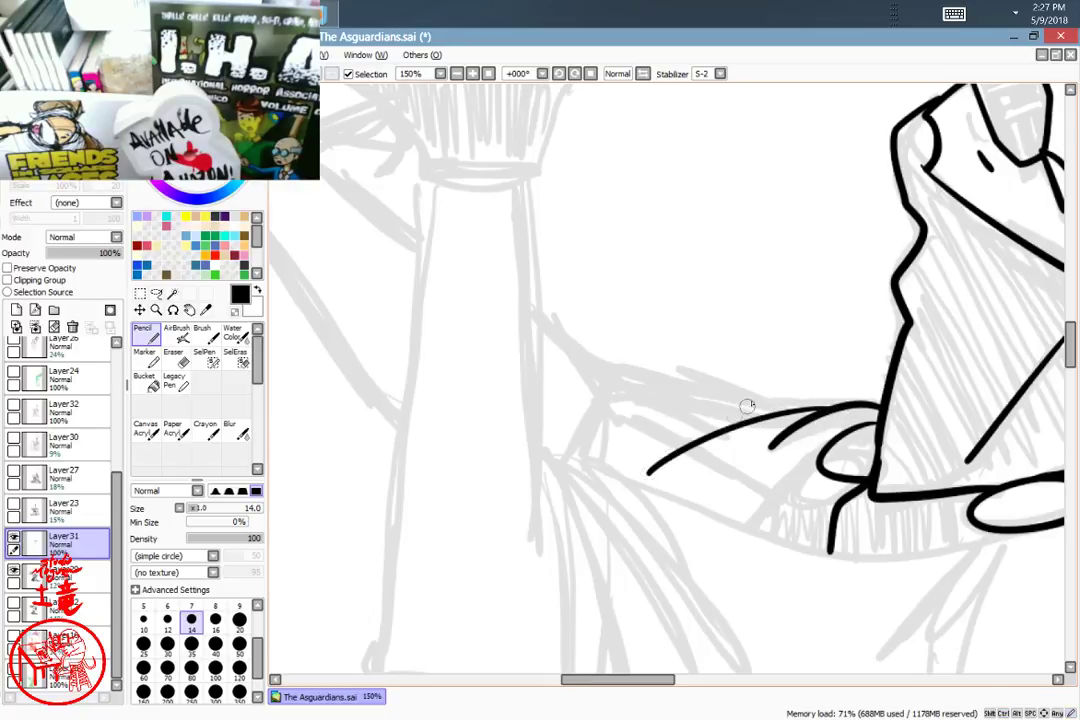
key(ctrl+z)
mouse_move(838, 405)
mouse_down()
mouse_move(770, 408)
mouse_move(653, 388)
mouse_move(590, 354)
mouse_move(592, 390)
mouse_move(558, 455)
mouse_up()
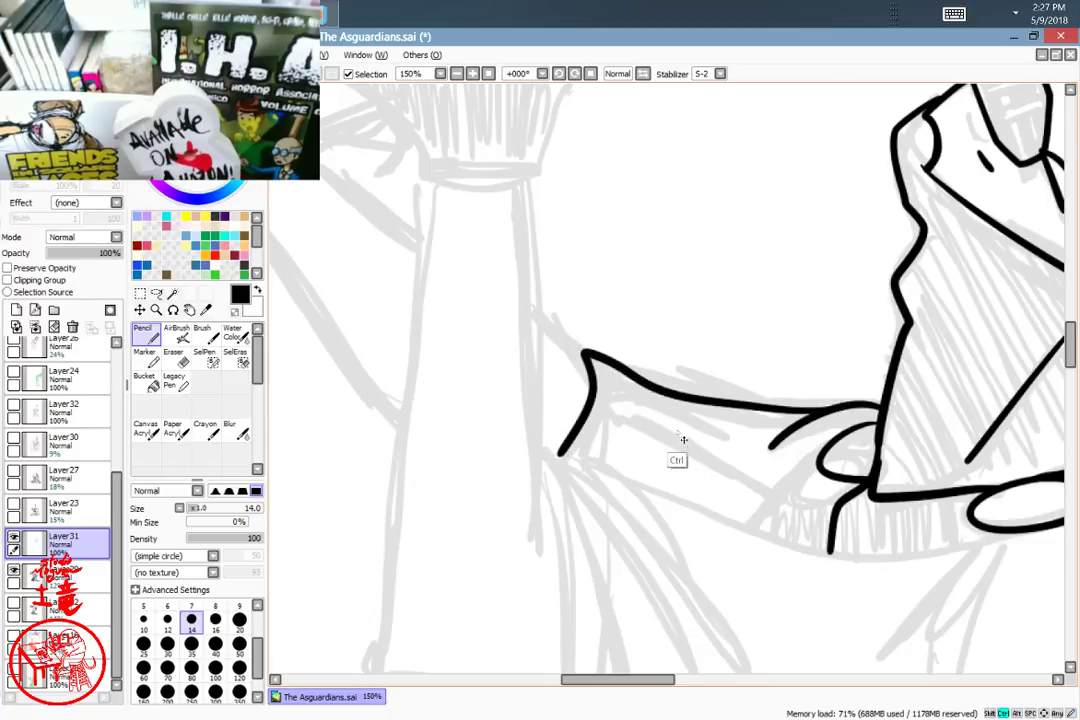
Step: Ink four short, roughly parallel lines descending from the front stretch of the shoulder edge
drag(642, 382, 649, 468)
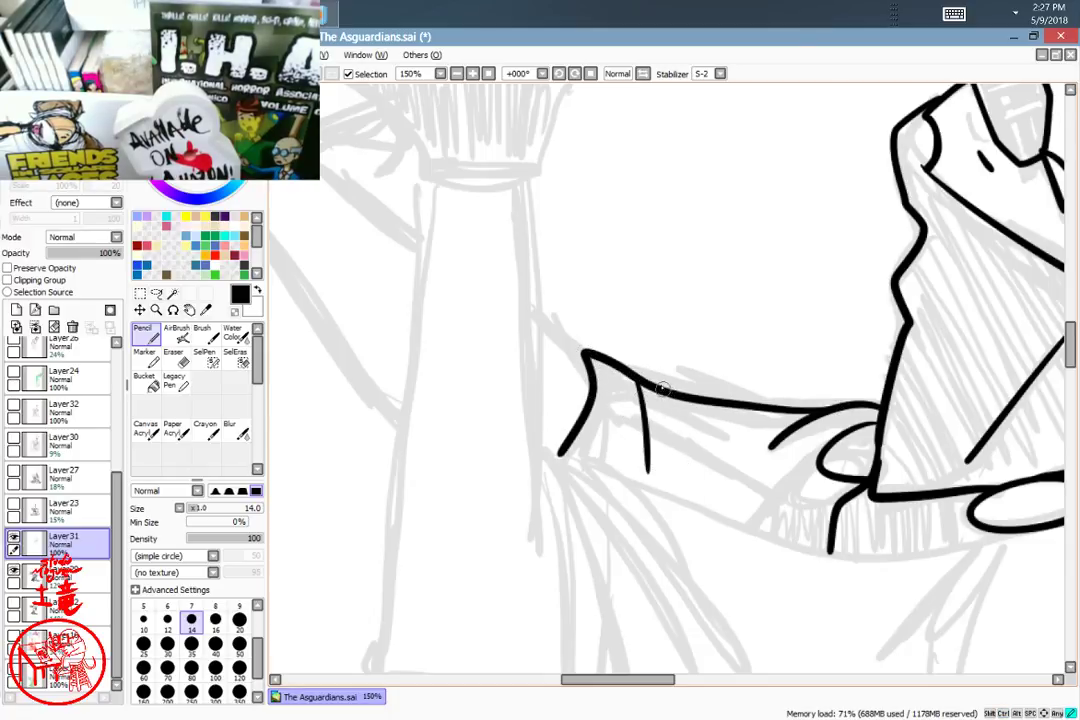
drag(662, 390, 678, 486)
drag(689, 393, 703, 495)
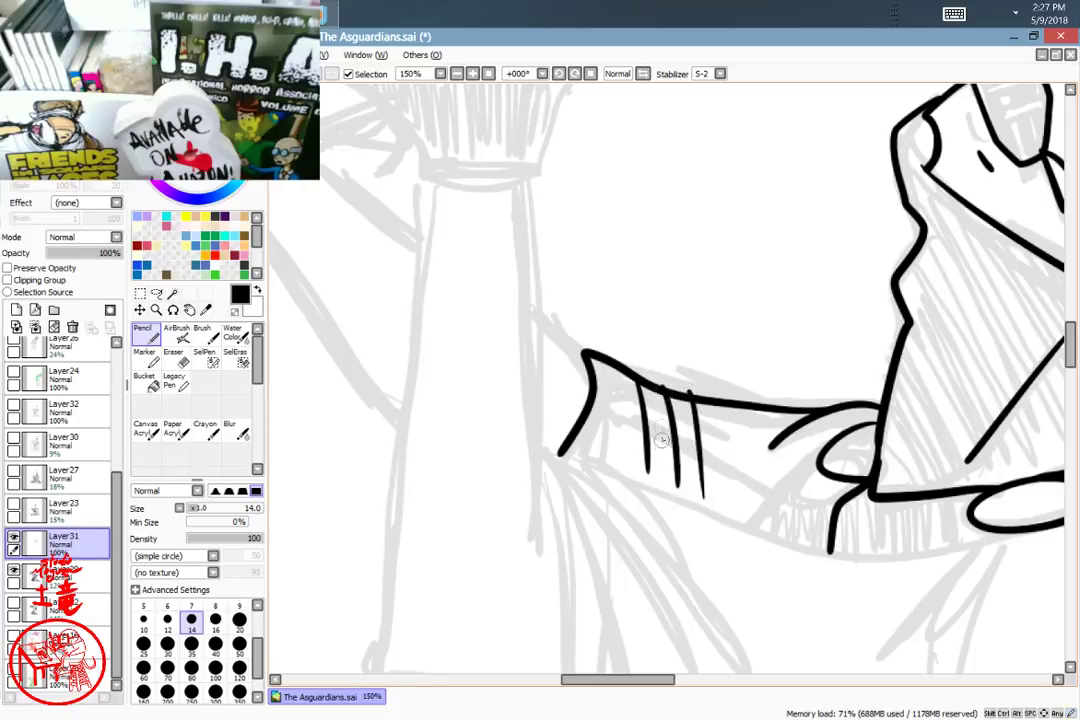
drag(612, 354, 615, 440)
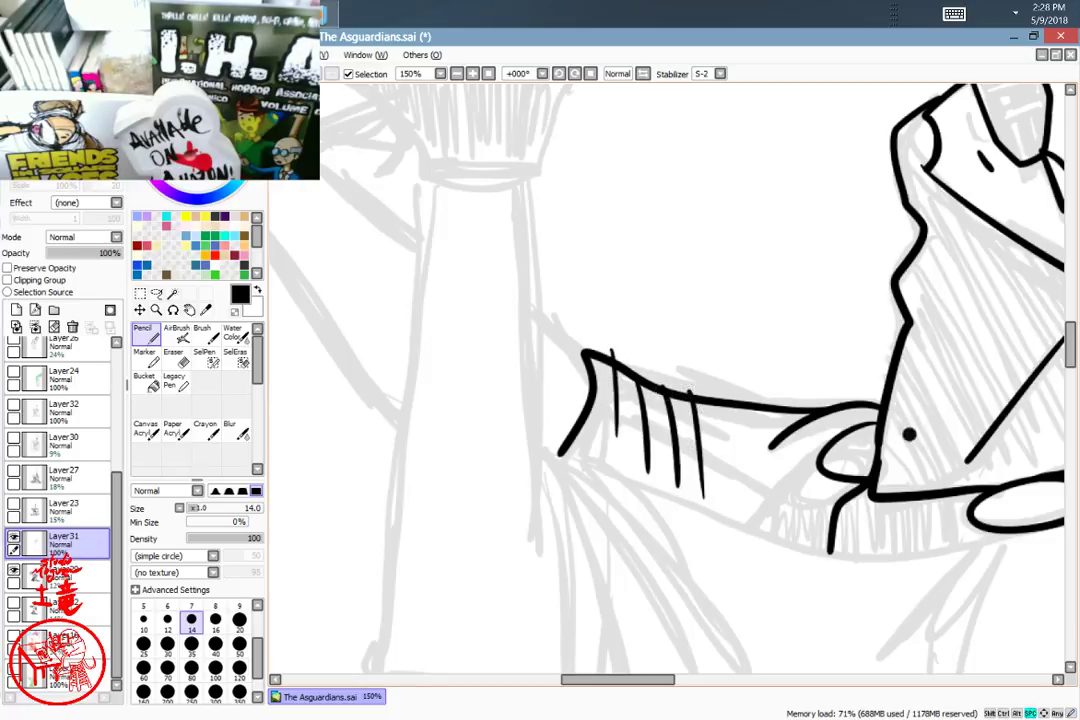
Step: Ink the raised hand's outer palm edge, thumb and bent index finger over the sketch
drag(766, 368, 786, 315)
drag(672, 525, 783, 532)
mouse_move(719, 305)
mouse_down()
mouse_move(714, 580)
mouse_move(651, 518)
mouse_move(645, 568)
mouse_move(788, 429)
mouse_move(766, 393)
mouse_move(655, 424)
mouse_move(595, 374)
mouse_move(617, 322)
mouse_up()
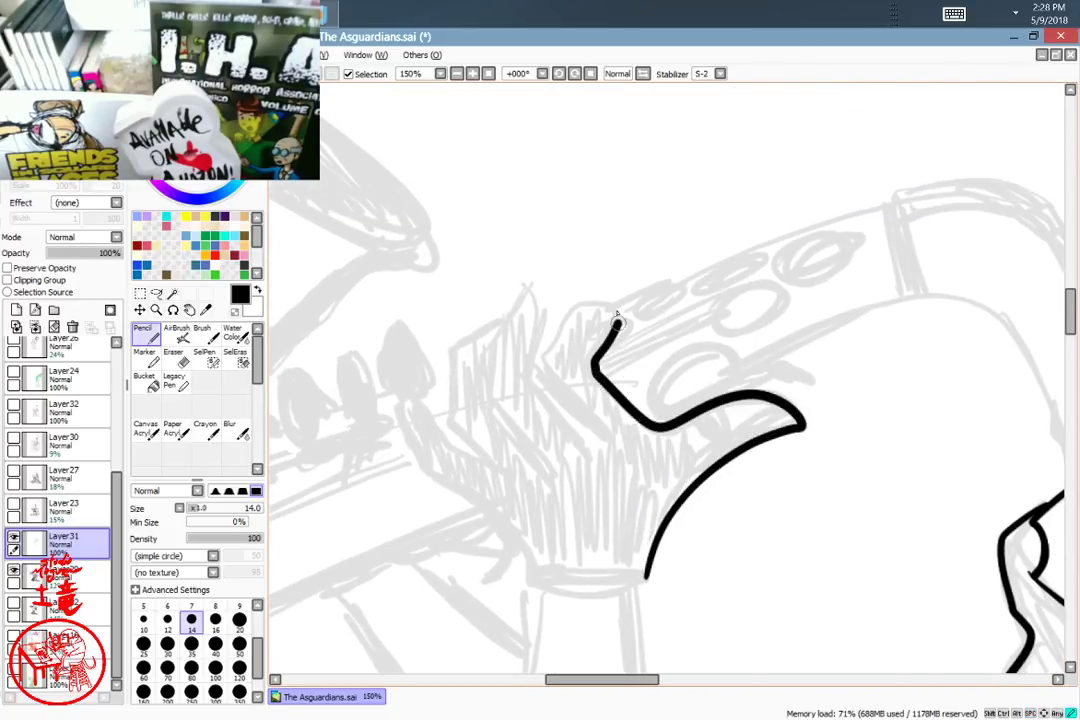
mouse_move(542, 350)
mouse_down()
mouse_move(612, 439)
mouse_move(562, 499)
mouse_move(513, 439)
mouse_move(551, 357)
mouse_move(574, 386)
mouse_up()
key(ctrl+z)
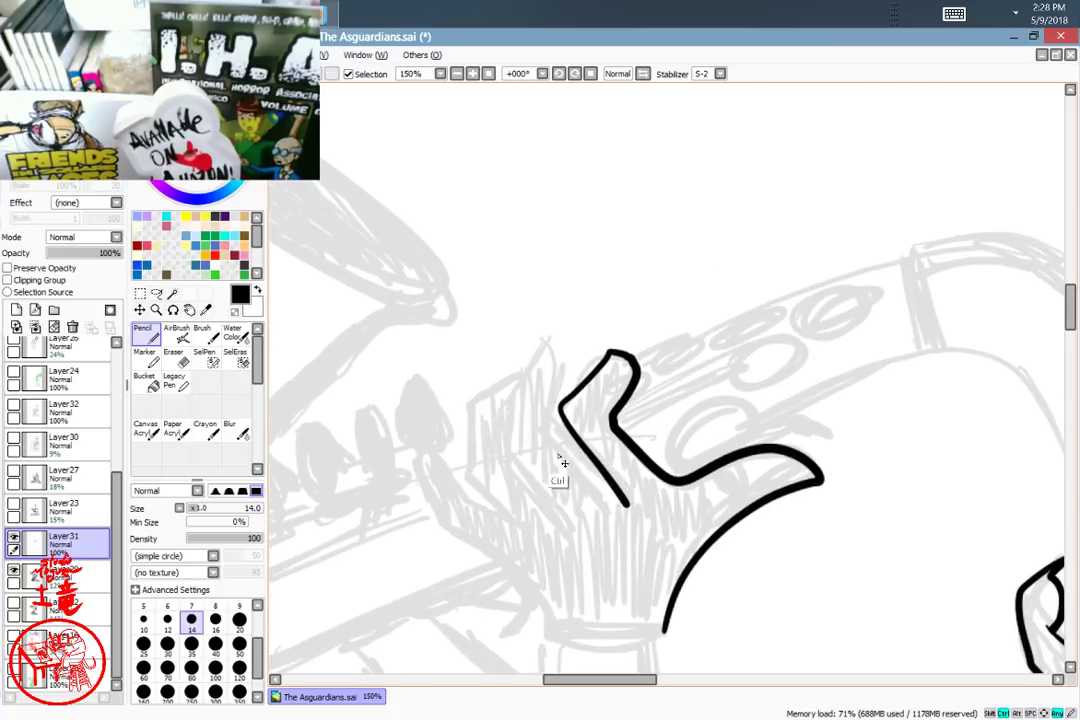
Step: Ink the raised hand's bent middle and ring fingers beside the index finger
mouse_move(576, 507)
mouse_down()
mouse_move(520, 435)
mouse_move(519, 401)
mouse_move(557, 357)
mouse_move(571, 377)
mouse_move(577, 412)
mouse_up()
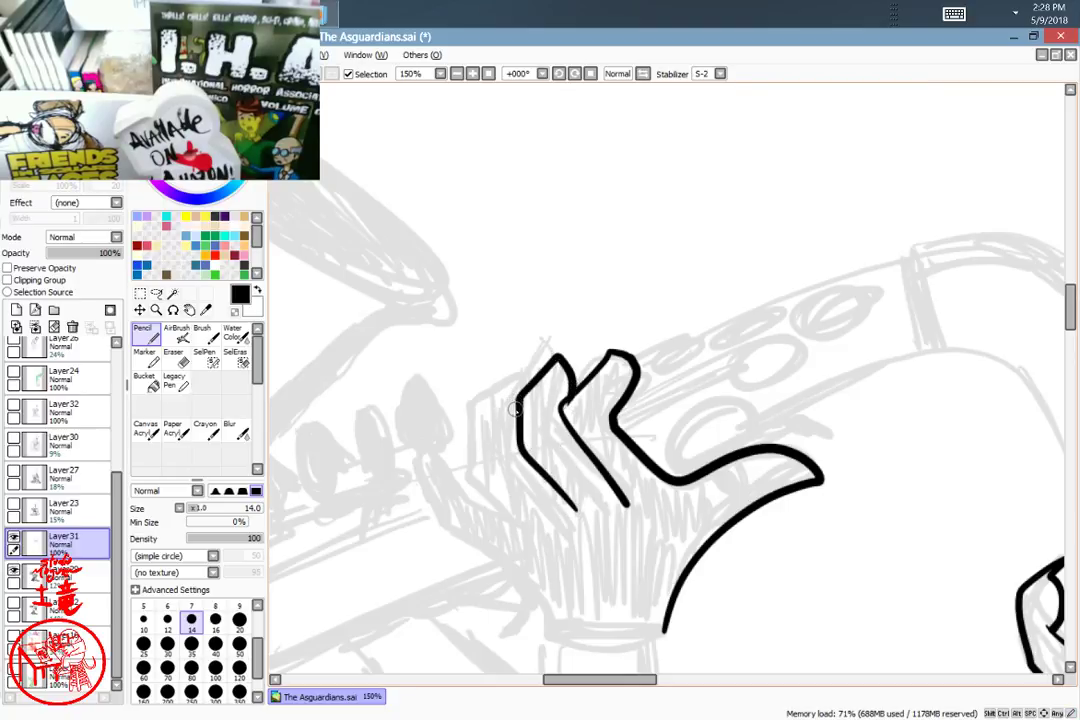
key(ctrl+z)
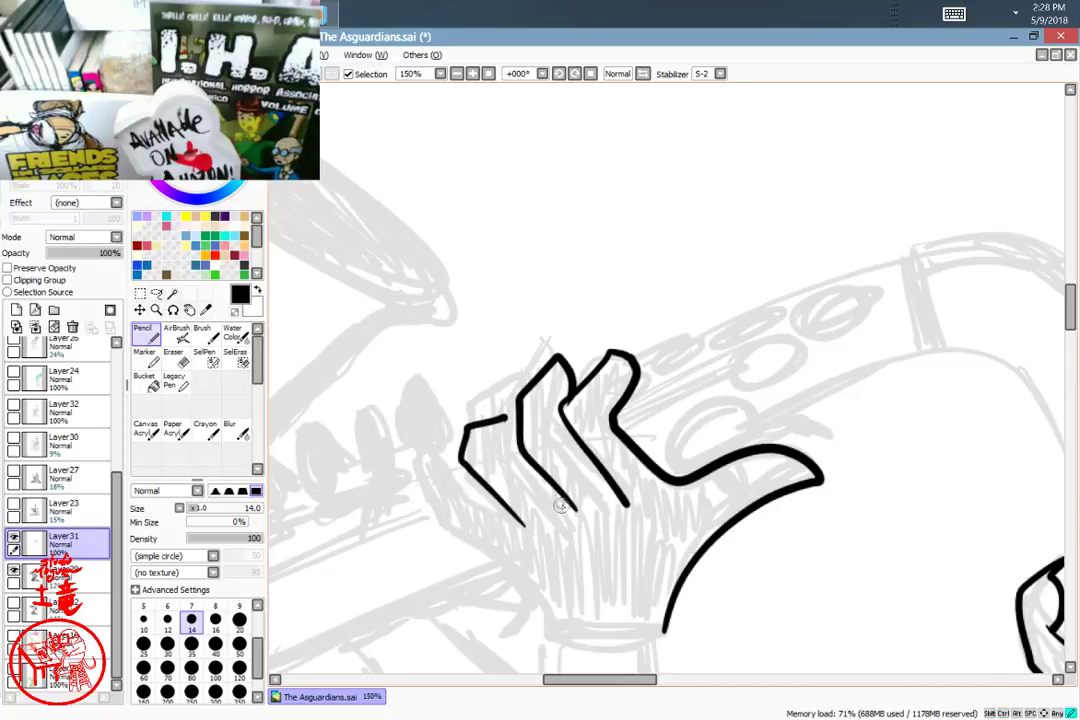
drag(574, 507, 522, 470)
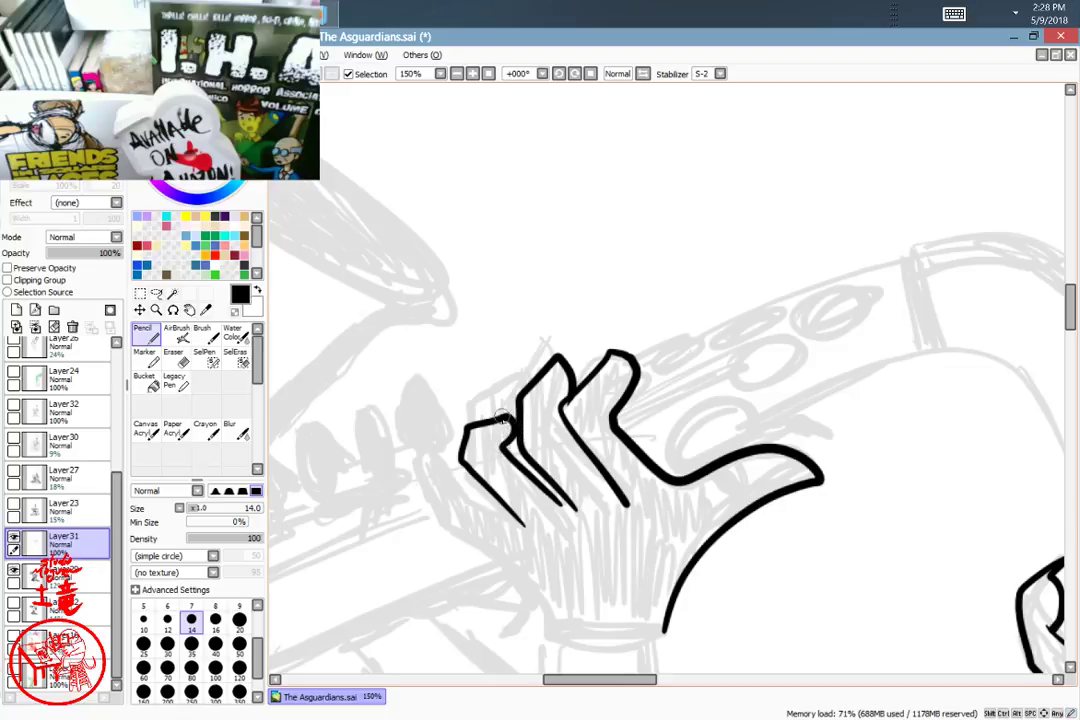
Step: Ink the little finger and the palm's far edge down to the wrist, and add a thin curved band beneath it
drag(610, 509, 693, 415)
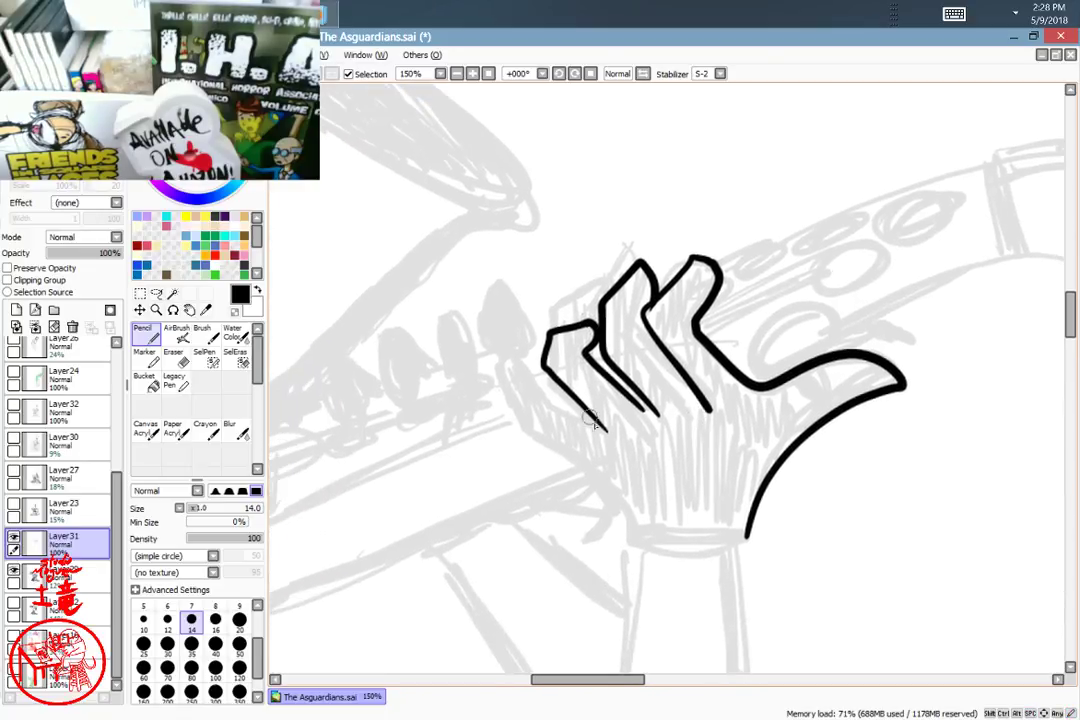
mouse_move(603, 430)
mouse_down()
mouse_move(499, 365)
mouse_move(526, 426)
mouse_move(605, 480)
mouse_move(643, 531)
mouse_move(748, 522)
mouse_up()
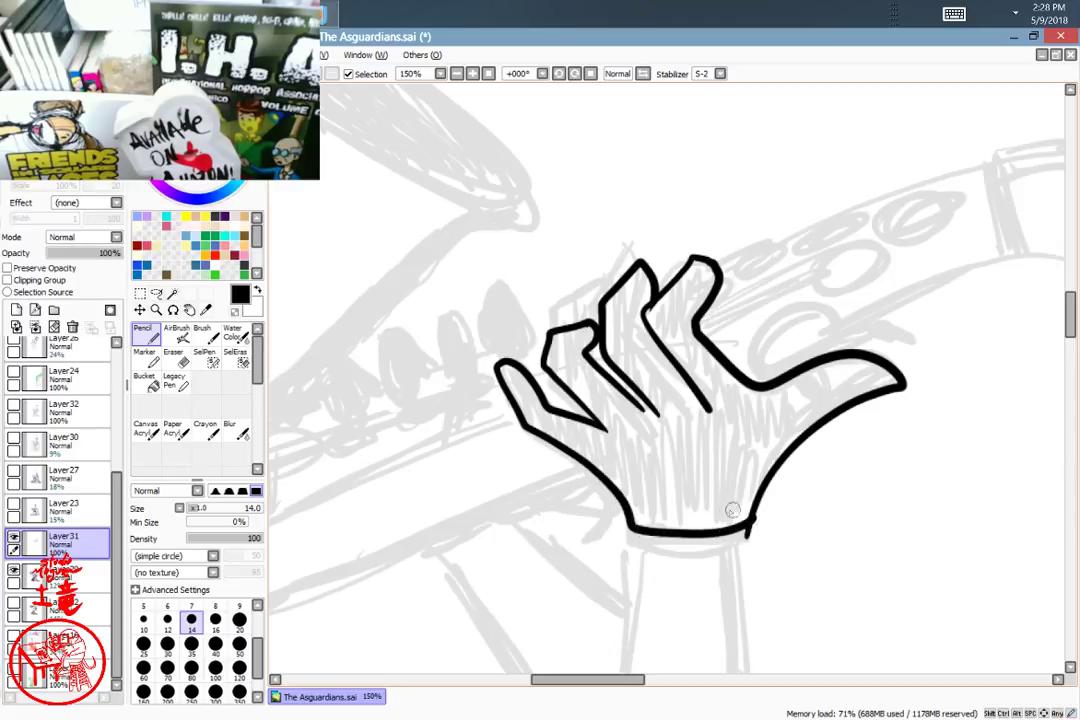
mouse_move(636, 541)
mouse_down()
mouse_move(700, 551)
mouse_move(752, 534)
mouse_up()
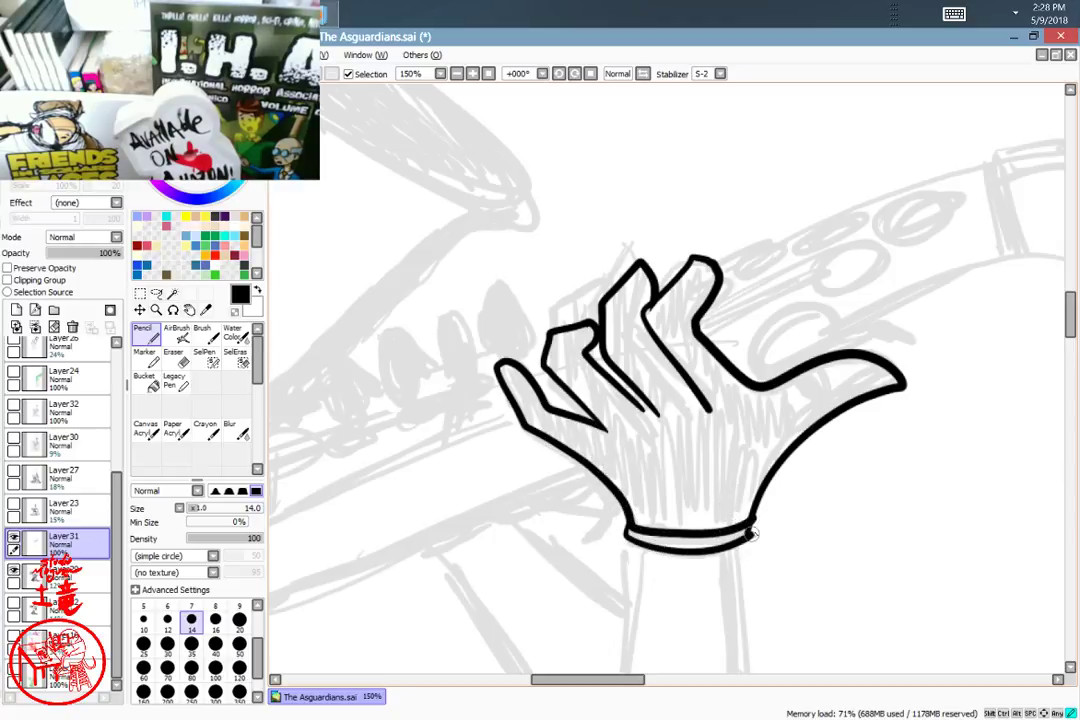
Step: Ink the raised forearm's two long sides from the wristband downward and close them with a lower edge
mouse_move(760, 600)
mouse_down()
mouse_move(764, 366)
mouse_move(728, 277)
mouse_move(644, 323)
mouse_move(610, 173)
mouse_move(609, 640)
mouse_up()
key(ctrl+z)
drag(596, 160, 614, 468)
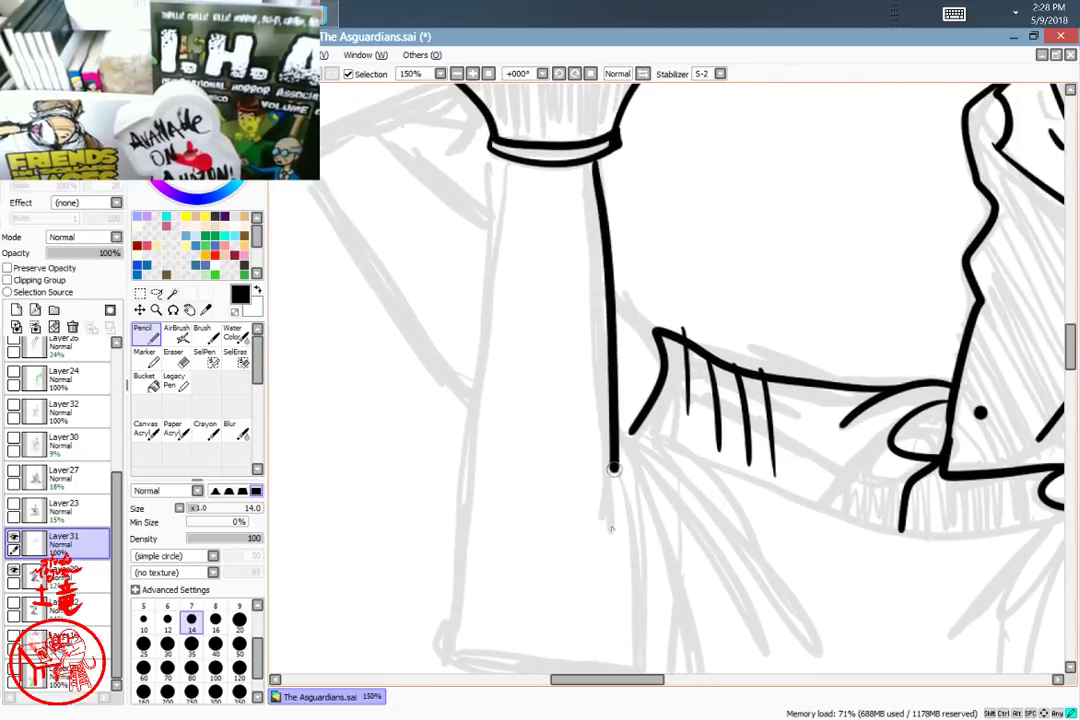
key(ctrl+z)
drag(588, 158, 624, 520)
key(ctrl+z)
drag(593, 160, 613, 527)
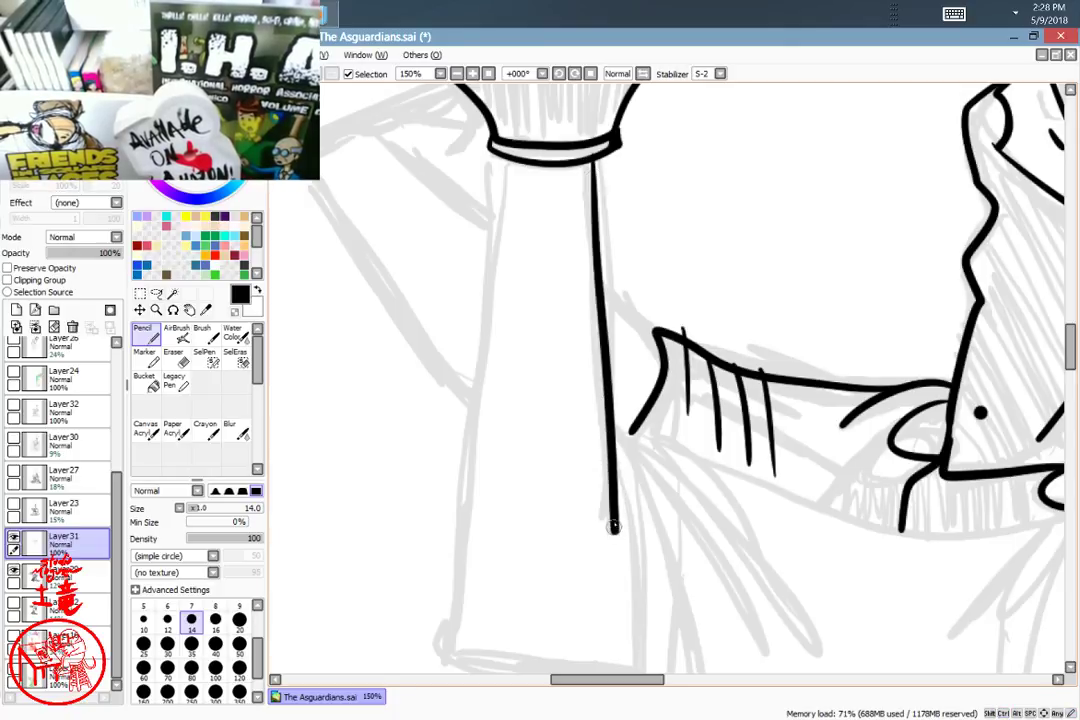
drag(655, 348, 811, 322)
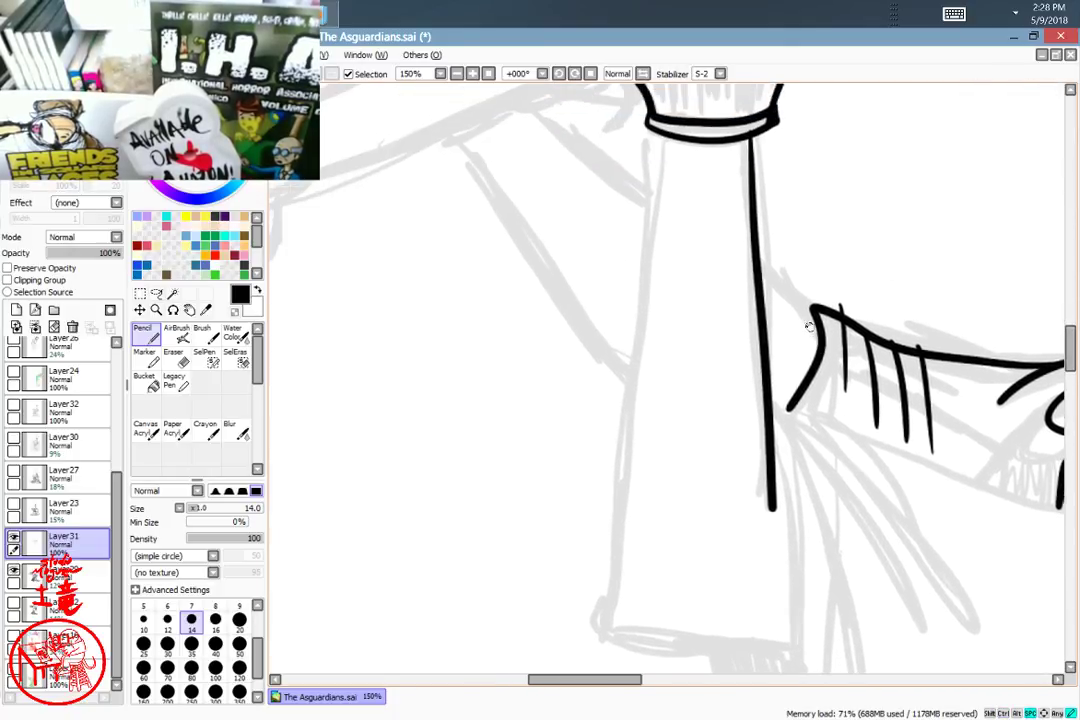
mouse_move(656, 142)
mouse_down()
mouse_move(599, 622)
mouse_move(661, 640)
mouse_move(745, 645)
mouse_up()
Step: Ink the rounded loop below the forearm's lower edge and three folds fanning down from the point where arm and shoulder meet
drag(885, 524, 576, 347)
mouse_move(463, 229)
mouse_down()
mouse_move(482, 400)
mouse_move(440, 530)
mouse_move(402, 455)
mouse_up()
drag(463, 216, 538, 470)
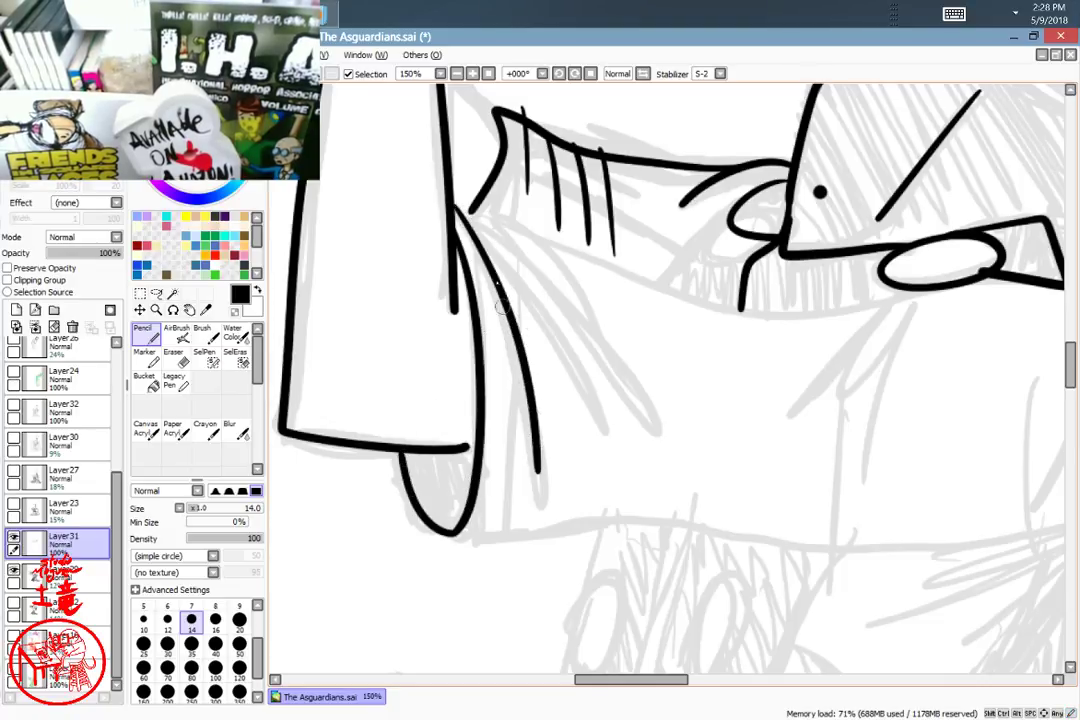
drag(455, 203, 600, 412)
mouse_move(459, 205)
mouse_down()
mouse_move(588, 294)
mouse_move(646, 406)
mouse_up()
Step: Ink a diagonal fold dropping from beneath the collar's oval and the long curved lower edge running forward to the arm folds
mouse_move(712, 392)
mouse_down()
mouse_move(554, 487)
mouse_move(655, 503)
mouse_up()
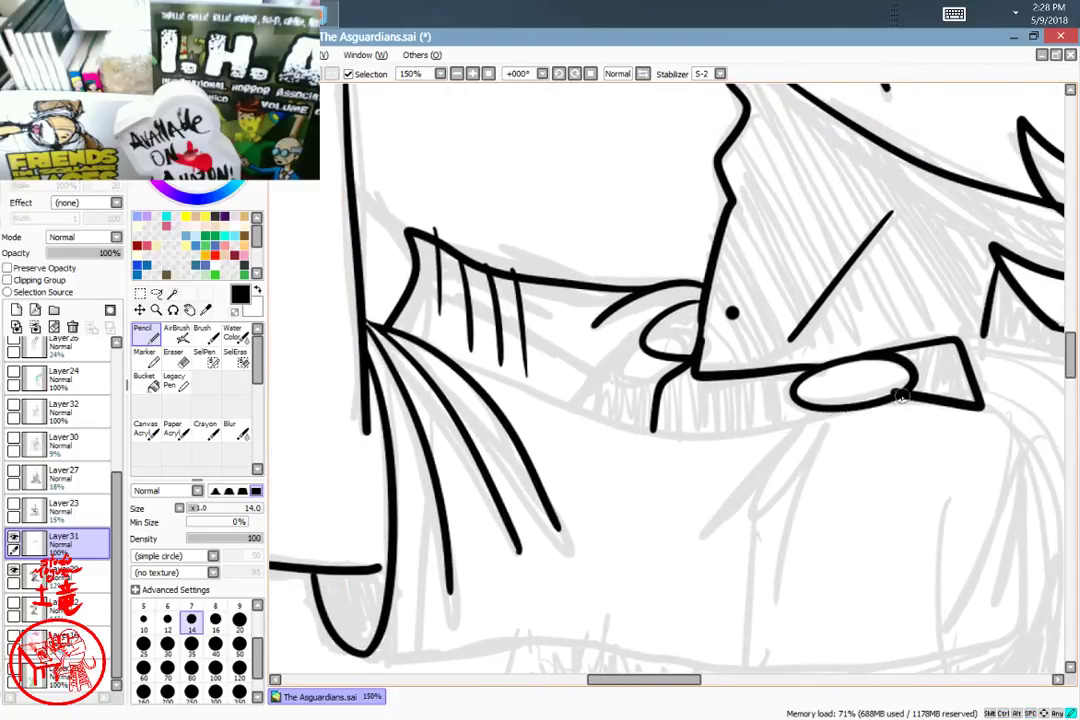
drag(876, 422, 715, 528)
key(ctrl+z)
mouse_move(901, 397)
mouse_down()
mouse_move(772, 450)
mouse_move(730, 517)
mouse_up()
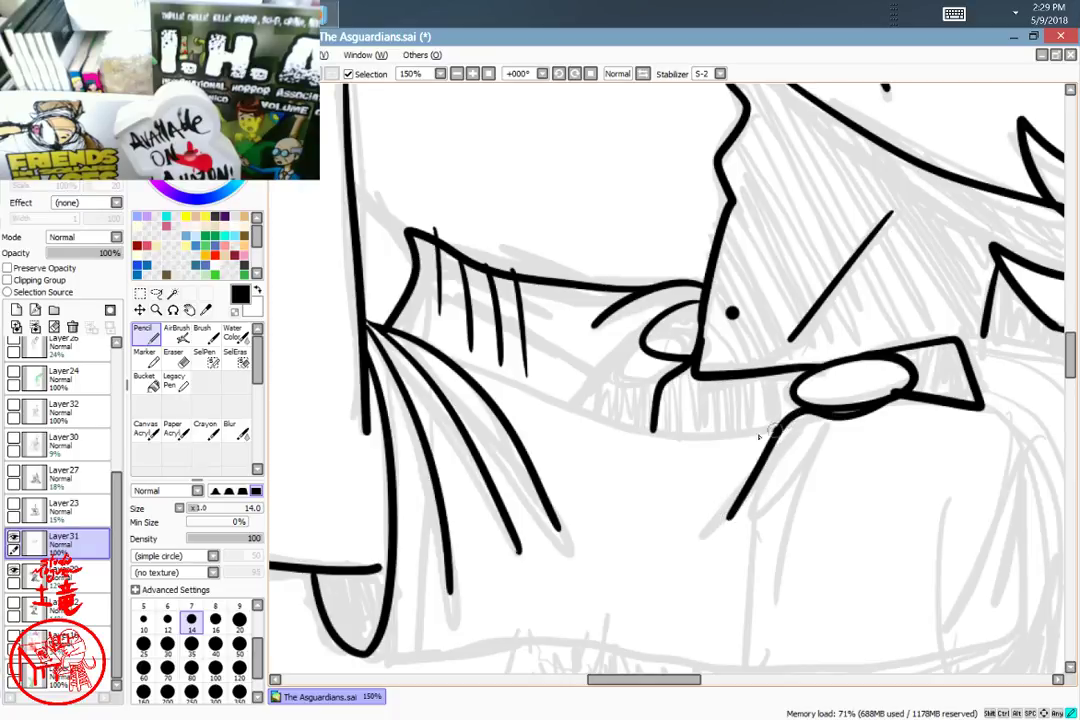
drag(760, 436, 370, 312)
drag(859, 459, 753, 511)
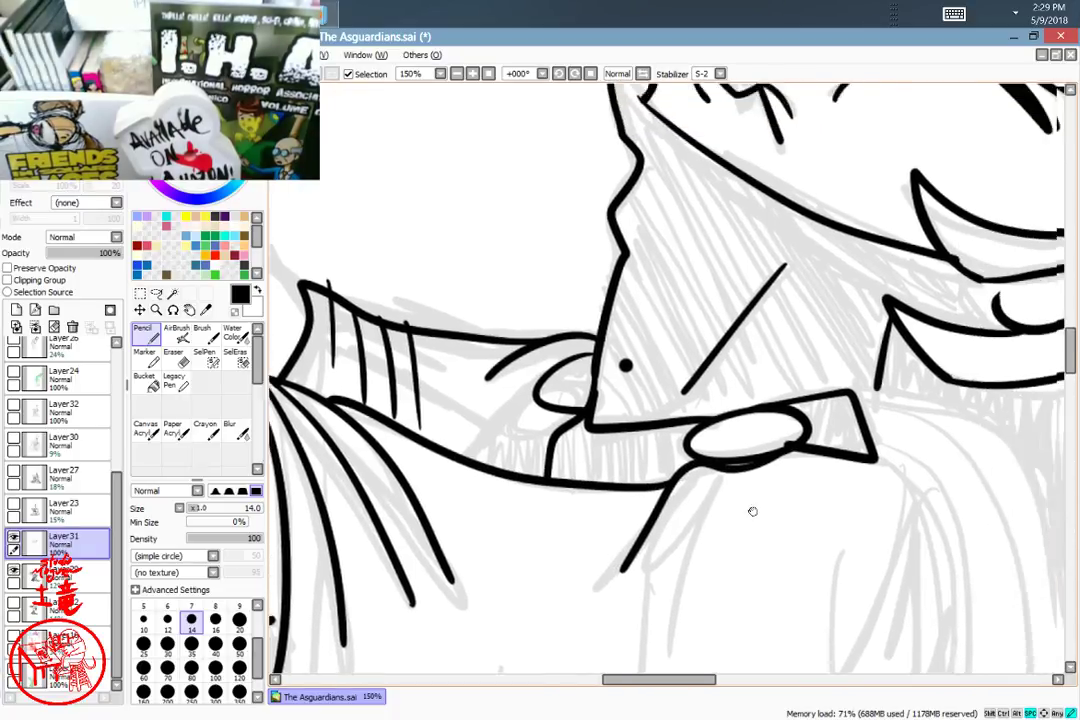
scroll(781, 431, down, 5)
scroll(815, 365, left, 2)
mouse_move(800, 332)
mouse_down()
mouse_move(755, 430)
mouse_move(688, 526)
mouse_up()
key(ctrl+z)
drag(615, 482, 842, 435)
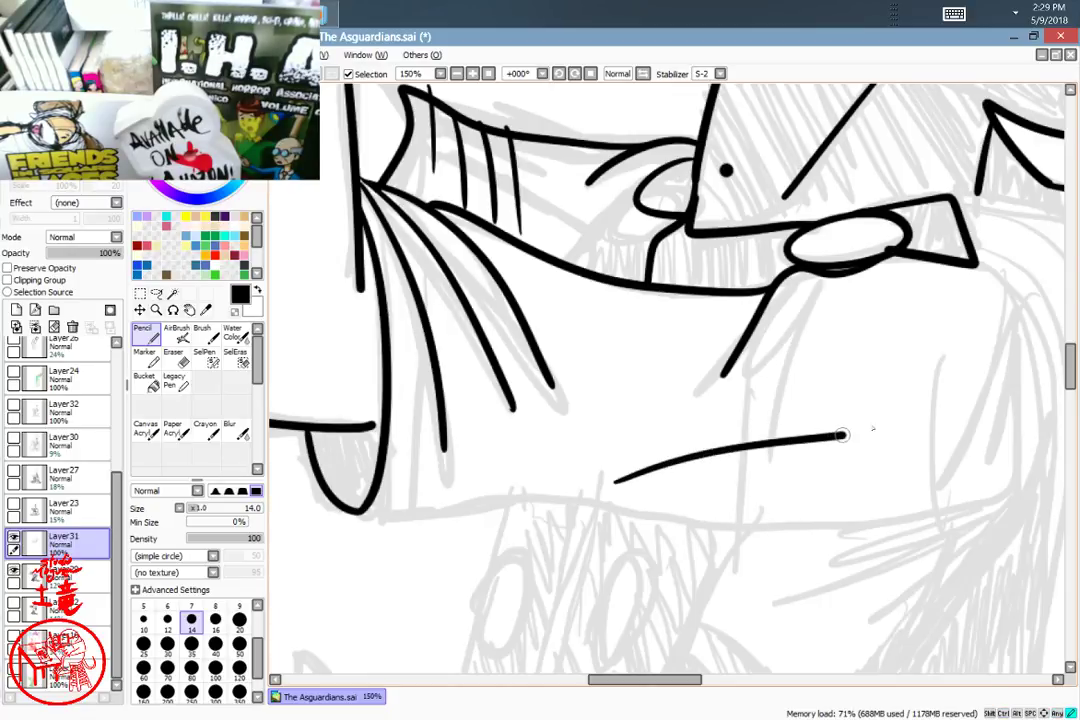
key(ctrl+z)
mouse_move(865, 350)
mouse_down()
mouse_move(680, 489)
mouse_move(643, 482)
mouse_up()
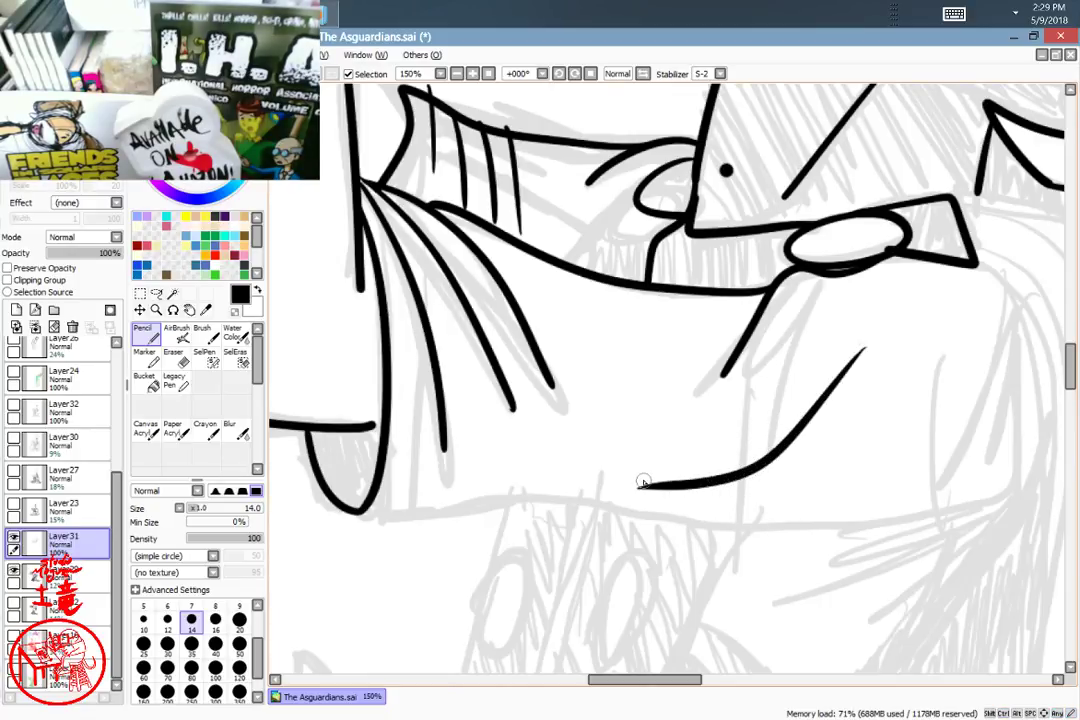
key(ctrl+z)
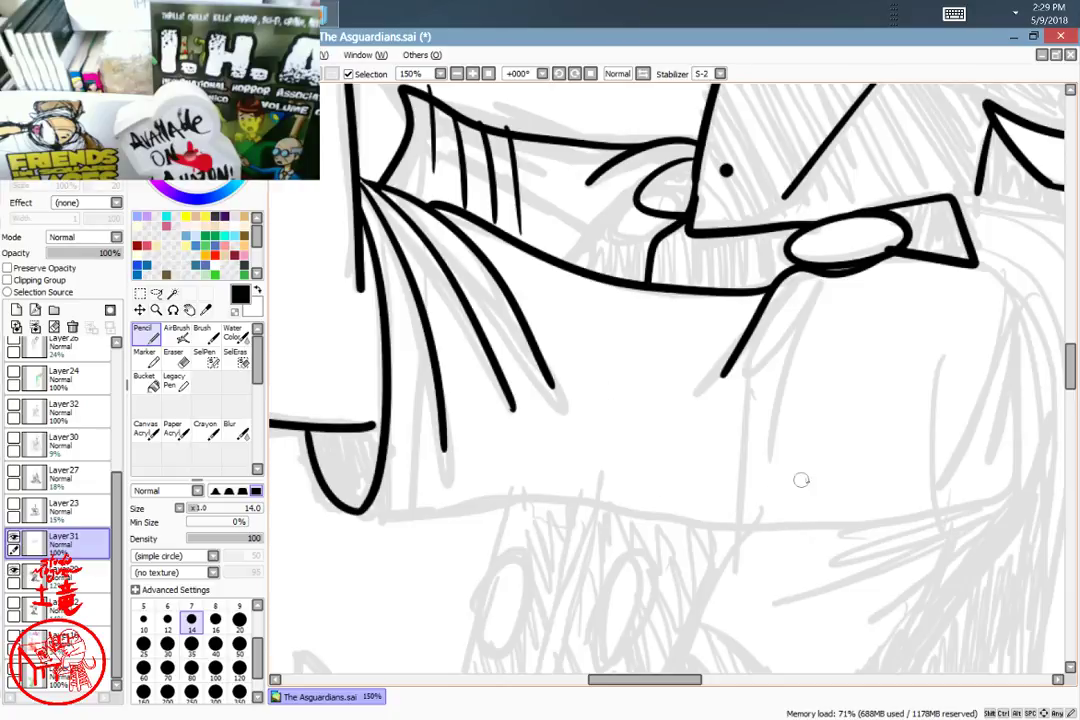
mouse_move(834, 474)
mouse_down()
mouse_move(675, 458)
mouse_move(747, 407)
mouse_move(808, 402)
mouse_move(603, 434)
mouse_move(815, 506)
mouse_up()
key(ctrl+z)
key(ctrl+z)
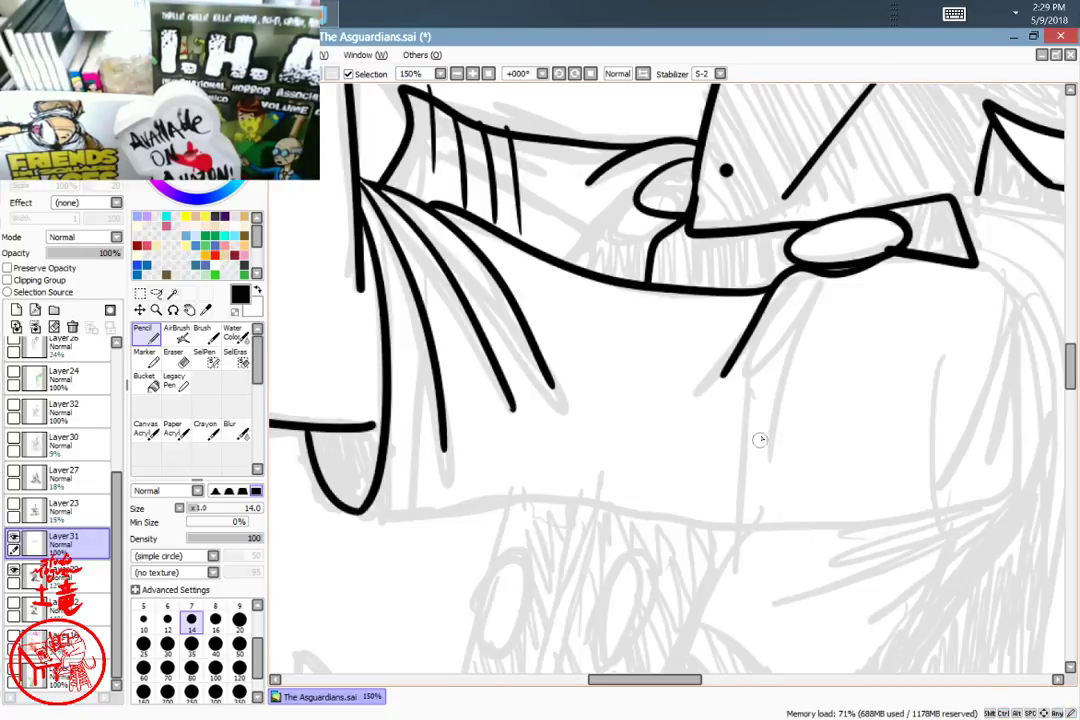
mouse_move(662, 320)
mouse_down()
mouse_move(563, 368)
mouse_move(545, 412)
mouse_move(657, 420)
mouse_up()
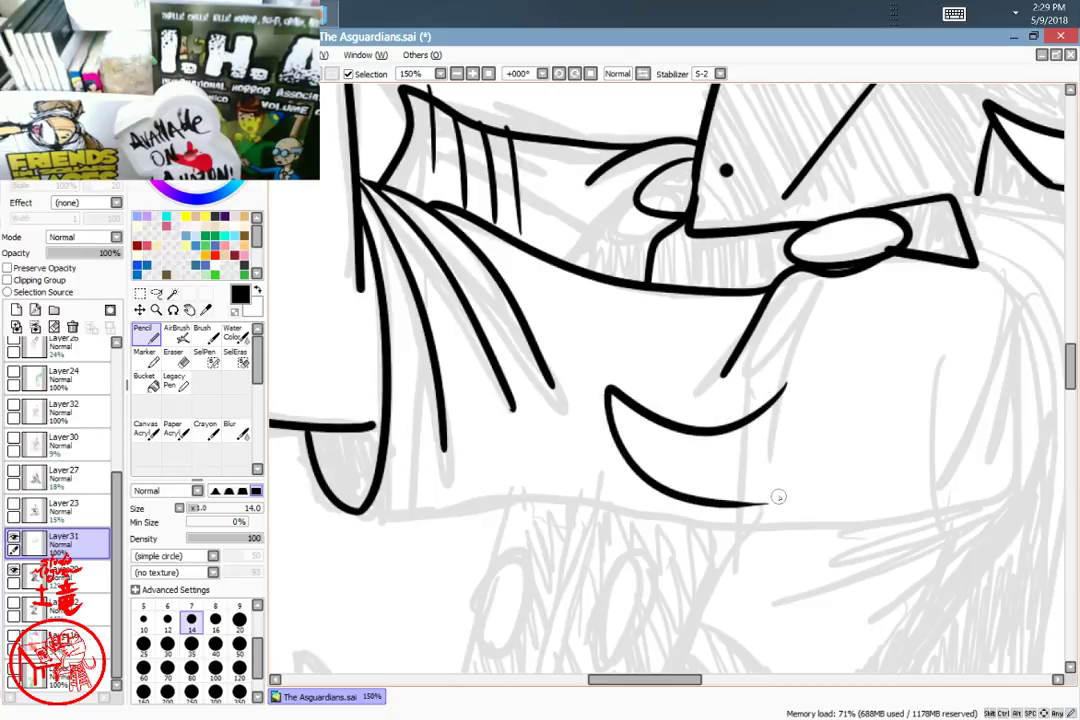
key(ctrl+z)
mouse_move(728, 438)
mouse_down()
mouse_move(612, 393)
mouse_move(601, 367)
mouse_up()
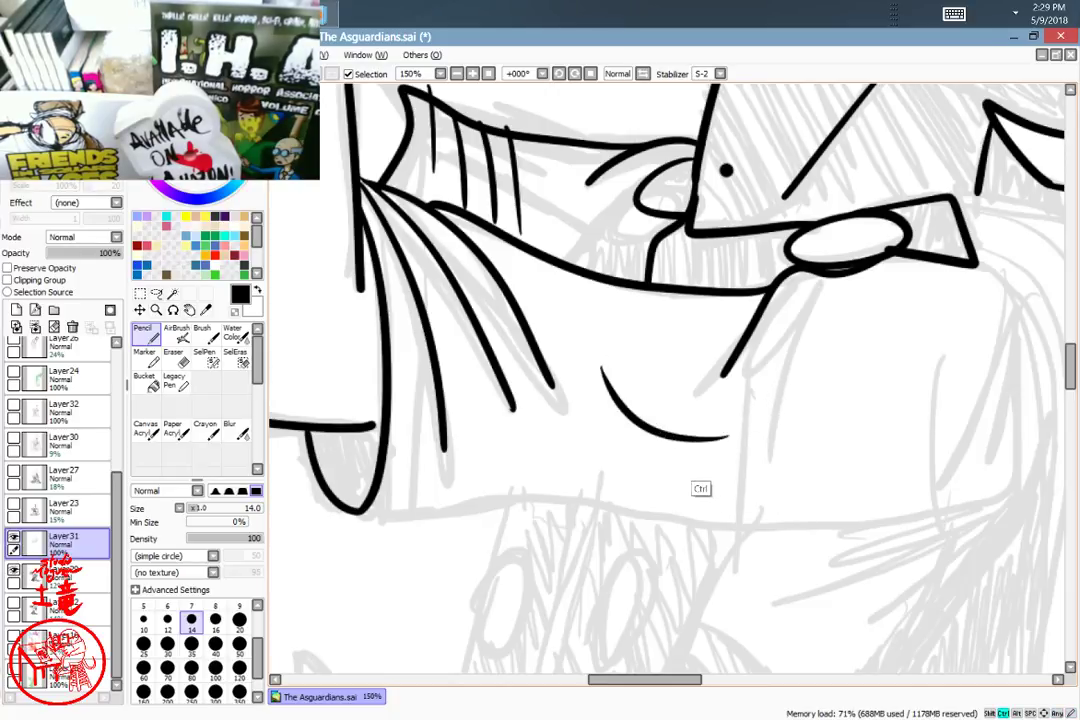
mouse_move(871, 462)
mouse_down()
mouse_move(762, 588)
mouse_move(885, 424)
mouse_up()
key(ctrl+z)
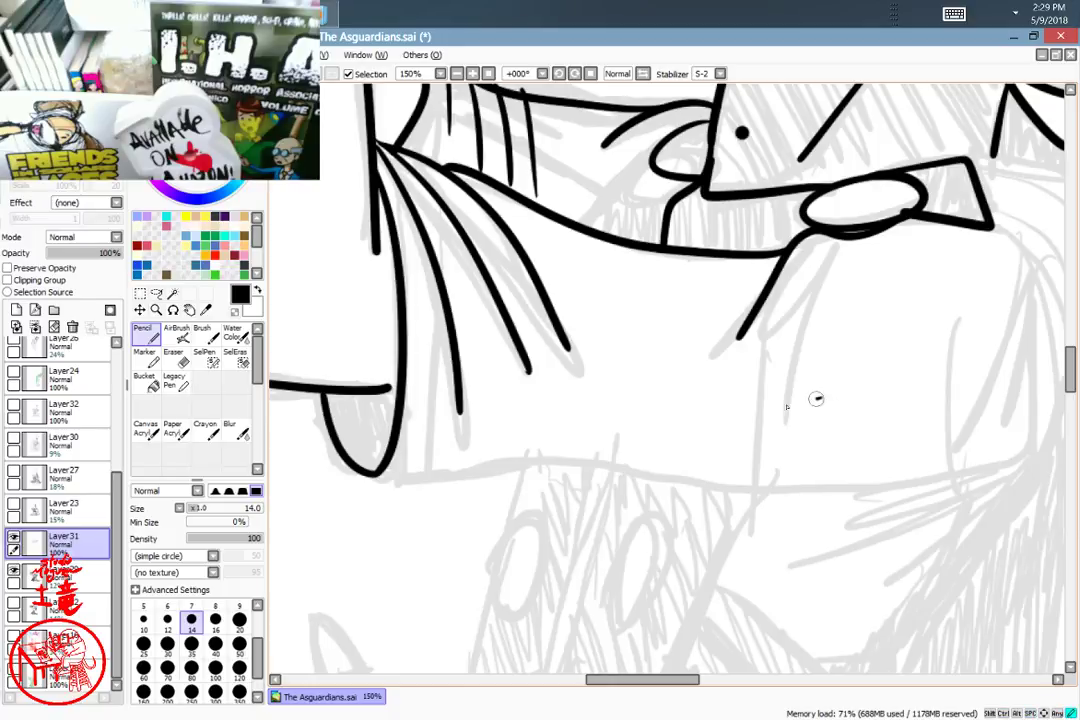
Step: Ink a curved crease across the cloth below the collar and the wavy lower edge from the forearm loop toward the rear
drag(820, 399, 587, 318)
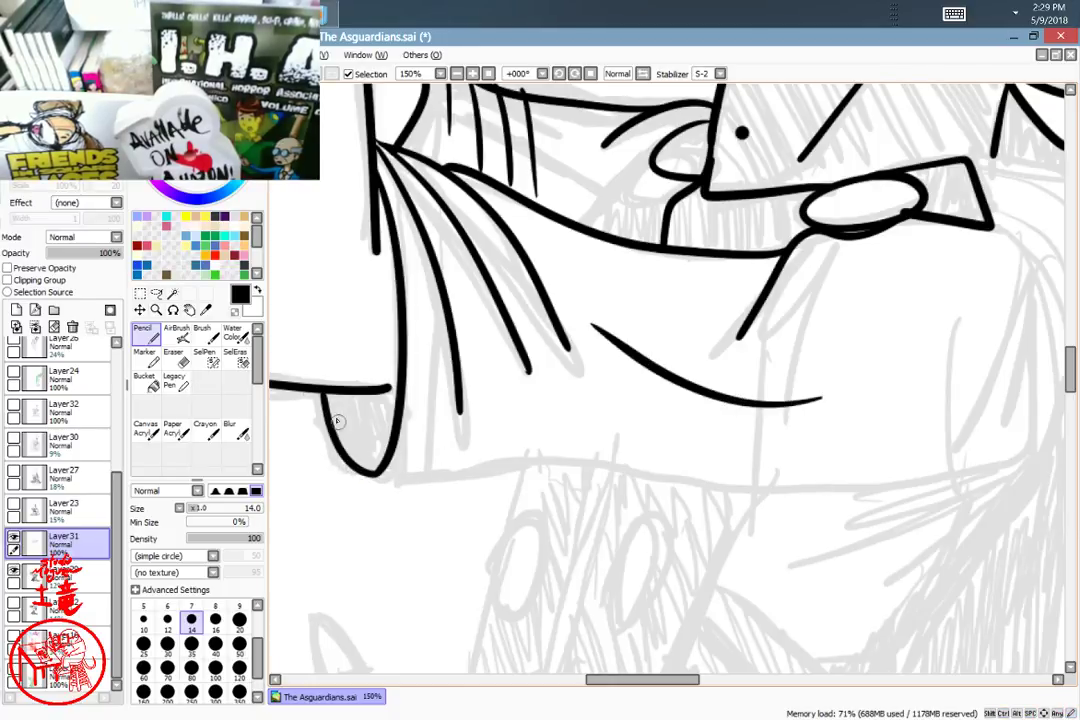
drag(312, 392, 361, 484)
mouse_move(440, 481)
mouse_down()
mouse_move(868, 488)
mouse_move(960, 458)
mouse_up()
Step: Ink the cloth's rear contour below the collar tab, with an inner fold and an outer curve joining the wavy lower edge
drag(960, 537, 745, 571)
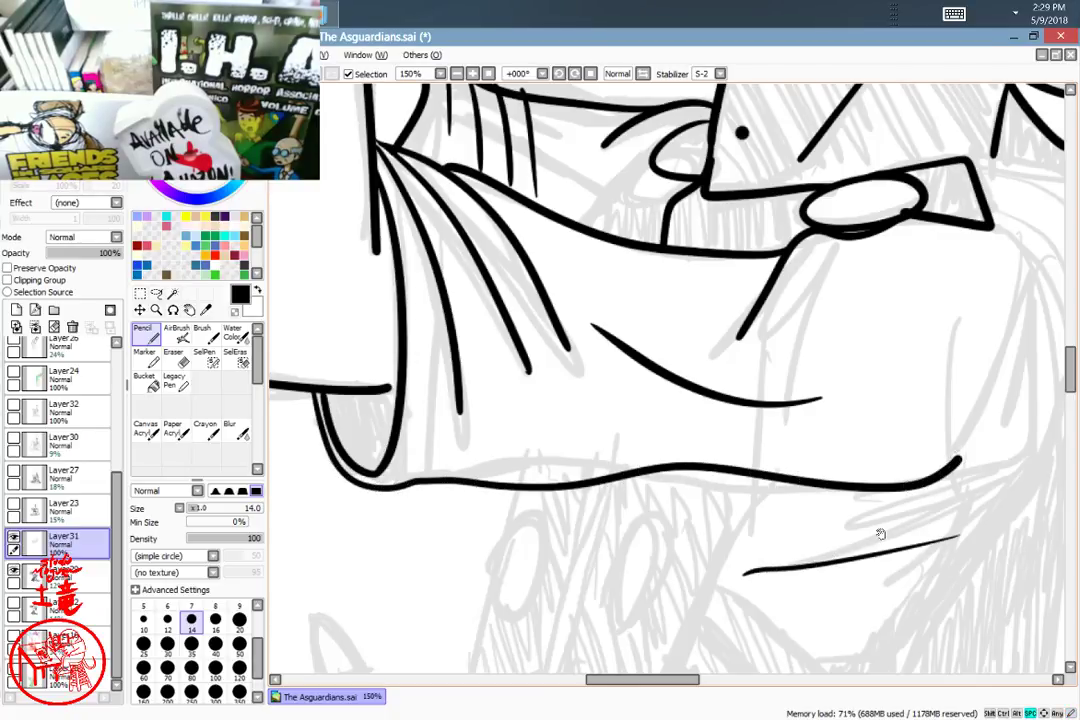
drag(880, 533, 605, 530)
key(ctrl+z)
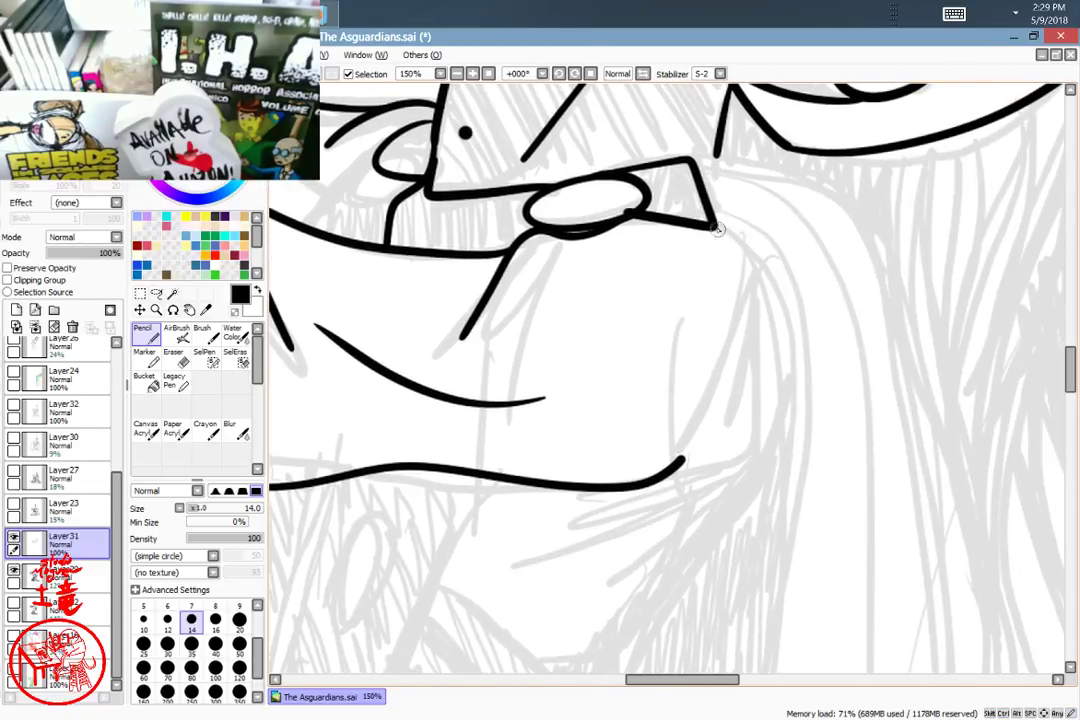
drag(716, 228, 722, 226)
drag(755, 266, 684, 424)
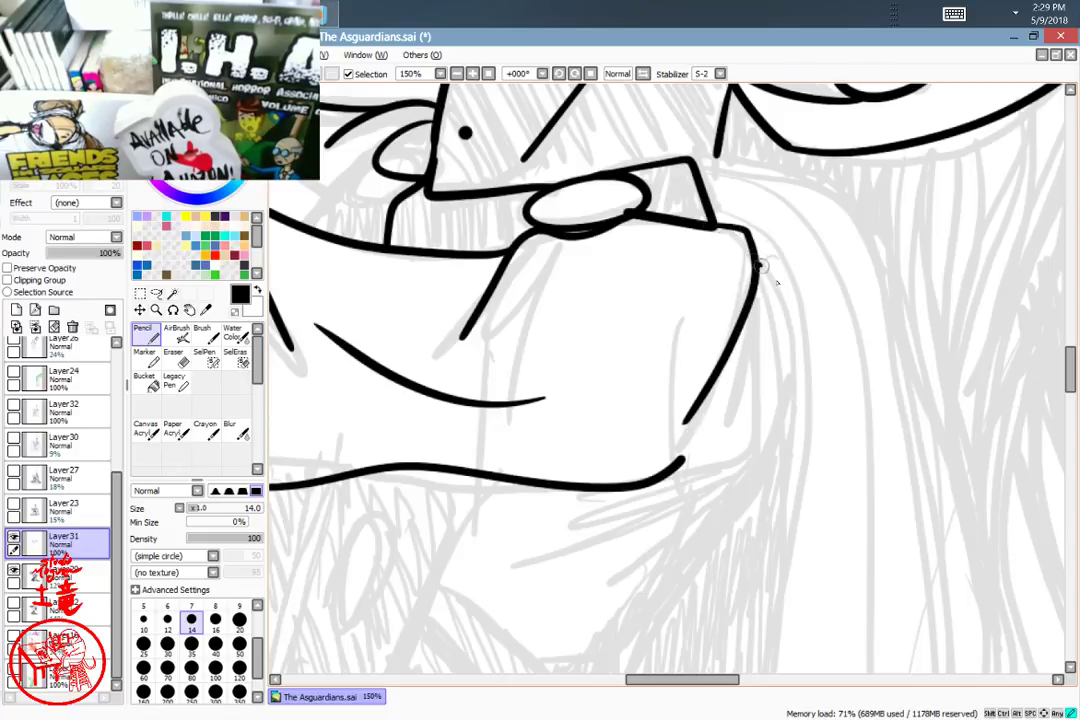
drag(760, 263, 742, 432)
mouse_move(762, 265)
mouse_down()
mouse_move(785, 420)
mouse_move(659, 463)
mouse_up()
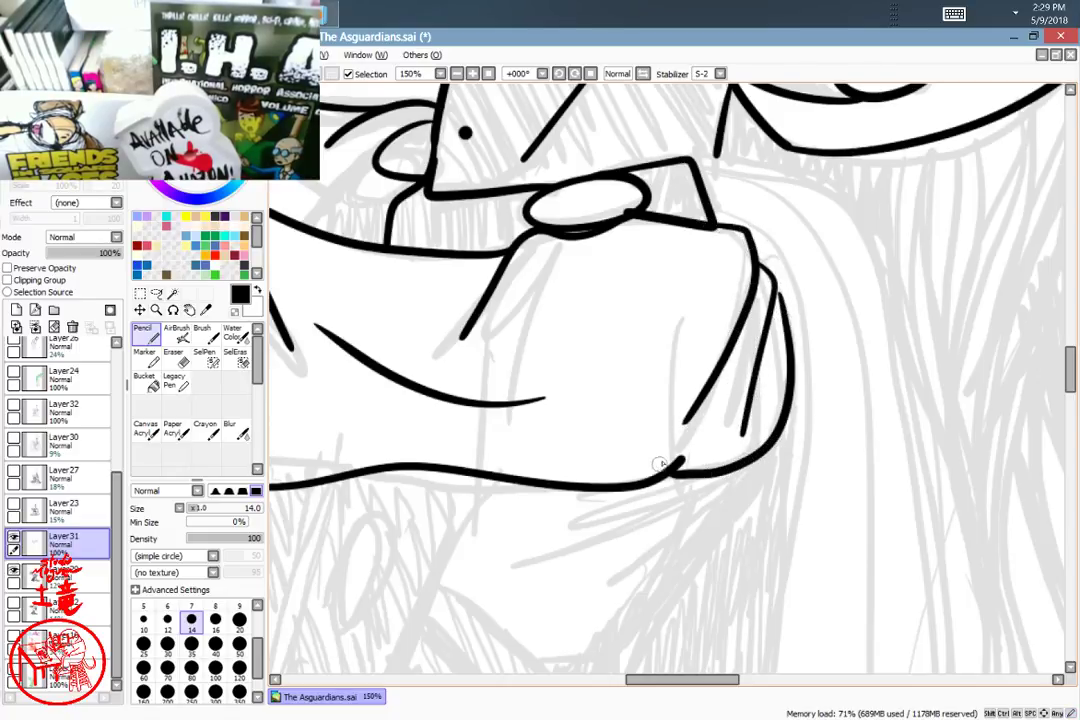
Step: Ink the pointed cloth flap hanging beneath the arm and the long back contour running down alongside it
mouse_move(764, 492)
mouse_down()
mouse_move(844, 250)
mouse_move(820, 323)
mouse_move(856, 272)
mouse_move(706, 434)
mouse_move(634, 436)
mouse_move(576, 290)
mouse_move(597, 255)
mouse_up()
drag(882, 237, 900, 222)
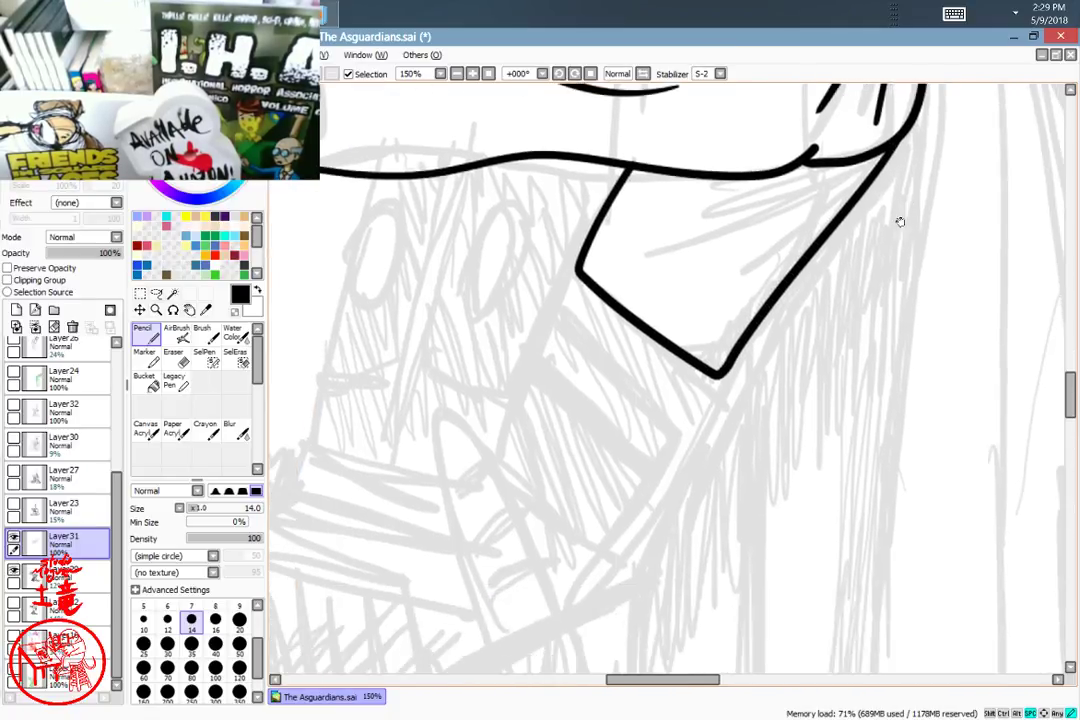
mouse_move(904, 154)
mouse_down()
mouse_move(690, 460)
mouse_move(655, 562)
mouse_up()
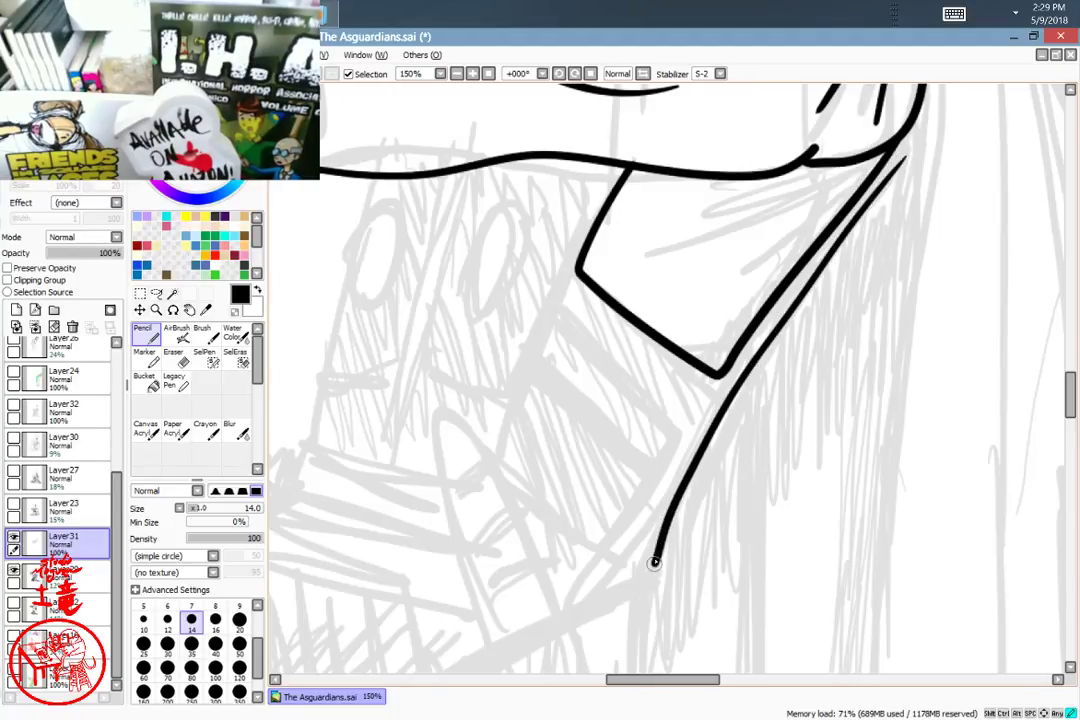
drag(727, 424, 764, 398)
Step: Ink the torso's slanted front edge below the forearm and two upright ovals on the chest
drag(537, 227, 470, 478)
mouse_move(565, 248)
mouse_down()
mouse_move(533, 325)
mouse_move(567, 250)
mouse_up()
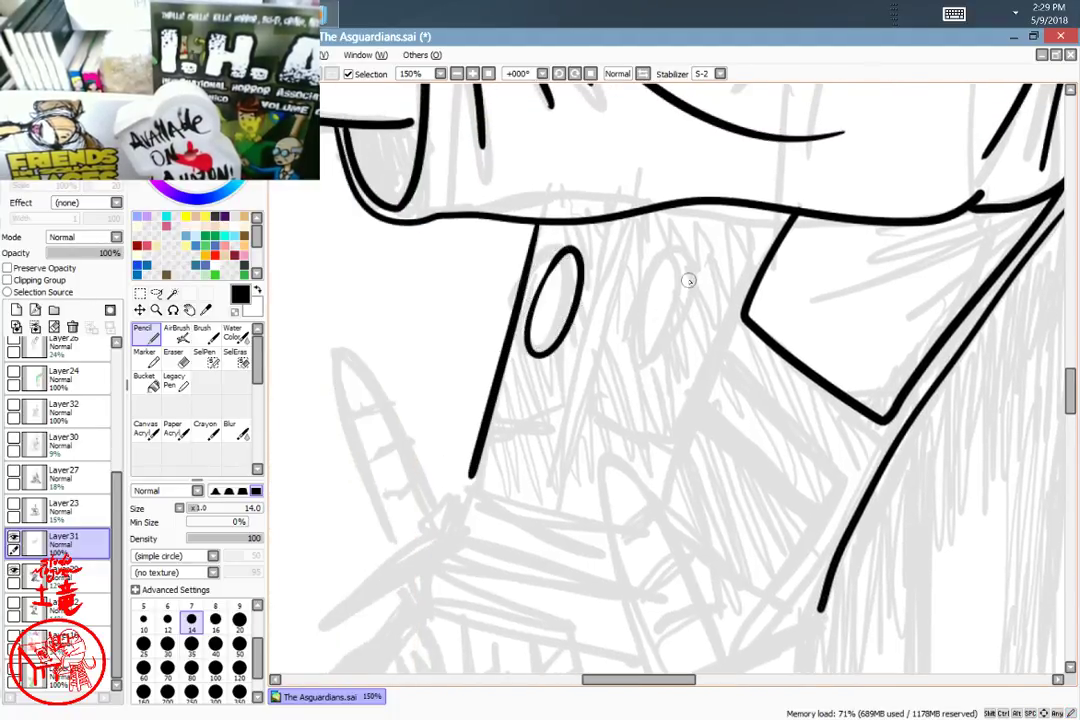
mouse_move(690, 260)
mouse_down()
mouse_move(648, 368)
mouse_move(694, 262)
mouse_up()
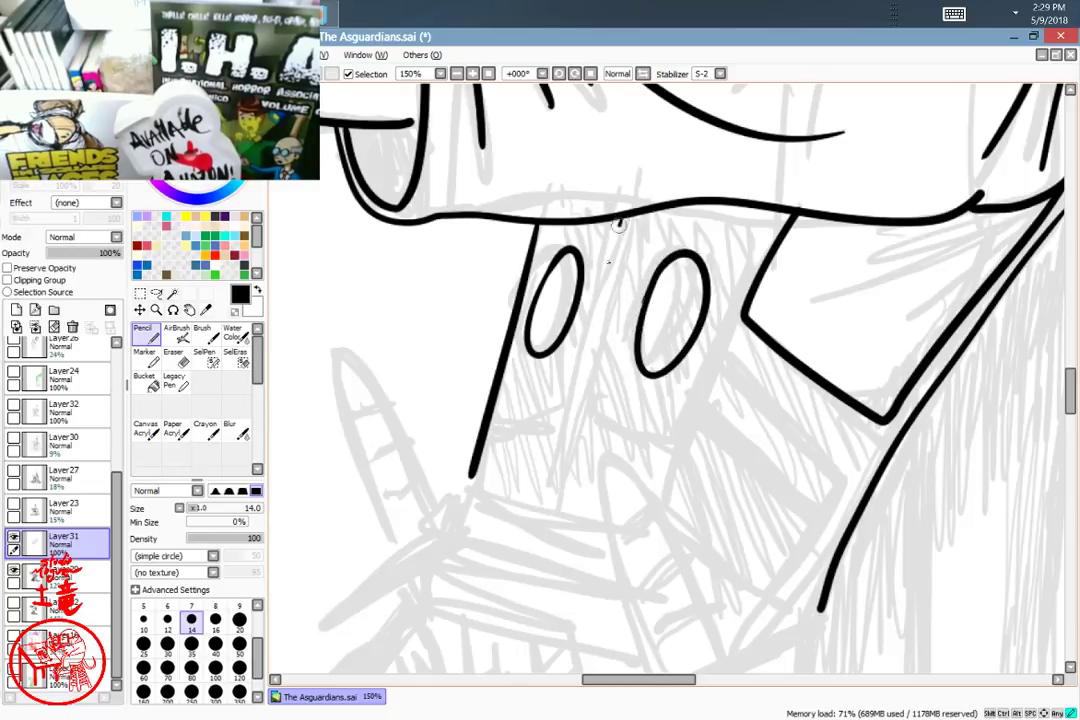
Step: Ink the narrow central strip between the two chest ovals as a pair of long slanted lines reaching the waist
drag(619, 224, 532, 510)
drag(634, 214, 541, 516)
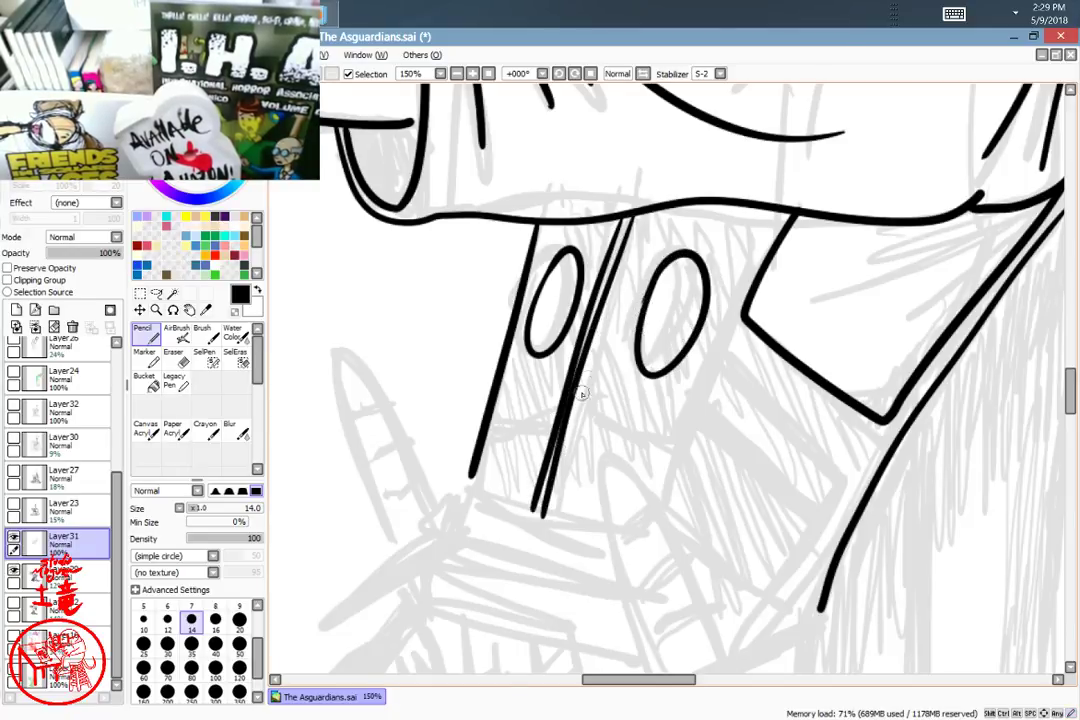
key(ctrl+z)
mouse_move(634, 214)
mouse_down()
mouse_move(543, 512)
mouse_move(646, 207)
mouse_up()
key(ctrl+z)
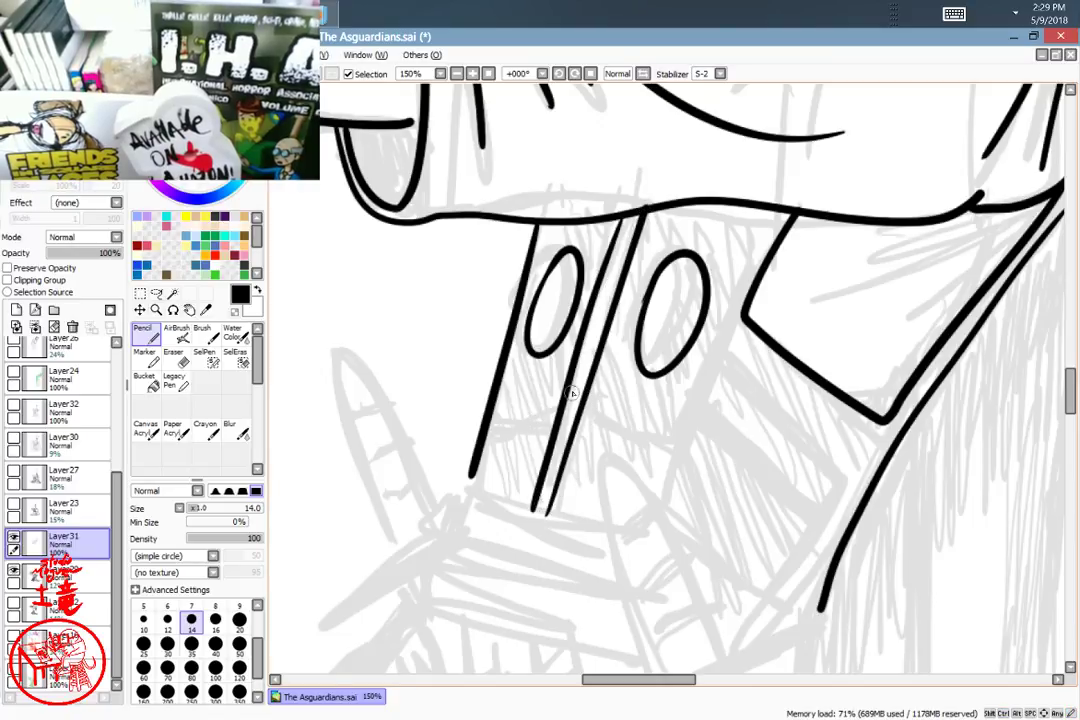
Step: Ink the slanted lower hems on both sides of the central strip and the vest's long rear edge
drag(561, 400, 486, 432)
drag(591, 399, 678, 492)
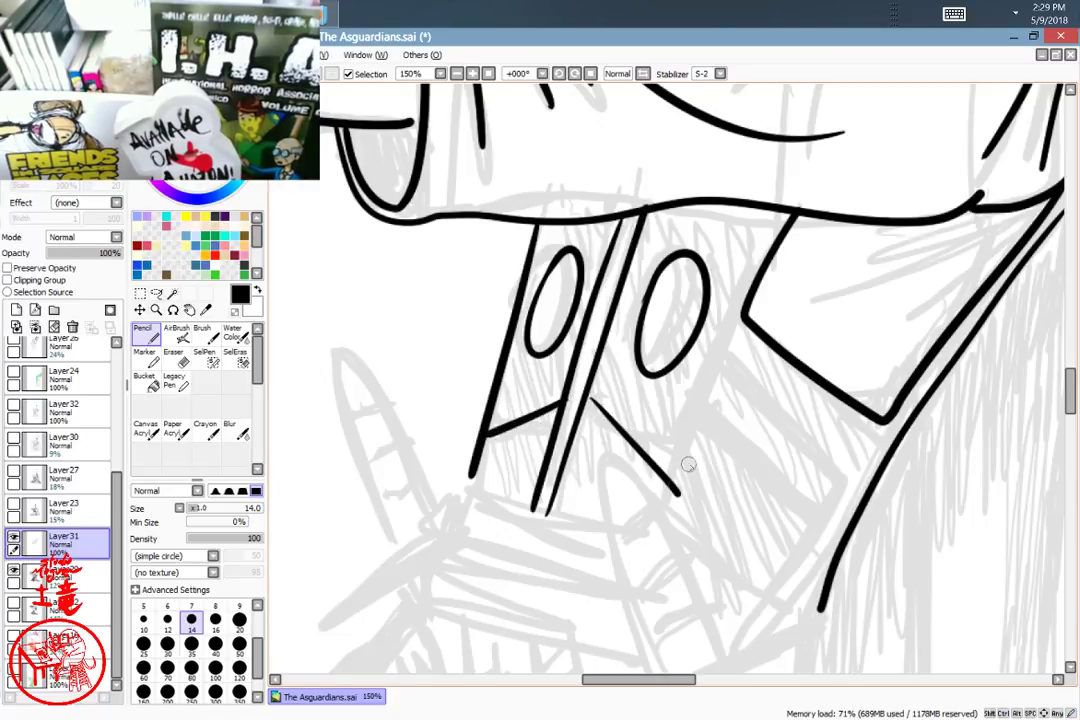
mouse_move(769, 345)
mouse_down()
mouse_move(751, 279)
mouse_move(651, 461)
mouse_up()
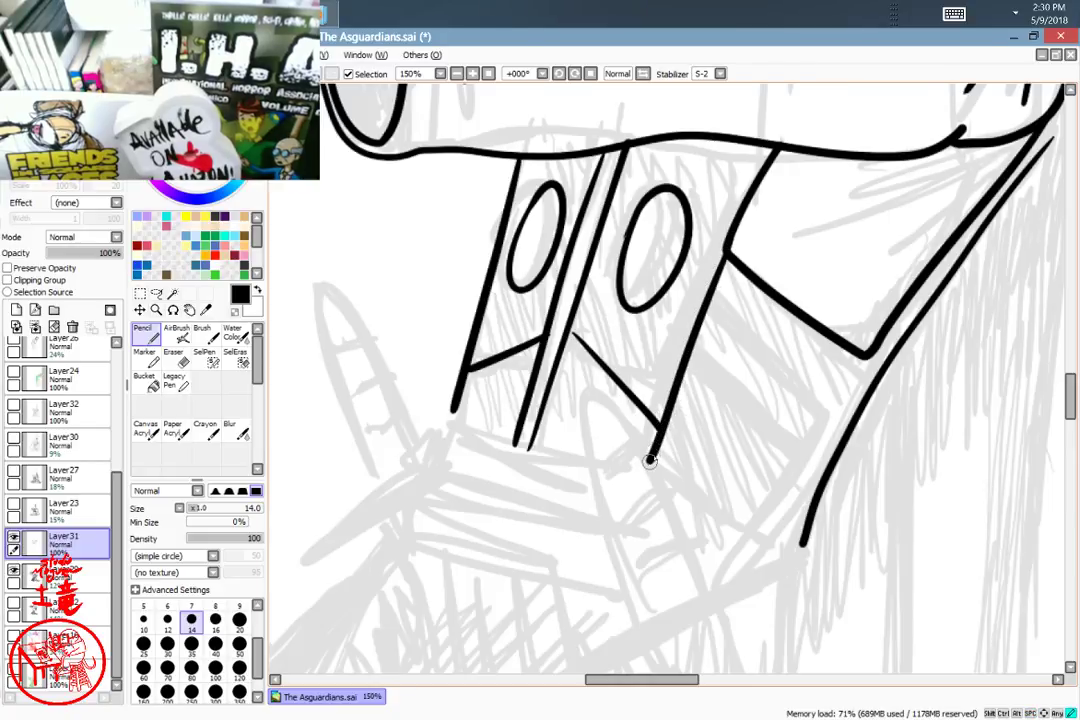
Step: Ink two parallel diagonal lines across the side from the vest's rear edge to the back contour
drag(760, 451, 566, 504)
drag(522, 352, 640, 473)
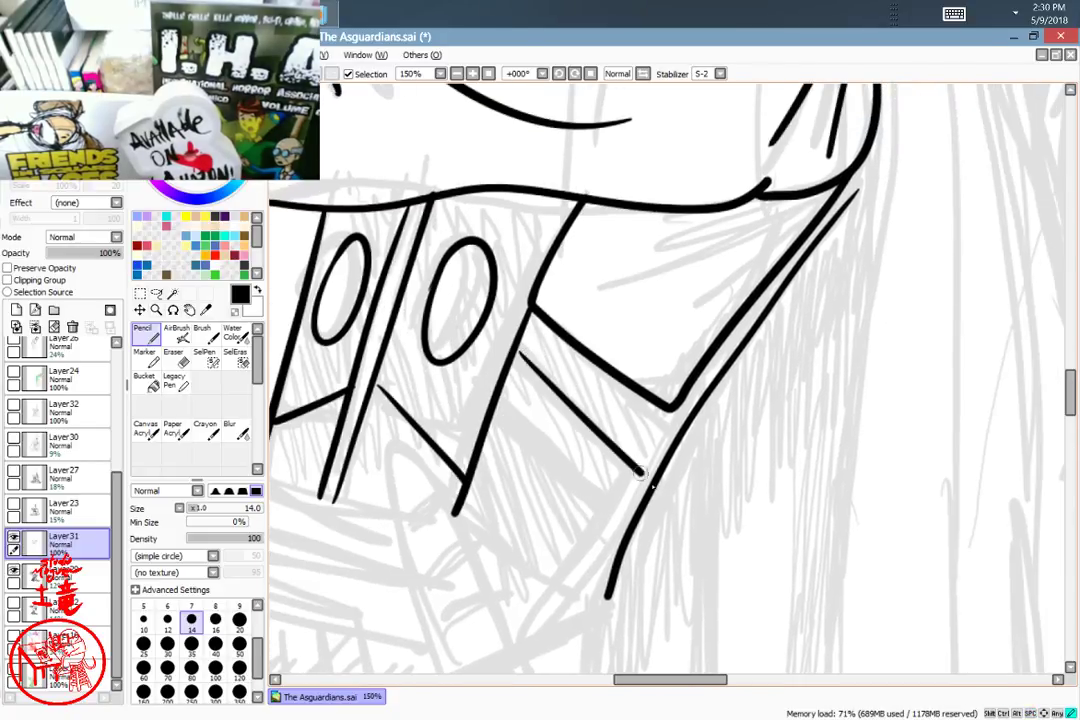
drag(499, 401, 635, 533)
drag(424, 672, 507, 607)
Step: Ink the outer back curve around the arm's rear folds and three creases fanning across the pointed flap
mouse_move(986, 165)
mouse_down()
mouse_move(747, 402)
mouse_move(721, 505)
mouse_up()
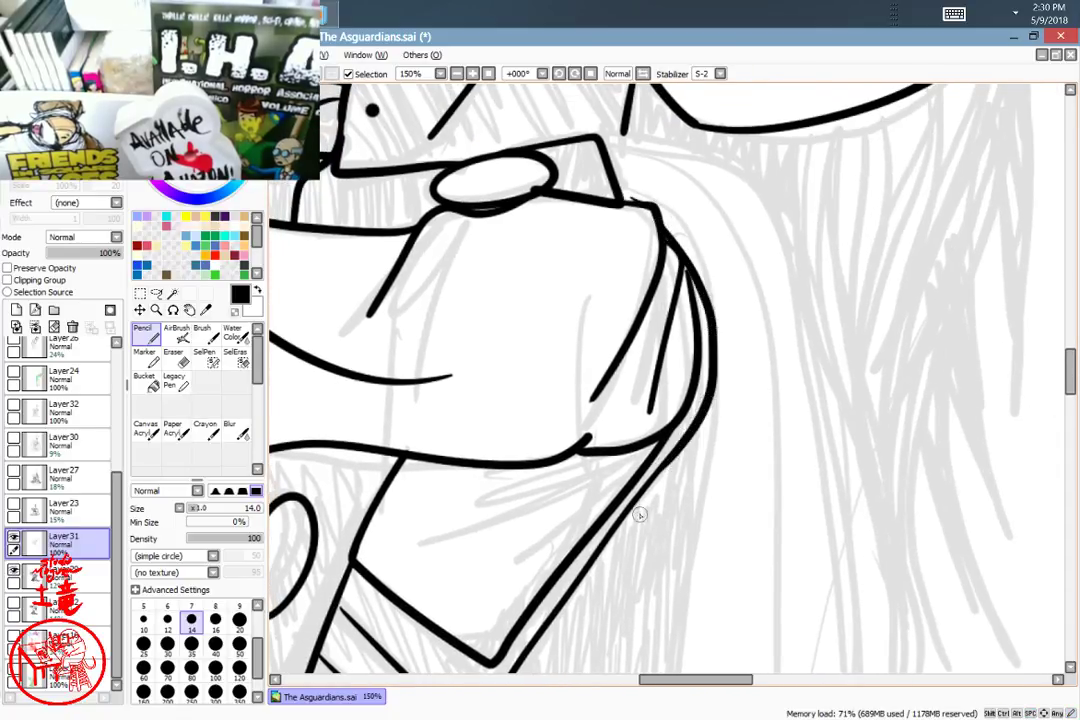
mouse_move(556, 503)
mouse_down()
mouse_move(626, 416)
mouse_move(716, 340)
mouse_up()
drag(866, 212, 659, 273)
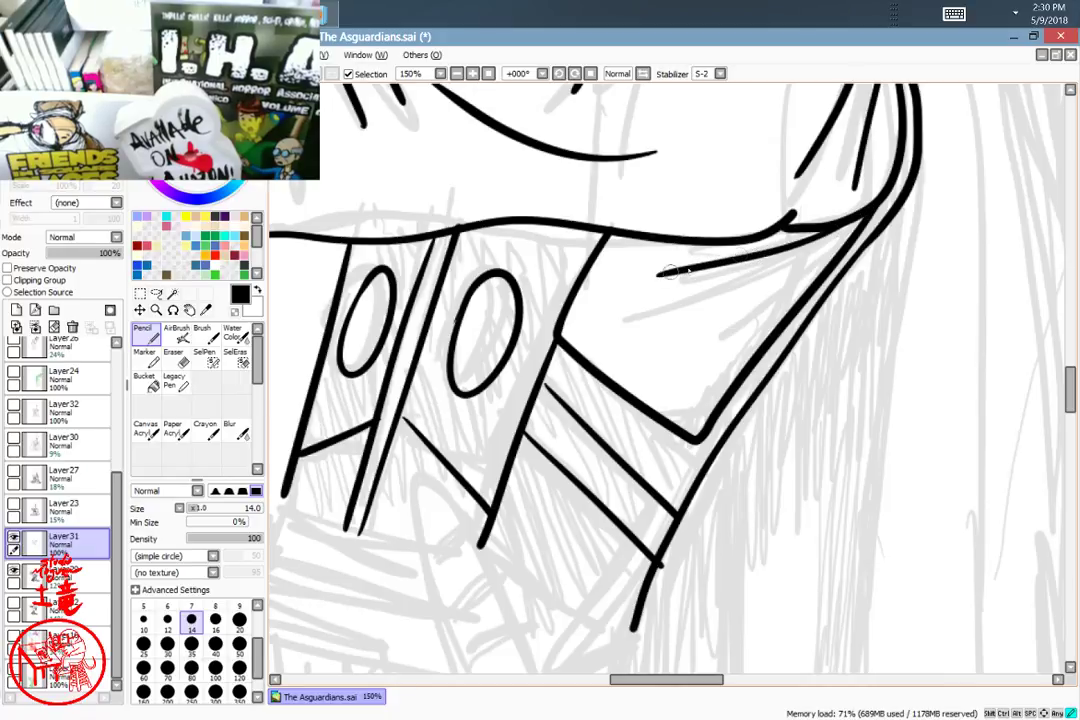
drag(864, 221, 619, 330)
drag(864, 226, 680, 387)
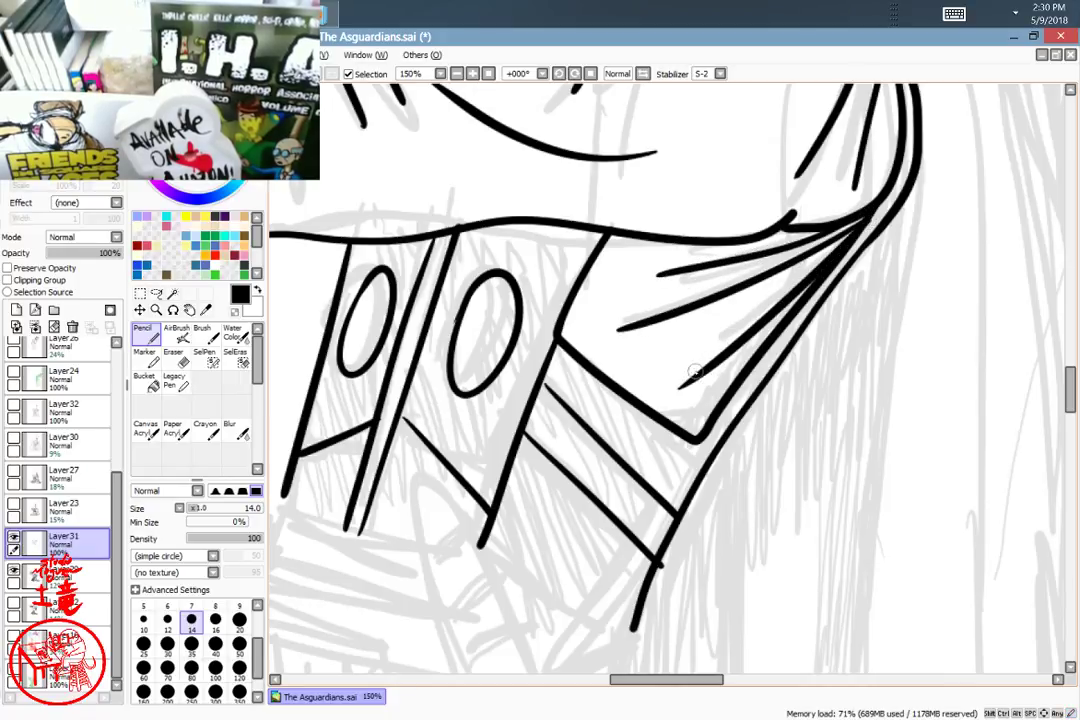
Step: Ink the stacked waist sash bands below the vest, with their stepped front edge
mouse_move(557, 533)
mouse_down()
mouse_move(603, 487)
mouse_move(858, 311)
mouse_up()
mouse_move(569, 427)
mouse_down()
mouse_move(533, 487)
mouse_move(538, 407)
mouse_up()
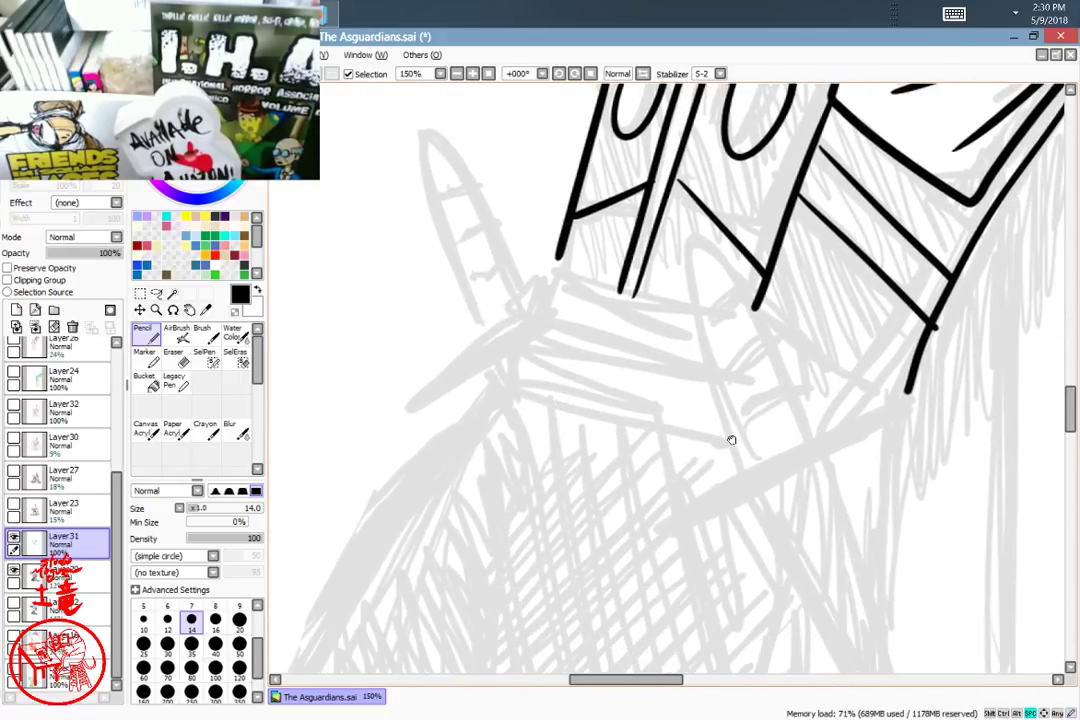
drag(730, 439, 584, 465)
drag(400, 293, 549, 344)
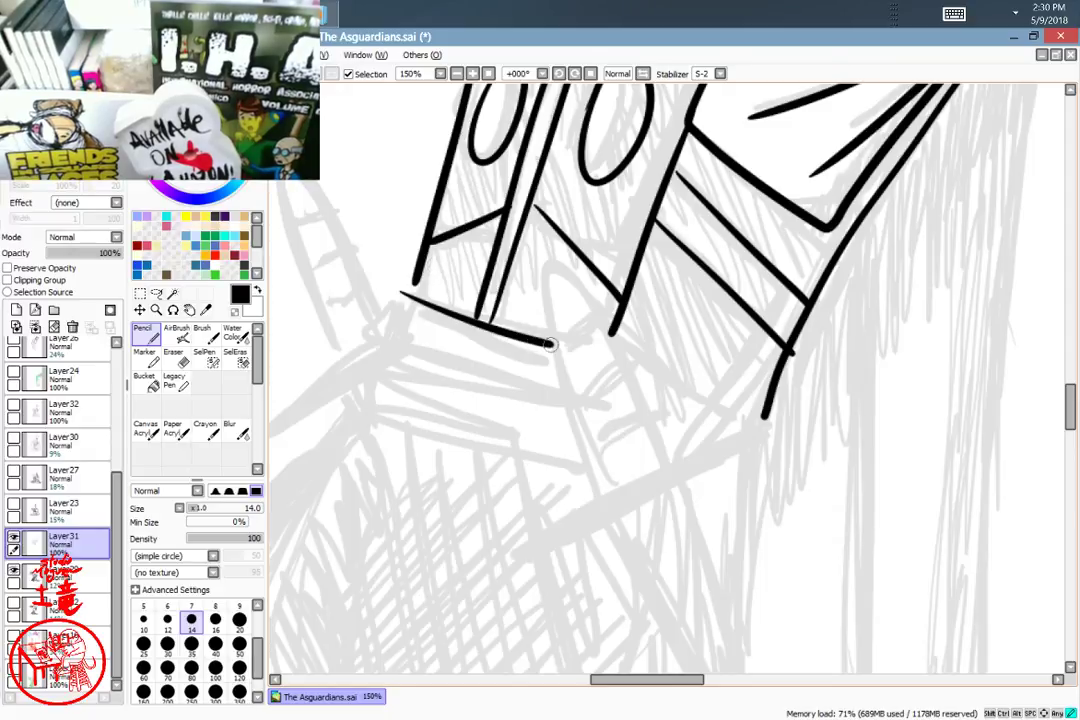
drag(413, 281, 506, 361)
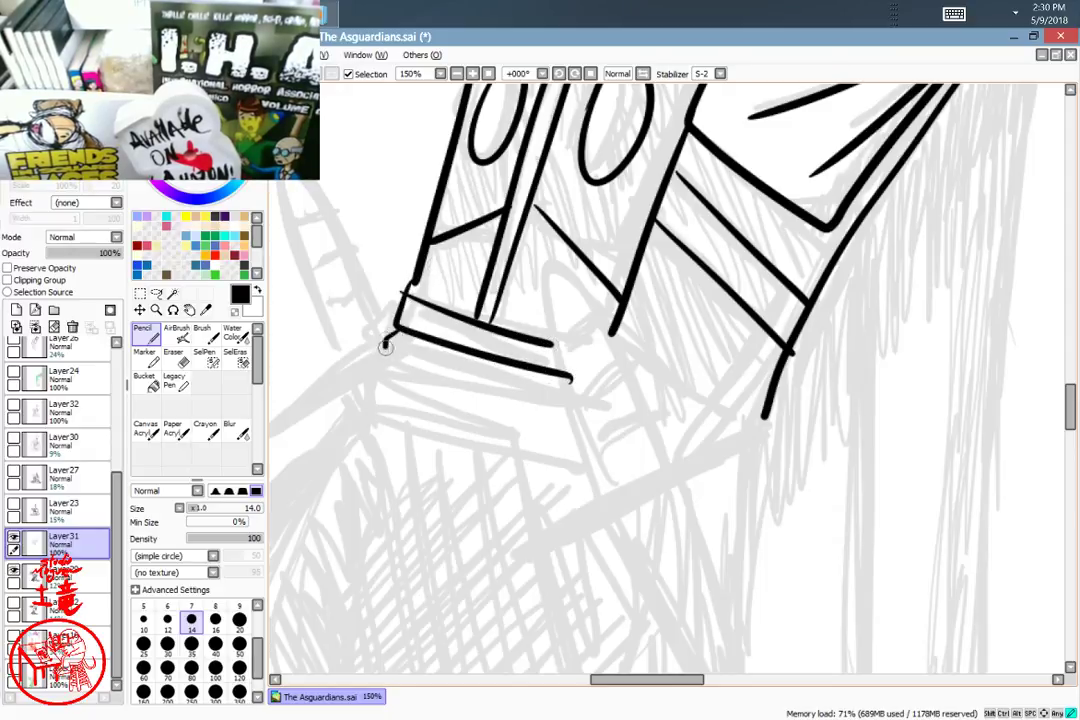
mouse_move(386, 340)
mouse_down()
mouse_move(408, 366)
mouse_move(572, 381)
mouse_up()
drag(384, 362, 578, 412)
drag(414, 393, 552, 434)
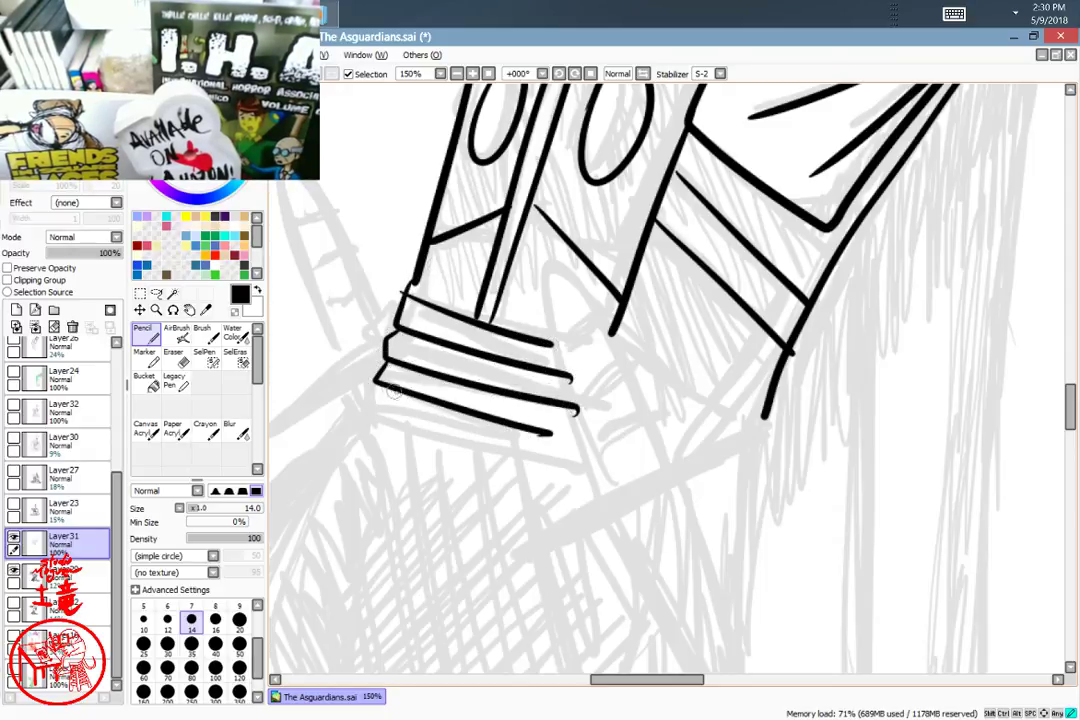
Step: Close the sash's bottom edge and ink the dagger's rounded handle, its thin slanted guard and one band across the handle
mouse_move(372, 385)
mouse_down()
mouse_move(440, 430)
mouse_move(569, 408)
mouse_move(543, 277)
mouse_move(579, 290)
mouse_move(665, 462)
mouse_up()
mouse_move(510, 560)
mouse_down()
mouse_move(768, 423)
mouse_move(695, 472)
mouse_move(505, 563)
mouse_up()
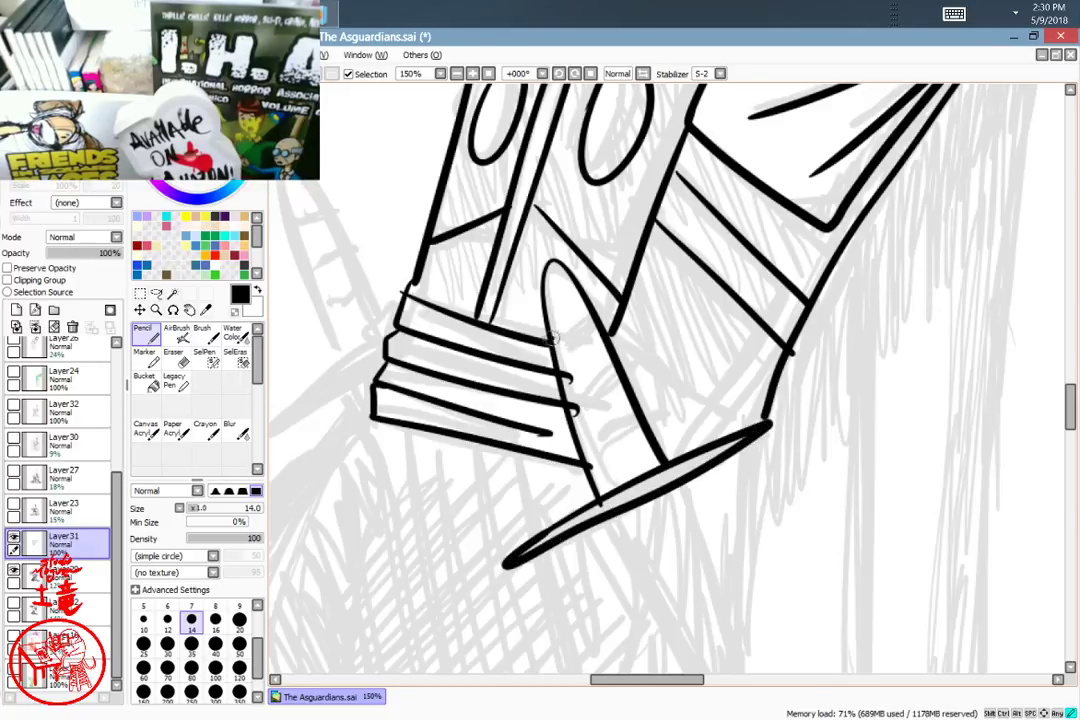
drag(550, 337, 612, 313)
drag(566, 377, 612, 352)
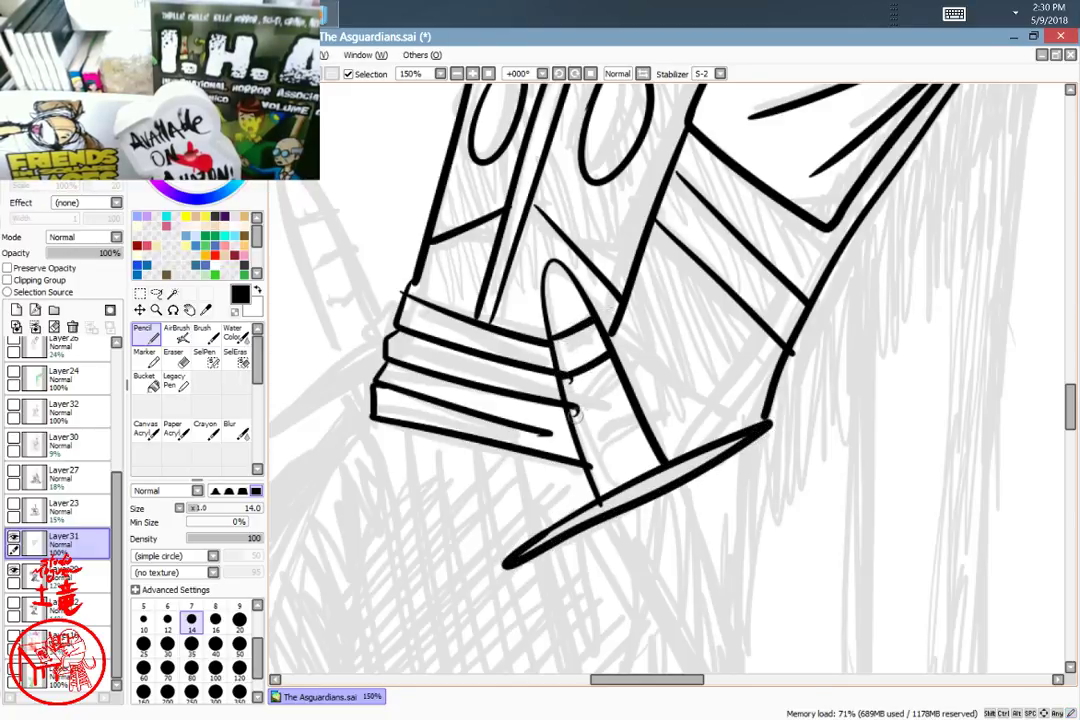
drag(575, 411, 621, 378)
drag(594, 472, 657, 439)
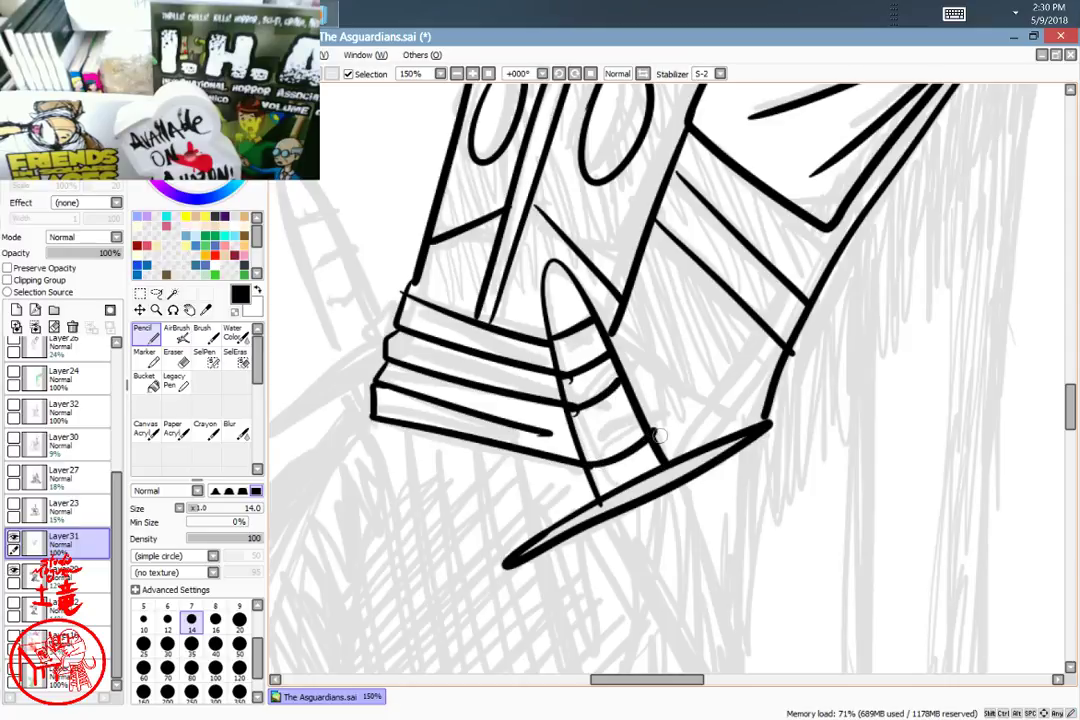
key(ctrl+z)
key(ctrl+z)
key(ctrl+z)
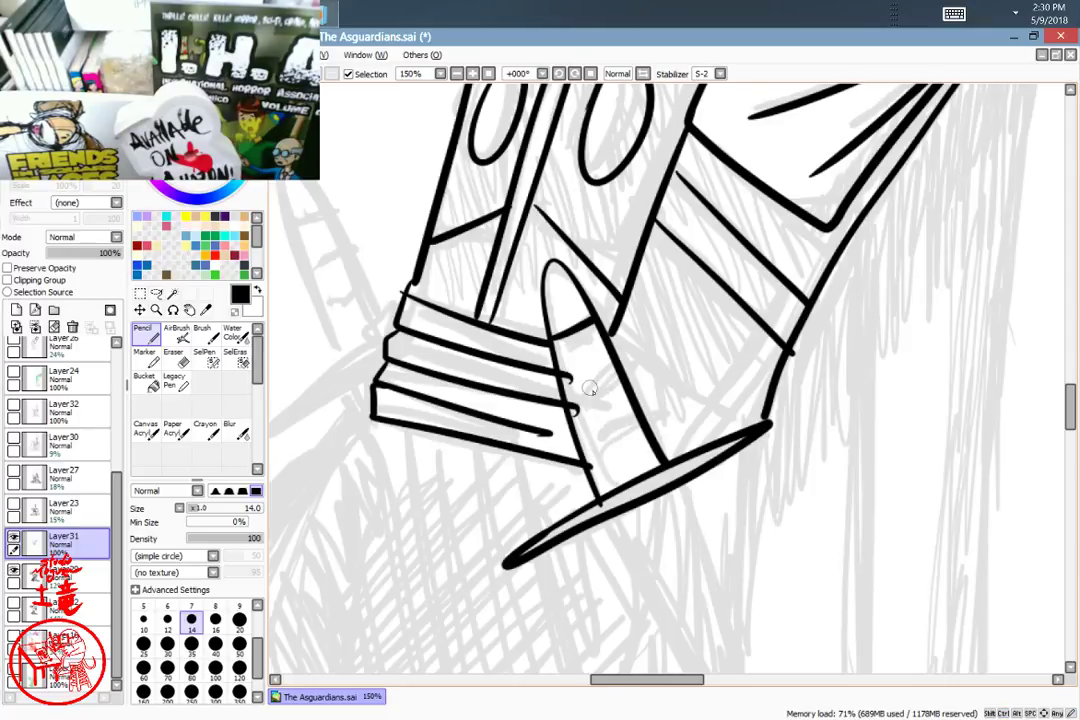
Step: Ink the long tapering dagger blade below the guard and a short curve joining the waist's back contour to the guard
drag(825, 357, 750, 291)
scroll(700, 282, down, 5)
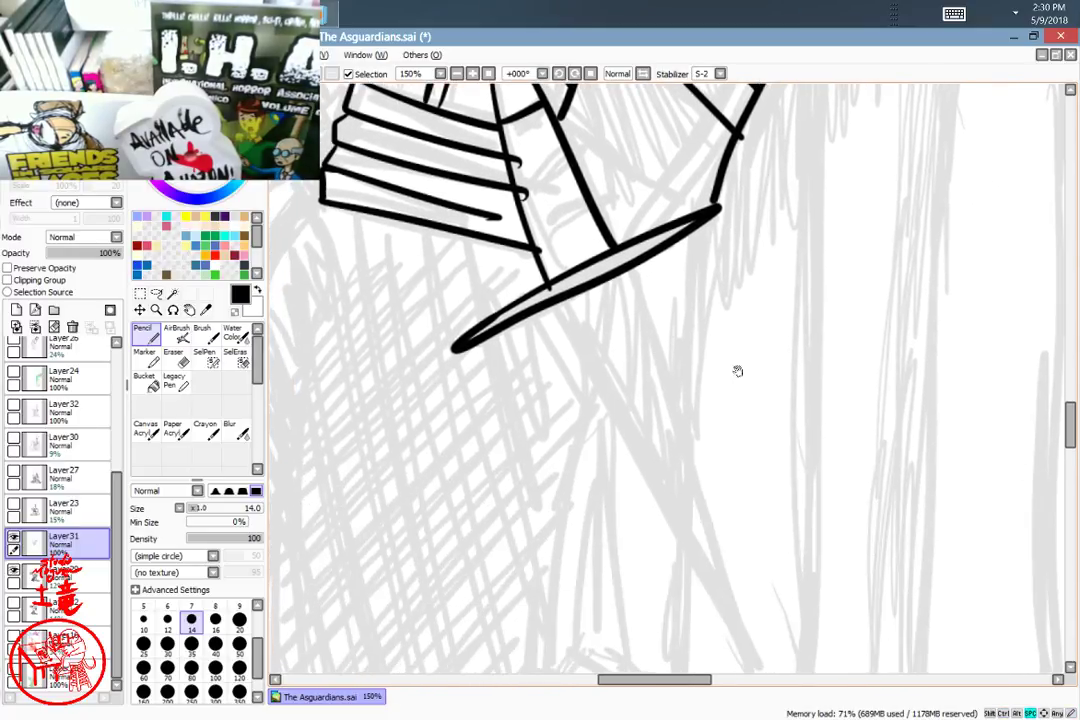
scroll(700, 300, down, 1)
drag(556, 208, 766, 578)
drag(766, 578, 640, 168)
mouse_move(716, 293)
mouse_down()
mouse_move(783, 504)
mouse_move(812, 289)
mouse_move(836, 306)
mouse_move(869, 431)
mouse_move(853, 472)
mouse_move(825, 468)
mouse_move(815, 550)
mouse_up()
drag(879, 240, 850, 318)
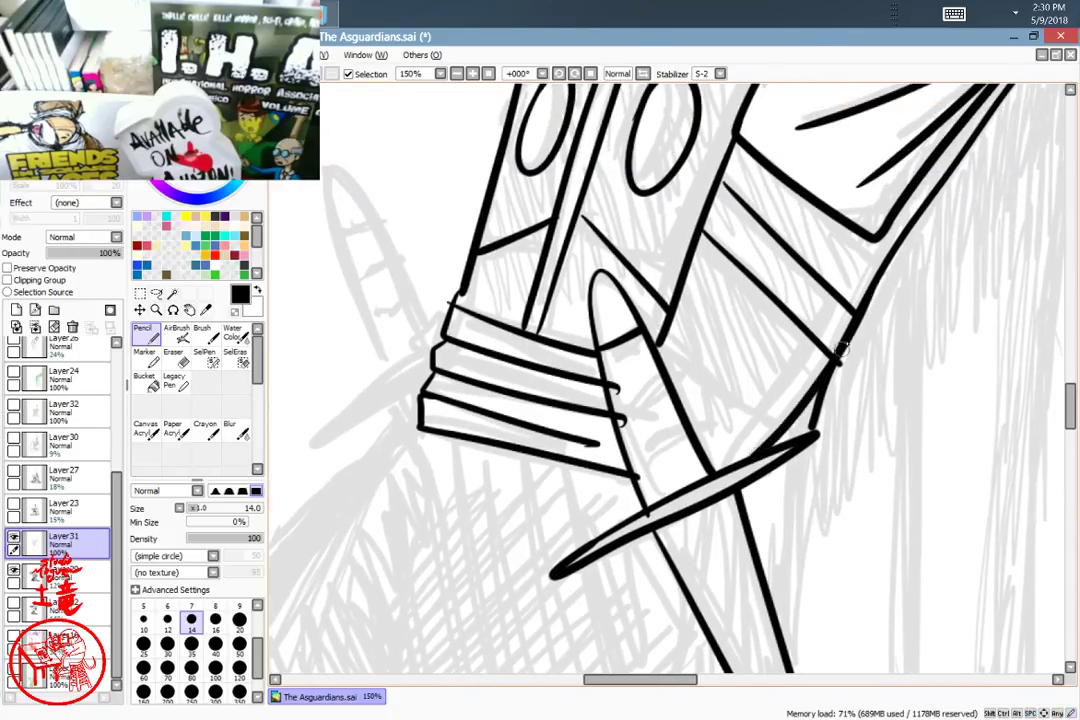
drag(861, 421, 907, 244)
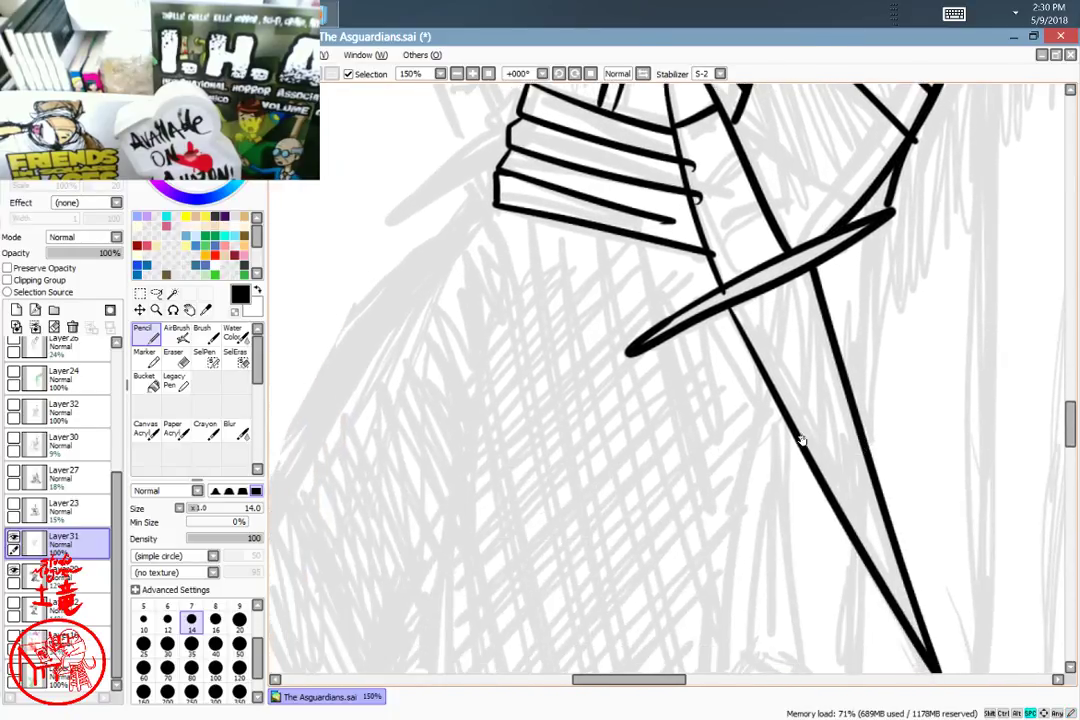
drag(800, 436, 890, 243)
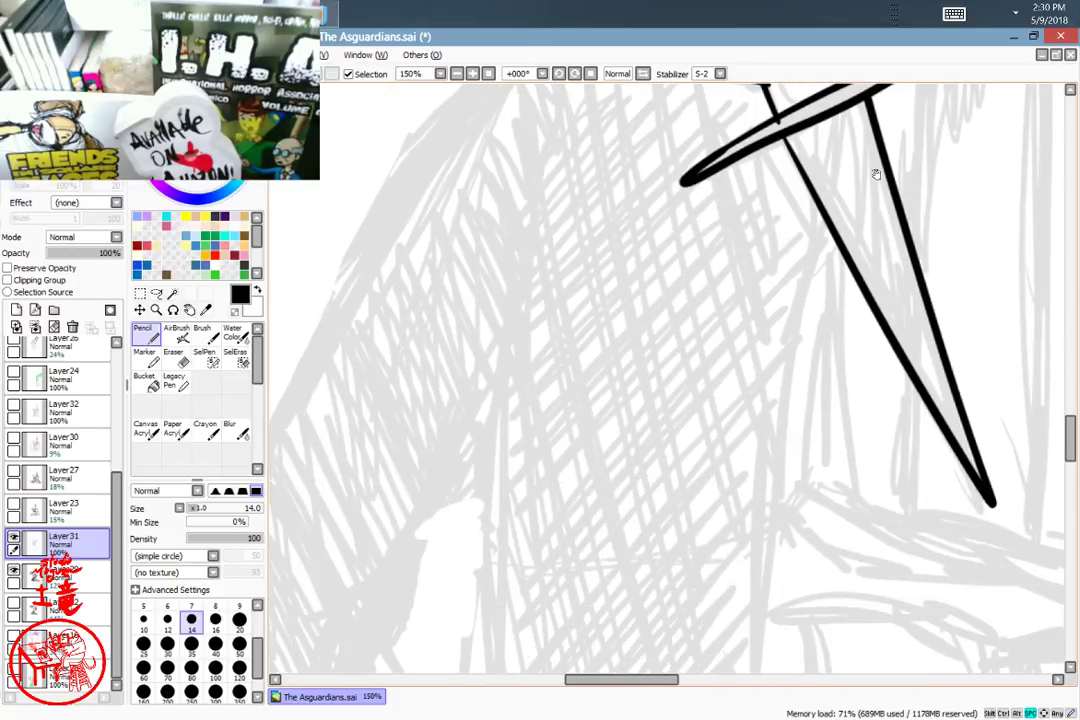
drag(877, 171, 818, 289)
drag(817, 420, 764, 479)
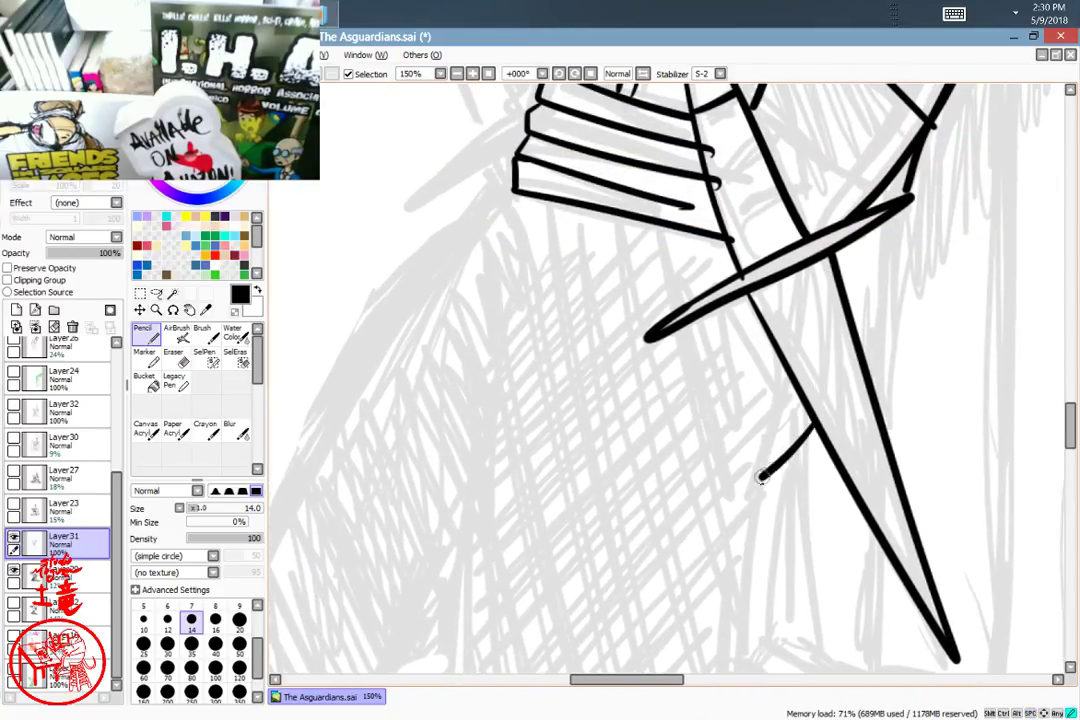
drag(865, 424, 889, 229)
key(ctrl+z)
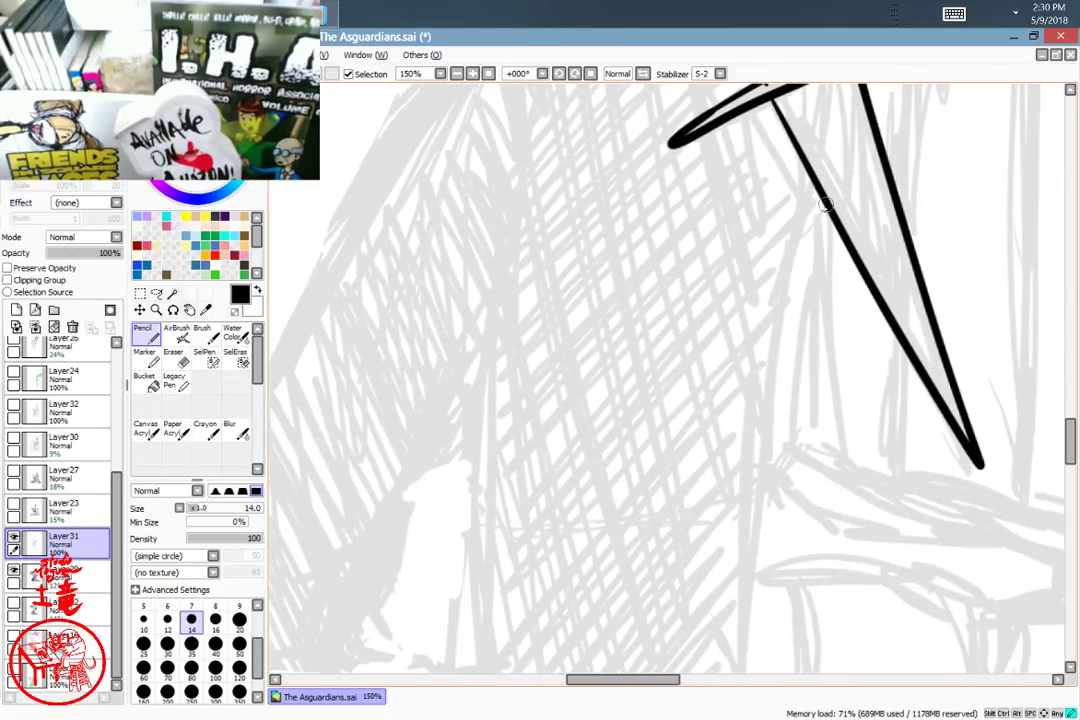
Step: Ink the near trouser leg's outline from the blade down around its angled hem and up the opposite side
drag(829, 204, 784, 253)
drag(848, 433, 851, 333)
mouse_move(786, 152)
mouse_down()
mouse_move(742, 578)
mouse_move(680, 650)
mouse_up()
drag(843, 515, 873, 380)
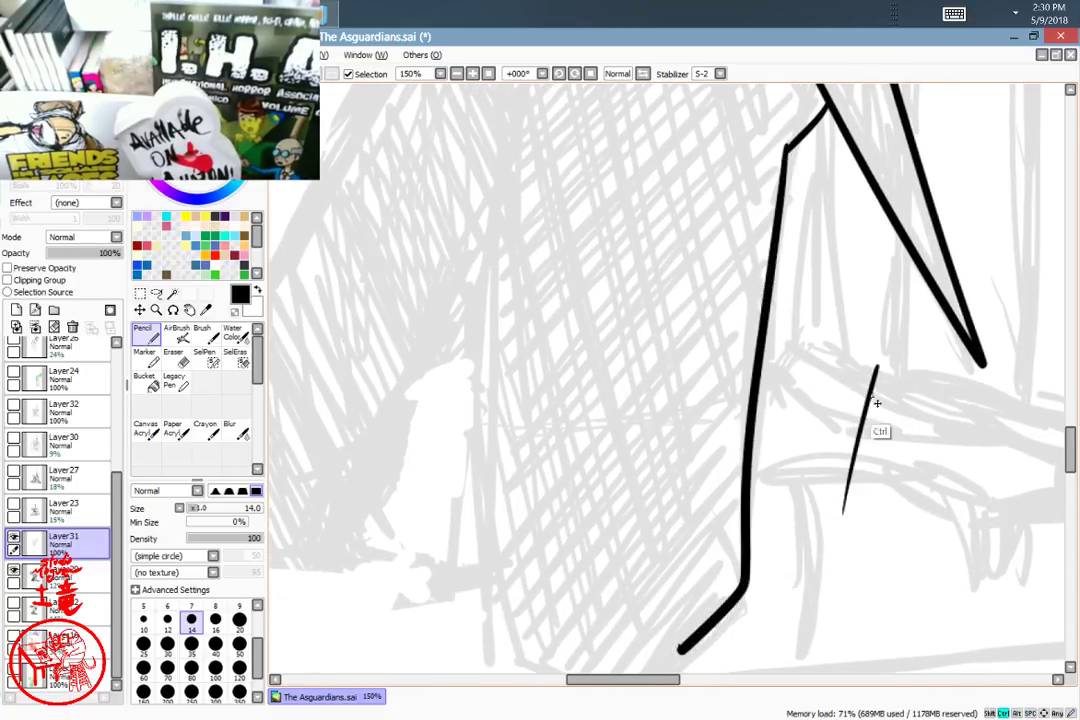
key(ctrl+z)
scroll(853, 425, down, 2)
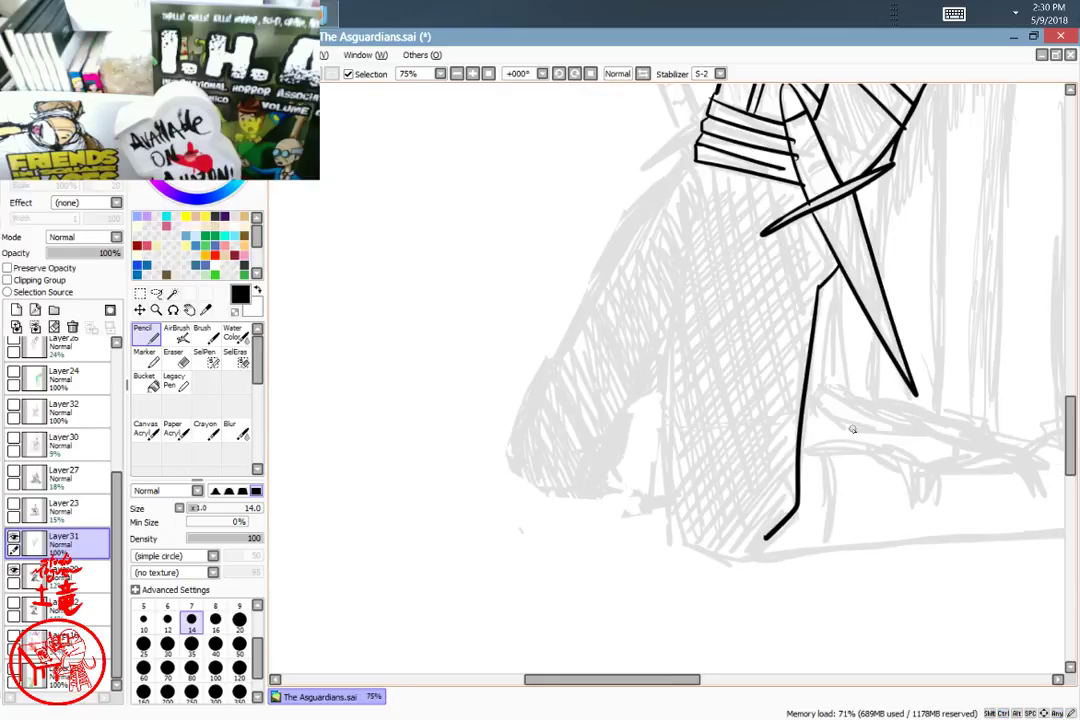
scroll(860, 438, up, 1)
drag(863, 487, 812, 489)
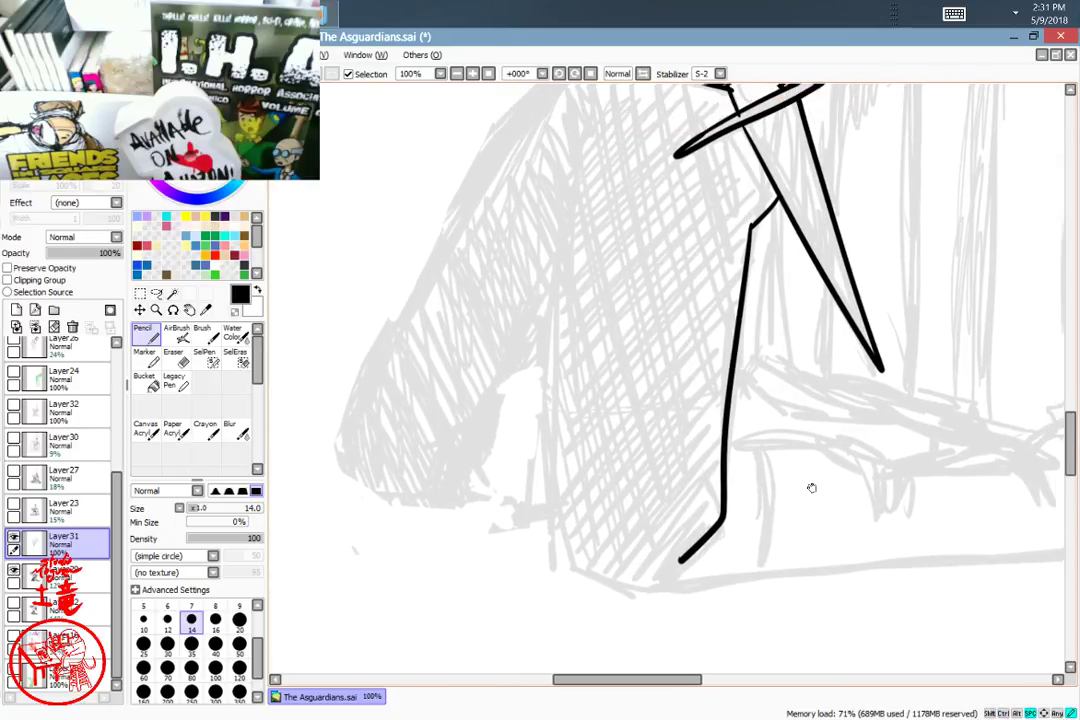
key(ctrl+z)
mouse_move(776, 198)
mouse_down()
mouse_move(749, 244)
mouse_move(718, 546)
mouse_move(677, 581)
mouse_move(635, 583)
mouse_move(575, 569)
mouse_move(558, 524)
mouse_move(554, 316)
mouse_move(570, 172)
mouse_up()
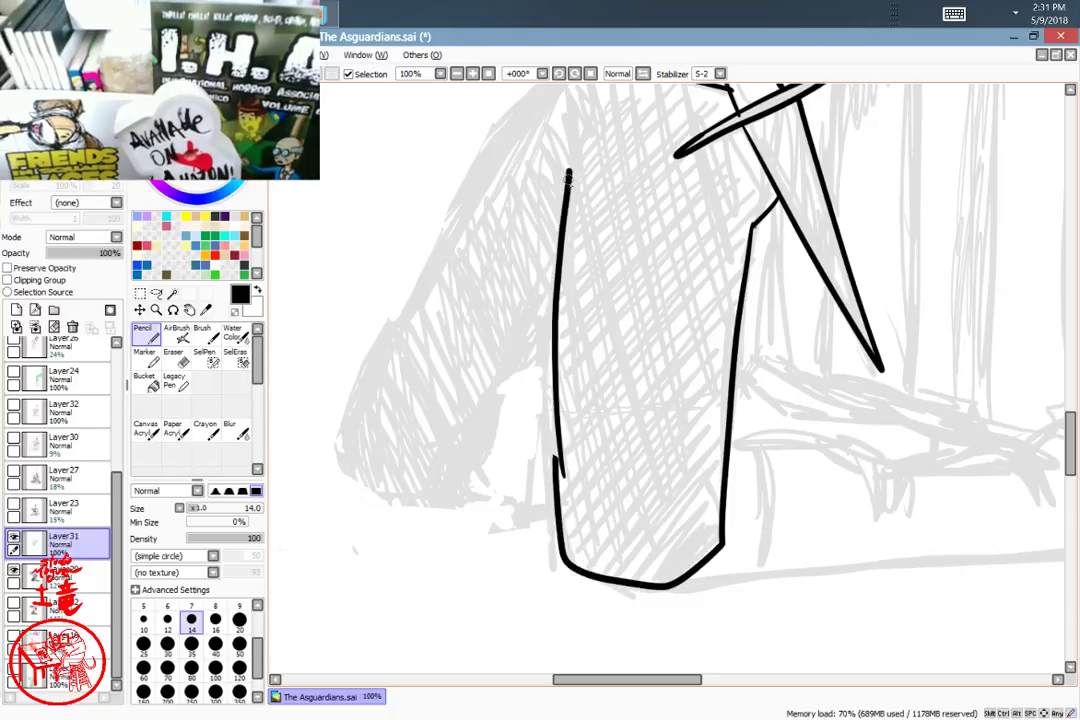
Step: Ink the far trouser leg's inner and outer contours from the sash to its rounded hem, plus a small arc between the legs
mouse_move(560, 263)
mouse_down()
mouse_move(475, 438)
mouse_move(437, 479)
mouse_up()
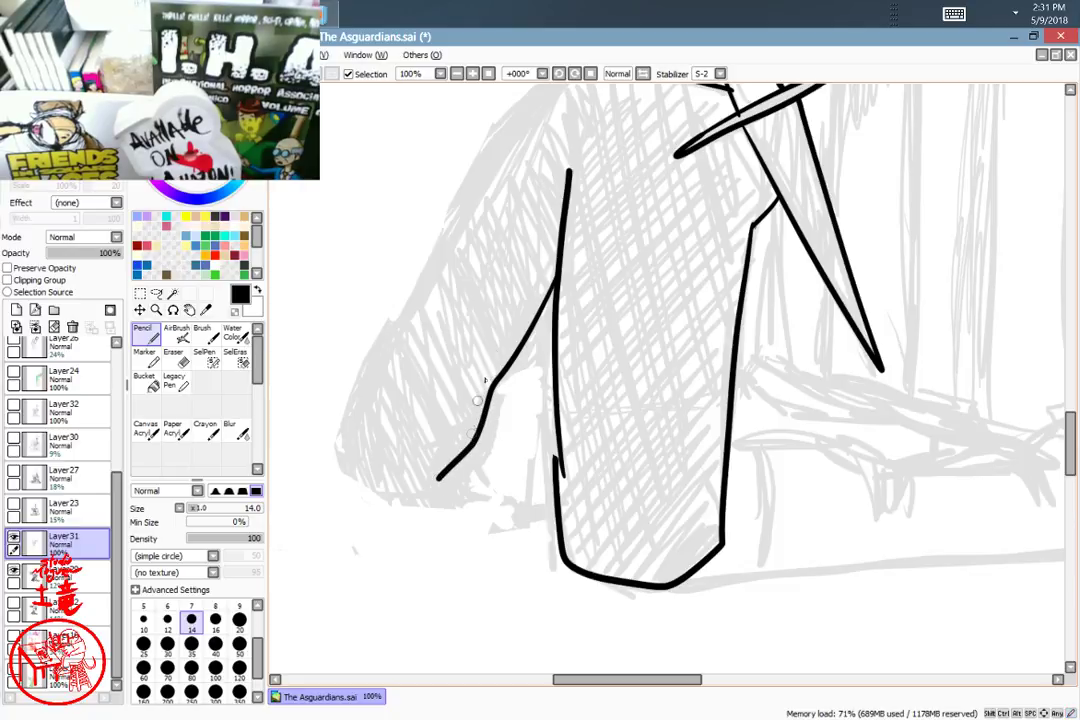
drag(563, 249, 572, 344)
mouse_move(597, 153)
mouse_down()
mouse_move(475, 307)
mouse_move(345, 530)
mouse_move(357, 562)
mouse_move(411, 592)
mouse_move(490, 584)
mouse_up()
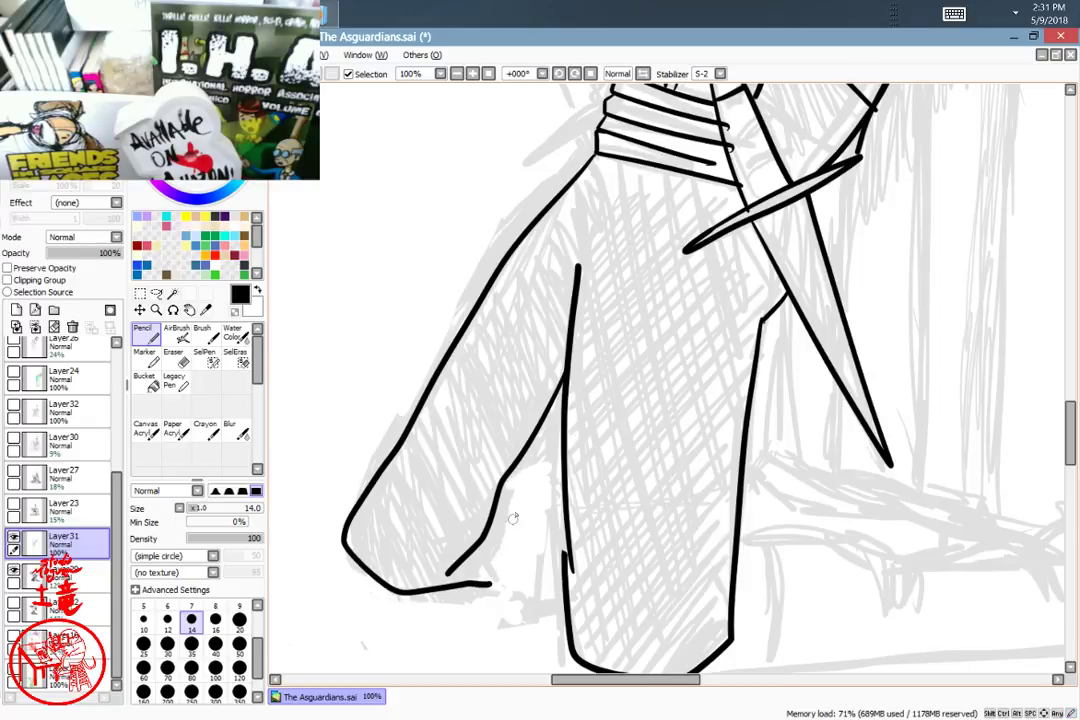
drag(515, 468, 564, 483)
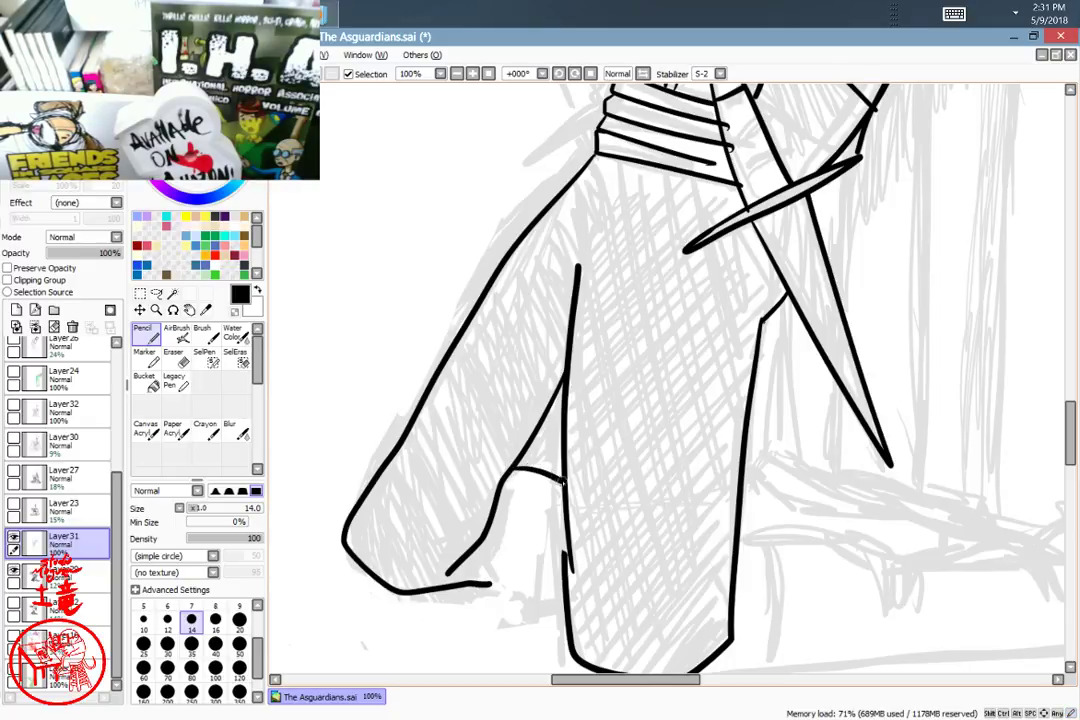
Step: Ink the far shoe's long, narrow sole outline behind the near trouser leg, just below the dagger's tip
drag(848, 418, 687, 336)
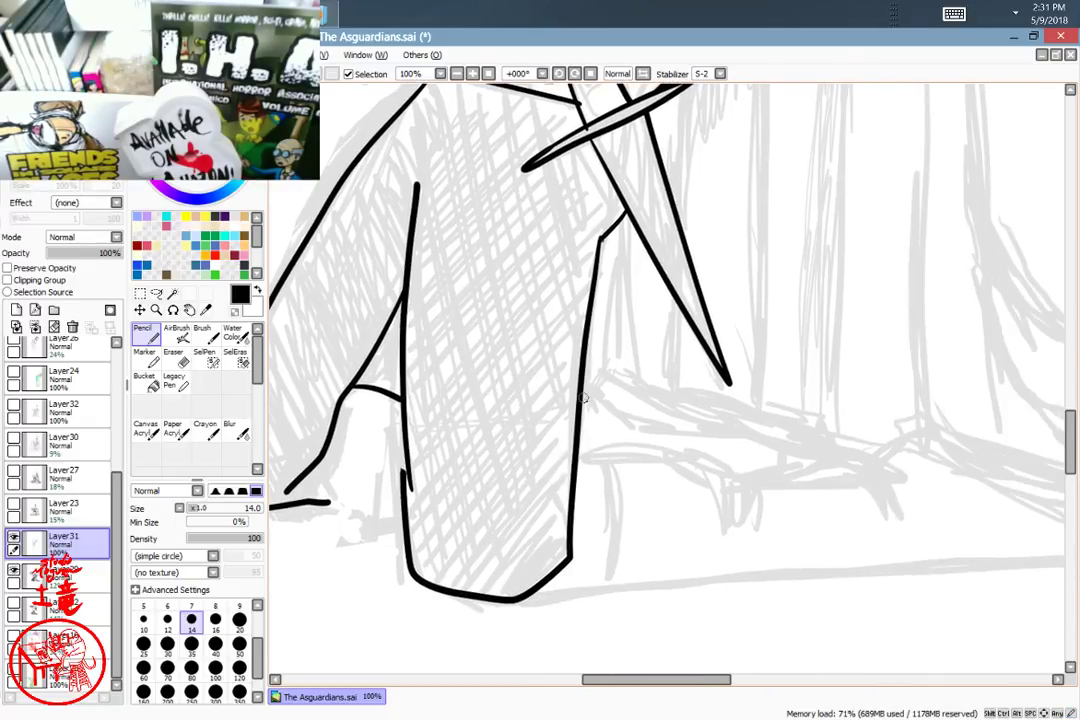
drag(622, 380, 776, 429)
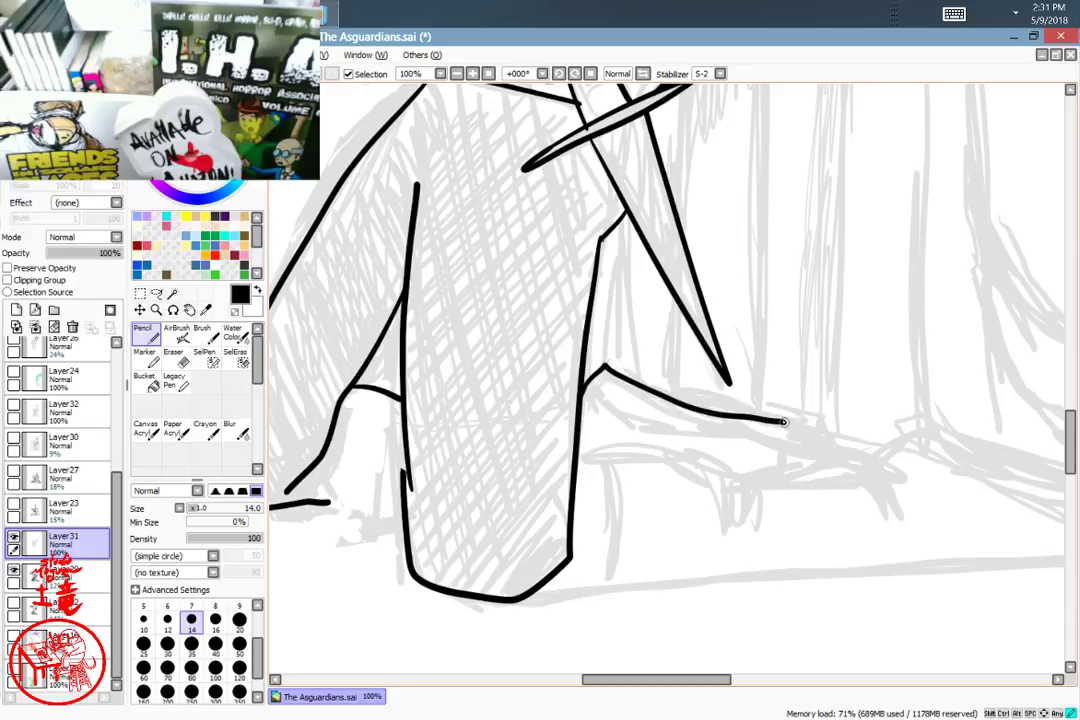
key(ctrl+z)
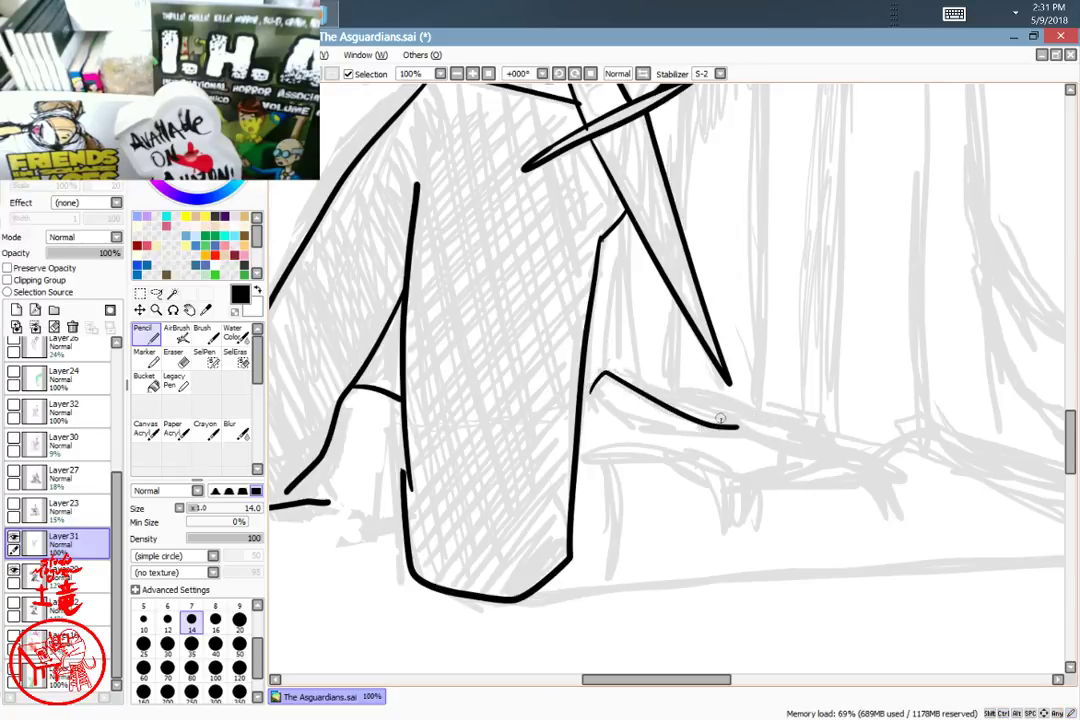
drag(607, 373, 662, 399)
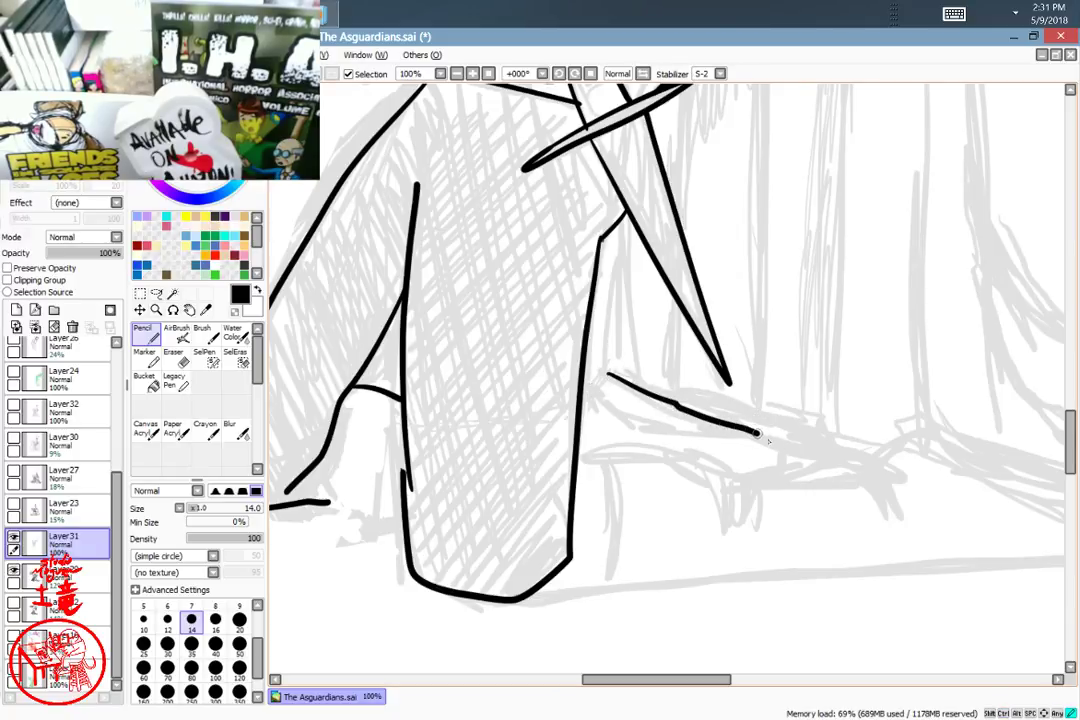
key(ctrl+z)
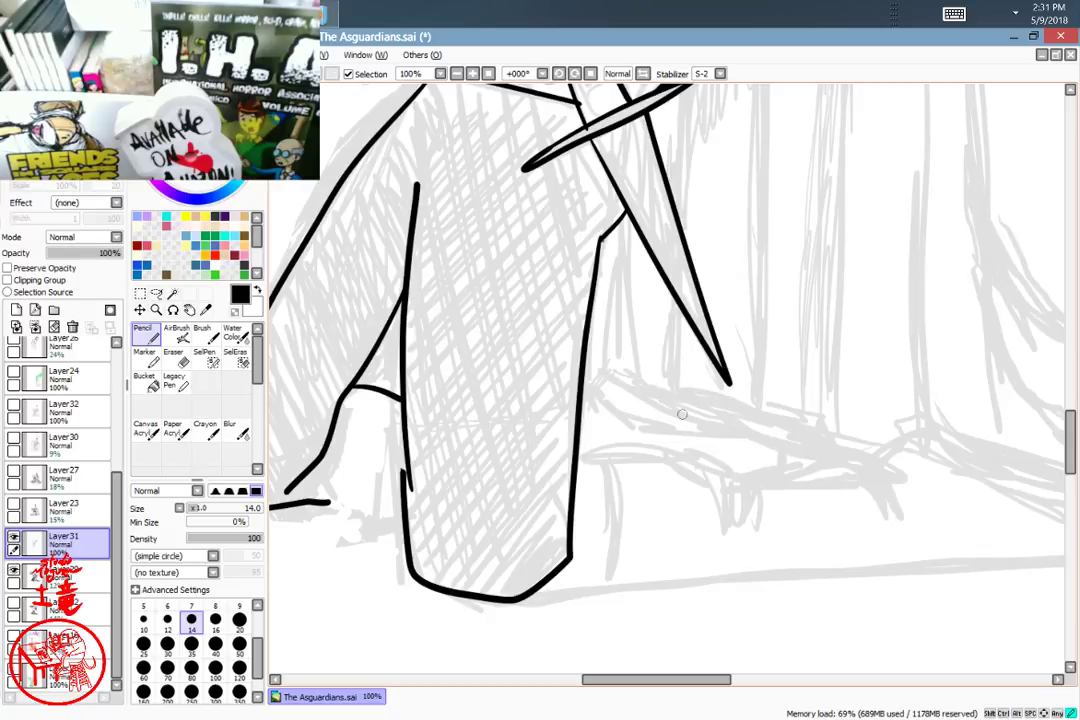
mouse_move(682, 414)
mouse_down()
mouse_move(836, 455)
mouse_move(837, 442)
mouse_move(712, 392)
mouse_move(601, 373)
mouse_move(683, 416)
mouse_up()
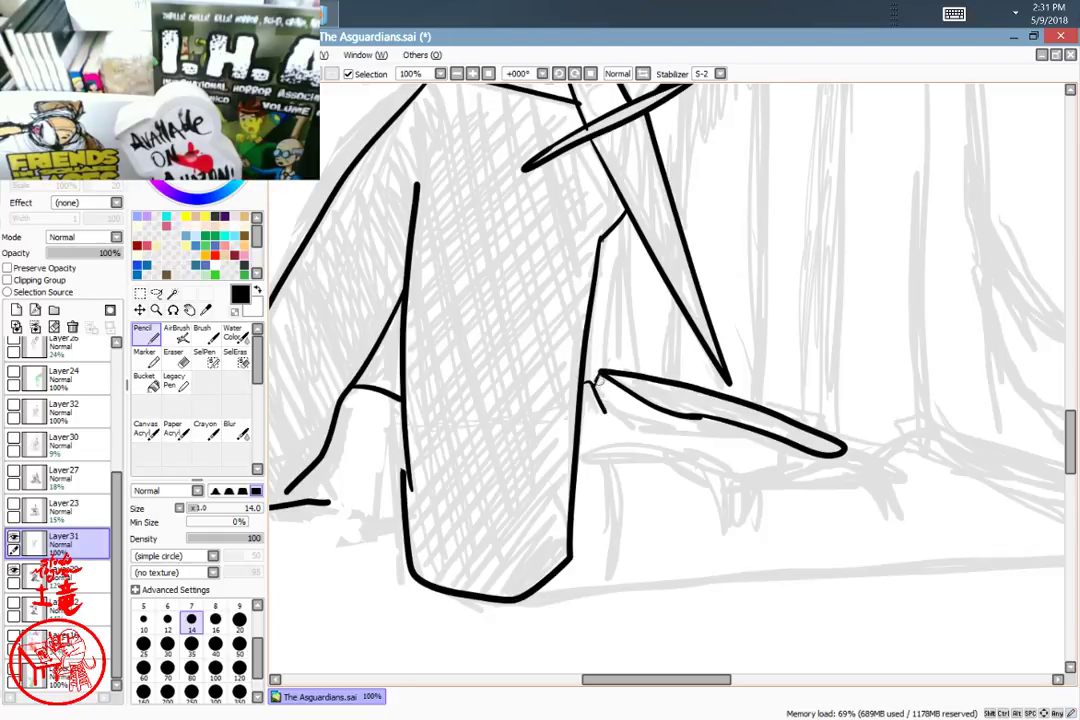
Step: Ink a second contour along the underside of the far shoe's sole, from its heel to its rounded tip
mouse_move(598, 385)
mouse_down()
mouse_move(627, 418)
mouse_move(738, 437)
mouse_up()
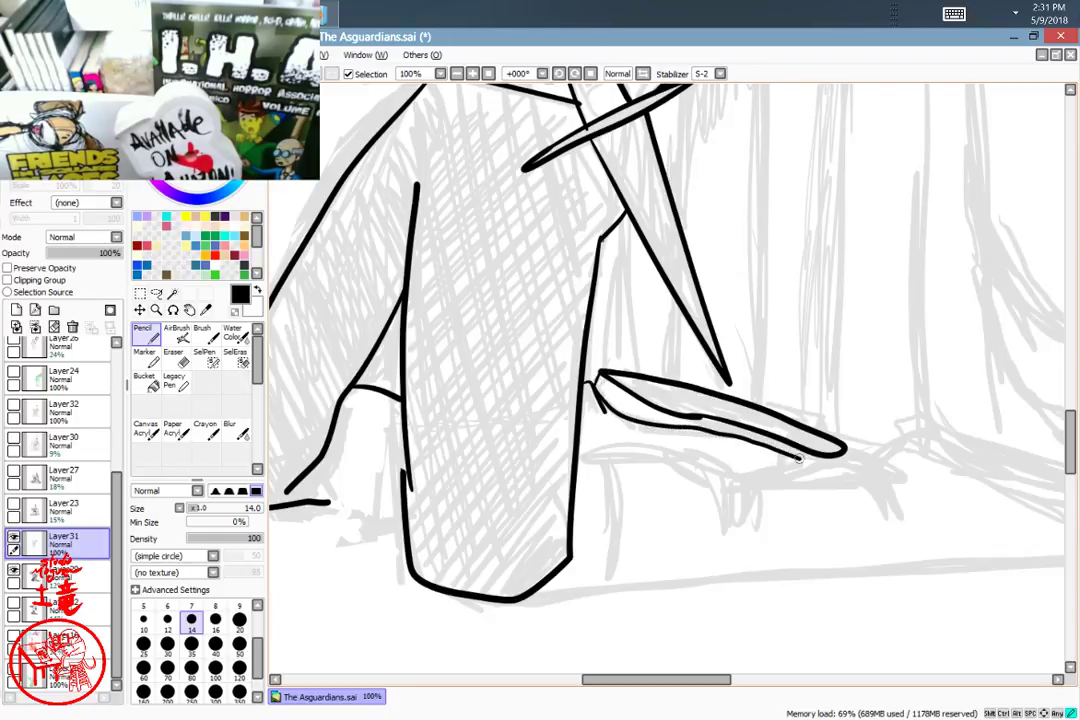
key(ctrl+z)
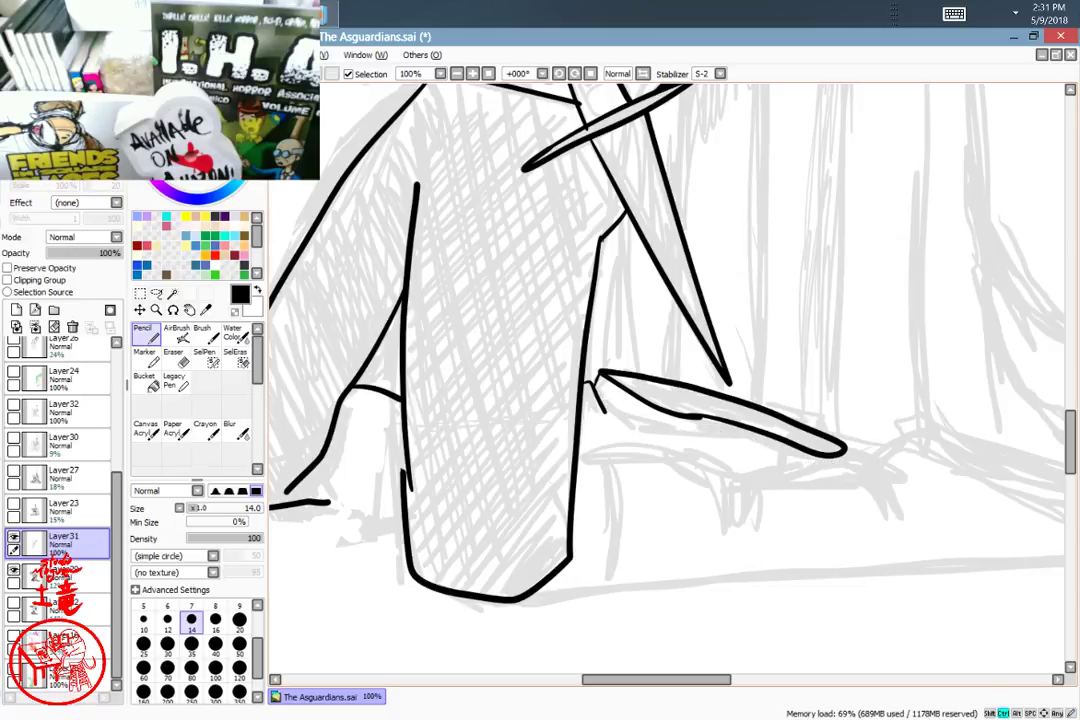
mouse_move(822, 462)
mouse_down()
mouse_move(628, 421)
mouse_move(600, 376)
mouse_up()
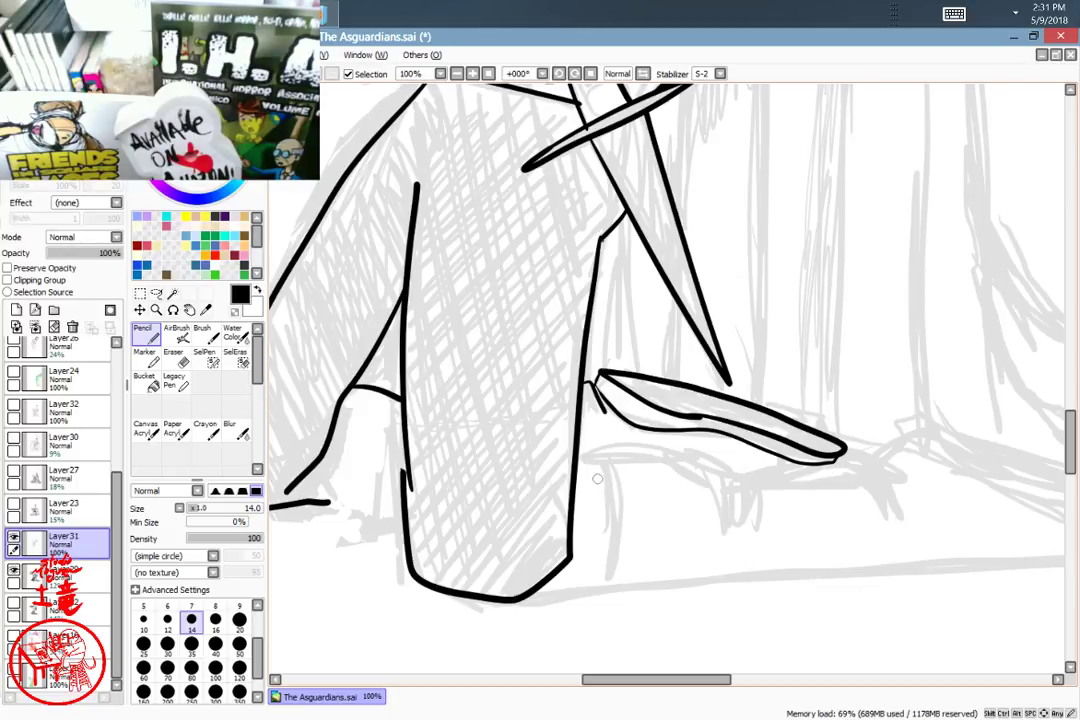
Step: Ink the kneeling lower leg's wavy upper contour from the trouser leg's back edge to the ankle beneath the far shoe
mouse_move(580, 461)
mouse_down()
mouse_move(678, 454)
mouse_move(759, 487)
mouse_move(887, 455)
mouse_up()
mouse_move(957, 496)
mouse_down()
mouse_move(836, 513)
mouse_move(793, 484)
mouse_up()
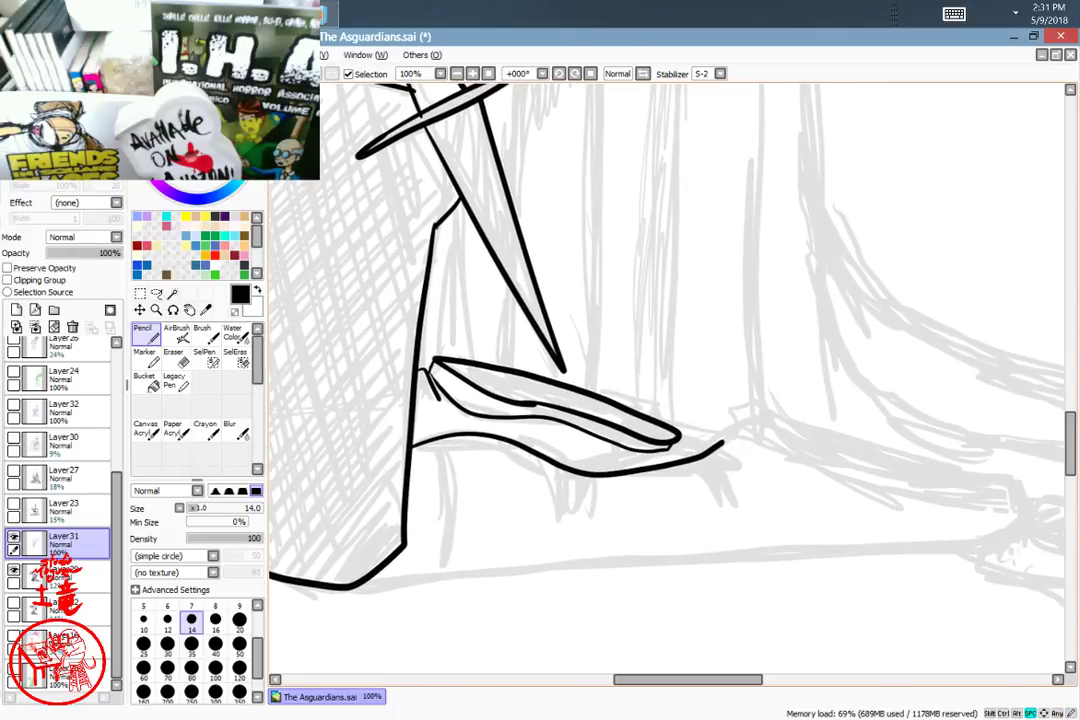
key(ctrl+z)
mouse_move(404, 447)
mouse_down()
mouse_move(504, 432)
mouse_move(593, 461)
mouse_up()
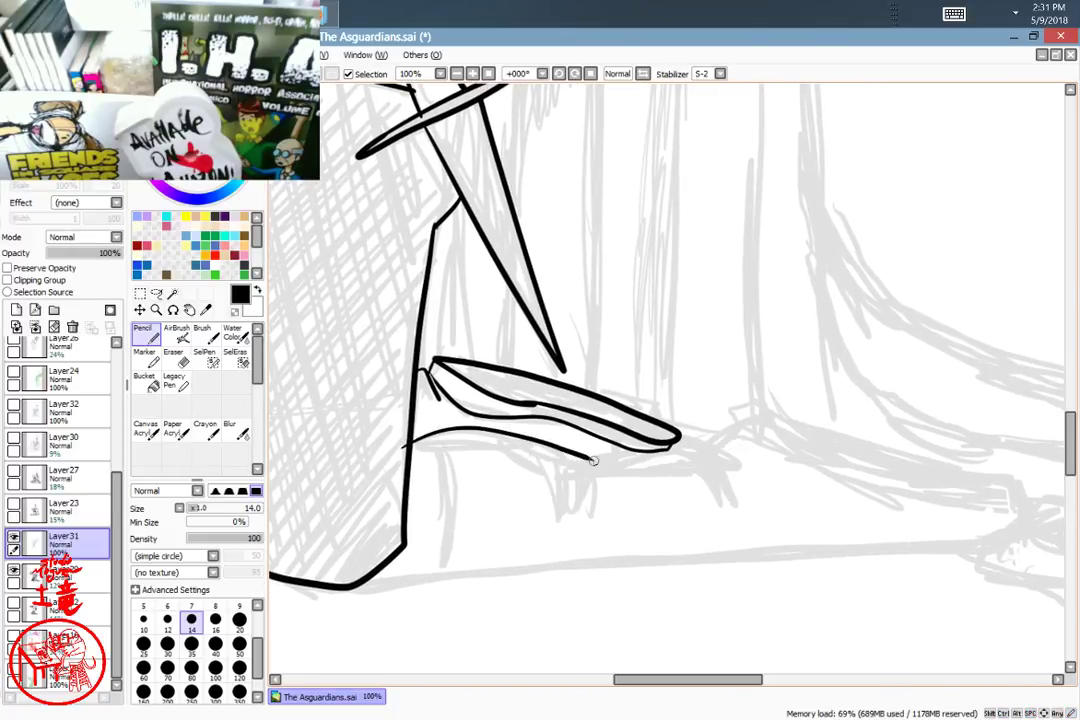
key(ctrl+z)
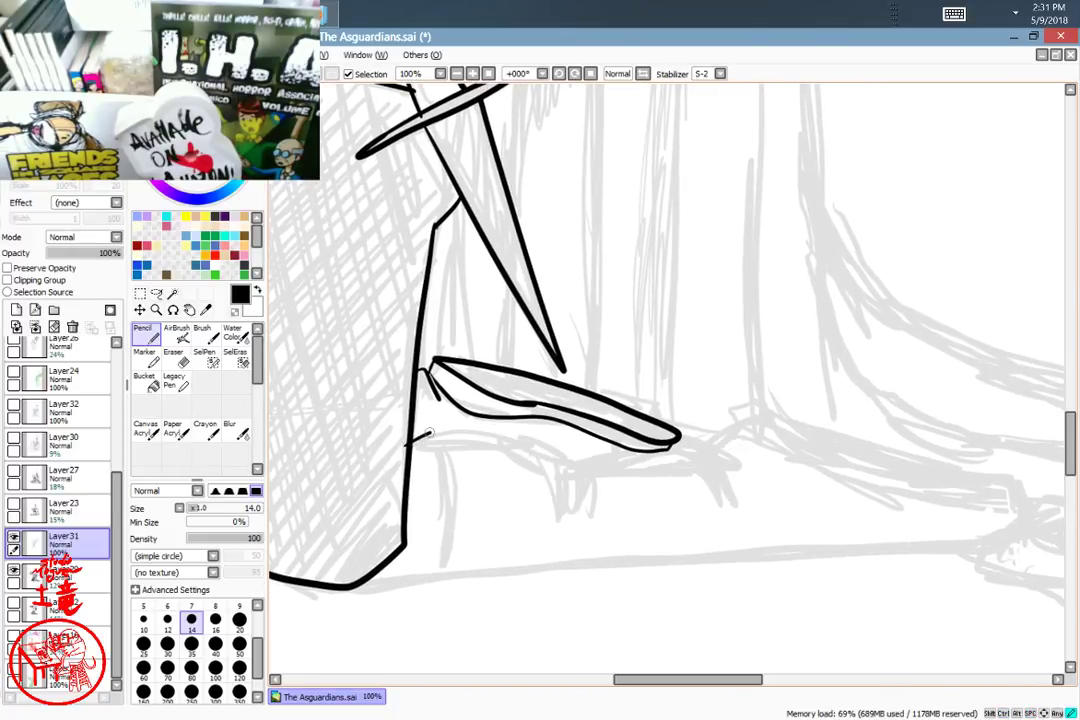
mouse_move(427, 433)
mouse_down()
mouse_move(505, 427)
mouse_move(616, 468)
mouse_move(700, 465)
mouse_move(739, 424)
mouse_up()
key(ctrl+z)
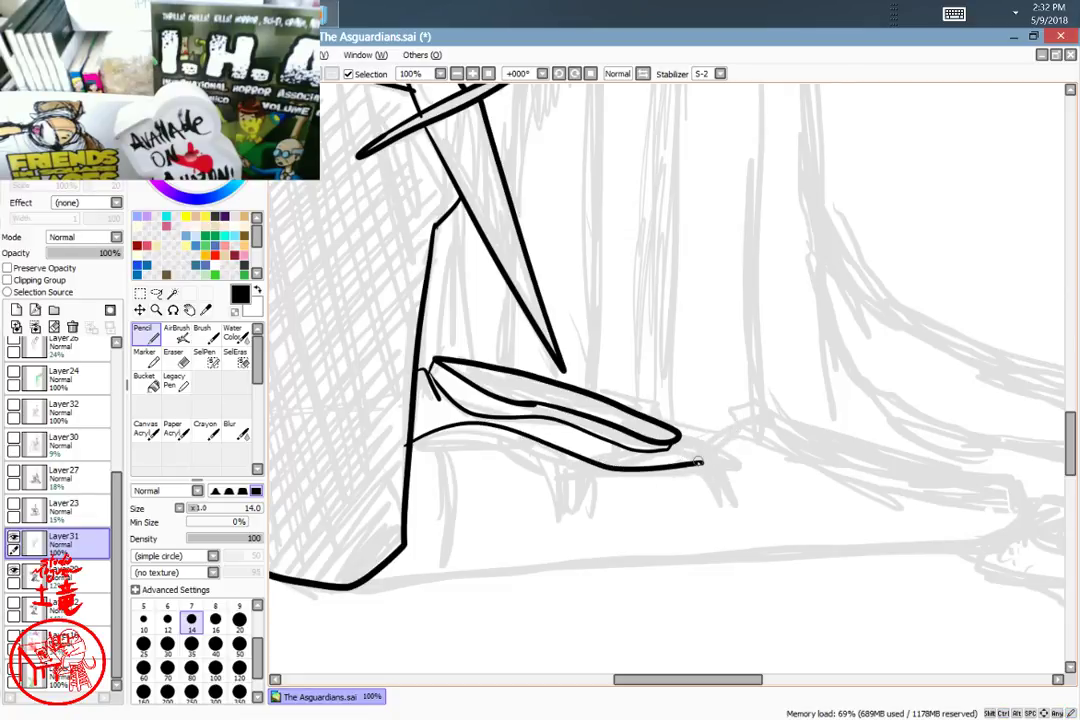
Step: Ink two pairs of short, curved fold lines hanging from the lower leg's upper contour, one pair at the ankle
drag(681, 458, 741, 501)
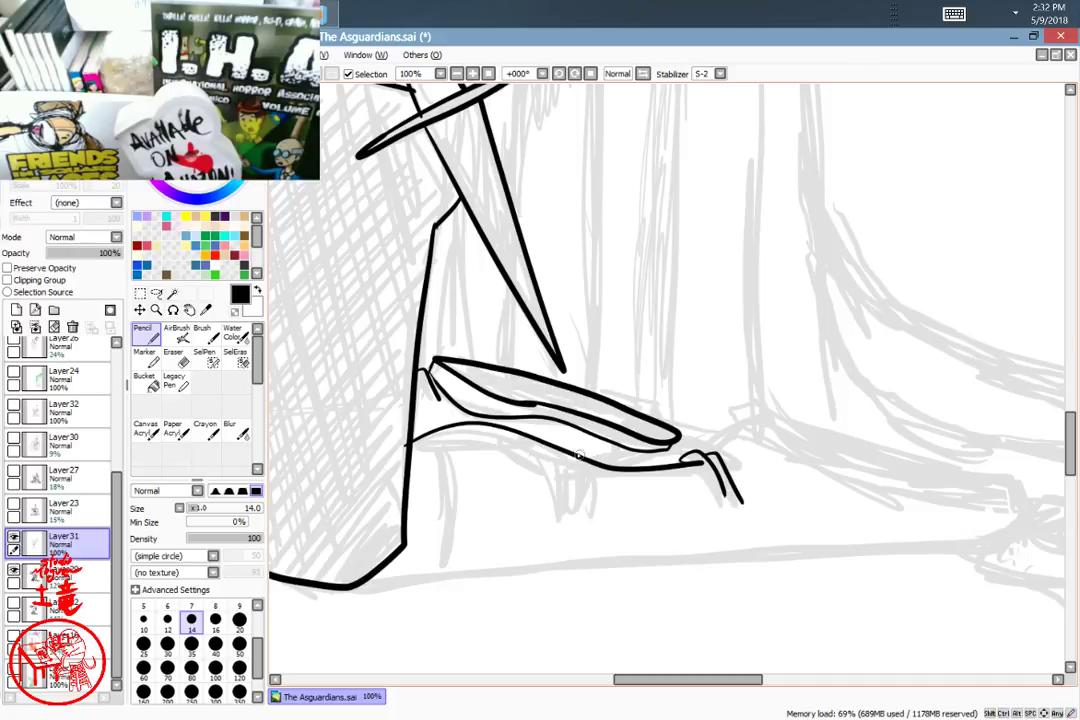
drag(582, 456, 612, 505)
drag(599, 460, 628, 500)
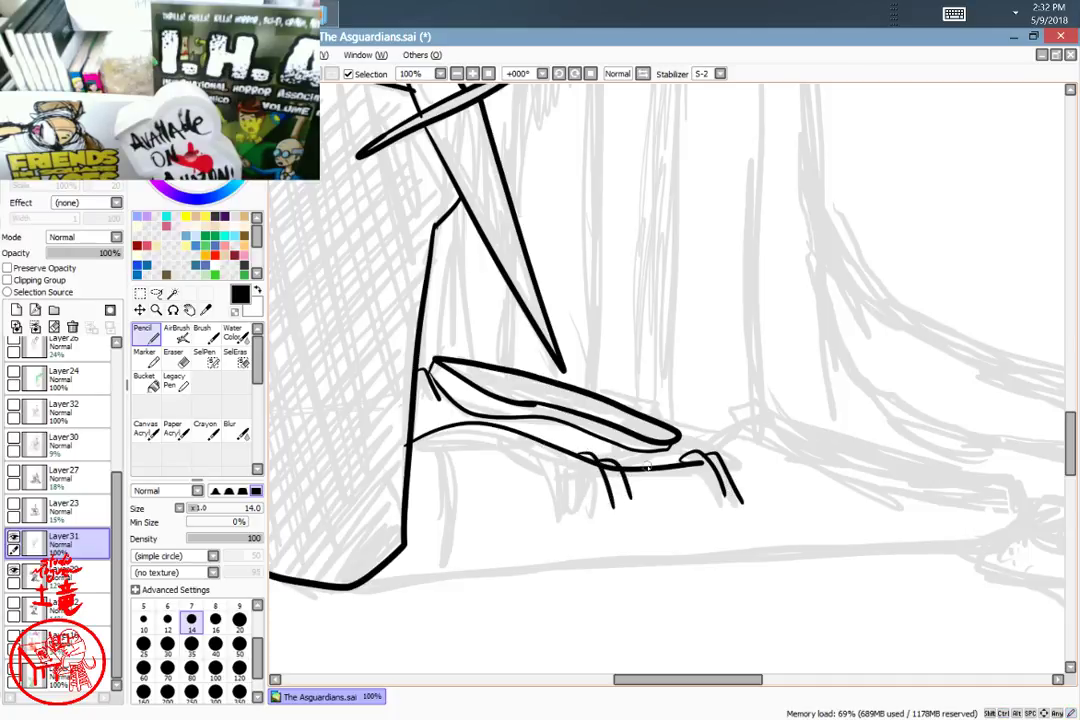
key(ctrl+z)
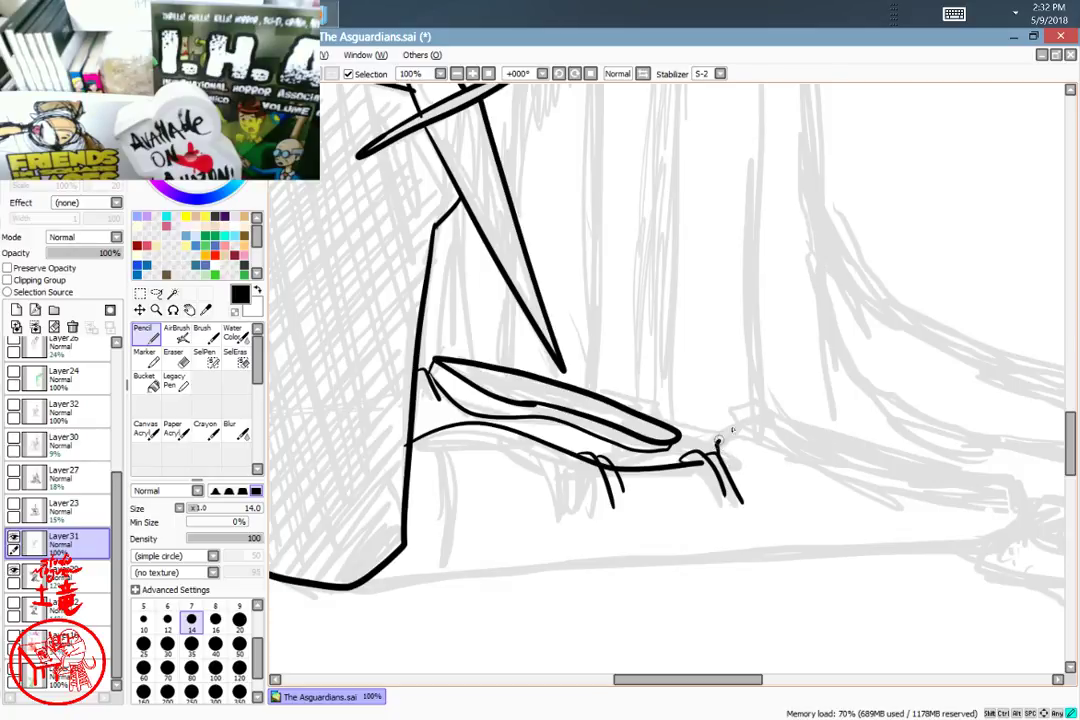
Step: Ink the near shoe's long, tapering sole and a slanted heel line joining it to the ankle
mouse_move(717, 443)
mouse_down()
mouse_move(750, 412)
mouse_move(800, 455)
mouse_move(815, 458)
mouse_move(805, 433)
mouse_move(892, 496)
mouse_move(949, 511)
mouse_move(746, 543)
mouse_move(670, 501)
mouse_up()
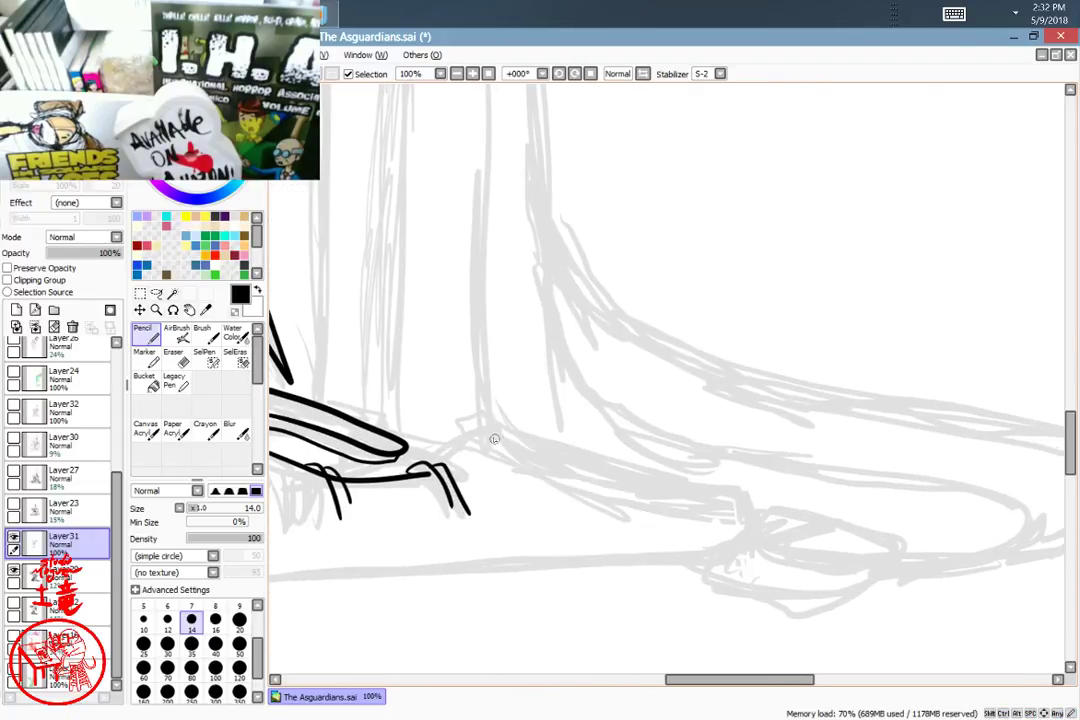
mouse_move(480, 428)
mouse_down()
mouse_move(511, 453)
mouse_move(752, 506)
mouse_move(520, 450)
mouse_move(591, 456)
mouse_up()
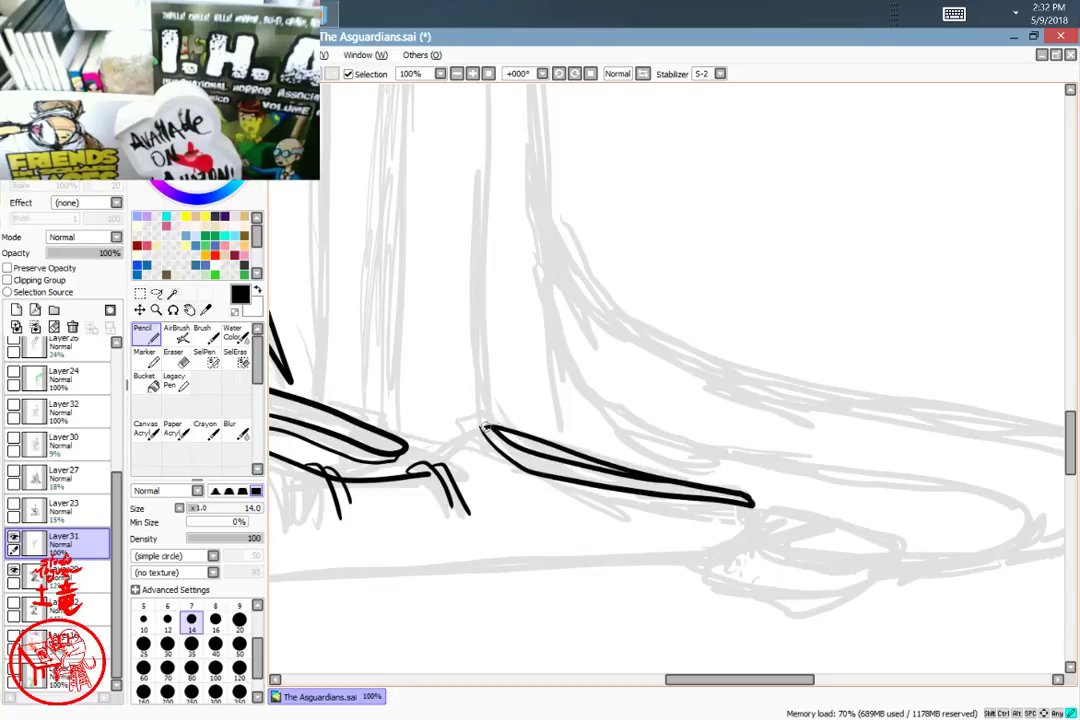
key(ctrl+z)
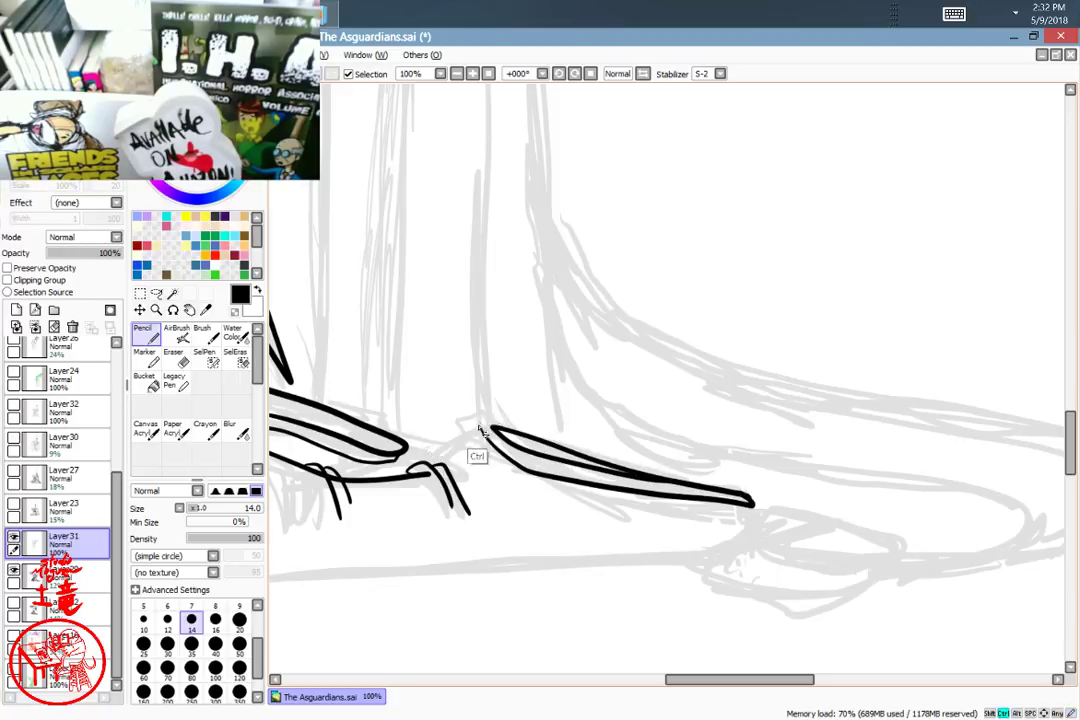
drag(484, 427, 443, 467)
Step: Ink the long bottom contour of the kneeling leg from the knee's hem to the near shoe's toe
mouse_move(668, 484)
mouse_down()
mouse_move(947, 325)
mouse_move(971, 338)
mouse_up()
drag(1035, 373, 272, 452)
drag(568, 507, 662, 515)
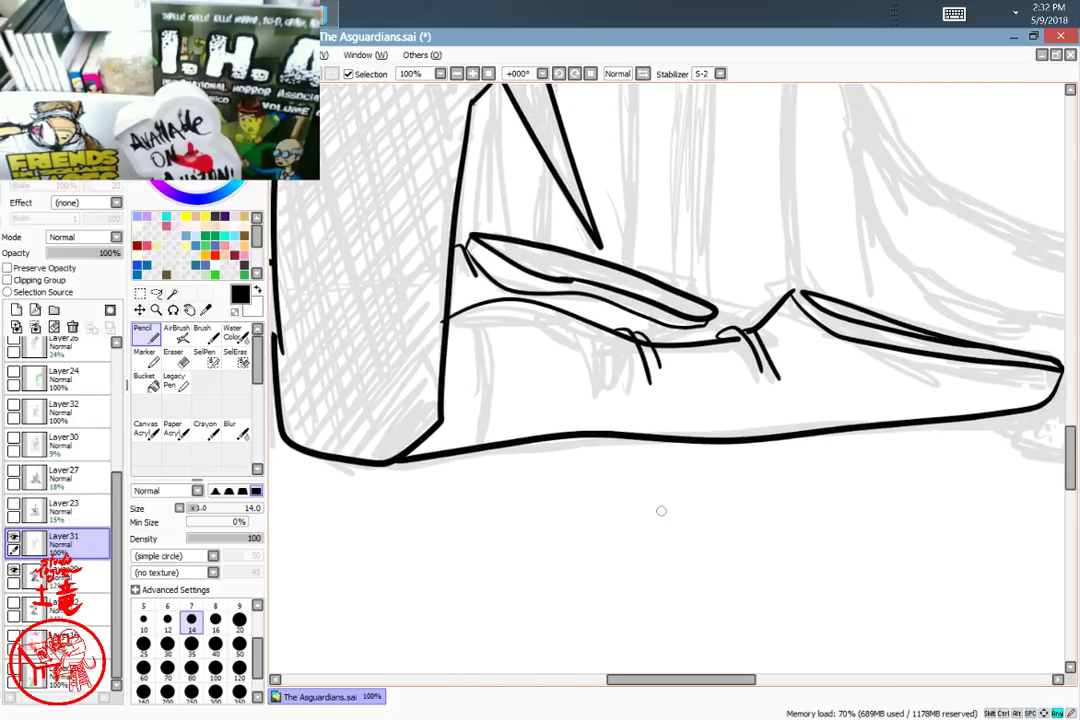
key(ctrl+z)
drag(808, 465, 763, 489)
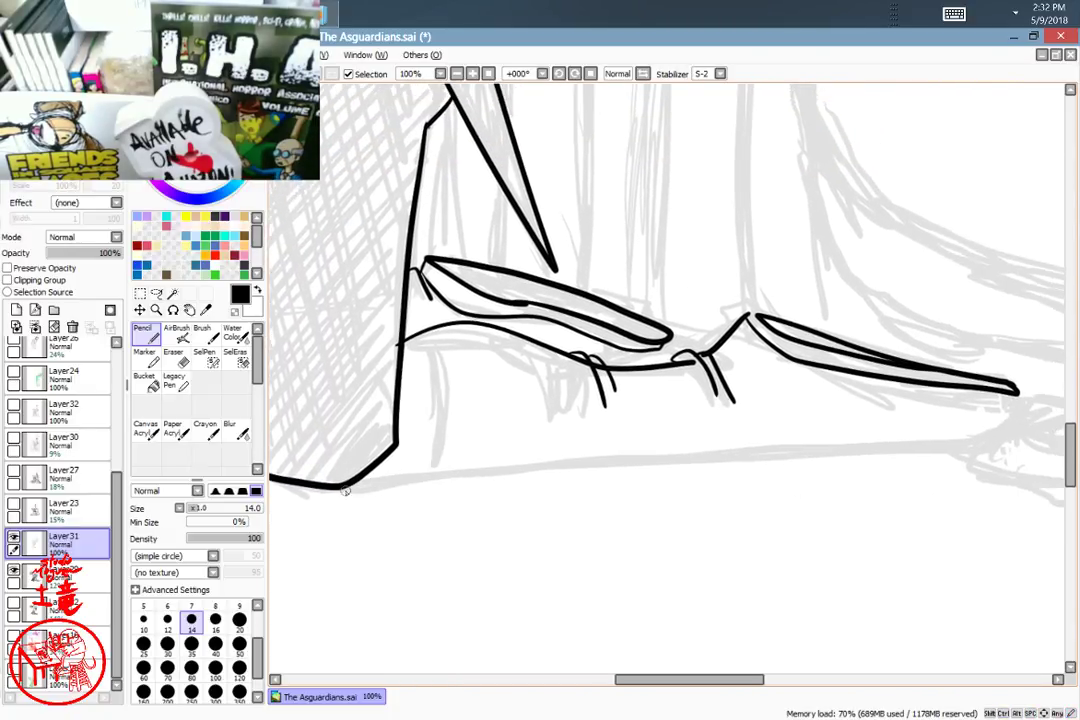
mouse_move(345, 490)
mouse_down()
mouse_move(904, 441)
mouse_move(1018, 393)
mouse_up()
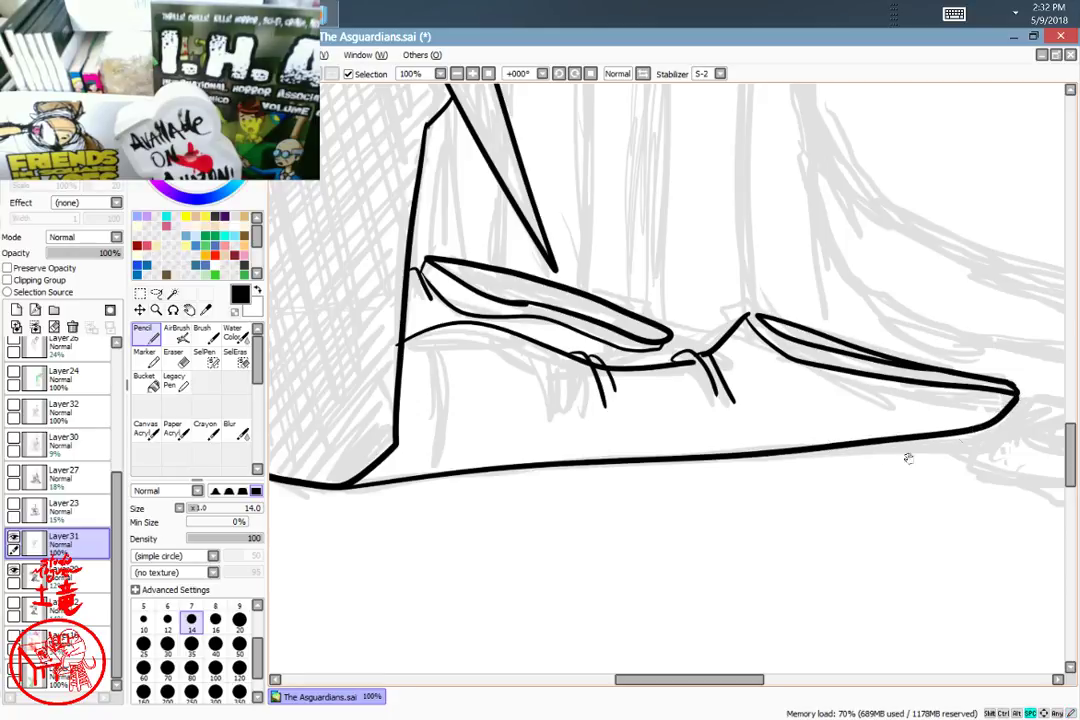
Step: Extend the bottom hem line of the far trouser leg across the gap to the near leg
mouse_move(560, 545)
mouse_down()
mouse_move(672, 545)
mouse_move(684, 600)
mouse_move(779, 547)
mouse_up()
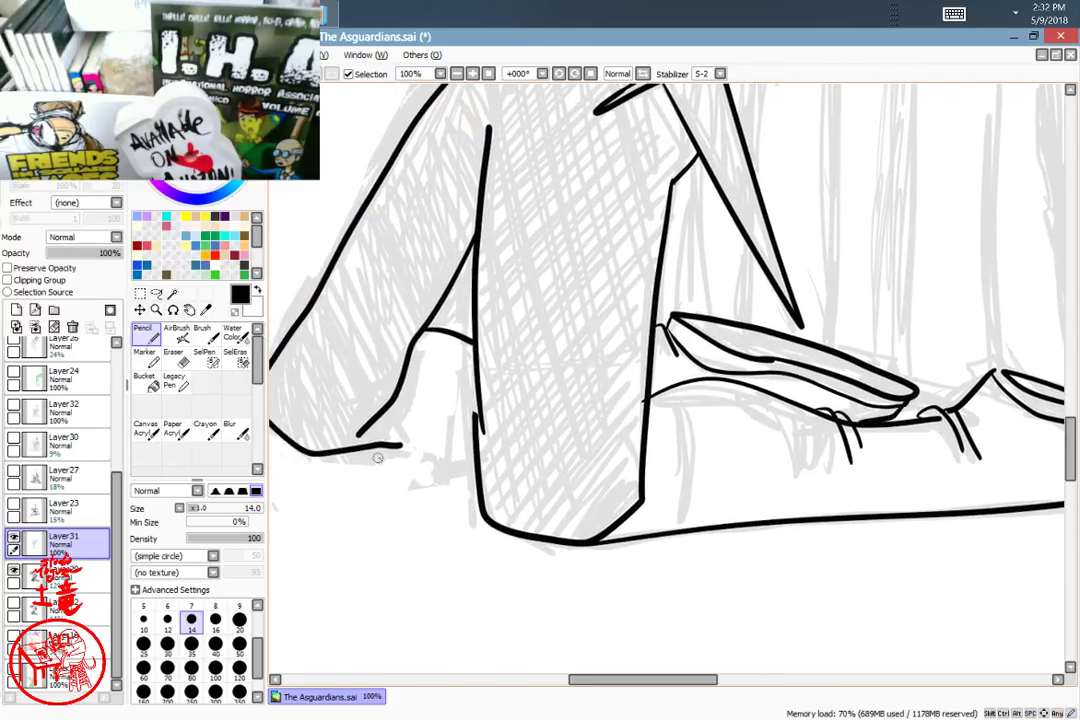
drag(402, 446, 495, 437)
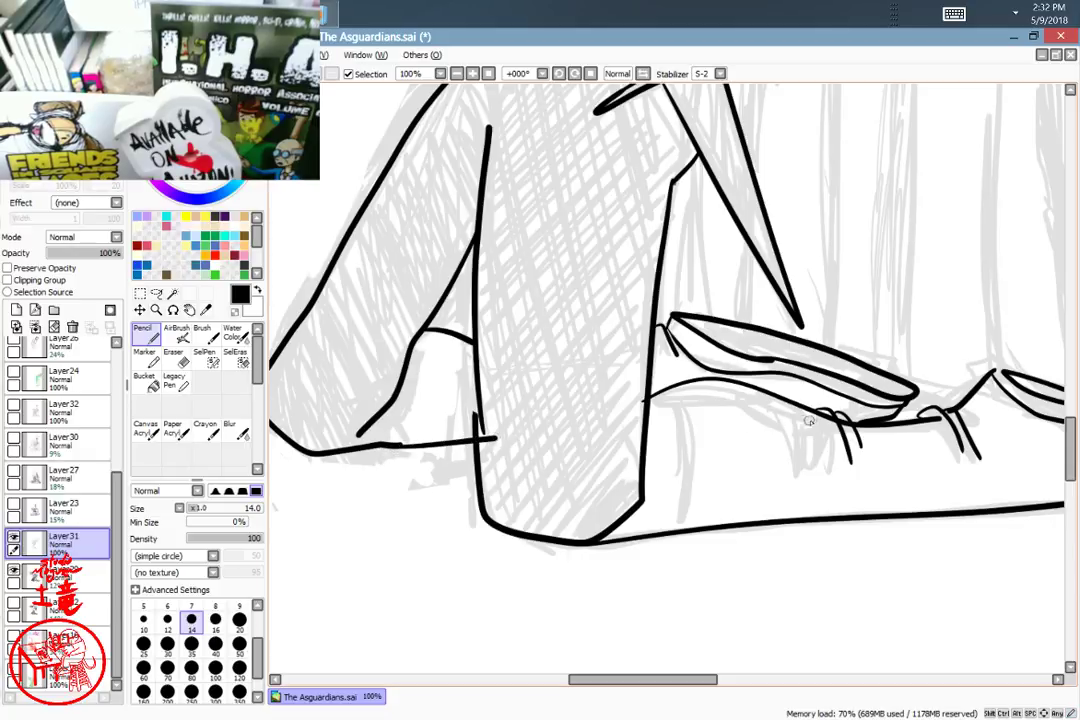
drag(818, 411, 906, 409)
Step: Ink a second dagger's rounded handle and thin slanted guard at the front of the sash
drag(657, 430, 622, 619)
drag(598, 432, 598, 627)
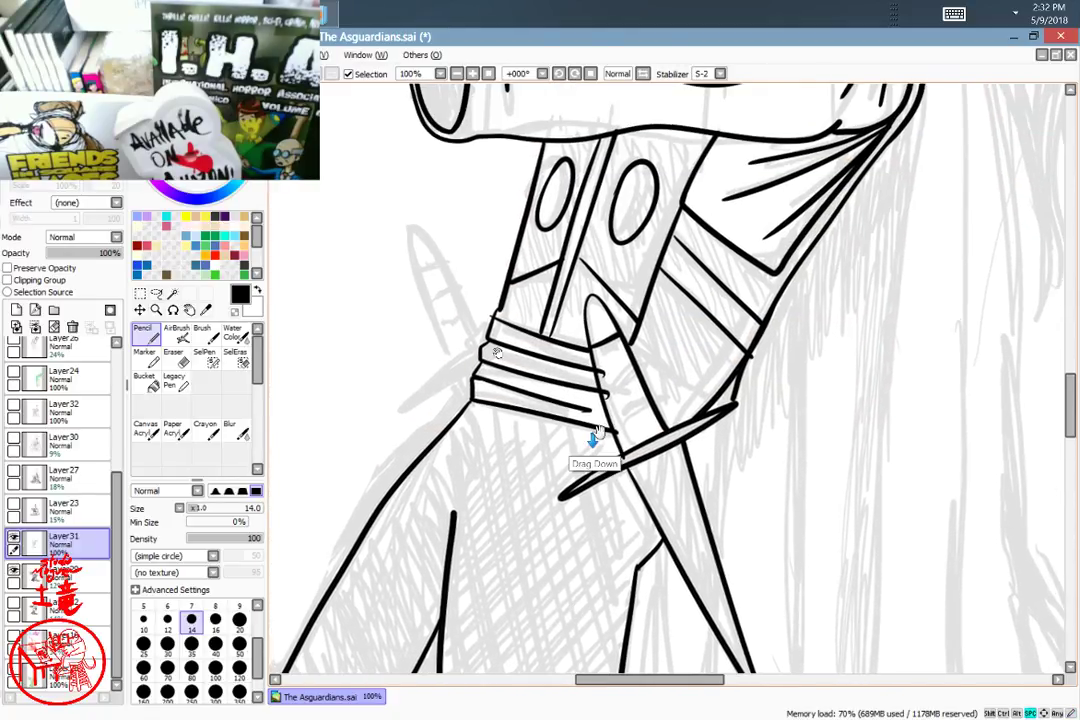
mouse_move(396, 410)
mouse_down()
mouse_move(480, 358)
mouse_move(410, 234)
mouse_move(478, 347)
mouse_up()
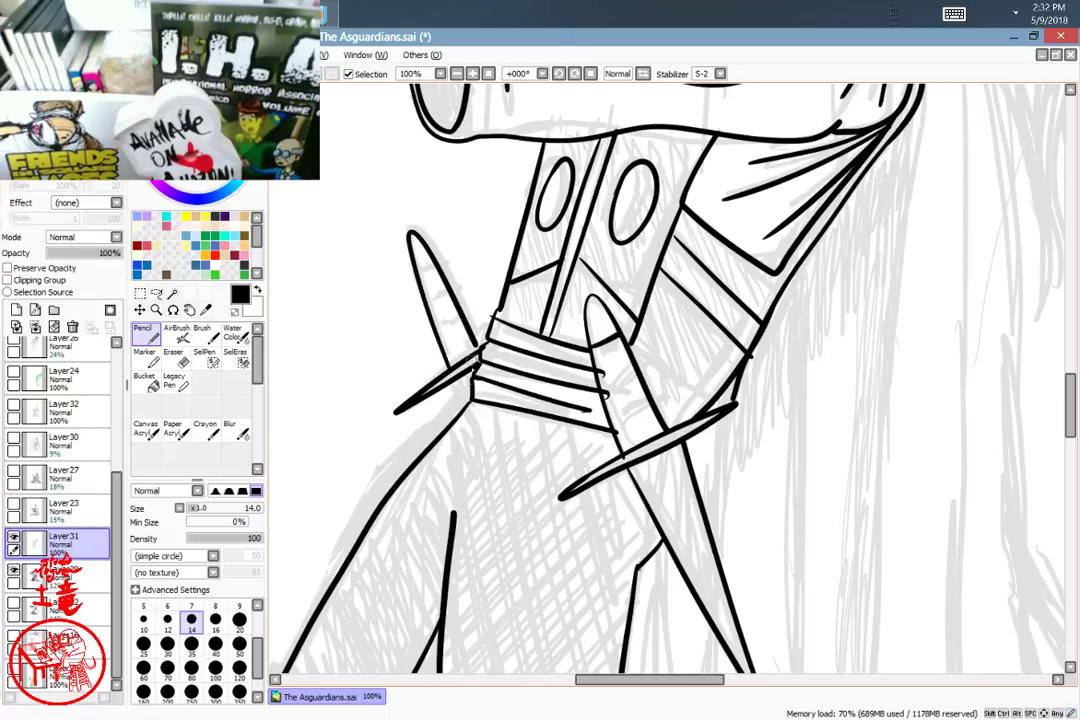
Step: Examine the inked figure from head to feet, both in close-up and within the whole page
scroll(694, 565, up, 10)
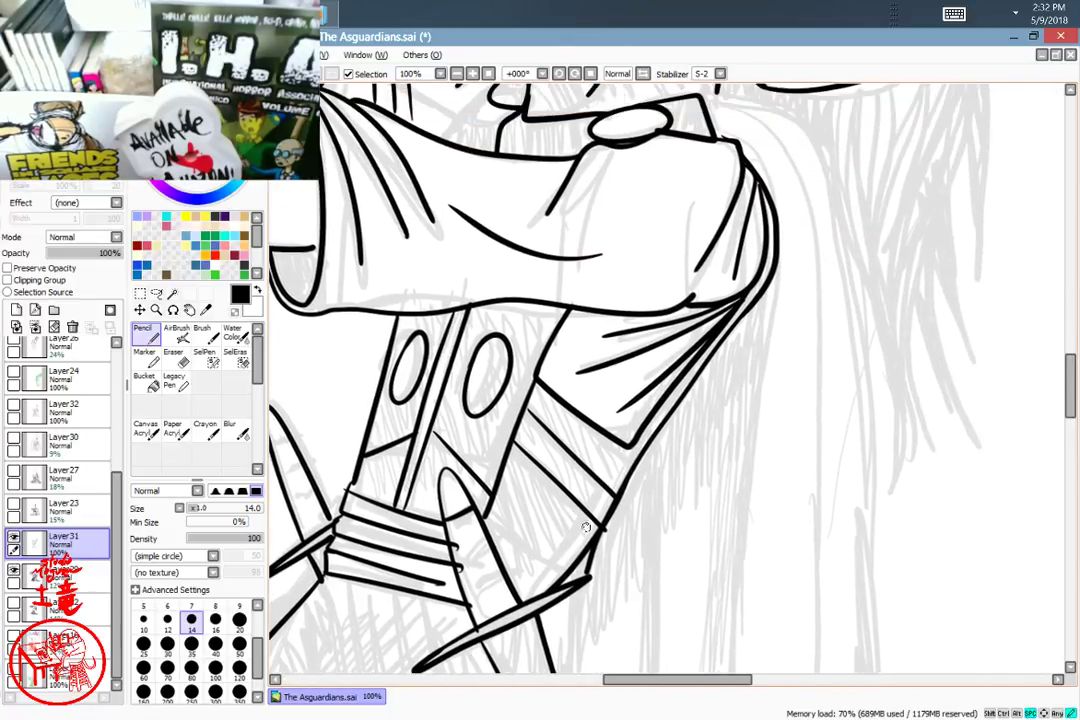
scroll(687, 350, up, 1)
scroll(694, 427, up, 3)
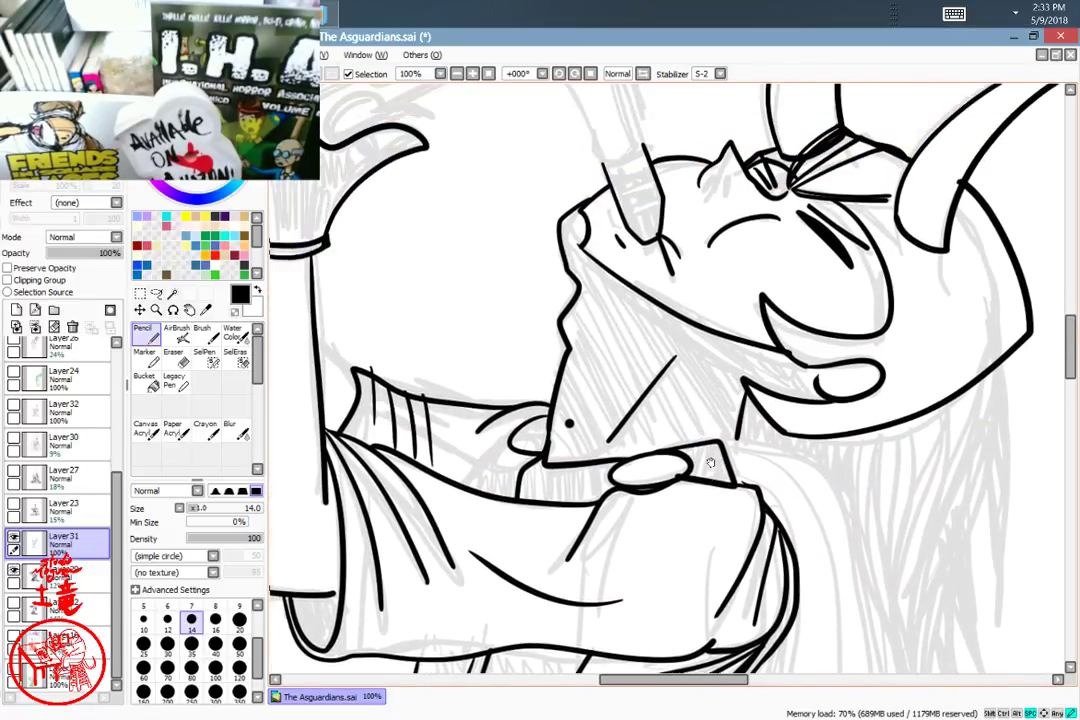
scroll(709, 437, down, 5)
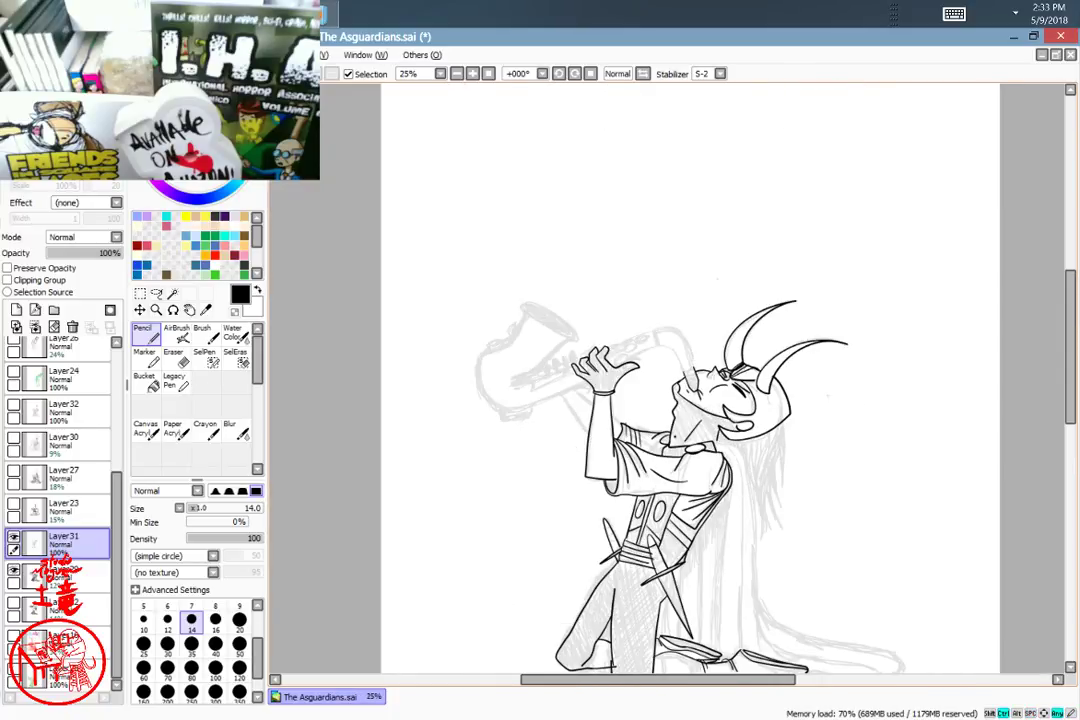
scroll(672, 380, up, 2)
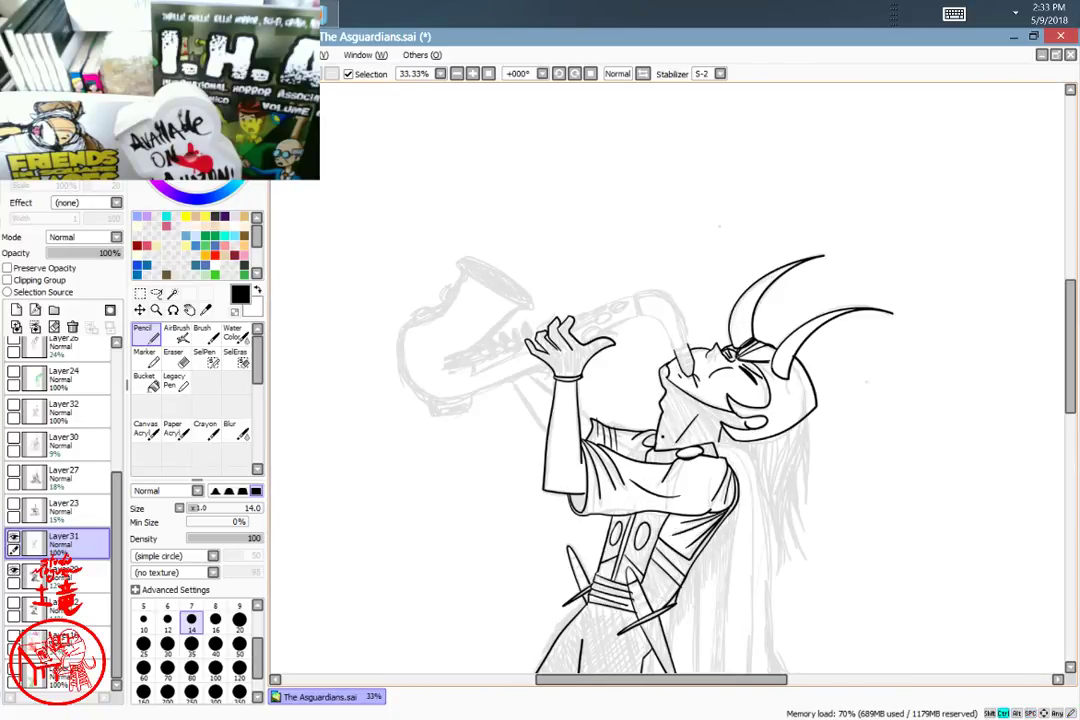
scroll(672, 380, down, 3)
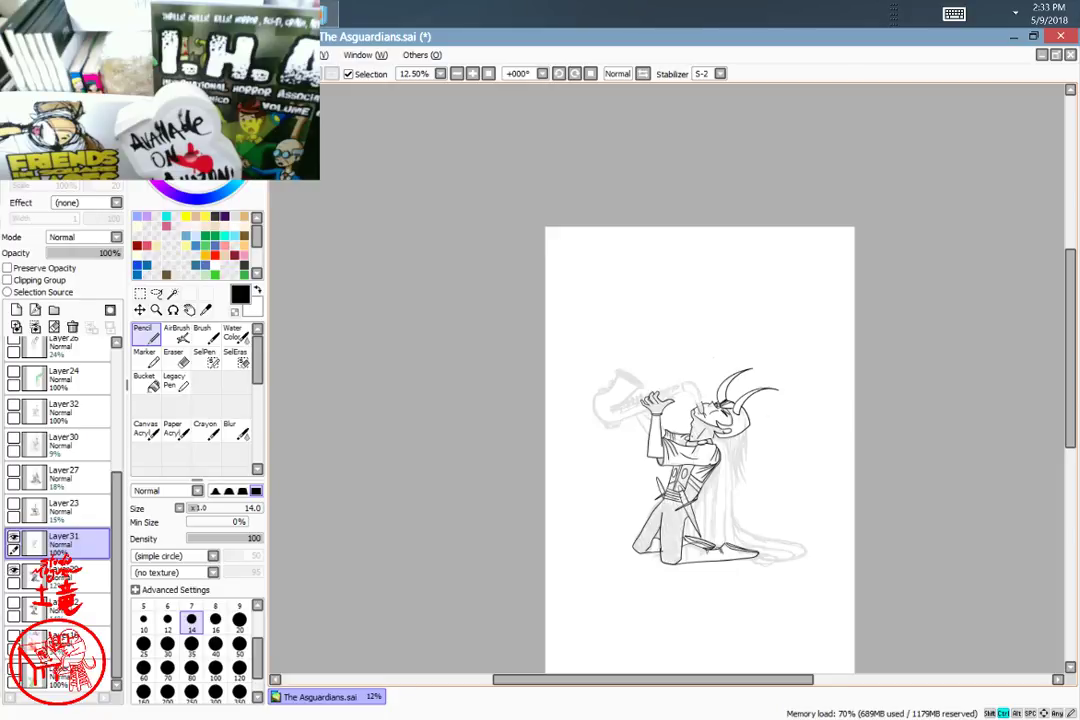
scroll(801, 338, up, 2)
drag(759, 475, 790, 240)
scroll(739, 388, down, 1)
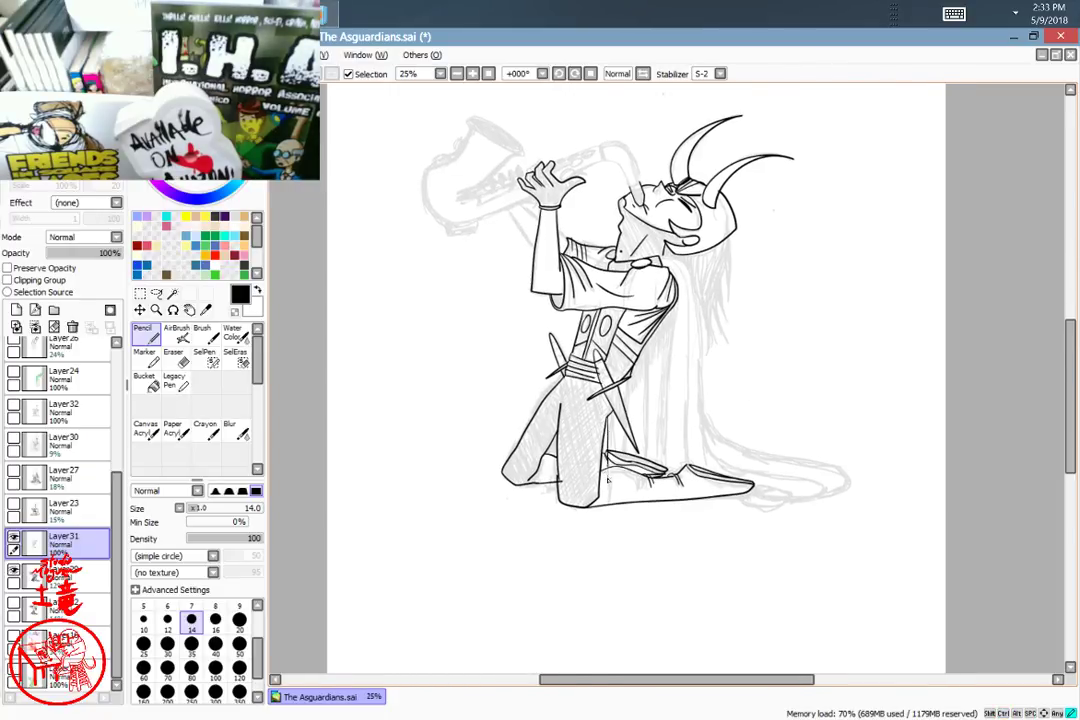
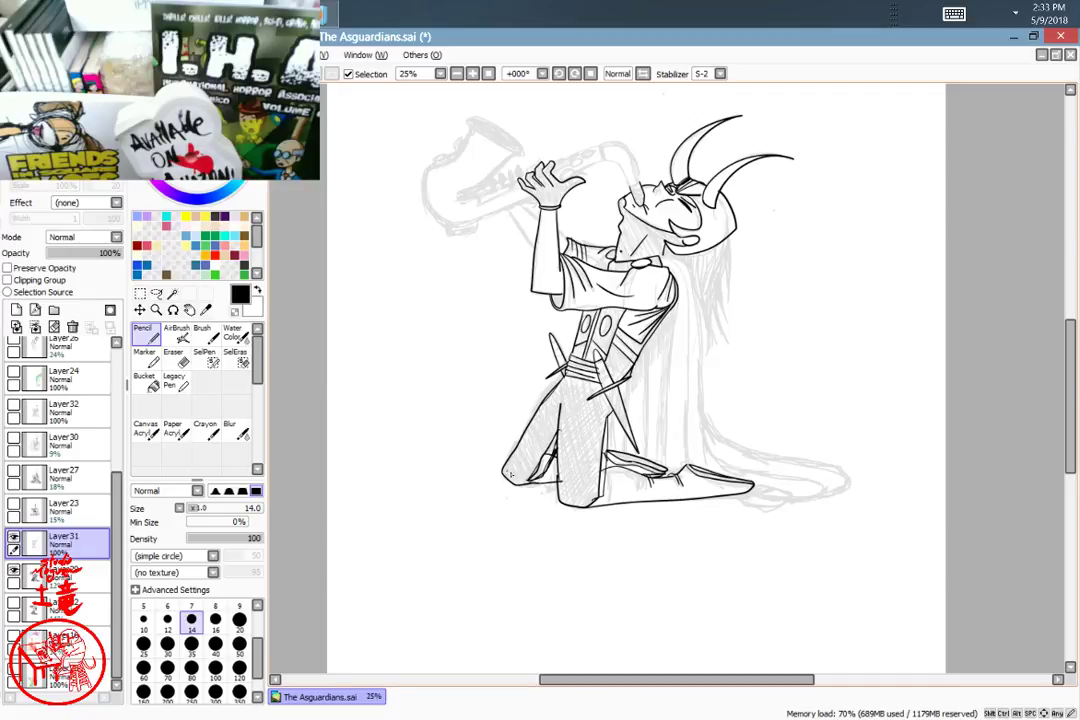
mouse_move(767, 363)
mouse_down()
mouse_move(687, 403)
mouse_move(665, 394)
mouse_up()
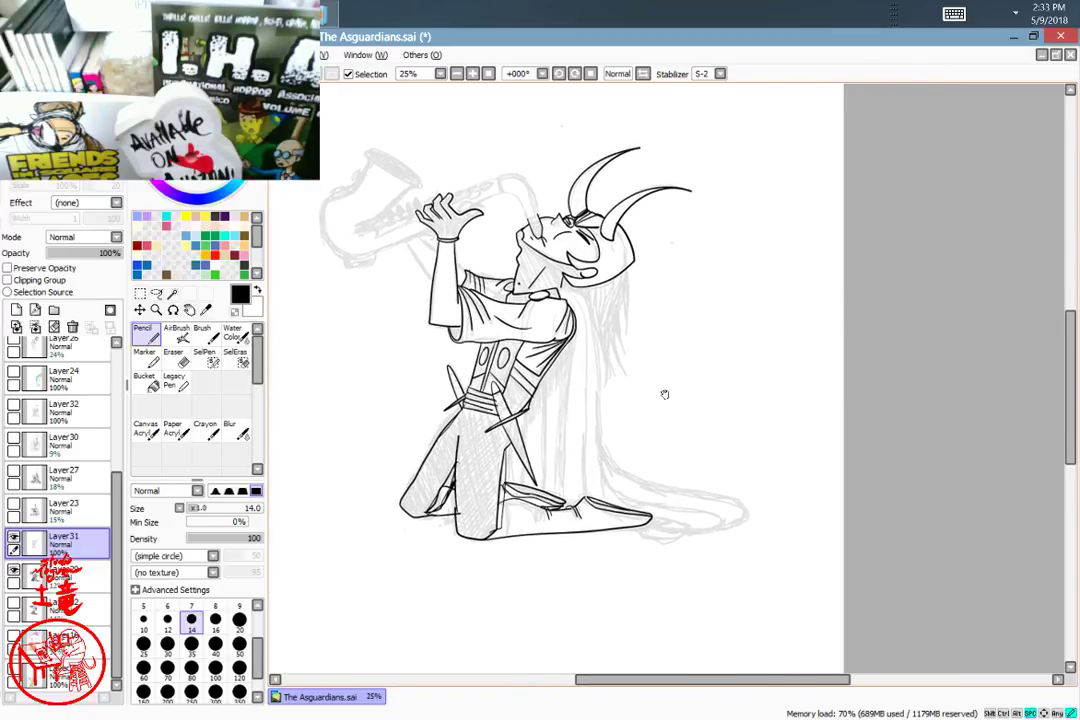
scroll(689, 393, down, 3)
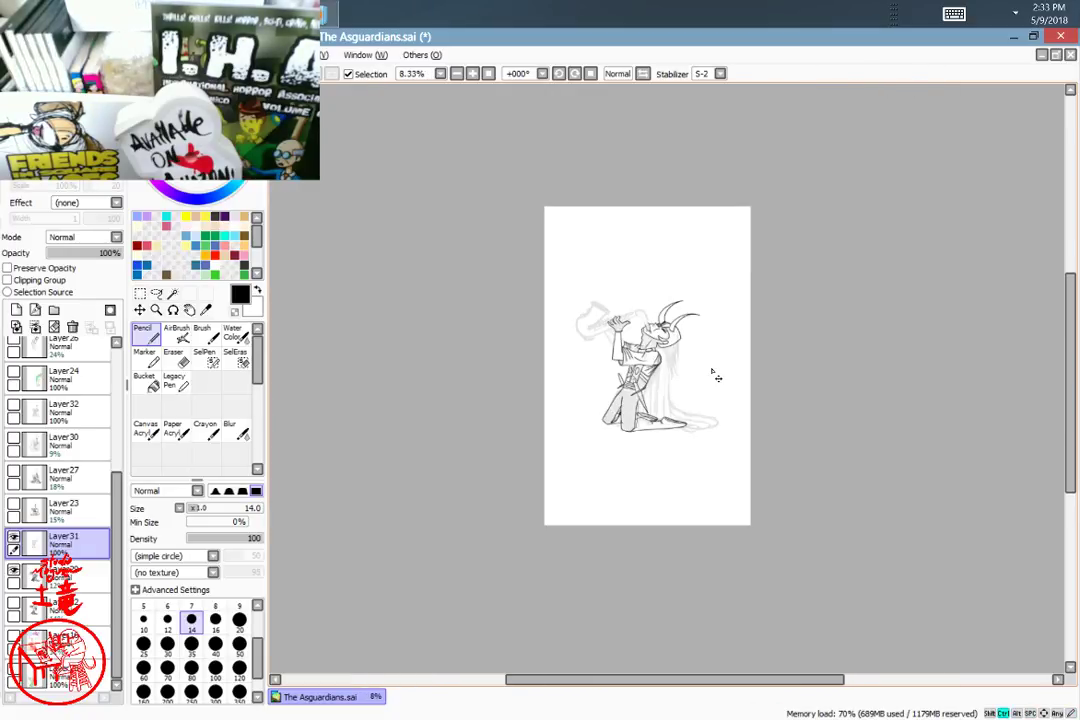
Step: Mask the kneeling legs and shoes with the SelPen at brush size 300
ctrl+click(705, 378)
scroll(710, 383, up, 1)
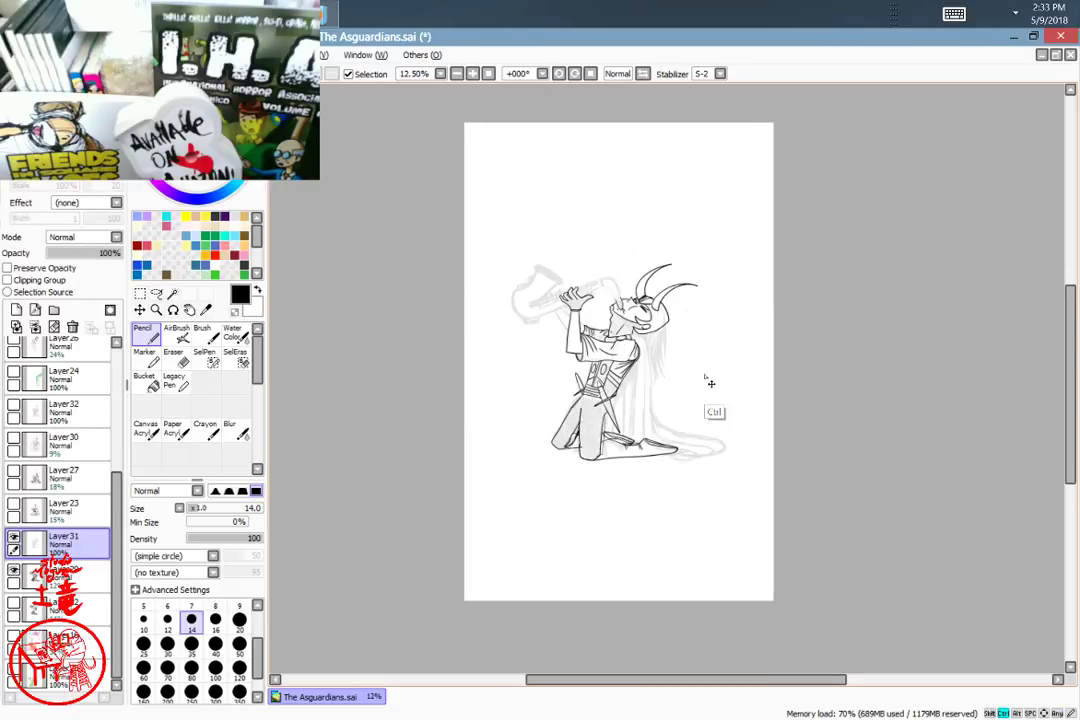
click(205, 357)
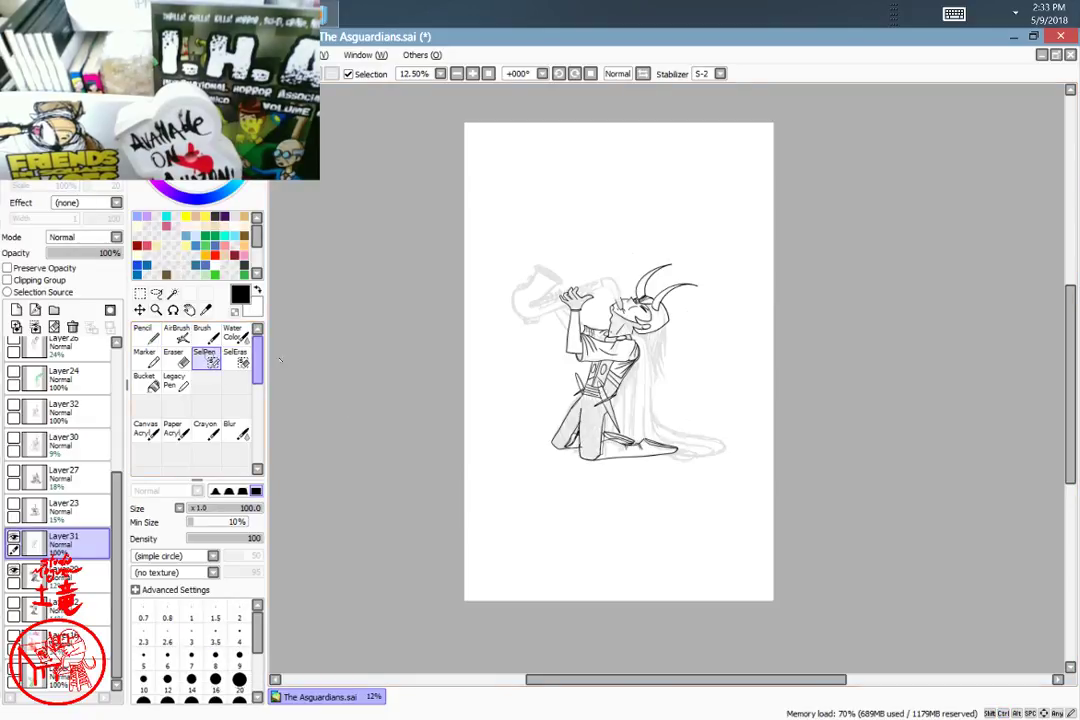
key(bracketright)
key(bracketright)
key(bracketright)
key(bracketright)
key(bracketright)
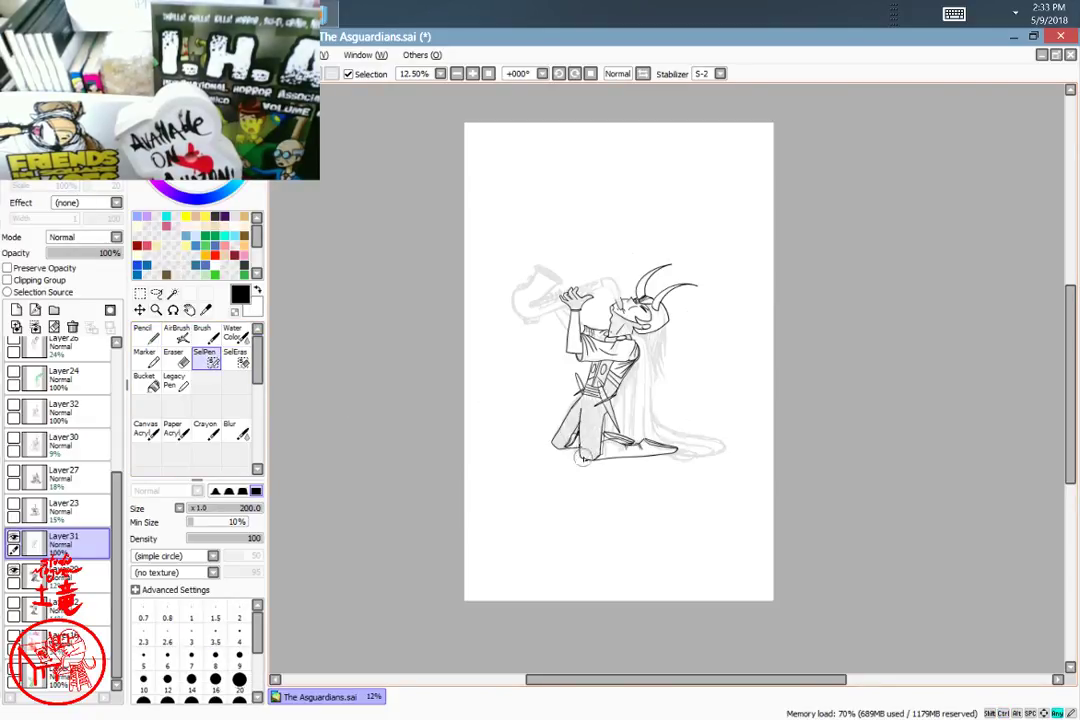
drag(694, 450, 655, 449)
mouse_move(565, 450)
mouse_down()
mouse_move(680, 458)
mouse_move(560, 438)
mouse_move(587, 434)
mouse_move(575, 425)
mouse_move(614, 437)
mouse_move(589, 416)
mouse_up()
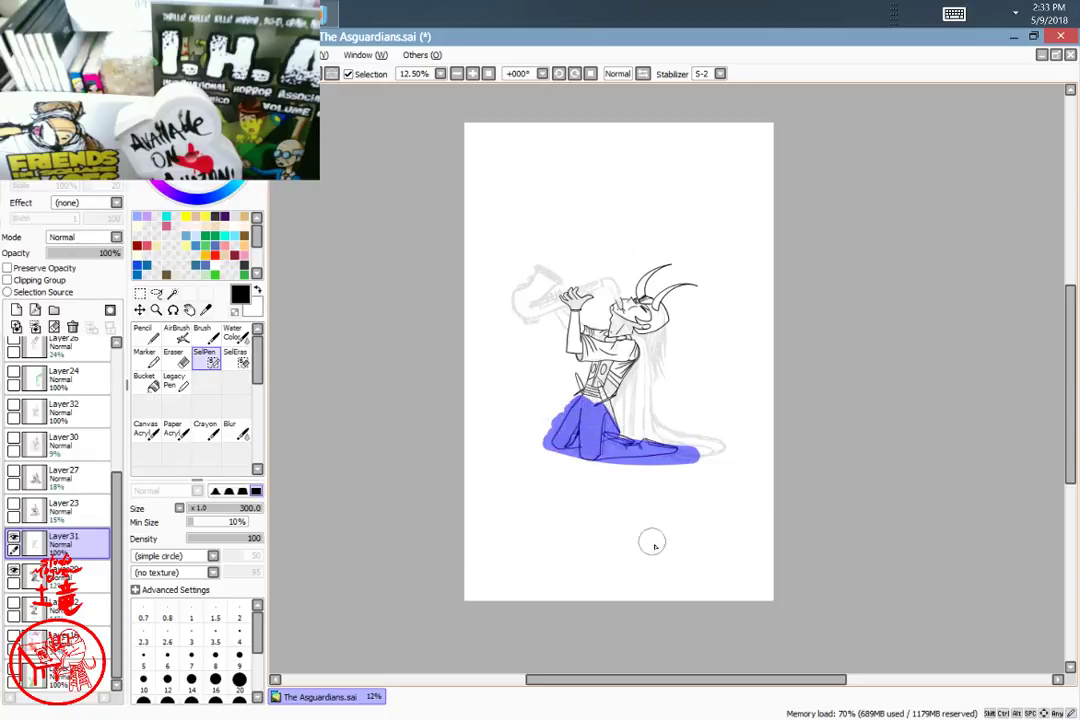
Step: Transform the selected legs so they stretch longer downward and slightly wider toward the knees, and apply it
key(ctrl+t)
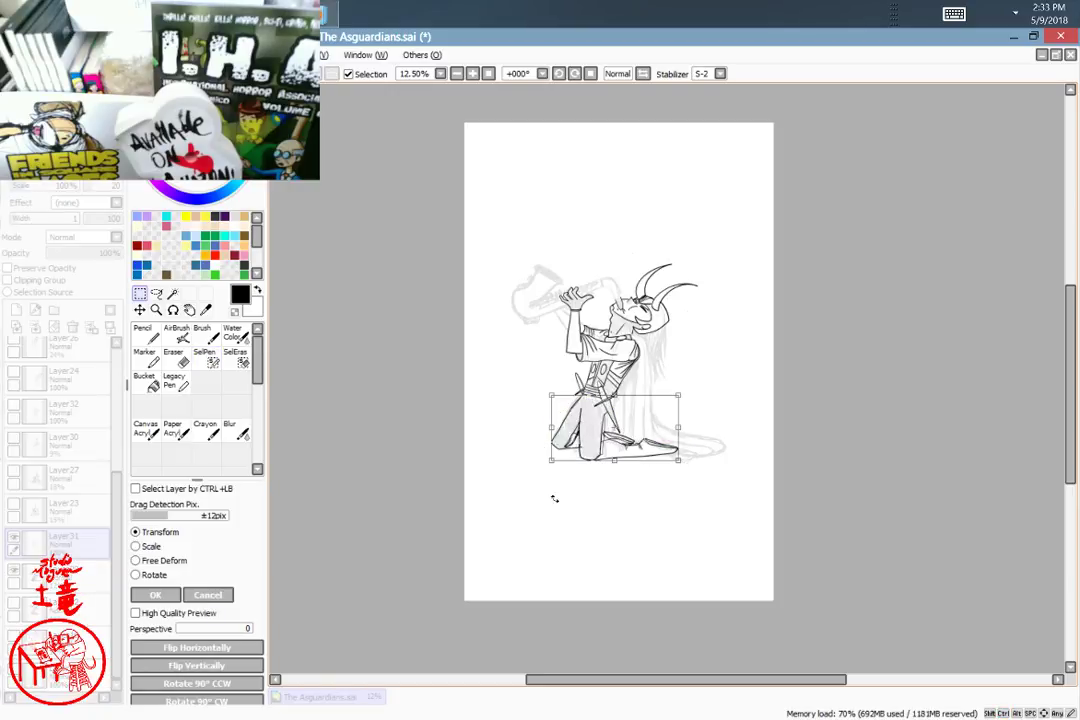
drag(548, 478, 544, 474)
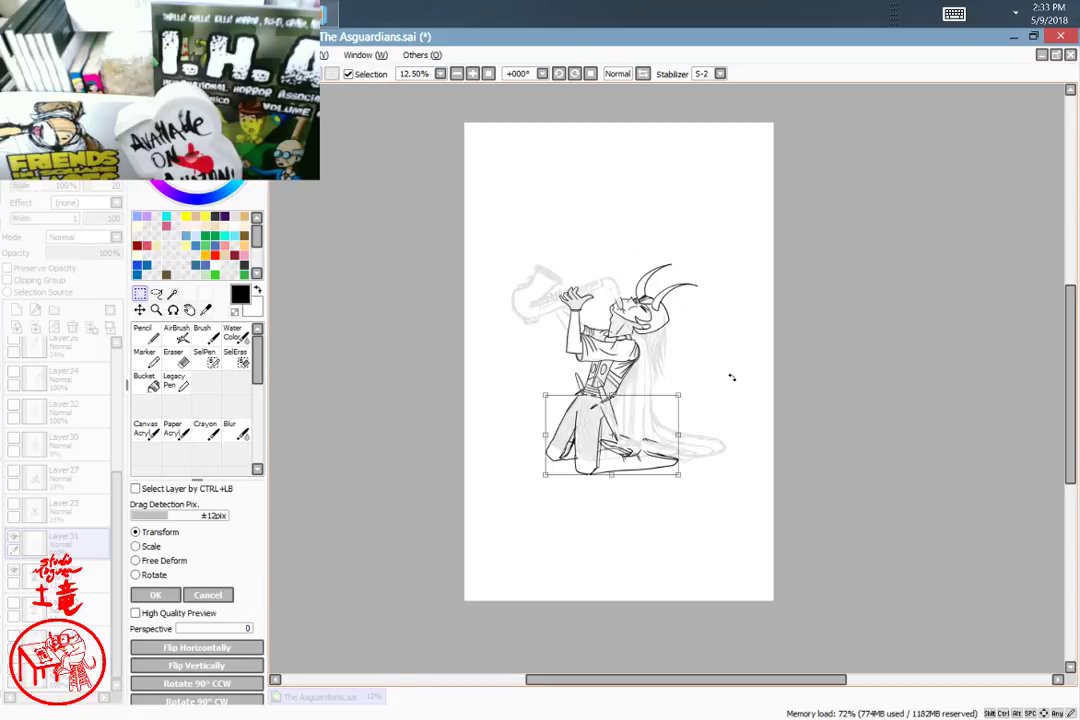
scroll(727, 381, down, 3)
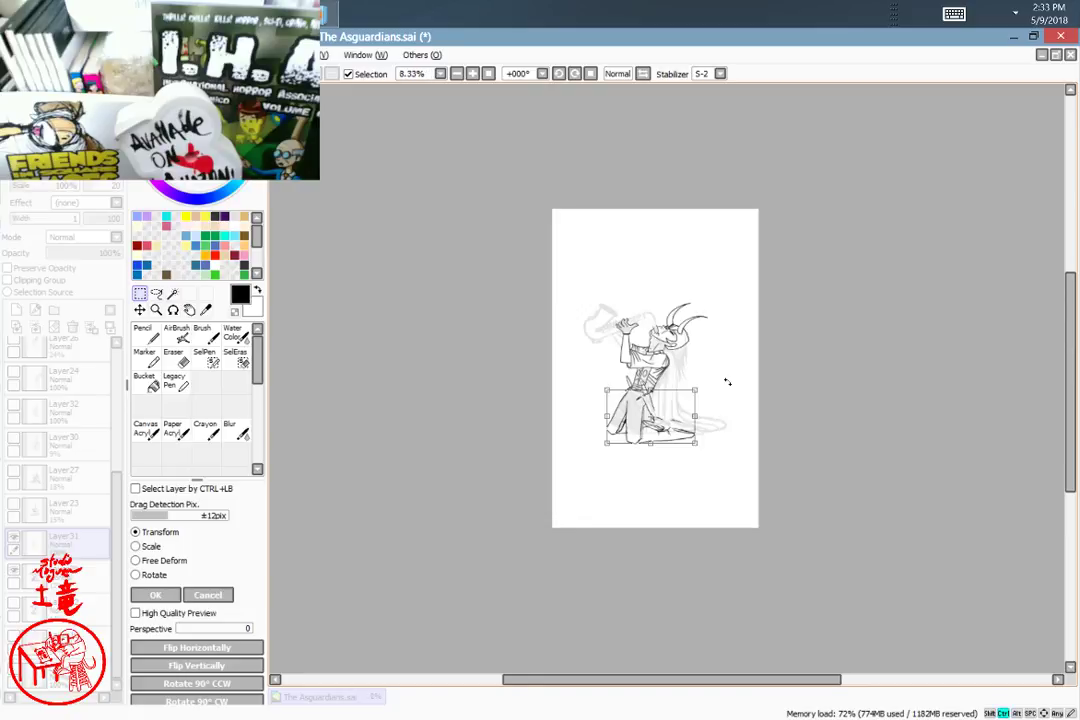
key(Return)
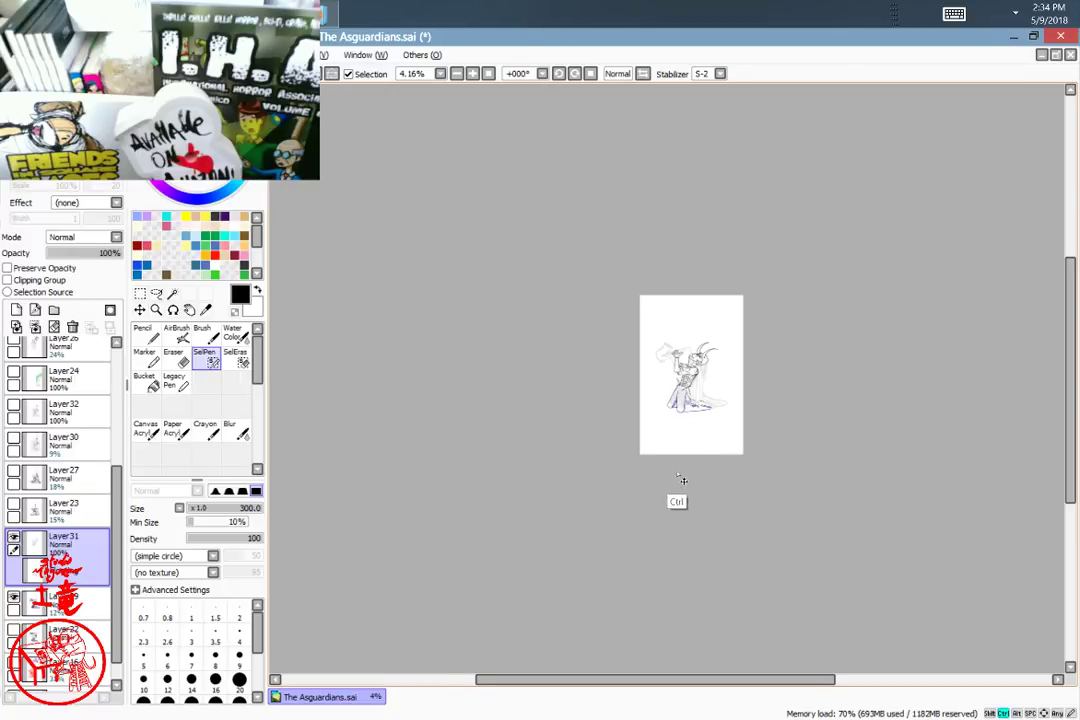
Step: Shift the selected legs slightly back toward the cape and a touch upward, and clear the selection
scroll(680, 474, up, 2)
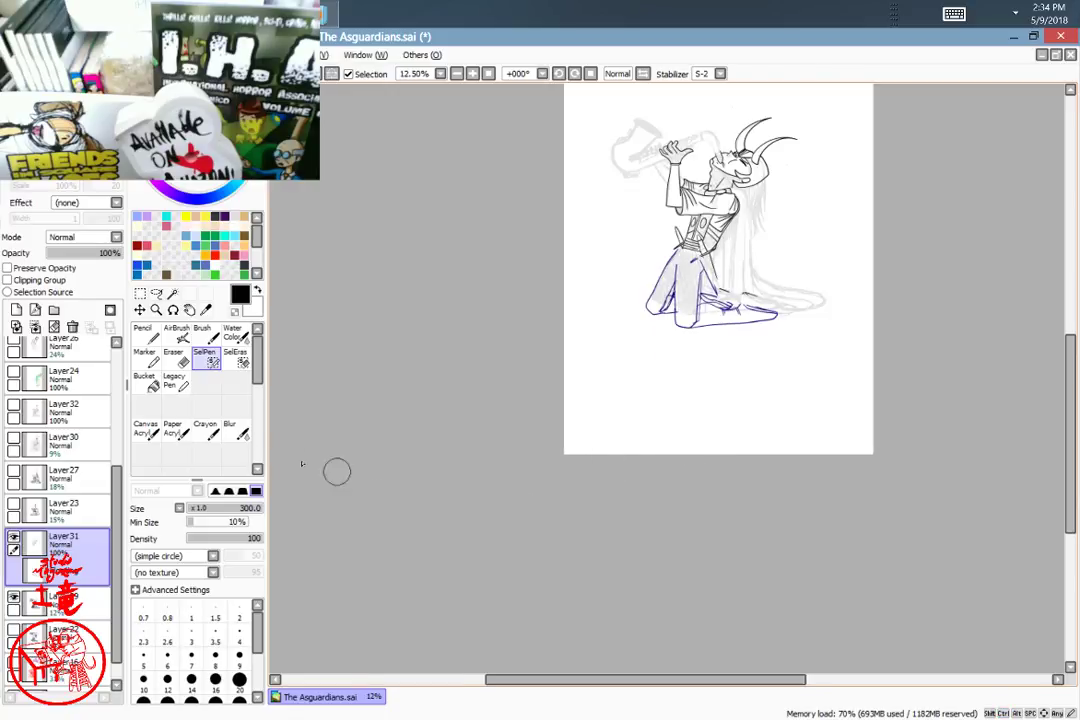
drag(791, 393, 765, 428)
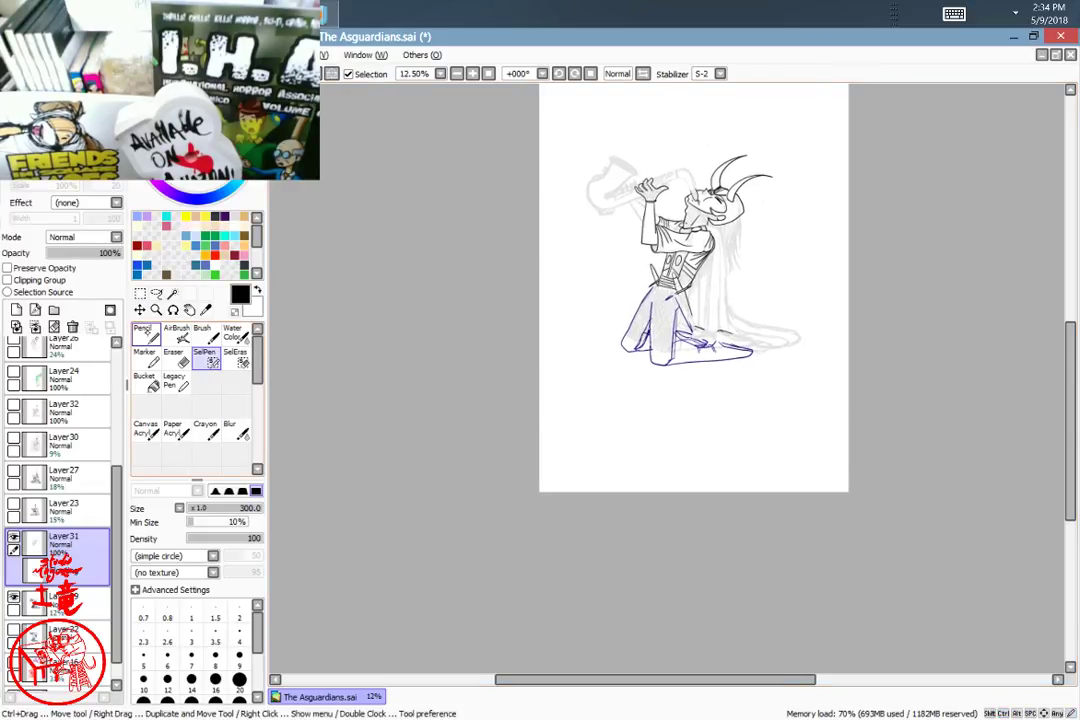
click(139, 309)
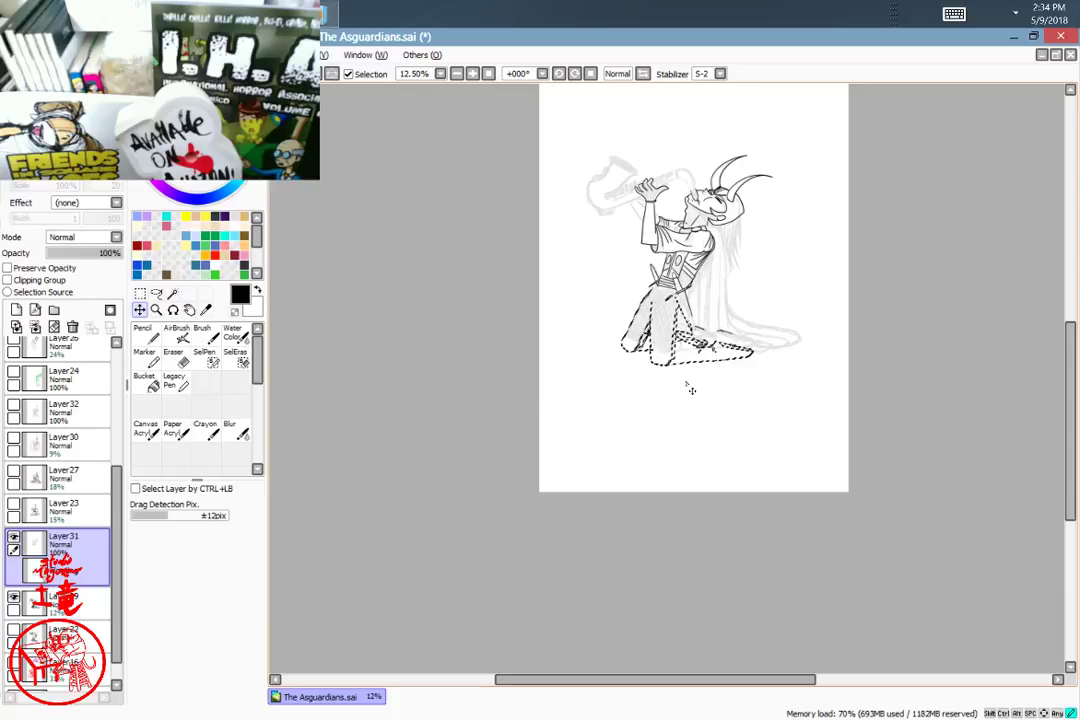
drag(684, 384, 690, 382)
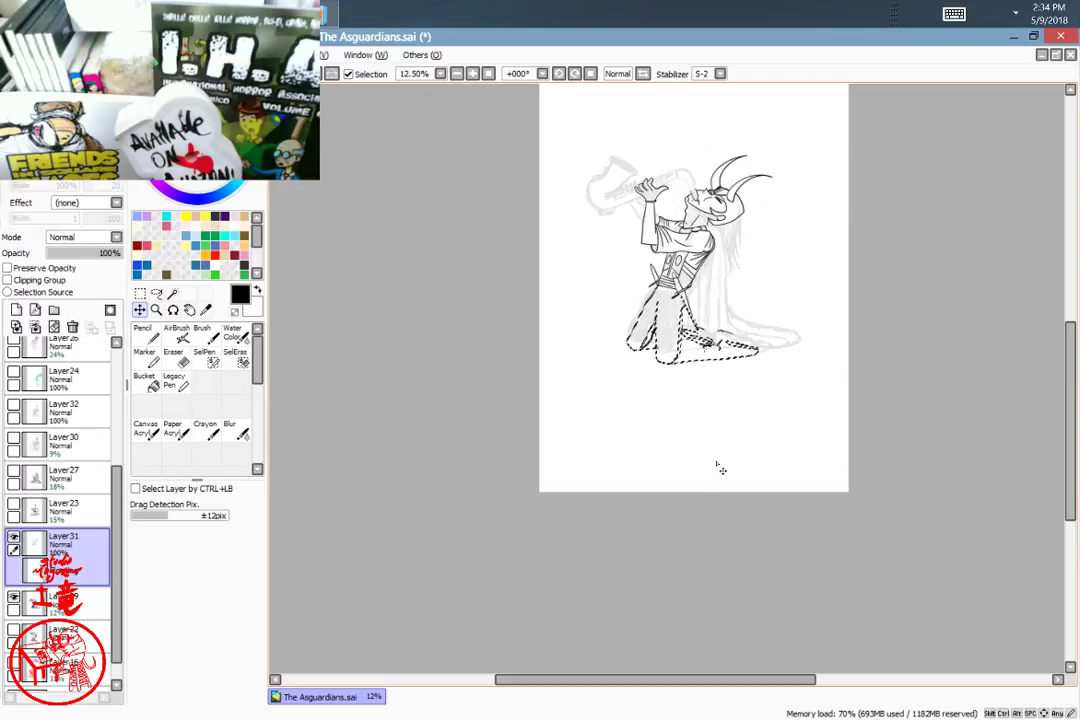
key(ctrl+d)
drag(829, 416, 806, 509)
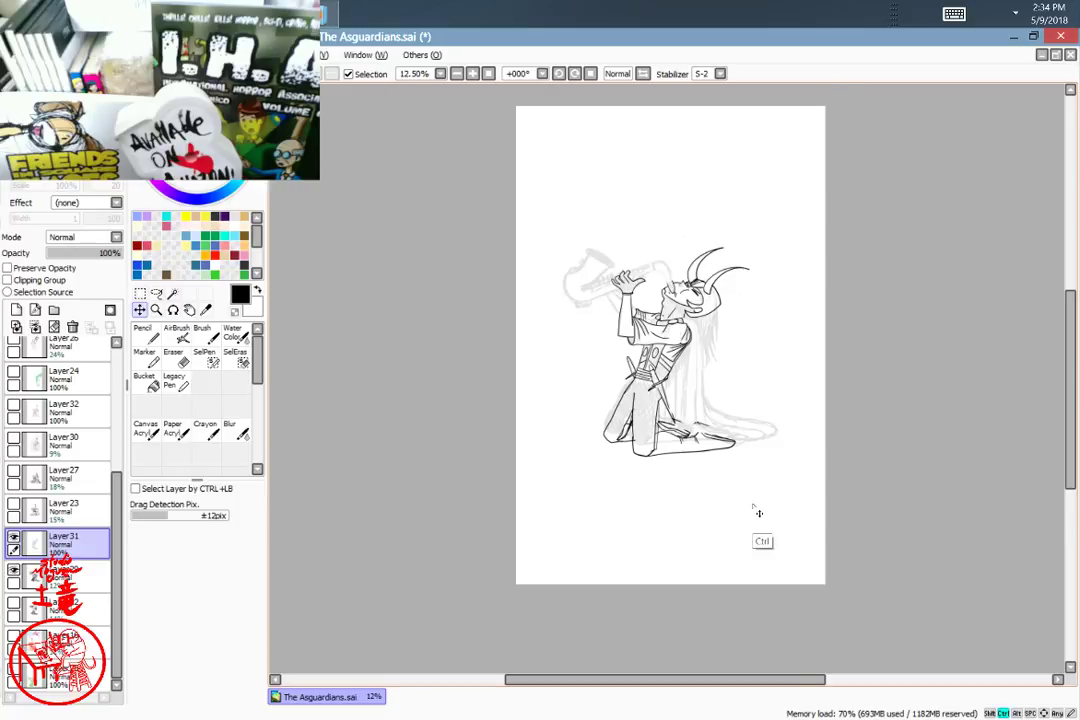
Step: Ink the sash folds and side edge behind the front dagger's guard, plus the hip below them, with the size 14 Pencil
scroll(755, 508, up, 4)
drag(608, 378, 771, 715)
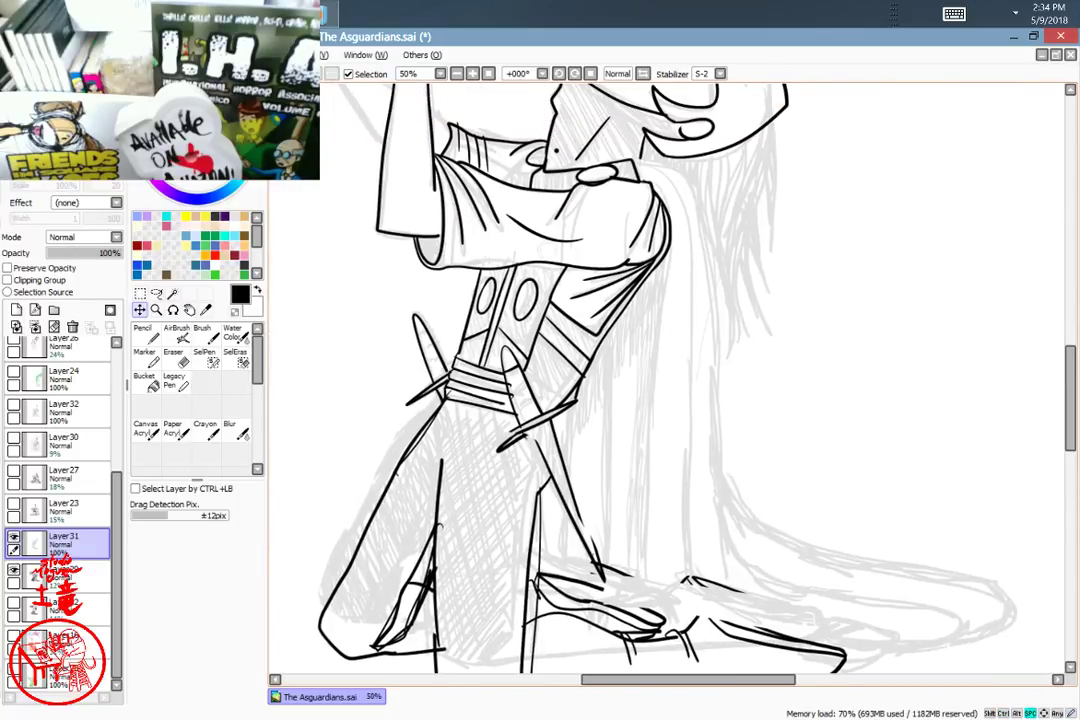
key(n)
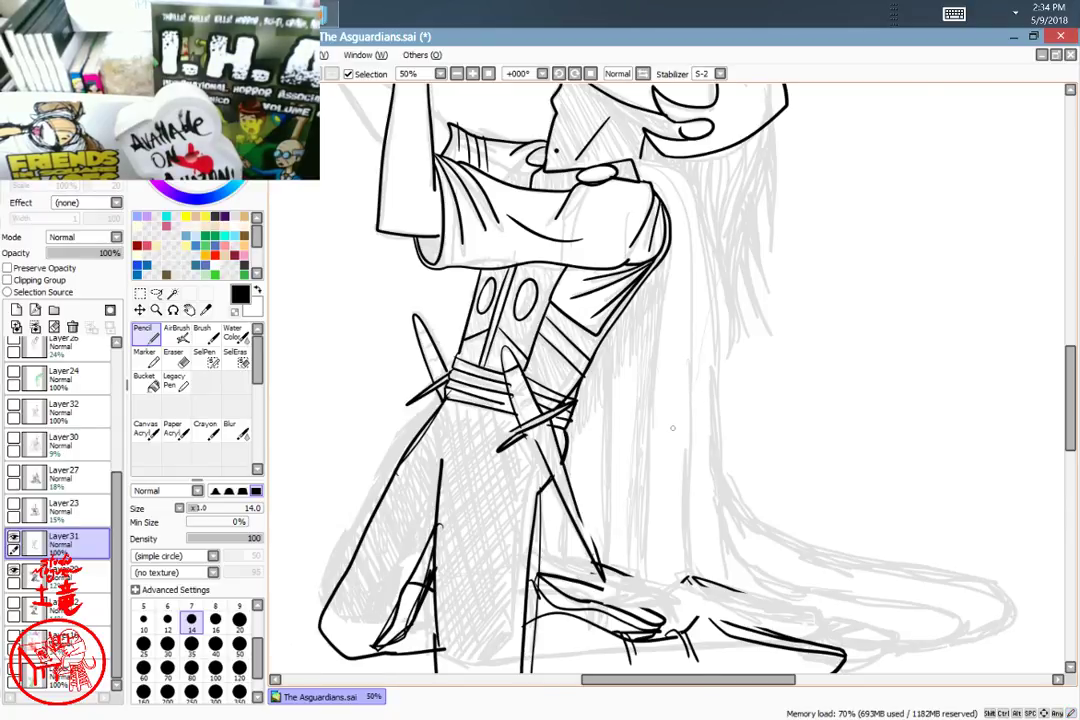
scroll(673, 432, up, 2)
drag(597, 508, 776, 404)
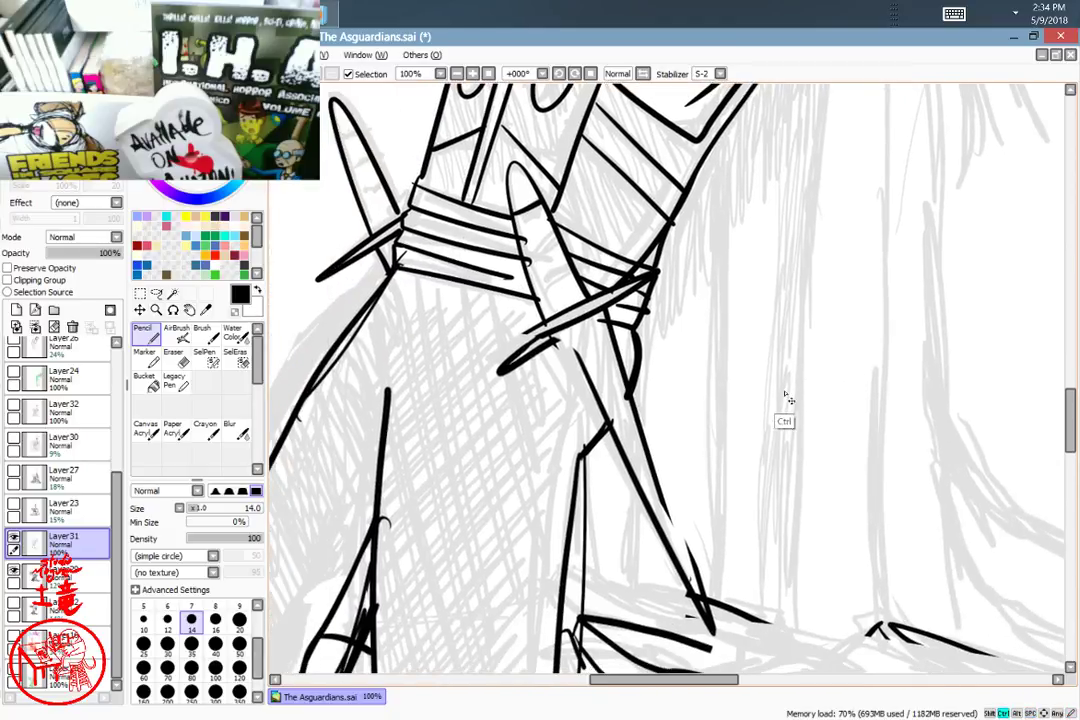
Step: Replace the last hip strokes with one curve from the sash to the near trouser leg, and erase where it crosses the dagger blade
key(ctrl+z)
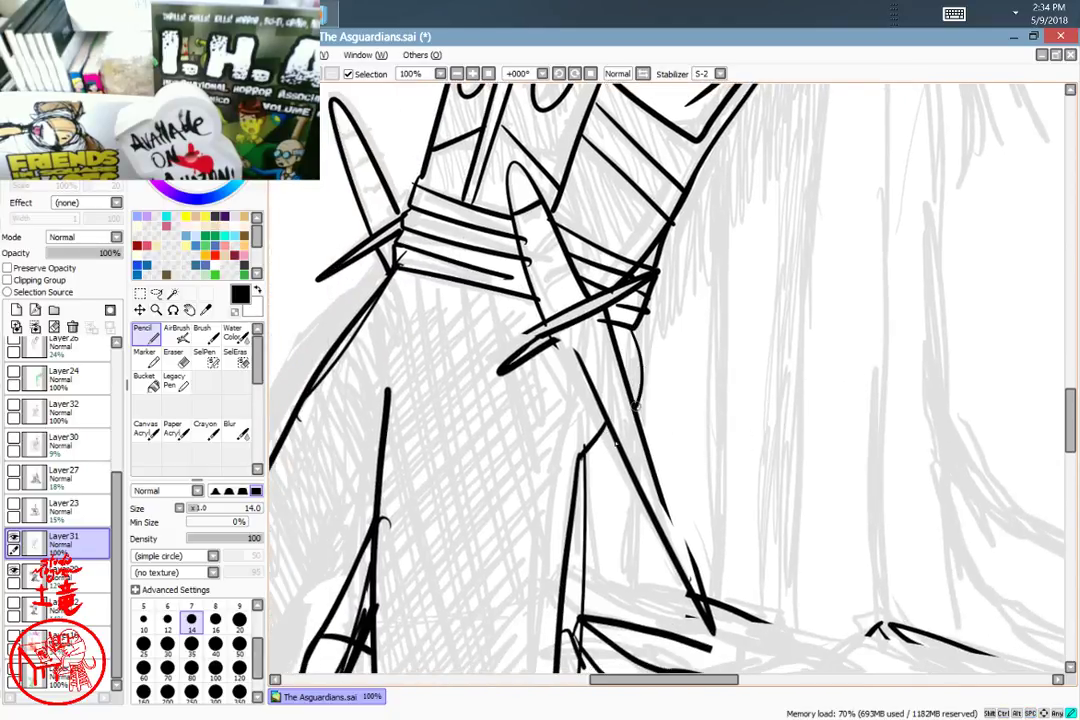
key(ctrl+z)
mouse_move(633, 328)
mouse_down()
mouse_move(641, 392)
mouse_move(583, 460)
mouse_up()
drag(755, 484, 755, 474)
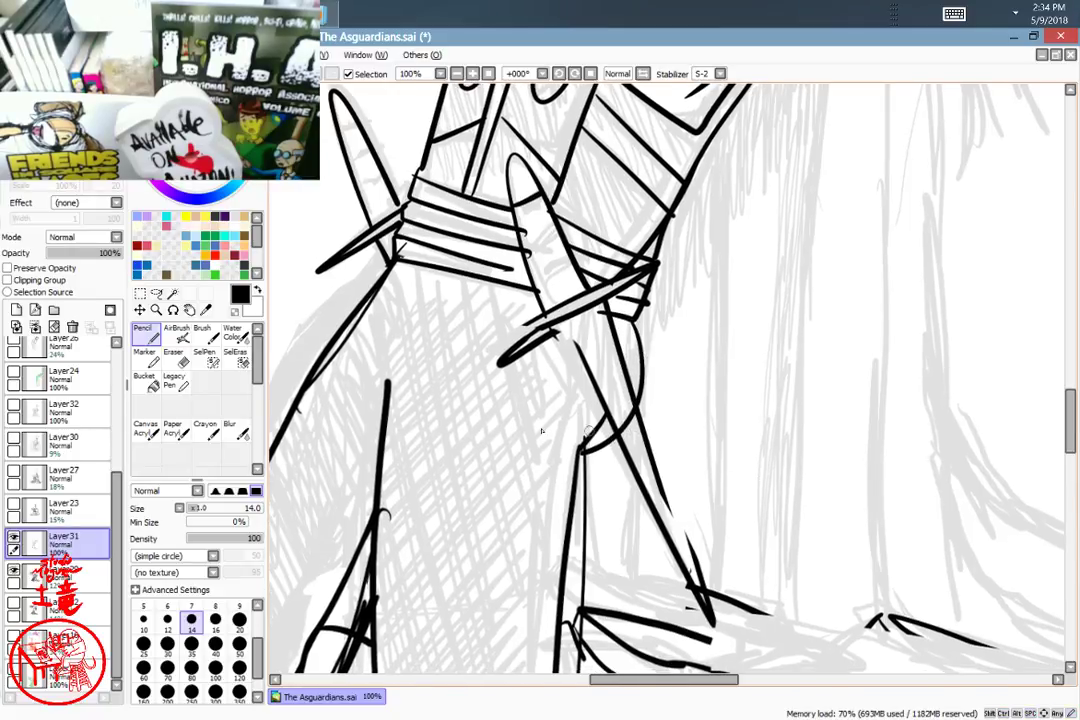
key(e)
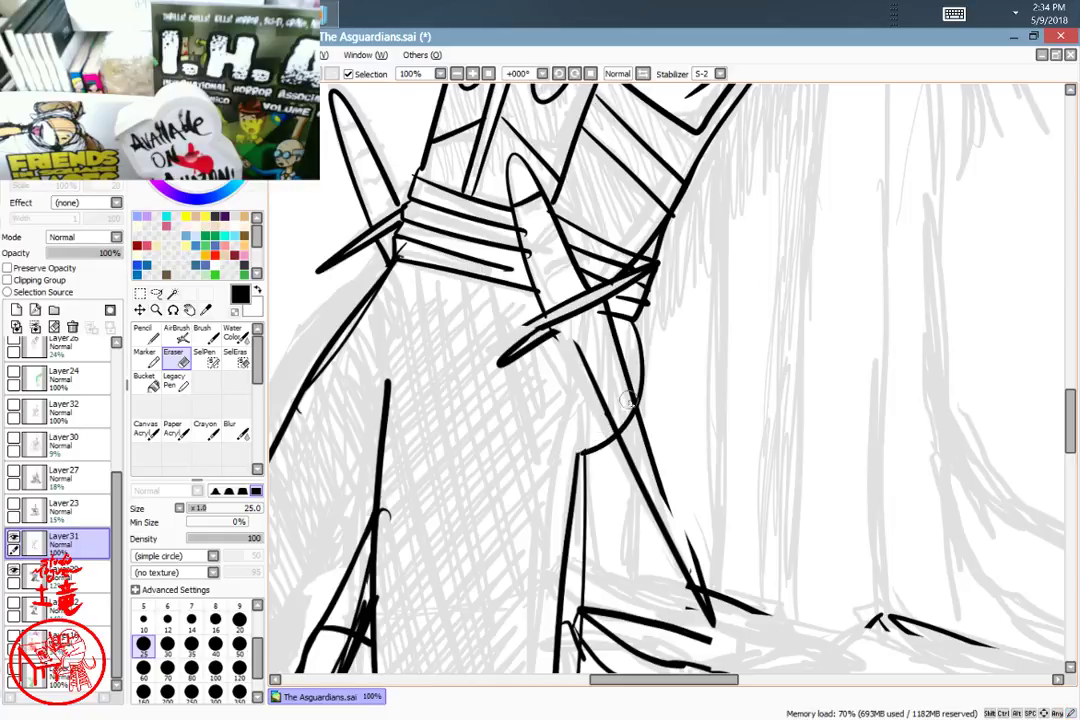
drag(629, 400, 634, 440)
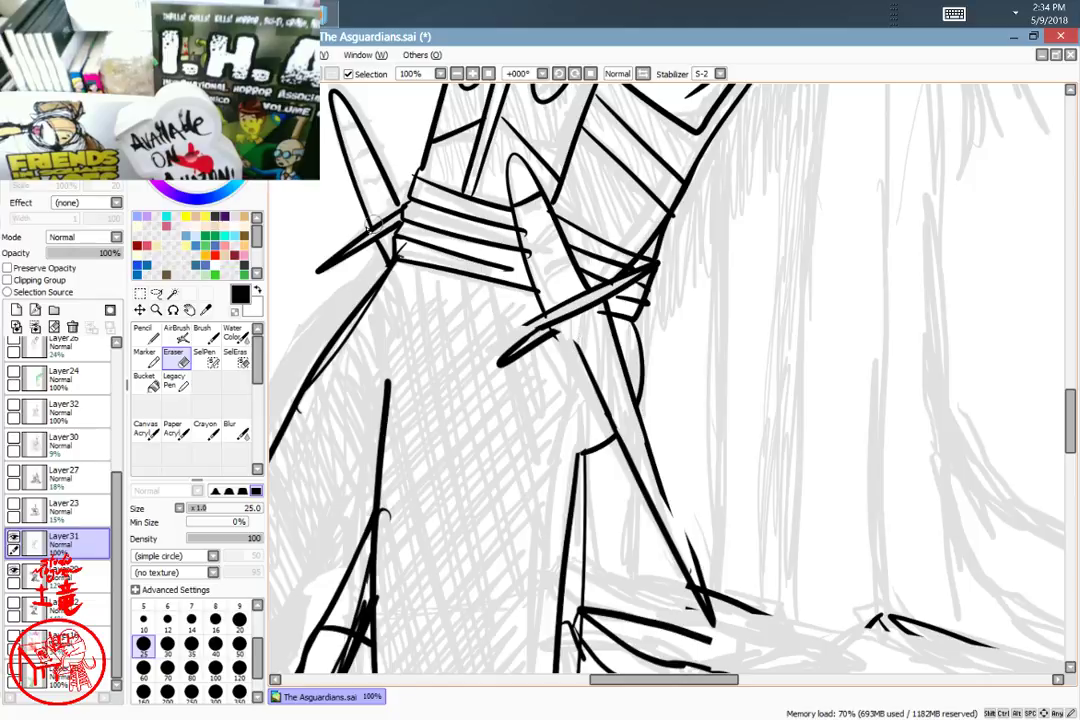
Step: Ink the front dagger blade's long edge down to its tip and shade the blade with lengthwise hatching strokes
key(n)
drag(568, 373, 693, 604)
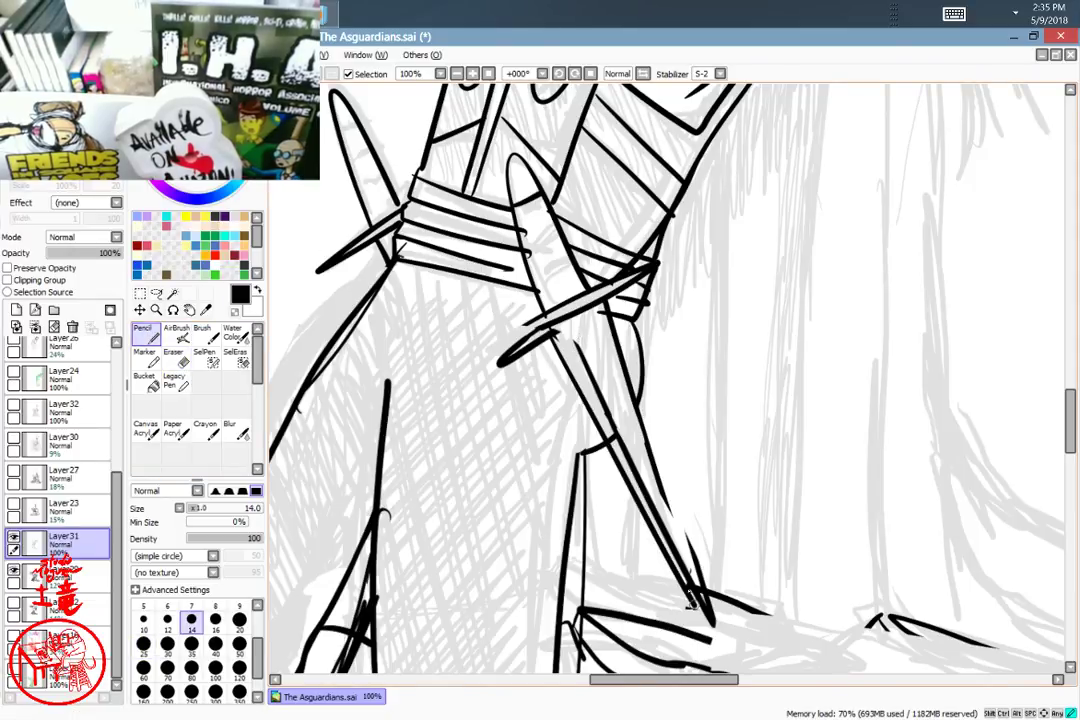
mouse_move(673, 543)
mouse_down()
mouse_move(595, 302)
mouse_move(671, 576)
mouse_up()
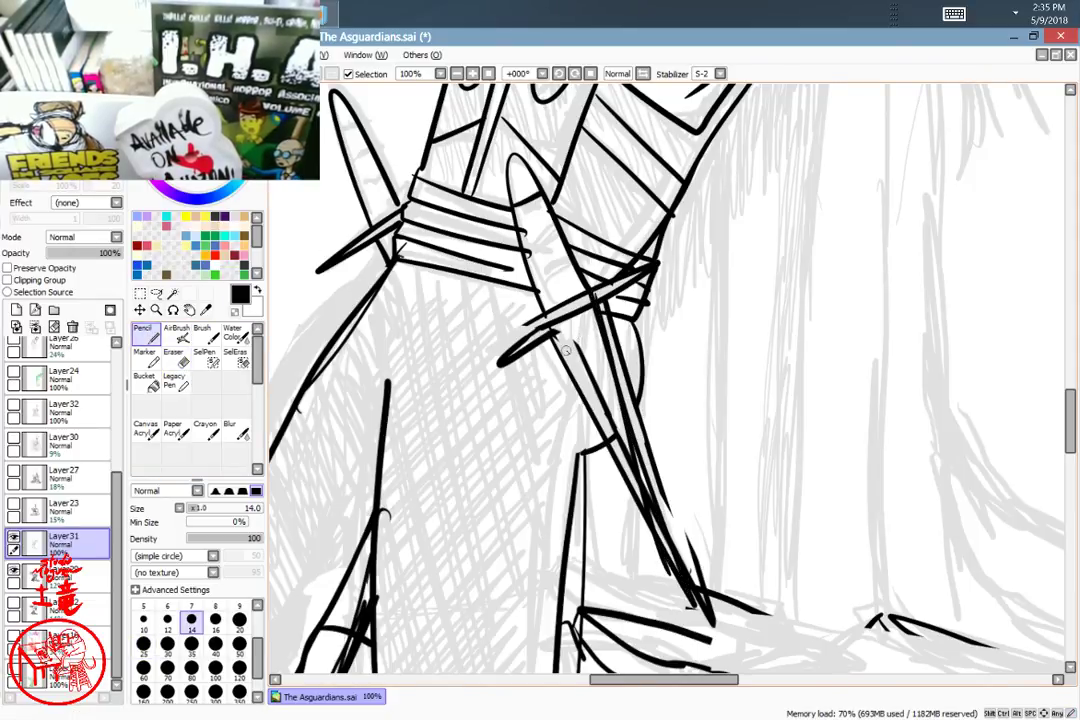
drag(563, 330, 600, 407)
mouse_move(582, 322)
mouse_down()
mouse_move(614, 431)
mouse_move(613, 418)
mouse_up()
drag(606, 372, 624, 478)
drag(608, 328, 640, 440)
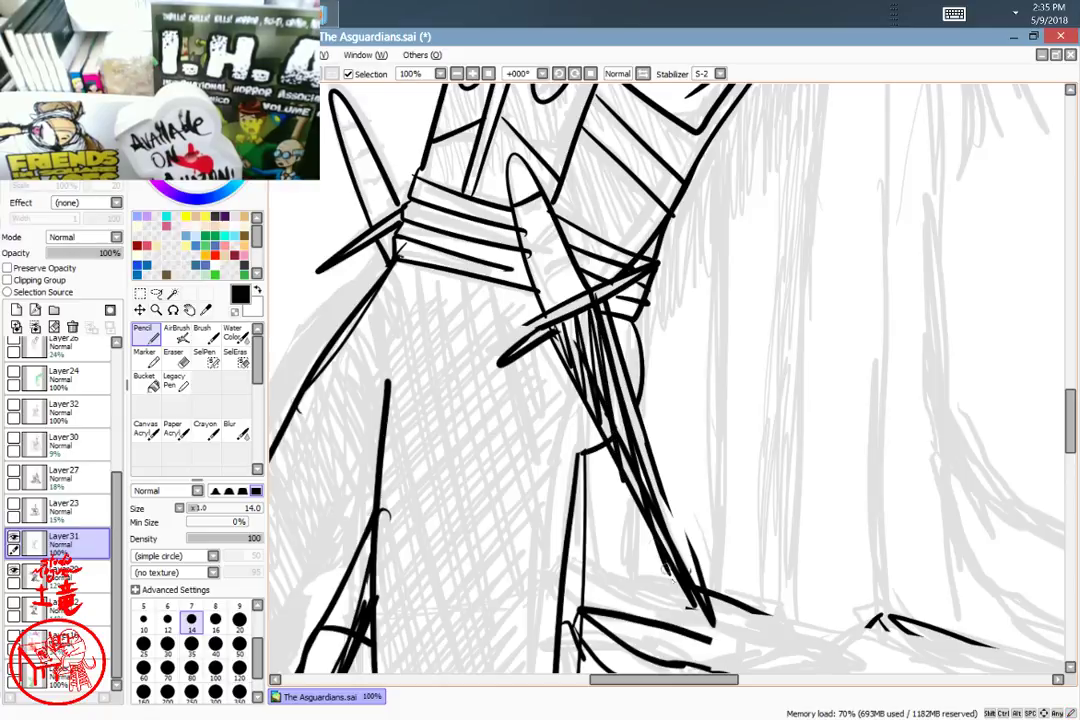
Step: Examine the inked figure as a whole and close up around the daggers and the horned head
scroll(717, 543, down, 6)
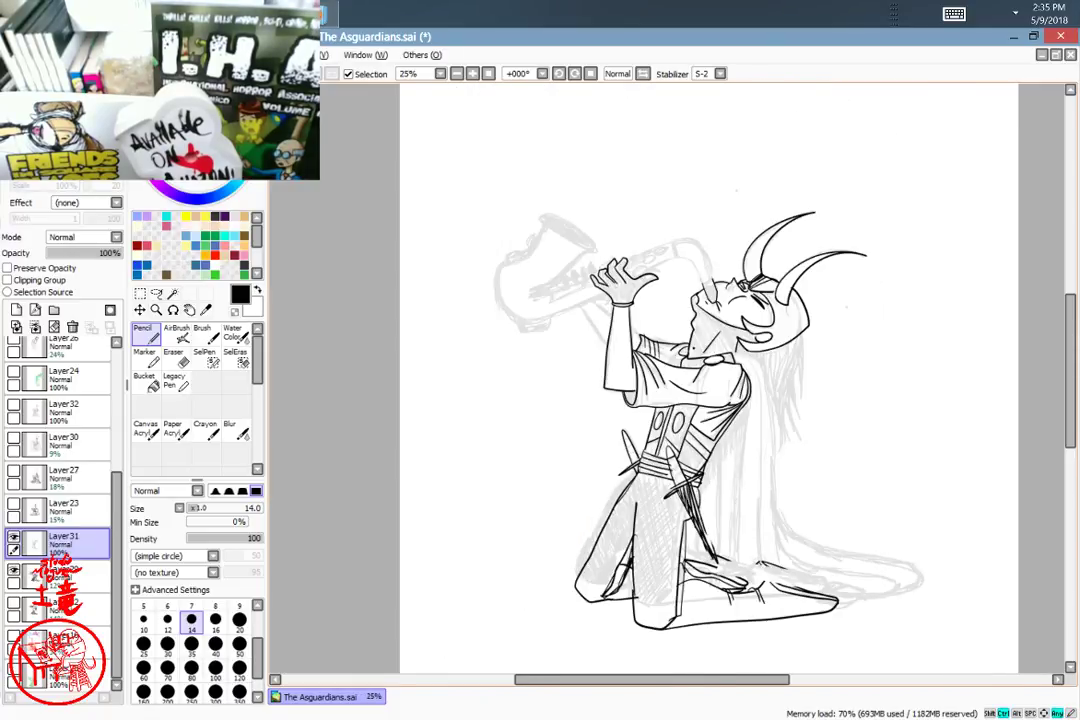
scroll(717, 543, up, 2)
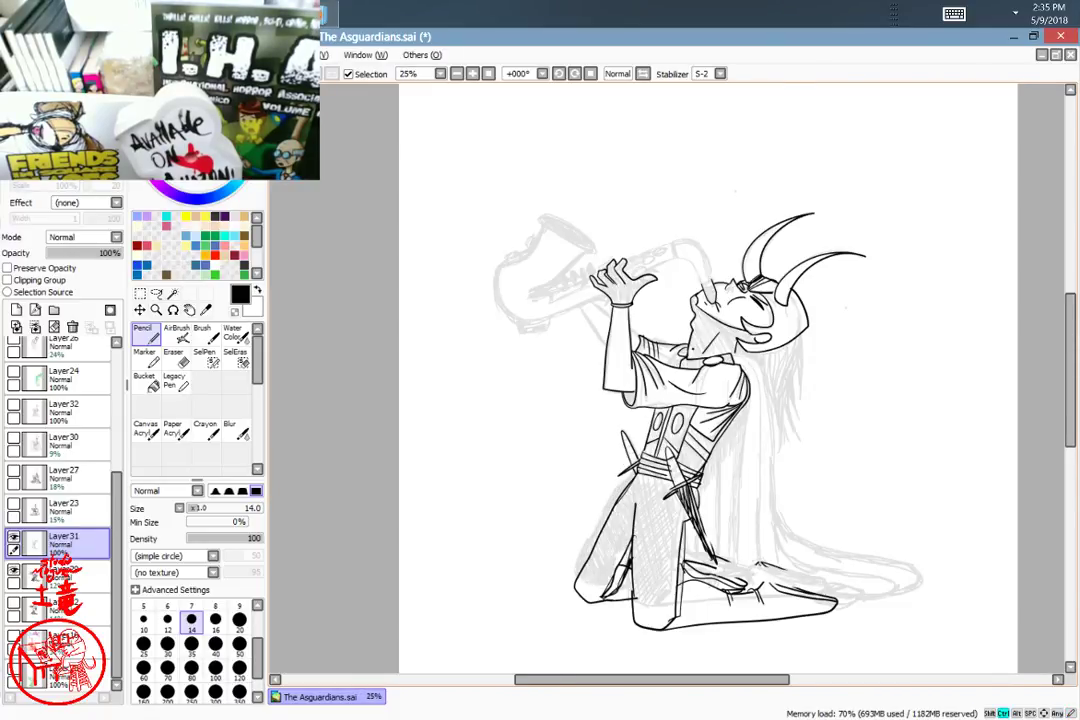
scroll(717, 543, up, 2)
scroll(717, 543, down, 2)
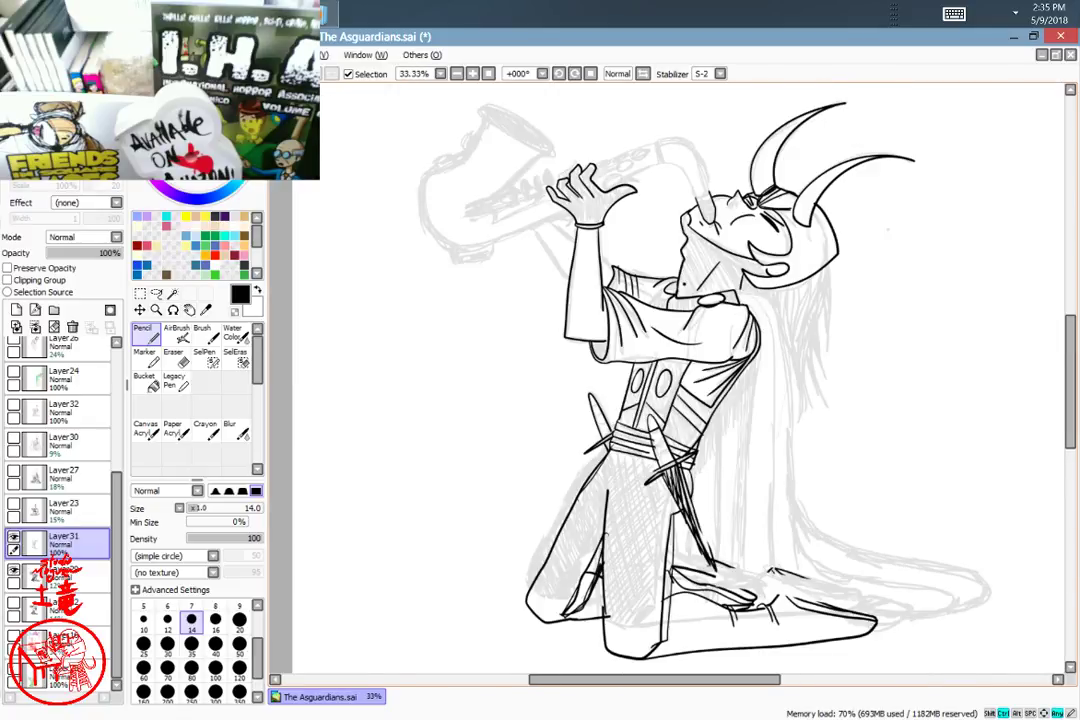
scroll(801, 523, up, 3)
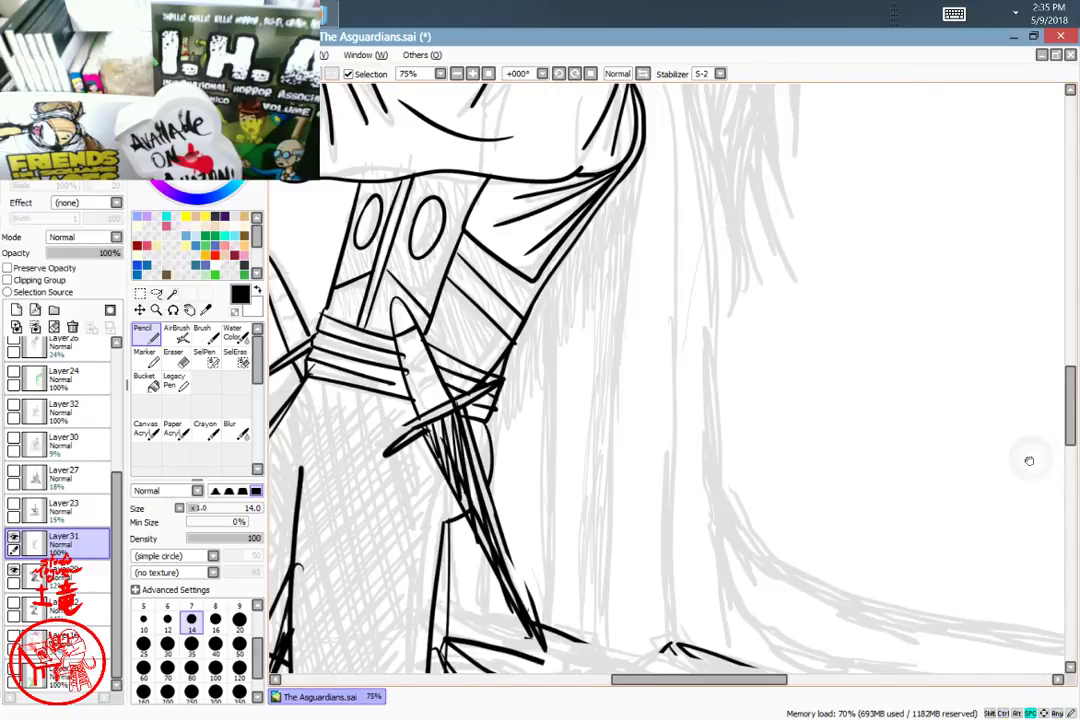
drag(750, 461, 805, 378)
drag(838, 264, 776, 474)
key(e)
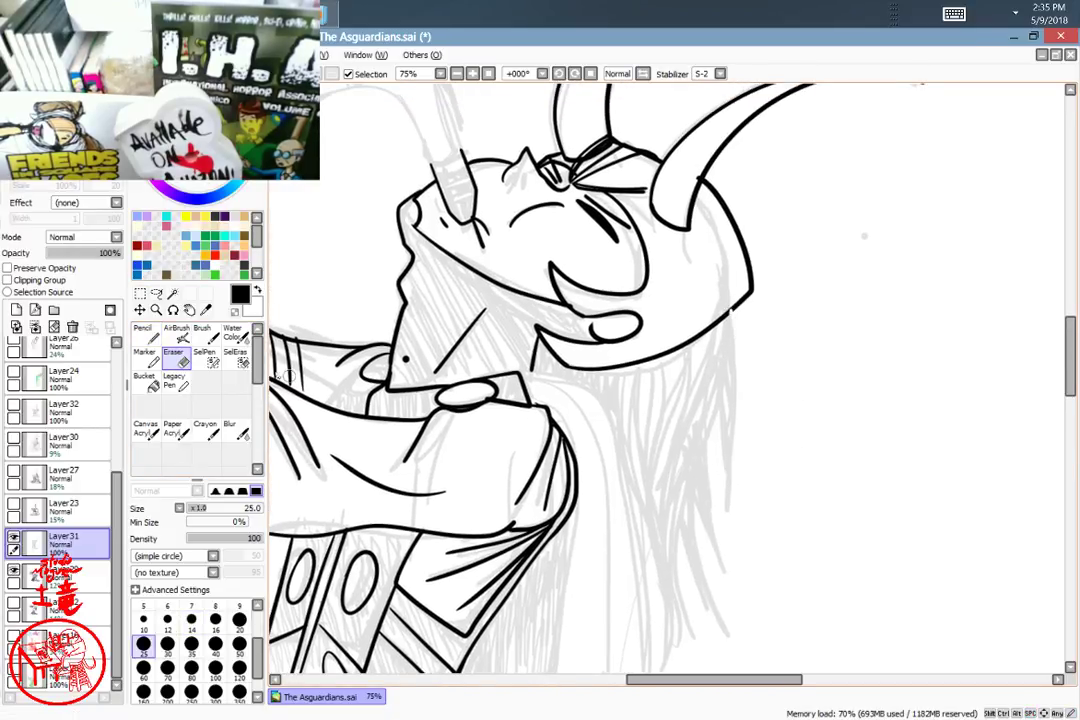
key(n)
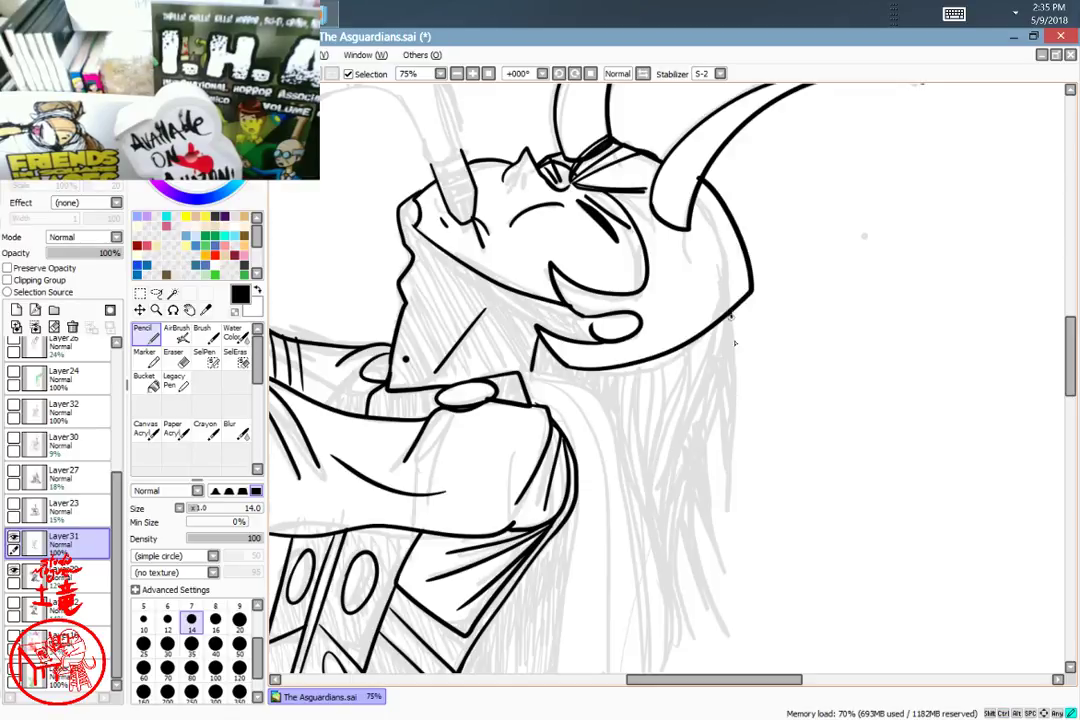
mouse_move(731, 317)
mouse_down()
mouse_move(726, 501)
mouse_move(702, 479)
mouse_move(728, 567)
mouse_move(691, 517)
mouse_move(726, 637)
mouse_up()
drag(726, 637, 678, 514)
mouse_move(678, 514)
mouse_down()
mouse_move(674, 553)
mouse_move(695, 640)
mouse_up()
mouse_move(695, 640)
mouse_down()
mouse_move(675, 599)
mouse_move(659, 660)
mouse_move(657, 560)
mouse_move(645, 539)
mouse_move(652, 640)
mouse_move(660, 455)
mouse_move(685, 452)
mouse_up()
key(space)
drag(777, 363, 744, 456)
mouse_move(647, 548)
mouse_down()
mouse_move(614, 380)
mouse_move(531, 321)
mouse_up()
key(ctrl+z)
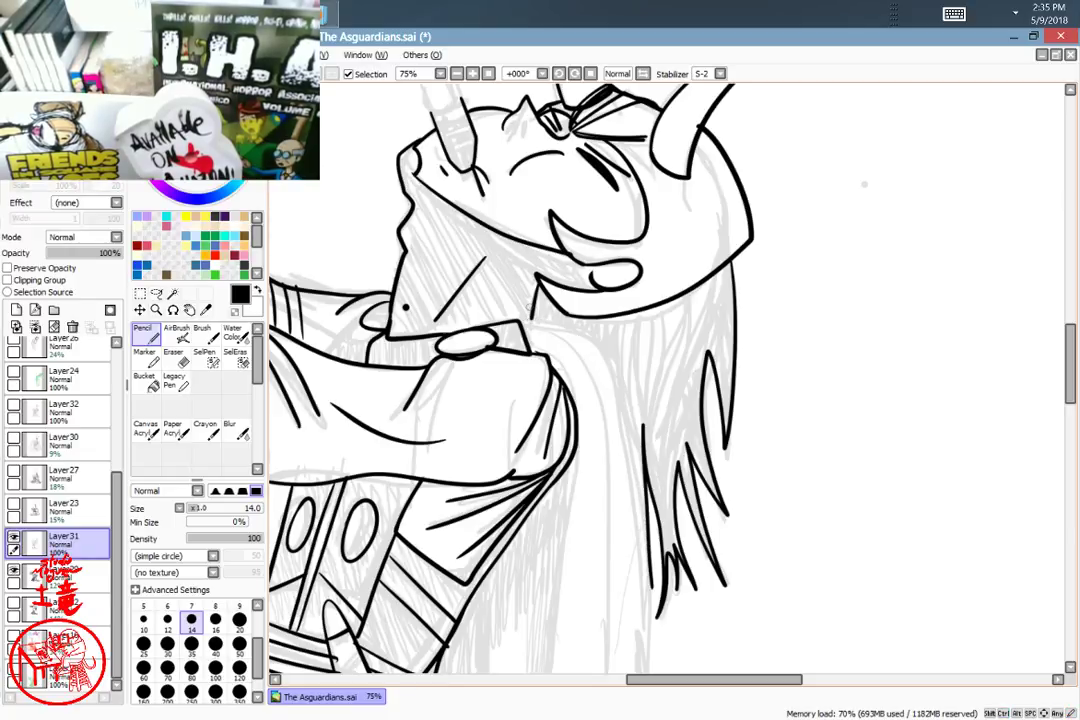
mouse_move(587, 338)
mouse_down()
mouse_move(638, 486)
mouse_move(634, 664)
mouse_up()
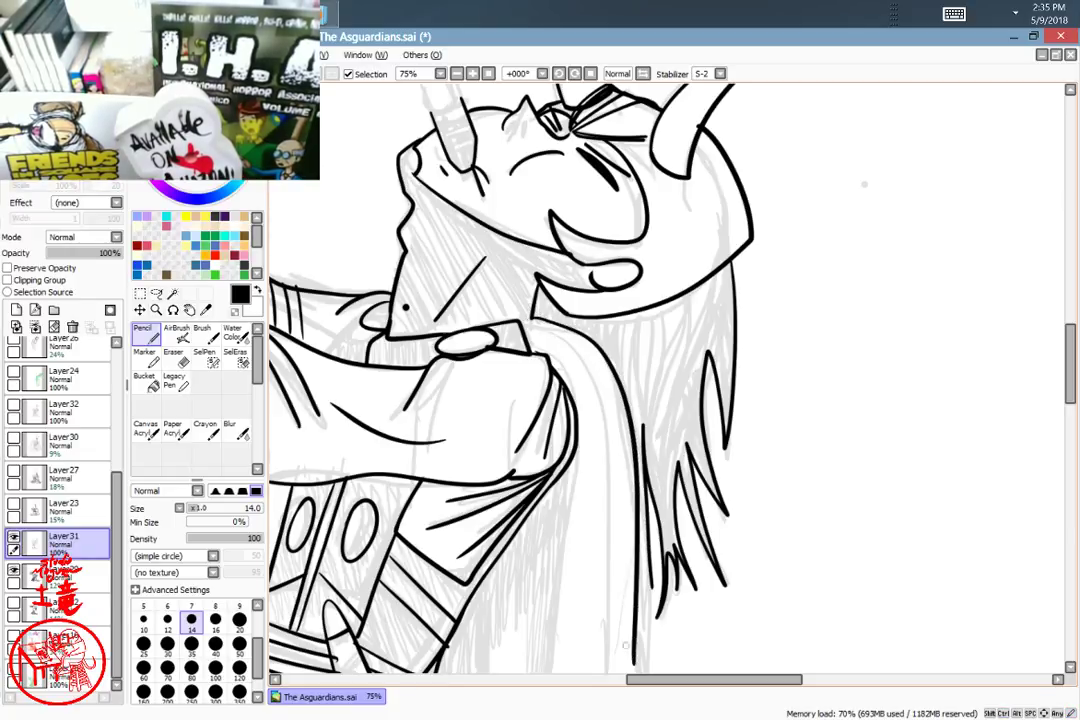
mouse_move(722, 402)
mouse_down()
mouse_move(759, 390)
mouse_move(737, 241)
mouse_move(713, 271)
mouse_move(709, 248)
mouse_move(699, 331)
mouse_up()
key(ctrl+z)
key(ctrl+z)
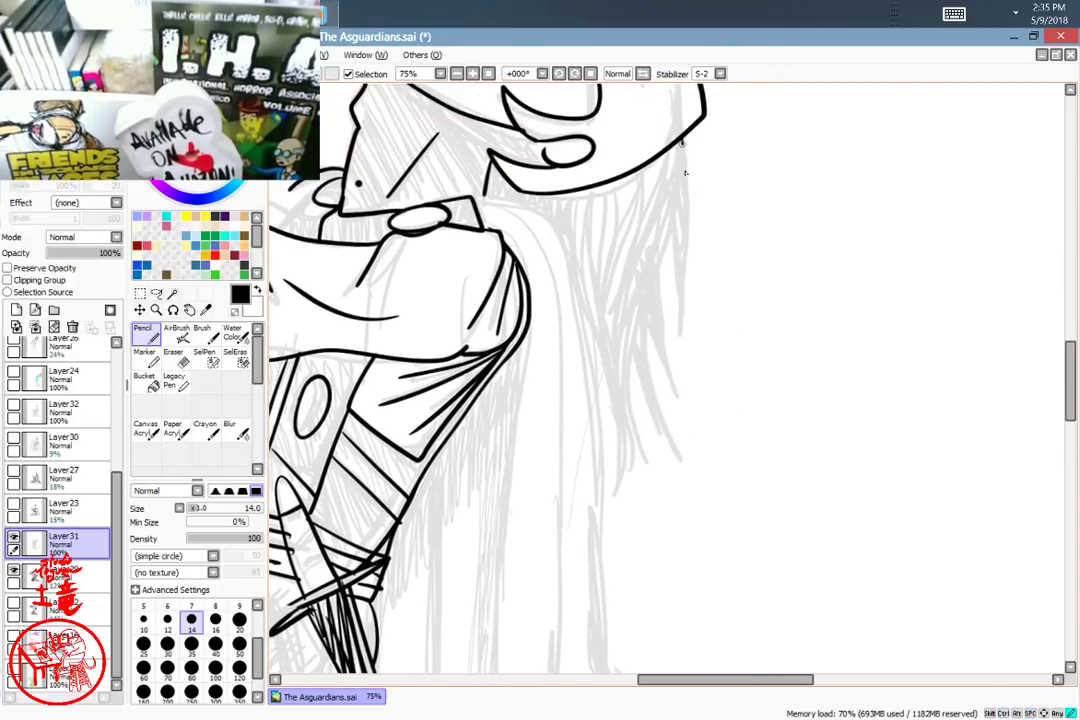
Step: Ink the hair hanging from the back of the helmet, with a curved outer edge and jagged pointed tips
drag(690, 235, 682, 337)
mouse_move(660, 225)
mouse_down()
mouse_move(663, 335)
mouse_move(680, 395)
mouse_up()
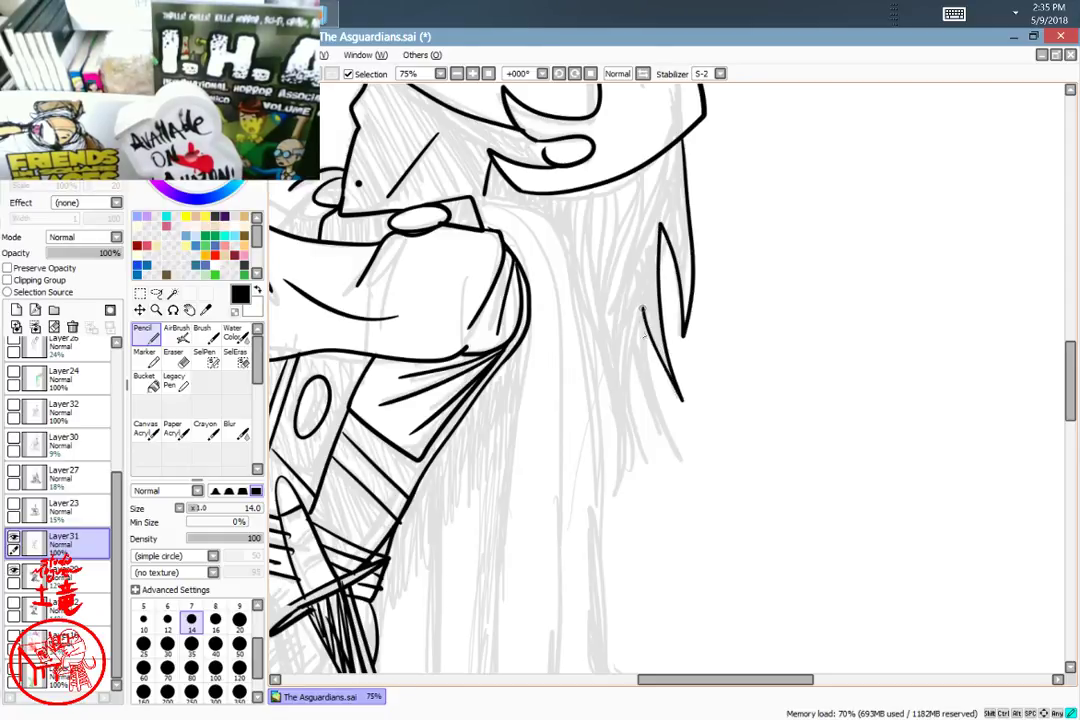
drag(642, 310, 684, 466)
mouse_move(630, 335)
mouse_down()
mouse_move(650, 472)
mouse_move(636, 443)
mouse_move(629, 465)
mouse_move(624, 445)
mouse_move(612, 497)
mouse_move(615, 398)
mouse_move(591, 320)
mouse_up()
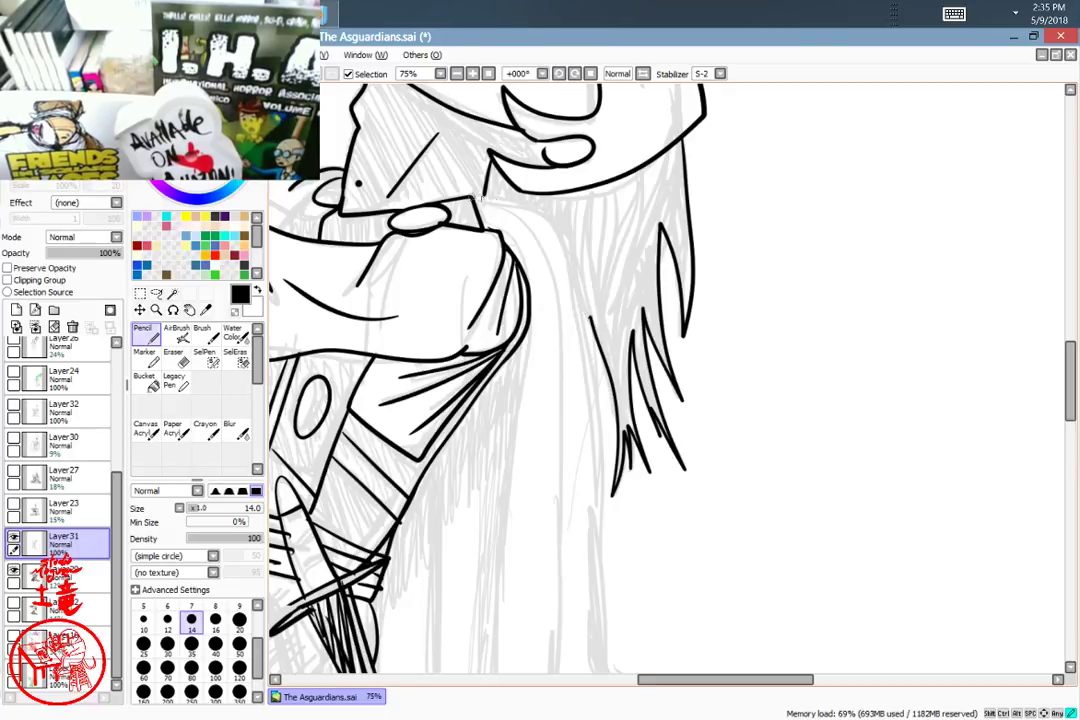
Step: Ink two long cape lines curving from the collar over the shoulder and falling straight down behind the back
mouse_move(478, 199)
mouse_down()
mouse_move(534, 214)
mouse_move(573, 280)
mouse_move(612, 672)
mouse_up()
drag(732, 404, 778, 311)
mouse_move(525, 114)
mouse_down()
mouse_move(605, 583)
mouse_move(606, 672)
mouse_up()
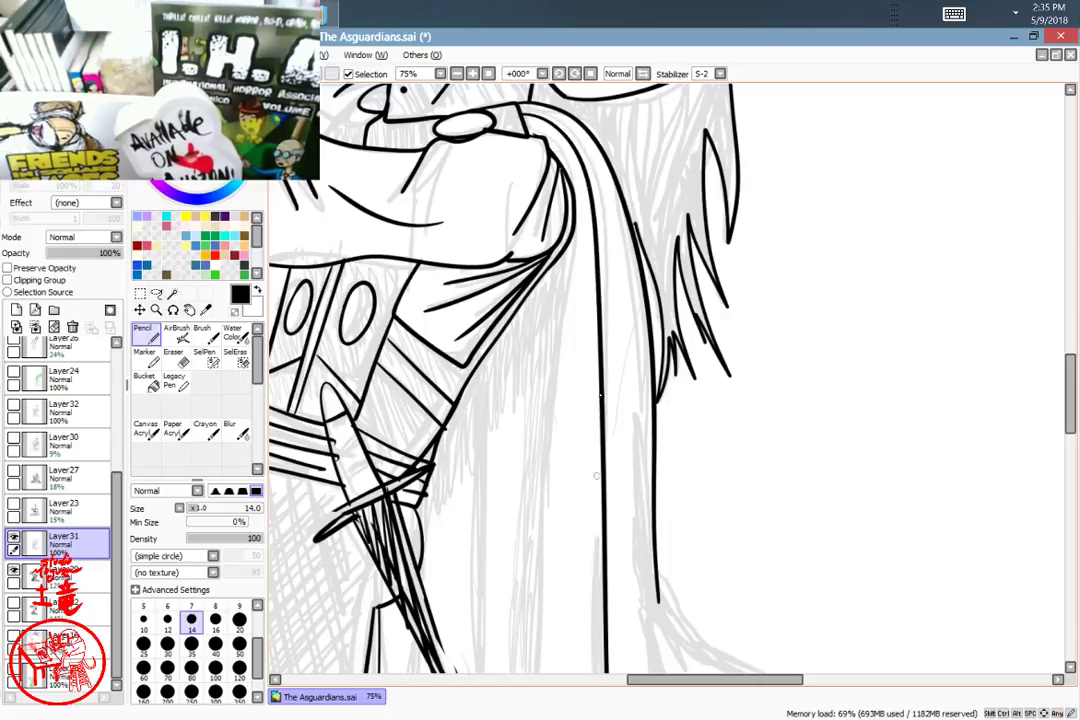
Step: Ink a long straight cape fold below the arm and the curved, rounded edges of the cape's train sweeping along the ground
drag(563, 347, 537, 712)
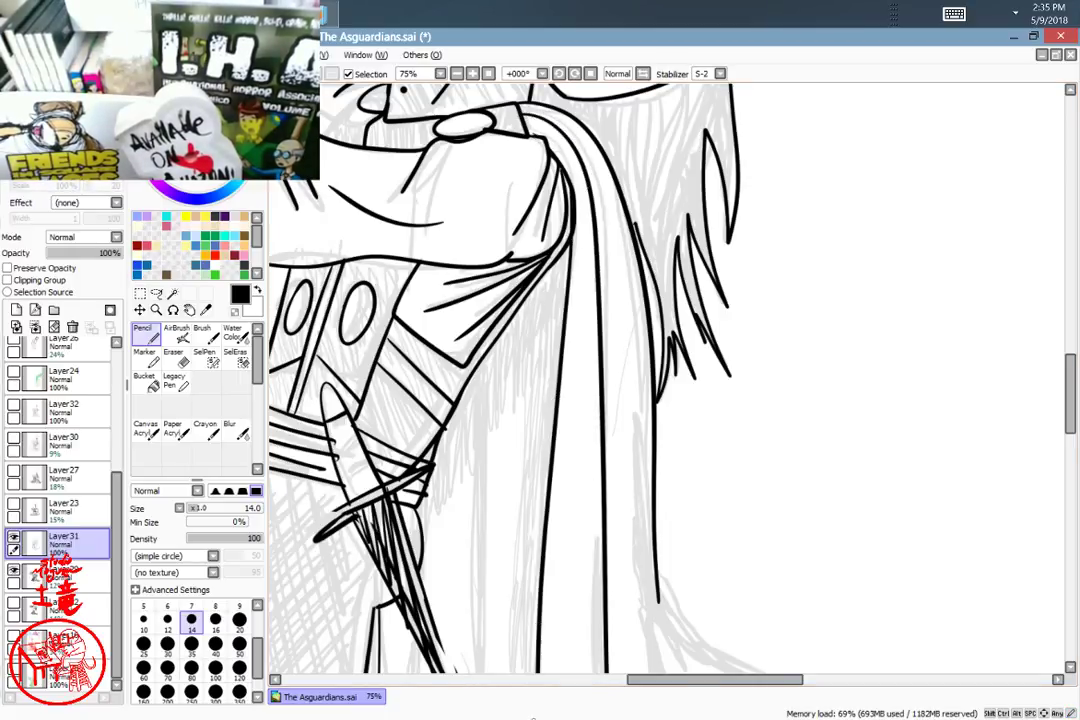
drag(688, 492, 750, 347)
drag(865, 430, 658, 291)
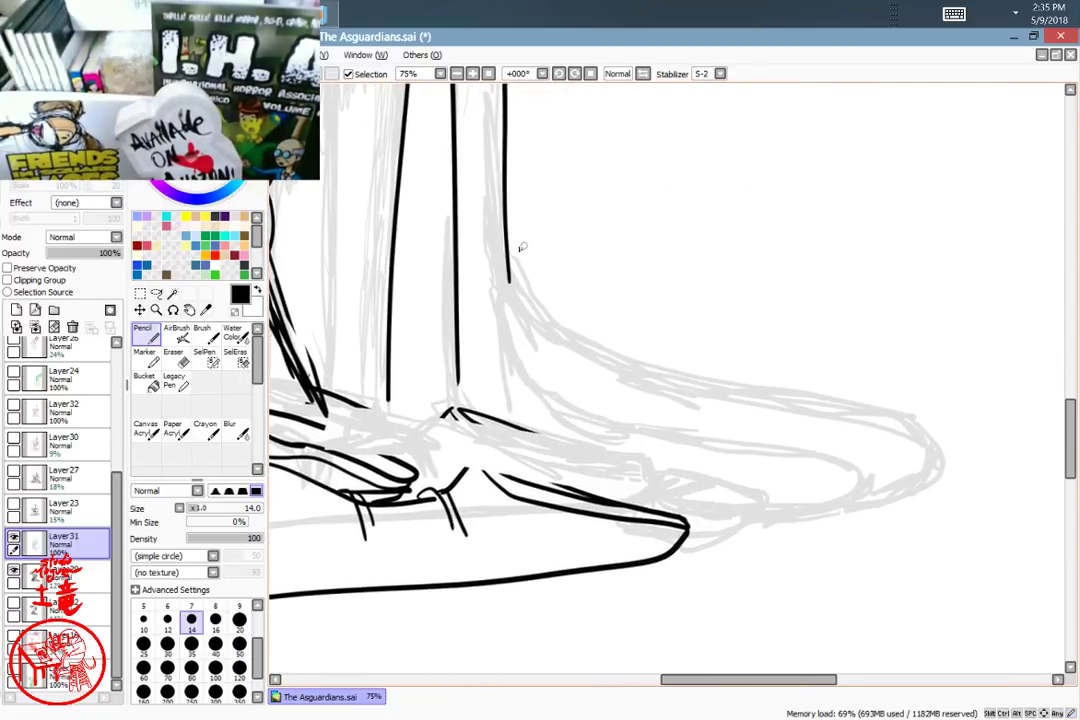
mouse_move(506, 265)
mouse_down()
mouse_move(640, 380)
mouse_move(905, 470)
mouse_move(760, 523)
mouse_up()
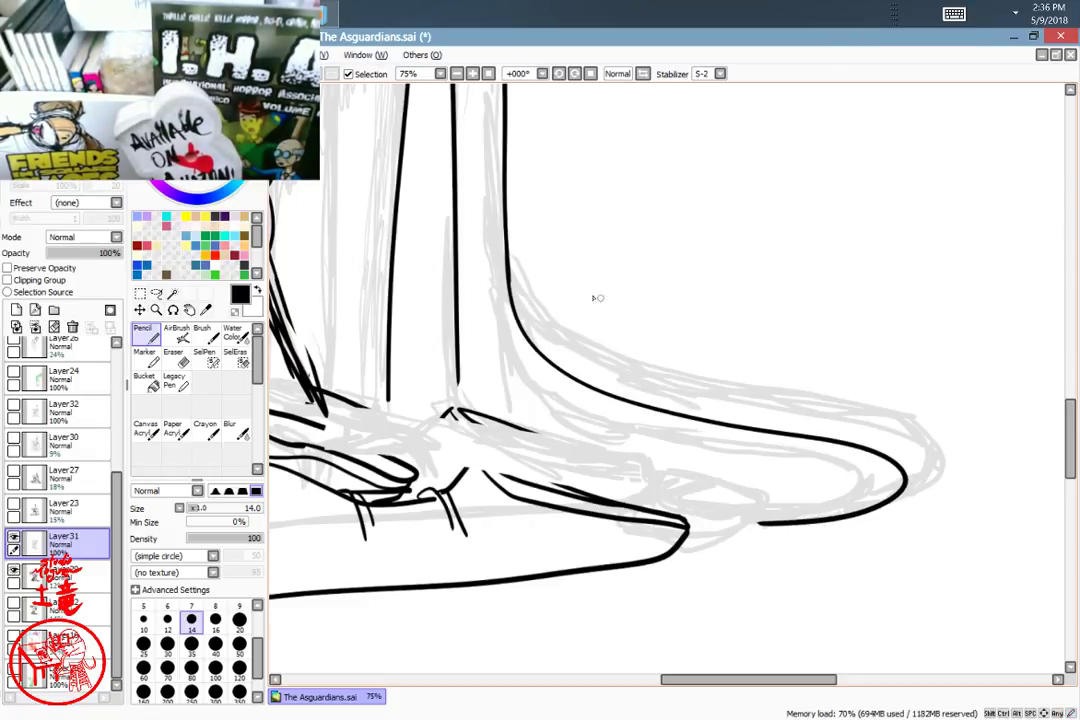
mouse_move(506, 204)
mouse_down()
mouse_move(618, 333)
mouse_move(801, 388)
mouse_move(873, 452)
mouse_up()
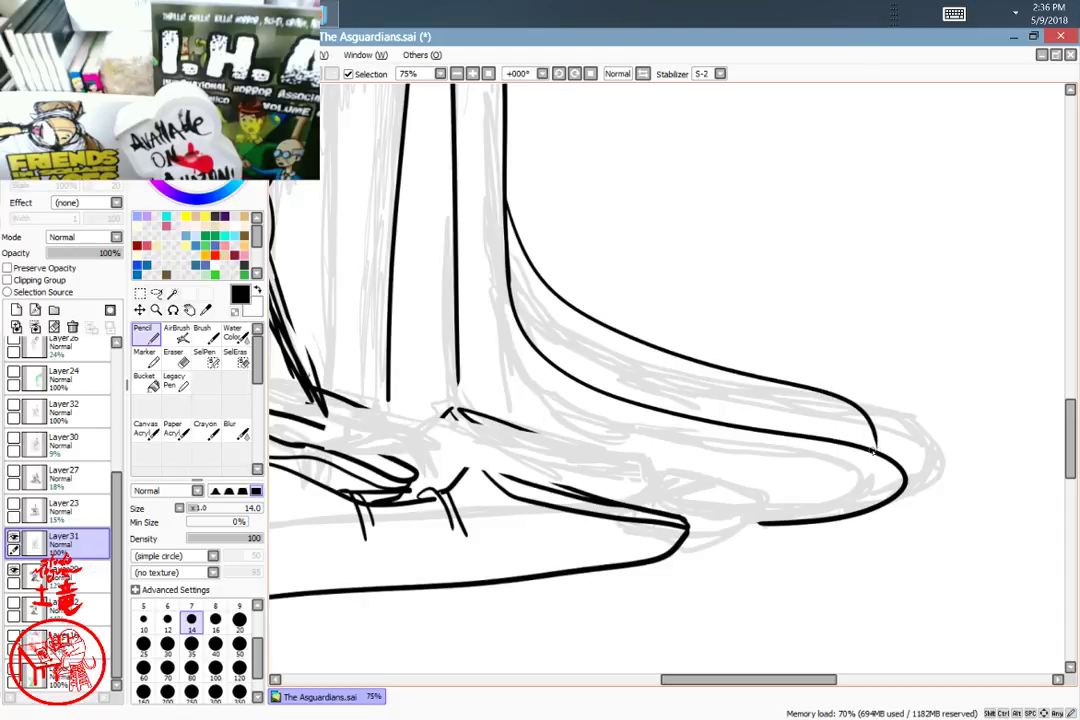
mouse_move(481, 254)
mouse_down()
mouse_move(478, 350)
mouse_move(640, 412)
mouse_move(713, 497)
mouse_move(865, 424)
mouse_move(805, 436)
mouse_move(858, 482)
mouse_move(735, 514)
mouse_up()
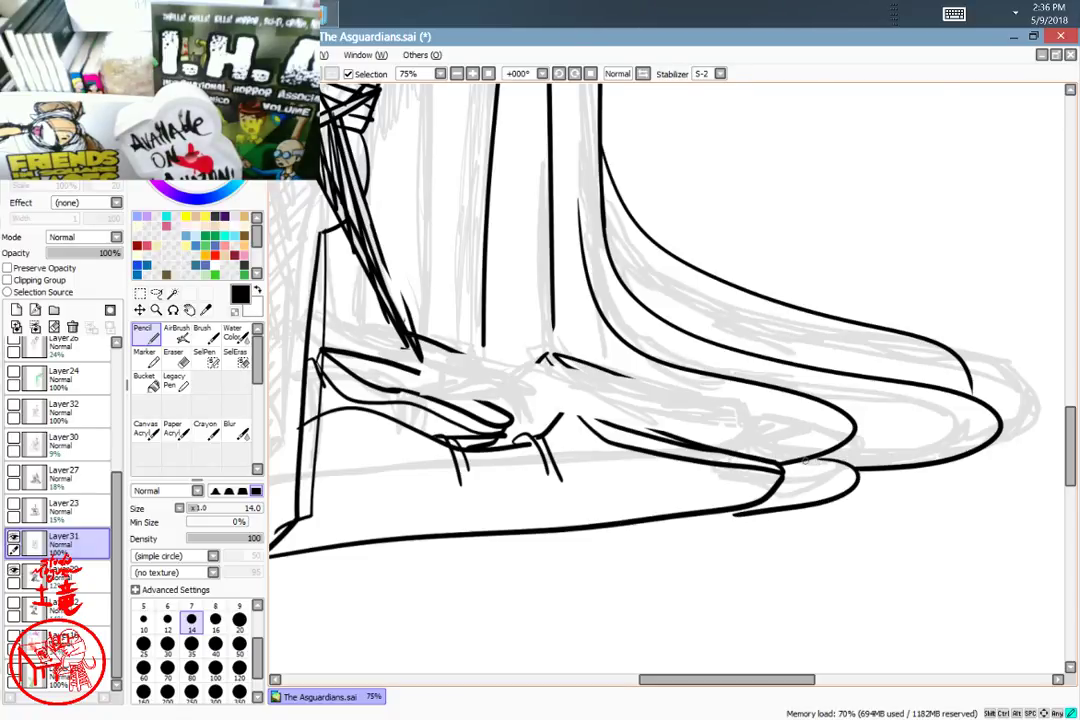
Step: Ink three more long vertical cape folds between the belted waist, the front dagger and the existing cape lines
mouse_move(650, 490)
mouse_down()
mouse_move(793, 605)
mouse_move(788, 593)
mouse_move(720, 652)
mouse_up()
drag(711, 441, 775, 620)
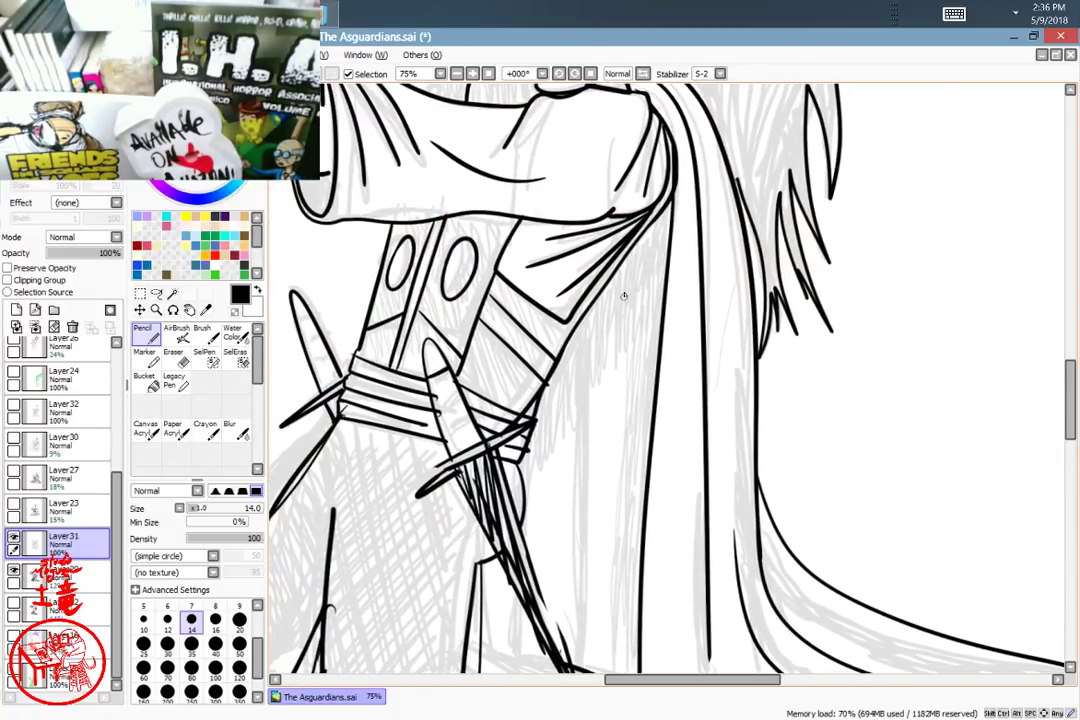
drag(623, 264, 607, 676)
mouse_move(740, 440)
mouse_down()
mouse_move(762, 414)
mouse_move(767, 321)
mouse_up()
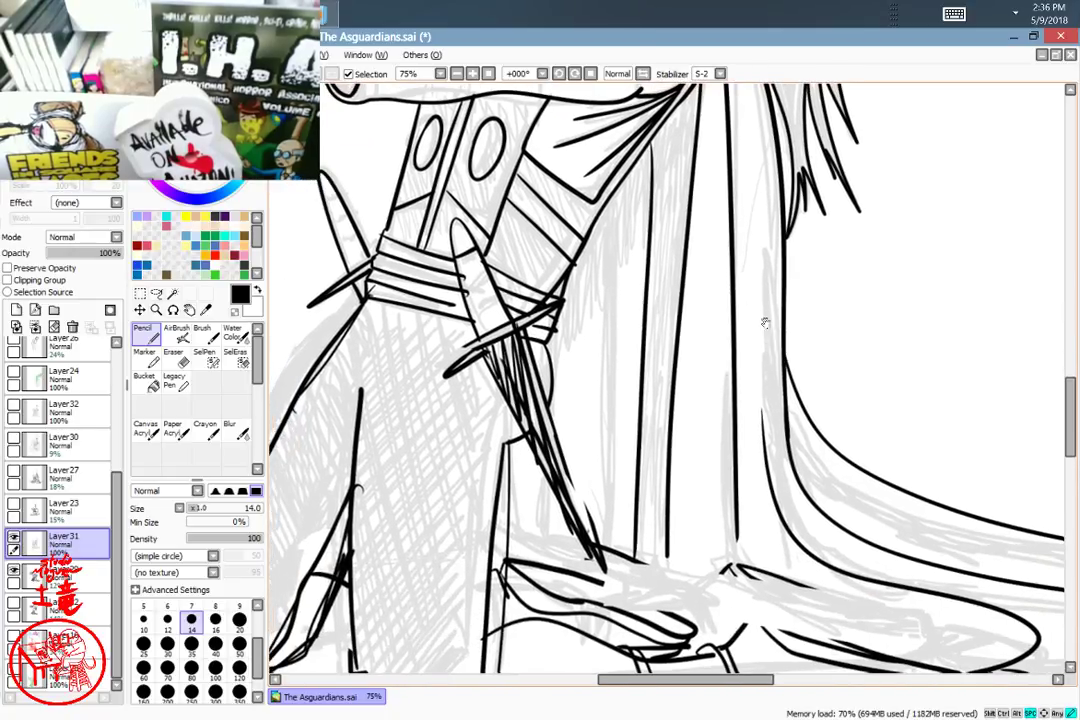
drag(607, 210, 600, 553)
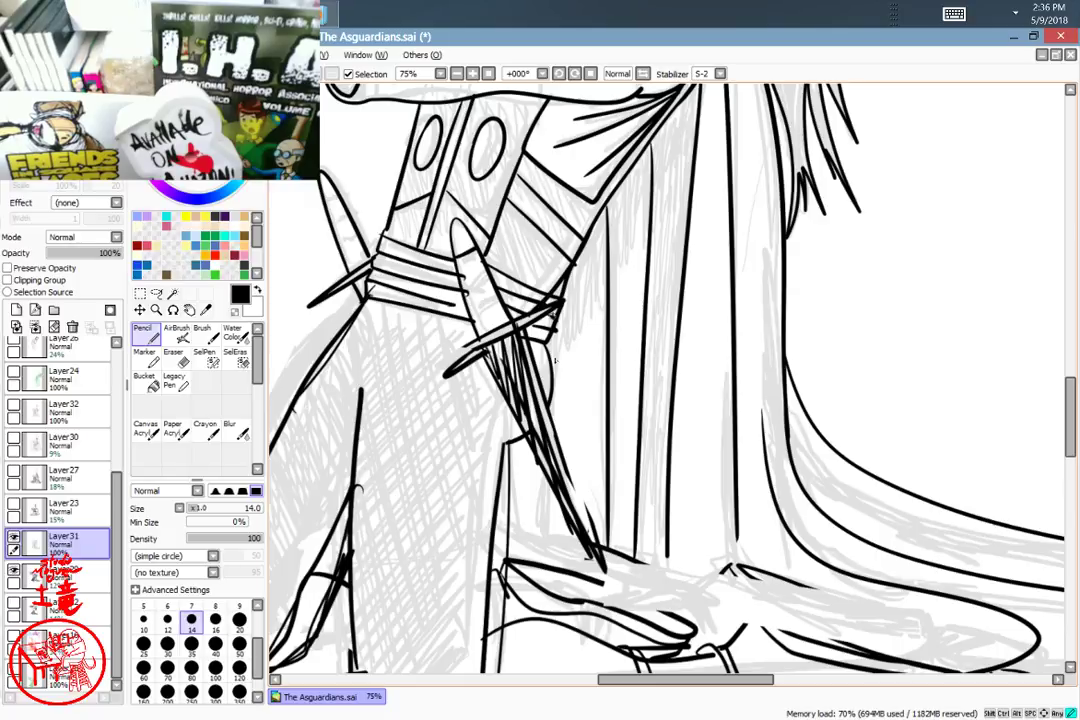
drag(566, 385, 574, 545)
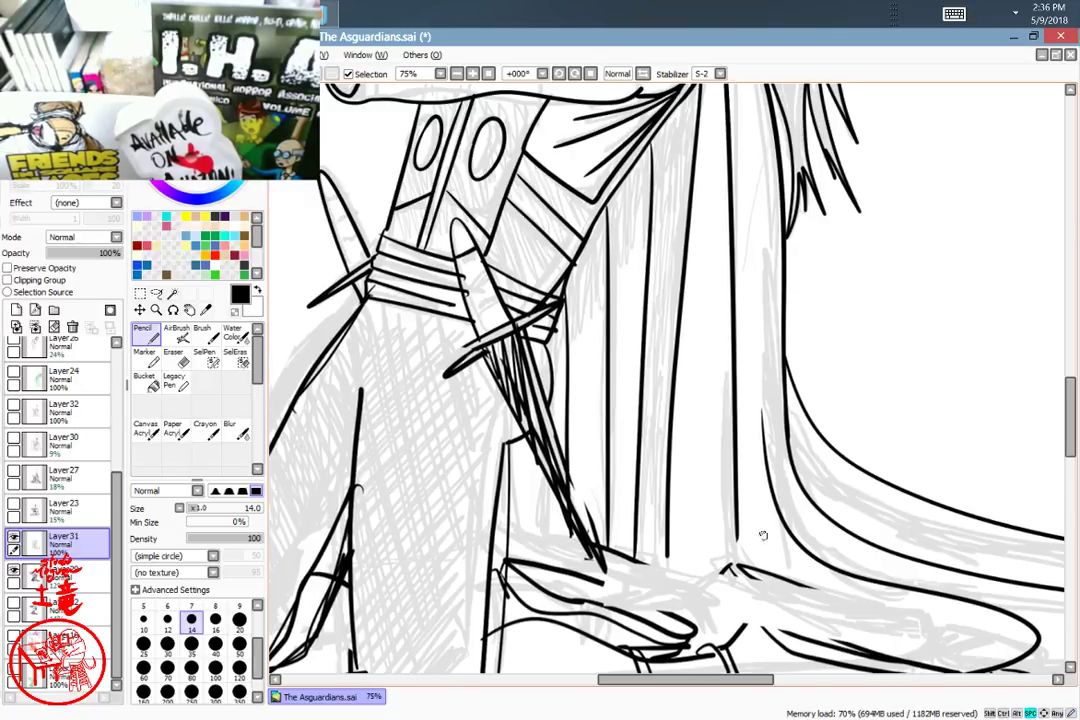
Step: Extend and thicken the upper edge of the upturned shoe sole behind the kneeling figure
scroll(762, 535, down, 5)
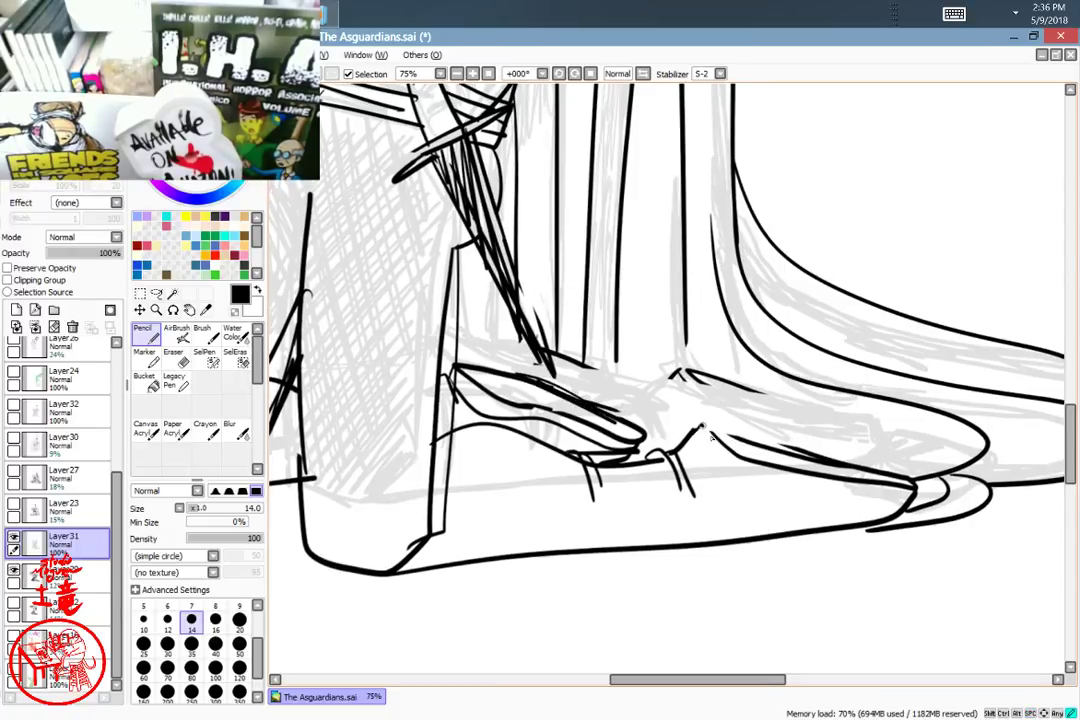
drag(778, 438, 817, 452)
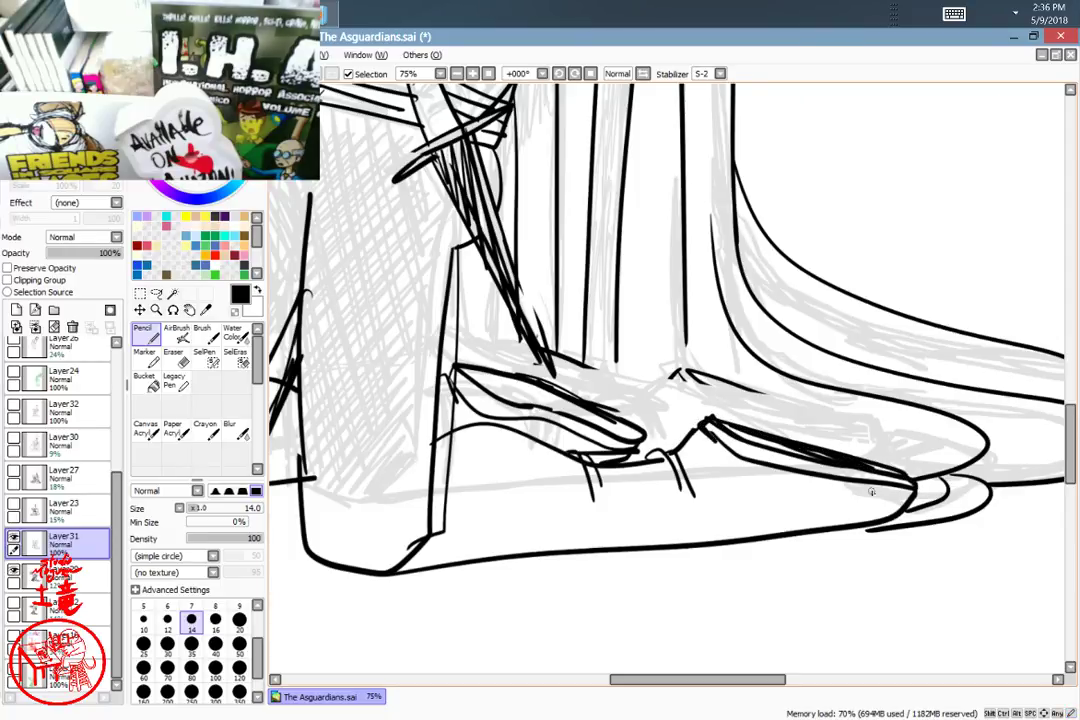
Step: Paint a selection with SelPen at size 300 over the kneeling figure's lower leg and shoe lines and start transforming them
key(space)
mouse_move(602, 511)
mouse_down()
mouse_move(848, 576)
mouse_move(834, 640)
mouse_up()
drag(1016, 534, 896, 418)
drag(980, 412, 926, 455)
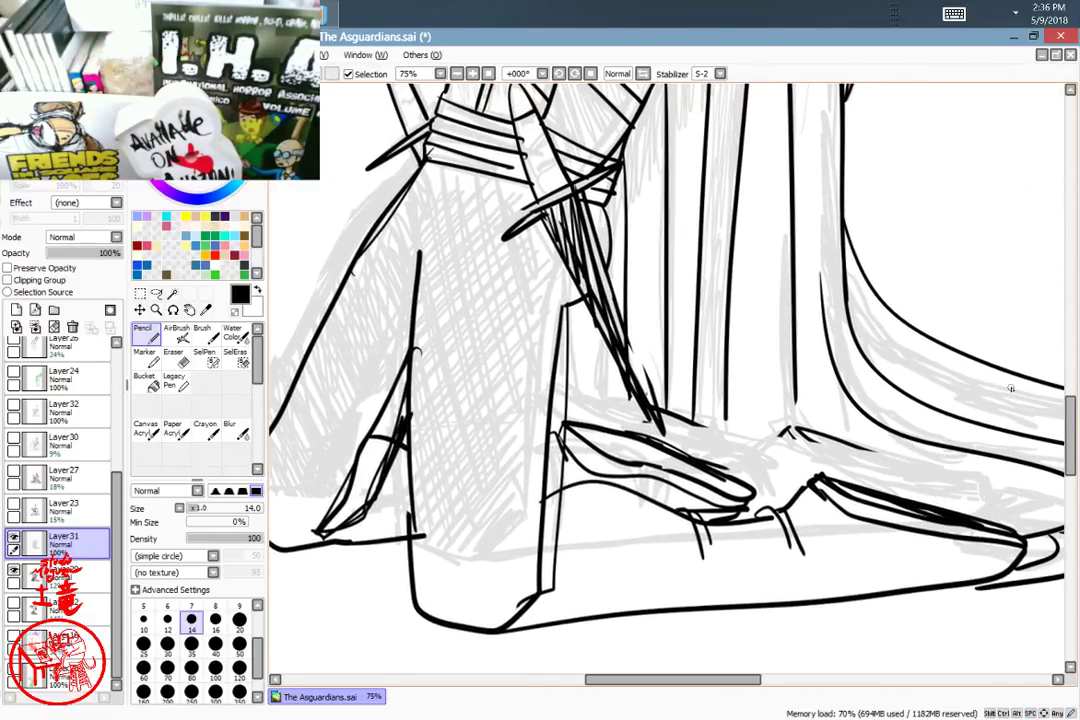
click(206, 359)
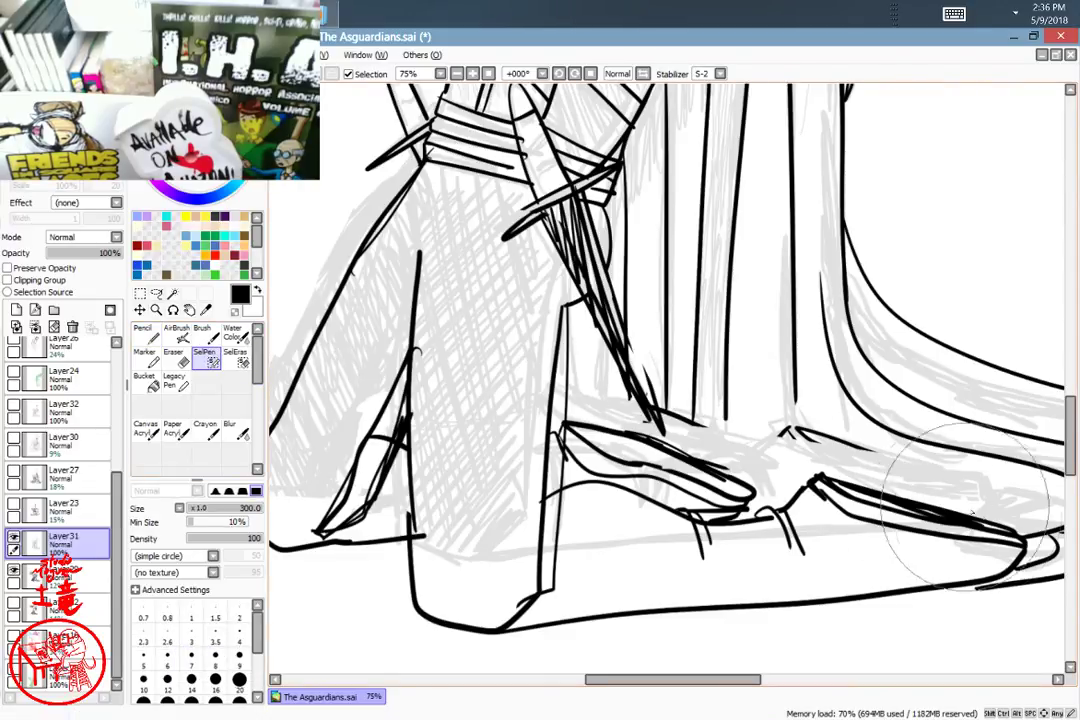
mouse_move(1018, 529)
mouse_down()
mouse_move(1002, 543)
mouse_move(802, 499)
mouse_move(655, 511)
mouse_move(586, 491)
mouse_up()
mouse_move(535, 622)
mouse_down()
mouse_move(865, 605)
mouse_move(996, 568)
mouse_up()
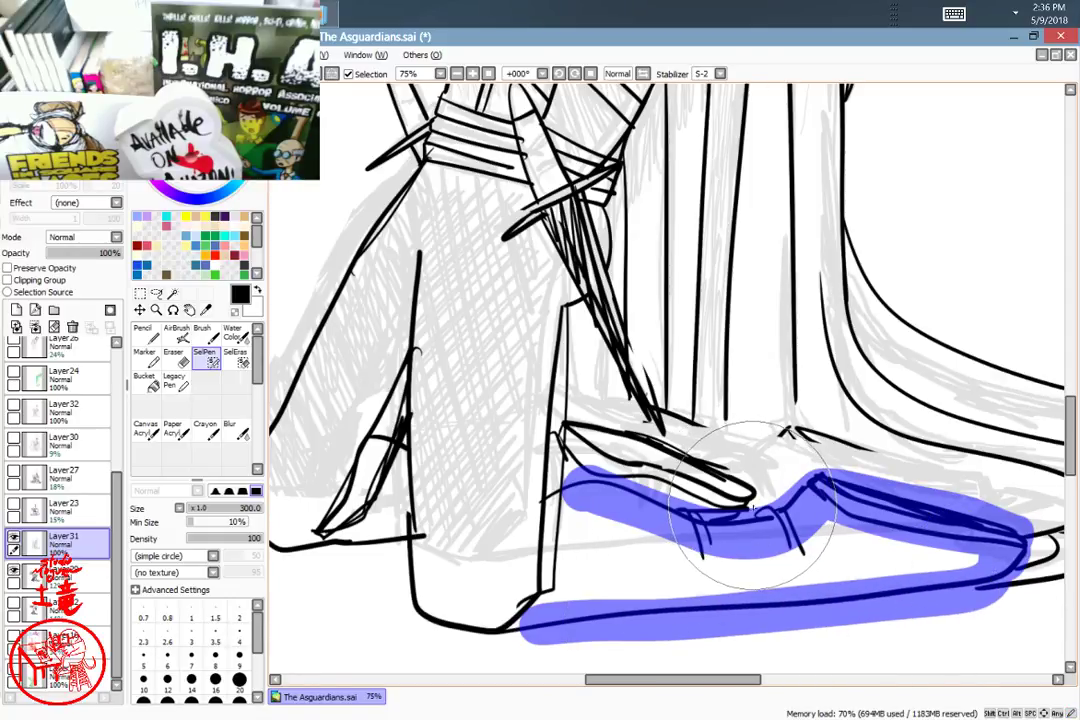
mouse_move(746, 503)
mouse_down()
mouse_move(675, 476)
mouse_move(600, 480)
mouse_move(575, 440)
mouse_move(594, 451)
mouse_up()
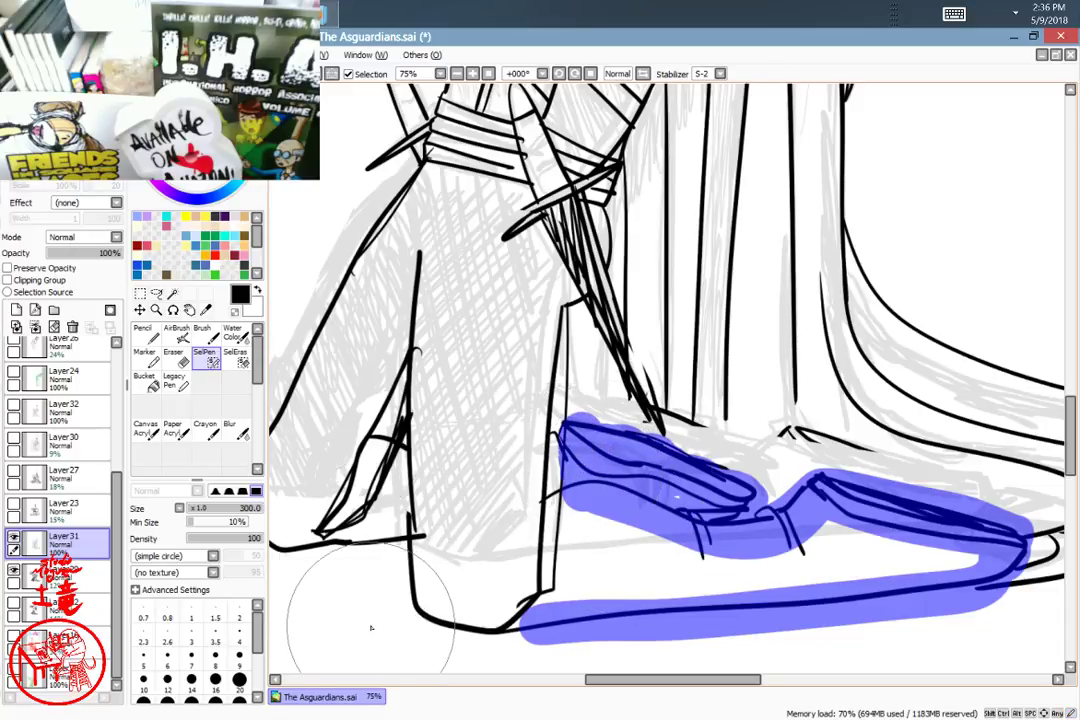
key(ctrl+t)
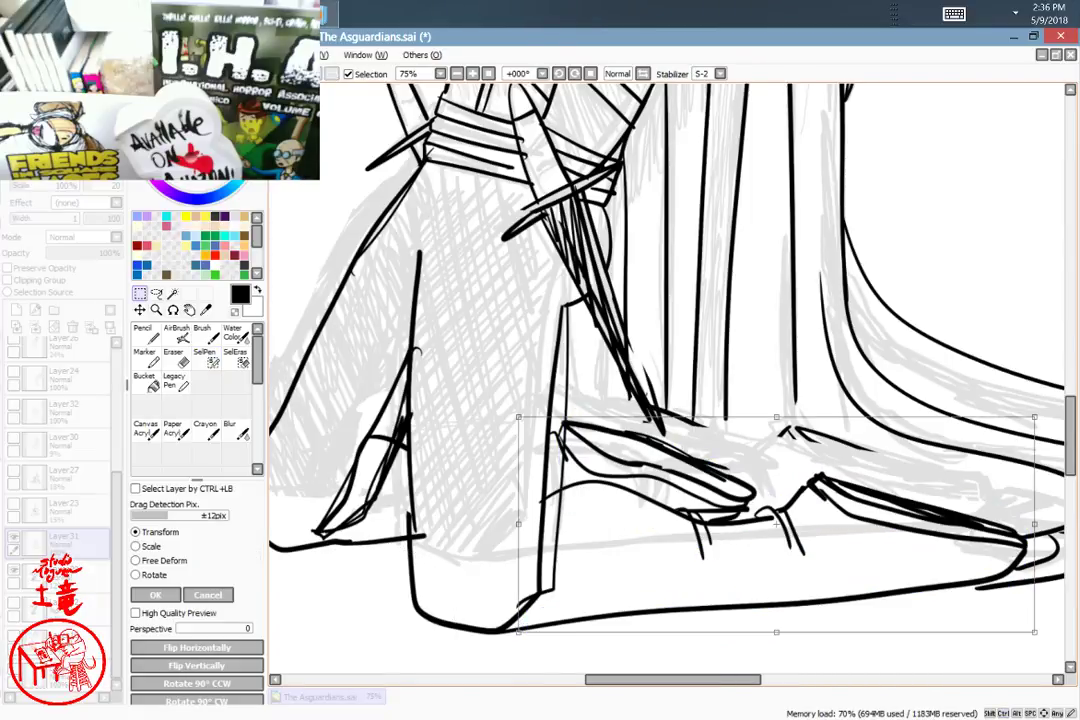
Step: Shrink the selected lower leg and shoes, realign them with the front knee, rotate them slightly and apply the transform
drag(1031, 421, 1018, 424)
drag(984, 436, 911, 456)
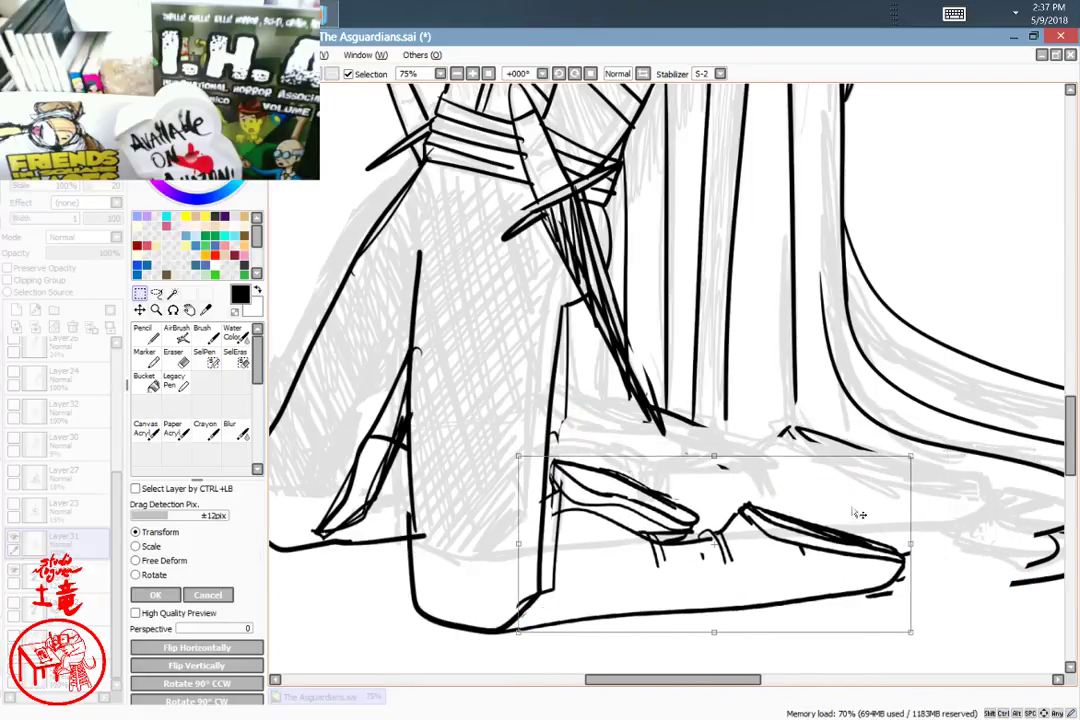
drag(912, 630, 834, 599)
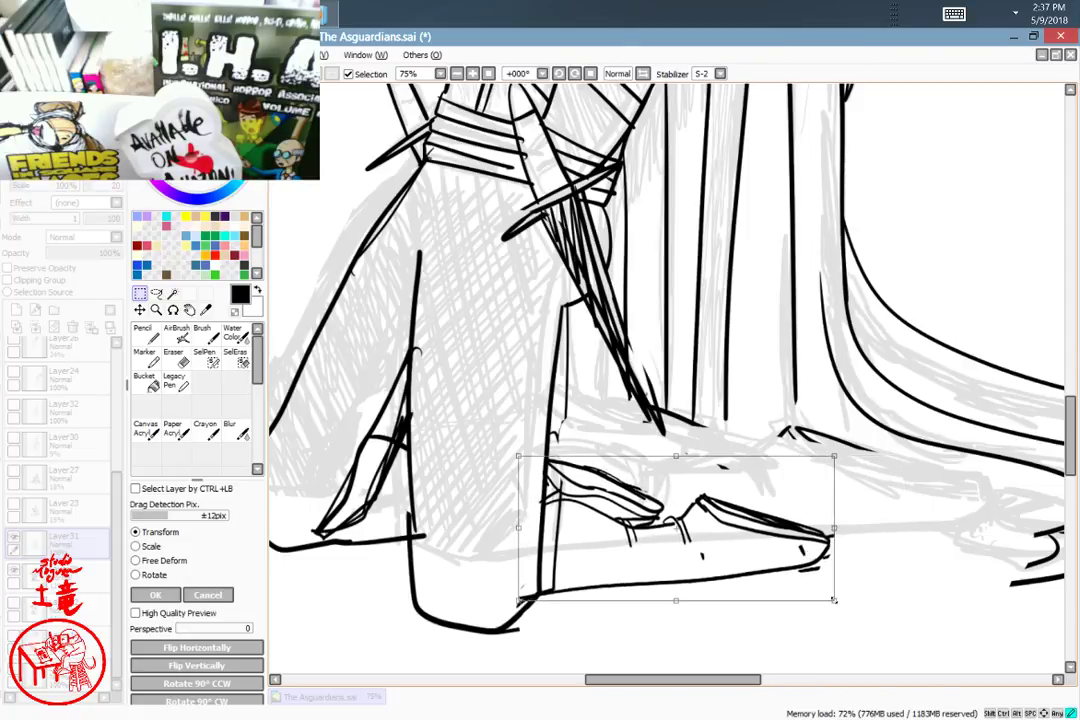
drag(727, 565, 713, 597)
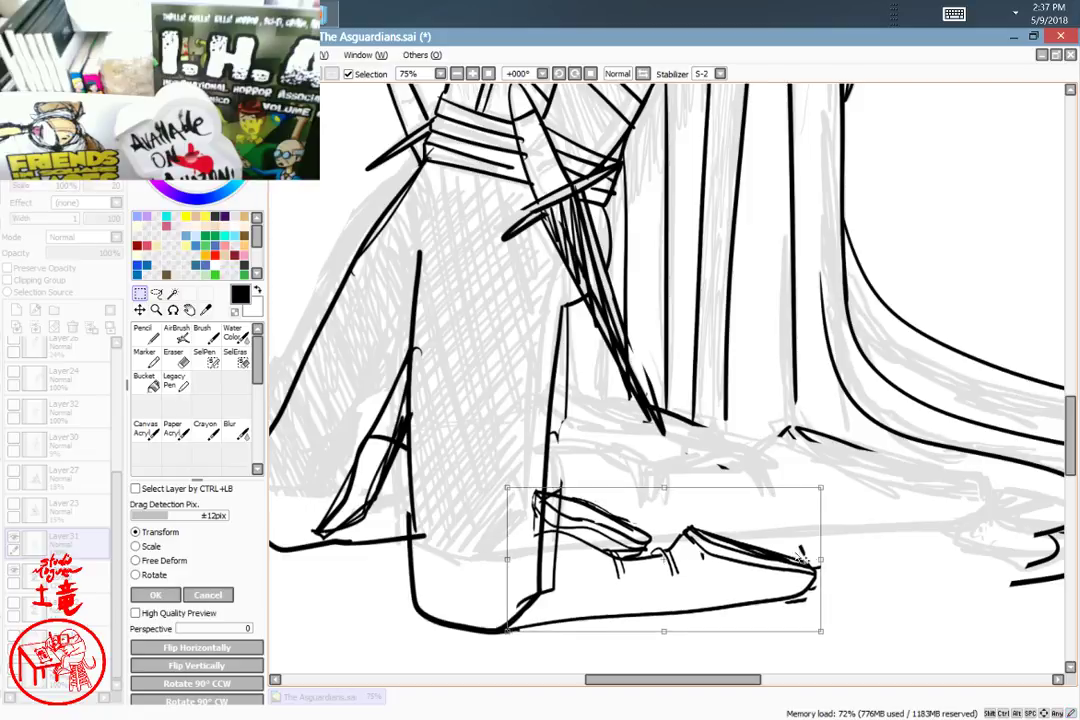
mouse_move(822, 488)
mouse_down()
mouse_move(834, 480)
mouse_move(846, 508)
mouse_up()
mouse_move(775, 565)
mouse_down()
mouse_move(783, 557)
mouse_move(773, 553)
mouse_up()
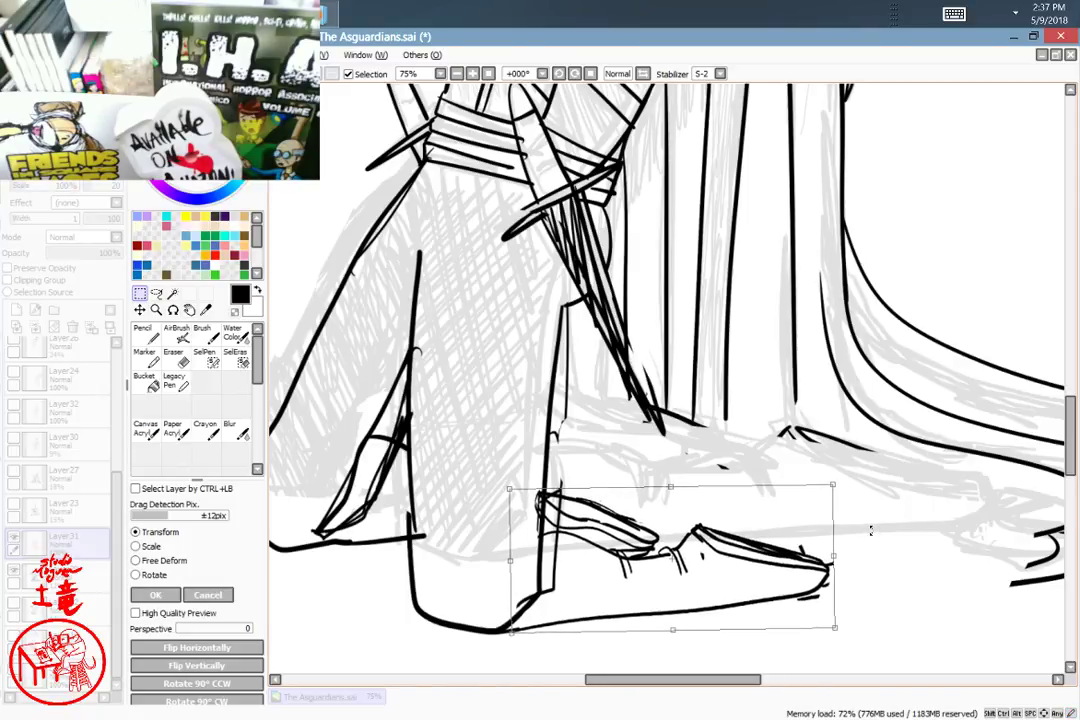
key(Return)
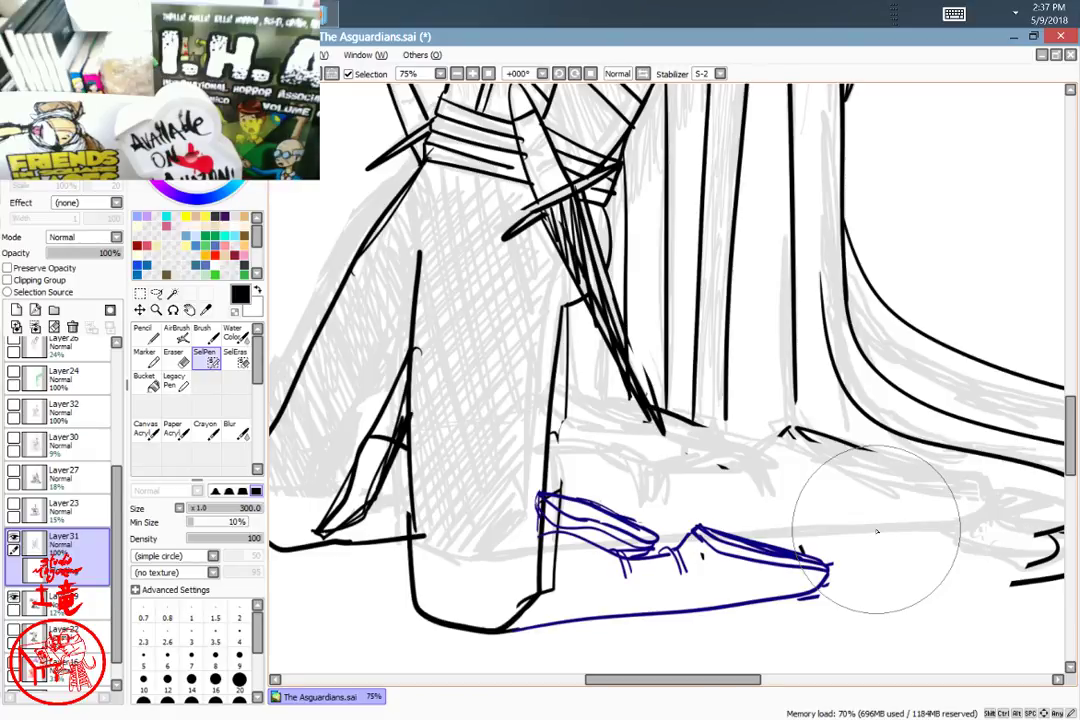
Step: Switch to the browser to view the alto sax reference image, and return to The Asguardians.sai drawing
key(alt+Tab)
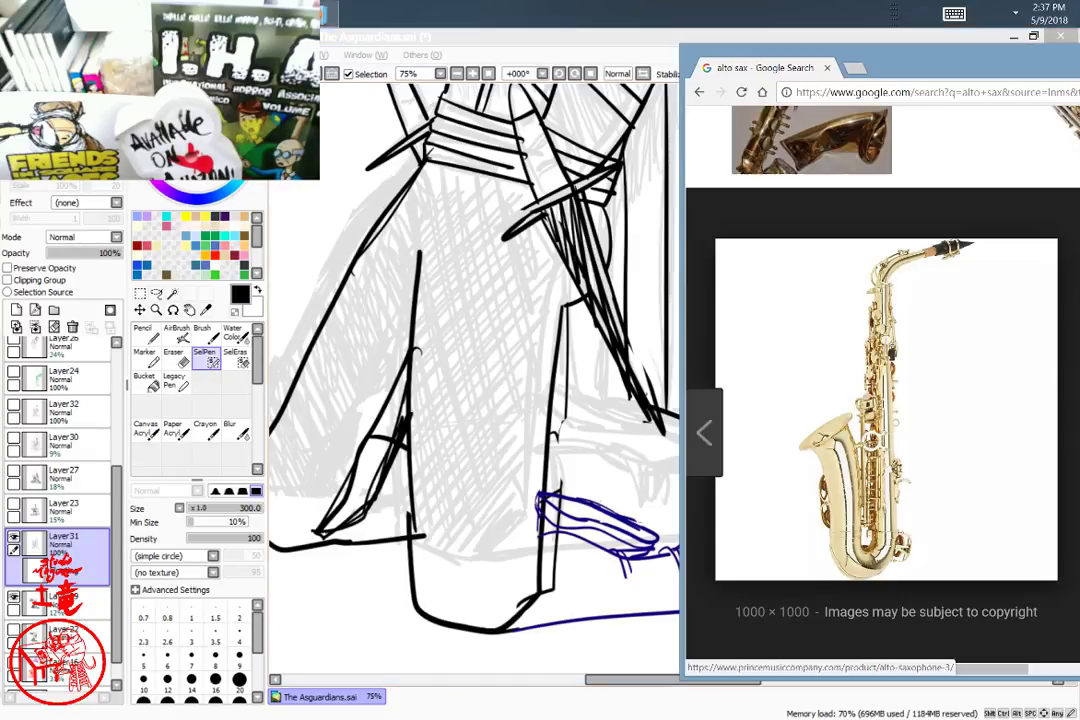
click(328, 14)
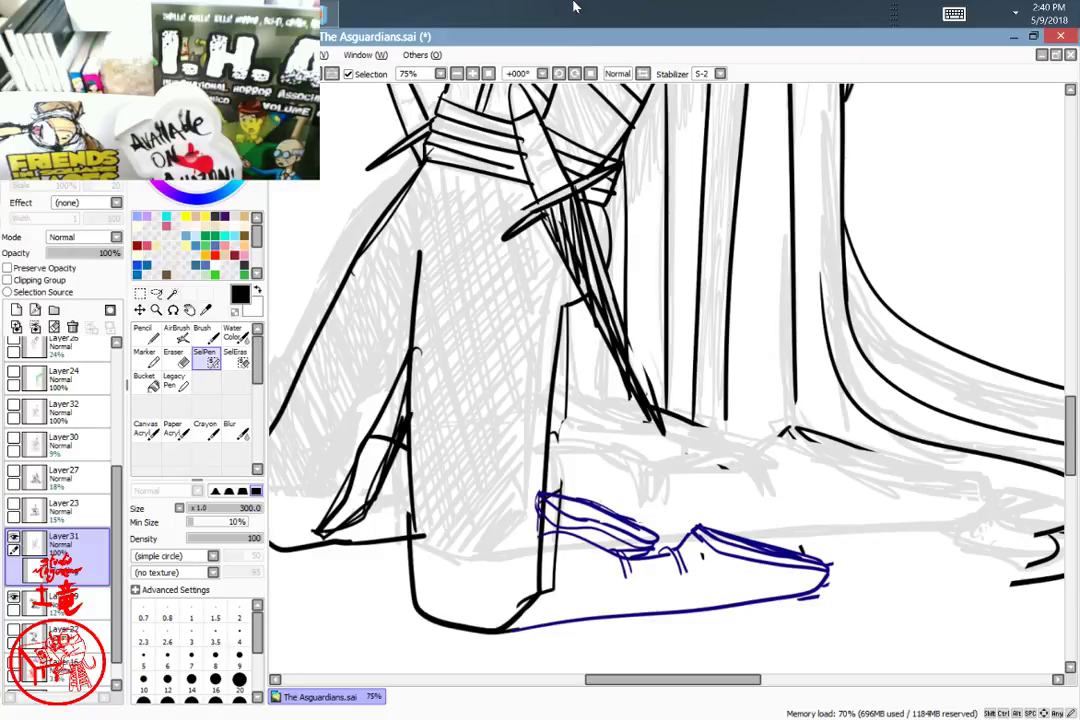
Step: Enlarge the selected lower leg and shoes proportionally to the whole figure, adjusting their width and position behind the front knee
key(minus)
key(minus)
key(minus)
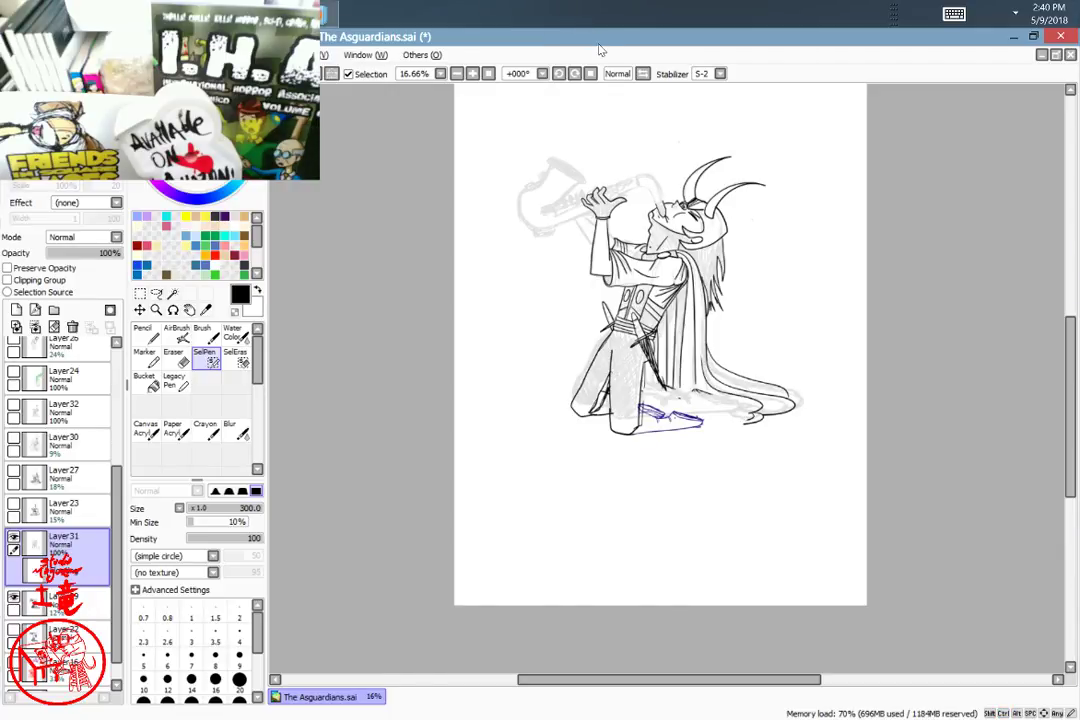
key(ctrl)
key(ctrl+t)
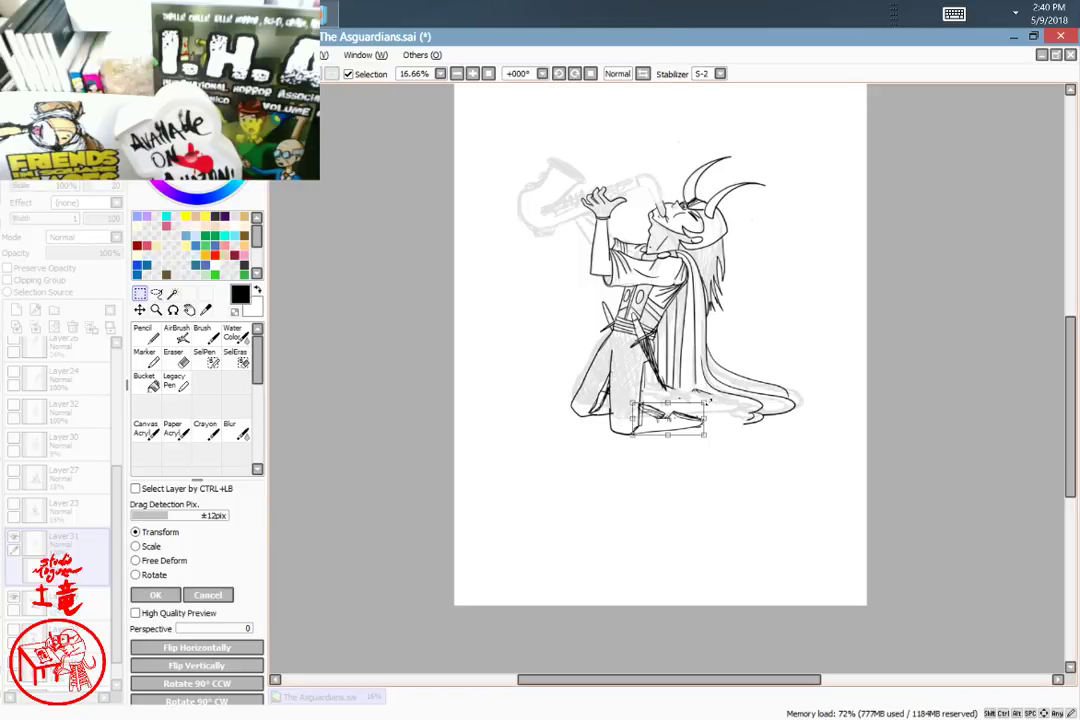
drag(704, 403, 716, 392)
drag(717, 391, 721, 390)
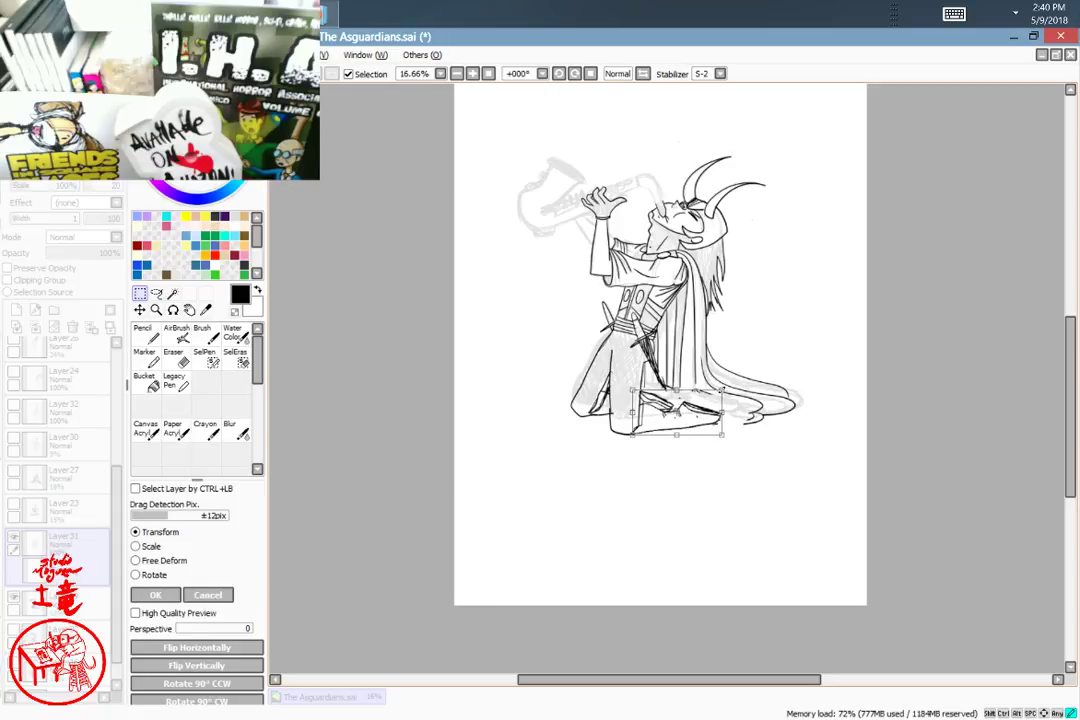
drag(721, 389, 728, 388)
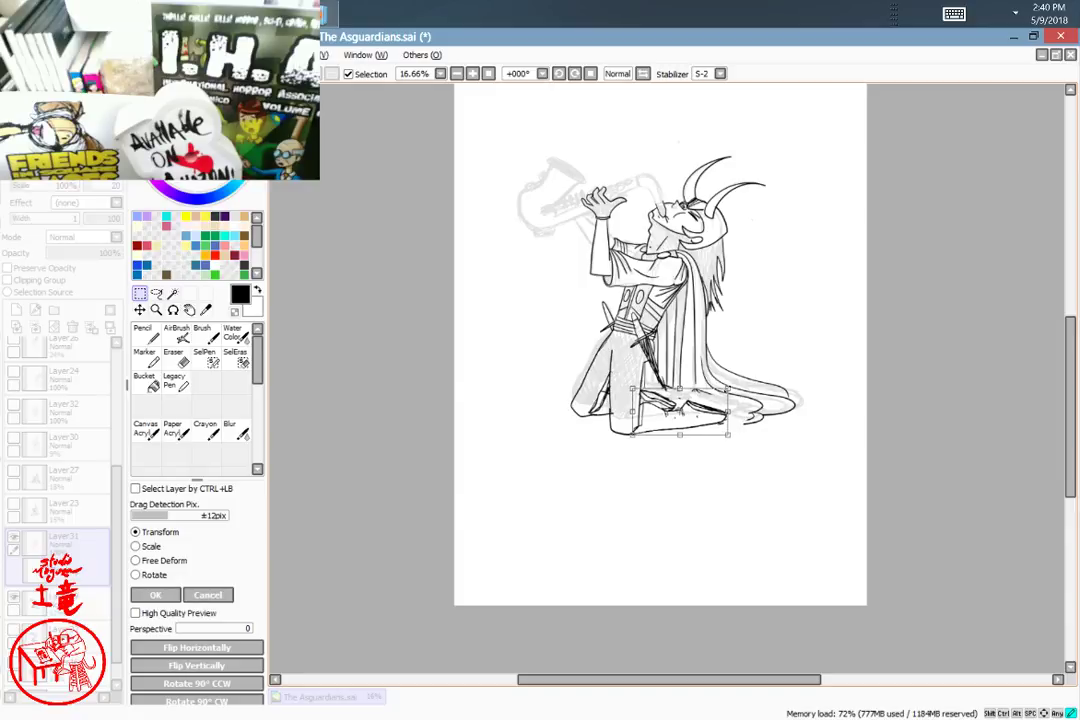
drag(700, 410, 717, 432)
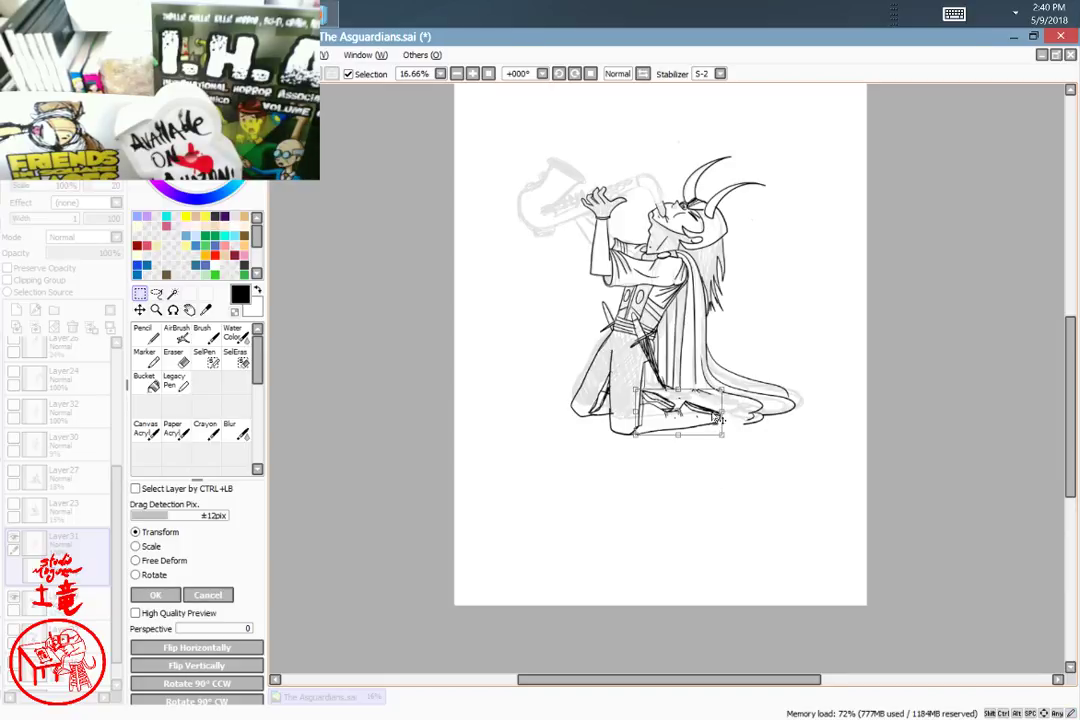
drag(722, 410, 725, 411)
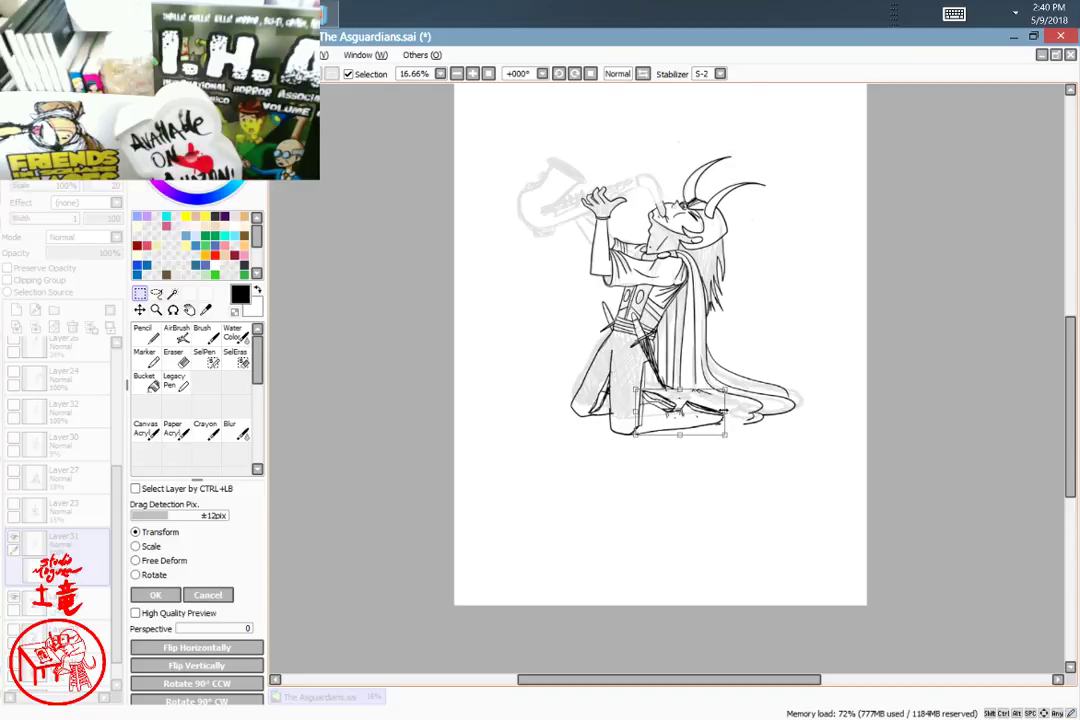
drag(724, 410, 726, 412)
key(Return)
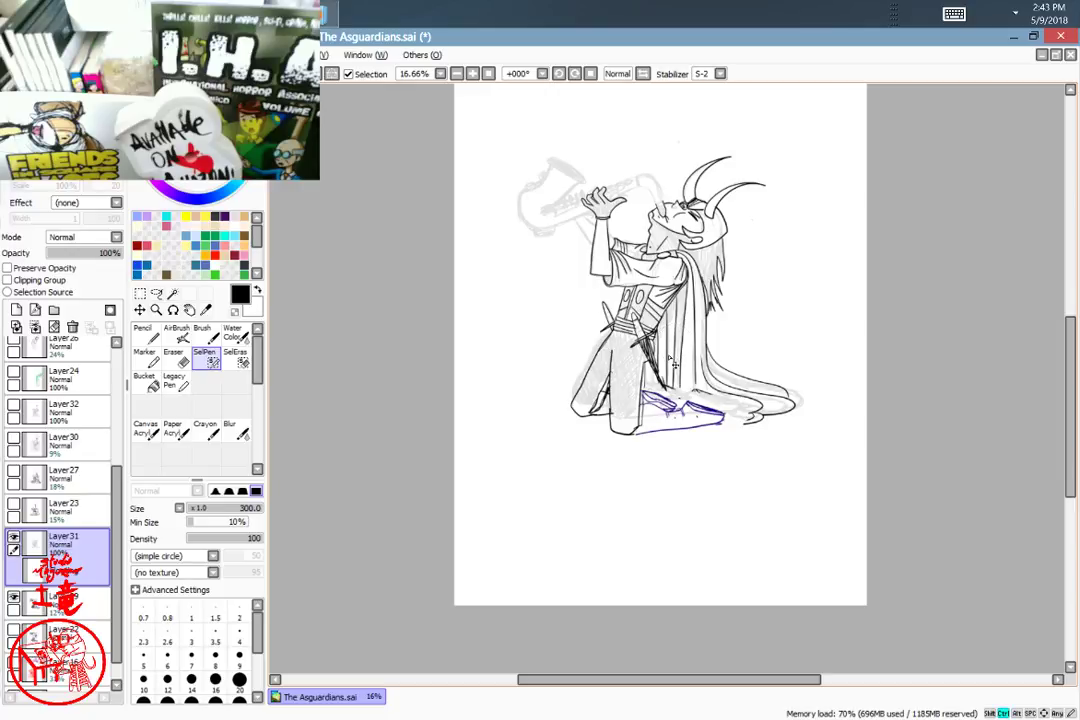
key(ctrl+t)
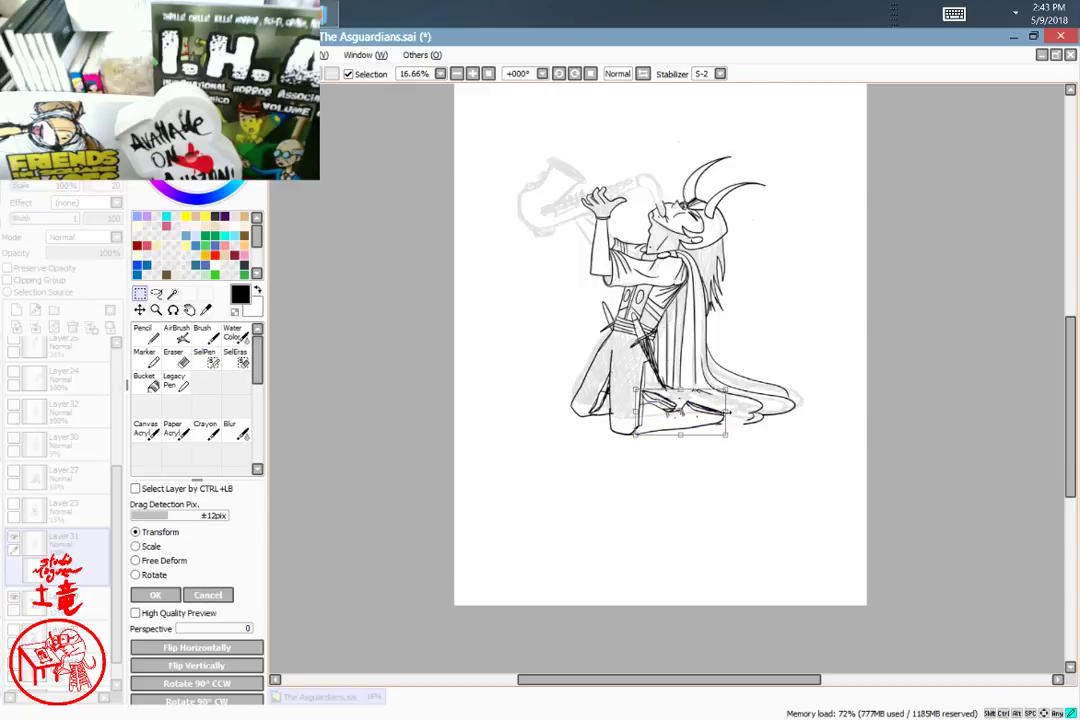
Step: Scale the selected lower-leg and foot linework slightly smaller behind the kneeling leg and apply the transform
drag(725, 406, 681, 394)
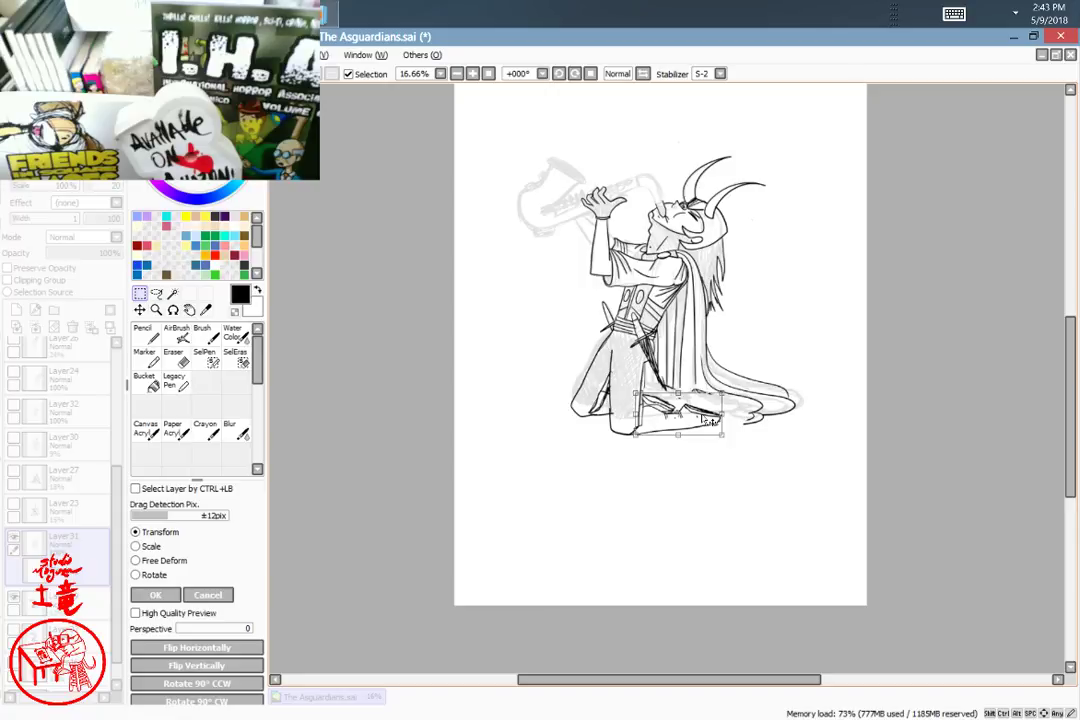
scroll(710, 421, down, 3)
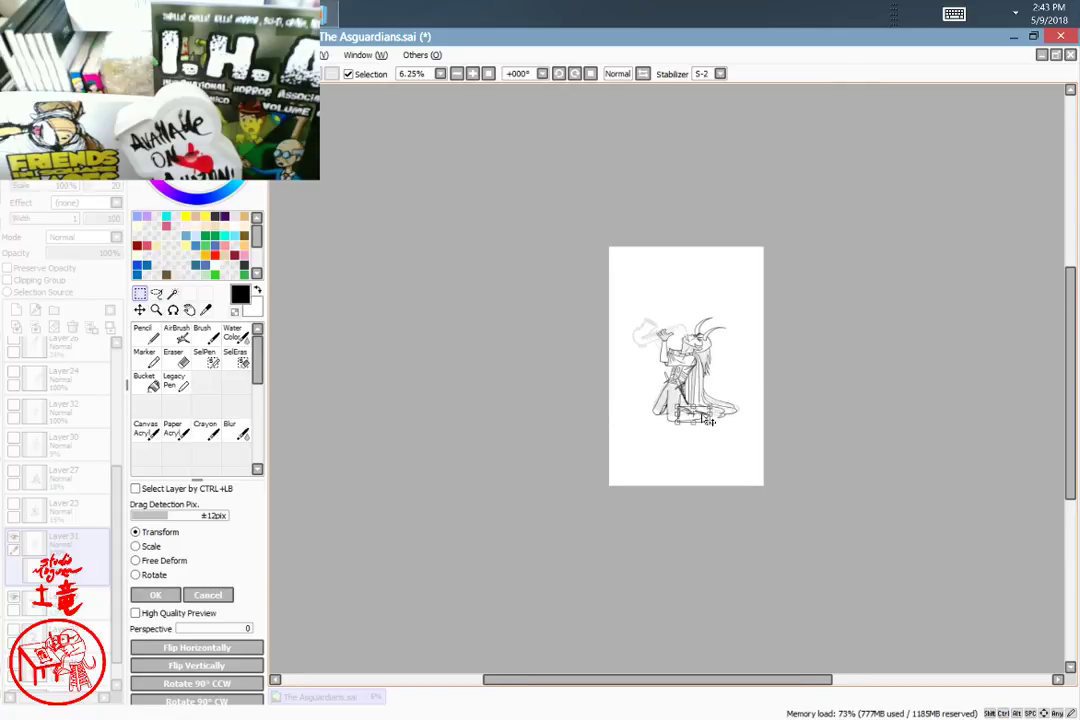
key(Return)
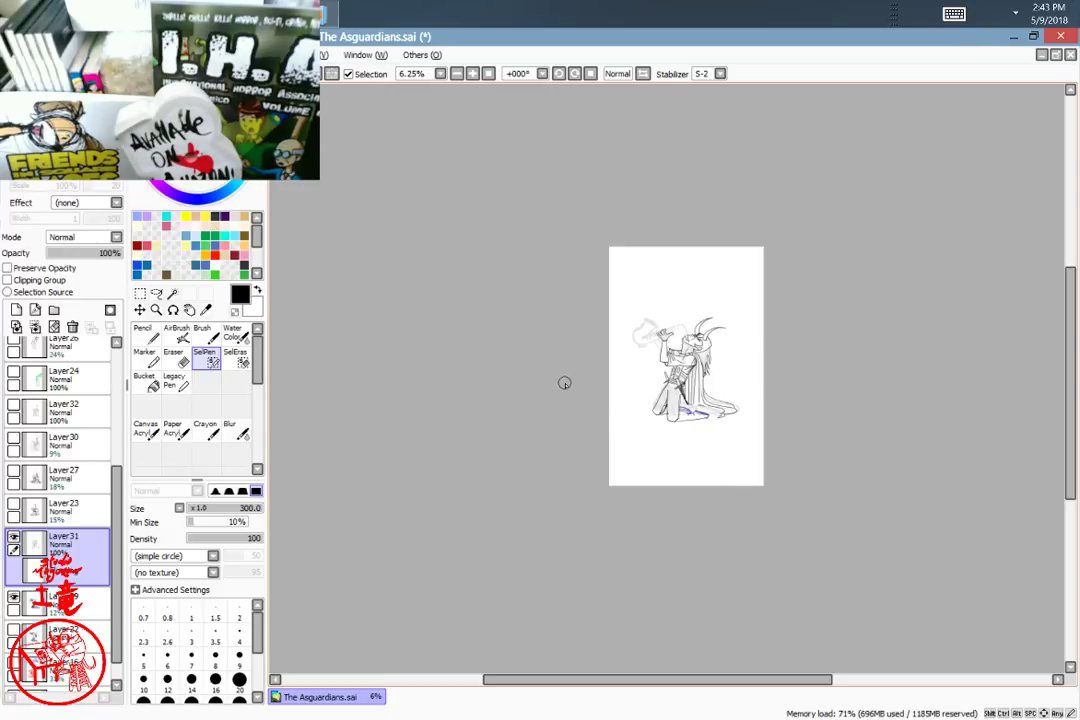
key(ctrl+t)
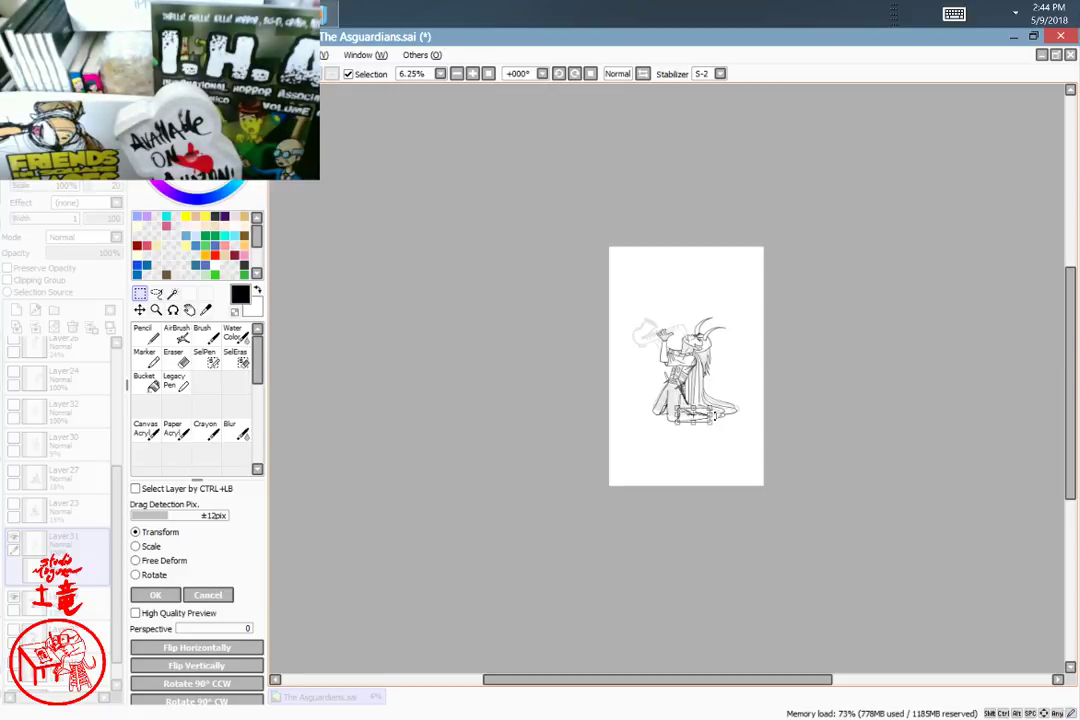
key(Return)
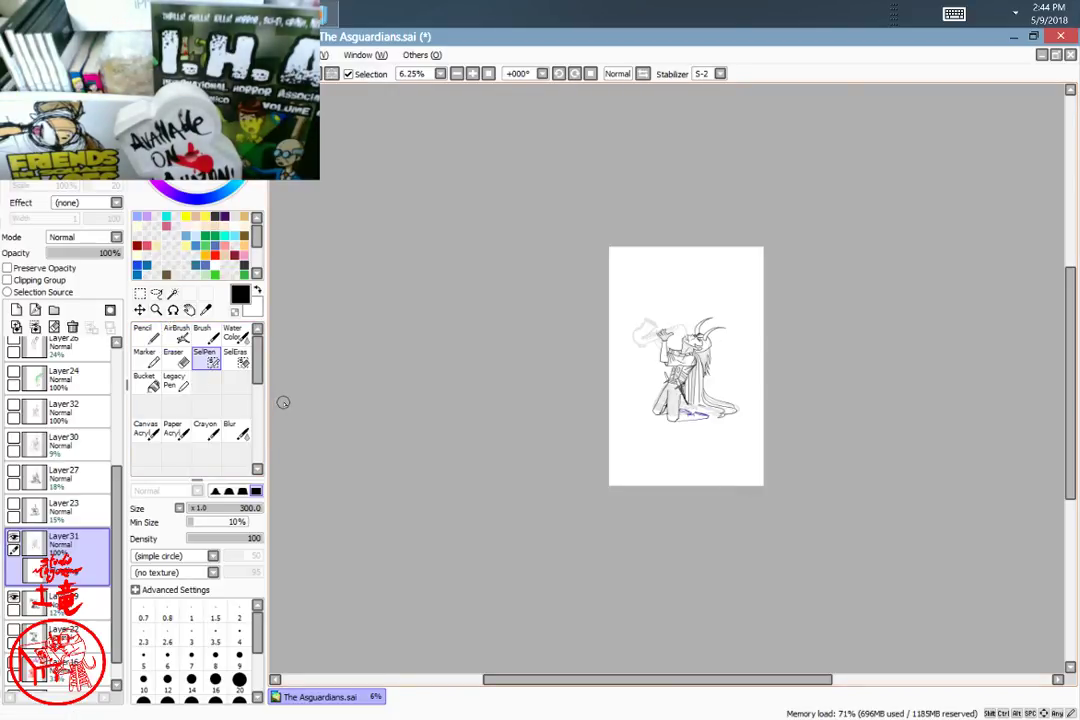
Step: Try flipping the selected lower-leg and foot linework horizontally
key(ctrl)
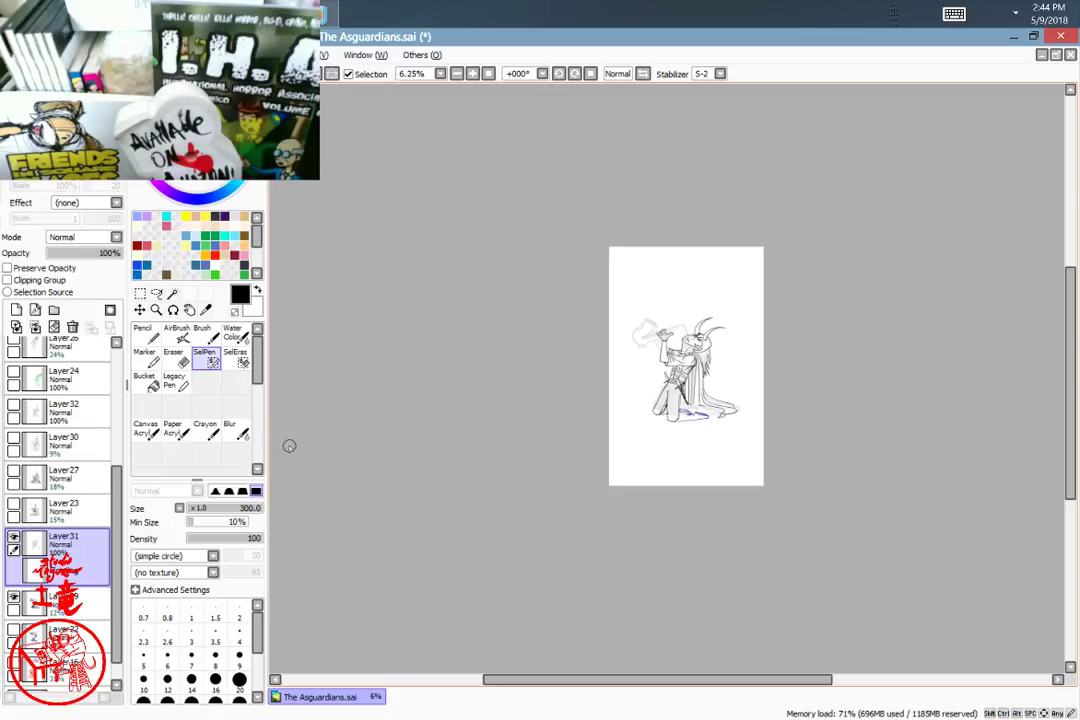
scroll(289, 446, up, 3)
key(space)
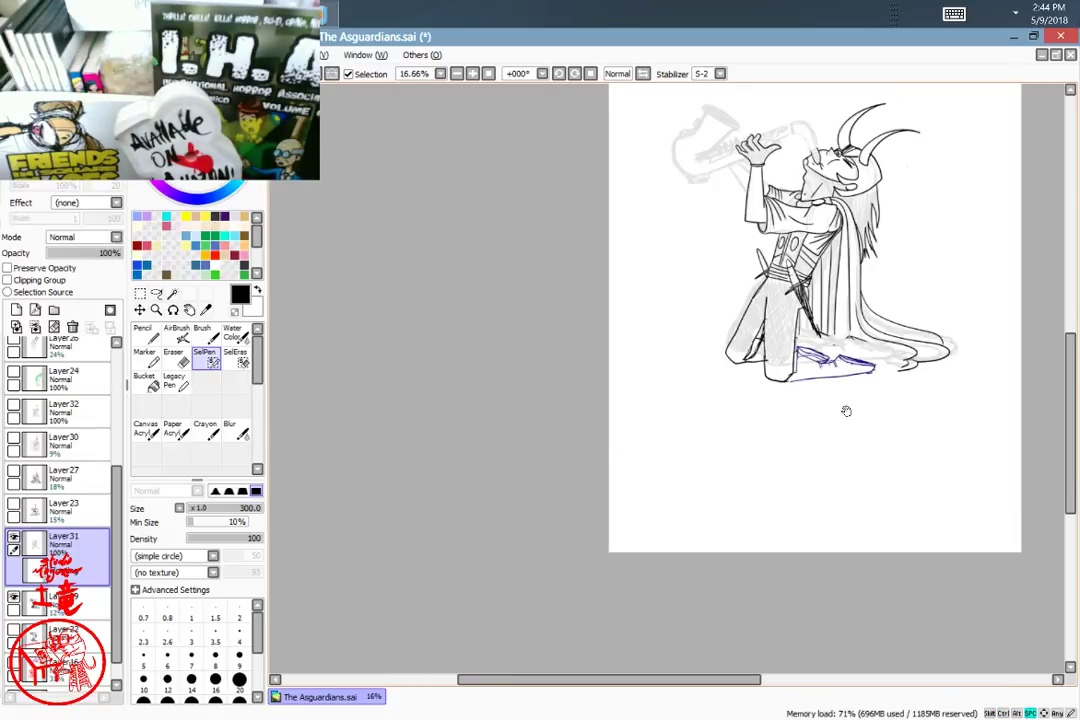
mouse_move(949, 391)
mouse_down()
mouse_move(757, 455)
mouse_move(721, 546)
mouse_up()
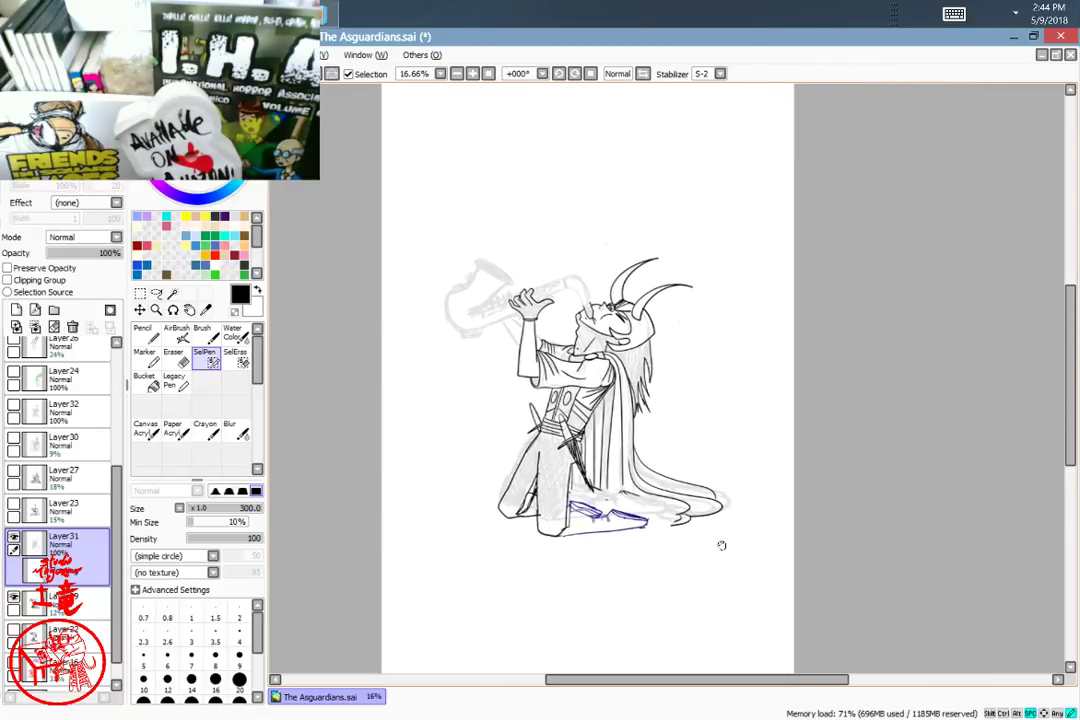
click(163, 55)
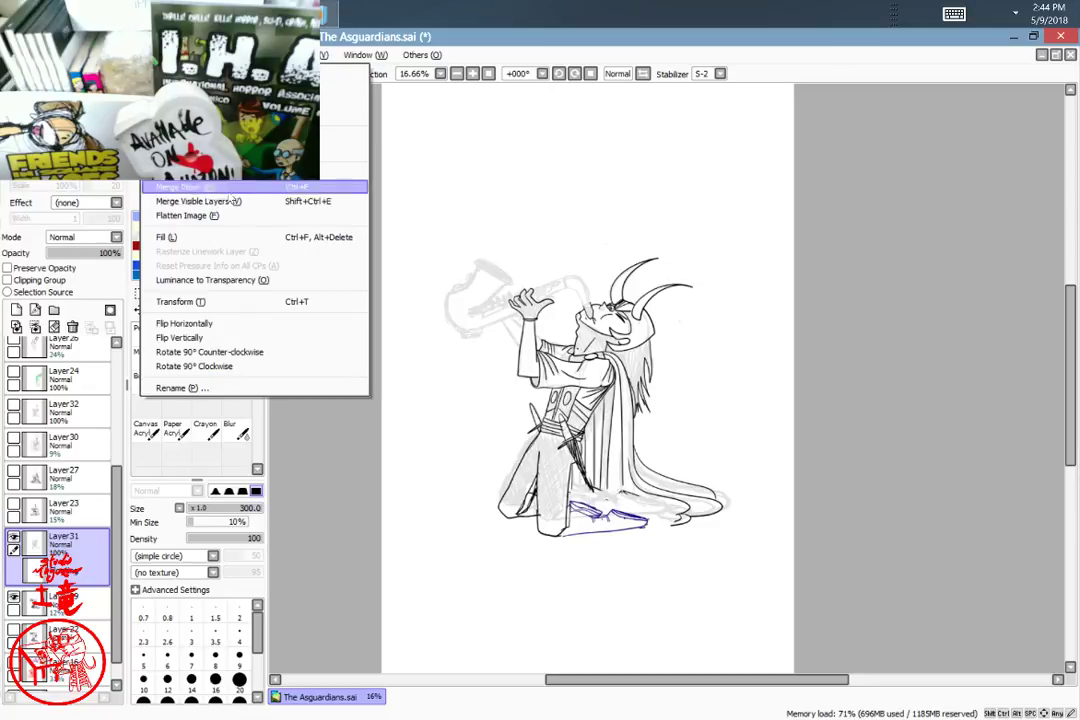
click(255, 323)
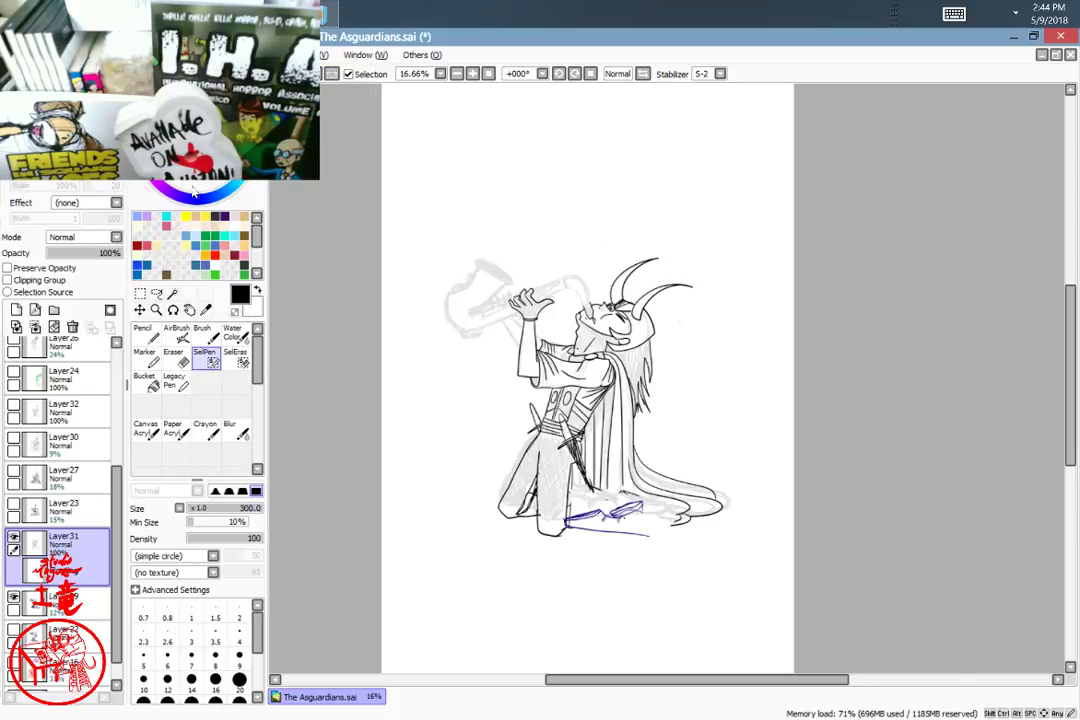
click(170, 54)
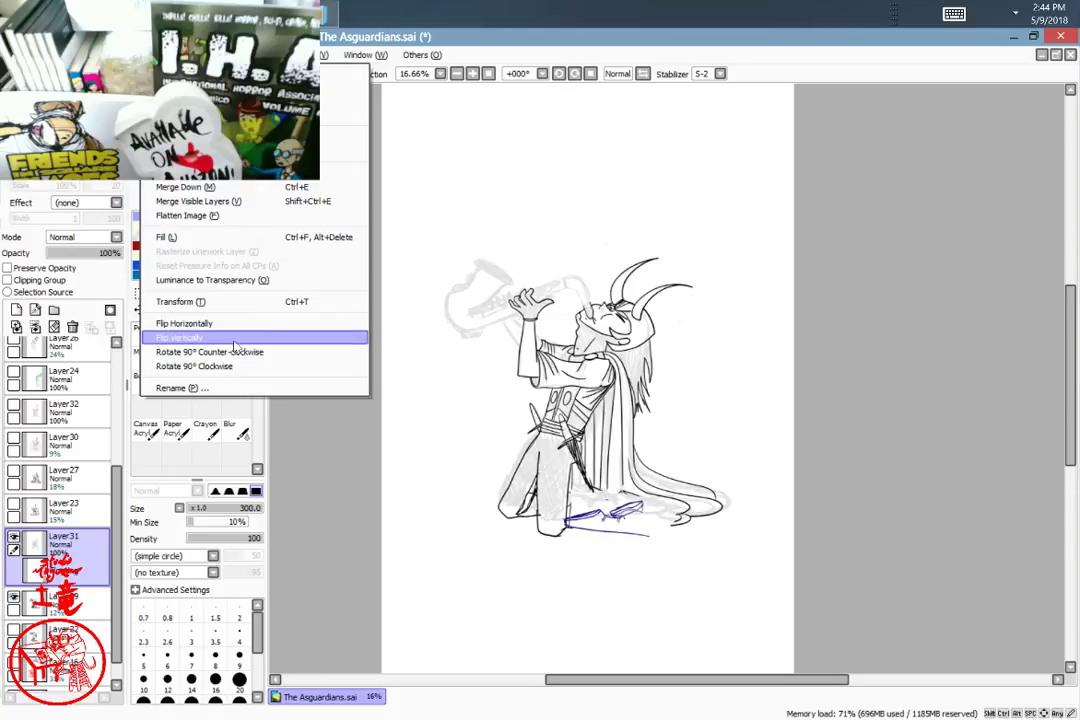
click(235, 337)
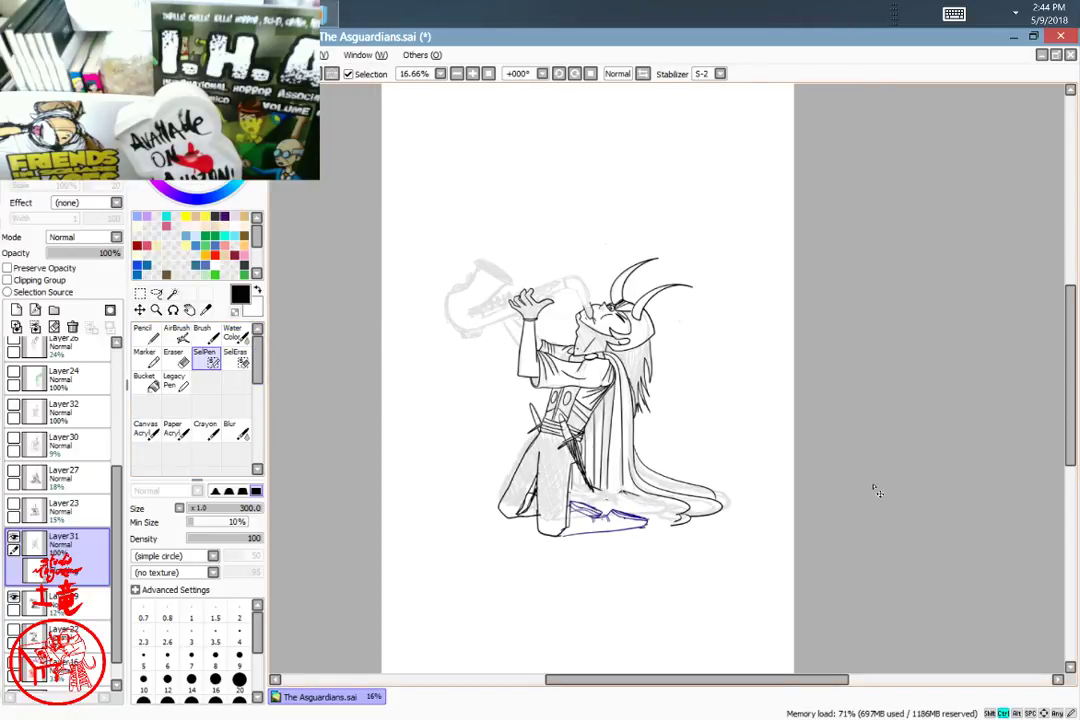
Step: Clear the selection, mirror the Layer31 drawing horizontally to check the pose at several zoom levels, and flip it back
key(ctrl+d)
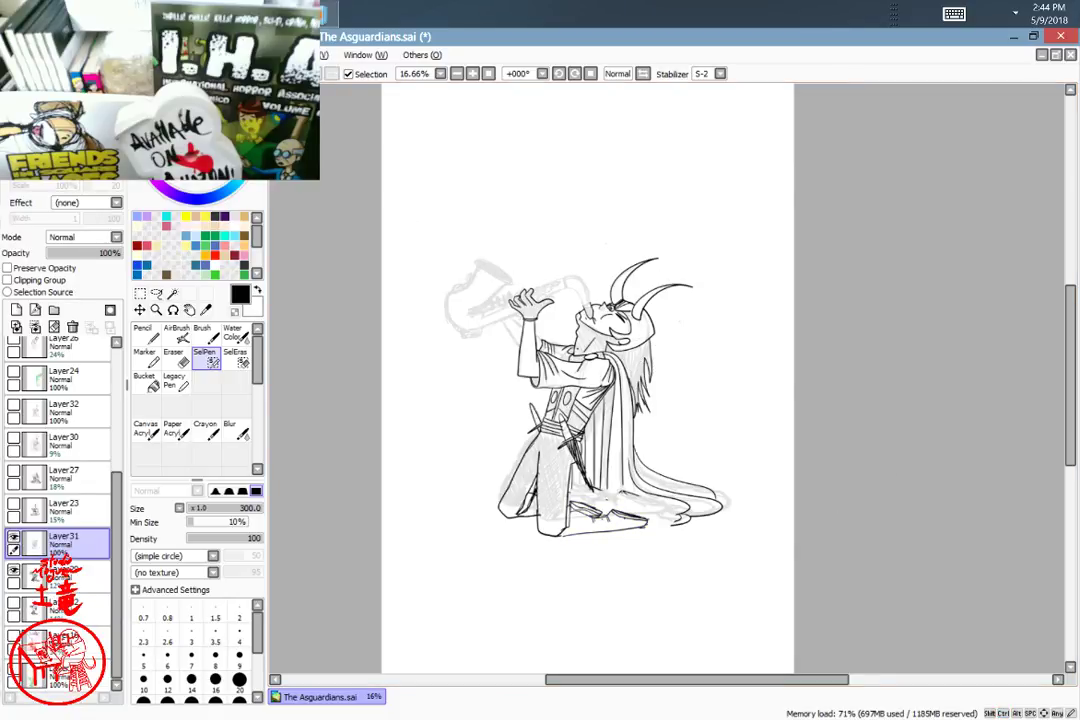
click(140, 54)
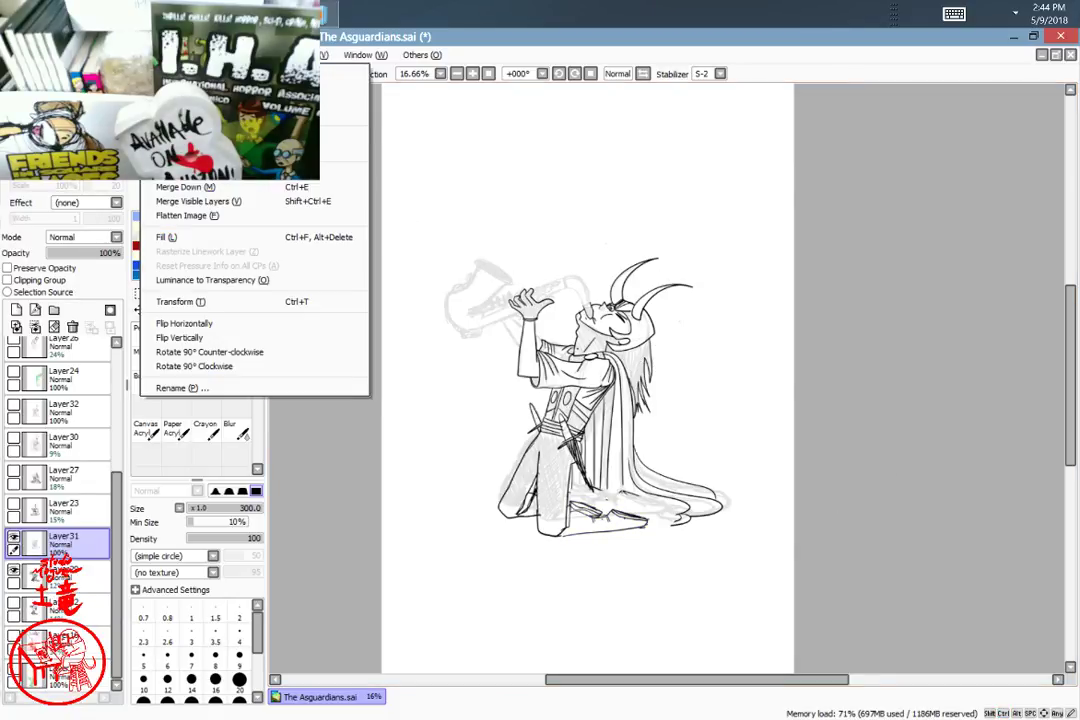
click(219, 324)
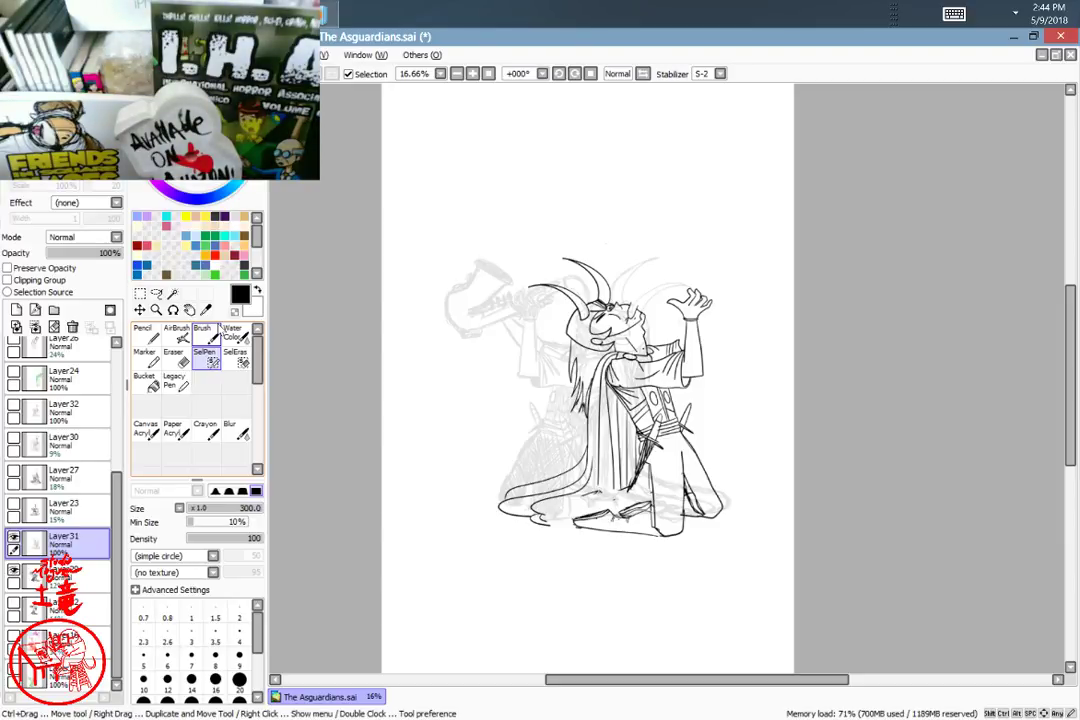
key(ctrl+minus)
key(ctrl+minus)
key(ctrl+minus)
key(ctrl+minus)
key(ctrl+minus)
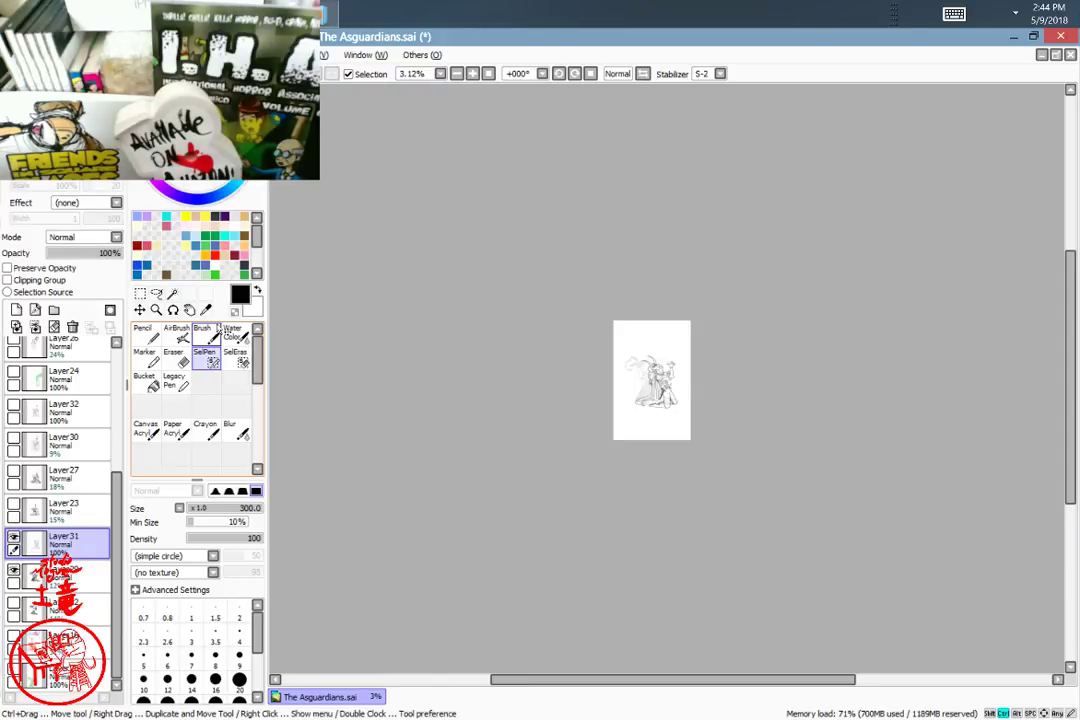
key(plus)
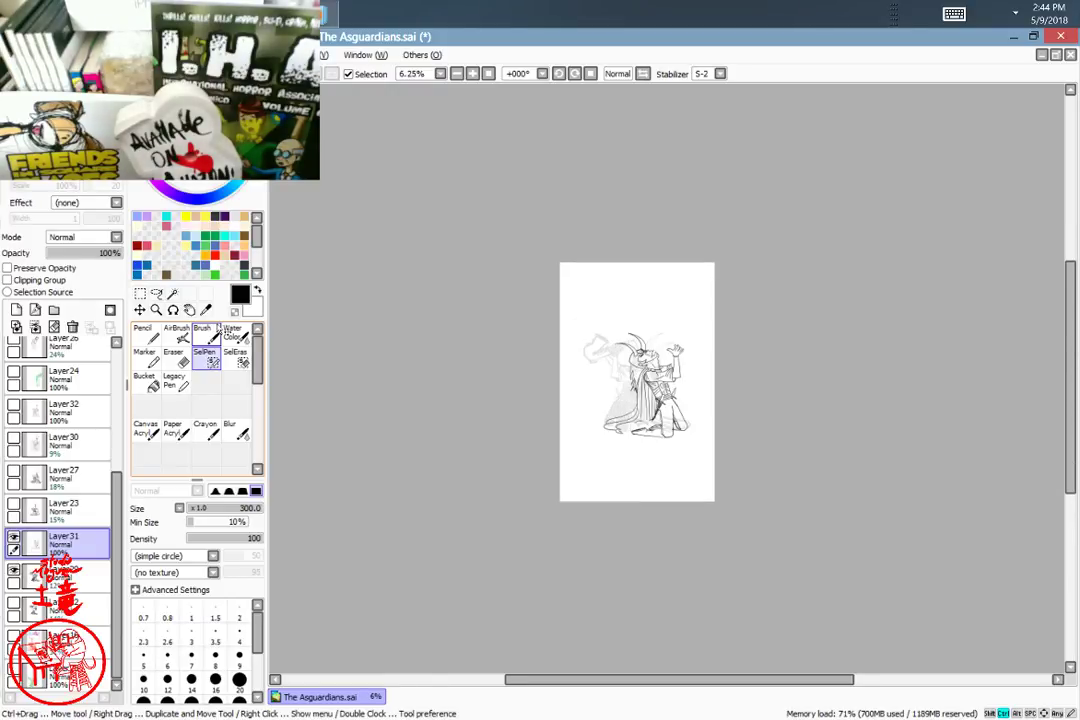
key(plus)
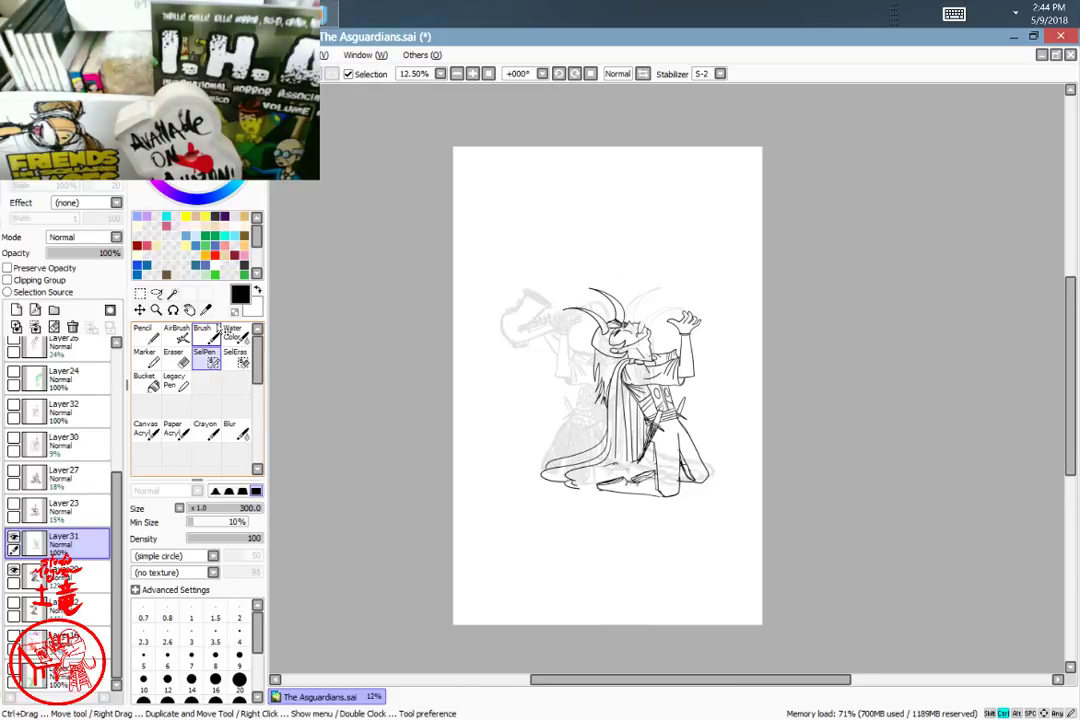
key(plus)
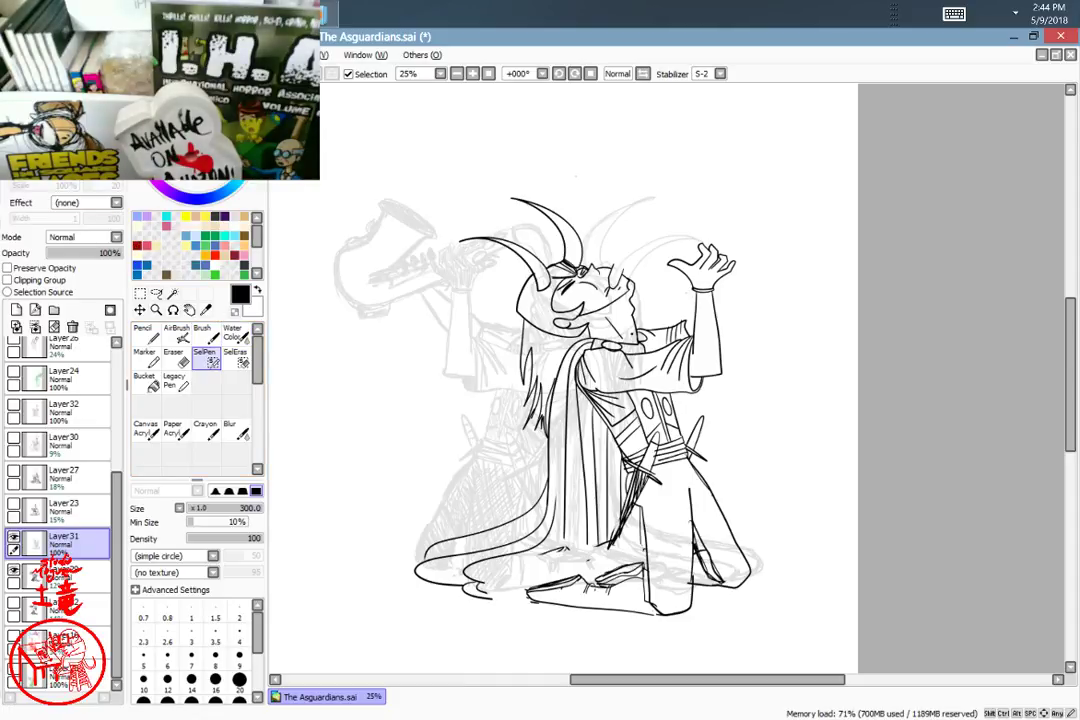
click(155, 54)
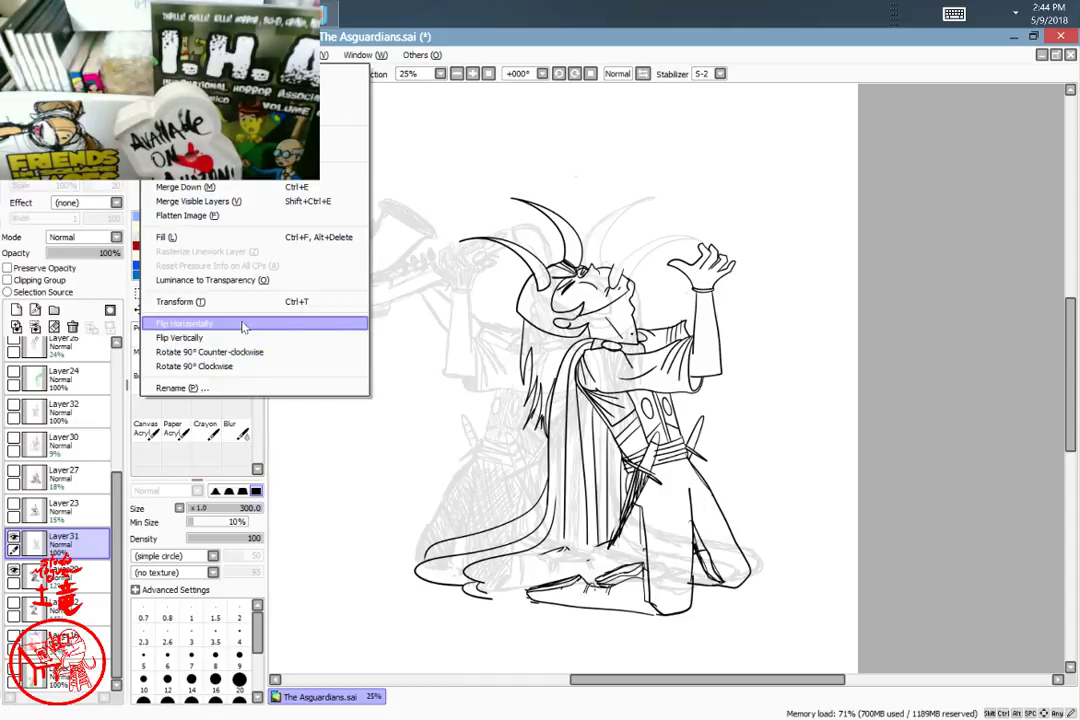
click(241, 323)
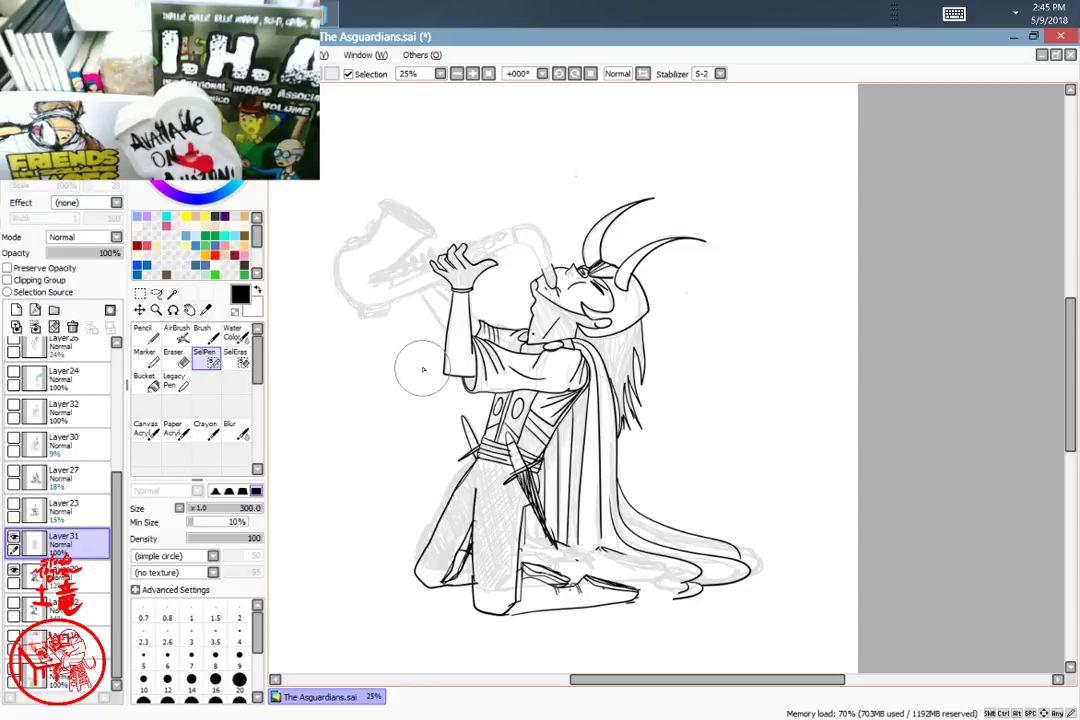
drag(760, 406, 747, 396)
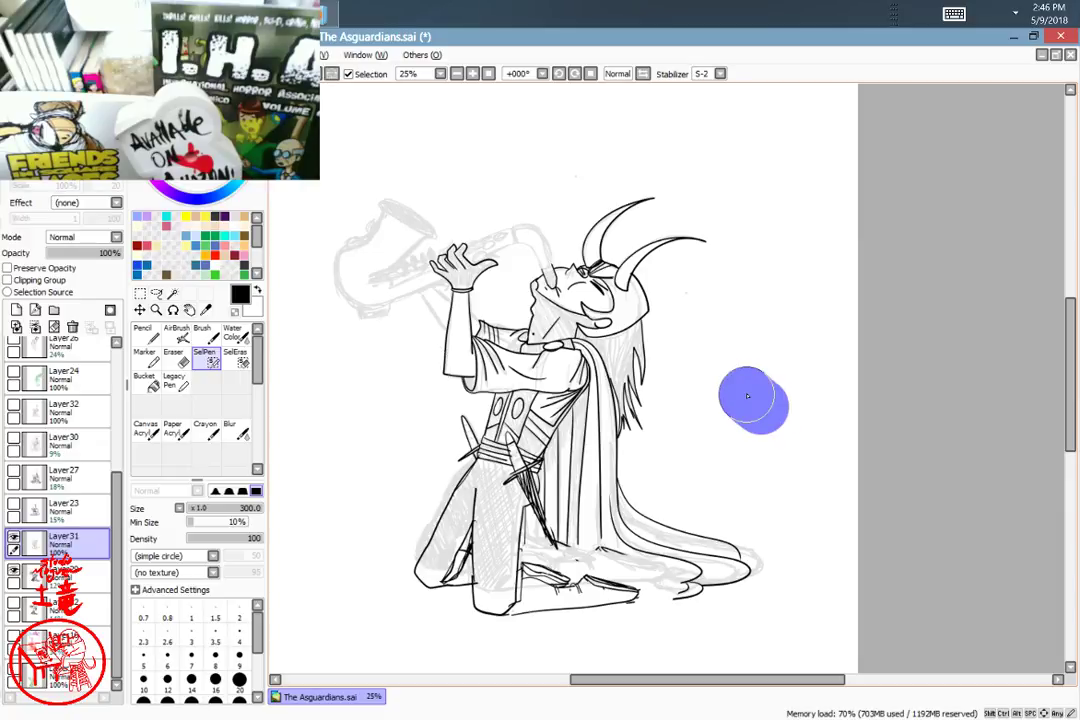
scroll(747, 396, up, 3)
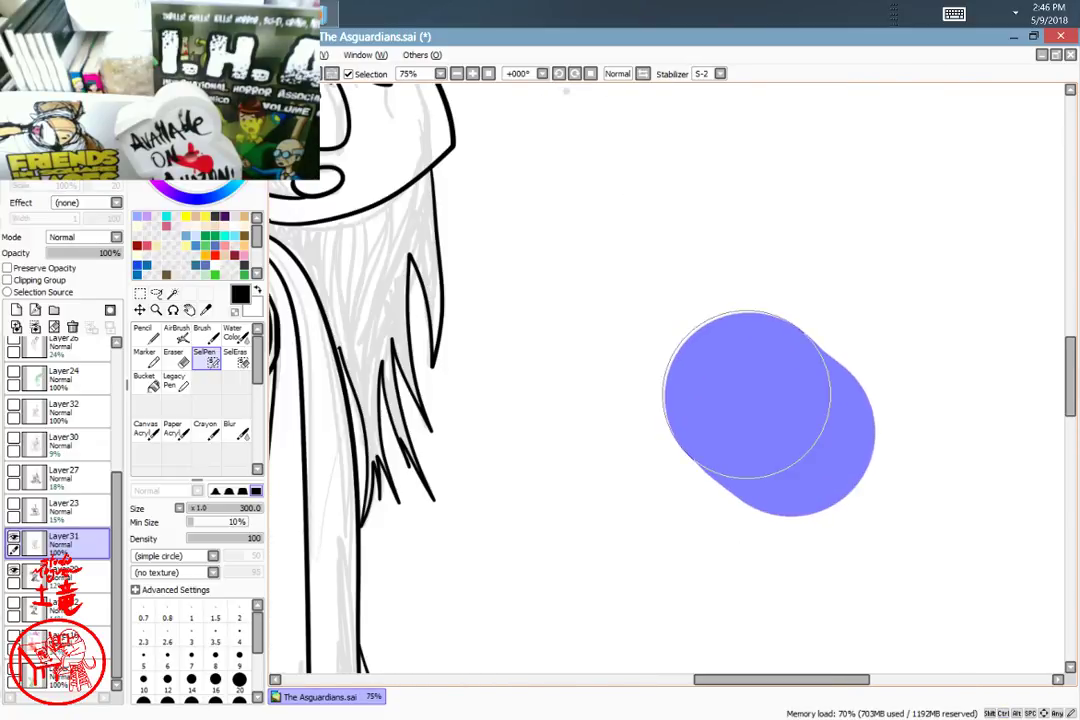
scroll(746, 394, down, 4)
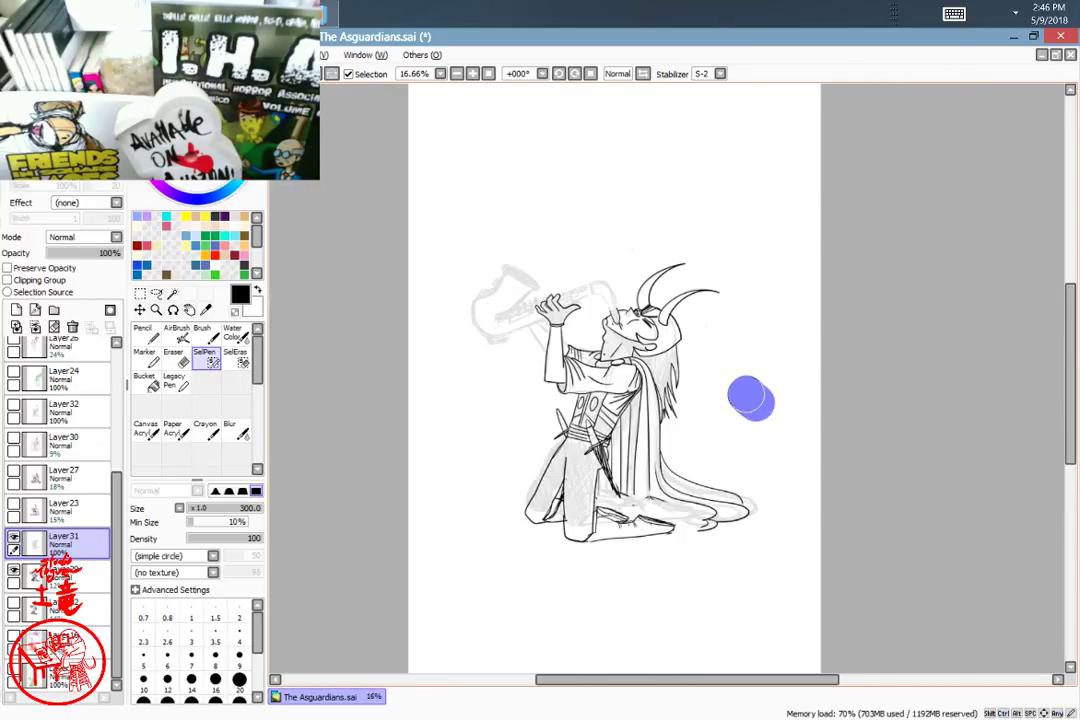
key(ctrl+d)
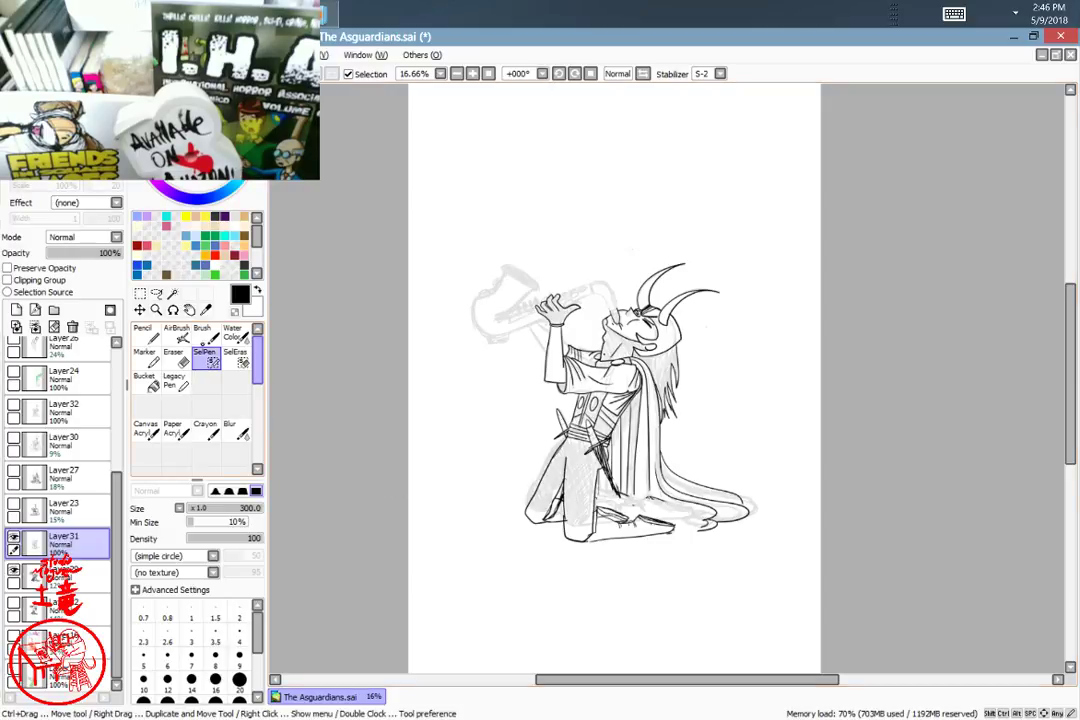
Step: Draw the cape's inner folds with the size 14 Pencil, sweeping them down to the ground around the rear foot
click(145, 333)
scroll(713, 569, up, 3)
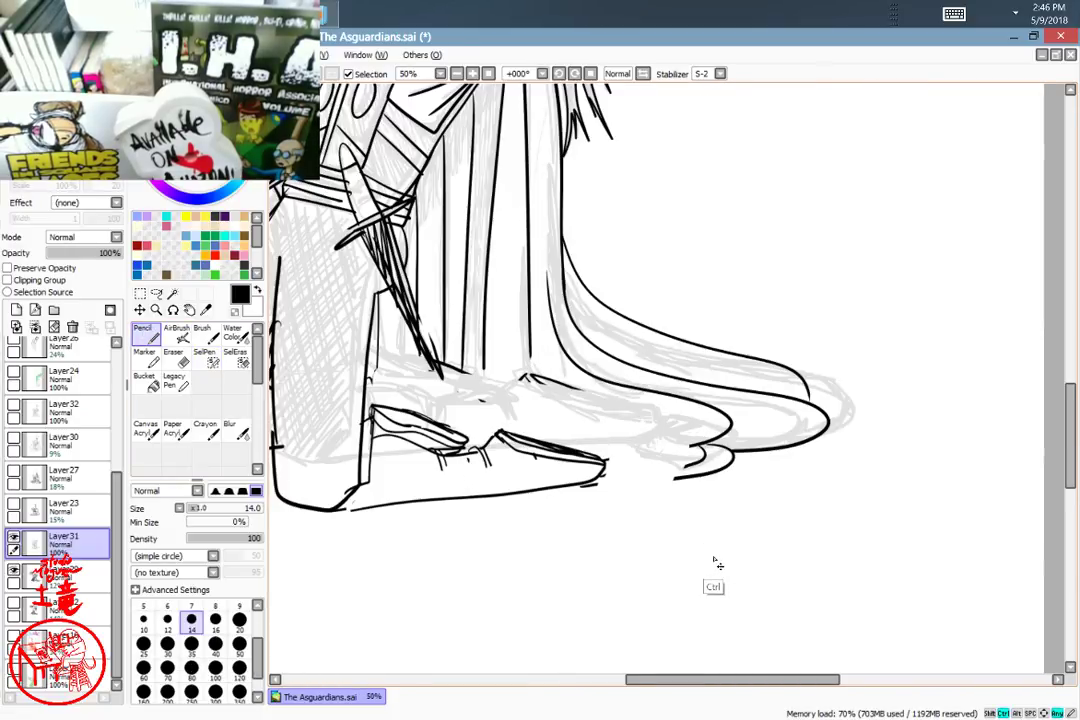
drag(728, 474, 802, 519)
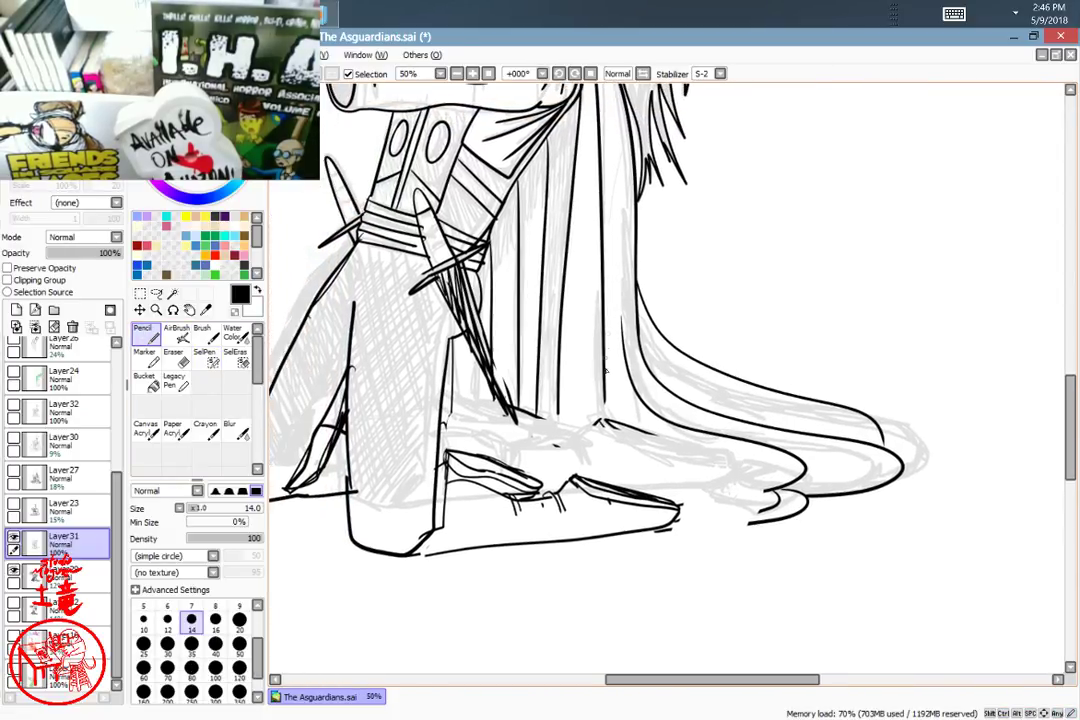
mouse_move(603, 377)
mouse_down()
mouse_move(608, 424)
mouse_move(654, 495)
mouse_move(678, 506)
mouse_up()
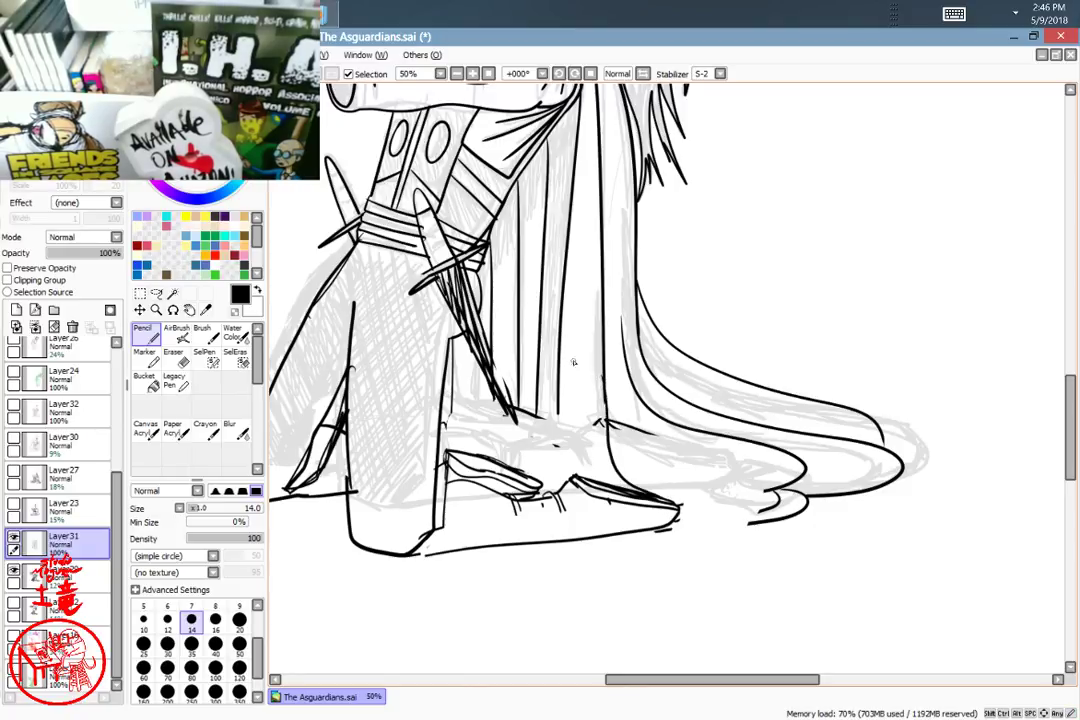
mouse_move(617, 320)
mouse_down()
mouse_move(625, 381)
mouse_move(662, 459)
mouse_move(728, 496)
mouse_move(678, 522)
mouse_up()
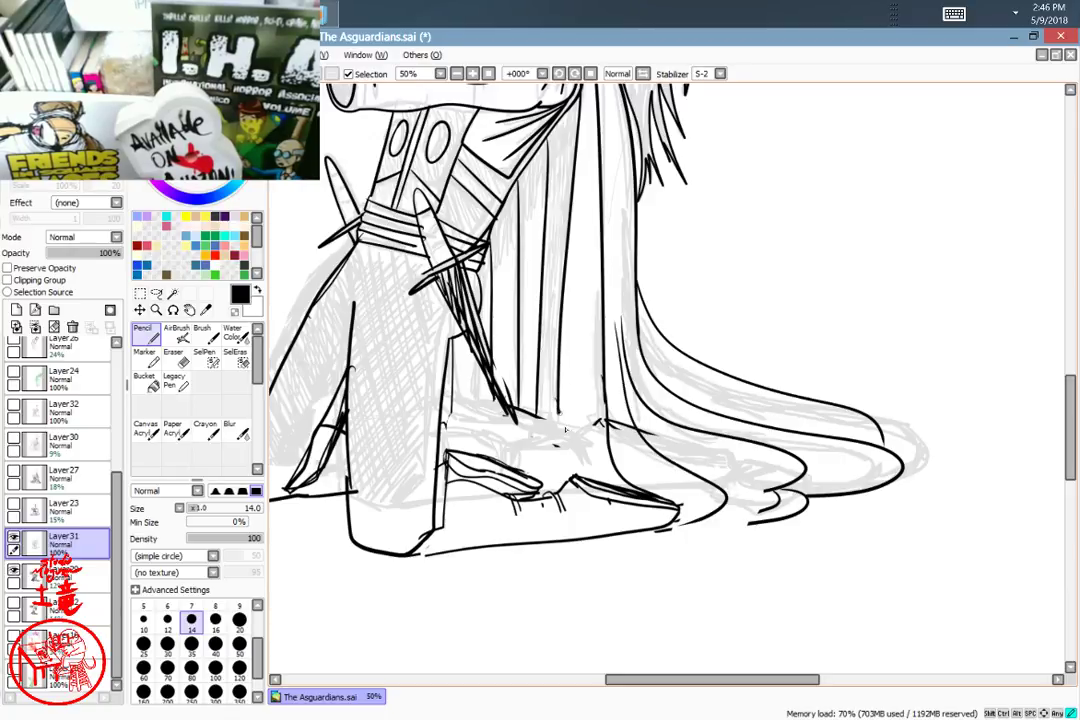
drag(558, 412, 619, 460)
drag(538, 416, 588, 446)
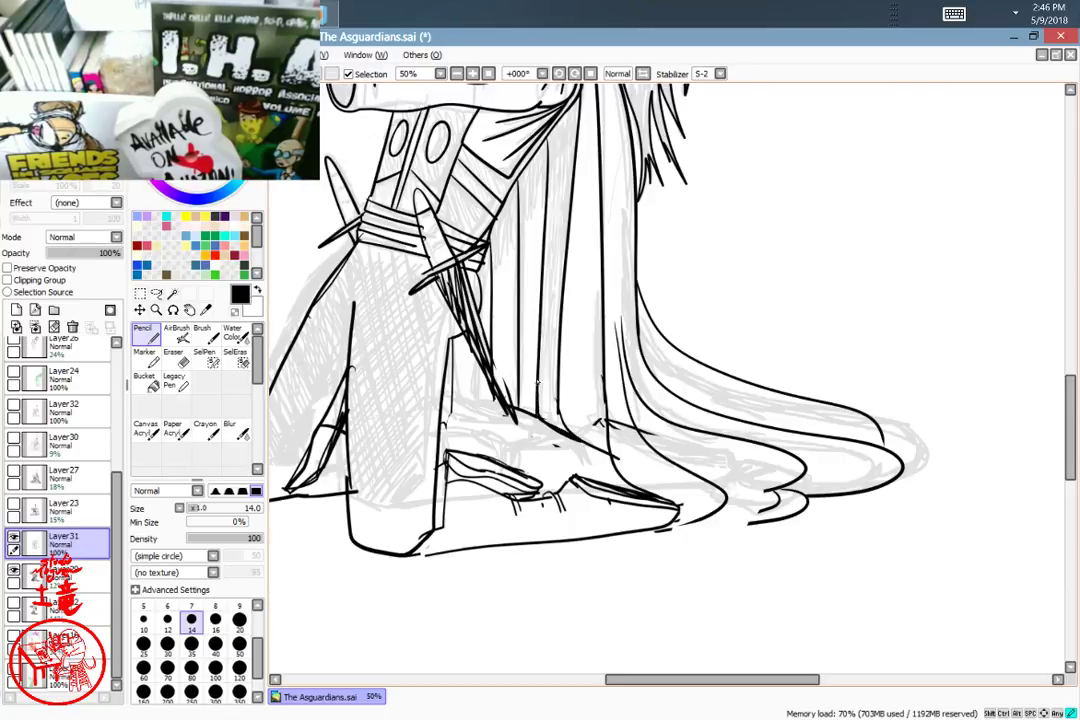
Step: Draw the short cape folds above the feet and thicken the back edge of the kneeling front leg
drag(518, 379, 517, 409)
mouse_move(474, 353)
mouse_down()
mouse_move(478, 401)
mouse_move(452, 400)
mouse_up()
mouse_move(447, 340)
mouse_down()
mouse_move(441, 458)
mouse_move(447, 330)
mouse_move(435, 510)
mouse_up()
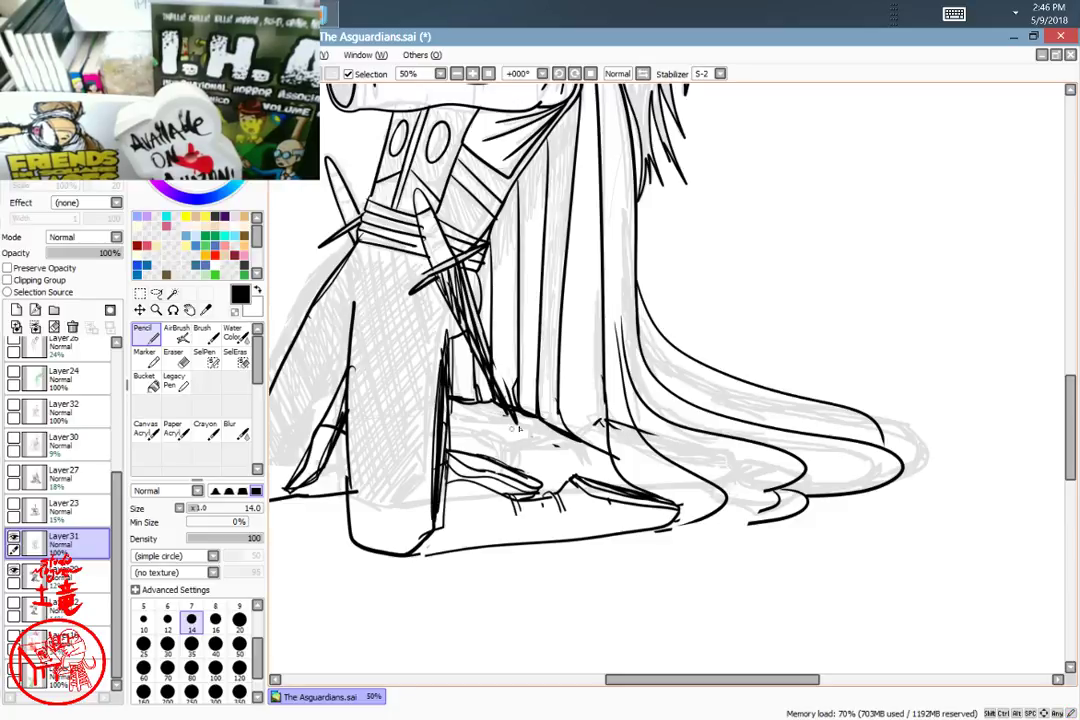
mouse_move(517, 412)
mouse_down()
mouse_move(493, 440)
mouse_move(517, 466)
mouse_move(561, 438)
mouse_move(548, 422)
mouse_move(558, 468)
mouse_up()
mouse_move(447, 398)
mouse_down()
mouse_move(510, 434)
mouse_move(501, 432)
mouse_up()
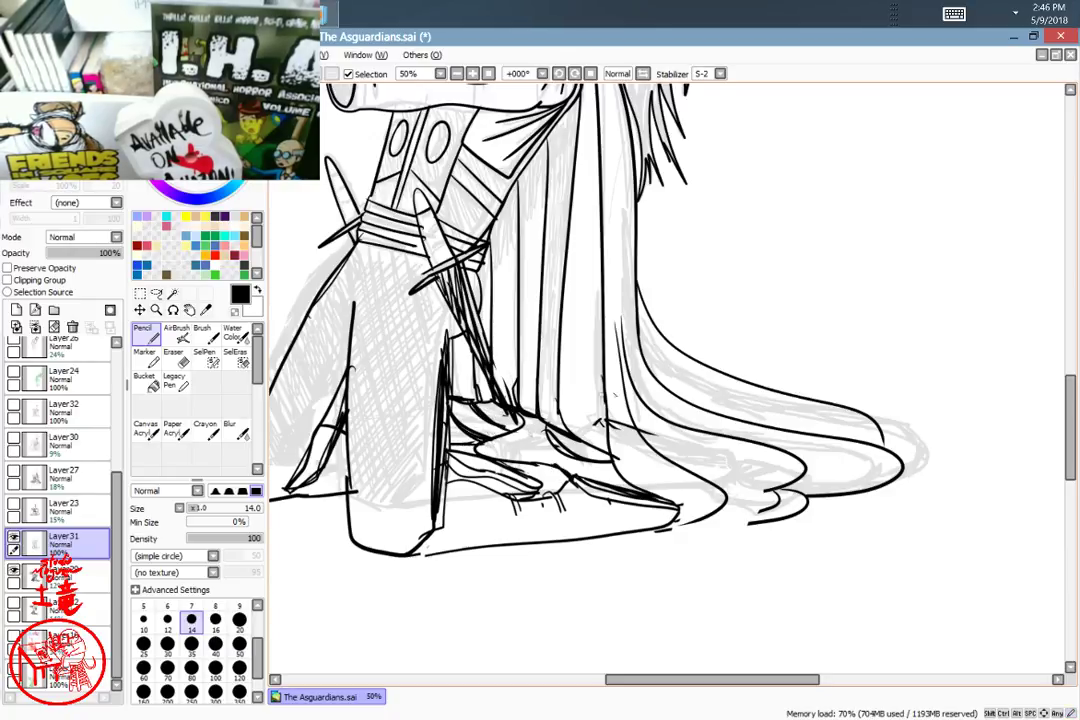
Step: Draw the cape's bottom hem along the ground, from the tip of the foot to the trailing folds
mouse_move(856, 448)
mouse_down()
mouse_move(834, 540)
mouse_move(807, 541)
mouse_move(804, 351)
mouse_up()
mouse_move(631, 458)
mouse_down()
mouse_move(657, 490)
mouse_move(654, 481)
mouse_move(705, 495)
mouse_move(768, 491)
mouse_up()
drag(677, 494, 791, 483)
drag(662, 491, 701, 496)
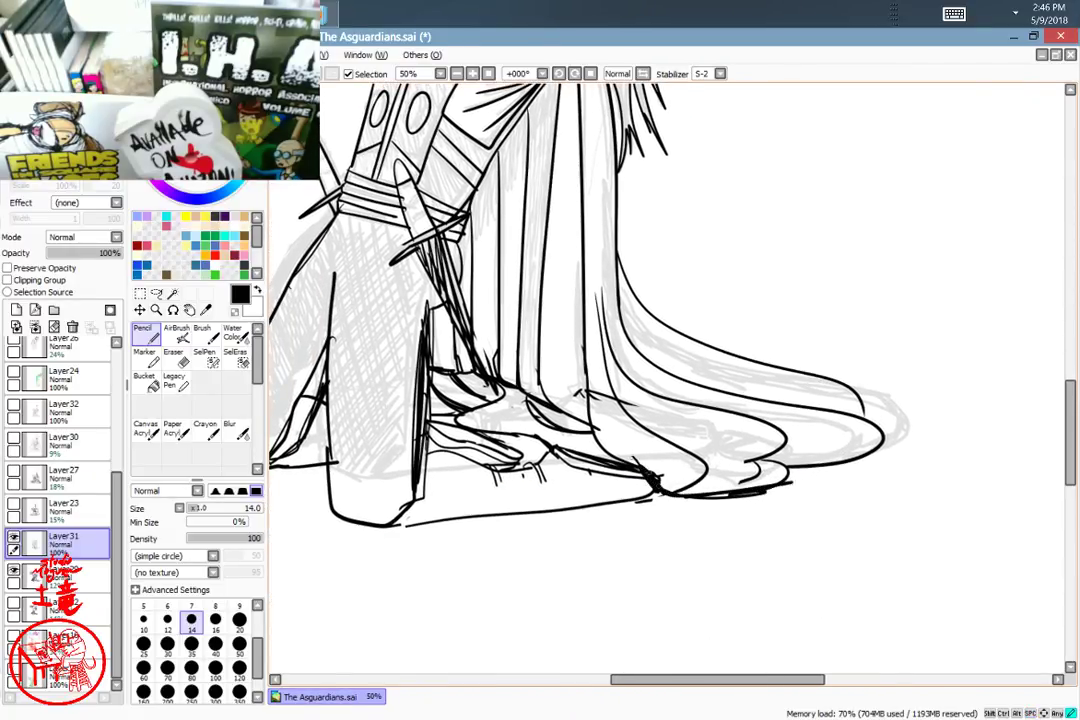
Step: Darken the cape edge at the foot and add tapered fold lines down the length of the cape
mouse_move(648, 471)
mouse_down()
mouse_move(578, 349)
mouse_move(622, 465)
mouse_move(659, 494)
mouse_up()
mouse_move(587, 226)
mouse_down()
mouse_move(601, 430)
mouse_move(588, 394)
mouse_up()
mouse_move(611, 300)
mouse_down()
mouse_move(655, 419)
mouse_move(746, 471)
mouse_up()
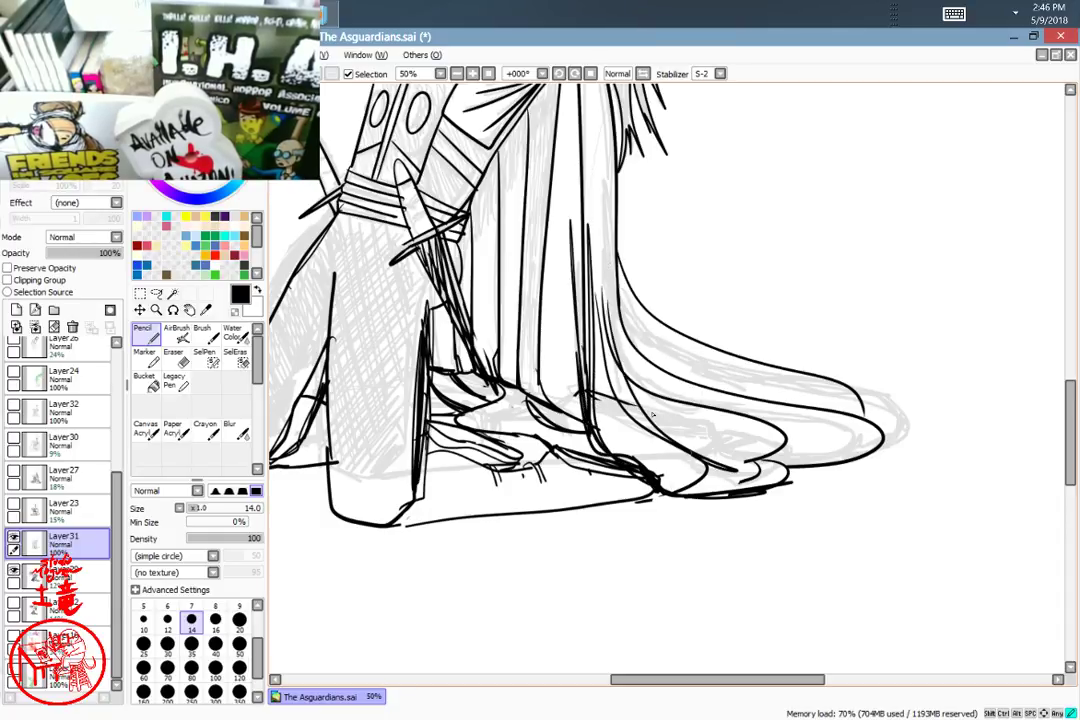
drag(656, 416, 745, 477)
drag(699, 511, 730, 494)
mouse_move(846, 400)
mouse_down()
mouse_move(798, 588)
mouse_move(855, 562)
mouse_up()
mouse_move(817, 412)
mouse_down()
mouse_move(880, 494)
mouse_move(852, 558)
mouse_up()
drag(818, 484, 776, 516)
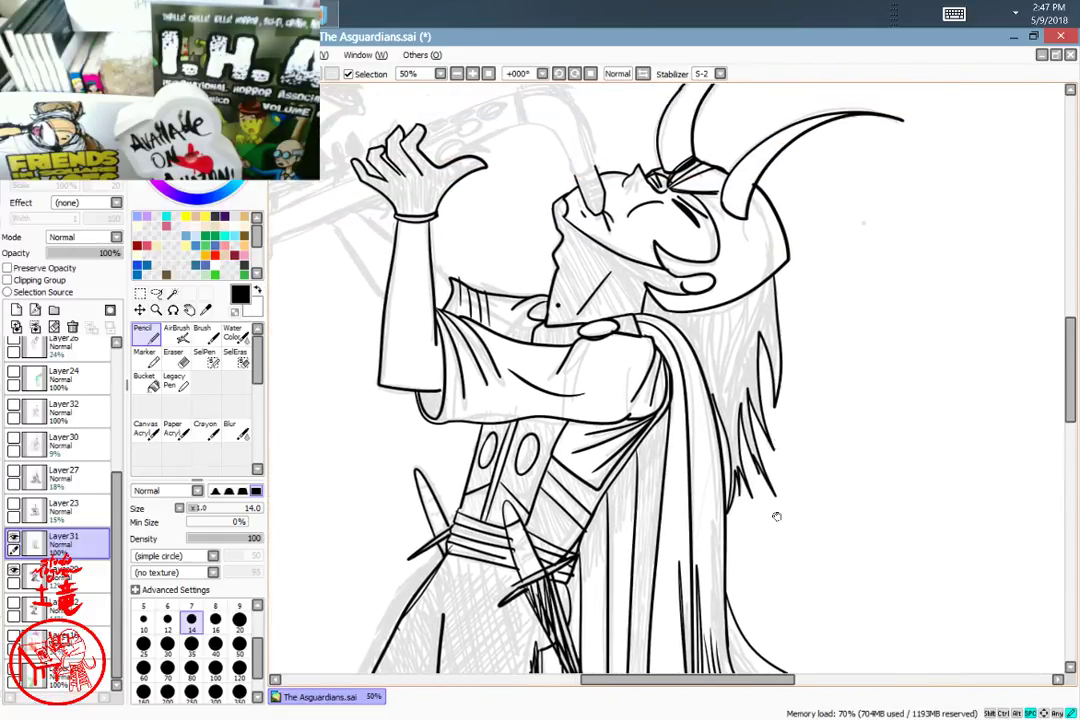
Step: Add curved fold lines across the trailing end of the cape and thicken its rounded hem edges at the ground
mouse_move(798, 329)
mouse_down()
mouse_move(856, 431)
mouse_move(735, 308)
mouse_up()
mouse_move(786, 442)
mouse_down()
mouse_move(707, 293)
mouse_move(709, 436)
mouse_move(706, 309)
mouse_move(720, 345)
mouse_move(672, 331)
mouse_move(668, 318)
mouse_up()
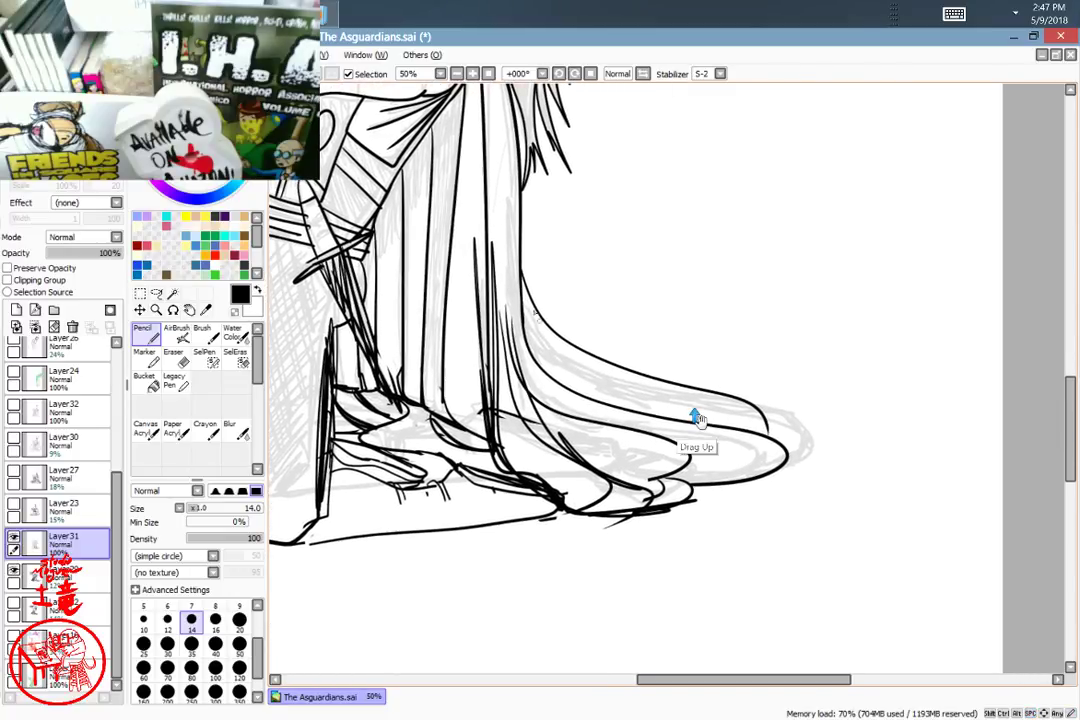
mouse_move(523, 301)
mouse_down()
mouse_move(642, 400)
mouse_move(510, 265)
mouse_up()
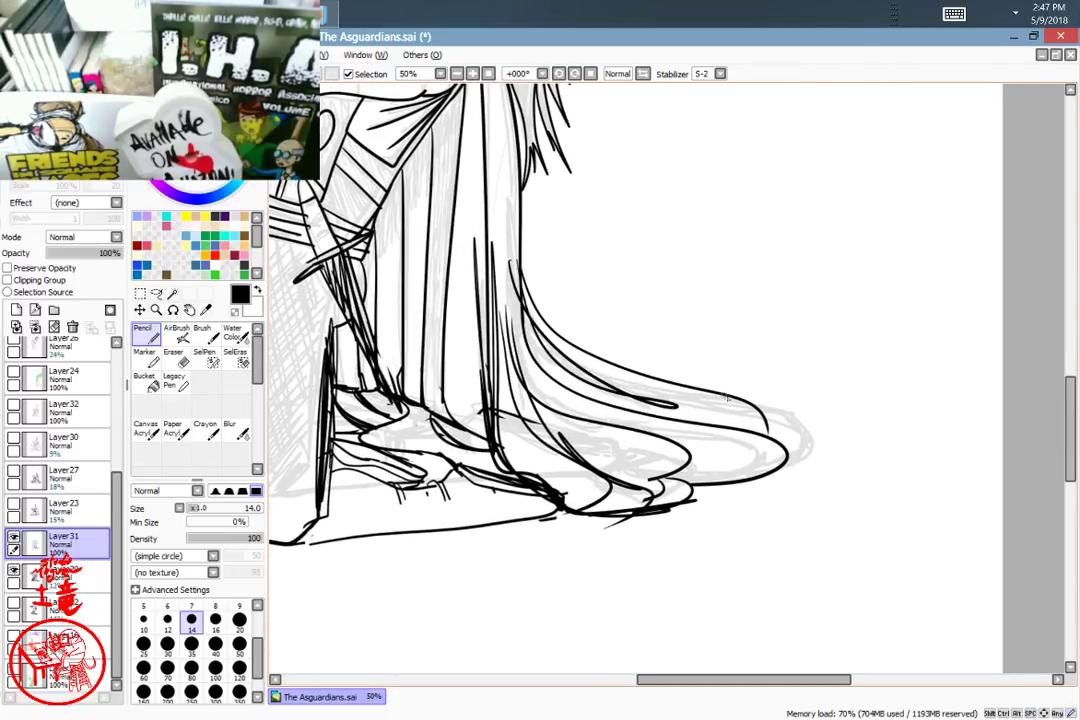
drag(733, 413, 757, 444)
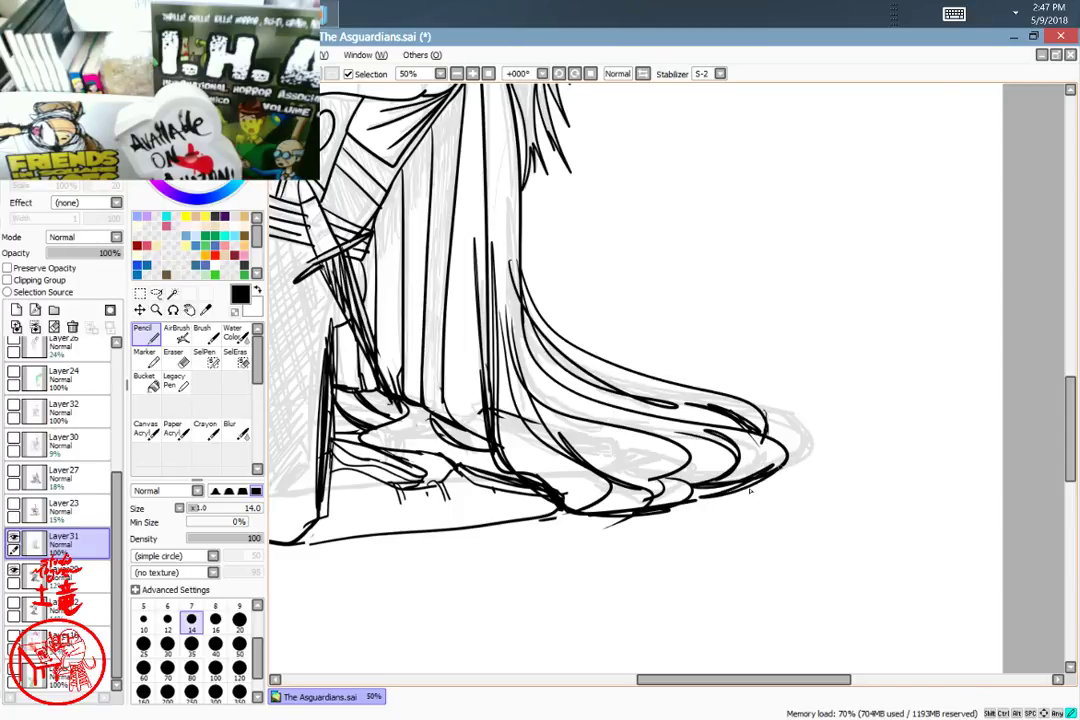
Step: Draw the two edges of the far forearm between the raised near forearm and the sketched saxophone, at 150% zoom
drag(621, 543, 721, 535)
drag(540, 495, 624, 494)
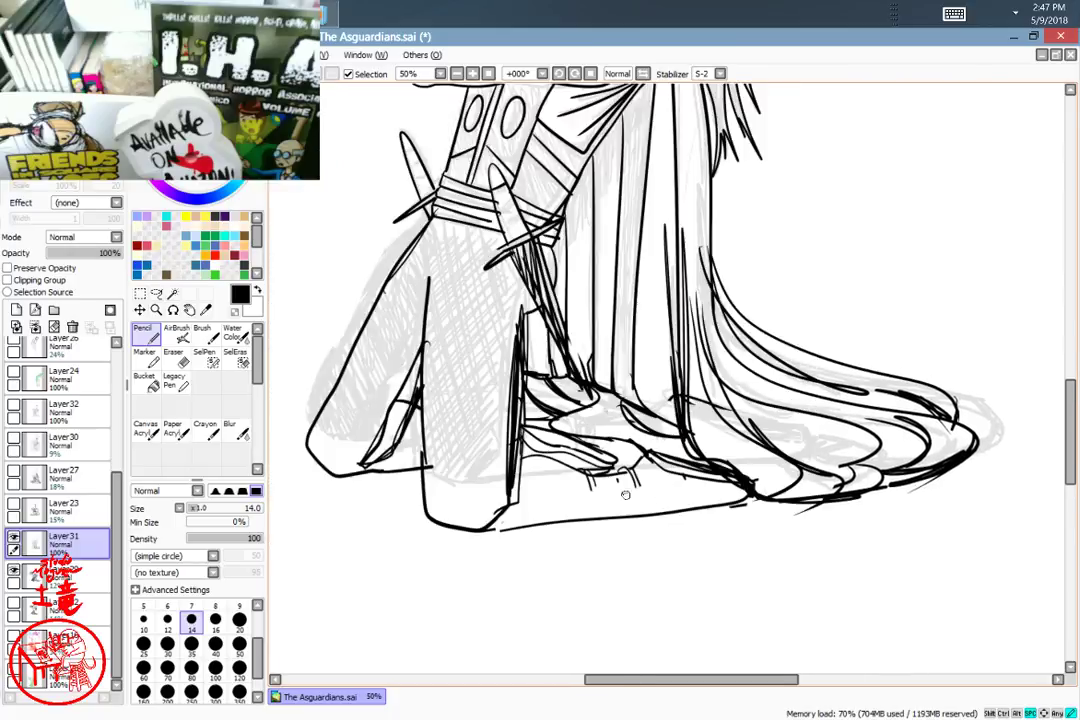
drag(662, 443, 668, 497)
drag(537, 268, 607, 458)
drag(604, 389, 607, 458)
drag(631, 356, 602, 360)
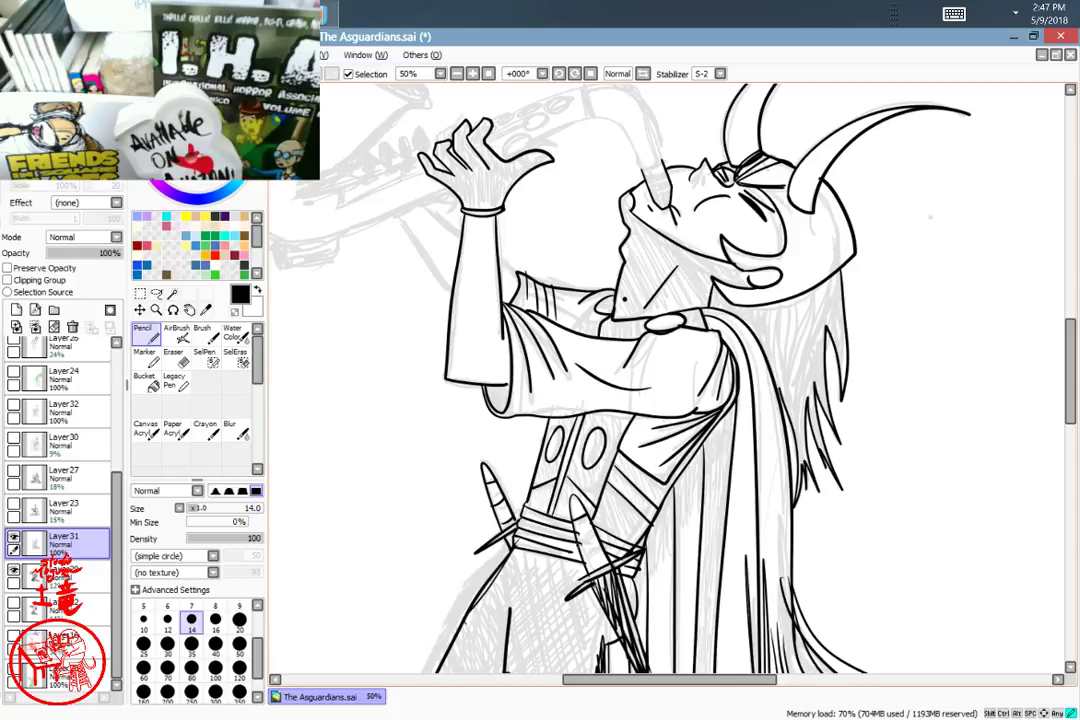
drag(670, 349, 692, 592)
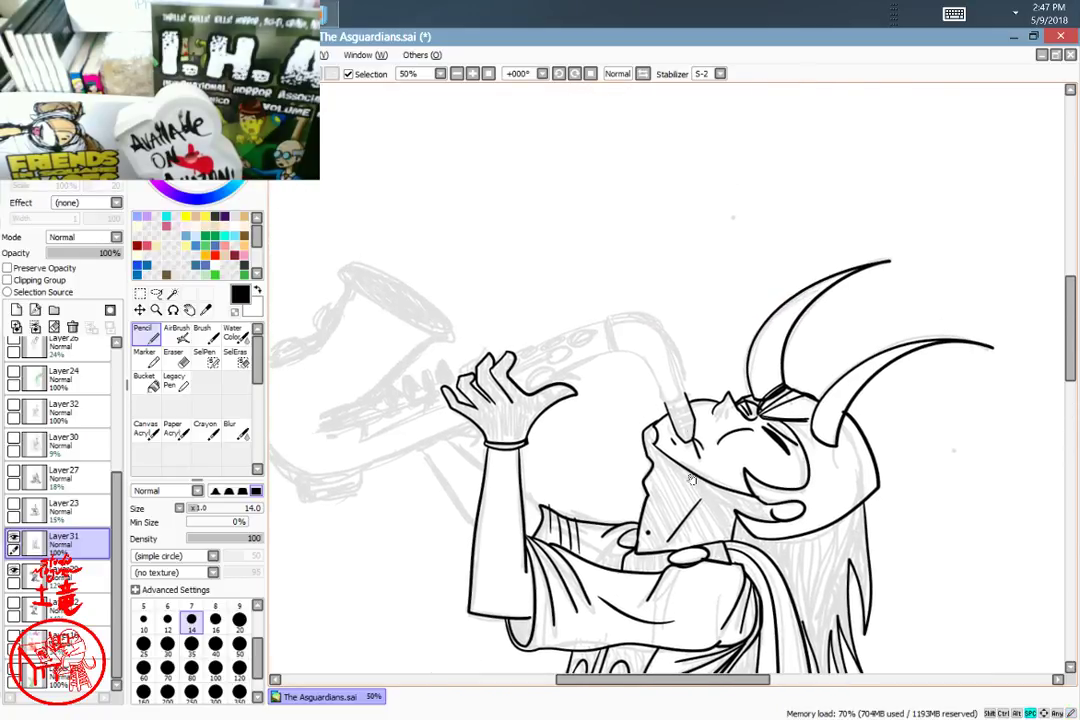
mouse_move(694, 376)
mouse_down()
mouse_move(711, 463)
mouse_move(689, 392)
mouse_up()
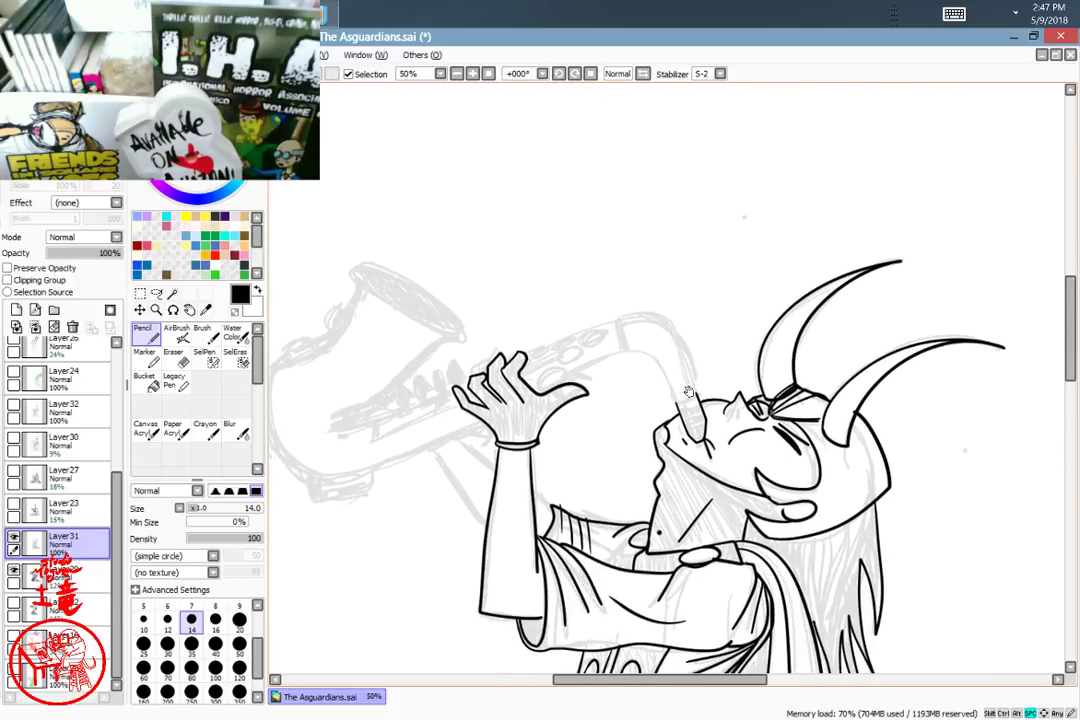
ctrl+click(689, 392)
ctrl+click(689, 392)
ctrl+click(689, 392)
mouse_move(446, 489)
mouse_down()
mouse_move(765, 348)
mouse_move(585, 394)
mouse_move(633, 300)
mouse_move(692, 309)
mouse_up()
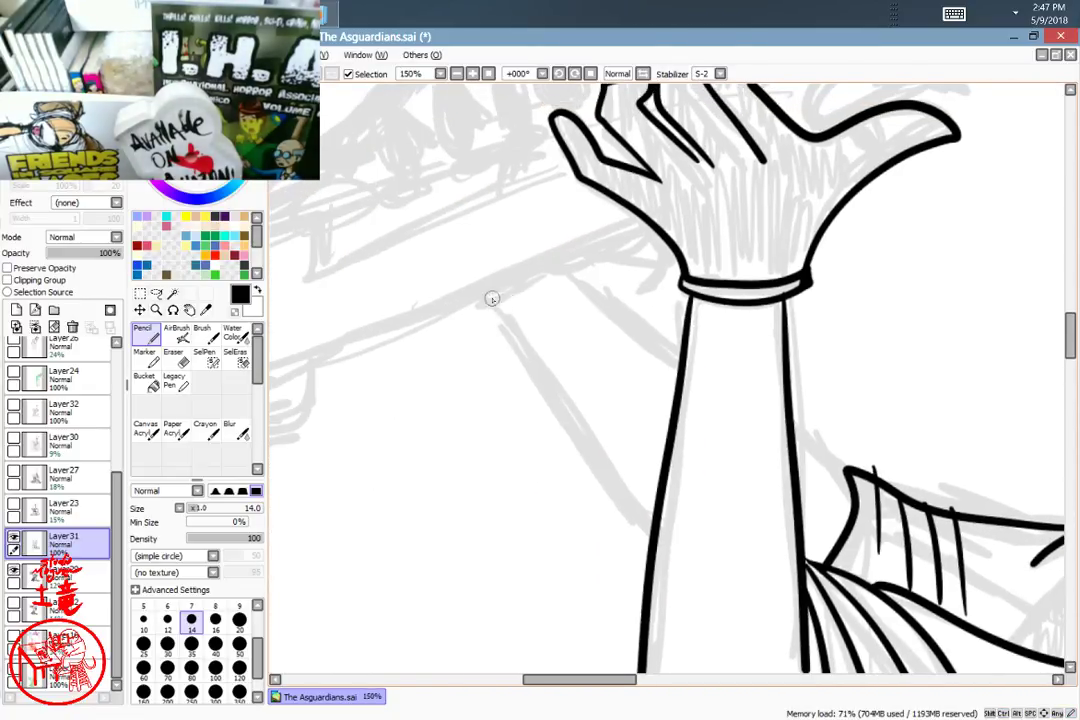
drag(481, 290, 652, 542)
drag(557, 257, 680, 366)
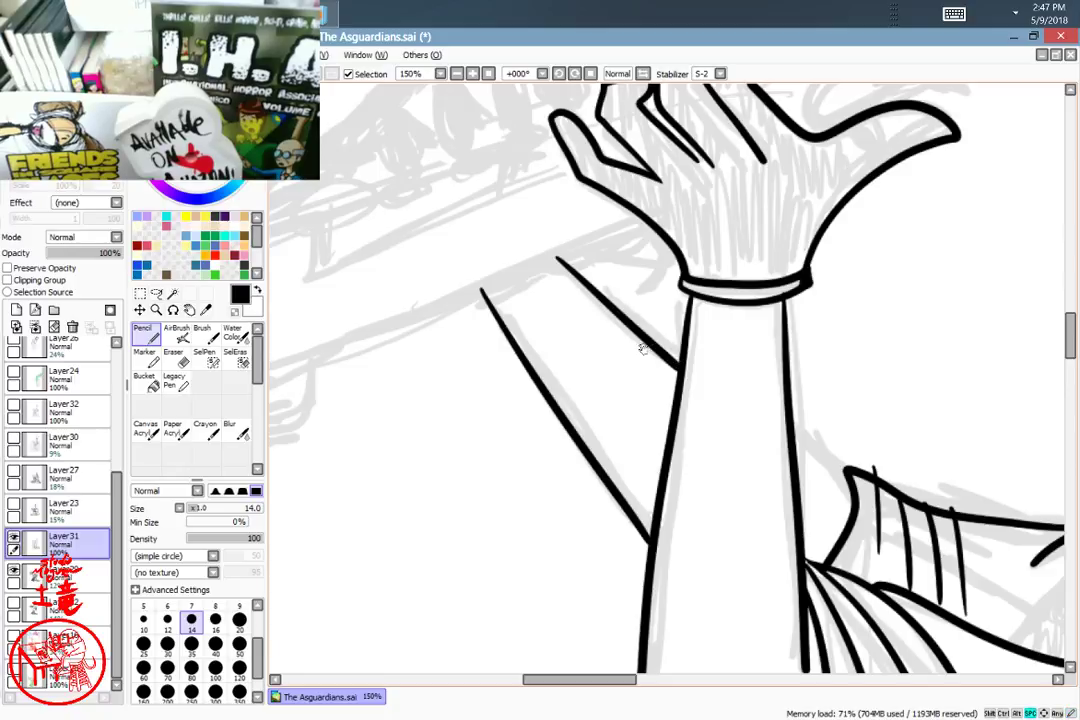
Step: Ink the far hand's rounded thumb under the saxophone and the four rounded shapes along the body beside the near hand
mouse_move(549, 414)
mouse_down()
mouse_move(712, 526)
mouse_move(828, 562)
mouse_up()
drag(722, 514, 665, 650)
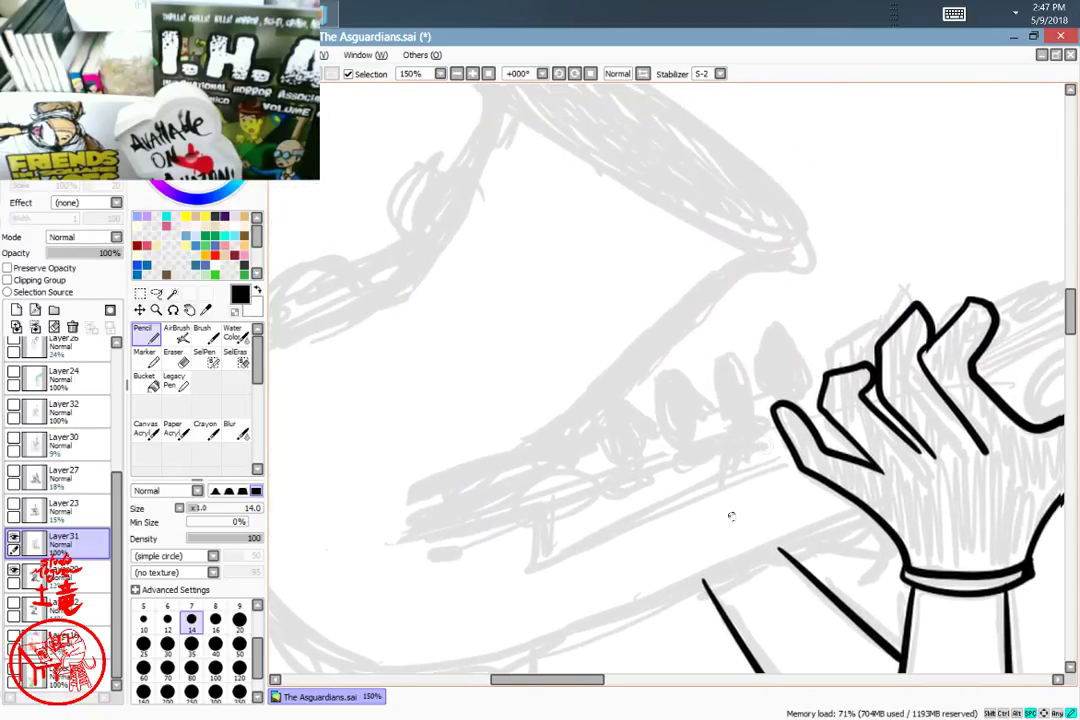
mouse_move(820, 496)
mouse_down()
mouse_move(710, 505)
mouse_move(652, 475)
mouse_up()
mouse_move(621, 524)
mouse_down()
mouse_move(696, 517)
mouse_move(679, 490)
mouse_move(644, 504)
mouse_move(691, 495)
mouse_up()
mouse_move(685, 543)
mouse_down()
mouse_move(744, 521)
mouse_move(783, 575)
mouse_up()
mouse_move(521, 424)
mouse_down()
mouse_move(536, 477)
mouse_move(559, 474)
mouse_move(565, 433)
mouse_move(551, 401)
mouse_move(601, 438)
mouse_move(628, 429)
mouse_move(612, 385)
mouse_move(587, 379)
mouse_move(583, 414)
mouse_move(601, 446)
mouse_move(624, 419)
mouse_move(618, 386)
mouse_move(637, 414)
mouse_move(653, 415)
mouse_move(647, 362)
mouse_move(668, 384)
mouse_move(673, 424)
mouse_move(656, 424)
mouse_move(645, 372)
mouse_move(662, 357)
mouse_move(682, 414)
mouse_move(677, 436)
mouse_move(653, 412)
mouse_move(718, 352)
mouse_move(742, 399)
mouse_move(727, 414)
mouse_move(705, 387)
mouse_move(730, 411)
mouse_up()
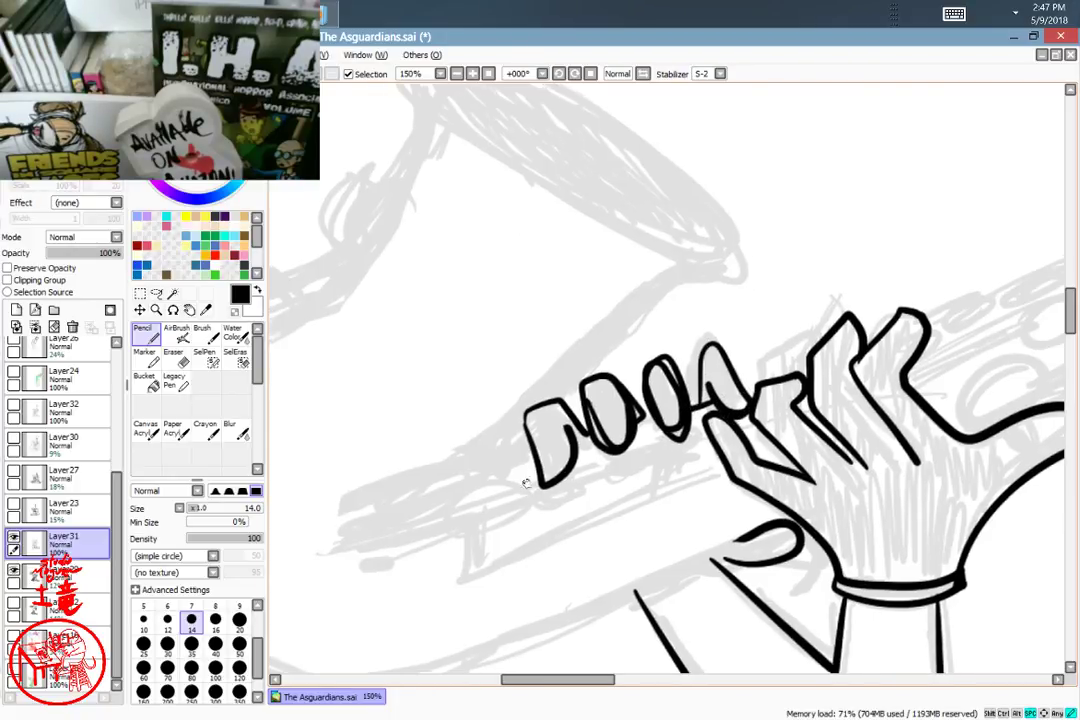
Step: Outline the saxophone's oval bell opening, its flared sides and the curved lower body running back to the far thumb
drag(525, 480, 631, 527)
mouse_move(510, 561)
mouse_down()
mouse_move(642, 478)
mouse_move(733, 379)
mouse_move(860, 302)
mouse_up()
drag(783, 378, 633, 556)
mouse_move(703, 485)
mouse_down()
mouse_move(505, 421)
mouse_move(392, 310)
mouse_move(473, 301)
mouse_move(703, 470)
mouse_up()
mouse_move(468, 464)
mouse_down()
mouse_move(582, 448)
mouse_move(692, 352)
mouse_move(721, 374)
mouse_up()
mouse_move(648, 226)
mouse_down()
mouse_move(607, 347)
mouse_move(383, 527)
mouse_move(374, 640)
mouse_up()
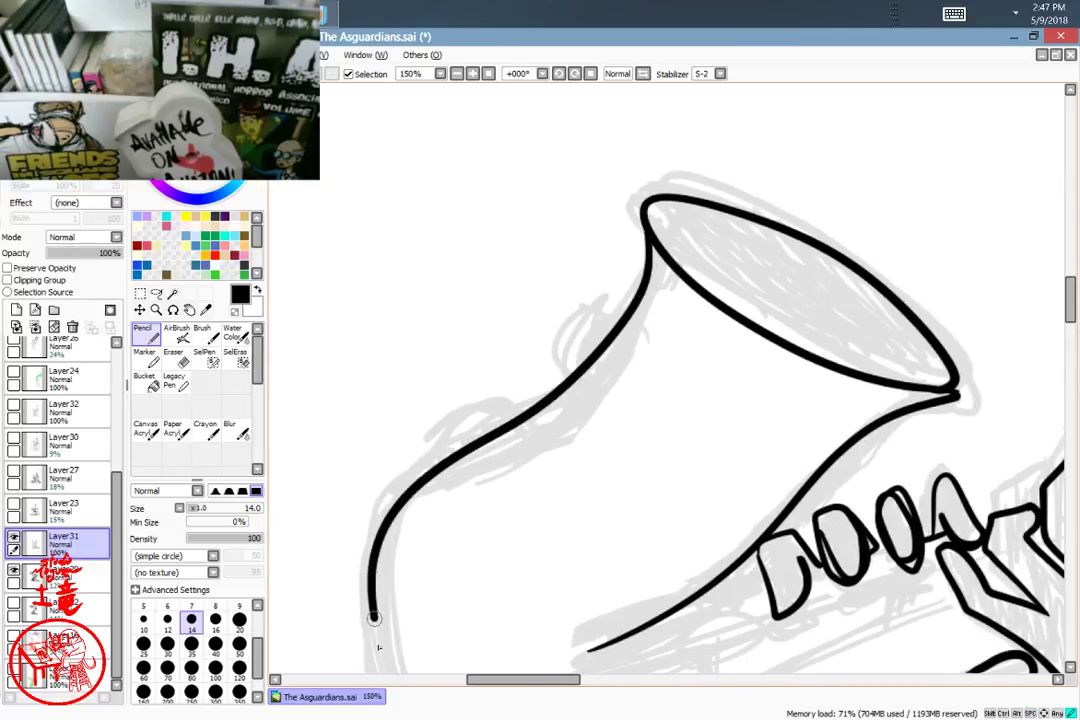
drag(714, 511, 677, 314)
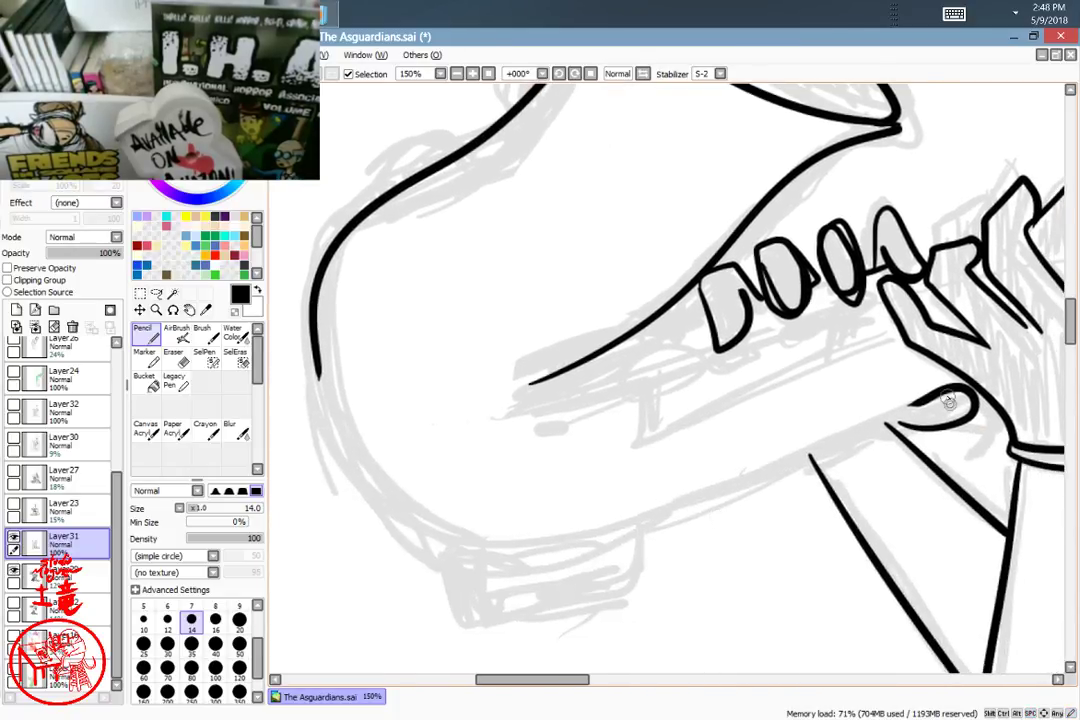
mouse_move(948, 400)
mouse_down()
mouse_move(912, 402)
mouse_move(625, 531)
mouse_move(471, 556)
mouse_move(353, 471)
mouse_move(318, 300)
mouse_up()
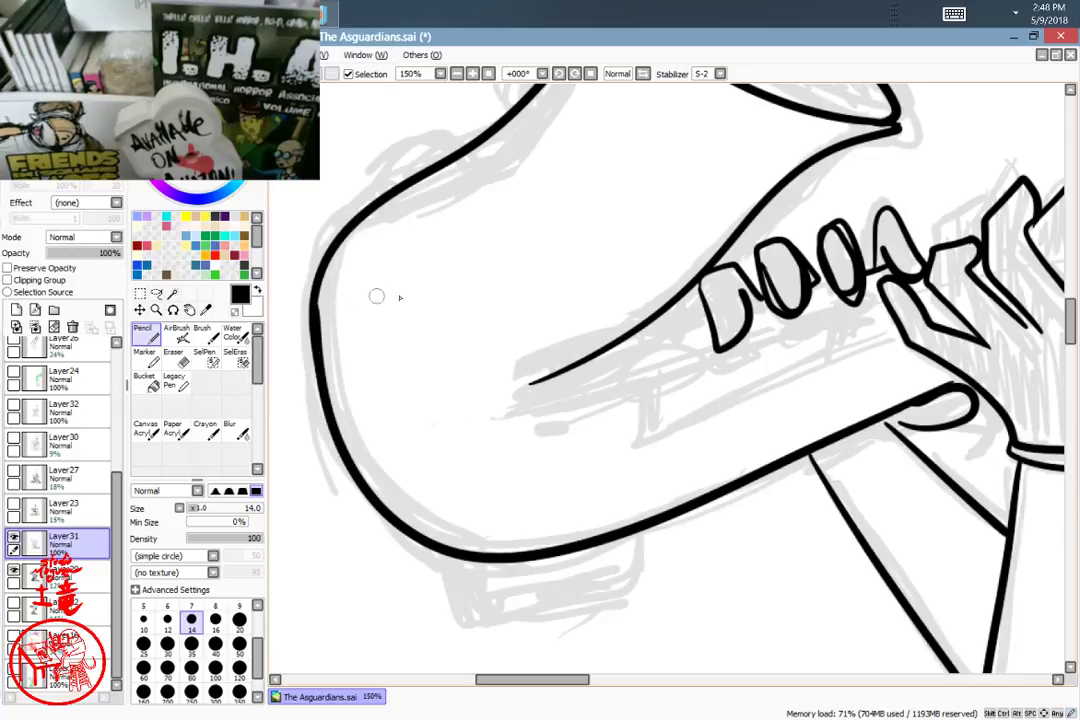
Step: Draw the round key with an inner contour above the near thumb and the pointed hooked piece beside it
drag(789, 391, 449, 524)
mouse_move(950, 409)
mouse_down()
mouse_move(723, 510)
mouse_move(673, 516)
mouse_move(698, 516)
mouse_up()
mouse_move(623, 508)
mouse_down()
mouse_move(589, 470)
mouse_move(551, 524)
mouse_move(586, 524)
mouse_move(557, 512)
mouse_up()
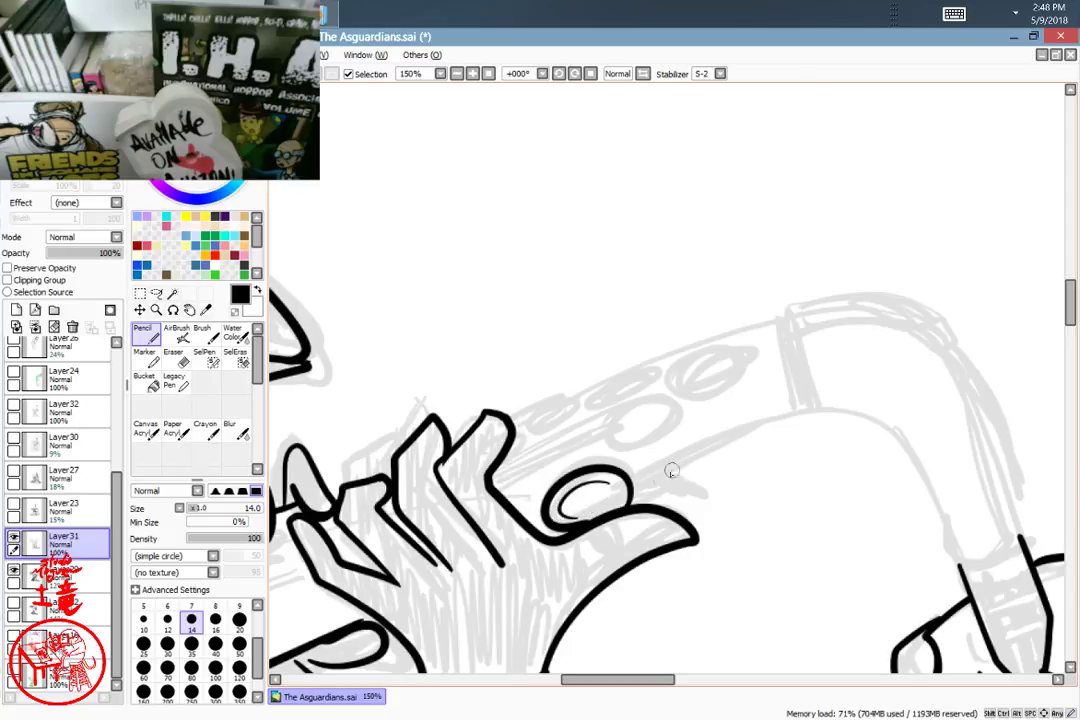
mouse_move(652, 510)
mouse_down()
mouse_move(718, 488)
mouse_move(632, 494)
mouse_move(661, 504)
mouse_up()
Step: Draw the collar band at the base of the saxophone's neck, the oval key beside it and the thin double rod from the fingers
mouse_move(757, 530)
mouse_down()
mouse_move(557, 543)
mouse_move(708, 553)
mouse_move(706, 487)
mouse_up()
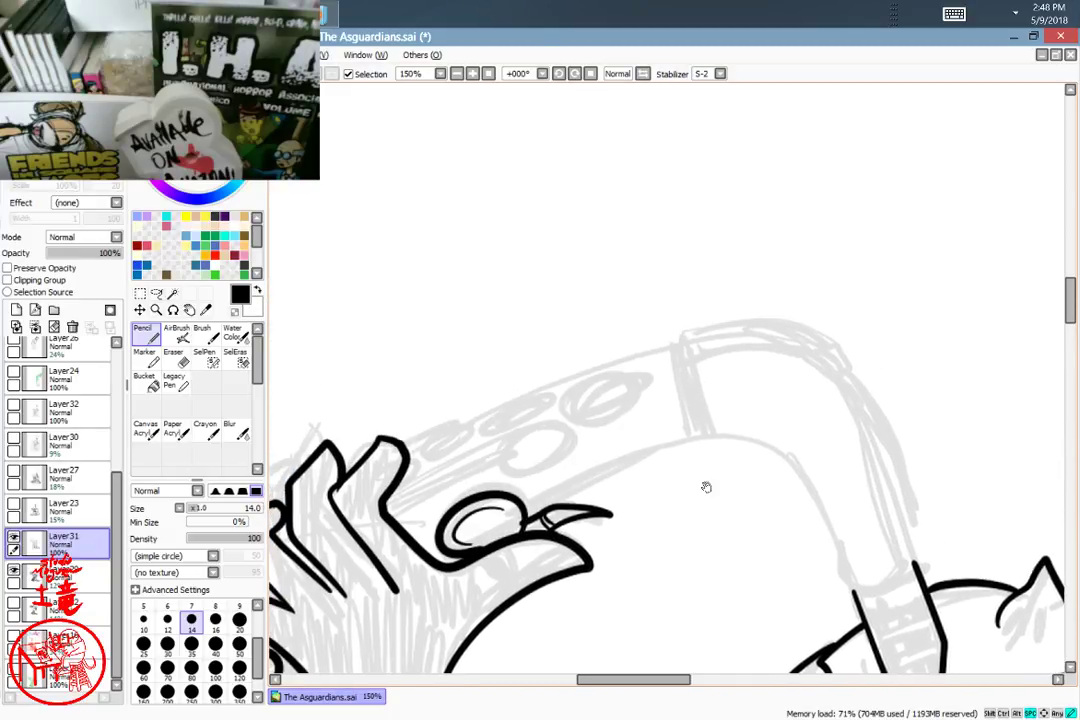
mouse_move(664, 346)
mouse_down()
mouse_move(688, 435)
mouse_move(708, 439)
mouse_move(678, 335)
mouse_move(660, 344)
mouse_move(608, 480)
mouse_move(769, 450)
mouse_move(794, 339)
mouse_move(848, 350)
mouse_move(820, 367)
mouse_move(865, 330)
mouse_up()
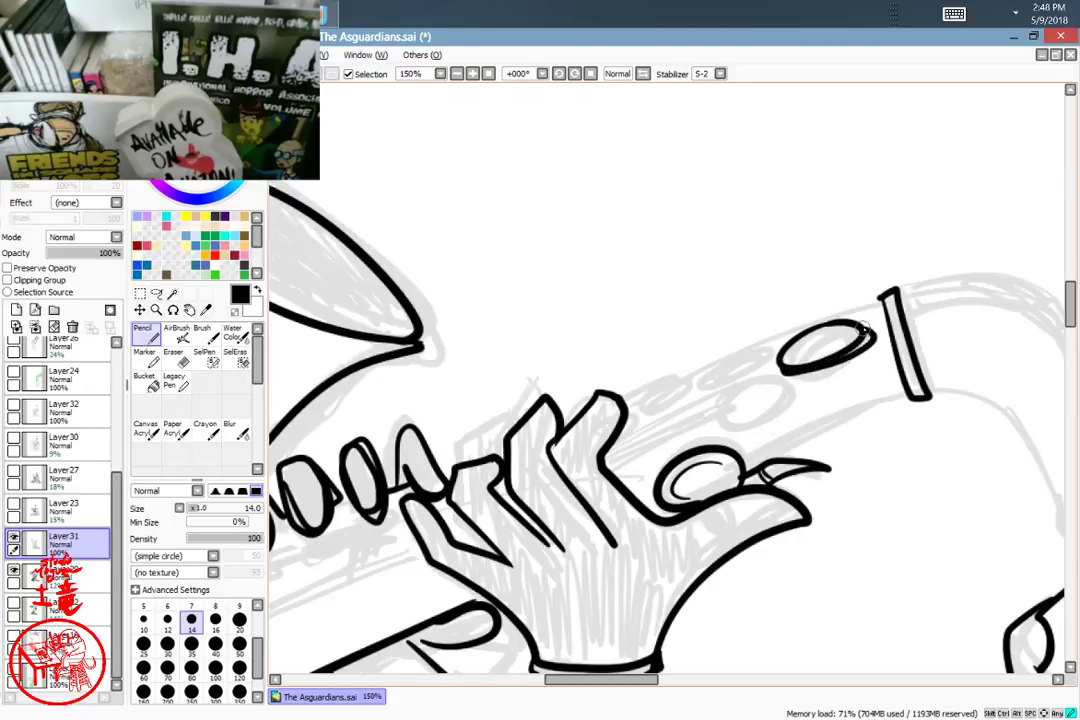
mouse_move(776, 376)
mouse_down()
mouse_move(719, 416)
mouse_move(732, 408)
mouse_move(614, 472)
mouse_up()
mouse_move(736, 405)
mouse_down()
mouse_move(605, 472)
mouse_move(731, 404)
mouse_up()
Step: Draw the L-shaped double rod on the lower body, with a ringed end and a short ringed post
mouse_move(433, 570)
mouse_down()
mouse_move(659, 443)
mouse_move(695, 448)
mouse_move(520, 512)
mouse_move(428, 495)
mouse_move(432, 468)
mouse_move(440, 518)
mouse_up()
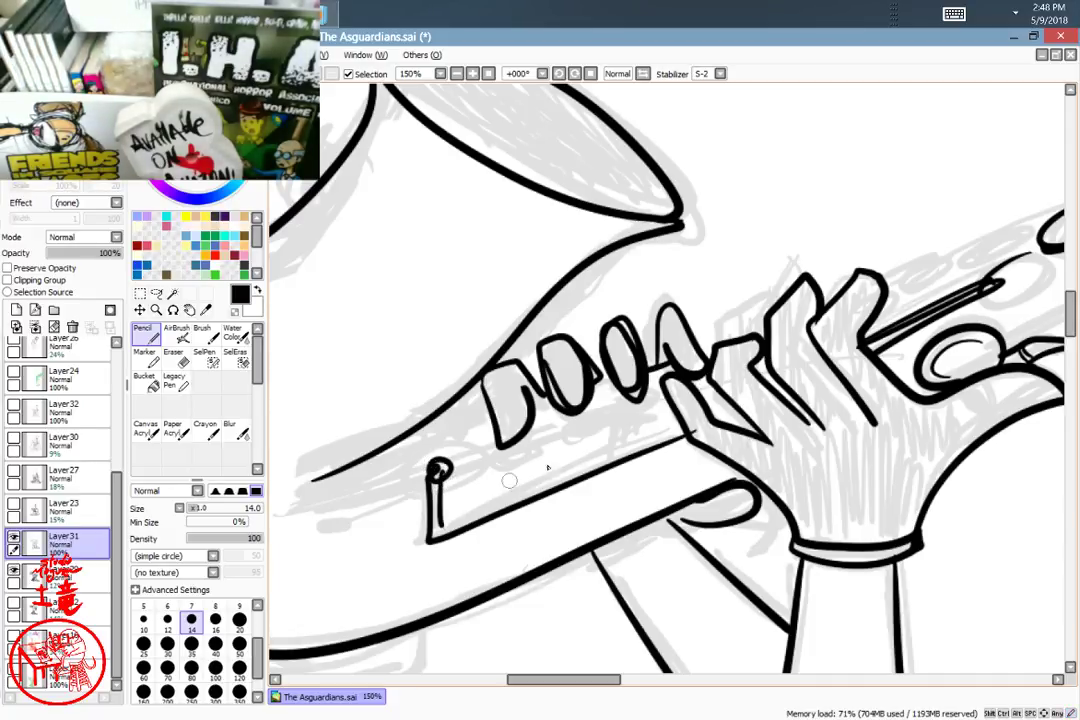
drag(686, 426, 440, 502)
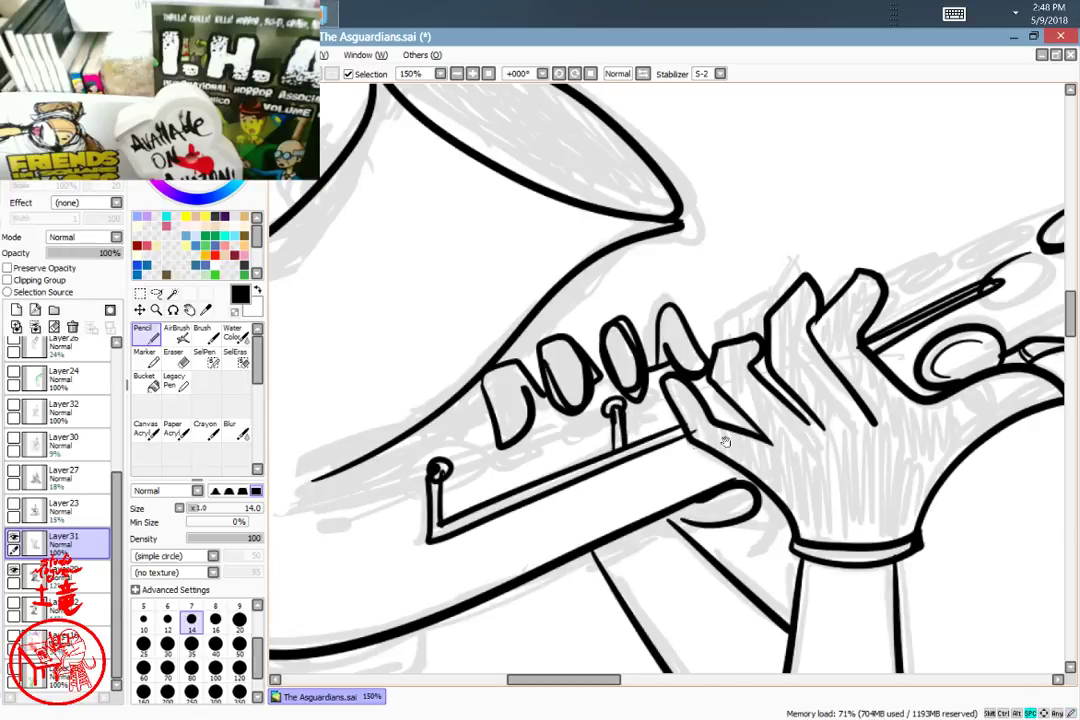
Step: Draw the oval key at the end of the thin rod and a smaller stemmed key beside the near index finger
drag(795, 450, 603, 480)
mouse_move(764, 465)
mouse_down()
mouse_move(779, 485)
mouse_move(662, 525)
mouse_up()
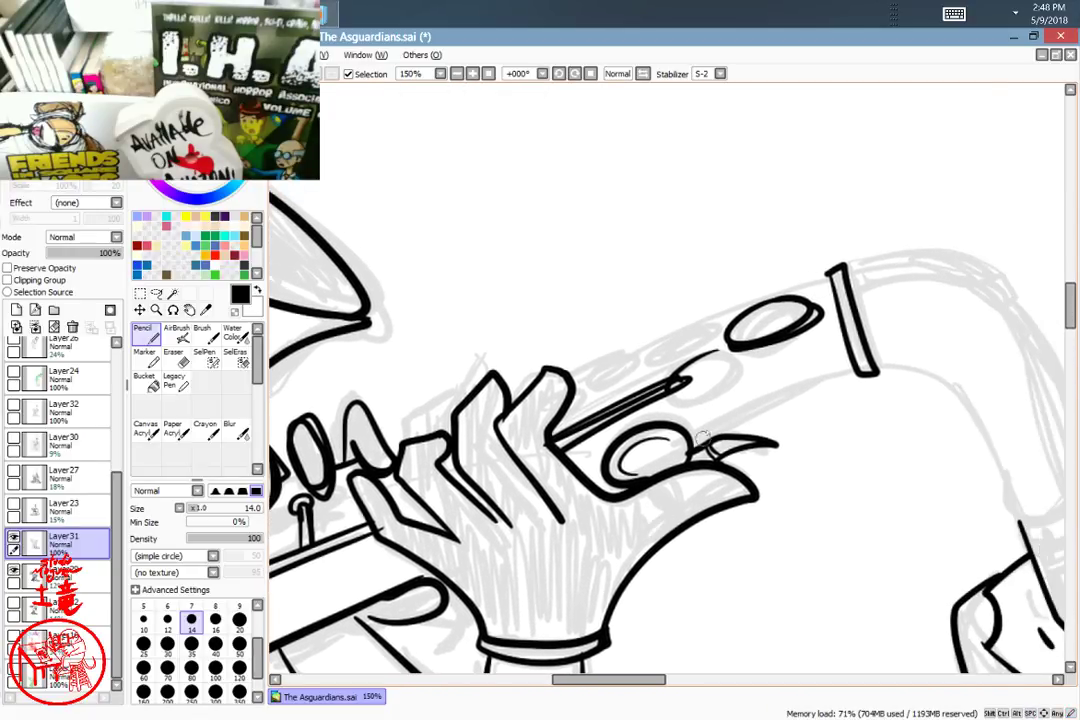
mouse_move(717, 352)
mouse_down()
mouse_move(672, 401)
mouse_move(732, 383)
mouse_move(735, 368)
mouse_up()
drag(716, 411, 717, 414)
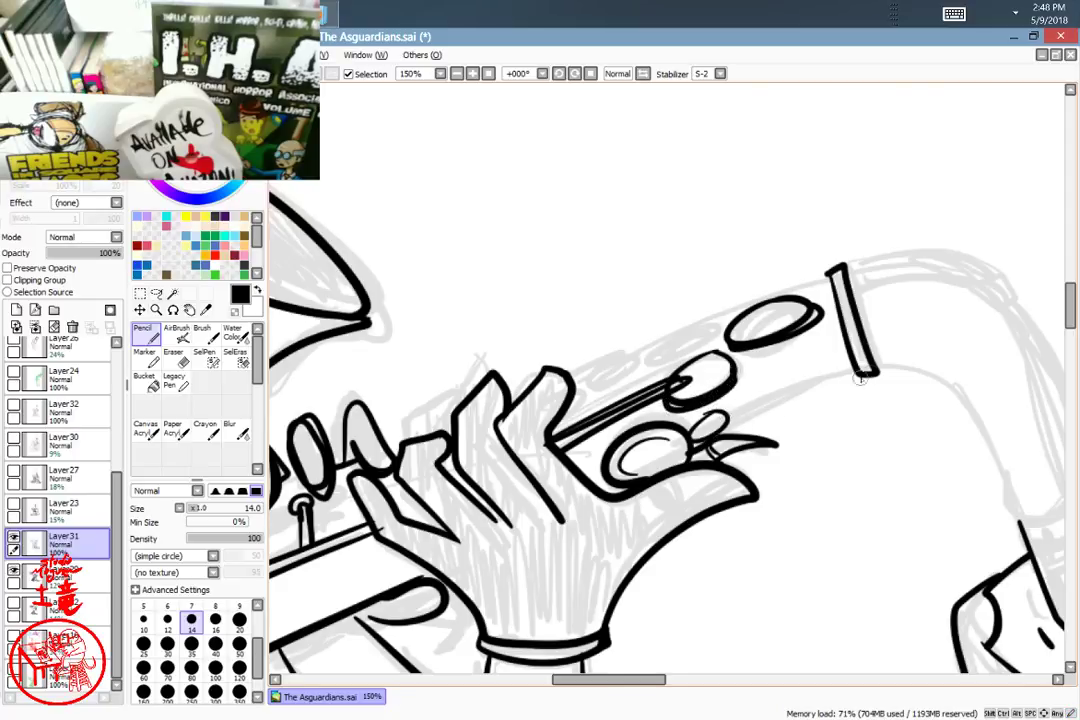
key(ctrl+z)
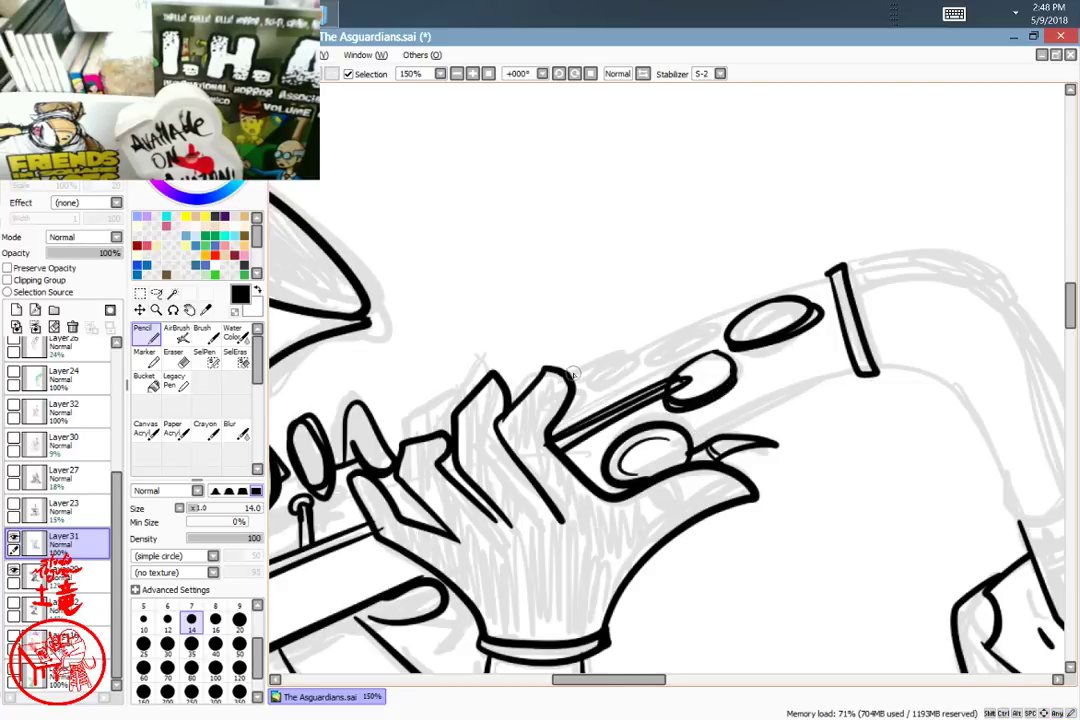
mouse_move(566, 374)
mouse_down()
mouse_move(607, 358)
mouse_move(638, 365)
mouse_move(596, 377)
mouse_up()
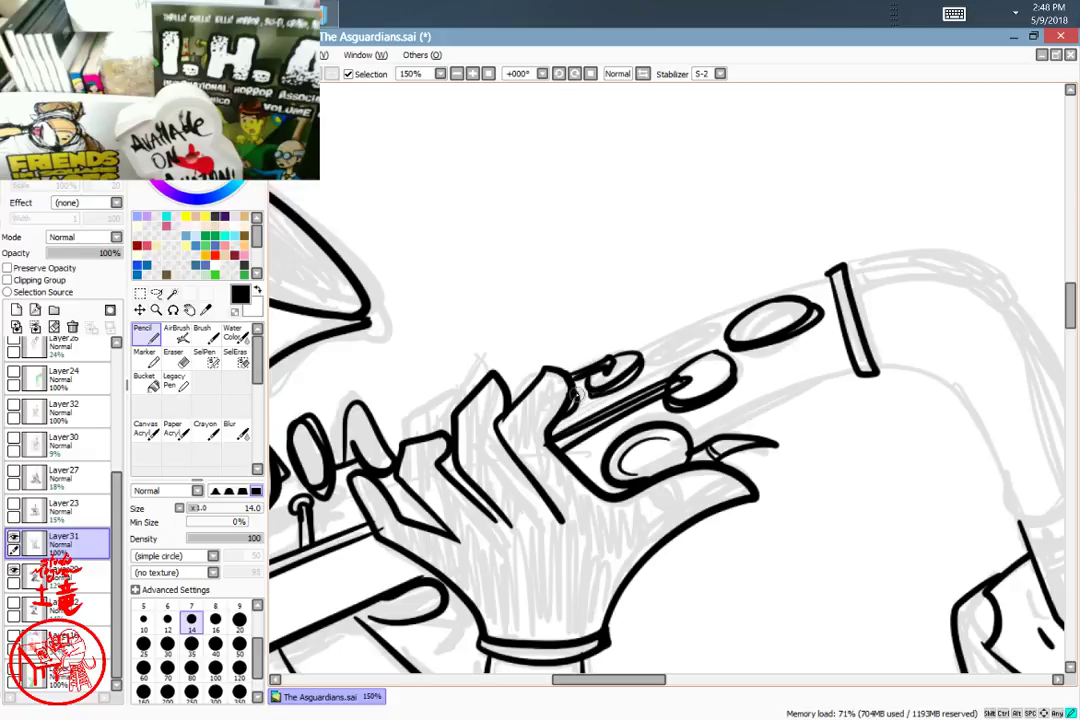
Step: Add the curved undersides beneath the four rounded shapes on the saxophone body, joining them to the hand
drag(373, 519, 665, 397)
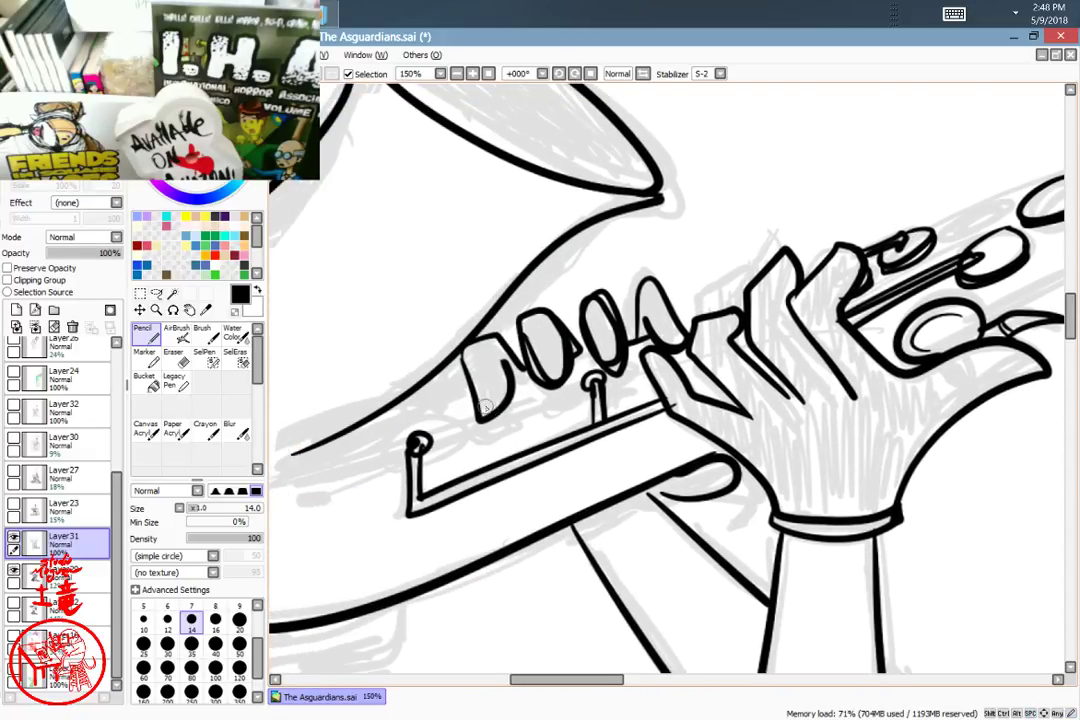
mouse_move(466, 430)
mouse_down()
mouse_move(528, 397)
mouse_move(468, 433)
mouse_up()
drag(529, 401, 591, 379)
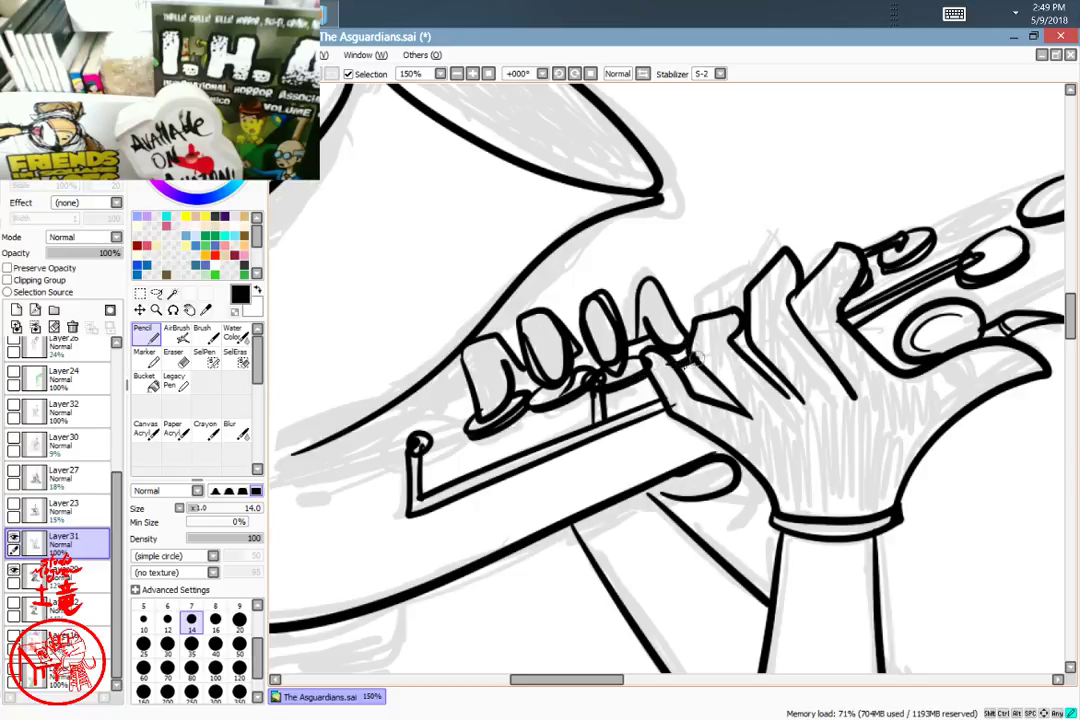
Step: Draw the dark rod passing behind the four rounded shapes, from the bell's edge to the near hand
drag(493, 470, 644, 462)
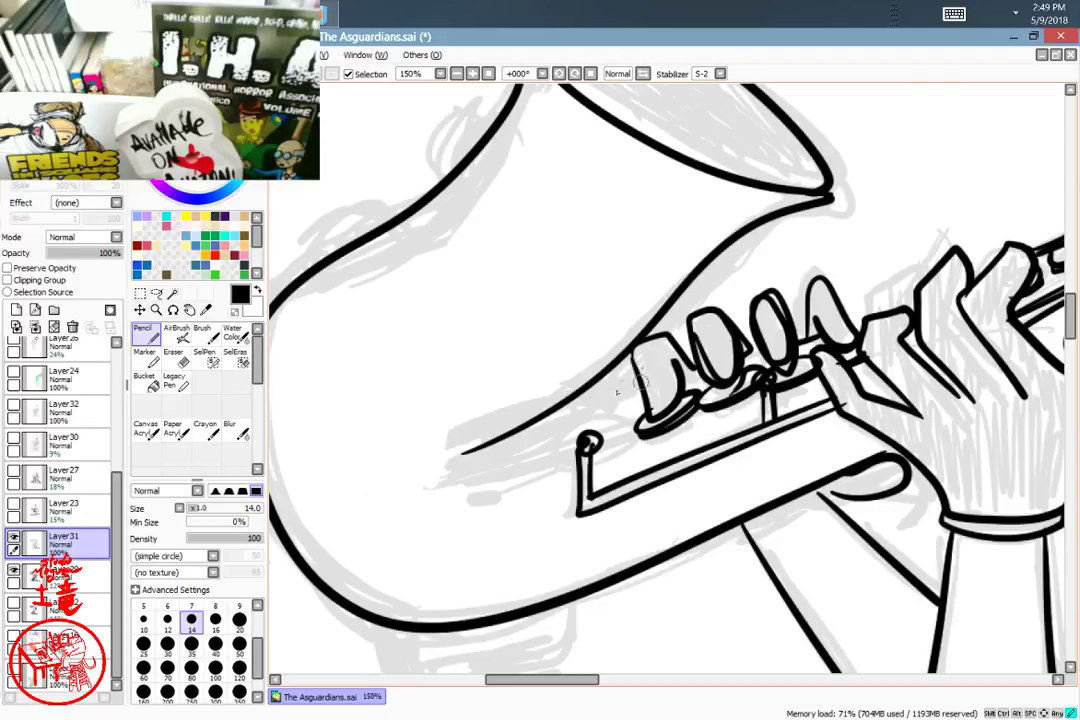
mouse_move(583, 402)
mouse_down()
mouse_move(637, 371)
mouse_move(634, 388)
mouse_up()
drag(863, 328, 676, 383)
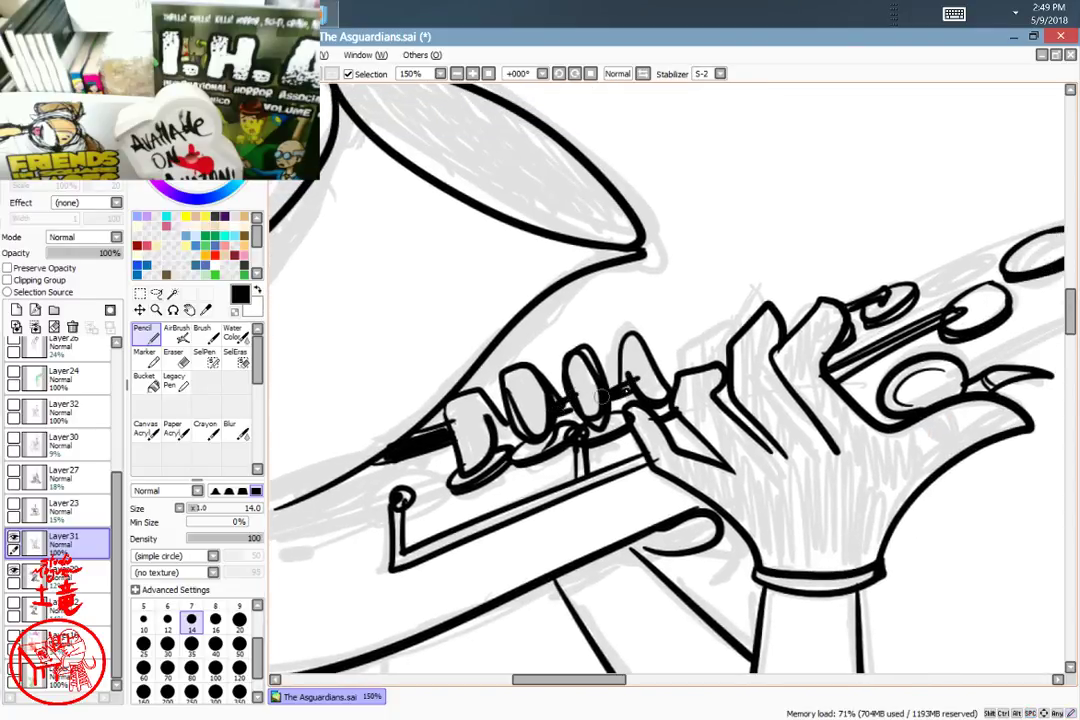
mouse_move(660, 381)
mouse_down()
mouse_move(721, 351)
mouse_move(702, 358)
mouse_up()
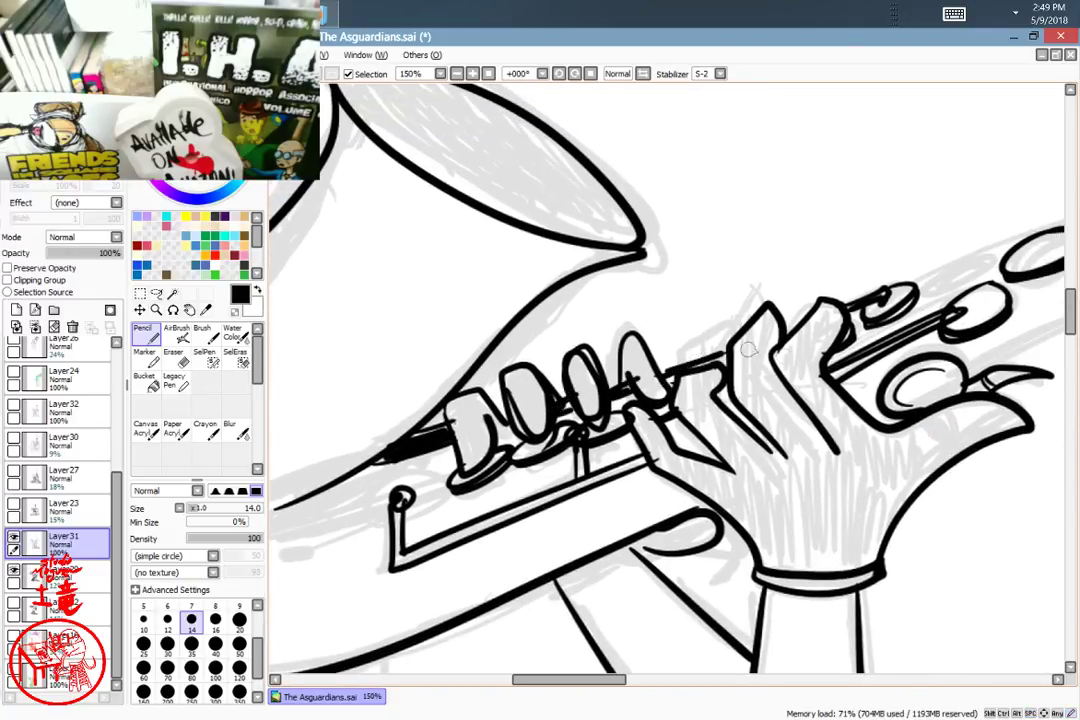
Step: Ink the upper and lower edges of the saxophone's straight tube between the near hand and the collar band
mouse_move(949, 295)
mouse_down()
mouse_move(692, 395)
mouse_move(836, 303)
mouse_up()
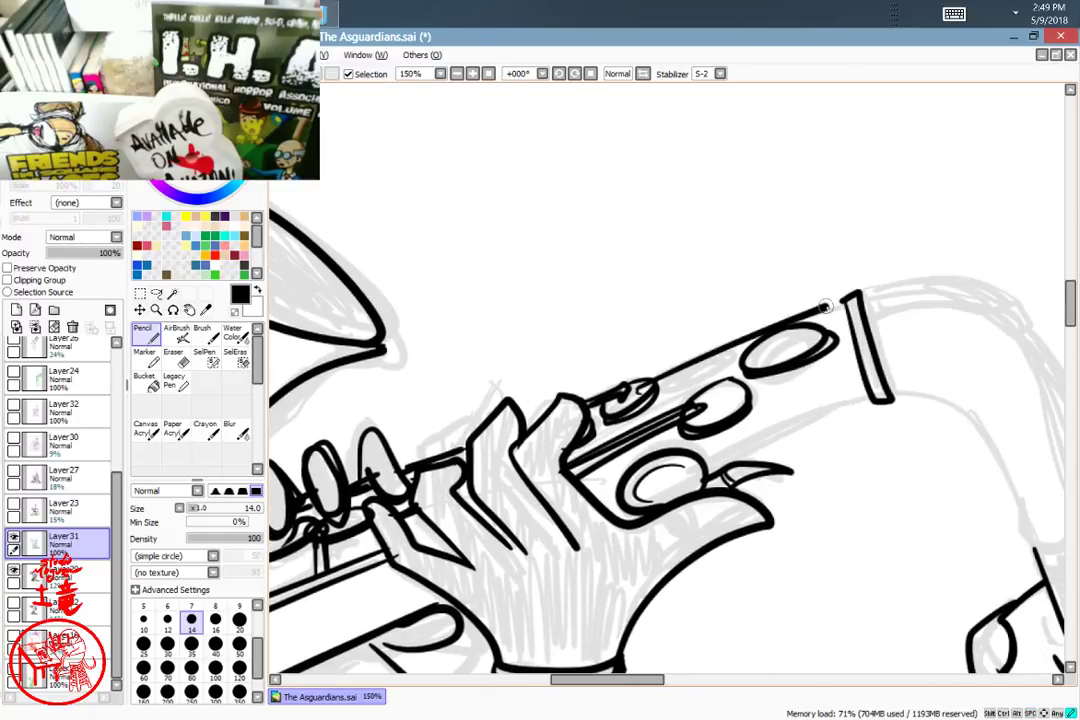
drag(818, 414, 709, 474)
drag(853, 404, 774, 450)
mouse_move(506, 572)
mouse_down()
mouse_move(800, 323)
mouse_move(916, 376)
mouse_move(928, 411)
mouse_up()
Step: Draw the inner and outer edges of the curved neck from the collar to the mouthpiece, with a line across the joint
drag(1000, 320, 431, 473)
drag(813, 390, 628, 370)
drag(608, 294, 587, 251)
mouse_move(496, 312)
mouse_down()
mouse_move(540, 330)
mouse_move(622, 465)
mouse_move(696, 452)
mouse_move(490, 220)
mouse_move(470, 228)
mouse_up()
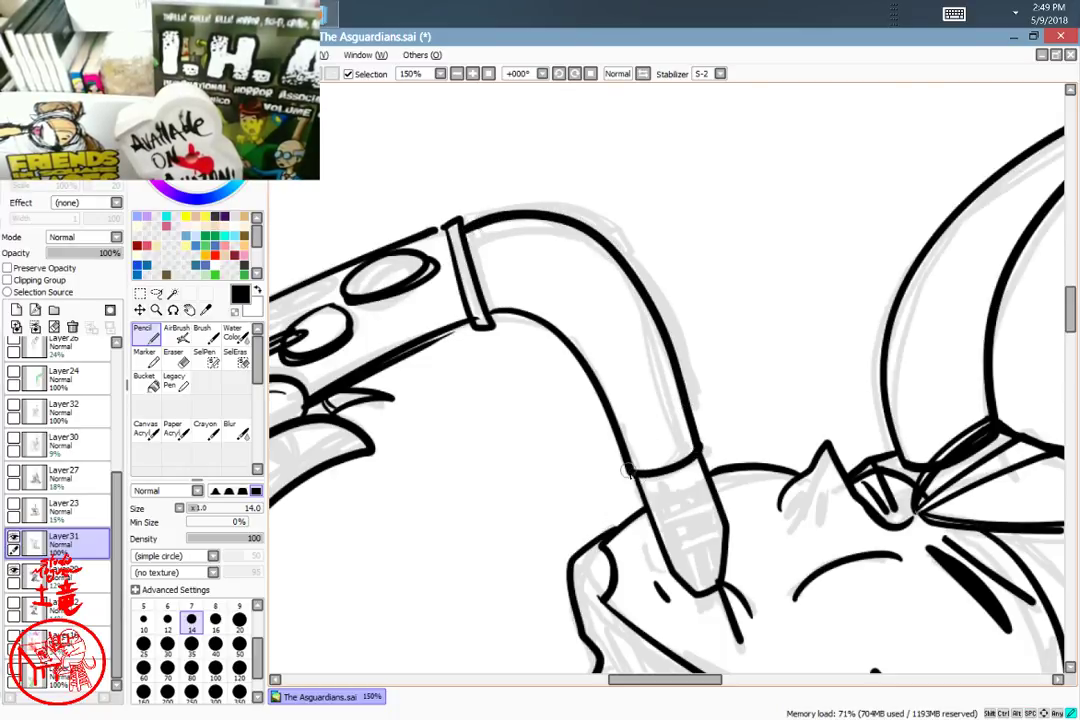
Step: Draw the curved bands across the mouthpiece and the small round screw at its side
drag(628, 472, 706, 453)
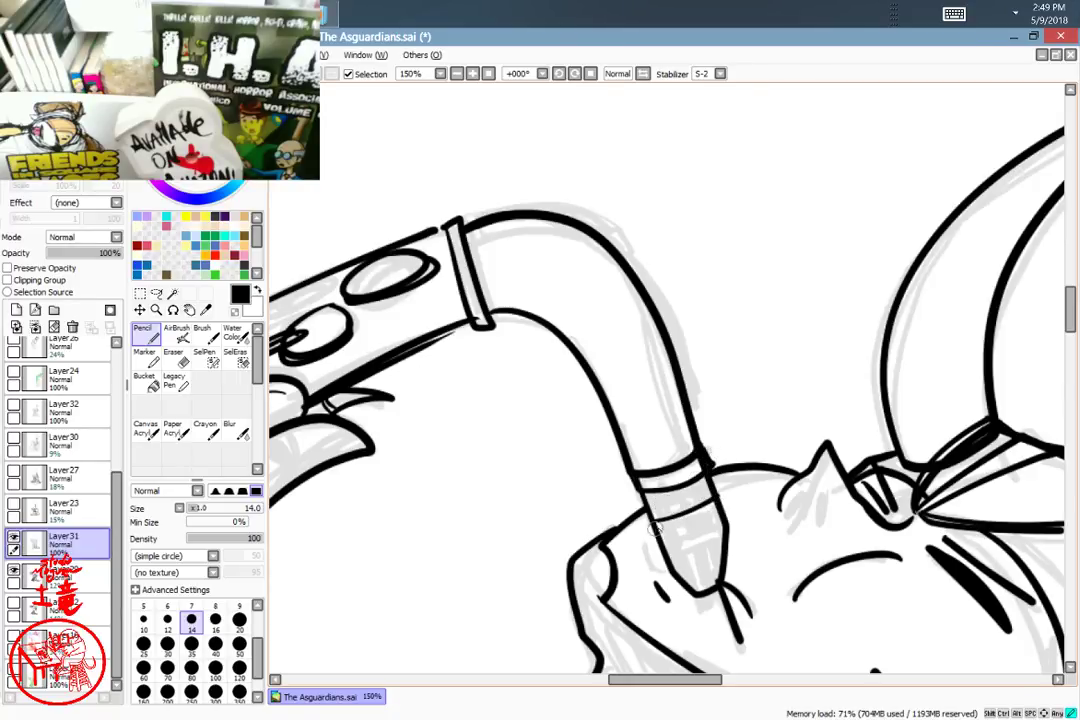
drag(651, 521, 715, 501)
drag(655, 546, 726, 537)
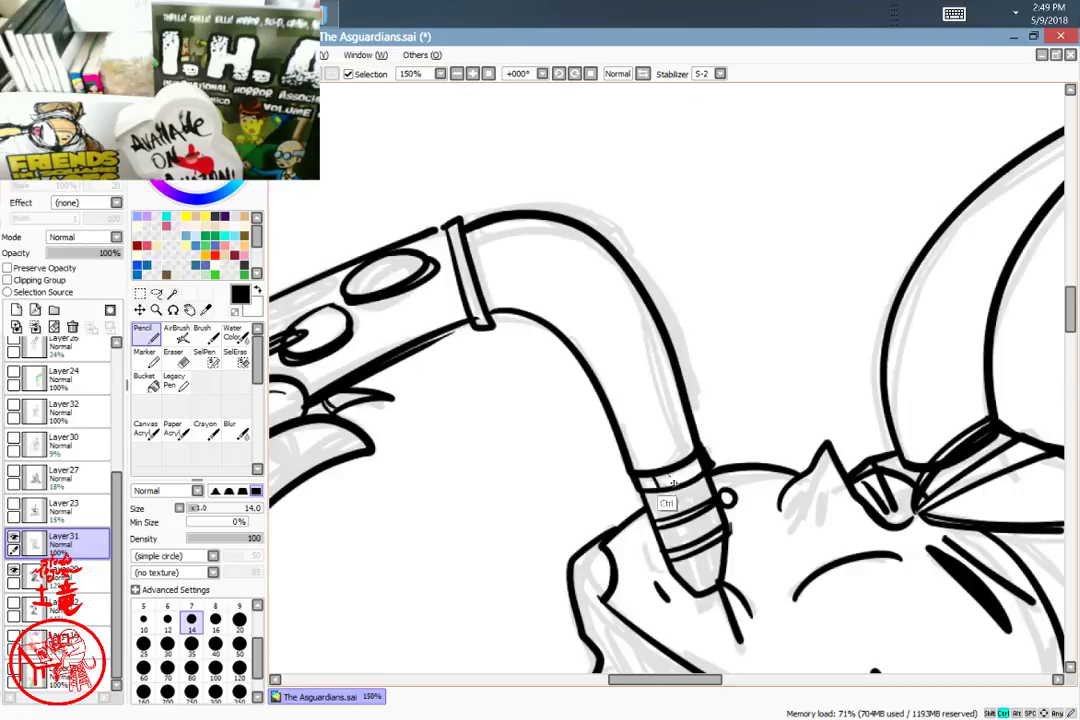
Step: Draw an inner contour line down the bend of the saxophone's neck to the mouthpiece joint, redoing the first attempt
mouse_move(740, 592)
mouse_down()
mouse_move(718, 522)
mouse_move(665, 446)
mouse_move(740, 424)
mouse_move(672, 540)
mouse_move(762, 619)
mouse_move(840, 618)
mouse_up()
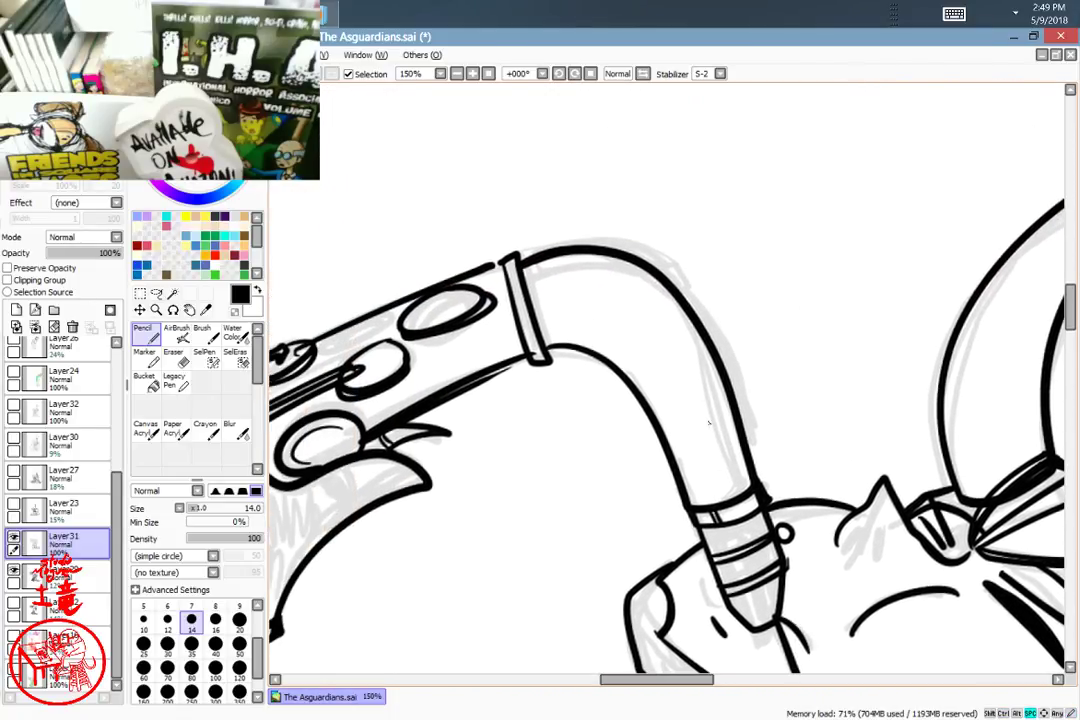
mouse_move(567, 303)
mouse_down()
mouse_move(687, 390)
mouse_move(721, 479)
mouse_up()
key(ctrl+z)
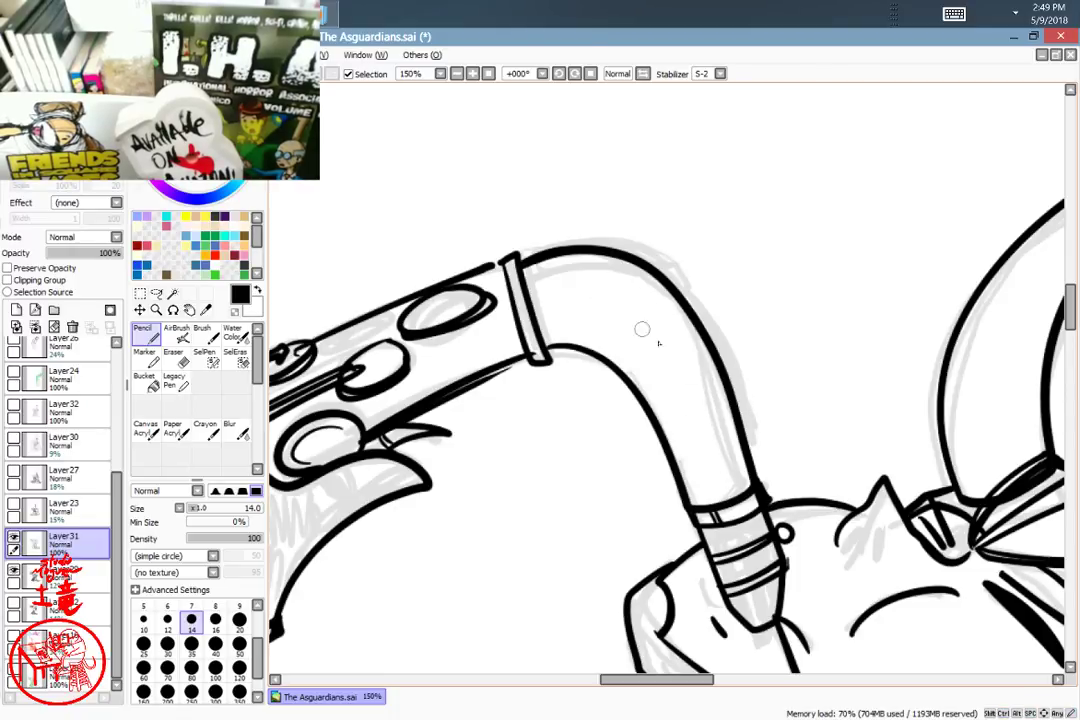
drag(609, 327, 722, 491)
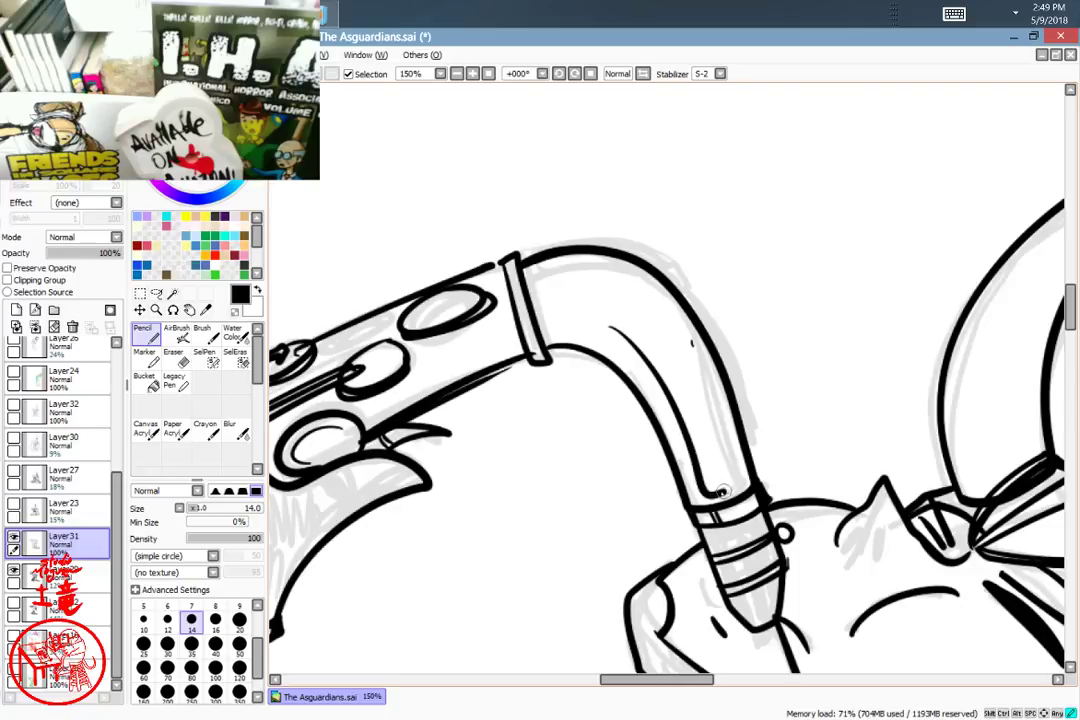
drag(835, 378, 862, 245)
key(super)
key(space)
click(344, 89)
click(238, 235)
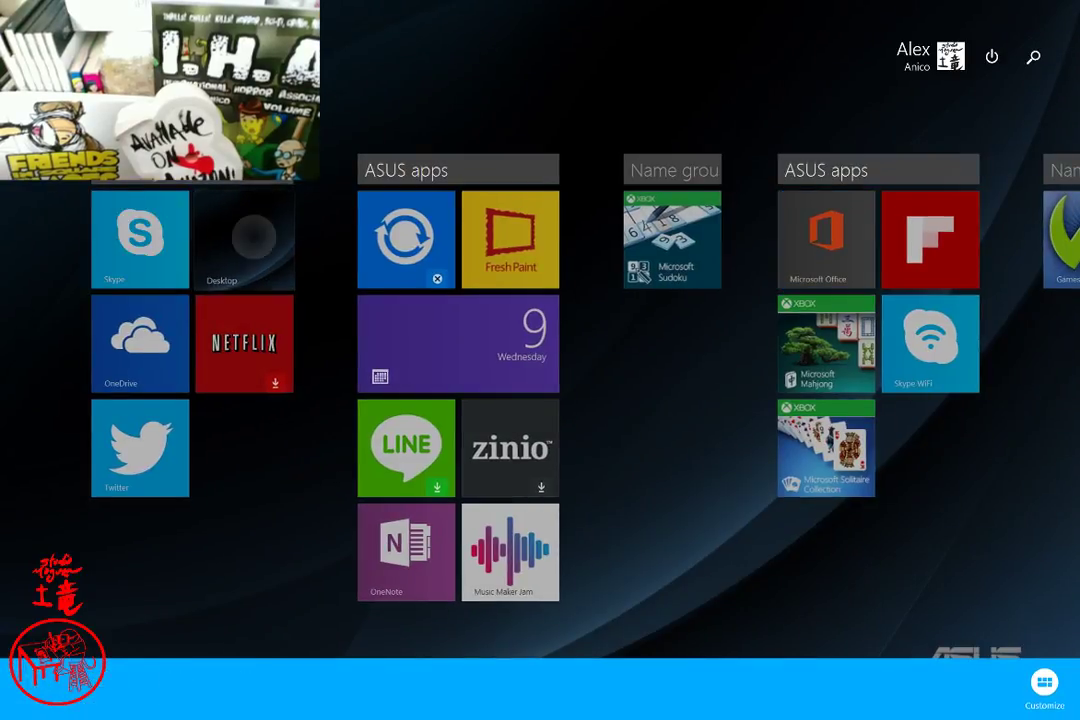
click(361, 82)
key(super)
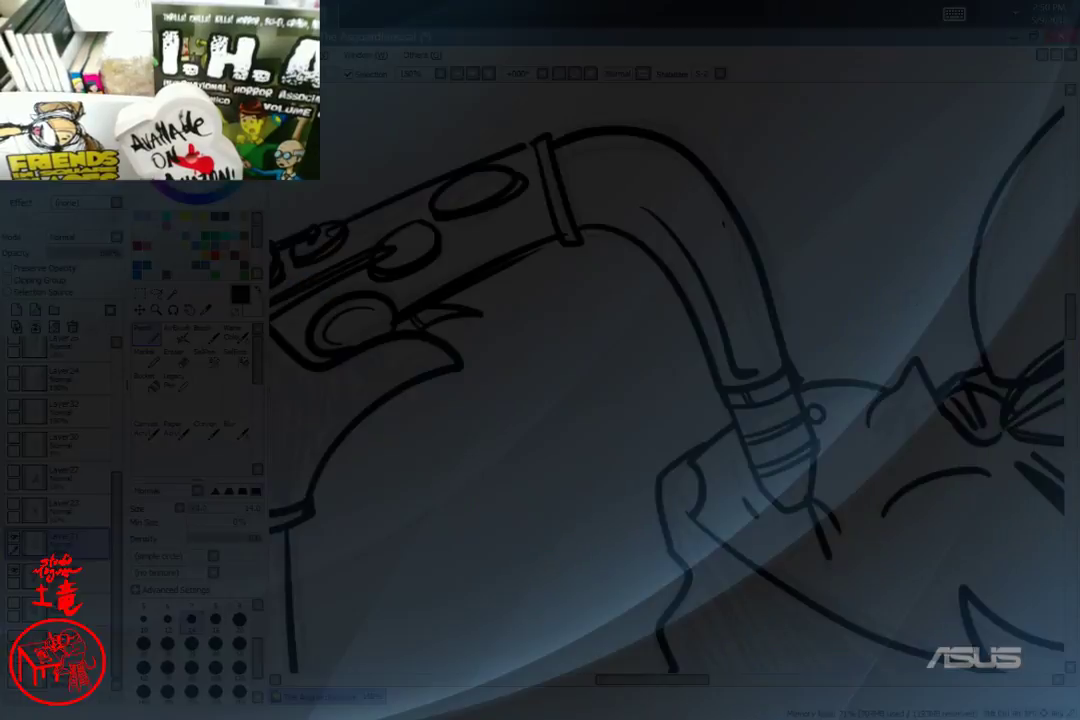
Step: Outline a tapering crescent shadow inside the saxophone's bend, redoing its inner edge, and fill it with black
drag(815, 390, 877, 404)
mouse_move(627, 402)
mouse_down()
mouse_move(849, 393)
mouse_move(1001, 429)
mouse_up()
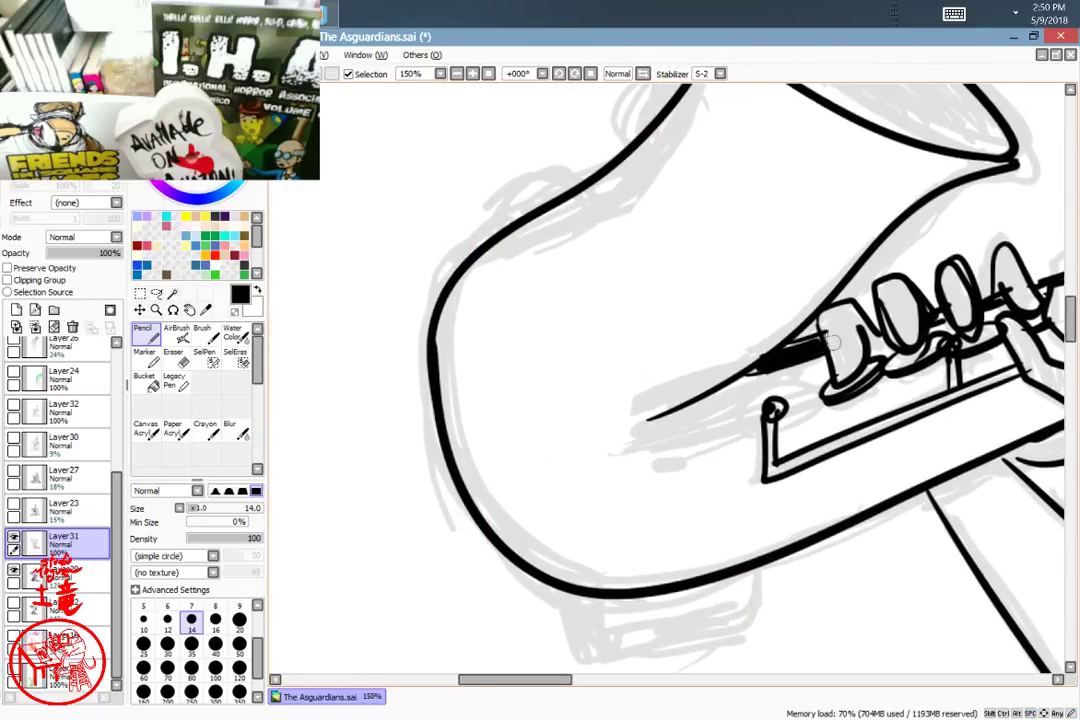
mouse_move(717, 110)
mouse_down()
mouse_move(537, 254)
mouse_move(595, 546)
mouse_move(668, 540)
mouse_up()
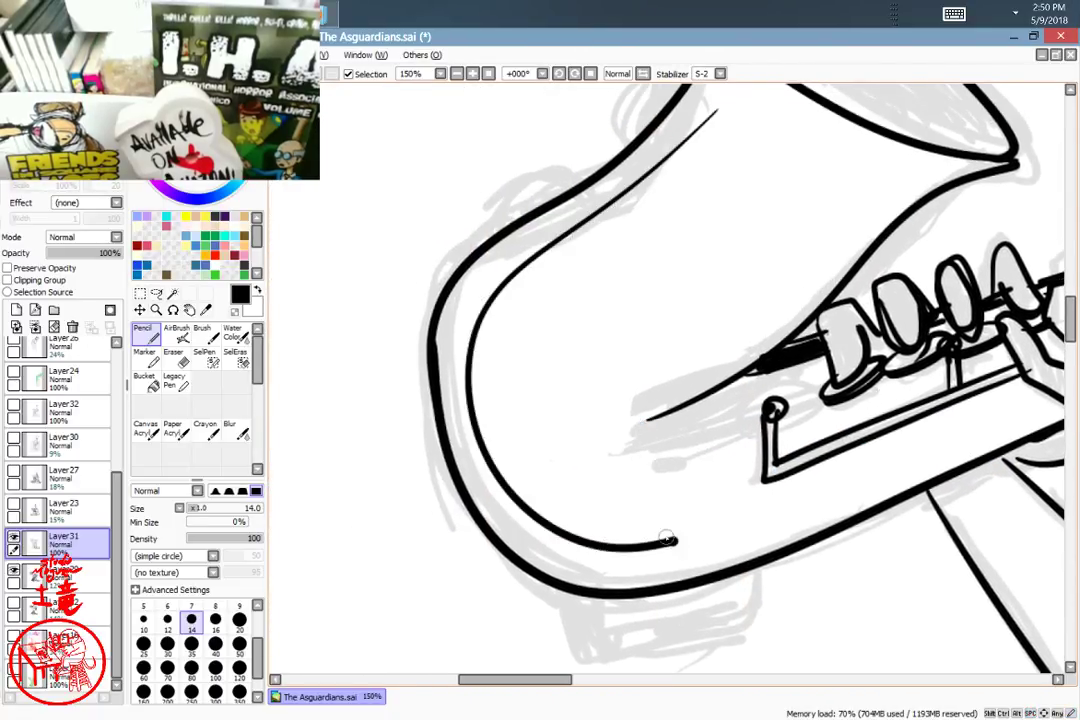
mouse_move(716, 110)
mouse_down()
mouse_move(535, 488)
mouse_move(668, 508)
mouse_up()
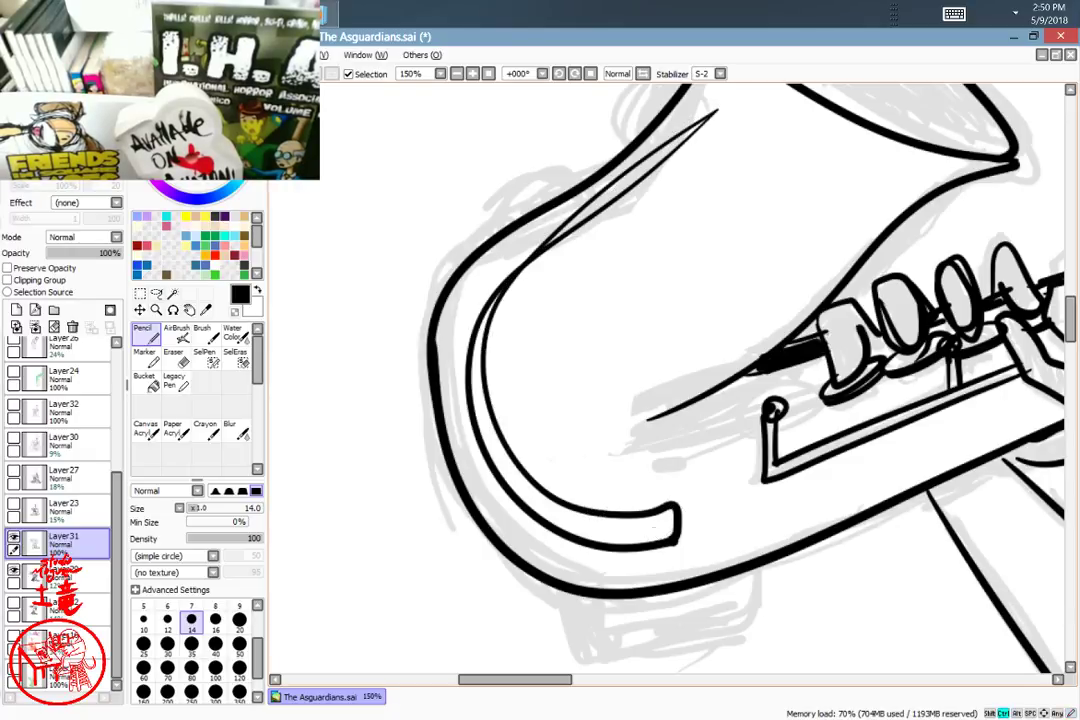
key(ctrl+z)
mouse_move(712, 117)
mouse_down()
mouse_move(582, 216)
mouse_move(483, 340)
mouse_move(538, 481)
mouse_move(664, 497)
mouse_move(653, 539)
mouse_up()
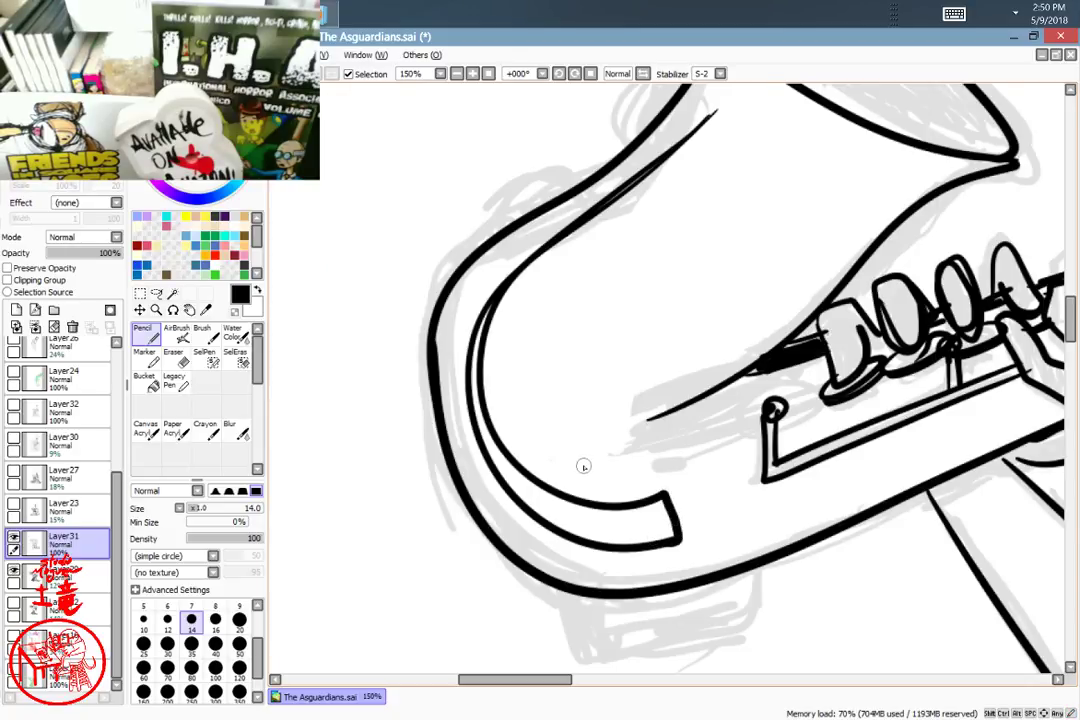
key(b)
click(609, 521)
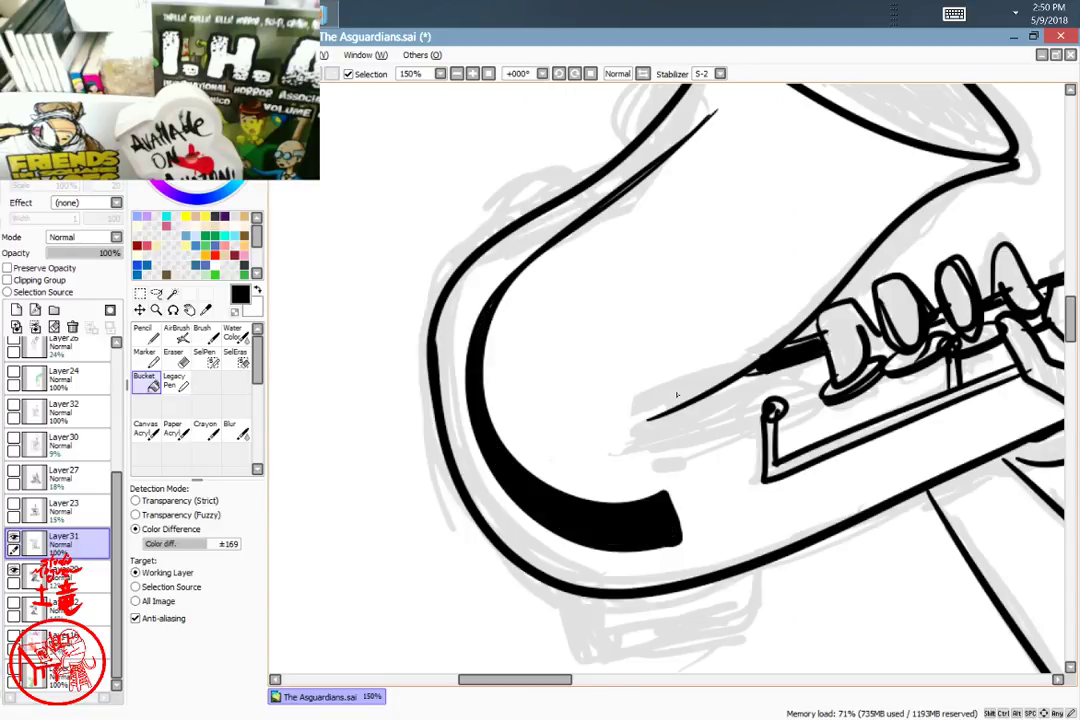
Step: Undo the black fill and the crescent shadow's outline in the saxophone's bend
key(n)
drag(646, 253, 513, 513)
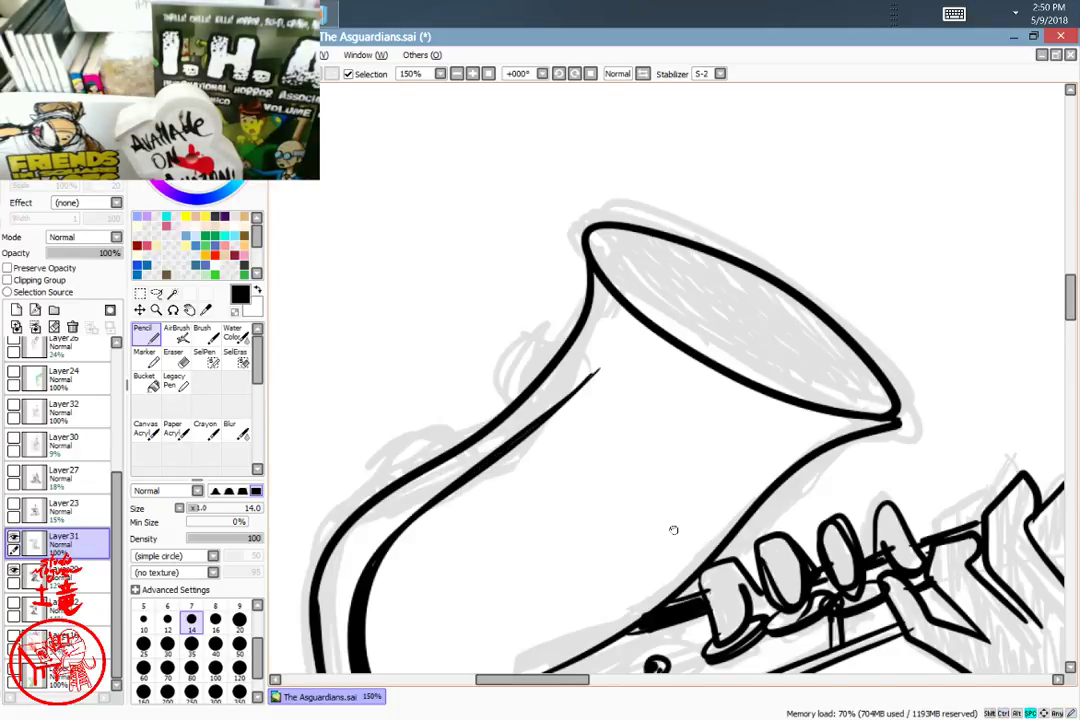
mouse_move(670, 530)
mouse_down()
mouse_move(675, 357)
mouse_move(759, 374)
mouse_move(653, 386)
mouse_up()
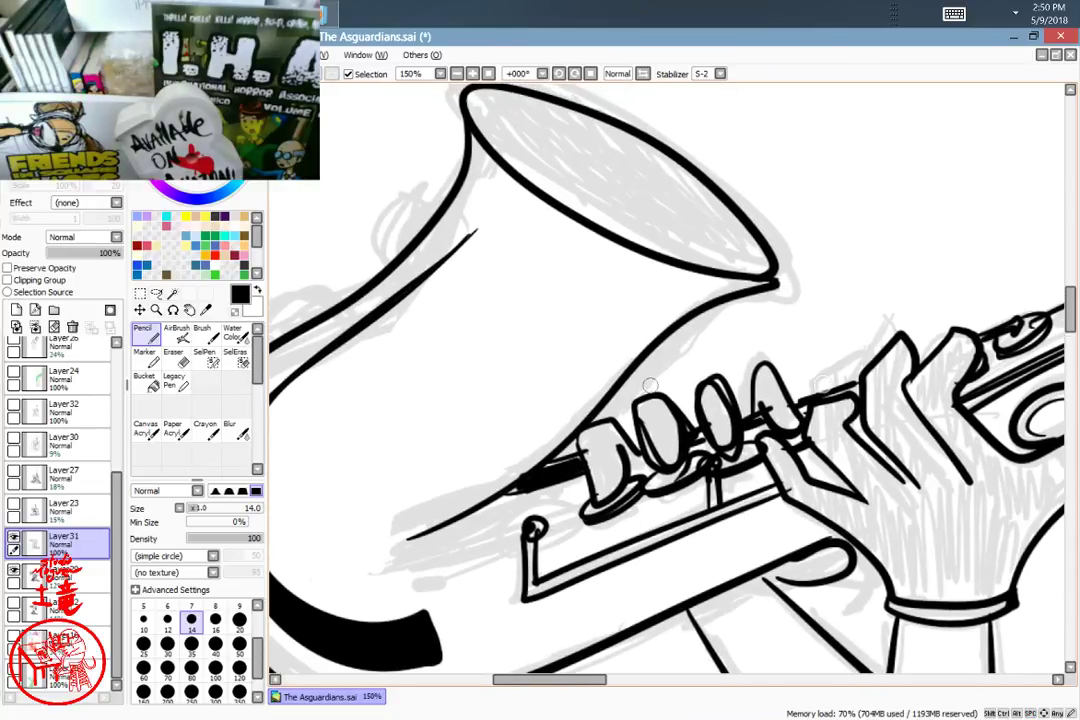
key(ctrl+0)
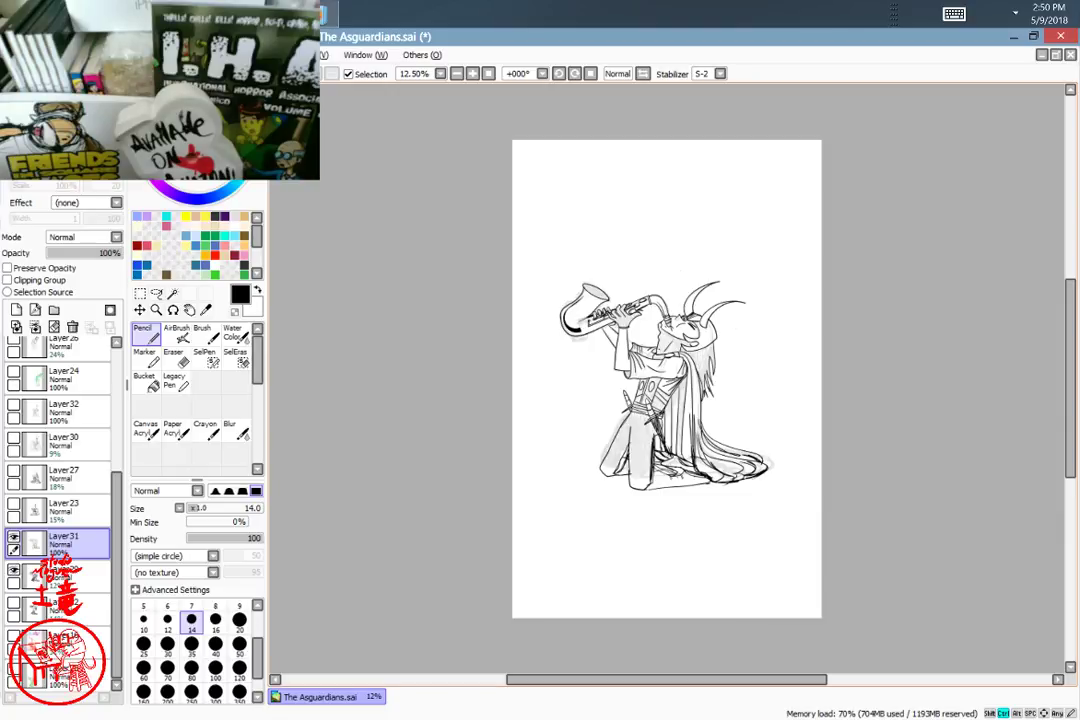
scroll(666, 380, up, 4)
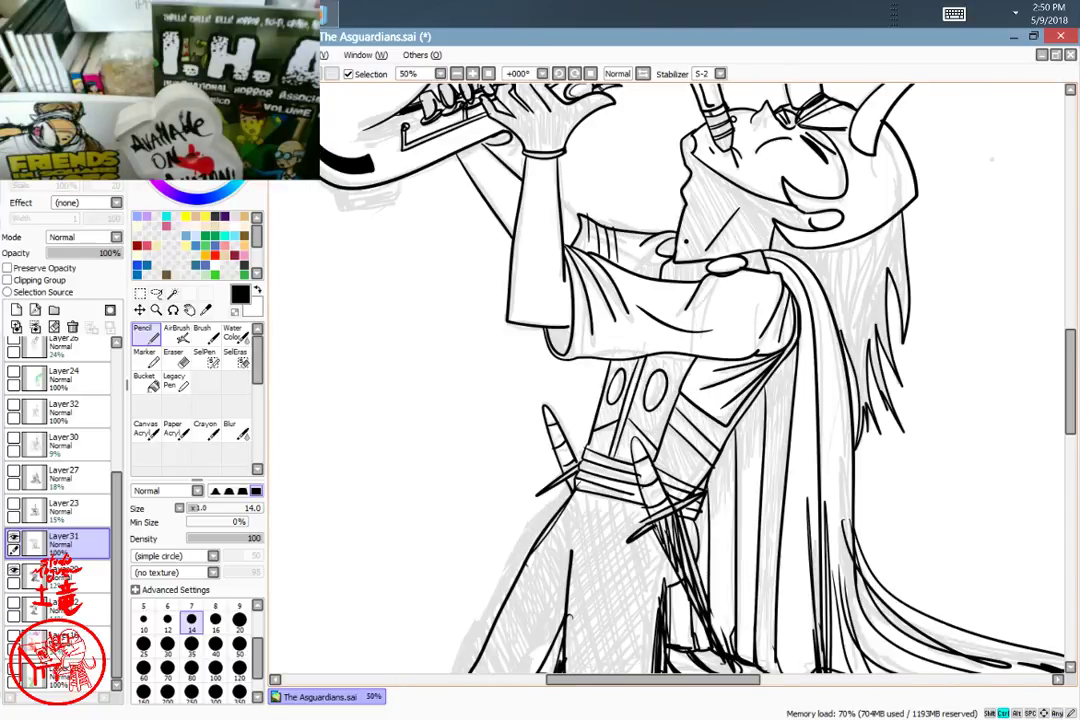
drag(635, 218, 644, 488)
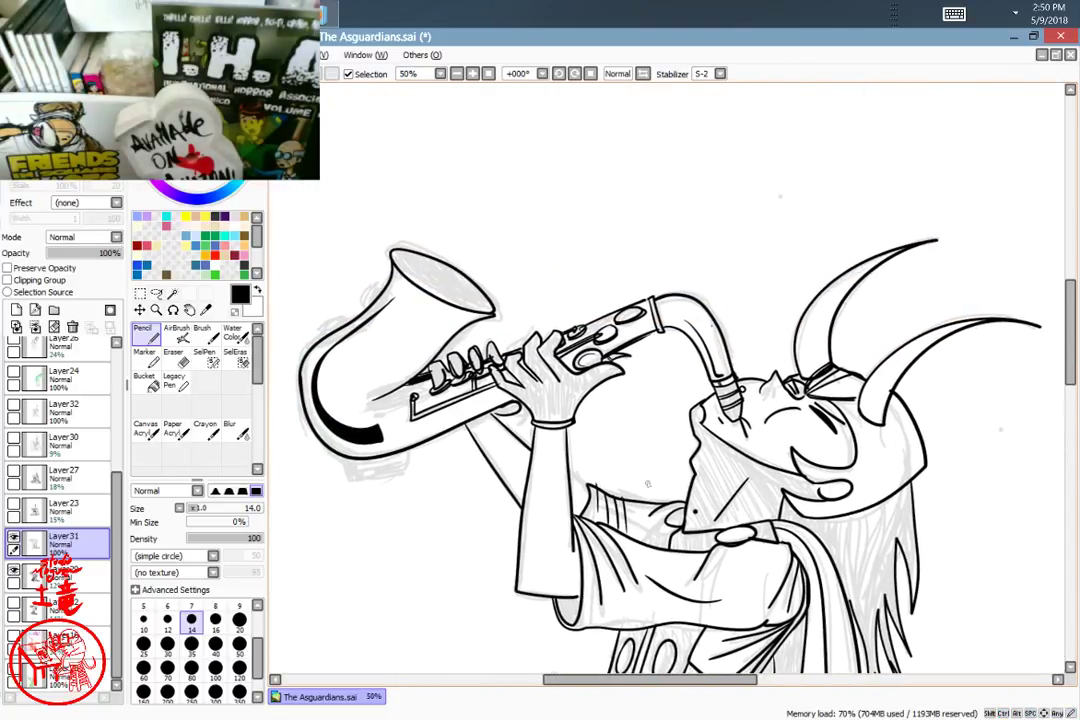
key(ctrl+z)
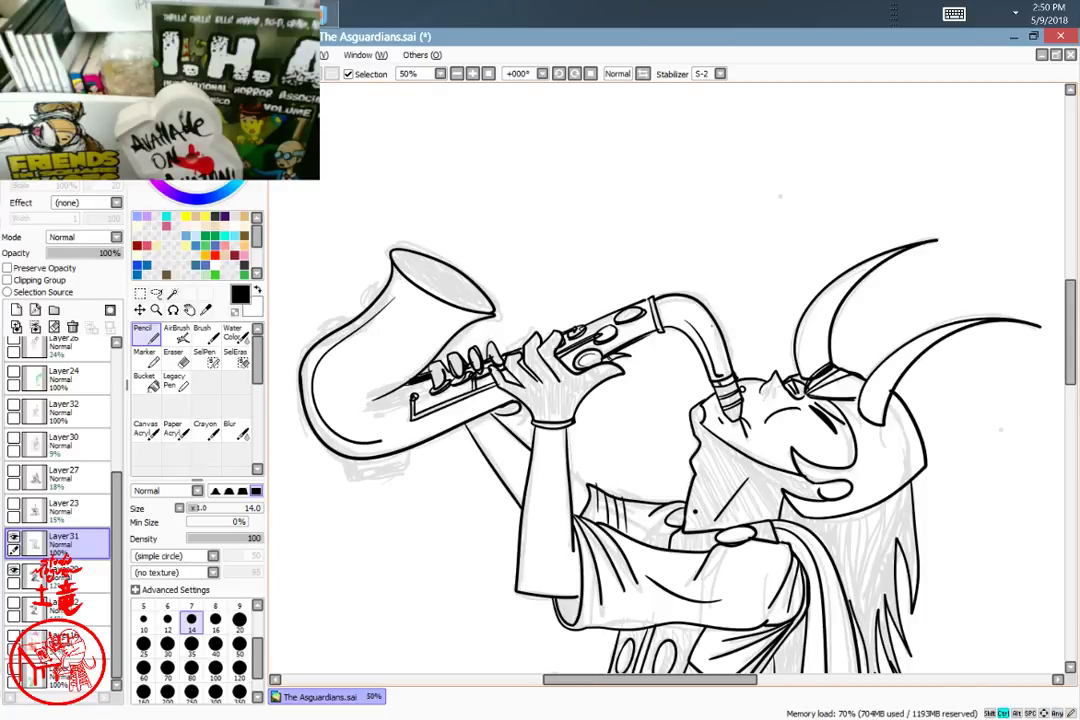
key(ctrl+z)
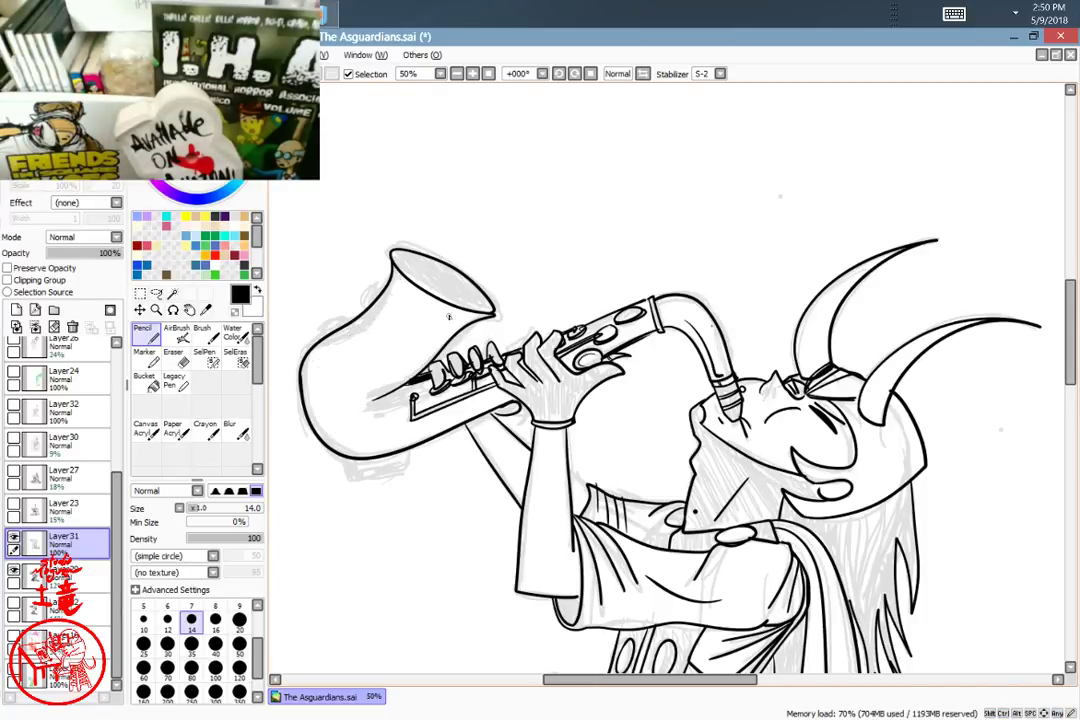
Step: Try heavy accent lines along the bell's throat, around the outer bend, along the straight tube and through the middle of the bend
drag(401, 366, 449, 317)
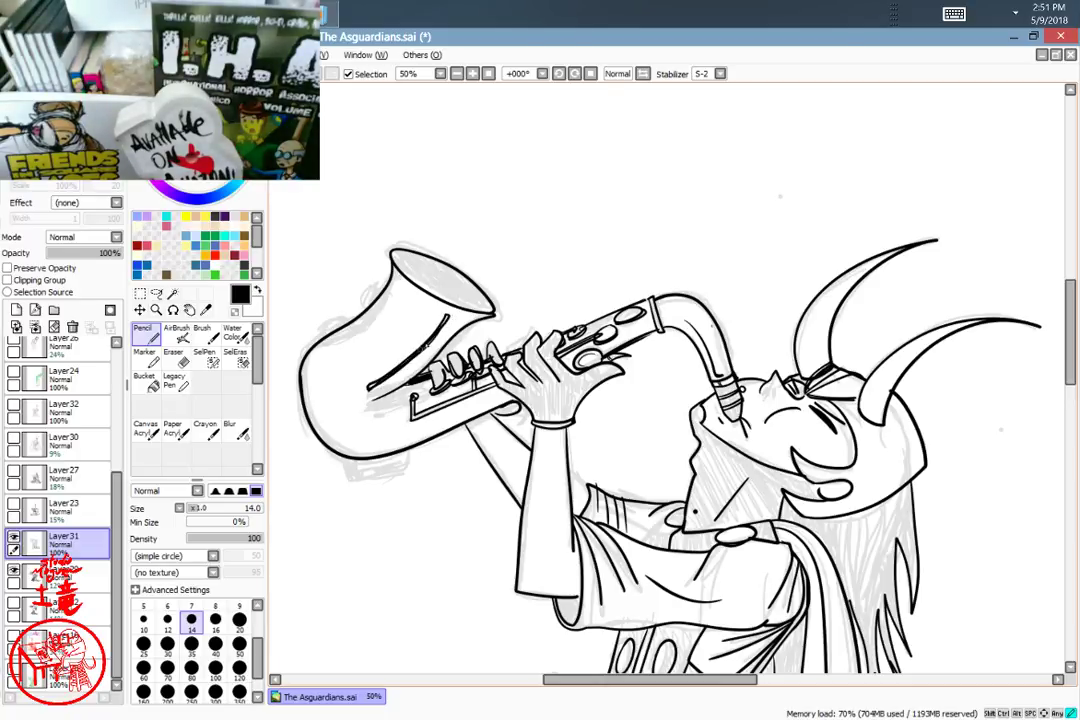
mouse_move(401, 286)
mouse_down()
mouse_move(430, 309)
mouse_move(401, 285)
mouse_move(497, 316)
mouse_up()
key(ctrl+z)
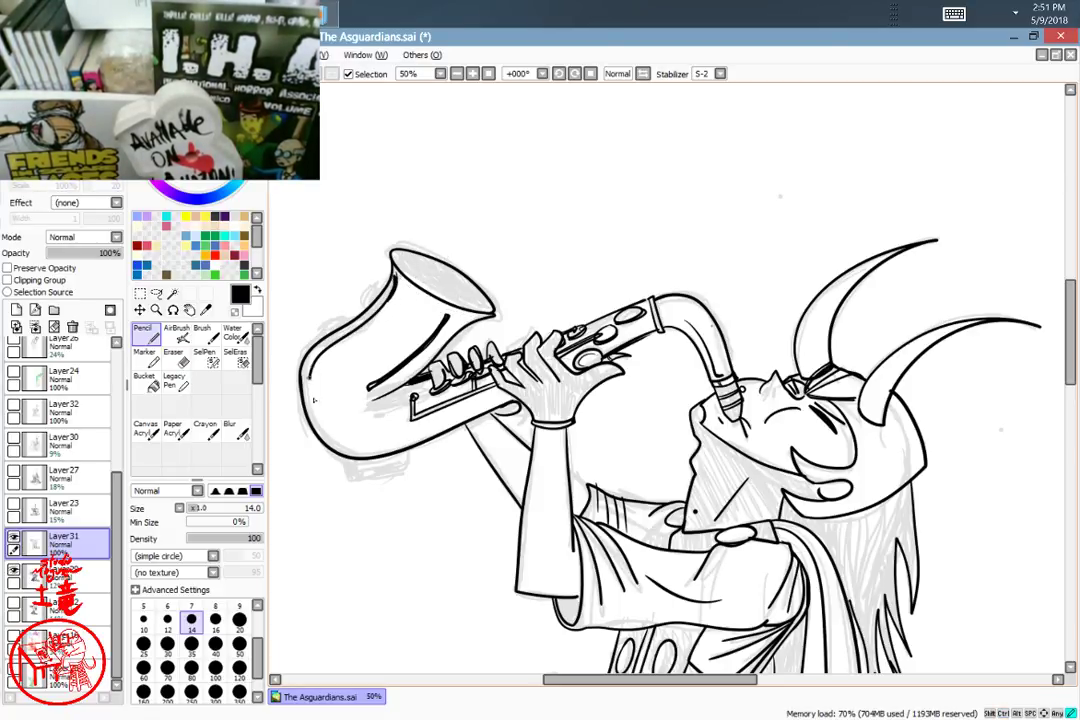
mouse_move(314, 396)
mouse_down()
mouse_move(327, 352)
mouse_move(324, 424)
mouse_move(381, 450)
mouse_move(422, 436)
mouse_up()
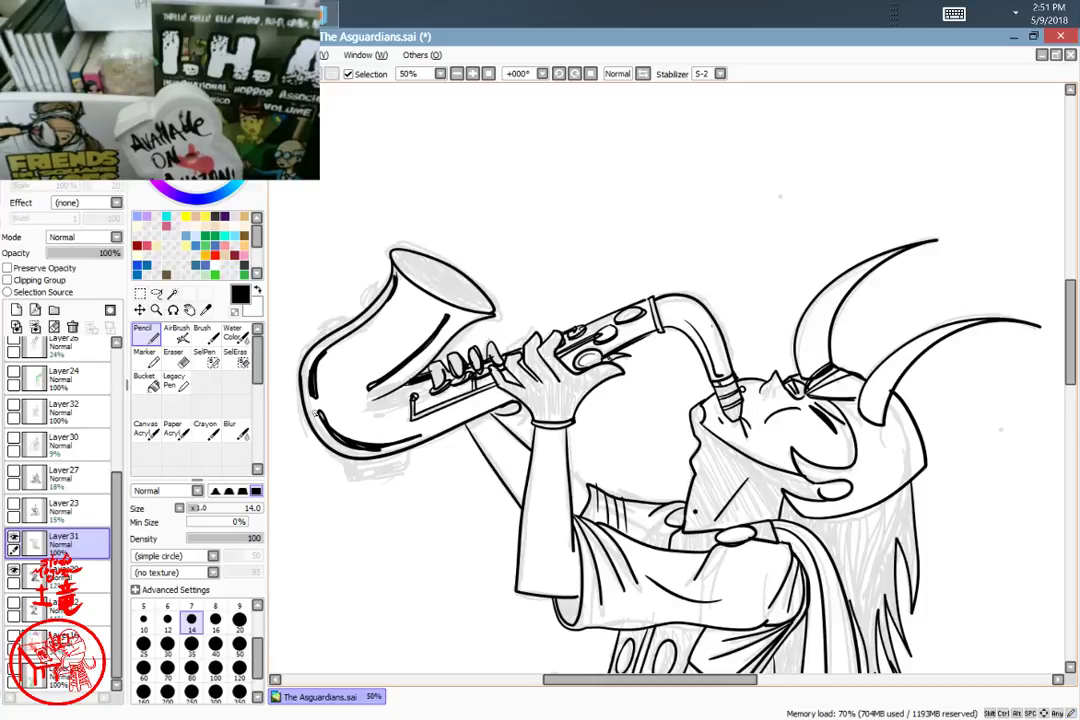
mouse_move(445, 416)
mouse_down()
mouse_move(503, 393)
mouse_move(461, 420)
mouse_up()
key(ctrl+z)
key(ctrl+z)
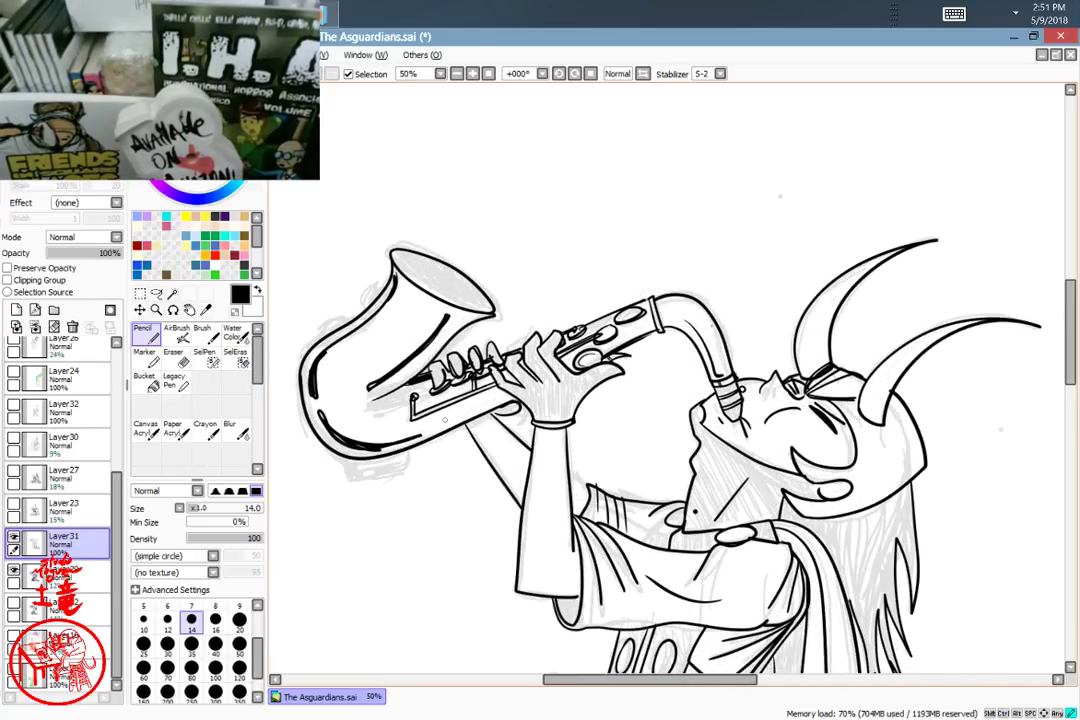
drag(375, 357, 428, 333)
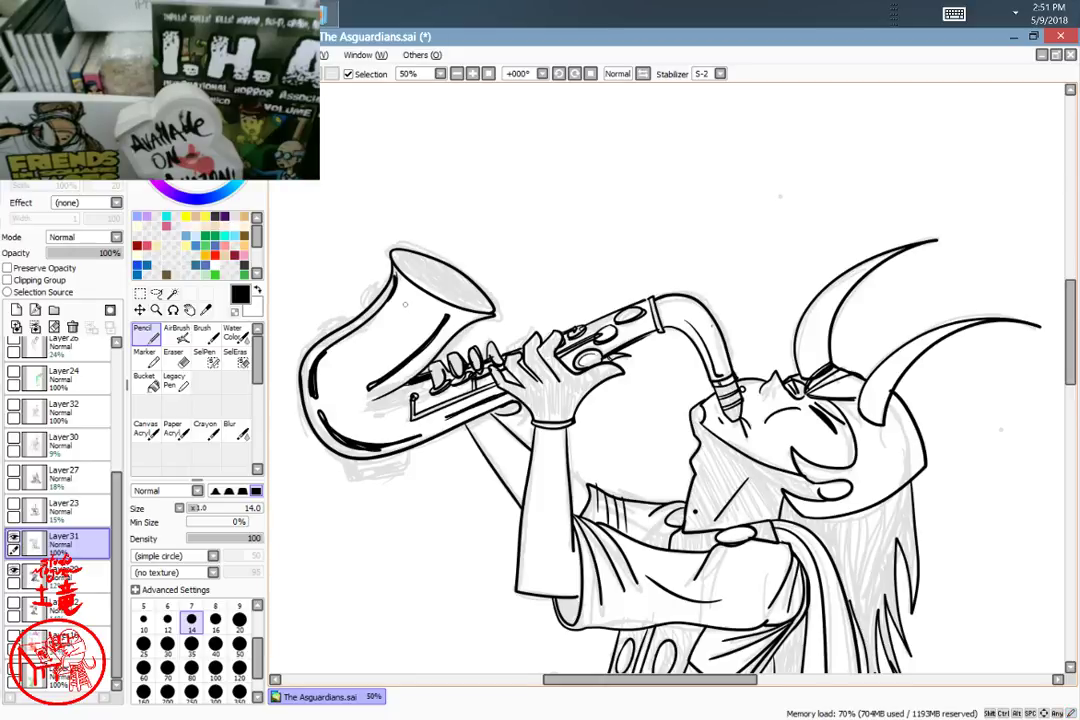
mouse_move(338, 390)
mouse_down()
mouse_move(378, 415)
mouse_move(418, 317)
mouse_move(347, 394)
mouse_up()
mouse_move(416, 326)
mouse_down()
mouse_move(378, 364)
mouse_move(380, 346)
mouse_up()
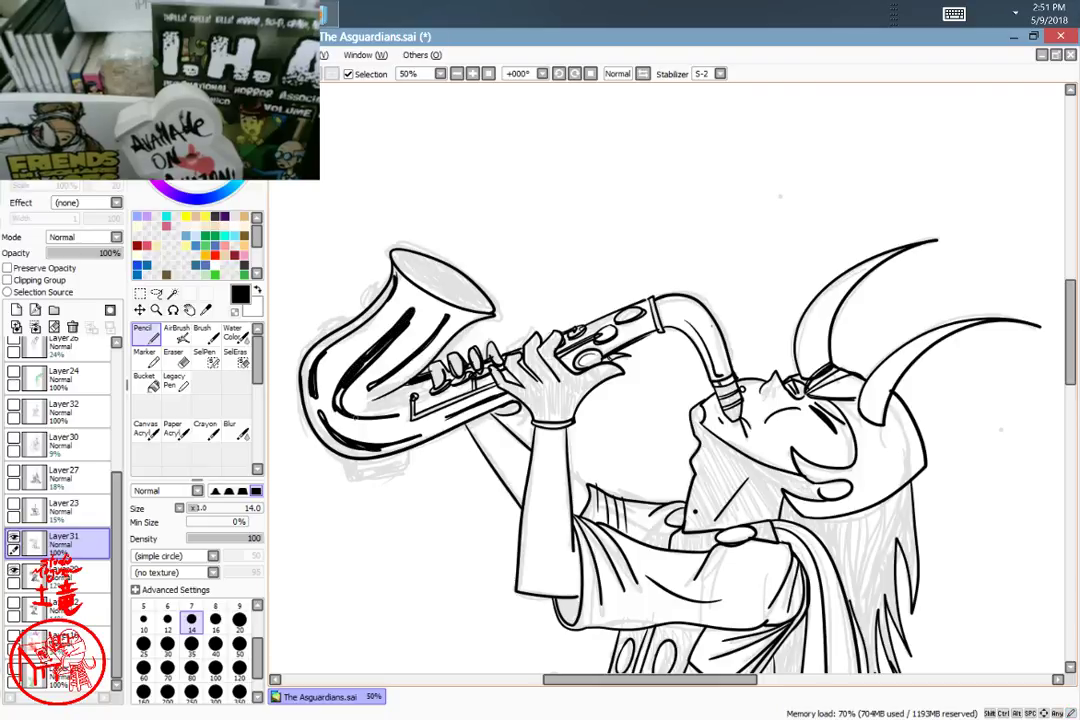
Step: Undo the recent accent strokes on the saxophone's bell, bend and tube
key(ctrl+z)
key(ctrl+z)
key(ctrl+z)
key(ctrl+z)
key(ctrl+z)
key(ctrl+z)
key(ctrl+z)
key(ctrl+z)
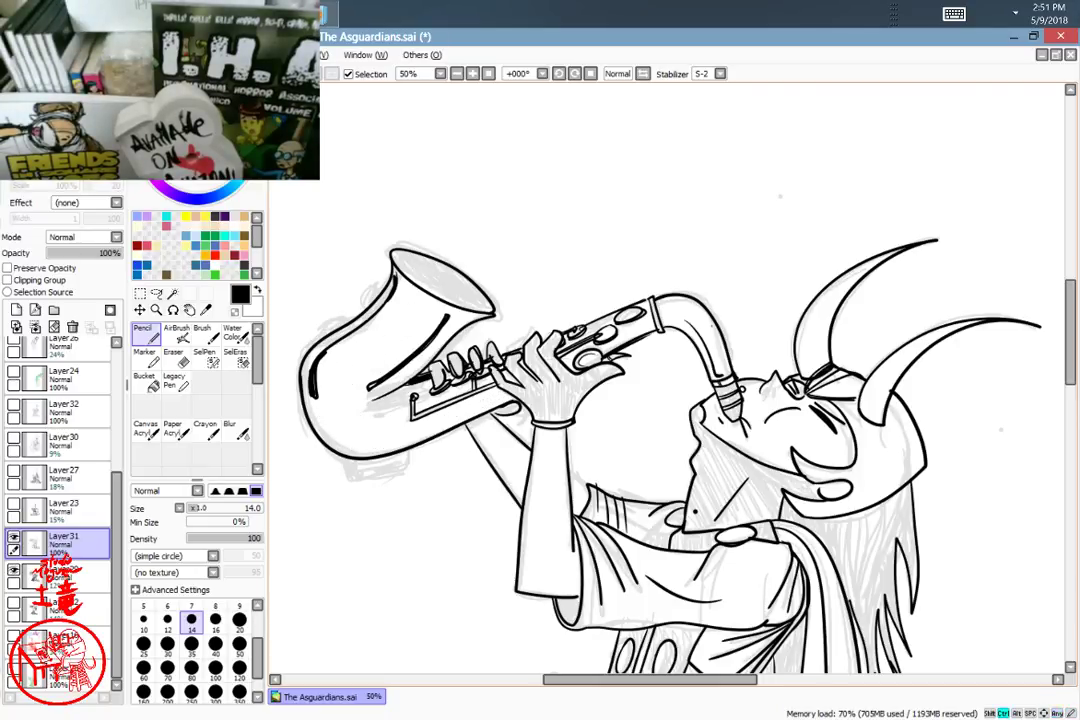
Step: Draw a heavy tapering shadow inside the saxophone's outer bend and an accent line along the tube below the key rod
mouse_move(512, 312)
mouse_down()
mouse_move(650, 386)
mouse_move(420, 288)
mouse_move(330, 374)
mouse_move(346, 438)
mouse_move(333, 412)
mouse_up()
mouse_move(399, 289)
mouse_down()
mouse_move(331, 374)
mouse_move(334, 430)
mouse_move(337, 355)
mouse_move(318, 421)
mouse_up()
mouse_move(336, 363)
mouse_down()
mouse_move(322, 420)
mouse_move(322, 397)
mouse_move(345, 443)
mouse_move(324, 377)
mouse_move(388, 304)
mouse_up()
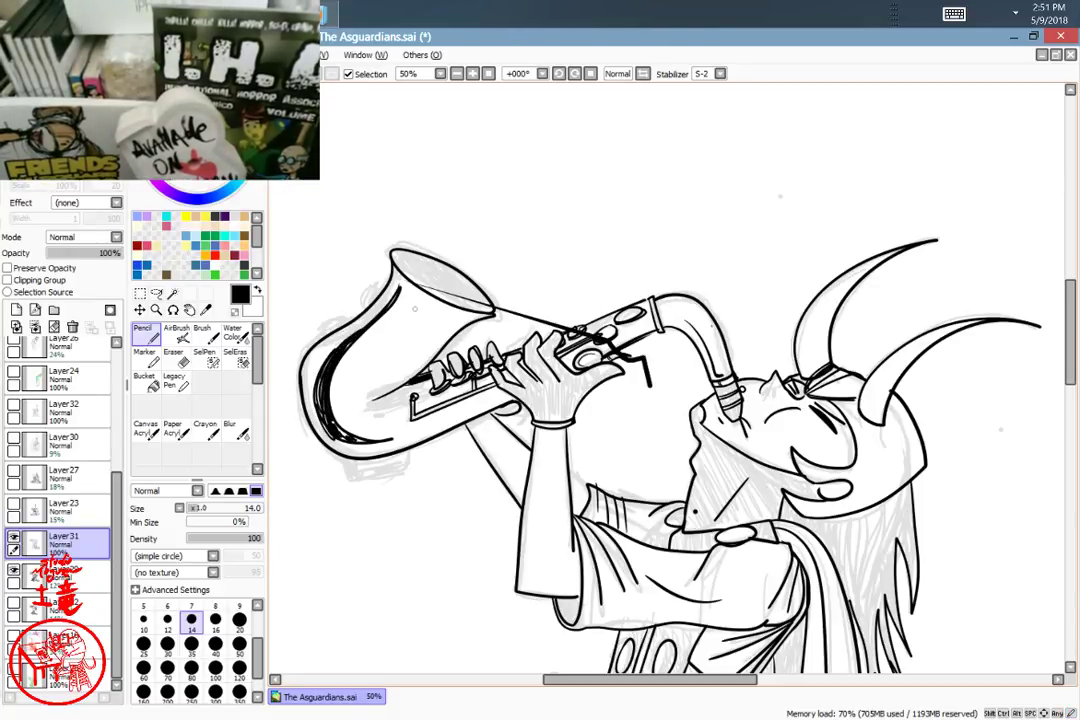
drag(416, 413, 487, 398)
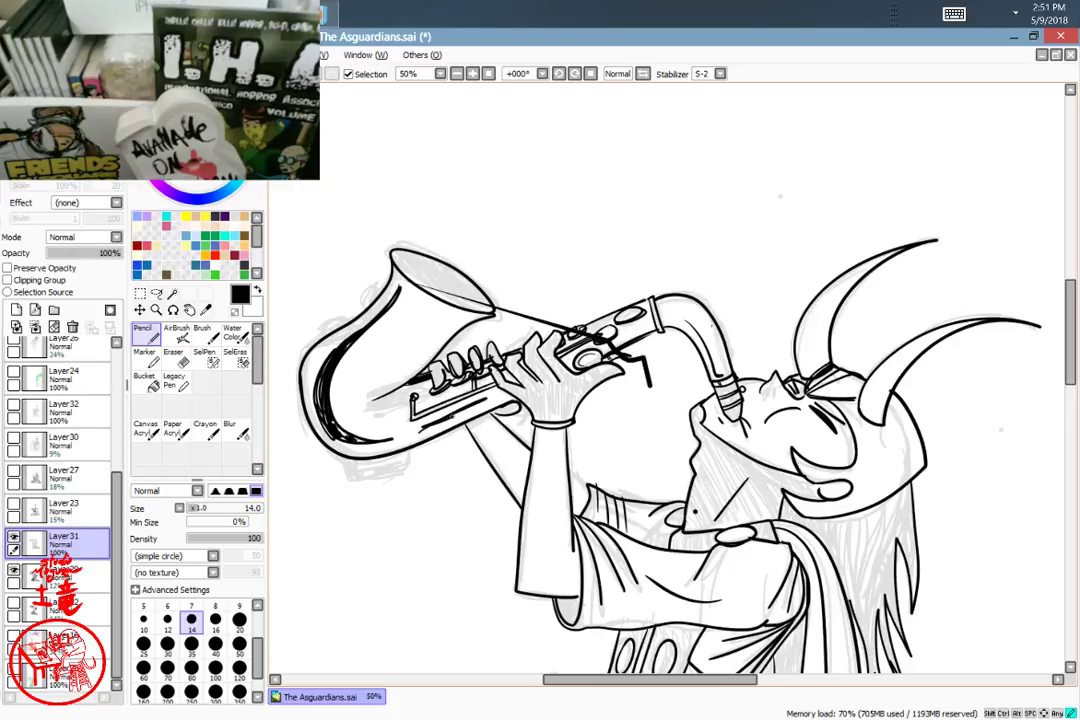
Step: Add accent strokes inside the curve of the saxophone's neck and along the inside of the far horn
drag(685, 393, 506, 473)
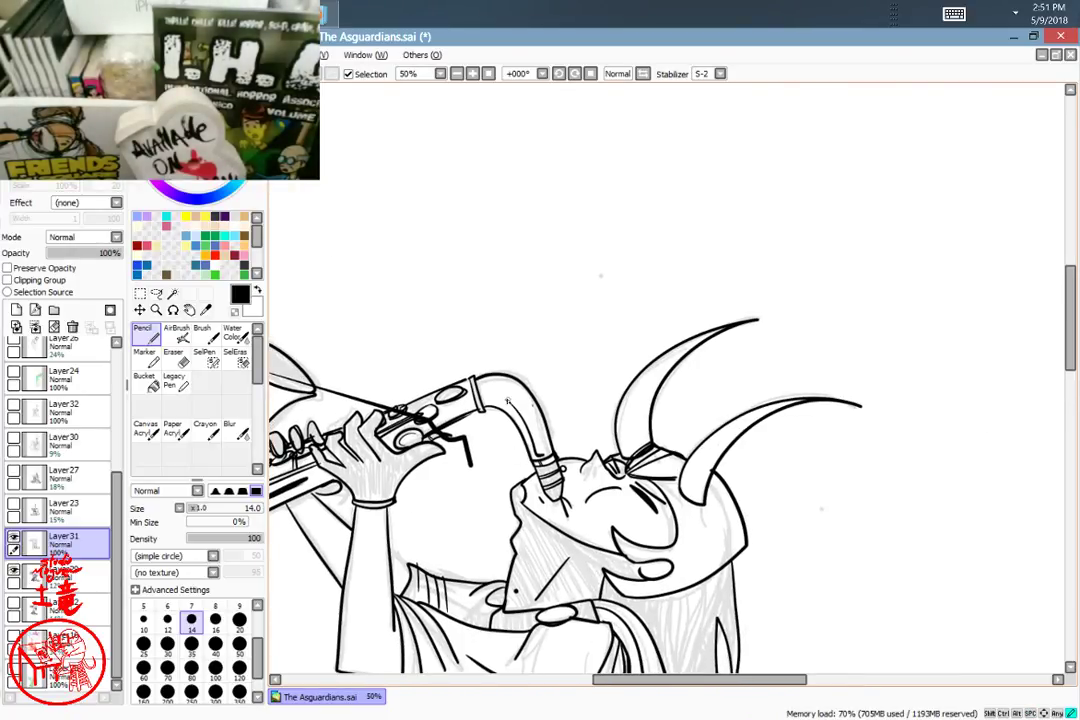
drag(508, 400, 537, 447)
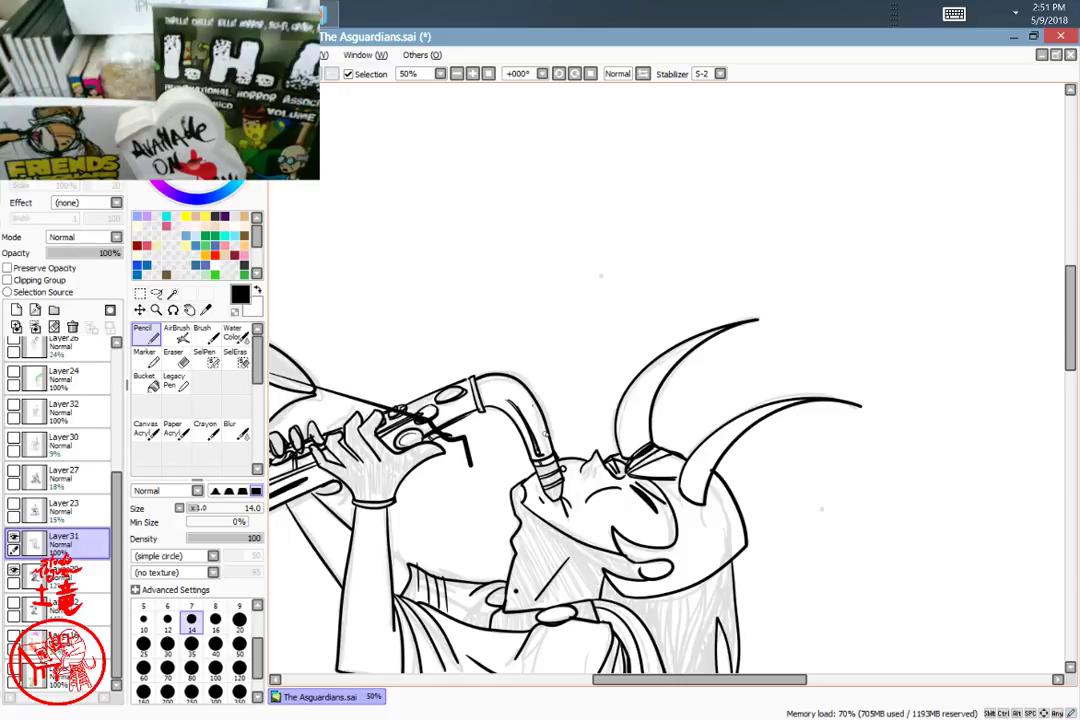
mouse_move(712, 311)
mouse_down()
mouse_move(676, 285)
mouse_move(666, 302)
mouse_up()
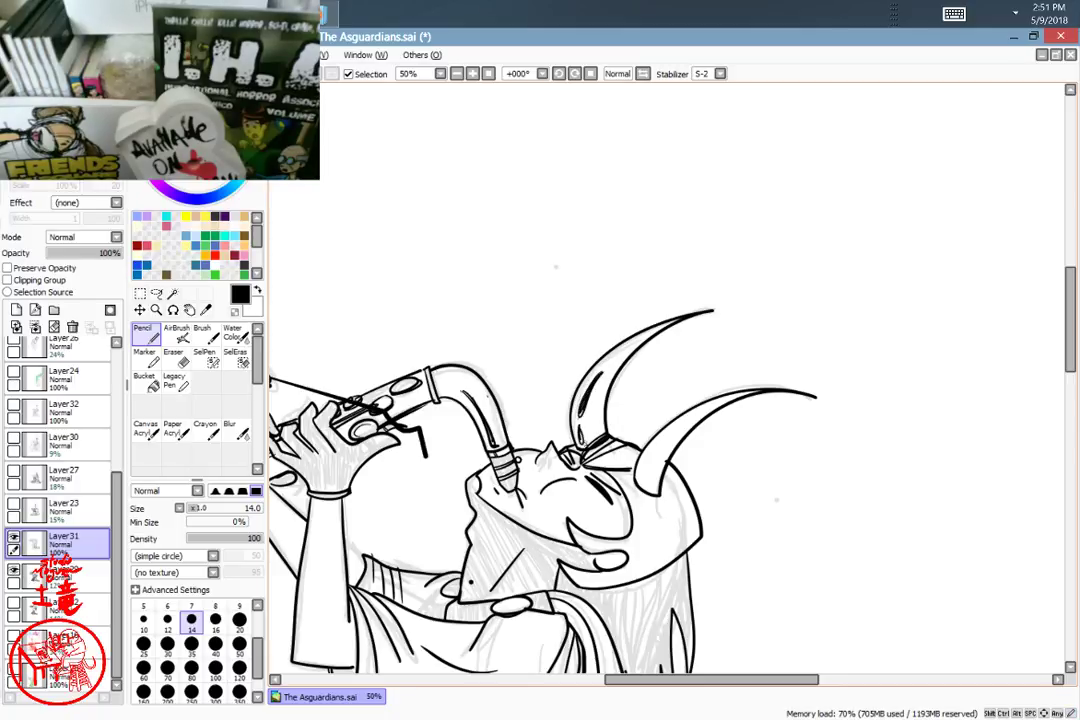
Step: Add black accent strokes inside the near horn and along the helmet's lower rim
mouse_move(690, 470)
mouse_down()
mouse_move(559, 506)
mouse_move(617, 438)
mouse_move(585, 539)
mouse_up()
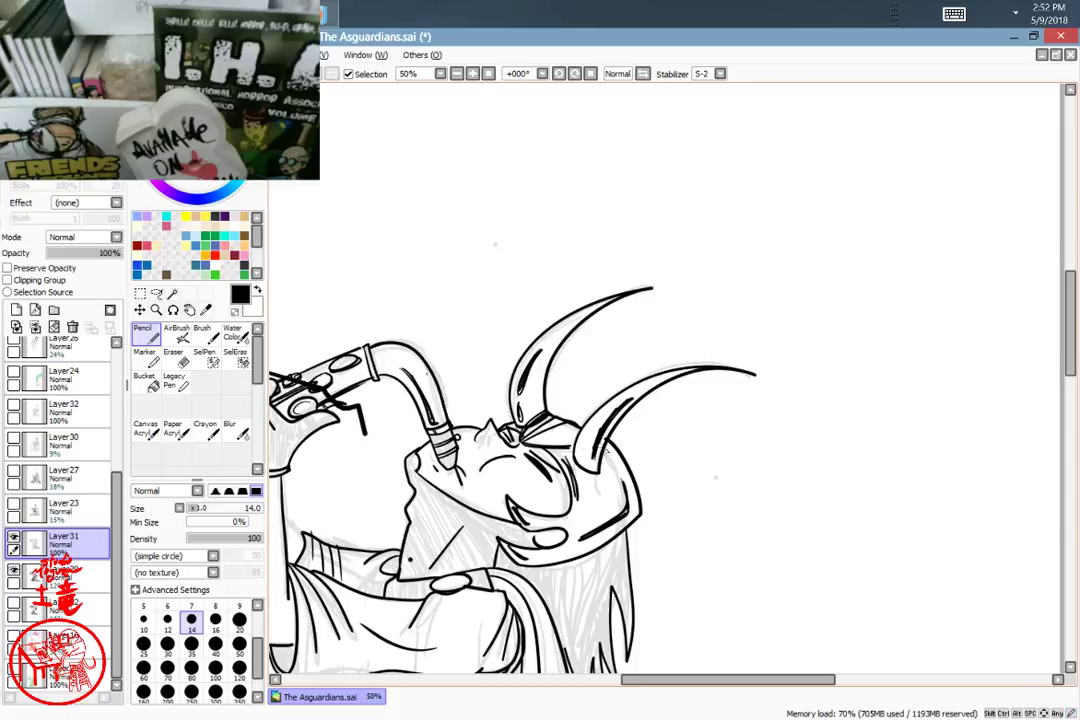
drag(709, 506, 786, 366)
drag(717, 328, 779, 288)
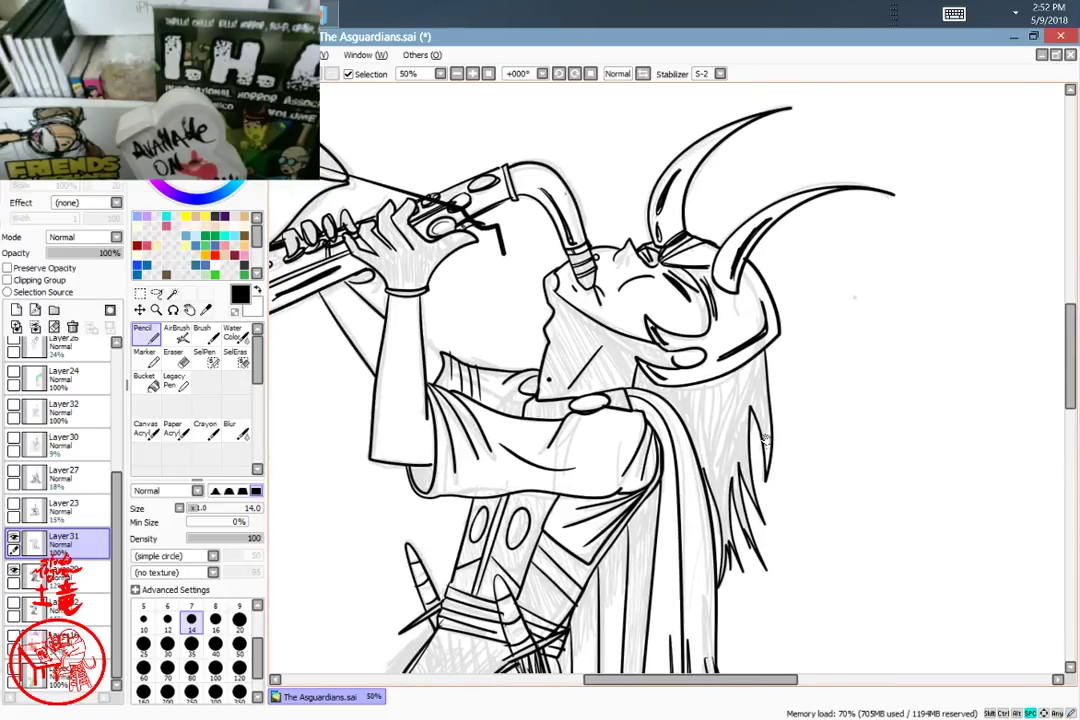
mouse_move(762, 419)
mouse_down()
mouse_move(818, 424)
mouse_move(806, 430)
mouse_up()
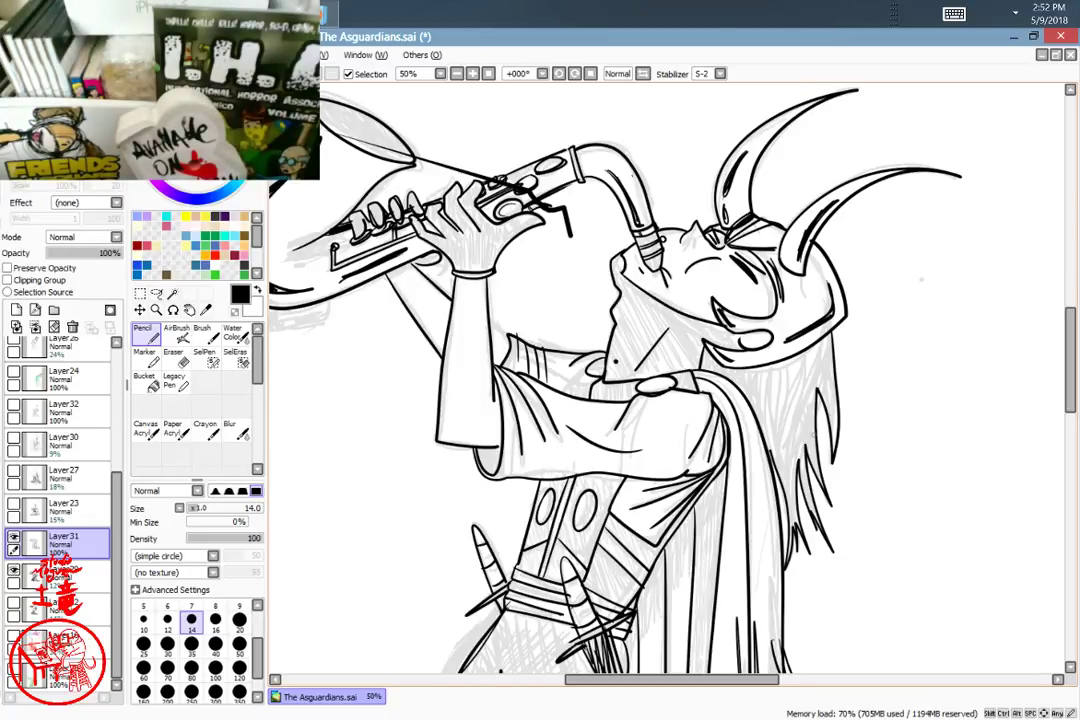
Step: Paint white over the diagonal line on the figure's neck, redoing the cover strokes
key(space)
drag(722, 334, 729, 341)
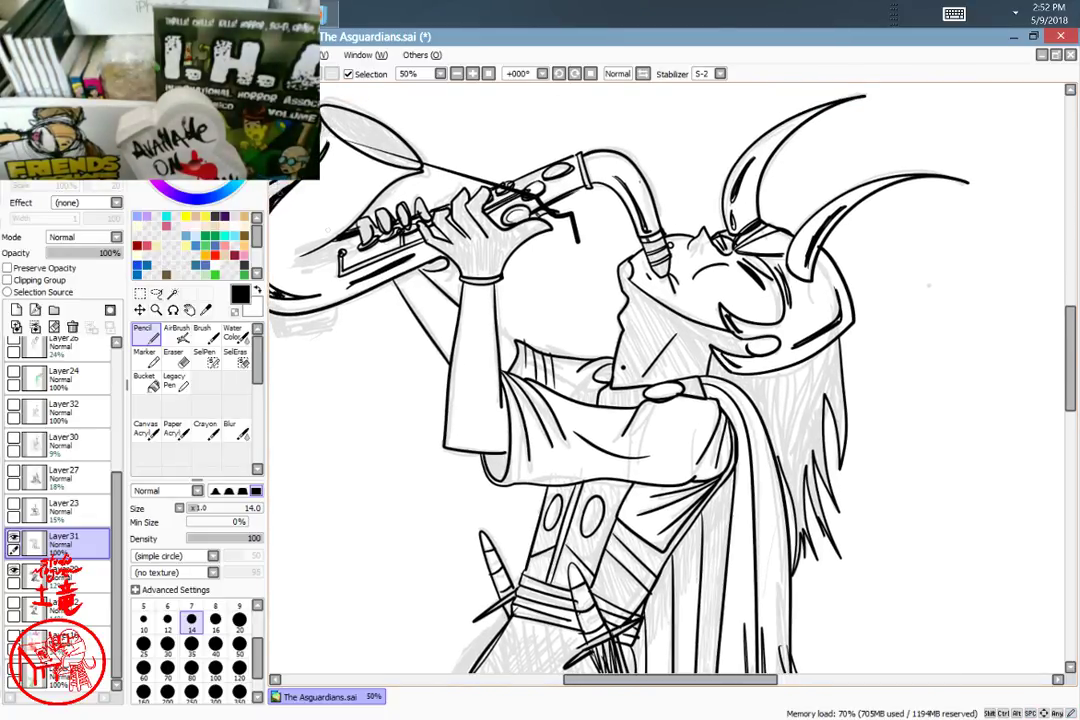
scroll(560, 263, up, 2)
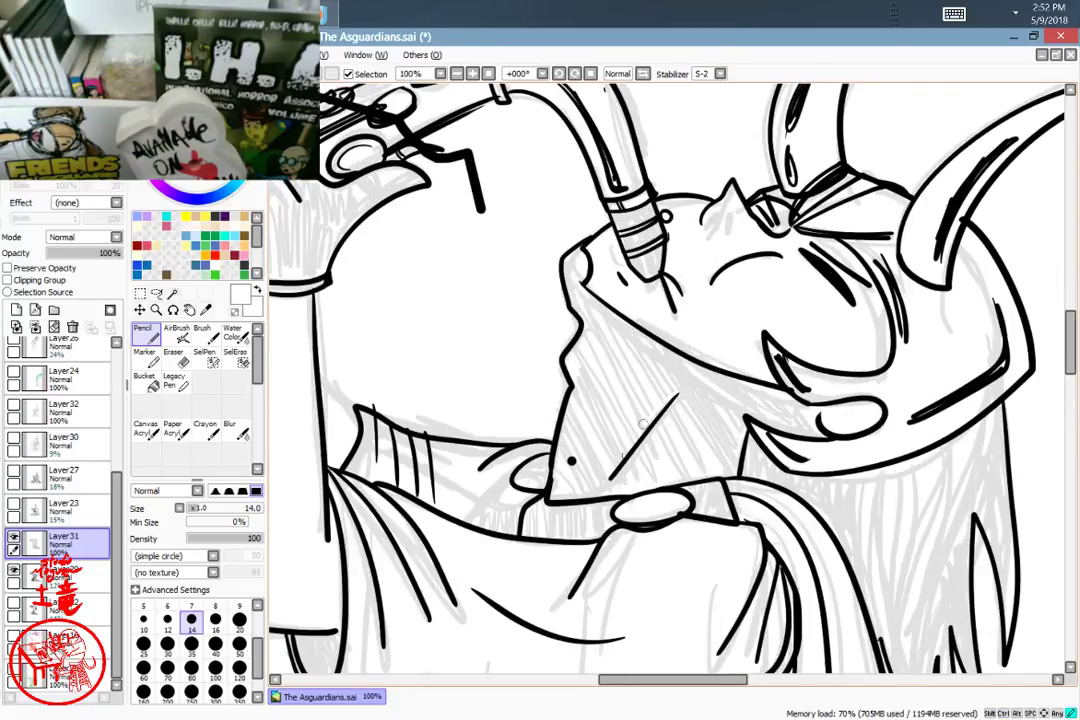
mouse_move(630, 460)
mouse_down()
mouse_move(689, 396)
mouse_move(619, 462)
mouse_move(687, 392)
mouse_move(615, 473)
mouse_move(680, 392)
mouse_up()
key(ctrl+z)
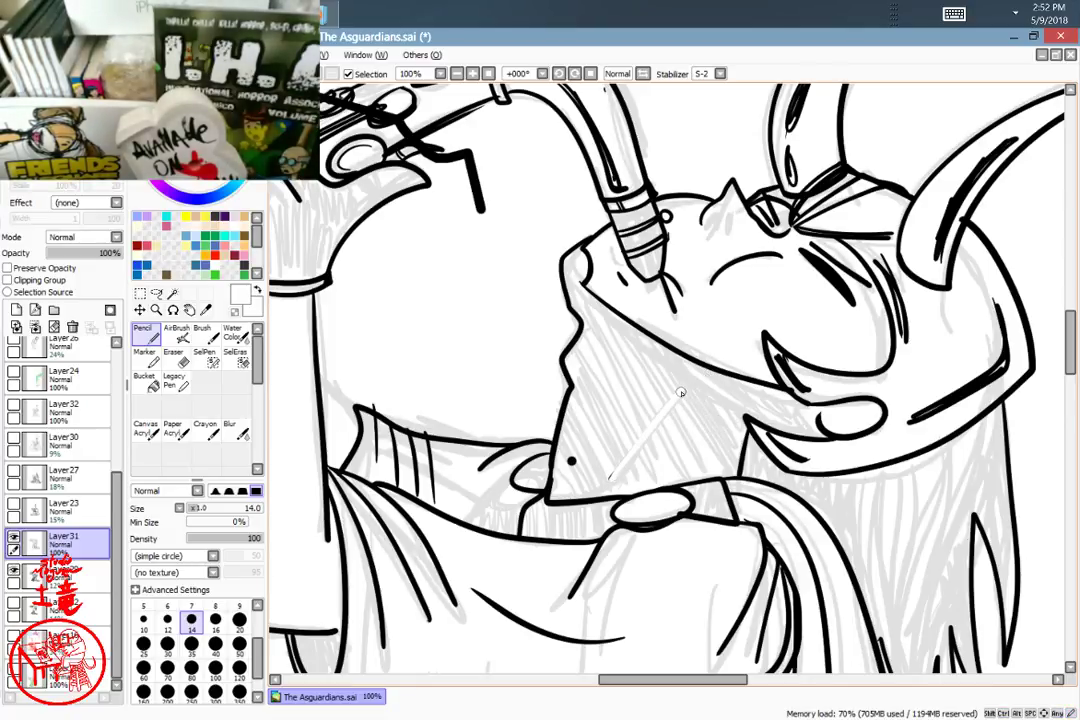
mouse_move(615, 473)
mouse_down()
mouse_move(668, 405)
mouse_move(673, 413)
mouse_move(678, 391)
mouse_move(606, 479)
mouse_move(671, 401)
mouse_up()
key(ctrl+z)
key(ctrl+z)
drag(608, 479, 681, 395)
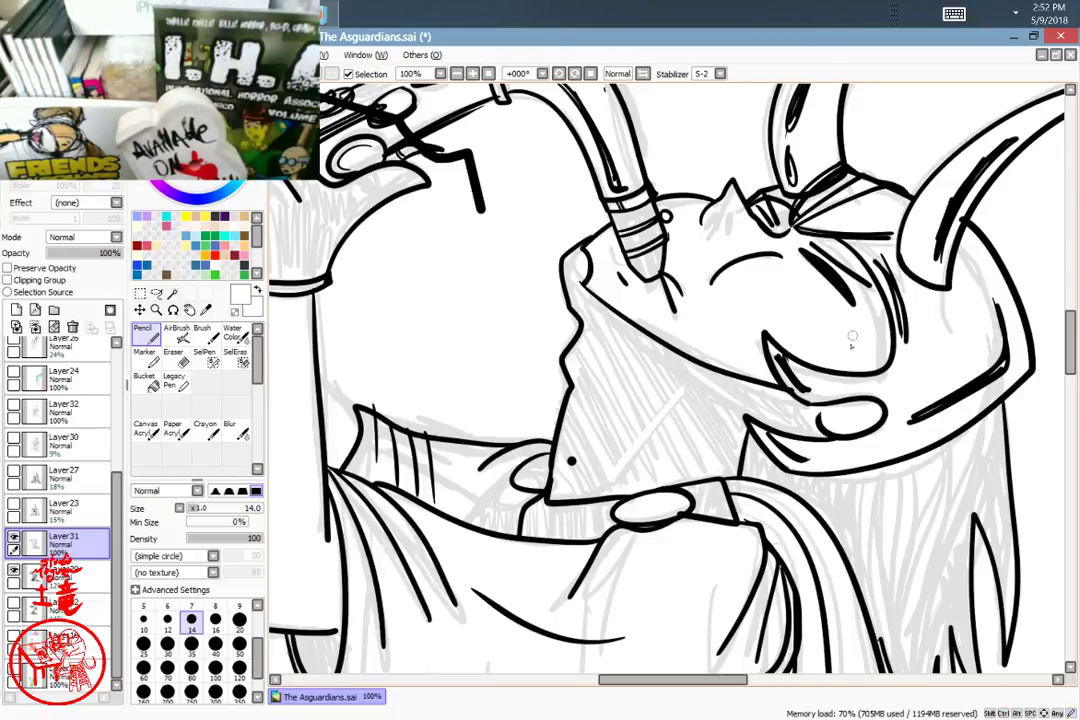
Step: Touch up the finger lines of the hand holding the upper saxophone with short white and black strokes
mouse_move(860, 468)
mouse_down()
mouse_move(841, 459)
mouse_move(870, 271)
mouse_up()
drag(552, 451, 685, 542)
mouse_move(586, 342)
mouse_down()
mouse_move(638, 440)
mouse_move(708, 661)
mouse_up()
drag(512, 336, 560, 404)
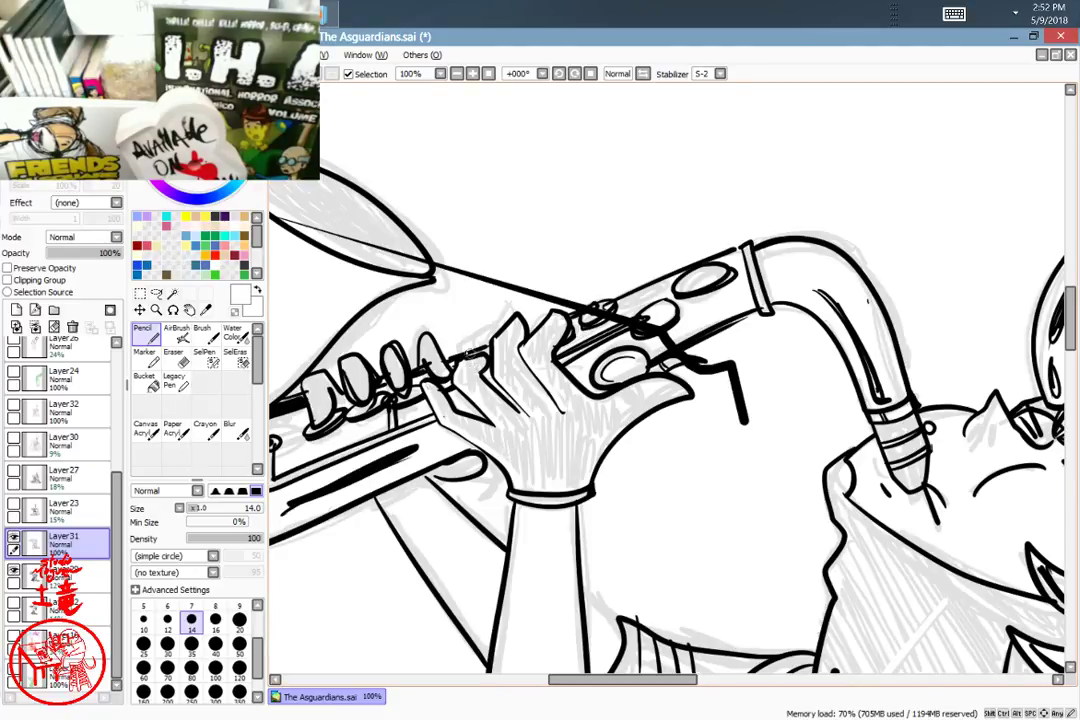
key(x)
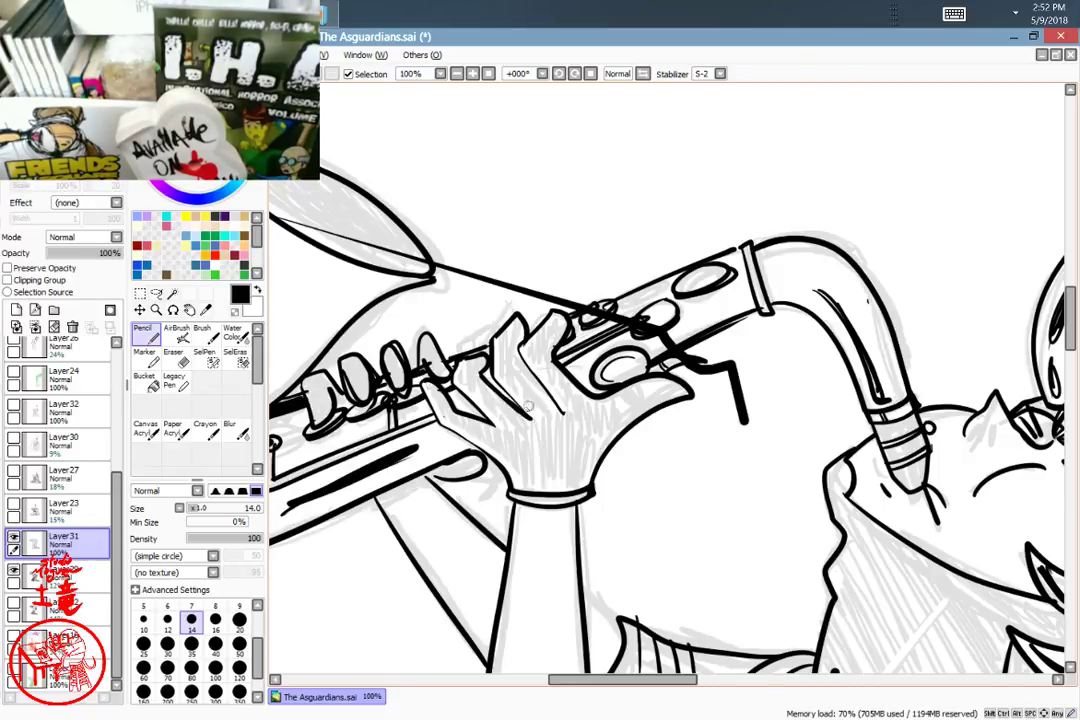
key(space)
mouse_move(486, 415)
mouse_down()
mouse_move(568, 344)
mouse_move(525, 320)
mouse_up()
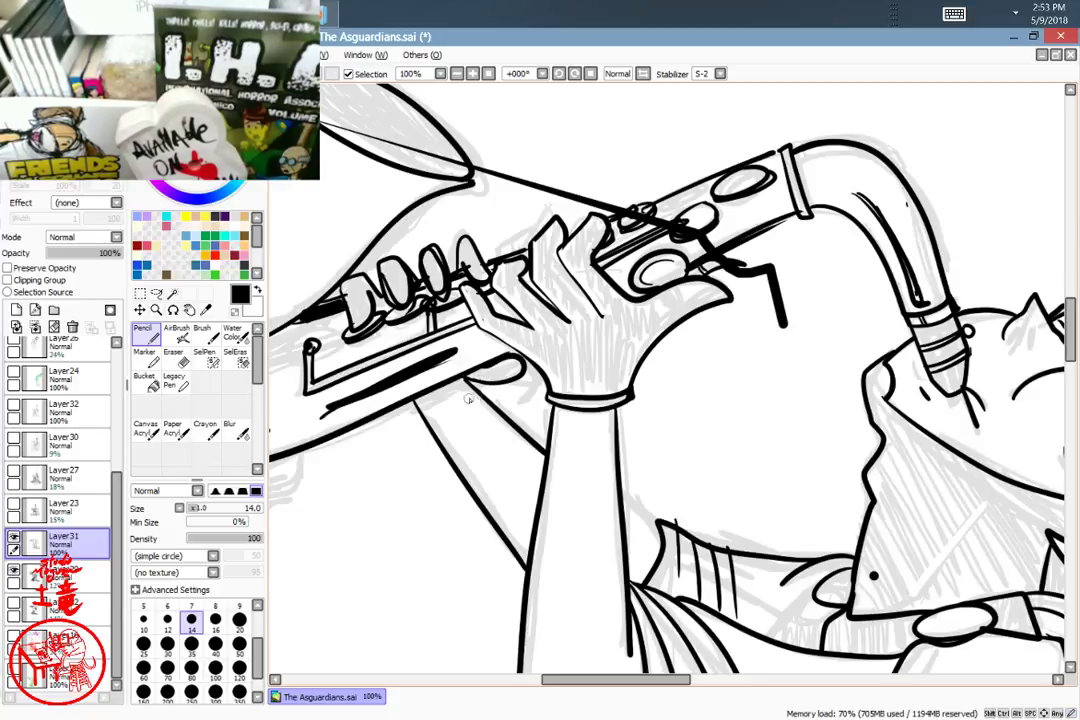
Step: Erase the black dot on the neck and the stray thin diagonal line above the far sleeve
key(space)
drag(692, 451, 621, 372)
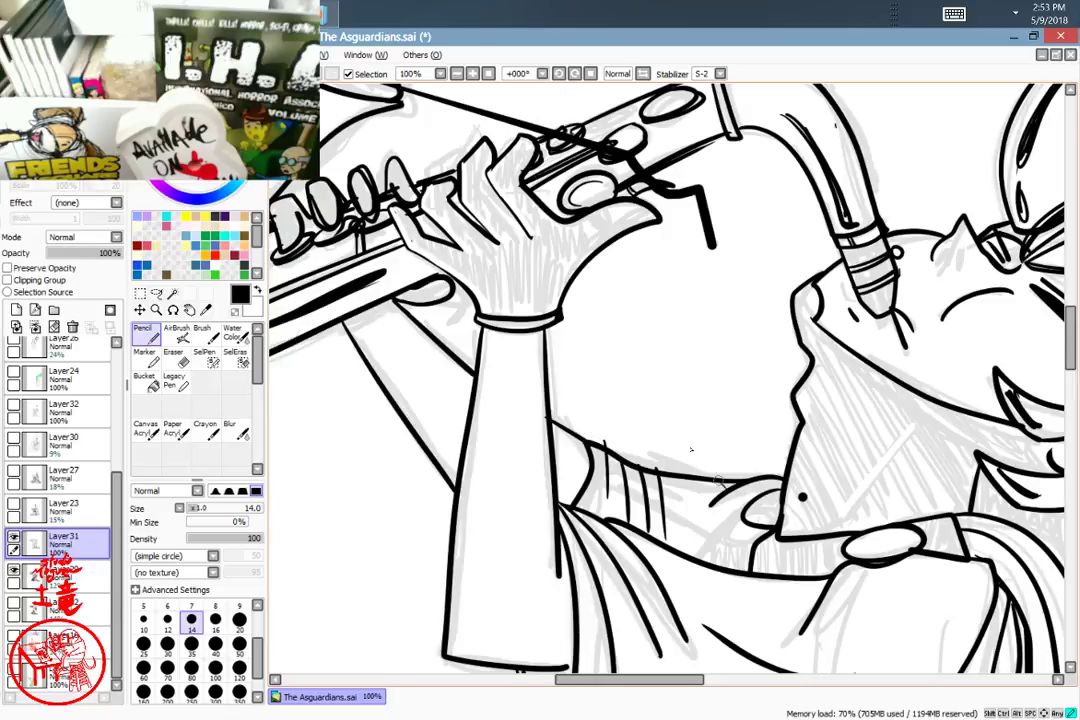
drag(719, 481, 662, 419)
key(space)
drag(632, 529, 599, 355)
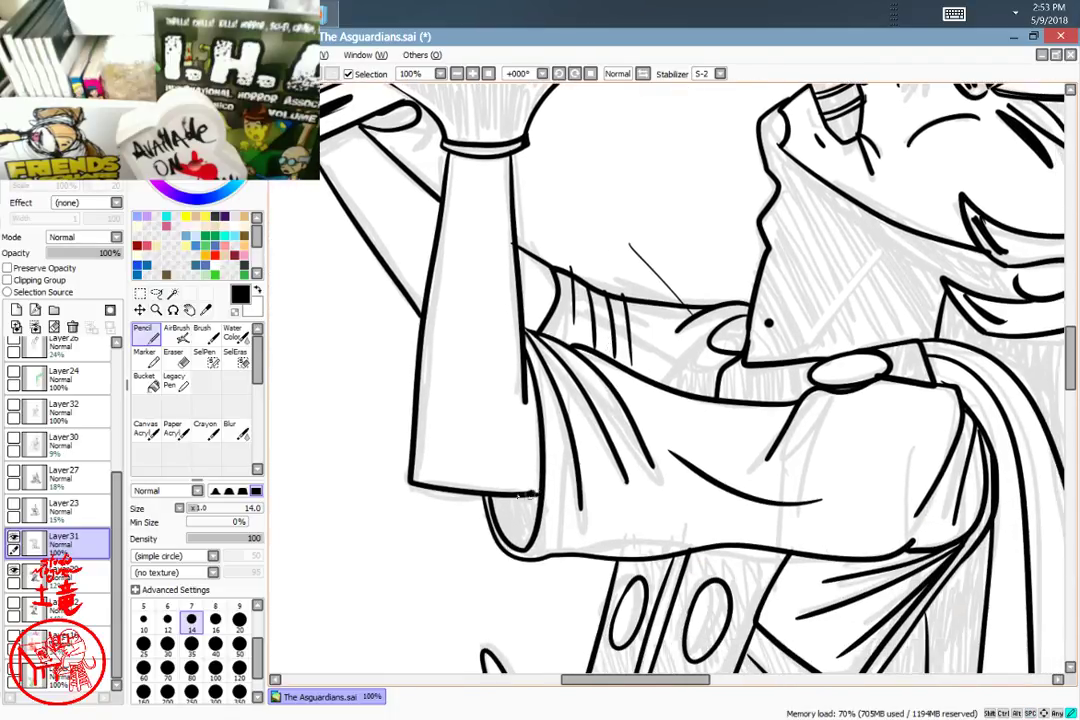
key(space)
drag(740, 444, 526, 521)
drag(619, 412, 563, 498)
key(e)
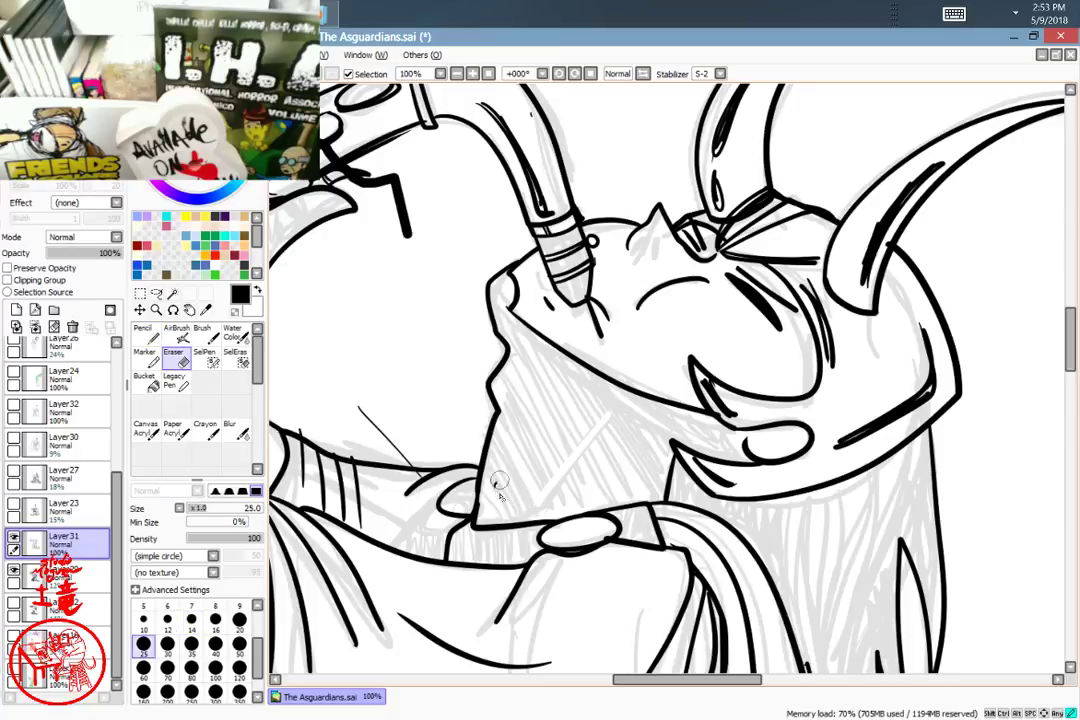
key(n)
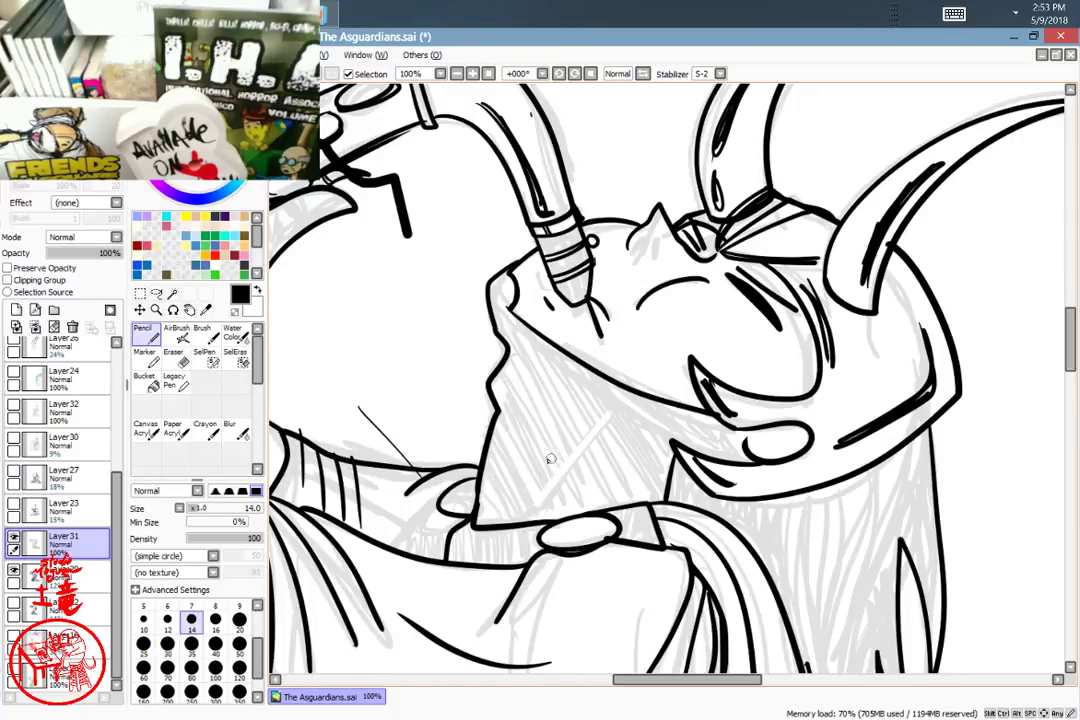
drag(465, 392, 580, 573)
key(e)
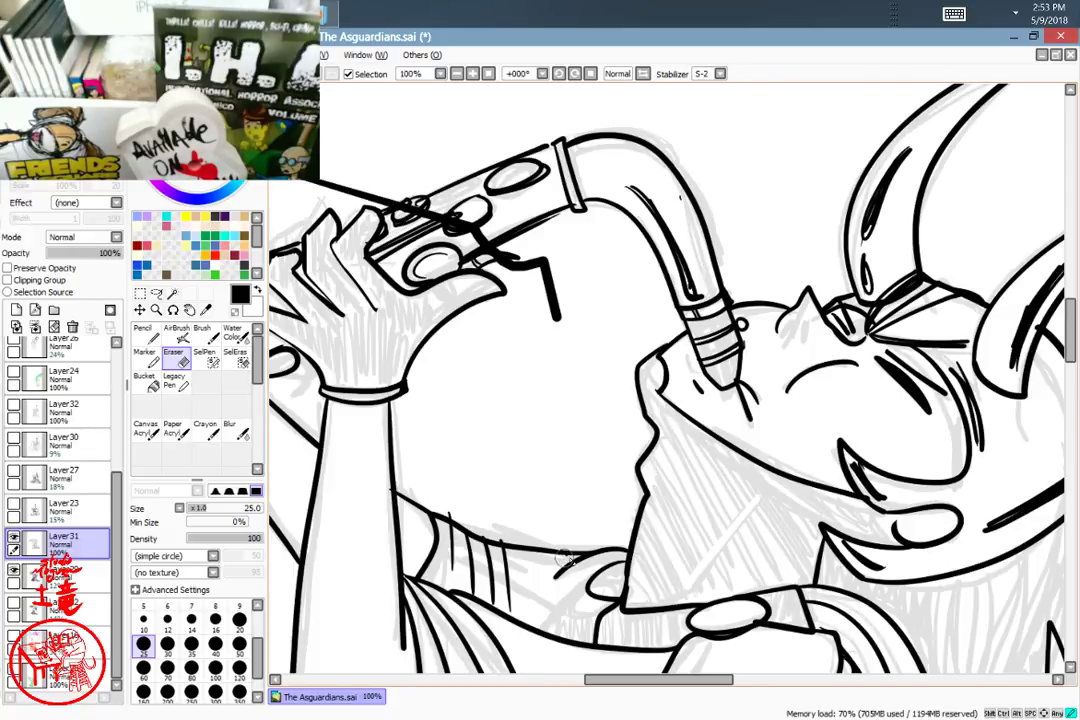
Step: Thin the diagonal band lines across the torso below the tunic's shoulder with white strokes
key(space)
mouse_move(865, 410)
mouse_down()
mouse_move(737, 310)
mouse_move(670, 410)
mouse_move(677, 342)
mouse_move(766, 186)
mouse_up()
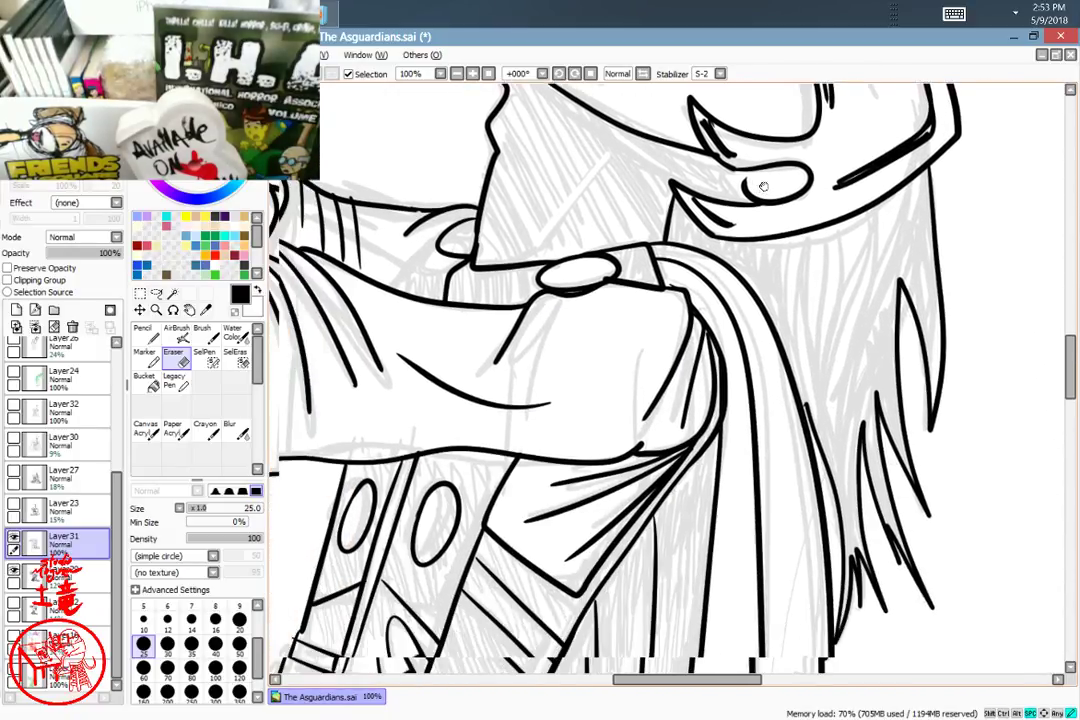
mouse_move(692, 351)
mouse_down()
mouse_move(713, 325)
mouse_move(780, 500)
mouse_move(767, 313)
mouse_move(751, 301)
mouse_up()
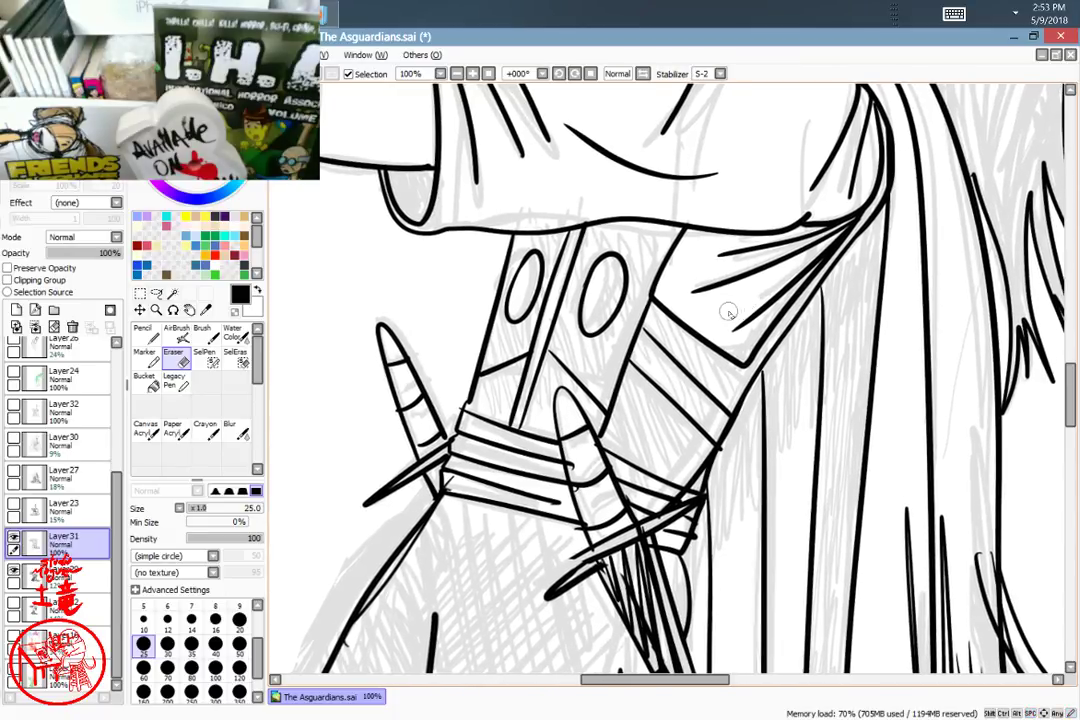
key(n)
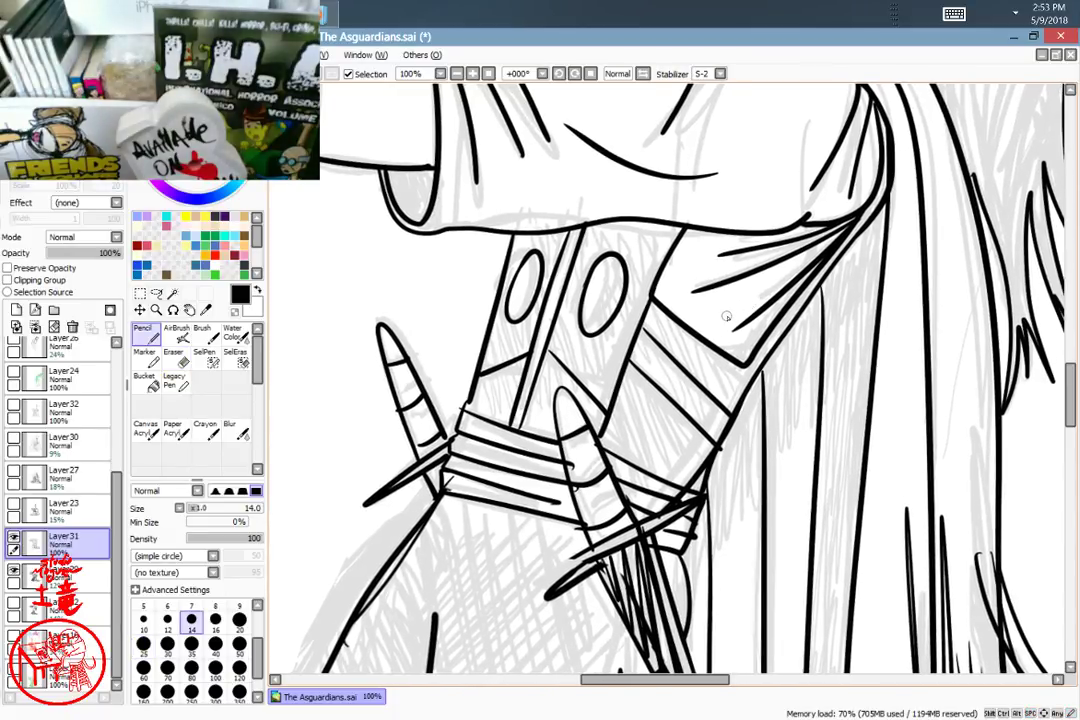
key(x)
mouse_move(680, 366)
mouse_down()
mouse_move(654, 466)
mouse_move(584, 460)
mouse_move(650, 530)
mouse_up()
drag(578, 408, 667, 501)
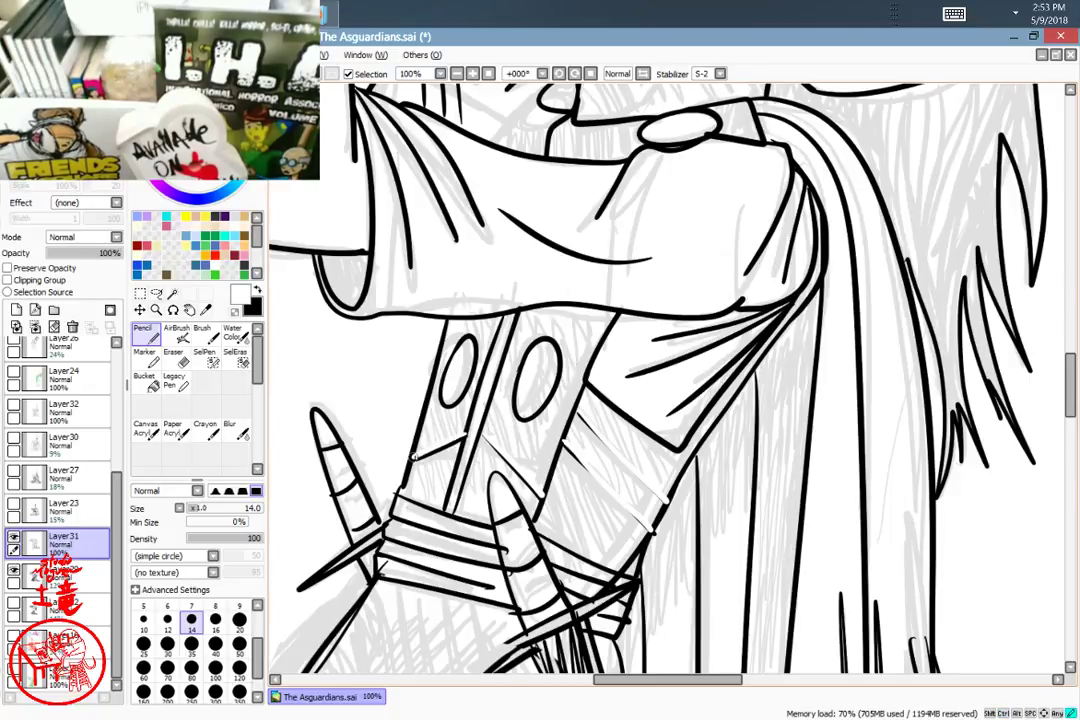
drag(597, 540, 572, 452)
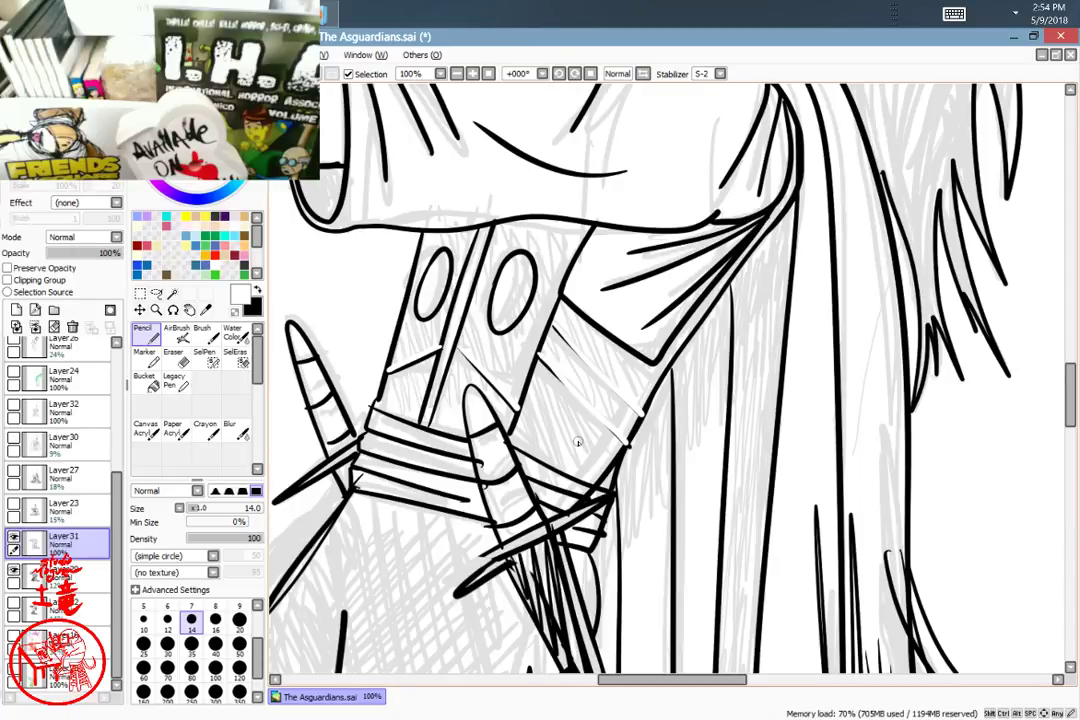
Step: Examine the inked figure from the lower robe up to the head and arms, both close up and at 50% zoom
key(space)
drag(757, 293, 679, 557)
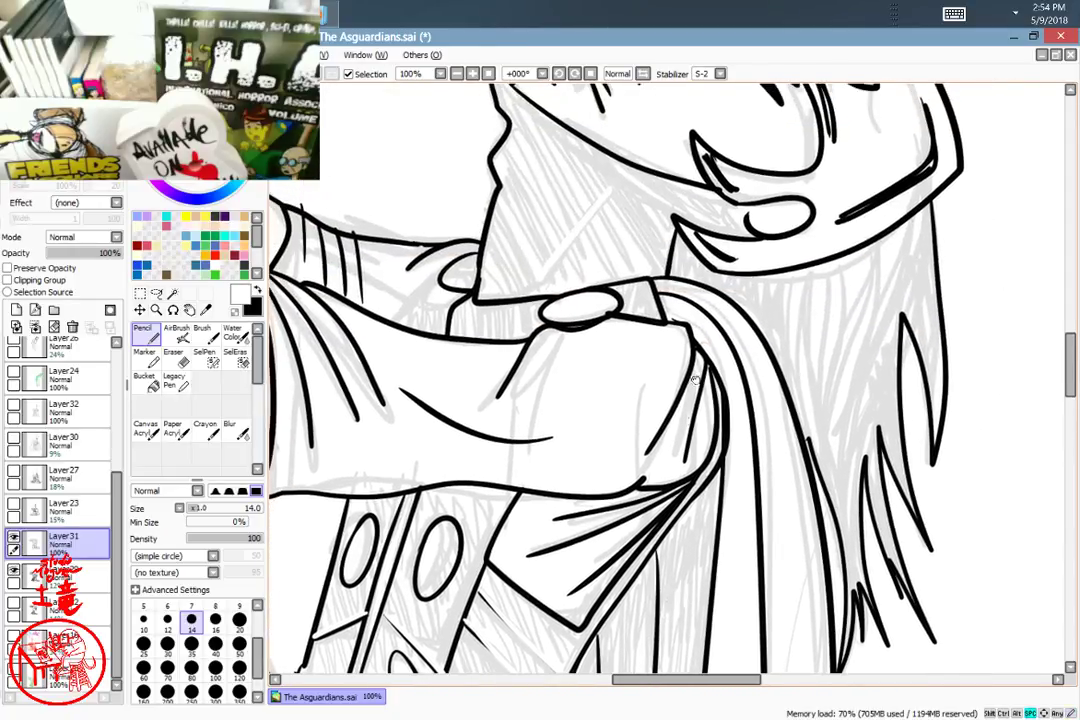
drag(713, 317, 840, 144)
drag(745, 453, 753, 178)
scroll(727, 451, up, 10)
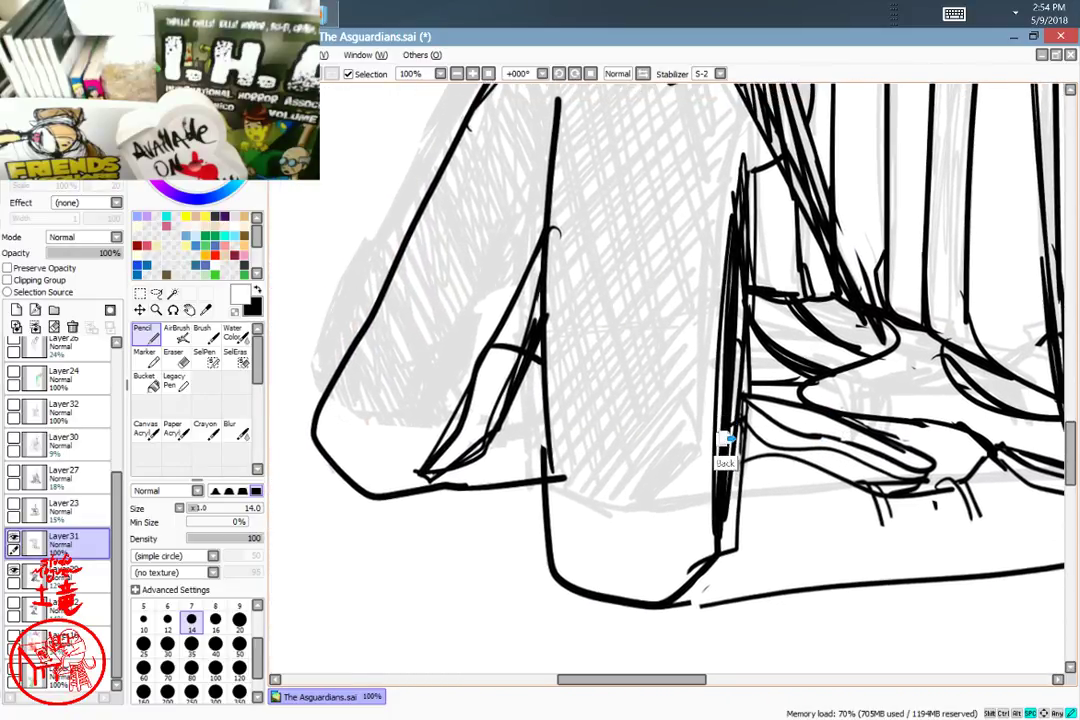
scroll(681, 393, up, 10)
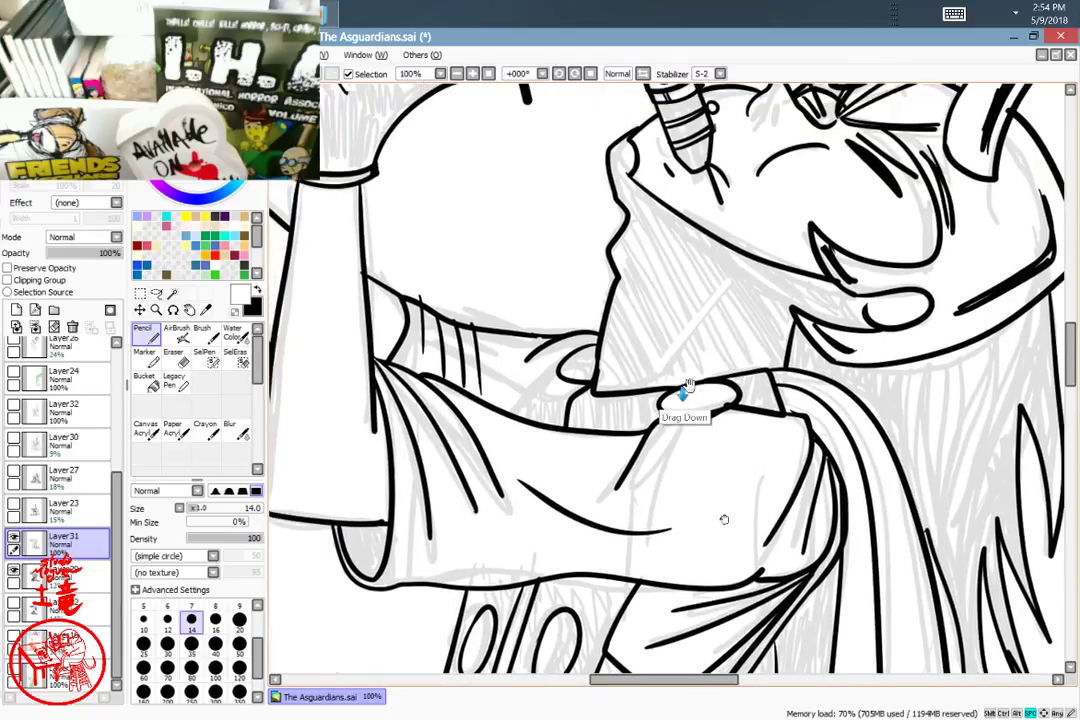
scroll(729, 441, down, 8)
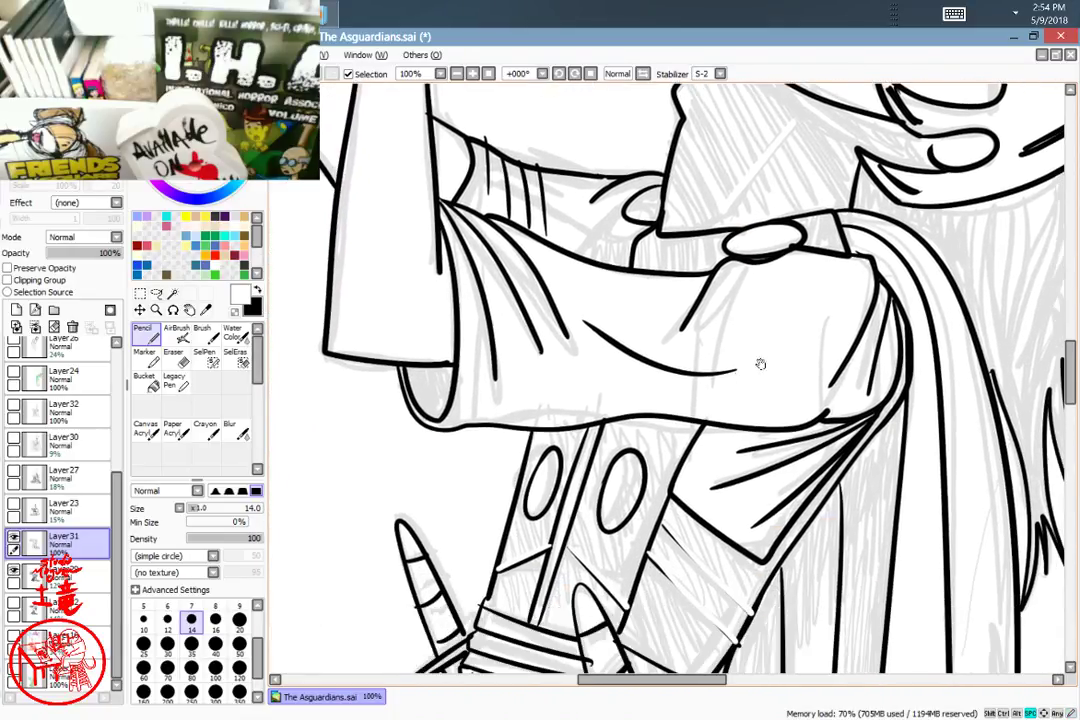
drag(870, 293, 776, 592)
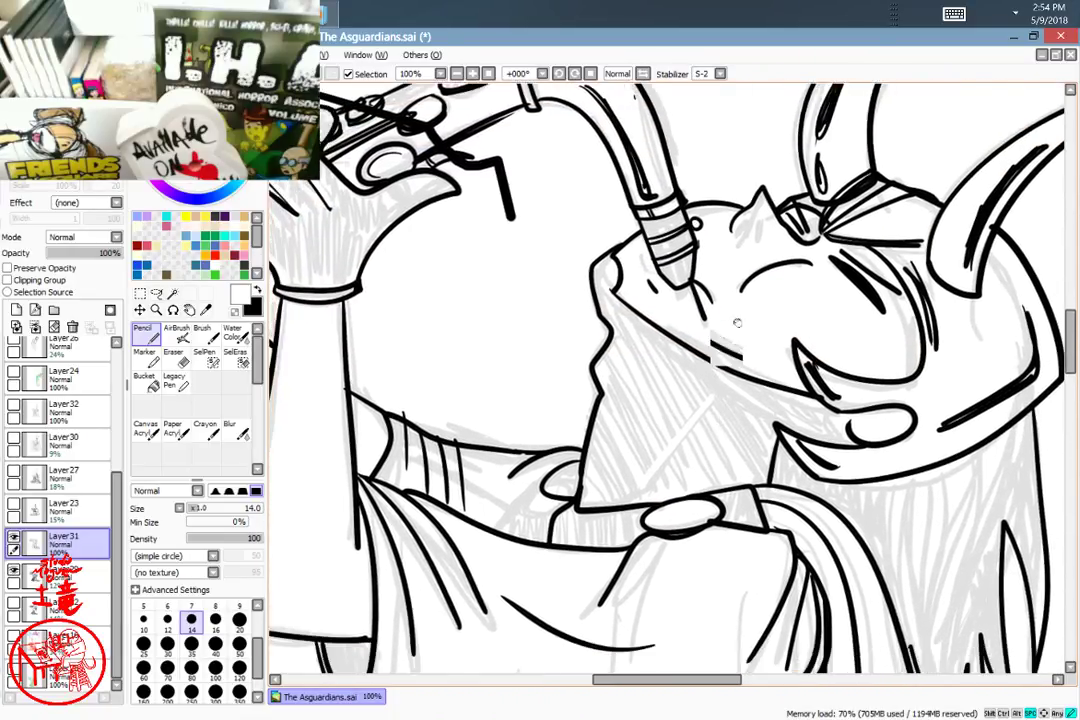
drag(735, 321, 738, 258)
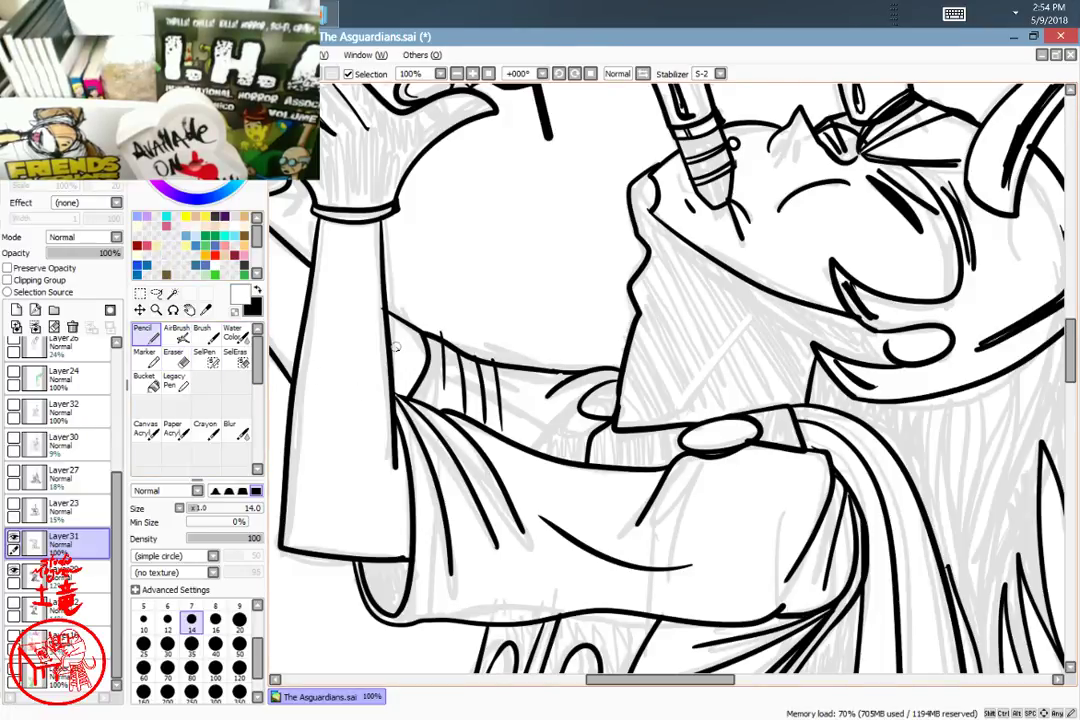
scroll(397, 350, down, 2)
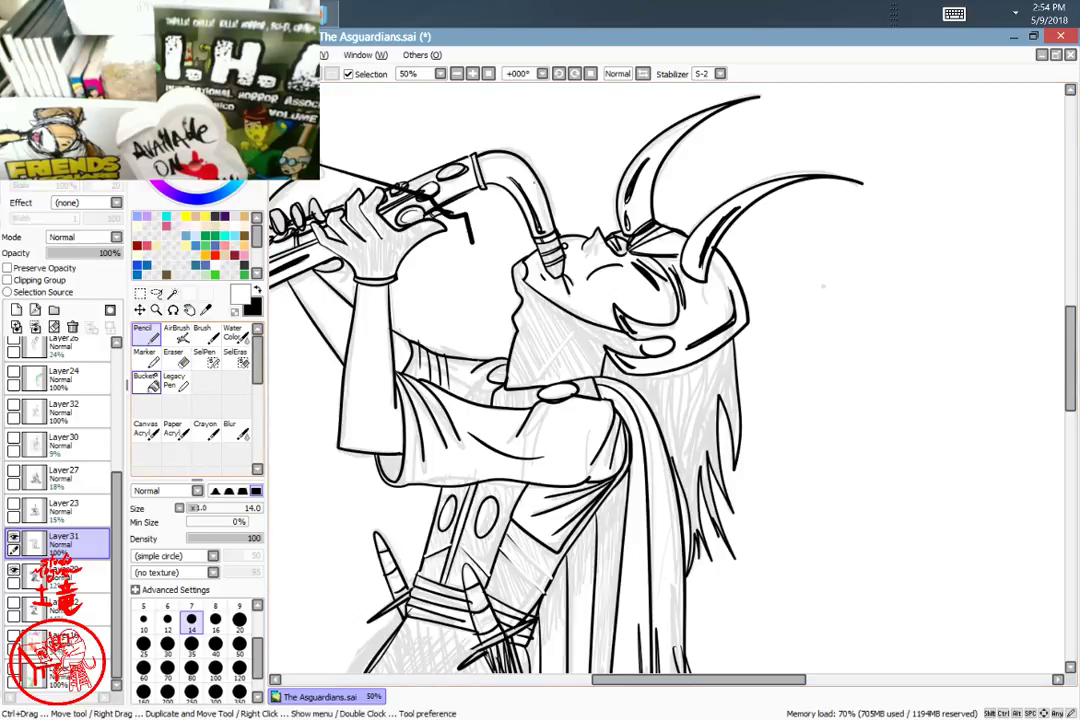
click(147, 383)
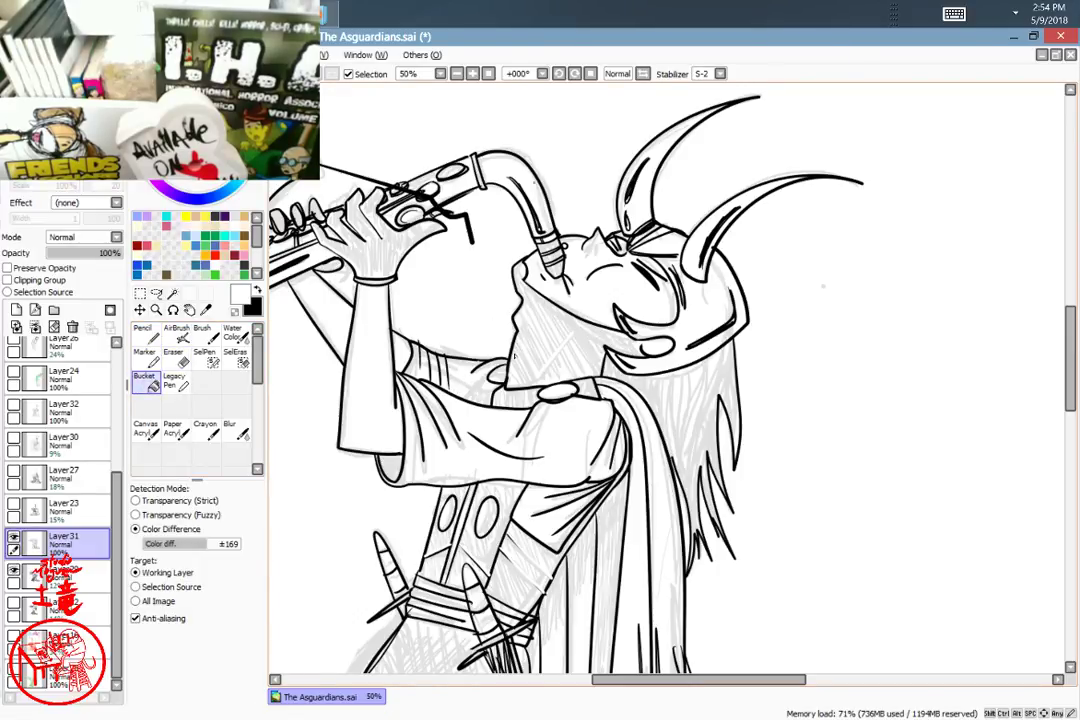
key(n)
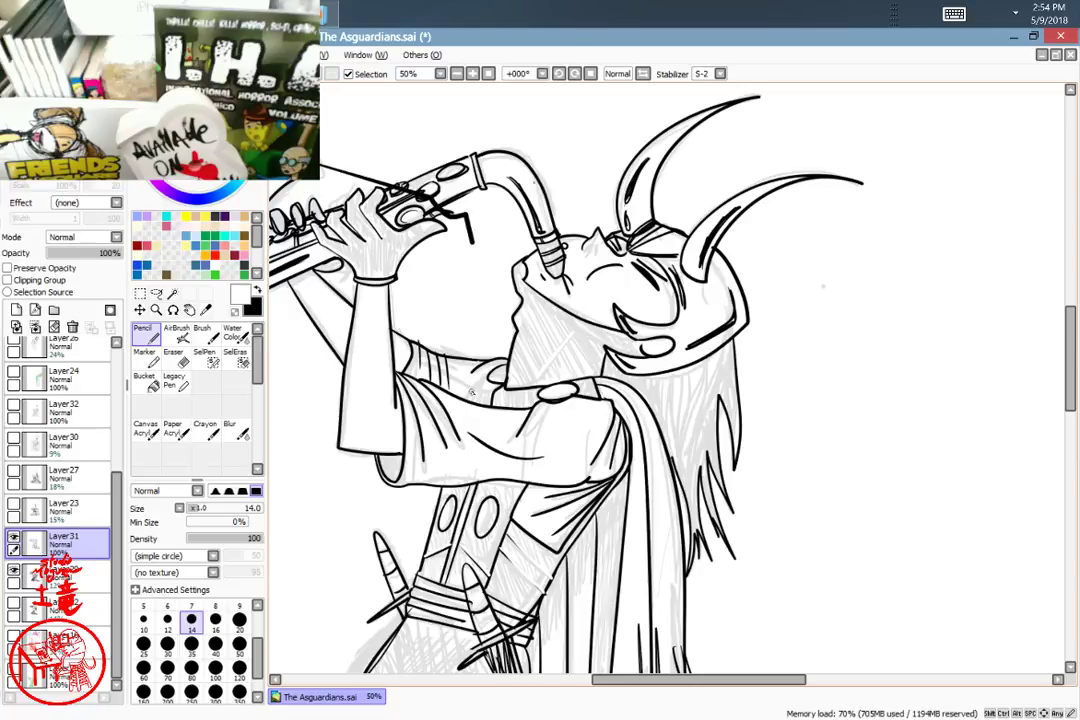
Step: Paint white over the fold lines fanning out from the near sleeve's upper corner, redoing unsatisfactory strokes
scroll(405, 362, up, 3)
mouse_move(471, 392)
mouse_down()
mouse_move(667, 460)
mouse_move(625, 350)
mouse_move(646, 378)
mouse_up()
mouse_move(420, 328)
mouse_down()
mouse_move(503, 547)
mouse_move(504, 604)
mouse_up()
key(ctrl+z)
mouse_move(422, 328)
mouse_down()
mouse_move(458, 382)
mouse_move(505, 596)
mouse_up()
drag(422, 324, 482, 460)
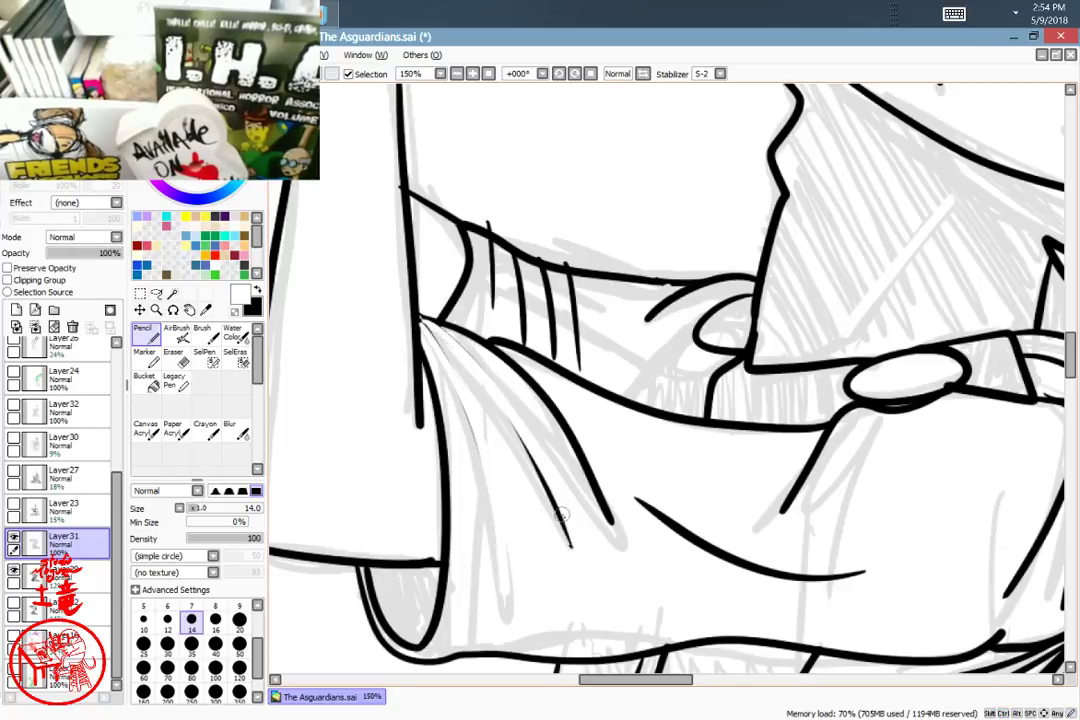
key(ctrl+z)
mouse_move(420, 318)
mouse_down()
mouse_move(497, 396)
mouse_move(577, 546)
mouse_up()
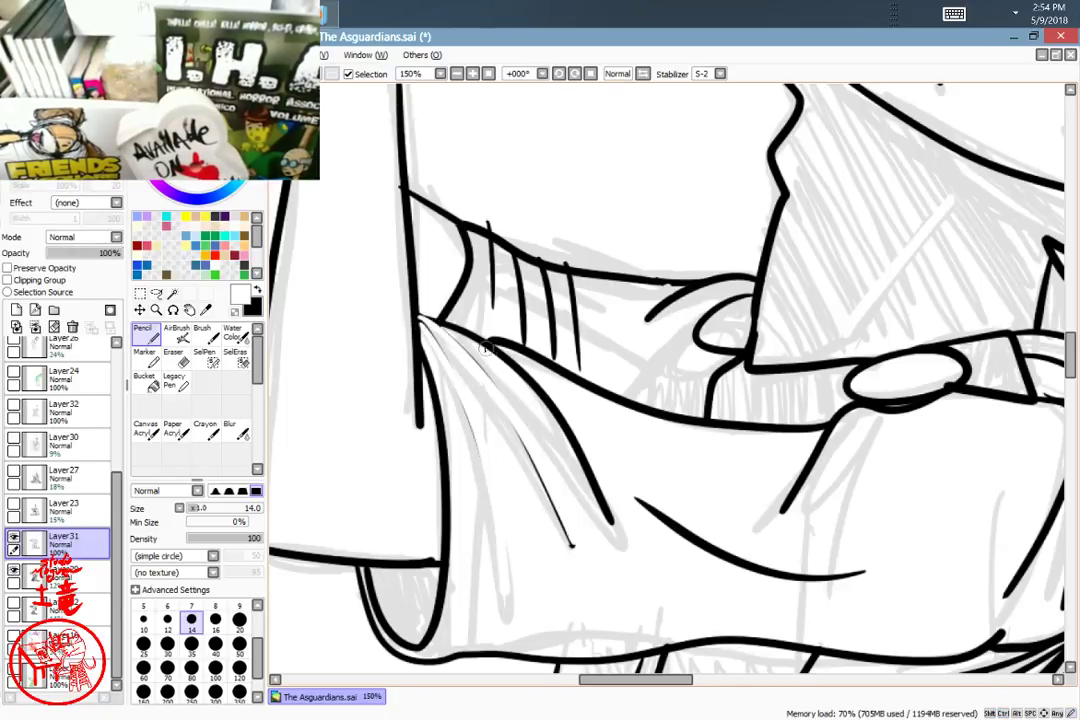
mouse_move(426, 319)
mouse_down()
mouse_move(494, 354)
mouse_move(621, 534)
mouse_up()
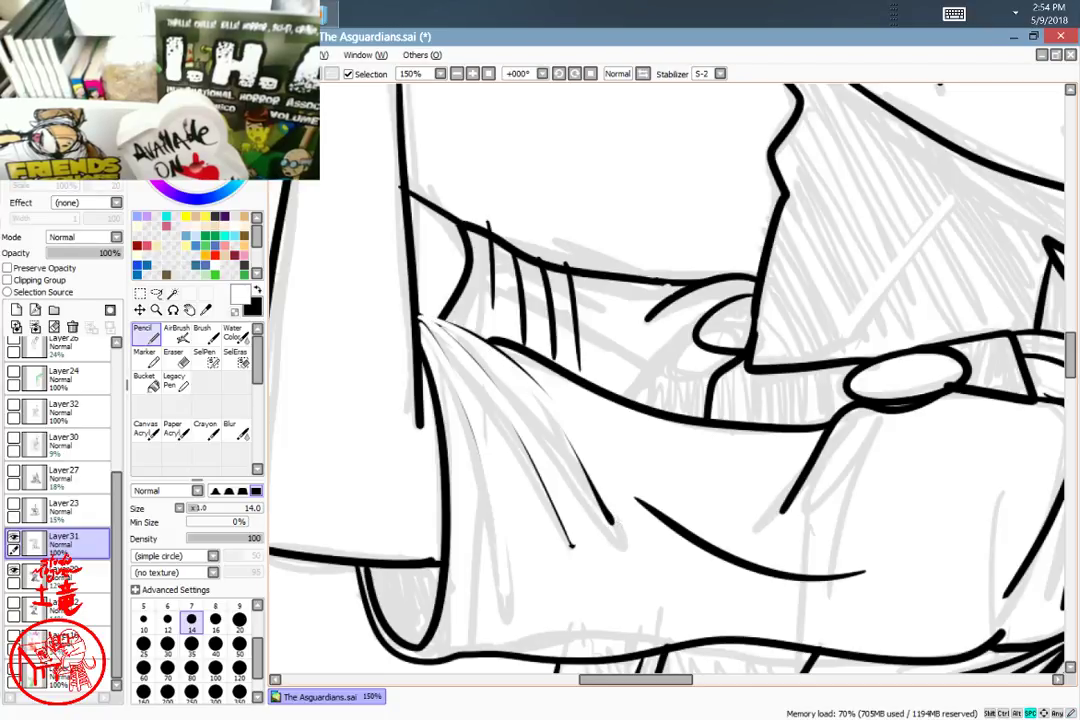
Step: Paint white over the fold line running down from the oval clasp and the curved fold across the middle of the near sleeve
drag(717, 412, 632, 300)
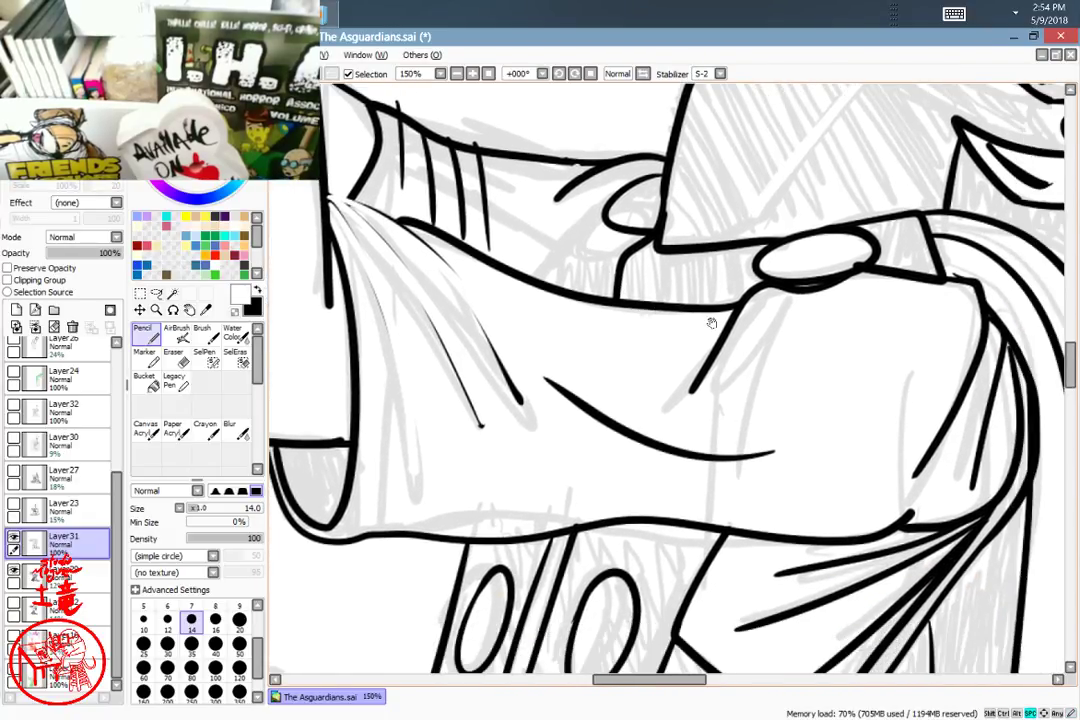
drag(711, 323, 641, 335)
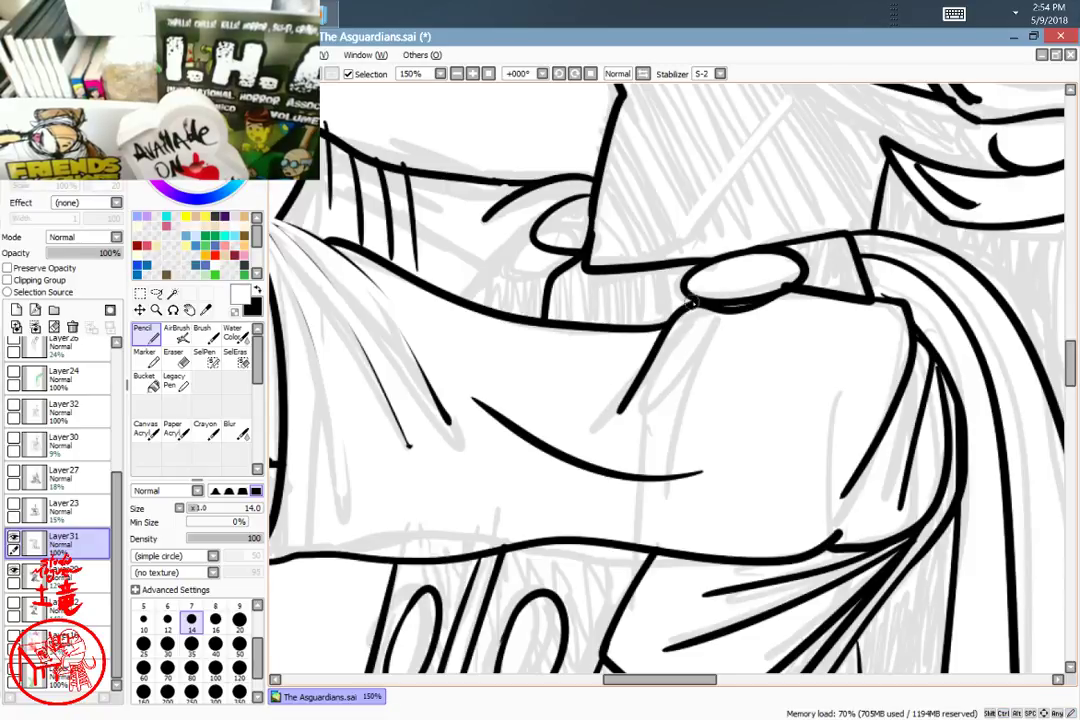
drag(680, 311, 612, 404)
key(ctrl+z)
drag(702, 303, 605, 409)
mouse_move(474, 394)
mouse_down()
mouse_move(534, 438)
mouse_move(637, 479)
mouse_move(686, 476)
mouse_up()
Step: Paint white over the two fold lines at the back edge of the near shoulder, redoing the outer stroke
drag(912, 314, 863, 461)
drag(932, 366, 903, 495)
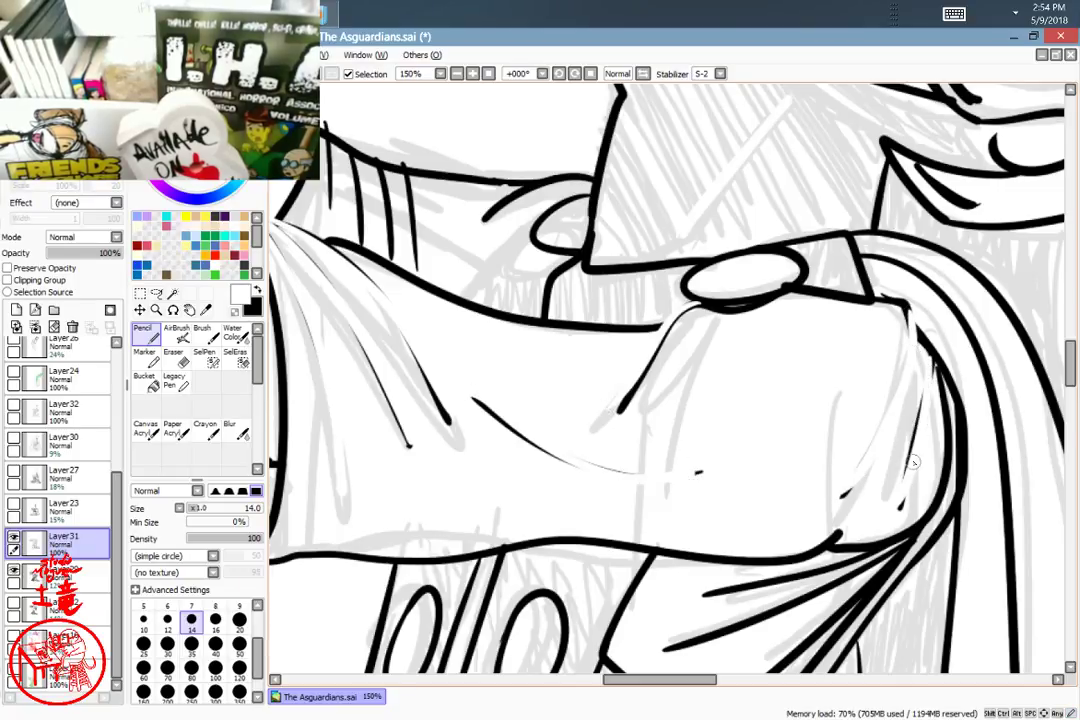
key(space)
key(ctrl+z)
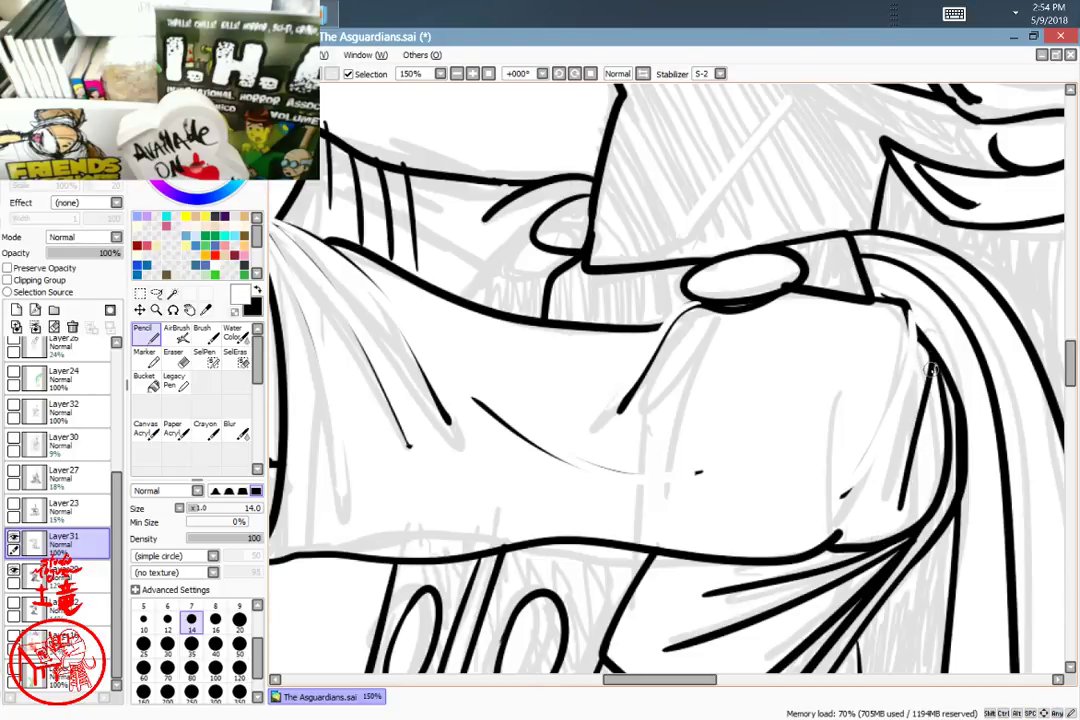
drag(930, 368, 924, 398)
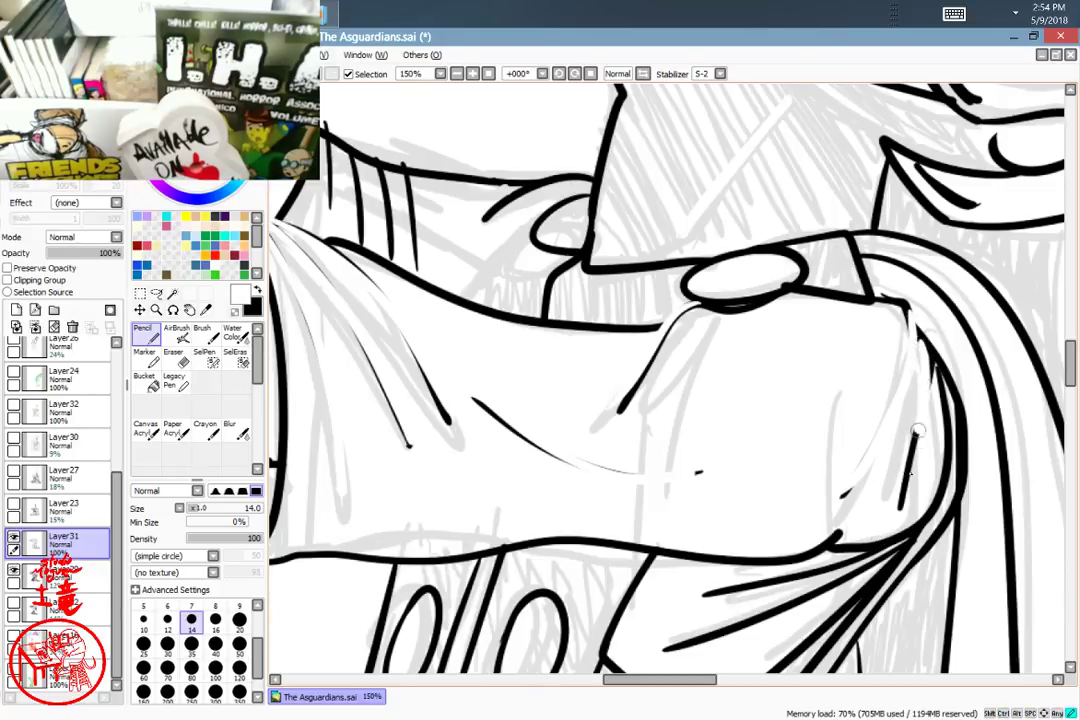
key(ctrl+z)
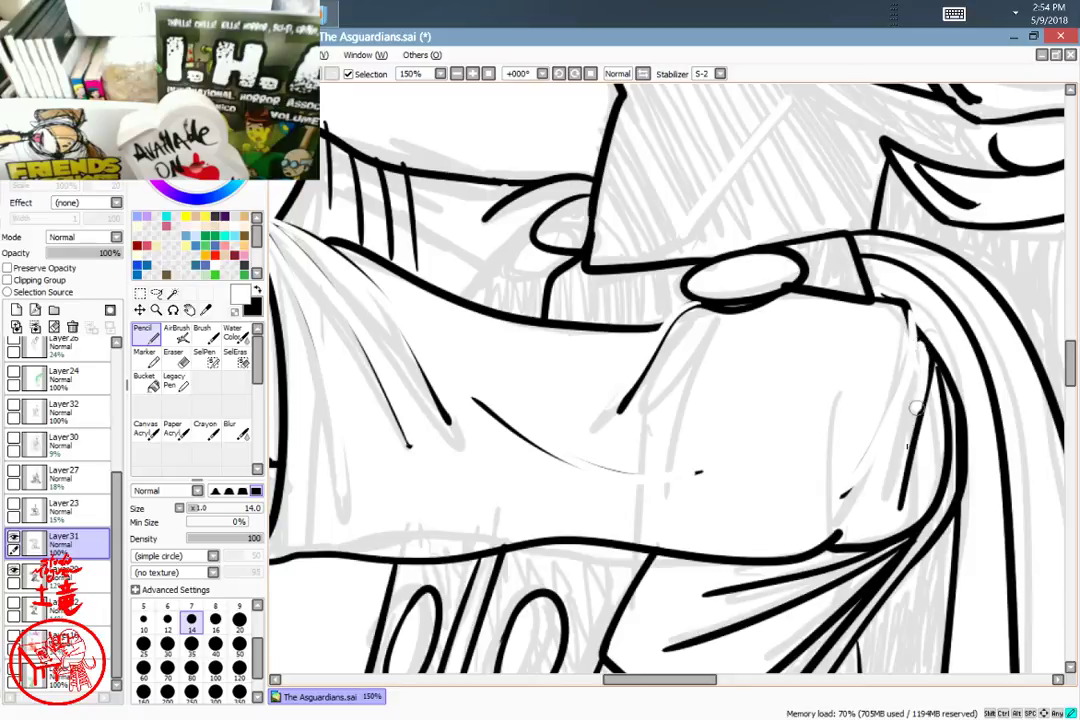
drag(921, 372, 900, 505)
Step: Fill the near sleeve with black using the Bucket tool, leaving the white fold lines as highlights
drag(484, 362, 606, 345)
key(ctrl+s)
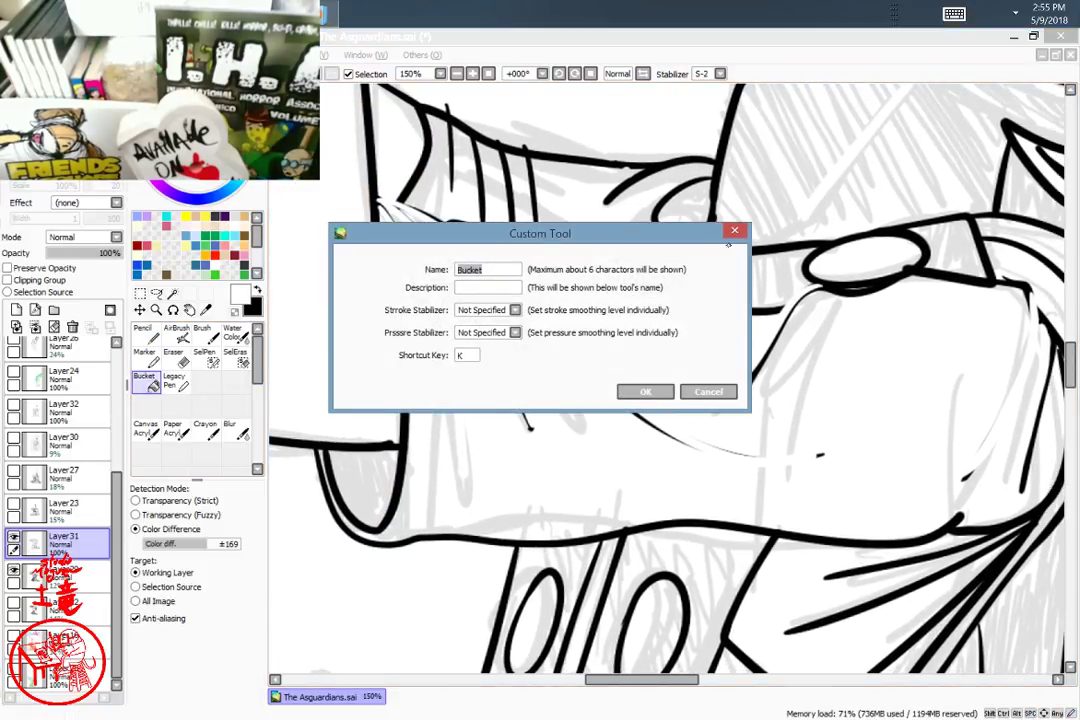
click(705, 390)
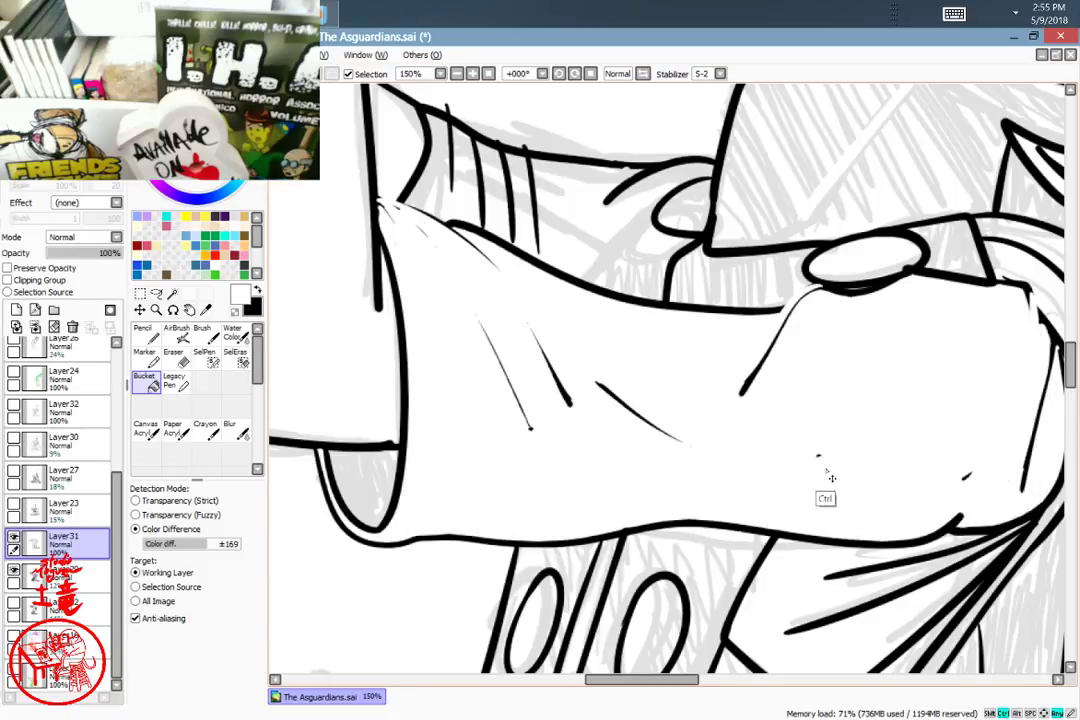
key(x)
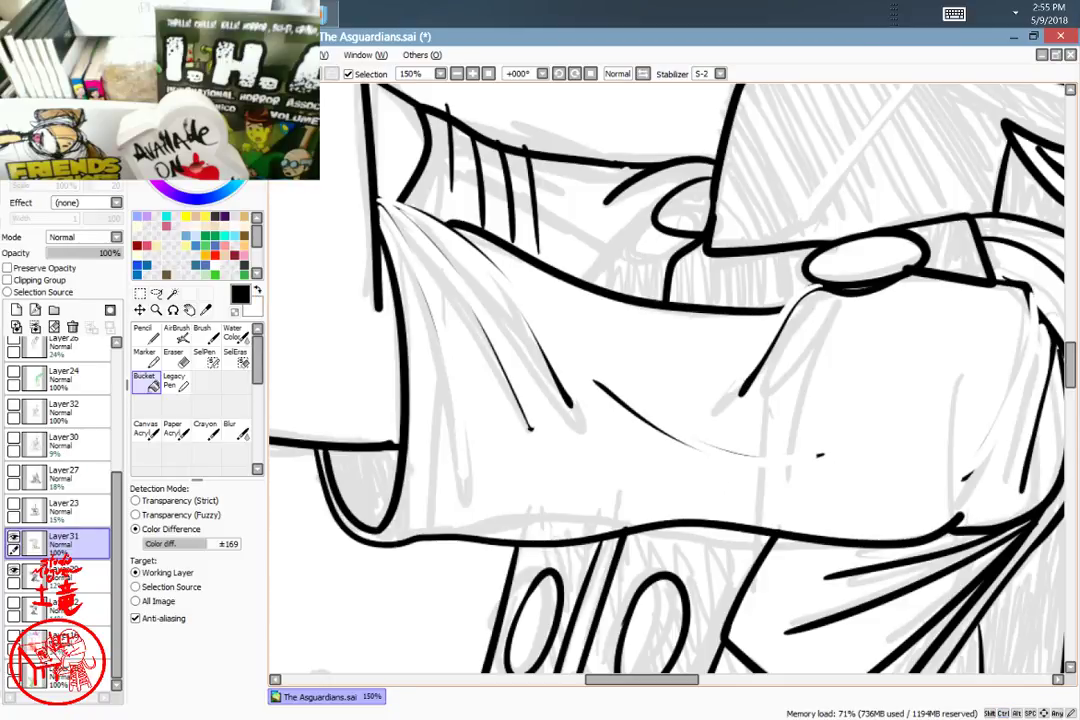
click(673, 471)
drag(845, 372, 760, 480)
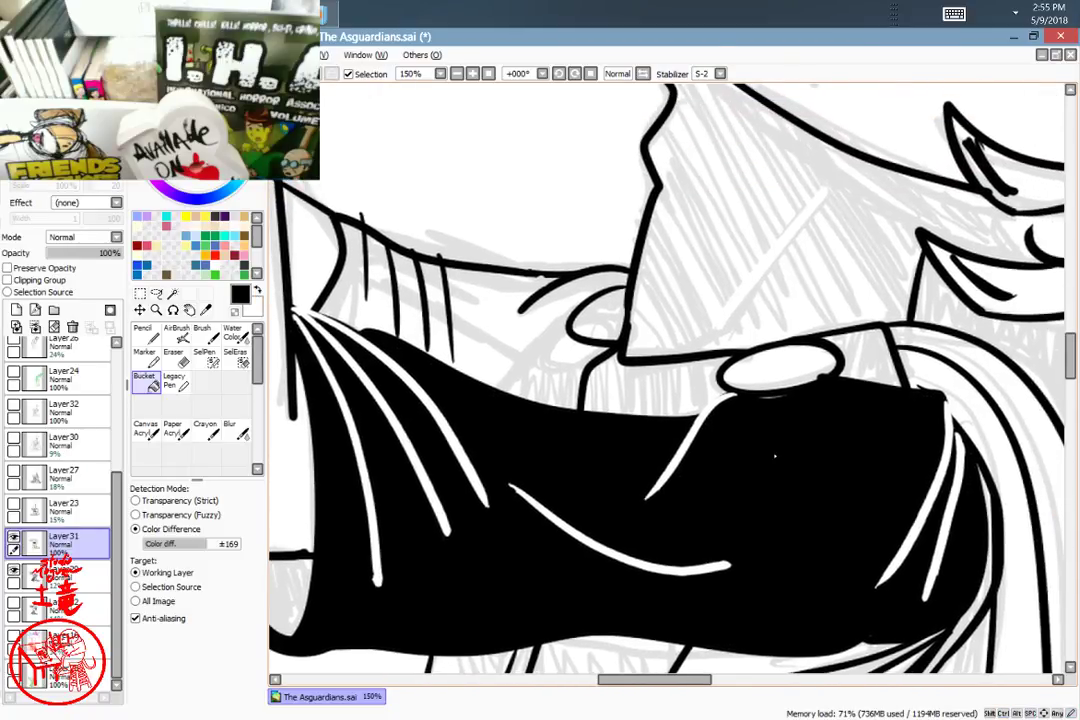
Step: Fill the beard, the trousers, the near gloved hand and the hair with black using the Bucket tool
scroll(774, 456, down, 5)
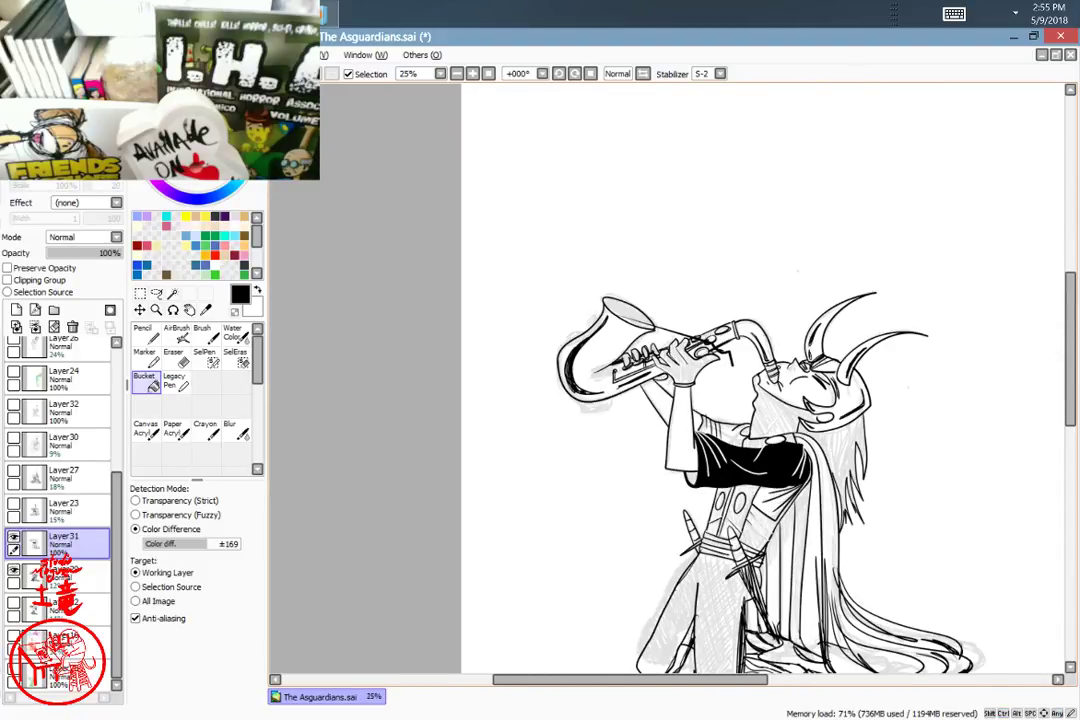
click(772, 412)
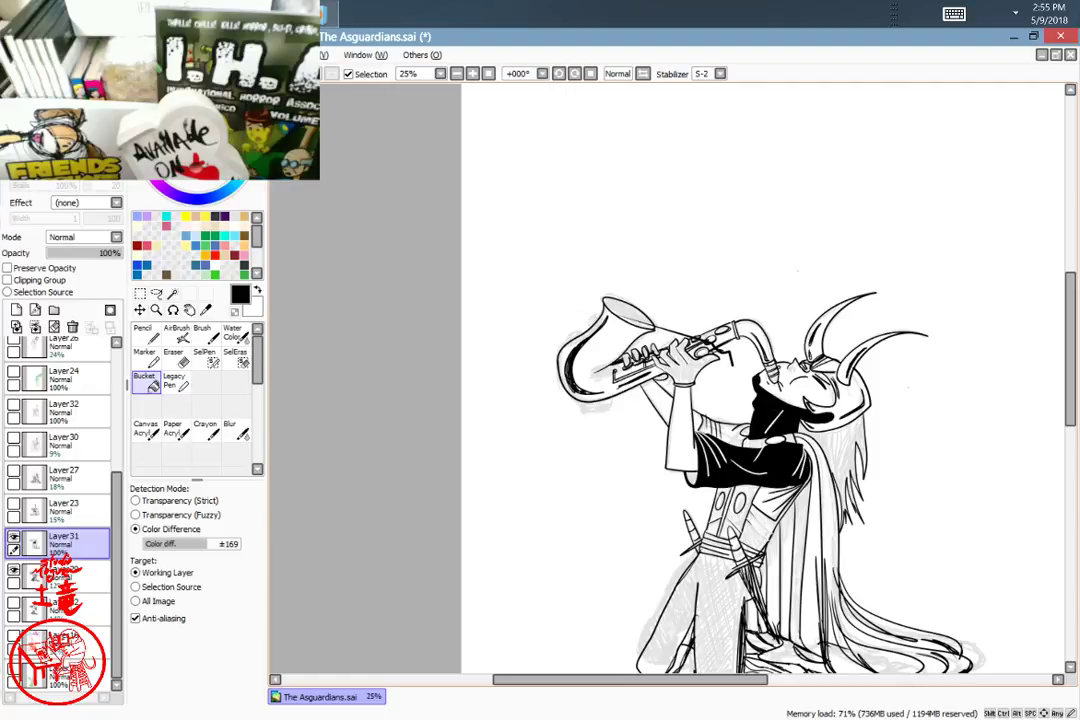
click(690, 620)
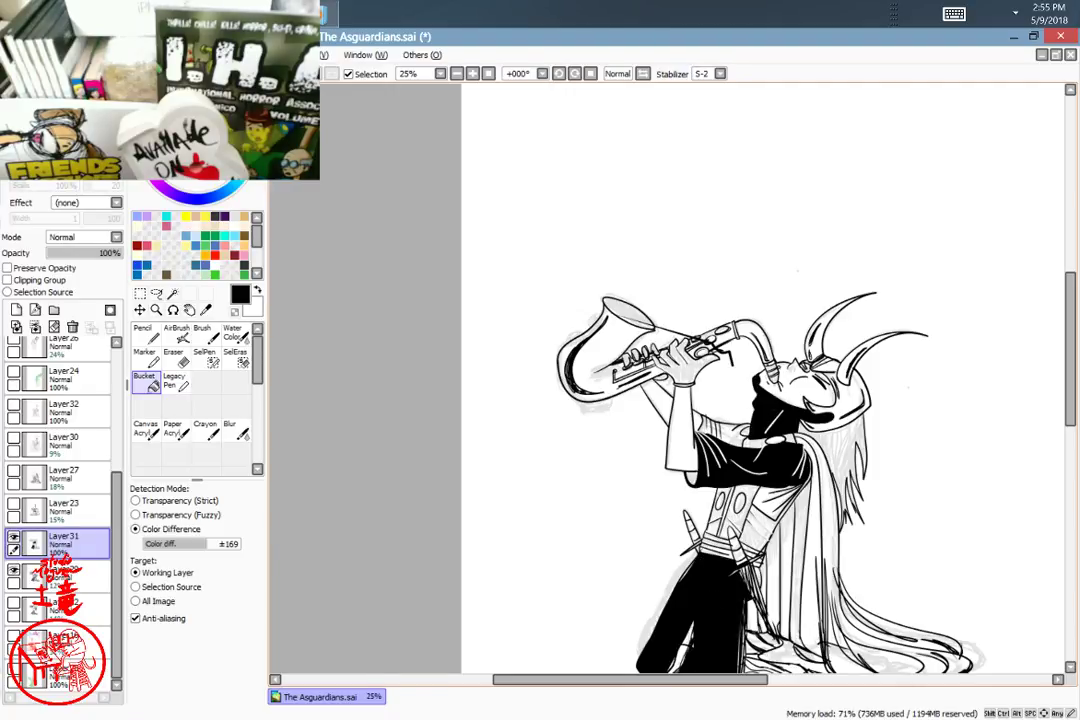
click(688, 358)
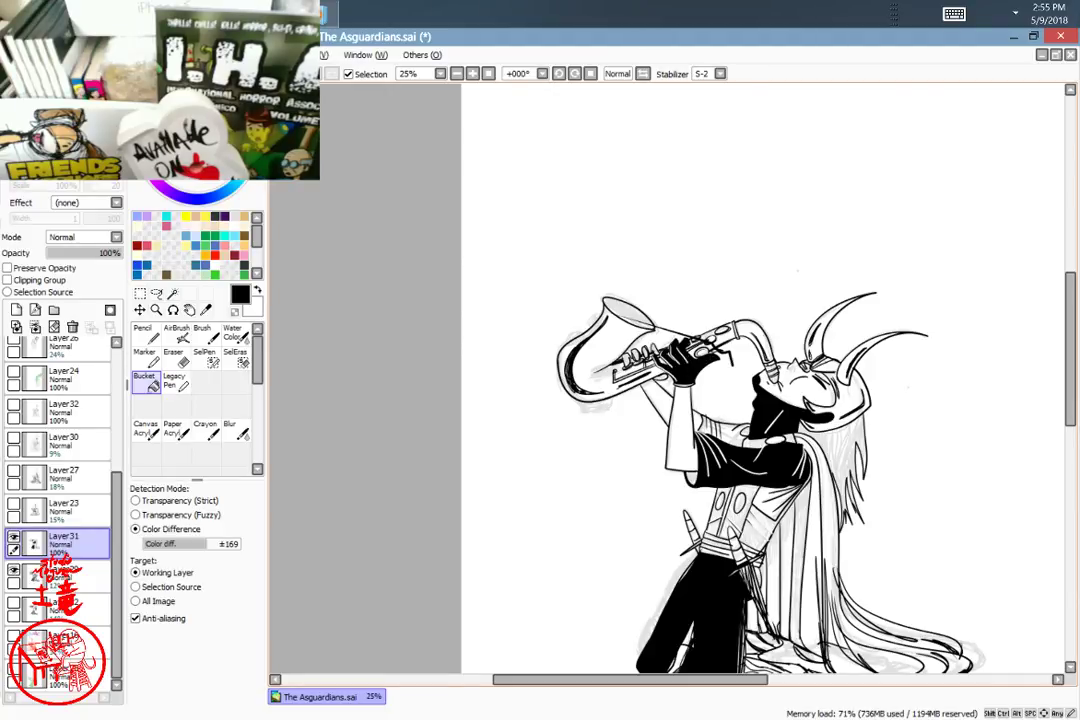
click(836, 435)
Step: Fill the inner cape panels hanging behind the torso with black
key(space)
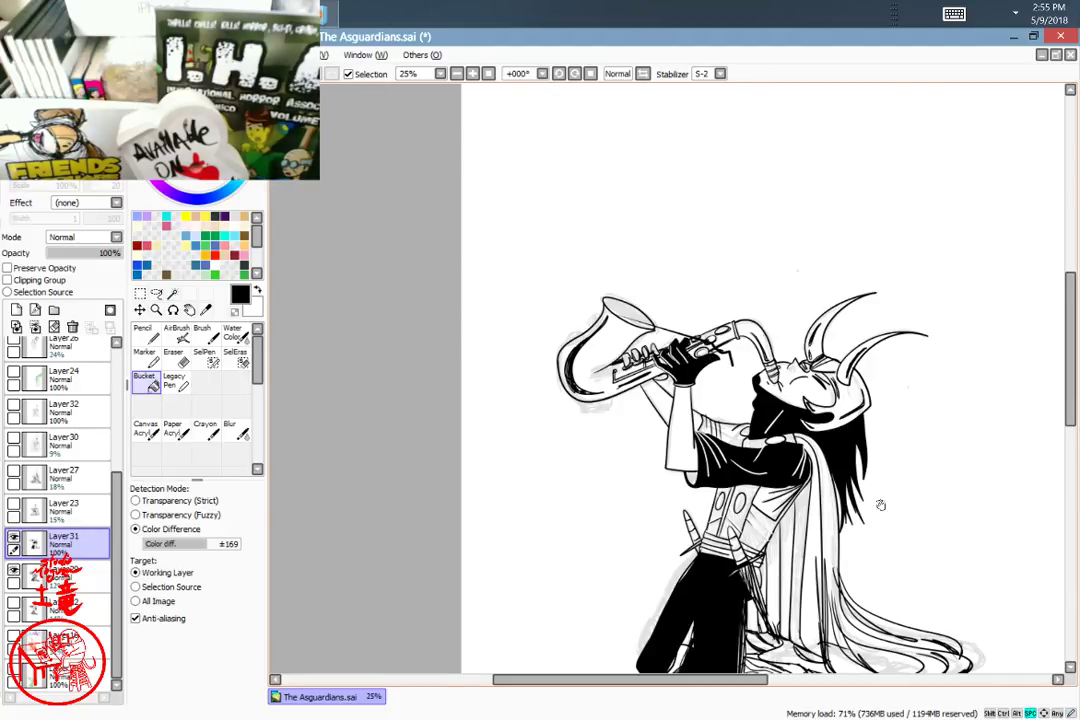
drag(884, 519, 776, 352)
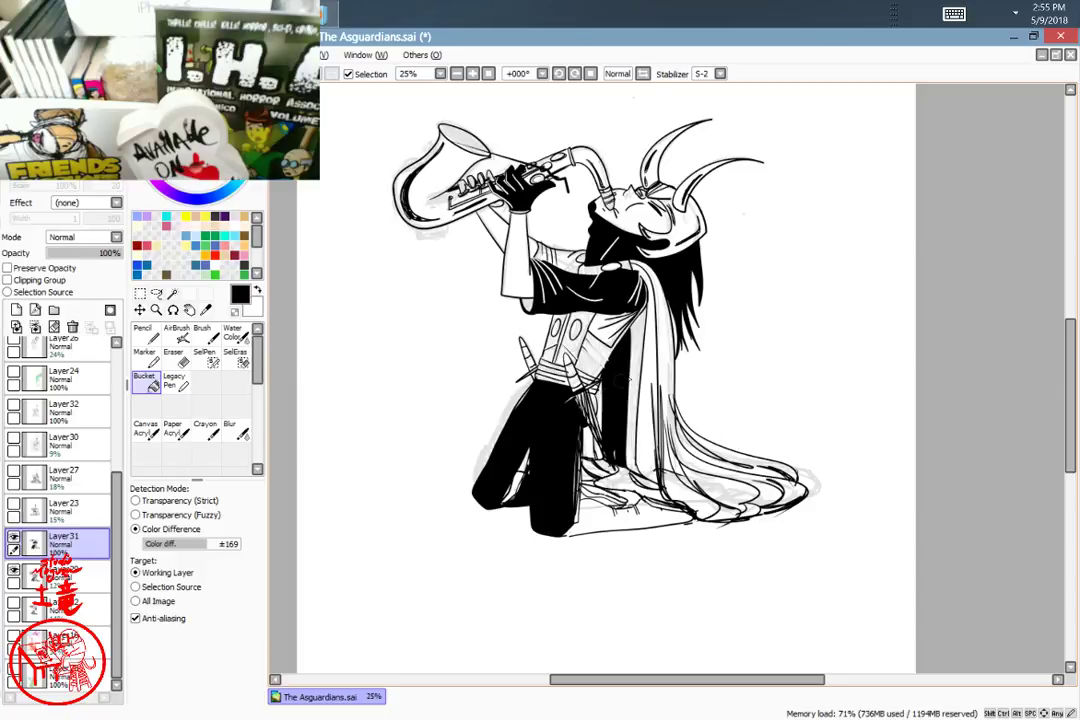
click(644, 388)
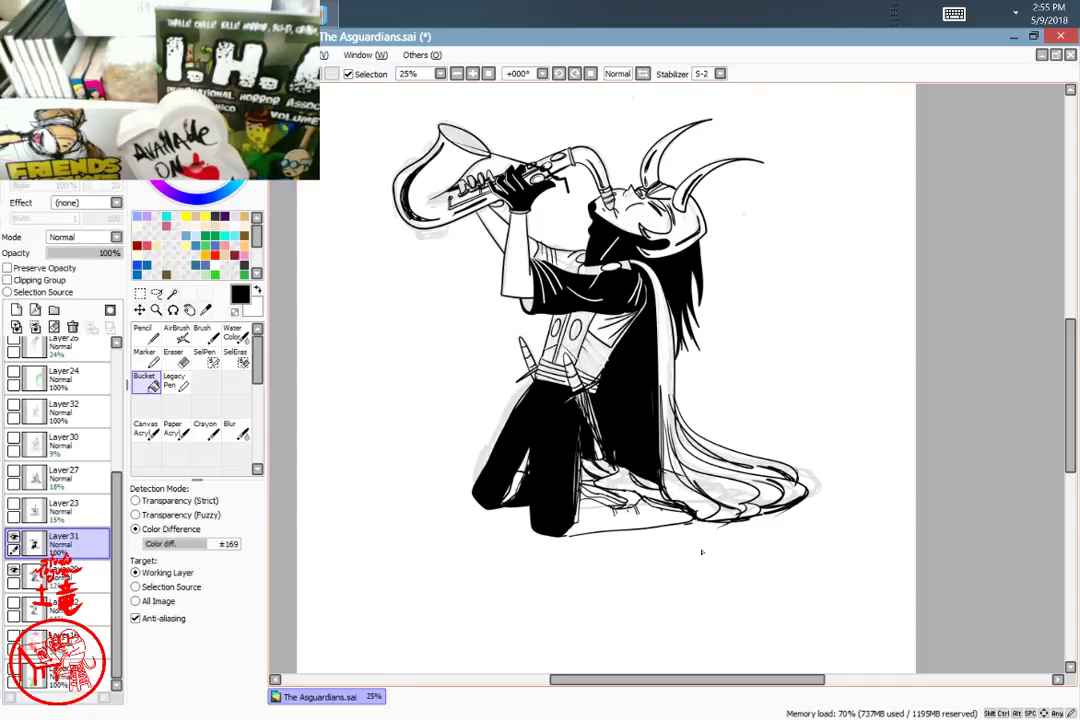
Step: Fill the saxophone bell's opening, the vest front around the two discs and the banded side of the torso with black
scroll(701, 551, down, 2)
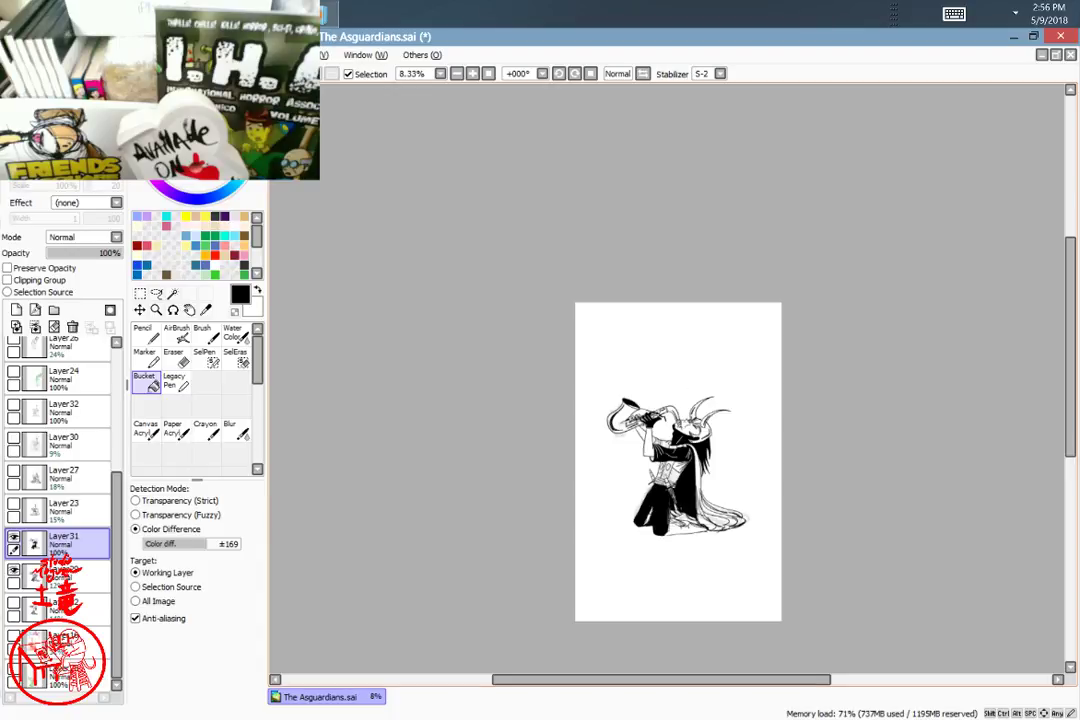
key(ctrl+plus)
key(ctrl+plus)
key(ctrl+plus)
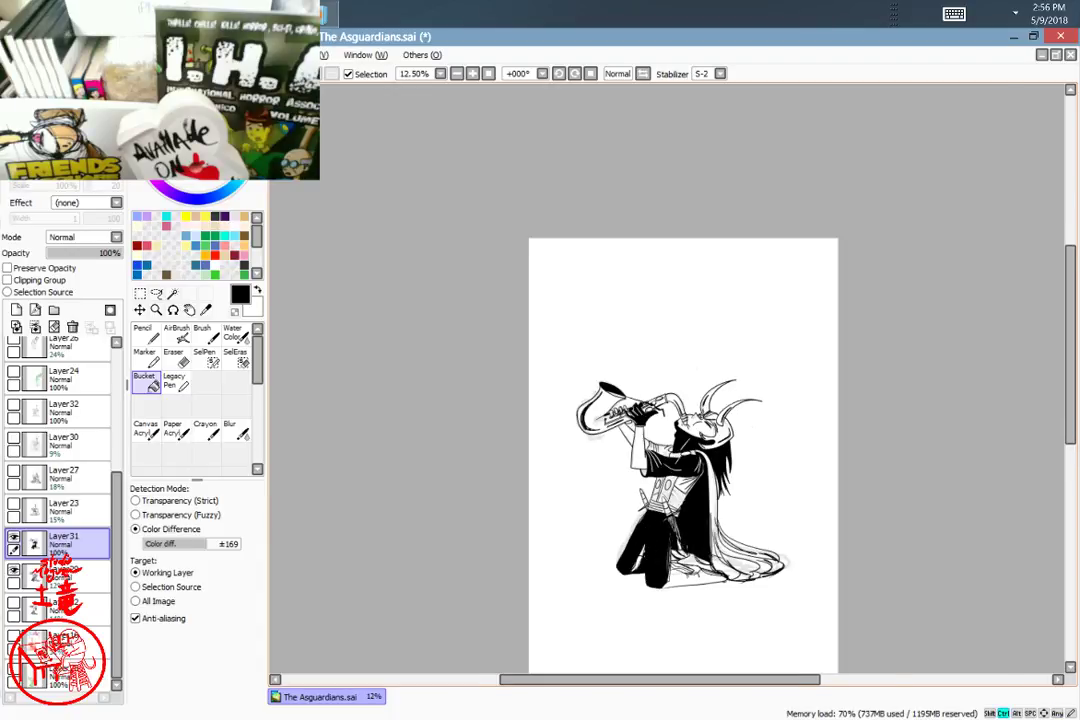
key(space)
drag(660, 440, 684, 393)
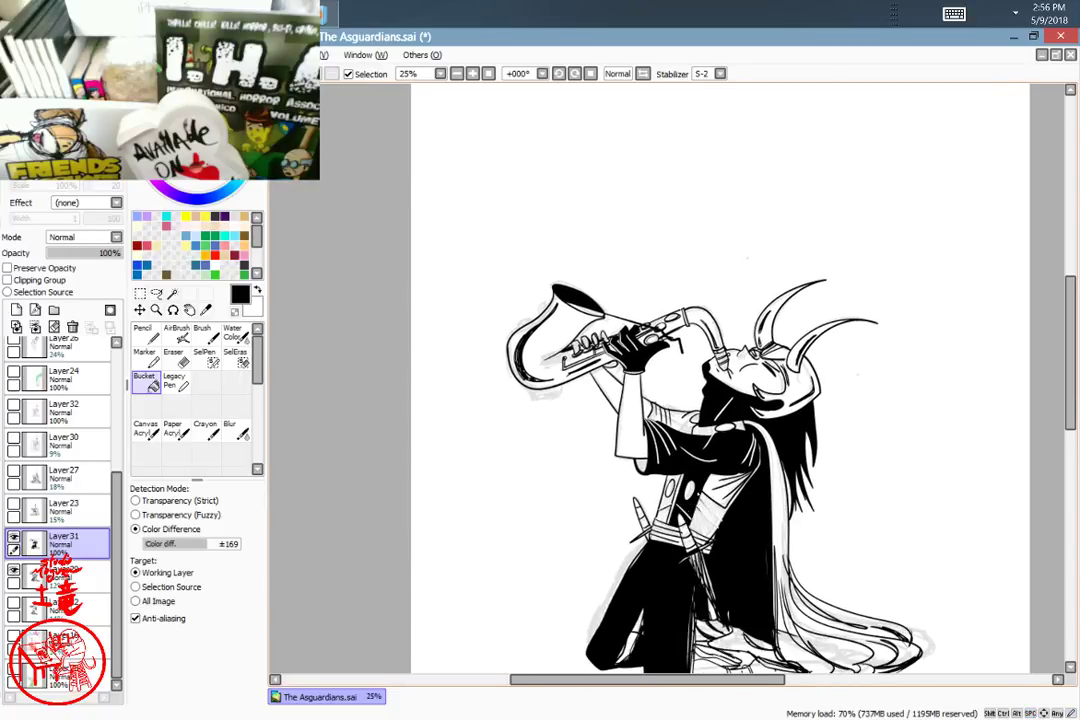
click(667, 504)
click(664, 514)
click(702, 526)
click(716, 518)
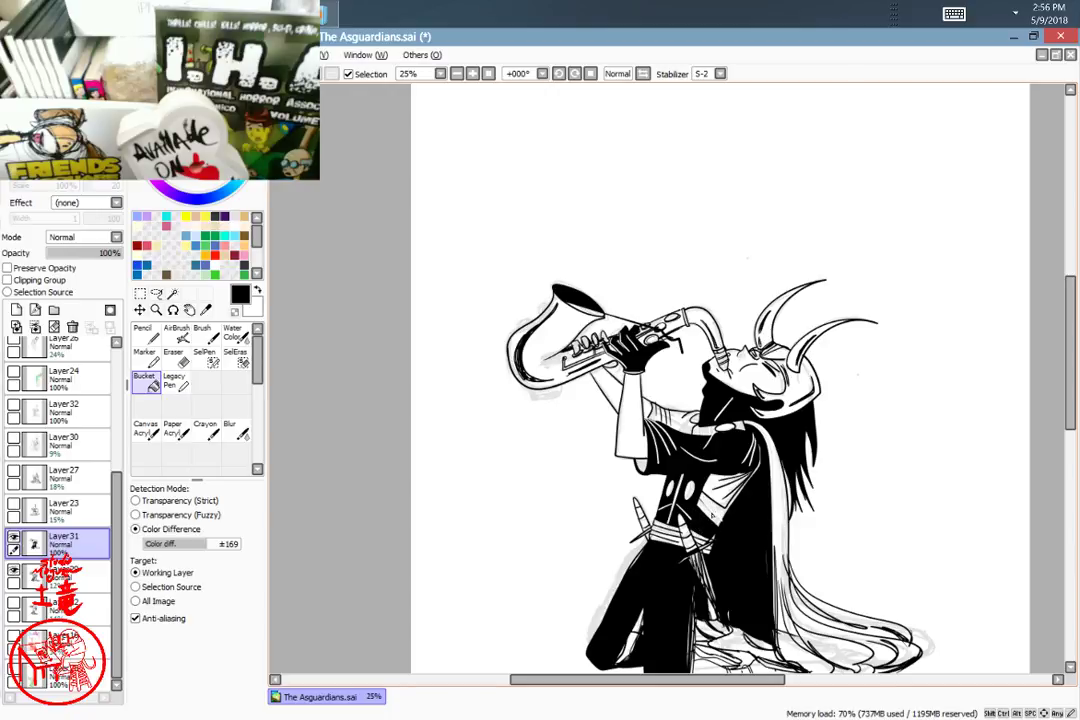
key(ctrl+z)
click(715, 513)
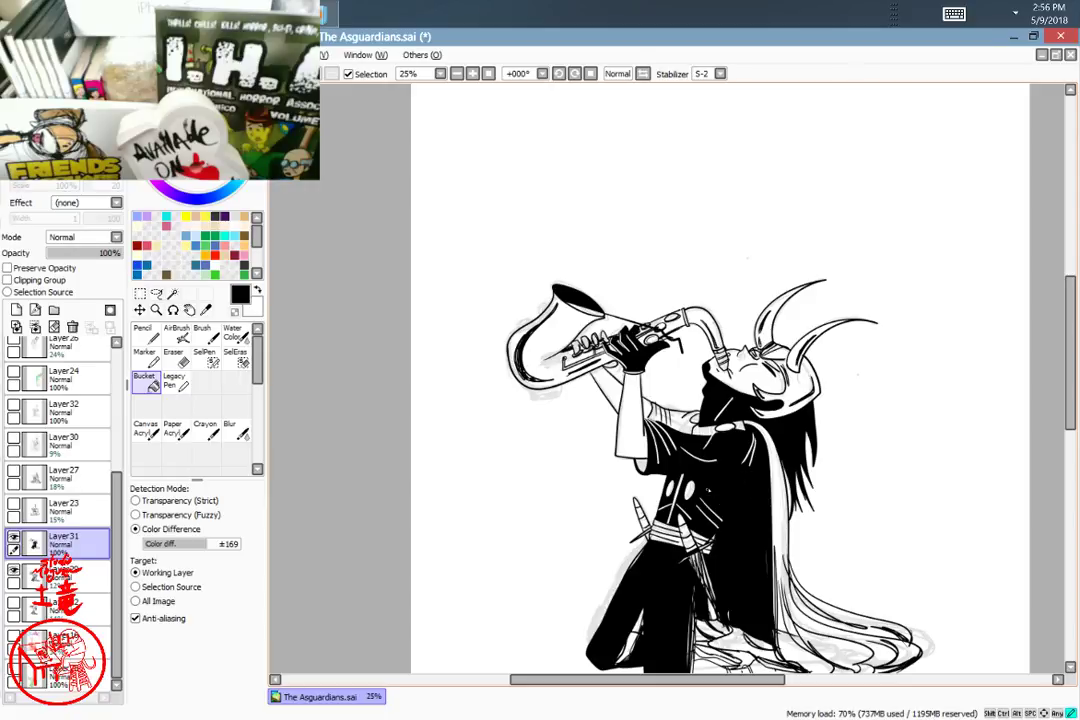
Step: Undo the black fills on the vest front and the side of the torso
drag(852, 525, 865, 463)
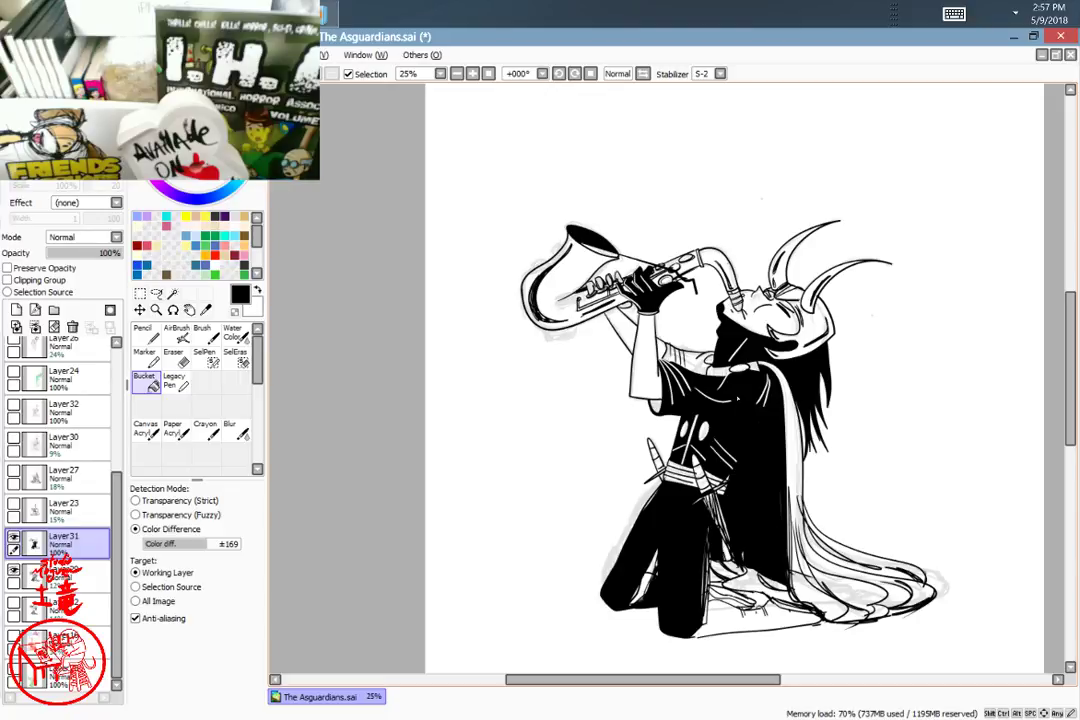
scroll(797, 398, up, 4)
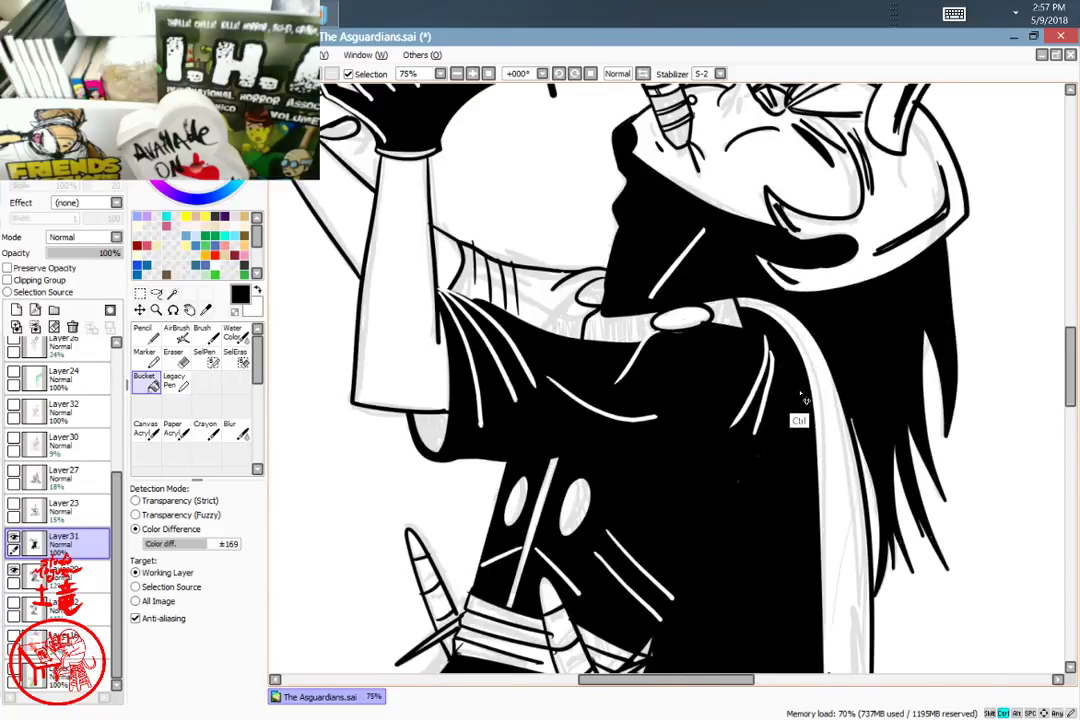
scroll(805, 400, down, 2)
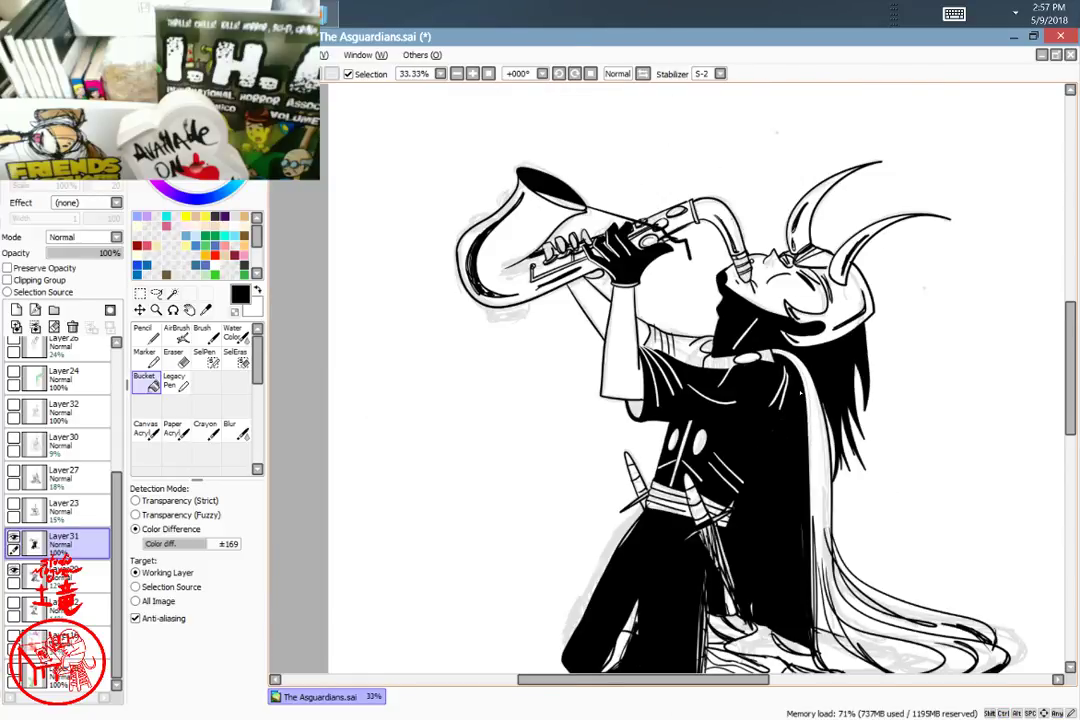
key(ctrl+z)
key(ctrl+z)
key(ctrl+z)
key(ctrl+z)
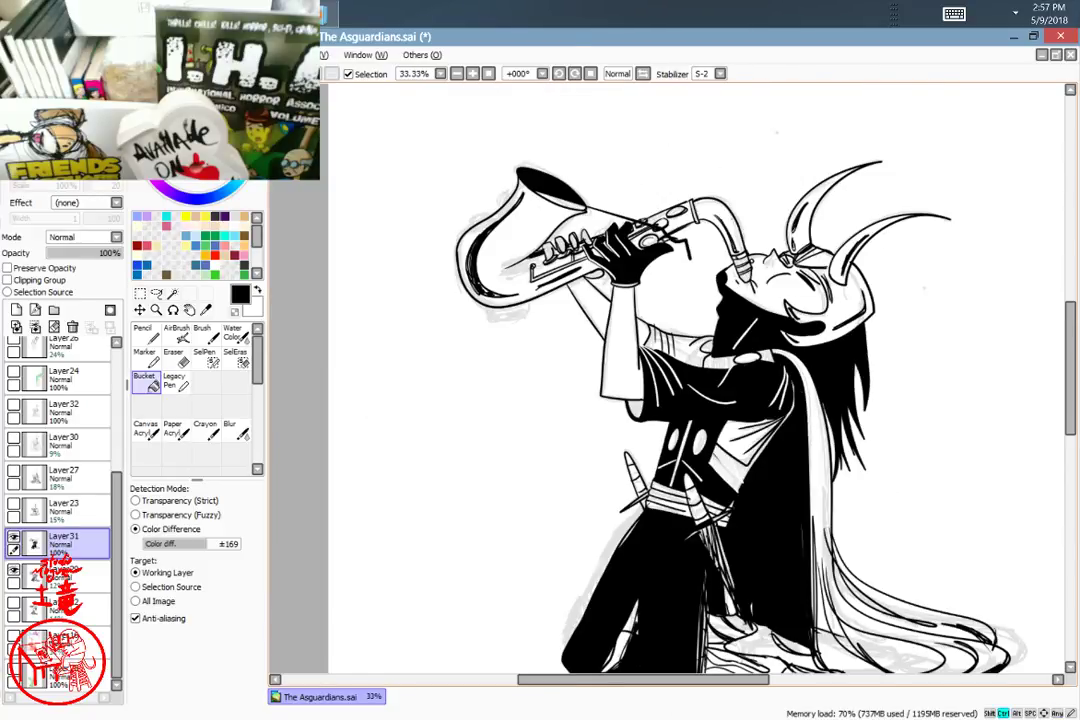
key(ctrl+z)
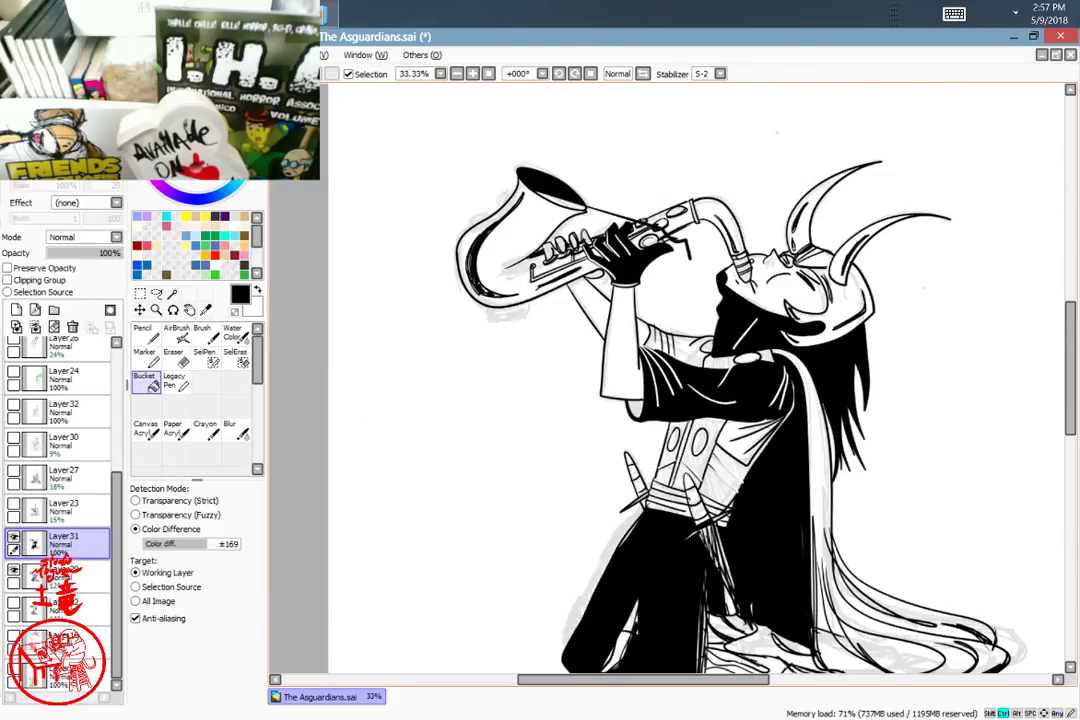
Step: Undo the remaining black fills on the sleeve, beard, hair, glove, trousers, cape and saxophone bell, along with the sleeve's white fold lines
drag(866, 438, 816, 403)
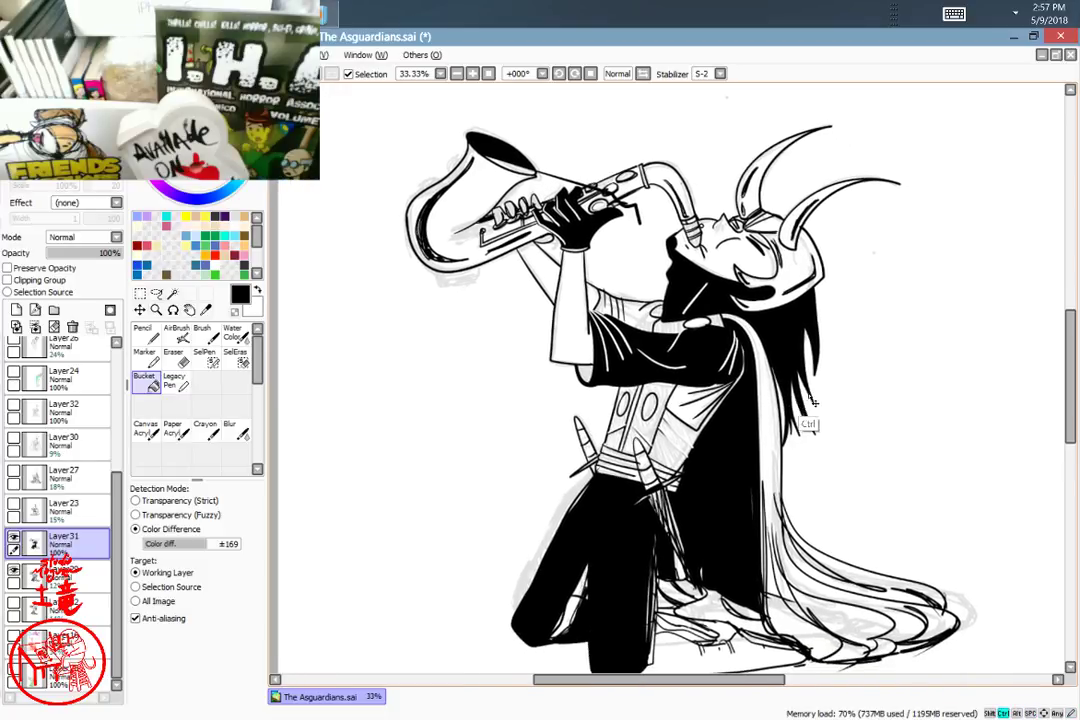
key(ctrl+z)
key(ctrl+z)
key(ctrl+z)
key(ctrl+z)
key(ctrl+z)
key(ctrl+z)
key(ctrl+z)
key(ctrl+z)
key(ctrl+z)
key(ctrl+z)
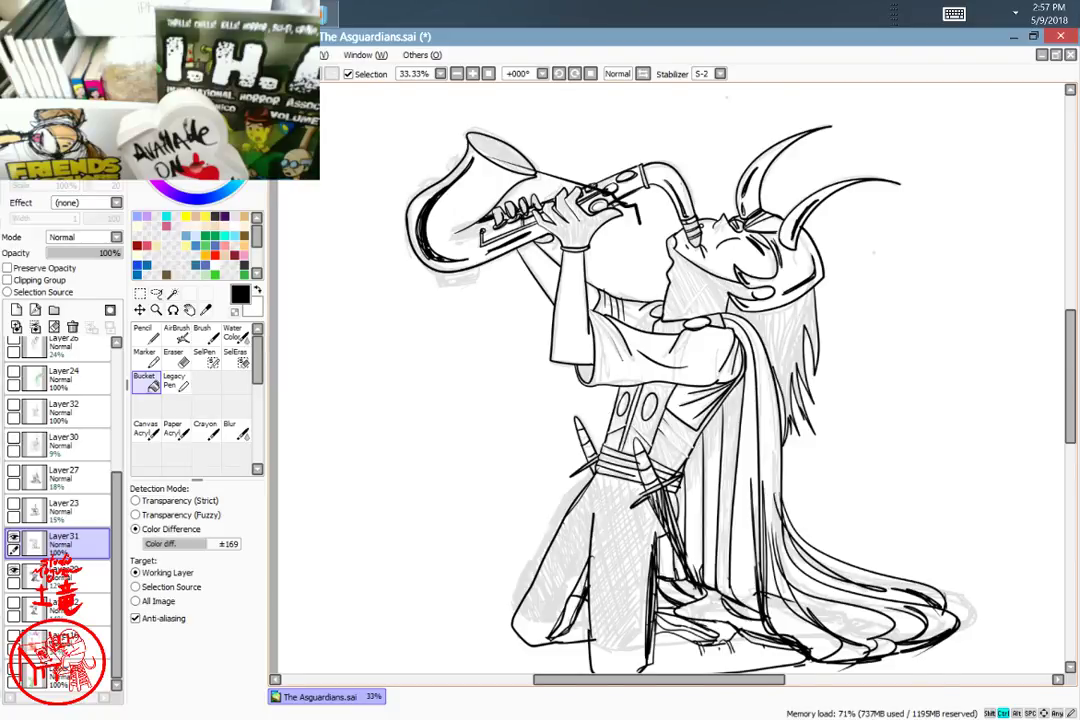
Step: Undo the heavy shading strokes inside the saxophone, horns and helmet and the angular lines beside the playing hand
key(ctrl+z)
key(ctrl+z)
key(ctrl+z)
key(ctrl+z)
key(ctrl+z)
key(ctrl+z)
key(ctrl+z)
key(ctrl+z)
key(ctrl+z)
key(ctrl+z)
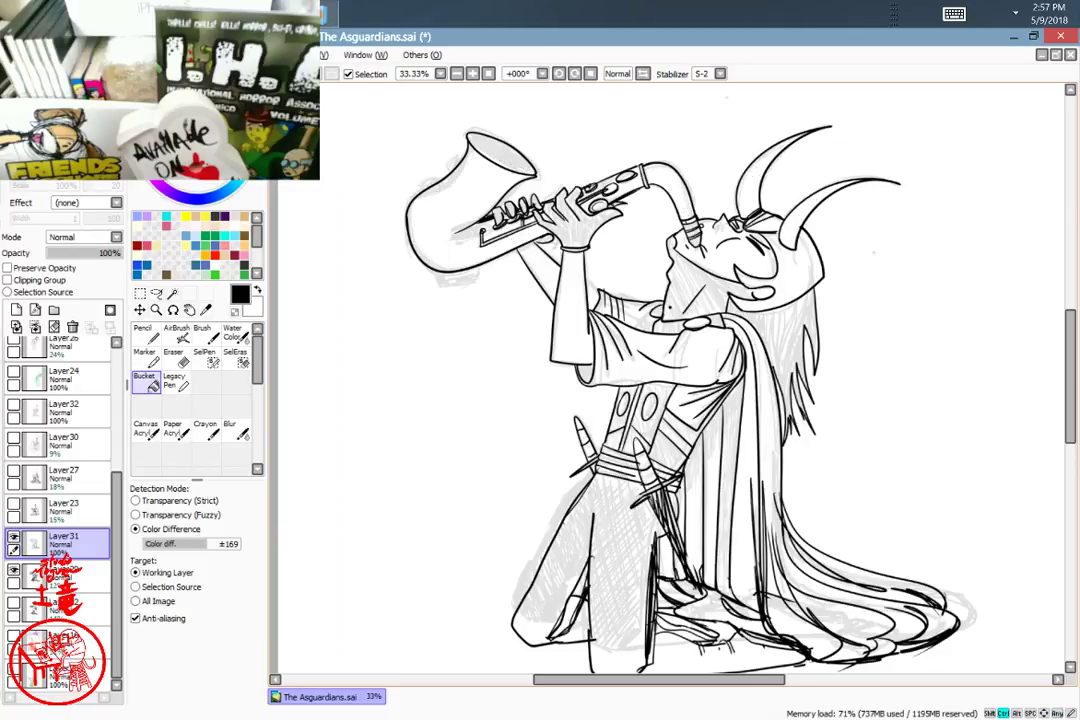
key(ctrl+z)
key(ctrl+z)
key(ctrl+z)
key(ctrl+z)
key(ctrl+z)
key(ctrl+z)
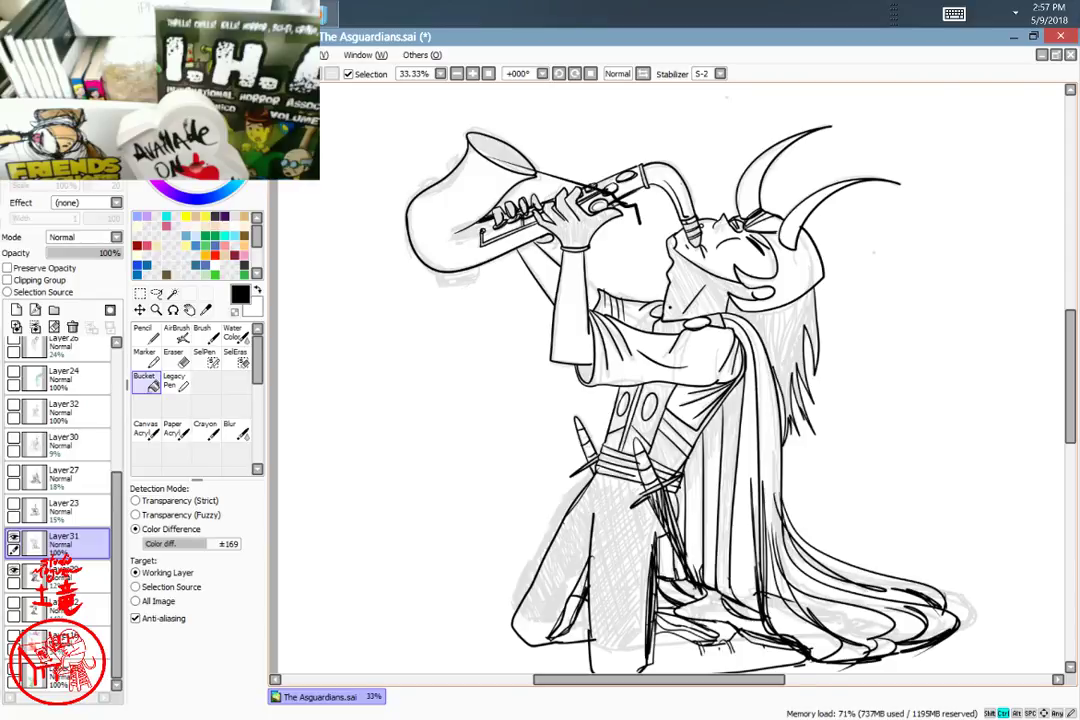
key(ctrl+z)
key(ctrl+z)
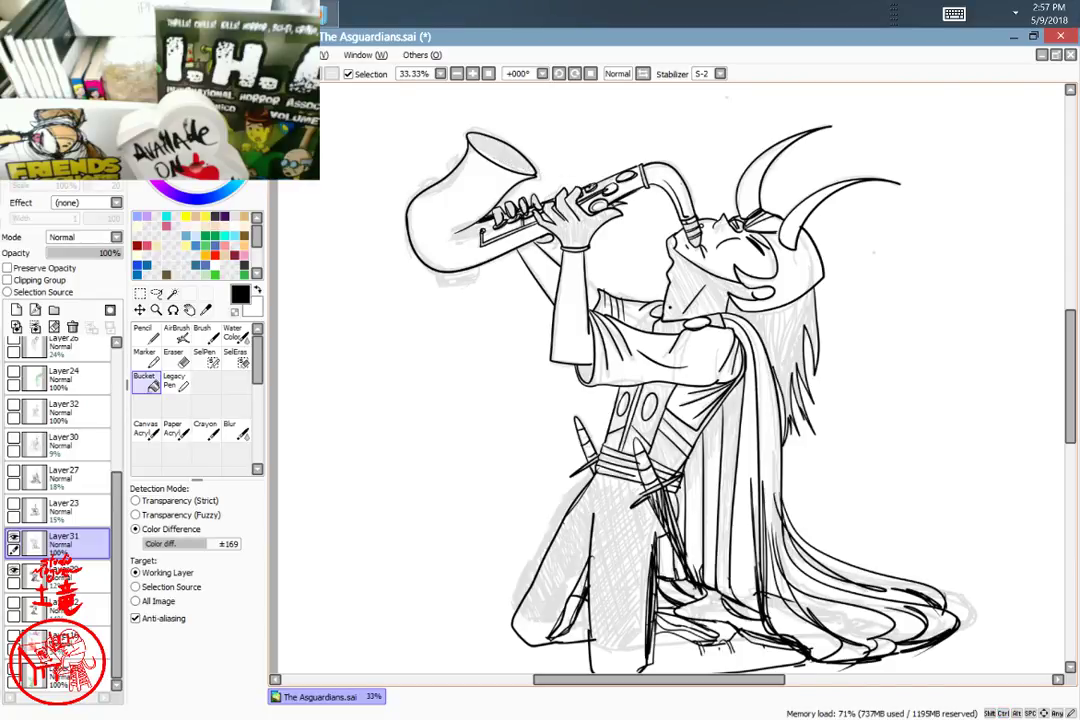
Step: Save the drawing with the figure back to plain line art
scroll(748, 383, down, 3)
scroll(748, 383, up, 2)
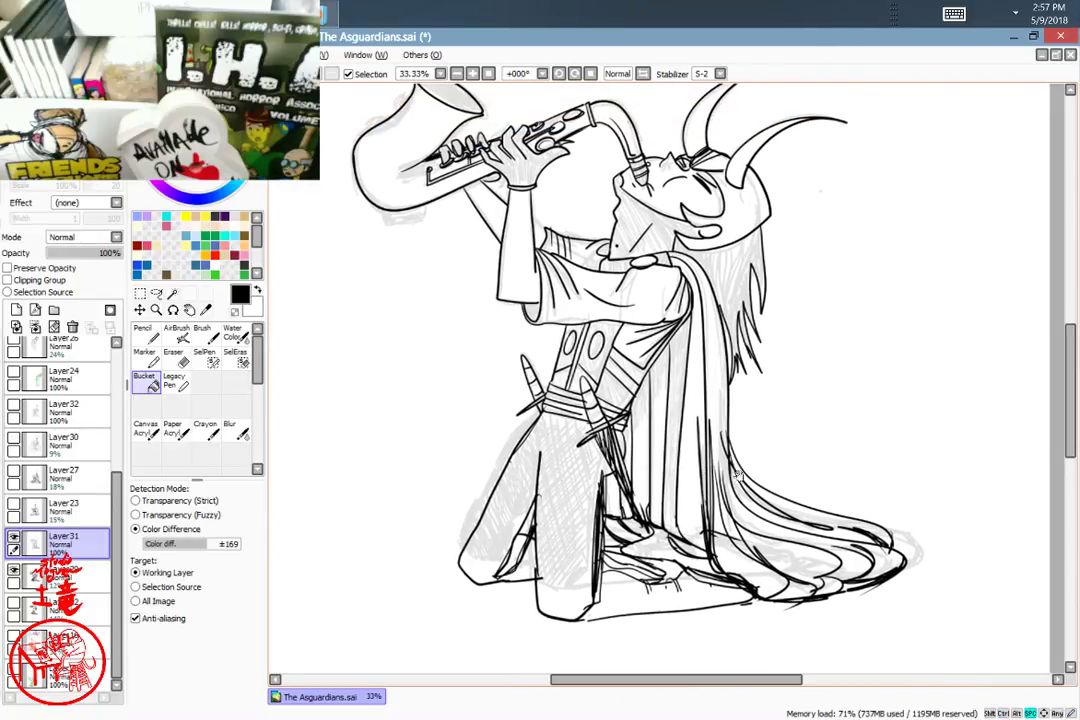
scroll(764, 443, up, 2)
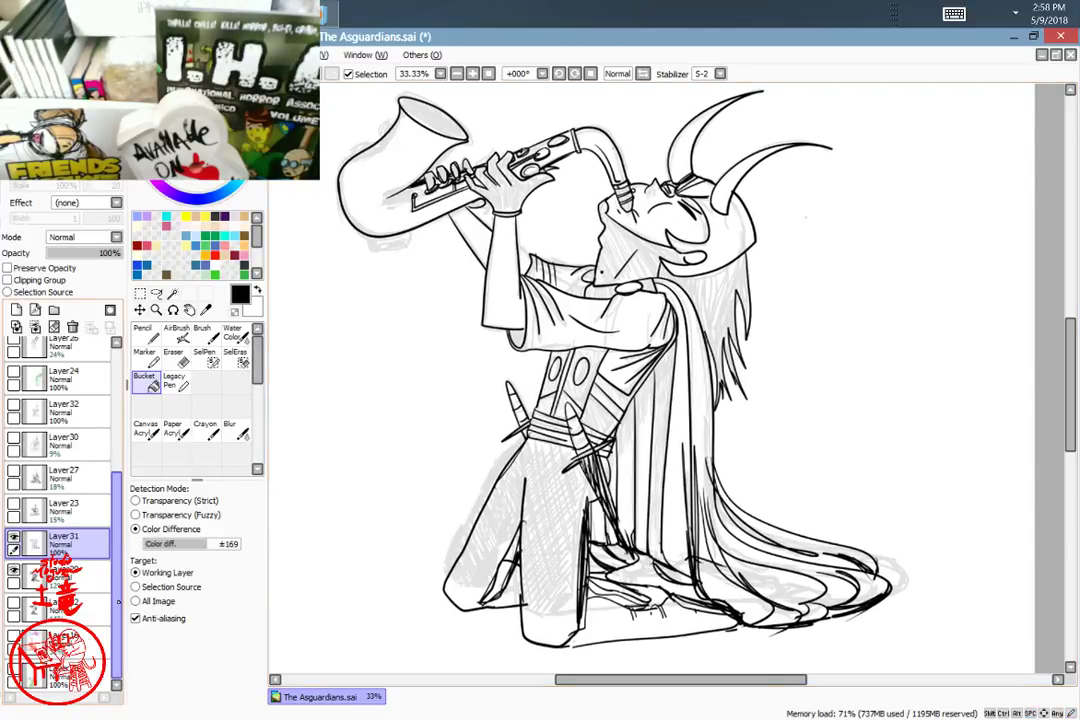
key(ctrl)
key(ctrl+s)
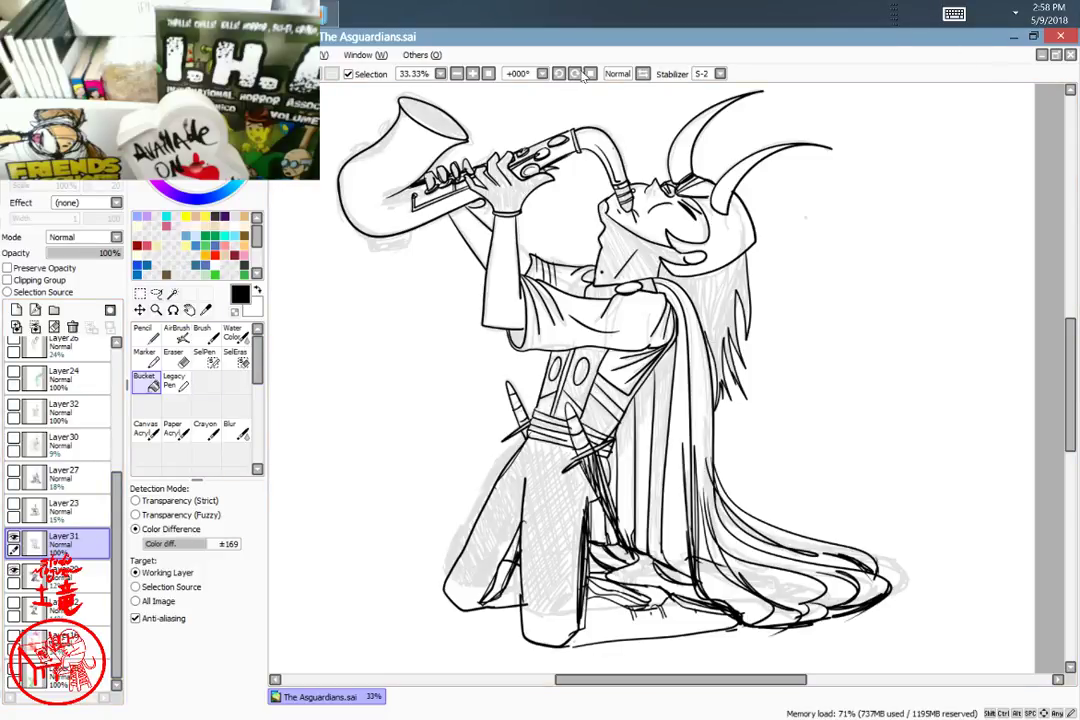
Step: Switch to OBS Studio, transition the stream to the Everything is Fine scene, and minimize the OBS window to return to the drawing
key(alt+Tab)
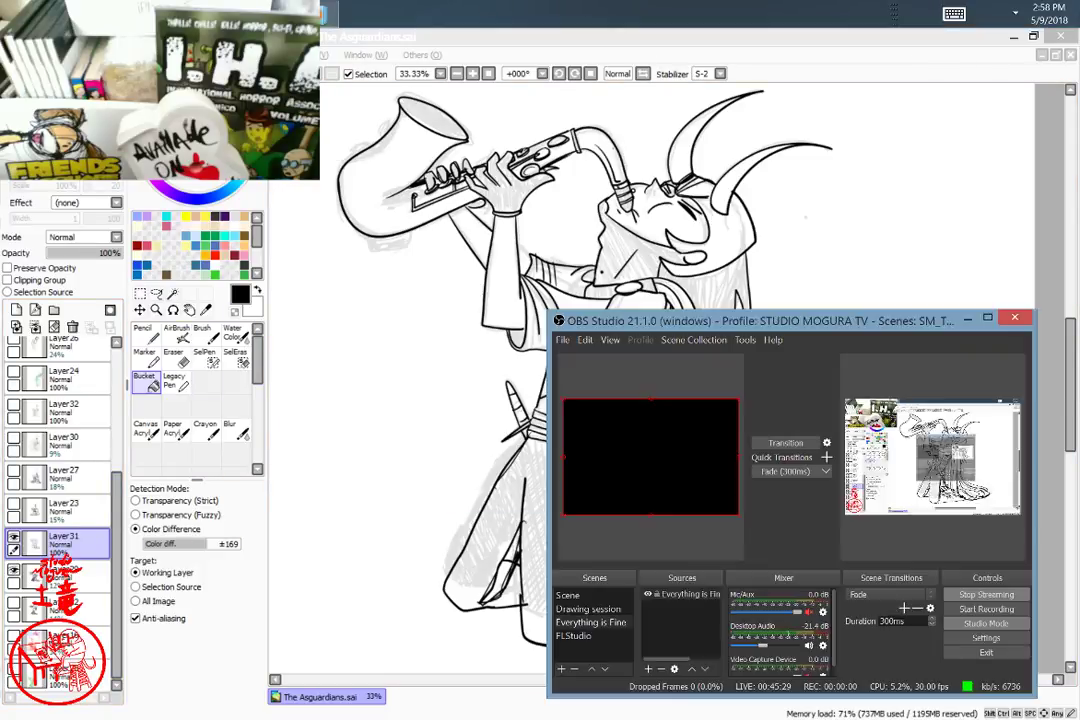
click(806, 447)
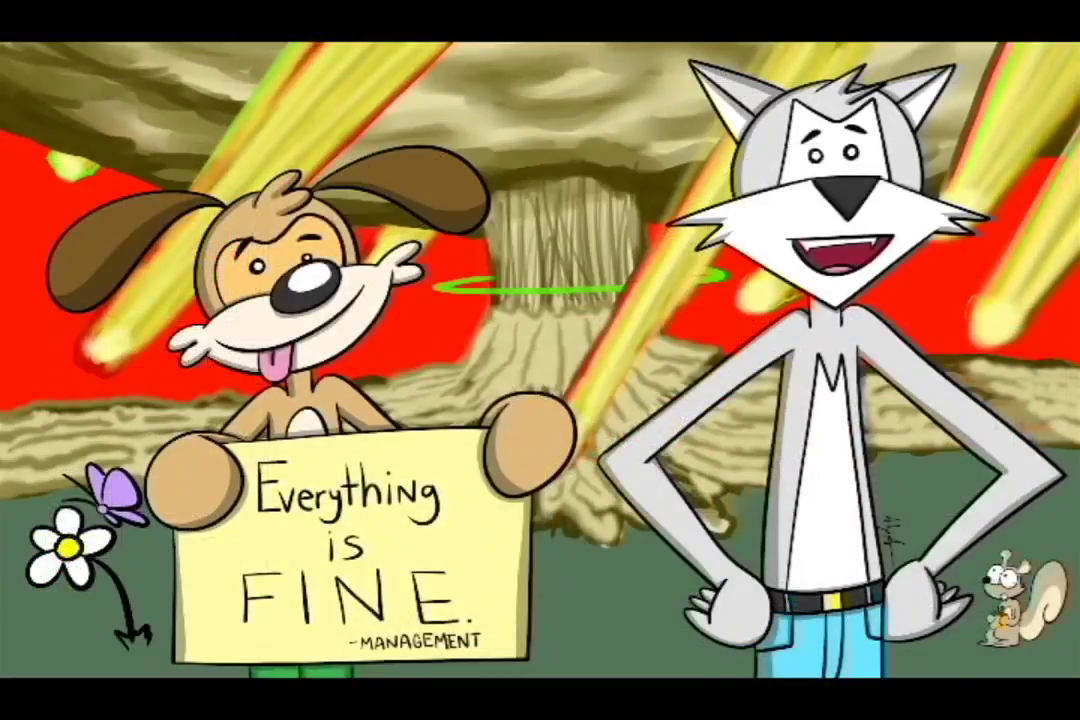
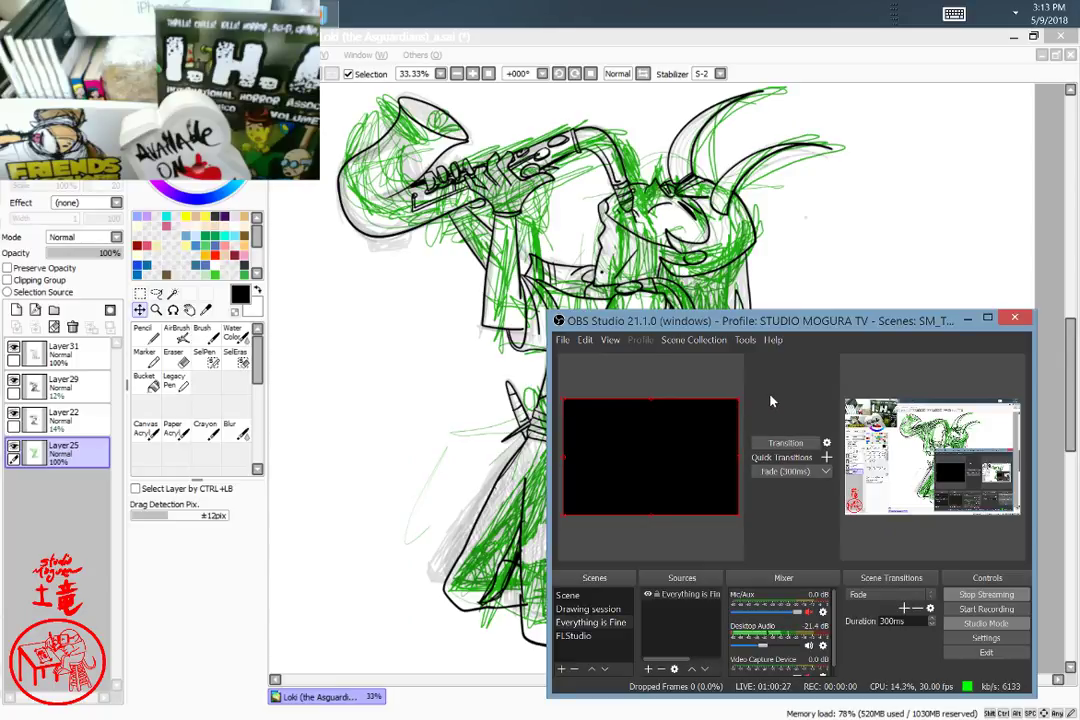
drag(838, 331, 793, 284)
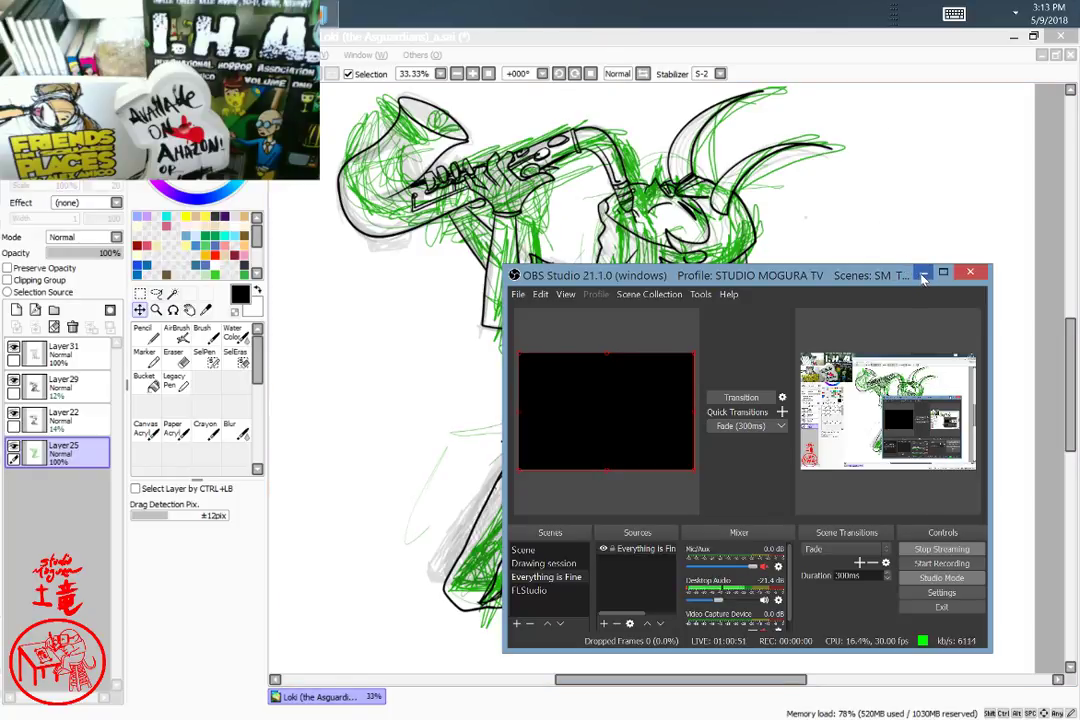
click(923, 277)
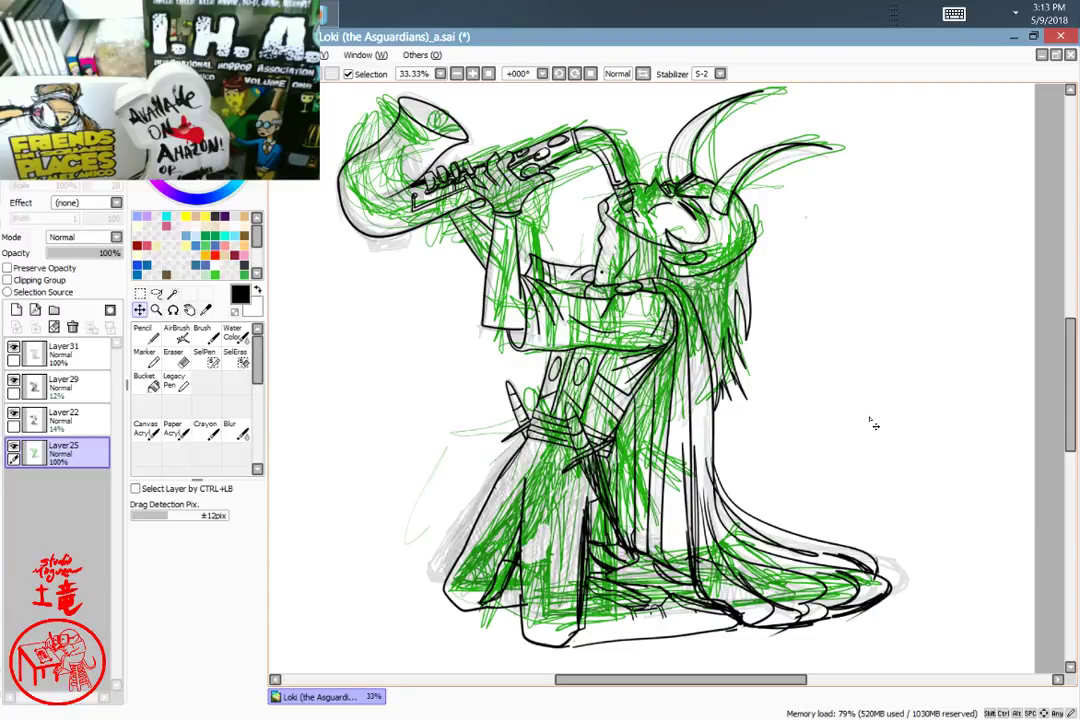
Step: Try moving the green sketch on Layer25 and undo its latest position changes
mouse_move(875, 427)
mouse_down()
mouse_move(866, 462)
mouse_move(881, 517)
mouse_up()
key(ctrl+z)
key(ctrl+z)
key(ctrl+z)
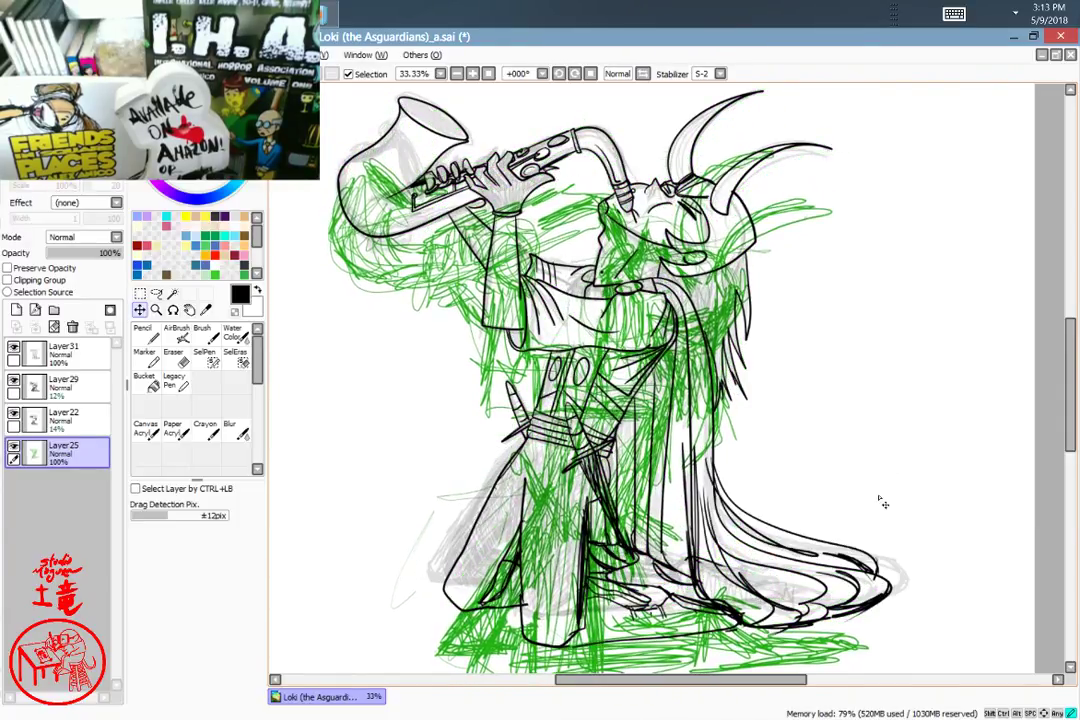
Step: Step back in the history past the removal of Layer16 and Layer23, and redo those removals and the Layer25 move
key(ctrl+z)
key(ctrl+z)
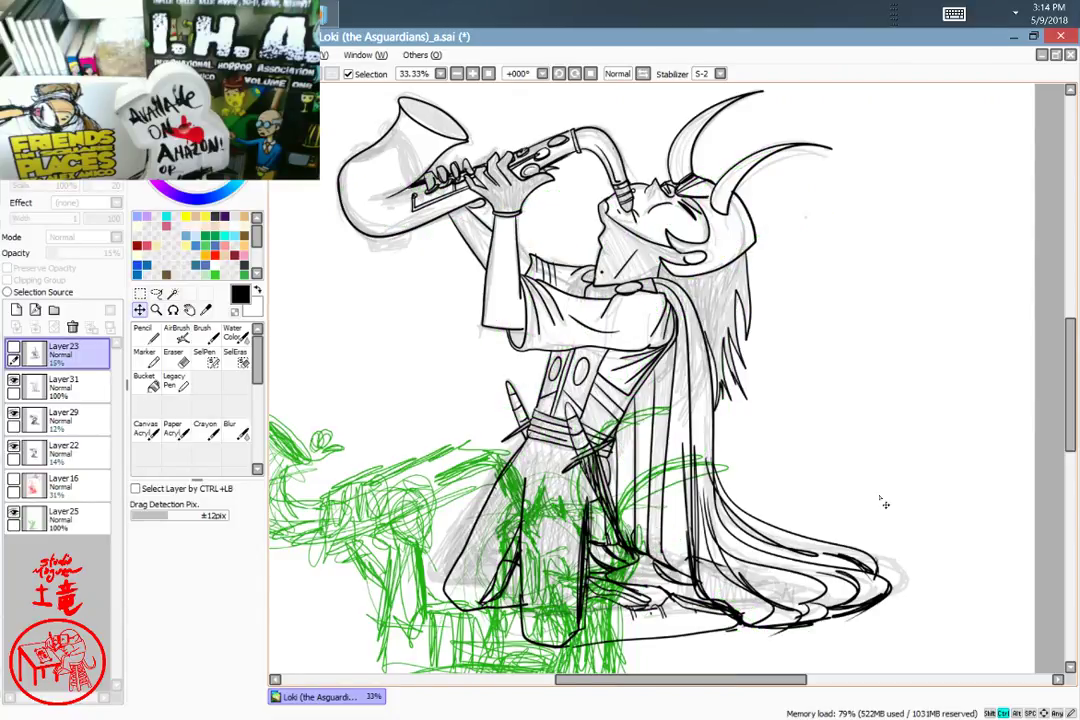
key(ctrl+z)
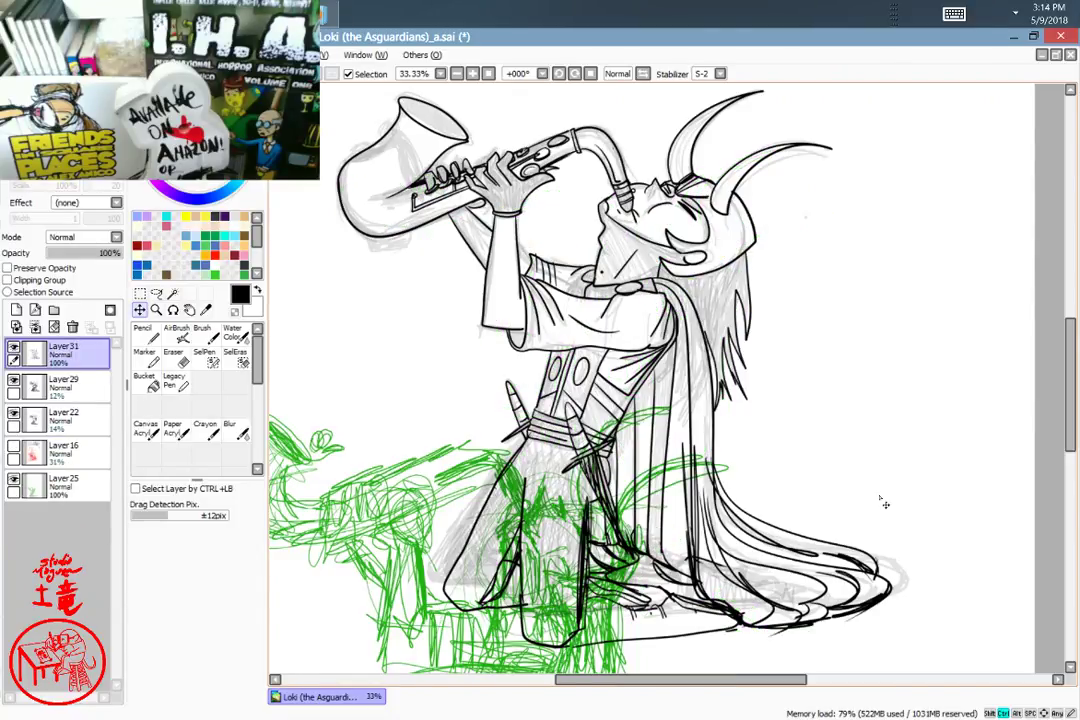
key(ctrl+z)
key(ctrl+z)
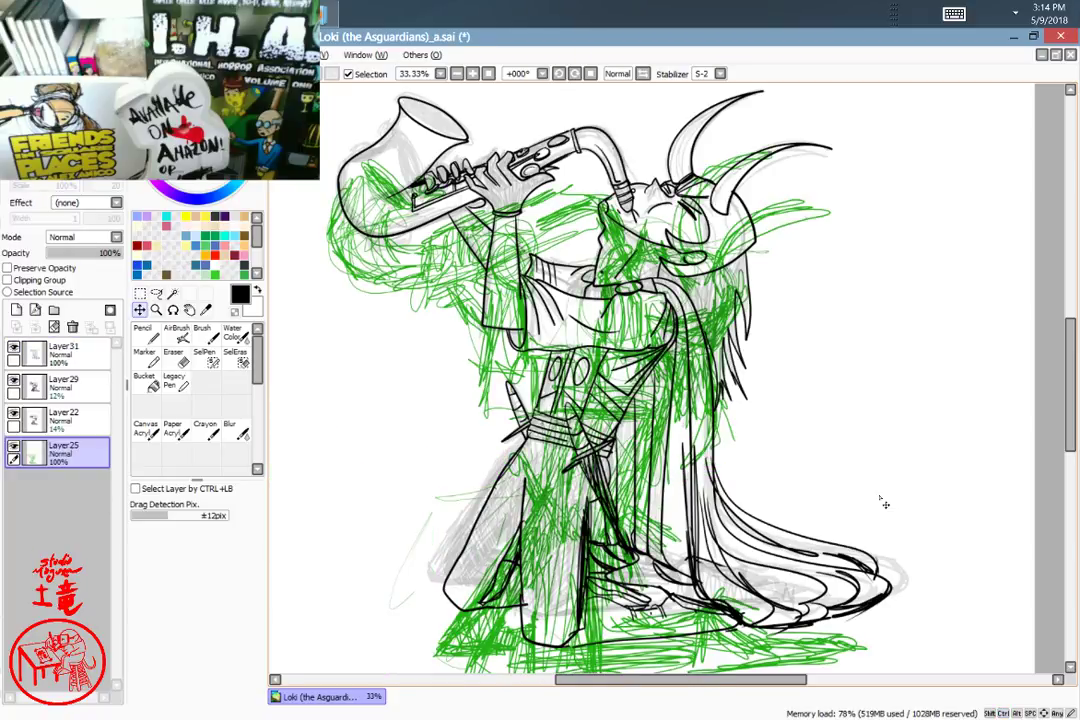
Step: Undo the repeated moves of the green Layer25 sketch until it sits back over the figure
key(ctrl+z)
key(ctrl+z)
key(ctrl+z)
key(ctrl+z)
key(ctrl+z)
key(ctrl+z)
key(ctrl+z)
key(ctrl+z)
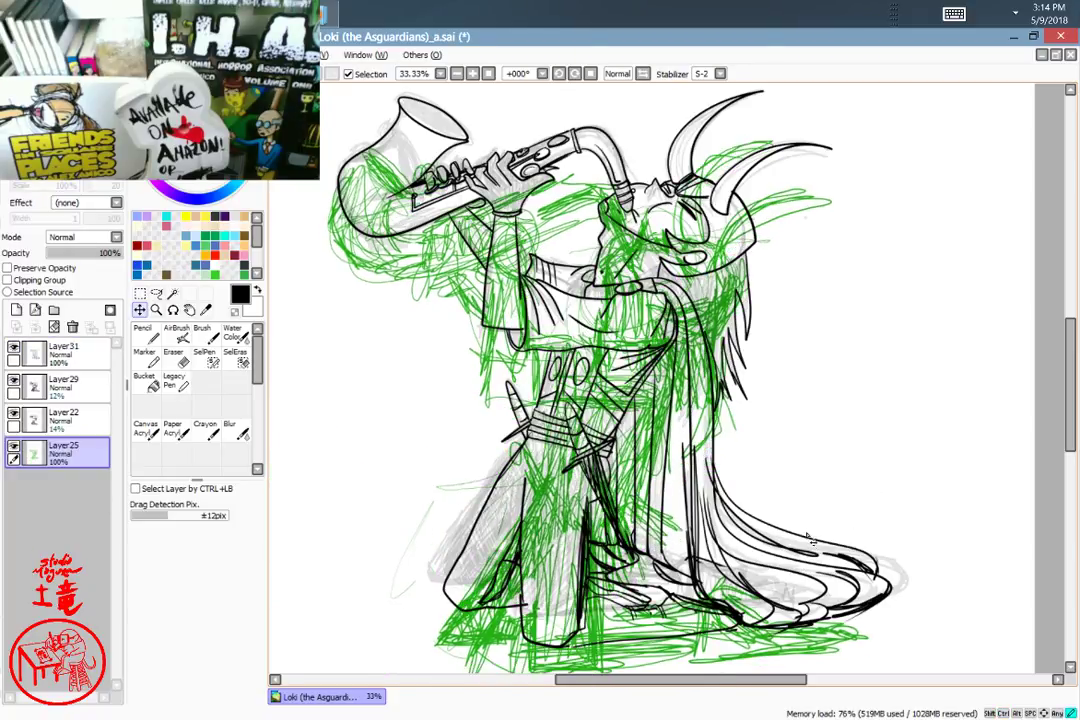
key(ctrl+z)
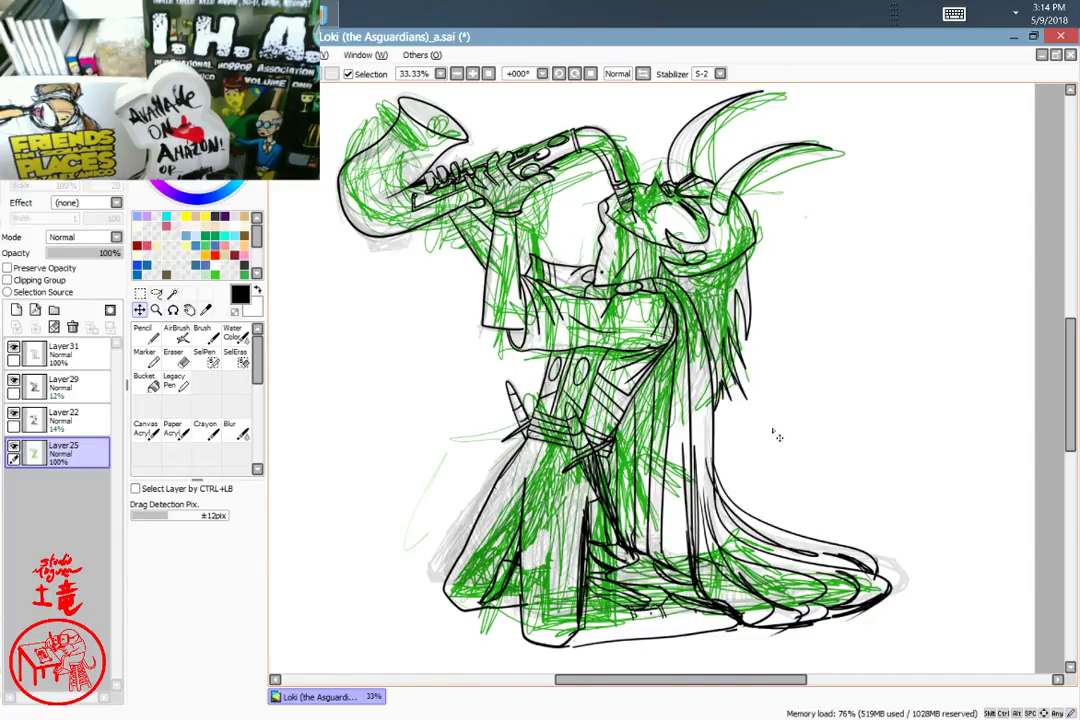
Step: Hide Layer31 and Layer29, check the Layer22 sketch against the green one, and nudge Layer25 slightly to the right
click(13, 347)
click(13, 380)
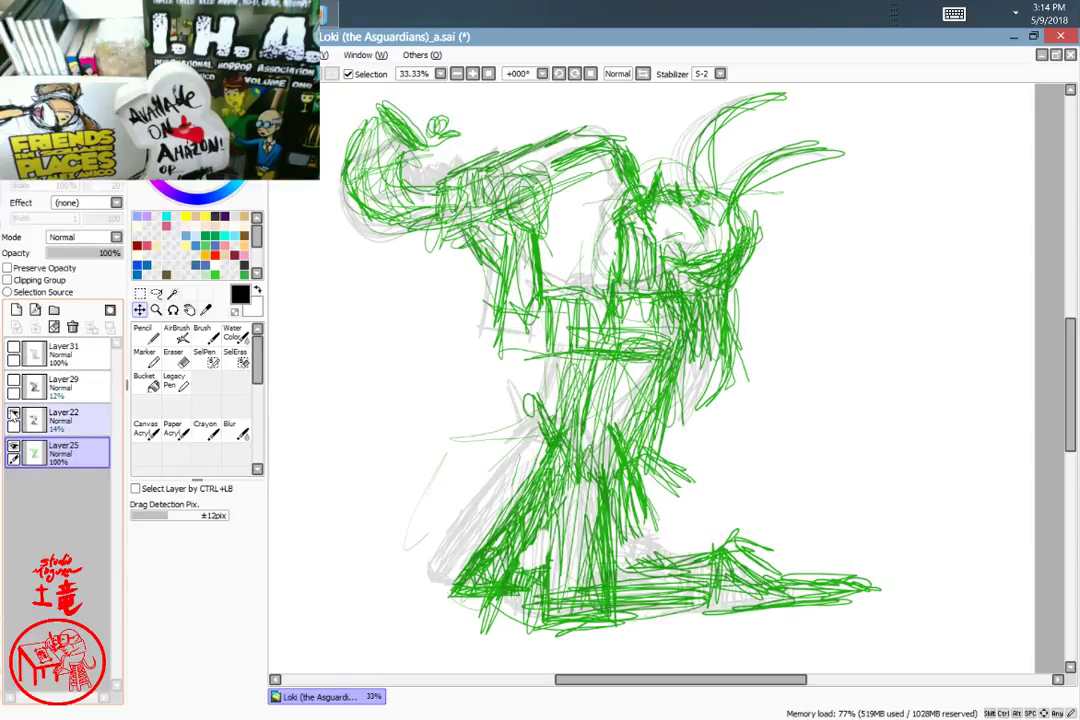
click(13, 413)
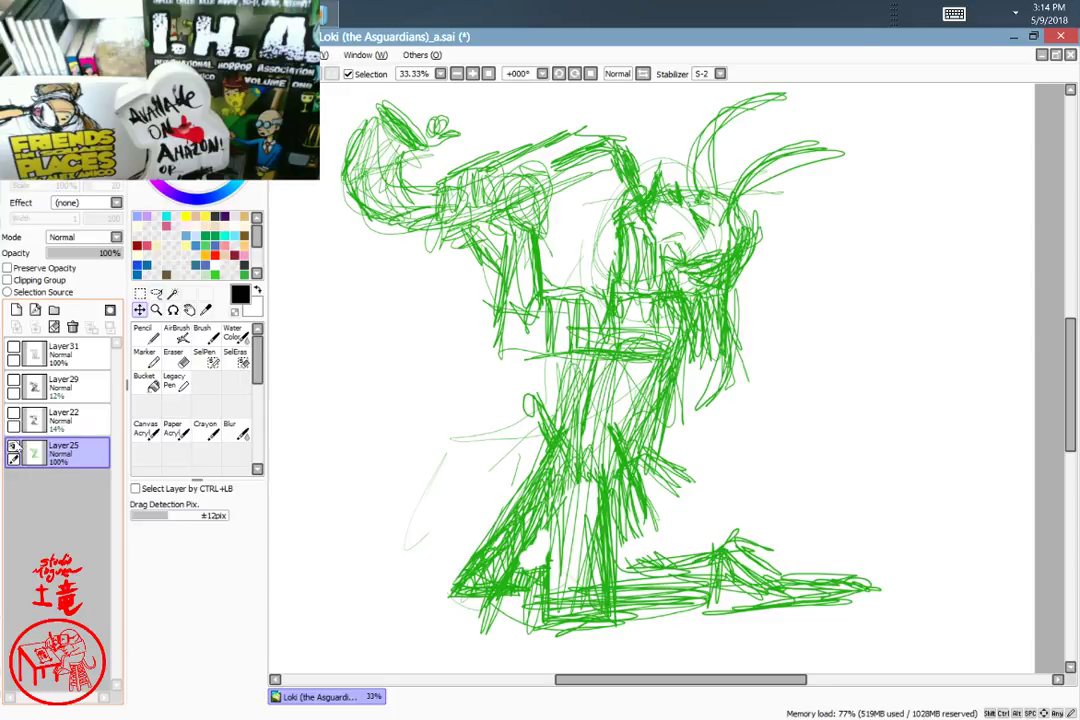
click(13, 413)
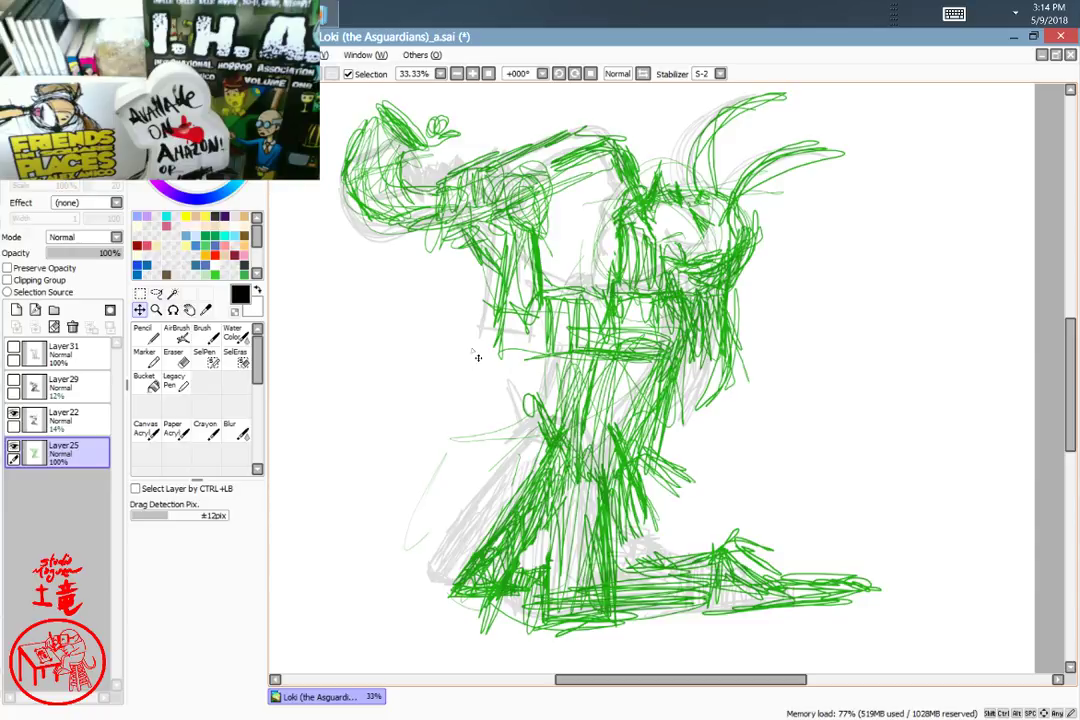
mouse_move(477, 357)
mouse_down()
mouse_move(497, 365)
mouse_move(467, 341)
mouse_move(518, 403)
mouse_move(513, 455)
mouse_move(452, 383)
mouse_up()
Step: Make Layer22 the active layer, hide the green Layer25 sketch, and show Layer29
click(100, 429)
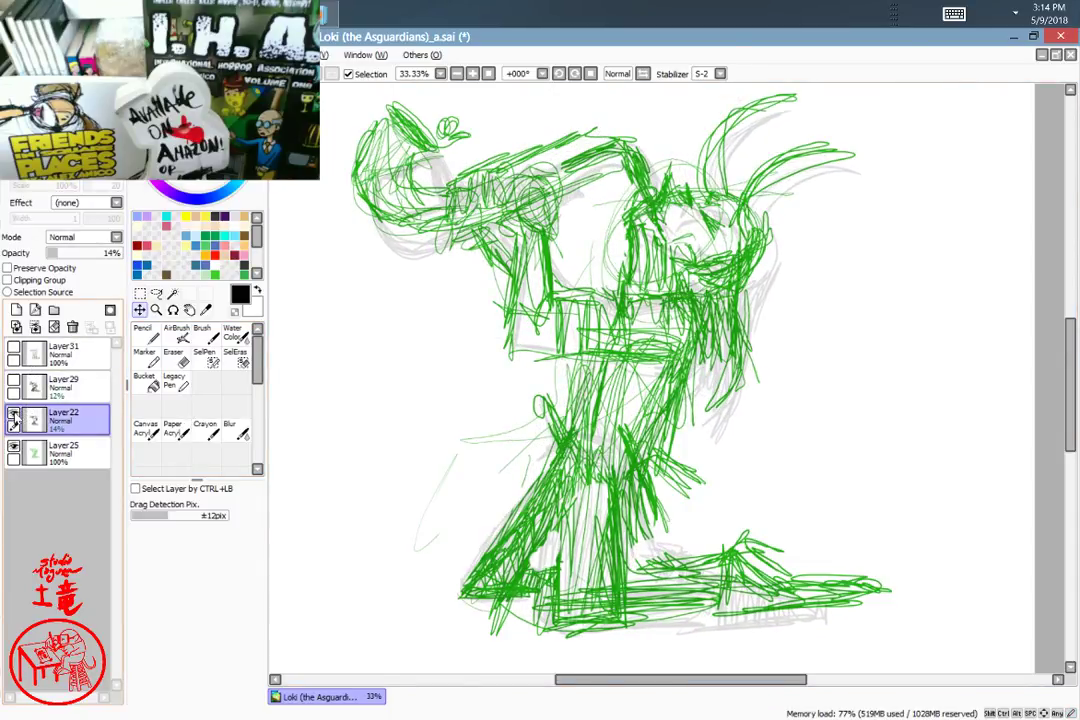
click(13, 384)
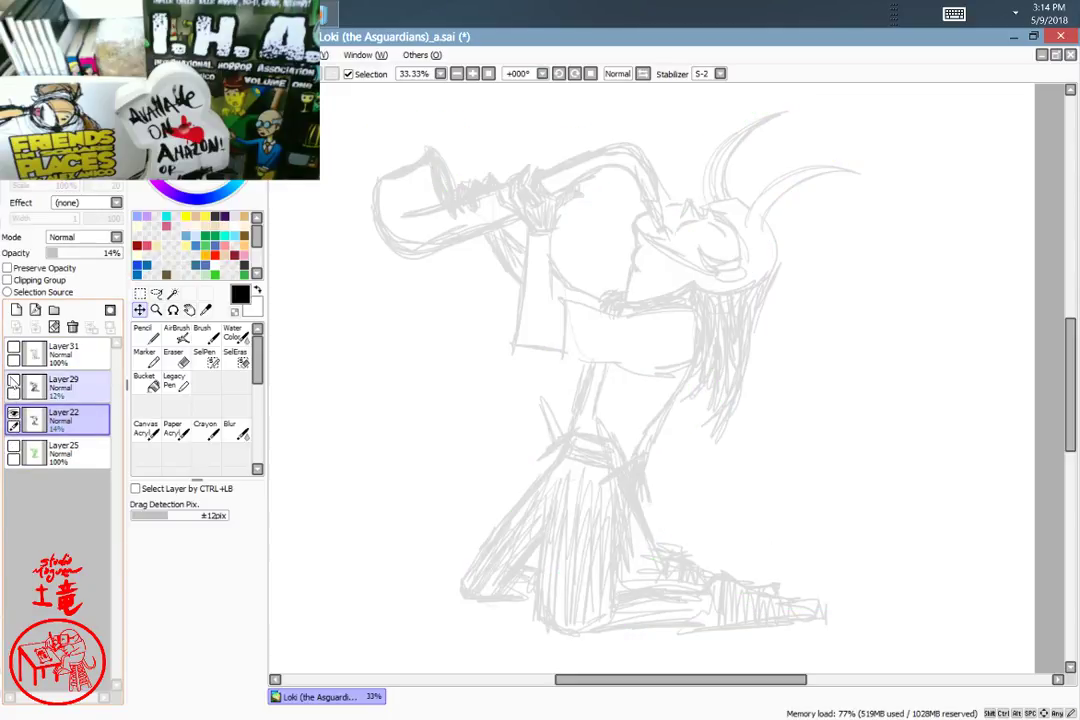
click(13, 386)
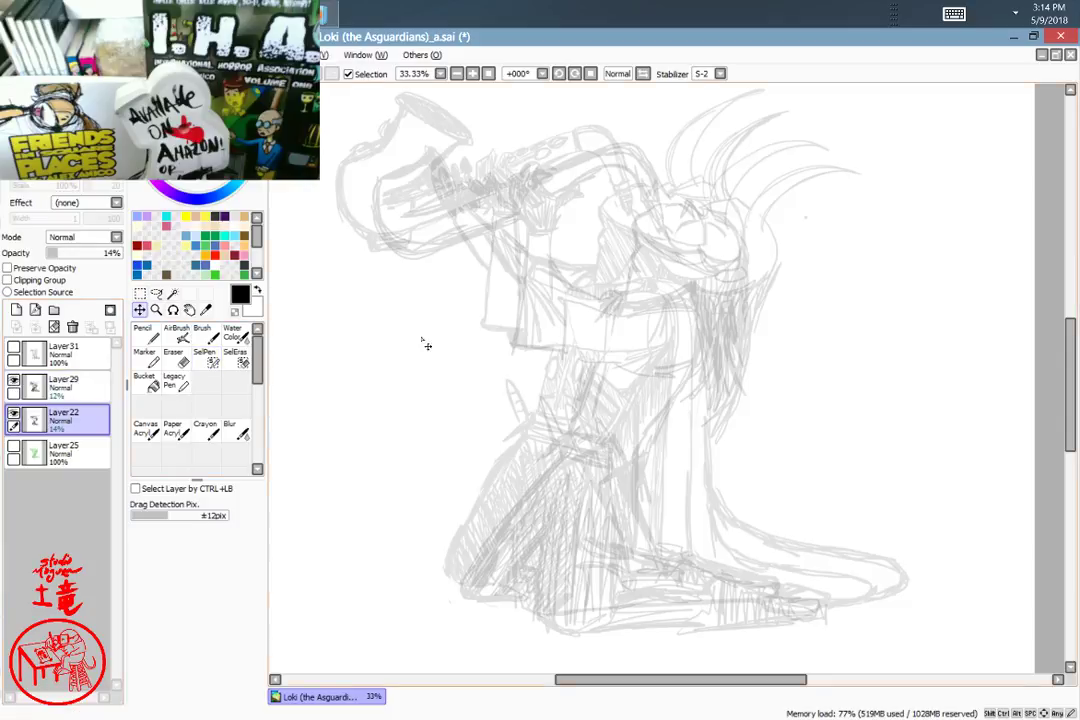
Step: Try shifting the Layer22 sketch to the right against Layer29 and undo the moves
mouse_move(465, 291)
mouse_down()
mouse_move(506, 309)
mouse_move(484, 294)
mouse_up()
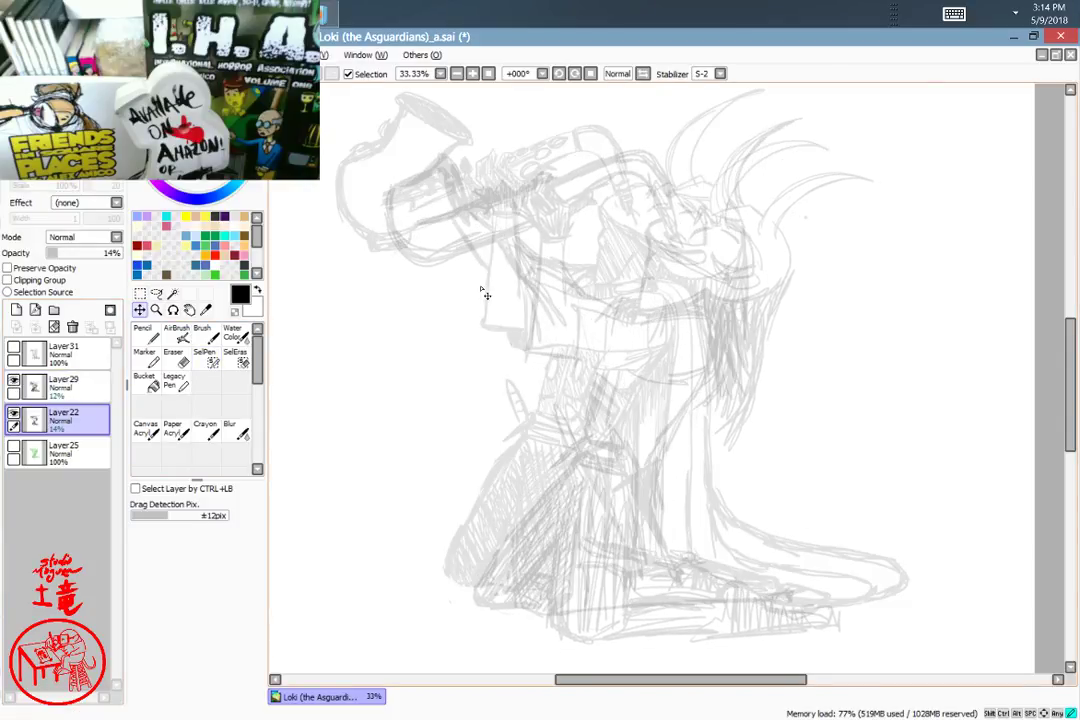
key(ctrl+z)
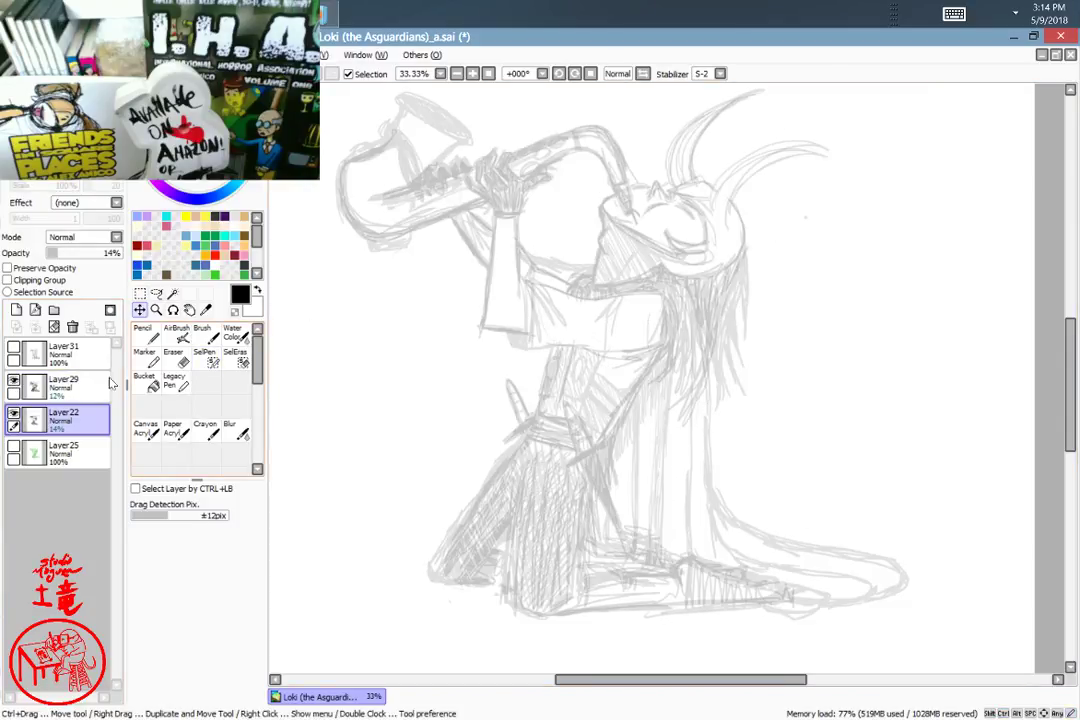
click(78, 390)
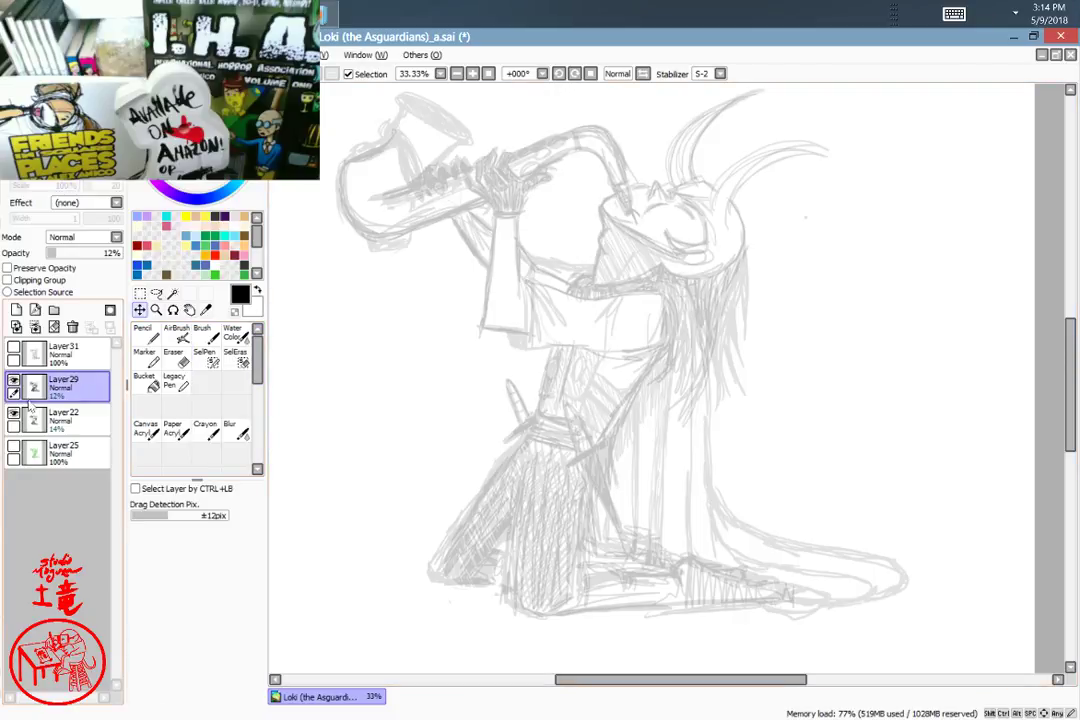
click(78, 420)
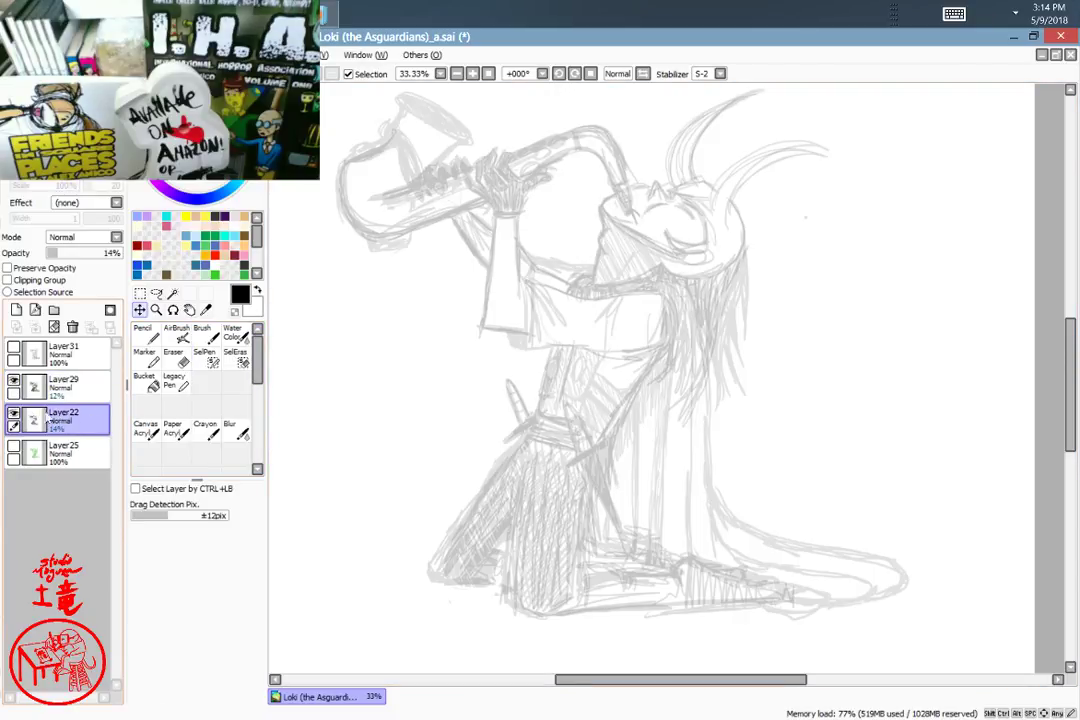
mouse_move(511, 361)
mouse_down()
mouse_move(629, 388)
mouse_move(509, 345)
mouse_move(590, 361)
mouse_up()
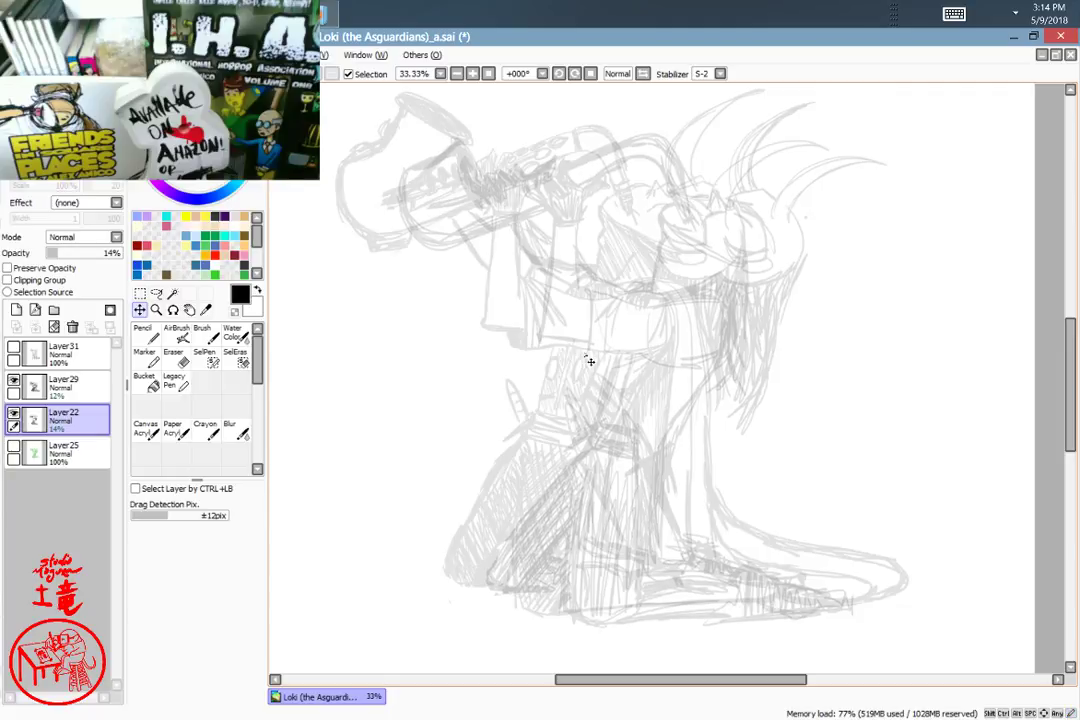
key(ctrl+z)
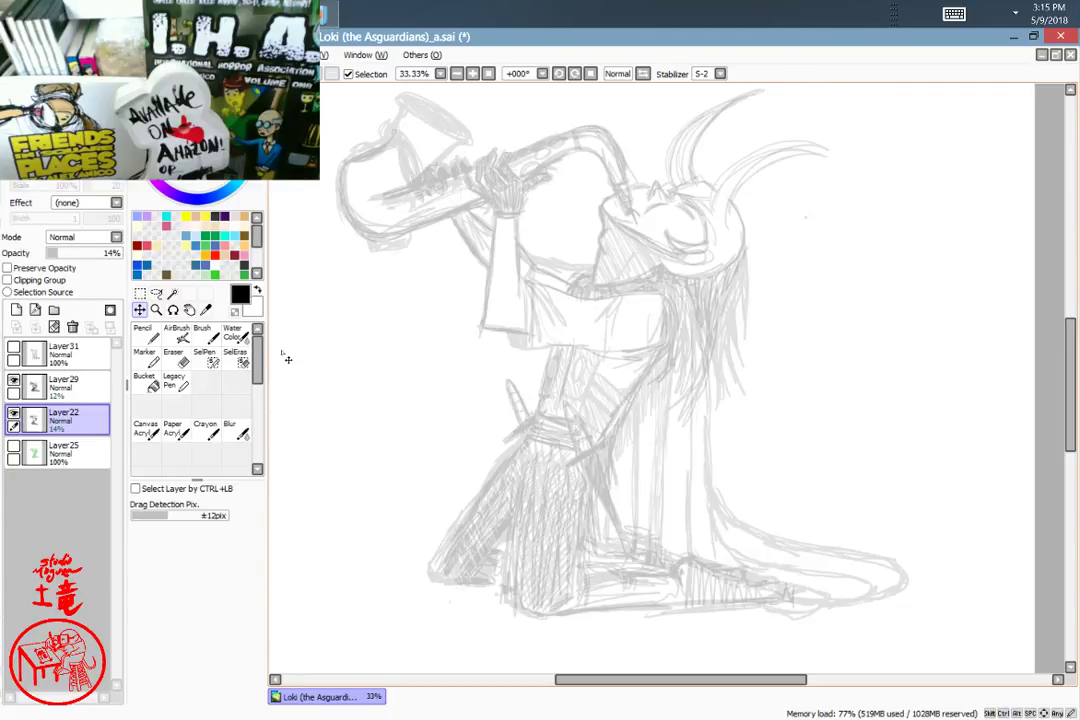
Step: Hide the Layer22 and Layer29 sketches and show only the Layer31 line art
click(13, 414)
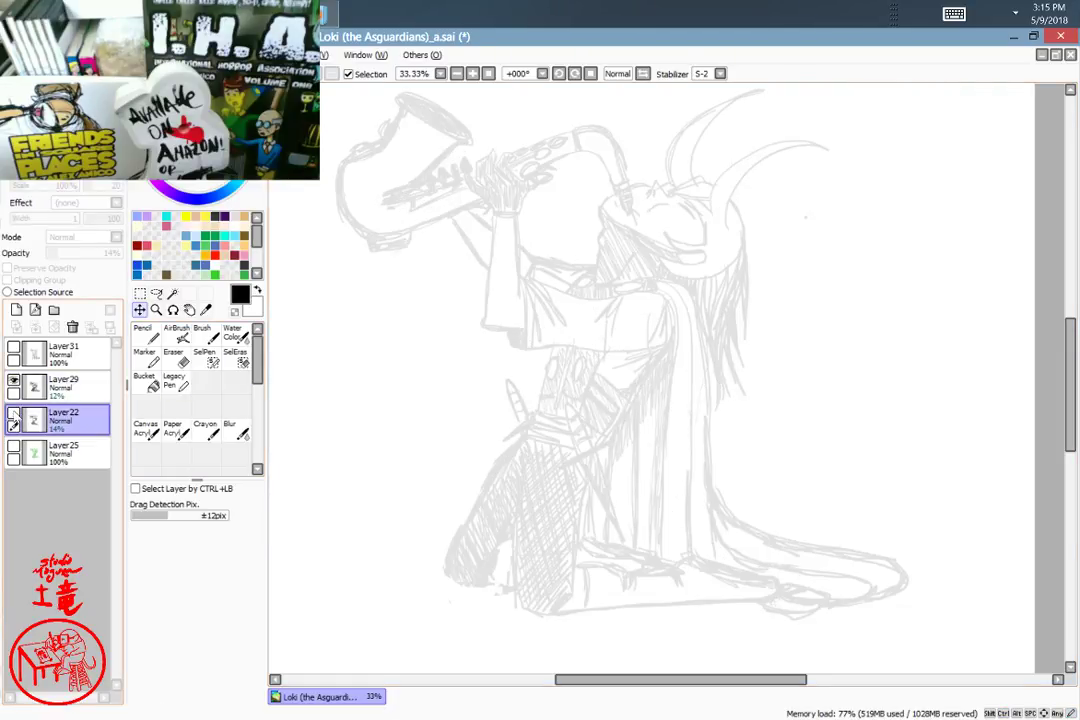
click(14, 348)
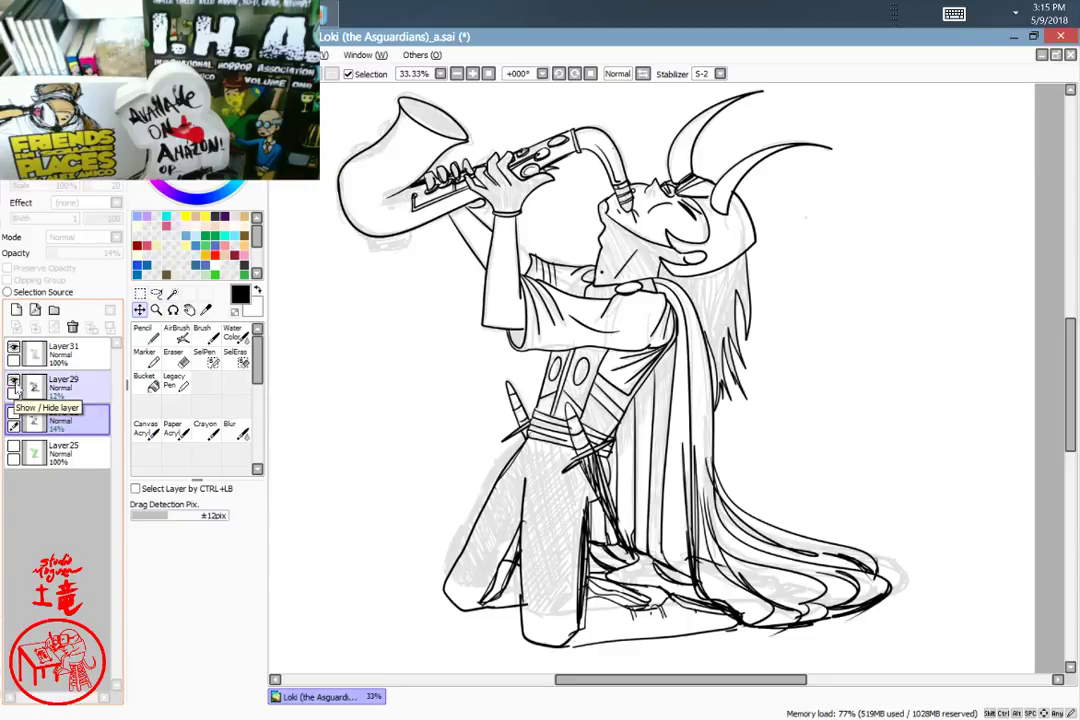
click(14, 386)
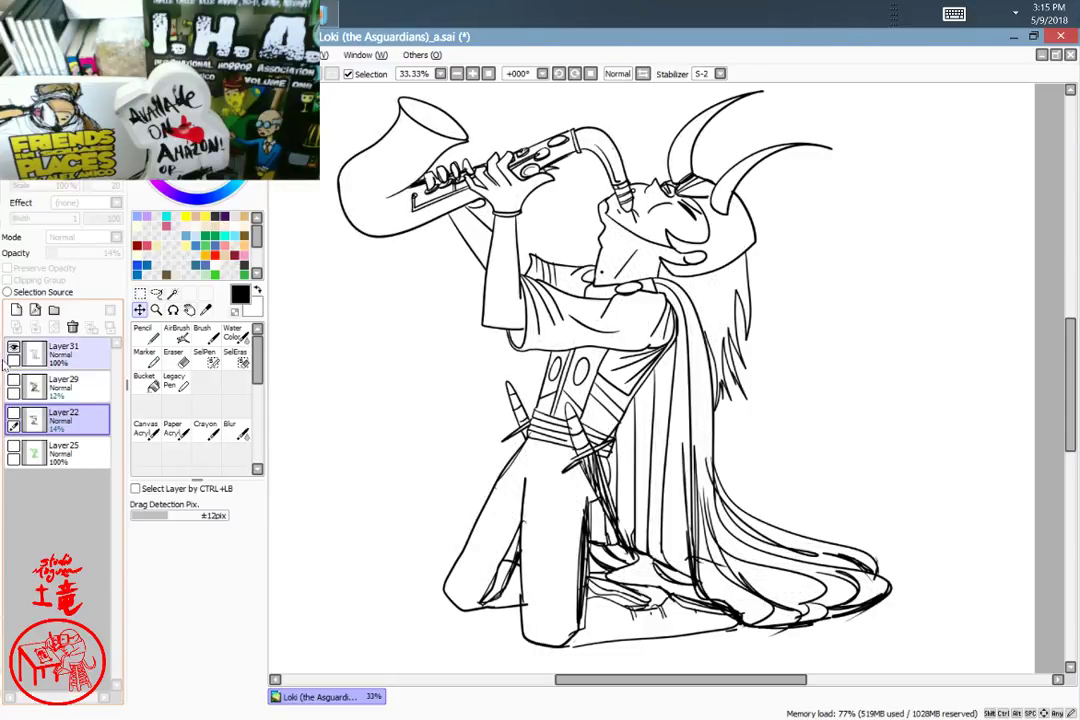
Step: Add a new layer at the top of the stack and fade the Layer31 line art to 23% opacity
click(16, 309)
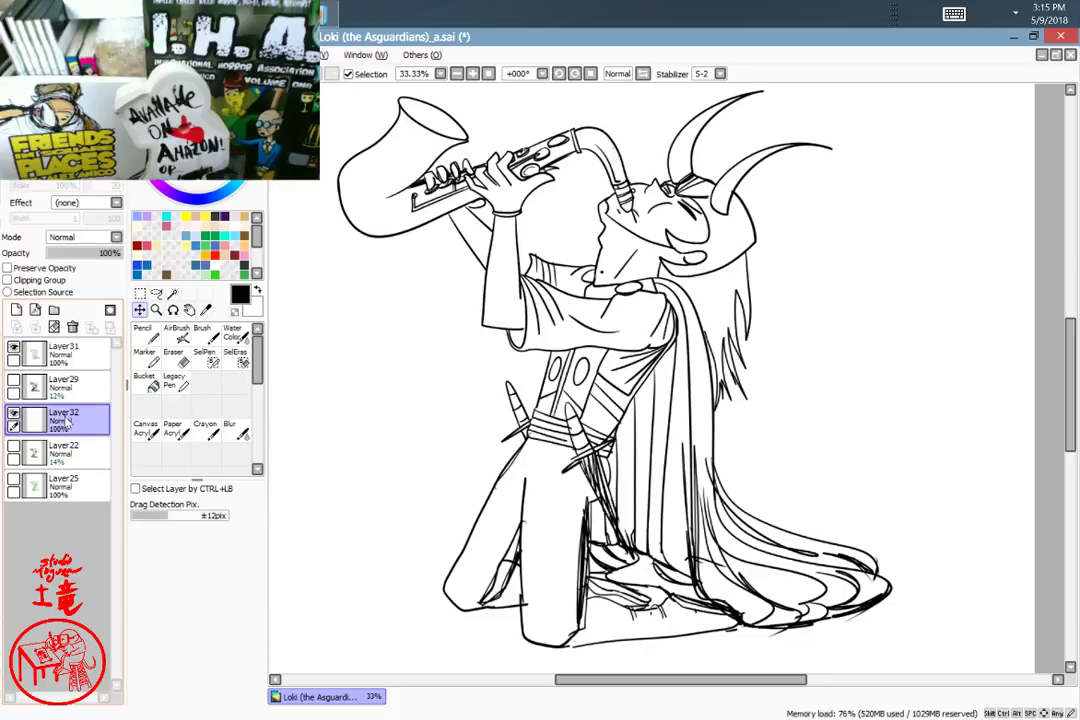
drag(40, 420, 46, 348)
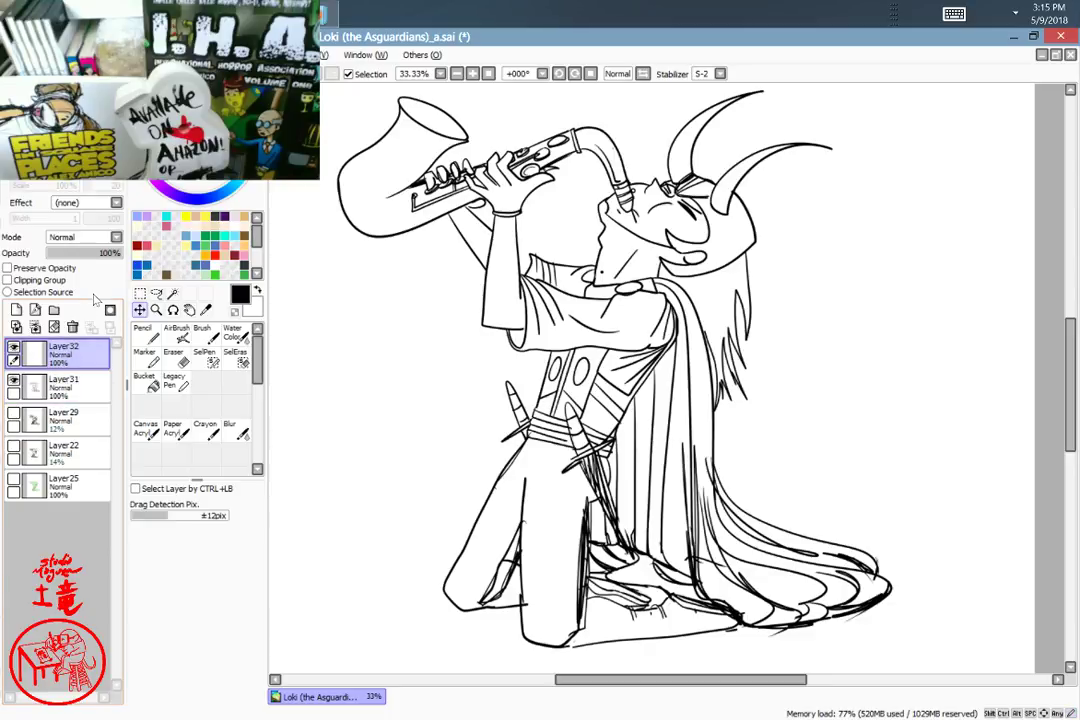
click(85, 382)
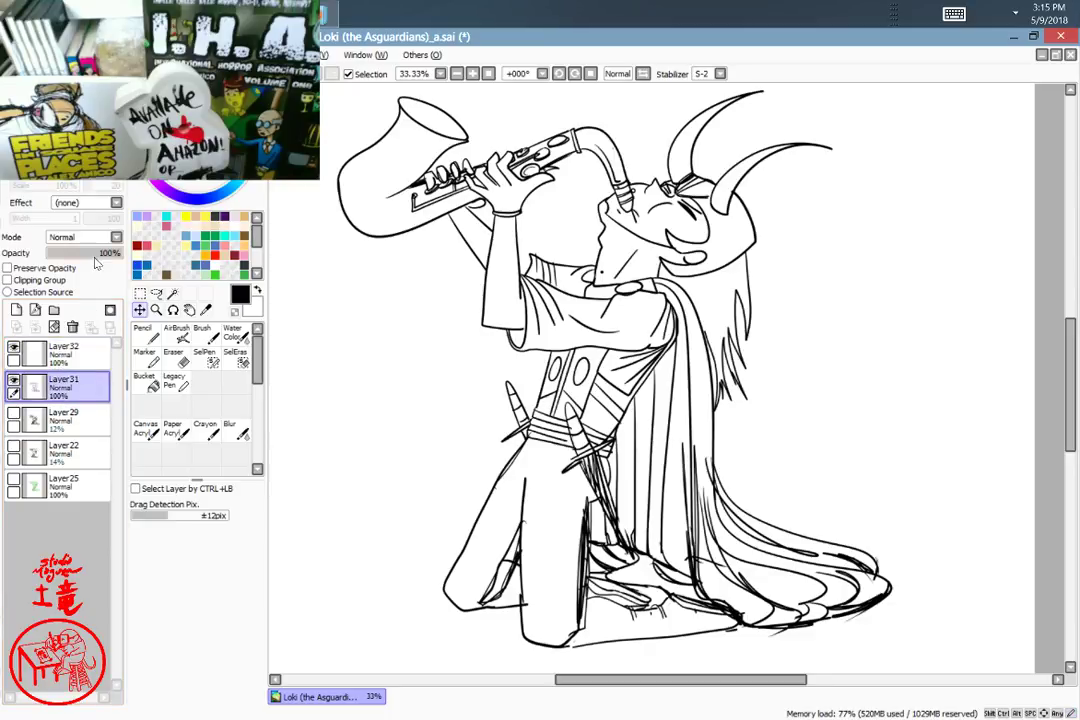
drag(100, 253, 67, 265)
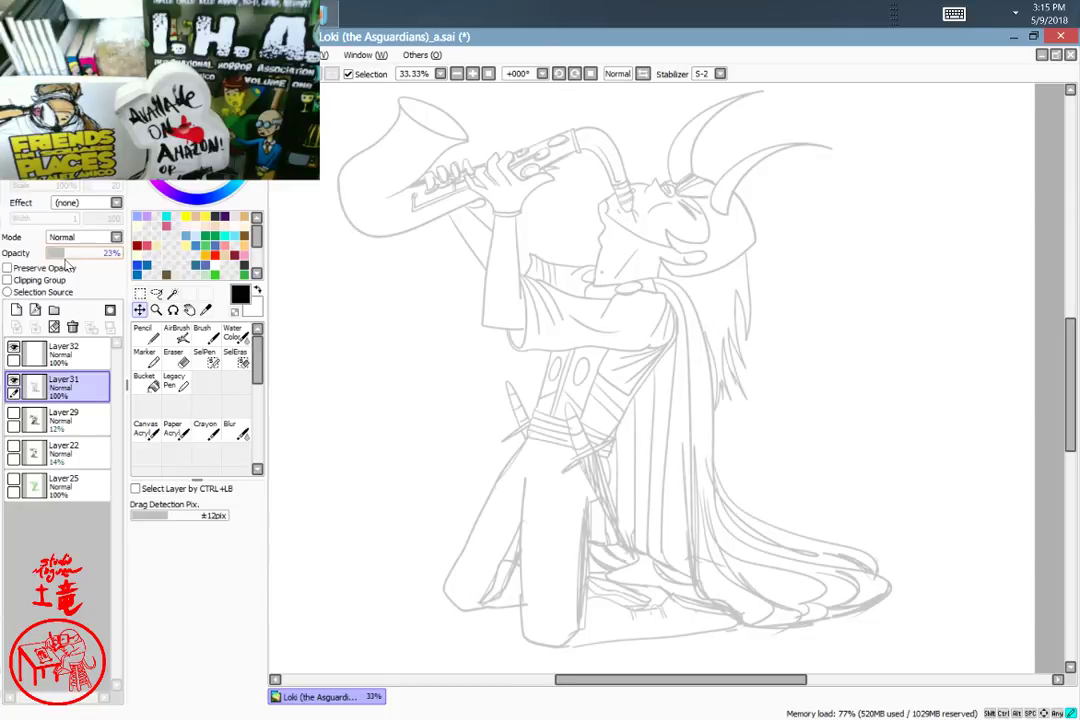
click(75, 354)
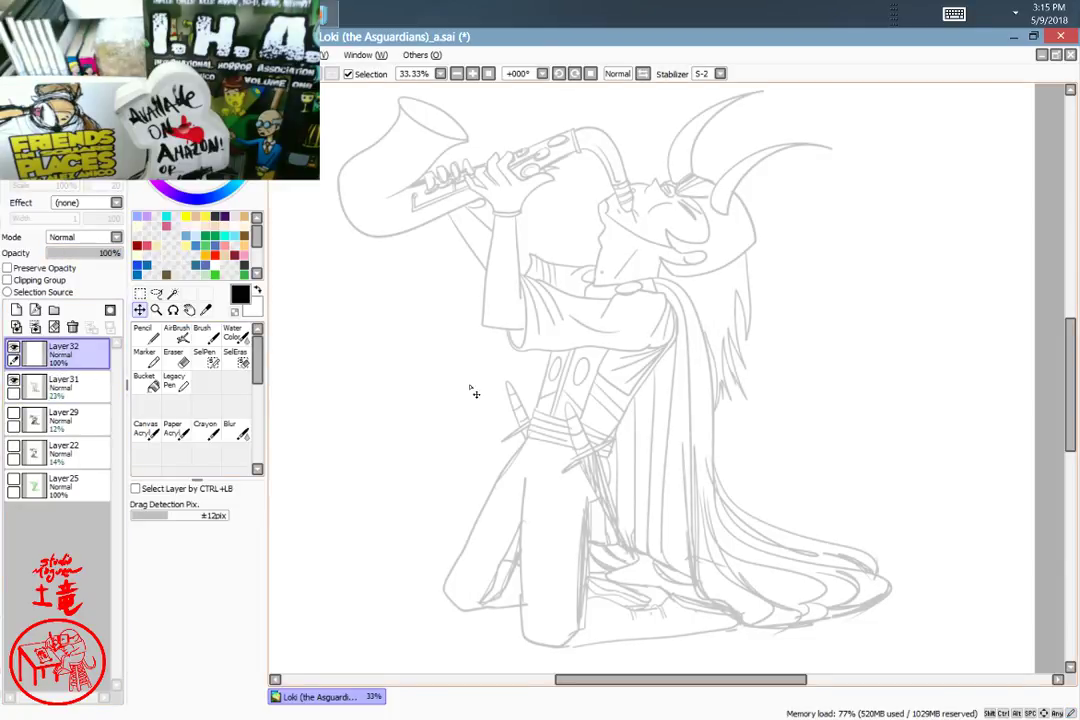
Step: Choose the Pencil for inking the legs and cape on the new top layer
key(ctrl+plus)
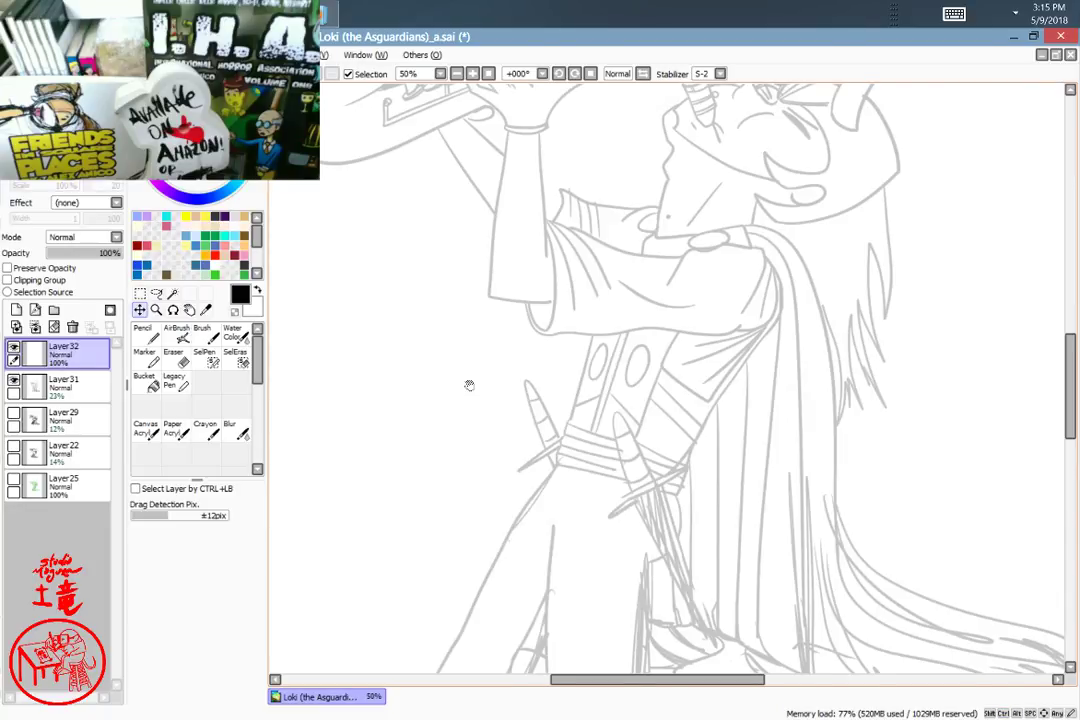
drag(761, 494, 740, 372)
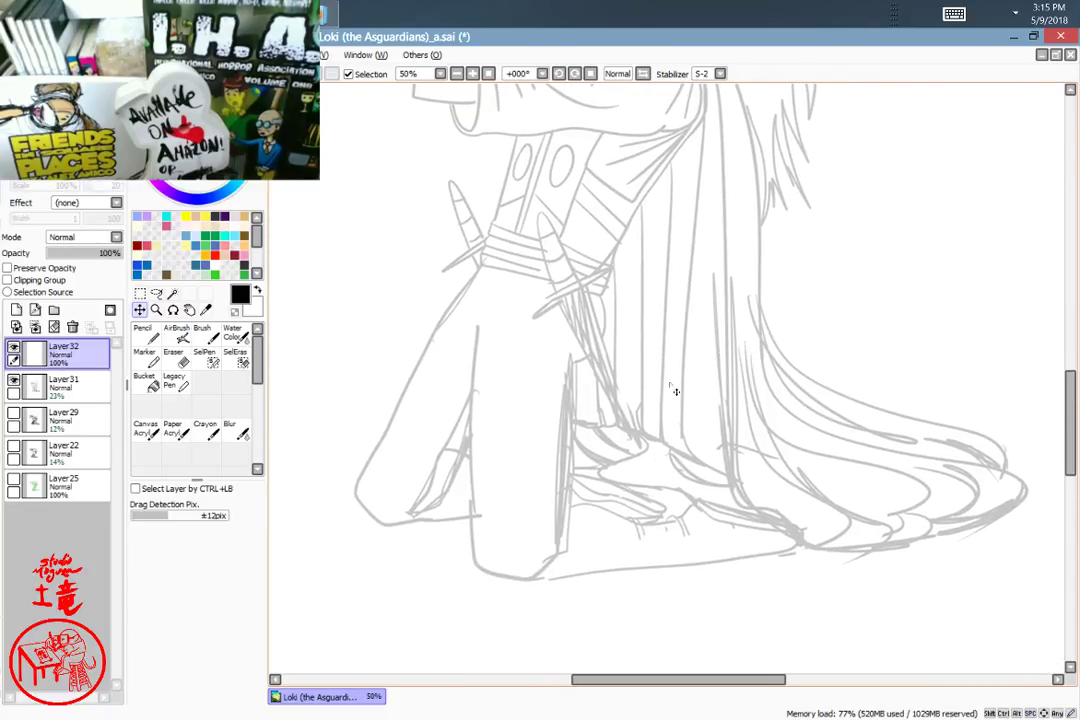
click(145, 336)
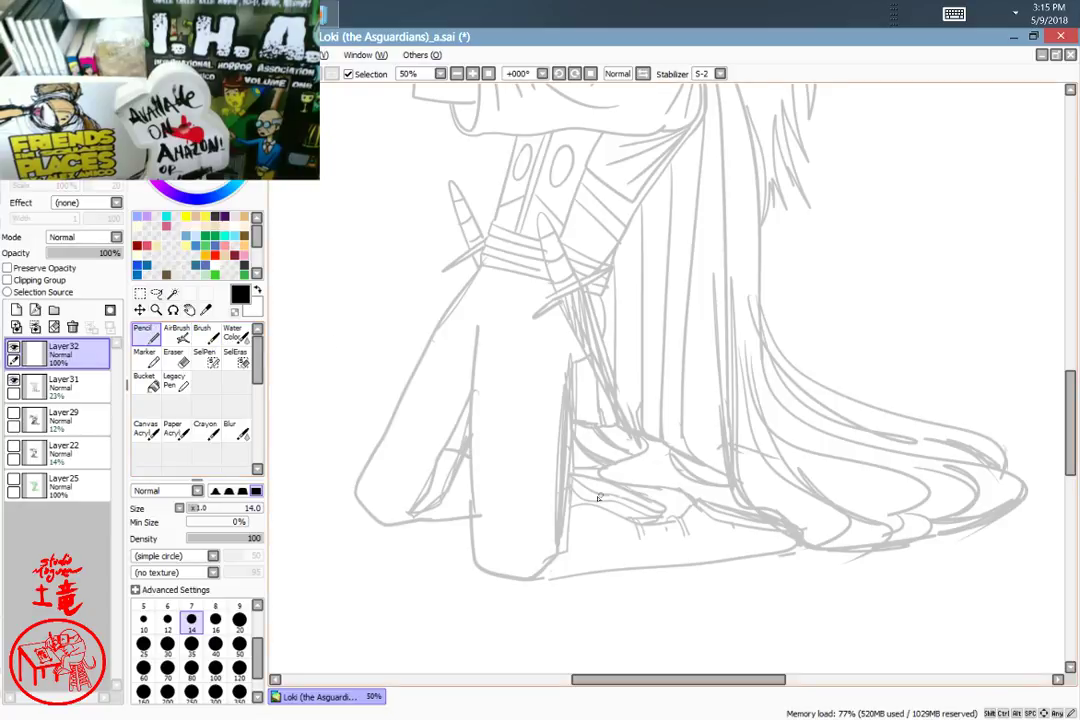
Step: Try several loose pencil strokes over the foot and cape hem, and undo them all
drag(583, 510, 598, 558)
mouse_move(642, 492)
mouse_down()
mouse_move(722, 505)
mouse_move(752, 545)
mouse_up()
drag(648, 548, 686, 598)
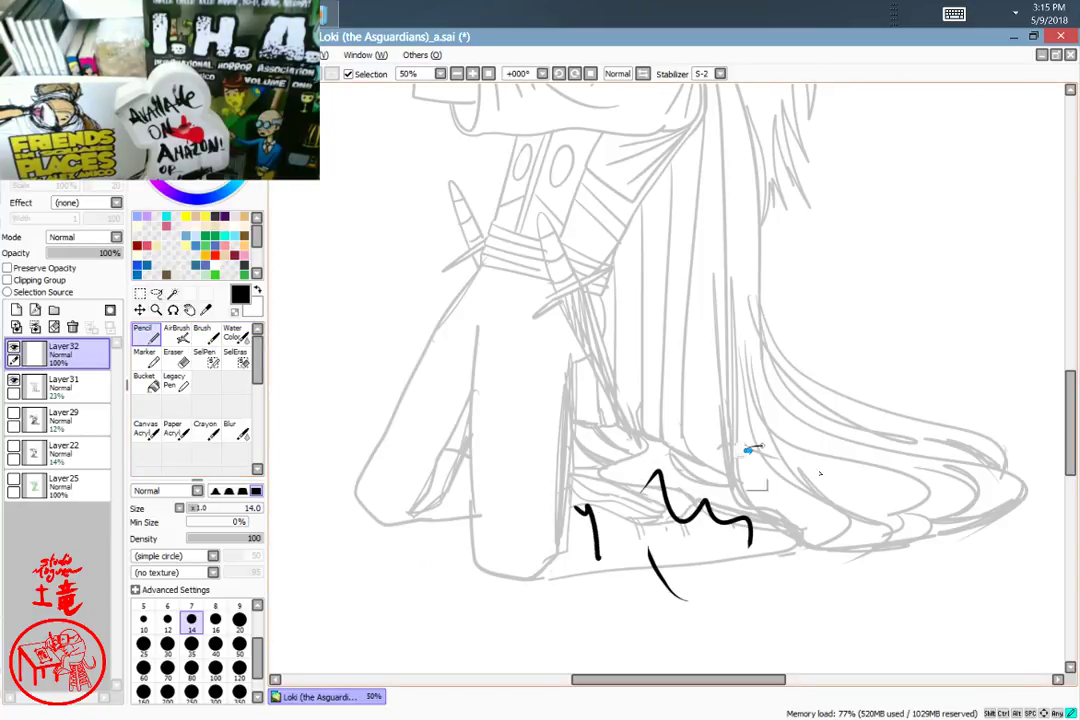
drag(745, 450, 805, 452)
drag(815, 503, 822, 487)
key(ctrl+z)
key(ctrl+z)
key(ctrl+z)
key(ctrl+z)
key(ctrl+z)
key(ctrl+z)
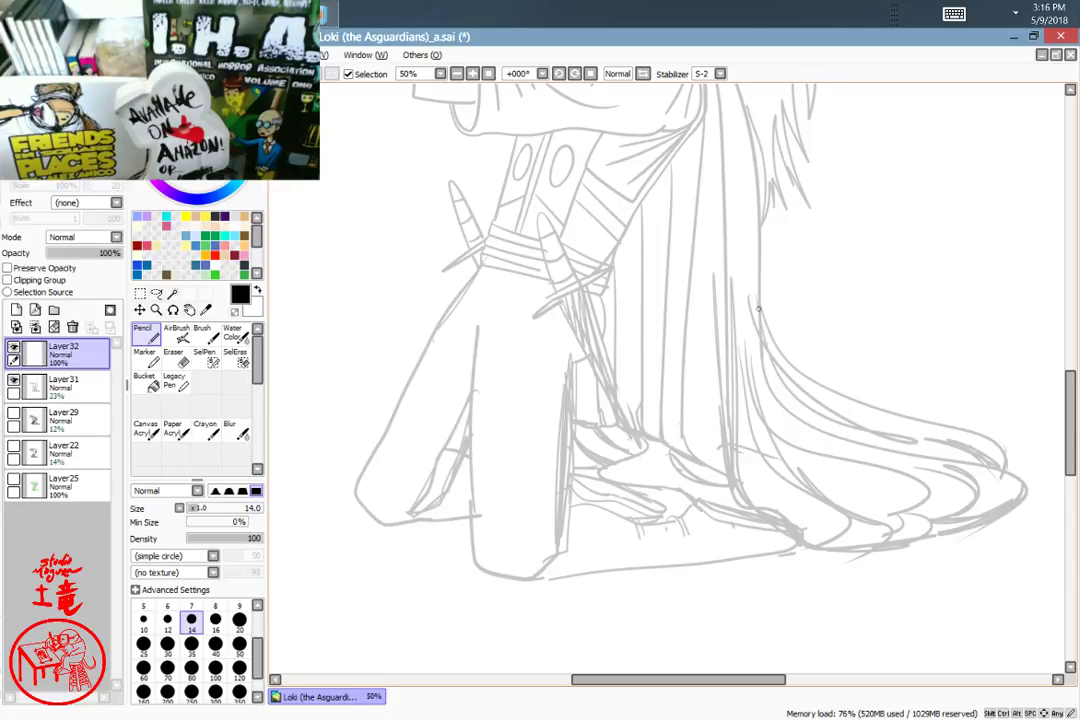
Step: Try inking the curved lower edge of the folds beside the knee and its short hanging lines, and undo the strokes
scroll(758, 308, up, 2)
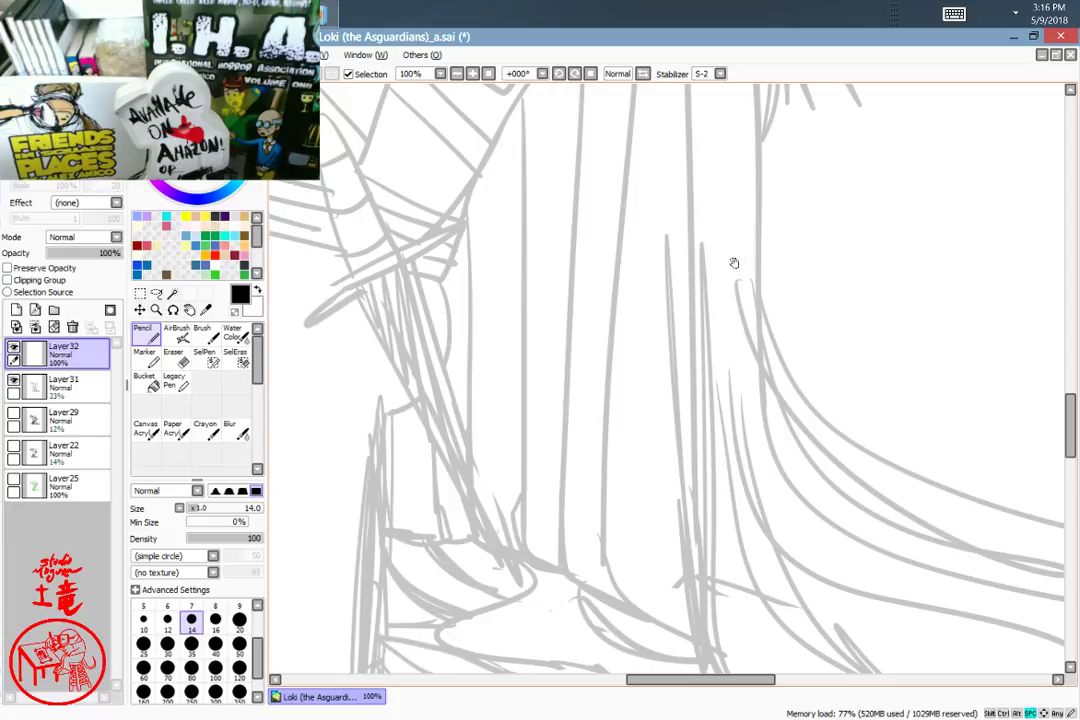
drag(686, 259, 721, 366)
drag(658, 472, 716, 340)
drag(703, 508, 723, 231)
mouse_move(749, 436)
mouse_down()
mouse_move(773, 459)
mouse_move(856, 378)
mouse_up()
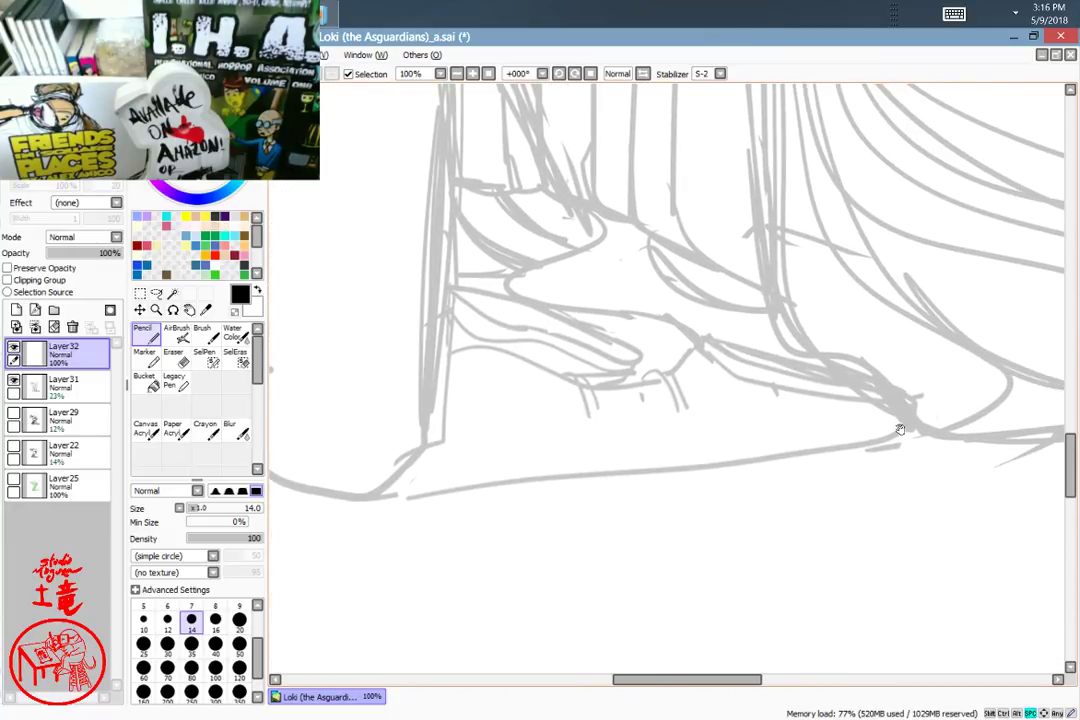
scroll(875, 448, up, 2)
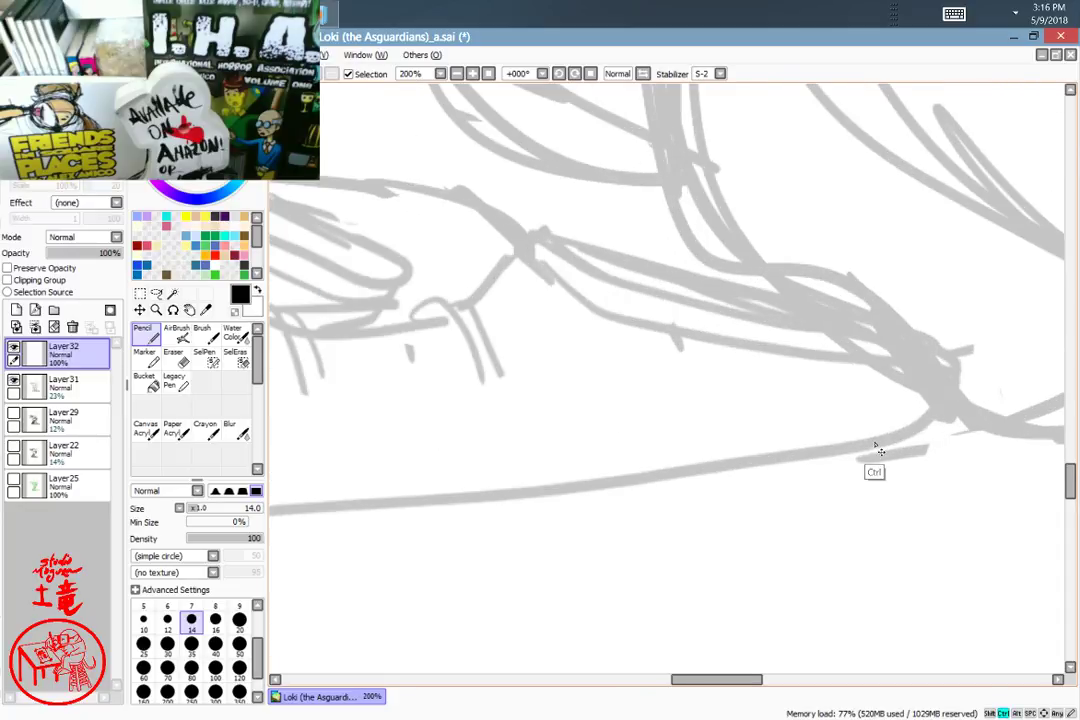
mouse_move(668, 434)
mouse_down()
mouse_move(704, 350)
mouse_move(788, 366)
mouse_move(807, 424)
mouse_up()
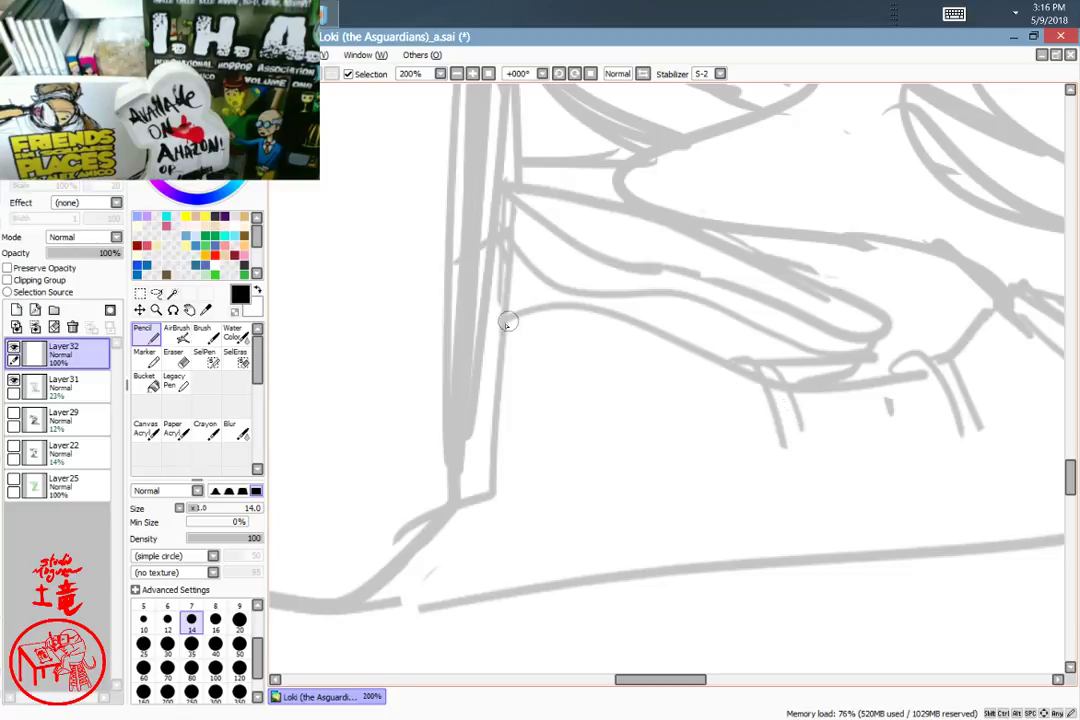
mouse_move(468, 345)
mouse_down()
mouse_move(543, 312)
mouse_move(618, 317)
mouse_move(740, 368)
mouse_move(741, 354)
mouse_move(764, 370)
mouse_move(785, 424)
mouse_up()
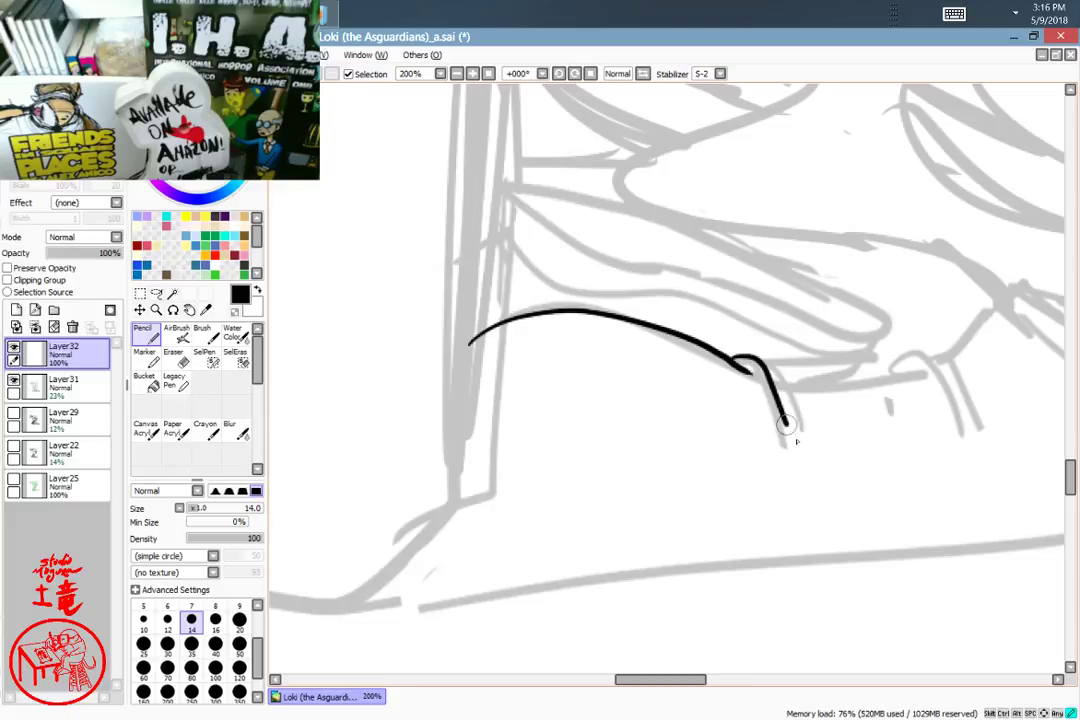
mouse_move(738, 358)
mouse_down()
mouse_move(791, 397)
mouse_move(805, 440)
mouse_up()
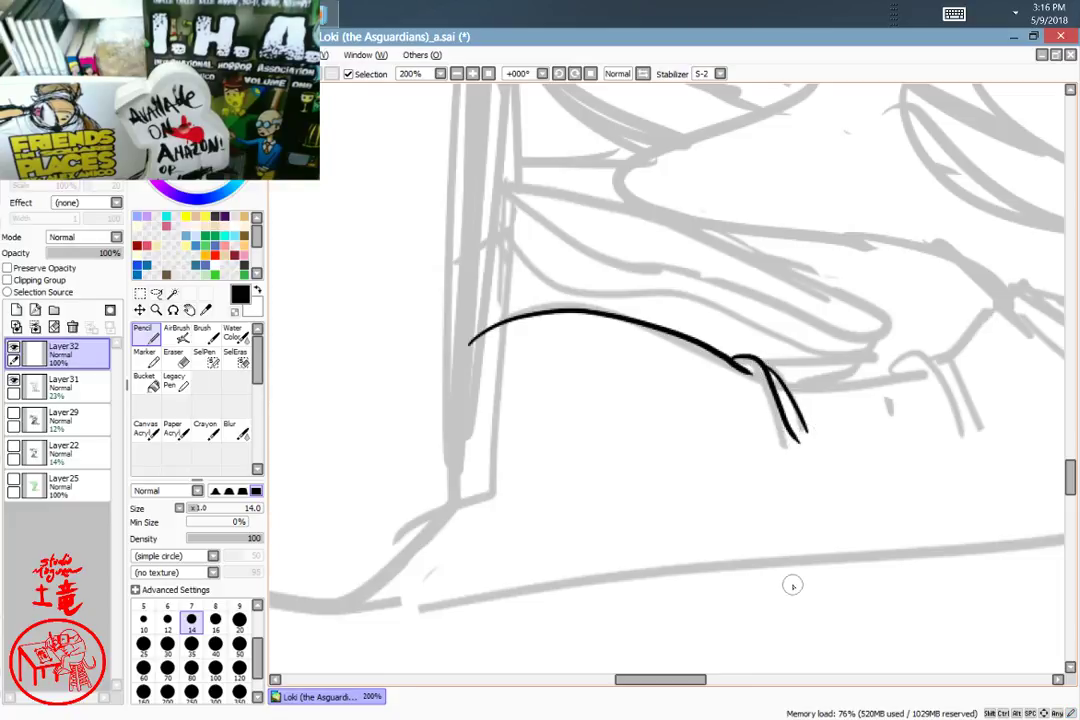
key(ctrl+z)
key(ctrl+z)
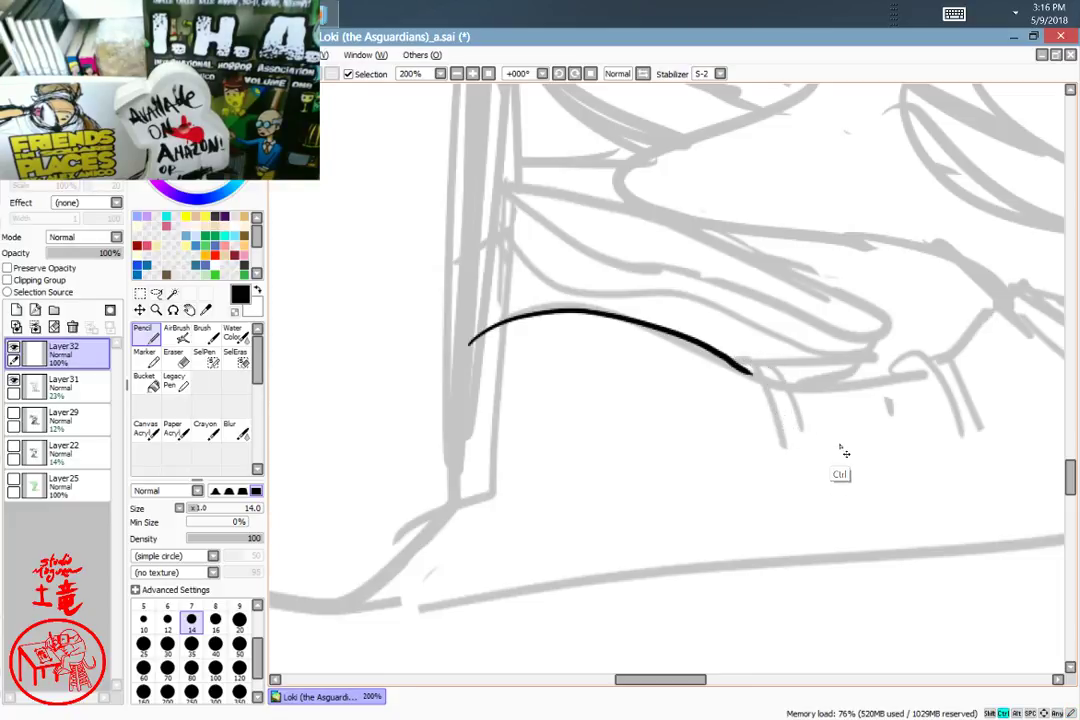
key(ctrl+z)
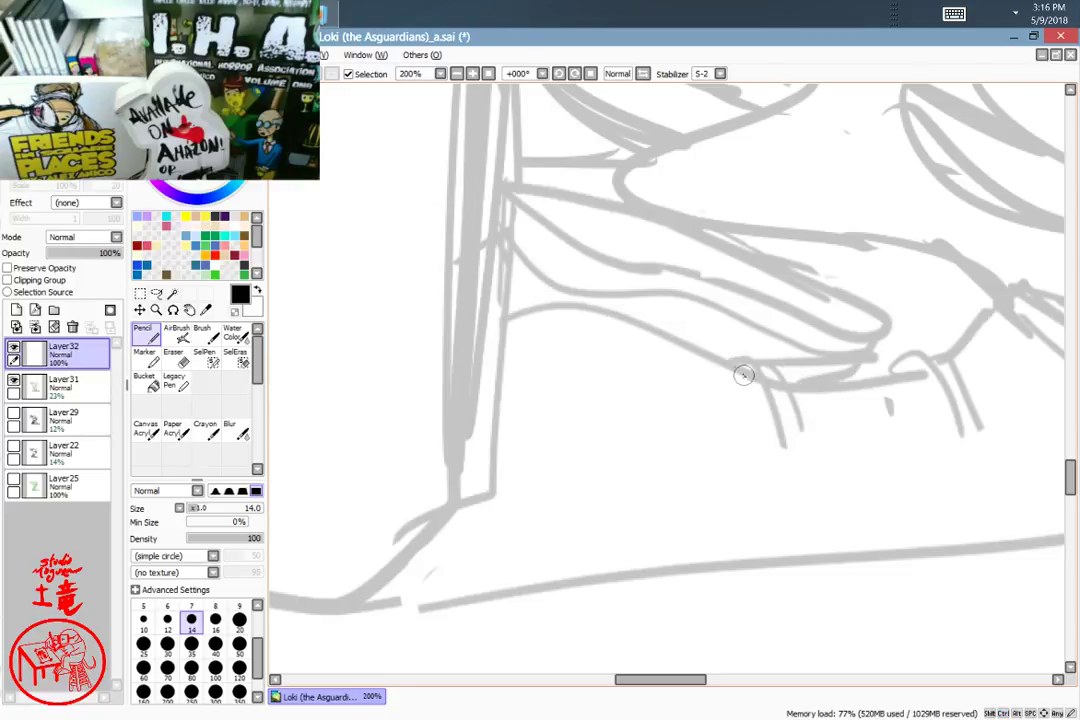
Step: Ink the shoe's curved upper edge behind the knee and the two sets of short hanging strap lines along it
drag(726, 362, 760, 425)
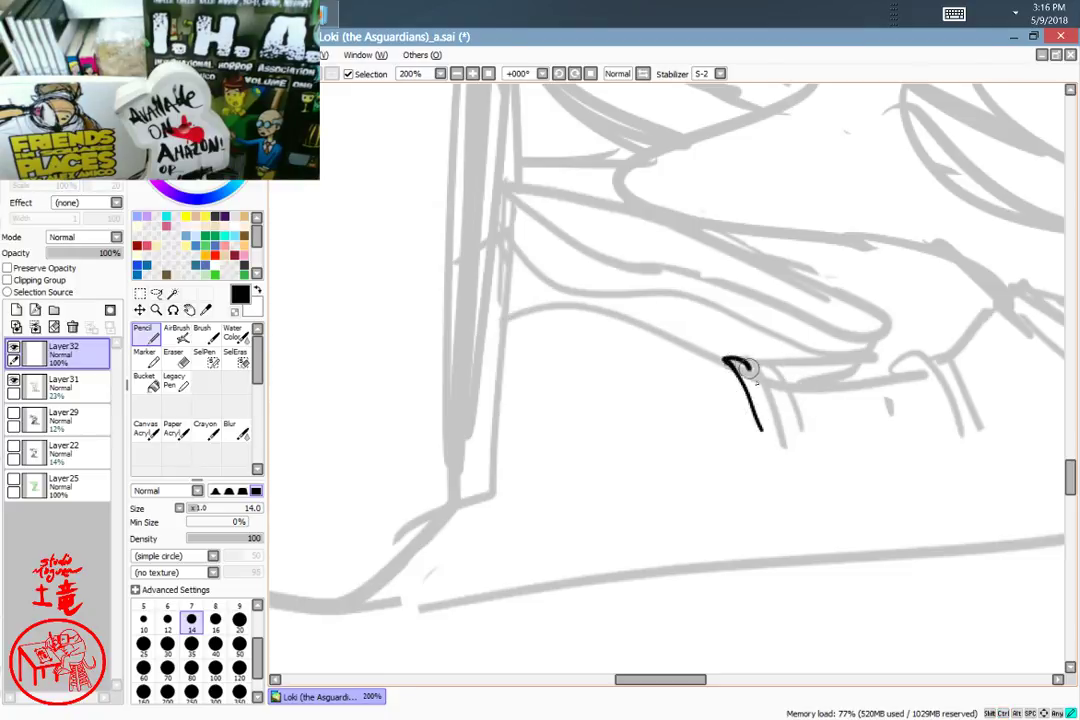
drag(747, 368, 773, 421)
mouse_move(752, 366)
mouse_down()
mouse_move(782, 391)
mouse_move(800, 430)
mouse_up()
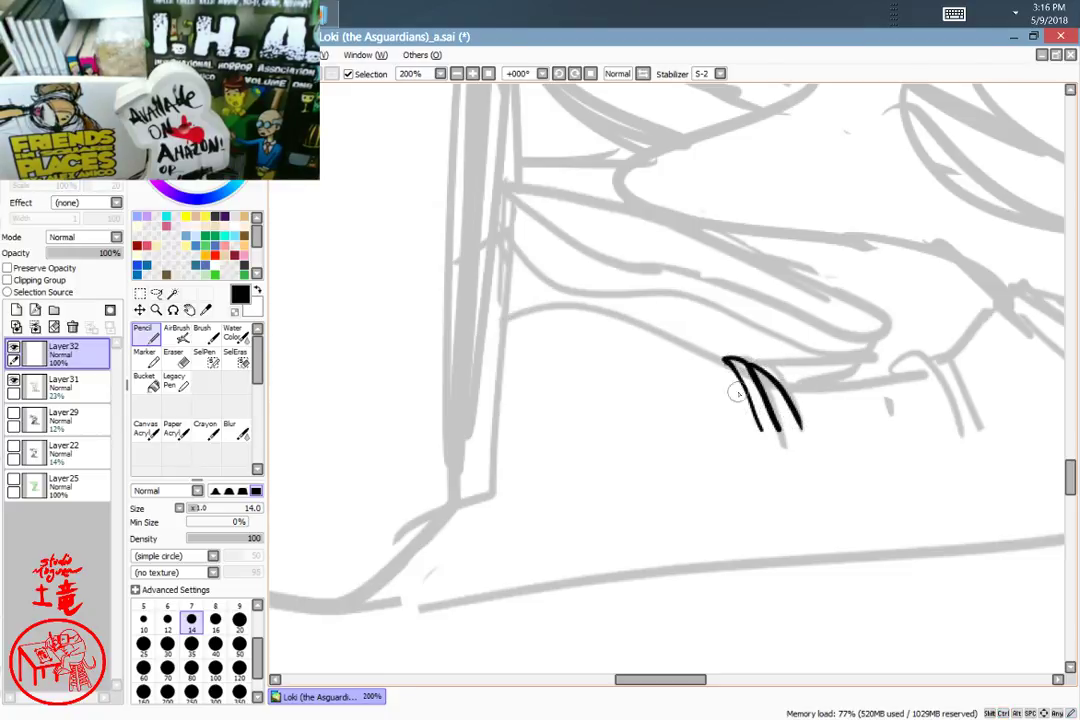
mouse_move(727, 358)
mouse_down()
mouse_move(621, 320)
mouse_move(508, 316)
mouse_up()
drag(920, 438, 767, 507)
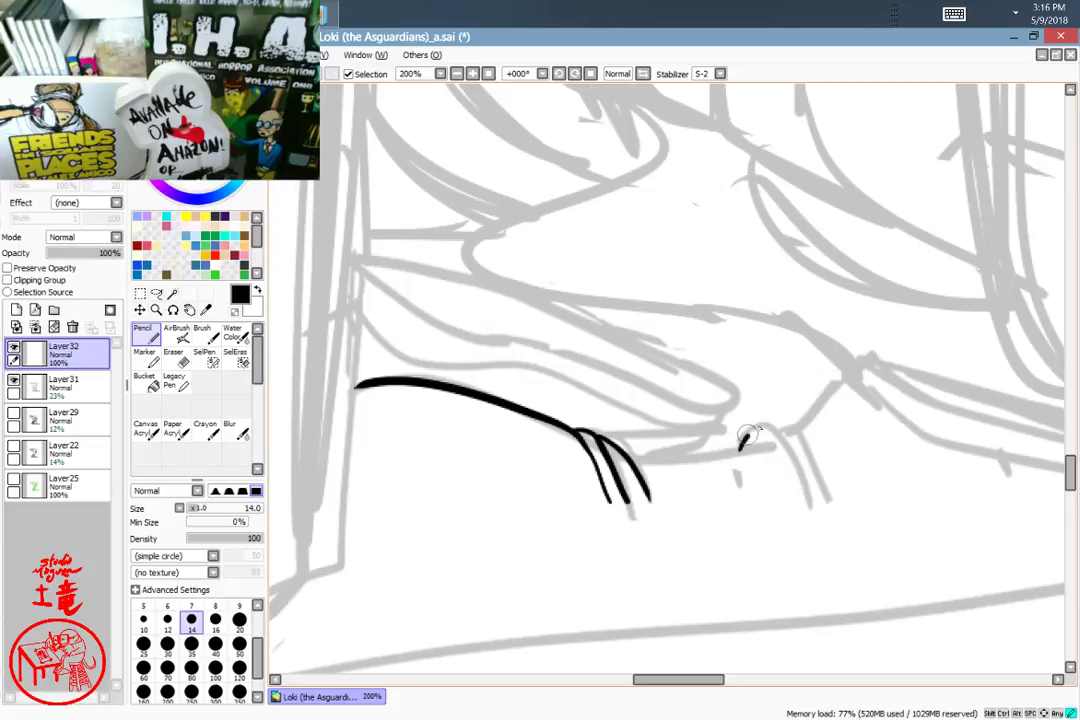
mouse_move(740, 448)
mouse_down()
mouse_move(772, 426)
mouse_move(814, 495)
mouse_move(749, 445)
mouse_move(779, 465)
mouse_move(793, 500)
mouse_up()
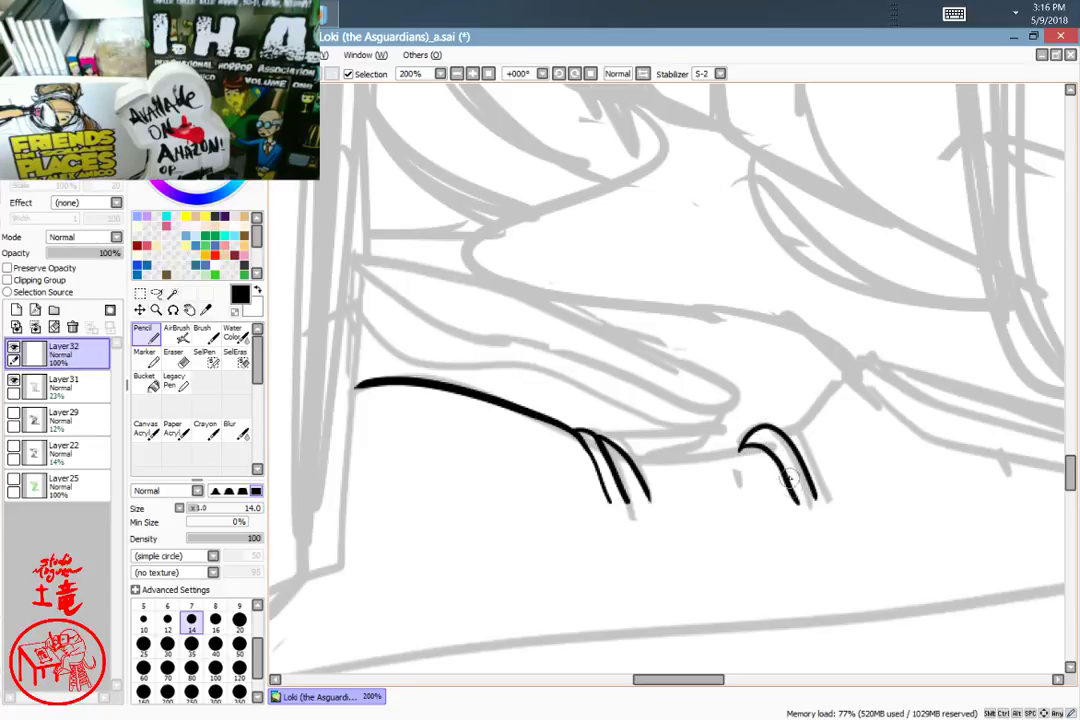
Step: Ink the nearly straight upper edge joining the two strap sets, redoing it until it fits, and add the second set's last hanging line
drag(750, 444, 632, 451)
key(ctrl+z)
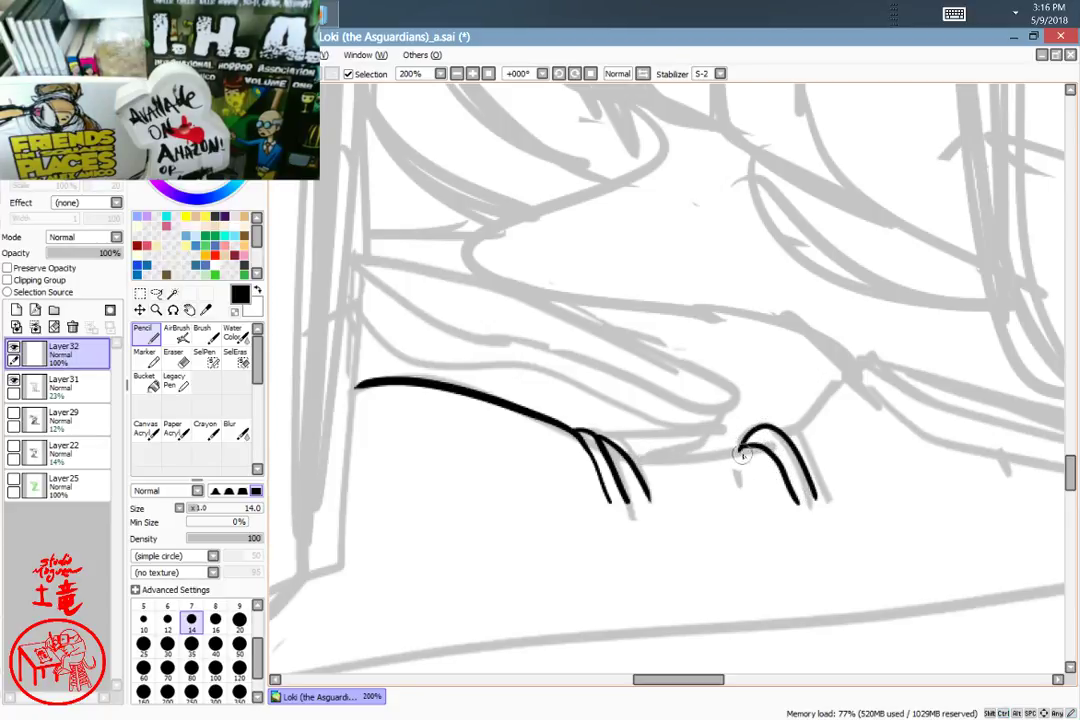
drag(745, 446, 634, 452)
key(ctrl+z)
drag(750, 445, 630, 452)
key(ctrl+z)
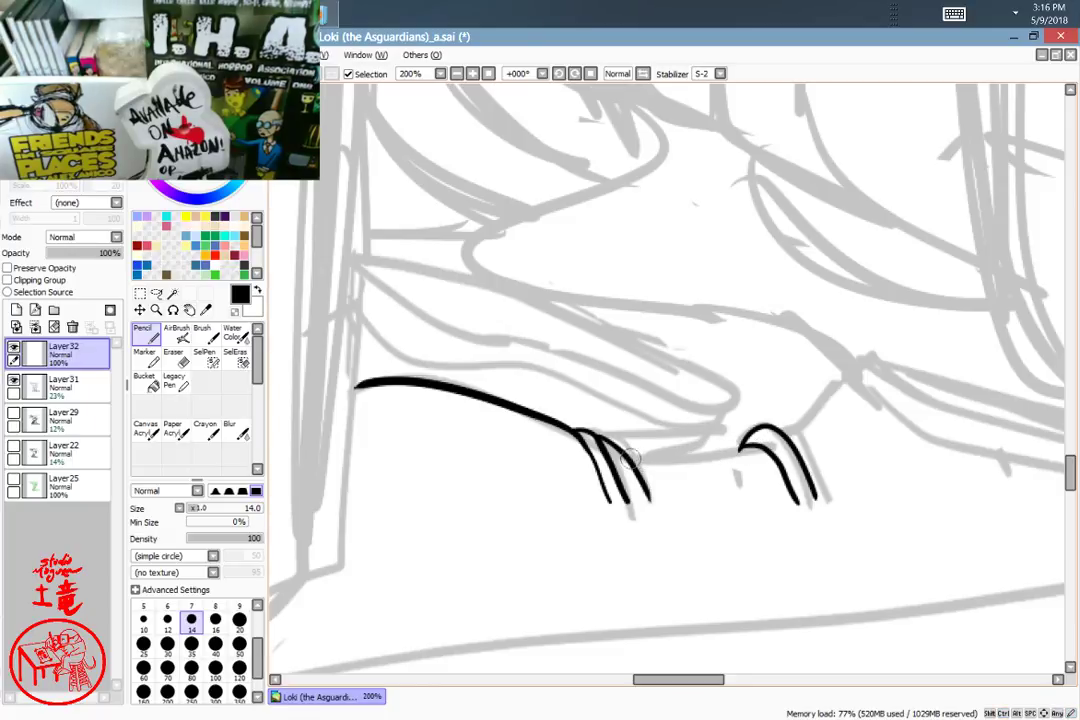
drag(630, 458, 704, 454)
key(ctrl+z)
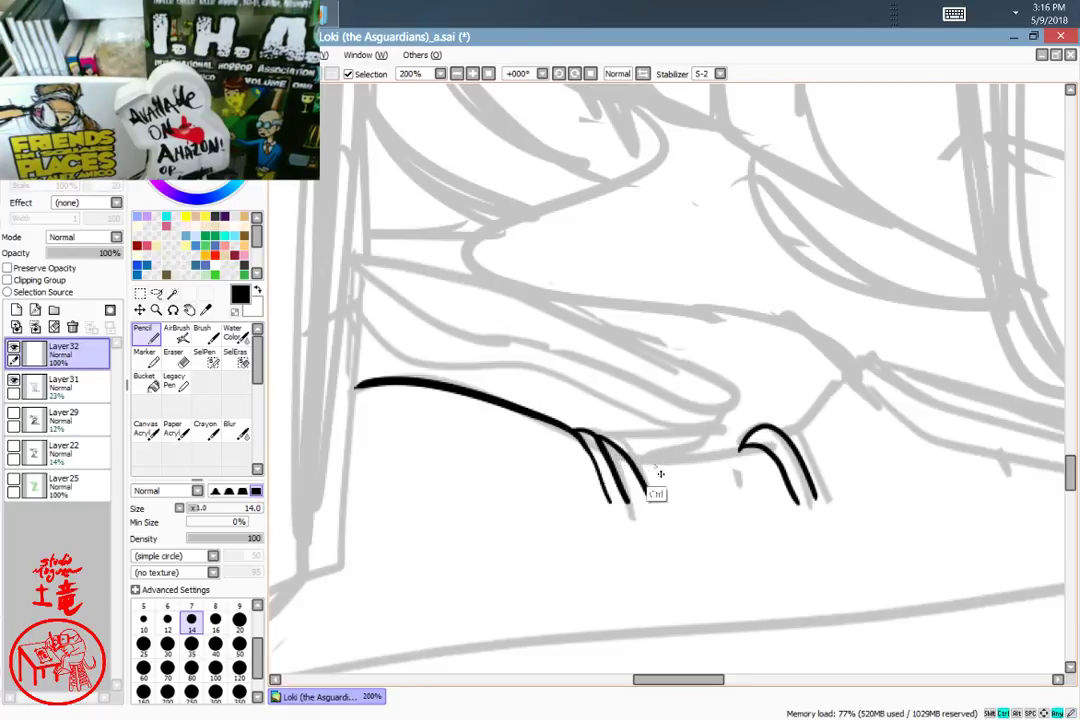
mouse_move(632, 458)
mouse_down()
mouse_move(770, 444)
mouse_move(830, 483)
mouse_up()
Step: Ink the diagonal edge rising from the second strap set to the upper corner of the shoe's sole
drag(795, 432, 826, 396)
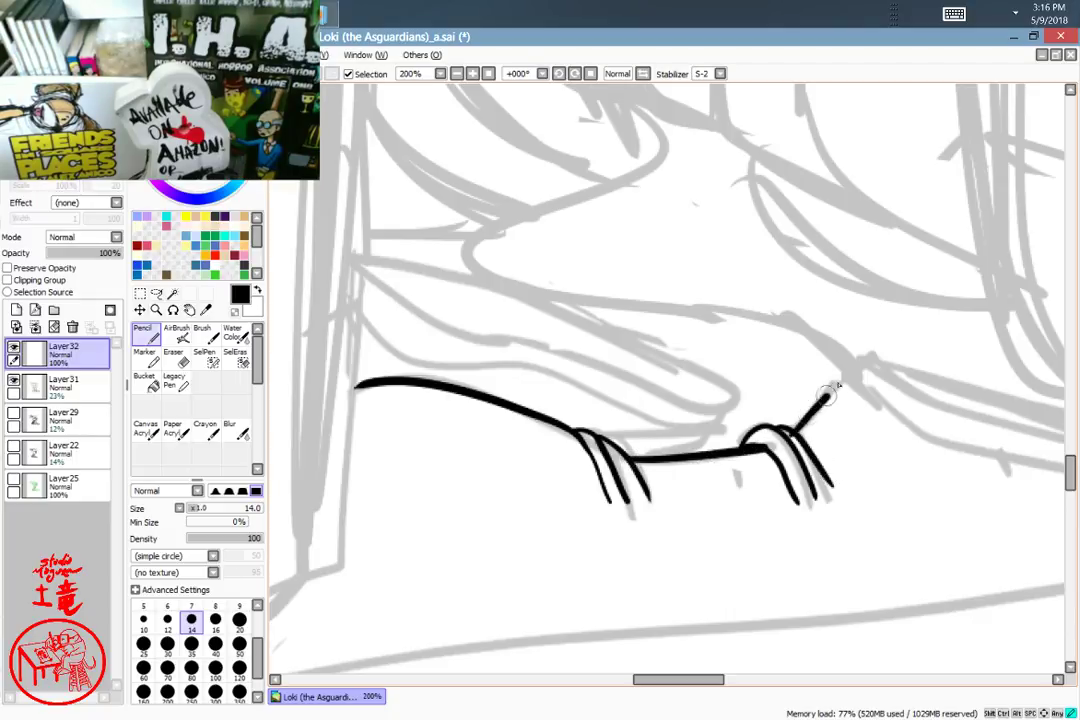
mouse_move(900, 524)
mouse_down()
mouse_move(721, 470)
mouse_move(639, 538)
mouse_up()
key(ctrl+z)
mouse_move(403, 531)
mouse_down()
mouse_move(461, 463)
mouse_move(444, 487)
mouse_move(466, 458)
mouse_up()
drag(557, 470, 484, 415)
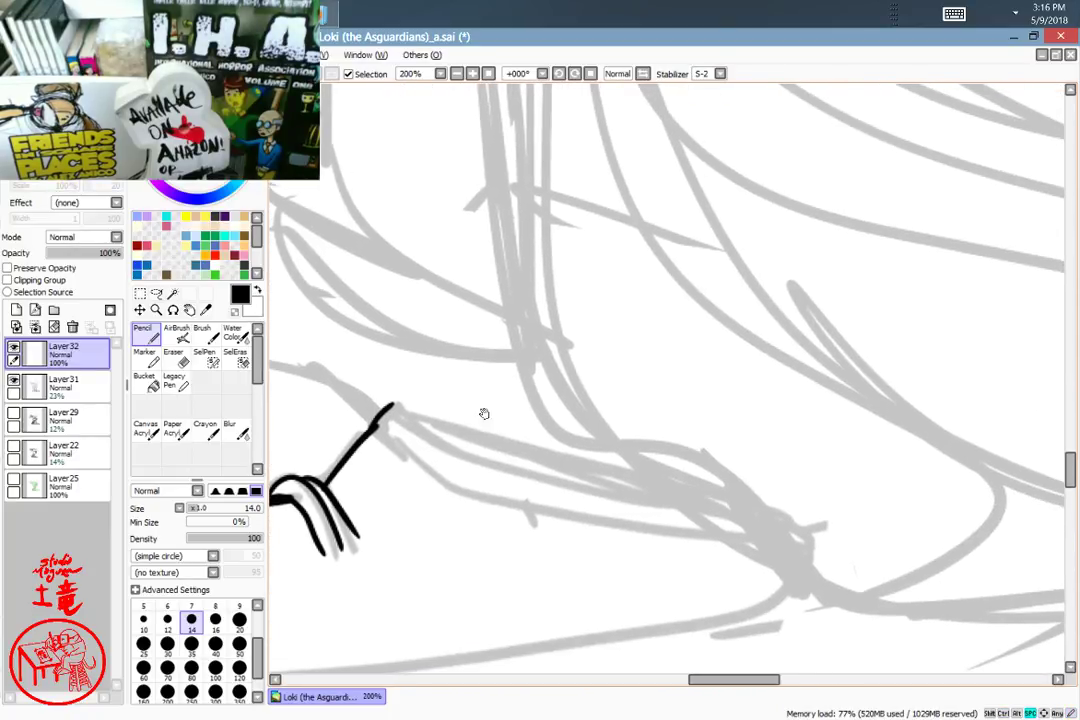
Step: Try inking the shoe's sole as a narrow double-edged band, with its end edge and the start of the shoe's long lower edge
mouse_move(397, 411)
mouse_down()
mouse_move(425, 437)
mouse_move(501, 466)
mouse_move(746, 514)
mouse_up()
key(ctrl+z)
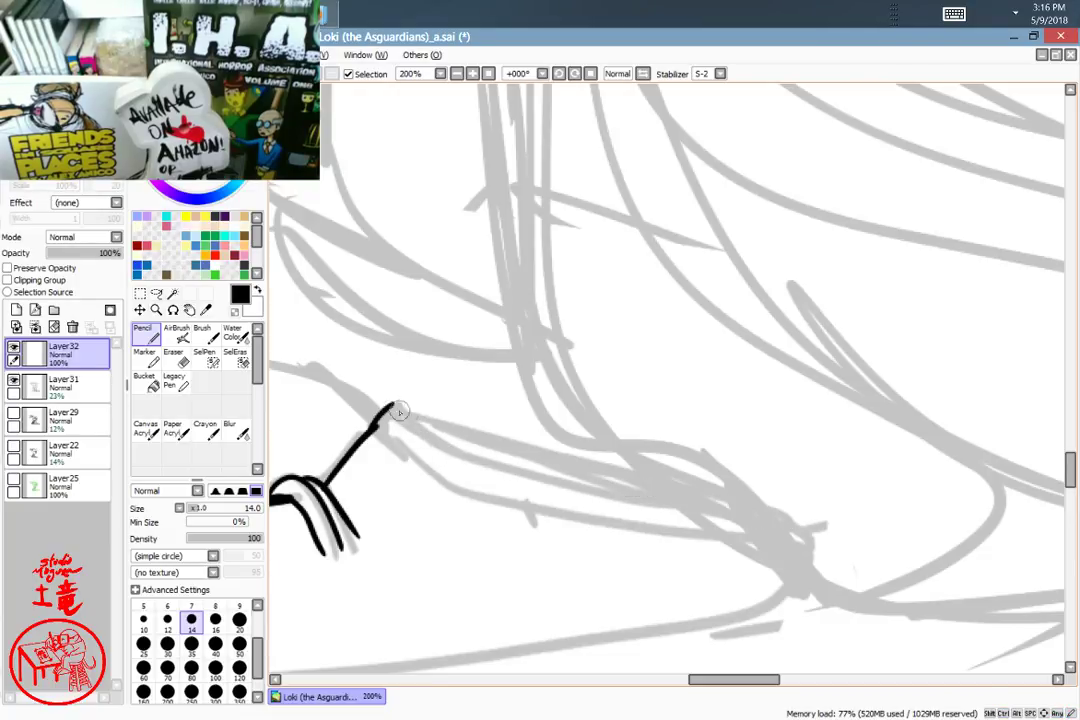
mouse_move(391, 407)
mouse_down()
mouse_move(458, 455)
mouse_move(513, 474)
mouse_move(591, 477)
mouse_move(670, 499)
mouse_up()
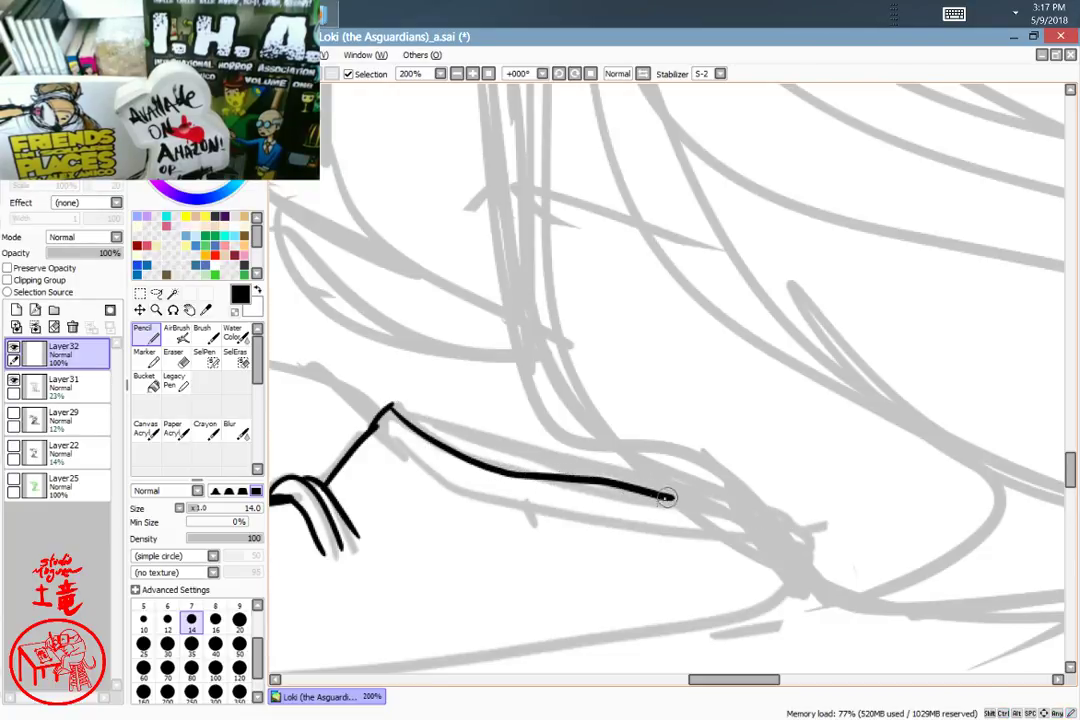
key(ctrl+z)
mouse_move(414, 430)
mouse_down()
mouse_move(477, 465)
mouse_move(548, 471)
mouse_move(740, 526)
mouse_move(794, 525)
mouse_move(643, 465)
mouse_move(390, 406)
mouse_move(465, 485)
mouse_move(451, 483)
mouse_move(408, 448)
mouse_move(466, 487)
mouse_move(780, 547)
mouse_move(802, 542)
mouse_move(800, 528)
mouse_move(923, 410)
mouse_move(790, 445)
mouse_move(370, 487)
mouse_up()
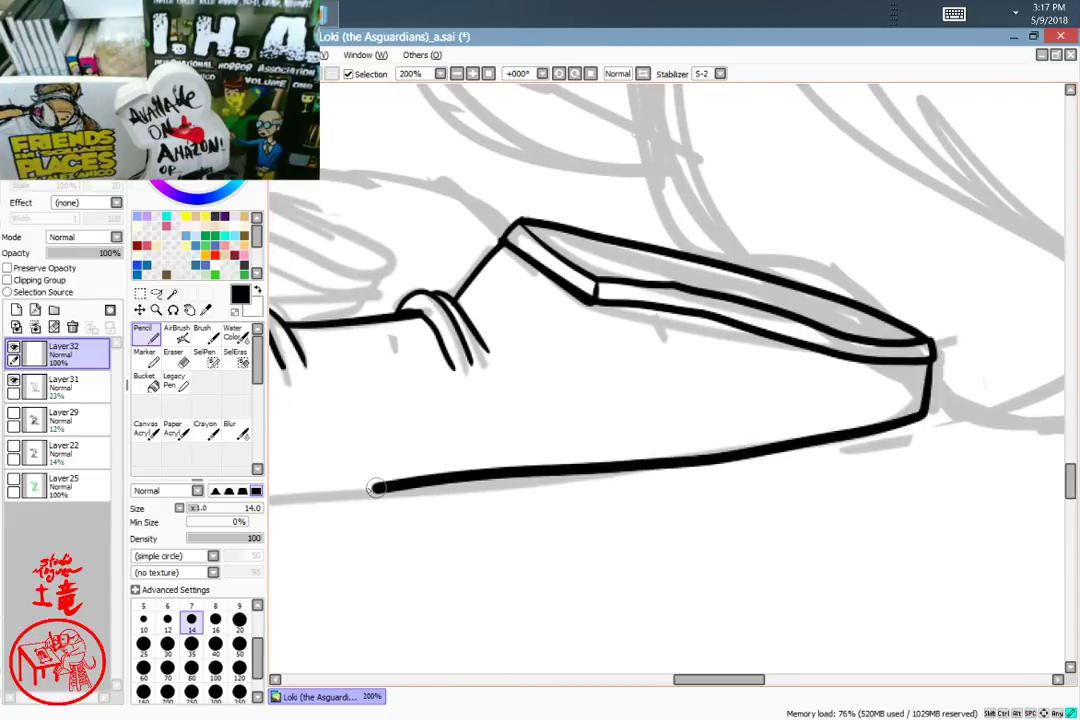
Step: Try extending the shoe's long lower edge toward the kneeling leg
mouse_move(732, 498)
mouse_down()
mouse_move(976, 448)
mouse_move(824, 487)
mouse_move(987, 502)
mouse_up()
drag(784, 474, 767, 483)
drag(922, 470, 355, 542)
mouse_move(882, 526)
mouse_down()
mouse_move(632, 559)
mouse_move(740, 562)
mouse_move(730, 550)
mouse_up()
mouse_move(803, 535)
mouse_down()
mouse_move(743, 577)
mouse_move(828, 566)
mouse_up()
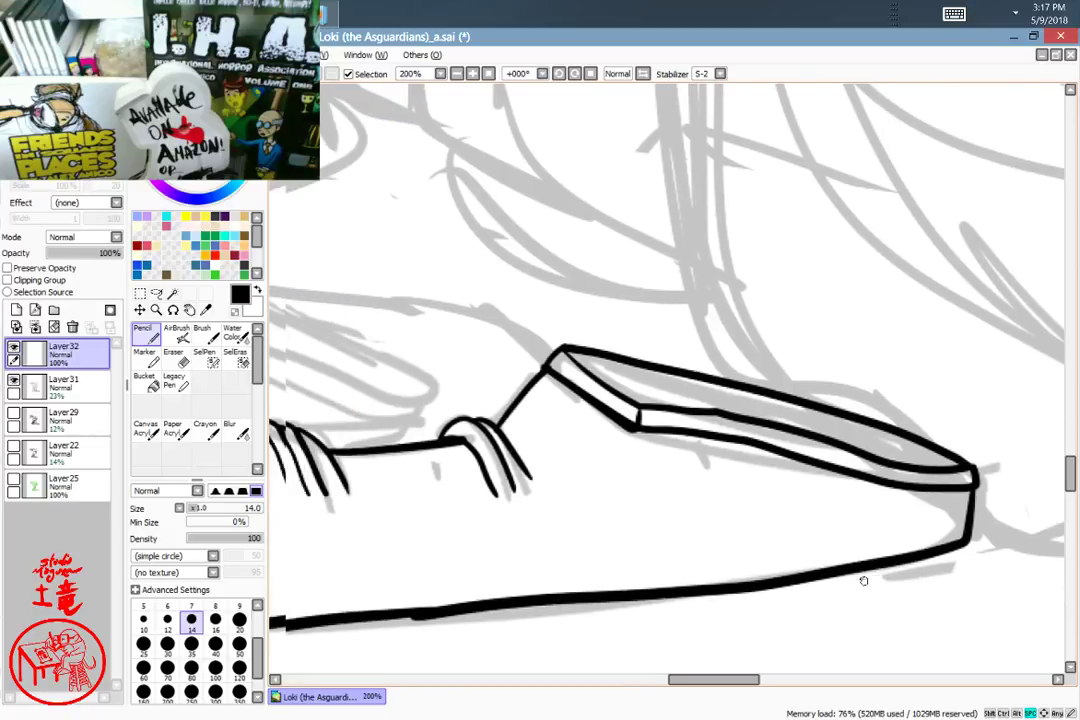
drag(717, 553, 882, 516)
Step: Try inking straight diagonal clothing lines from the belt down over the front and back of the thigh
mouse_move(484, 560)
mouse_down()
mouse_move(704, 523)
mouse_move(688, 548)
mouse_move(803, 535)
mouse_move(718, 554)
mouse_move(728, 528)
mouse_move(768, 554)
mouse_move(704, 545)
mouse_move(694, 427)
mouse_move(629, 441)
mouse_move(598, 576)
mouse_move(612, 432)
mouse_move(754, 458)
mouse_move(646, 357)
mouse_move(733, 521)
mouse_move(680, 436)
mouse_move(727, 516)
mouse_move(803, 473)
mouse_move(791, 386)
mouse_up()
drag(837, 337, 551, 587)
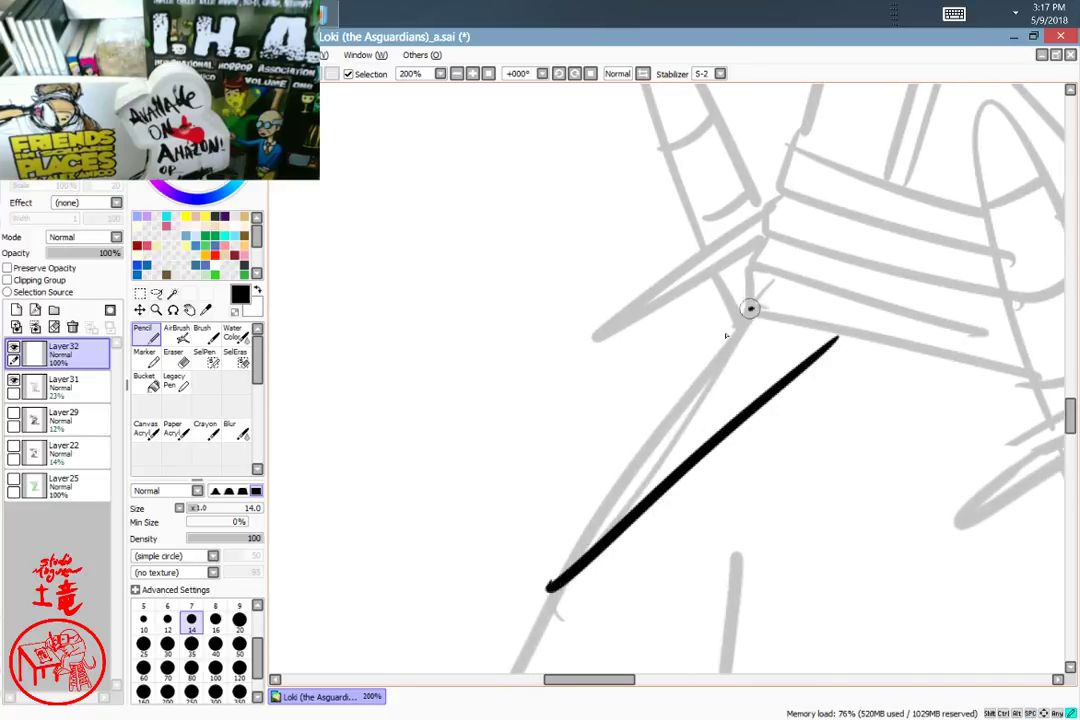
mouse_move(752, 306)
mouse_down()
mouse_move(513, 586)
mouse_move(494, 667)
mouse_up()
drag(829, 518, 426, 441)
drag(686, 416, 665, 240)
drag(517, 103, 720, 502)
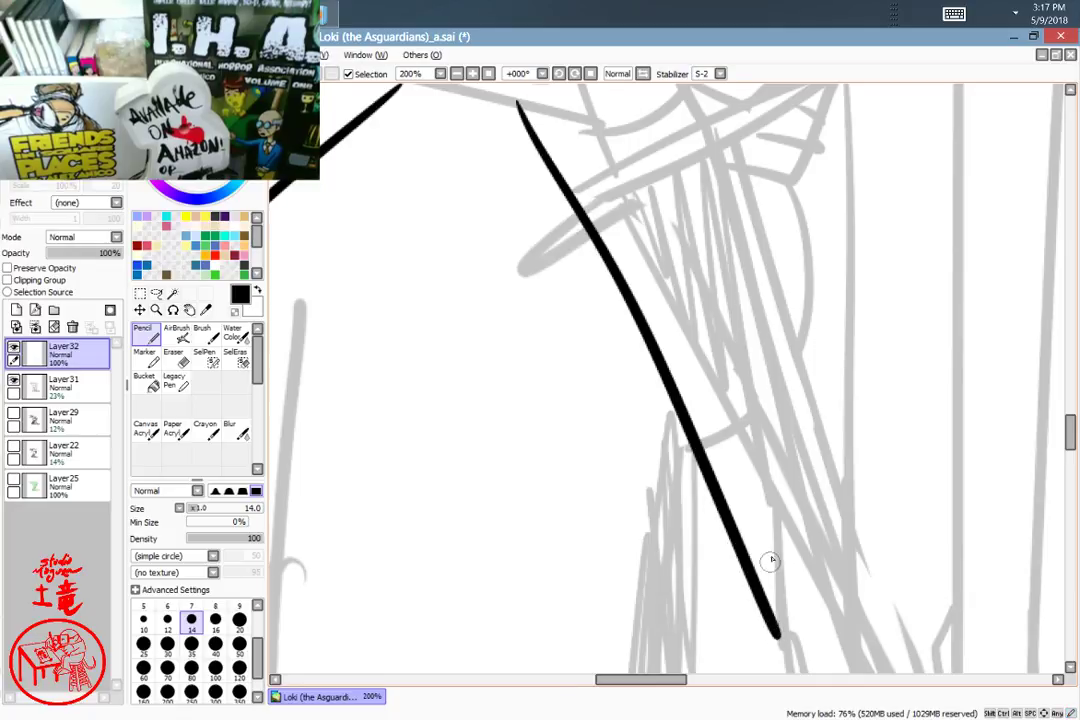
key(ctrl+z)
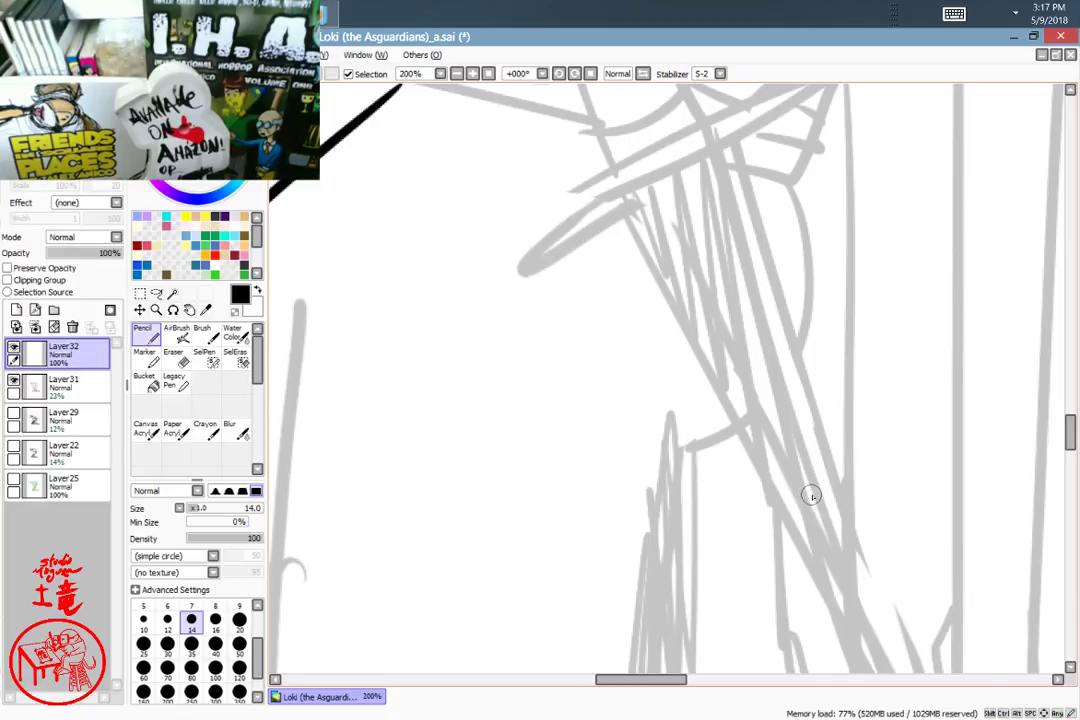
Step: Try drawing a zigzag-hemmed tunic skirt from the belt over the near thigh, with a second layer behind it
key(alt)
scroll(816, 508, down, 3)
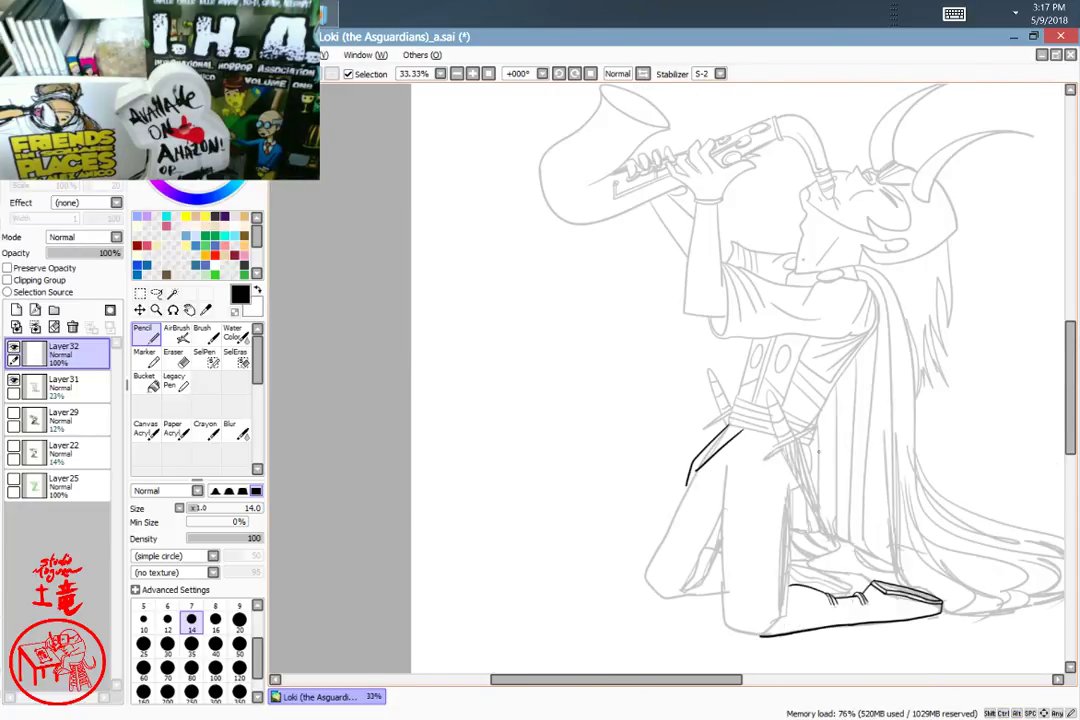
drag(807, 447, 830, 558)
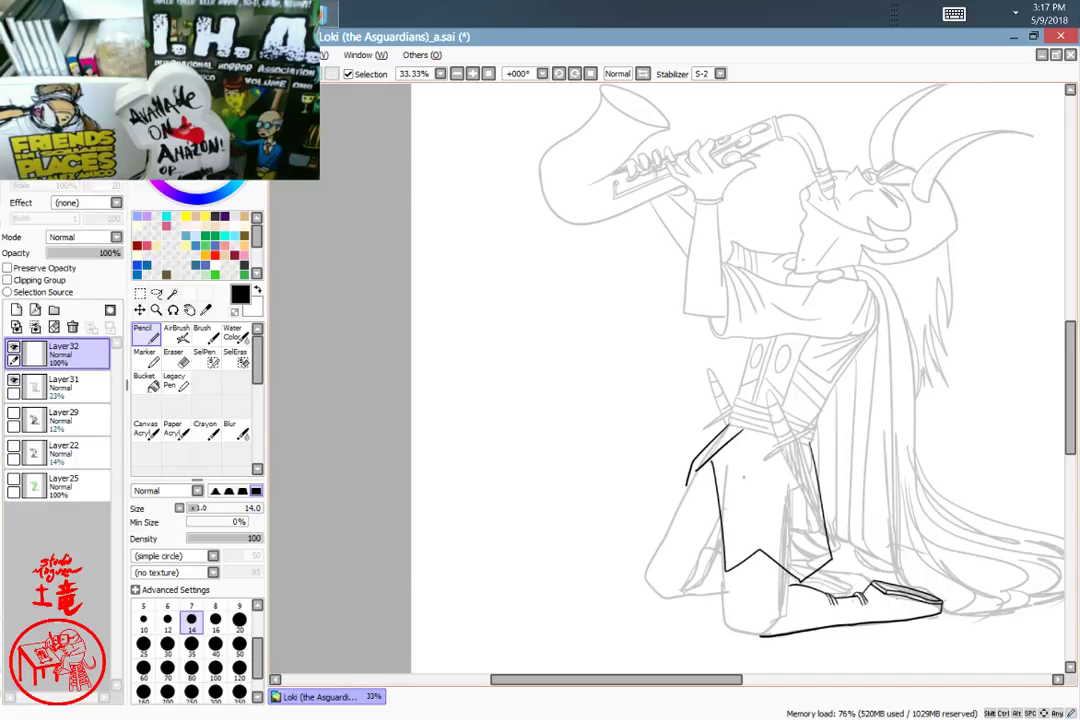
drag(809, 444, 846, 552)
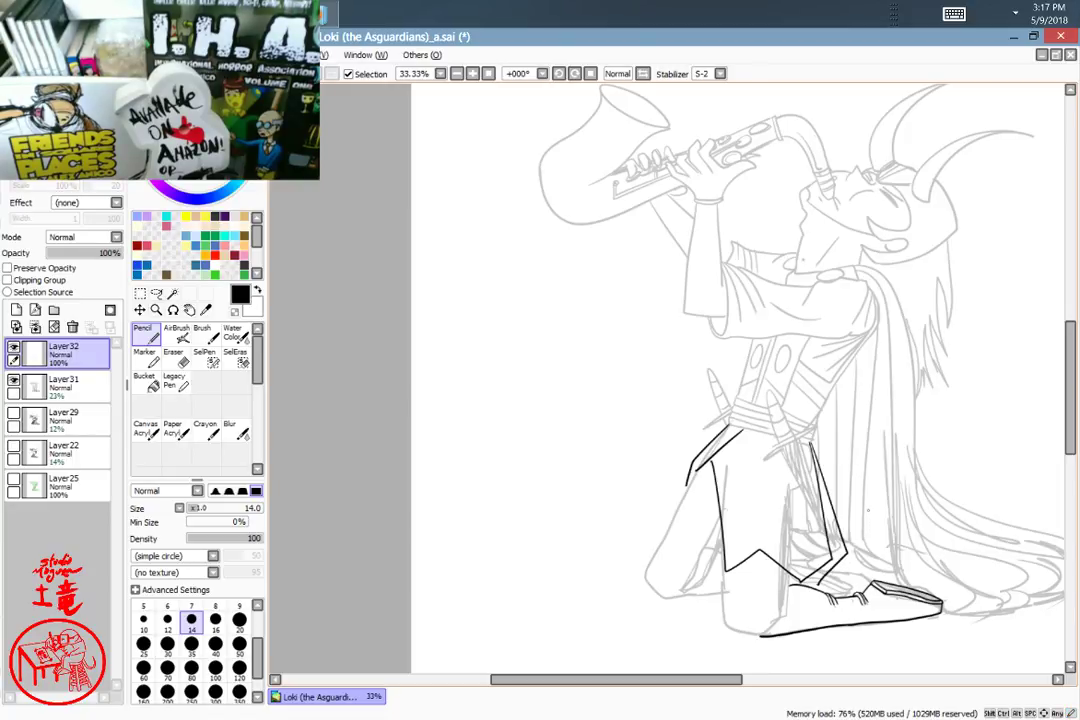
Step: Undo the tunic skirt, the thigh lines, and the shoe's sole and lower edge
key(ctrl+z)
key(ctrl+z)
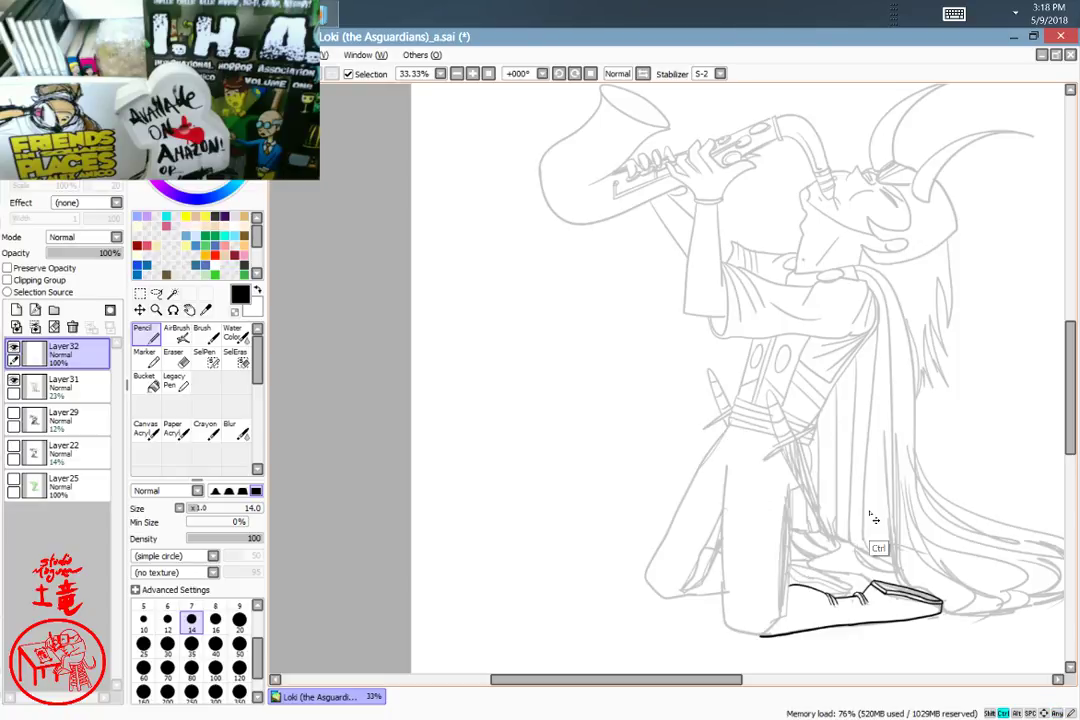
key(ctrl+z)
key(Left)
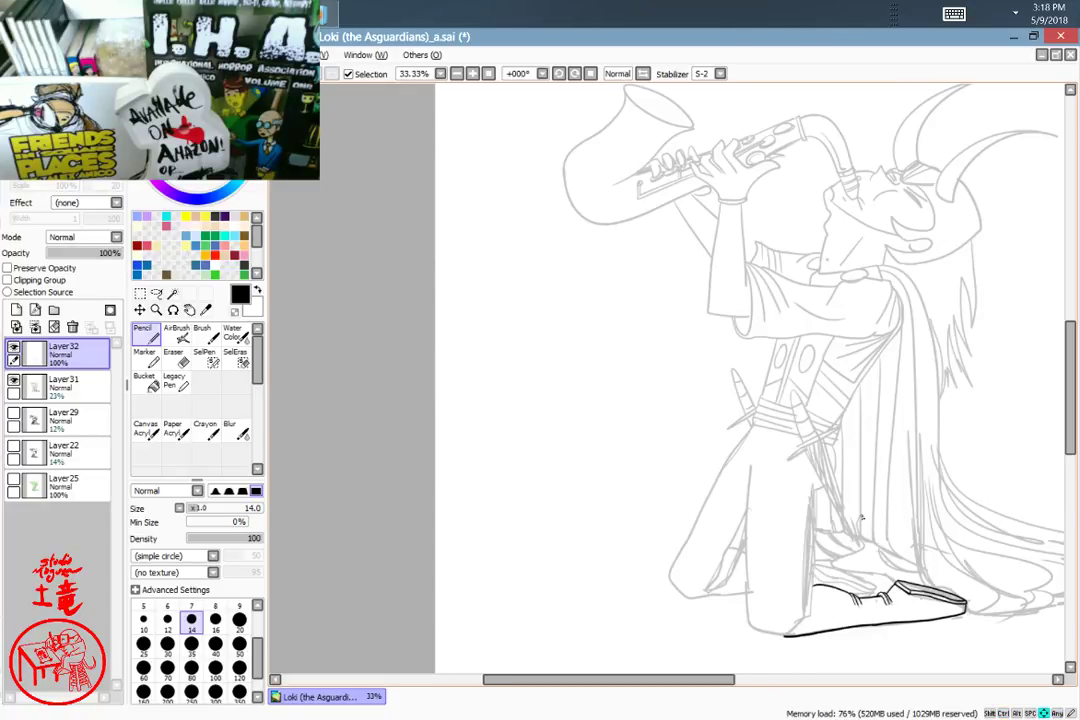
key(ctrl+z)
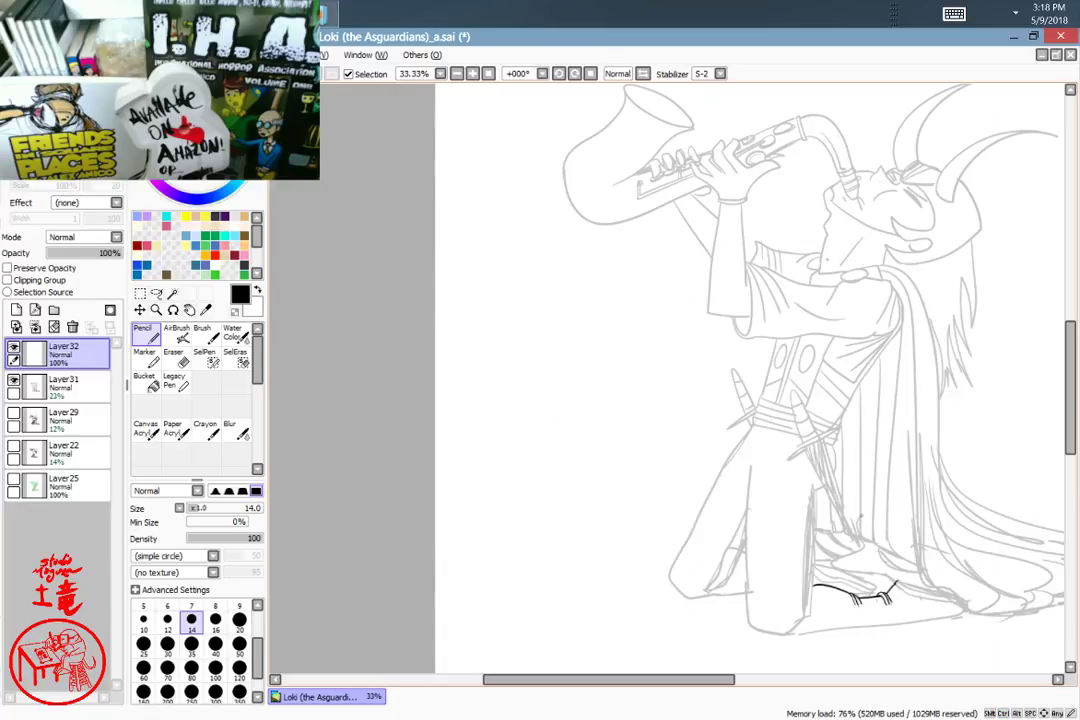
Step: Ink the shoe's sole as a tapering double-edged band from the diagonal edge's corner to the far end, and close that end
scroll(861, 513, up, 3)
drag(863, 443, 483, 141)
drag(812, 470, 631, 417)
key(ctrl)
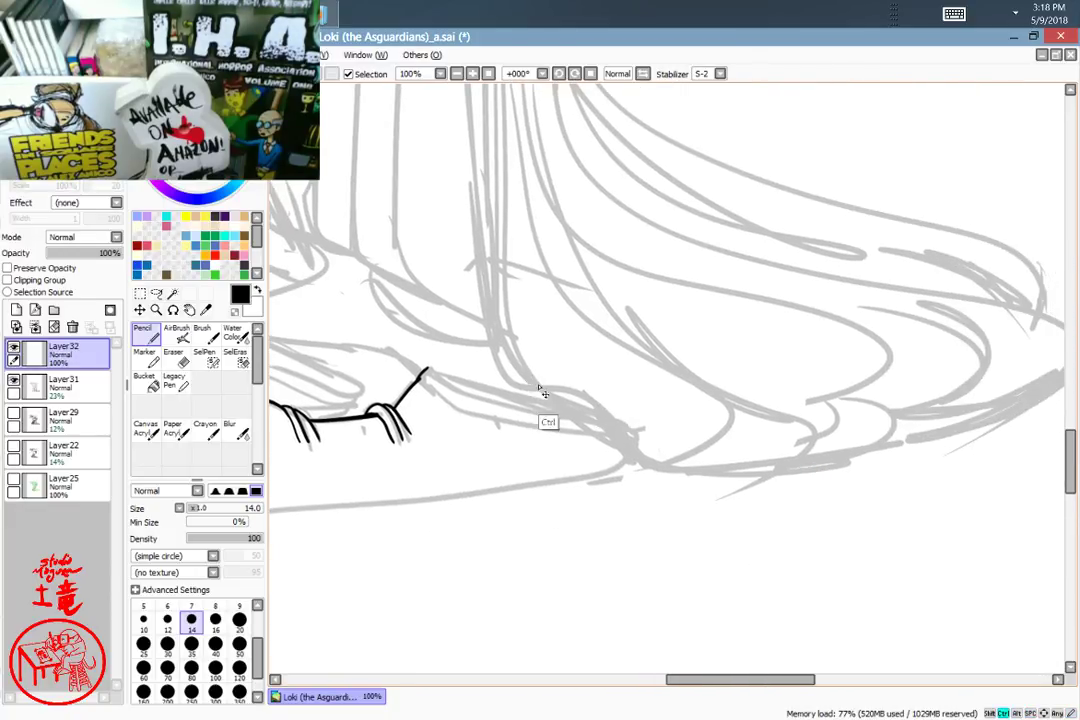
scroll(560, 397, up, 2)
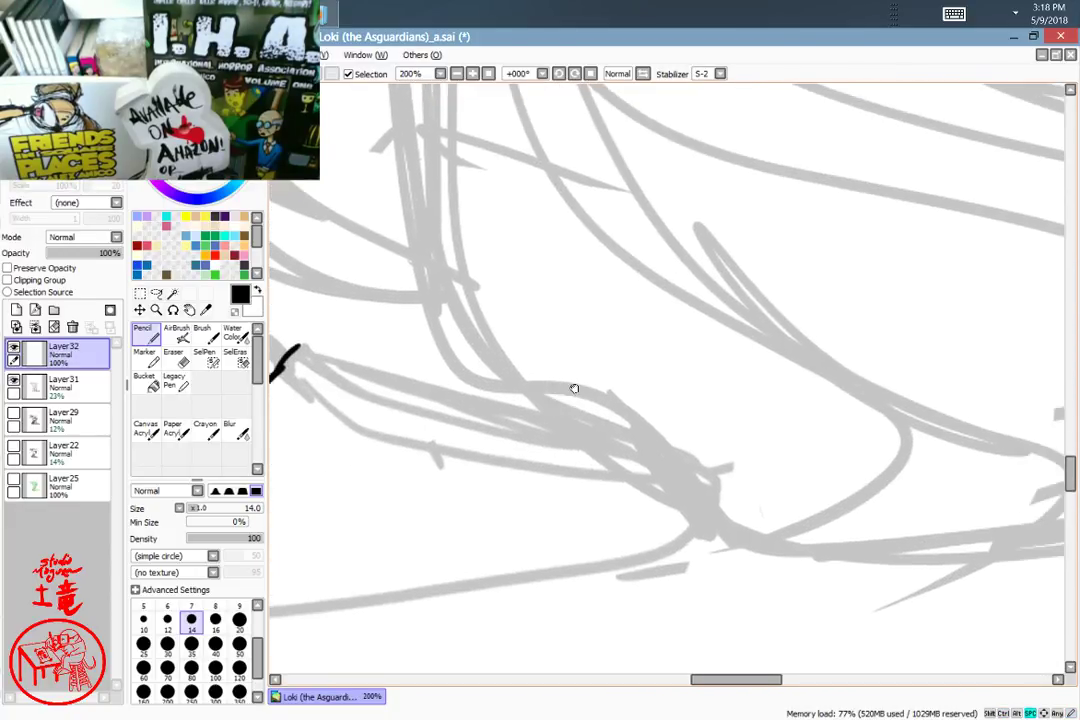
mouse_move(355, 345)
mouse_down()
mouse_move(435, 417)
mouse_move(529, 444)
mouse_move(743, 469)
mouse_move(444, 389)
mouse_move(566, 427)
mouse_move(733, 447)
mouse_move(372, 326)
mouse_up()
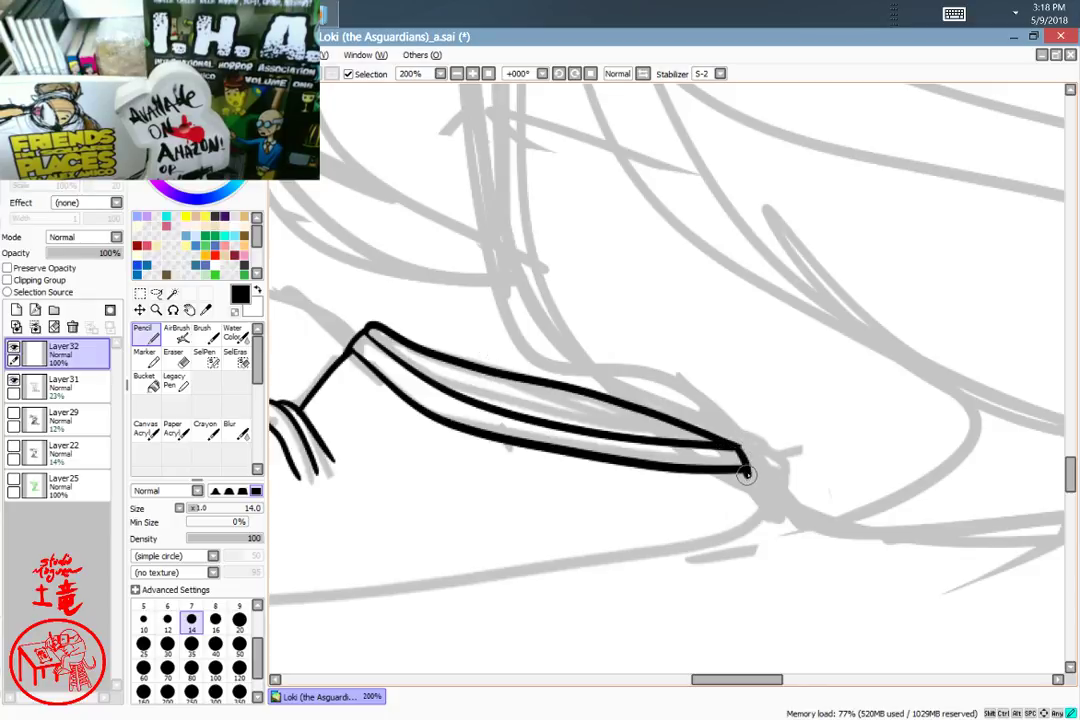
drag(747, 474, 748, 528)
Step: Ink the shoe's long lower edge from the sole's end back to the near leg's trouser hem
mouse_move(545, 492)
mouse_down()
mouse_move(883, 361)
mouse_move(771, 383)
mouse_up()
mouse_move(978, 388)
mouse_down()
mouse_move(759, 434)
mouse_move(280, 496)
mouse_up()
drag(603, 472, 920, 441)
drag(642, 445, 735, 485)
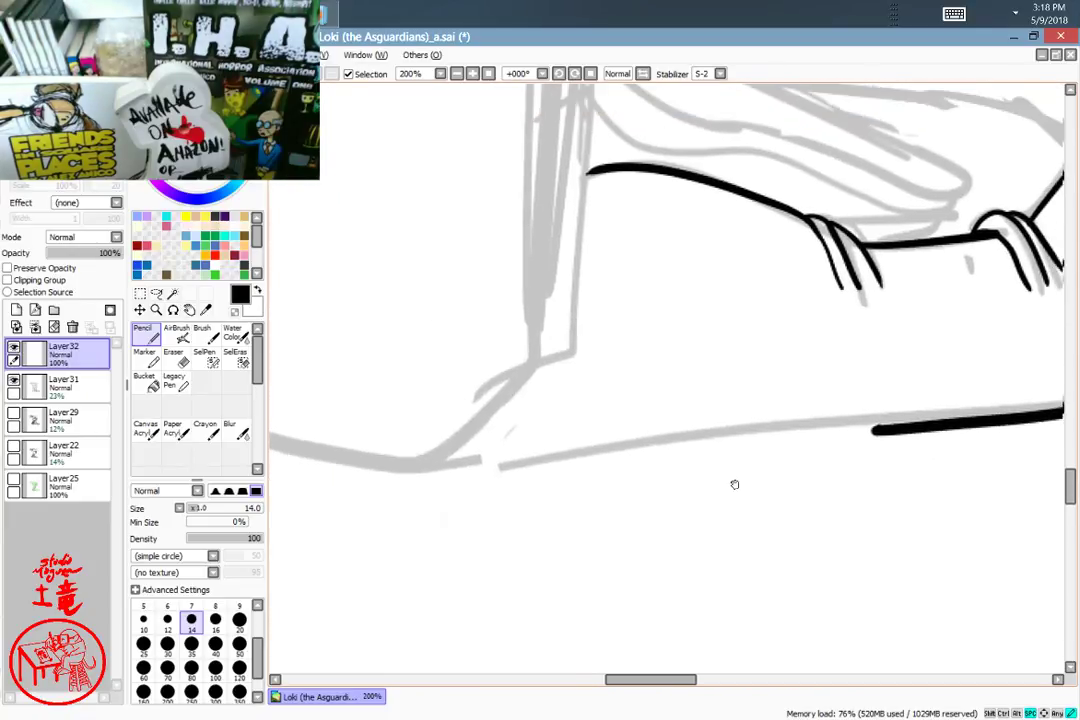
mouse_move(874, 439)
mouse_down()
mouse_move(412, 490)
mouse_move(519, 391)
mouse_move(579, 363)
mouse_up()
Step: Ink the near leg's rounded knee, its lower back edge with the notched hem, and the long front edge above the knee
mouse_move(622, 437)
mouse_down()
mouse_move(612, 475)
mouse_move(646, 626)
mouse_up()
drag(608, 210, 584, 558)
mouse_move(441, 671)
mouse_down()
mouse_move(645, 562)
mouse_move(672, 634)
mouse_move(575, 610)
mouse_move(447, 450)
mouse_move(442, 296)
mouse_move(525, 556)
mouse_up()
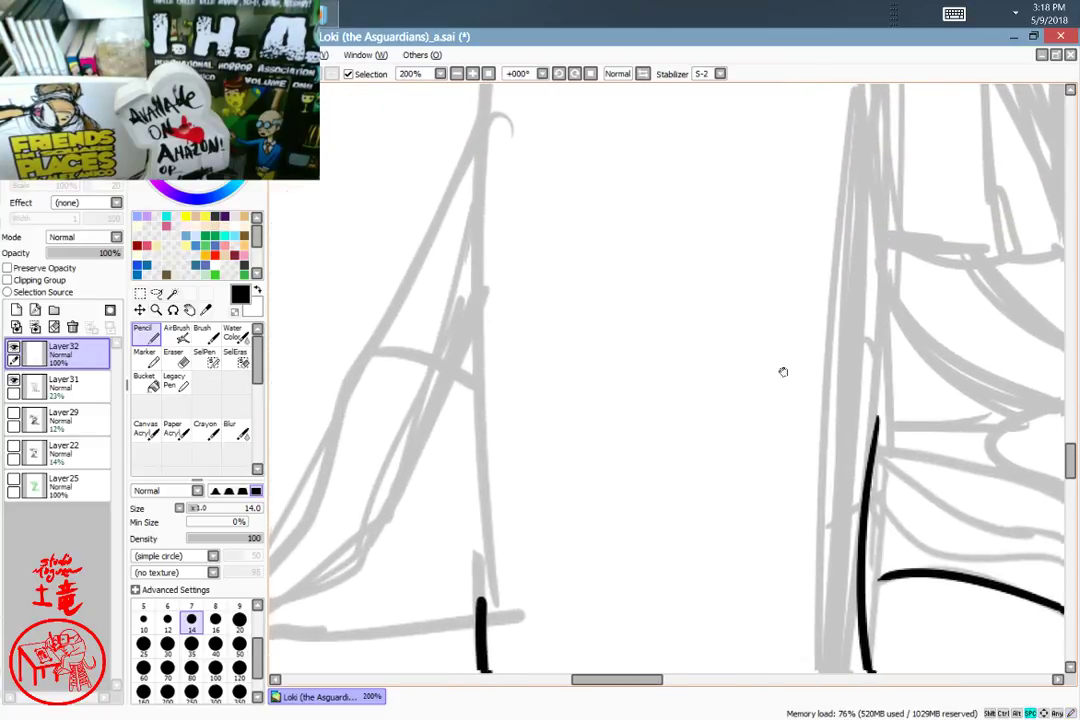
drag(781, 371, 714, 363)
scroll(748, 368, down, 2)
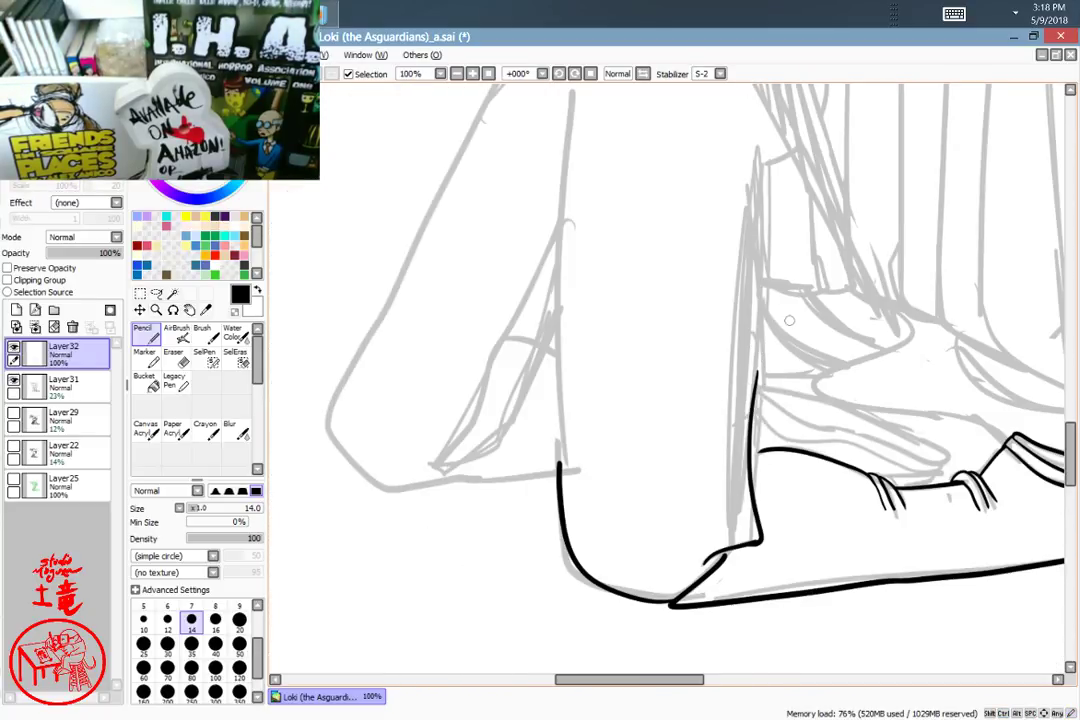
drag(773, 313, 771, 377)
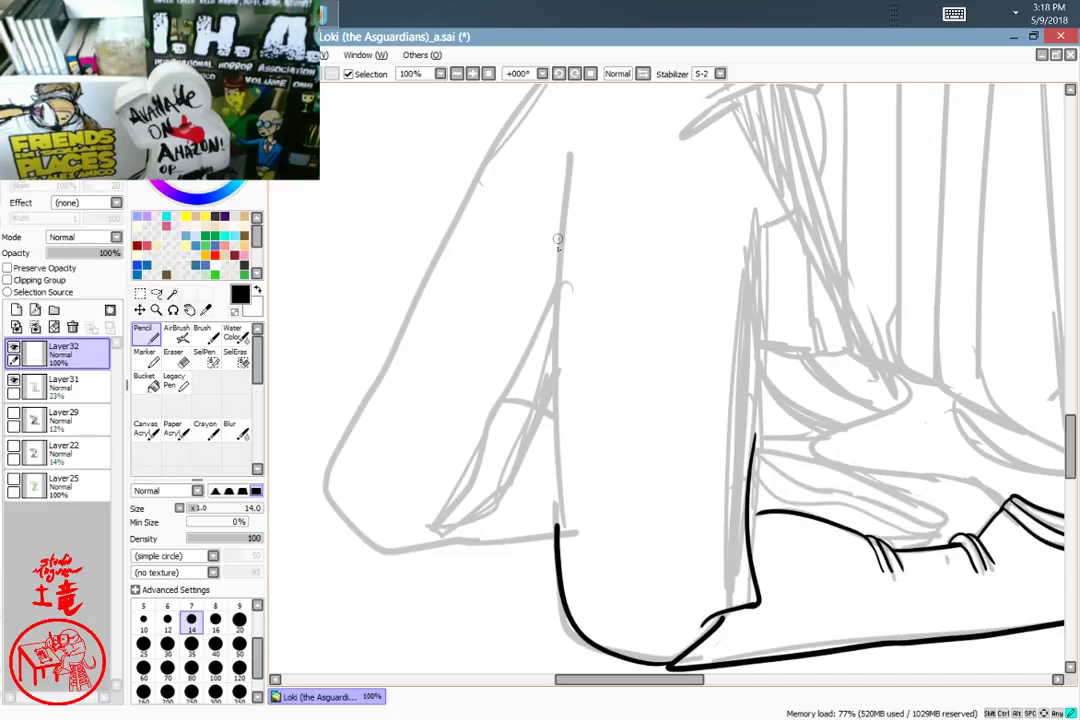
drag(558, 240, 561, 567)
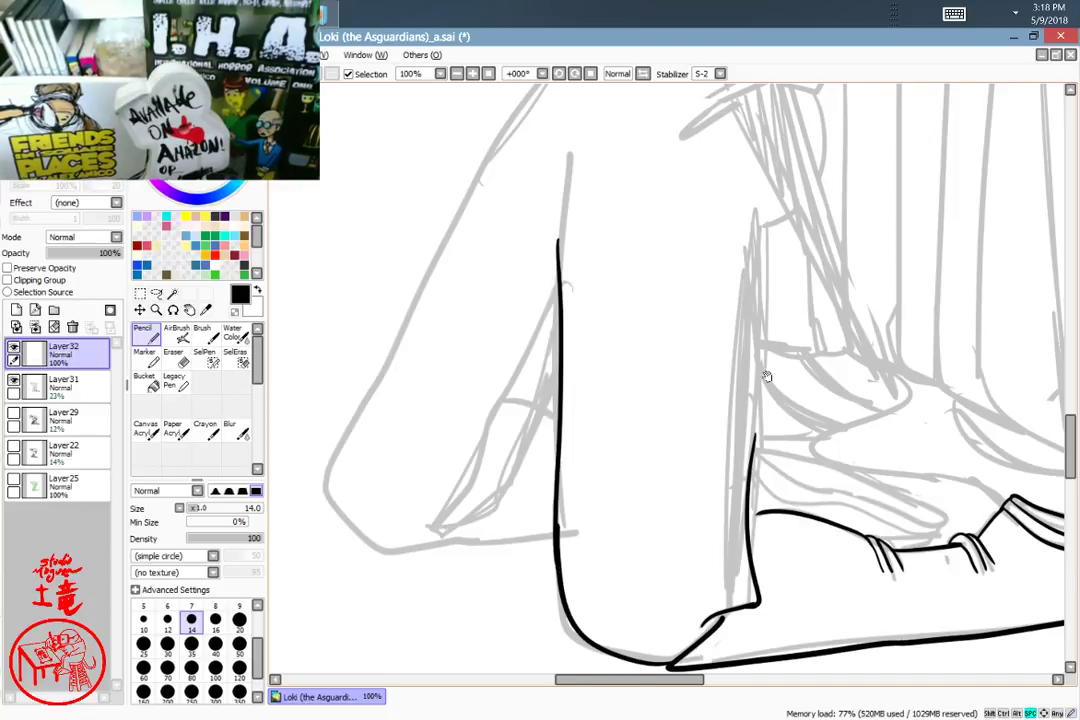
Step: Ink the curved seat line below the belt and the near leg's back edge from it down to the lower leg
drag(766, 376, 719, 393)
drag(739, 227, 694, 410)
mouse_move(717, 258)
mouse_down()
mouse_move(706, 355)
mouse_move(667, 390)
mouse_up()
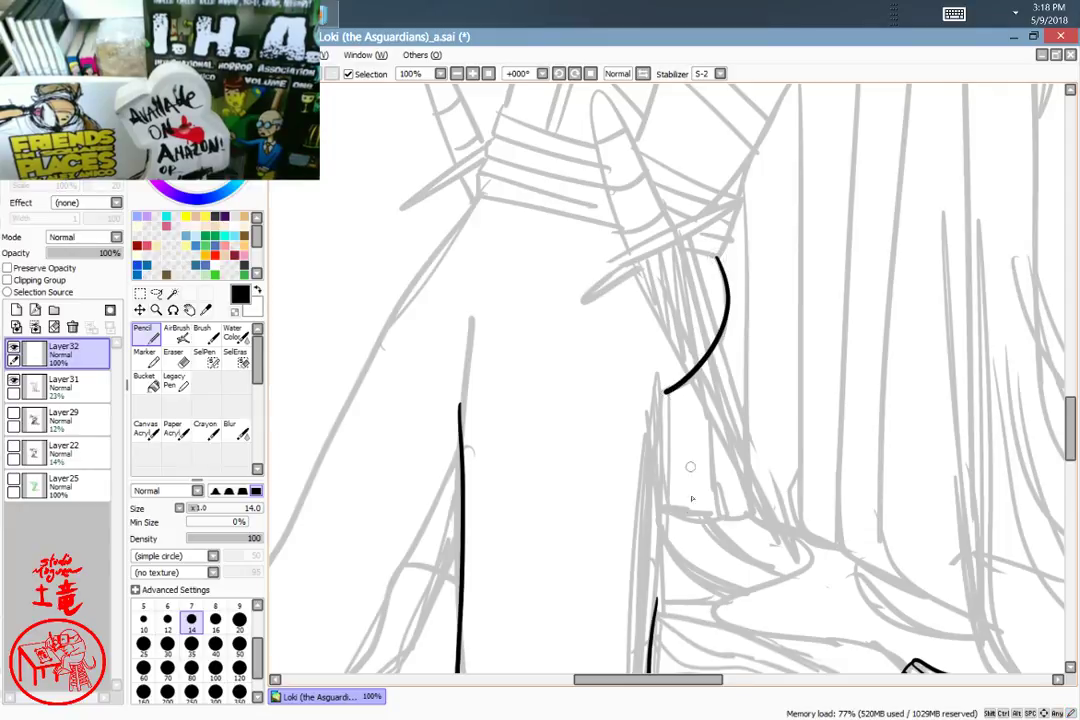
drag(692, 560, 727, 332)
key(ctrl+z)
drag(717, 513, 759, 295)
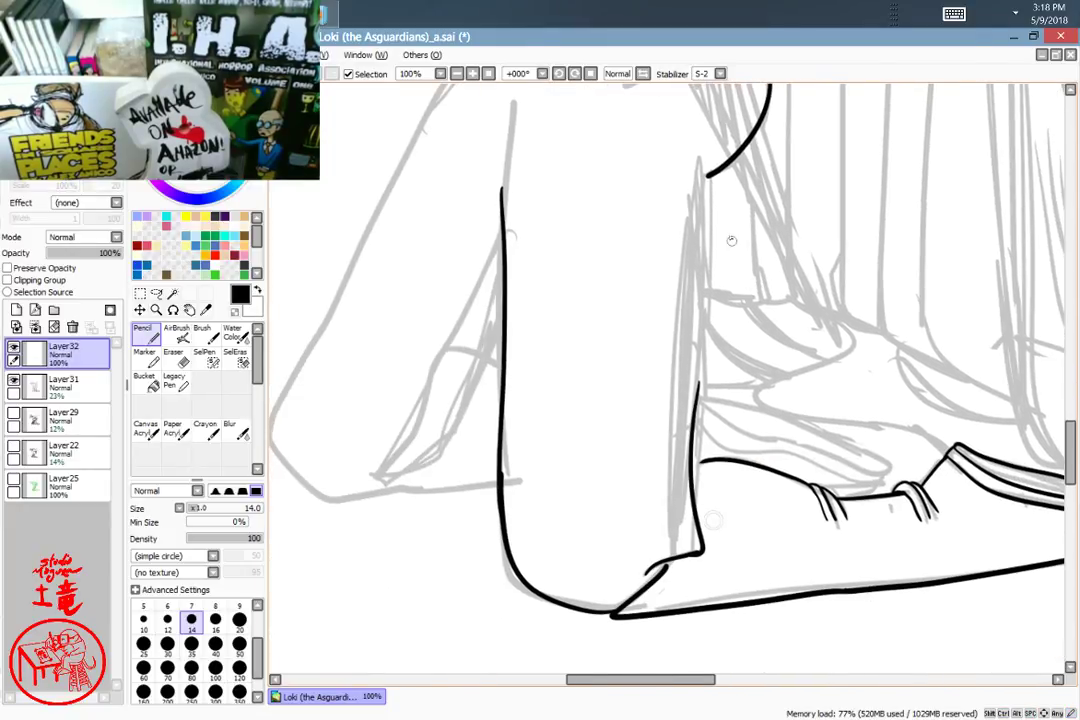
drag(709, 173, 693, 442)
Step: Ink the far leg's outer contour from the waist down to the pointed knee and along the start of its underside
mouse_move(789, 316)
mouse_down()
mouse_move(841, 386)
mouse_move(882, 412)
mouse_up()
mouse_move(665, 366)
mouse_down()
mouse_move(733, 398)
mouse_move(752, 428)
mouse_up()
mouse_move(698, 135)
mouse_down()
mouse_move(521, 453)
mouse_move(462, 625)
mouse_move(578, 650)
mouse_up()
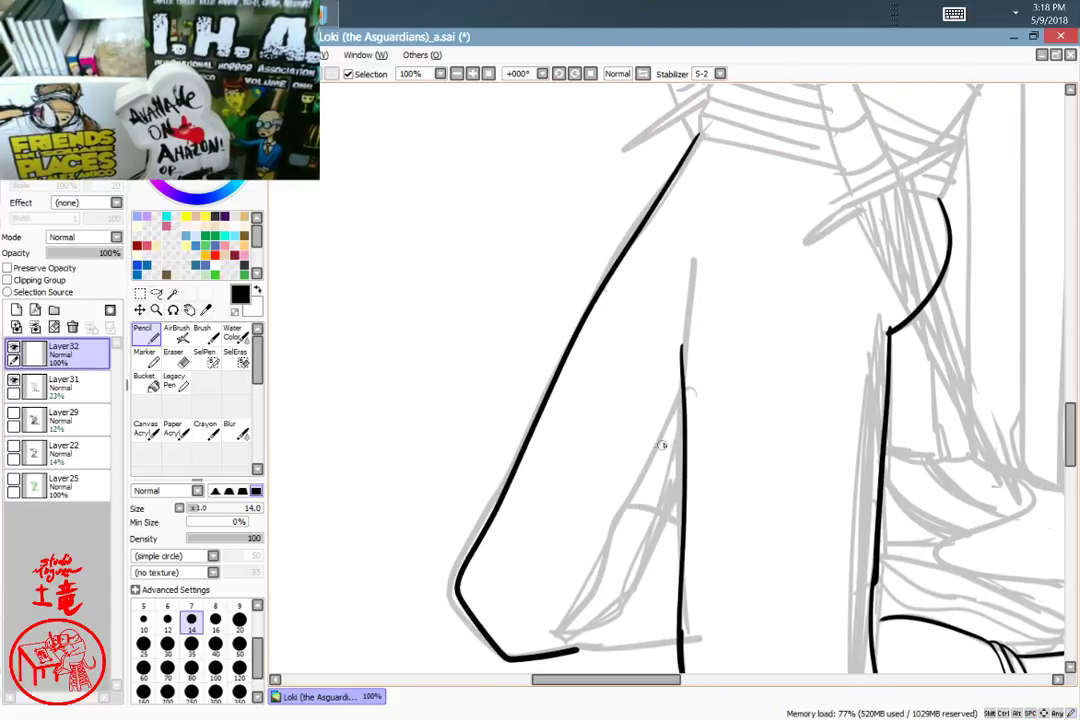
Step: Ink the far leg's inner edge with its short arc, the notched trouser hem, and the underside line meeting the near leg
drag(632, 555, 598, 585)
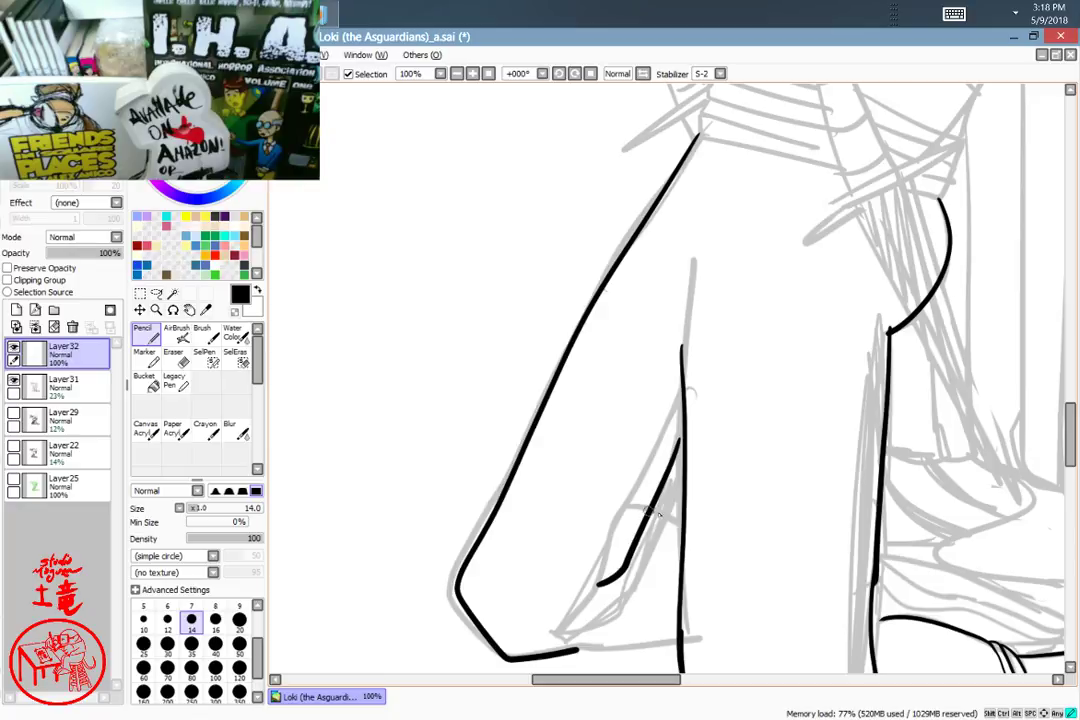
drag(653, 623, 645, 549)
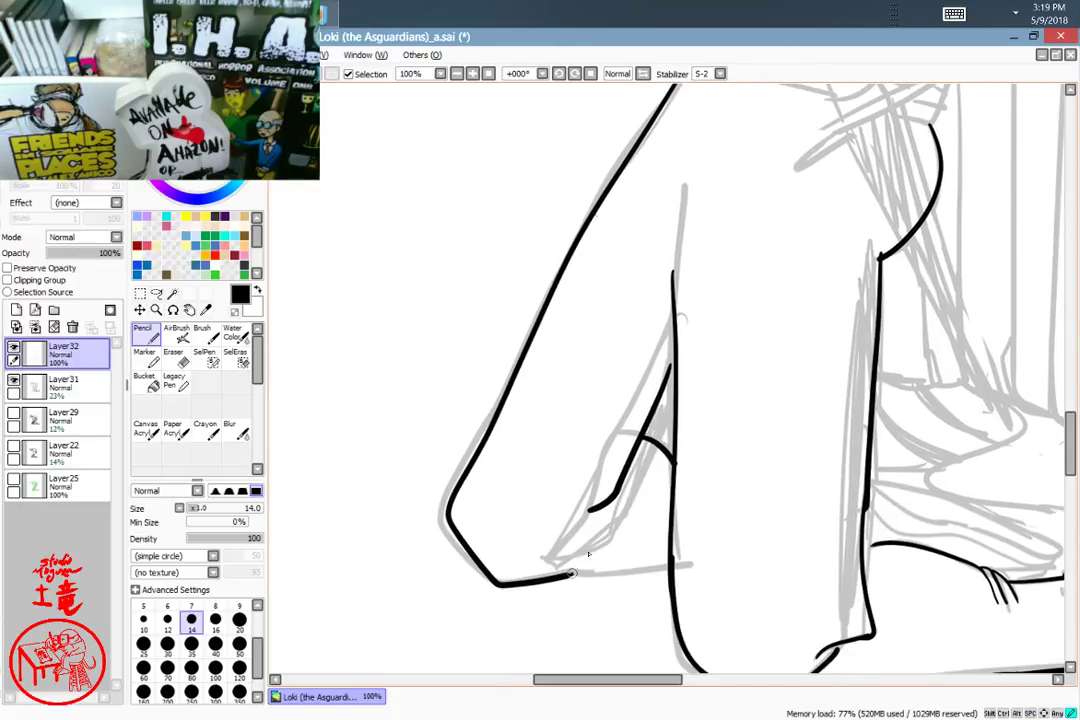
drag(572, 576, 672, 580)
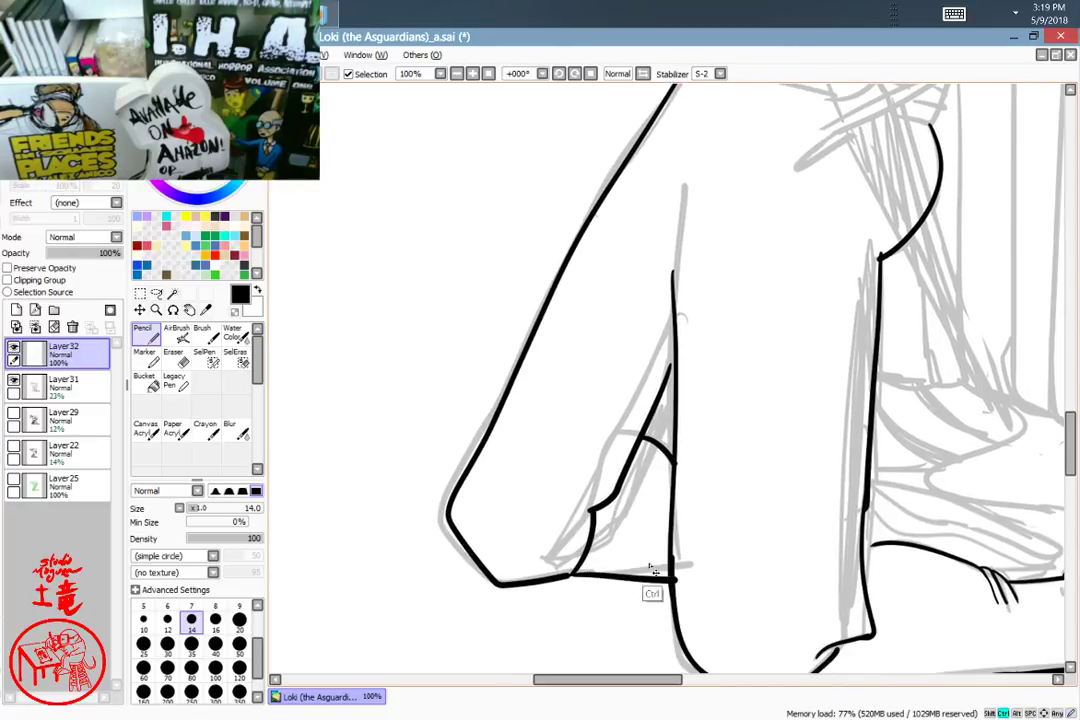
key(ctrl+z)
drag(572, 574, 657, 566)
Step: Ink the far shoe's sole behind the near leg as a closed, tapering double-edged band
drag(759, 541, 581, 537)
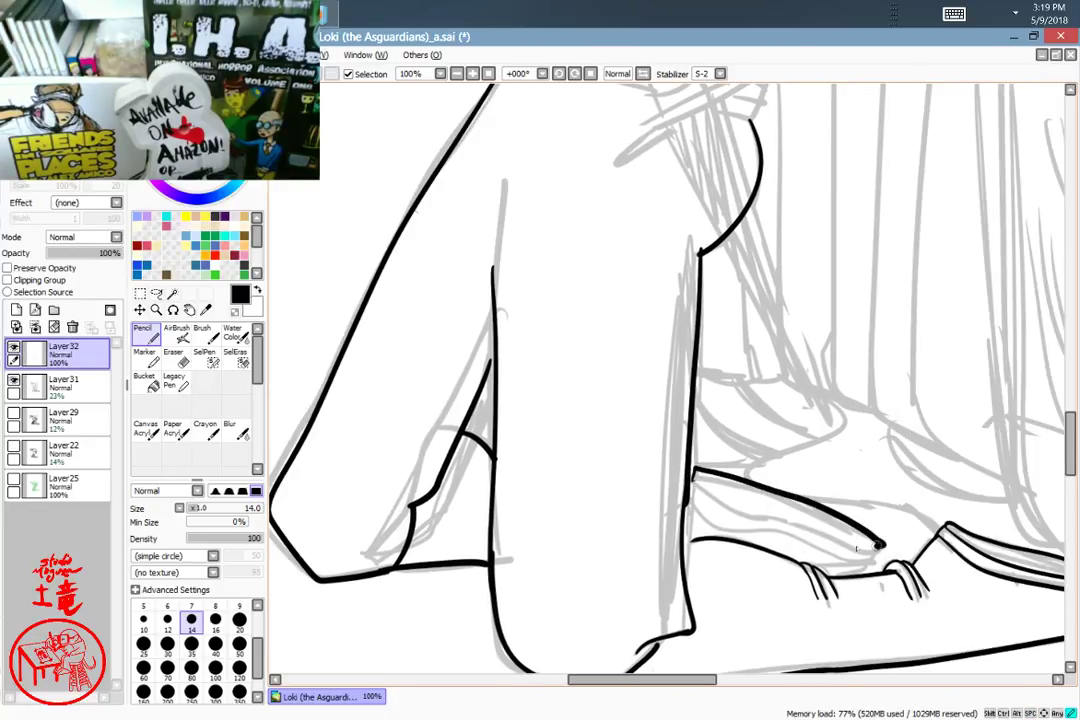
mouse_move(880, 546)
mouse_down()
mouse_move(745, 512)
mouse_move(713, 518)
mouse_up()
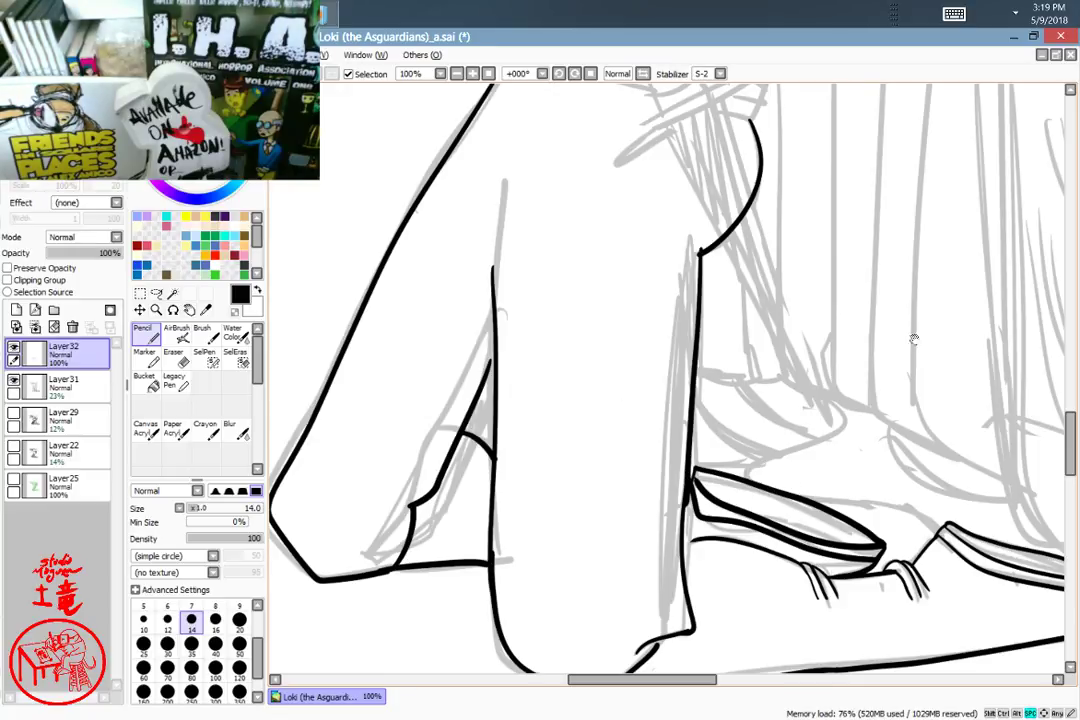
Step: Ink the near hip dagger with its rounded handle, thin slanted guard, and long blade tapering to a point
mouse_move(913, 339)
mouse_down()
mouse_move(834, 499)
mouse_move(846, 227)
mouse_move(837, 354)
mouse_move(730, 540)
mouse_move(750, 646)
mouse_move(752, 444)
mouse_move(795, 499)
mouse_move(733, 368)
mouse_up()
mouse_move(547, 326)
mouse_down()
mouse_move(505, 162)
mouse_move(590, 300)
mouse_up()
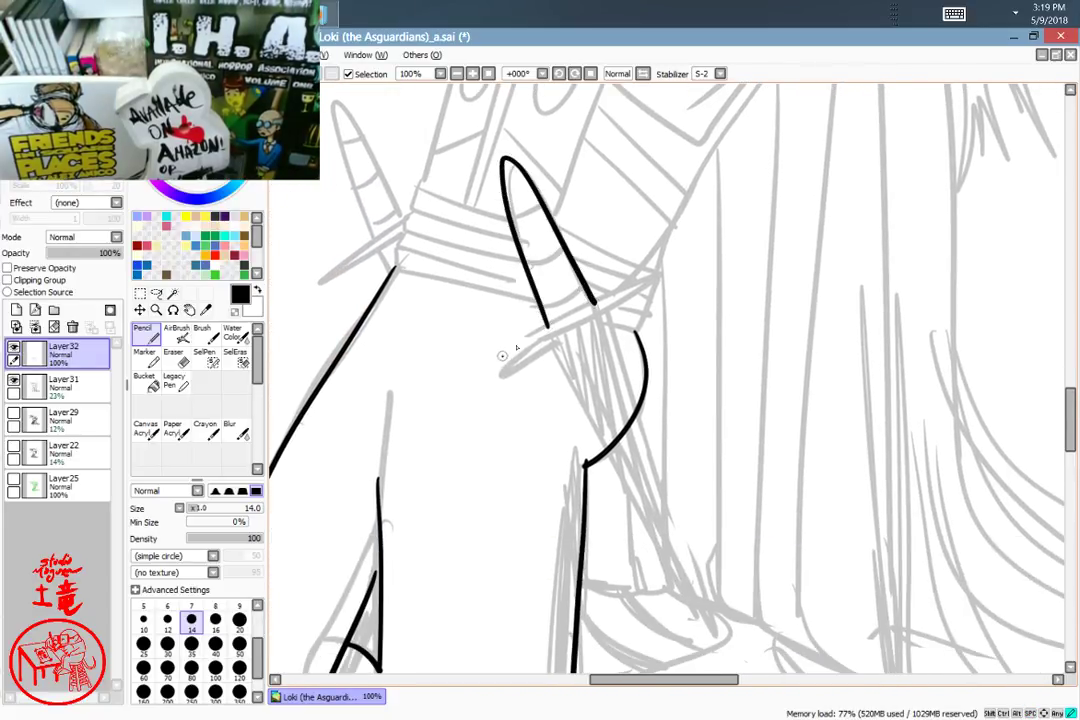
mouse_move(502, 355)
mouse_down()
mouse_move(635, 285)
mouse_move(537, 346)
mouse_move(676, 590)
mouse_up()
drag(603, 314, 669, 531)
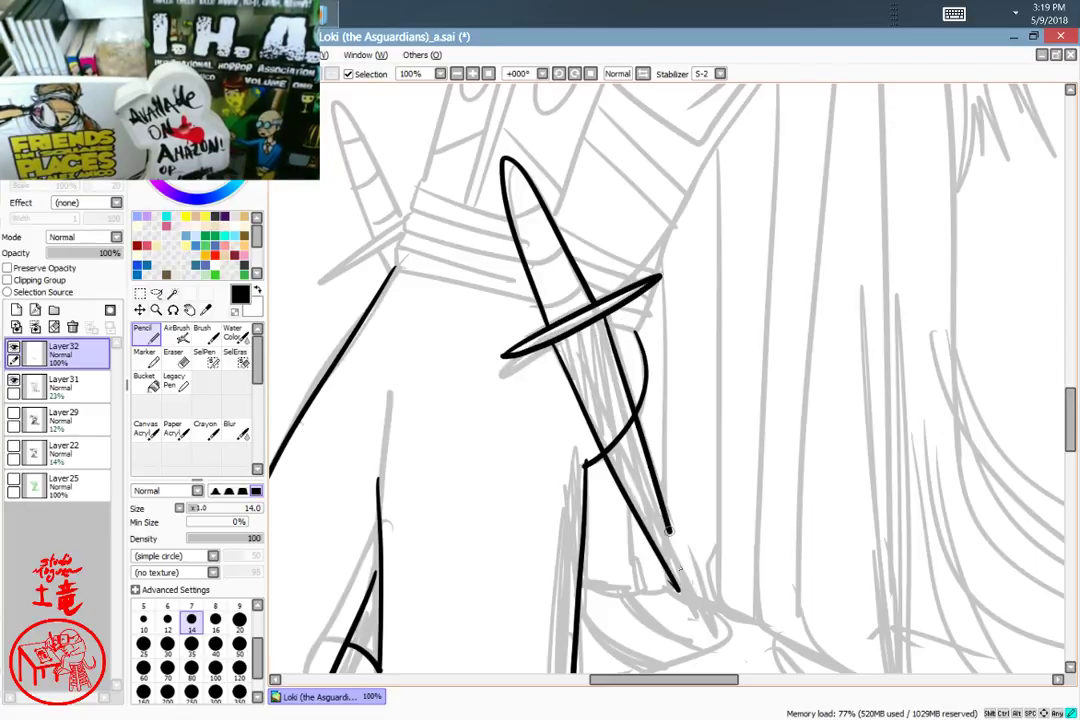
key(ctrl+z)
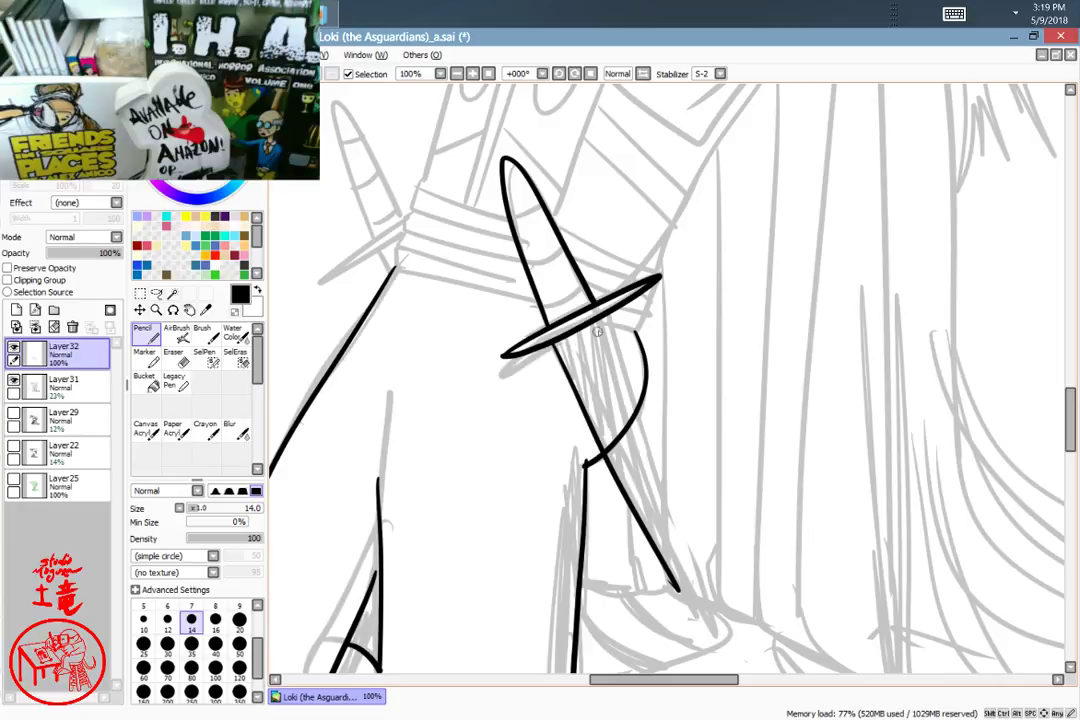
drag(619, 377, 681, 594)
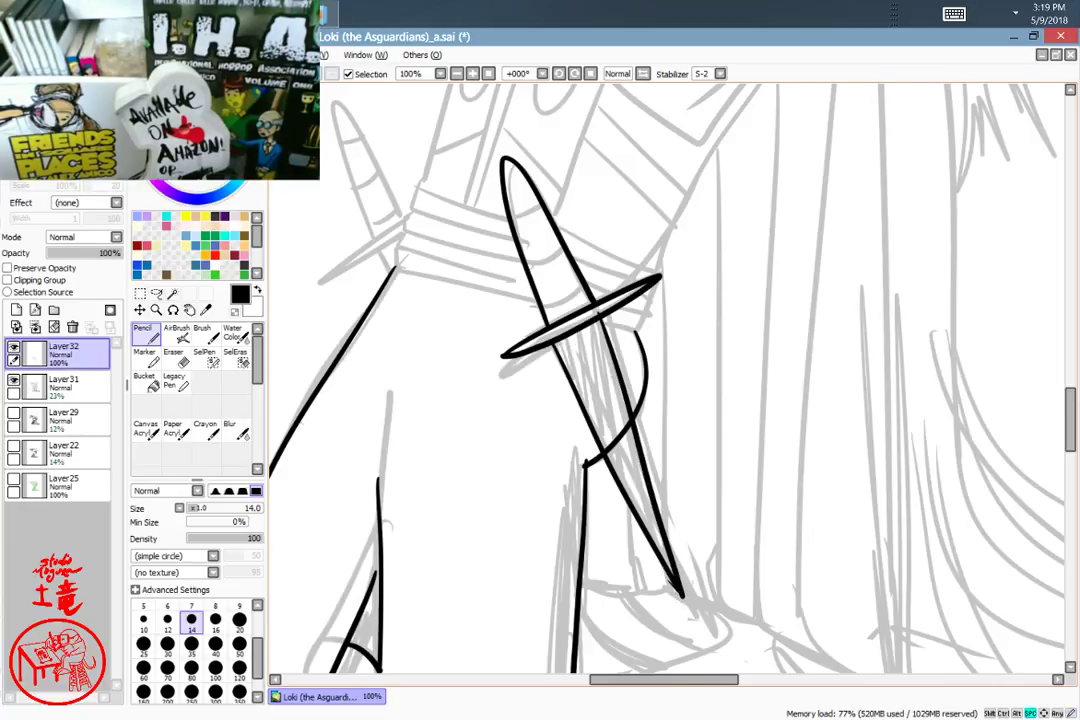
Step: Ink the second dagger at the waist's front, with a banded handle, slanted guard, and short visible piece of blade
drag(408, 98, 550, 231)
mouse_move(513, 362)
mouse_down()
mouse_move(476, 258)
mouse_move(510, 290)
mouse_up()
mouse_move(519, 368)
mouse_down()
mouse_move(462, 412)
mouse_move(535, 390)
mouse_up()
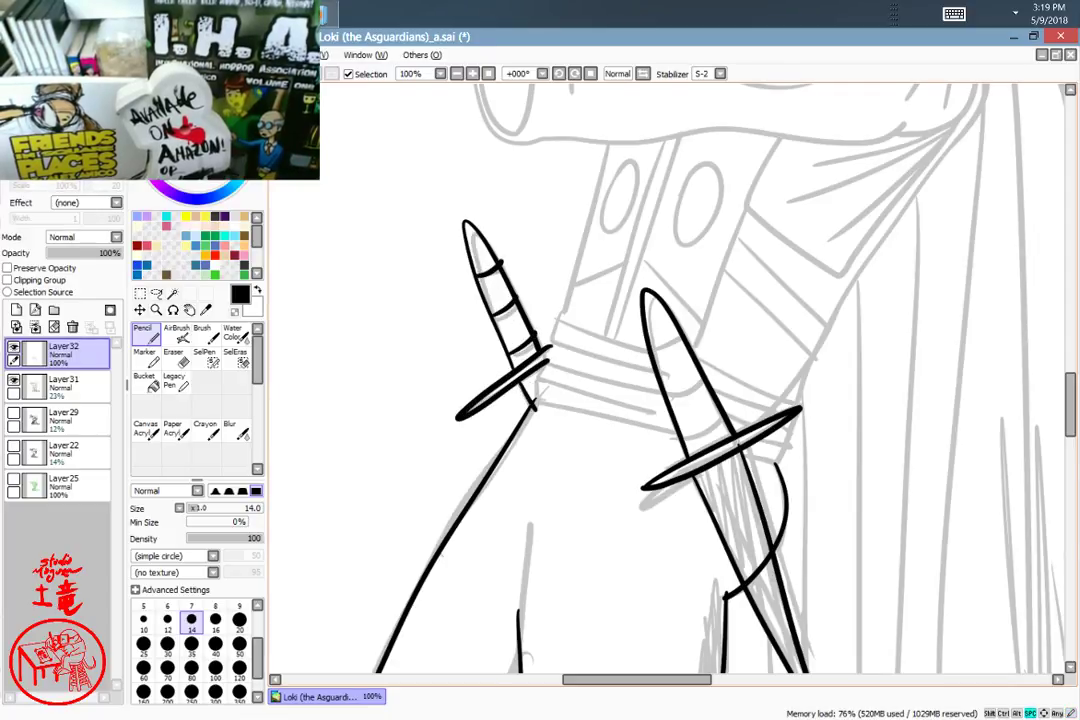
Step: Add three curved grip bands across the near dagger's handle
drag(679, 346, 612, 198)
drag(701, 415, 645, 355)
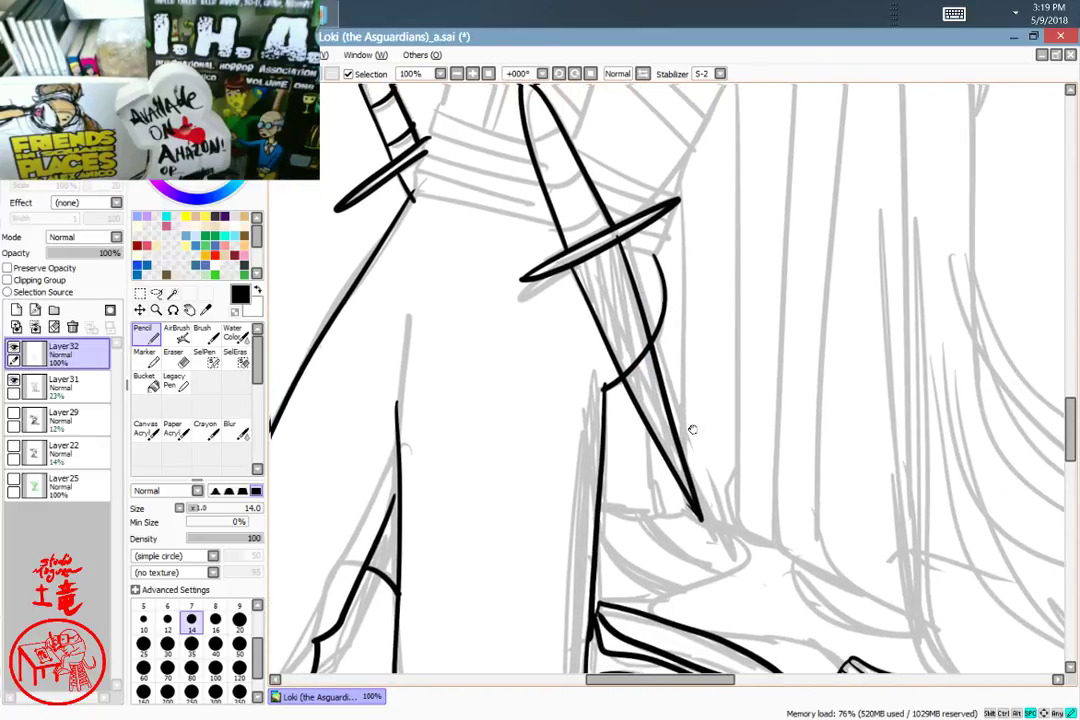
drag(692, 429, 719, 599)
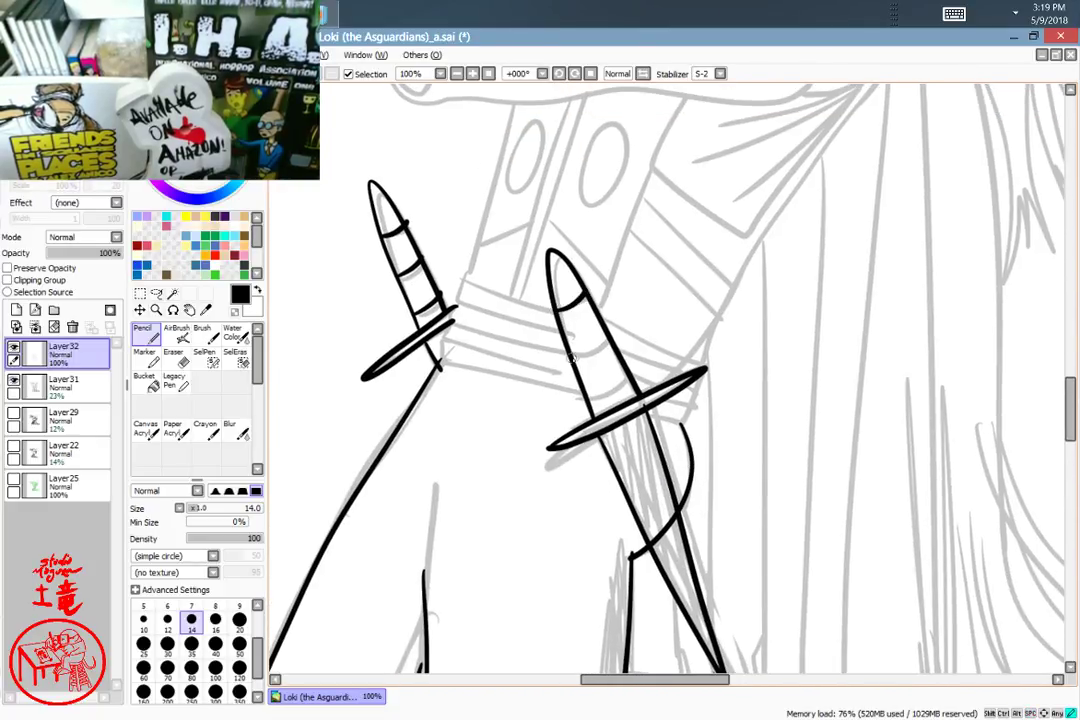
scroll(704, 372, down, 10)
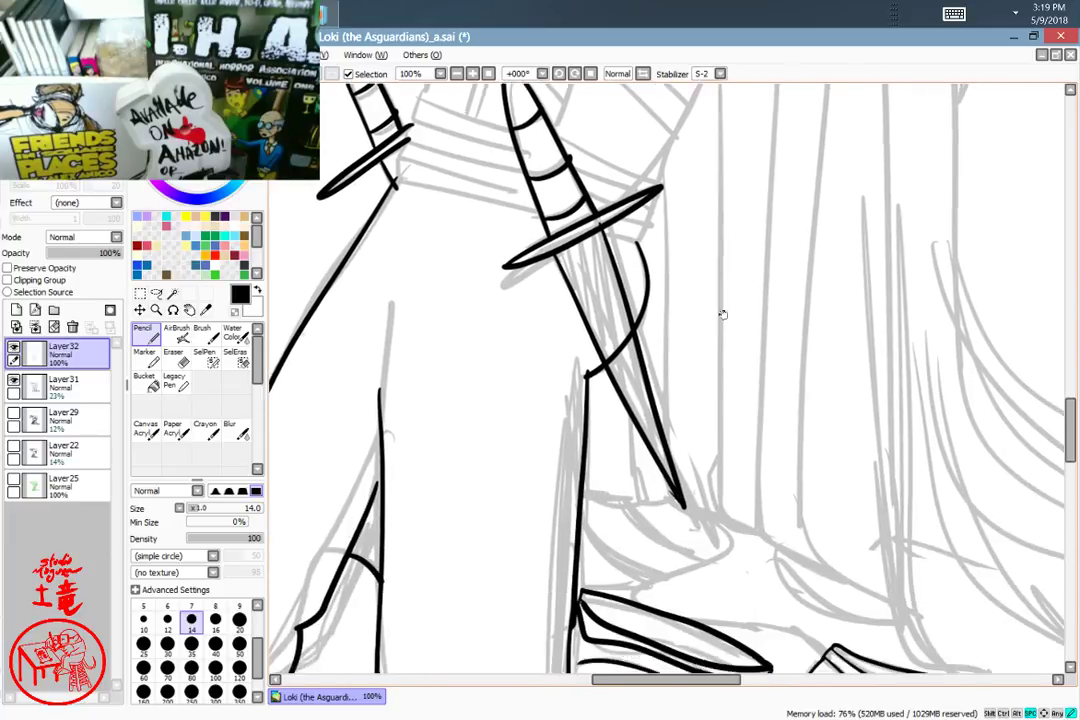
scroll(760, 539, up, 10)
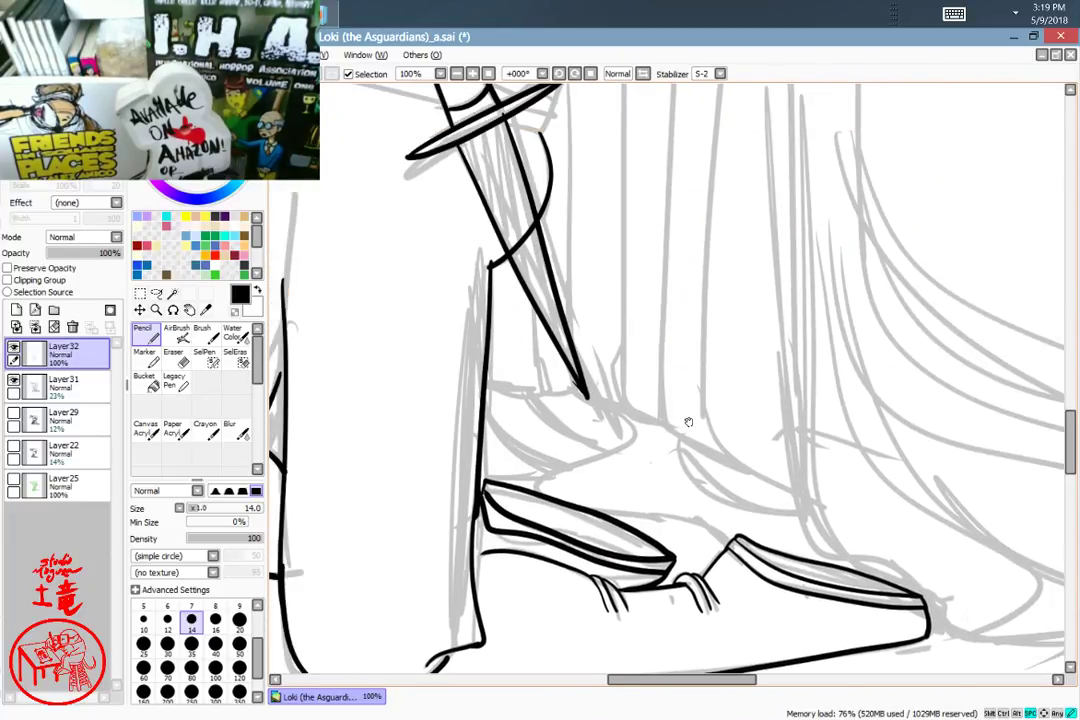
scroll(683, 454, up, 8)
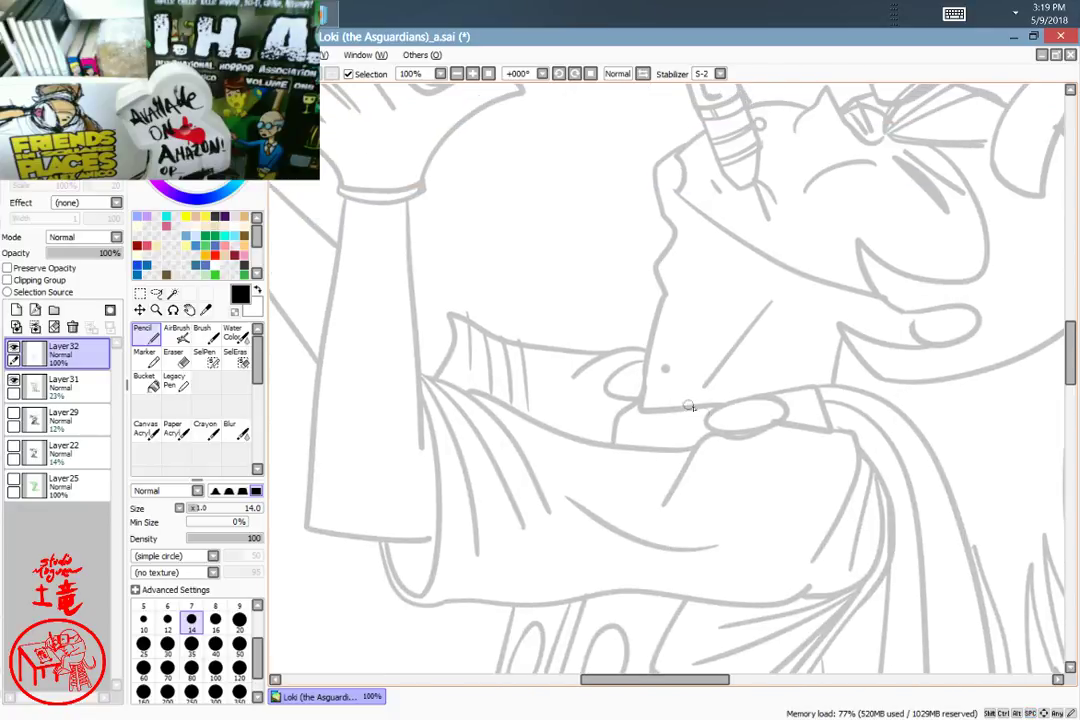
drag(786, 399, 716, 430)
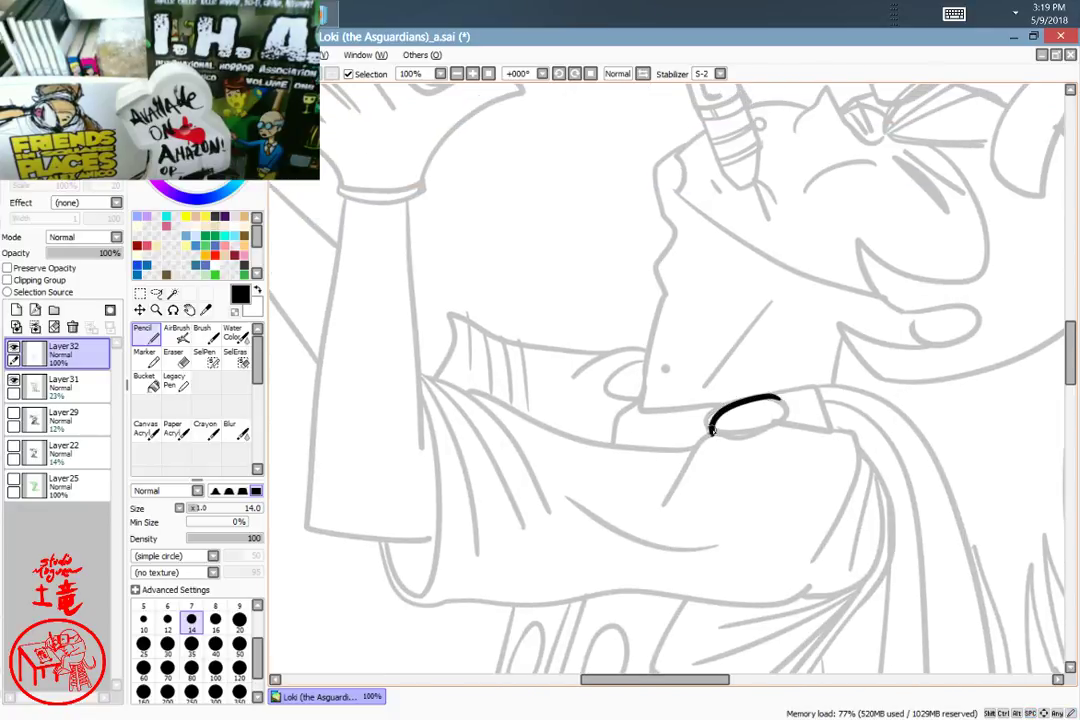
key(ctrl+z)
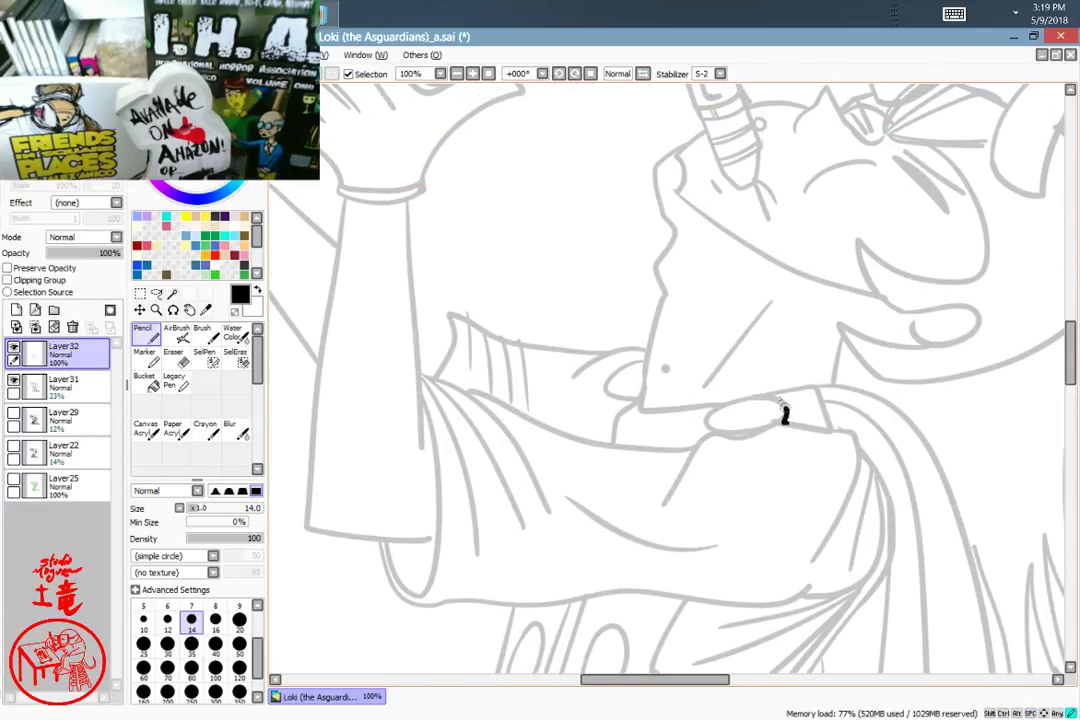
mouse_move(785, 417)
mouse_down()
mouse_move(740, 401)
mouse_move(712, 420)
mouse_up()
key(ctrl+z)
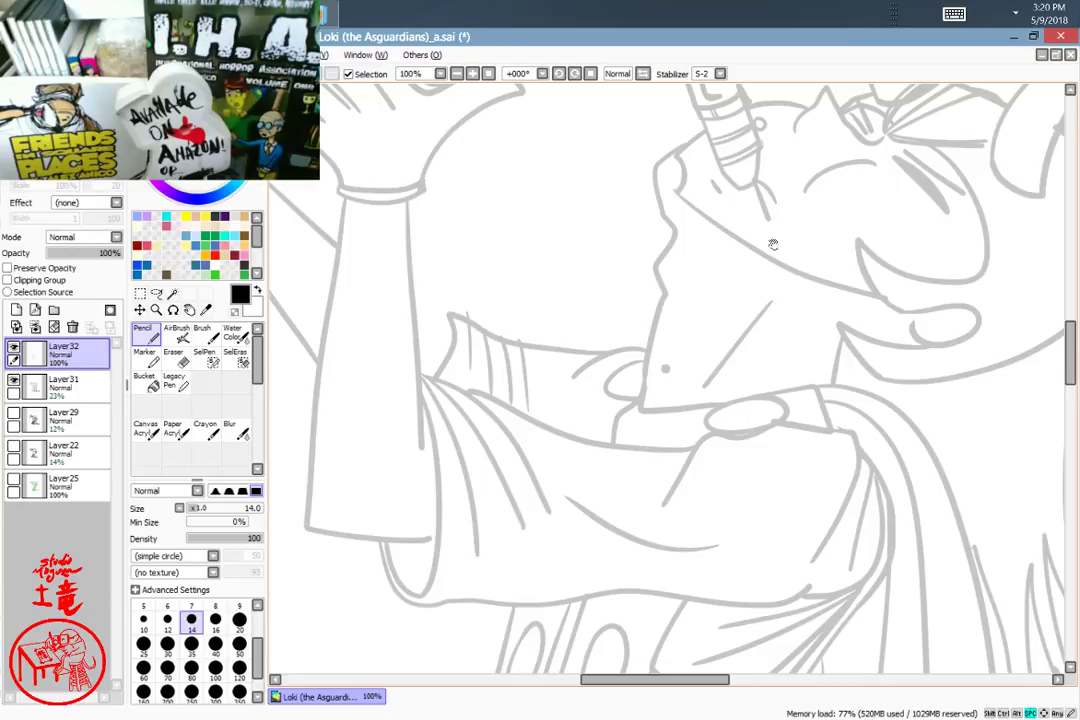
Step: Ink the small oval at the collar, the shoulder line running beneath it, and two creases curving down the shoulder's back
drag(822, 304, 673, 311)
drag(599, 384, 684, 386)
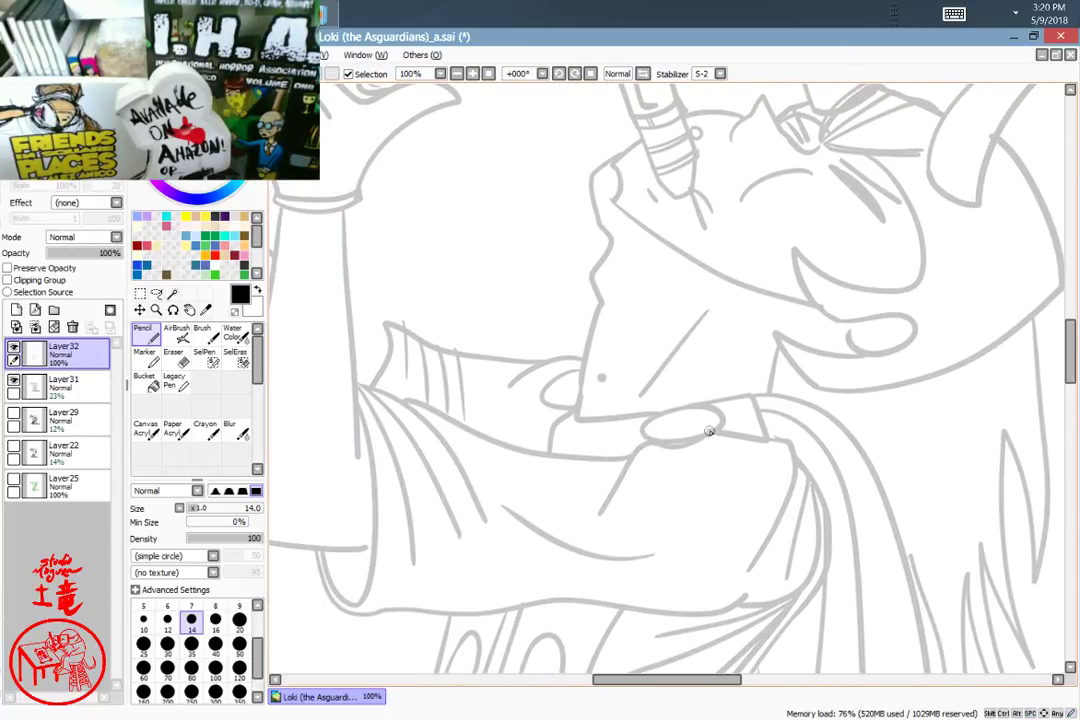
mouse_move(716, 432)
mouse_down()
mouse_move(722, 418)
mouse_move(721, 432)
mouse_up()
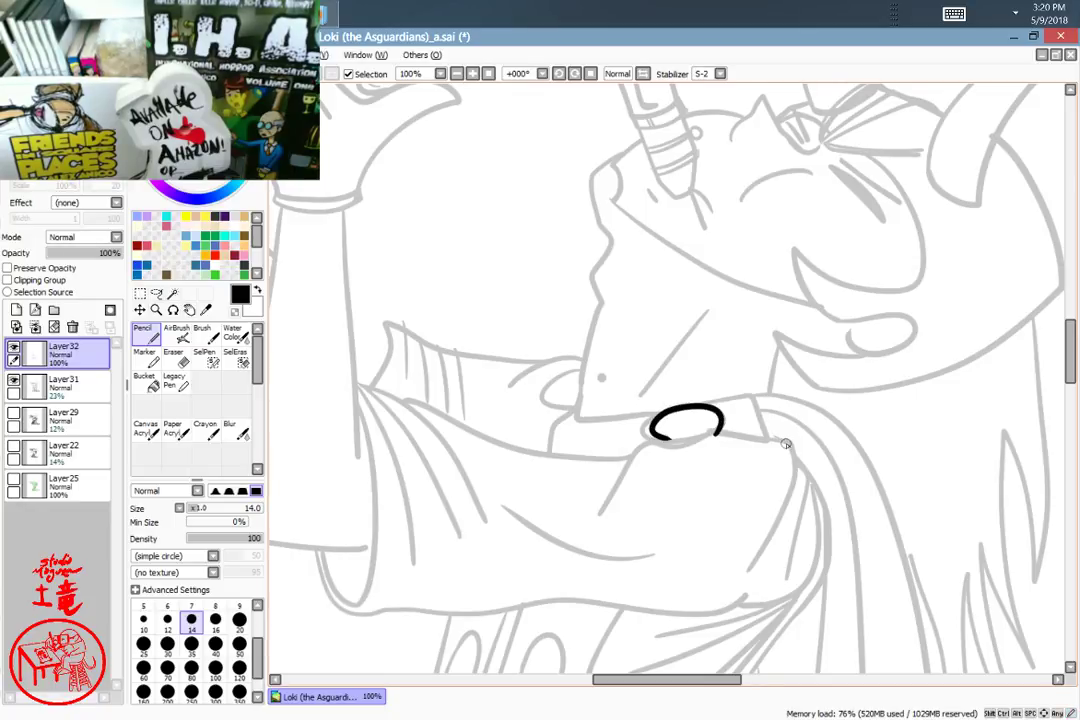
mouse_move(786, 444)
mouse_down()
mouse_move(710, 430)
mouse_move(654, 441)
mouse_move(637, 446)
mouse_move(598, 505)
mouse_up()
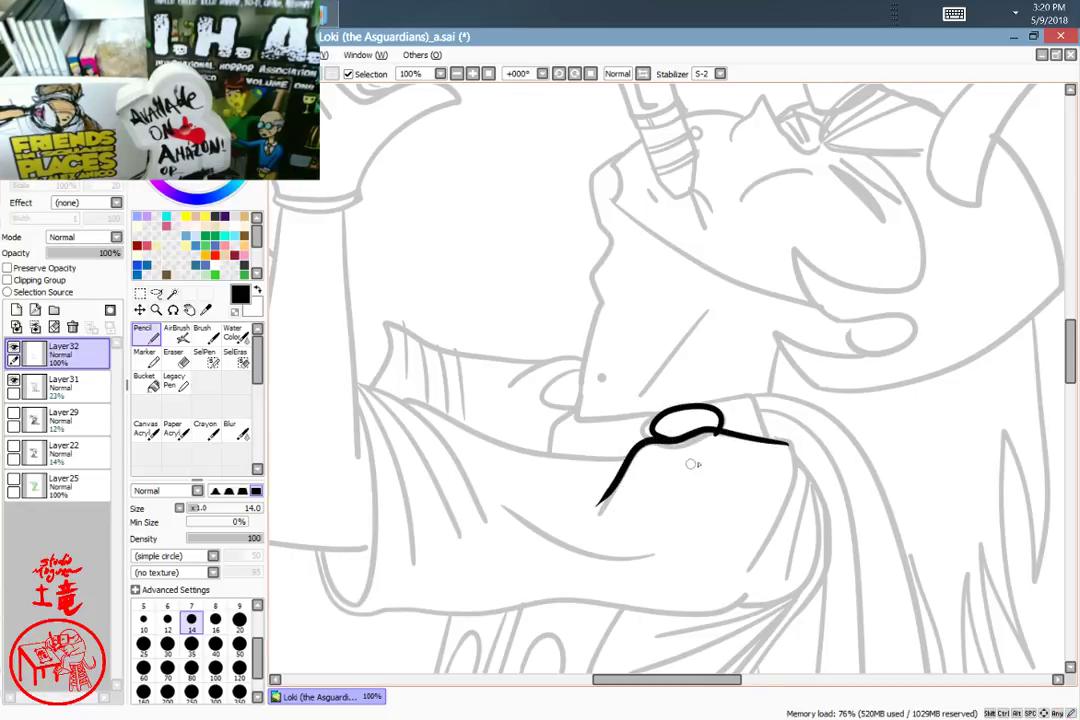
mouse_move(789, 449)
mouse_down()
mouse_move(791, 505)
mouse_move(746, 557)
mouse_up()
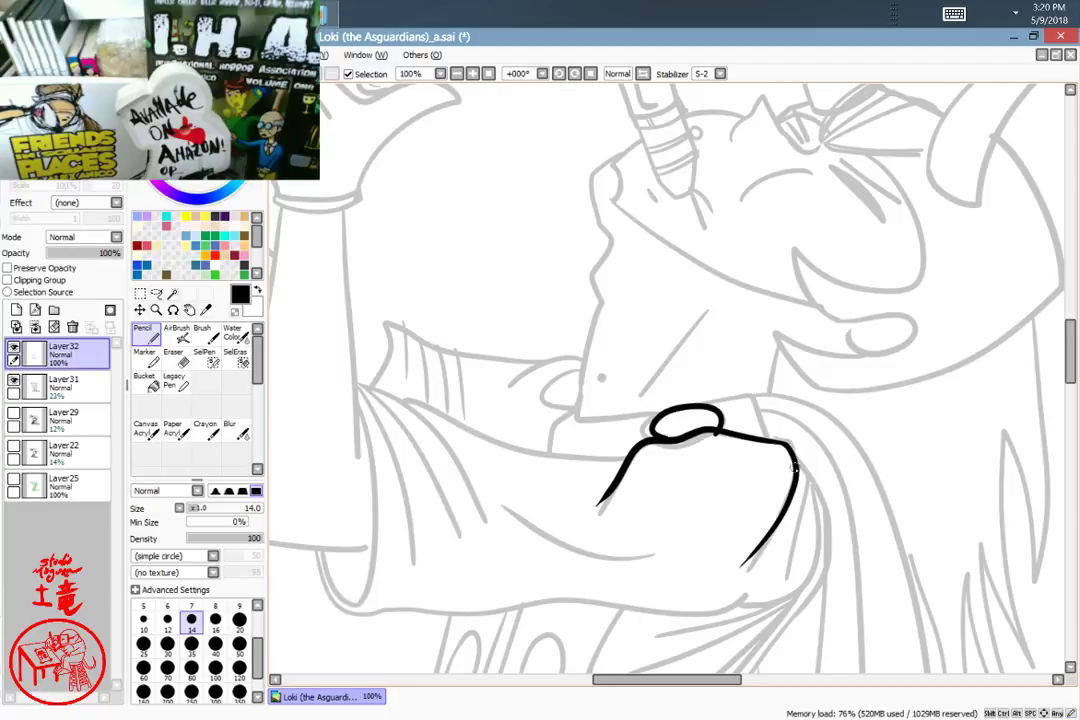
mouse_move(794, 468)
mouse_down()
mouse_move(797, 520)
mouse_move(780, 563)
mouse_up()
Step: Ink the sleeve's upper edge from the shoulder to the raised forearm, plus three creases fanning out from its end
mouse_move(840, 512)
mouse_down()
mouse_move(819, 429)
mouse_move(868, 526)
mouse_move(832, 550)
mouse_move(812, 500)
mouse_move(699, 494)
mouse_move(562, 441)
mouse_up()
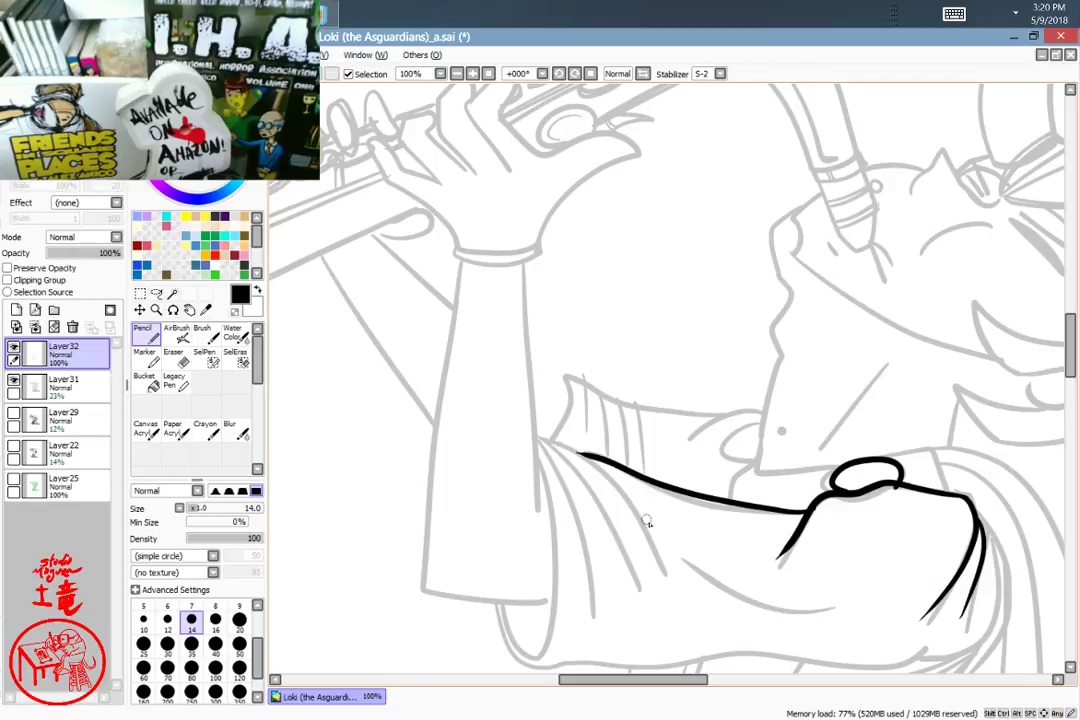
mouse_move(665, 573)
mouse_down()
mouse_move(590, 455)
mouse_move(530, 423)
mouse_up()
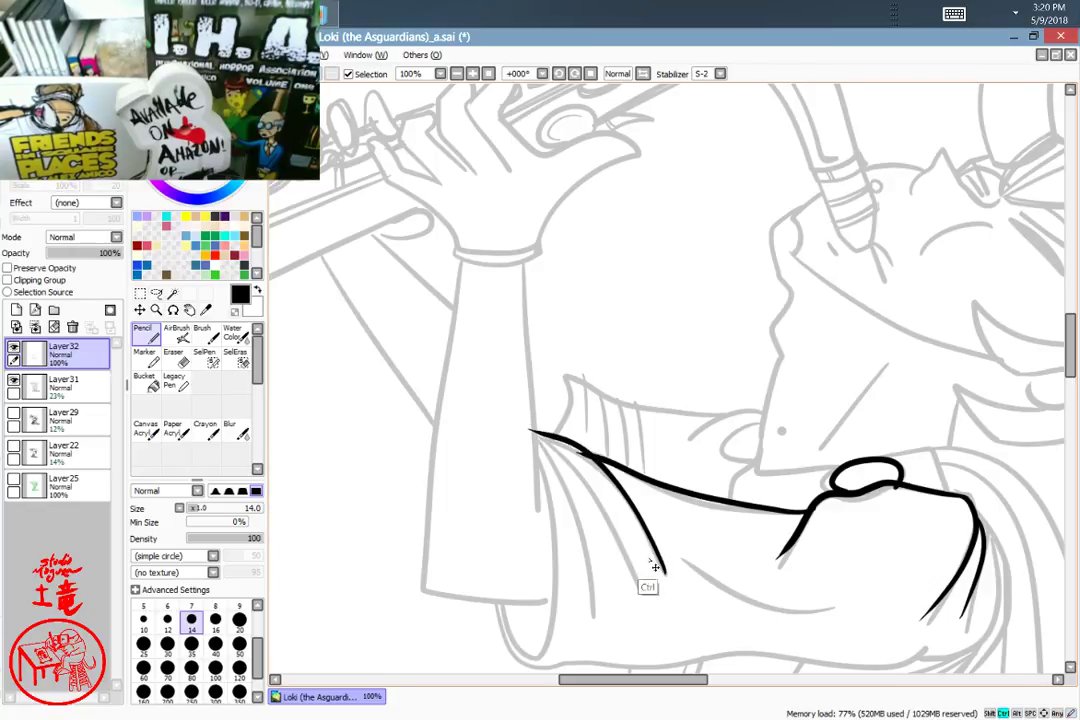
key(ctrl+z)
mouse_move(665, 574)
mouse_down()
mouse_move(640, 522)
mouse_move(539, 434)
mouse_up()
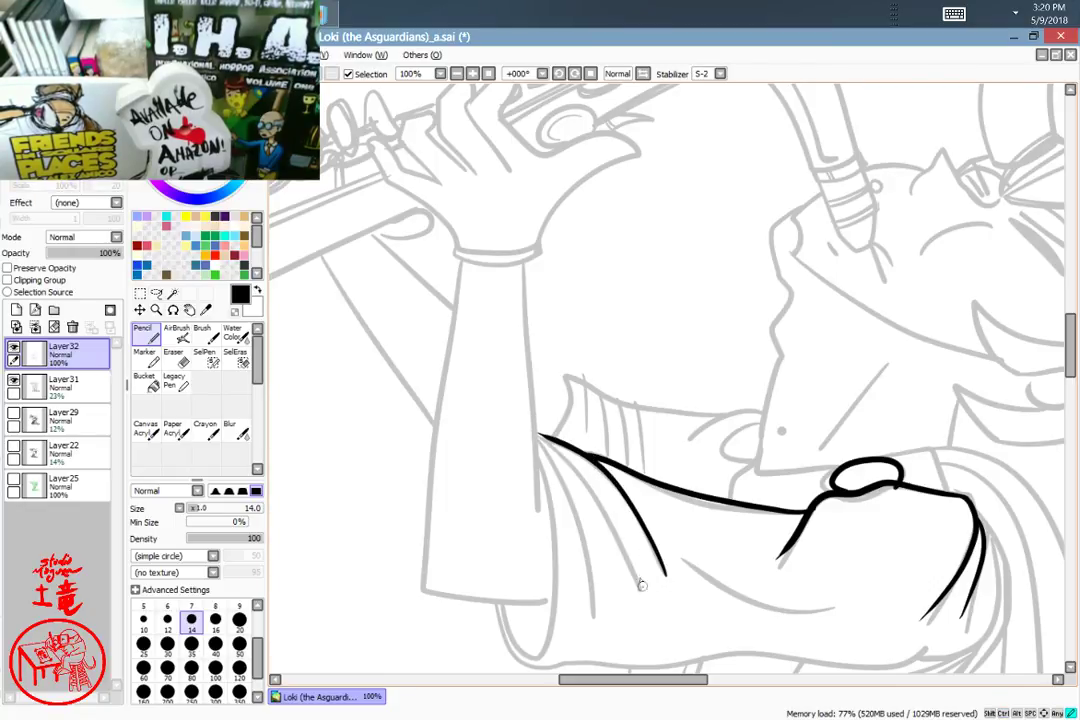
mouse_move(642, 585)
mouse_down()
mouse_move(567, 459)
mouse_move(540, 437)
mouse_up()
drag(592, 613, 537, 435)
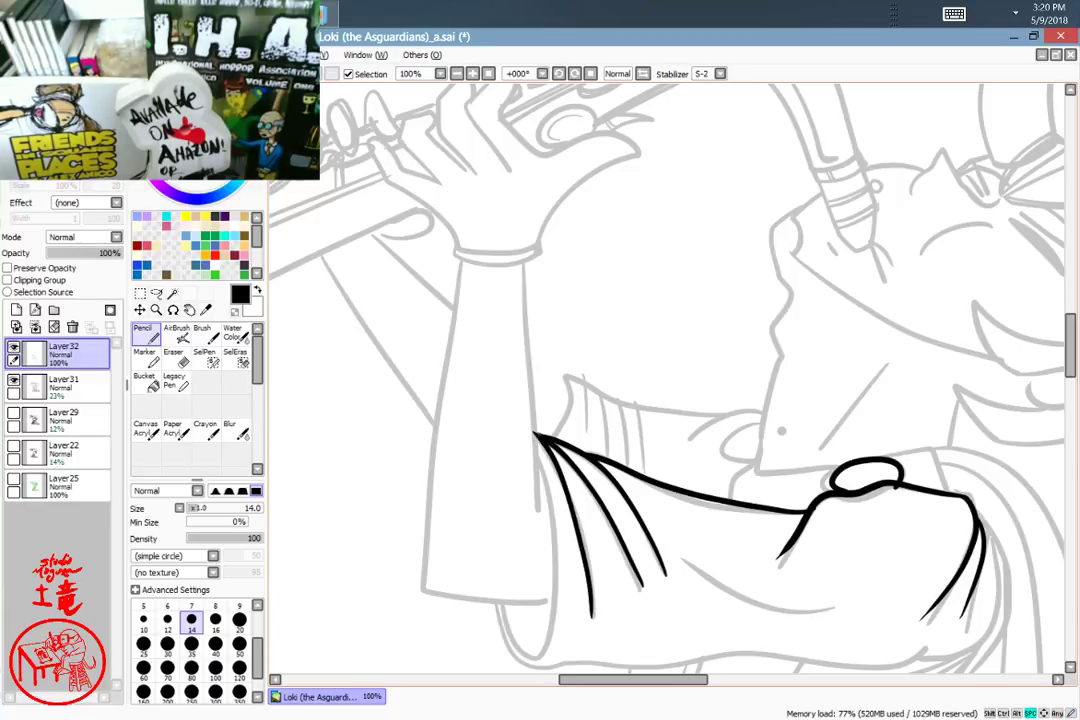
Step: Look over the inked sleeve, the daggers at the waist, and the legs and shoes
drag(922, 380, 771, 285)
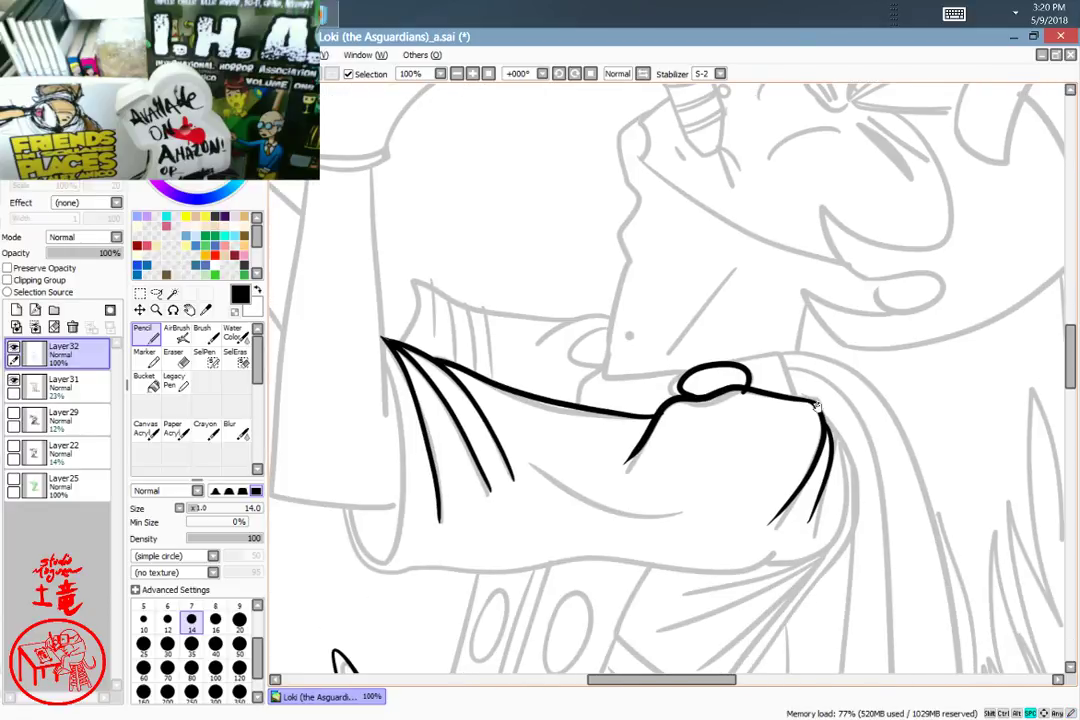
drag(816, 405, 808, 375)
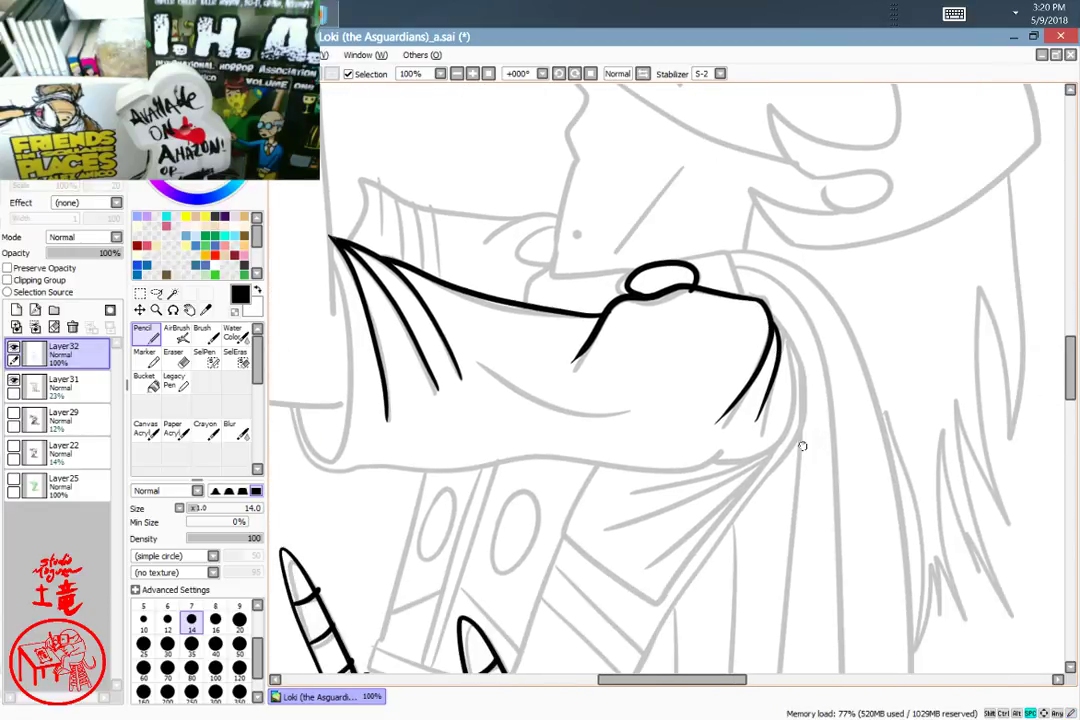
drag(802, 446, 837, 549)
mouse_move(825, 342)
mouse_down()
mouse_move(823, 354)
mouse_move(818, 300)
mouse_move(795, 374)
mouse_move(826, 527)
mouse_move(829, 345)
mouse_move(750, 610)
mouse_move(692, 410)
mouse_move(802, 484)
mouse_move(783, 300)
mouse_move(795, 451)
mouse_move(682, 448)
mouse_move(792, 537)
mouse_move(760, 545)
mouse_move(800, 605)
mouse_move(735, 470)
mouse_move(686, 418)
mouse_move(637, 276)
mouse_up()
drag(731, 640, 716, 460)
drag(750, 570, 728, 371)
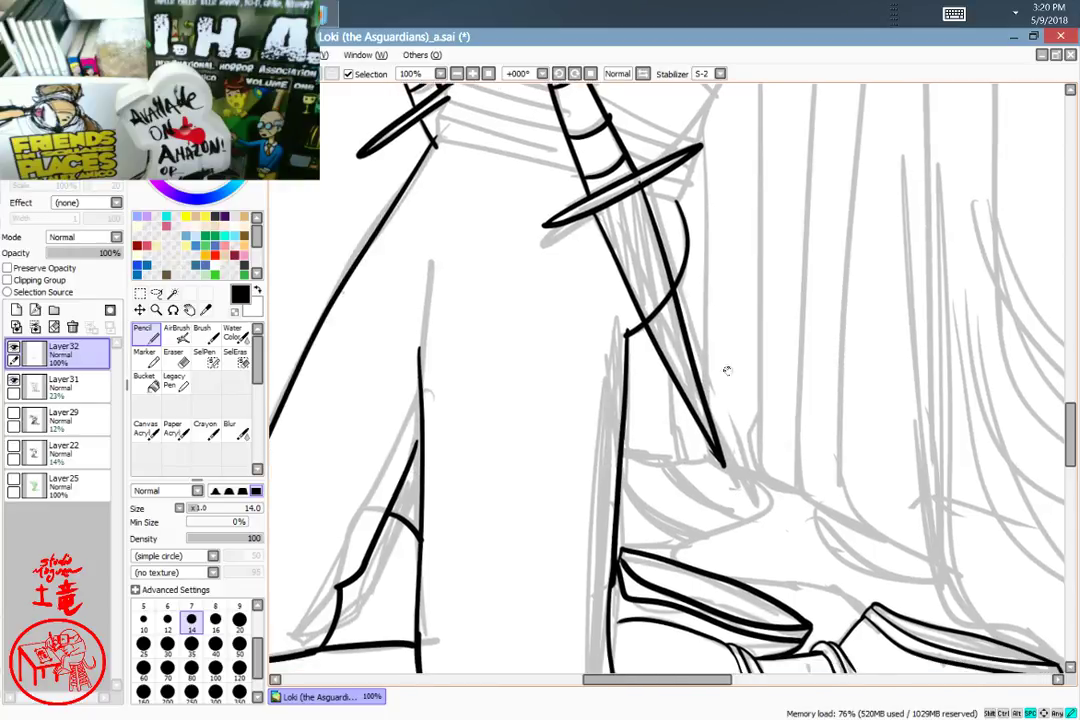
mouse_move(690, 525)
mouse_down()
mouse_move(685, 369)
mouse_move(766, 579)
mouse_up()
drag(691, 341, 702, 516)
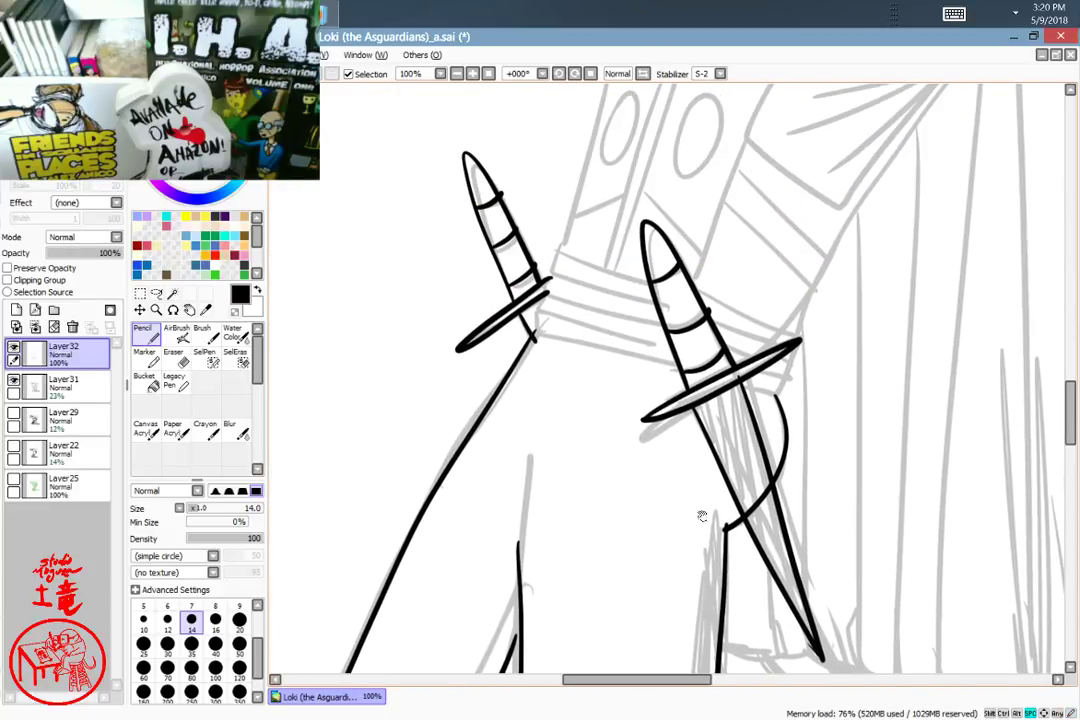
Step: Ink the torso's front and back edges below the sleeve, the sash's upper edge, and its rippled ends at both sides
scroll(702, 516, up, 4)
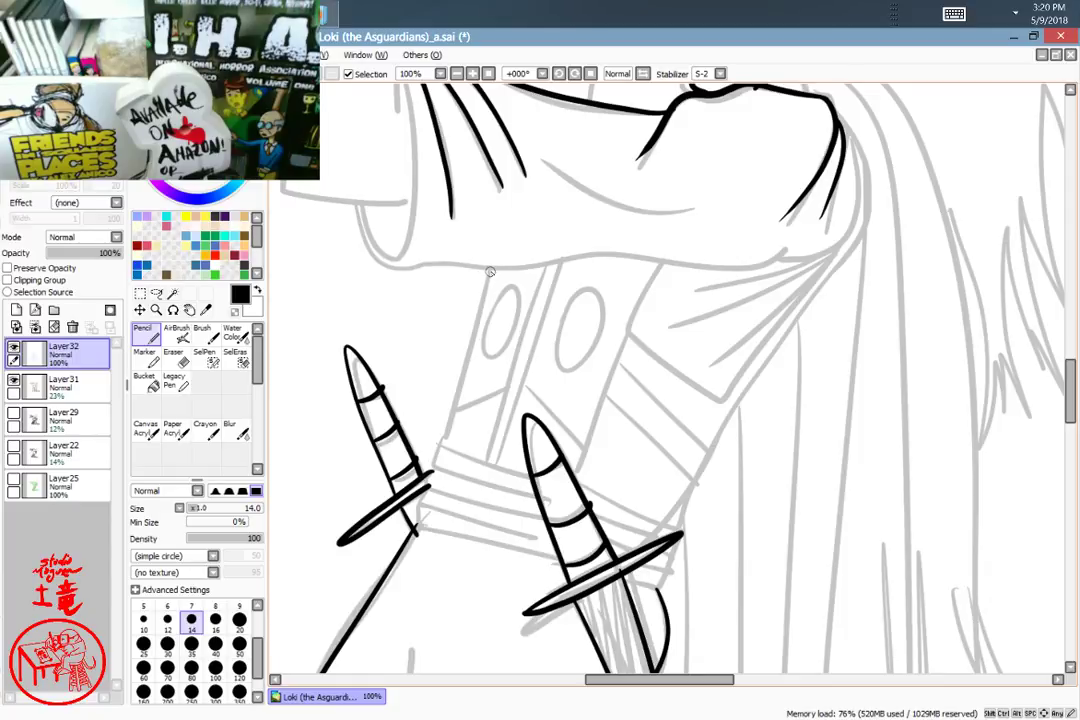
drag(490, 268, 438, 448)
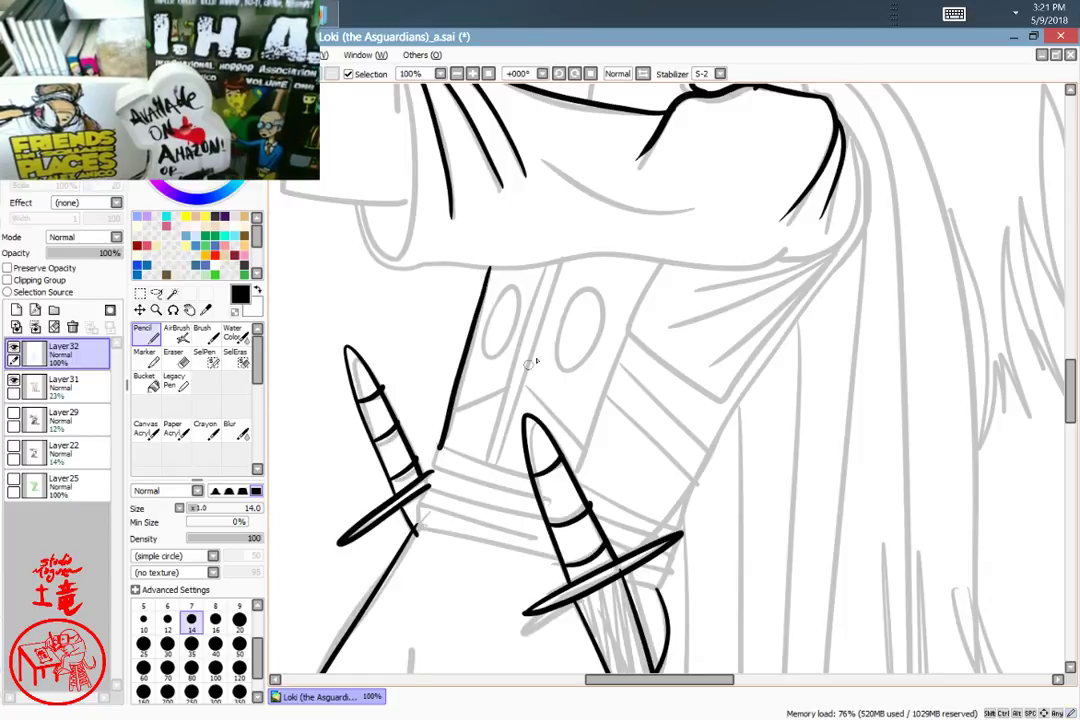
mouse_move(866, 226)
mouse_down()
mouse_move(697, 461)
mouse_move(677, 512)
mouse_up()
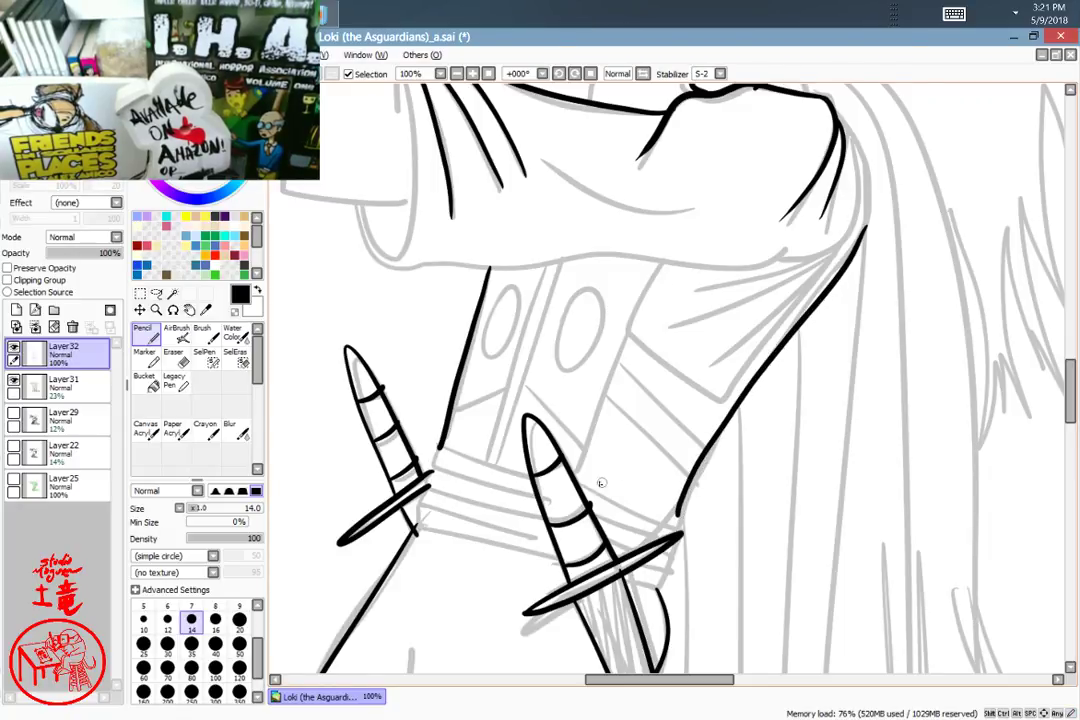
drag(525, 479, 439, 448)
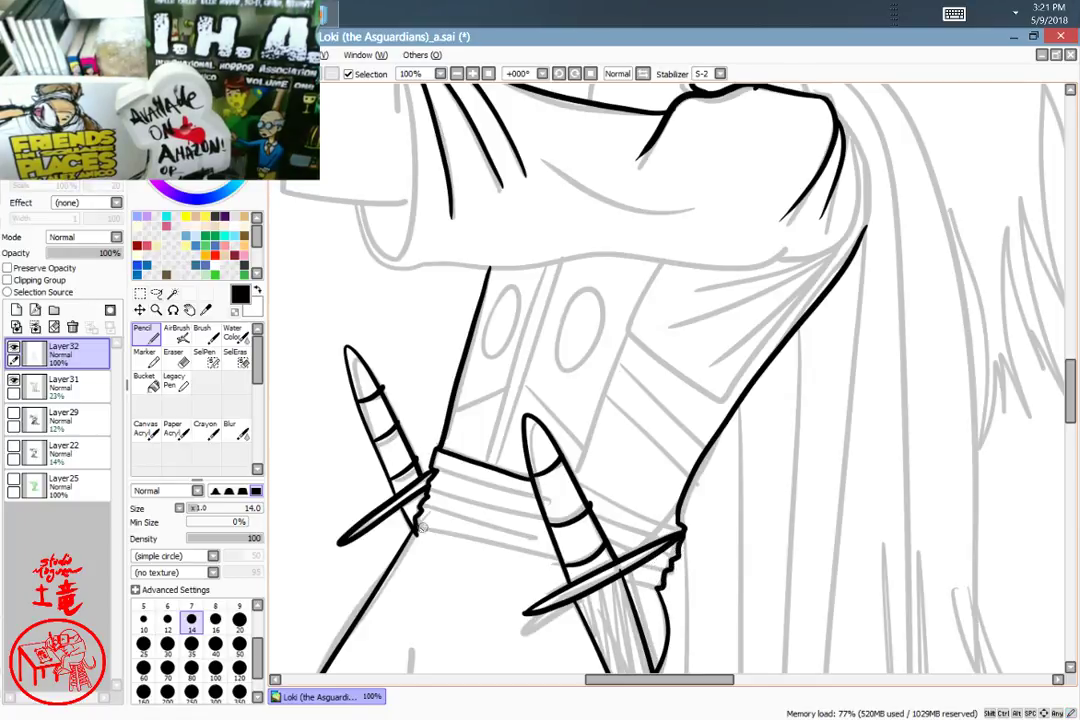
Step: Ink the sash's horizontal folds between the two daggers and its short folds beyond the front dagger
mouse_move(422, 511)
mouse_down()
mouse_move(555, 549)
mouse_move(490, 517)
mouse_move(554, 537)
mouse_up()
mouse_move(430, 486)
mouse_down()
mouse_move(550, 518)
mouse_move(461, 480)
mouse_move(532, 498)
mouse_up()
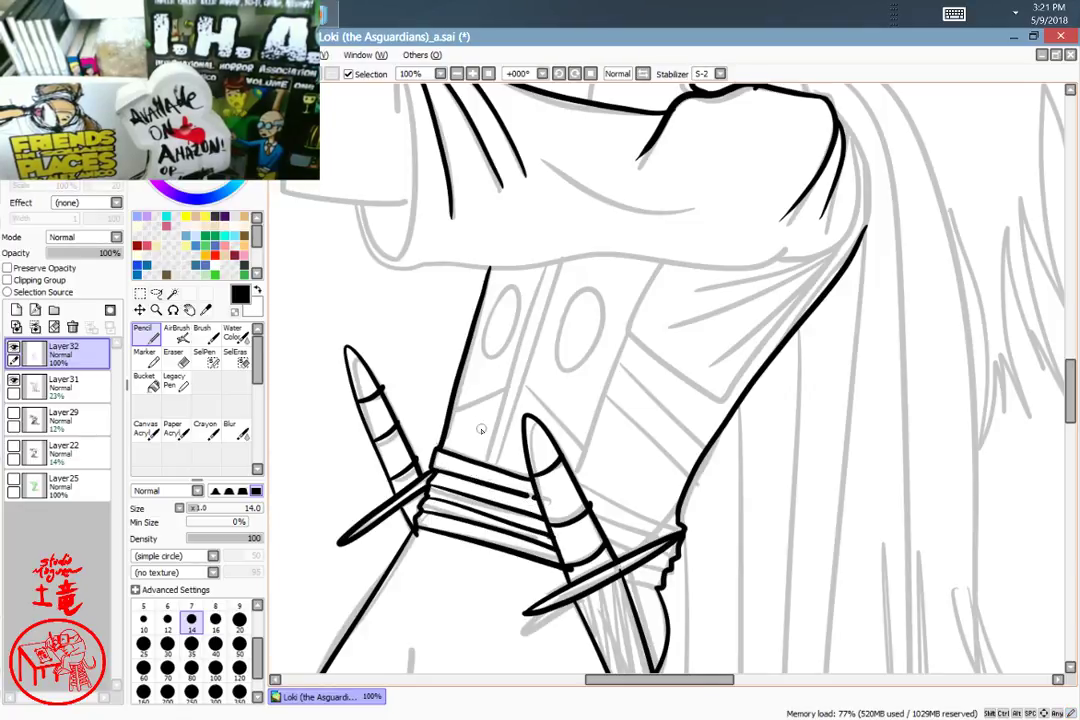
drag(598, 515, 660, 538)
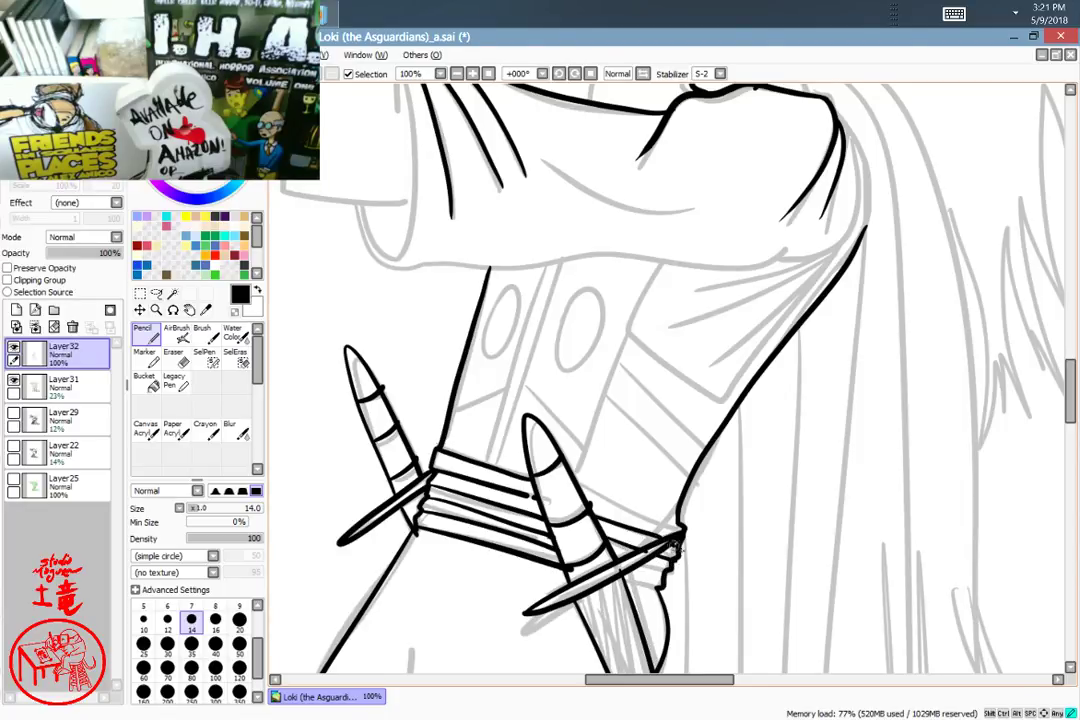
drag(663, 587, 625, 579)
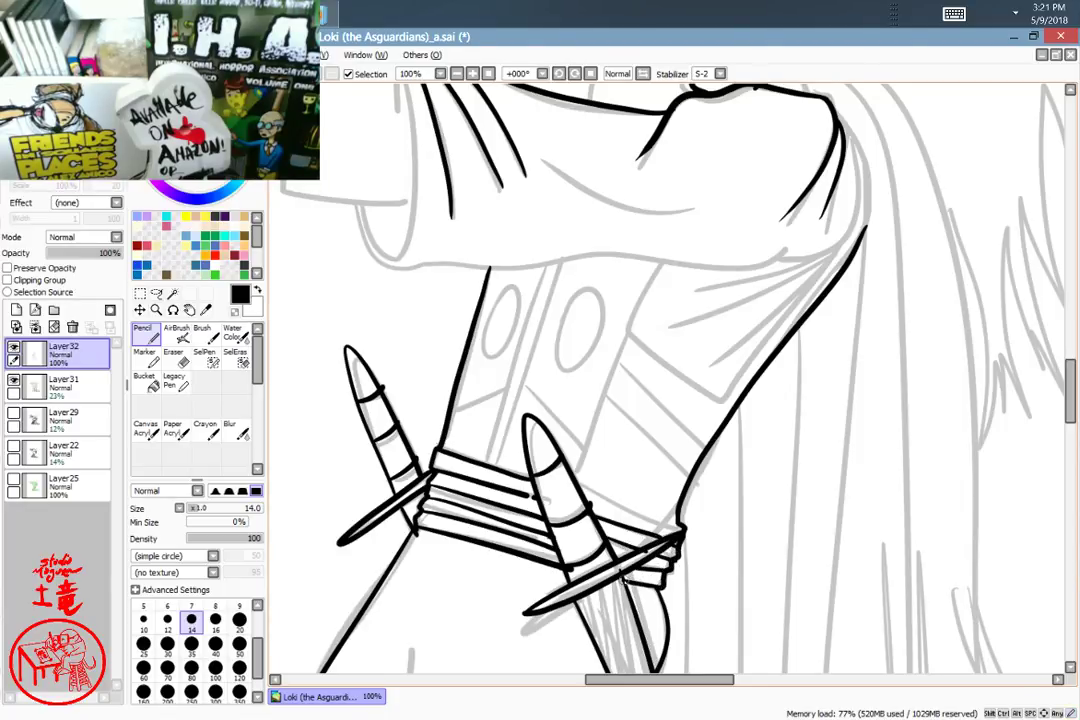
Step: Ink the far arm's upper and lower edges behind the raised forearm, erasing the part that crosses the forearm
key(space)
mouse_move(582, 459)
mouse_down()
mouse_move(611, 461)
mouse_move(678, 555)
mouse_move(642, 591)
mouse_move(702, 621)
mouse_move(780, 599)
mouse_move(788, 518)
mouse_move(740, 480)
mouse_move(794, 590)
mouse_up()
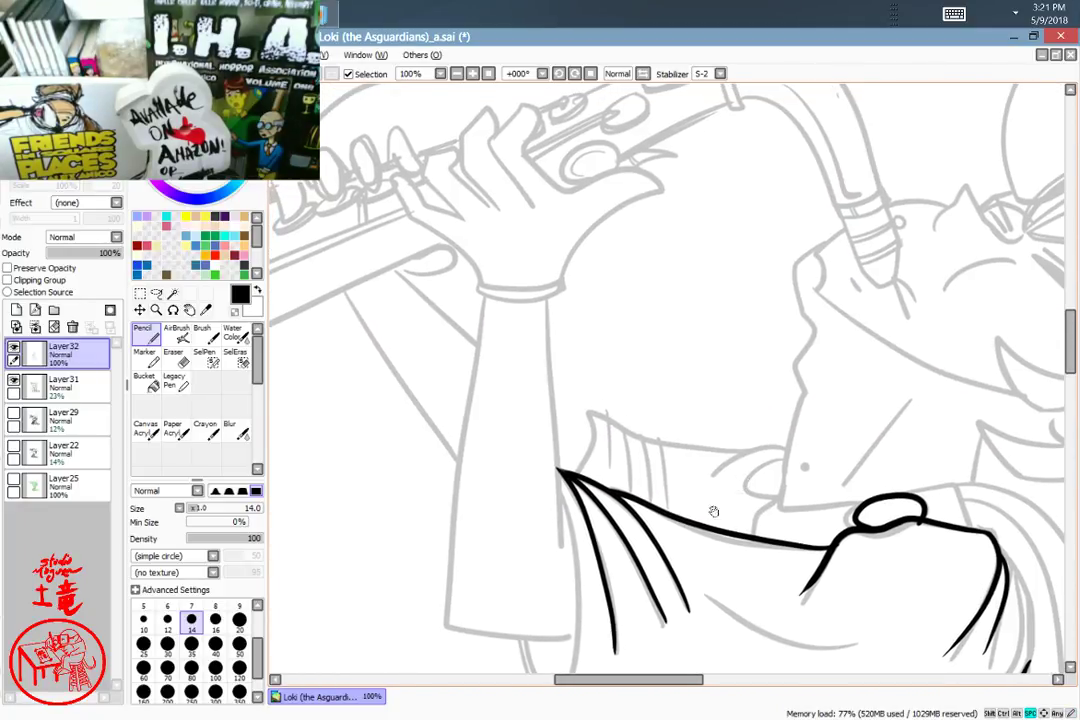
drag(394, 271, 594, 416)
key(e)
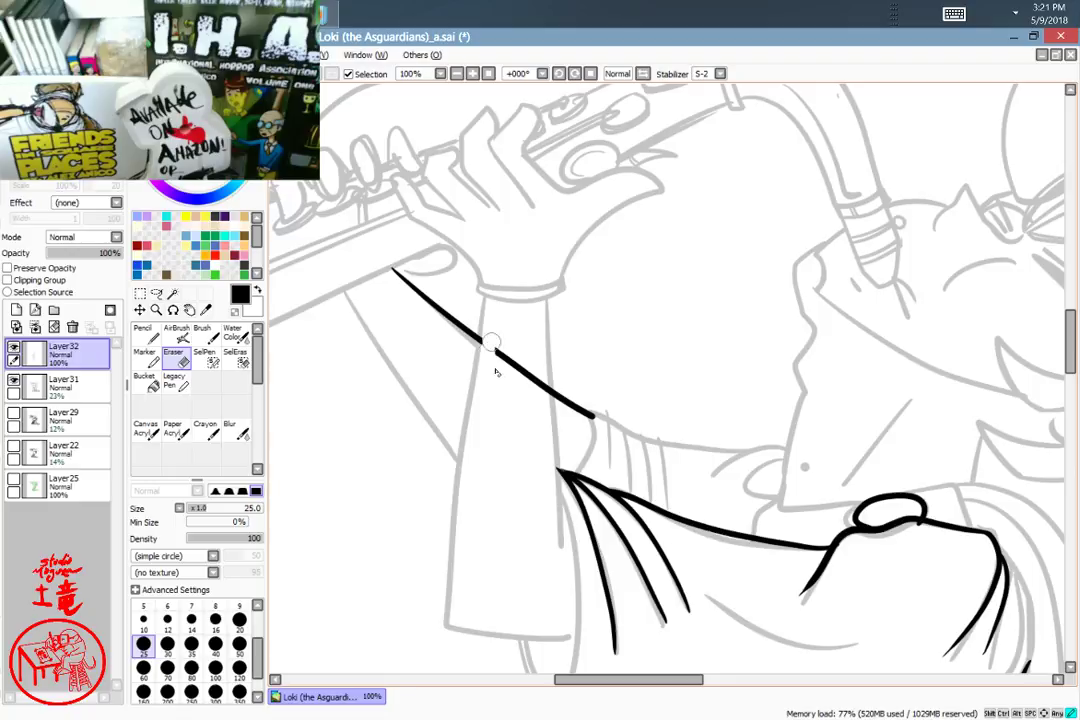
drag(486, 350, 540, 389)
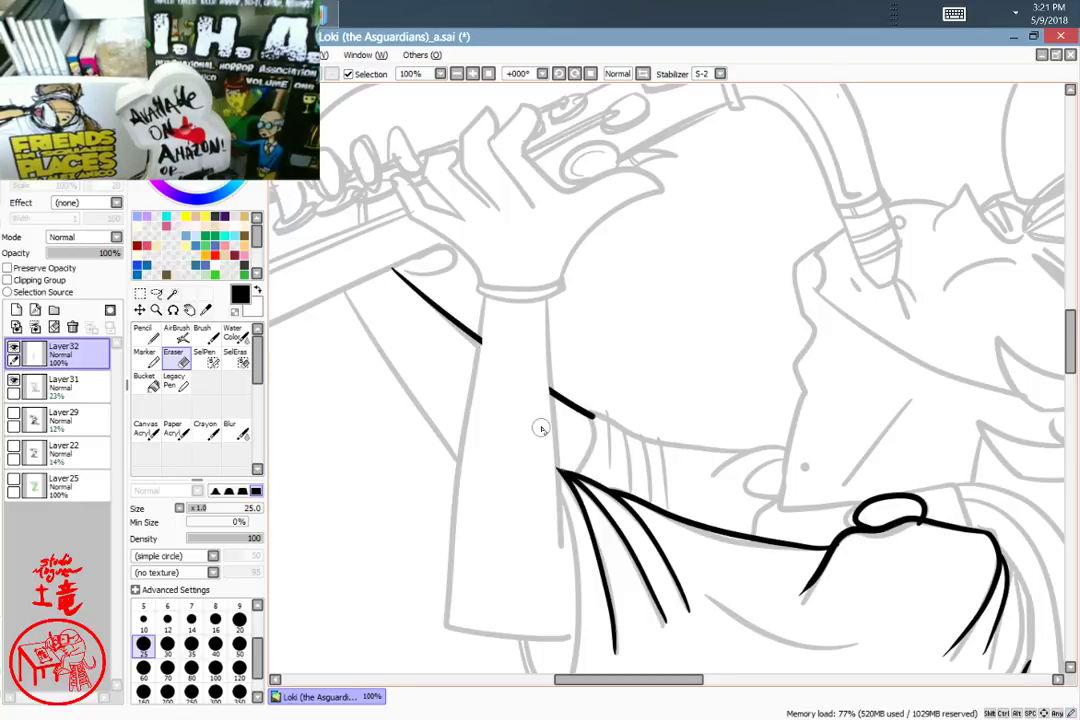
key(n)
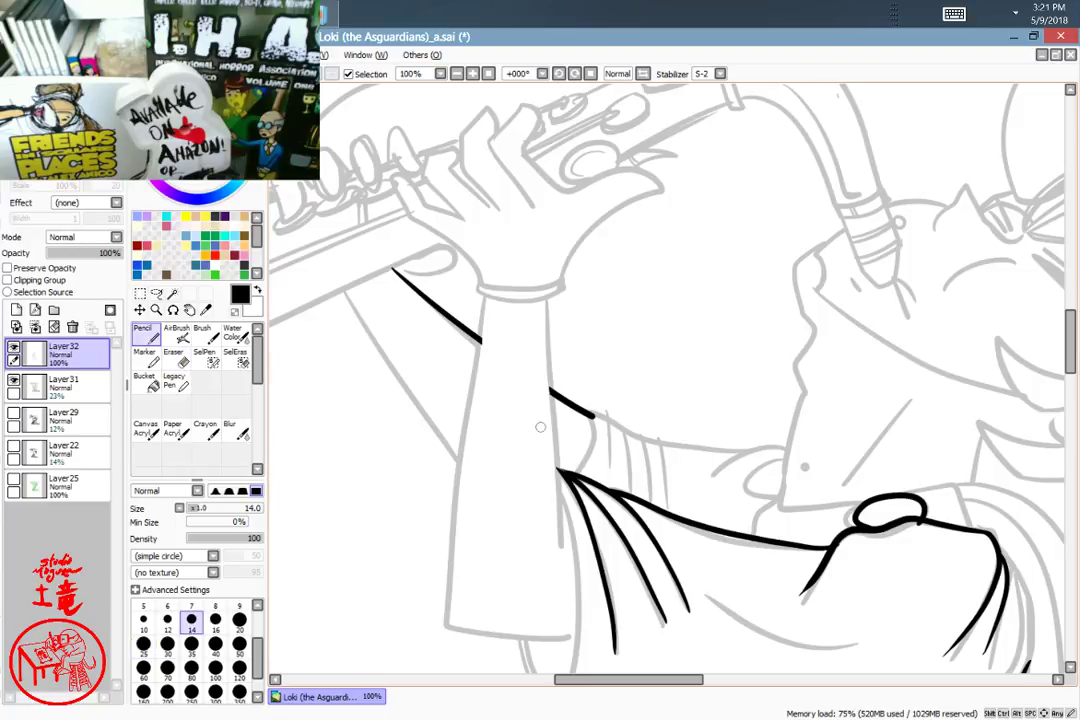
drag(343, 290, 460, 462)
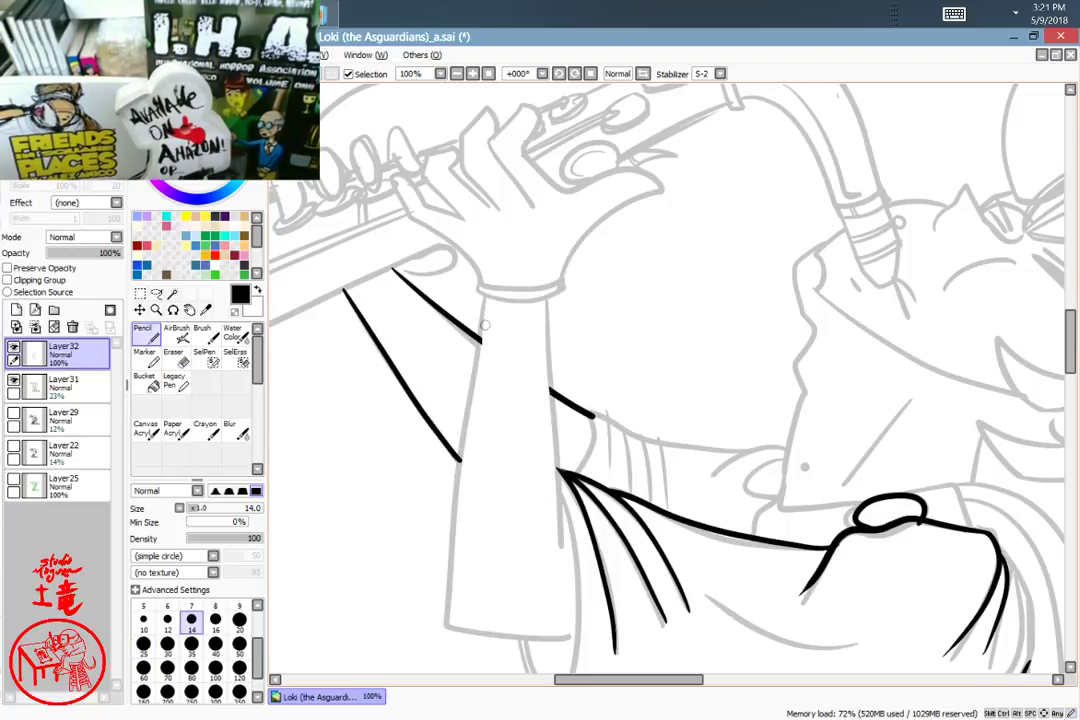
Step: Ink the raised forearm's side and lower edges, plus the curved cuff and bunched folds on the sleeve behind it
mouse_move(485, 292)
mouse_down()
mouse_move(458, 552)
mouse_move(512, 638)
mouse_move(575, 637)
mouse_up()
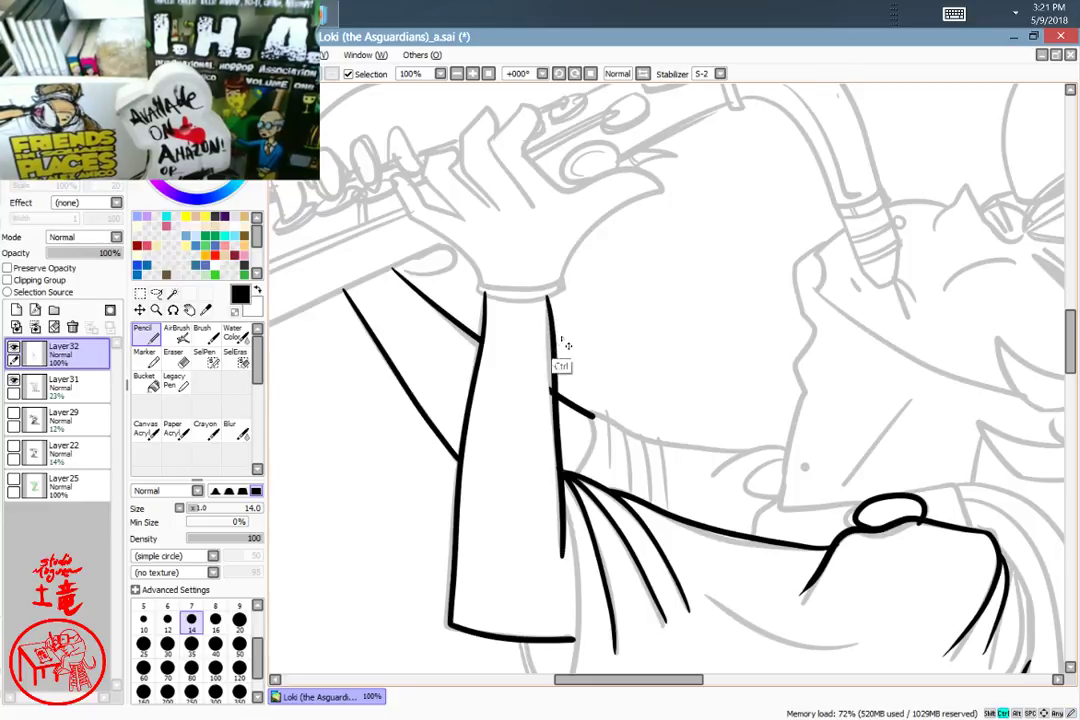
drag(544, 297, 554, 545)
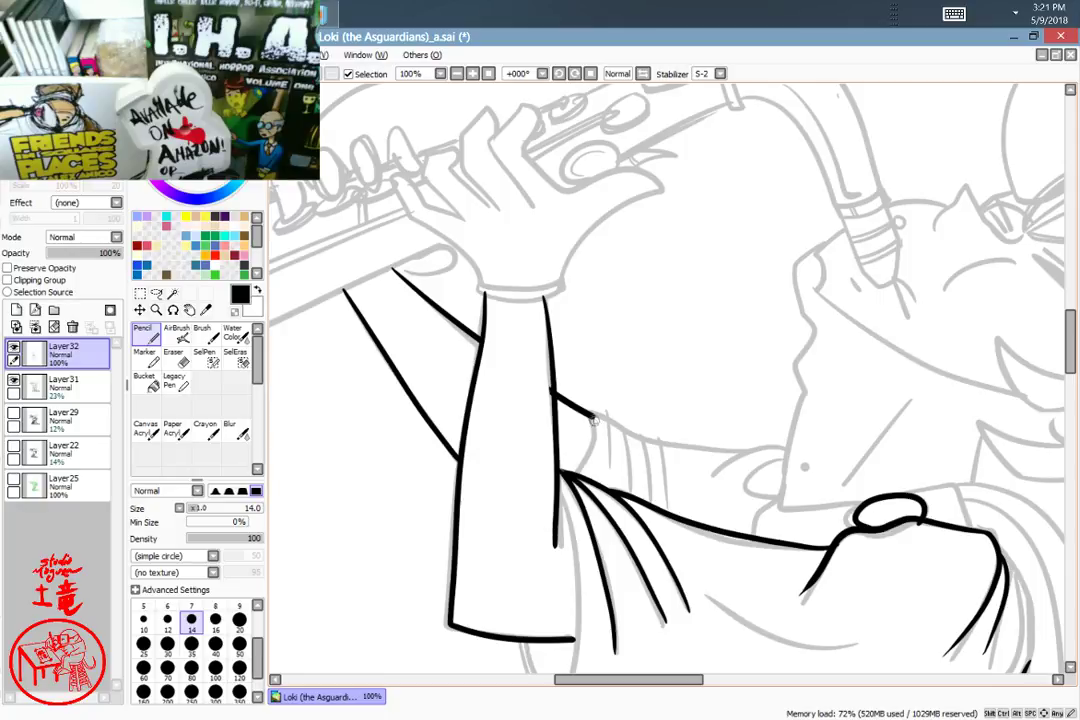
mouse_move(568, 477)
mouse_down()
mouse_move(588, 416)
mouse_move(606, 475)
mouse_up()
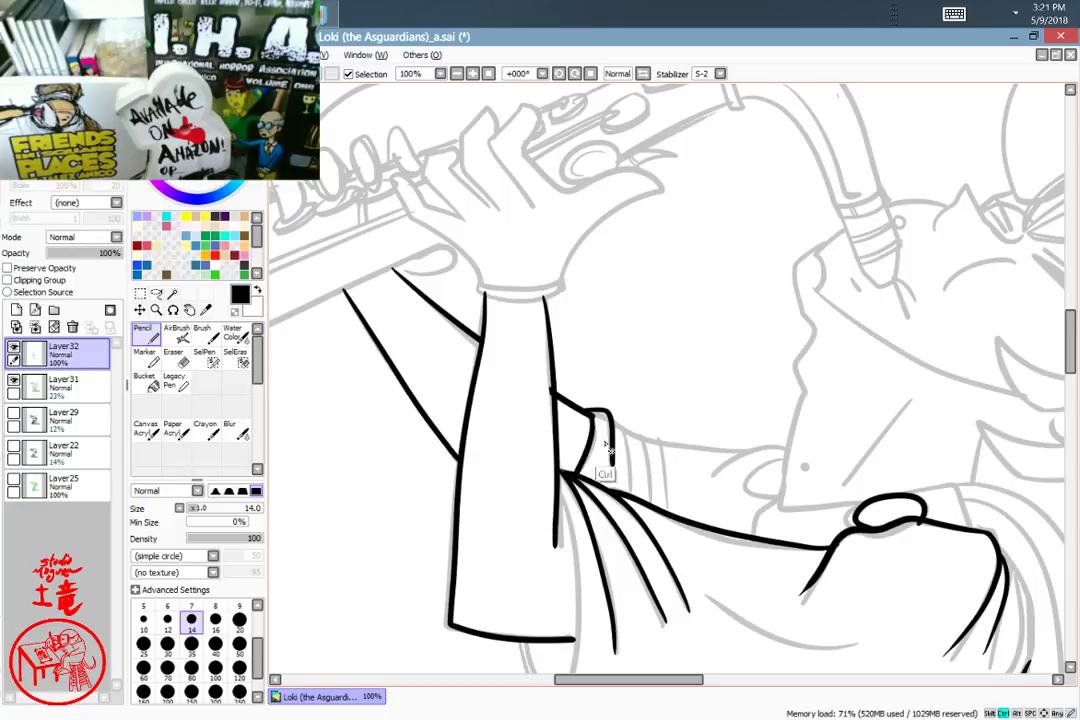
key(ctrl+z)
drag(600, 408, 609, 465)
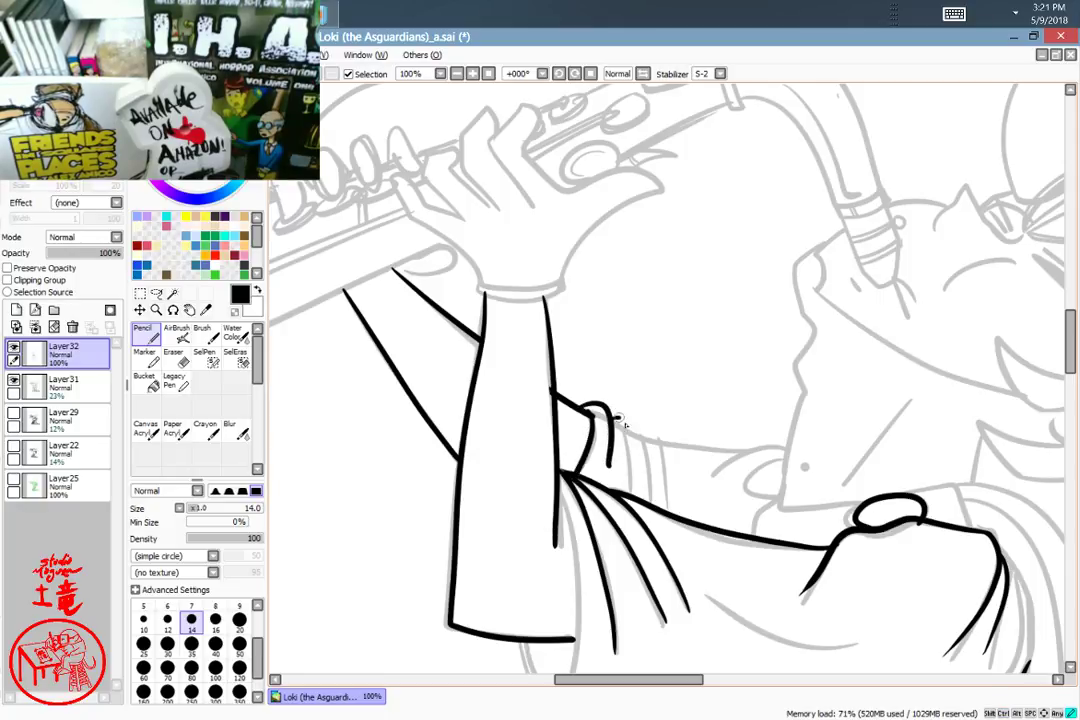
drag(616, 420, 630, 482)
drag(640, 433, 647, 486)
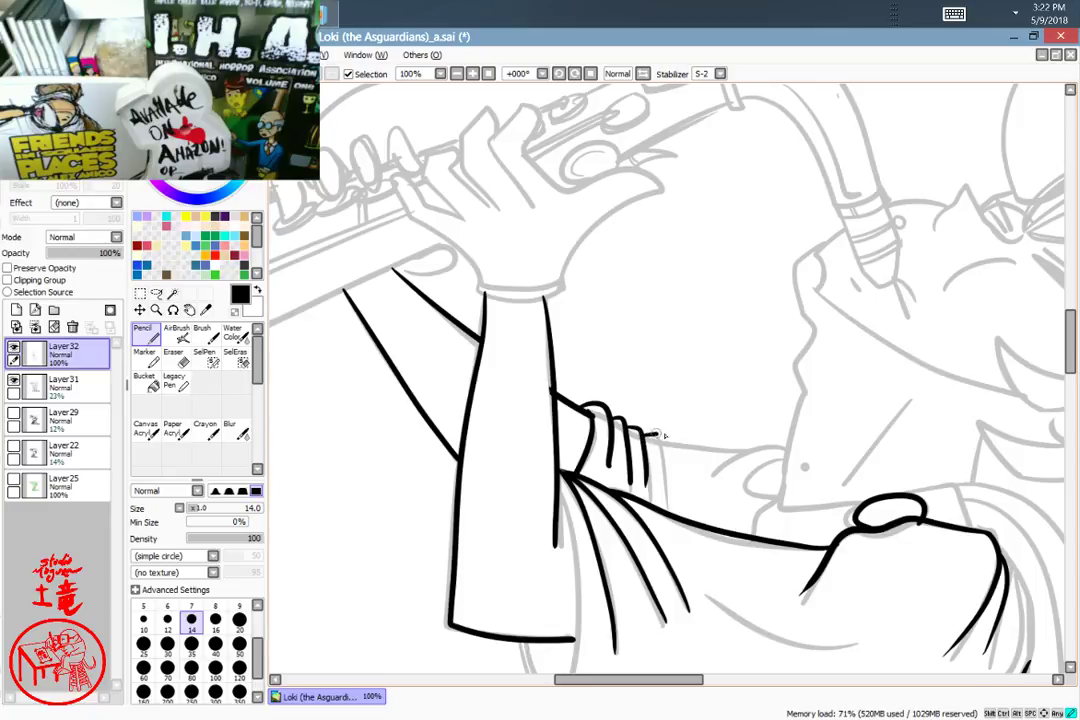
drag(660, 434, 665, 487)
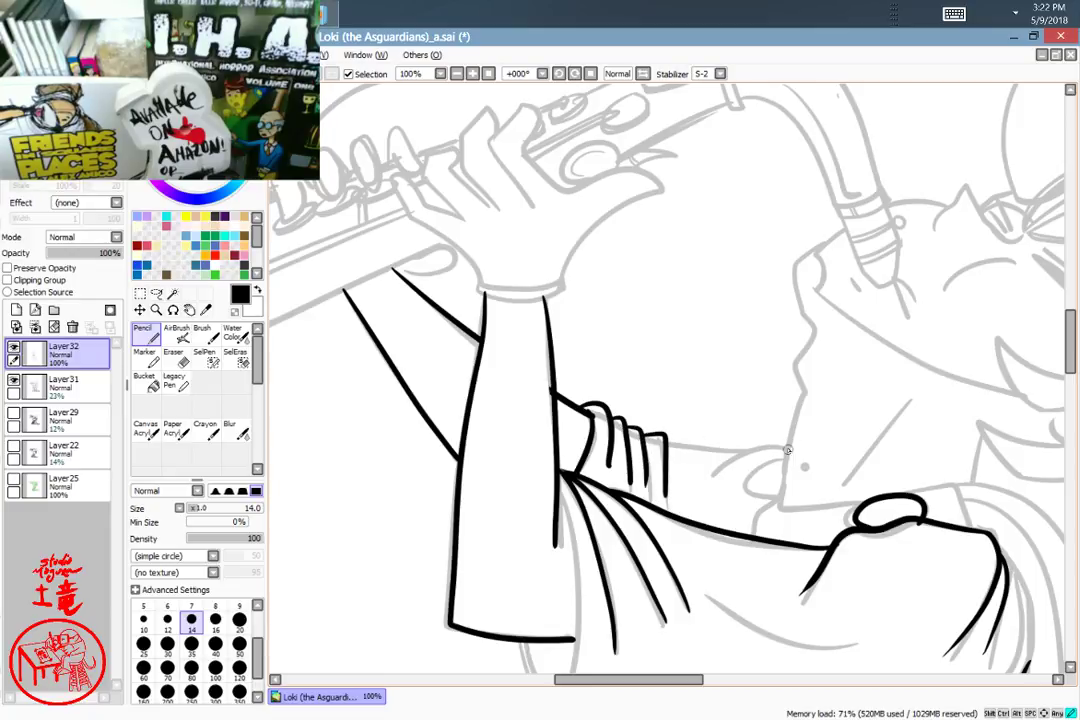
Step: Ink the garment edge from the bunched folds to the neck, with the rounded shape and creases beneath it
mouse_move(787, 449)
mouse_down()
mouse_move(715, 478)
mouse_move(672, 447)
mouse_up()
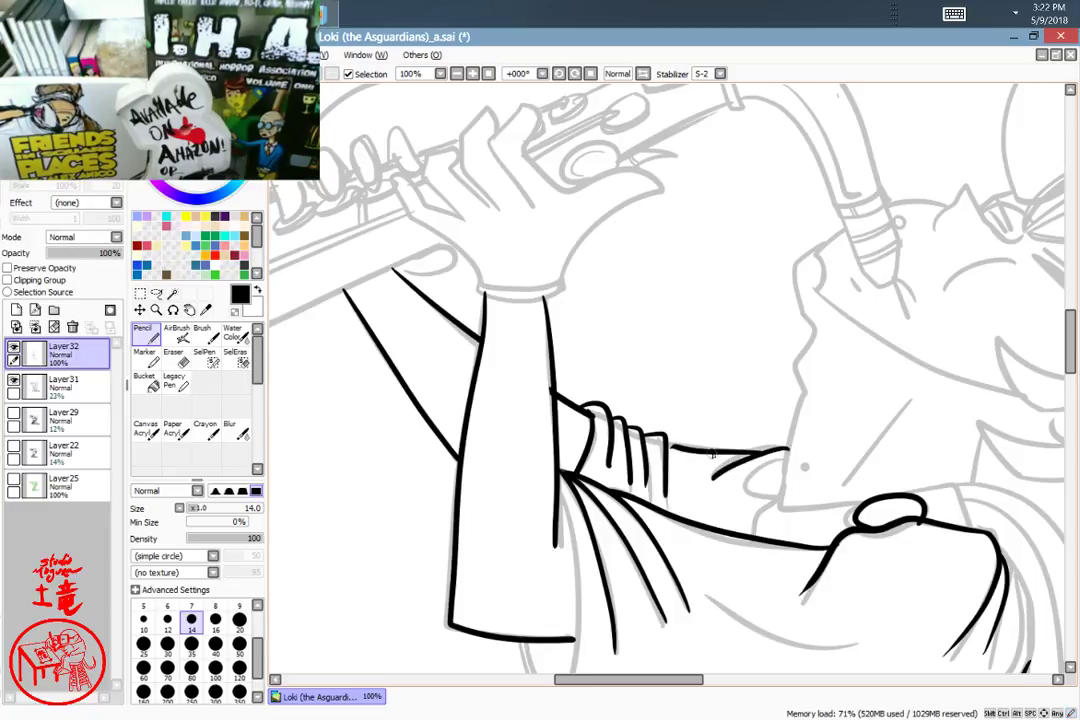
mouse_move(787, 500)
mouse_down()
mouse_move(698, 419)
mouse_move(549, 447)
mouse_move(609, 447)
mouse_move(628, 429)
mouse_up()
drag(518, 383, 510, 382)
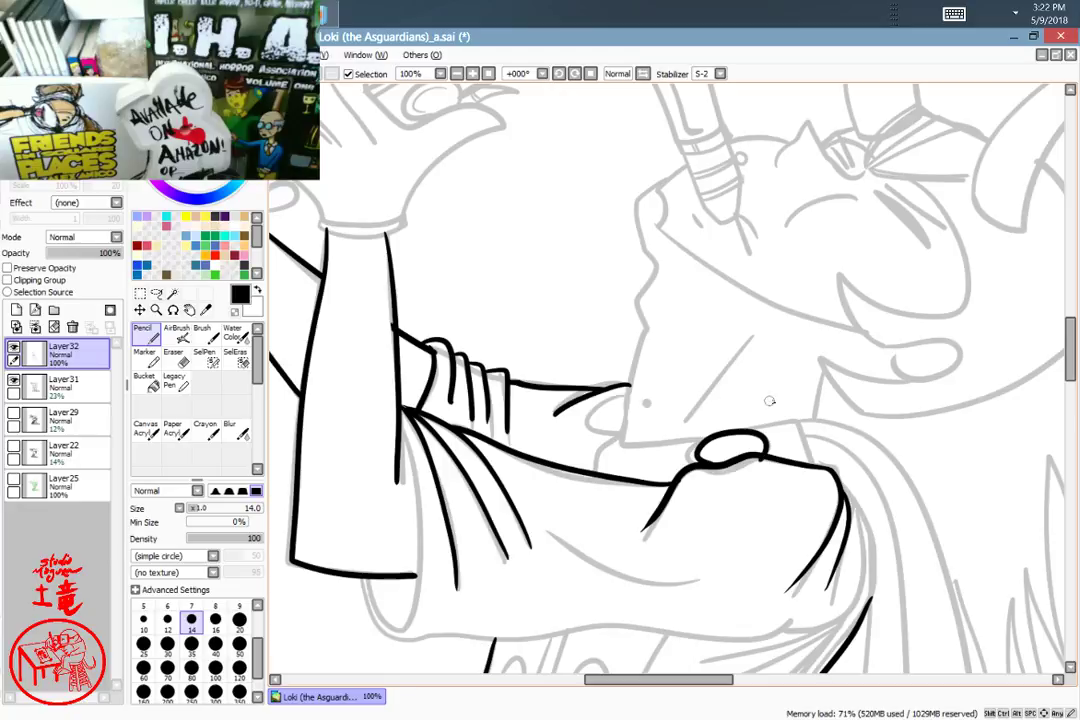
drag(800, 376, 781, 350)
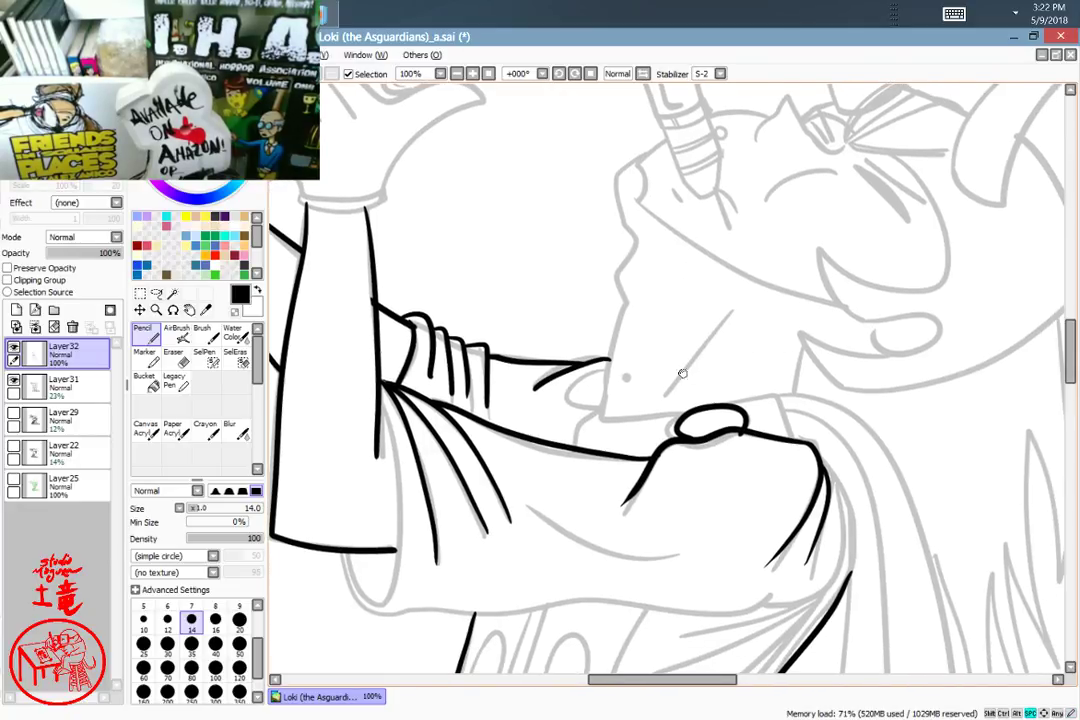
mouse_move(682, 374)
mouse_down()
mouse_move(634, 402)
mouse_move(635, 437)
mouse_move(655, 434)
mouse_up()
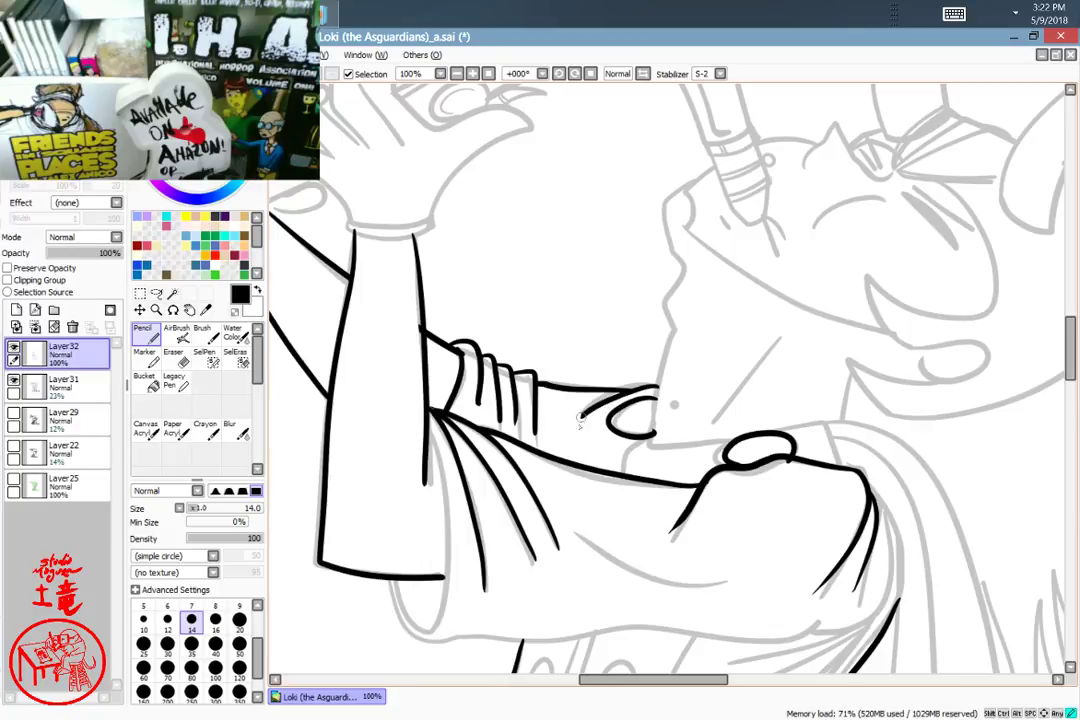
mouse_move(580, 425)
mouse_down()
mouse_move(605, 440)
mouse_move(660, 428)
mouse_move(613, 471)
mouse_up()
drag(604, 397, 553, 447)
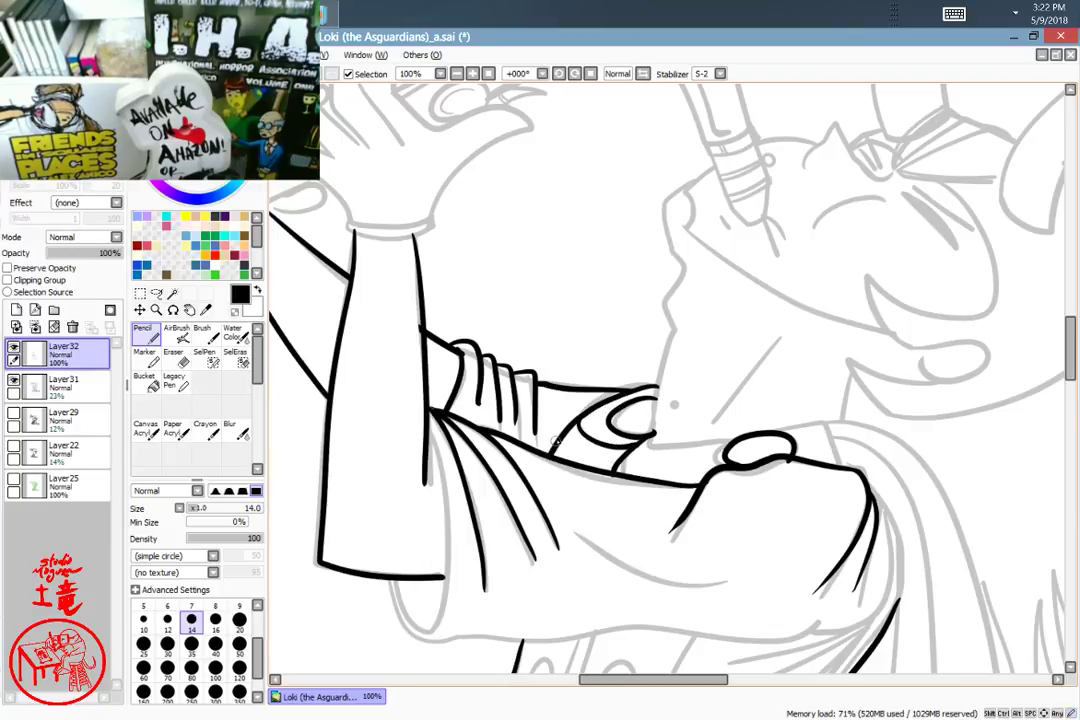
Step: Ink the jagged front contour from the chin down the neck, and the neck's base line to the collar oval
mouse_move(738, 450)
mouse_down()
mouse_move(671, 357)
mouse_move(590, 352)
mouse_move(588, 290)
mouse_move(616, 173)
mouse_up()
drag(632, 335, 540, 568)
mouse_move(523, 406)
mouse_down()
mouse_move(502, 349)
mouse_move(525, 370)
mouse_up()
drag(637, 395, 560, 373)
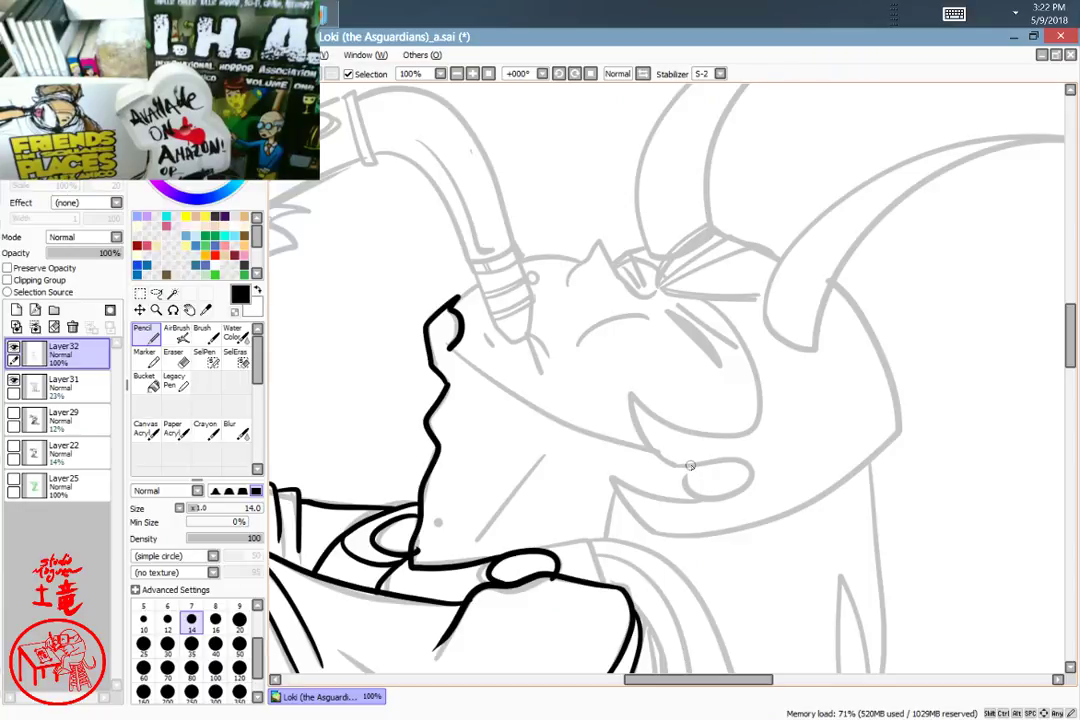
Step: Ink the long curve from the chin to its rounded end at the back of the jaw, plus the neck's short back line
mouse_move(690, 466)
mouse_down()
mouse_move(750, 468)
mouse_move(693, 500)
mouse_move(530, 385)
mouse_move(450, 345)
mouse_up()
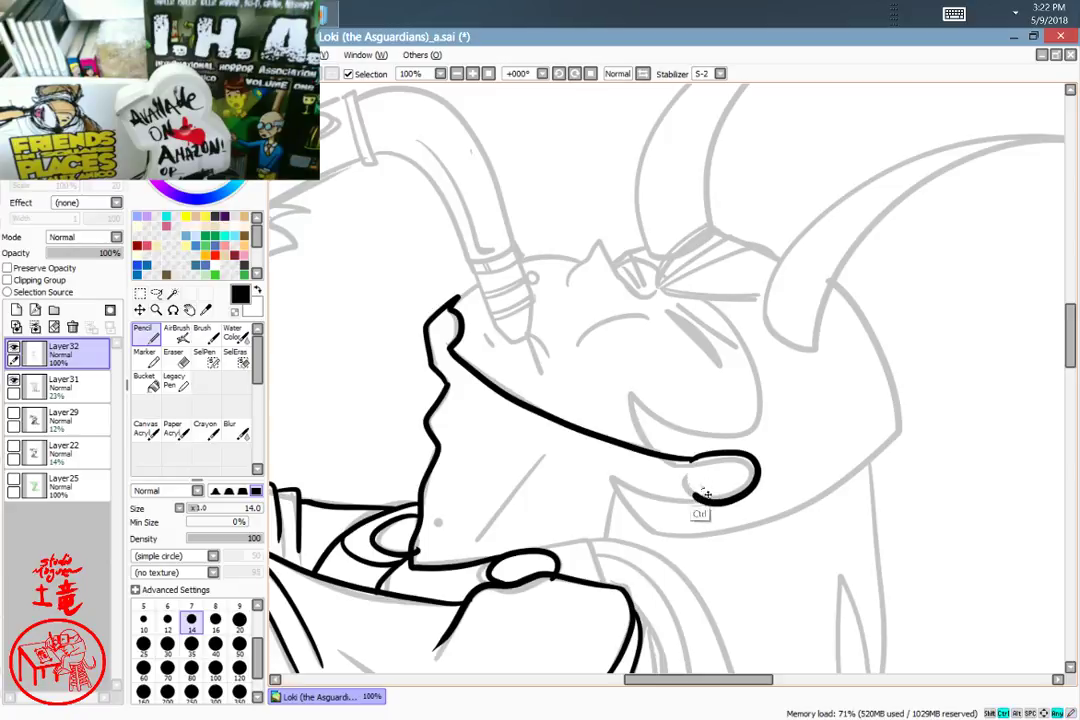
mouse_move(699, 494)
mouse_down()
mouse_move(693, 463)
mouse_move(609, 477)
mouse_move(666, 537)
mouse_up()
key(ctrl+z)
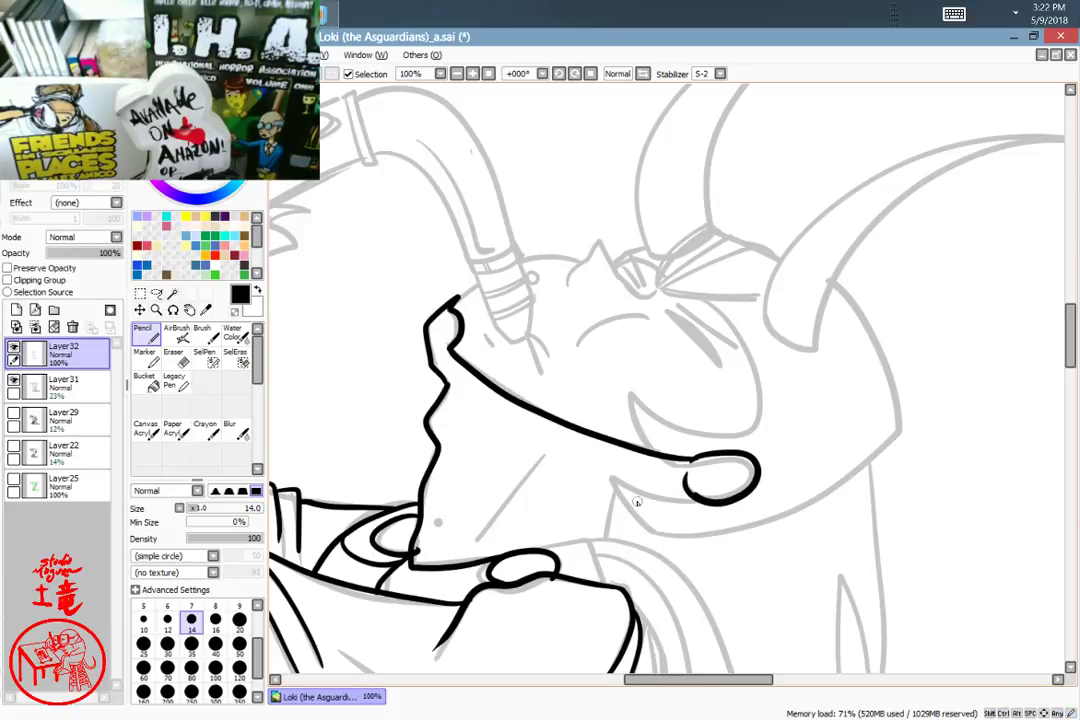
drag(614, 490, 609, 545)
Step: Ink the leaf-shaped piece at the base of the upper horn, including the dividing line inside it
mouse_move(872, 429)
mouse_down()
mouse_move(699, 404)
mouse_move(692, 518)
mouse_up()
mouse_move(688, 330)
mouse_down()
mouse_move(680, 480)
mouse_move(676, 460)
mouse_up()
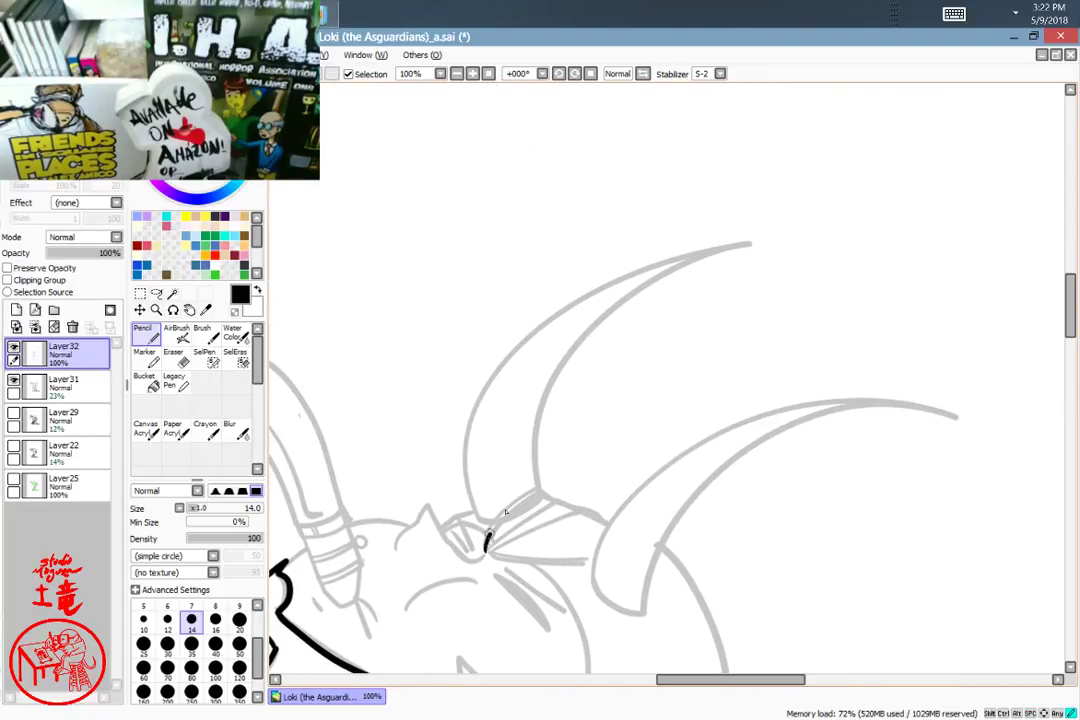
mouse_move(486, 547)
mouse_down()
mouse_move(535, 488)
mouse_move(601, 521)
mouse_move(545, 545)
mouse_move(490, 549)
mouse_move(594, 545)
mouse_move(604, 534)
mouse_move(501, 555)
mouse_up()
key(ctrl+z)
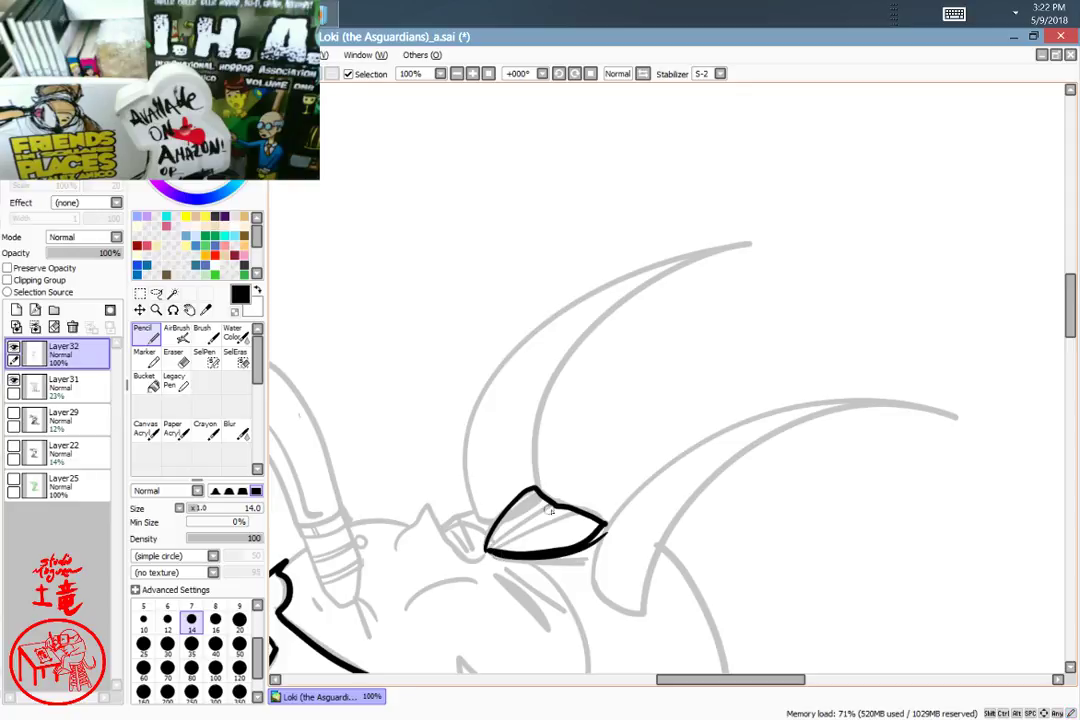
drag(559, 505, 488, 549)
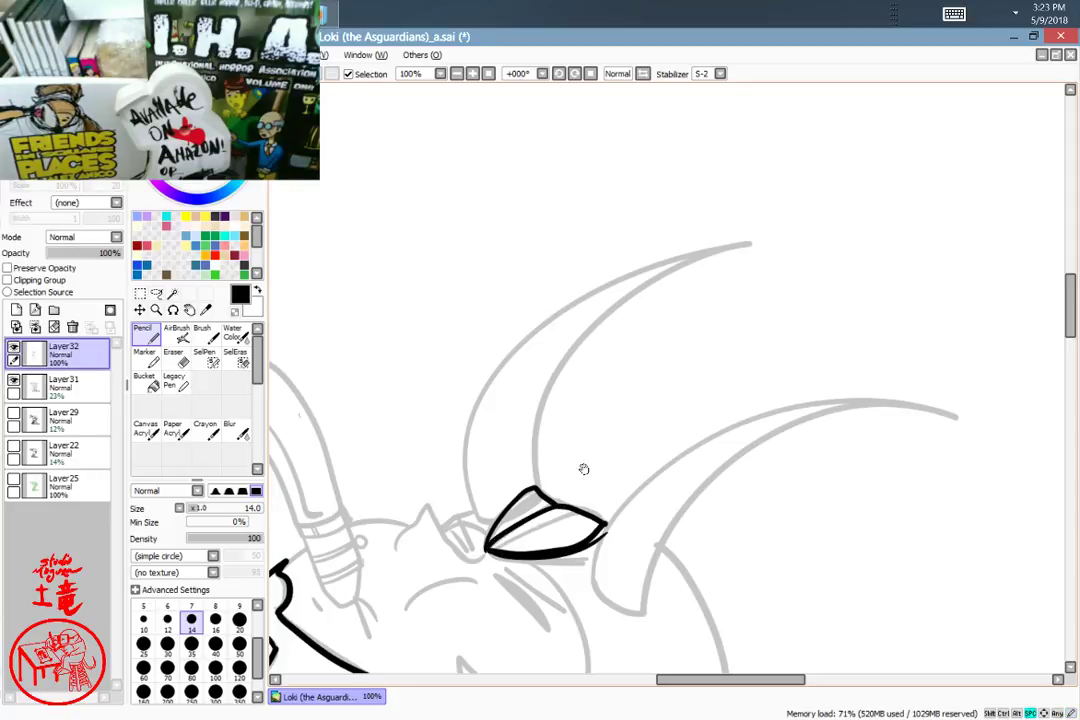
Step: Ink the upper horn's outer and inner curves from its base to the pointed tip
drag(582, 468, 595, 533)
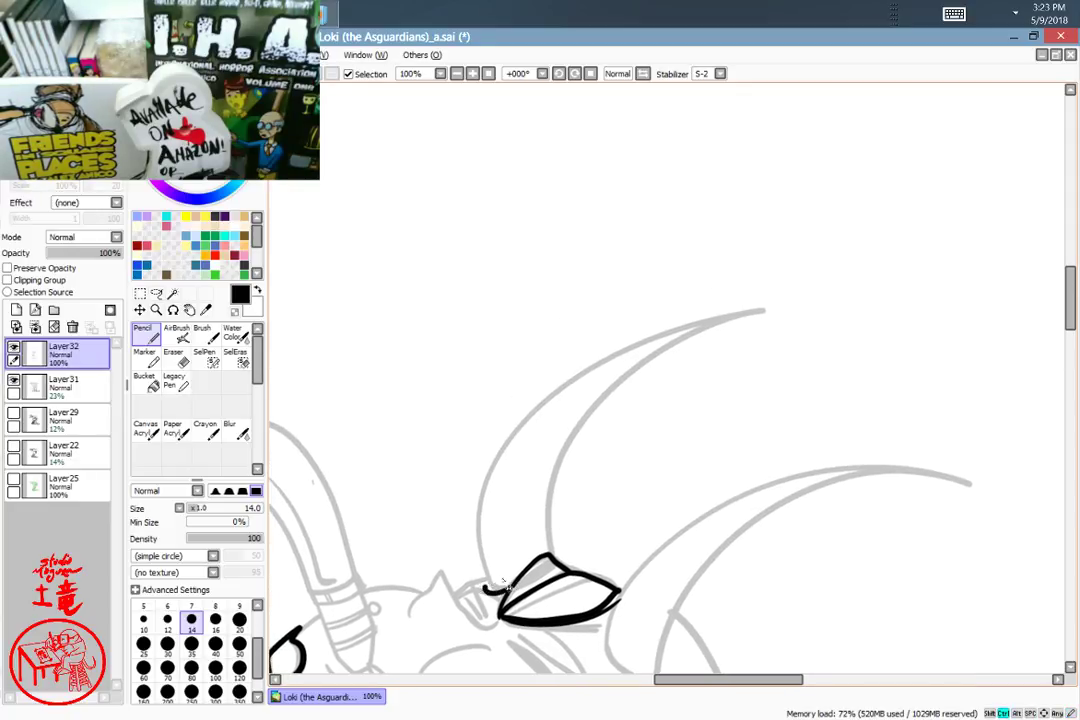
mouse_move(490, 586)
mouse_down()
mouse_move(500, 390)
mouse_move(775, 305)
mouse_move(565, 455)
mouse_move(548, 553)
mouse_up()
drag(660, 550, 602, 415)
drag(600, 508, 582, 532)
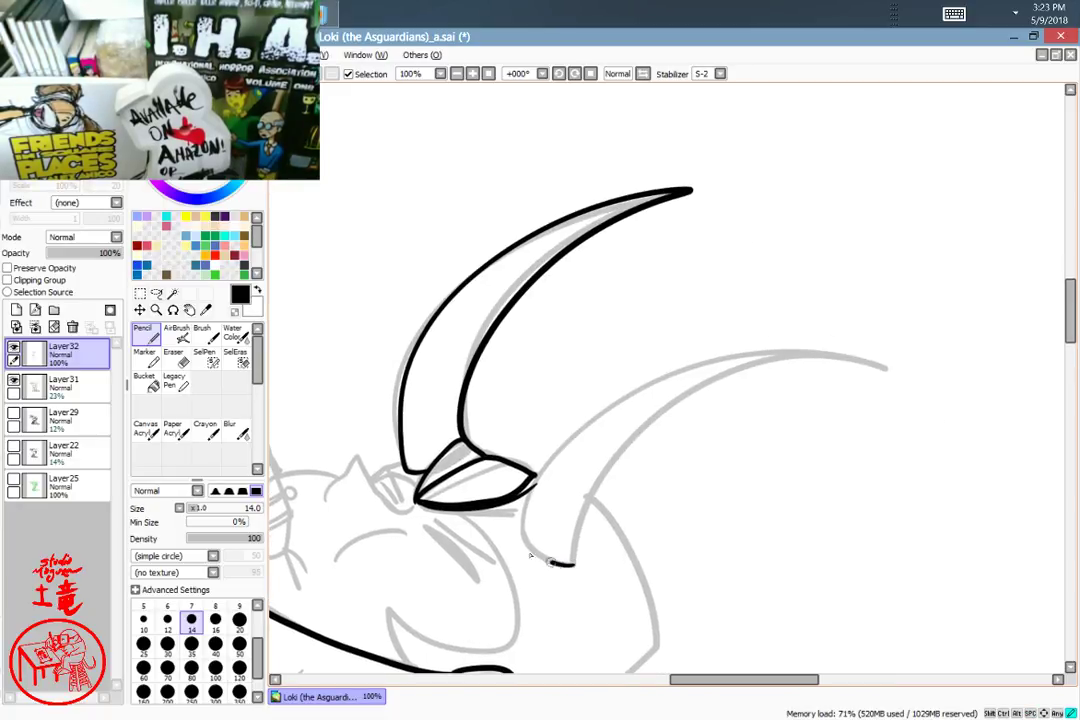
Step: Ink the lower horn's outer and inner curves and its short base edge, redrawing the strokes until they follow the sketch
mouse_move(452, 475)
mouse_down()
mouse_move(526, 334)
mouse_move(656, 290)
mouse_up()
key(ctrl+z)
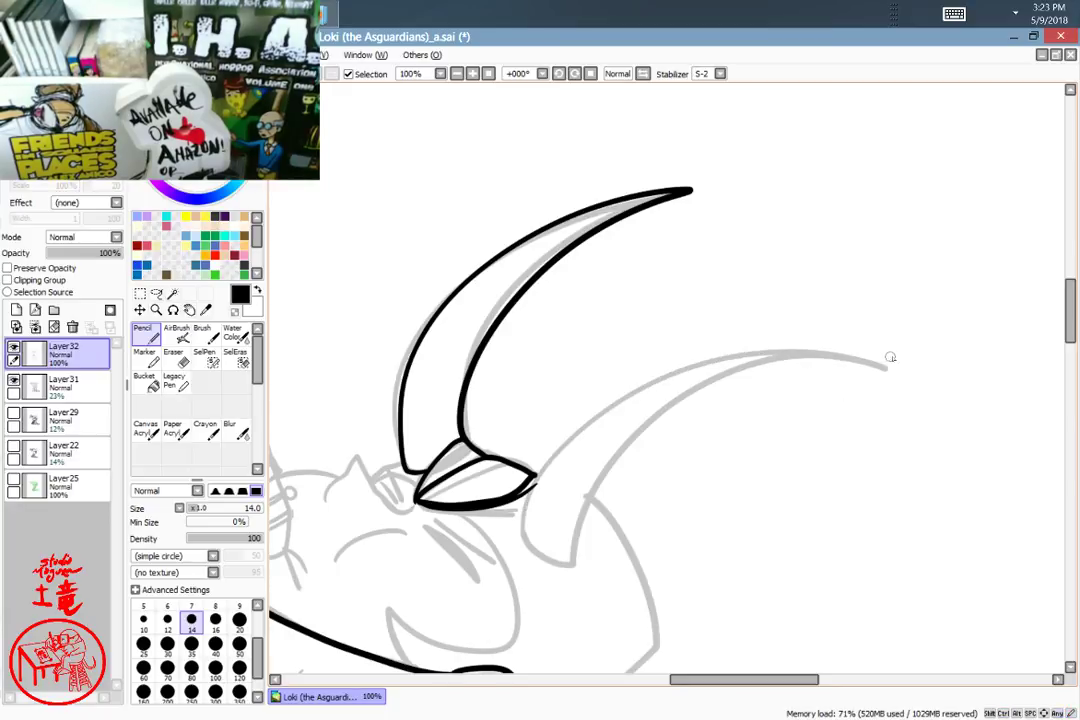
mouse_move(885, 368)
mouse_down()
mouse_move(764, 358)
mouse_move(576, 435)
mouse_move(524, 540)
mouse_up()
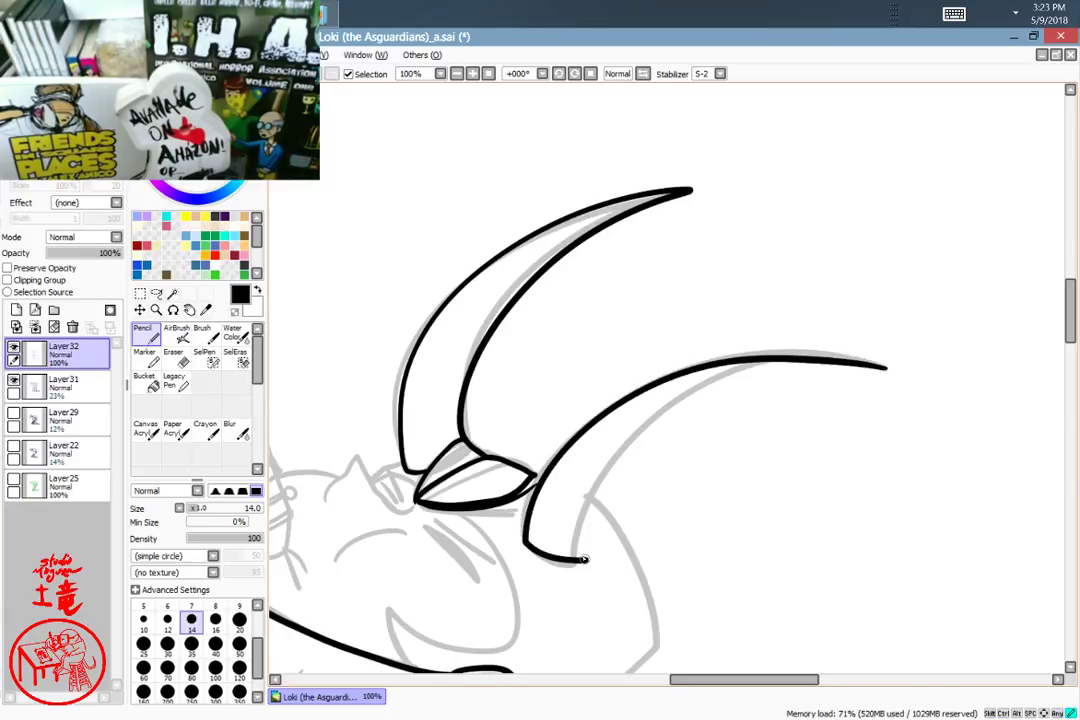
mouse_move(493, 477)
mouse_down()
mouse_move(624, 321)
mouse_move(715, 290)
mouse_up()
key(ctrl+z)
key(ctrl+z)
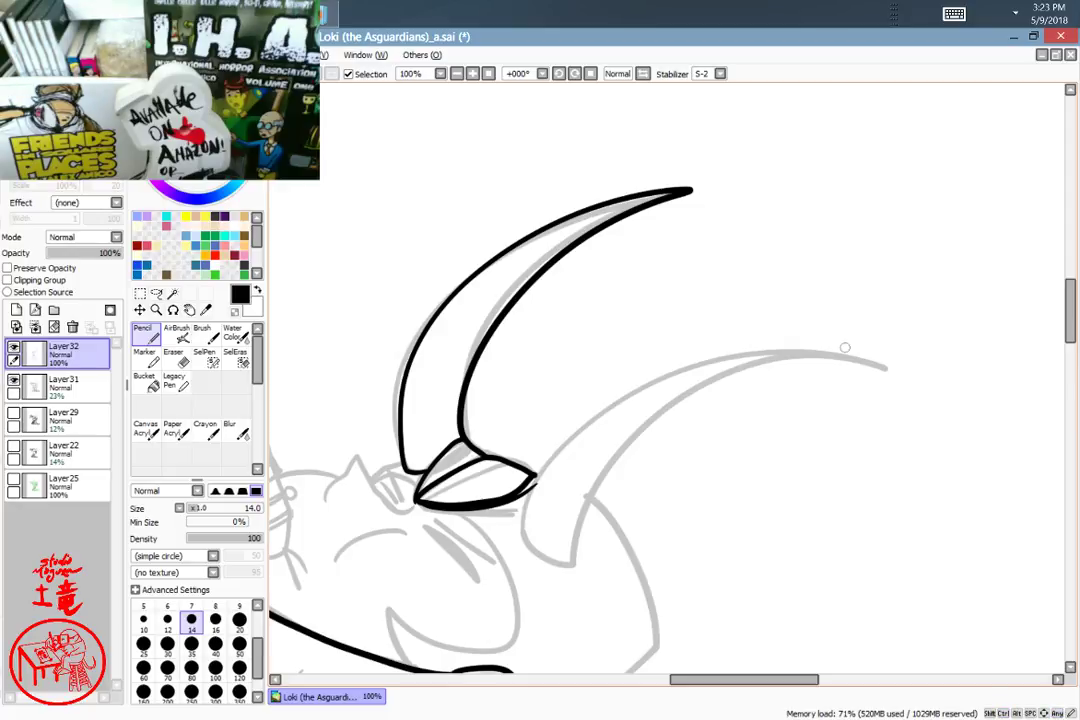
mouse_move(891, 370)
mouse_down()
mouse_move(787, 350)
mouse_move(581, 430)
mouse_move(524, 523)
mouse_move(568, 562)
mouse_move(837, 359)
mouse_up()
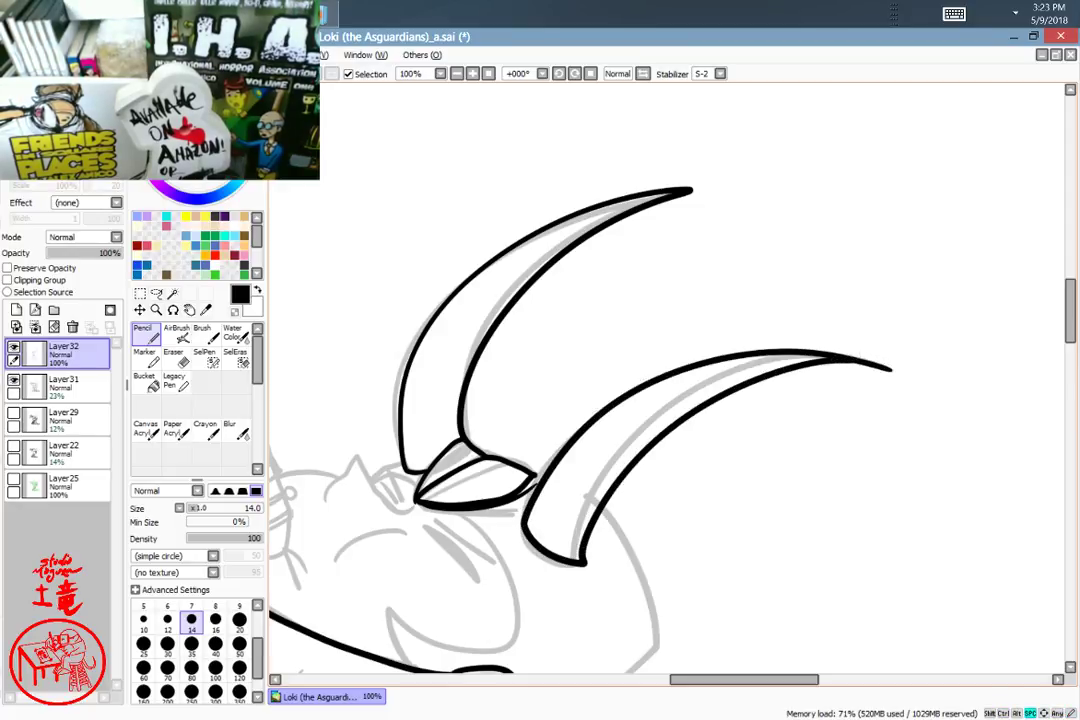
drag(731, 551, 785, 372)
drag(700, 439, 829, 419)
mouse_move(658, 312)
mouse_down()
mouse_move(689, 382)
mouse_move(689, 441)
mouse_move(603, 439)
mouse_move(570, 410)
mouse_up()
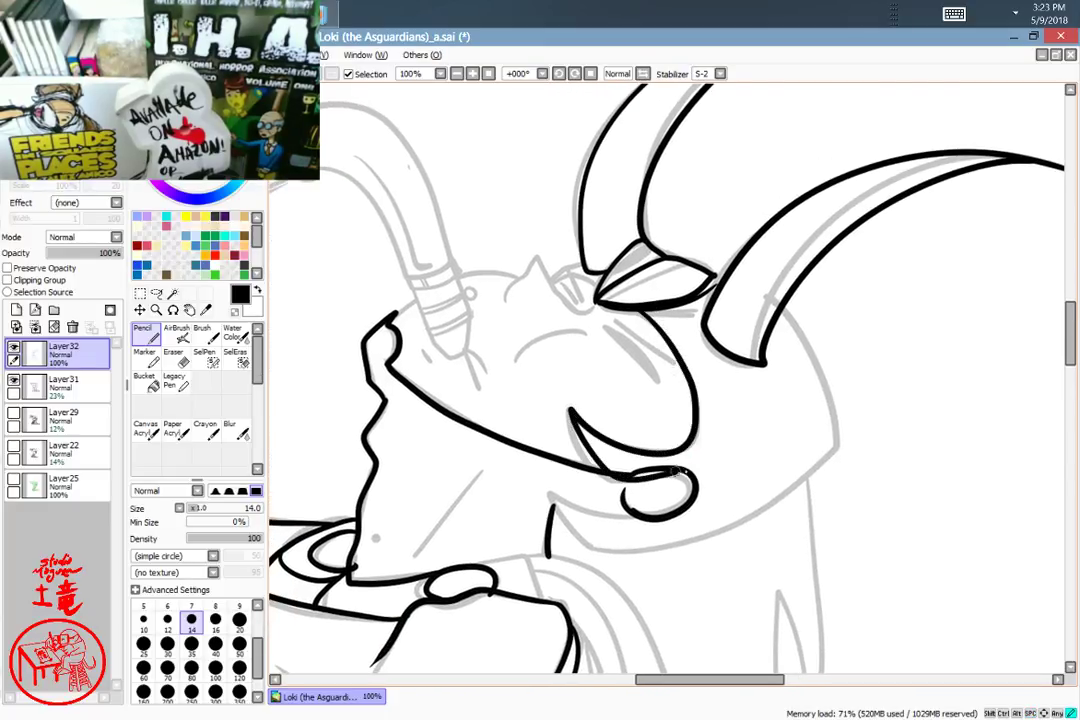
key(ctrl+z)
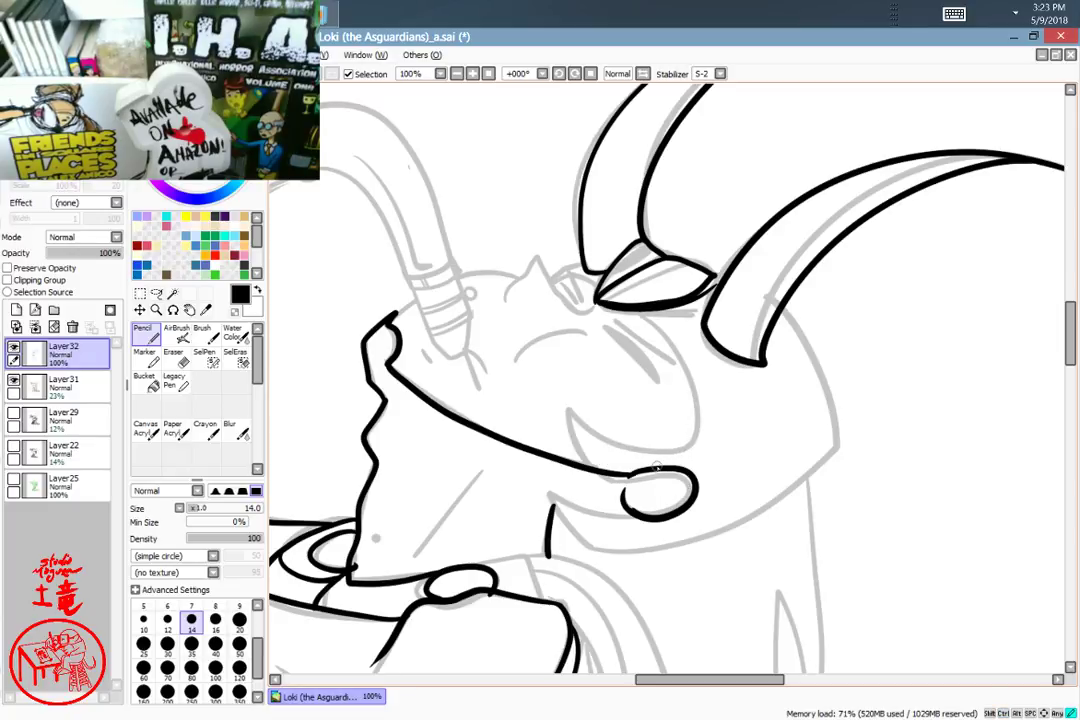
mouse_move(567, 400)
mouse_down()
mouse_move(620, 449)
mouse_move(684, 438)
mouse_move(690, 391)
mouse_move(644, 315)
mouse_move(628, 309)
mouse_move(659, 328)
mouse_move(695, 382)
mouse_move(693, 437)
mouse_move(657, 454)
mouse_move(587, 431)
mouse_move(570, 404)
mouse_move(589, 452)
mouse_move(632, 466)
mouse_up()
key(ctrl+z)
key(ctrl+z)
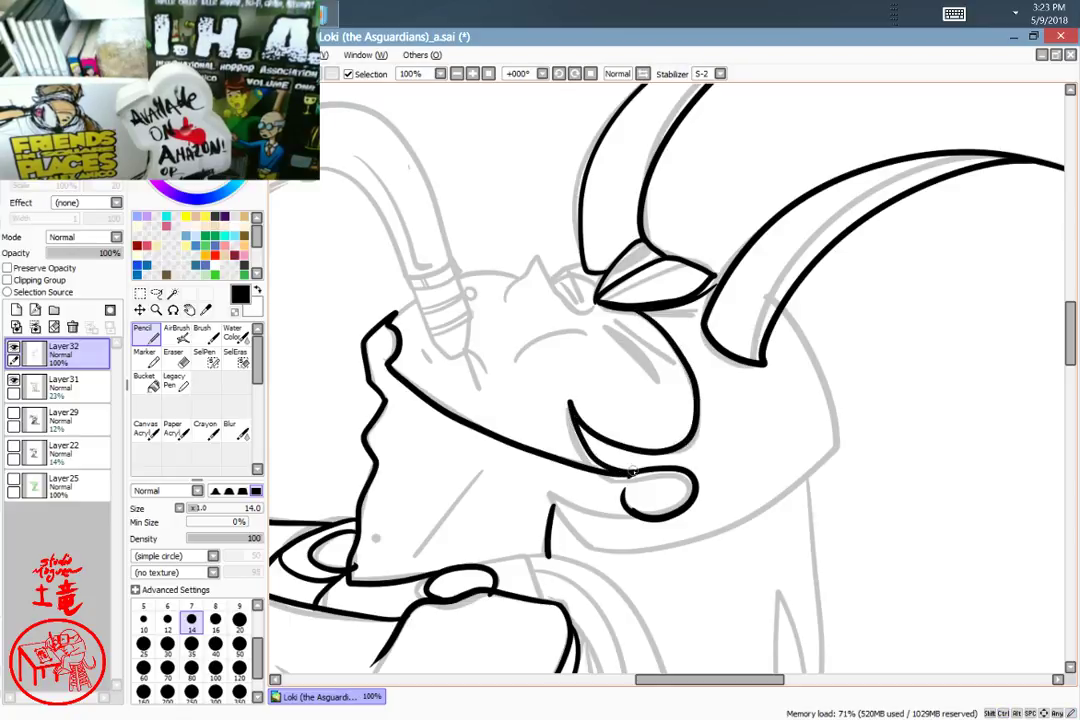
key(ctrl+z)
key(ctrl+z)
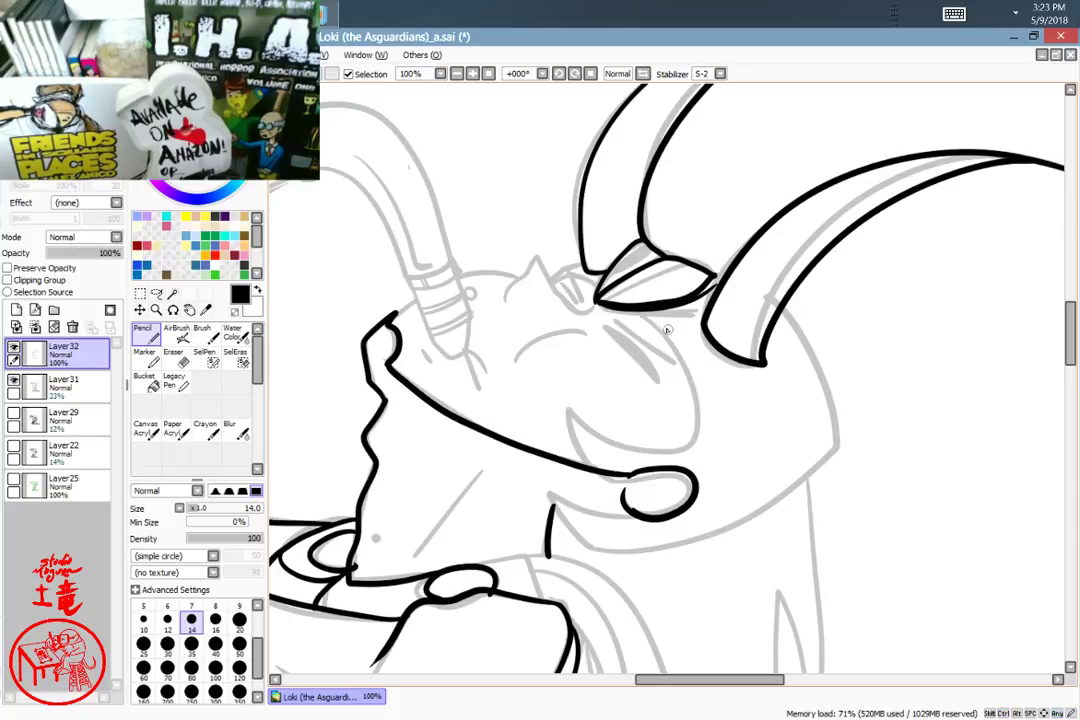
Step: Ink the helmet's hooked cheek opening, its back outline from the lower horn, and the pointed lower edge along the jaw
mouse_move(638, 310)
mouse_down()
mouse_move(692, 382)
mouse_move(693, 440)
mouse_move(633, 448)
mouse_move(580, 430)
mouse_move(613, 477)
mouse_move(646, 473)
mouse_up()
drag(765, 507, 638, 510)
mouse_move(646, 326)
mouse_down()
mouse_move(697, 461)
mouse_move(622, 516)
mouse_move(530, 551)
mouse_move(453, 552)
mouse_move(418, 514)
mouse_up()
drag(484, 495, 497, 520)
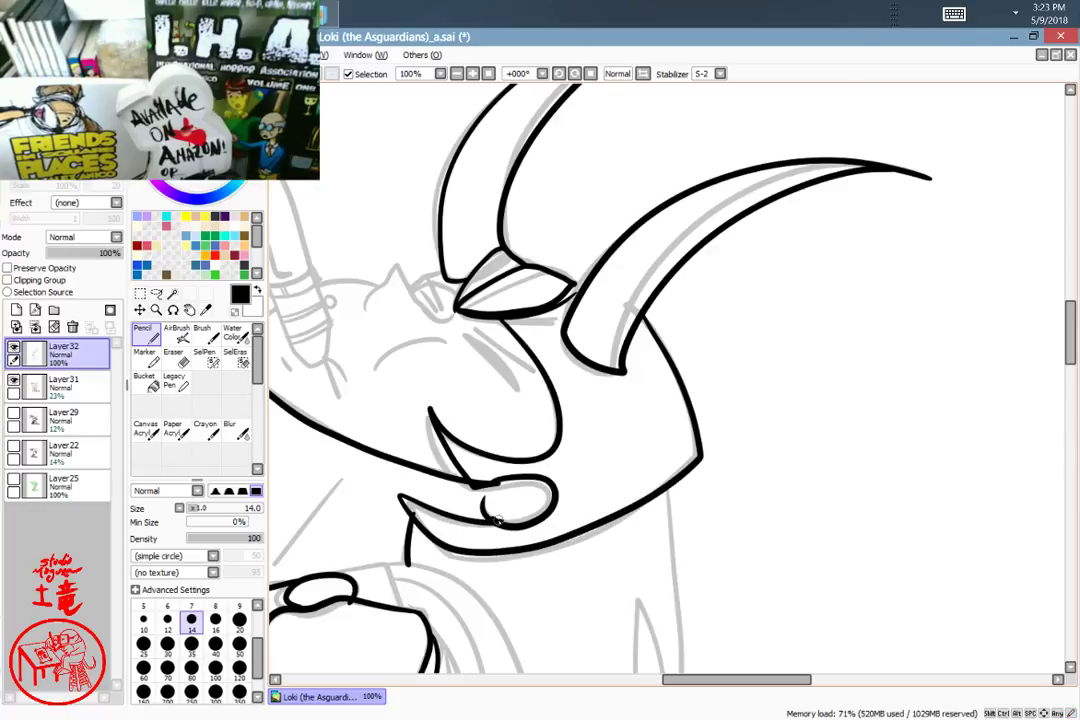
Step: Ink the diagonal line on the neck and the short arched line on the face
mouse_move(430, 490)
mouse_down()
mouse_move(636, 461)
mouse_move(642, 450)
mouse_up()
drag(558, 438, 487, 521)
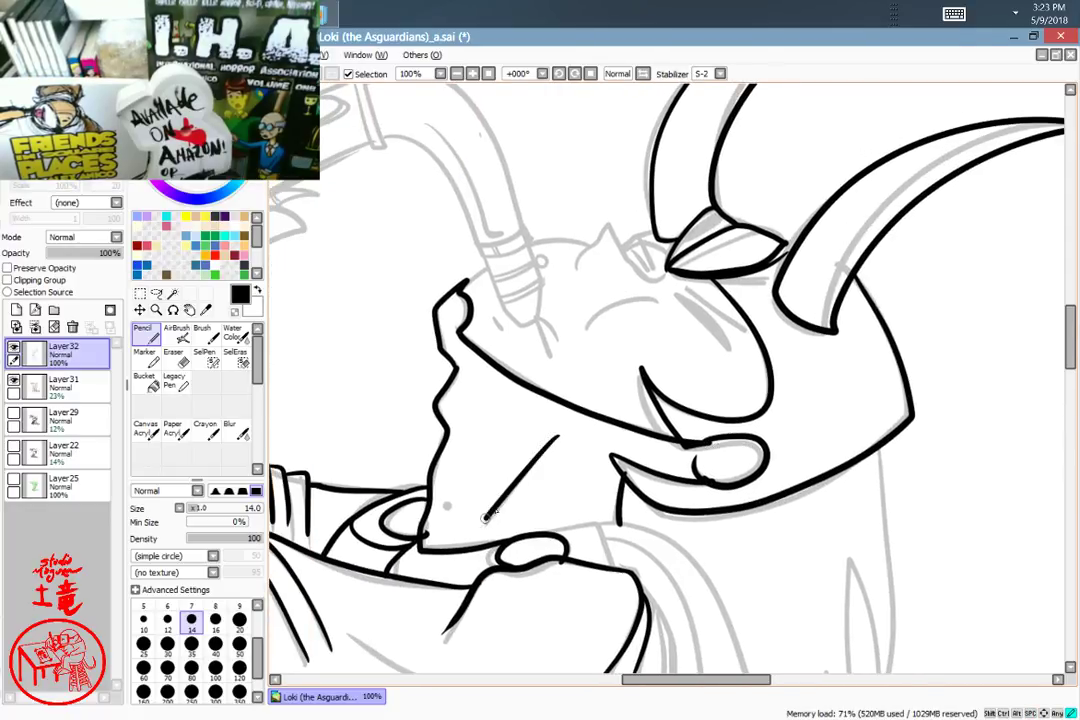
drag(658, 405, 593, 551)
mouse_move(521, 513)
mouse_down()
mouse_move(547, 485)
mouse_move(604, 483)
mouse_up()
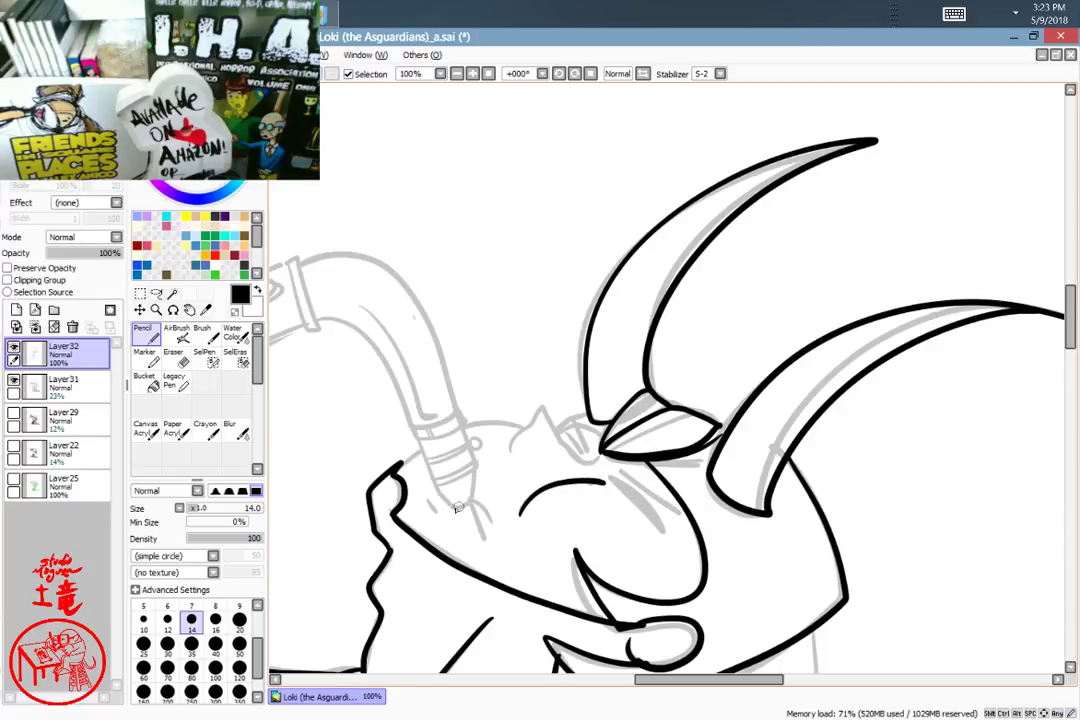
mouse_move(467, 498)
mouse_down()
mouse_move(496, 522)
mouse_move(497, 546)
mouse_up()
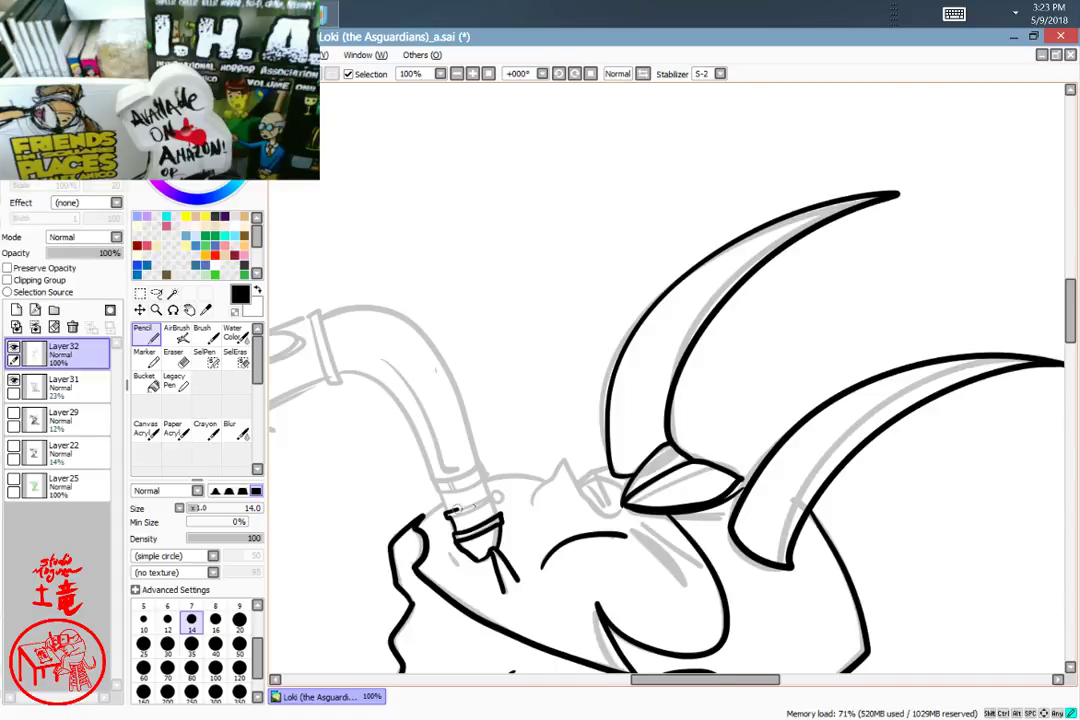
drag(463, 515, 490, 500)
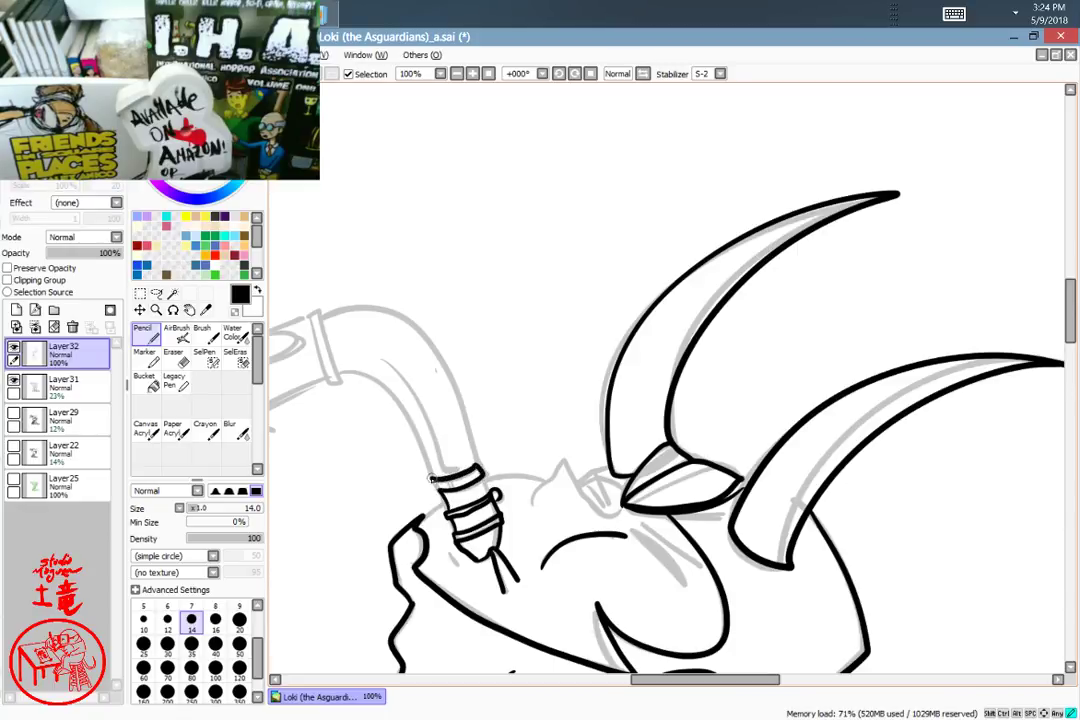
mouse_move(432, 479)
mouse_down()
mouse_move(449, 502)
mouse_move(492, 494)
mouse_up()
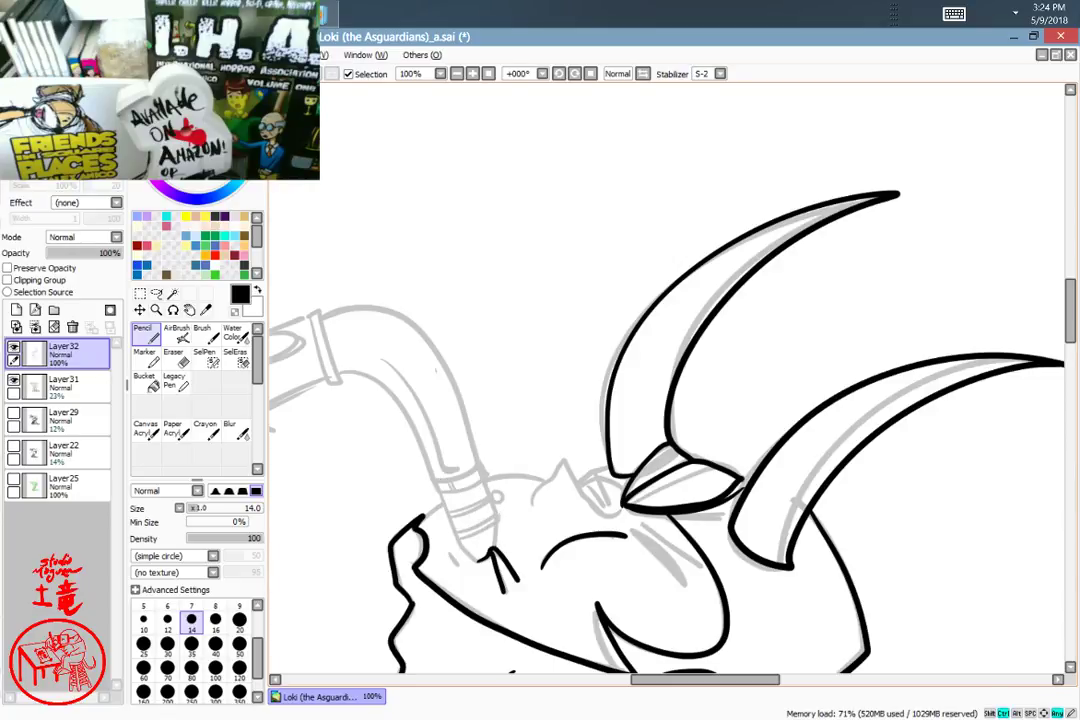
Step: Ink the saxophone's curved neck down to the mouthpiece tip, with the bands and small round knob at the mouthpiece
mouse_move(580, 431)
mouse_down()
mouse_move(658, 374)
mouse_move(714, 378)
mouse_move(759, 400)
mouse_move(746, 405)
mouse_up()
mouse_move(488, 288)
mouse_down()
mouse_move(530, 271)
mouse_move(617, 330)
mouse_move(660, 495)
mouse_move(648, 533)
mouse_move(490, 300)
mouse_up()
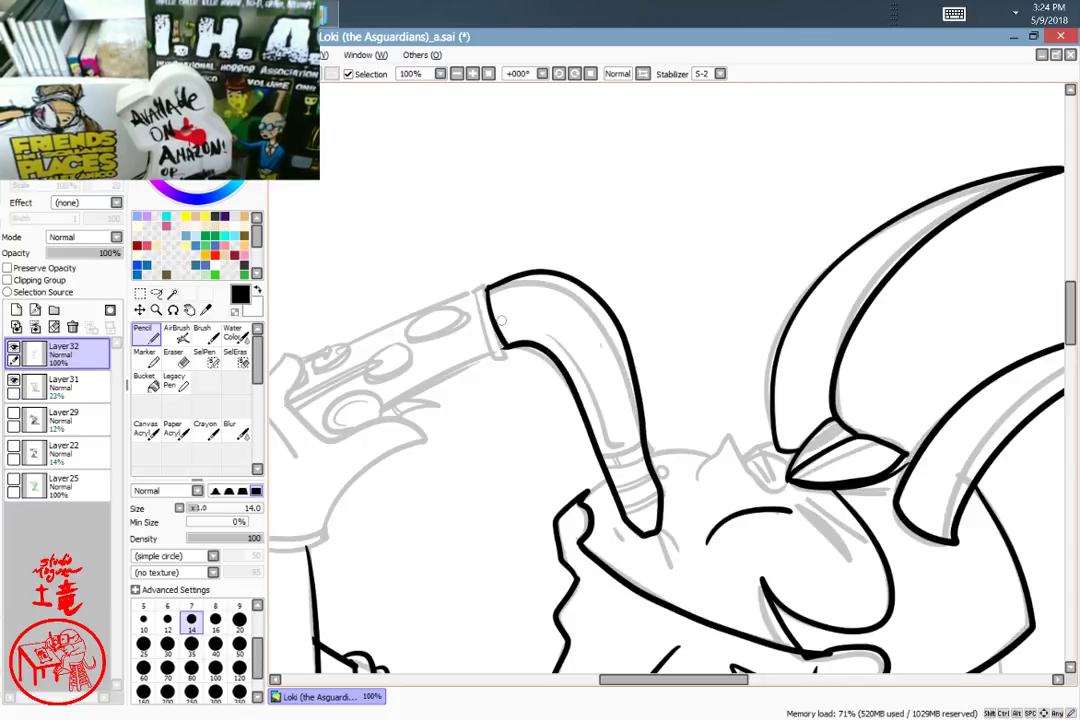
mouse_move(605, 490)
mouse_down()
mouse_move(637, 478)
mouse_move(658, 494)
mouse_up()
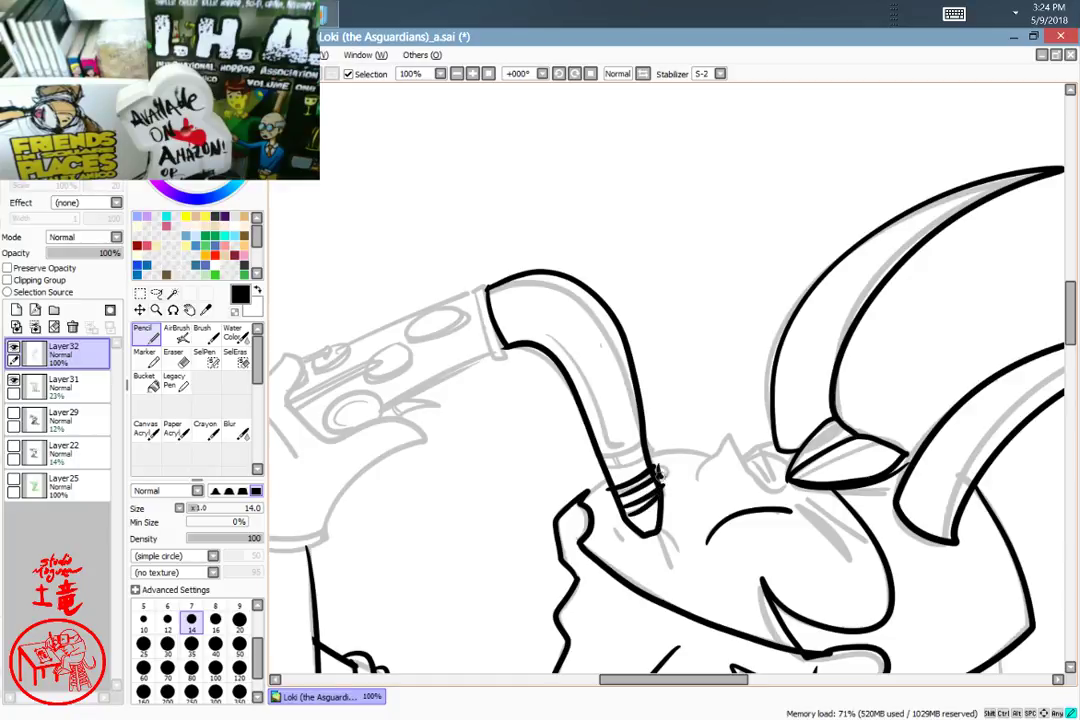
mouse_move(644, 438)
mouse_down()
mouse_move(615, 449)
mouse_move(539, 335)
mouse_up()
Step: Ink the collar ring joining the saxophone's neck to its body and the short upper body edge beside it
mouse_move(692, 290)
mouse_down()
mouse_move(694, 200)
mouse_move(800, 170)
mouse_move(918, 257)
mouse_up()
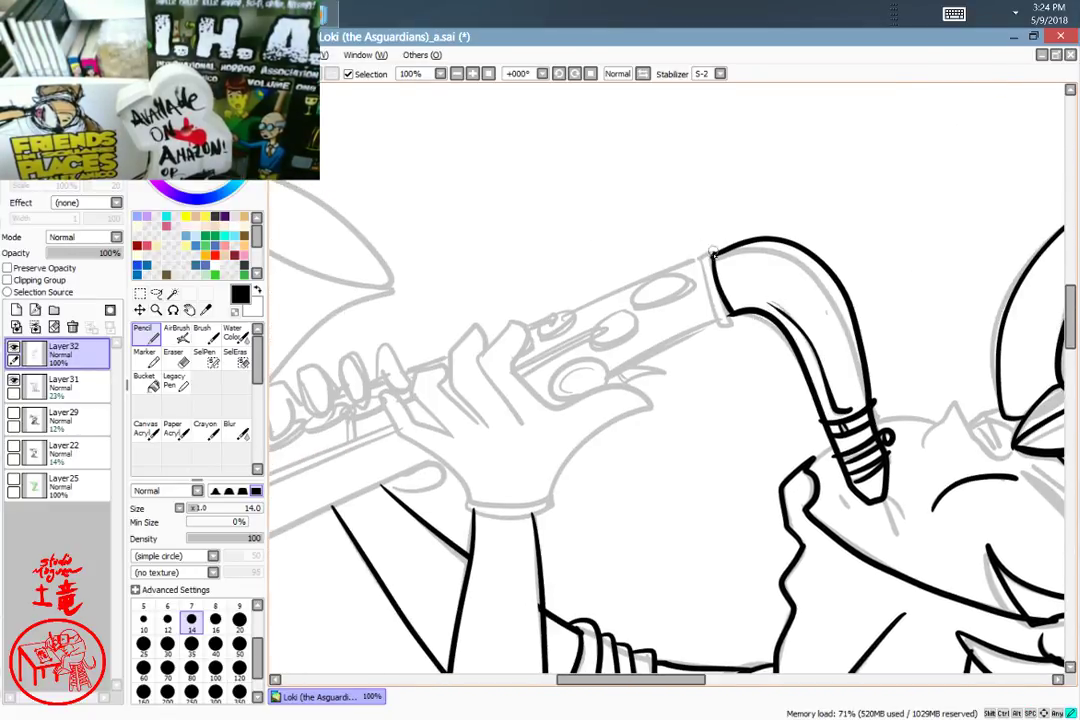
mouse_move(720, 324)
mouse_down()
mouse_move(702, 260)
mouse_move(714, 254)
mouse_move(716, 312)
mouse_up()
key(ctrl+z)
drag(708, 258, 728, 320)
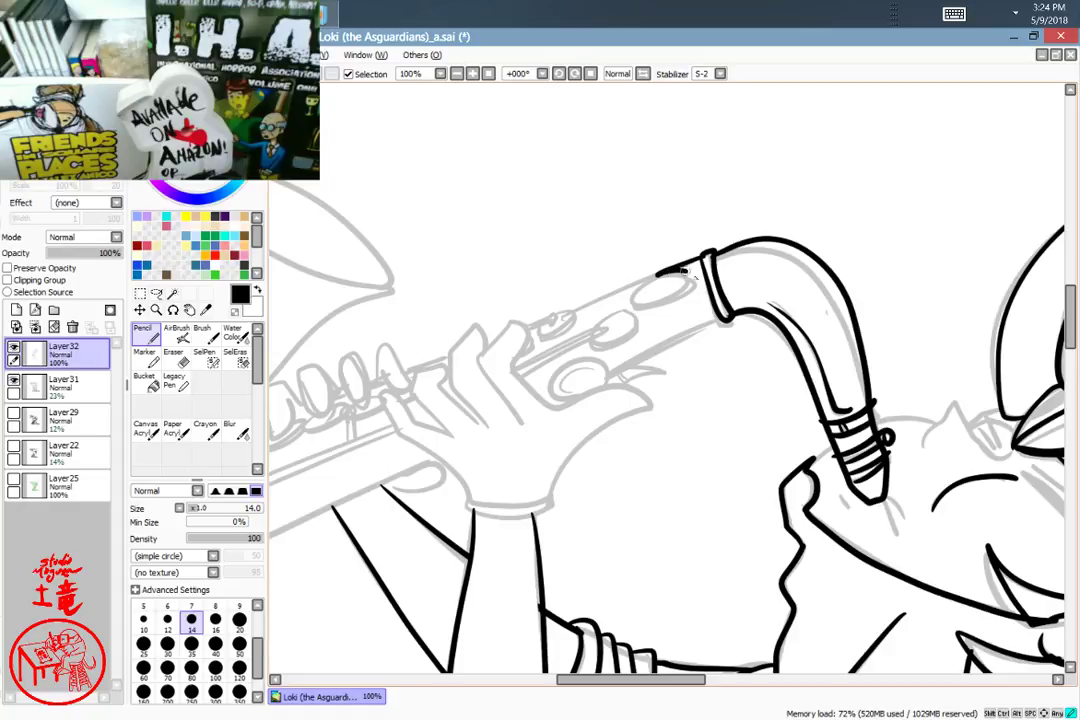
Step: Ink the three oval keys on the saxophone's upper body, including the middle key's rod and the lowest key's inner arc
mouse_move(688, 276)
mouse_down()
mouse_move(632, 300)
mouse_move(672, 282)
mouse_move(685, 293)
mouse_move(657, 276)
mouse_up()
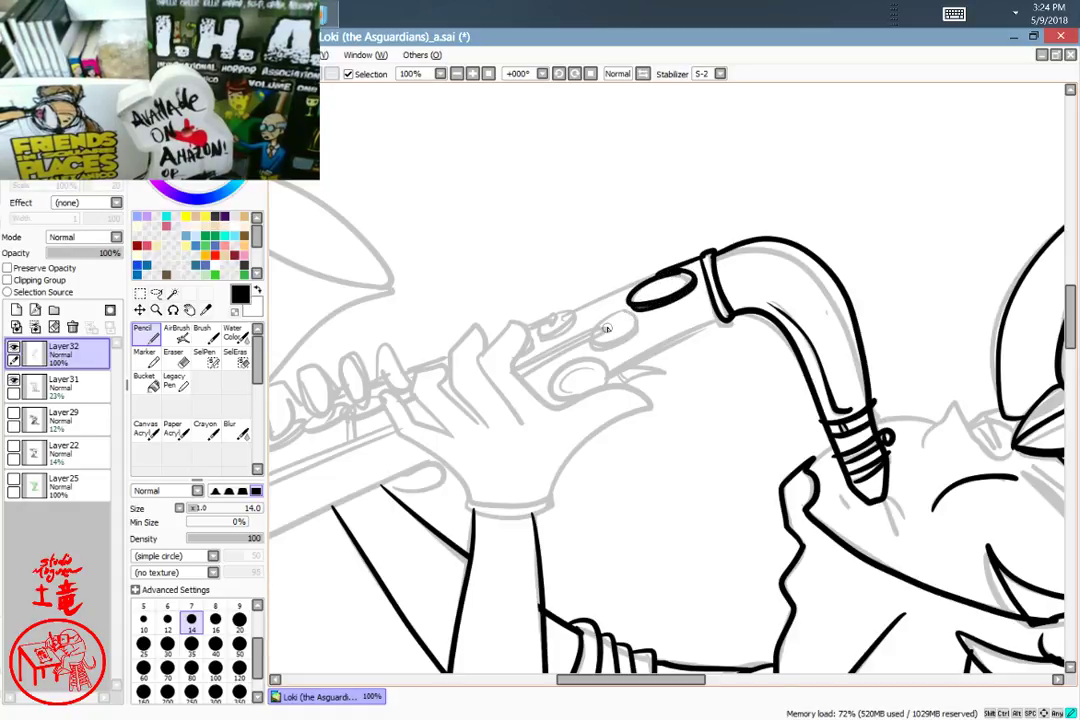
mouse_move(607, 328)
mouse_down()
mouse_move(519, 379)
mouse_move(599, 328)
mouse_move(639, 323)
mouse_move(616, 348)
mouse_move(594, 342)
mouse_move(640, 329)
mouse_up()
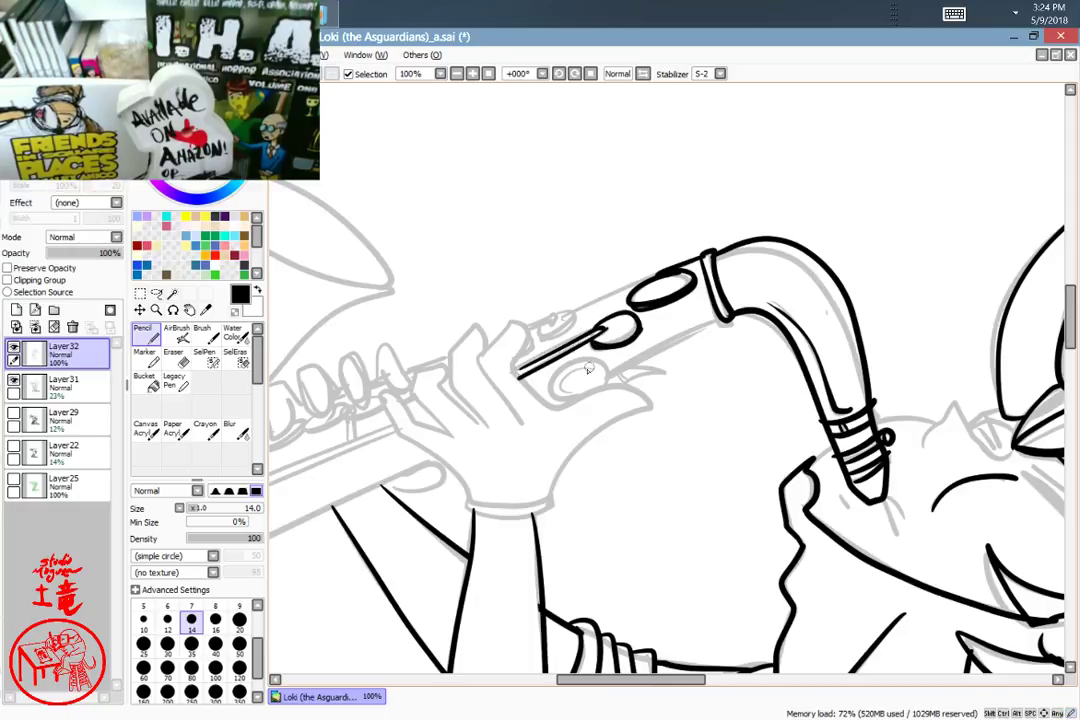
drag(607, 378, 606, 376)
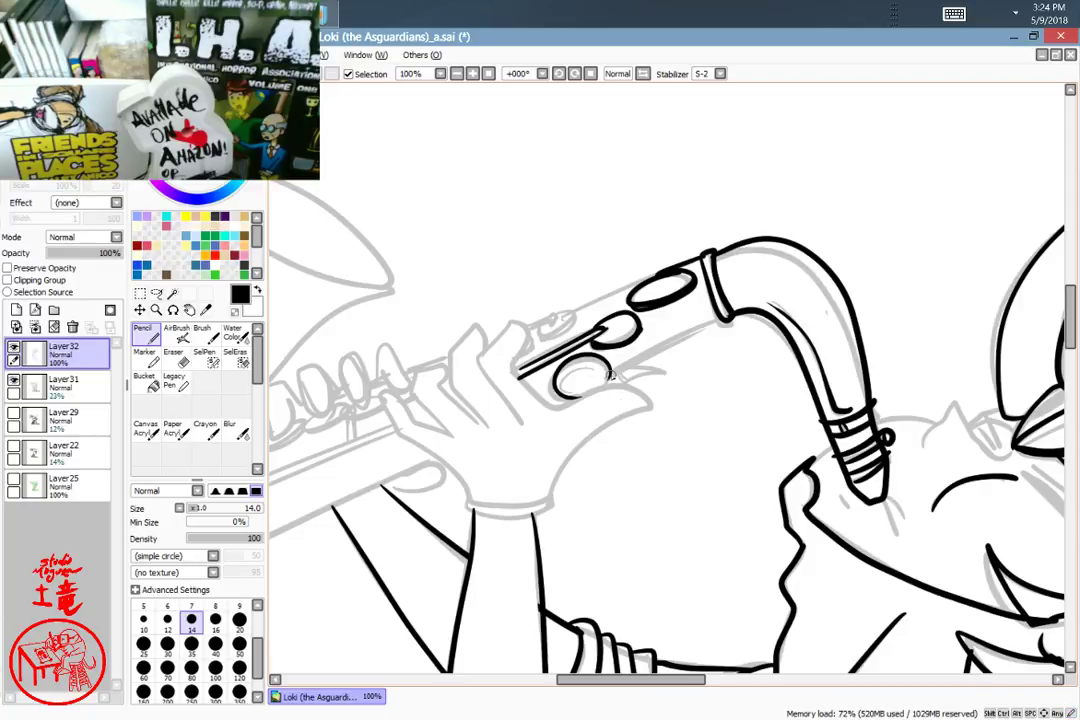
key(ctrl+z)
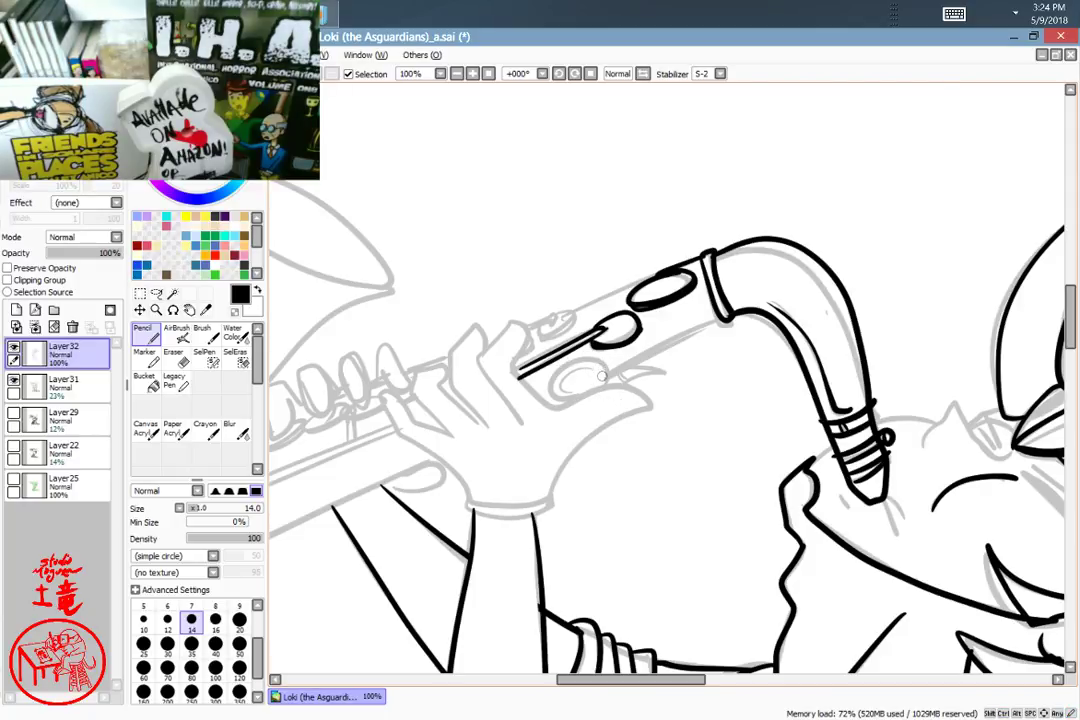
drag(604, 387, 584, 385)
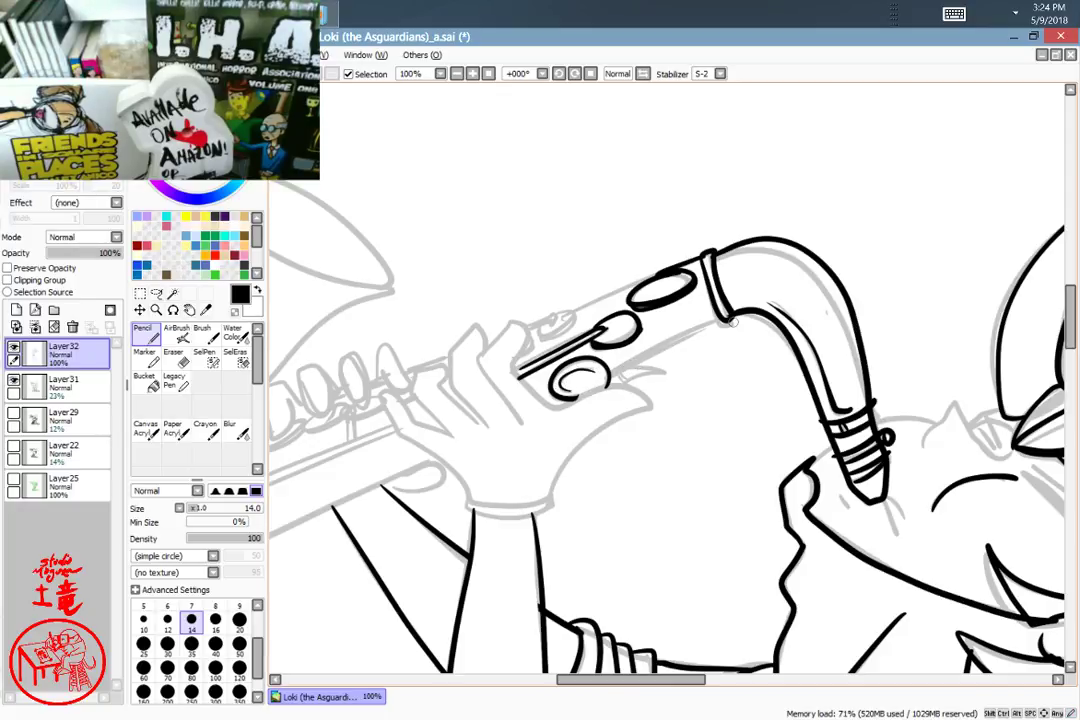
Step: Ink the lower edge of the saxophone's upper body and the small pointed lever beneath it
drag(727, 319, 603, 386)
key(ctrl+z)
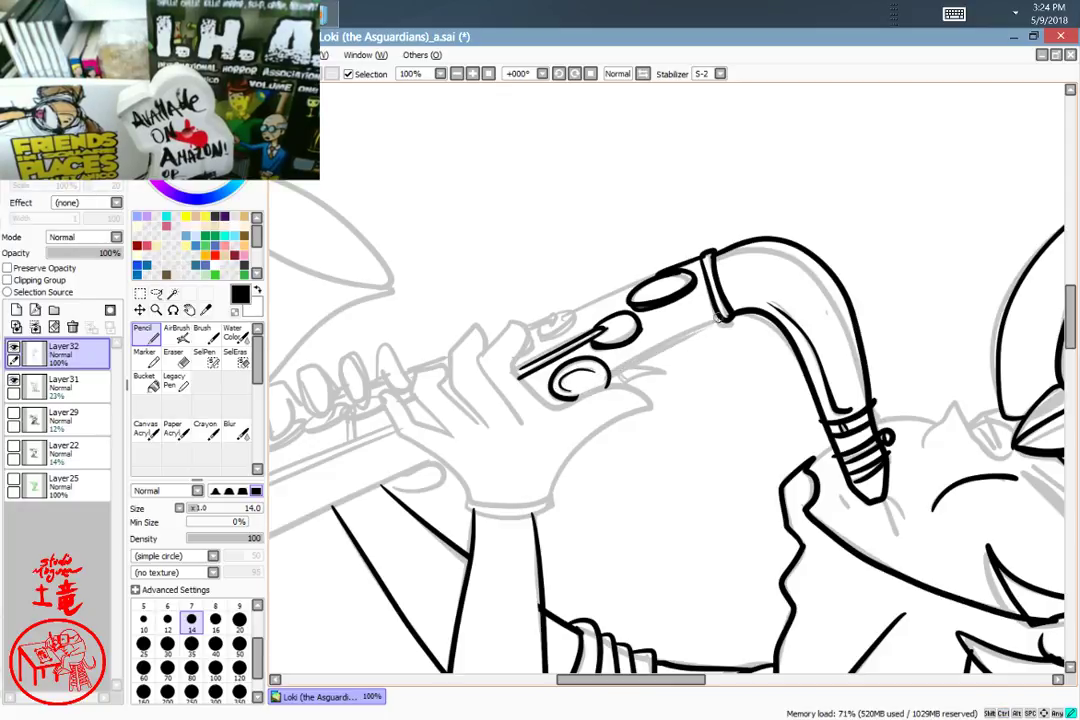
mouse_move(727, 319)
mouse_down()
mouse_move(615, 380)
mouse_move(648, 363)
mouse_up()
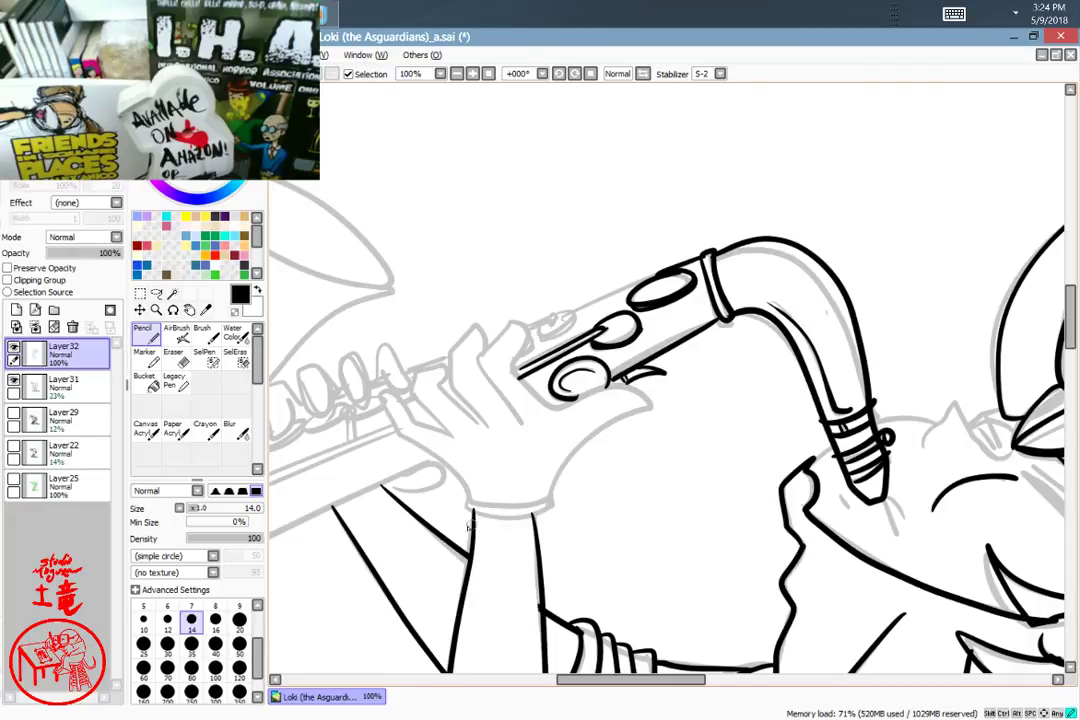
Step: Ink the rounded fingertip-like shape below the saxophone's body, next to the gloved wrist
drag(459, 522, 676, 408)
key(ctrl+z)
mouse_move(450, 542)
mouse_down()
mouse_move(660, 431)
mouse_move(678, 486)
mouse_up()
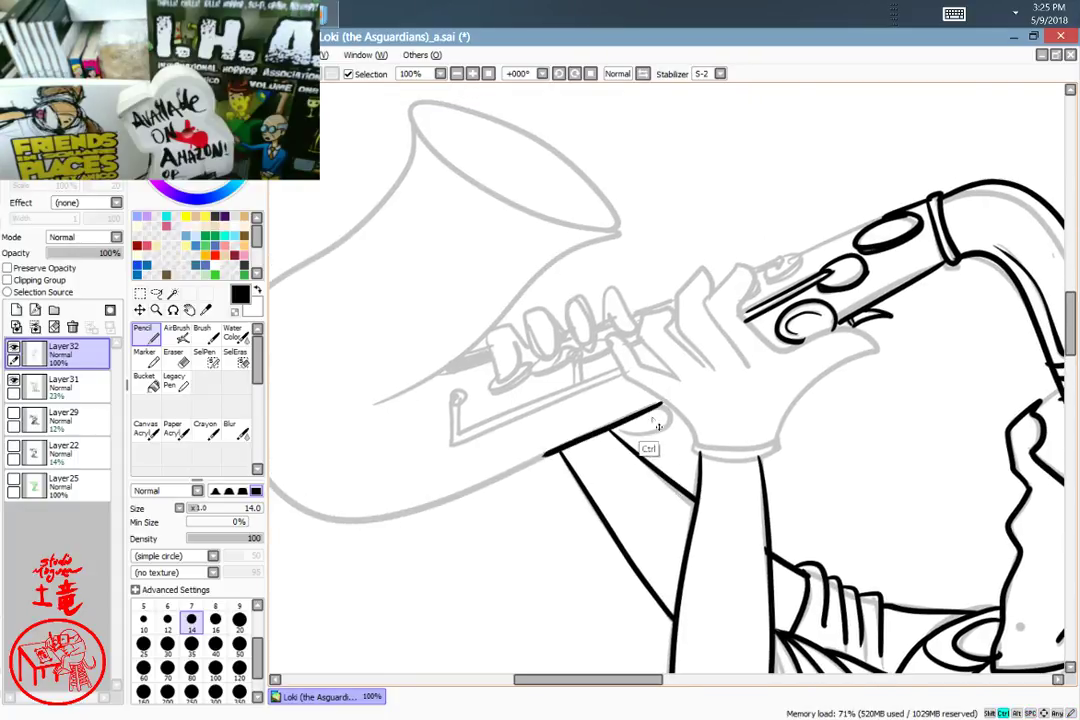
drag(625, 421, 666, 406)
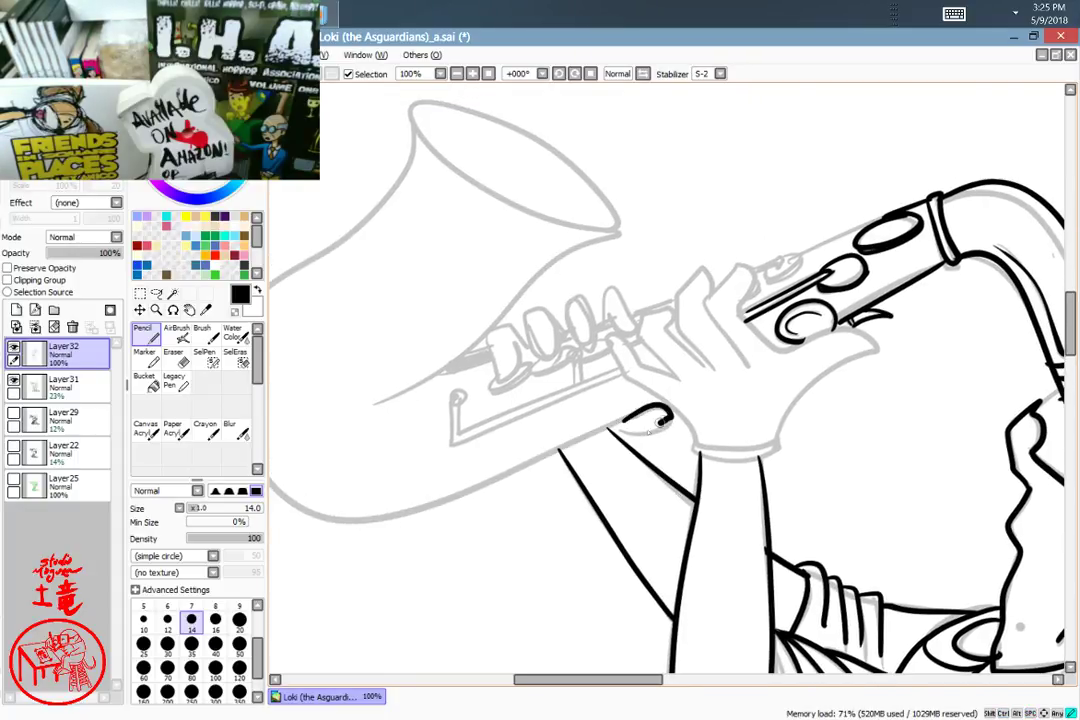
drag(498, 523, 637, 540)
drag(688, 464, 710, 495)
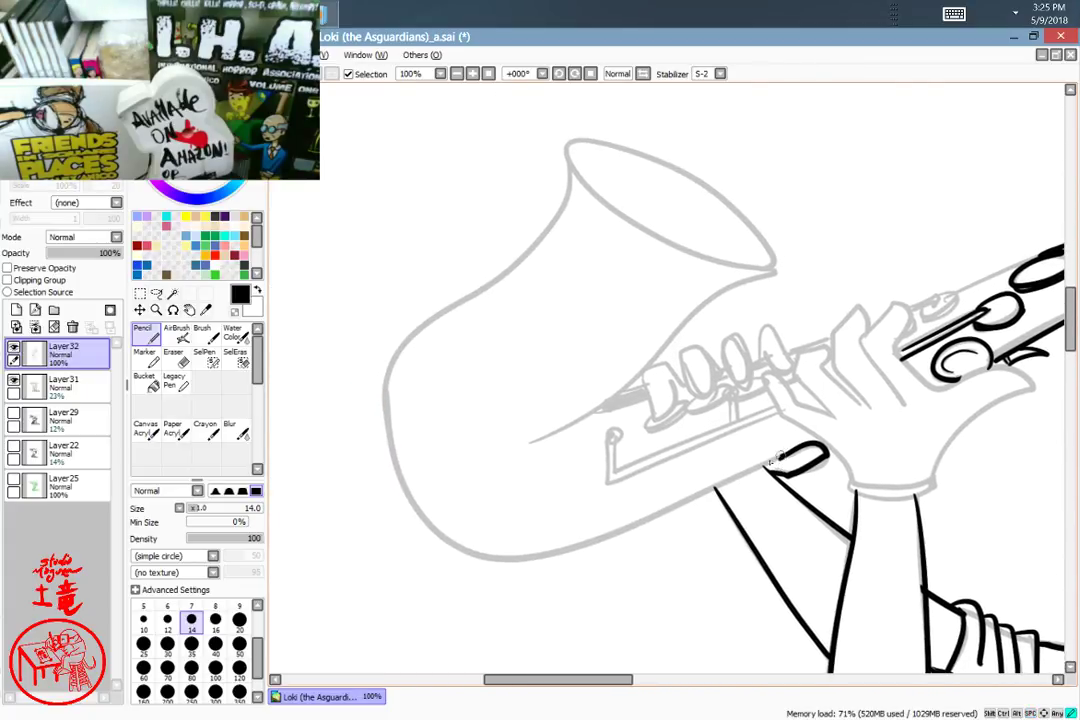
Step: Ink the saxophone's outer outline around the bottom bend, the bell's oval rim, and the bell's inner side curve
mouse_move(773, 461)
mouse_down()
mouse_move(533, 551)
mouse_move(435, 535)
mouse_move(391, 424)
mouse_move(436, 332)
mouse_move(537, 241)
mouse_move(580, 136)
mouse_up()
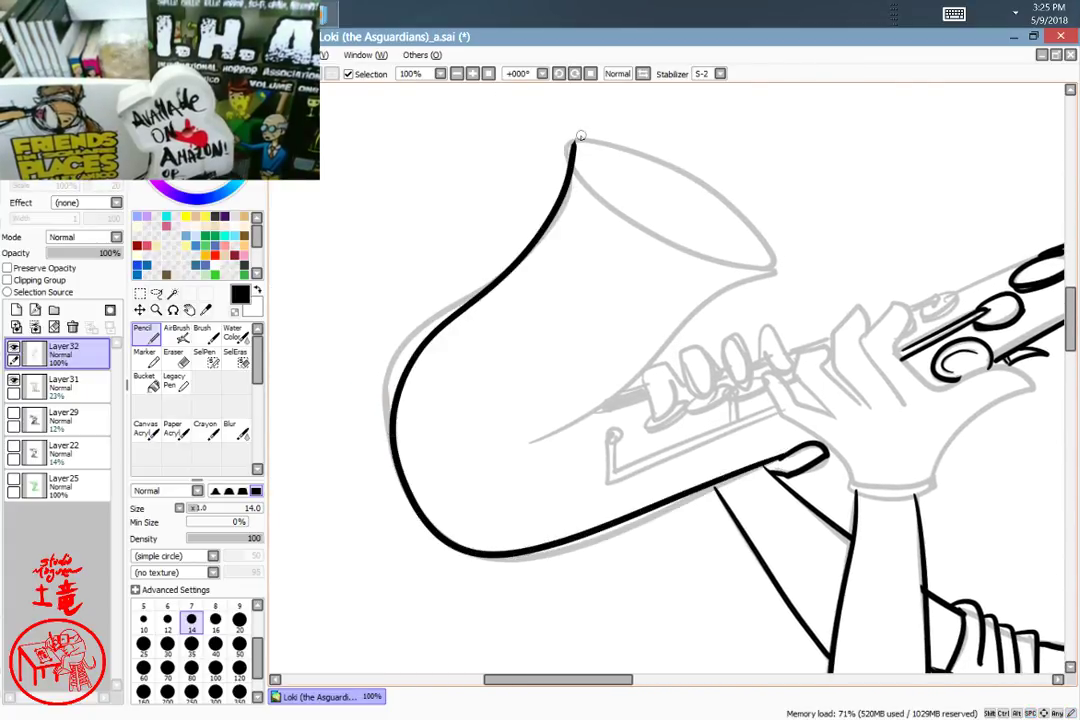
drag(747, 436, 712, 521)
mouse_move(743, 354)
mouse_down()
mouse_move(660, 378)
mouse_move(590, 460)
mouse_move(381, 638)
mouse_up()
mouse_move(416, 340)
mouse_down()
mouse_move(496, 351)
mouse_move(588, 410)
mouse_move(617, 460)
mouse_up()
mouse_move(478, 518)
mouse_down()
mouse_move(628, 407)
mouse_move(634, 363)
mouse_up()
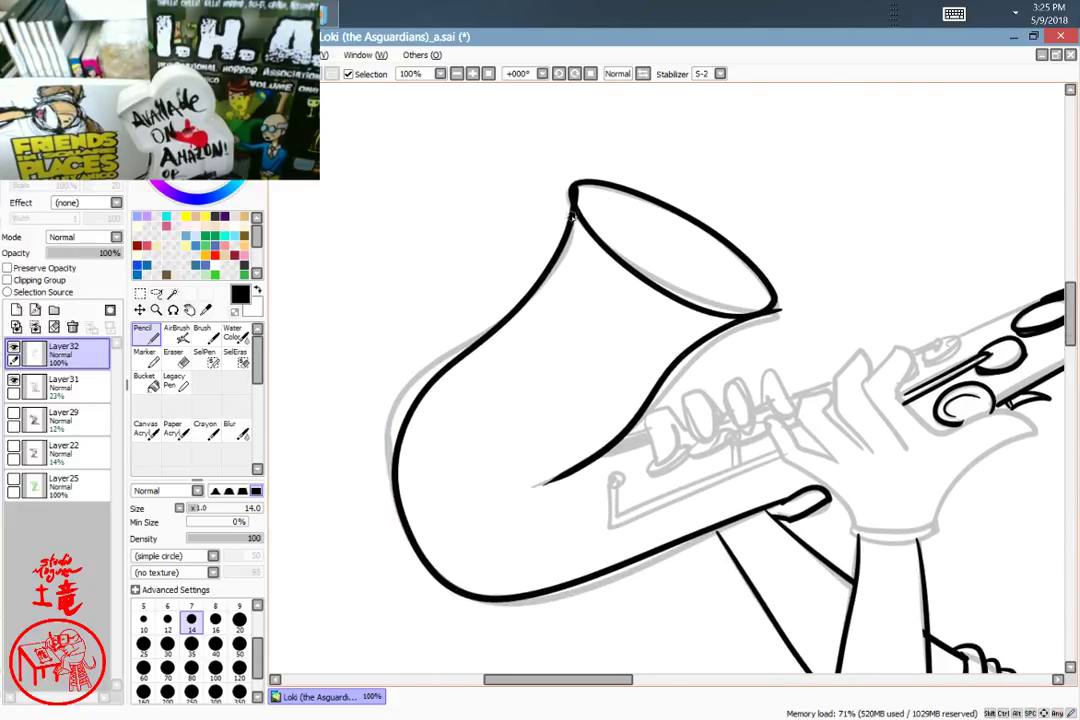
Step: Redraw the saxophone's outer curve from the bell rim down to the bottom bend, bulging wider to match the sketch
mouse_move(573, 215)
mouse_down()
mouse_move(522, 286)
mouse_move(407, 396)
mouse_move(428, 550)
mouse_up()
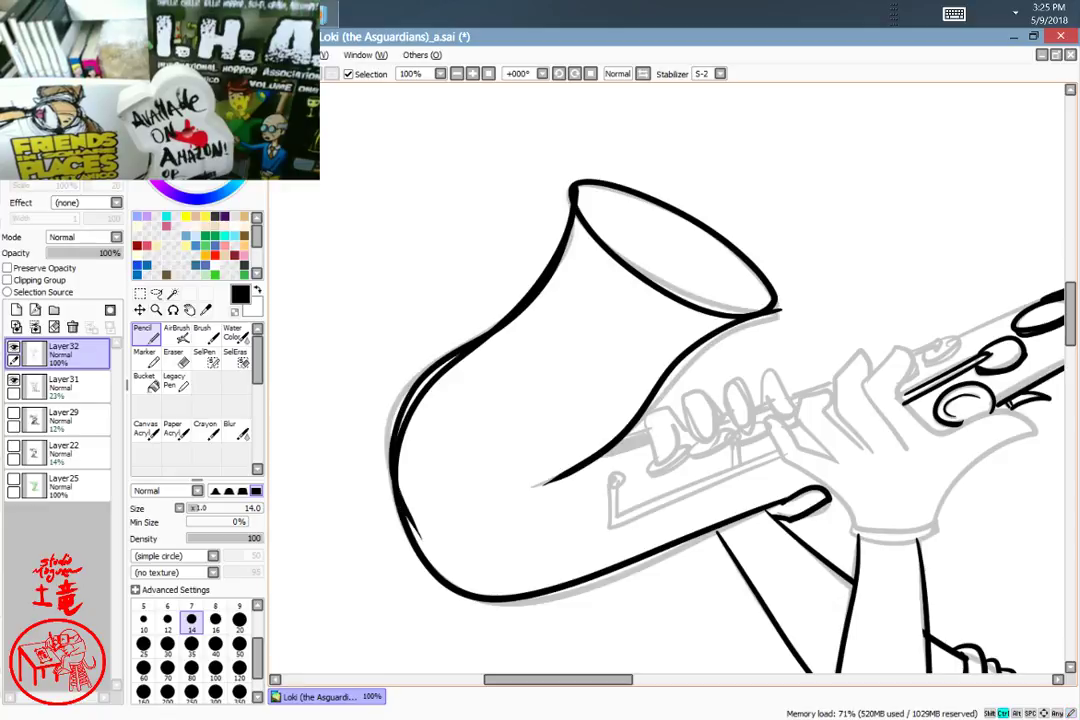
key(ctrl+z)
mouse_move(573, 216)
mouse_down()
mouse_move(385, 491)
mouse_move(446, 588)
mouse_up()
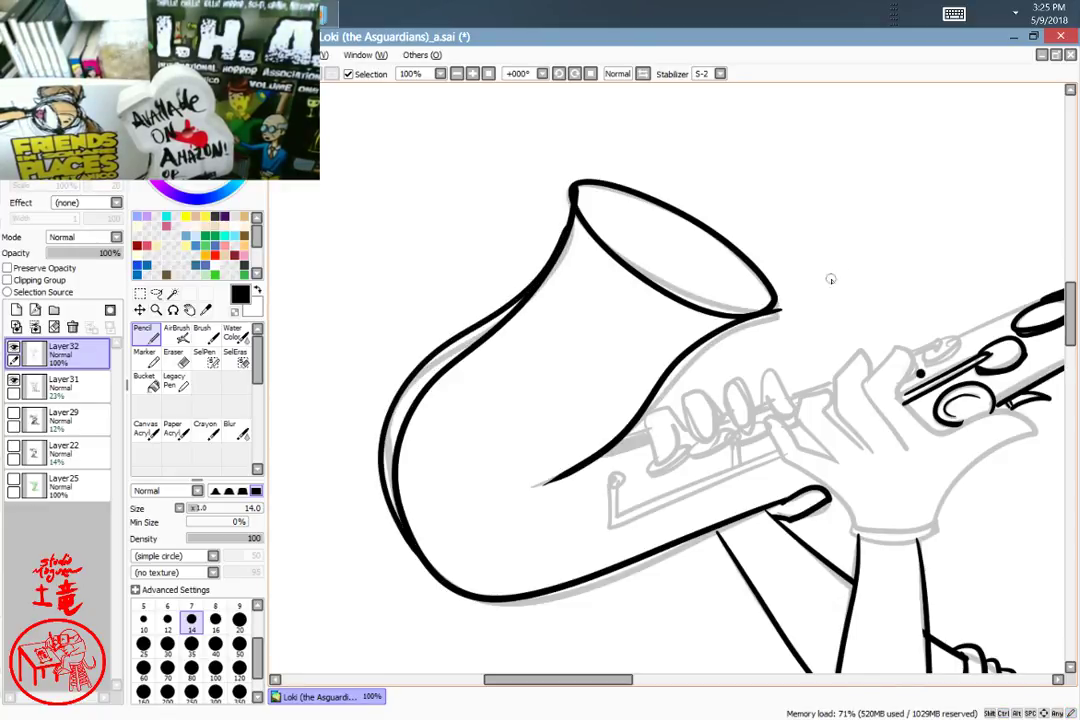
mouse_move(776, 313)
mouse_down()
mouse_move(595, 440)
mouse_move(535, 468)
mouse_up()
mouse_move(770, 313)
mouse_down()
mouse_move(693, 370)
mouse_move(632, 438)
mouse_move(526, 489)
mouse_up()
key(ctrl+z)
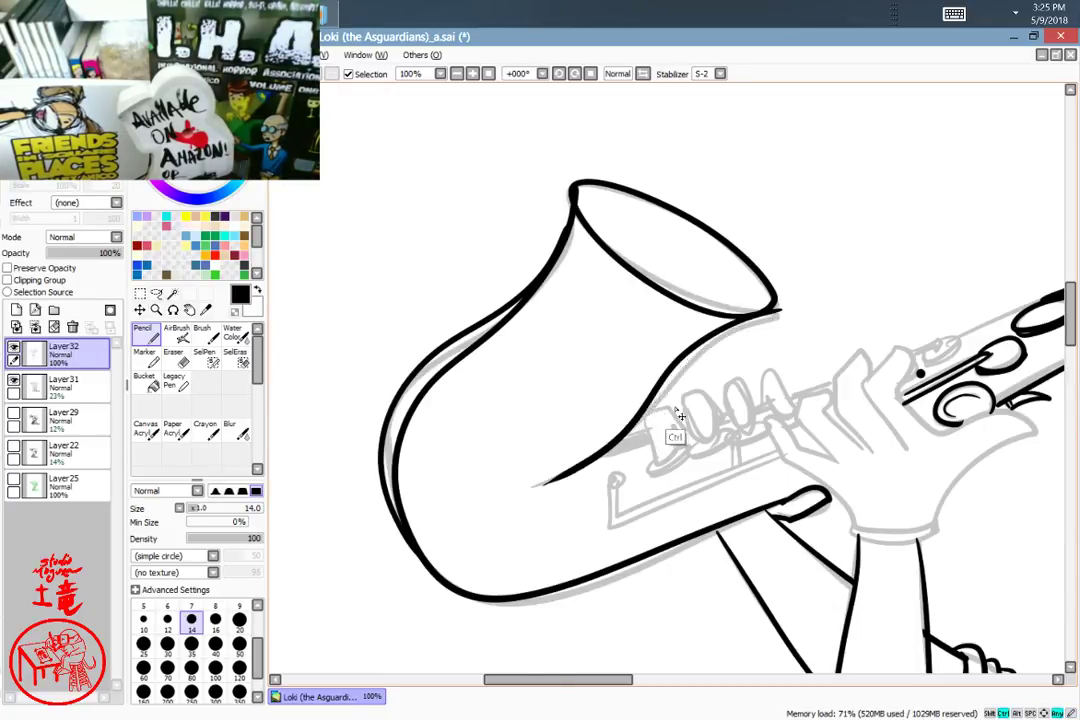
Step: Erase the bell's inner side curve and redraw it from the rim's pointed corner down into the saxophone's body
click(173, 357)
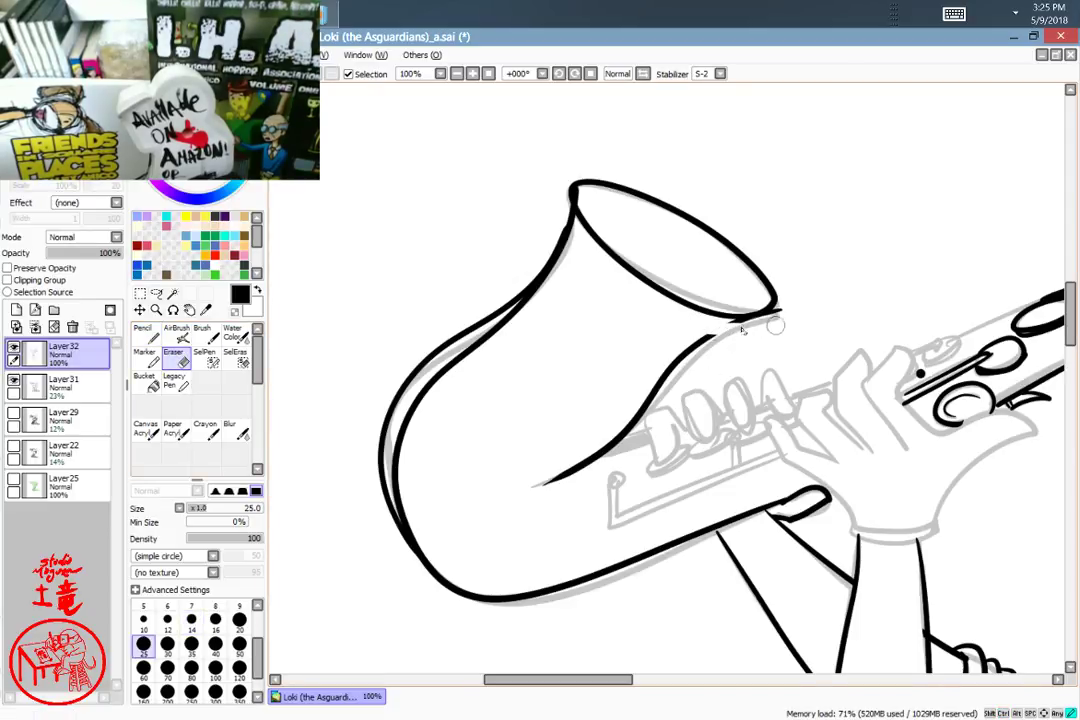
mouse_move(774, 327)
mouse_down()
mouse_move(730, 327)
mouse_move(758, 325)
mouse_move(674, 354)
mouse_move(520, 497)
mouse_up()
click(145, 333)
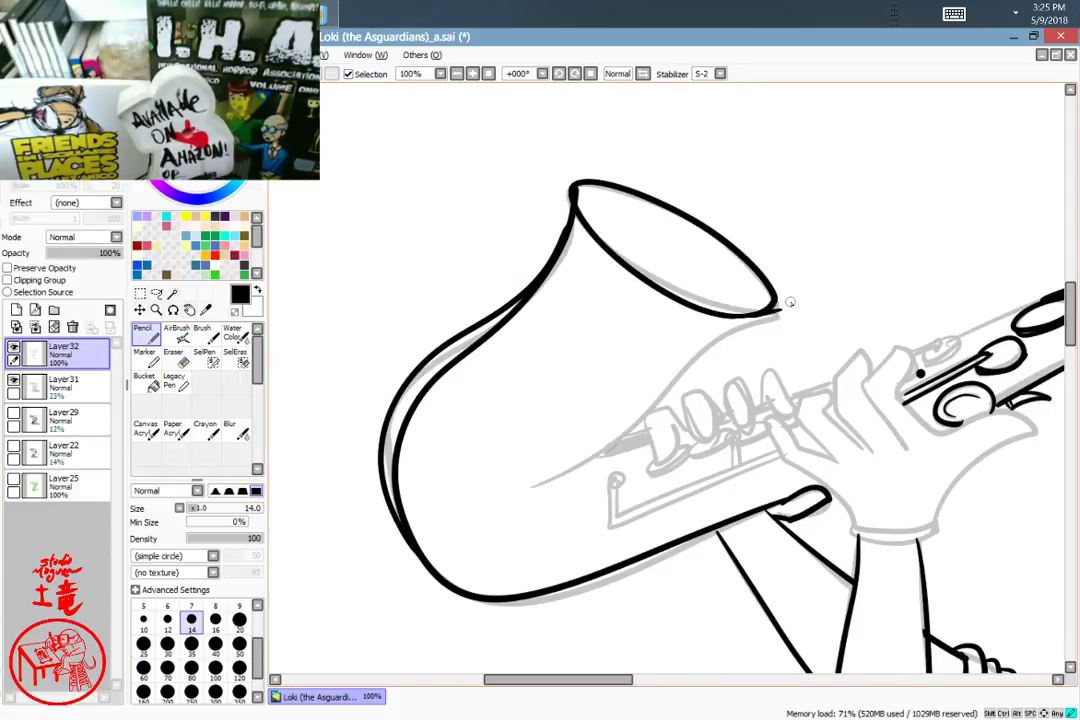
mouse_move(782, 315)
mouse_down()
mouse_move(650, 420)
mouse_move(515, 492)
mouse_up()
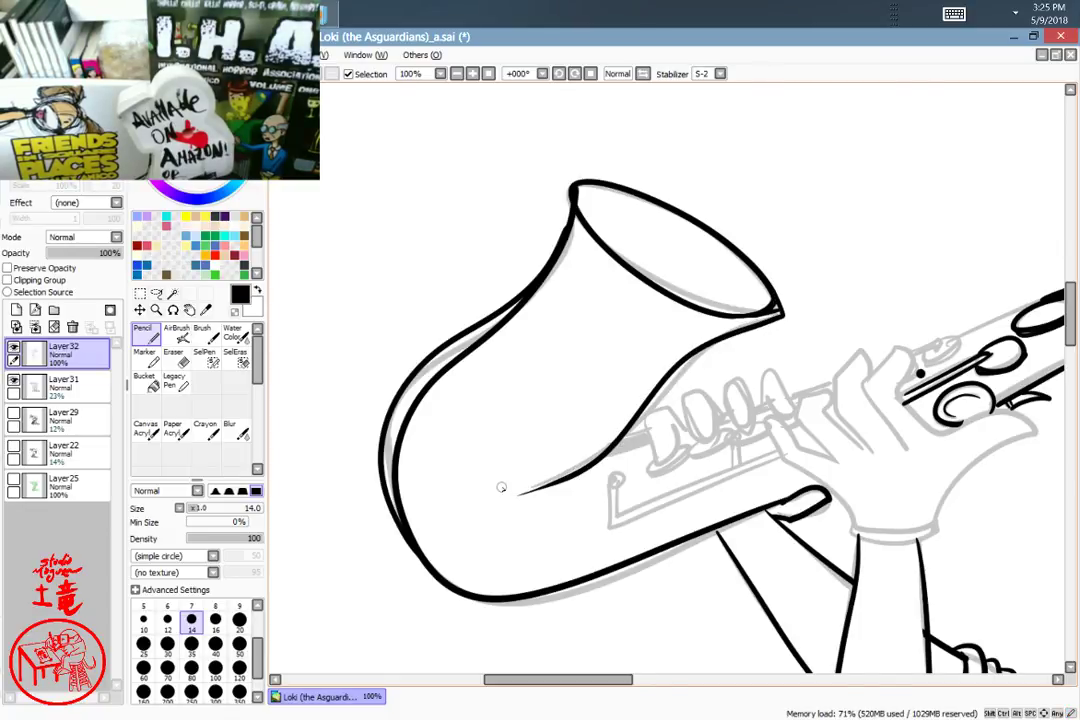
Step: Erase the excess ink at both ends of the bell rim and the doubled inner line along the saxophone's outer curve
click(174, 356)
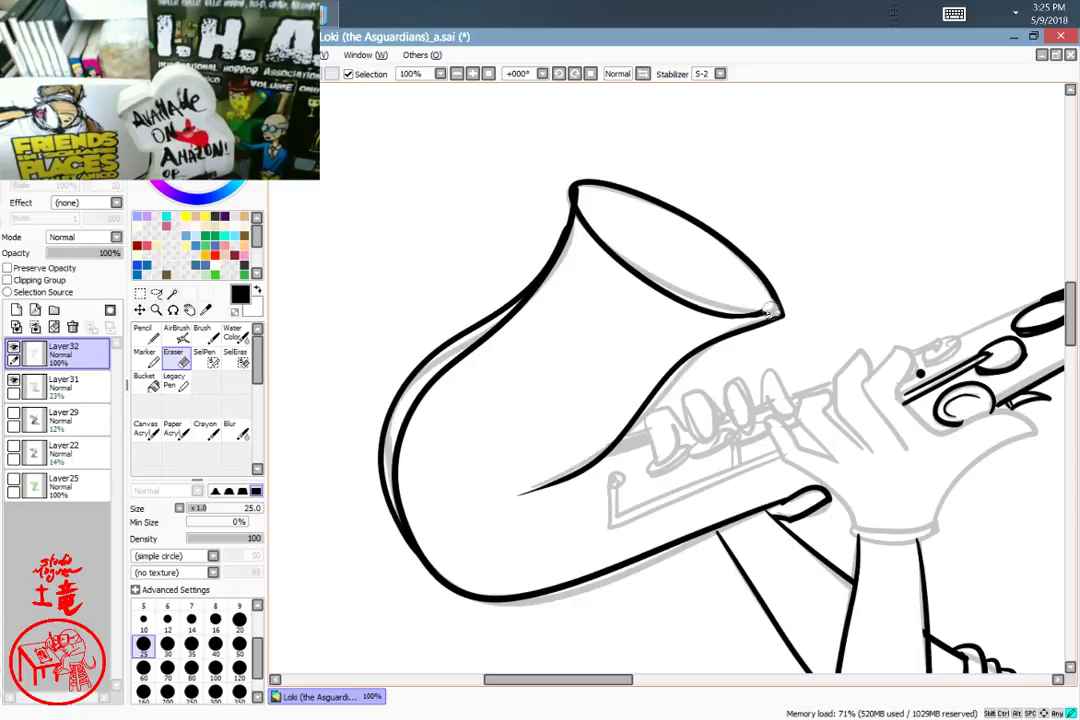
drag(770, 312, 697, 316)
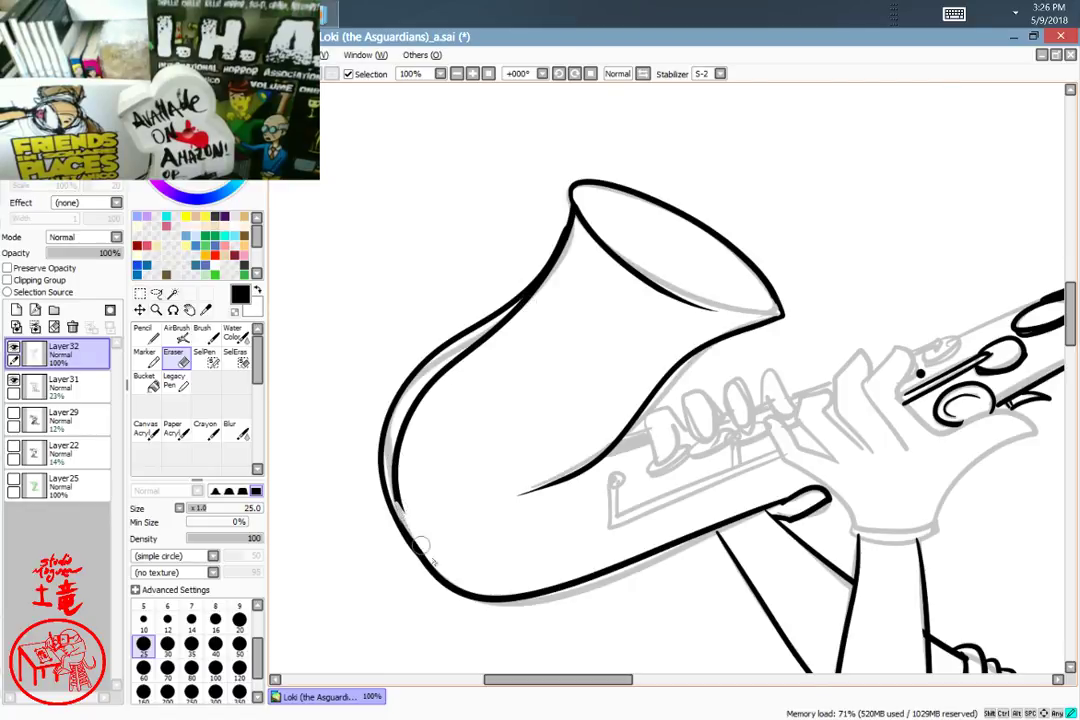
mouse_move(398, 505)
mouse_down()
mouse_move(404, 428)
mouse_move(498, 326)
mouse_move(419, 399)
mouse_move(563, 275)
mouse_up()
drag(515, 315, 552, 275)
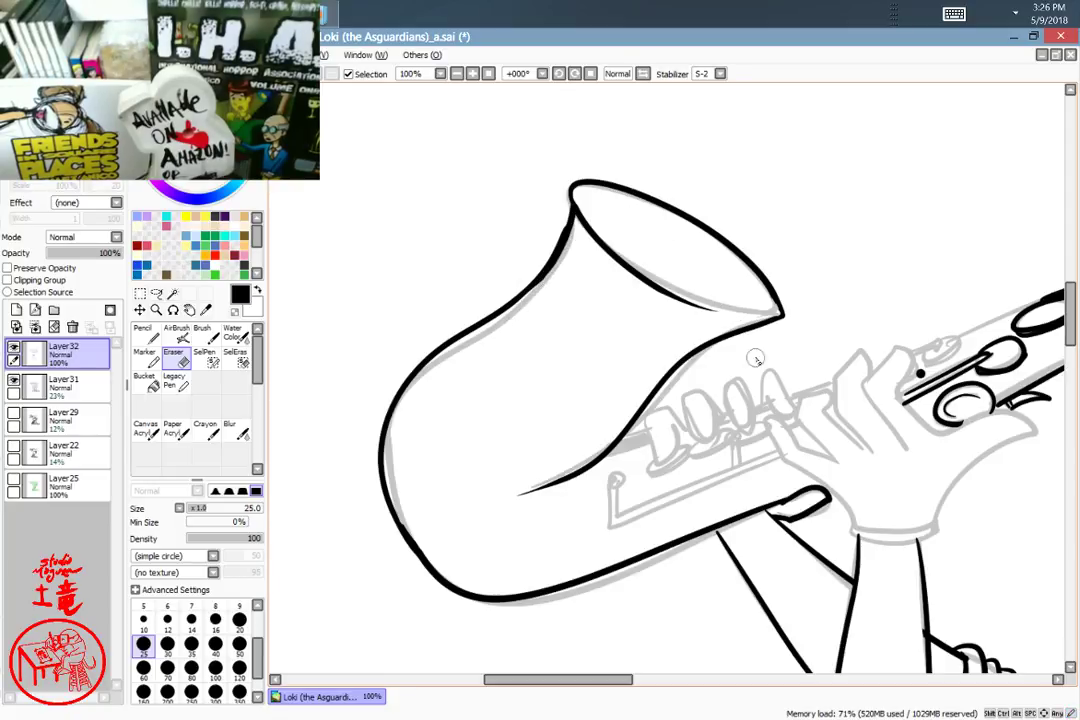
Step: Ink the straight upper edge of the saxophone body over the sketch with the size 14 Pencil, from the neck end to the bell
mouse_move(673, 440)
mouse_down()
mouse_move(563, 330)
mouse_move(452, 347)
mouse_up()
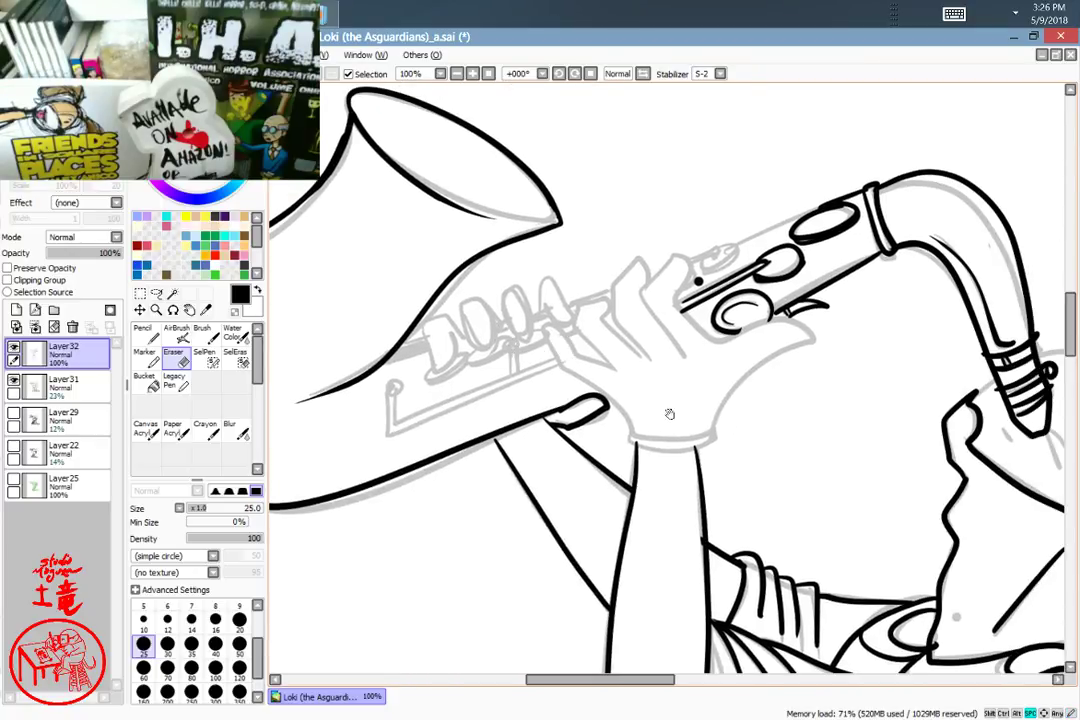
drag(669, 413, 722, 461)
click(143, 333)
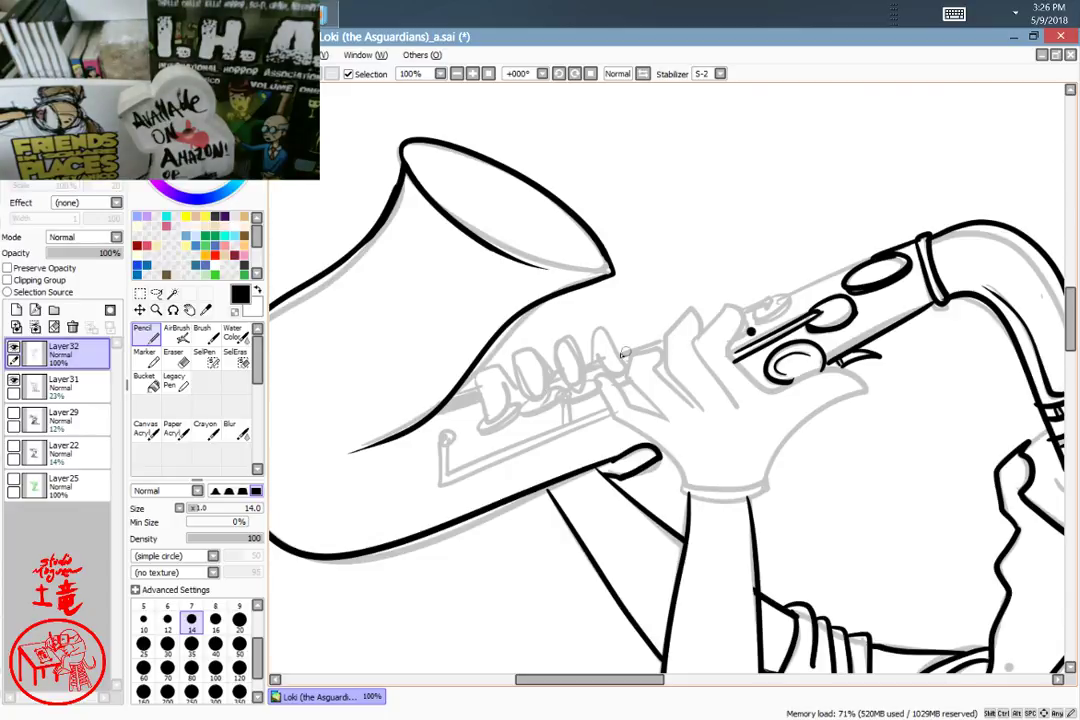
drag(675, 334, 449, 402)
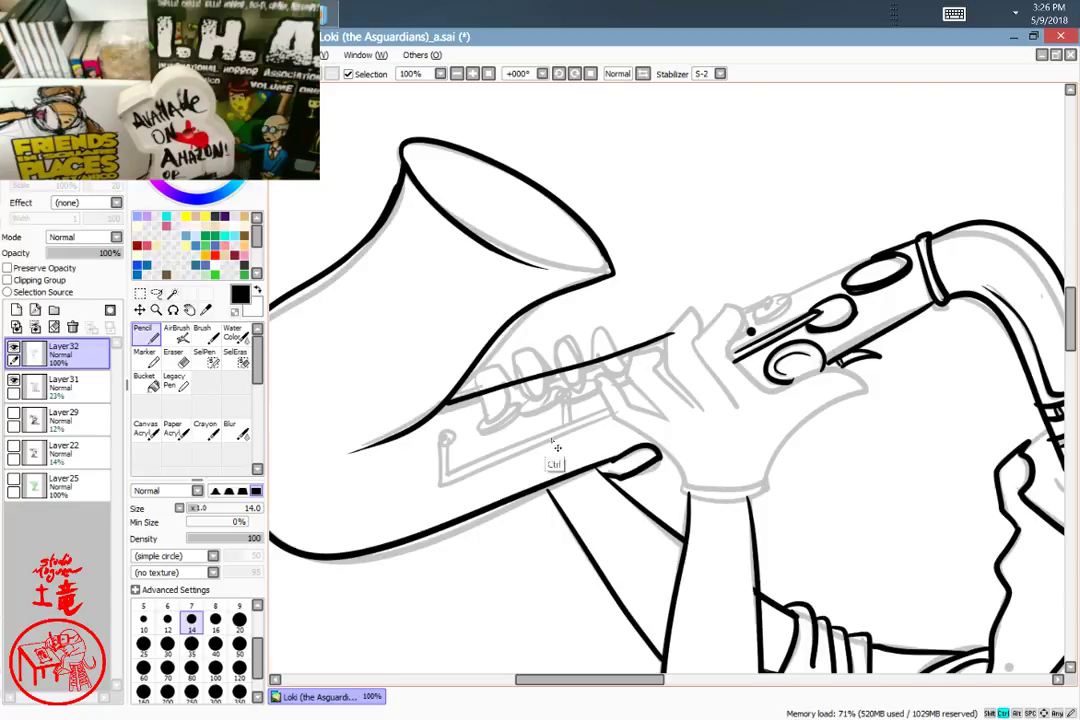
key(ctrl+z)
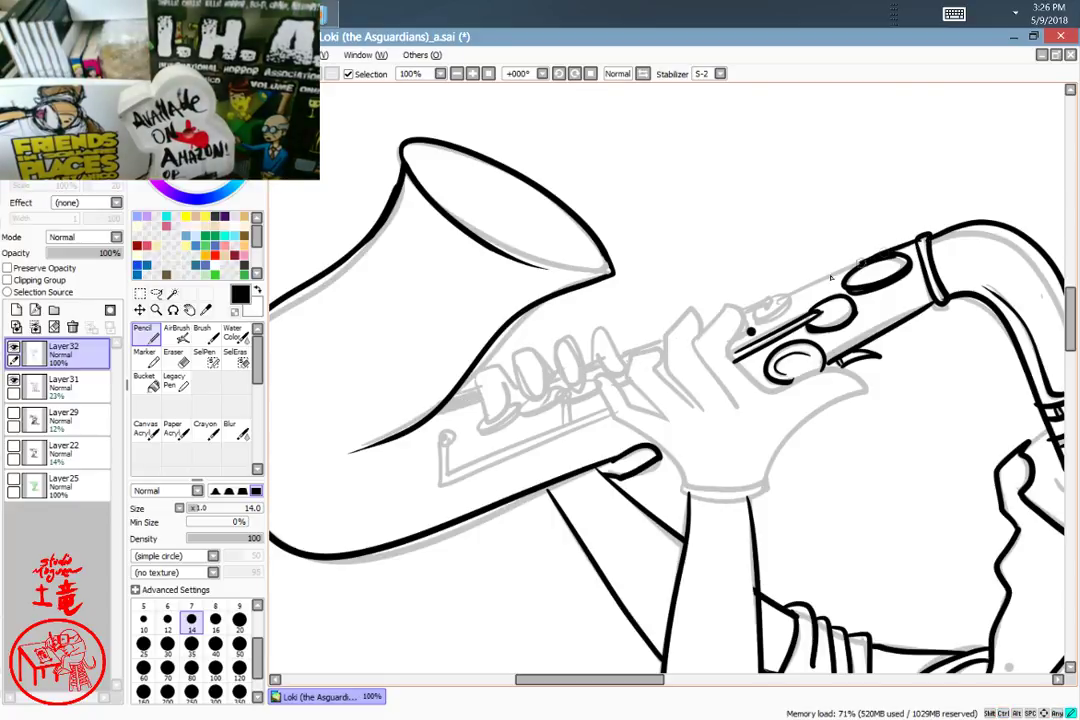
drag(740, 318, 350, 452)
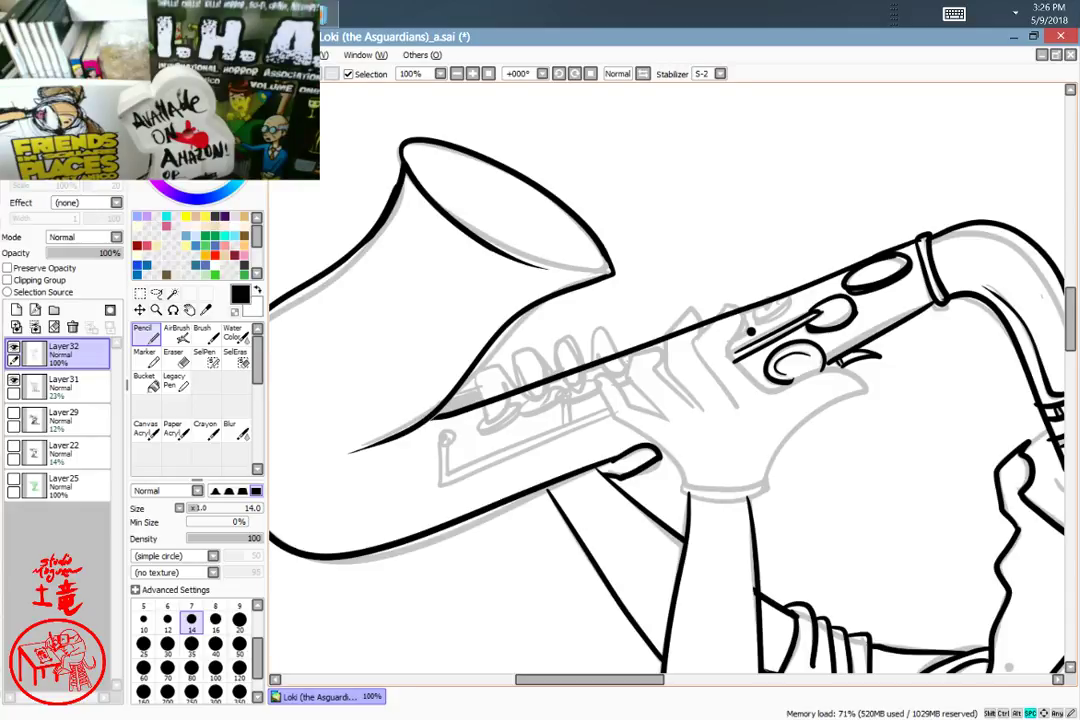
Step: Ink the four fingers curling over the upper edge of the saxophone body, following the grey sketch
scroll(472, 488, up, 3)
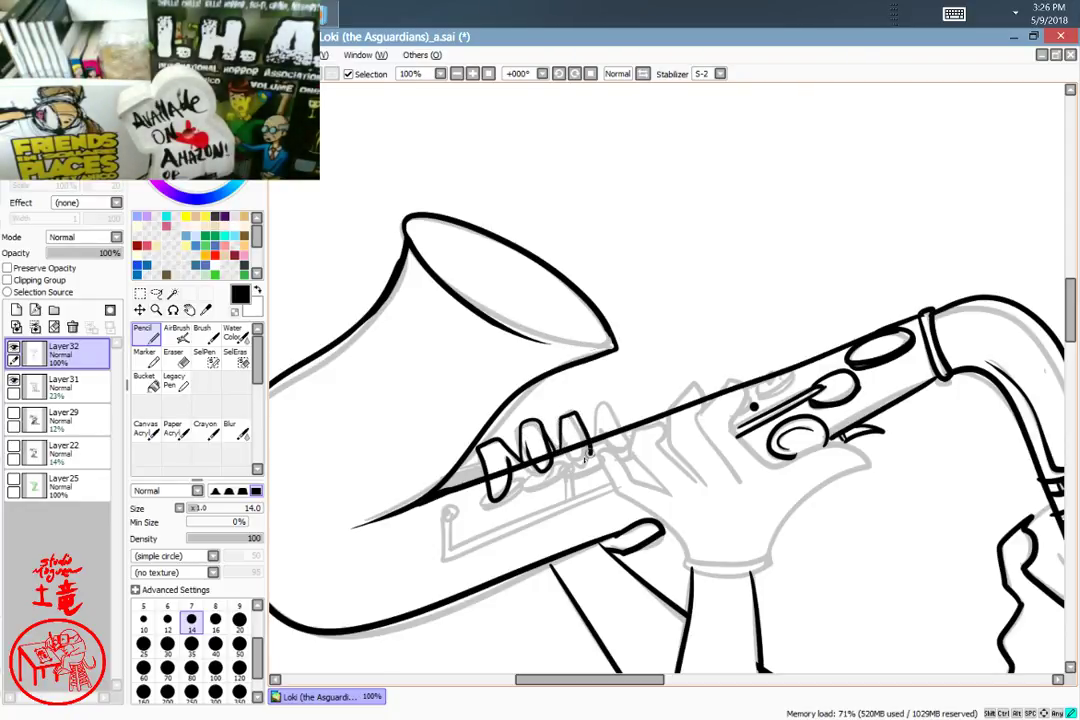
key(ctrl+z)
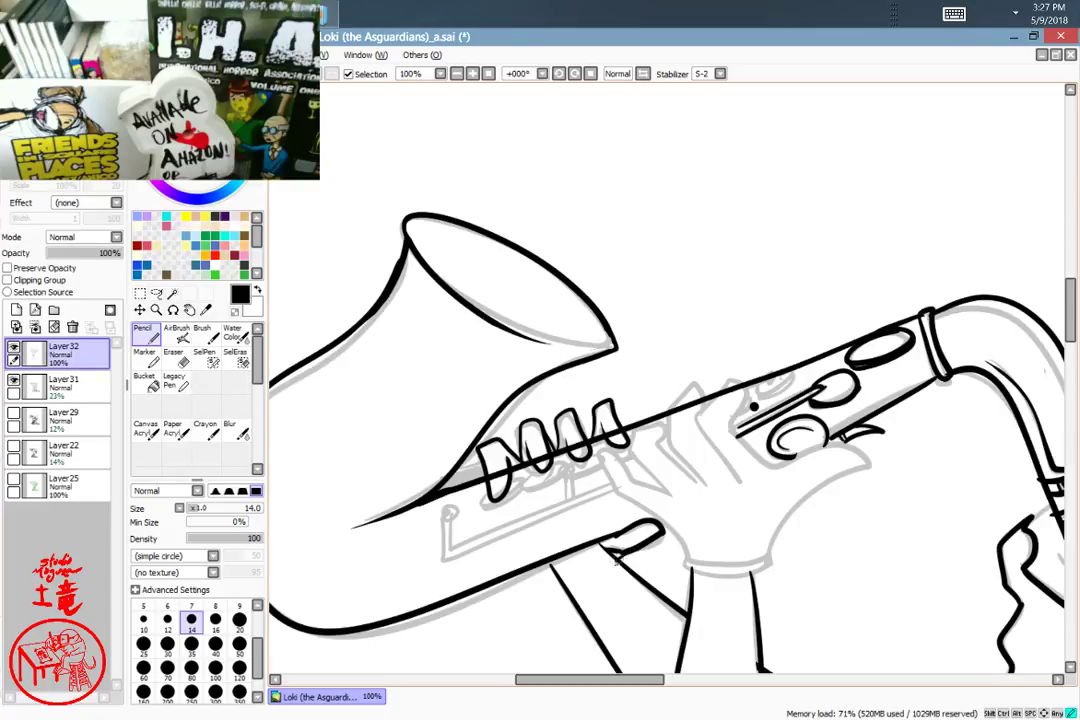
drag(834, 455, 820, 508)
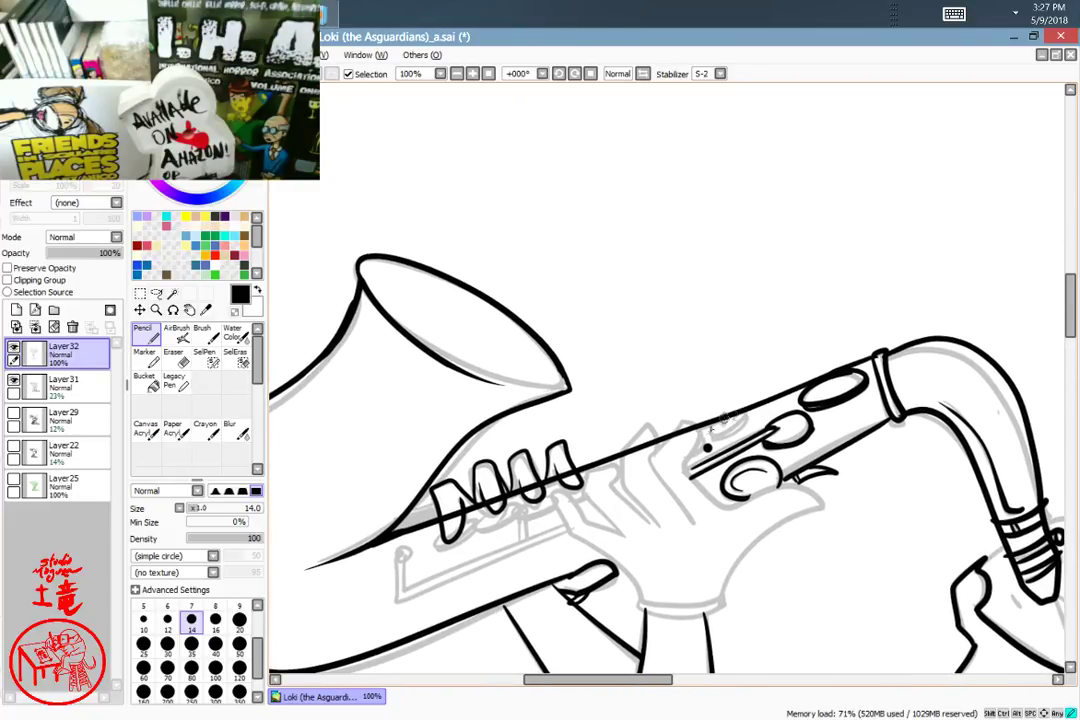
Step: Replace the small black dot on the saxophone body with an inked oval key near the upper edge
key(ctrl+z)
key(e)
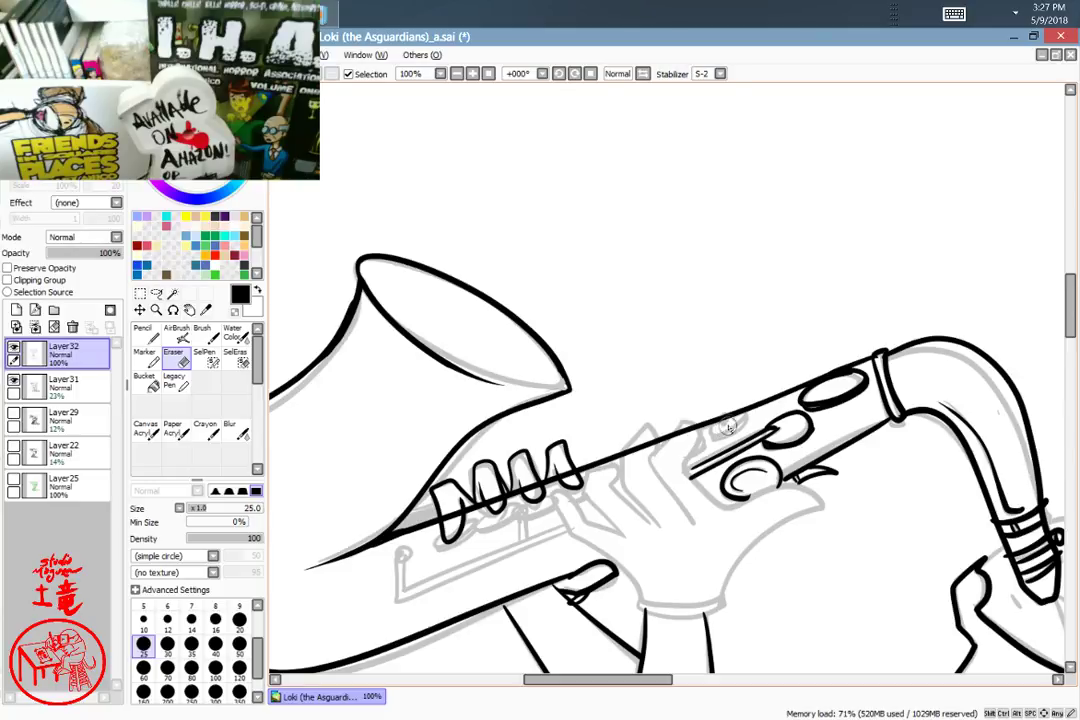
key(n)
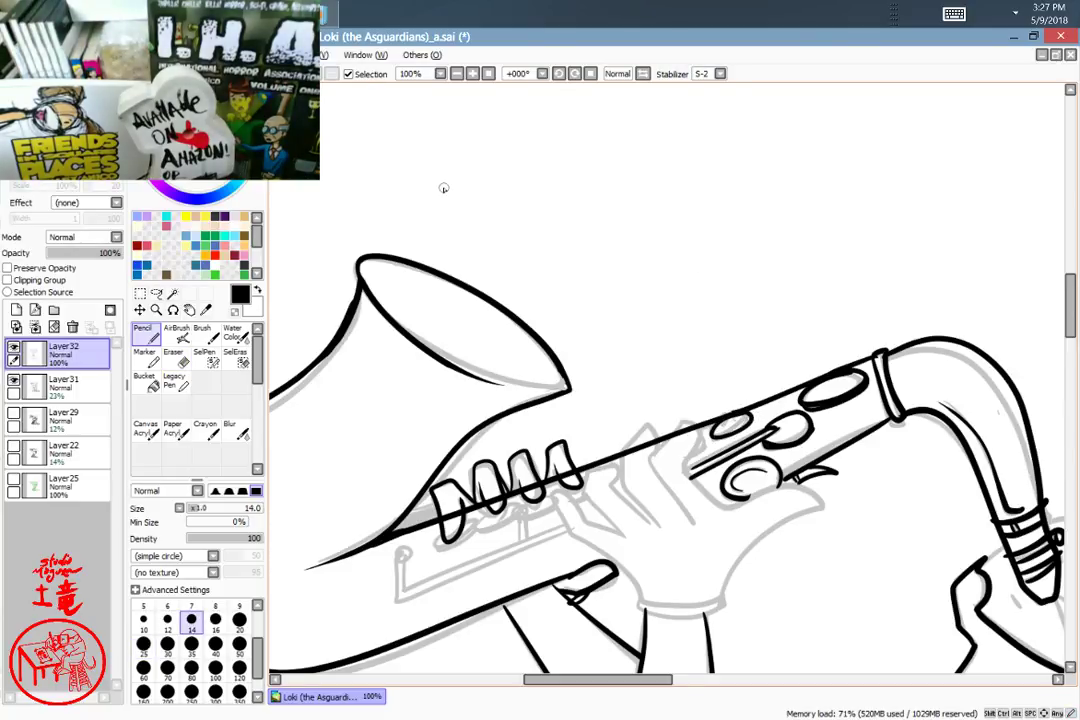
click(330, 14)
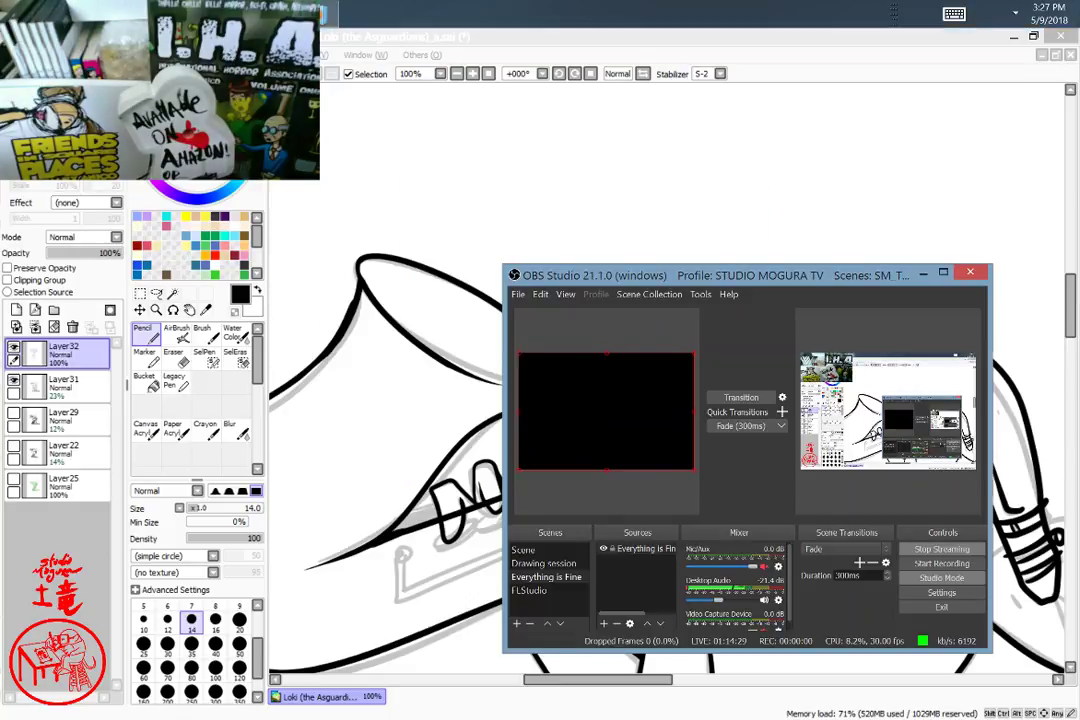
click(330, 14)
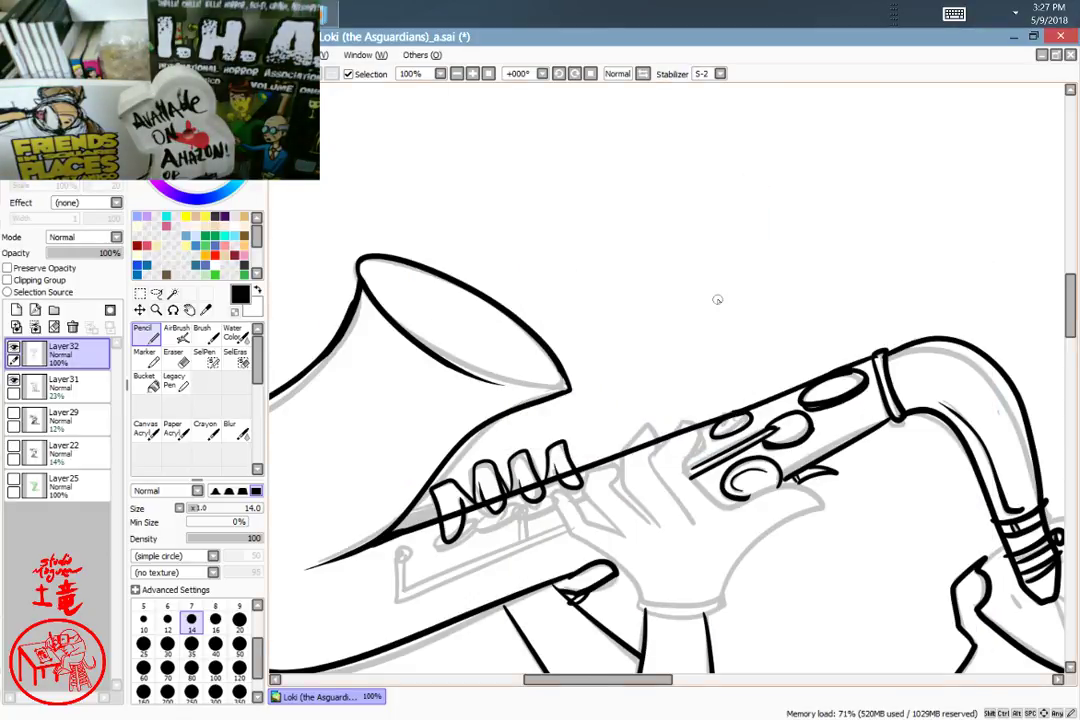
Step: Ink the oval key cups beneath the fingertips on the saxophone body
drag(957, 491, 969, 506)
mouse_move(770, 502)
mouse_down()
mouse_move(809, 434)
mouse_move(852, 452)
mouse_up()
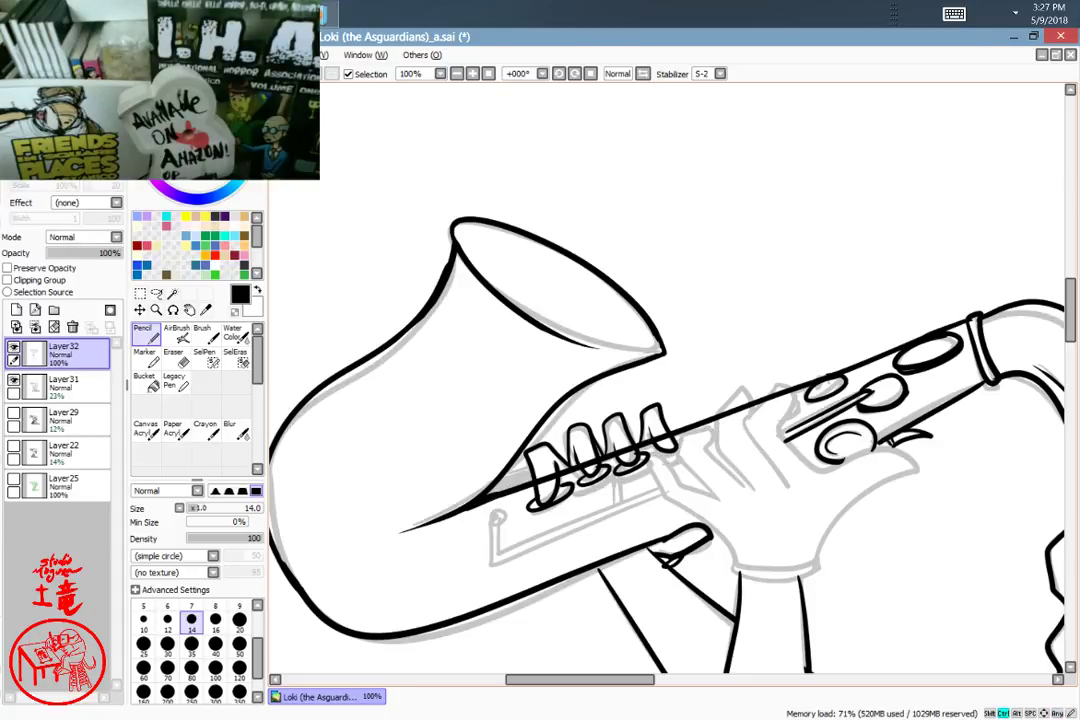
Step: Ink the near hand's lower palm edge and its fingers over the sketch at 400% zoom
ctrl+click(718, 434)
ctrl+click(716, 437)
ctrl+click(716, 437)
ctrl+click(716, 437)
mouse_move(698, 588)
mouse_down()
mouse_move(696, 323)
mouse_move(759, 439)
mouse_up()
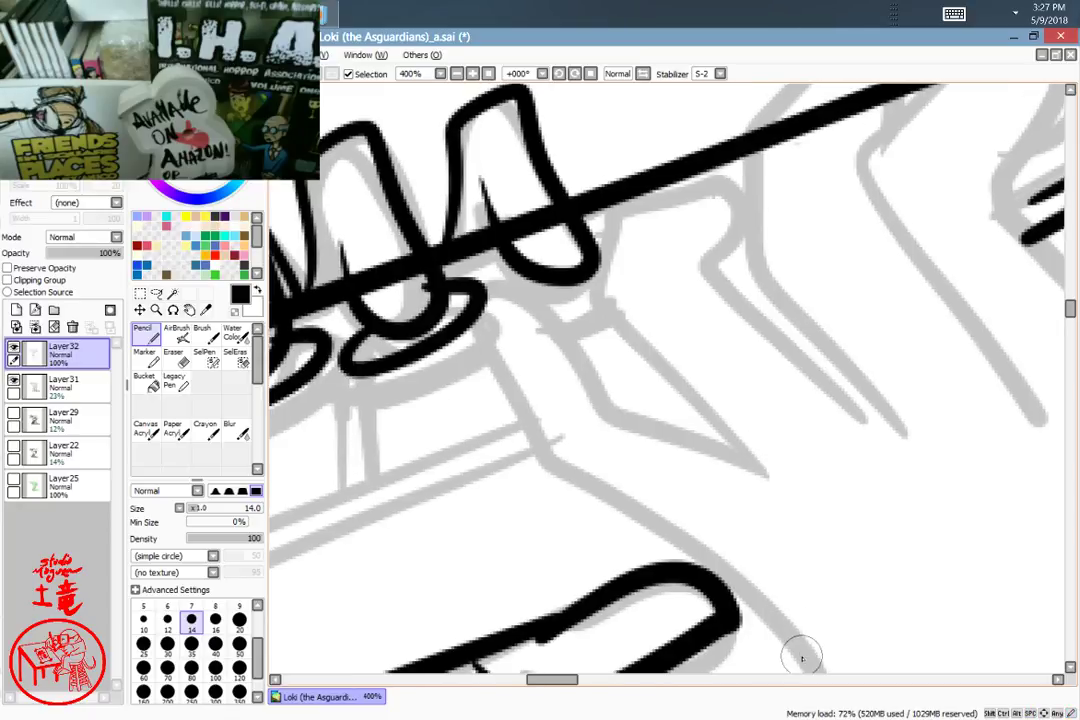
mouse_move(802, 657)
mouse_down()
mouse_move(764, 458)
mouse_move(726, 431)
mouse_move(762, 550)
mouse_up()
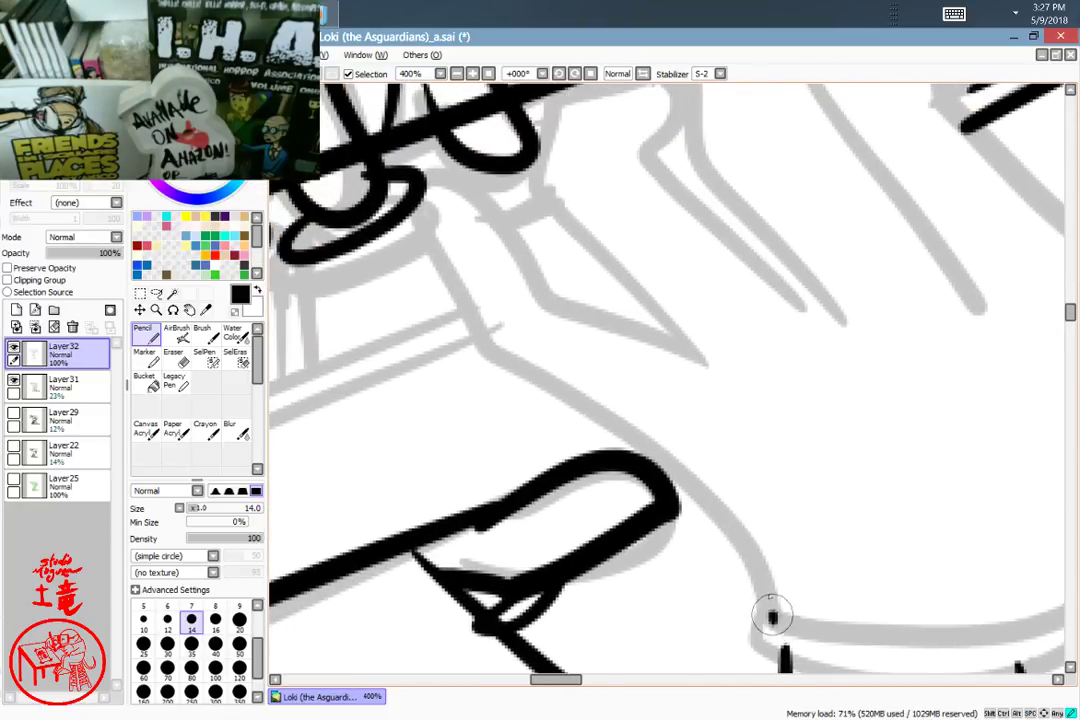
mouse_move(772, 615)
mouse_down()
mouse_move(744, 545)
mouse_move(642, 447)
mouse_move(538, 384)
mouse_move(480, 330)
mouse_move(410, 180)
mouse_move(480, 204)
mouse_move(553, 293)
mouse_move(741, 383)
mouse_move(756, 497)
mouse_move(741, 590)
mouse_move(531, 405)
mouse_move(542, 312)
mouse_move(654, 283)
mouse_move(670, 300)
mouse_move(647, 370)
mouse_move(836, 528)
mouse_up()
mouse_move(904, 499)
mouse_down()
mouse_move(769, 565)
mouse_move(650, 568)
mouse_move(562, 477)
mouse_move(538, 408)
mouse_move(533, 318)
mouse_move(622, 199)
mouse_move(658, 220)
mouse_move(682, 304)
mouse_up()
mouse_move(820, 569)
mouse_down()
mouse_move(704, 515)
mouse_move(578, 305)
mouse_move(695, 150)
mouse_move(707, 365)
mouse_move(840, 494)
mouse_up()
drag(954, 577, 643, 497)
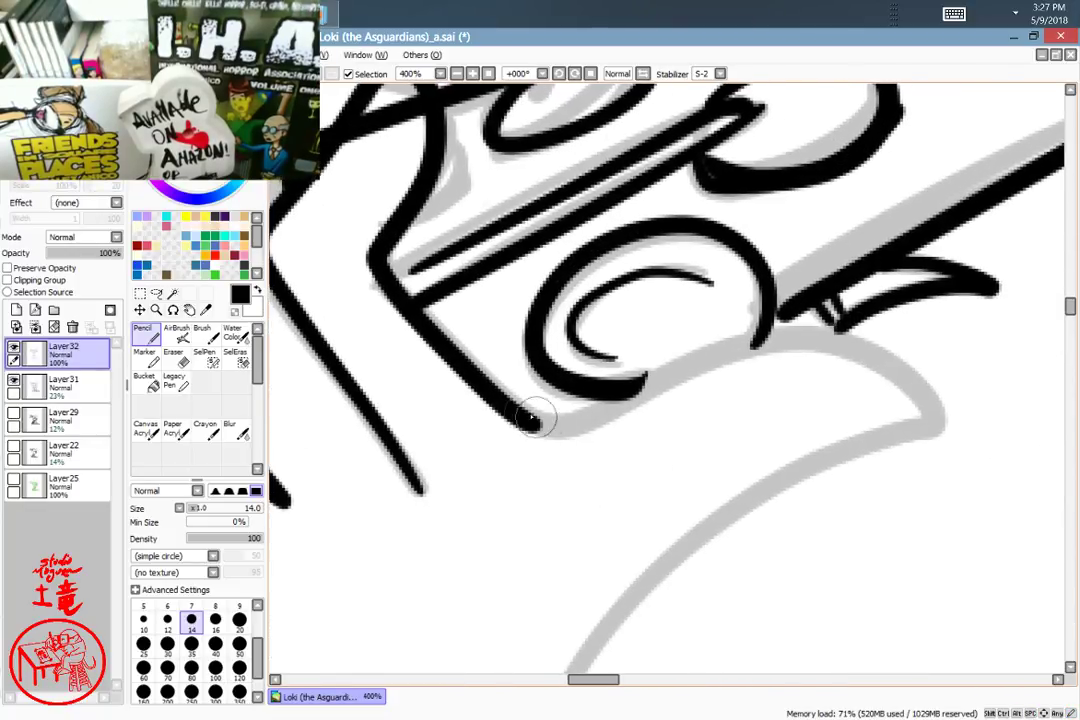
Step: Ink the near hand's thumb and outer palm edge down to the wrist, and fill the wristband solid black
mouse_move(535, 420)
mouse_down()
mouse_move(605, 408)
mouse_move(725, 354)
mouse_move(843, 349)
mouse_move(916, 388)
mouse_move(921, 438)
mouse_move(814, 472)
mouse_move(594, 643)
mouse_up()
mouse_move(790, 556)
mouse_down()
mouse_move(863, 366)
mouse_move(960, 216)
mouse_up()
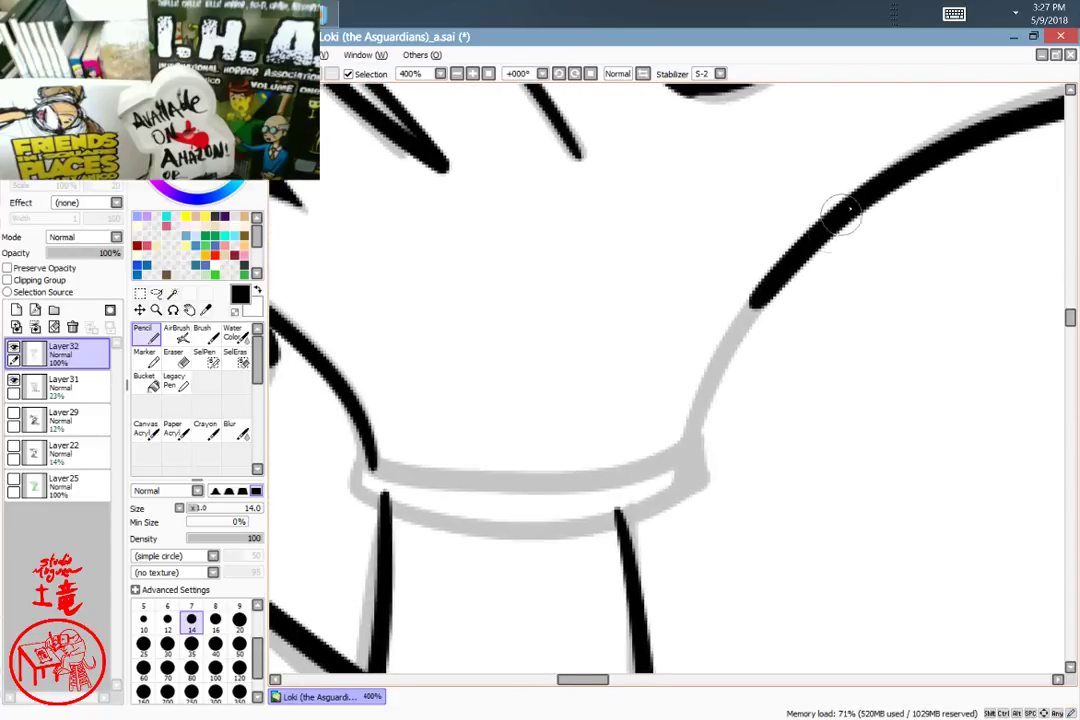
mouse_move(840, 210)
mouse_down()
mouse_move(745, 314)
mouse_move(701, 422)
mouse_move(685, 420)
mouse_move(658, 466)
mouse_move(611, 486)
mouse_move(487, 494)
mouse_move(386, 458)
mouse_move(366, 425)
mouse_move(349, 481)
mouse_move(422, 512)
mouse_move(615, 502)
mouse_up()
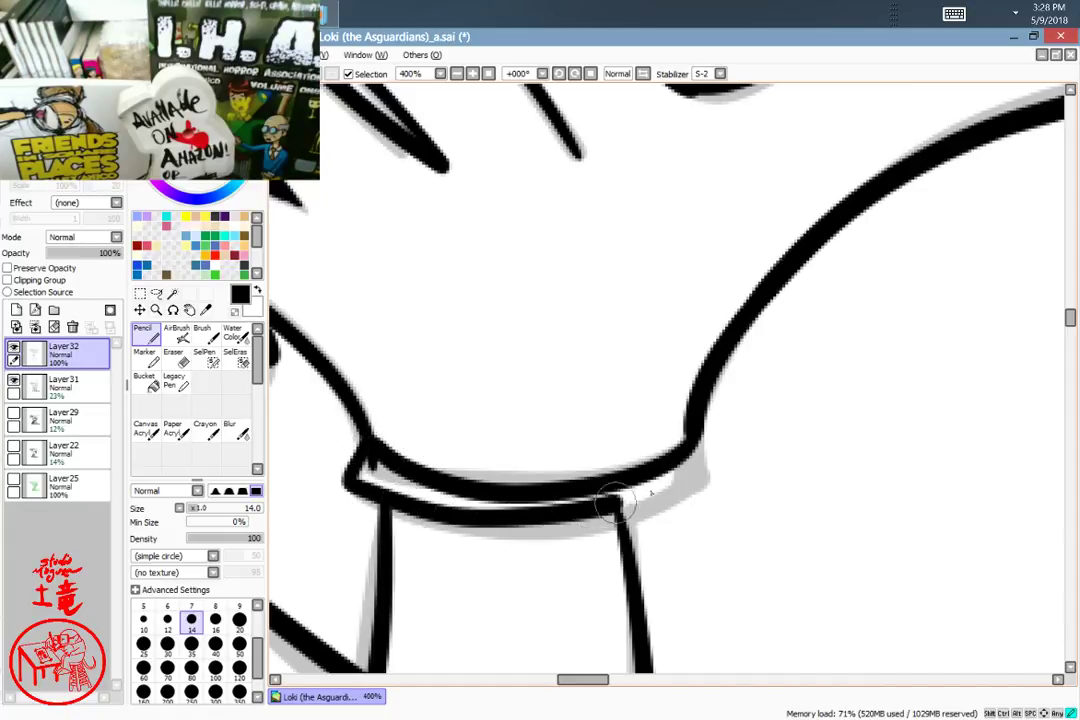
mouse_move(694, 448)
mouse_down()
mouse_move(661, 493)
mouse_move(570, 516)
mouse_move(477, 515)
mouse_move(362, 458)
mouse_move(368, 450)
mouse_move(364, 478)
mouse_move(562, 499)
mouse_move(489, 509)
mouse_move(623, 485)
mouse_move(578, 502)
mouse_move(692, 460)
mouse_move(643, 480)
mouse_up()
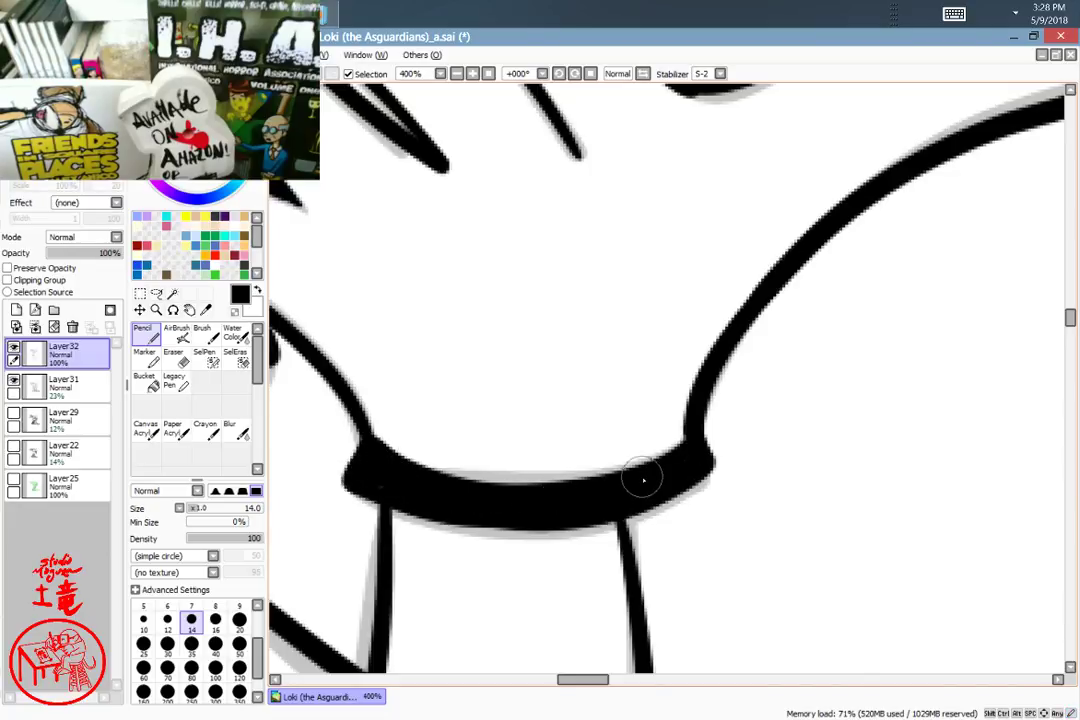
Step: Erase the arm line crossing the tip of the thumb under the saxophone with the Eraser at size 9
drag(614, 287, 703, 511)
drag(730, 375, 723, 567)
mouse_move(451, 538)
mouse_down()
mouse_move(603, 459)
mouse_move(774, 403)
mouse_move(841, 403)
mouse_move(704, 345)
mouse_move(762, 449)
mouse_move(697, 376)
mouse_move(661, 362)
mouse_up()
mouse_move(771, 386)
mouse_down()
mouse_move(706, 417)
mouse_move(754, 402)
mouse_up()
scroll(752, 390, down, 1)
scroll(755, 388, down, 4)
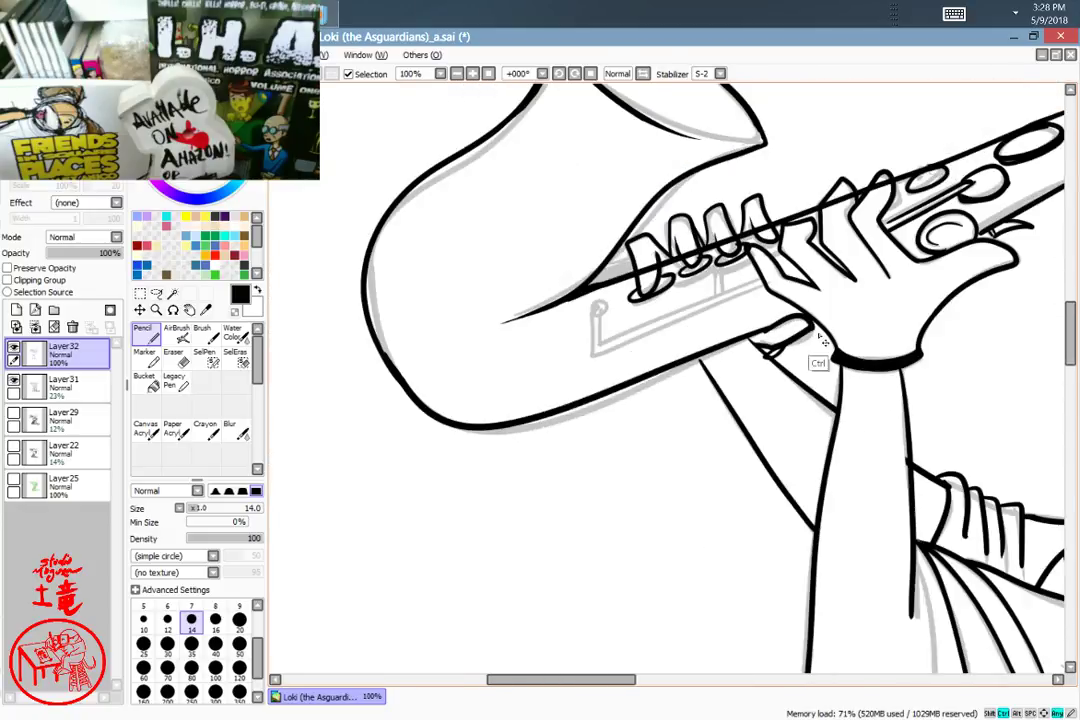
scroll(697, 383, up, 5)
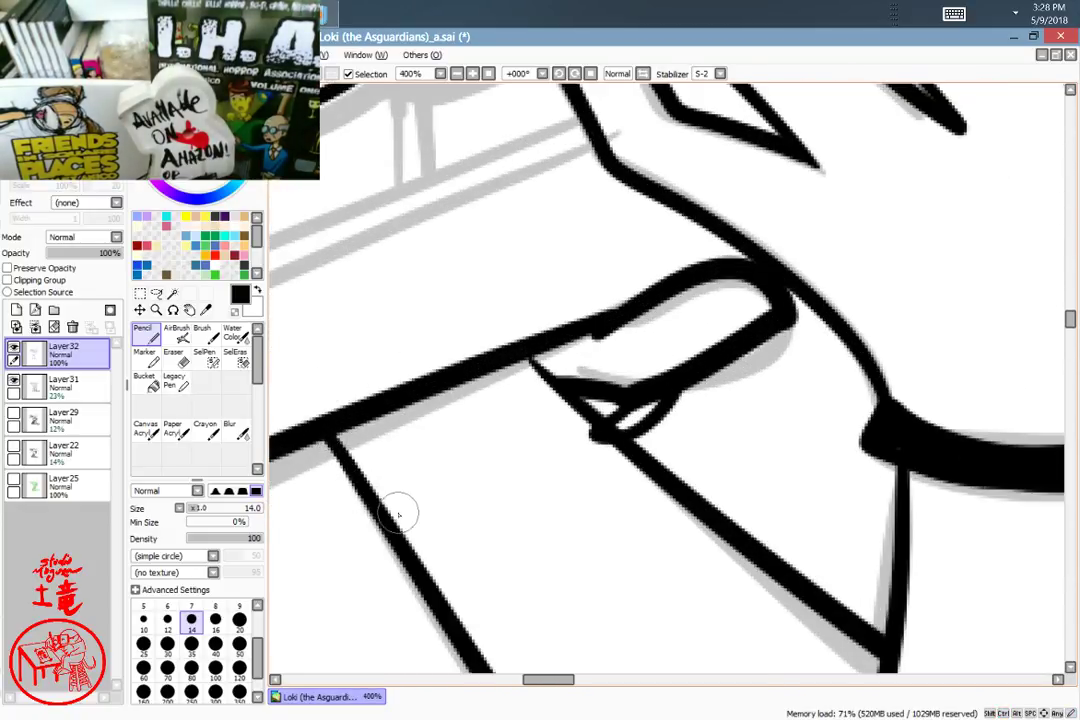
mouse_move(628, 484)
mouse_down()
mouse_move(622, 441)
mouse_move(450, 440)
mouse_move(515, 500)
mouse_move(560, 510)
mouse_up()
key(e)
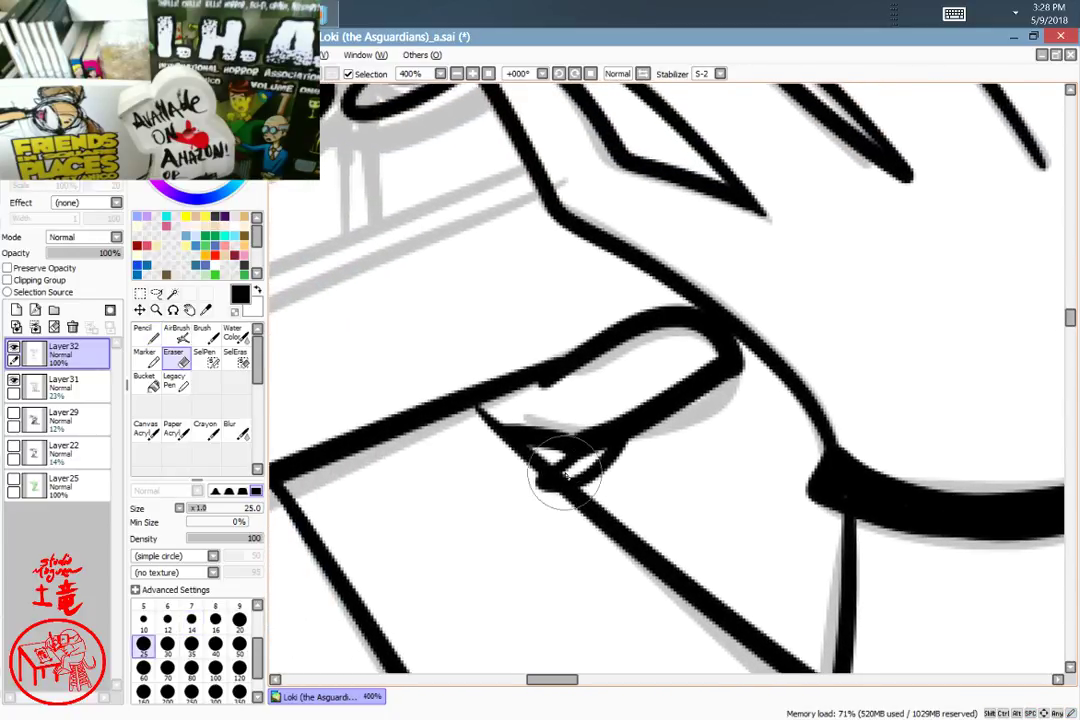
key(bracketleft)
key(bracketleft)
key(bracketleft)
key(bracketleft)
key(bracketleft)
key(bracketleft)
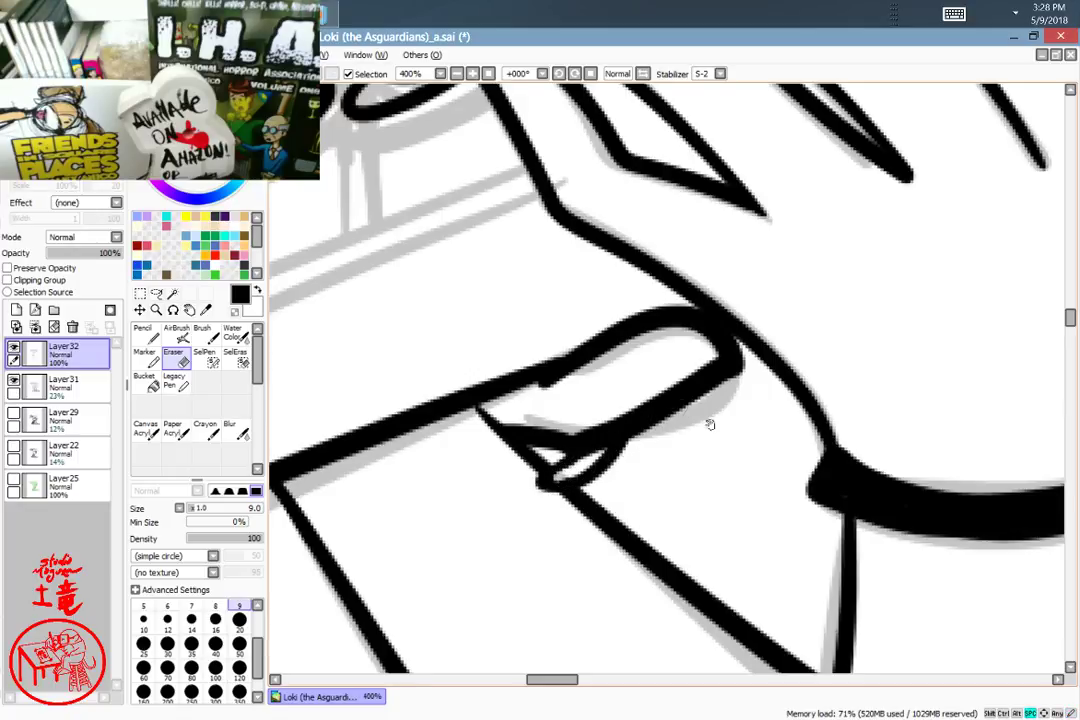
Step: Erase the saxophone's edge line where it runs through the near hand's raised fingers
drag(710, 424, 611, 470)
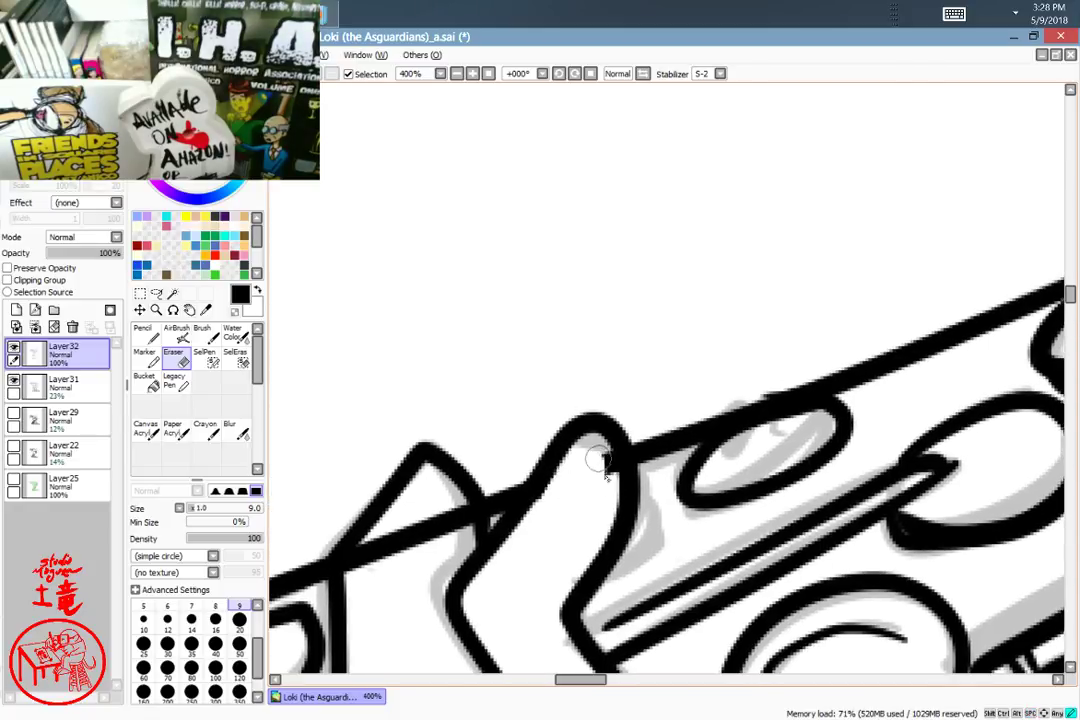
drag(557, 523, 616, 470)
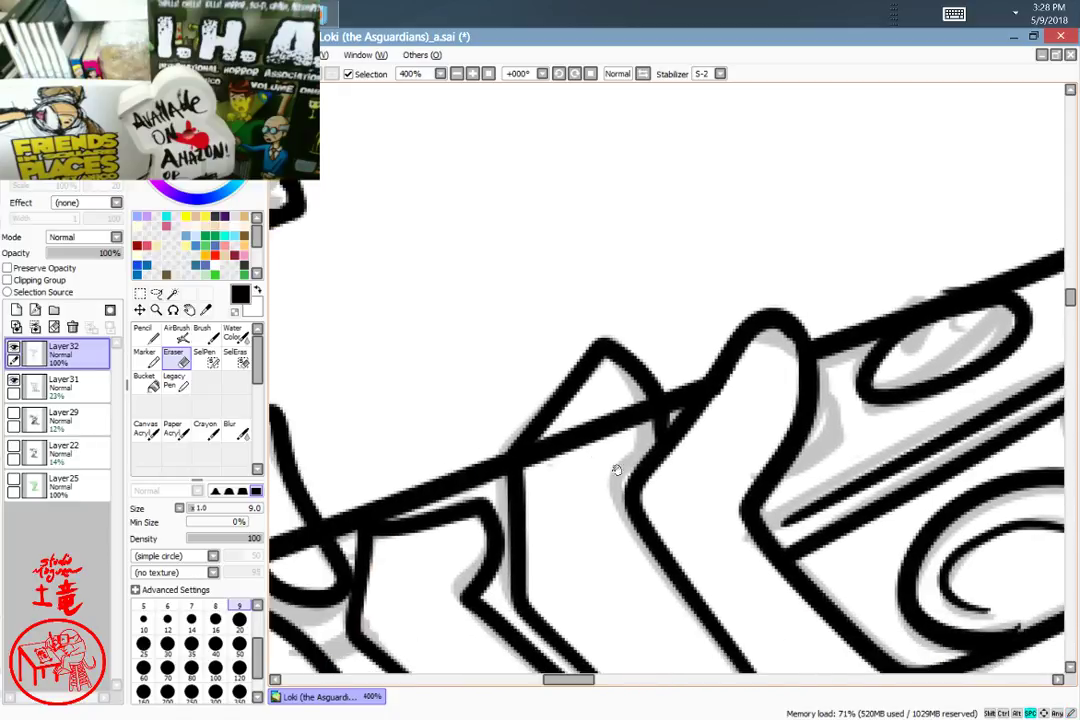
mouse_move(551, 452)
mouse_down()
mouse_move(540, 447)
mouse_move(548, 436)
mouse_move(554, 453)
mouse_move(593, 440)
mouse_move(643, 402)
mouse_up()
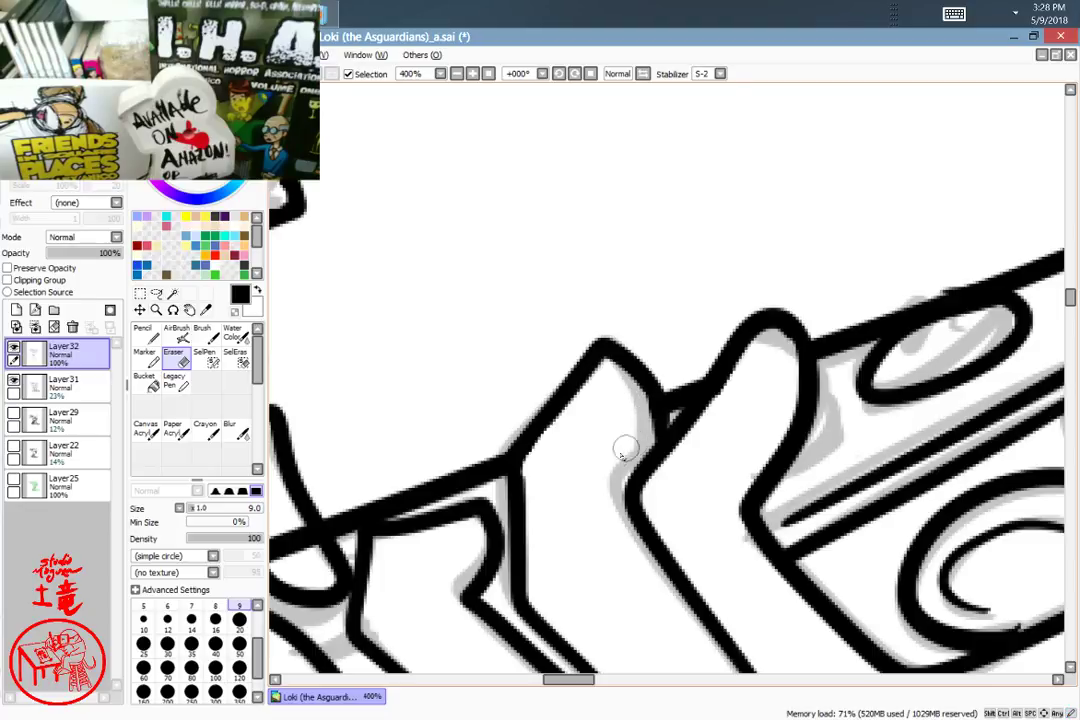
Step: Erase the saxophone's edge line where it crosses the far hand's four curled fingers
mouse_move(495, 523)
mouse_down()
mouse_move(632, 451)
mouse_move(562, 475)
mouse_up()
mouse_move(460, 392)
mouse_down()
mouse_move(560, 492)
mouse_move(568, 515)
mouse_move(607, 514)
mouse_up()
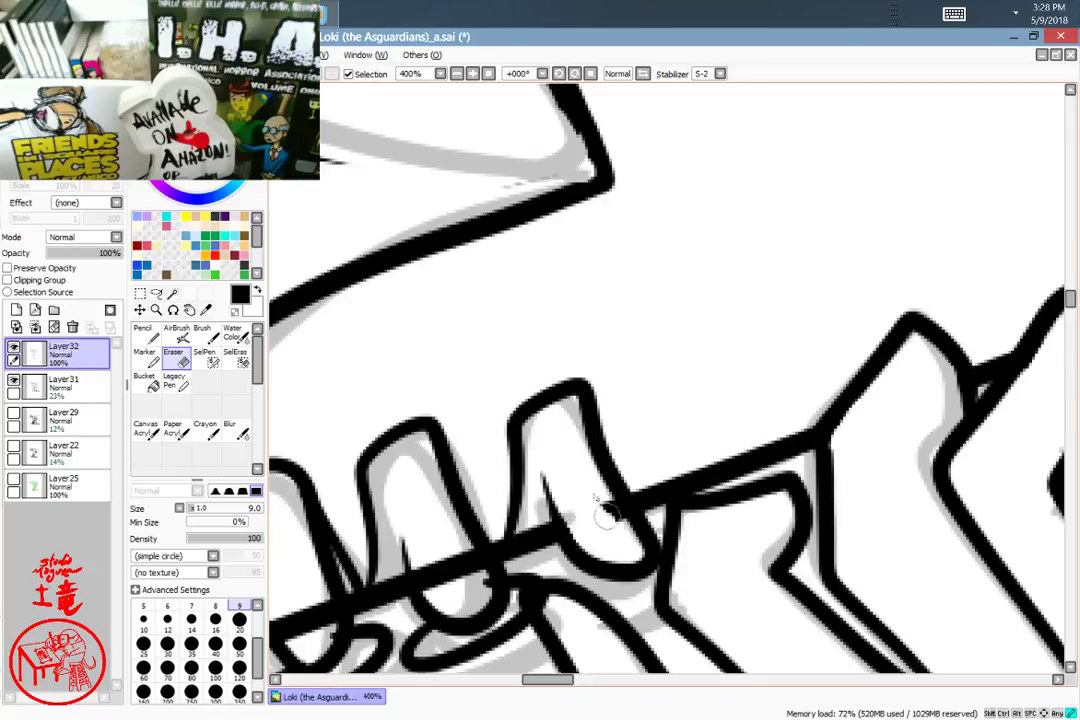
mouse_move(417, 558)
mouse_down()
mouse_move(430, 592)
mouse_move(456, 586)
mouse_move(469, 549)
mouse_move(605, 491)
mouse_up()
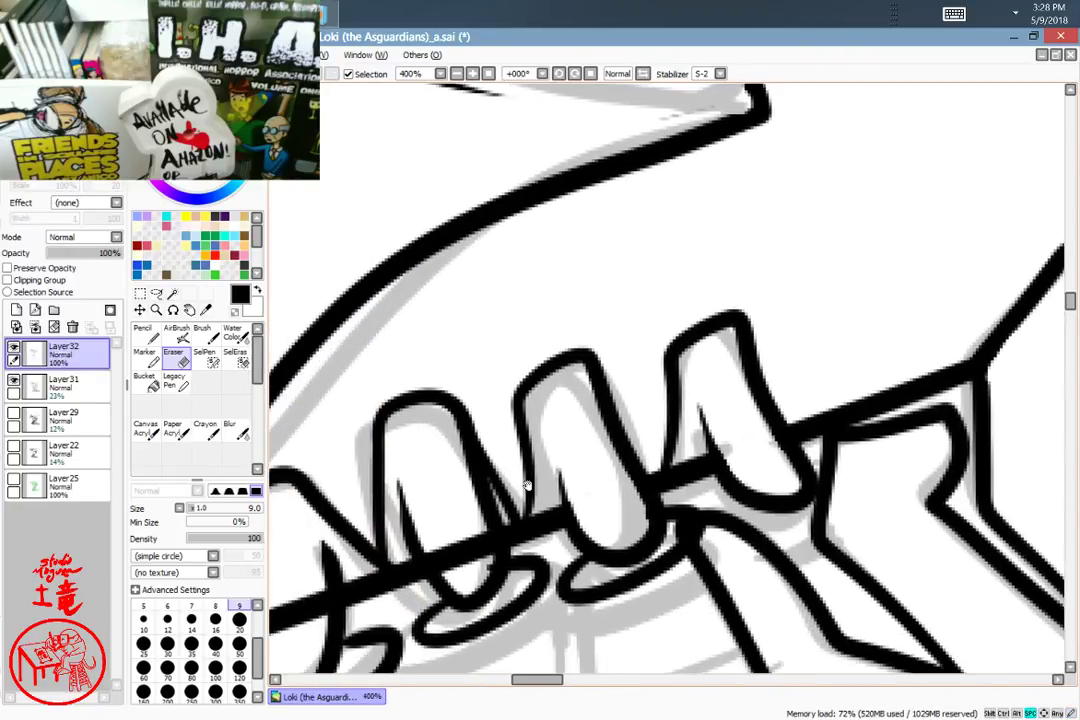
mouse_move(435, 540)
mouse_down()
mouse_move(434, 556)
mouse_move(452, 563)
mouse_move(459, 543)
mouse_move(481, 551)
mouse_up()
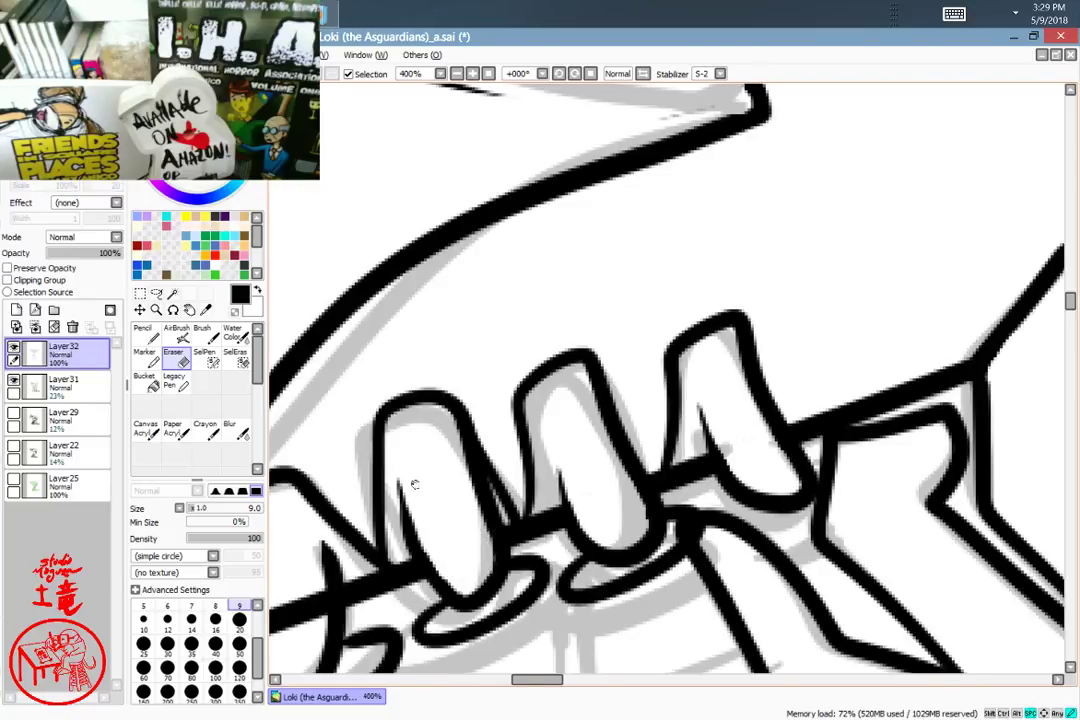
drag(415, 484, 670, 374)
drag(518, 542, 570, 542)
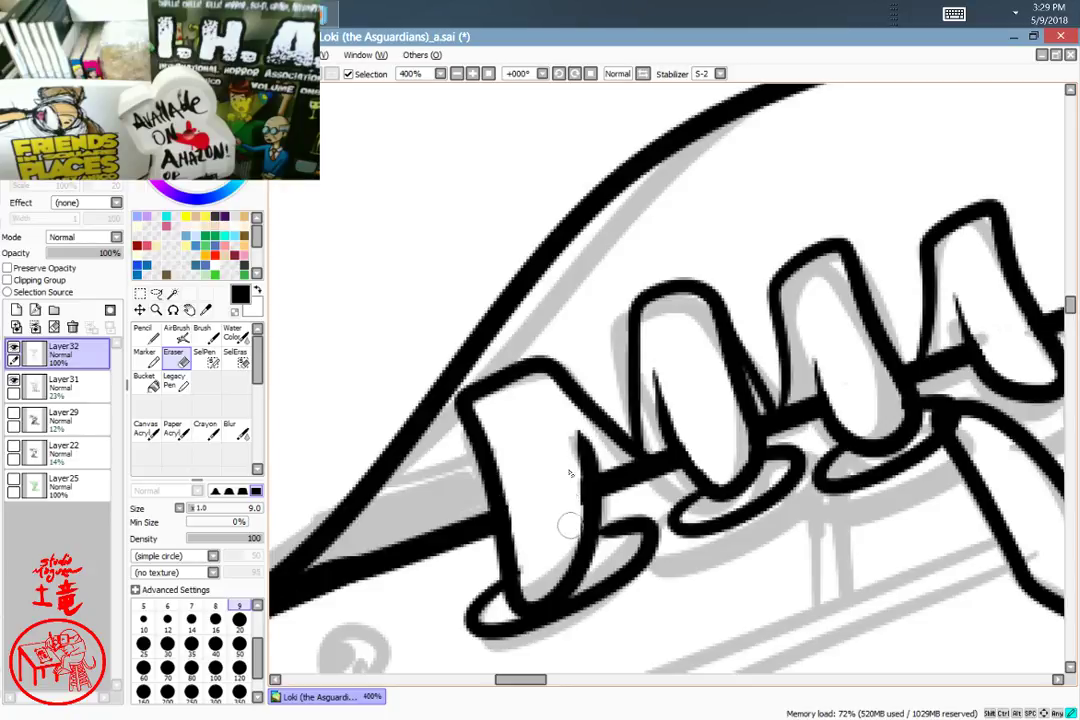
drag(790, 402, 760, 205)
drag(777, 412, 725, 316)
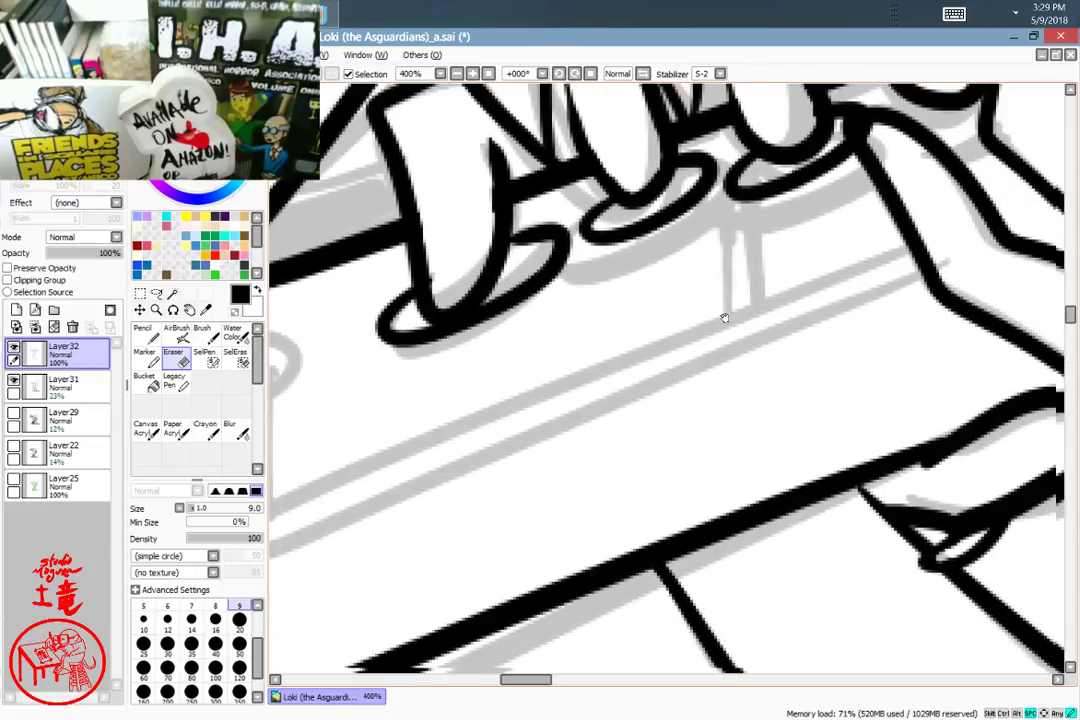
drag(953, 302, 775, 331)
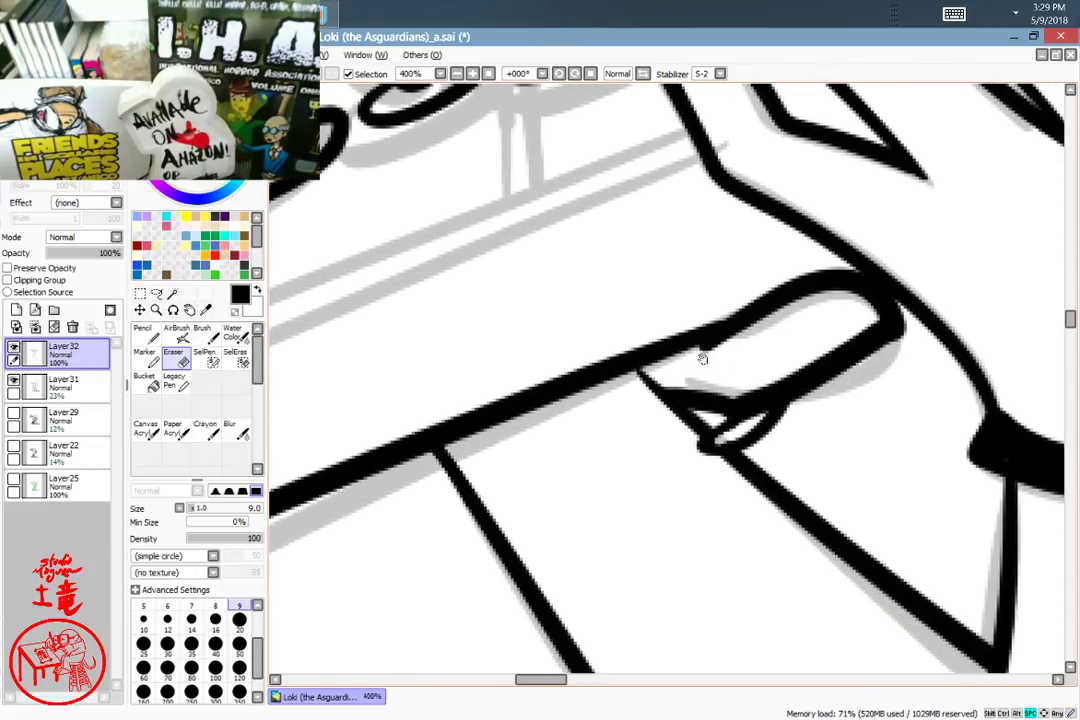
scroll(710, 352, down, 8)
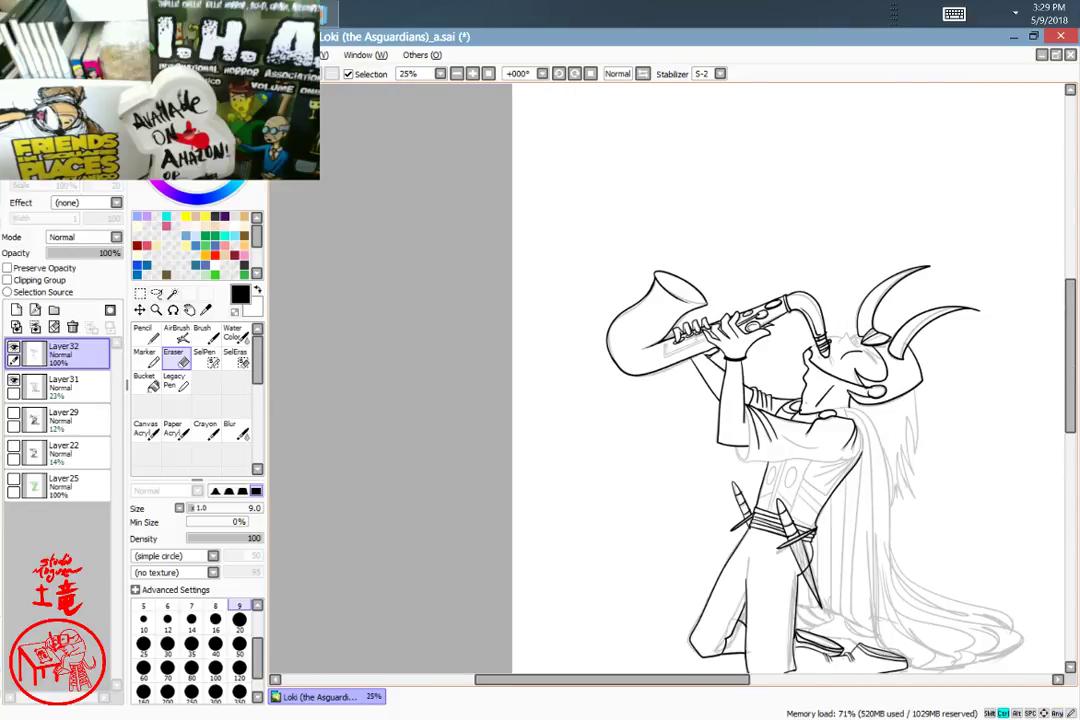
scroll(740, 325, up, 4)
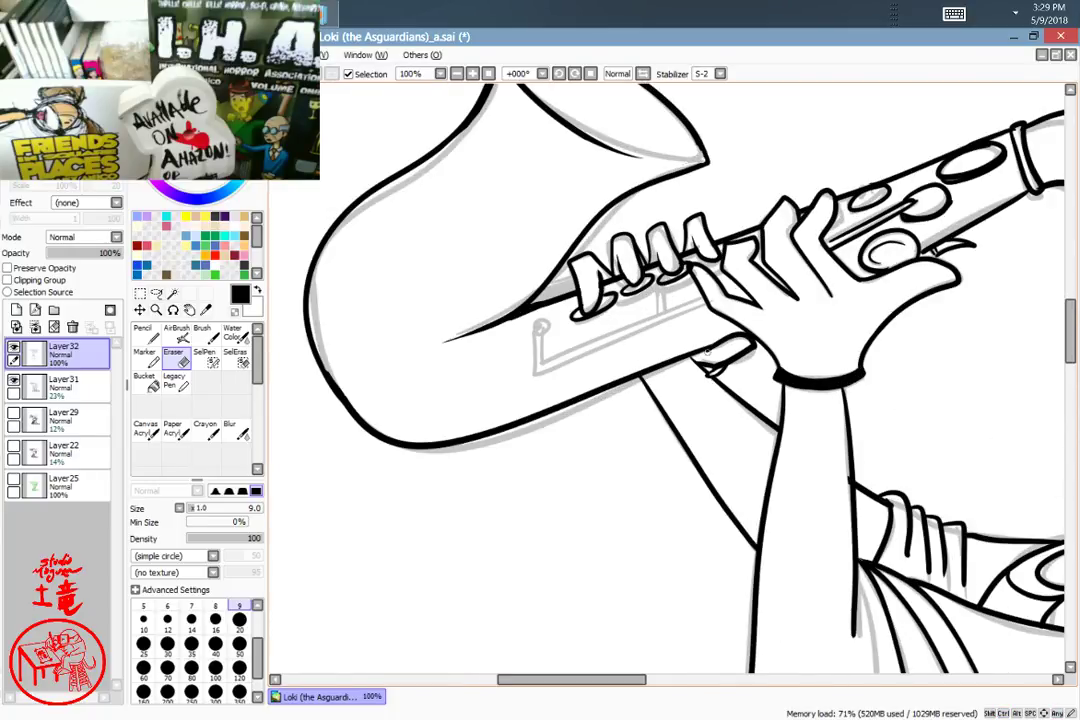
drag(798, 318, 490, 431)
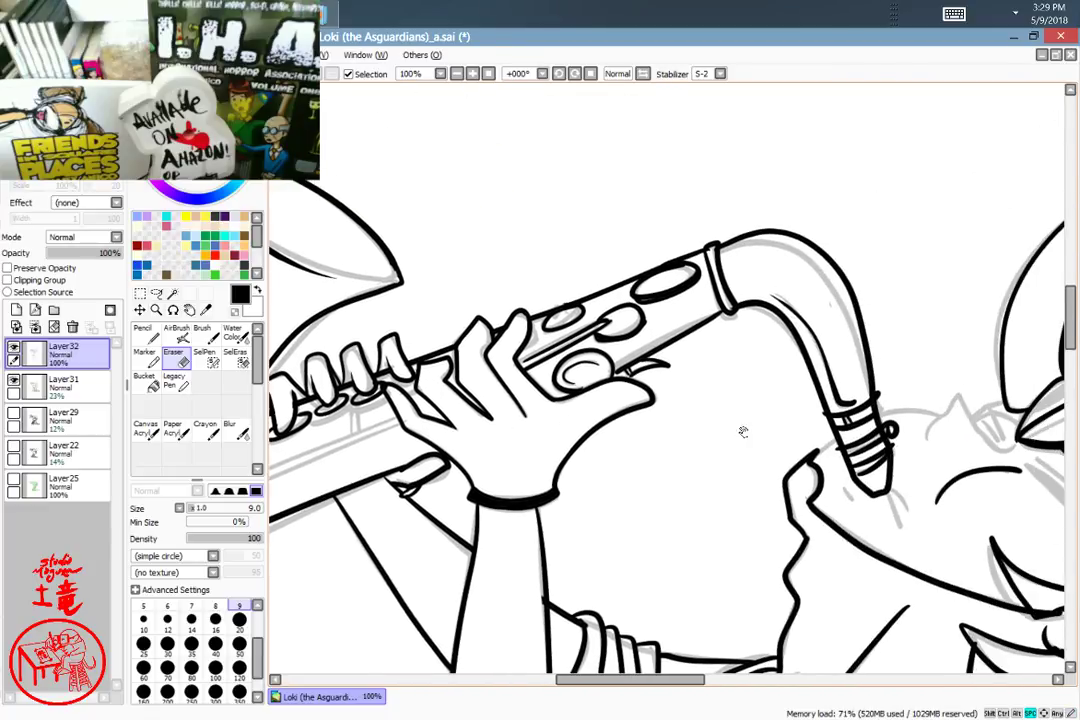
Step: Ink the eye beside the helmet's brow plate with the Pencil at size 14, including its lids and inner slit lines
drag(918, 396, 726, 296)
scroll(726, 296, up, 1)
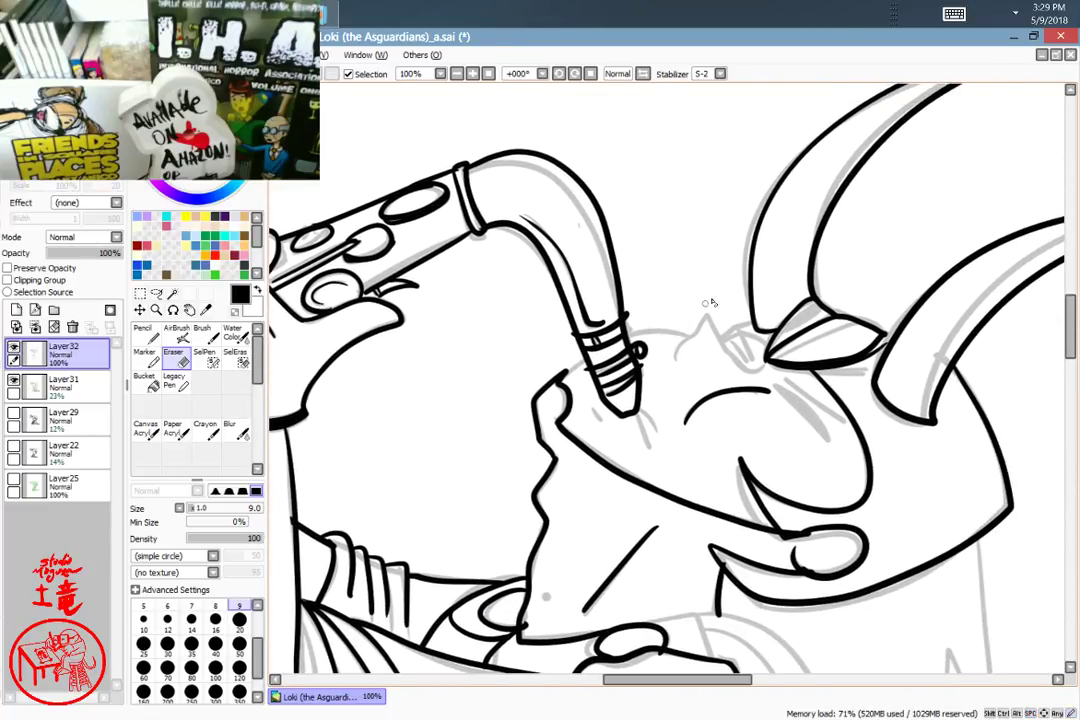
scroll(704, 299, up, 2)
drag(720, 431, 766, 311)
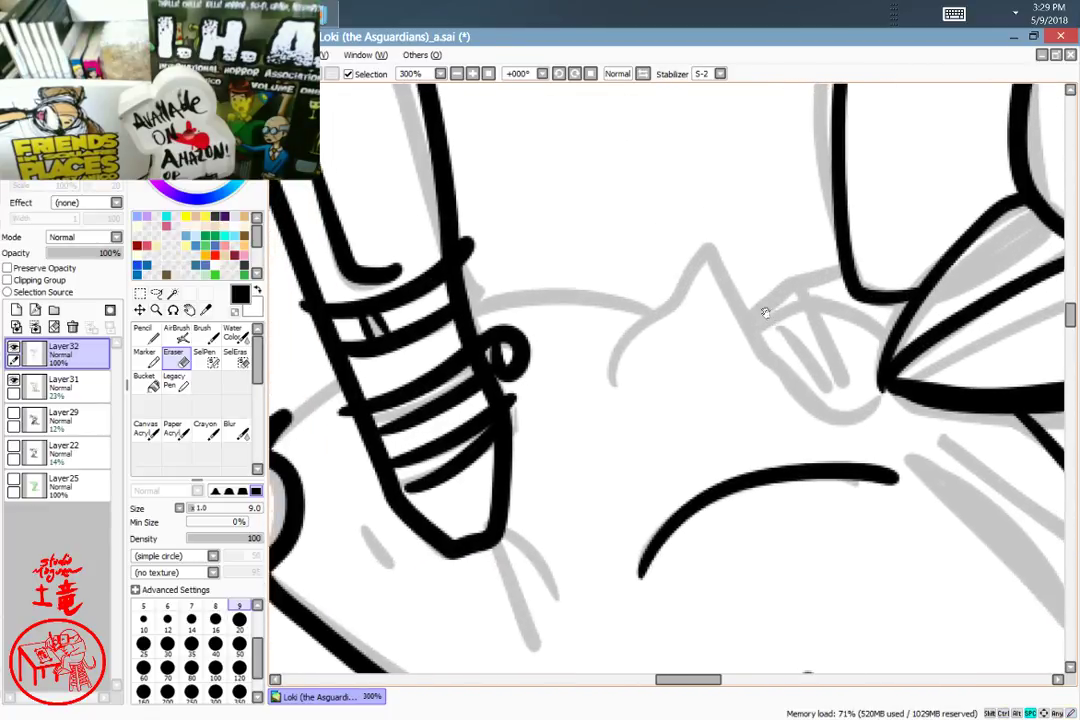
click(146, 335)
drag(762, 471, 598, 565)
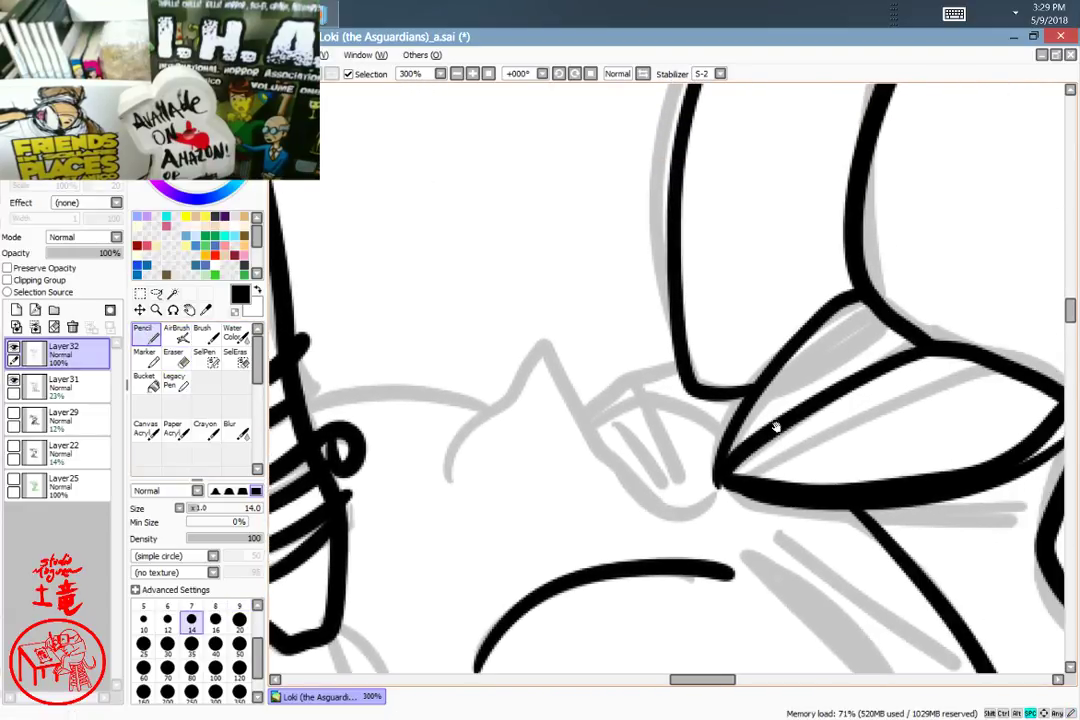
drag(788, 434, 762, 419)
mouse_move(696, 442)
mouse_down()
mouse_move(648, 391)
mouse_move(554, 410)
mouse_up()
drag(657, 355, 550, 400)
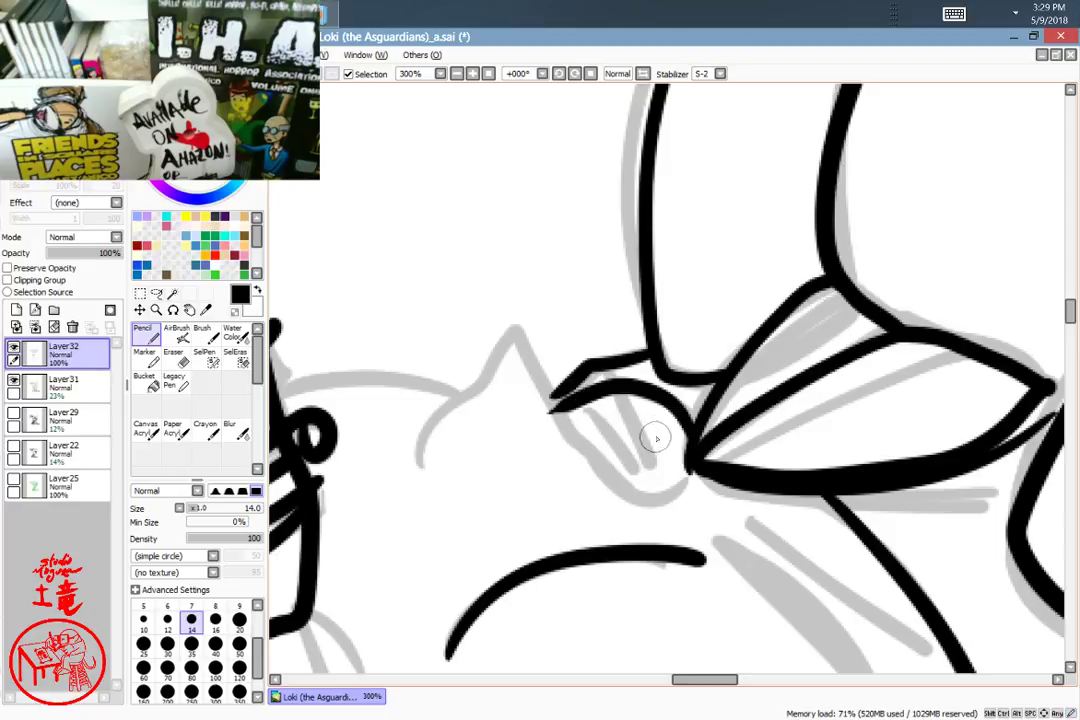
drag(608, 354, 654, 466)
Step: Ink the lower eye contour and pointed nose, fill both nostrils black, and ink the upper lip curve to the mouthpiece
mouse_move(588, 404)
mouse_down()
mouse_move(635, 467)
mouse_move(575, 425)
mouse_move(505, 330)
mouse_move(416, 460)
mouse_up()
mouse_move(463, 424)
mouse_down()
mouse_move(453, 434)
mouse_move(519, 428)
mouse_up()
drag(446, 446, 452, 440)
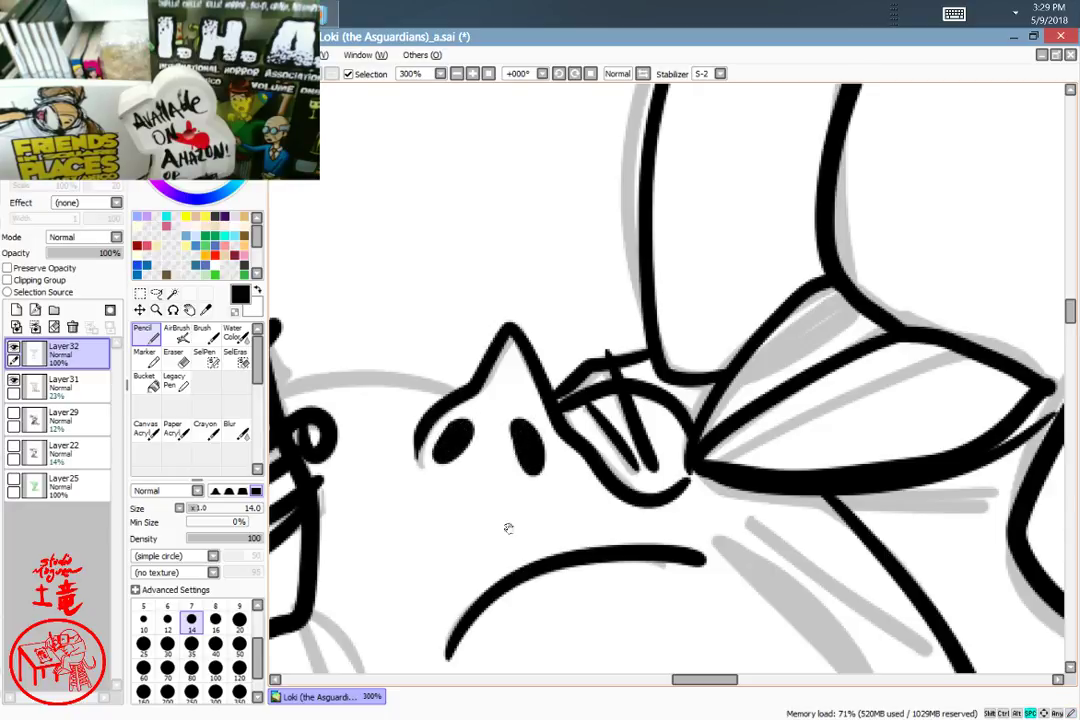
drag(563, 494, 898, 452)
mouse_move(800, 354)
mouse_down()
mouse_move(701, 327)
mouse_move(612, 337)
mouse_up()
Step: Ink the line joining the mouthpiece to the chin and the short mouth creases around the mouthpiece tip
drag(461, 436, 428, 459)
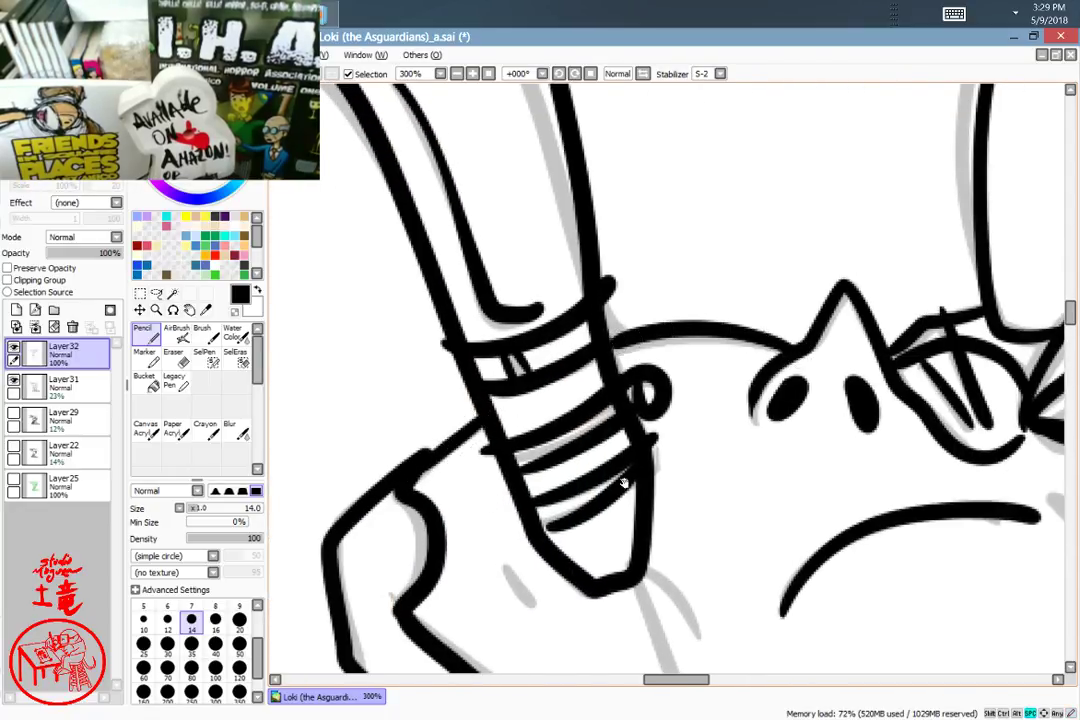
drag(664, 514, 611, 354)
drag(461, 401, 497, 437)
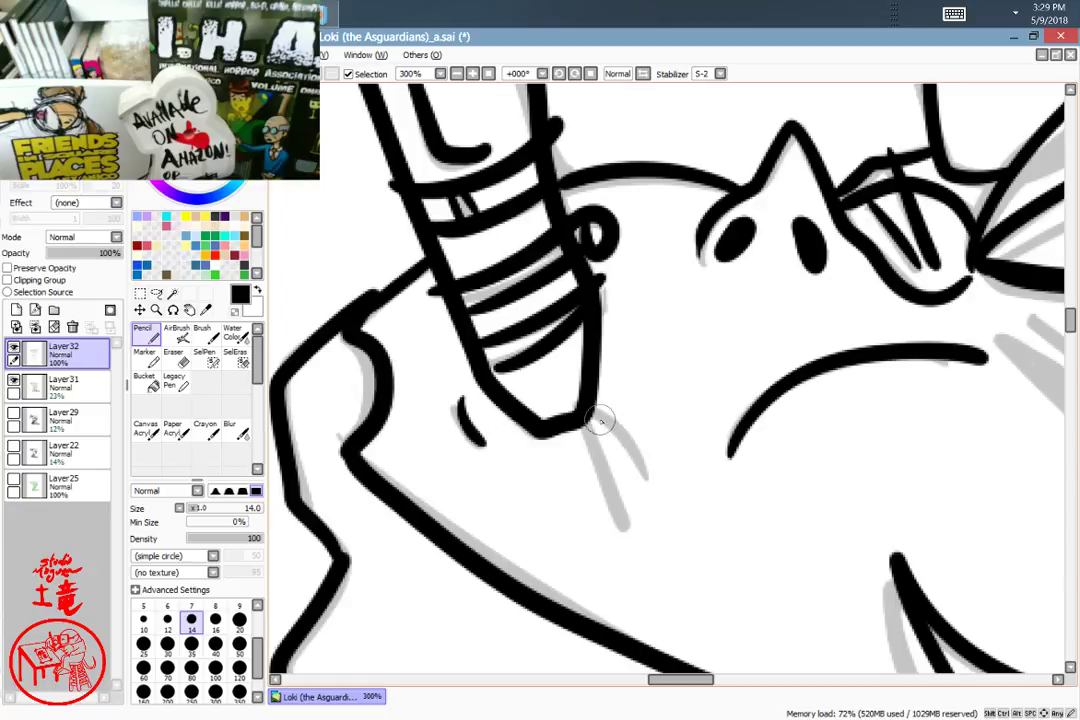
drag(590, 418, 617, 521)
drag(587, 412, 645, 478)
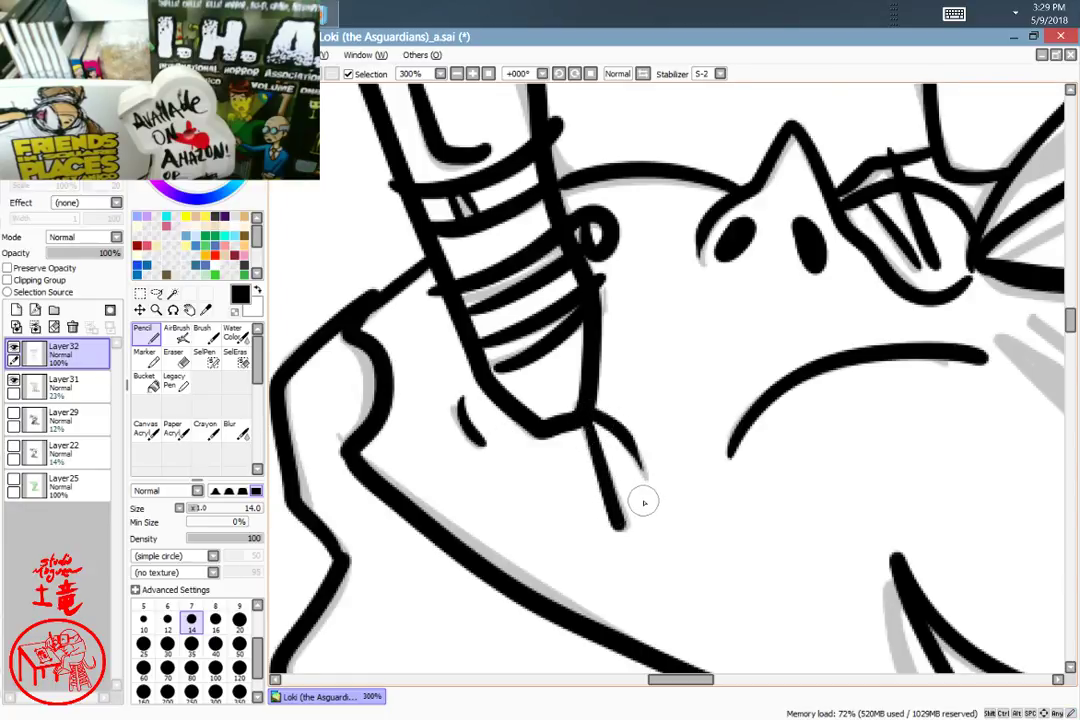
Step: Ink the angular collar piece behind the round shoulder clasp and erase the overshoot where the clasp meets the shoulder line
drag(838, 548, 776, 335)
drag(887, 475, 766, 309)
drag(836, 388, 685, 292)
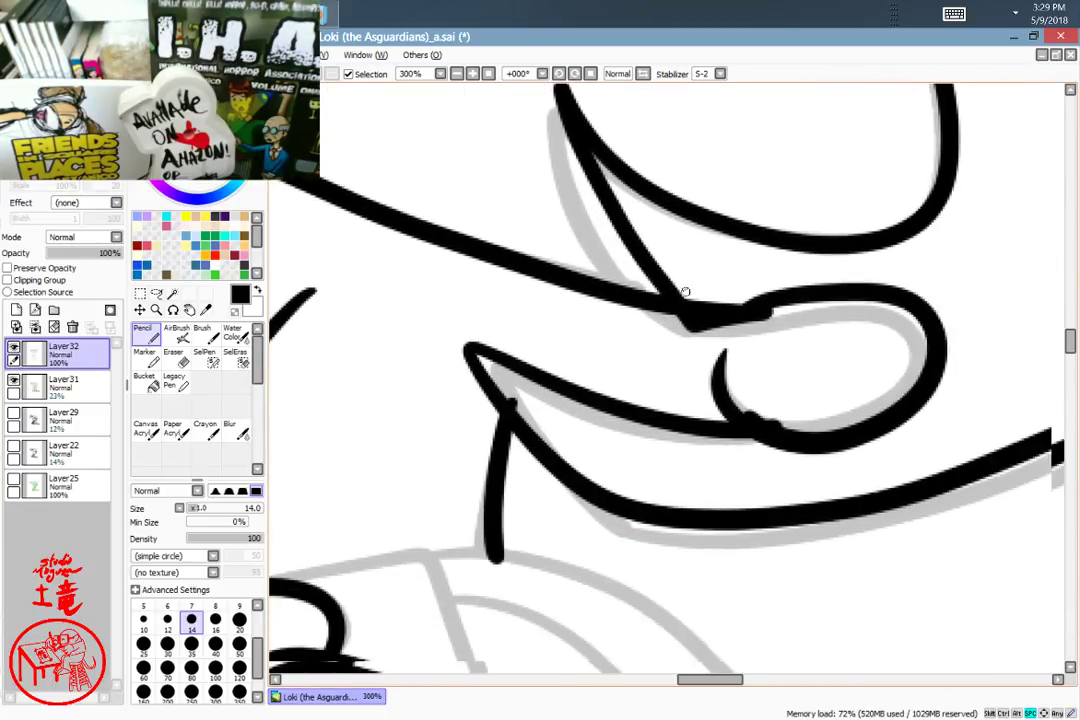
drag(720, 434, 711, 251)
drag(609, 469, 730, 402)
drag(627, 408, 779, 402)
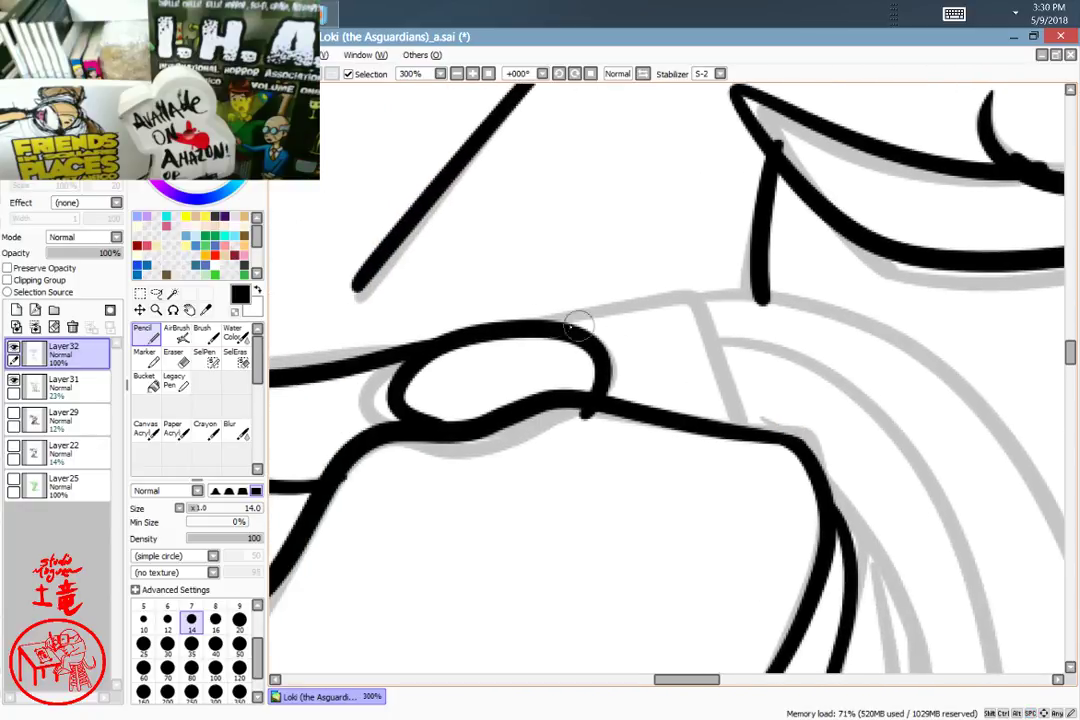
mouse_move(540, 316)
mouse_down()
mouse_move(665, 294)
mouse_move(707, 311)
mouse_move(745, 428)
mouse_up()
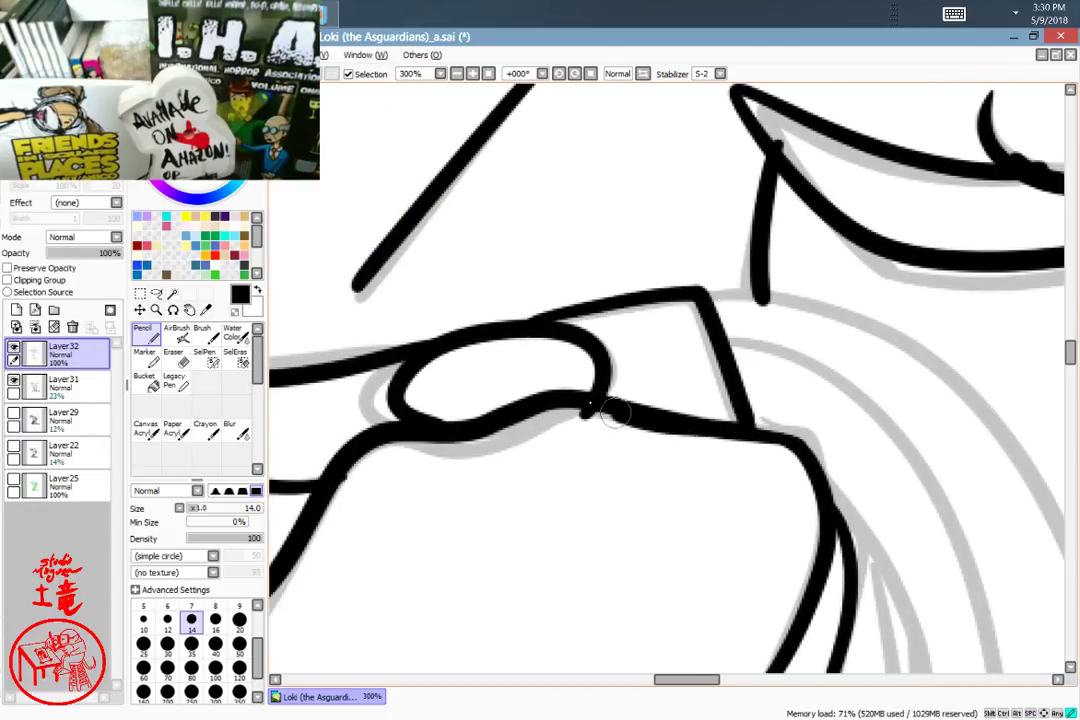
key(e)
drag(563, 416, 631, 428)
drag(807, 447, 590, 424)
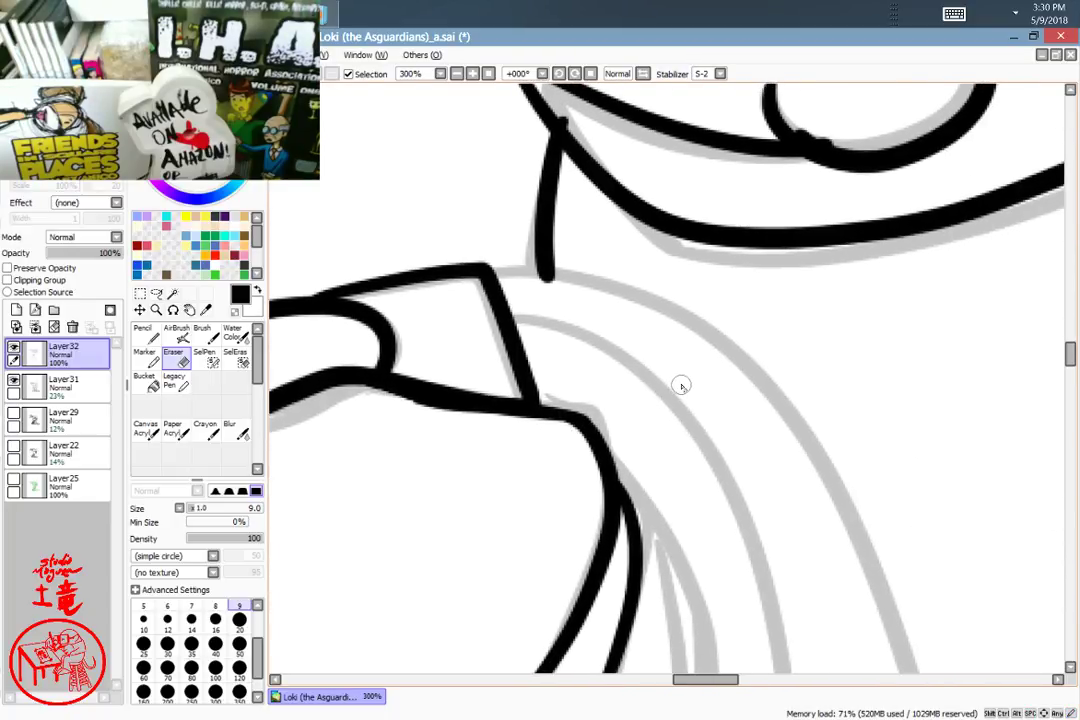
Step: Ink the inner rim of the near sleeve's opening and the curved fold across the middle of the sleeve with the Pencil
key(n)
mouse_move(704, 436)
mouse_down()
mouse_move(747, 386)
mouse_move(717, 393)
mouse_move(784, 263)
mouse_move(815, 289)
mouse_move(776, 176)
mouse_up()
mouse_move(743, 128)
mouse_down()
mouse_move(777, 218)
mouse_move(797, 377)
mouse_move(742, 508)
mouse_move(617, 550)
mouse_move(565, 545)
mouse_up()
mouse_move(520, 502)
mouse_down()
mouse_move(945, 306)
mouse_move(911, 321)
mouse_move(882, 308)
mouse_move(730, 368)
mouse_up()
scroll(911, 321, down, 3)
mouse_move(803, 393)
mouse_down()
mouse_move(760, 410)
mouse_move(440, 410)
mouse_move(372, 365)
mouse_up()
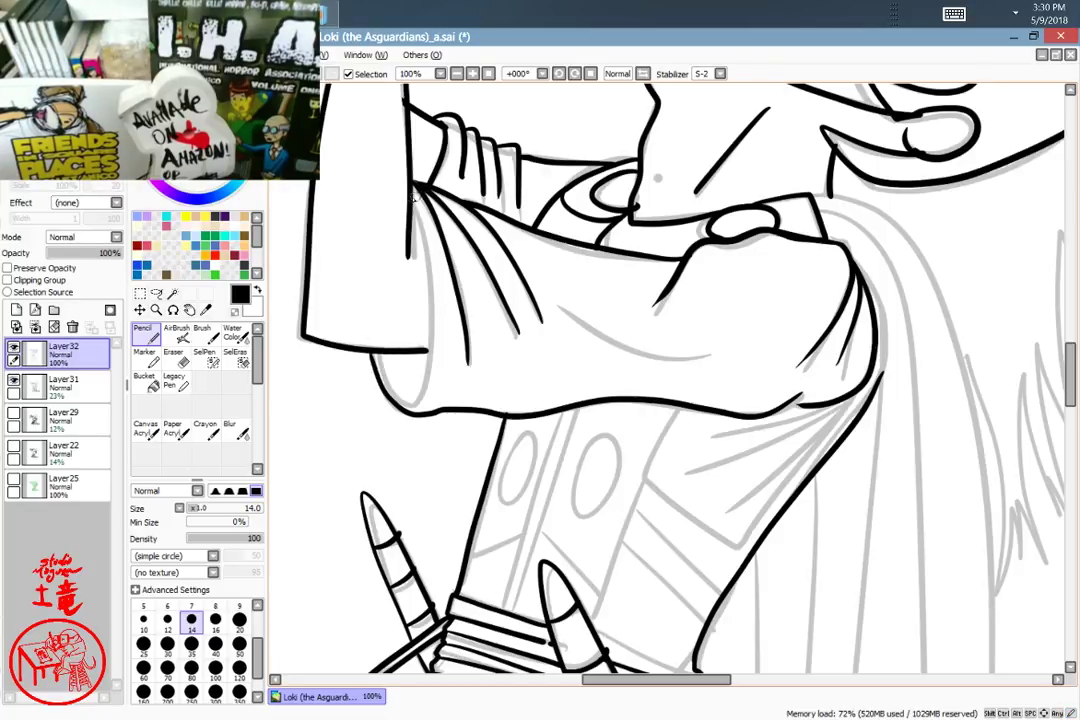
mouse_move(416, 189)
mouse_down()
mouse_move(431, 278)
mouse_move(412, 400)
mouse_move(377, 350)
mouse_up()
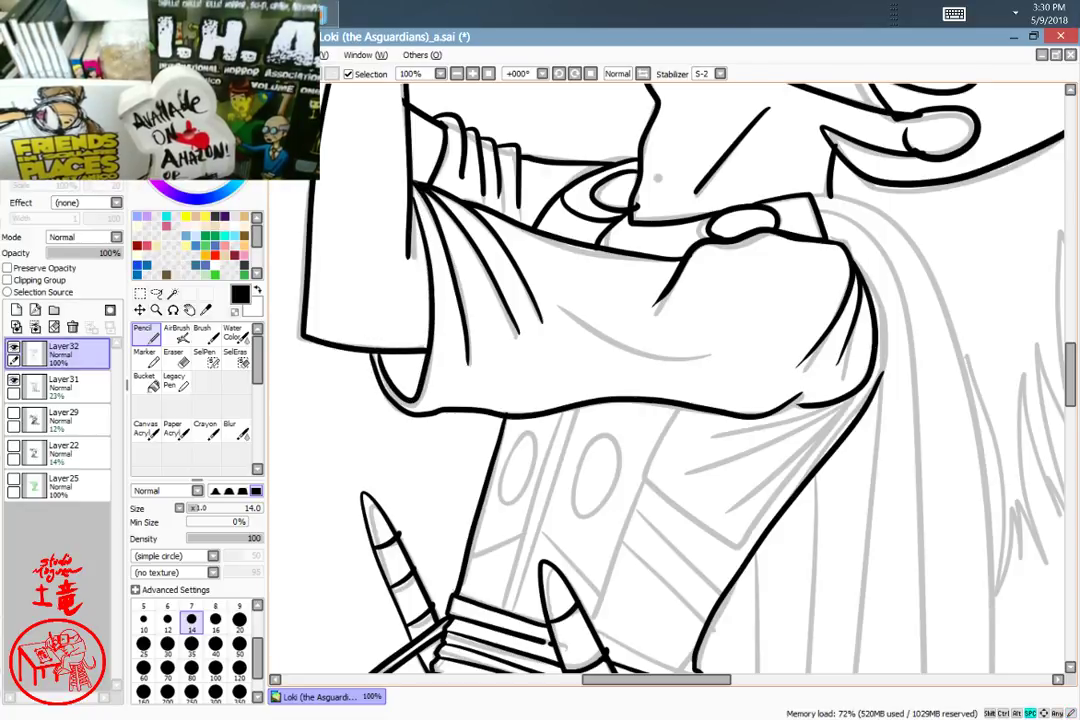
mouse_move(687, 347)
mouse_down()
mouse_move(596, 407)
mouse_move(601, 427)
mouse_up()
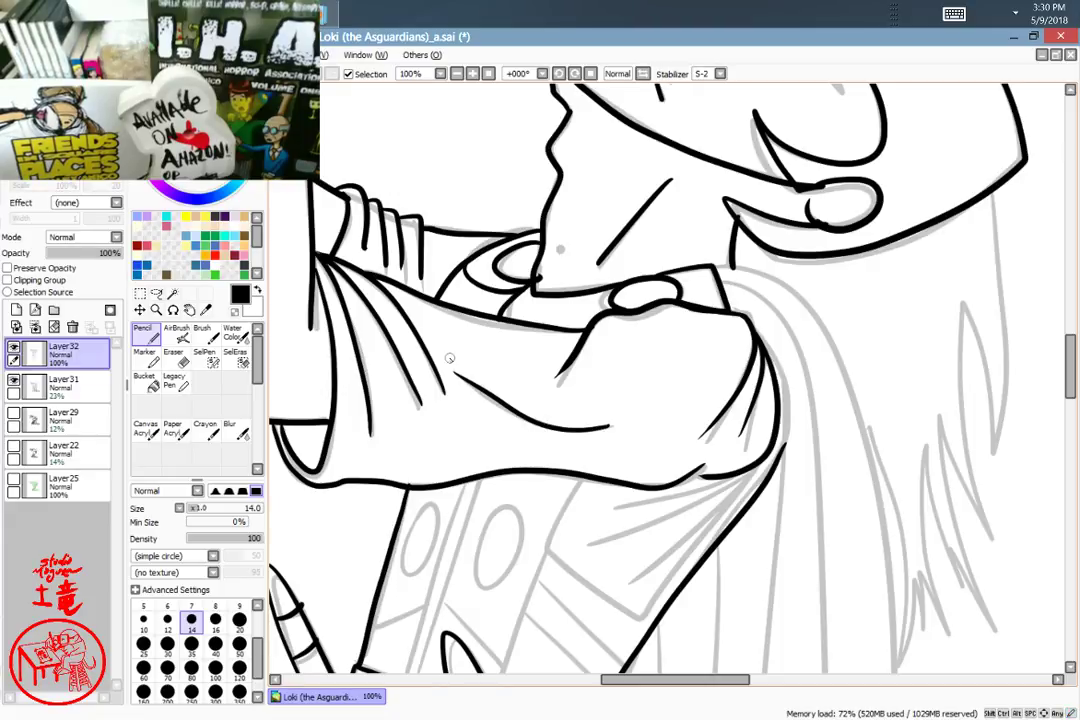
scroll(600, 427, up, 3)
mouse_move(698, 474)
mouse_down()
mouse_move(650, 399)
mouse_move(665, 451)
mouse_move(622, 404)
mouse_move(602, 356)
mouse_move(677, 184)
mouse_up()
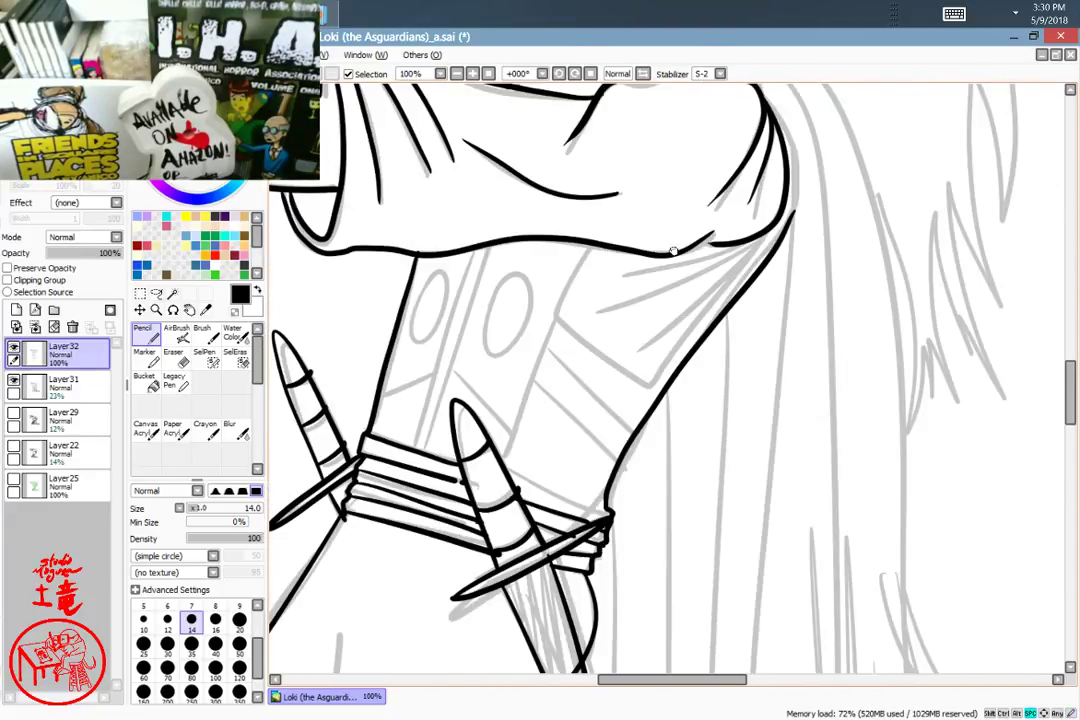
mouse_move(509, 397)
mouse_down()
mouse_move(541, 368)
mouse_move(505, 474)
mouse_move(535, 509)
mouse_up()
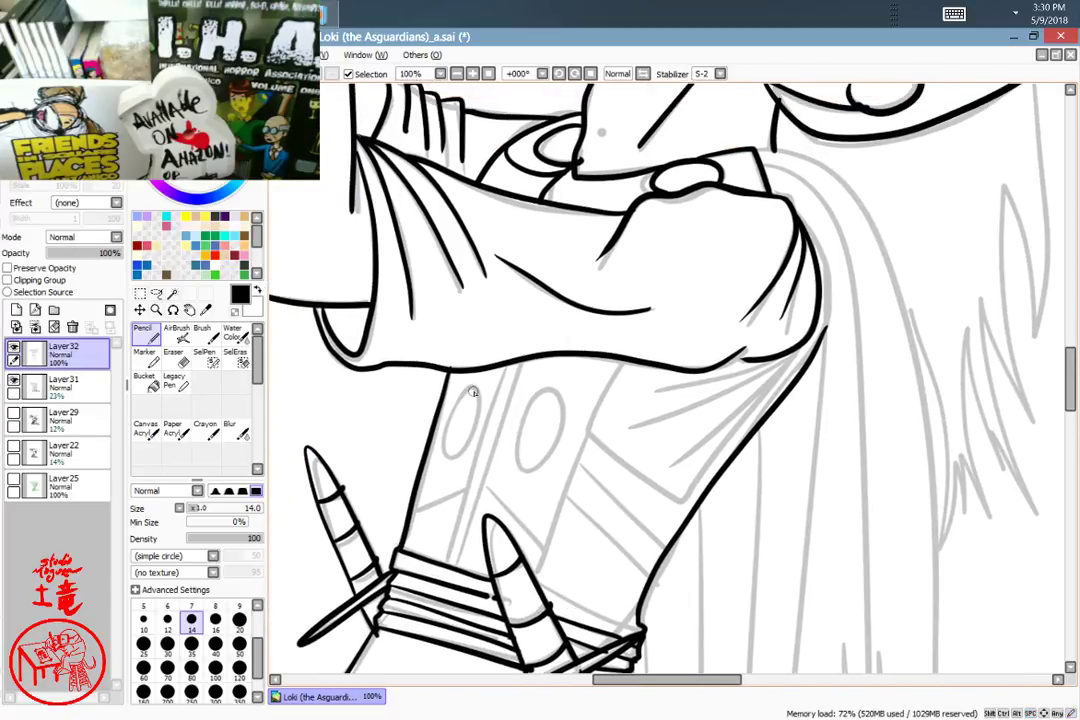
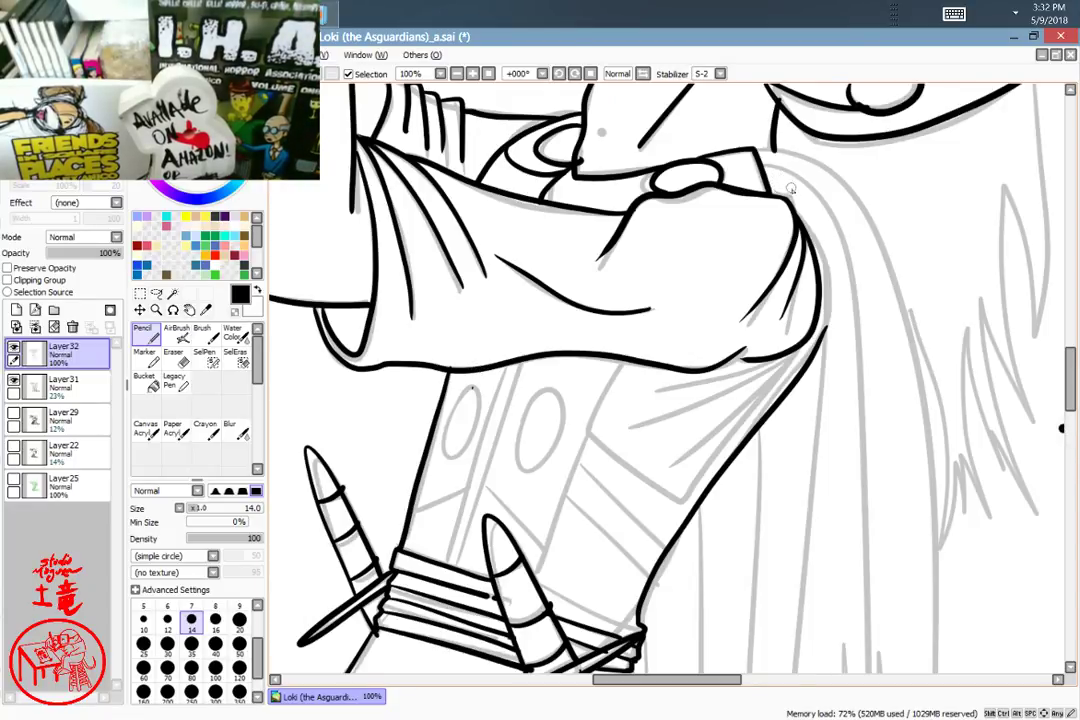
mouse_move(810, 238)
mouse_down()
mouse_move(820, 327)
mouse_move(798, 556)
mouse_up()
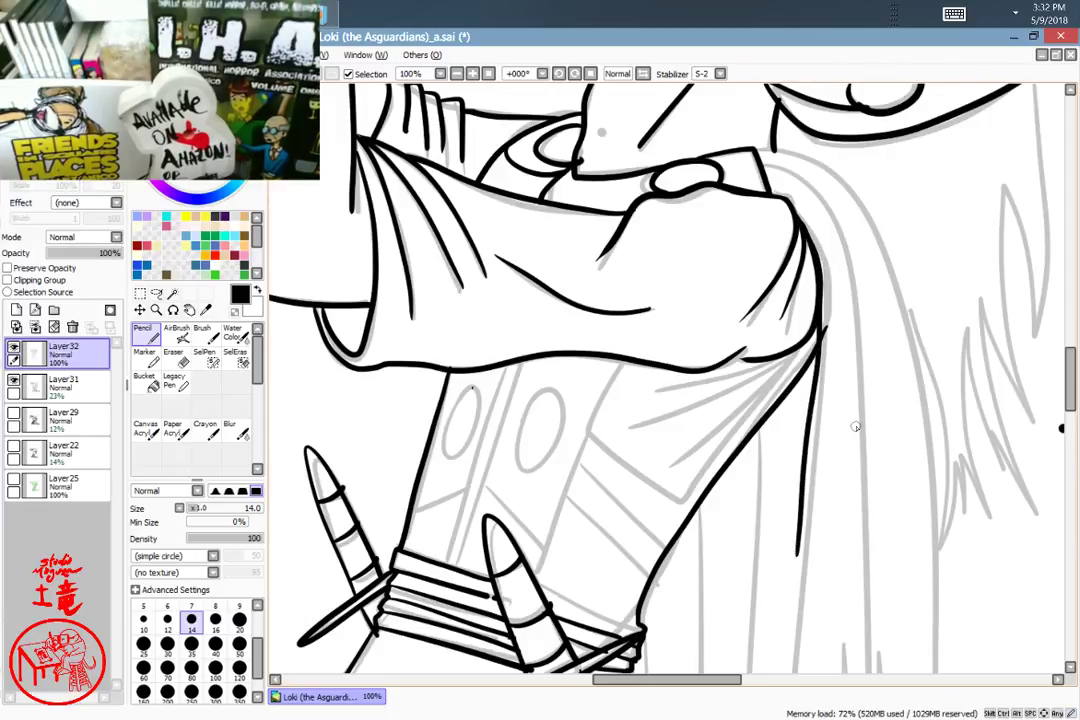
scroll(858, 430, down, 2)
drag(888, 470, 775, 266)
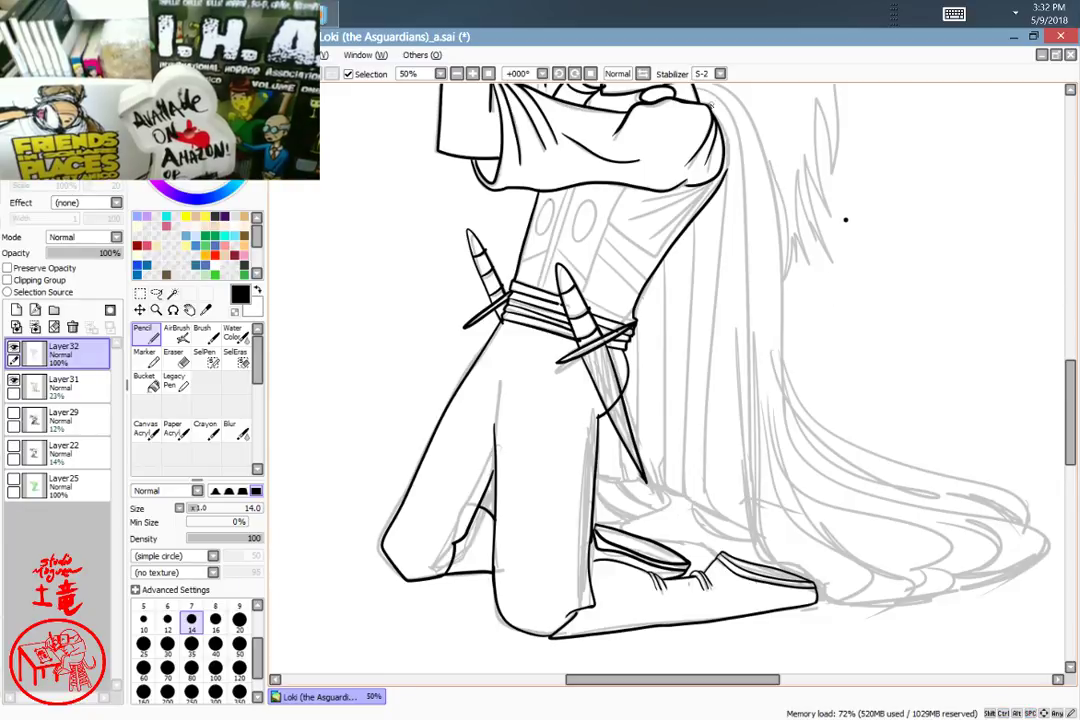
mouse_move(716, 118)
mouse_down()
mouse_move(722, 555)
mouse_move(739, 582)
mouse_move(838, 605)
mouse_move(917, 604)
mouse_move(905, 584)
mouse_move(829, 571)
mouse_move(831, 550)
mouse_move(892, 537)
mouse_move(1011, 550)
mouse_move(993, 532)
mouse_move(900, 512)
mouse_move(958, 485)
mouse_up()
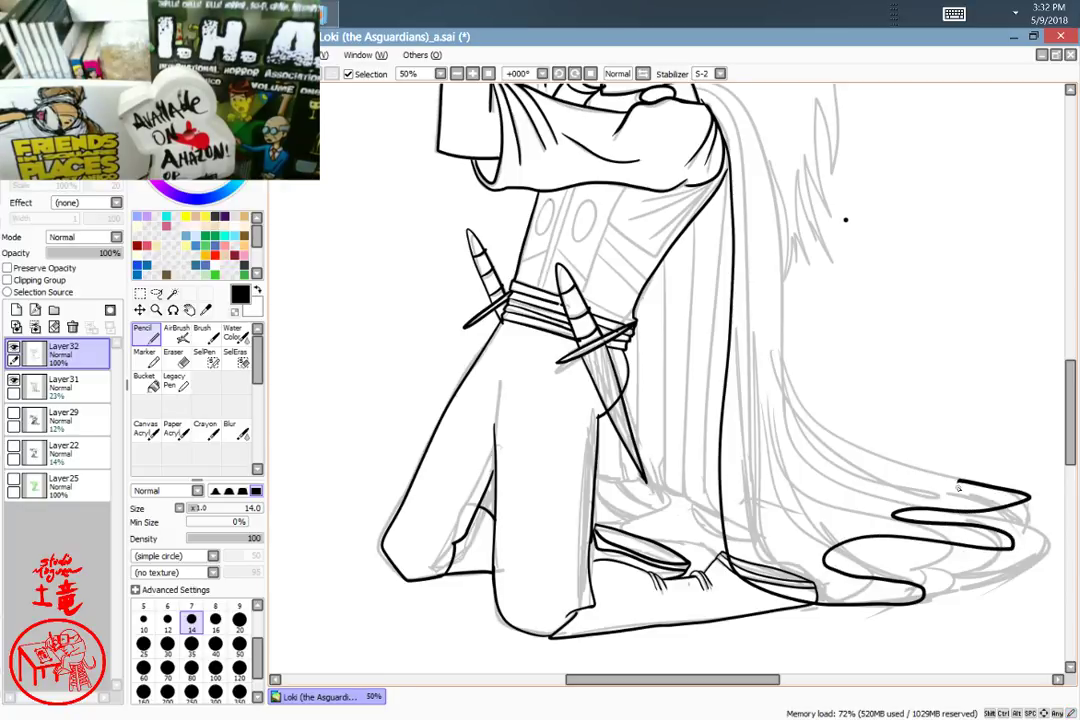
key(ctrl+z)
key(ctrl+z)
key(ctrl+z)
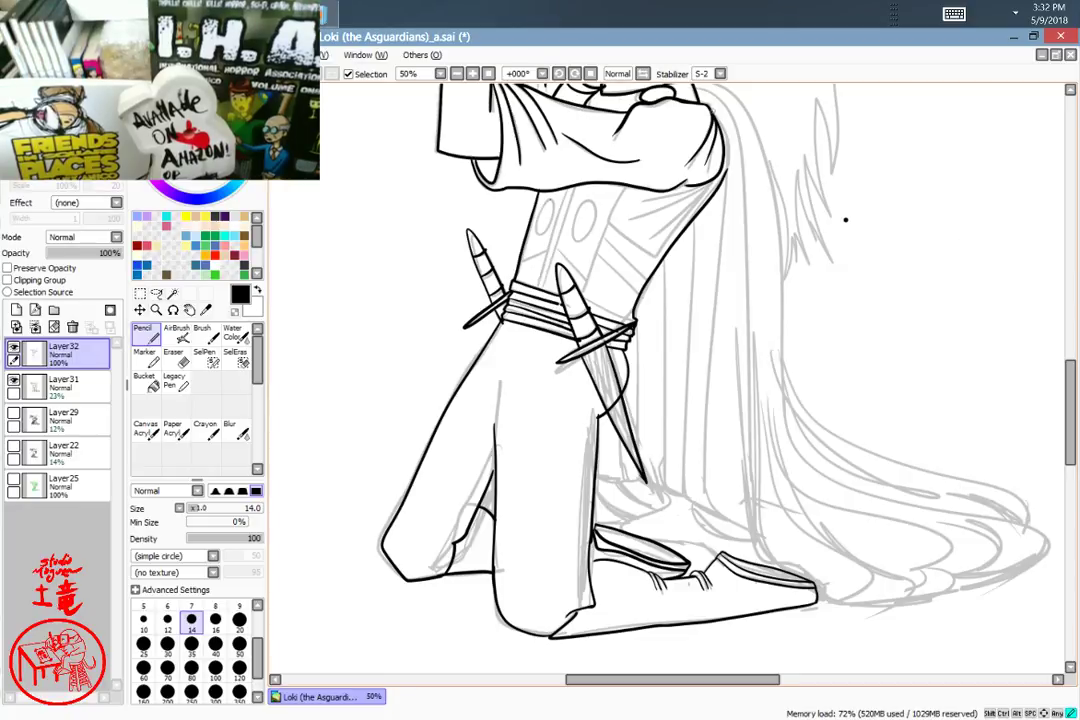
Step: Ink the cape's front edge down to the feet and two long folds from the shoulder into the rounded trailing hem
mouse_move(725, 150)
mouse_down()
mouse_move(732, 460)
mouse_move(813, 588)
mouse_move(863, 604)
mouse_move(1035, 591)
mouse_up()
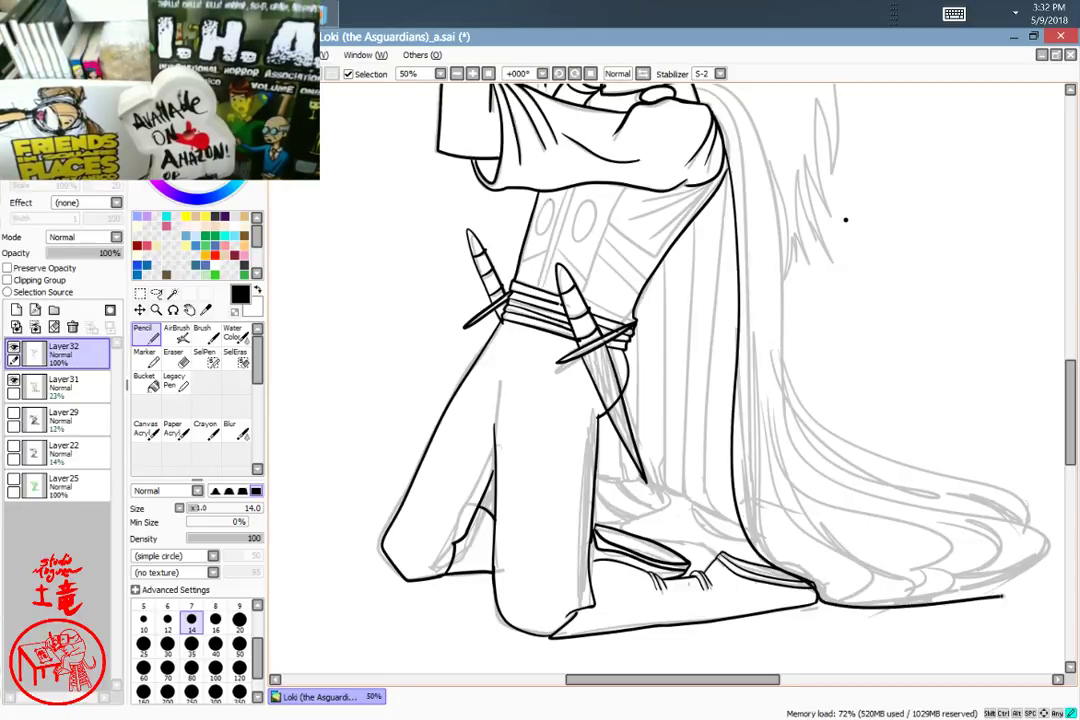
mouse_move(860, 437)
mouse_down()
mouse_move(716, 419)
mouse_move(668, 469)
mouse_move(590, 458)
mouse_up()
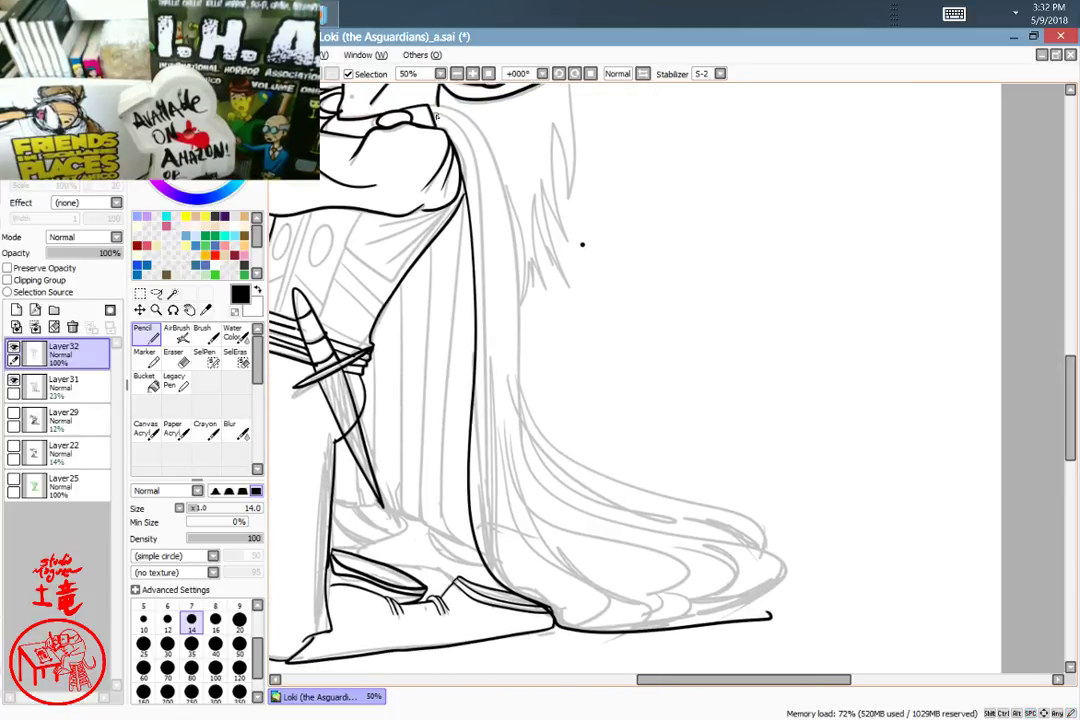
mouse_move(455, 140)
mouse_down()
mouse_move(485, 203)
mouse_move(497, 309)
mouse_move(485, 425)
mouse_move(520, 540)
mouse_move(619, 593)
mouse_move(780, 597)
mouse_move(795, 621)
mouse_move(675, 627)
mouse_up()
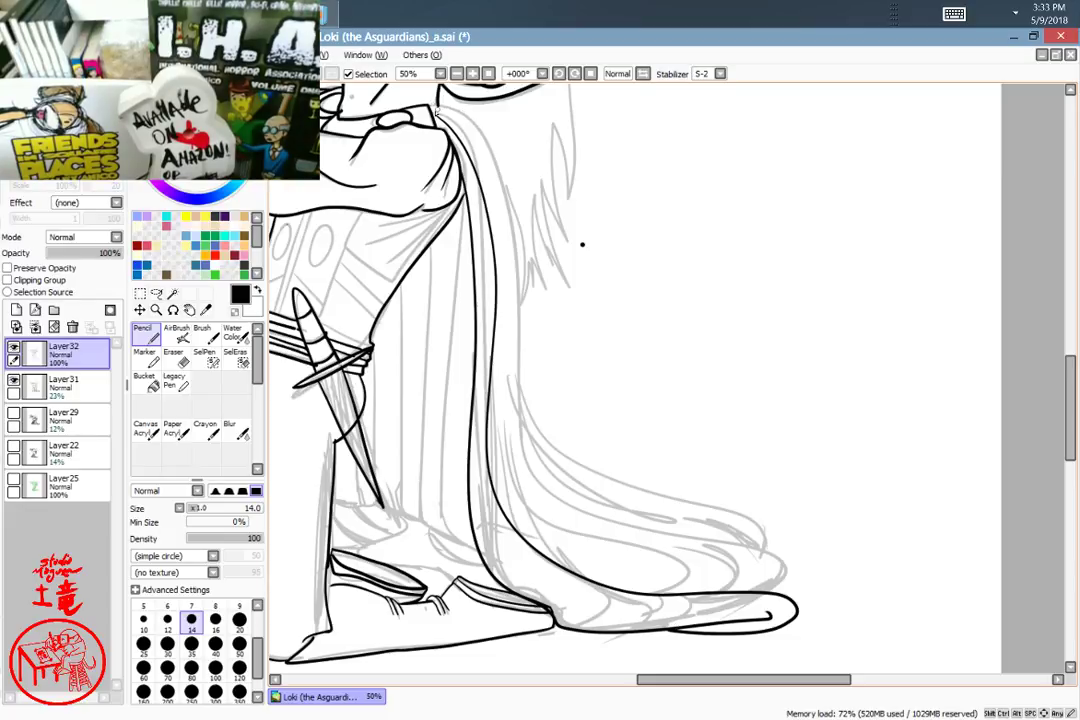
drag(434, 104, 507, 252)
drag(520, 466, 687, 557)
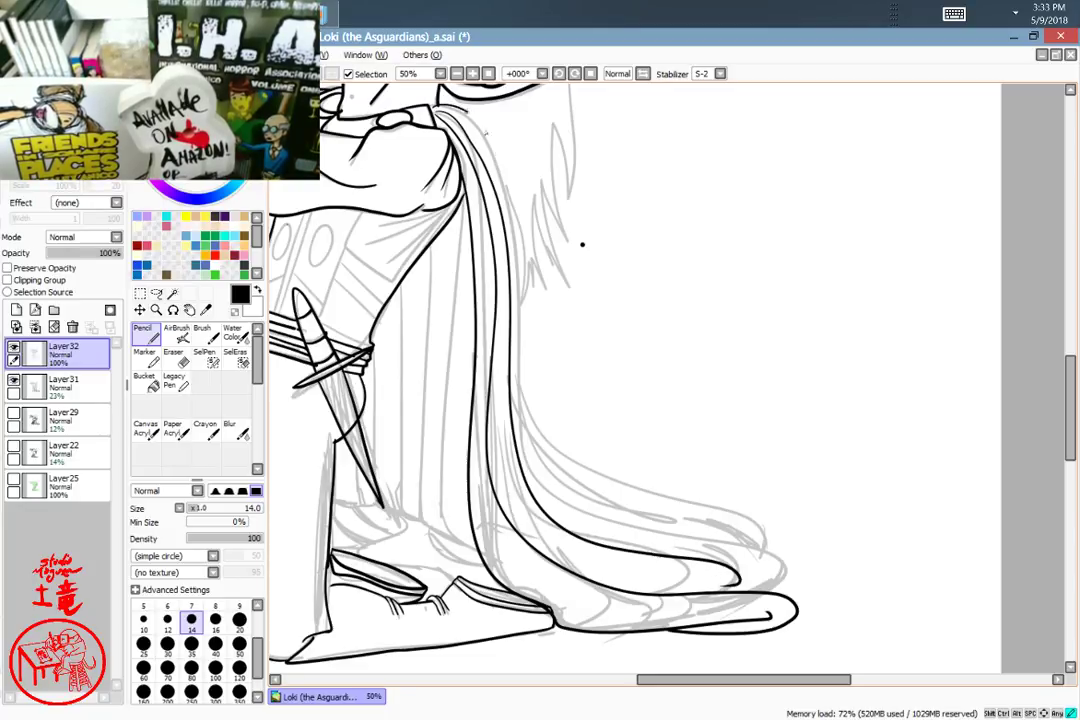
Step: Ink the cape's next long fold with a rounded tip on the floor, and its outer back edge down from the shoulder
mouse_move(395, 92)
mouse_down()
mouse_move(440, 300)
mouse_move(520, 443)
mouse_move(822, 570)
mouse_up()
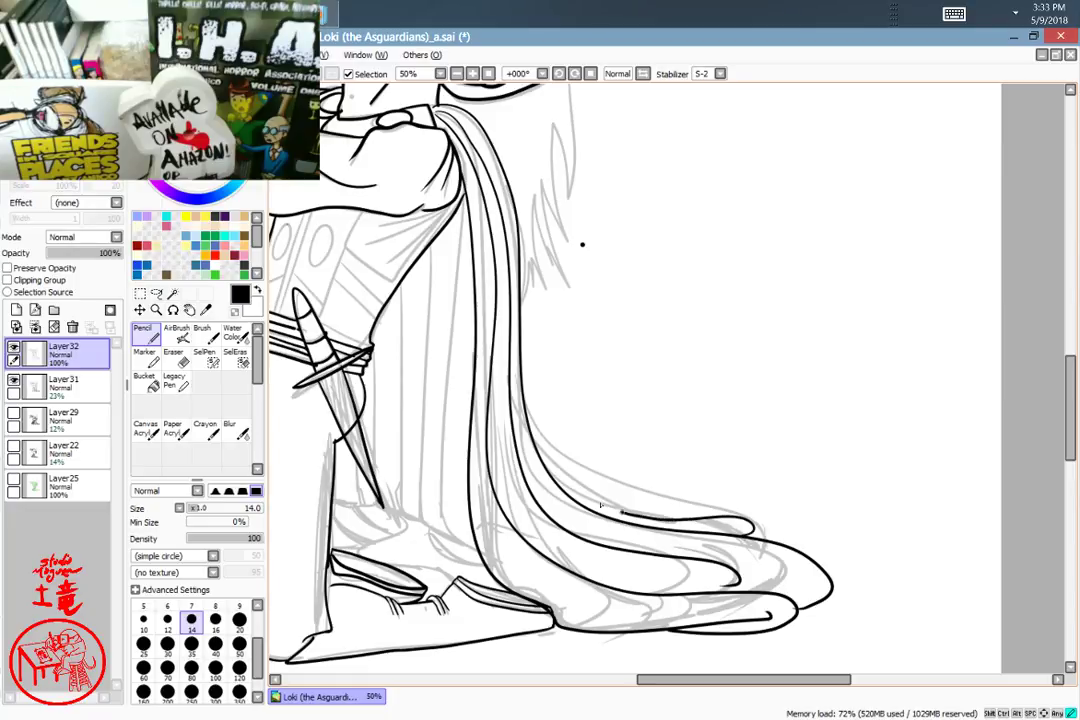
mouse_move(601, 507)
mouse_down()
mouse_move(551, 461)
mouse_move(514, 284)
mouse_up()
key(ctrl+z)
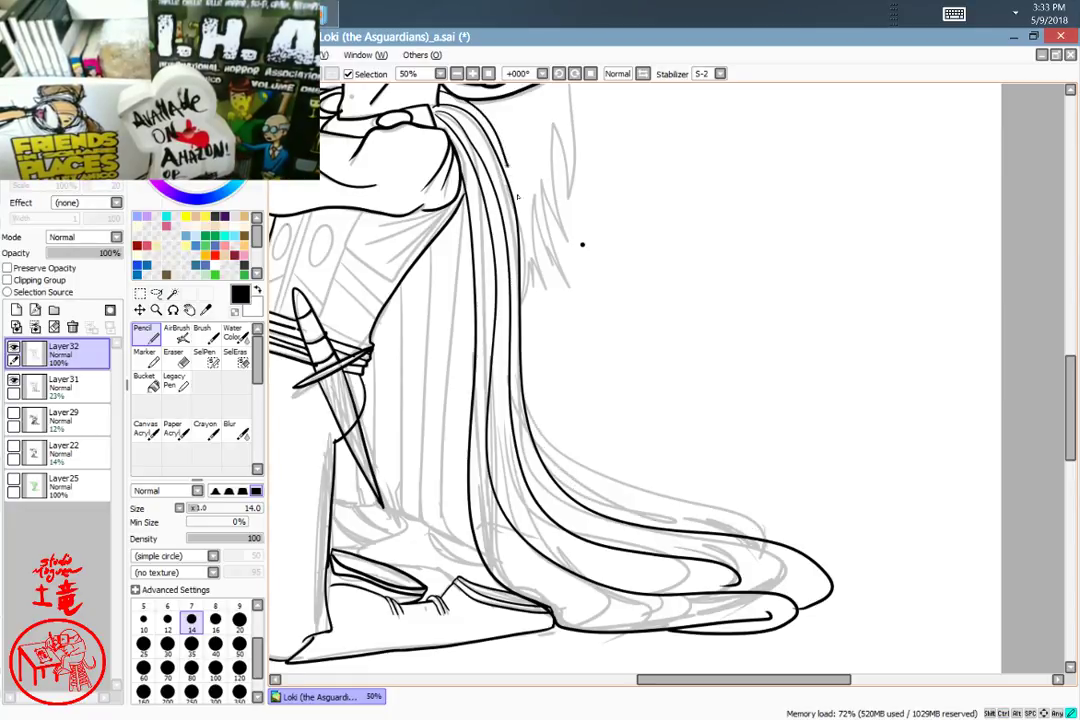
mouse_move(518, 197)
mouse_down()
mouse_move(531, 422)
mouse_move(585, 505)
mouse_up()
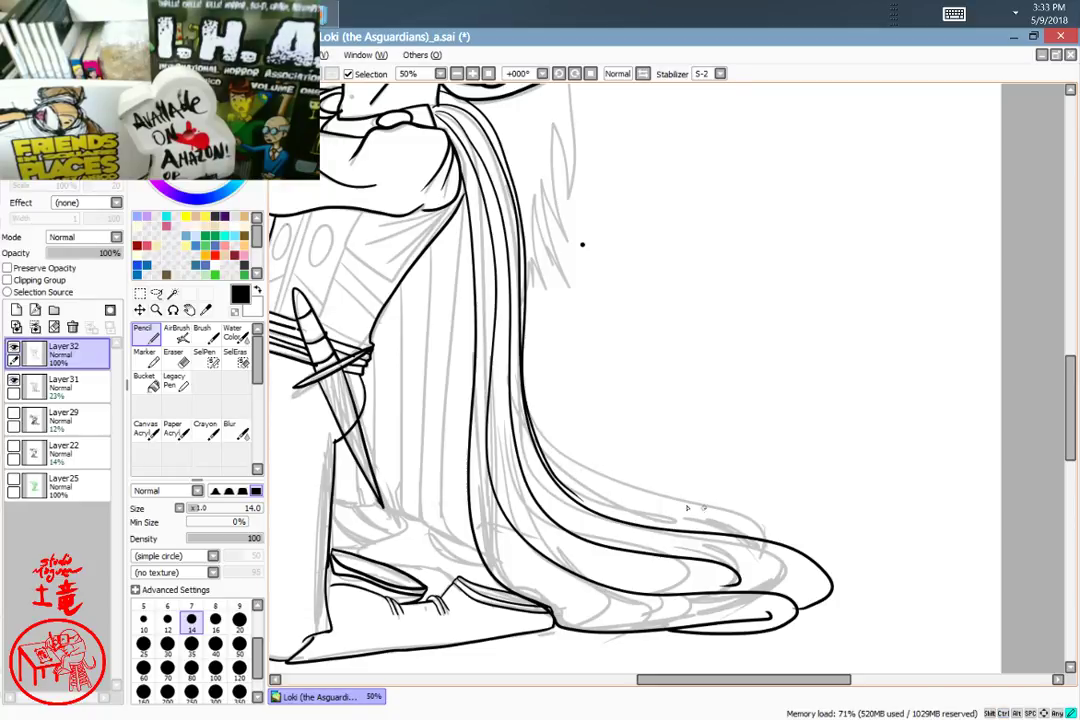
mouse_move(704, 508)
mouse_down()
mouse_move(776, 515)
mouse_move(824, 544)
mouse_up()
key(ctrl+z)
mouse_move(575, 516)
mouse_down()
mouse_move(634, 484)
mouse_move(632, 528)
mouse_move(739, 565)
mouse_move(855, 628)
mouse_up()
key(ctrl+z)
mouse_move(535, 491)
mouse_down()
mouse_move(725, 491)
mouse_move(676, 526)
mouse_move(846, 544)
mouse_move(800, 576)
mouse_move(679, 626)
mouse_up()
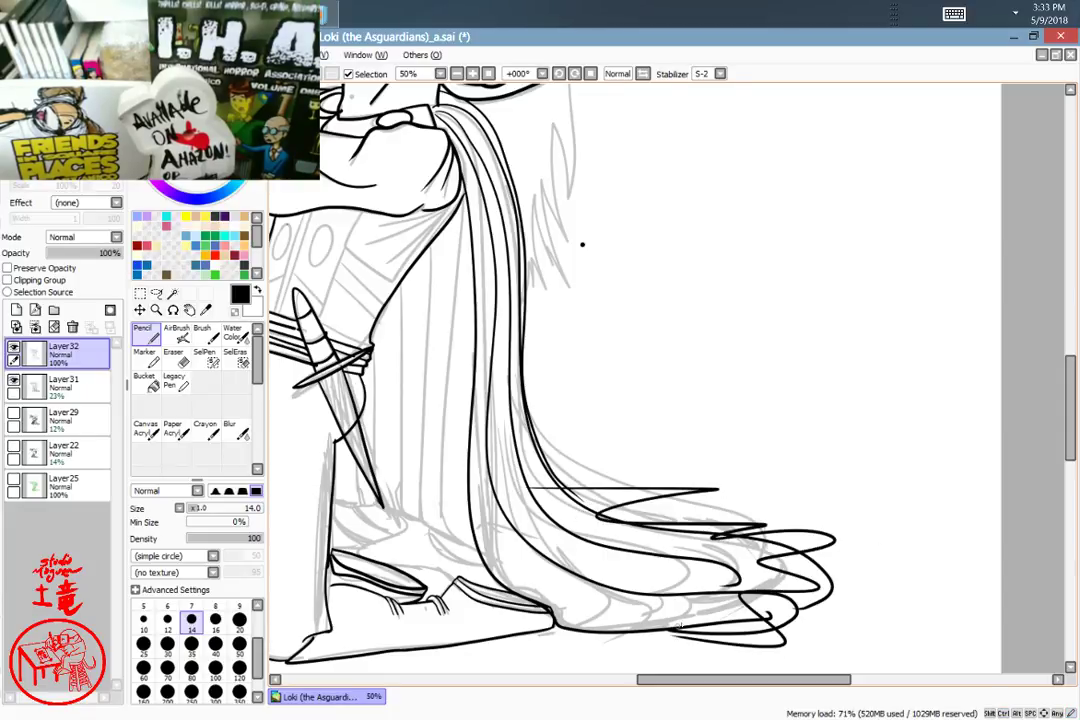
key(ctrl+z)
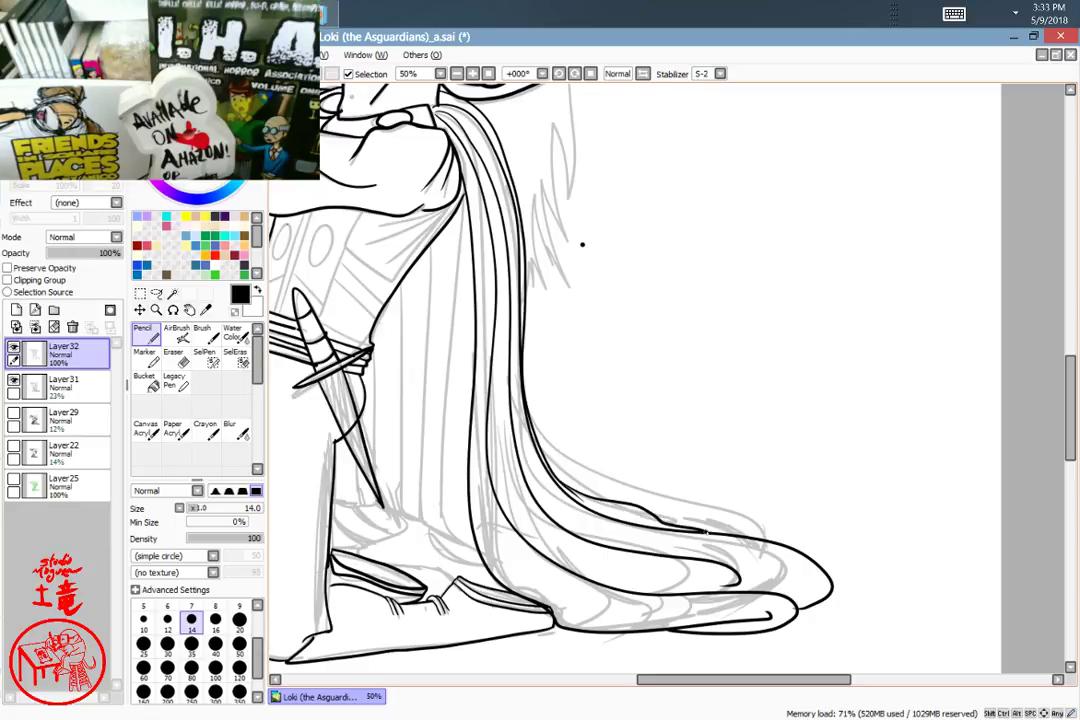
Step: Ink the cape's vertical inner folds between the torso and its front edge, with small hem curves behind the dagger
mouse_move(523, 432)
mouse_down()
mouse_move(599, 426)
mouse_move(559, 420)
mouse_move(556, 545)
mouse_up()
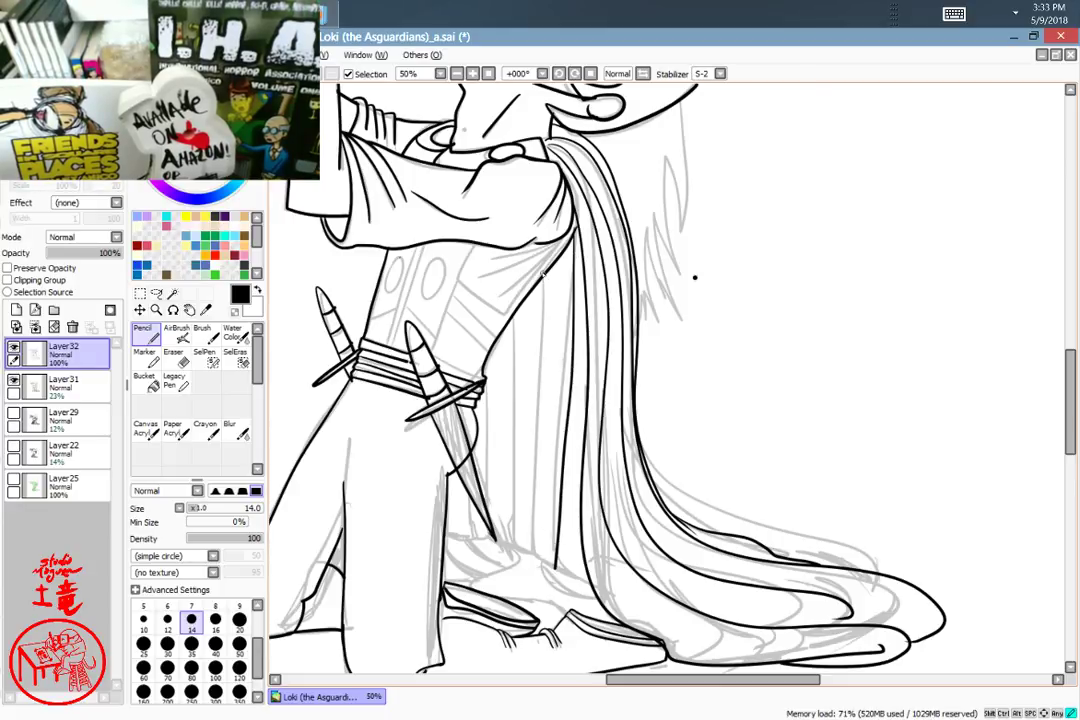
drag(542, 295, 525, 566)
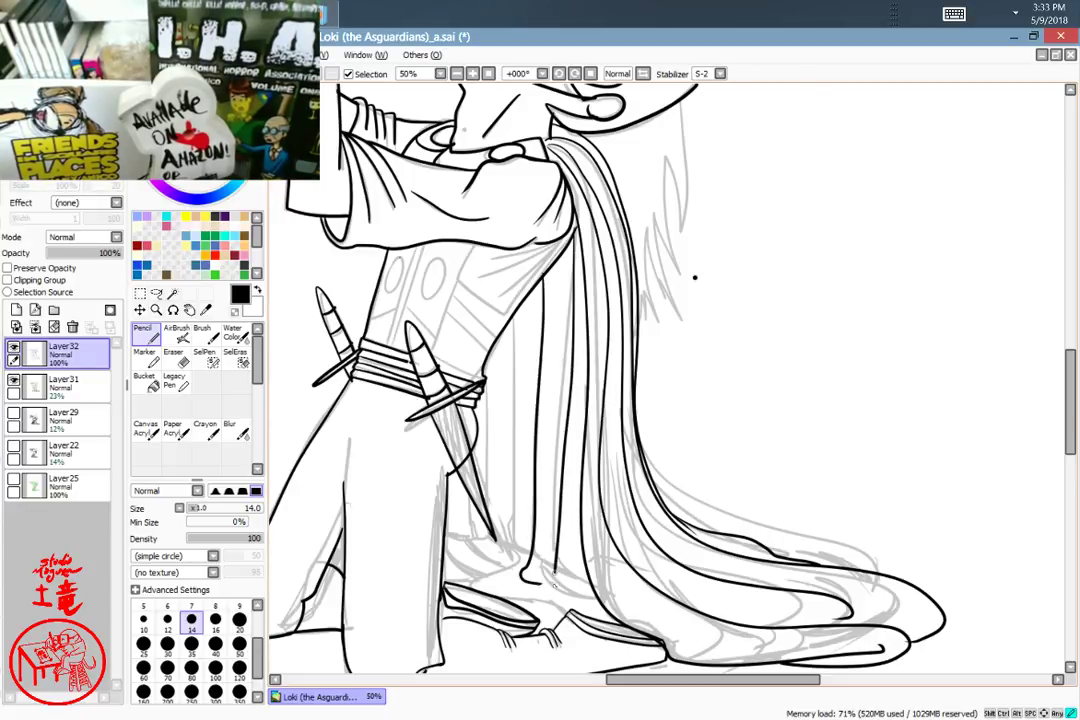
drag(518, 316, 519, 553)
drag(499, 352, 512, 545)
drag(486, 468, 487, 518)
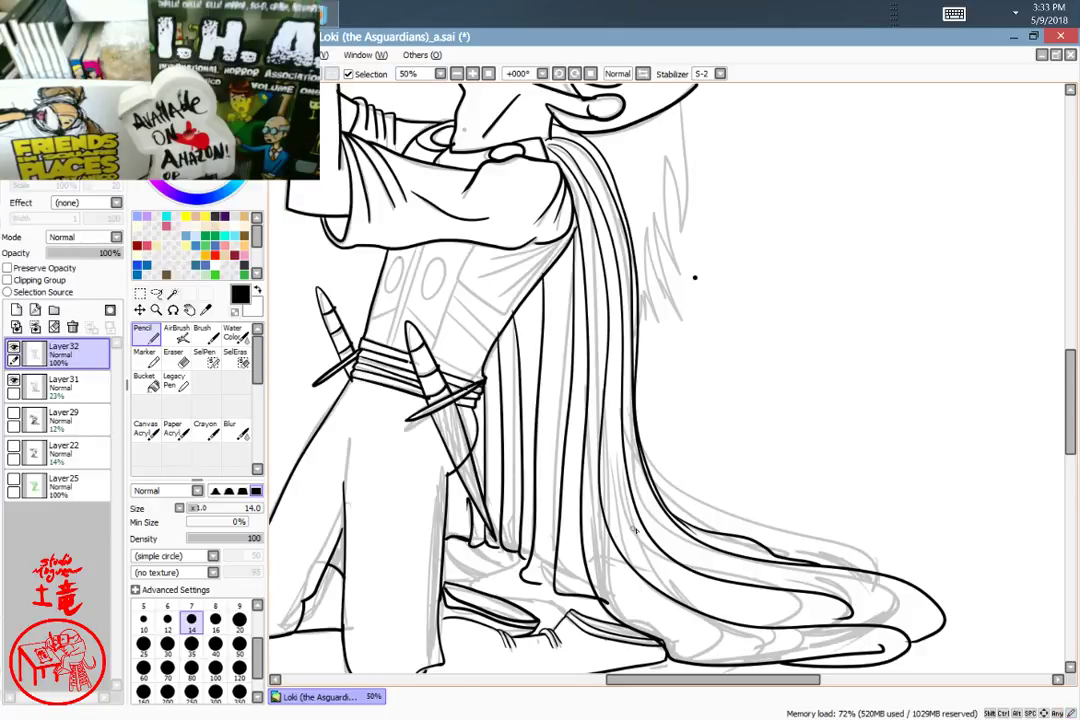
scroll(633, 529, up, 10)
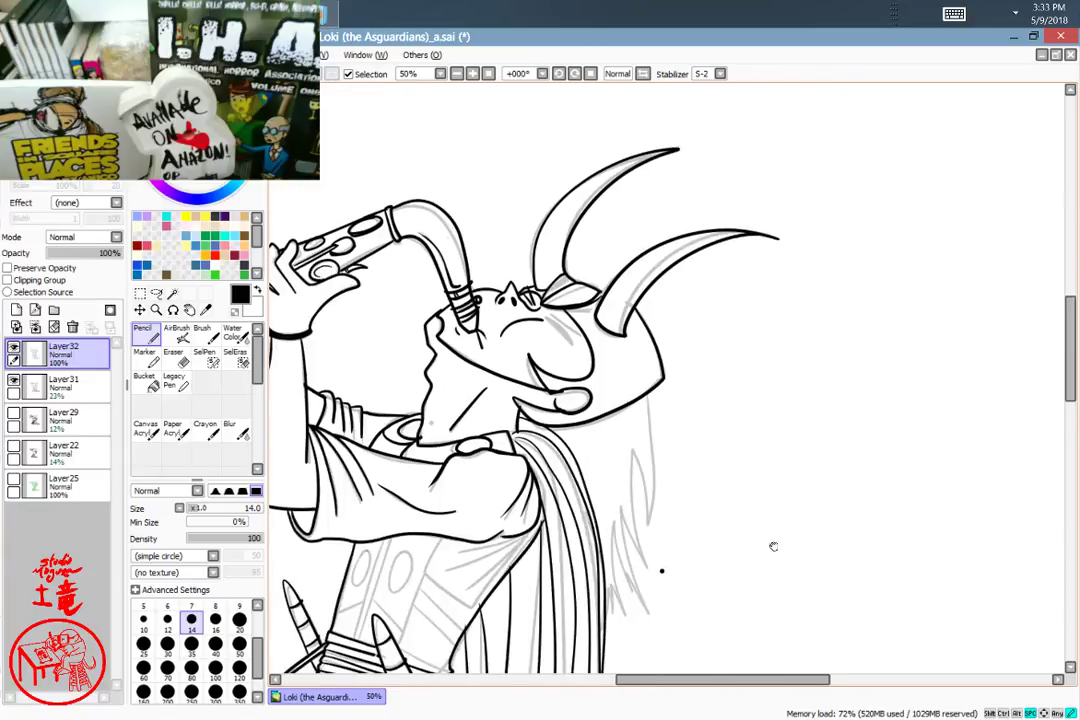
Step: Ink the angular cloth panel below the armpit with the Pencil, adding crease lines fanning out from the armpit
mouse_move(773, 546)
mouse_down()
mouse_move(815, 412)
mouse_move(730, 352)
mouse_move(706, 416)
mouse_move(730, 416)
mouse_up()
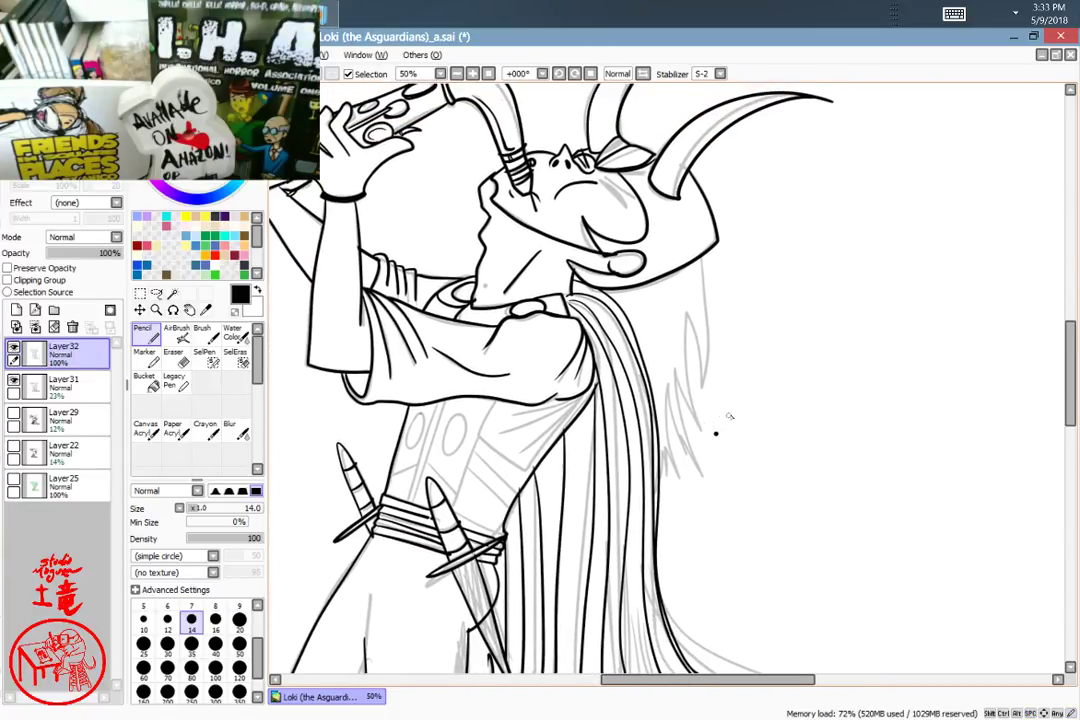
scroll(733, 426, up, 2)
mouse_move(556, 461)
mouse_down()
mouse_move(684, 494)
mouse_move(687, 446)
mouse_move(715, 407)
mouse_up()
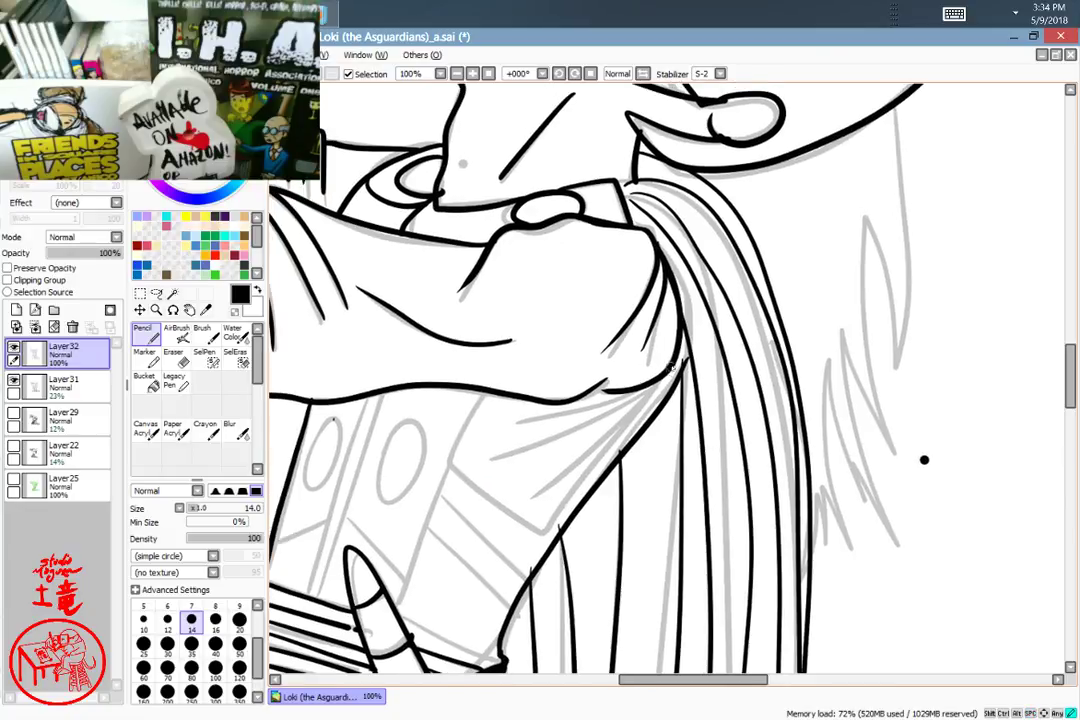
mouse_move(664, 378)
mouse_down()
mouse_move(559, 514)
mouse_move(526, 525)
mouse_move(454, 467)
mouse_move(490, 389)
mouse_up()
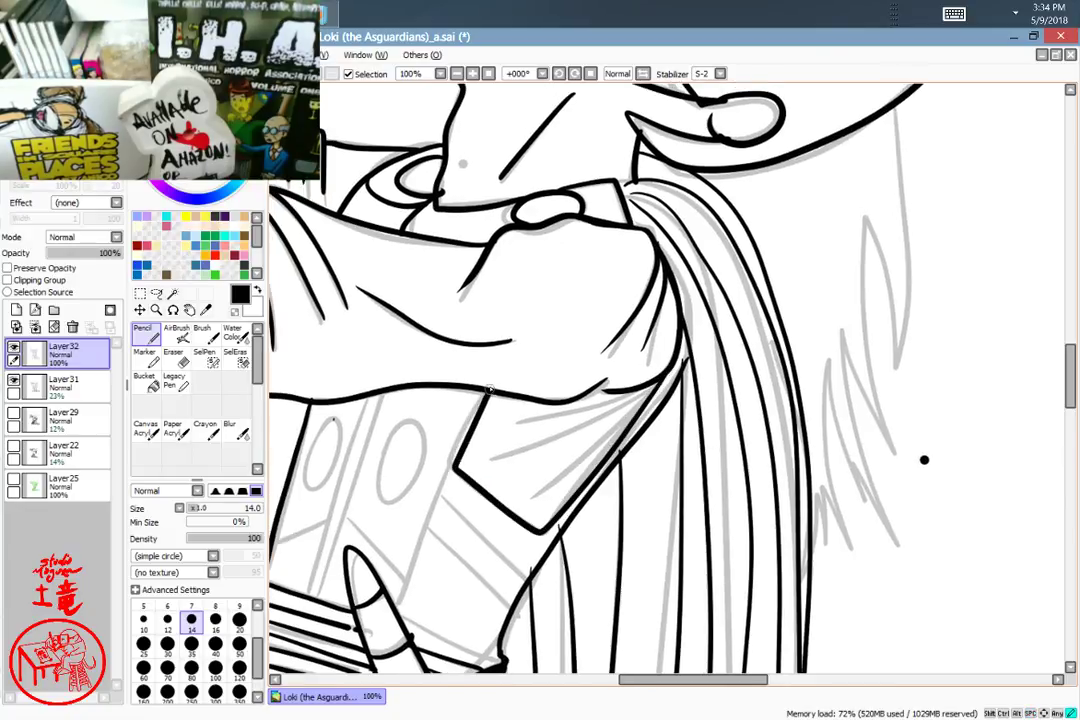
scroll(614, 456, up, 2)
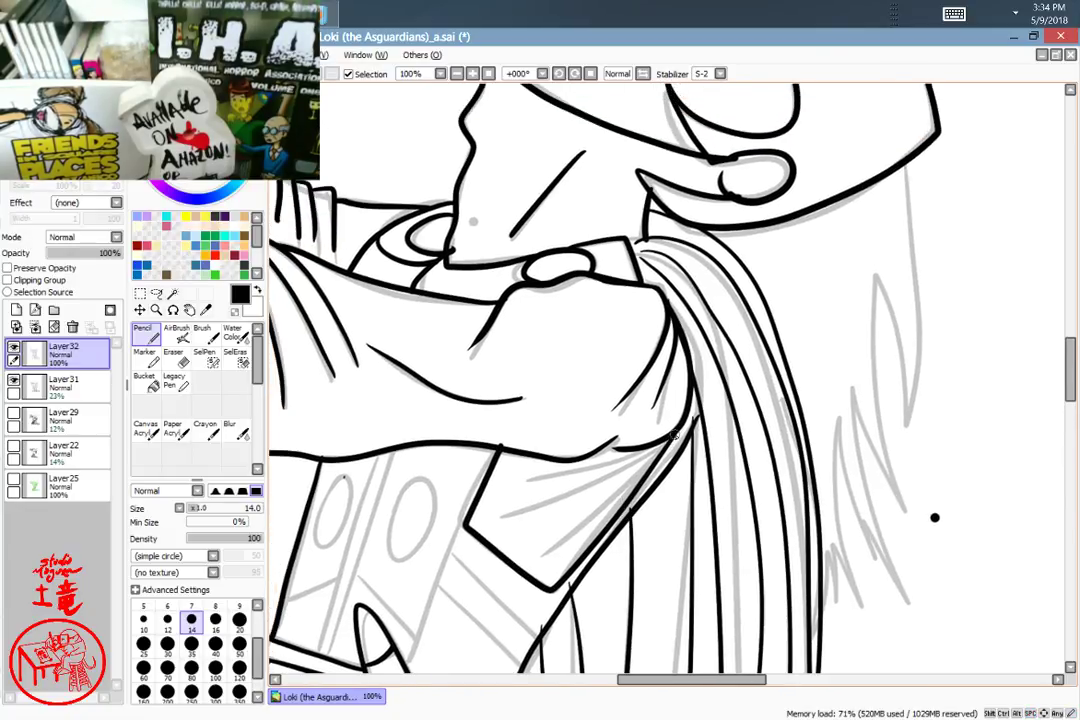
drag(620, 448, 525, 478)
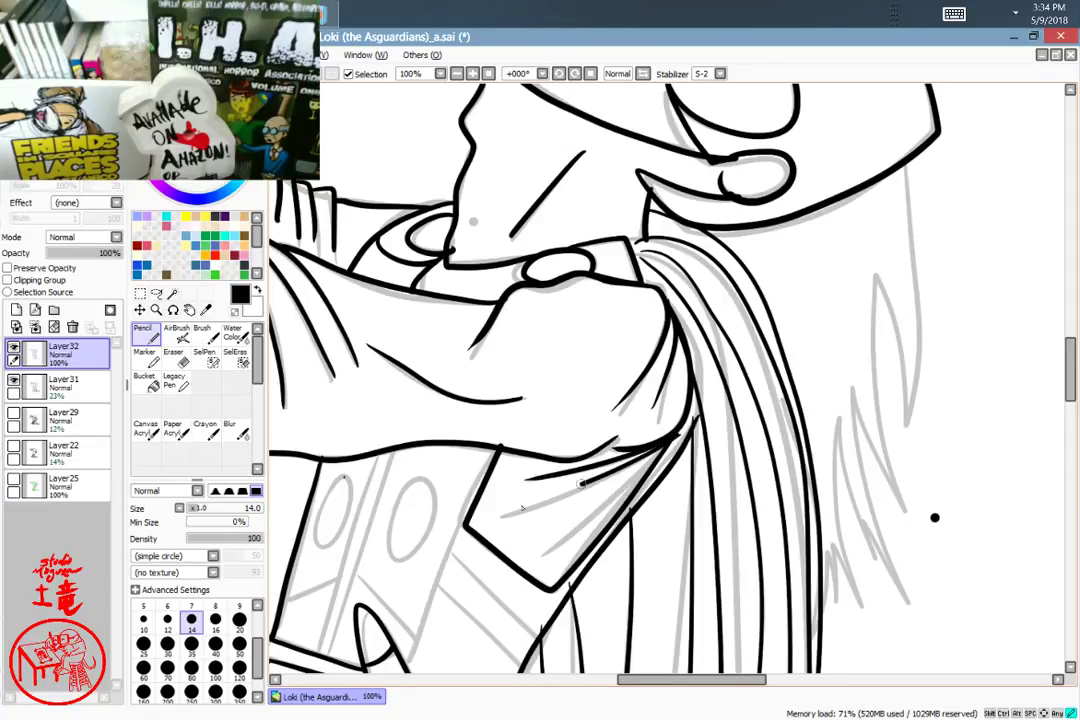
drag(679, 436, 539, 554)
Step: Ink a thin slanted line and a solid black tapered marking on the face below the helmet's brow leaf
drag(462, 572, 641, 500)
drag(797, 387, 601, 502)
mouse_move(696, 306)
mouse_down()
mouse_move(701, 496)
mouse_move(793, 400)
mouse_move(802, 329)
mouse_move(719, 435)
mouse_up()
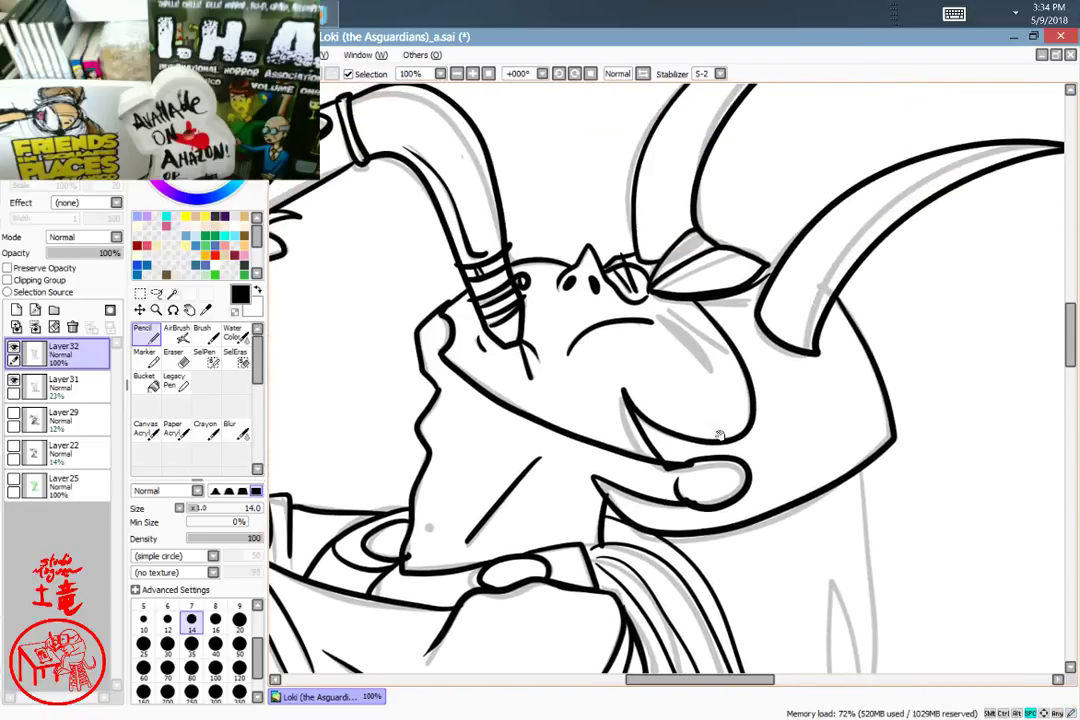
scroll(740, 318, up, 3)
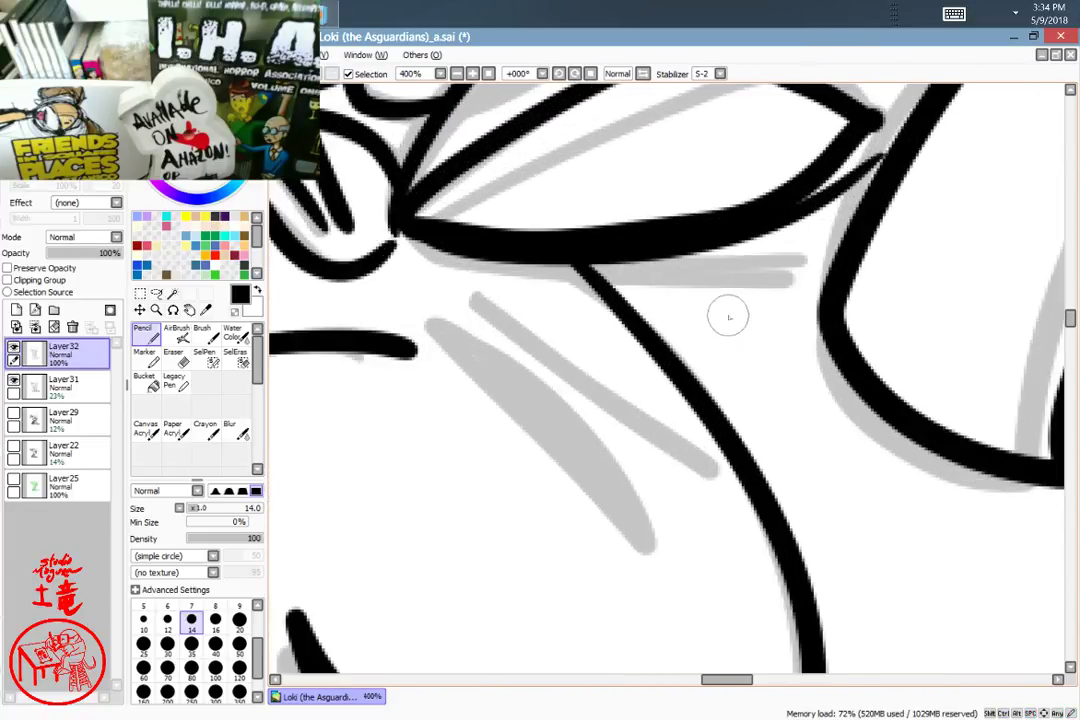
mouse_move(395, 250)
mouse_down()
mouse_move(564, 390)
mouse_move(620, 420)
mouse_up()
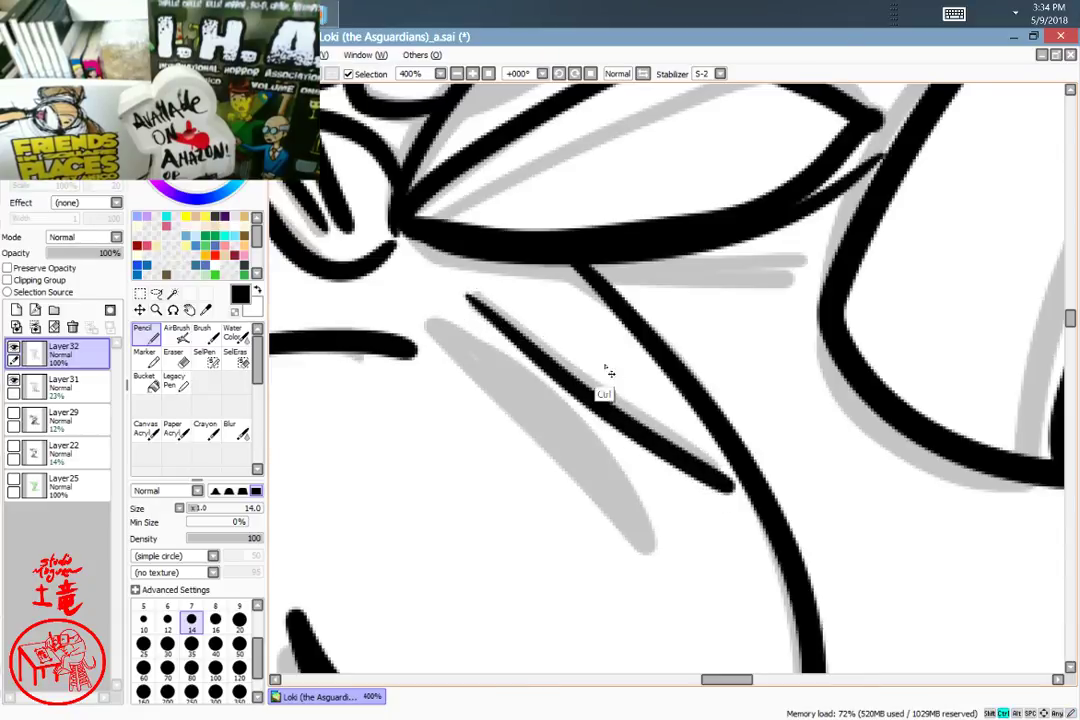
key(ctrl+z)
drag(467, 297, 722, 477)
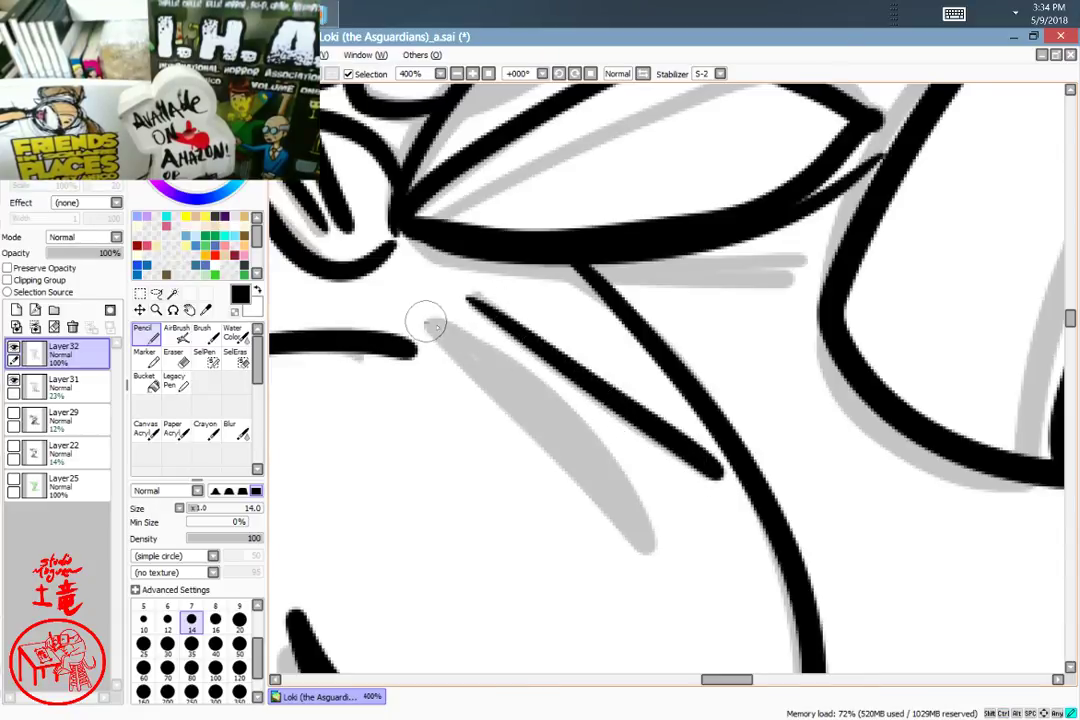
mouse_move(427, 318)
mouse_down()
mouse_move(502, 353)
mouse_move(635, 510)
mouse_move(645, 538)
mouse_move(564, 445)
mouse_move(437, 338)
mouse_move(637, 545)
mouse_move(641, 534)
mouse_move(544, 405)
mouse_move(444, 331)
mouse_move(524, 384)
mouse_move(612, 506)
mouse_move(571, 455)
mouse_move(615, 497)
mouse_up()
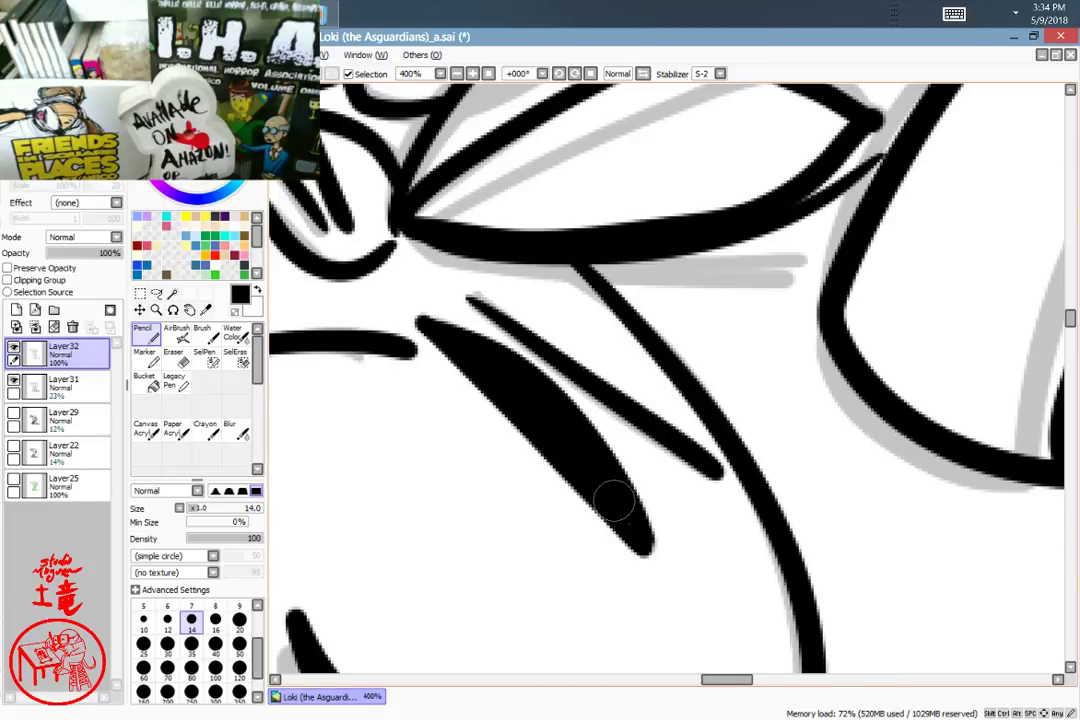
Step: Erase the stray dot on the chest and ink the two parallel lines of the torso's centre strip with the Pencil
scroll(614, 500, down, 2)
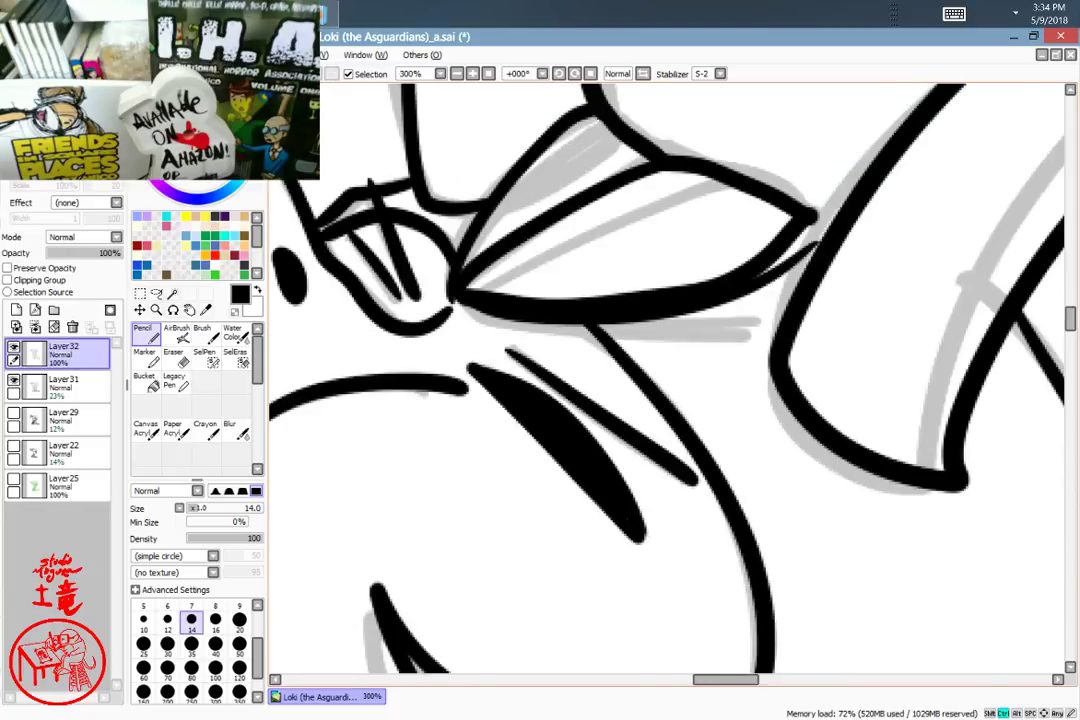
scroll(615, 499, down, 2)
scroll(615, 499, up, 1)
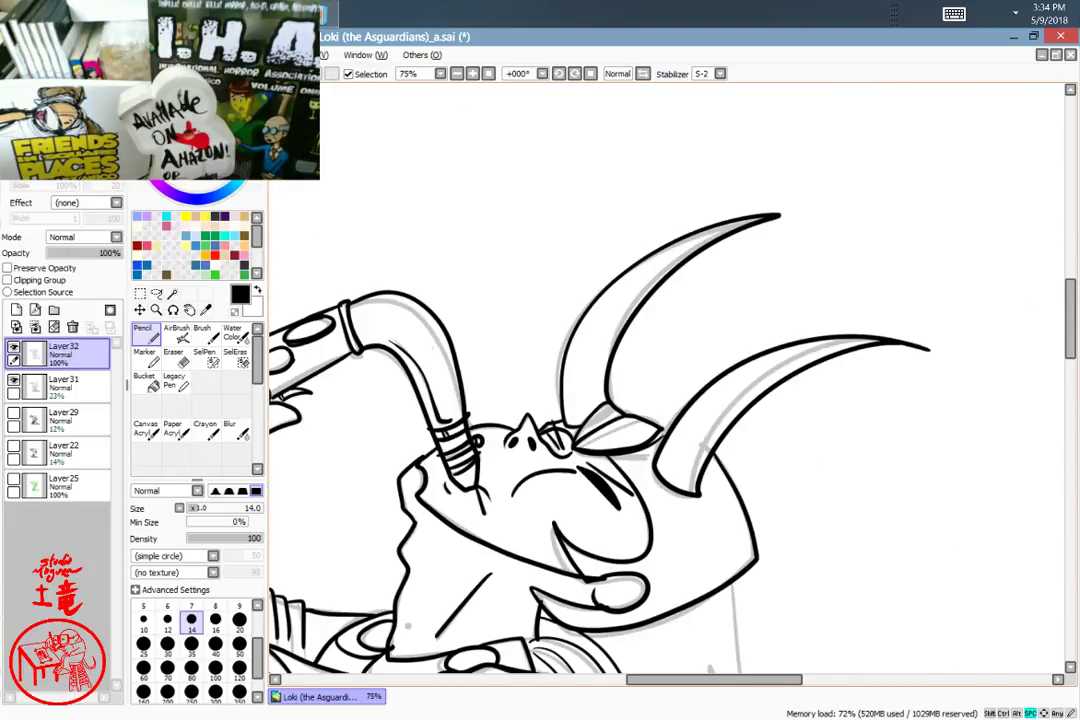
mouse_move(373, 658)
mouse_down()
mouse_move(645, 441)
mouse_move(770, 374)
mouse_move(681, 483)
mouse_move(668, 477)
mouse_move(680, 408)
mouse_up()
mouse_move(730, 439)
mouse_down()
mouse_move(713, 476)
mouse_move(632, 505)
mouse_move(628, 457)
mouse_up()
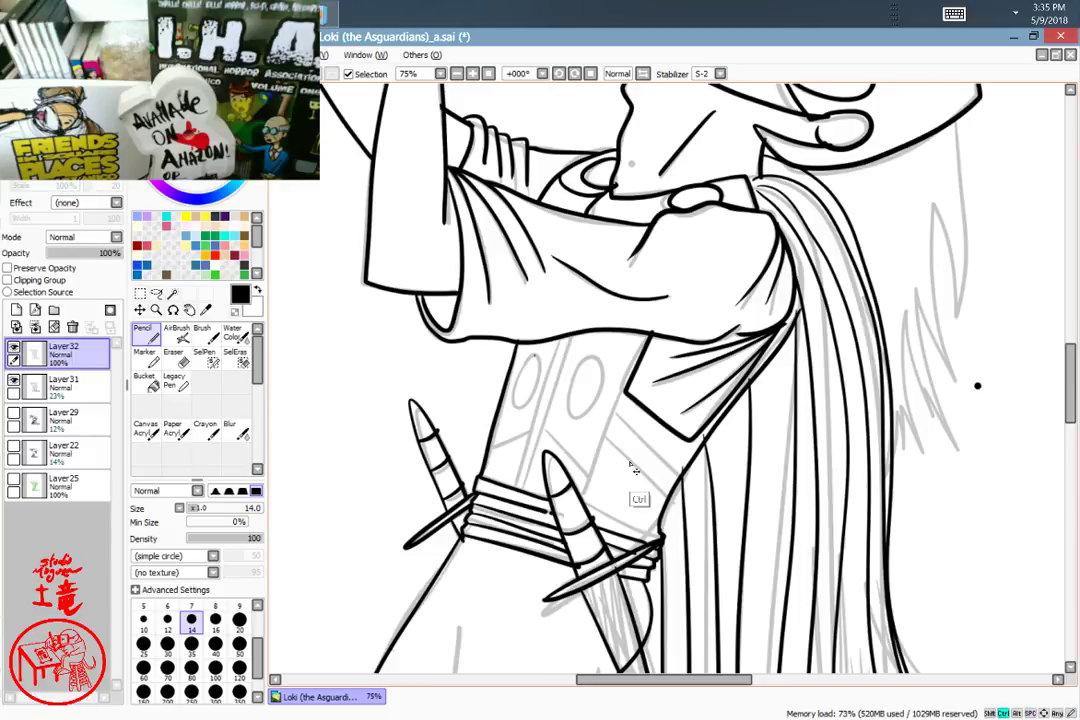
scroll(632, 472, up, 2)
mouse_move(593, 415)
mouse_down()
mouse_move(683, 423)
mouse_move(669, 407)
mouse_up()
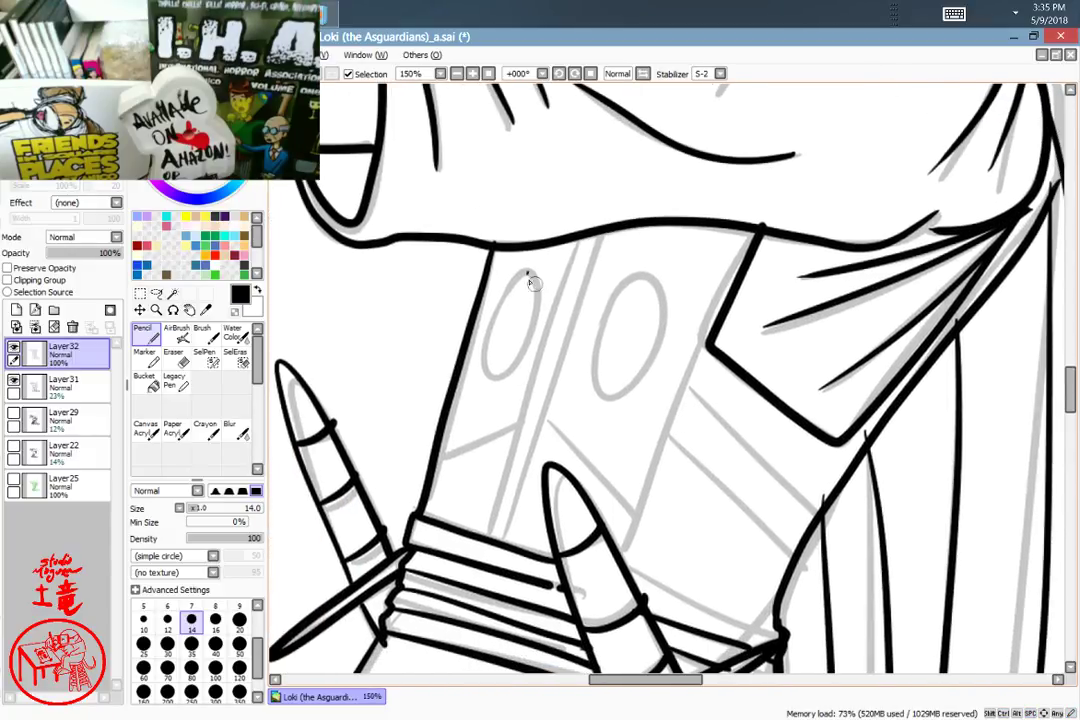
key(e)
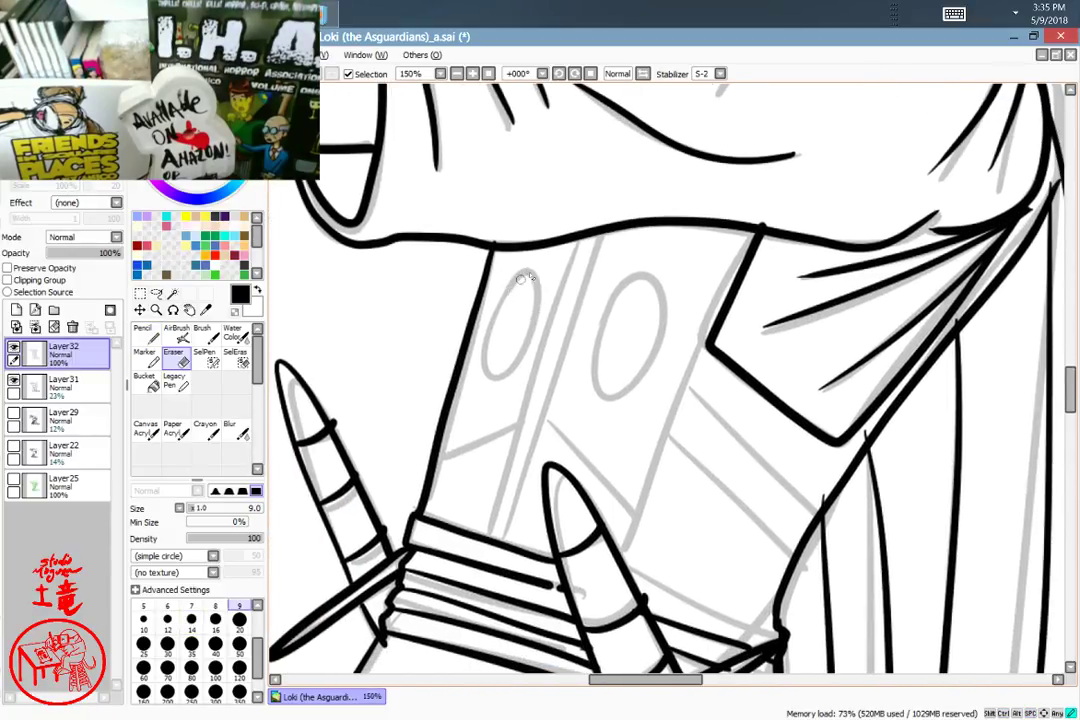
click(145, 333)
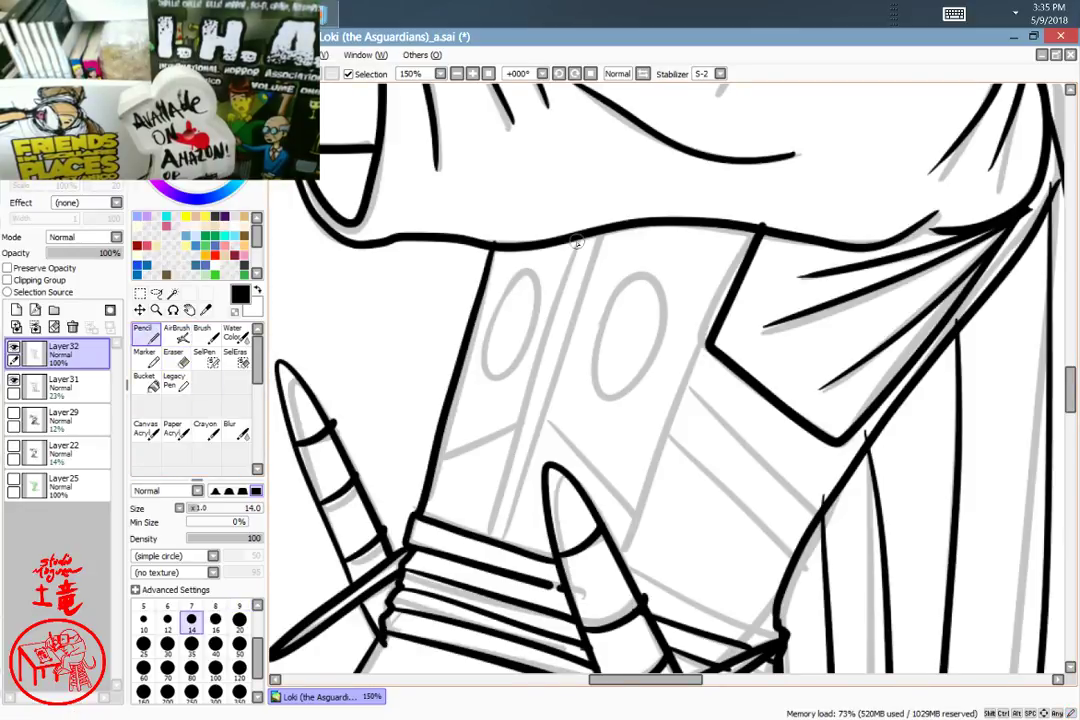
drag(576, 241, 478, 540)
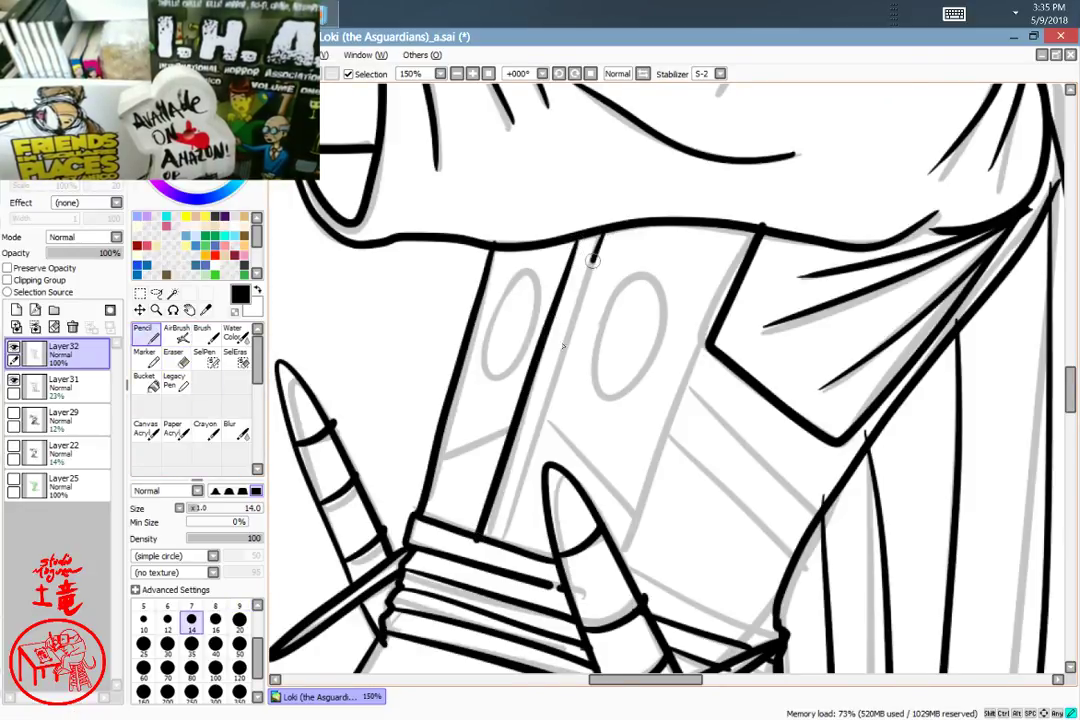
drag(593, 260, 511, 540)
Step: Ink the two ovals on the chest panels and the slanted line beneath each oval
mouse_move(521, 270)
mouse_down()
mouse_move(494, 369)
mouse_move(537, 302)
mouse_move(521, 276)
mouse_move(523, 302)
mouse_move(477, 360)
mouse_move(529, 322)
mouse_move(515, 275)
mouse_move(494, 376)
mouse_move(535, 302)
mouse_move(503, 288)
mouse_up()
key(ctrl+z)
key(ctrl+z)
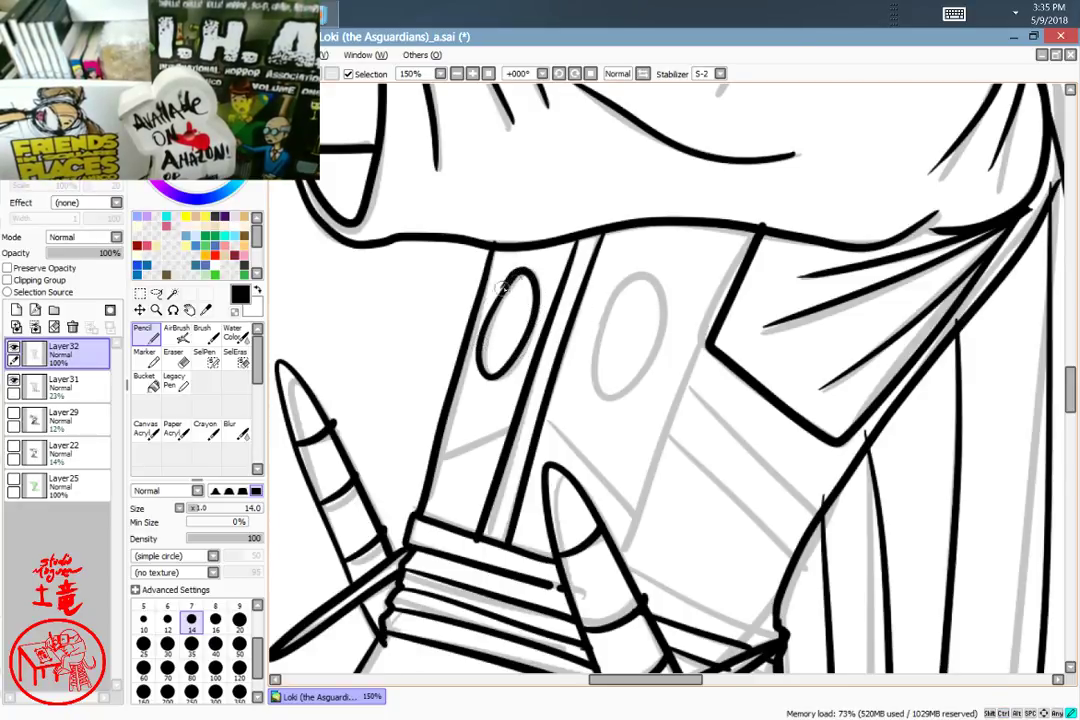
mouse_move(645, 276)
mouse_down()
mouse_move(609, 387)
mouse_move(617, 292)
mouse_up()
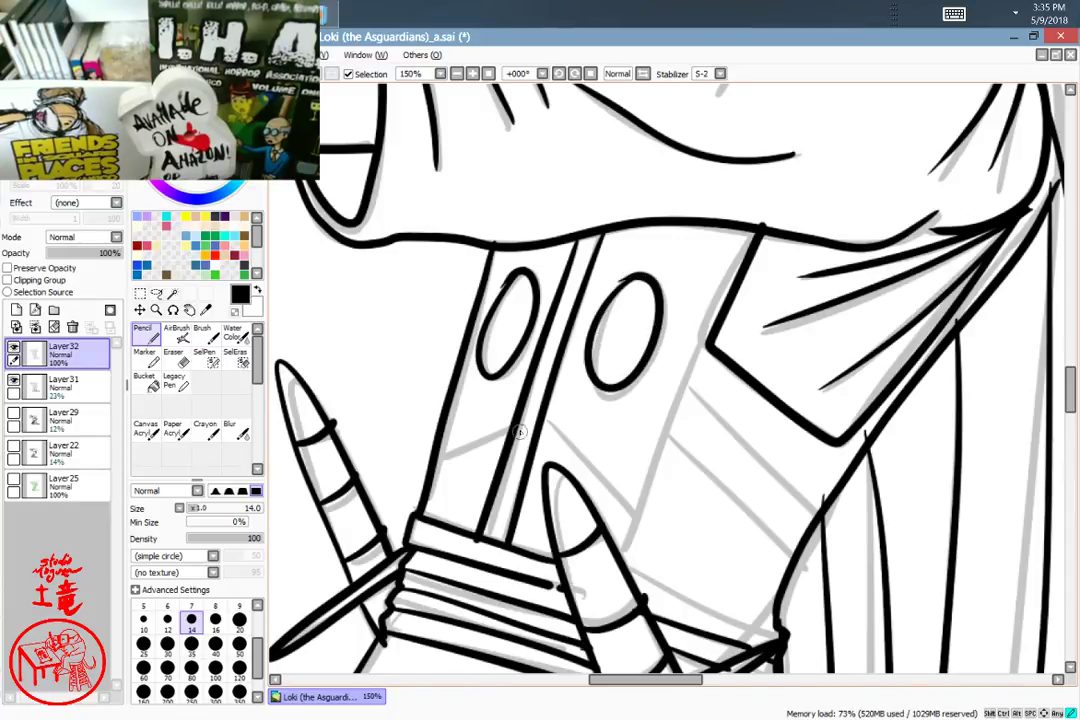
drag(519, 432, 434, 469)
drag(545, 426, 628, 529)
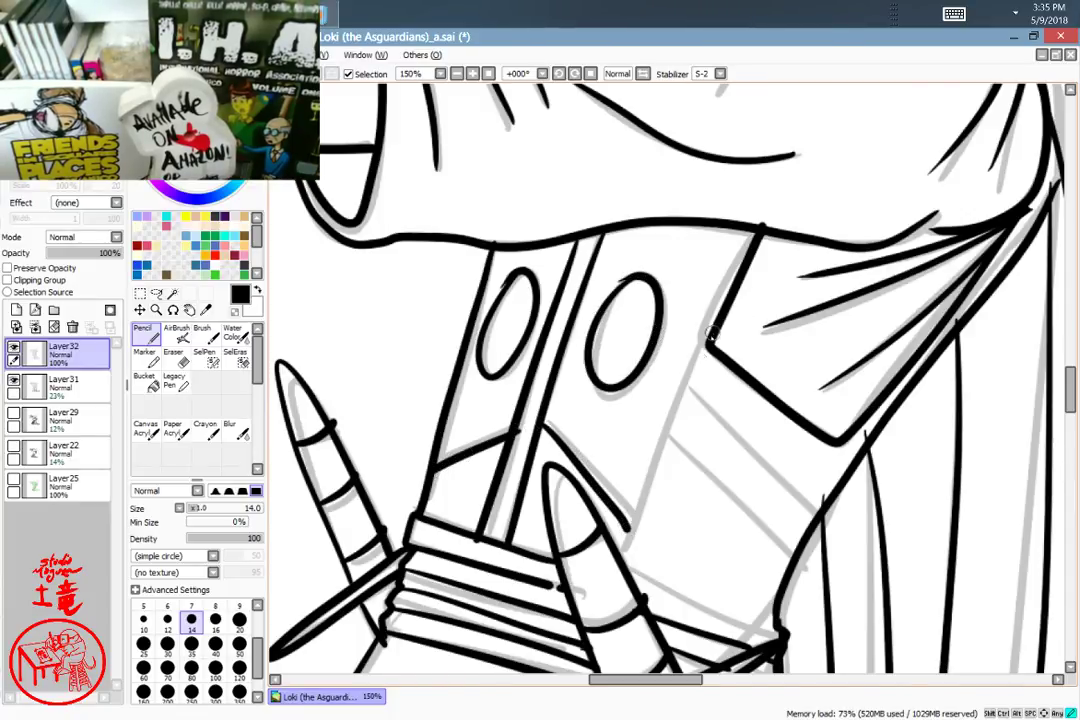
Step: Ink the wider chest panel's back edge down to the dagger, and two parallel diagonal bands across the waist
drag(711, 331, 628, 560)
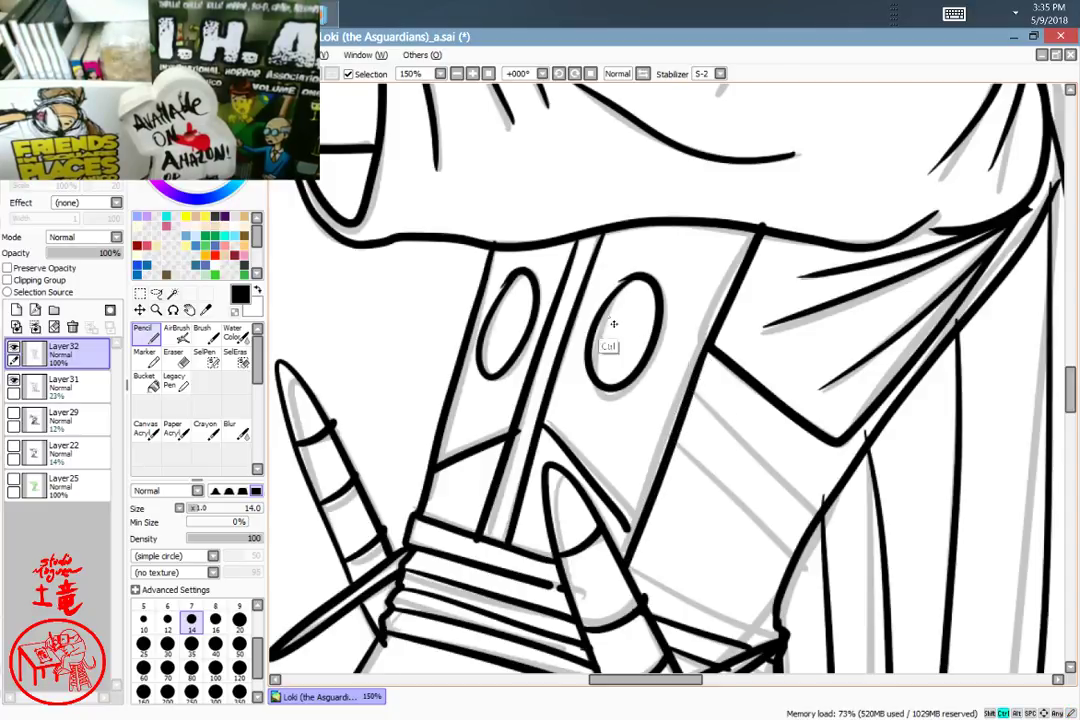
key(ctrl+z)
drag(706, 345, 621, 568)
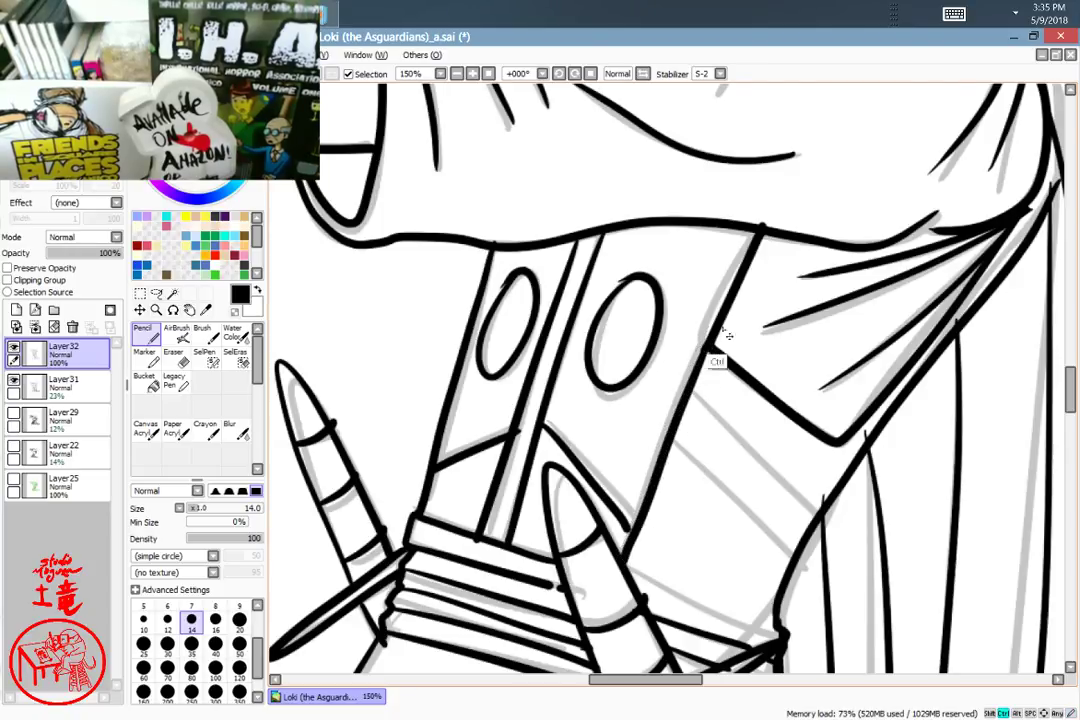
key(ctrl+z)
drag(707, 337, 622, 546)
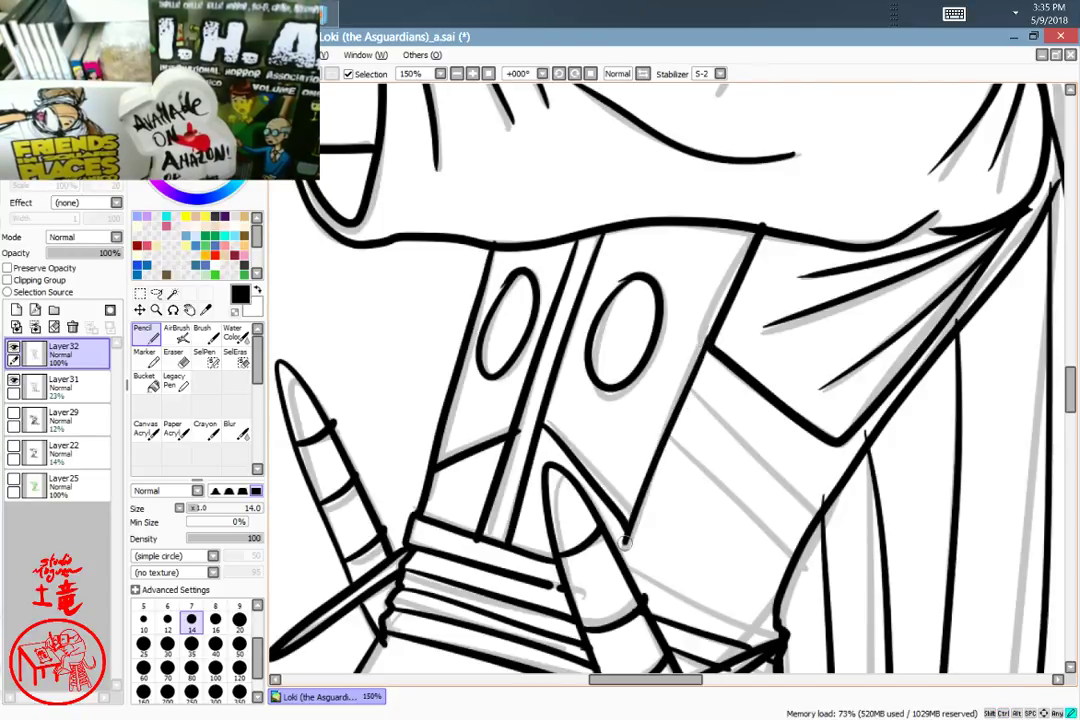
drag(668, 438, 791, 549)
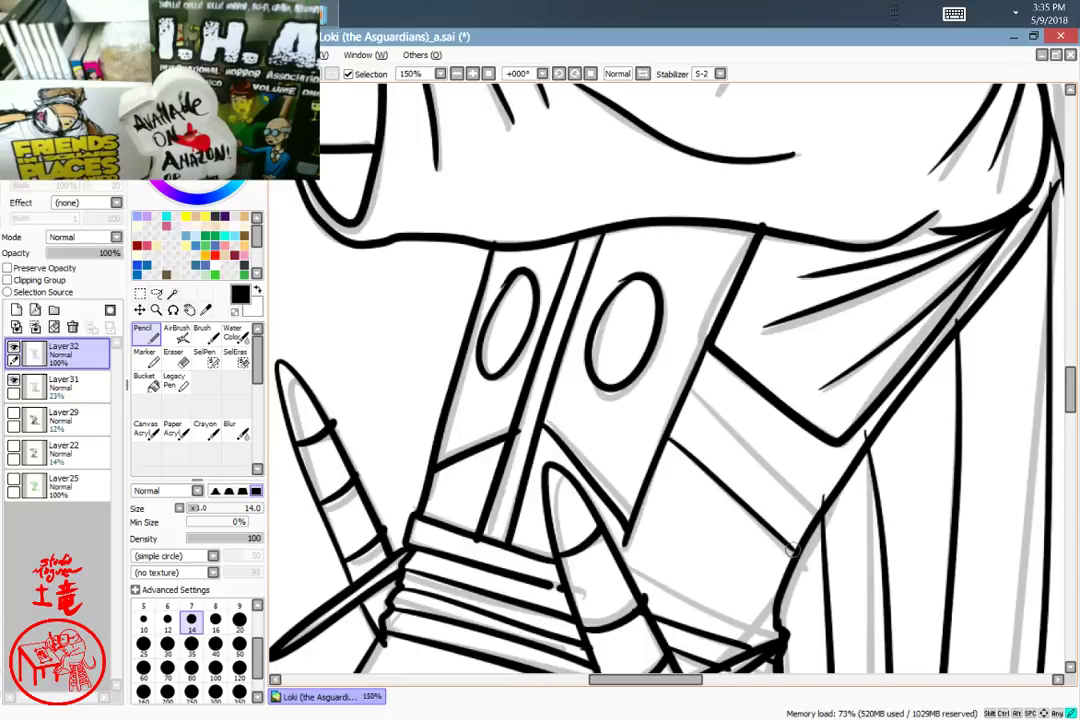
drag(692, 391, 818, 515)
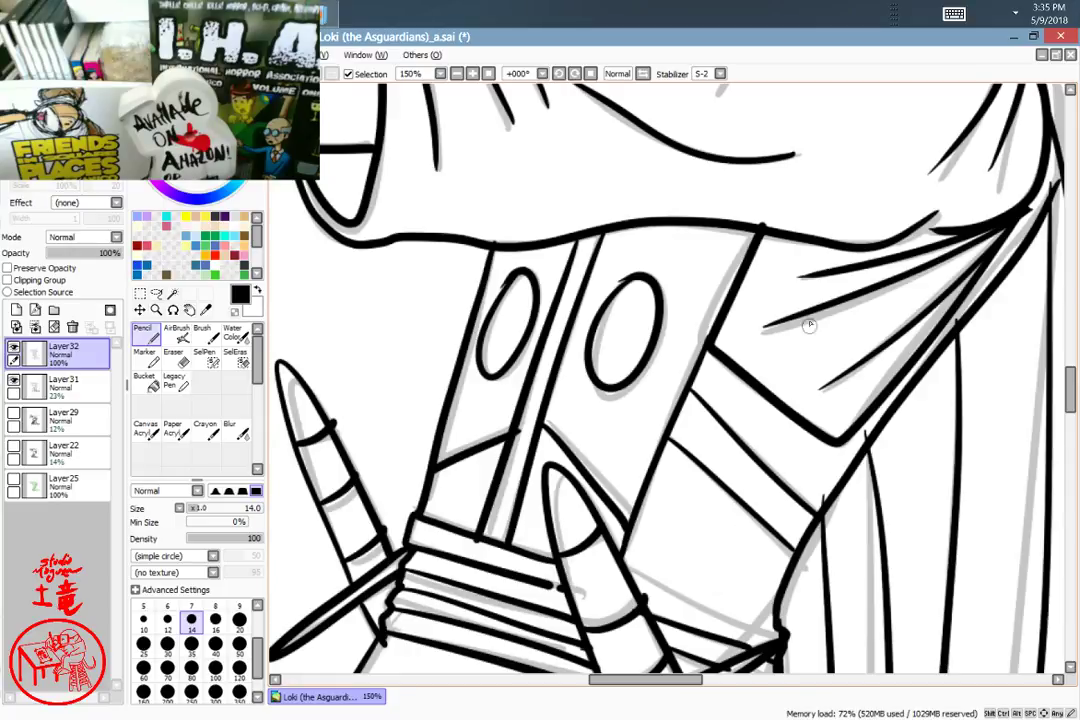
Step: Erase the inked saxophone mouthpiece and its ring lines at the mouth with the Eraser, enlarging it to size 20
mouse_move(777, 320)
mouse_down()
mouse_move(728, 553)
mouse_move(827, 321)
mouse_move(750, 507)
mouse_up()
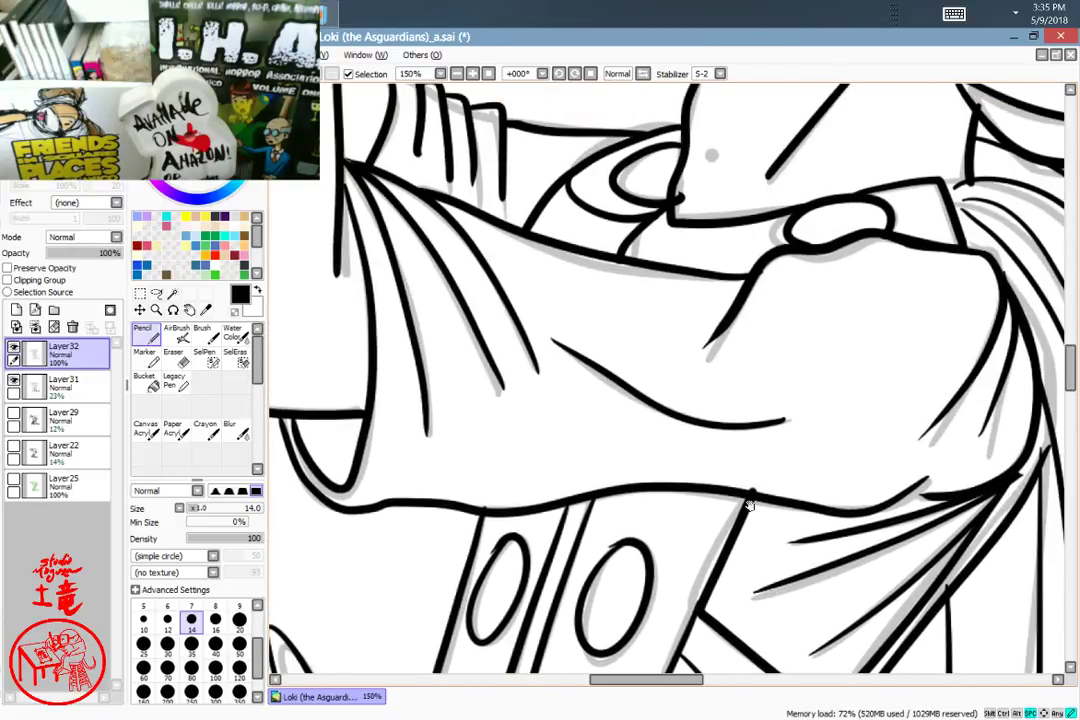
scroll(745, 450, down, 7)
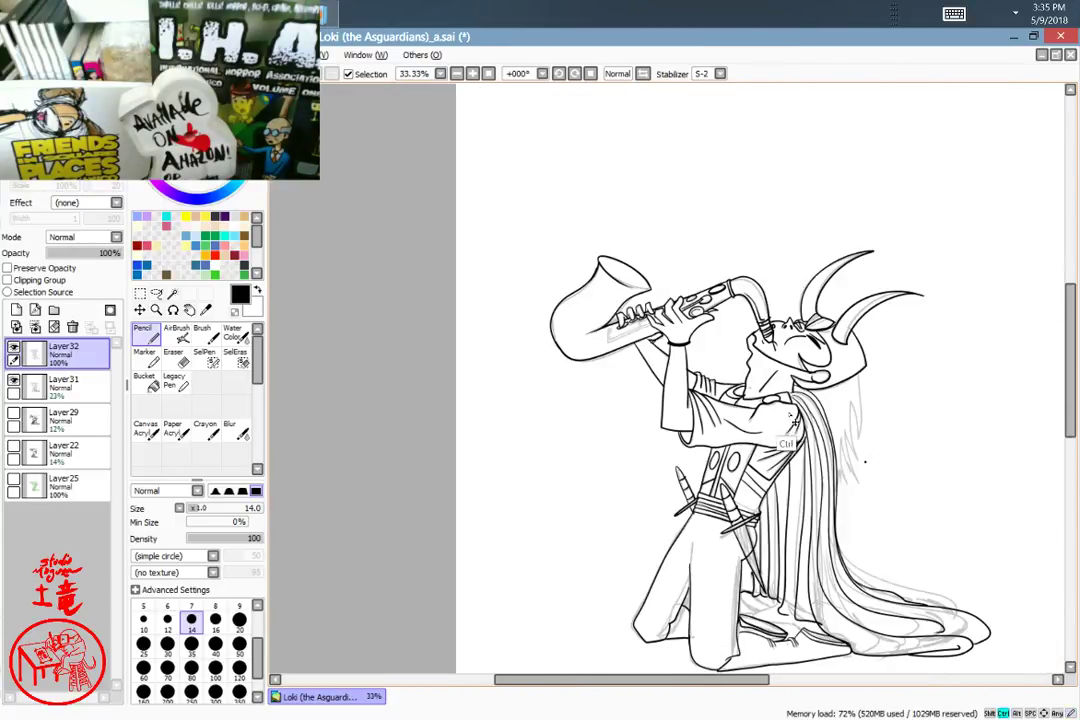
scroll(810, 409, down, 1)
scroll(808, 412, up, 3)
scroll(851, 384, up, 3)
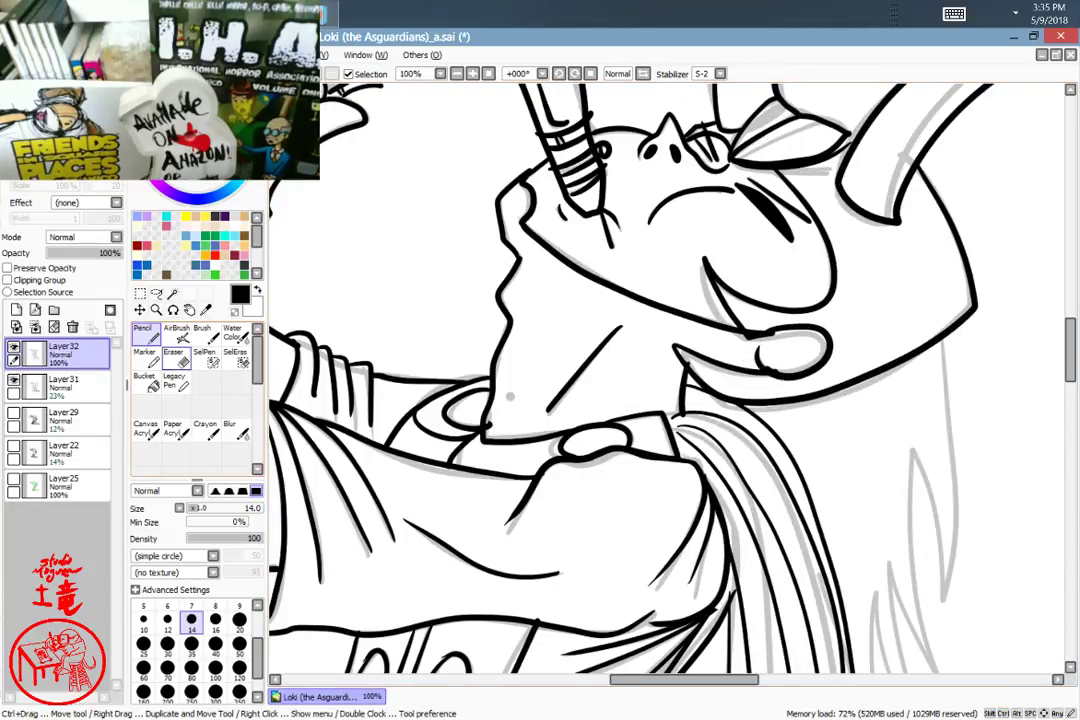
key(e)
drag(607, 248, 625, 229)
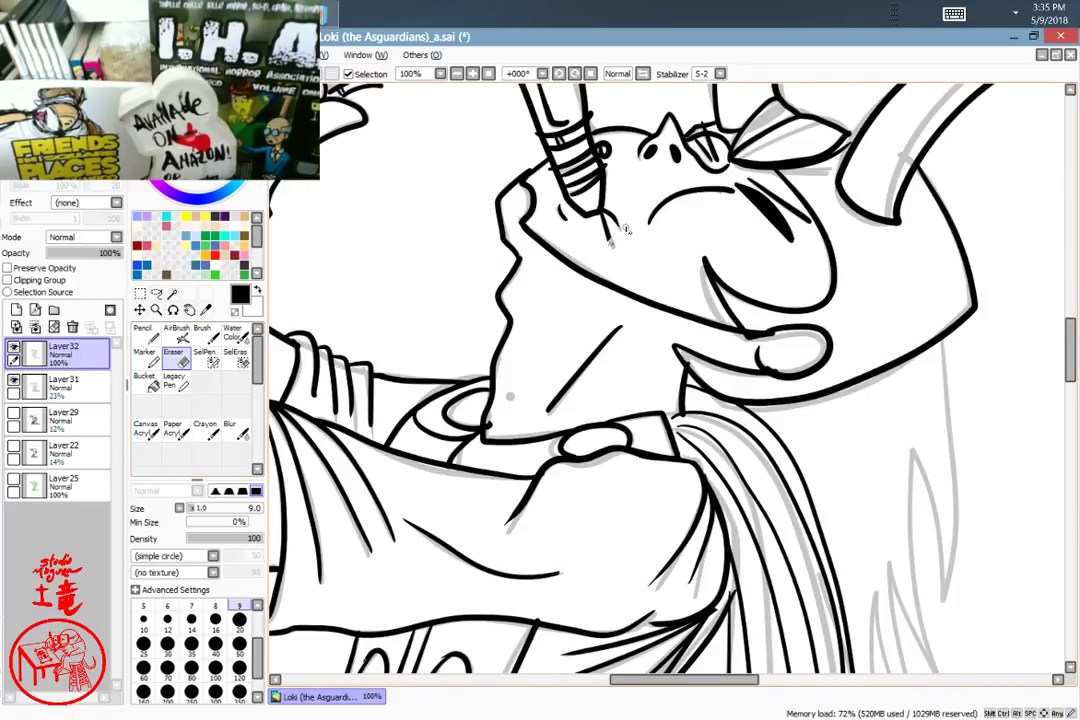
key(bracketright)
key(bracketright)
key(bracketright)
key(bracketright)
key(bracketright)
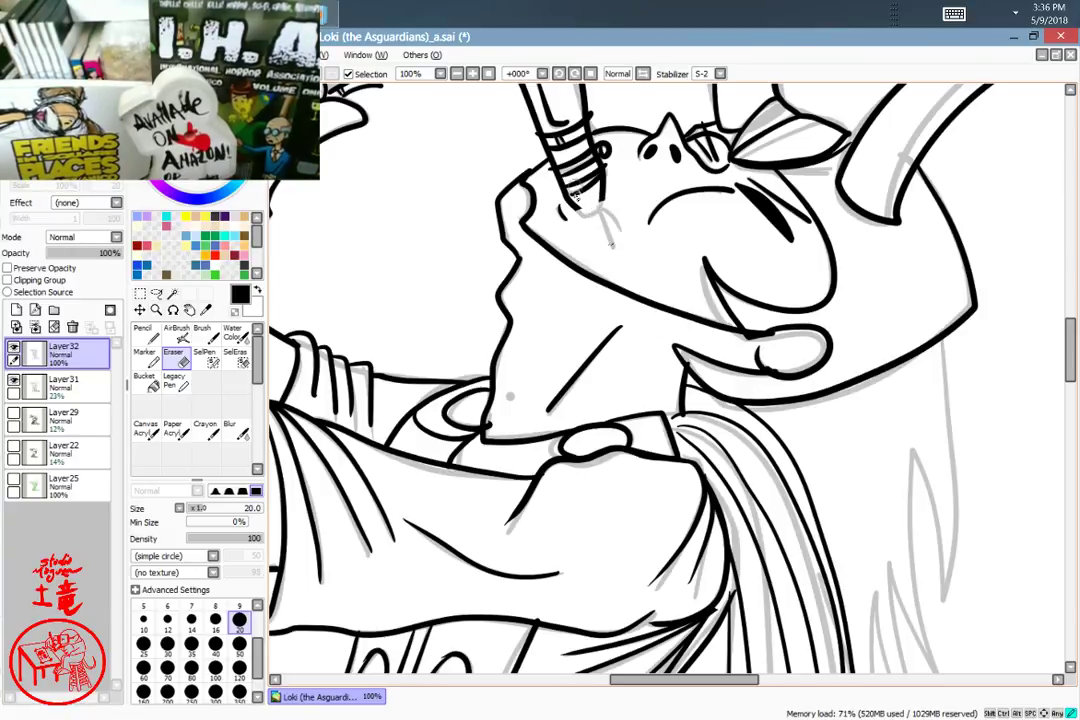
mouse_move(576, 197)
mouse_down()
mouse_move(557, 140)
mouse_move(554, 150)
mouse_move(580, 204)
mouse_move(561, 117)
mouse_move(606, 182)
mouse_up()
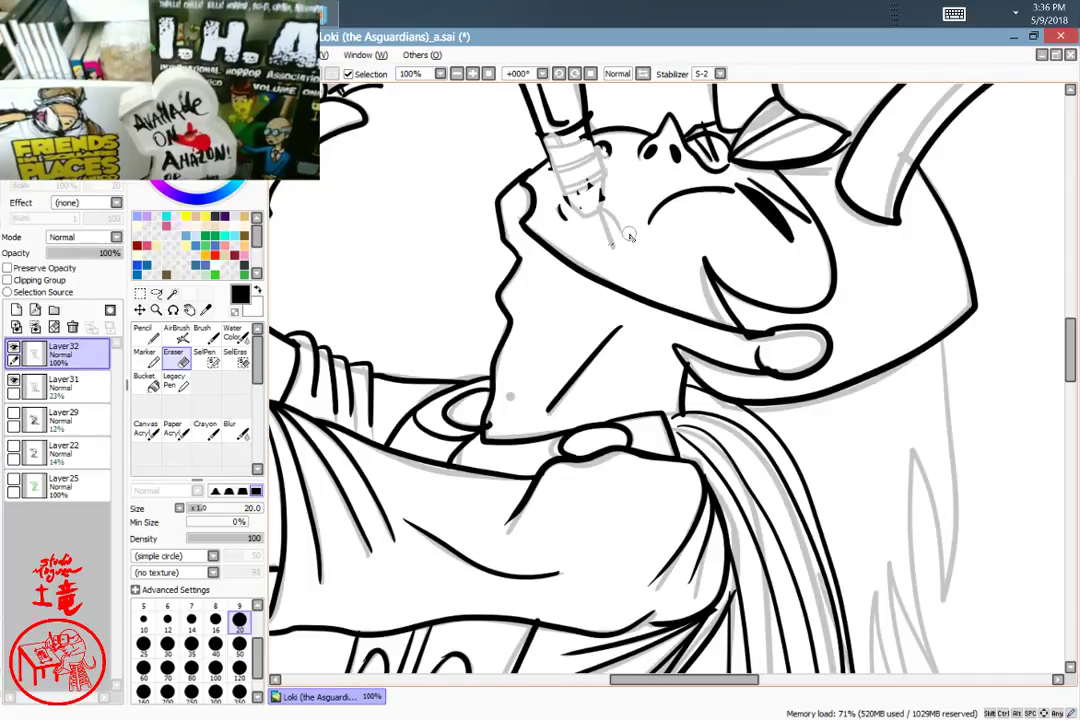
Step: Enlarge the Eraser to size 50 and erase the leftover mouthpiece ink, the saxophone neck's outer curve and the lower part of its inner curve
key(bracketright)
key(bracketright)
key(bracketright)
key(bracketright)
key(bracketright)
drag(638, 231, 602, 431)
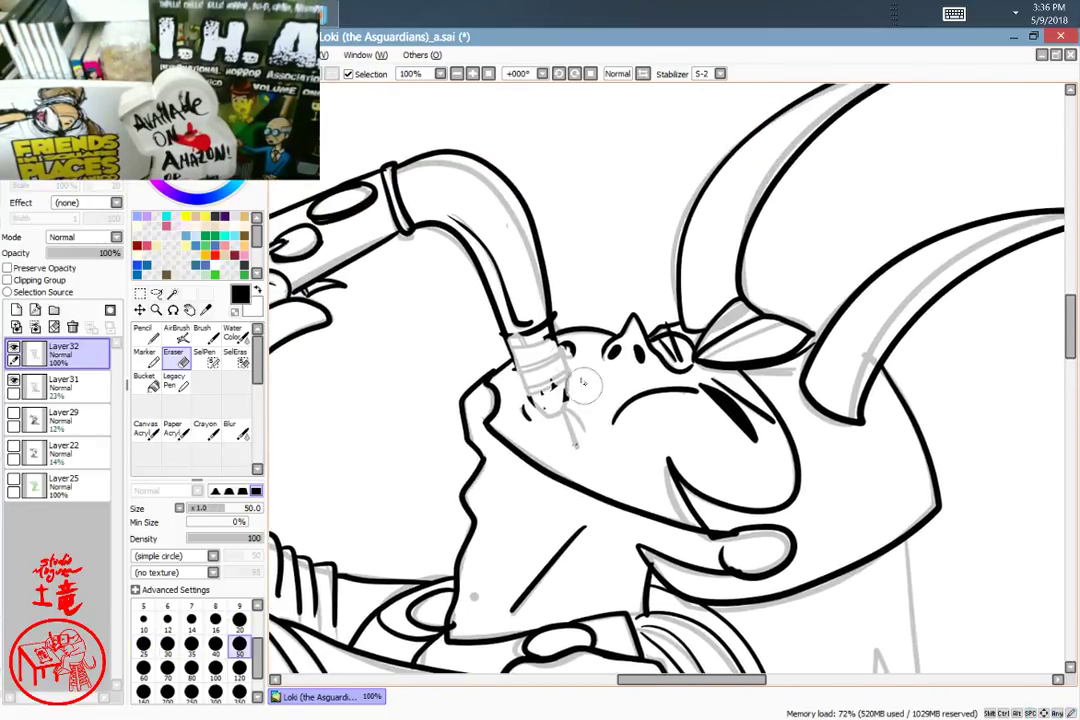
mouse_move(542, 306)
mouse_down()
mouse_move(510, 345)
mouse_move(511, 380)
mouse_move(526, 407)
mouse_move(546, 385)
mouse_move(516, 435)
mouse_move(558, 292)
mouse_move(540, 292)
mouse_move(548, 283)
mouse_move(518, 304)
mouse_move(533, 232)
mouse_up()
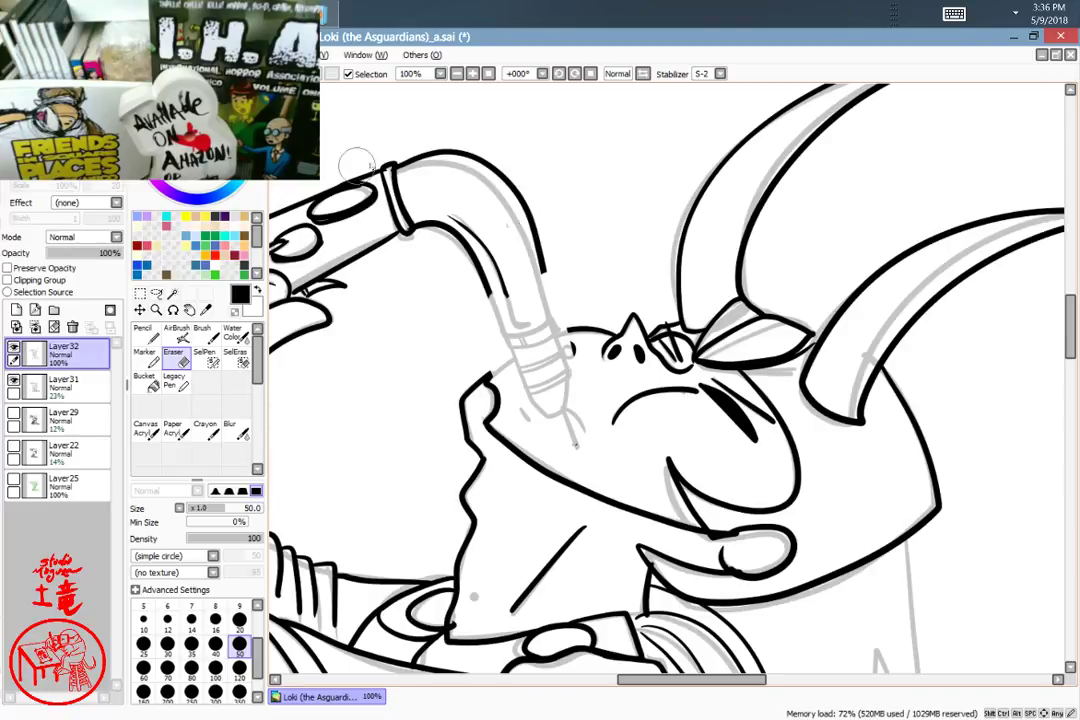
mouse_move(407, 155)
mouse_down()
mouse_move(410, 165)
mouse_move(421, 147)
mouse_move(557, 294)
mouse_up()
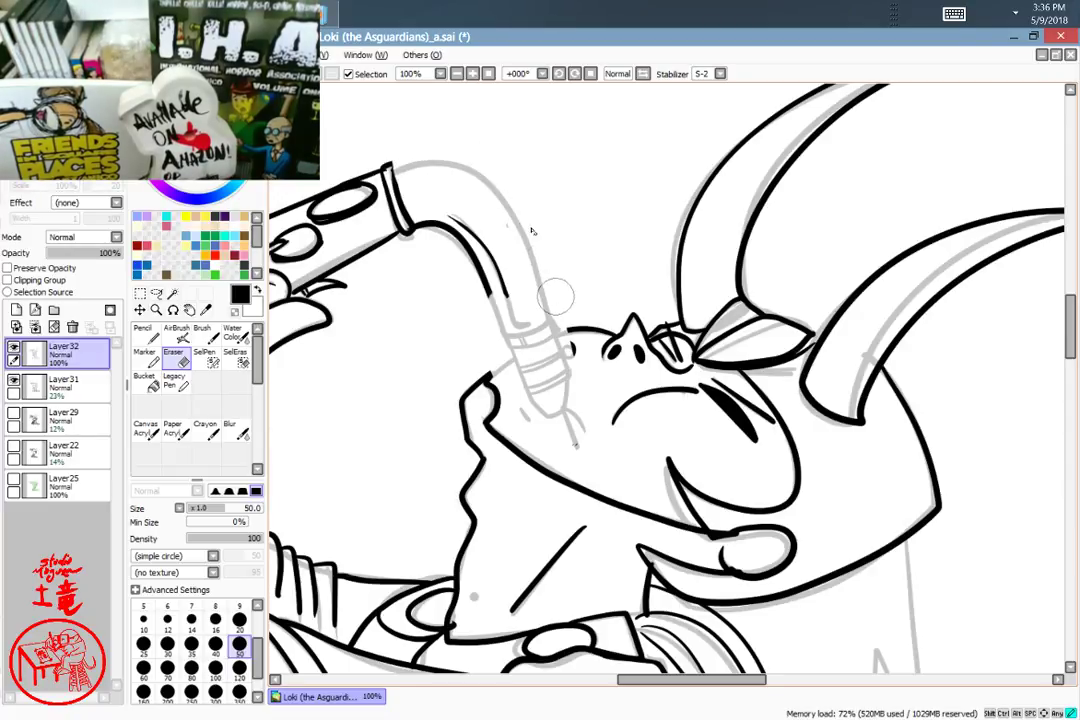
mouse_move(464, 214)
mouse_down()
mouse_move(522, 327)
mouse_move(488, 291)
mouse_up()
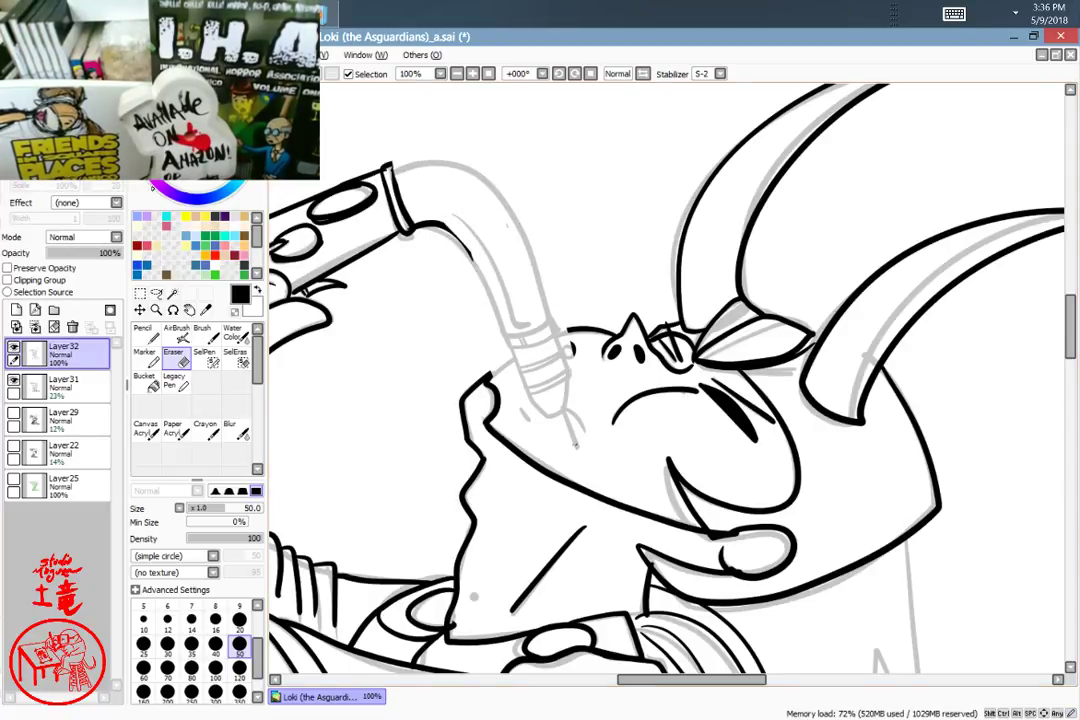
Step: Ink the lower outer edge of the saxophone neck with the size 14 Pencil as one nearly straight line down into the mouth
click(143, 330)
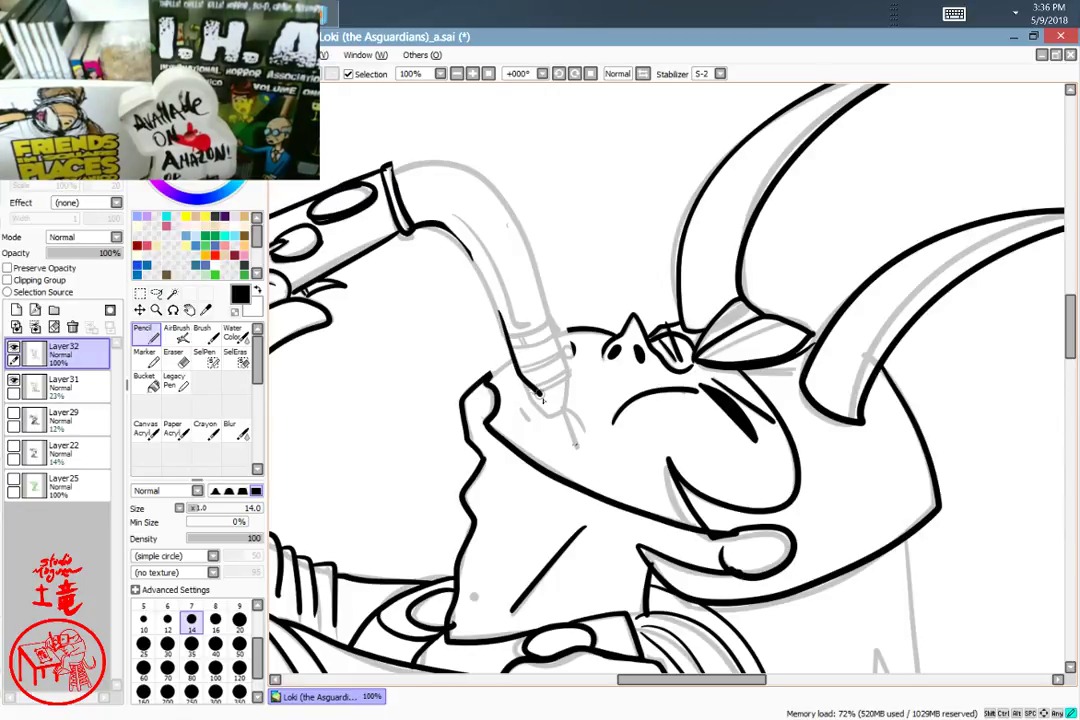
drag(567, 401, 562, 389)
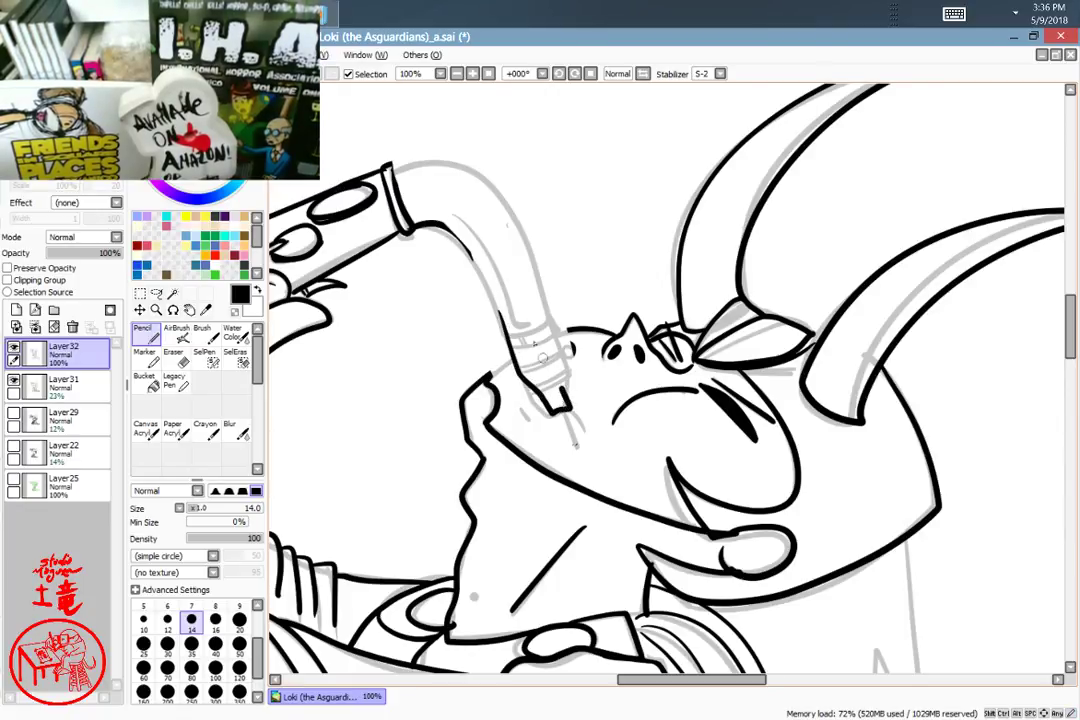
key(ctrl+z)
drag(538, 294, 574, 412)
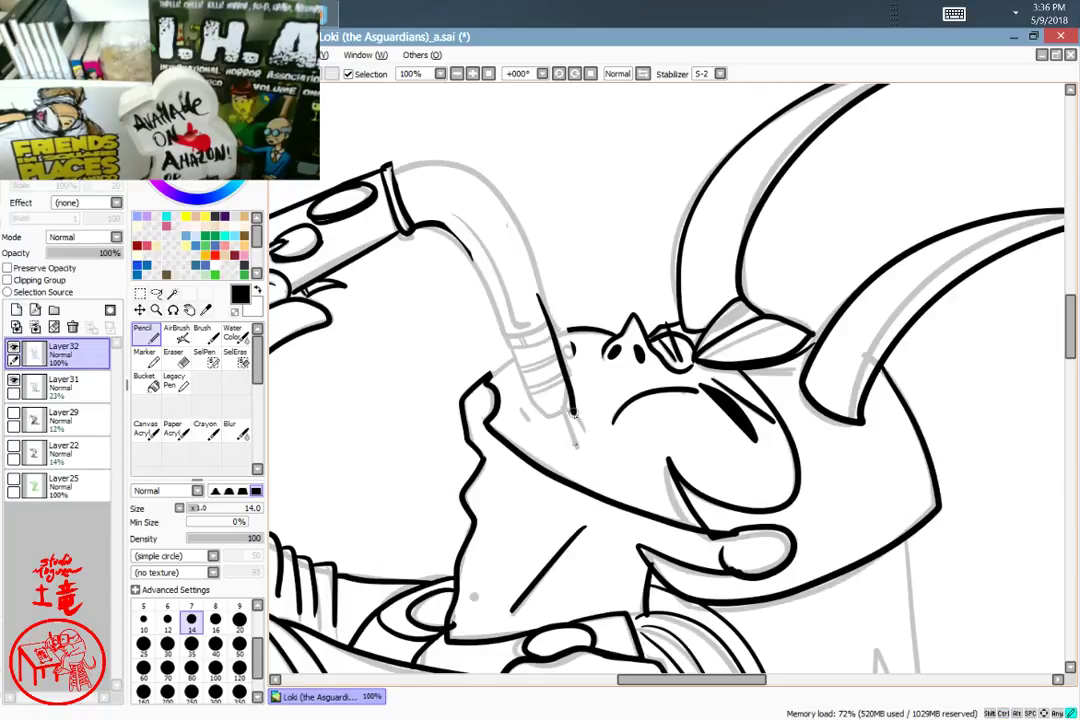
key(ctrl+z)
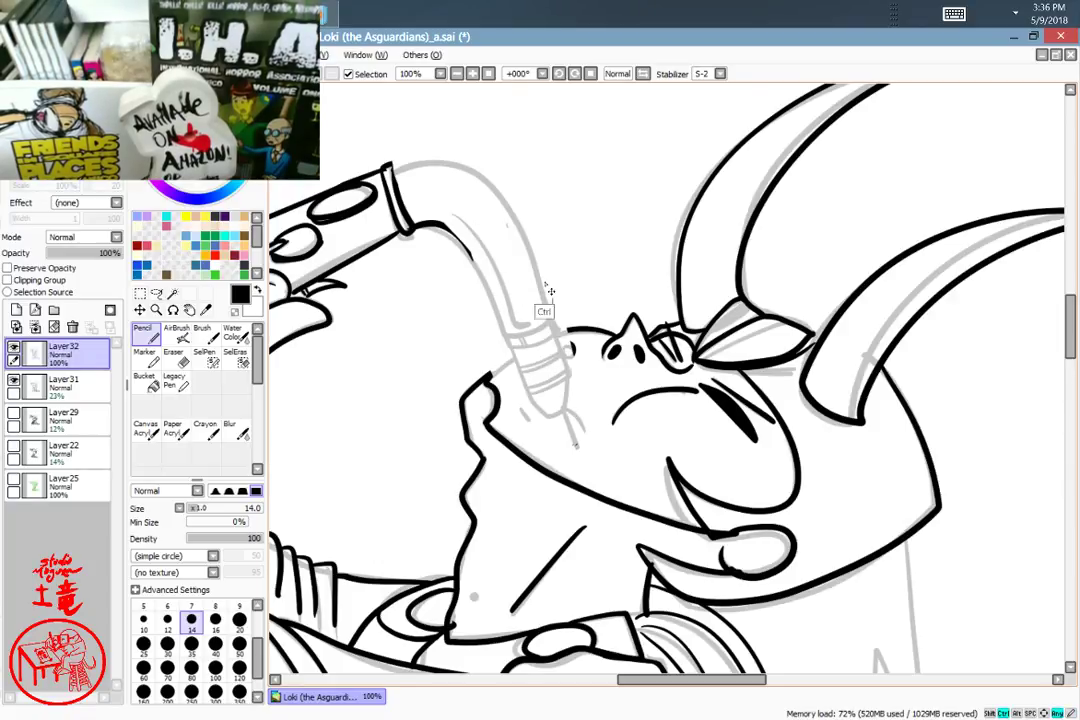
mouse_move(532, 272)
mouse_down()
mouse_move(569, 412)
mouse_move(532, 262)
mouse_move(565, 418)
mouse_up()
key(ctrl+z)
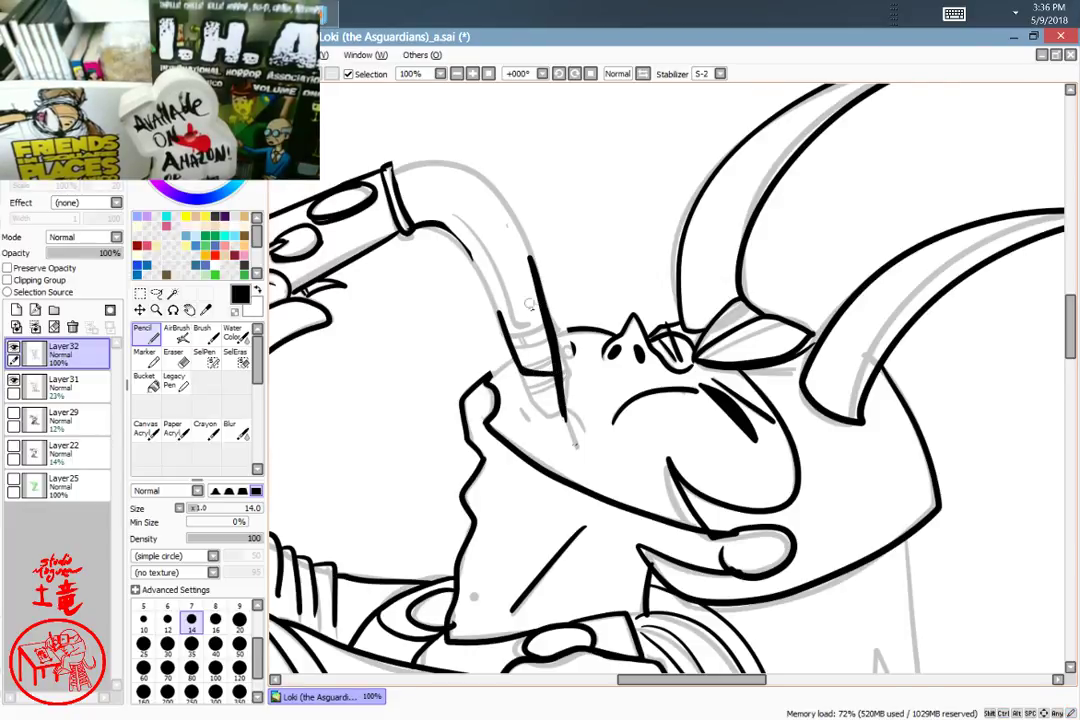
key(ctrl+z)
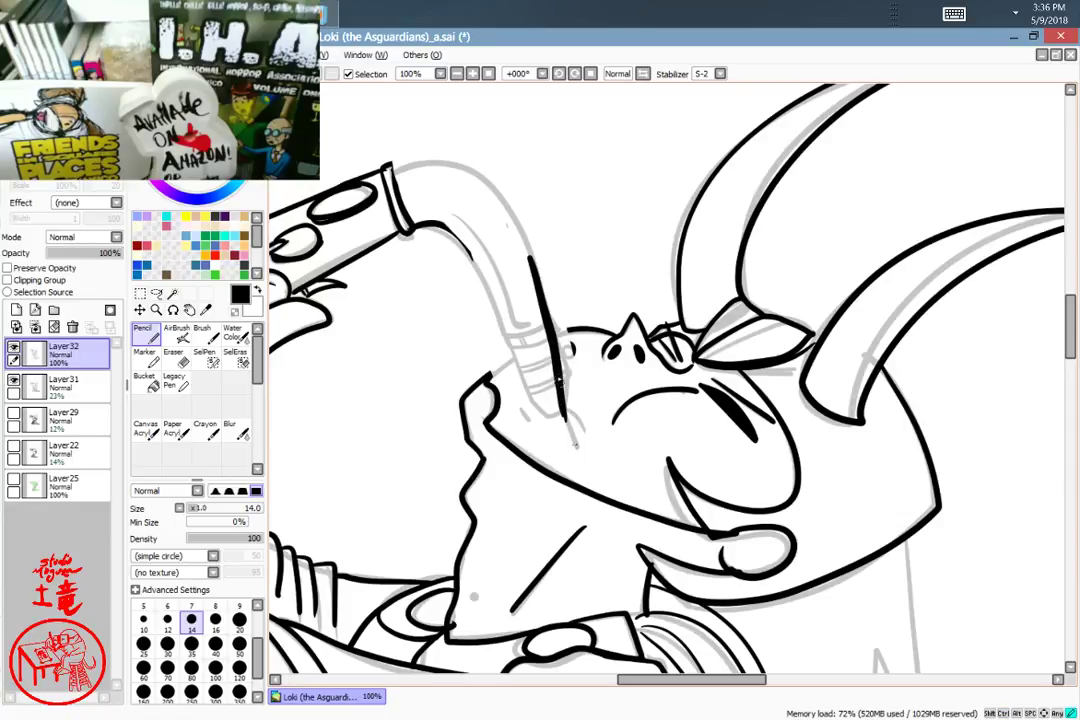
Step: Ink the neck's inner edge down to a pointed mouthpiece, with curved ring lines across it and a small circle beside it
drag(558, 378, 522, 347)
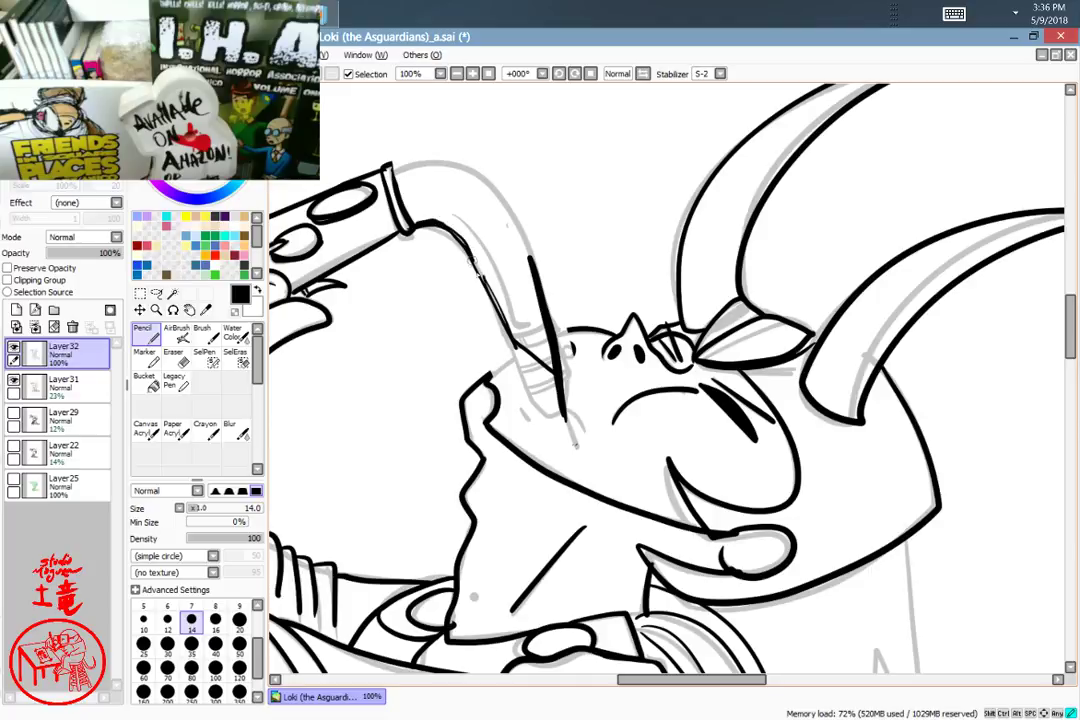
drag(474, 262, 490, 302)
key(ctrl+z)
key(ctrl+z)
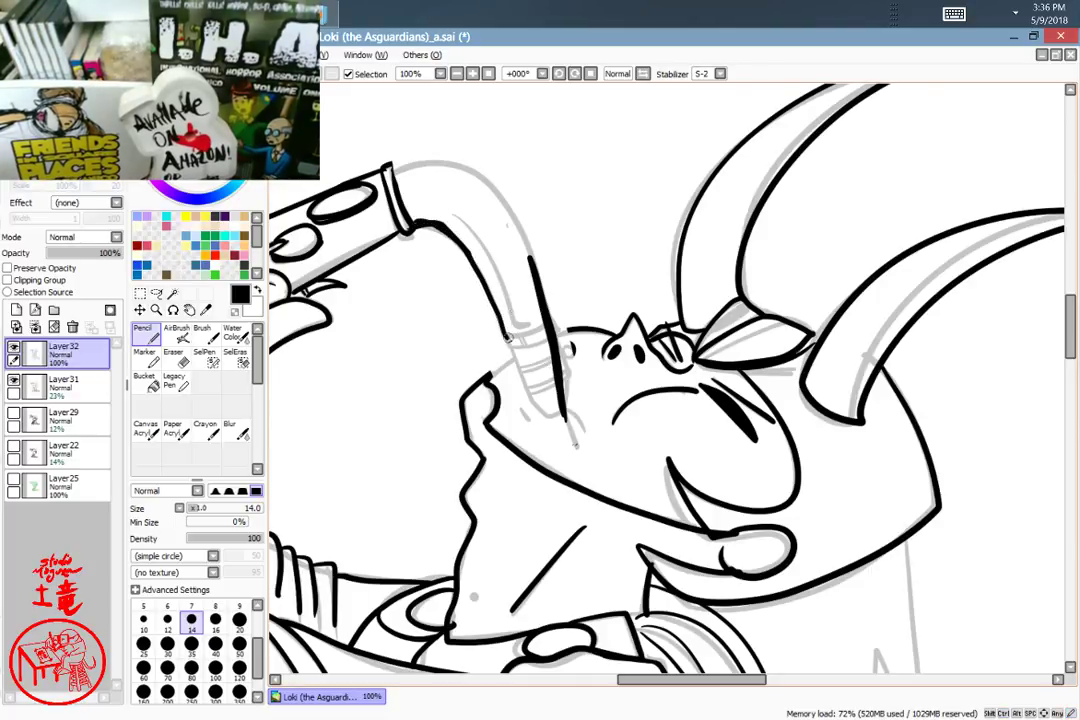
key(ctrl+z)
mouse_move(507, 336)
mouse_down()
mouse_move(547, 323)
mouse_move(527, 352)
mouse_up()
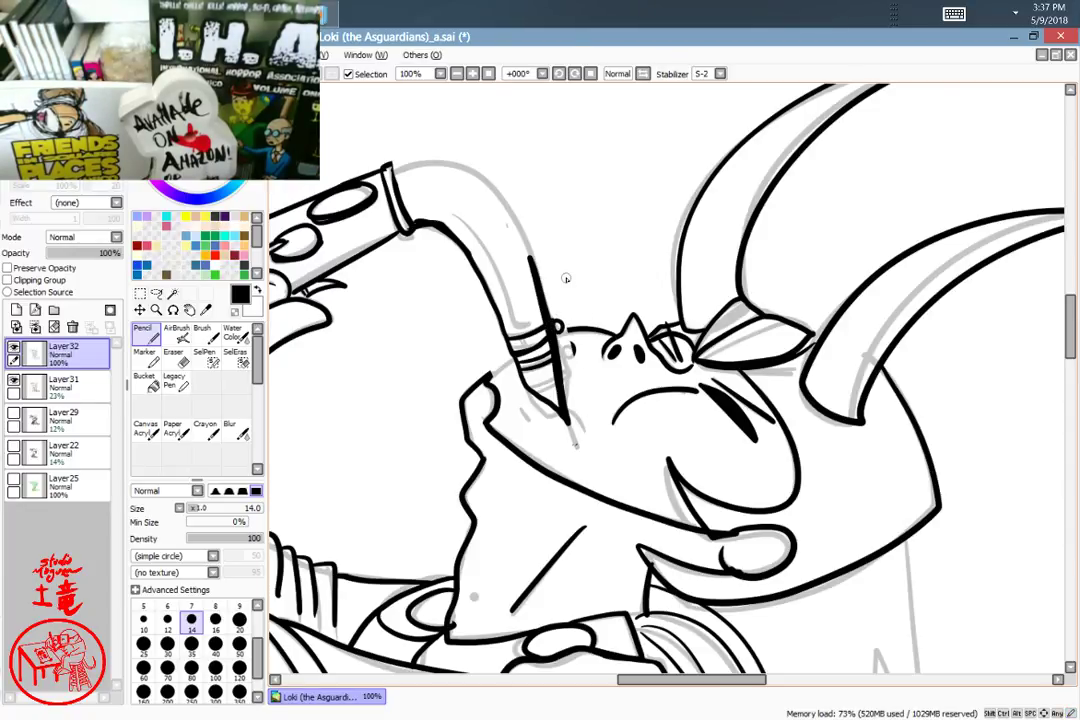
Step: Add cross strokes and thicken the mouthpiece's edges, and erase the part of the mouthpiece that extends below the mouth
key(x)
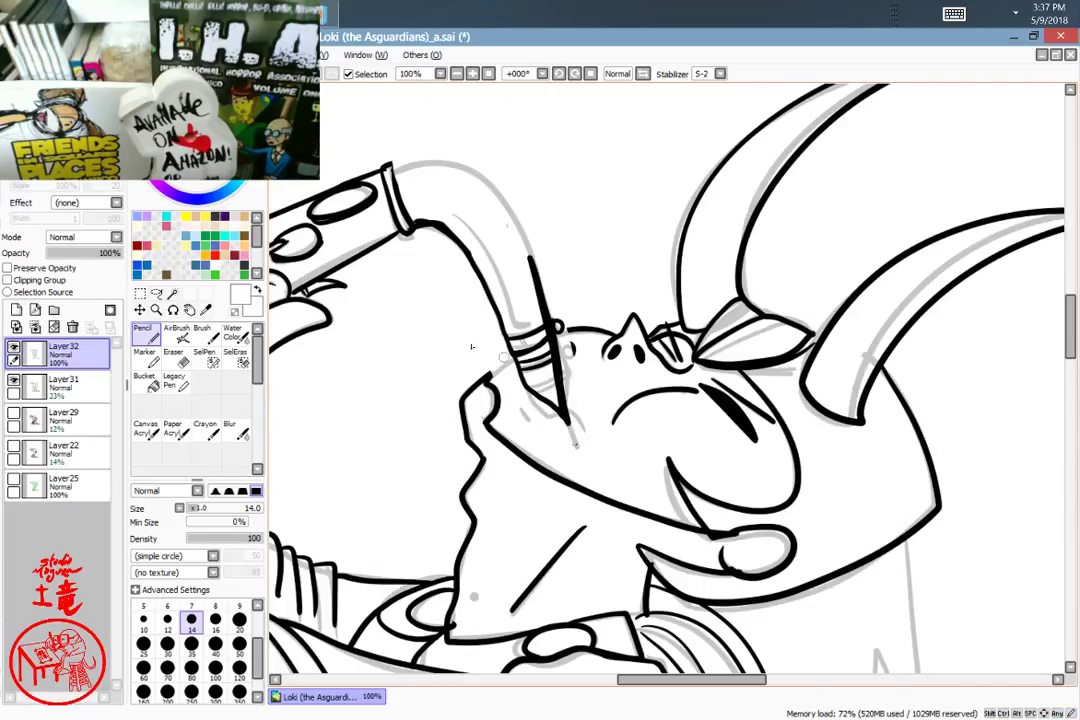
key(x)
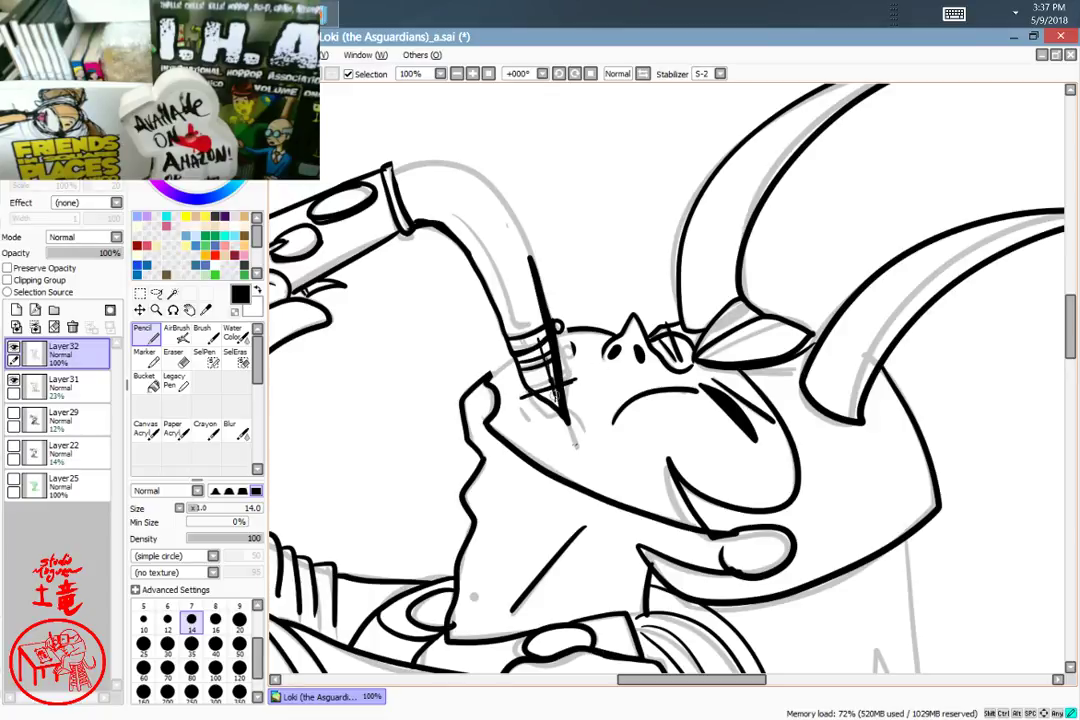
drag(566, 408, 516, 353)
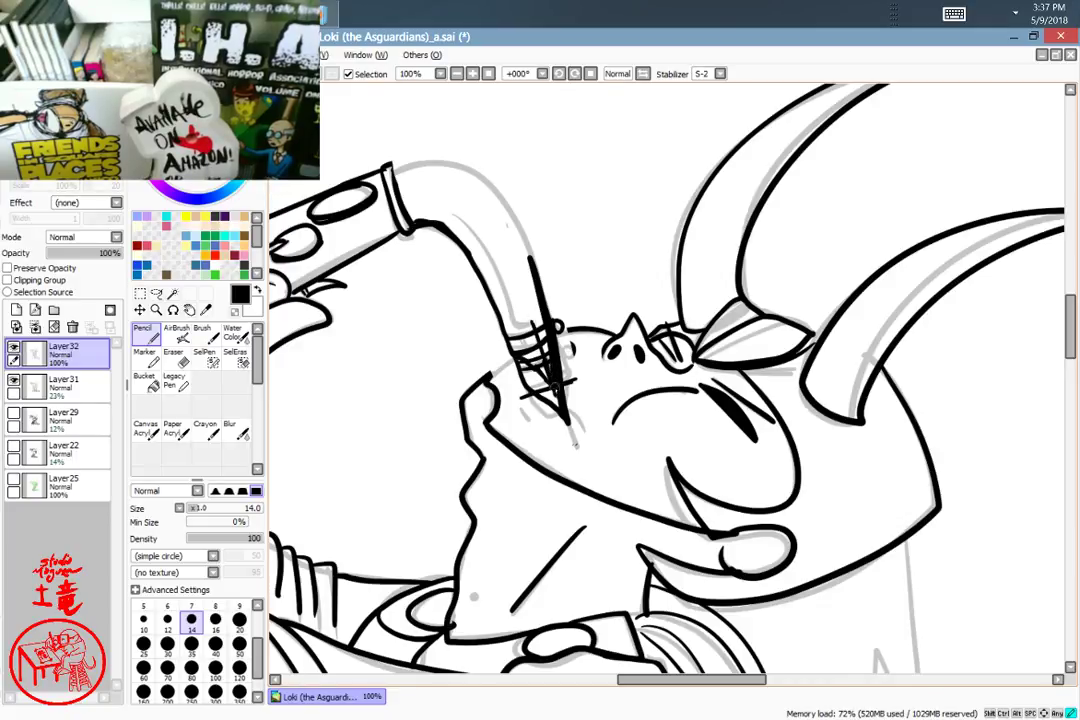
drag(560, 396, 485, 290)
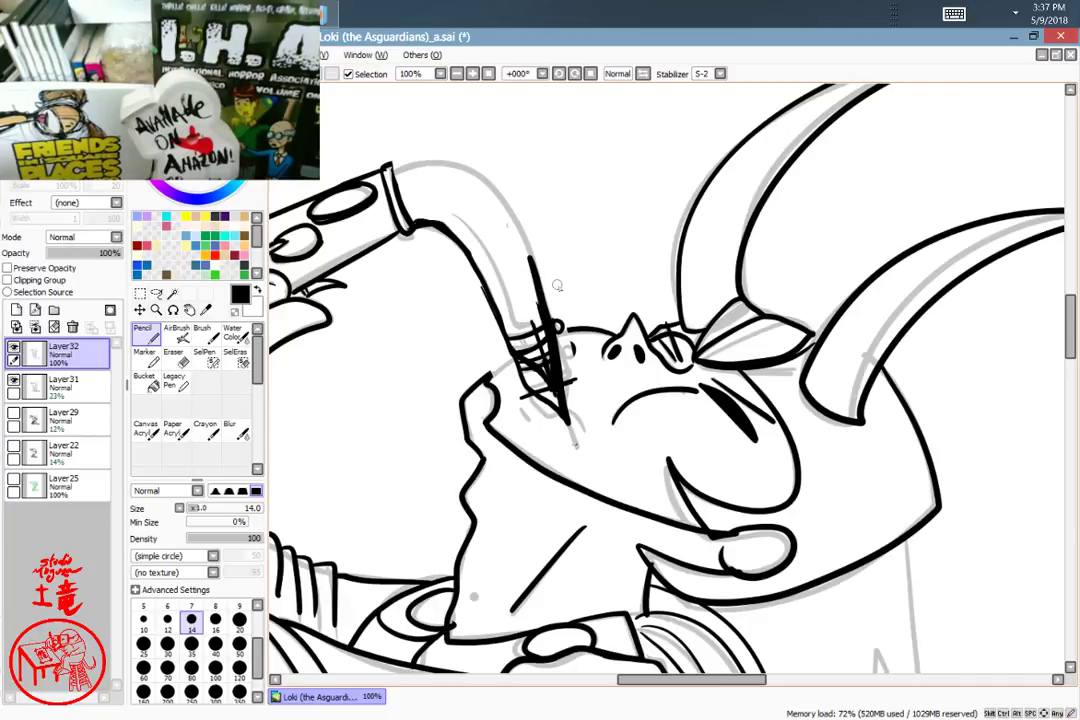
key(e)
mouse_move(505, 371)
mouse_down()
mouse_move(534, 389)
mouse_move(511, 363)
mouse_move(556, 416)
mouse_move(526, 376)
mouse_move(531, 411)
mouse_move(567, 420)
mouse_up()
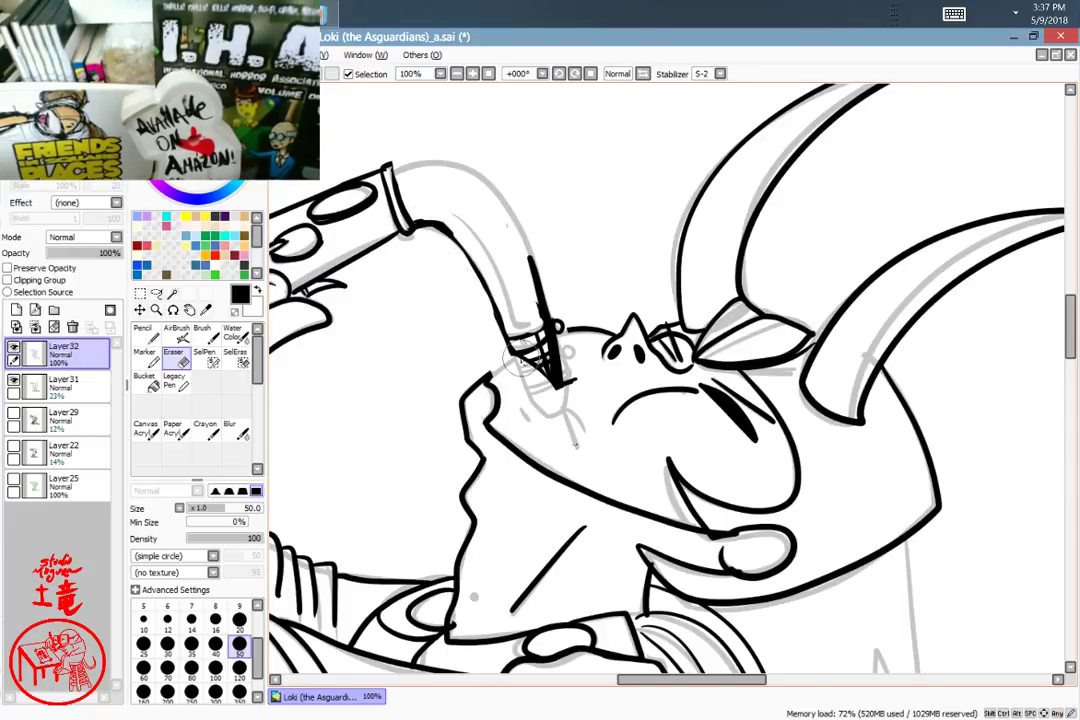
Step: Ink the saxophone neck's outer curve with the Pencil, from the collar over the bend down to the mouthpiece's outer edge
key(n)
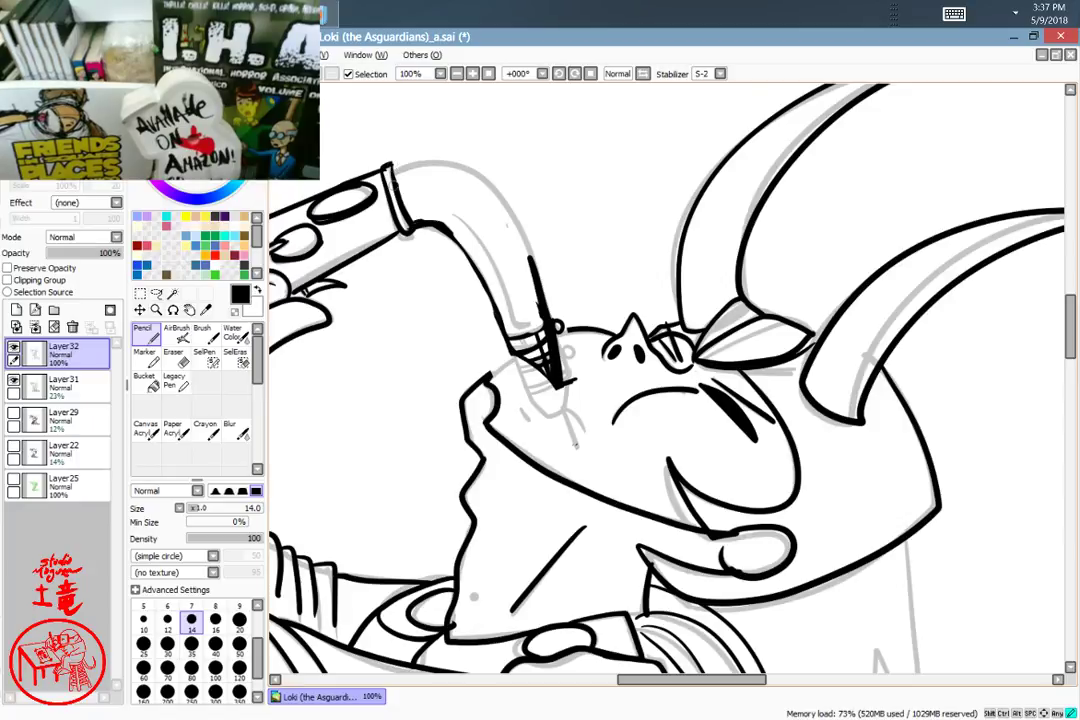
mouse_move(400, 164)
mouse_down()
mouse_move(485, 173)
mouse_move(520, 228)
mouse_move(540, 298)
mouse_up()
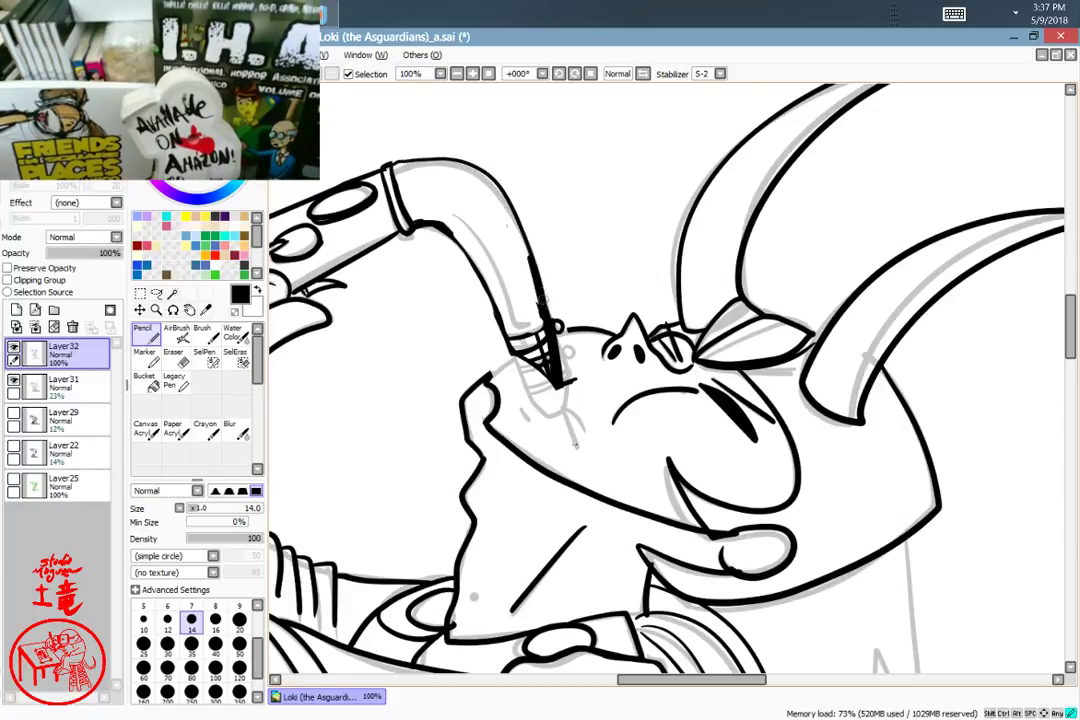
key(ctrl+z)
mouse_move(527, 241)
mouse_down()
mouse_move(511, 215)
mouse_move(460, 170)
mouse_move(394, 164)
mouse_up()
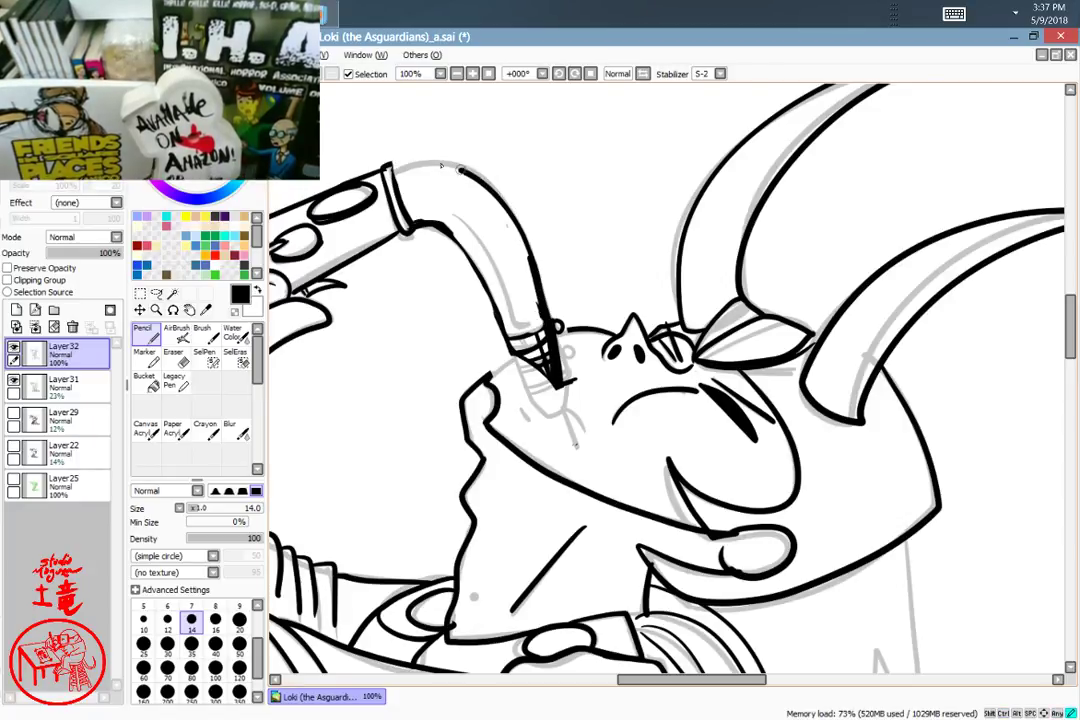
key(ctrl+z)
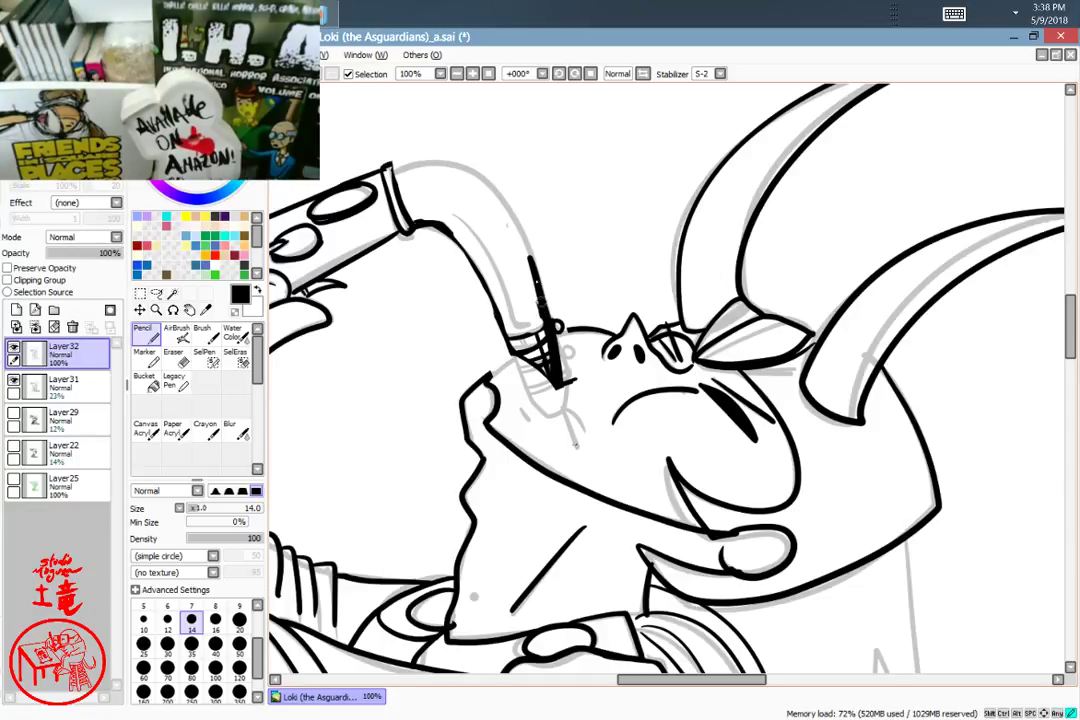
key(ctrl+y)
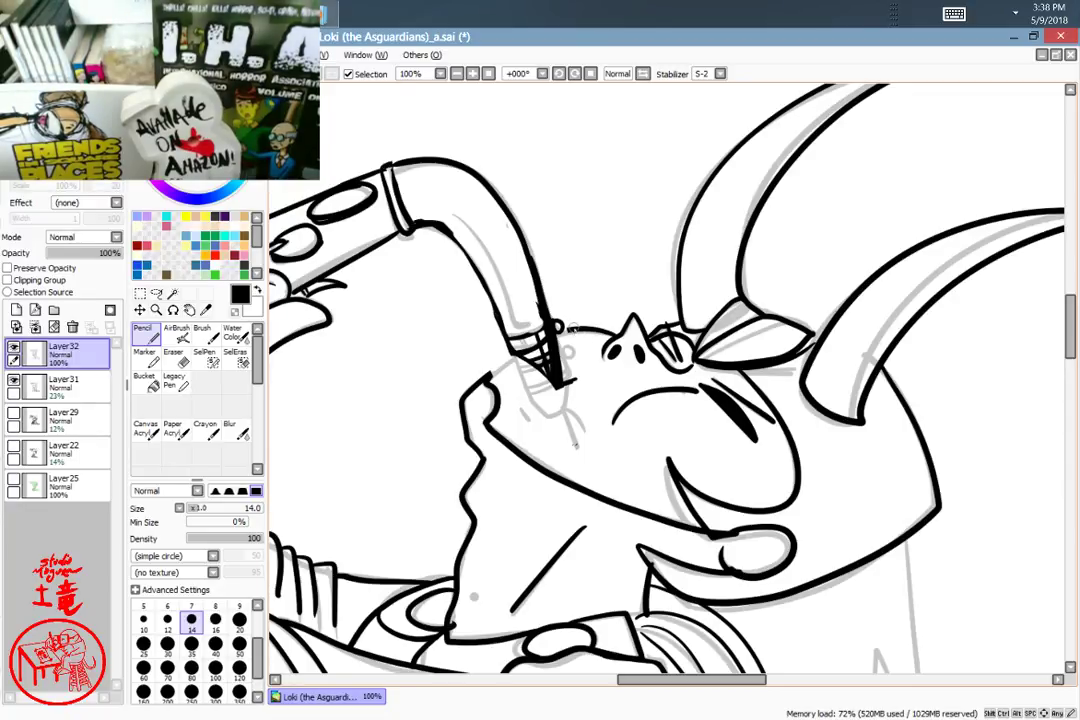
Step: Extend both lip outlines until they meet the mouthpiece, and thicken the upper ring line across it
scroll(581, 337, up, 4)
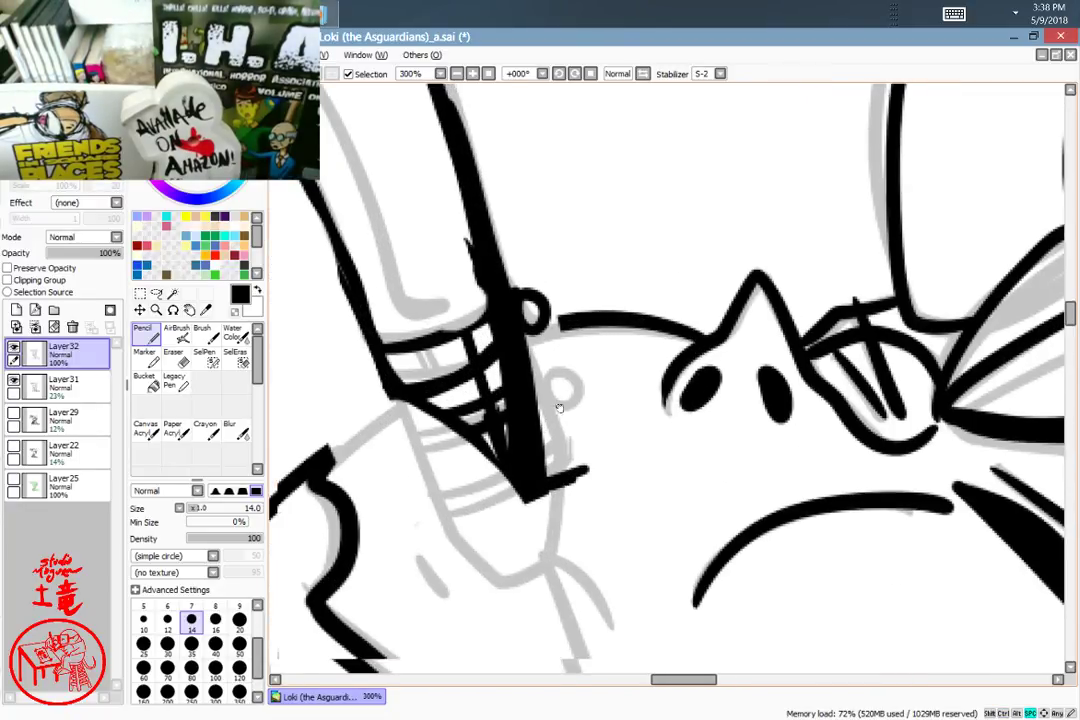
drag(378, 393, 450, 343)
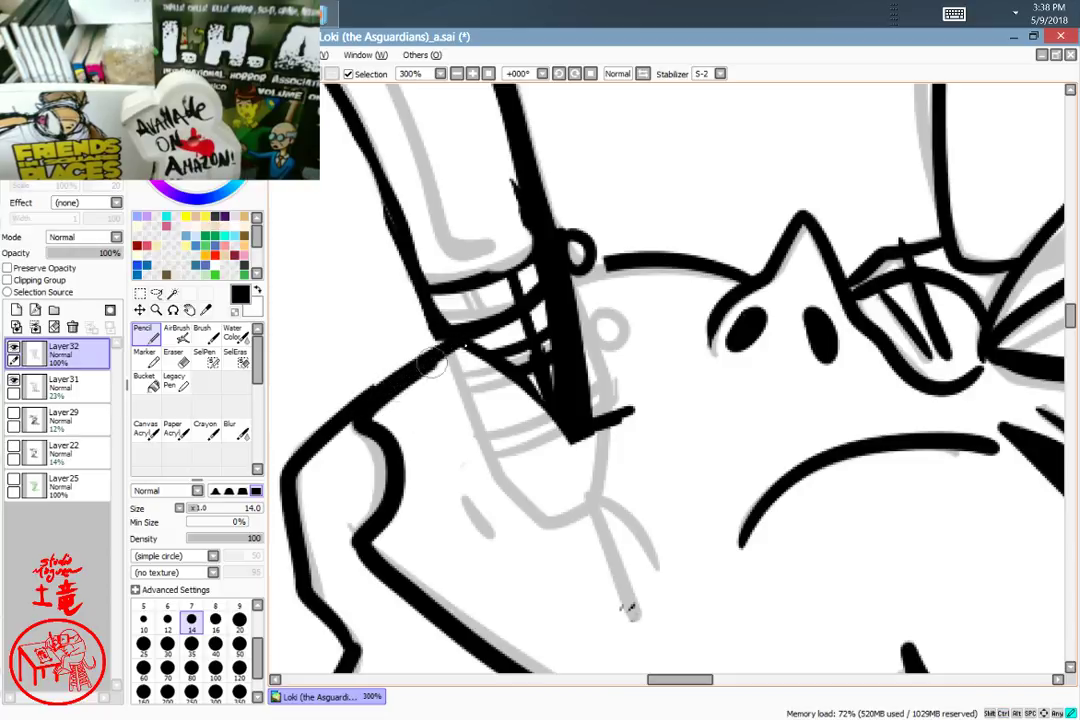
drag(584, 272, 610, 268)
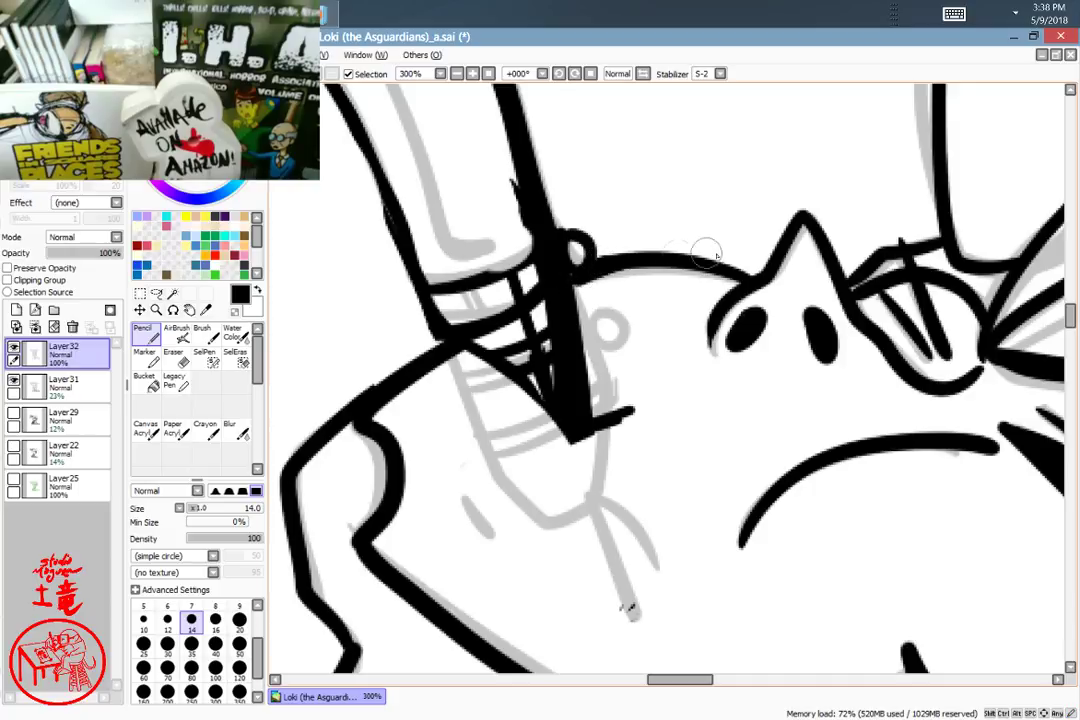
mouse_move(686, 445)
mouse_down()
mouse_move(646, 380)
mouse_move(660, 406)
mouse_up()
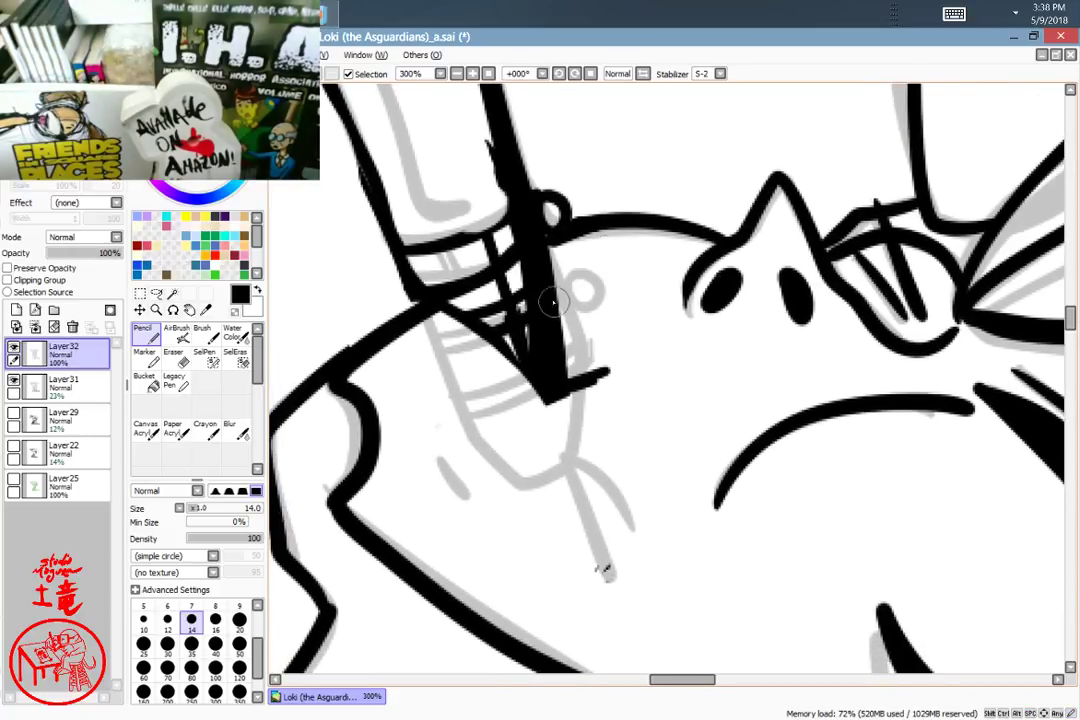
drag(396, 237, 509, 206)
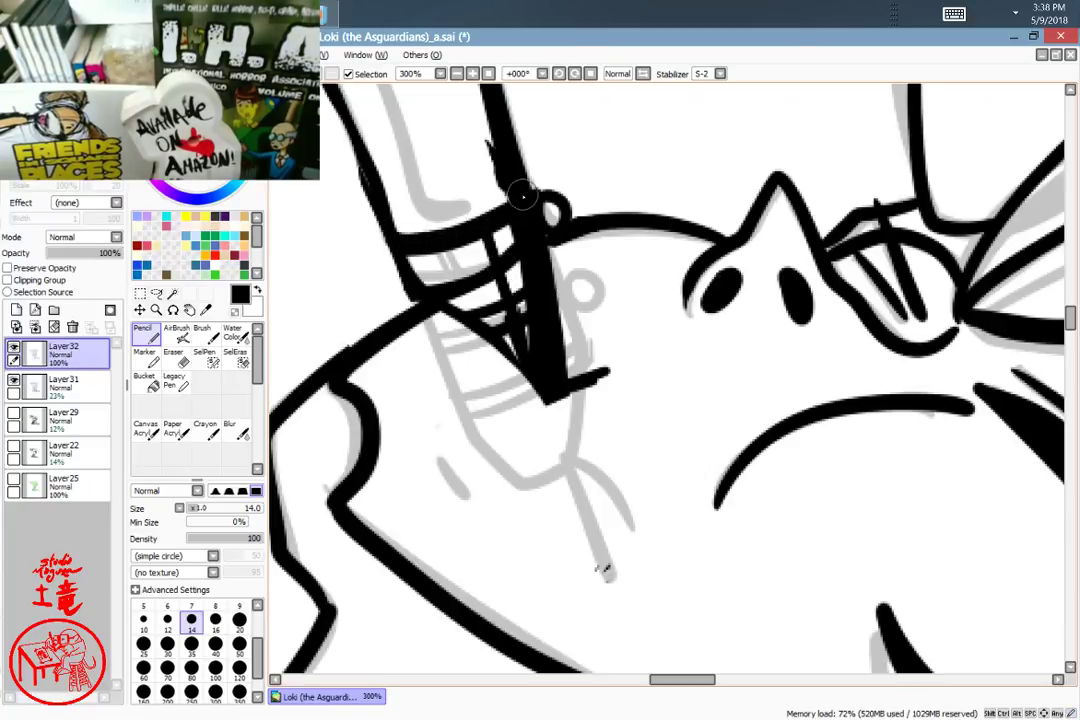
Step: Reduce the Eraser to size 14 and erase the lower ring line and cross strokes inside the mouthpiece
key(e)
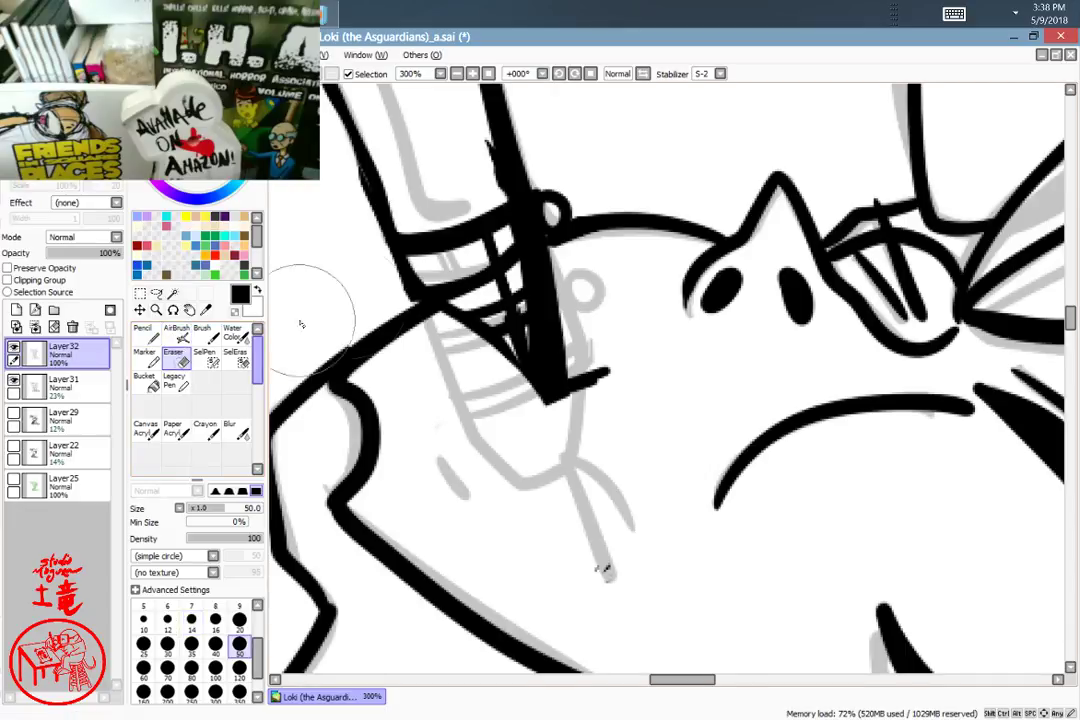
drag(441, 287, 432, 284)
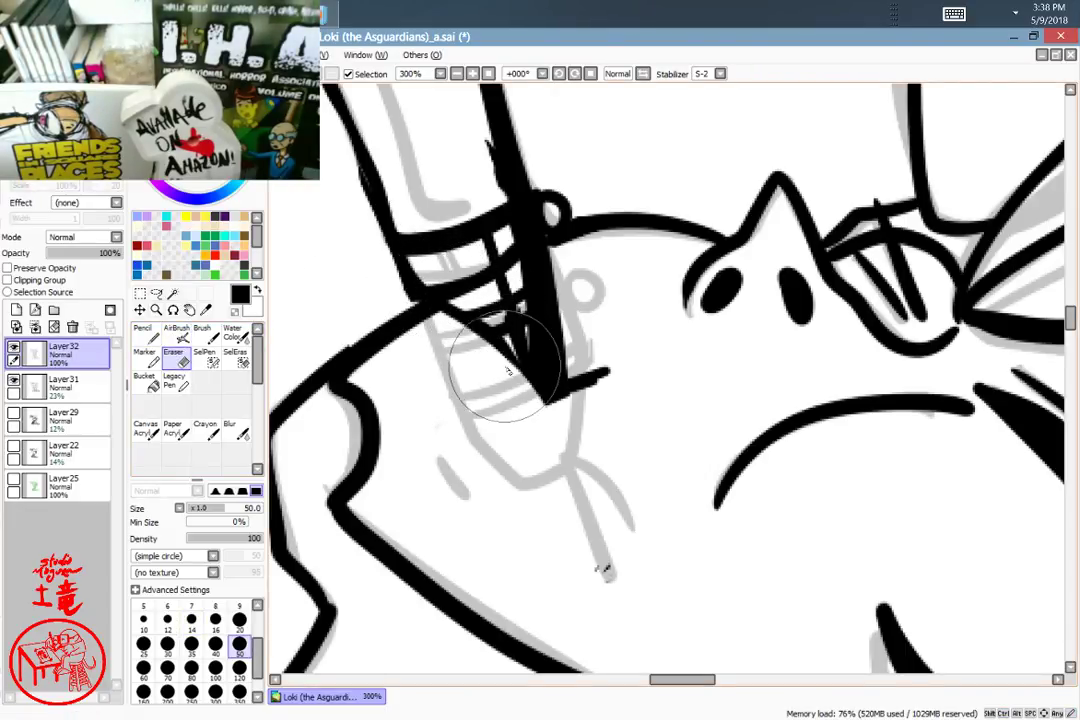
key(bracketleft)
key(bracketleft)
key(bracketleft)
key(bracketleft)
key(bracketleft)
key(bracketleft)
key(bracketleft)
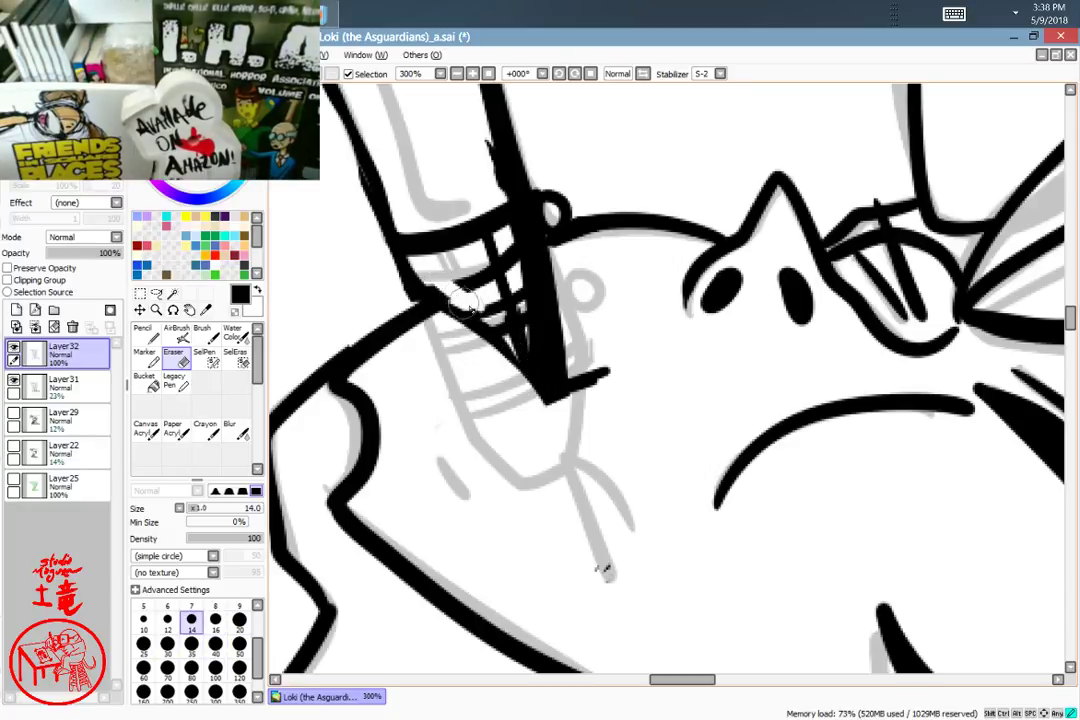
mouse_move(461, 290)
mouse_down()
mouse_move(501, 250)
mouse_move(517, 264)
mouse_move(508, 268)
mouse_up()
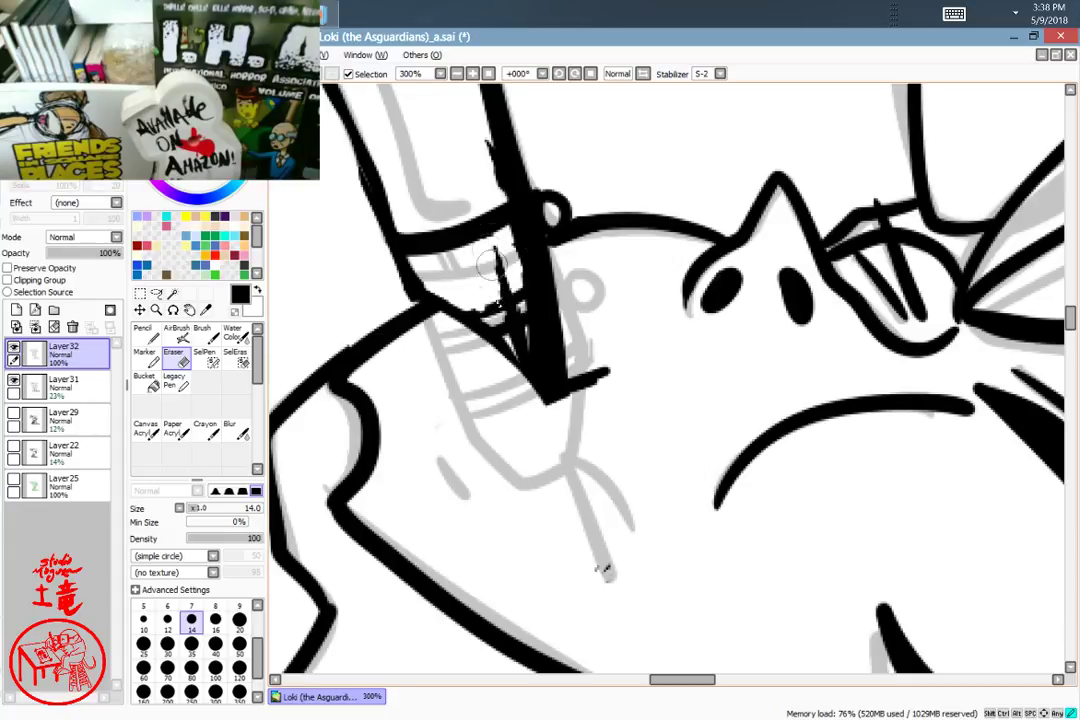
mouse_move(495, 261)
mouse_down()
mouse_move(505, 290)
mouse_move(479, 315)
mouse_move(516, 290)
mouse_move(520, 352)
mouse_move(490, 320)
mouse_move(510, 340)
mouse_move(516, 295)
mouse_move(512, 314)
mouse_move(487, 261)
mouse_move(509, 243)
mouse_move(519, 322)
mouse_move(522, 310)
mouse_up()
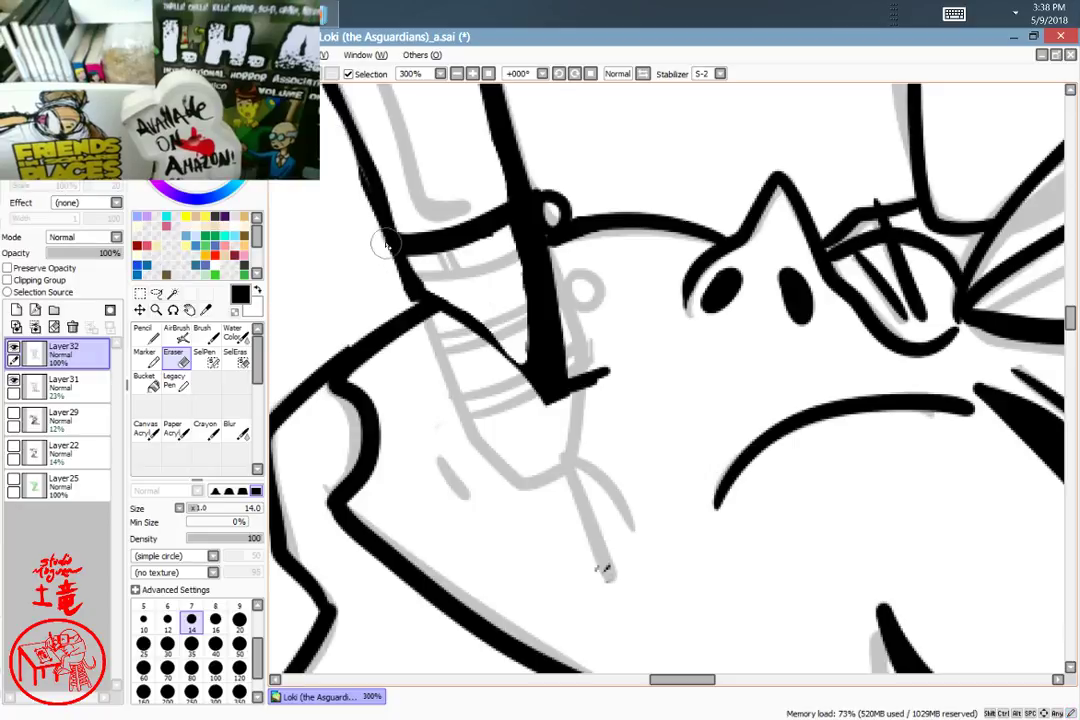
Step: Thicken the mouthpiece's inner edge with the Pencil, from the ring line down to its pointed tip
key(n)
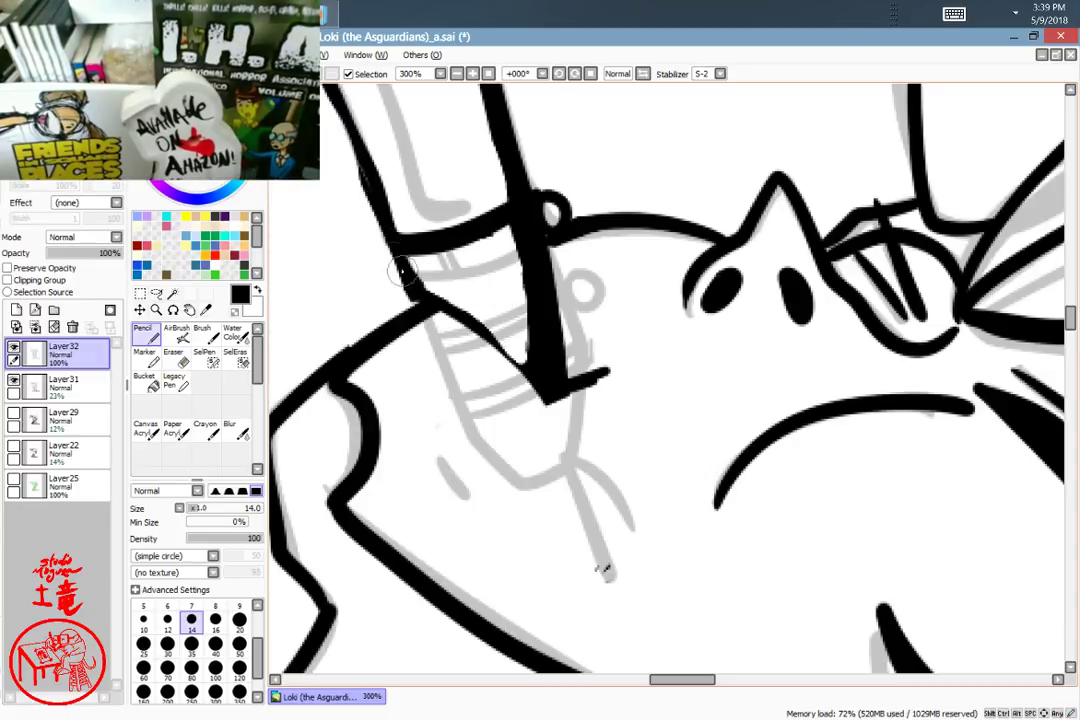
mouse_move(401, 270)
mouse_down()
mouse_move(416, 304)
mouse_move(500, 352)
mouse_move(543, 399)
mouse_up()
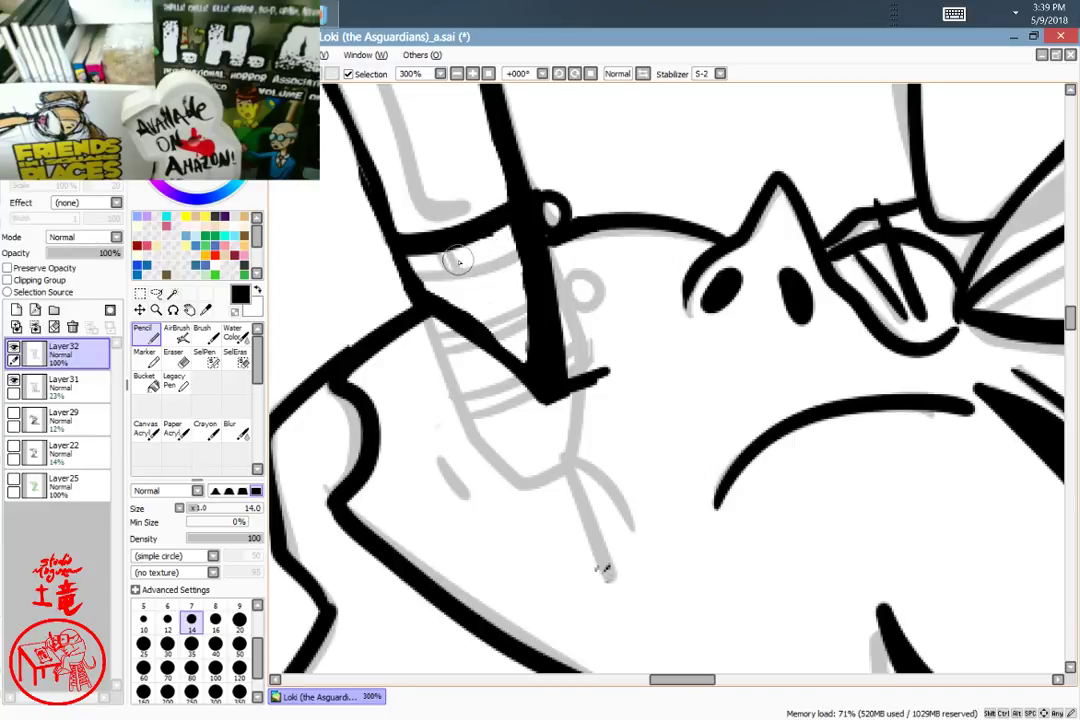
Step: Ink an inner diagonal and curved cross lines inside the saxophone mouthpiece with the Pencil
drag(447, 249, 532, 354)
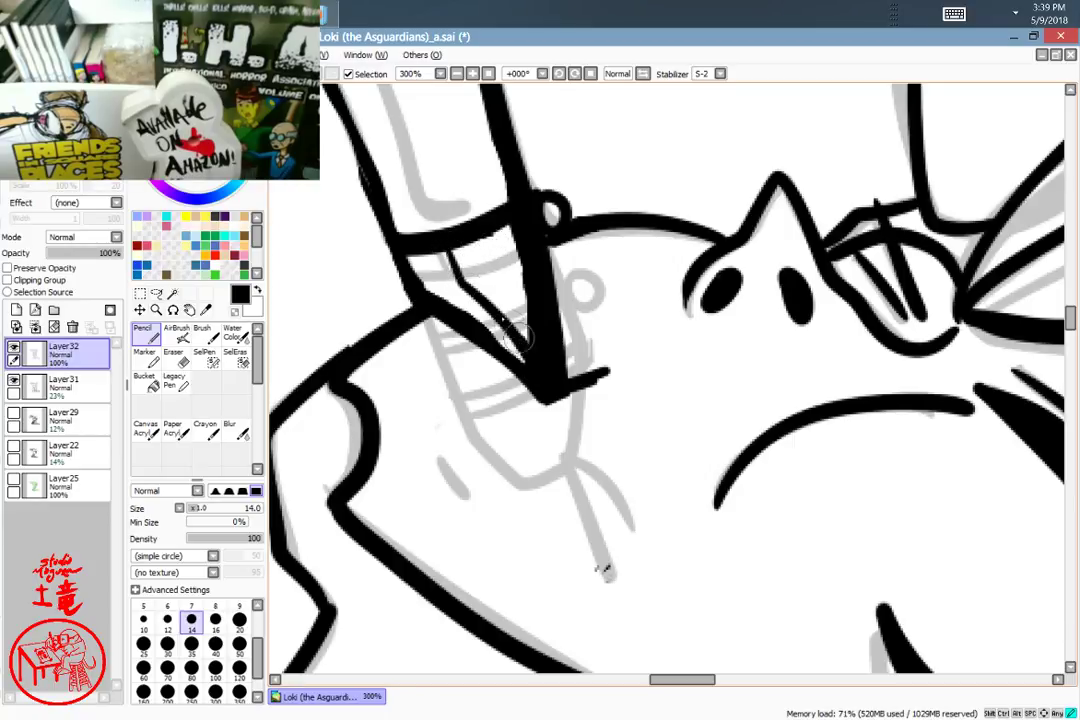
drag(451, 254, 484, 306)
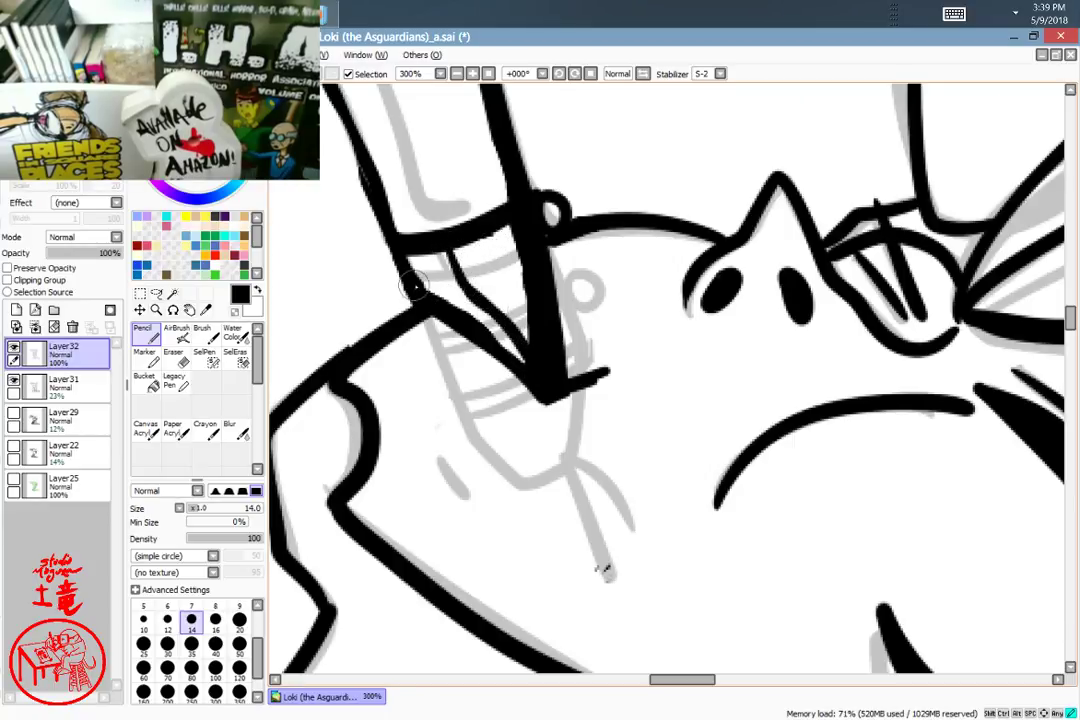
mouse_move(415, 284)
mouse_down()
mouse_move(525, 241)
mouse_move(523, 252)
mouse_up()
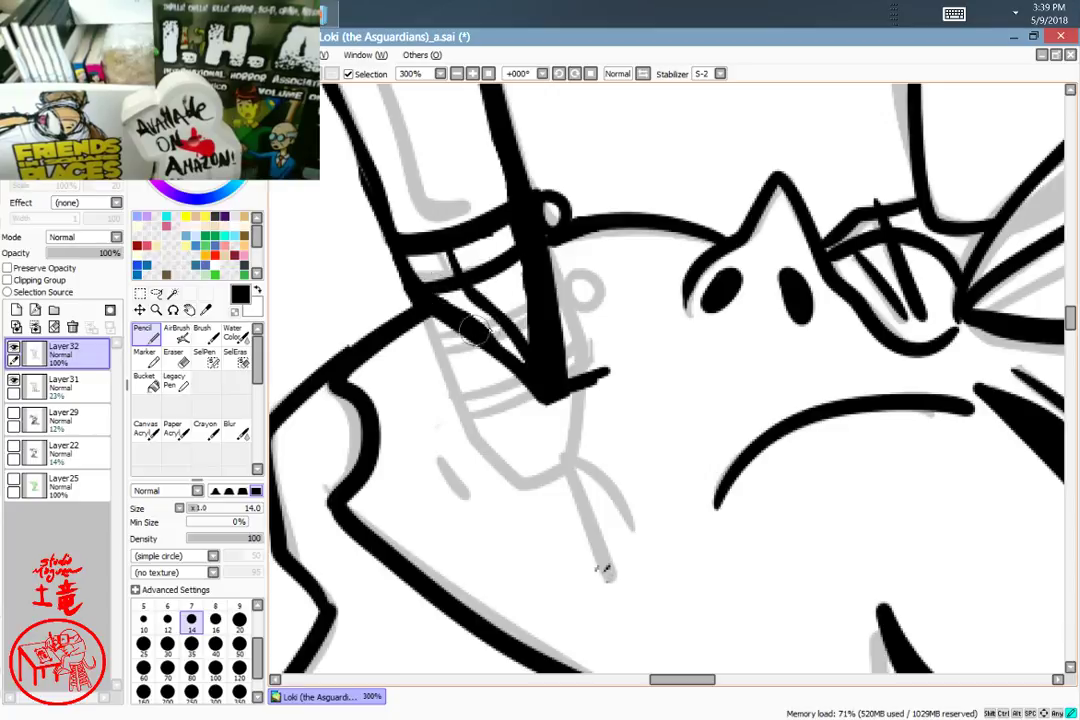
drag(476, 331, 527, 309)
mouse_move(417, 291)
mouse_down()
mouse_move(487, 344)
mouse_move(526, 287)
mouse_up()
Step: Erase the diagonal's overlap with the upper band and a gap across the strokes, and blacken the rest of the mouthpiece
click(176, 357)
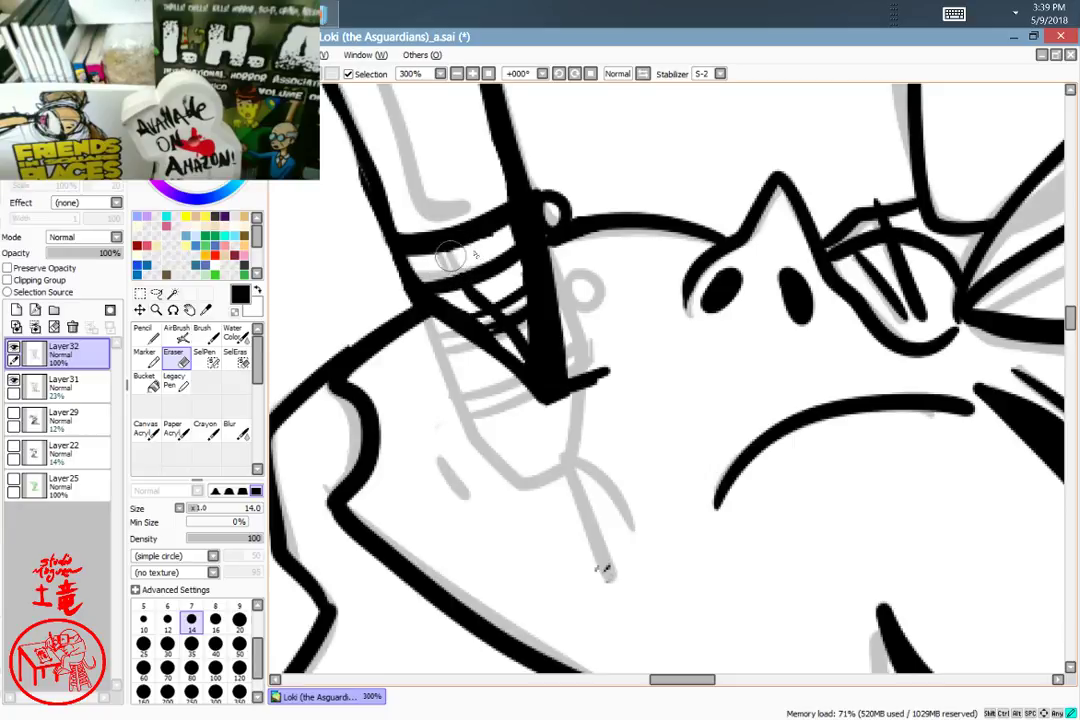
mouse_move(510, 309)
mouse_down()
mouse_move(491, 319)
mouse_move(517, 307)
mouse_up()
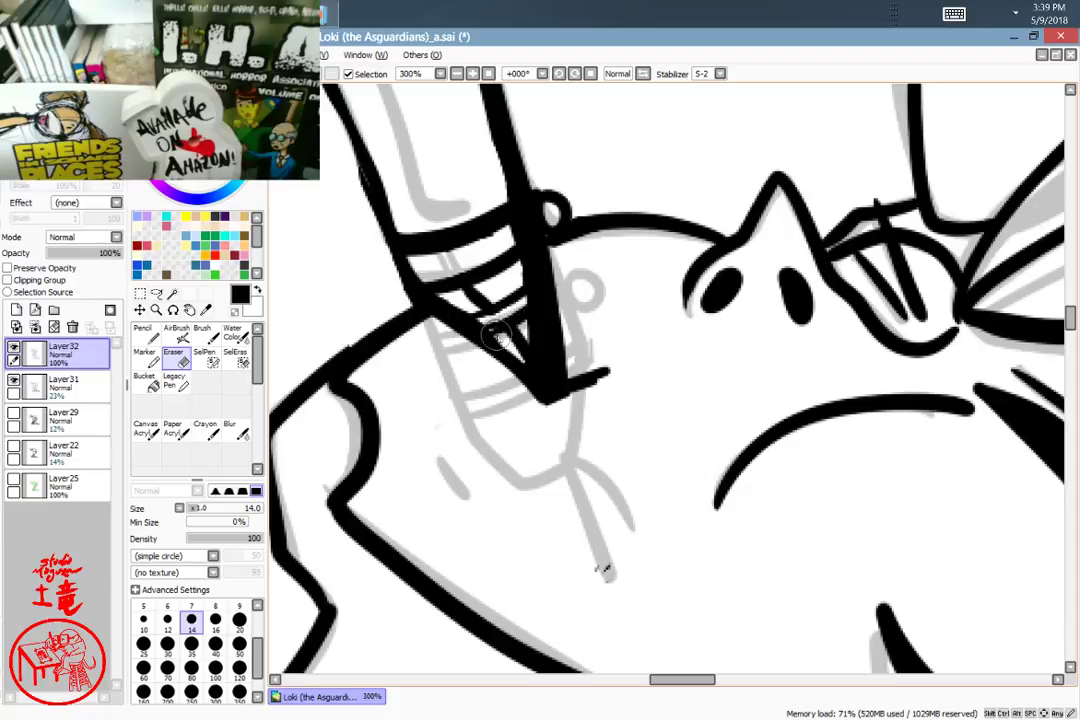
key(n)
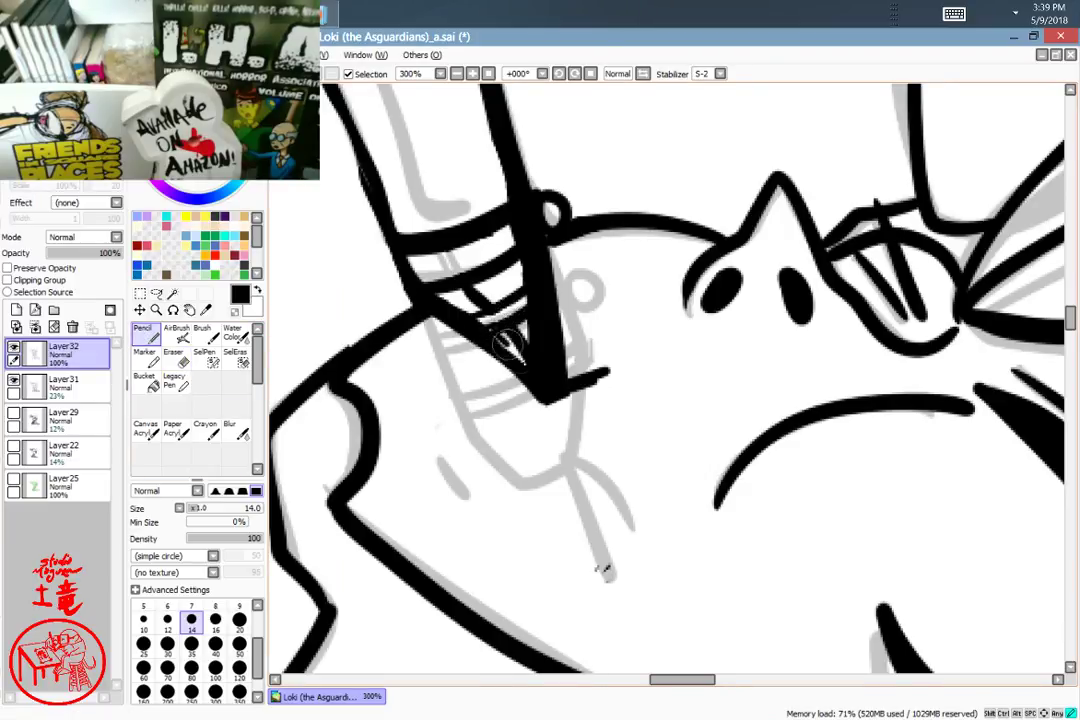
mouse_move(522, 338)
mouse_down()
mouse_move(522, 276)
mouse_move(442, 296)
mouse_move(517, 268)
mouse_move(462, 296)
mouse_move(510, 283)
mouse_move(446, 304)
mouse_move(515, 288)
mouse_move(475, 308)
mouse_move(519, 283)
mouse_up()
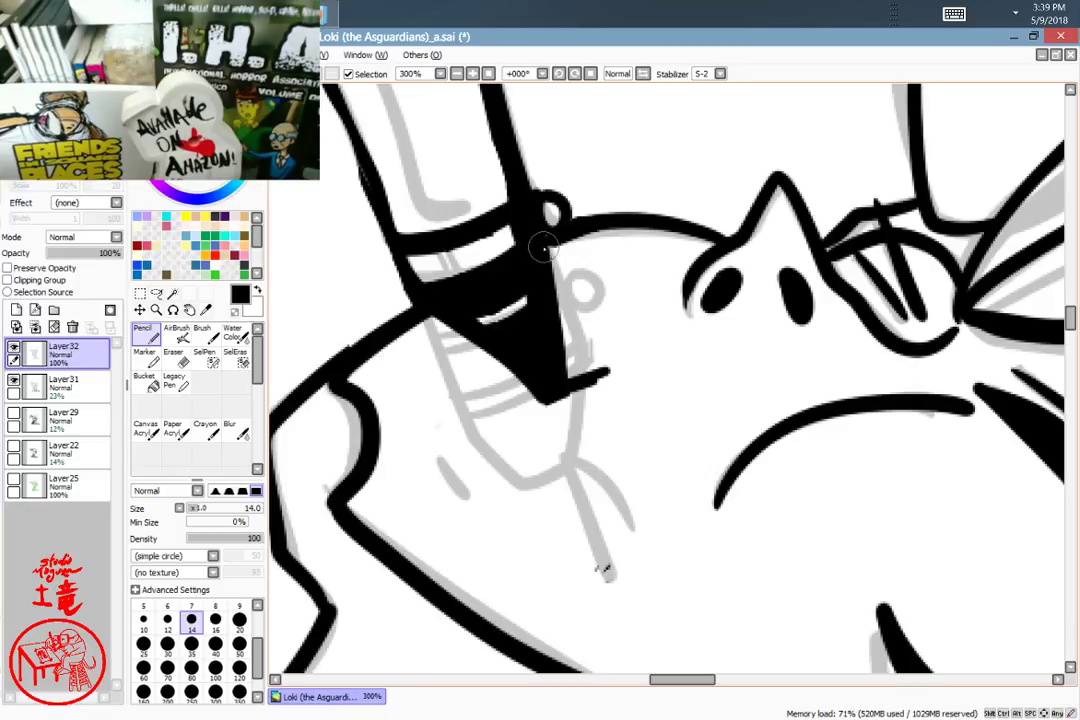
Step: Switch the Pencil color to white and widen the two curved bands across the black mouthpiece
drag(196, 172, 163, 113)
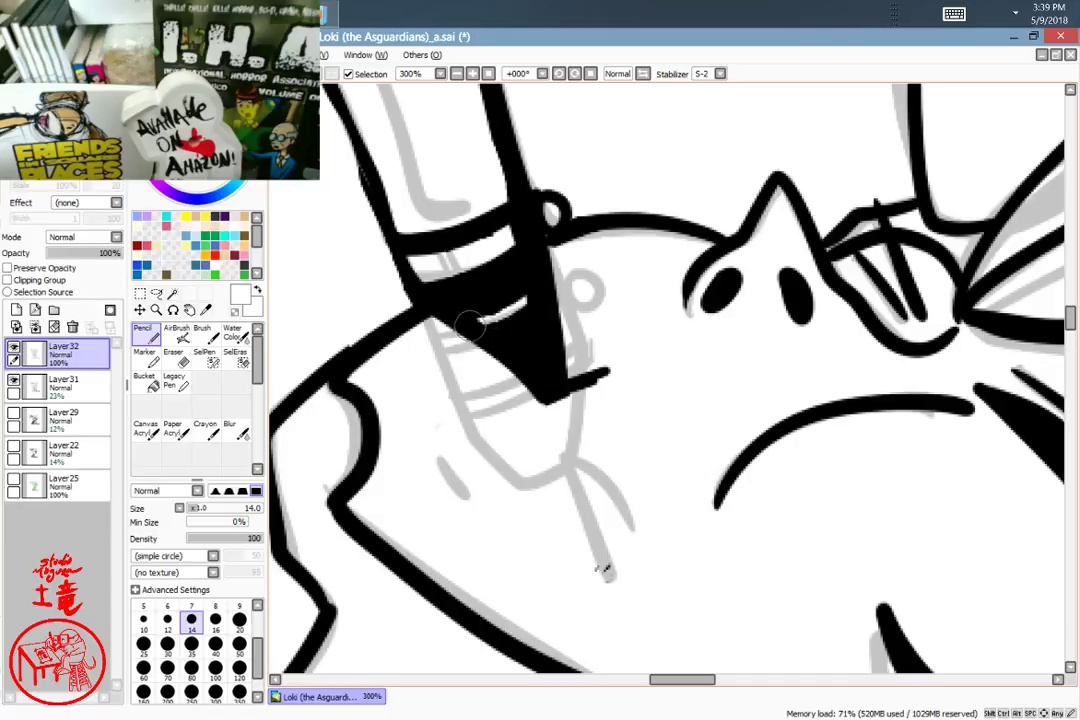
mouse_move(466, 324)
mouse_down()
mouse_move(541, 283)
mouse_move(502, 315)
mouse_move(470, 327)
mouse_move(544, 277)
mouse_move(545, 288)
mouse_move(467, 335)
mouse_up()
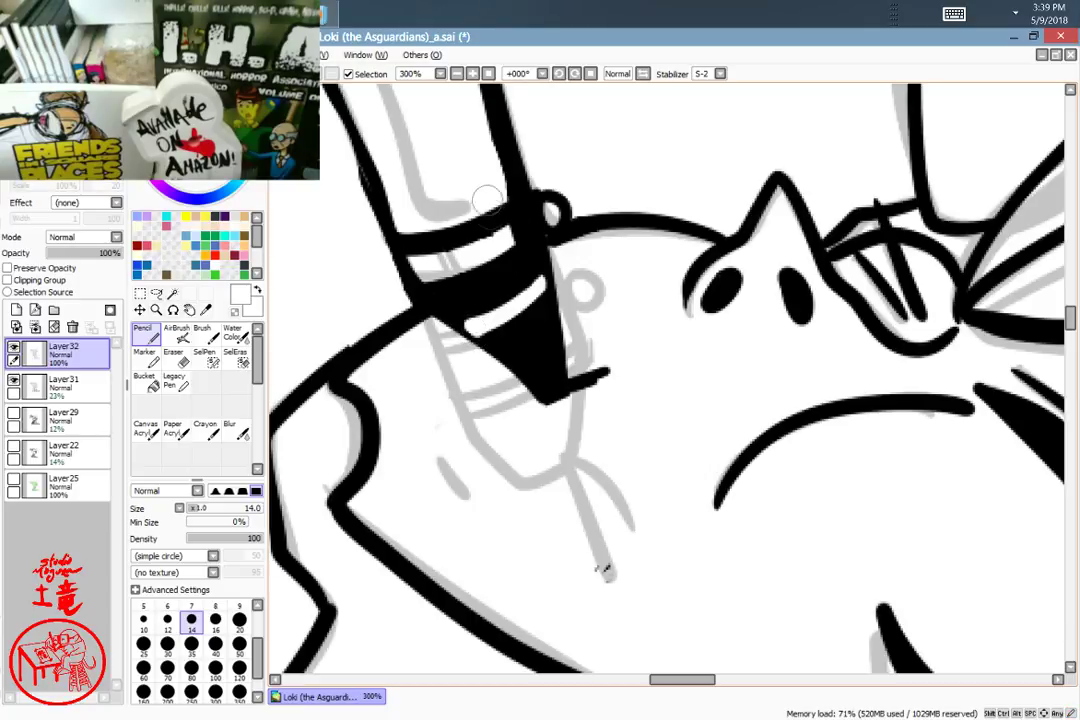
mouse_move(428, 263)
mouse_down()
mouse_move(520, 238)
mouse_move(516, 218)
mouse_move(416, 260)
mouse_move(510, 222)
mouse_move(513, 235)
mouse_move(422, 271)
mouse_up()
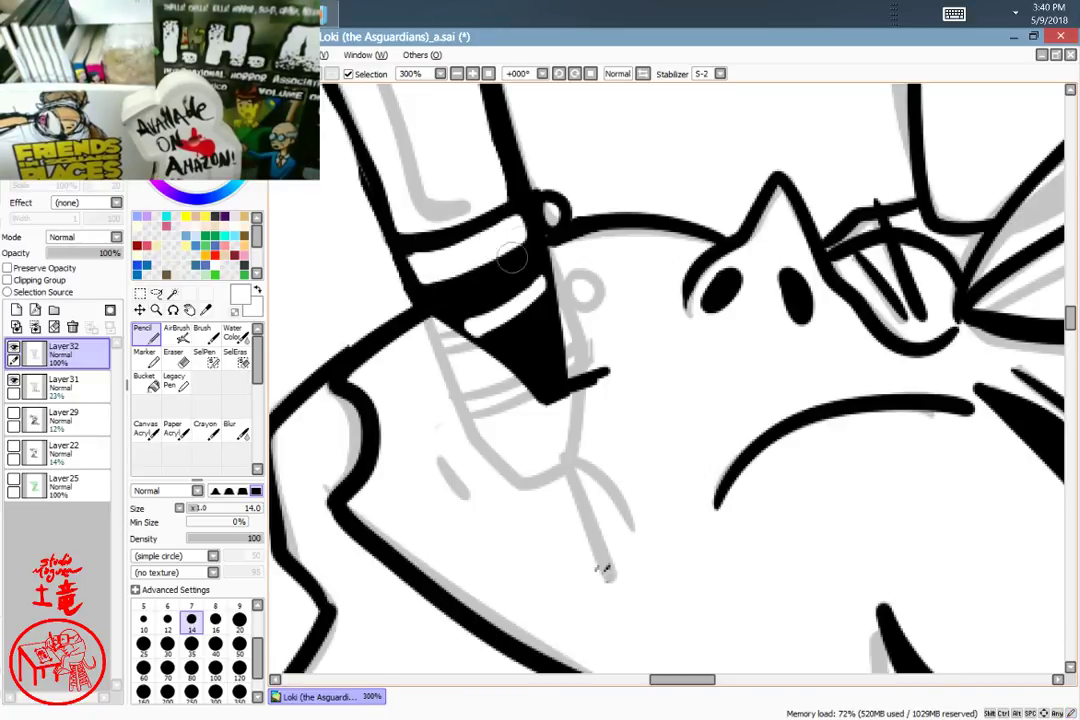
mouse_move(542, 226)
mouse_down()
mouse_move(553, 380)
mouse_move(527, 192)
mouse_up()
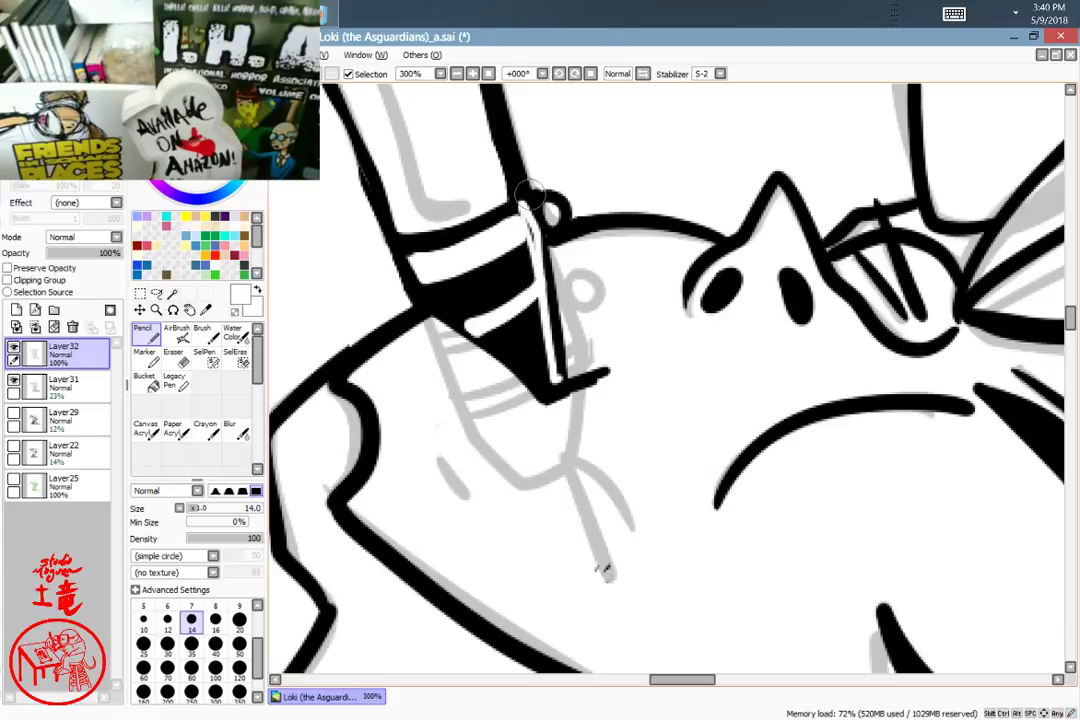
key(ctrl+z)
key(ctrl+z)
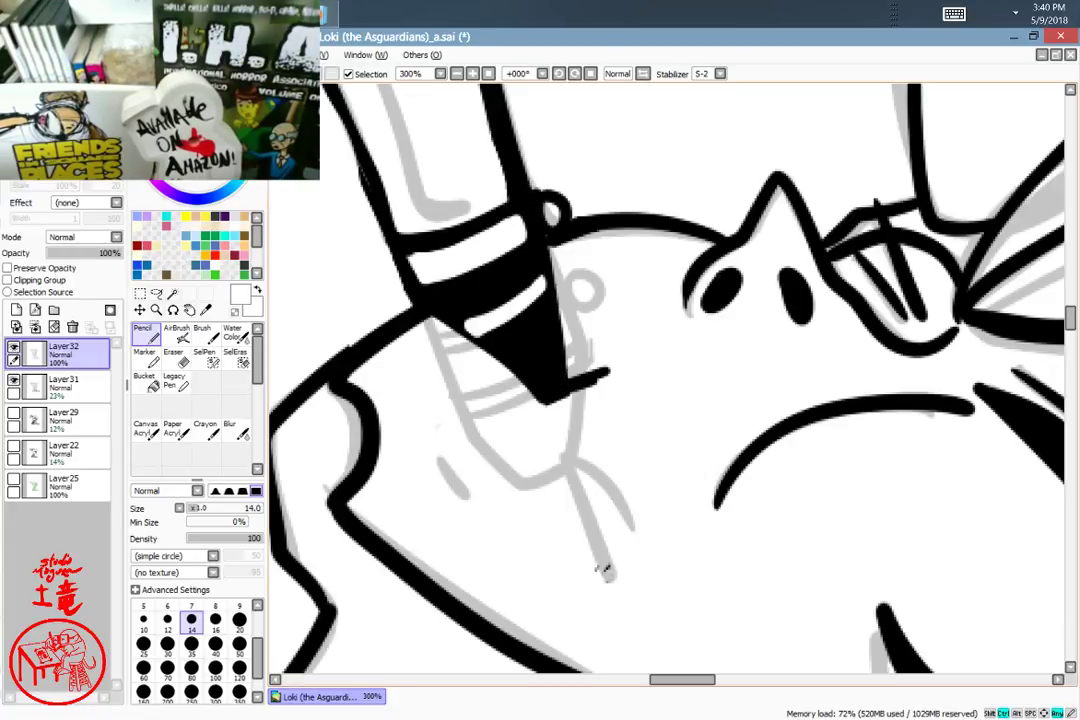
Step: Paint a thin white highlight down the mouthpiece's outer edge, from the upper ring to the pointed tip
drag(537, 240, 550, 392)
drag(563, 199, 589, 444)
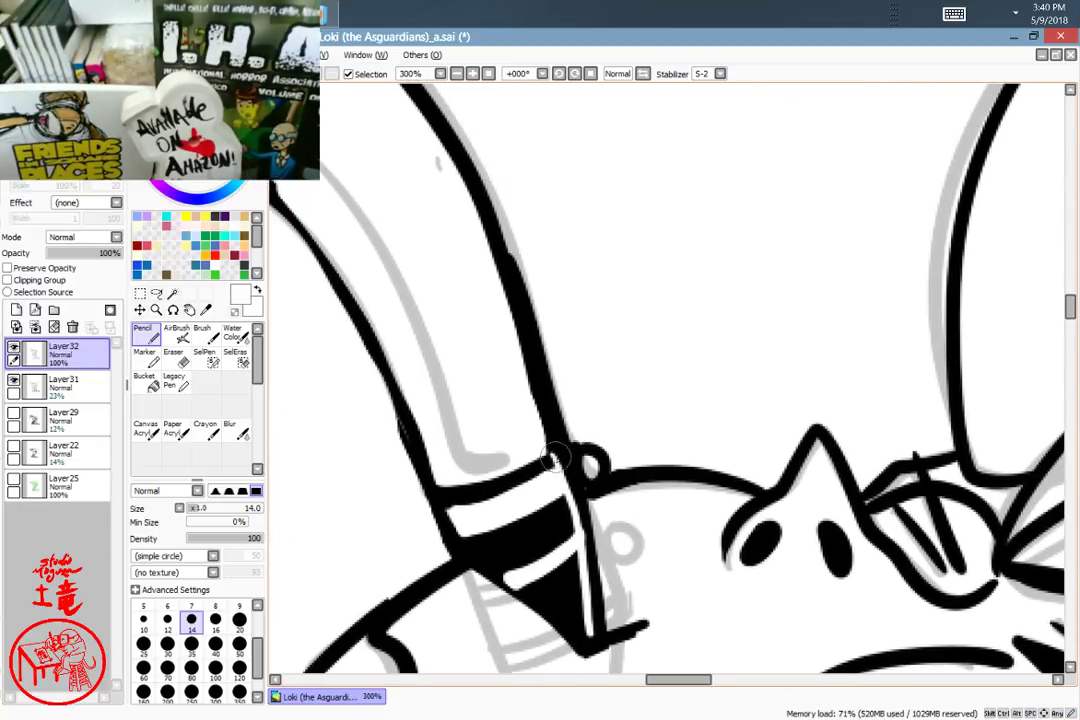
scroll(566, 478, down, 1)
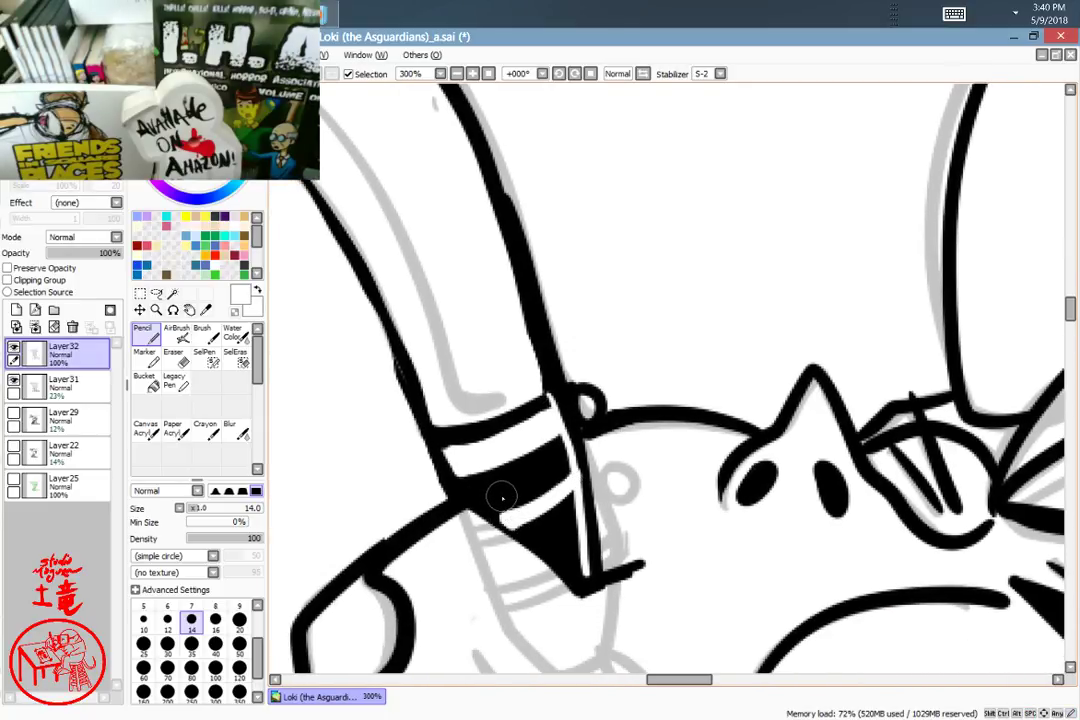
drag(452, 498, 541, 553)
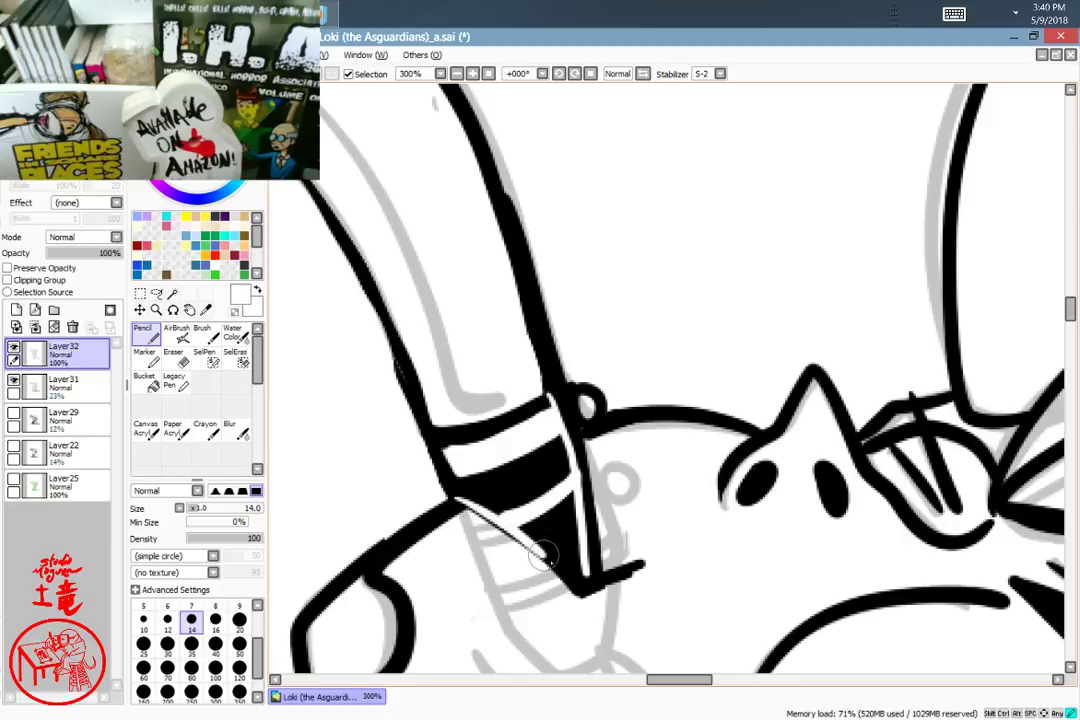
key(ctrl+z)
Step: Switch the Pencil back to black and touch up the mouthpiece's pointed tip and outer edge
drag(172, 168, 122, 224)
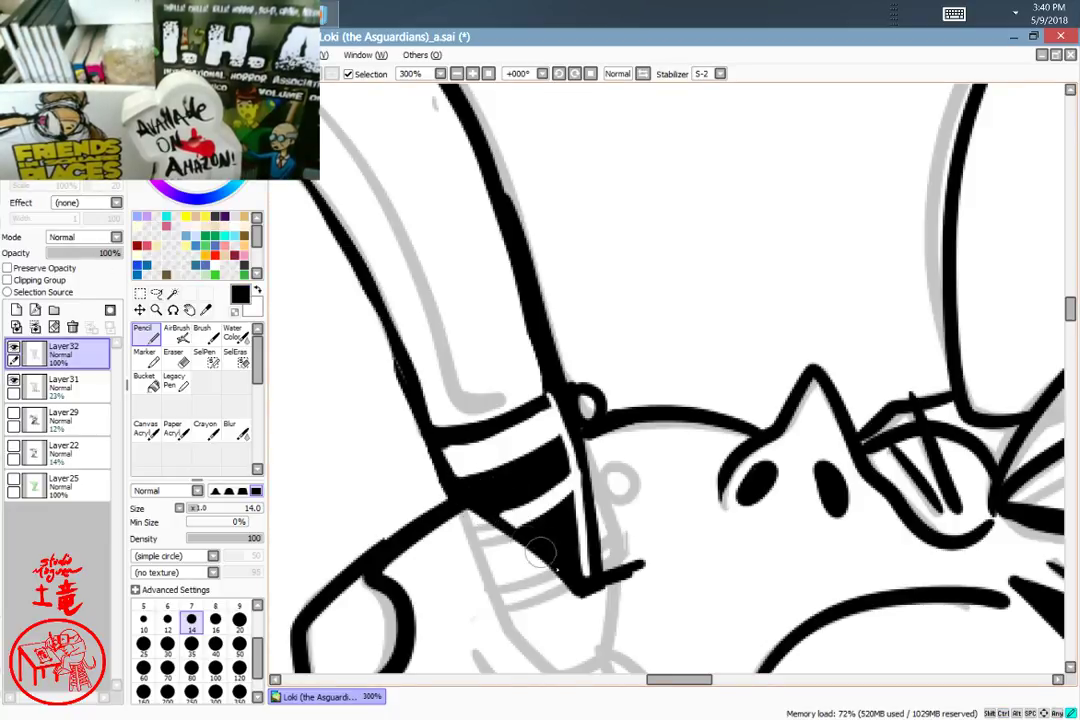
drag(540, 552, 572, 586)
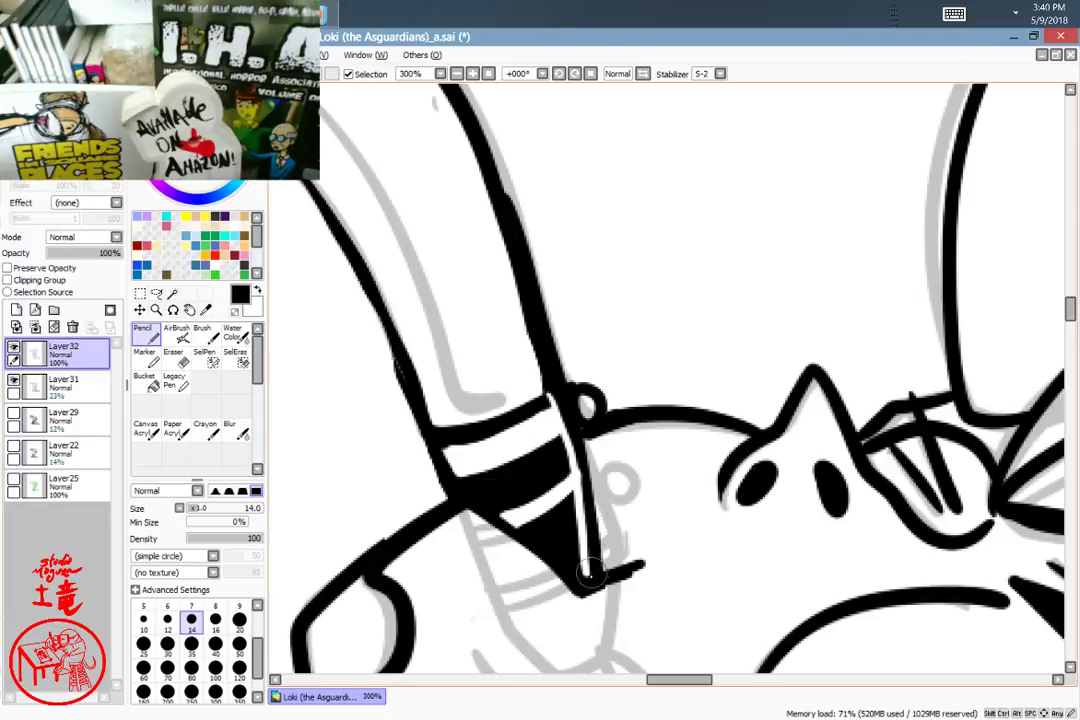
drag(592, 574, 595, 537)
Step: Ink a contour line inside the saxophone neck, parallel to its inner curve and ending in a short hook above the ring
mouse_move(596, 428)
mouse_down()
mouse_move(620, 400)
mouse_move(651, 557)
mouse_move(685, 253)
mouse_move(703, 538)
mouse_up()
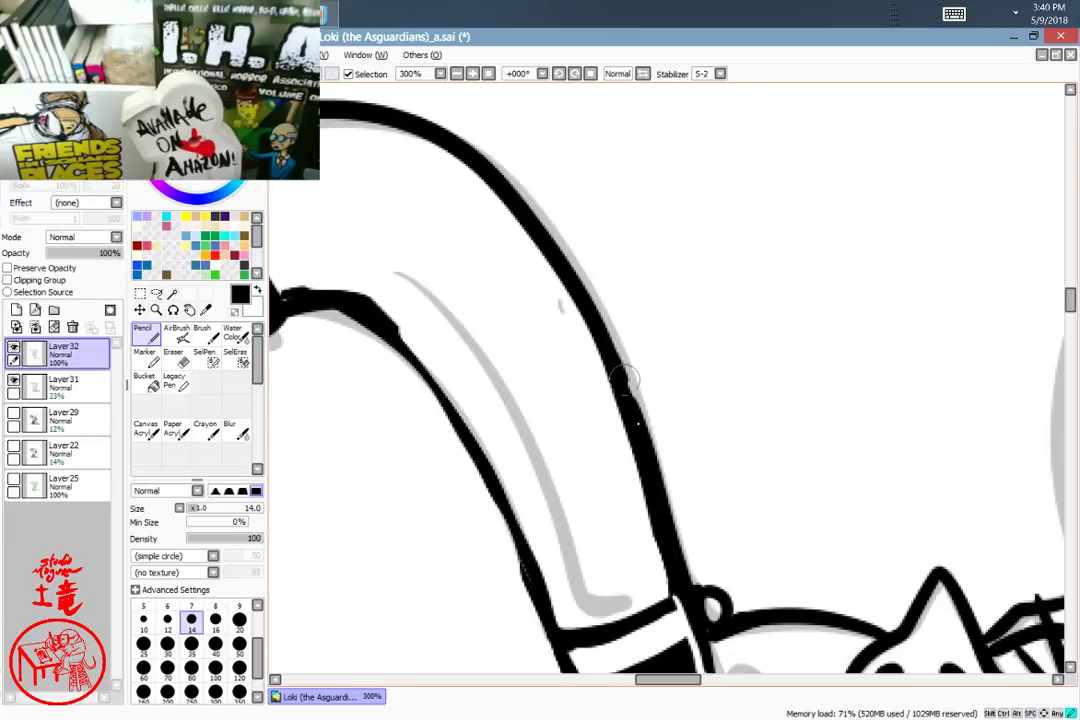
mouse_move(629, 323)
mouse_down()
mouse_move(706, 282)
mouse_move(724, 234)
mouse_up()
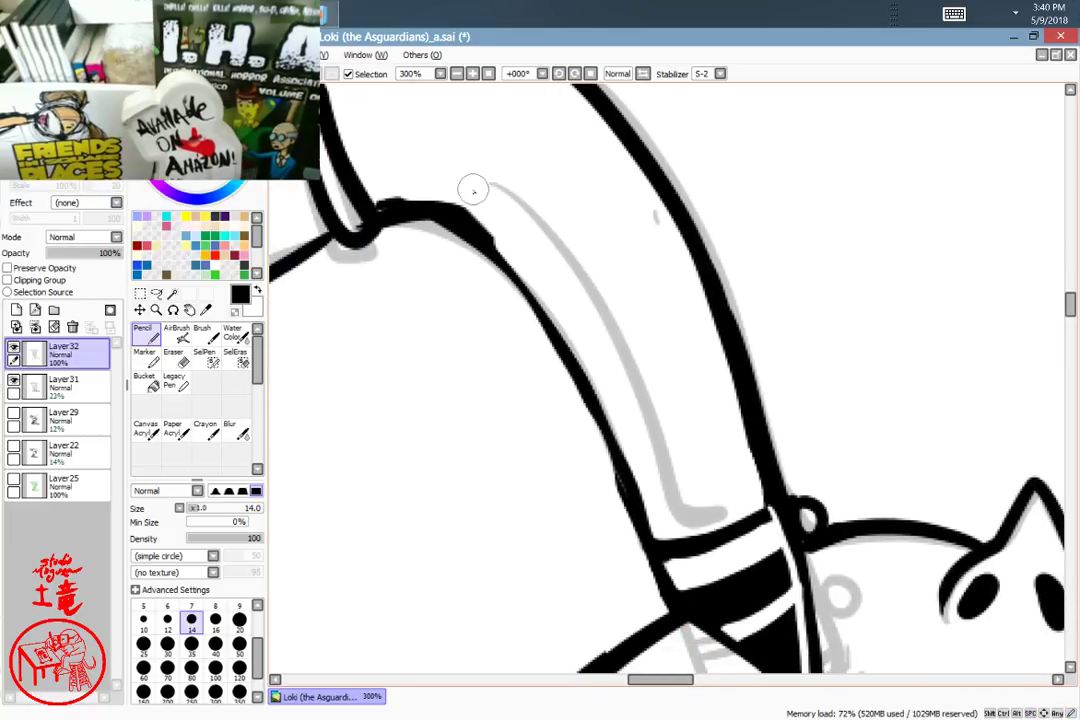
drag(473, 190, 595, 450)
key(ctrl+z)
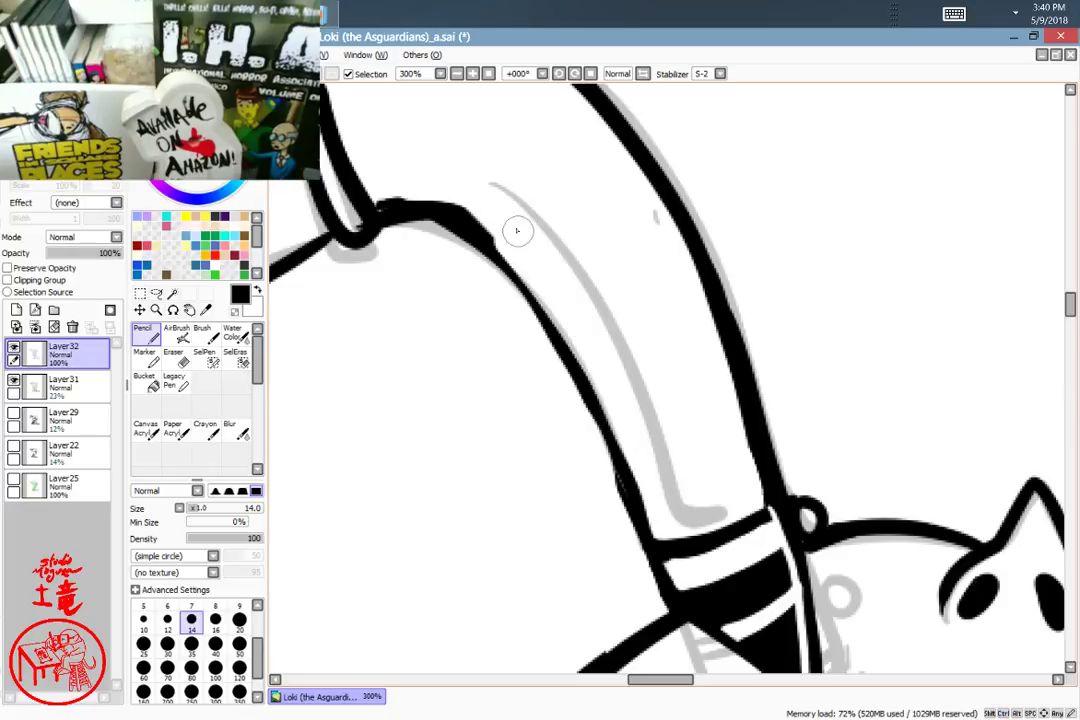
mouse_move(499, 215)
mouse_down()
mouse_move(590, 340)
mouse_move(678, 508)
mouse_up()
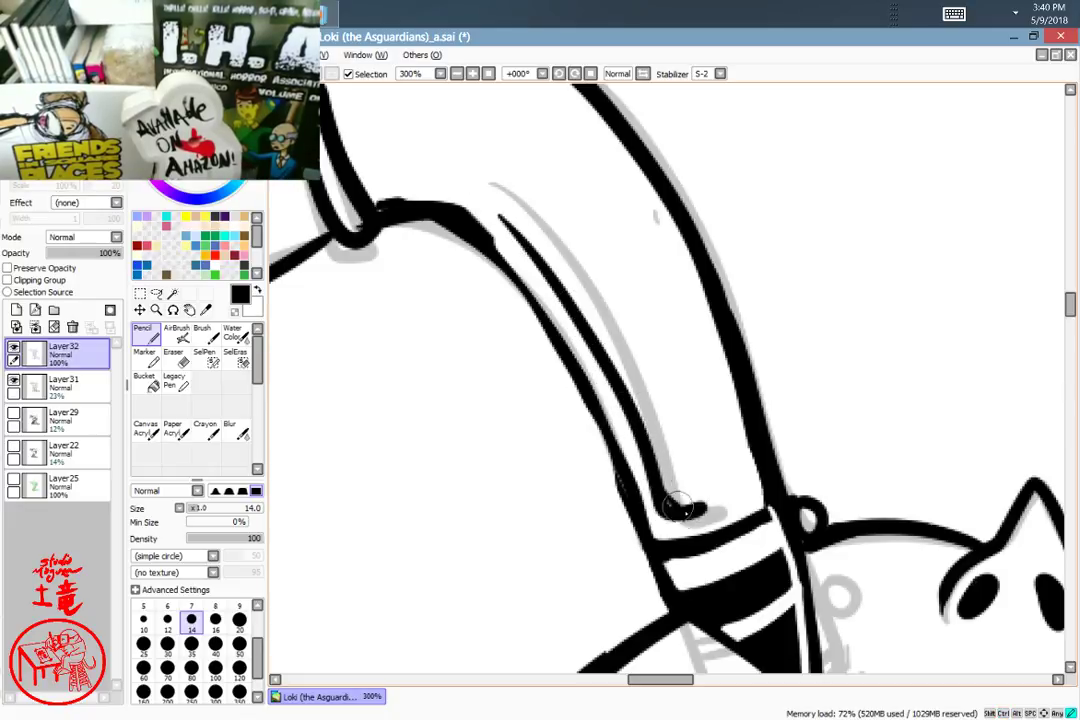
Step: Erase the lumpy top of the neck's inner curve beside the collar and re-ink the curve smoothly down to the ring
drag(583, 330, 728, 323)
mouse_move(695, 372)
mouse_down()
mouse_move(672, 320)
mouse_move(575, 275)
mouse_move(512, 262)
mouse_up()
key(e)
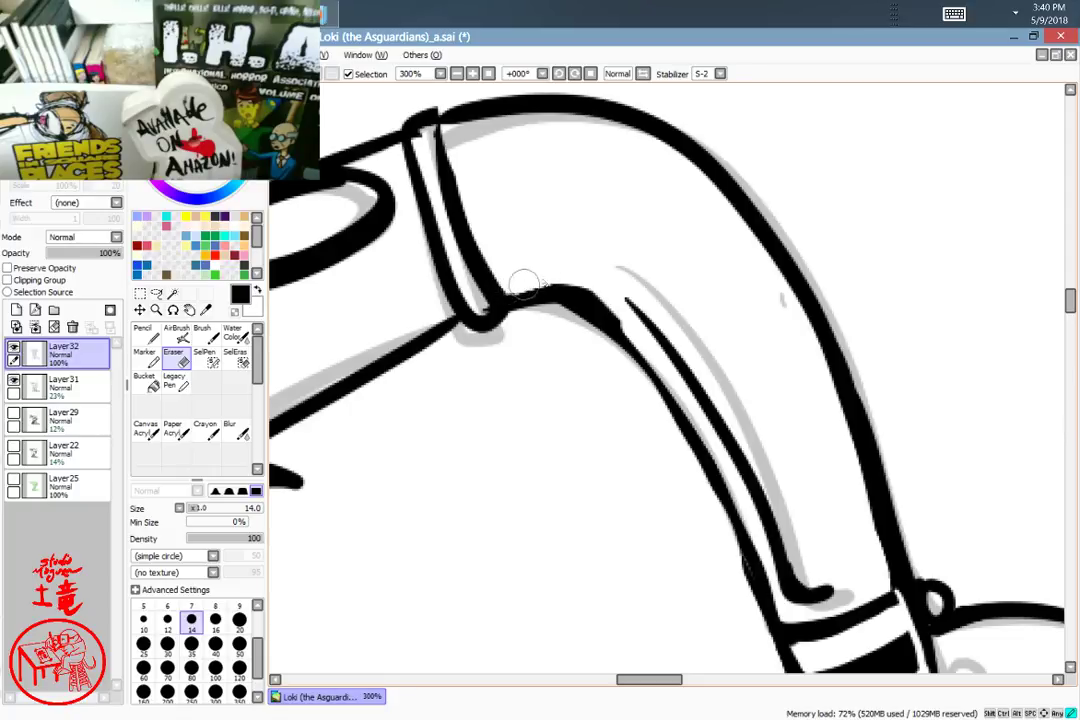
mouse_move(524, 284)
mouse_down()
mouse_move(586, 289)
mouse_move(557, 285)
mouse_move(610, 310)
mouse_up()
drag(568, 277, 630, 333)
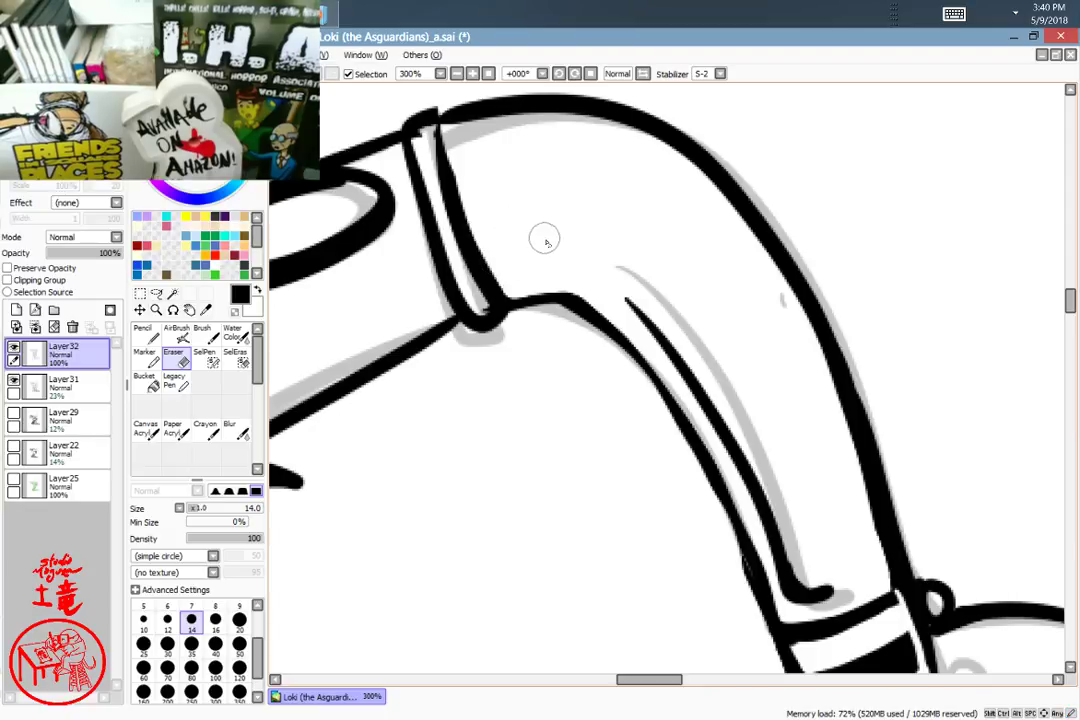
key(n)
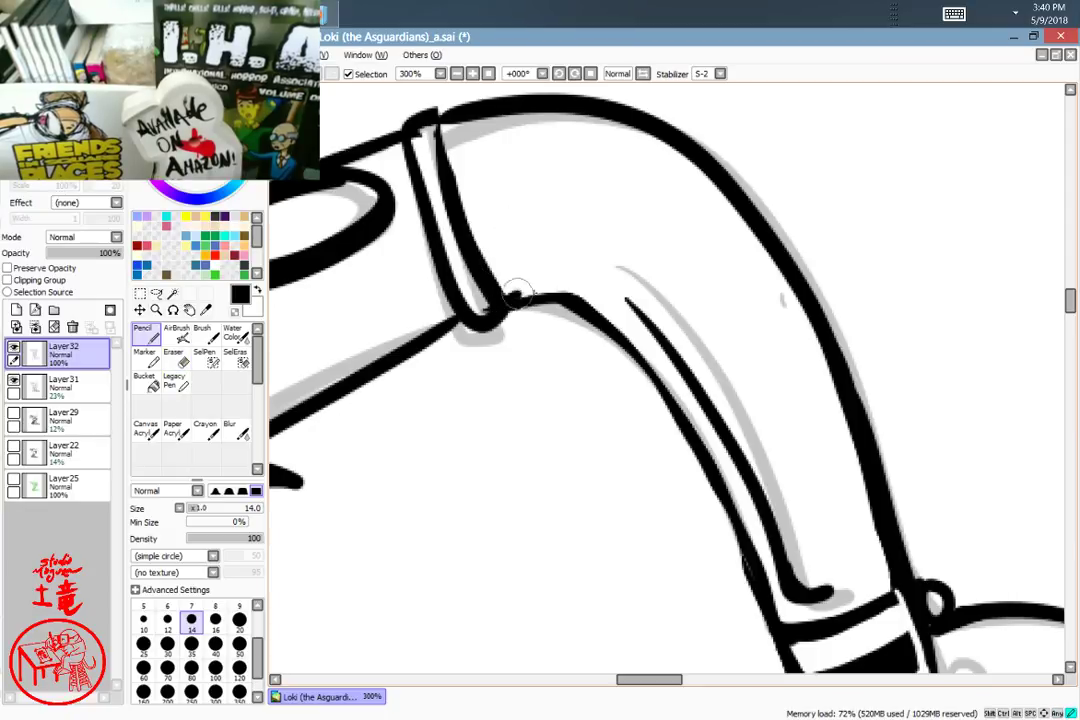
drag(680, 415, 763, 592)
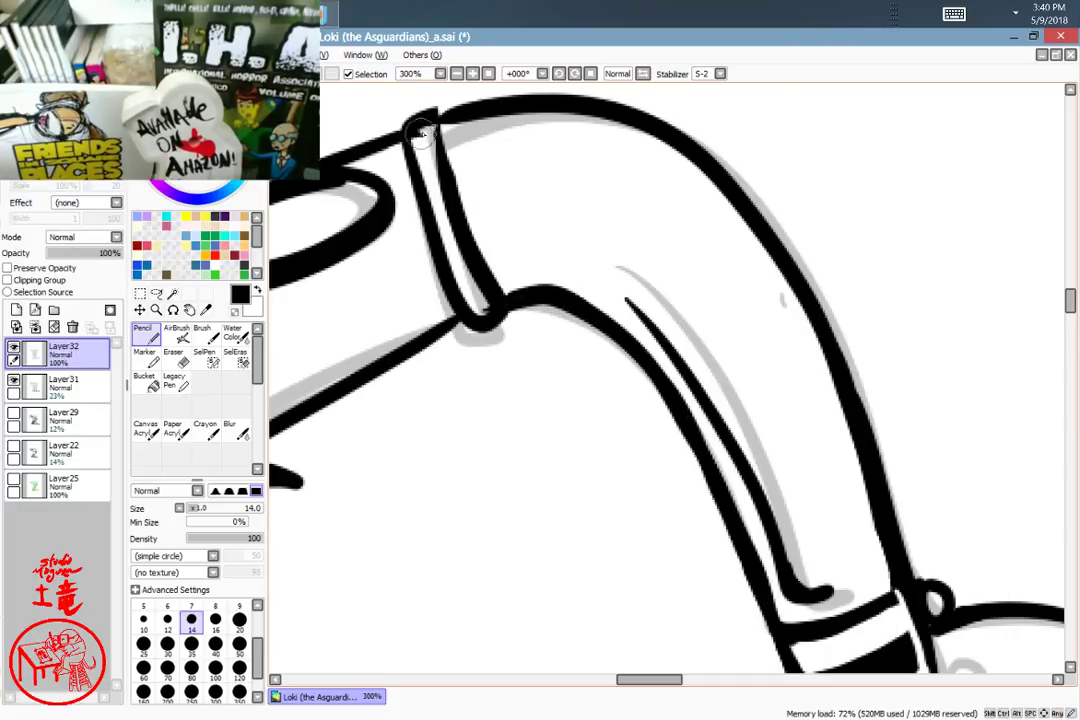
Step: Erase the stray marks inside the neck collar and re-ink the collar's edge beside the neck with the Pencil
key(e)
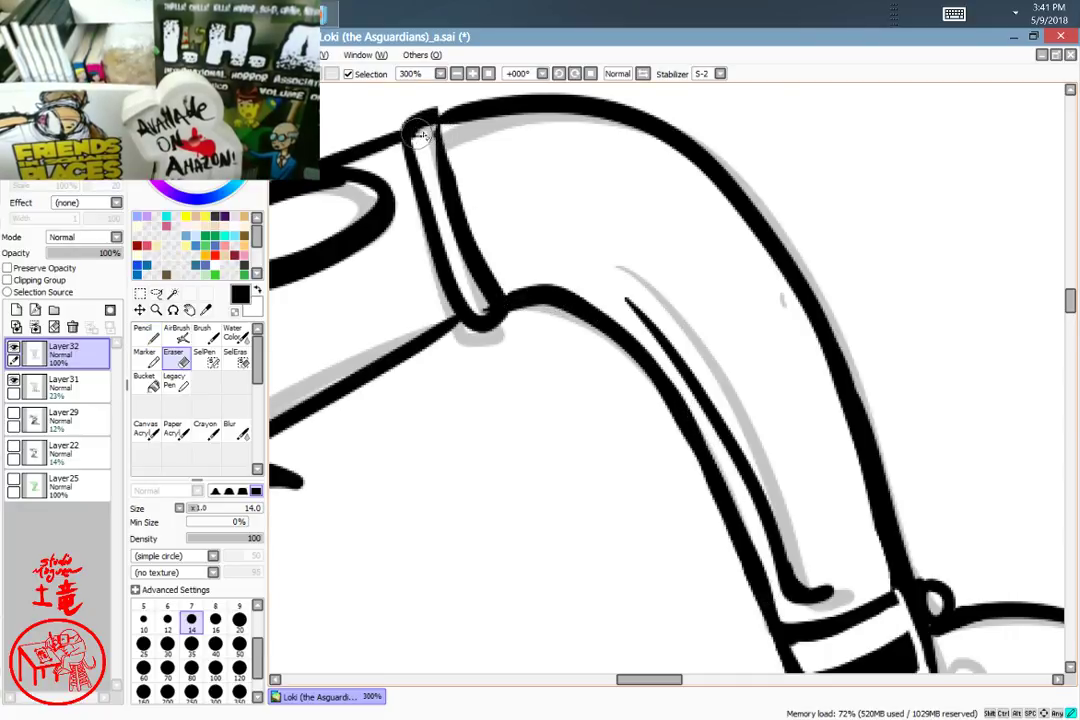
mouse_move(420, 140)
mouse_down()
mouse_move(445, 243)
mouse_move(482, 312)
mouse_up()
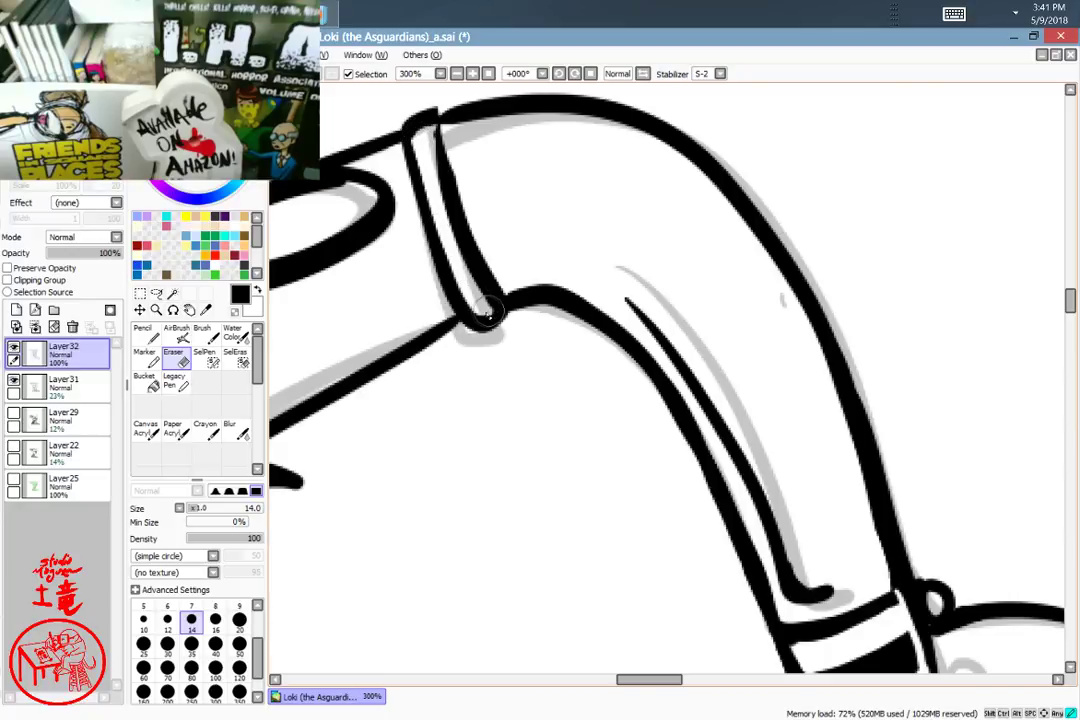
drag(512, 204, 544, 292)
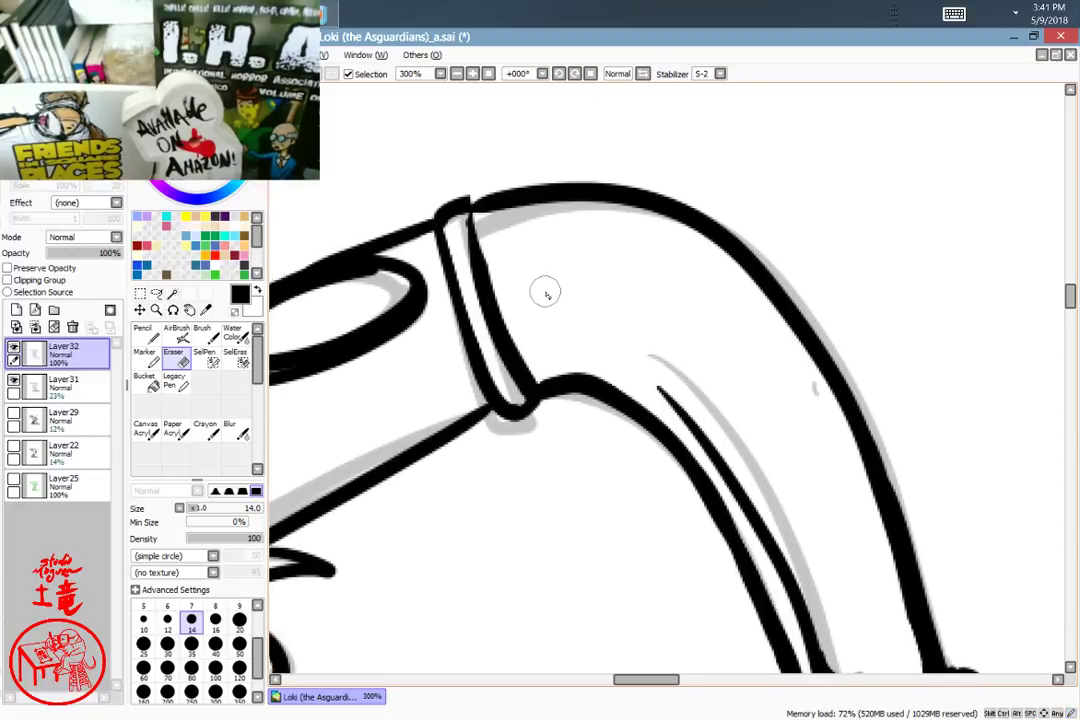
key(n)
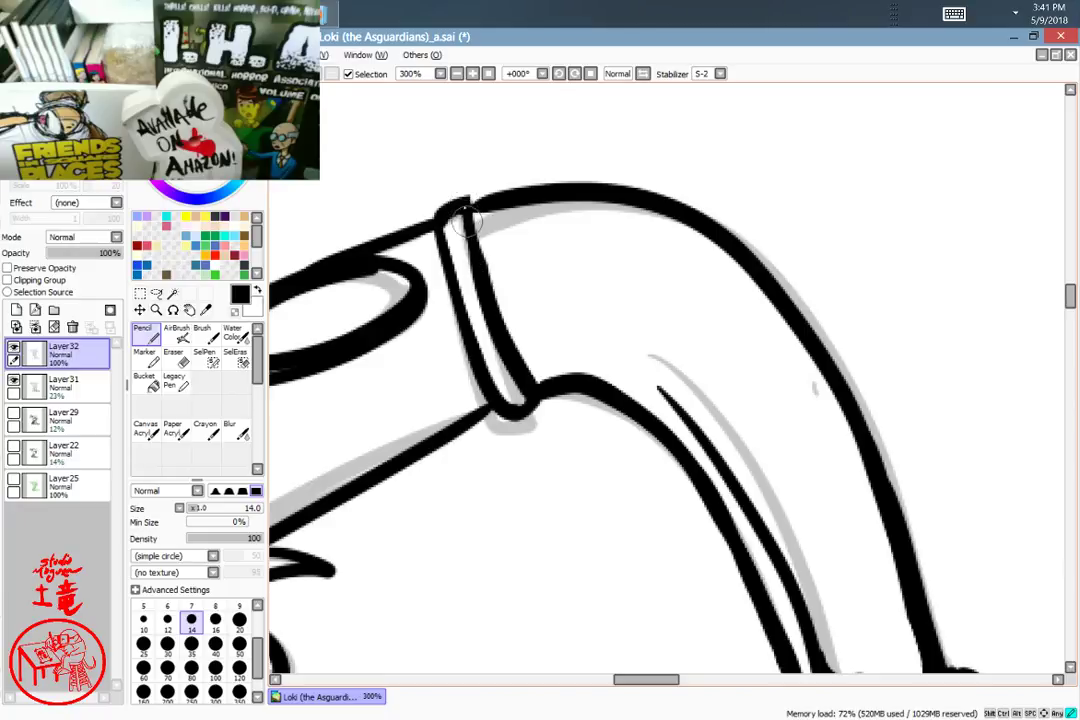
drag(467, 218, 533, 393)
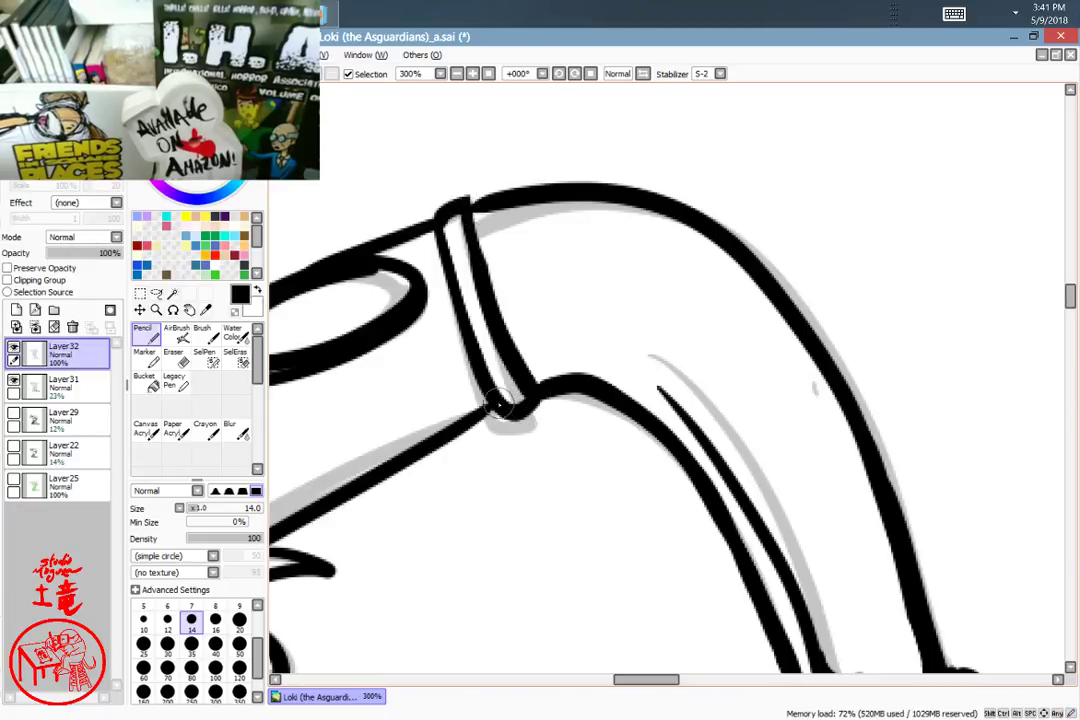
Step: Fill the four fingers on the saxophone keys with black using the Bucket, and return to the Pencil
mouse_move(654, 327)
mouse_down()
mouse_move(721, 350)
mouse_move(712, 449)
mouse_up()
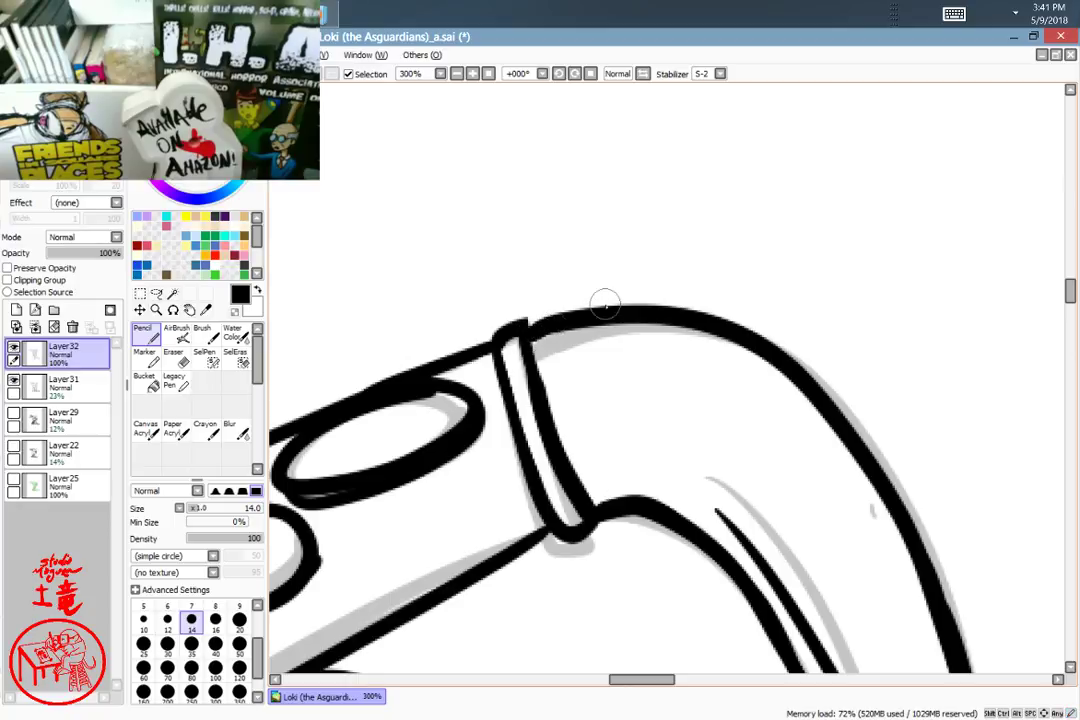
mouse_move(450, 432)
mouse_down()
mouse_move(711, 261)
mouse_move(701, 254)
mouse_move(615, 284)
mouse_move(586, 422)
mouse_move(591, 258)
mouse_move(515, 252)
mouse_move(595, 436)
mouse_move(530, 410)
mouse_move(639, 475)
mouse_move(599, 402)
mouse_move(547, 356)
mouse_up()
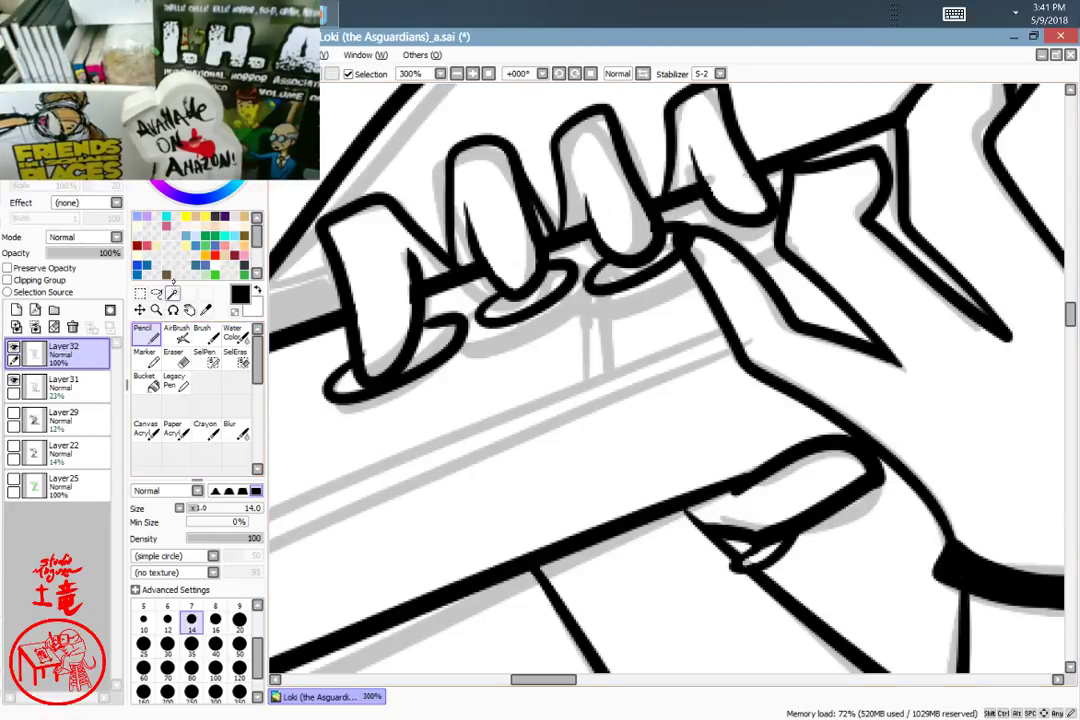
click(145, 381)
click(370, 280)
click(485, 190)
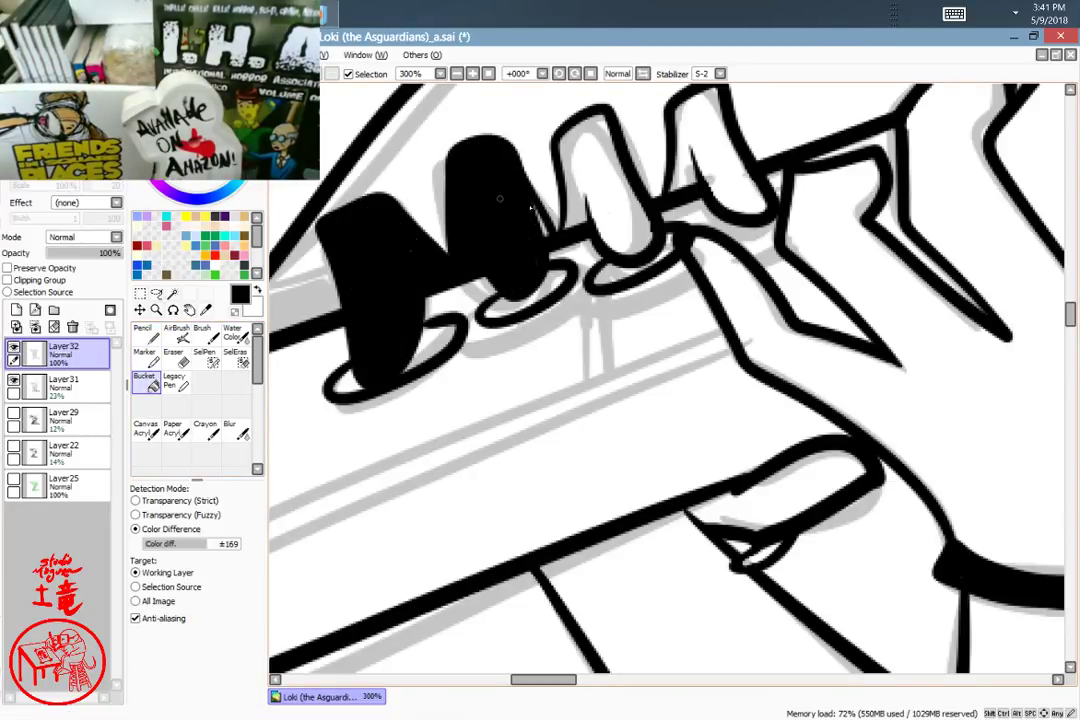
click(615, 180)
click(712, 150)
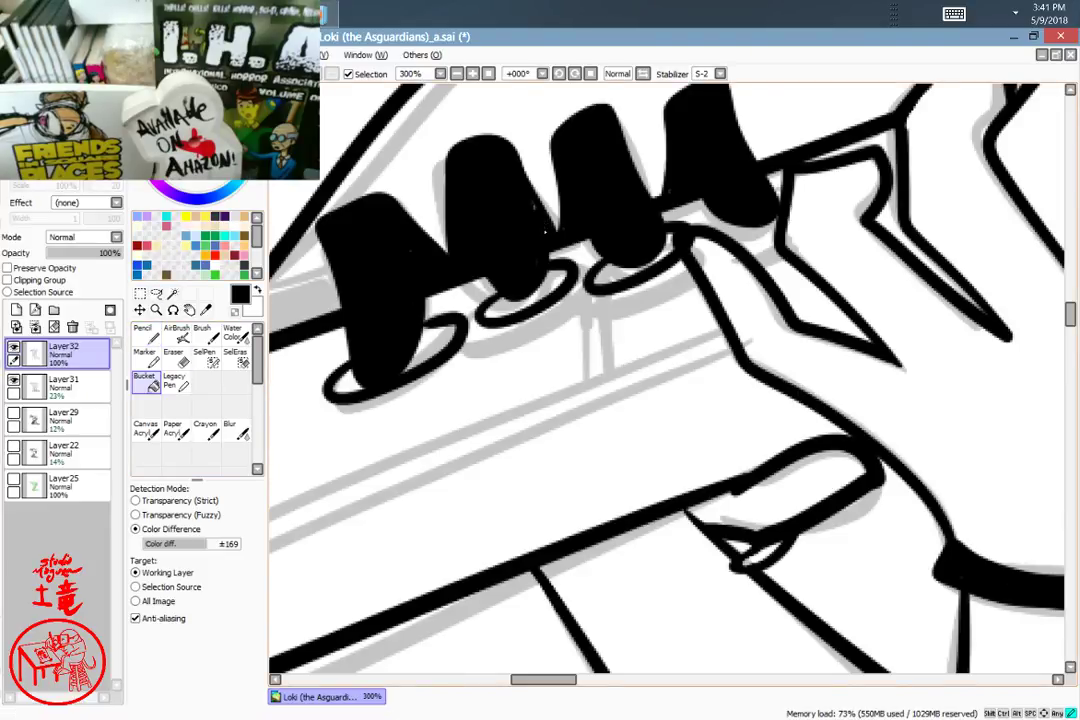
key(n)
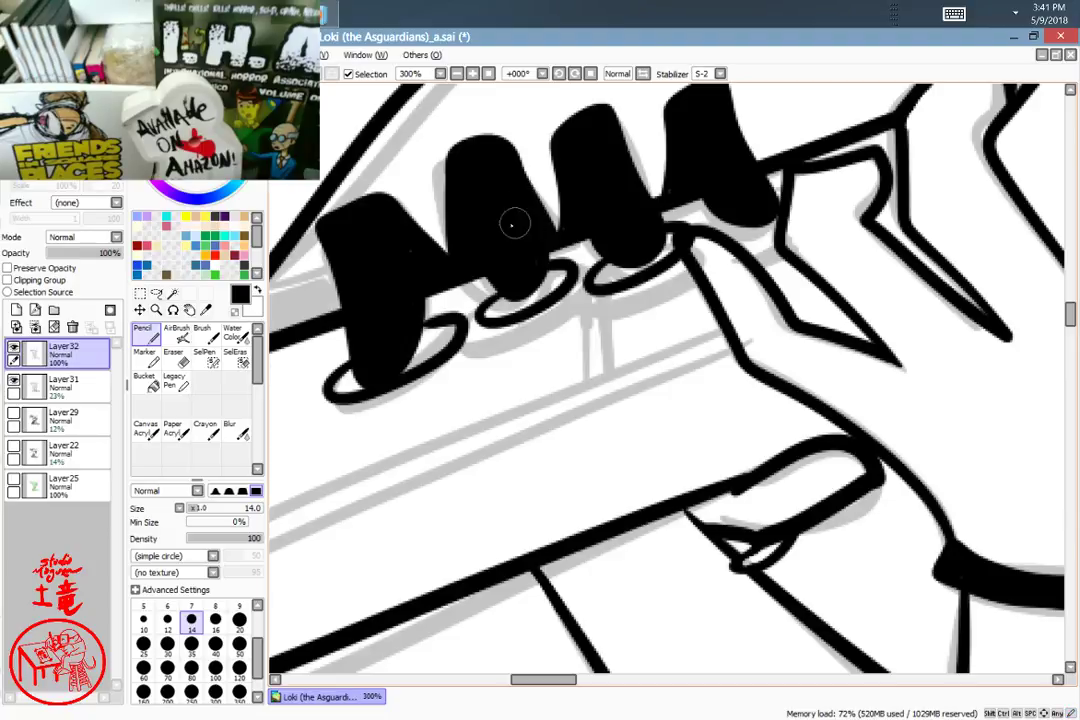
Step: Paint a thin white highlight with the Pencil down the inner edge of the leftmost black finger on the saxophone keys
click(200, 245)
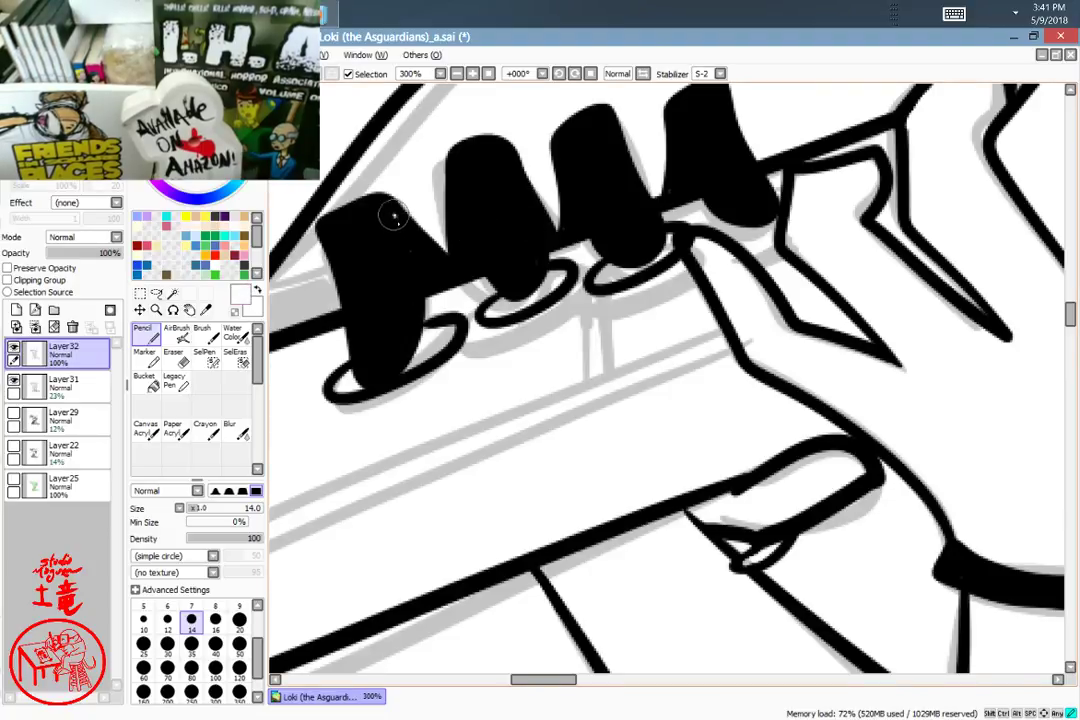
mouse_move(388, 213)
mouse_down()
mouse_move(413, 260)
mouse_move(413, 323)
mouse_up()
key(ctrl+z)
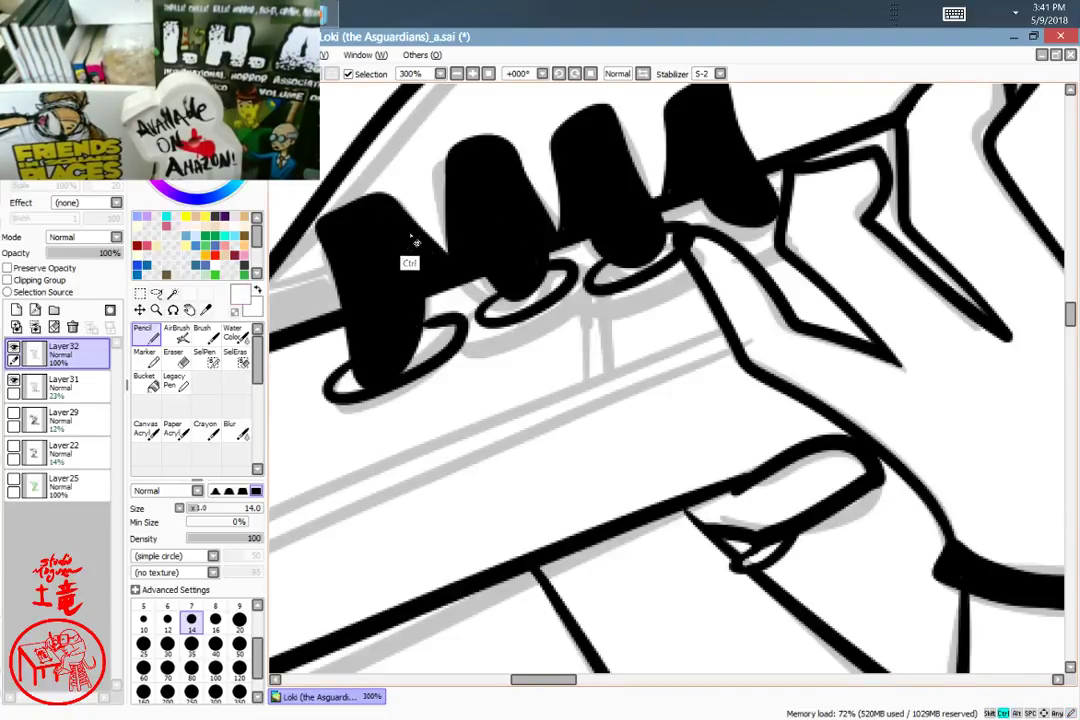
mouse_move(400, 220)
mouse_down()
mouse_move(415, 256)
mouse_move(405, 368)
mouse_up()
key(ctrl+z)
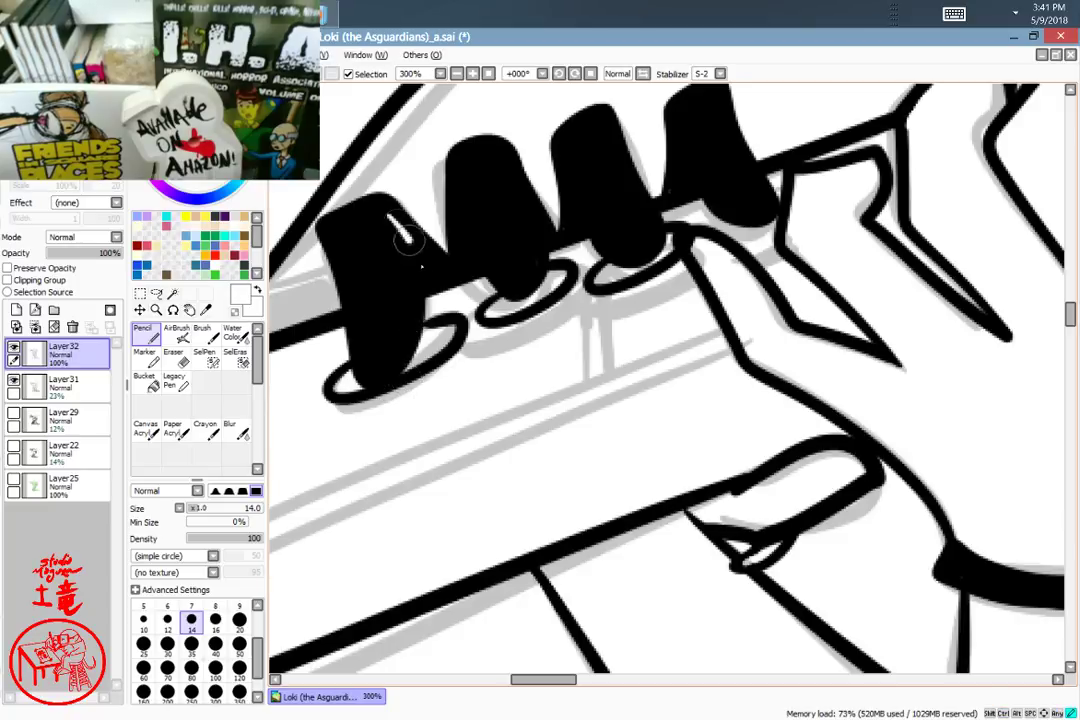
drag(386, 214, 422, 337)
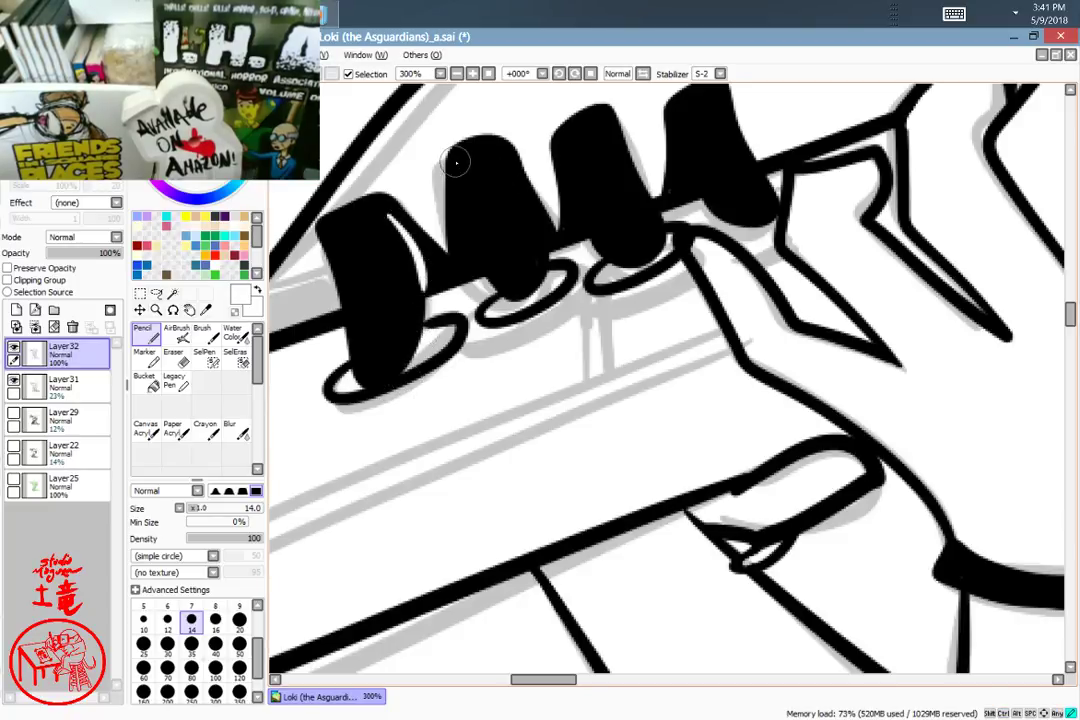
Step: Paint thin white highlights down the left edges of the other three black fingers
drag(458, 160, 484, 262)
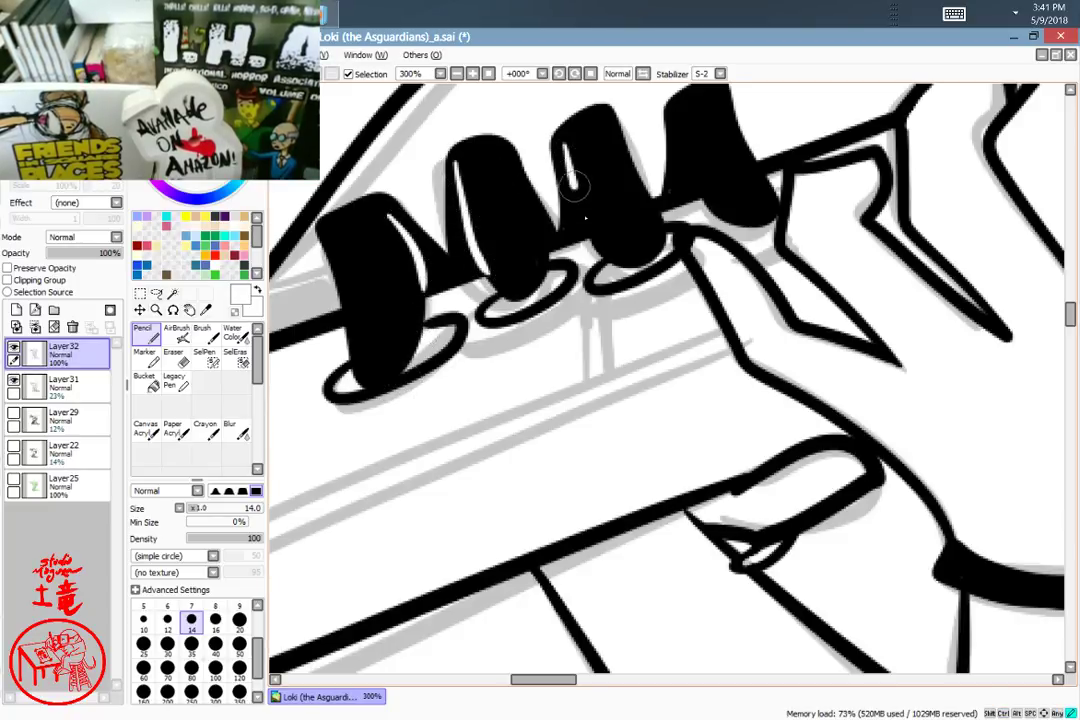
drag(563, 148, 608, 236)
drag(680, 130, 706, 196)
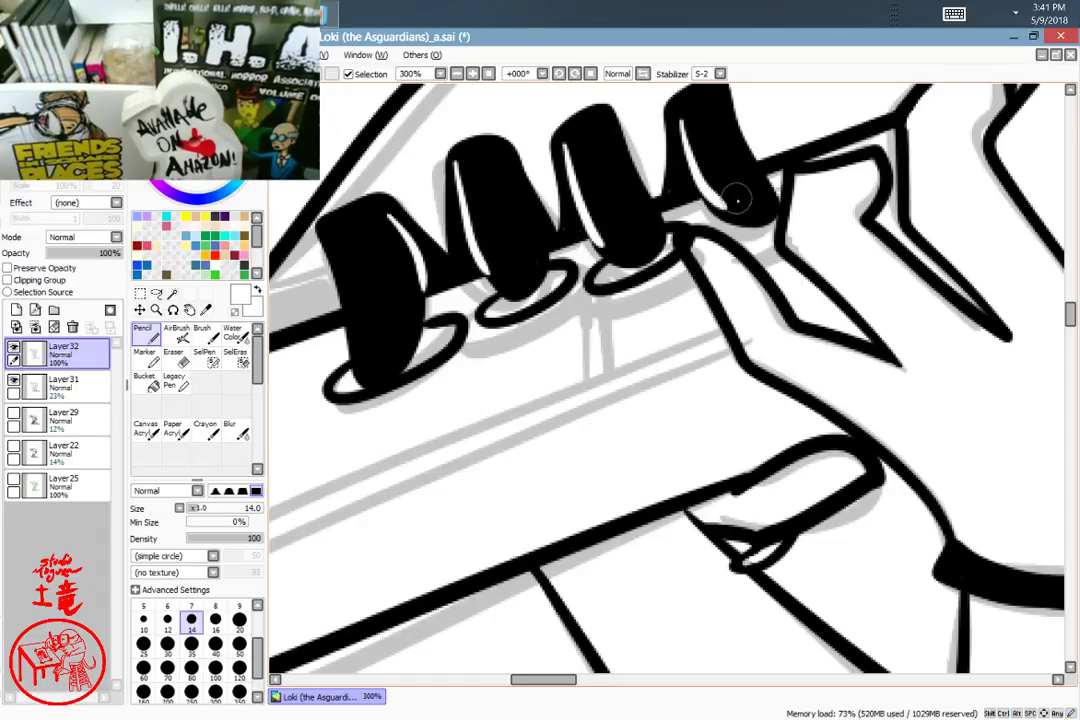
key(ctrl+z)
mouse_move(686, 120)
mouse_down()
mouse_move(659, 302)
mouse_move(557, 390)
mouse_move(747, 344)
mouse_move(734, 394)
mouse_up()
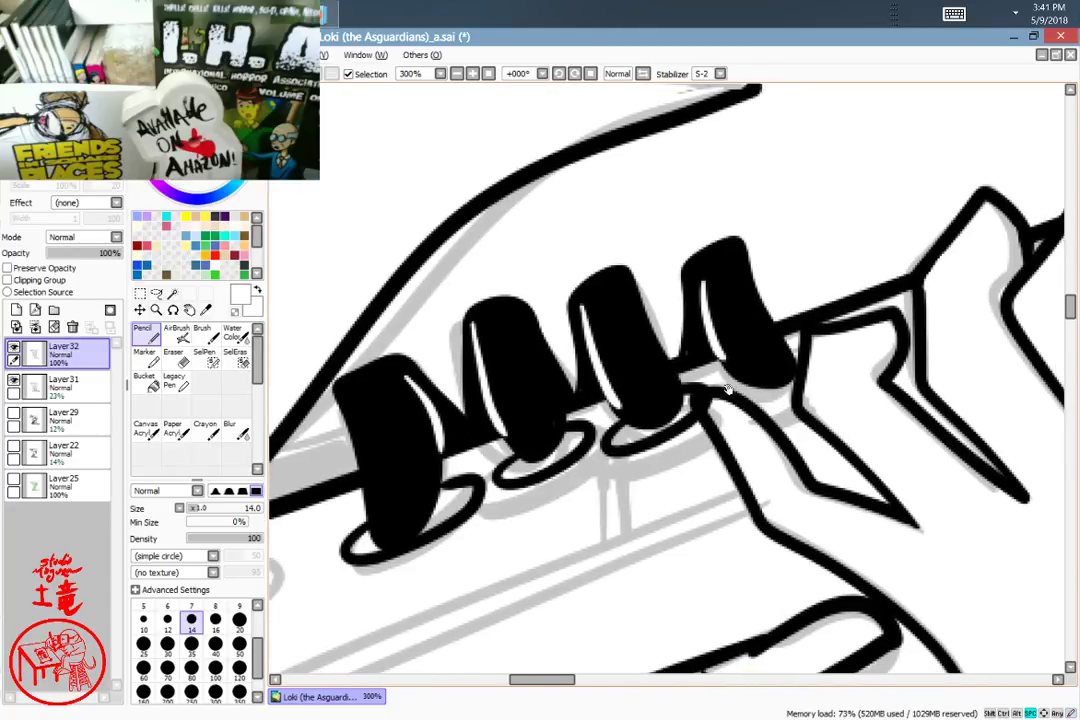
drag(172, 172, 116, 219)
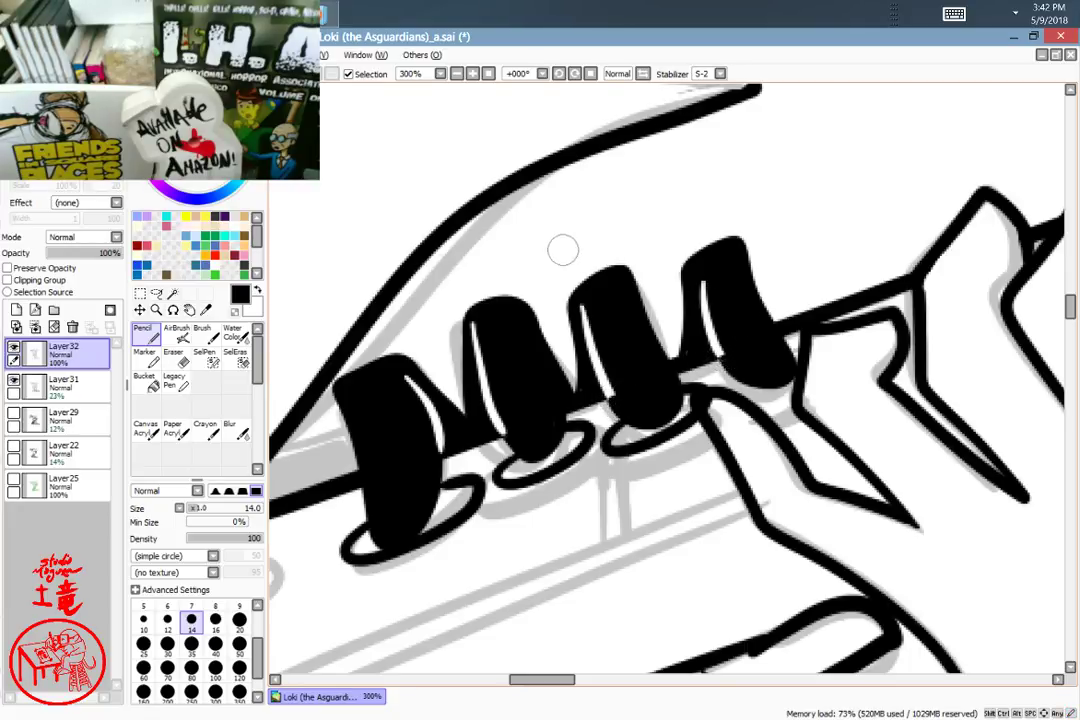
Step: Paint a white highlight on the second finger's right edge and white lines along the saxophone edge in the gaps between the four fingers
key(x)
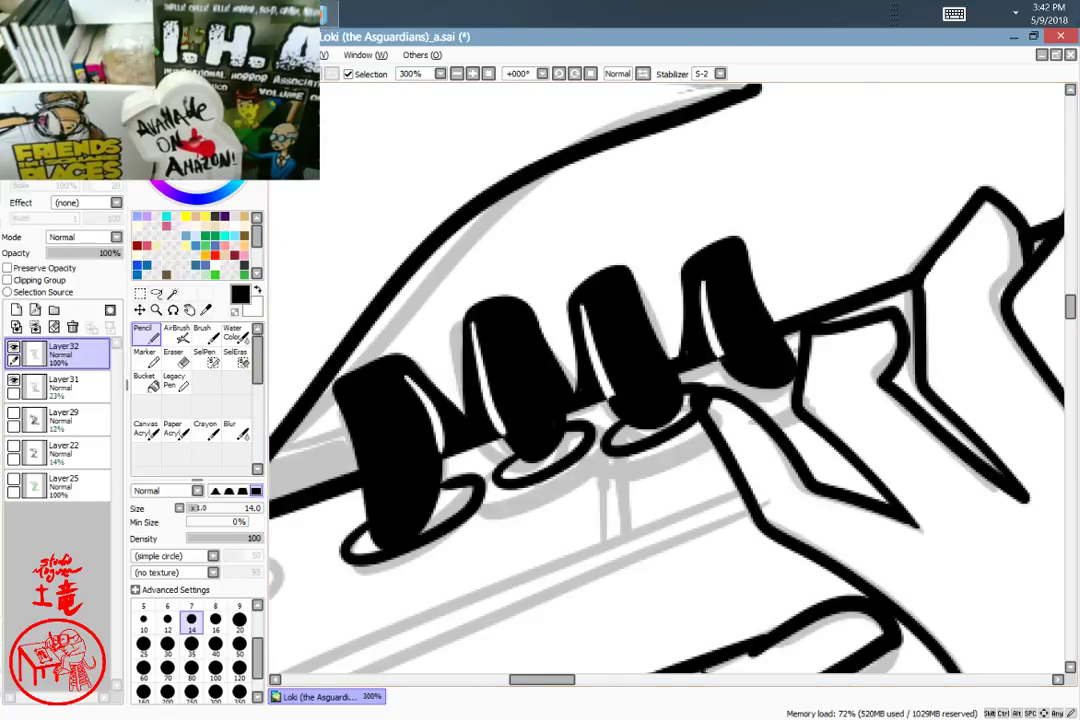
drag(540, 349, 560, 397)
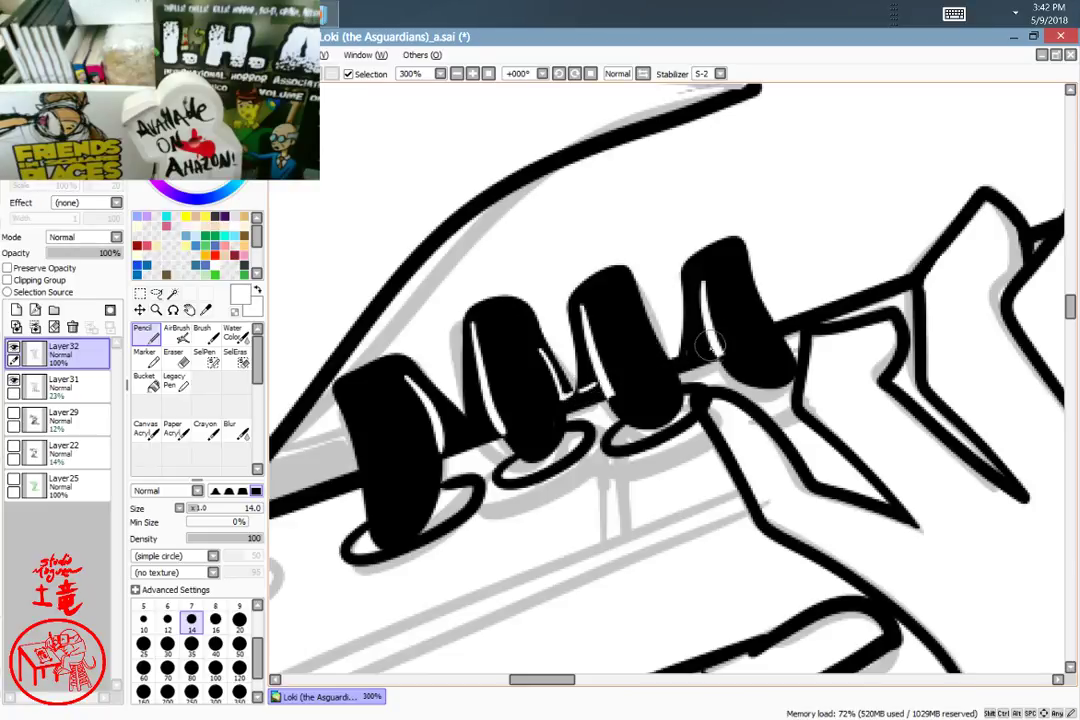
mouse_move(711, 346)
mouse_down()
mouse_move(720, 356)
mouse_move(707, 348)
mouse_up()
key(ctrl+z)
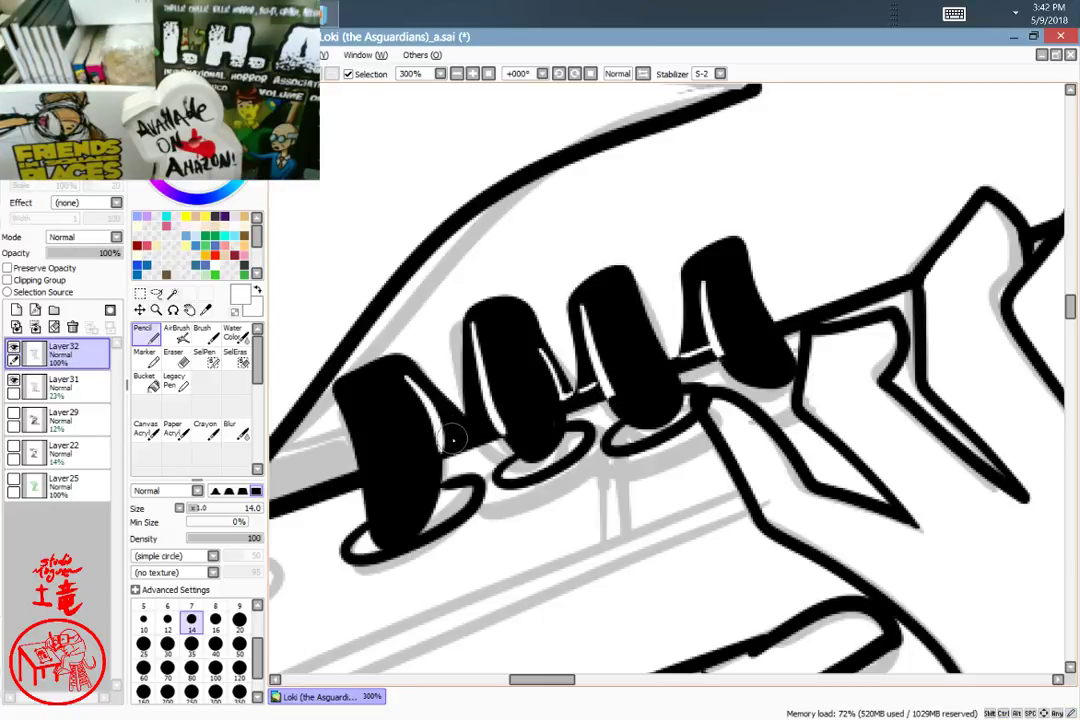
drag(443, 438, 485, 422)
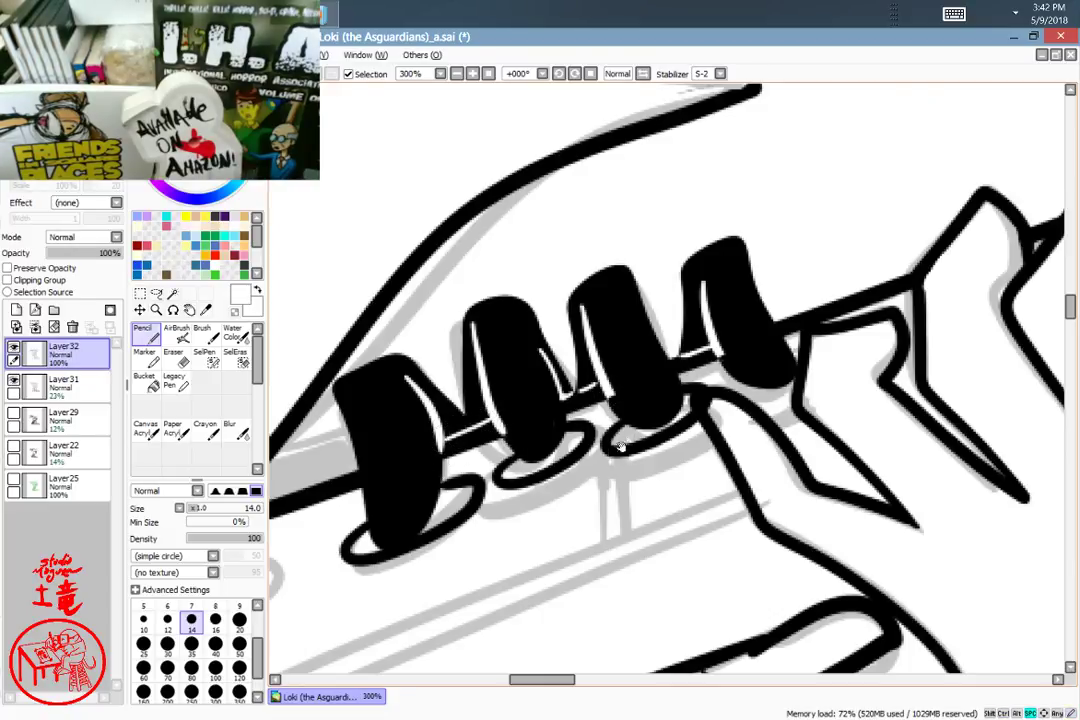
mouse_move(556, 483)
mouse_down()
mouse_move(742, 332)
mouse_move(601, 405)
mouse_move(706, 366)
mouse_move(694, 292)
mouse_move(600, 436)
mouse_move(590, 481)
mouse_move(605, 535)
mouse_move(528, 468)
mouse_up()
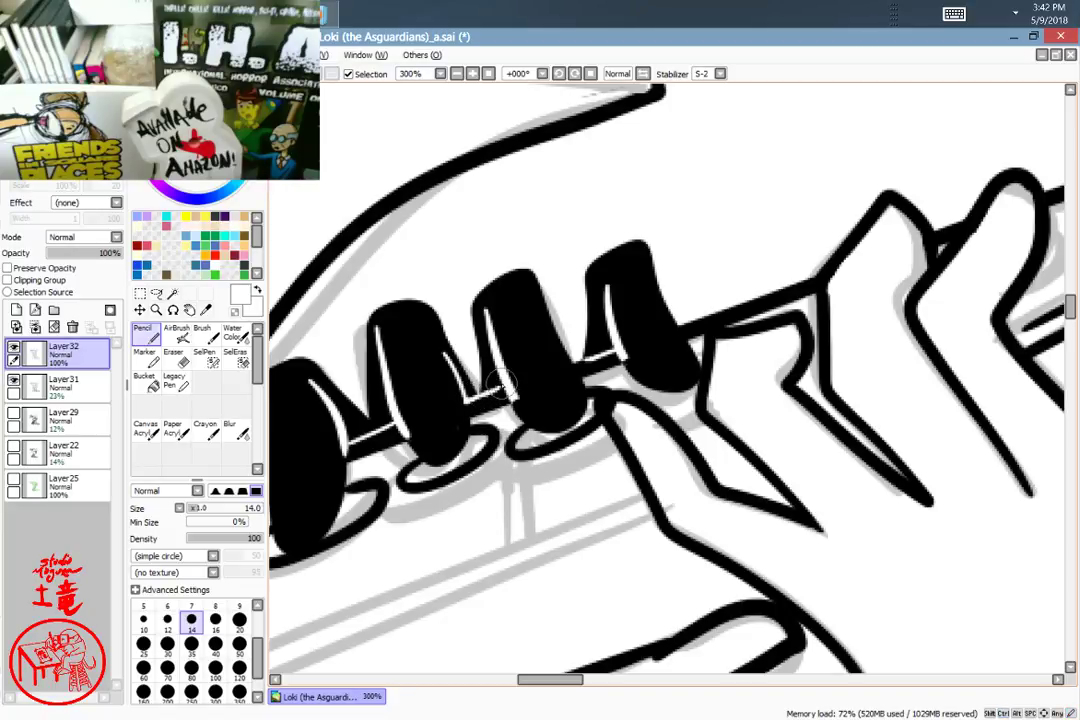
Step: Fill the fingertip gripping the saxophone's lower edge with black using the Bucket
mouse_move(608, 473)
mouse_down()
mouse_move(673, 523)
mouse_move(730, 451)
mouse_move(717, 356)
mouse_move(651, 378)
mouse_move(658, 436)
mouse_move(646, 529)
mouse_move(661, 596)
mouse_up()
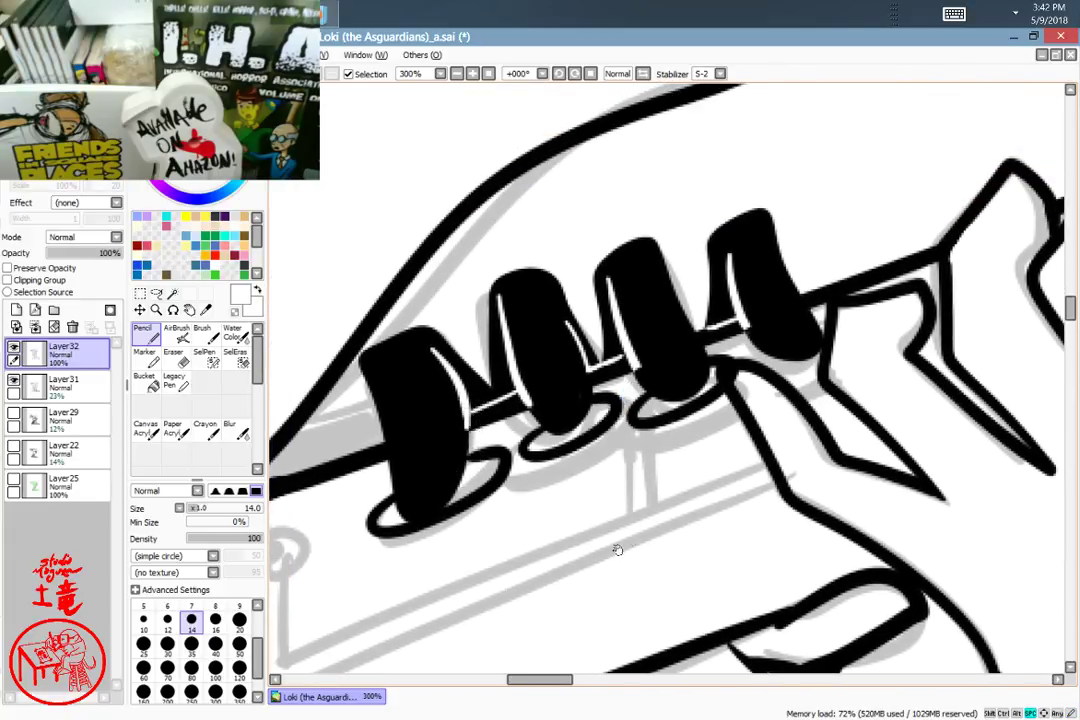
mouse_move(617, 549)
mouse_down()
mouse_move(639, 436)
mouse_move(605, 540)
mouse_move(600, 300)
mouse_move(673, 370)
mouse_move(563, 443)
mouse_up()
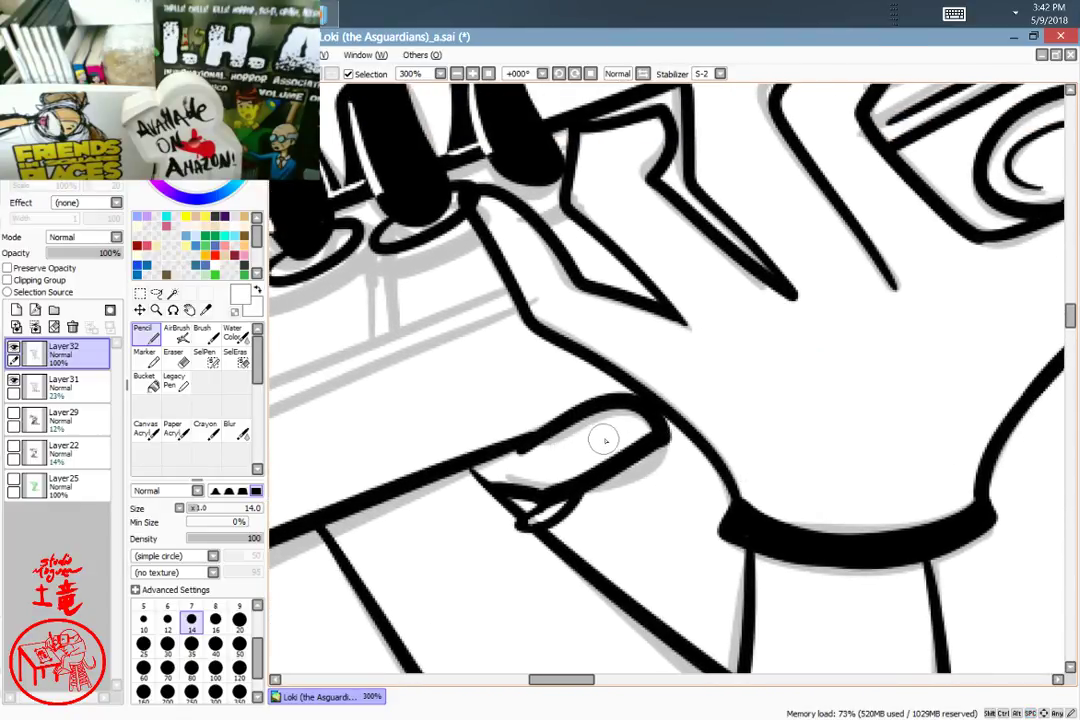
key(space)
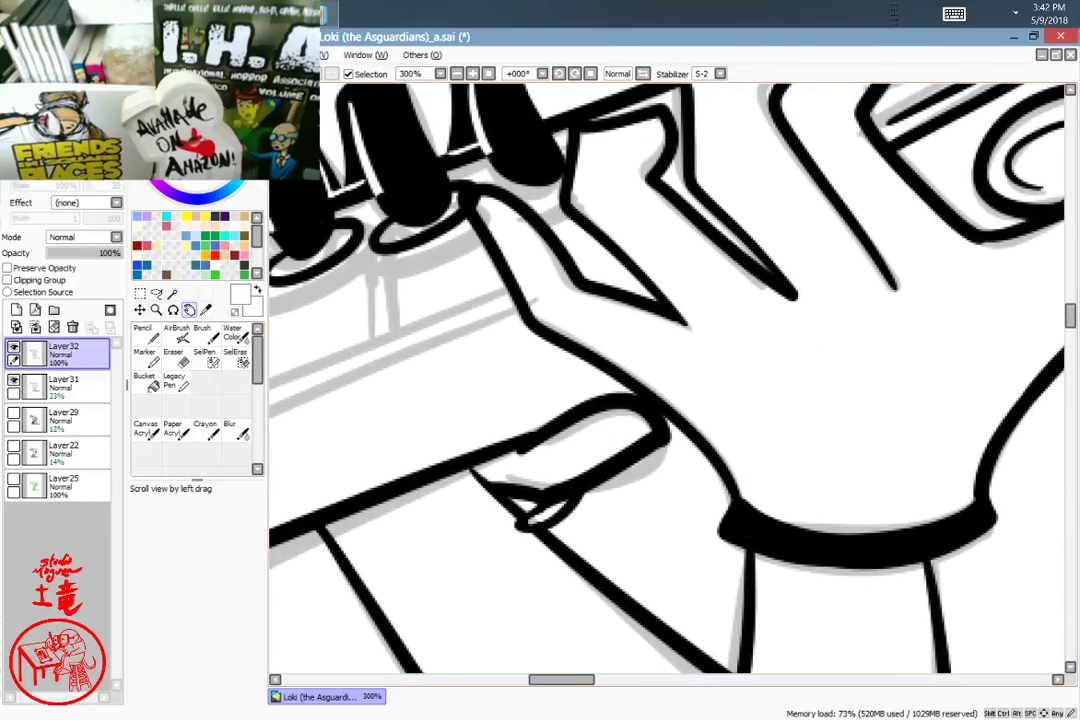
key(minus)
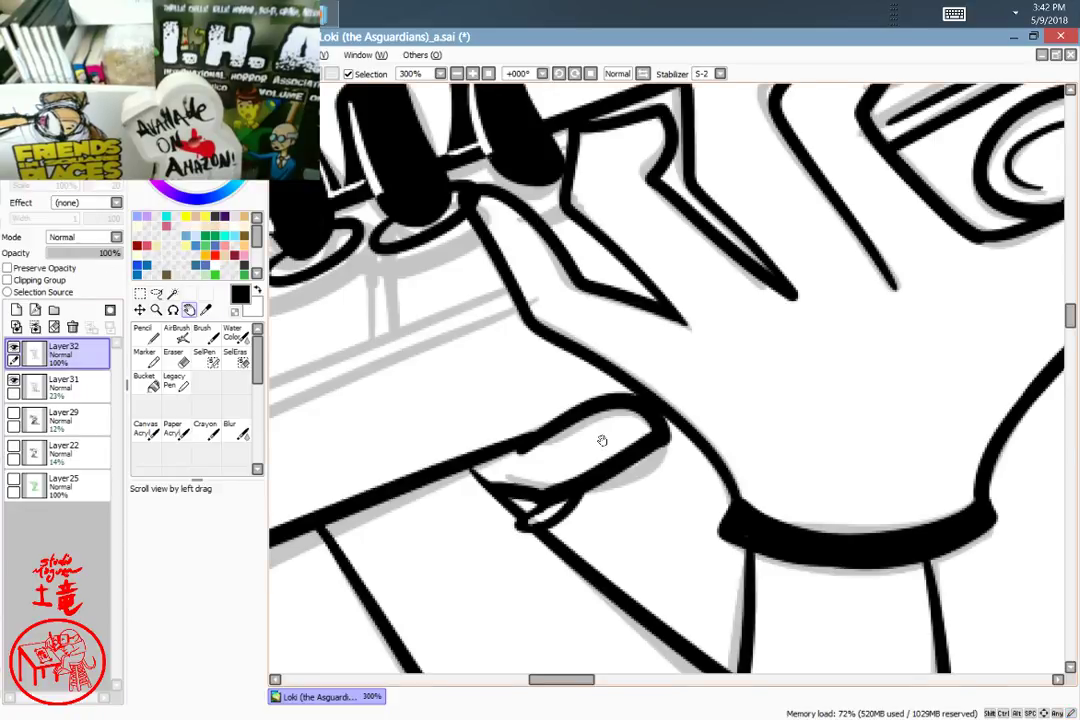
drag(602, 441, 601, 436)
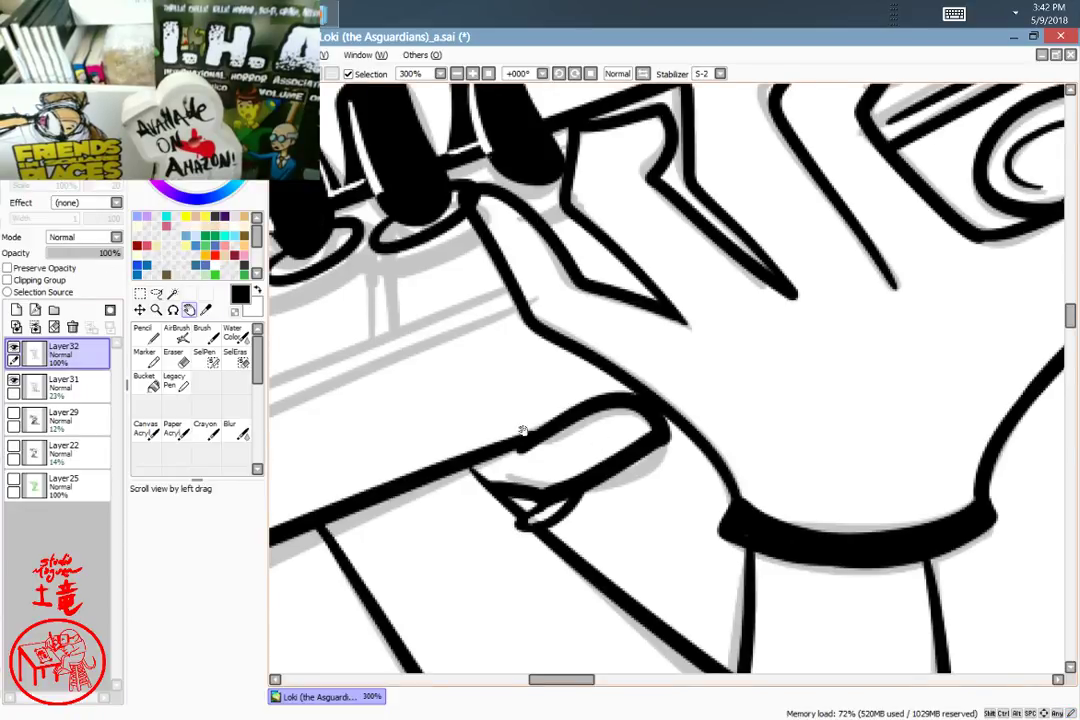
double_click(145, 380)
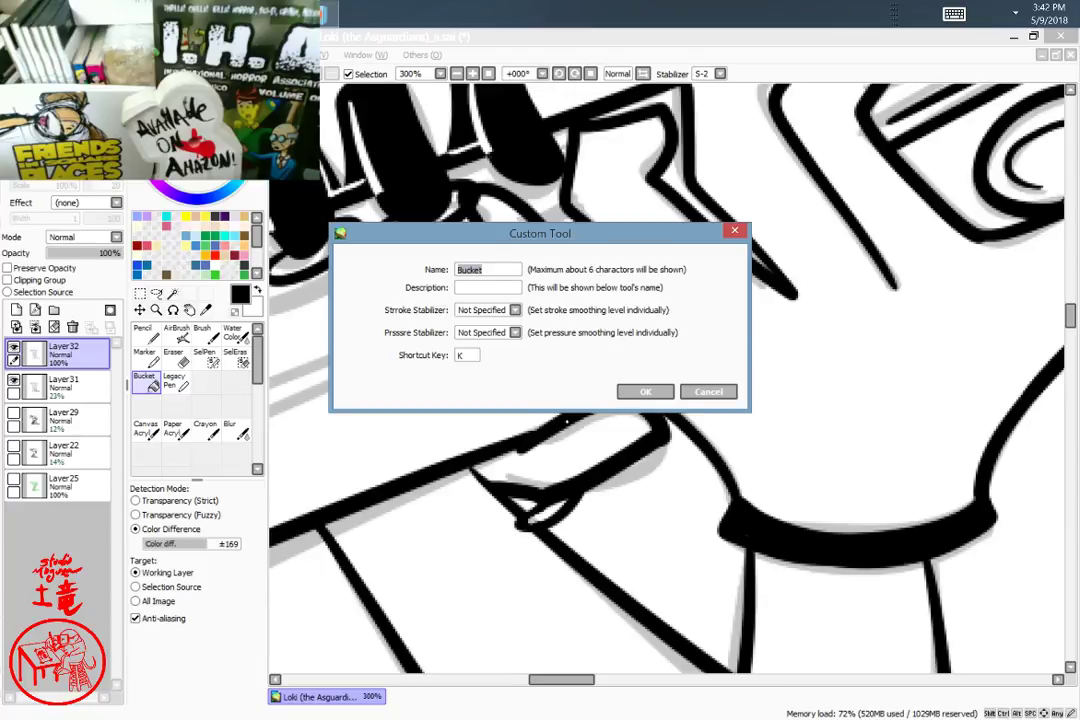
click(717, 390)
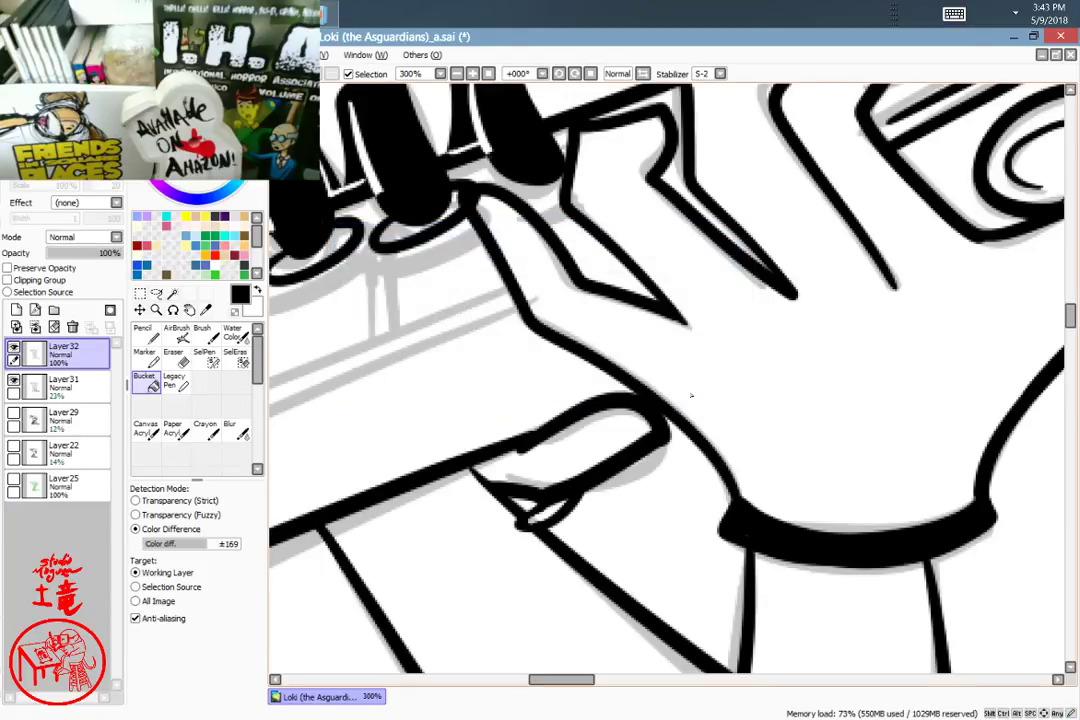
click(596, 447)
Step: Try to fill the whole open hand over the saxophone with black
drag(668, 344, 583, 474)
drag(848, 438, 679, 428)
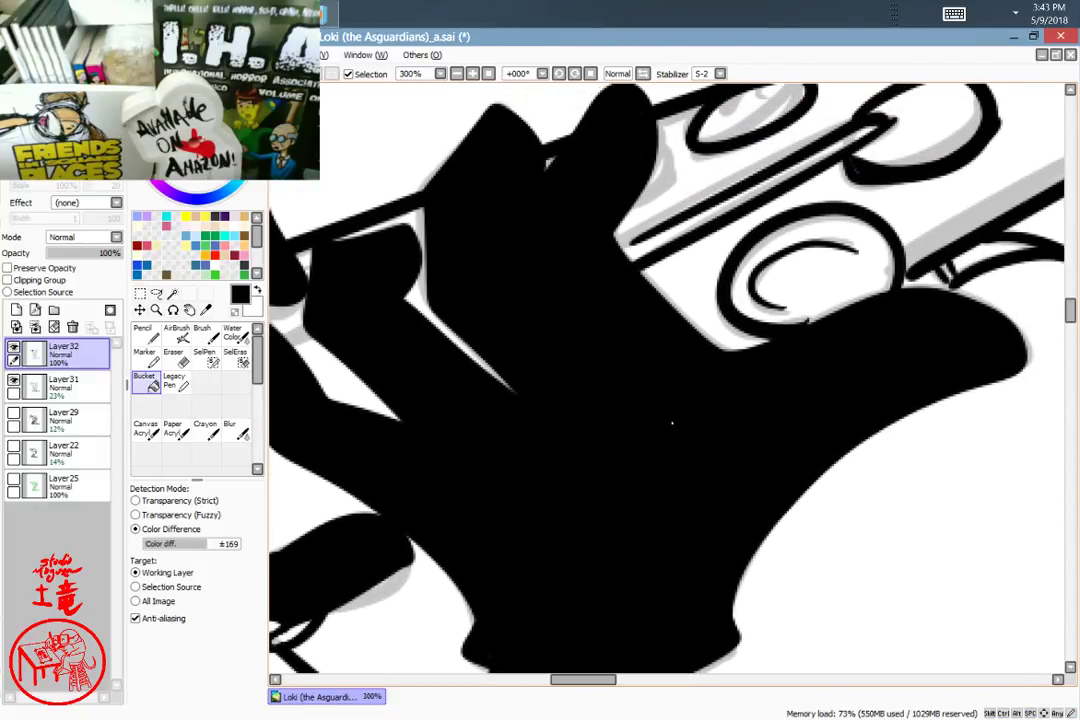
key(ctrl+z)
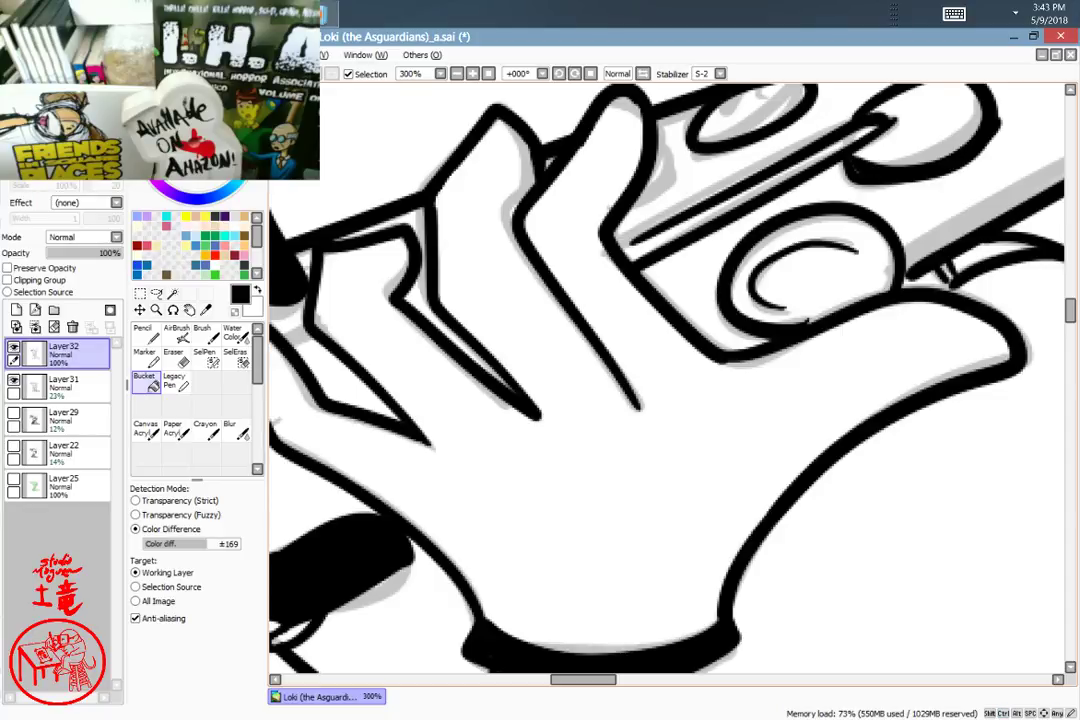
Step: Trace over the black dividing line between the hand's two rightmost raised fingers in white with the Pencil
key(n)
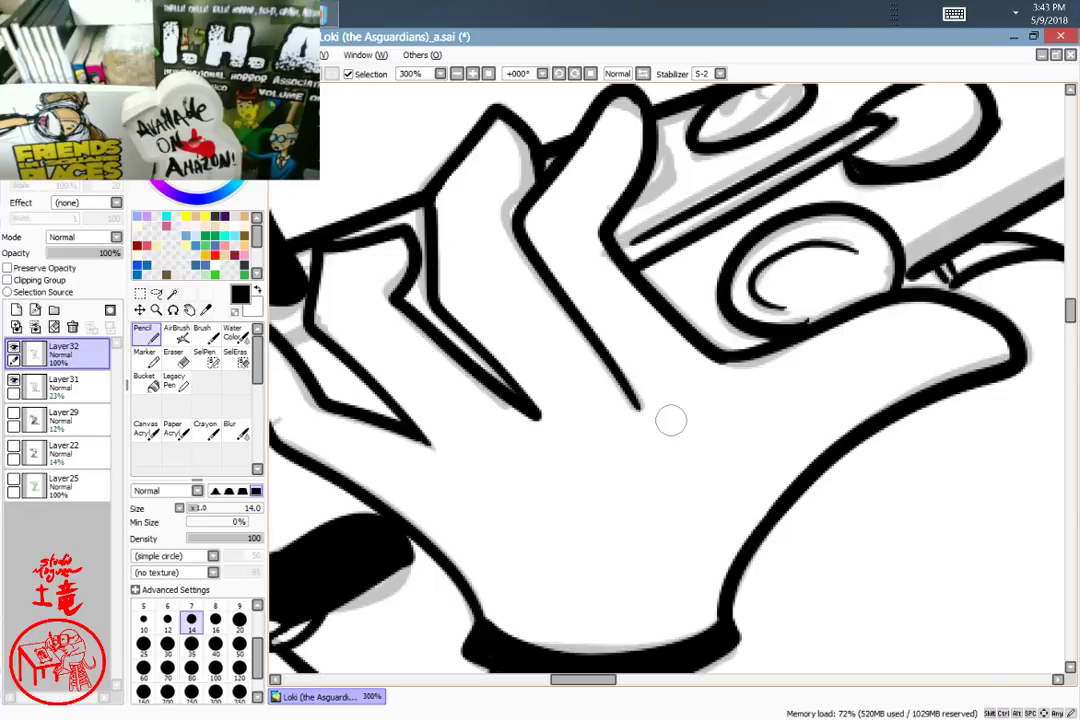
key(x)
drag(650, 461, 591, 521)
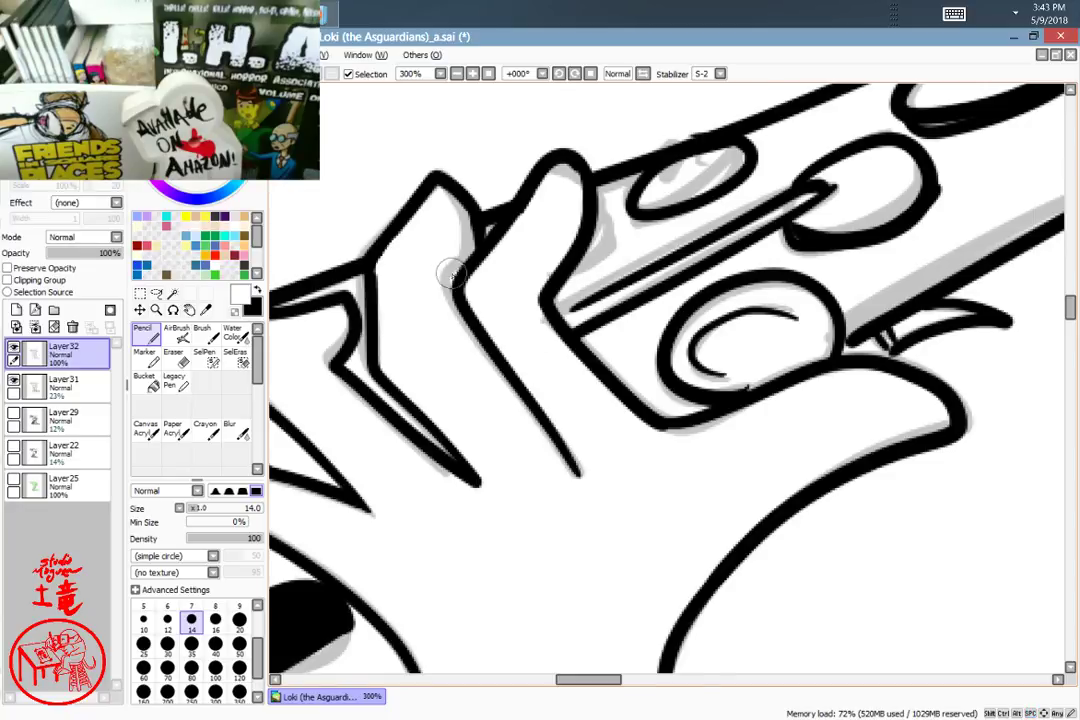
mouse_move(477, 241)
mouse_down()
mouse_move(494, 337)
mouse_move(535, 422)
mouse_move(578, 475)
mouse_up()
key(ctrl+z)
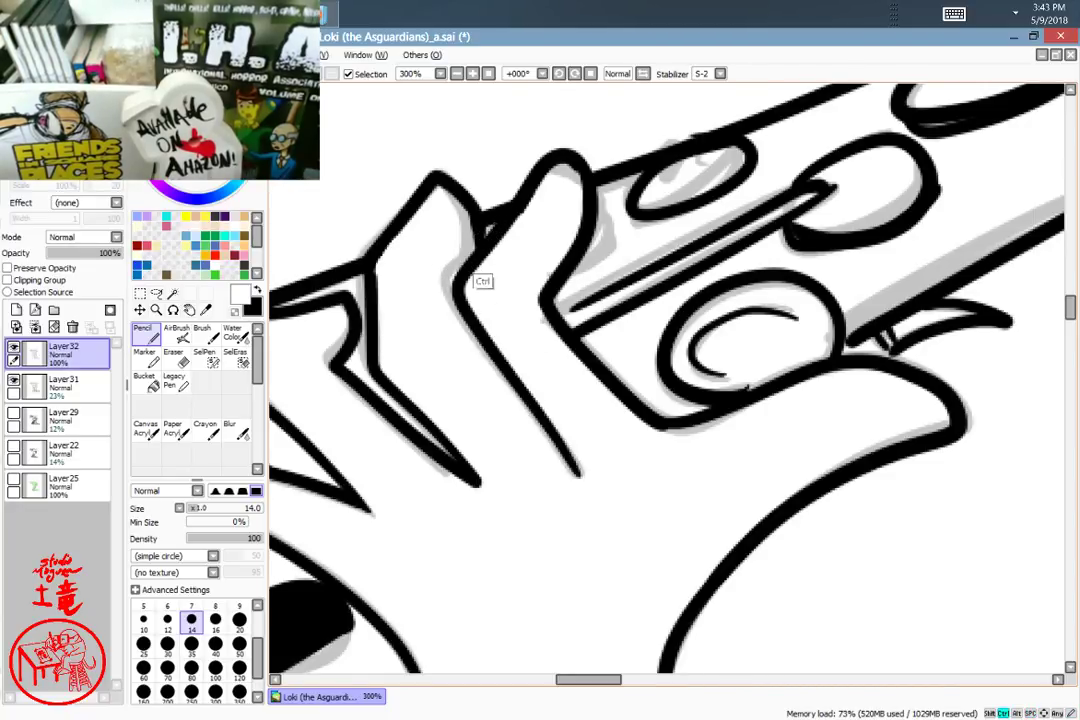
mouse_move(458, 285)
mouse_down()
mouse_move(584, 490)
mouse_move(689, 427)
mouse_up()
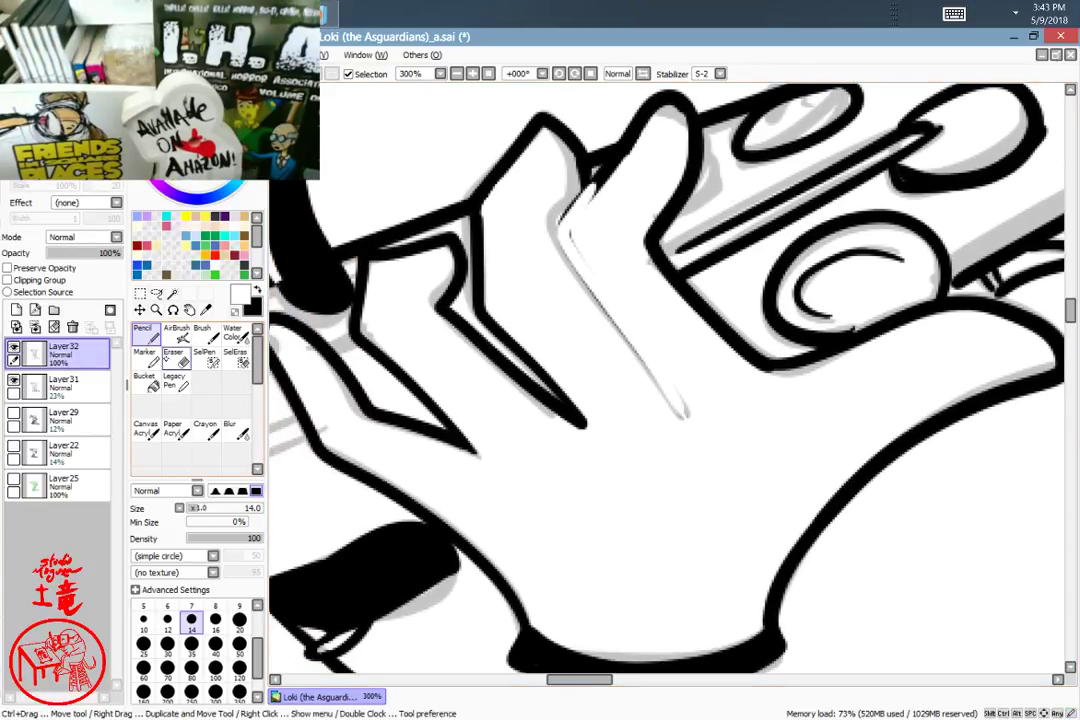
Step: Fill the open hand and its fingers with black using the Bucket, leaving the traced white dividing line
click(146, 382)
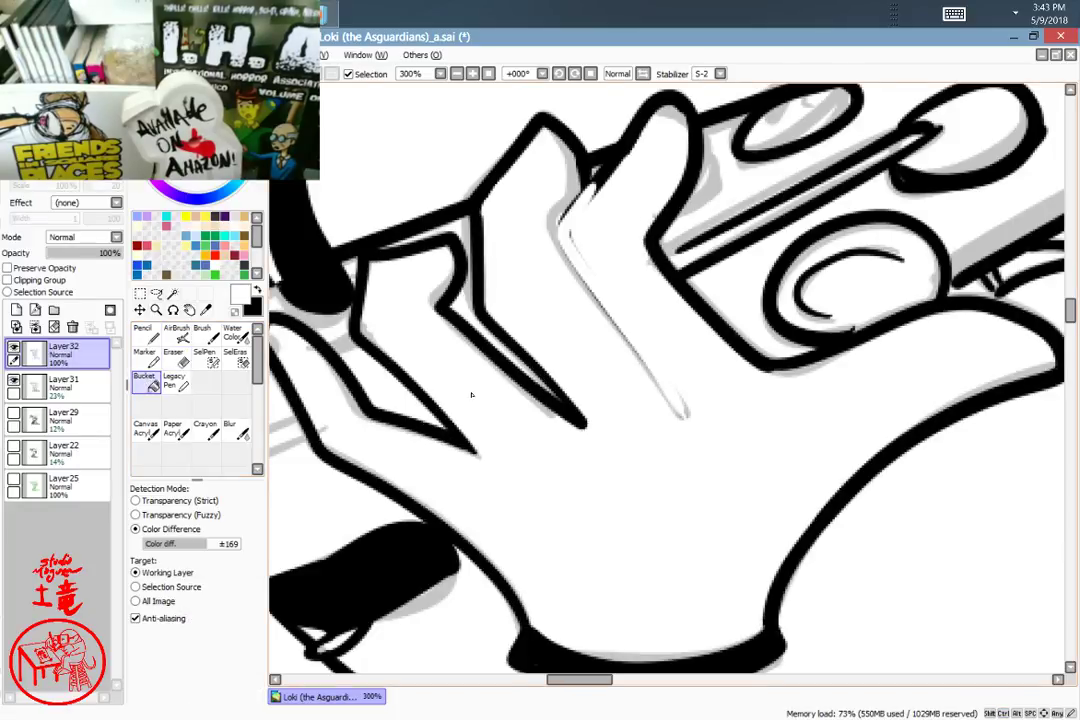
click(651, 465)
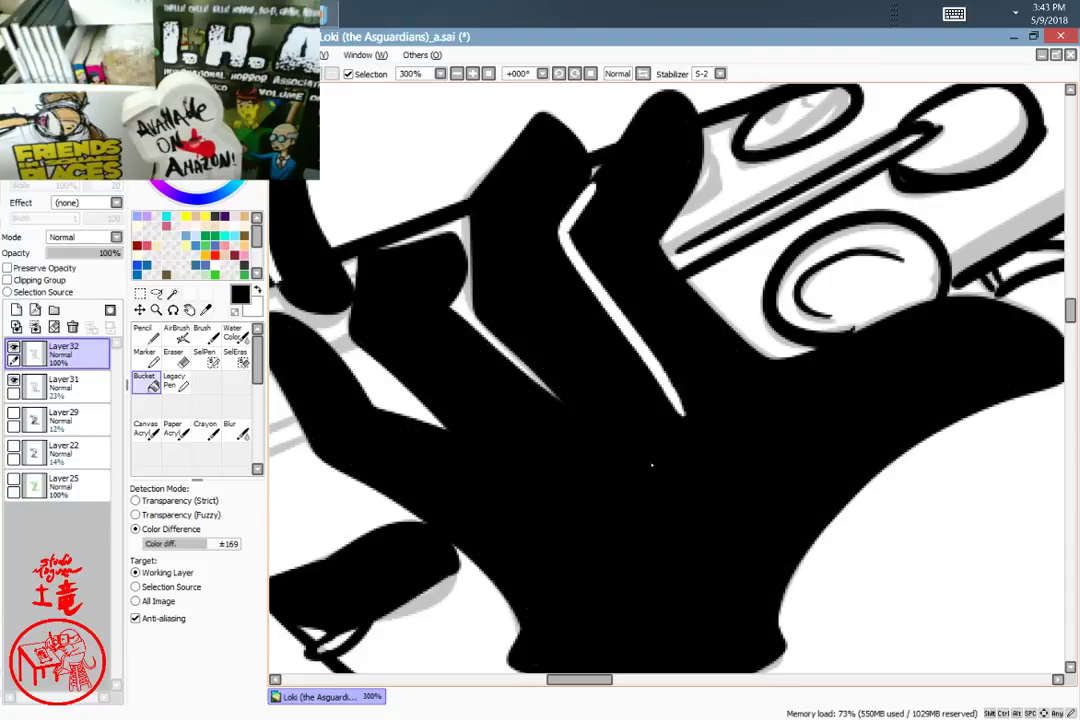
mouse_move(758, 437)
mouse_down()
mouse_move(719, 278)
mouse_move(805, 436)
mouse_move(817, 497)
mouse_move(769, 503)
mouse_up()
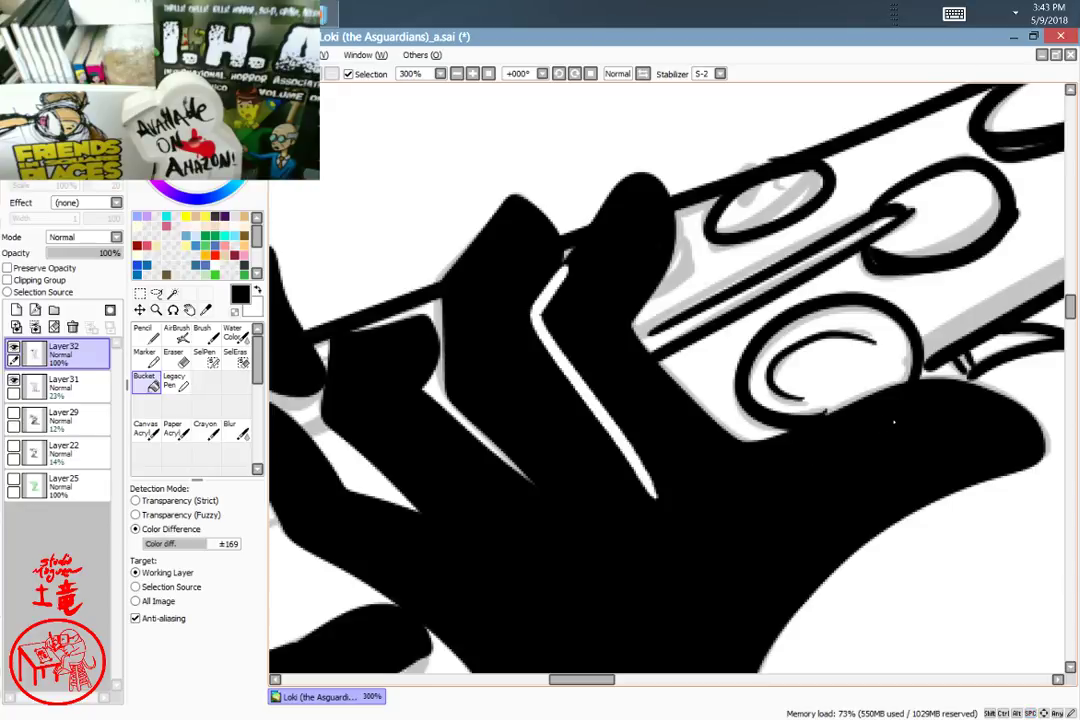
Step: Examine the blackened hand at several zoom levels, return to the Pencil, and inspect the line art across to the mouthpiece and face
scroll(900, 418, down, 6)
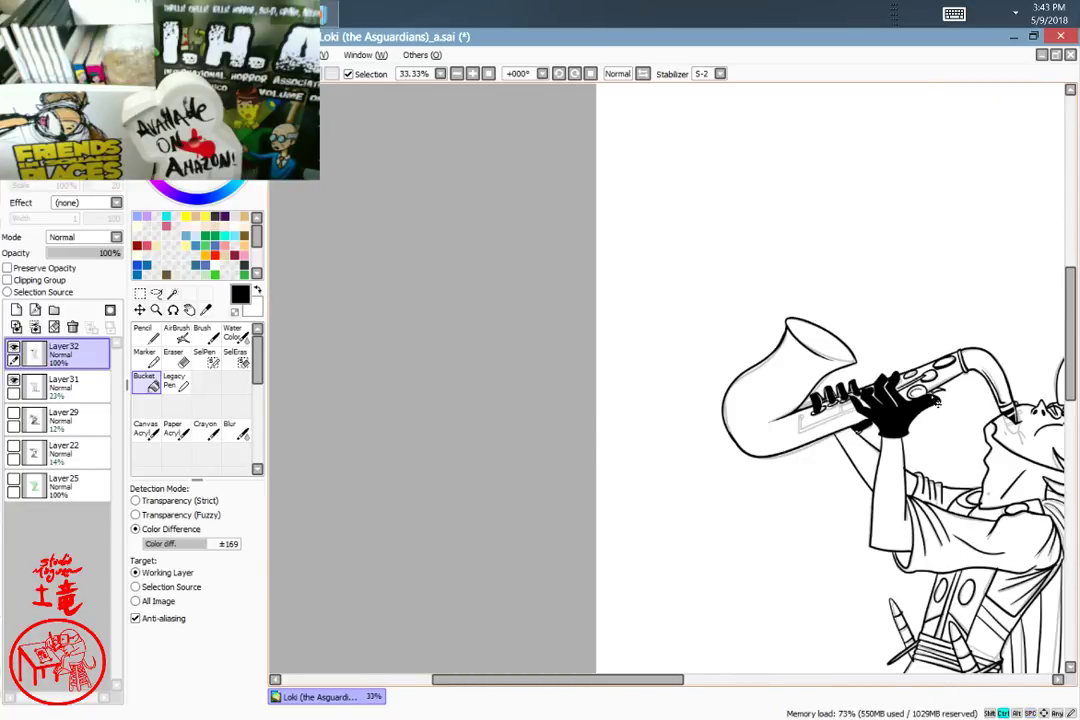
scroll(937, 402, up, 4)
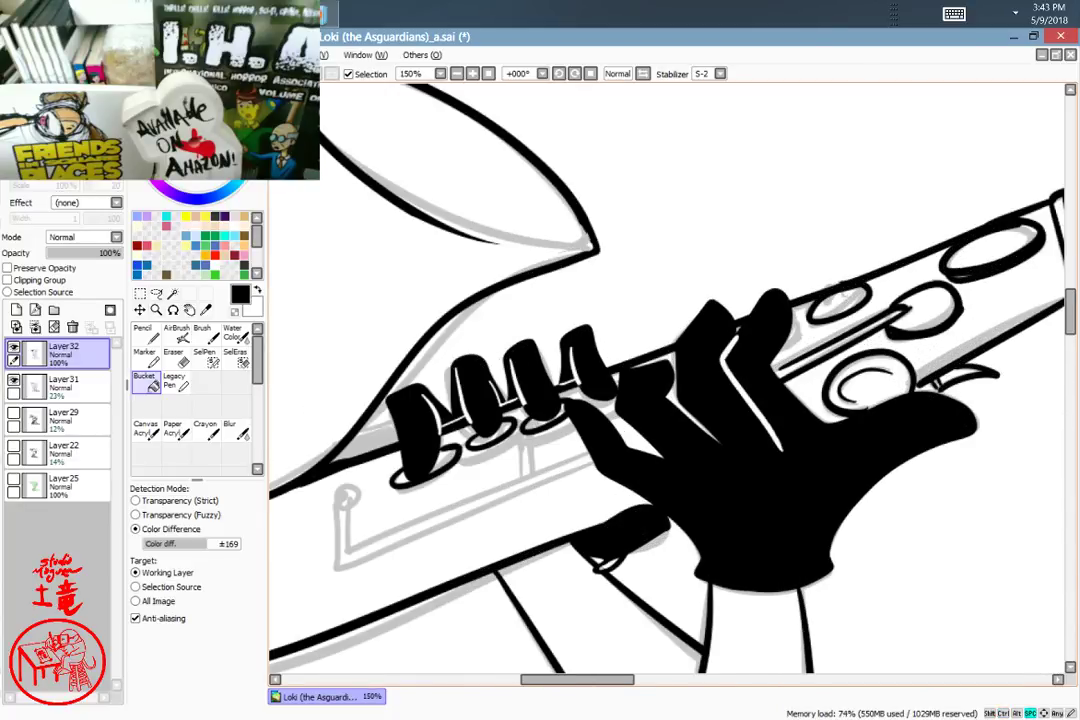
drag(849, 487, 740, 312)
drag(829, 441, 834, 236)
drag(911, 313, 756, 503)
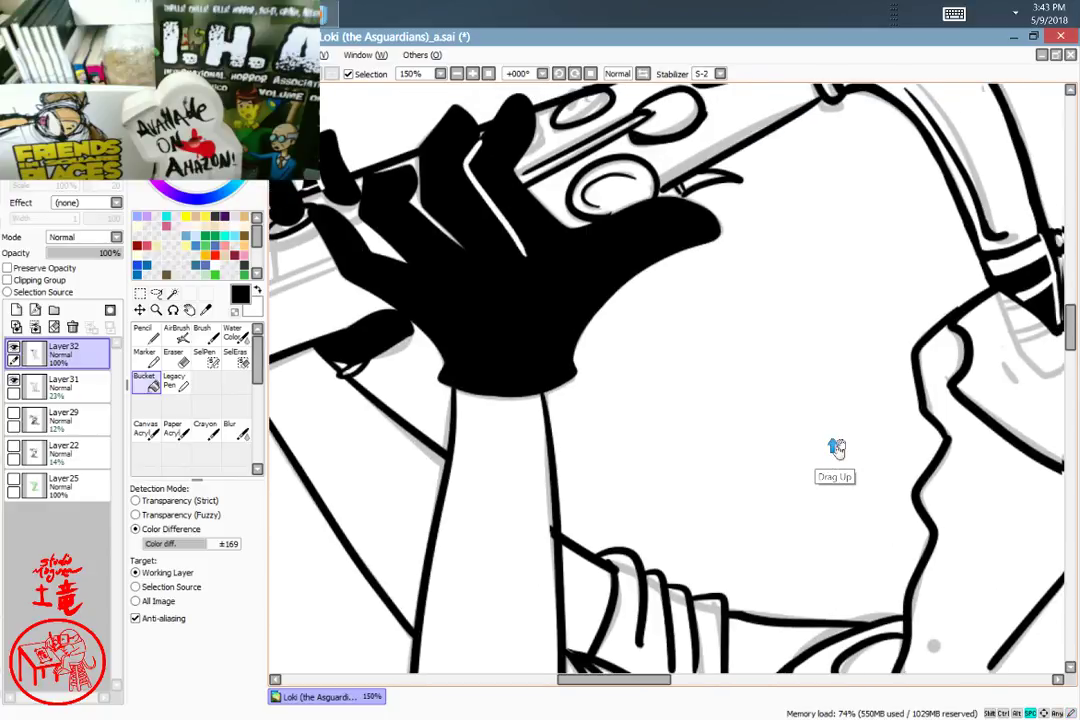
mouse_move(898, 352)
mouse_down()
mouse_move(756, 525)
mouse_move(839, 251)
mouse_up()
mouse_move(774, 453)
mouse_down()
mouse_move(808, 383)
mouse_move(822, 501)
mouse_move(796, 492)
mouse_up()
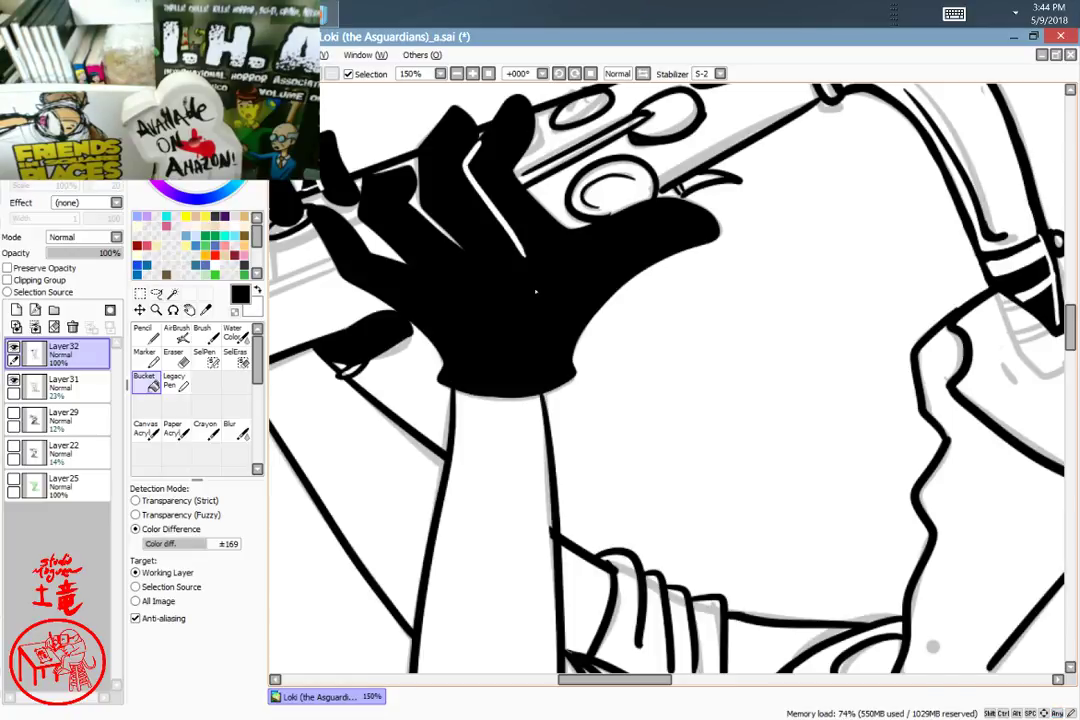
key(n)
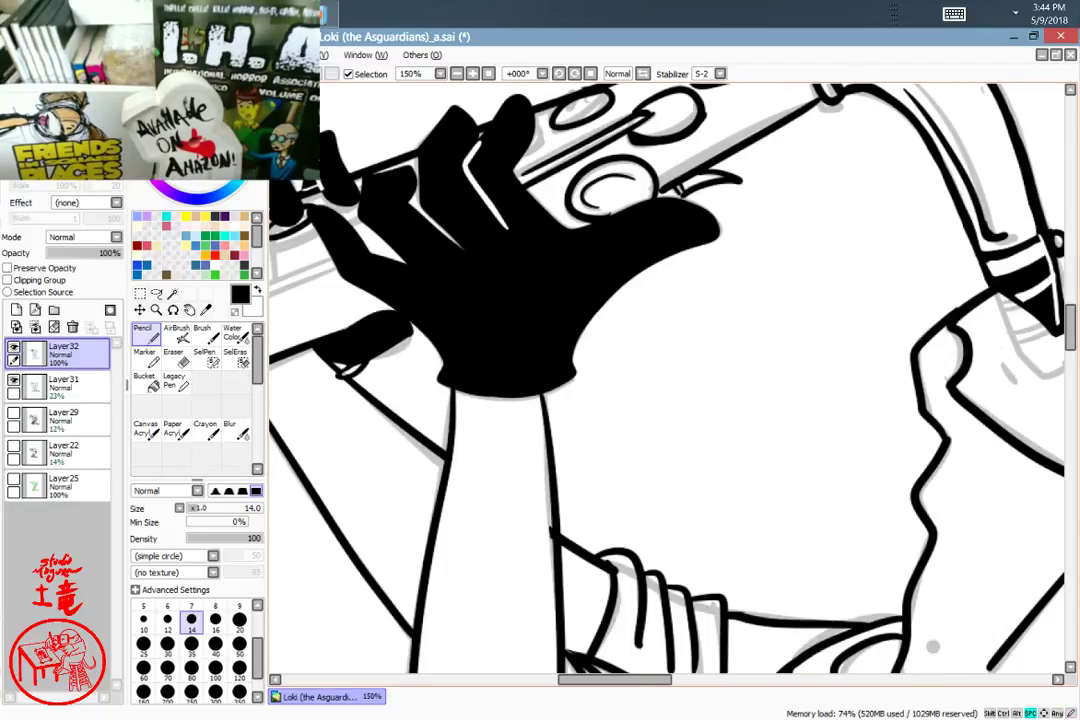
drag(925, 251, 595, 333)
drag(730, 265, 704, 239)
drag(776, 487, 706, 311)
drag(937, 314, 730, 393)
drag(721, 279, 699, 296)
drag(743, 401, 713, 280)
mouse_move(759, 440)
mouse_down()
mouse_move(699, 224)
mouse_move(820, 301)
mouse_move(773, 300)
mouse_move(786, 306)
mouse_move(704, 246)
mouse_move(738, 222)
mouse_move(729, 271)
mouse_move(771, 284)
mouse_move(733, 287)
mouse_move(716, 202)
mouse_move(751, 193)
mouse_move(699, 333)
mouse_move(711, 415)
mouse_move(693, 345)
mouse_move(762, 258)
mouse_move(786, 289)
mouse_move(738, 289)
mouse_move(728, 453)
mouse_move(692, 417)
mouse_move(735, 321)
mouse_move(646, 453)
mouse_move(640, 484)
mouse_move(700, 300)
mouse_move(706, 224)
mouse_move(678, 401)
mouse_move(624, 528)
mouse_up()
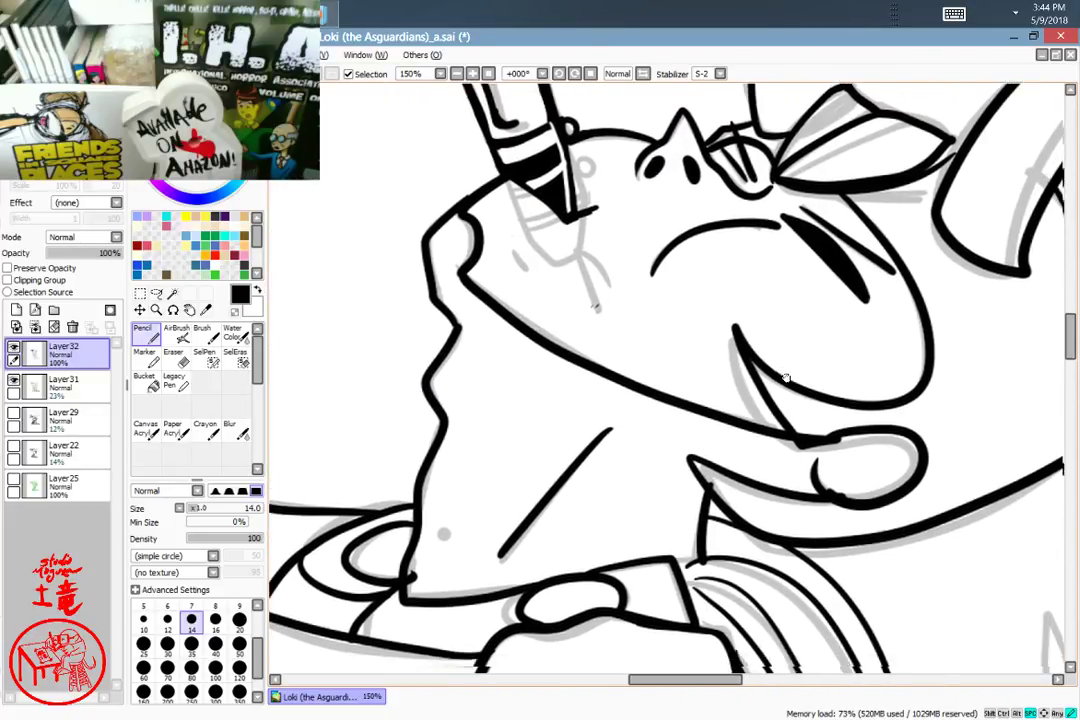
Step: Try to fill the neck and ear below Loki's face with black using the Bucket
drag(786, 378, 833, 282)
click(147, 382)
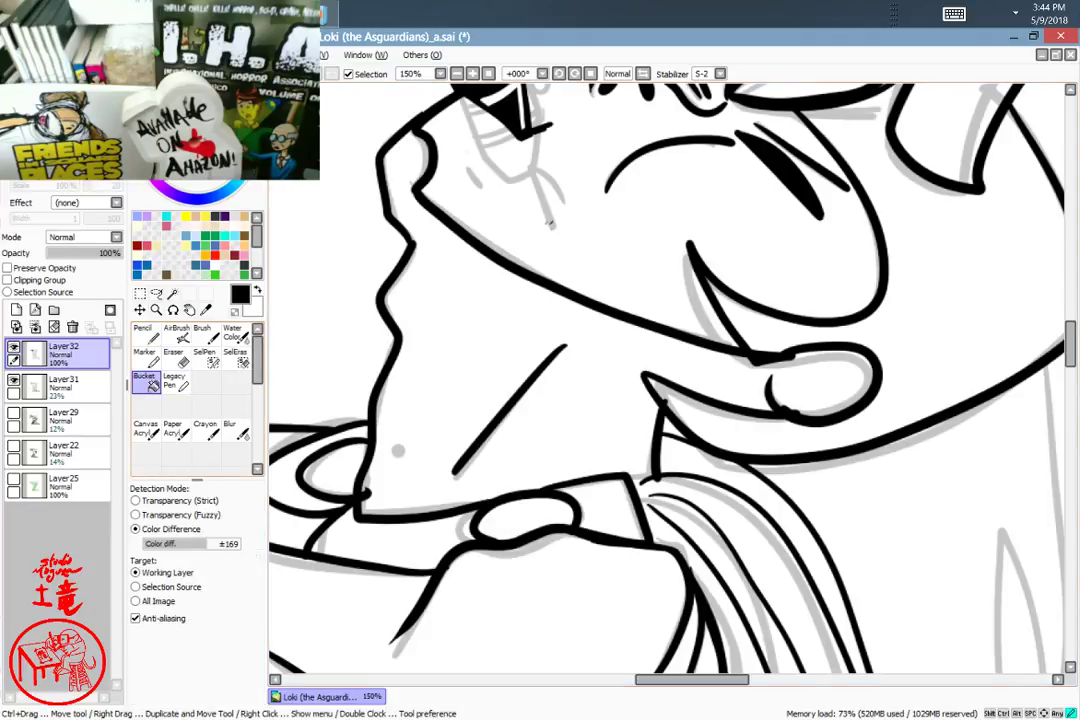
click(578, 318)
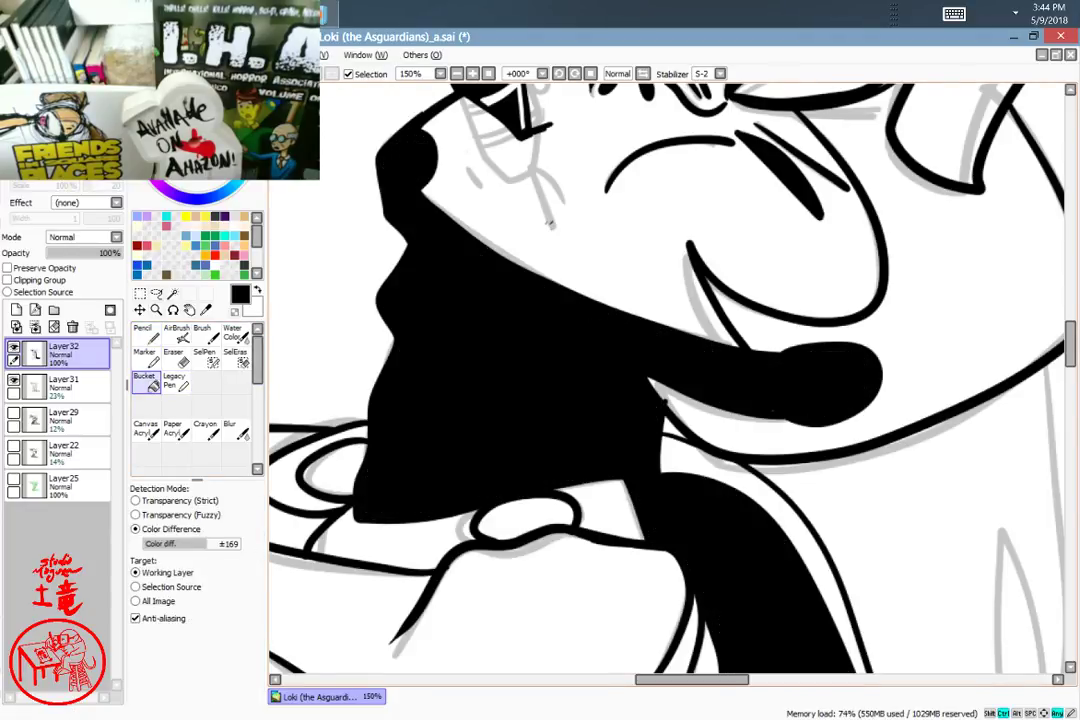
key(ctrl+z)
key(ctrl+y)
key(ctrl+z)
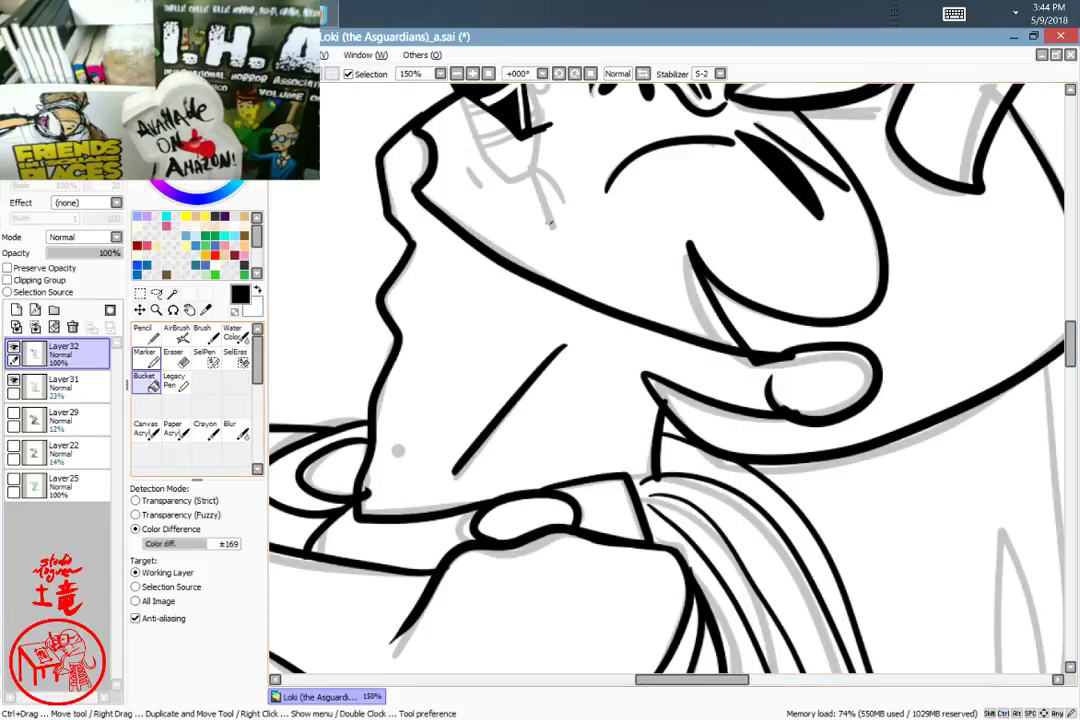
Step: Close the gap between the back of the neck and the collar with a black Pencil line
key(n)
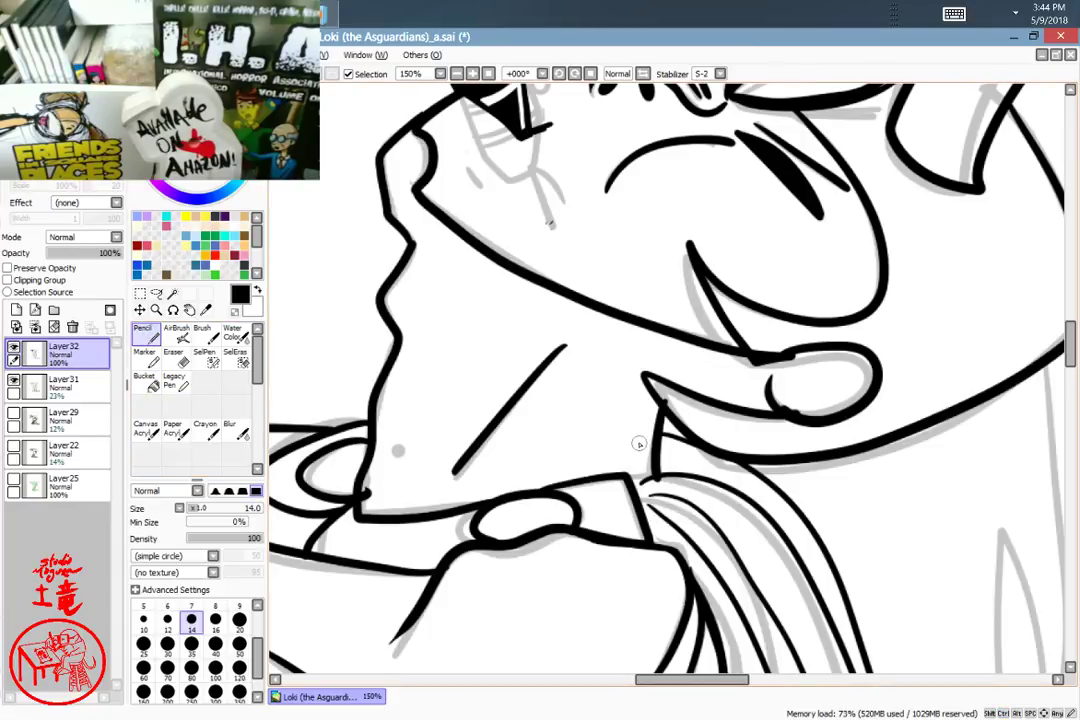
scroll(645, 437, up, 3)
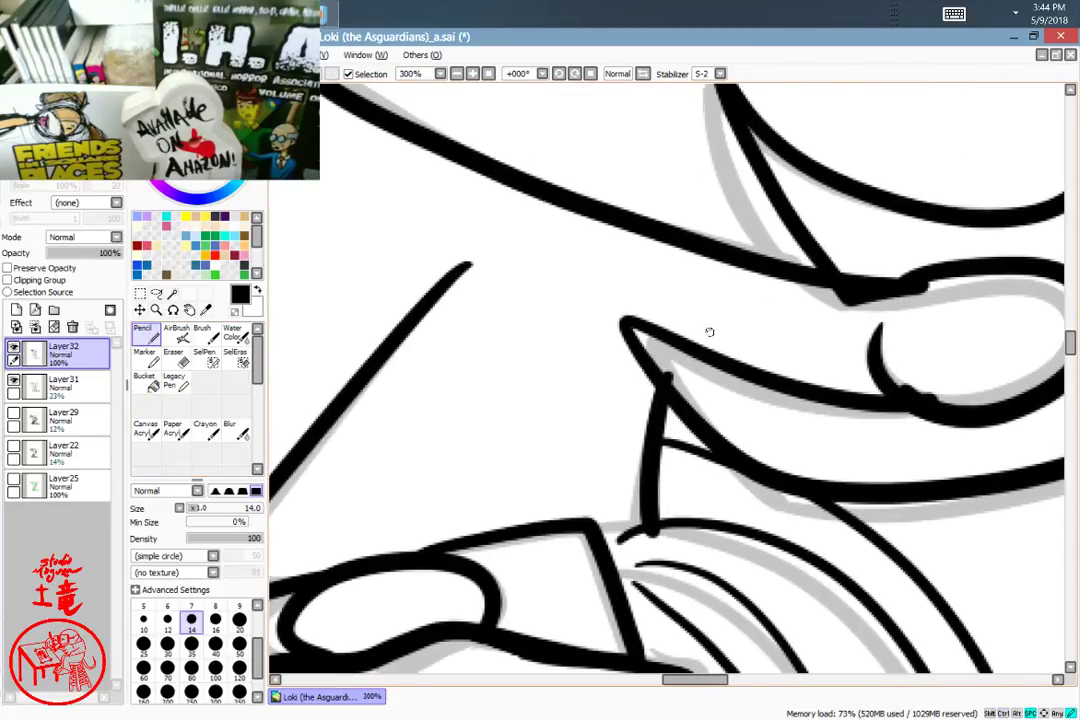
drag(627, 393, 668, 381)
drag(567, 452, 820, 455)
drag(665, 419, 655, 540)
Step: Trace over the diagonal black line on the neck in white with the size 14 Pencil
key(x)
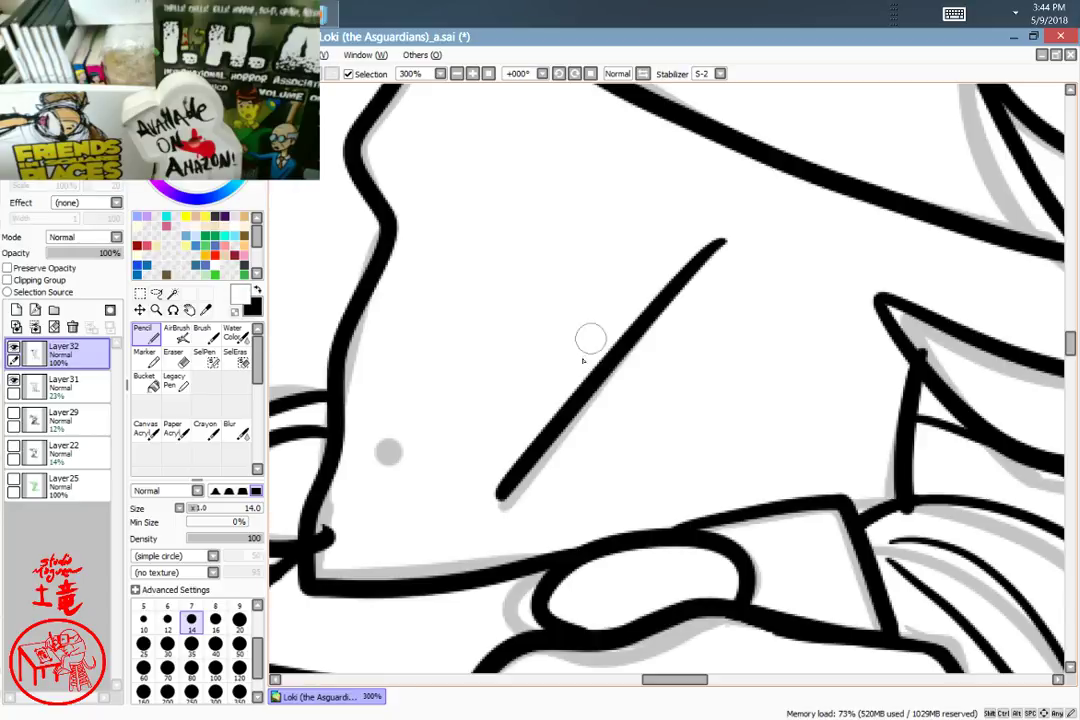
mouse_move(502, 495)
mouse_down()
mouse_move(718, 232)
mouse_move(499, 499)
mouse_move(685, 278)
mouse_up()
key(ctrl+z)
key(ctrl+z)
drag(504, 493, 687, 258)
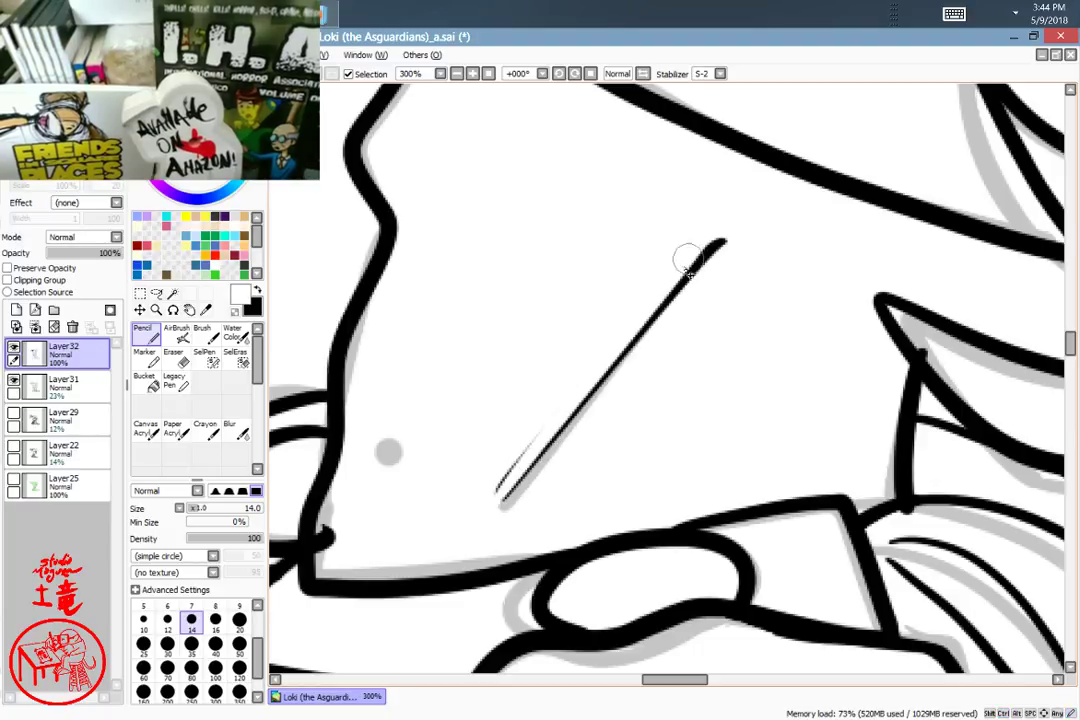
key(ctrl+z)
drag(504, 488, 716, 234)
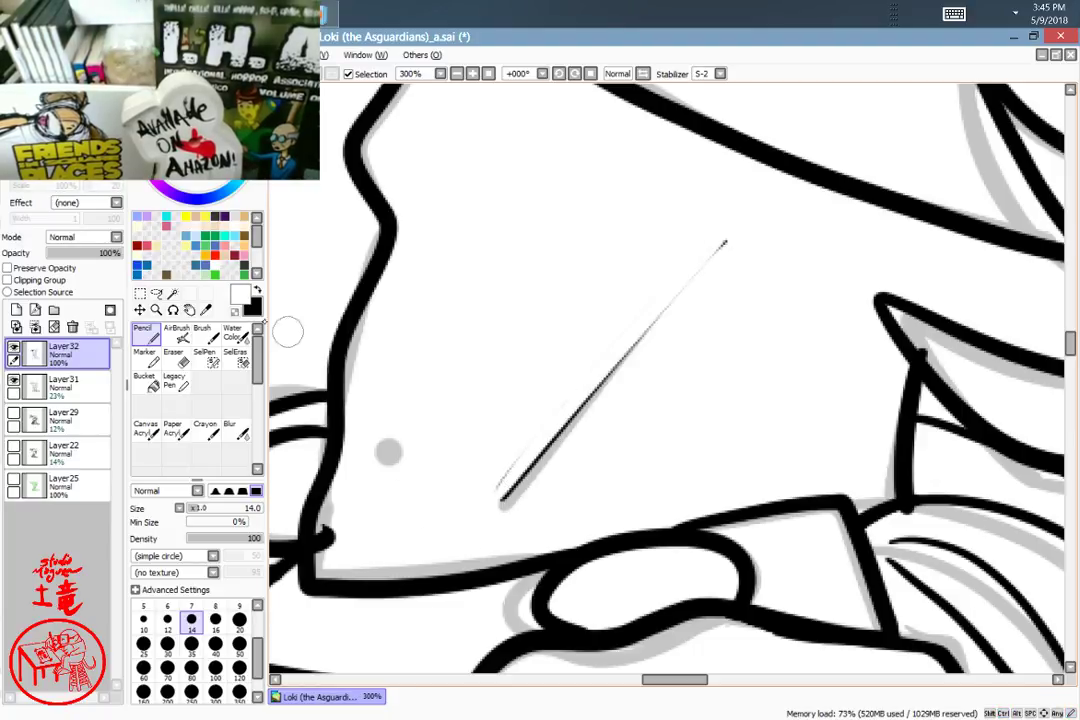
Step: Fill the neck, jaw strip and ear with black using the Bucket, leaving the traced white diagonal line
key(x)
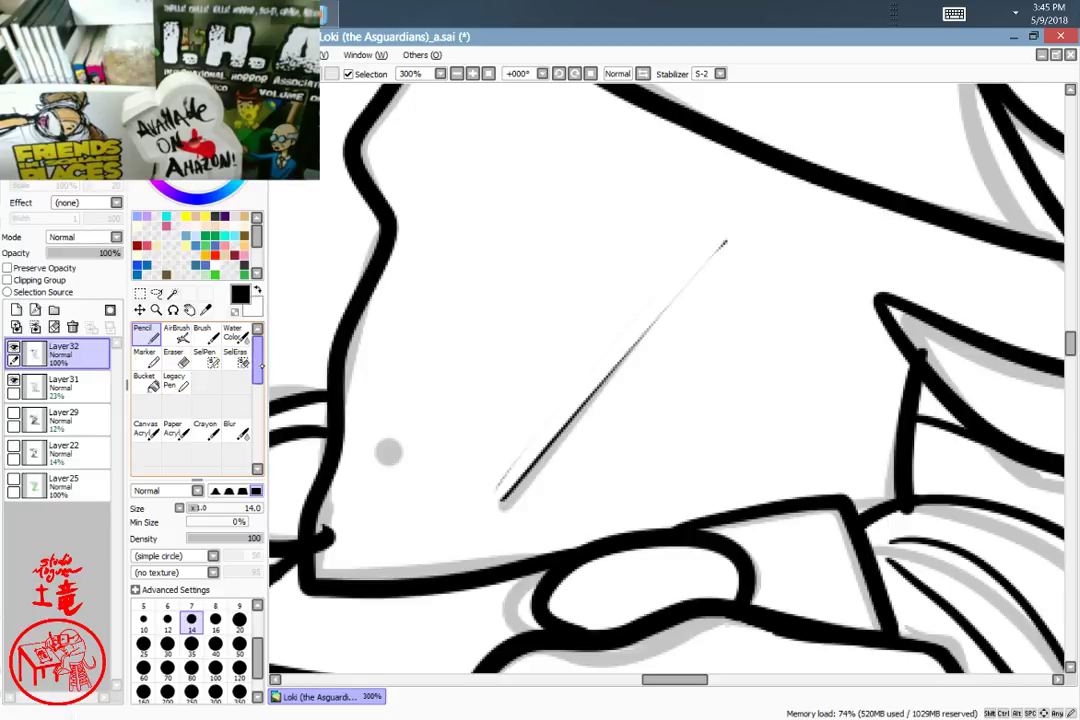
key(space)
mouse_move(714, 386)
mouse_down()
mouse_move(735, 364)
mouse_move(641, 444)
mouse_up()
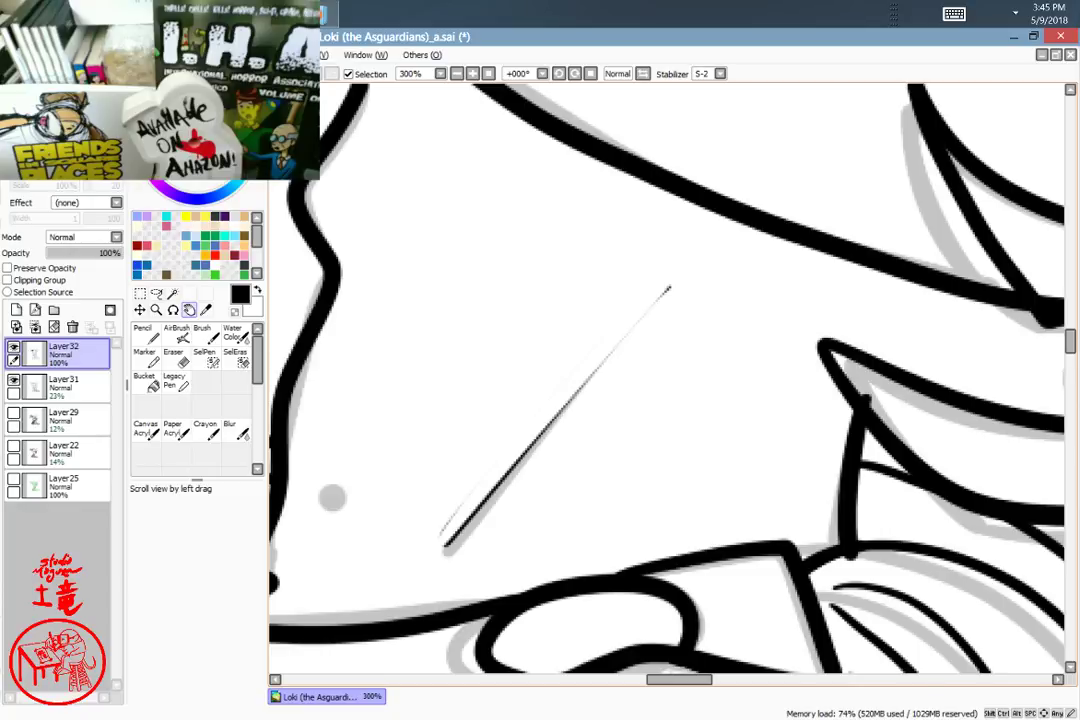
key(g)
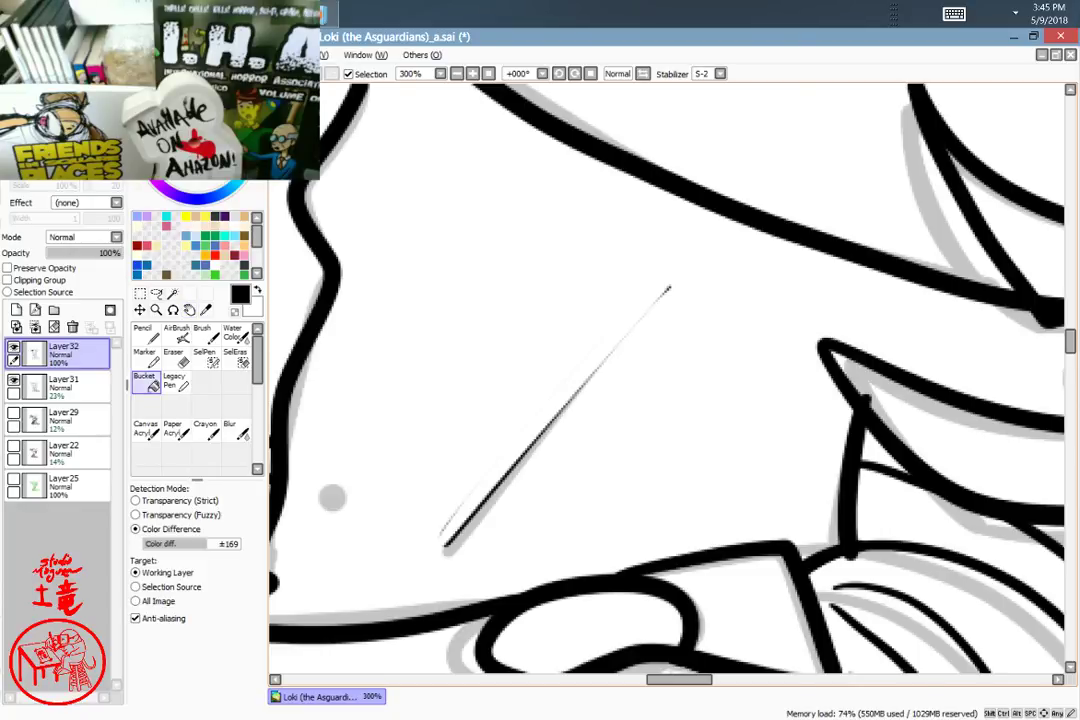
click(786, 470)
key(space)
drag(920, 421, 617, 505)
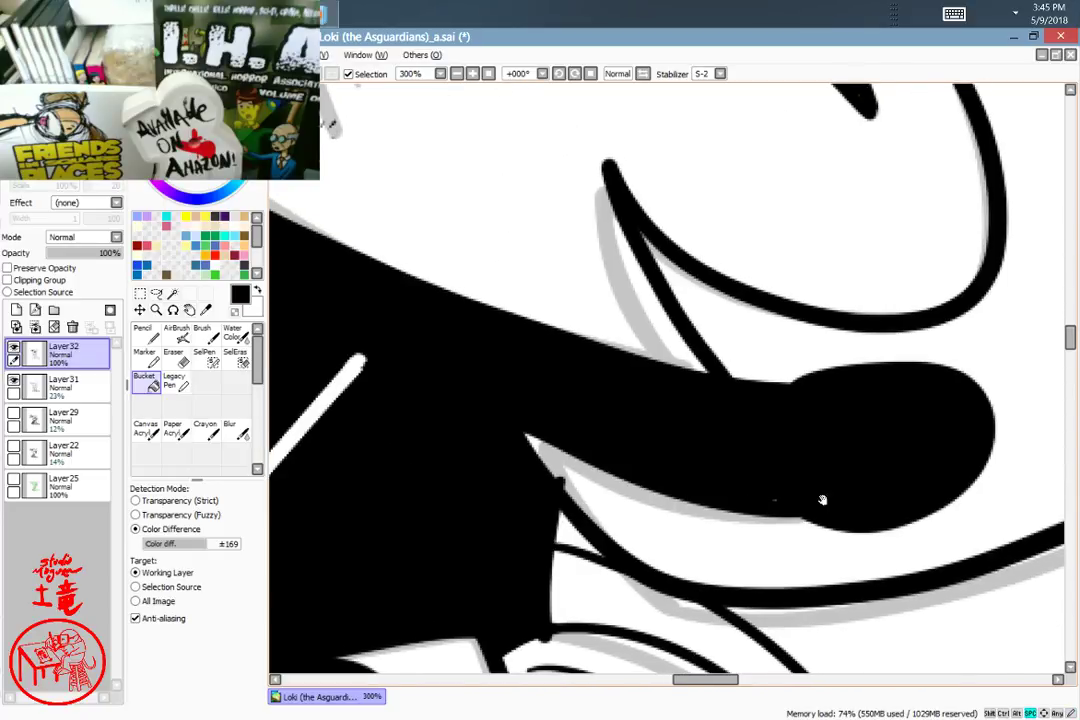
mouse_move(830, 501)
mouse_down()
mouse_move(835, 403)
mouse_move(721, 523)
mouse_move(841, 547)
mouse_move(721, 412)
mouse_up()
Step: Draw a curved white Pencil line separating the blackened ear from the jaw strip
key(n)
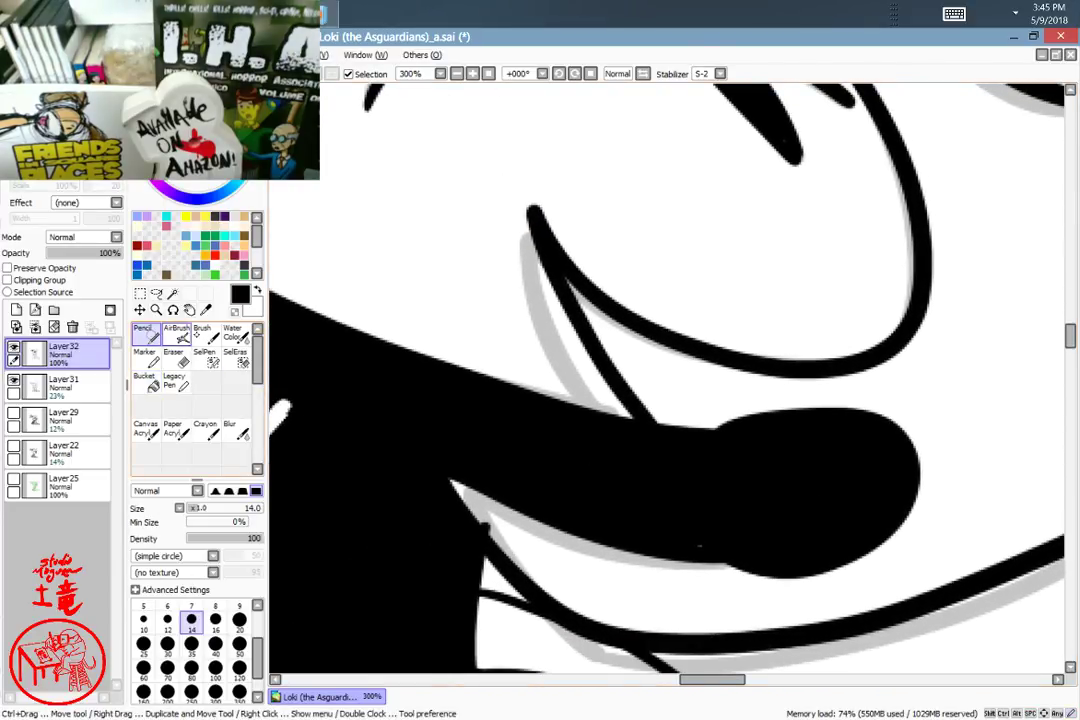
key(x)
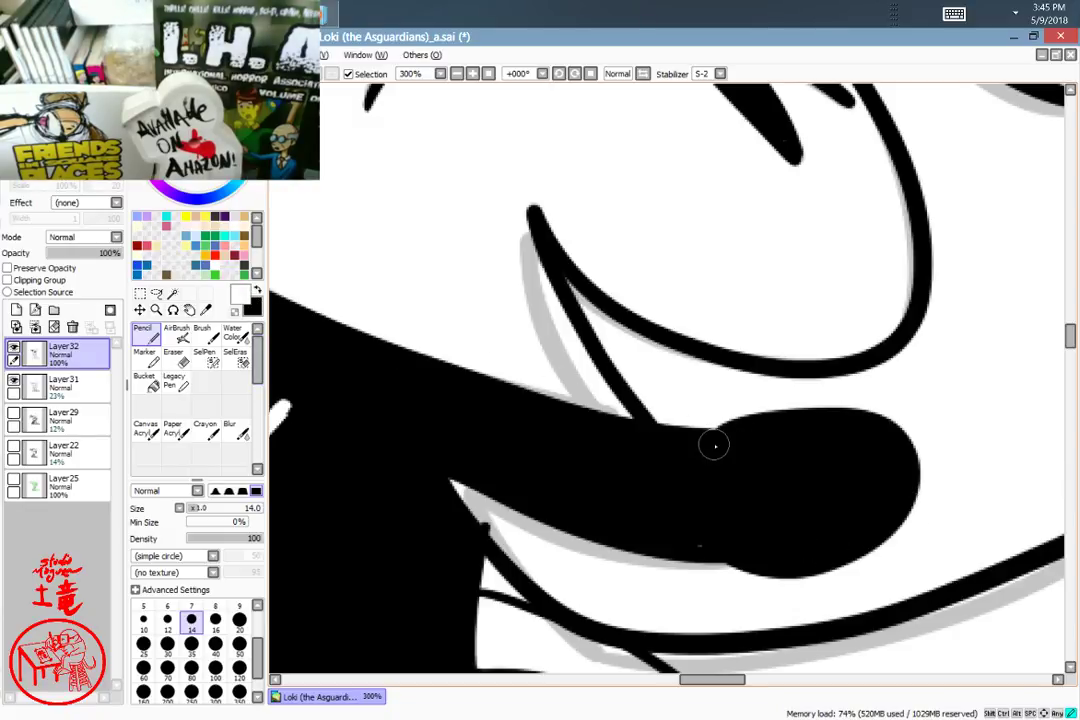
mouse_move(718, 435)
mouse_down()
mouse_move(691, 461)
mouse_move(735, 535)
mouse_up()
key(ctrl+z)
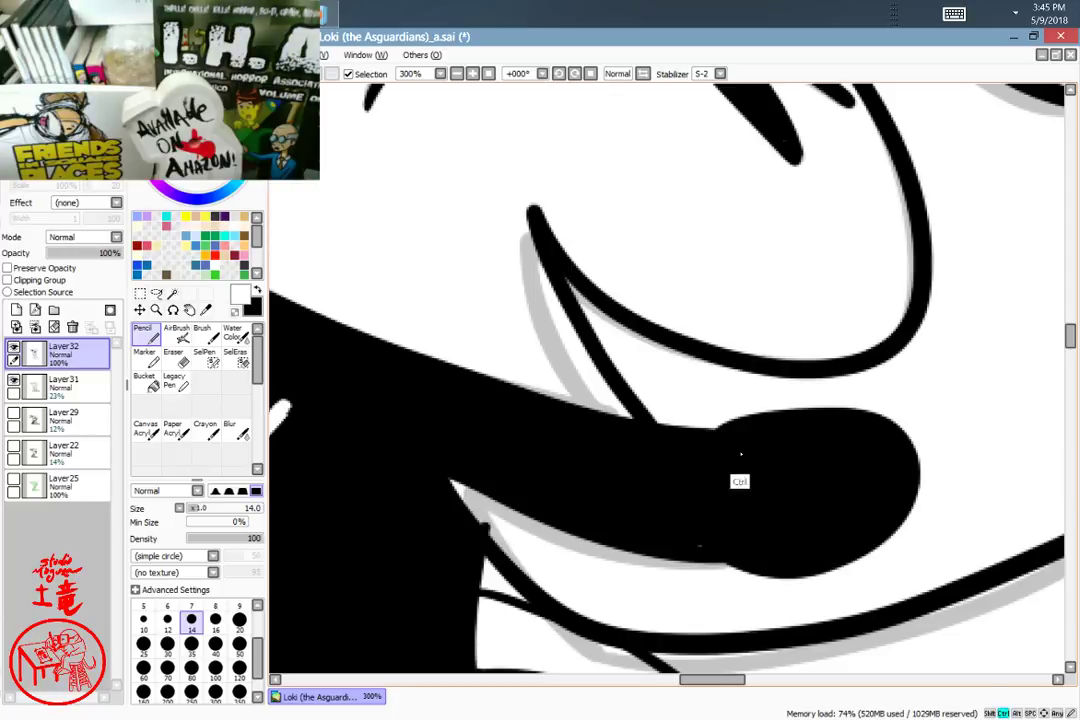
drag(748, 425, 770, 570)
mouse_move(580, 487)
mouse_down()
mouse_move(631, 530)
mouse_move(754, 585)
mouse_move(812, 504)
mouse_move(884, 446)
mouse_move(626, 523)
mouse_up()
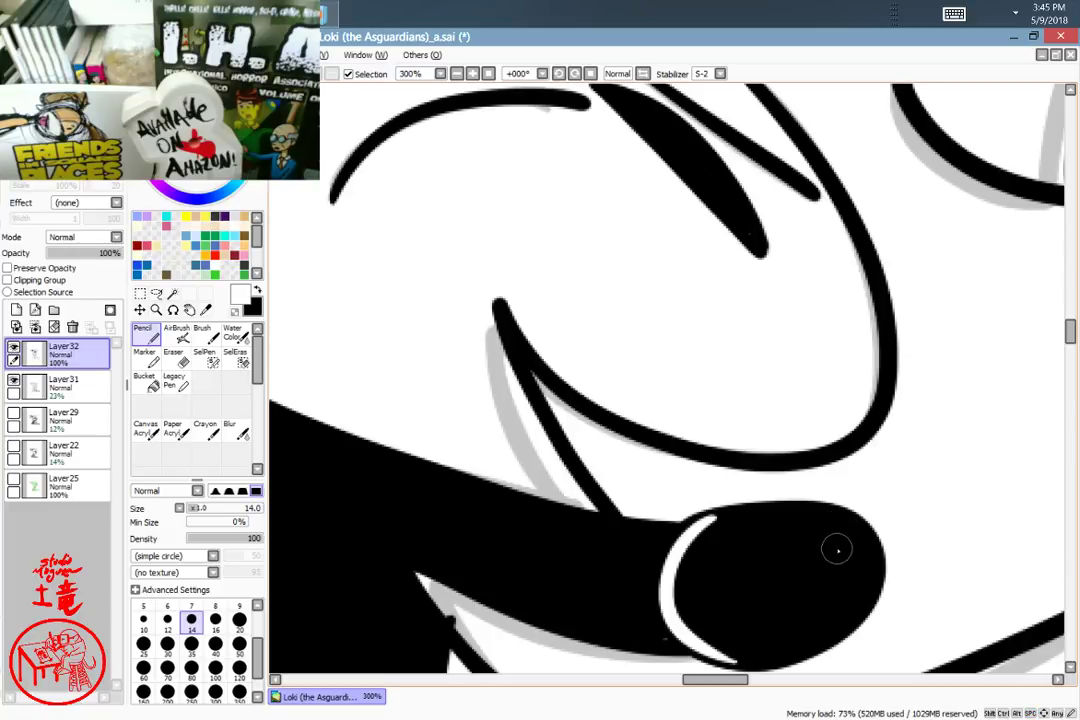
Step: Try a curled white inner-ear line inside the black ear
mouse_move(838, 543)
mouse_down()
mouse_move(820, 600)
mouse_move(752, 568)
mouse_move(761, 527)
mouse_up()
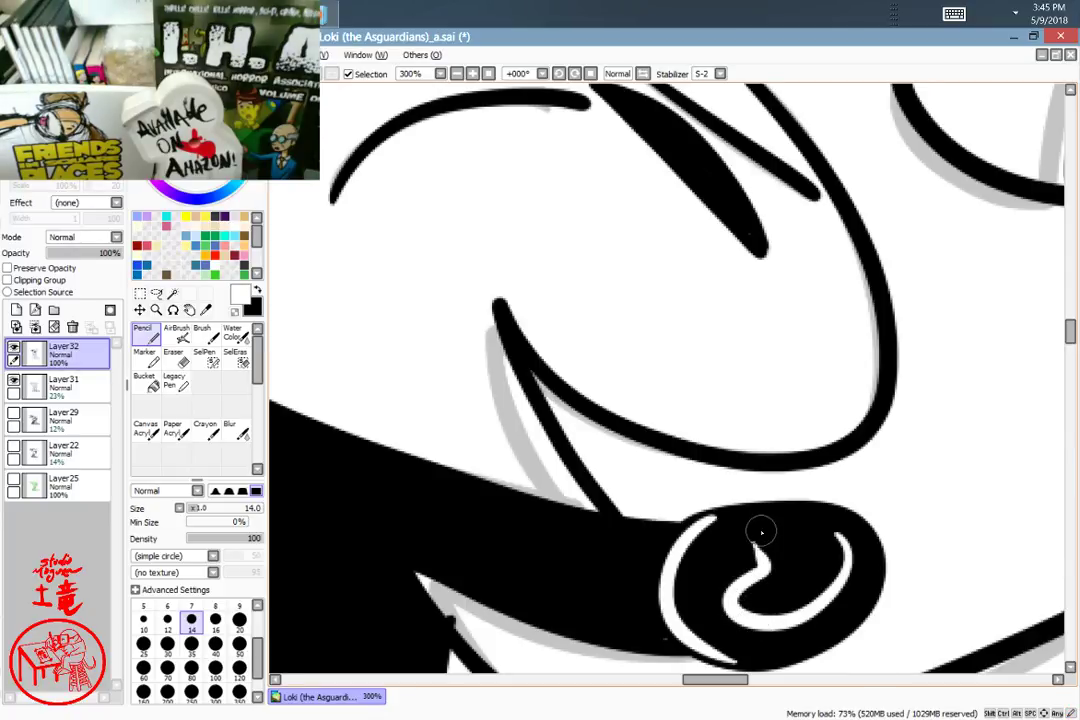
scroll(761, 531, down, 6)
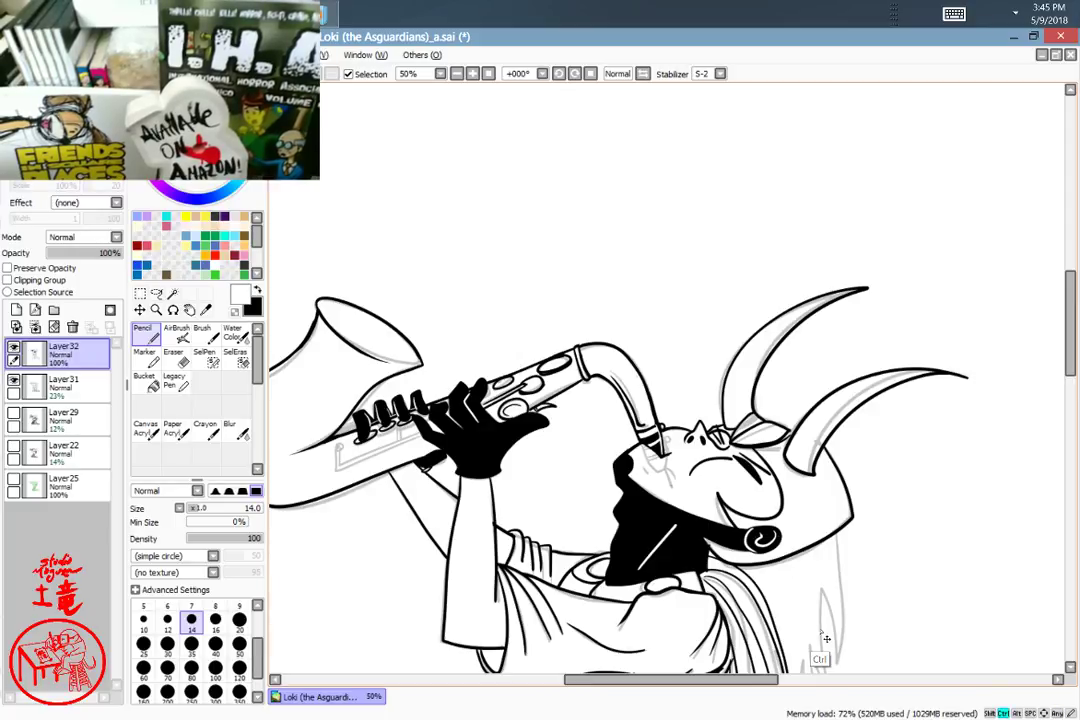
key(ctrl+z)
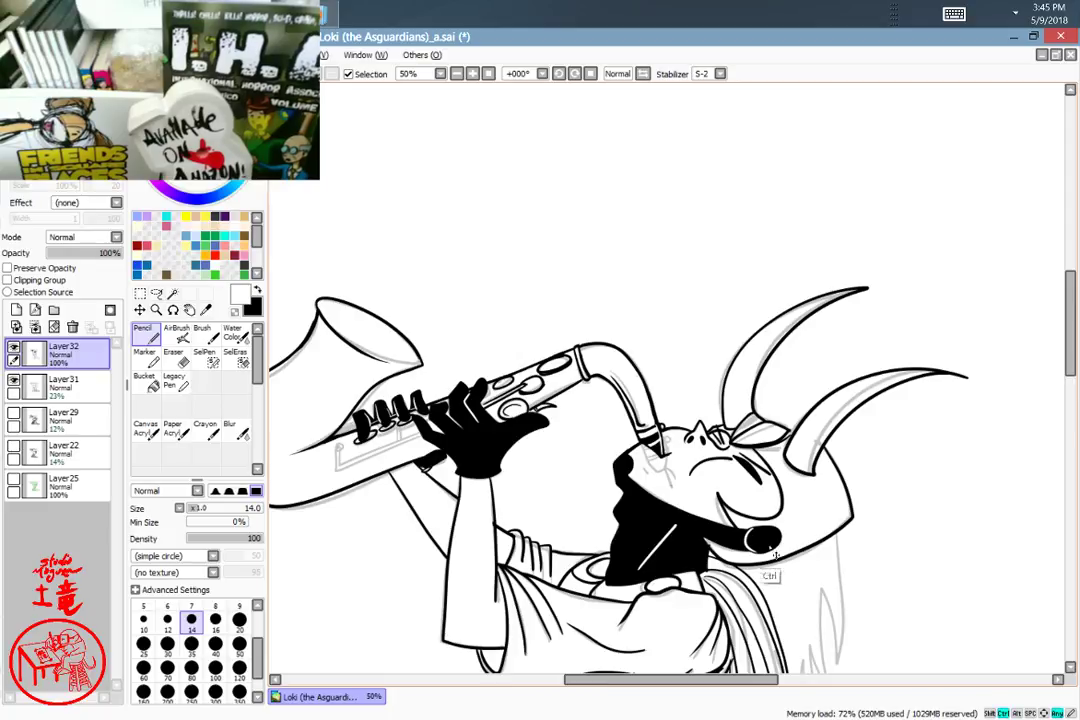
key(ctrl+z)
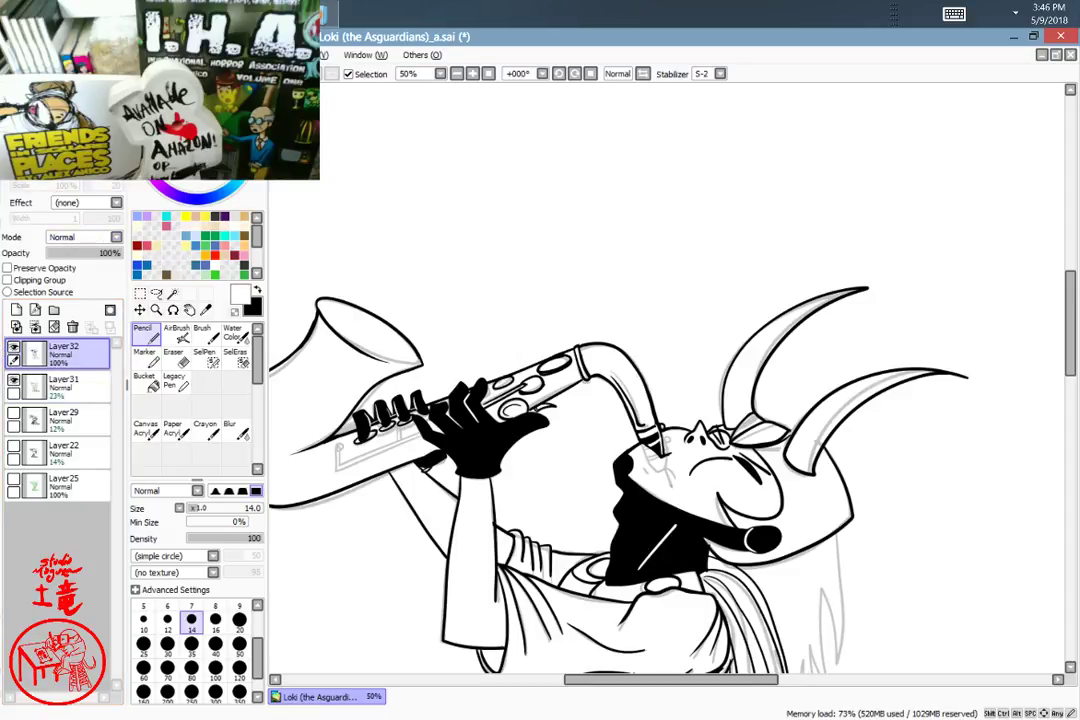
key(alt+Tab)
key(alt+Tab)
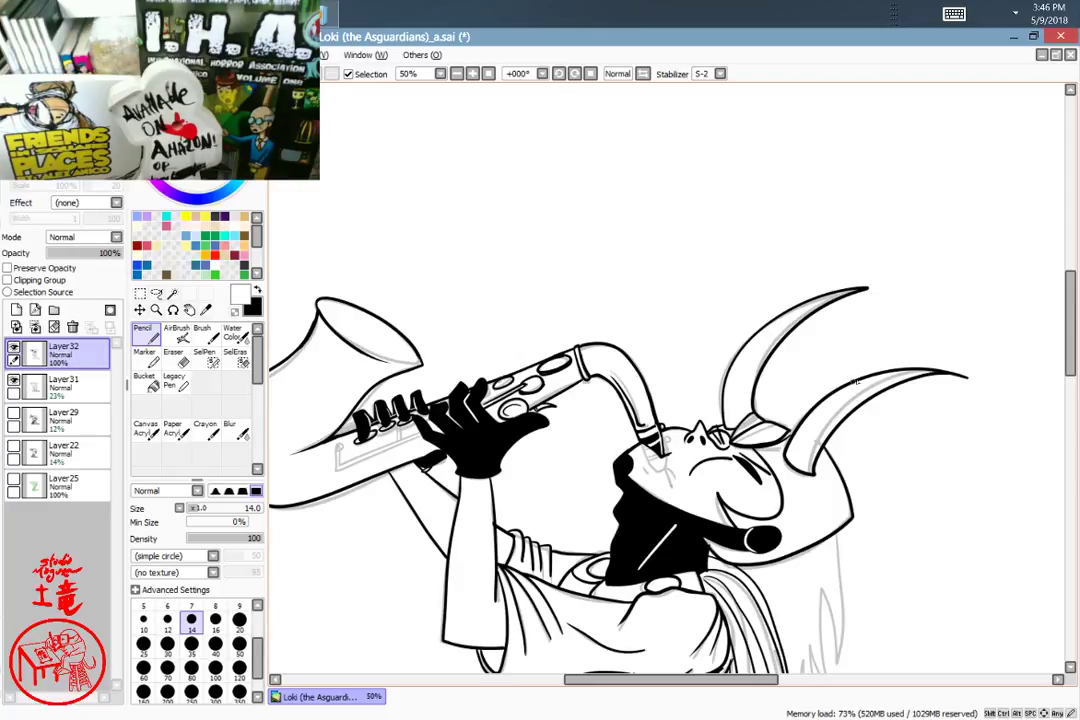
drag(849, 543, 913, 365)
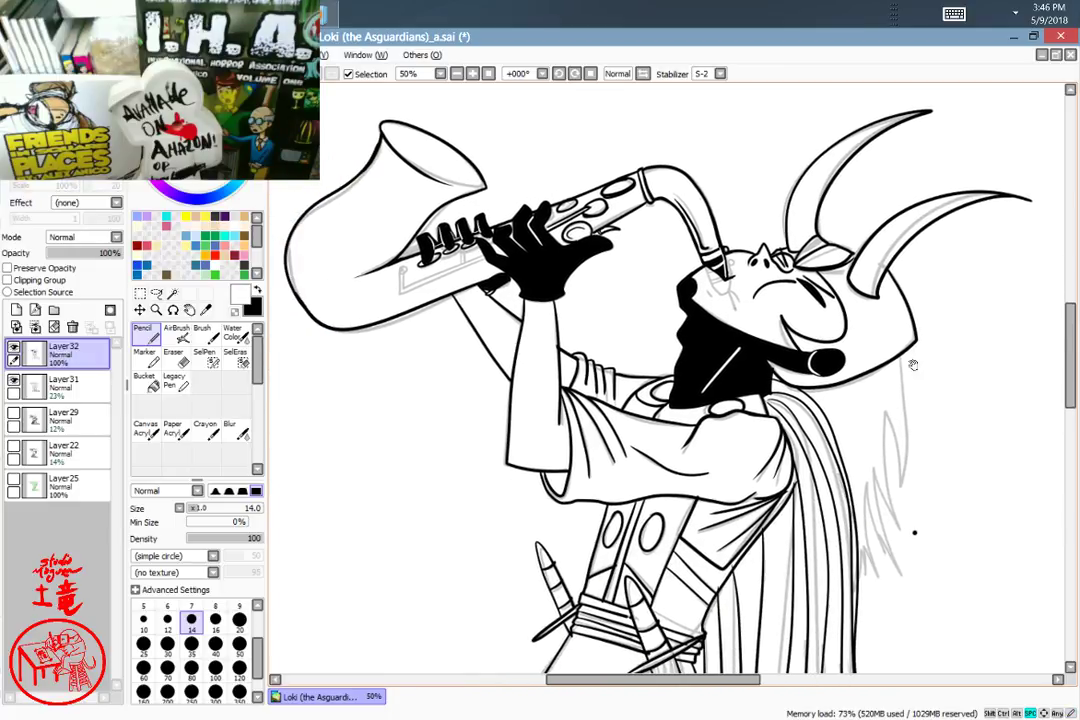
drag(853, 452, 824, 438)
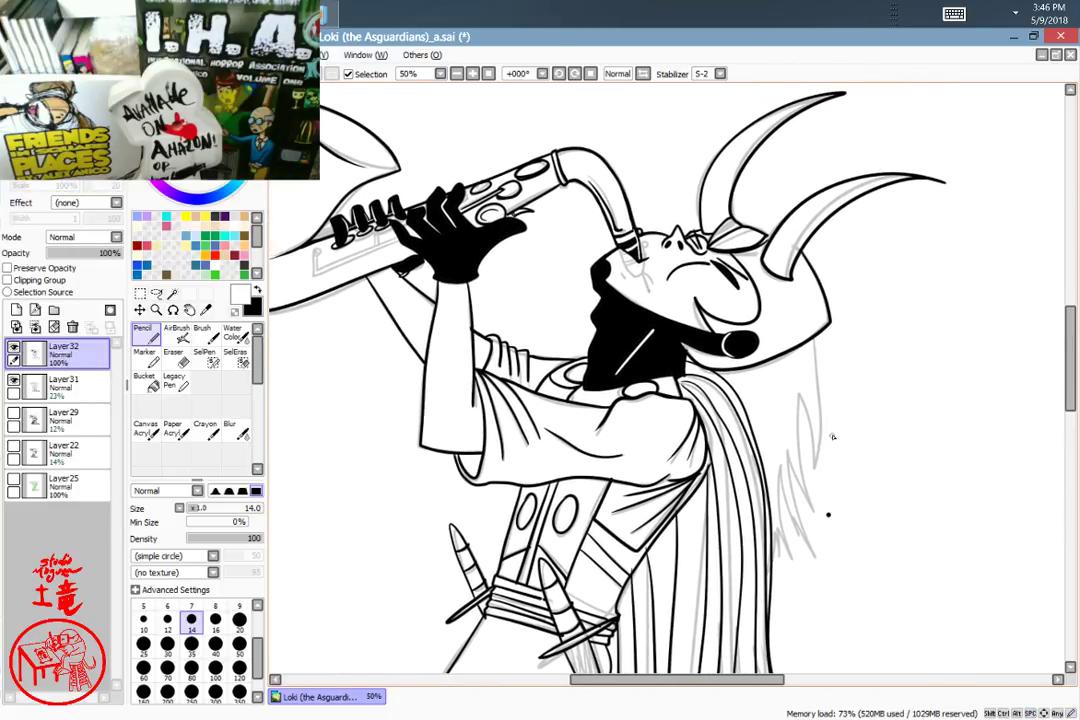
scroll(849, 453, up, 5)
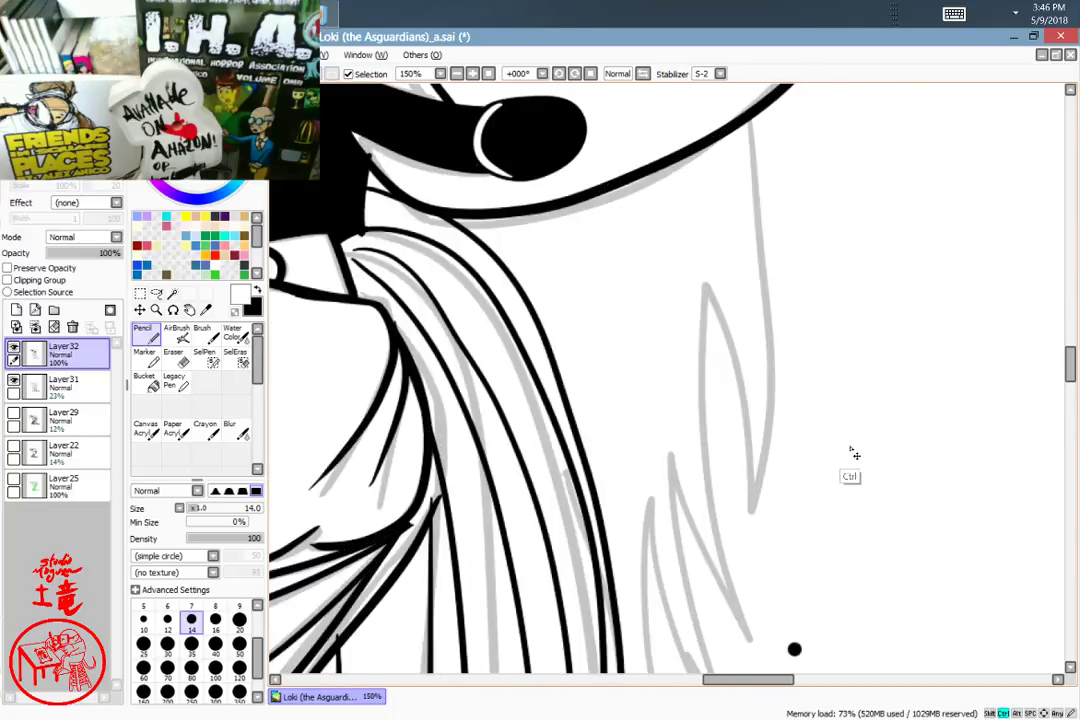
drag(686, 377, 852, 615)
Step: Try white swirl and spiral shapes for the inner ear on the black ear
mouse_move(764, 362)
mouse_down()
mouse_move(771, 398)
mouse_move(838, 470)
mouse_up()
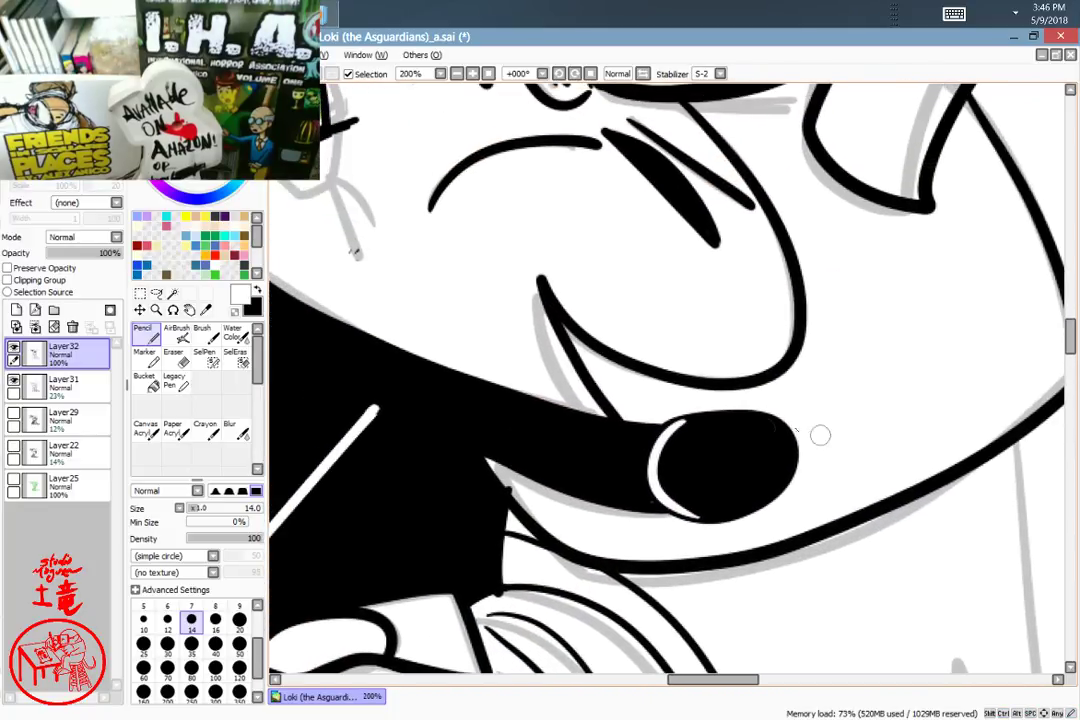
drag(737, 498, 711, 461)
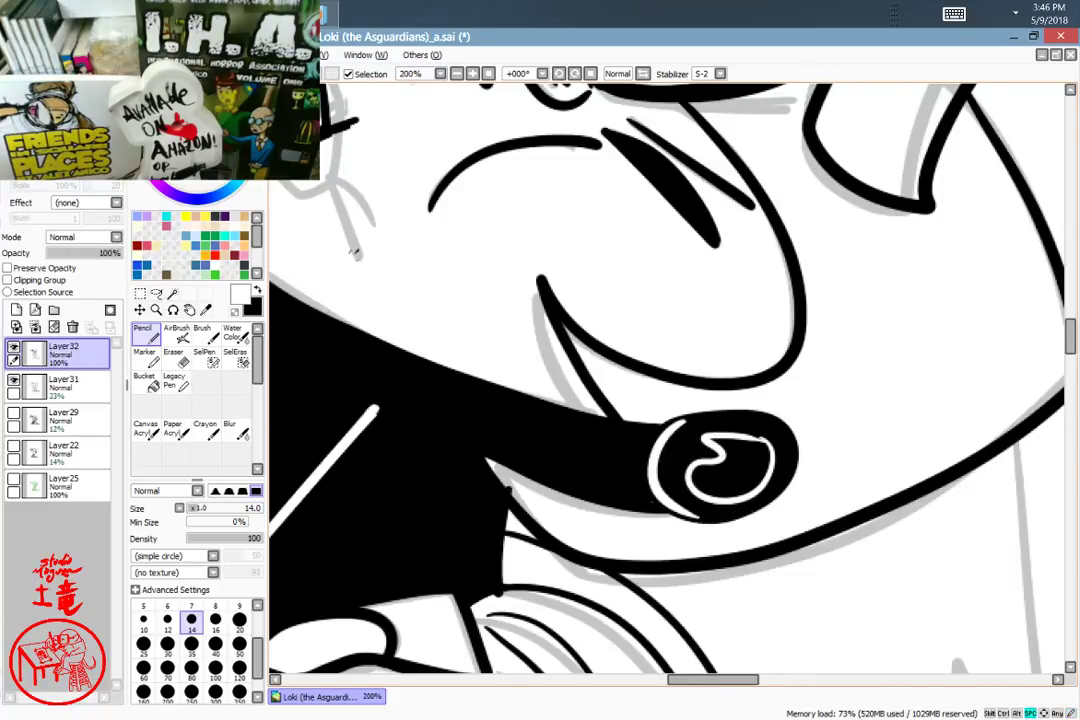
mouse_move(790, 478)
mouse_down()
mouse_move(953, 458)
mouse_move(926, 550)
mouse_move(824, 572)
mouse_up()
key(ctrl+z)
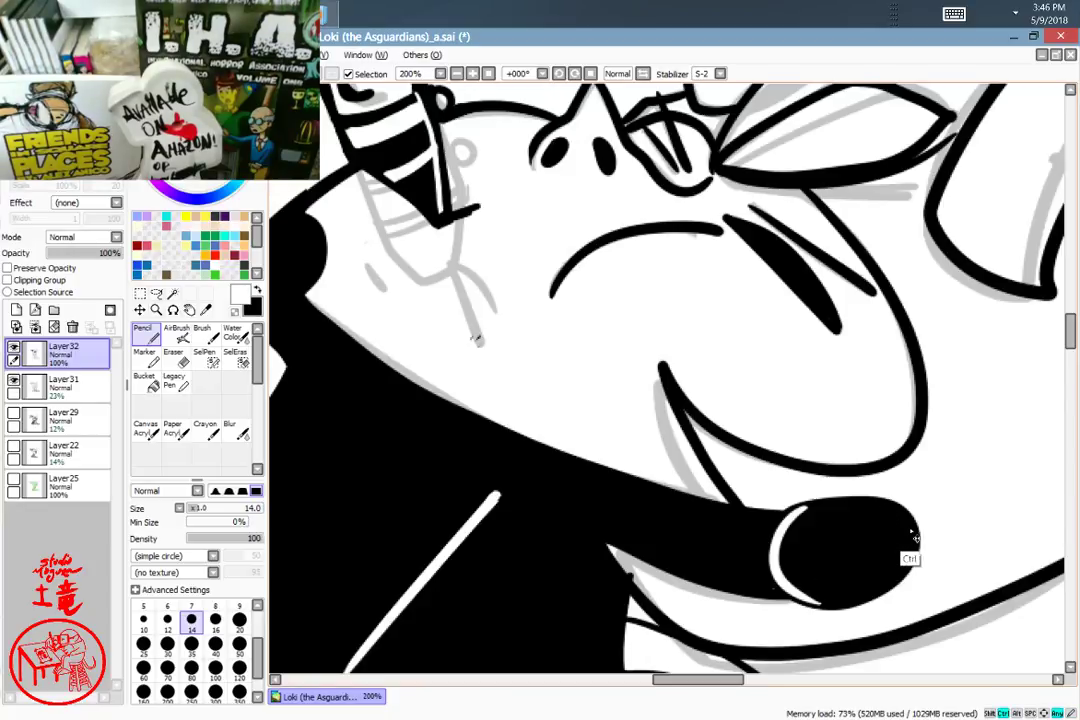
drag(845, 540, 866, 556)
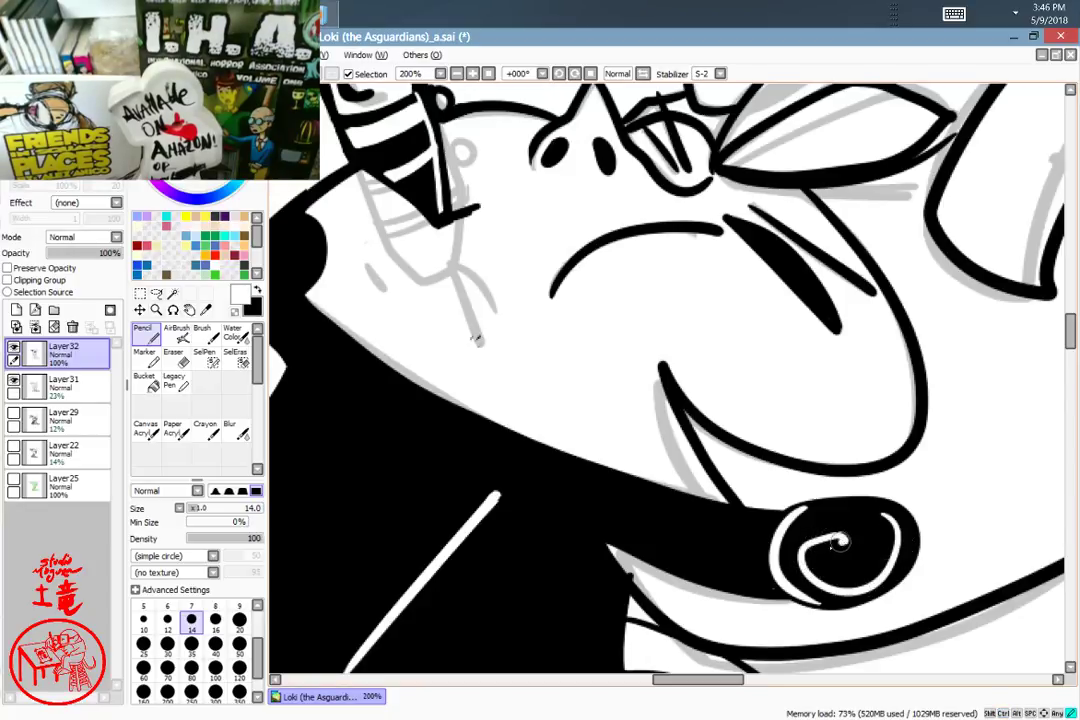
key(ctrl+z)
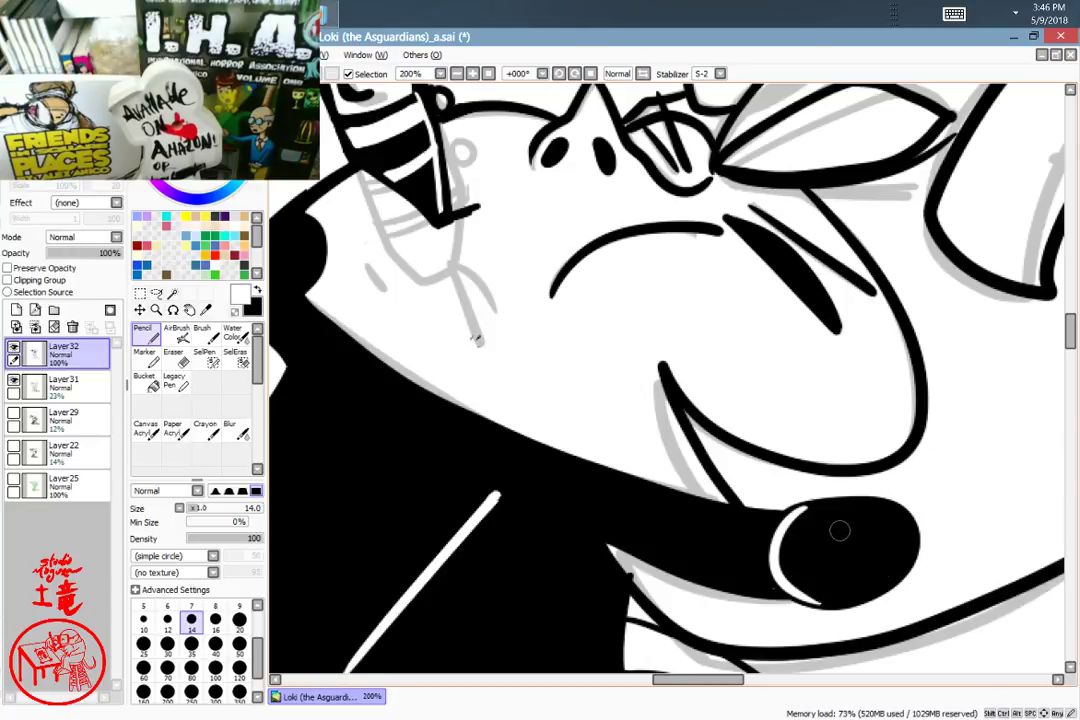
key(ctrl+z)
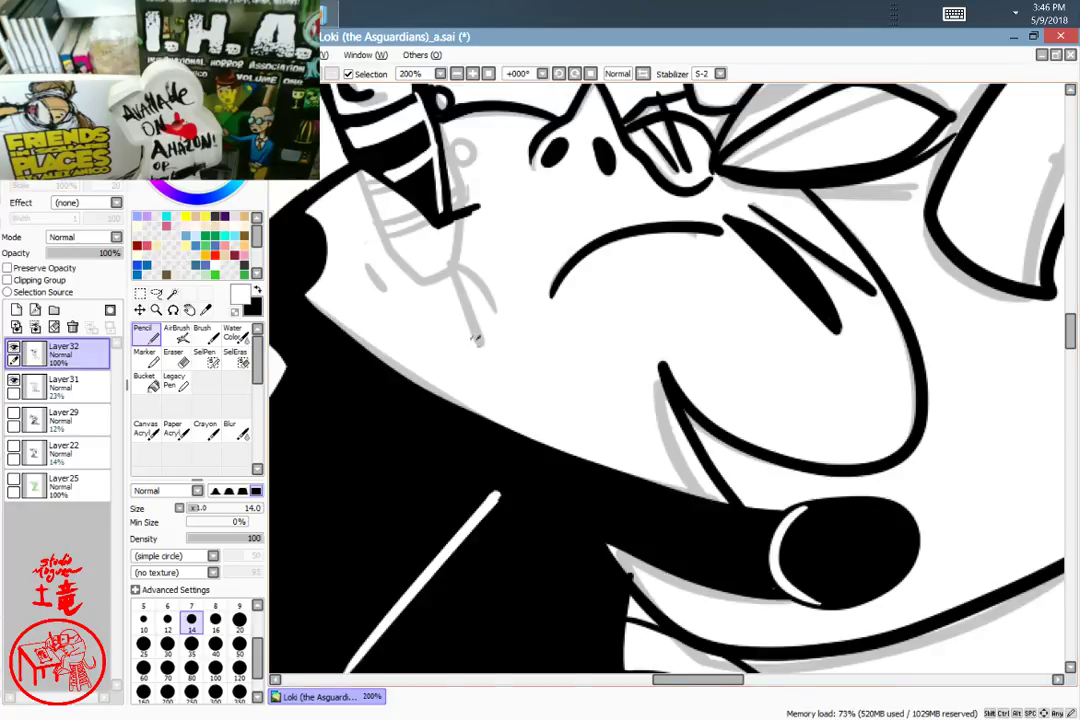
Step: Draw a closed, notched white inner-ear outline on the black ear with the canvas rotated, and reset the rotation
mouse_move(830, 583)
mouse_down()
mouse_move(923, 435)
mouse_move(922, 305)
mouse_move(854, 396)
mouse_up()
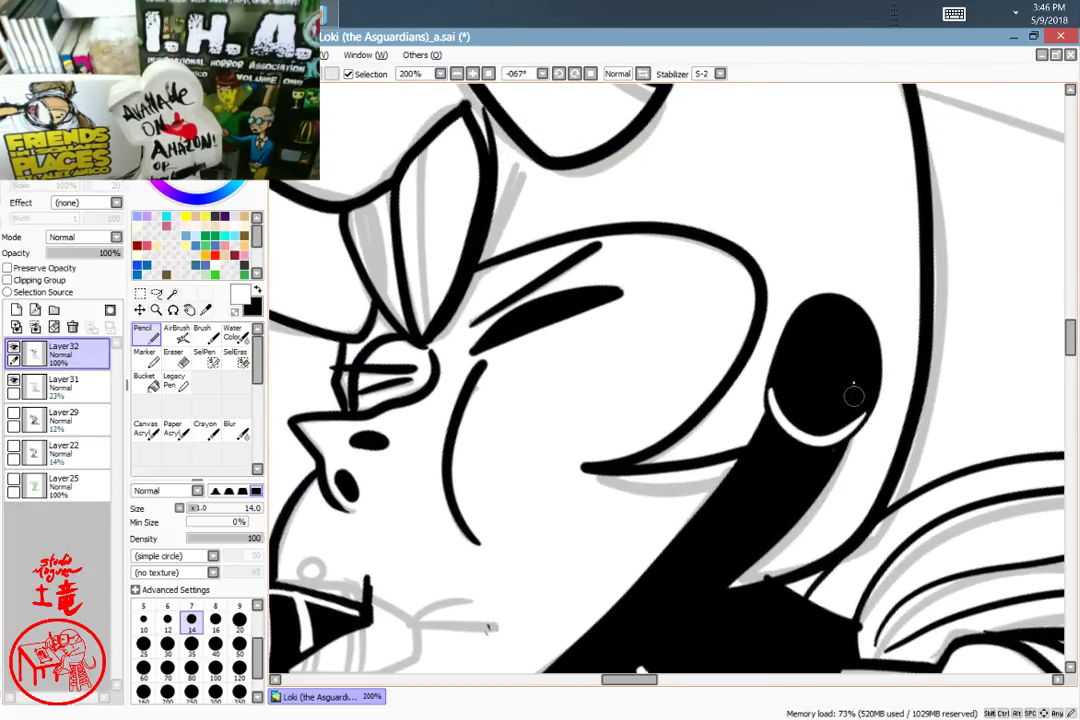
click(808, 344)
mouse_move(857, 342)
mouse_down()
mouse_move(856, 375)
mouse_move(820, 413)
mouse_up()
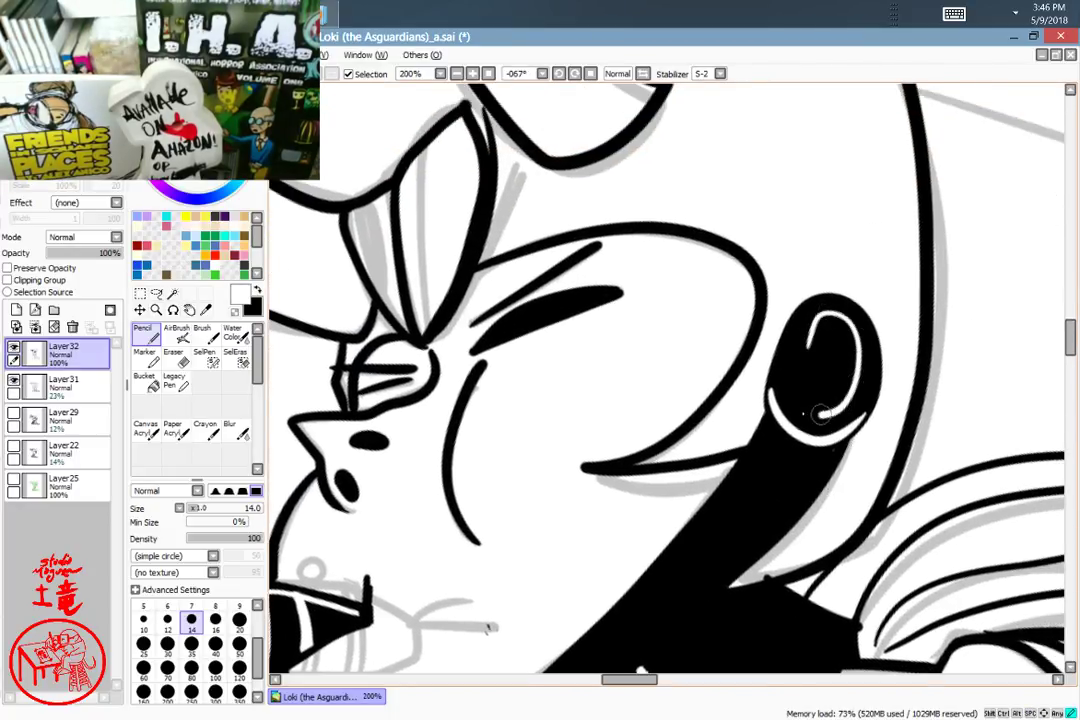
key(ctrl+z)
key(ctrl+z)
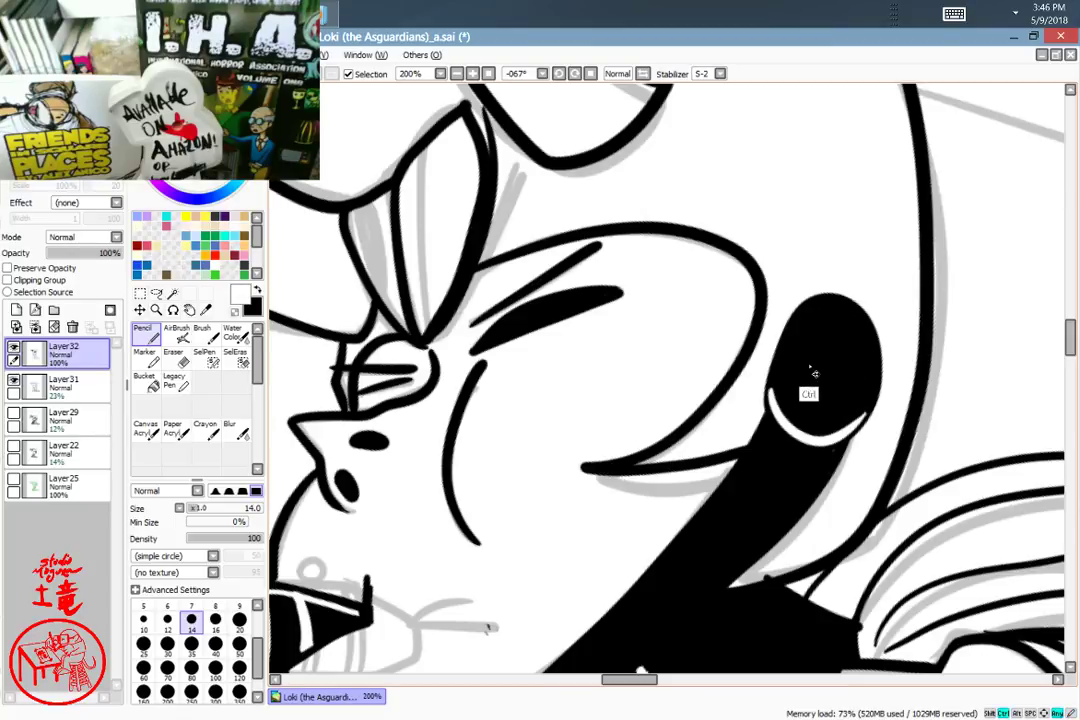
mouse_move(808, 365)
mouse_down()
mouse_move(817, 323)
mouse_move(846, 325)
mouse_move(846, 395)
mouse_move(815, 376)
mouse_up()
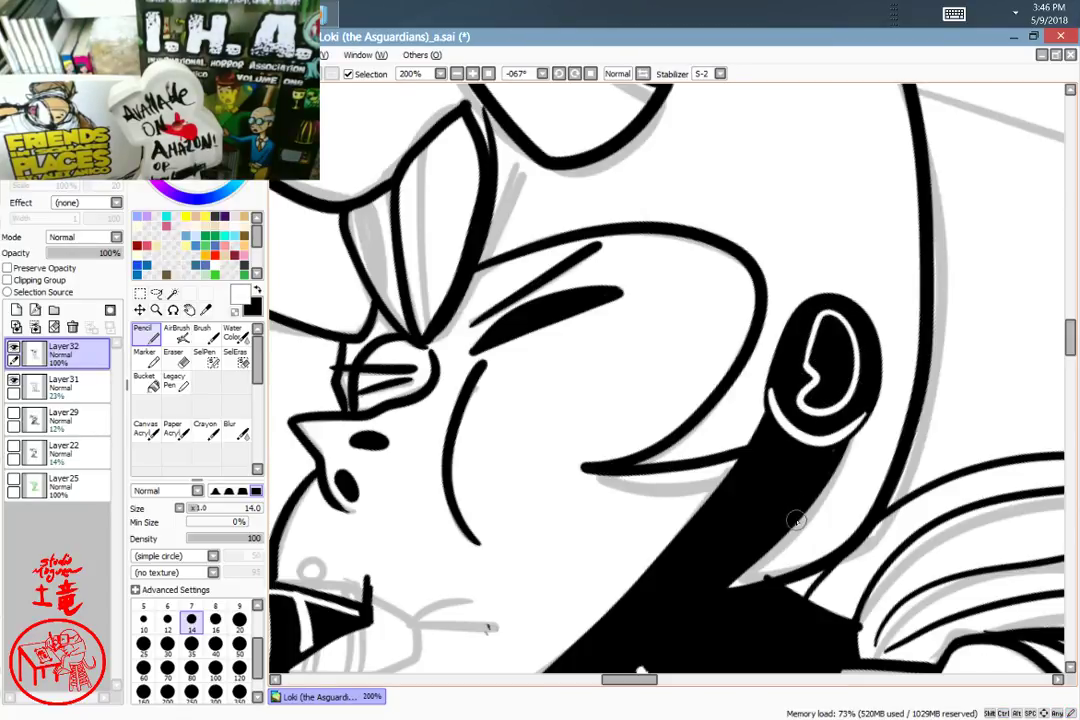
key(Home)
mouse_move(798, 482)
mouse_down()
mouse_move(954, 420)
mouse_move(931, 461)
mouse_move(990, 510)
mouse_move(942, 487)
mouse_up()
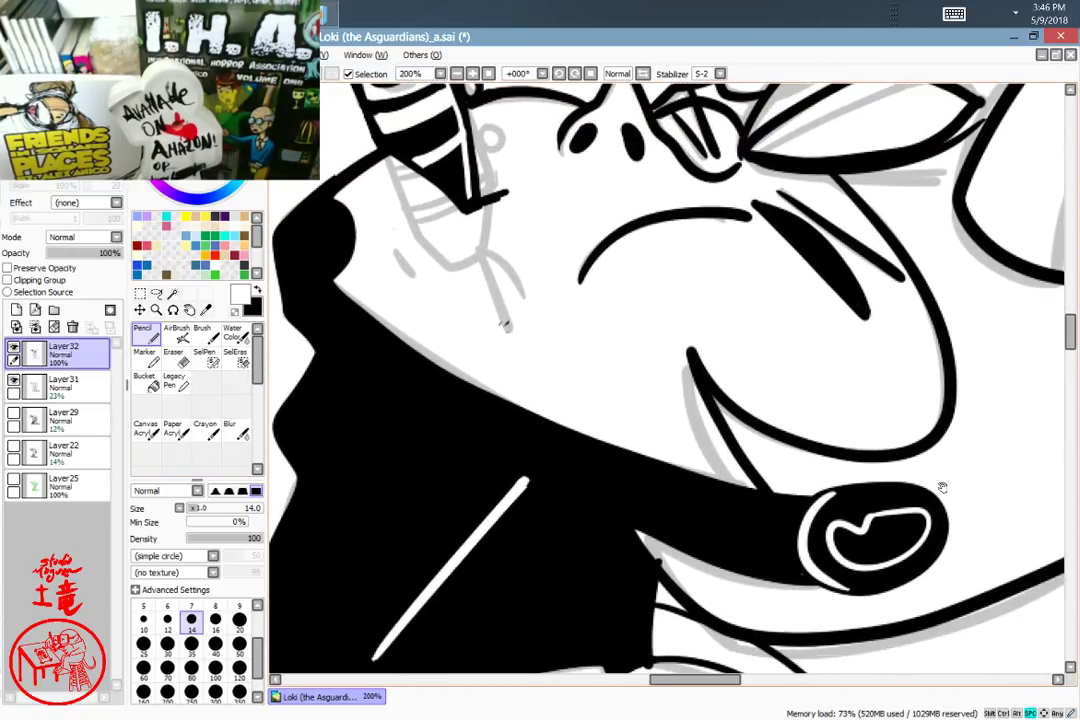
Step: Undo the inner-ear outline and its separating line, and redraw a short white curve along the black ear's lower edge
key(ctrl+z)
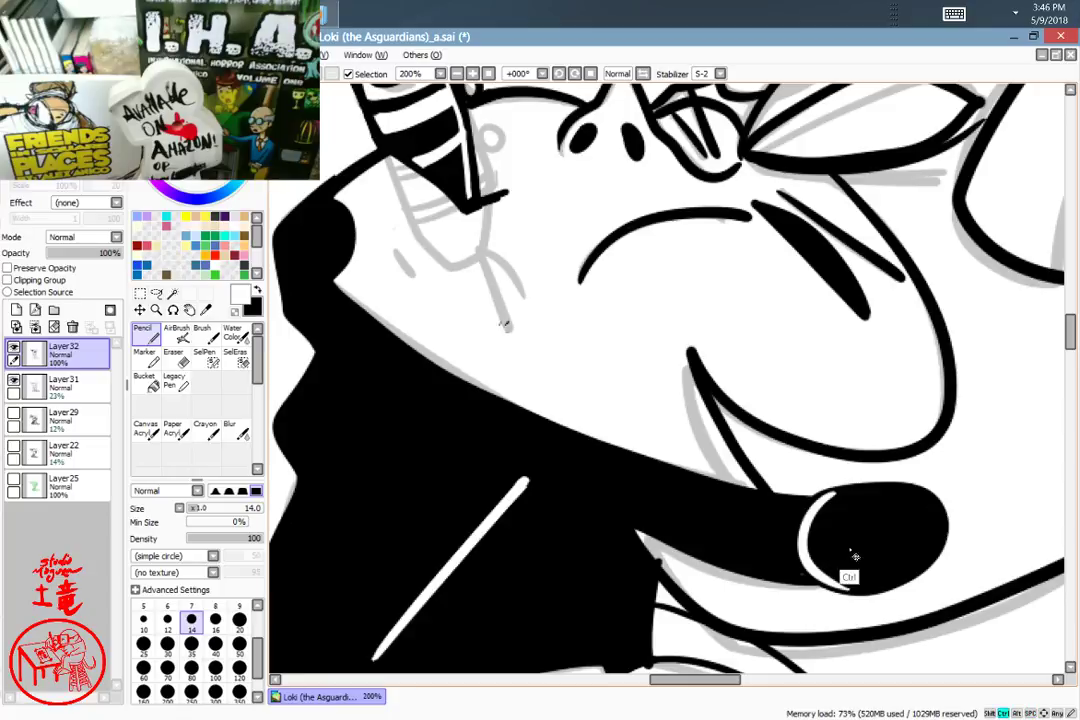
key(ctrl+z)
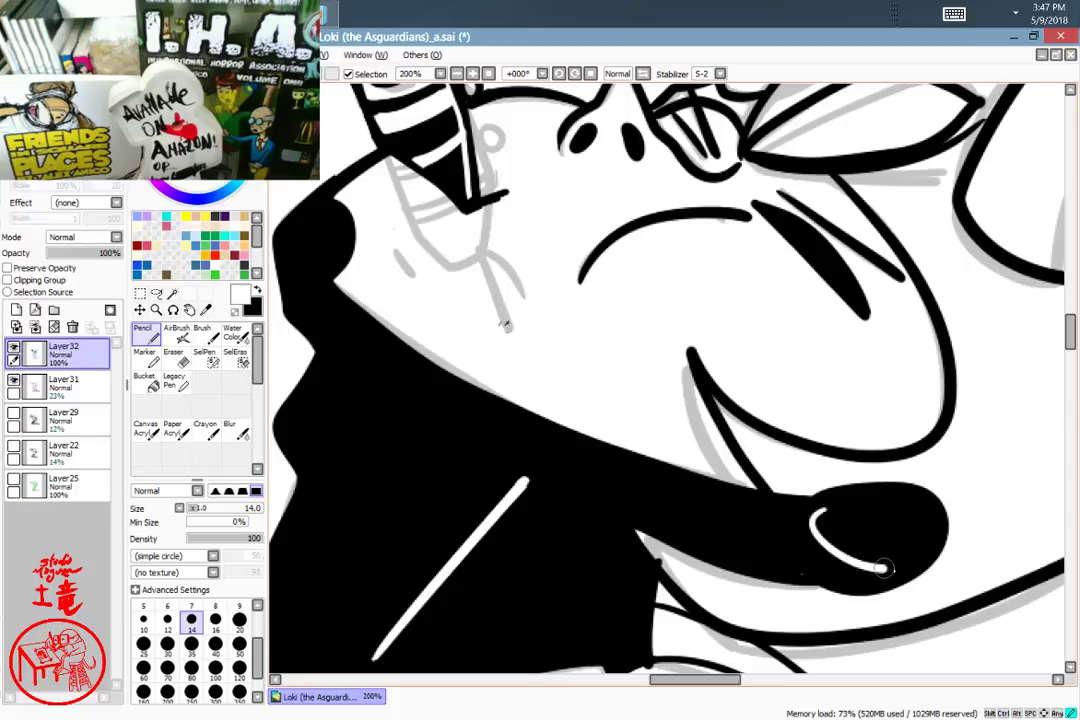
drag(815, 507, 880, 575)
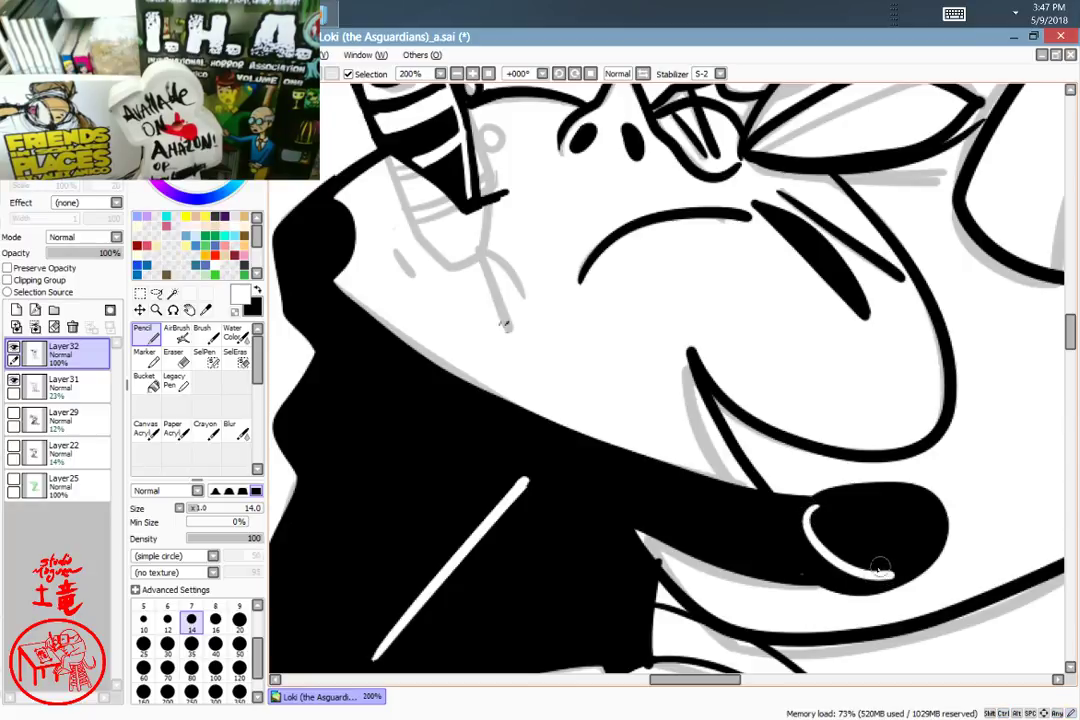
Step: Thin and taper the long fold lines fanning from the cuff of the front sleeve with white Pencil strokes
drag(686, 636, 836, 386)
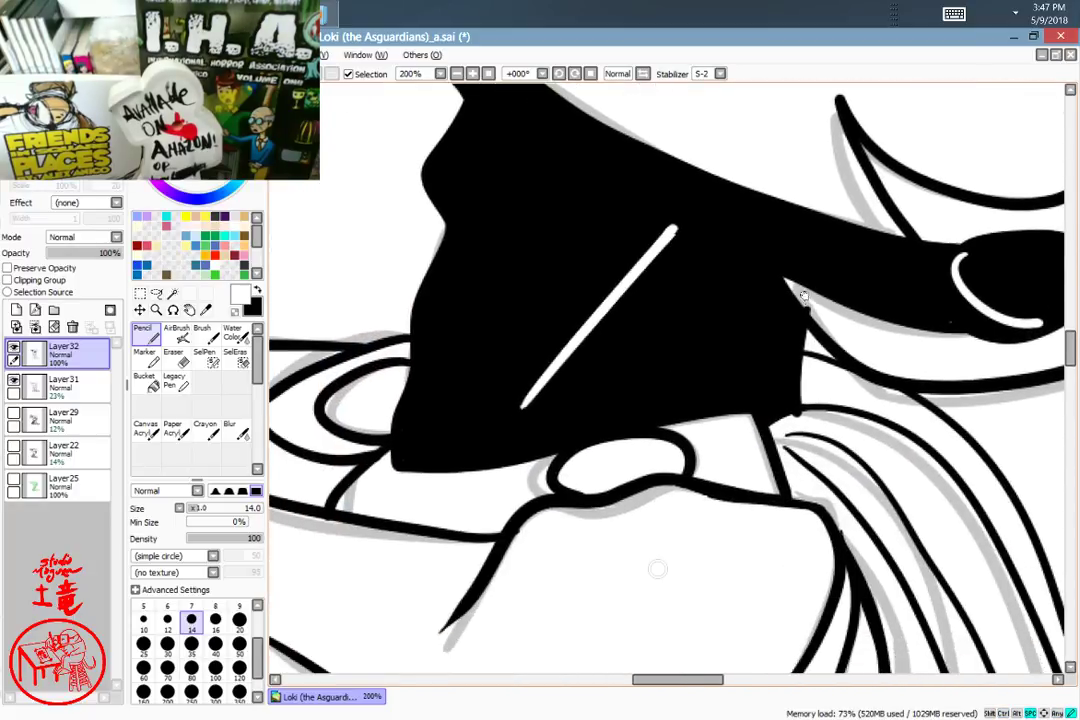
mouse_move(665, 360)
mouse_down()
mouse_move(732, 523)
mouse_move(777, 368)
mouse_up()
drag(731, 419, 832, 308)
mouse_move(621, 360)
mouse_down()
mouse_move(750, 294)
mouse_move(725, 281)
mouse_up()
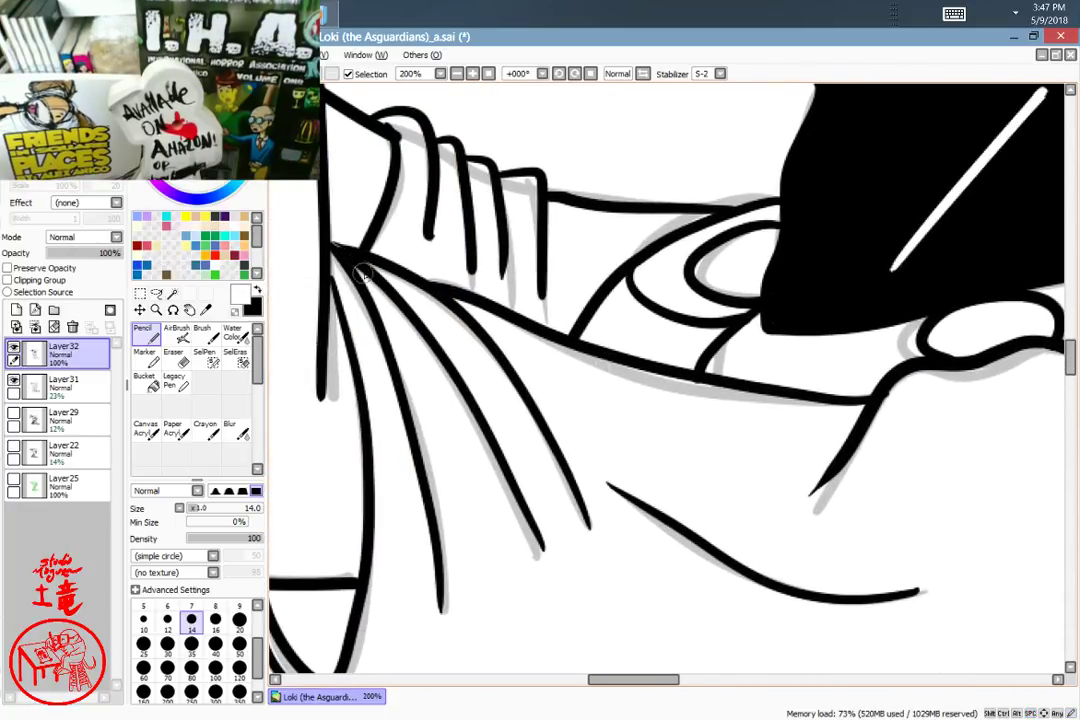
mouse_move(358, 271)
mouse_down()
mouse_move(392, 331)
mouse_move(443, 605)
mouse_up()
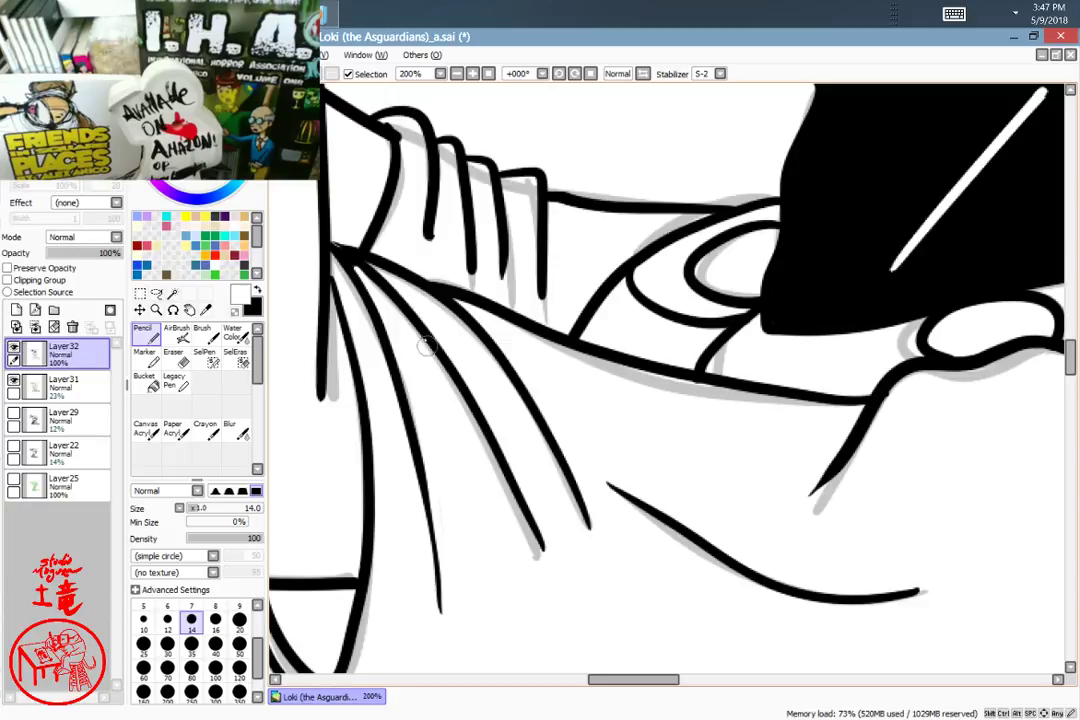
key(ctrl+z)
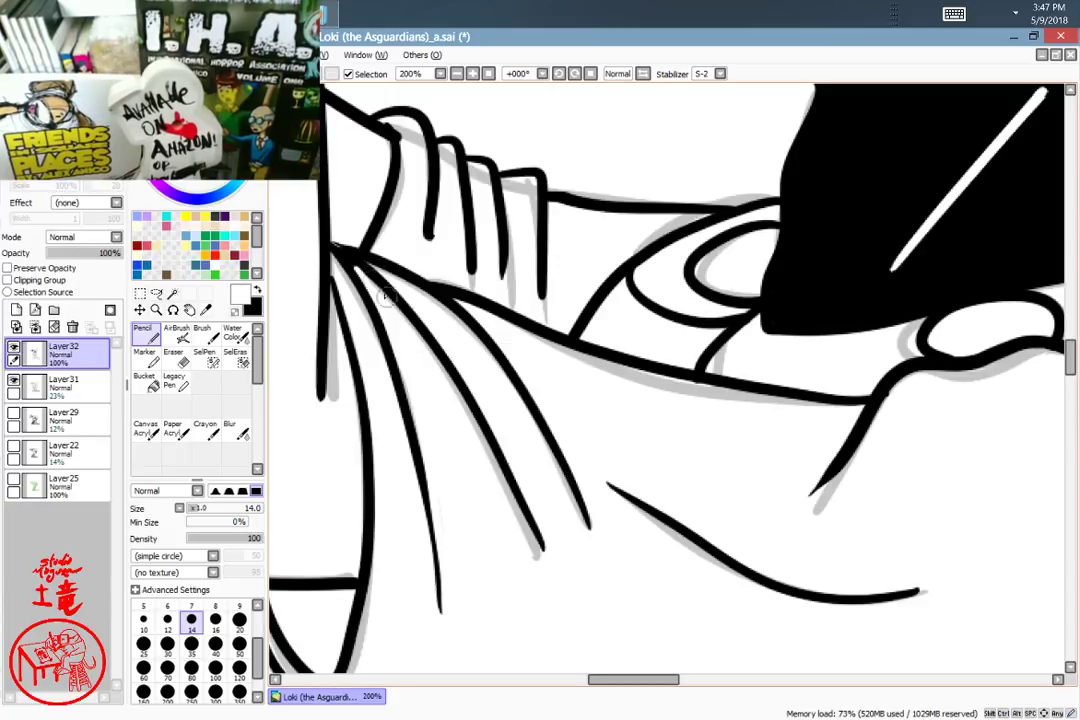
mouse_move(358, 258)
mouse_down()
mouse_move(416, 308)
mouse_move(488, 408)
mouse_move(546, 546)
mouse_up()
key(ctrl+z)
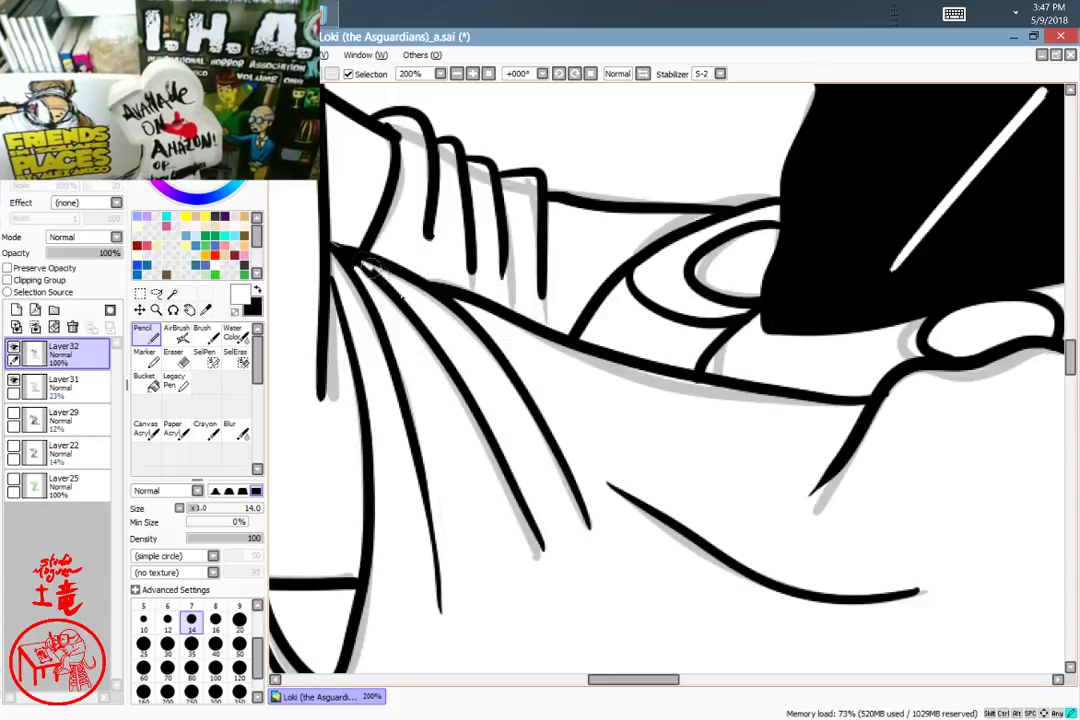
mouse_move(357, 258)
mouse_down()
mouse_move(414, 316)
mouse_move(527, 500)
mouse_up()
mouse_move(449, 298)
mouse_down()
mouse_move(508, 358)
mouse_move(597, 530)
mouse_up()
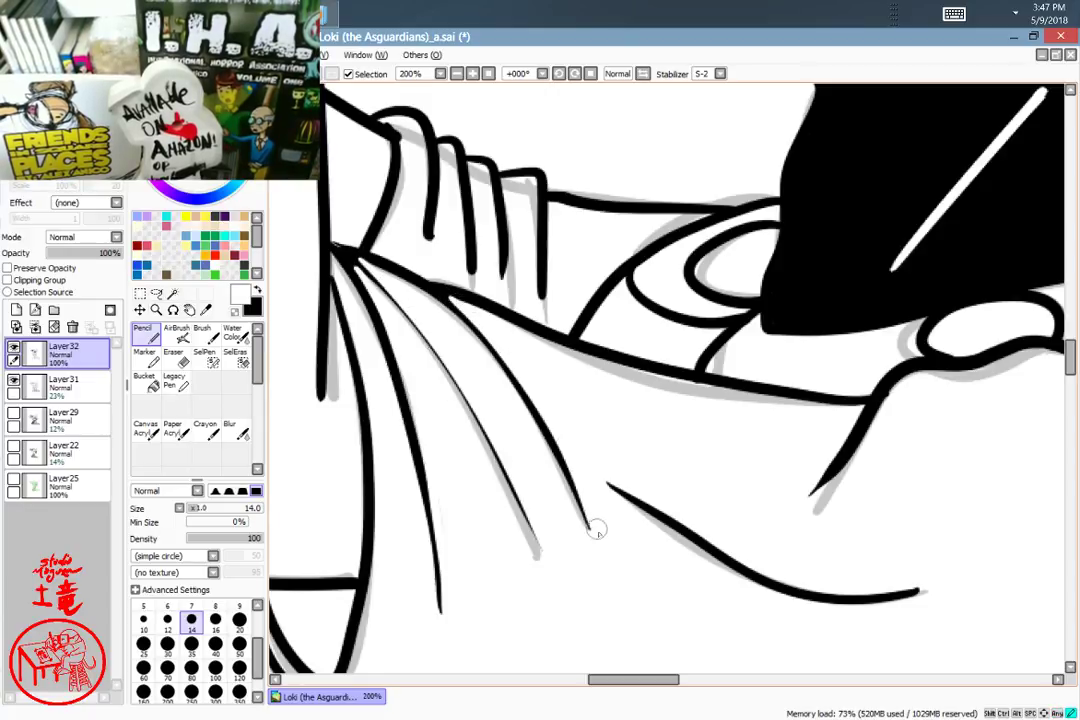
Step: Taper the front sleeve's collar and shoulder folds and thin its lower contour with white Pencil strokes
mouse_move(800, 580)
mouse_down()
mouse_move(635, 447)
mouse_move(410, 335)
mouse_move(514, 403)
mouse_move(585, 418)
mouse_move(634, 398)
mouse_up()
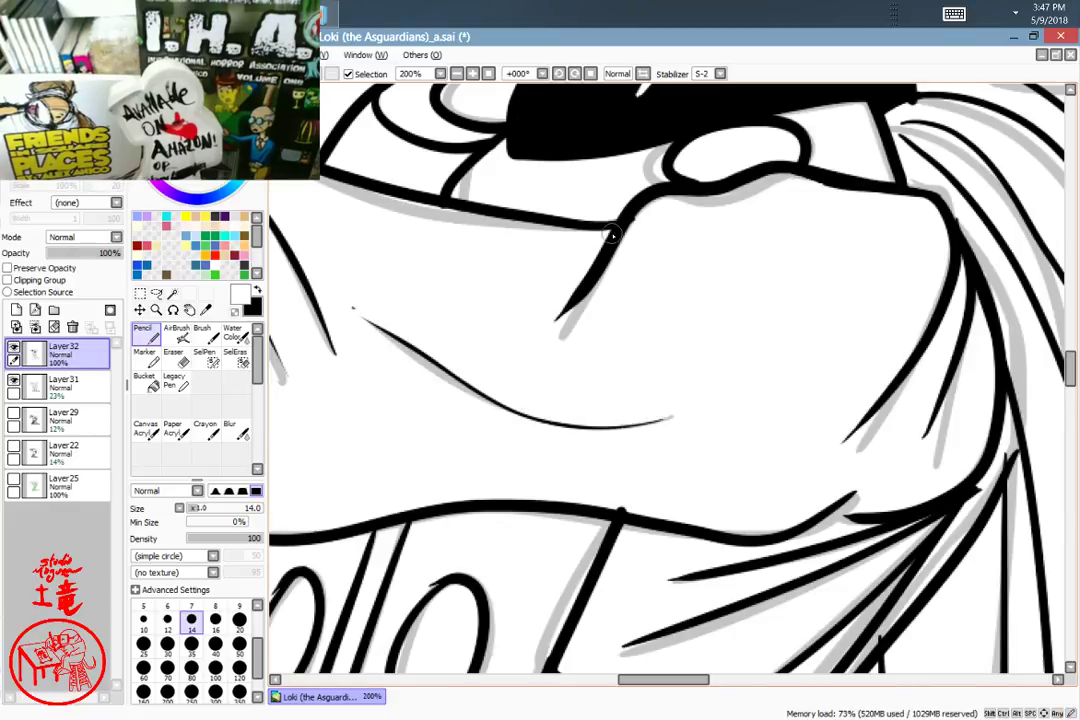
drag(603, 237, 545, 312)
drag(890, 425, 785, 470)
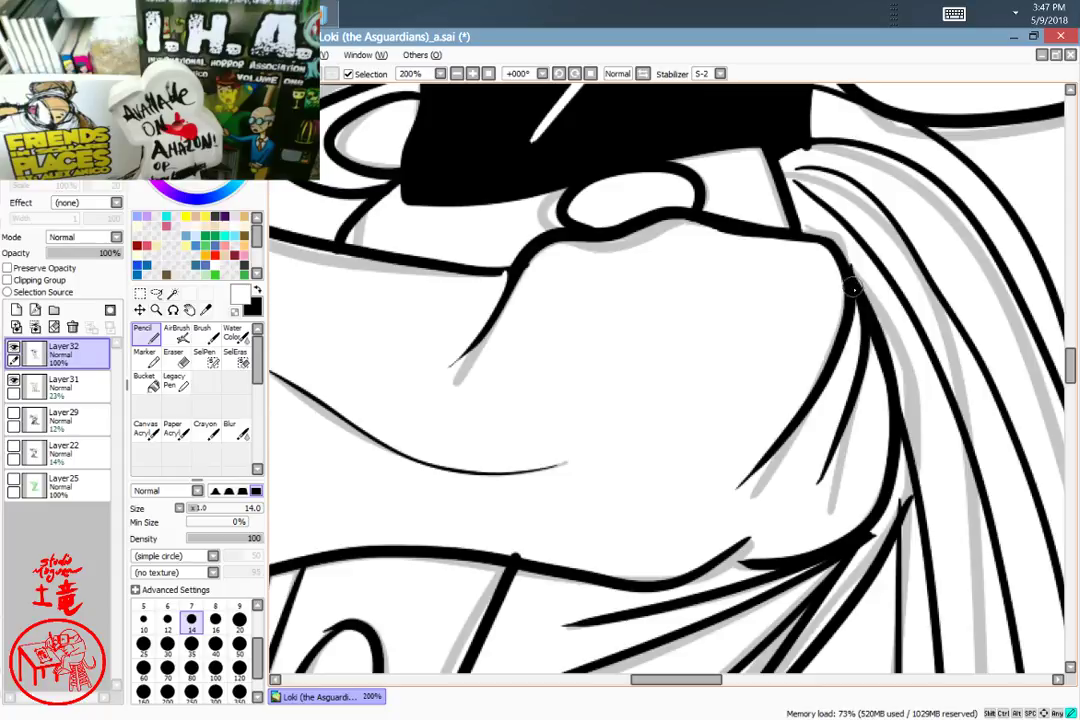
drag(852, 307, 829, 440)
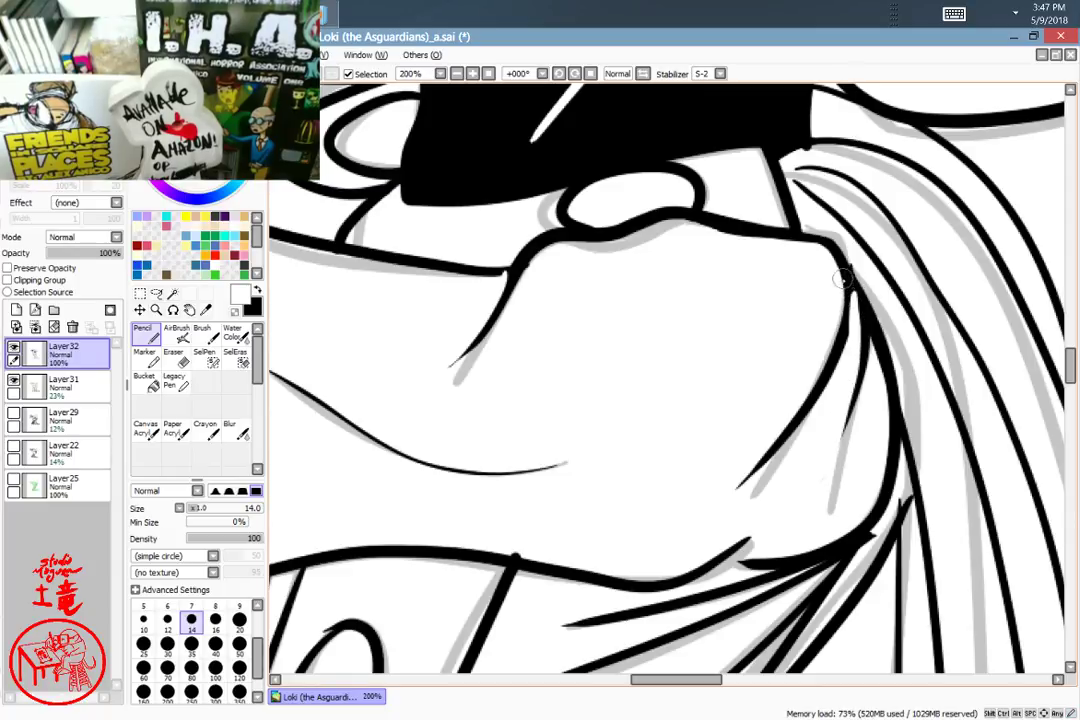
mouse_move(836, 306)
mouse_down()
mouse_move(806, 389)
mouse_move(723, 503)
mouse_up()
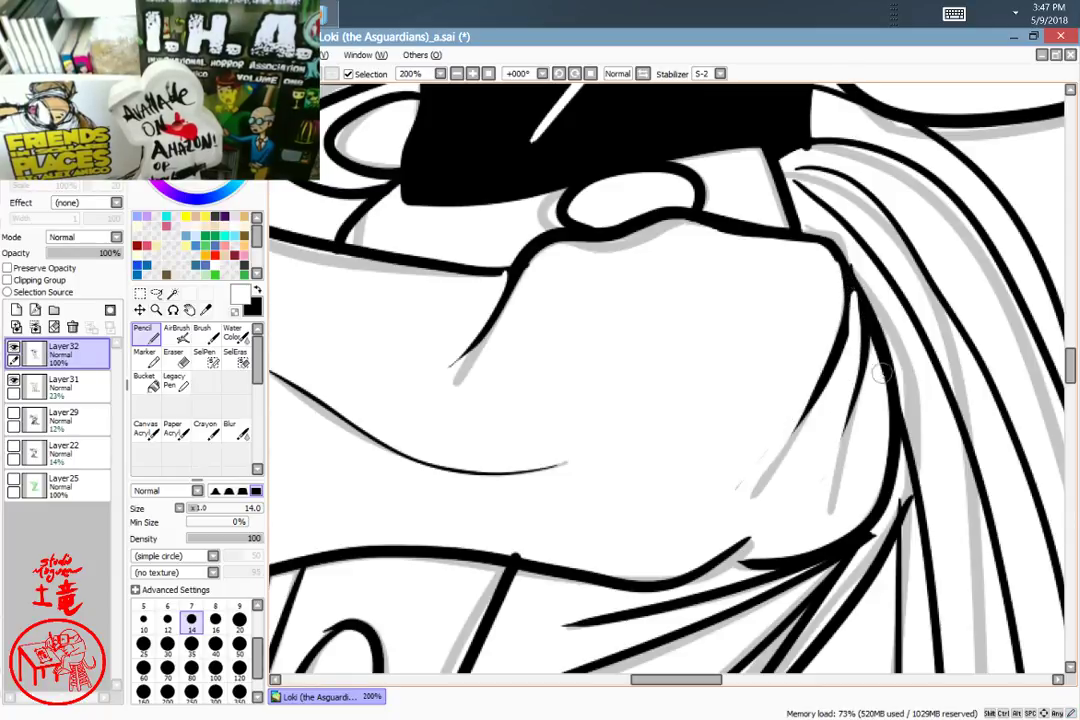
mouse_move(871, 341)
mouse_down()
mouse_move(881, 413)
mouse_move(872, 497)
mouse_move(830, 542)
mouse_move(764, 560)
mouse_move(727, 553)
mouse_up()
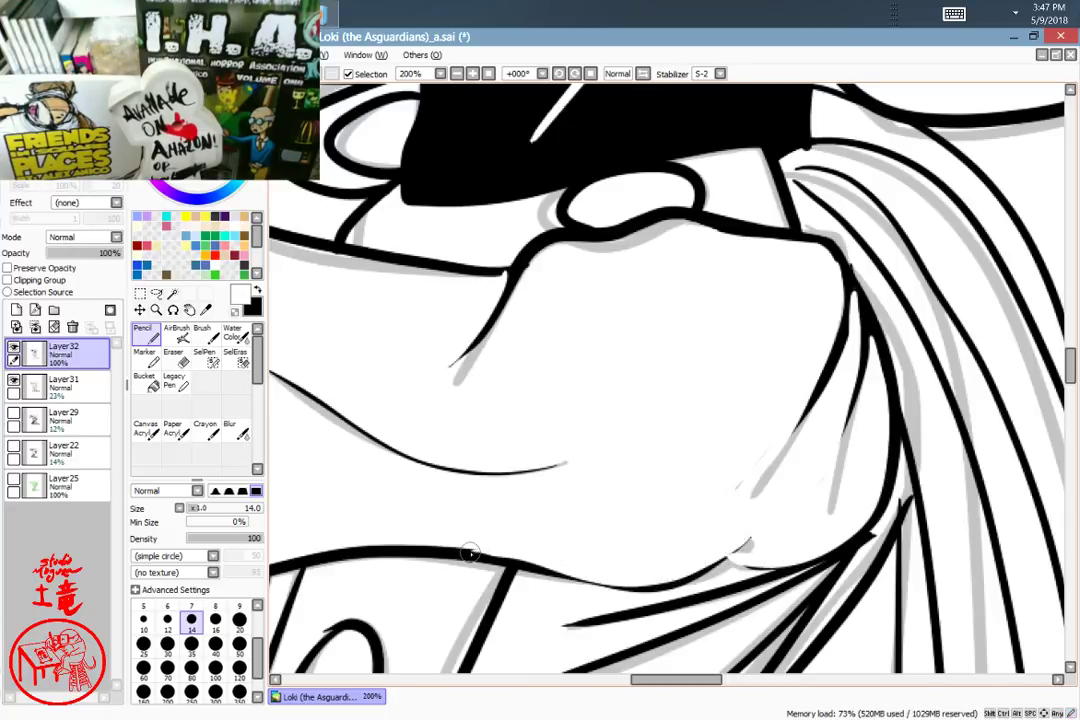
Step: Fill the front sleeve with black using the Bucket, leaving its fold lines picked out in white
drag(538, 506, 911, 453)
drag(699, 511, 731, 569)
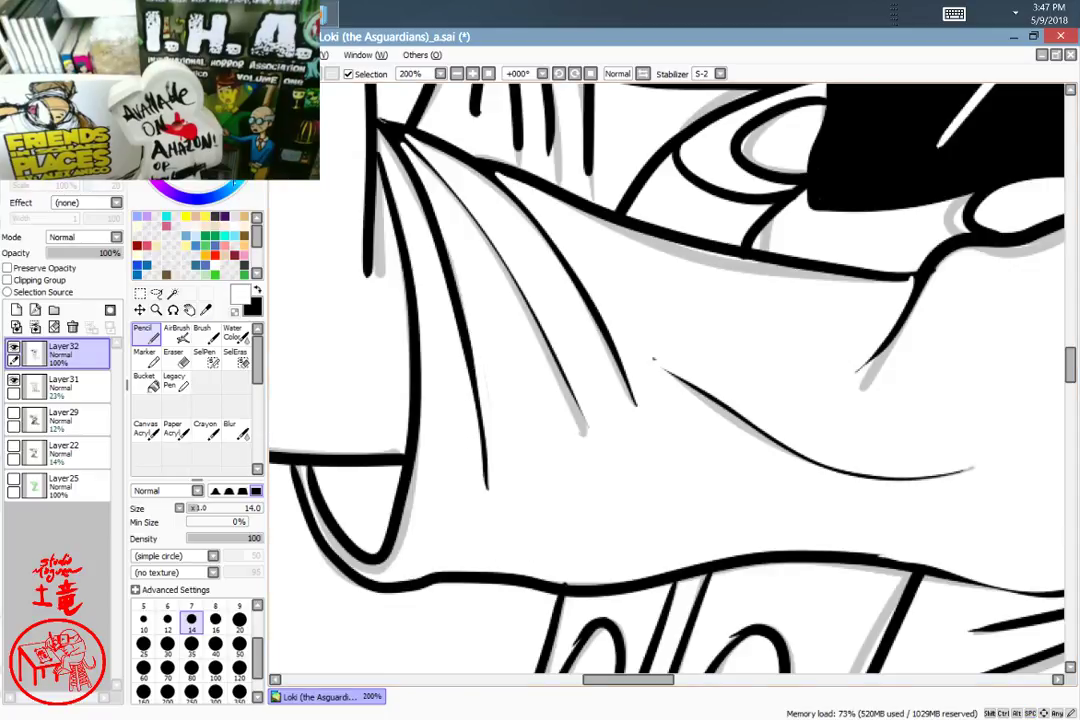
scroll(730, 120, down, 6)
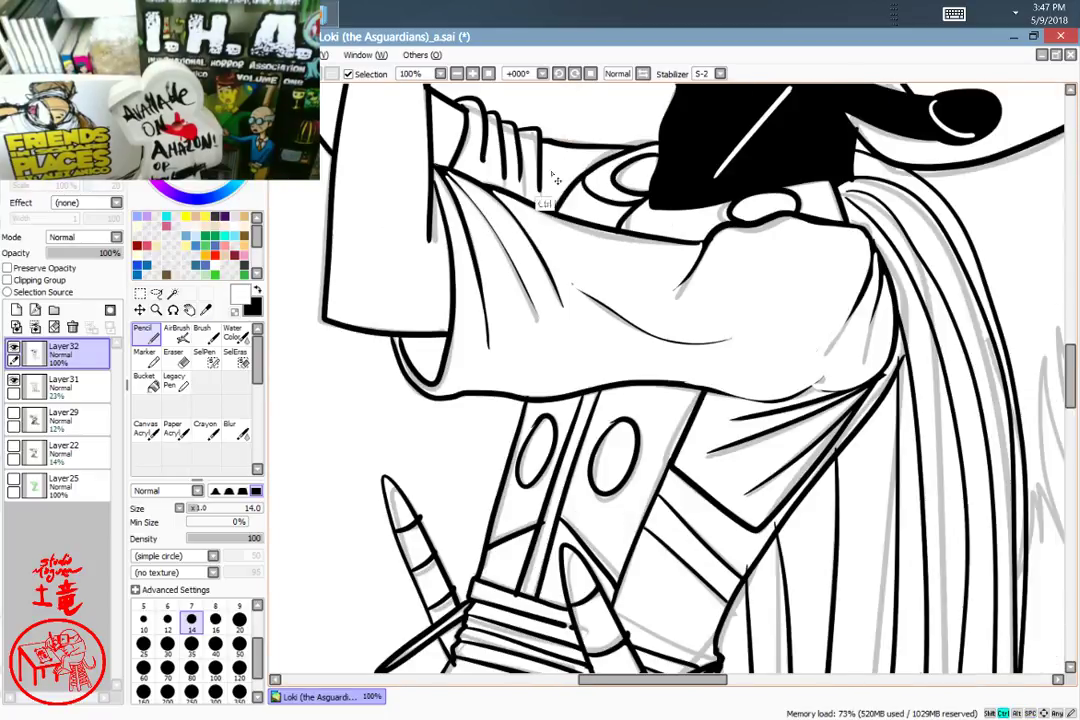
scroll(727, 108, up, 1)
drag(750, 182, 669, 352)
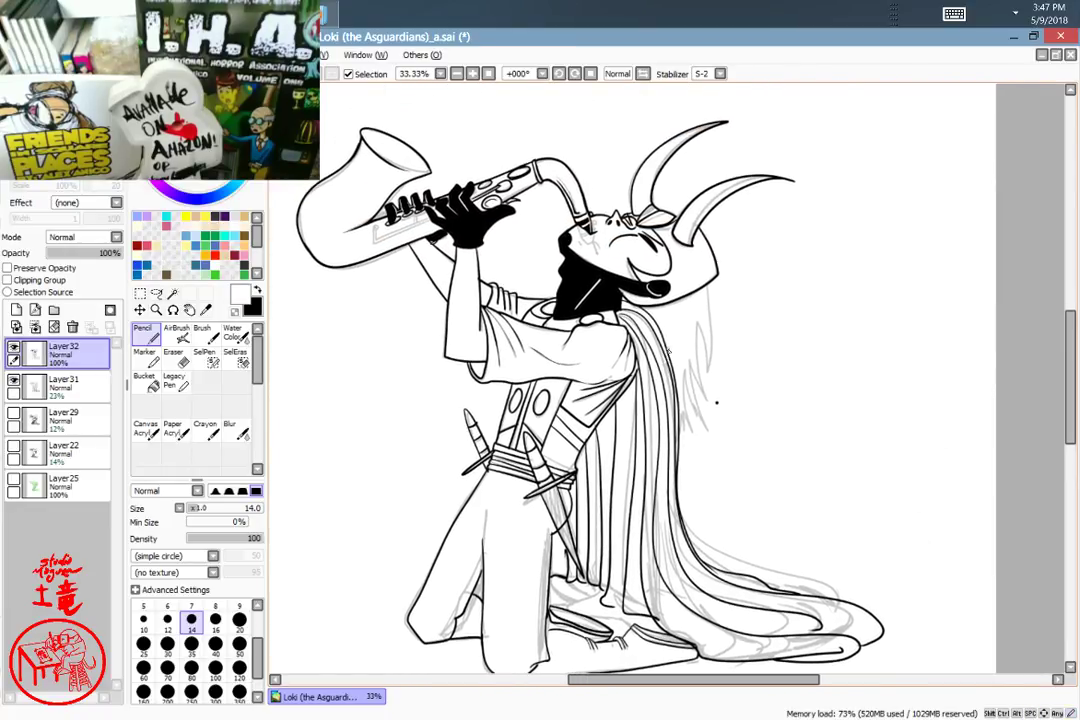
scroll(673, 358, up, 3)
drag(778, 470, 971, 489)
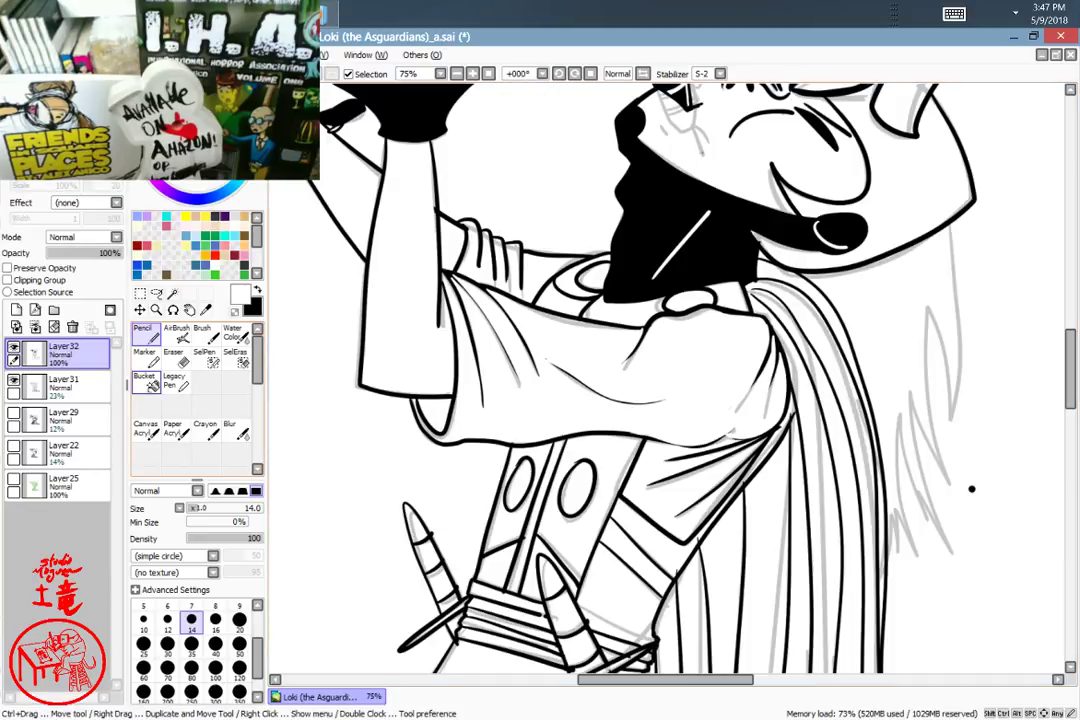
click(146, 383)
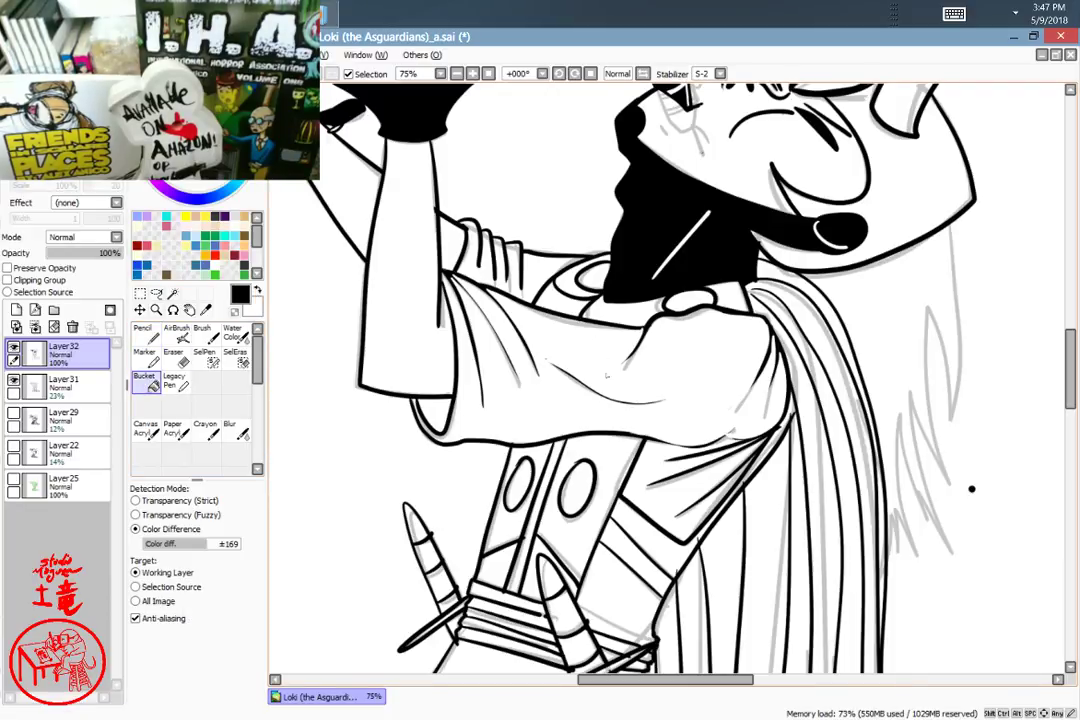
click(606, 365)
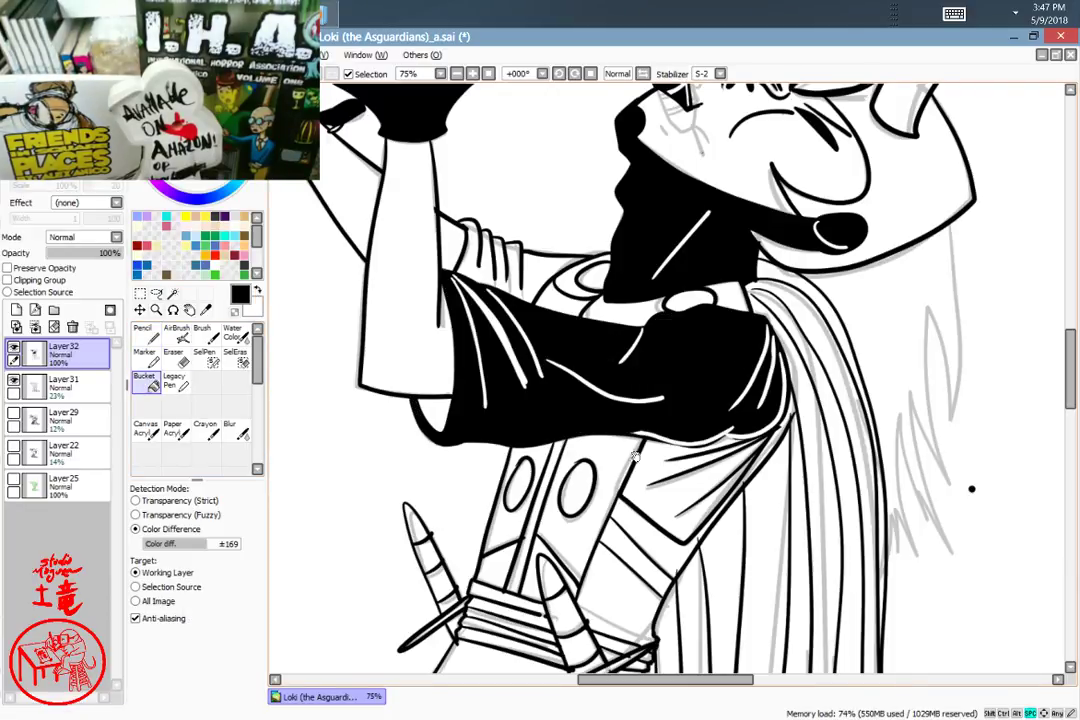
Step: Thin the bunched fold lines on the rear sleeve behind the raised forearm with white Pencil strokes
drag(636, 457, 586, 615)
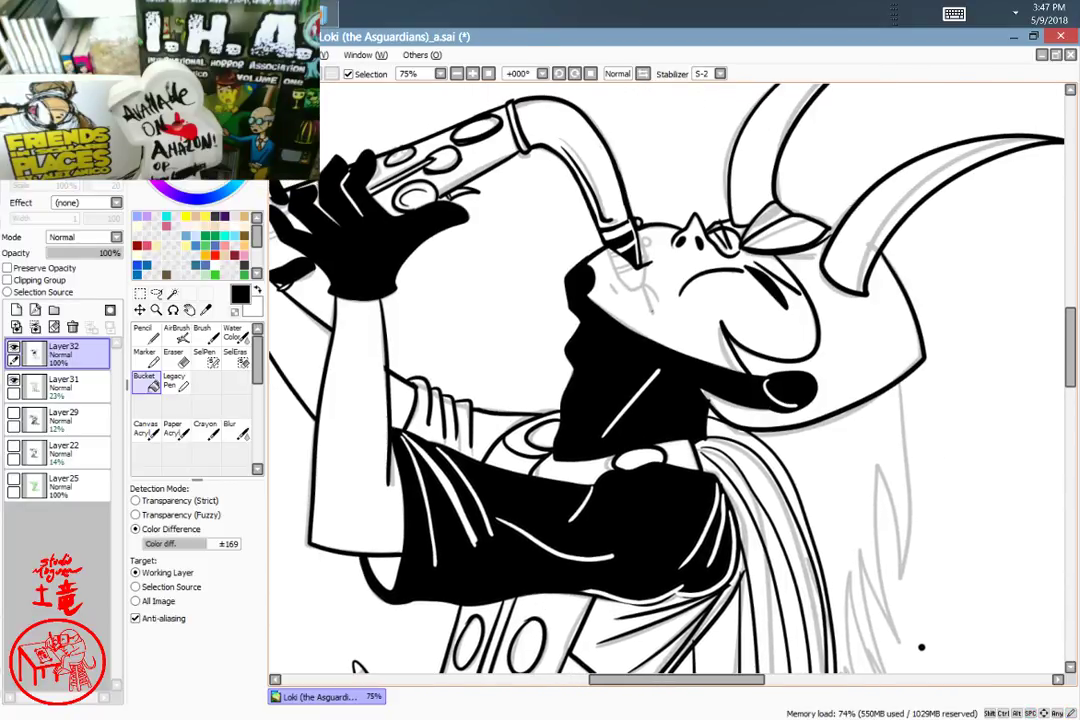
ctrl+click(630, 450)
ctrl+click(630, 450)
ctrl+click(630, 450)
drag(418, 445, 640, 375)
drag(335, 392, 542, 502)
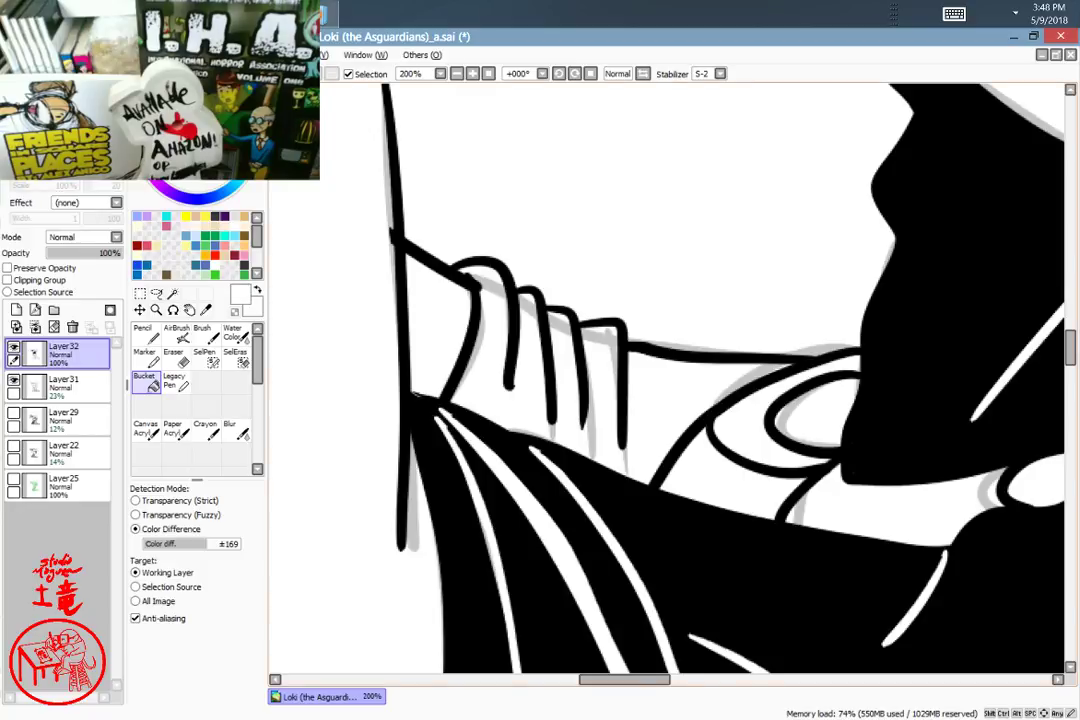
key(n)
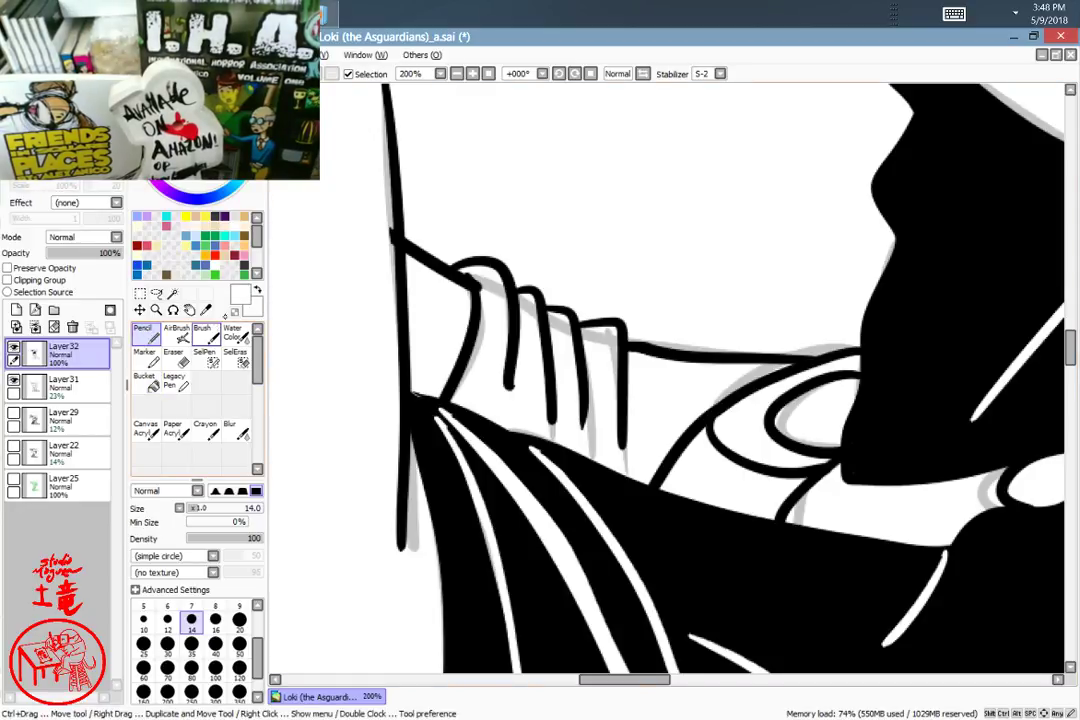
click(180, 172)
key(x)
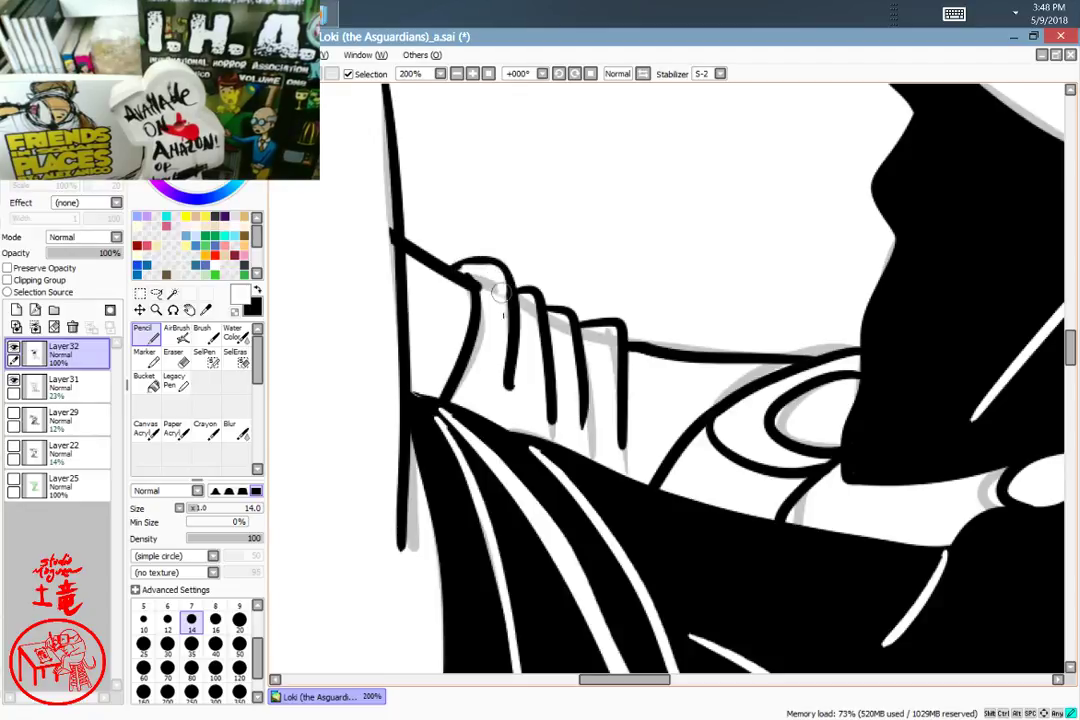
drag(501, 292, 503, 320)
key(ctrl+z)
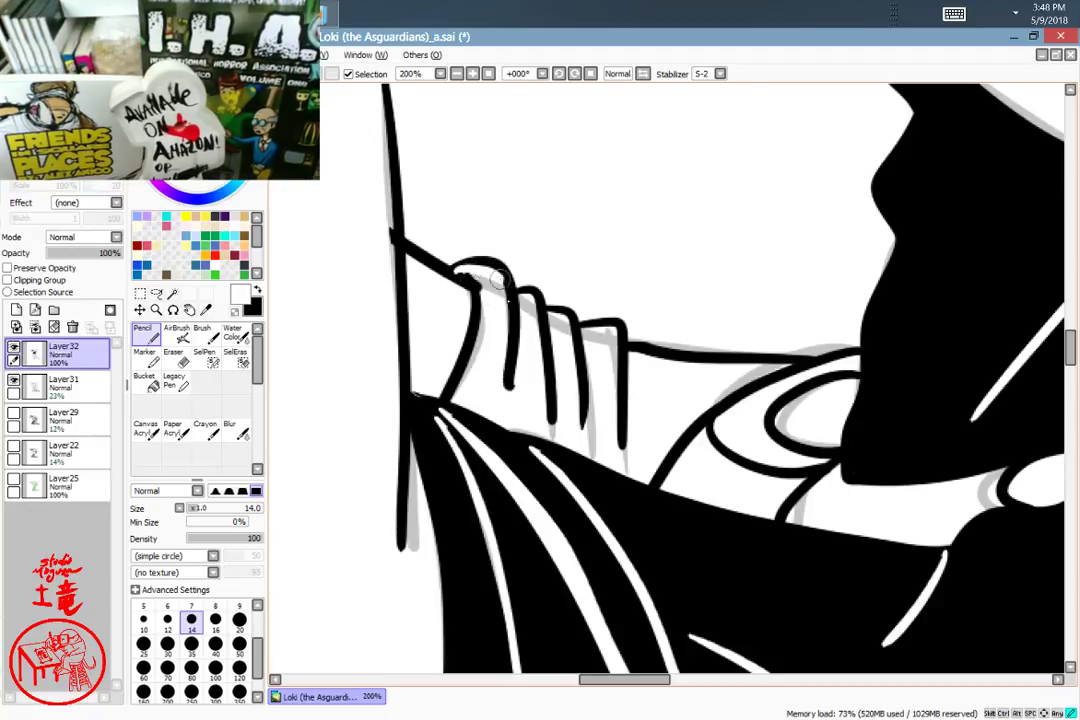
drag(458, 268, 512, 363)
mouse_move(520, 296)
mouse_down()
mouse_move(542, 351)
mouse_move(551, 421)
mouse_up()
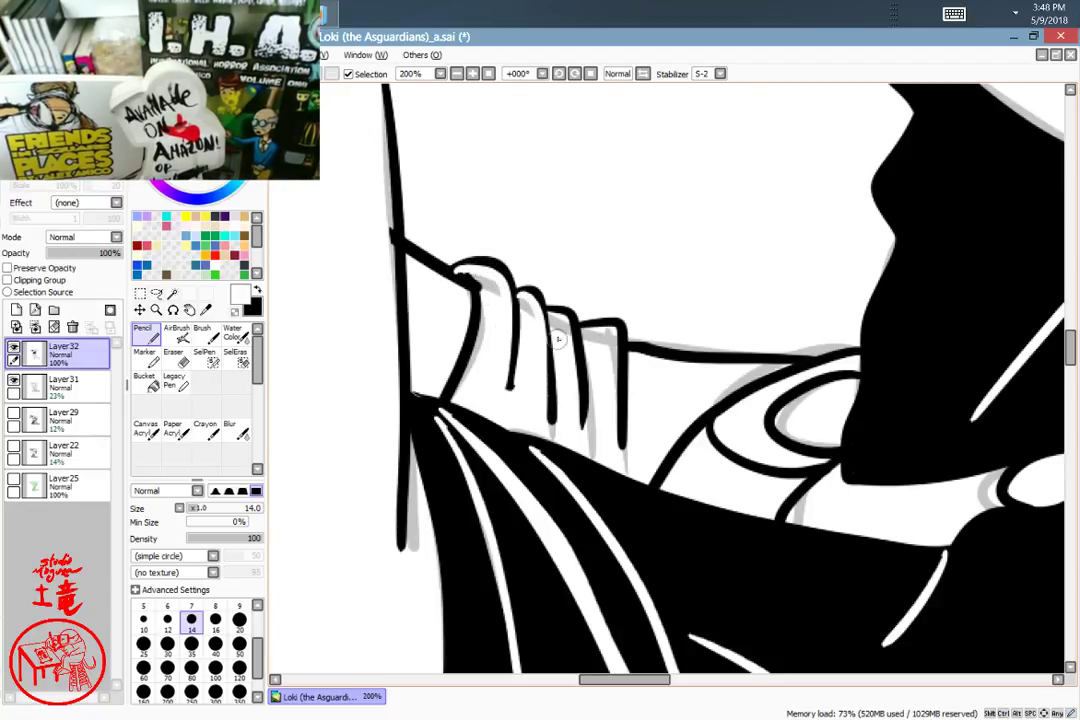
drag(563, 324, 583, 428)
drag(584, 327, 622, 332)
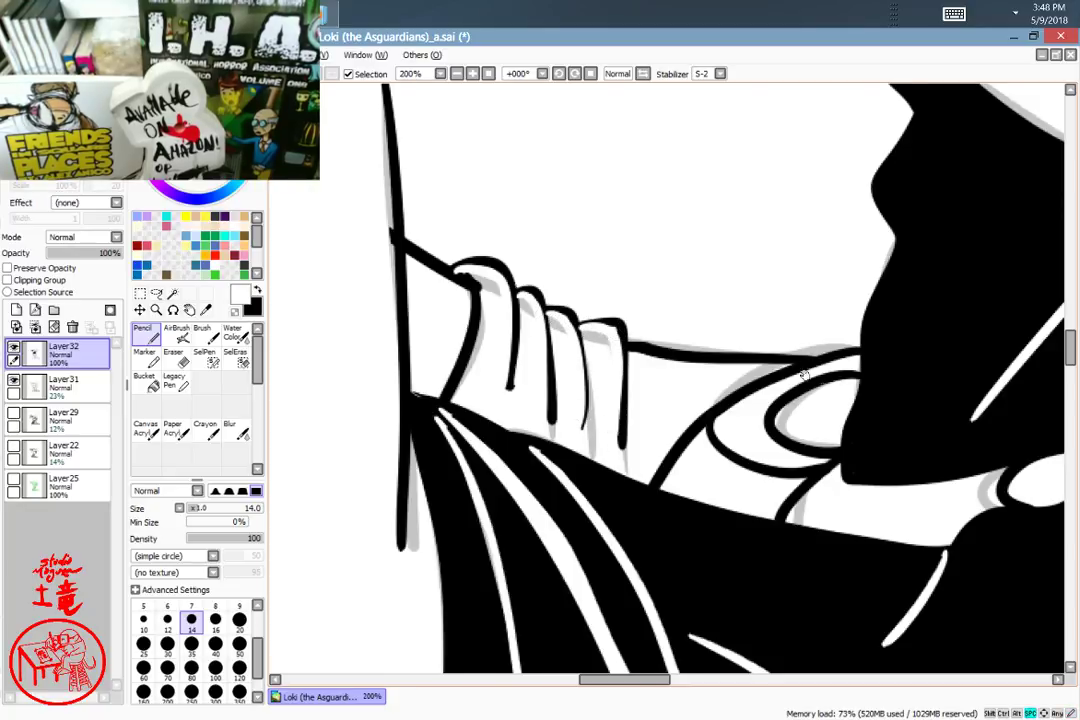
Step: Edge the black sleeve's underside in white and taper the shirt's radiating fold lines below it
drag(804, 375, 653, 295)
drag(889, 400, 694, 313)
drag(758, 324, 604, 267)
drag(712, 288, 627, 458)
drag(657, 409, 718, 241)
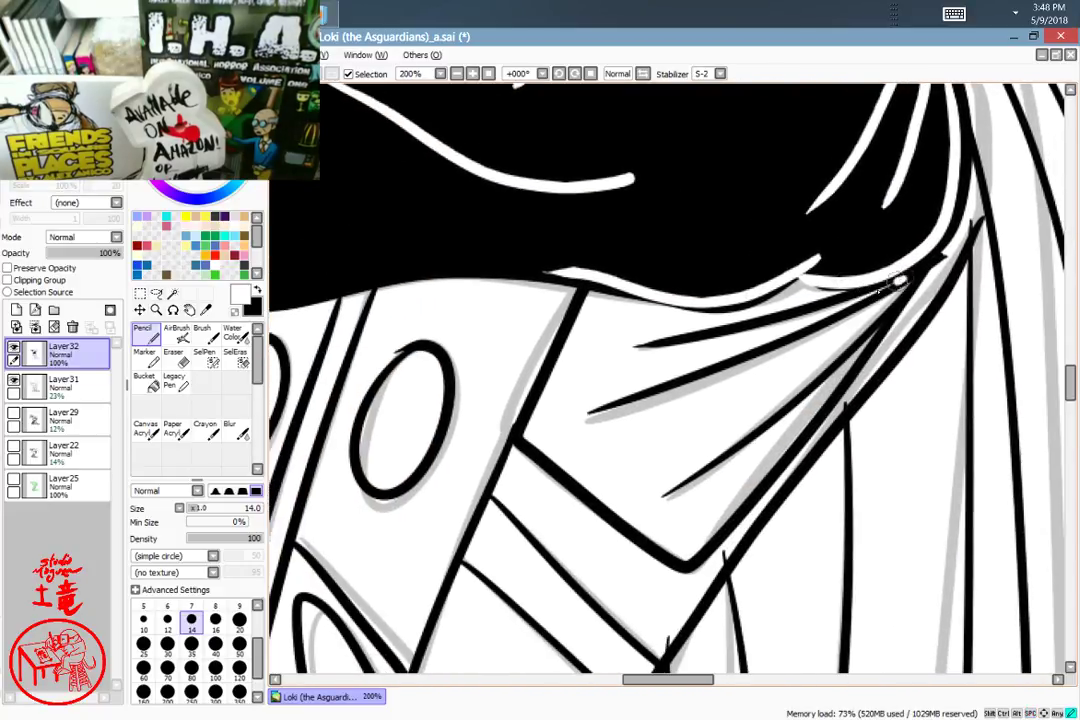
mouse_move(914, 291)
mouse_down()
mouse_move(848, 344)
mouse_move(650, 505)
mouse_up()
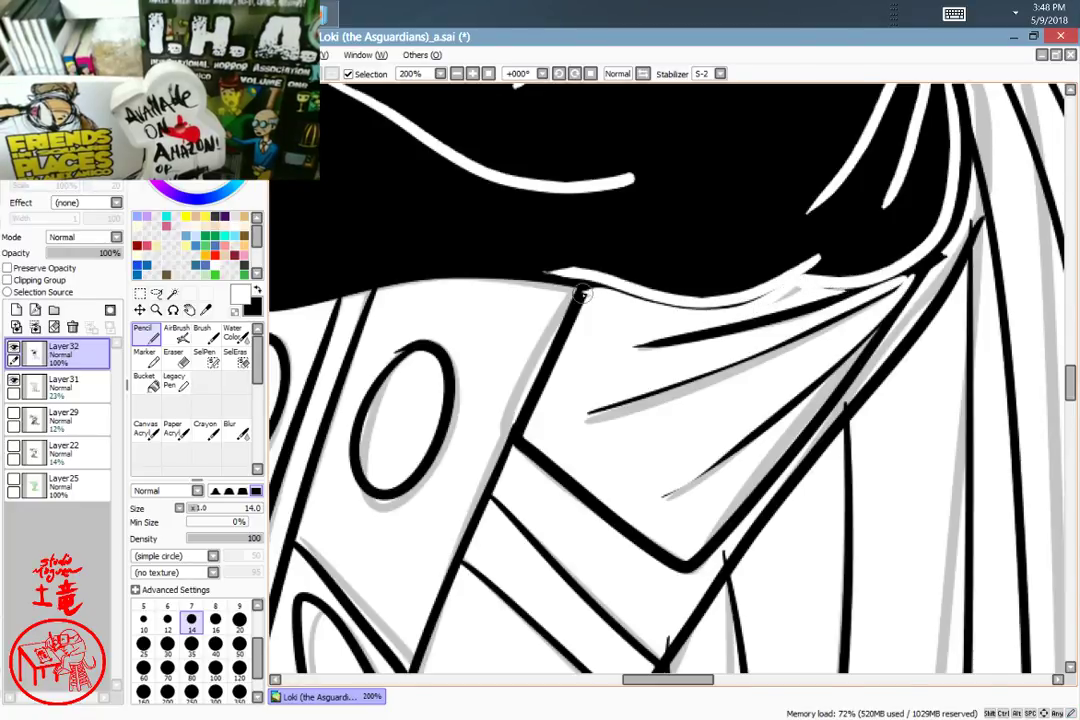
Step: Touch up the corner between sleeve and strap in white, and fill the folded shirt panel below with black
drag(582, 293, 574, 278)
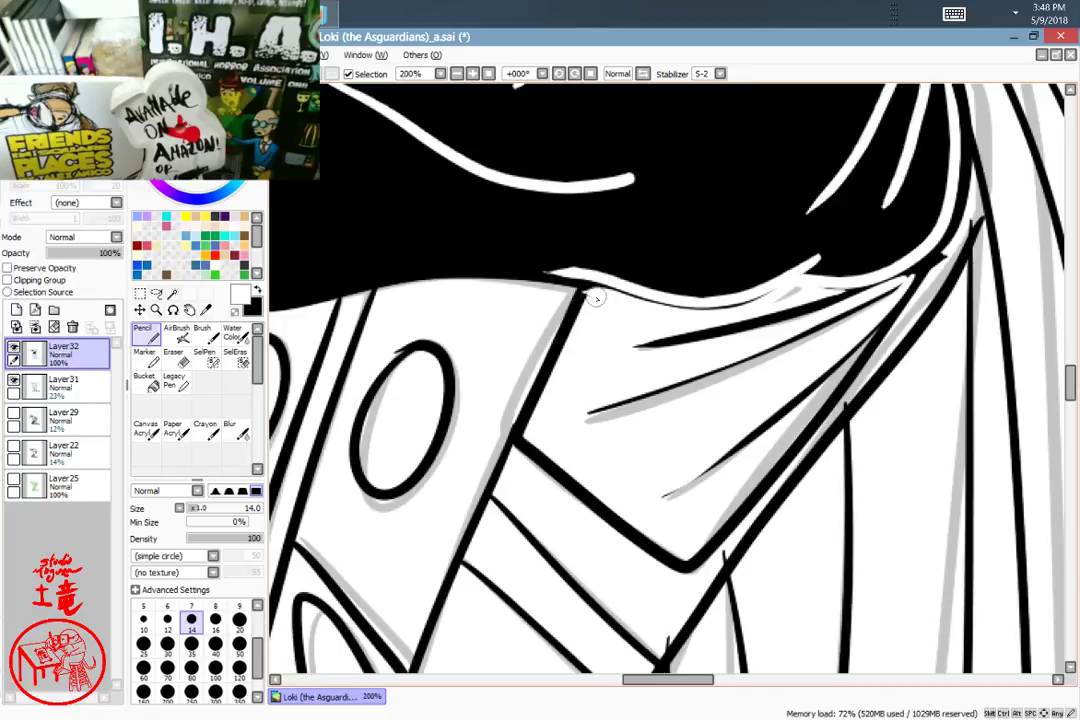
click(147, 382)
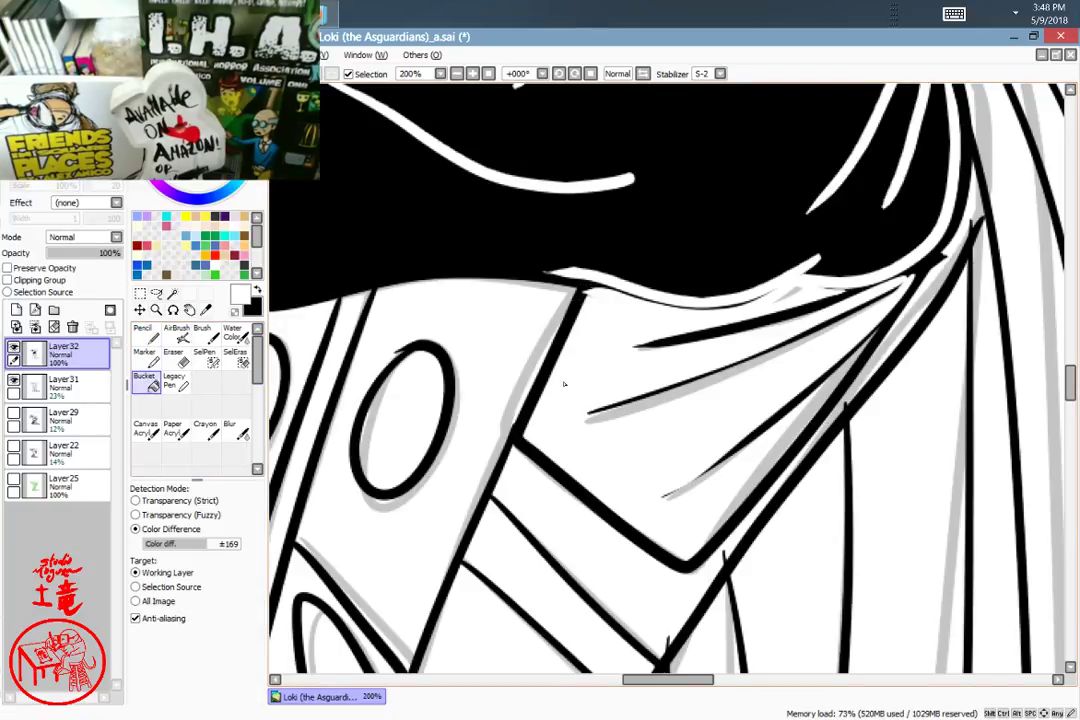
click(659, 458)
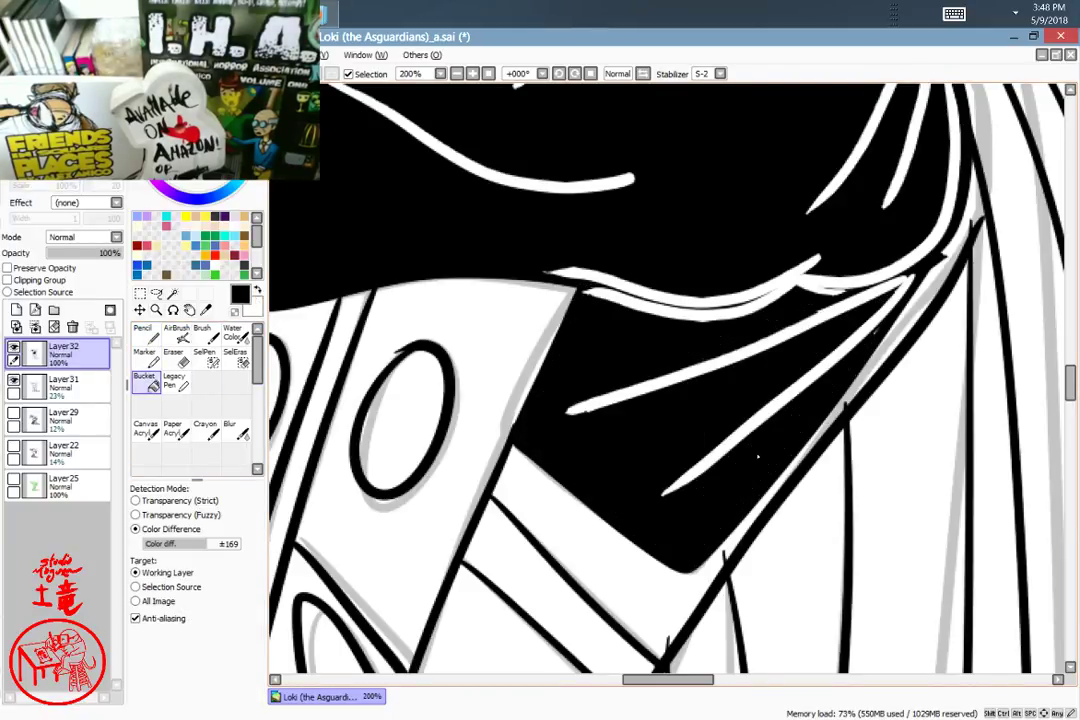
Step: Extend the rear leg's inner line up to the front leg's outline with a black Pencil stroke
mouse_move(757, 426)
mouse_down()
mouse_move(668, 547)
mouse_move(713, 403)
mouse_move(615, 492)
mouse_move(618, 478)
mouse_move(730, 465)
mouse_move(700, 430)
mouse_move(687, 453)
mouse_move(720, 396)
mouse_move(738, 381)
mouse_move(798, 374)
mouse_move(757, 275)
mouse_move(700, 490)
mouse_move(692, 400)
mouse_move(721, 243)
mouse_move(704, 364)
mouse_move(704, 348)
mouse_move(720, 450)
mouse_up()
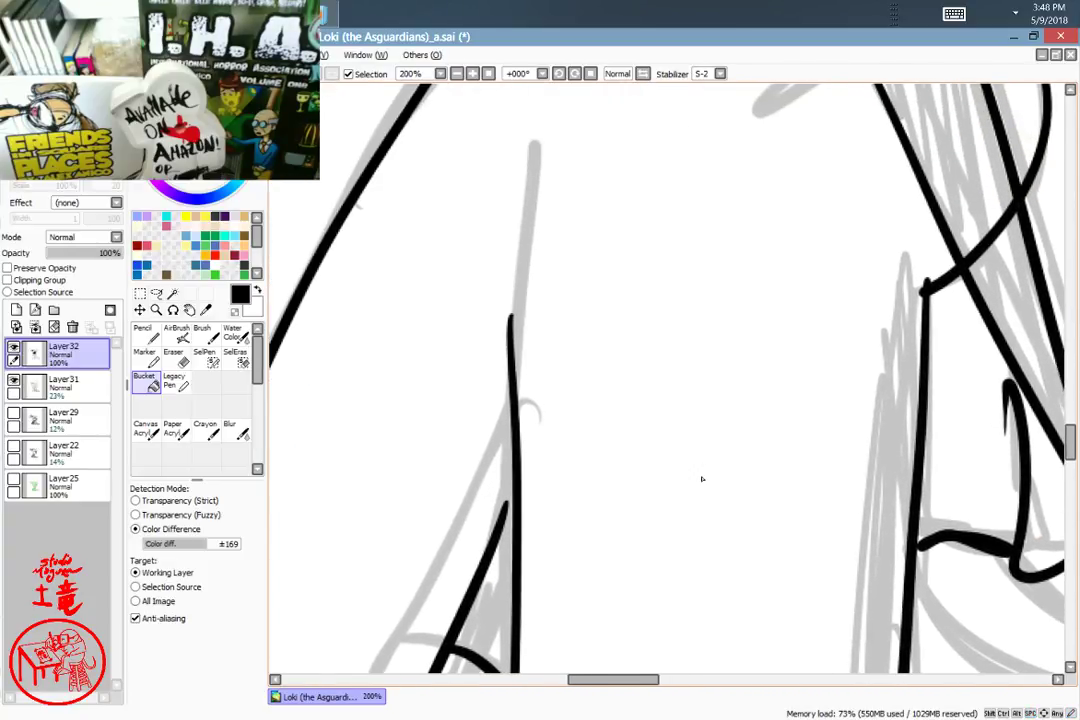
key(e)
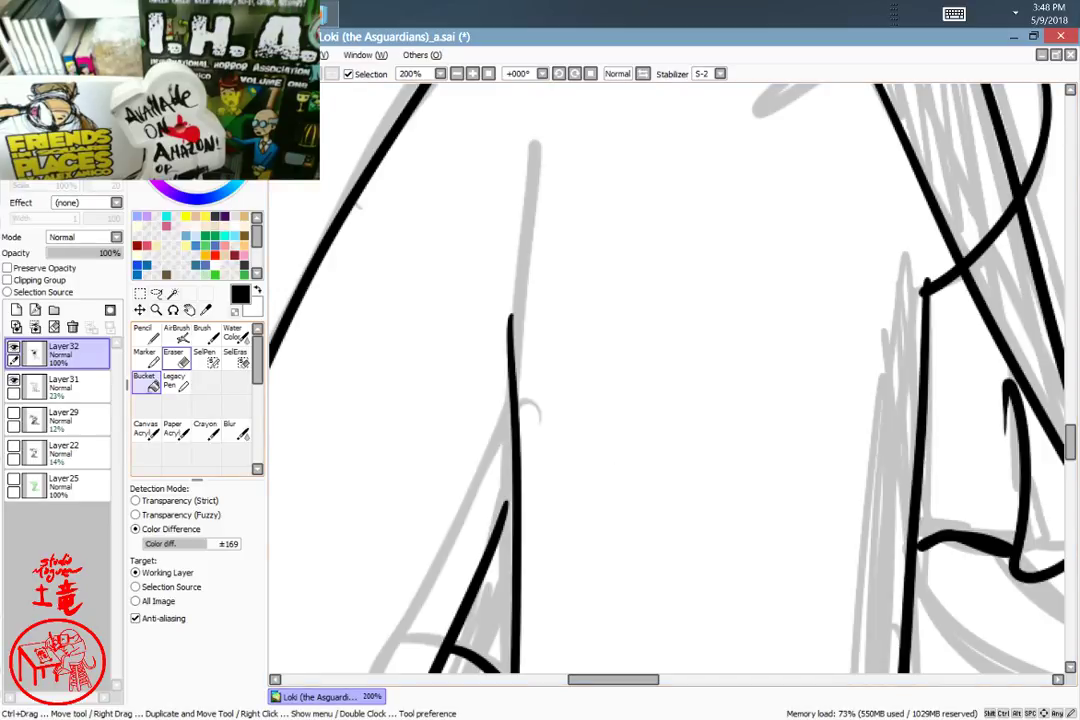
key(n)
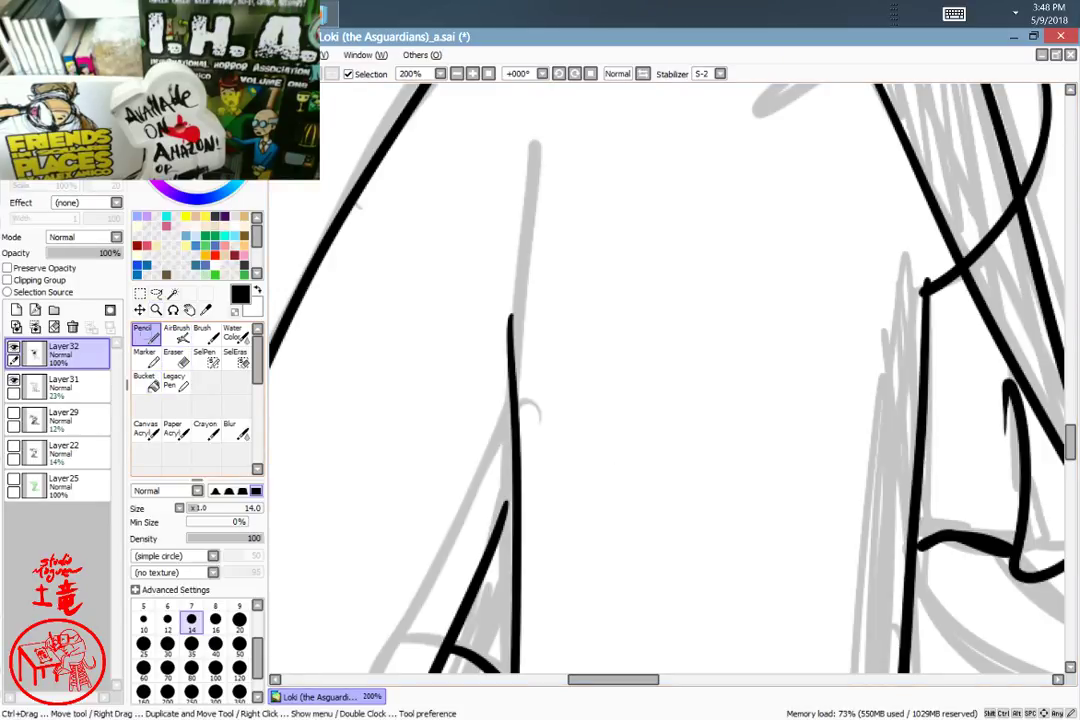
drag(580, 477, 622, 310)
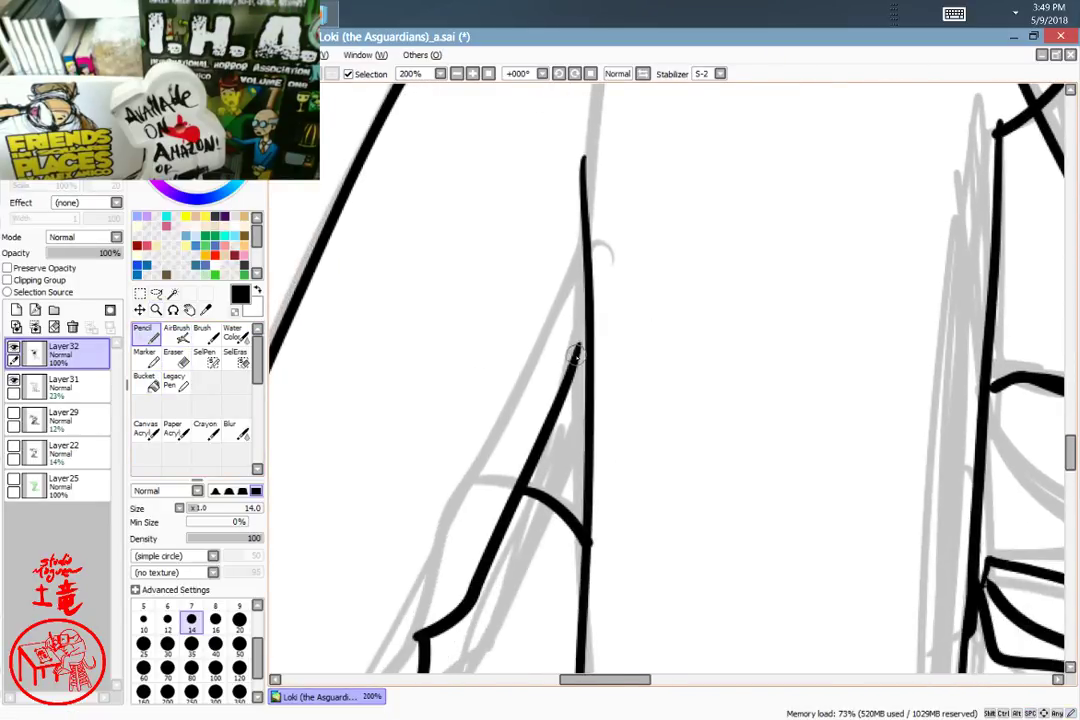
drag(577, 352, 588, 320)
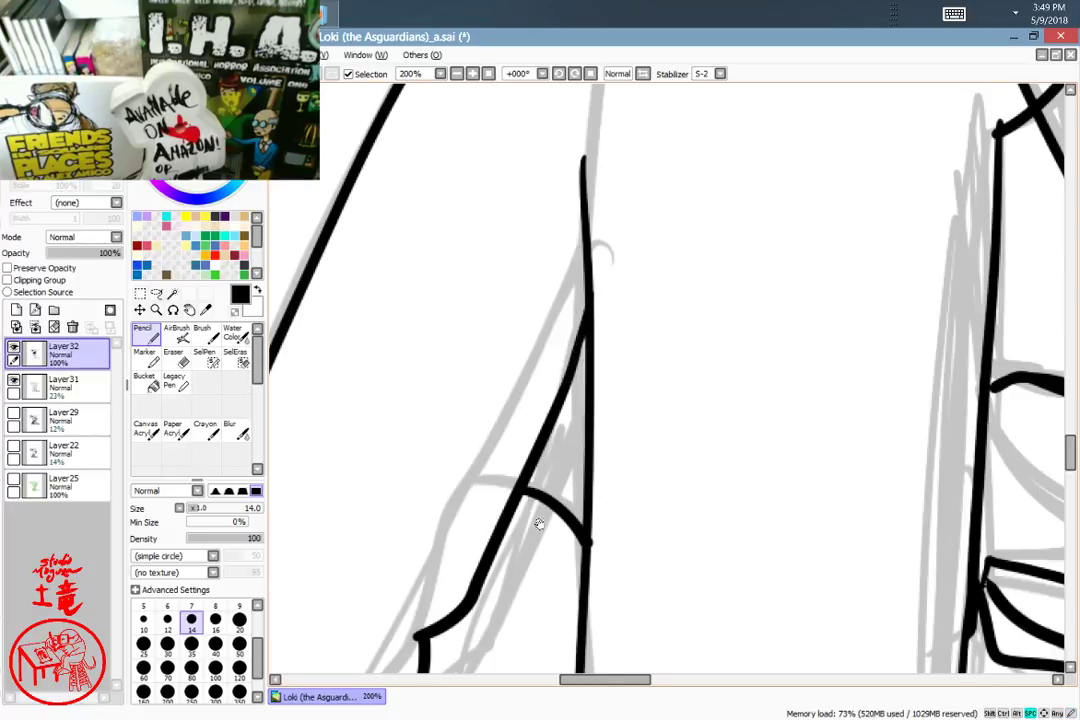
Step: Close the remaining gaps in the front leg's back outline and the fold behind its knee with black Pencil strokes
drag(534, 558, 675, 318)
drag(585, 558, 580, 590)
drag(662, 310, 591, 580)
drag(711, 217, 665, 410)
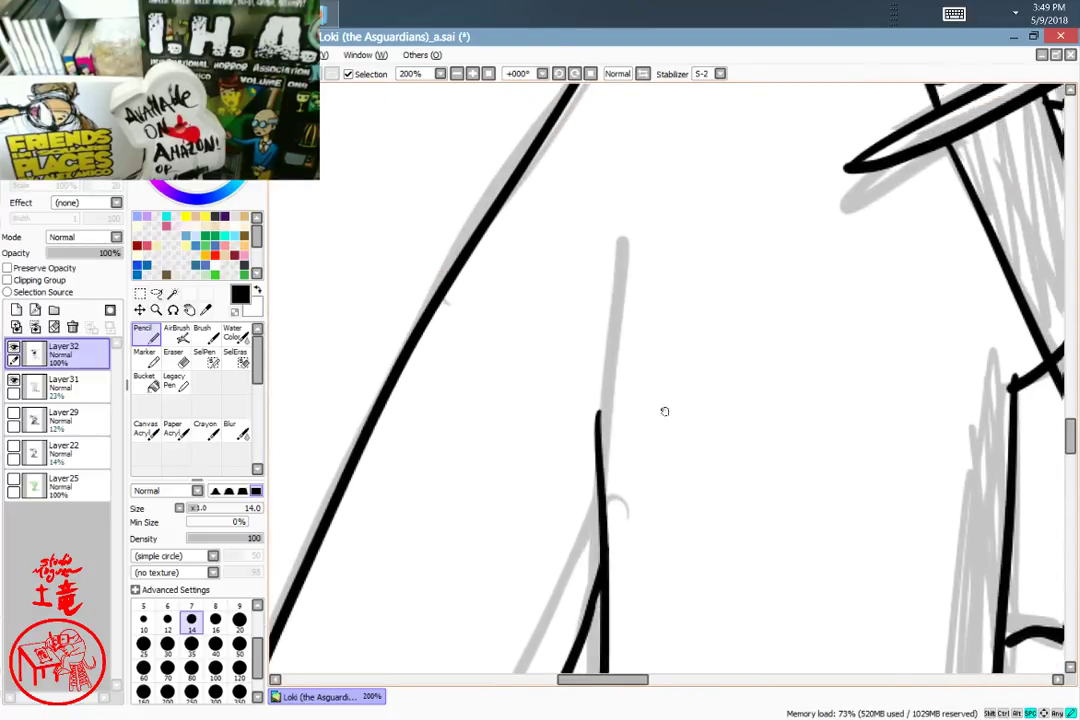
drag(877, 275, 737, 429)
drag(889, 443, 699, 346)
drag(732, 506, 747, 328)
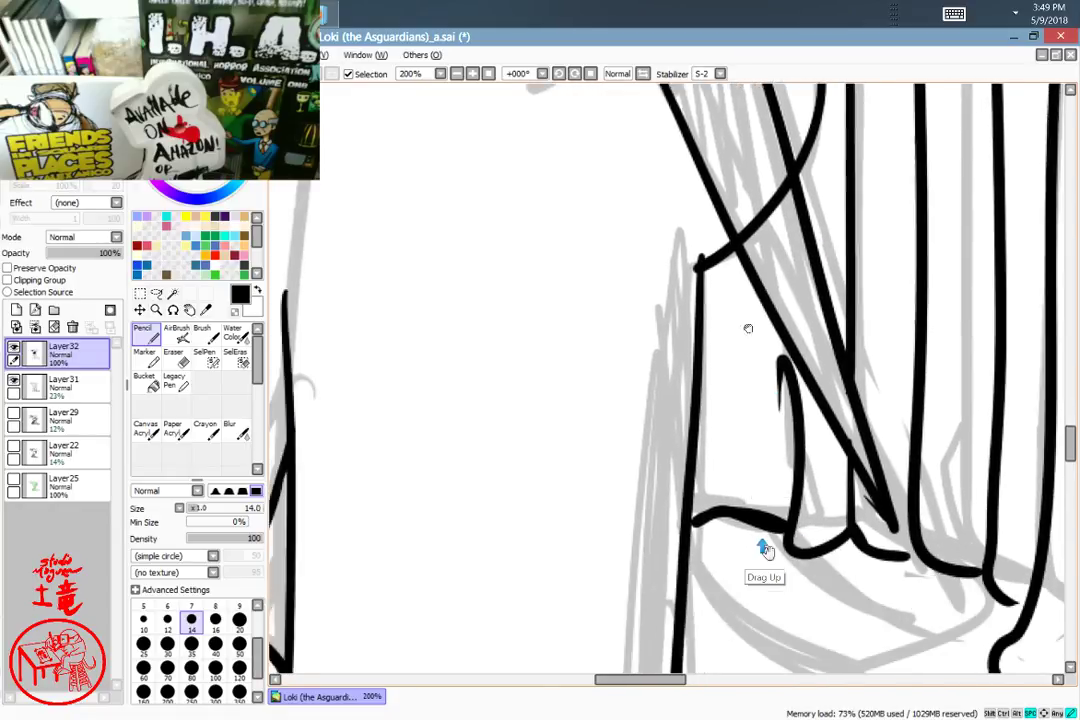
drag(741, 554, 745, 361)
drag(724, 467, 704, 608)
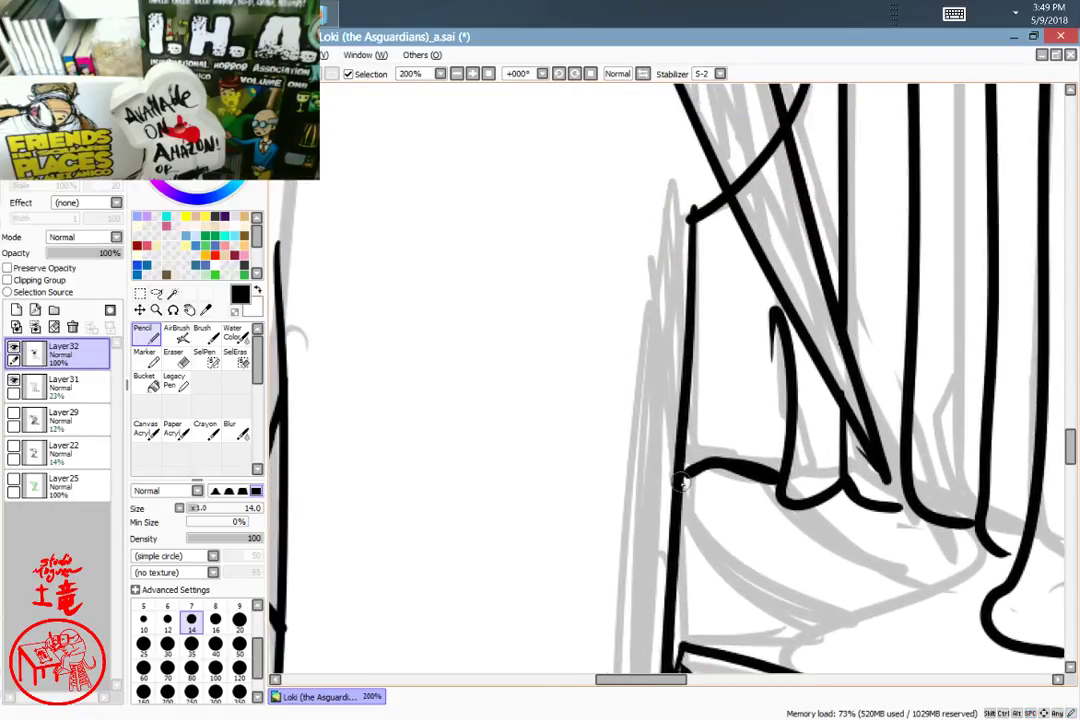
mouse_move(680, 481)
mouse_down()
mouse_move(690, 560)
mouse_move(716, 571)
mouse_move(730, 457)
mouse_up()
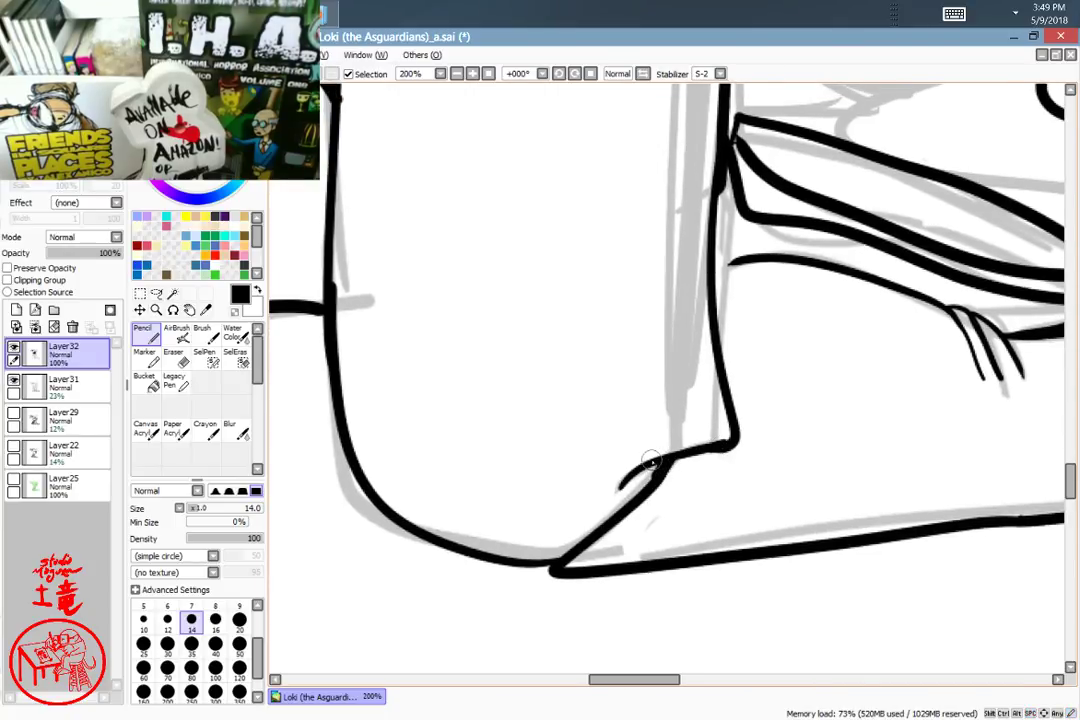
mouse_move(519, 351)
mouse_down()
mouse_move(600, 458)
mouse_move(595, 571)
mouse_move(551, 544)
mouse_up()
Step: Close the gap in the belt's wrap line beside the dagger with a black Pencil stroke
scroll(551, 544, up, 5)
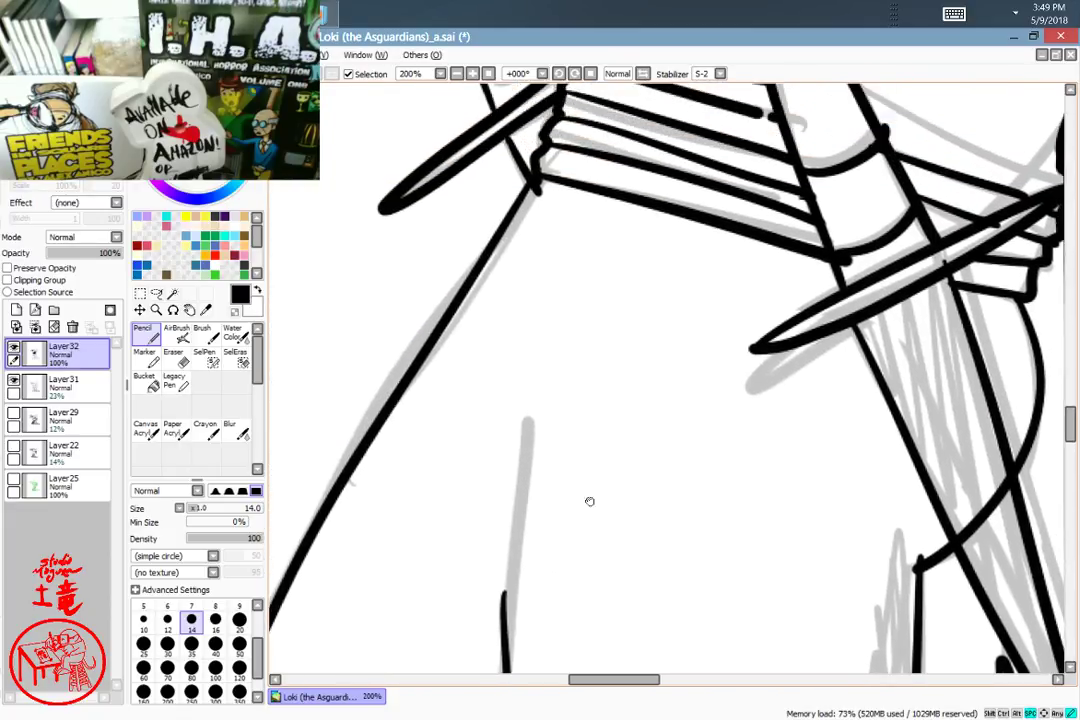
drag(725, 371, 503, 509)
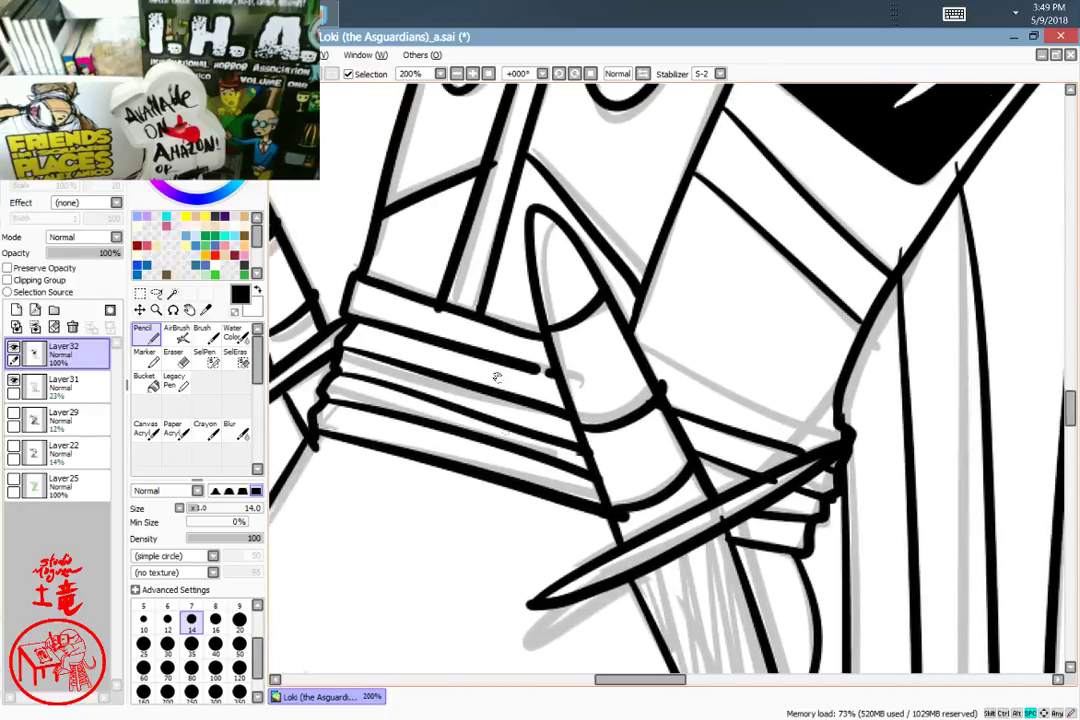
mouse_move(554, 373)
mouse_down()
mouse_move(526, 367)
mouse_move(558, 381)
mouse_move(511, 376)
mouse_move(523, 436)
mouse_up()
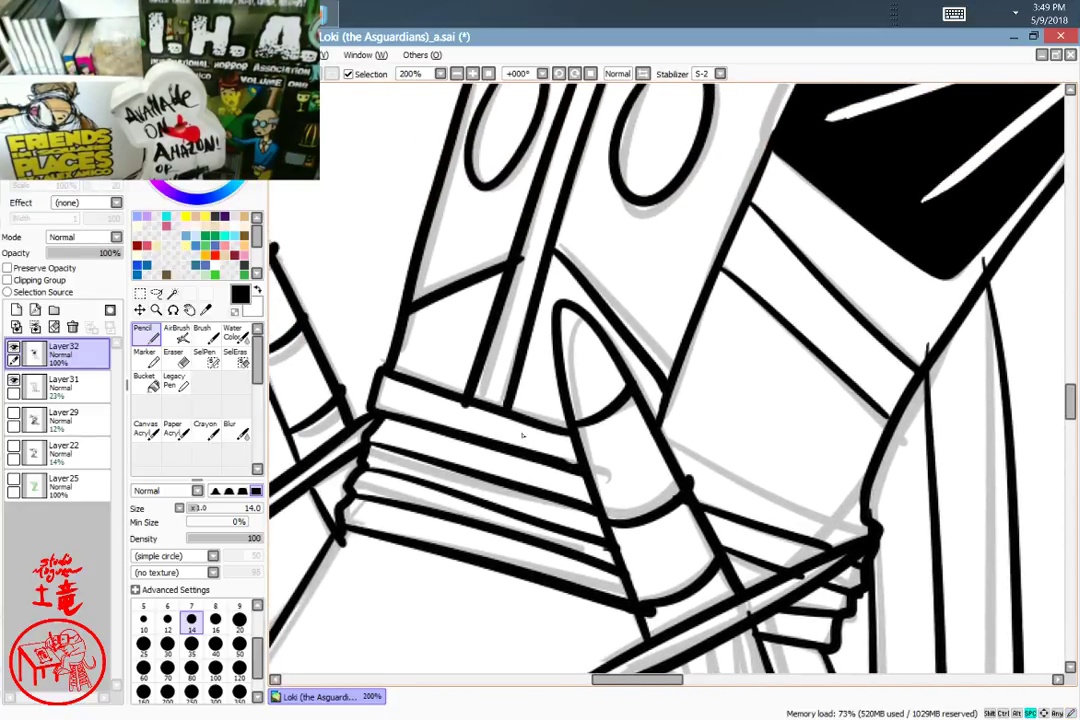
key(super)
text(e)
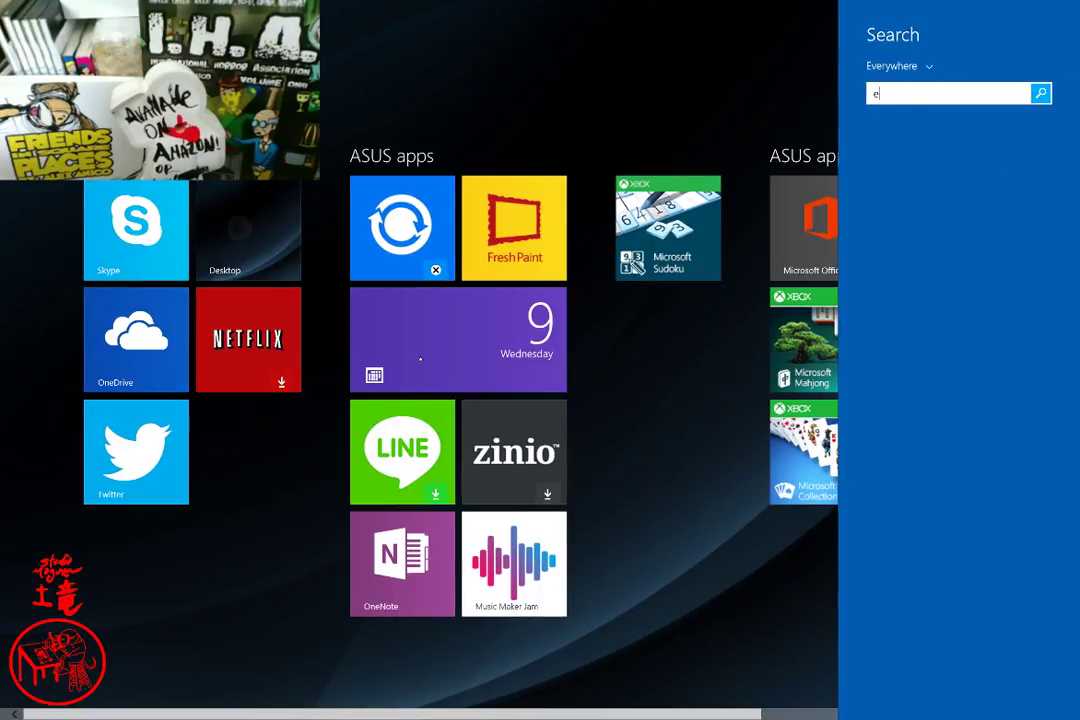
key(Escape)
key(super)
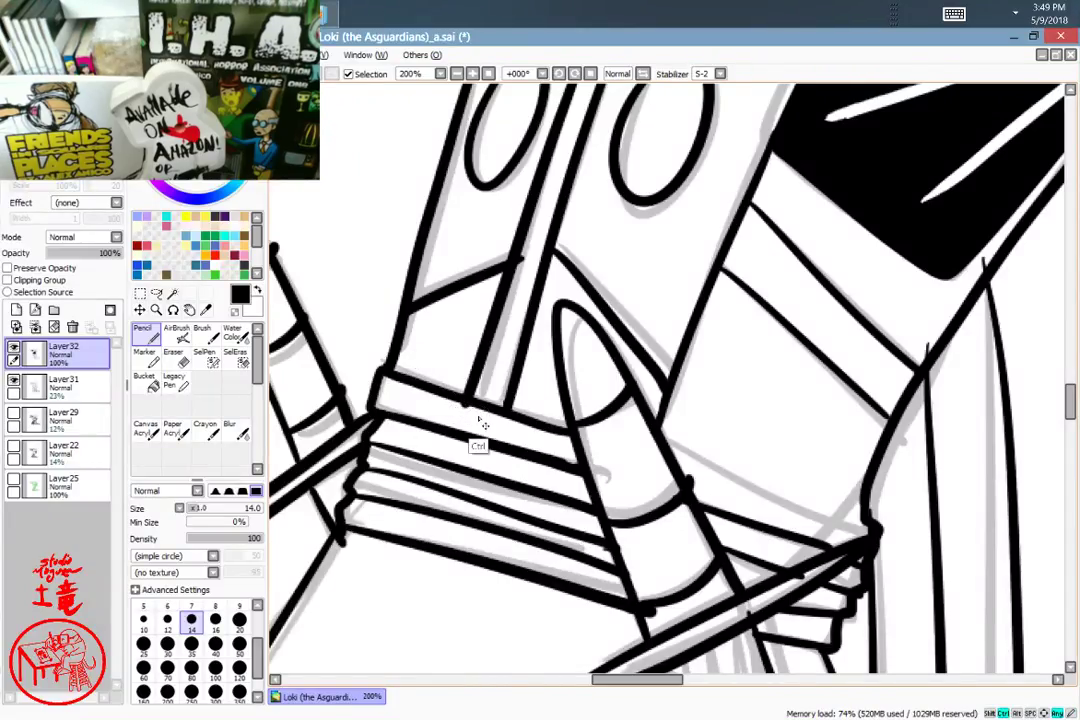
Step: Erase the overshooting line ends at the belt's lower corner and where the chest straps meet the belt
key(e)
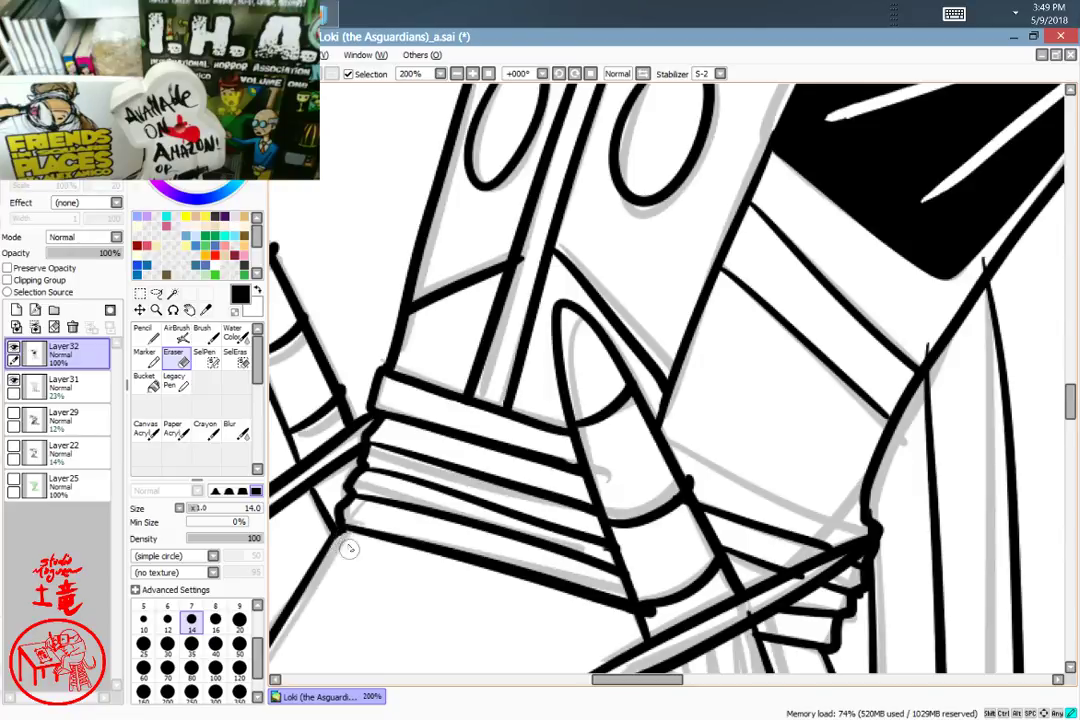
scroll(612, 440, down, 4)
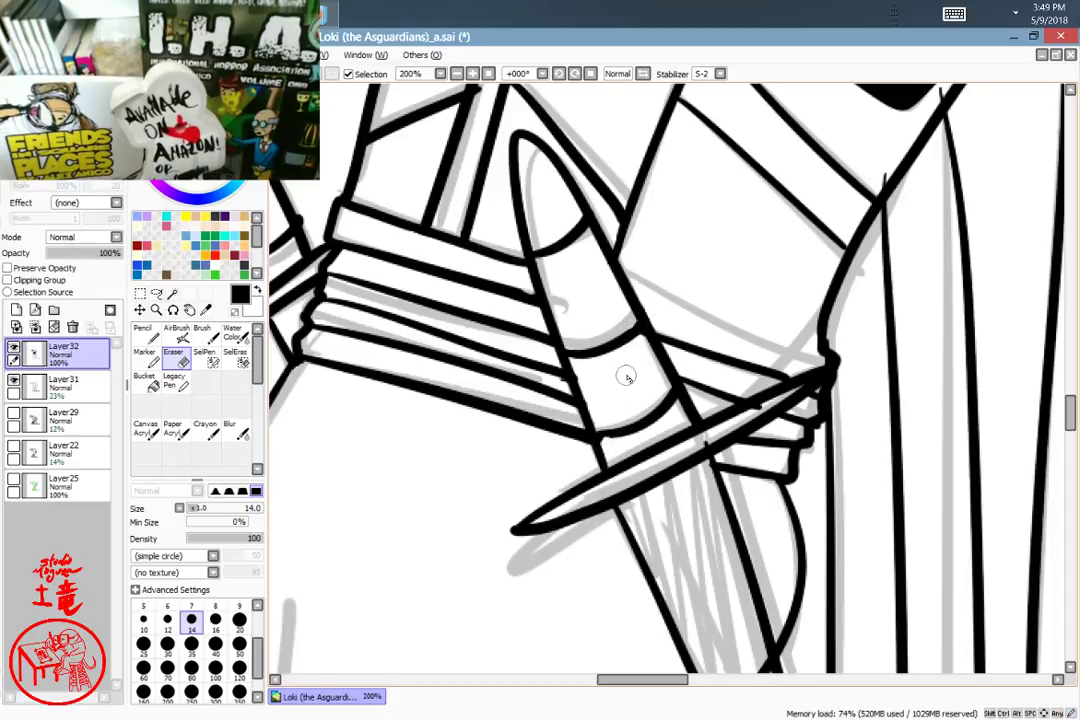
key(n)
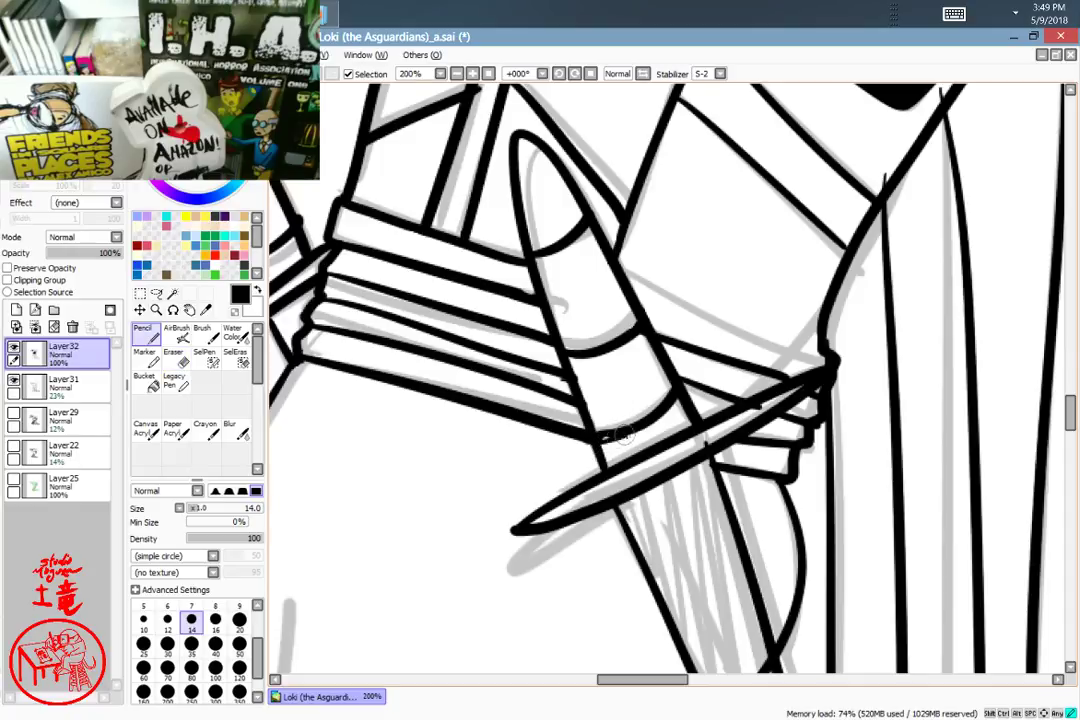
Step: Fill both trouser legs and the hip behind the dagger blade with black using the Bucket
drag(577, 460, 729, 252)
drag(580, 425, 703, 189)
drag(644, 454, 630, 330)
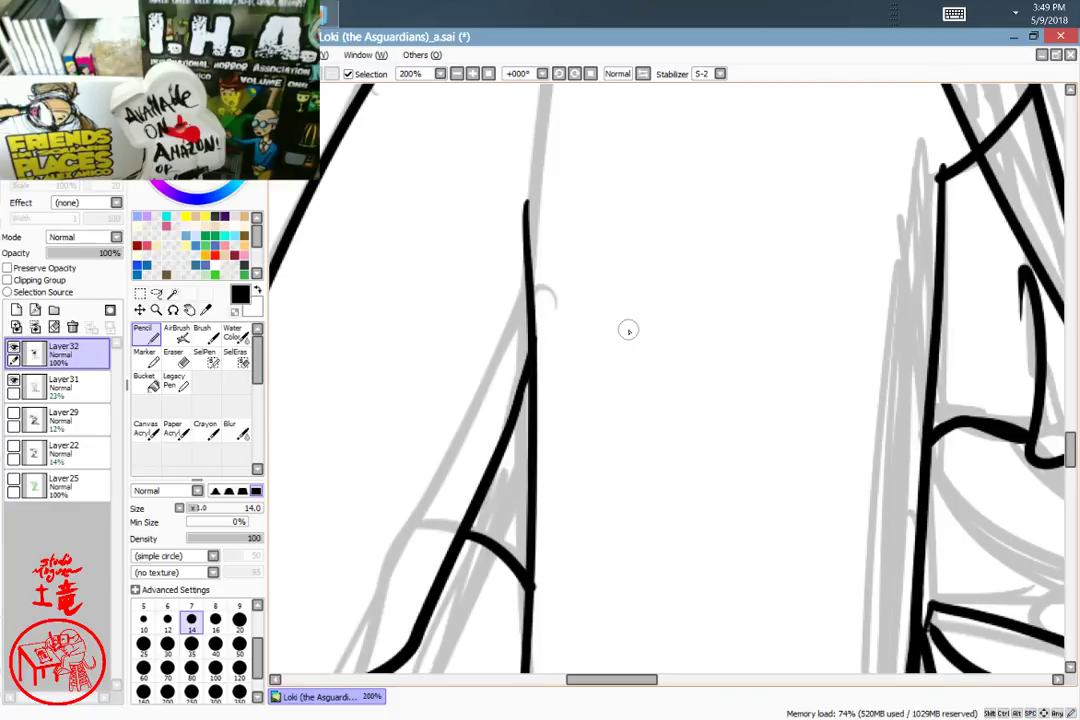
scroll(646, 330, down, 2)
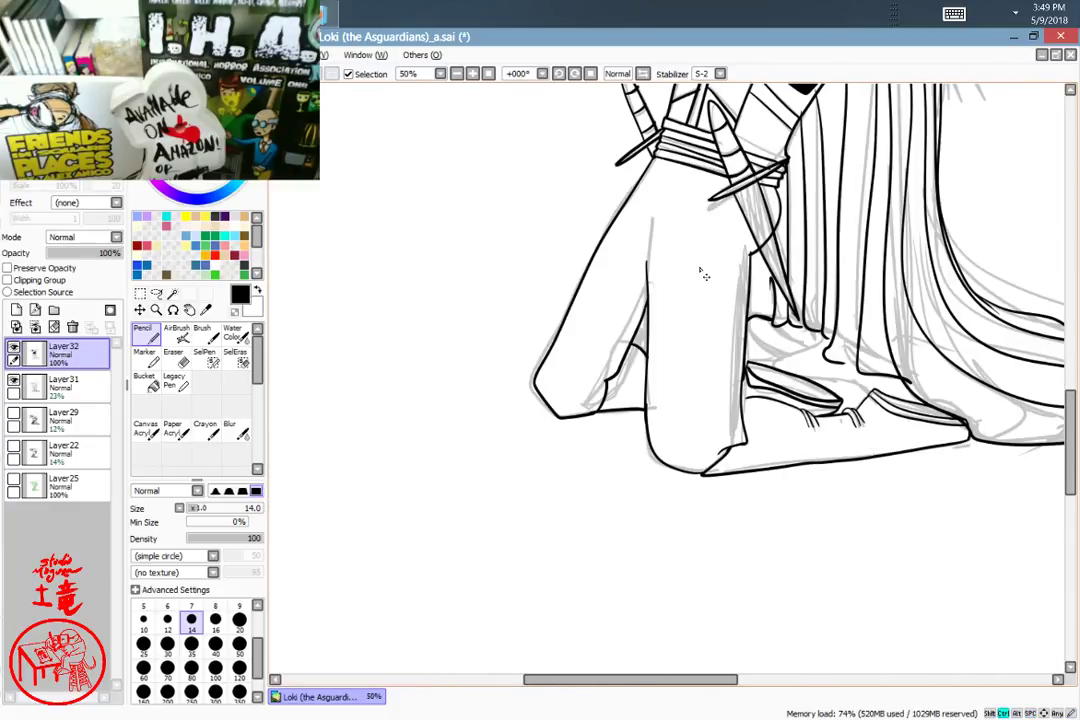
scroll(704, 274, up, 1)
drag(802, 173, 661, 249)
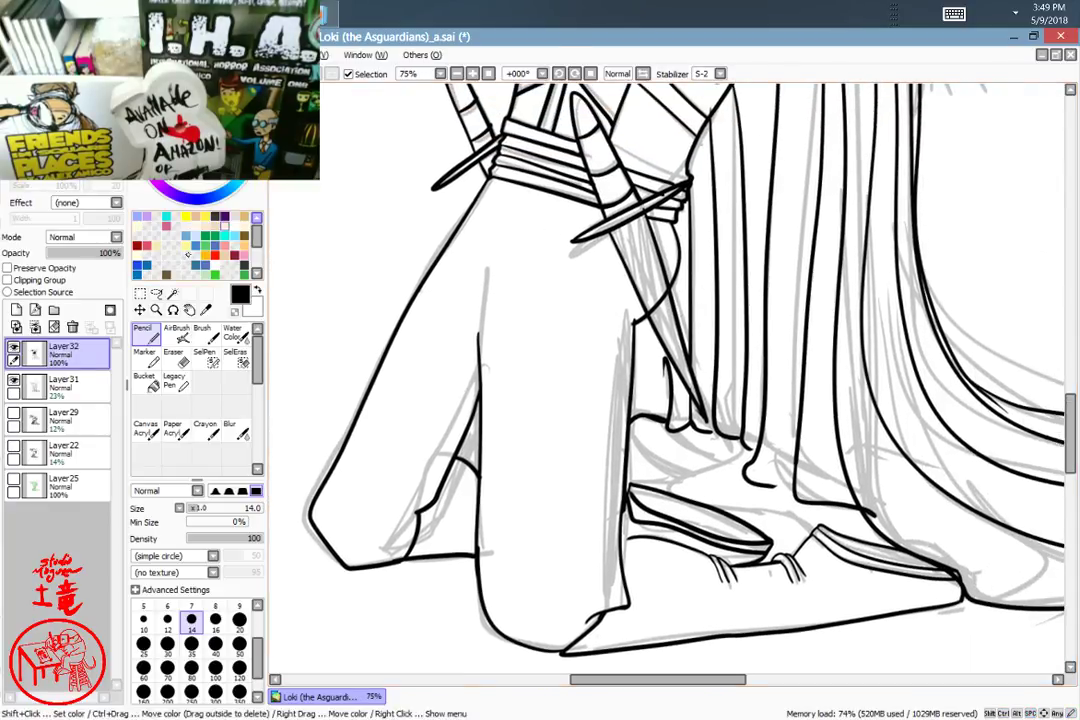
click(145, 381)
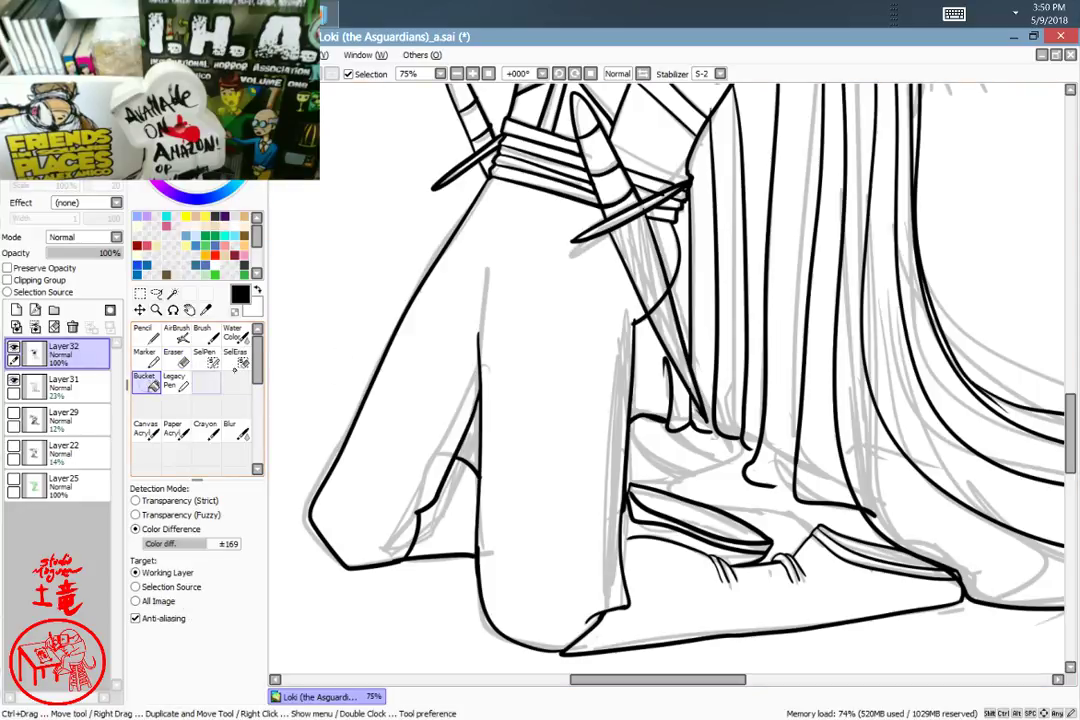
click(523, 514)
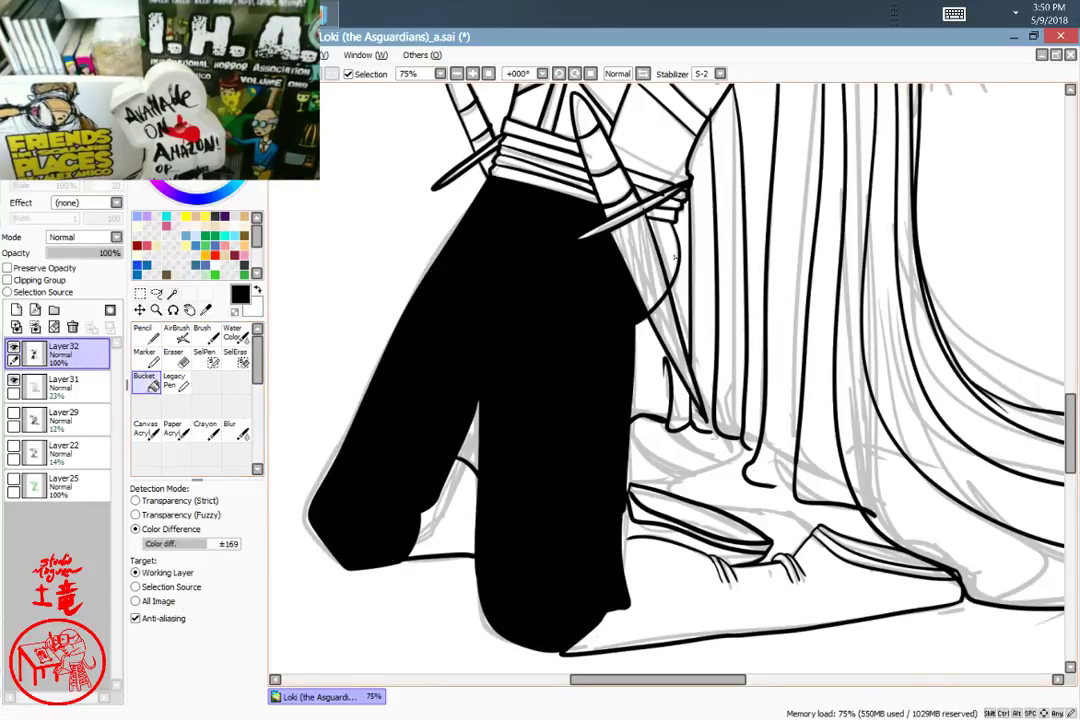
click(675, 257)
Step: Erase the hip outline crossing the dagger blade and clean up stray line ends around the crossguard and belt
drag(682, 374, 510, 503)
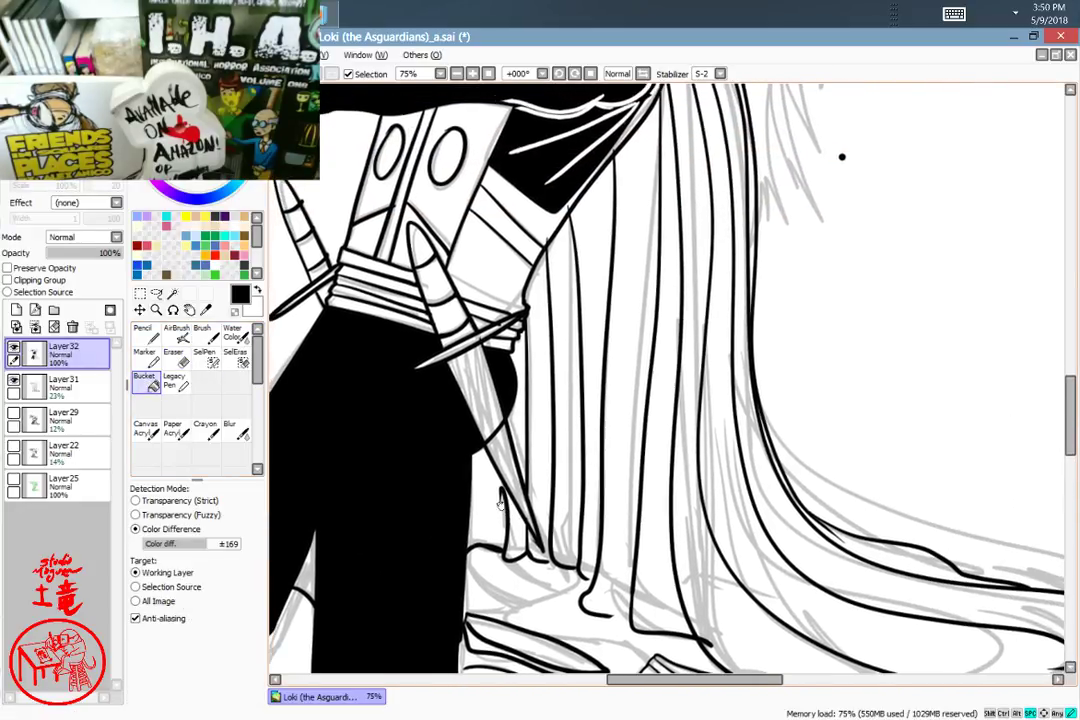
ctrl+click(581, 436)
ctrl+click(583, 444)
drag(499, 385, 634, 364)
double_click(173, 356)
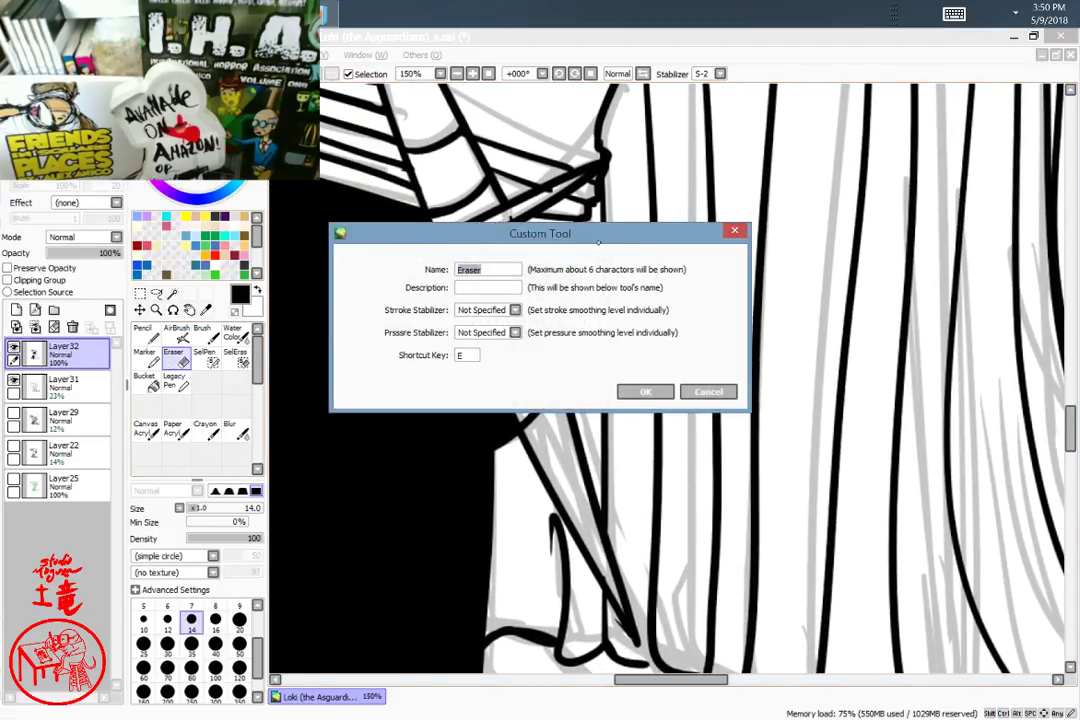
click(738, 232)
drag(523, 390, 538, 431)
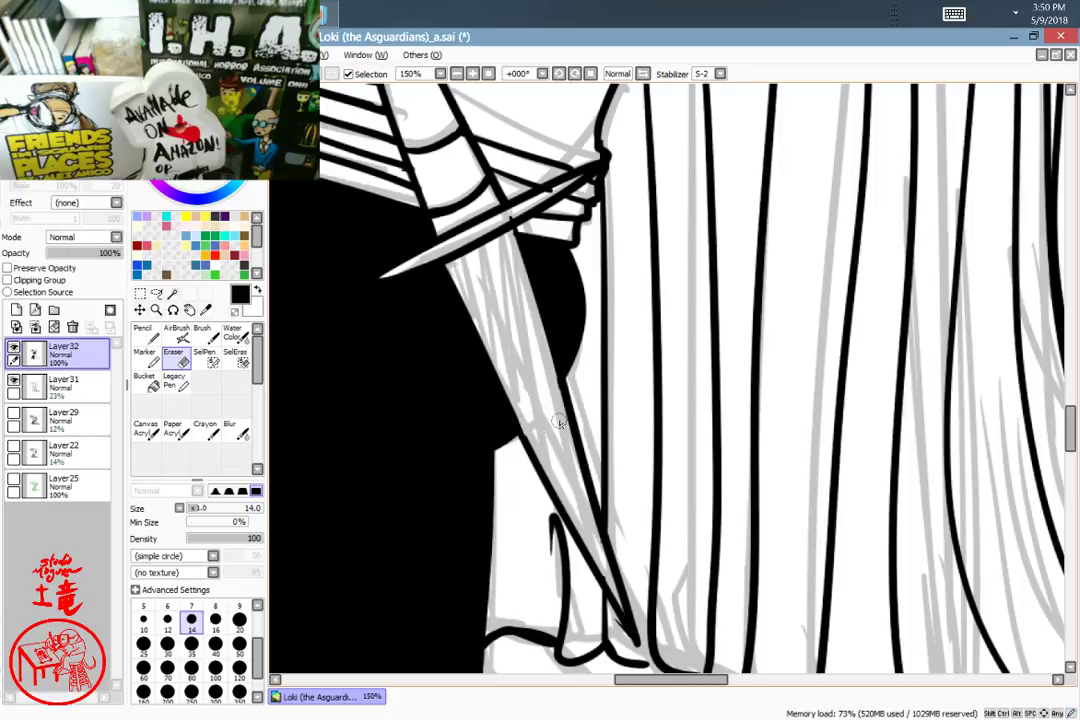
scroll(620, 400, up, 5)
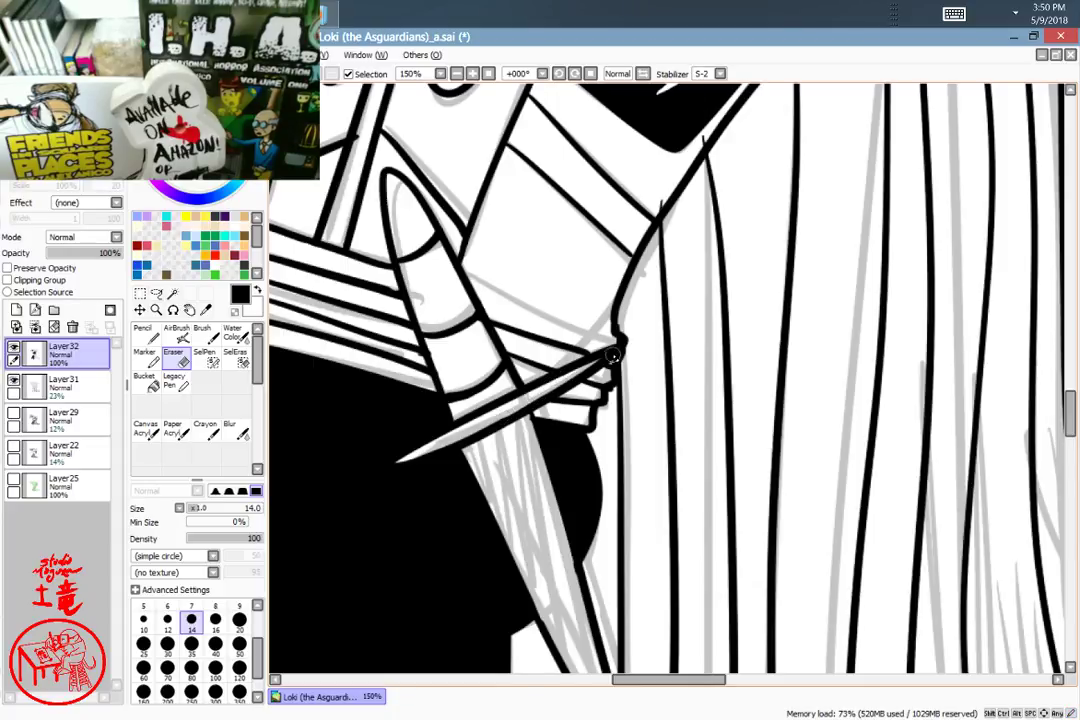
drag(472, 343, 568, 554)
drag(615, 357, 596, 555)
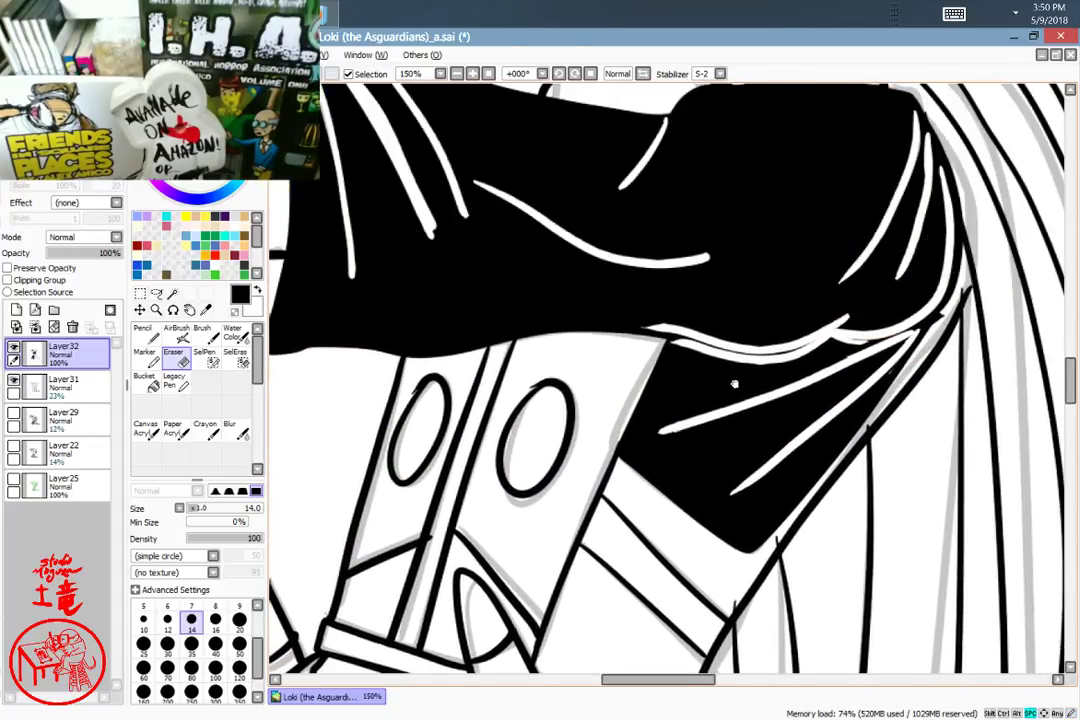
drag(735, 381, 925, 183)
drag(795, 340, 764, 422)
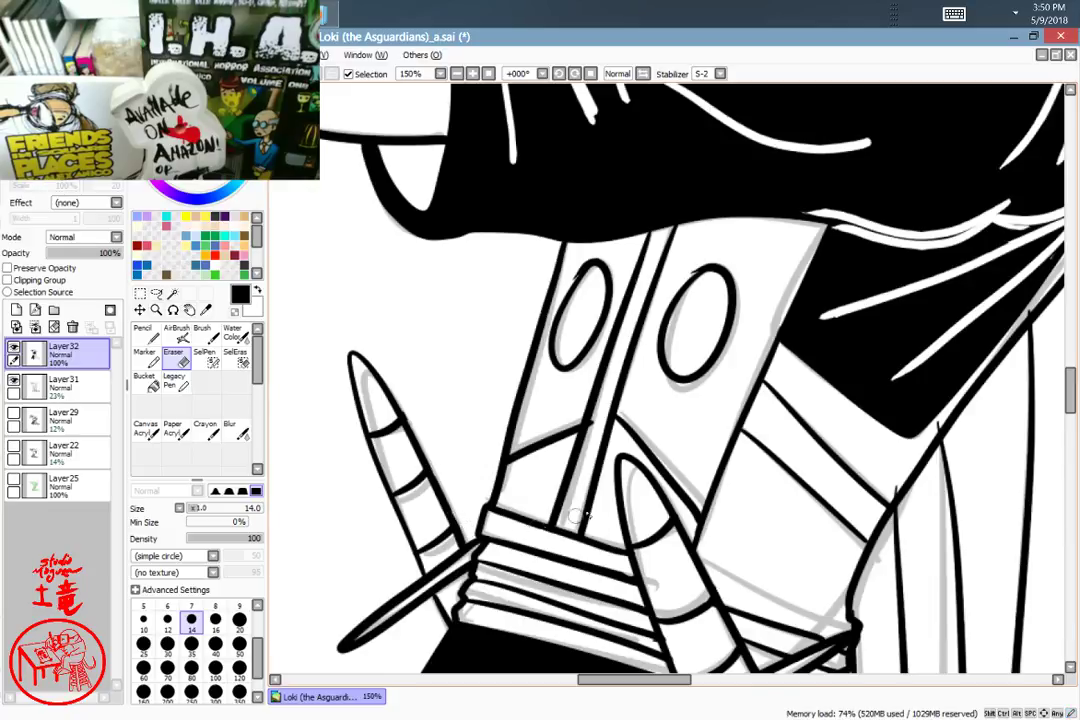
Step: Carve two short white fold lines into the black front sleeve near the elbow with the Eraser
scroll(663, 518, up, 5)
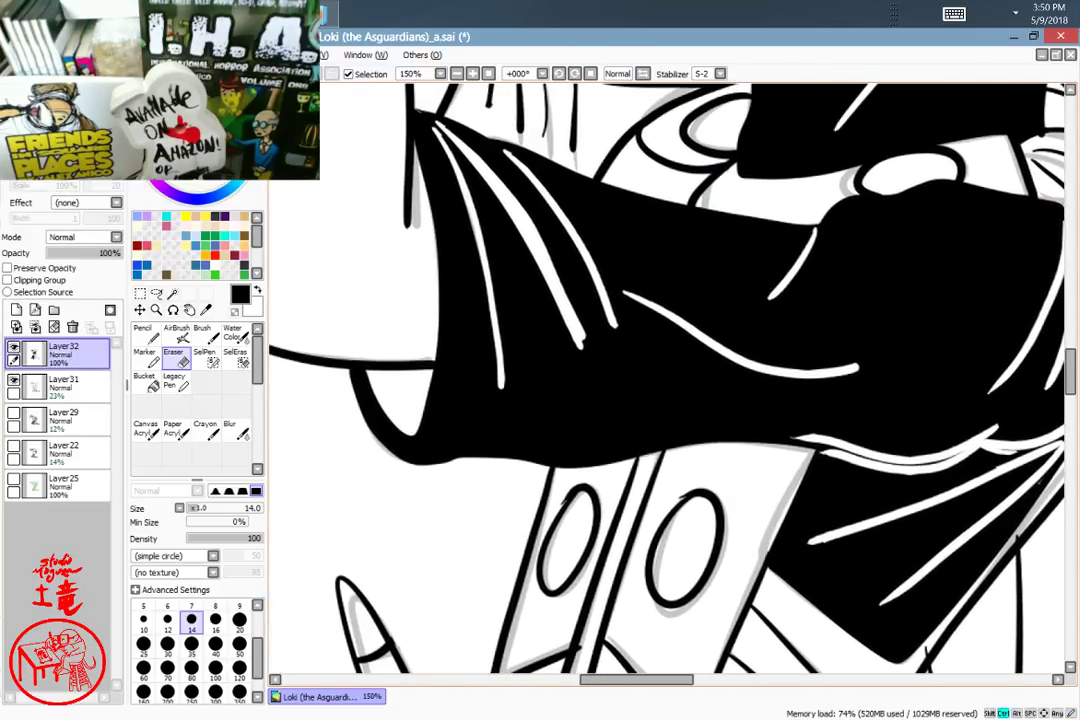
scroll(730, 479, down, 5)
scroll(730, 479, up, 4)
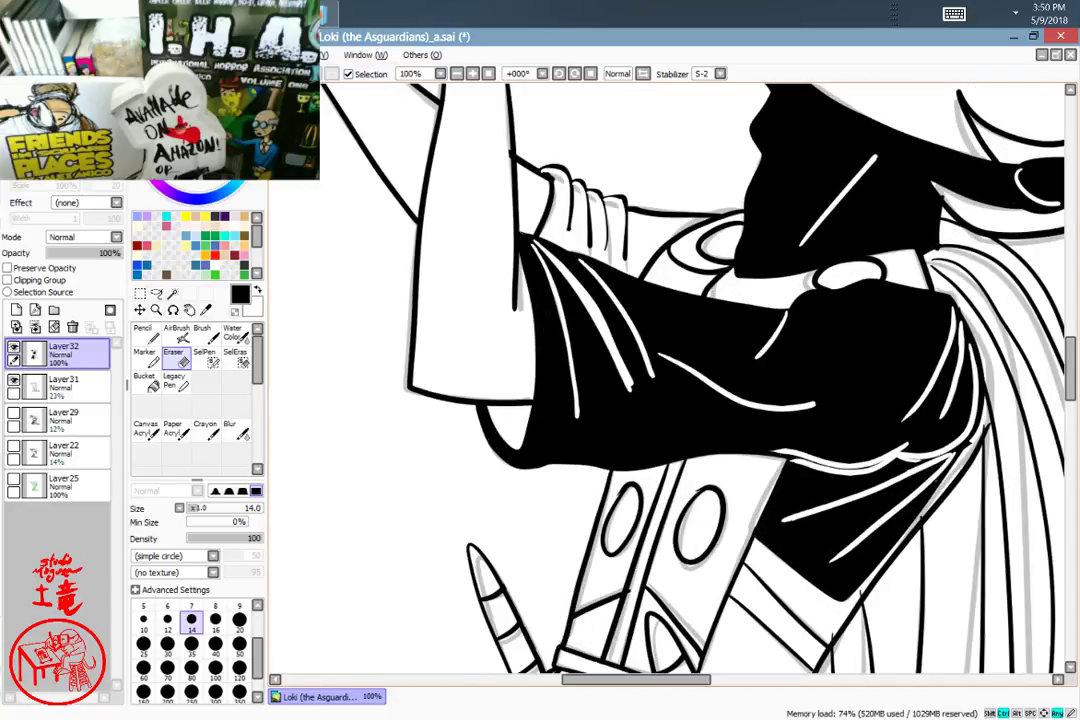
drag(749, 375, 817, 406)
drag(862, 423, 941, 442)
Step: Fill the rear sleeve behind the raised forearm with black using the Bucket
click(147, 383)
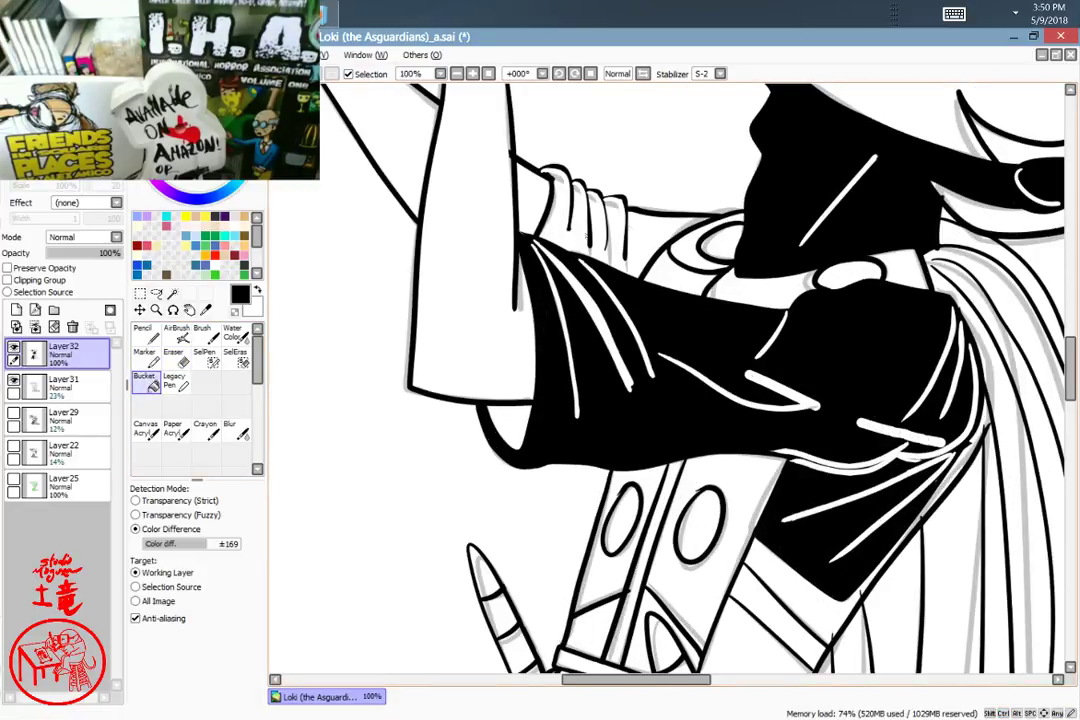
click(587, 236)
drag(870, 369, 701, 500)
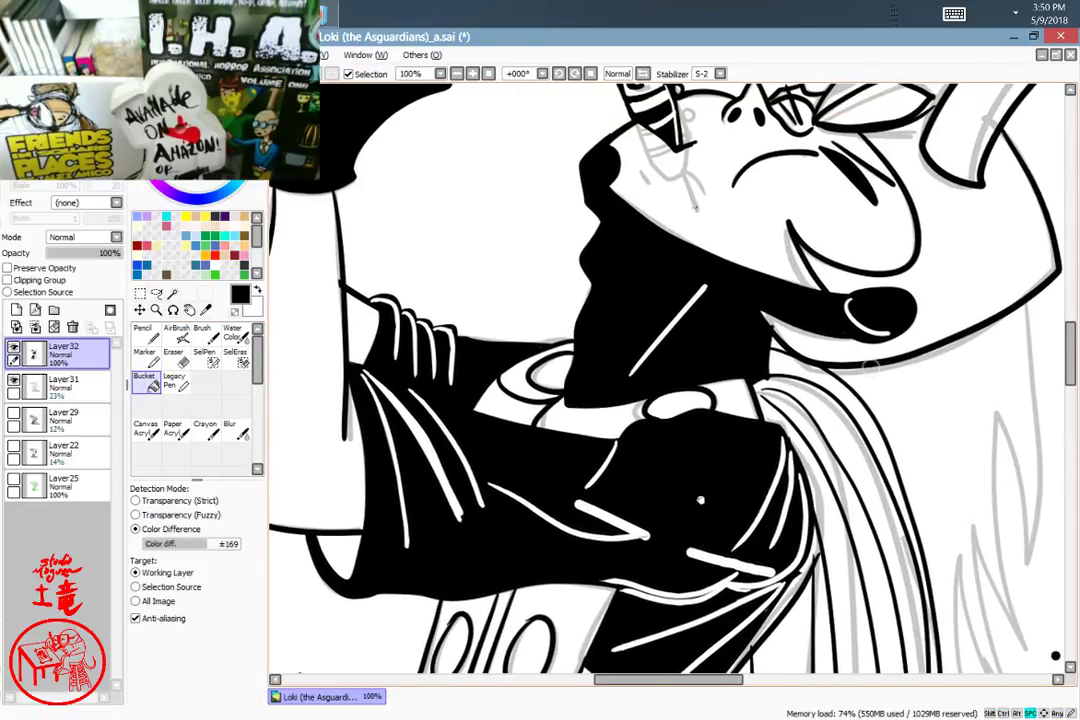
mouse_move(875, 592)
mouse_down()
mouse_move(806, 442)
mouse_move(730, 369)
mouse_move(725, 520)
mouse_move(780, 450)
mouse_move(871, 438)
mouse_up()
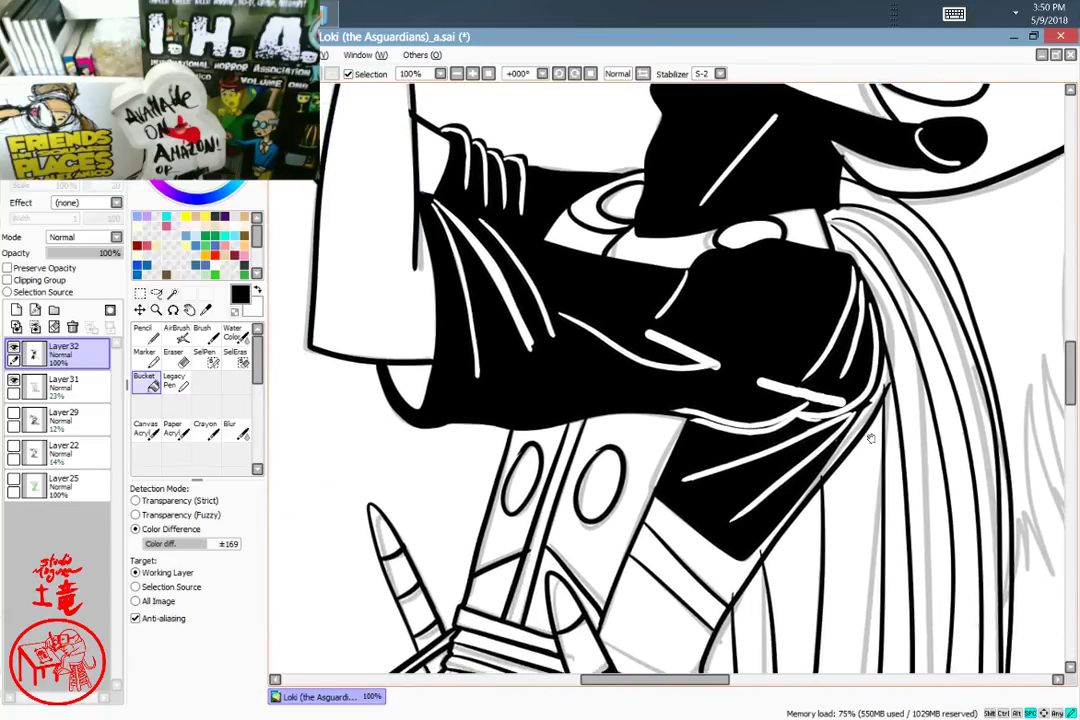
scroll(860, 400, down, 15)
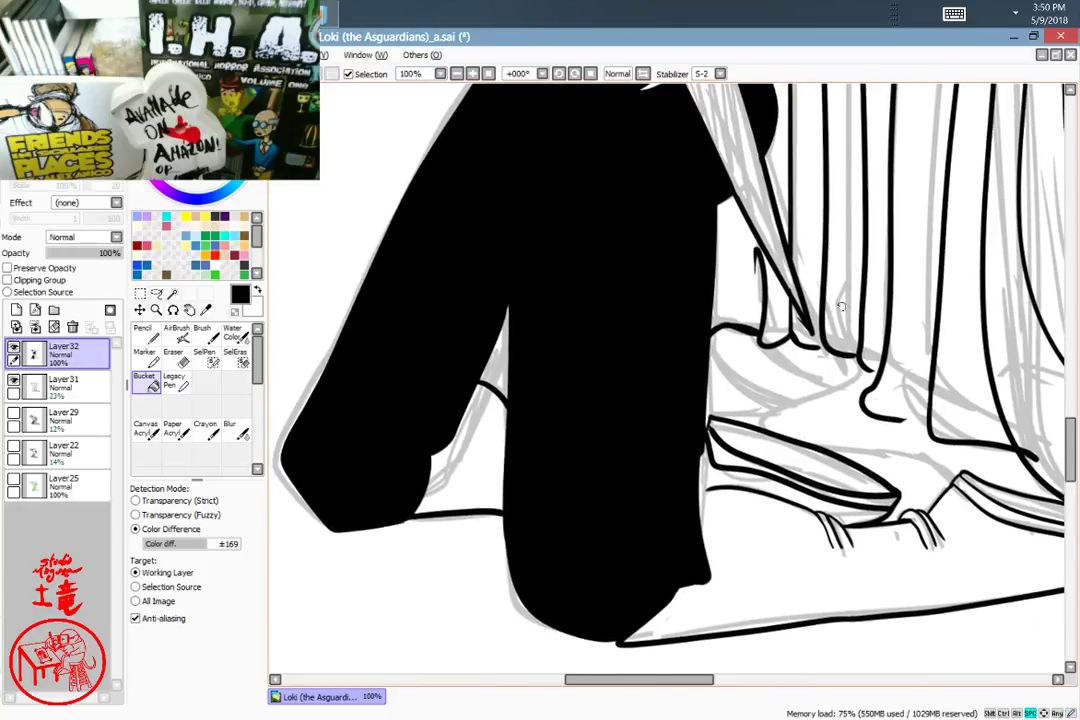
scroll(841, 307, up, 15)
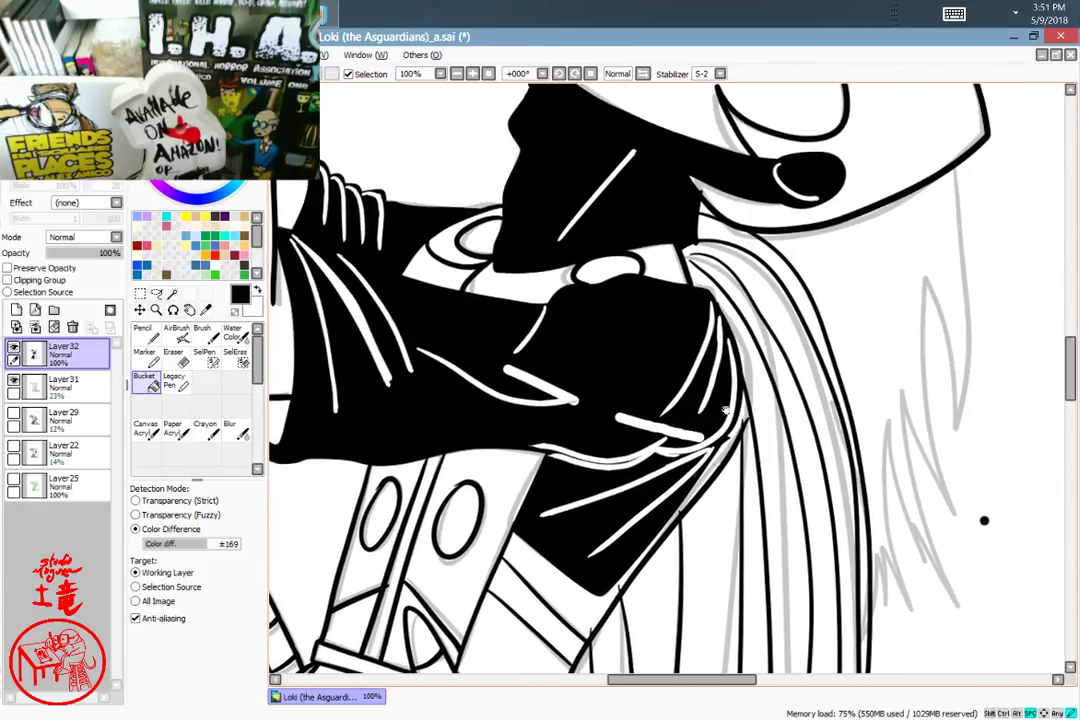
Step: Separate the two black trouser legs with a thin white Pencil line running down the inner edge of the front thigh
drag(726, 410, 679, 648)
drag(548, 444, 846, 420)
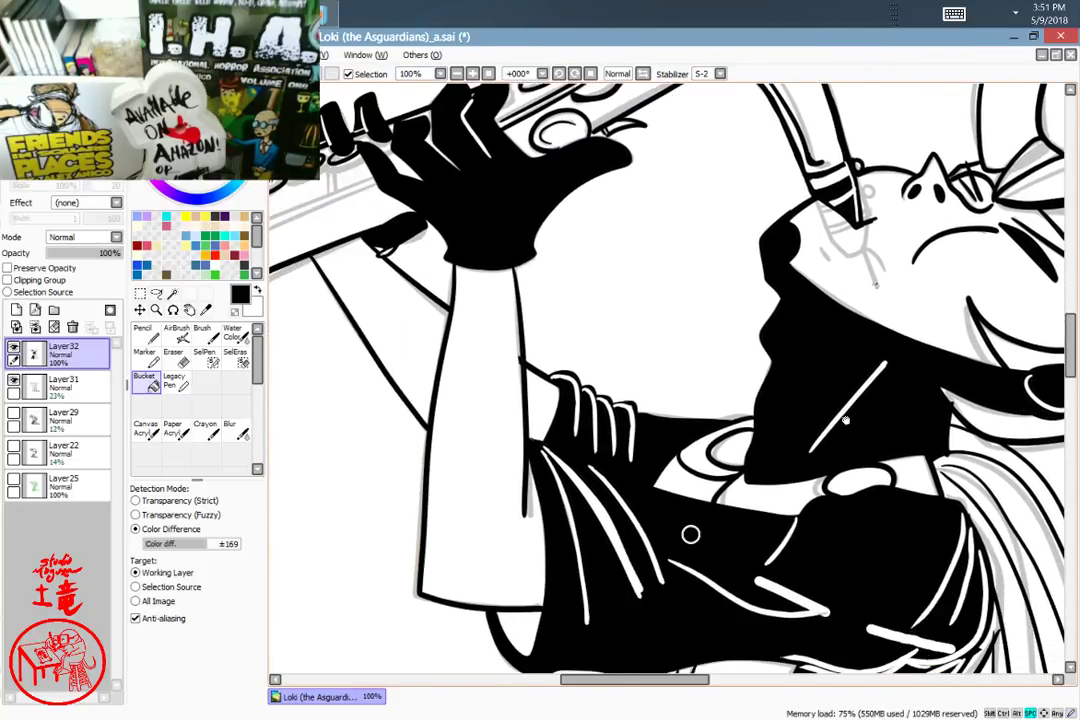
scroll(845, 421, down, 15)
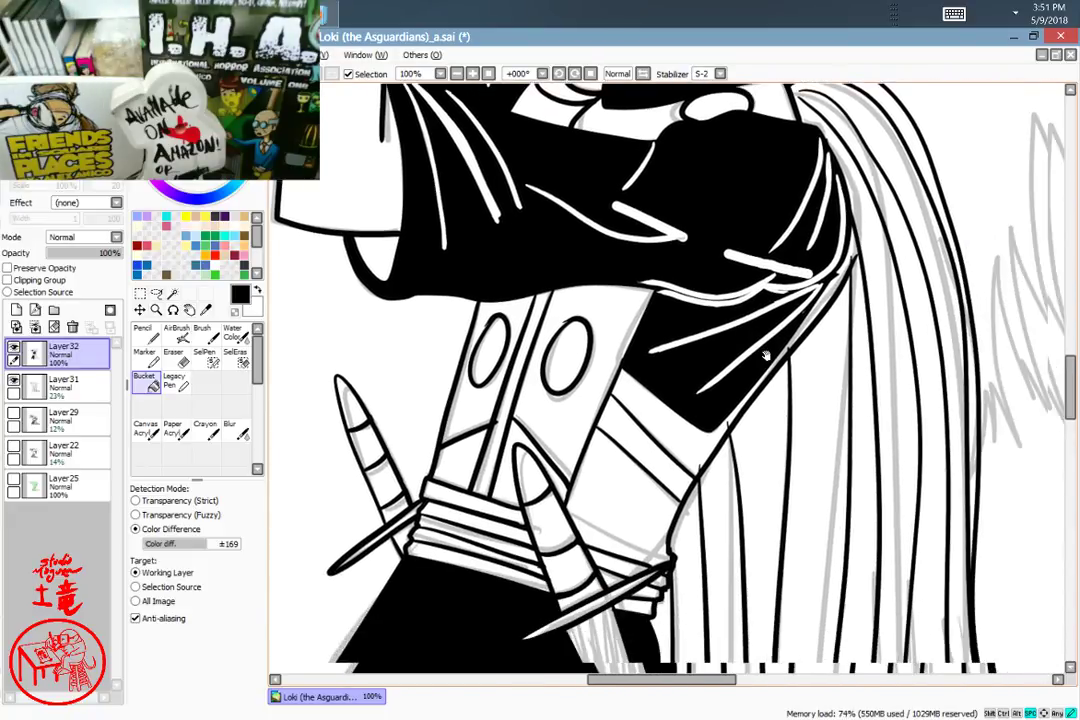
scroll(765, 355, down, 15)
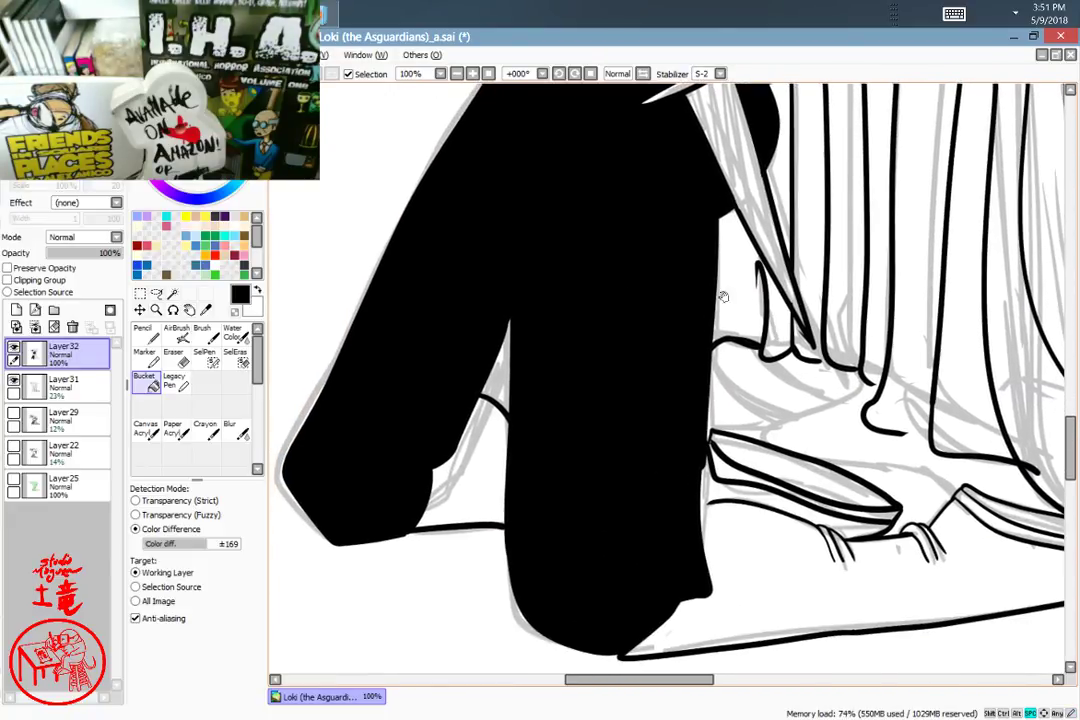
click(143, 333)
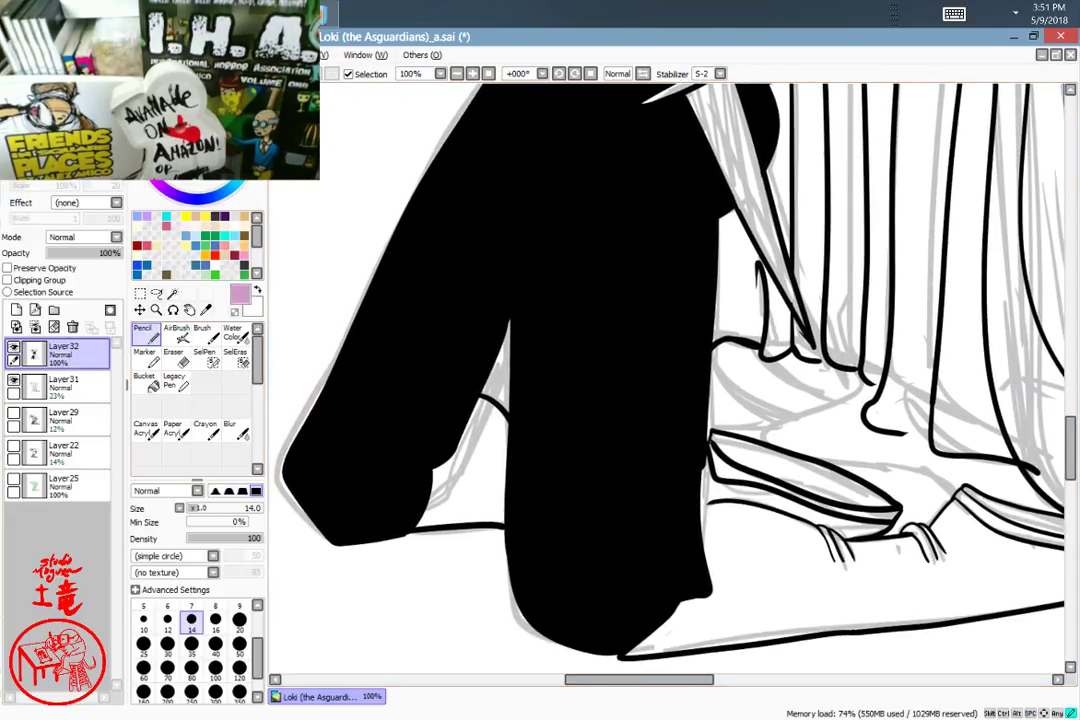
click(215, 216)
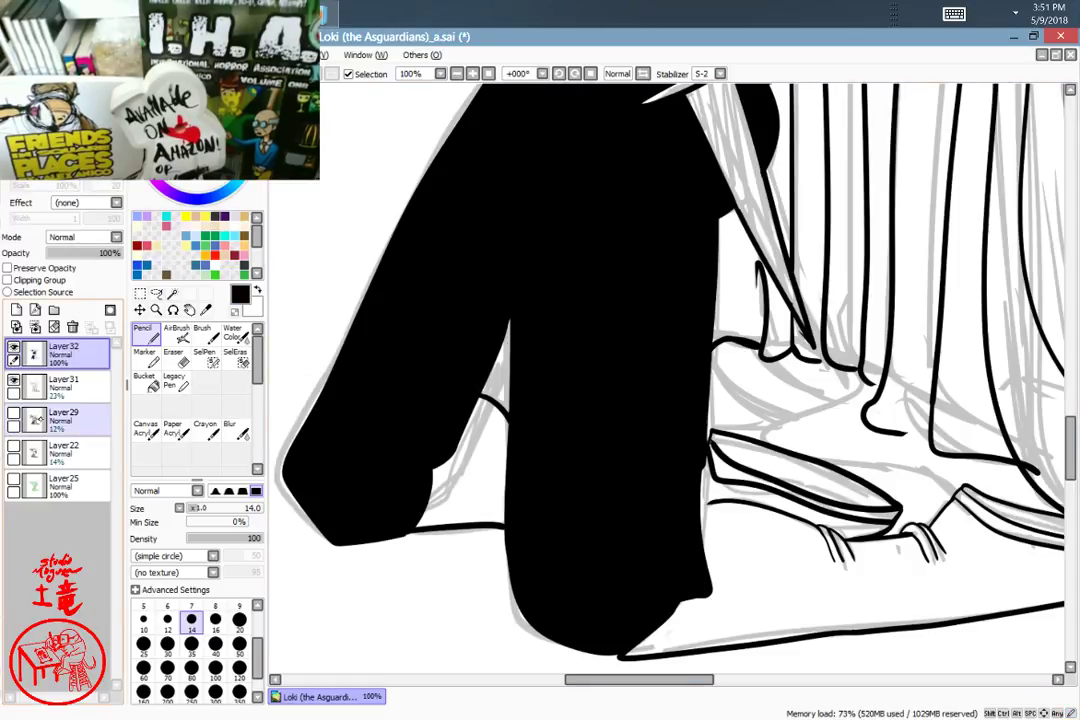
key(x)
drag(624, 309, 609, 344)
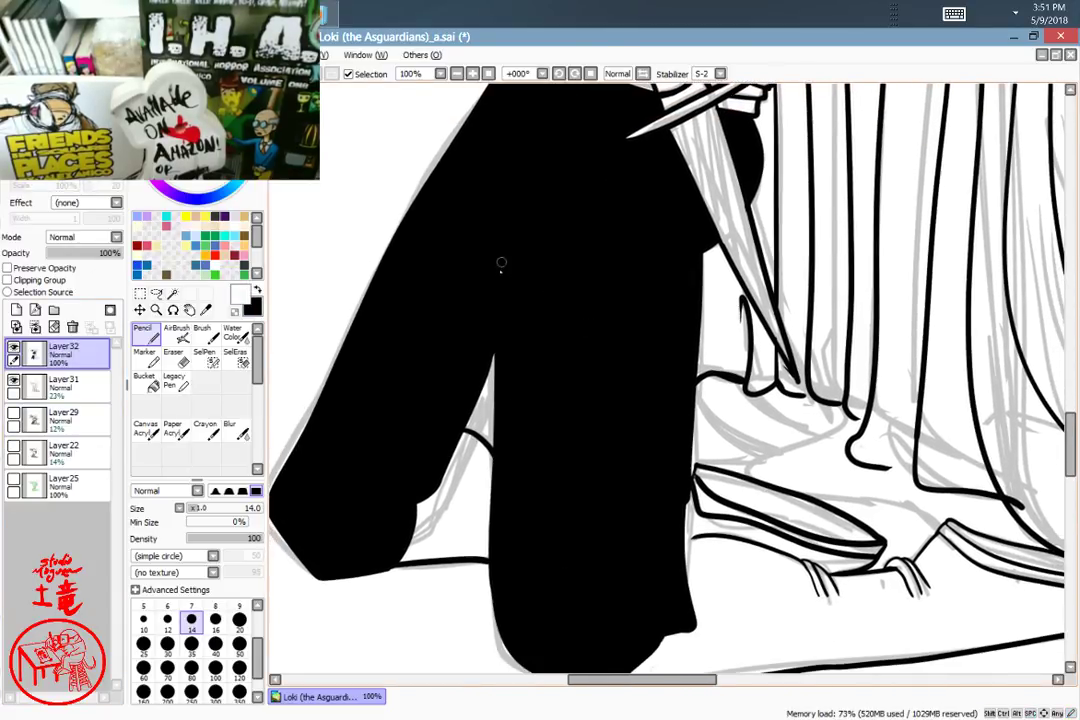
drag(492, 245, 508, 469)
key(ctrl+z)
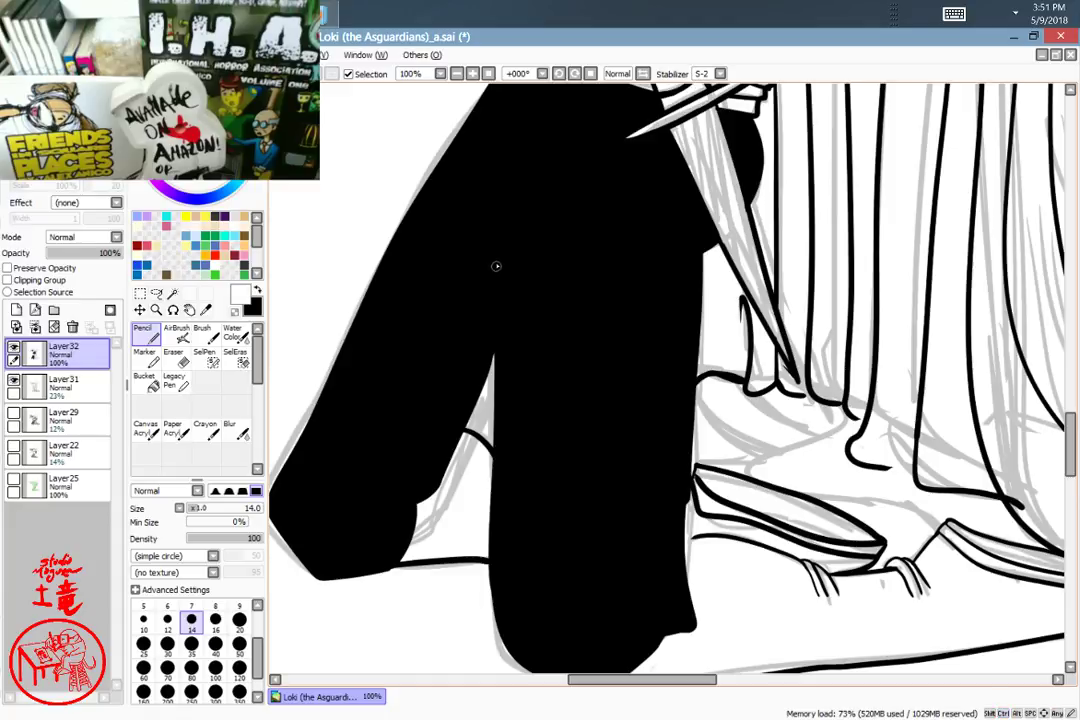
drag(493, 244, 490, 482)
key(ctrl+z)
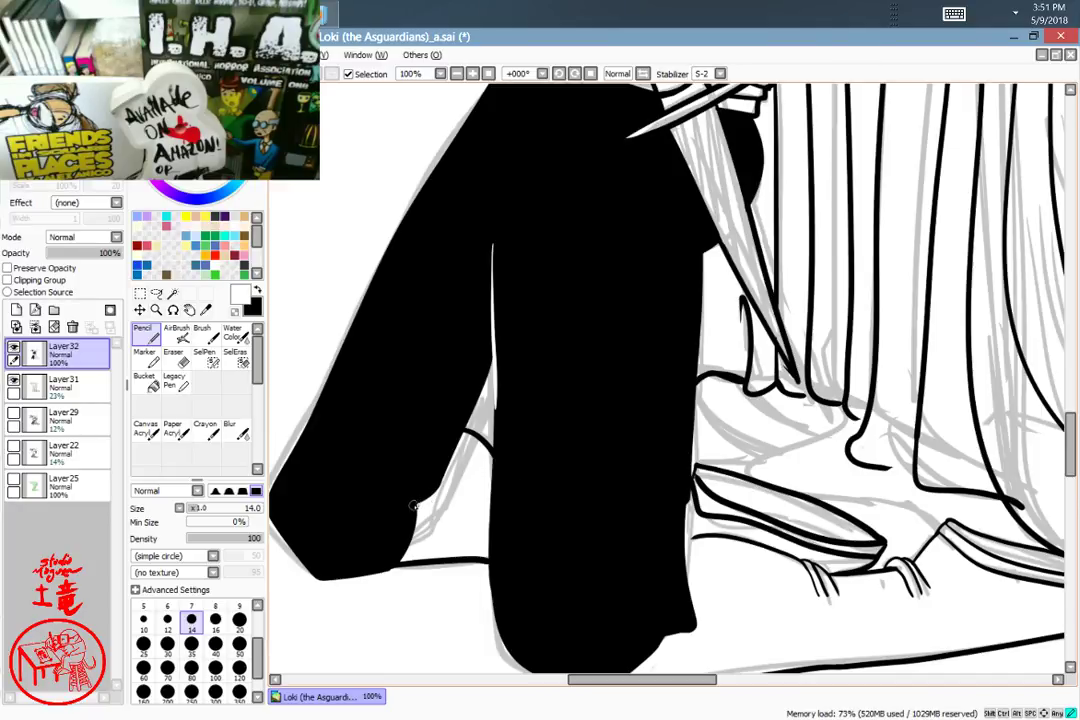
Step: Try white fold lines at both knees and check the underlying sketch with Layer32's opacity at 0%, restoring it to 100%
drag(413, 507, 433, 404)
drag(412, 505, 362, 450)
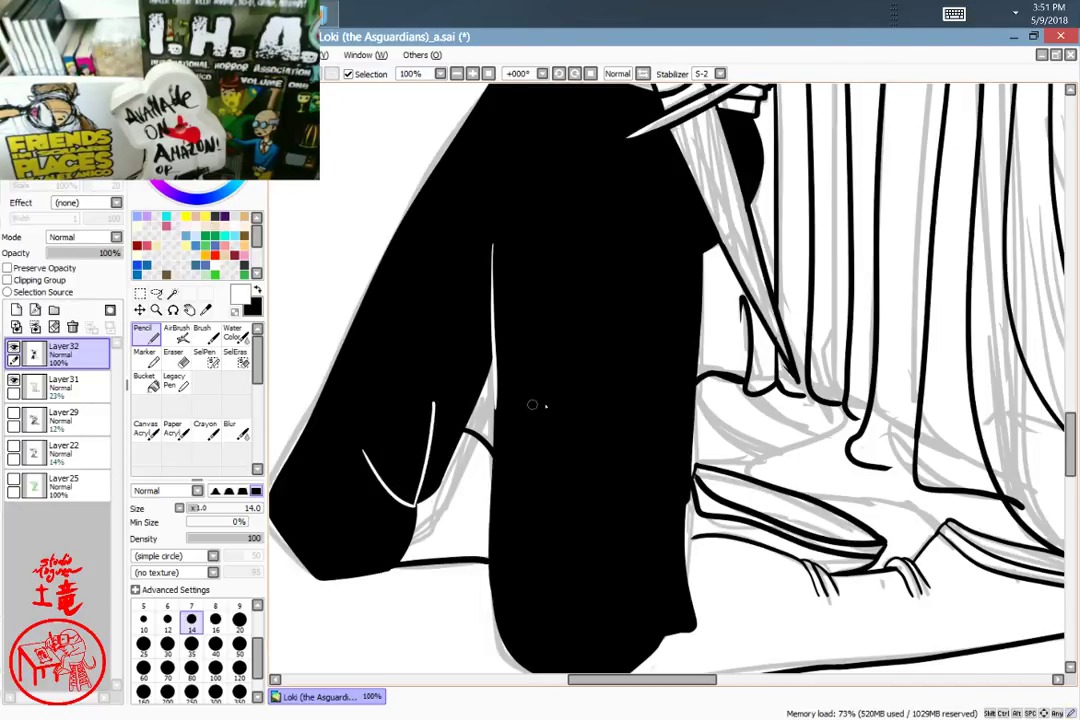
drag(688, 624, 608, 497)
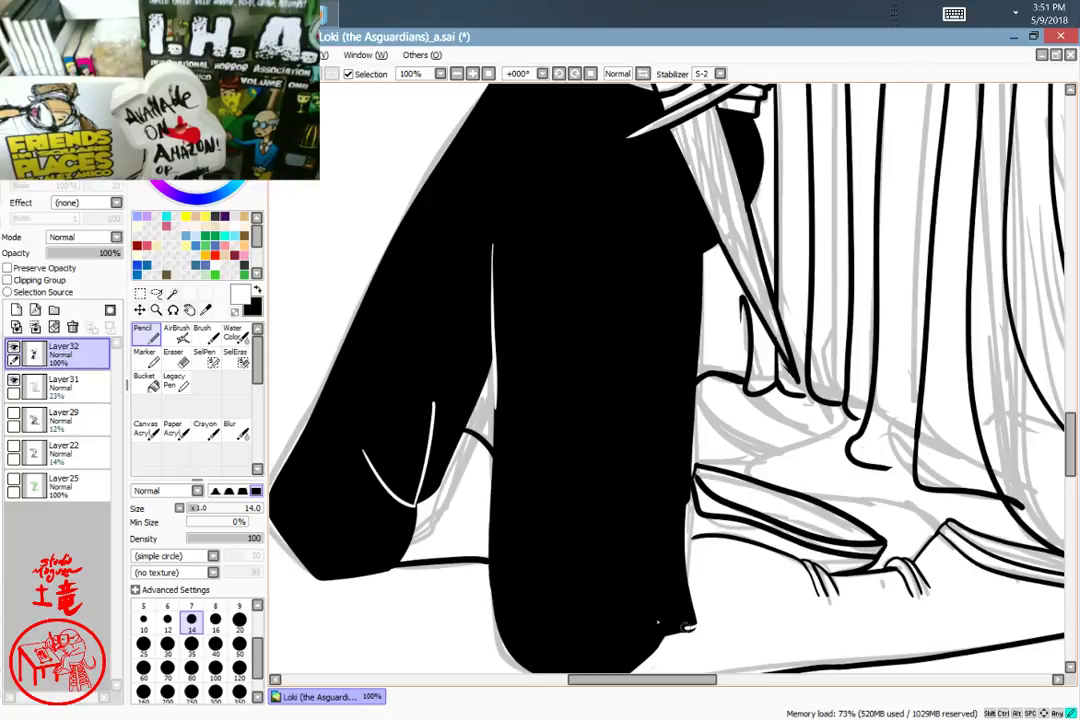
mouse_move(830, 516)
mouse_down()
mouse_move(828, 467)
mouse_move(777, 441)
mouse_up()
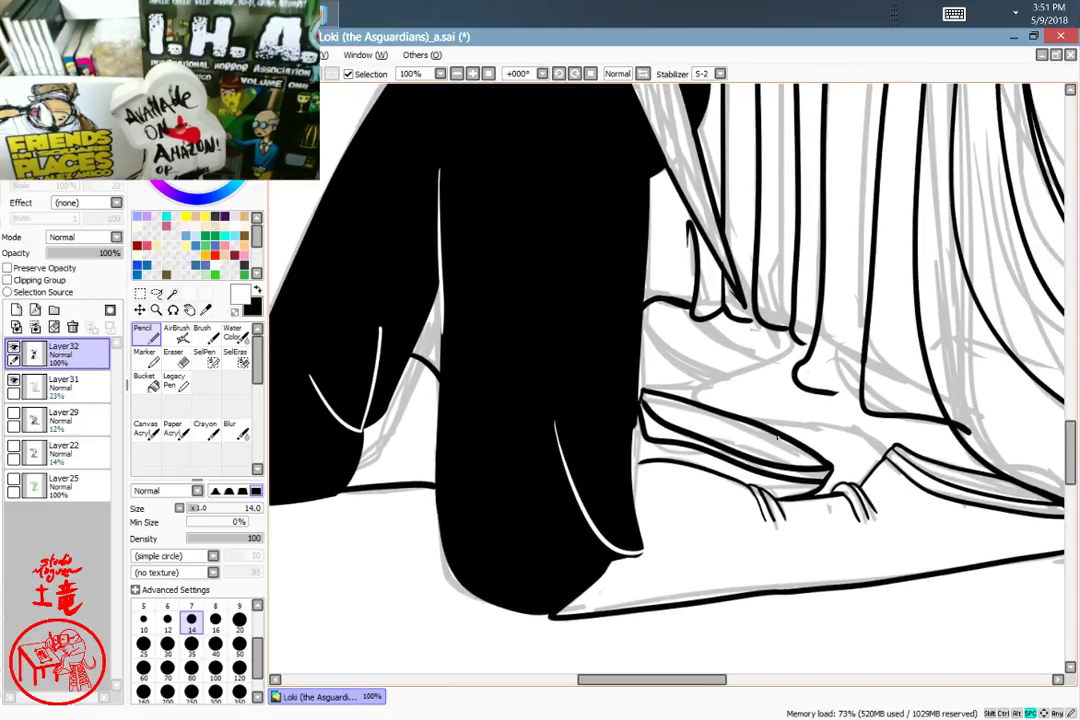
key(ctrl+z)
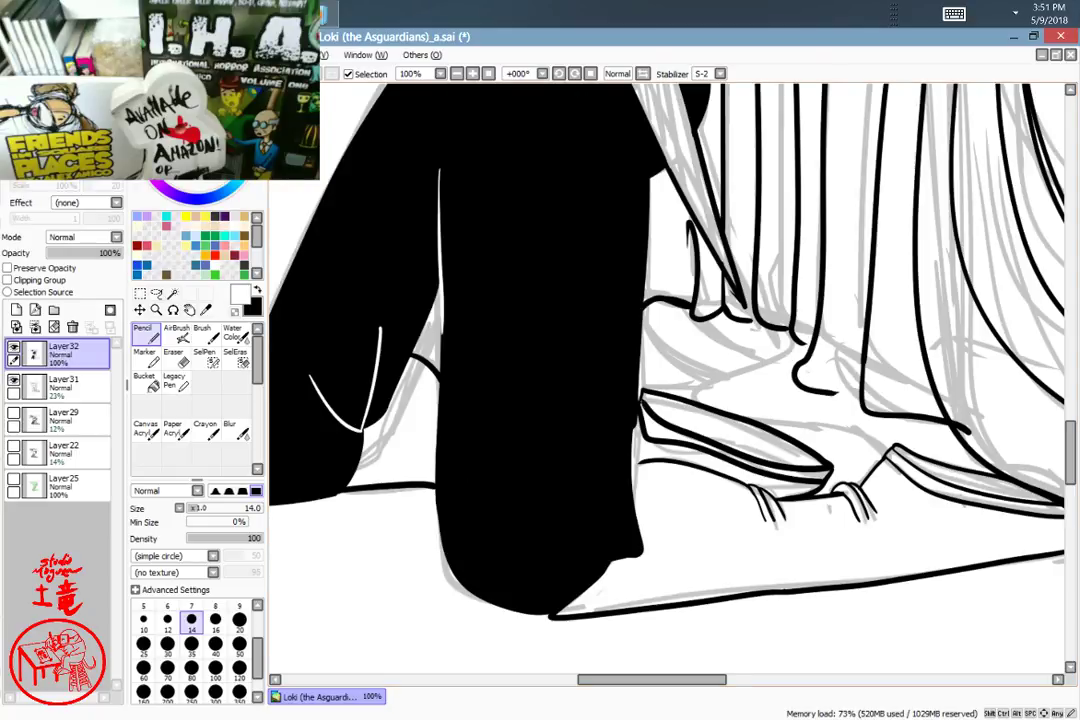
drag(112, 252, 46, 252)
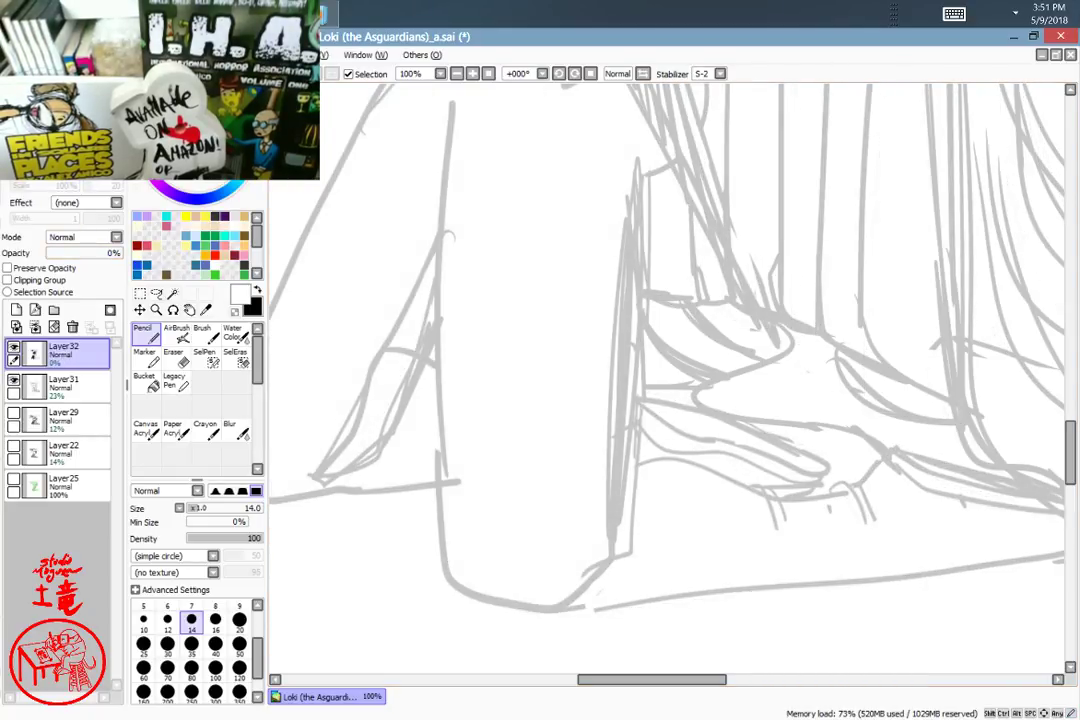
drag(46, 252, 120, 252)
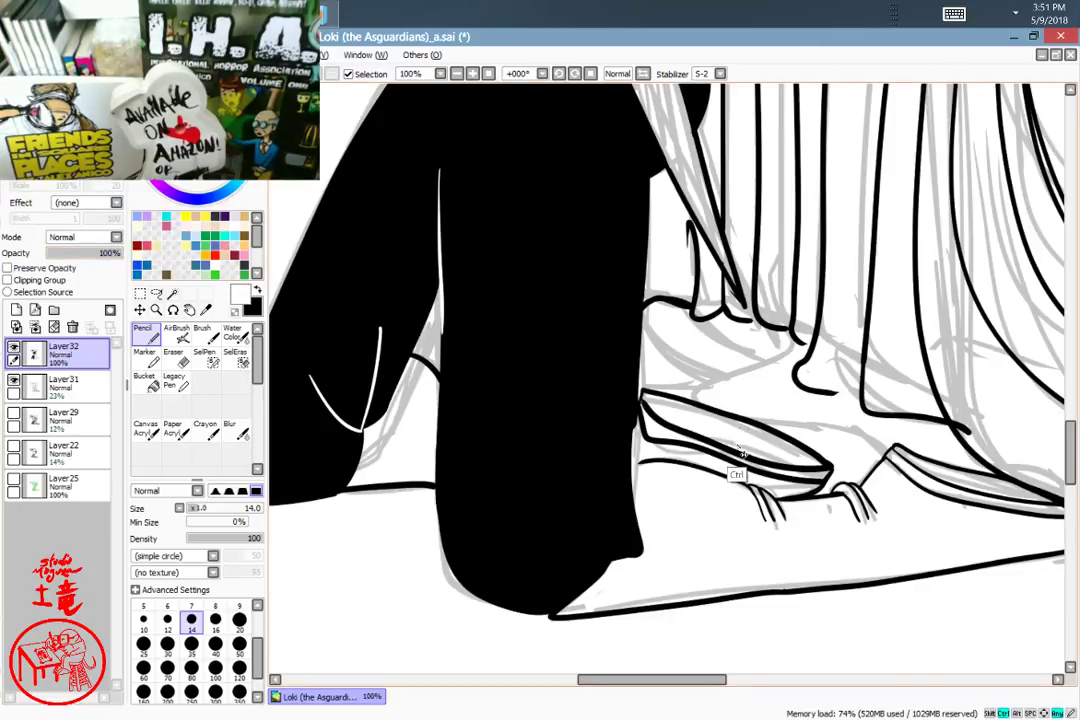
key(ctrl+z)
key(ctrl+z)
Step: Close the gaps in the cape's hem with black Pencil lines and clean up overshooting line ends along the hem and dagger blade
drag(625, 490, 800, 556)
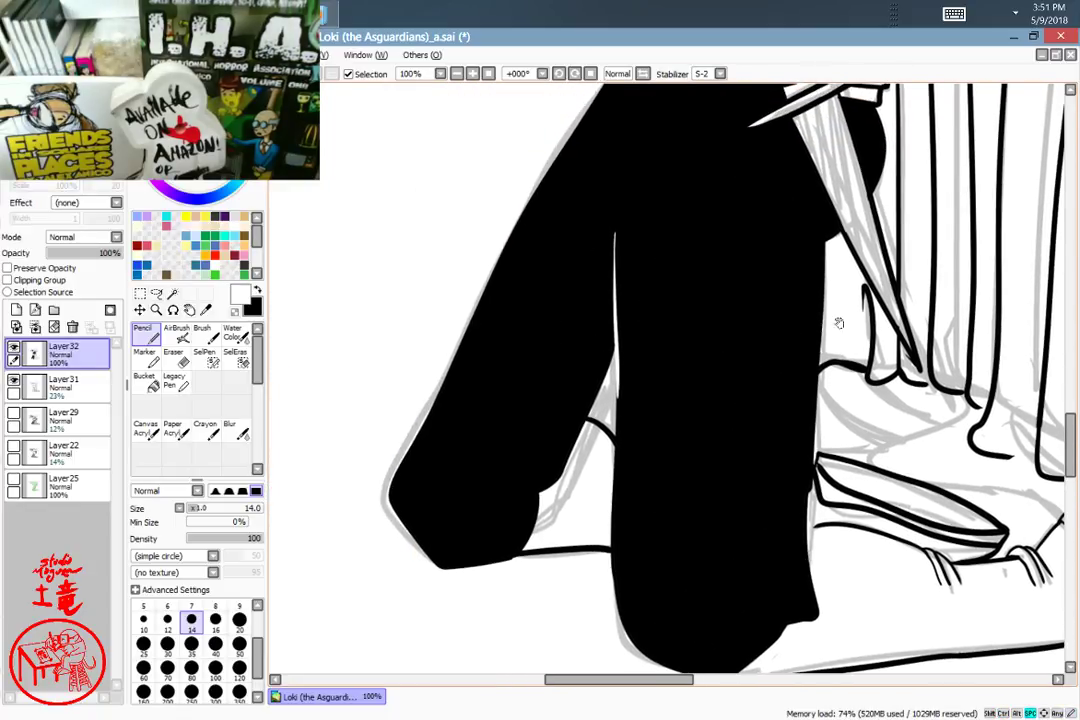
drag(839, 321, 618, 533)
mouse_move(745, 221)
mouse_down()
mouse_move(621, 538)
mouse_move(743, 574)
mouse_move(765, 605)
mouse_up()
mouse_move(753, 324)
mouse_down()
mouse_move(733, 510)
mouse_move(740, 340)
mouse_up()
drag(748, 515, 758, 287)
drag(761, 521, 779, 338)
mouse_move(786, 507)
mouse_down()
mouse_move(769, 429)
mouse_move(780, 338)
mouse_move(783, 448)
mouse_move(805, 358)
mouse_up()
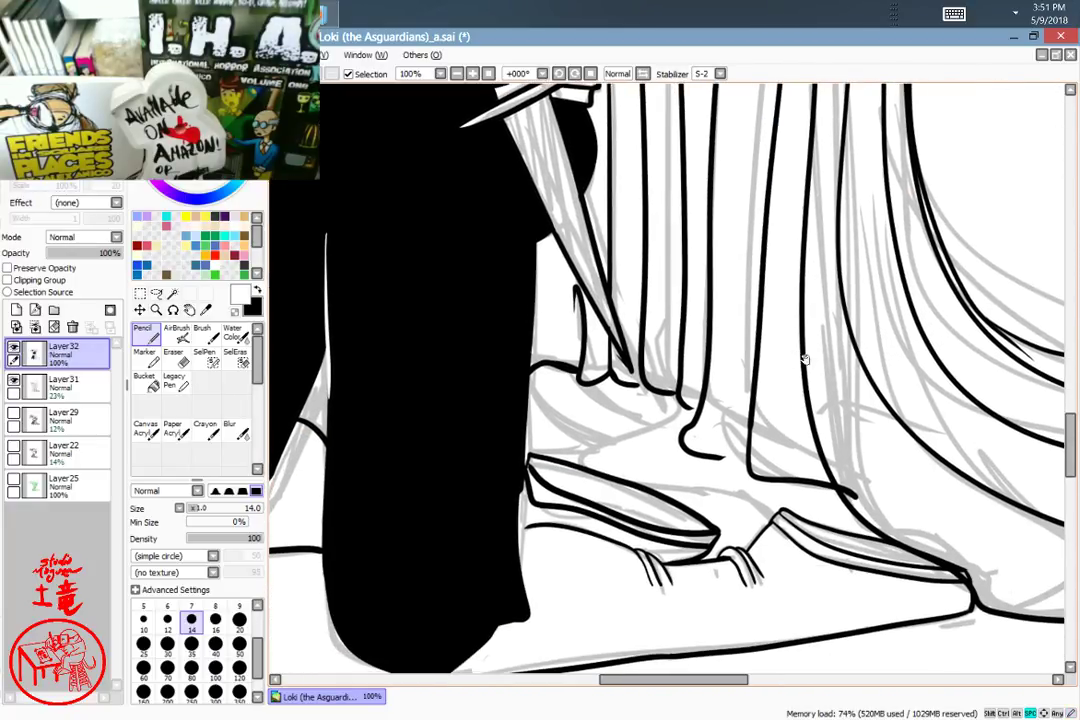
click(192, 174)
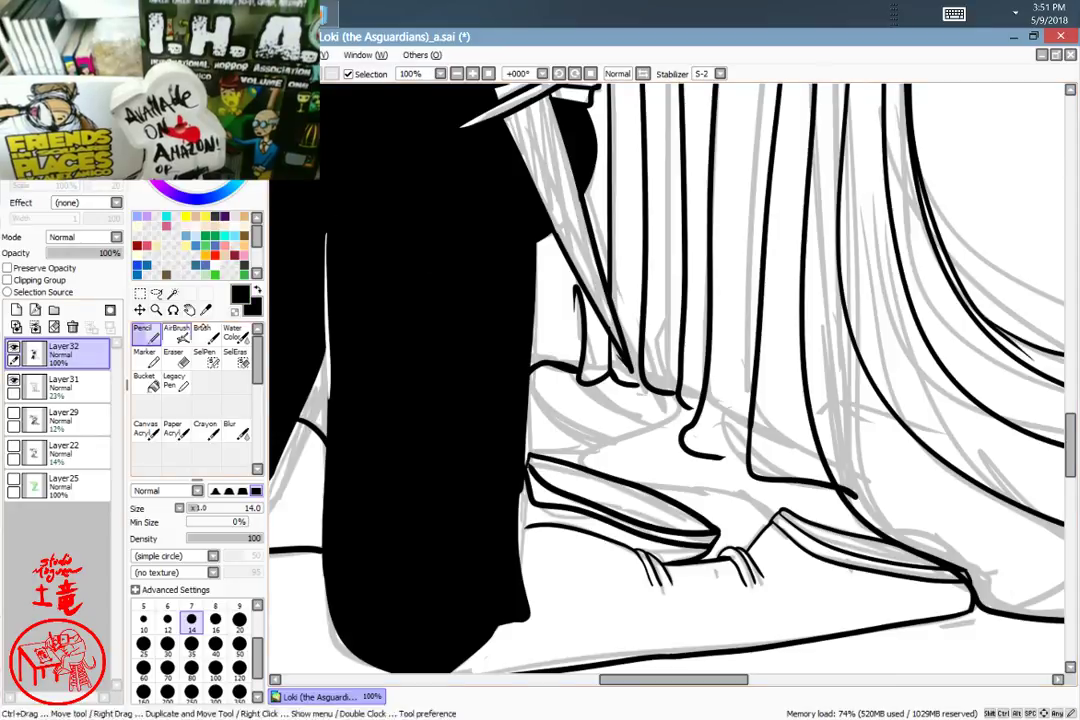
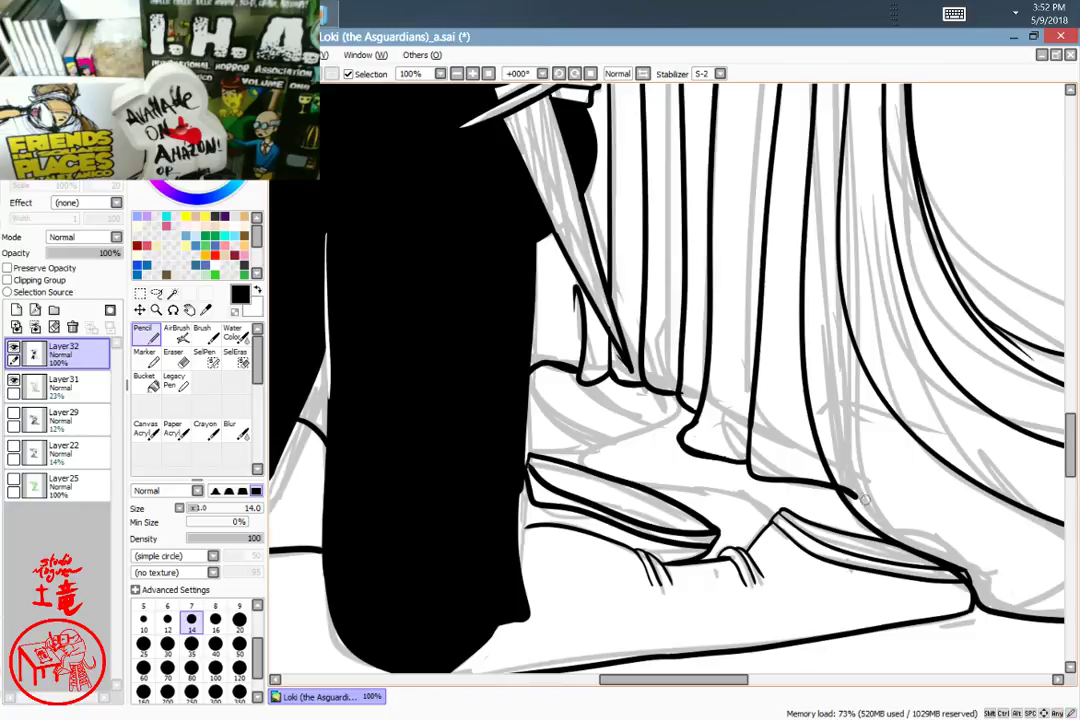
key(e)
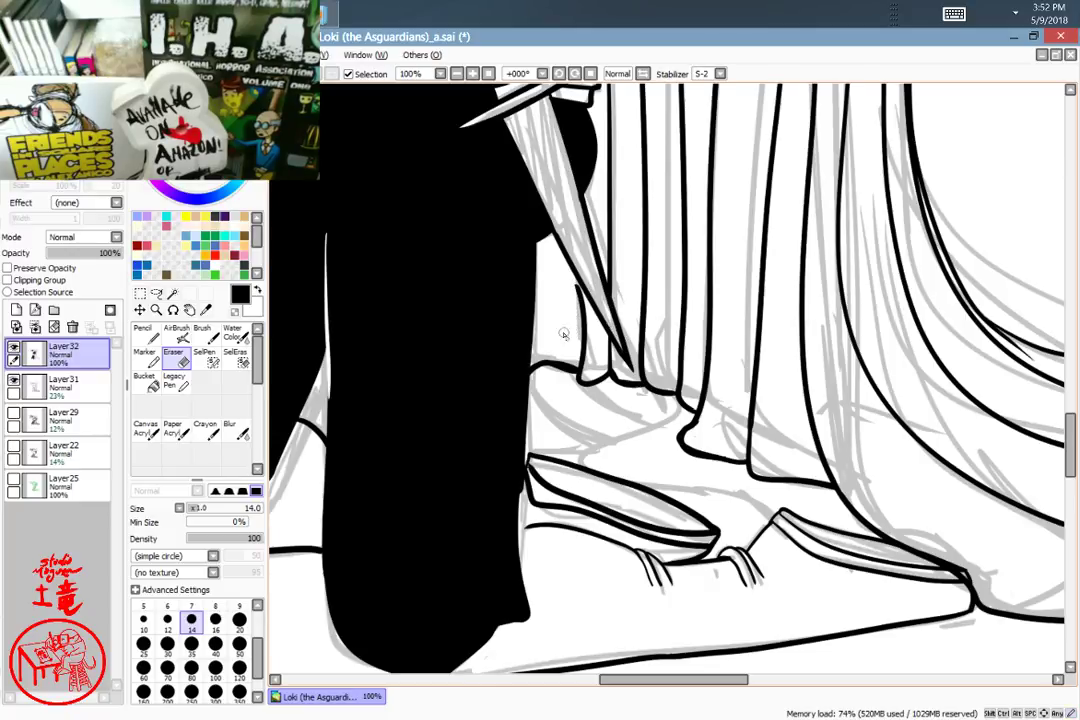
key(n)
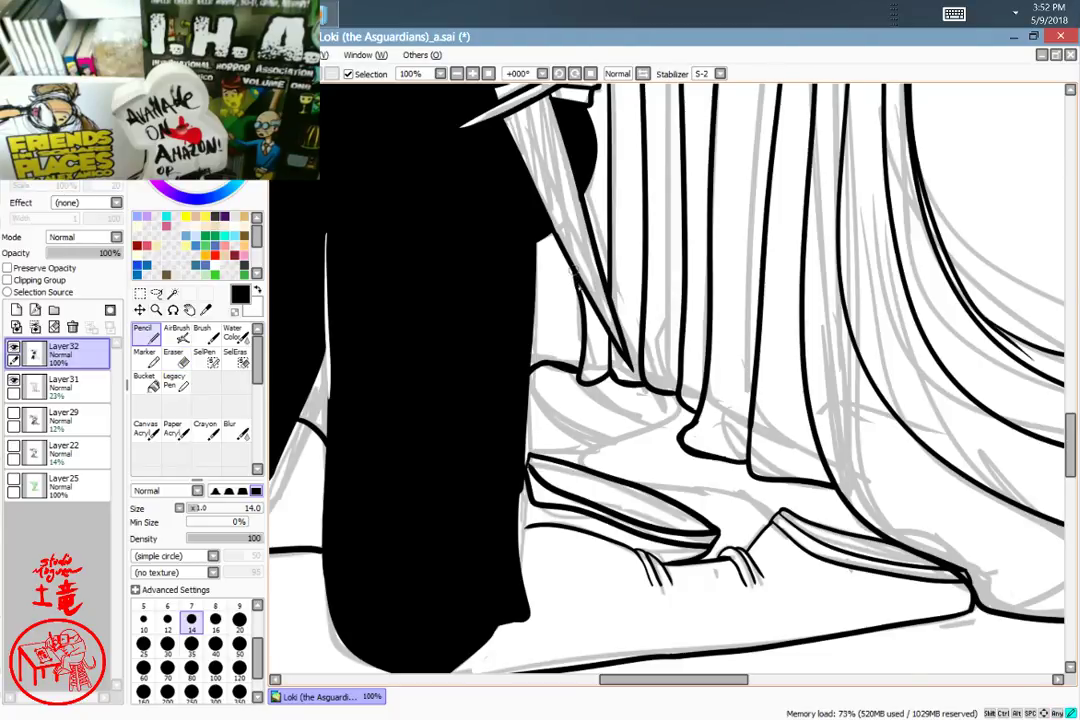
Step: Erase the tips of the two cape fold lines that overshoot the back outline beside the waist bands
mouse_move(985, 410)
mouse_down()
mouse_move(885, 300)
mouse_move(760, 300)
mouse_move(696, 257)
mouse_up()
key(e)
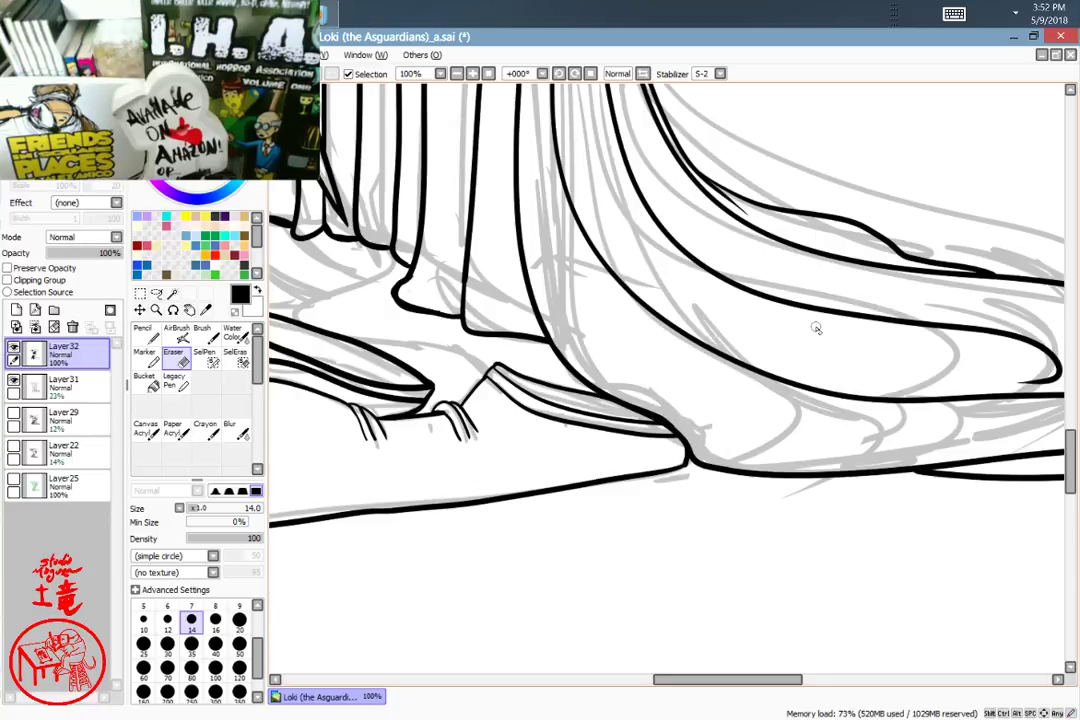
drag(976, 311, 726, 320)
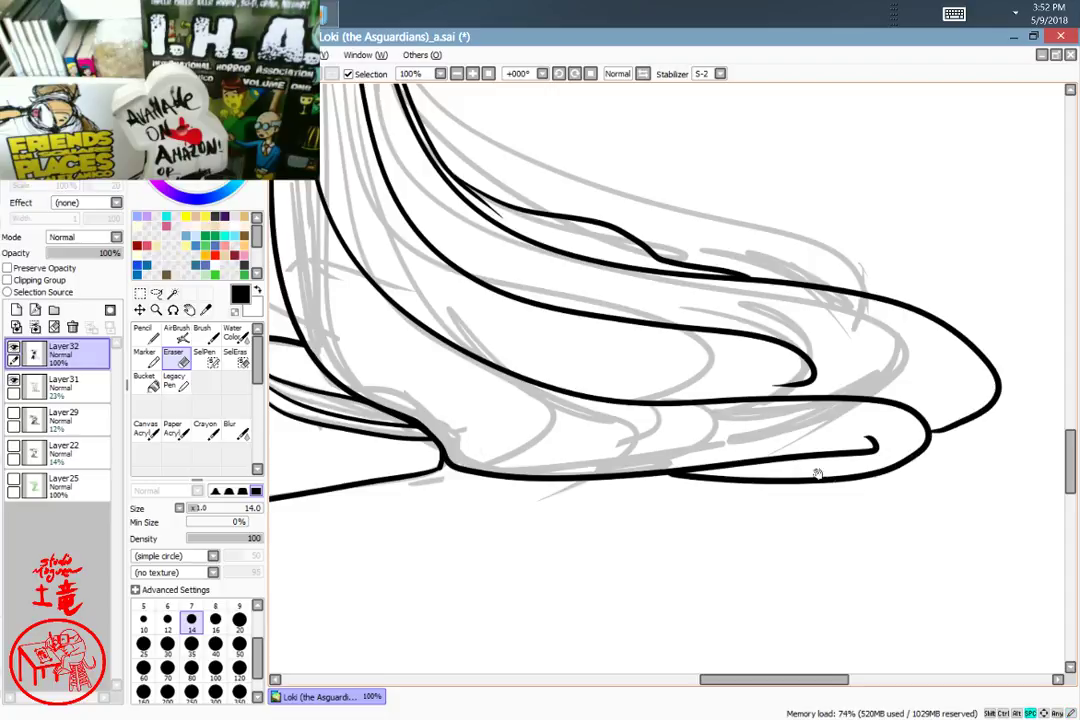
drag(653, 443, 794, 619)
mouse_move(708, 492)
mouse_down()
mouse_move(822, 600)
mouse_move(834, 638)
mouse_up()
drag(777, 485, 885, 620)
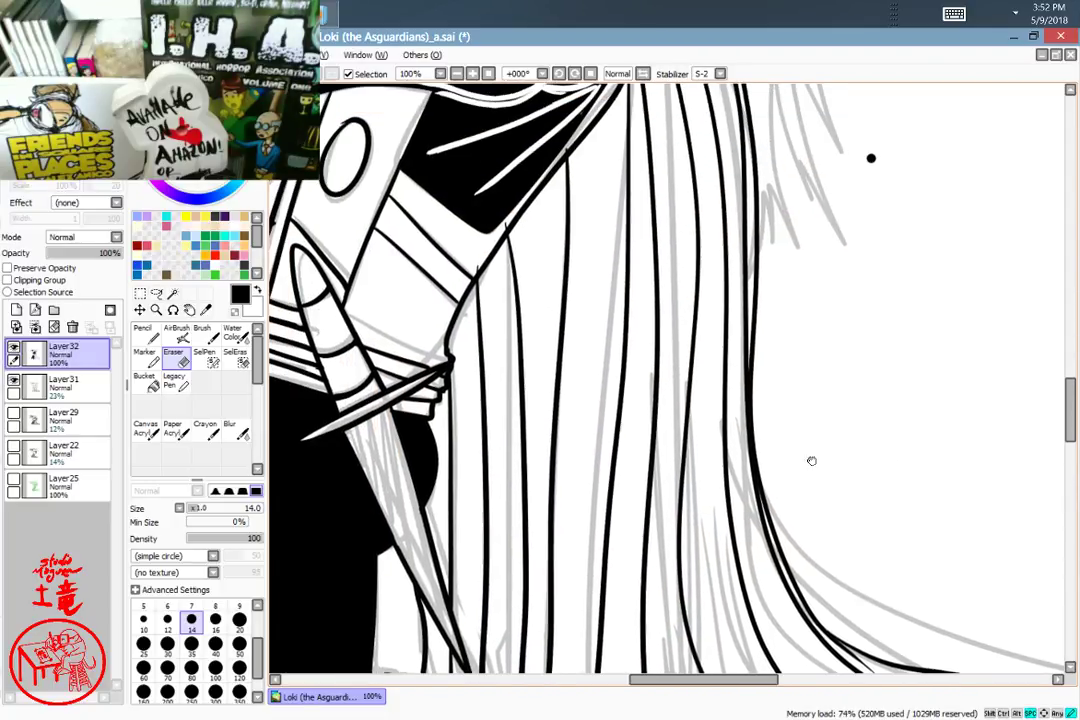
drag(810, 460, 878, 585)
drag(774, 444, 803, 543)
ctrl+click(529, 434)
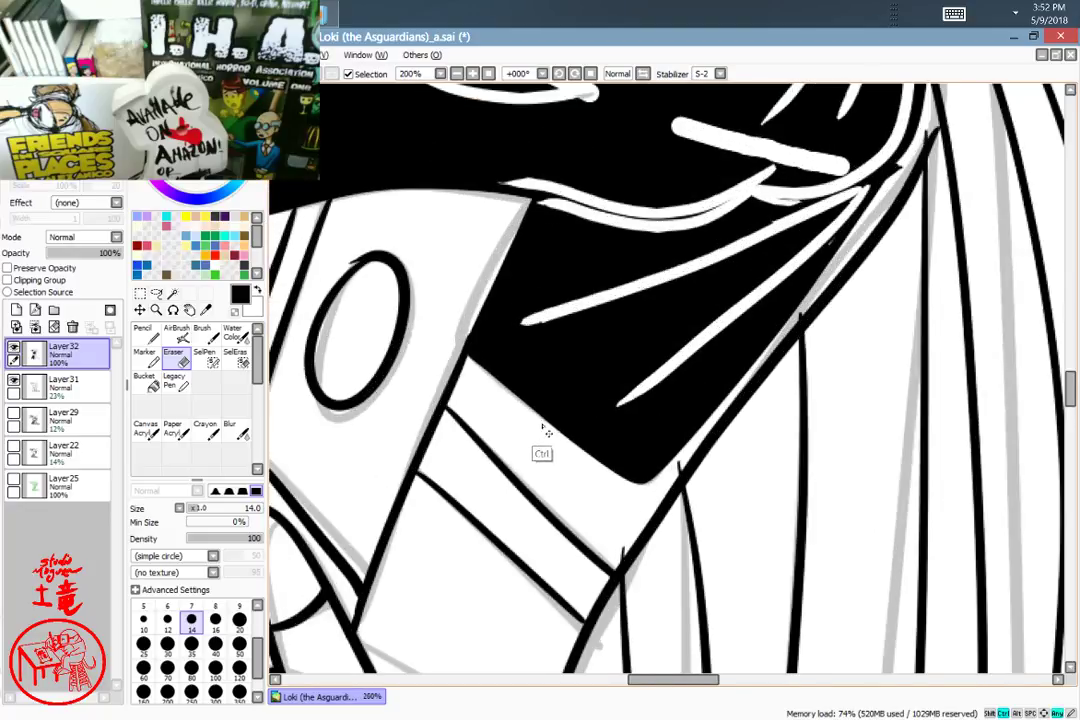
ctrl+click(545, 431)
drag(733, 540, 662, 363)
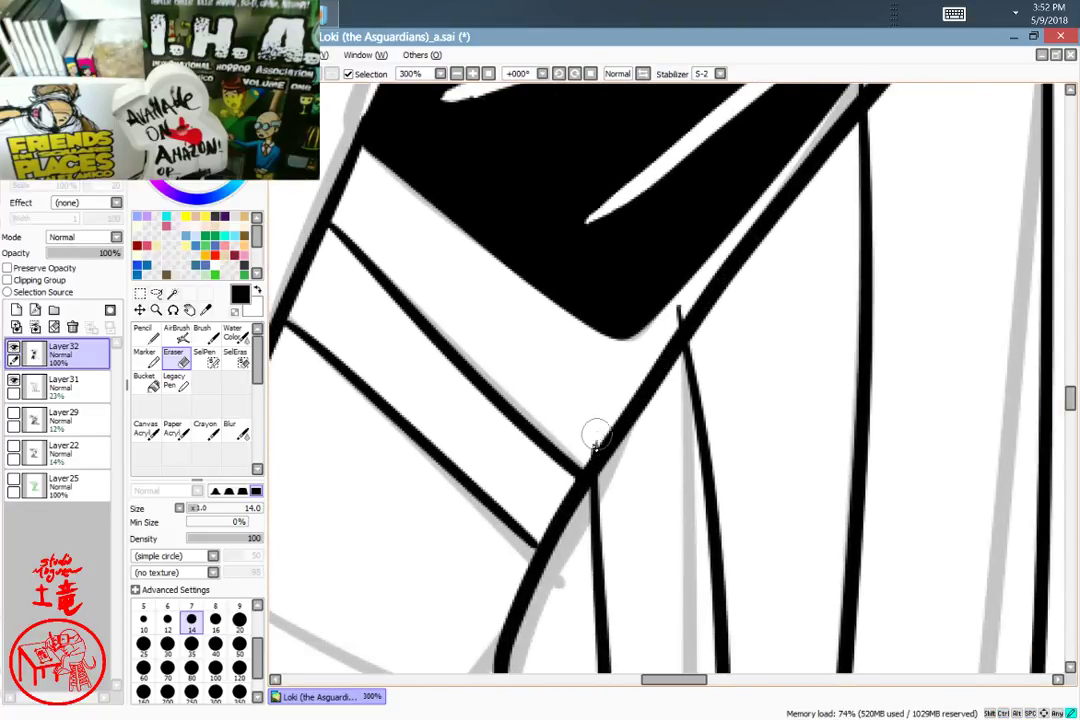
mouse_move(668, 318)
mouse_down()
mouse_move(684, 297)
mouse_move(660, 337)
mouse_up()
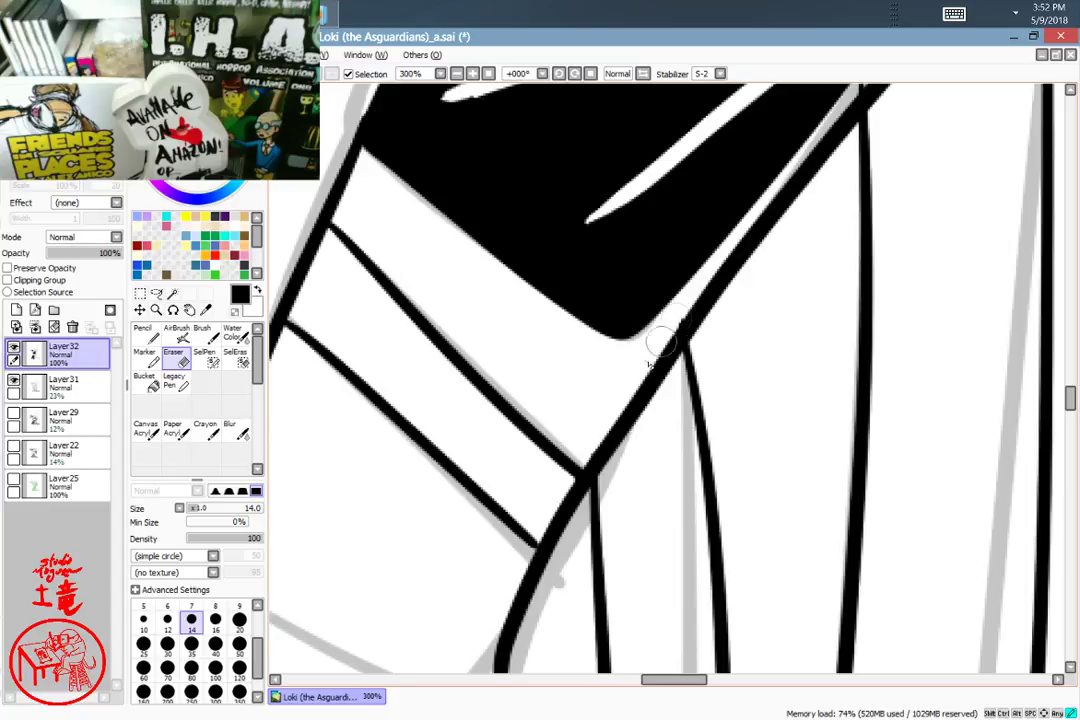
Step: Clean up the junction where the back outline meets the cape line behind the elbow, using the Eraser and black Pencil
drag(742, 279, 631, 434)
drag(664, 384, 681, 369)
drag(820, 152, 617, 440)
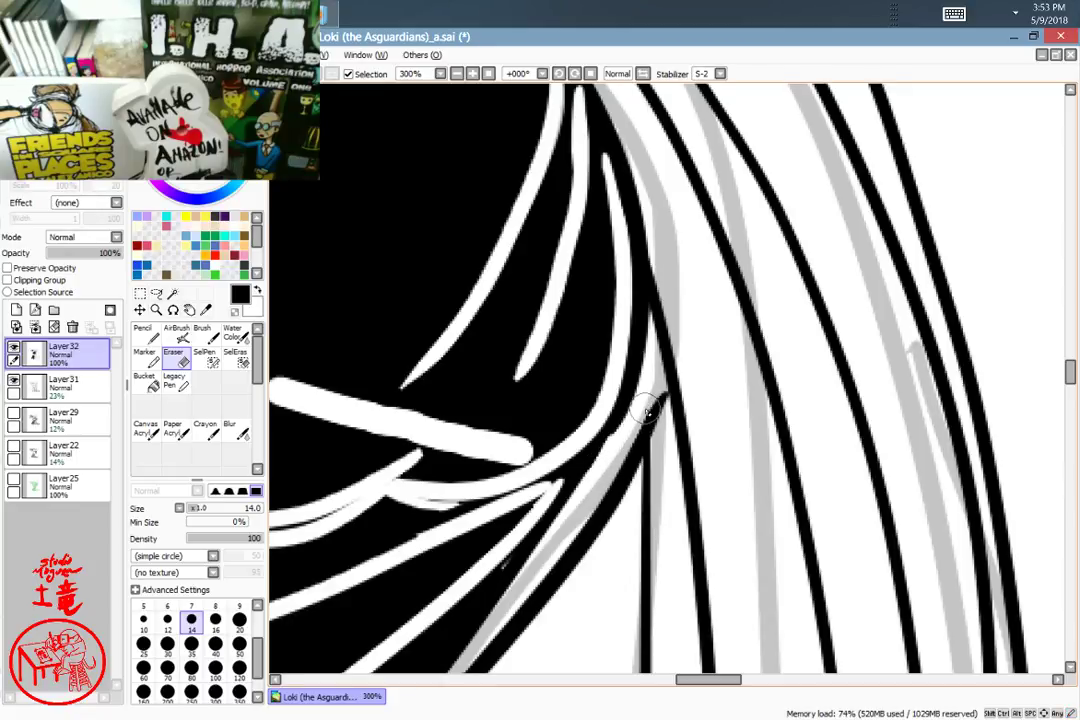
key(n)
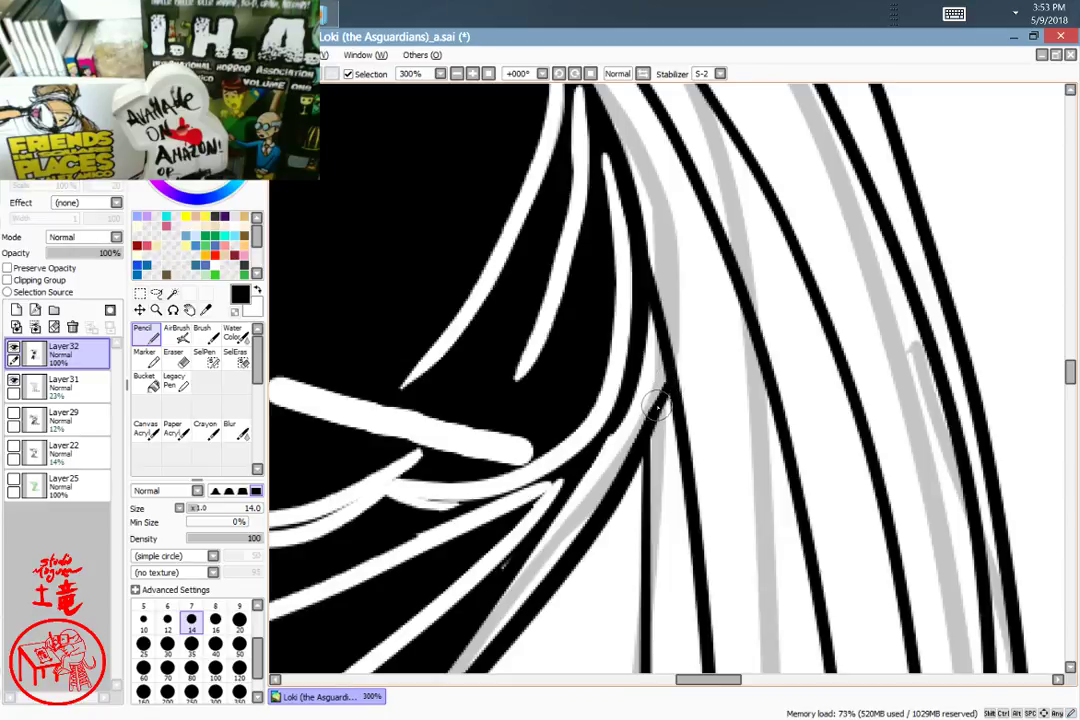
key(e)
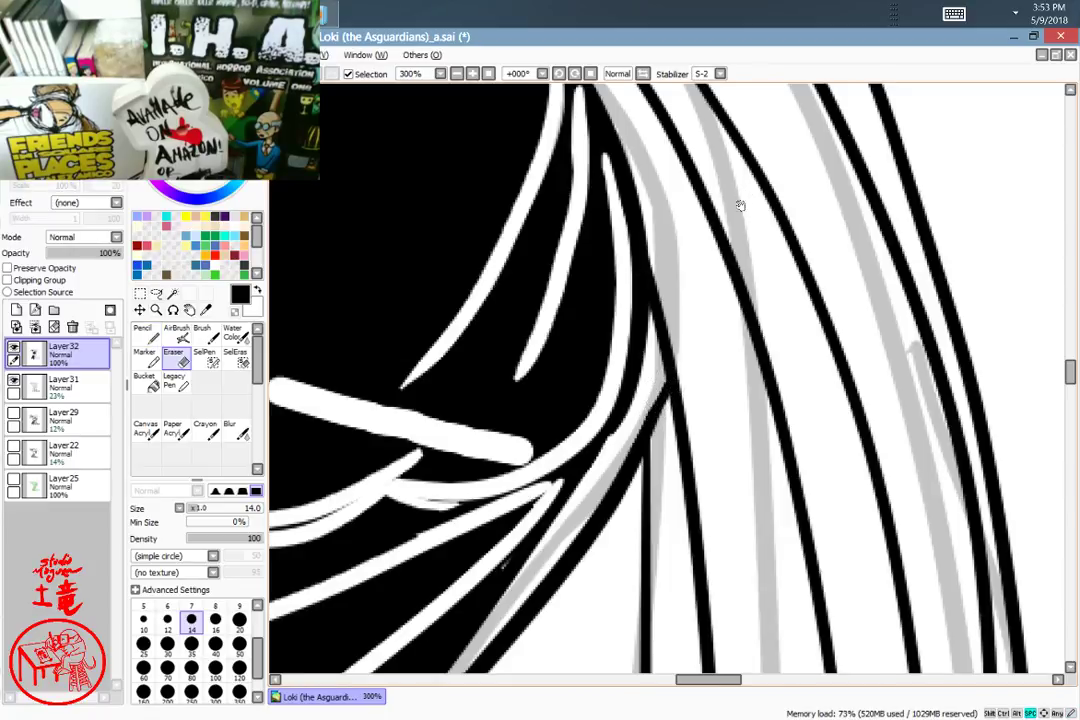
Step: Erase the stray line stub at the shoulder edge where the cape meets the black upper body
drag(740, 205, 828, 474)
drag(752, 342, 945, 494)
mouse_move(778, 311)
mouse_down()
mouse_move(719, 400)
mouse_move(723, 434)
mouse_up()
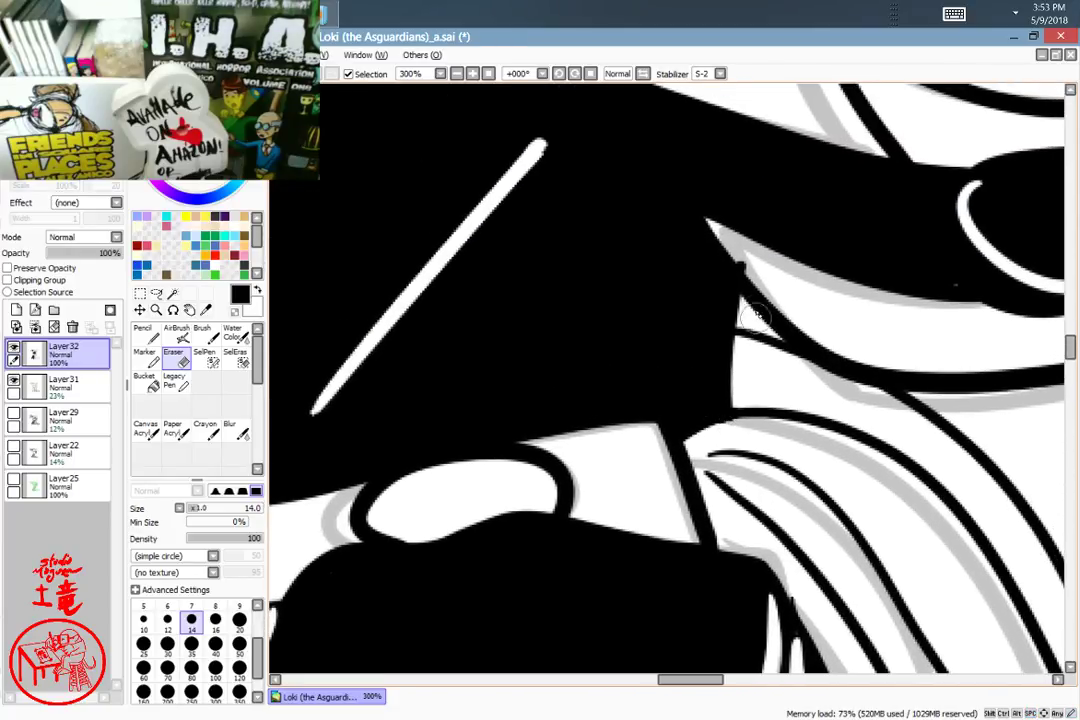
mouse_move(757, 316)
mouse_down()
mouse_move(735, 265)
mouse_move(759, 284)
mouse_up()
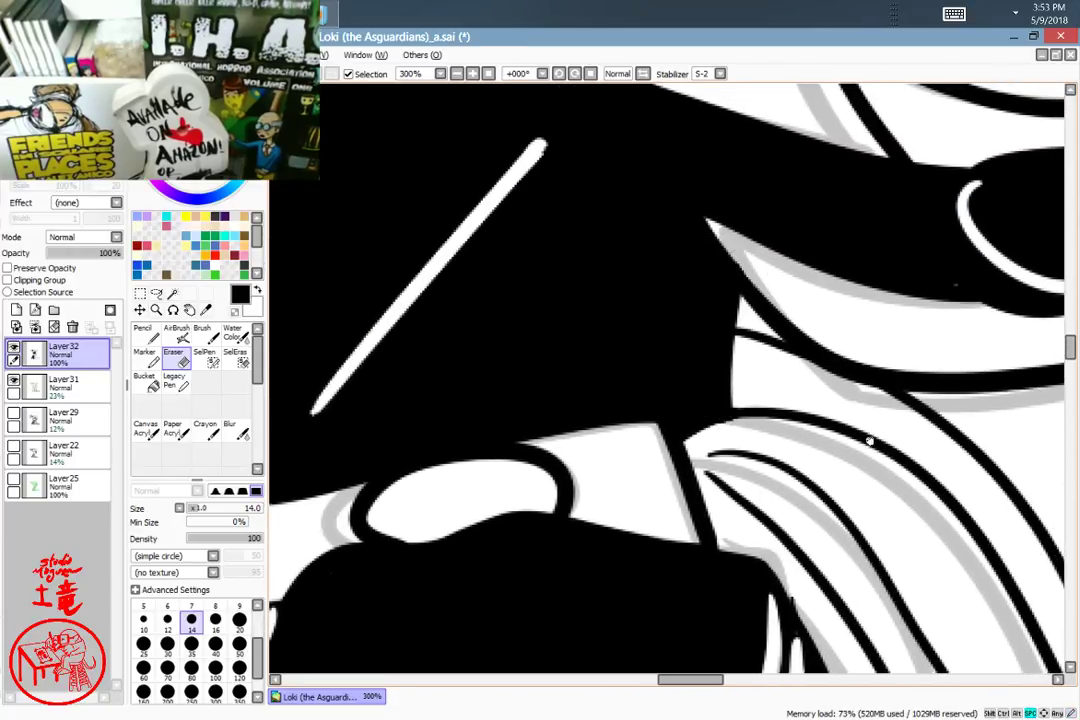
Step: Touch up the raised forearm's outline beside the black sleeve folds with the black Pencil
mouse_move(870, 441)
mouse_down()
mouse_move(779, 330)
mouse_move(796, 297)
mouse_move(603, 390)
mouse_move(882, 318)
mouse_move(685, 535)
mouse_move(711, 429)
mouse_move(625, 467)
mouse_move(730, 374)
mouse_move(796, 222)
mouse_up()
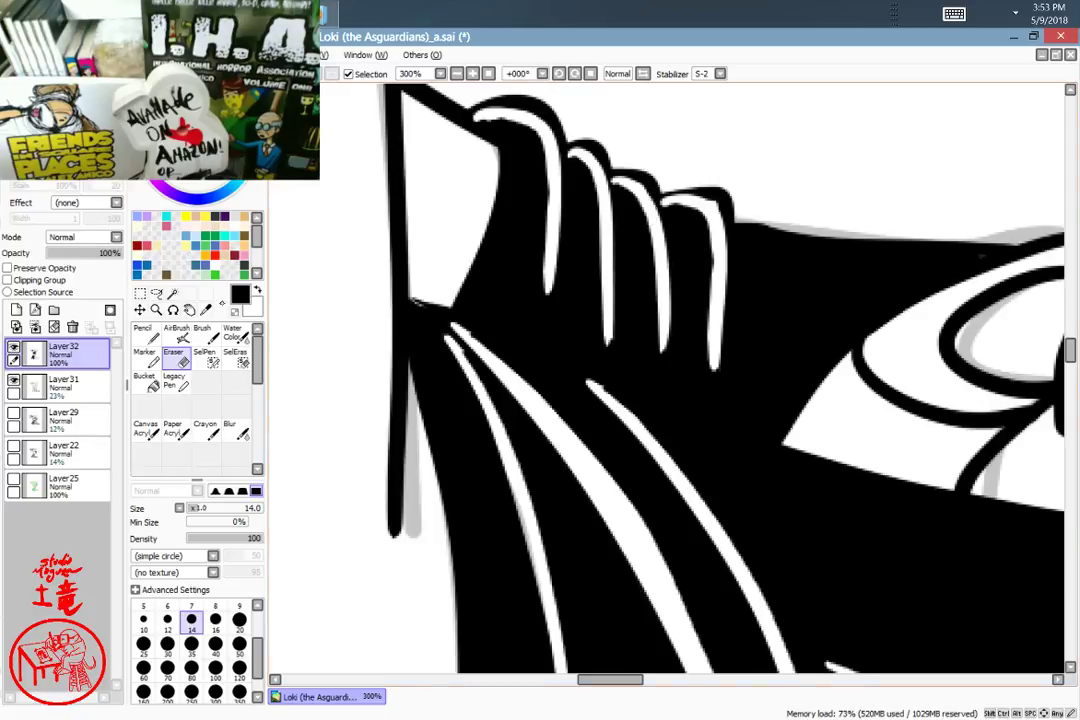
click(143, 333)
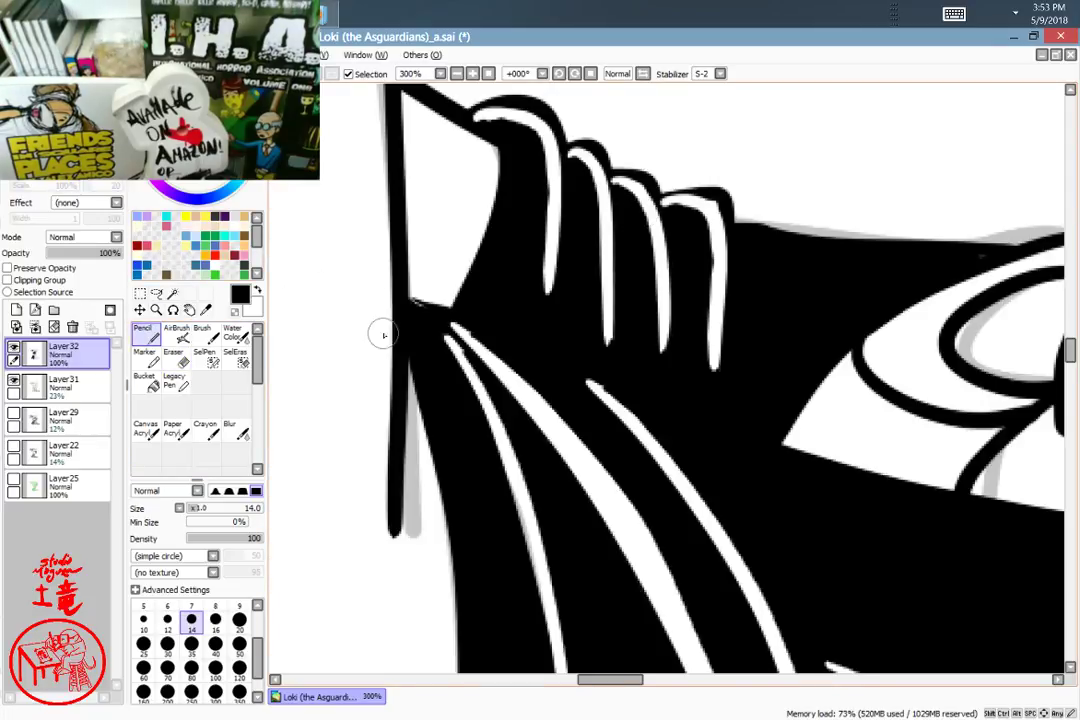
Step: Draw white fold lines on the black sleeve, extending the creases up to the gathering point at the inner elbow
key(x)
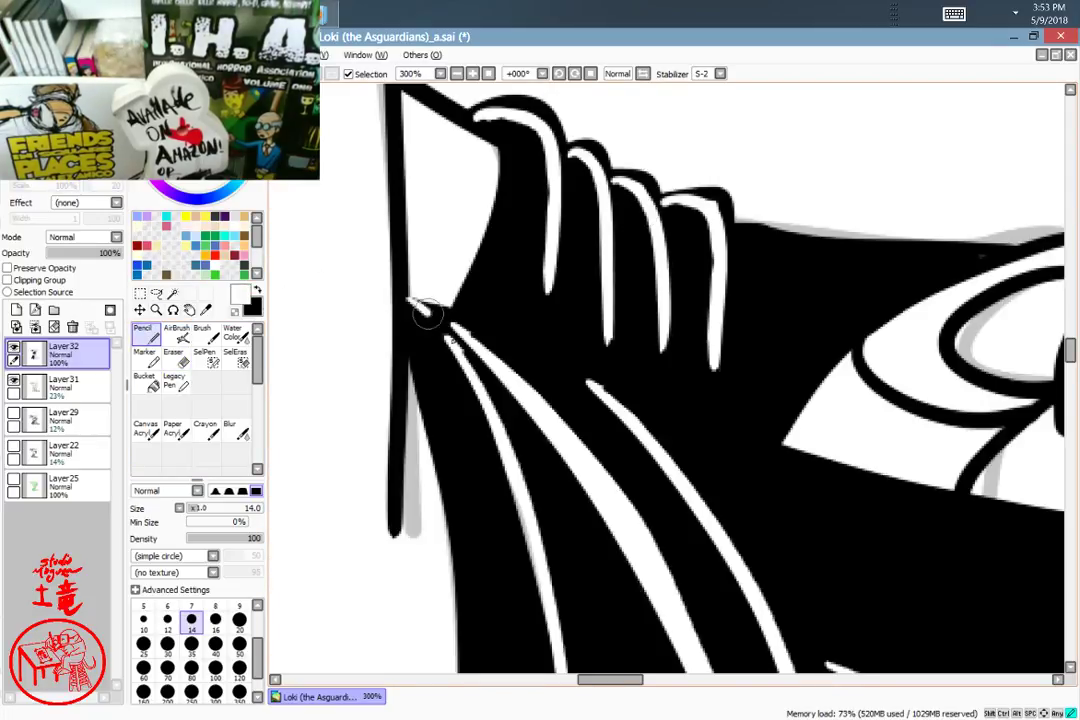
mouse_move(428, 314)
mouse_down()
mouse_move(480, 394)
mouse_move(452, 341)
mouse_move(474, 336)
mouse_move(506, 371)
mouse_up()
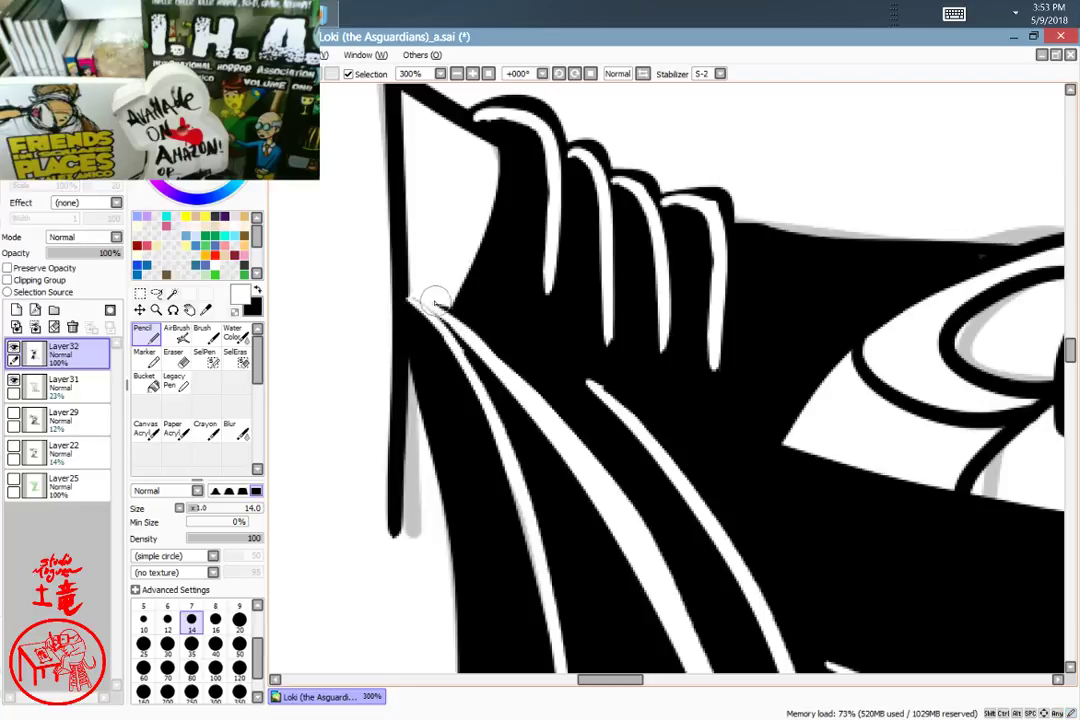
mouse_move(412, 299)
mouse_down()
mouse_move(510, 325)
mouse_move(575, 398)
mouse_up()
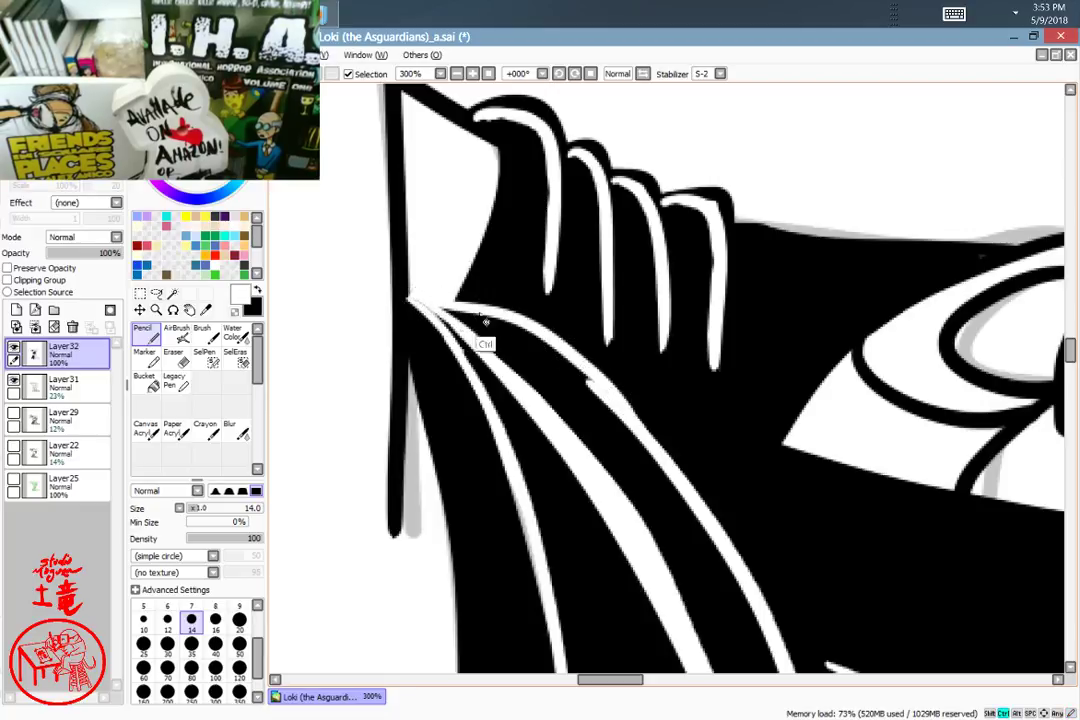
key(ctrl+z)
mouse_move(420, 302)
mouse_down()
mouse_move(521, 323)
mouse_move(601, 389)
mouse_move(664, 468)
mouse_up()
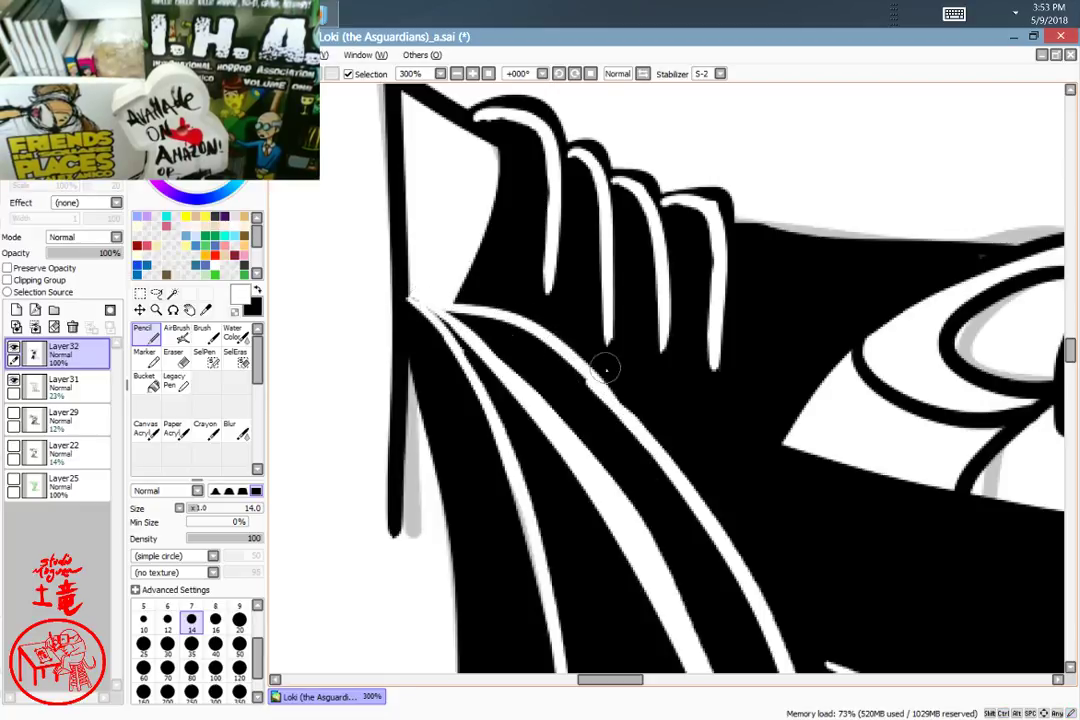
Step: Draw a white crease from the upper sleeve fold to the white collar's pointed corner and round off the widest fold's lower end
drag(870, 516, 645, 457)
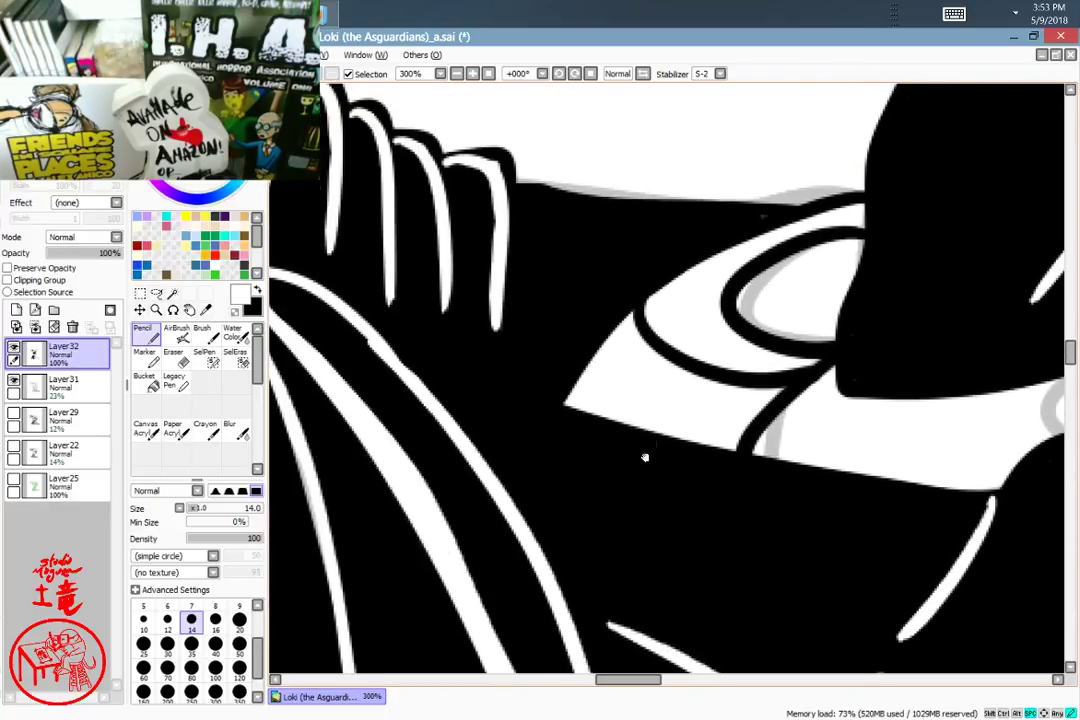
drag(557, 407, 313, 277)
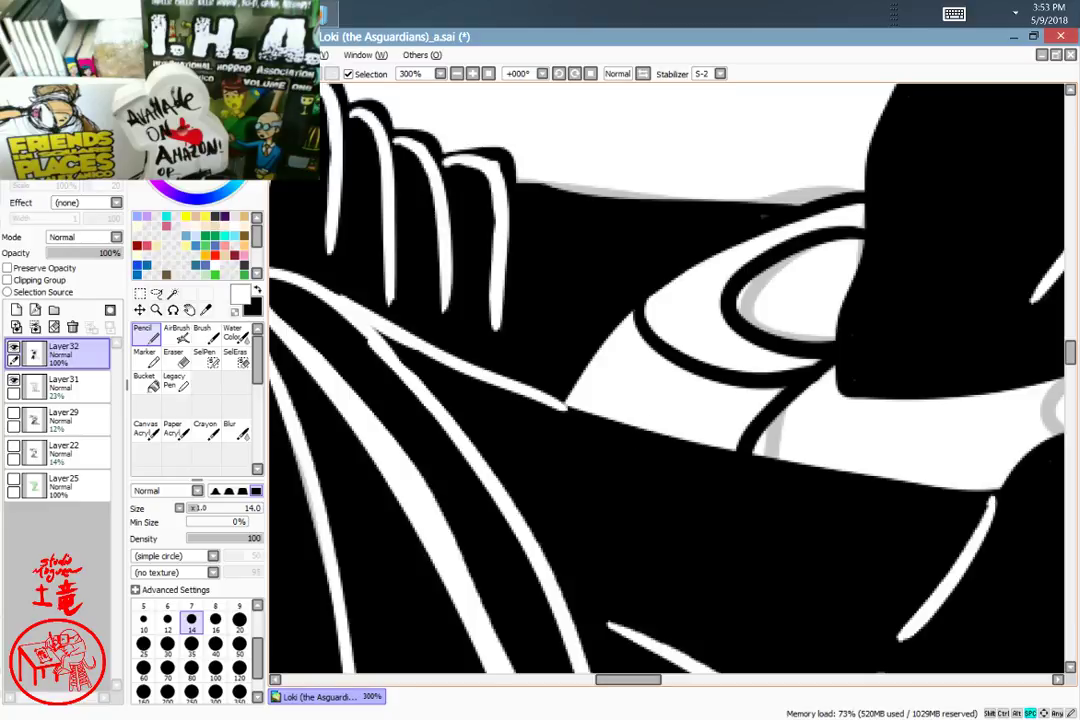
drag(757, 446, 834, 242)
drag(813, 426, 854, 200)
mouse_move(770, 385)
mouse_down()
mouse_move(620, 550)
mouse_move(583, 610)
mouse_up()
drag(640, 542, 674, 480)
drag(479, 448, 482, 469)
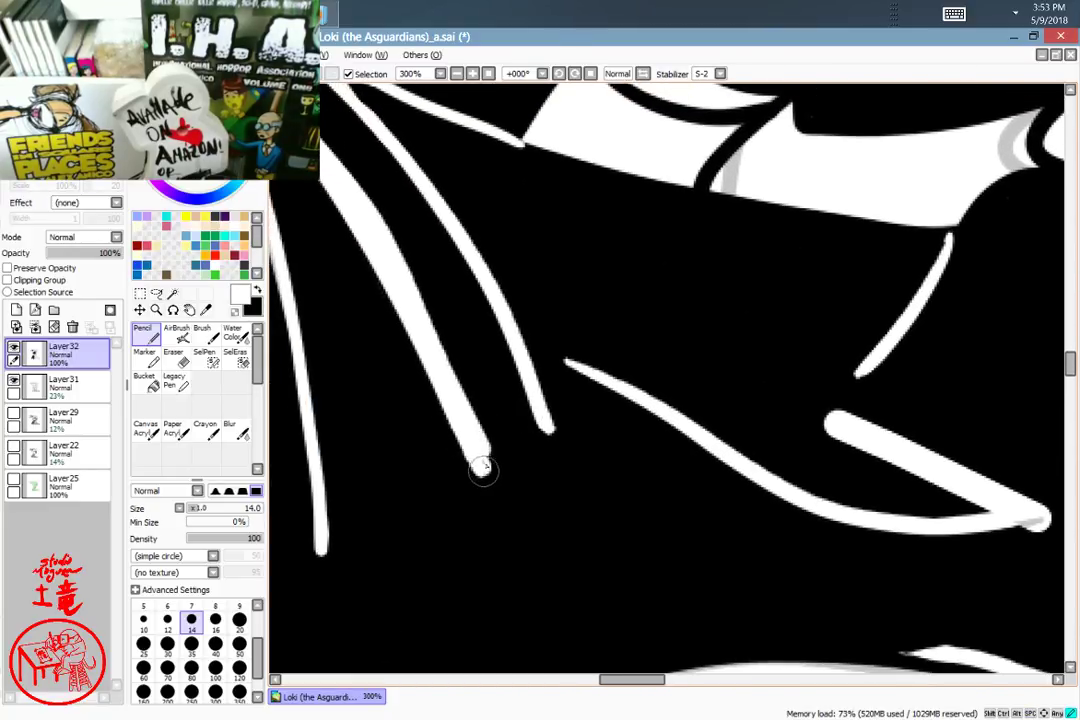
click(483, 467)
drag(472, 469, 735, 248)
mouse_move(590, 450)
mouse_down()
mouse_move(740, 419)
mouse_move(747, 600)
mouse_up()
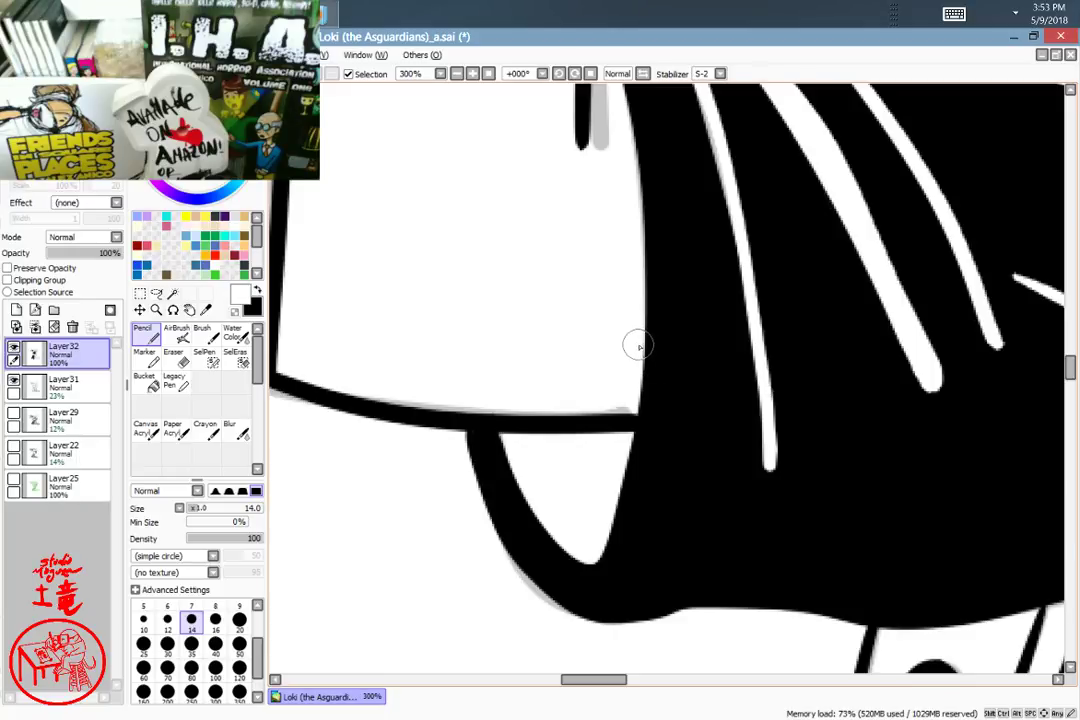
Step: Fill the white sleeve opening below the forearm with black using the Bucket, and return to the Pencil with white
key(space)
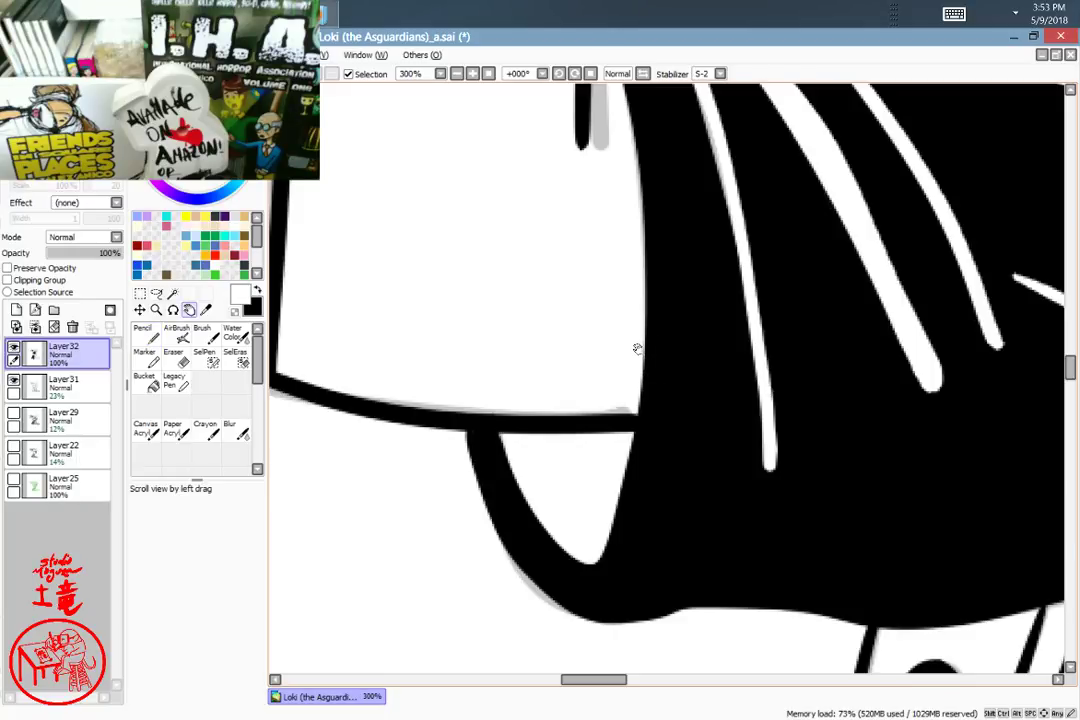
click(146, 381)
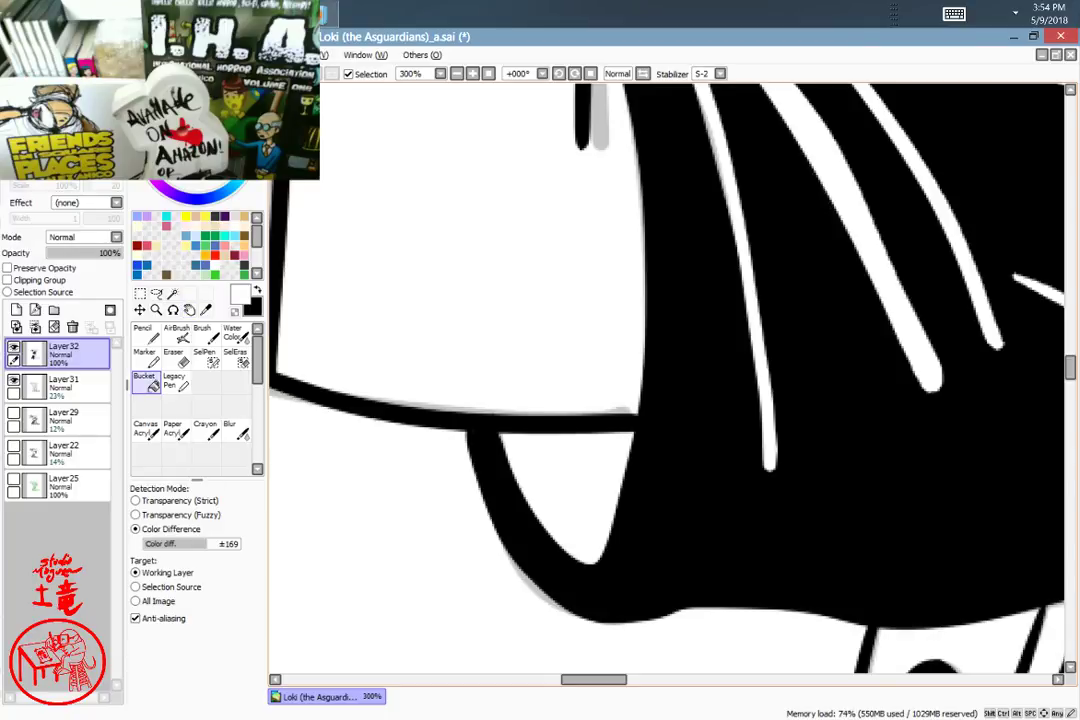
key(x)
click(560, 470)
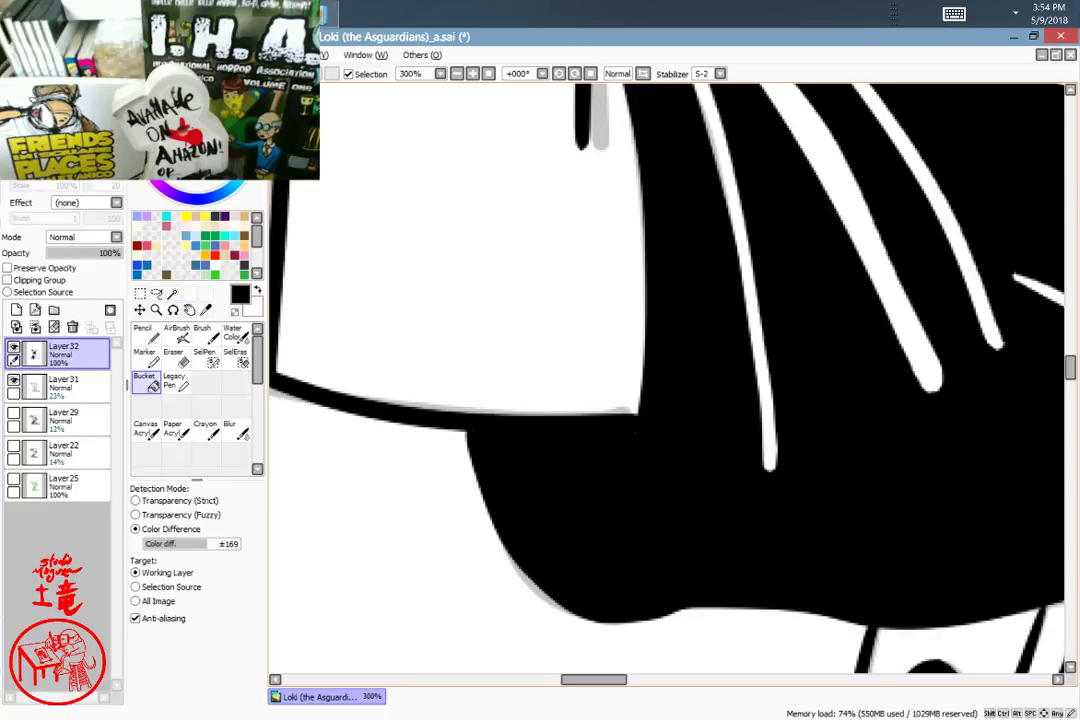
key(x)
key(n)
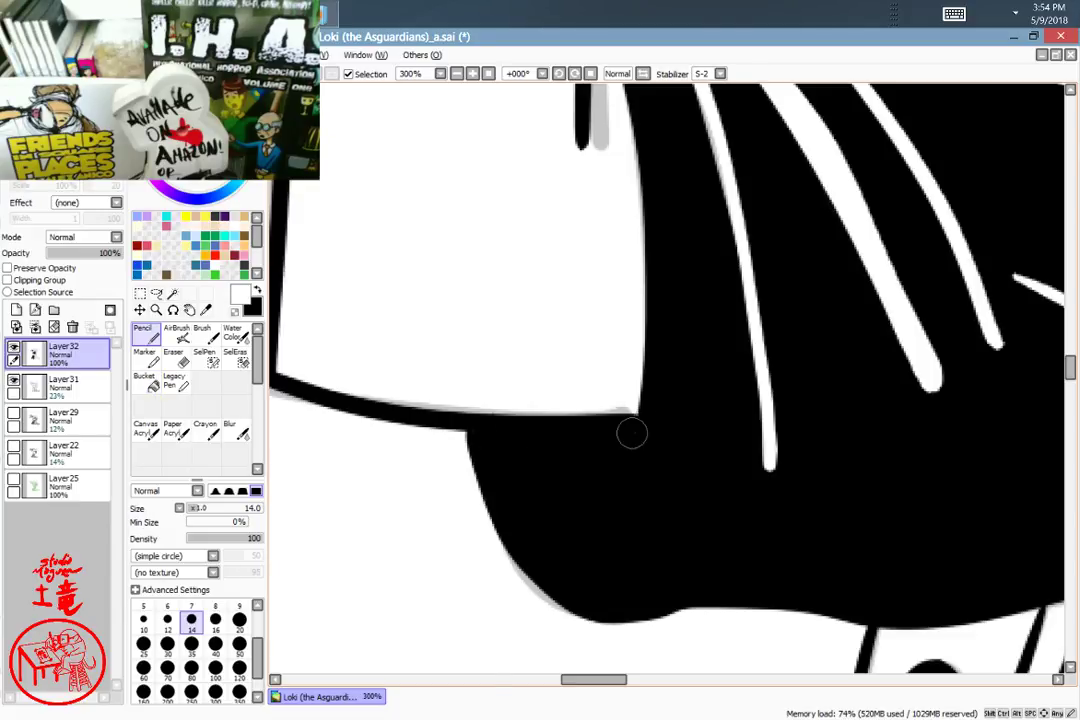
drag(632, 429, 462, 427)
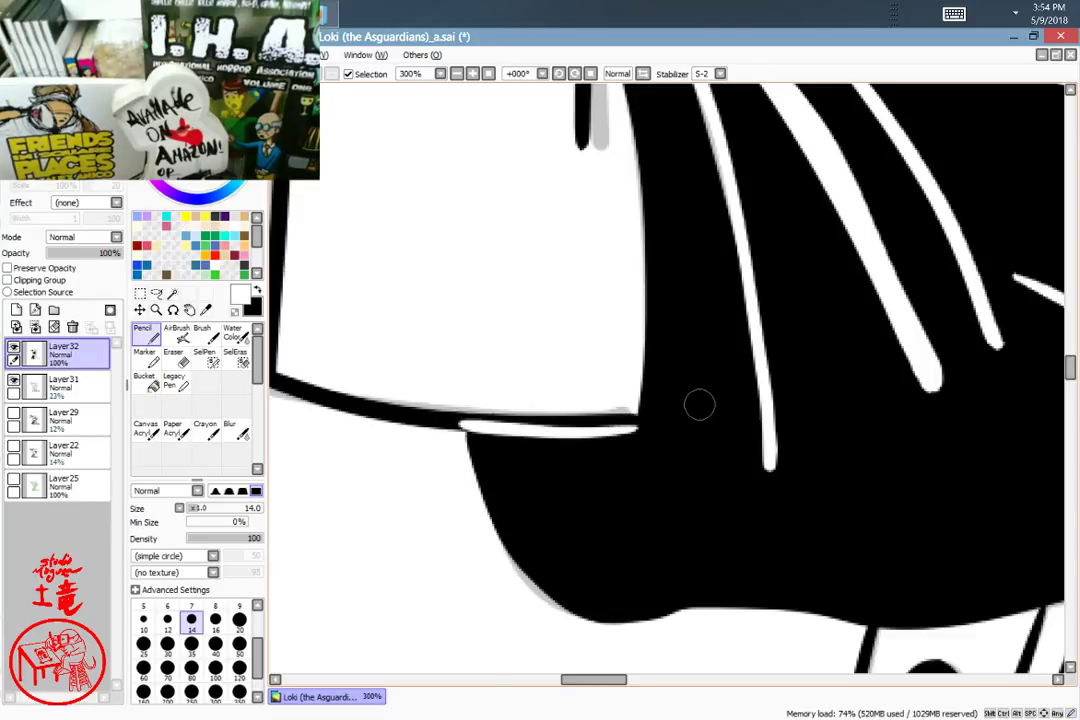
drag(641, 424, 487, 423)
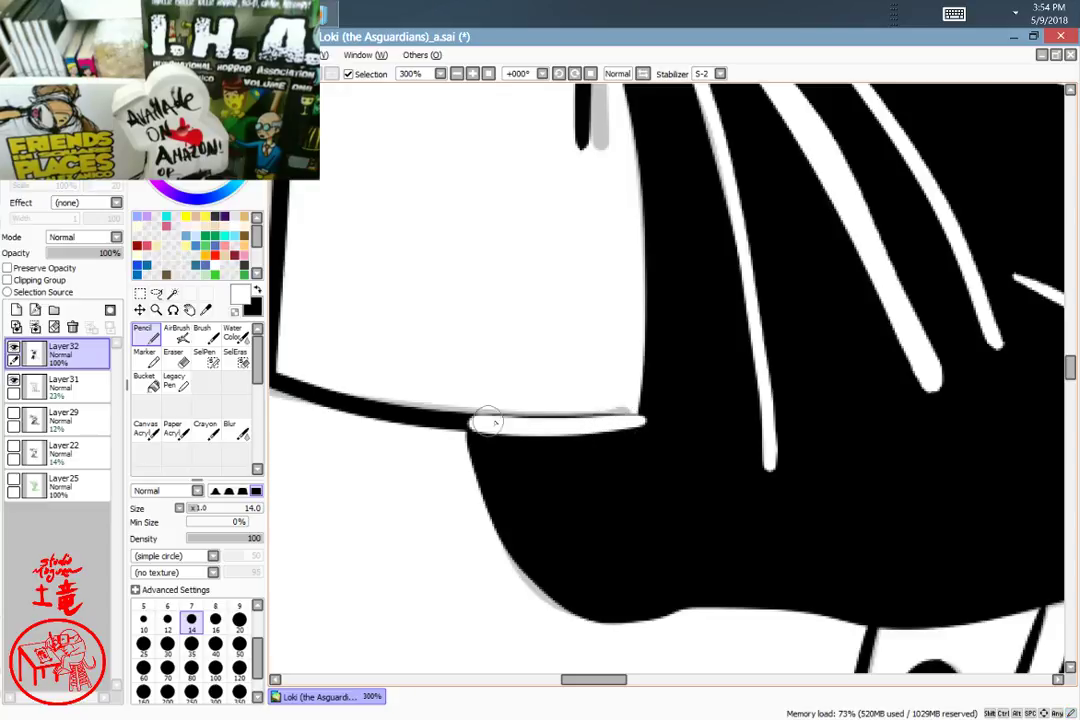
key(ctrl+z)
key(ctrl+z)
drag(641, 419, 470, 423)
key(ctrl+z)
drag(641, 418, 462, 430)
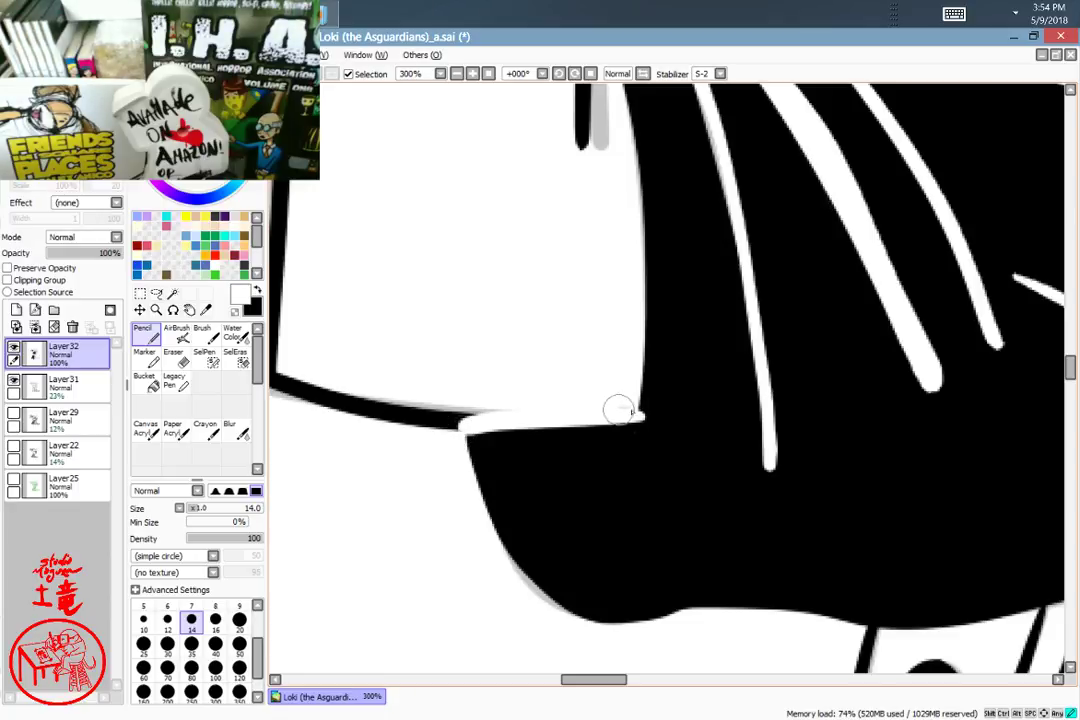
key(ctrl+z)
key(ctrl+z)
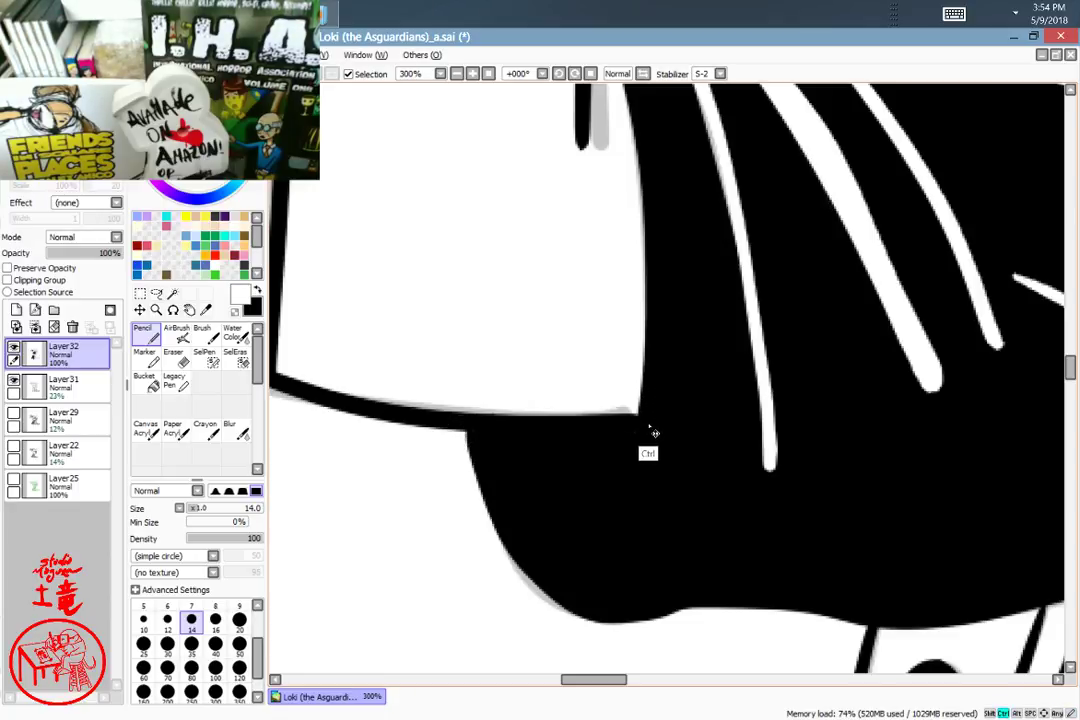
Step: Draw a thin white rim line across the upper edge of the black sleeve opening, just below the forearm's outline
drag(637, 424, 476, 427)
key(ctrl+z)
mouse_move(639, 430)
mouse_down()
mouse_move(496, 423)
mouse_move(506, 475)
mouse_move(575, 581)
mouse_move(631, 584)
mouse_move(629, 441)
mouse_move(629, 555)
mouse_move(579, 583)
mouse_move(522, 526)
mouse_move(490, 432)
mouse_up()
key(ctrl+z)
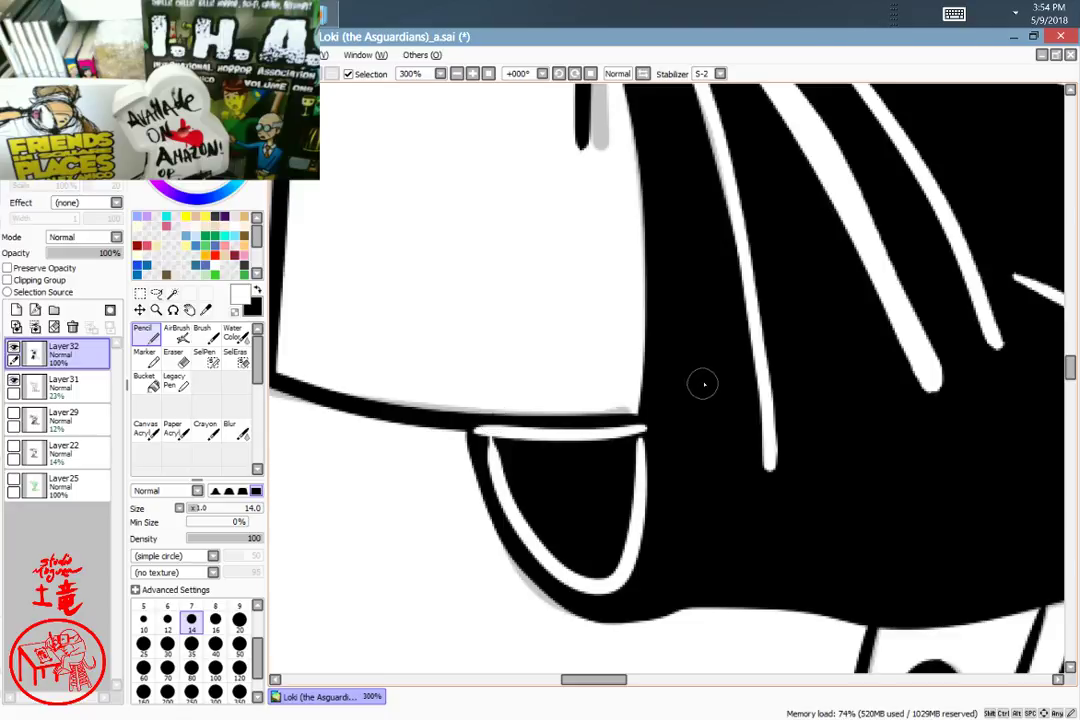
drag(709, 202, 668, 291)
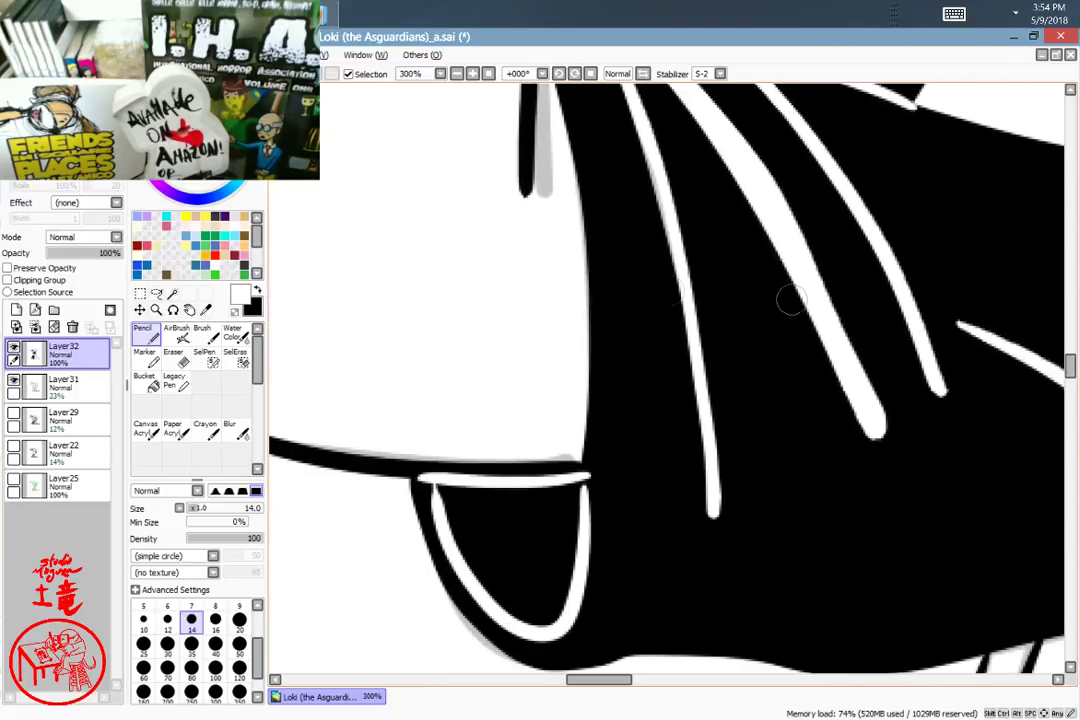
key(ctrl+minus)
key(ctrl+minus)
key(ctrl+minus)
key(ctrl+minus)
key(ctrl+minus)
key(ctrl+plus)
key(ctrl+plus)
key(ctrl+plus)
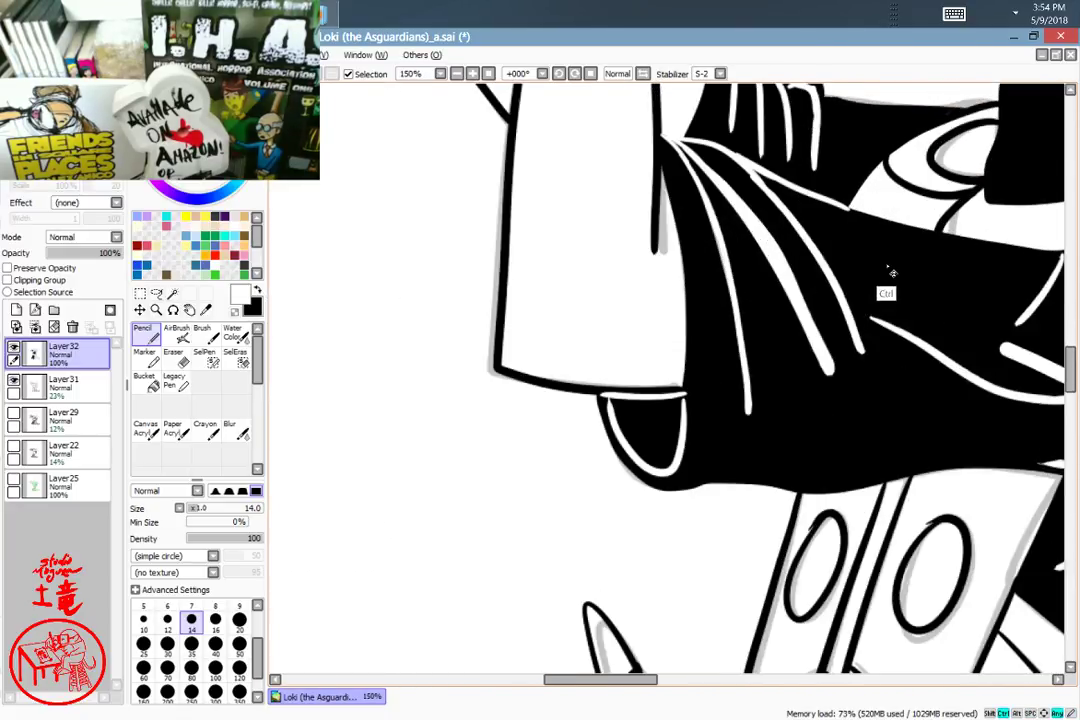
scroll(891, 272, up, 1)
drag(728, 411, 682, 416)
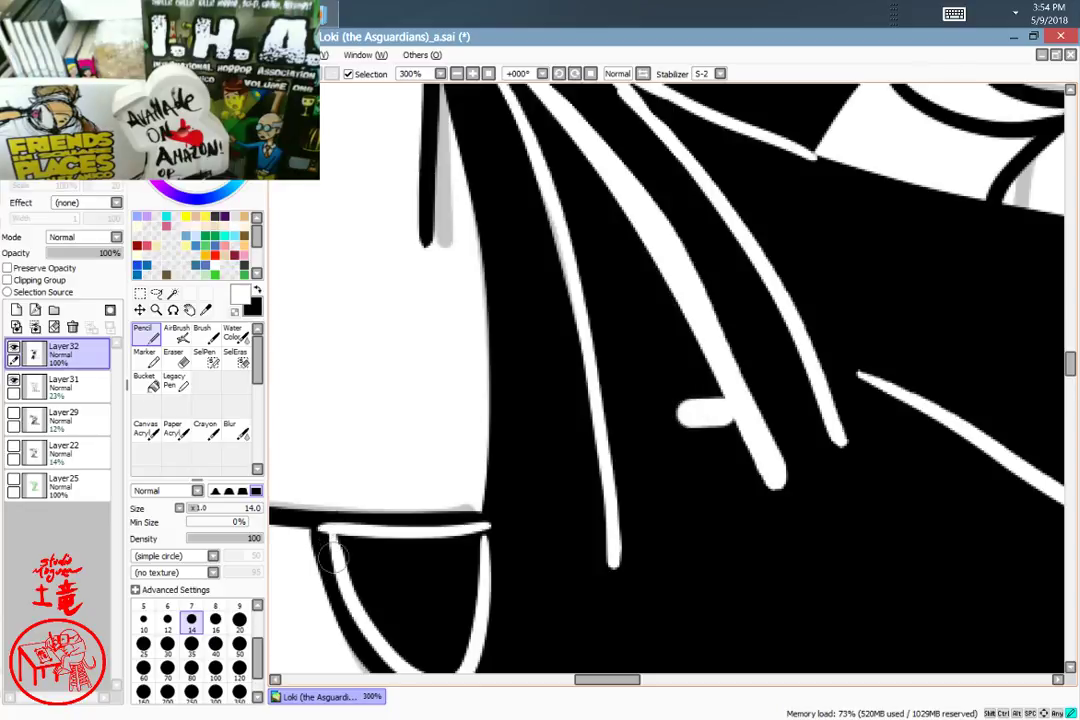
mouse_move(338, 538)
mouse_down()
mouse_move(398, 541)
mouse_move(482, 523)
mouse_up()
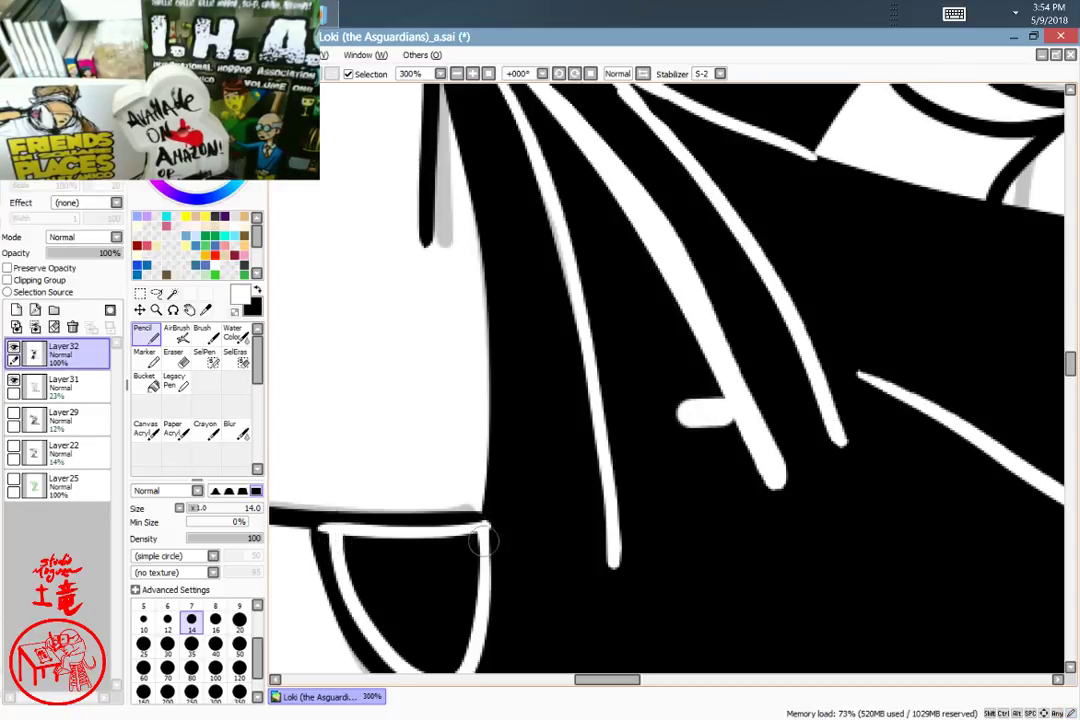
drag(482, 523, 318, 527)
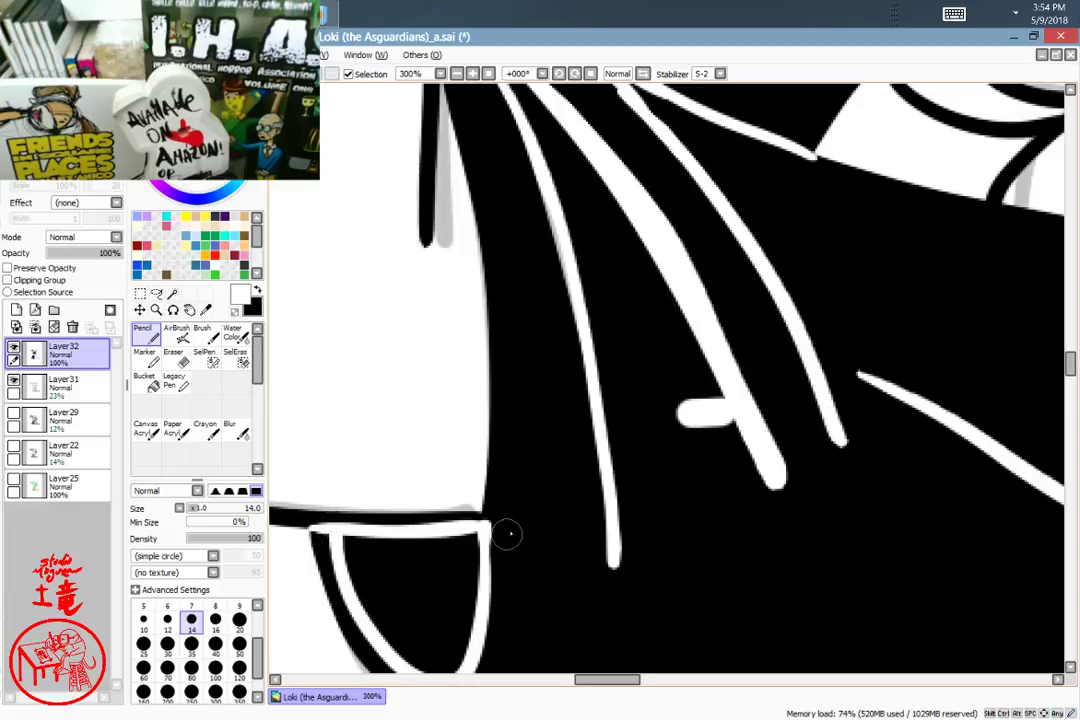
scroll(948, 457, down, 5)
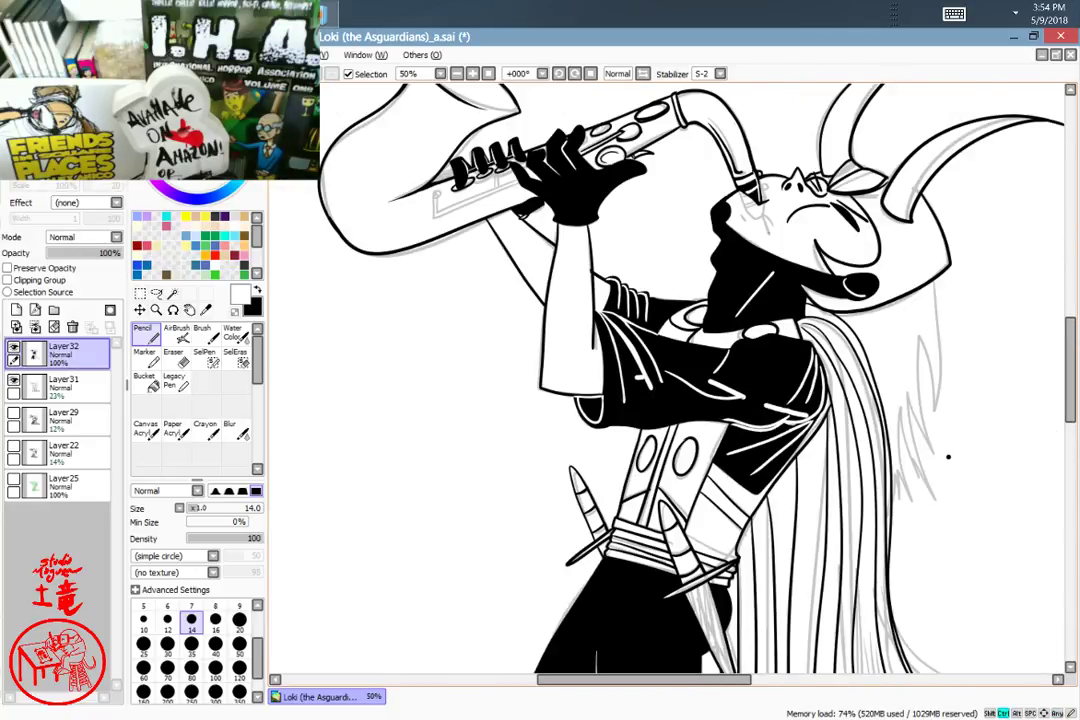
scroll(948, 457, down, 2)
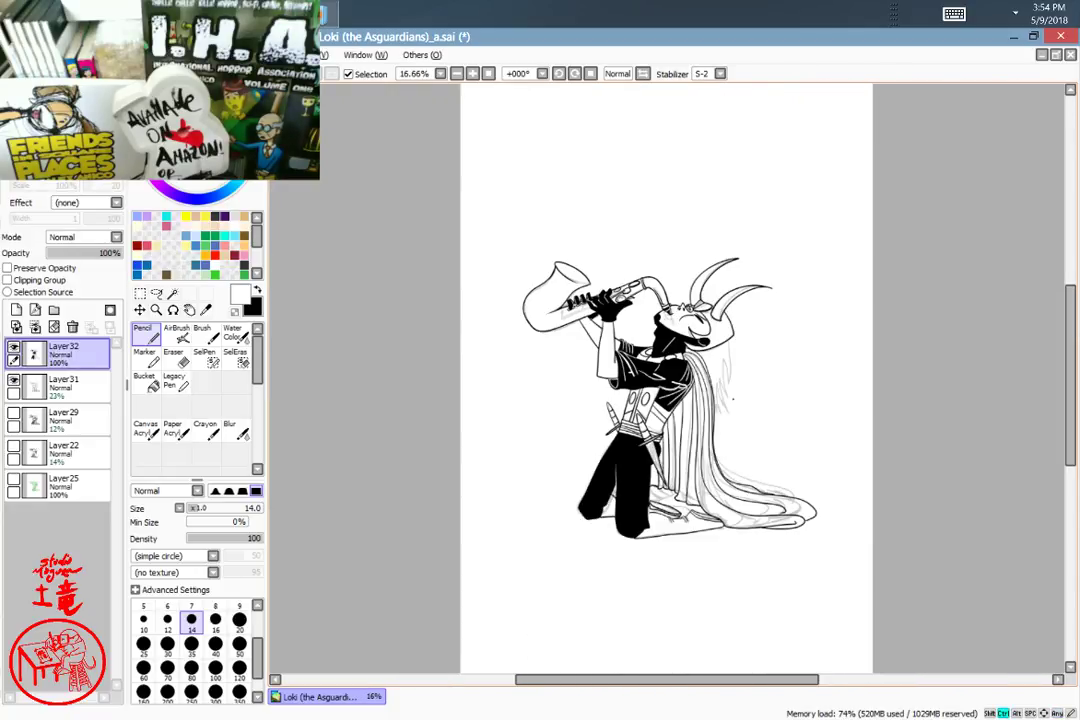
scroll(670, 380, up, 2)
scroll(620, 380, up, 4)
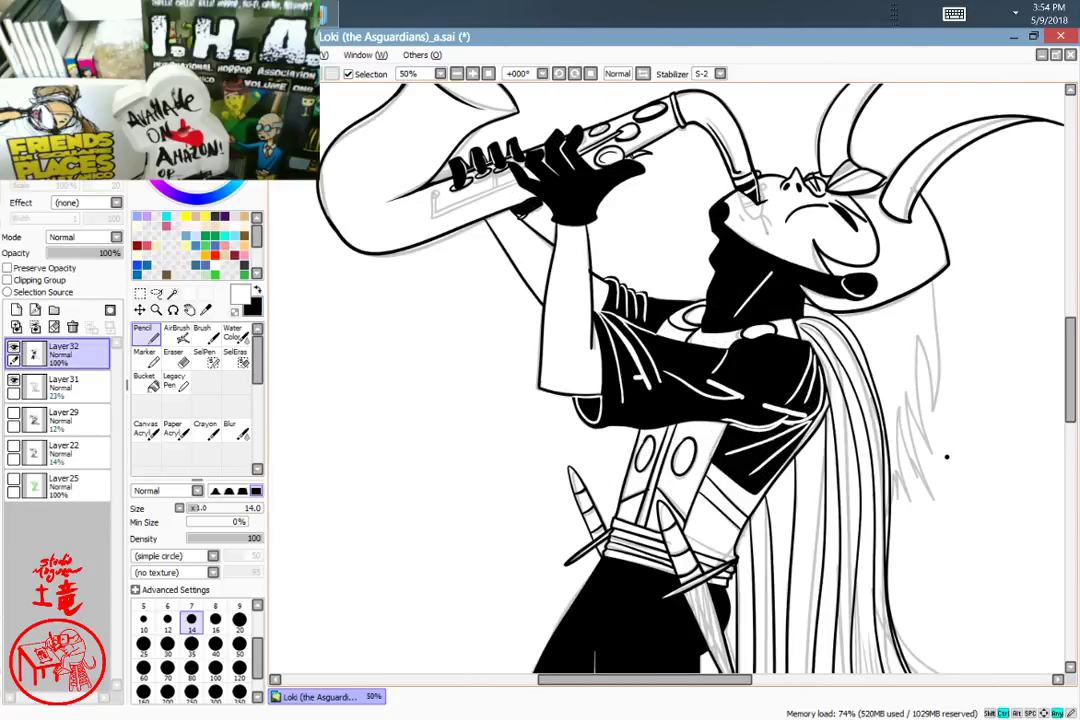
key(ctrl)
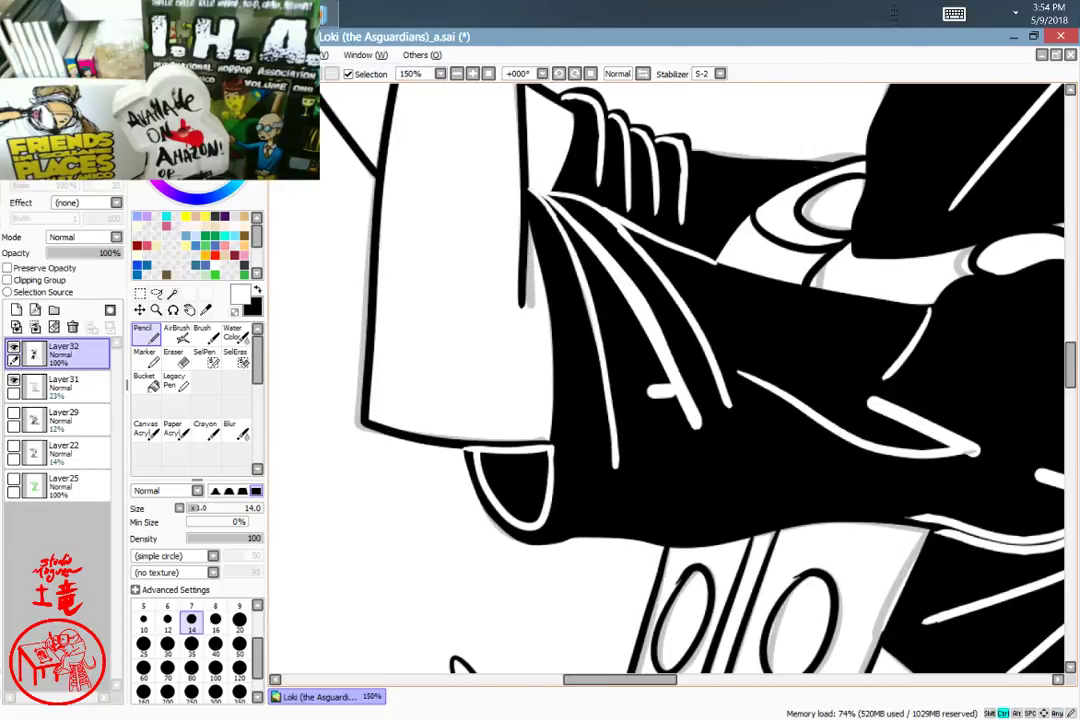
key(ctrl+z)
key(ctrl+z)
key(ctrl+z)
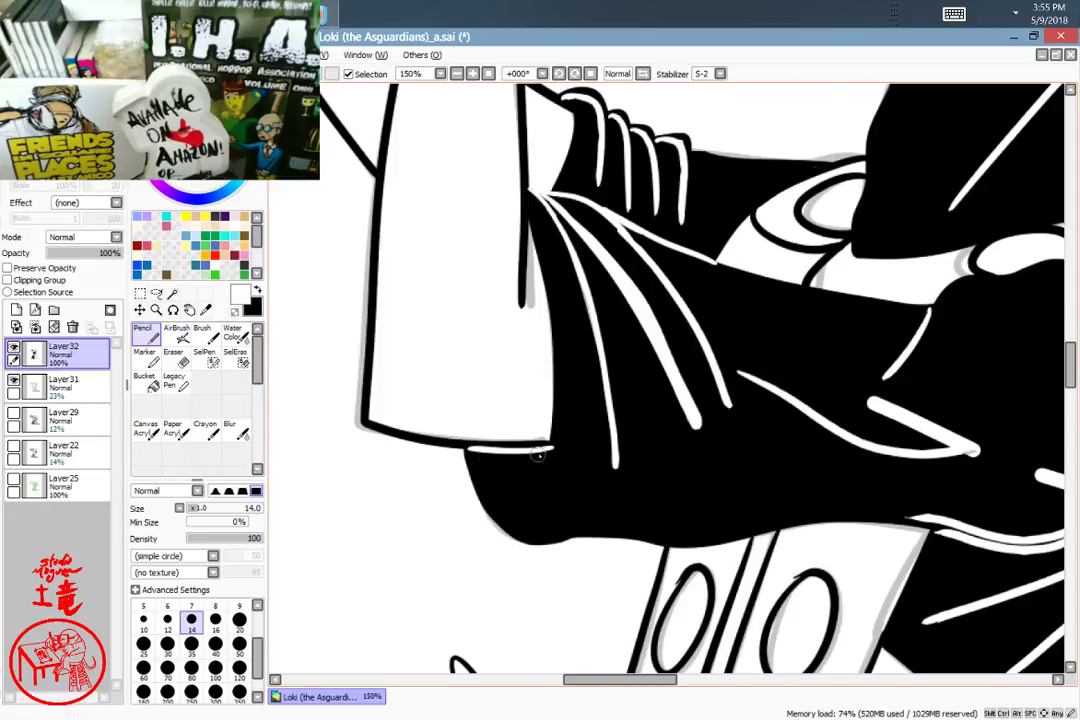
Step: Draw a white V-shaped inner edge below the sleeve opening's rim and a long white fold line running down beside it
mouse_move(546, 466)
mouse_down()
mouse_move(531, 524)
mouse_move(501, 511)
mouse_move(470, 453)
mouse_up()
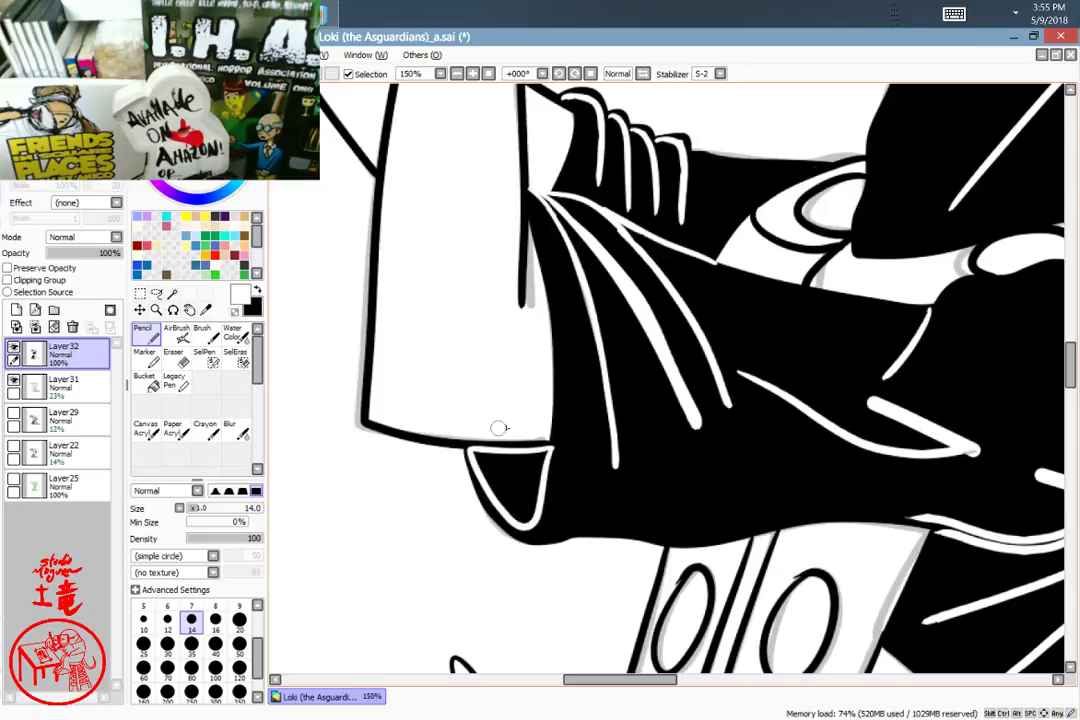
drag(570, 339, 575, 517)
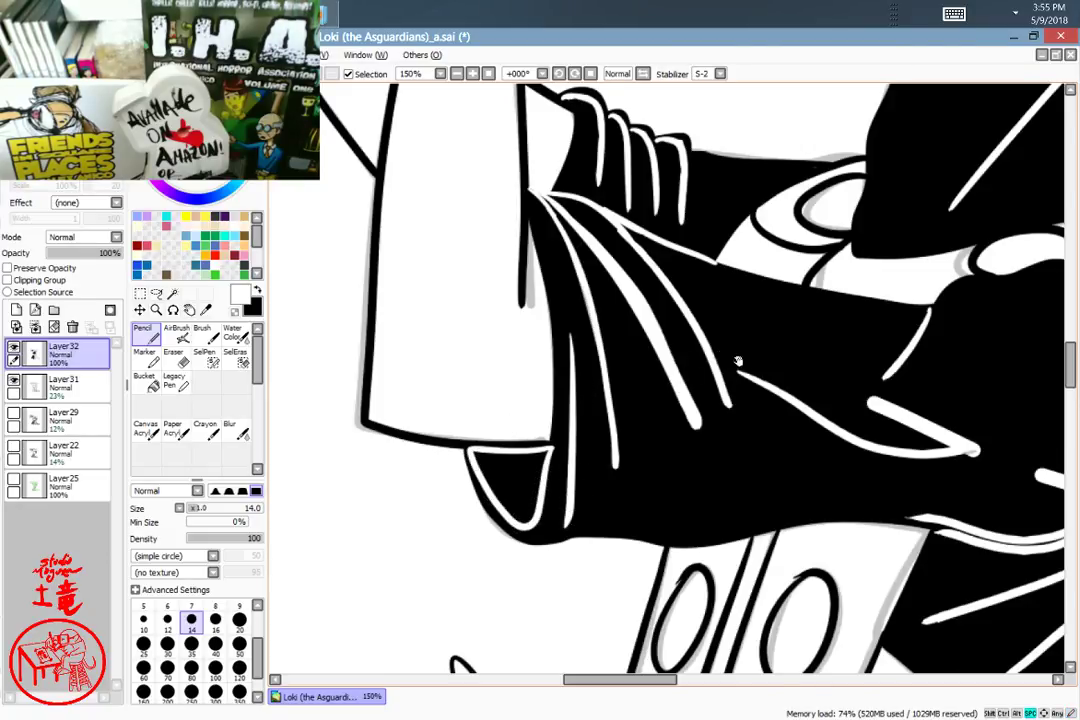
mouse_move(738, 361)
mouse_down()
mouse_move(595, 404)
mouse_move(535, 401)
mouse_up()
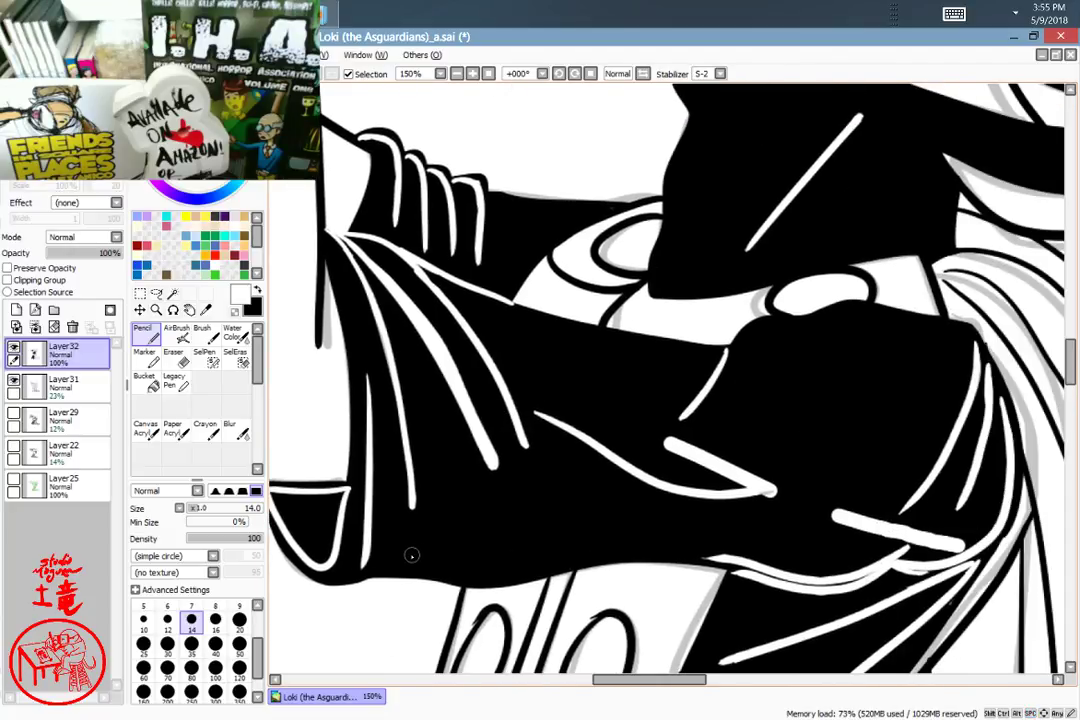
drag(443, 533, 466, 562)
mouse_move(538, 546)
mouse_down()
mouse_move(552, 503)
mouse_move(592, 532)
mouse_up()
key(ctrl+z)
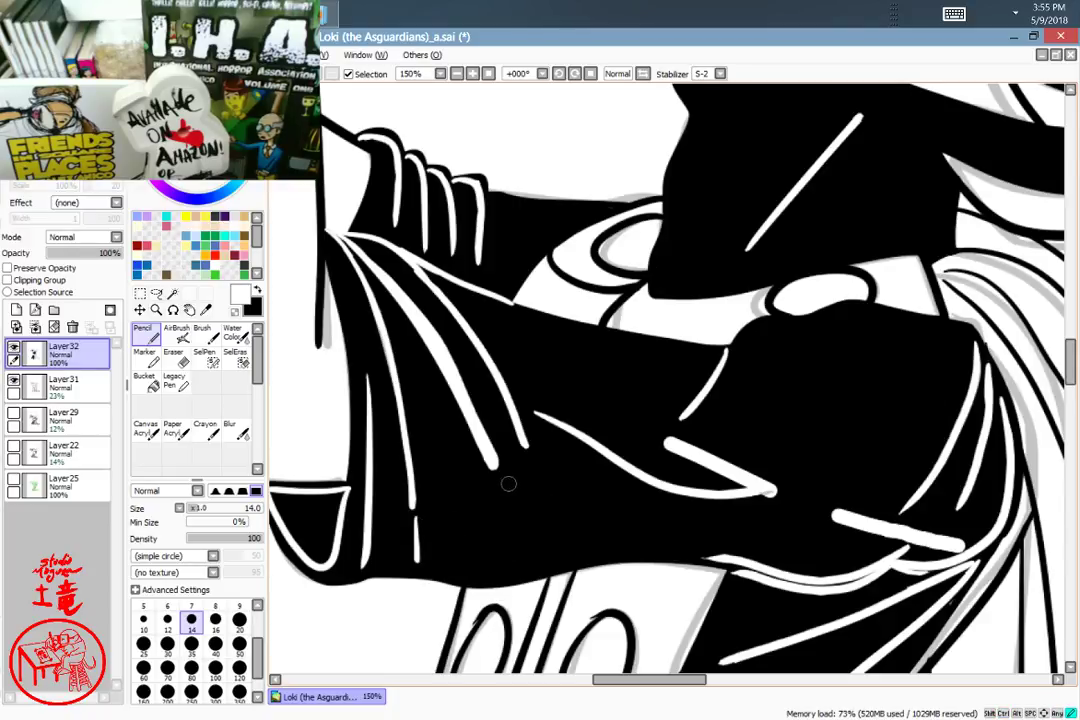
mouse_move(508, 483)
mouse_down()
mouse_move(537, 559)
mouse_move(504, 579)
mouse_move(457, 584)
mouse_move(418, 548)
mouse_up()
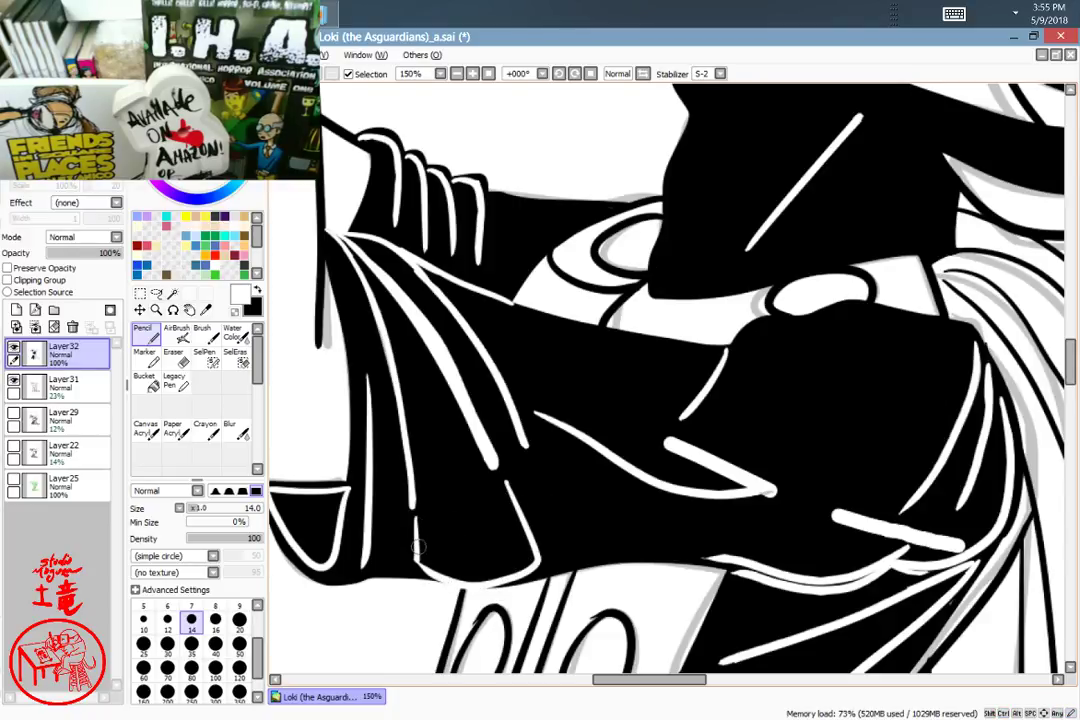
key(ctrl+z)
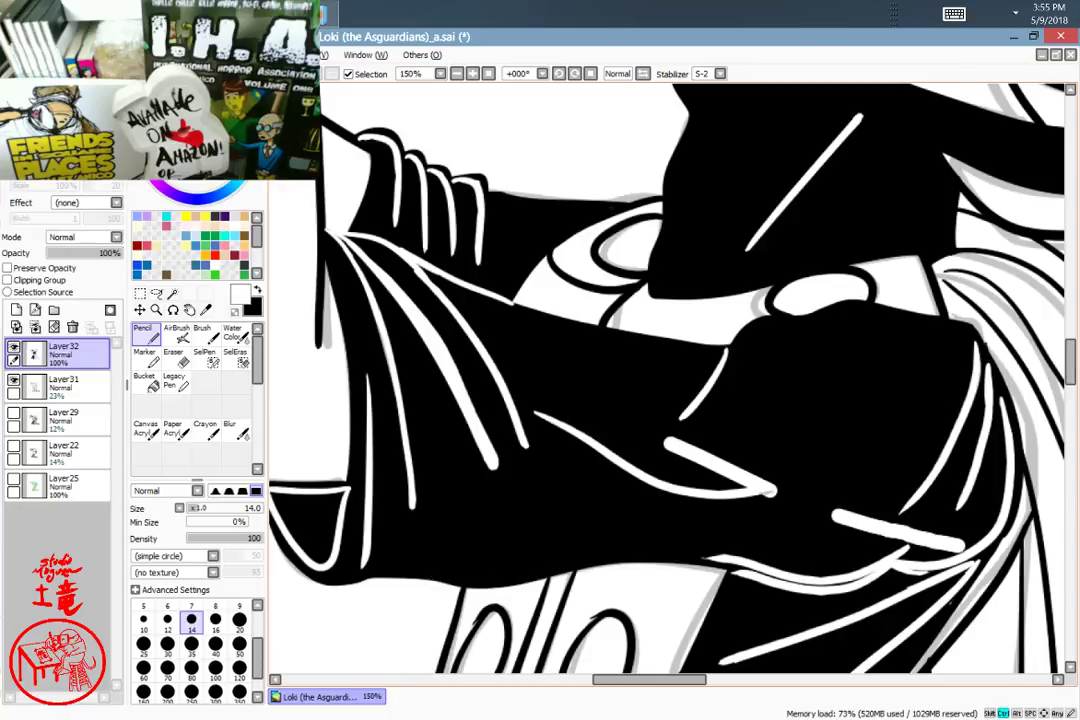
Step: Ink the L-shaped double key rod with its round end on the saxophone body and the short posts linking it to the fingered keys
drag(604, 428, 744, 542)
mouse_move(530, 360)
mouse_down()
mouse_move(705, 472)
mouse_move(696, 560)
mouse_move(660, 436)
mouse_move(669, 516)
mouse_move(735, 441)
mouse_move(781, 535)
mouse_move(654, 414)
mouse_up()
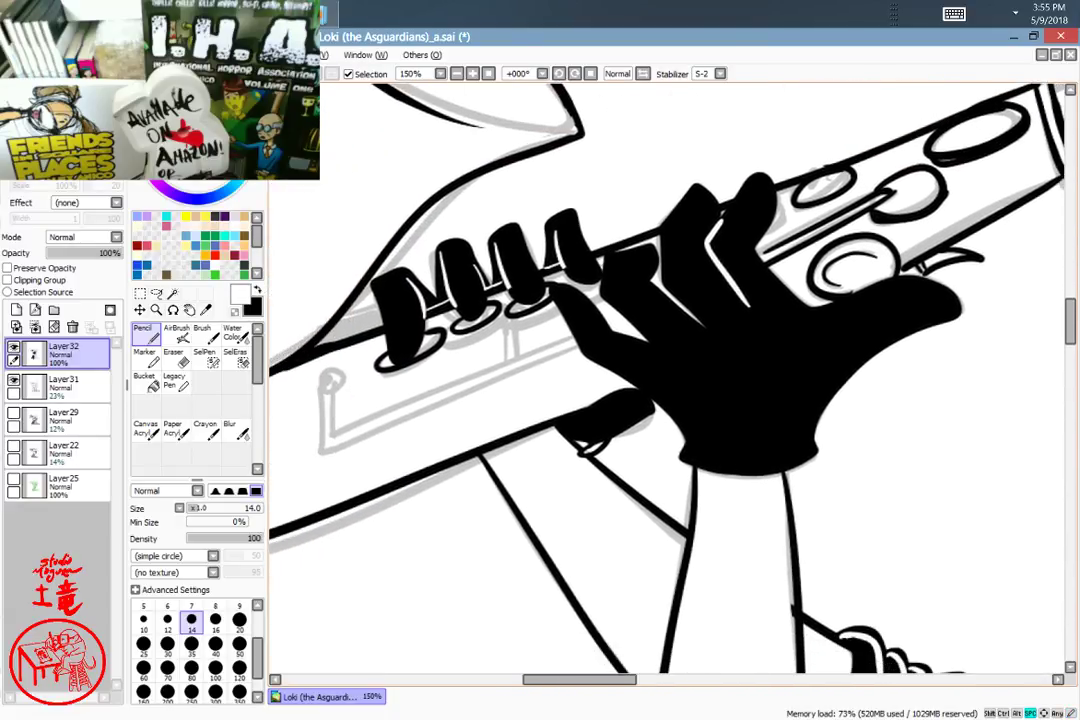
drag(507, 428, 529, 469)
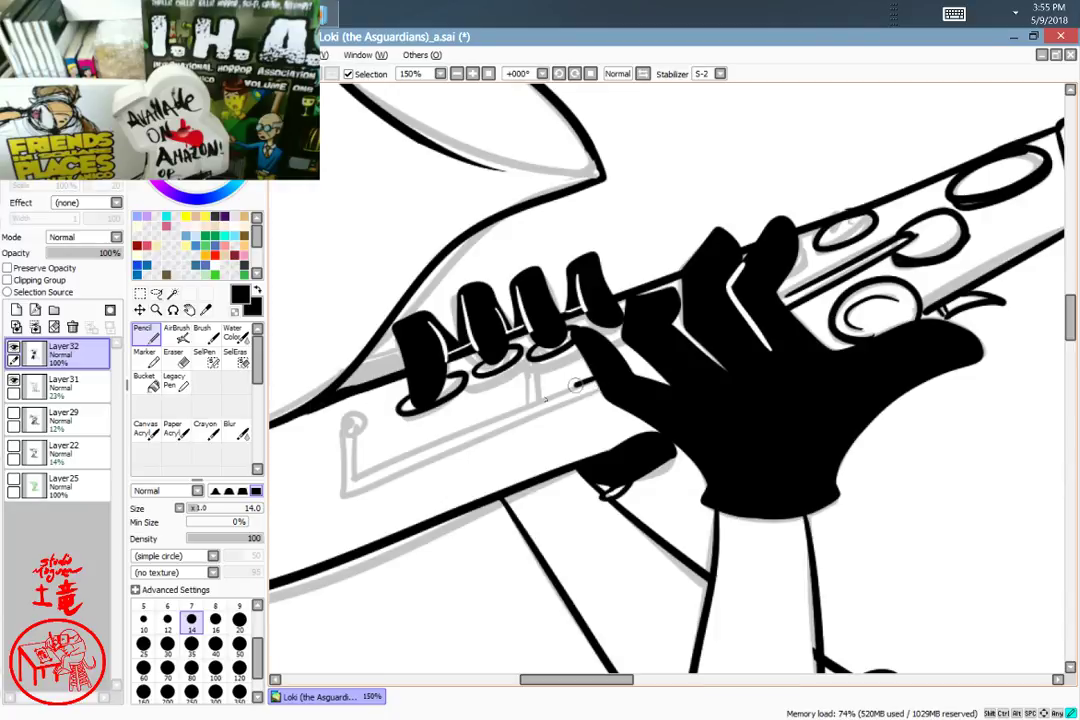
drag(595, 447, 367, 466)
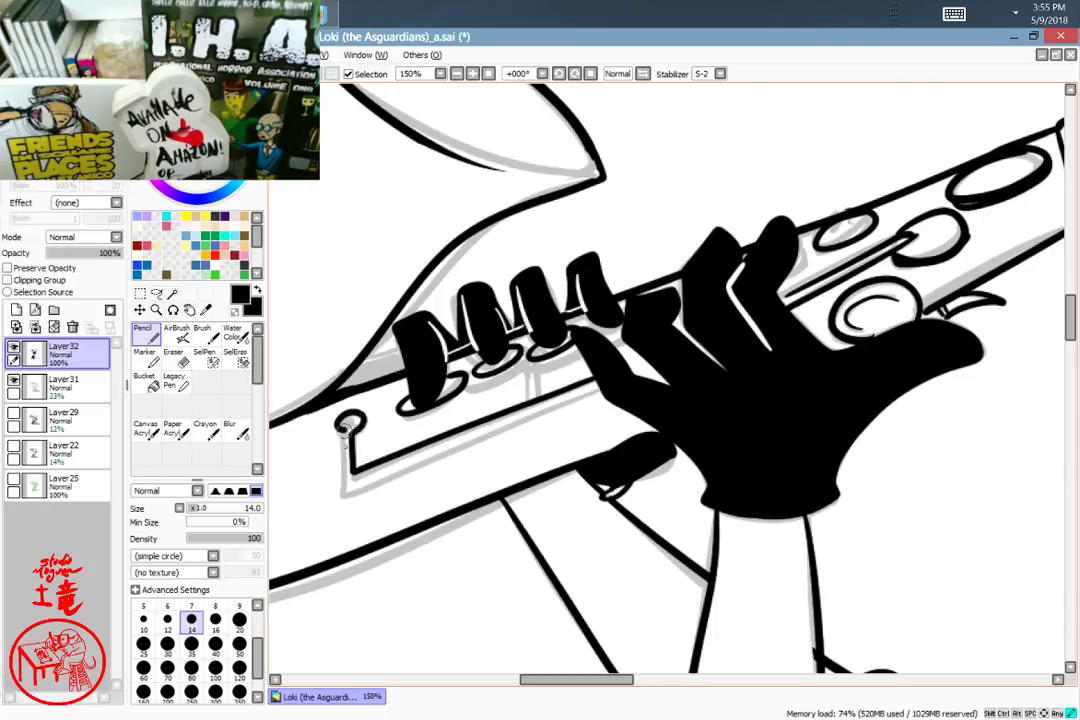
key(ctrl+z)
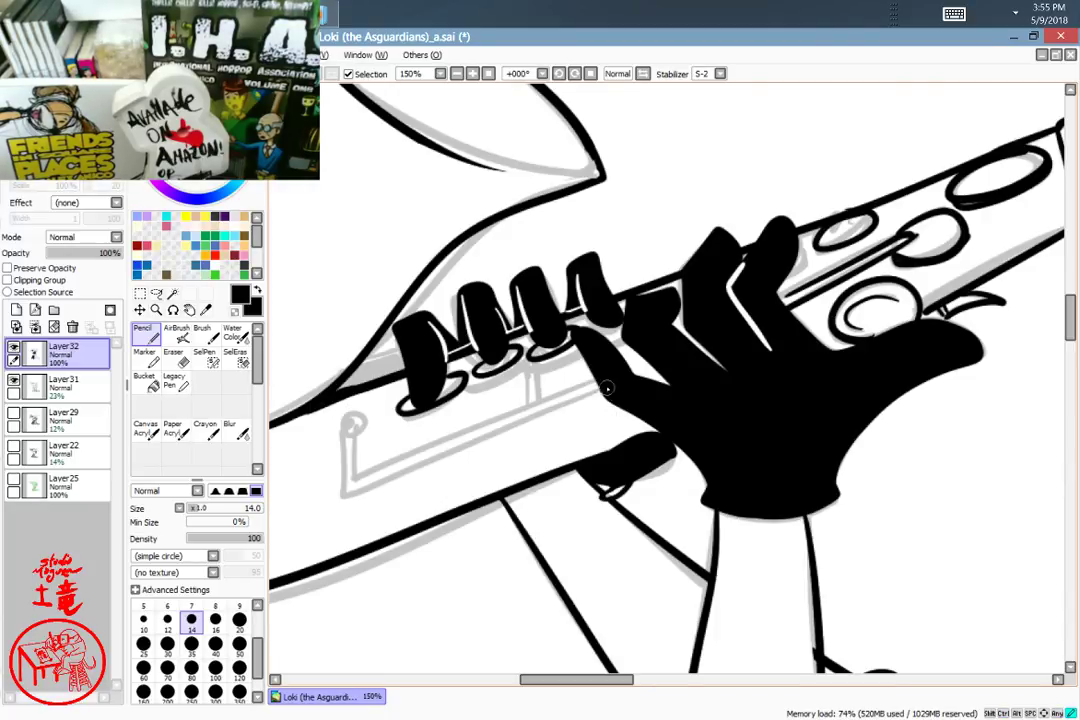
mouse_move(578, 467)
mouse_down()
mouse_move(420, 484)
mouse_move(343, 457)
mouse_move(380, 415)
mouse_move(565, 370)
mouse_move(543, 350)
mouse_move(534, 395)
mouse_up()
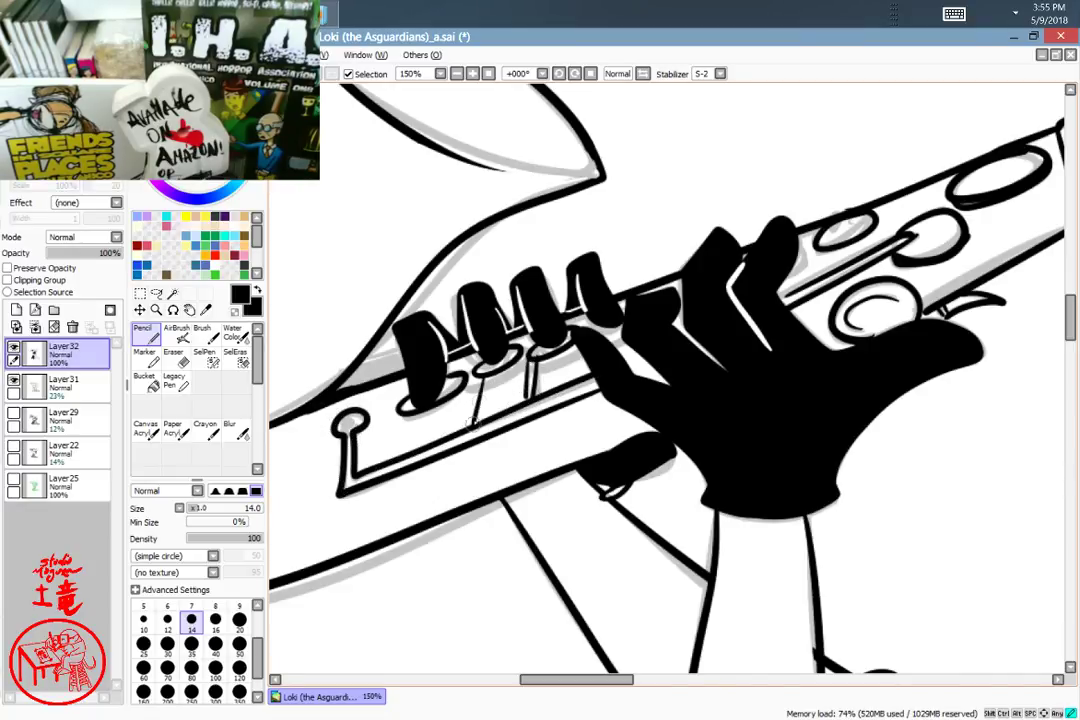
drag(431, 410, 423, 446)
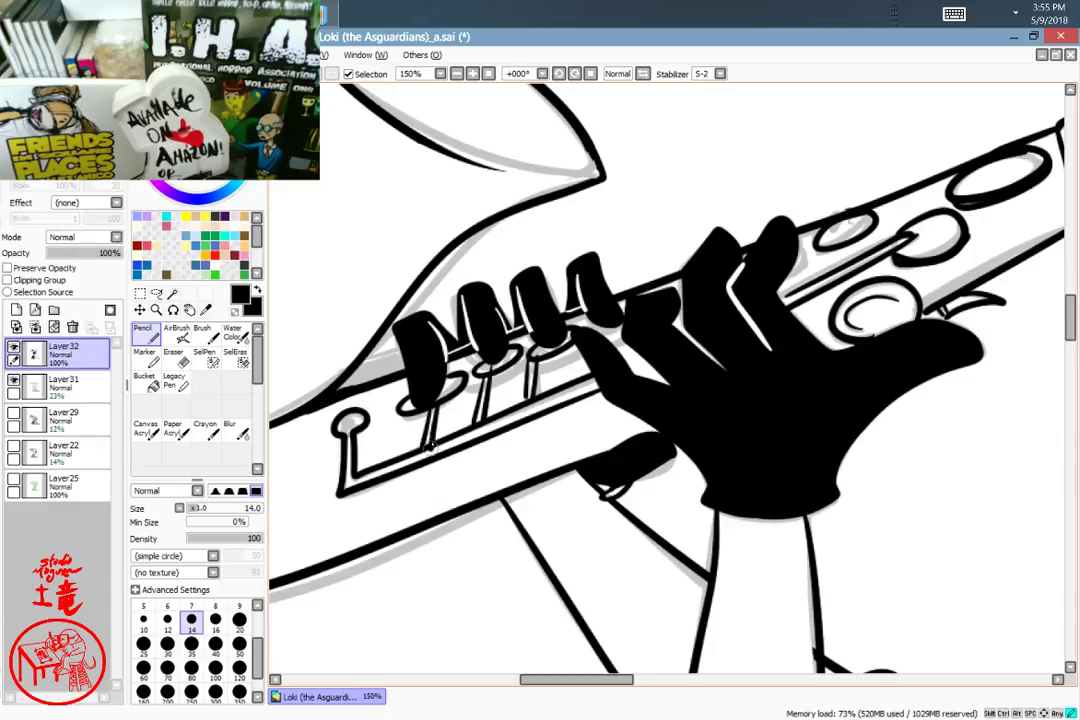
Step: Ink a pair of short posts from the small oval key down across the rod on the saxophone's upper body
key(space)
drag(857, 290, 587, 409)
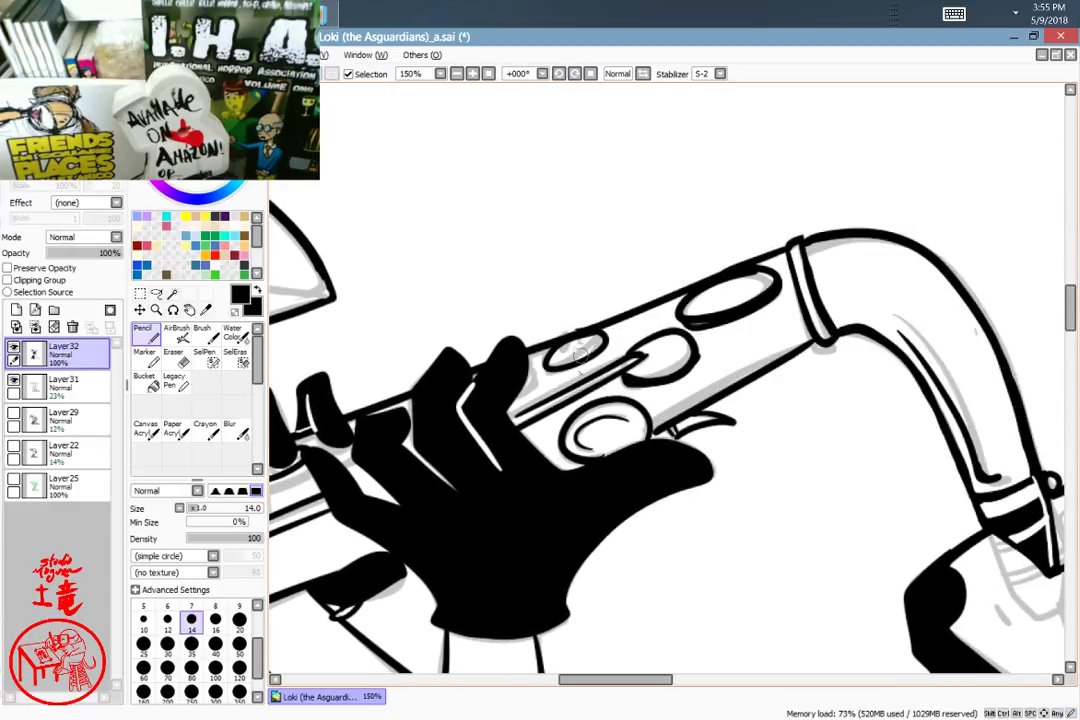
key(ctrl+z)
key(ctrl+z)
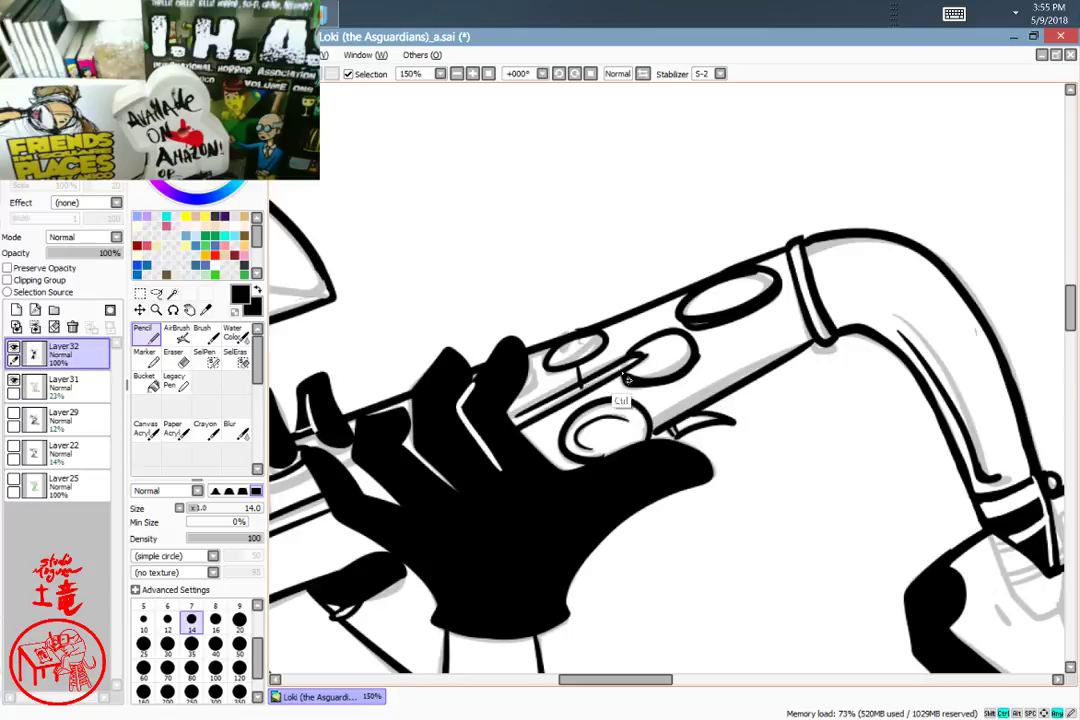
drag(577, 366, 578, 378)
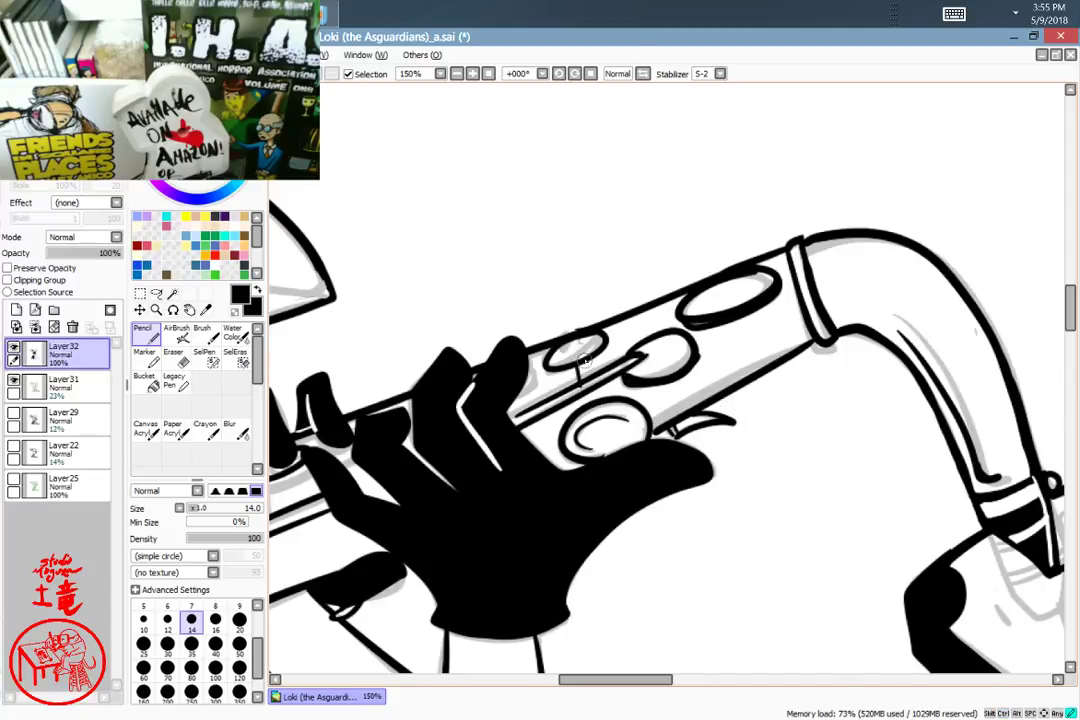
drag(725, 388, 646, 394)
drag(596, 300, 594, 312)
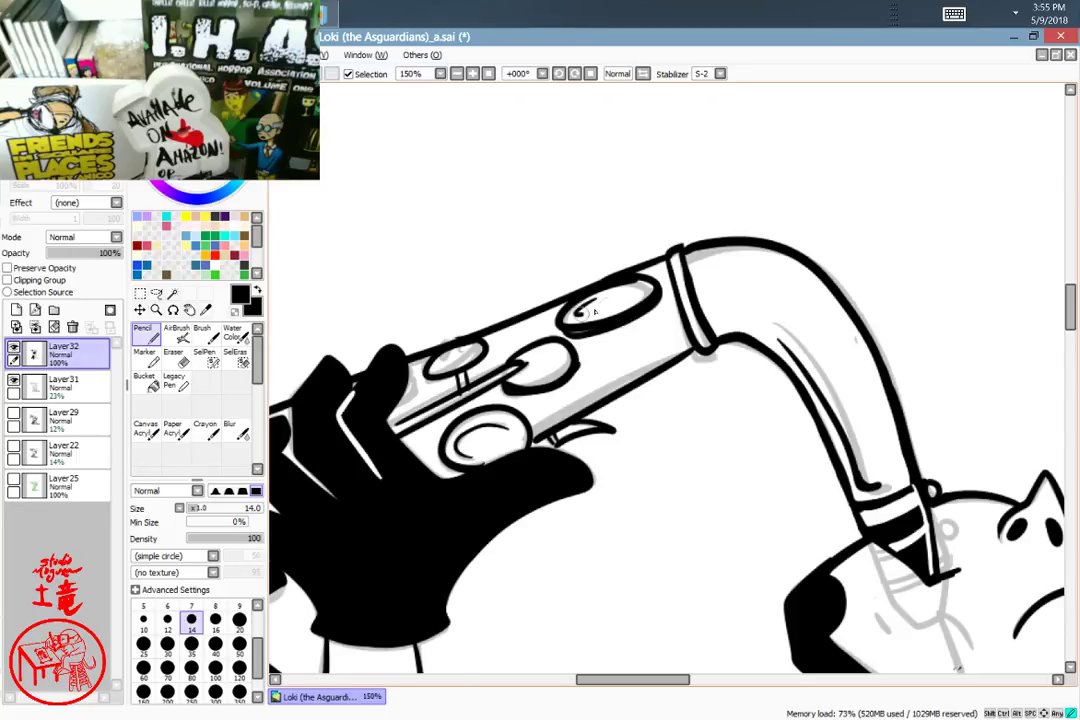
key(ctrl+z)
scroll(853, 460, down, 5)
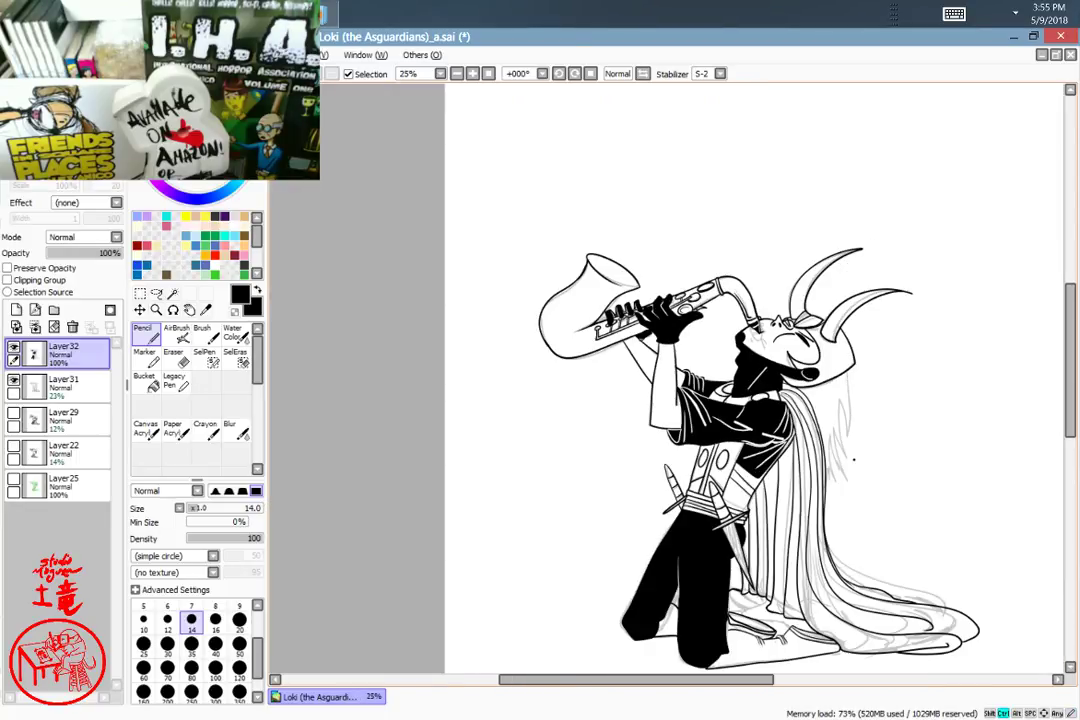
scroll(853, 460, up, 4)
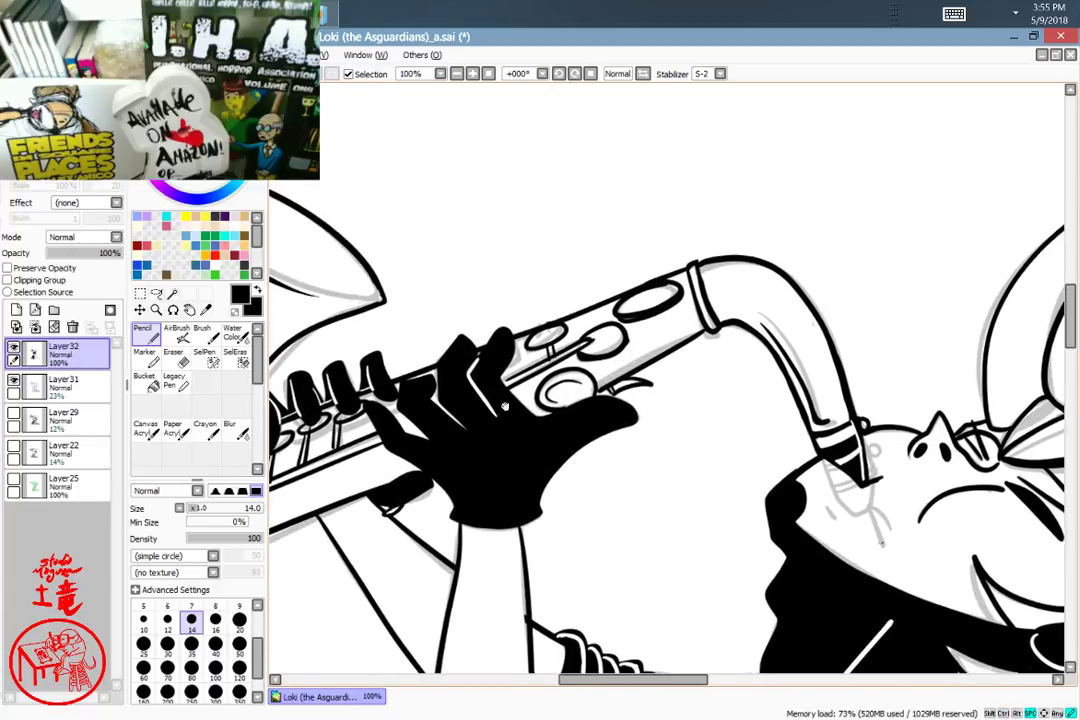
mouse_move(400, 362)
mouse_down()
mouse_move(427, 396)
mouse_move(522, 464)
mouse_move(569, 459)
mouse_move(488, 390)
mouse_move(418, 350)
mouse_move(401, 359)
mouse_move(442, 407)
mouse_move(518, 454)
mouse_move(540, 433)
mouse_move(474, 377)
mouse_move(412, 356)
mouse_up()
key(ctrl+z)
key(ctrl+z)
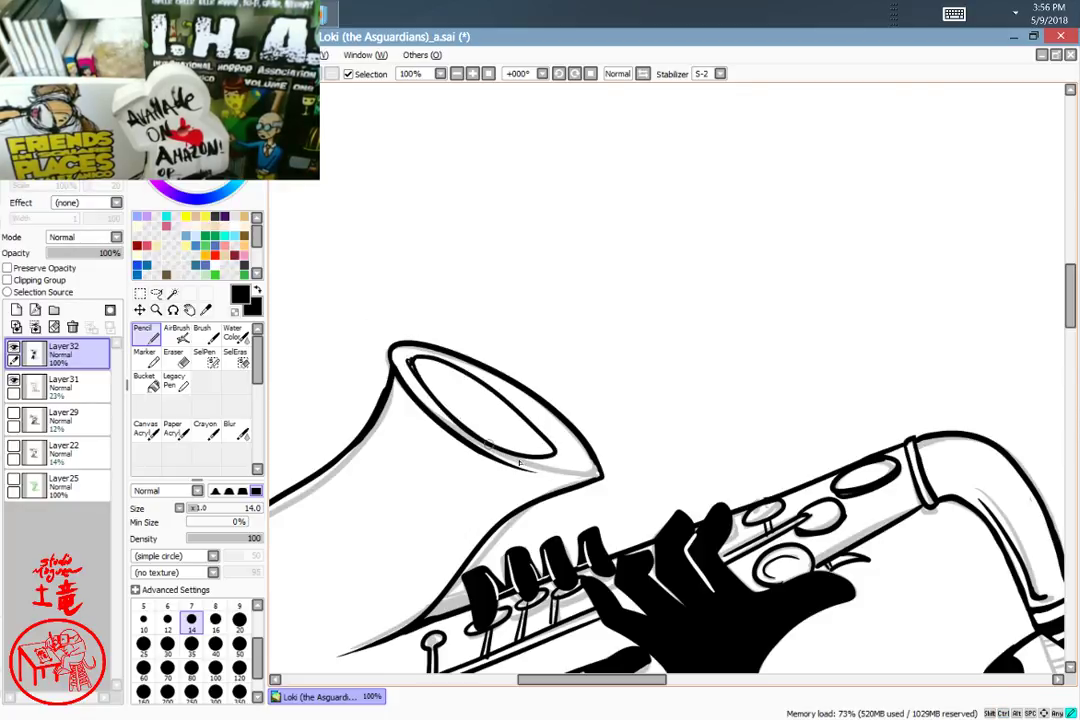
mouse_move(557, 432)
mouse_down()
mouse_move(466, 369)
mouse_move(510, 394)
mouse_up()
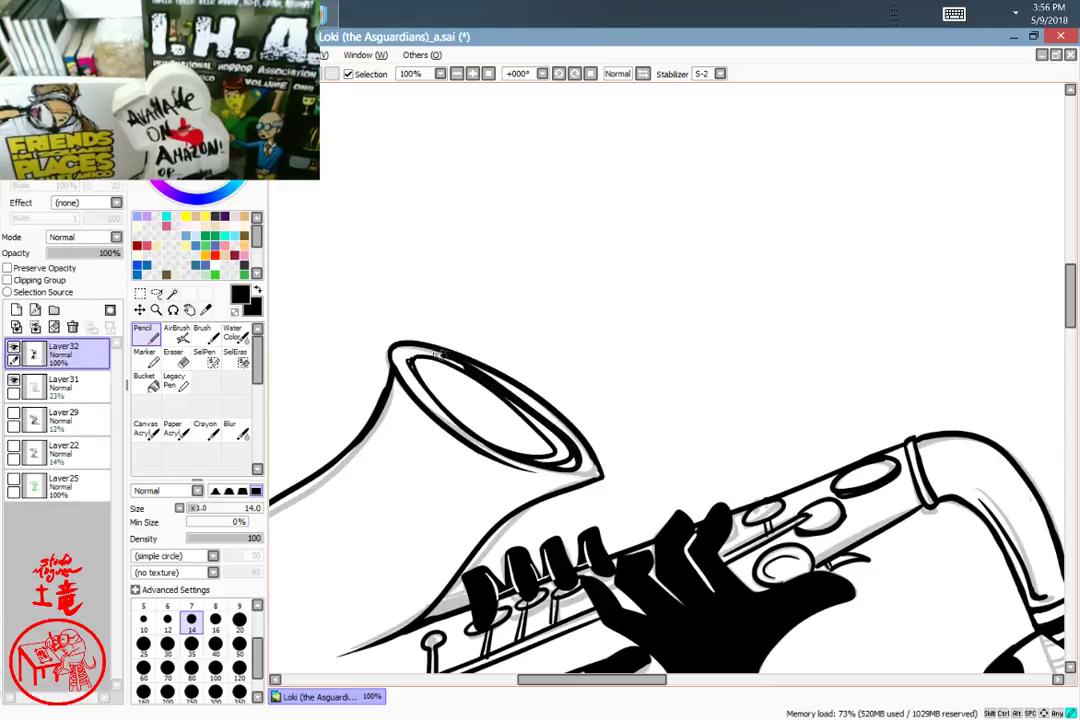
key(ctrl+z)
key(ctrl+z)
key(ctrl+z)
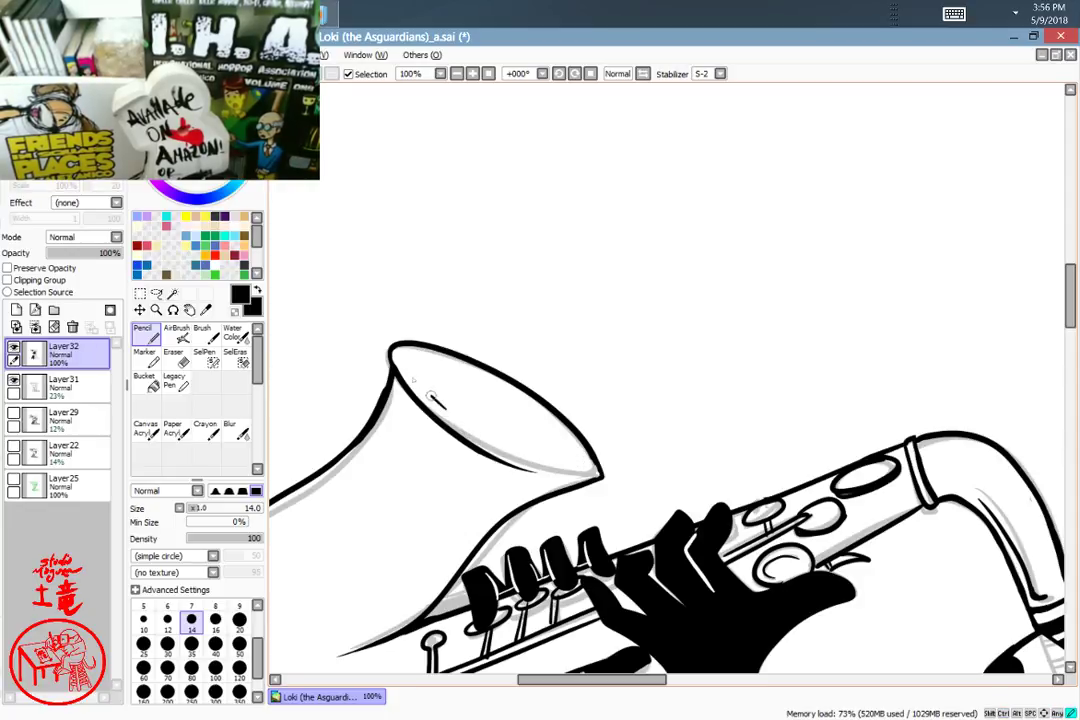
Step: Outline an inner ellipse following the rim of the saxophone bell, fill it with black using the Bucket, and return to the Pencil
mouse_move(463, 377)
mouse_down()
mouse_move(570, 444)
mouse_move(576, 463)
mouse_move(553, 464)
mouse_move(450, 412)
mouse_up()
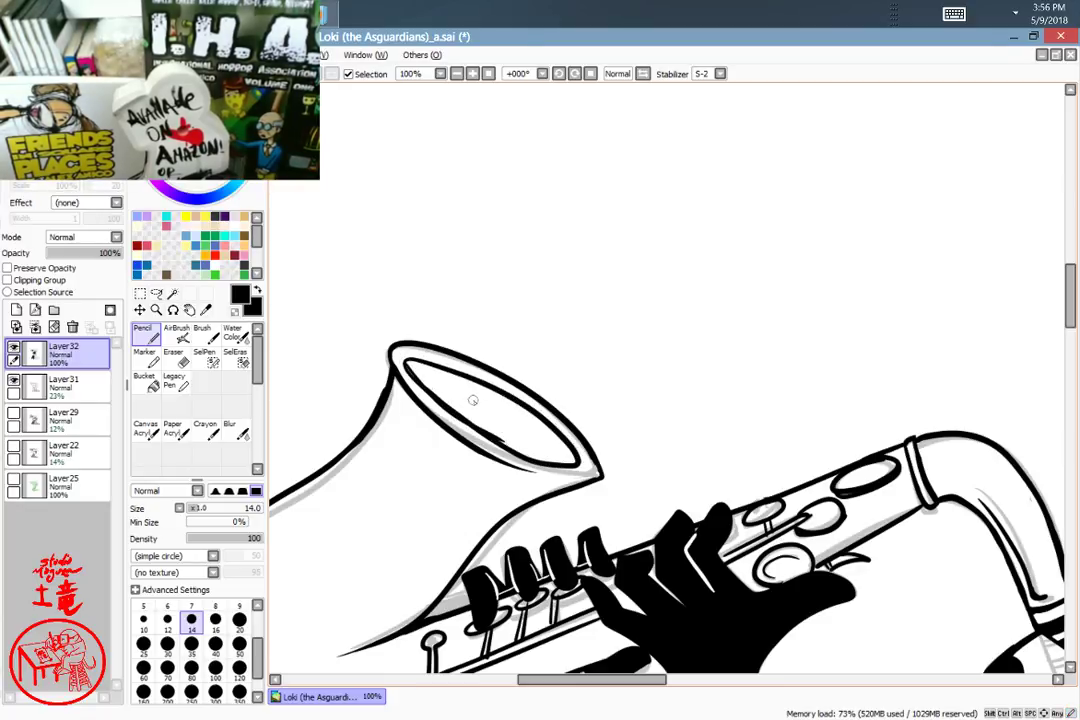
key(g)
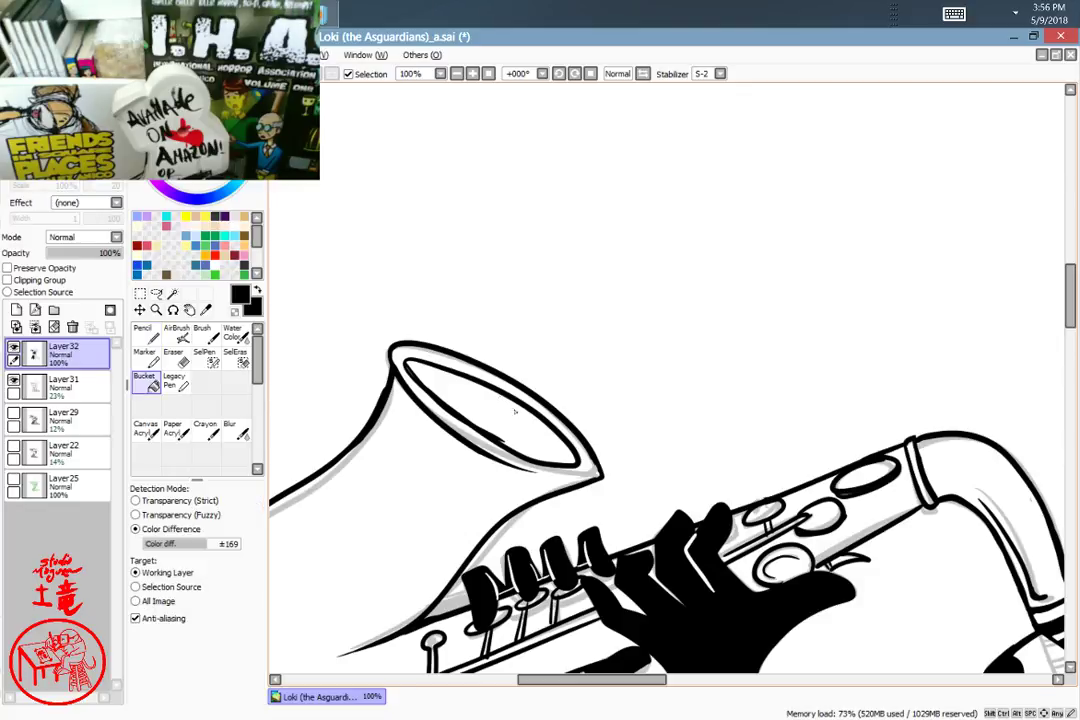
click(512, 410)
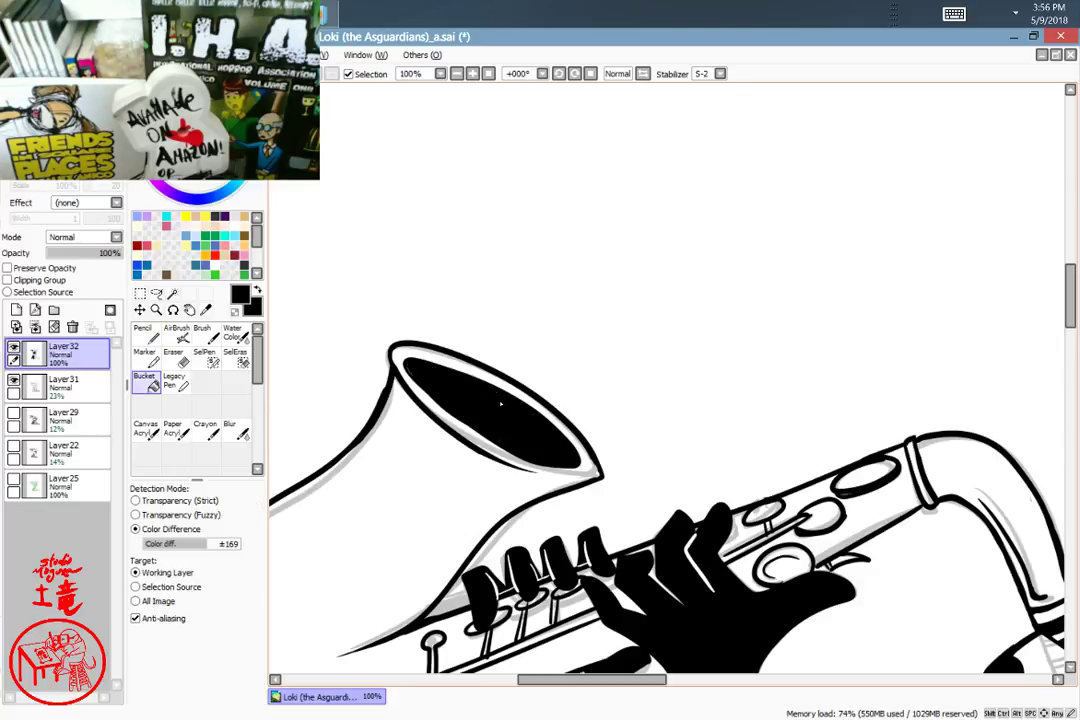
key(n)
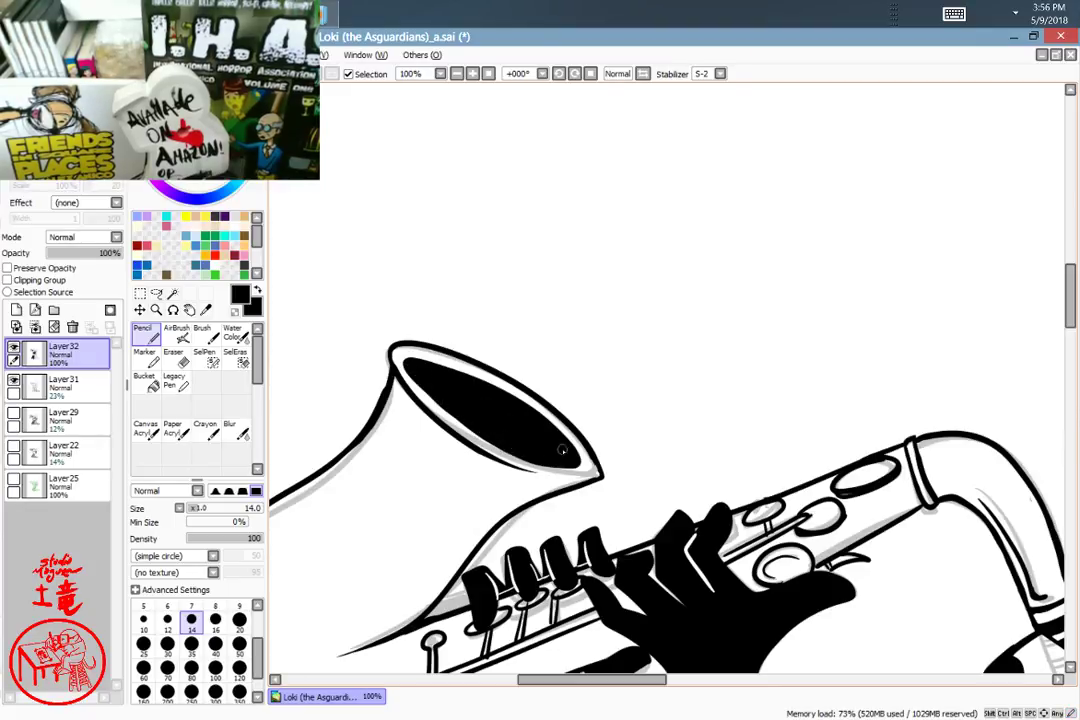
scroll(562, 449, down, 5)
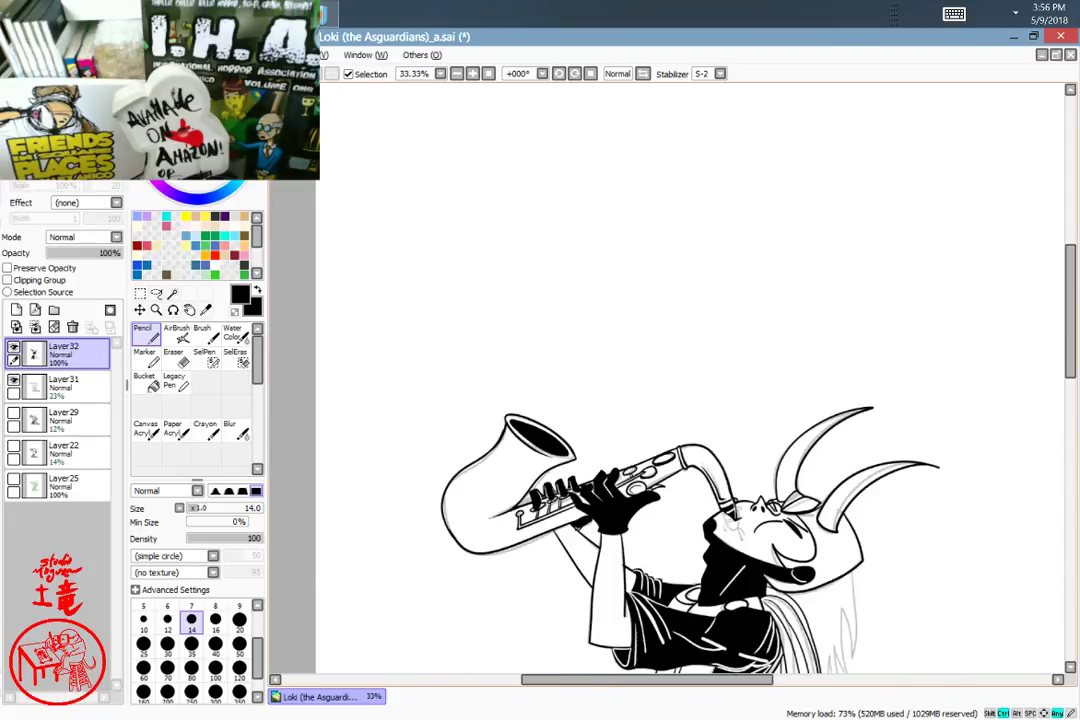
scroll(555, 450, down, 1)
scroll(555, 450, up, 2)
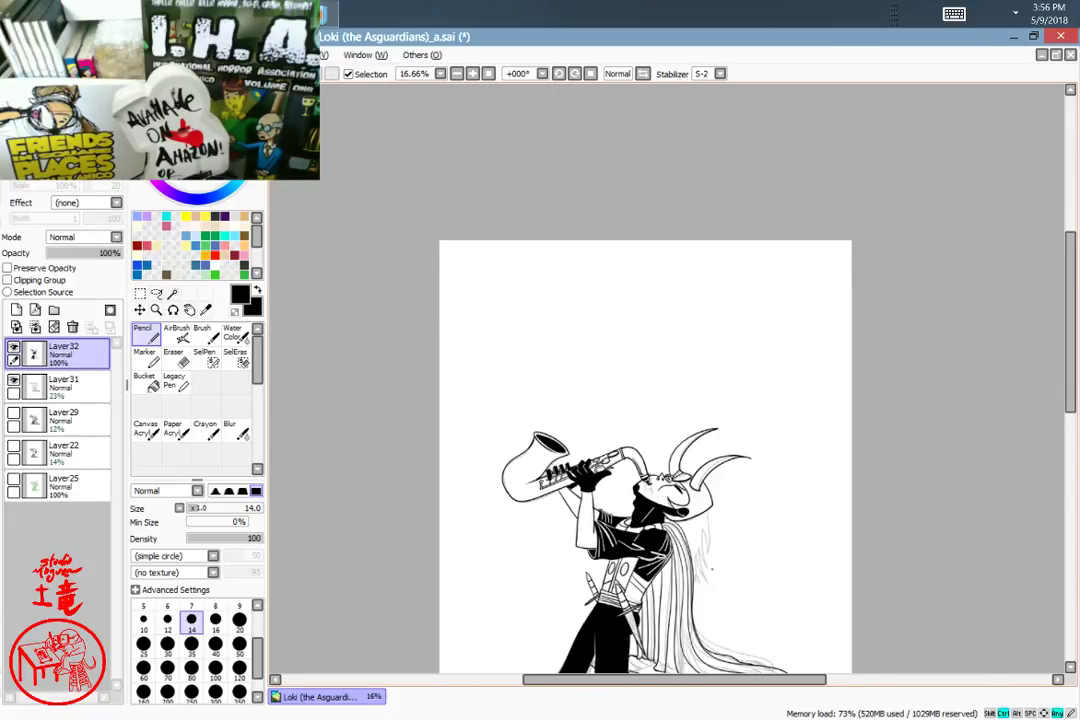
mouse_move(840, 613)
mouse_down()
mouse_move(728, 388)
mouse_move(720, 378)
mouse_move(703, 398)
mouse_up()
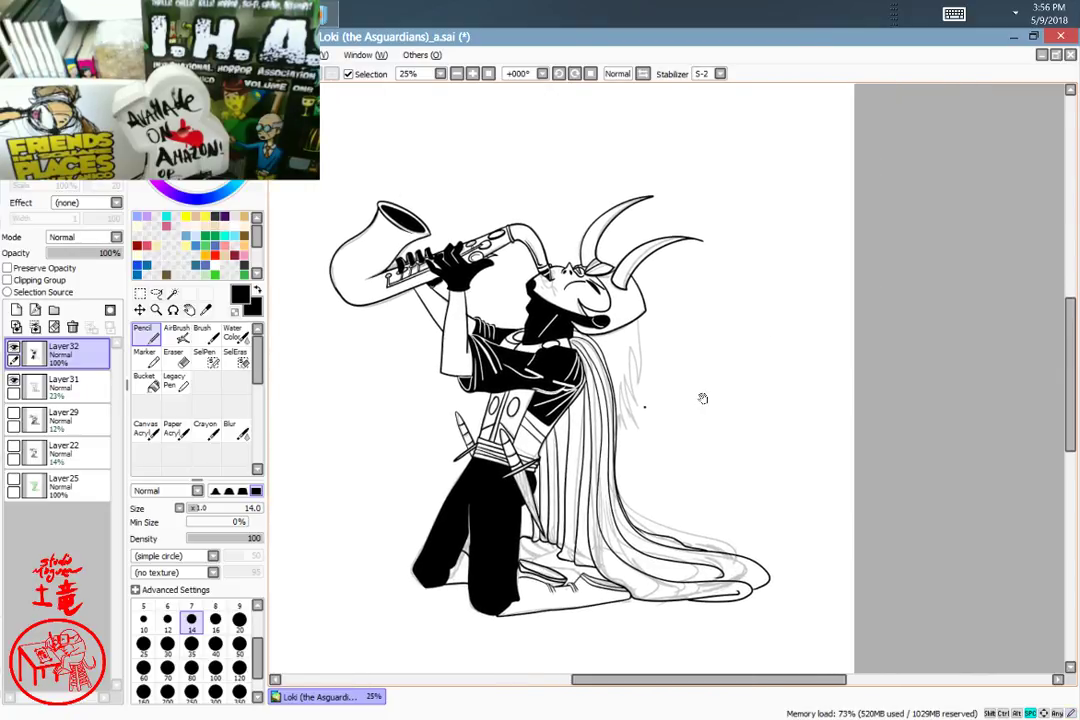
scroll(700, 404, up, 2)
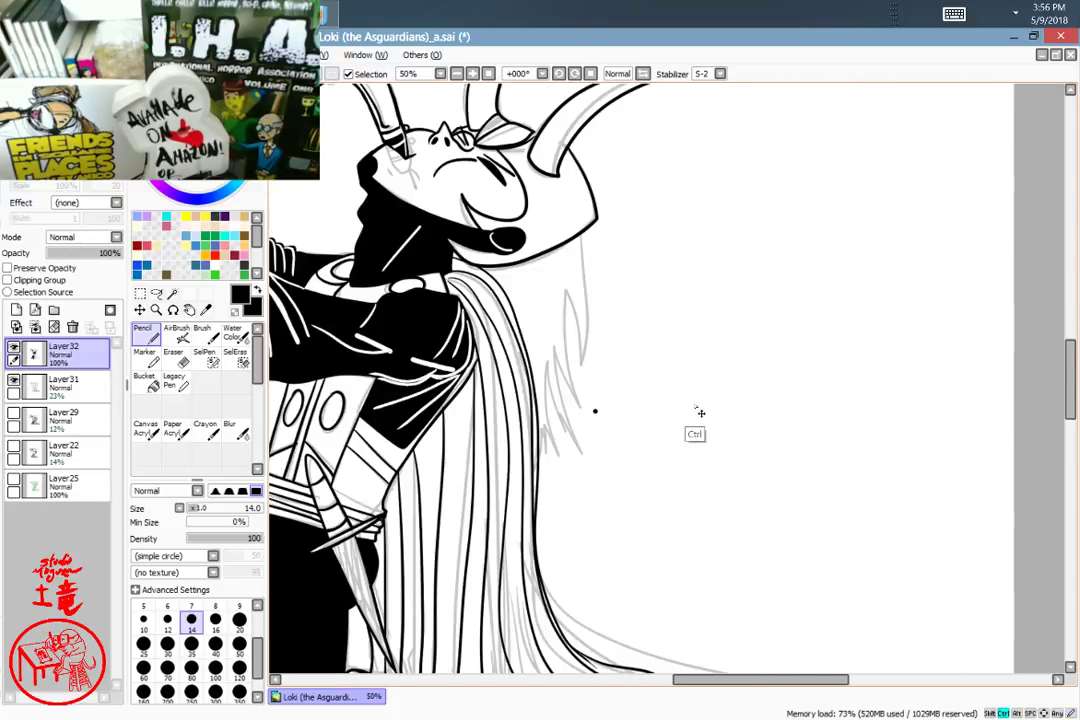
mouse_move(625, 310)
mouse_down()
mouse_move(731, 491)
mouse_move(788, 480)
mouse_up()
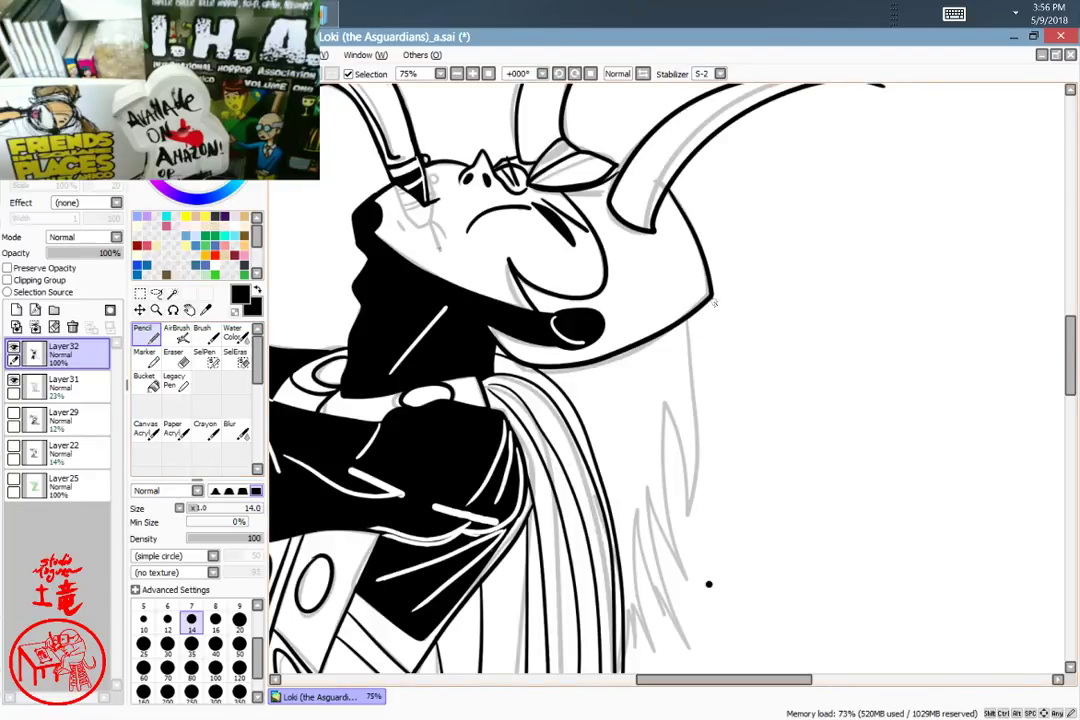
mouse_move(713, 300)
mouse_down()
mouse_move(713, 403)
mouse_move(681, 514)
mouse_up()
drag(660, 396, 681, 512)
drag(668, 528, 686, 576)
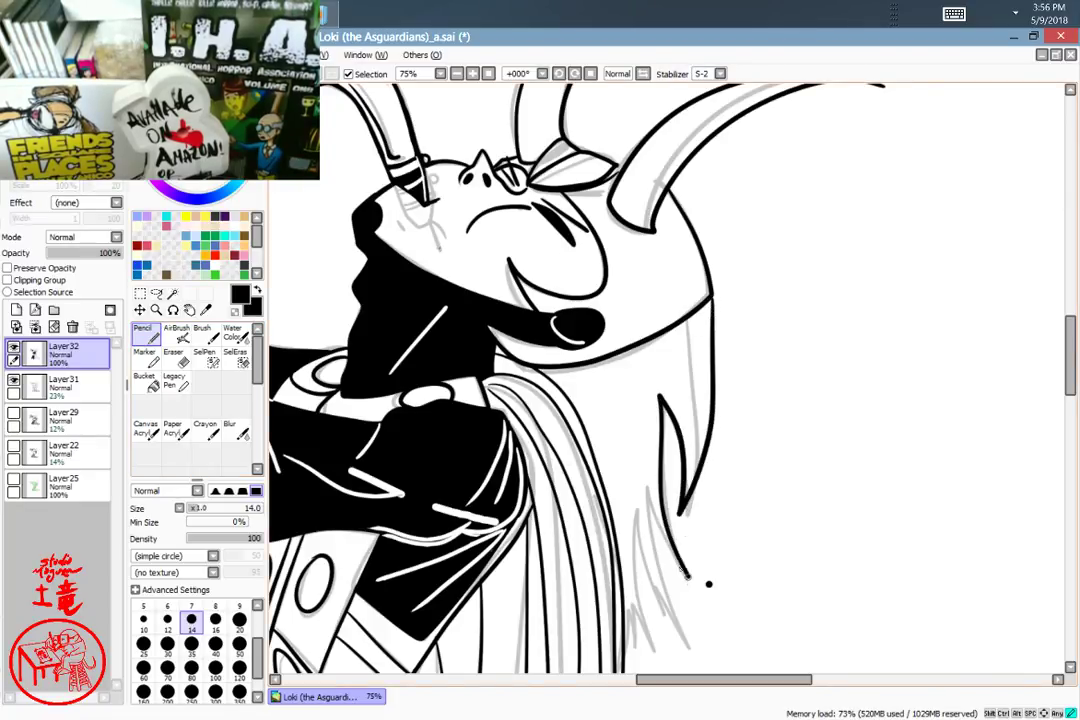
mouse_move(642, 483)
mouse_down()
mouse_move(660, 570)
mouse_move(693, 645)
mouse_up()
drag(632, 507, 647, 657)
drag(647, 657, 636, 622)
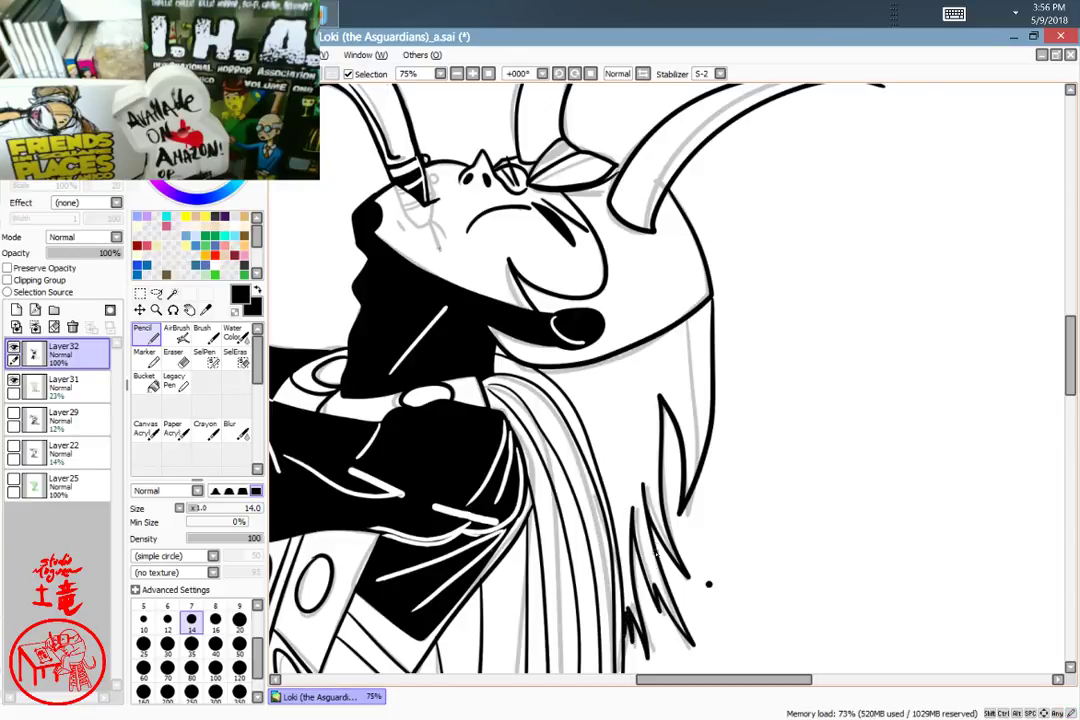
key(ctrl+z)
key(ctrl+z)
key(ctrl+z)
key(ctrl+z)
key(ctrl+z)
key(ctrl+z)
Step: Ink the hair outline from the helmet's pointed back corner down through the jagged strand tips to the cape's edge
drag(709, 505, 624, 398)
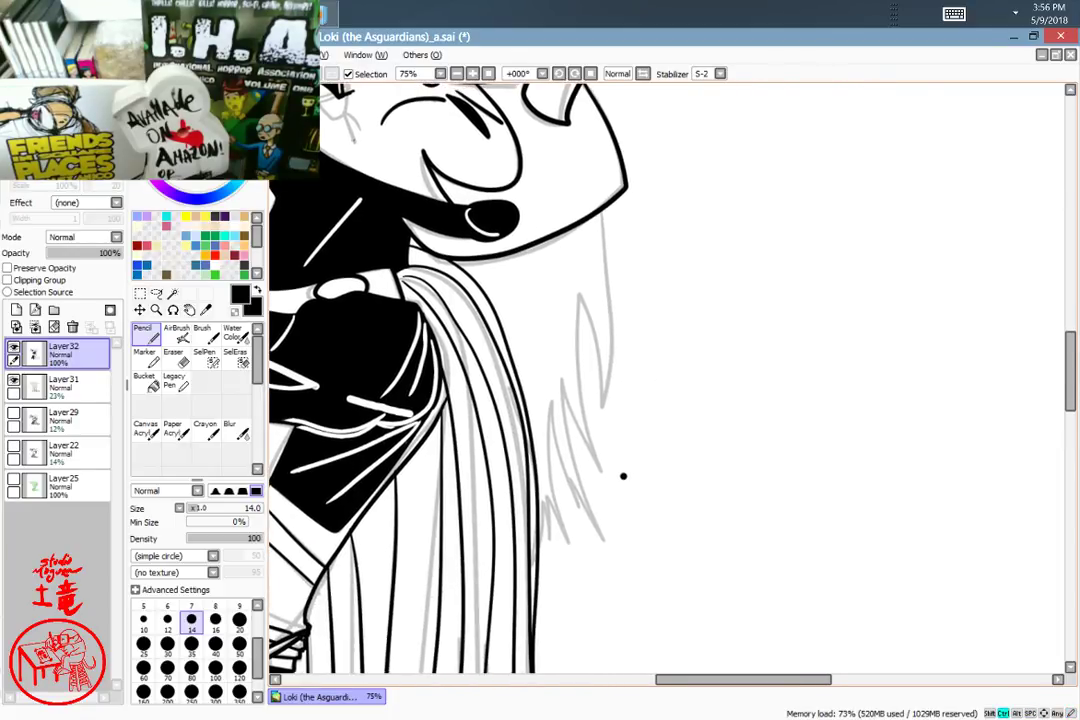
key(ctrl+plus)
drag(687, 330, 779, 378)
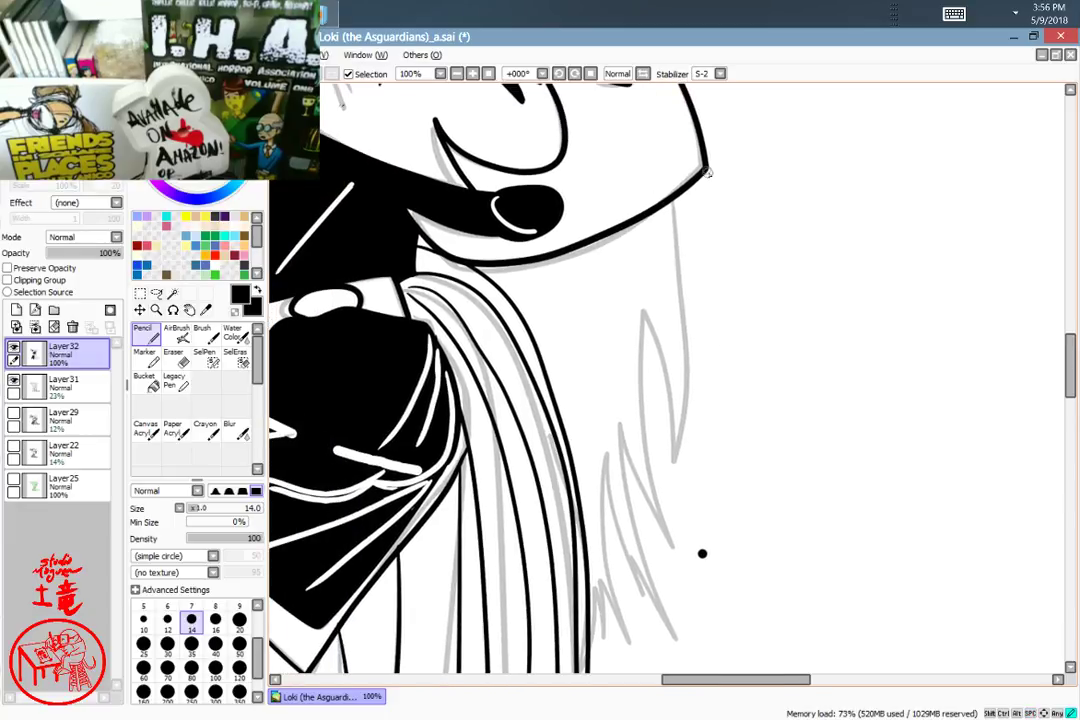
mouse_move(700, 178)
mouse_down()
mouse_move(709, 256)
mouse_move(678, 488)
mouse_move(637, 303)
mouse_move(674, 535)
mouse_move(622, 422)
mouse_move(686, 638)
mouse_move(611, 515)
mouse_up()
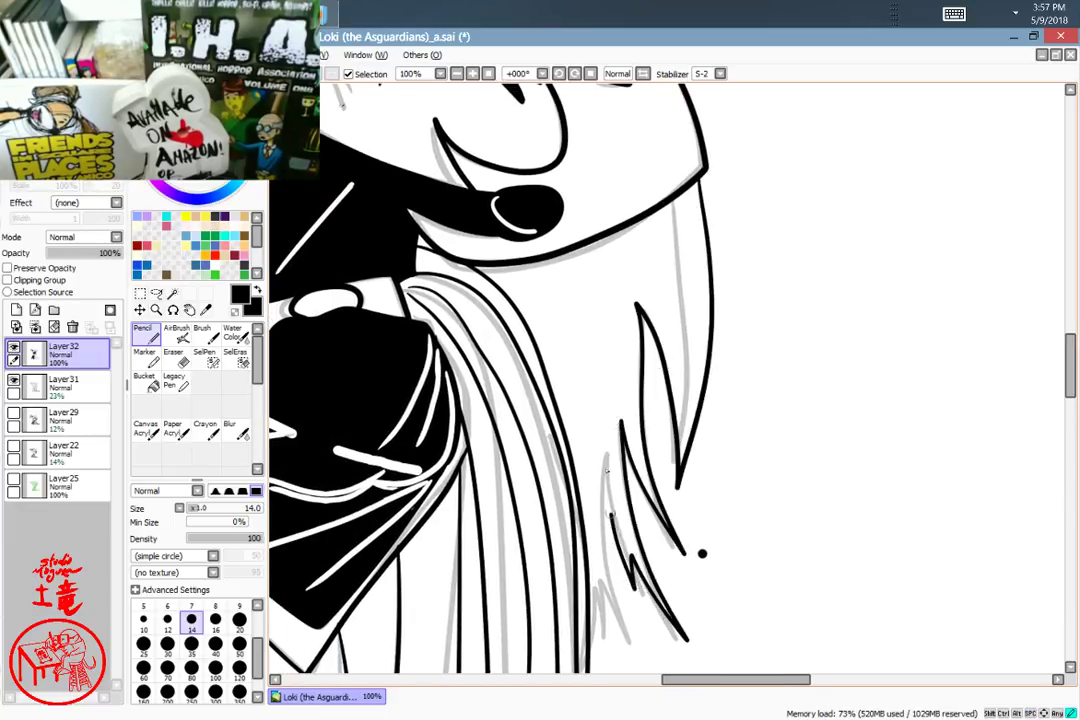
mouse_move(607, 470)
mouse_down()
mouse_move(628, 640)
mouse_move(599, 582)
mouse_move(606, 635)
mouse_move(592, 605)
mouse_move(587, 637)
mouse_up()
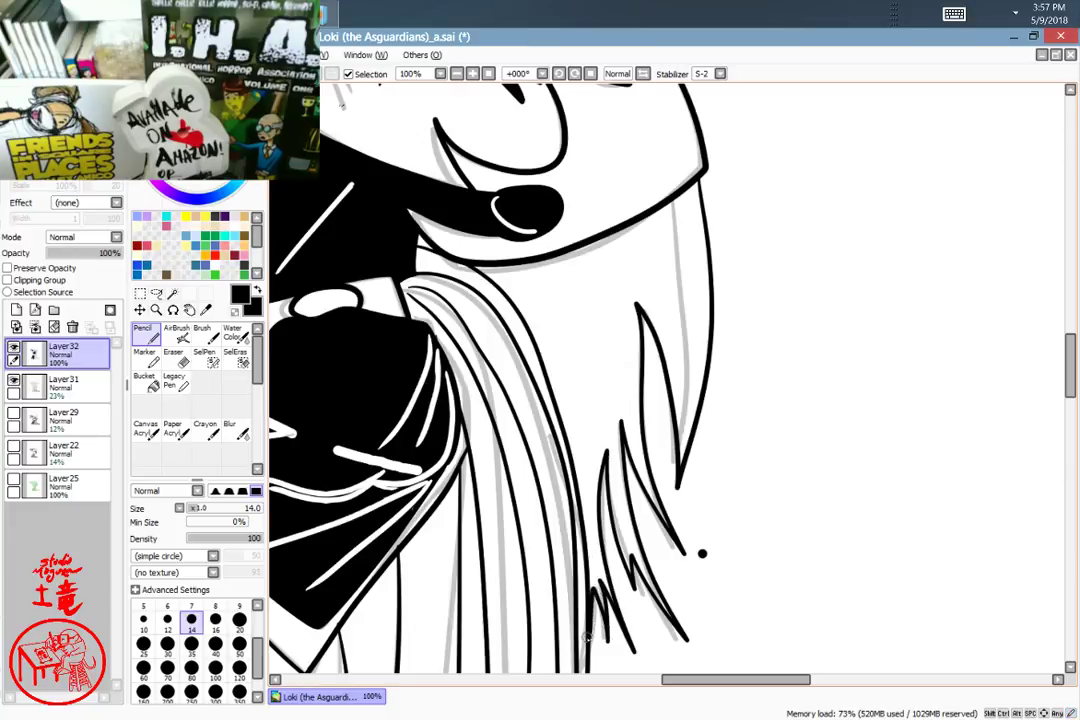
Step: Fill the outlined hair between the helmet and the cape with black using the Bucket
mouse_move(739, 419)
mouse_down()
mouse_move(789, 641)
mouse_move(807, 340)
mouse_move(770, 385)
mouse_move(774, 374)
mouse_move(779, 472)
mouse_move(778, 462)
mouse_move(752, 470)
mouse_move(740, 515)
mouse_up()
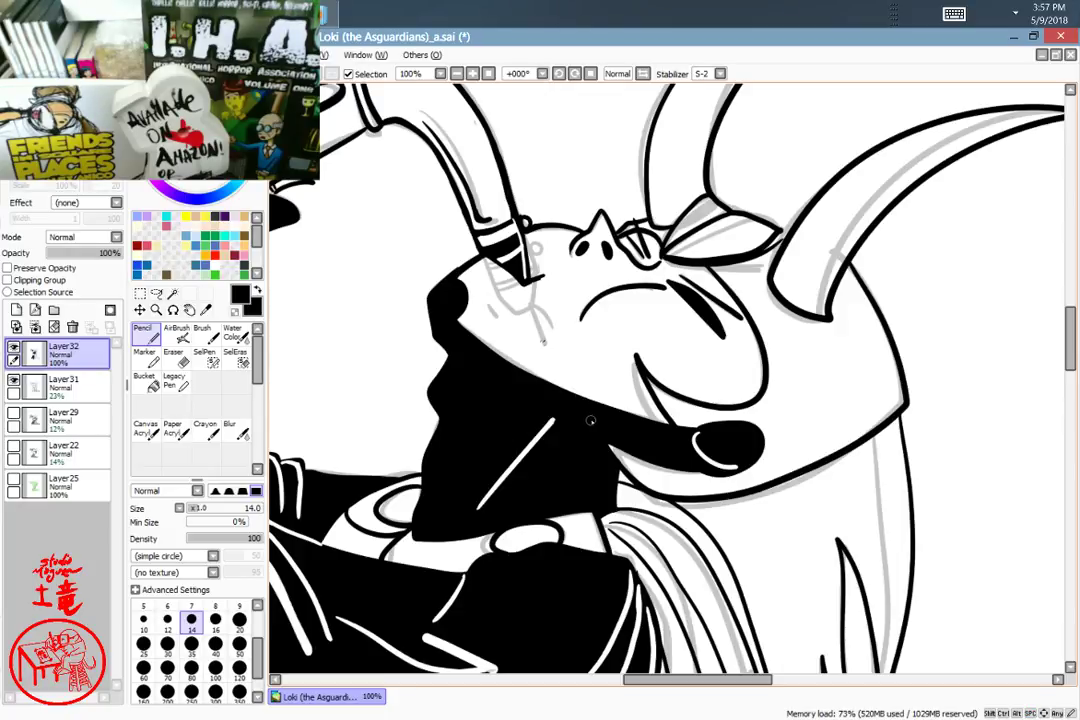
key(x)
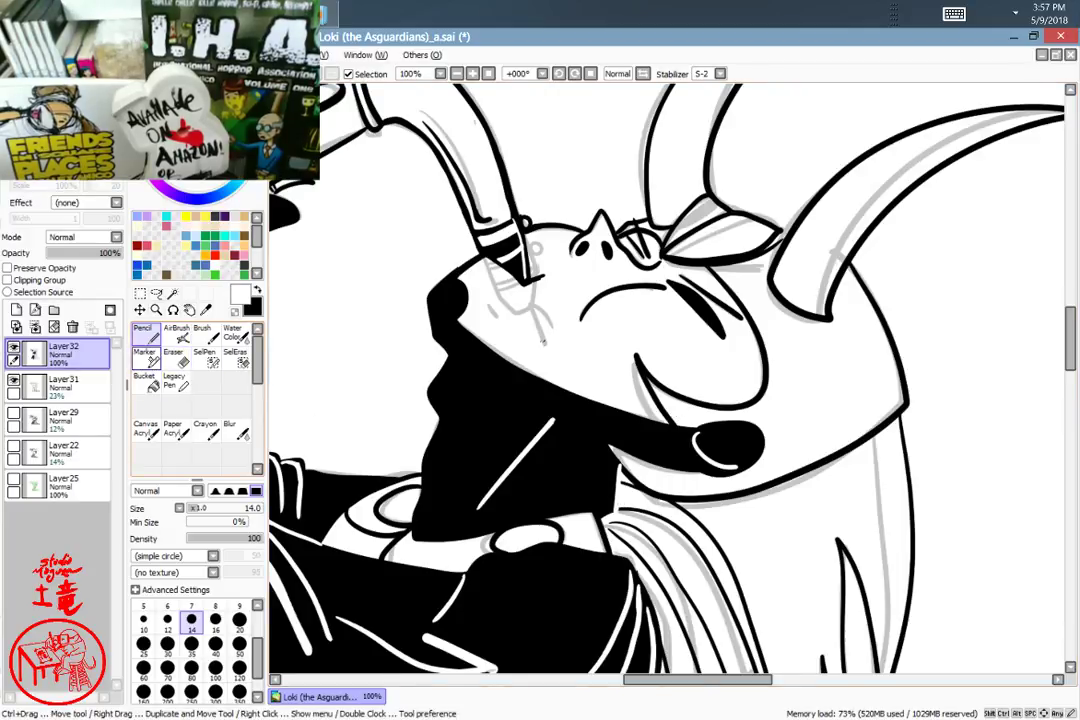
click(145, 380)
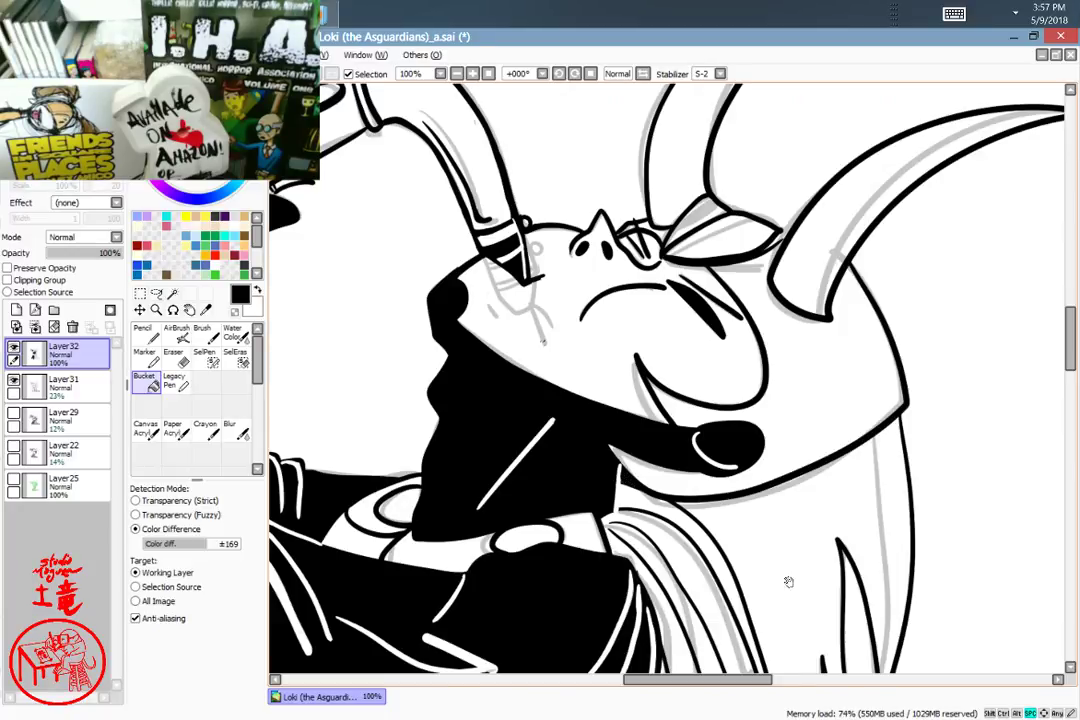
drag(788, 581, 697, 468)
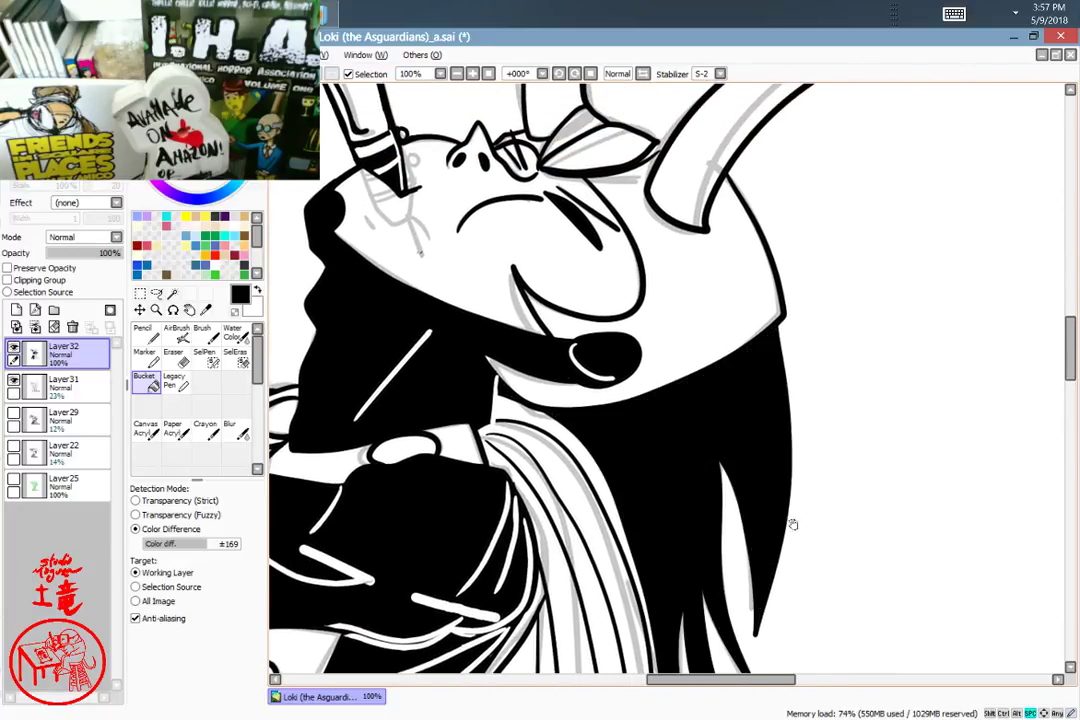
drag(792, 524, 762, 352)
drag(771, 448, 757, 423)
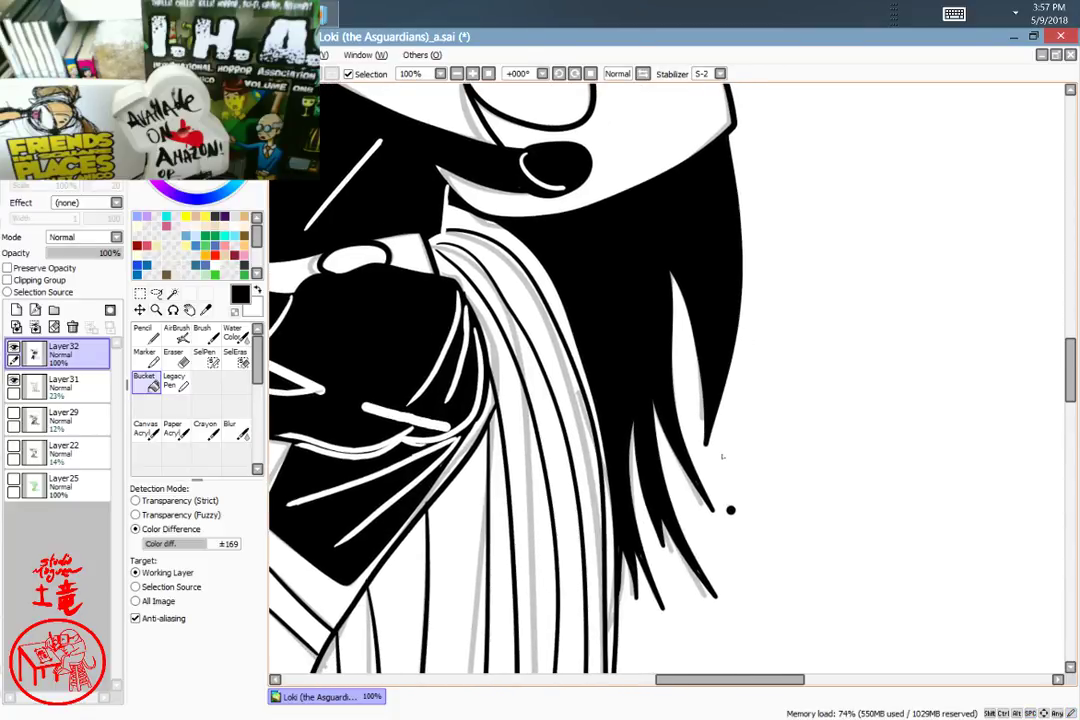
Step: Draw a thin white Pencil line up into the black hair from the notch between the second and third outer strands
key(e)
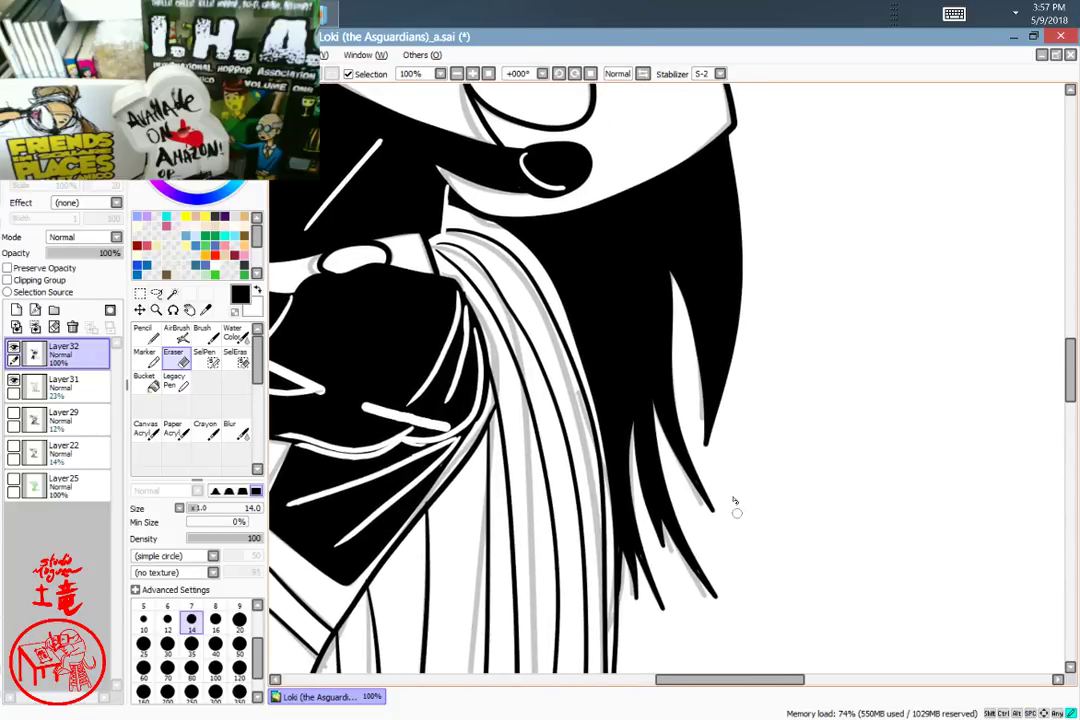
key(n)
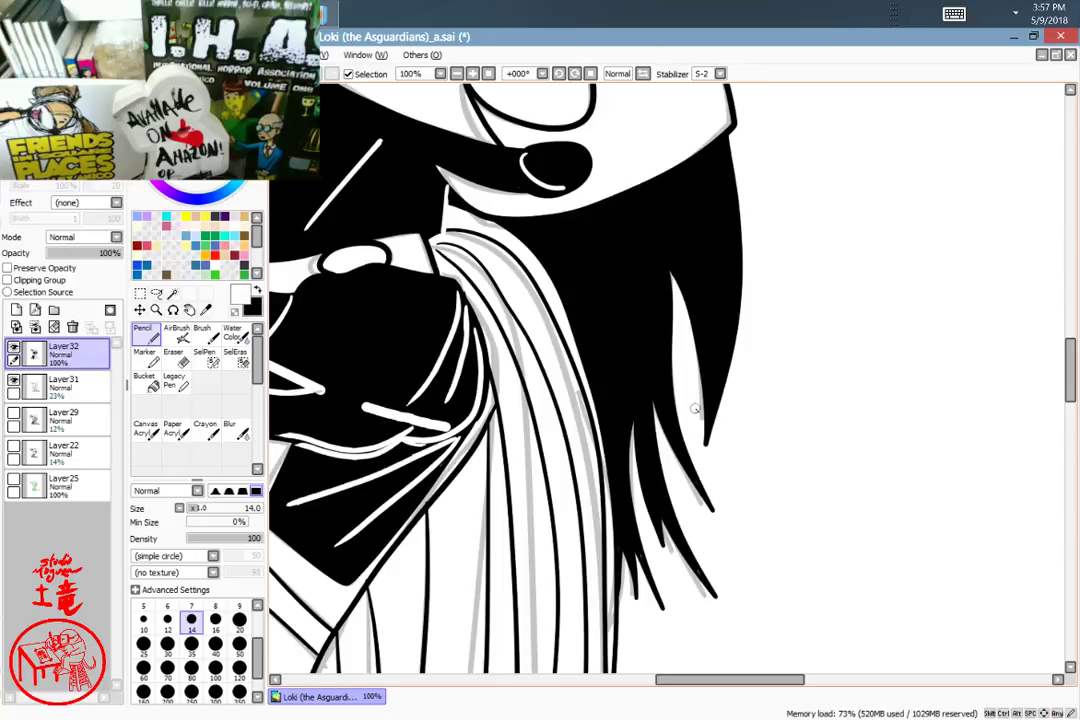
scroll(704, 427, up, 2)
key(x)
mouse_move(708, 367)
mouse_down()
mouse_move(717, 361)
mouse_move(719, 373)
mouse_up()
mouse_move(607, 181)
mouse_down()
mouse_move(612, 355)
mouse_move(658, 483)
mouse_up()
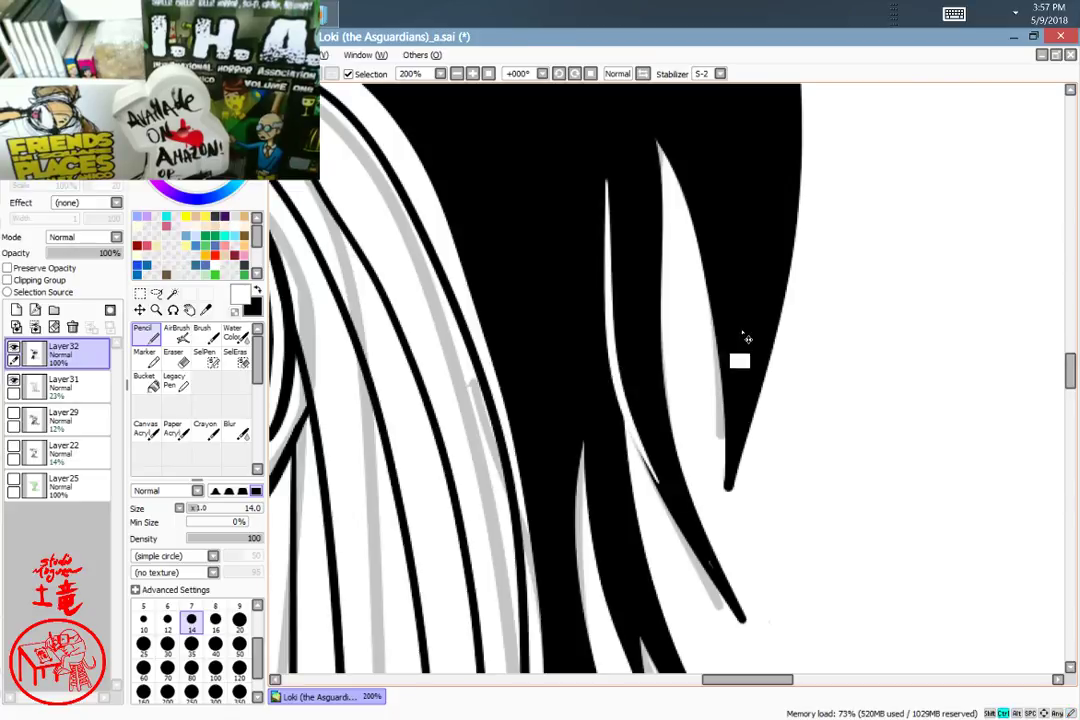
key(ctrl+z)
drag(622, 410, 610, 198)
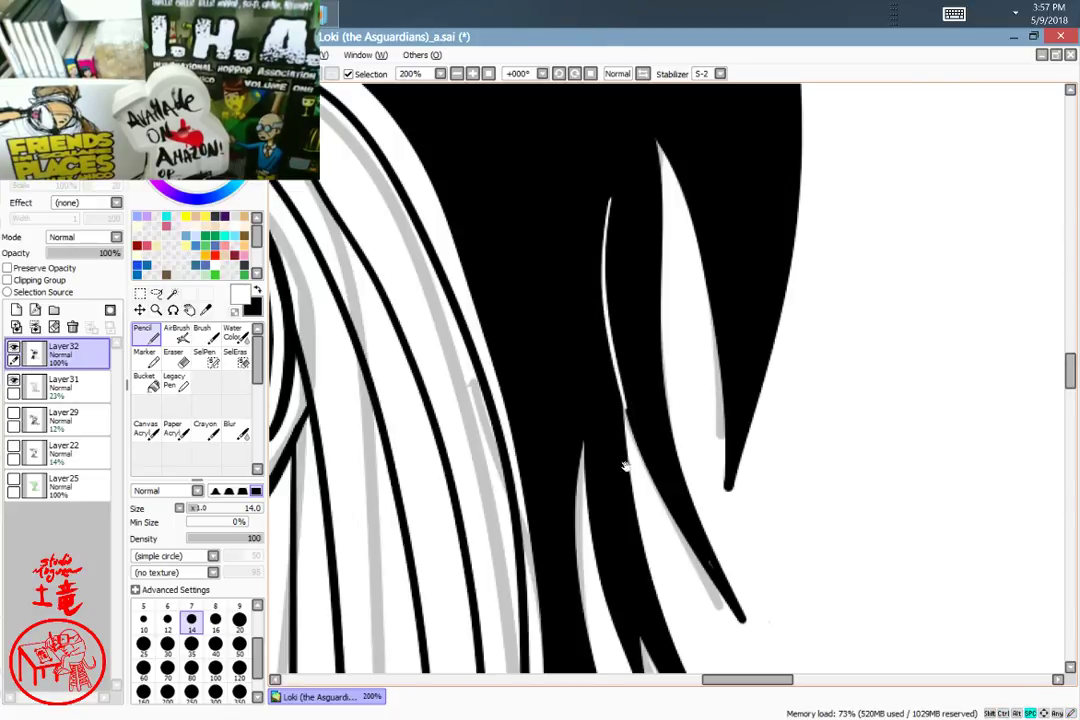
Step: Draw a white separation line up into the hair from the next notch inward, between the middle strands
drag(658, 418, 731, 267)
mouse_move(647, 120)
mouse_down()
mouse_move(656, 178)
mouse_move(646, 322)
mouse_up()
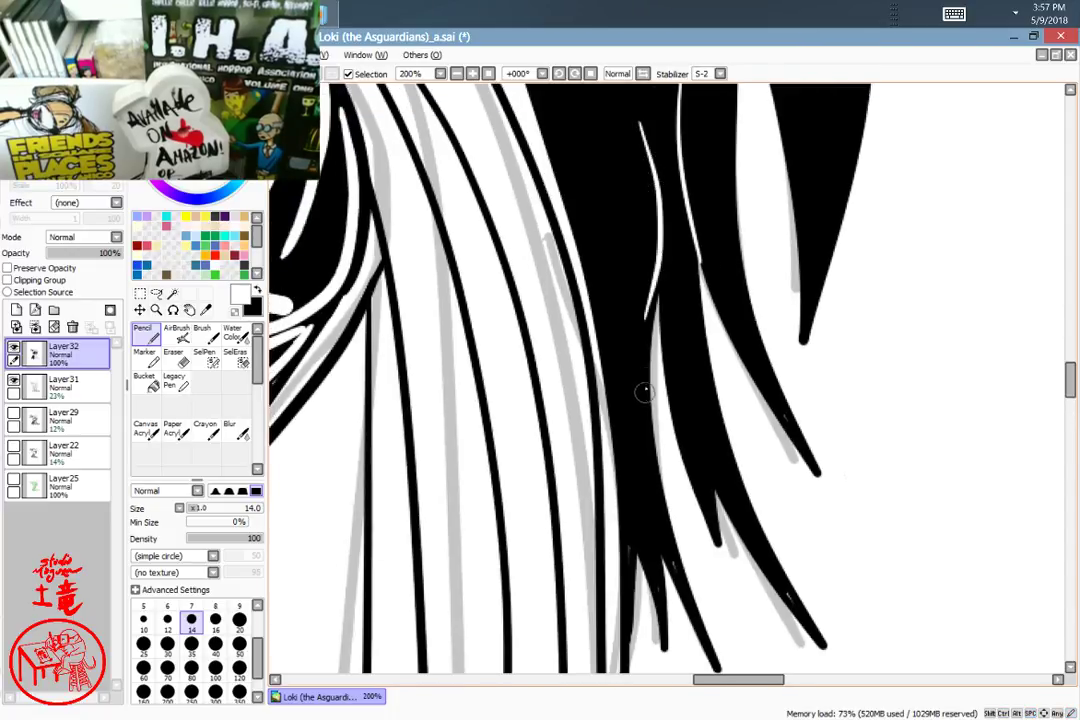
key(ctrl+z)
drag(648, 116, 663, 350)
key(ctrl+z)
drag(739, 347, 732, 250)
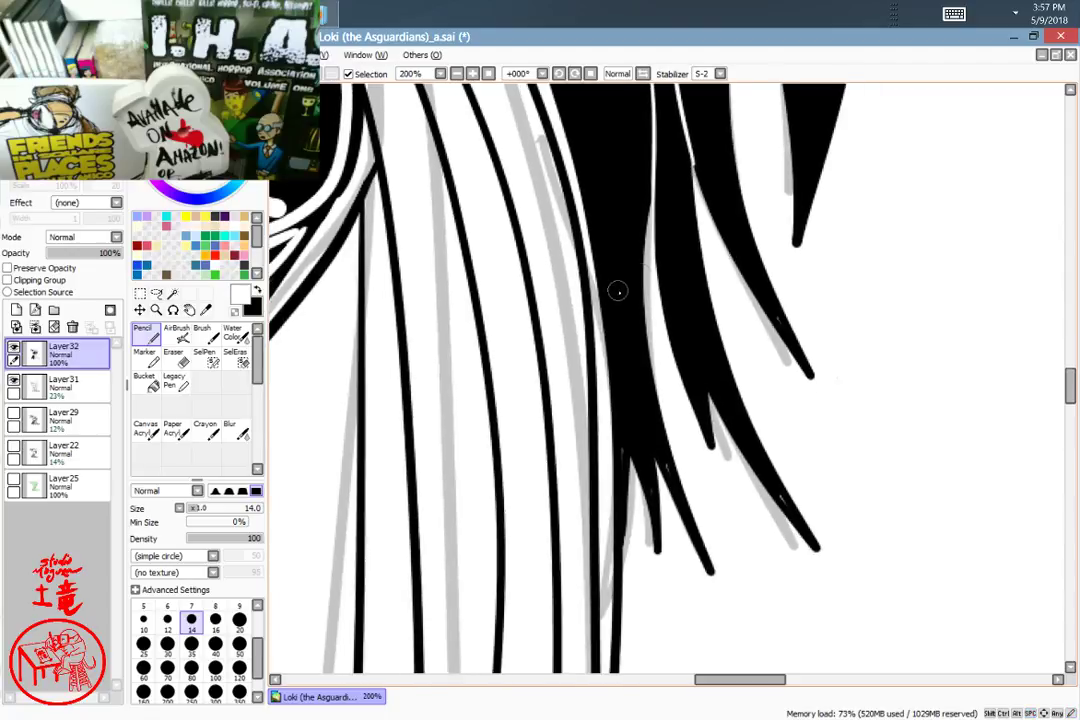
Step: Draw thin white lines extending the short notches upward to separate the lowest hair strands beside the cape
drag(614, 257, 629, 377)
key(ctrl+z)
drag(614, 298, 688, 532)
drag(619, 382, 647, 482)
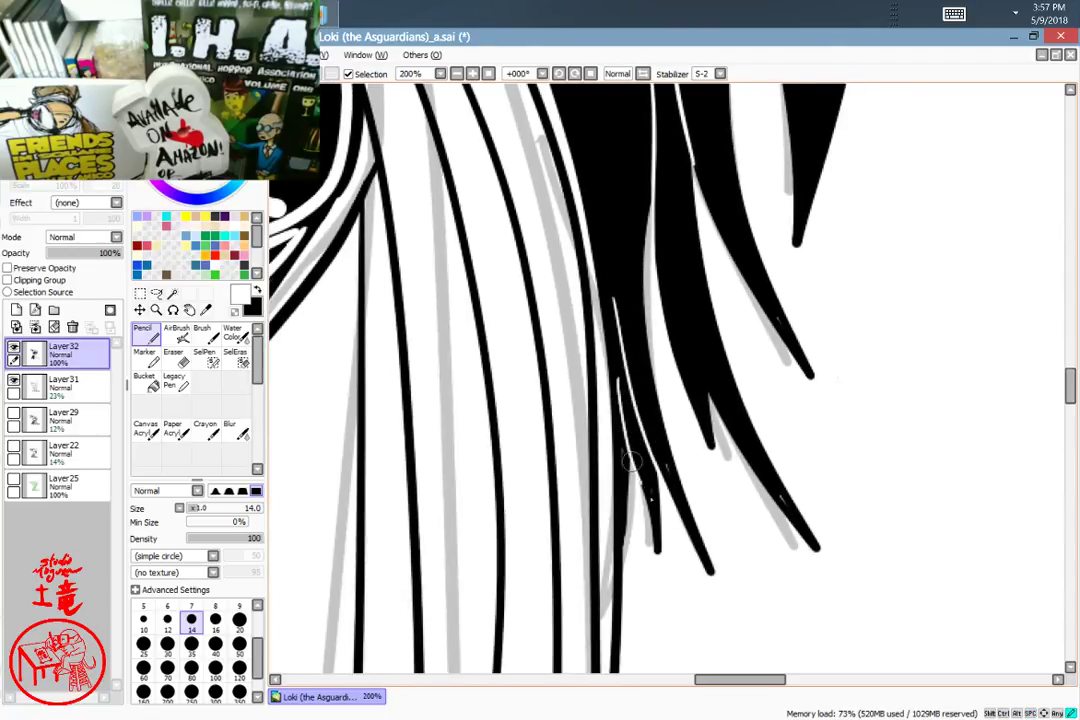
drag(737, 362, 711, 482)
mouse_move(645, 380)
mouse_down()
mouse_move(665, 462)
mouse_move(702, 545)
mouse_up()
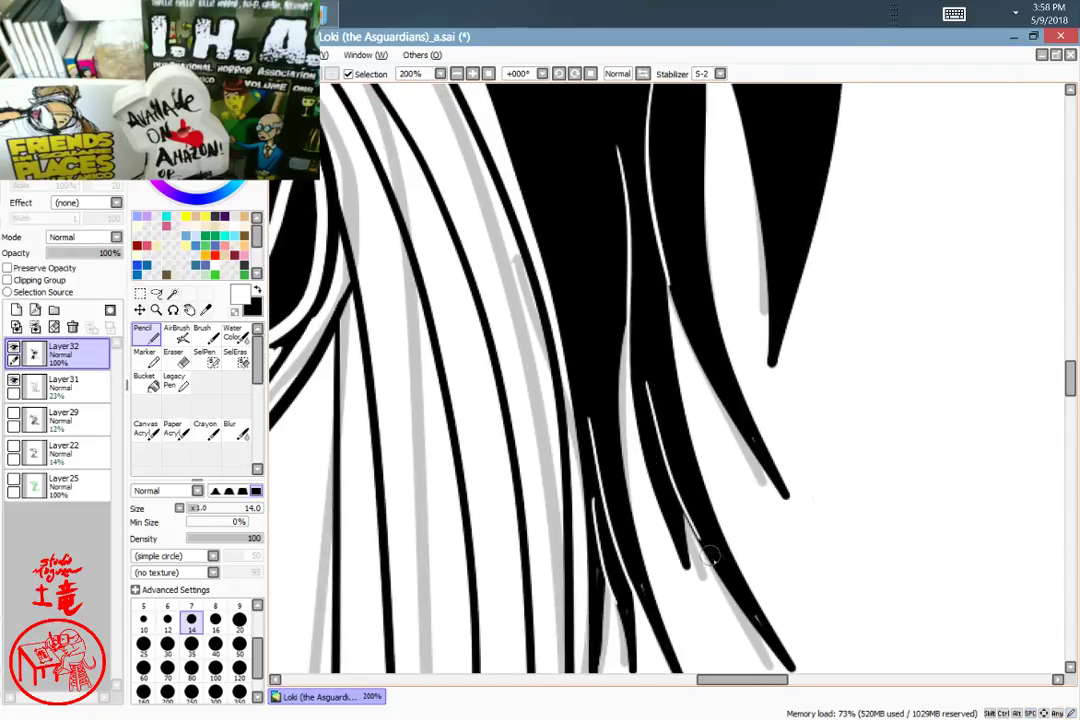
Step: Draw a curved white line from the top of the large outermost hair gap up toward the helmet
mouse_move(728, 345)
mouse_down()
mouse_move(600, 585)
mouse_move(606, 621)
mouse_up()
drag(650, 456, 688, 600)
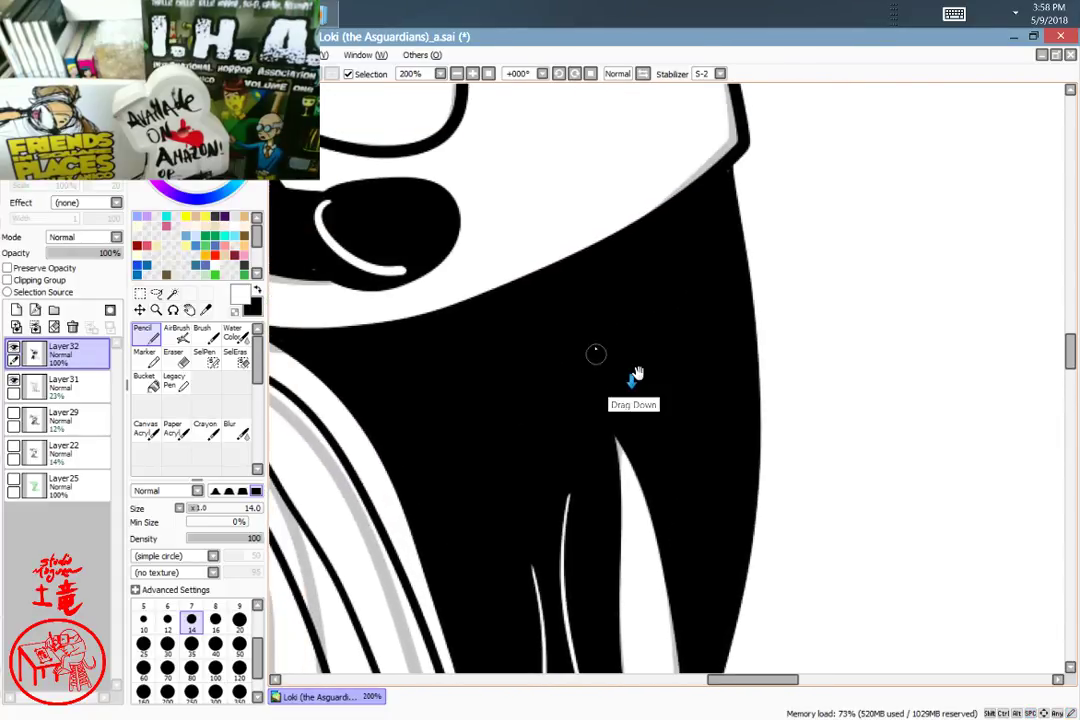
mouse_move(584, 298)
mouse_down()
mouse_move(586, 346)
mouse_move(637, 465)
mouse_up()
key(ctrl+z)
drag(580, 318, 627, 456)
mouse_move(710, 520)
mouse_down()
mouse_move(740, 398)
mouse_move(758, 482)
mouse_up()
key(ctrl+z)
drag(667, 407, 620, 292)
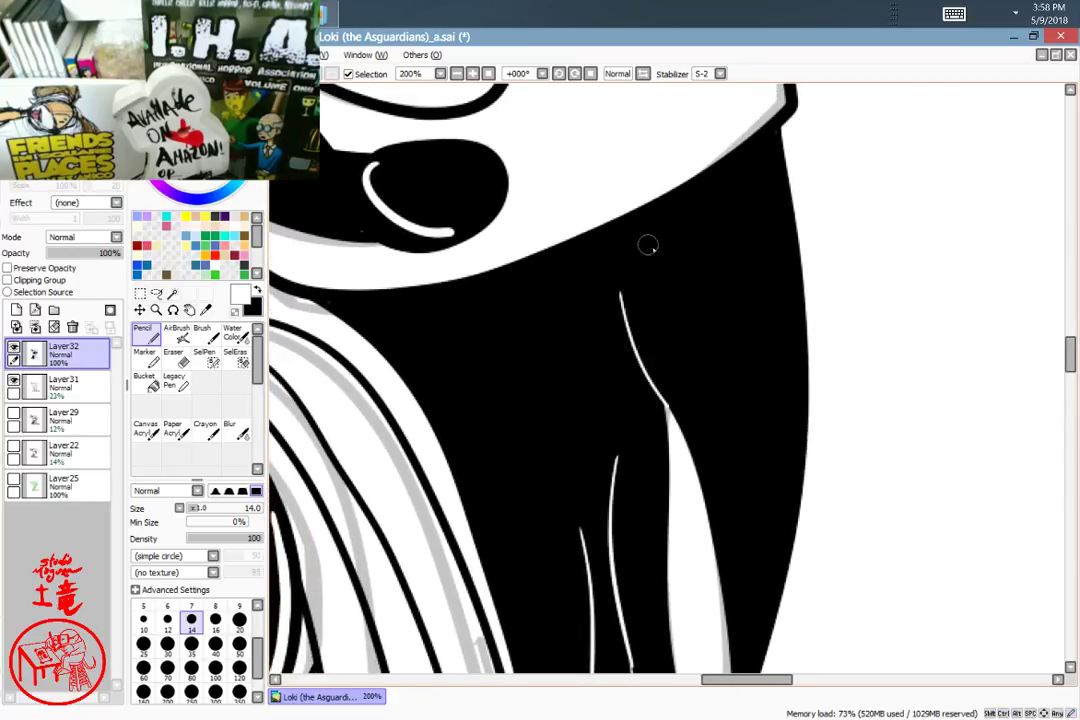
Step: Touch up the small white specks near the hair strand tips with the black Pencil
drag(737, 369, 824, 217)
drag(761, 412, 776, 195)
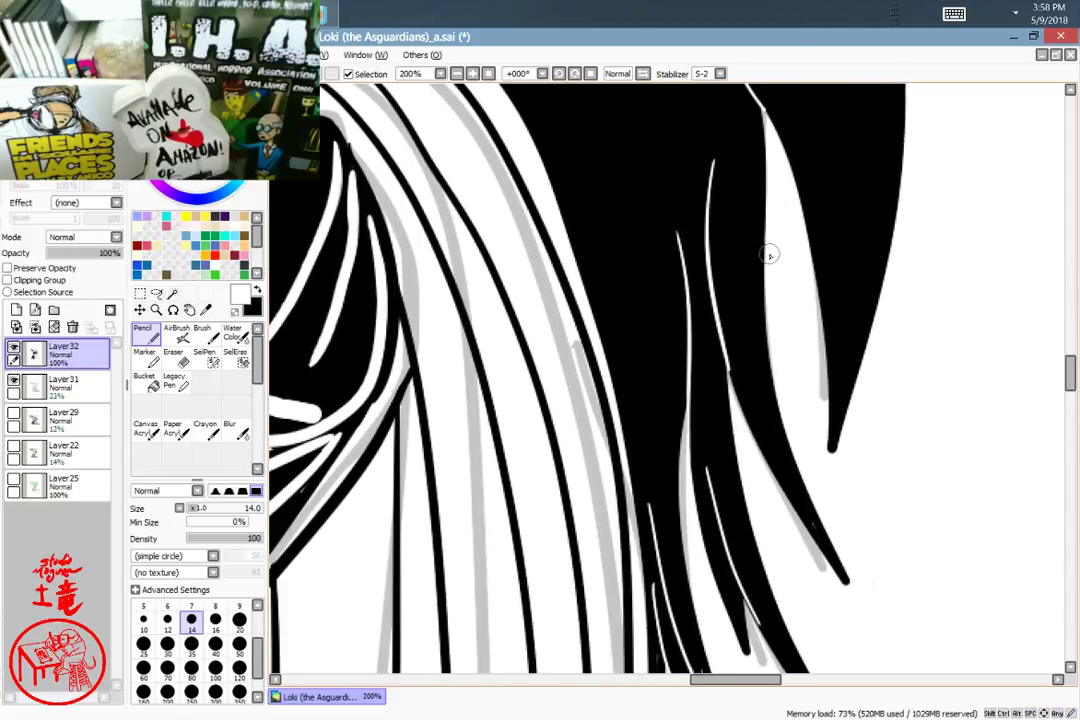
key(x)
drag(778, 453, 713, 285)
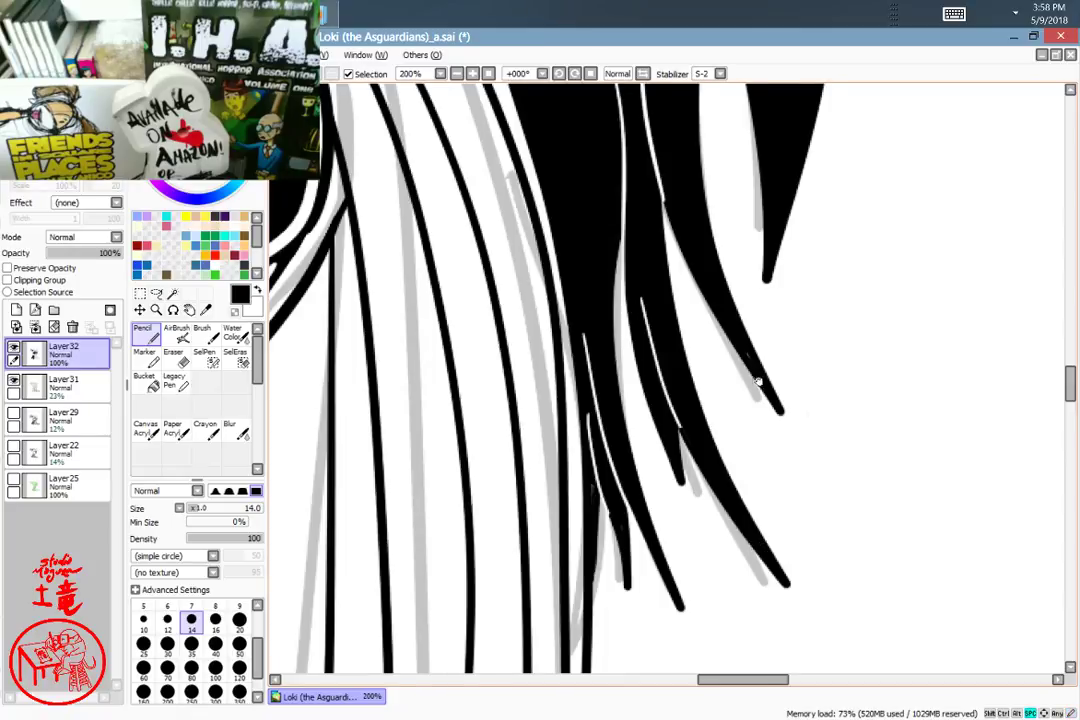
drag(764, 375, 671, 476)
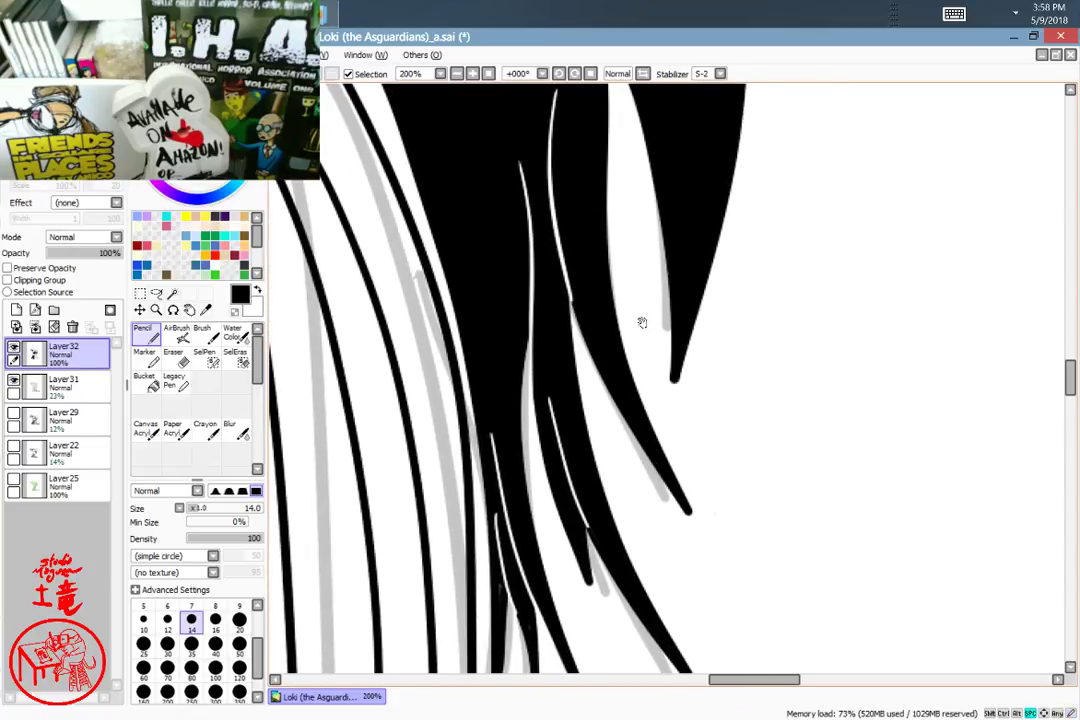
drag(642, 322, 596, 463)
drag(593, 409, 588, 664)
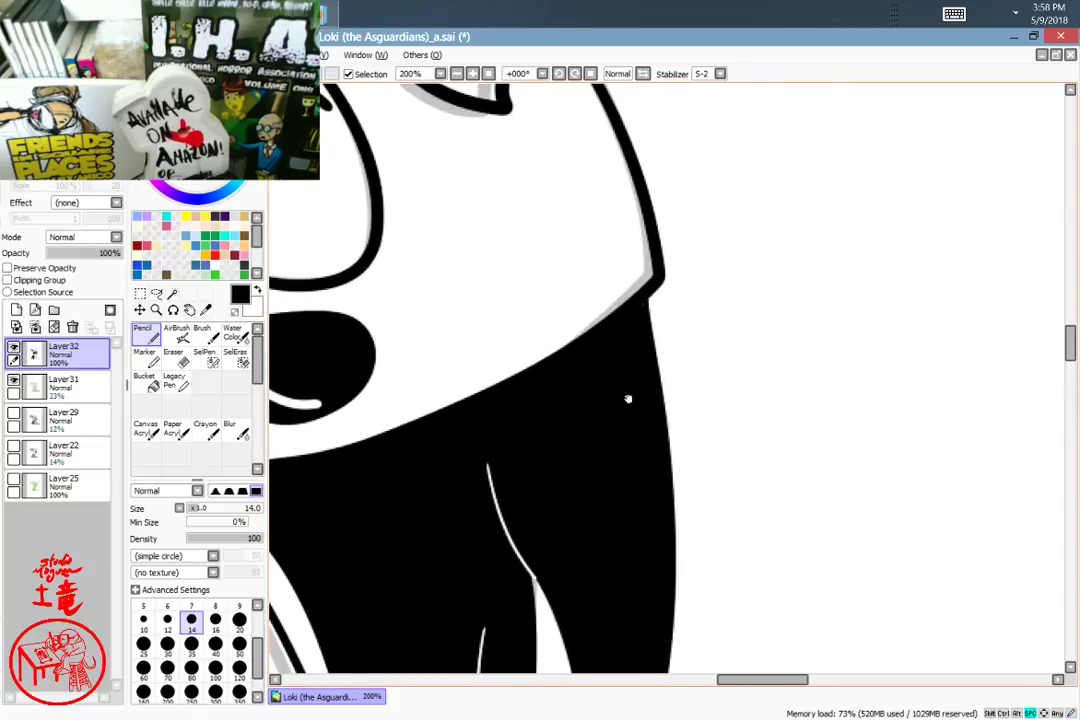
drag(629, 400, 744, 472)
Step: Draw white lines along both edges of the front dagger's blade where it overlaps the black trousers
scroll(766, 442, down, 5)
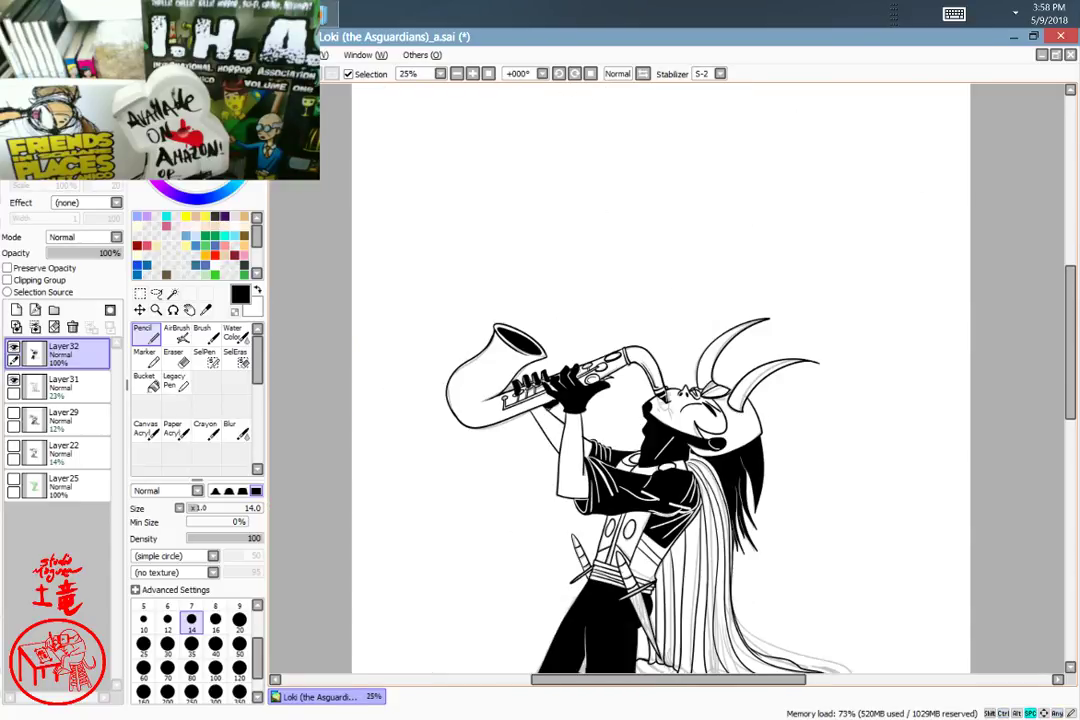
drag(799, 457, 693, 280)
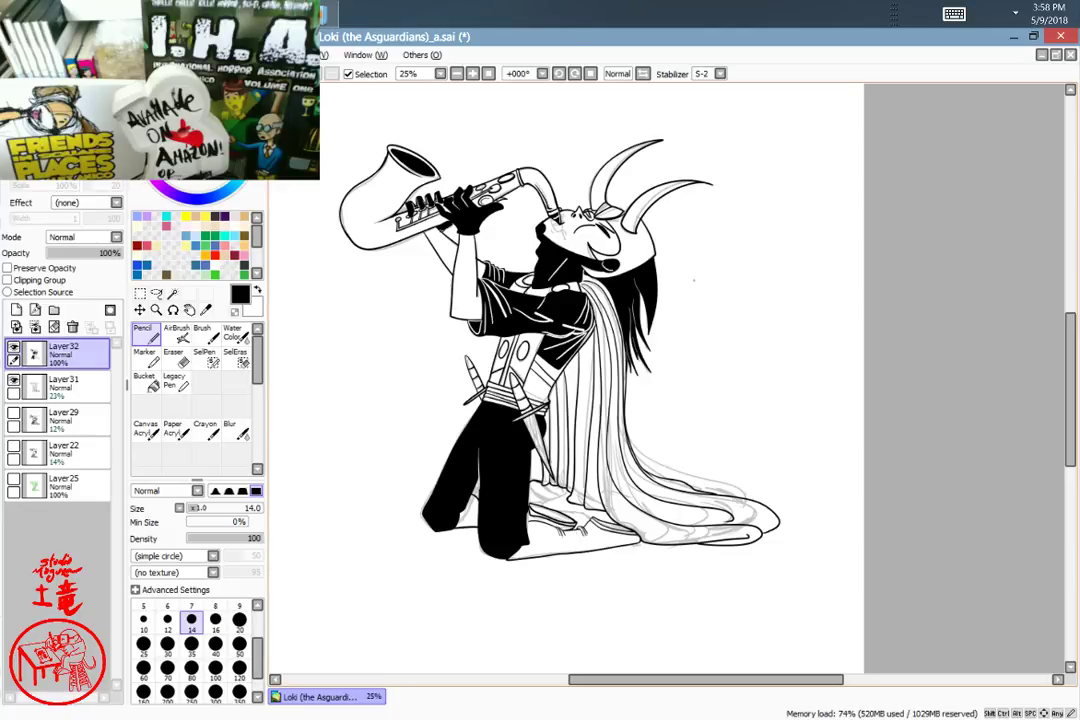
scroll(565, 380, up, 3)
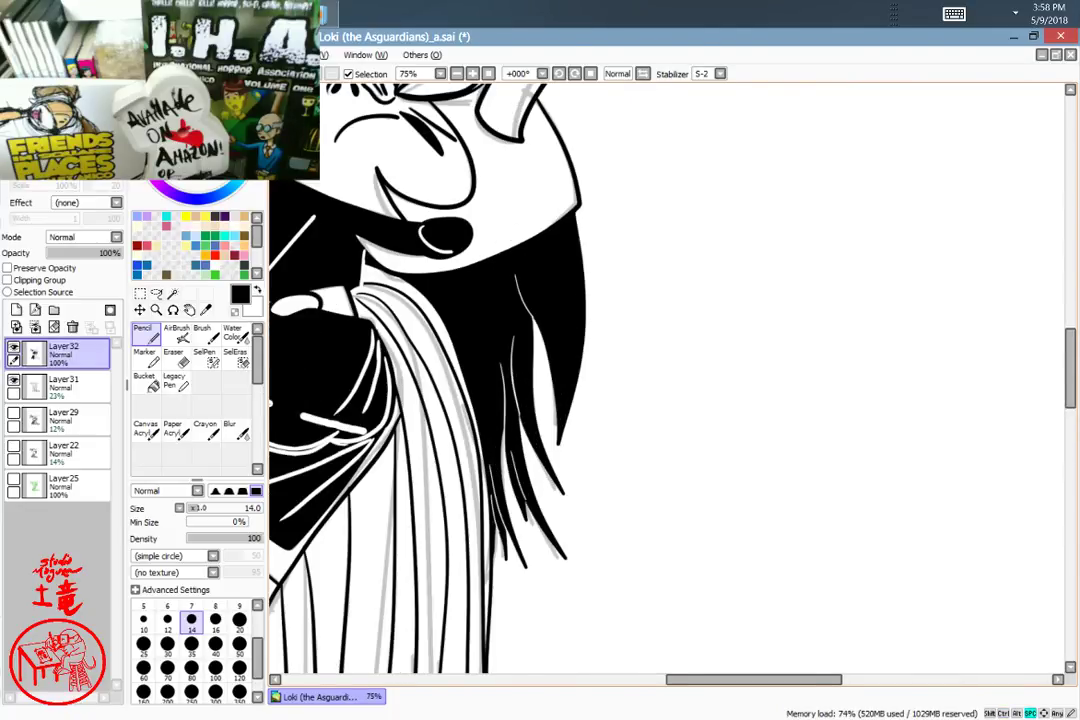
drag(422, 533, 737, 203)
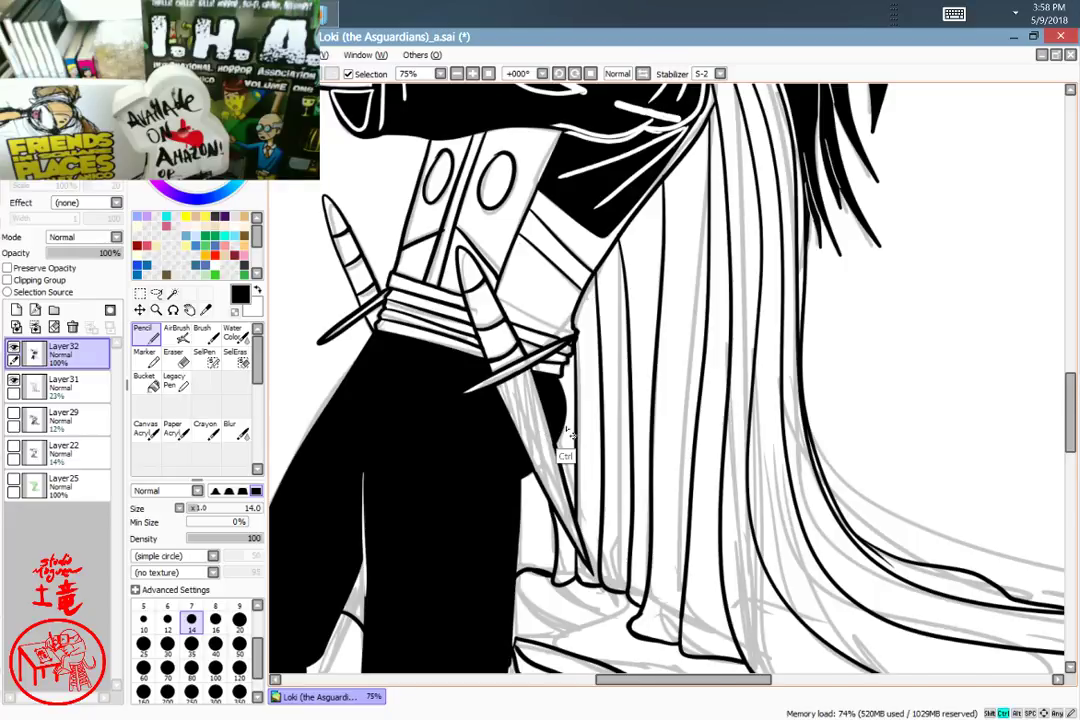
scroll(561, 448, up, 2)
drag(650, 430, 750, 320)
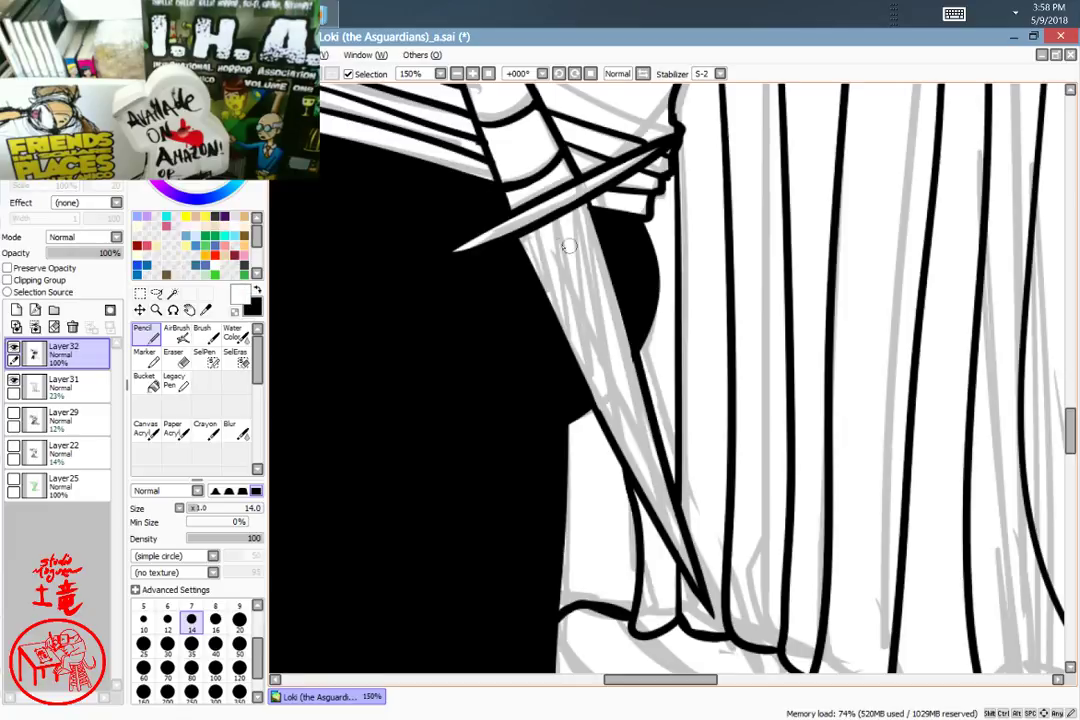
key(x)
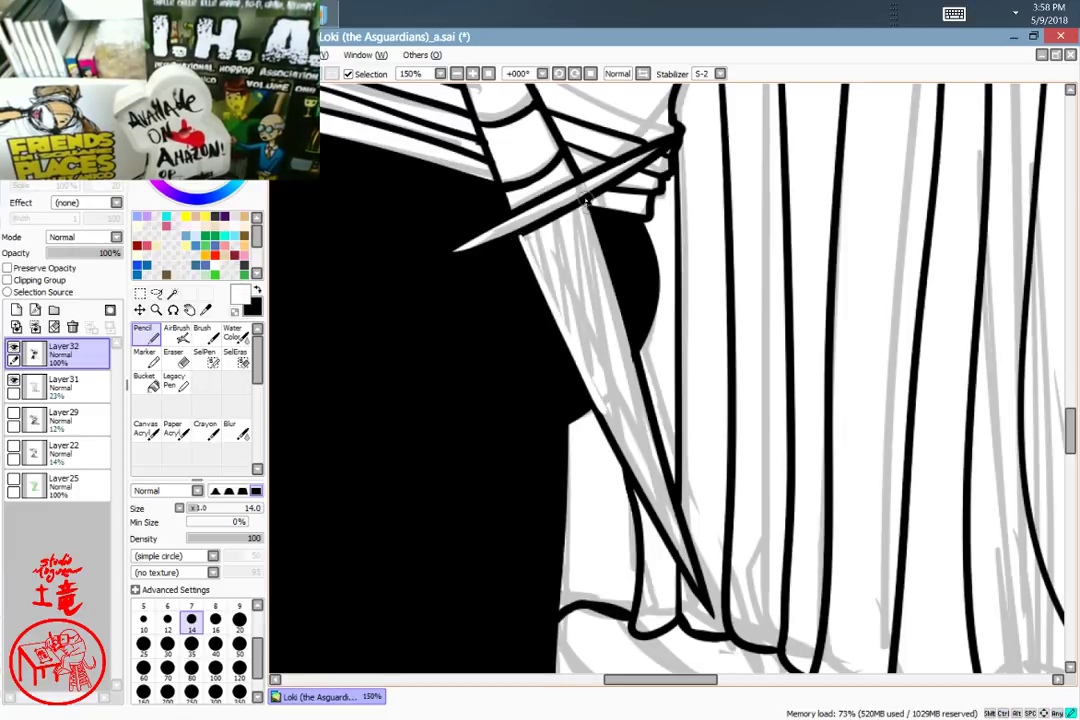
drag(628, 358, 865, 492)
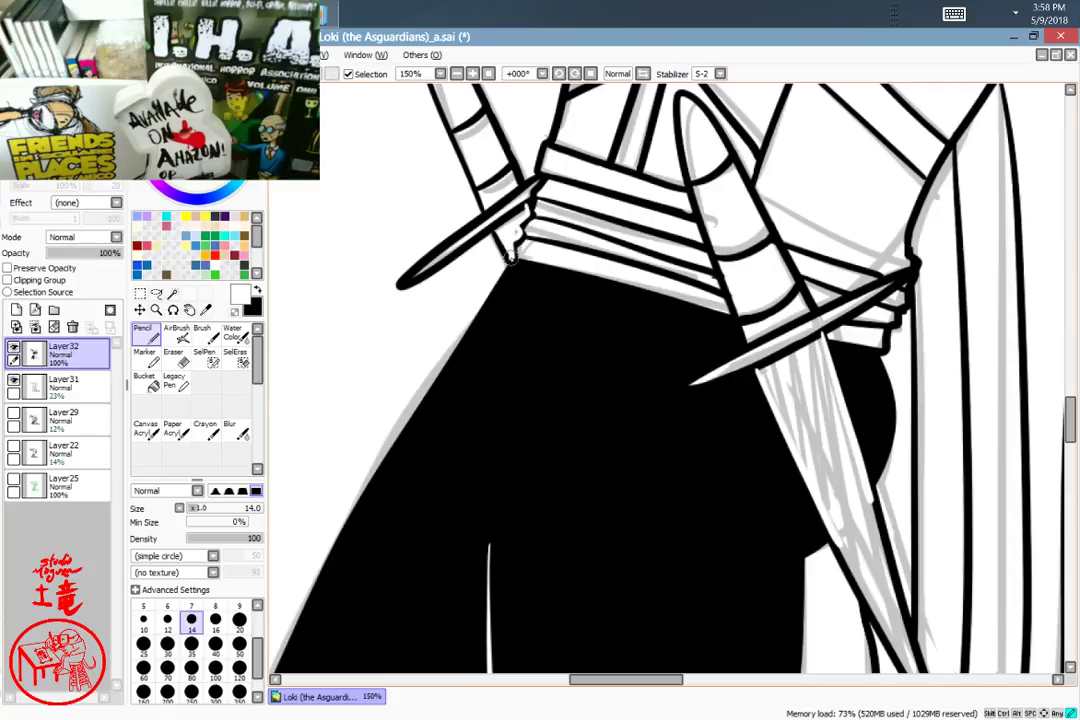
drag(630, 302, 550, 311)
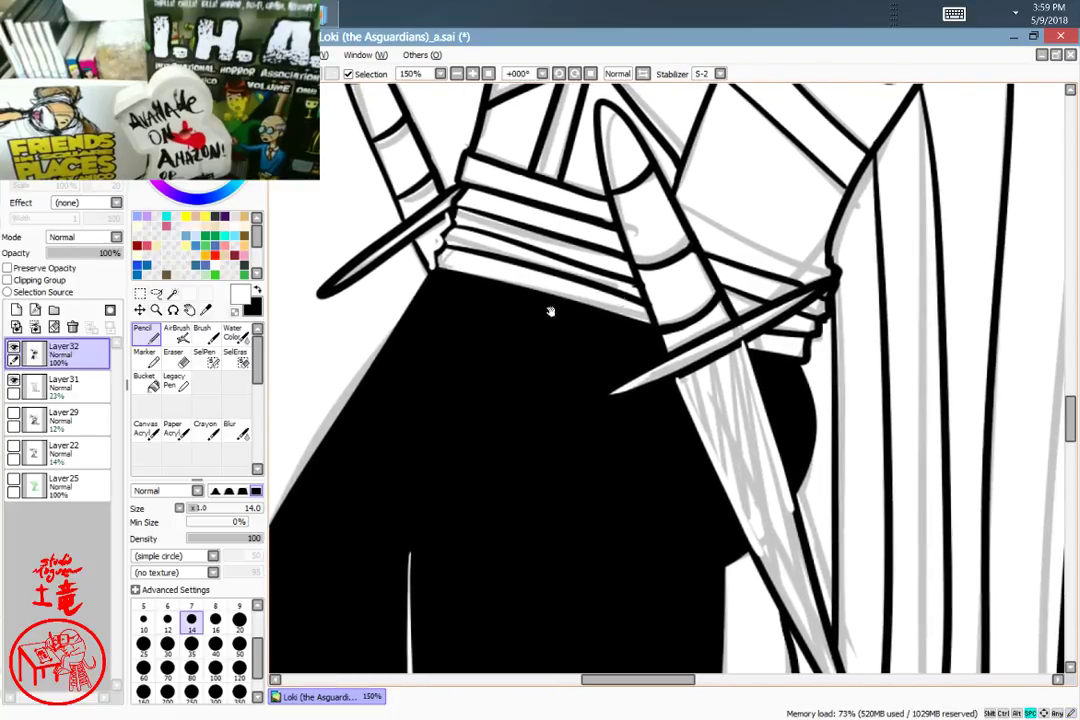
drag(479, 278, 487, 337)
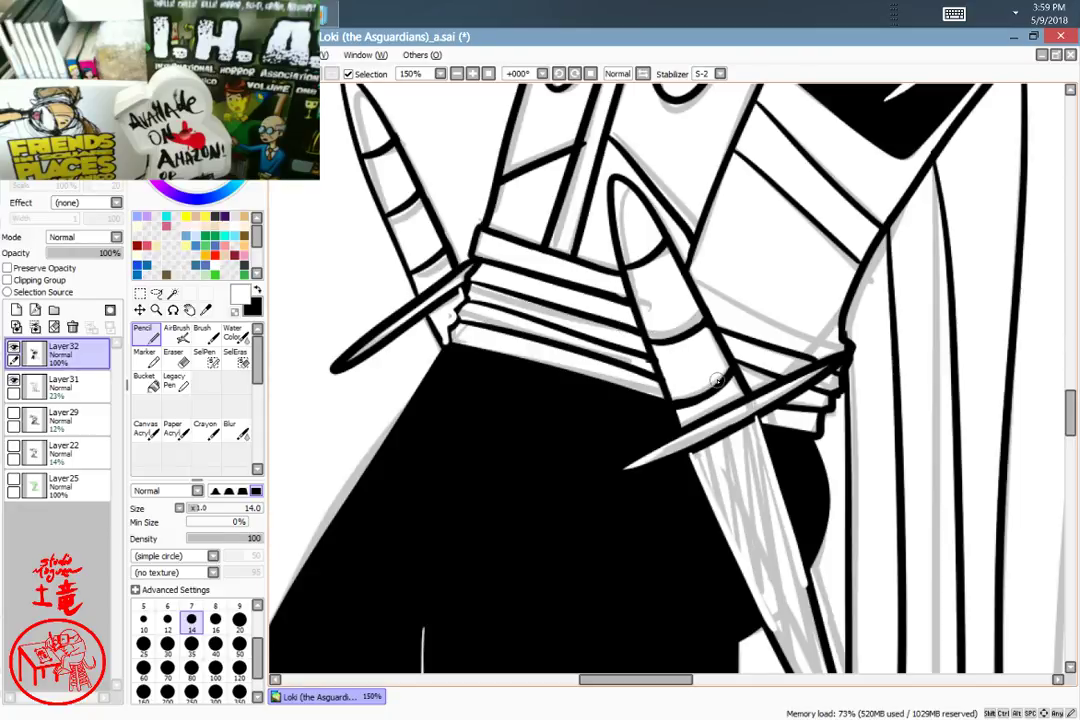
Step: Fill the front dagger's blade and the visible blade piece of the other dagger with black using the Bucket
key(x)
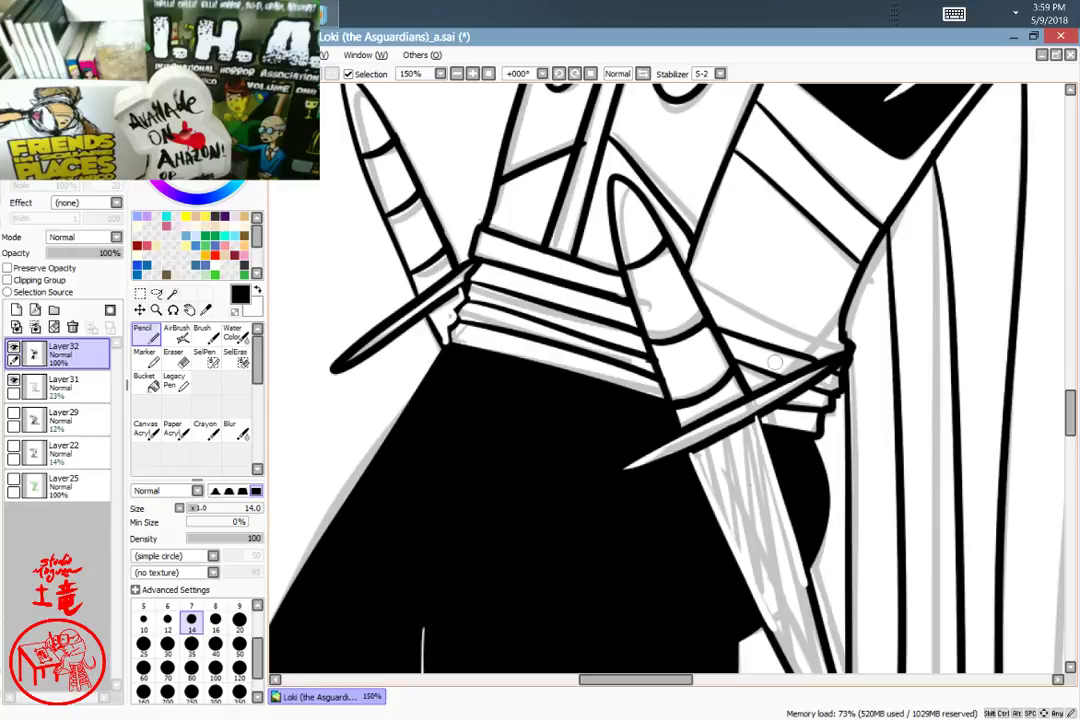
key(g)
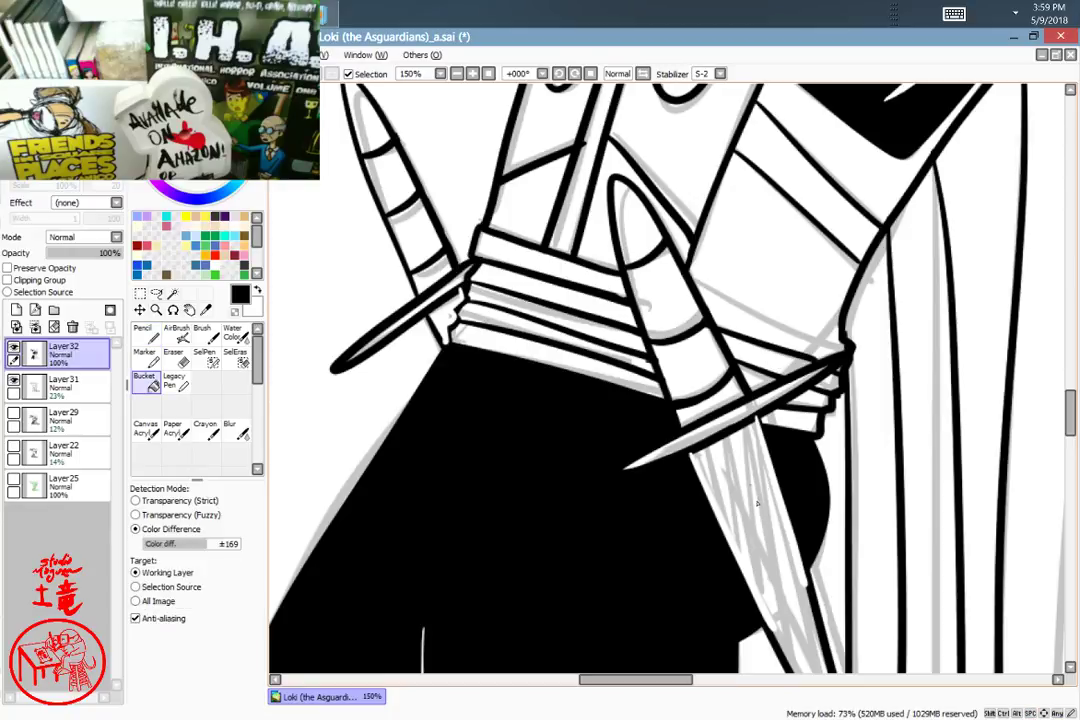
click(756, 497)
drag(779, 531, 819, 551)
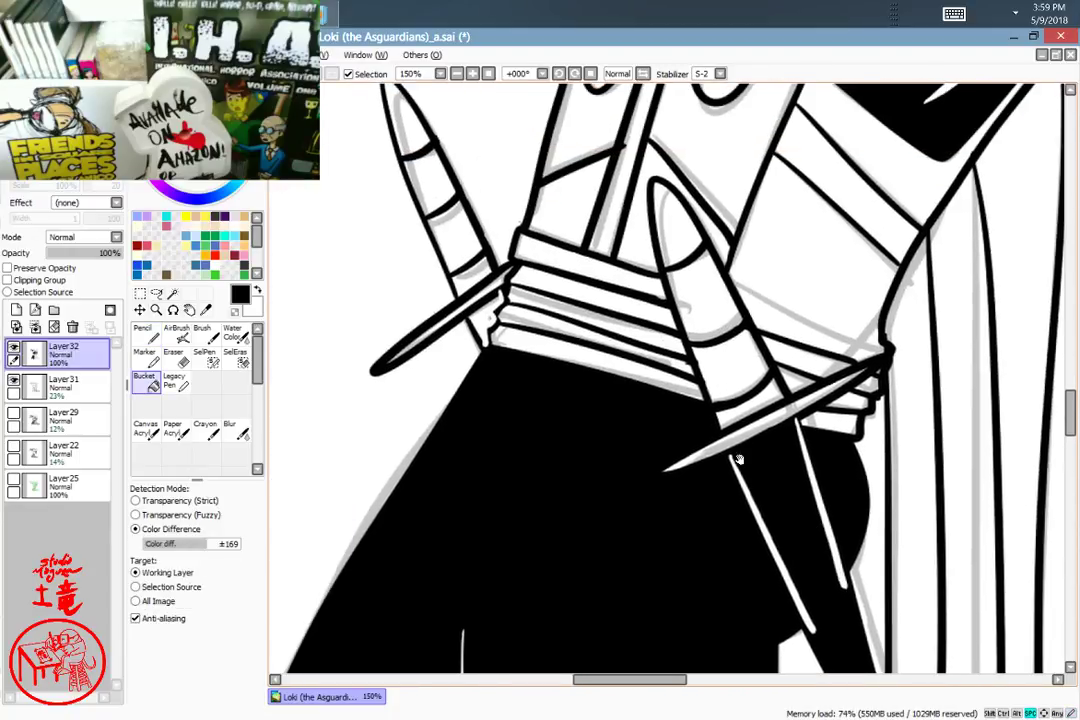
drag(868, 490, 738, 325)
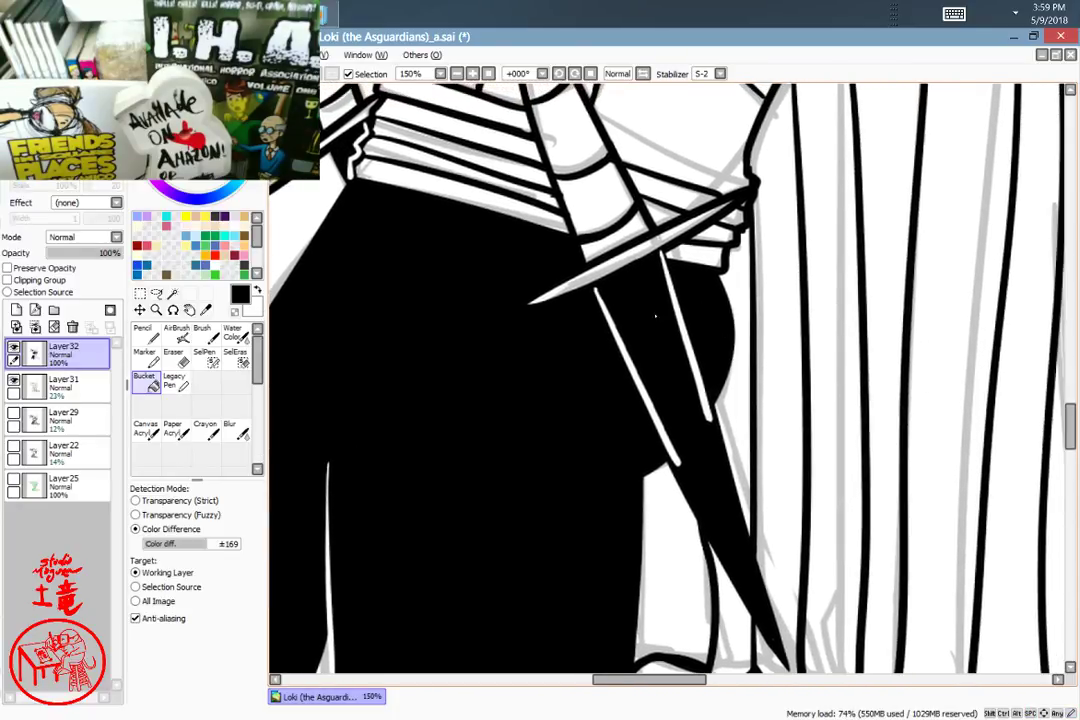
Step: Trim the ends of the white edge lines on the front dagger's blade with the black Pencil
key(n)
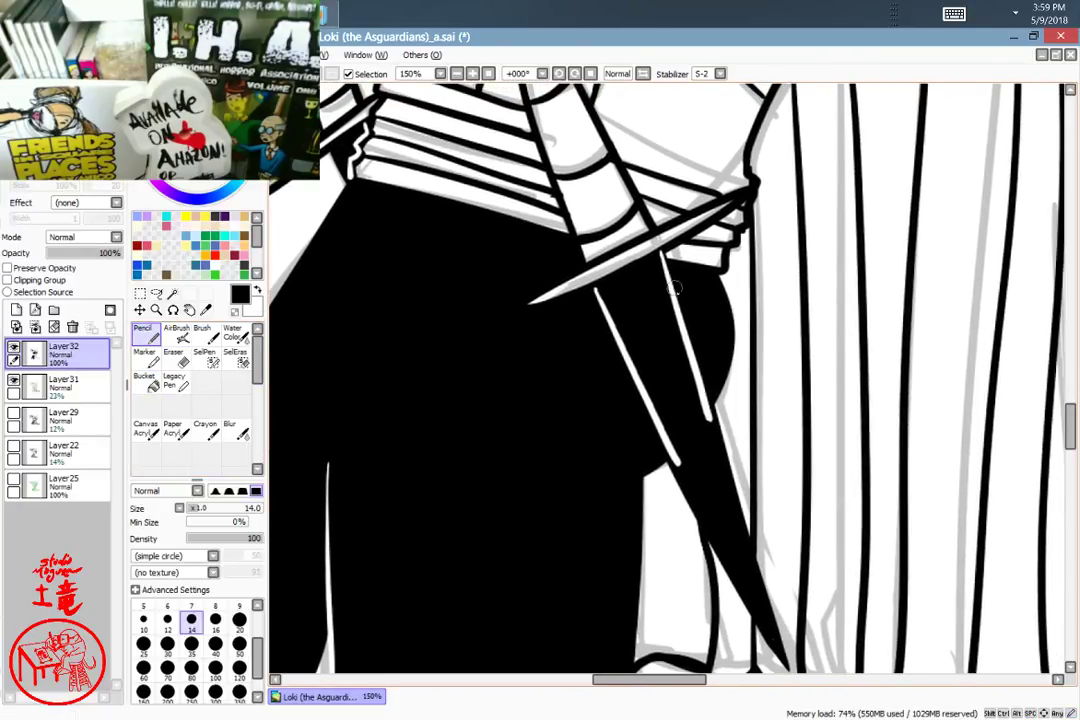
key(ctrl)
scroll(685, 391, up, 6)
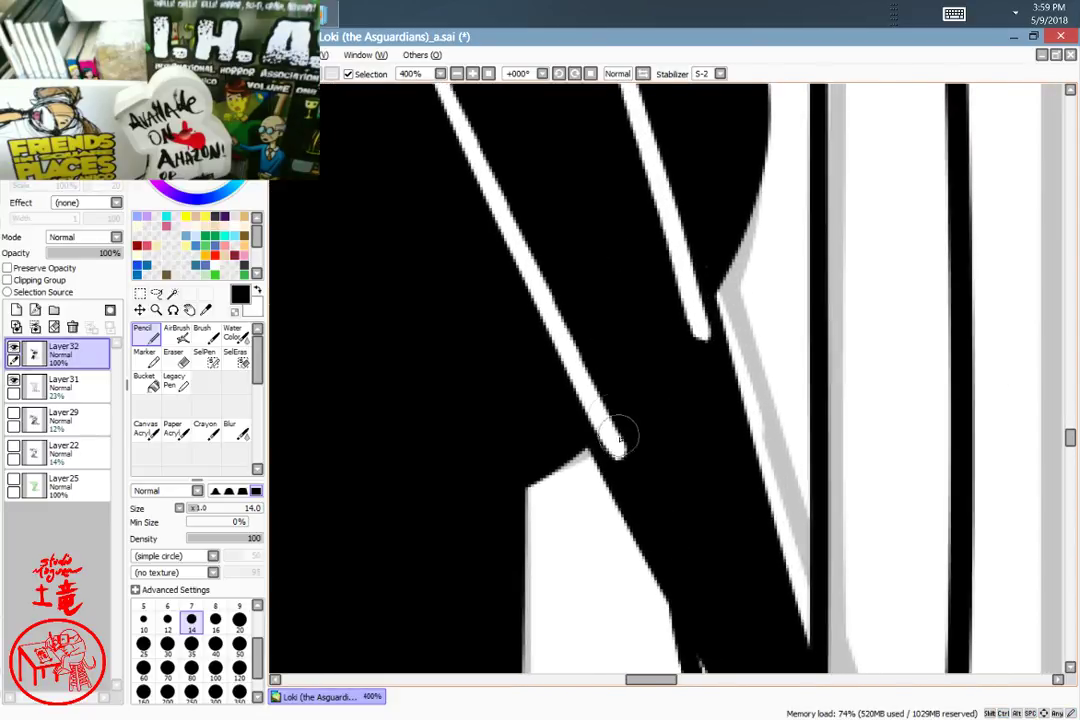
mouse_move(620, 437)
mouse_down()
mouse_move(605, 448)
mouse_move(600, 428)
mouse_up()
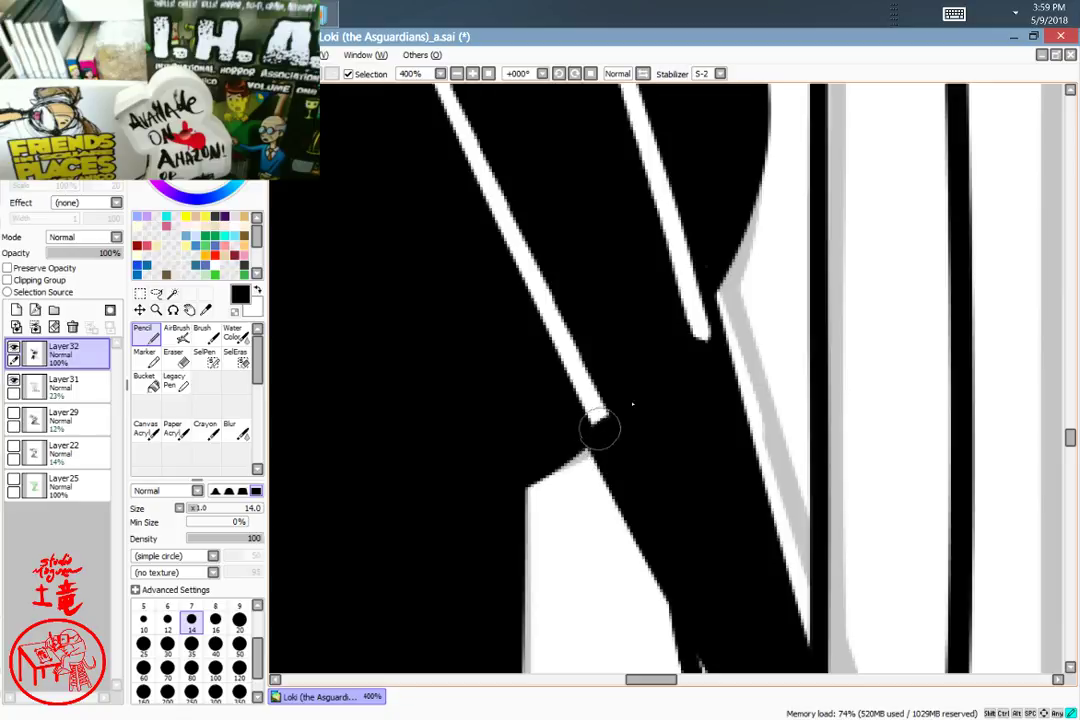
mouse_move(685, 362)
mouse_down()
mouse_move(701, 330)
mouse_move(685, 337)
mouse_move(703, 322)
mouse_up()
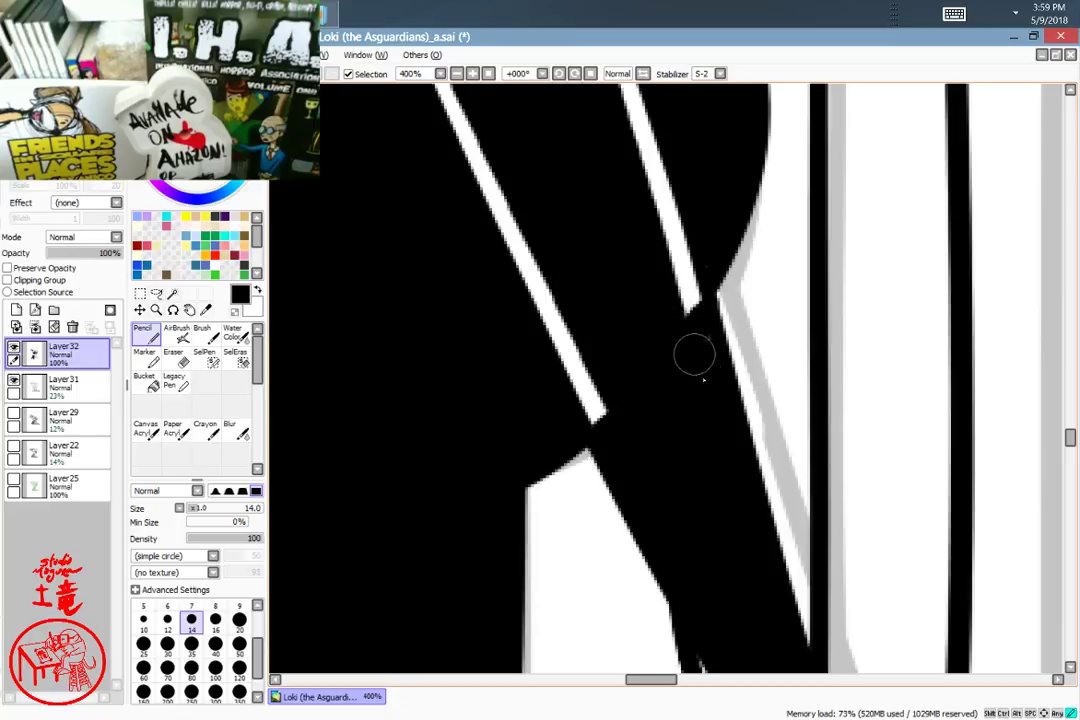
drag(638, 327, 678, 613)
drag(526, 240, 571, 435)
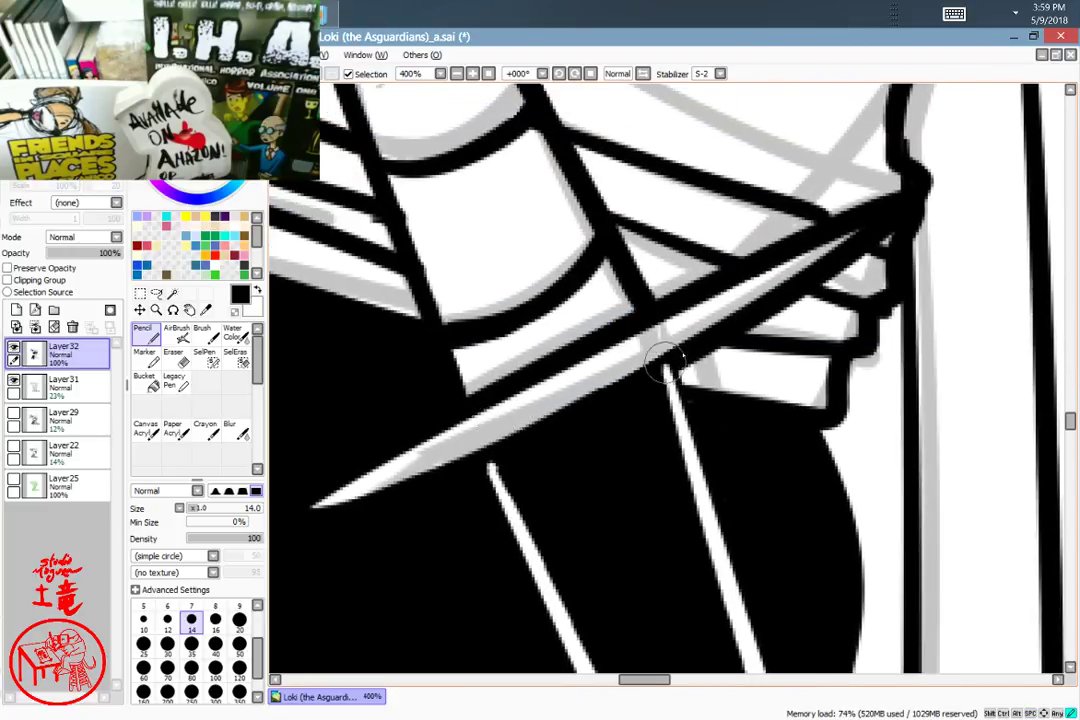
drag(645, 369, 620, 382)
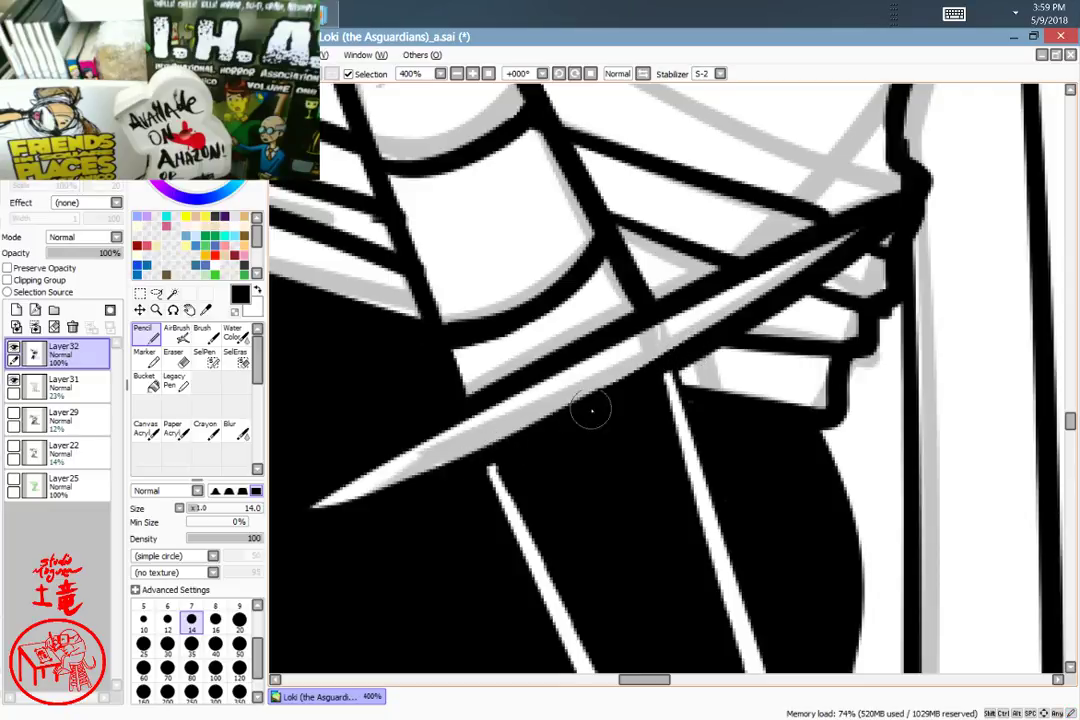
Step: Hide the sketch on Layer31 and show the whole inked figure
key(Page_Down)
key(Page_Down)
key(Page_Down)
key(Page_Down)
key(Page_Down)
key(Page_Down)
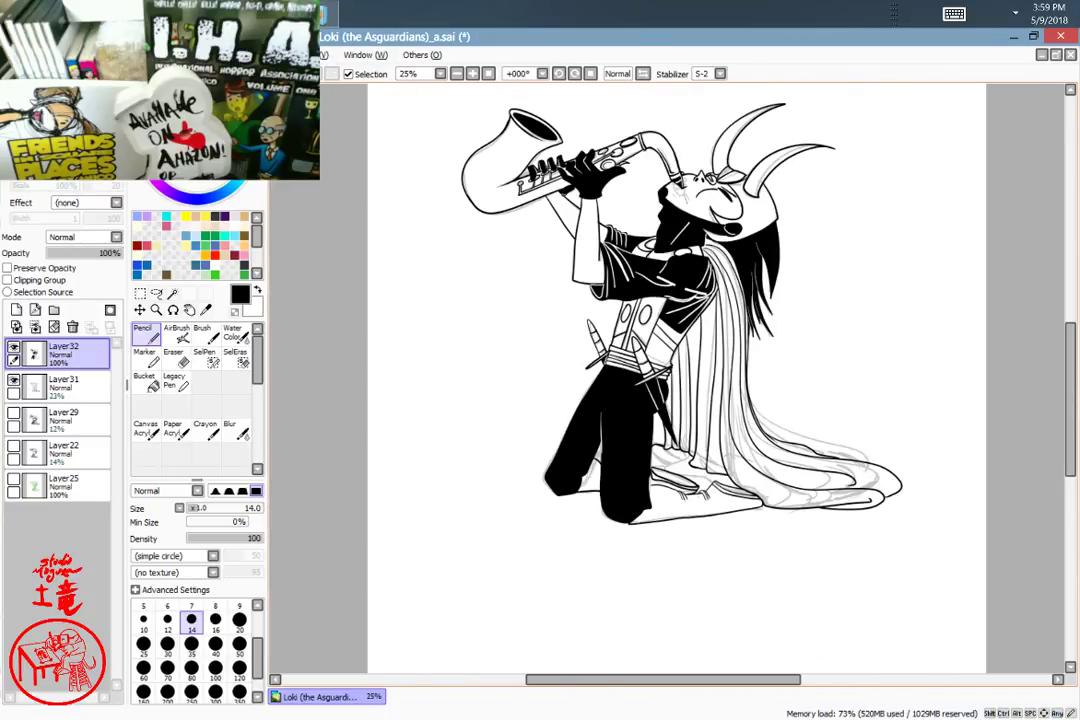
click(13, 380)
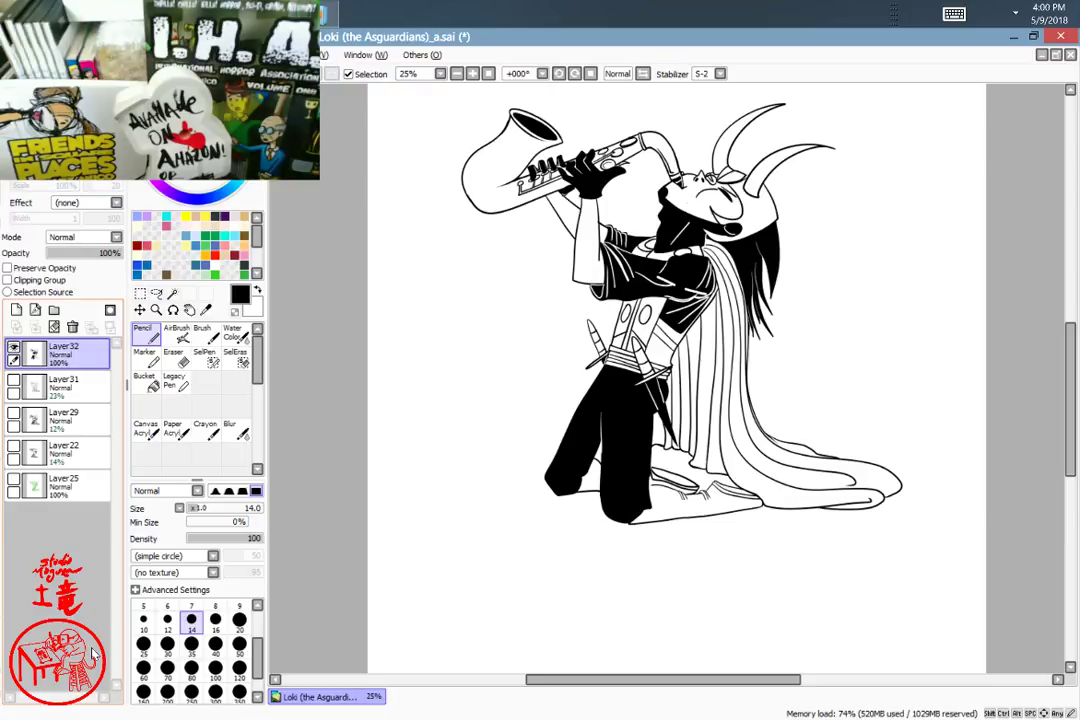
Step: Touch up the end of the white edge line on the front dagger's blade with the black Pencil
key(ctrl+plus)
key(ctrl+plus)
key(ctrl+plus)
key(ctrl+plus)
key(ctrl+plus)
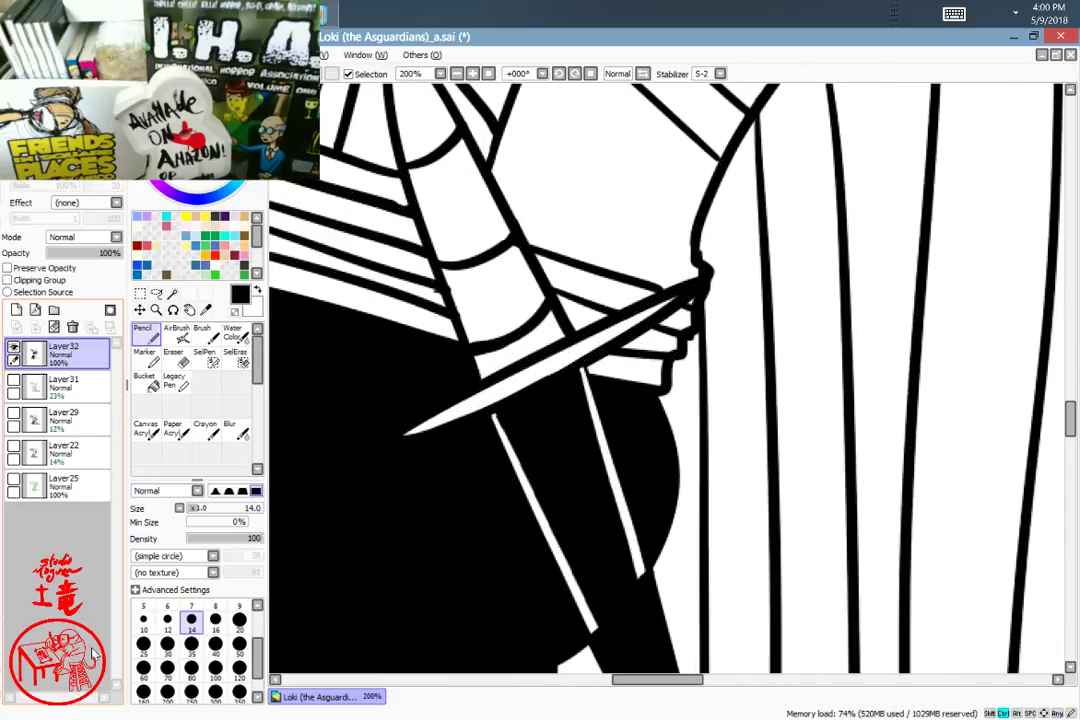
mouse_move(665, 540)
mouse_down()
mouse_move(720, 393)
mouse_move(670, 388)
mouse_up()
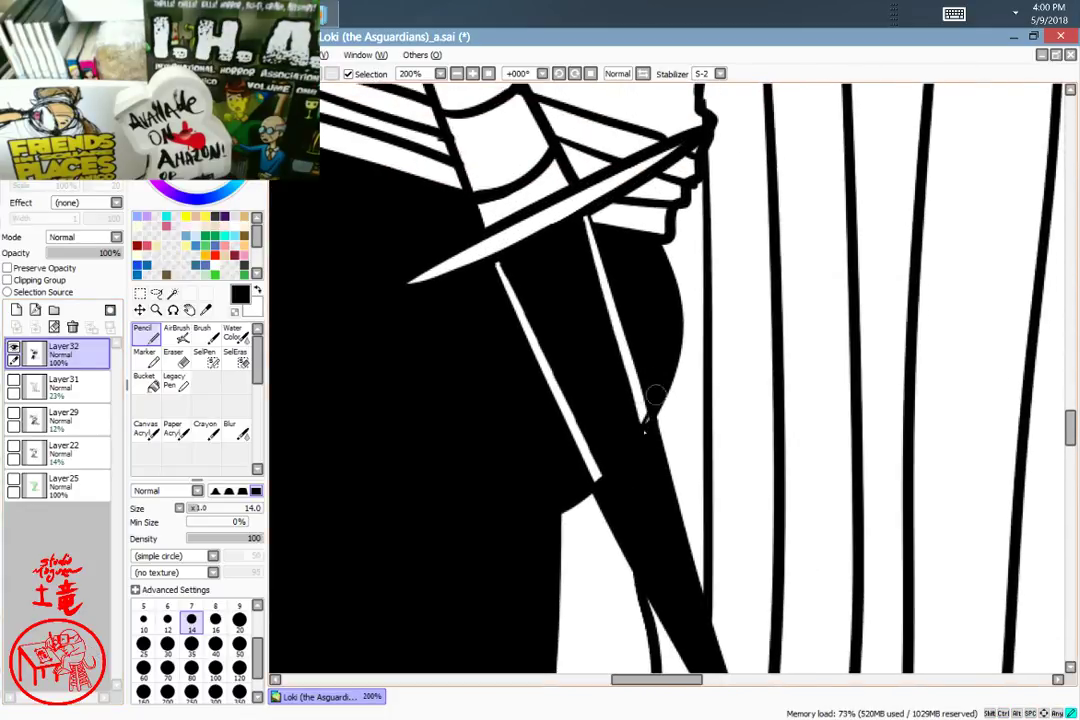
Step: Smooth the black outline where the front knee meets the lower leg's bottom line using the Pencil
scroll(660, 430, down, 5)
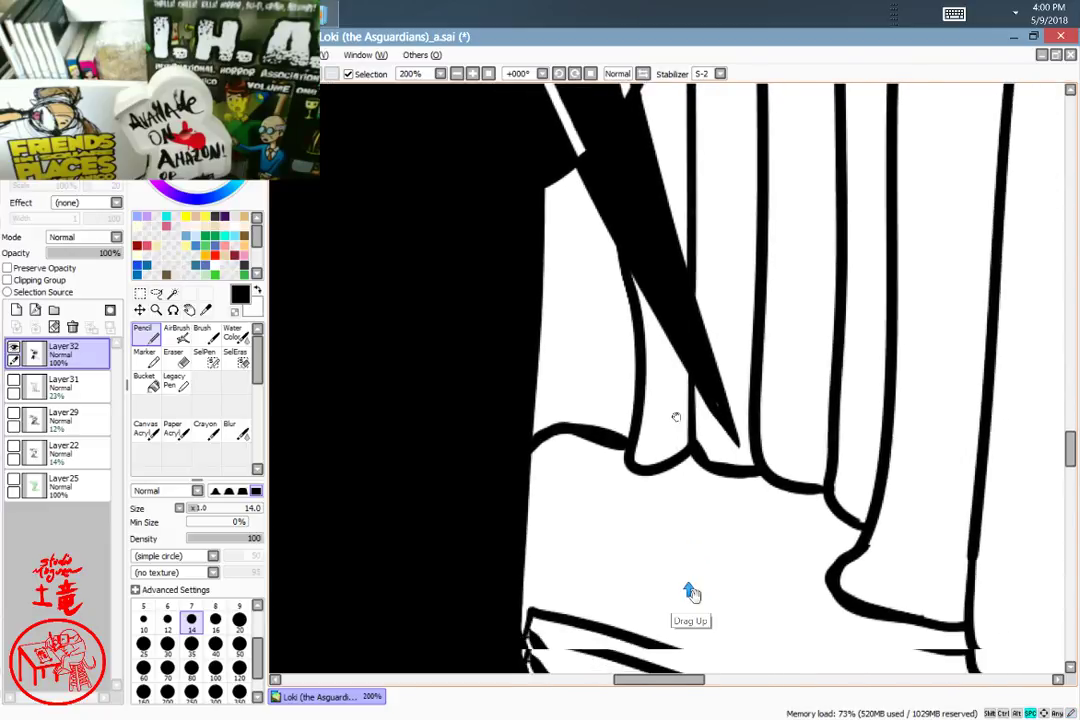
scroll(681, 533, down, 3)
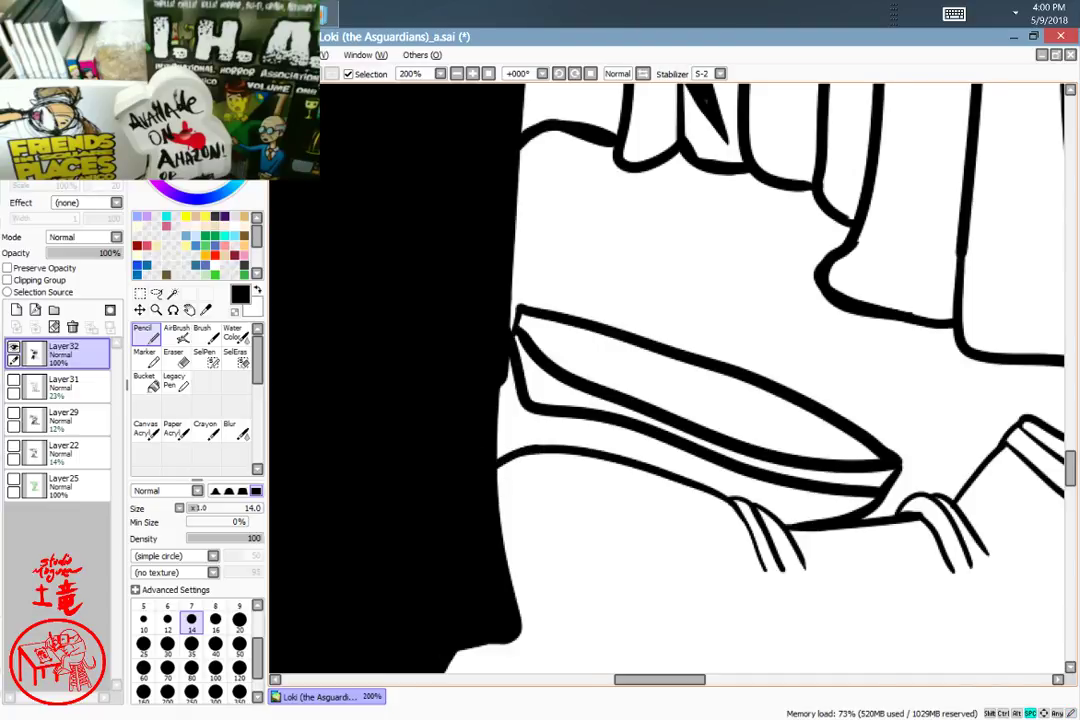
scroll(835, 308, down, 3)
drag(860, 417, 843, 299)
drag(776, 315, 954, 291)
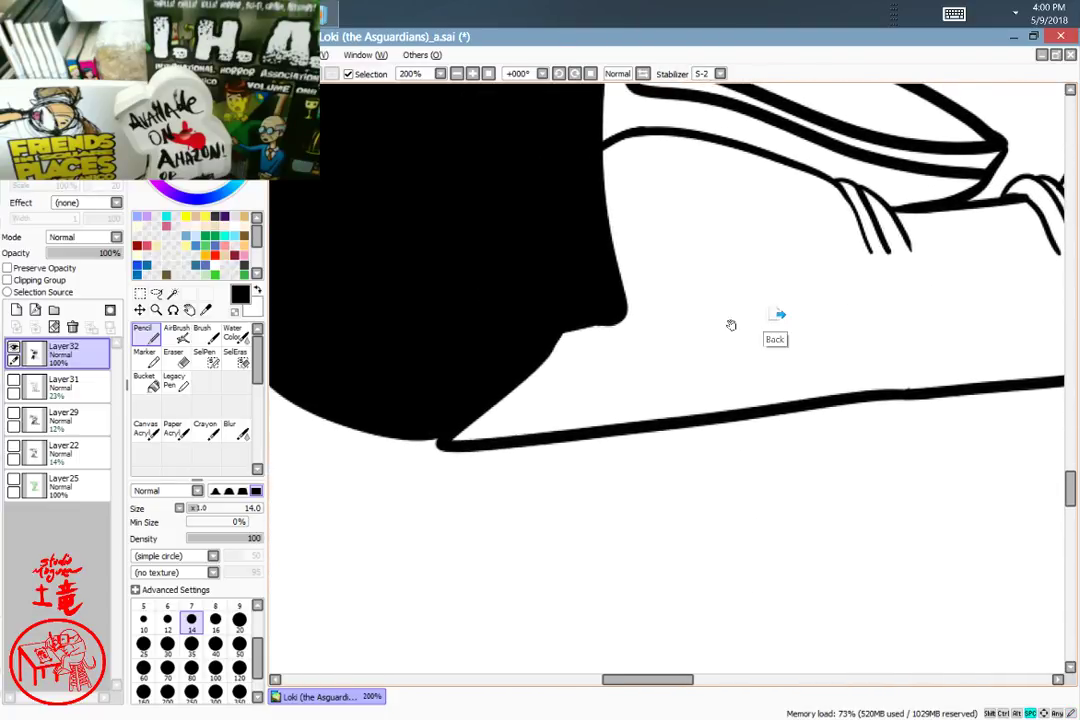
drag(592, 380, 761, 470)
drag(619, 531, 595, 523)
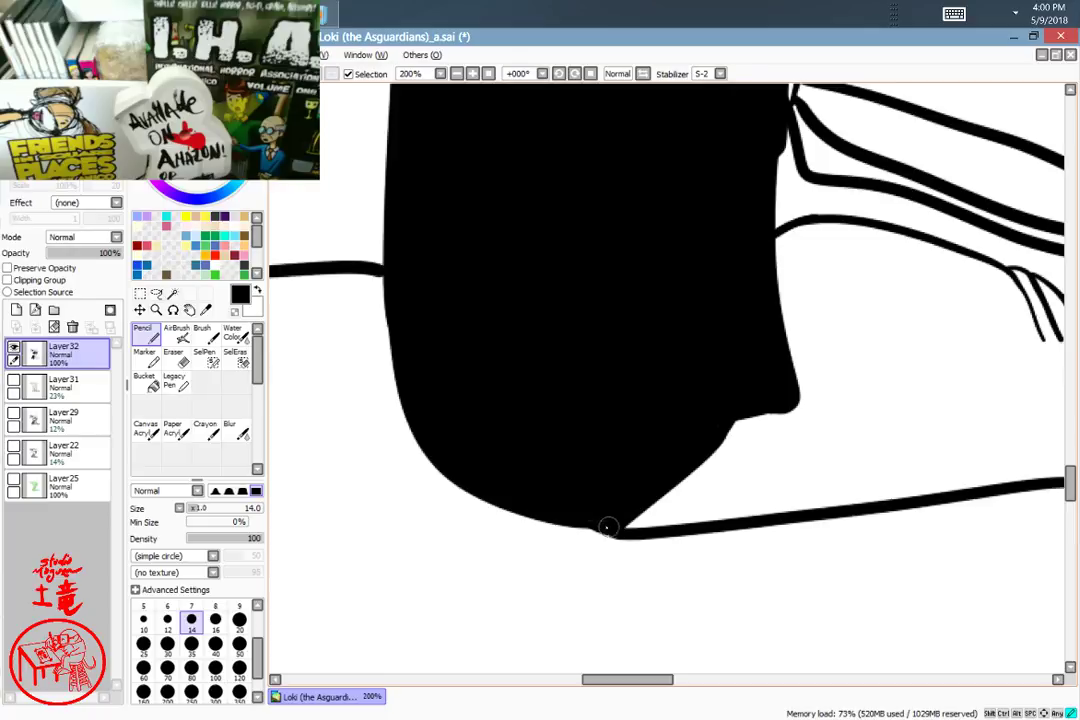
Step: Erase the overshooting line ends on the vest's centre strap and at the tops of its two ovals
drag(733, 326, 691, 540)
drag(752, 284, 650, 580)
drag(707, 335, 640, 540)
drag(693, 444, 587, 608)
scroll(588, 608, up, 5)
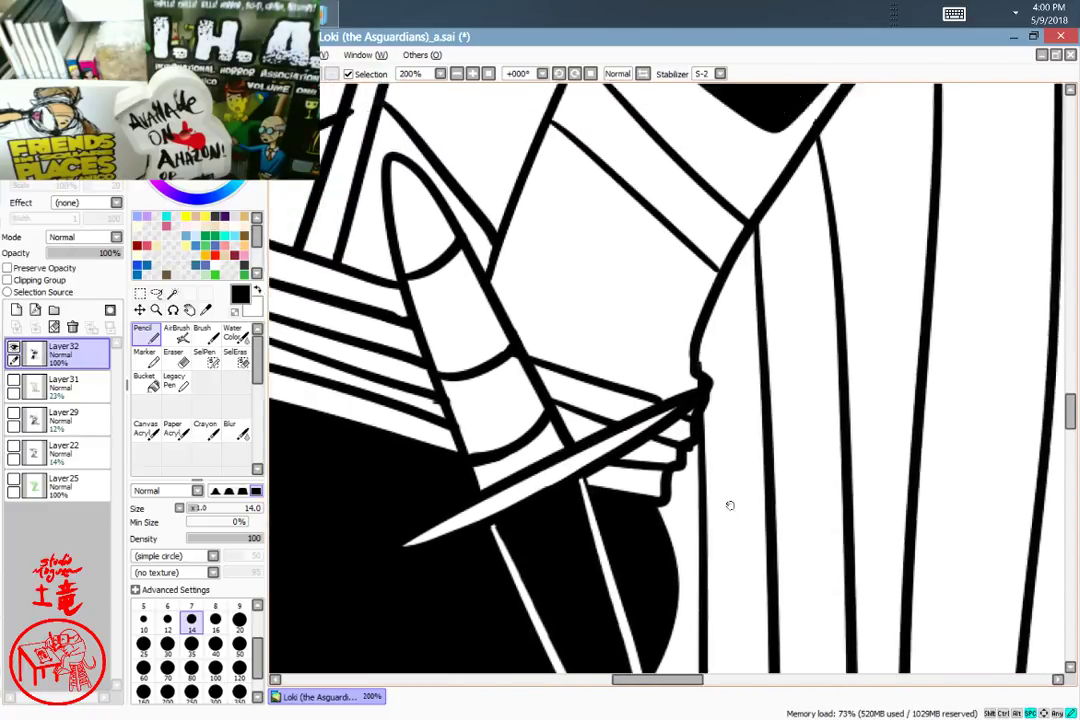
mouse_move(674, 410)
mouse_down()
mouse_move(711, 390)
mouse_move(706, 377)
mouse_up()
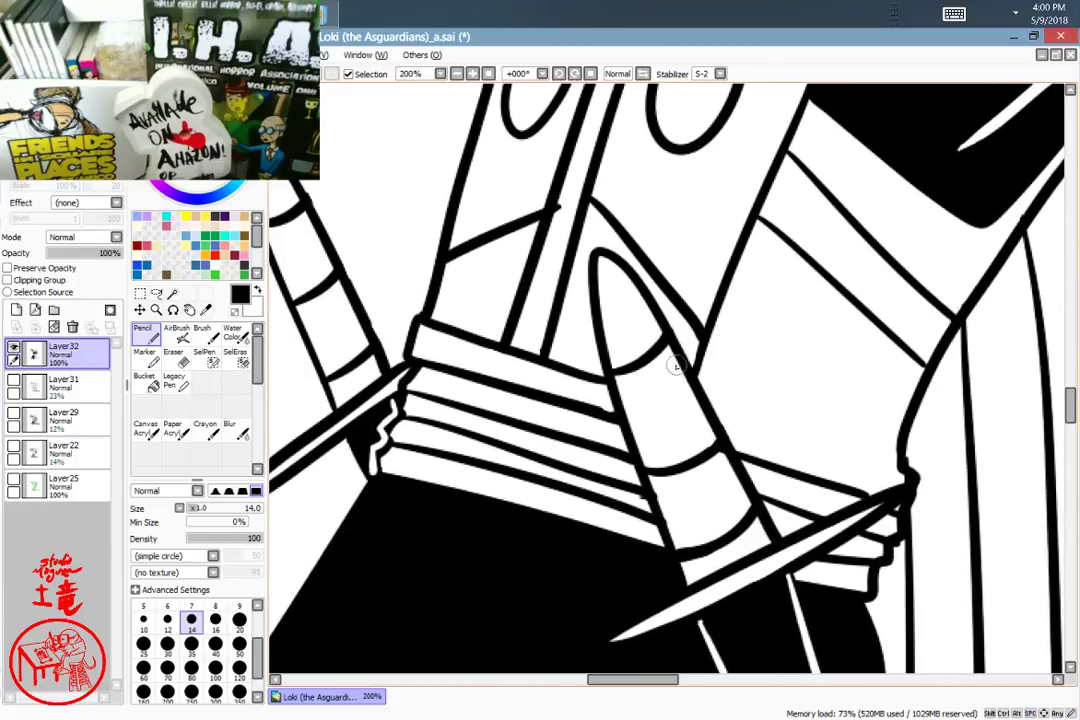
key(e)
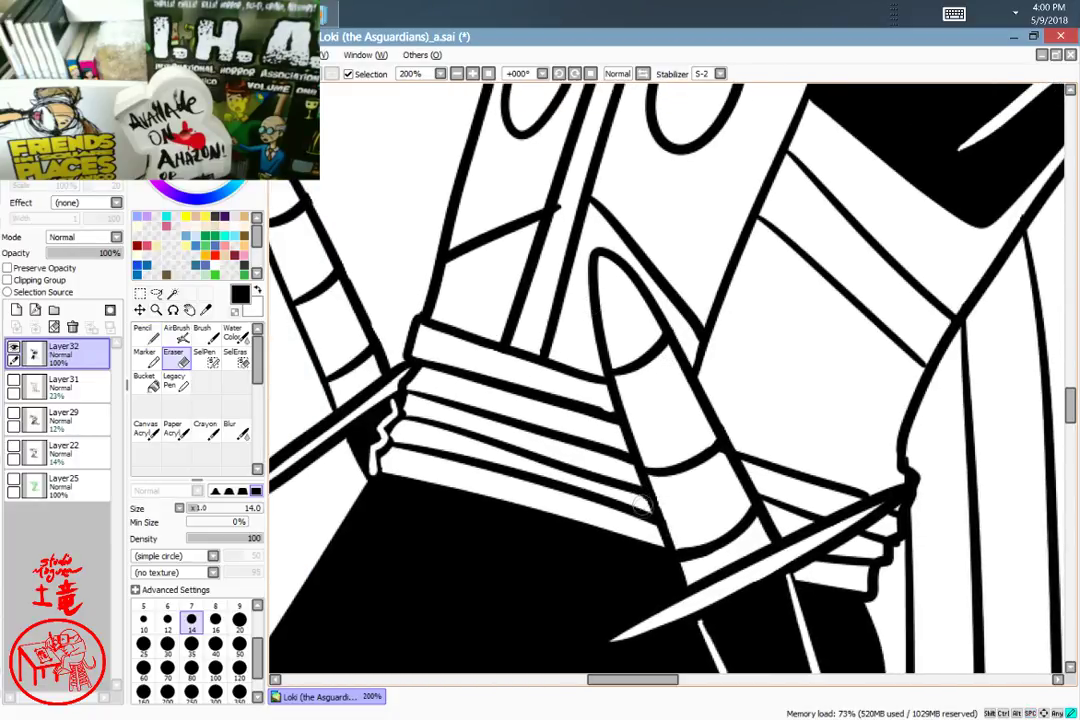
scroll(650, 500, up, 5)
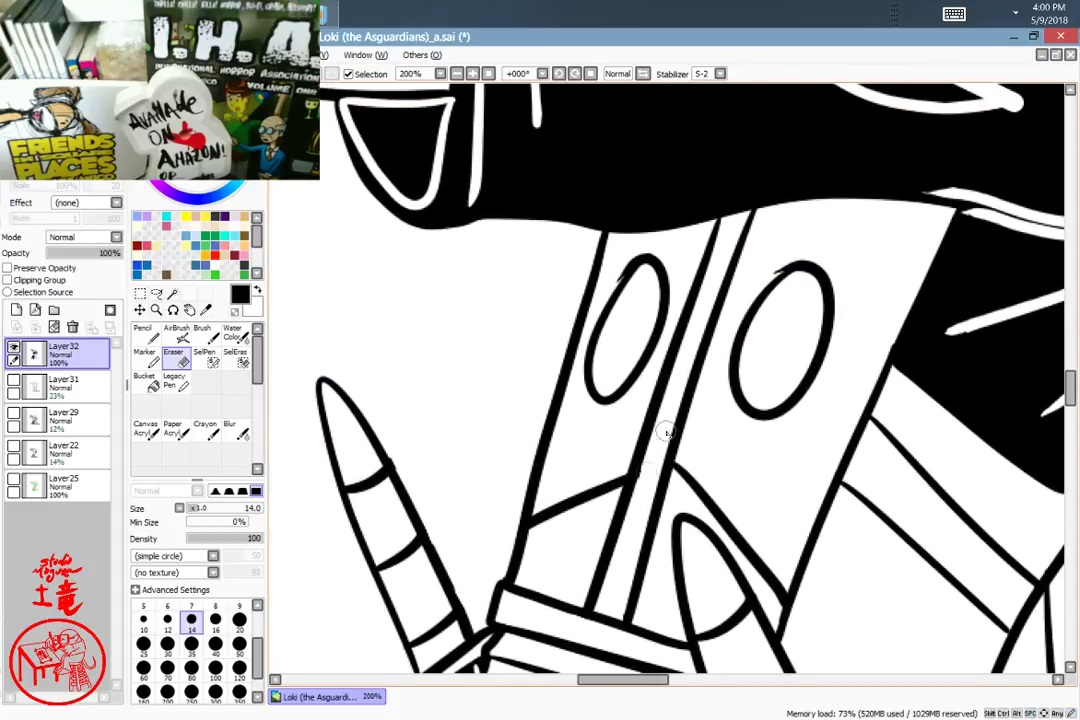
scroll(645, 470, up, 3)
drag(645, 465, 642, 467)
drag(722, 404, 692, 430)
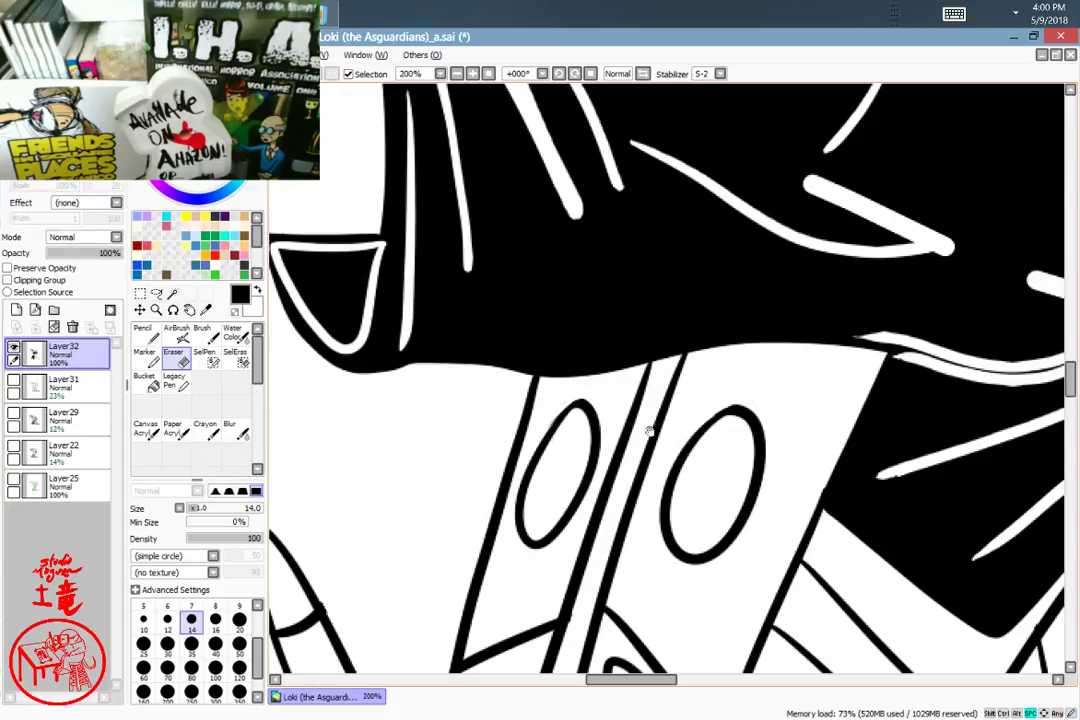
Step: Straighten the edge of the white gap between the trouser legs with the black Pencil
mouse_move(670, 425)
mouse_down()
mouse_move(795, 436)
mouse_move(731, 656)
mouse_up()
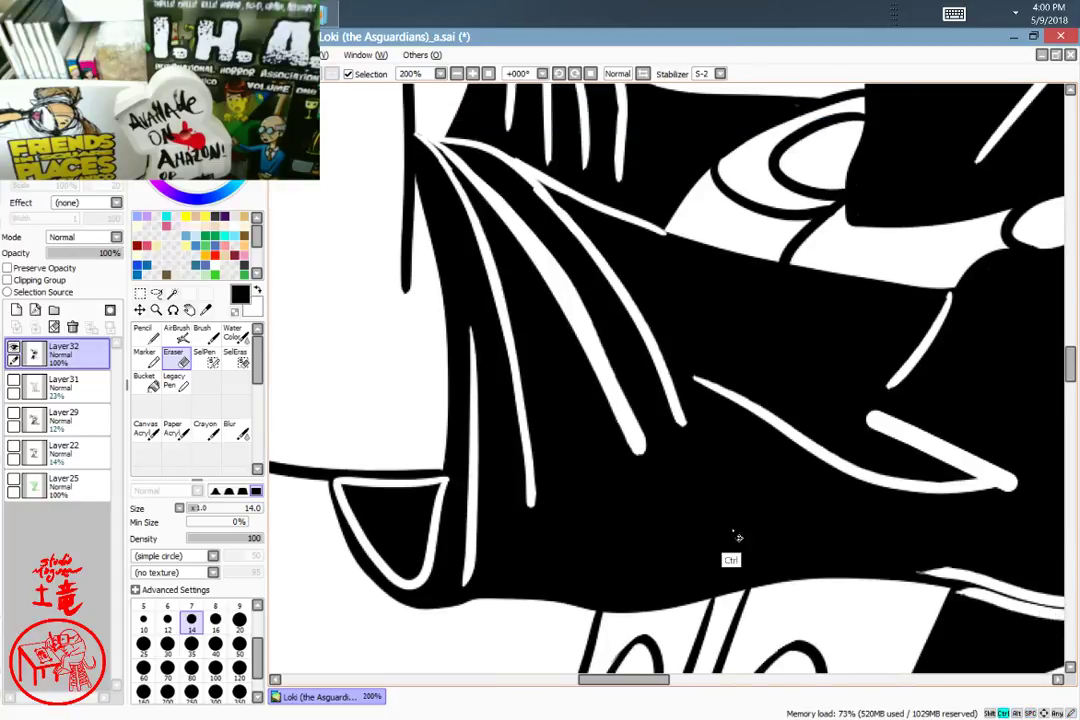
scroll(755, 497, down, 2)
scroll(759, 499, down, 6)
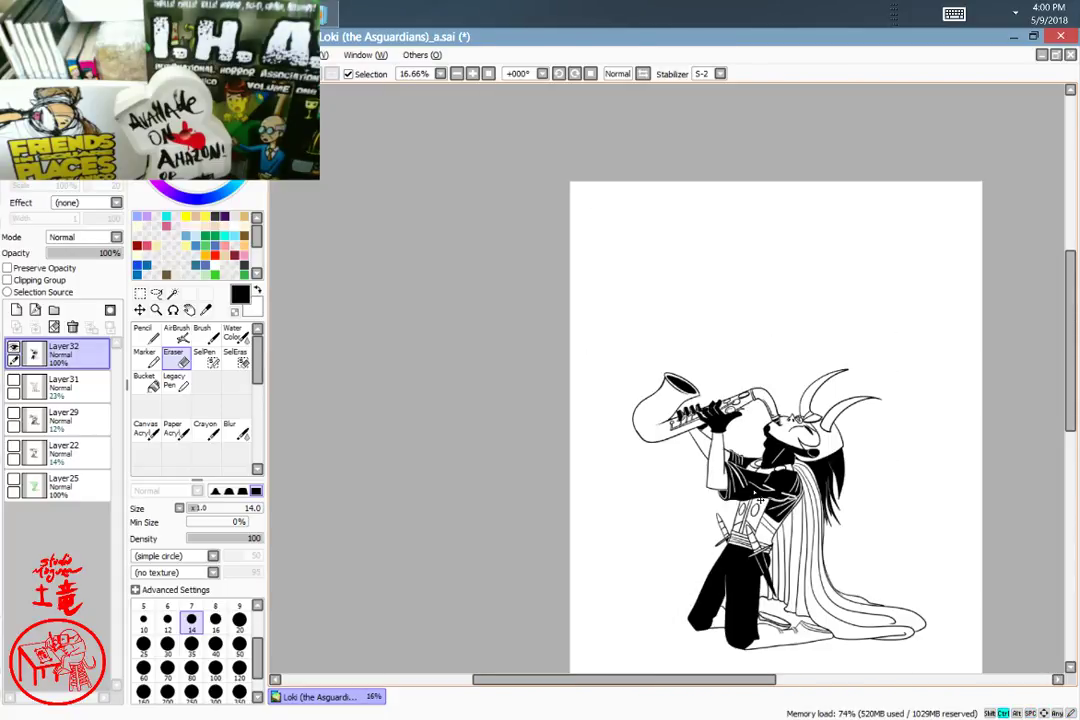
scroll(758, 501, up, 1)
drag(818, 463, 727, 332)
drag(763, 430, 733, 382)
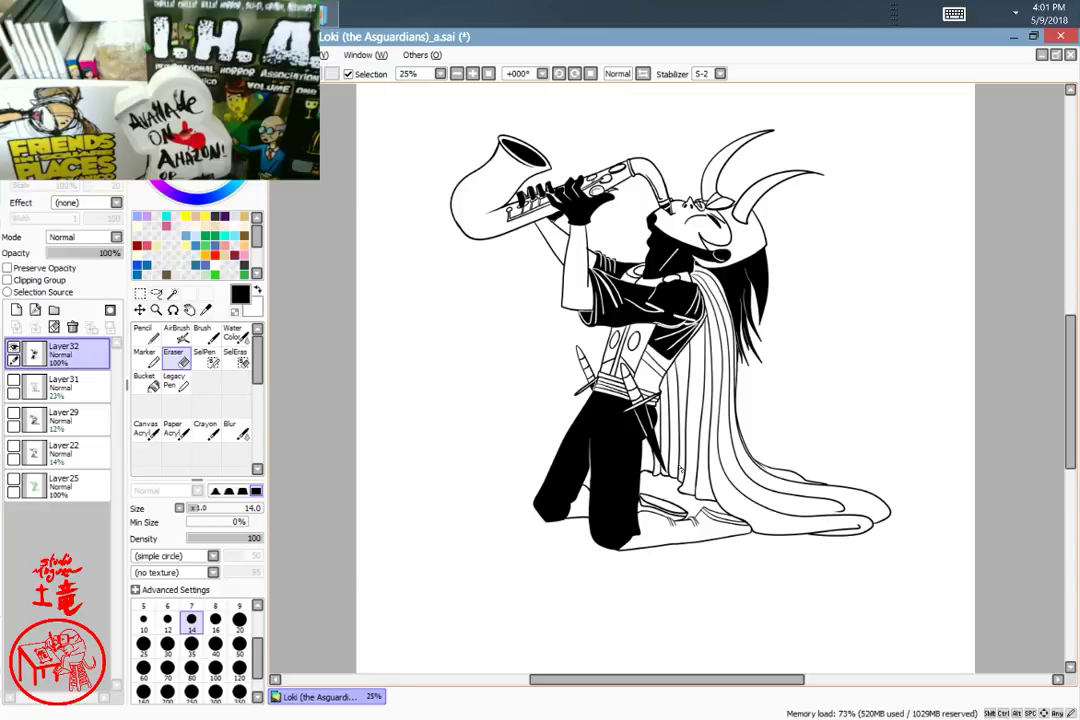
scroll(667, 489, up, 3)
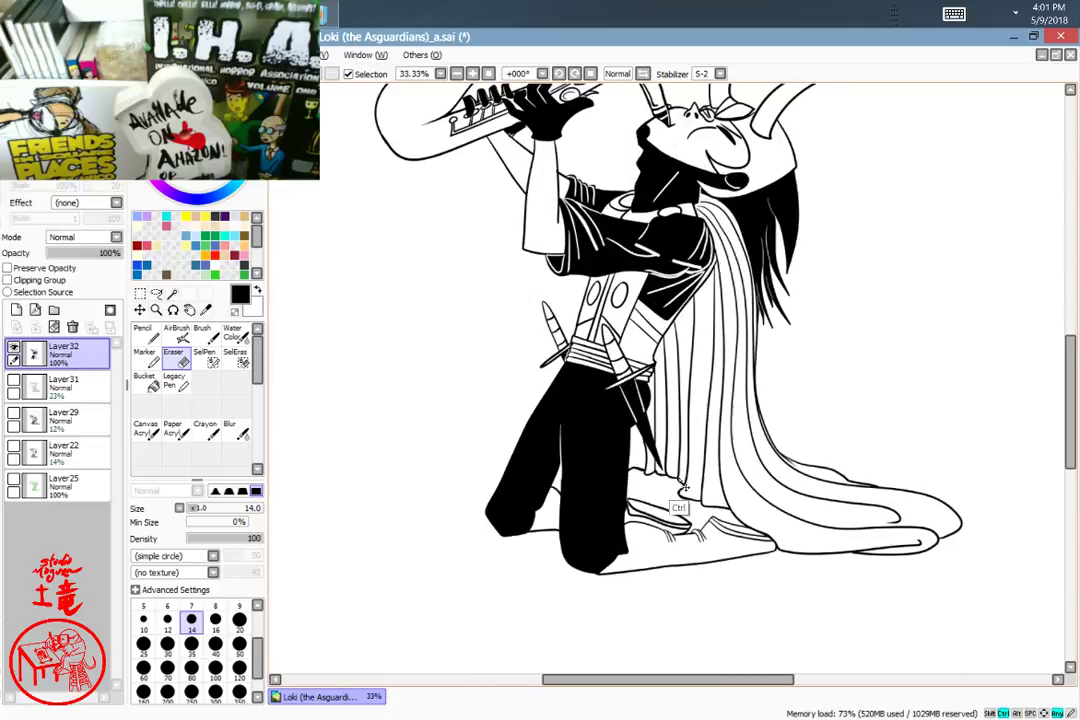
drag(584, 379, 768, 350)
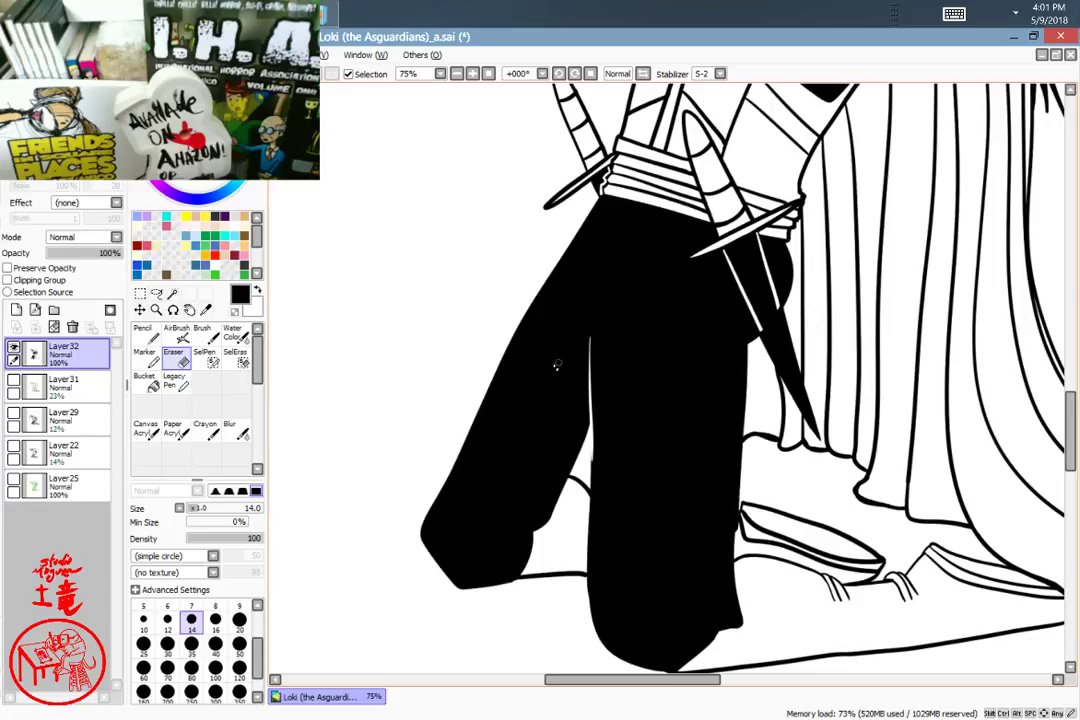
scroll(516, 415, up, 3)
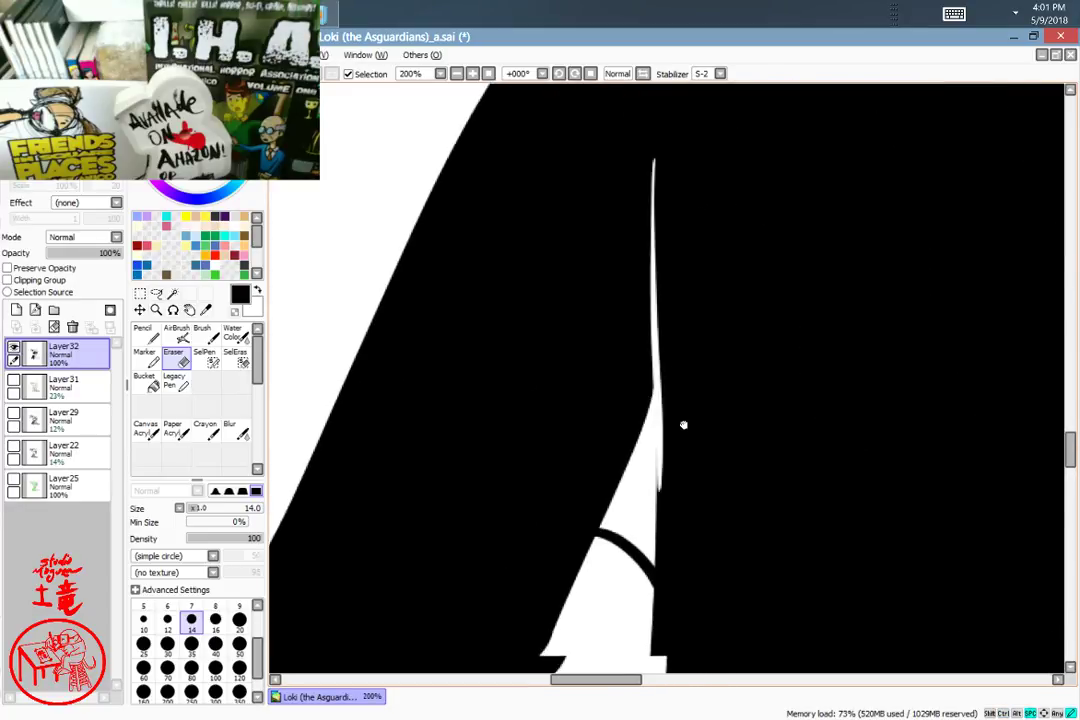
mouse_move(684, 425)
mouse_down()
mouse_move(645, 387)
mouse_move(622, 458)
mouse_move(628, 443)
mouse_up()
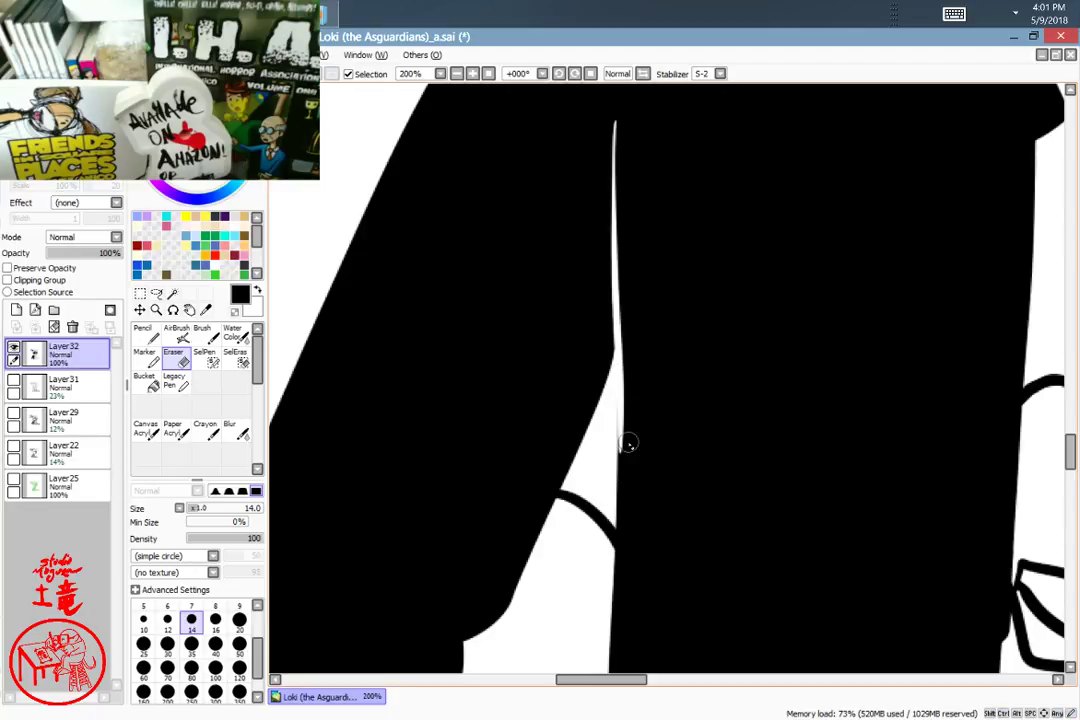
key(n)
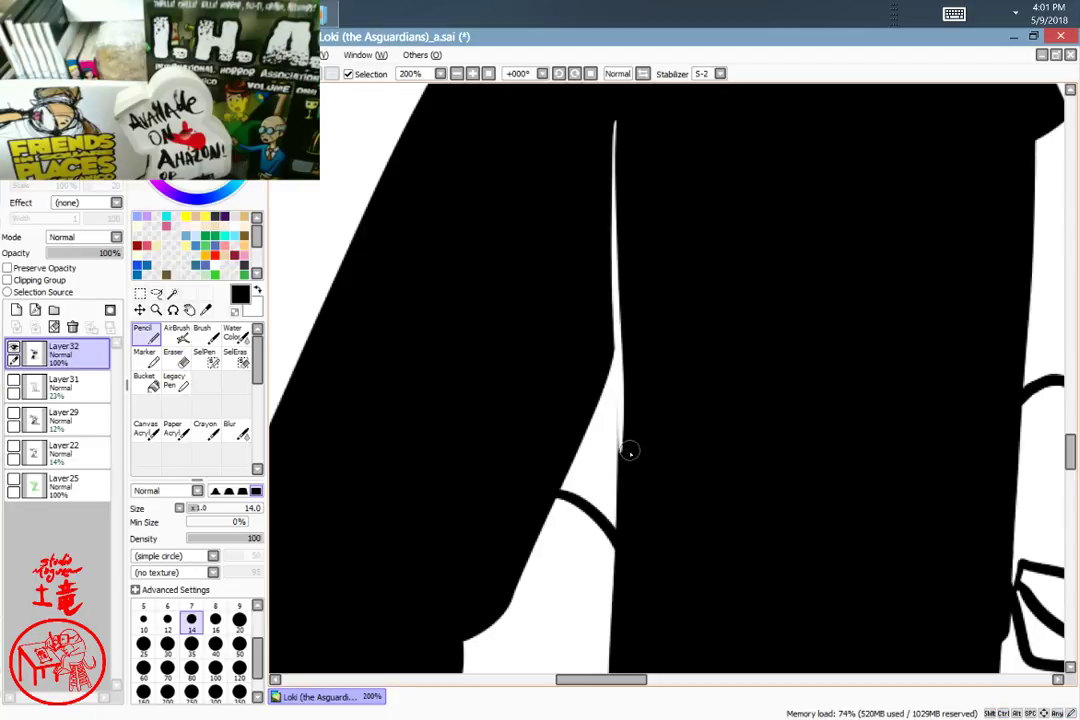
mouse_move(622, 450)
mouse_down()
mouse_move(621, 420)
mouse_move(619, 452)
mouse_move(626, 347)
mouse_up()
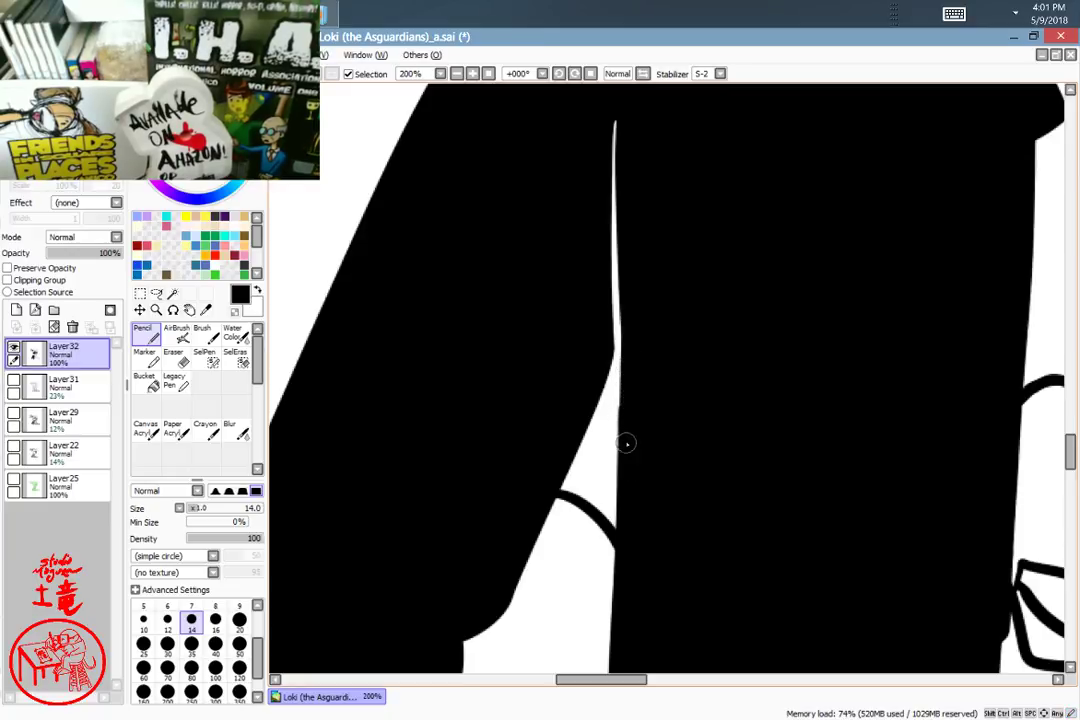
Step: Reinforce the inner sole line of the shoe sole behind the front leg, starting at its corner beside the trousers
drag(717, 510, 745, 315)
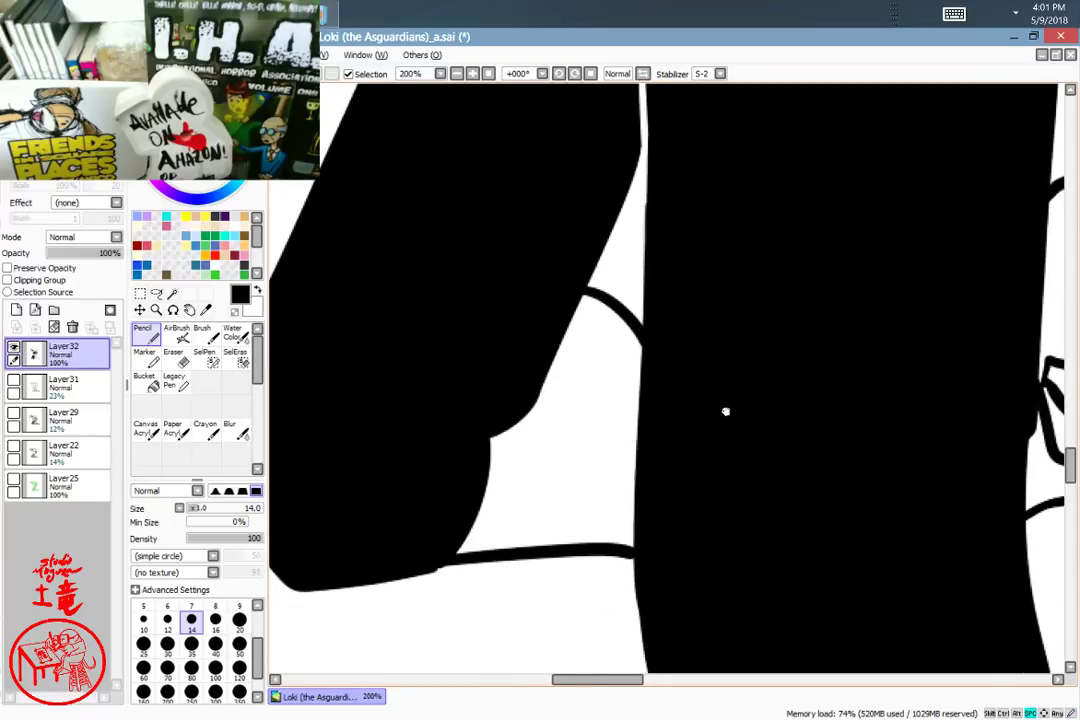
mouse_move(726, 411)
mouse_down()
mouse_move(749, 429)
mouse_move(742, 462)
mouse_move(745, 441)
mouse_move(738, 458)
mouse_move(593, 513)
mouse_up()
mouse_move(690, 472)
mouse_down()
mouse_move(588, 499)
mouse_move(402, 507)
mouse_up()
drag(803, 458, 703, 372)
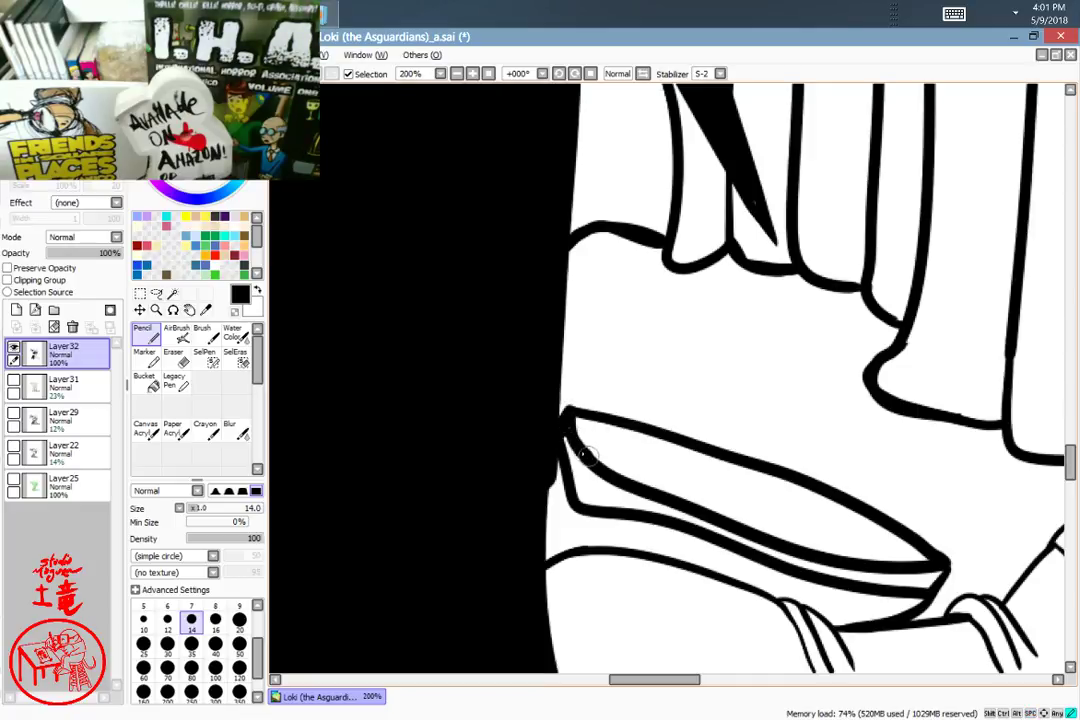
drag(572, 428, 628, 470)
Step: Check the shoes and cape hem, show the whole inked figure and save the file
drag(819, 486, 730, 390)
drag(820, 418, 693, 351)
drag(940, 440, 767, 456)
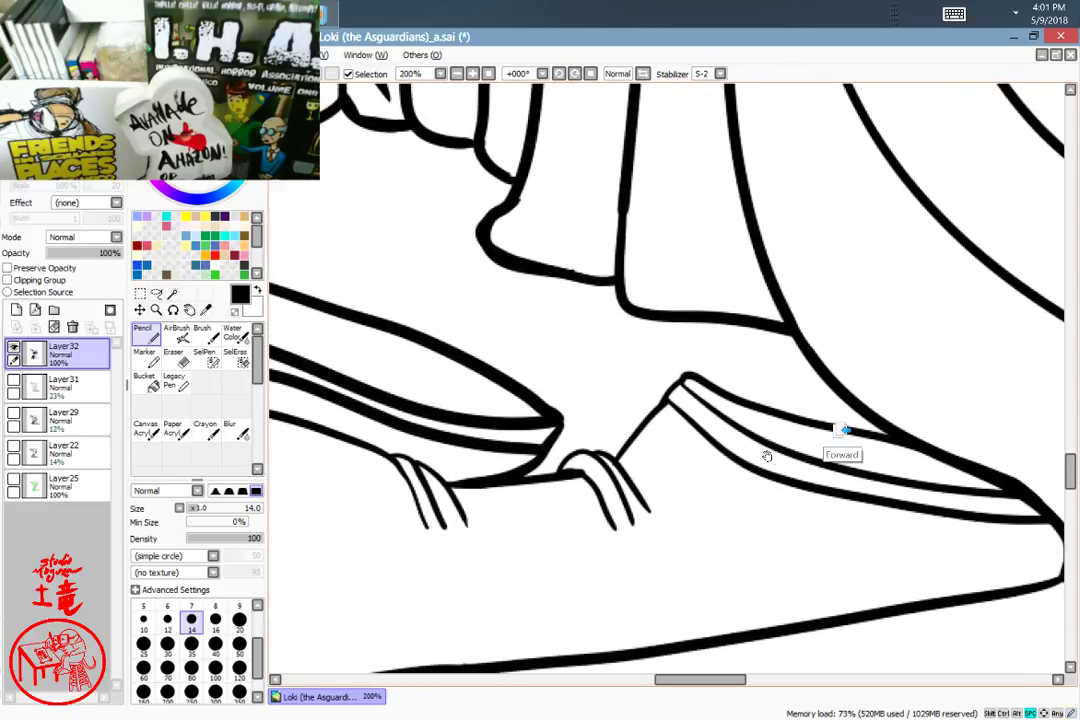
drag(868, 482, 697, 559)
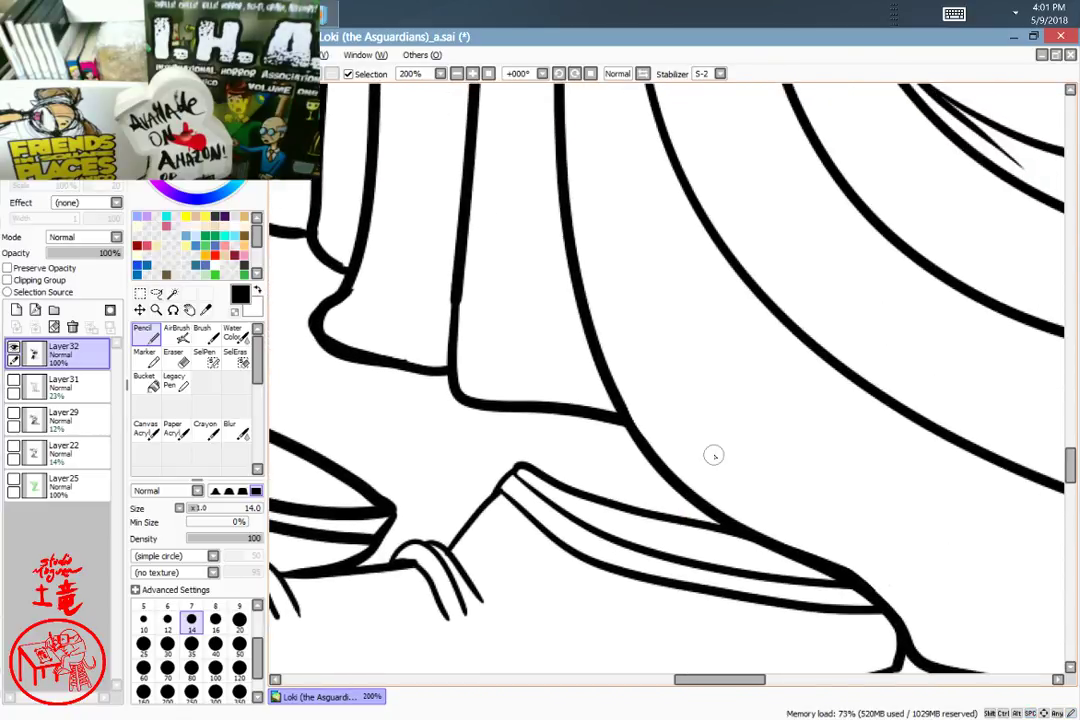
scroll(714, 456, down, 5)
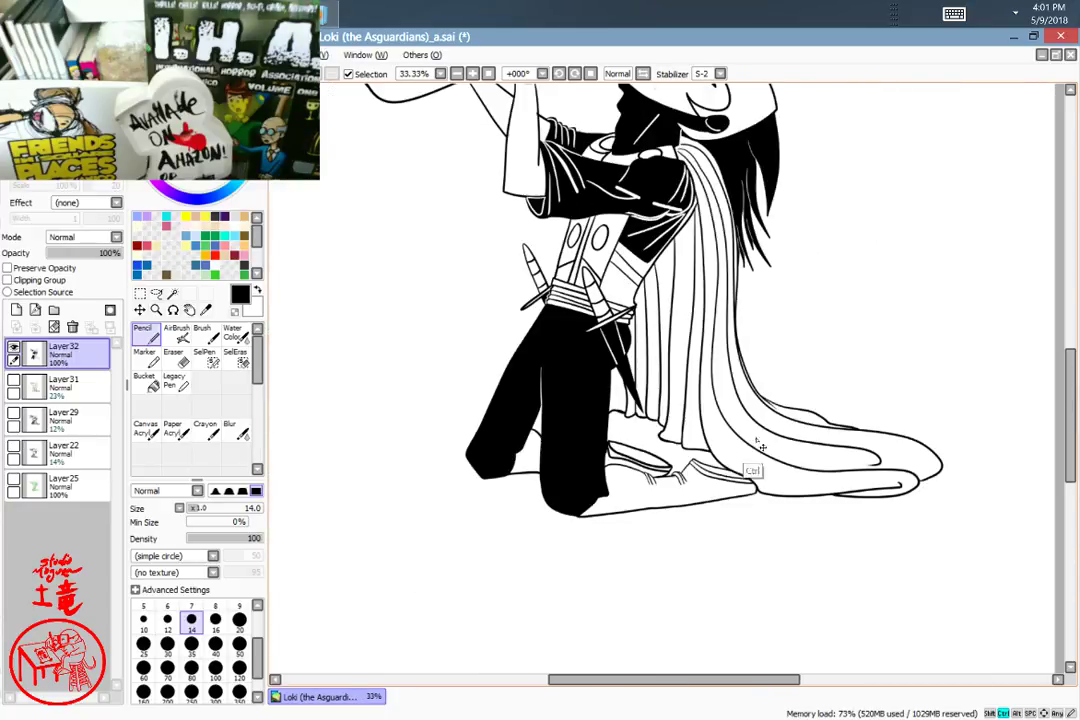
scroll(816, 413, down, 1)
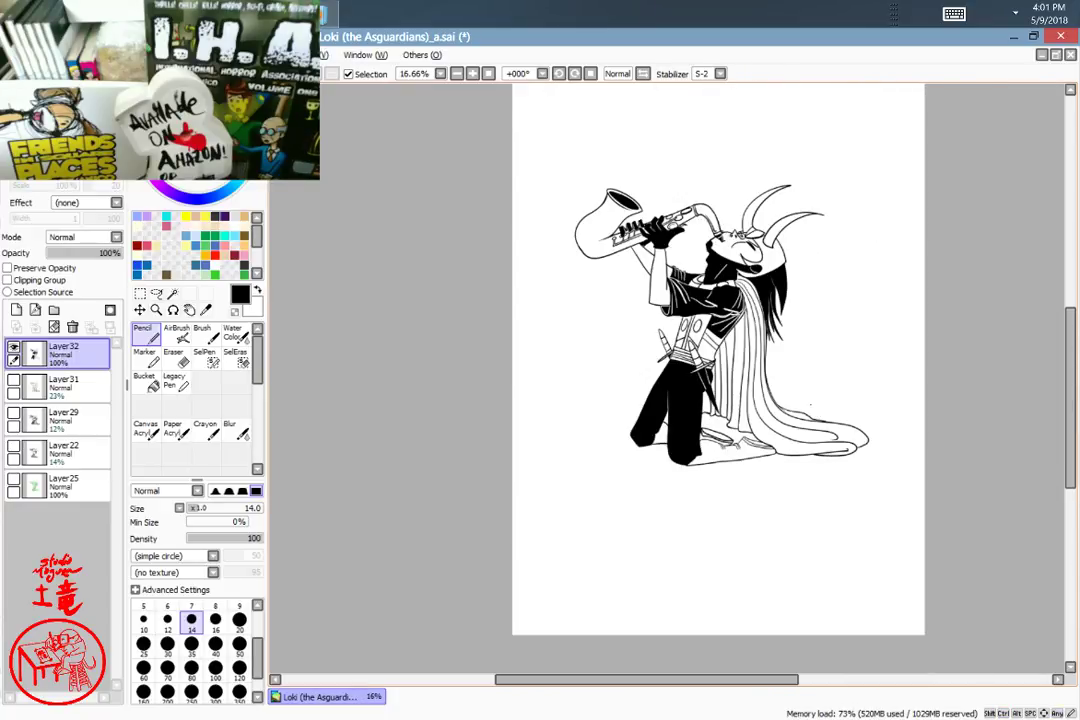
drag(869, 385, 688, 438)
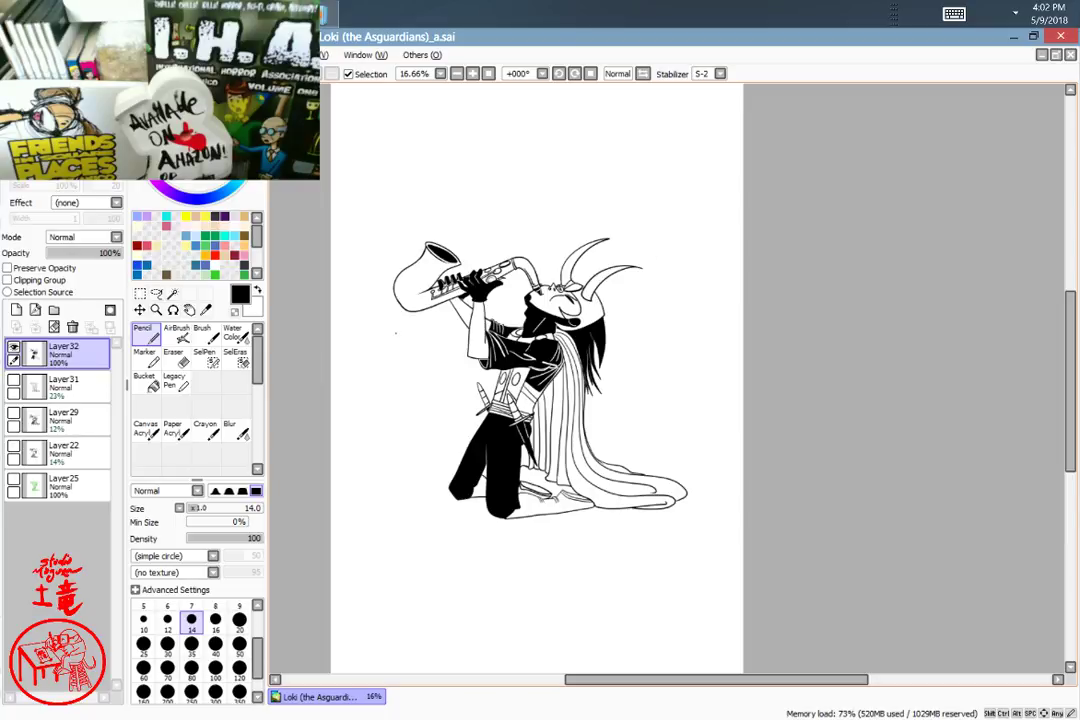
Step: Set the Stabilizer to 0 and undo the last stroke
click(719, 74)
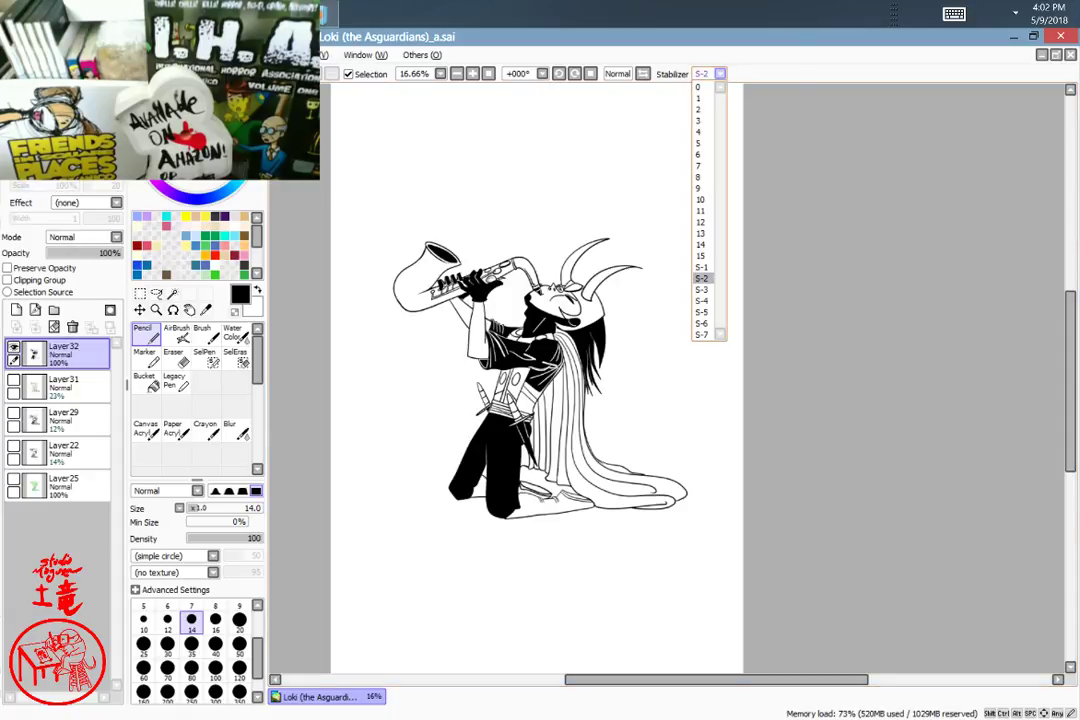
click(698, 87)
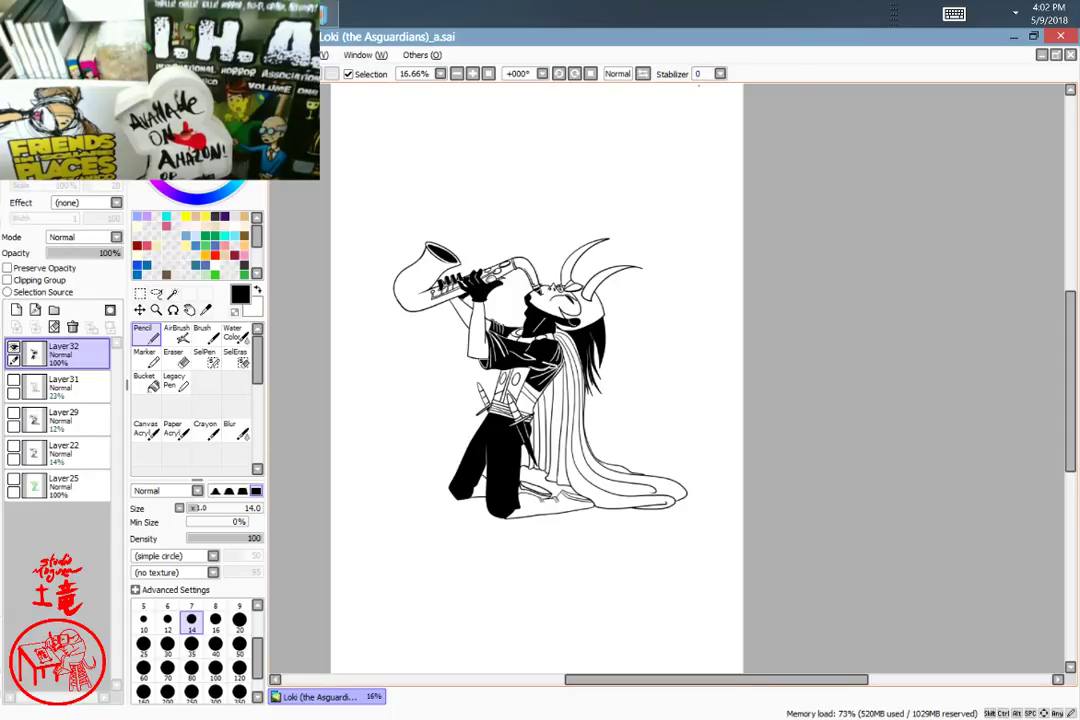
drag(847, 603, 892, 603)
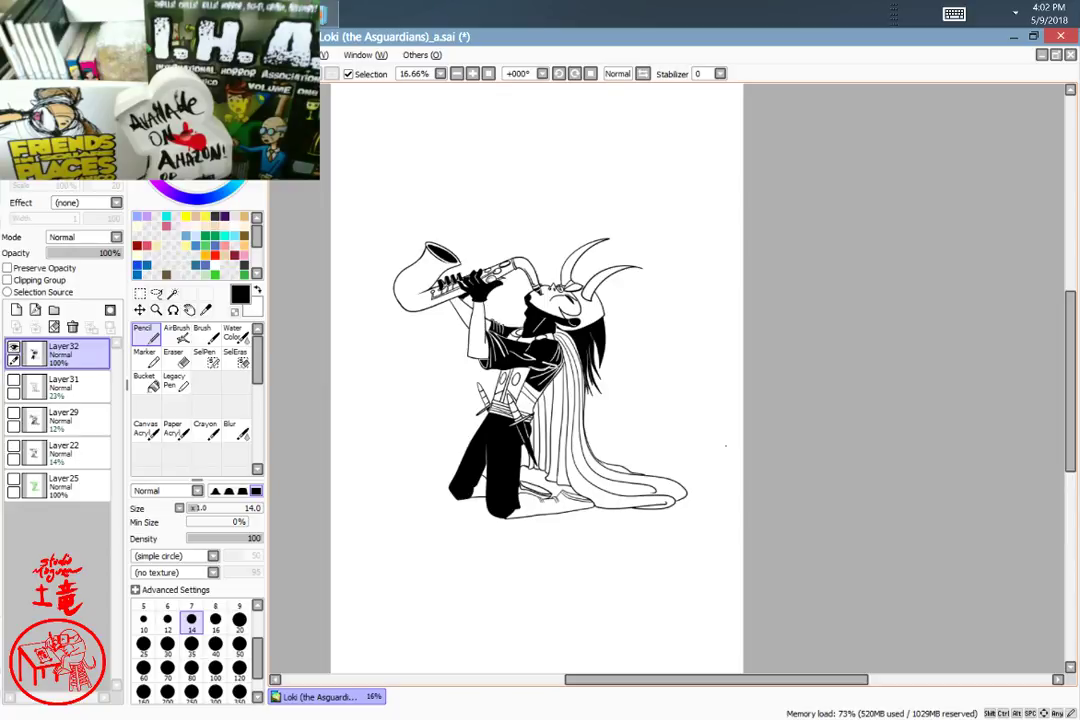
drag(721, 436, 714, 511)
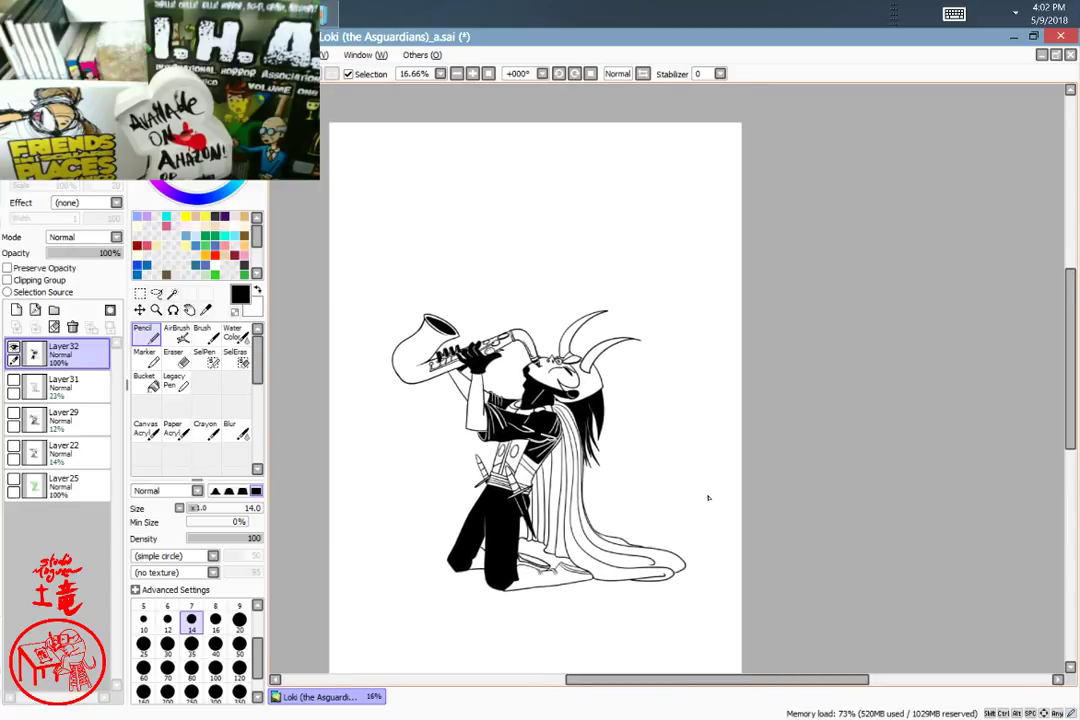
key(ctrl)
key(ctrl+z)
Step: Set the Pencil size to 7 and write the artist's signature with 2018 along the outer edge of the rear trouser leg
scroll(694, 509, up, 5)
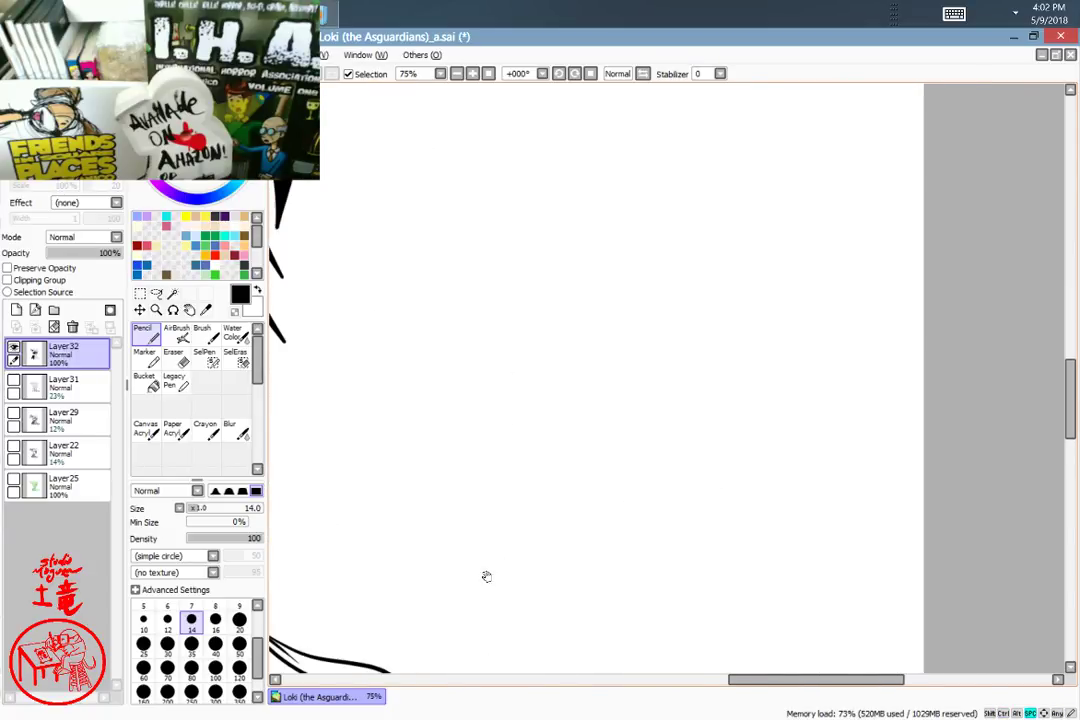
drag(487, 577, 694, 434)
drag(498, 508, 937, 348)
drag(640, 432, 753, 457)
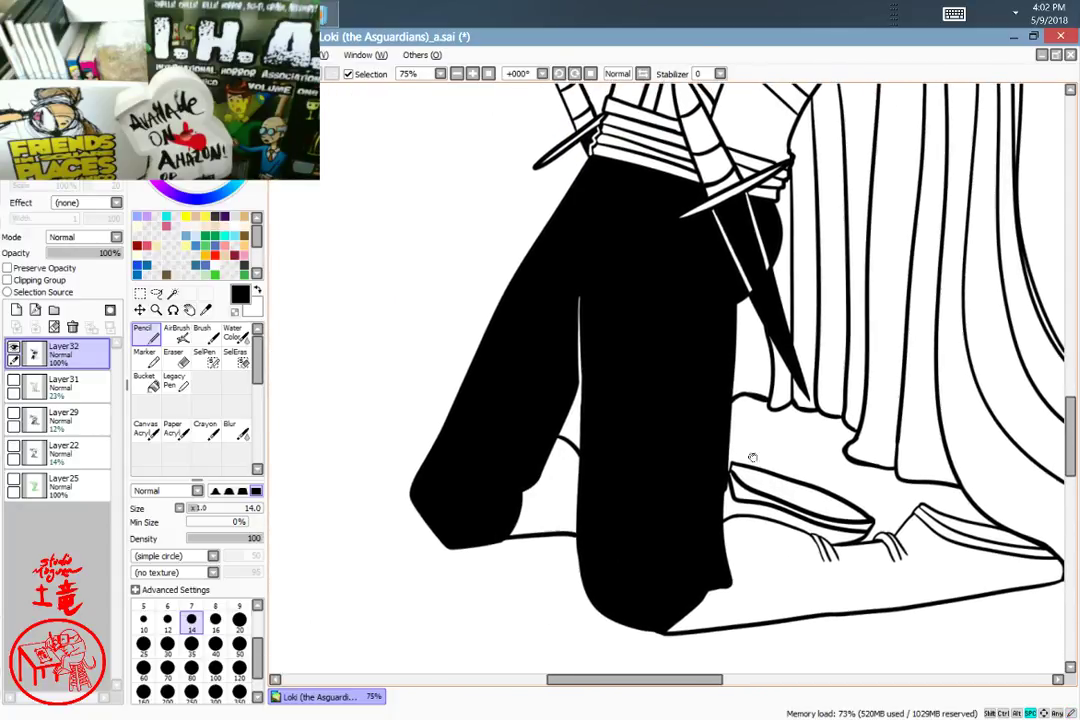
drag(374, 330, 597, 89)
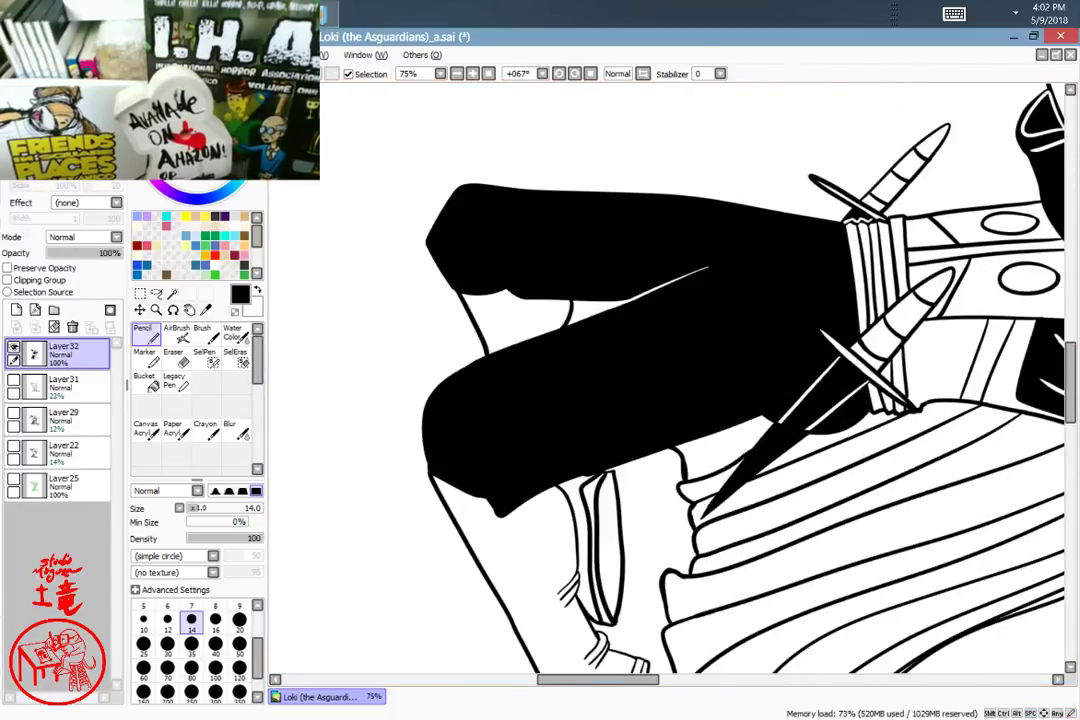
drag(714, 181, 604, 431)
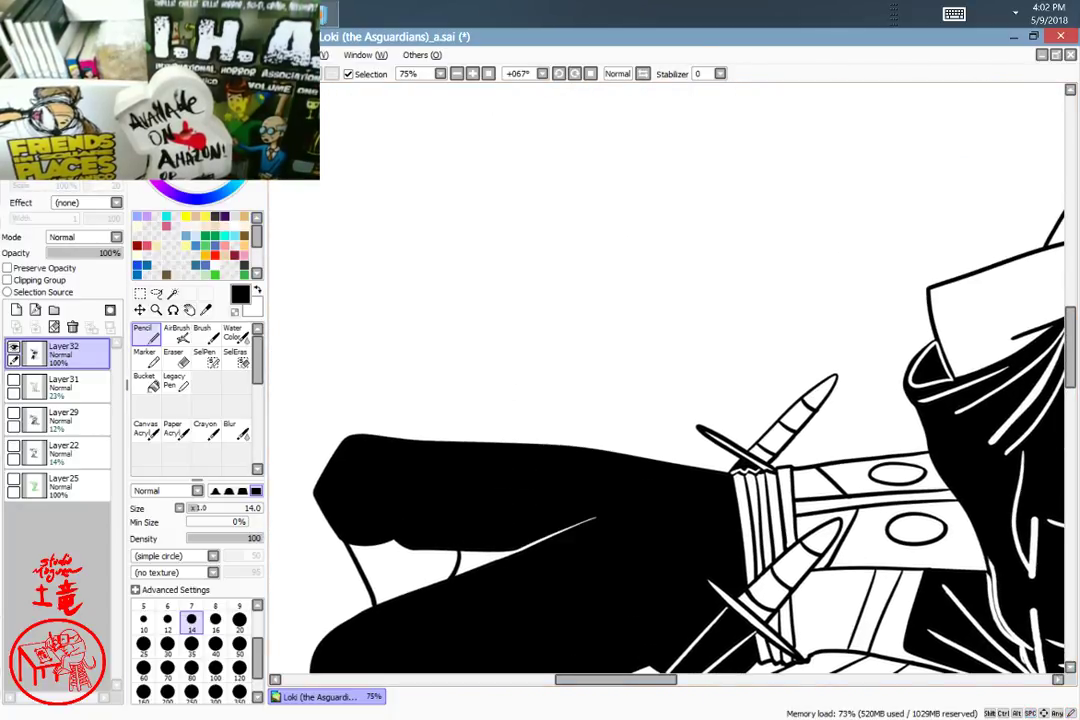
key(Delete)
drag(668, 465, 684, 369)
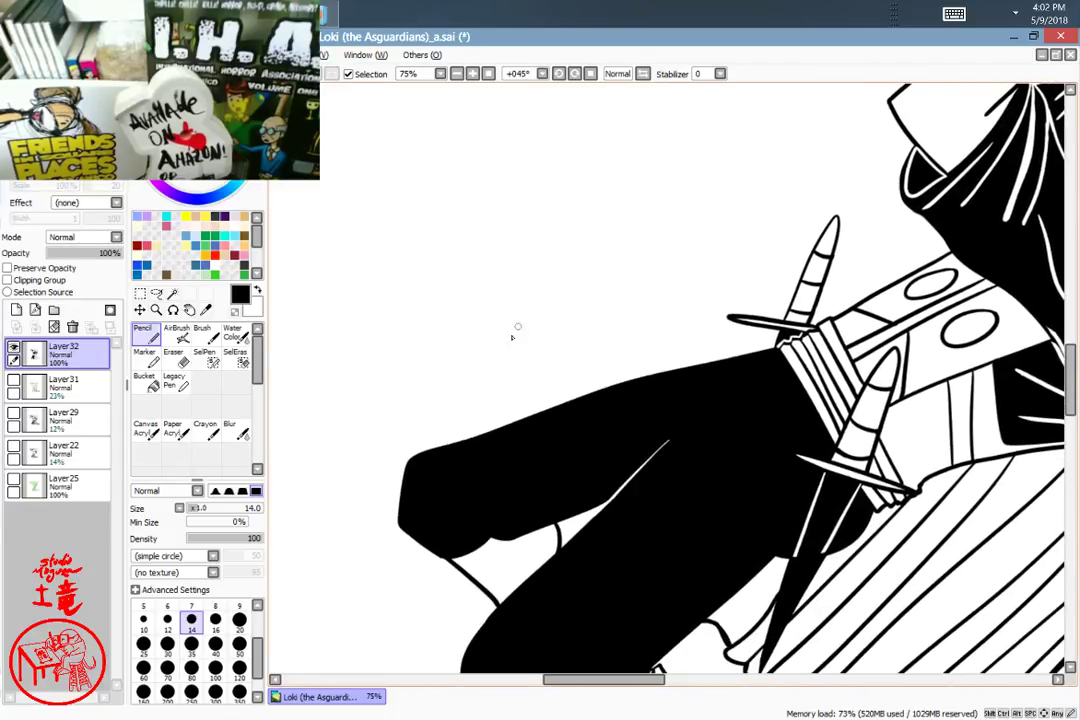
scroll(555, 298, up, 2)
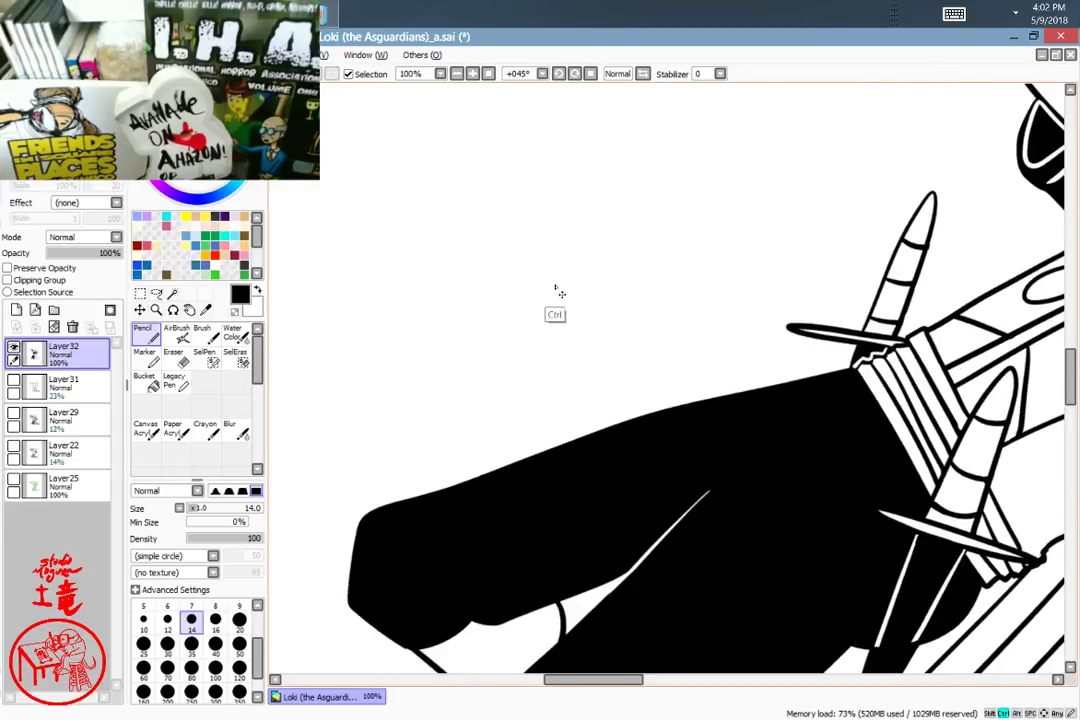
drag(677, 499, 636, 162)
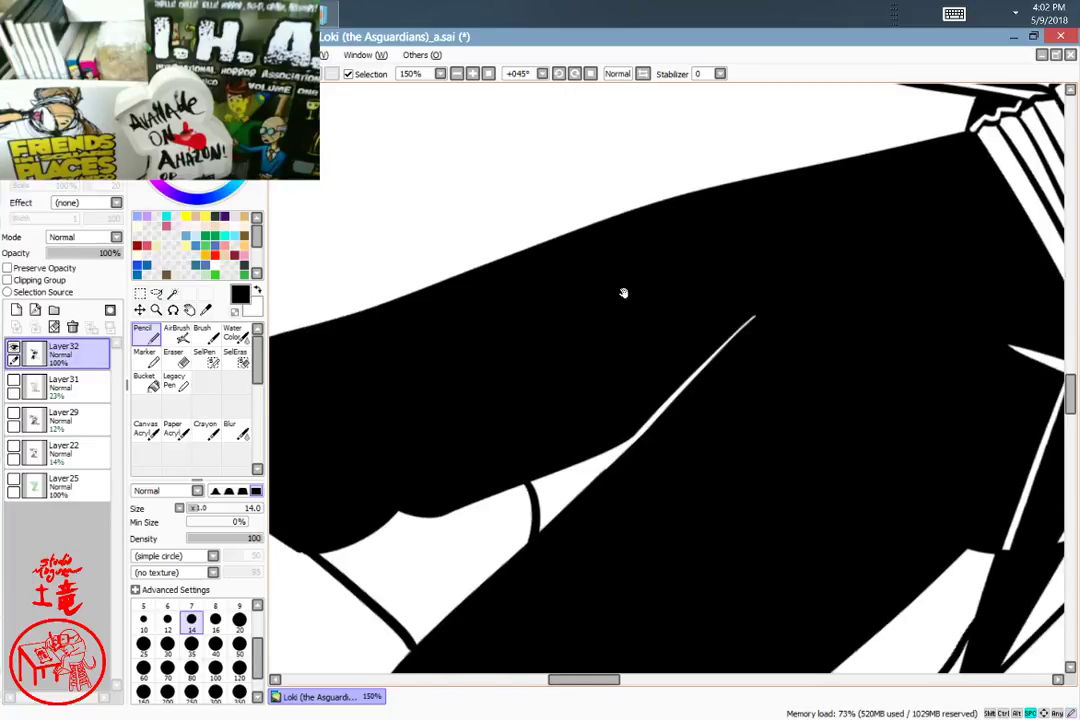
drag(579, 314, 651, 321)
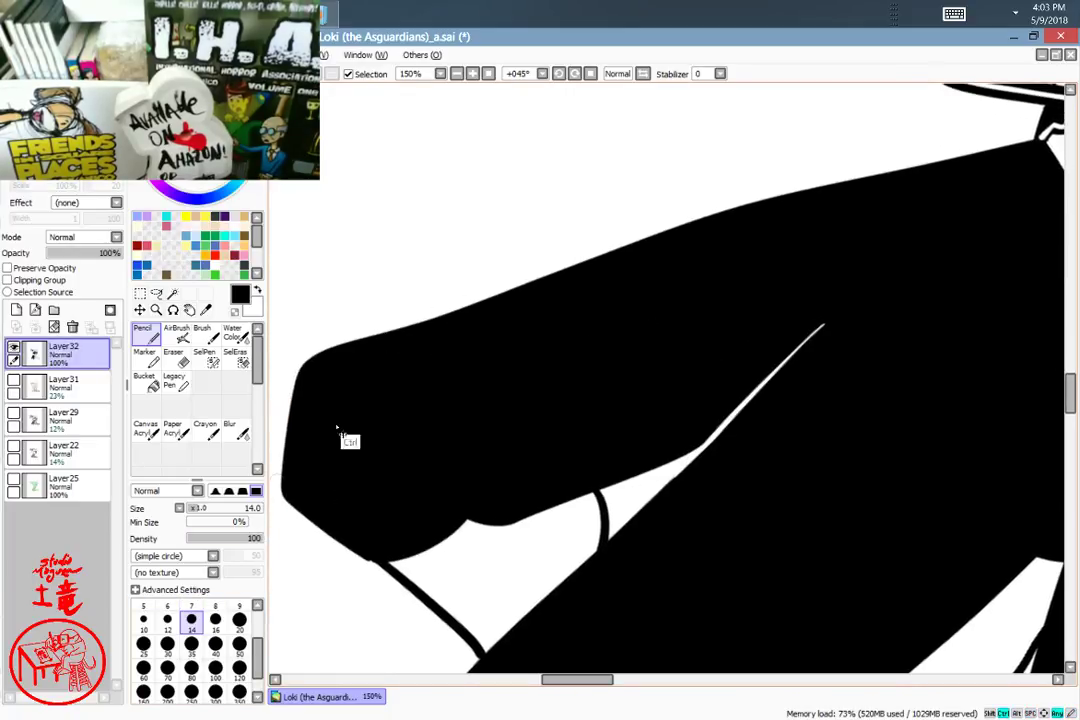
click(191, 613)
mouse_move(456, 300)
mouse_down()
mouse_move(482, 265)
mouse_move(508, 280)
mouse_up()
drag(520, 248, 518, 270)
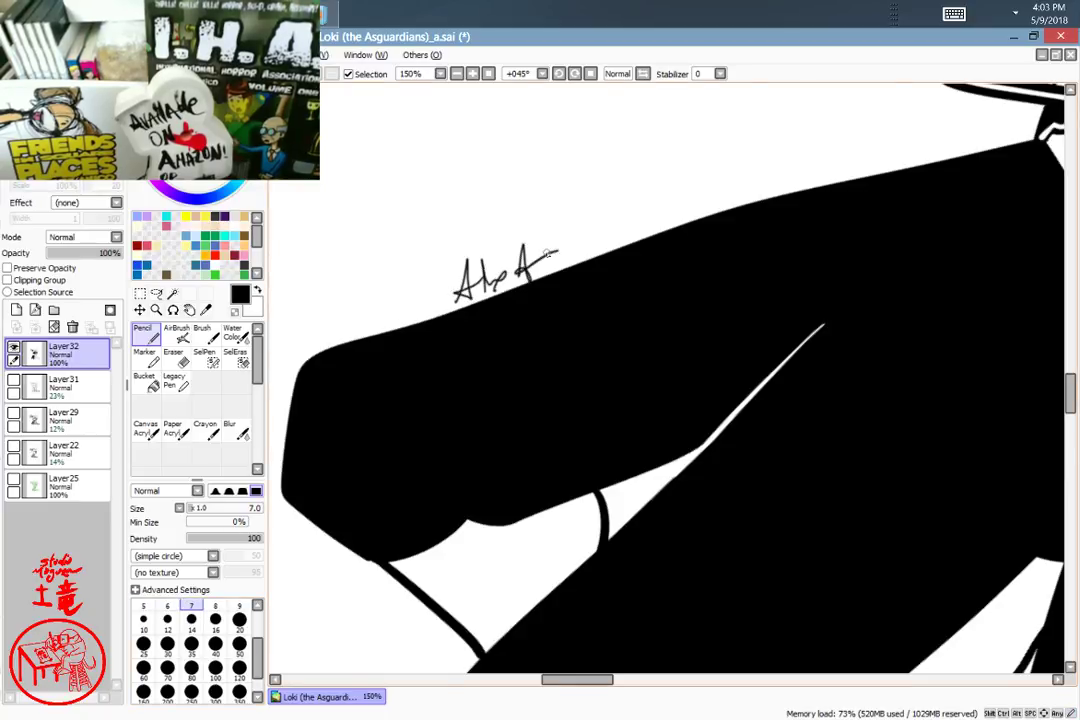
drag(566, 252, 598, 244)
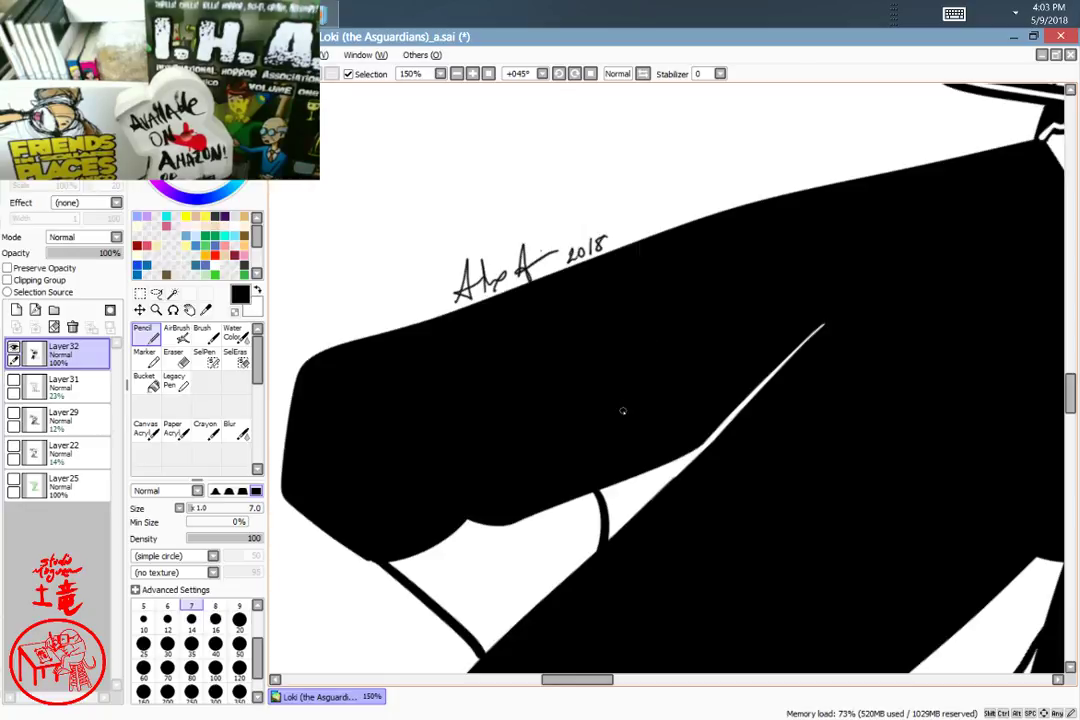
Step: Reset the canvas rotation, undo the stray strokes beside the knees and save the file
scroll(622, 411, down, 4)
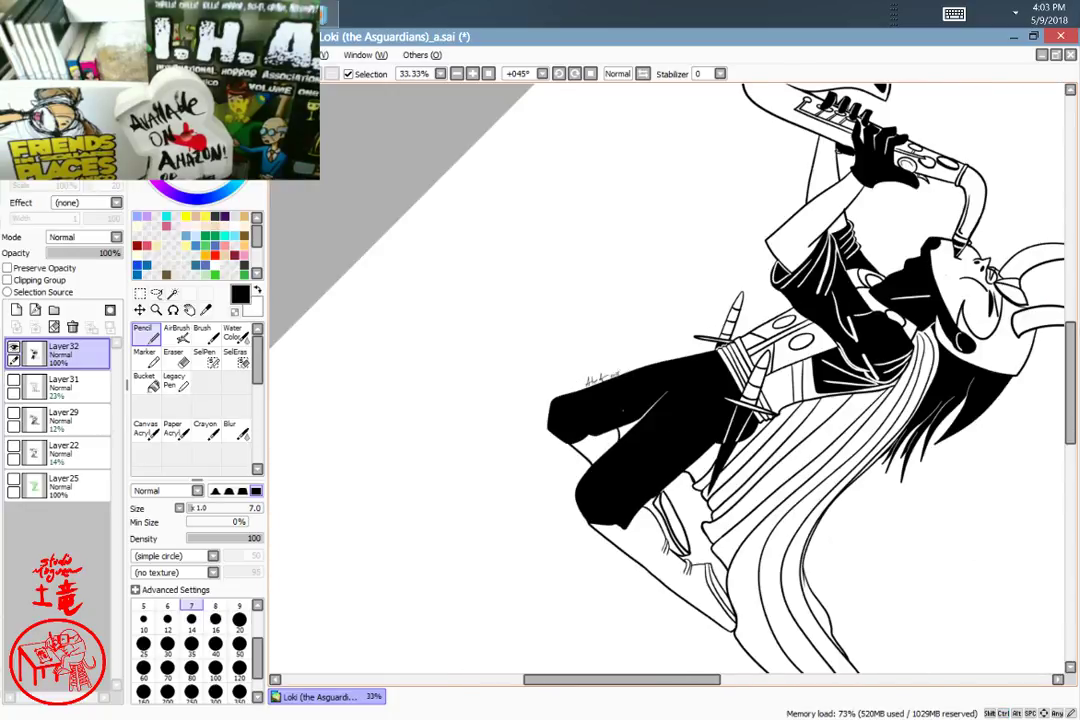
drag(514, 378, 490, 357)
key(Home)
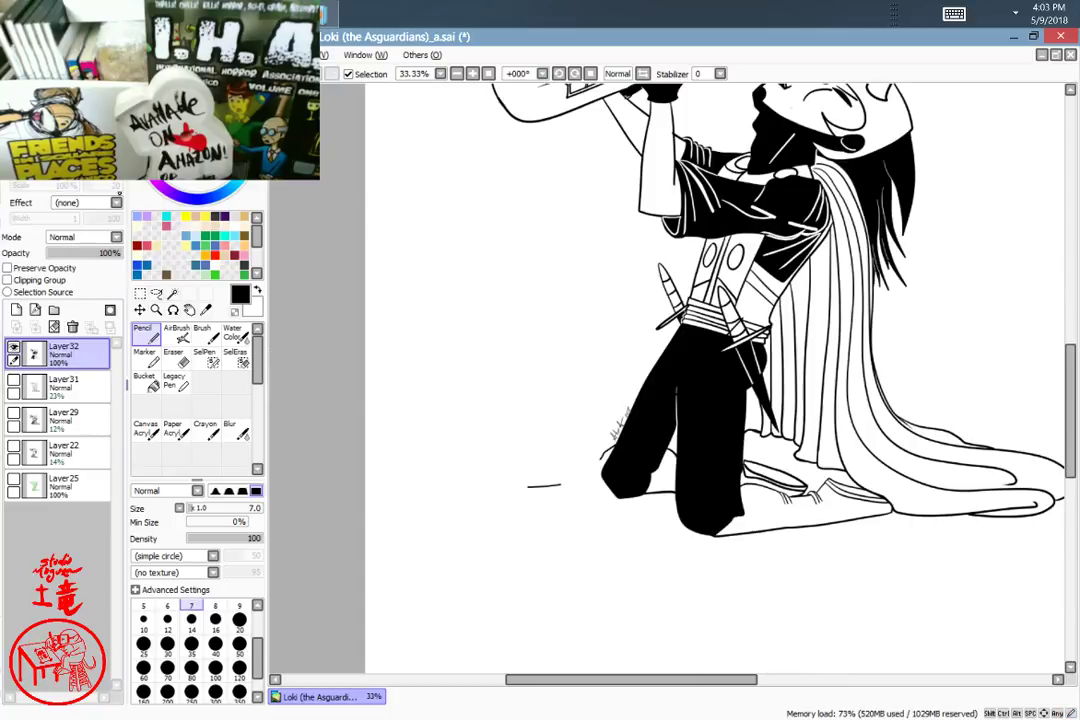
drag(811, 301, 702, 329)
key(ctrl+z)
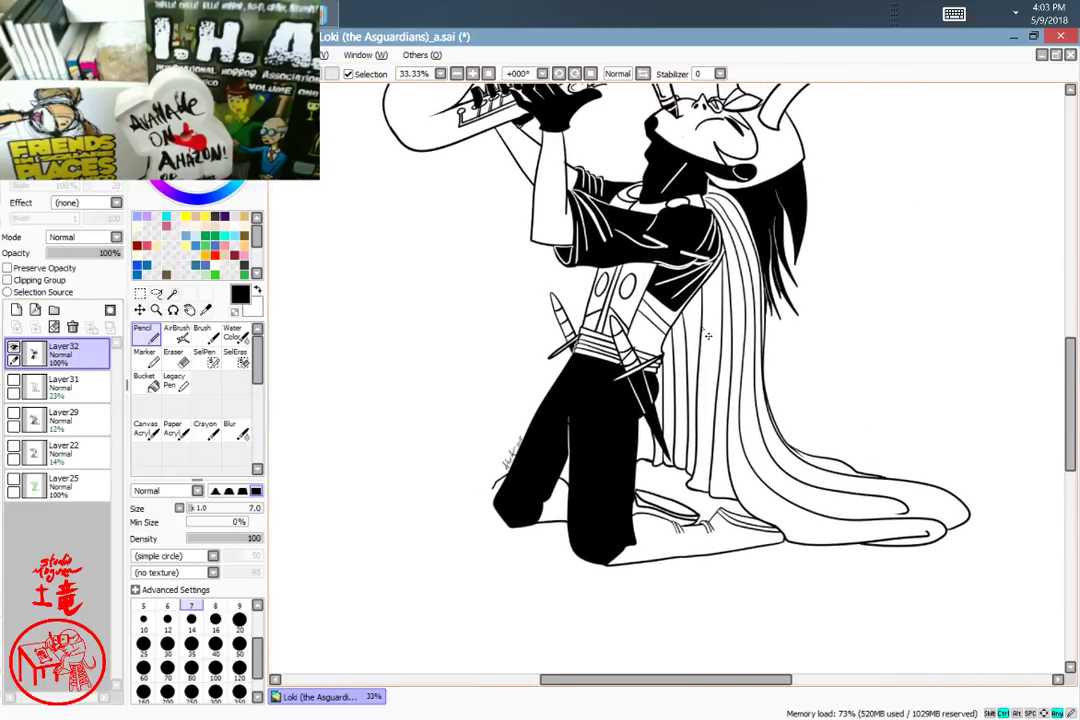
key(ctrl+z)
drag(826, 288, 764, 377)
key(ctrl)
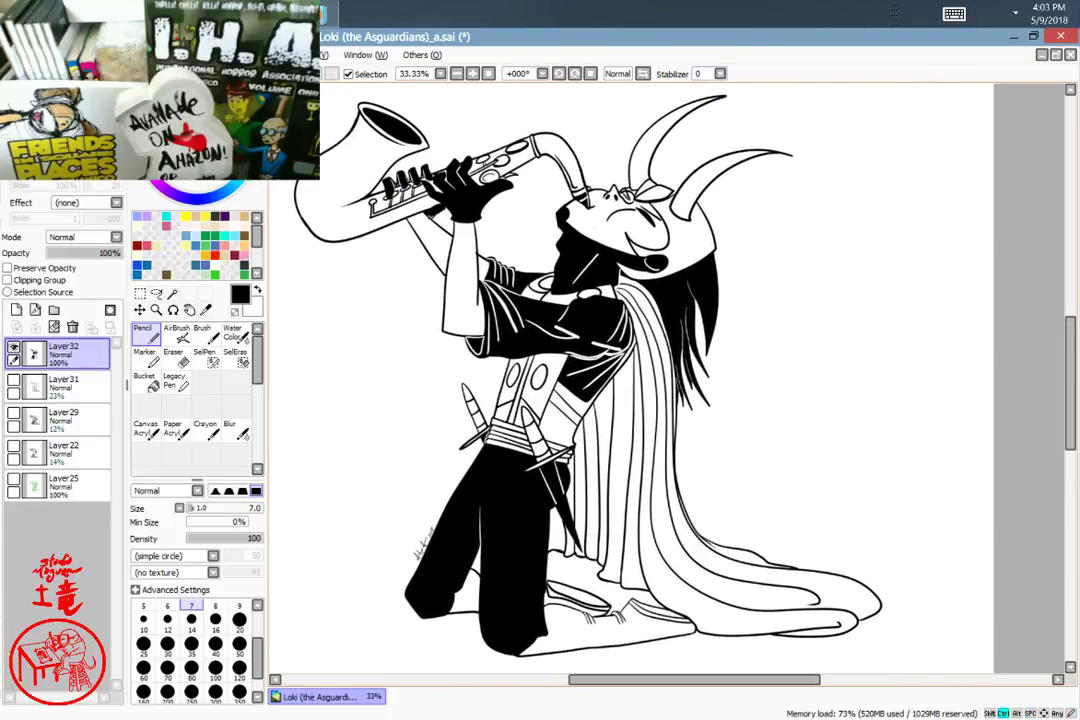
key(ctrl+s)
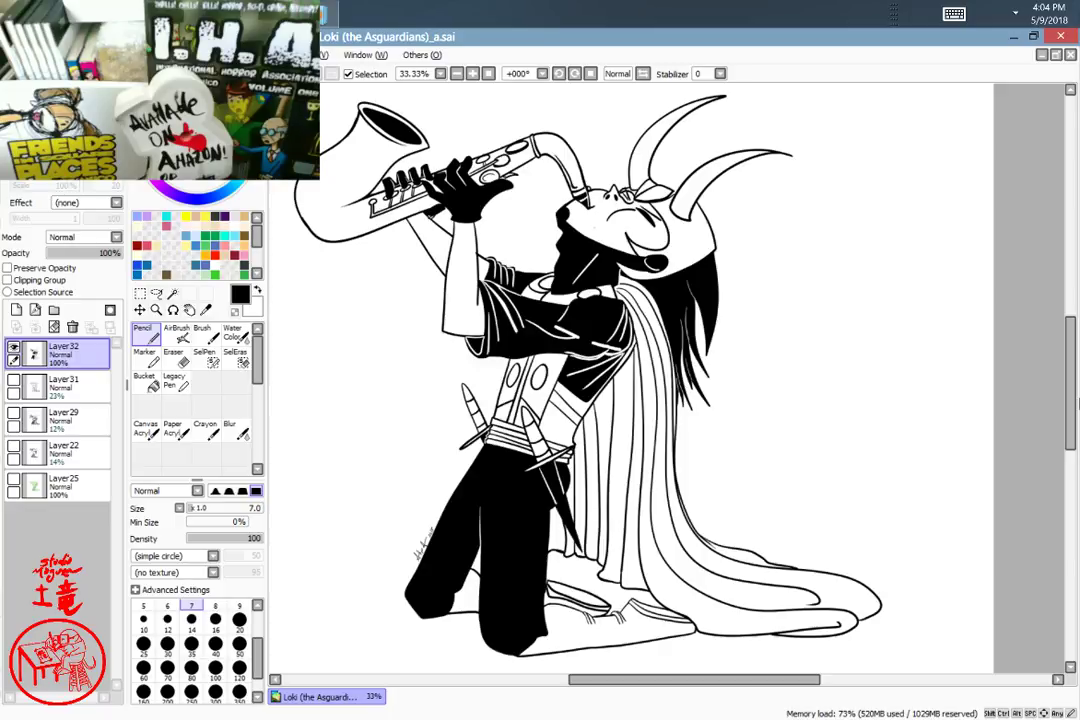
Step: Show the whole signed figure, switch to OBS Studio and transition the stream to the Everything is Fine scene
key(Page_Down)
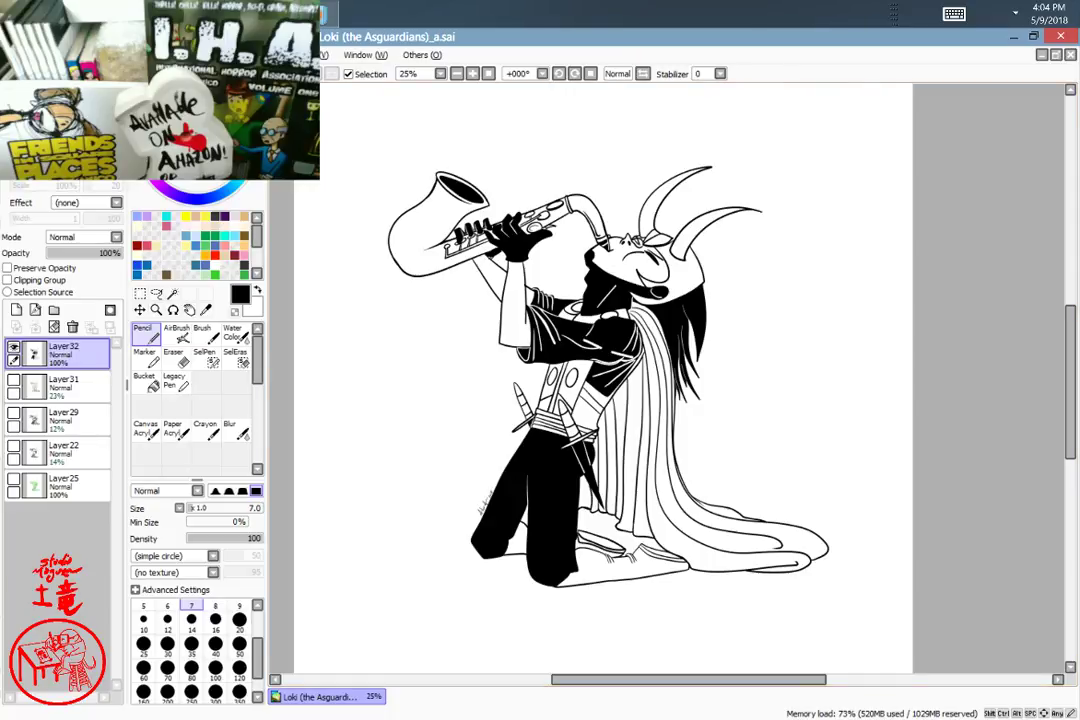
click(285, 14)
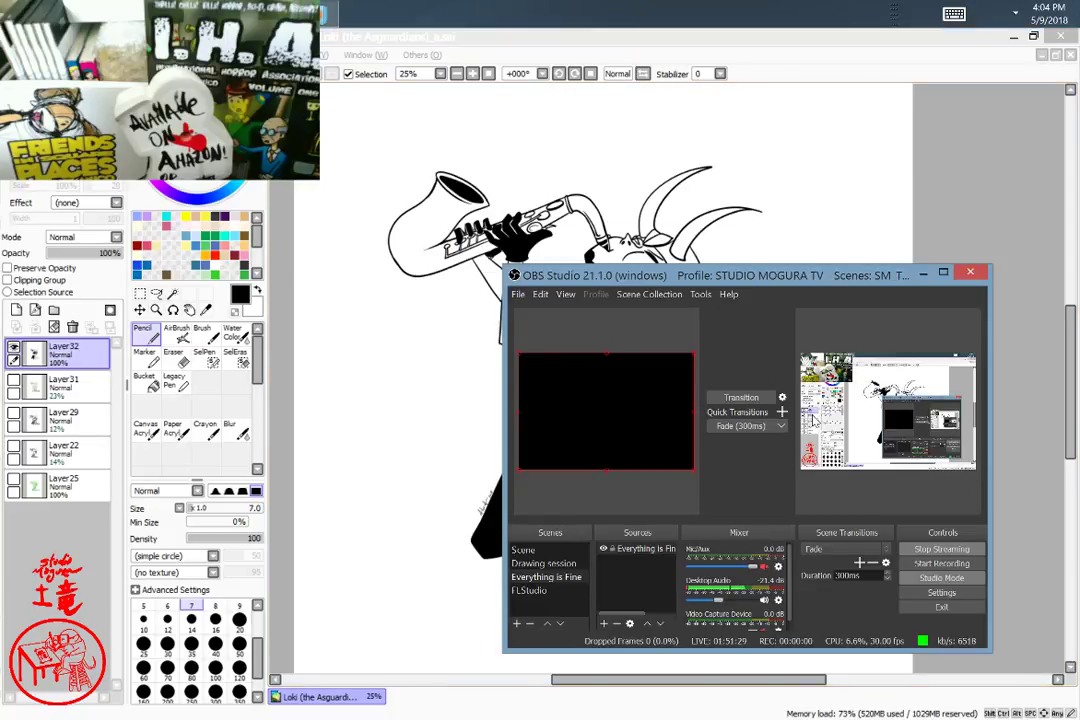
click(765, 398)
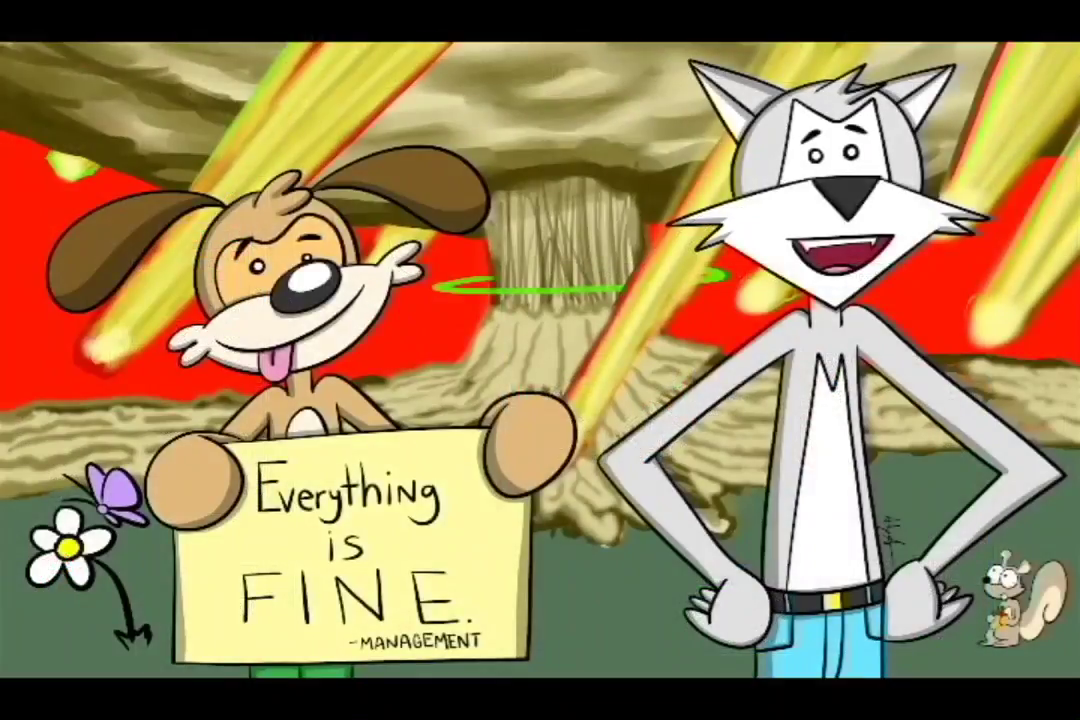
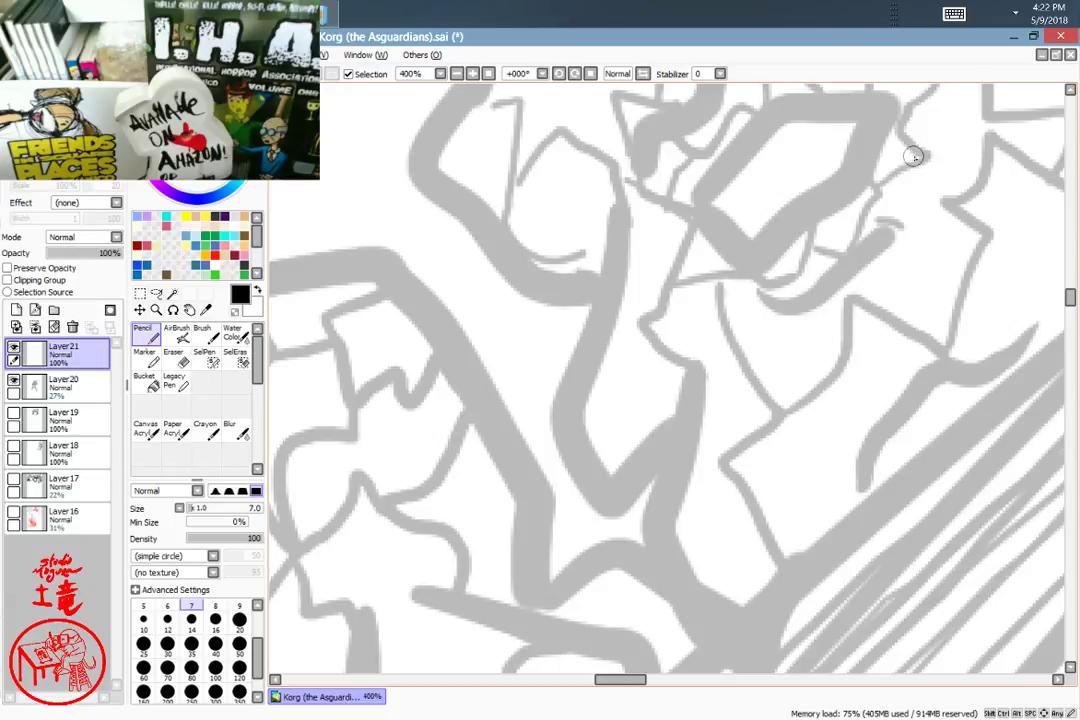
mouse_move(665, 262)
mouse_down()
mouse_move(512, 570)
mouse_move(511, 603)
mouse_up()
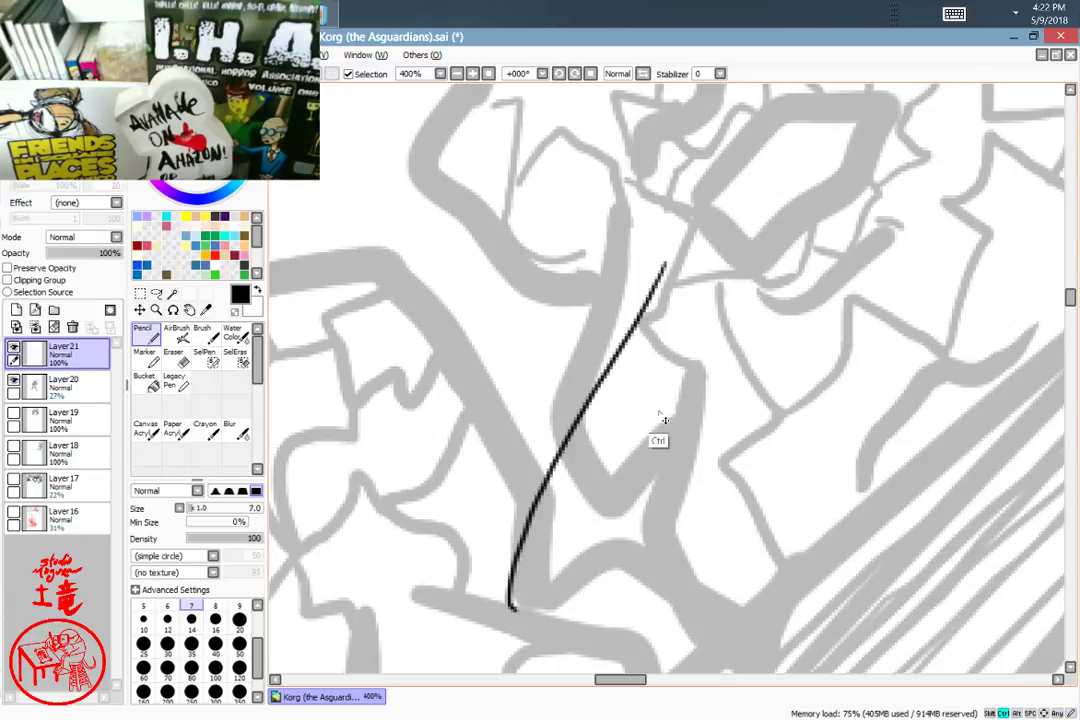
key(ctrl+z)
drag(722, 338, 622, 505)
drag(696, 339, 620, 590)
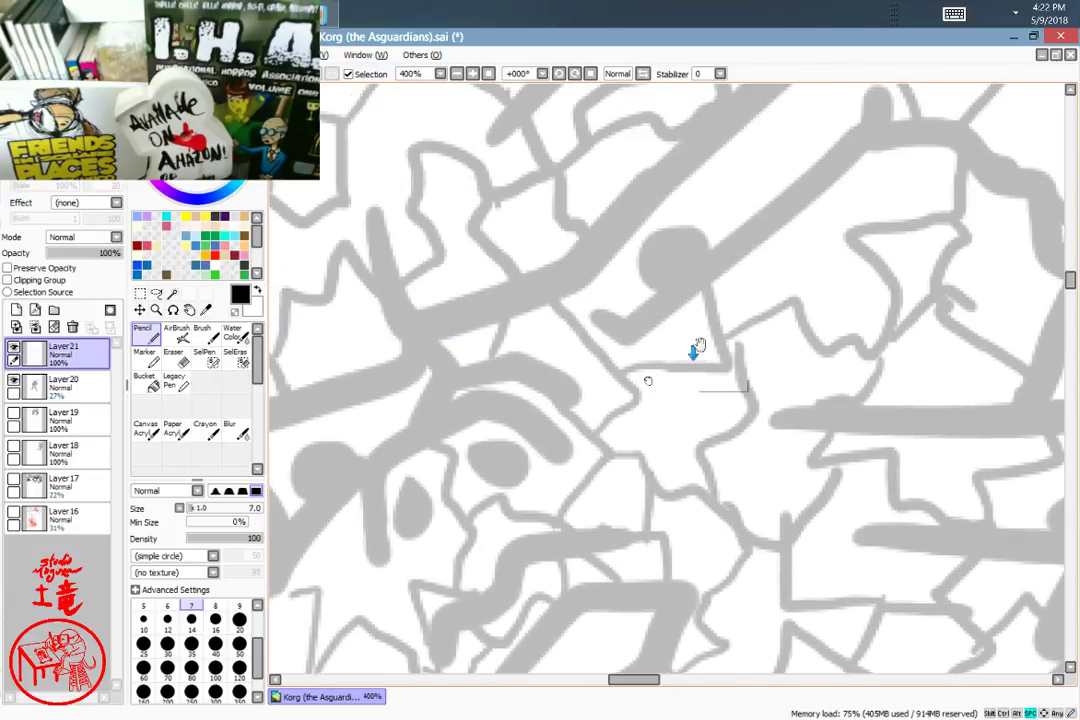
mouse_move(650, 345)
mouse_down()
mouse_move(741, 395)
mouse_move(745, 552)
mouse_move(678, 380)
mouse_up()
scroll(678, 380, down, 2)
scroll(685, 313, down, 1)
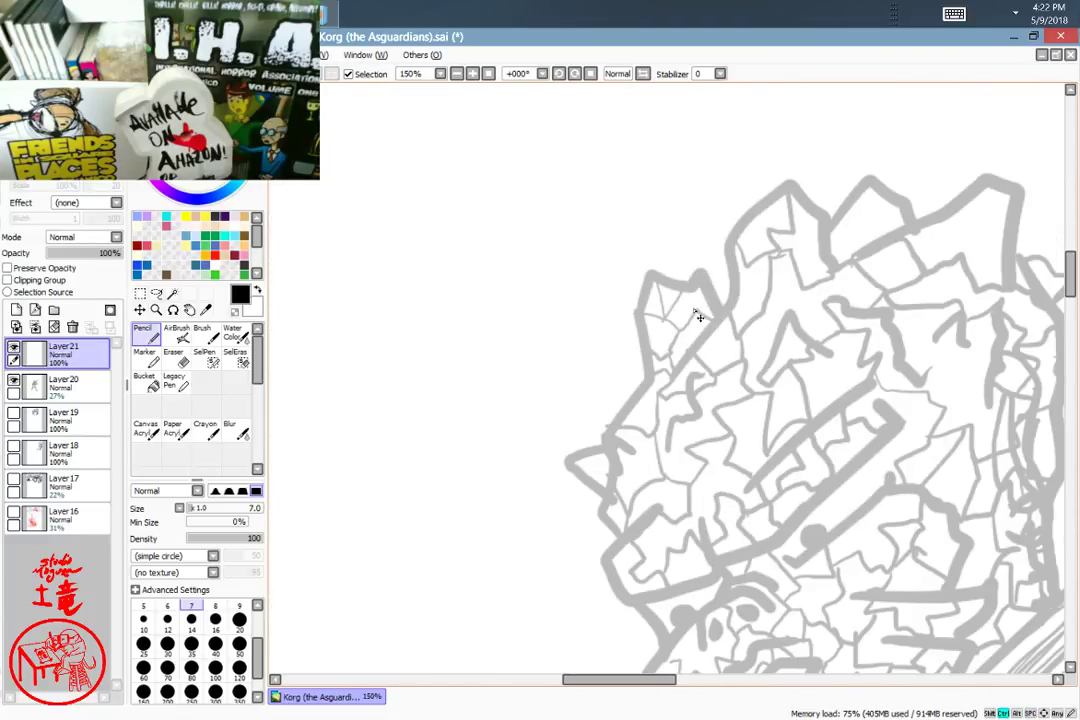
mouse_move(799, 391)
mouse_down()
mouse_move(626, 270)
mouse_move(629, 331)
mouse_up()
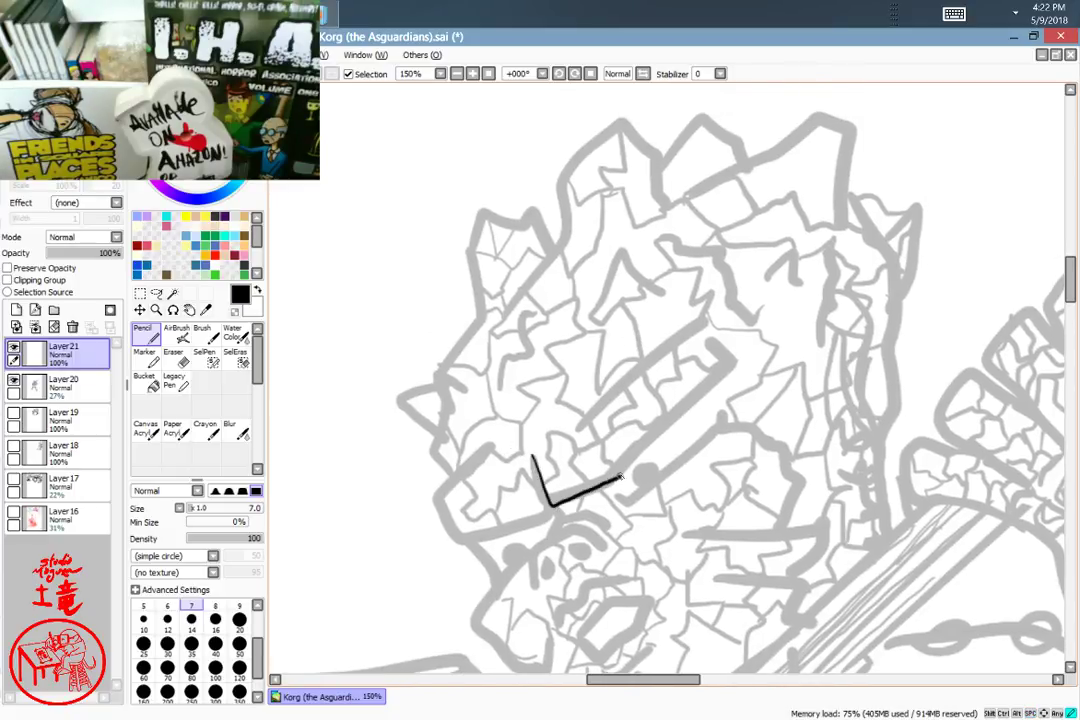
drag(621, 477, 709, 376)
drag(575, 435, 712, 318)
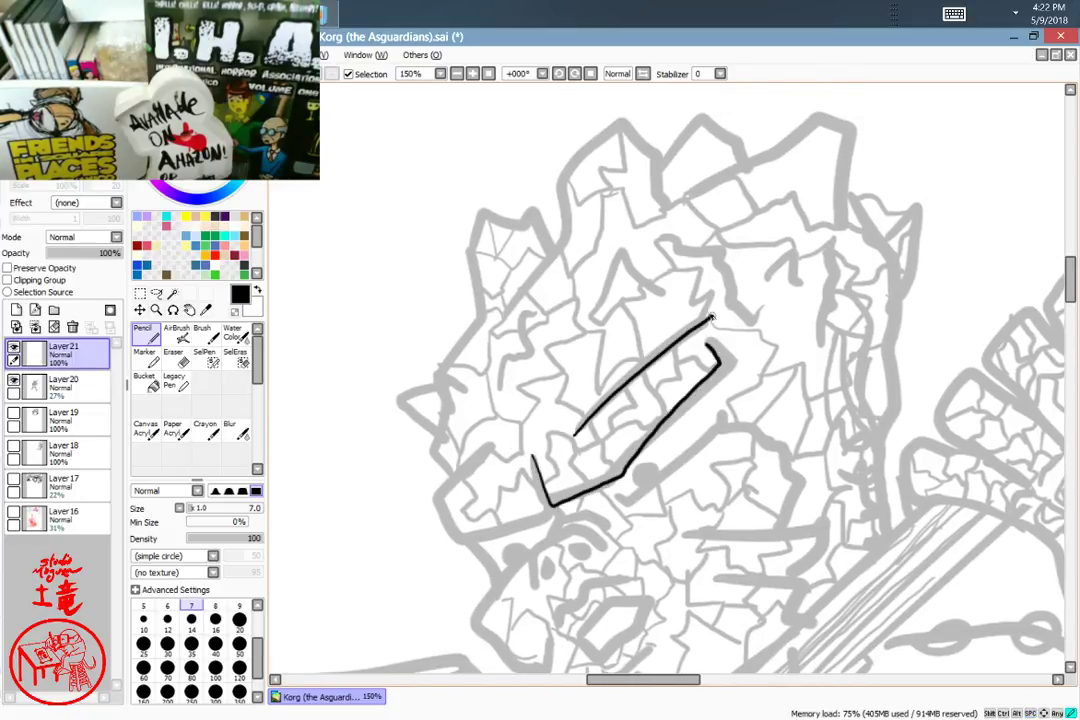
key(ctrl+z)
key(ctrl+z)
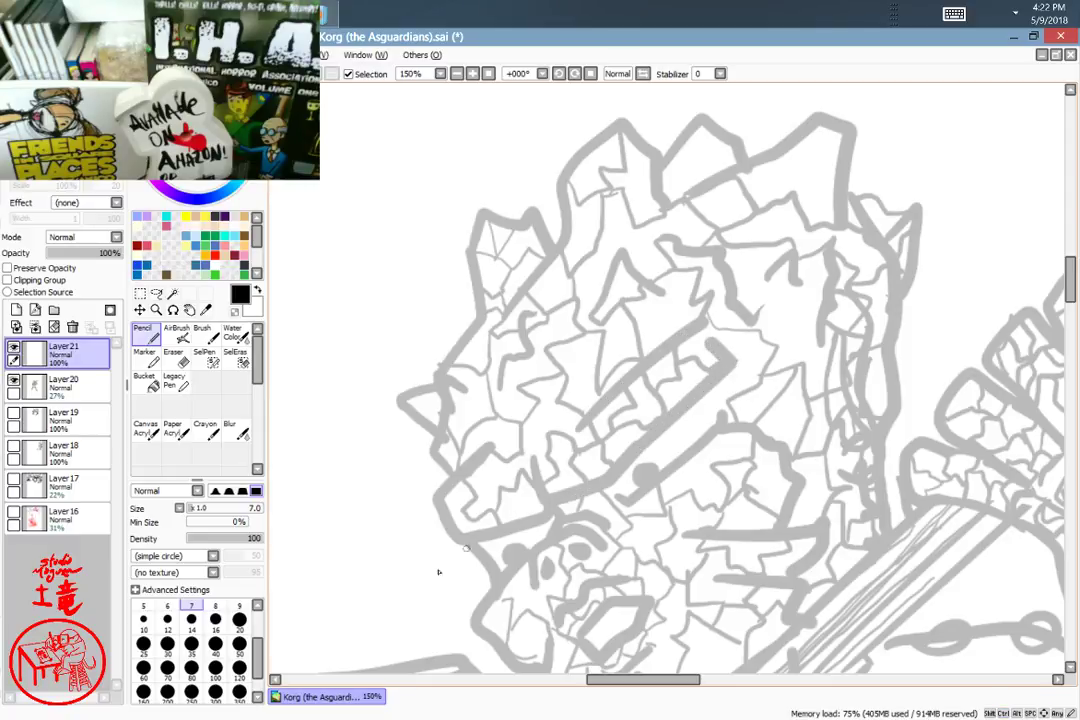
Step: Set the Stabilizer to S-2, test it with a stroke along the diagonal crack in Korg's head and undo the stroke
click(720, 74)
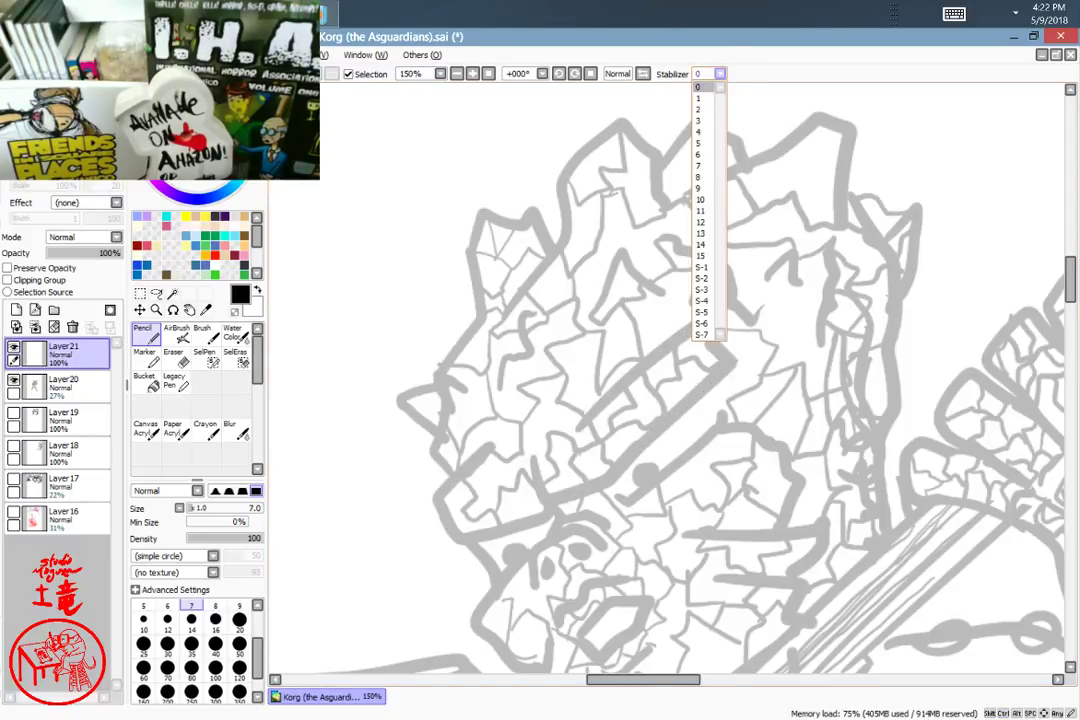
click(702, 278)
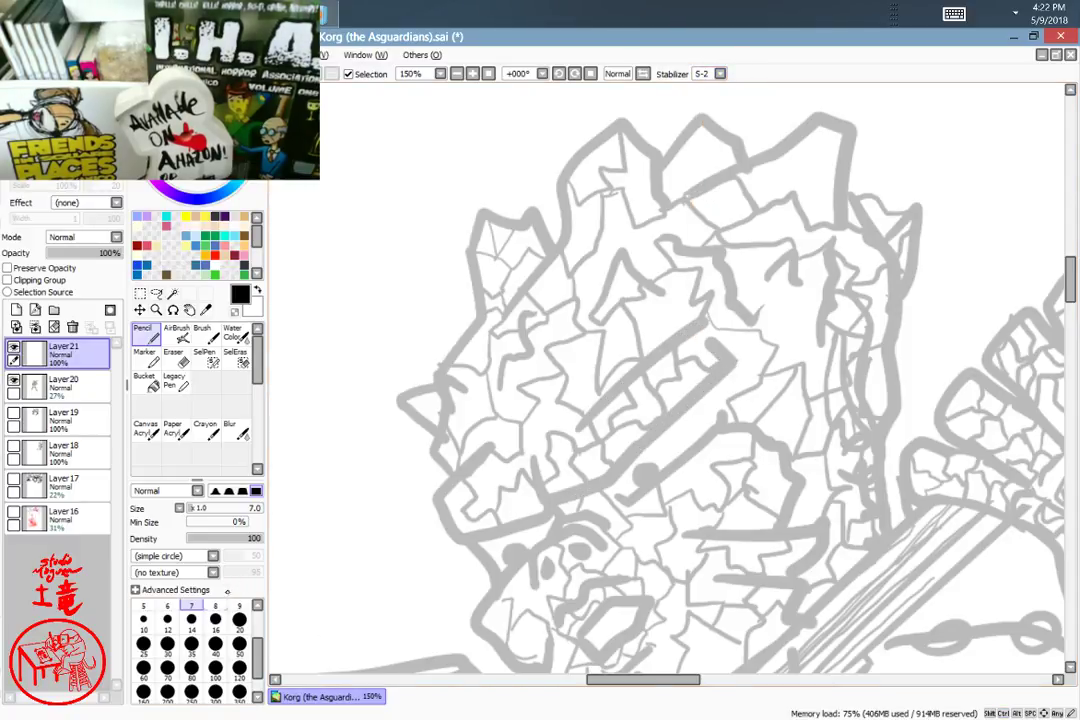
drag(566, 434, 720, 303)
key(ctrl+z)
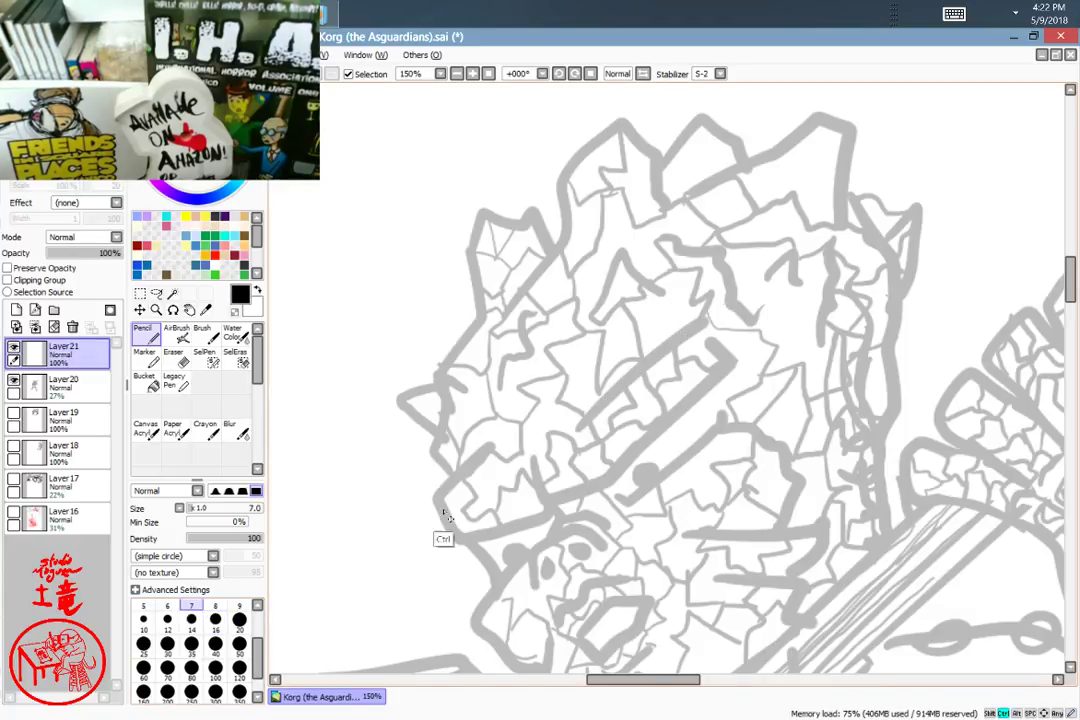
Step: Set the Pencil size to 14, test it with strokes along the upper edge of the diagonal head crack and undo them
key(bracketright)
key(bracketright)
key(bracketright)
key(bracketright)
key(bracketright)
drag(587, 425, 718, 309)
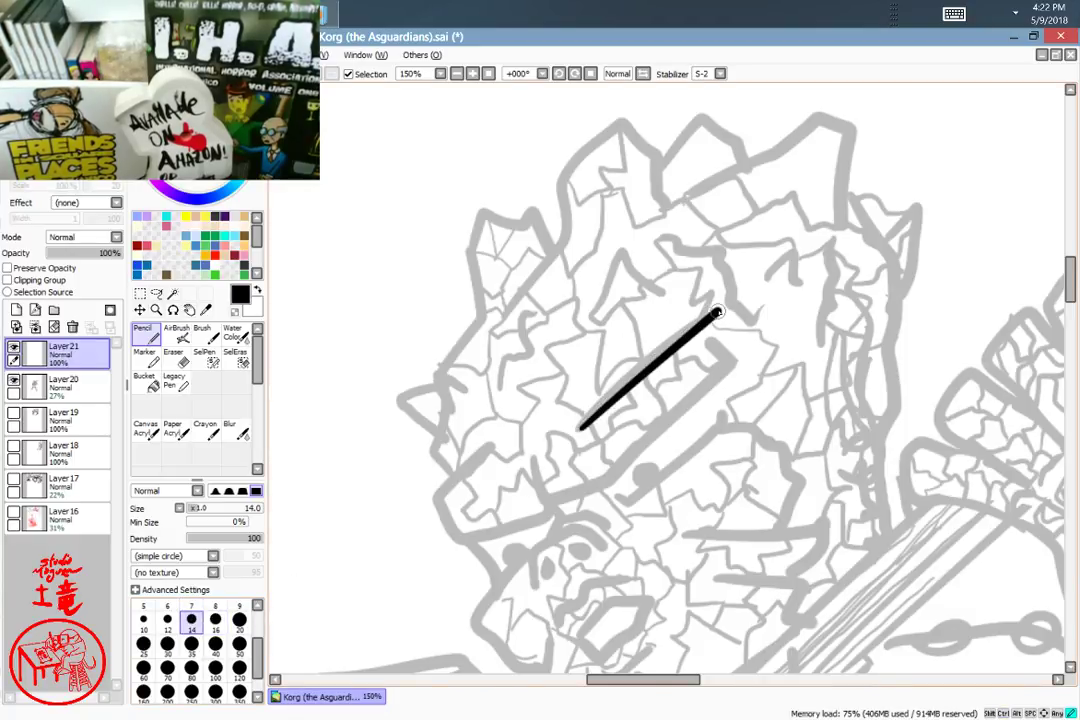
key(ctrl+z)
drag(580, 428, 710, 313)
key(ctrl+z)
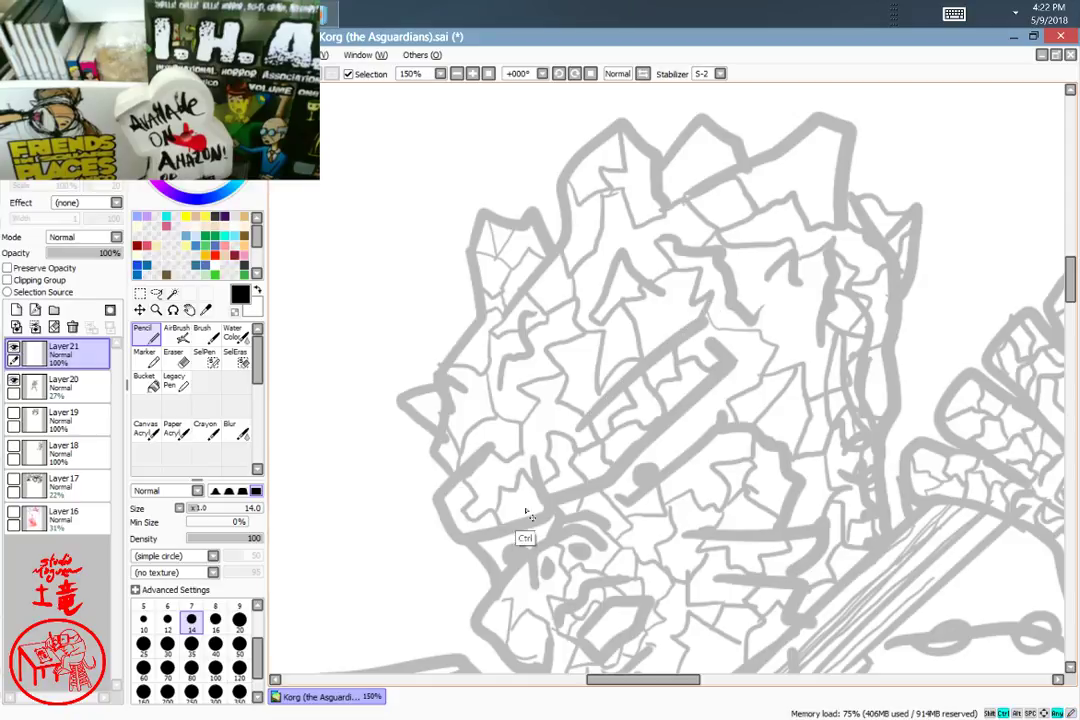
Step: Ink the outer outline of Korg's head from above the brow up over the first small twin-pointed rock spike
drag(730, 252, 645, 397)
drag(433, 573, 488, 511)
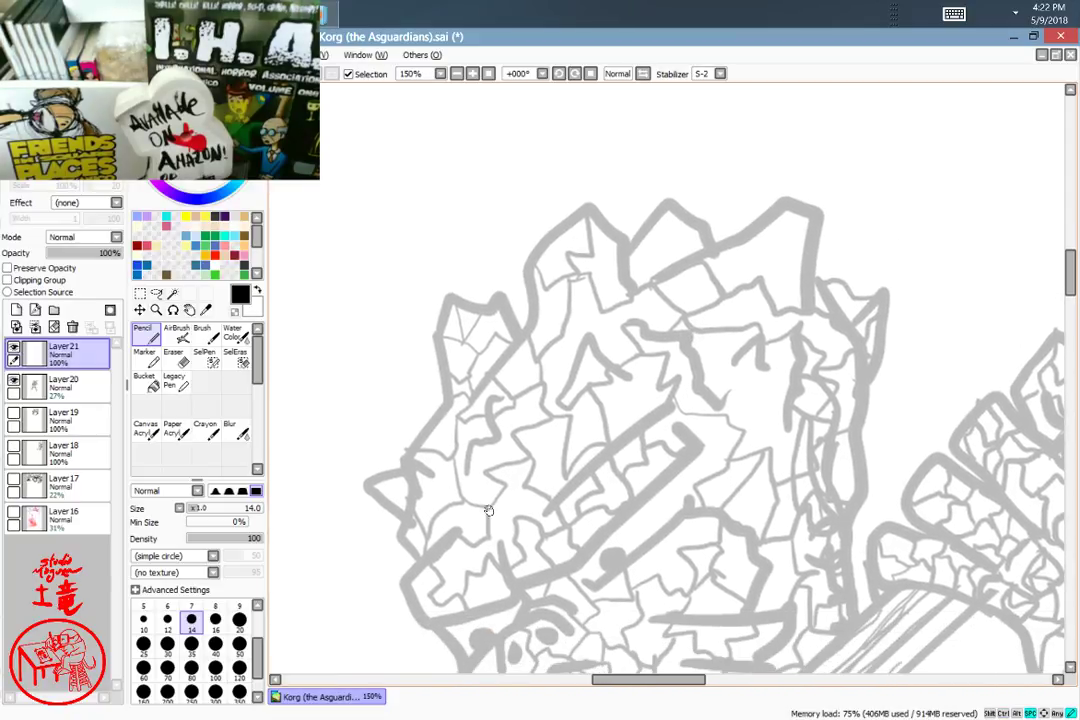
mouse_move(402, 538)
mouse_down()
mouse_move(418, 492)
mouse_move(405, 466)
mouse_move(447, 408)
mouse_move(435, 351)
mouse_move(443, 309)
mouse_move(450, 295)
mouse_move(483, 310)
mouse_move(501, 290)
mouse_move(520, 322)
mouse_up()
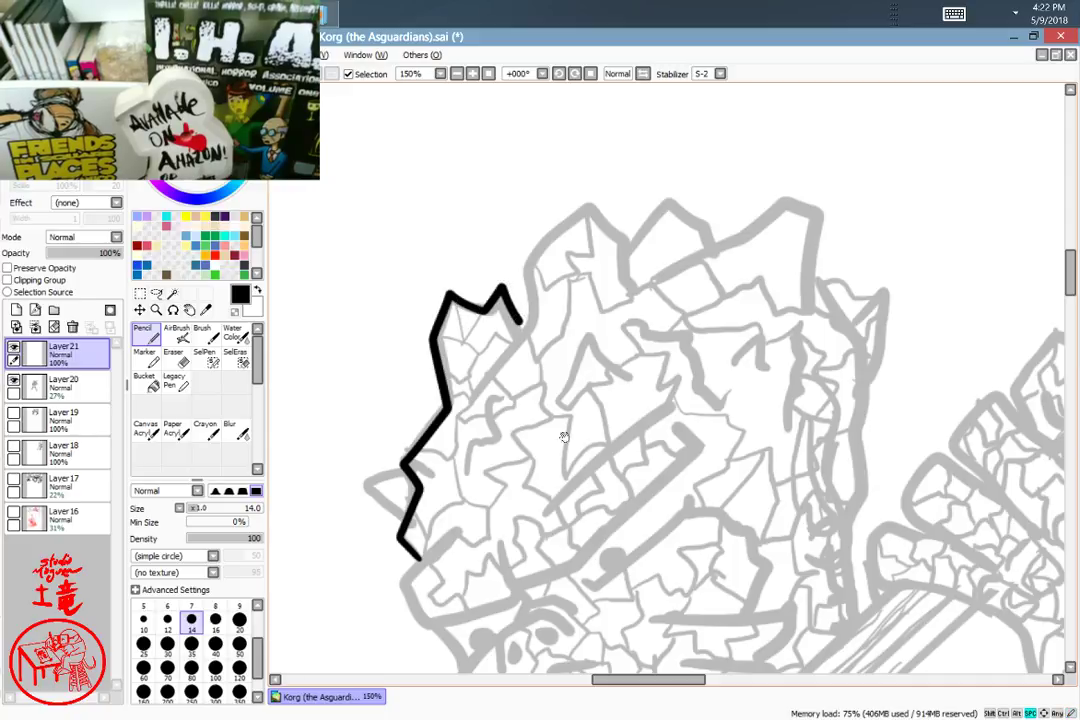
Step: Continue the black head outline over the next two rock spikes, including the inner edge behind the twin-pointed spike
mouse_move(505, 566)
mouse_down()
mouse_move(547, 586)
mouse_move(629, 670)
mouse_up()
drag(555, 524, 508, 449)
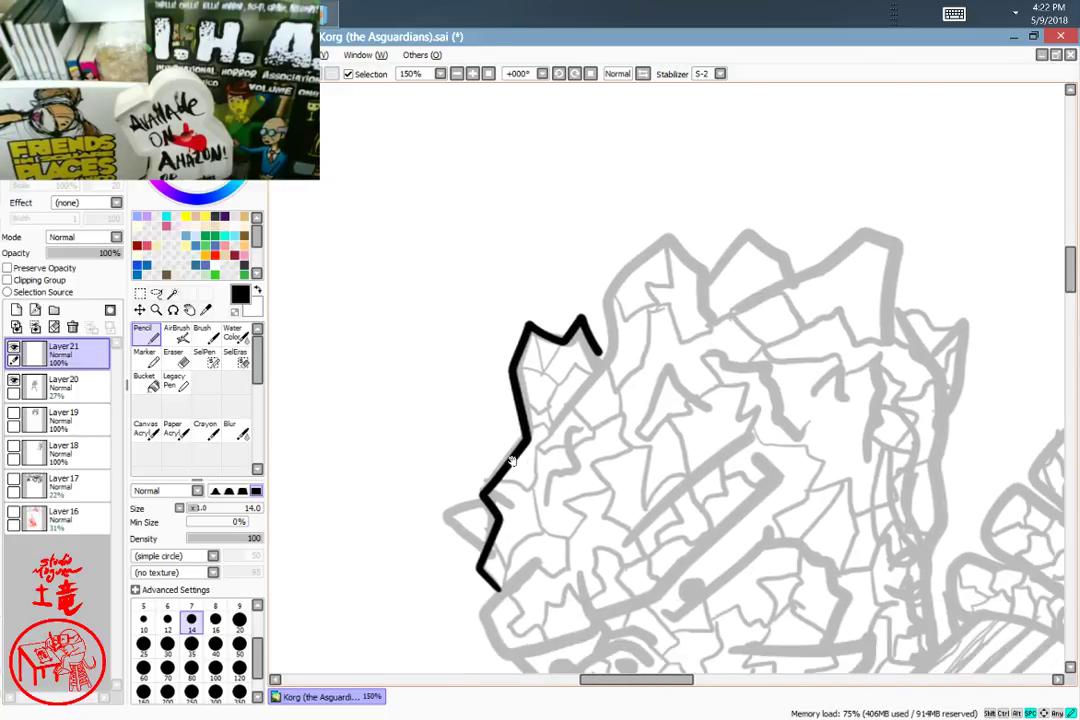
mouse_move(490, 503)
mouse_down()
mouse_move(446, 515)
mouse_move(490, 545)
mouse_up()
drag(702, 430, 555, 564)
mouse_move(403, 568)
mouse_down()
mouse_move(443, 520)
mouse_move(458, 425)
mouse_move(540, 390)
mouse_move(556, 440)
mouse_move(580, 455)
mouse_move(578, 386)
mouse_move(646, 428)
mouse_move(651, 458)
mouse_move(619, 470)
mouse_up()
key(ctrl+z)
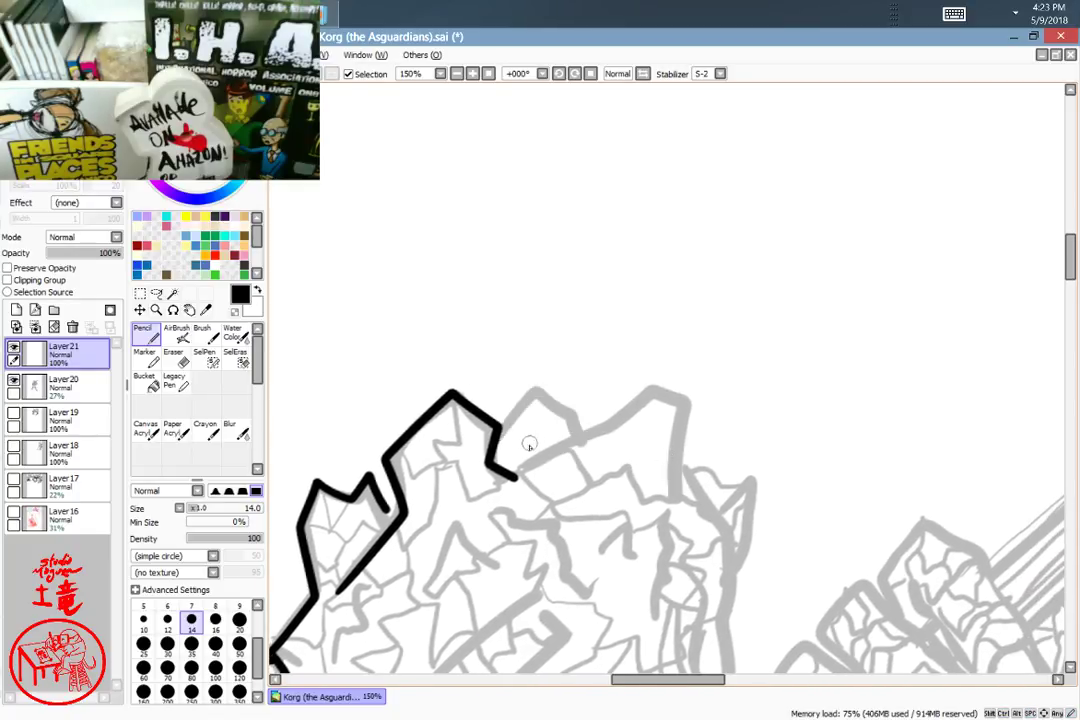
mouse_move(503, 430)
mouse_down()
mouse_move(540, 382)
mouse_move(568, 410)
mouse_move(572, 436)
mouse_up()
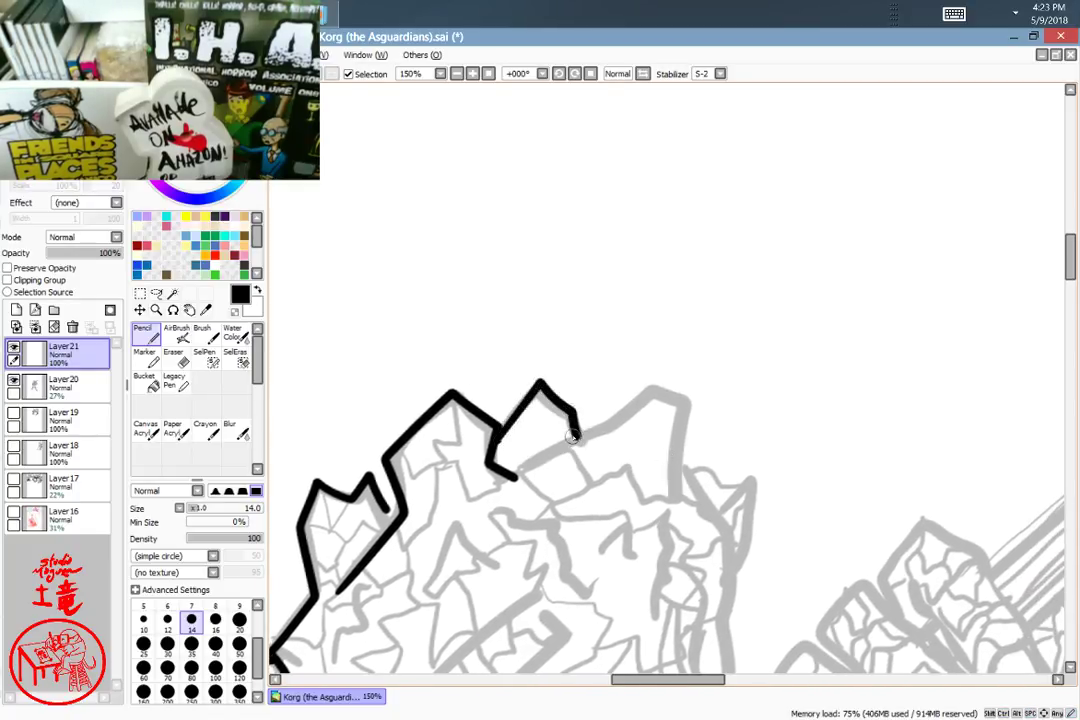
Step: Redo the black head outline from behind the third rock spike across to the fourth spike and down its far side
mouse_move(521, 470)
mouse_down()
mouse_move(608, 425)
mouse_move(651, 390)
mouse_up()
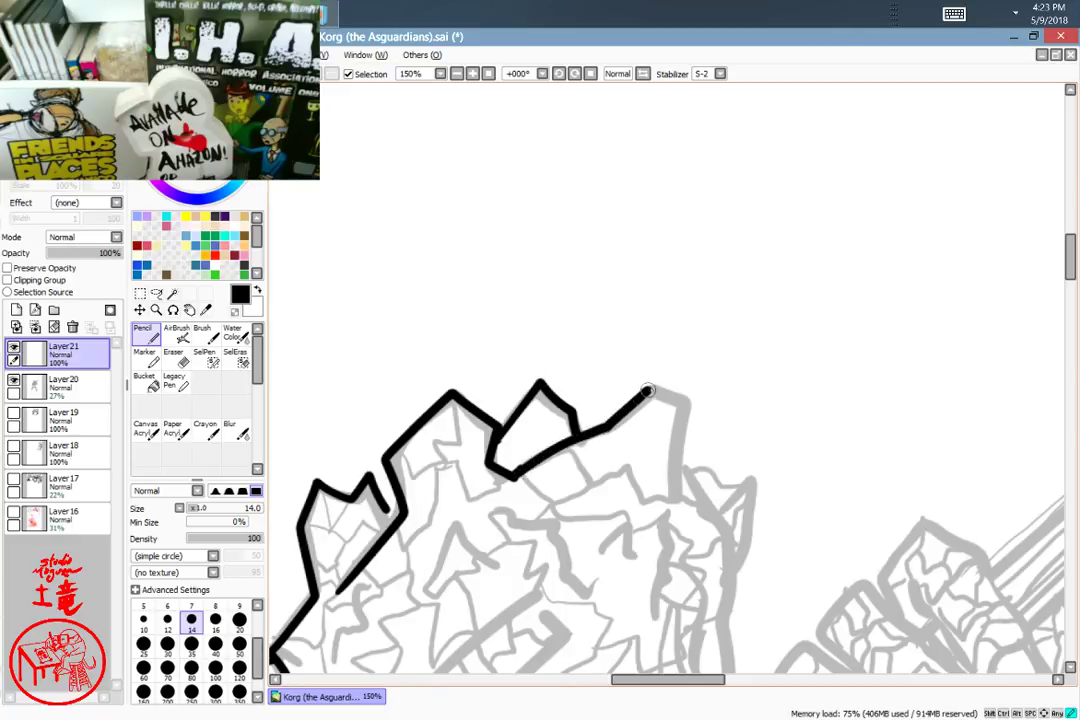
key(ctrl+z)
key(ctrl+z)
mouse_move(511, 480)
mouse_down()
mouse_move(632, 418)
mouse_move(651, 383)
mouse_move(677, 424)
mouse_move(670, 492)
mouse_move(752, 468)
mouse_move(759, 344)
mouse_move(691, 382)
mouse_move(806, 294)
mouse_up()
drag(727, 365, 730, 367)
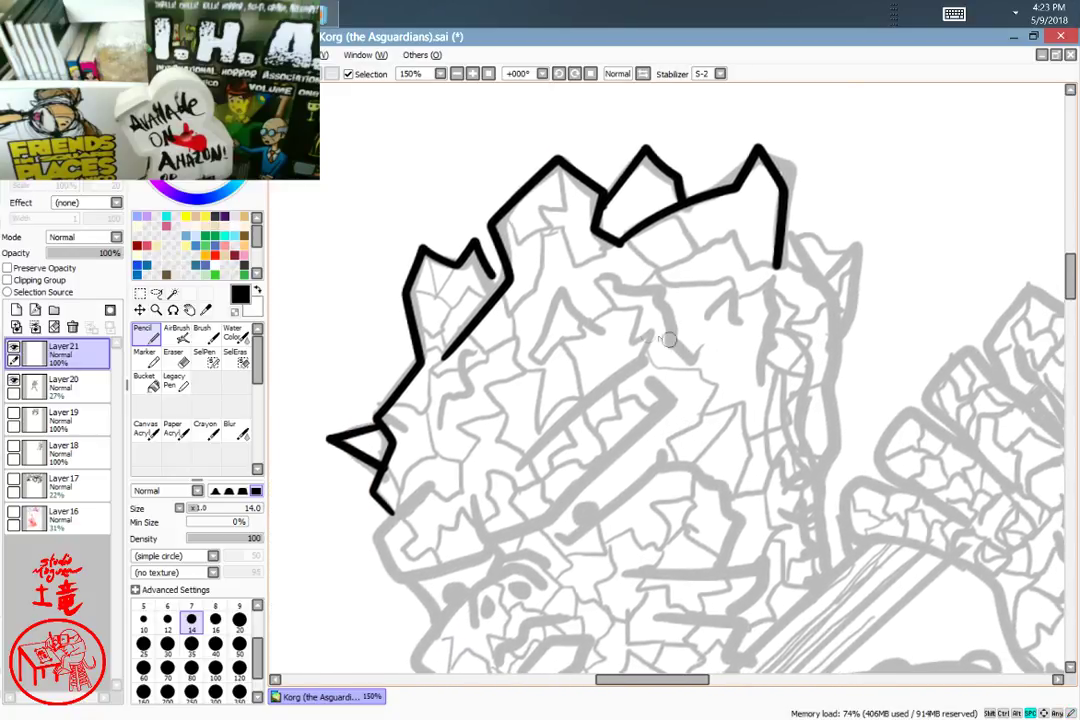
Step: Ink the two inverted-V ridges on Korg's forehead, undoing the jagged line tried at the temple
mouse_move(532, 358)
mouse_down()
mouse_move(554, 285)
mouse_move(604, 318)
mouse_up()
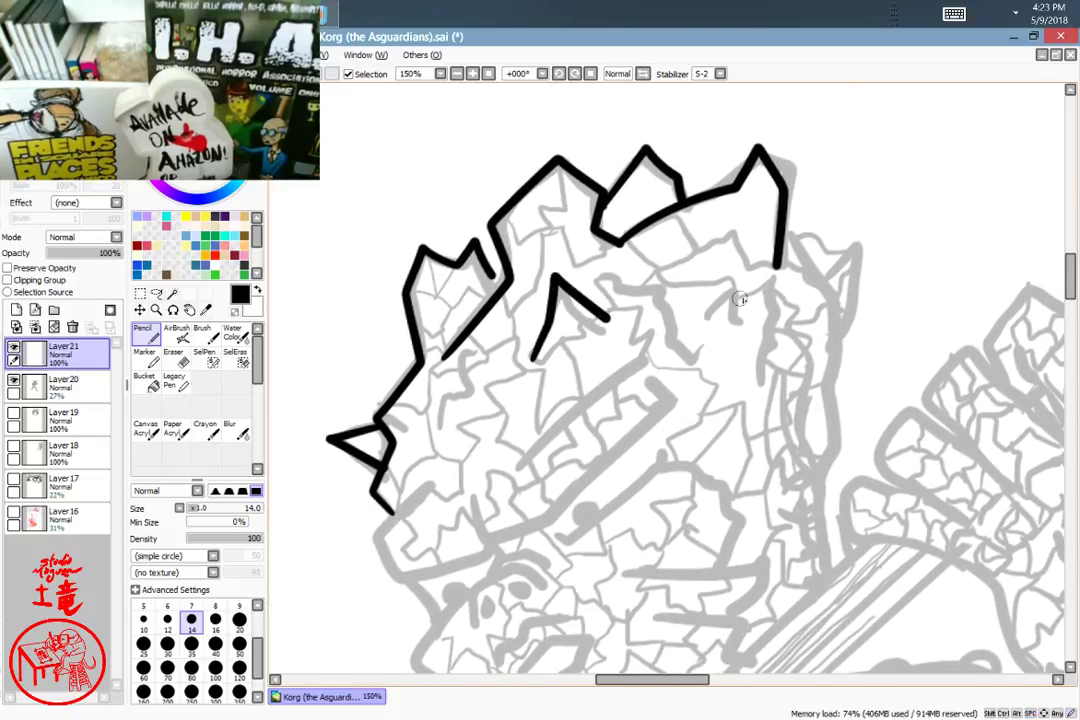
mouse_move(696, 327)
mouse_down()
mouse_move(746, 320)
mouse_move(739, 335)
mouse_move(730, 292)
mouse_move(752, 311)
mouse_move(779, 281)
mouse_move(790, 315)
mouse_move(775, 342)
mouse_move(786, 355)
mouse_move(760, 385)
mouse_up()
key(ctrl+z)
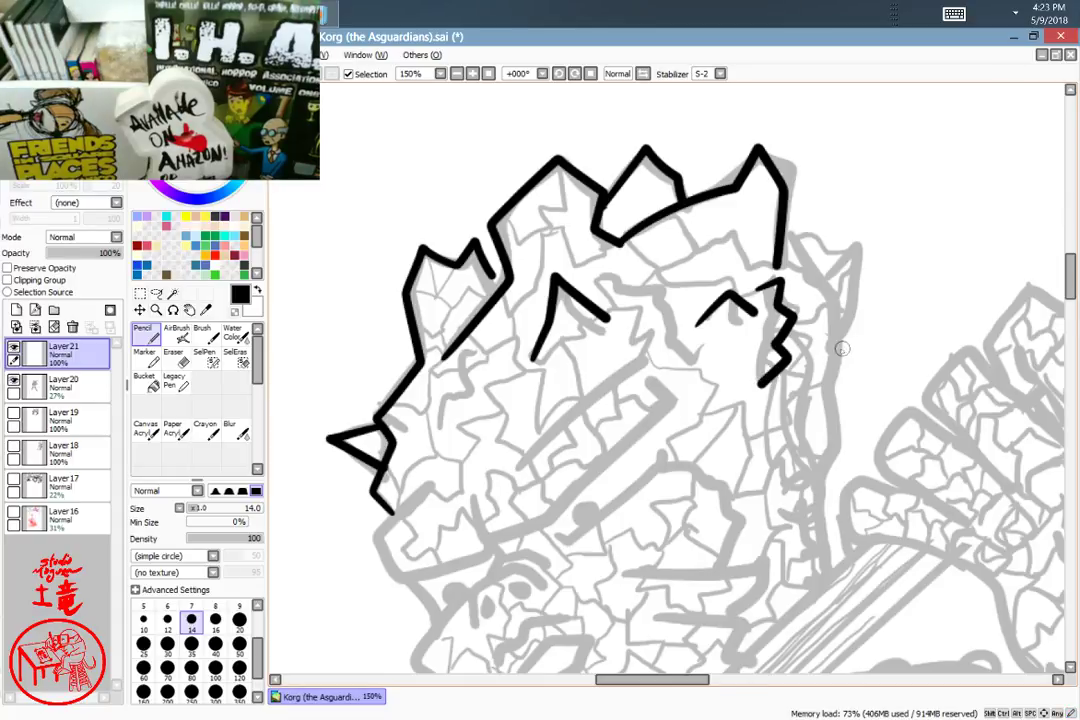
key(ctrl+z)
Step: Ink the angular front of the brow ledge and the long narrow ridge running diagonally across the forehead
drag(535, 447, 554, 447)
scroll(553, 447, down, 2)
scroll(553, 447, left, 2)
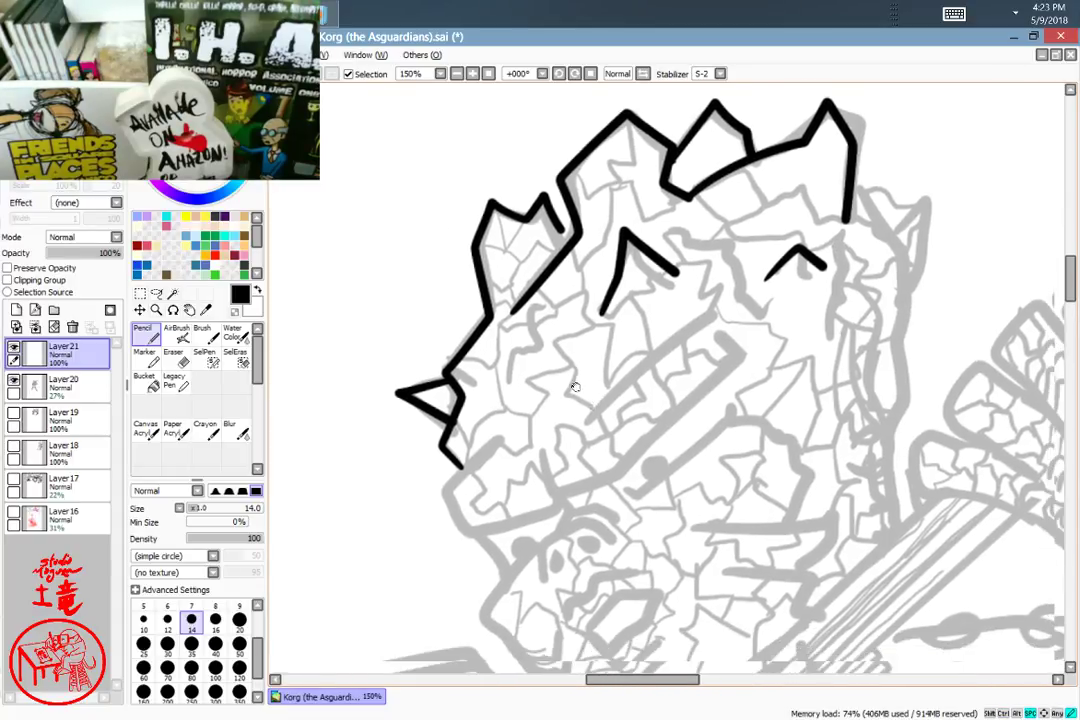
mouse_move(487, 413)
mouse_down()
mouse_move(428, 469)
mouse_move(442, 505)
mouse_move(535, 489)
mouse_up()
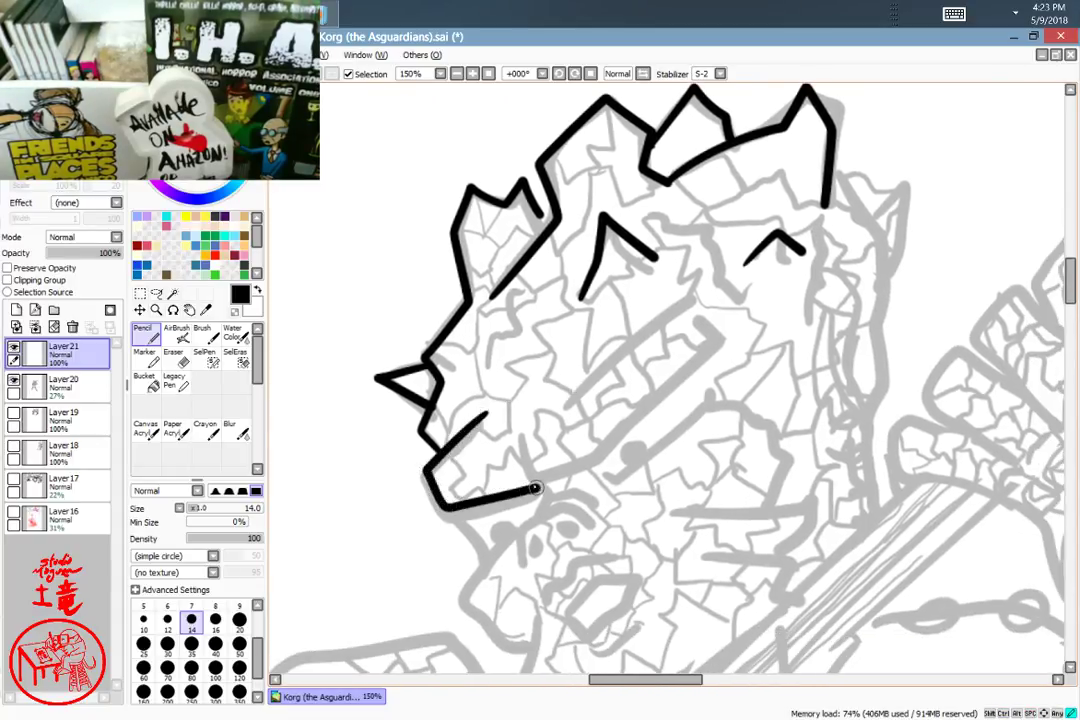
mouse_move(518, 440)
mouse_down()
mouse_move(532, 468)
mouse_move(626, 422)
mouse_up()
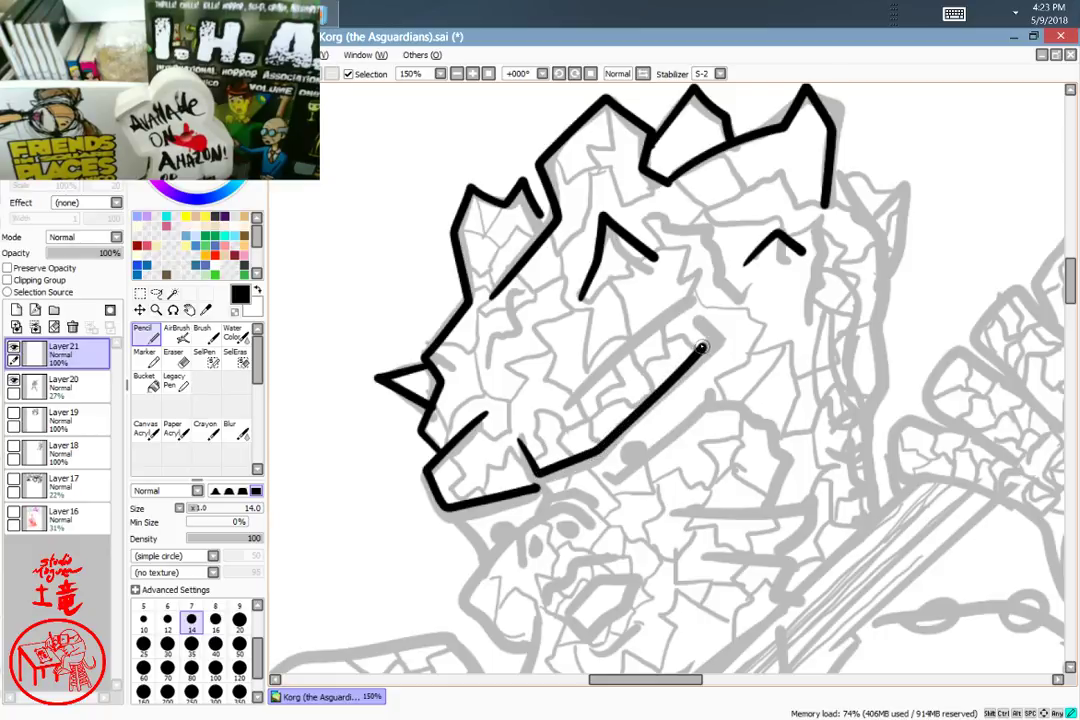
drag(686, 327, 706, 350)
drag(568, 407, 694, 300)
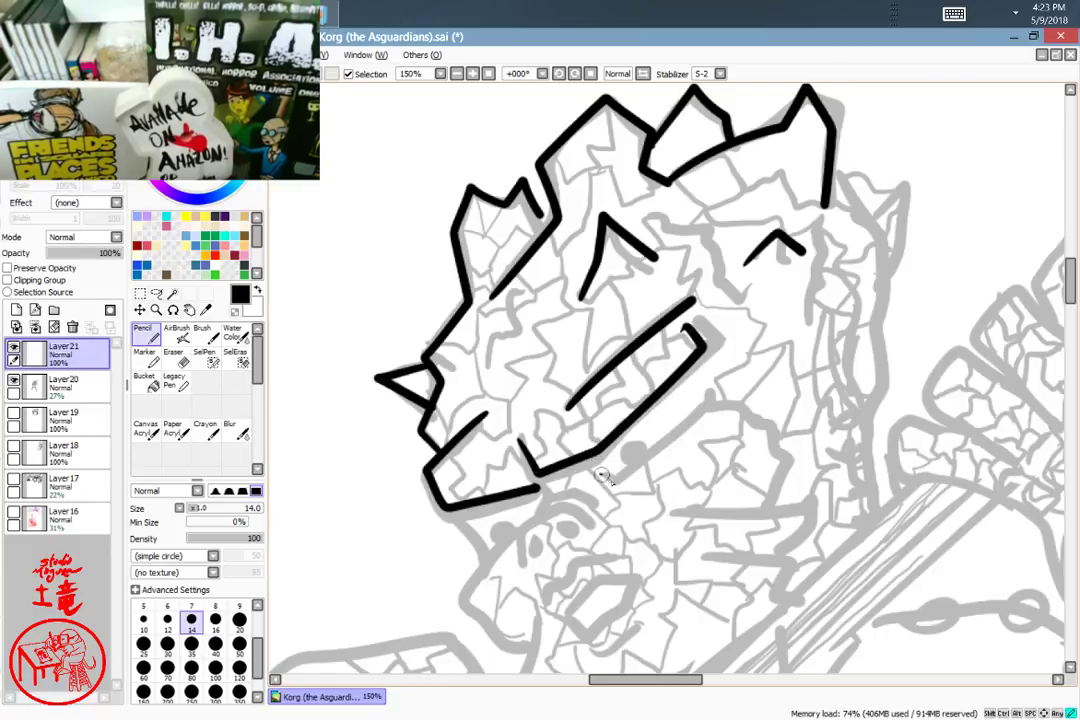
Step: Ink the lower edges of both eyes beneath the brow, redrawing the nearer one from the brow's front corner
mouse_move(603, 479)
mouse_down()
mouse_move(645, 457)
mouse_move(705, 390)
mouse_up()
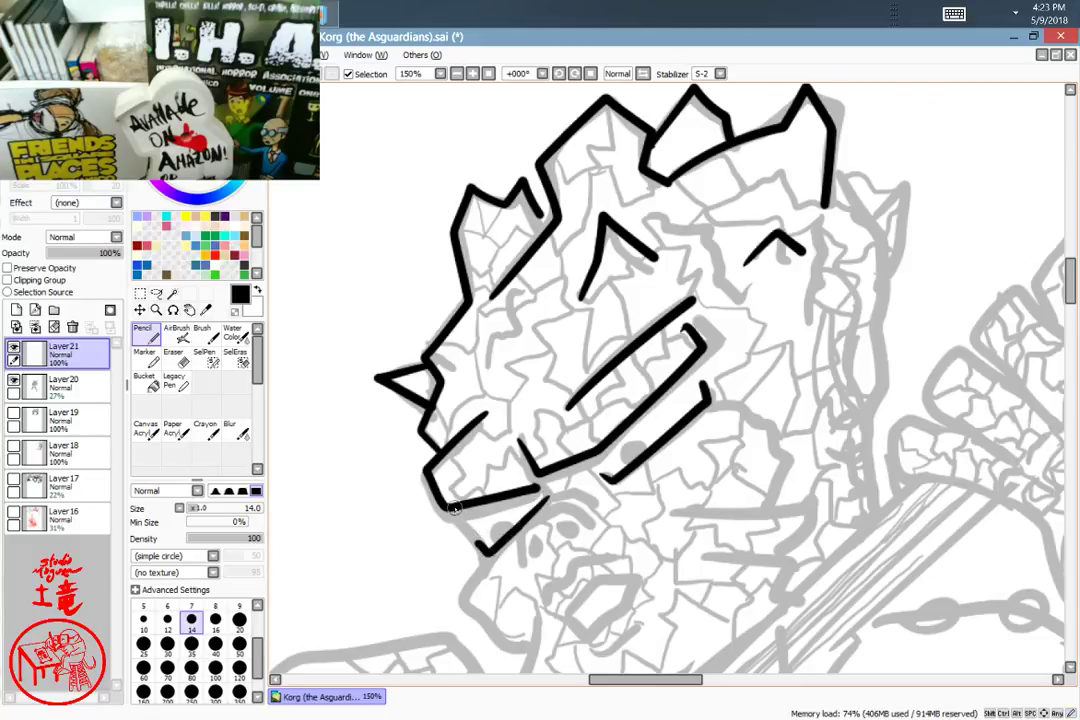
key(ctrl+z)
drag(448, 509, 483, 543)
Step: Ink the nose with its two nostrils, the angular open mouth and the curved line under the lower lip
drag(611, 530, 585, 477)
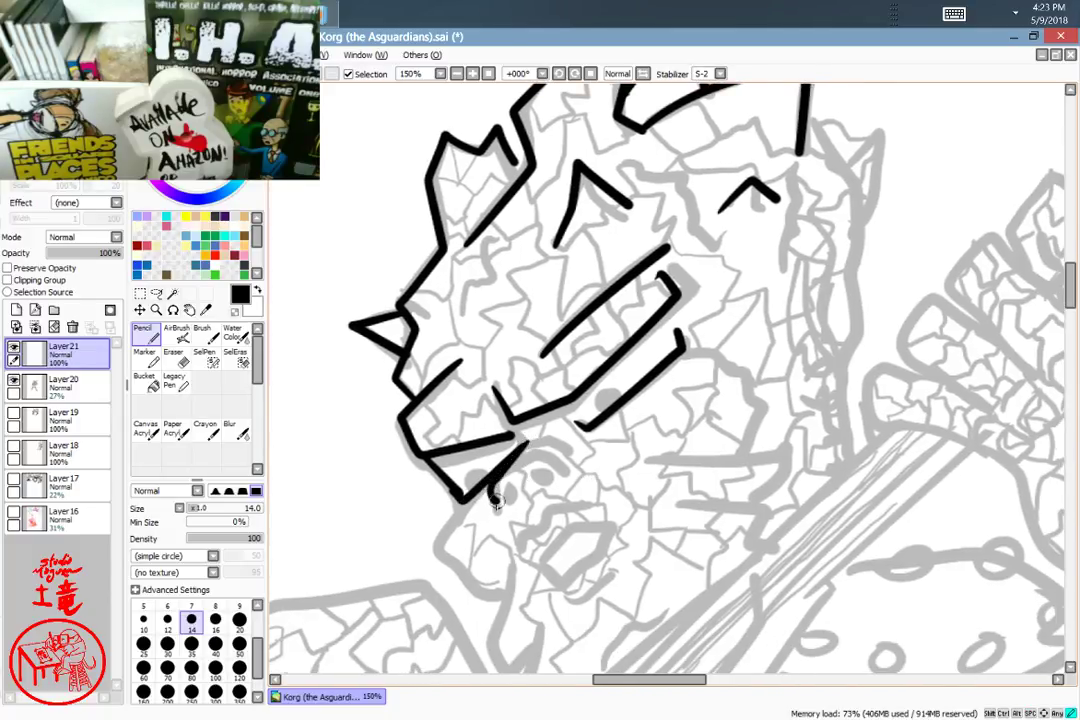
key(ctrl+z)
drag(523, 446, 490, 508)
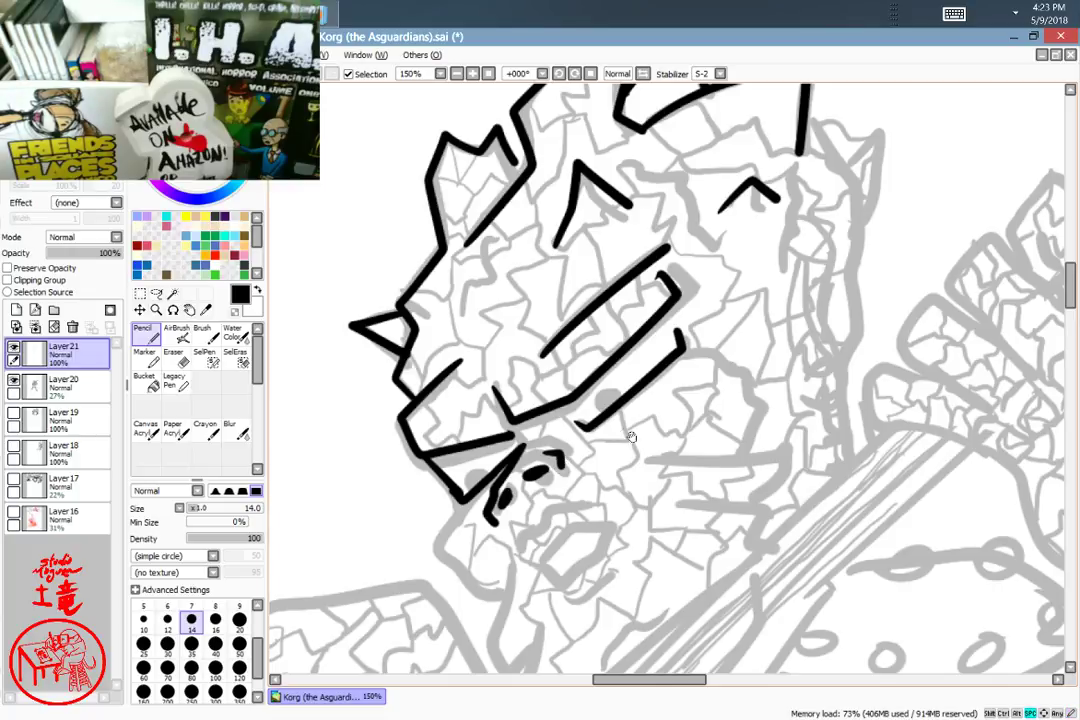
mouse_move(584, 503)
mouse_down()
mouse_move(575, 408)
mouse_move(483, 377)
mouse_move(500, 385)
mouse_move(500, 470)
mouse_move(565, 428)
mouse_move(540, 500)
mouse_move(578, 476)
mouse_up()
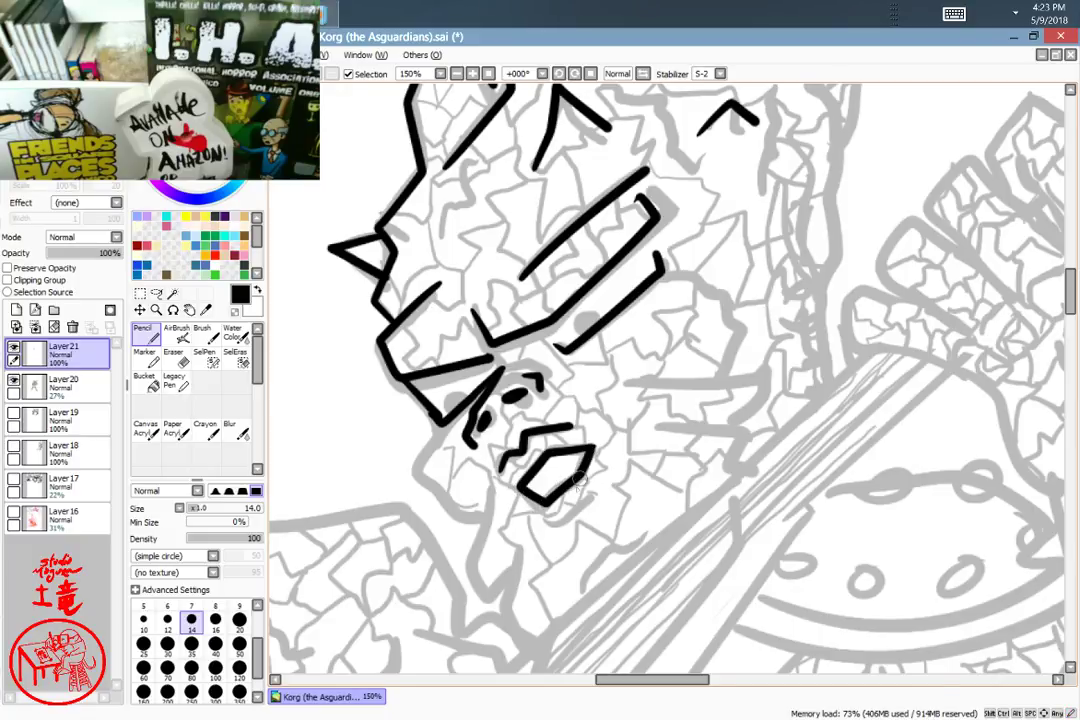
drag(546, 523, 591, 494)
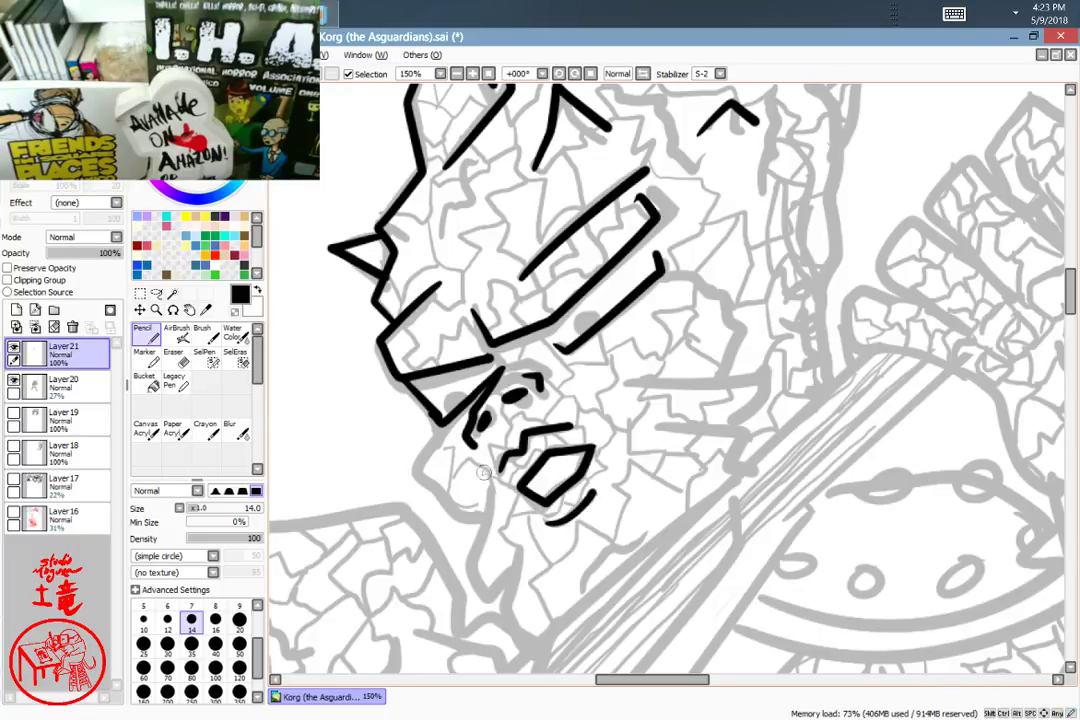
Step: Ink the jagged front of the face from the eye corner down to the pointed chin, including the inner chin cracks
mouse_move(451, 420)
mouse_down()
mouse_move(409, 486)
mouse_move(441, 487)
mouse_move(446, 526)
mouse_move(471, 530)
mouse_move(486, 511)
mouse_move(466, 566)
mouse_up()
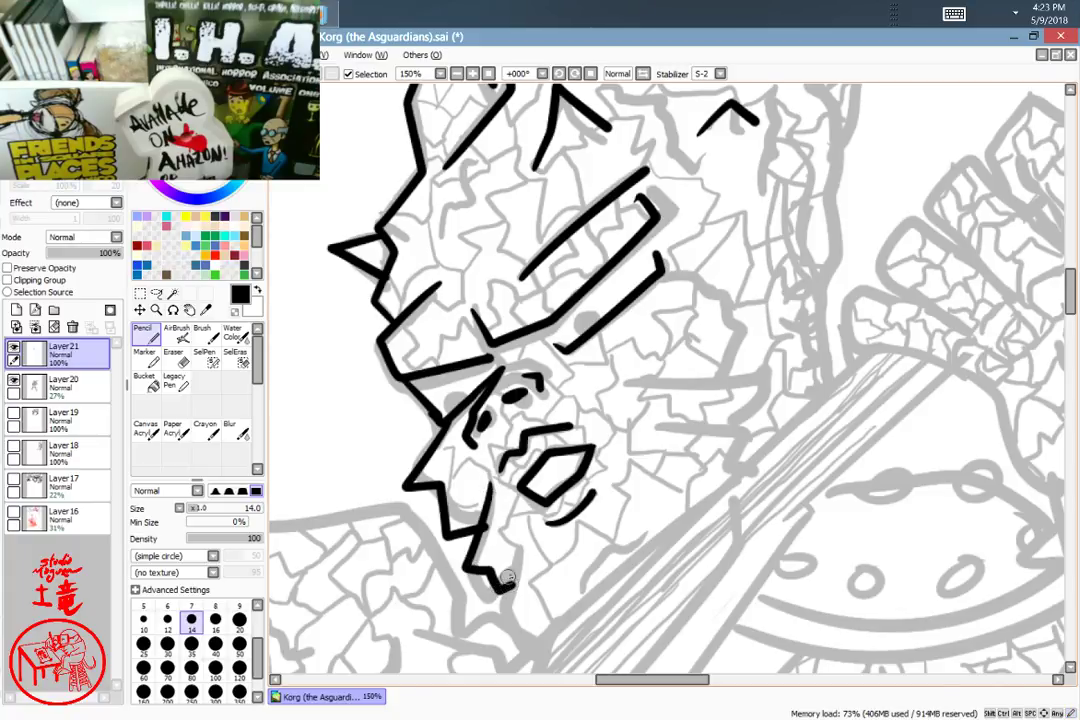
key(ctrl+z)
mouse_move(488, 487)
mouse_down()
mouse_move(477, 560)
mouse_move(509, 589)
mouse_up()
mouse_move(522, 539)
mouse_down()
mouse_move(507, 605)
mouse_move(518, 640)
mouse_move(555, 629)
mouse_up()
Step: Ink the jagged jawline from the chin up to the cheek, with the horizontal jaw cracks and the zigzag cheek edge
mouse_move(722, 467)
mouse_down()
mouse_move(666, 420)
mouse_move(616, 414)
mouse_up()
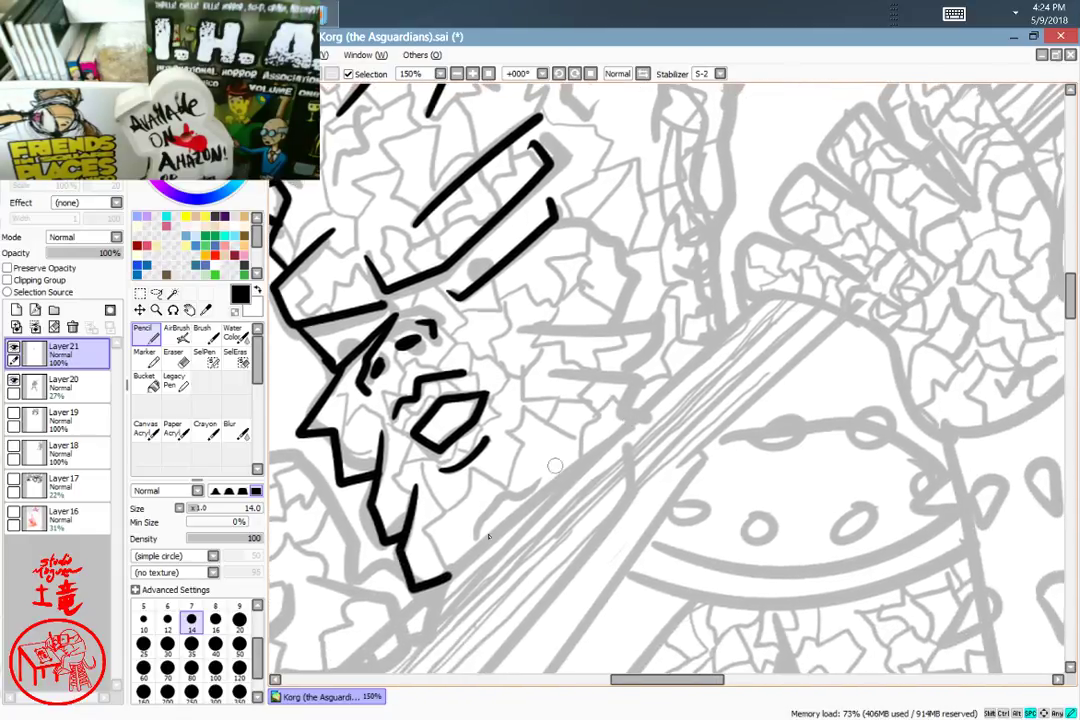
mouse_move(478, 537)
mouse_down()
mouse_move(545, 518)
mouse_move(580, 480)
mouse_move(632, 463)
mouse_move(651, 429)
mouse_move(630, 392)
mouse_move(563, 373)
mouse_up()
mouse_move(546, 323)
mouse_down()
mouse_move(658, 324)
mouse_move(660, 348)
mouse_move(636, 373)
mouse_move(615, 557)
mouse_up()
mouse_move(550, 401)
mouse_down()
mouse_move(584, 439)
mouse_move(558, 485)
mouse_up()
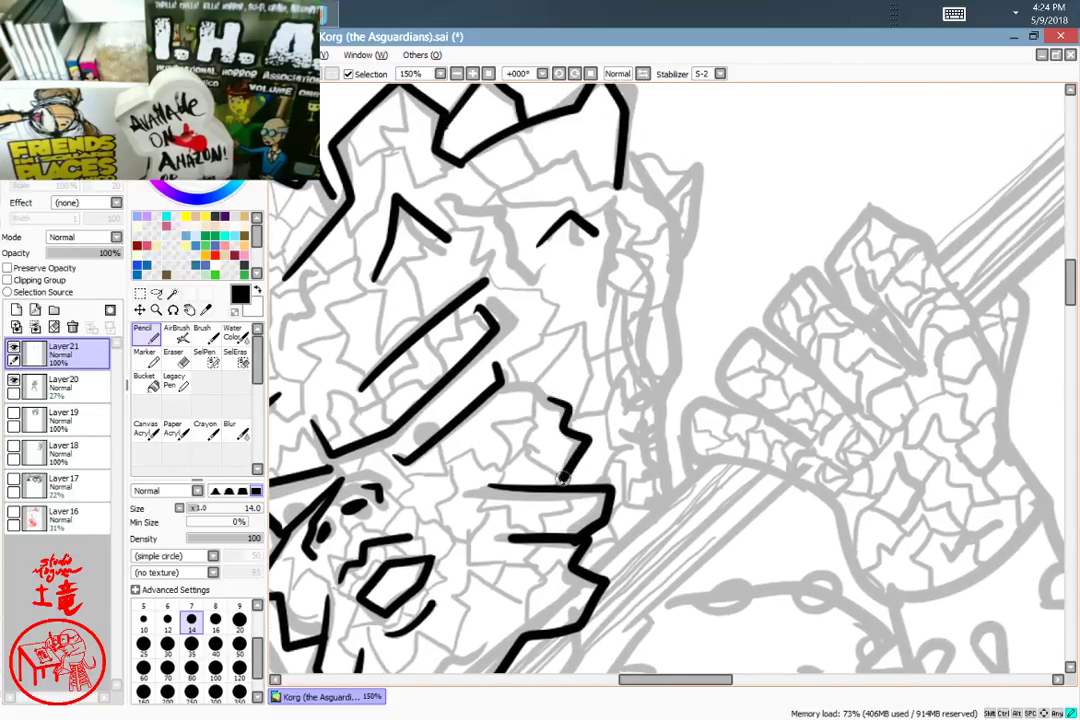
mouse_move(685, 405)
mouse_down()
mouse_move(632, 463)
mouse_move(630, 508)
mouse_up()
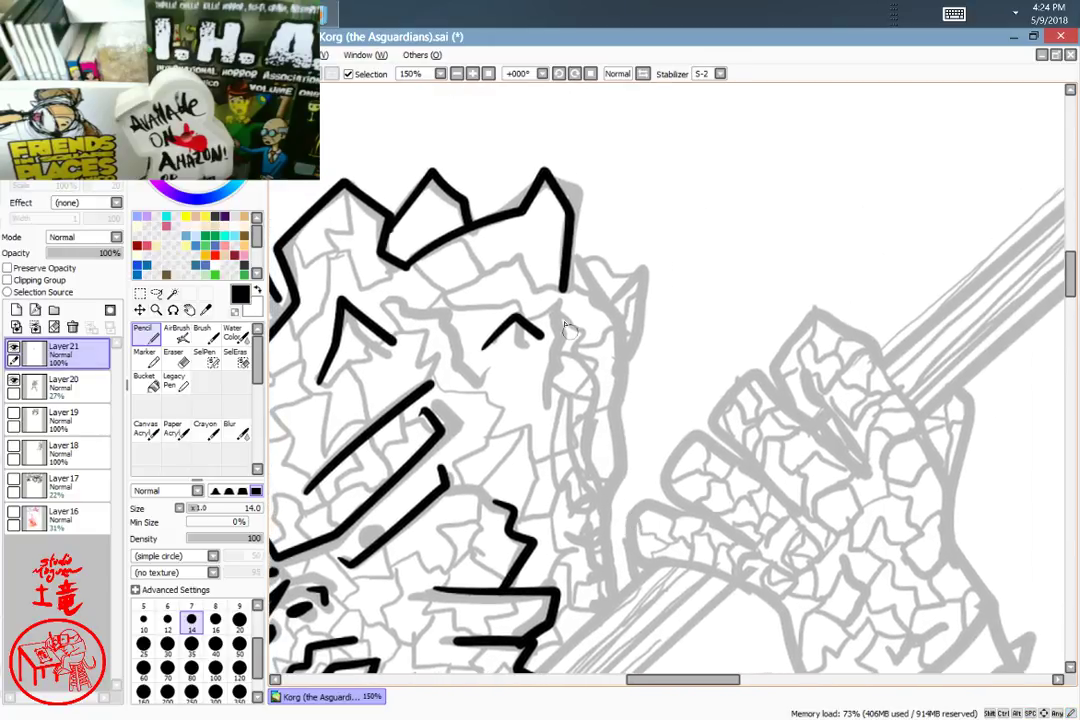
Step: Ink the angular temple crack beside the second forehead ridge and the rock spike at the back of the head
mouse_move(524, 325)
mouse_down()
mouse_move(555, 300)
mouse_move(548, 409)
mouse_up()
mouse_move(602, 300)
mouse_down()
mouse_move(645, 273)
mouse_move(629, 365)
mouse_up()
key(ctrl+z)
key(ctrl+y)
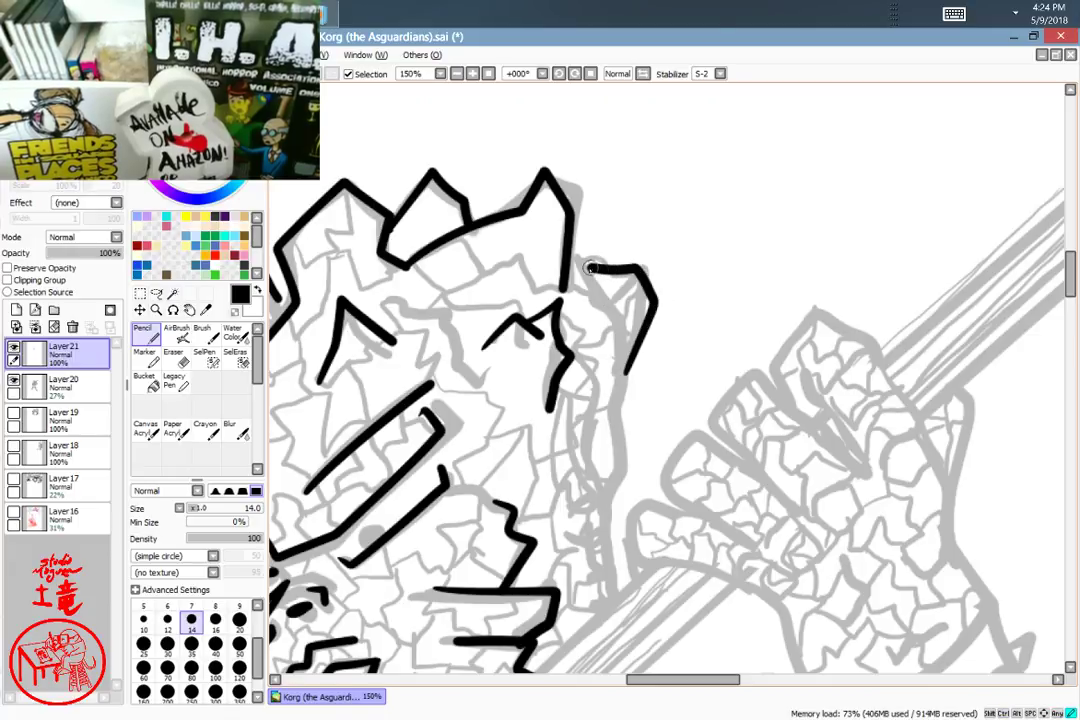
Step: Ink the long back edge of the head below the rear spike and add a small round pupil to each eye
mouse_move(568, 242)
mouse_down()
mouse_move(618, 410)
mouse_move(608, 566)
mouse_move(729, 260)
mouse_move(750, 235)
mouse_move(811, 312)
mouse_move(698, 395)
mouse_up()
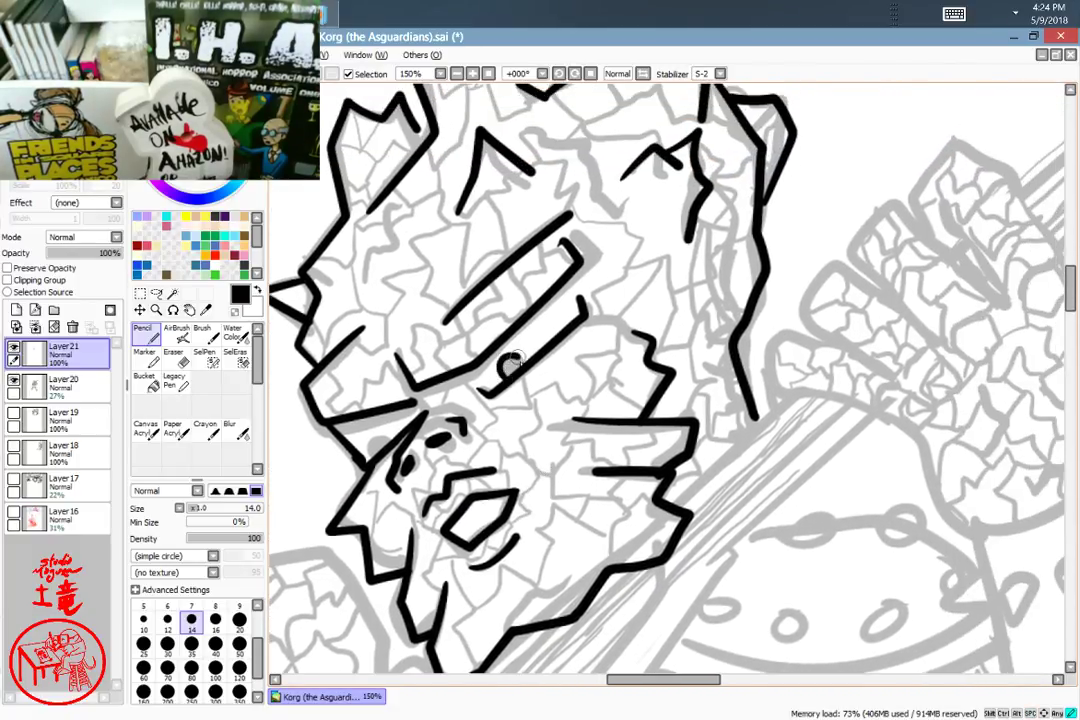
drag(512, 363, 509, 356)
drag(379, 447, 374, 455)
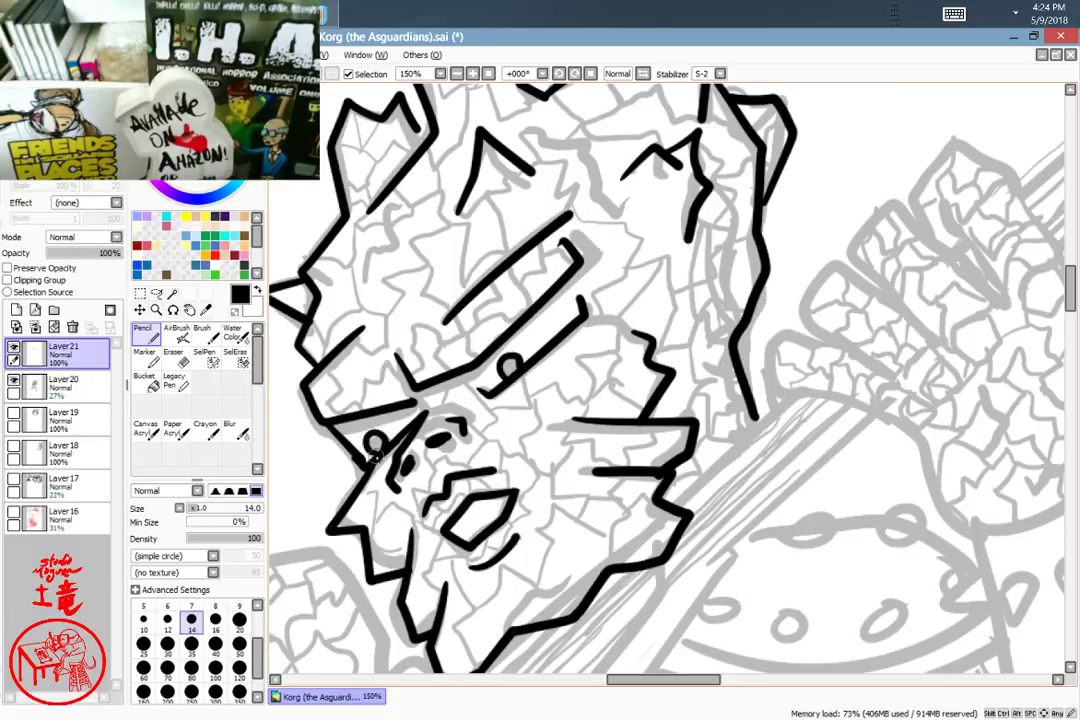
Step: Ink three curved knuckle lines on the fist below the chin and the fist's rocky outer outline around them
mouse_move(730, 389)
mouse_down()
mouse_move(747, 214)
mouse_move(733, 236)
mouse_move(779, 205)
mouse_up()
drag(767, 303, 899, 246)
drag(657, 231, 732, 344)
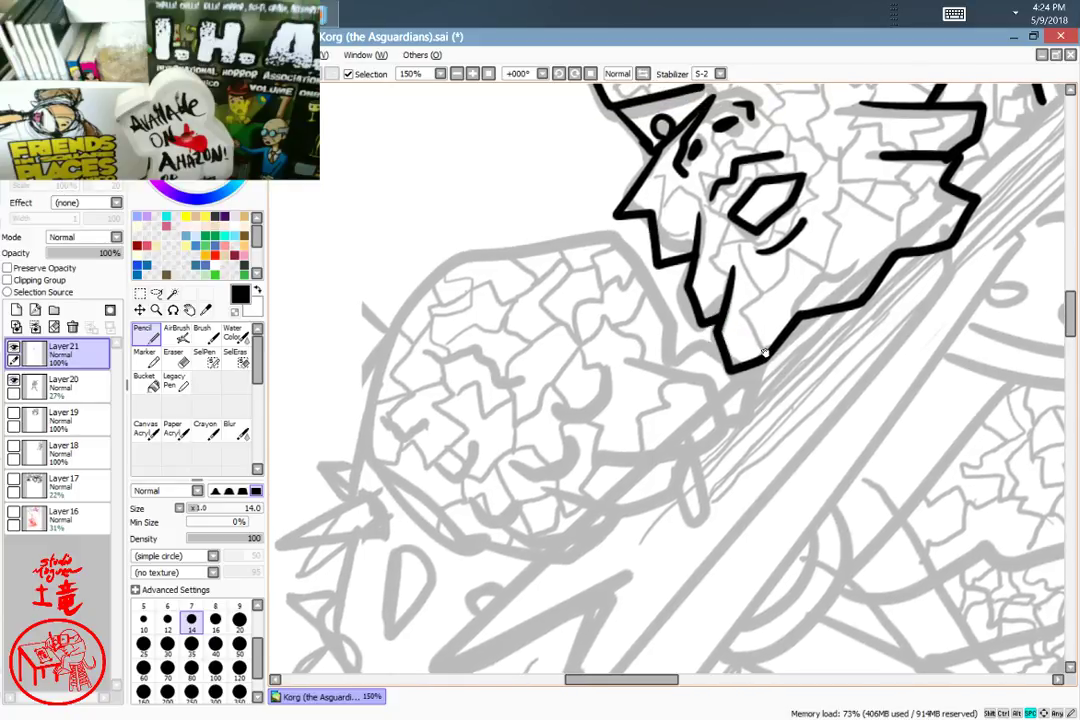
drag(628, 413, 561, 433)
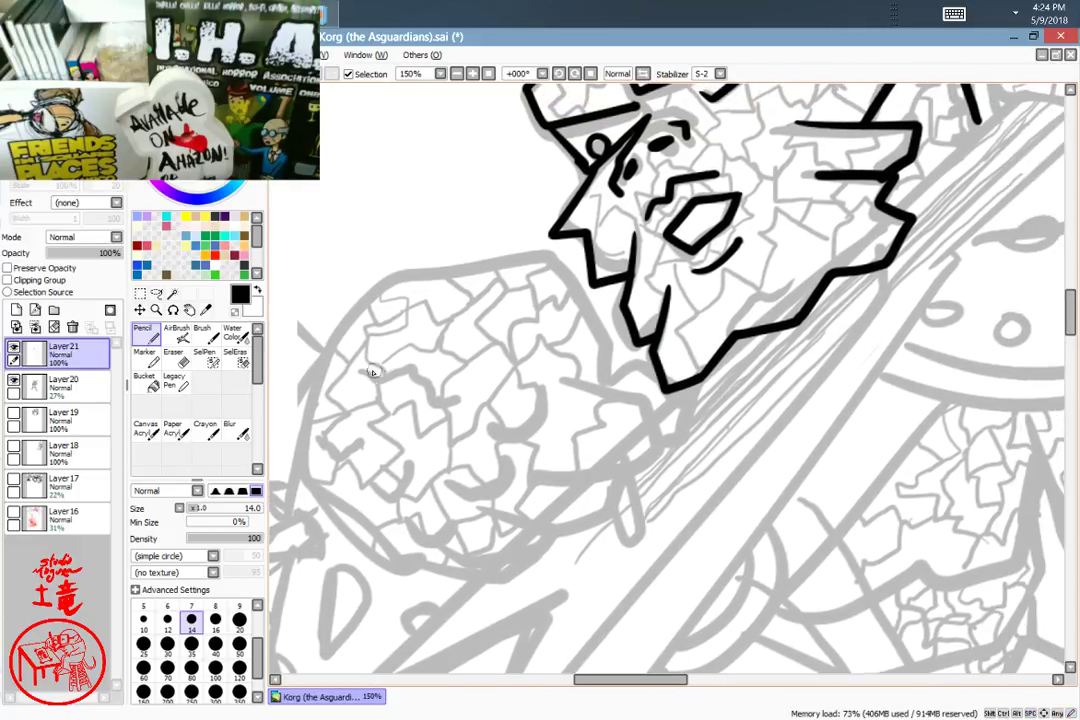
drag(541, 388, 491, 428)
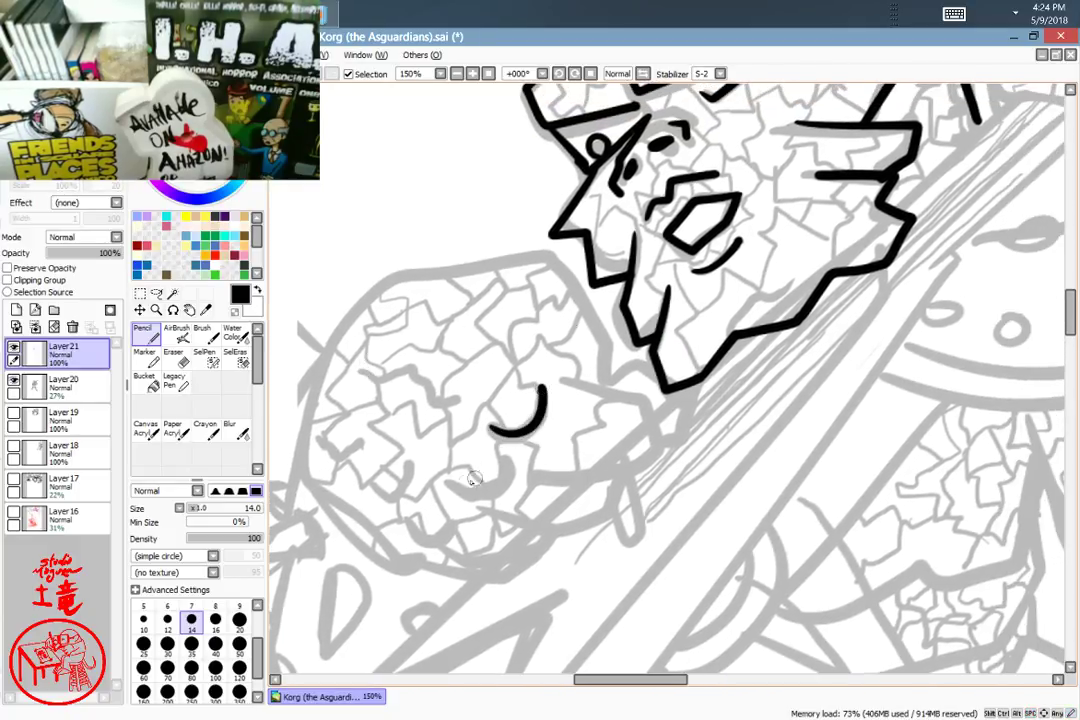
drag(507, 474, 510, 462)
drag(403, 520, 460, 518)
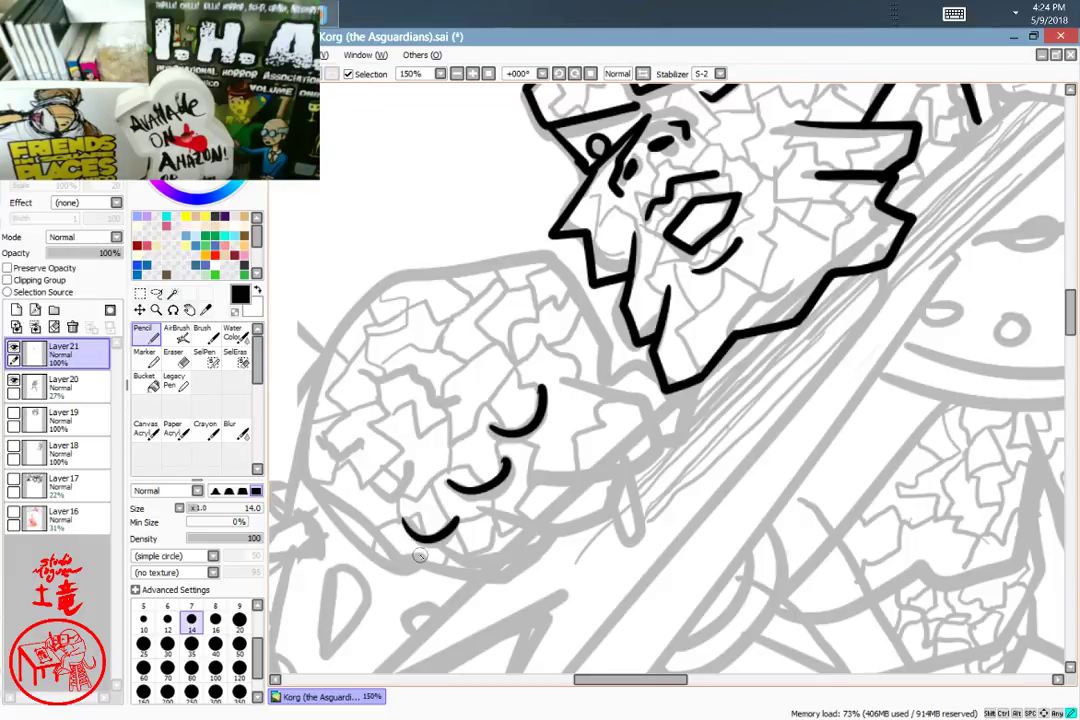
mouse_move(397, 566)
mouse_down()
mouse_move(322, 508)
mouse_move(298, 451)
mouse_move(303, 365)
mouse_move(375, 292)
mouse_move(495, 258)
mouse_move(590, 305)
mouse_move(612, 375)
mouse_up()
key(space)
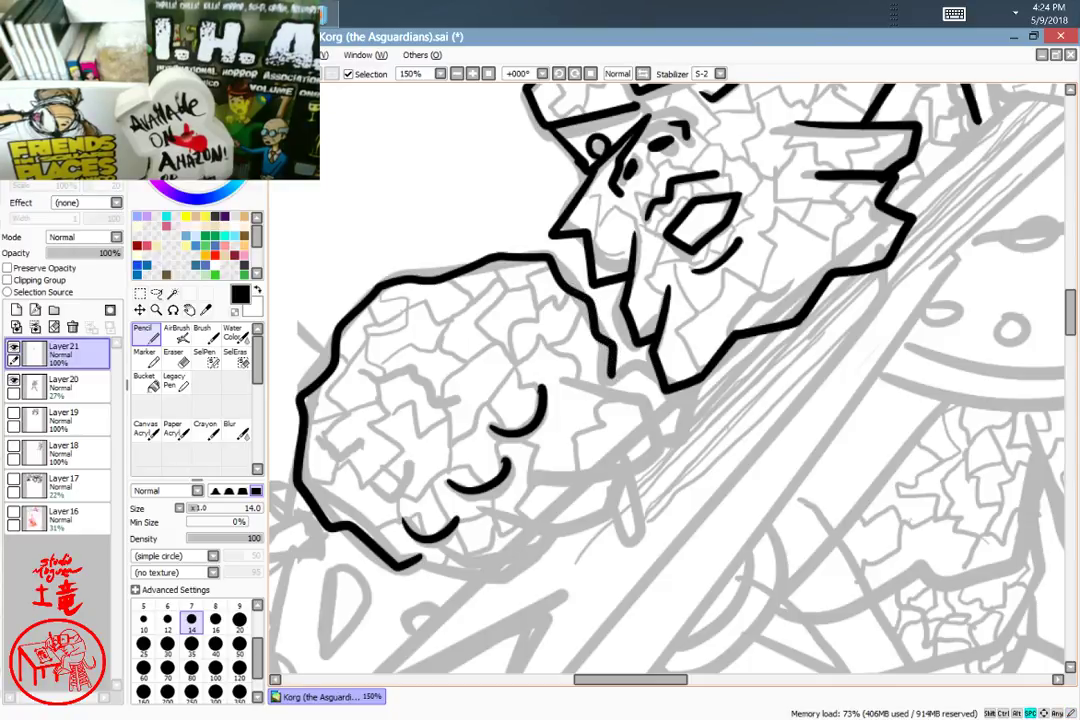
Step: Ink the fist's finger lines, fingertips and lower edge, and extend its outline down to the uppermost finger
mouse_move(706, 397)
mouse_down()
mouse_move(694, 283)
mouse_move(733, 243)
mouse_move(675, 337)
mouse_up()
mouse_move(498, 415)
mouse_down()
mouse_move(585, 412)
mouse_move(621, 349)
mouse_move(548, 323)
mouse_move(634, 328)
mouse_move(632, 387)
mouse_up()
mouse_move(462, 455)
mouse_down()
mouse_move(560, 470)
mouse_move(608, 400)
mouse_up()
mouse_move(380, 497)
mouse_down()
mouse_move(482, 530)
mouse_move(540, 477)
mouse_up()
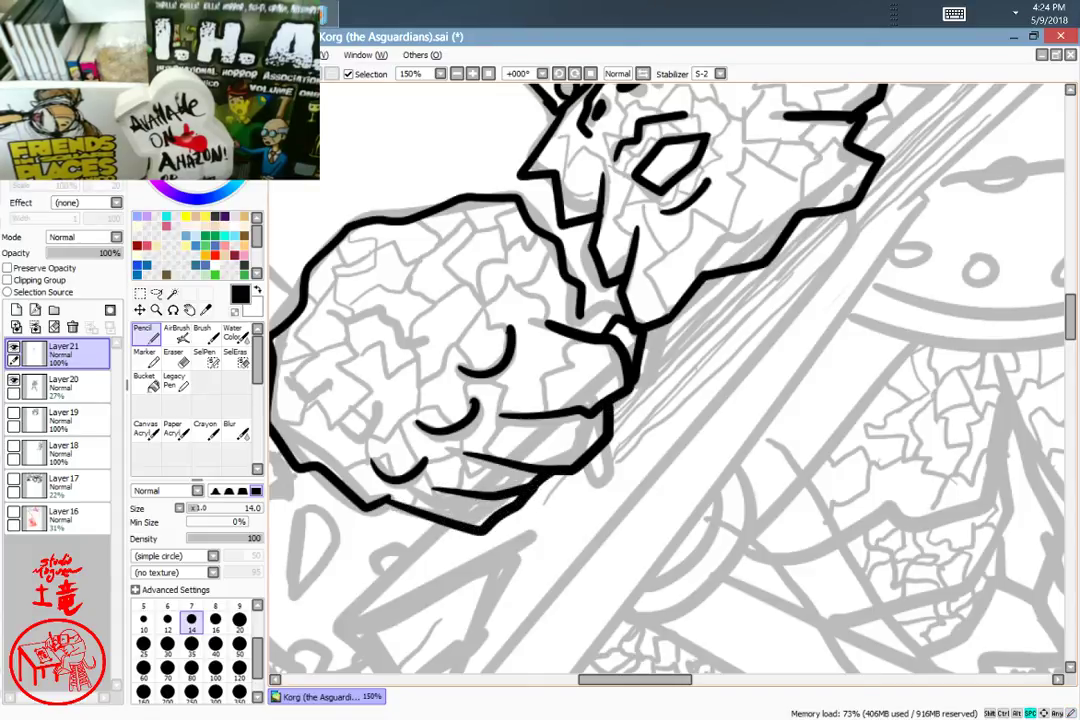
mouse_move(730, 368)
mouse_down()
mouse_move(779, 345)
mouse_move(846, 543)
mouse_up()
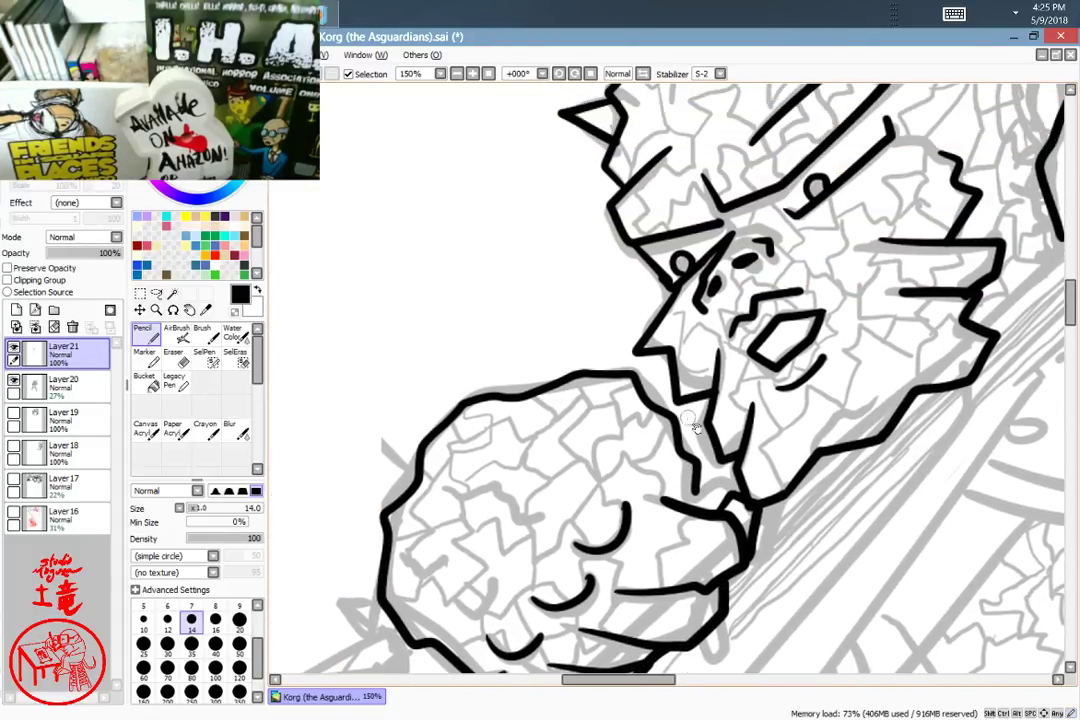
drag(694, 505, 696, 508)
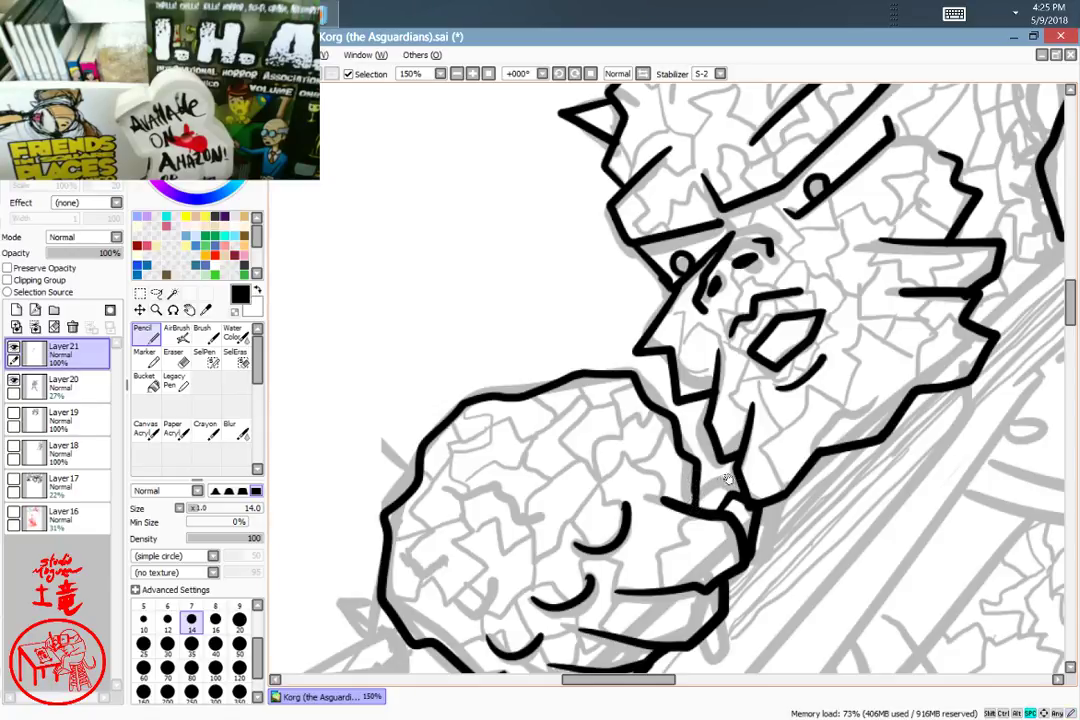
Step: Ink the wristband below the fist with its protruding spikes, connecting edges and the pointed stud on its face
drag(774, 505, 769, 390)
mouse_move(545, 665)
mouse_down()
mouse_move(646, 468)
mouse_move(670, 453)
mouse_up()
mouse_move(513, 308)
mouse_down()
mouse_move(483, 438)
mouse_move(394, 478)
mouse_move(494, 464)
mouse_move(487, 440)
mouse_move(450, 561)
mouse_move(410, 623)
mouse_move(458, 571)
mouse_move(460, 586)
mouse_move(412, 592)
mouse_move(470, 612)
mouse_move(452, 568)
mouse_move(406, 537)
mouse_move(446, 567)
mouse_up()
key(ctrl+z)
mouse_move(498, 628)
mouse_down()
mouse_move(451, 526)
mouse_move(443, 598)
mouse_move(470, 522)
mouse_move(560, 590)
mouse_up()
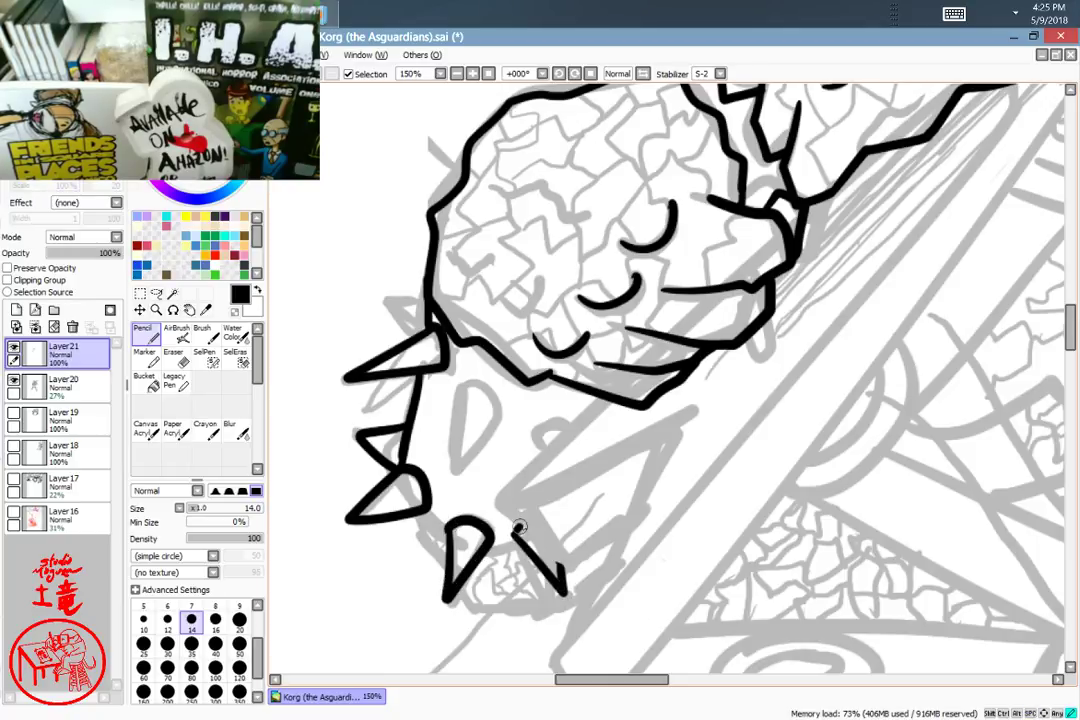
mouse_move(520, 530)
mouse_down()
mouse_move(484, 551)
mouse_move(400, 465)
mouse_up()
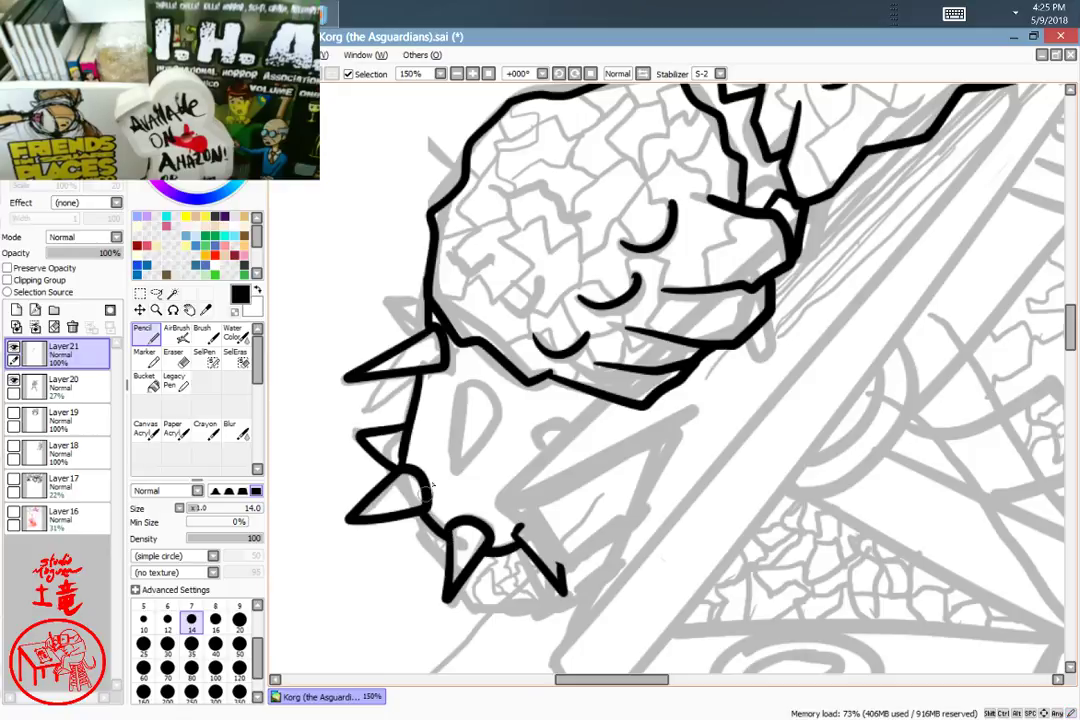
mouse_move(461, 397)
mouse_down()
mouse_move(455, 468)
mouse_move(505, 420)
mouse_move(455, 395)
mouse_up()
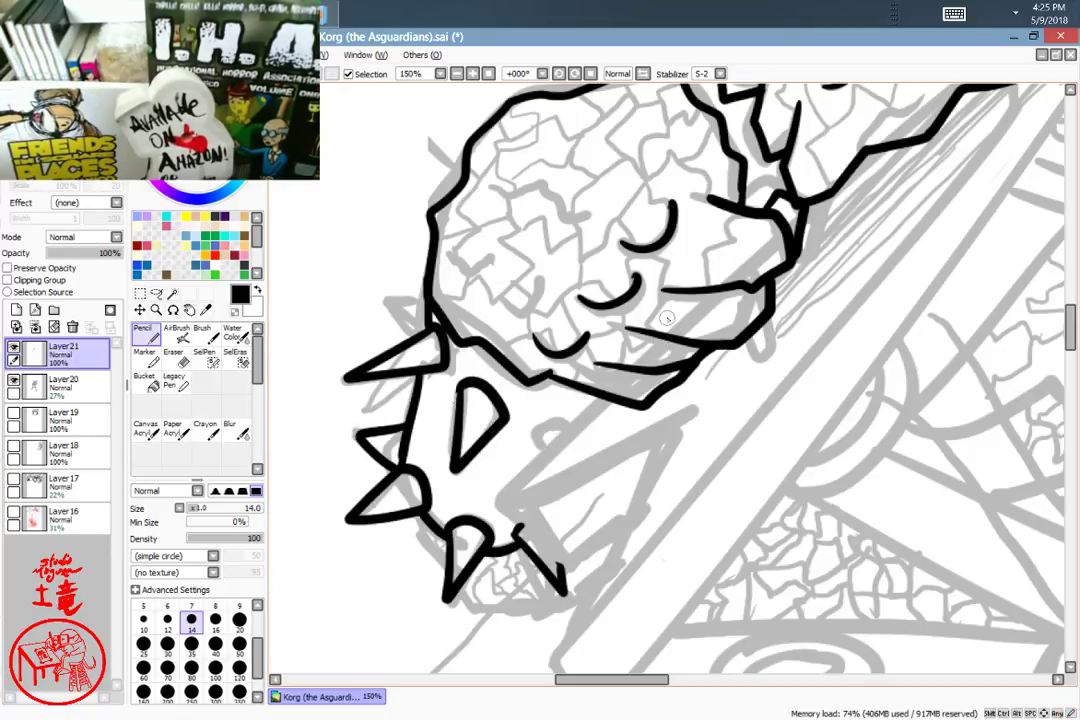
Step: Ink the rounded headstock at the upper end of the instrument's neck as one looping outline
drag(693, 378, 430, 630)
drag(851, 308, 500, 545)
drag(767, 327, 673, 392)
mouse_move(566, 539)
mouse_down()
mouse_move(733, 393)
mouse_move(546, 630)
mouse_up()
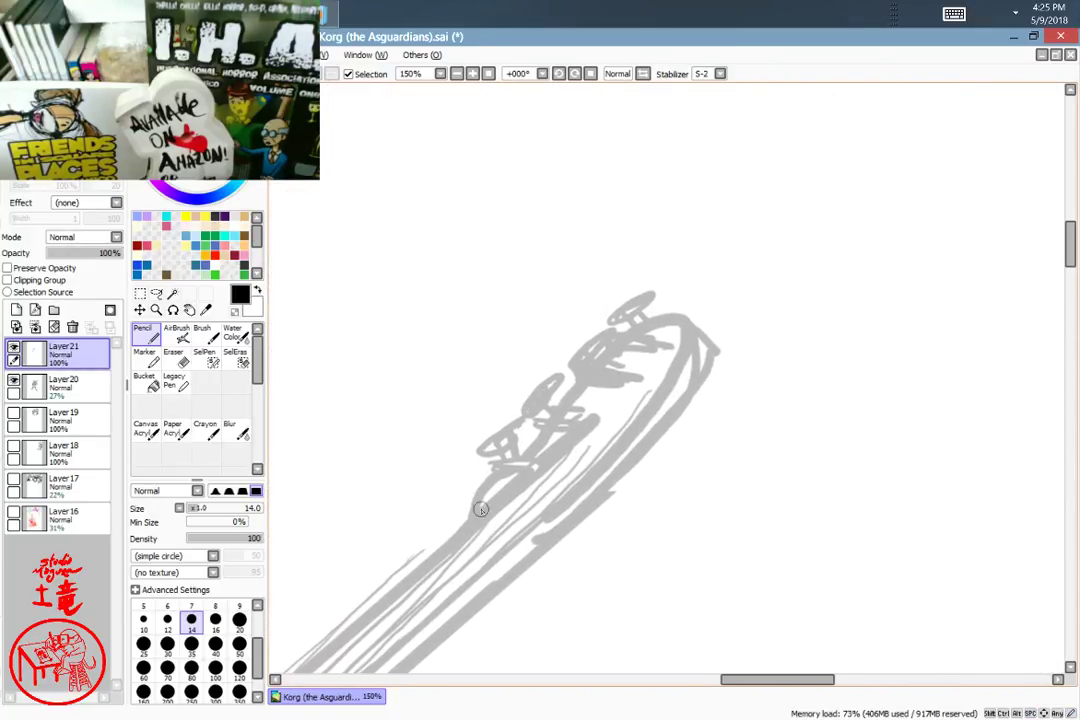
mouse_move(480, 484)
mouse_down()
mouse_move(663, 309)
mouse_move(663, 386)
mouse_move(515, 550)
mouse_up()
drag(688, 335, 713, 347)
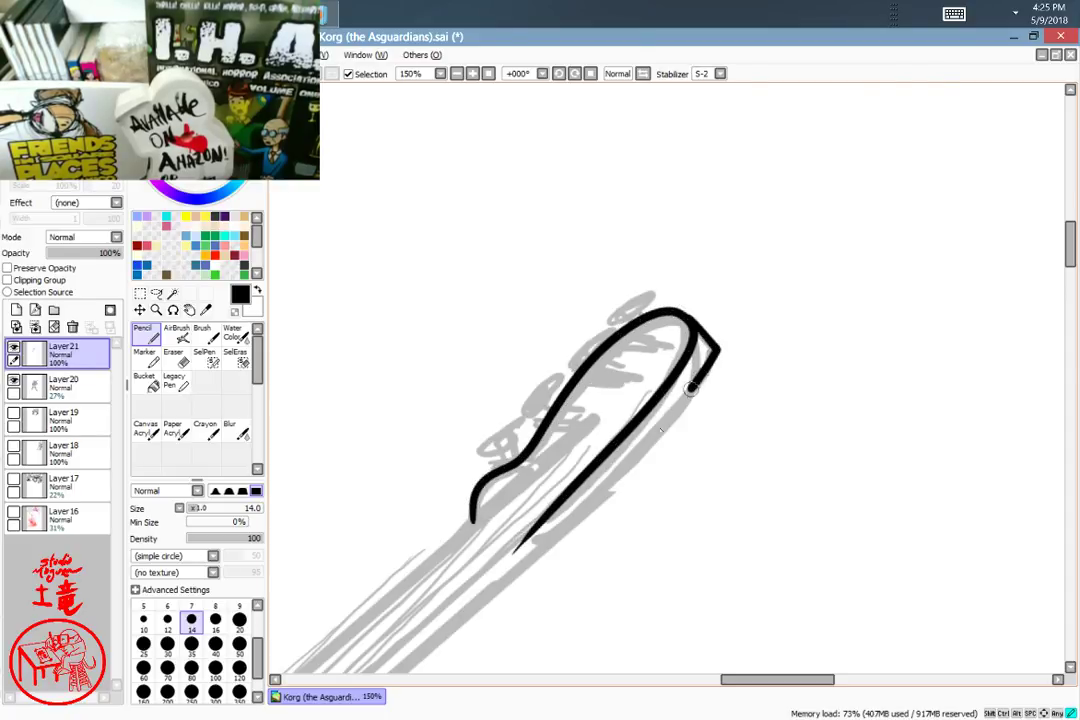
drag(691, 388, 514, 579)
key(space)
mouse_move(668, 505)
mouse_down()
mouse_move(716, 484)
mouse_move(881, 245)
mouse_move(783, 410)
mouse_up()
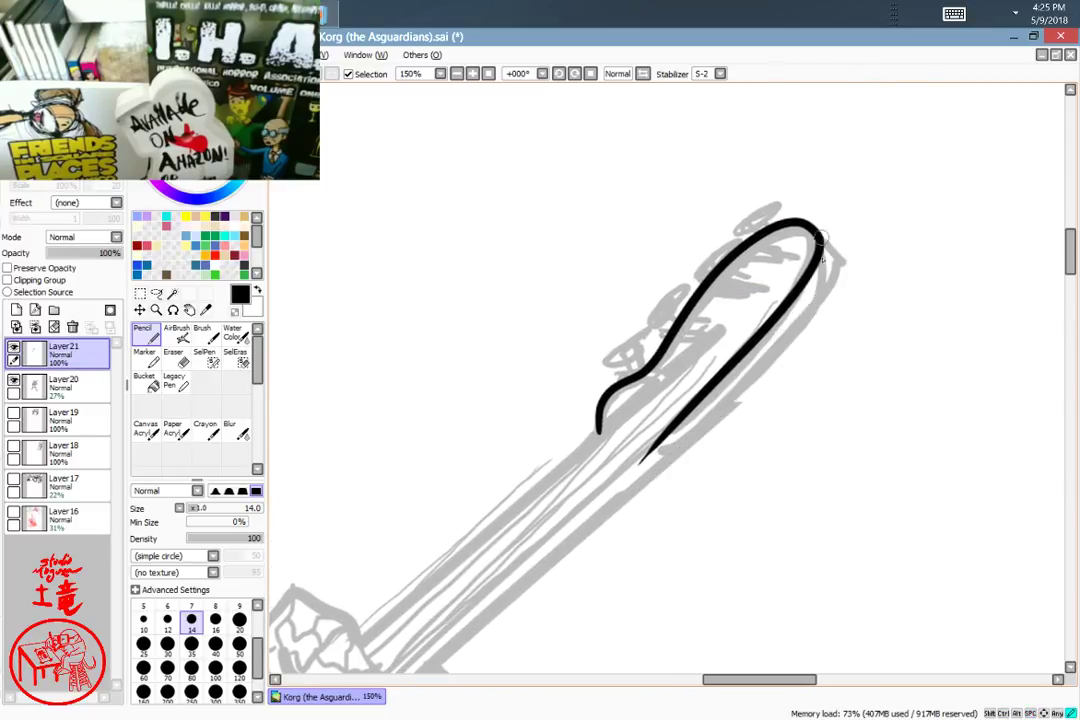
mouse_move(822, 238)
mouse_down()
mouse_move(780, 345)
mouse_move(572, 522)
mouse_up()
key(ctrl+z)
key(space)
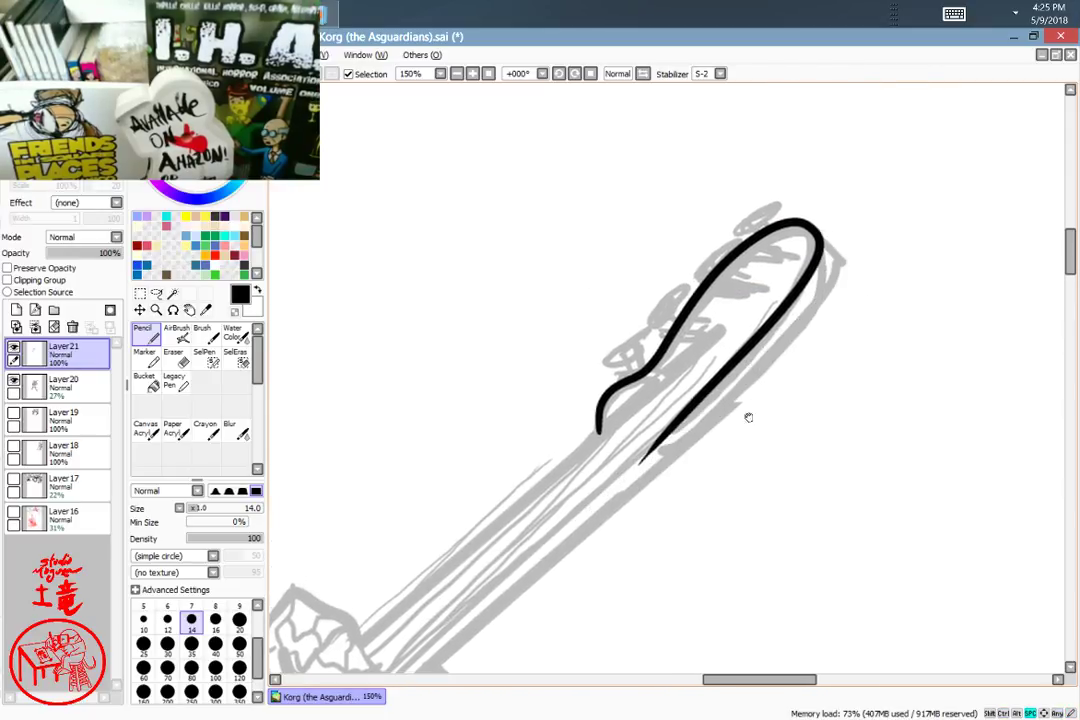
Step: Ink the headstock's pointed outer corner and the long edge running from it down toward the neck
drag(748, 417, 611, 496)
mouse_move(666, 365)
mouse_down()
mouse_move(688, 385)
mouse_move(520, 540)
mouse_move(468, 628)
mouse_up()
mouse_move(660, 523)
mouse_down()
mouse_move(728, 458)
mouse_move(673, 427)
mouse_move(820, 299)
mouse_move(900, 189)
mouse_up()
mouse_move(702, 458)
mouse_down()
mouse_move(853, 265)
mouse_move(714, 393)
mouse_move(808, 429)
mouse_move(795, 458)
mouse_move(617, 467)
mouse_move(728, 535)
mouse_move(687, 489)
mouse_move(750, 427)
mouse_move(762, 330)
mouse_move(574, 453)
mouse_move(728, 378)
mouse_move(791, 307)
mouse_up()
scroll(877, 293, down, 2)
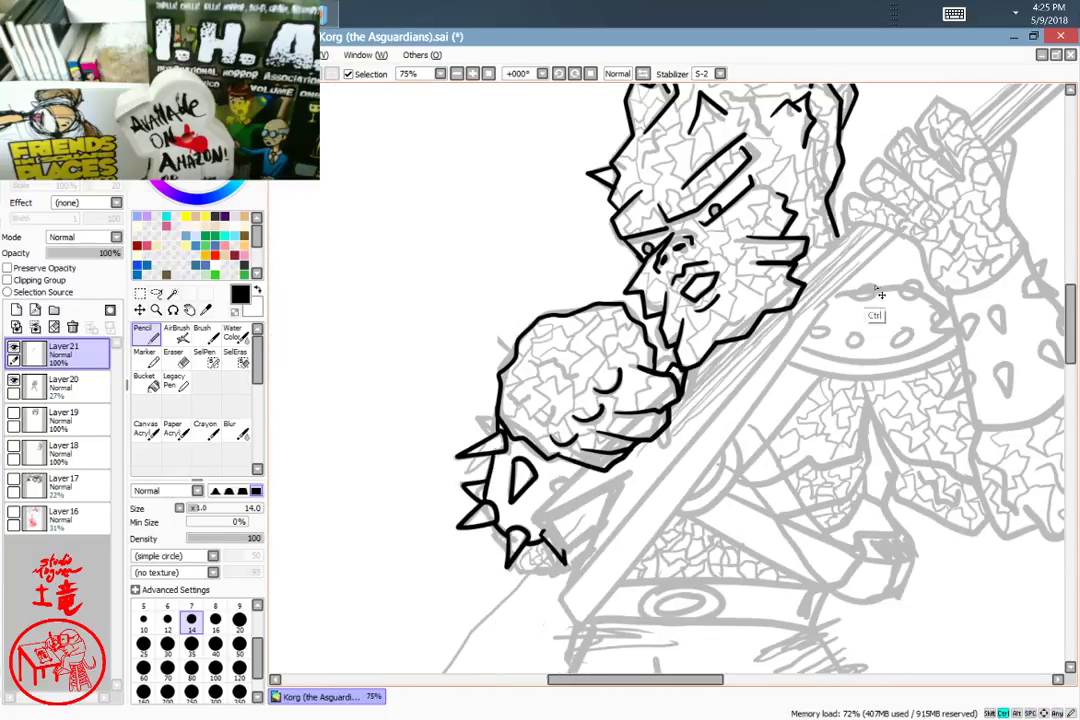
mouse_move(899, 286)
mouse_down()
mouse_move(810, 318)
mouse_move(762, 378)
mouse_up()
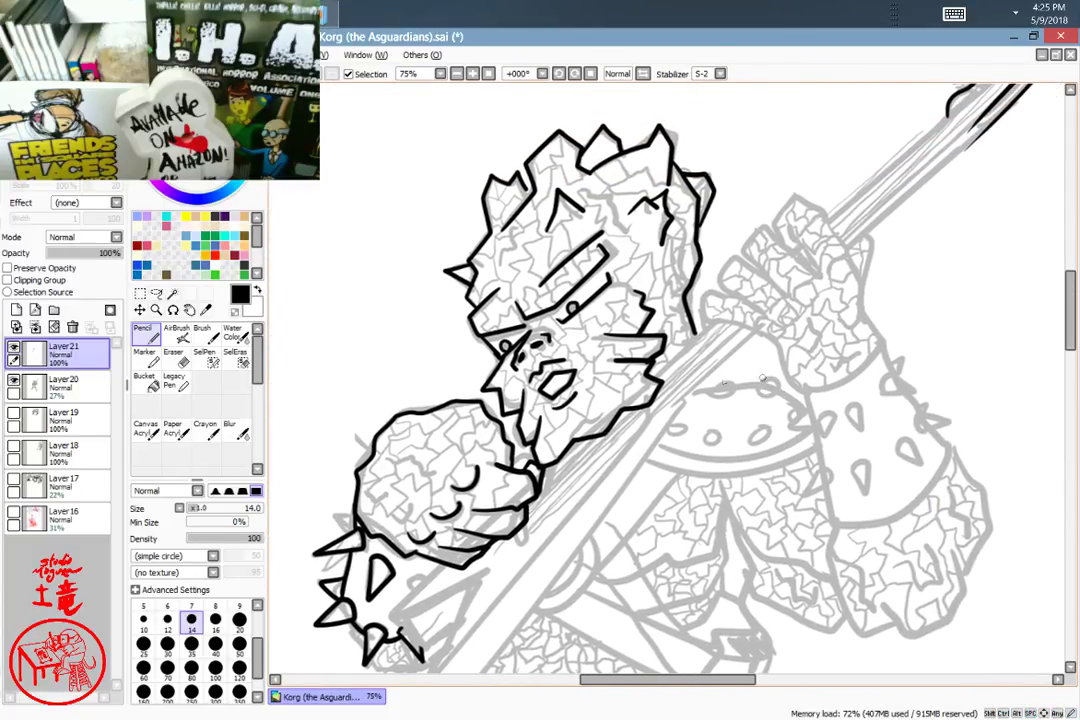
Step: Add two linework layers above the inked drawing and set the straight Line tool to size 9
click(35, 309)
click(35, 309)
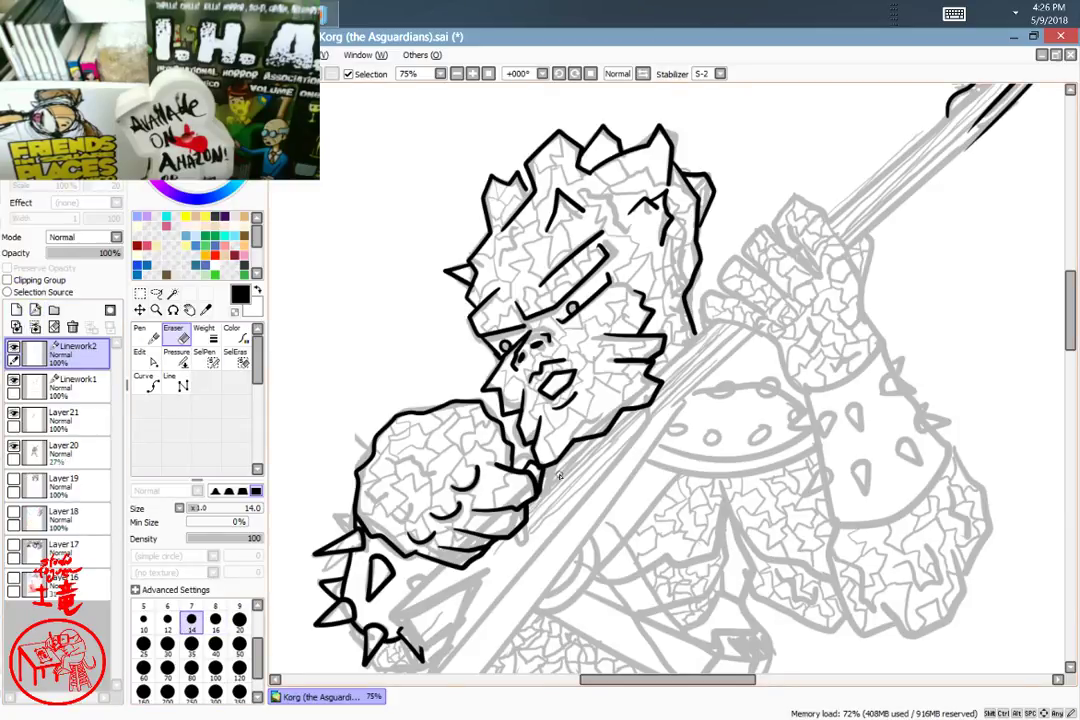
click(176, 381)
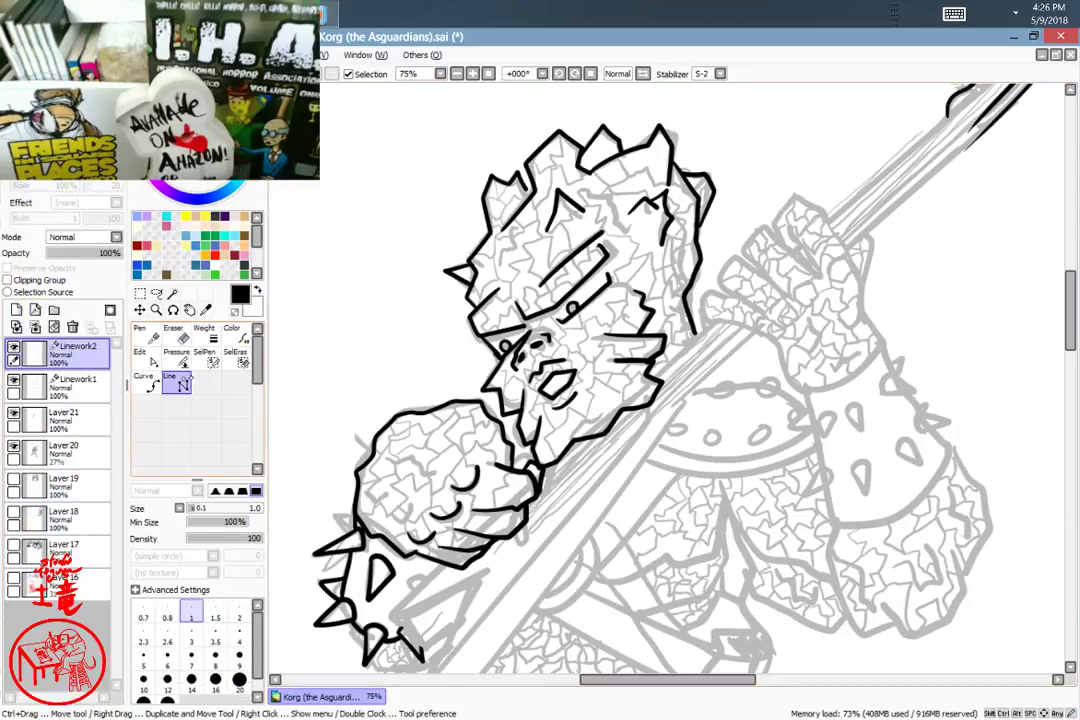
key(Escape)
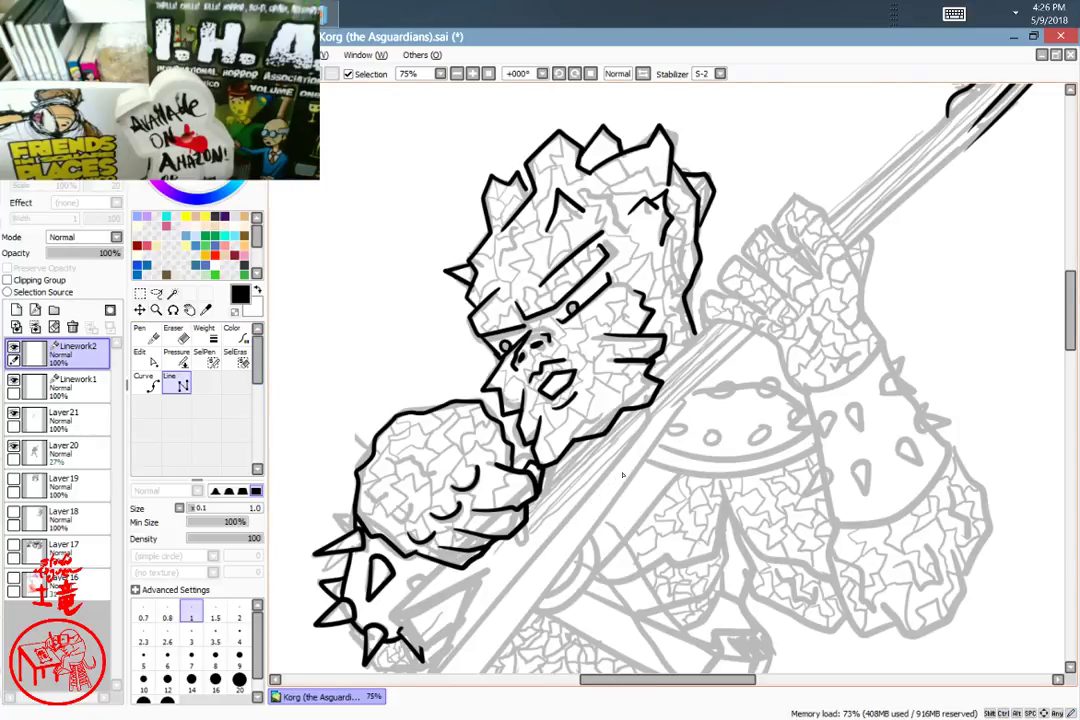
key(bracketright)
key(bracketright)
key(bracketright)
key(bracketright)
key(bracketright)
key(bracketright)
key(bracketright)
key(bracketright)
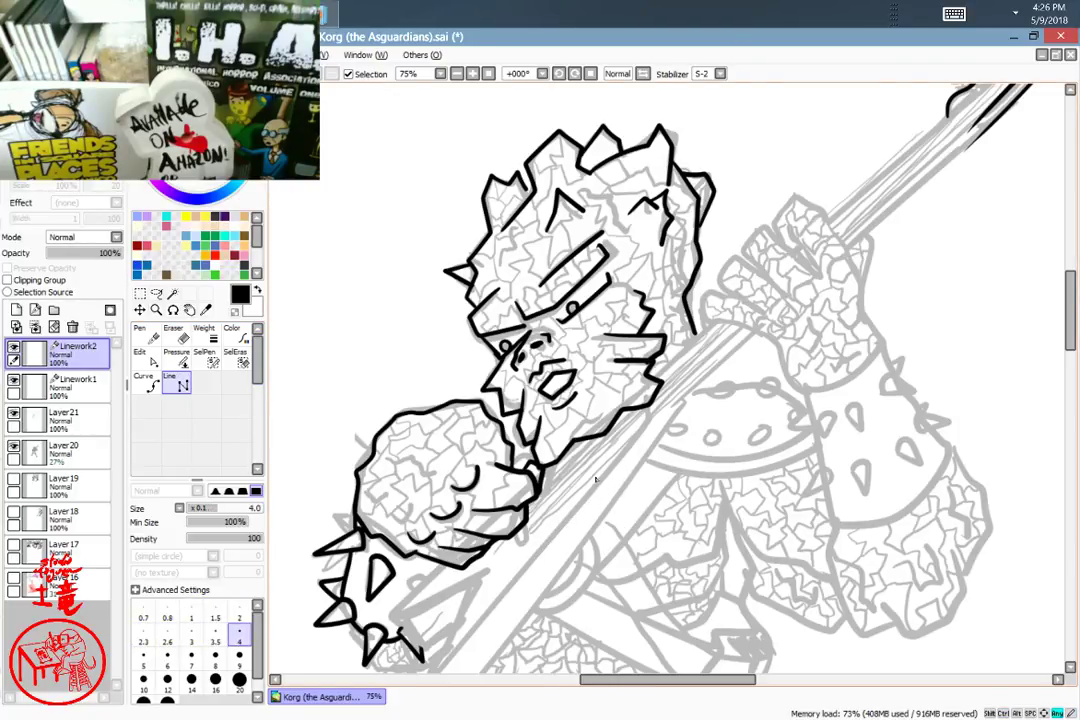
key(bracketright)
key(bracketright)
key(bracketright)
key(bracketright)
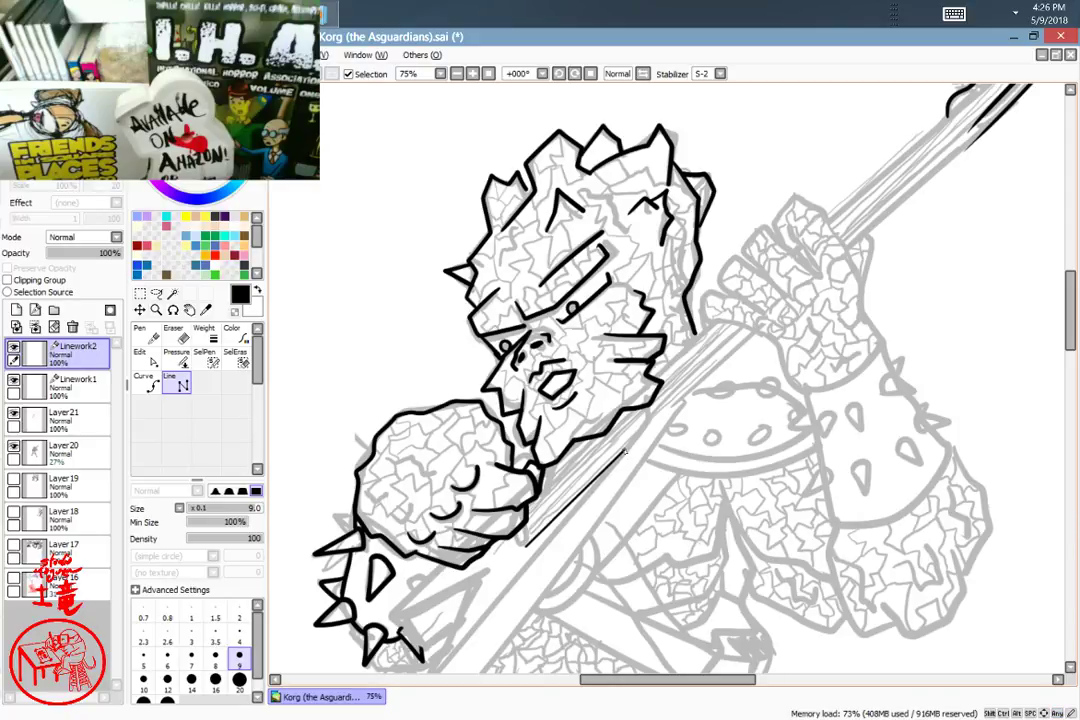
click(536, 541)
click(637, 438)
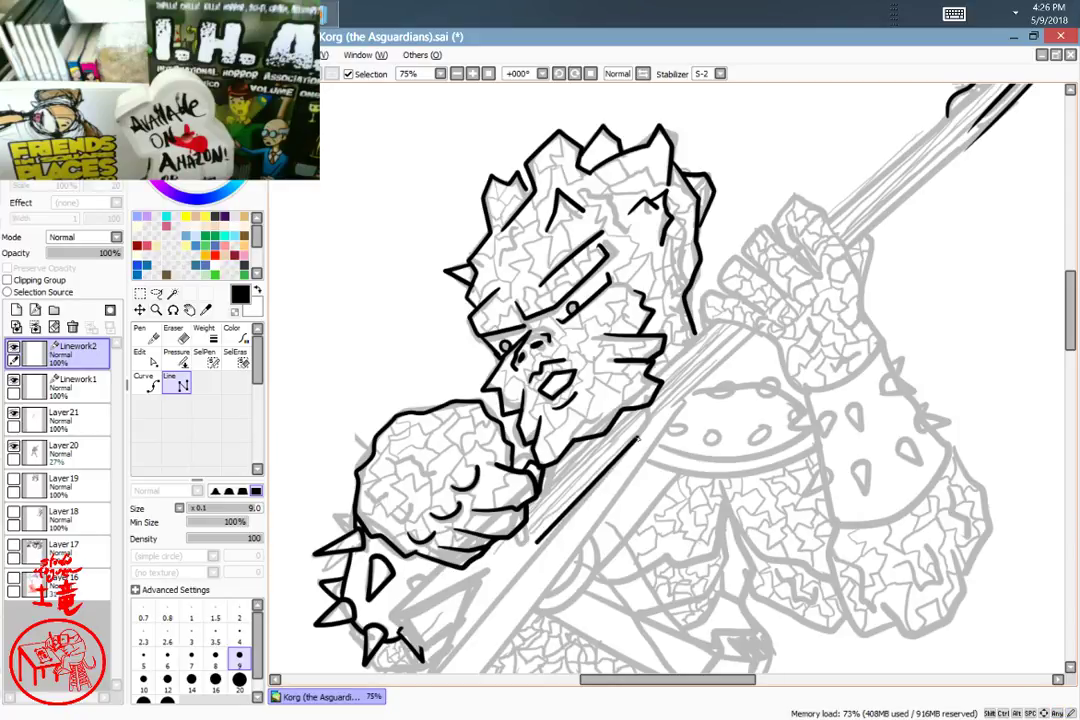
key(ctrl+z)
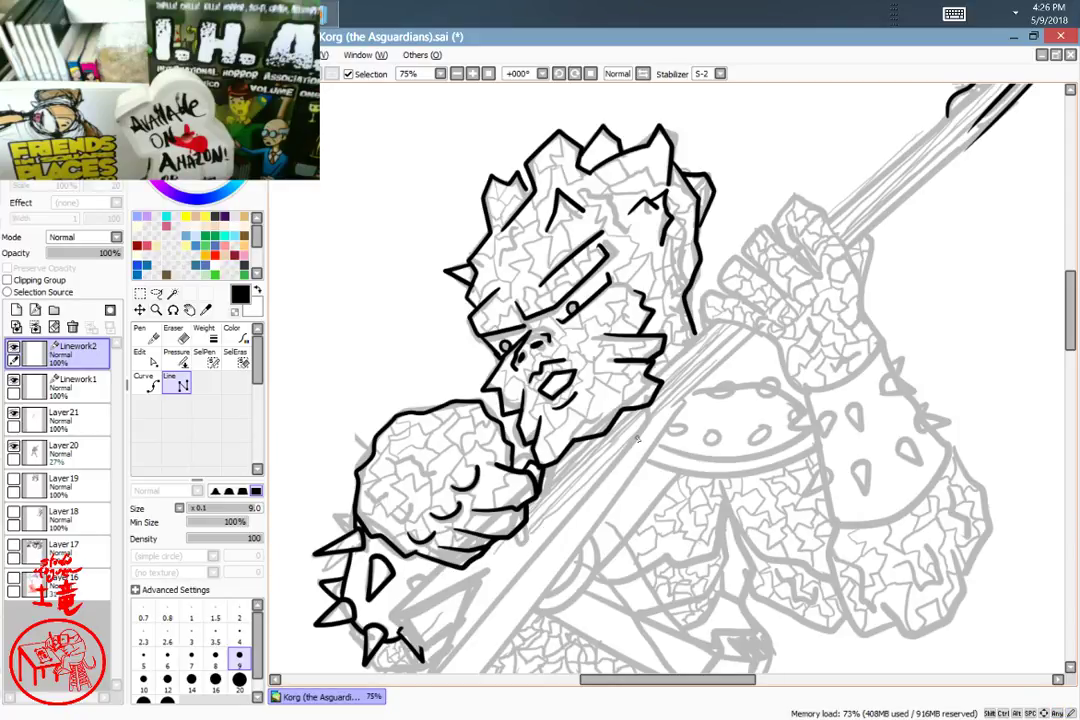
Step: Set the line size to 7 and draw the neck's straight upper edge from the headstock down to the chin
key(bracketleft)
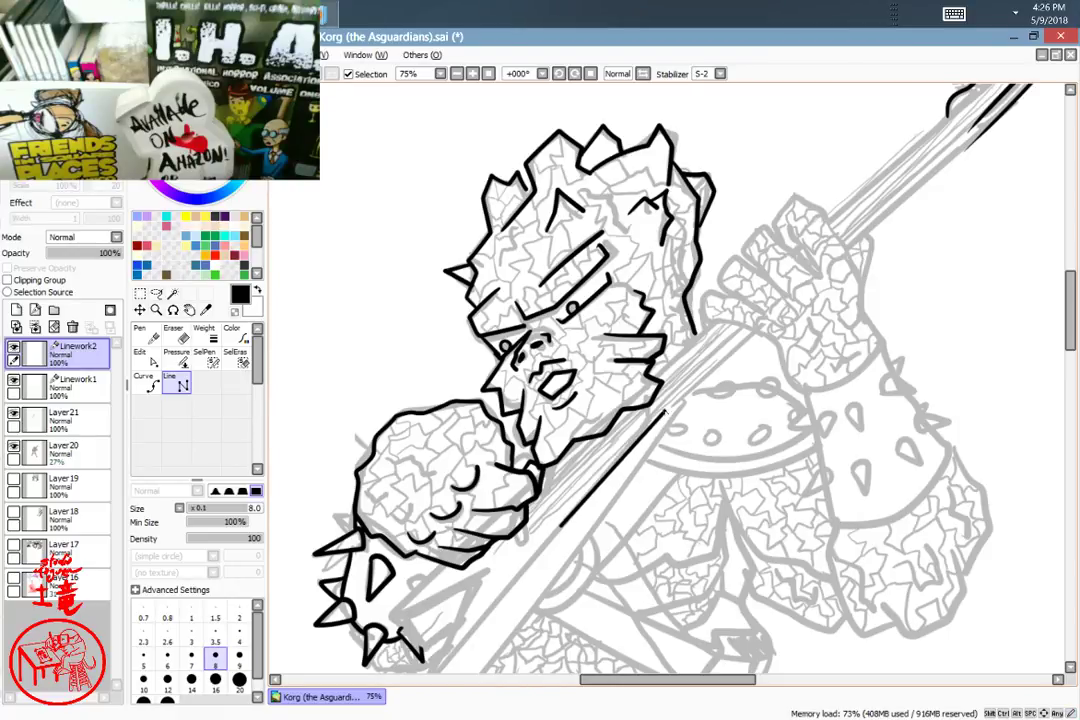
key(bracketleft)
click(547, 532)
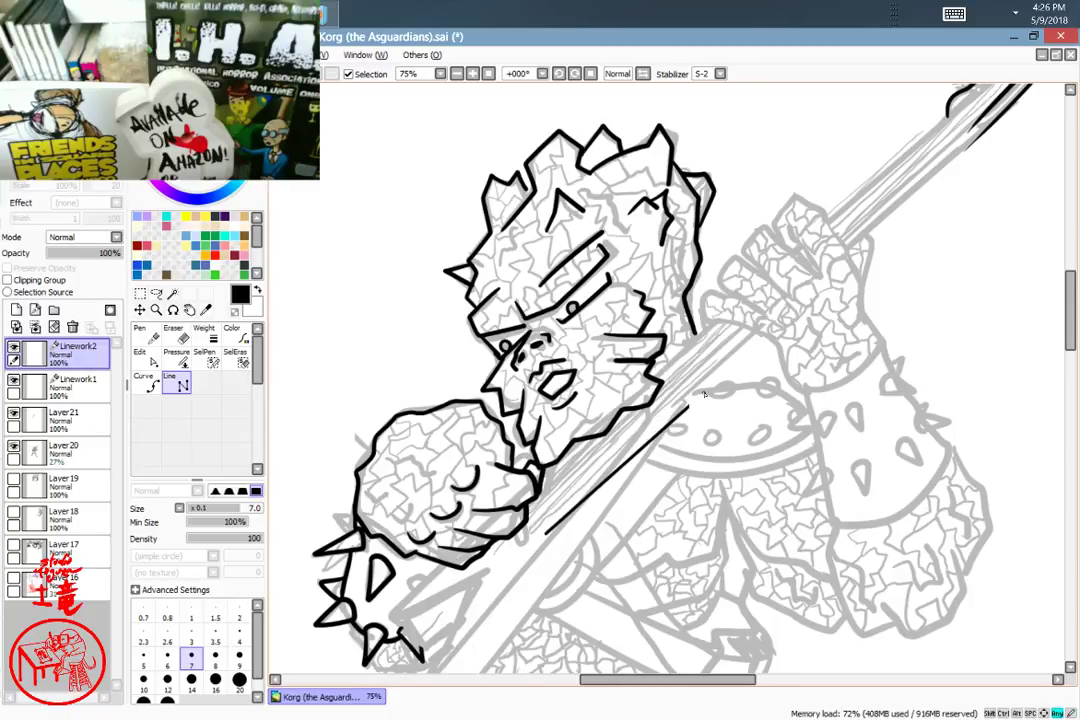
drag(765, 381, 645, 481)
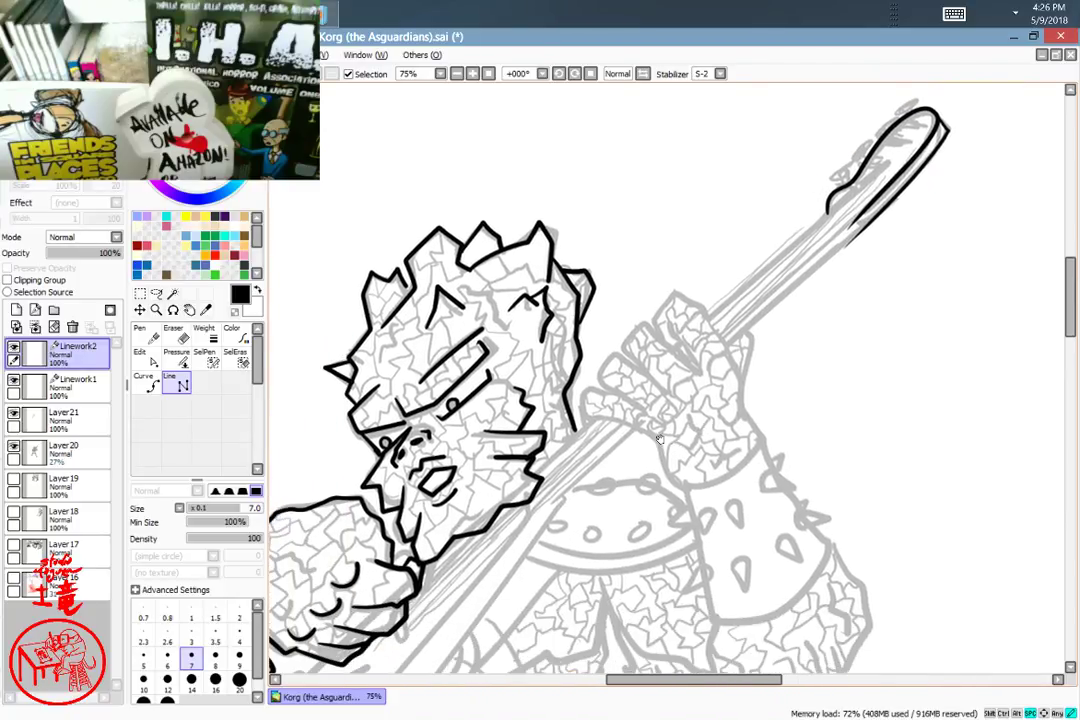
drag(828, 213, 436, 561)
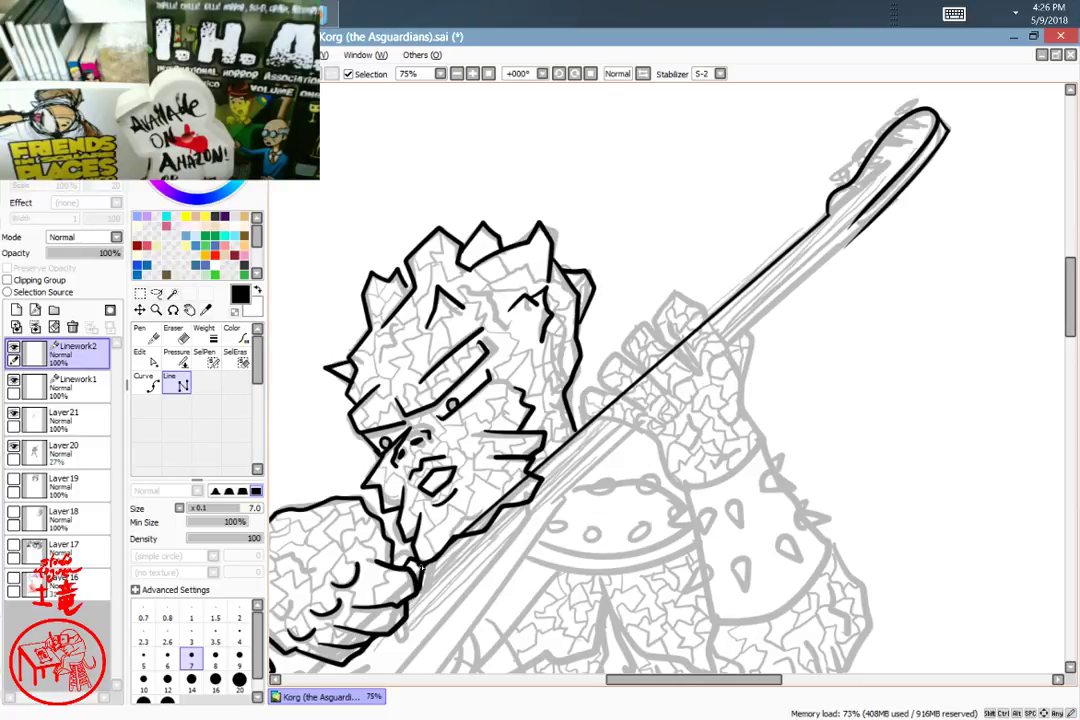
key(ctrl+z)
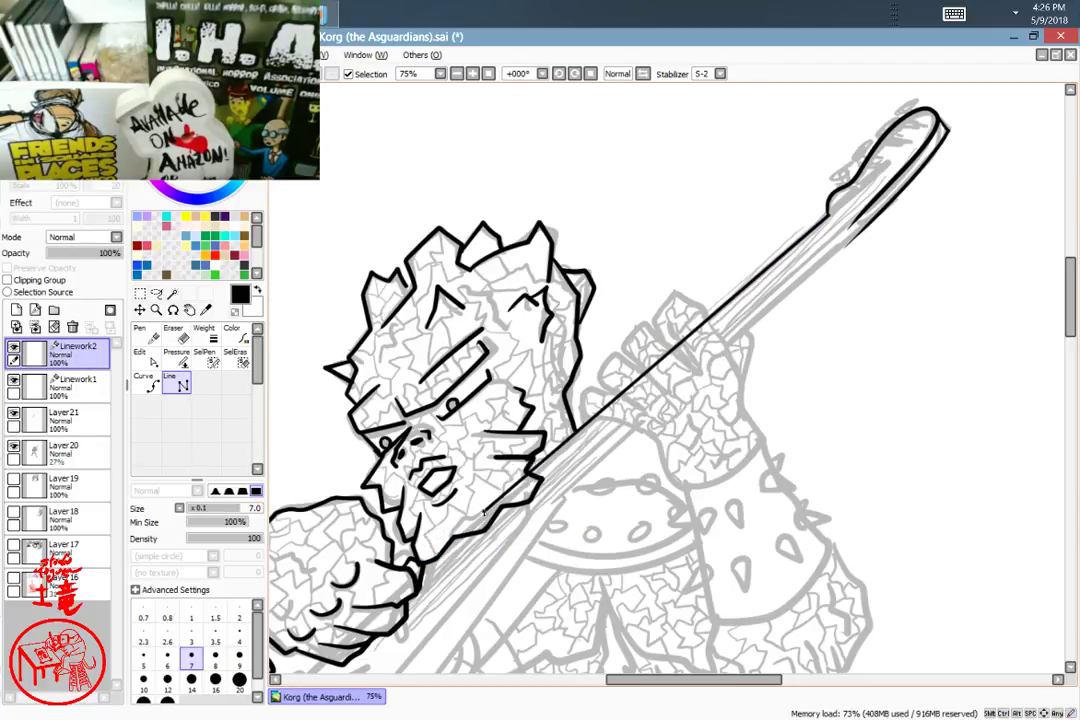
scroll(490, 515, up, 2)
drag(495, 520, 787, 292)
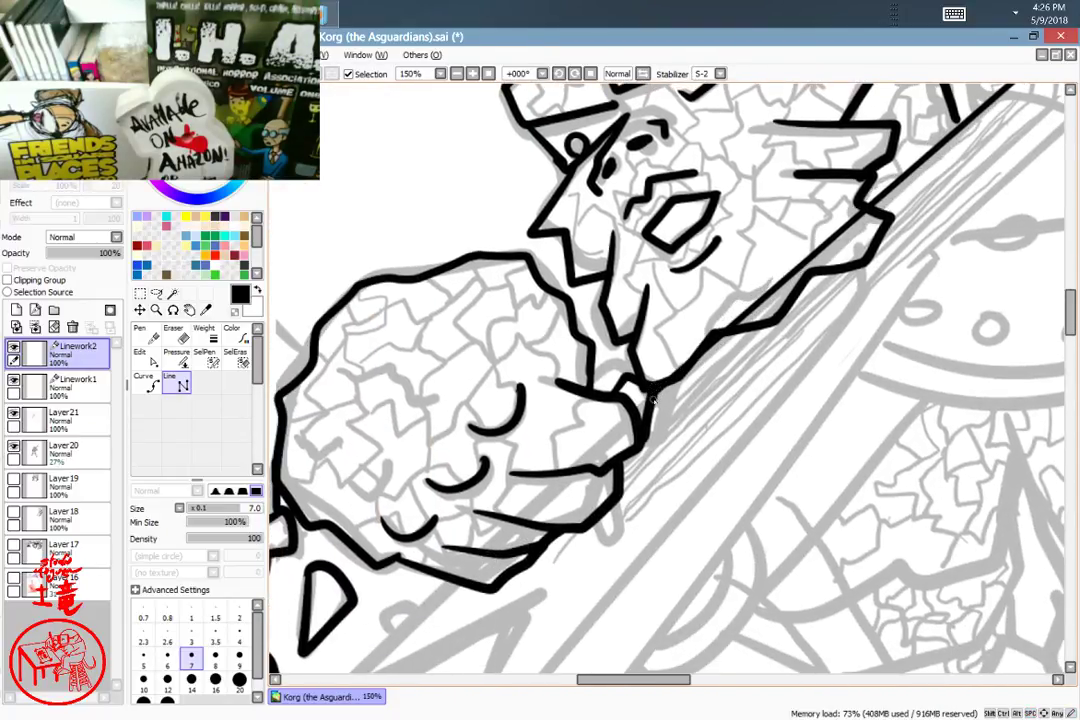
key(super+d)
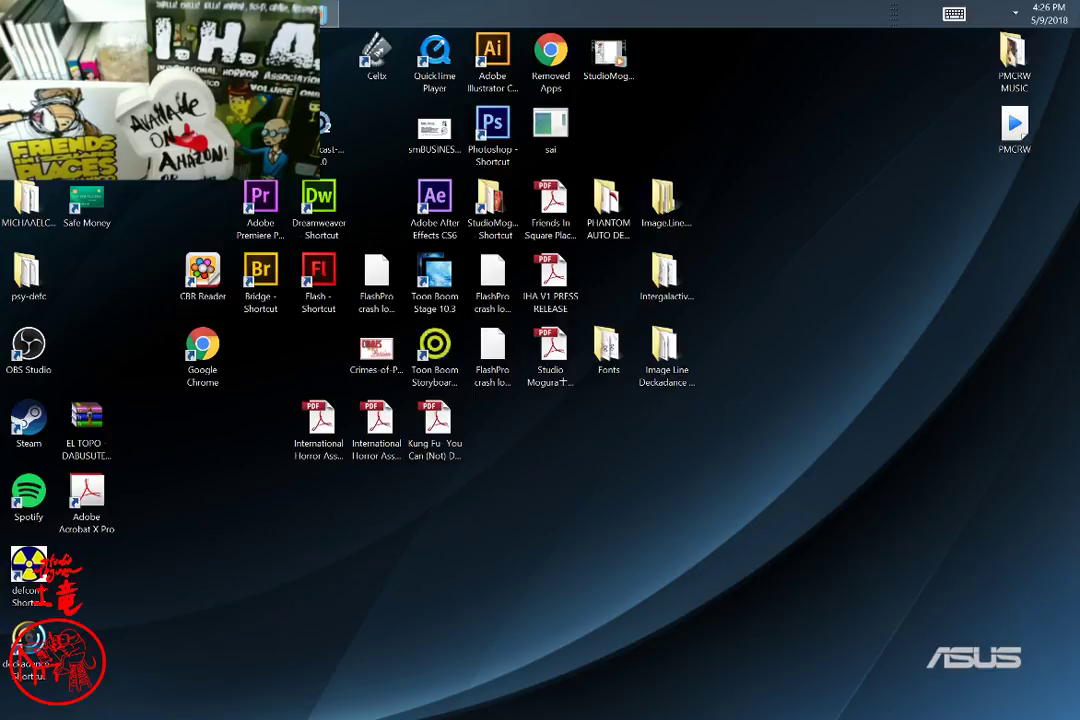
click(310, 14)
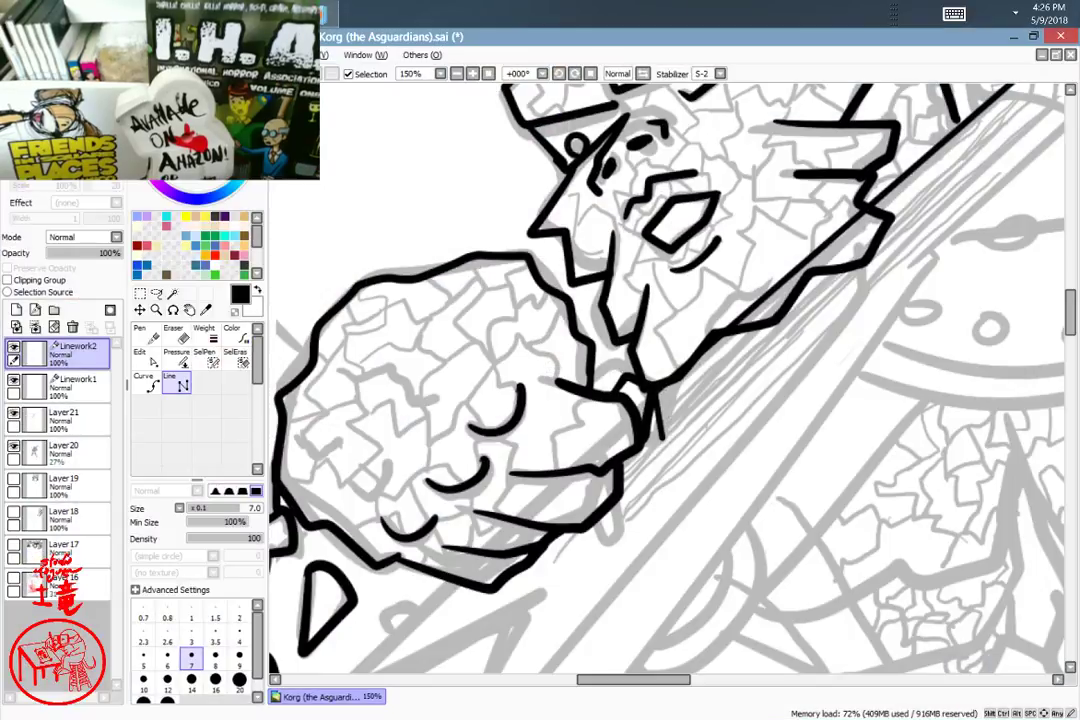
mouse_move(850, 357)
mouse_down()
mouse_move(576, 509)
mouse_move(476, 612)
mouse_up()
drag(790, 375, 580, 535)
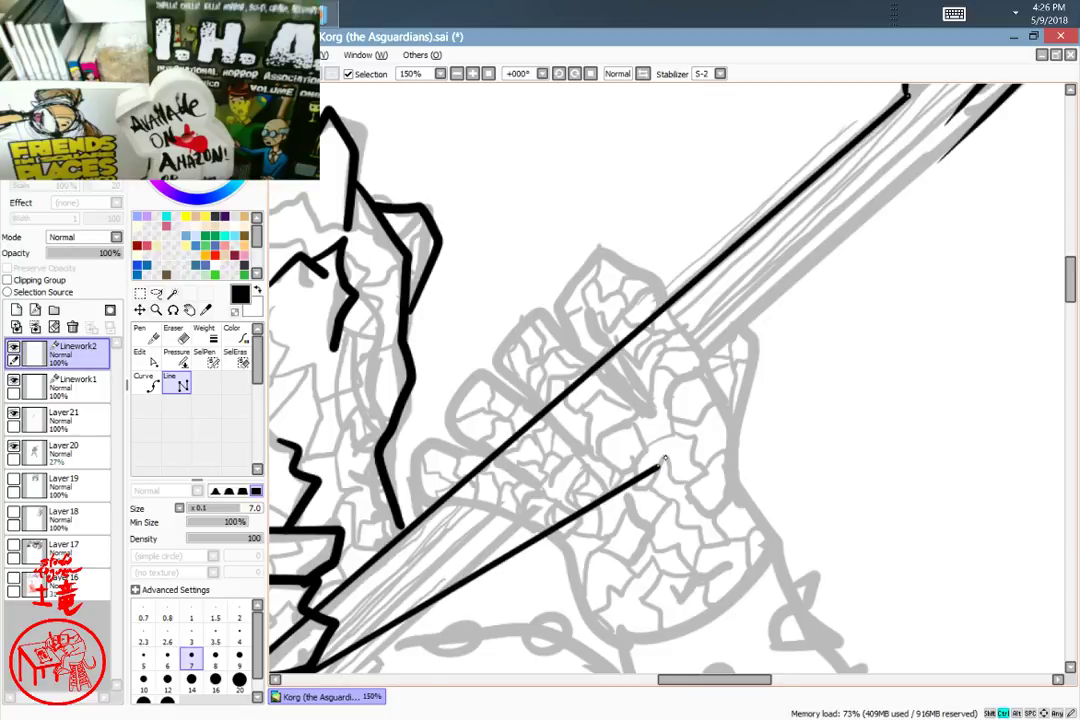
ctrl+alt+click(684, 447)
ctrl+alt+click(684, 447)
ctrl+alt+click(684, 447)
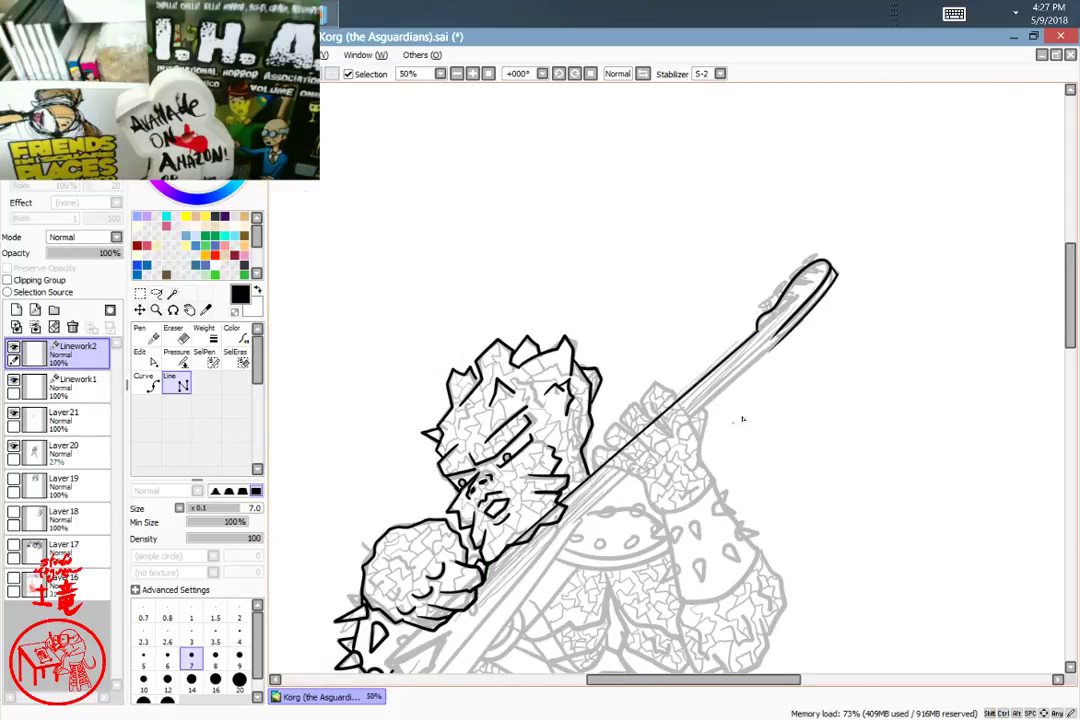
Step: Draw the neck's straight lower edge between the headstock and the spot beside the jaw
drag(782, 391, 788, 307)
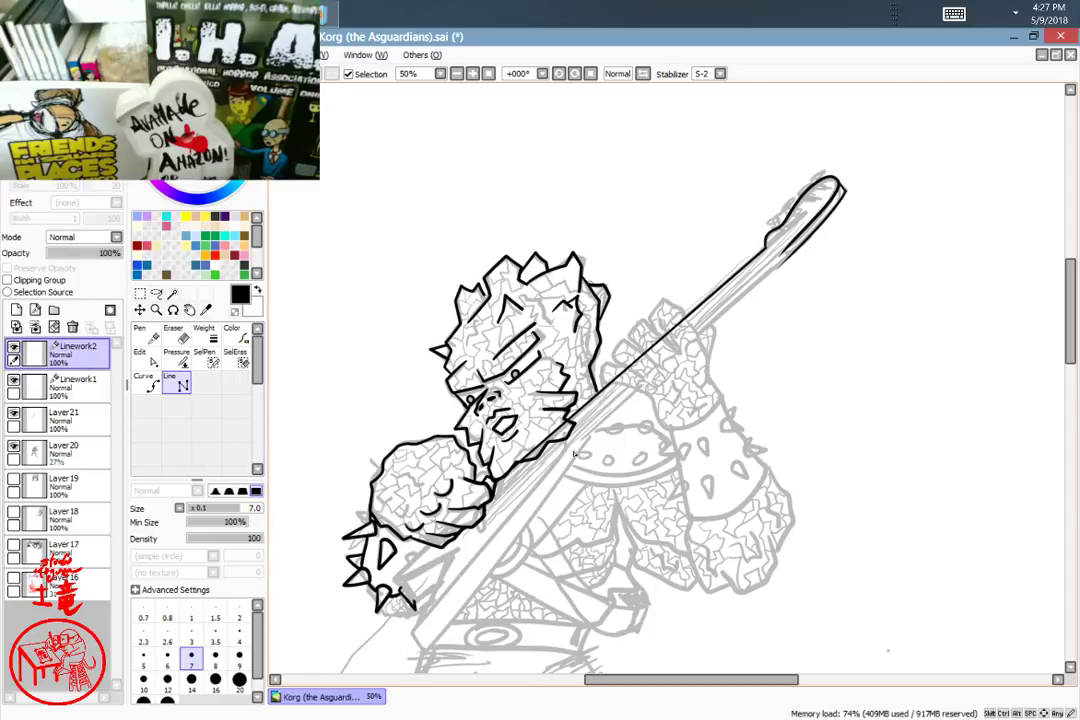
drag(601, 424, 791, 257)
click(799, 249)
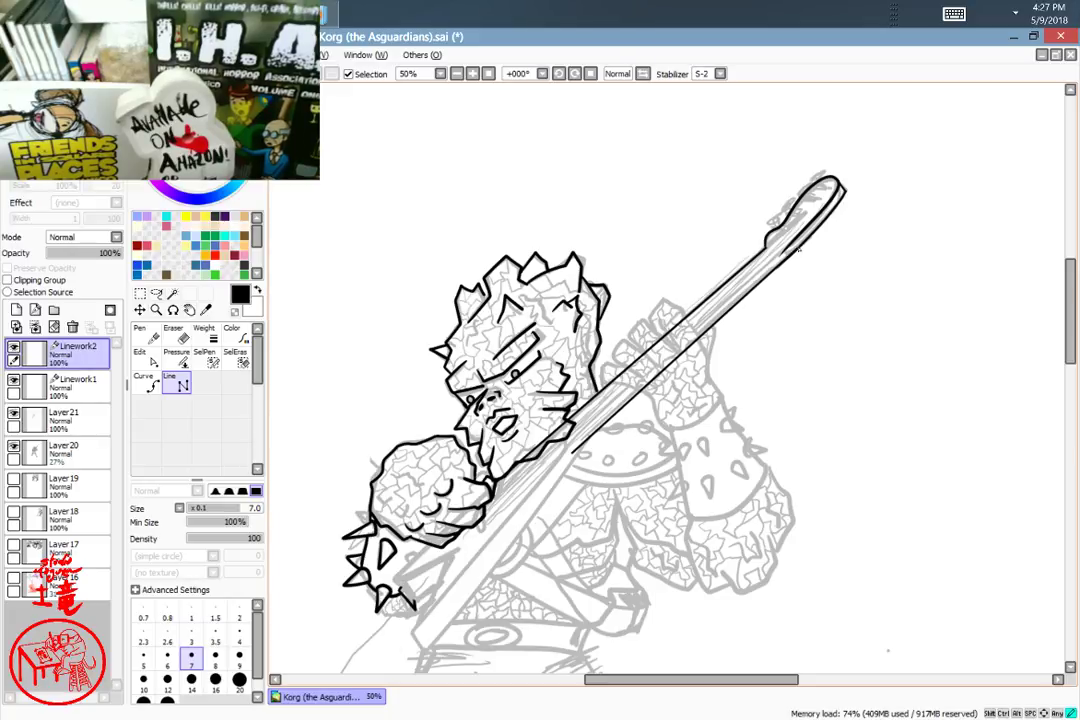
key(ctrl+z)
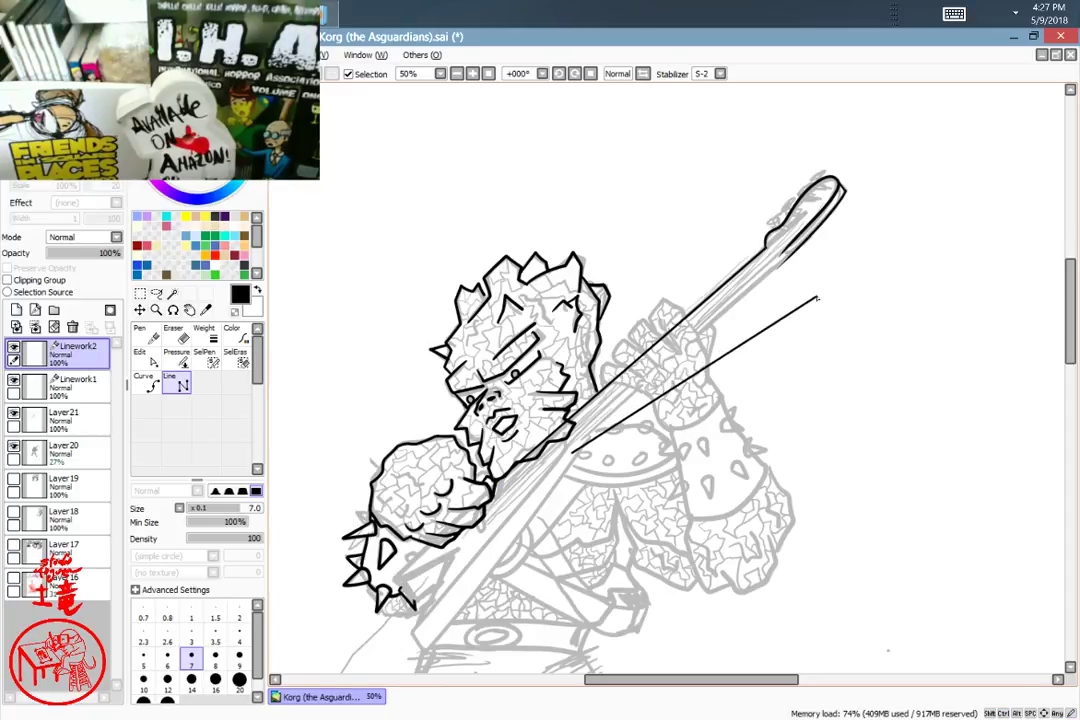
scroll(826, 292, up, 1)
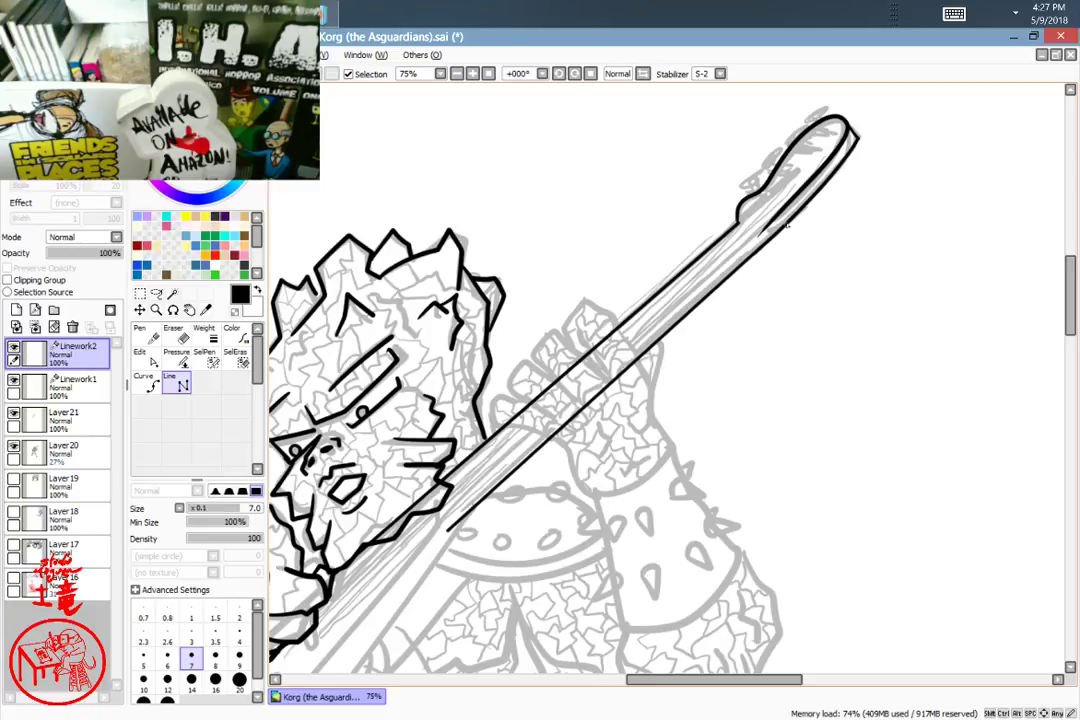
click(786, 226)
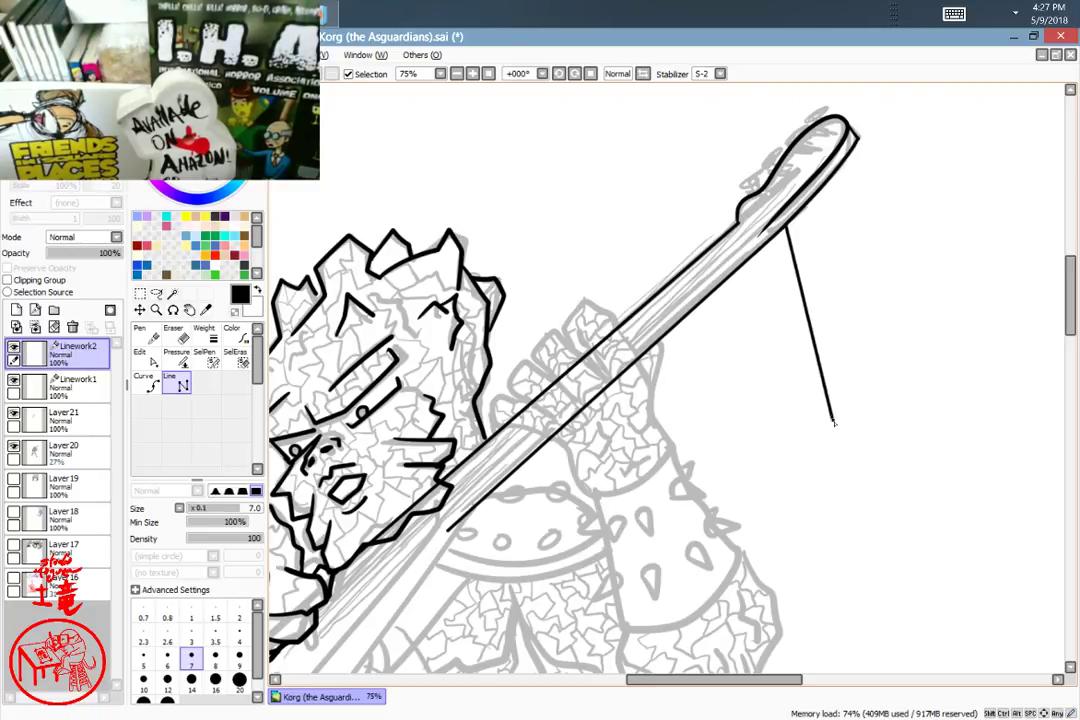
key(2)
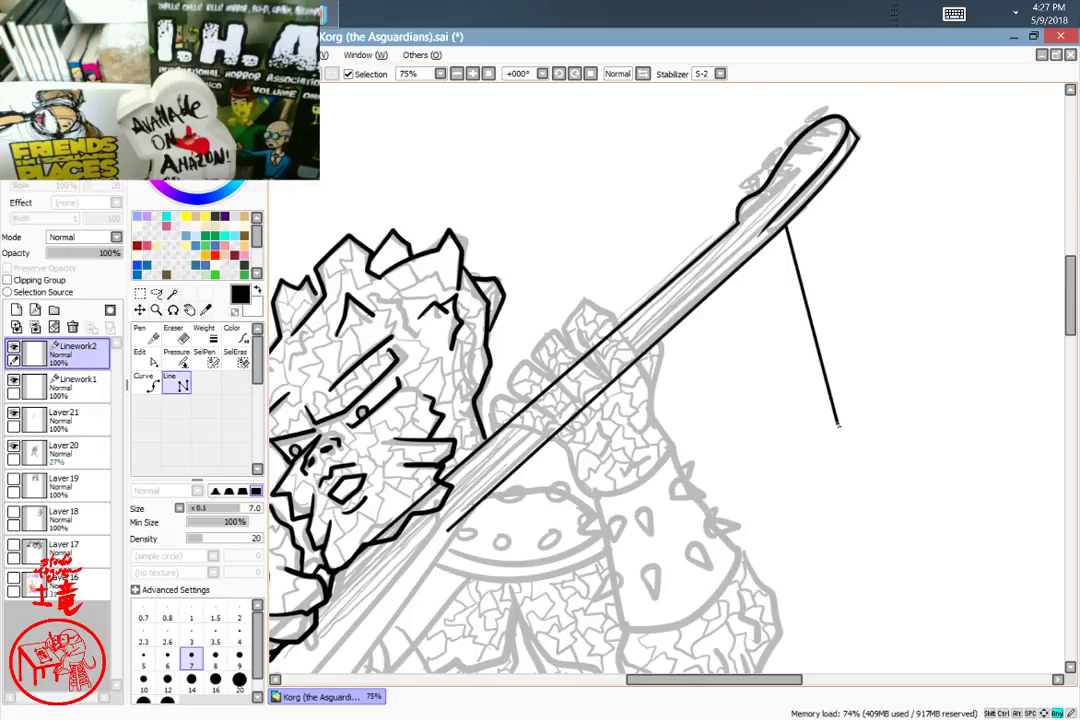
key(Escape)
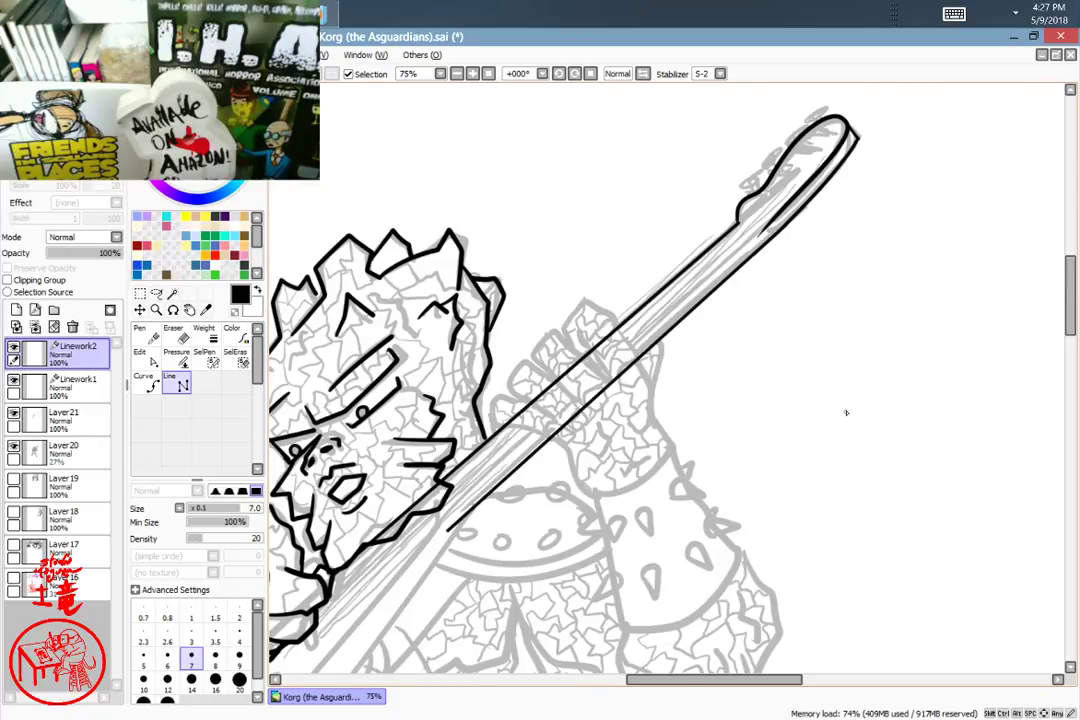
Step: Draw the straight-edged outline of the long bar that continues from the neck's lower end down to the belt
mouse_move(707, 391)
mouse_down()
mouse_move(718, 374)
mouse_move(689, 342)
mouse_move(651, 424)
mouse_move(897, 200)
mouse_move(813, 213)
mouse_up()
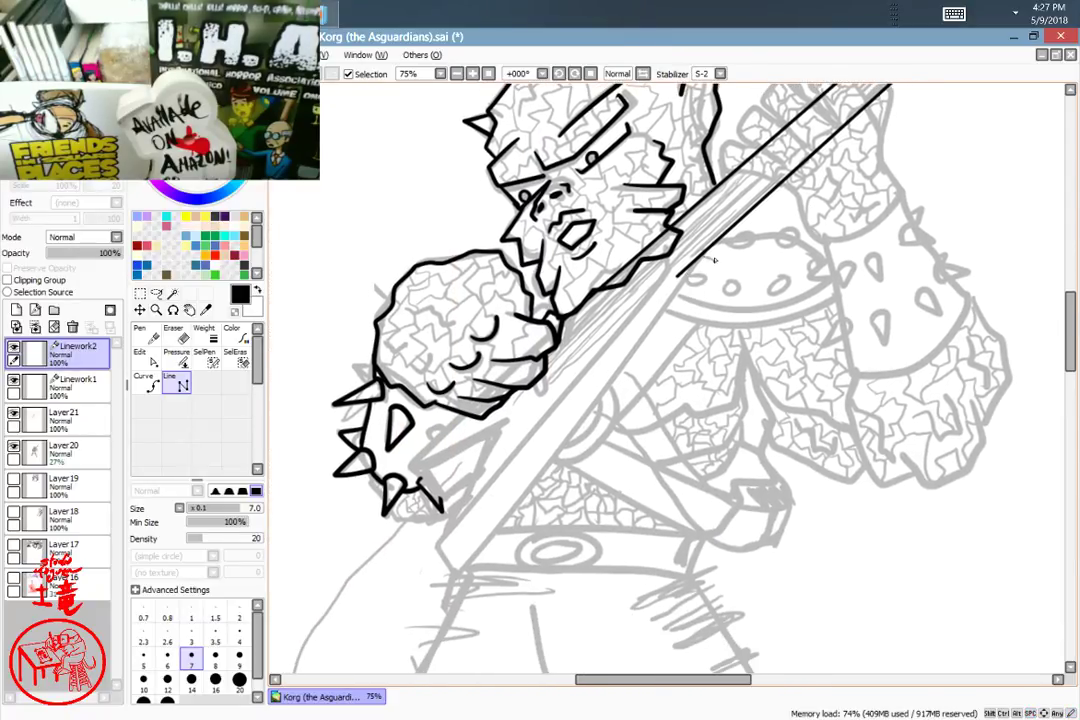
key(ctrl)
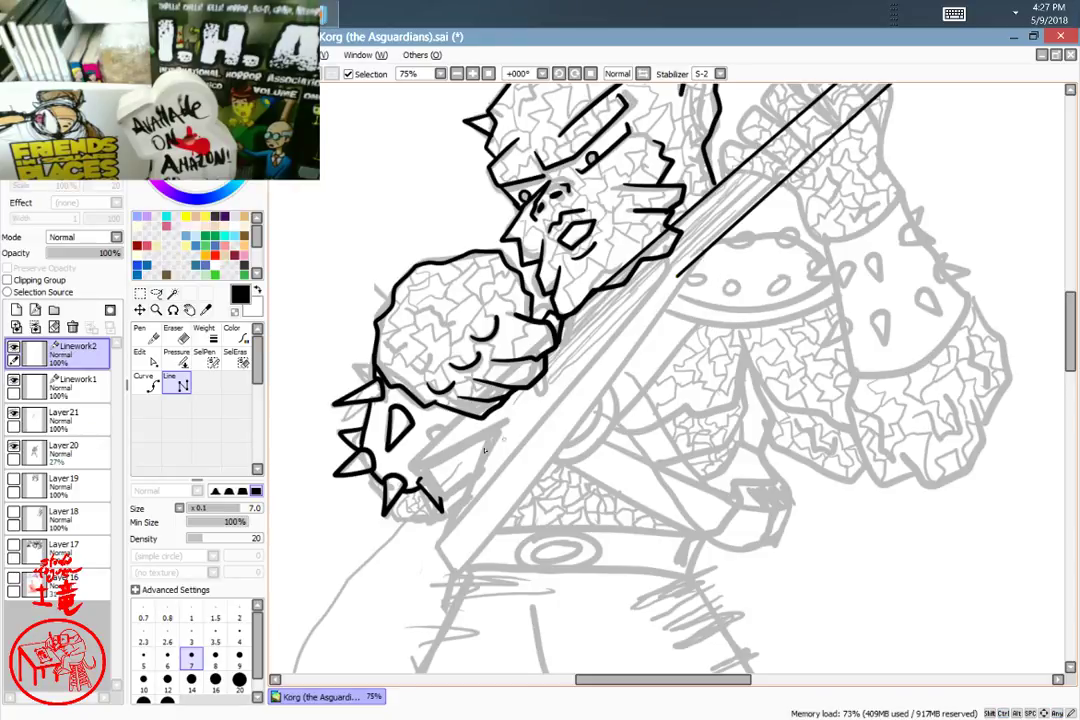
drag(240, 537, 320, 528)
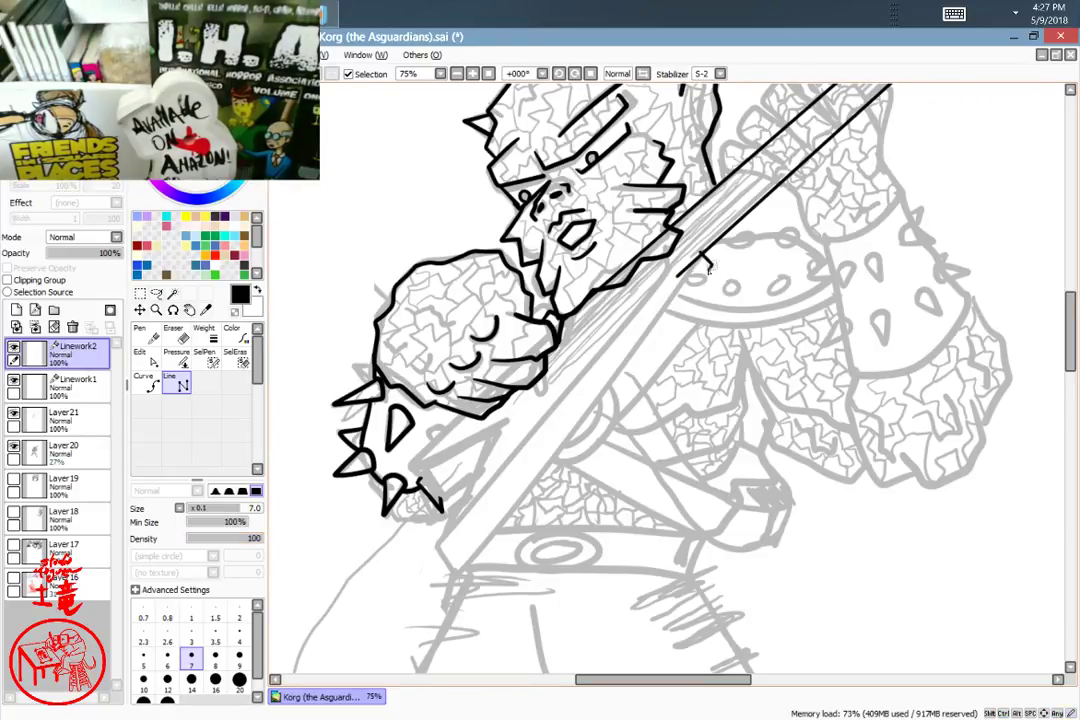
click(459, 579)
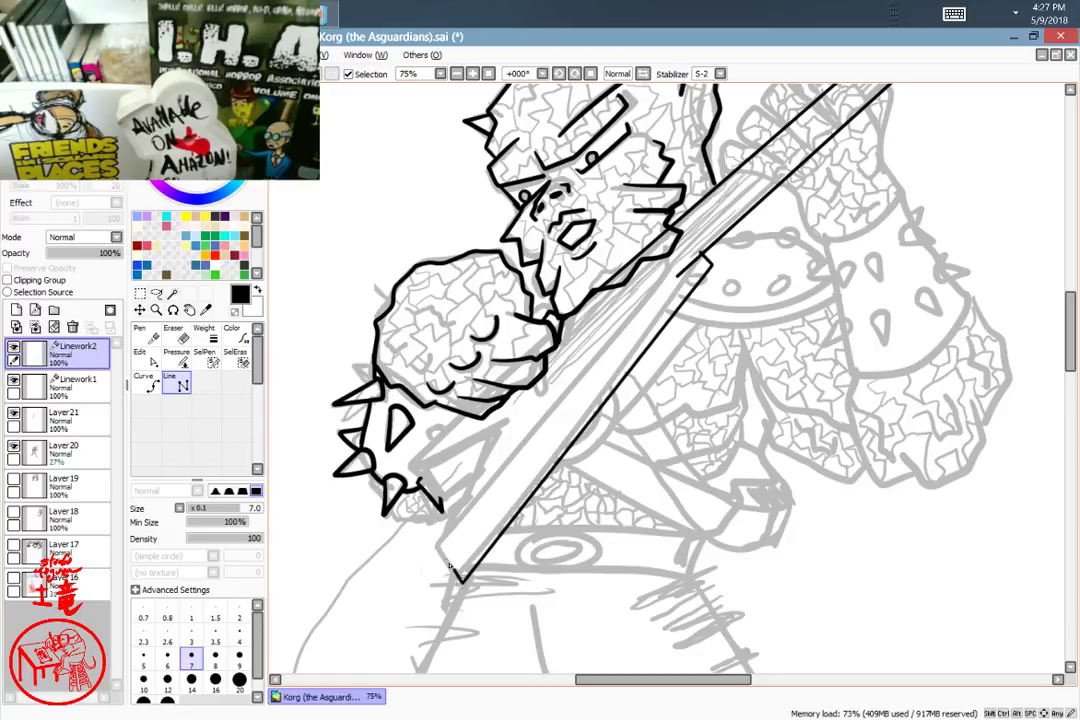
click(435, 547)
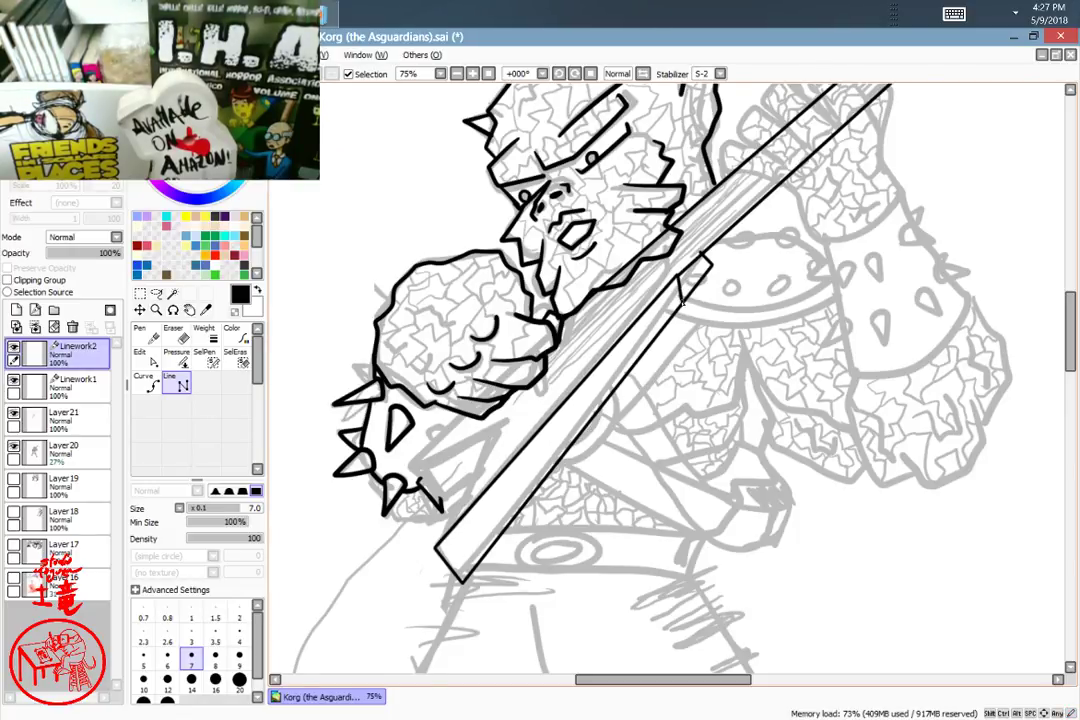
key(ctrl+z)
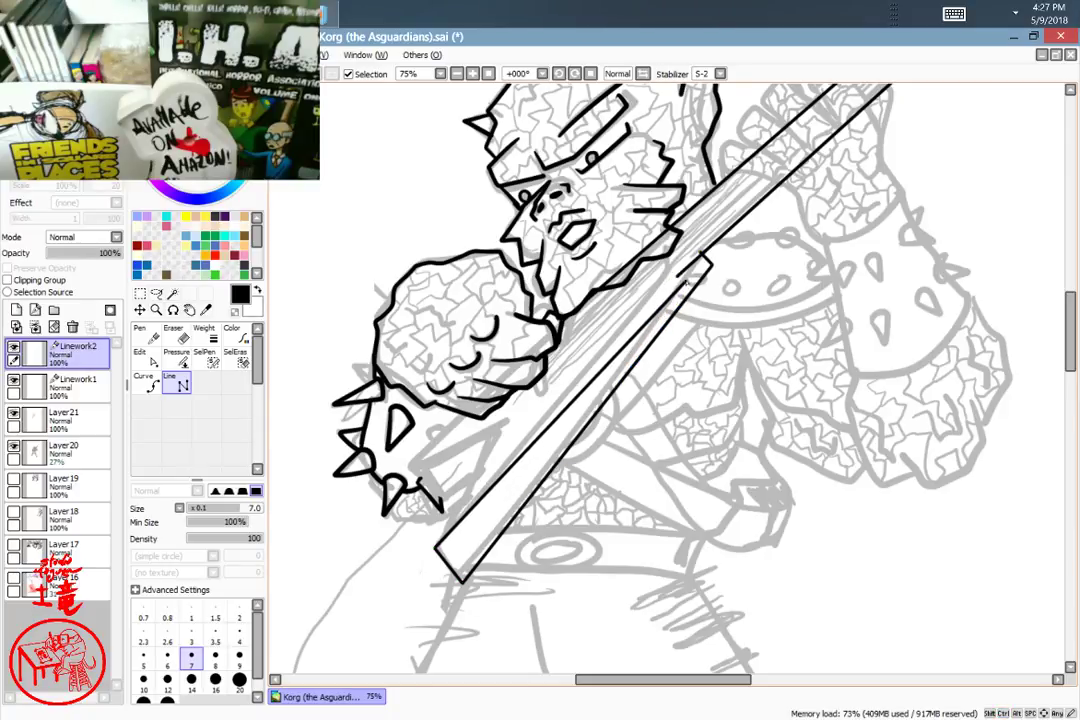
Step: Draw the pointed, straight-edged outline of the instrument's body between the long bar's lower end, the spiked wristband and the underside of the fist
key(ctrl+plus)
key(ctrl+plus)
drag(686, 284, 670, 274)
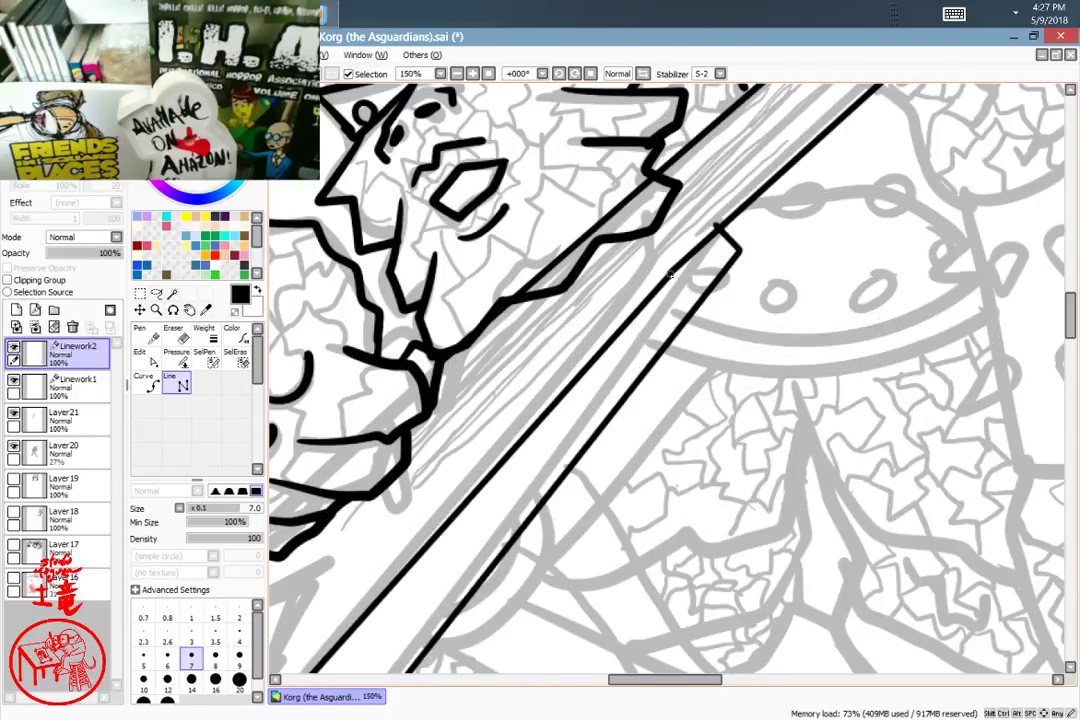
drag(665, 376, 826, 197)
drag(872, 86, 788, 230)
key(ctrl+z)
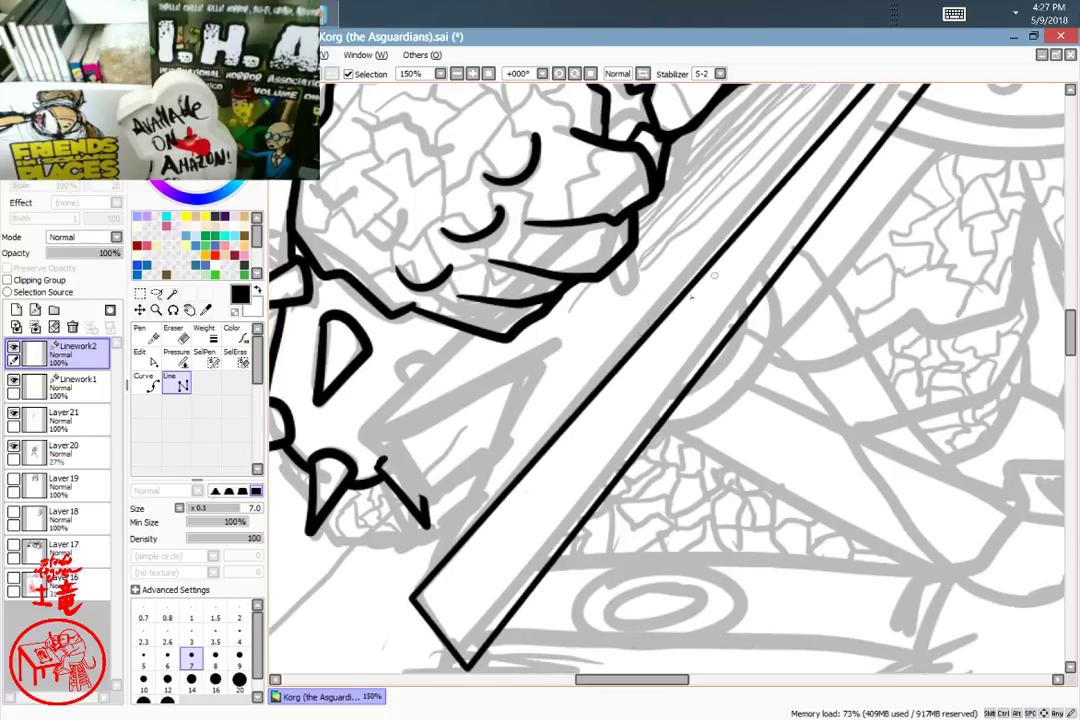
click(411, 597)
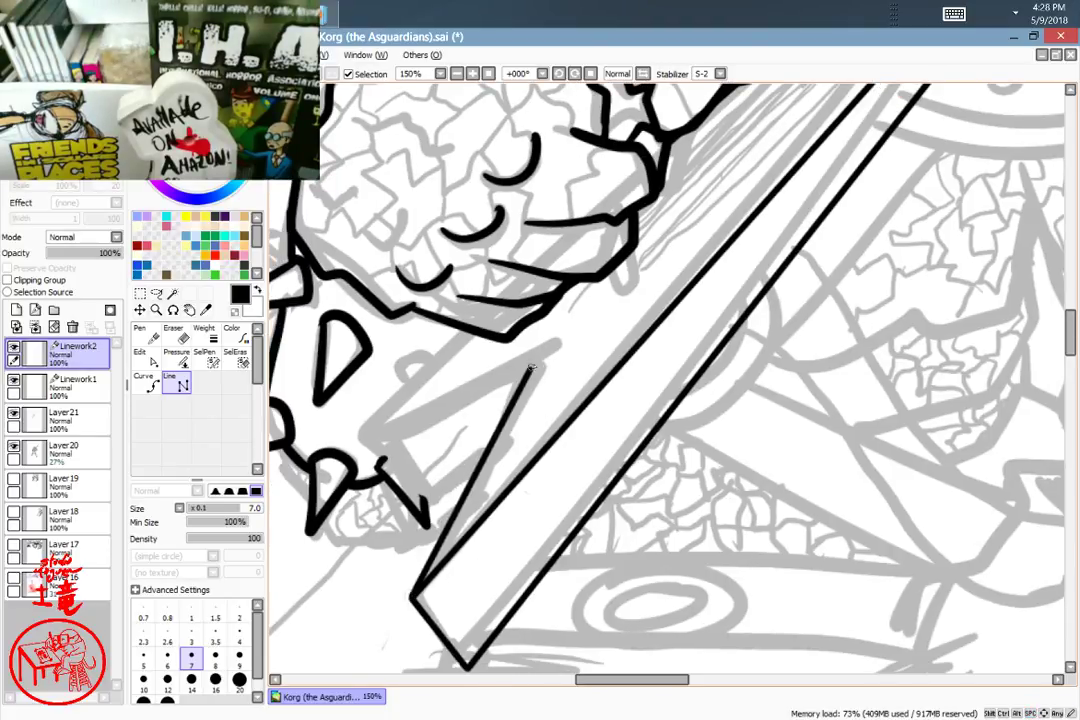
click(540, 358)
click(385, 425)
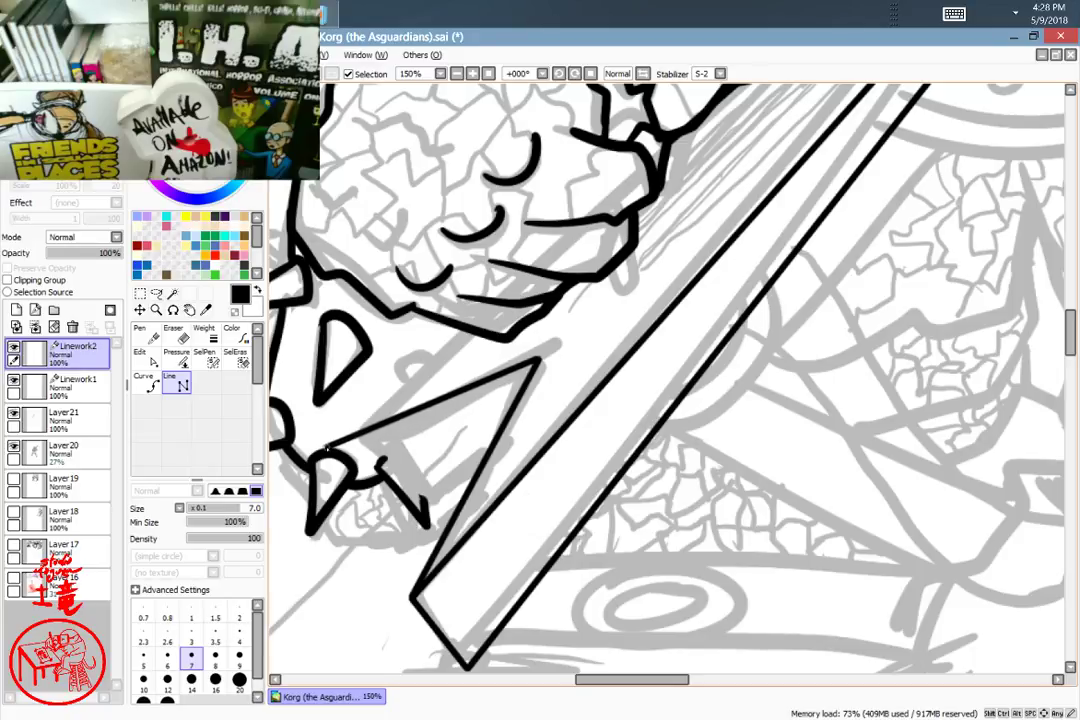
click(343, 432)
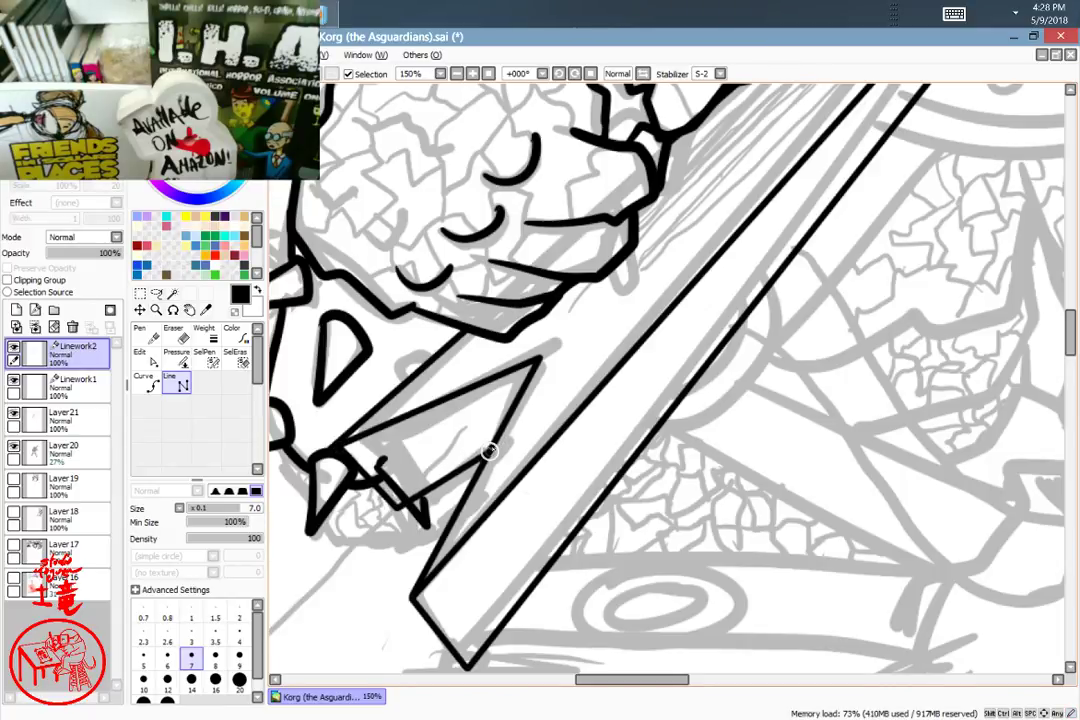
double_click(489, 452)
Step: Delete the neck's lower edge and redraw it as a straight line nearer the upper edge, from the headstock down to the jaw
key(space)
mouse_move(760, 243)
mouse_down()
mouse_move(643, 453)
mouse_move(557, 506)
mouse_move(762, 313)
mouse_move(504, 525)
mouse_move(659, 371)
mouse_move(619, 364)
mouse_move(617, 342)
mouse_move(716, 218)
mouse_move(482, 497)
mouse_move(499, 508)
mouse_up()
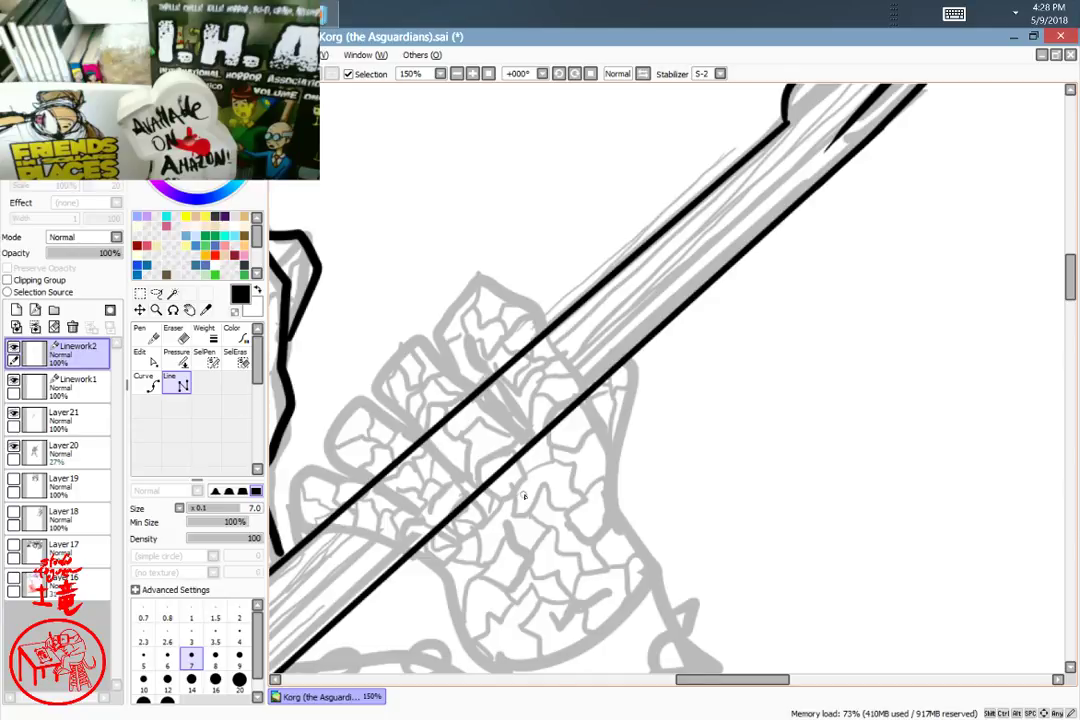
scroll(523, 496, down, 2)
mouse_move(478, 573)
mouse_down()
mouse_move(613, 345)
mouse_move(566, 482)
mouse_move(577, 468)
mouse_up()
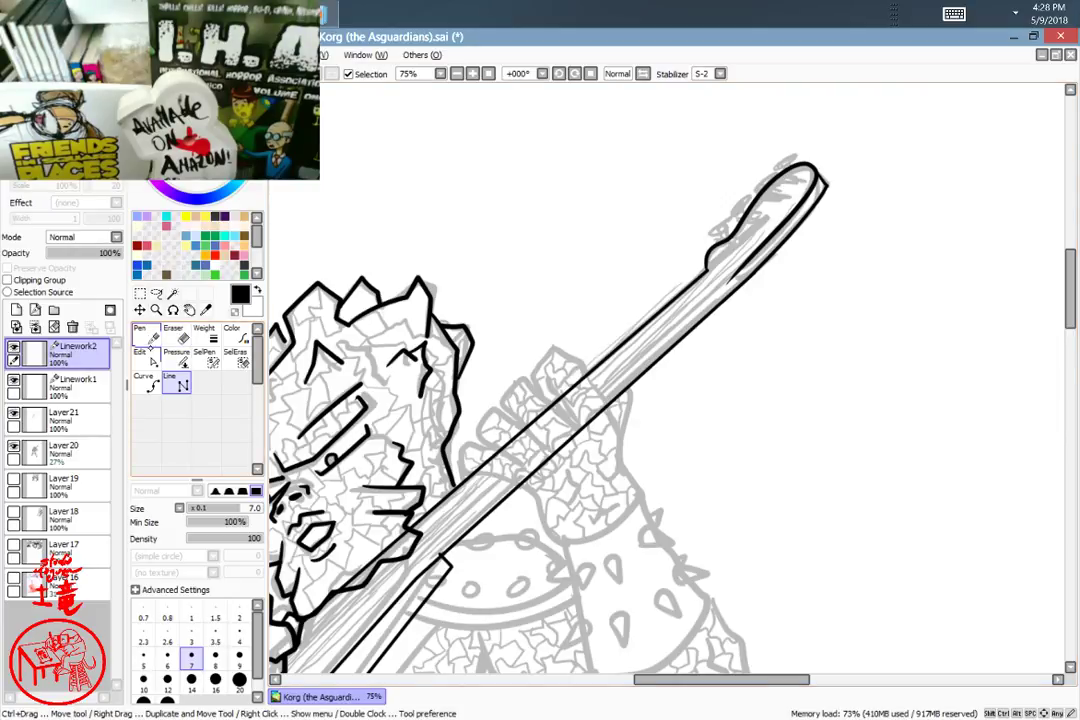
click(146, 358)
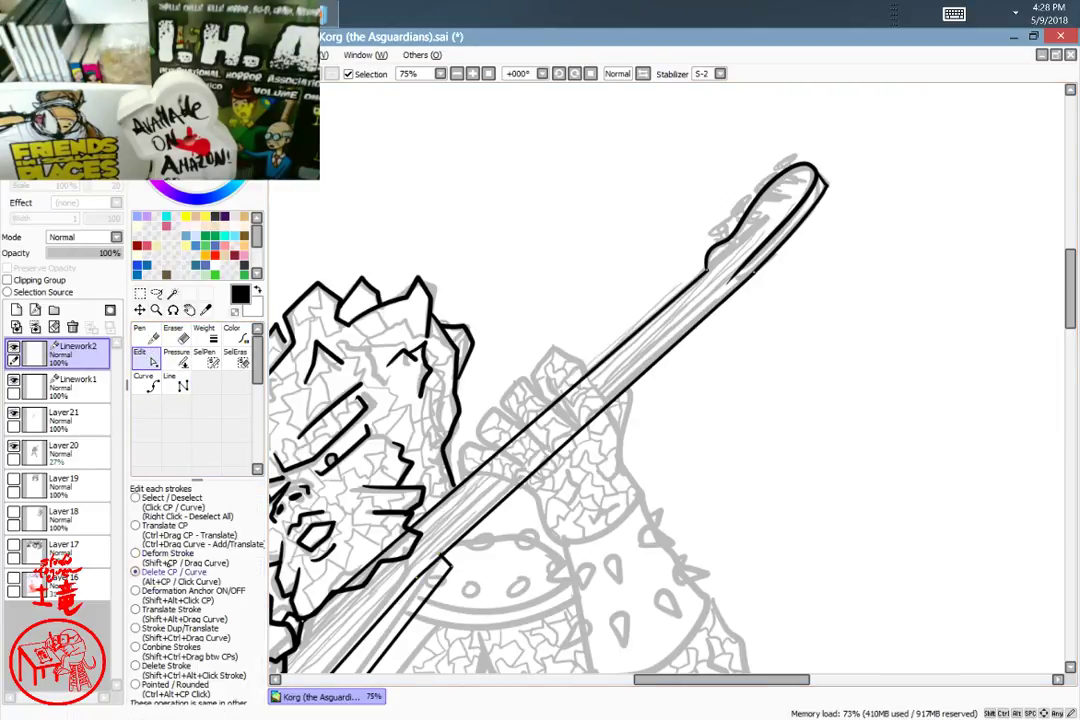
click(584, 428)
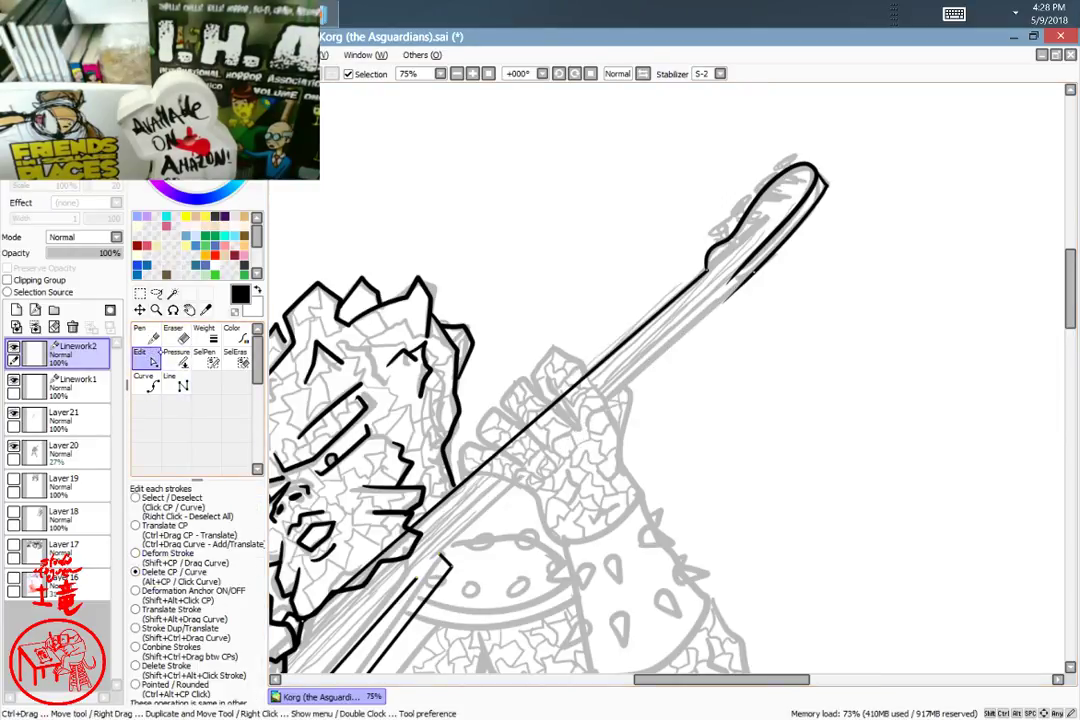
click(177, 383)
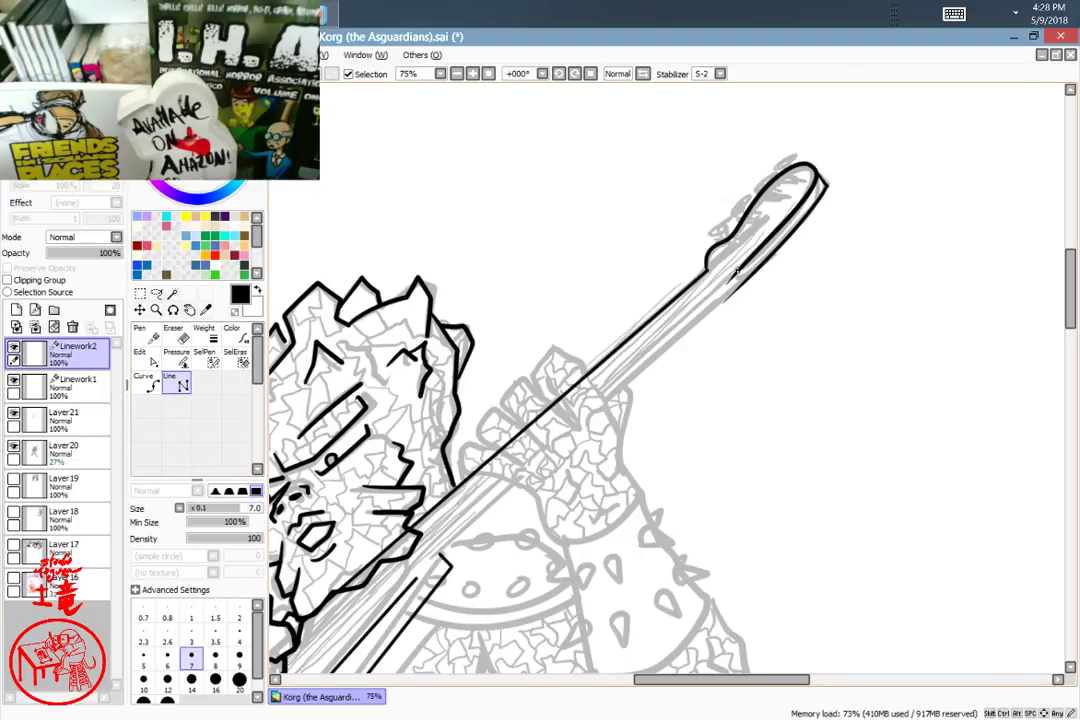
click(739, 273)
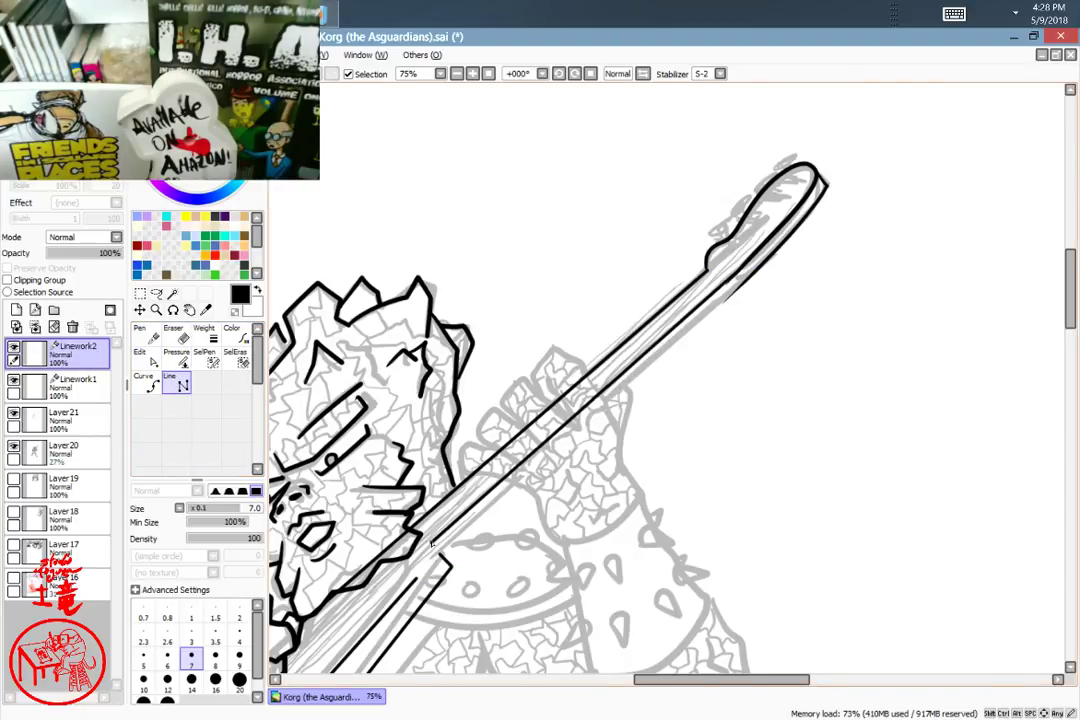
click(410, 569)
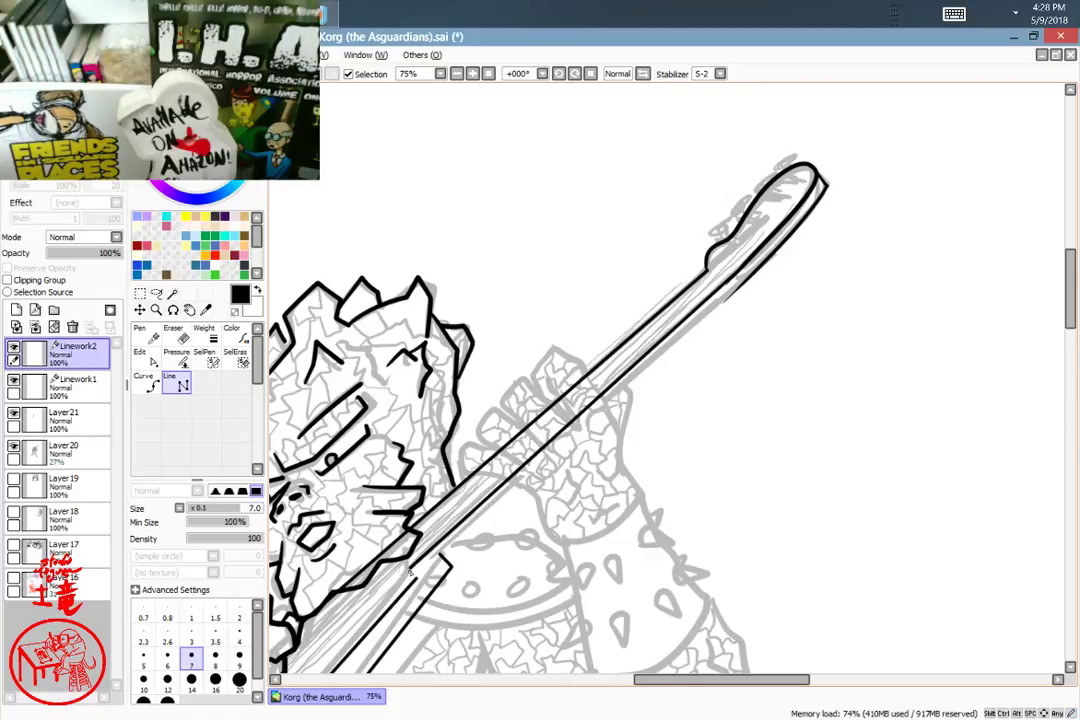
Step: Draw a second straight line just below the neck's lower edge, parallel to it, from the headstock to the top of the long bar
click(752, 278)
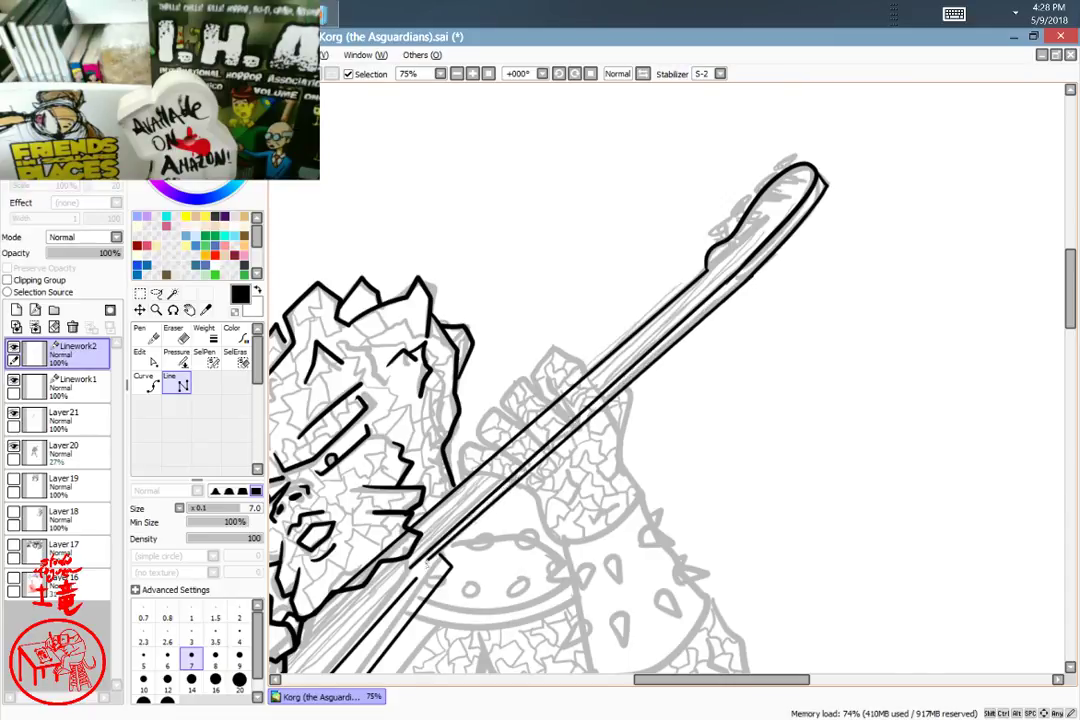
click(441, 554)
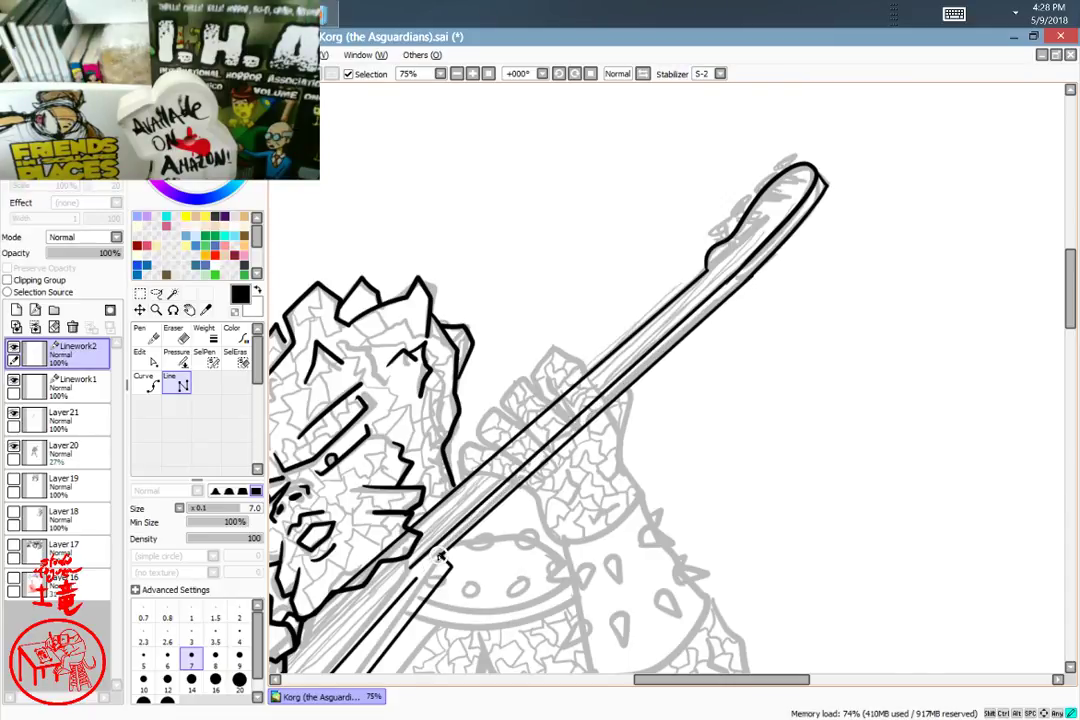
key(ctrl+z)
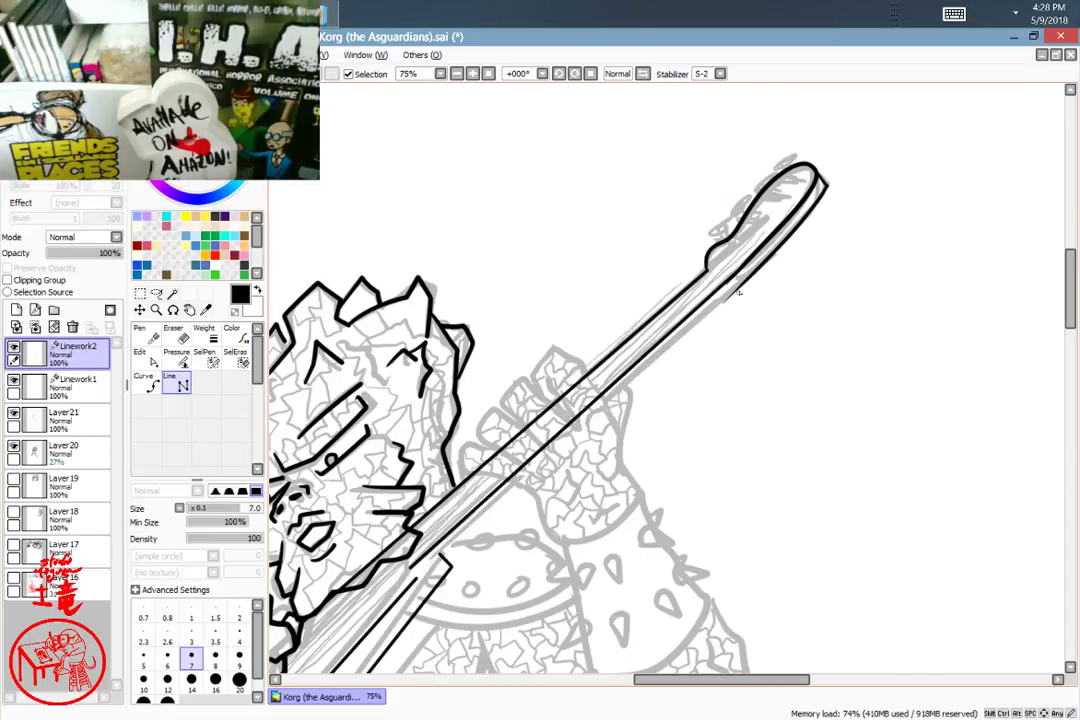
click(752, 278)
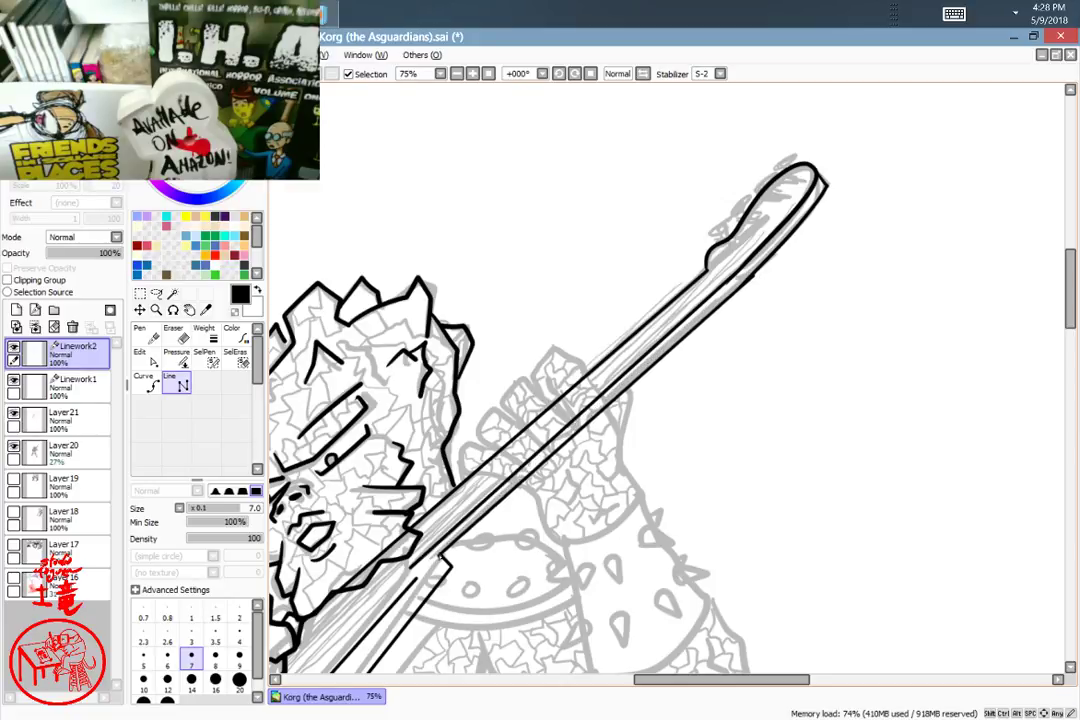
key(ctrl+z)
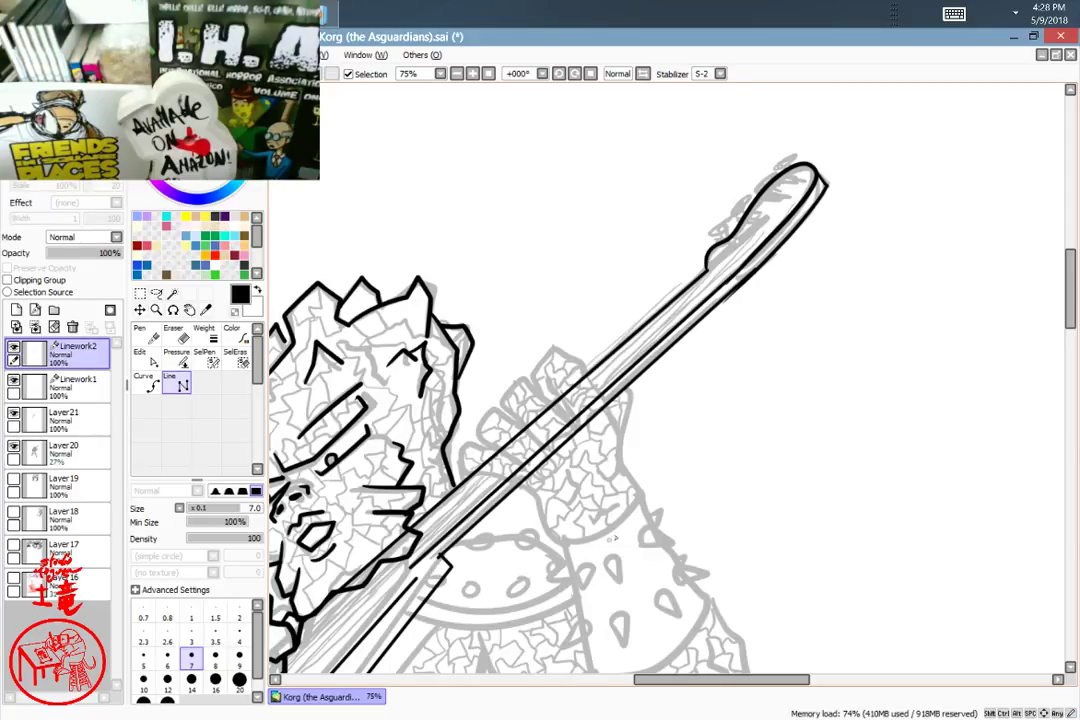
Step: Draw a short vertical line across the neck's lower end and move the end point of the long bar's upper edge up to meet it
mouse_move(742, 434)
mouse_down()
mouse_move(783, 364)
mouse_move(791, 322)
mouse_move(628, 495)
mouse_move(580, 503)
mouse_up()
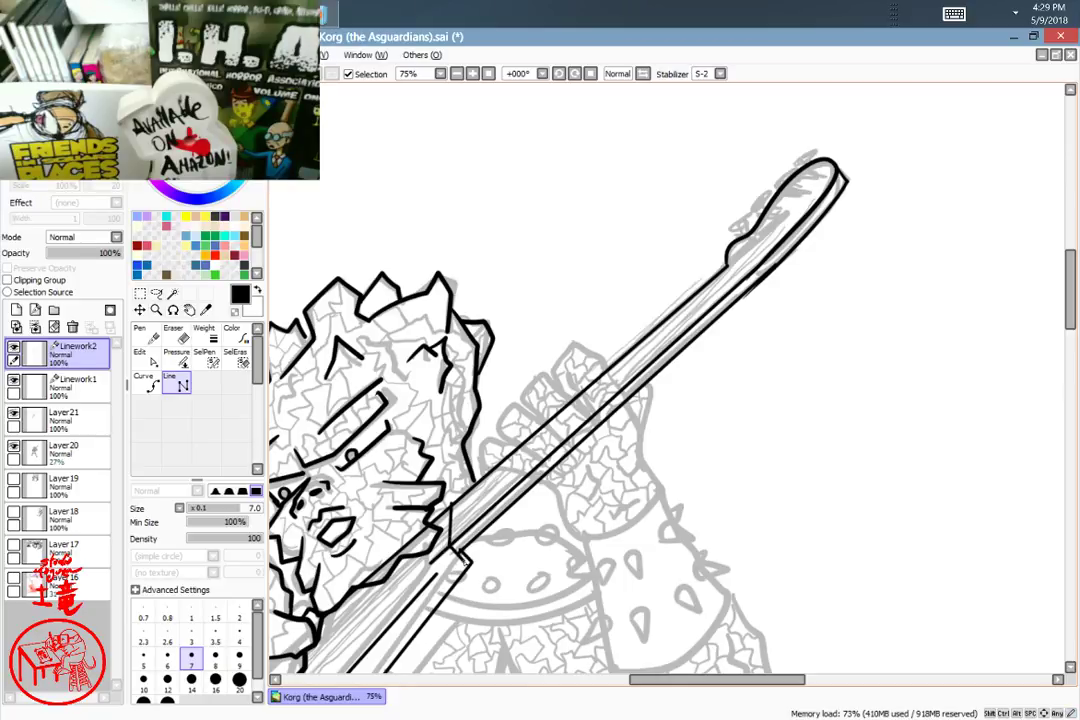
key(Return)
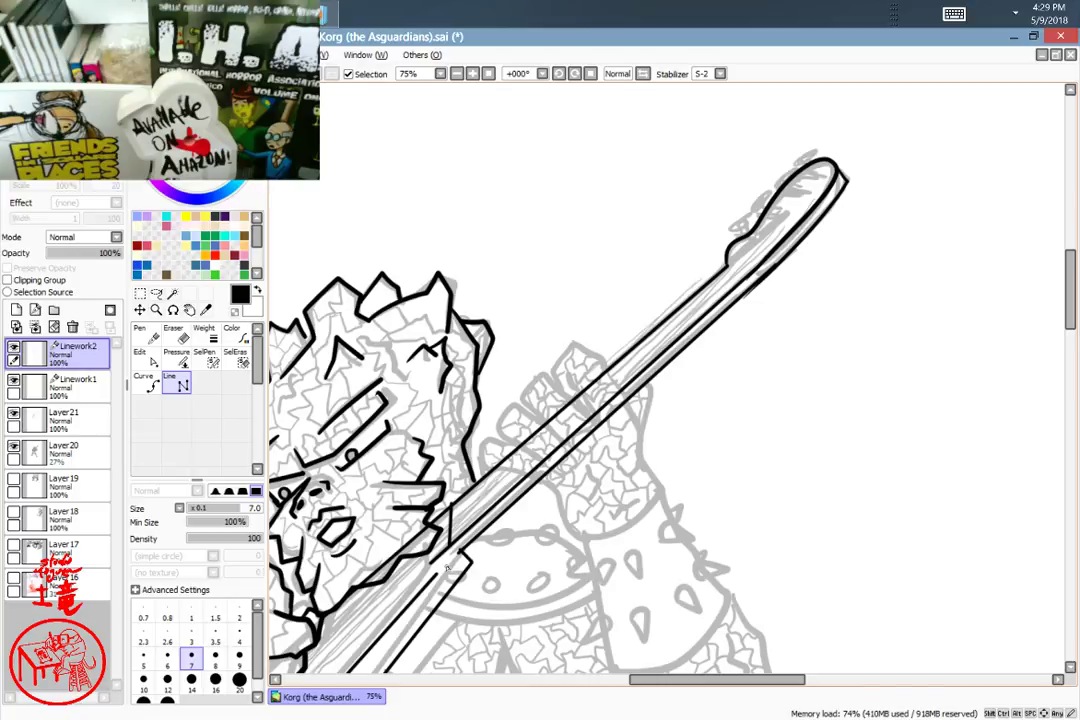
click(146, 356)
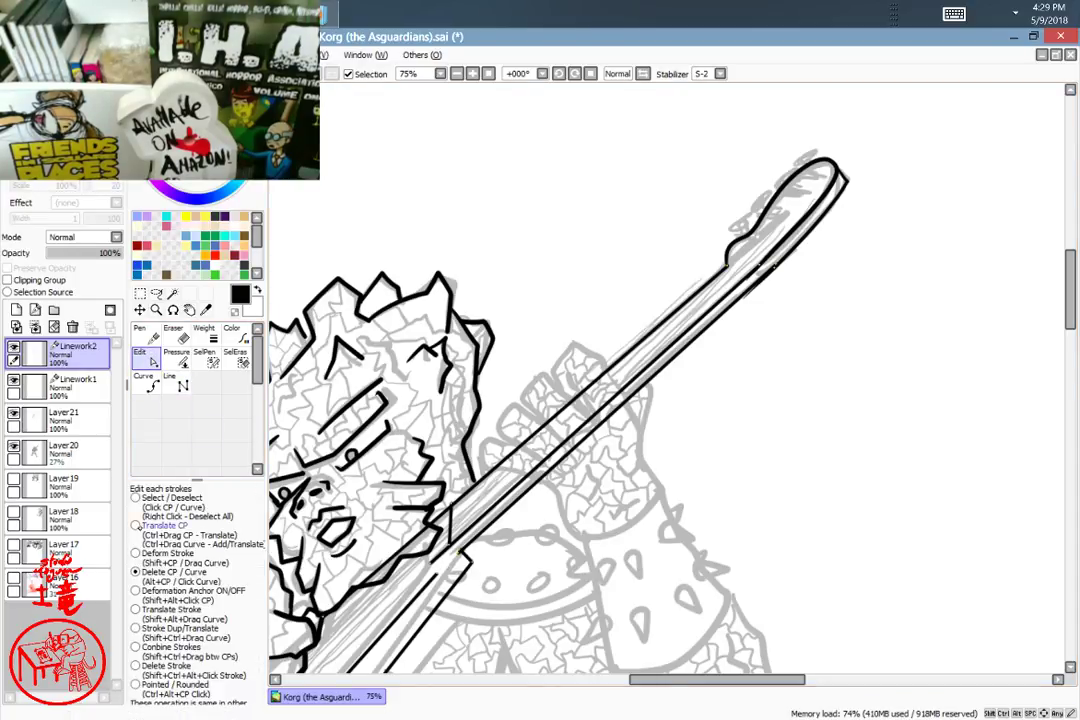
drag(438, 572, 456, 554)
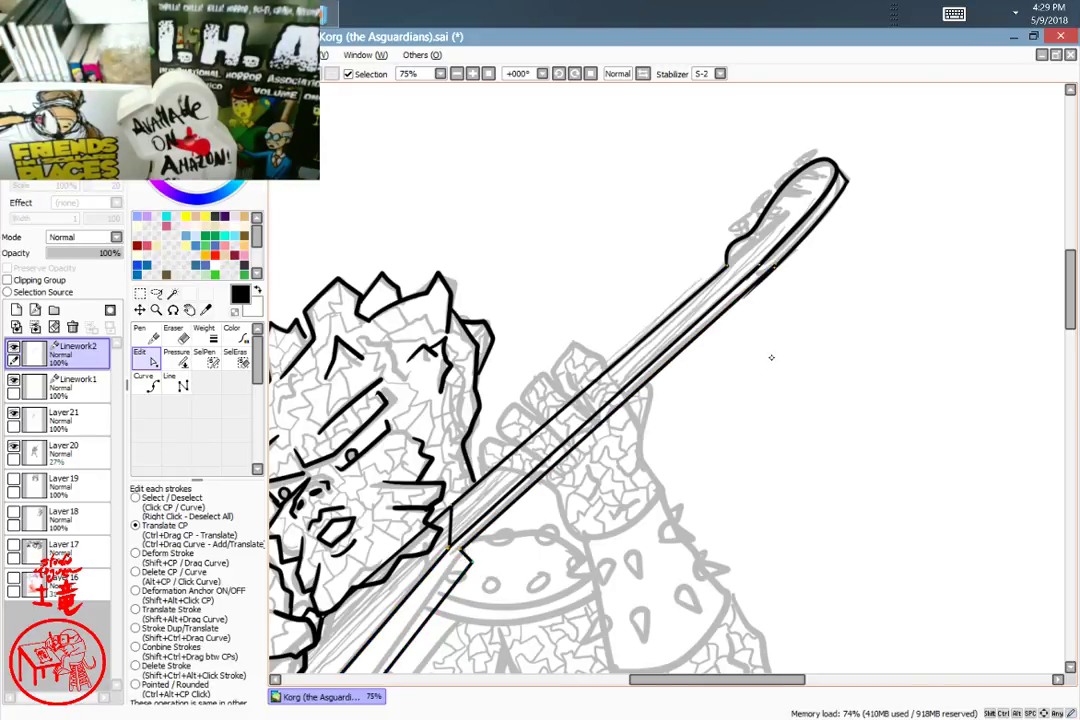
Step: Draw a short straight line on the instrument just beneath the fist's fingertips
drag(728, 412, 851, 248)
mouse_move(774, 330)
mouse_down()
mouse_move(863, 261)
mouse_move(848, 276)
mouse_up()
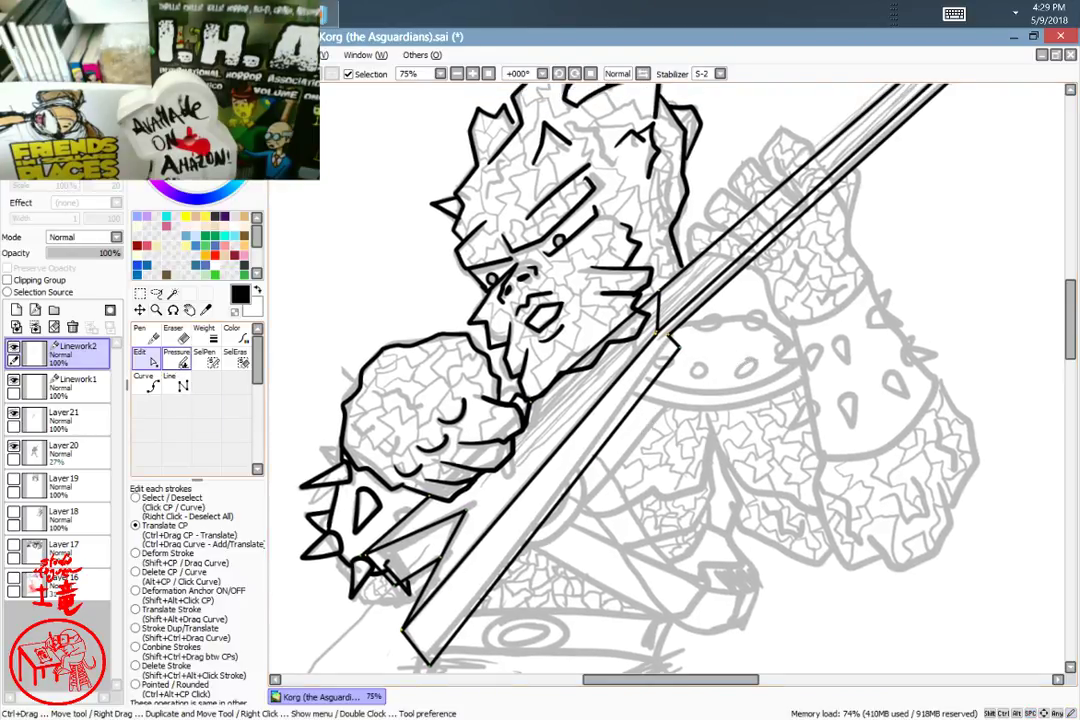
click(176, 383)
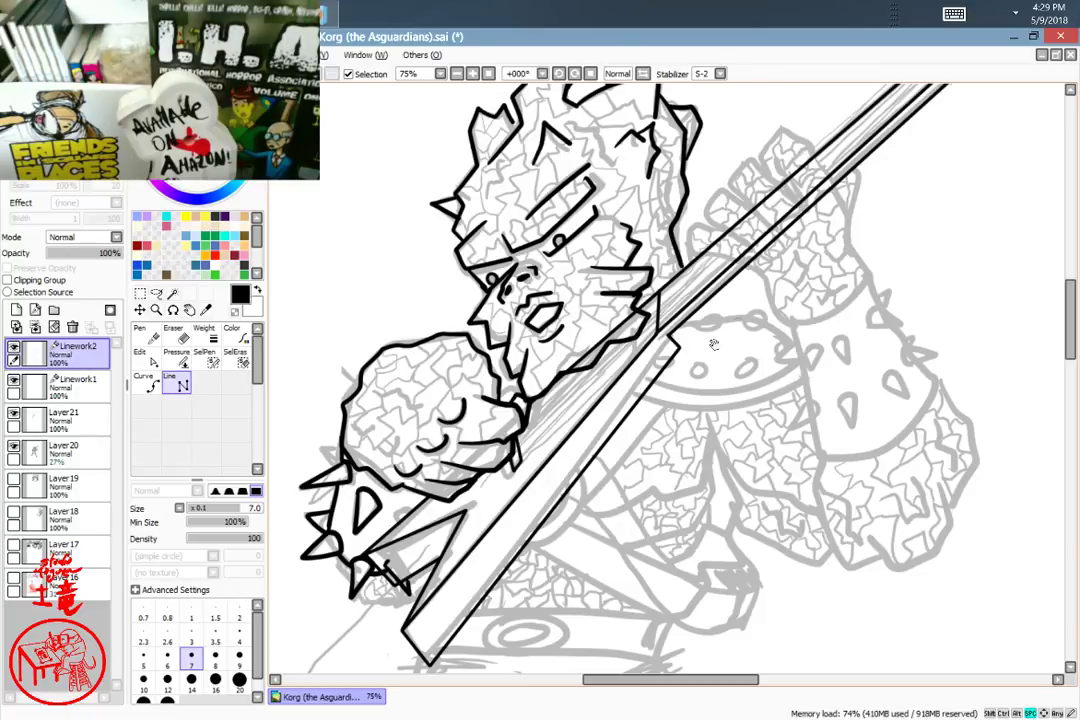
mouse_move(757, 322)
mouse_down()
mouse_move(617, 431)
mouse_move(631, 475)
mouse_move(692, 428)
mouse_up()
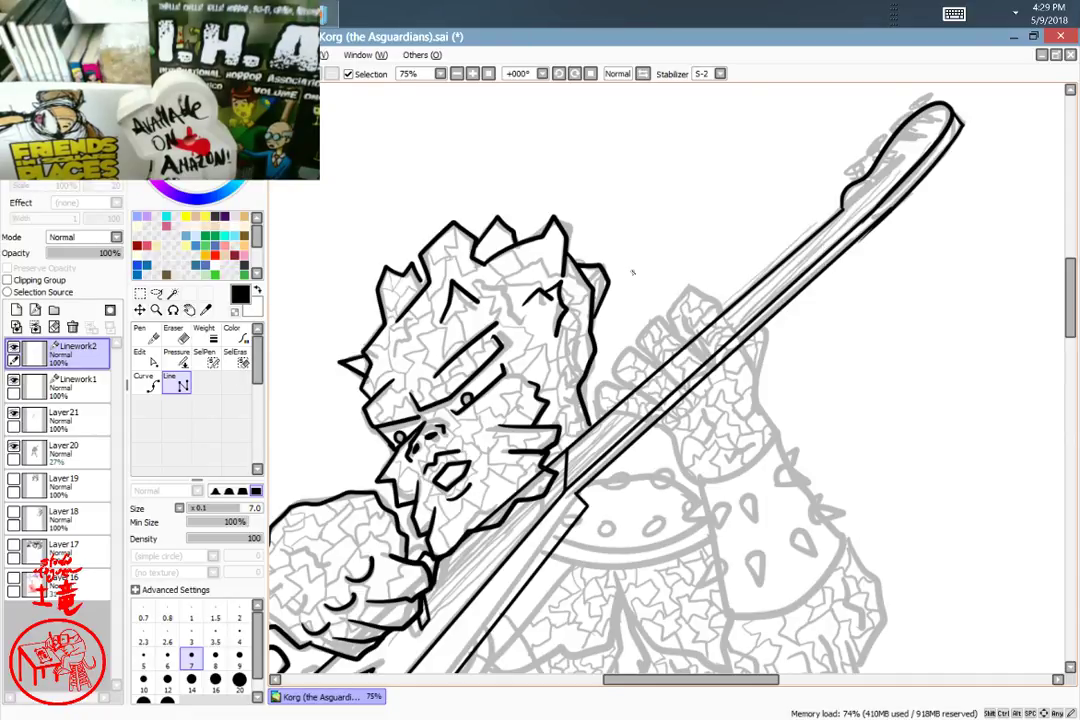
Step: Adjust the upper end point of the neck's upper edge so that it meets the base of the headstock
click(140, 352)
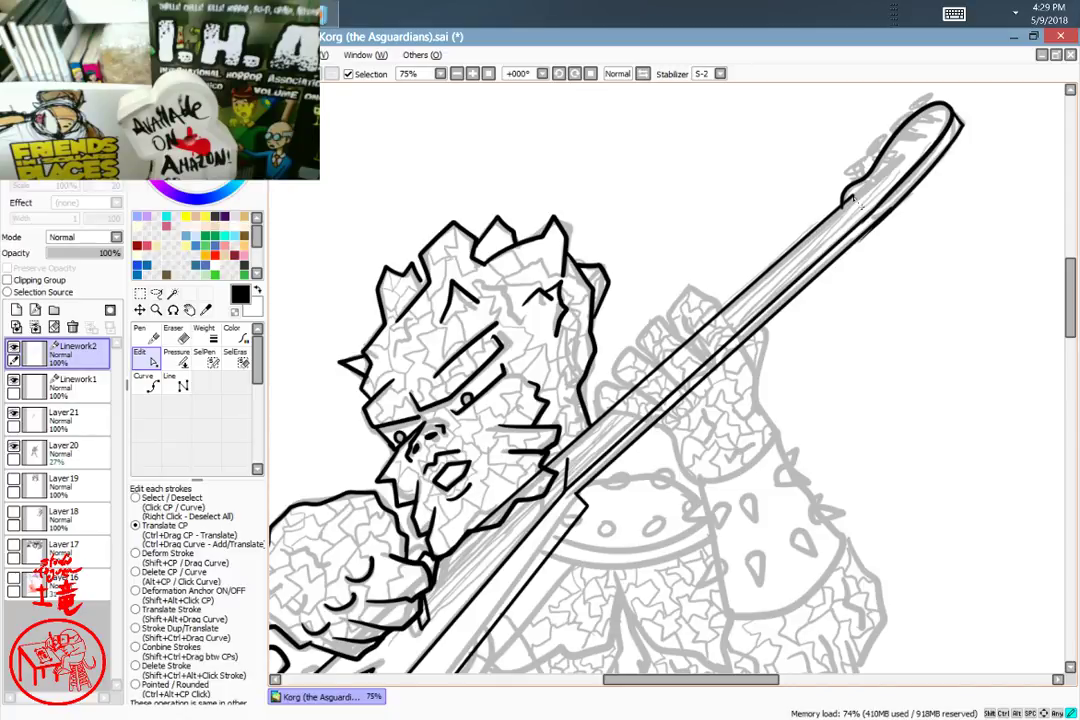
mouse_move(856, 203)
mouse_down()
mouse_move(965, 108)
mouse_move(998, 108)
mouse_move(946, 102)
mouse_move(953, 116)
mouse_up()
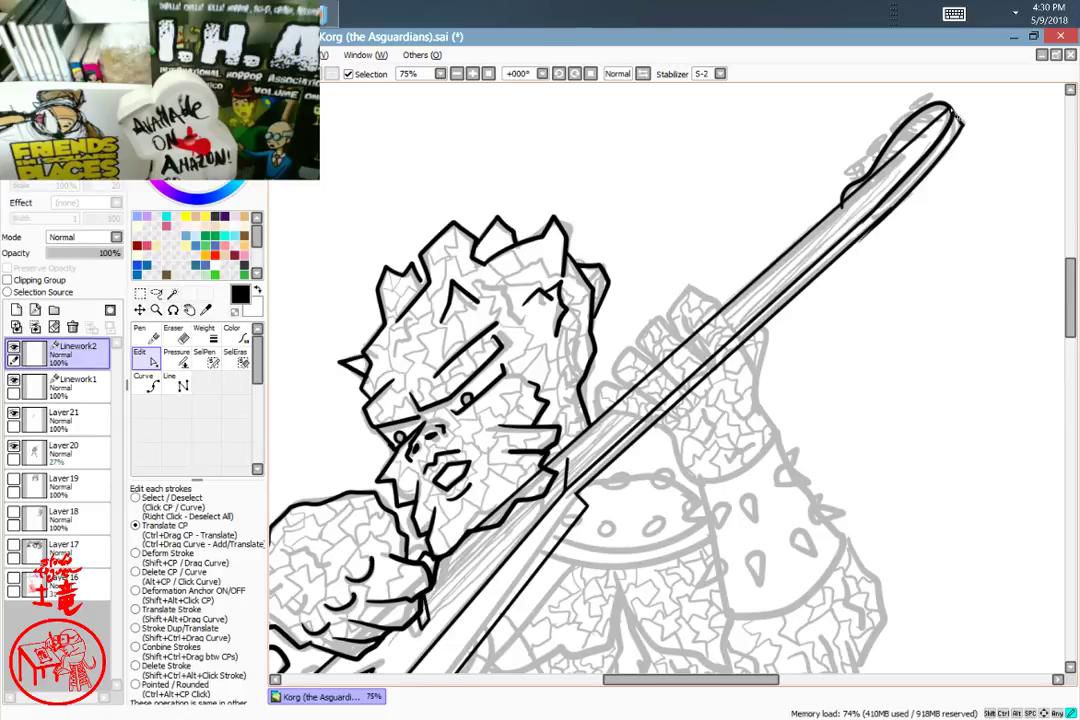
mouse_move(957, 117)
mouse_down()
mouse_move(946, 99)
mouse_move(950, 109)
mouse_up()
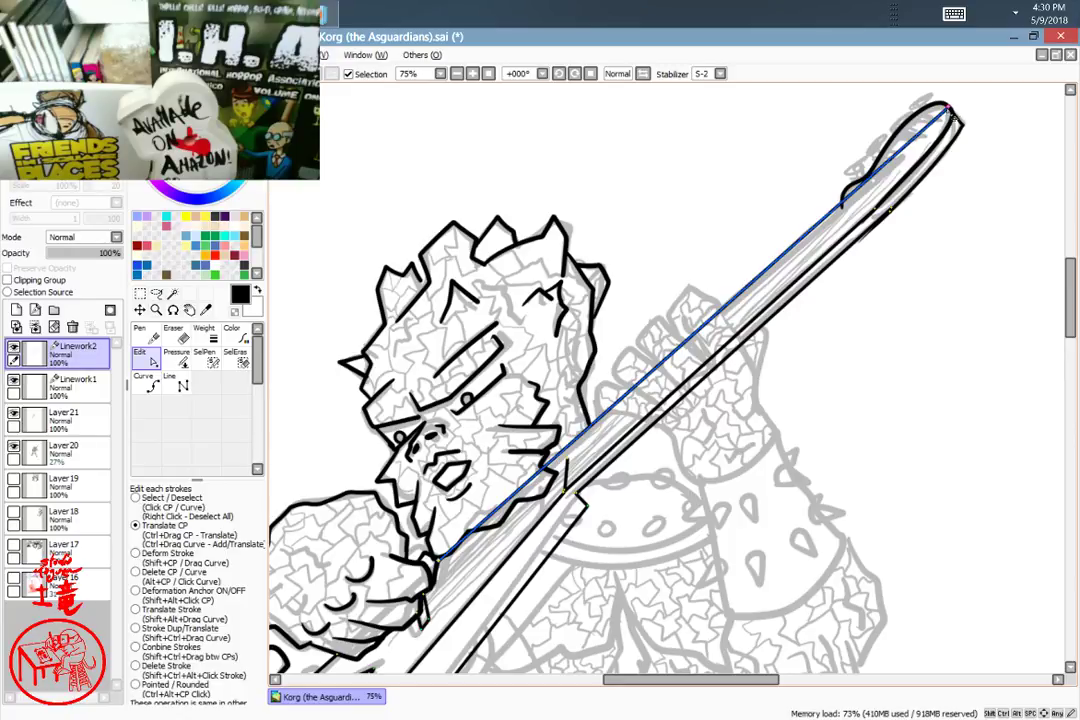
right_click(948, 111)
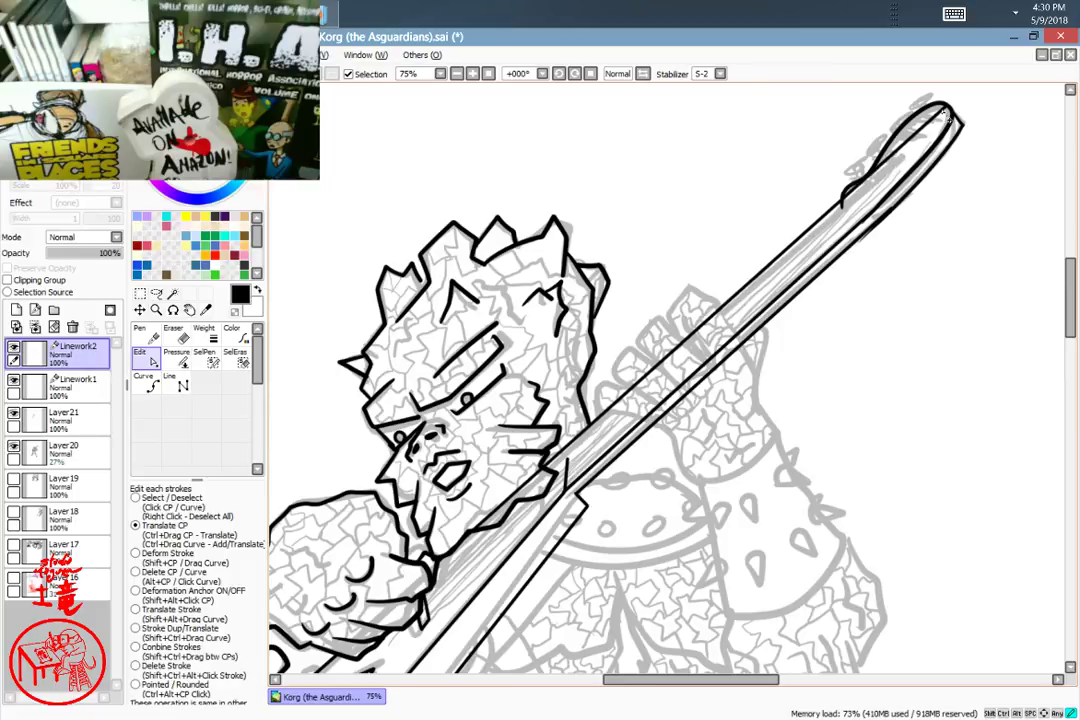
click(946, 113)
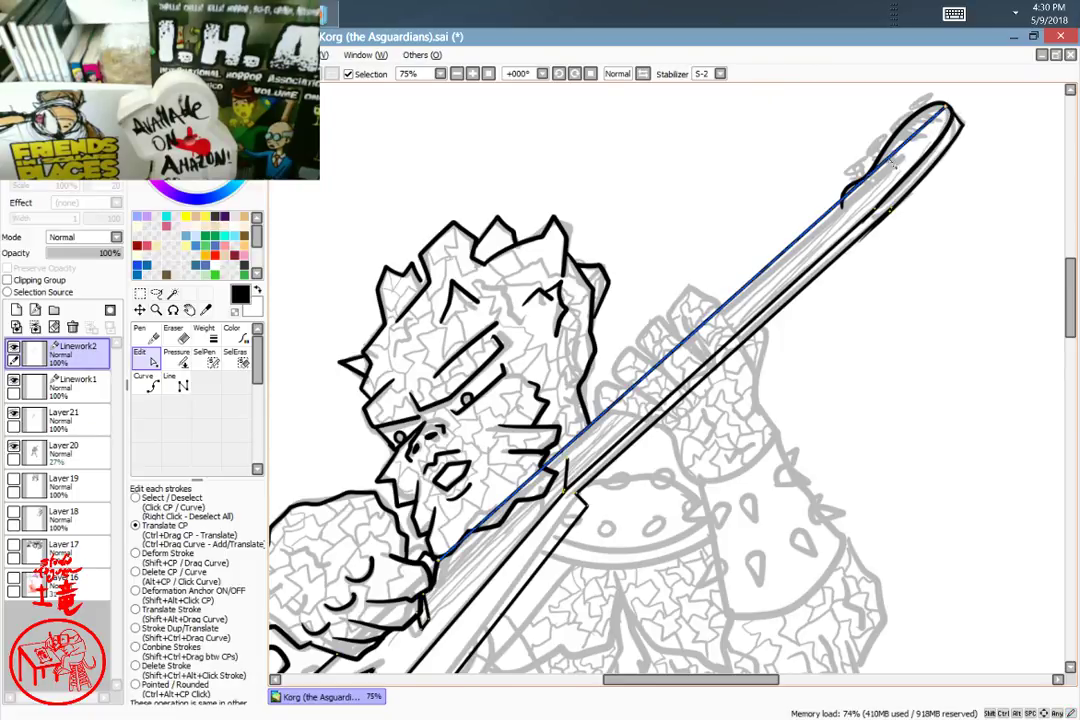
right_click(843, 210)
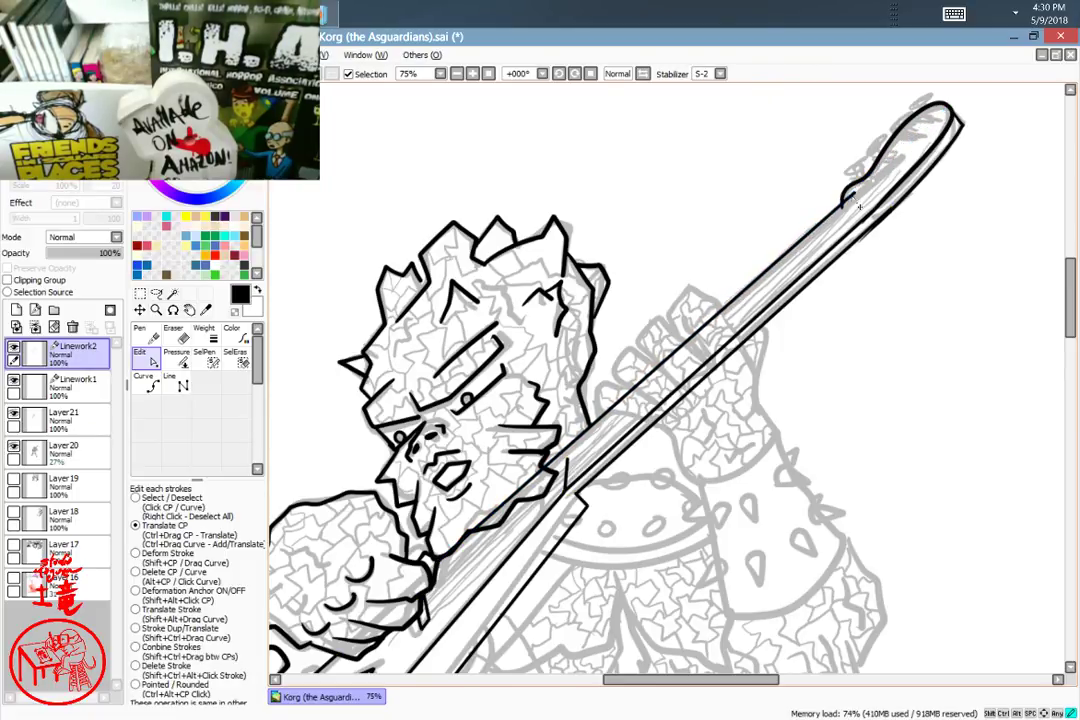
drag(843, 210, 843, 204)
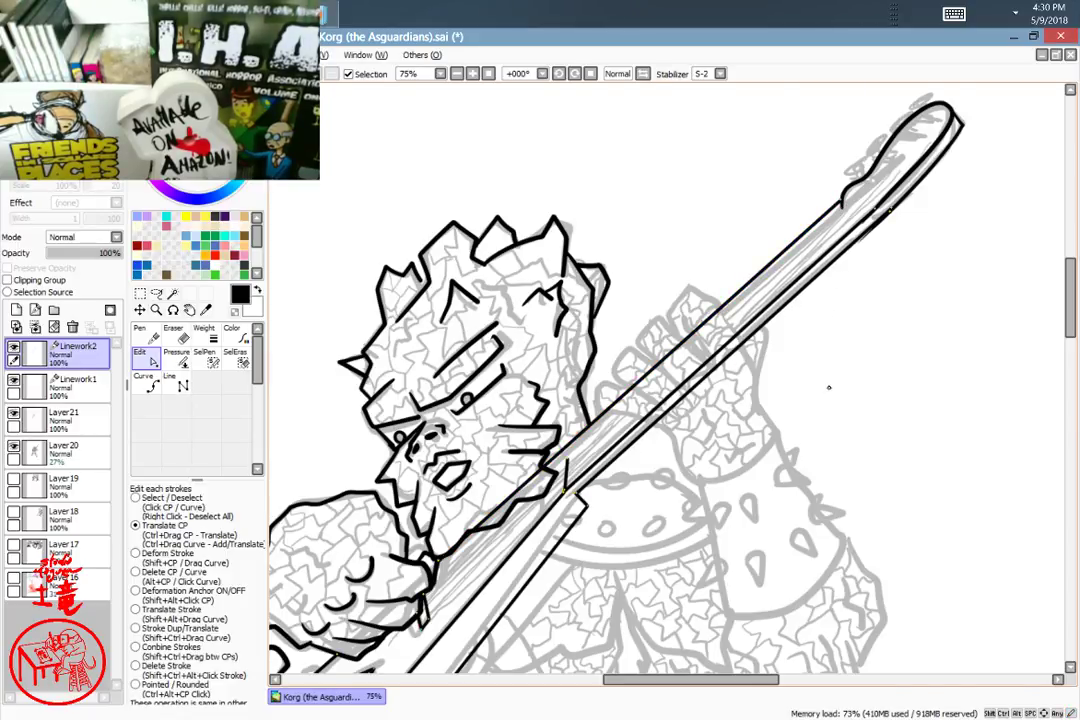
Step: Draw two thin straight strings of size 3 along the instrument's neck, from inside the headstock down to the fist
click(180, 384)
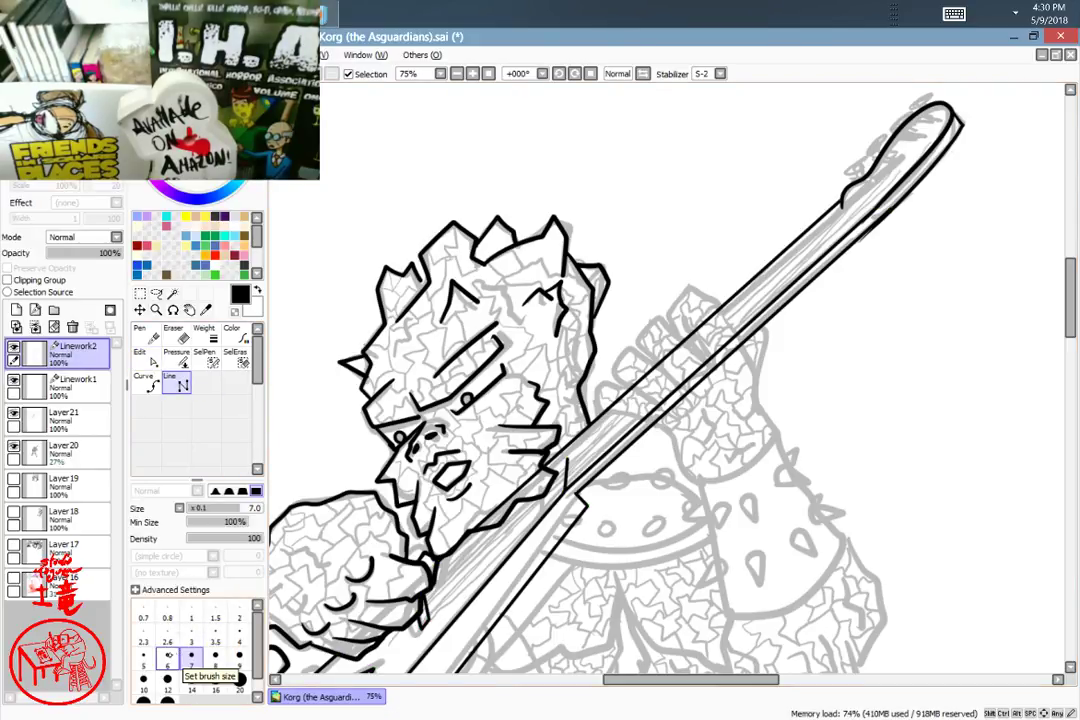
click(191, 636)
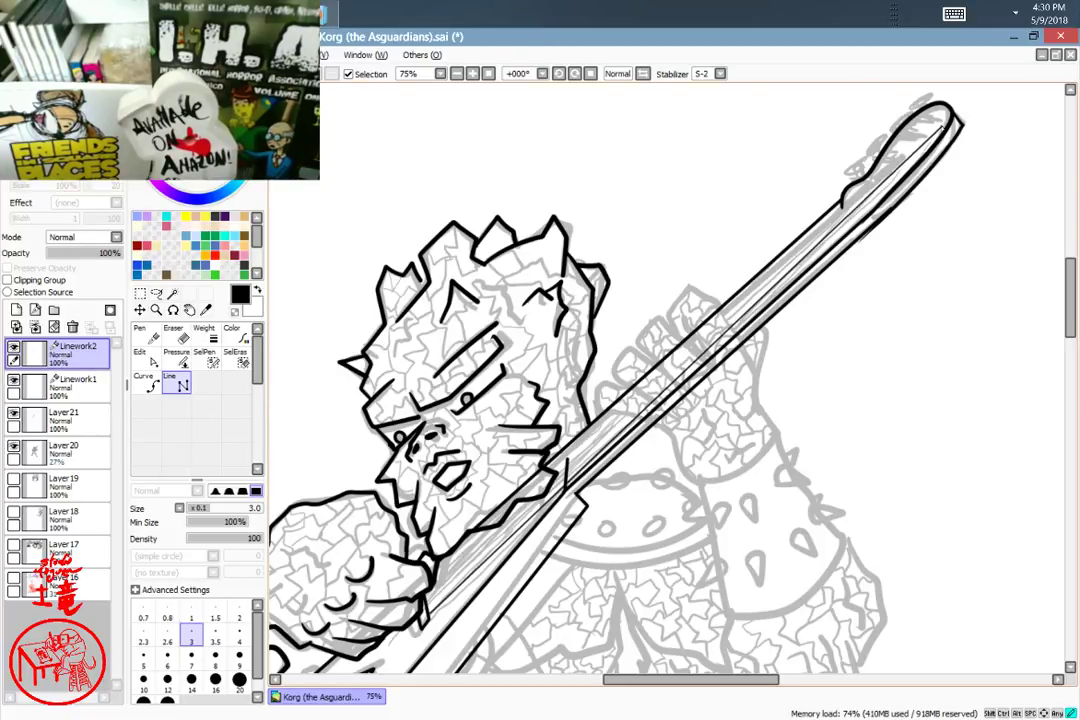
click(941, 127)
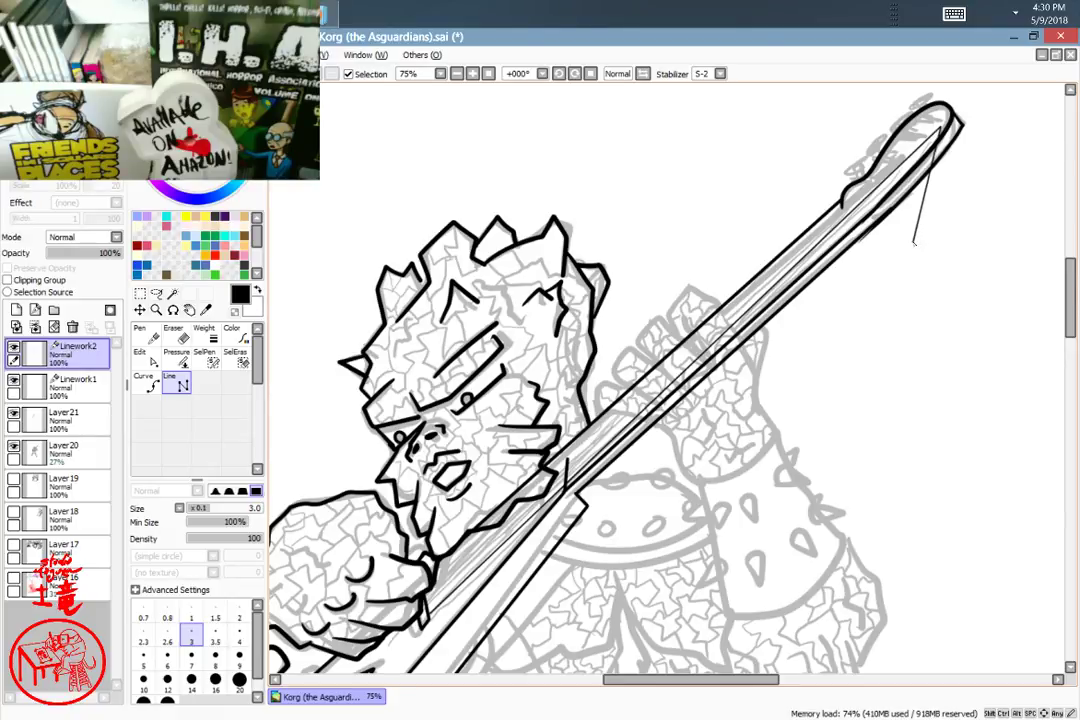
key(Return)
click(428, 610)
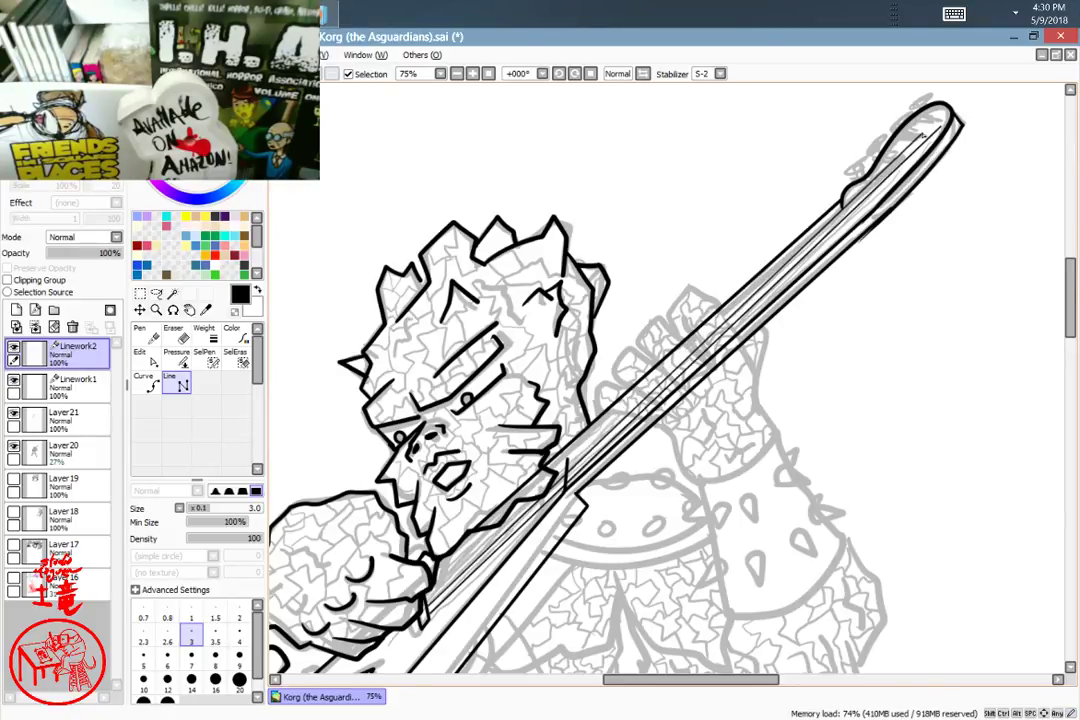
click(922, 134)
key(Return)
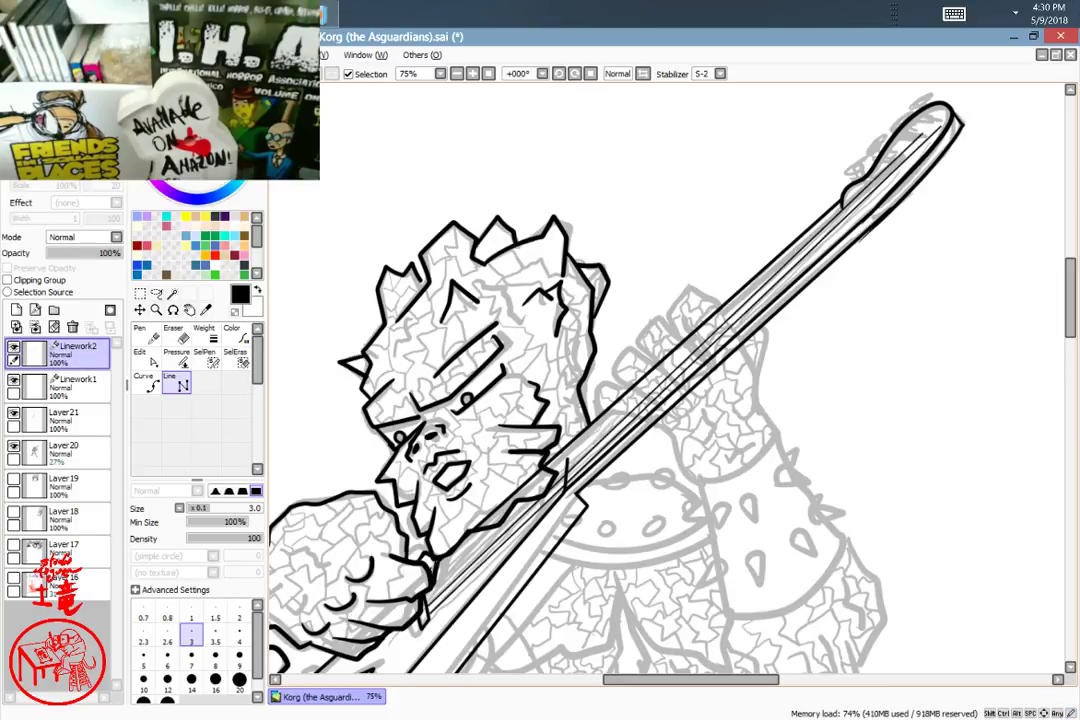
Step: Add two more thin parallel strings beside the neck's upper edge, ending progressively lower in the headstock
drag(360, 508, 758, 128)
click(442, 424)
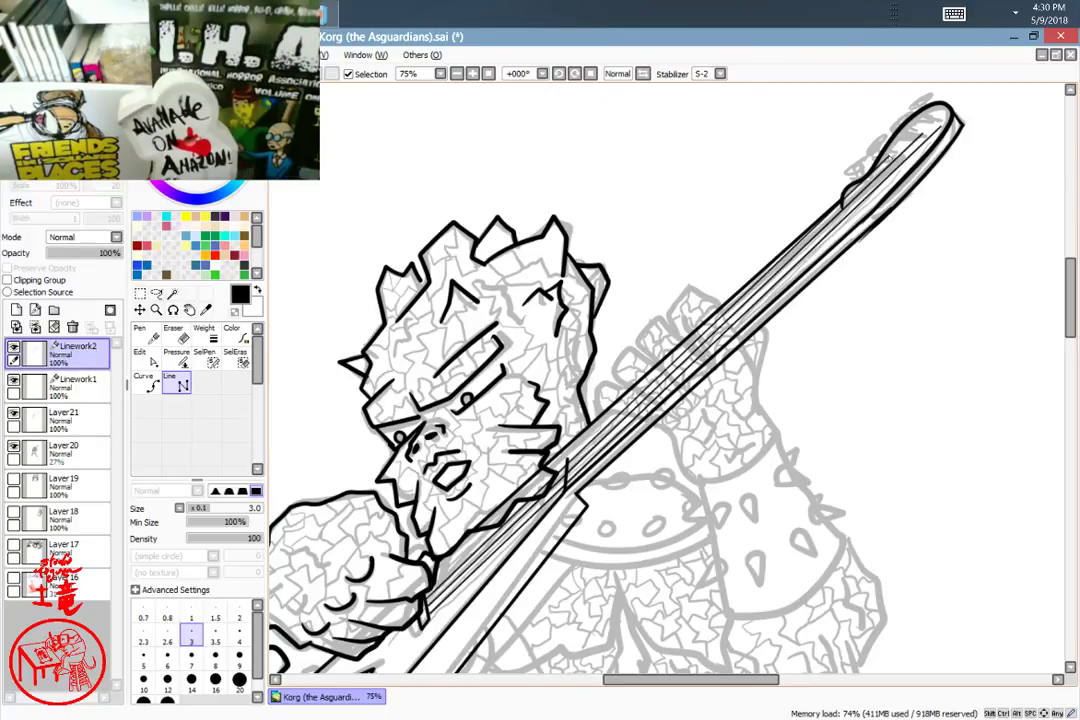
click(887, 166)
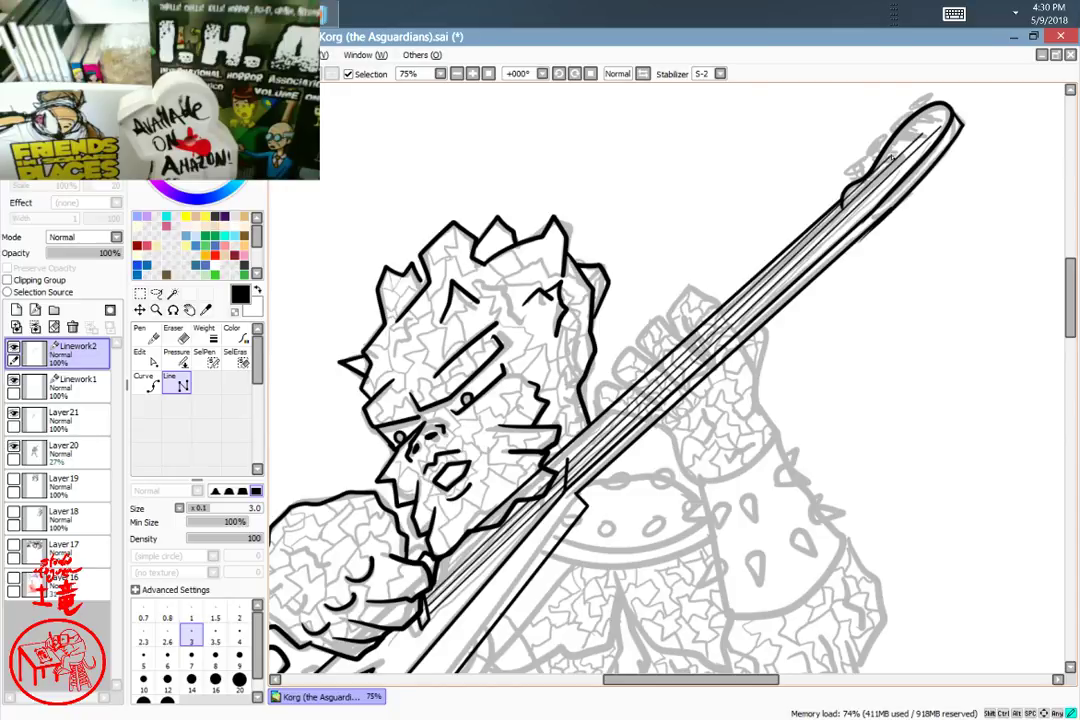
click(892, 158)
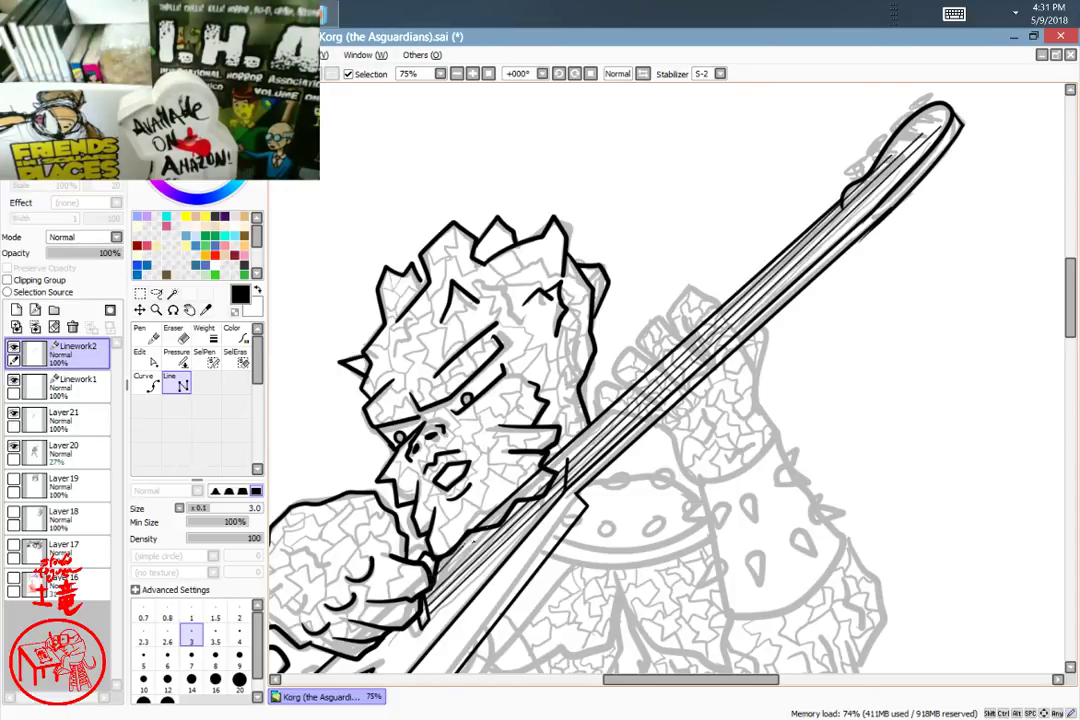
click(436, 585)
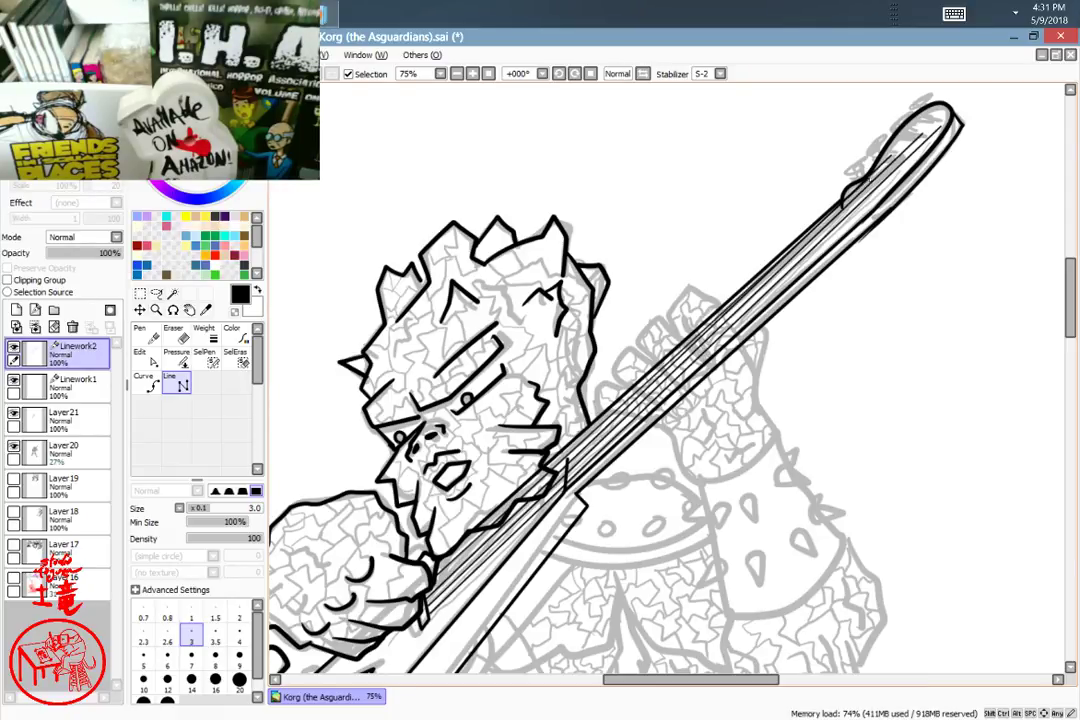
click(871, 179)
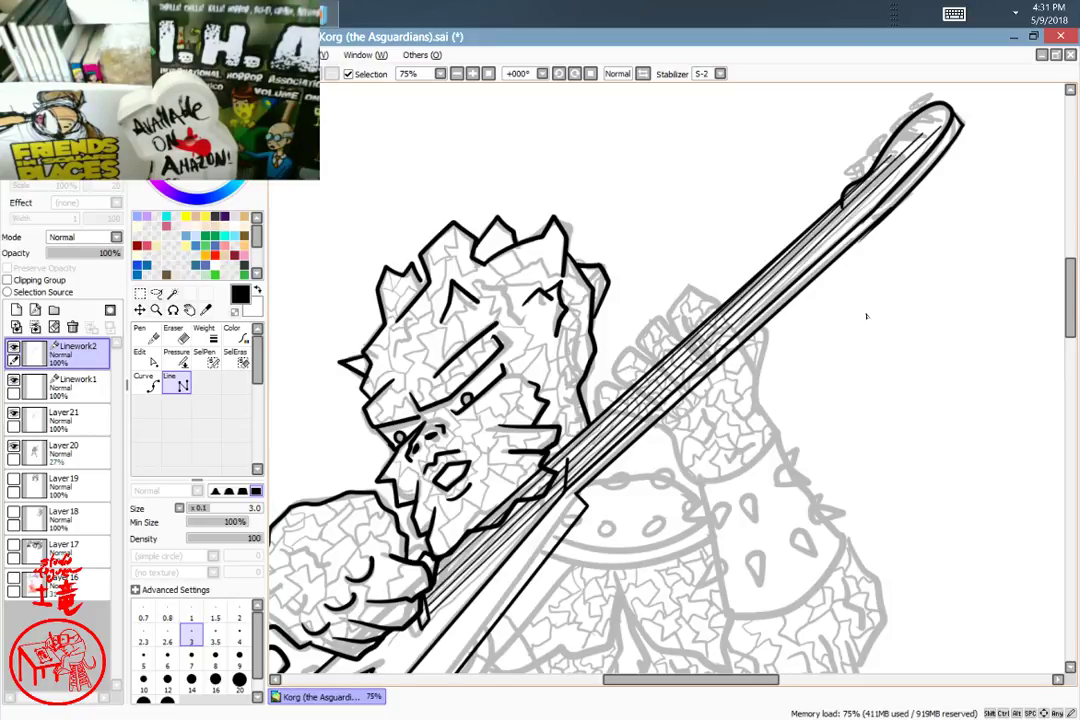
Step: Move the upper end points of the two longest strings farther toward the headstock's lower edge, spacing them out near its tip
key(ctrl+plus)
key(ctrl+plus)
key(ctrl+plus)
key(ctrl+plus)
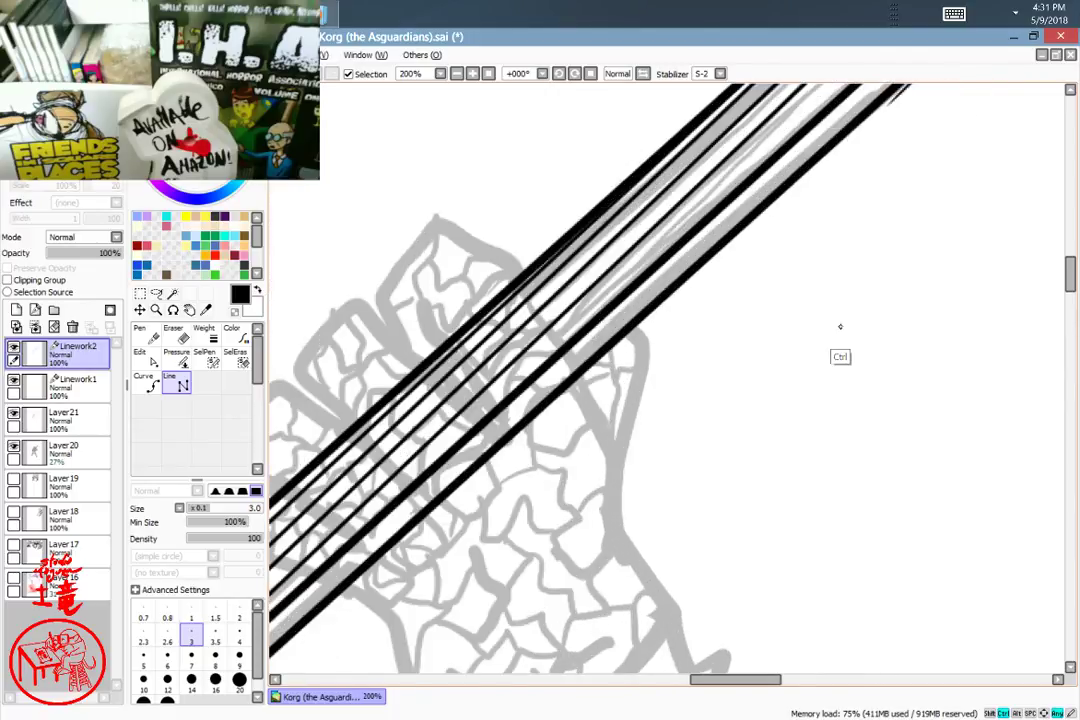
mouse_move(808, 275)
mouse_down()
mouse_move(640, 579)
mouse_move(595, 627)
mouse_up()
mouse_move(872, 105)
mouse_down()
mouse_move(625, 405)
mouse_move(629, 351)
mouse_up()
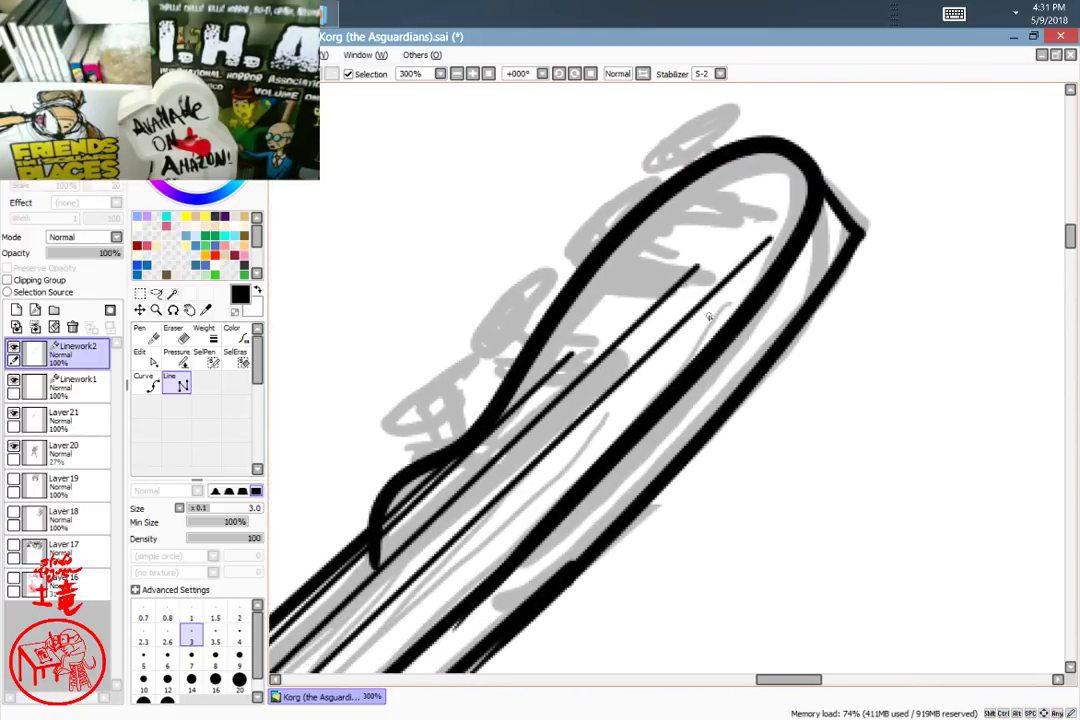
click(145, 356)
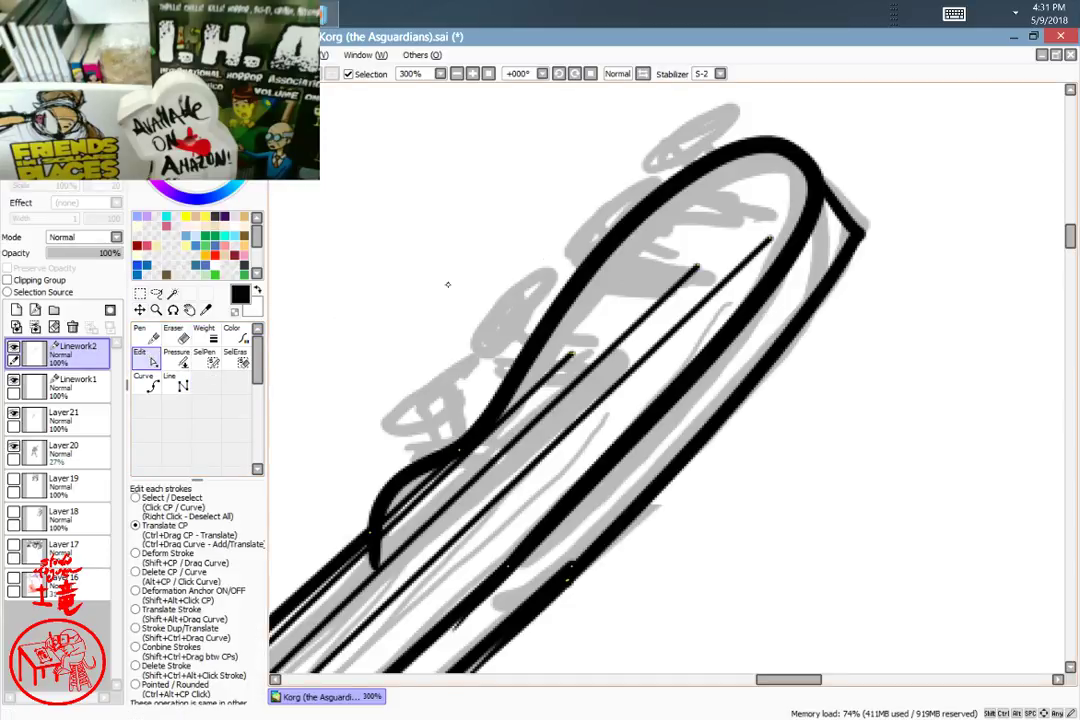
mouse_move(770, 239)
mouse_down()
mouse_move(784, 264)
mouse_move(779, 252)
mouse_move(796, 242)
mouse_up()
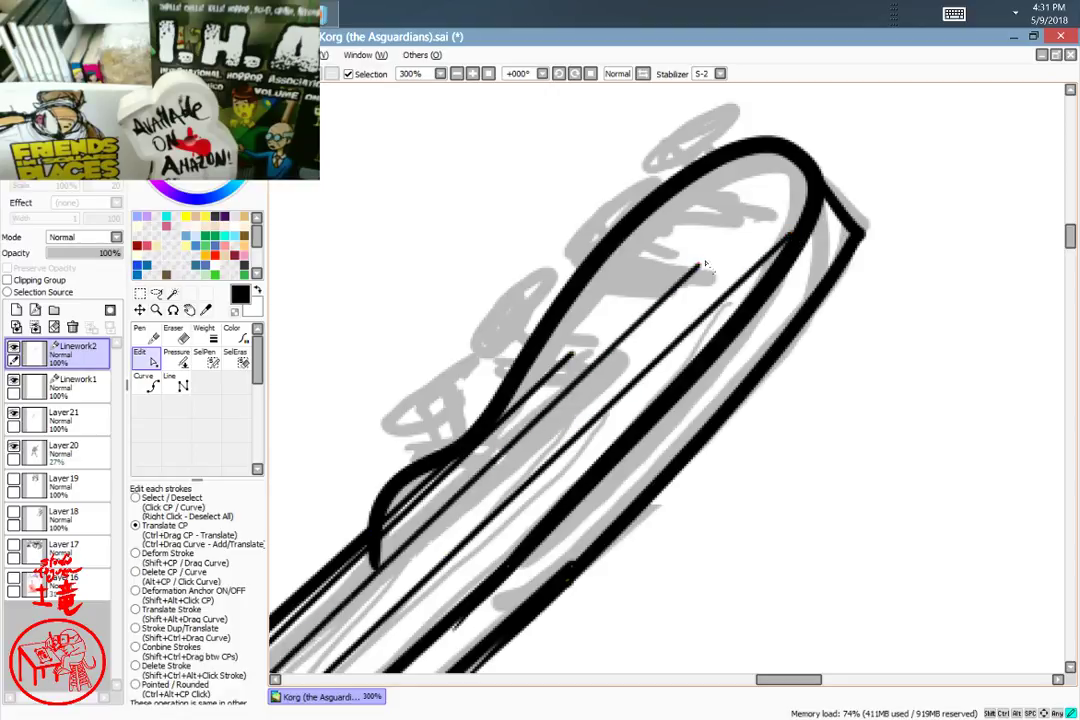
drag(704, 263, 747, 245)
Step: Remove the stray segment from the third string, extend its end along the headstock, and move the fourth string's end onto the headstock outline
mouse_move(577, 352)
mouse_down()
mouse_move(660, 304)
mouse_move(547, 405)
mouse_up()
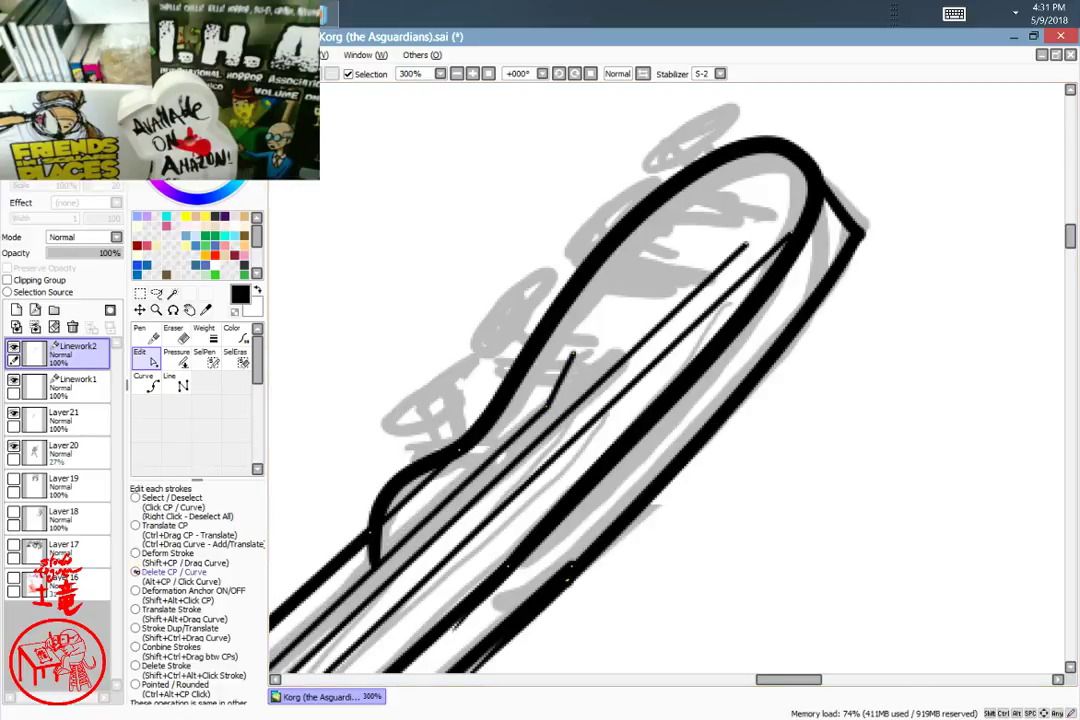
click(566, 373)
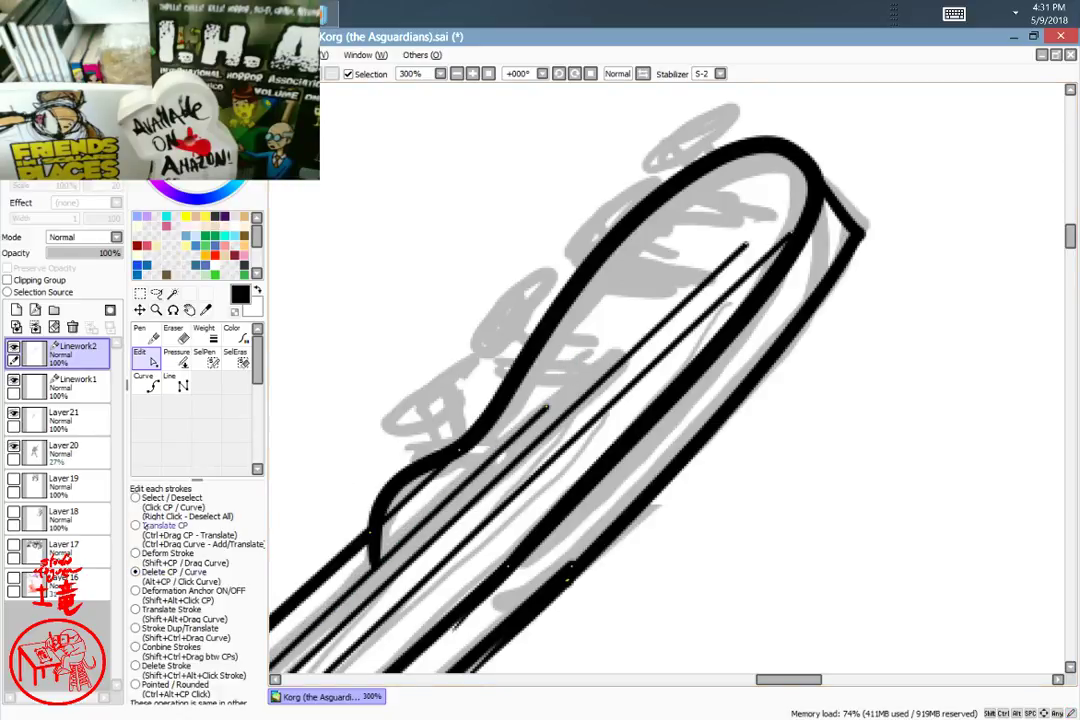
mouse_move(553, 407)
mouse_down()
mouse_move(575, 252)
mouse_move(510, 313)
mouse_move(593, 370)
mouse_move(596, 361)
mouse_up()
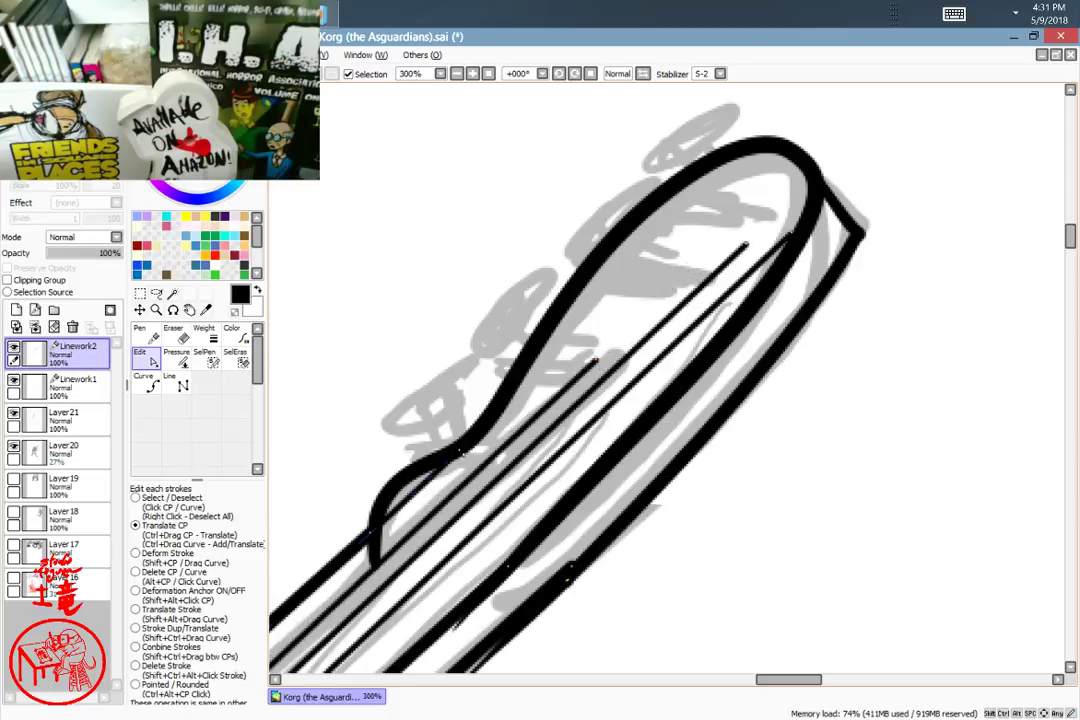
drag(466, 453, 486, 443)
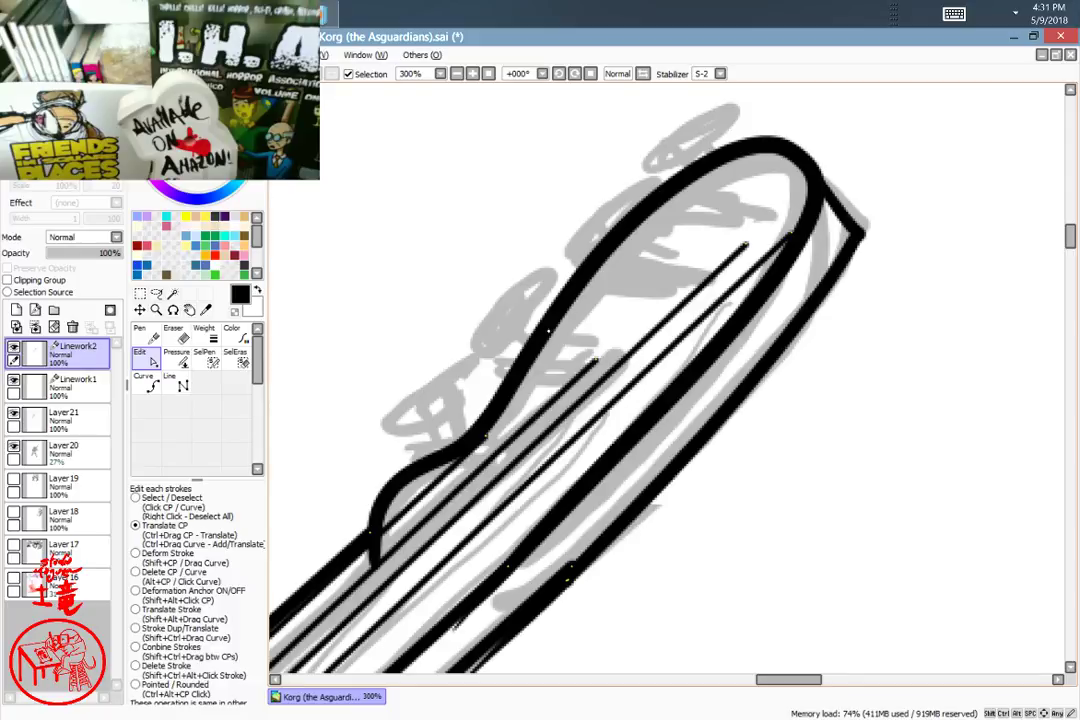
Step: On Layer21, erase the headstock outline's tail overlapping the neck and draw the lowest tuning peg in black with the size 14 pencil
click(65, 418)
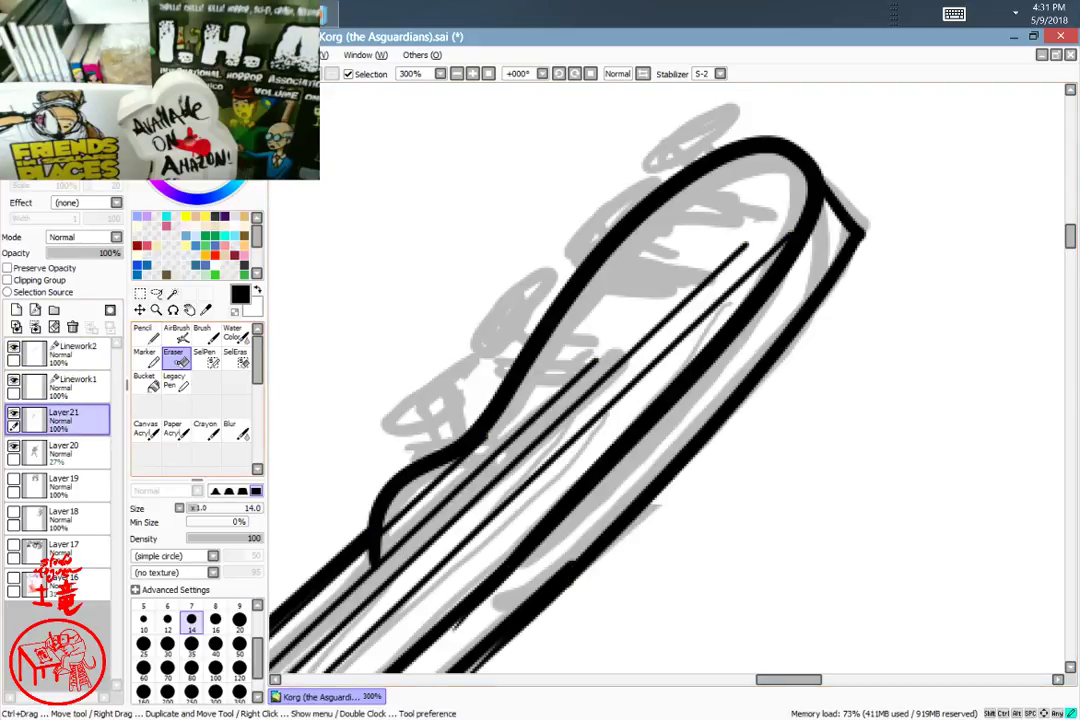
drag(384, 554, 367, 557)
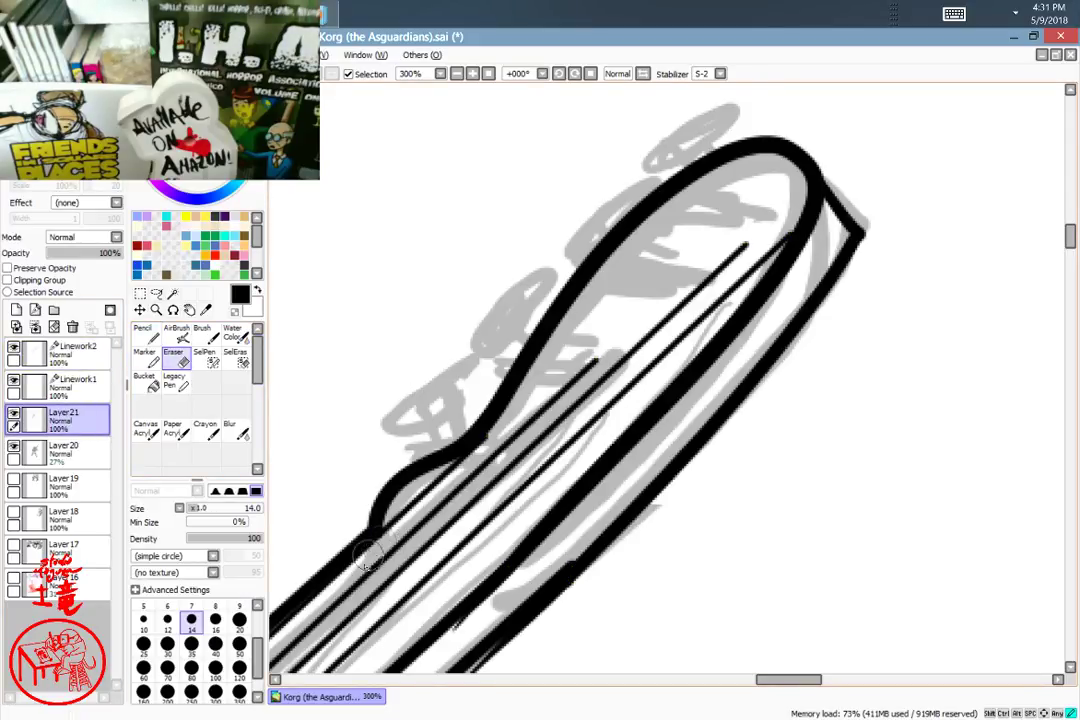
click(146, 335)
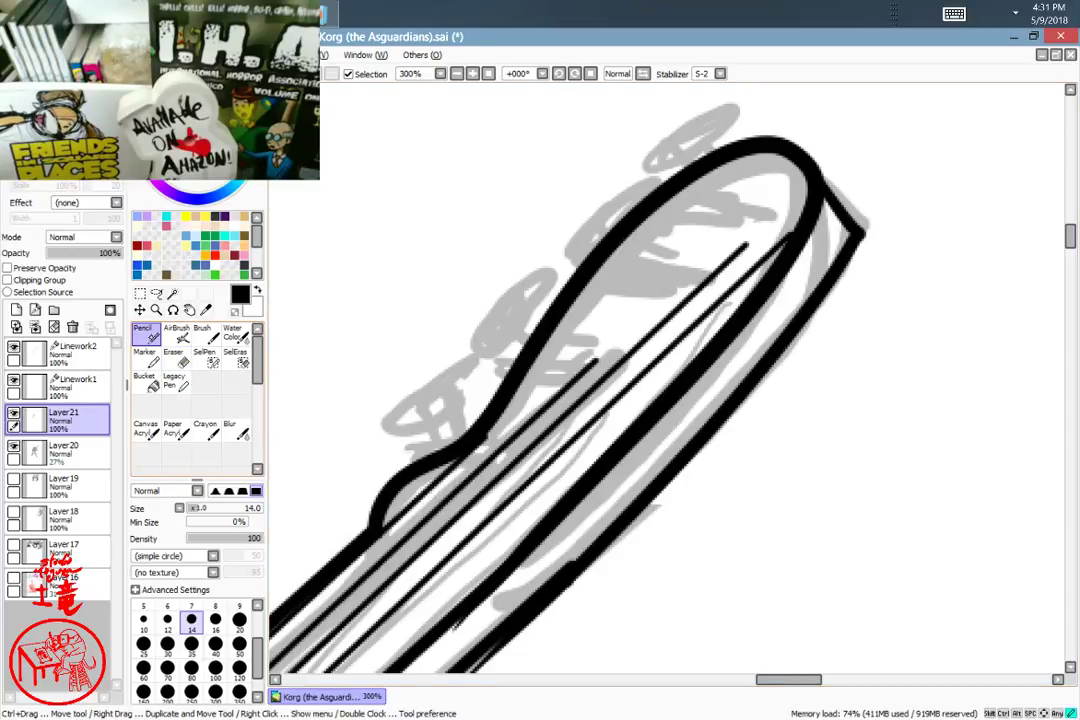
mouse_move(477, 439)
mouse_down()
mouse_move(473, 473)
mouse_move(455, 453)
mouse_move(465, 463)
mouse_move(485, 451)
mouse_move(473, 431)
mouse_move(461, 421)
mouse_move(437, 441)
mouse_move(436, 425)
mouse_move(455, 409)
mouse_move(440, 440)
mouse_up()
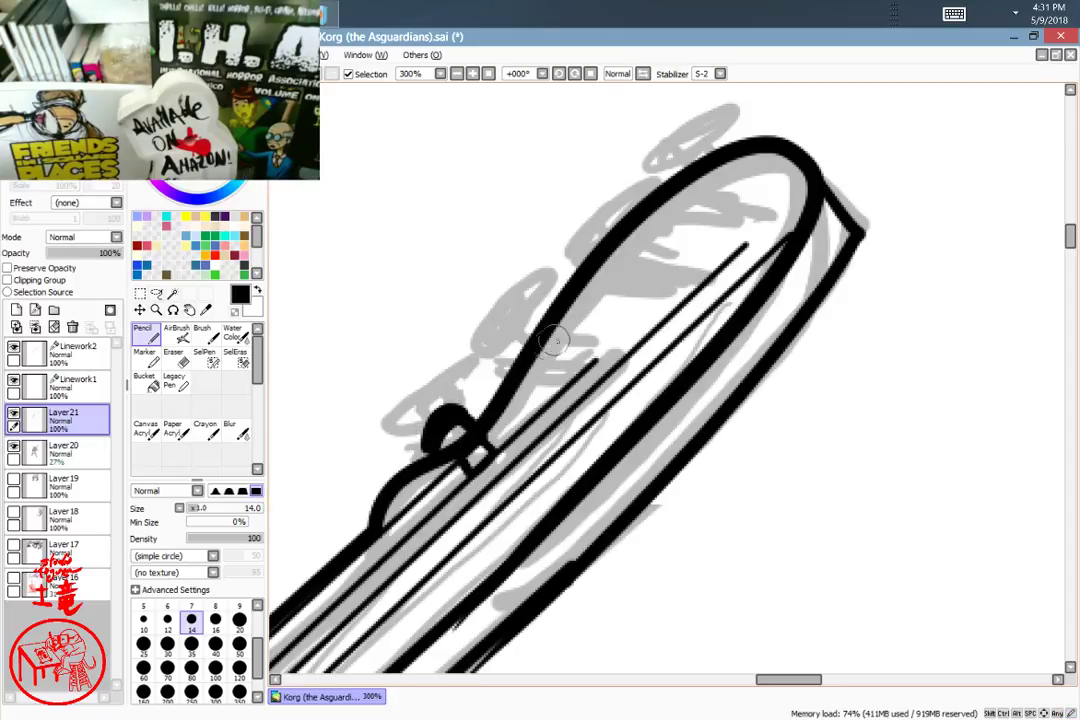
Step: Draw the two middle tuning pegs, each with a rounded knob outside the headstock and a thick shaft reaching its string
mouse_move(531, 350)
mouse_down()
mouse_move(599, 354)
mouse_move(553, 328)
mouse_move(591, 353)
mouse_move(589, 381)
mouse_move(594, 358)
mouse_move(587, 379)
mouse_move(530, 347)
mouse_move(528, 314)
mouse_move(516, 361)
mouse_up()
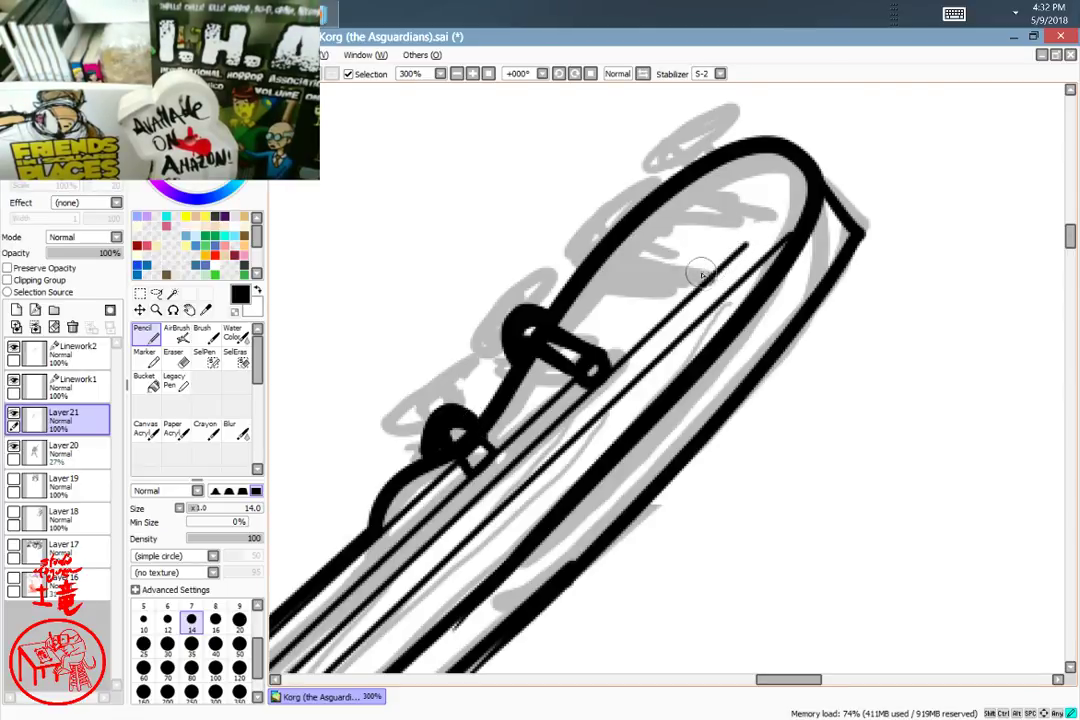
mouse_move(622, 240)
mouse_down()
mouse_move(673, 268)
mouse_move(631, 259)
mouse_move(654, 277)
mouse_move(683, 285)
mouse_move(617, 241)
mouse_move(704, 287)
mouse_up()
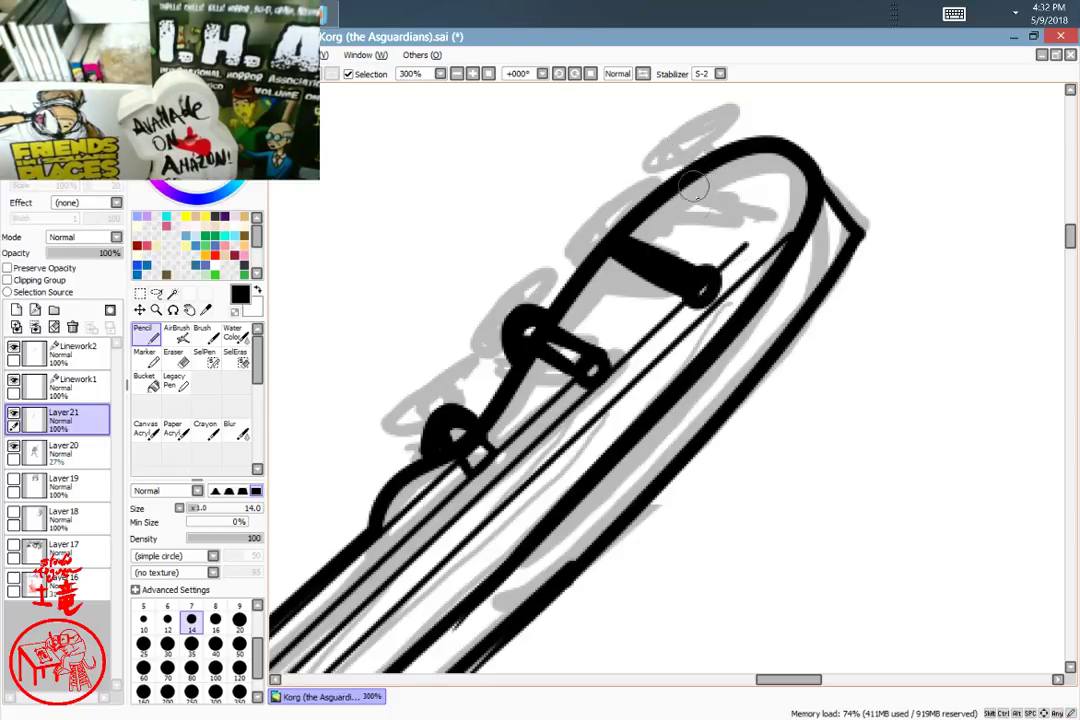
mouse_move(622, 238)
mouse_down()
mouse_move(592, 255)
mouse_move(639, 274)
mouse_move(590, 256)
mouse_move(577, 263)
mouse_move(602, 216)
mouse_move(575, 259)
mouse_move(582, 218)
mouse_move(607, 225)
mouse_move(587, 260)
mouse_move(618, 219)
mouse_up()
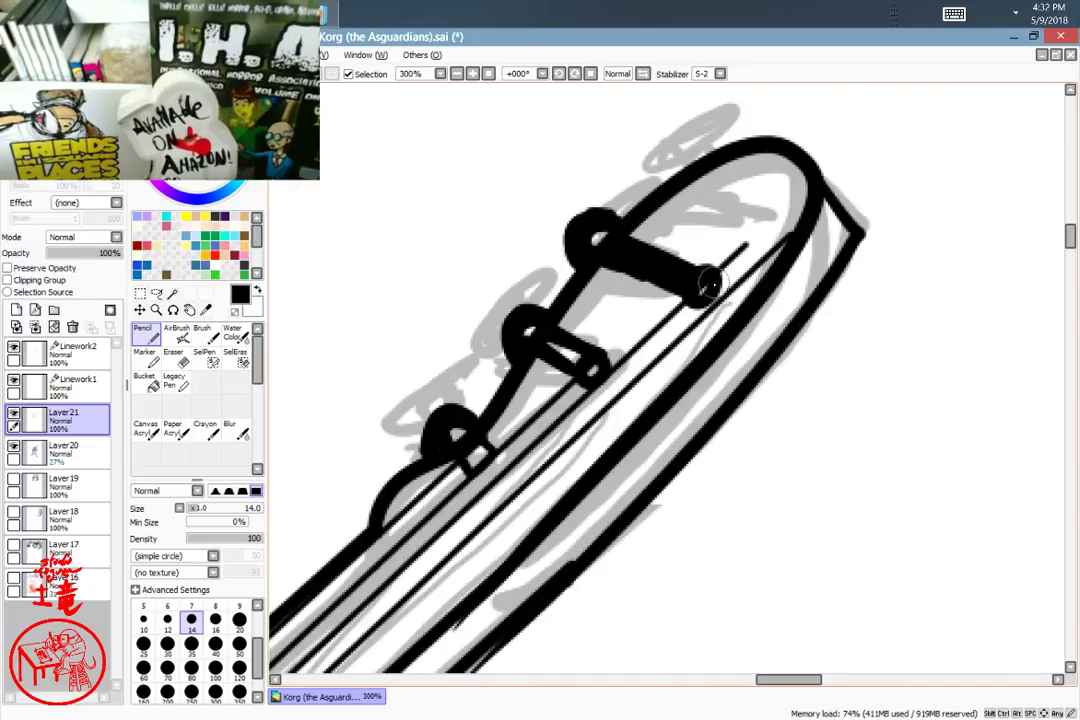
drag(711, 284, 704, 291)
Step: Draw the uppermost tuning peg near the headstock's tip, with a rounded knob and a thick shaft reaching the longest string
drag(777, 301, 621, 503)
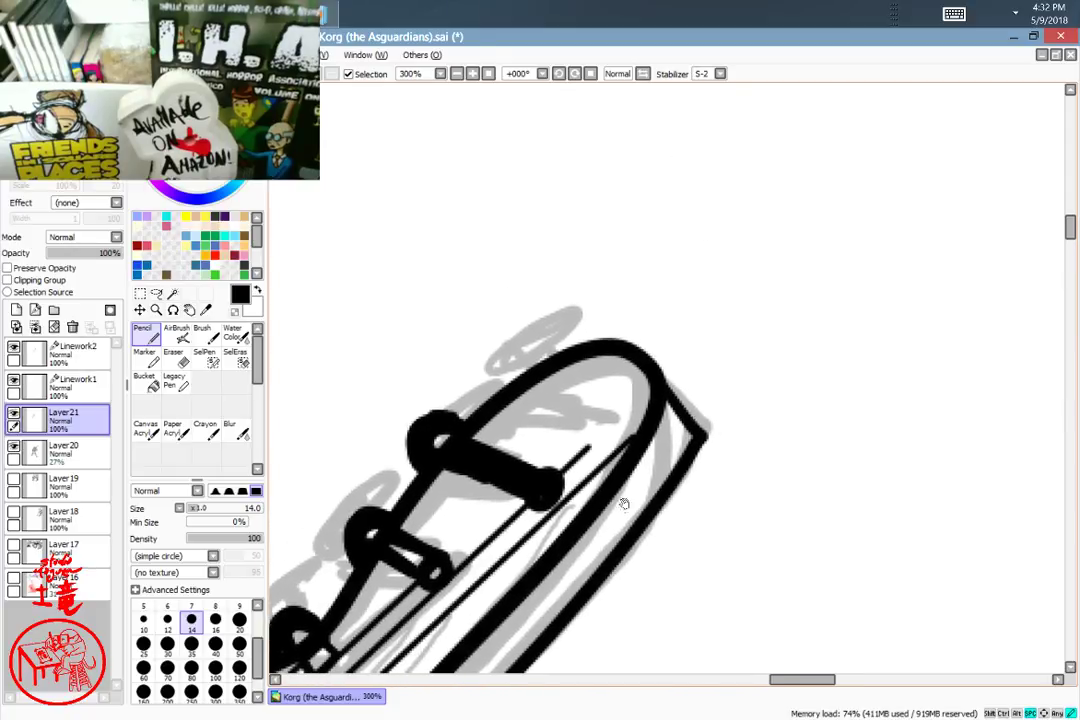
mouse_move(540, 377)
mouse_down()
mouse_move(629, 441)
mouse_move(609, 423)
mouse_move(629, 451)
mouse_move(616, 438)
mouse_move(636, 430)
mouse_move(633, 449)
mouse_move(553, 371)
mouse_move(616, 418)
mouse_move(560, 368)
mouse_move(607, 403)
mouse_move(596, 391)
mouse_move(548, 363)
mouse_move(564, 388)
mouse_move(529, 365)
mouse_move(537, 341)
mouse_move(511, 356)
mouse_move(559, 346)
mouse_move(517, 360)
mouse_move(554, 343)
mouse_move(519, 349)
mouse_move(540, 375)
mouse_up()
key(space)
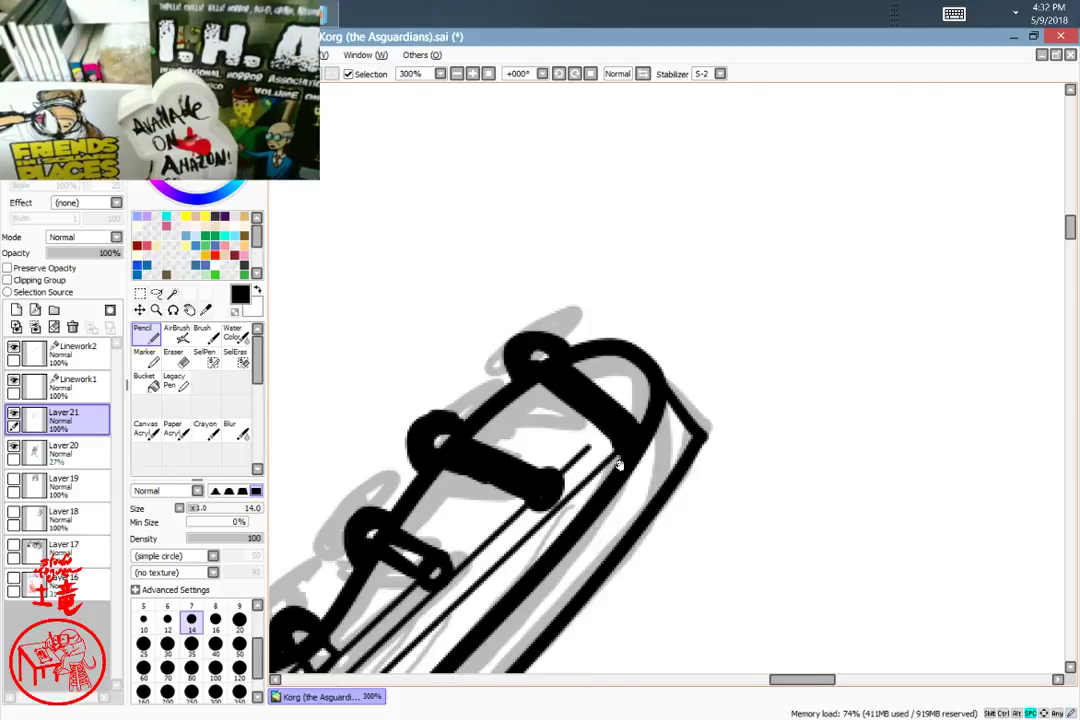
Step: Round off the lowest tuning peg's inner end and fill the shaft and inner end of the peg above it in solid black
mouse_move(621, 472)
mouse_down()
mouse_move(718, 337)
mouse_move(799, 284)
mouse_up()
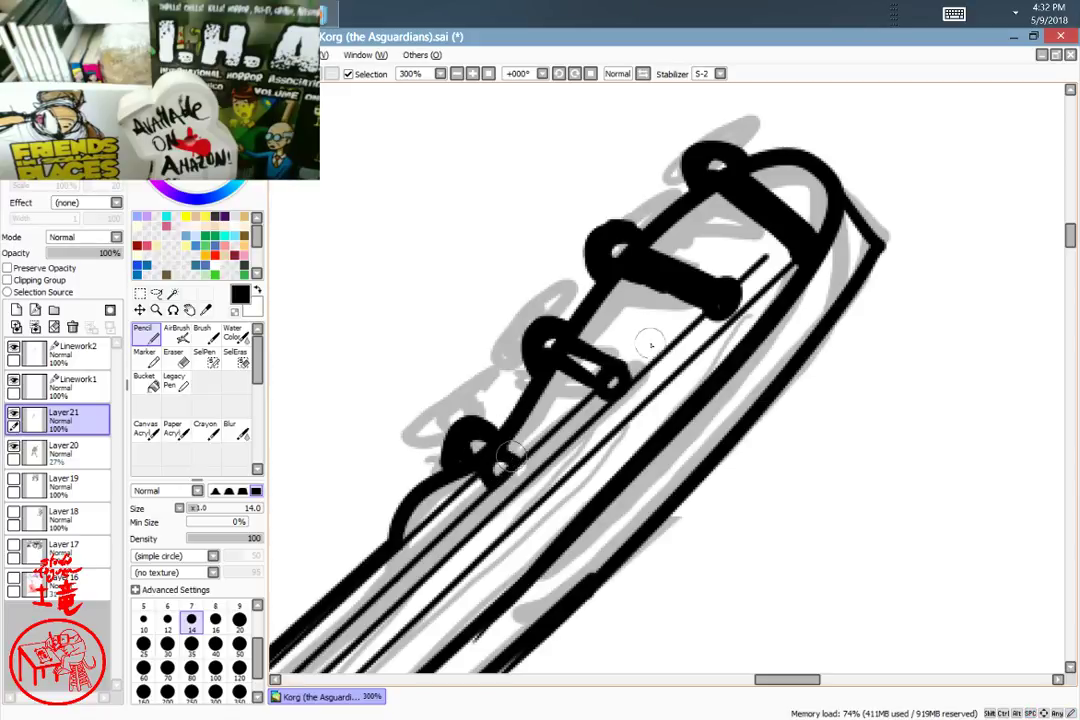
drag(568, 356, 592, 370)
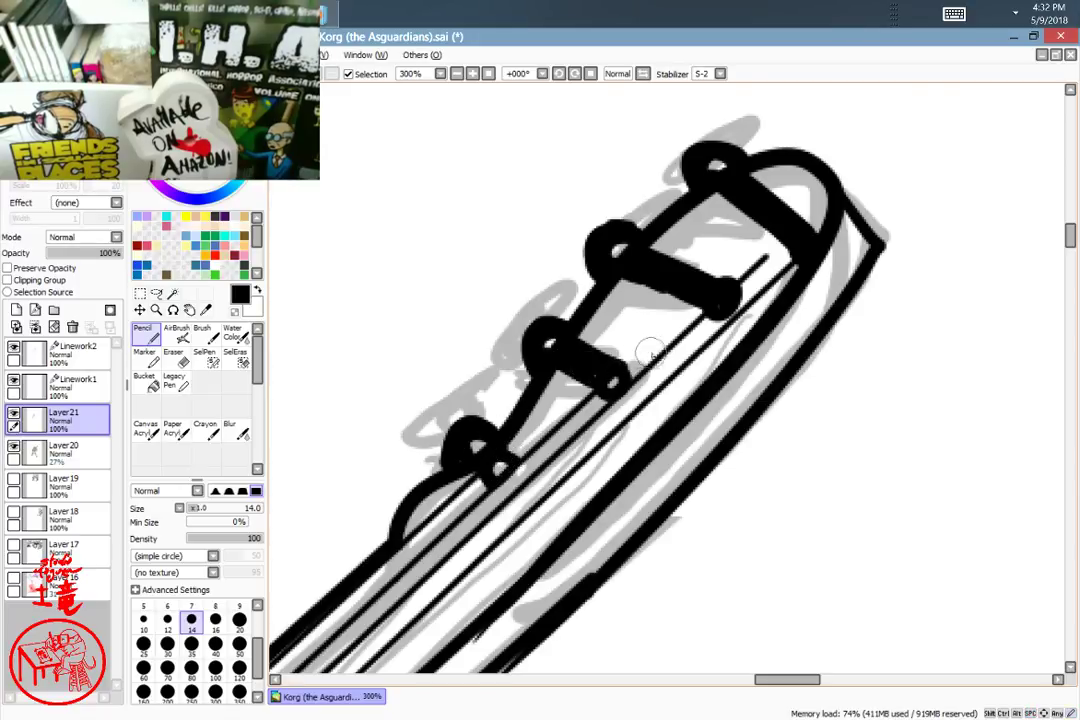
mouse_move(598, 362)
mouse_down()
mouse_move(598, 373)
mouse_move(626, 378)
mouse_move(609, 389)
mouse_up()
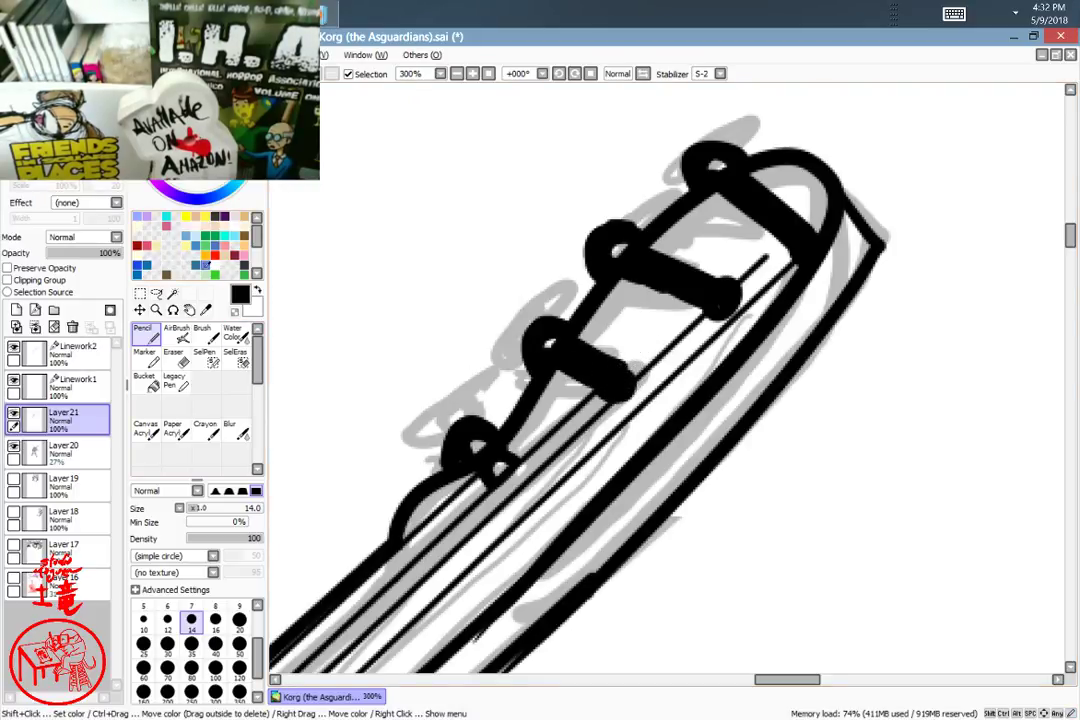
Step: Erase small round openings in the inner ends of the two middle tuning pegs
click(173, 355)
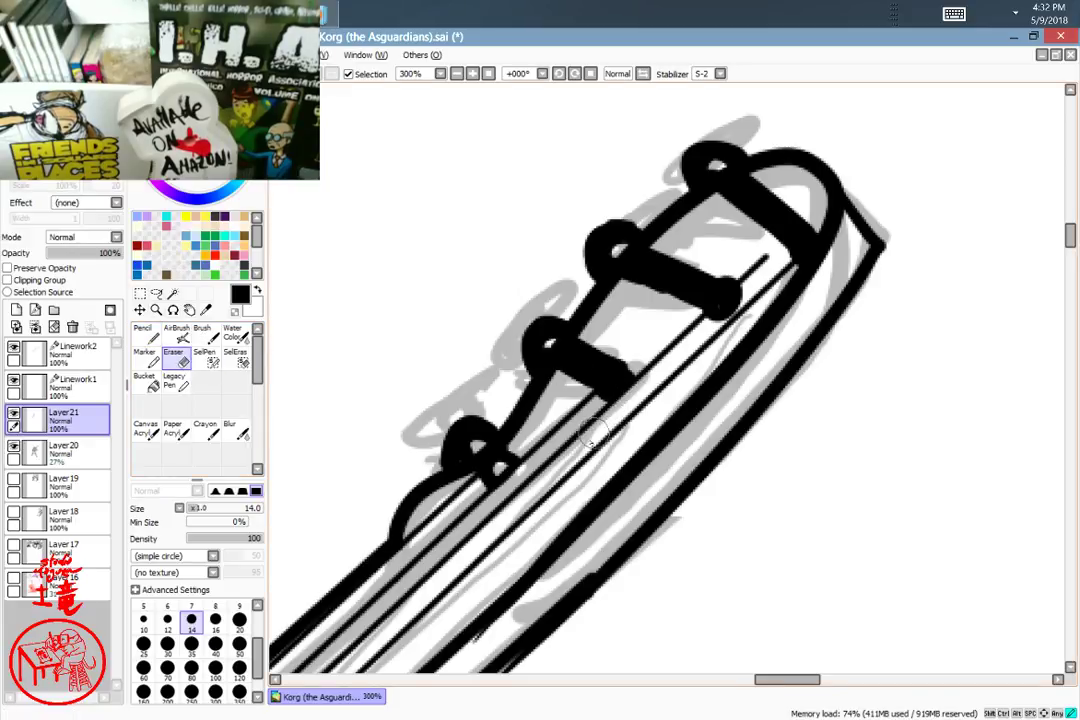
drag(617, 381, 620, 384)
drag(720, 299, 727, 300)
key(ctrl+z)
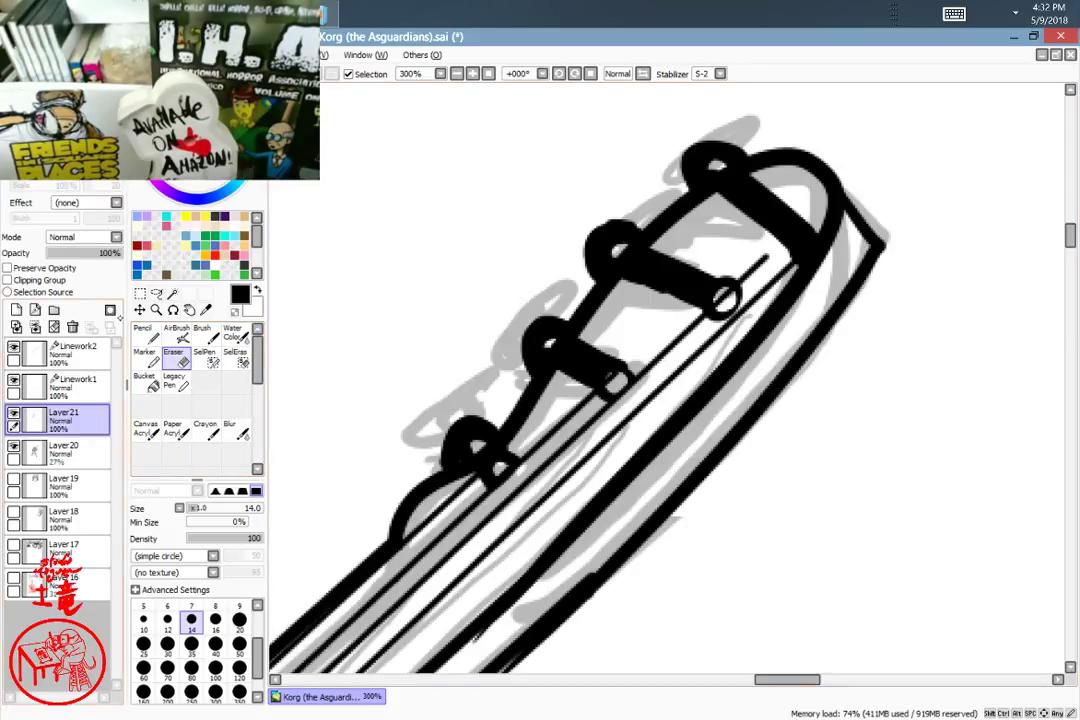
Step: On the Linework2 layer, pull the second-longest string's upper end back to the round end of its tuning peg
double_click(78, 350)
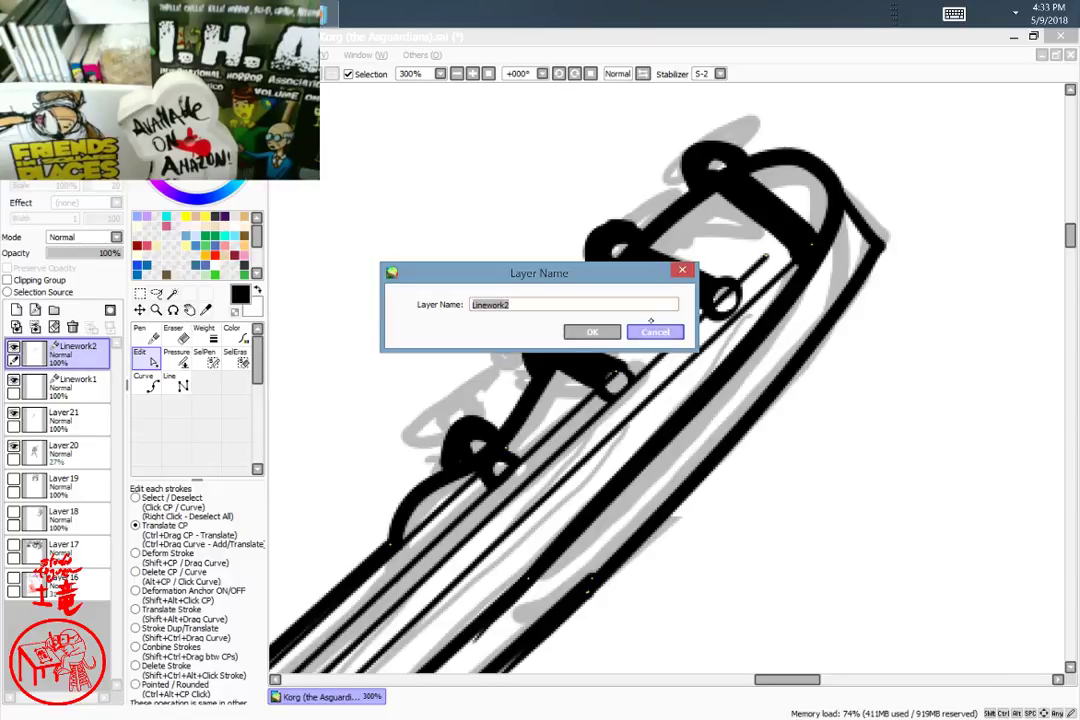
click(655, 331)
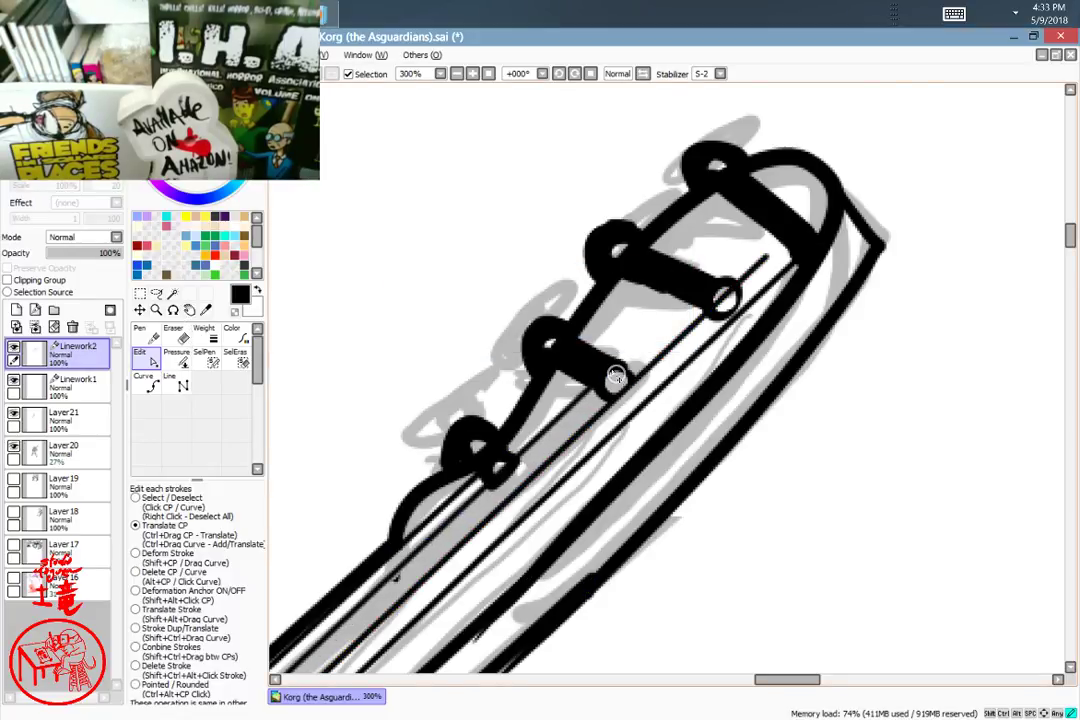
drag(767, 257, 725, 296)
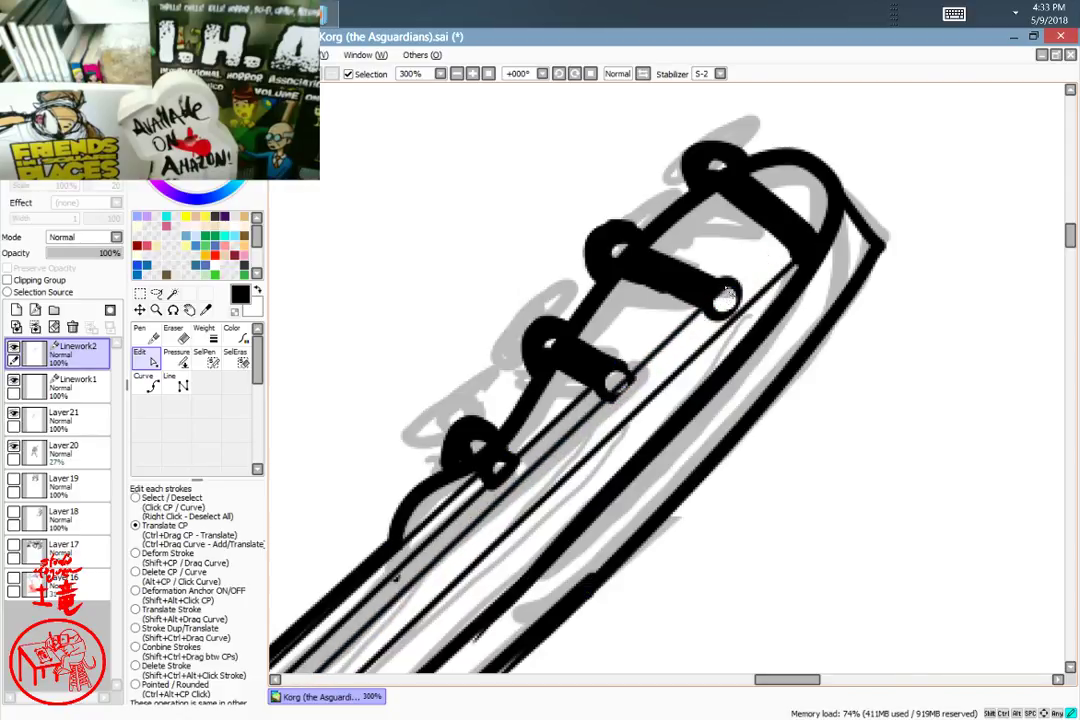
Step: Extend the longest string's upper end onto the inner end of the uppermost tuning peg
drag(811, 254, 827, 239)
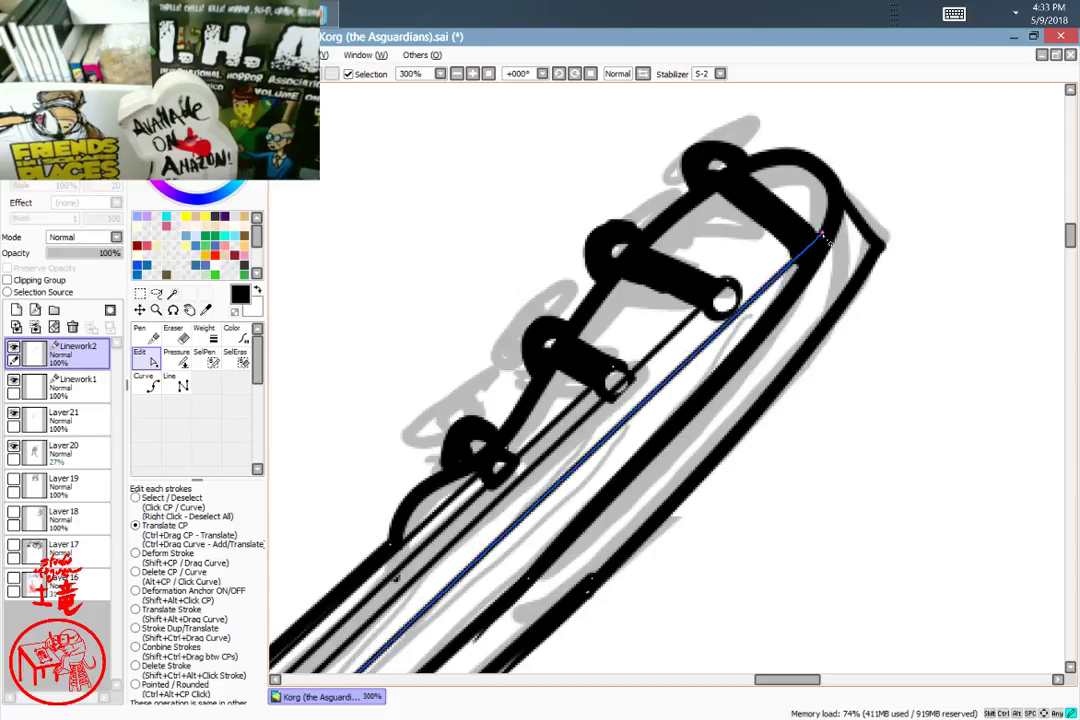
key(space)
drag(405, 653, 740, 225)
drag(520, 475, 800, 210)
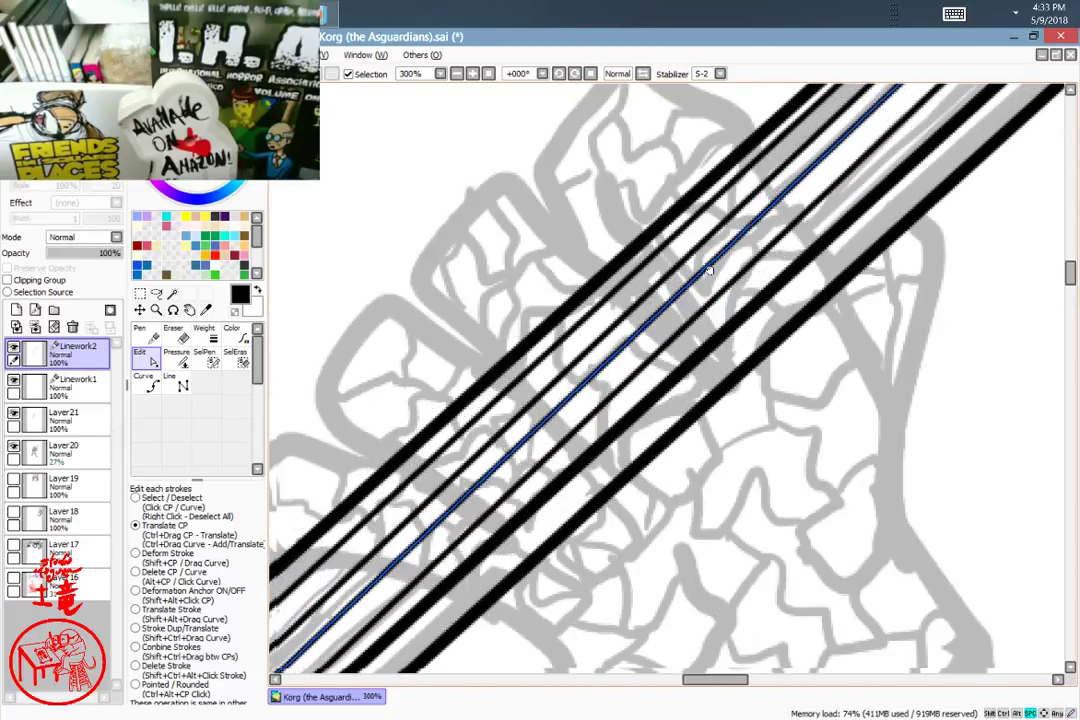
drag(605, 425, 453, 528)
drag(807, 228, 467, 528)
drag(835, 190, 408, 607)
drag(746, 290, 632, 445)
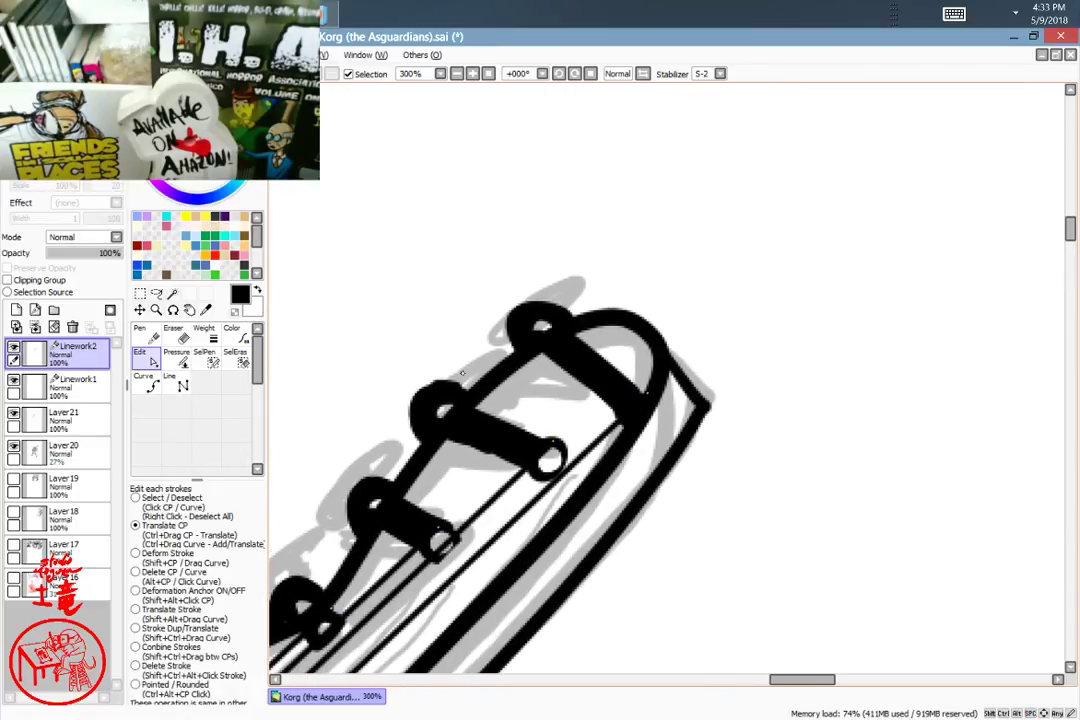
Step: On Layer21, hollow out the shaft of the second tuning peg from the top and erase its round inner end with the size 14 eraser
click(175, 334)
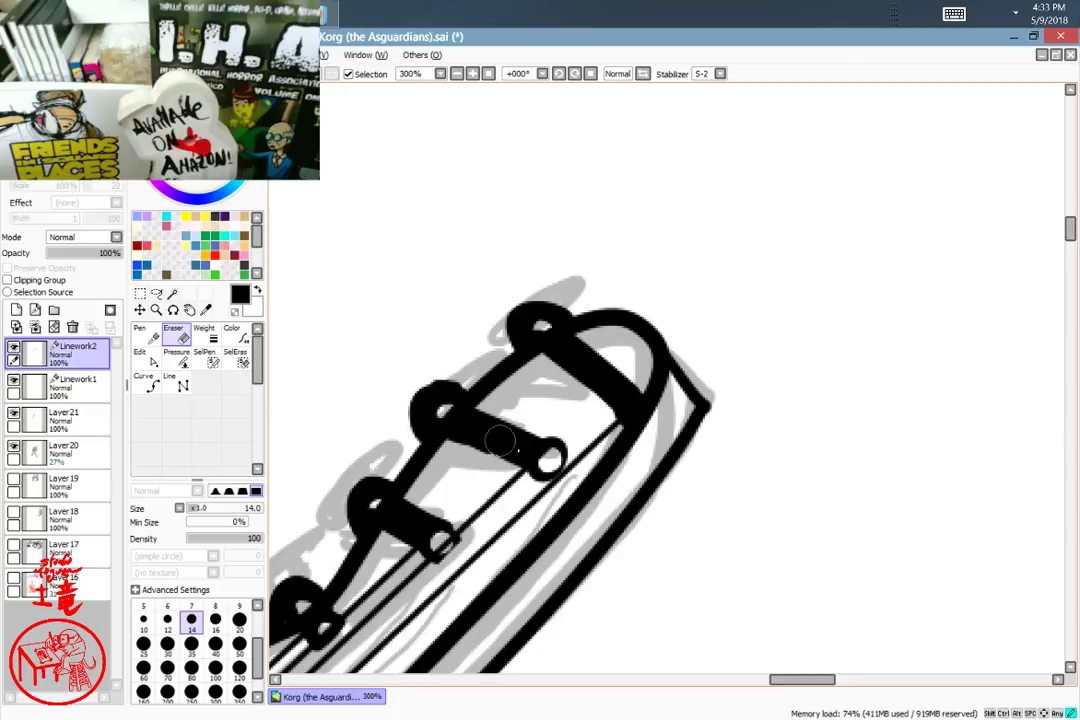
click(68, 452)
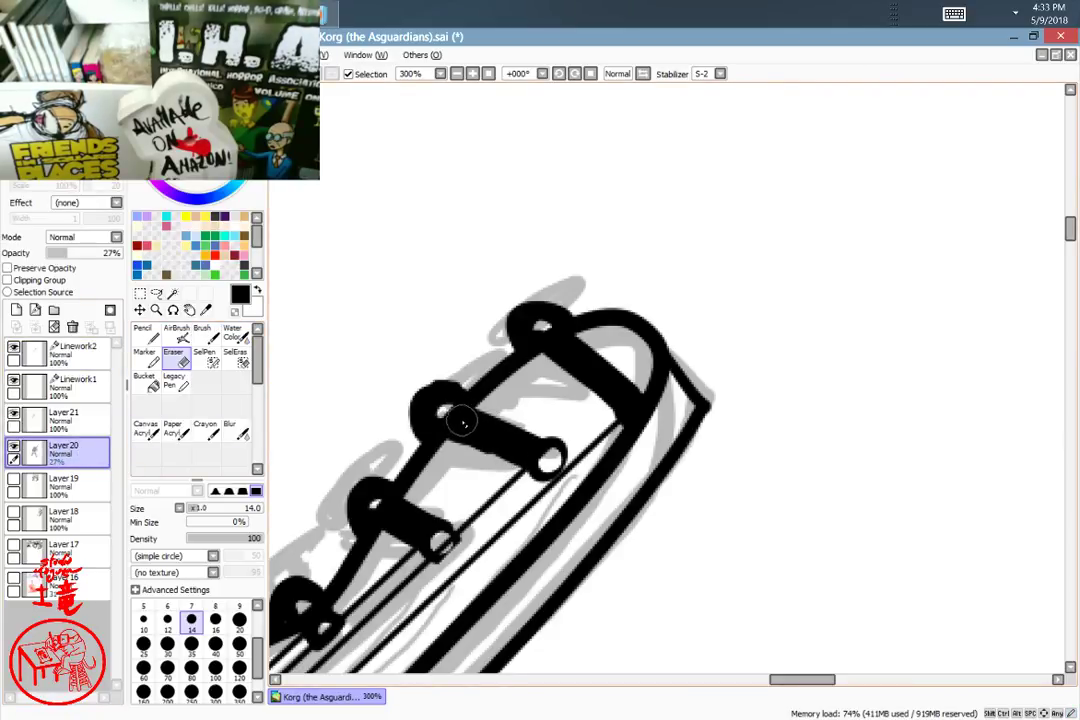
click(80, 418)
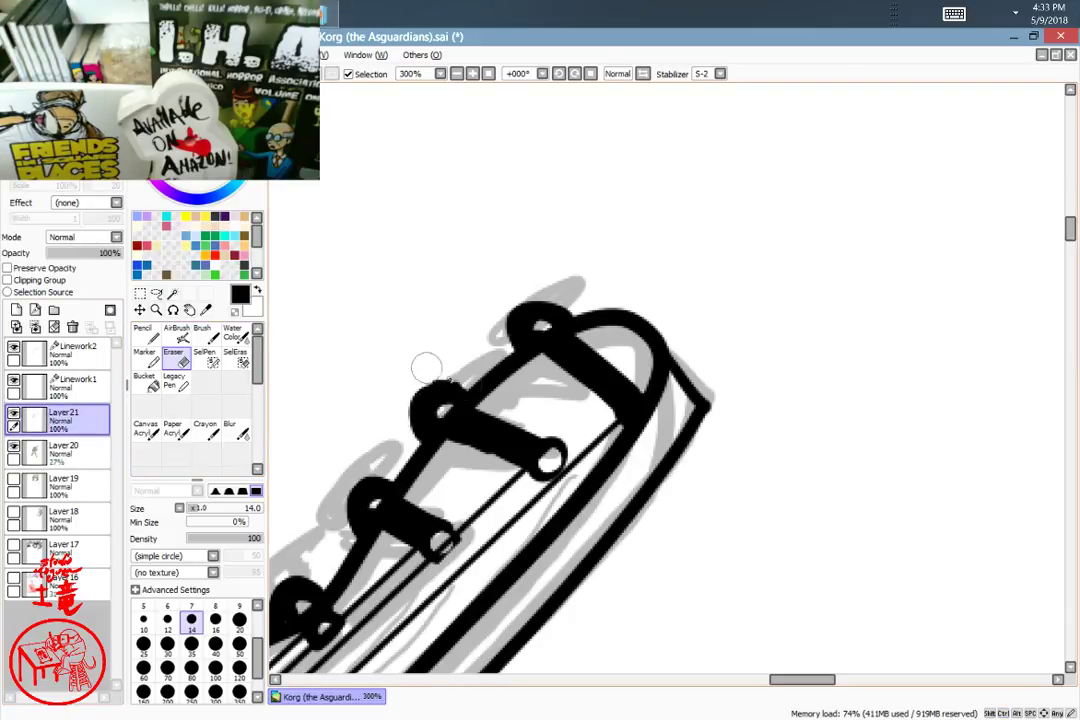
drag(449, 417, 502, 439)
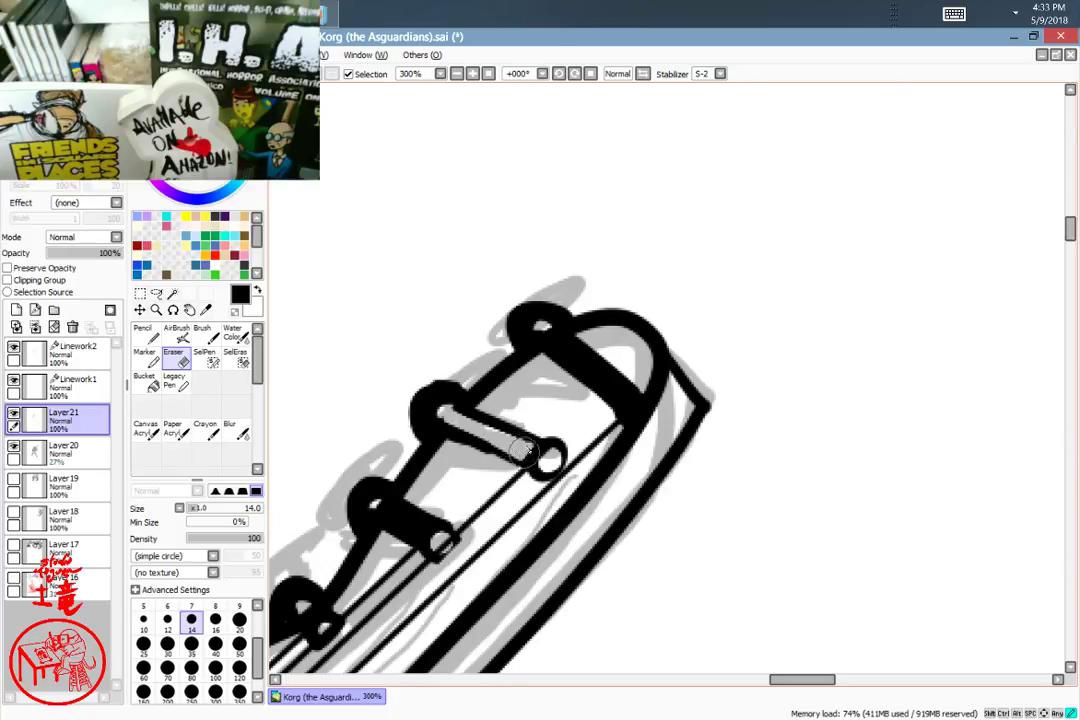
drag(523, 450, 450, 410)
drag(529, 445, 546, 465)
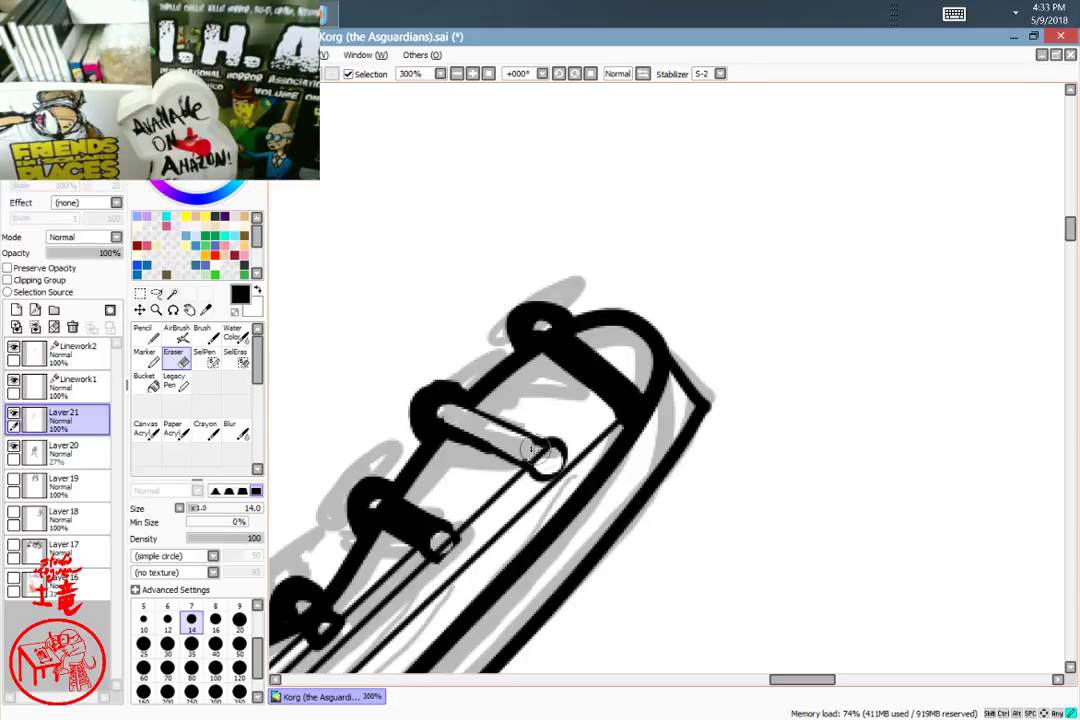
mouse_move(548, 463)
mouse_down()
mouse_move(562, 470)
mouse_move(548, 479)
mouse_move(546, 460)
mouse_up()
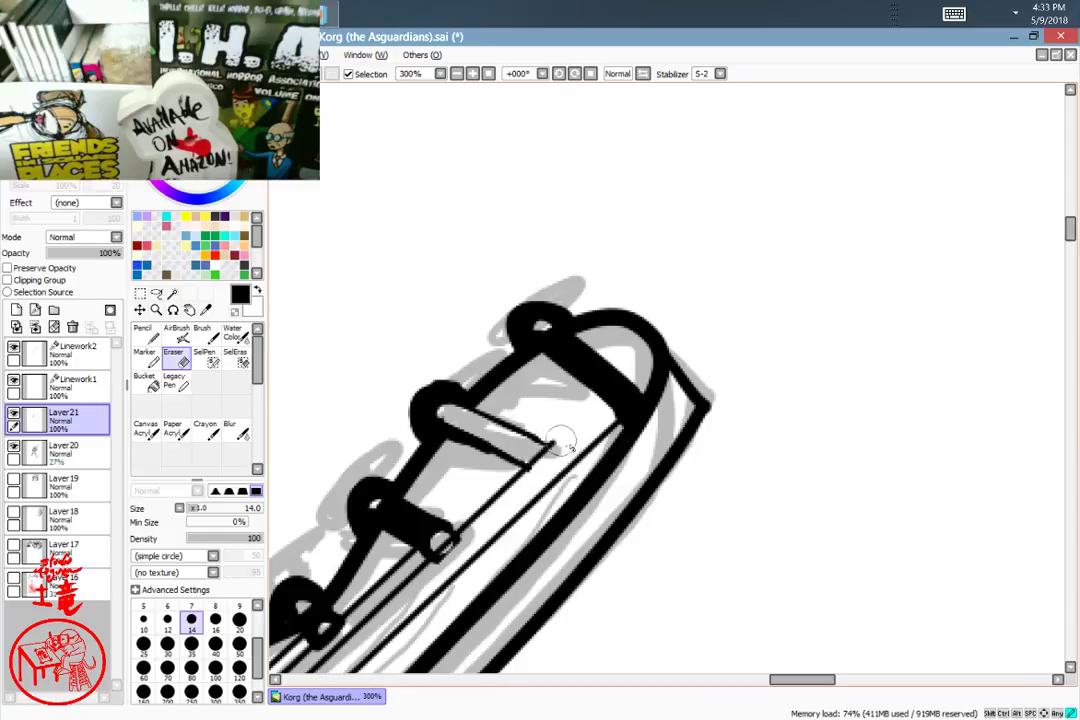
Step: Hatch coiled string windings across the lower part of the second-highest peg's shaft with the size 7 pencil
key(n)
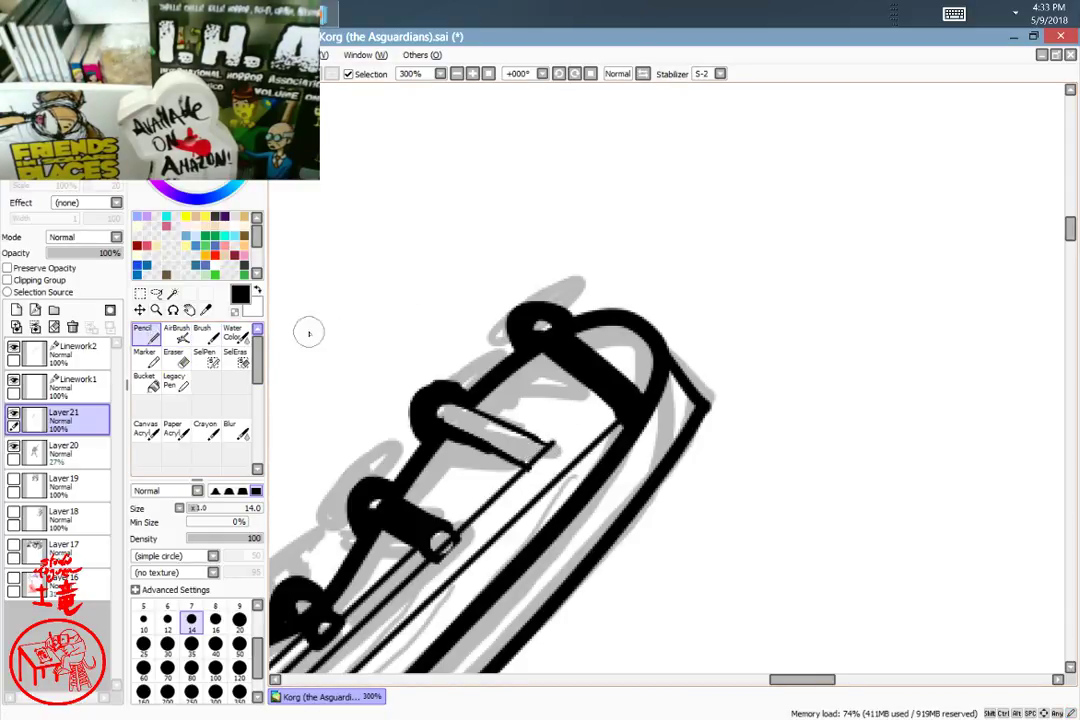
click(191, 618)
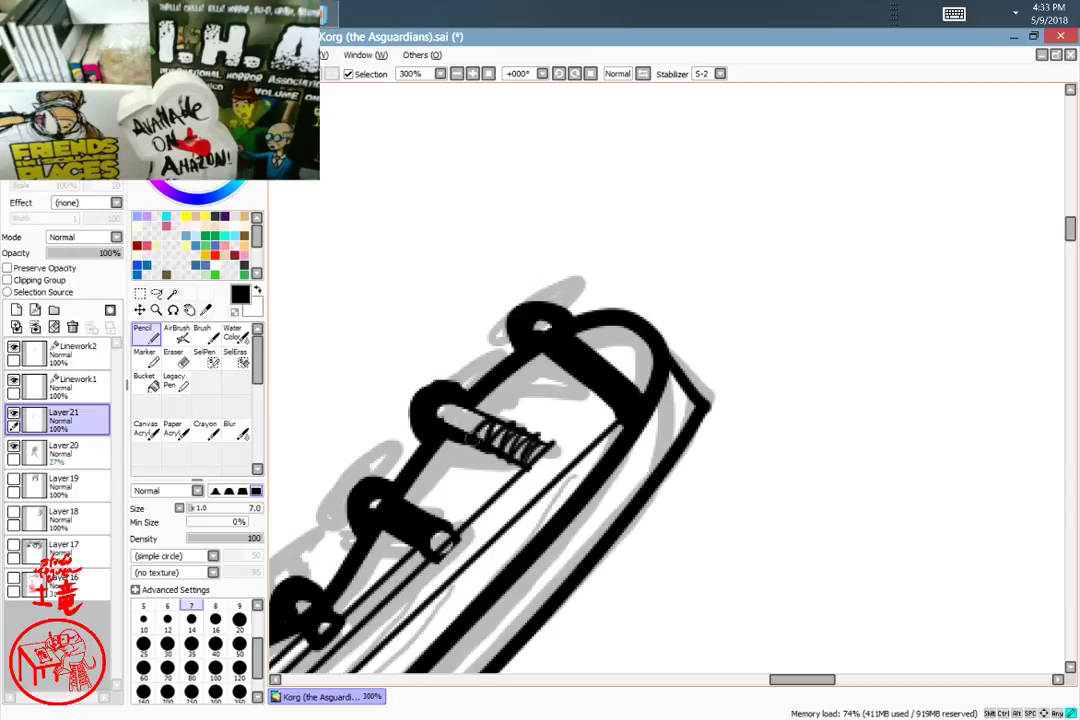
drag(469, 430, 479, 410)
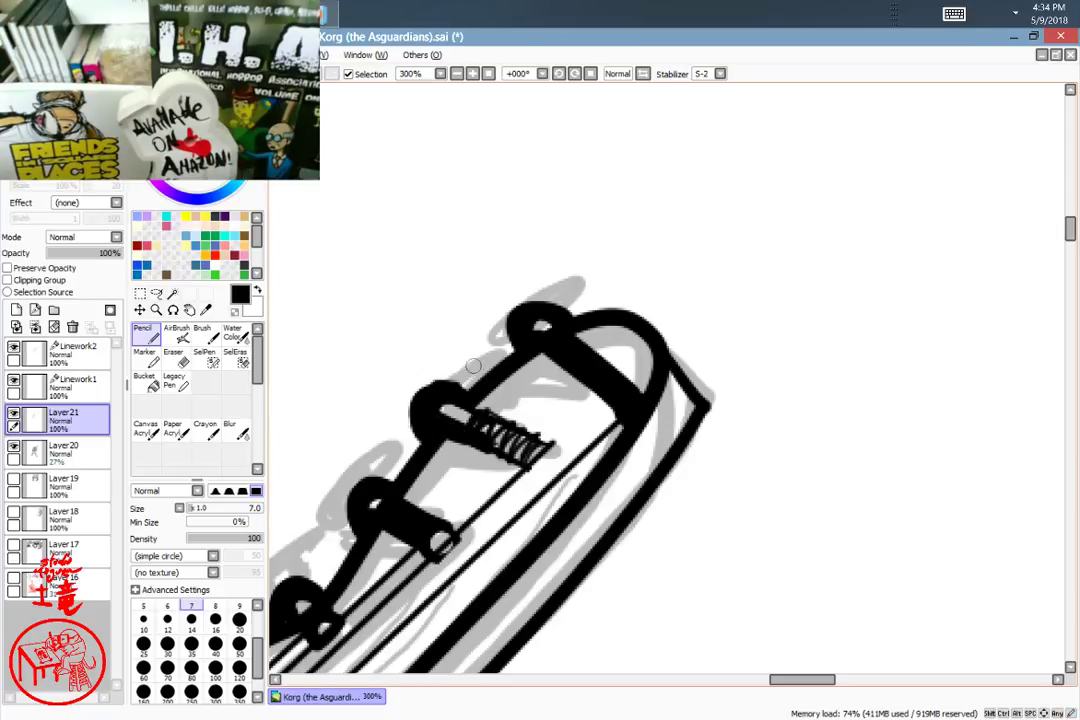
Step: Hollow out the uppermost peg's knob and shaft, and erase a small round opening in its inner end
key(e)
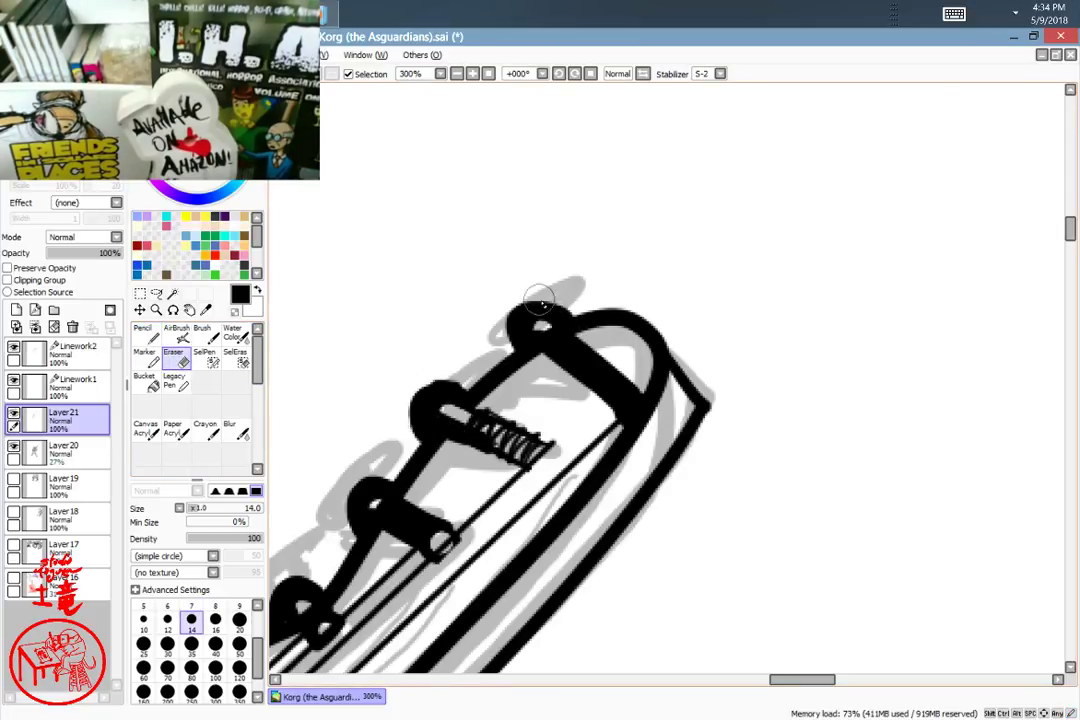
mouse_move(537, 327)
mouse_down()
mouse_move(557, 316)
mouse_move(572, 352)
mouse_move(638, 398)
mouse_up()
key(ctrl+z)
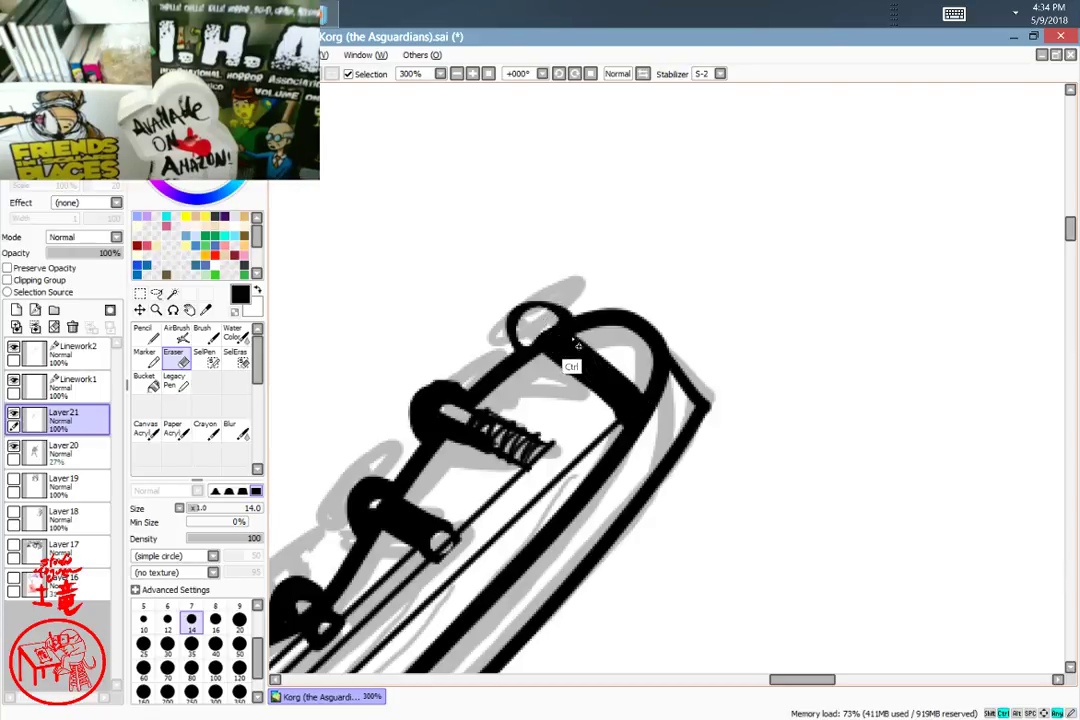
mouse_move(556, 339)
mouse_down()
mouse_move(625, 402)
mouse_move(567, 345)
mouse_move(625, 399)
mouse_up()
key(ctrl+z)
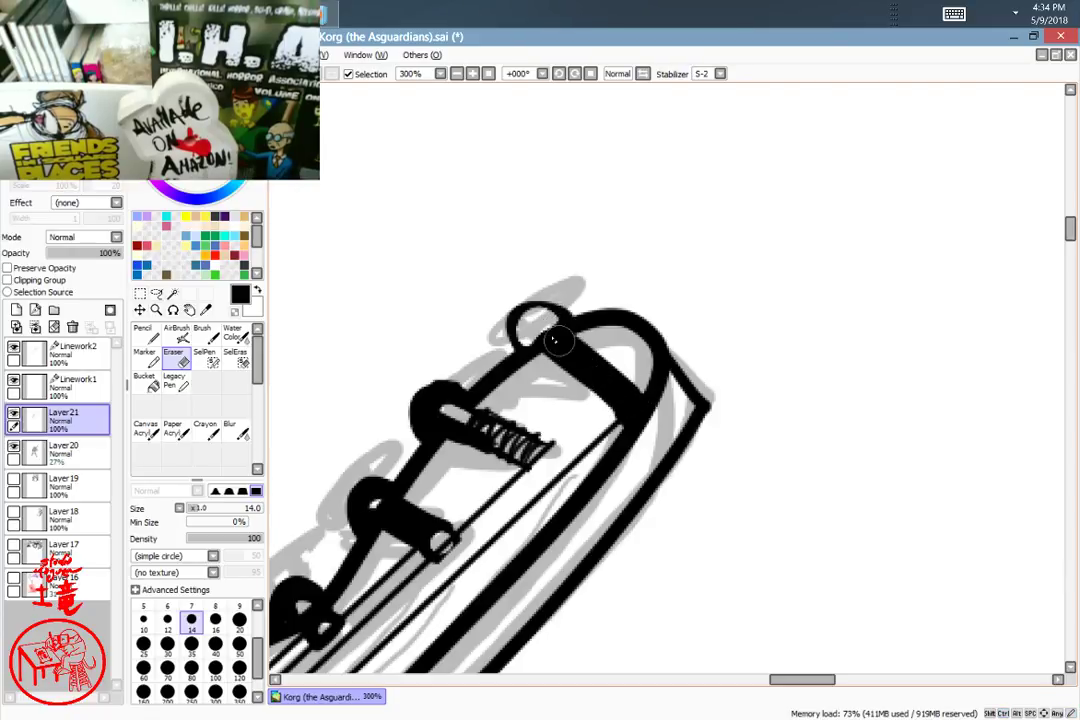
drag(556, 340, 628, 402)
drag(560, 338, 620, 388)
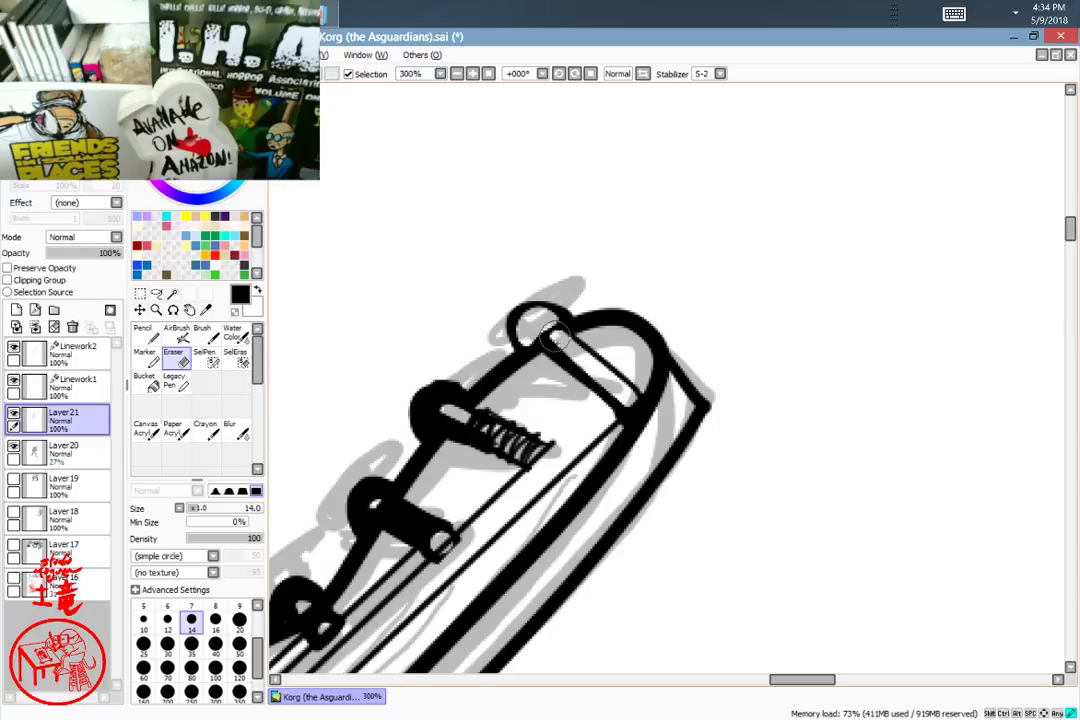
drag(557, 341, 625, 394)
drag(636, 408, 639, 412)
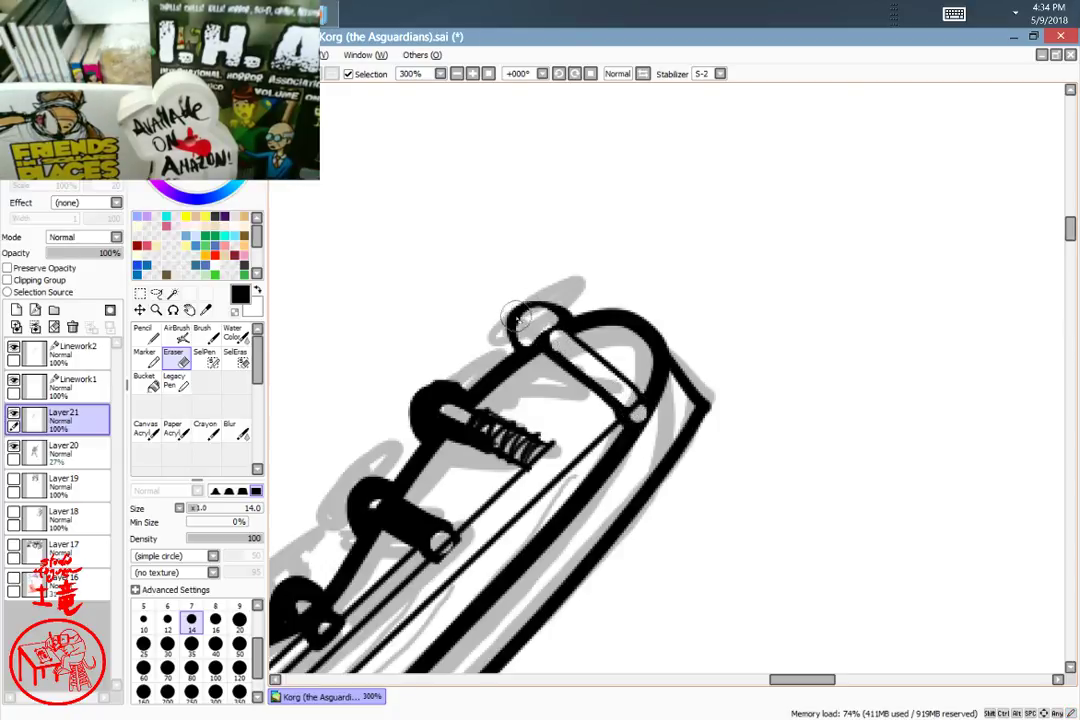
Step: Draw a curved inner rim in the uppermost peg's knob, clean up its shaft, and hatch string windings across the shaft's lower half
click(145, 332)
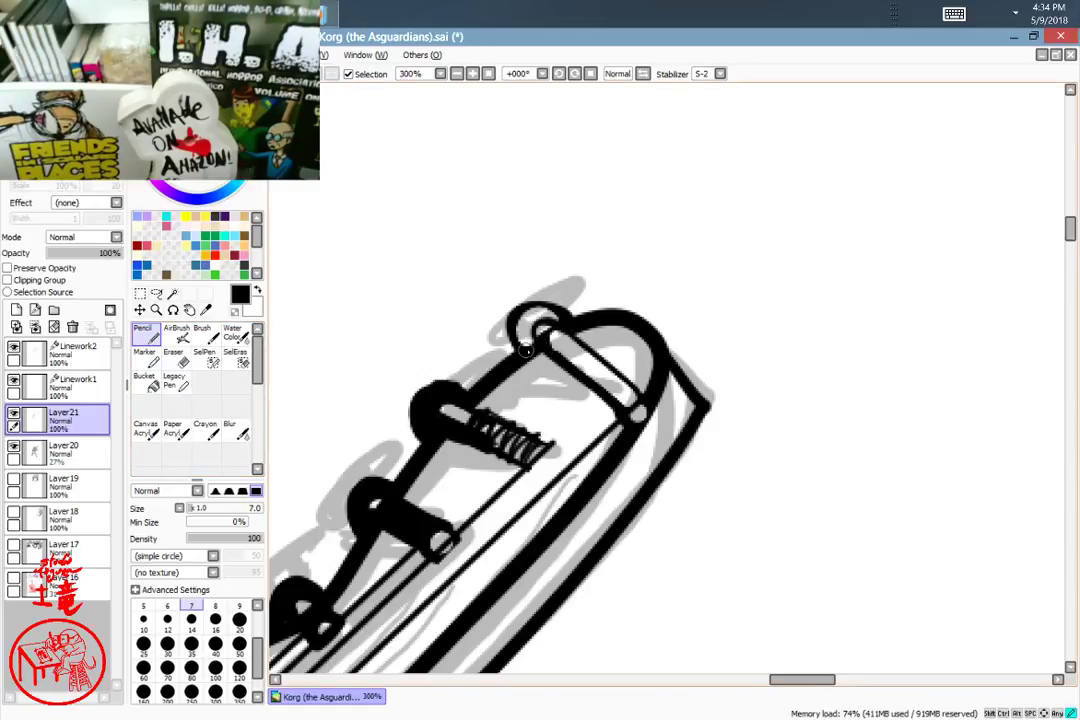
mouse_move(527, 349)
mouse_down()
mouse_move(529, 309)
mouse_move(534, 345)
mouse_up()
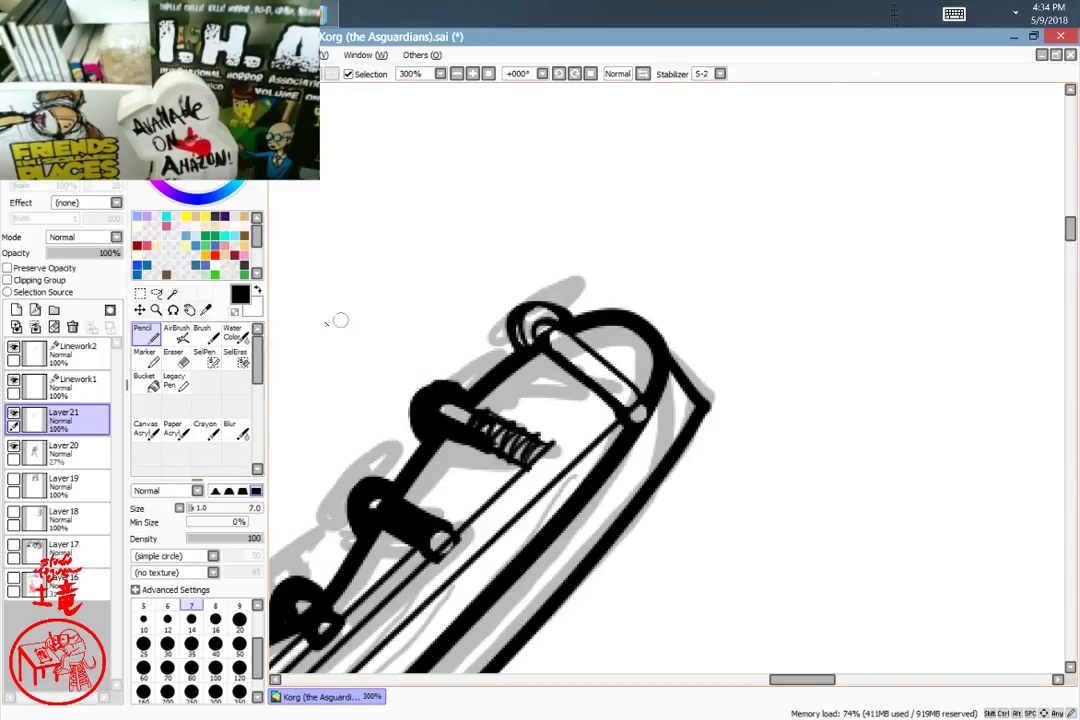
key(e)
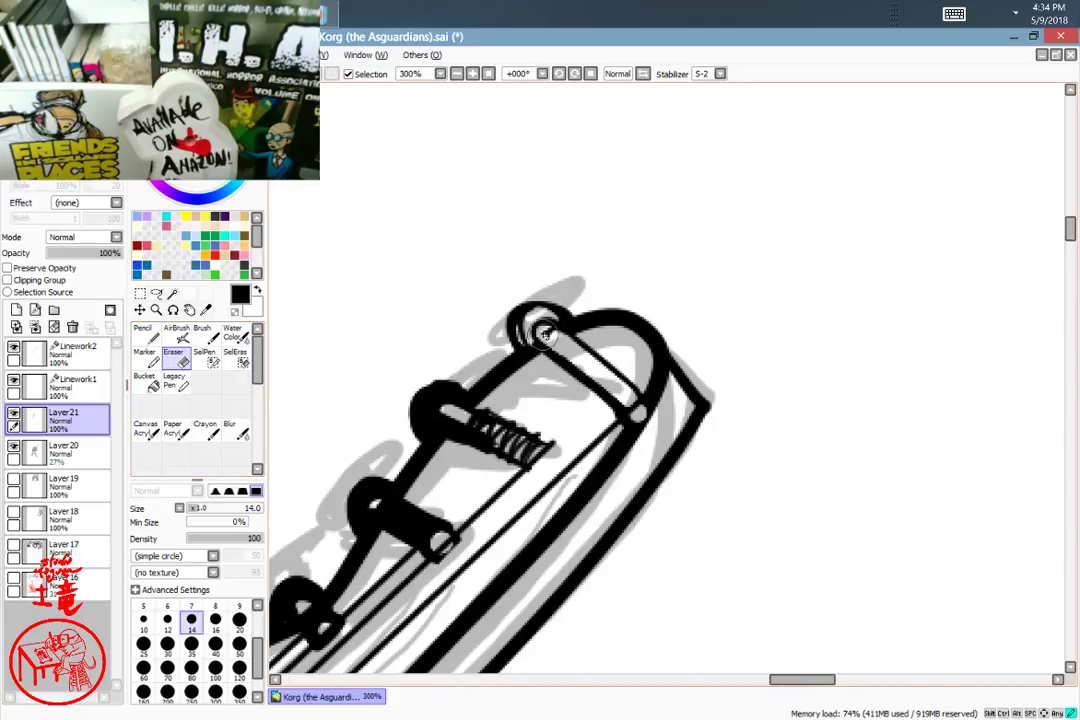
drag(547, 334, 628, 385)
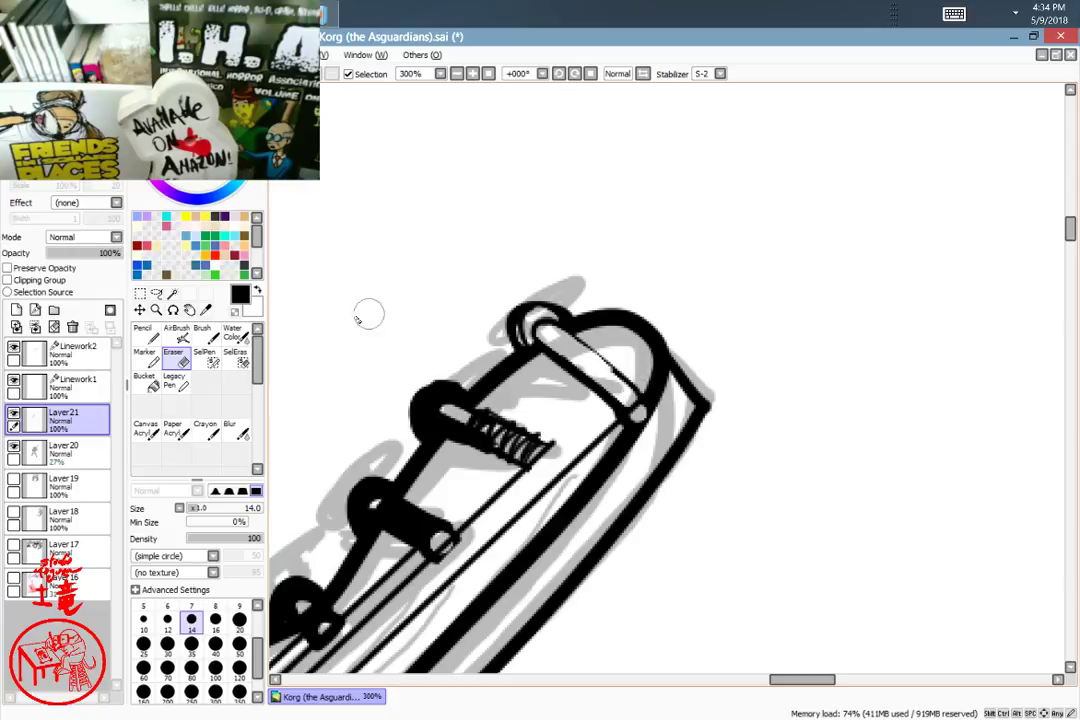
click(147, 330)
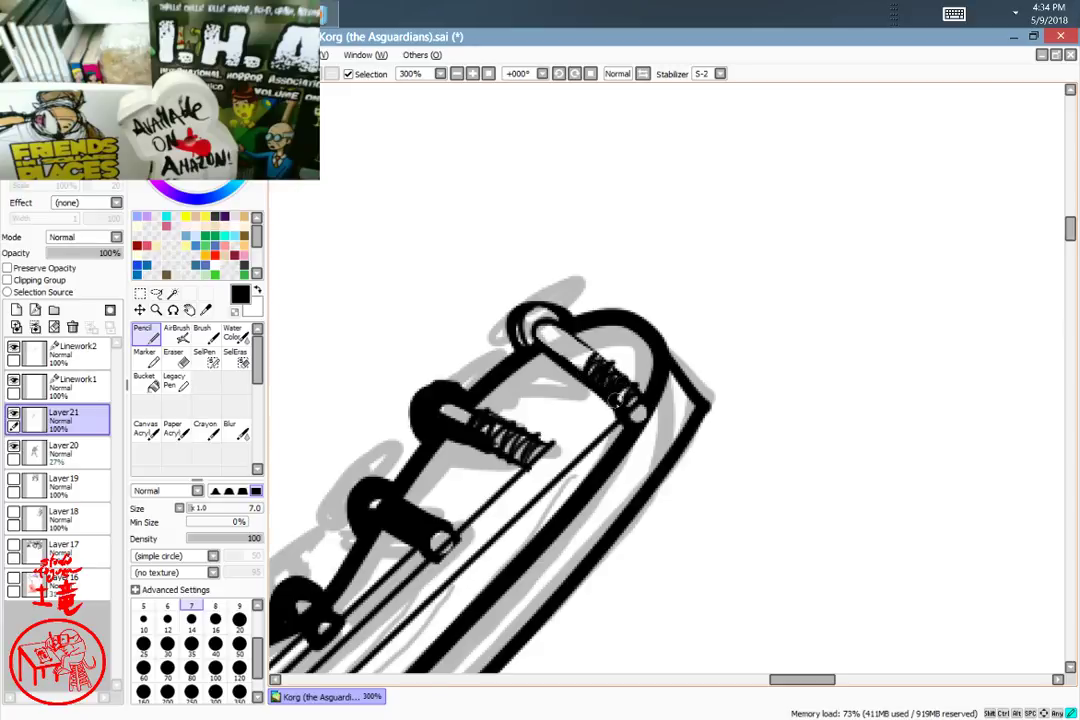
drag(541, 322, 561, 321)
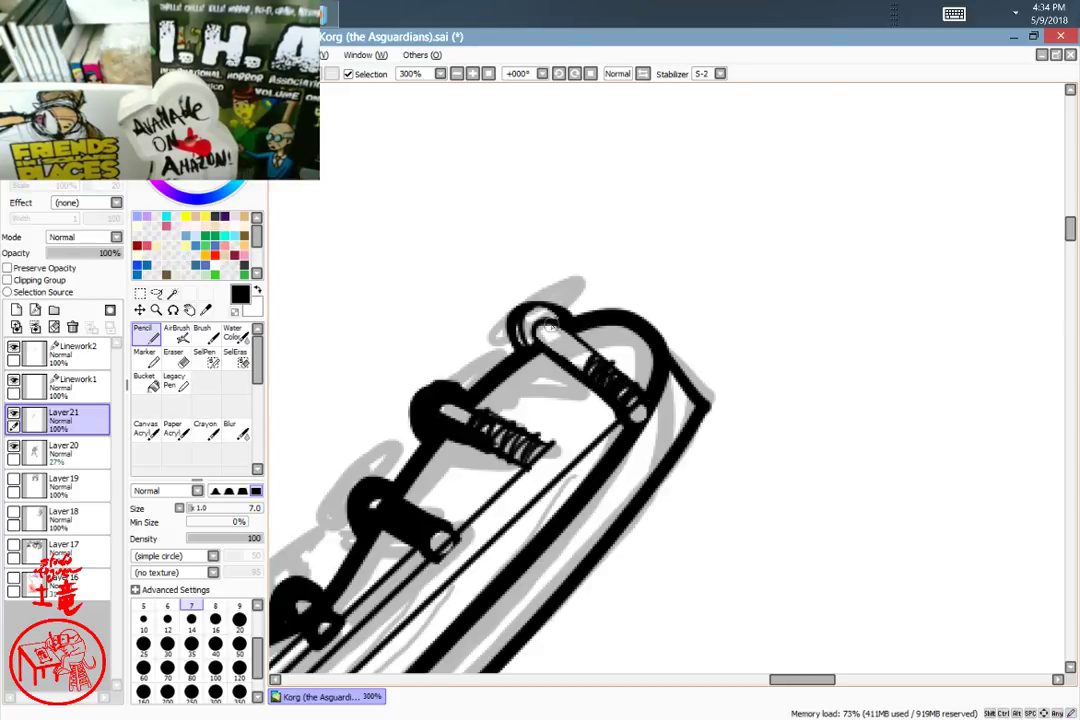
Step: Erase curved ring highlights into the solid black knobs of the three lower tuning pegs
key(e)
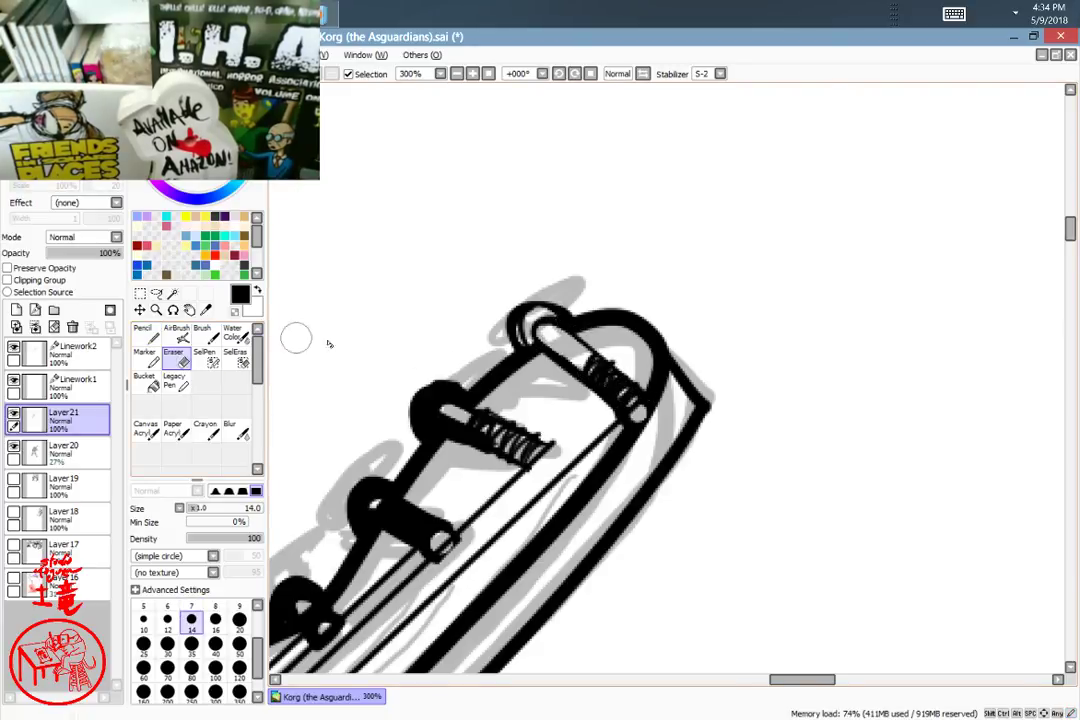
mouse_move(424, 430)
mouse_down()
mouse_move(430, 395)
mouse_move(450, 398)
mouse_up()
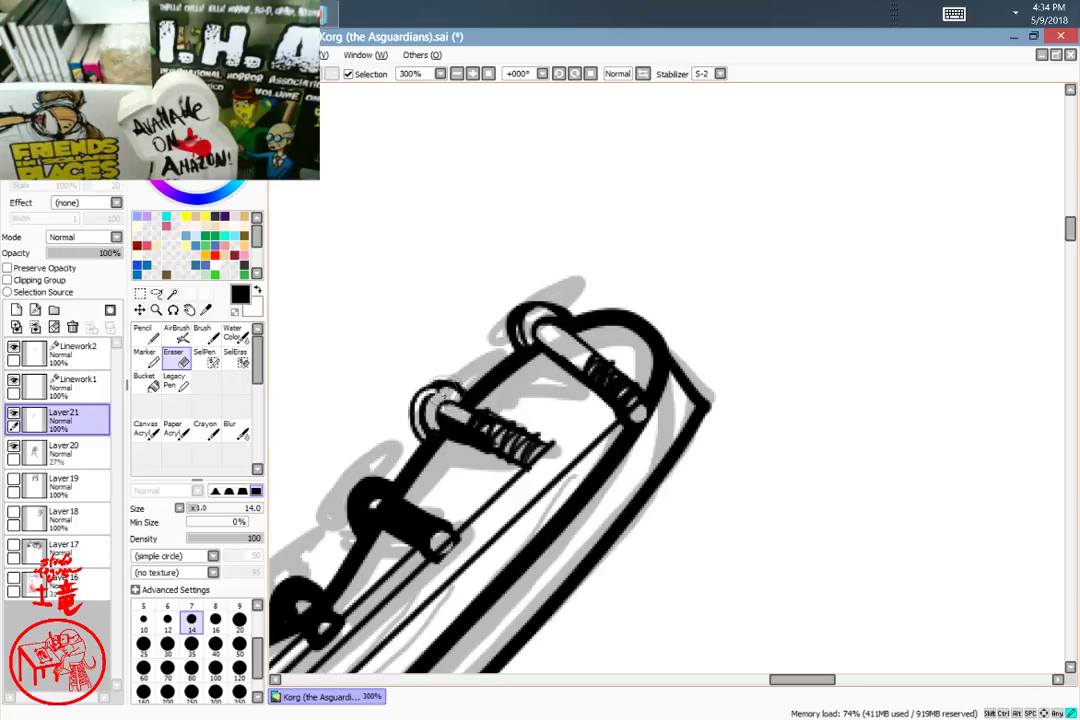
mouse_move(368, 497)
mouse_down()
mouse_move(360, 526)
mouse_move(380, 492)
mouse_up()
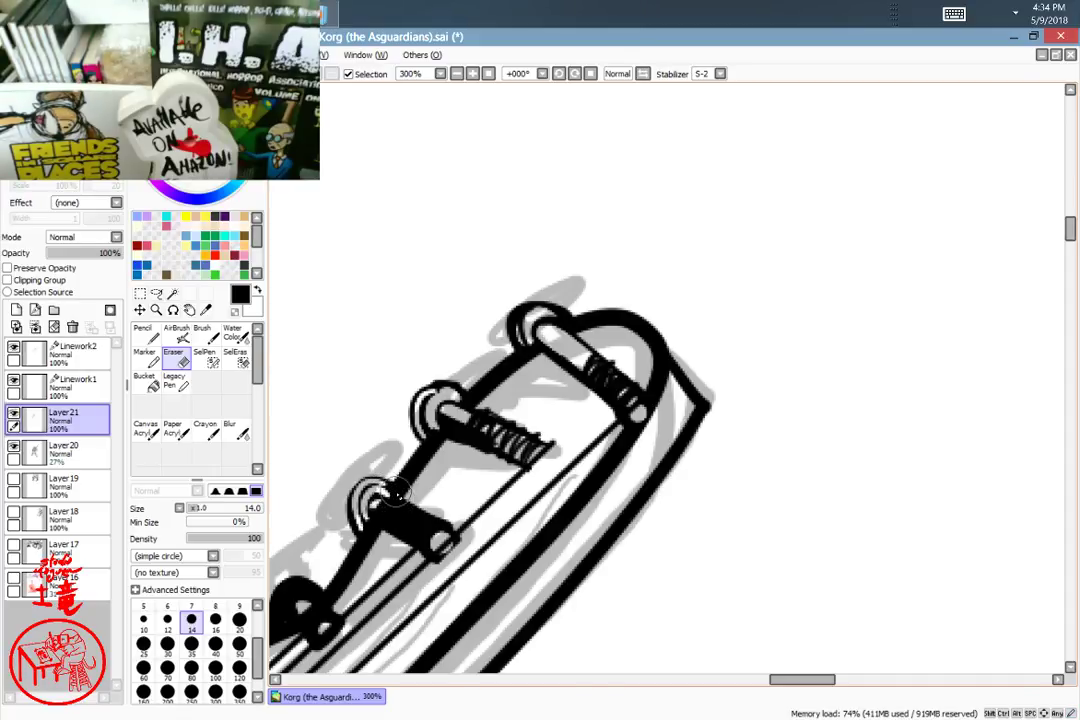
drag(290, 598, 452, 497)
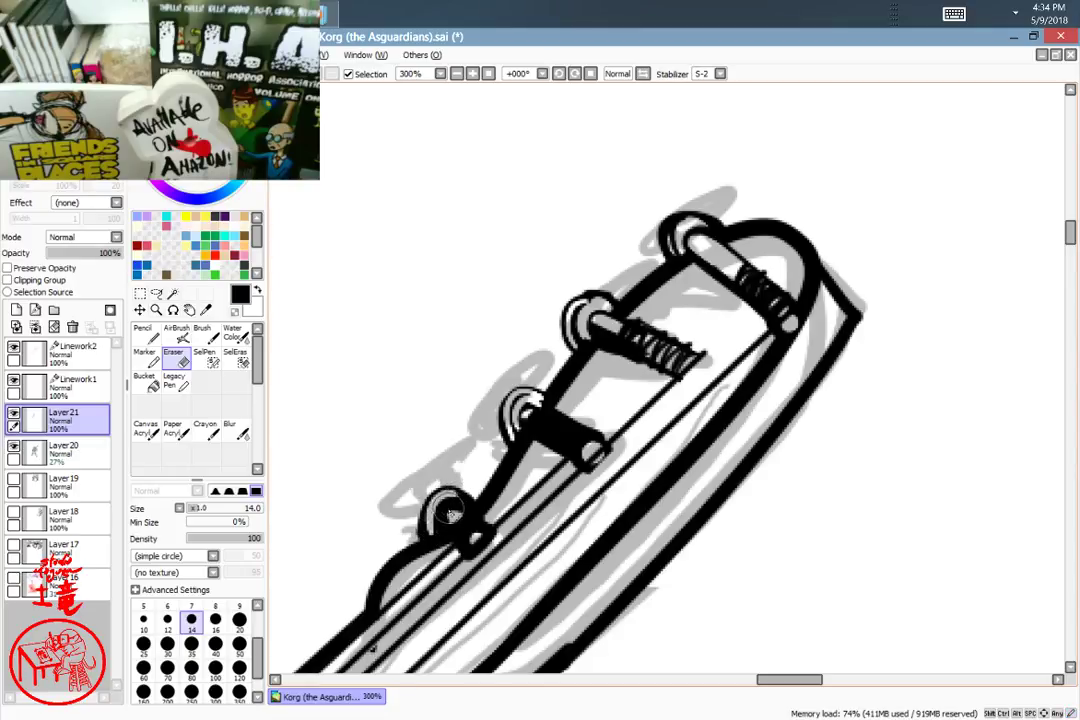
key(ctrl+z)
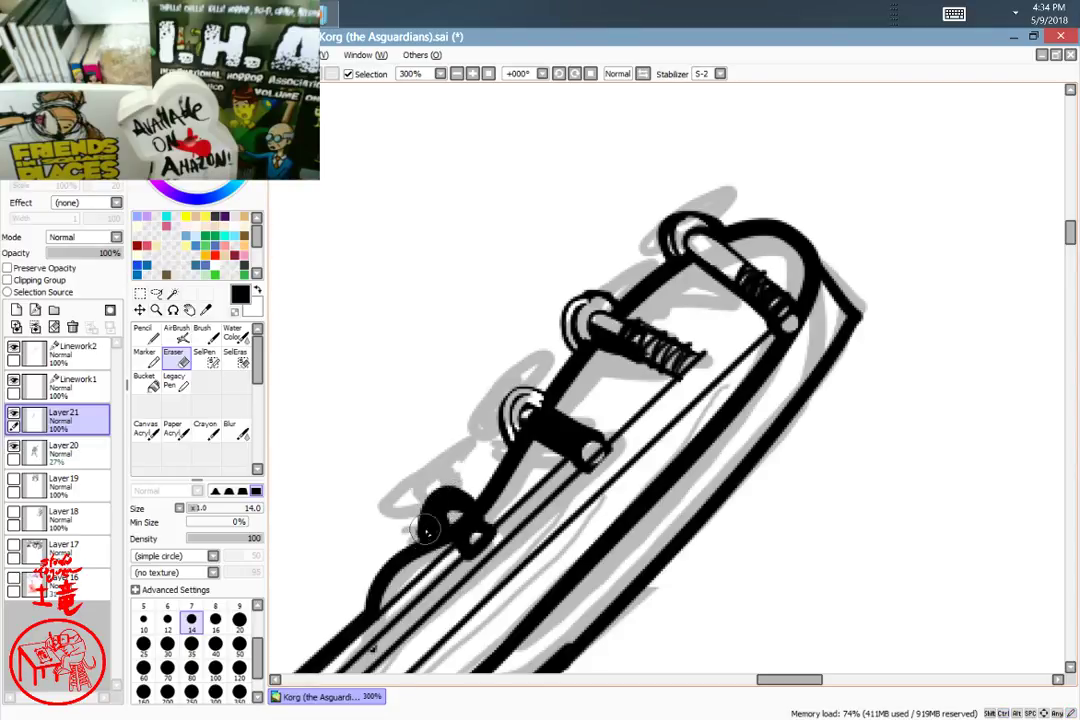
mouse_move(425, 530)
mouse_down()
mouse_move(432, 500)
mouse_move(459, 502)
mouse_move(437, 524)
mouse_move(466, 510)
mouse_up()
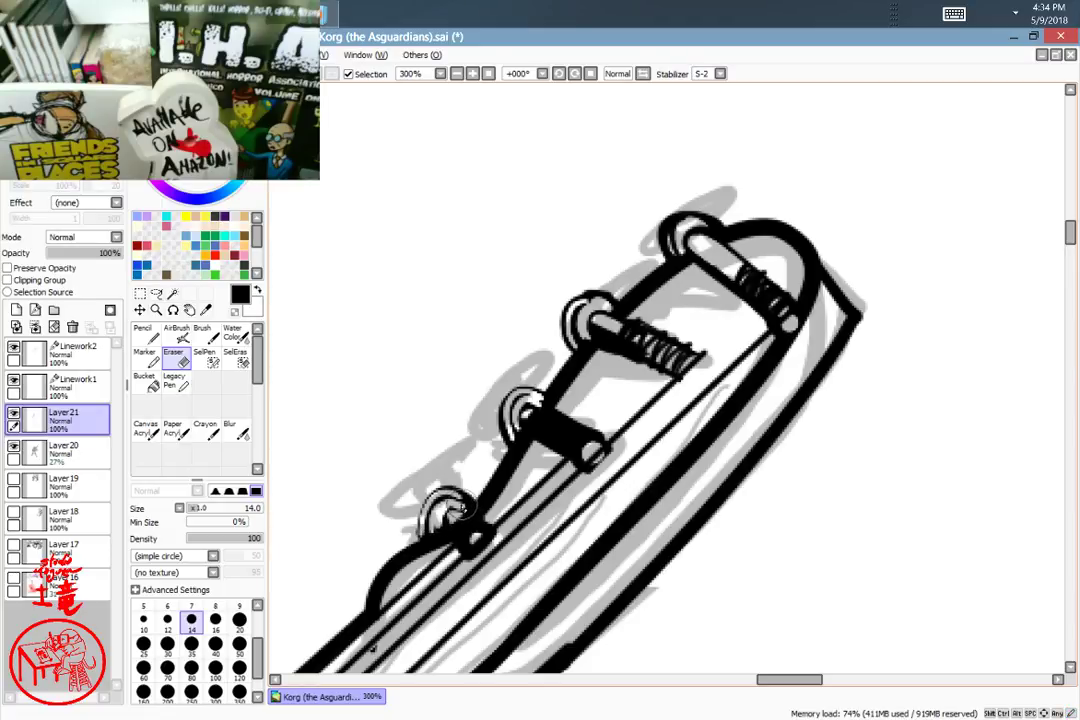
Step: Hollow out the black shafts of the two lowest tuning pegs with the eraser
scroll(420, 470, down, 5)
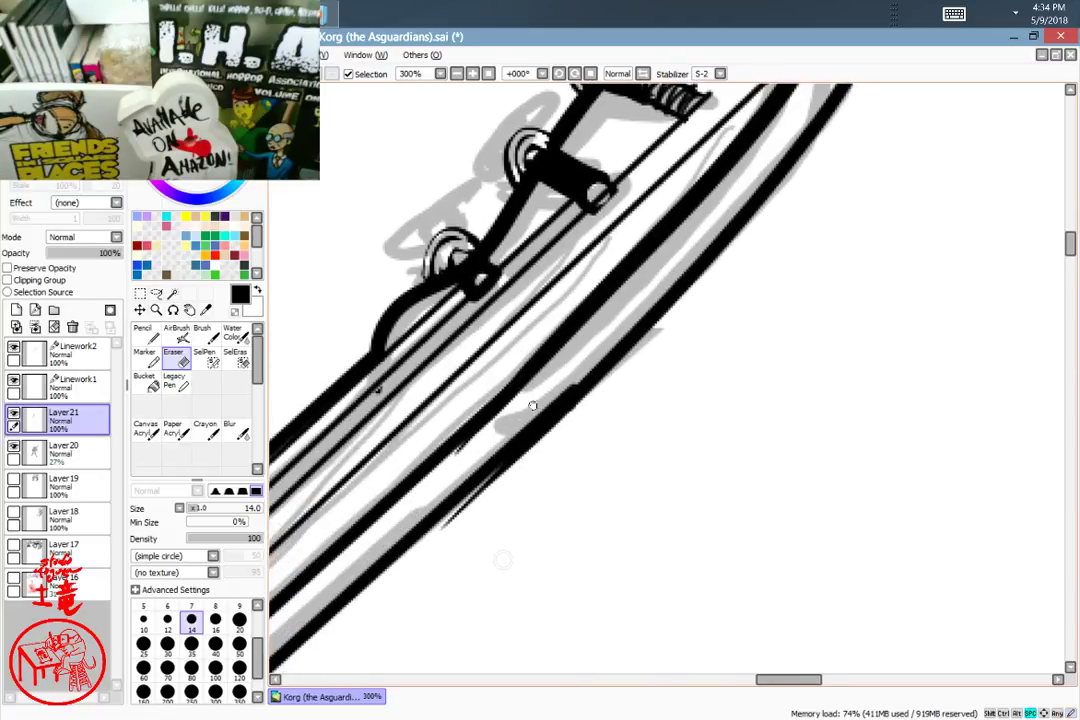
scroll(532, 405, up, 4)
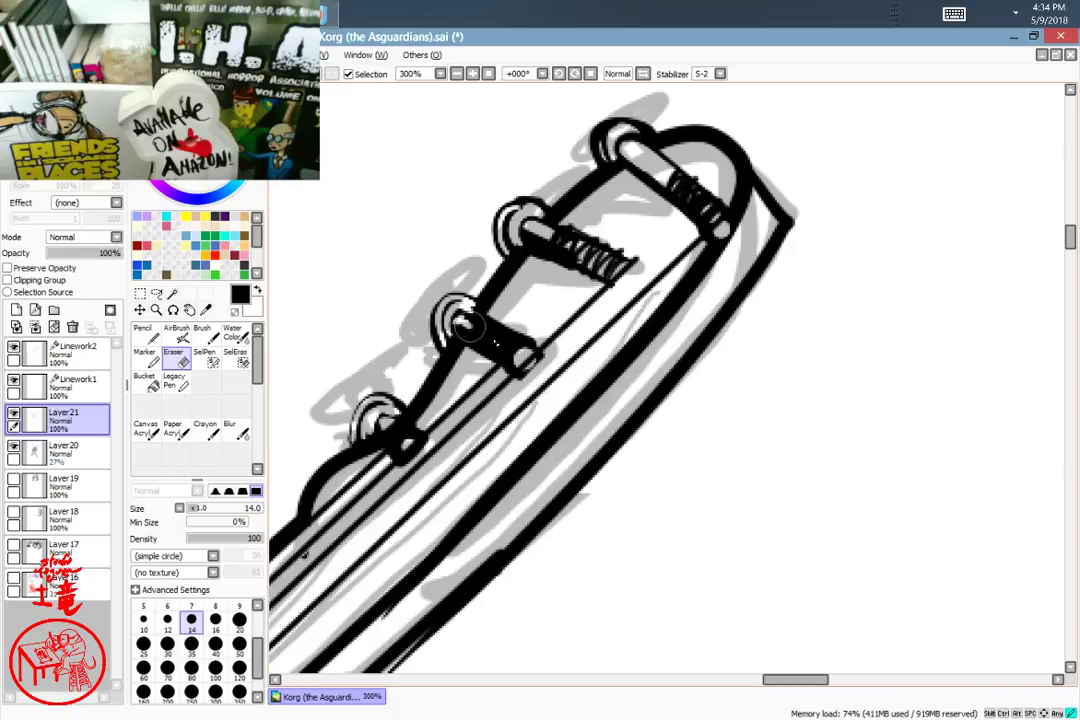
drag(466, 324, 510, 355)
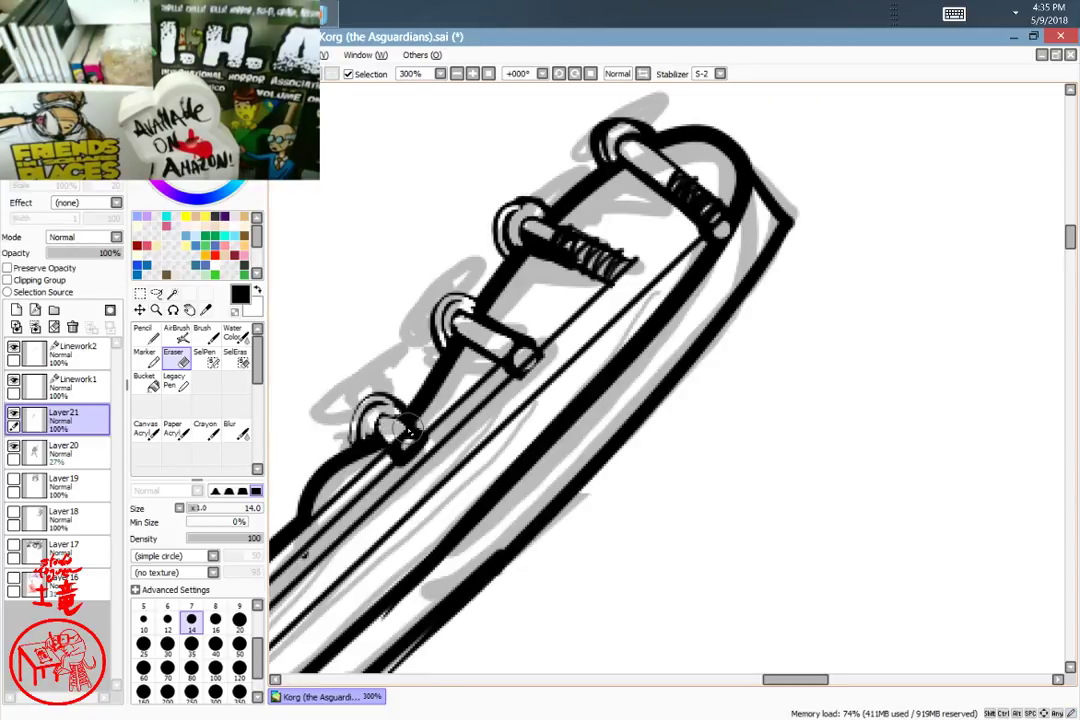
Step: Hatch string windings across the shafts of the two lowest pegs and outline the round inner end of the upper one
click(144, 333)
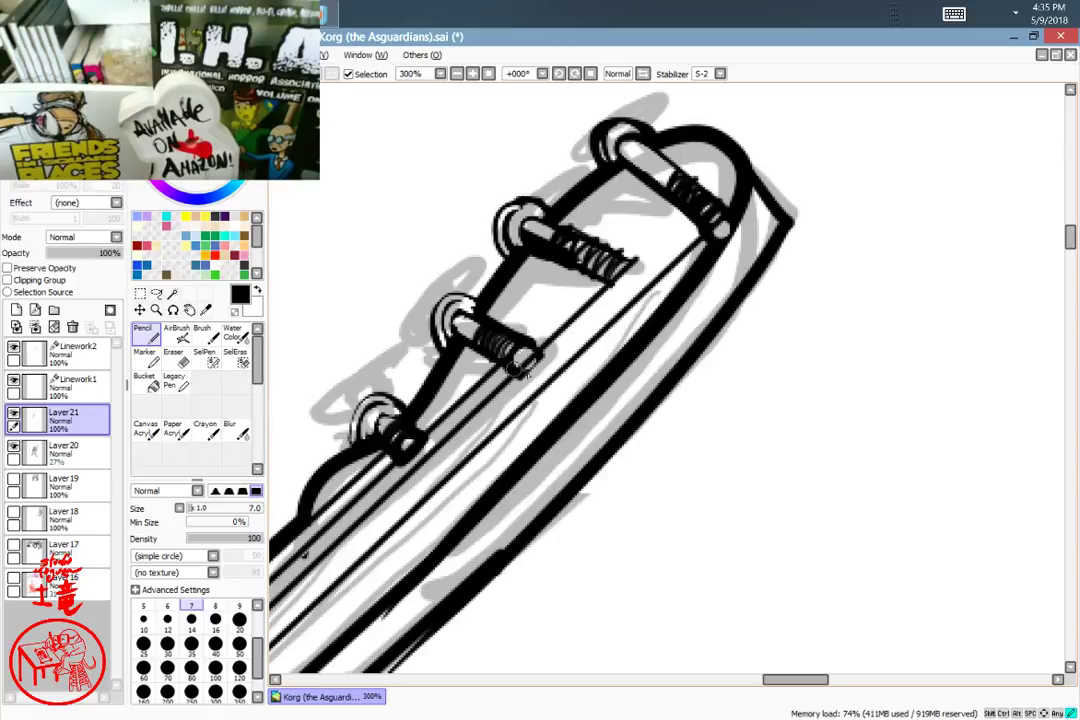
drag(538, 357, 528, 376)
Step: Redraw the second-highest peg's round inner end, darken its windings along the shaft, and clear the opening in that end
mouse_move(631, 263)
mouse_down()
mouse_move(635, 282)
mouse_move(615, 286)
mouse_up()
key(ctrl+z)
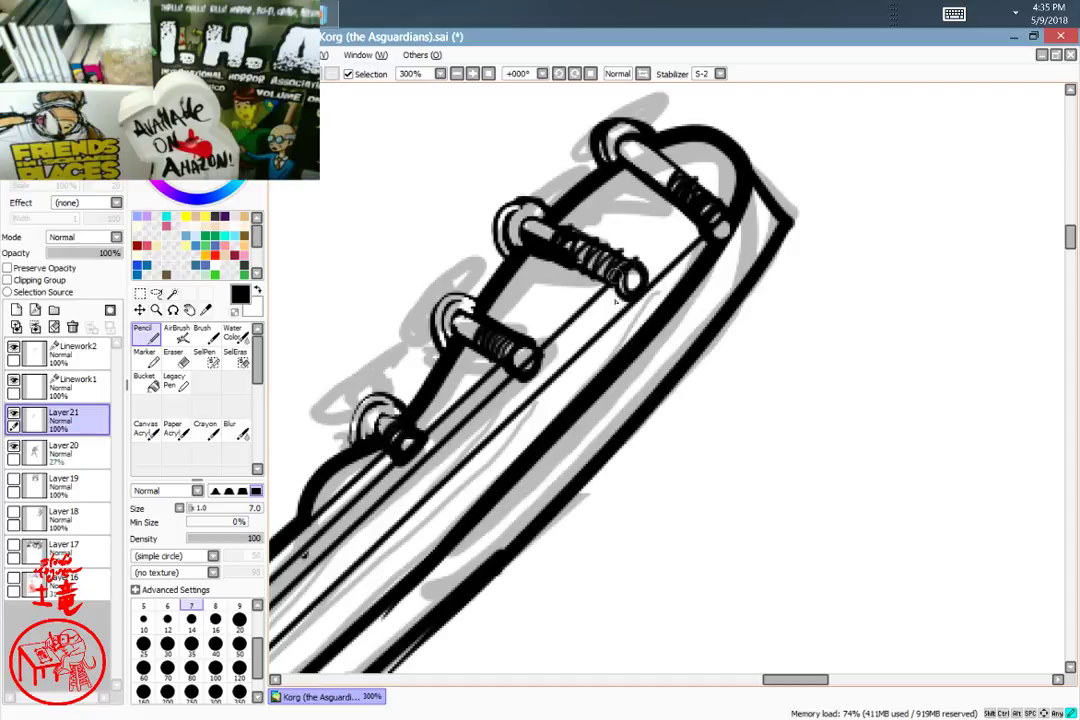
drag(619, 254, 604, 284)
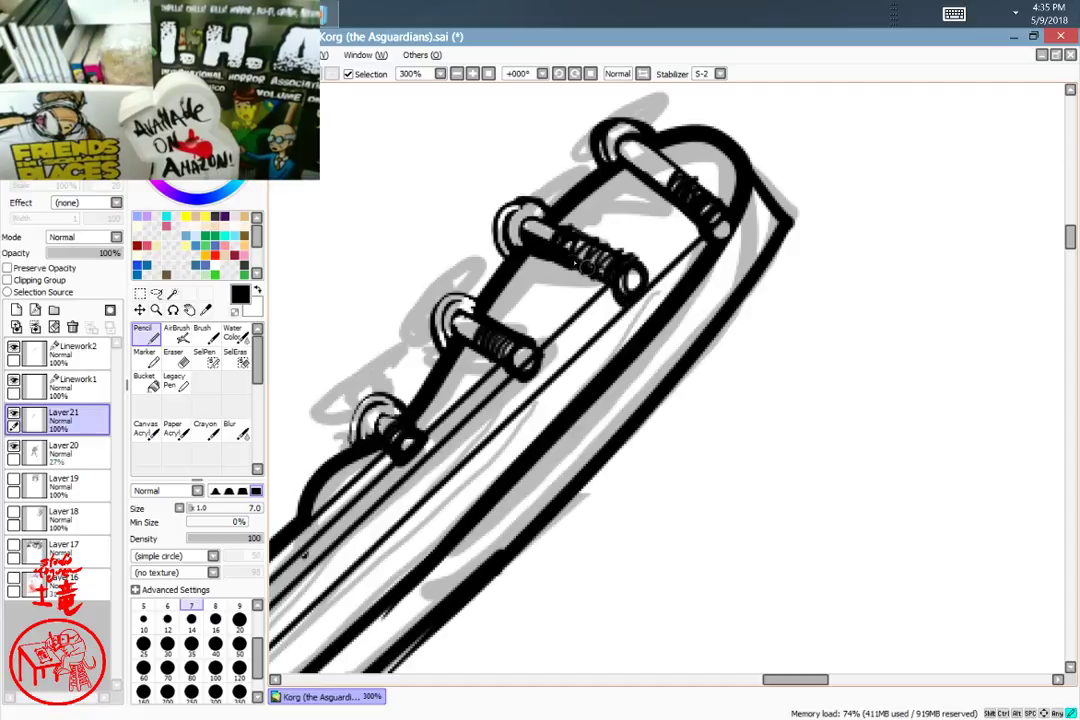
key(e)
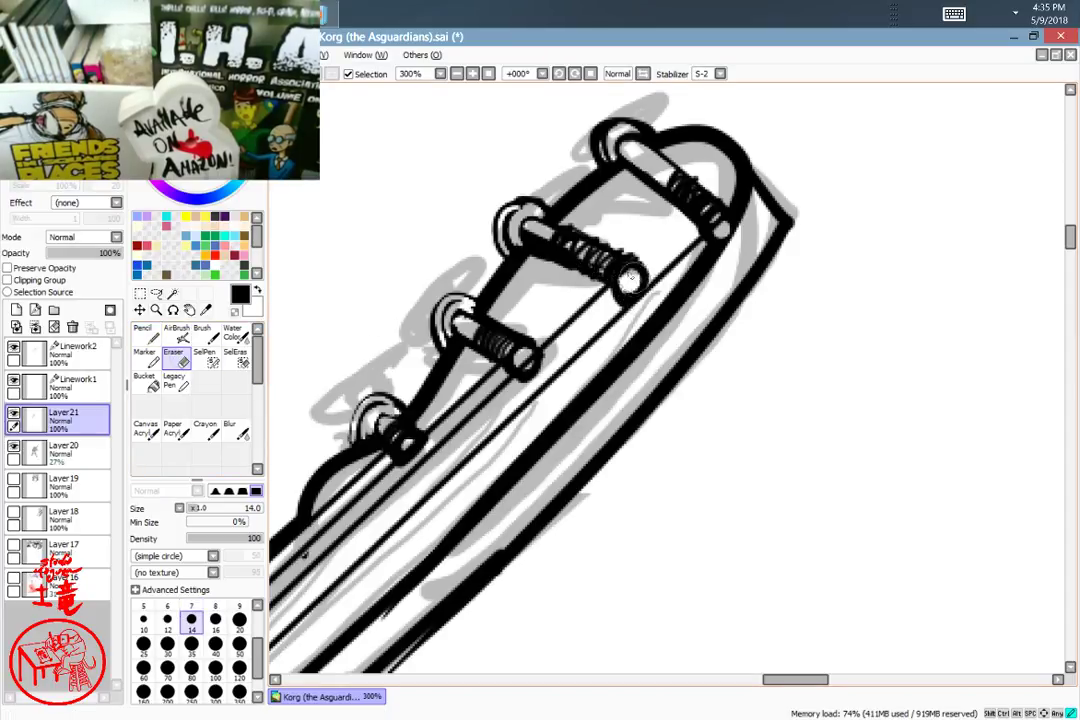
drag(630, 278, 630, 285)
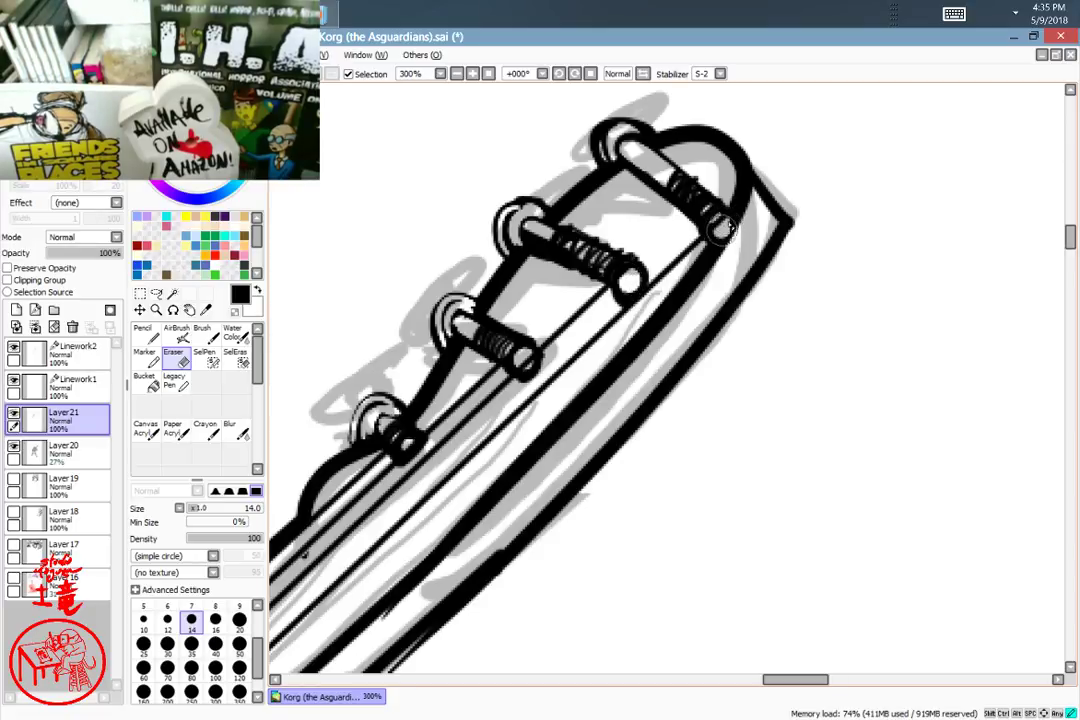
Step: On the Linework2 layer, adjust the longest string's upper end at the uppermost peg's inner end
click(75, 352)
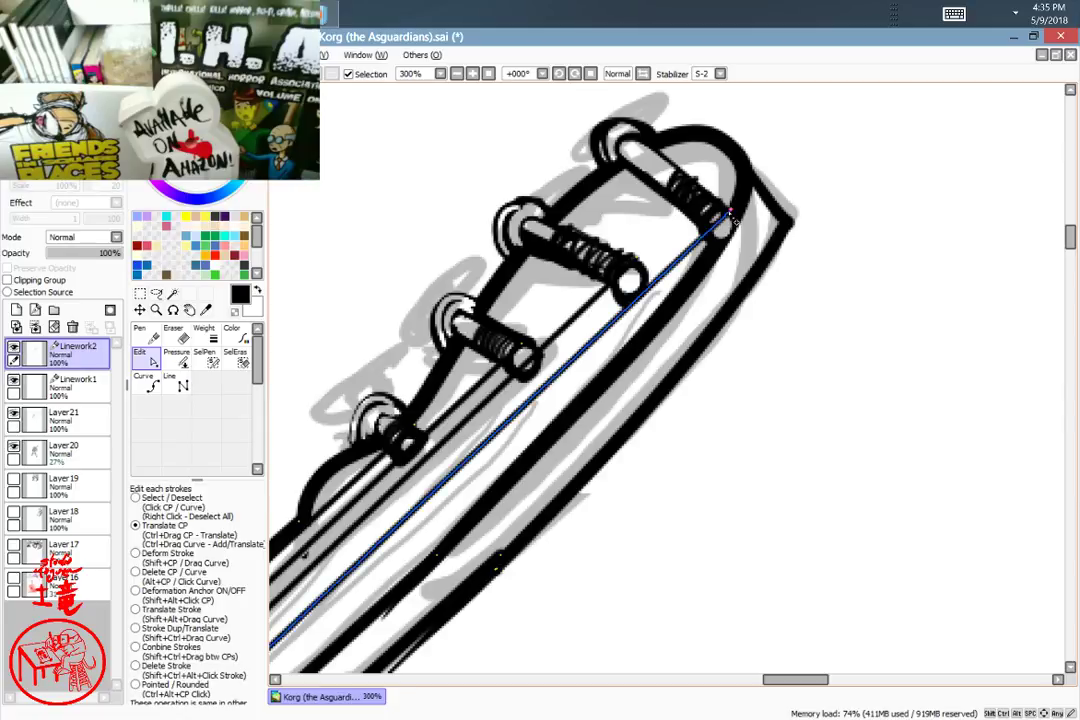
Step: Move the end control point of the outermost string line onto the tip of the top tuning peg
click(731, 216)
drag(730, 216, 722, 227)
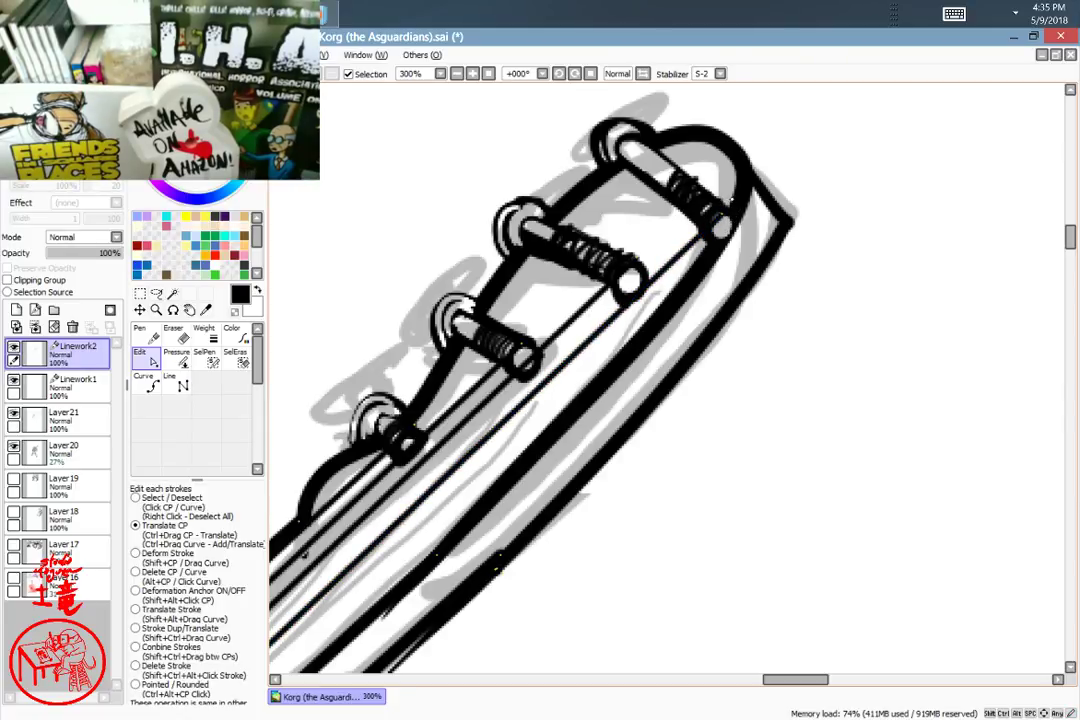
scroll(731, 199, down, 7)
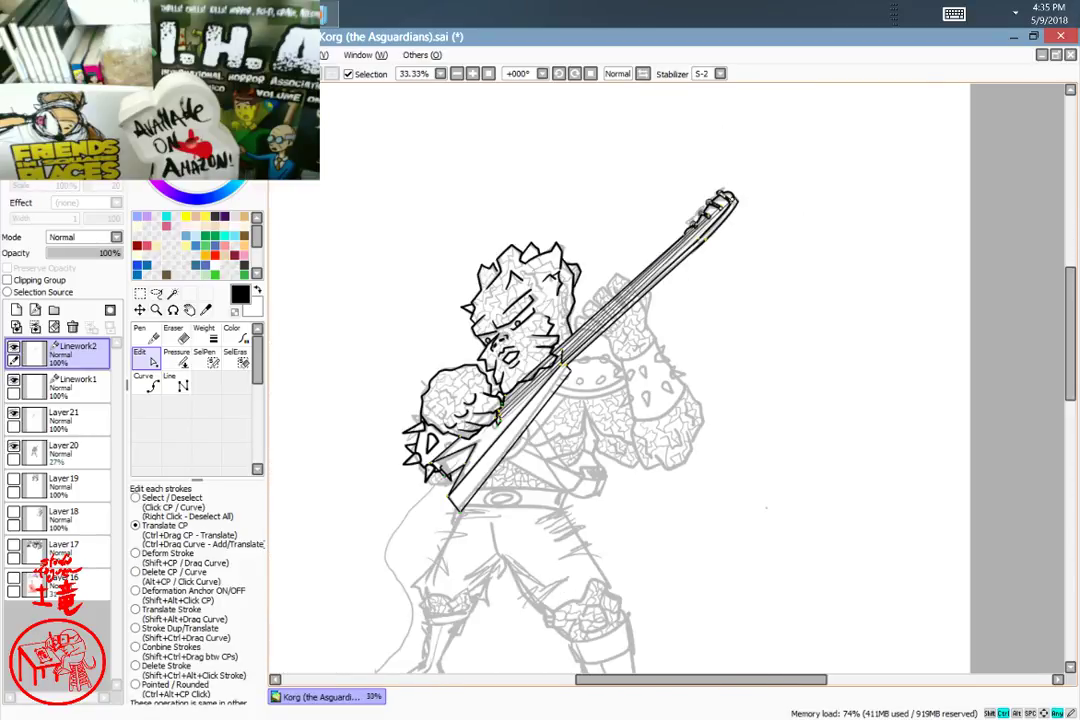
Step: Examine how the string lines run along the guitar neck and meet the tuning pegs
scroll(725, 200, up, 3)
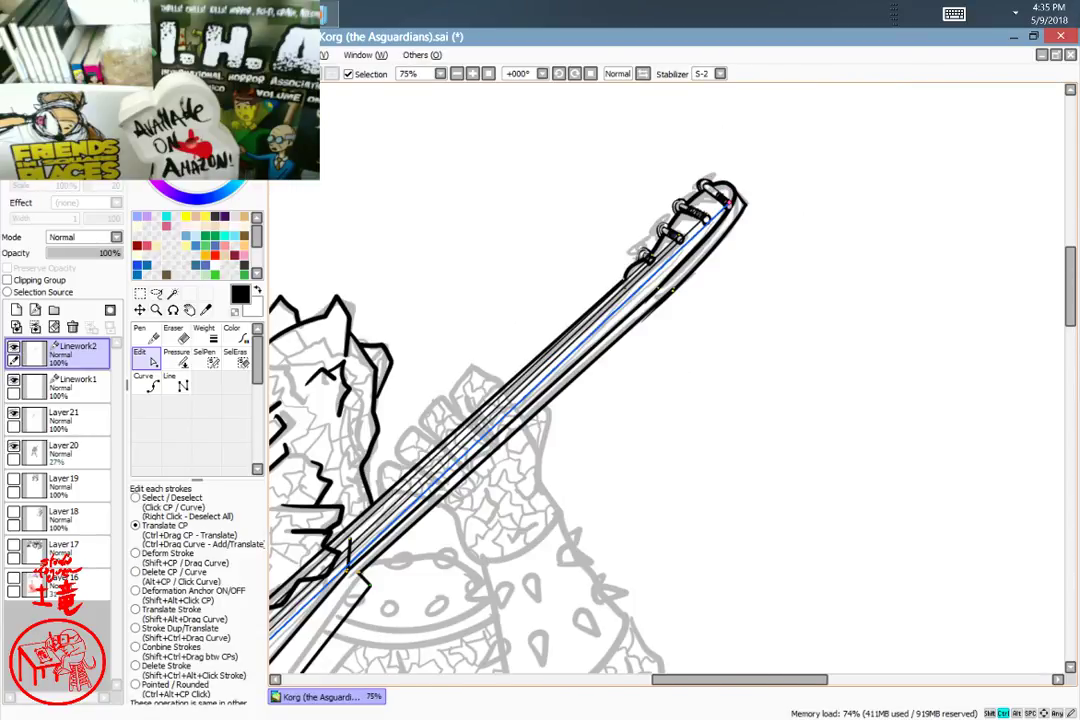
scroll(725, 200, down, 2)
scroll(725, 200, up, 6)
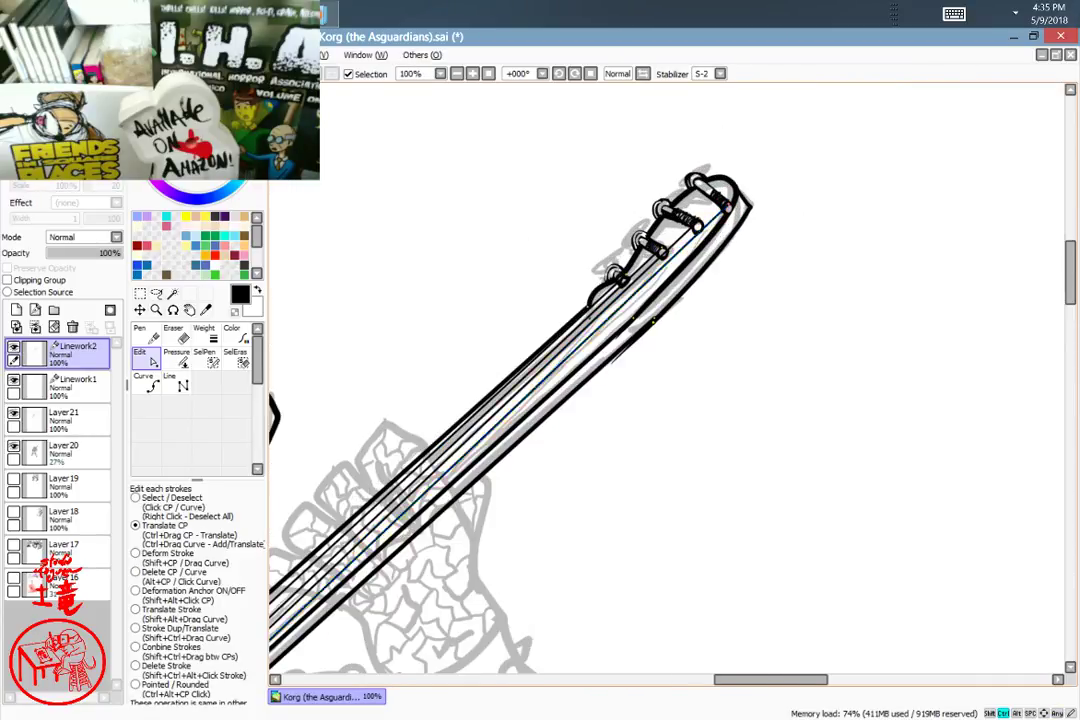
scroll(740, 200, up, 1)
scroll(740, 200, down, 5)
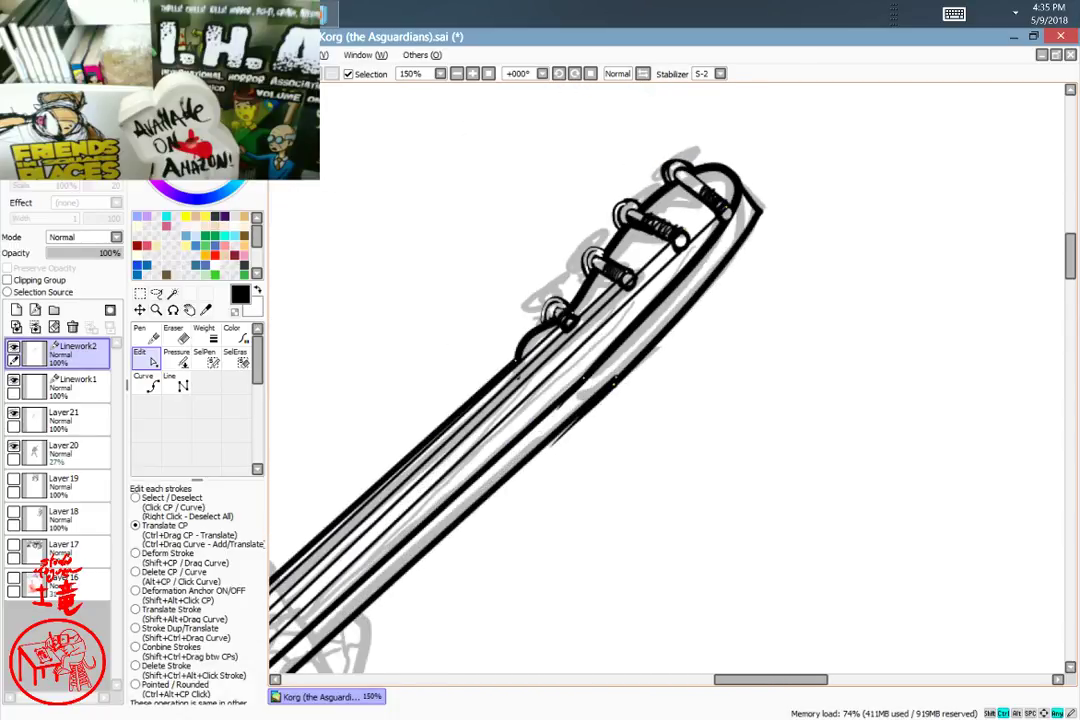
scroll(740, 200, down, 2)
scroll(740, 200, up, 5)
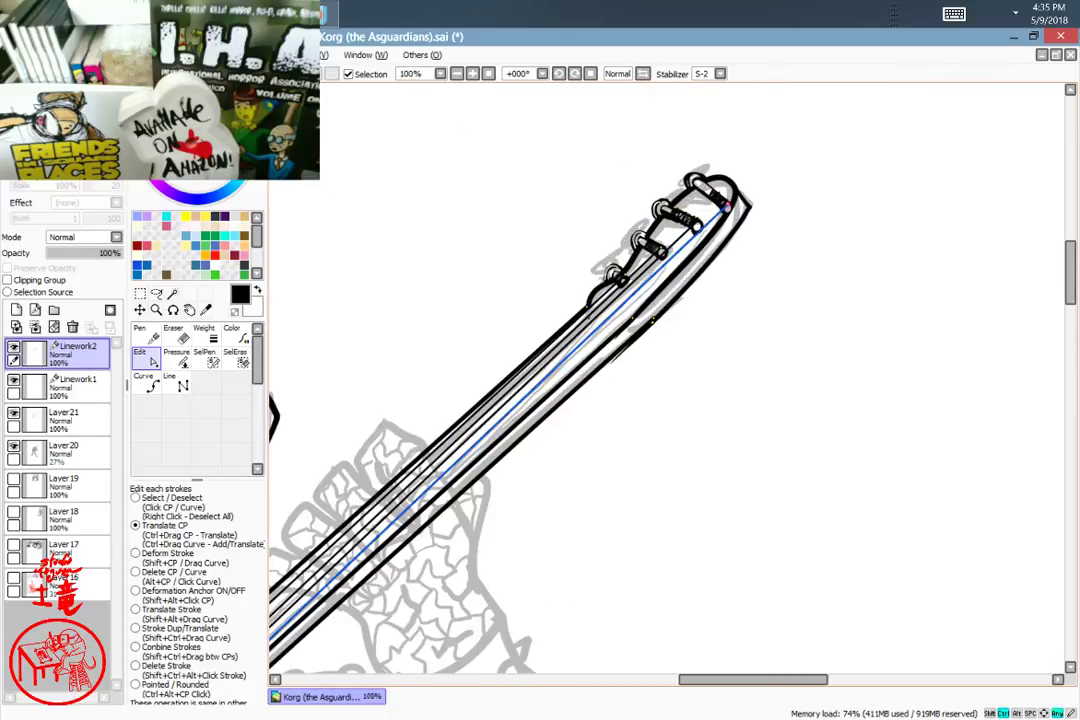
scroll(745, 200, up, 1)
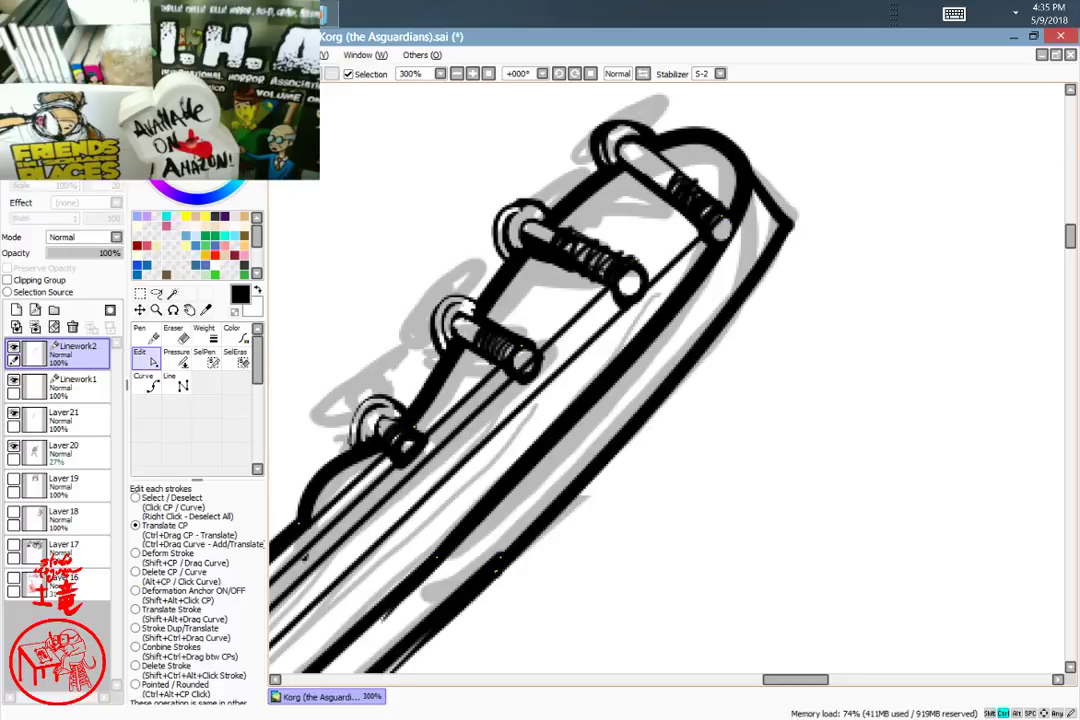
Step: Paint a selection over the entire top tuning peg with the SelPen, enlarging the brush to size 7
scroll(745, 200, up, 3)
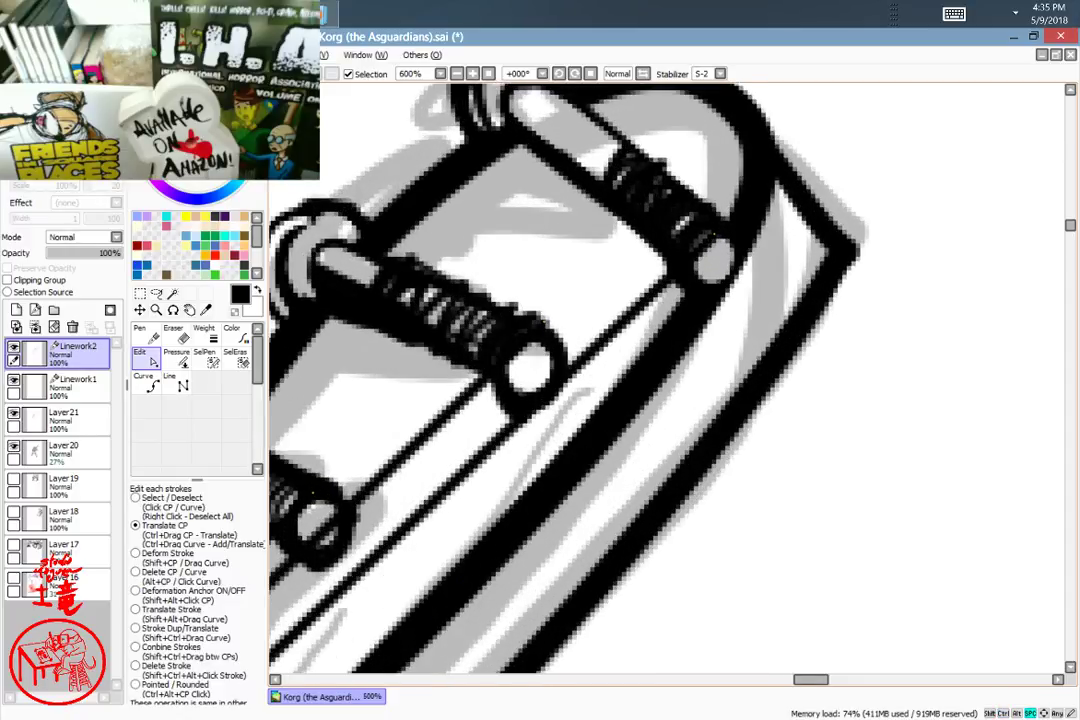
drag(313, 492, 205, 675)
click(206, 360)
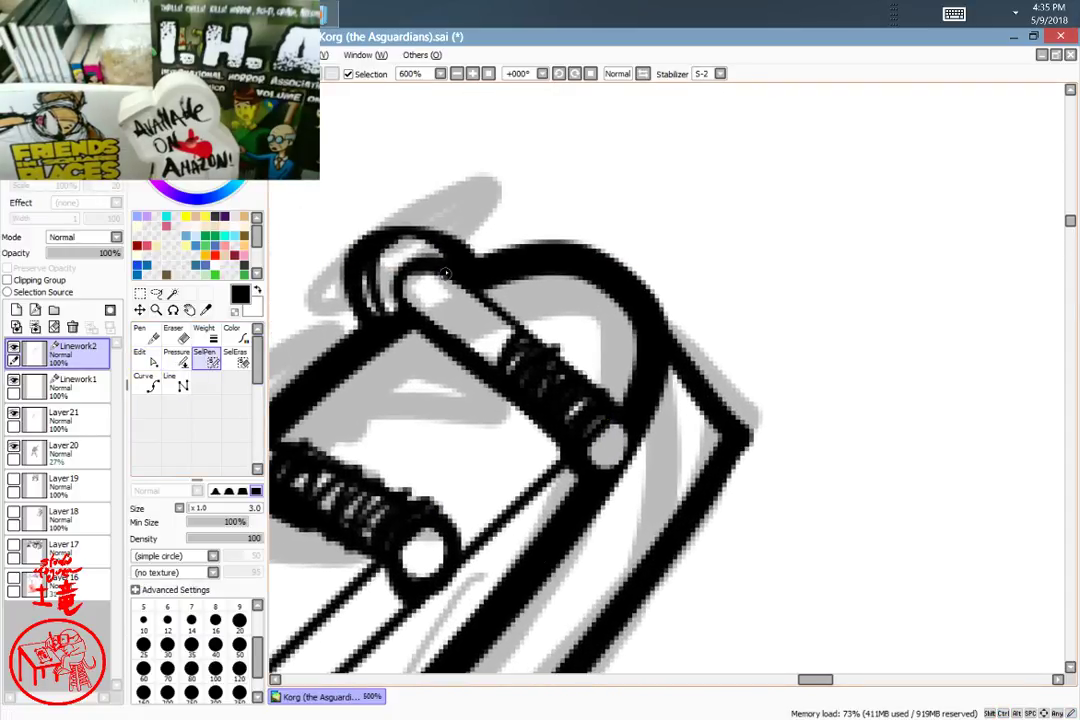
mouse_move(402, 238)
mouse_down()
mouse_move(352, 285)
mouse_move(363, 264)
mouse_move(362, 300)
mouse_move(360, 240)
mouse_move(400, 281)
mouse_move(335, 240)
mouse_move(395, 215)
mouse_move(330, 235)
mouse_move(373, 231)
mouse_move(345, 215)
mouse_move(340, 250)
mouse_move(446, 322)
mouse_move(413, 300)
mouse_move(440, 285)
mouse_move(614, 437)
mouse_move(455, 345)
mouse_move(465, 365)
mouse_move(497, 322)
mouse_up()
key(bracketright)
key(bracketright)
key(bracketright)
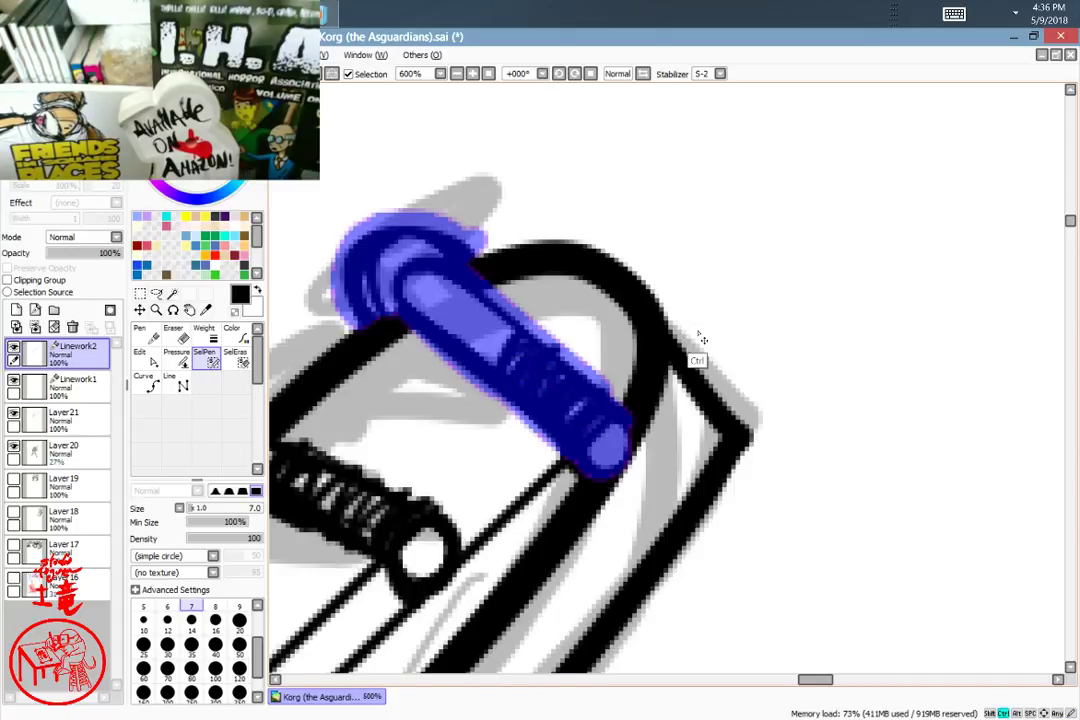
Step: Try to transform the selected top tuning peg with the Linework2 layer active
scroll(727, 323, down, 2)
scroll(727, 323, down, 3)
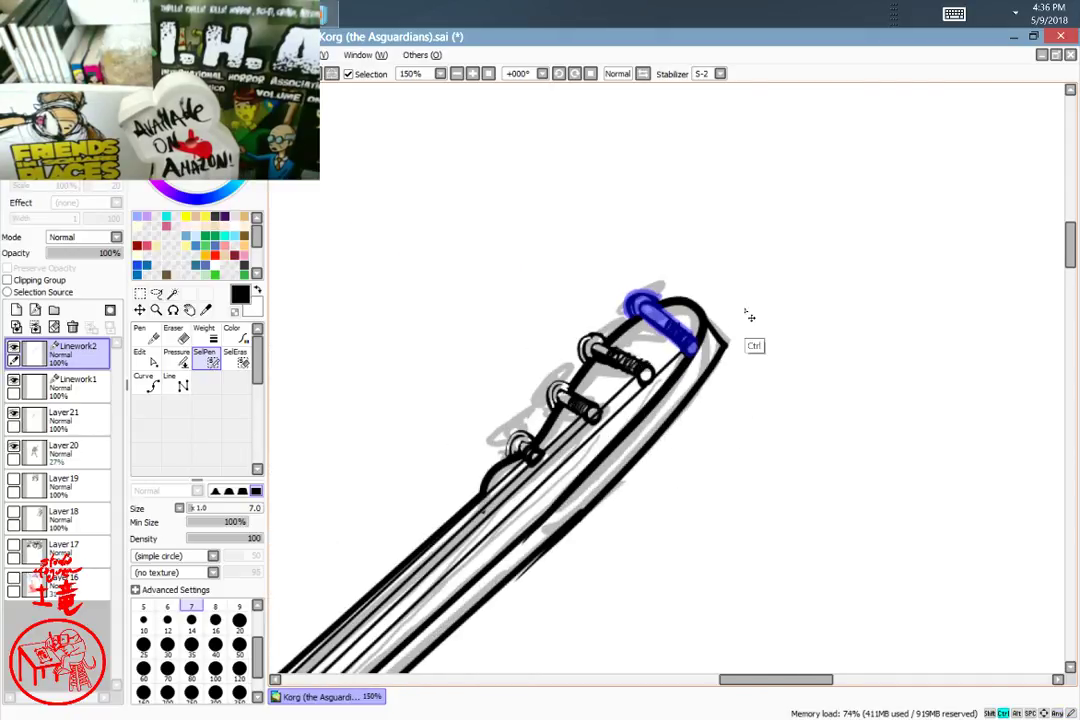
key(ctrl+t)
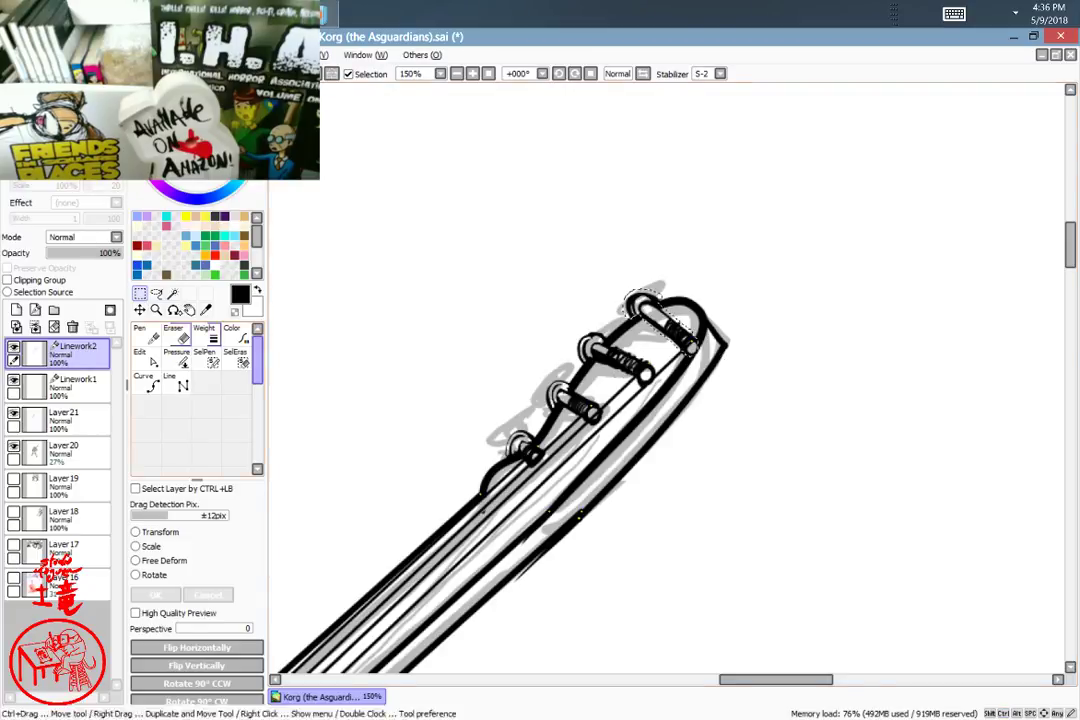
mouse_move(791, 364)
mouse_down()
mouse_move(716, 424)
mouse_move(651, 522)
mouse_up()
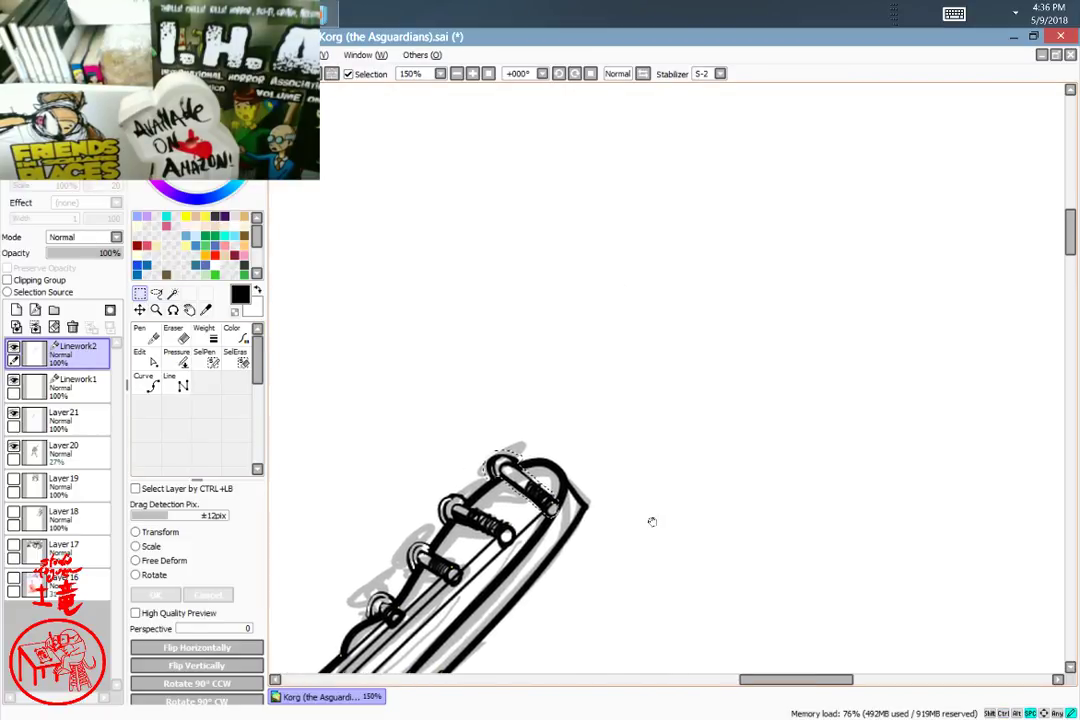
click(140, 310)
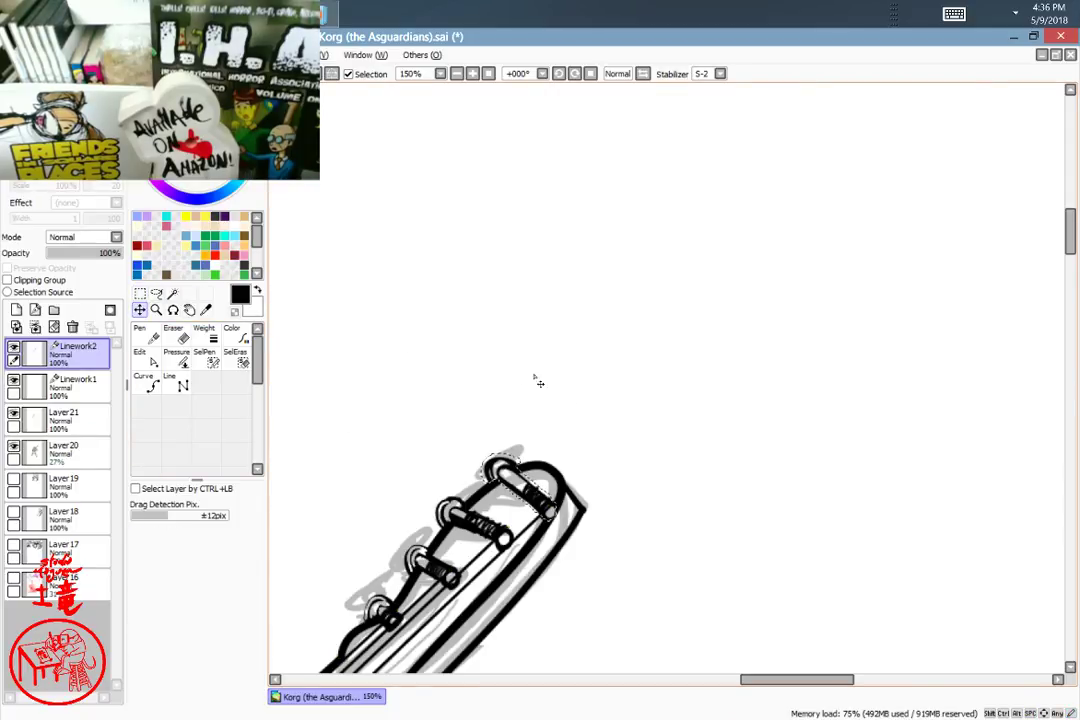
key(ctrl+t)
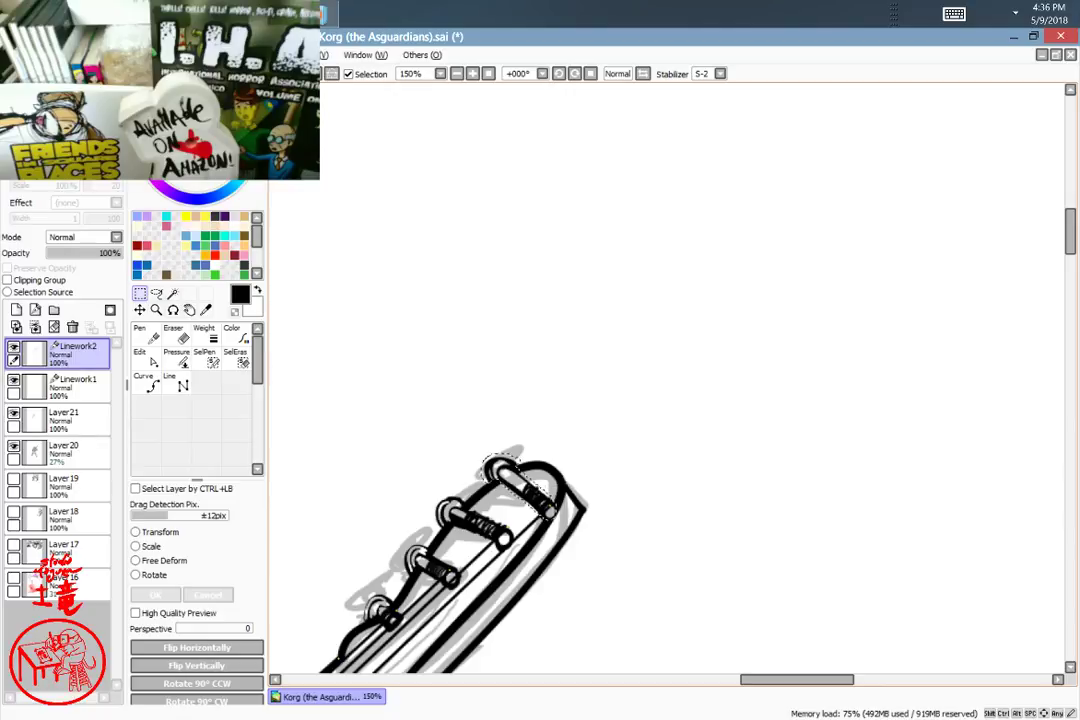
scroll(580, 480, down, 1)
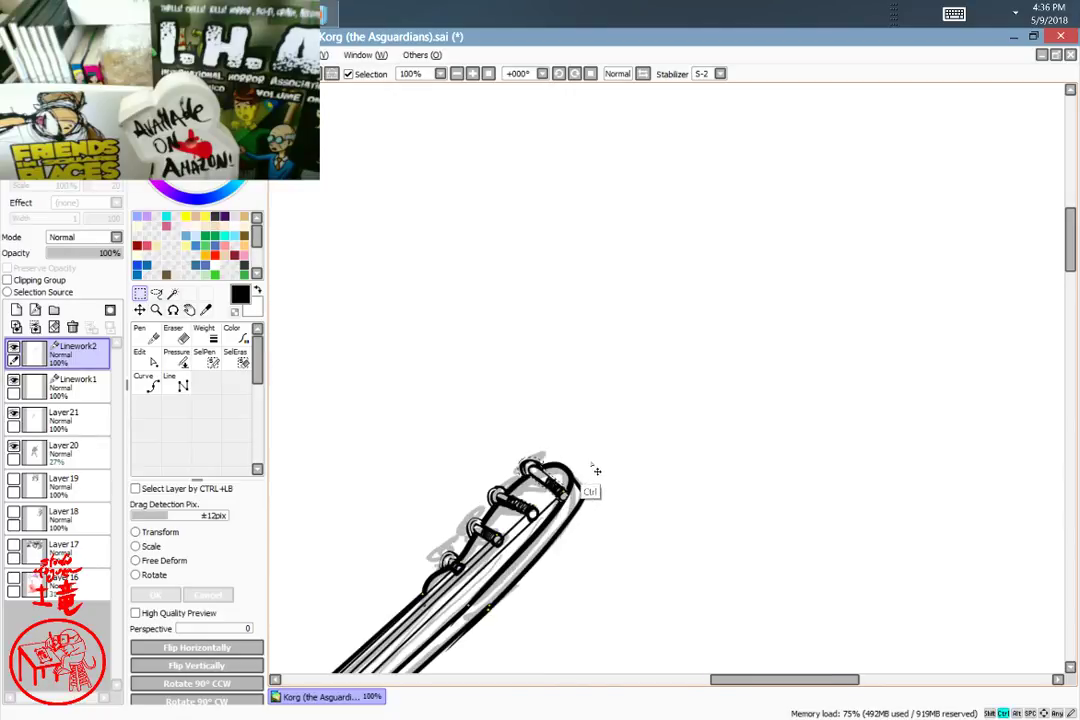
Step: On Layer21, rotate the selected top tuning peg slightly and stretch its tip toward the headstock's outer edge, applying the transform and deselecting
click(84, 420)
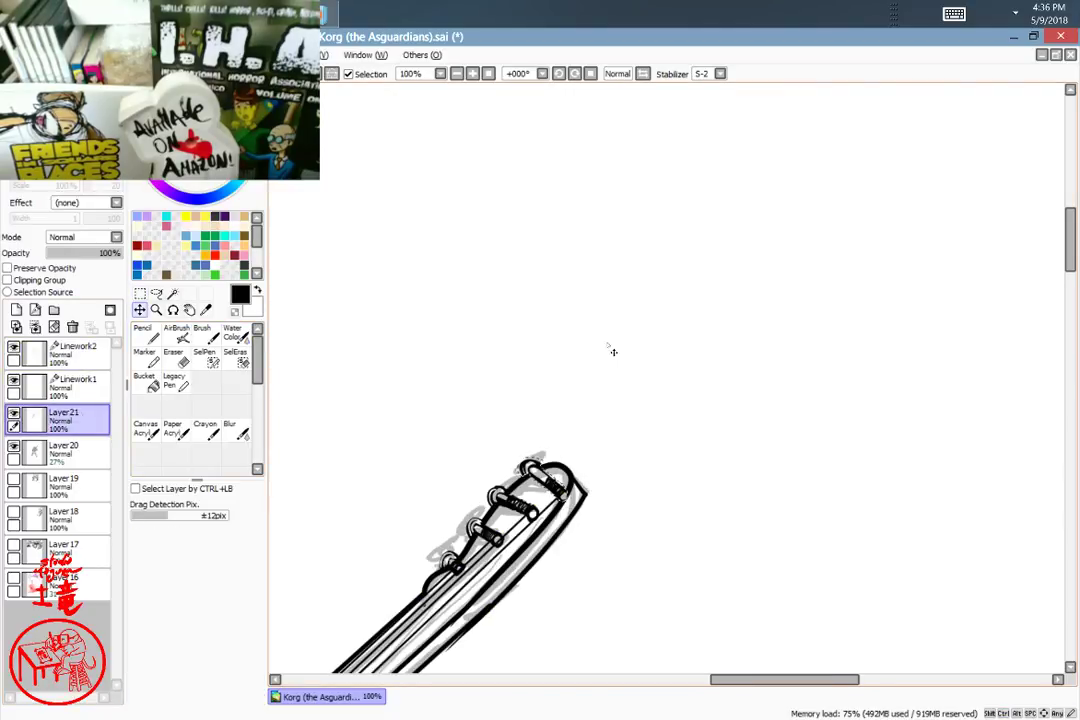
key(ctrl+t)
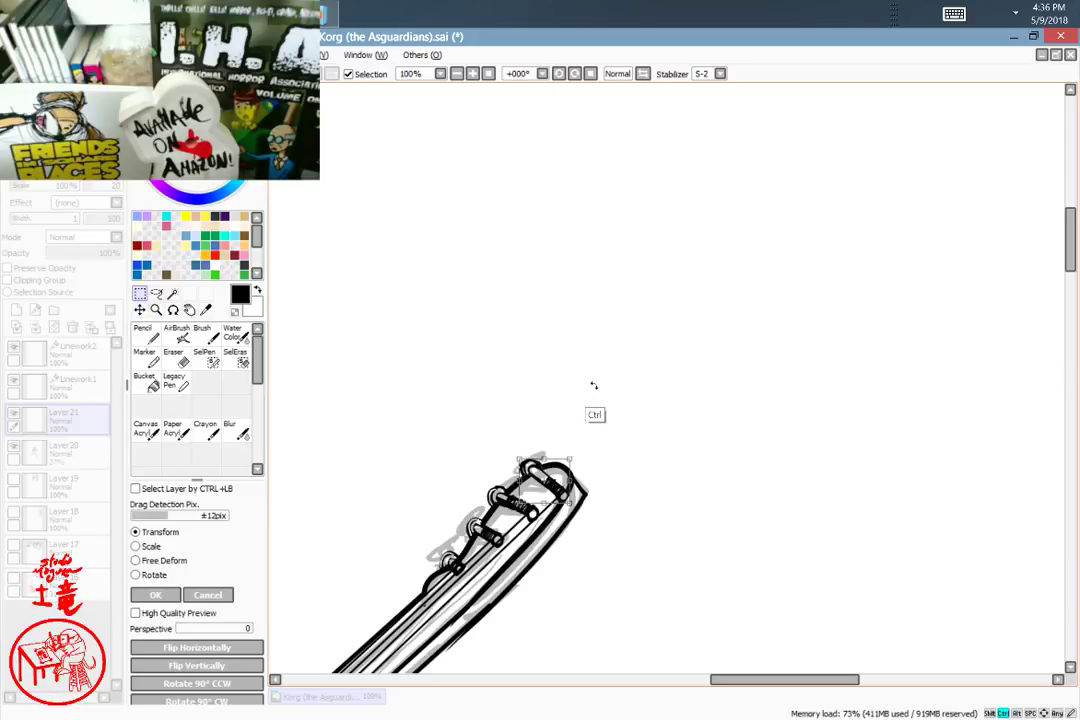
drag(578, 488, 577, 508)
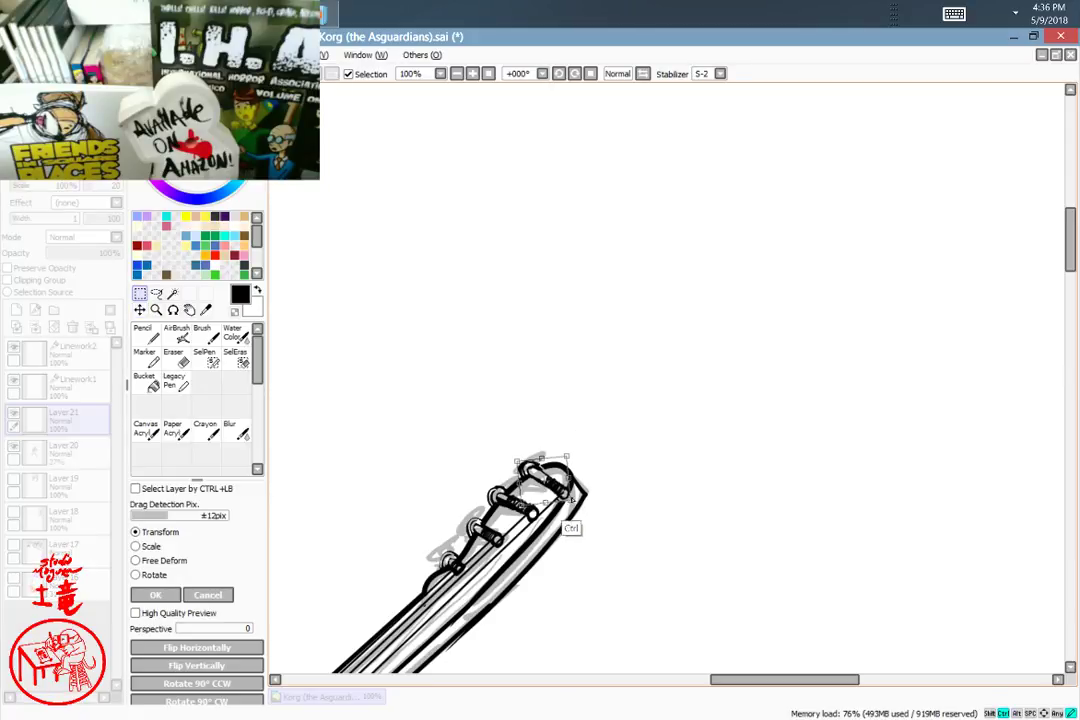
drag(572, 499, 565, 494)
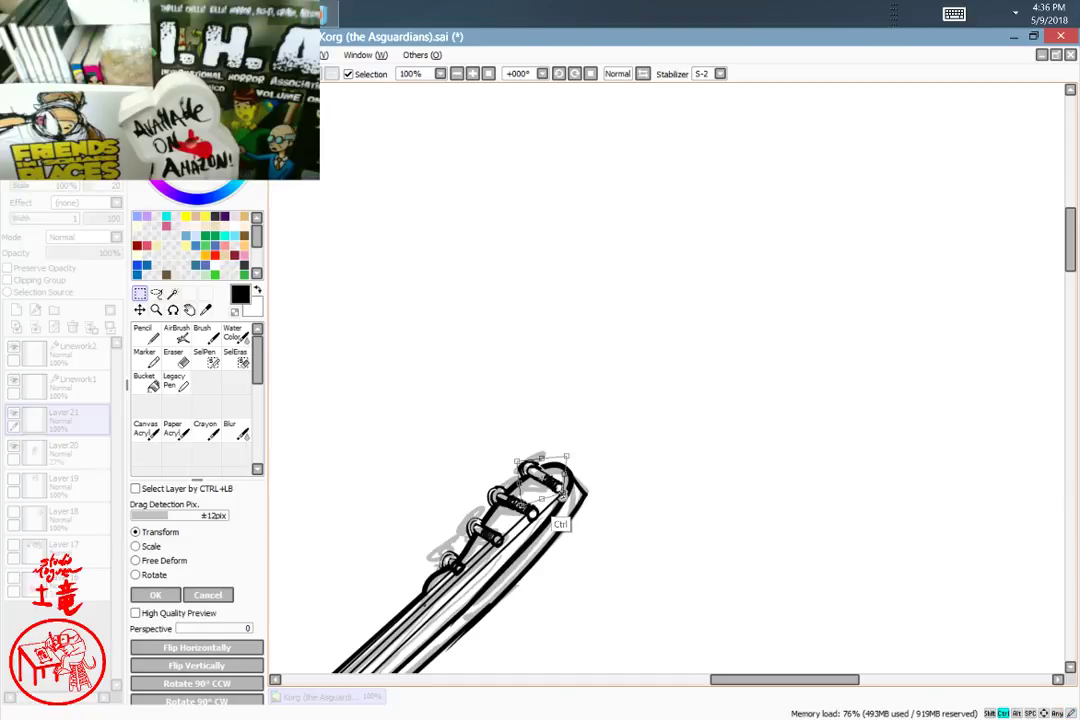
drag(570, 497, 577, 502)
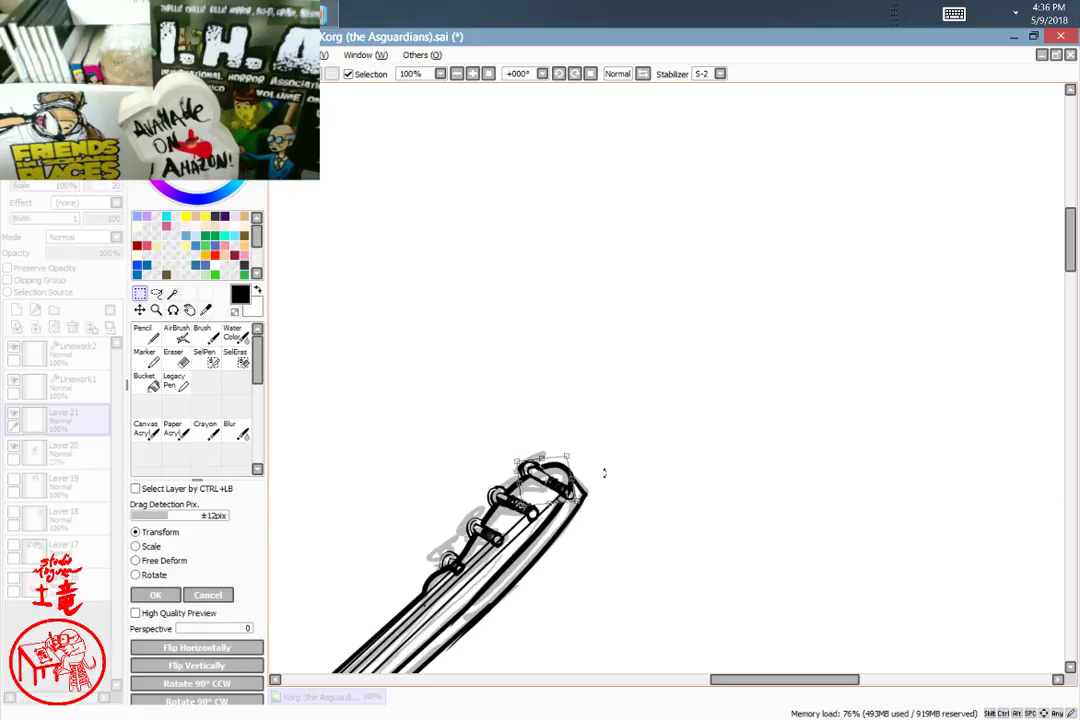
mouse_move(658, 489)
mouse_down()
mouse_move(694, 403)
mouse_move(808, 282)
mouse_move(778, 356)
mouse_up()
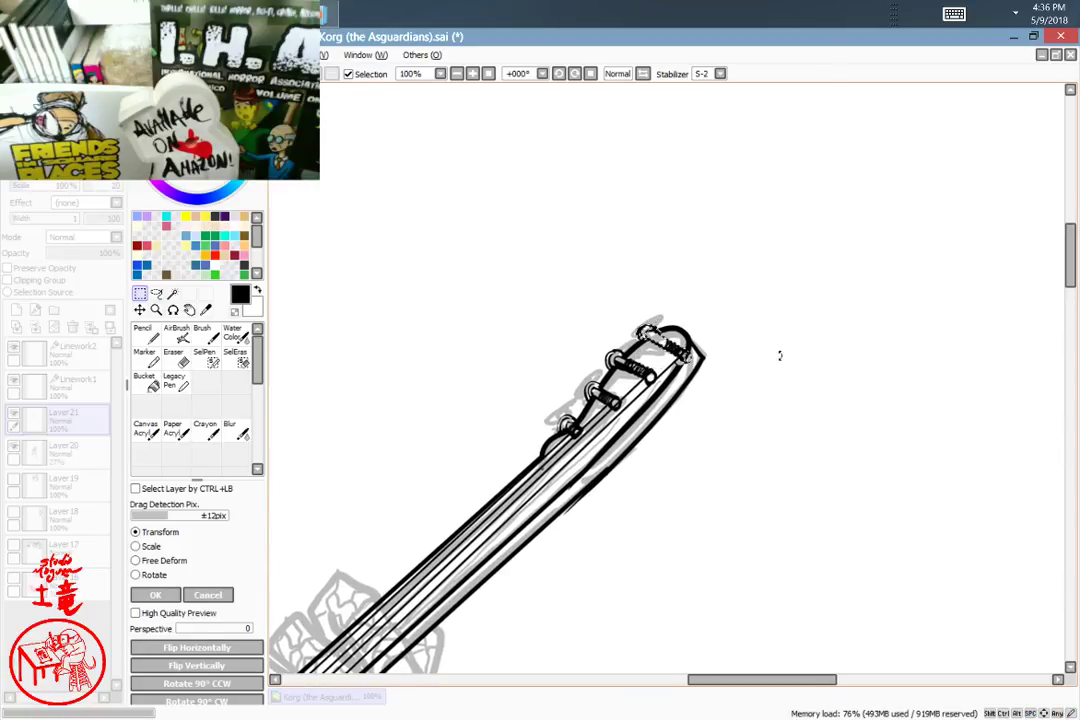
key(Return)
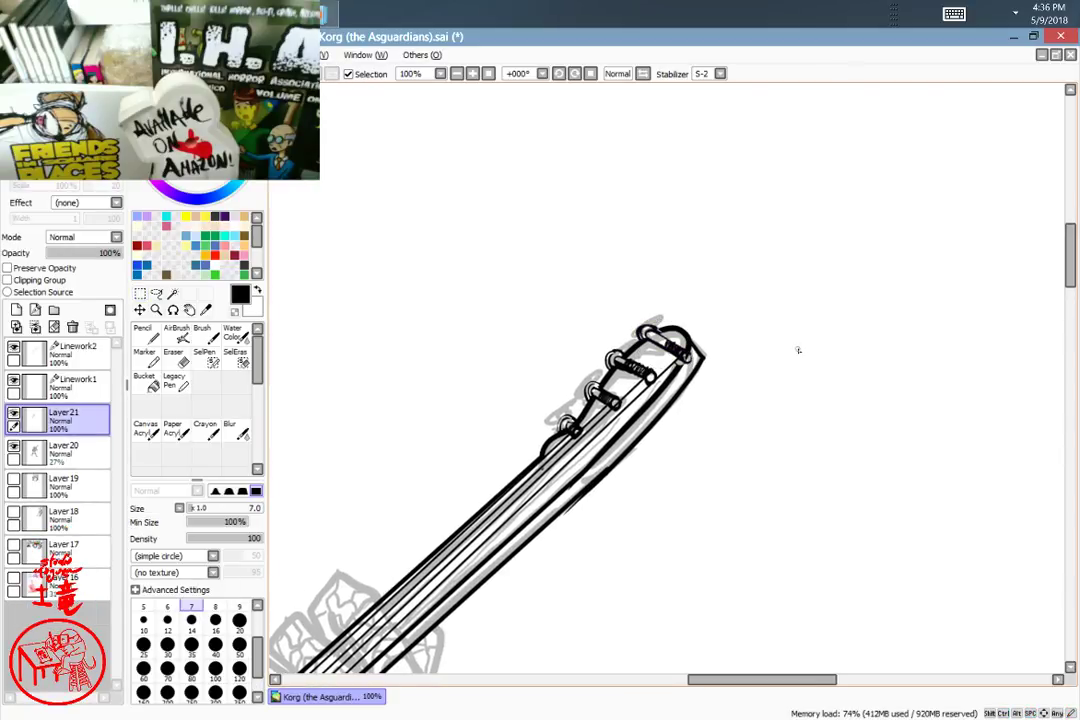
Step: Fill the gap left in the neck's edge line beside the top peg on Layer21 with the Pencil at size 7
drag(790, 356, 749, 400)
scroll(744, 394, up, 4)
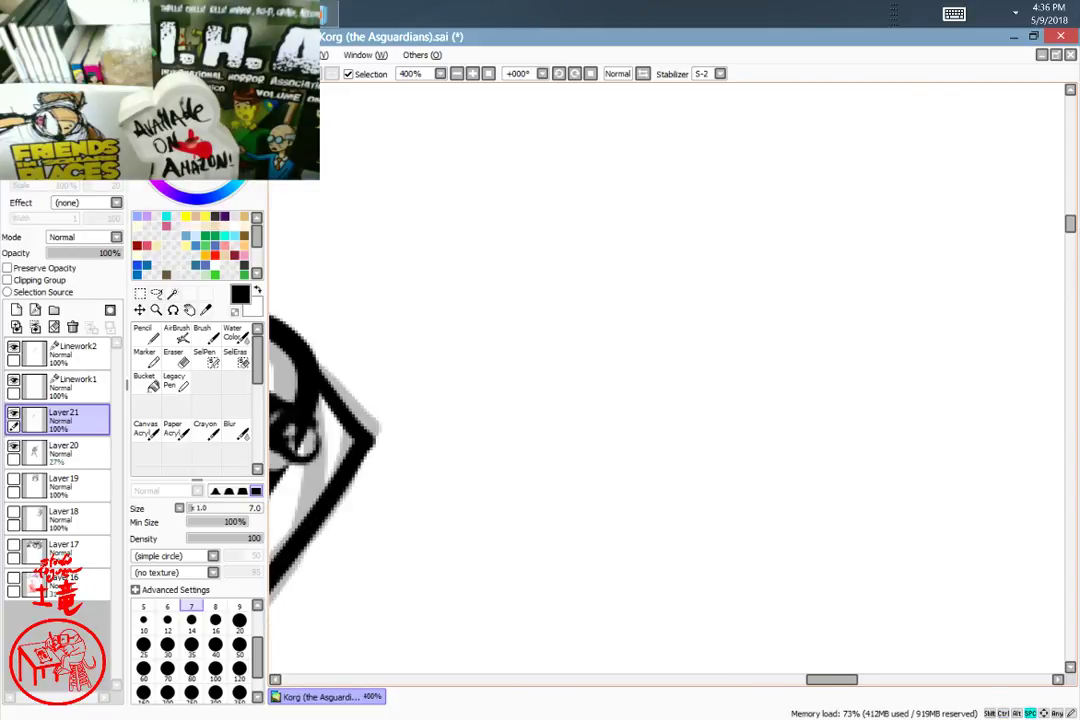
mouse_move(390, 512)
mouse_down()
mouse_move(682, 487)
mouse_move(665, 470)
mouse_move(648, 538)
mouse_up()
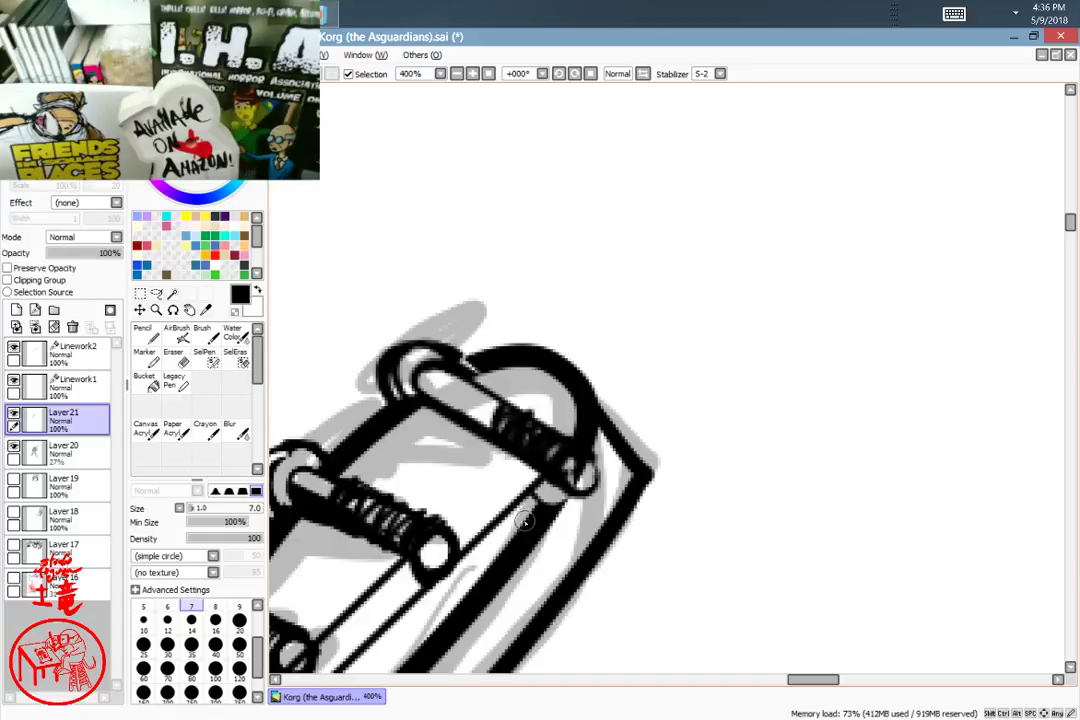
key(n)
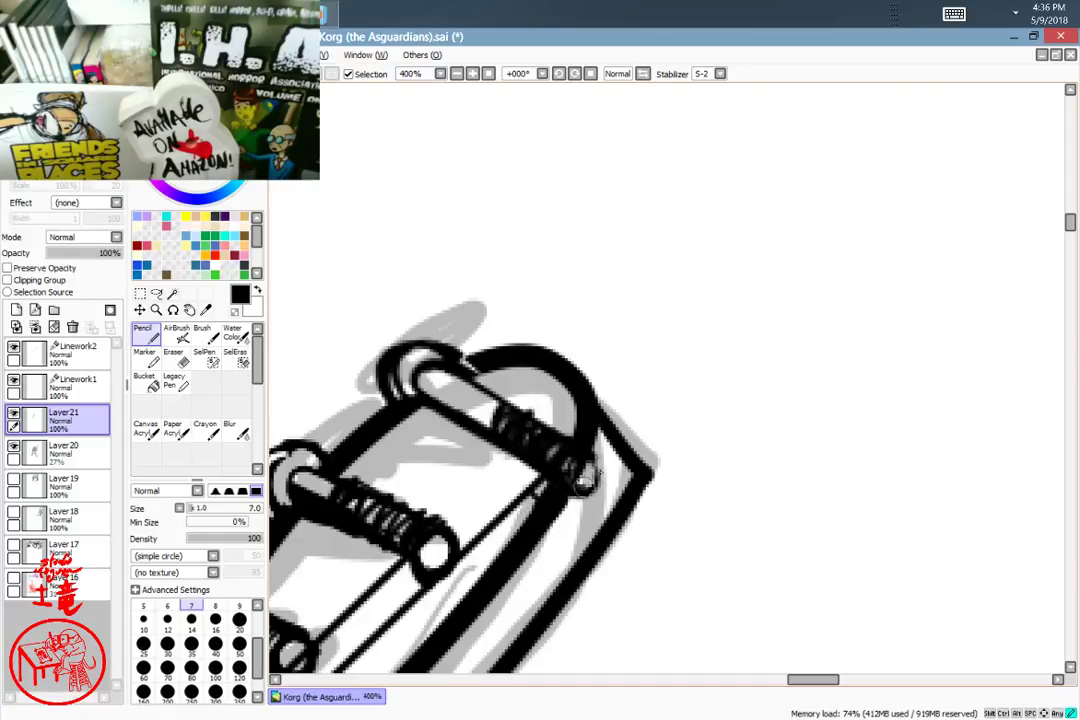
Step: Erase the overlapping lines inside the top peg's round tip with the size 14 Eraser and redraw its outline with the Pencil
key(e)
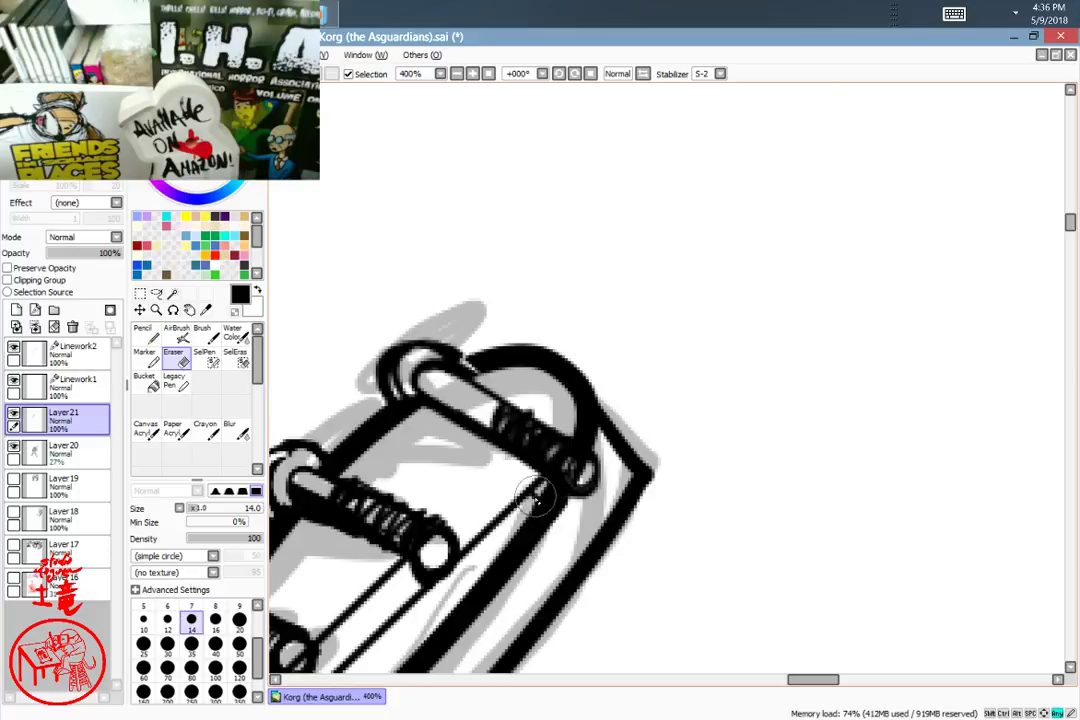
drag(579, 468, 576, 466)
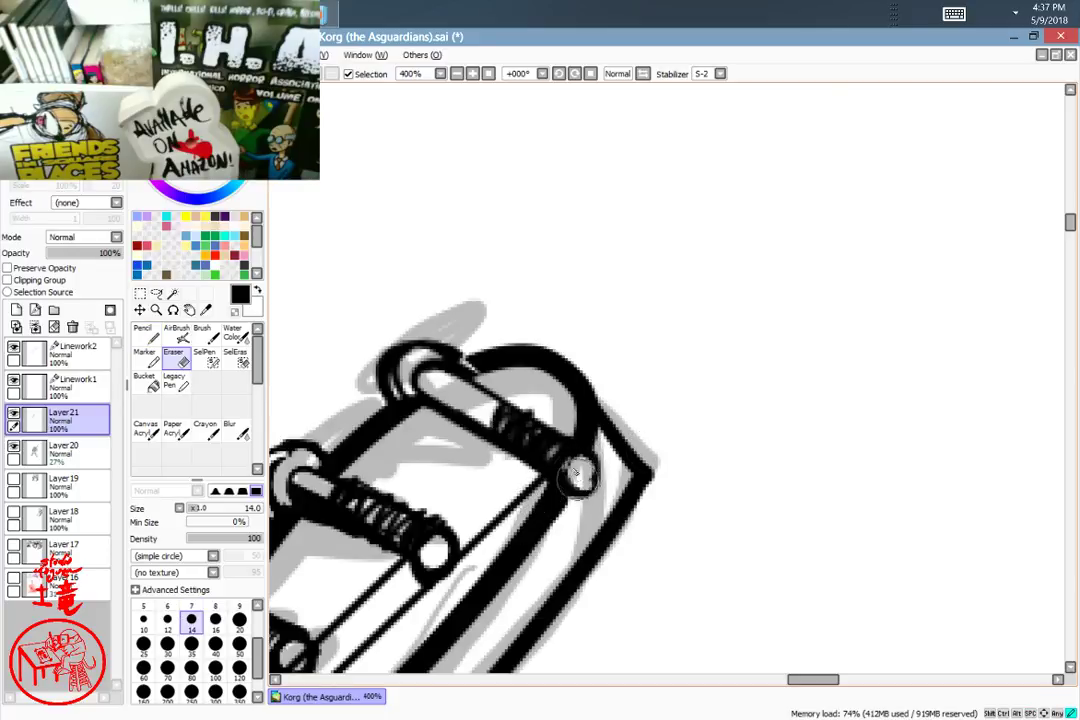
key(n)
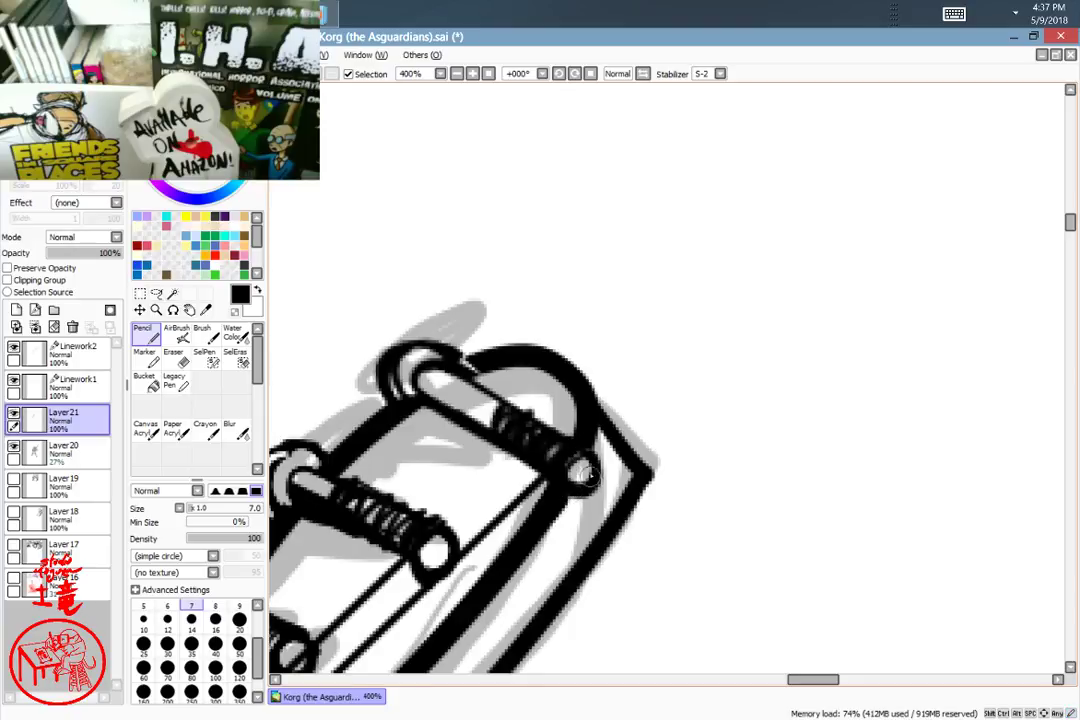
drag(532, 375, 664, 441)
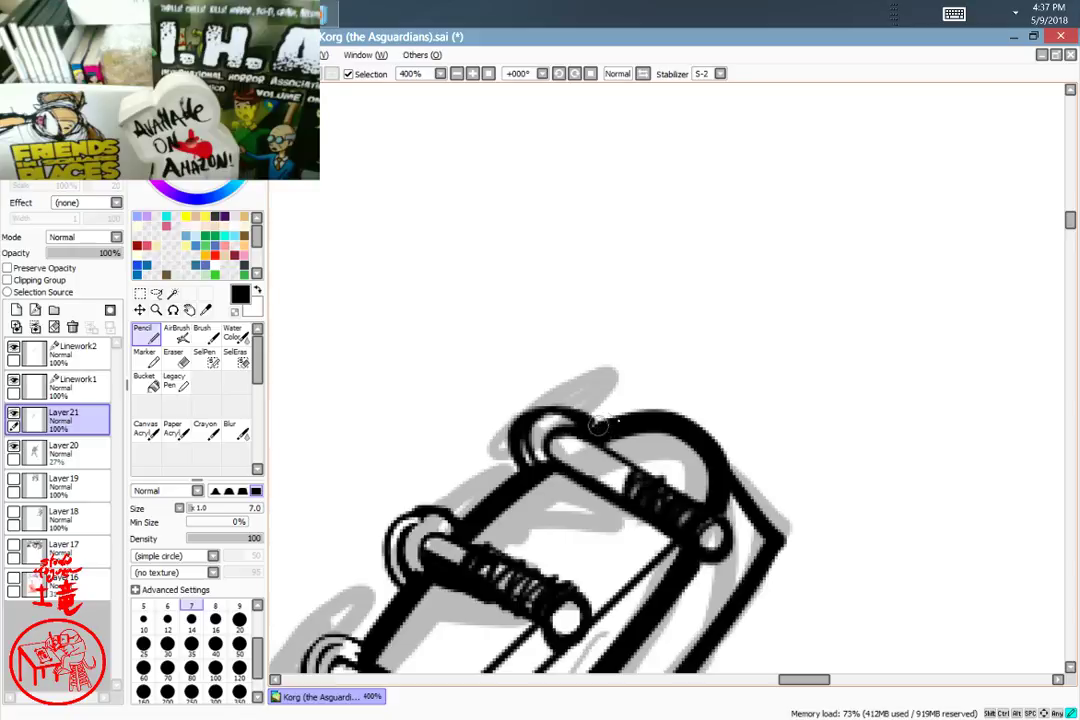
Step: Erase the stray black mark between the strings just below the headstock on Layer21
drag(680, 470, 794, 242)
drag(600, 360, 745, 277)
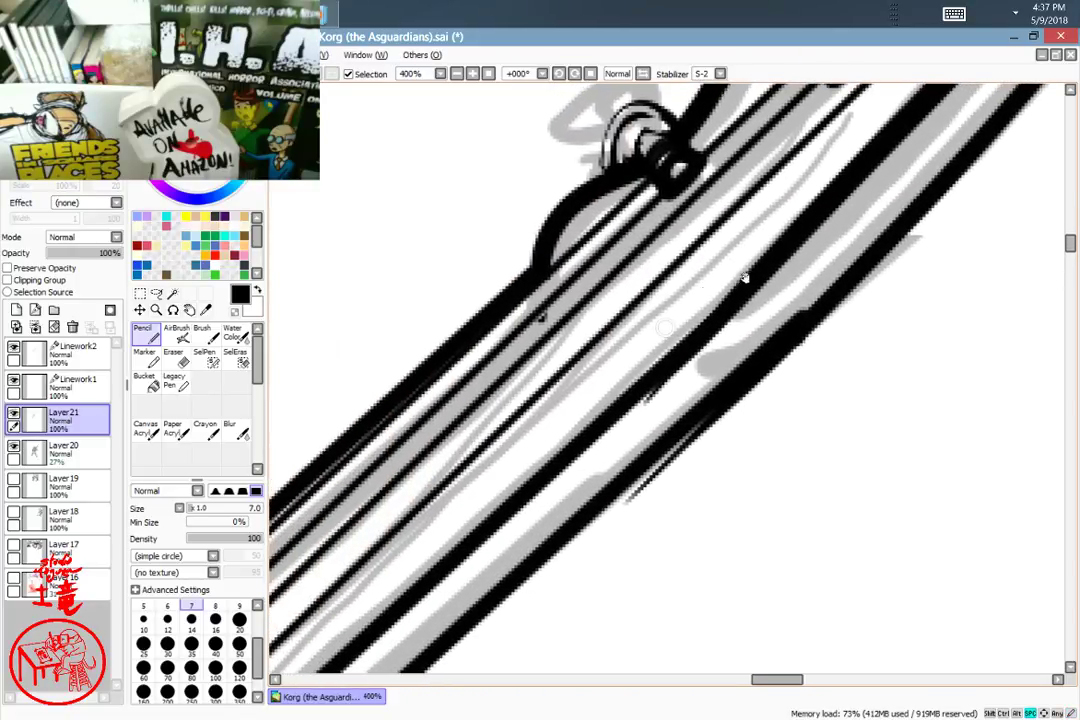
drag(675, 316, 760, 422)
key(e)
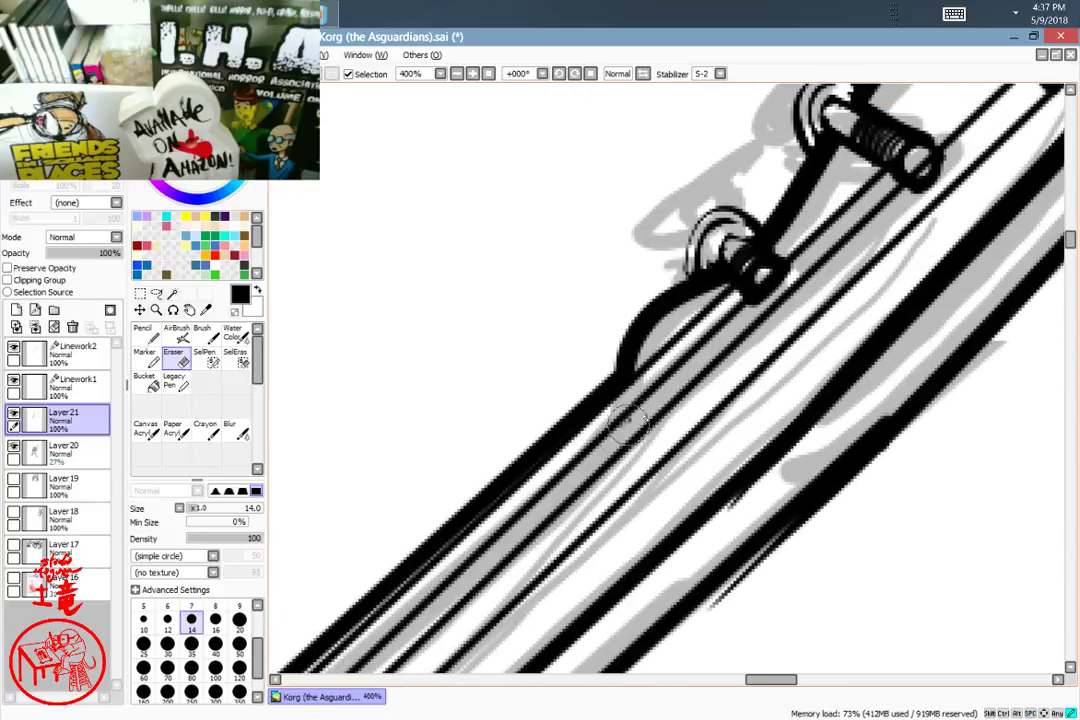
key(ctrl)
scroll(707, 440, down, 8)
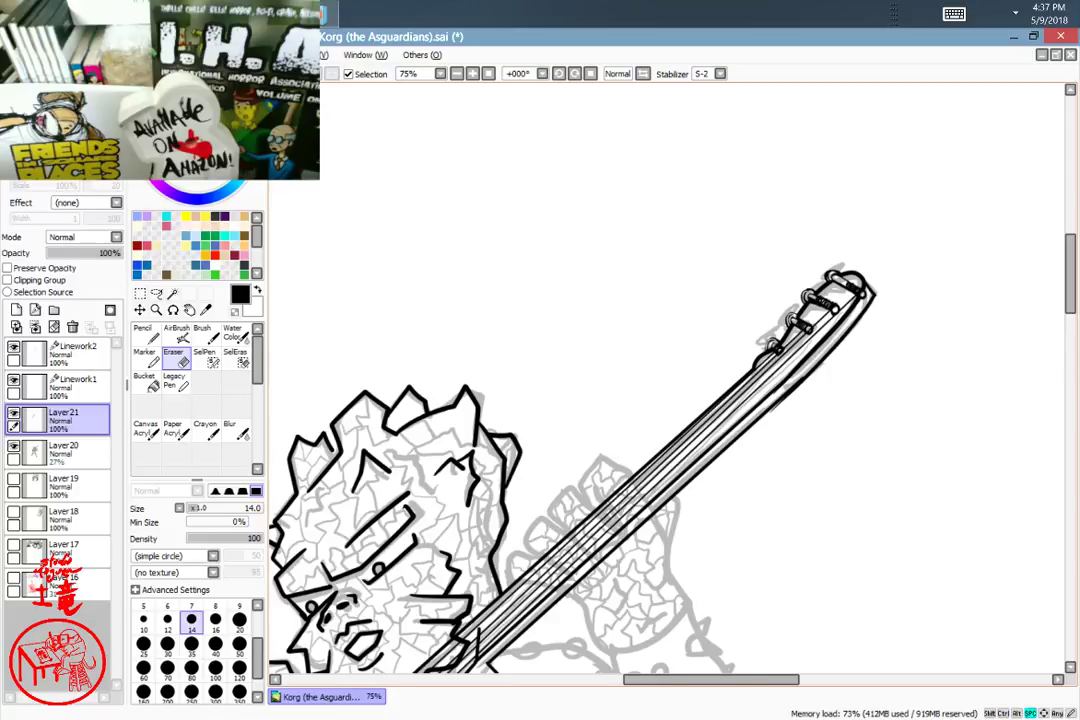
drag(718, 545, 827, 233)
drag(603, 362, 774, 305)
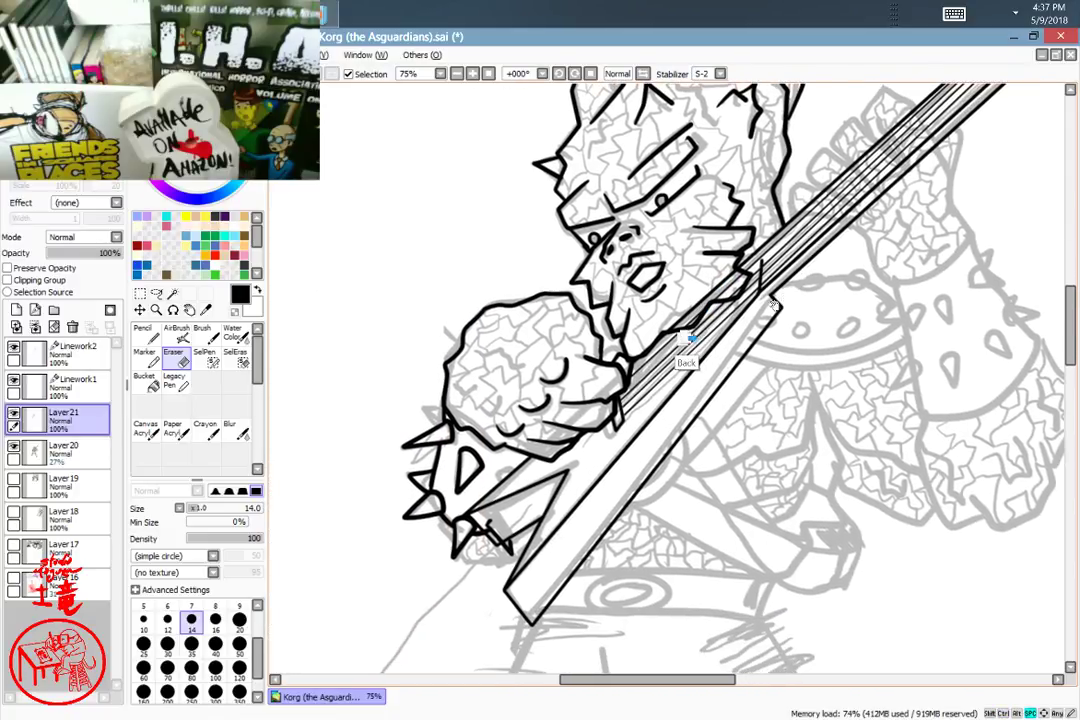
drag(935, 257, 809, 390)
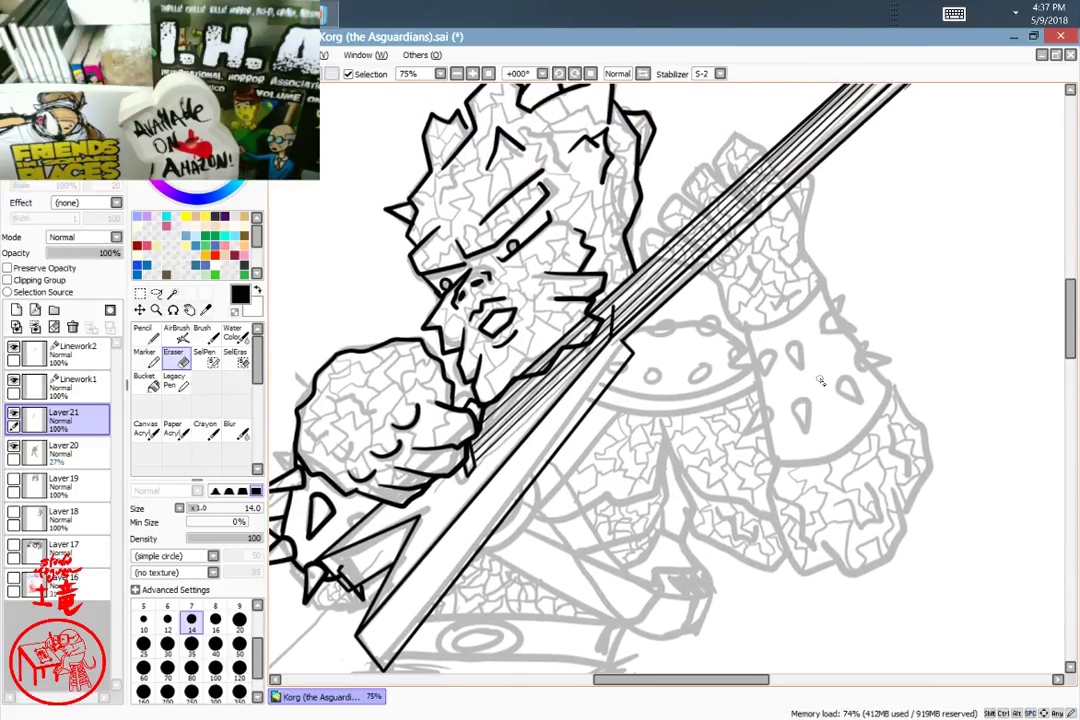
Step: Examine the inked guitar neck and strings where they cross the sketched fretting hand
key(ctrl+minus)
key(ctrl+minus)
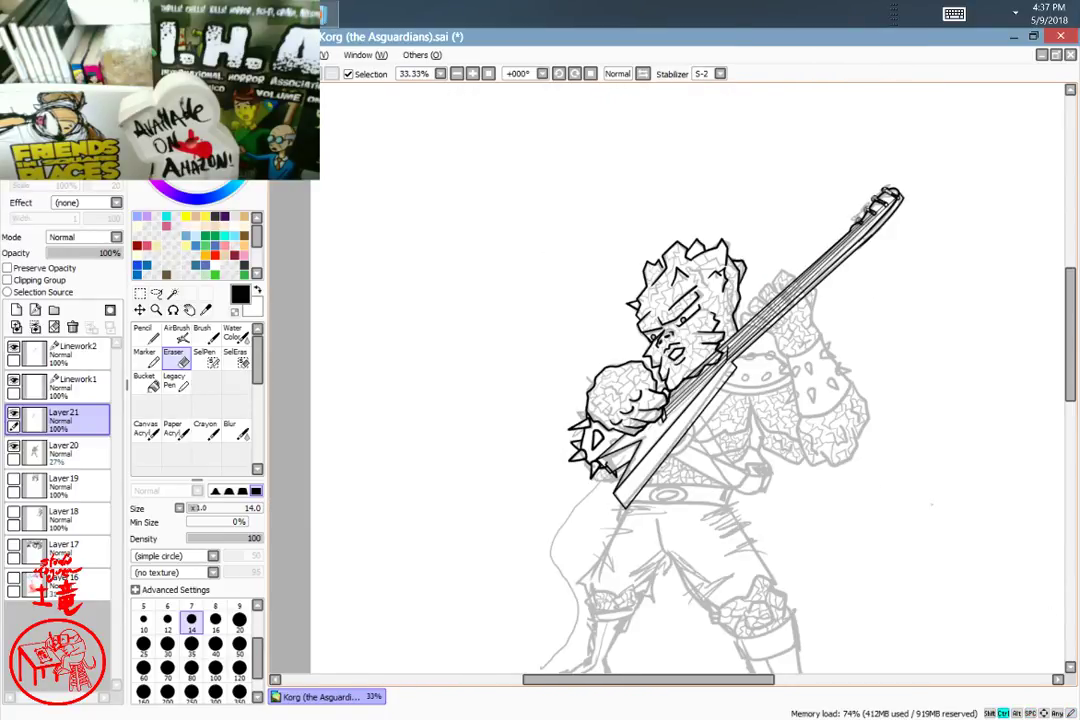
scroll(810, 380, up, 1)
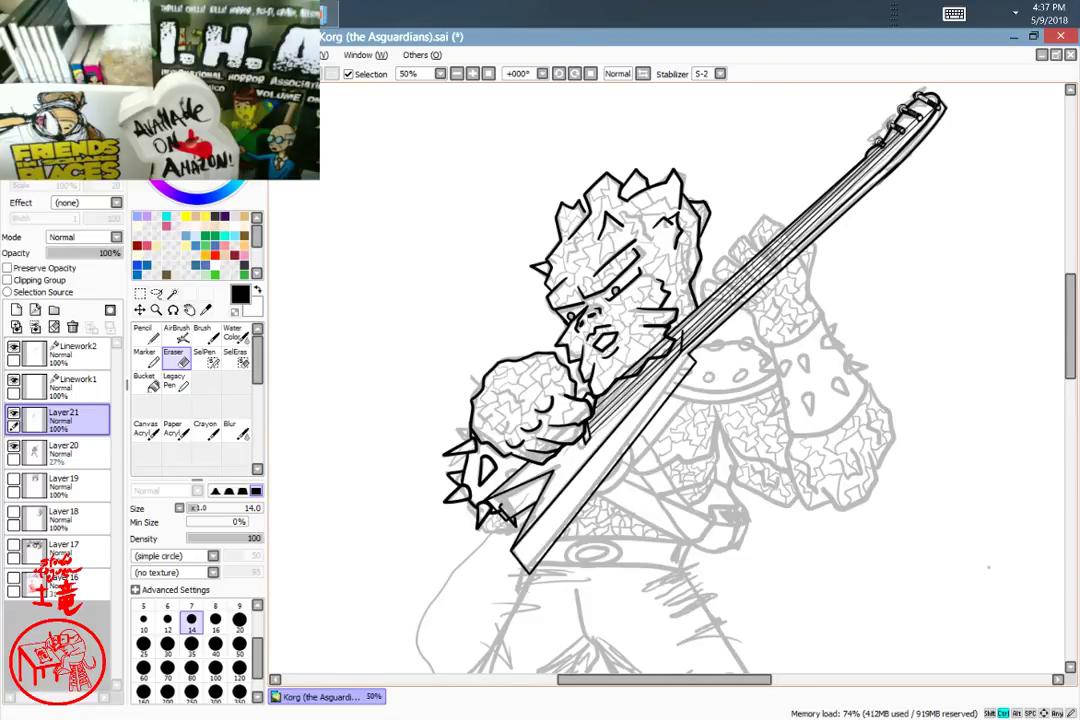
scroll(821, 379, up, 1)
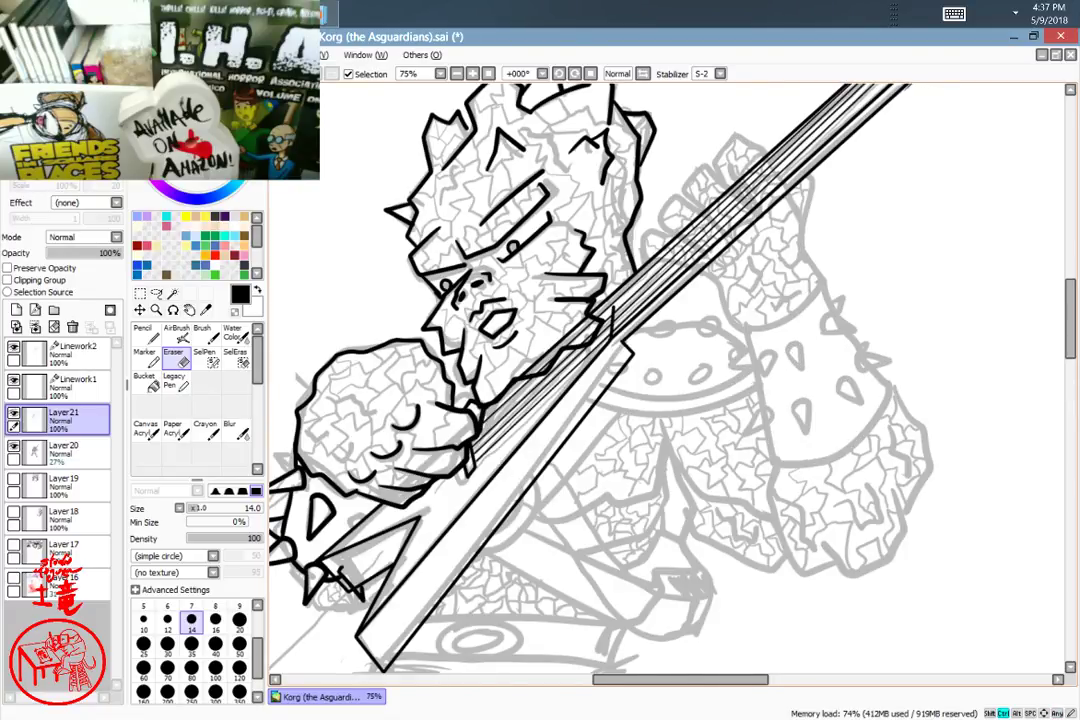
drag(718, 307, 558, 562)
mouse_move(660, 470)
mouse_down()
mouse_move(660, 395)
mouse_move(721, 393)
mouse_move(757, 426)
mouse_move(766, 321)
mouse_up()
mouse_move(687, 402)
mouse_down()
mouse_move(645, 335)
mouse_move(615, 360)
mouse_move(637, 362)
mouse_up()
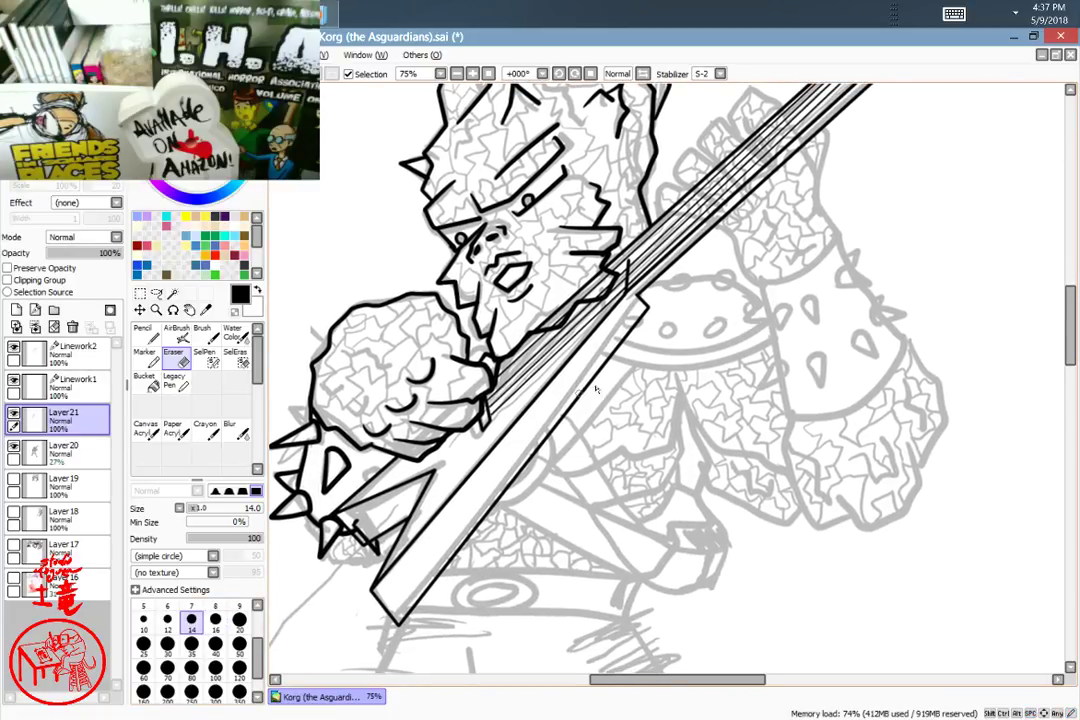
ctrl+click(706, 397)
ctrl+click(706, 397)
ctrl+click(704, 400)
ctrl+click(704, 400)
drag(735, 366, 522, 558)
drag(724, 347, 519, 527)
drag(677, 330, 697, 610)
mouse_move(610, 440)
mouse_down()
mouse_move(783, 431)
mouse_move(803, 470)
mouse_move(785, 465)
mouse_up()
Step: Delete the Linework1 layer and lower the opacity of the Linework2 layer to 14%
drag(108, 253, 71, 255)
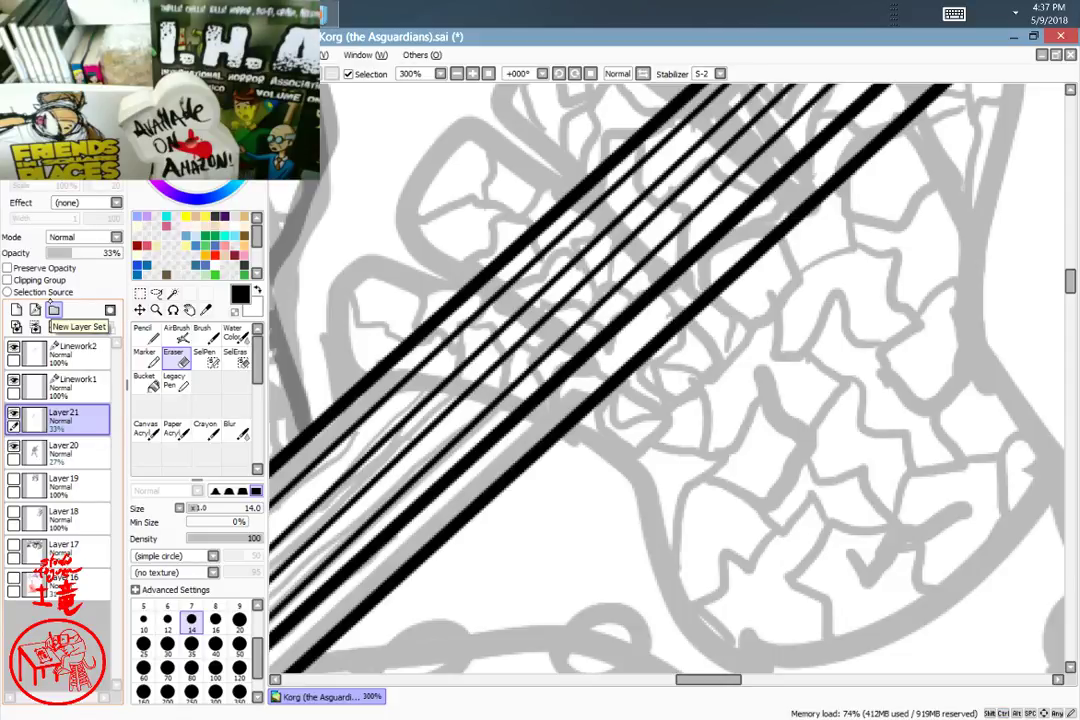
click(60, 383)
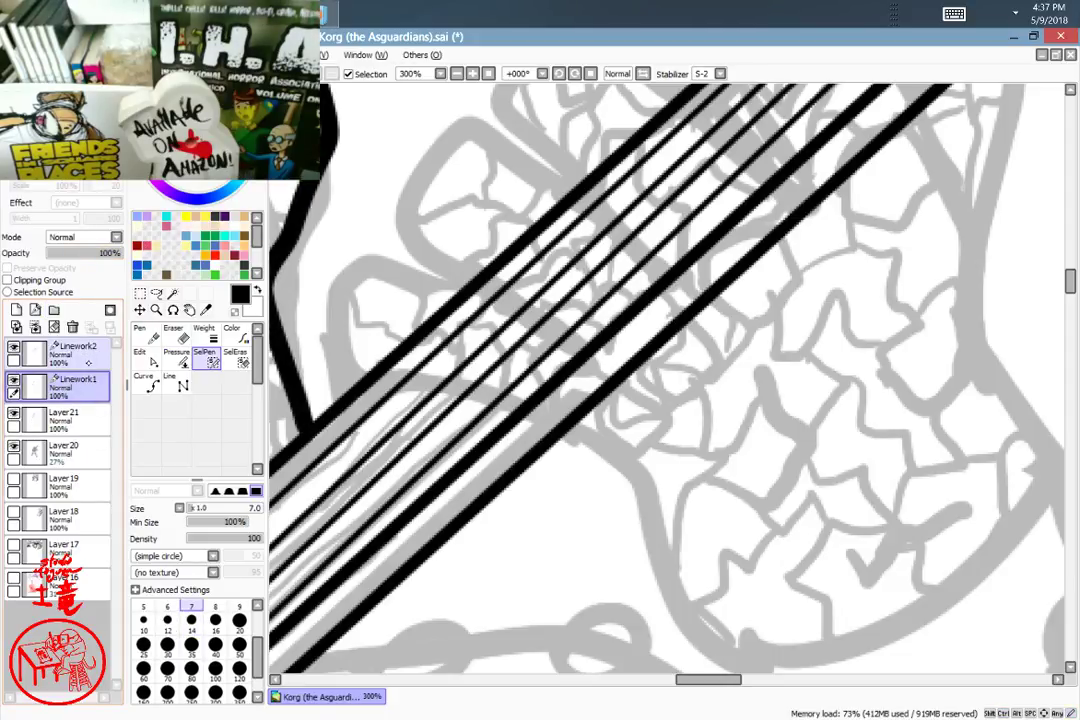
mouse_move(88, 362)
mouse_down()
mouse_move(92, 350)
mouse_move(98, 357)
mouse_up()
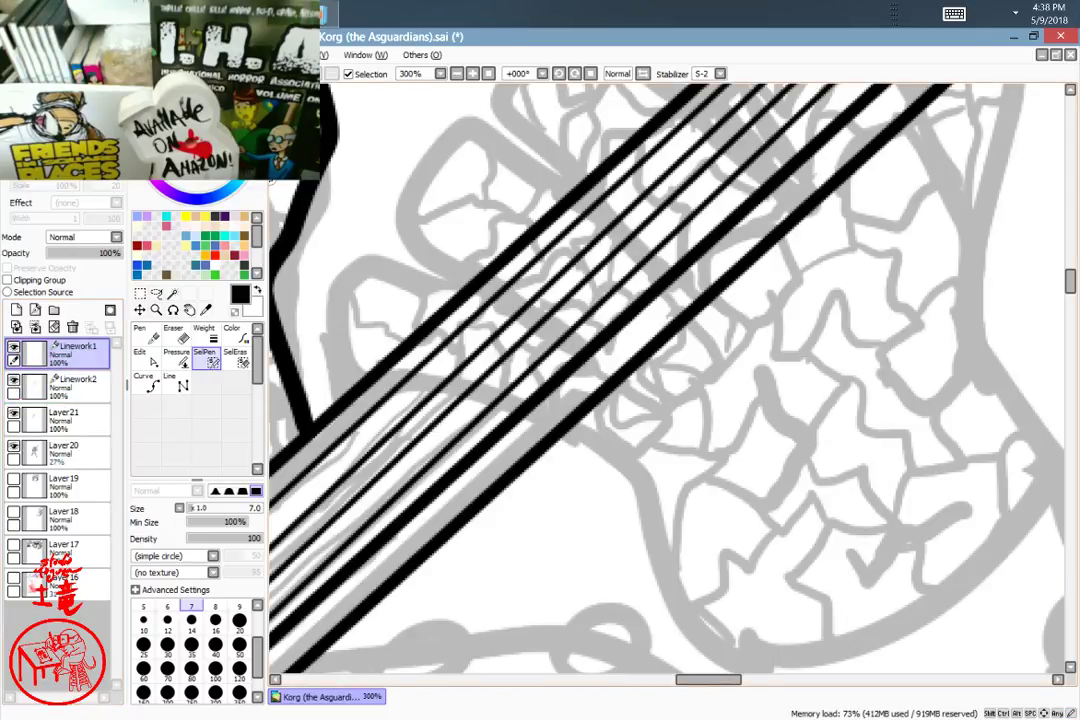
click(72, 327)
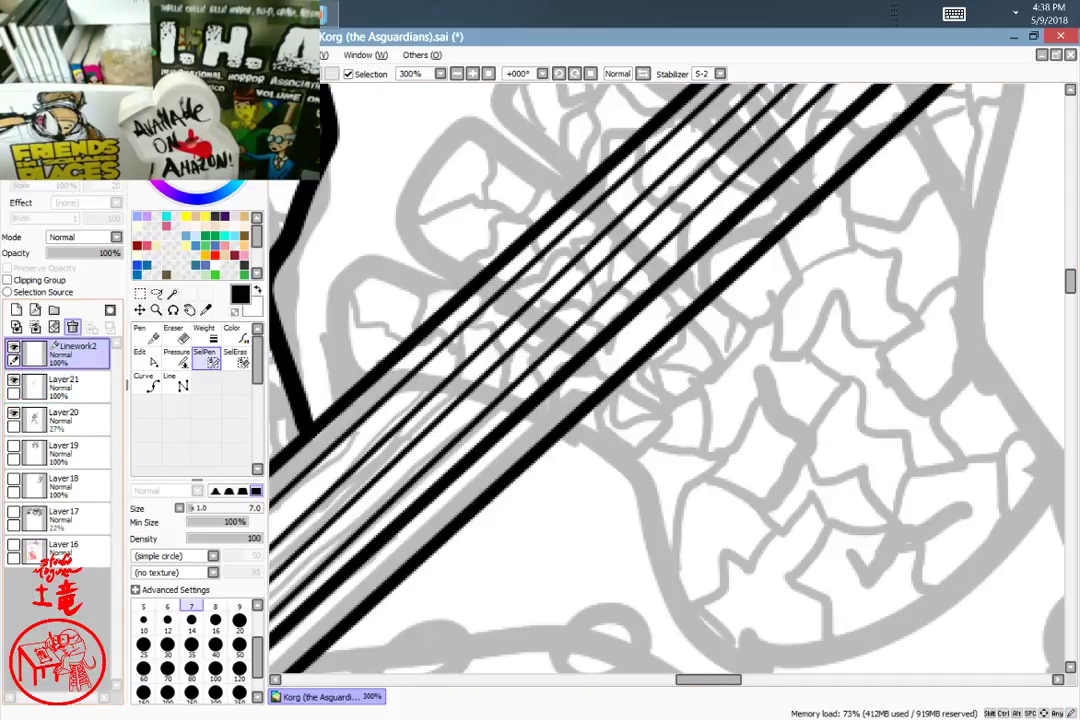
drag(110, 252, 58, 252)
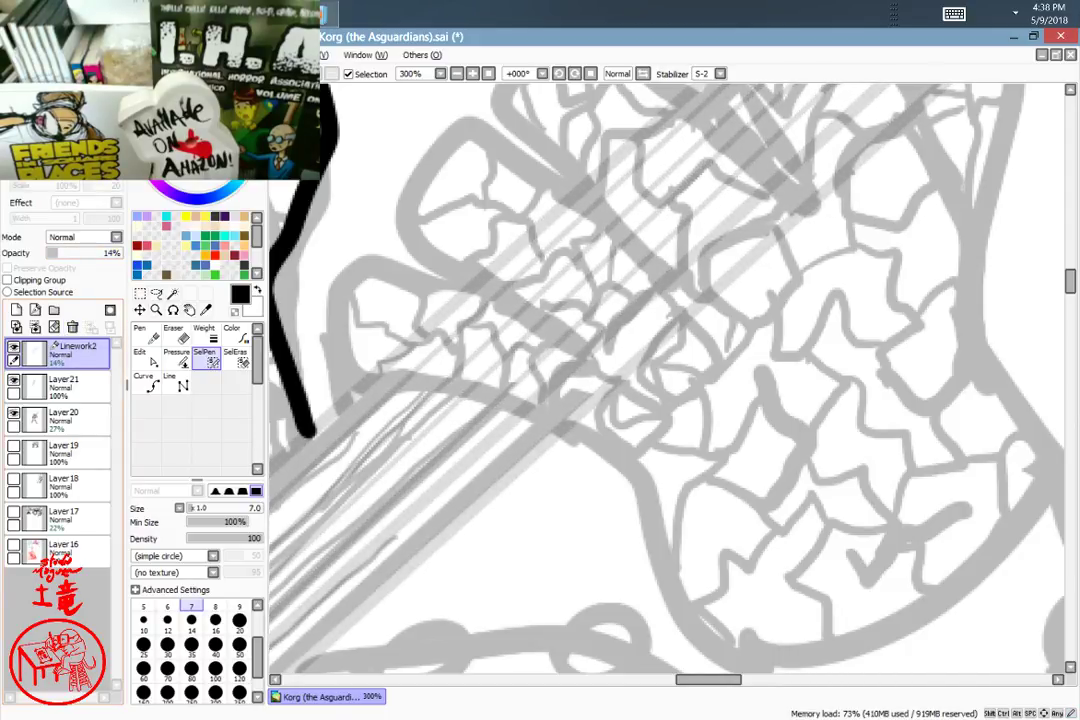
Step: On Layer21, ink the underside of the fretting hand from the lowest finger to the wrist with the Pencil at size 14
click(76, 387)
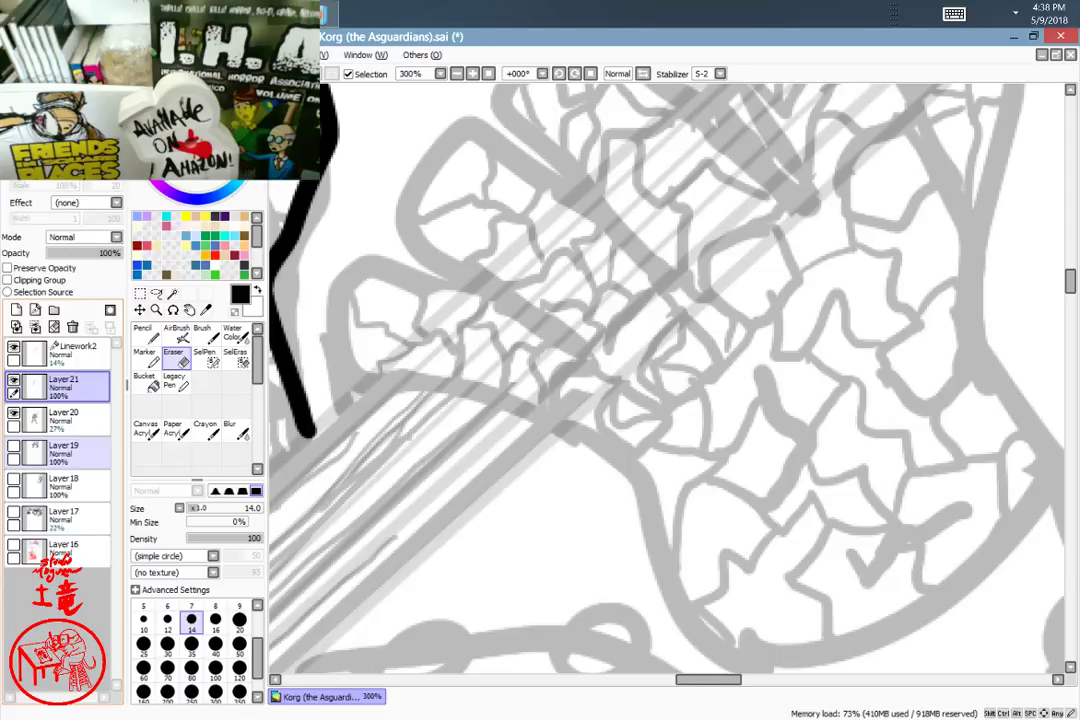
click(145, 333)
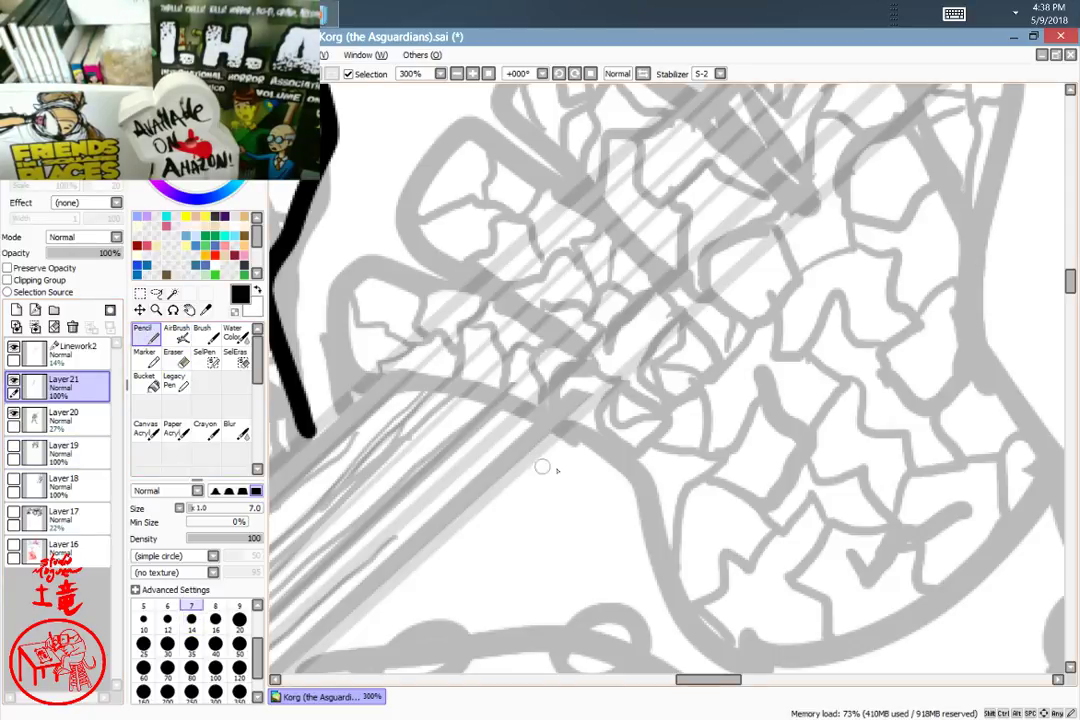
drag(706, 550, 718, 469)
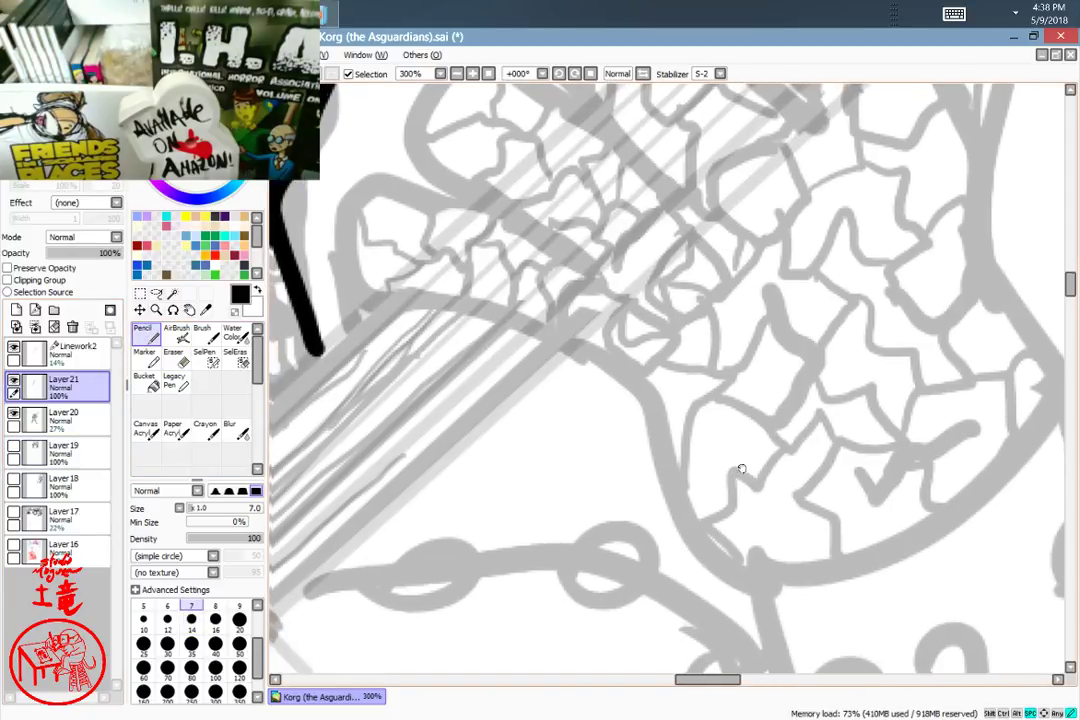
mouse_move(764, 576)
mouse_down()
mouse_move(715, 557)
mouse_move(653, 444)
mouse_move(642, 368)
mouse_move(379, 309)
mouse_up()
key(ctrl+z)
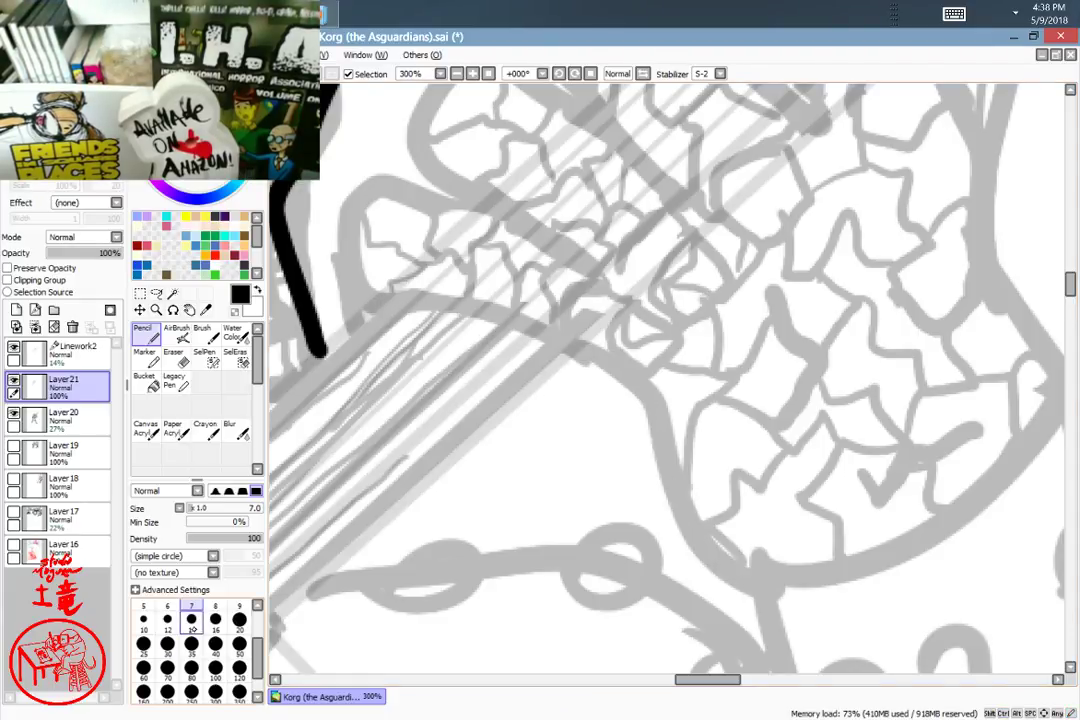
click(193, 626)
mouse_move(766, 563)
mouse_down()
mouse_move(679, 498)
mouse_move(606, 353)
mouse_move(388, 290)
mouse_up()
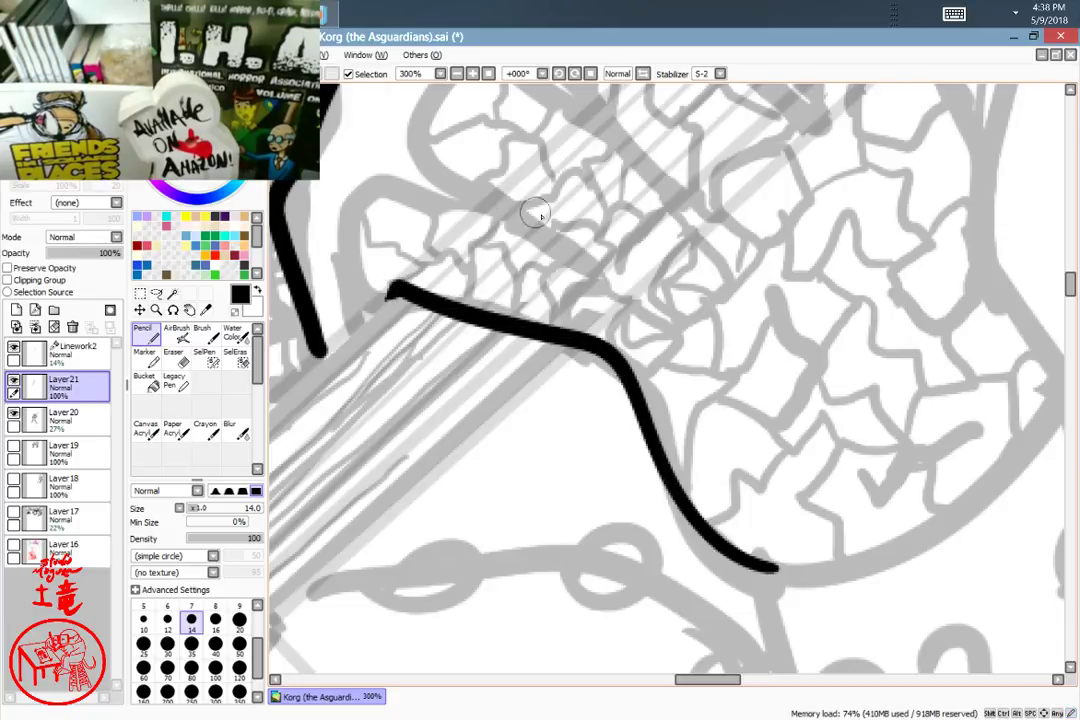
Step: Ink the outlines of the fretting hand's lower fingers and the lines separating them over the sketch
mouse_move(603, 258)
mouse_down()
mouse_move(560, 219)
mouse_move(385, 179)
mouse_move(343, 212)
mouse_move(349, 331)
mouse_up()
drag(699, 427, 754, 626)
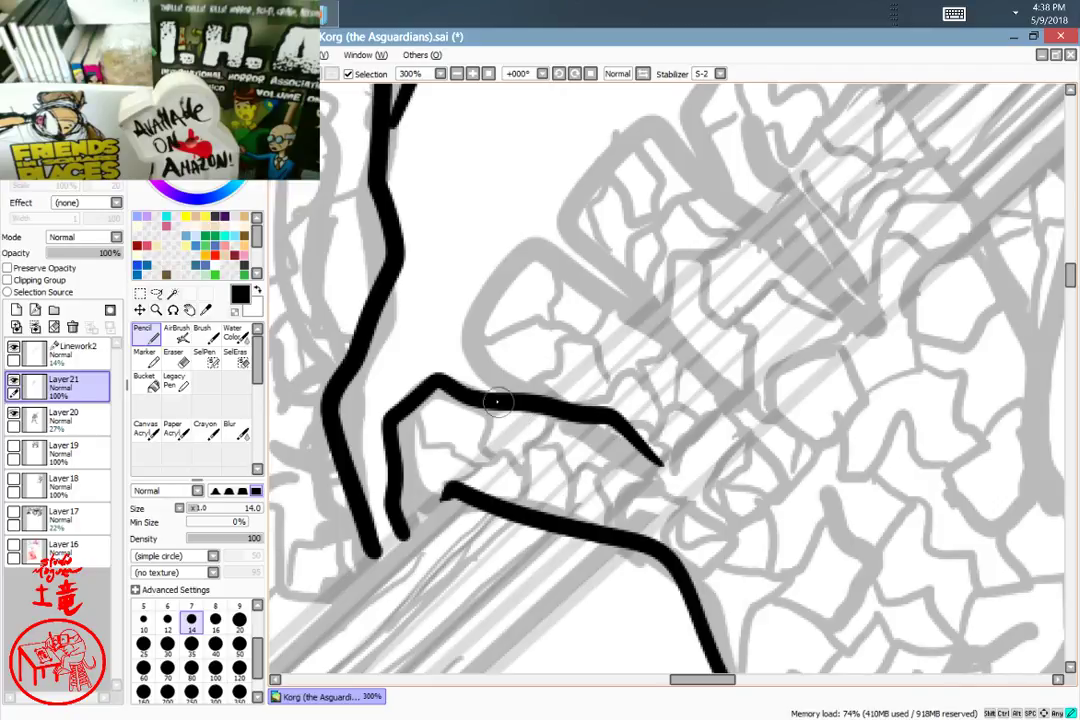
mouse_move(497, 401)
mouse_down()
mouse_move(472, 353)
mouse_move(489, 293)
mouse_move(519, 249)
mouse_move(555, 241)
mouse_move(724, 338)
mouse_move(783, 413)
mouse_up()
drag(846, 530, 749, 652)
mouse_move(804, 503)
mouse_down()
mouse_move(795, 448)
mouse_move(737, 380)
mouse_move(691, 369)
mouse_move(634, 333)
mouse_move(560, 238)
mouse_move(491, 299)
mouse_move(457, 361)
mouse_up()
drag(778, 409, 702, 484)
drag(572, 316, 648, 440)
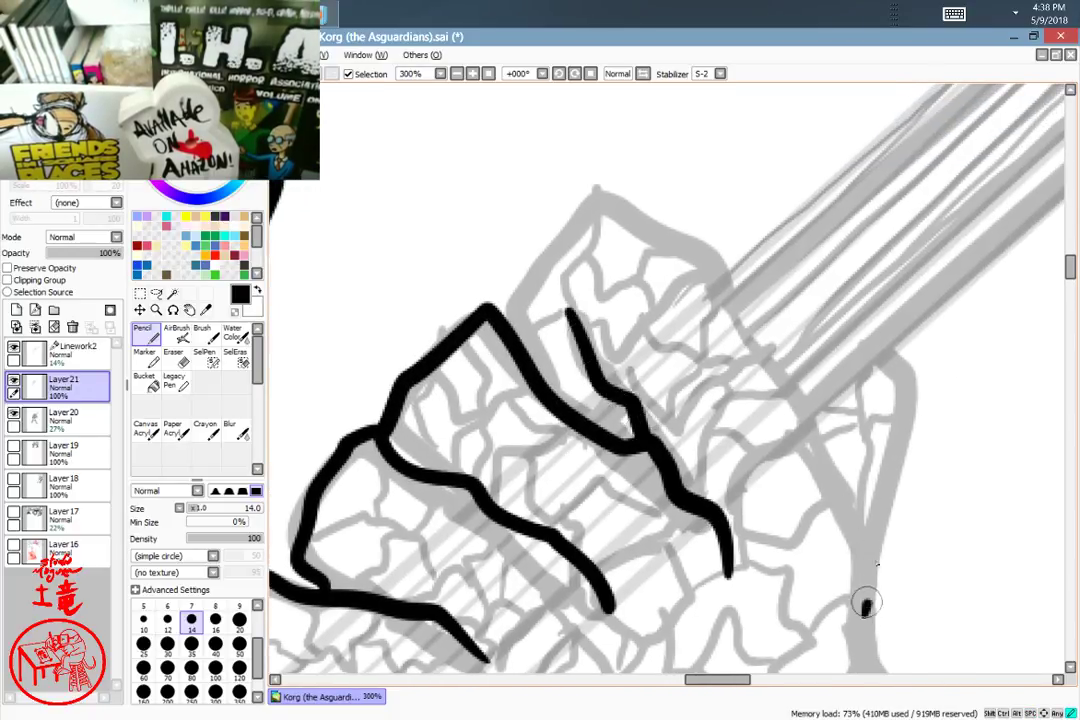
Step: Ink the fretting hand's uppermost finger and the back-of-hand contour, and thicken the crease beside it
mouse_move(866, 604)
mouse_down()
mouse_move(883, 541)
mouse_move(799, 390)
mouse_move(767, 366)
mouse_move(722, 270)
mouse_move(603, 212)
mouse_move(536, 269)
mouse_move(527, 305)
mouse_up()
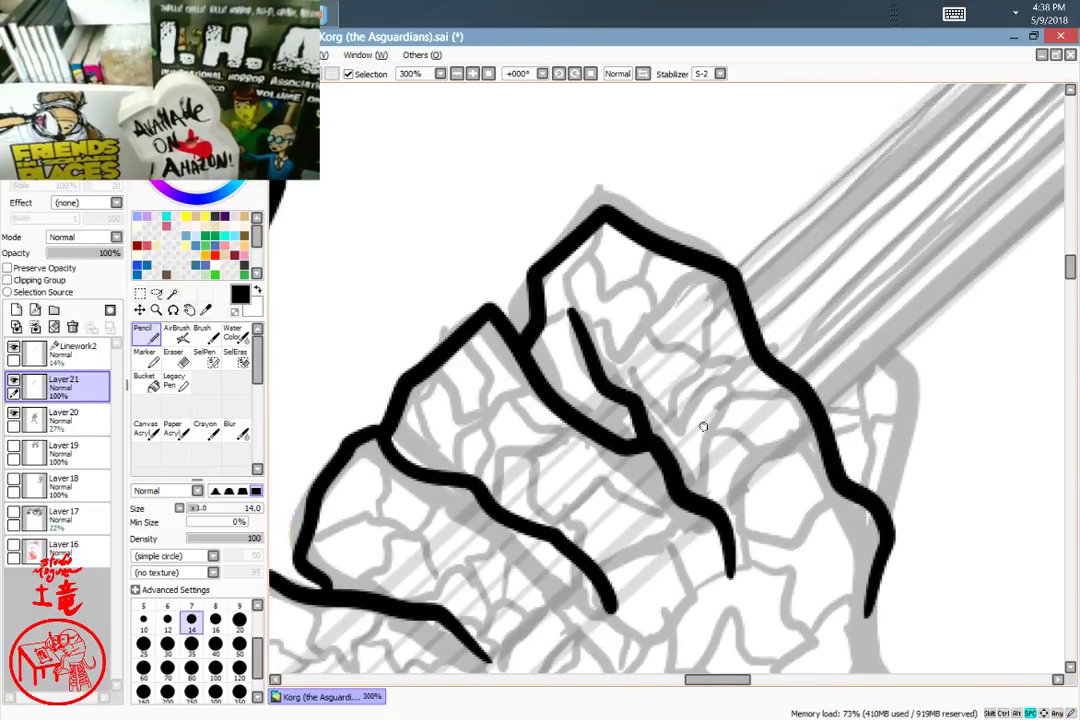
mouse_move(765, 543)
mouse_down()
mouse_move(636, 513)
mouse_move(748, 494)
mouse_up()
drag(513, 293, 552, 361)
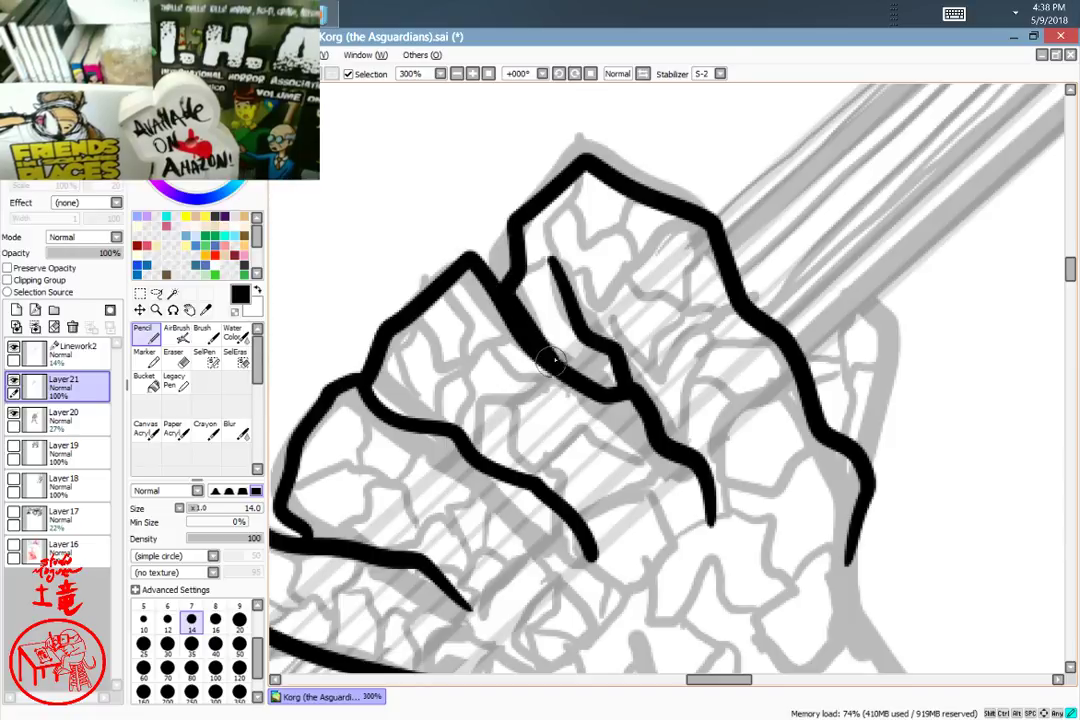
Step: Close the open outline at the tip of the fretting hand's lowest finger
drag(540, 486, 766, 281)
drag(558, 454, 685, 348)
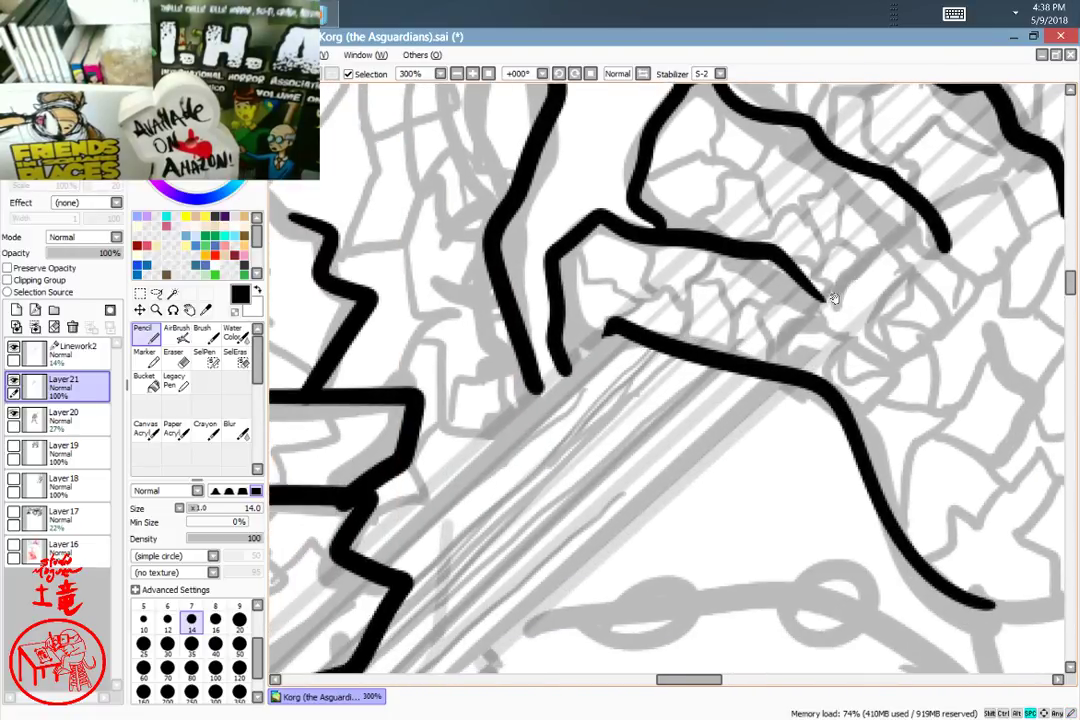
drag(560, 370, 638, 342)
mouse_move(795, 313)
mouse_down()
mouse_move(687, 480)
mouse_move(860, 256)
mouse_up()
Step: Ink the thumb tip showing behind the guitar neck and the curved edge where the hand meets the armband
mouse_move(472, 540)
mouse_down()
mouse_move(712, 388)
mouse_move(735, 297)
mouse_move(894, 224)
mouse_move(444, 475)
mouse_move(755, 292)
mouse_move(783, 292)
mouse_move(610, 500)
mouse_up()
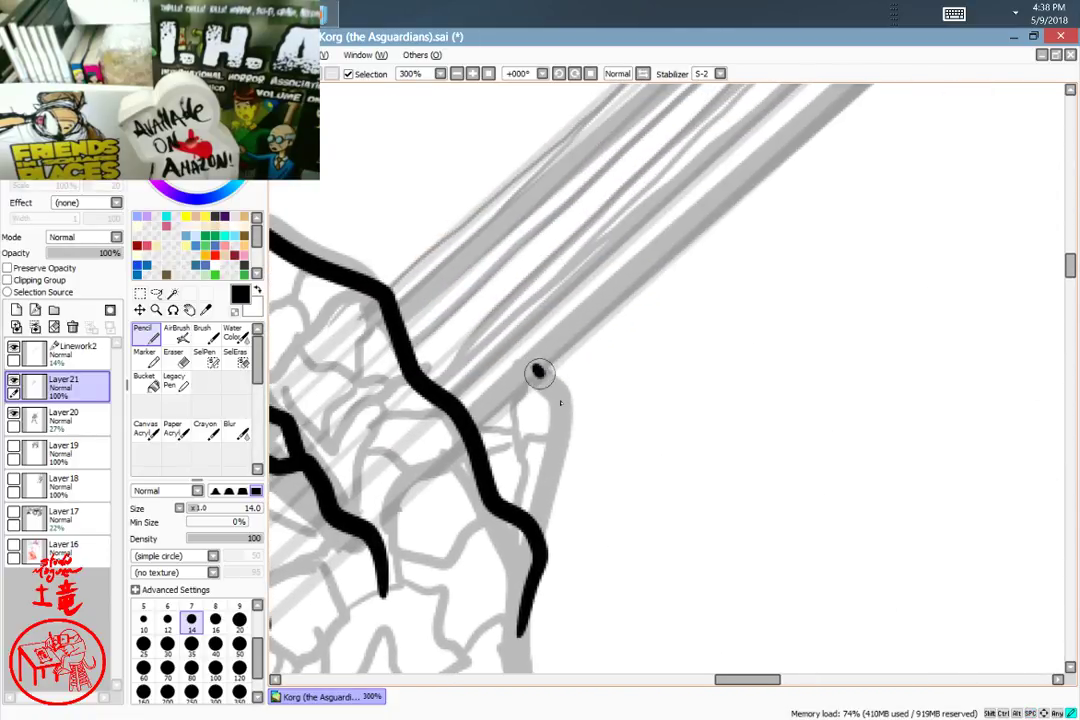
mouse_move(546, 378)
mouse_down()
mouse_move(560, 408)
mouse_move(544, 546)
mouse_up()
mouse_move(615, 595)
mouse_down()
mouse_move(691, 306)
mouse_move(714, 327)
mouse_move(741, 298)
mouse_up()
mouse_move(709, 178)
mouse_down()
mouse_move(709, 299)
mouse_move(777, 413)
mouse_move(715, 512)
mouse_move(581, 597)
mouse_move(455, 586)
mouse_up()
drag(769, 492, 798, 183)
mouse_move(709, 403)
mouse_down()
mouse_move(692, 384)
mouse_move(713, 403)
mouse_up()
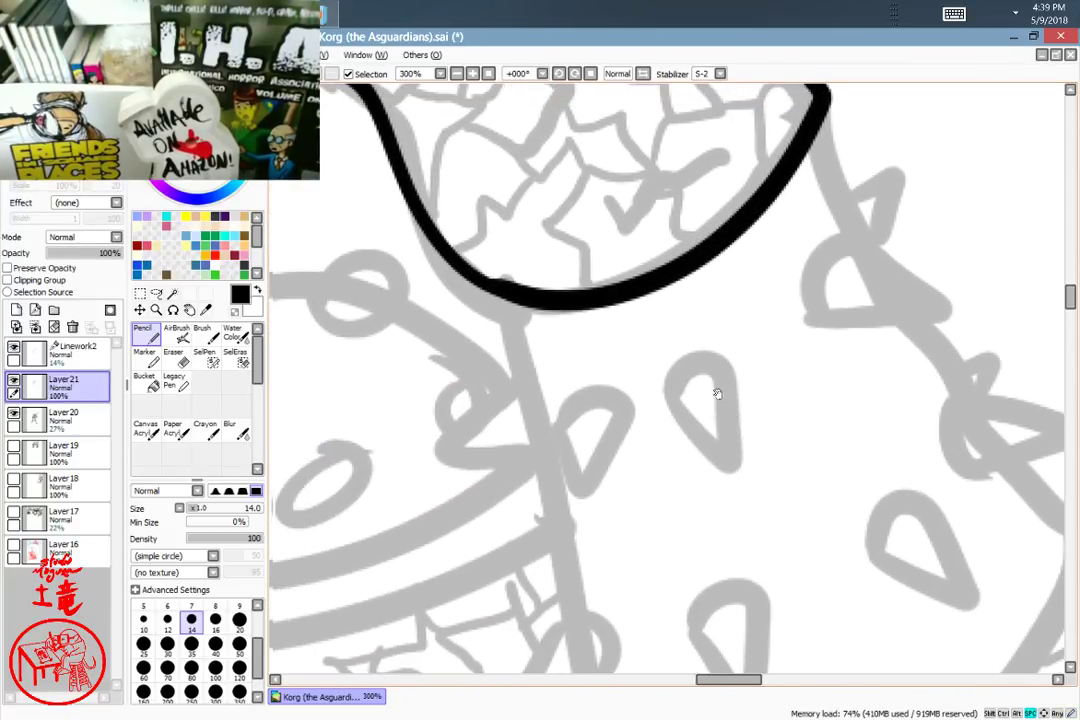
Step: Ink a small curved spike base on the strumming arm's spiked armband, beside the guitar body
key(ctrl+minus)
key(ctrl+minus)
scroll(768, 406, down, 3)
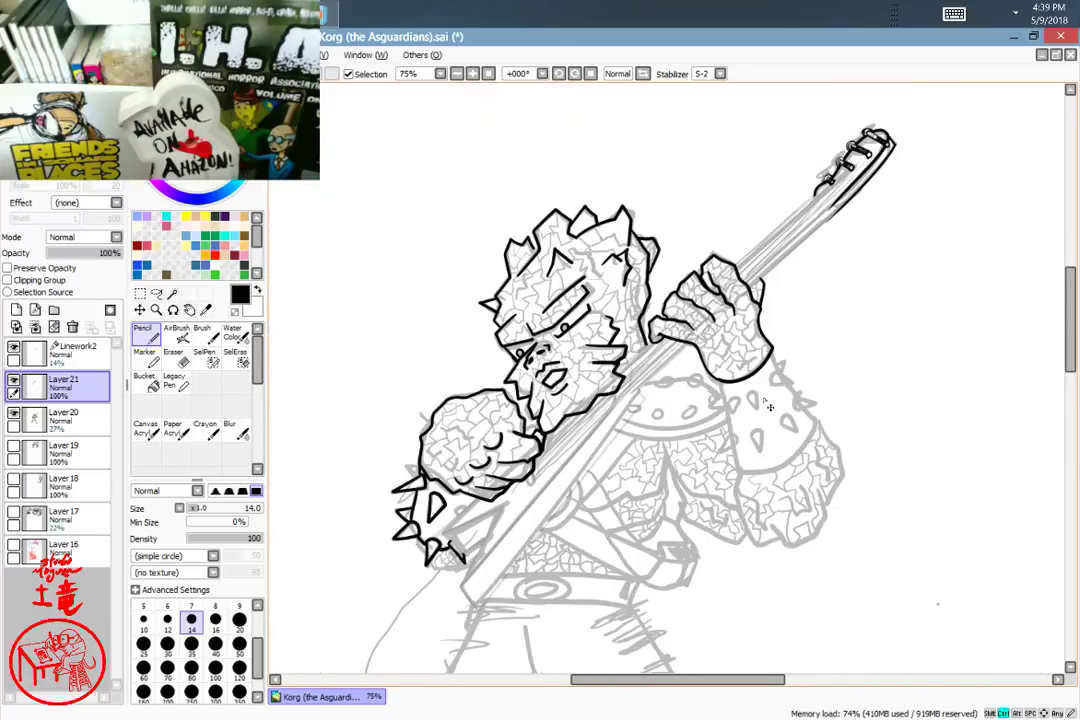
scroll(769, 406, up, 2)
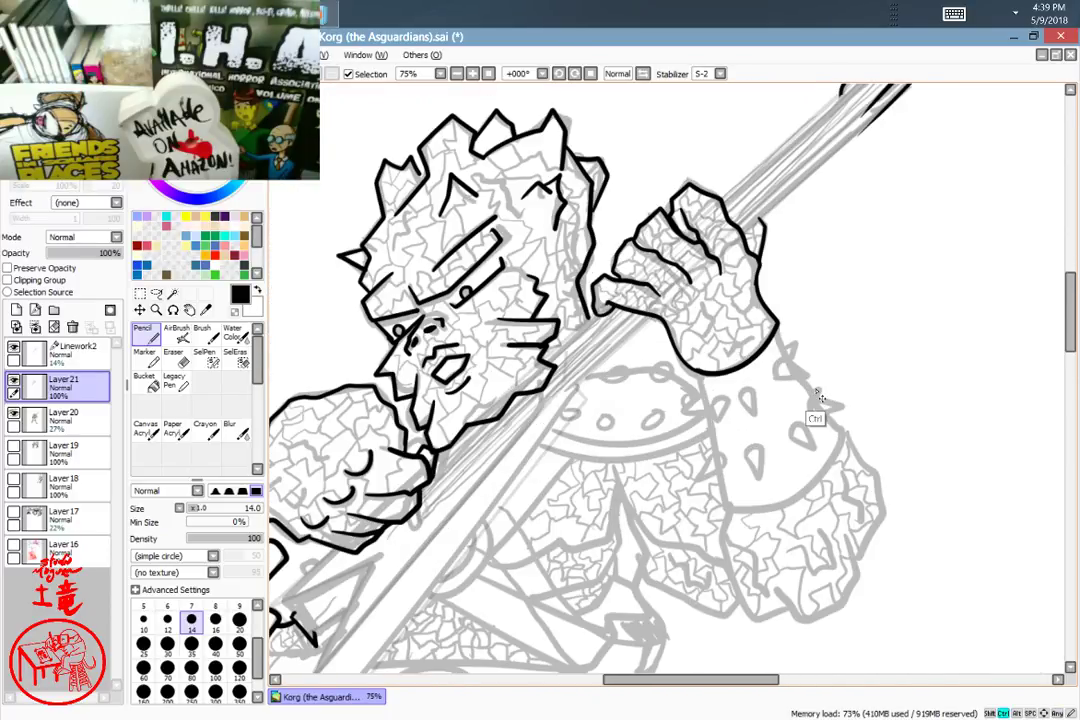
drag(366, 508, 762, 411)
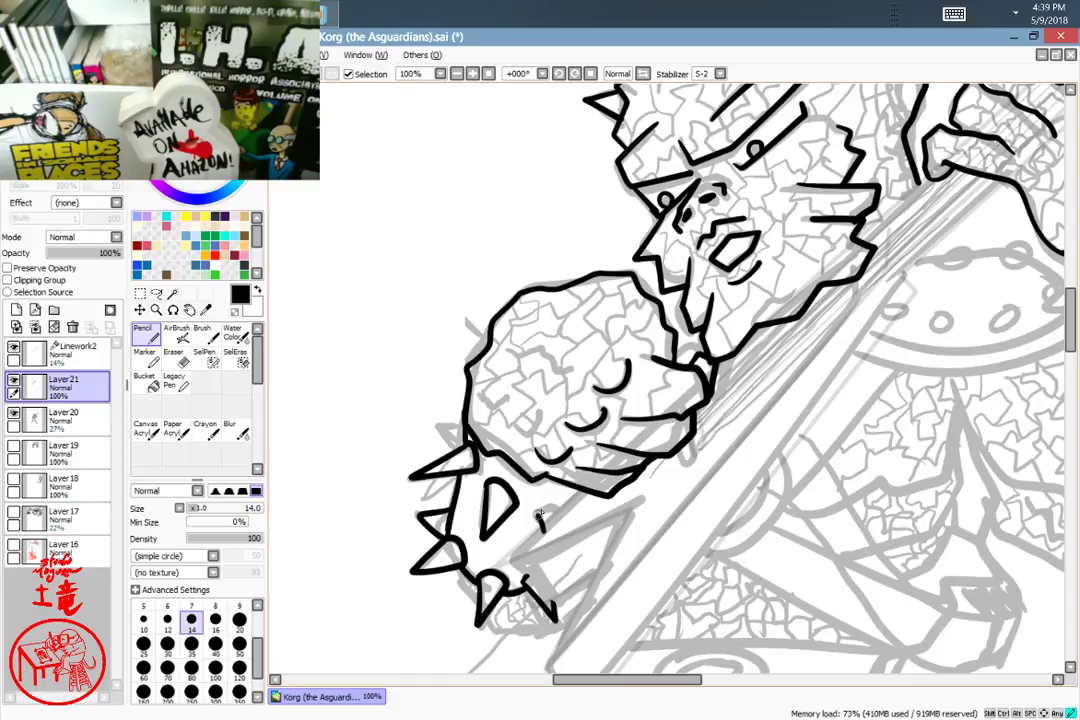
drag(540, 514, 566, 500)
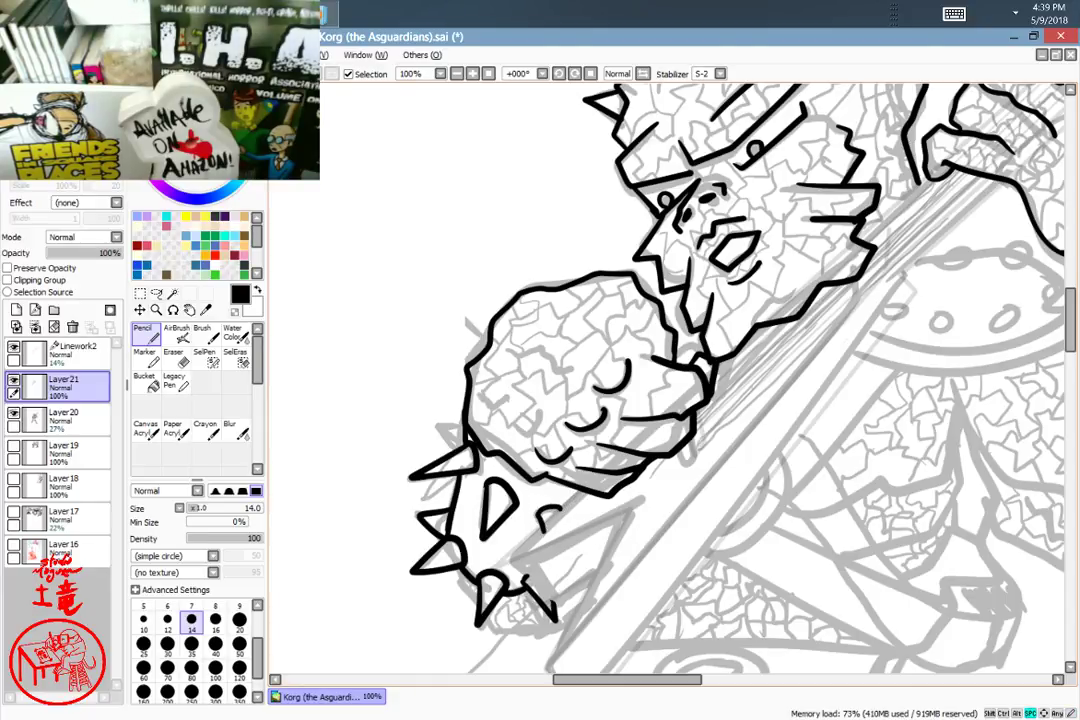
drag(858, 384, 846, 433)
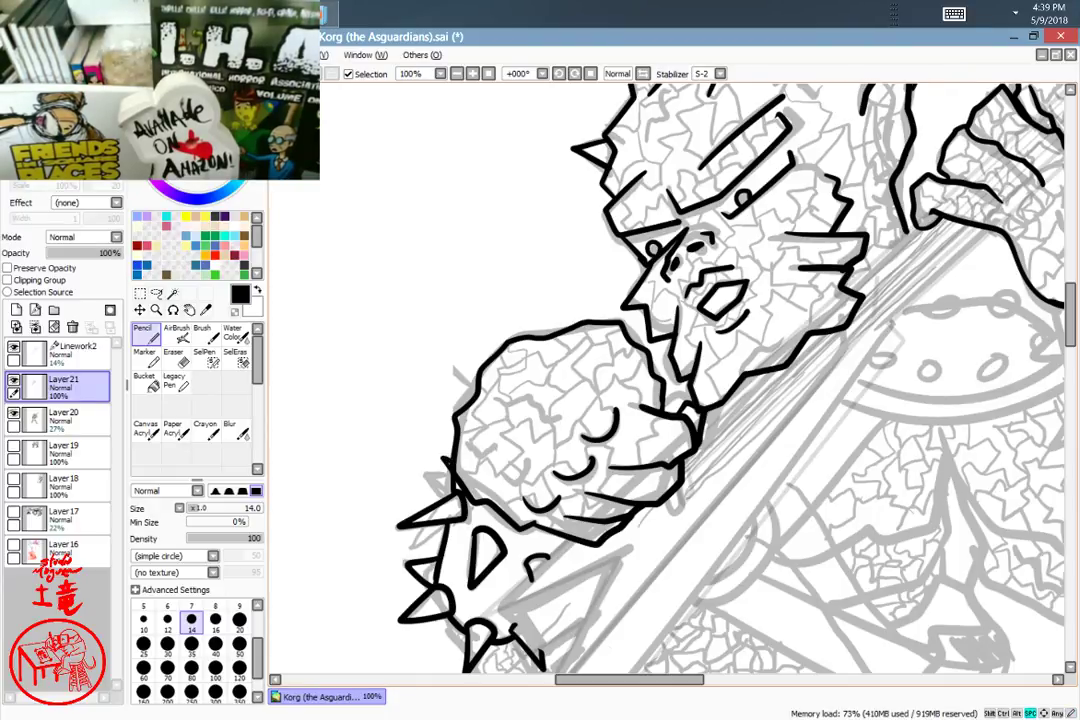
Step: Ink both side edges and the curved elbow-side edge of the fretting arm's armband over the sketch
mouse_move(749, 478)
mouse_down()
mouse_move(743, 410)
mouse_move(708, 448)
mouse_up()
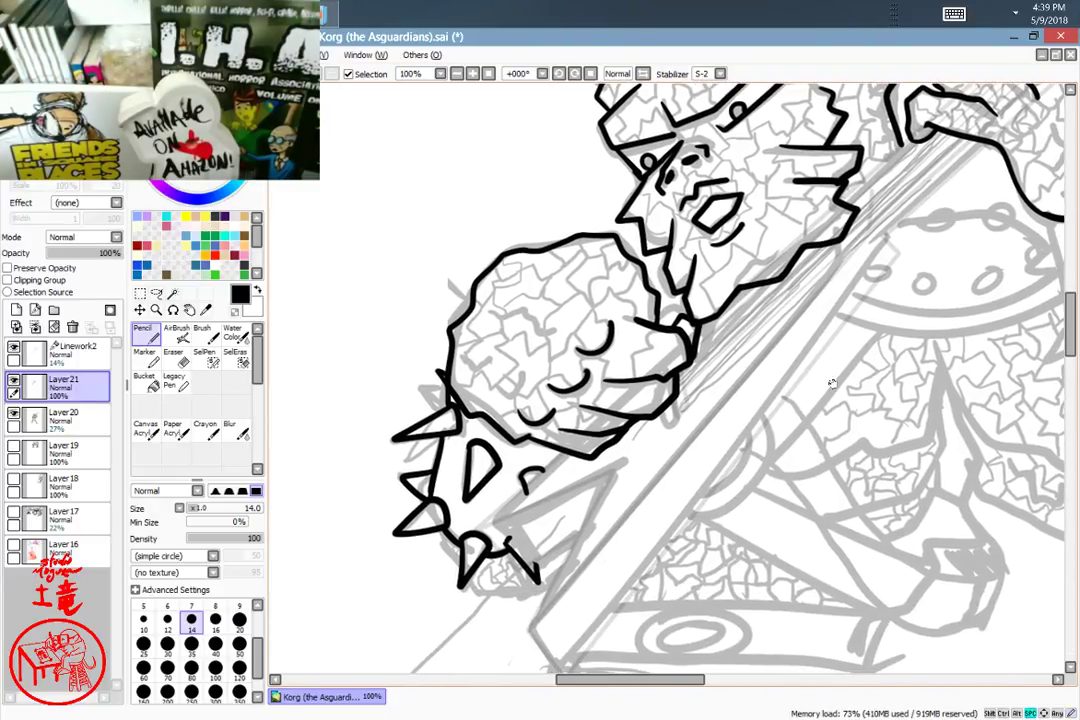
drag(860, 370, 662, 440)
drag(748, 402, 721, 427)
mouse_move(842, 325)
mouse_down()
mouse_move(770, 373)
mouse_move(819, 362)
mouse_move(611, 427)
mouse_move(658, 592)
mouse_up()
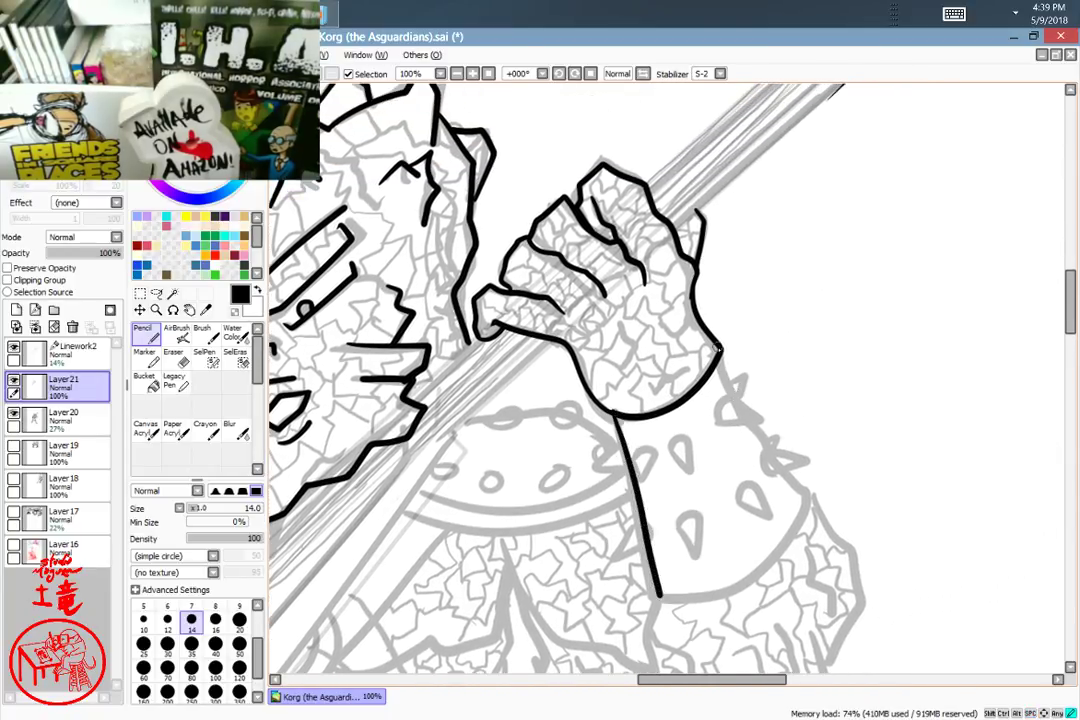
mouse_move(718, 355)
mouse_down()
mouse_move(752, 430)
mouse_move(802, 493)
mouse_move(785, 537)
mouse_move(741, 583)
mouse_move(659, 596)
mouse_up()
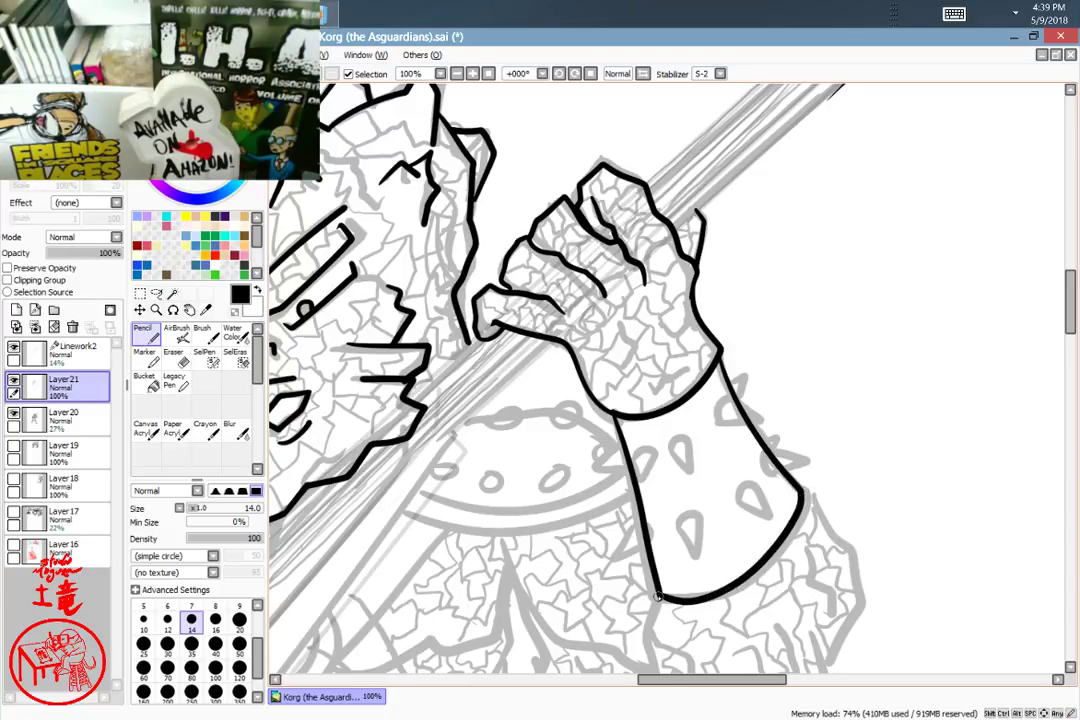
Step: Ink the pointed spikes along both side edges and across the face of the fretting arm's armband over the sketch
drag(627, 447, 595, 464)
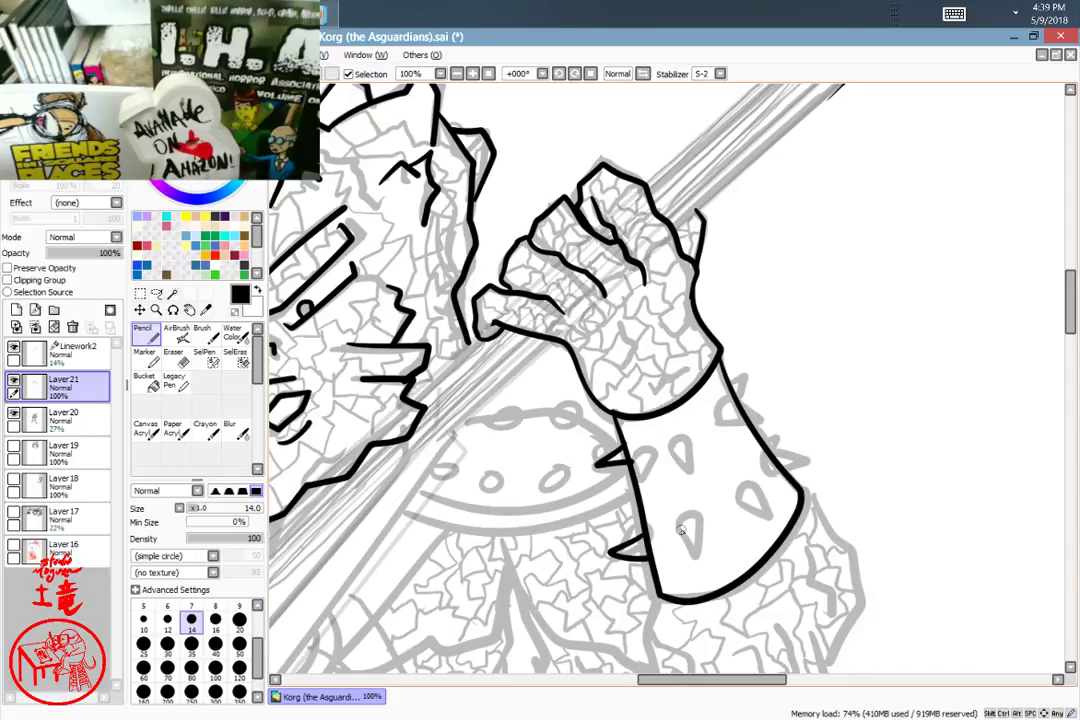
drag(681, 531, 679, 521)
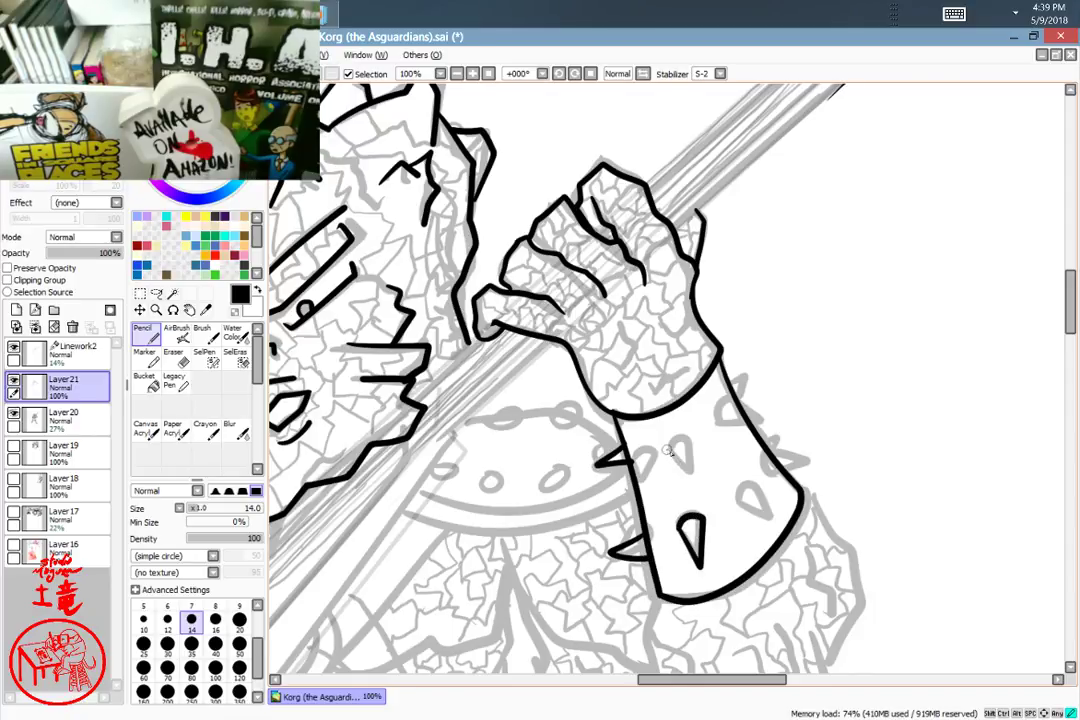
drag(669, 446, 694, 447)
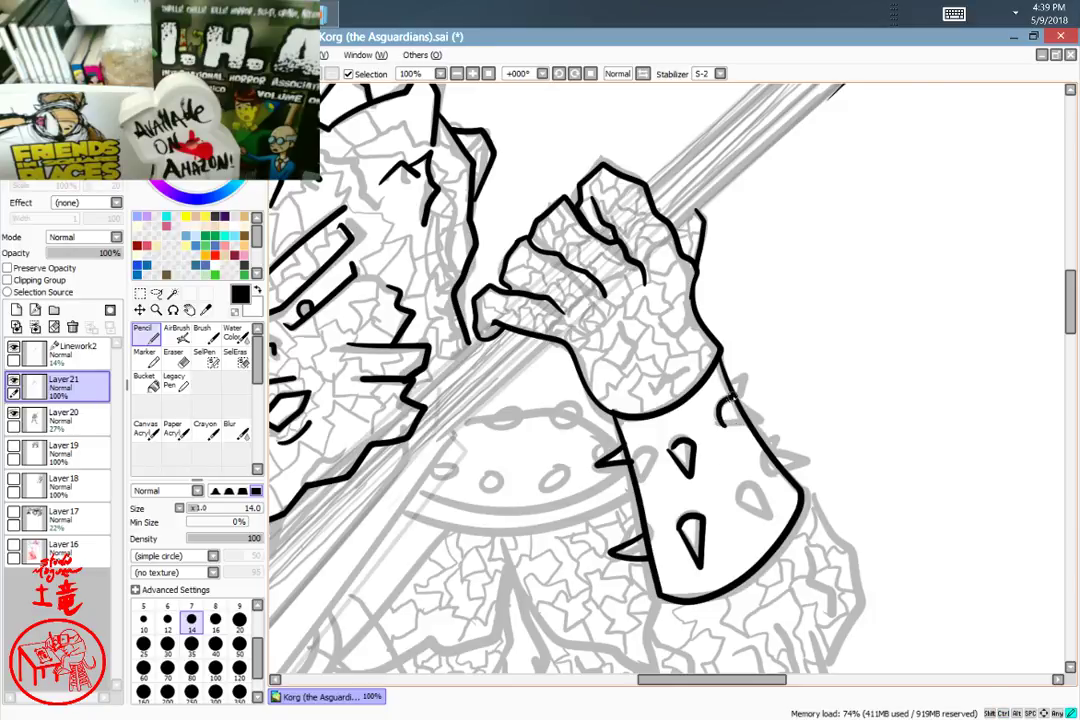
key(ctrl+z)
mouse_move(750, 420)
mouse_down()
mouse_move(770, 414)
mouse_move(750, 422)
mouse_move(741, 397)
mouse_up()
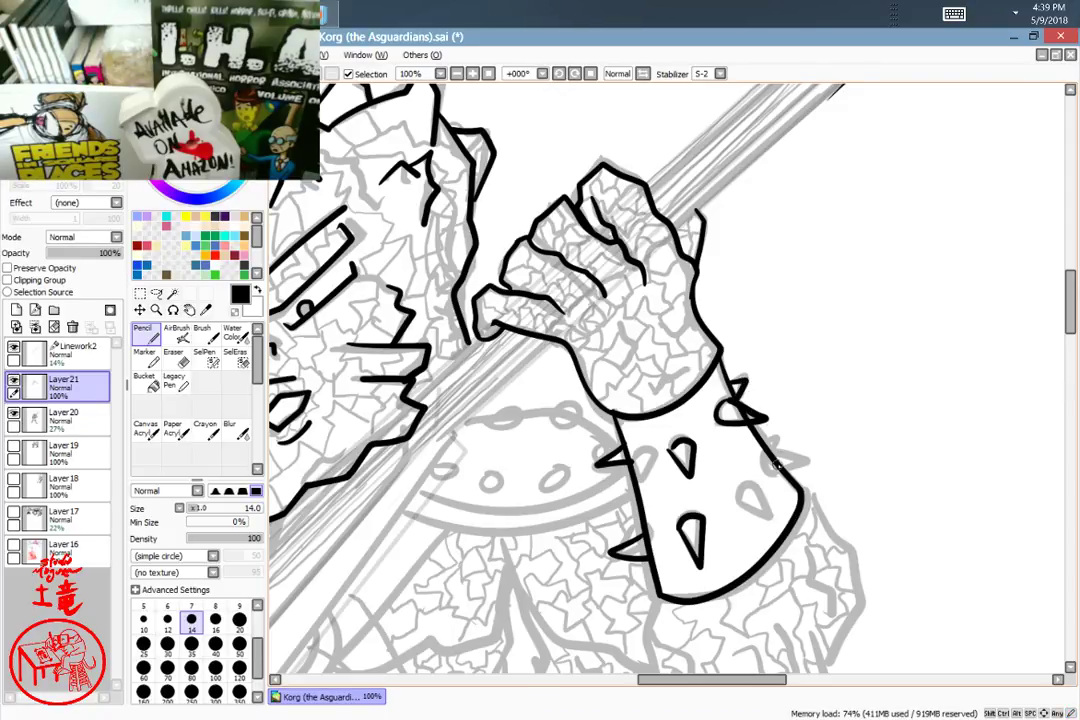
mouse_move(739, 505)
mouse_down()
mouse_move(775, 515)
mouse_move(750, 485)
mouse_up()
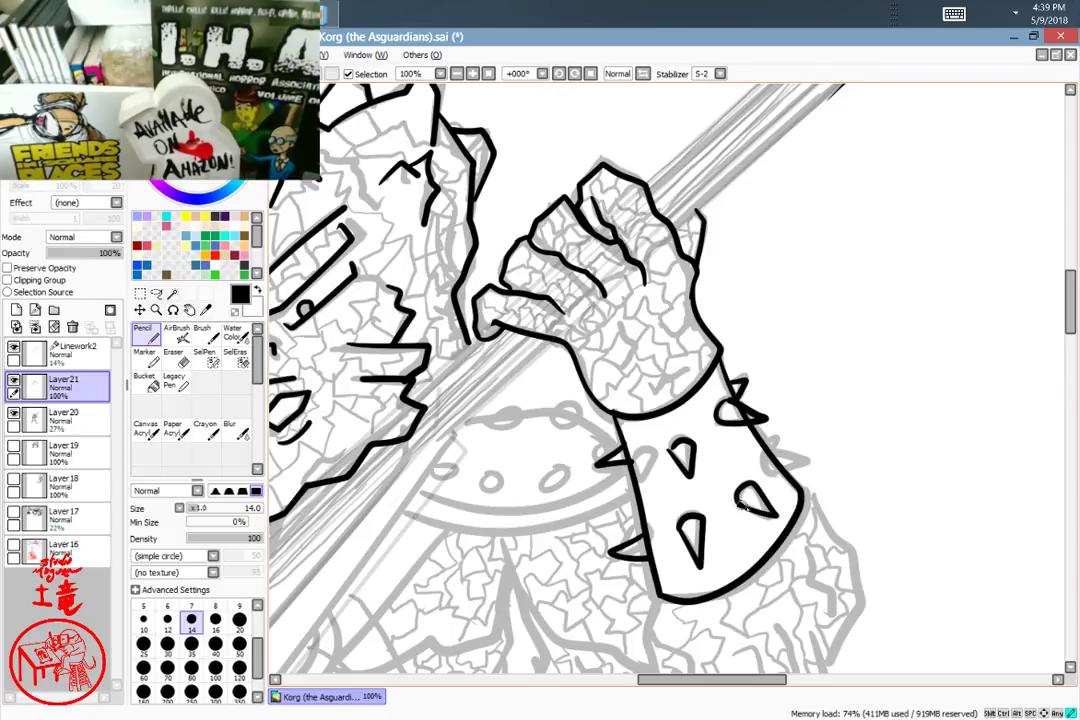
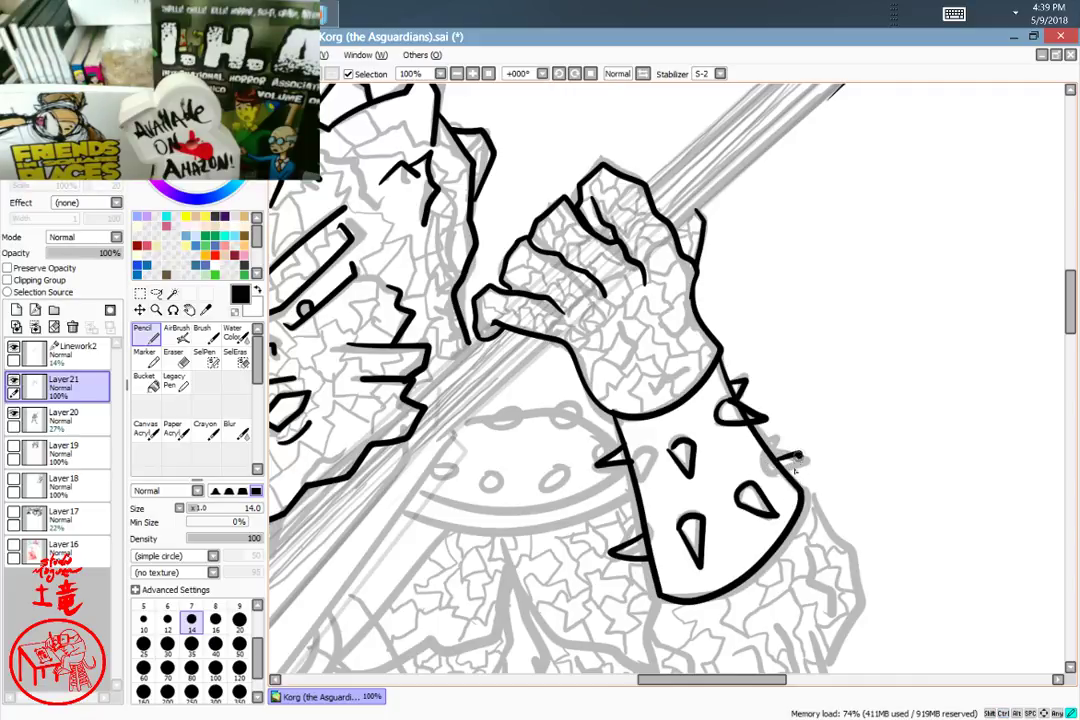
mouse_move(797, 388)
mouse_down()
mouse_move(815, 316)
mouse_move(760, 306)
mouse_up()
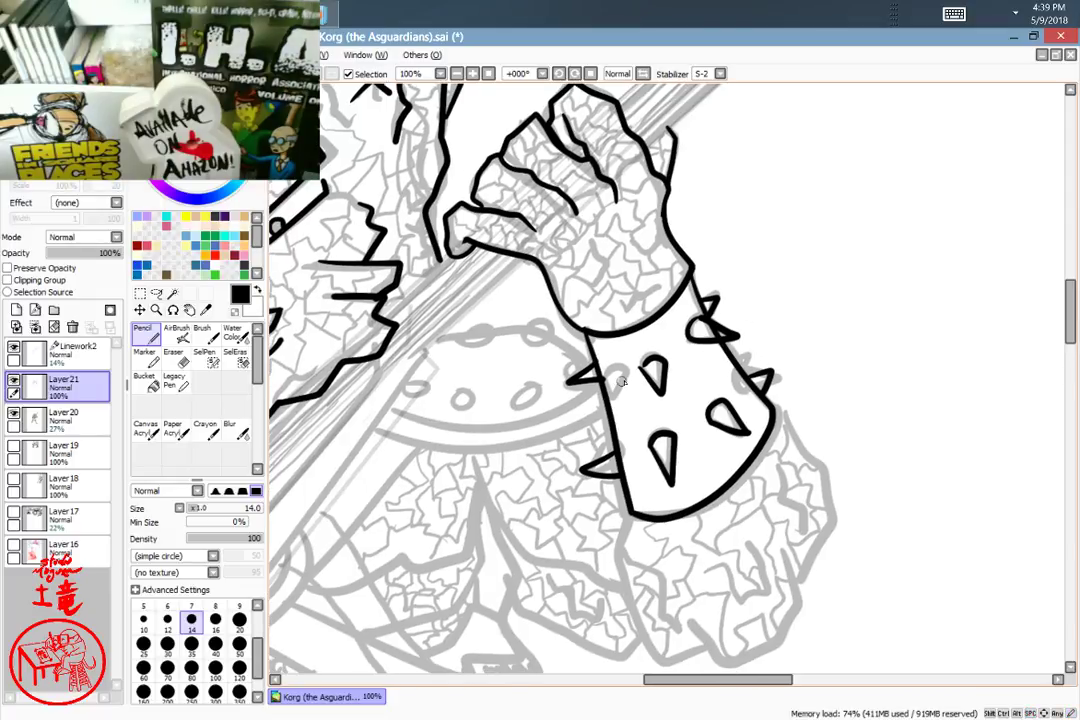
drag(626, 377, 620, 397)
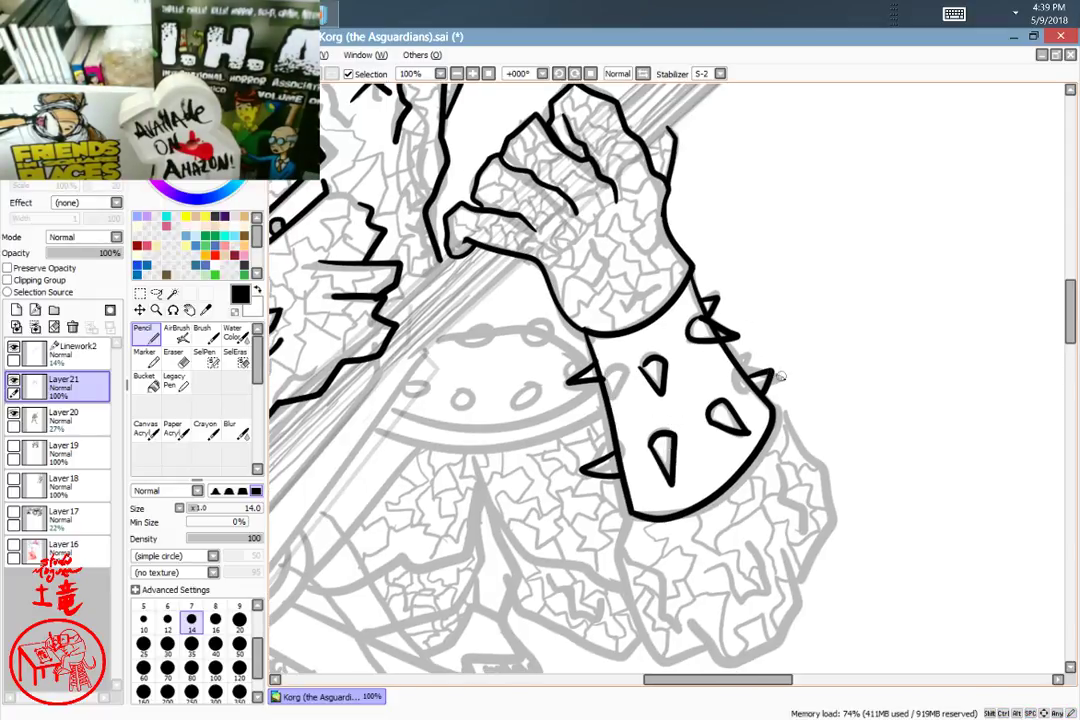
Step: Ink the rocky elbow outline below the fretting arm's armband and the lower edge running from it toward the torso
mouse_move(804, 434)
mouse_down()
mouse_move(787, 353)
mouse_move(763, 329)
mouse_up()
scroll(763, 328, down, 1)
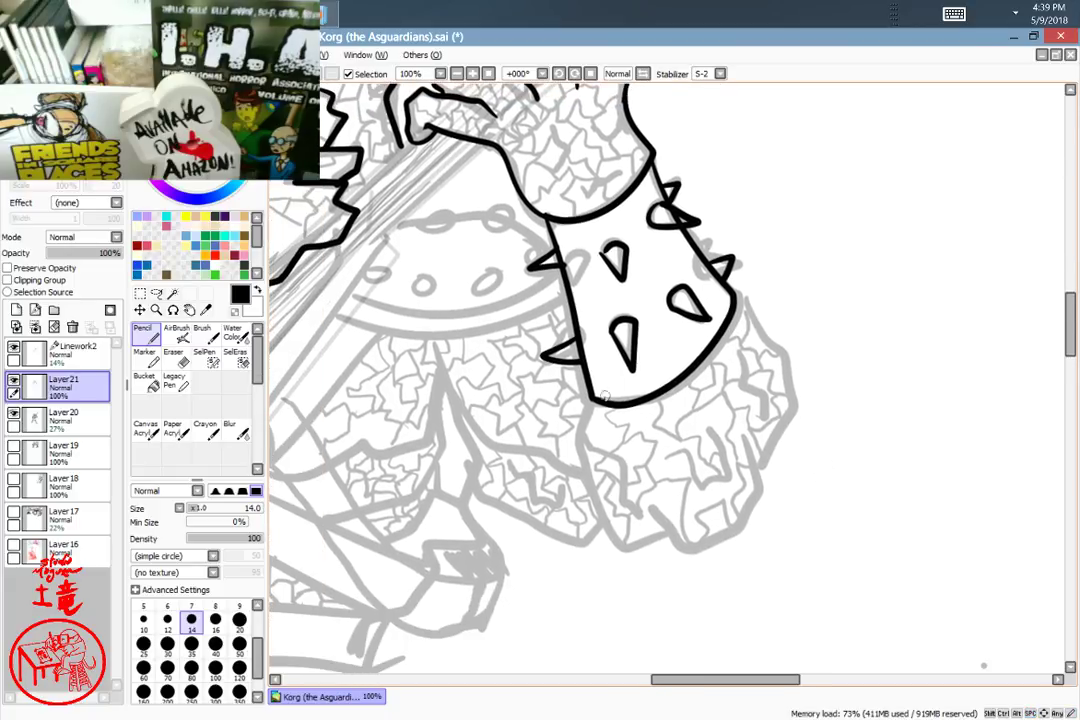
mouse_move(591, 404)
mouse_down()
mouse_move(579, 446)
mouse_move(608, 515)
mouse_up()
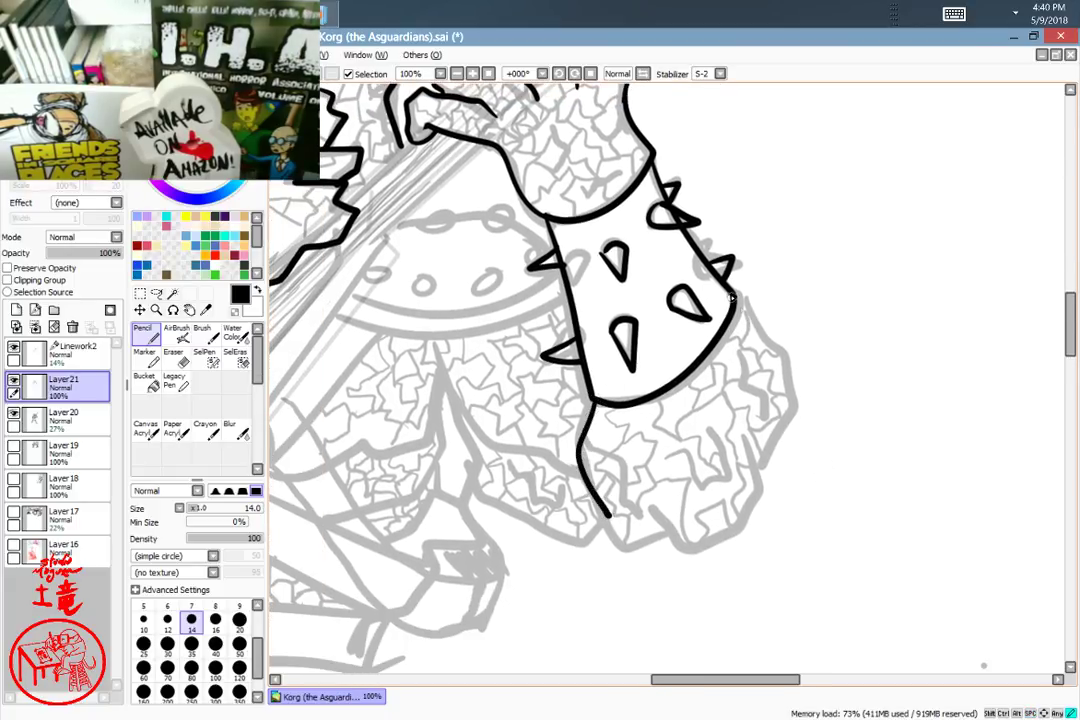
mouse_move(730, 297)
mouse_down()
mouse_move(787, 368)
mouse_move(784, 424)
mouse_move(757, 484)
mouse_up()
mouse_move(745, 435)
mouse_down()
mouse_move(758, 485)
mouse_move(732, 528)
mouse_move(679, 548)
mouse_move(653, 510)
mouse_move(641, 543)
mouse_move(596, 534)
mouse_up()
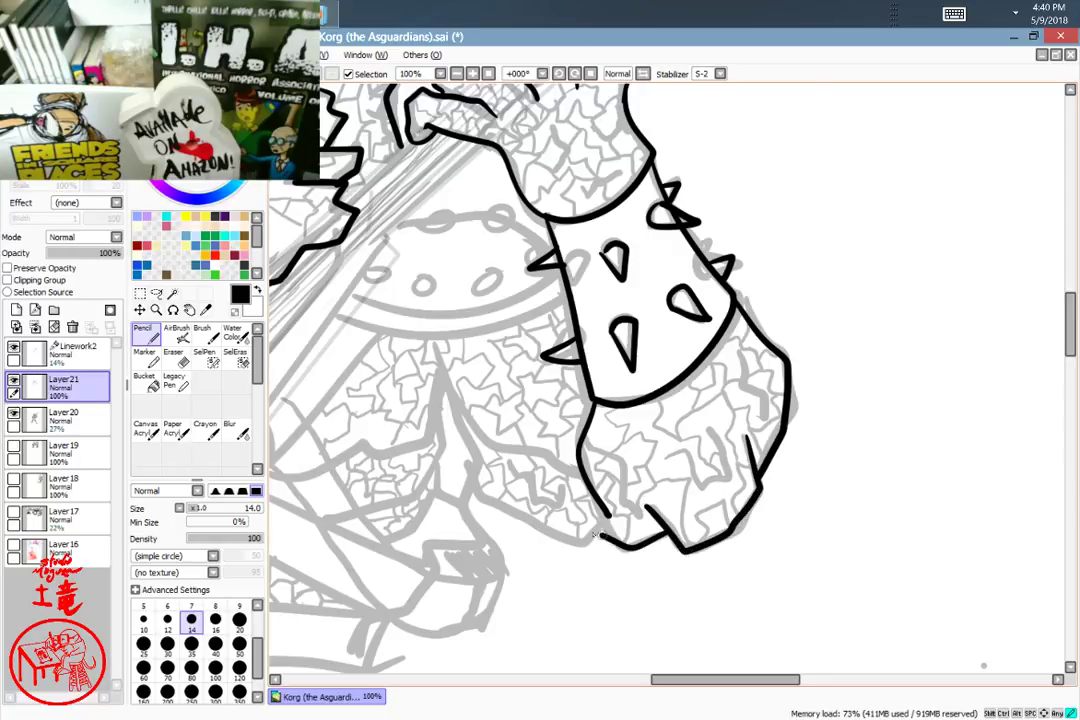
drag(529, 524, 469, 479)
Step: Ink the vertical crease between the torso and the fretting arm, with the two slanted lines branching from its lower end
mouse_move(616, 466)
mouse_down()
mouse_move(676, 418)
mouse_move(841, 357)
mouse_move(870, 389)
mouse_up()
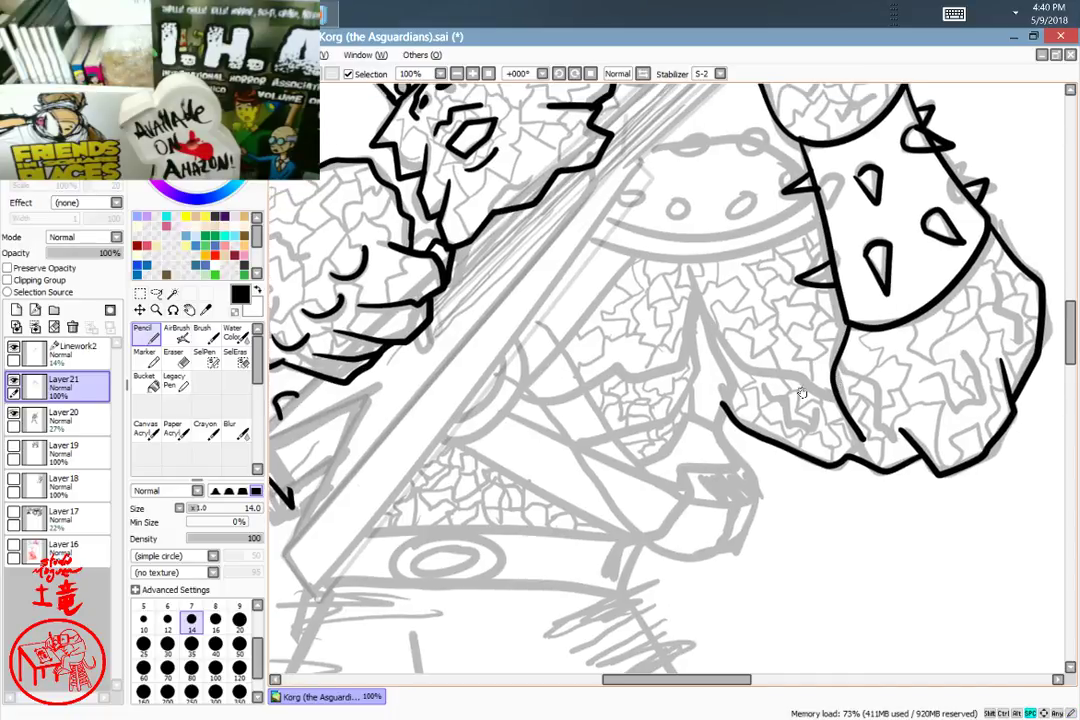
drag(801, 393, 866, 368)
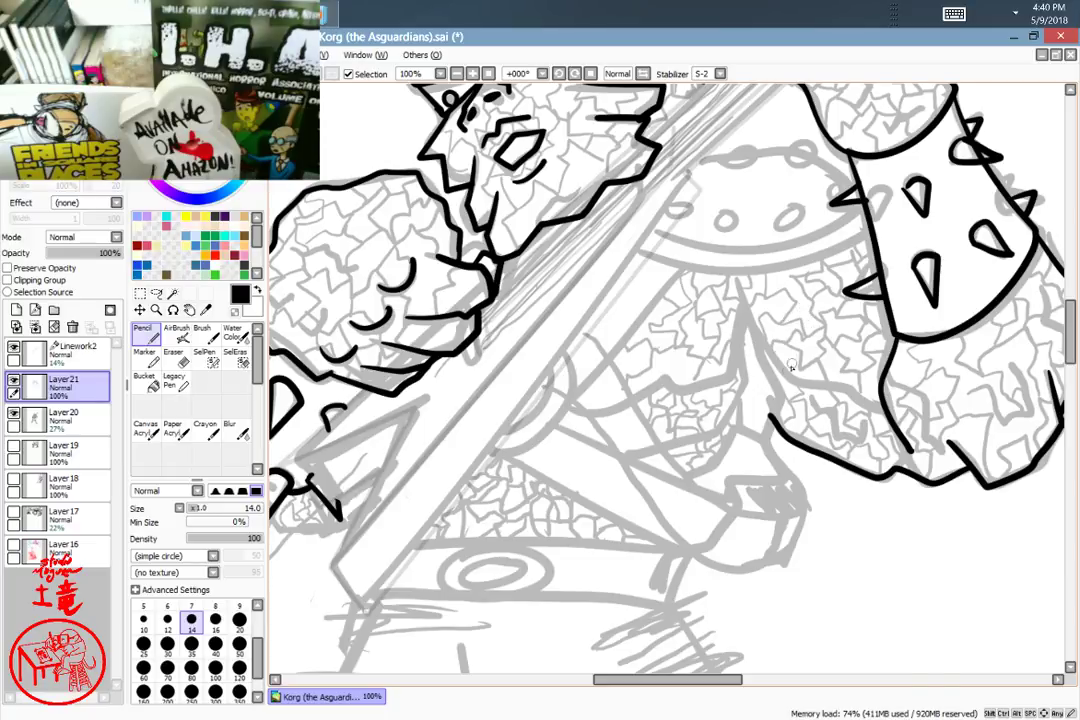
mouse_move(791, 366)
mouse_down()
mouse_move(833, 425)
mouse_move(783, 399)
mouse_move(778, 424)
mouse_move(696, 459)
mouse_up()
drag(781, 426, 732, 469)
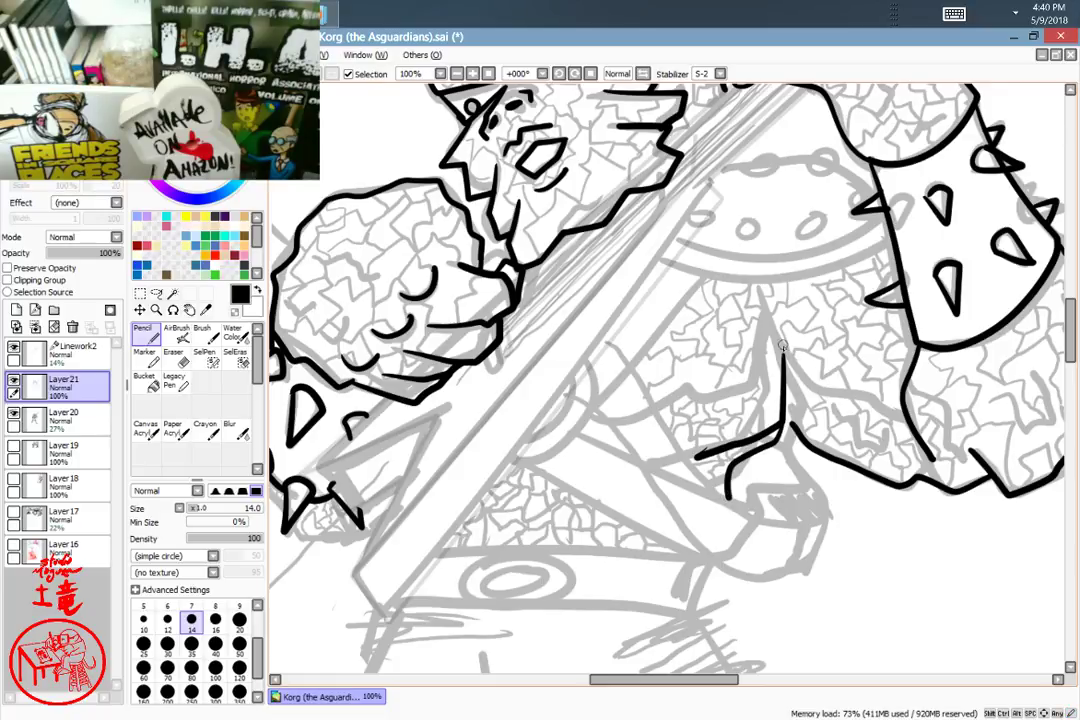
Step: Ink both long edges and the closed lower end of the diagonal strap running down to the belt
mouse_move(810, 392)
mouse_down()
mouse_move(650, 390)
mouse_move(631, 377)
mouse_up()
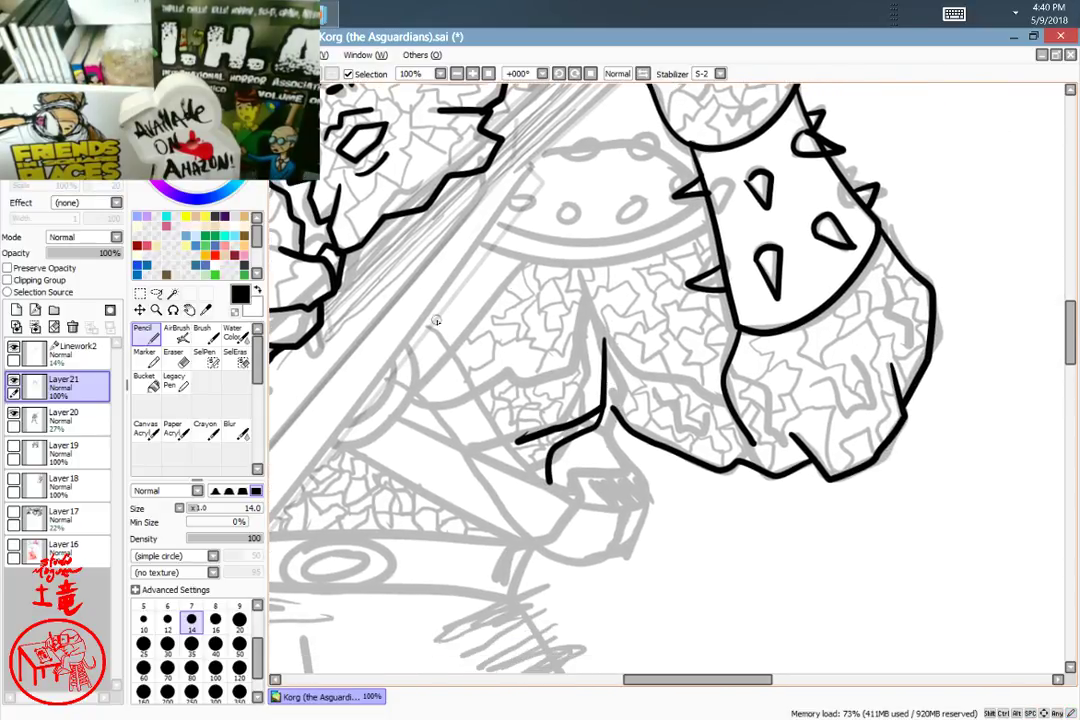
drag(432, 316, 548, 483)
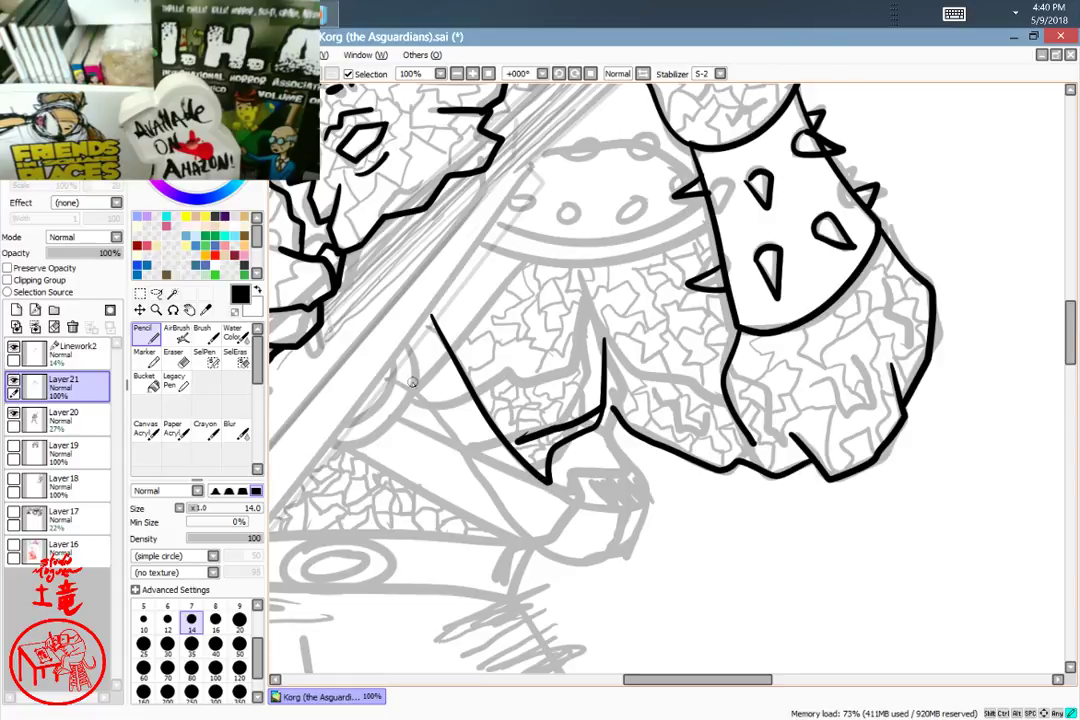
drag(412, 382, 530, 538)
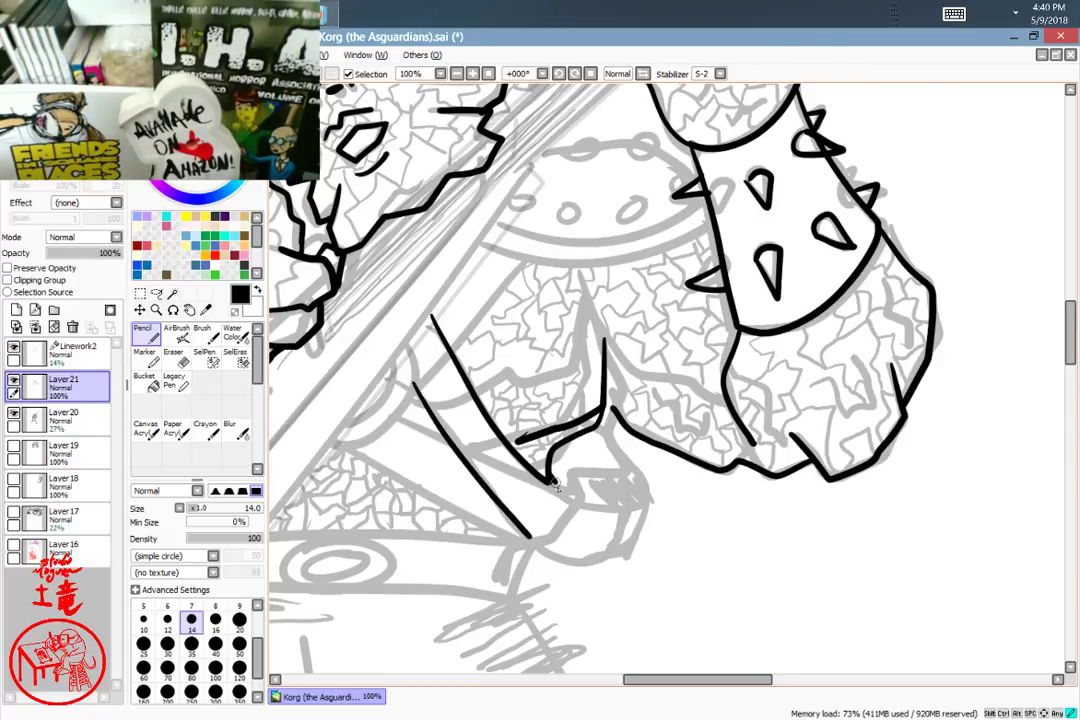
drag(557, 485, 542, 541)
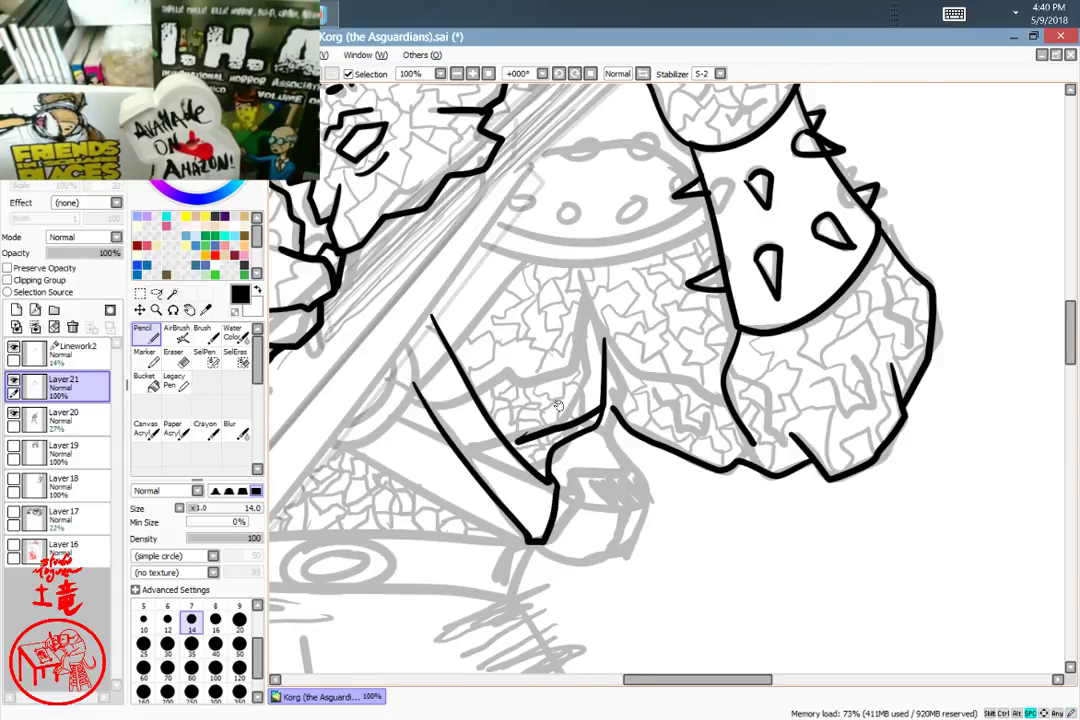
Step: Ink the belt's outline and its oval buckle with a smaller inner oval, undoing the misplaced first strokes
drag(555, 407, 691, 341)
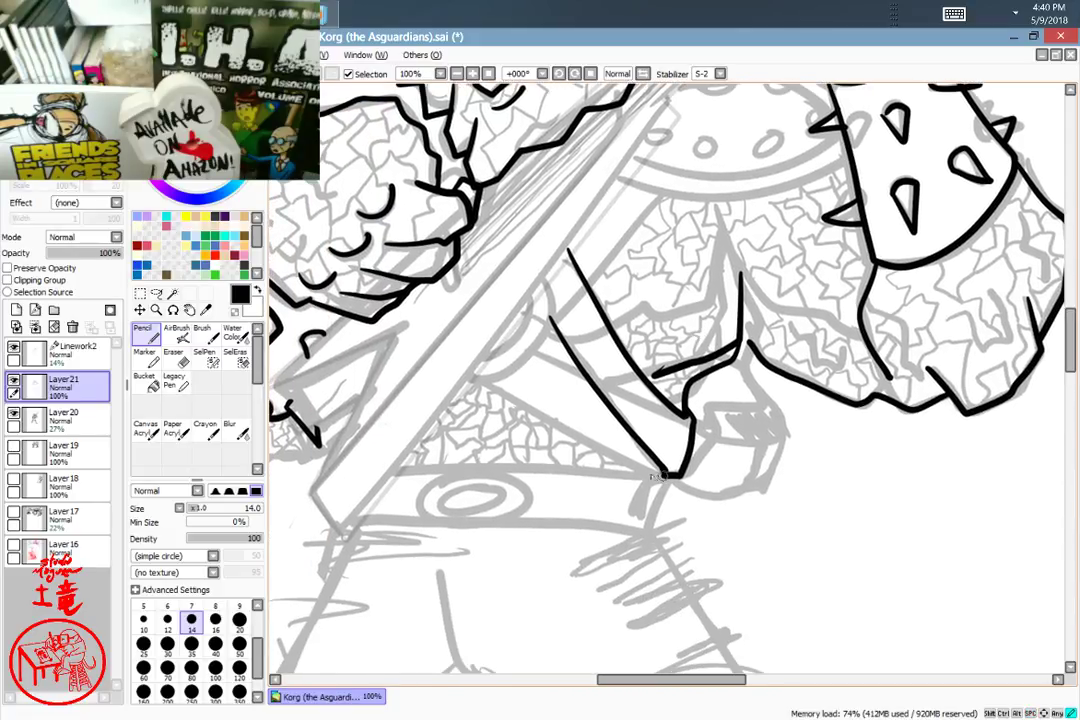
mouse_move(662, 475)
mouse_down()
mouse_move(475, 468)
mouse_move(417, 492)
mouse_move(453, 523)
mouse_move(519, 505)
mouse_move(484, 469)
mouse_move(435, 483)
mouse_move(510, 474)
mouse_up()
key(ctrl+z)
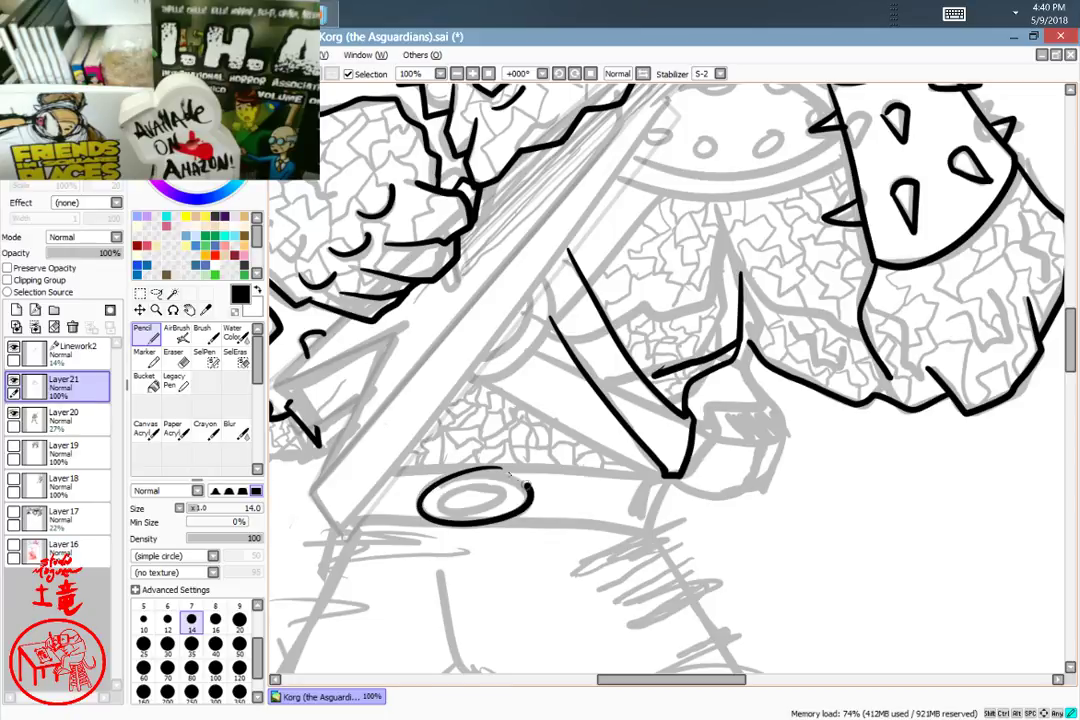
key(ctrl+z)
mouse_move(395, 470)
mouse_down()
mouse_move(673, 475)
mouse_move(647, 532)
mouse_move(473, 521)
mouse_move(353, 529)
mouse_move(397, 470)
mouse_up()
mouse_move(493, 472)
mouse_down()
mouse_move(418, 486)
mouse_move(471, 518)
mouse_move(528, 484)
mouse_move(458, 472)
mouse_move(501, 506)
mouse_move(470, 484)
mouse_up()
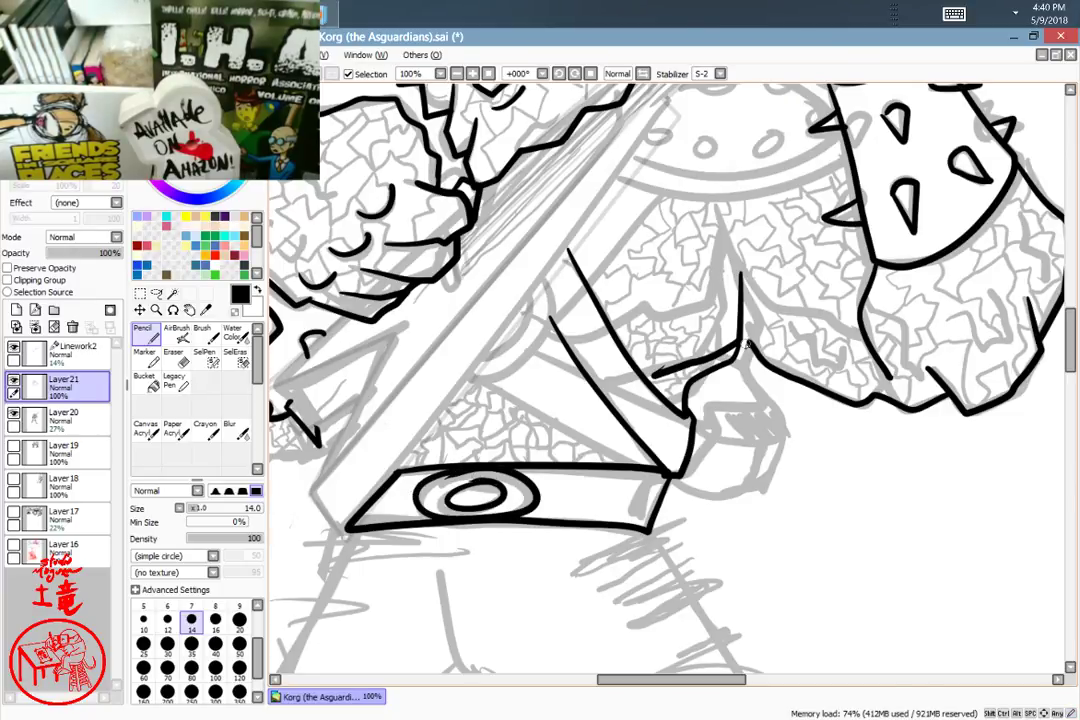
Step: Ink the curved double band beside the guitar neck and the edges of the diagonal piece running from it to the belt
key(space)
drag(711, 515, 610, 621)
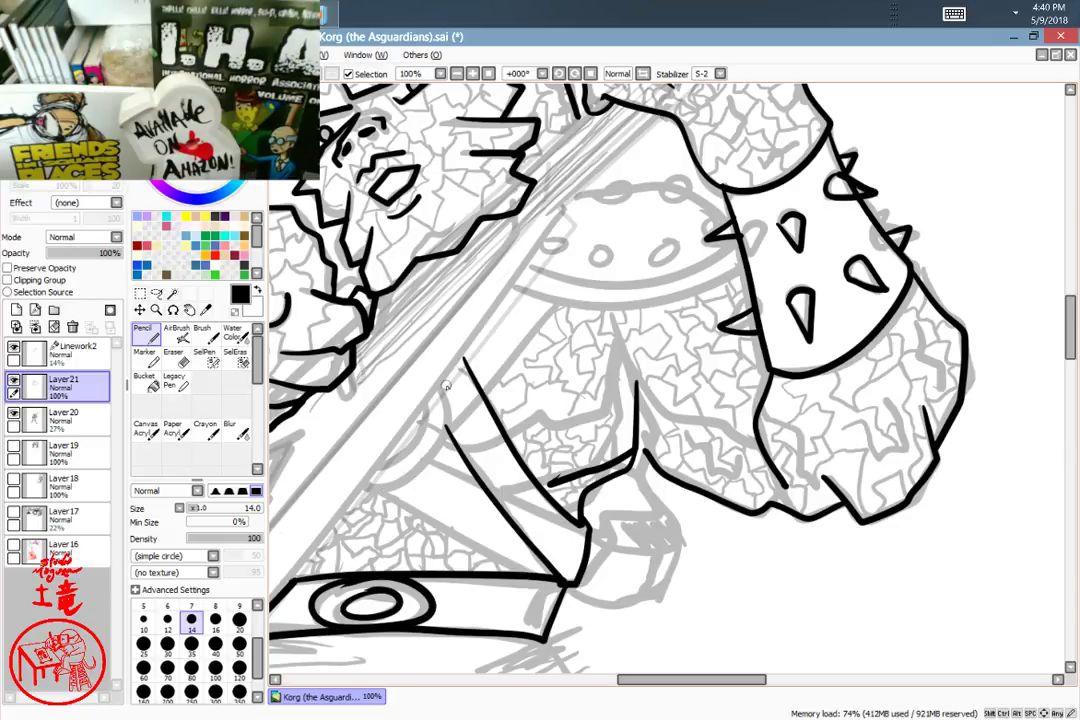
mouse_move(446, 392)
mouse_down()
mouse_move(449, 440)
mouse_move(409, 491)
mouse_move(362, 492)
mouse_up()
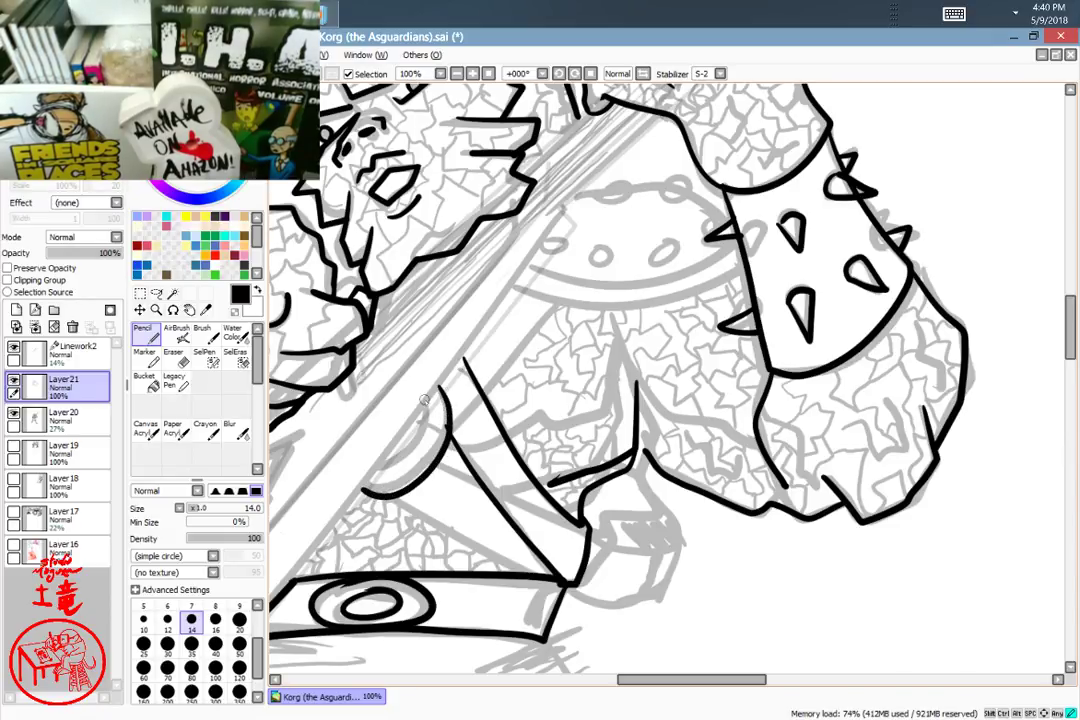
mouse_move(424, 400)
mouse_down()
mouse_move(427, 430)
mouse_move(412, 452)
mouse_move(376, 463)
mouse_move(401, 500)
mouse_move(386, 497)
mouse_move(545, 577)
mouse_up()
drag(437, 460, 482, 489)
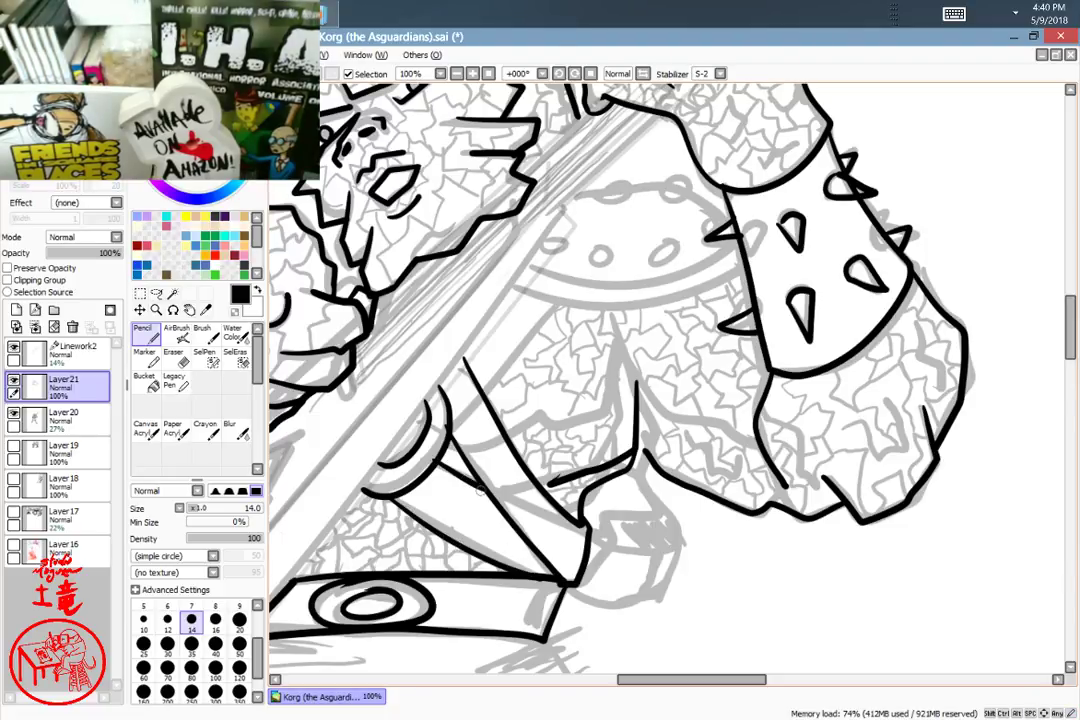
Step: Ink the jagged rock edges across the torso and upper arm between the strap and the fretting arm's elbow
mouse_move(667, 405)
mouse_down()
mouse_move(740, 522)
mouse_move(771, 447)
mouse_move(716, 433)
mouse_move(794, 472)
mouse_up()
mouse_move(667, 376)
mouse_down()
mouse_move(670, 408)
mouse_move(608, 457)
mouse_move(754, 442)
mouse_move(759, 389)
mouse_up()
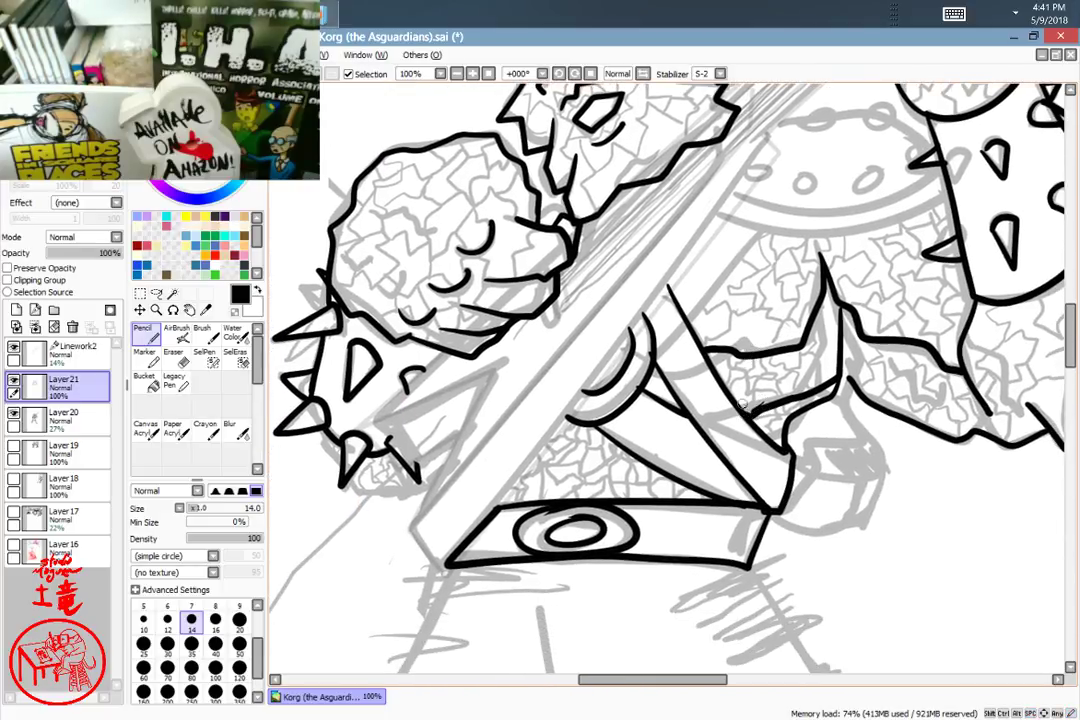
drag(588, 444, 677, 553)
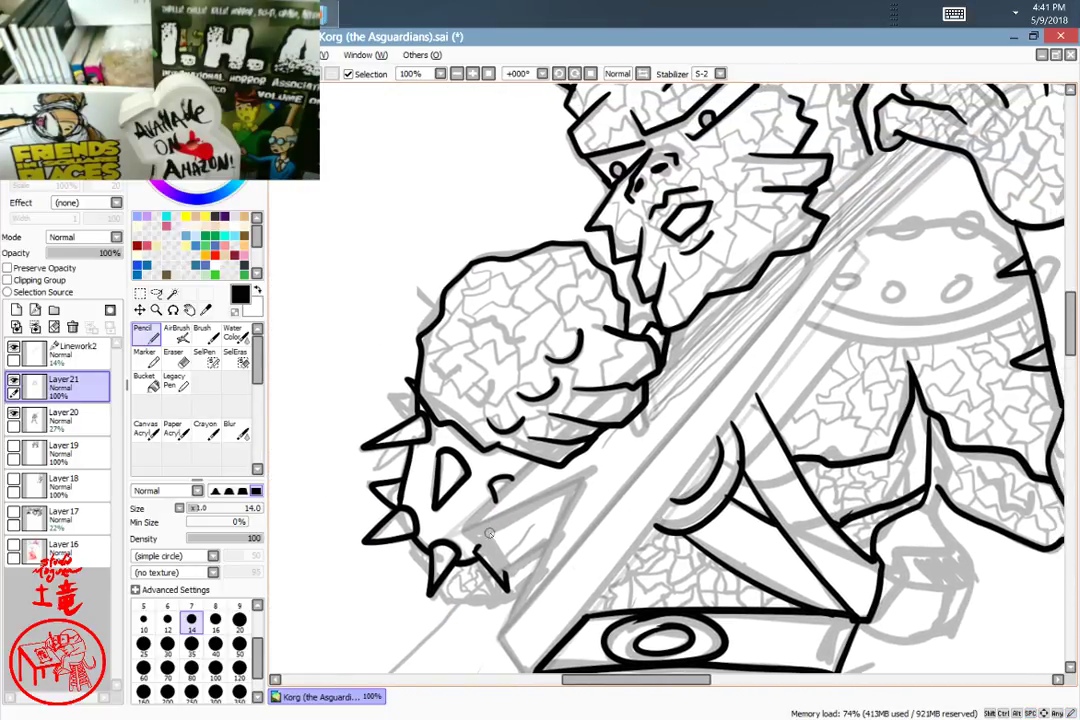
mouse_move(467, 528)
mouse_down()
mouse_move(526, 571)
mouse_move(541, 560)
mouse_up()
key(ctrl+z)
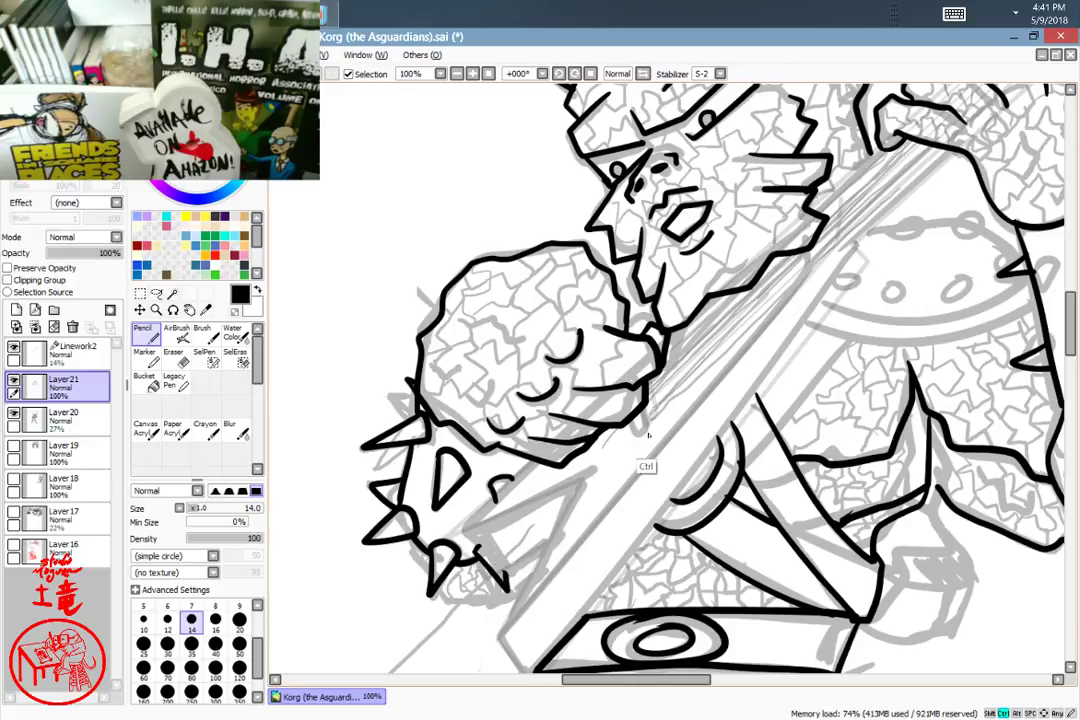
Step: Ink the wrinkled outer edge of the trouser leg below the guitar body, down to the pointed corner of its torn hem
drag(645, 370, 510, 255)
drag(690, 532, 729, 357)
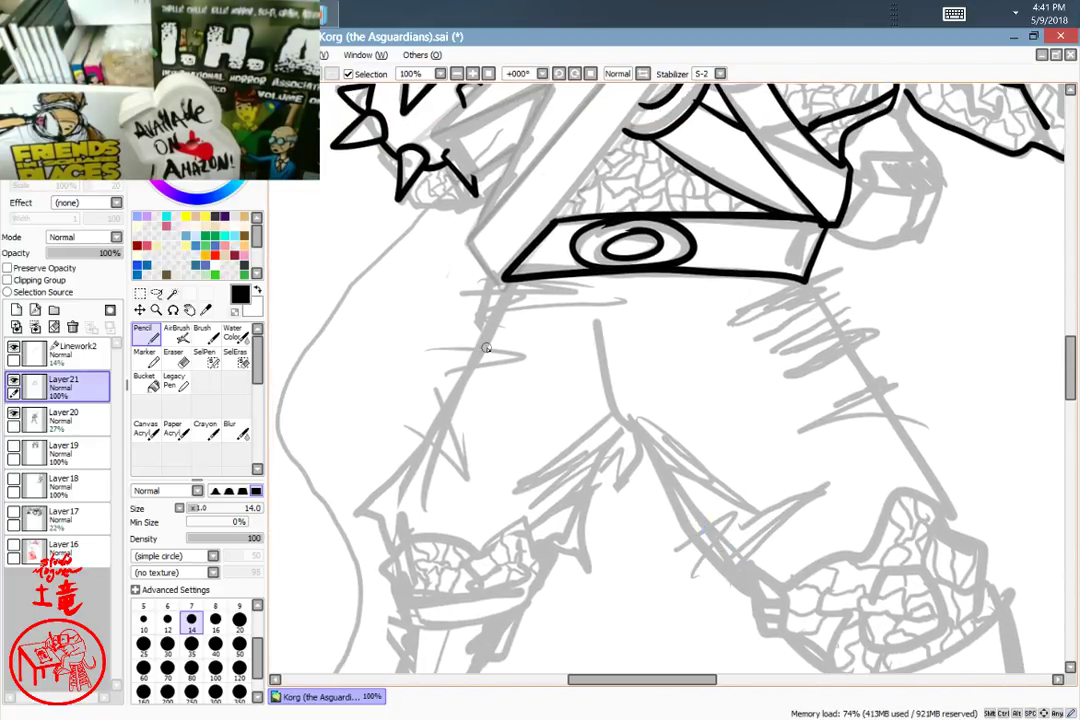
drag(484, 335, 474, 348)
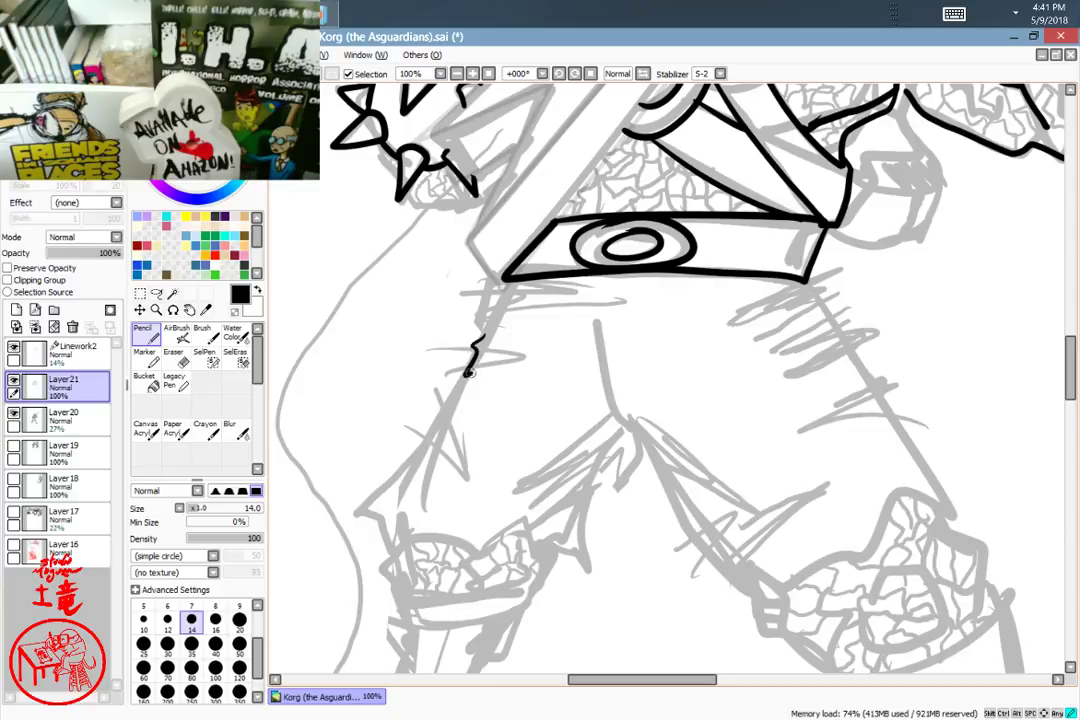
key(ctrl+z)
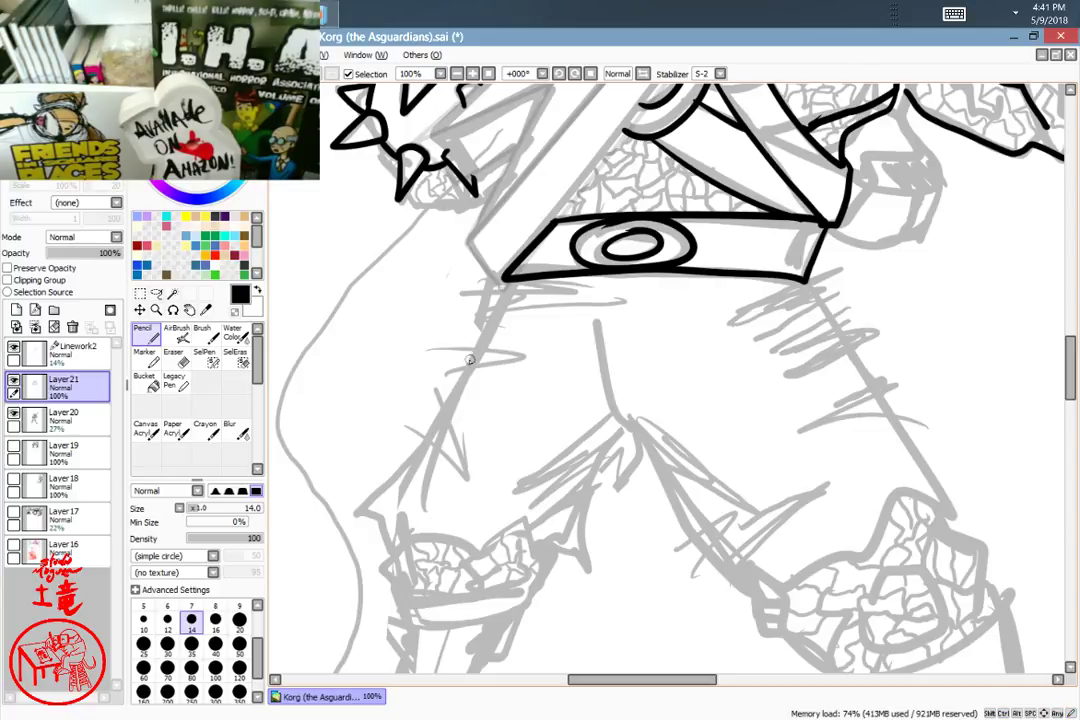
drag(481, 343, 492, 350)
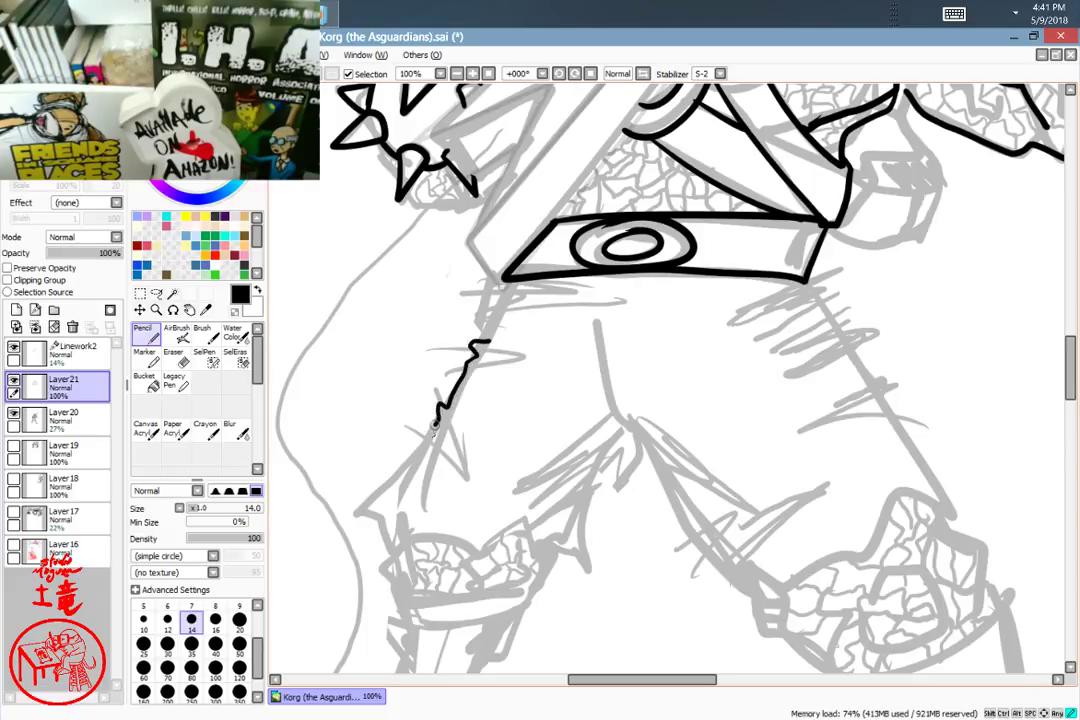
drag(420, 438, 397, 493)
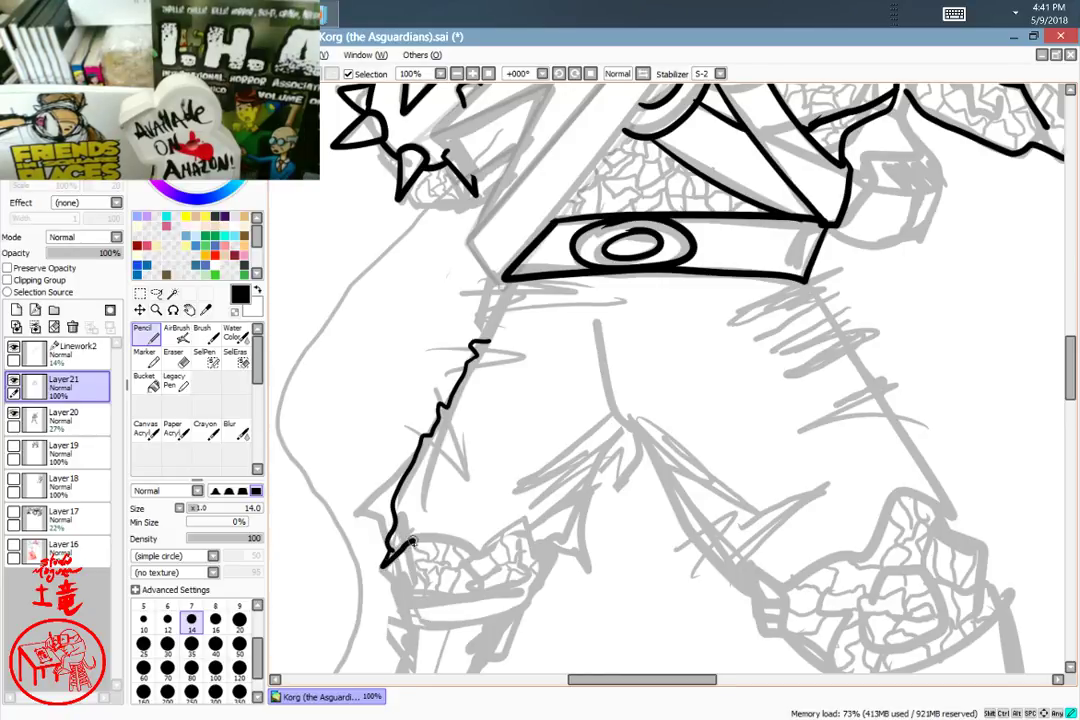
Step: Ink the ragged hem of that trouser leg and the inner thigh edge with dark fold lines up to the crotch
drag(448, 540, 494, 549)
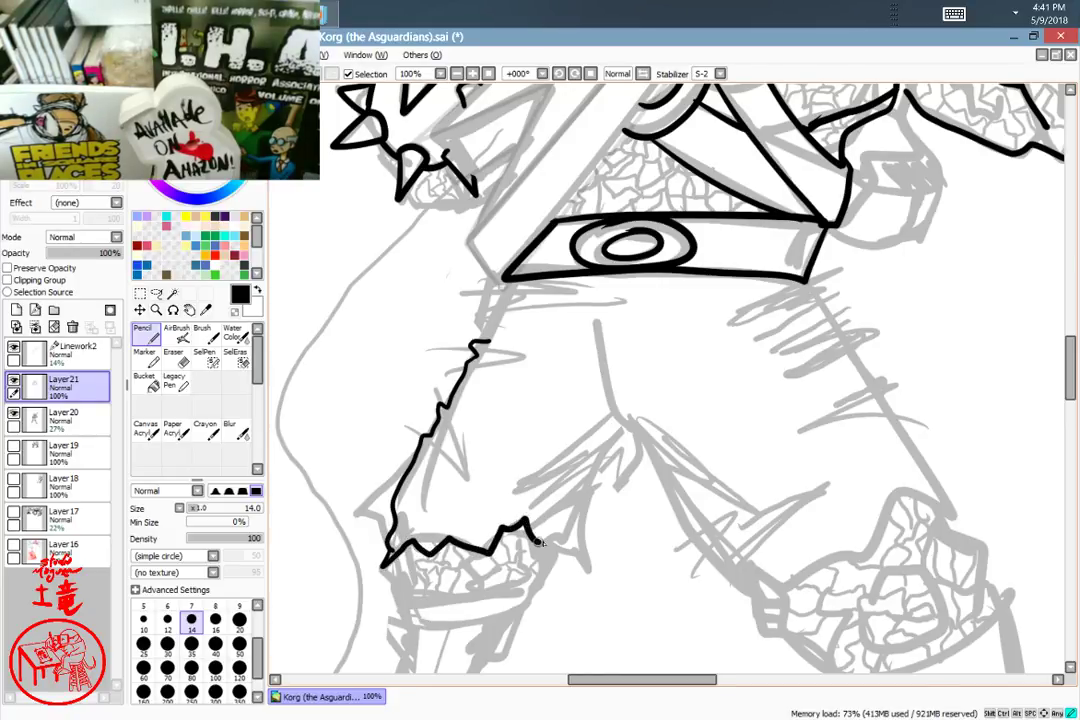
drag(548, 553, 562, 525)
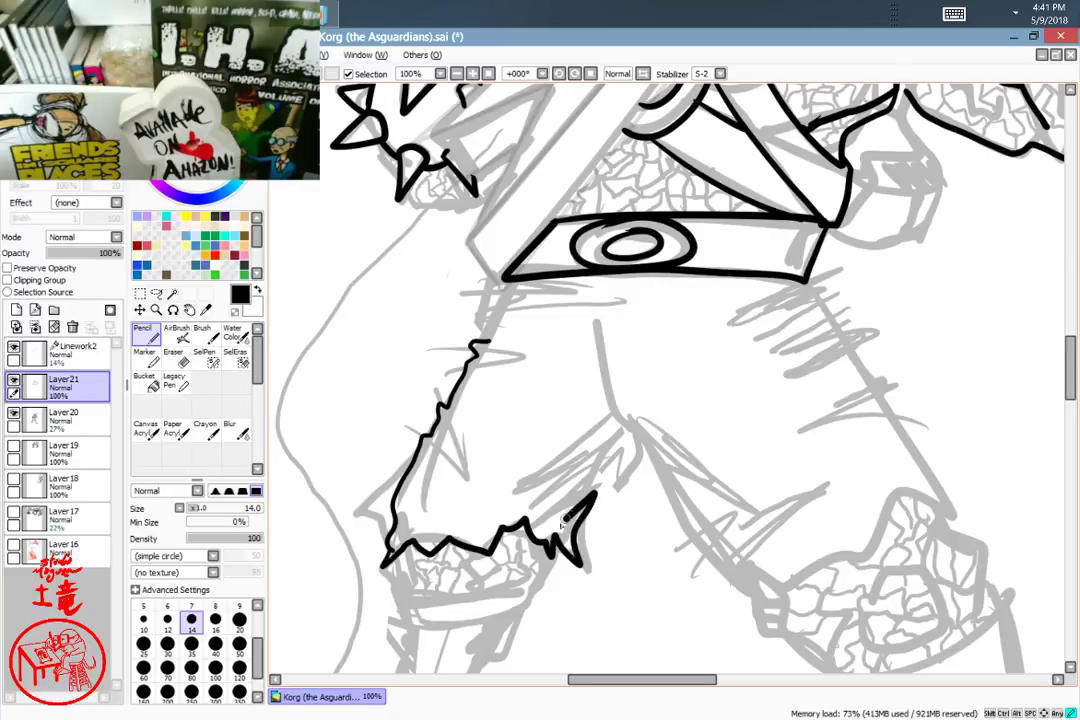
mouse_move(593, 481)
mouse_down()
mouse_move(541, 517)
mouse_move(606, 453)
mouse_move(518, 494)
mouse_move(608, 406)
mouse_up()
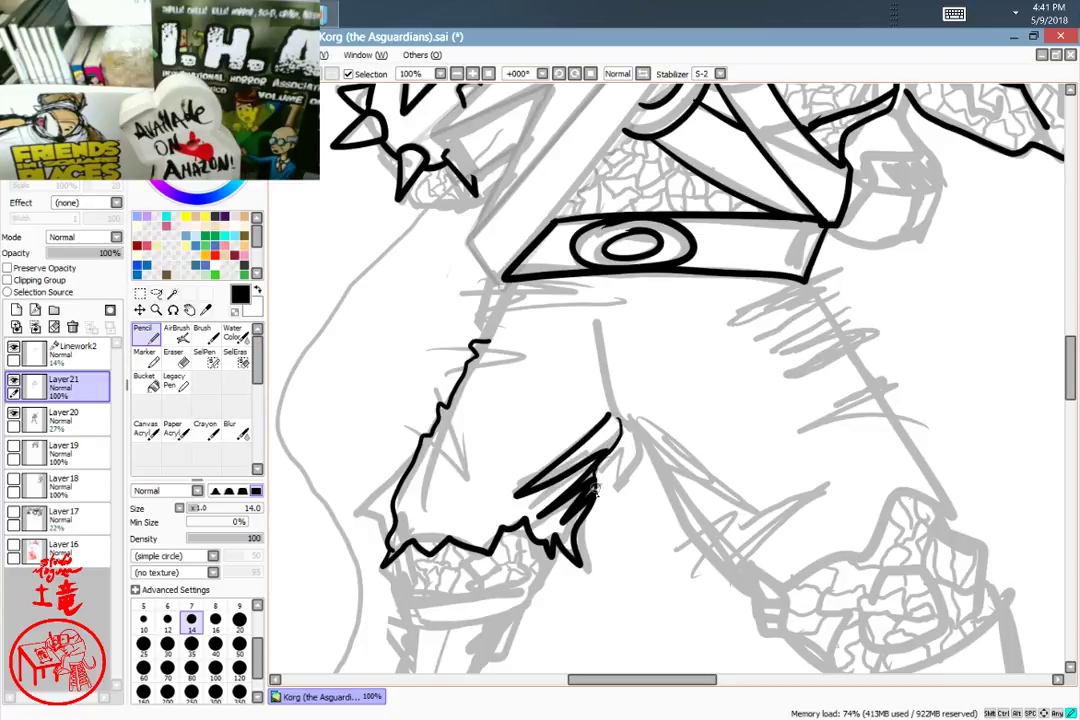
Step: Undo the torn hem and inner-thigh linework below the guitar body and re-ink them as one ragged edge up to the crotch
key(ctrl+z)
key(ctrl+z)
key(ctrl+z)
key(ctrl+z)
key(ctrl+z)
key(ctrl+z)
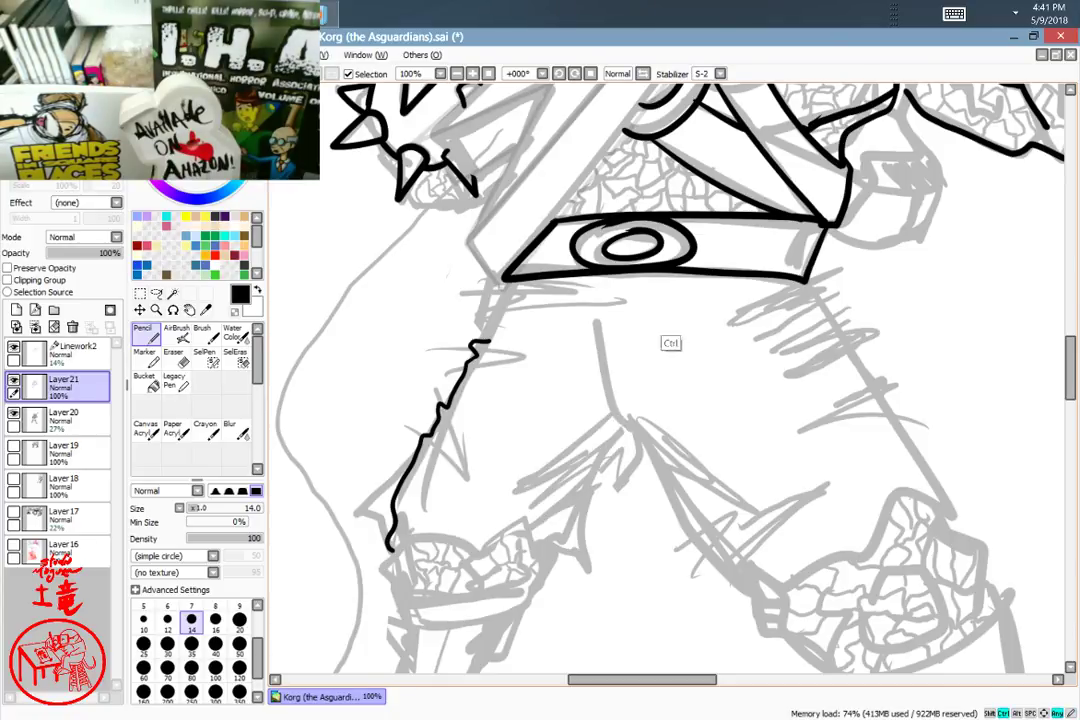
mouse_move(623, 434)
mouse_down()
mouse_move(587, 488)
mouse_move(574, 557)
mouse_move(481, 551)
mouse_move(373, 578)
mouse_up()
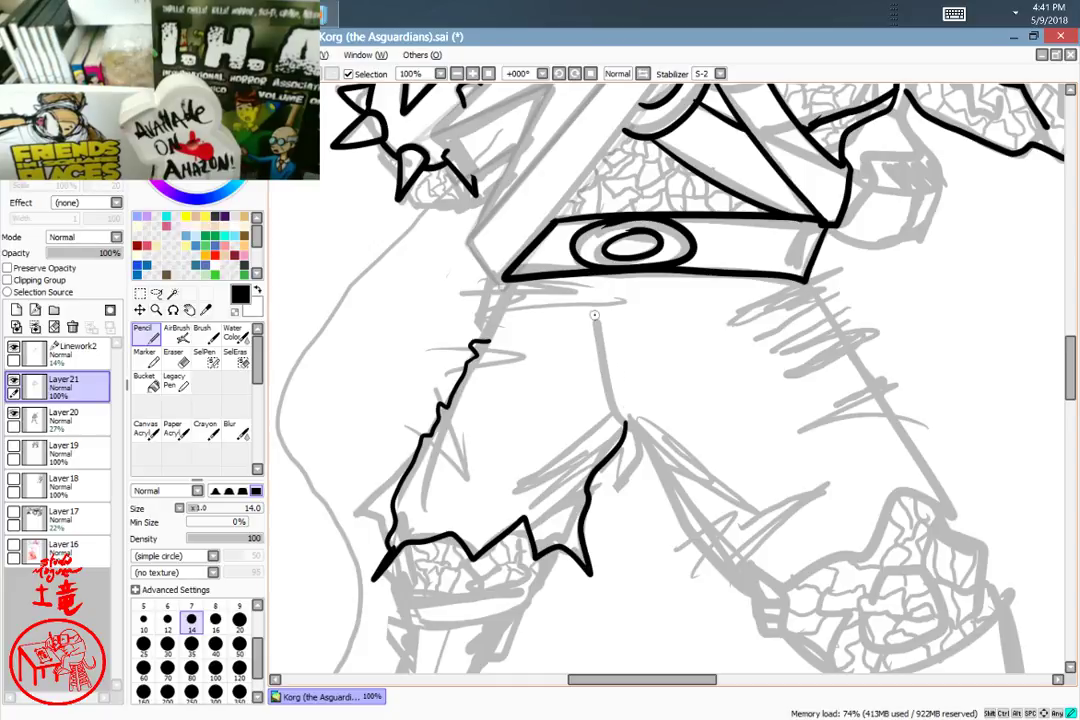
Step: Ink the crotch seam, the inner edge of the other trouser leg, and fold lines on the first leg's inner thigh
mouse_move(595, 316)
mouse_down()
mouse_move(618, 413)
mouse_move(666, 515)
mouse_move(757, 603)
mouse_up()
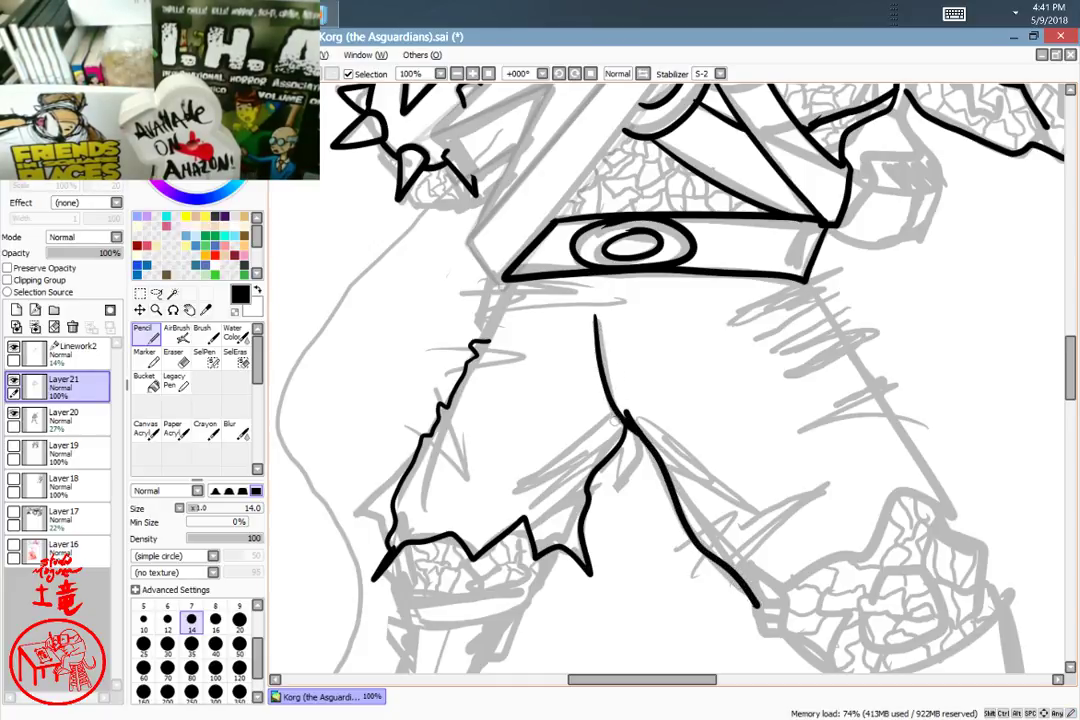
mouse_move(627, 430)
mouse_down()
mouse_move(585, 467)
mouse_move(512, 497)
mouse_up()
drag(512, 497, 588, 469)
key(ctrl+z)
mouse_move(625, 433)
mouse_down()
mouse_move(523, 500)
mouse_move(566, 519)
mouse_move(558, 533)
mouse_up()
key(ctrl+z)
drag(617, 445, 552, 523)
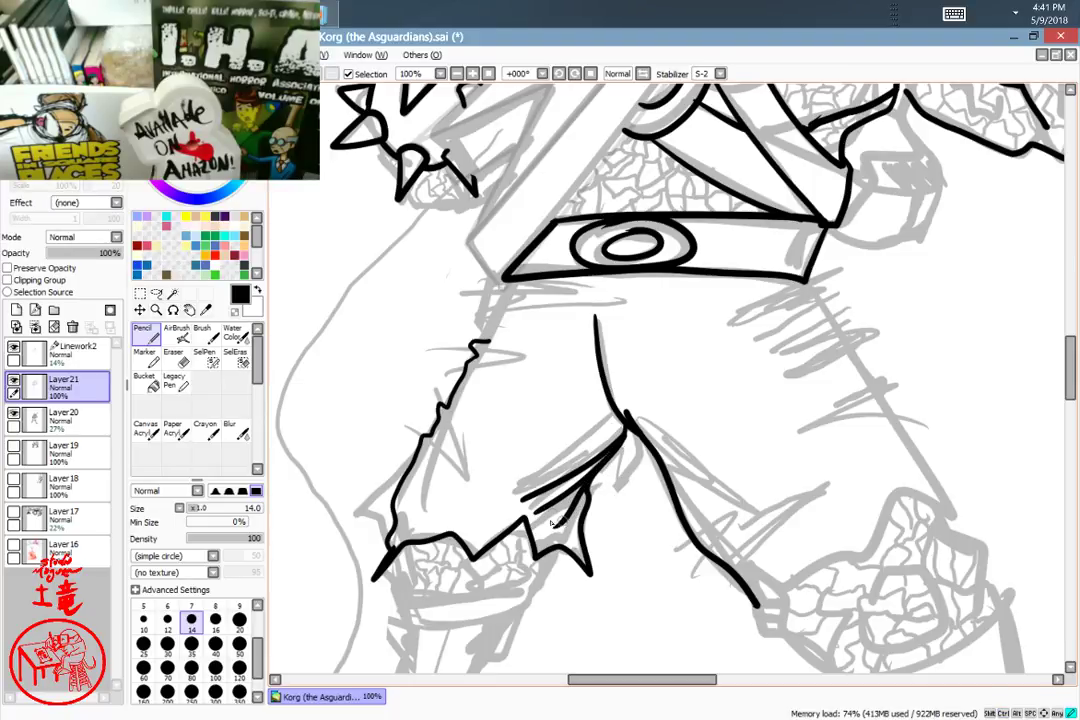
Step: Ink the pointed fold on the second leg's inner thigh and the ragged trouser hem across that knee
key(space)
drag(725, 485, 533, 436)
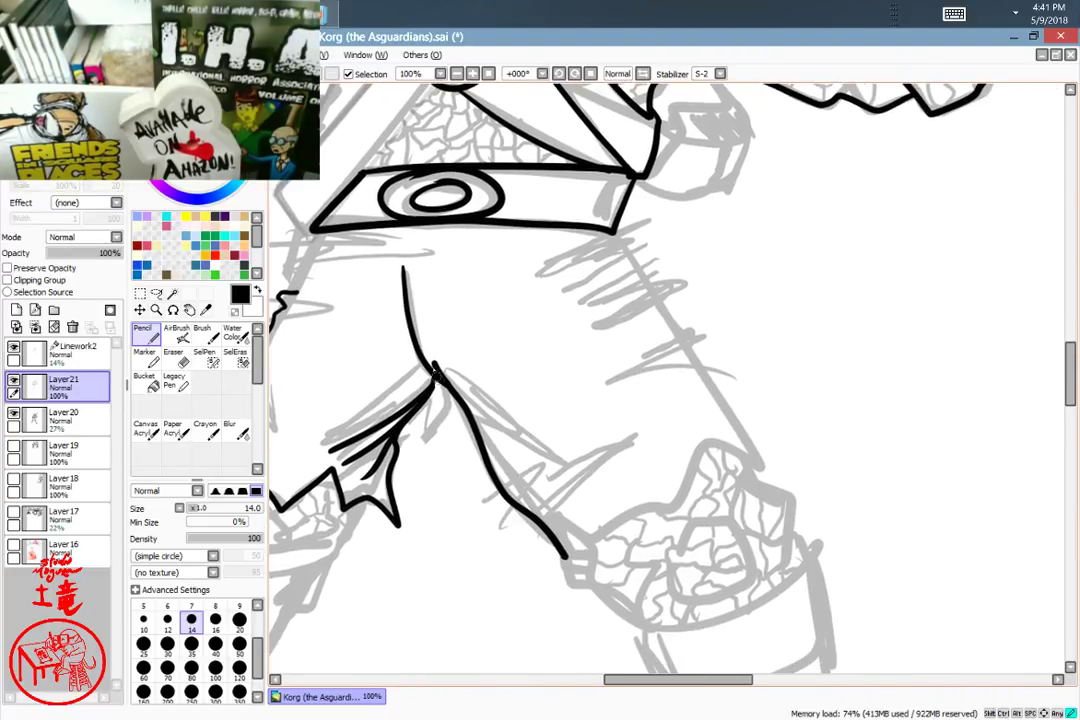
mouse_move(440, 376)
mouse_down()
mouse_move(558, 459)
mouse_move(499, 443)
mouse_up()
key(space)
drag(622, 531, 582, 457)
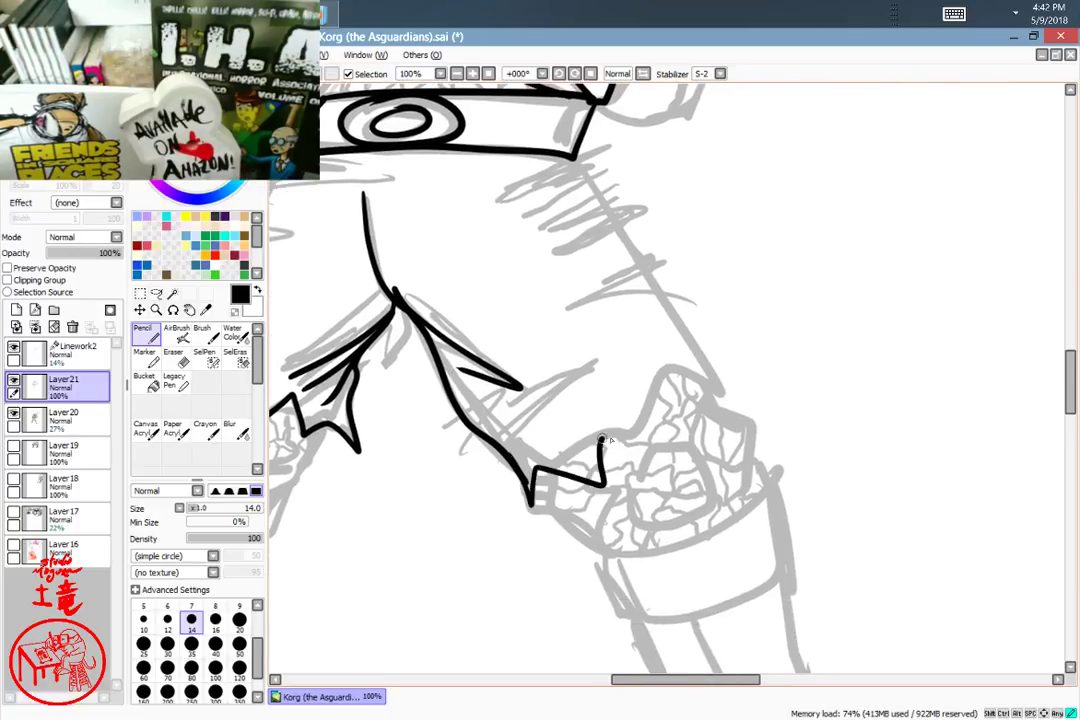
mouse_move(525, 487)
mouse_down()
mouse_move(646, 412)
mouse_move(757, 411)
mouse_move(701, 353)
mouse_up()
Step: Ink the wrinkled outer edge of the second trouser leg from the belt corner down to its pointed hem
key(space)
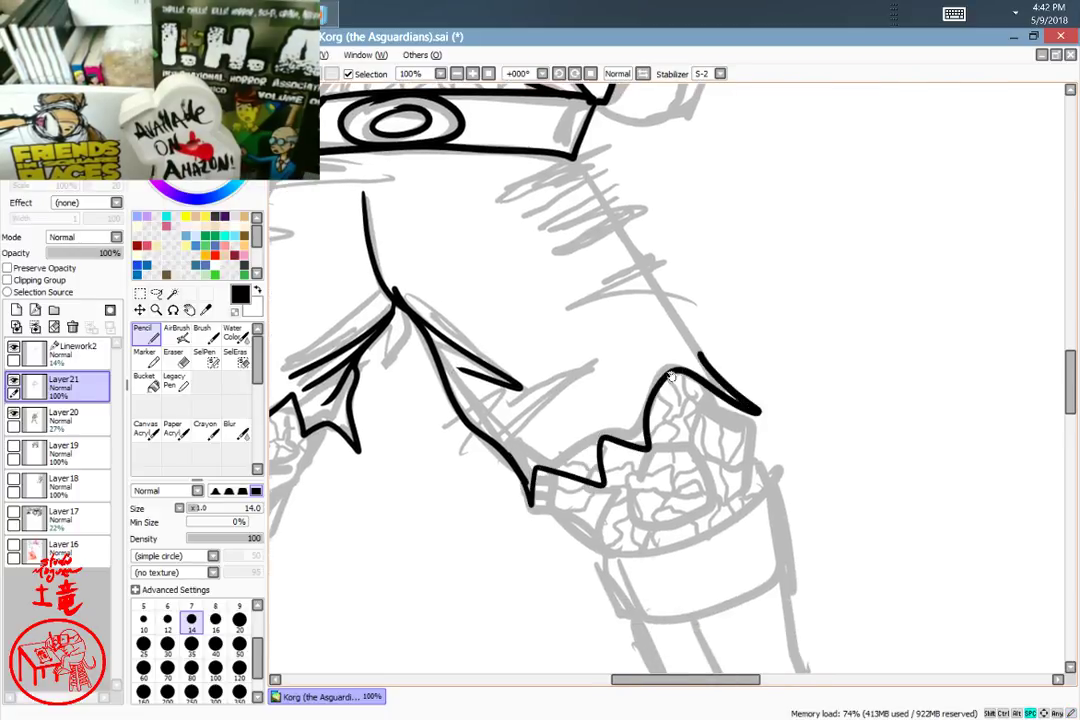
drag(624, 341, 668, 477)
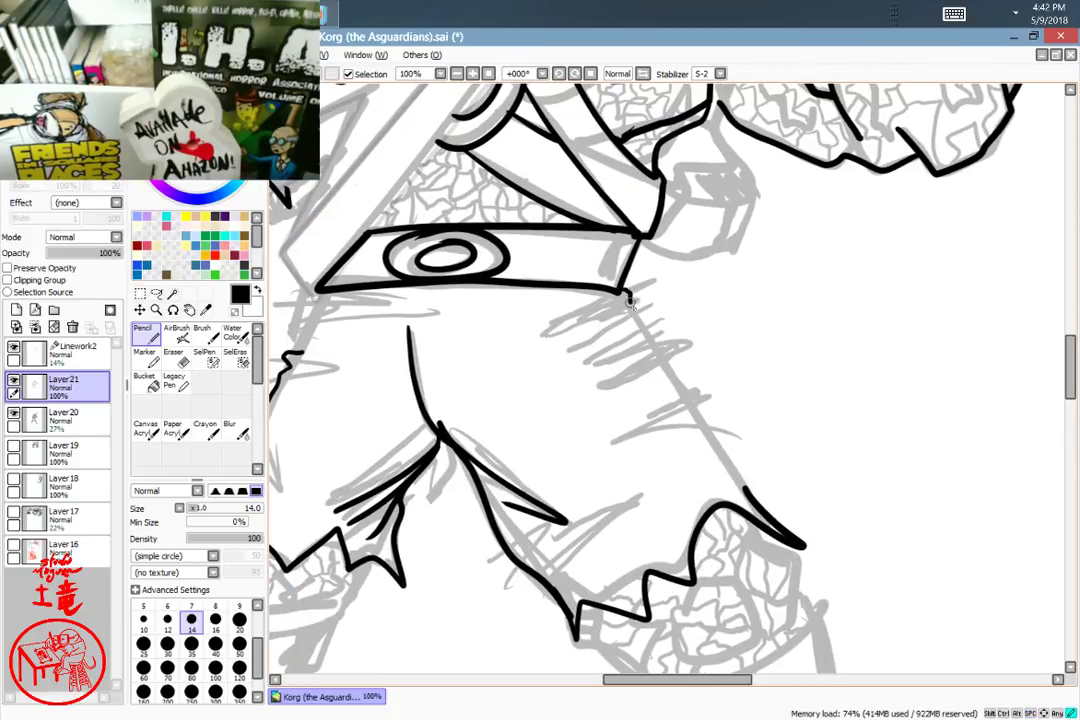
drag(670, 370, 747, 493)
key(ctrl+z)
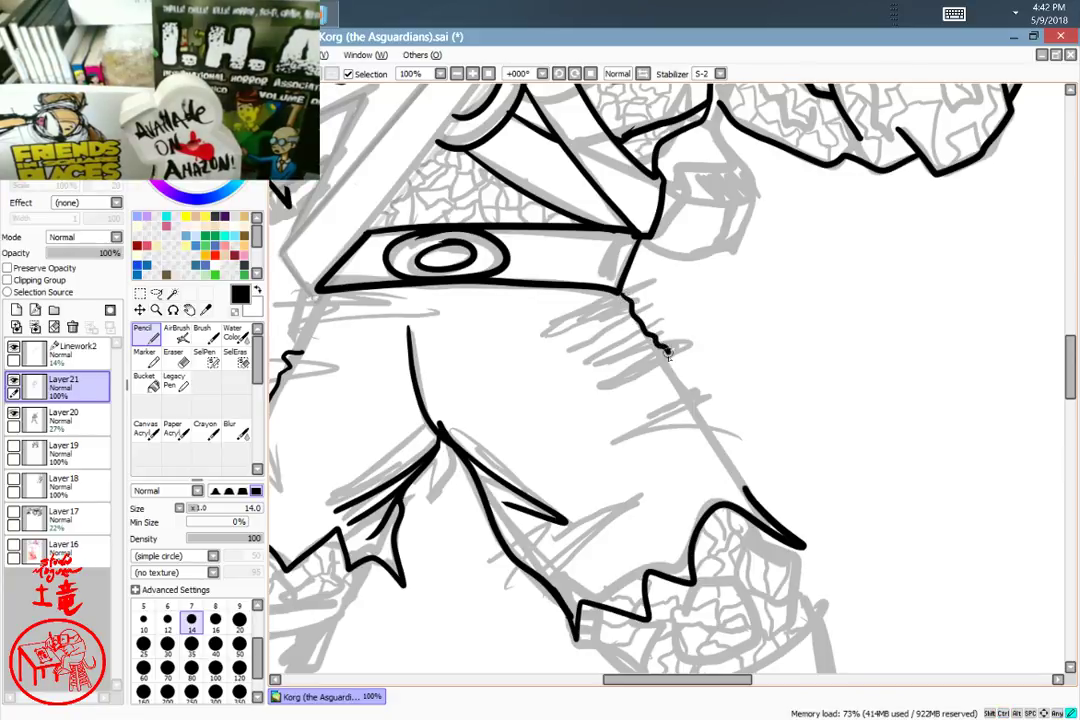
drag(697, 402, 758, 505)
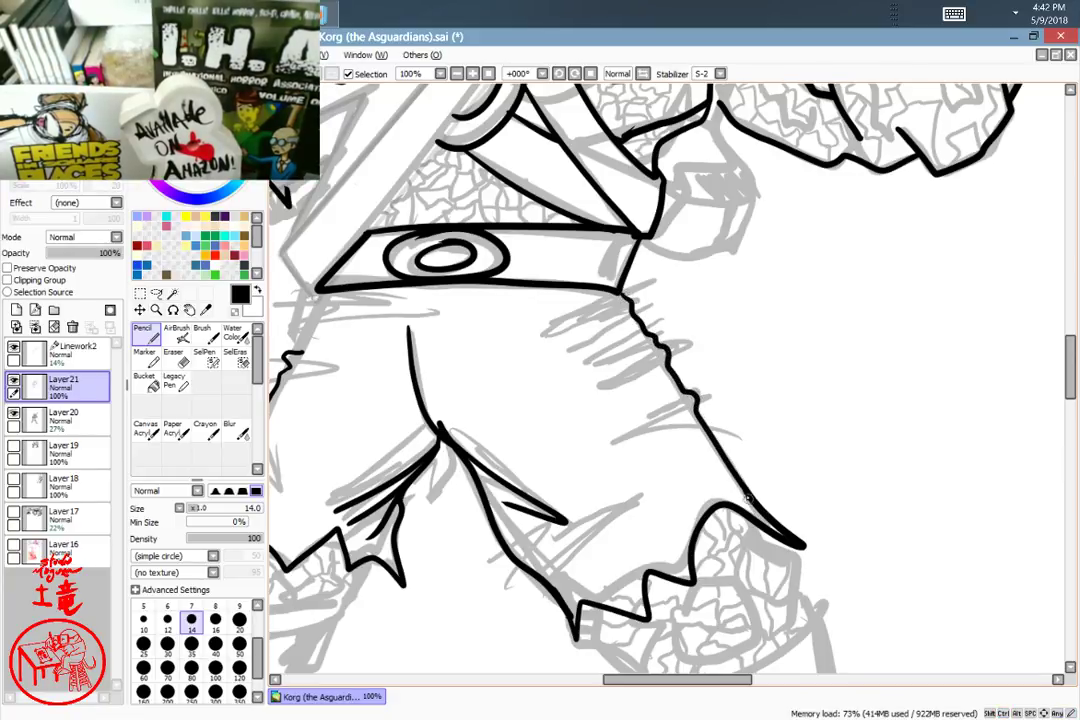
Step: Extend the first trouser leg's wrinkled outer edge up to the belt's lower corner
drag(792, 422, 941, 357)
drag(810, 374, 880, 354)
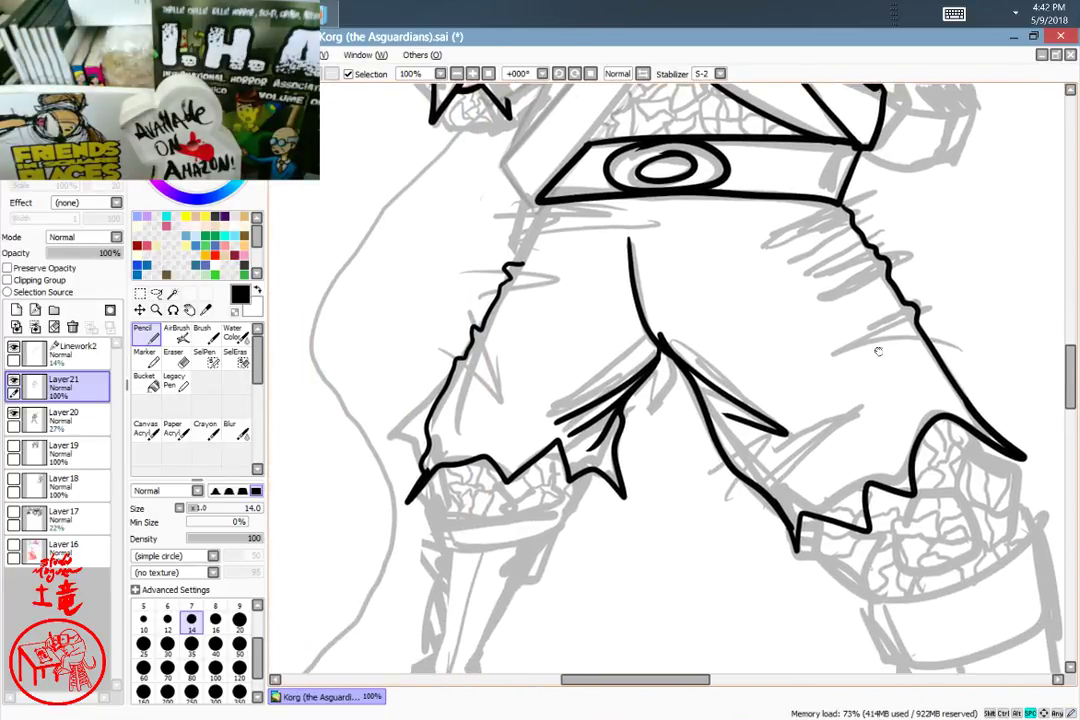
drag(728, 258, 632, 444)
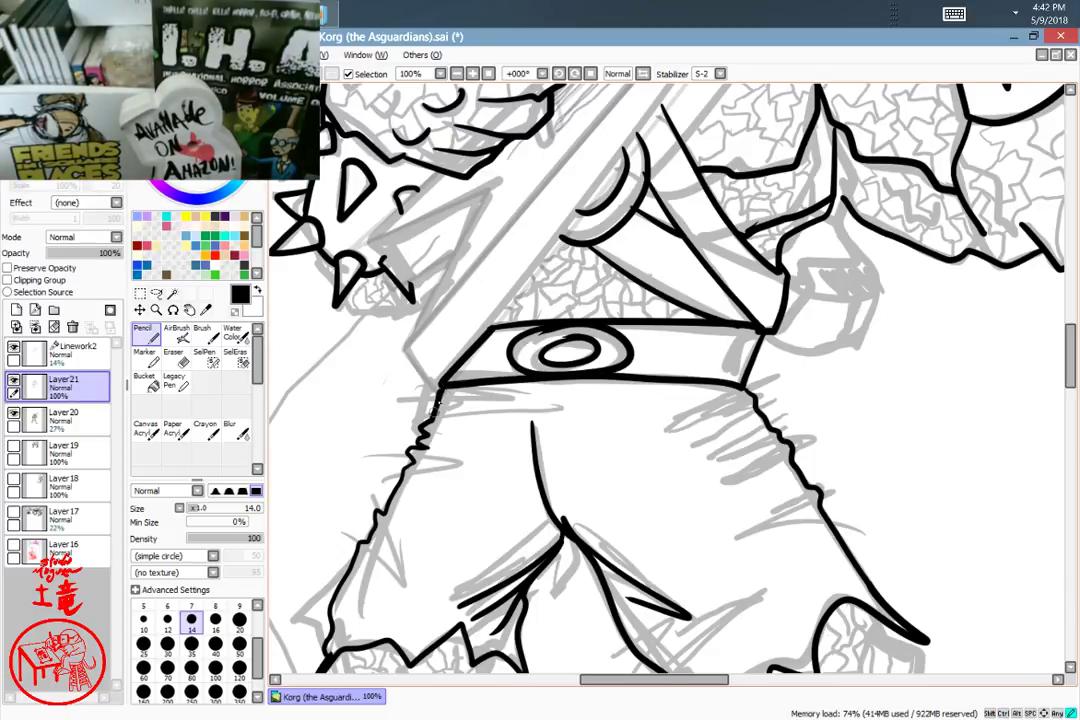
Step: Ink the curved lower edge of the rocky knee under the first leg's hem and the boot cuff band beneath it
scroll(740, 423, down, 1)
scroll(740, 423, down, 10)
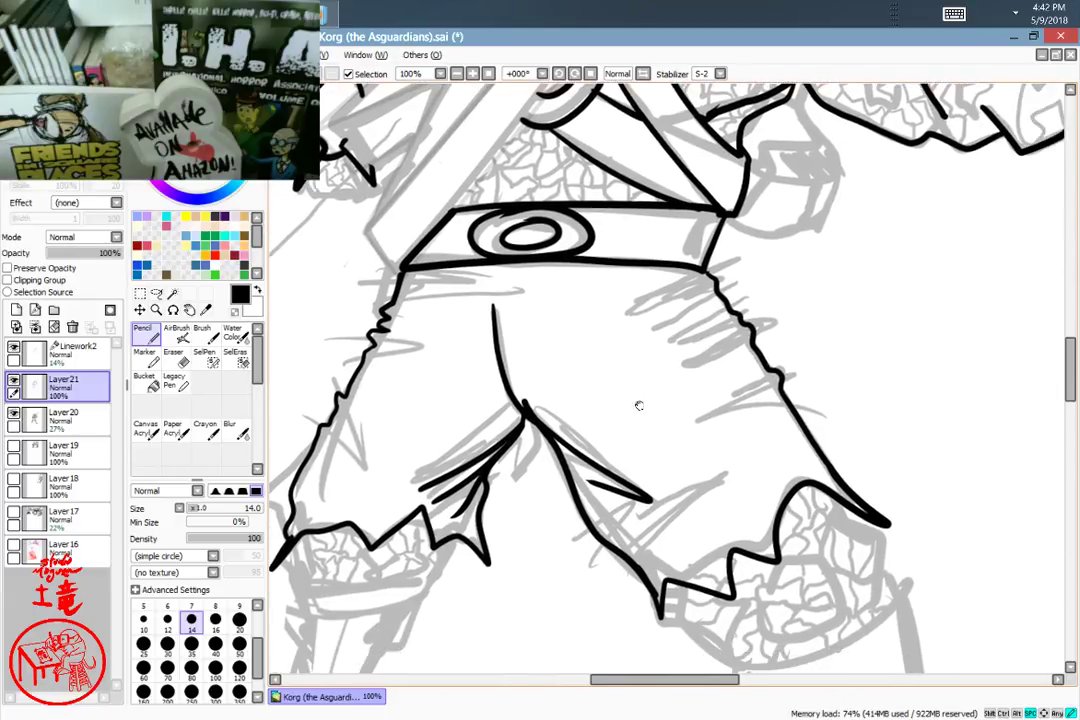
mouse_move(699, 480)
mouse_down()
mouse_move(824, 441)
mouse_move(854, 496)
mouse_up()
drag(593, 323, 582, 360)
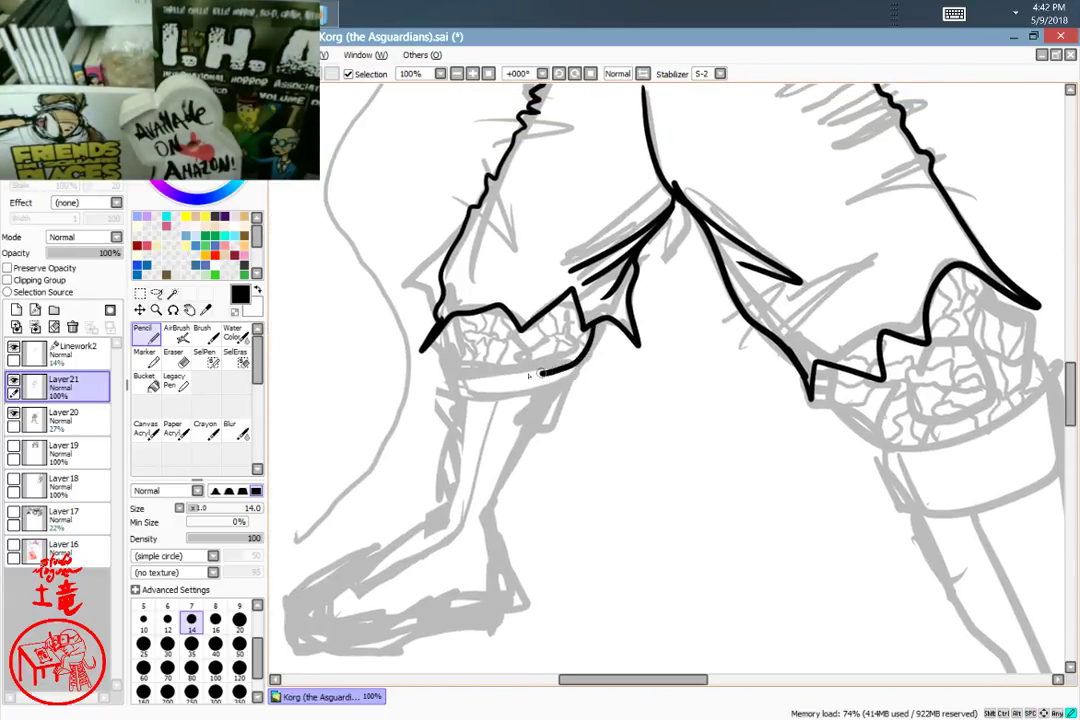
mouse_move(482, 379)
mouse_down()
mouse_move(457, 325)
mouse_move(460, 371)
mouse_move(500, 383)
mouse_move(570, 363)
mouse_move(588, 326)
mouse_up()
key(ctrl+z)
key(ctrl+z)
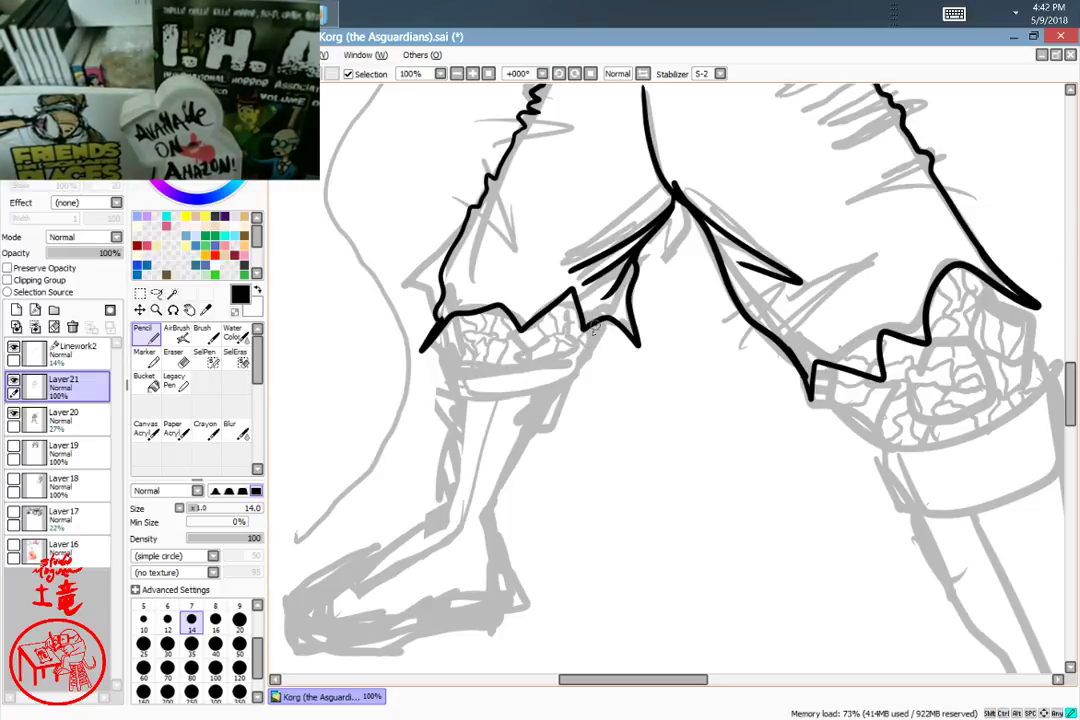
mouse_move(597, 325)
mouse_down()
mouse_move(568, 365)
mouse_move(521, 372)
mouse_move(465, 366)
mouse_move(446, 319)
mouse_up()
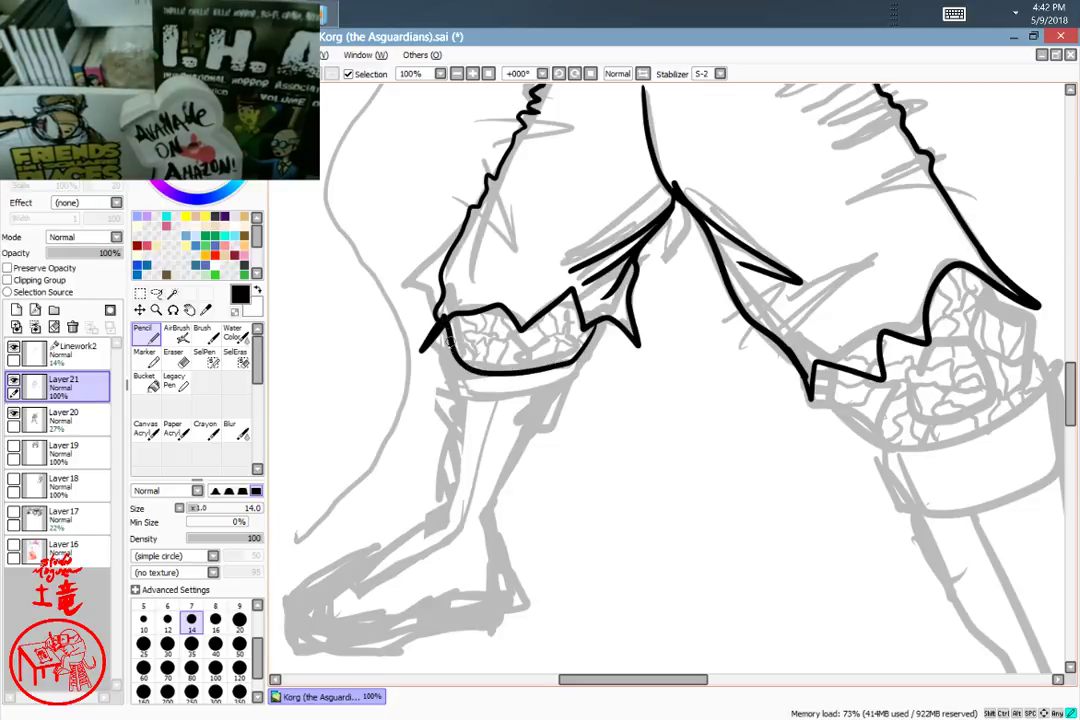
mouse_move(448, 382)
mouse_down()
mouse_move(517, 403)
mouse_move(550, 394)
mouse_up()
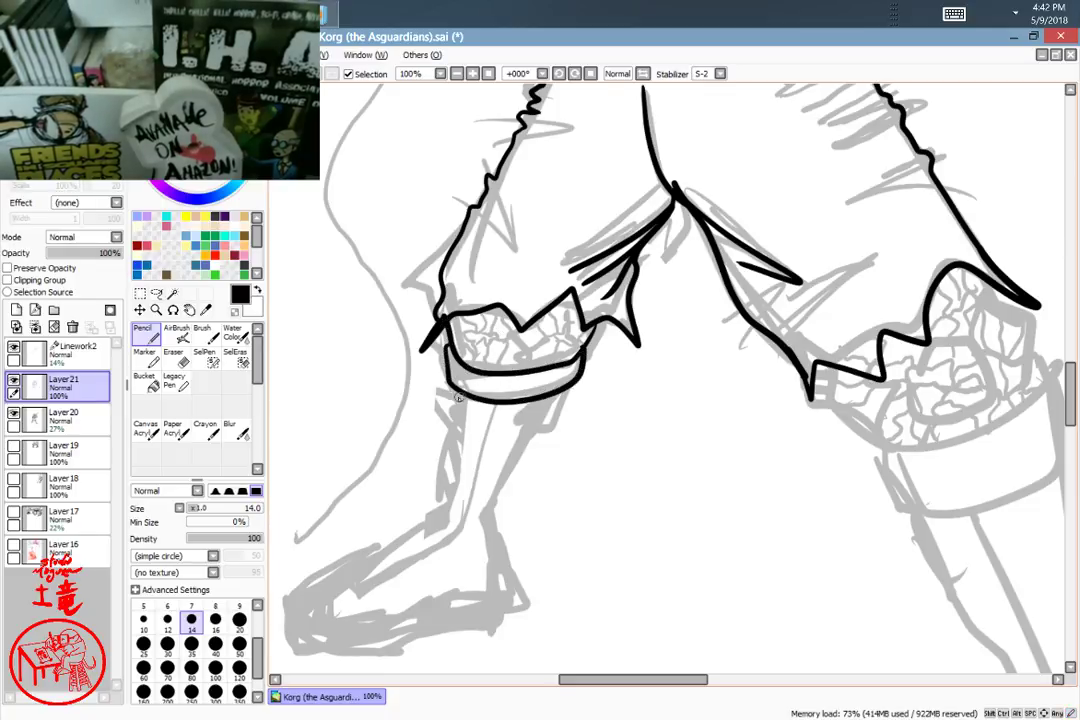
Step: Ink the first leg's boot outline with its shin ridge running to the toe, heel crease and sole line
drag(449, 385, 432, 518)
mouse_move(556, 395)
mouse_down()
mouse_move(492, 523)
mouse_move(517, 602)
mouse_move(484, 625)
mouse_move(383, 649)
mouse_move(296, 642)
mouse_move(298, 610)
mouse_move(339, 576)
mouse_move(311, 585)
mouse_move(427, 532)
mouse_up()
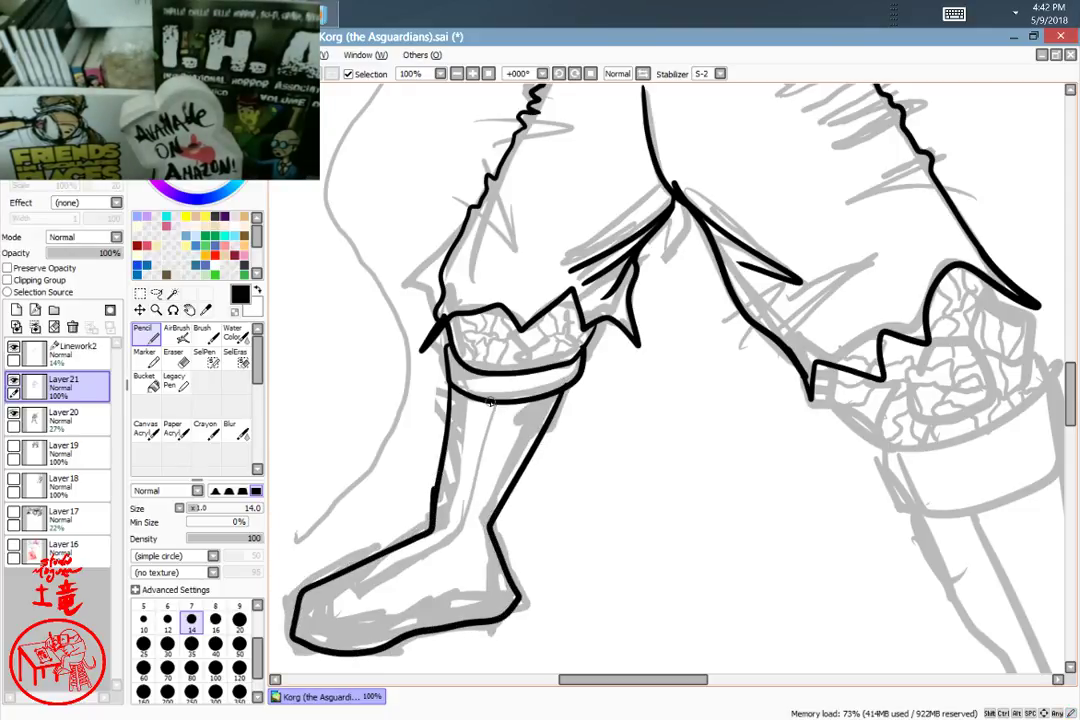
mouse_move(486, 421)
mouse_down()
mouse_move(452, 530)
mouse_move(423, 560)
mouse_move(311, 599)
mouse_up()
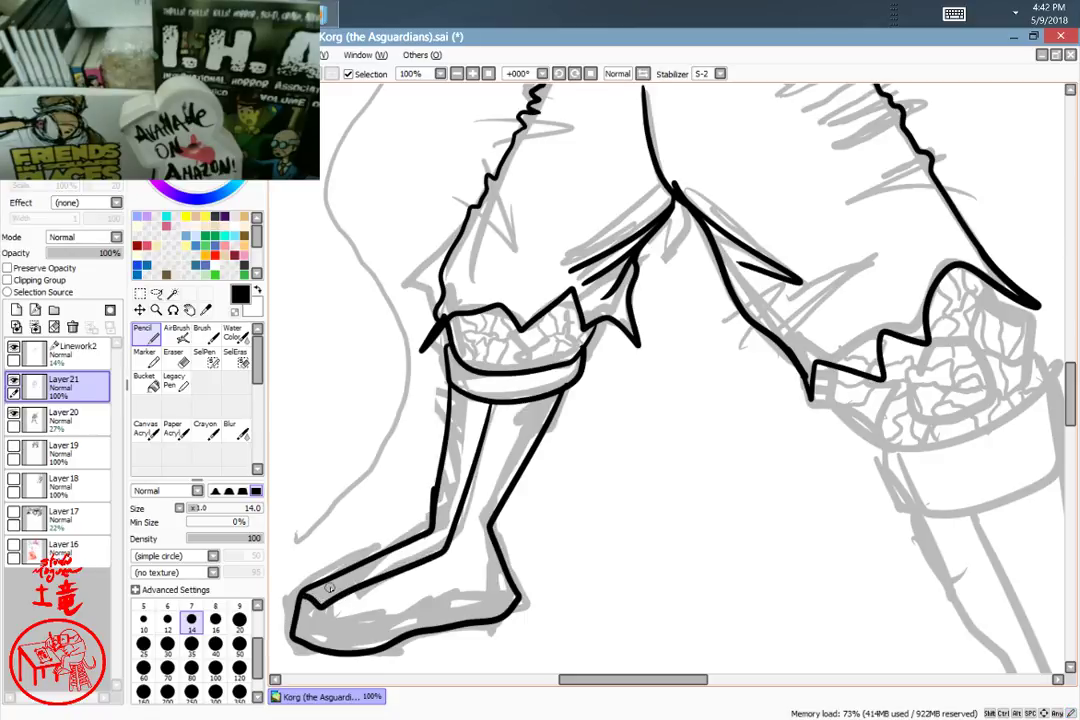
key(space)
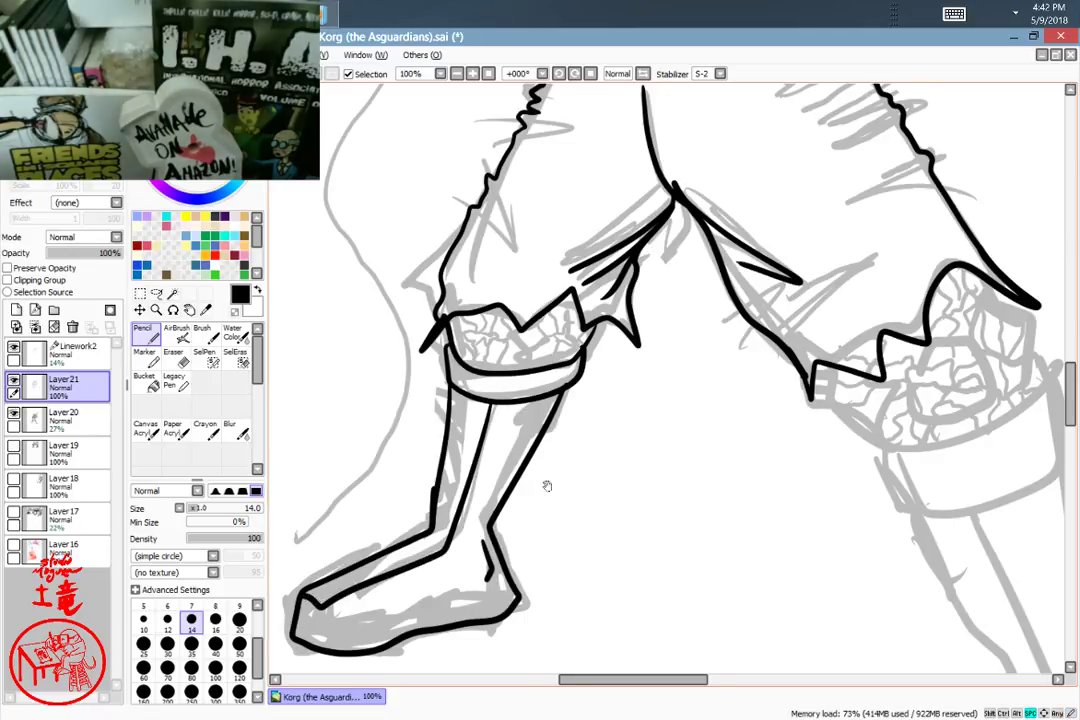
mouse_move(560, 479)
mouse_down()
mouse_move(780, 318)
mouse_move(677, 420)
mouse_move(723, 410)
mouse_move(730, 371)
mouse_up()
key(space)
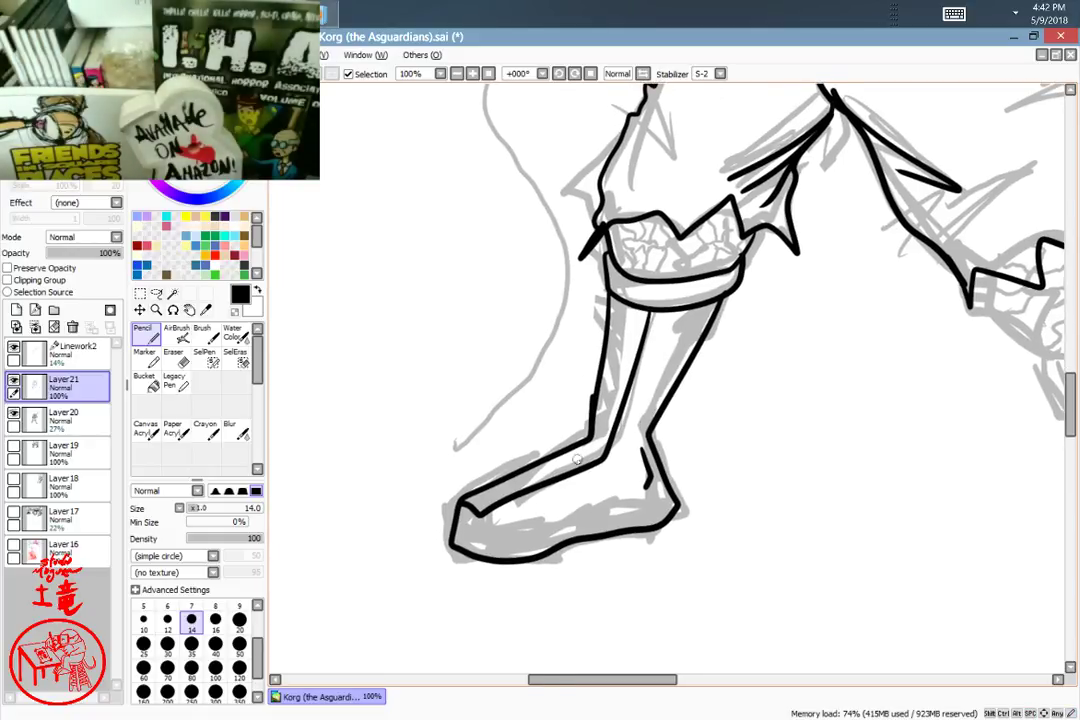
drag(456, 535, 540, 535)
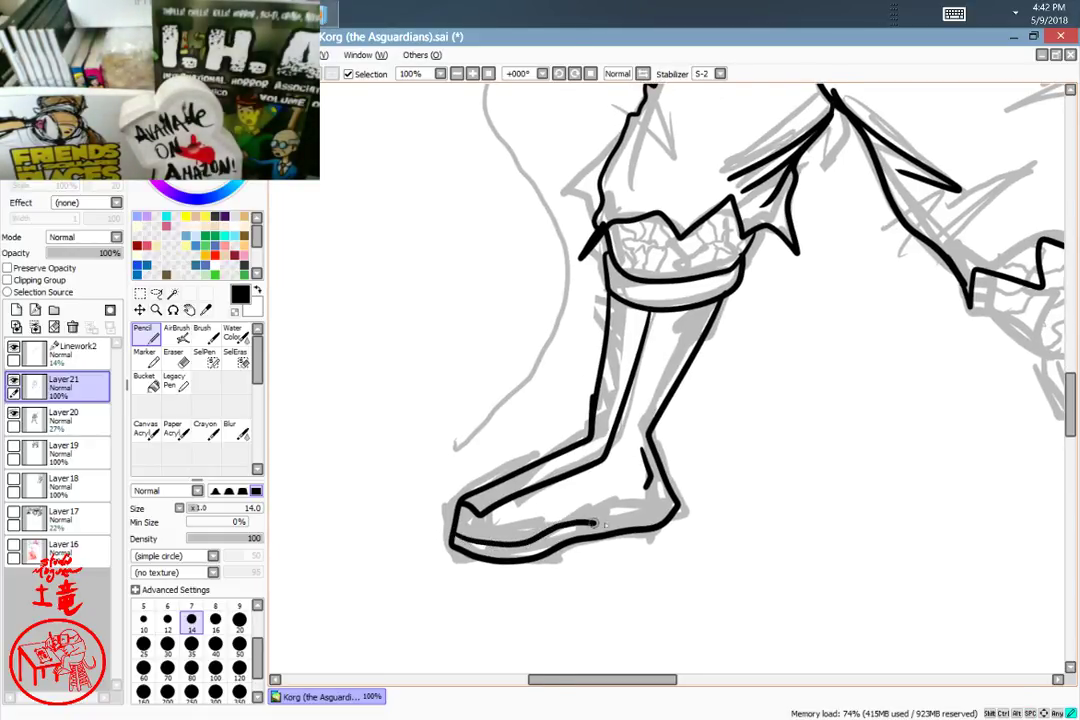
drag(658, 510, 670, 498)
Step: Ink the angular kneecap rock and the outer contour of the rocky knee below the second leg's ragged hem
key(space)
drag(802, 403, 552, 463)
drag(747, 383, 535, 536)
drag(761, 419, 752, 306)
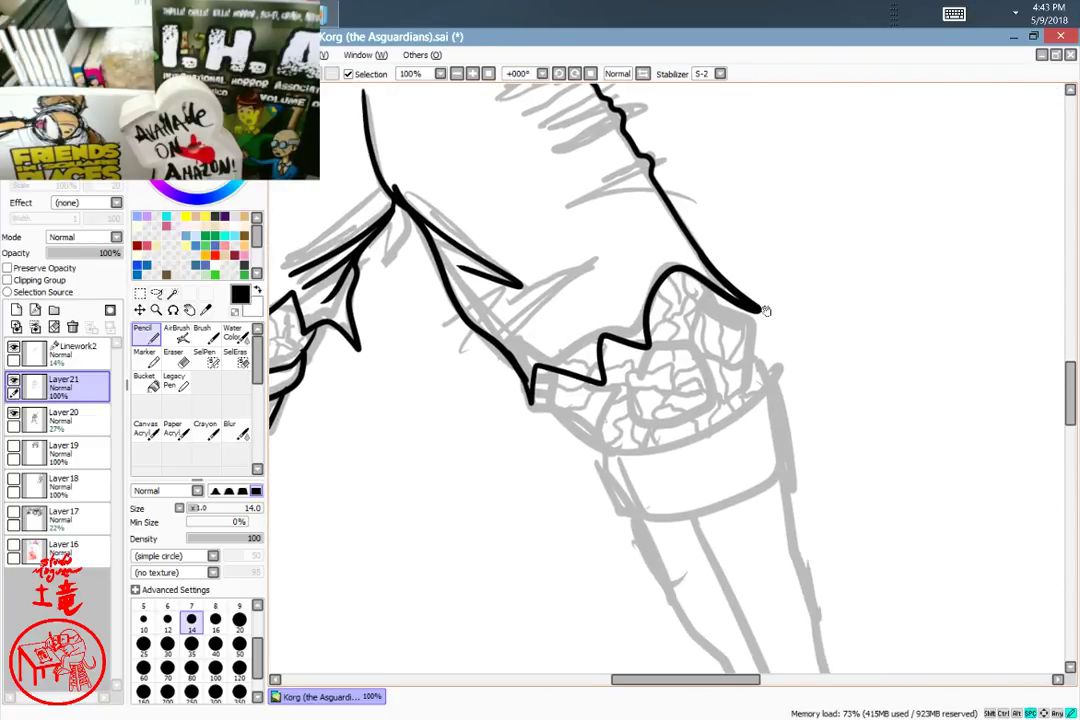
drag(716, 371, 608, 393)
mouse_move(520, 414)
mouse_down()
mouse_move(539, 449)
mouse_move(608, 424)
mouse_move(582, 364)
mouse_up()
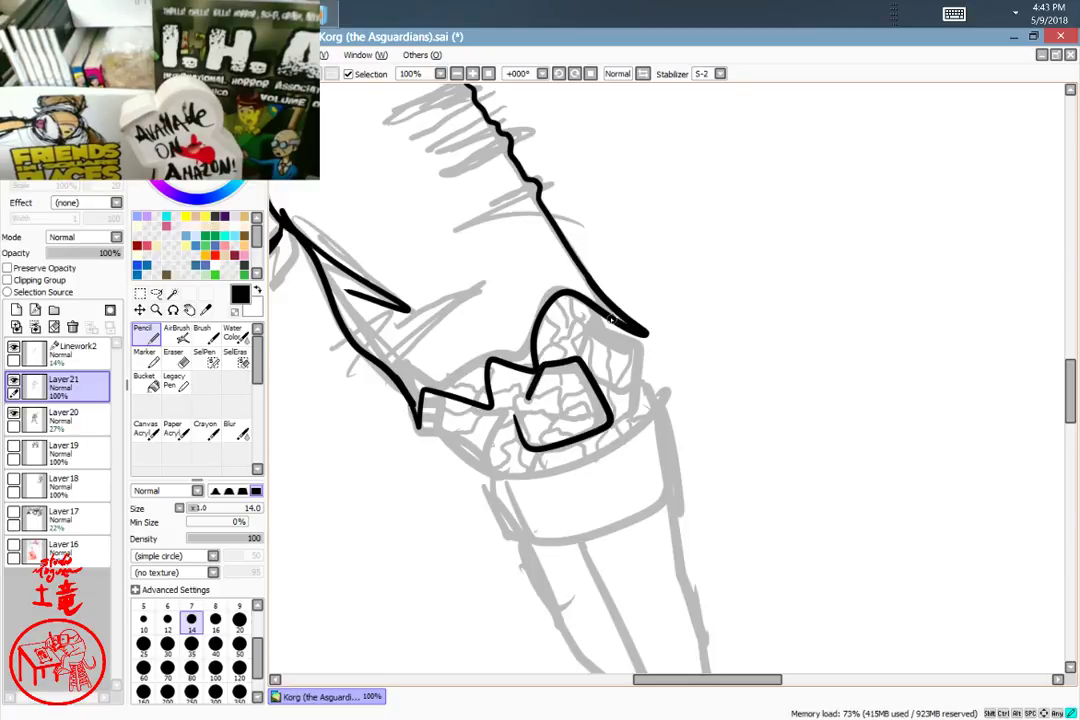
mouse_move(640, 335)
mouse_down()
mouse_move(645, 368)
mouse_move(420, 398)
mouse_up()
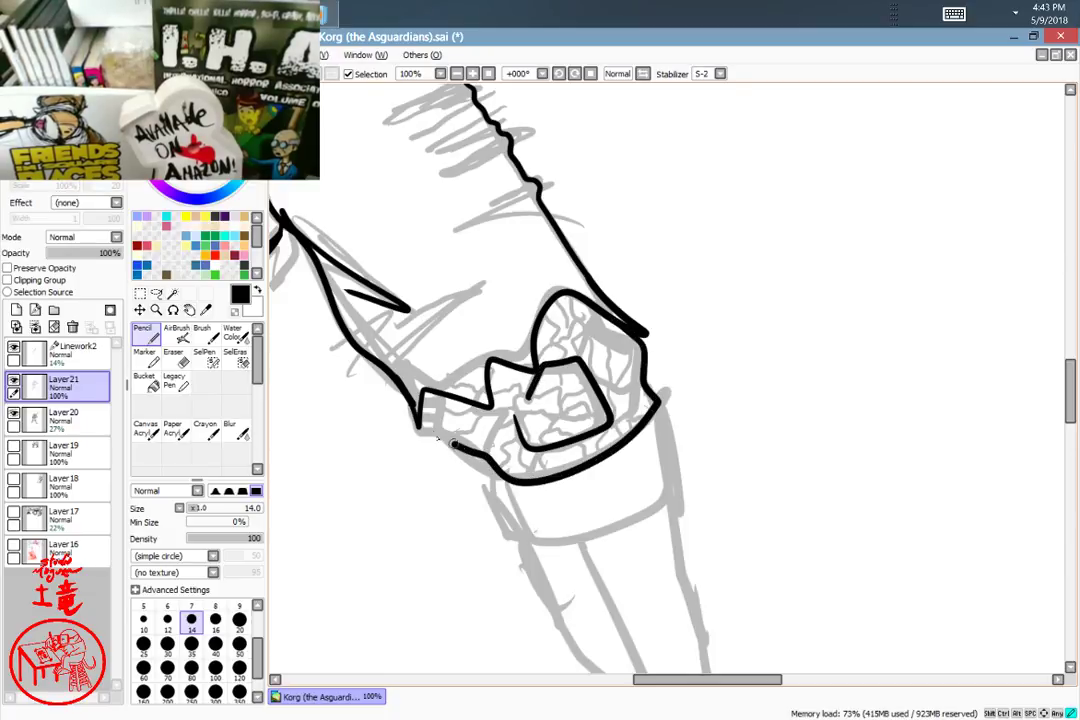
Step: Ink the second leg's boot cuff, both sides of the shaft, and the rounded foot with its heel
mouse_move(487, 470)
mouse_down()
mouse_move(540, 540)
mouse_move(645, 515)
mouse_move(685, 463)
mouse_move(654, 387)
mouse_up()
drag(702, 528, 681, 217)
drag(502, 227, 545, 304)
mouse_move(515, 253)
mouse_down()
mouse_move(580, 361)
mouse_move(625, 472)
mouse_up()
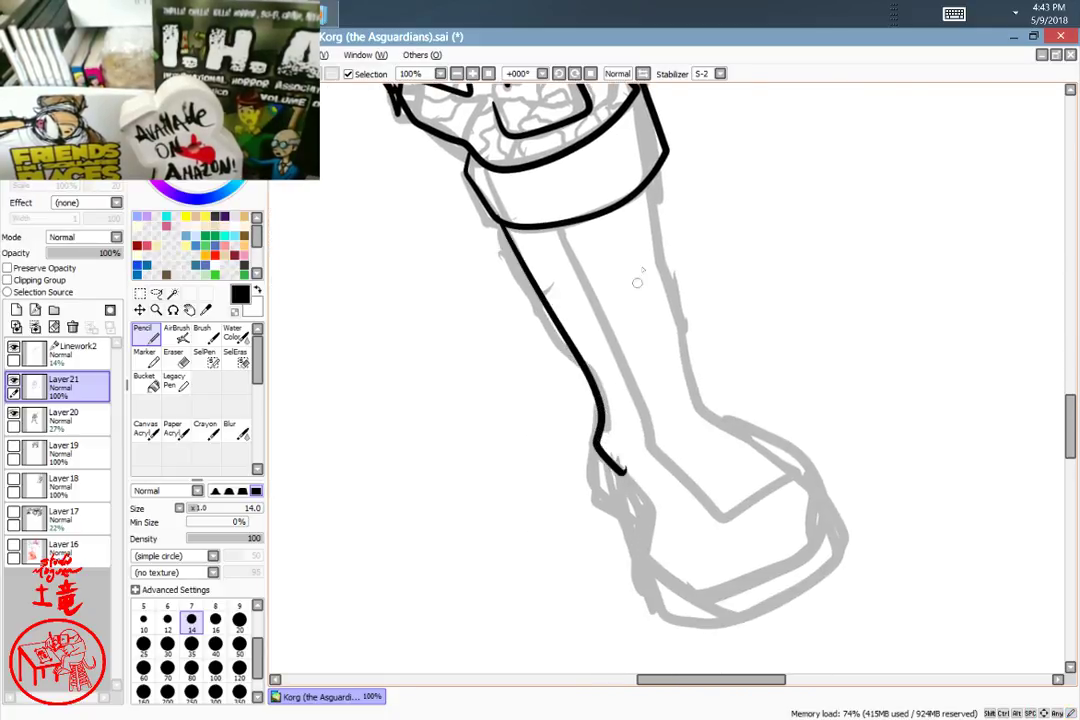
mouse_move(660, 180)
mouse_down()
mouse_move(732, 430)
mouse_move(815, 548)
mouse_move(680, 595)
mouse_move(605, 465)
mouse_move(597, 498)
mouse_move(643, 538)
mouse_up()
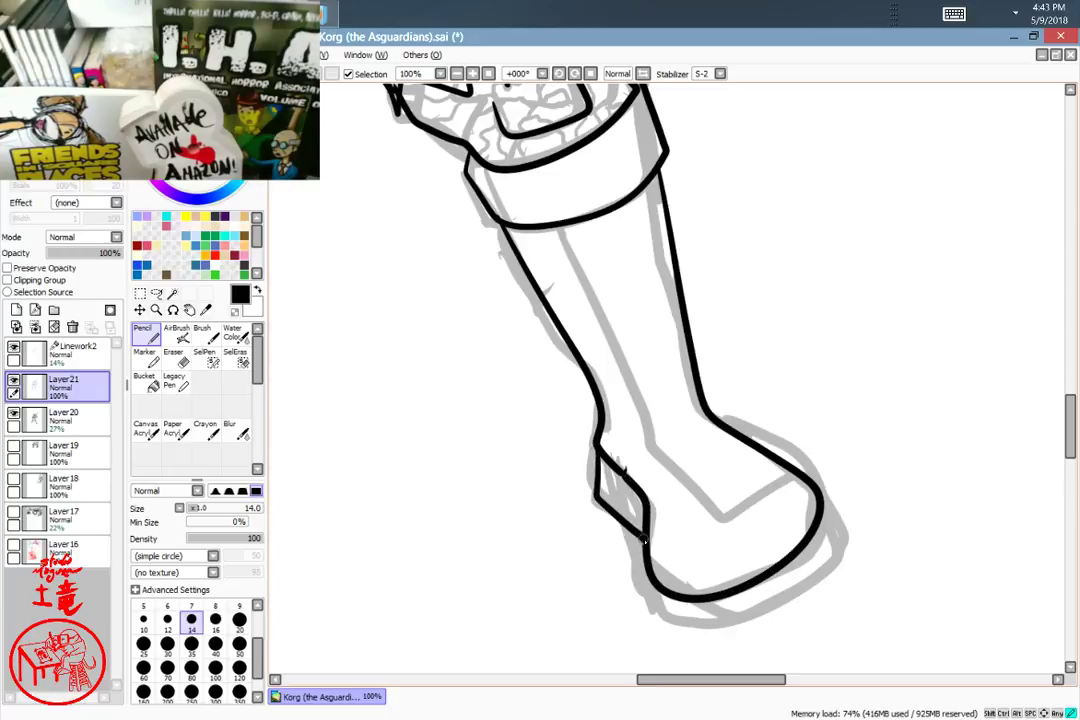
Step: Undo the second boot's heel line and re-ink the heel with a thick sole curving around the toe
key(ctrl+z)
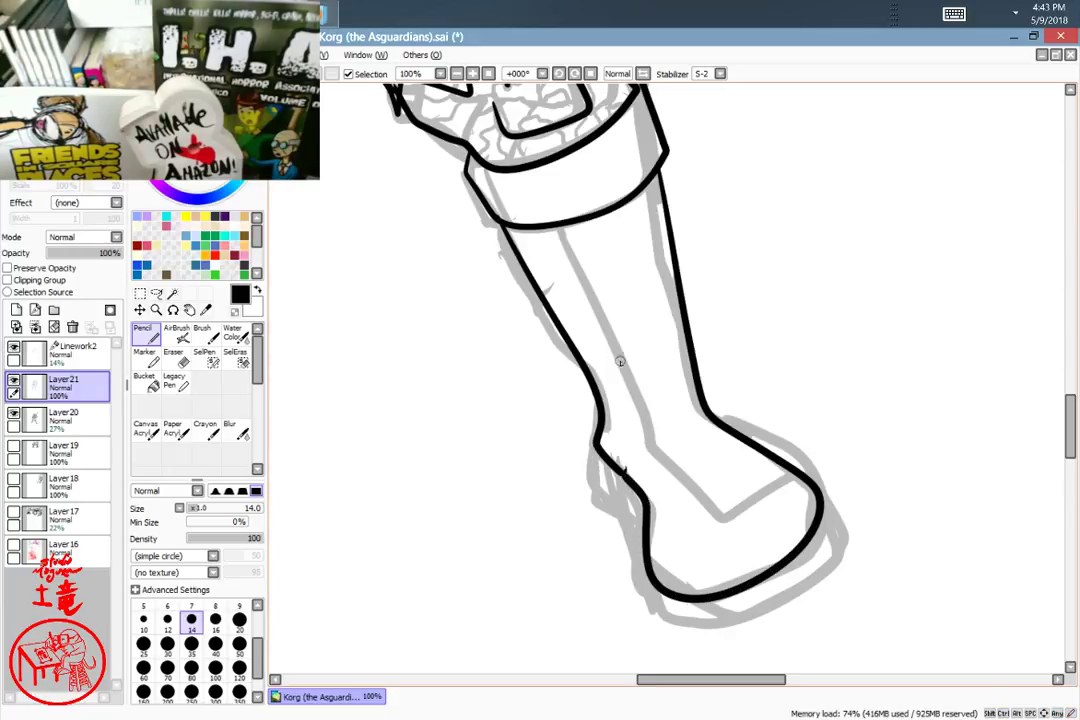
key(ctrl+z)
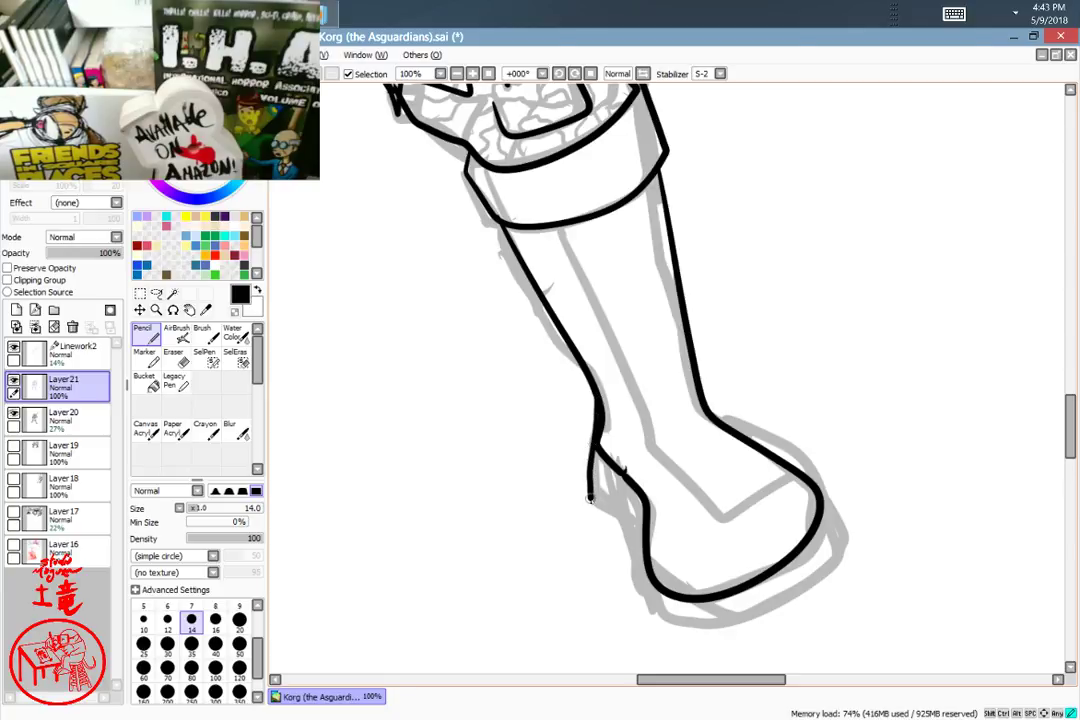
mouse_move(668, 618)
mouse_down()
mouse_move(783, 616)
mouse_move(831, 571)
mouse_move(835, 540)
mouse_move(819, 498)
mouse_up()
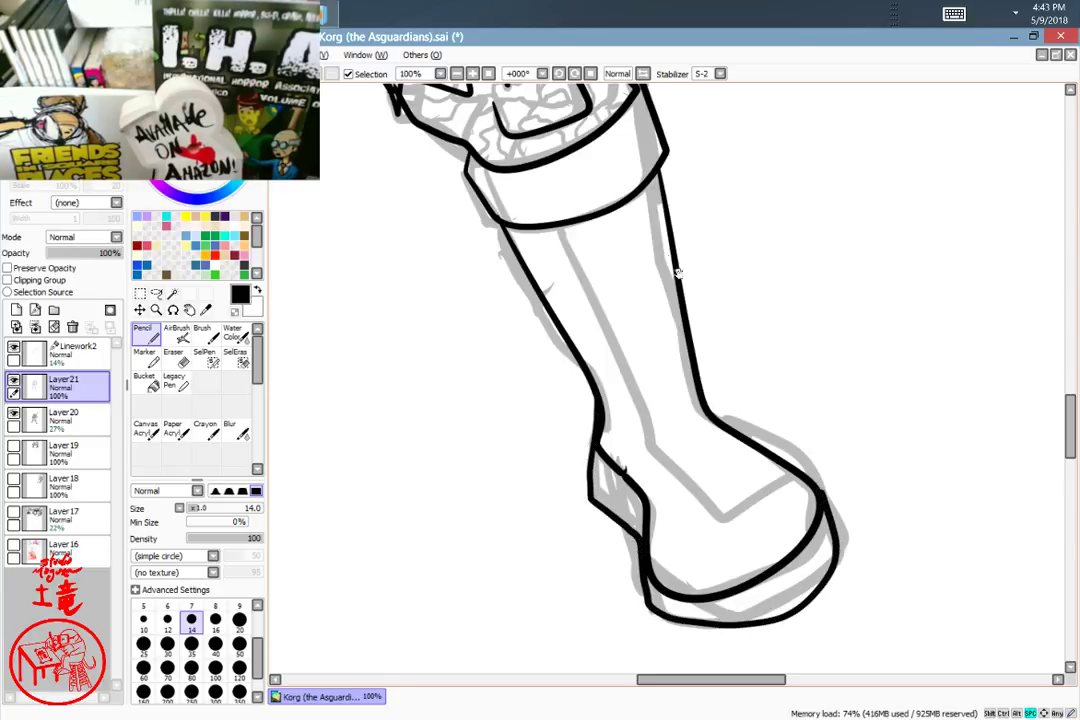
Step: Ink the second boot's shin ridge from the cuff down to an angled corner on the foot and across to the toe edge
drag(667, 224, 719, 212)
drag(613, 218, 731, 435)
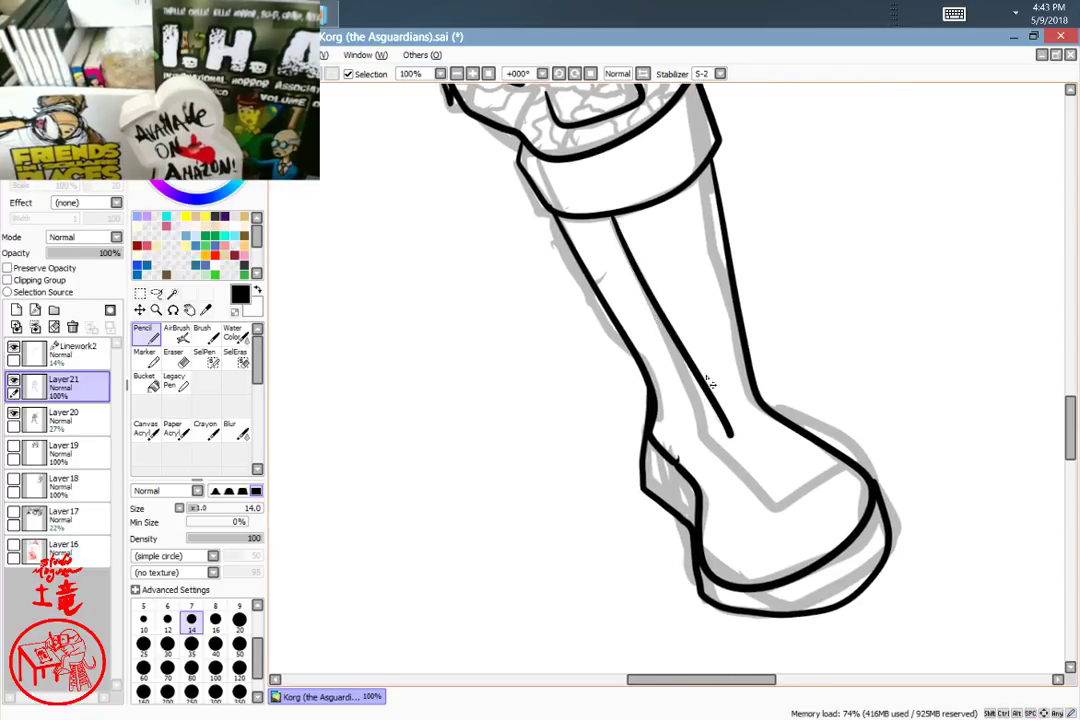
key(ctrl+z)
mouse_move(613, 218)
mouse_down()
mouse_move(750, 543)
mouse_move(812, 512)
mouse_up()
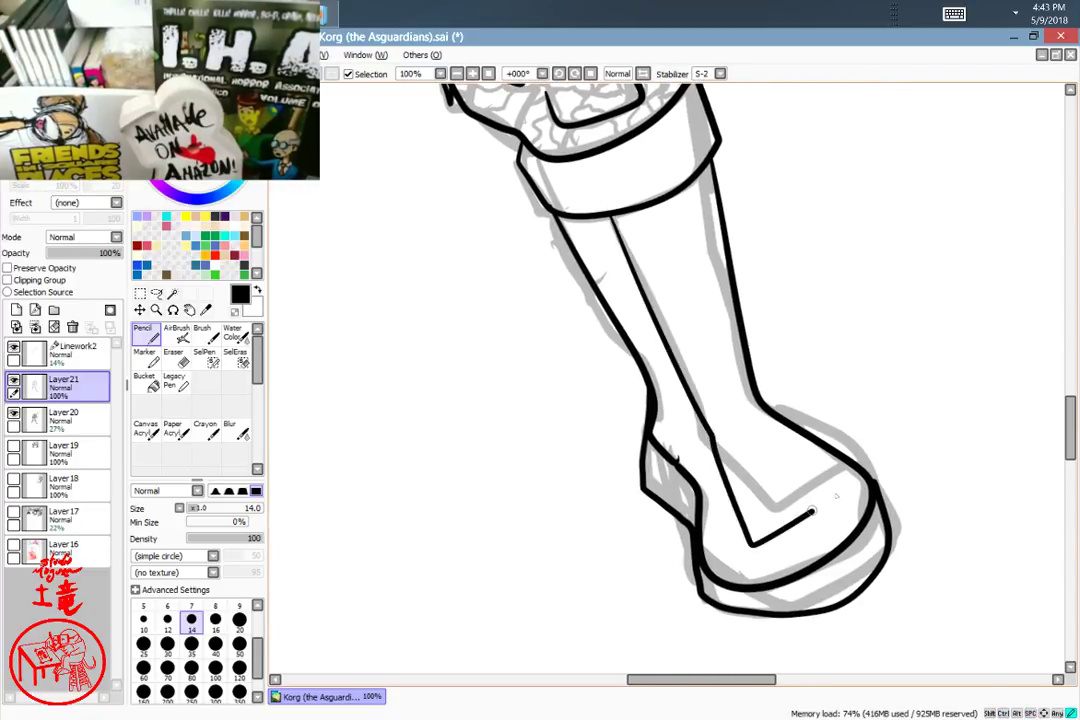
key(ctrl+z)
mouse_move(708, 426)
mouse_down()
mouse_move(762, 528)
mouse_move(860, 467)
mouse_up()
drag(610, 218, 718, 436)
key(ctrl+z)
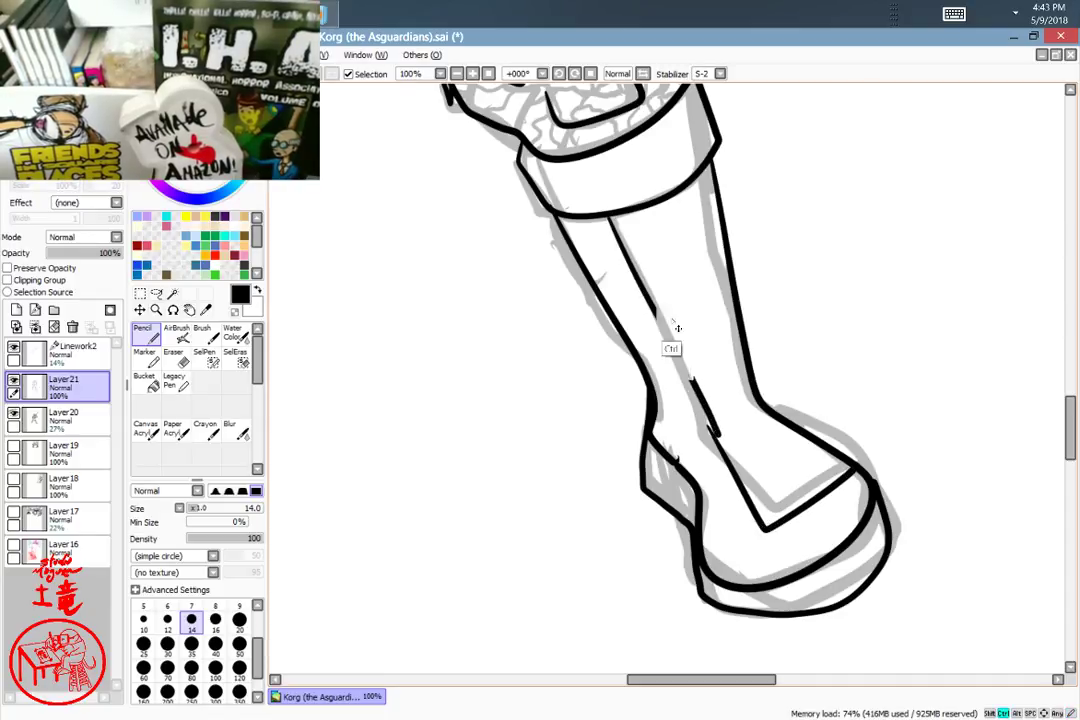
drag(611, 218, 721, 444)
drag(698, 180, 736, 316)
drag(538, 354, 900, 300)
mouse_move(534, 258)
mouse_down()
mouse_move(777, 292)
mouse_move(600, 570)
mouse_up()
drag(752, 327, 603, 525)
drag(713, 371, 661, 416)
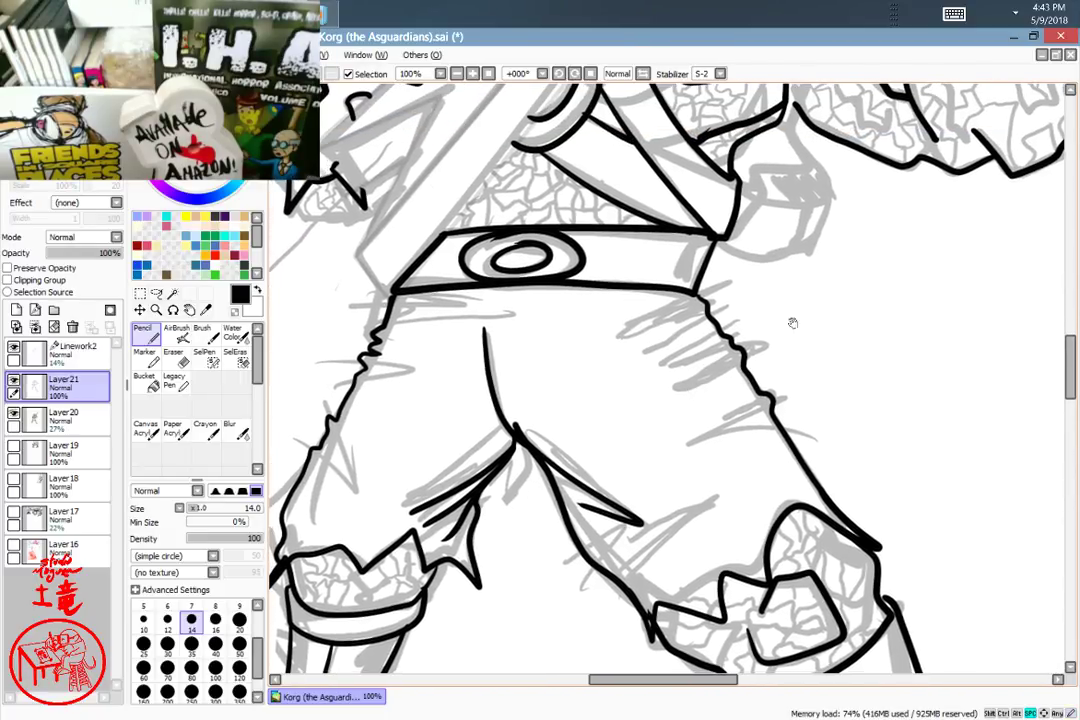
mouse_move(792, 323)
mouse_down()
mouse_move(713, 390)
mouse_move(700, 480)
mouse_move(690, 440)
mouse_move(707, 390)
mouse_move(812, 358)
mouse_move(752, 418)
mouse_move(682, 368)
mouse_move(778, 315)
mouse_up()
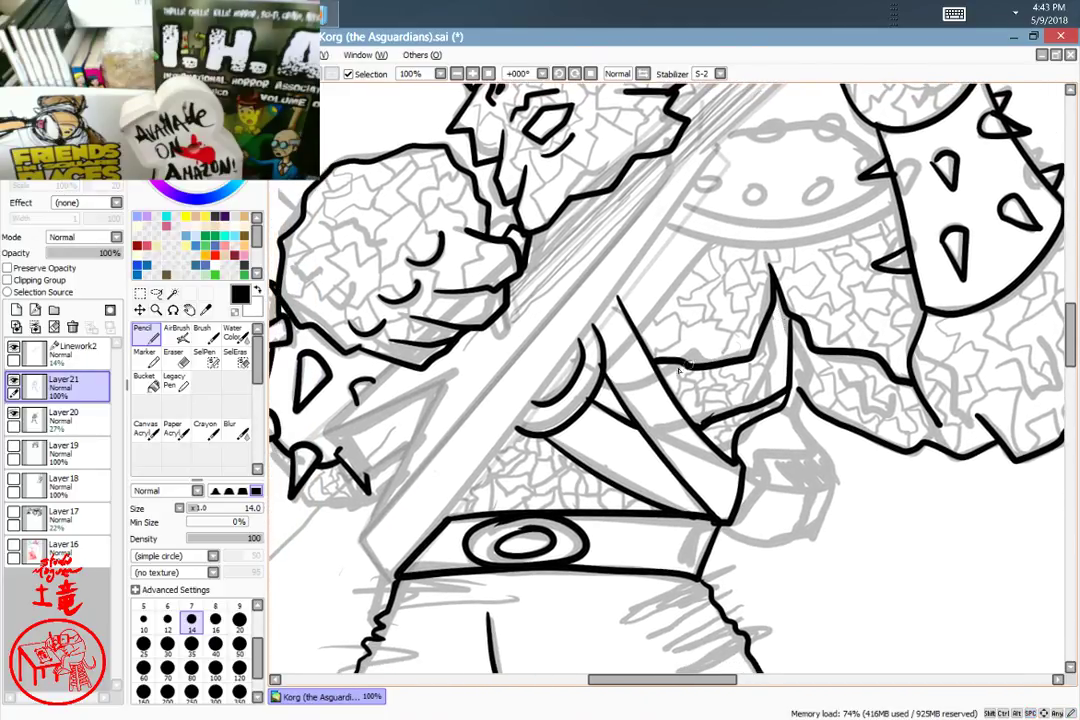
Step: Undo the last two strap erasures and clean up the ends of the chest strap lines beside the guitar neck
click(176, 357)
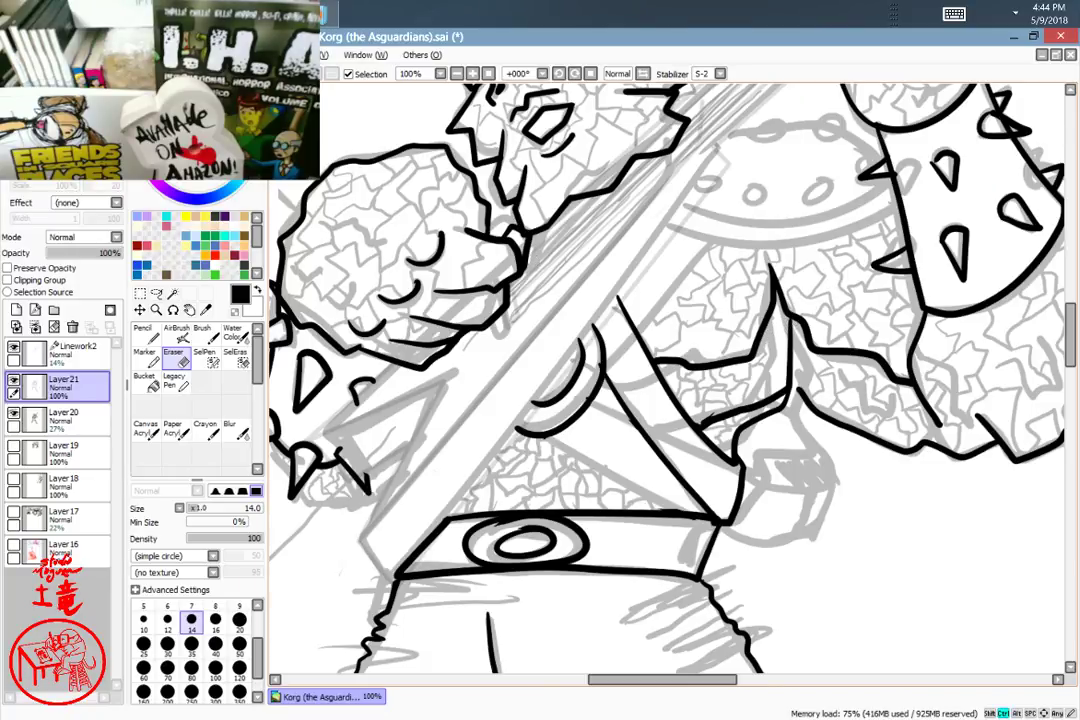
key(ctrl+z)
key(ctrl+z)
drag(674, 341, 670, 440)
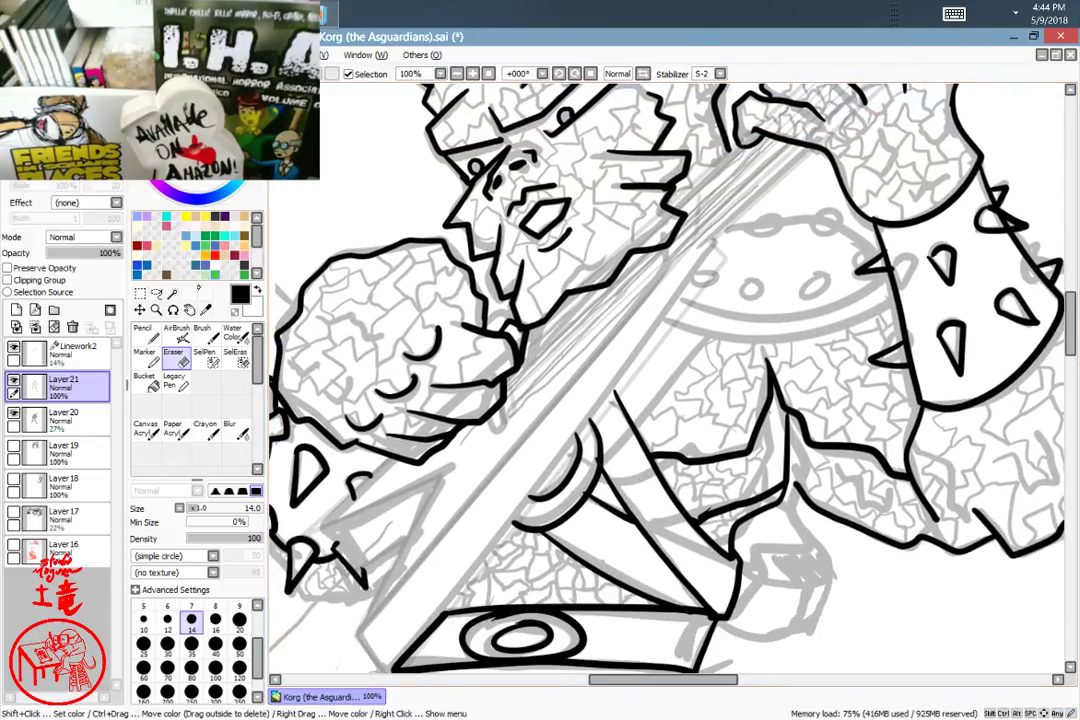
key(n)
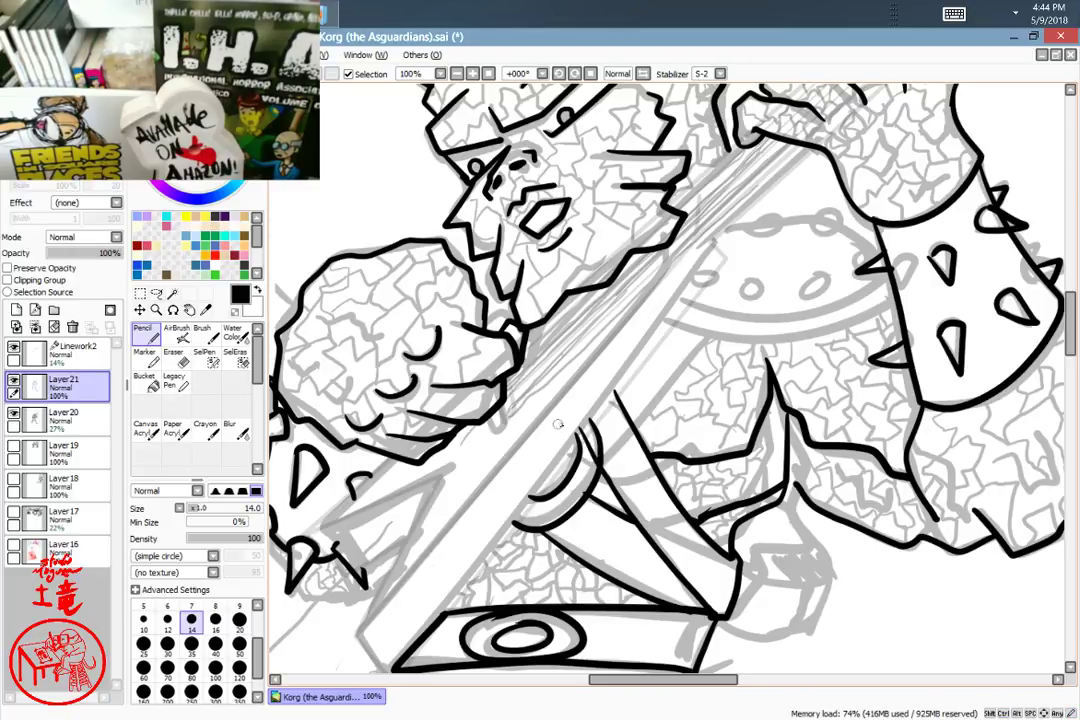
key(e)
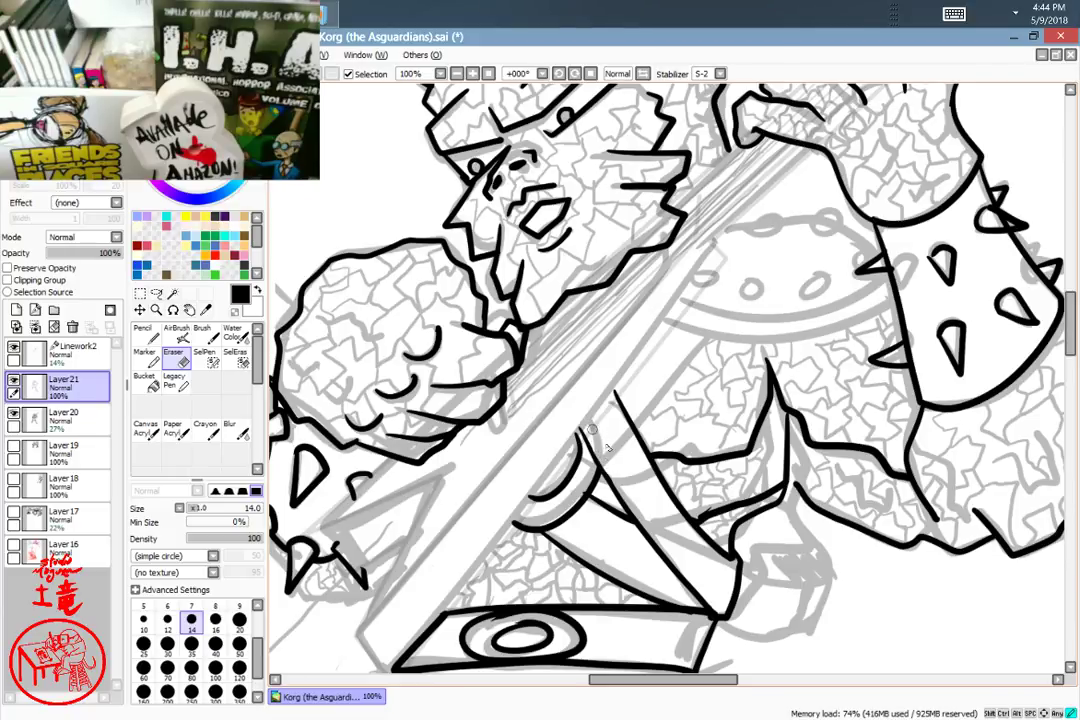
drag(855, 337, 755, 371)
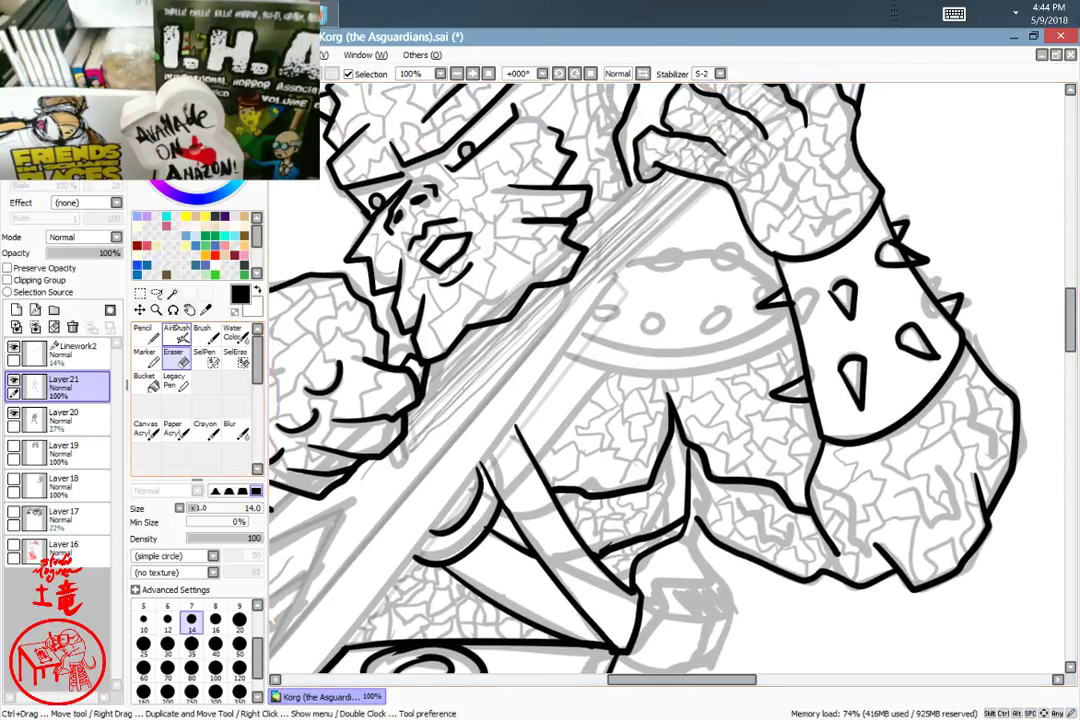
Step: Ink the straight chest edge below the shoulder, the domed shoulder plate outline and its curved lower rim
key(n)
drag(564, 426, 618, 365)
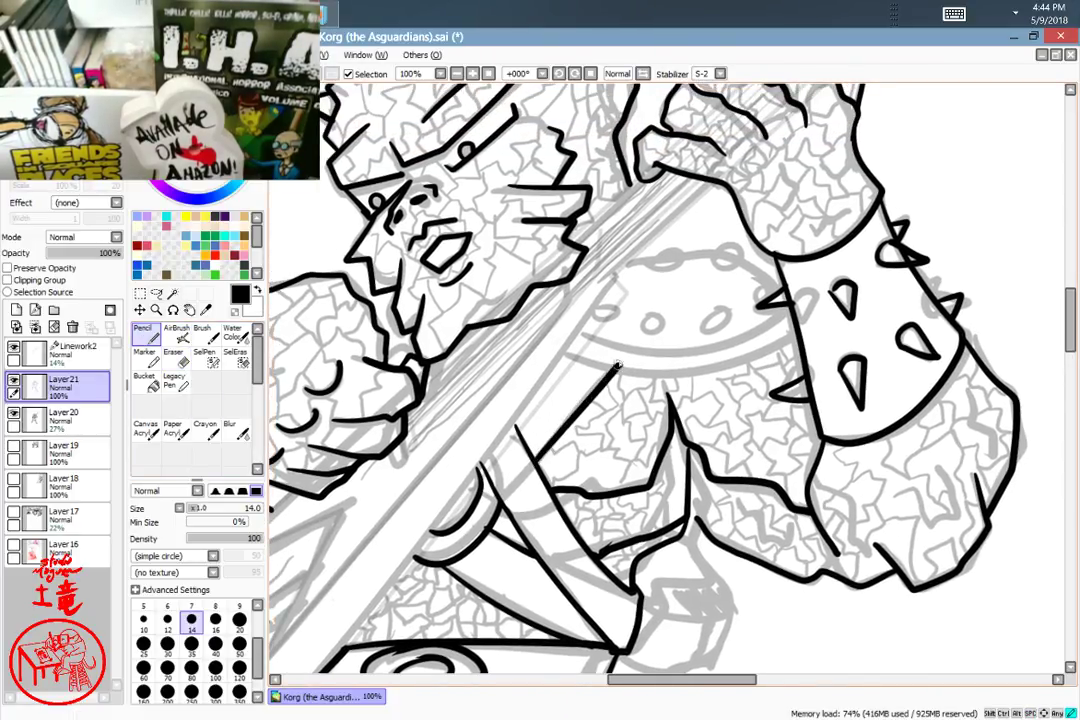
mouse_move(660, 250)
mouse_down()
mouse_move(510, 330)
mouse_move(510, 370)
mouse_move(538, 364)
mouse_move(625, 408)
mouse_move(632, 428)
mouse_move(472, 464)
mouse_move(424, 447)
mouse_up()
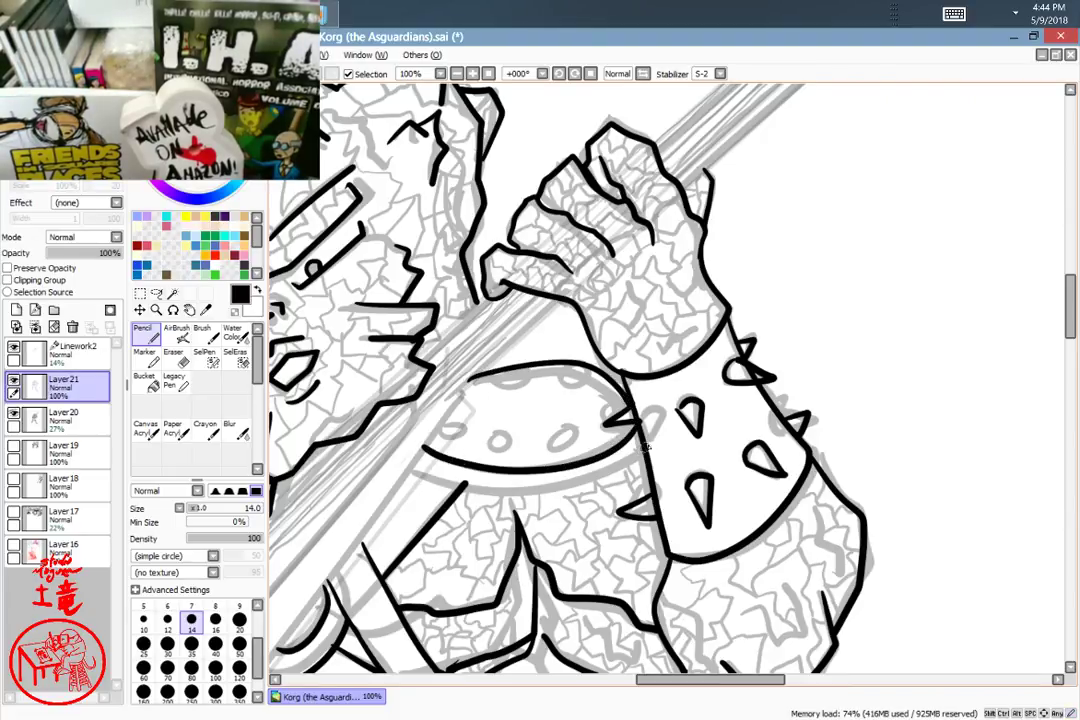
mouse_move(646, 447)
mouse_down()
mouse_move(598, 477)
mouse_move(531, 495)
mouse_move(415, 472)
mouse_up()
Step: Ink small round studs along the lower and upper edges of the shoulder plate, including half-hidden ones on its top contour
mouse_move(456, 424)
mouse_down()
mouse_move(446, 431)
mouse_move(506, 447)
mouse_move(505, 434)
mouse_move(562, 432)
mouse_up()
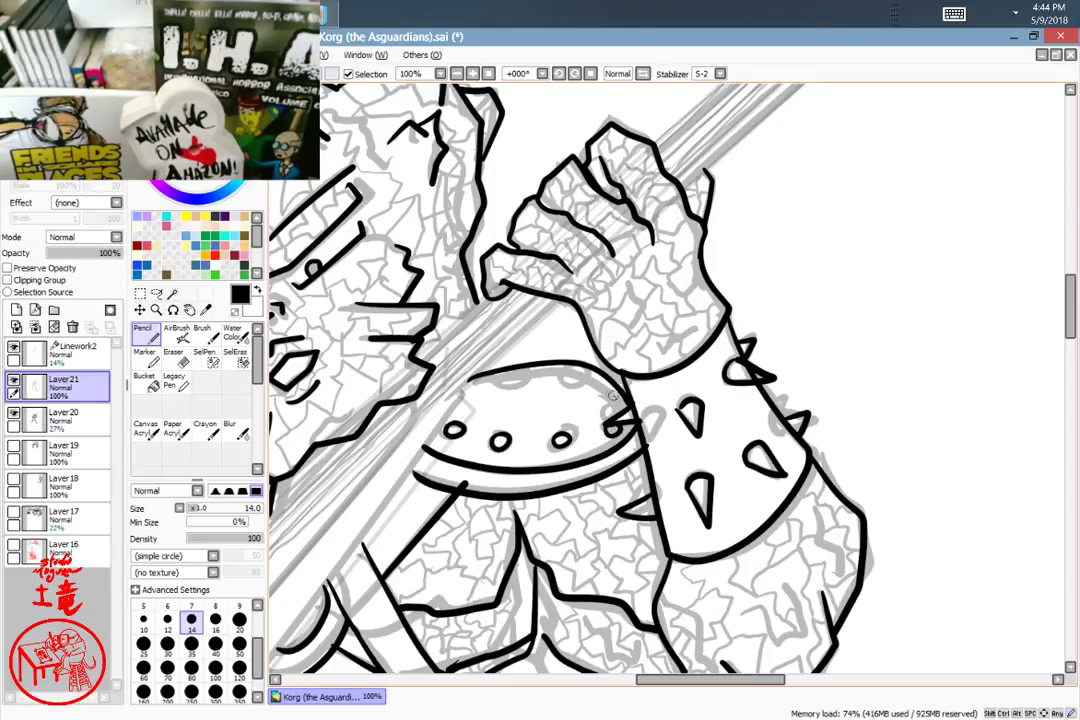
mouse_move(612, 394)
mouse_down()
mouse_move(588, 375)
mouse_move(479, 383)
mouse_up()
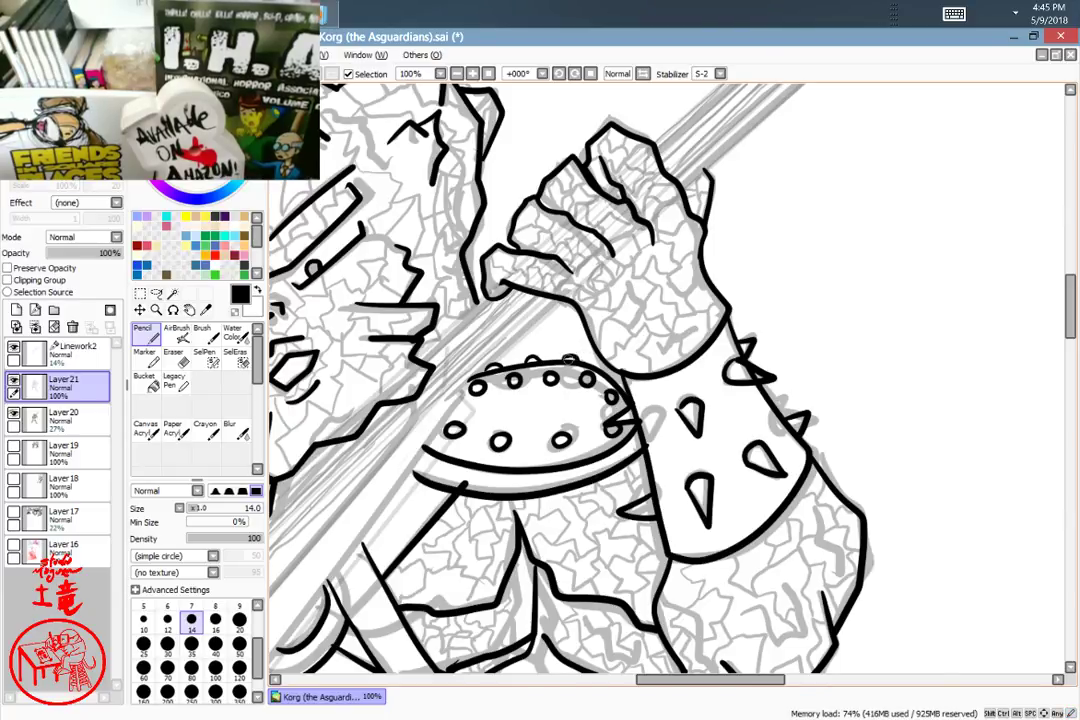
mouse_move(622, 416)
mouse_down()
mouse_move(857, 188)
mouse_move(724, 338)
mouse_move(738, 395)
mouse_up()
key(e)
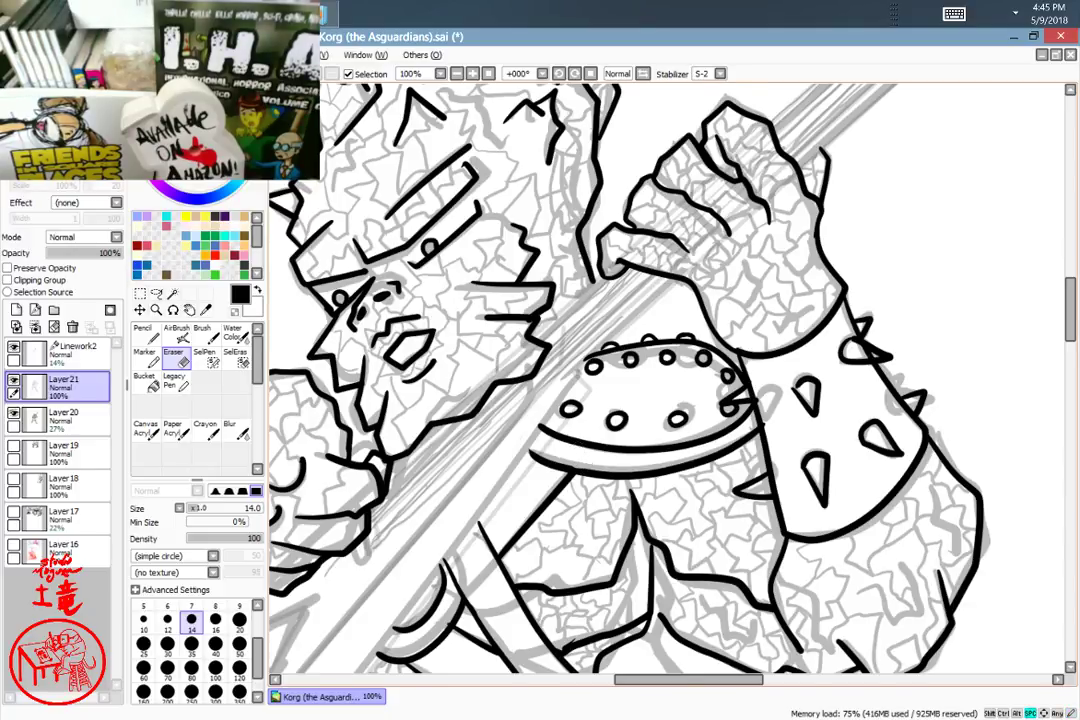
Step: Ink an angular contour inside the back edge of the head, running down to the guitar neck
mouse_move(614, 395)
mouse_down()
mouse_move(781, 274)
mouse_move(754, 284)
mouse_move(765, 230)
mouse_move(528, 537)
mouse_up()
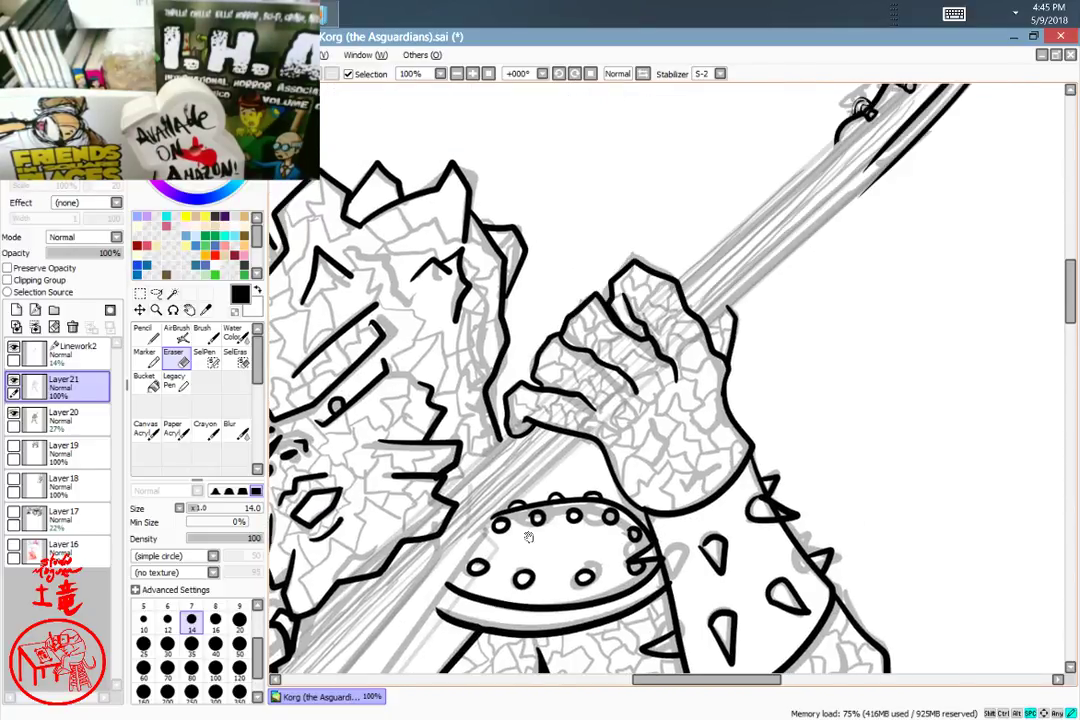
drag(654, 390, 680, 384)
key(n)
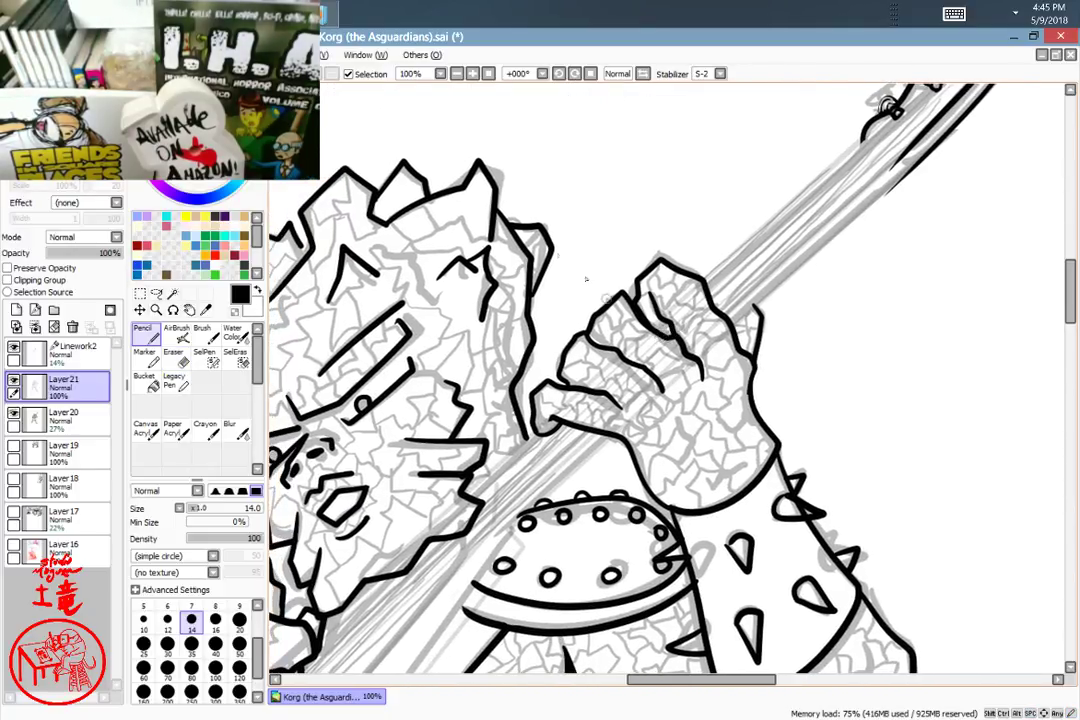
drag(505, 330, 507, 350)
drag(508, 432, 514, 441)
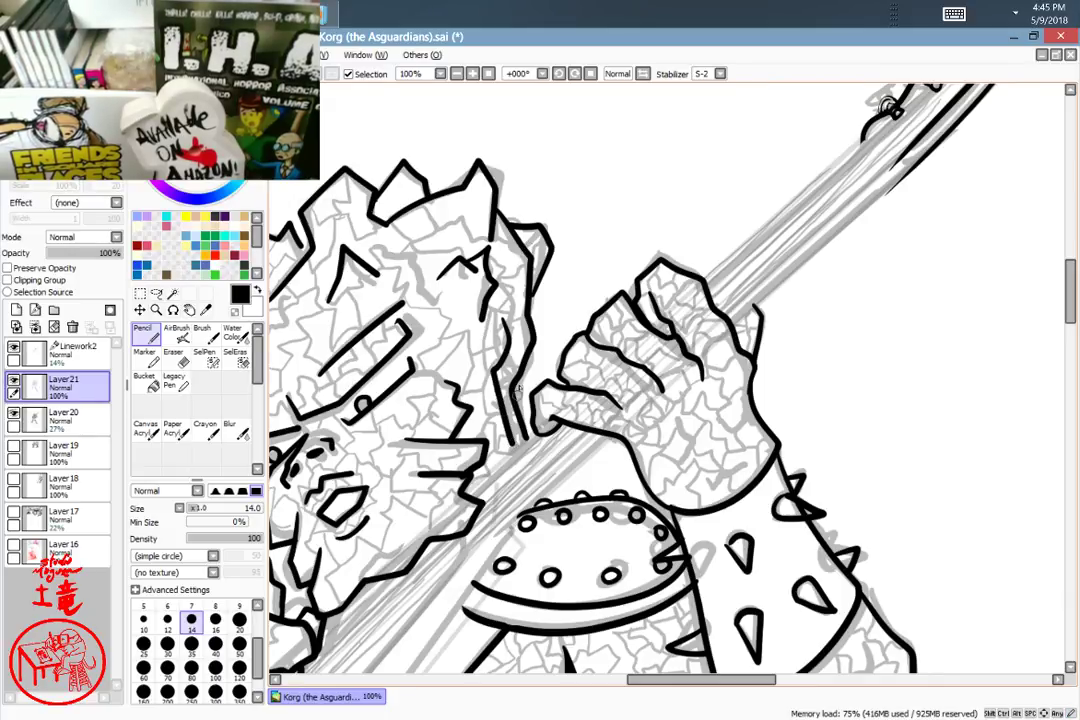
Step: Examine the inked figure from the torso to the boots, and the whole illustration for areas still lacking ink
mouse_move(596, 414)
mouse_down()
mouse_move(794, 314)
mouse_move(844, 336)
mouse_move(800, 484)
mouse_up()
drag(990, 480, 740, 222)
drag(659, 312, 656, 270)
drag(615, 598, 723, 312)
drag(783, 294, 590, 441)
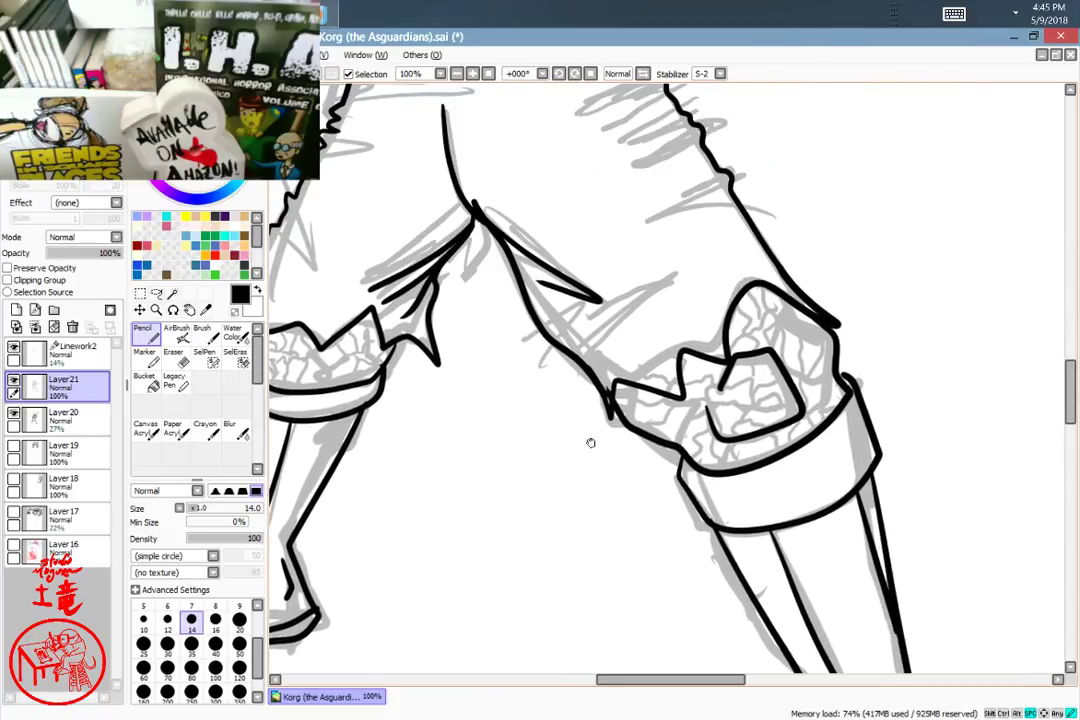
drag(741, 318, 733, 260)
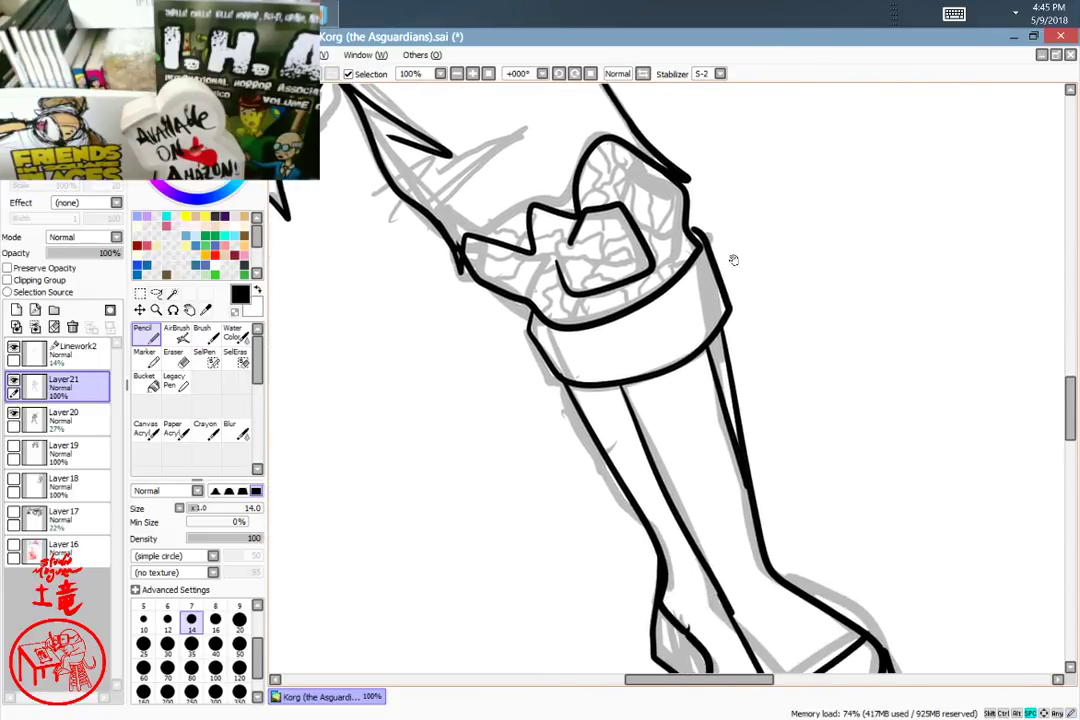
scroll(742, 297, down, 5)
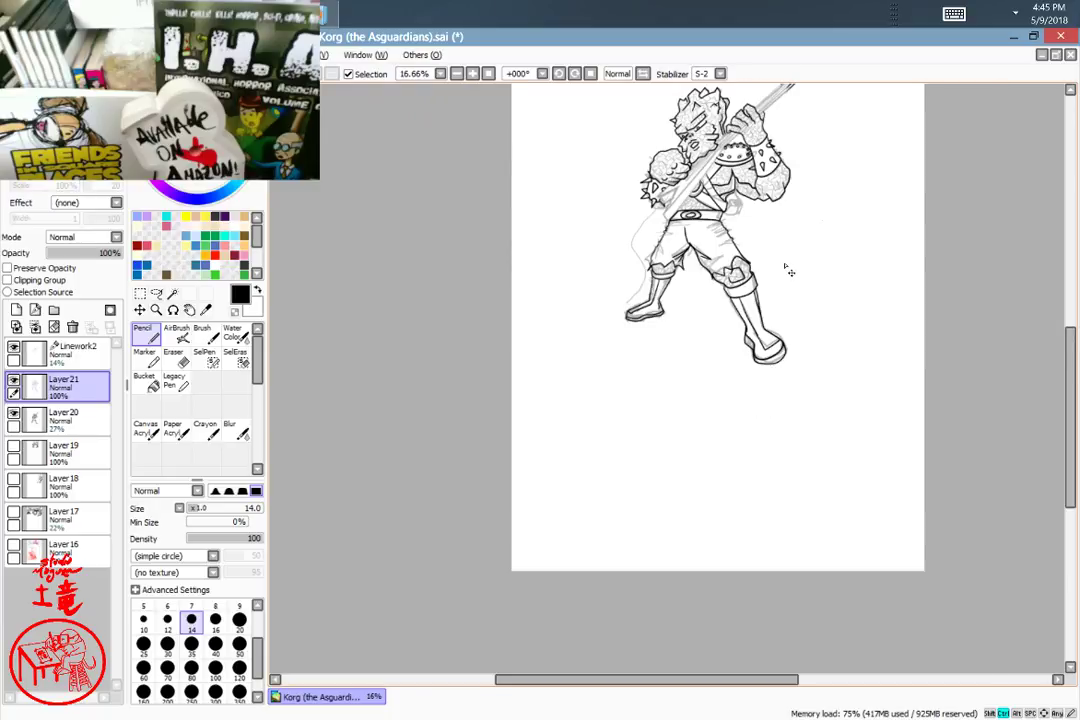
scroll(788, 268, up, 1)
drag(779, 182, 723, 376)
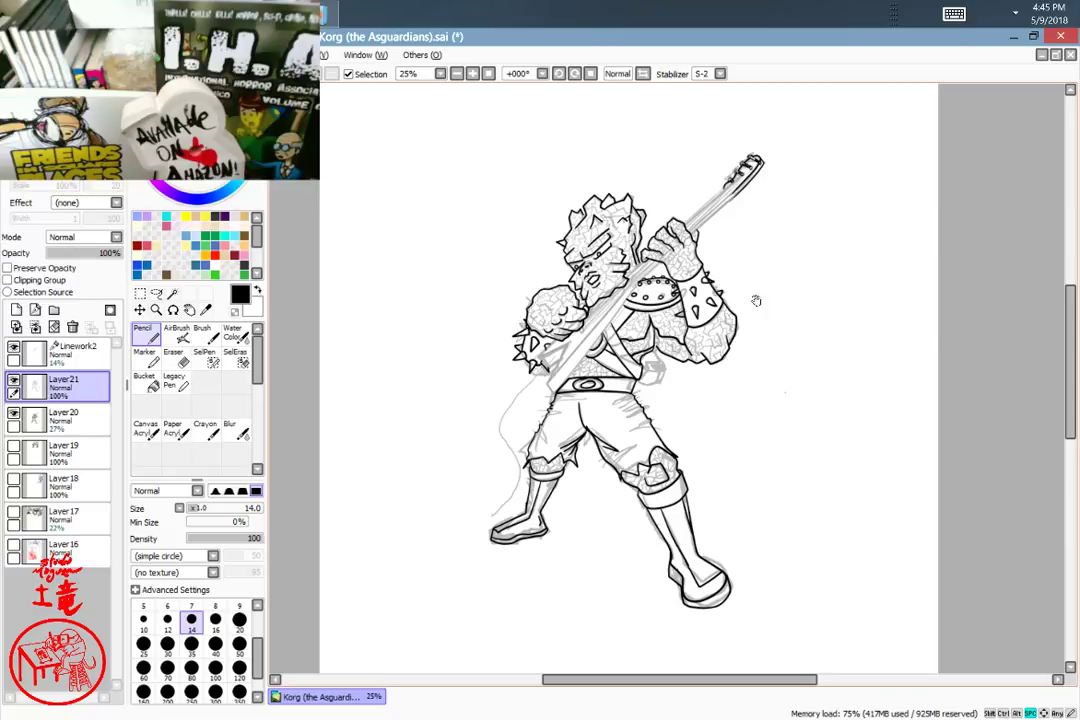
drag(756, 300, 745, 331)
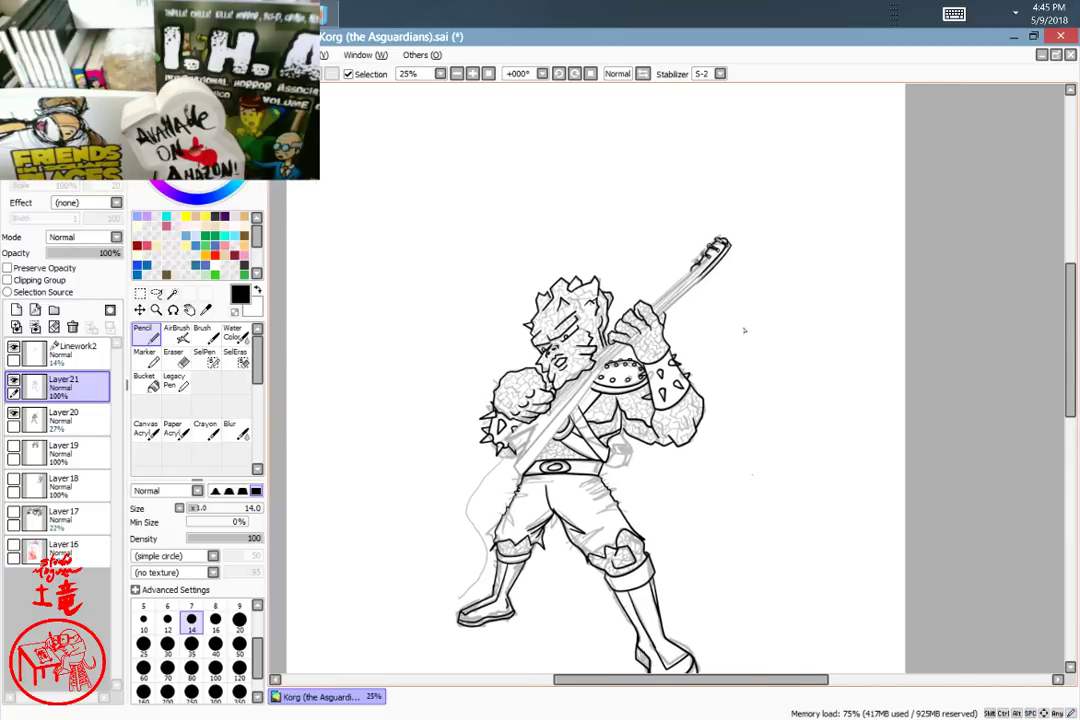
Step: Set the pencil size to 7 for inking thin rock cracks on the head
scroll(742, 330, up, 5)
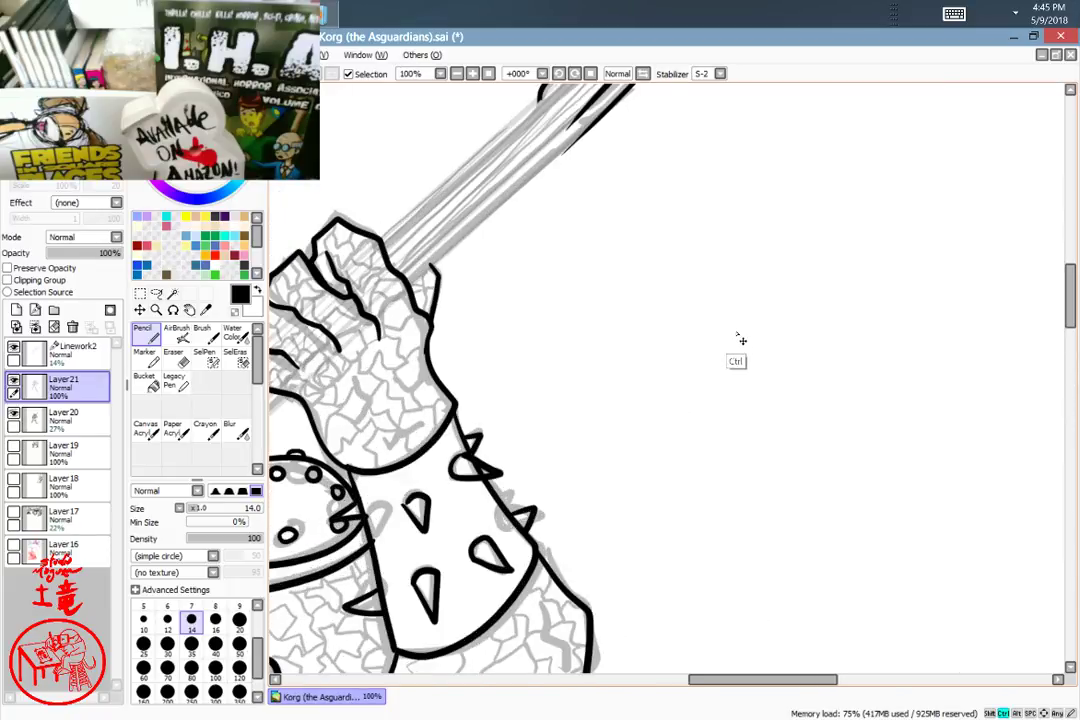
mouse_move(439, 415)
mouse_down()
mouse_move(590, 436)
mouse_move(846, 535)
mouse_up()
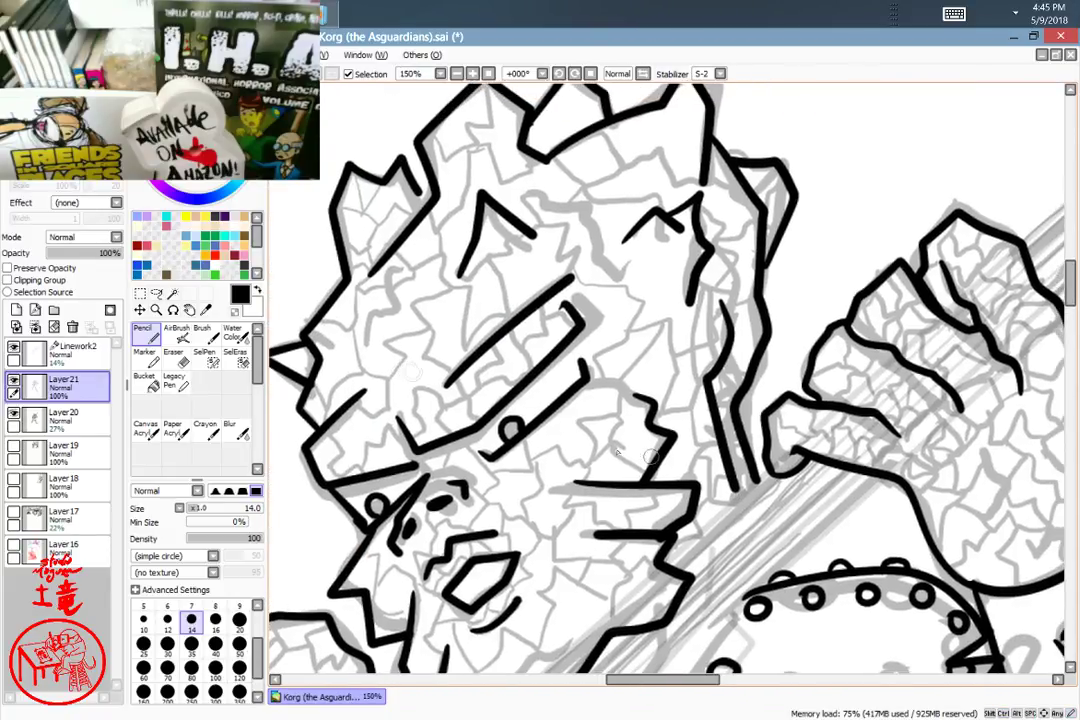
click(191, 606)
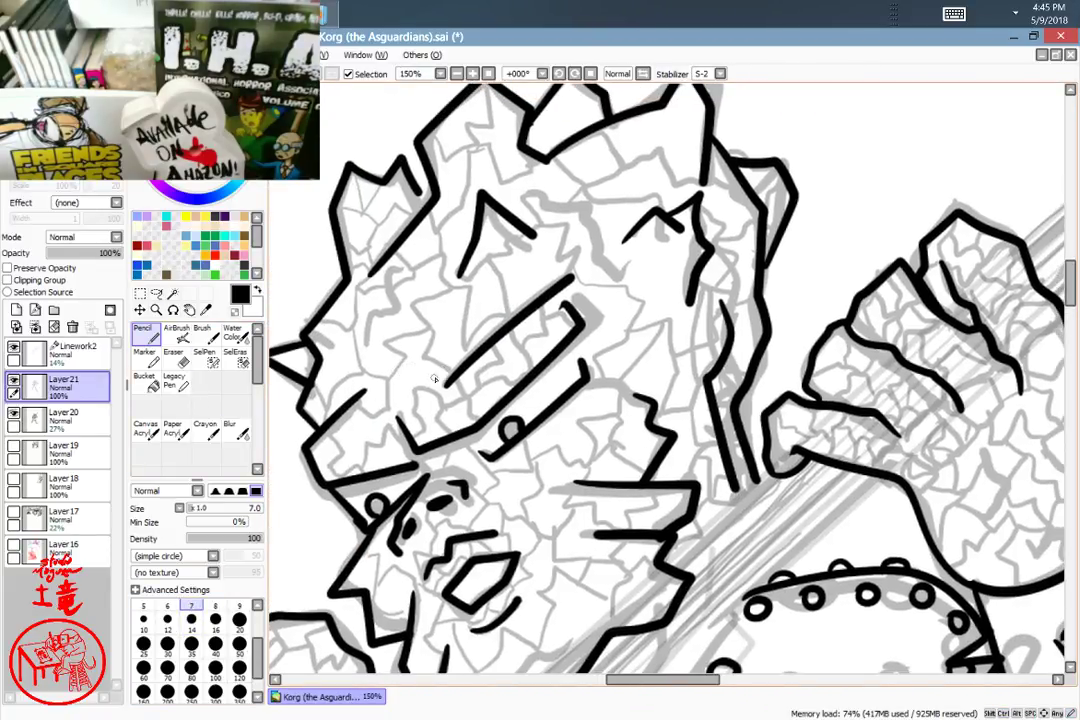
mouse_move(425, 260)
mouse_down()
mouse_move(422, 376)
mouse_move(450, 344)
mouse_up()
key(ctrl+z)
scroll(513, 226, up, 1)
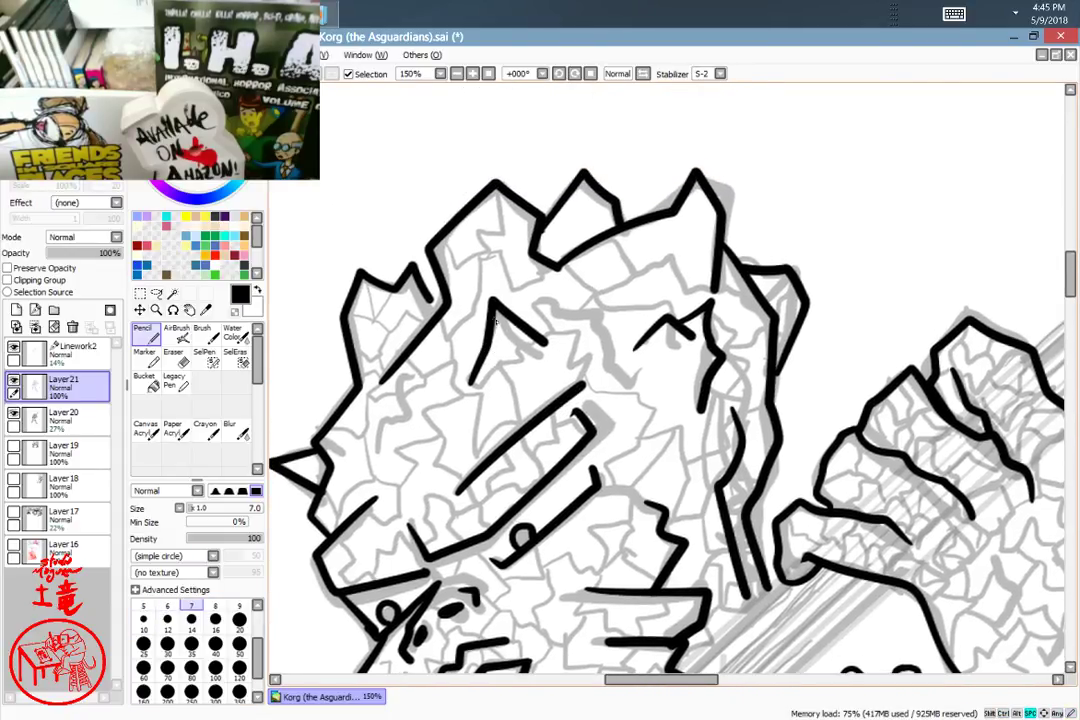
scroll(452, 262, up, 1)
drag(500, 253, 576, 348)
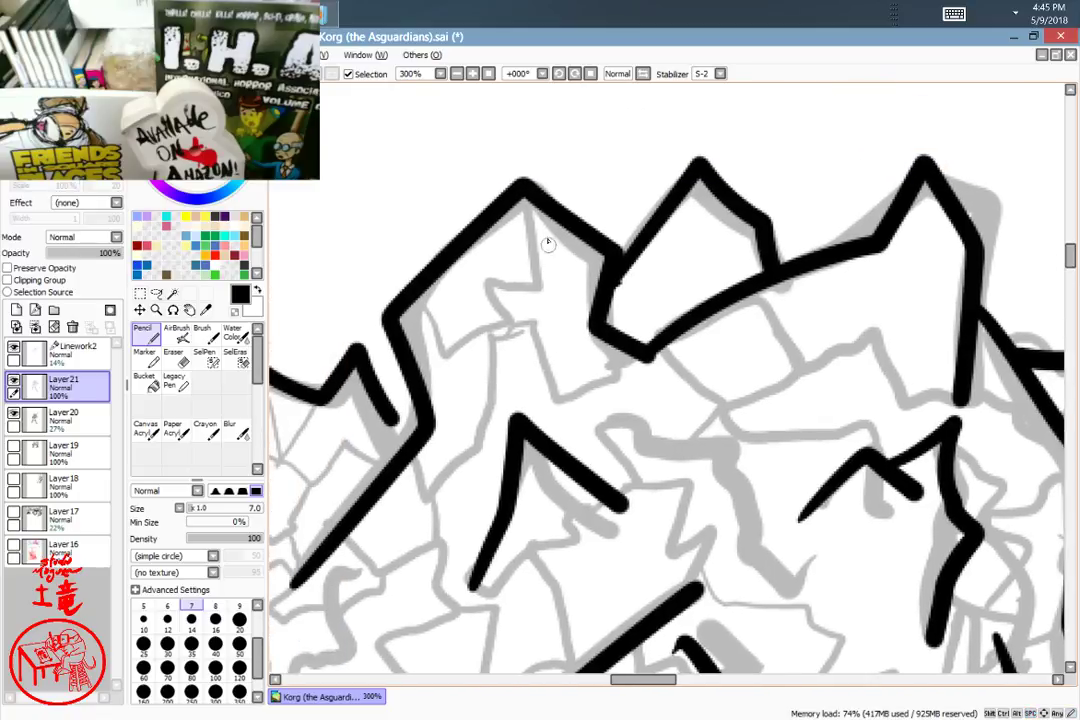
mouse_move(523, 193)
mouse_down()
mouse_move(538, 284)
mouse_move(491, 289)
mouse_move(512, 327)
mouse_move(439, 353)
mouse_move(402, 313)
mouse_up()
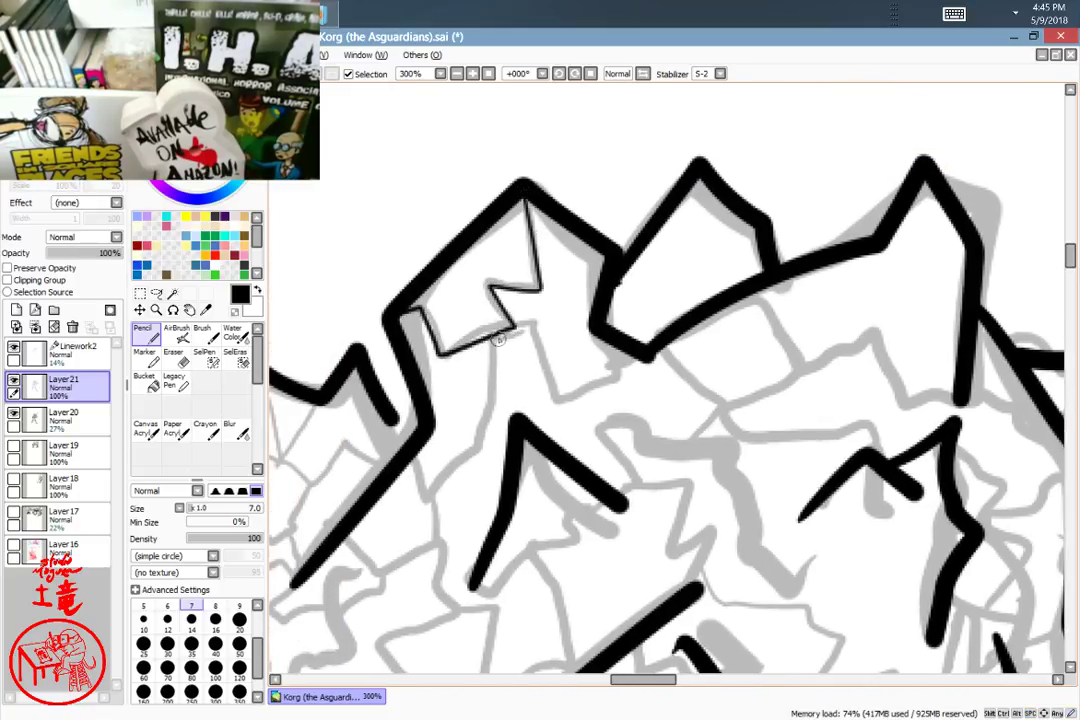
mouse_move(498, 340)
mouse_down()
mouse_move(492, 404)
mouse_move(432, 490)
mouse_up()
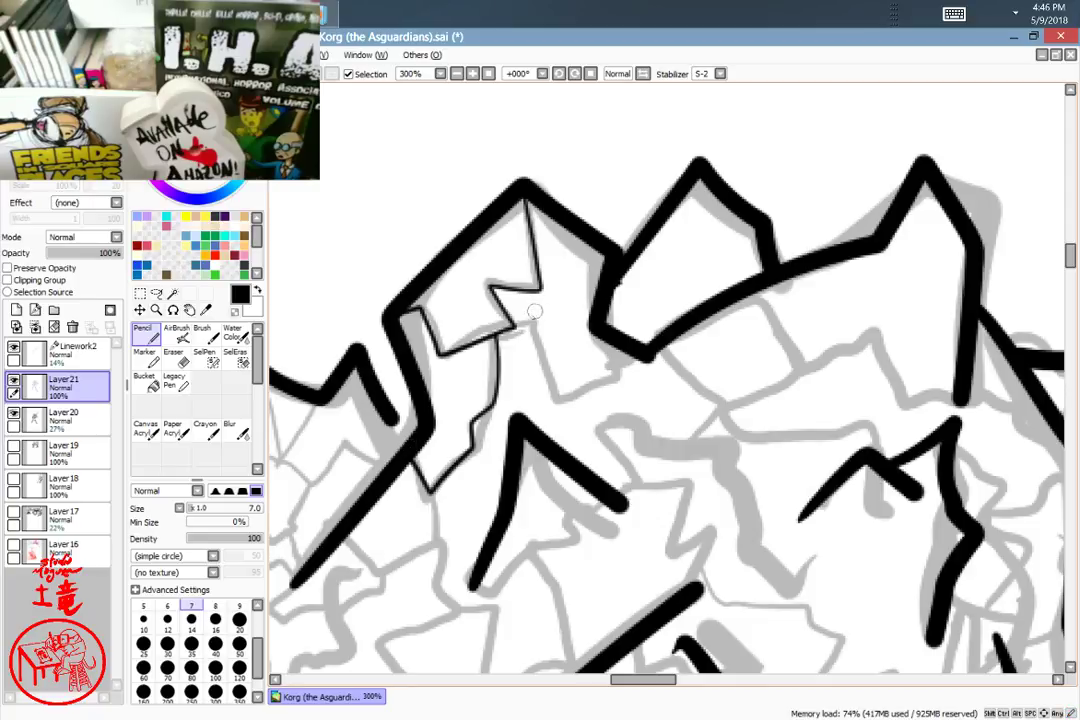
drag(514, 326, 556, 393)
key(ctrl+z)
key(ctrl+z)
key(ctrl+z)
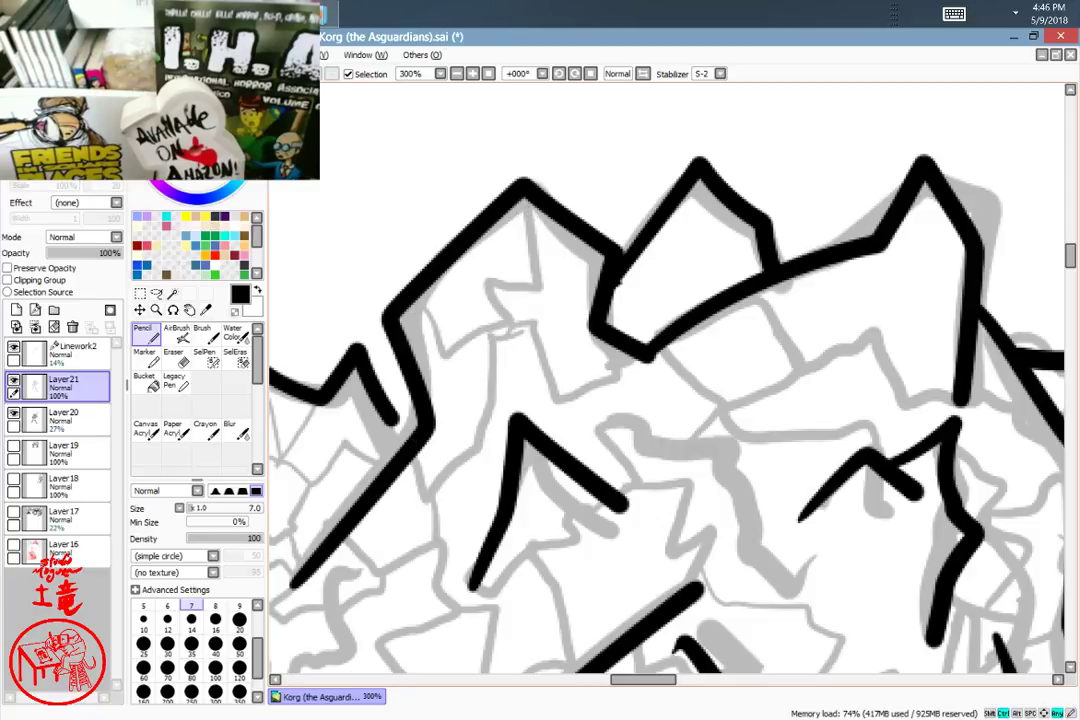
Step: Ink thin jagged rock cracks inside the tall front crest of the head and down across the forehead to the heavy brow line
mouse_move(522, 190)
mouse_down()
mouse_move(533, 265)
mouse_move(509, 289)
mouse_move(507, 312)
mouse_move(543, 321)
mouse_move(555, 340)
mouse_move(554, 390)
mouse_move(651, 350)
mouse_move(561, 389)
mouse_move(521, 369)
mouse_move(477, 418)
mouse_move(462, 472)
mouse_move(419, 459)
mouse_up()
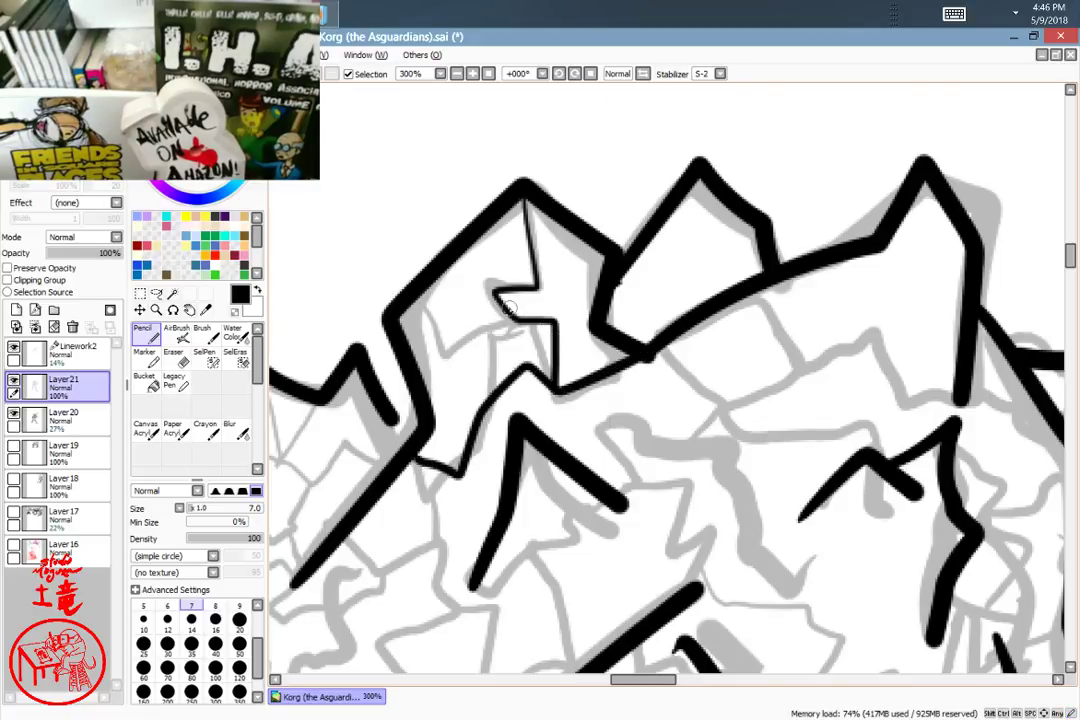
mouse_move(497, 293)
mouse_down()
mouse_move(456, 347)
mouse_move(425, 302)
mouse_up()
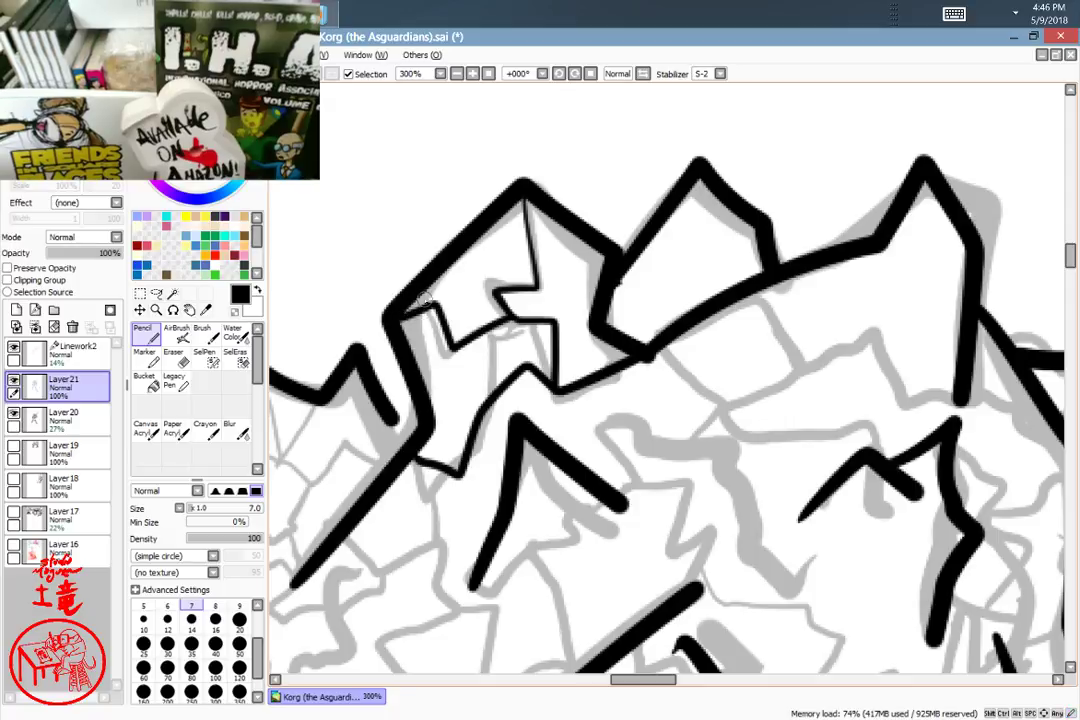
drag(544, 447, 686, 285)
mouse_move(566, 302)
mouse_down()
mouse_move(570, 347)
mouse_move(592, 357)
mouse_move(580, 385)
mouse_move(558, 393)
mouse_move(538, 423)
mouse_move(495, 436)
mouse_move(481, 467)
mouse_move(493, 480)
mouse_move(526, 474)
mouse_move(569, 527)
mouse_move(469, 551)
mouse_move(499, 585)
mouse_up()
drag(672, 392, 751, 223)
mouse_move(640, 360)
mouse_down()
mouse_move(682, 326)
mouse_move(702, 336)
mouse_move(717, 328)
mouse_move(713, 380)
mouse_move(750, 382)
mouse_move(719, 312)
mouse_move(682, 282)
mouse_move(742, 183)
mouse_move(745, 97)
mouse_move(785, 170)
mouse_move(792, 218)
mouse_move(703, 247)
mouse_up()
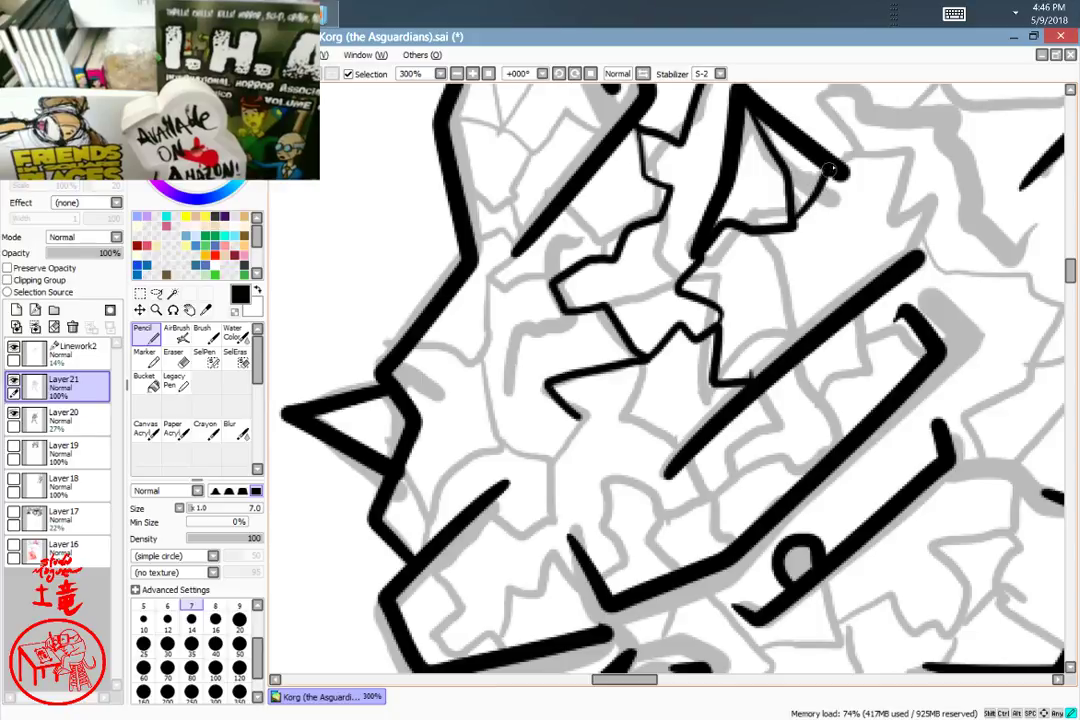
Step: Re-ink the crack beneath the forehead's peaked ridge as one jagged line running down to the heavy brow line
drag(795, 221, 829, 177)
drag(875, 239, 655, 433)
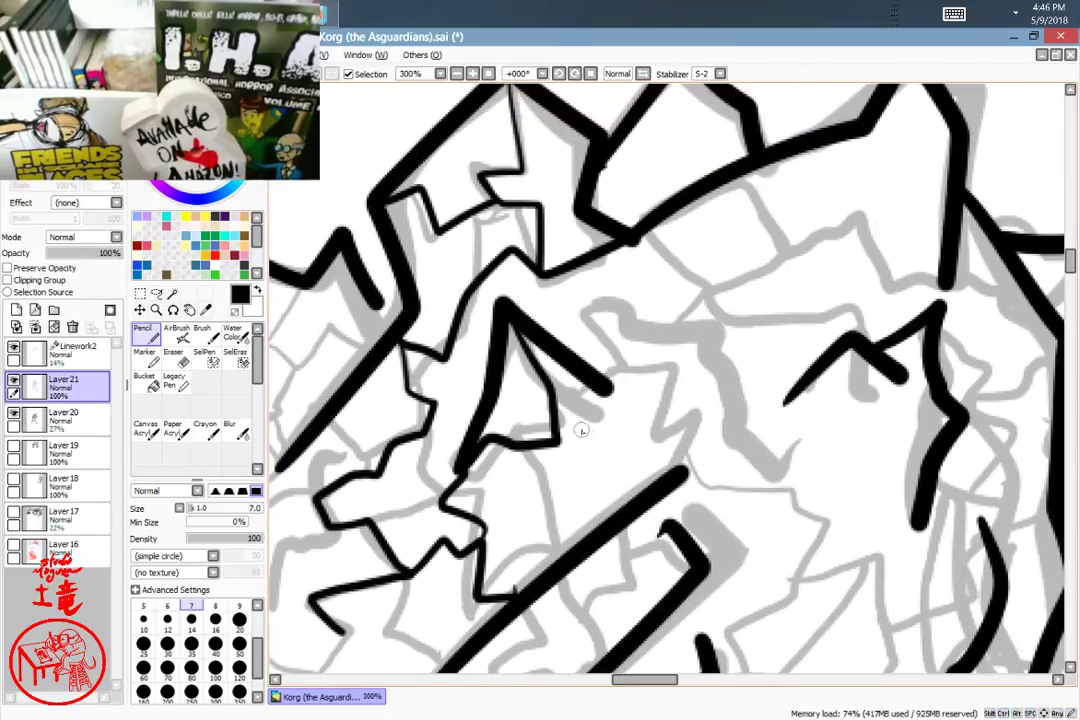
mouse_move(529, 339)
mouse_down()
mouse_move(541, 413)
mouse_move(572, 488)
mouse_move(560, 548)
mouse_up()
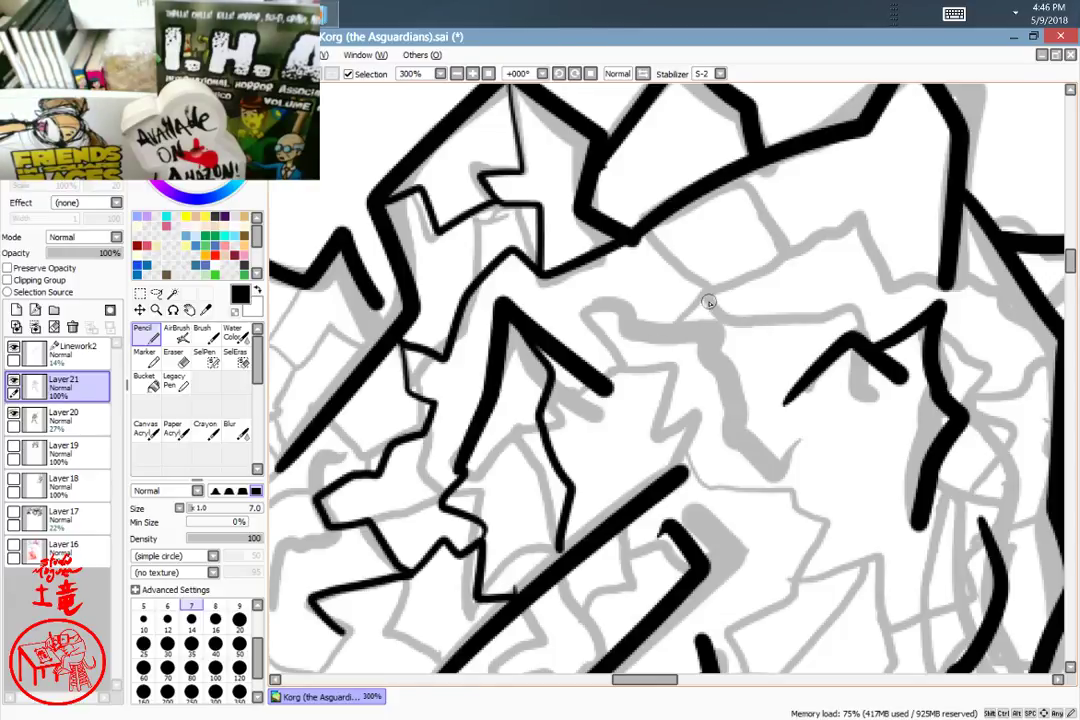
Step: Extend the forehead cracks with a jagged line winding down beside the brow to the angled ridge above the eye
scroll(709, 302, down, 4)
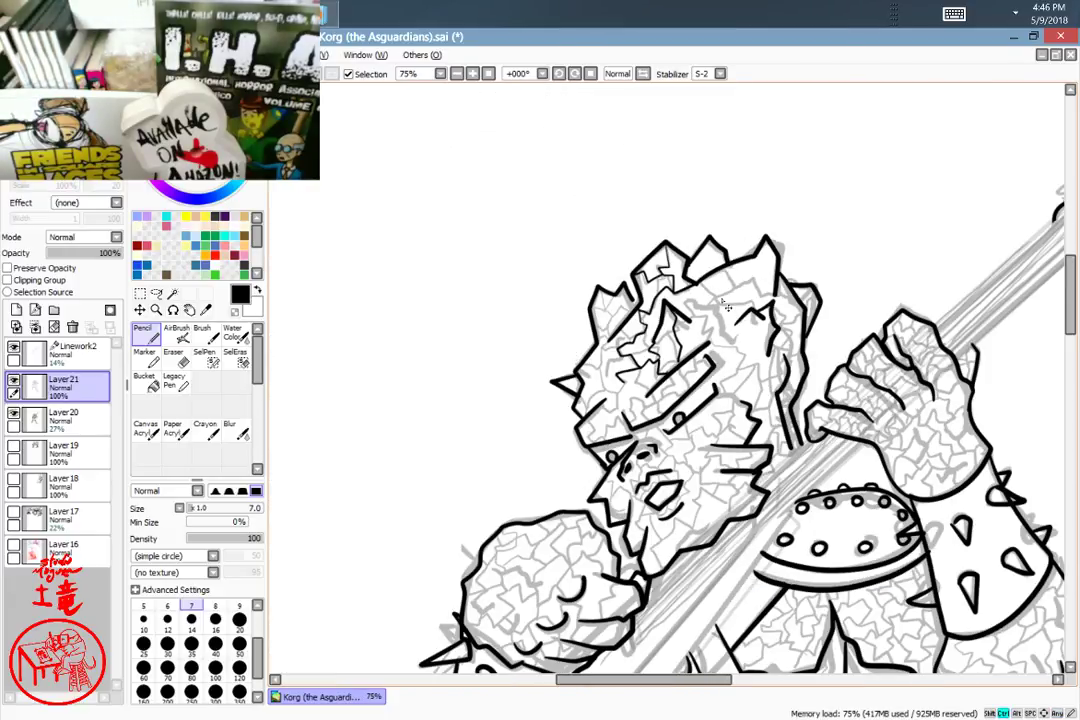
scroll(718, 306, up, 3)
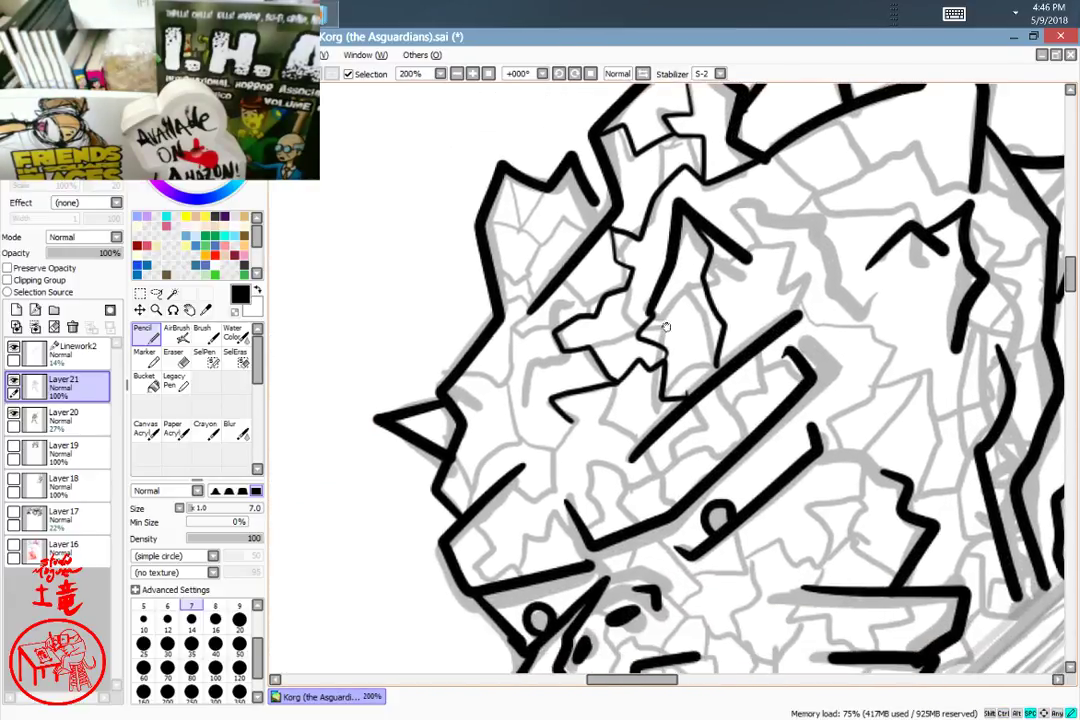
mouse_move(566, 432)
mouse_down()
mouse_move(556, 451)
mouse_move(617, 466)
mouse_up()
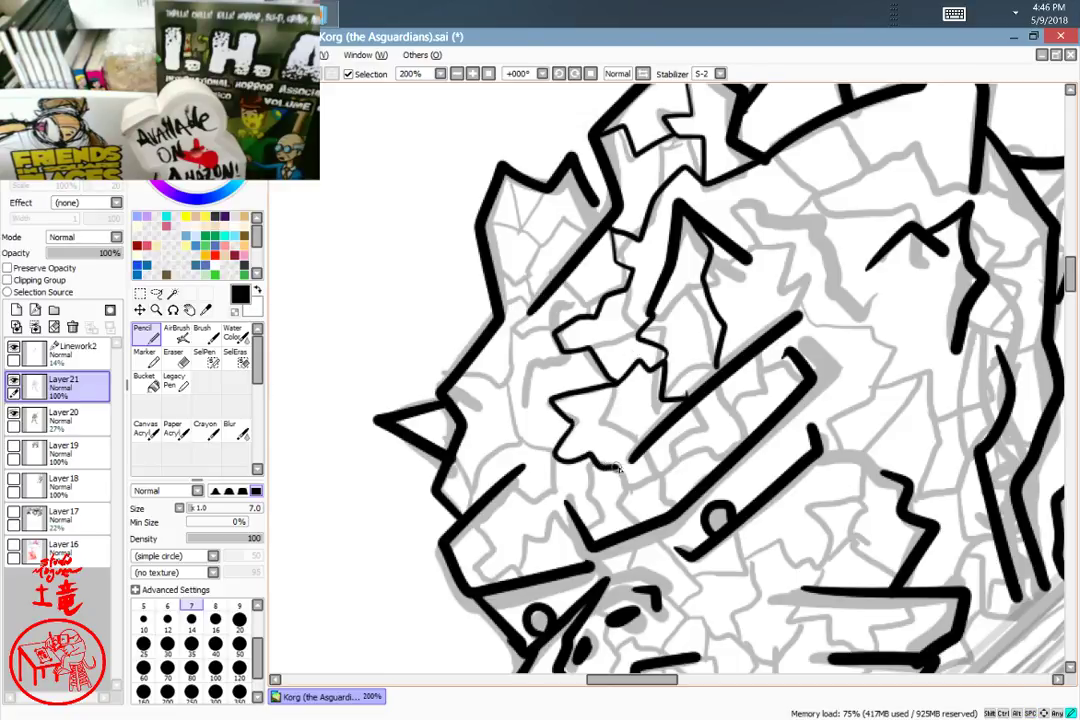
drag(613, 520, 615, 535)
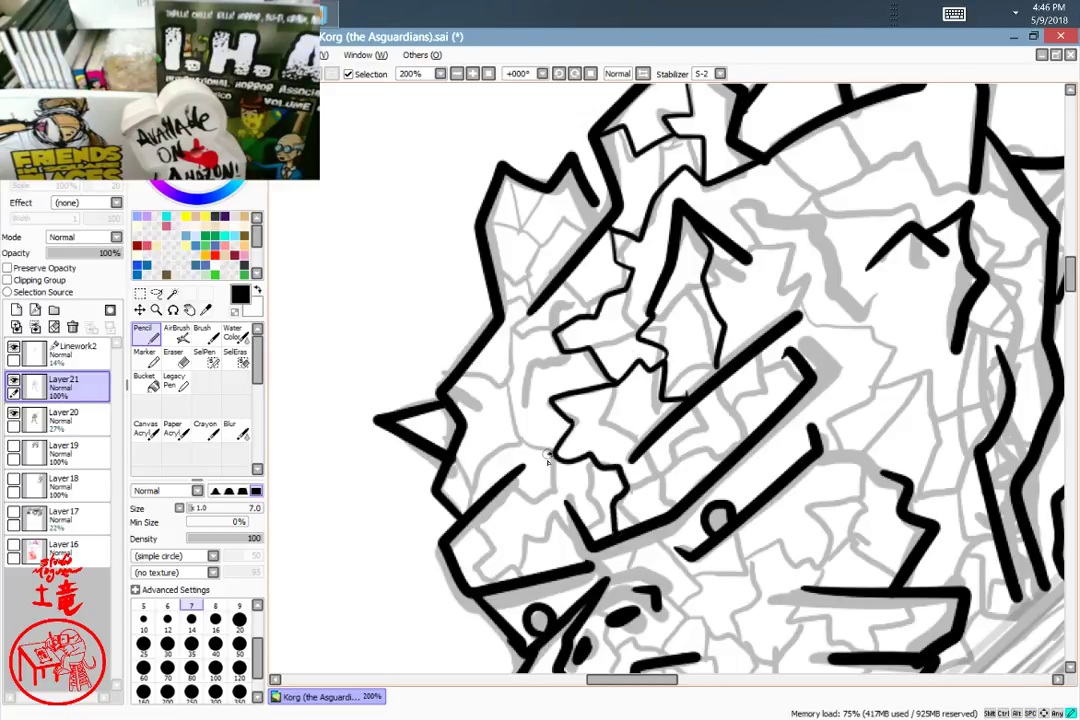
Step: Ink thin jagged cracks inside the wedge above the far eye and along the front edge of the forehead
mouse_move(547, 458)
mouse_down()
mouse_move(524, 492)
mouse_move(514, 478)
mouse_move(518, 546)
mouse_up()
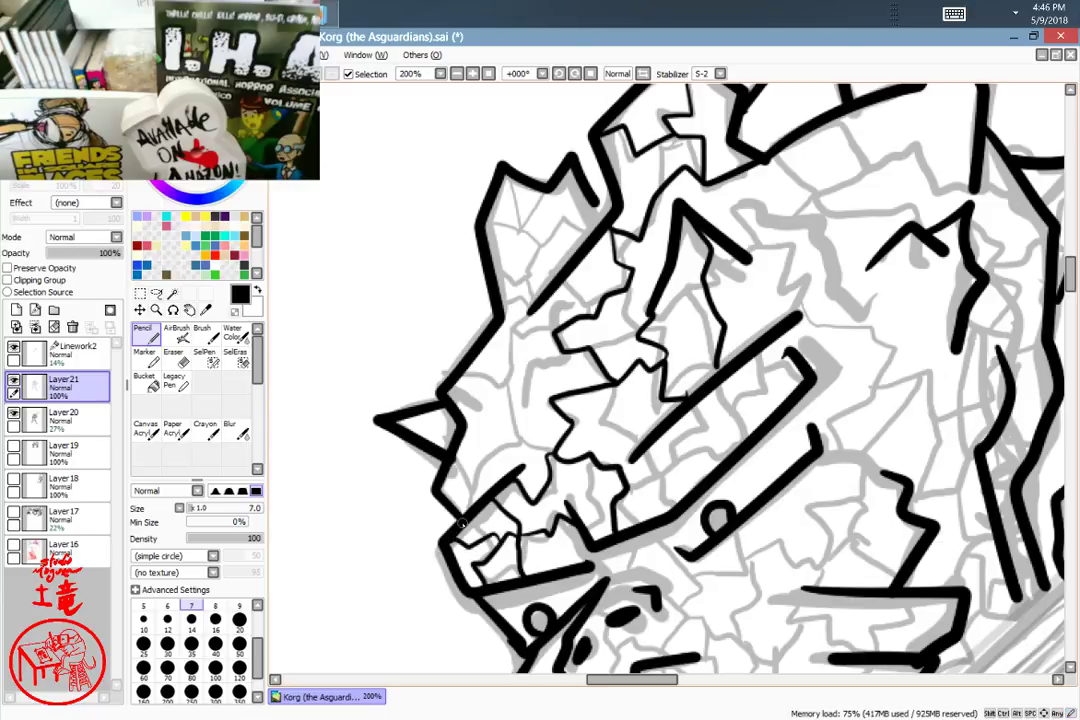
drag(524, 442, 569, 493)
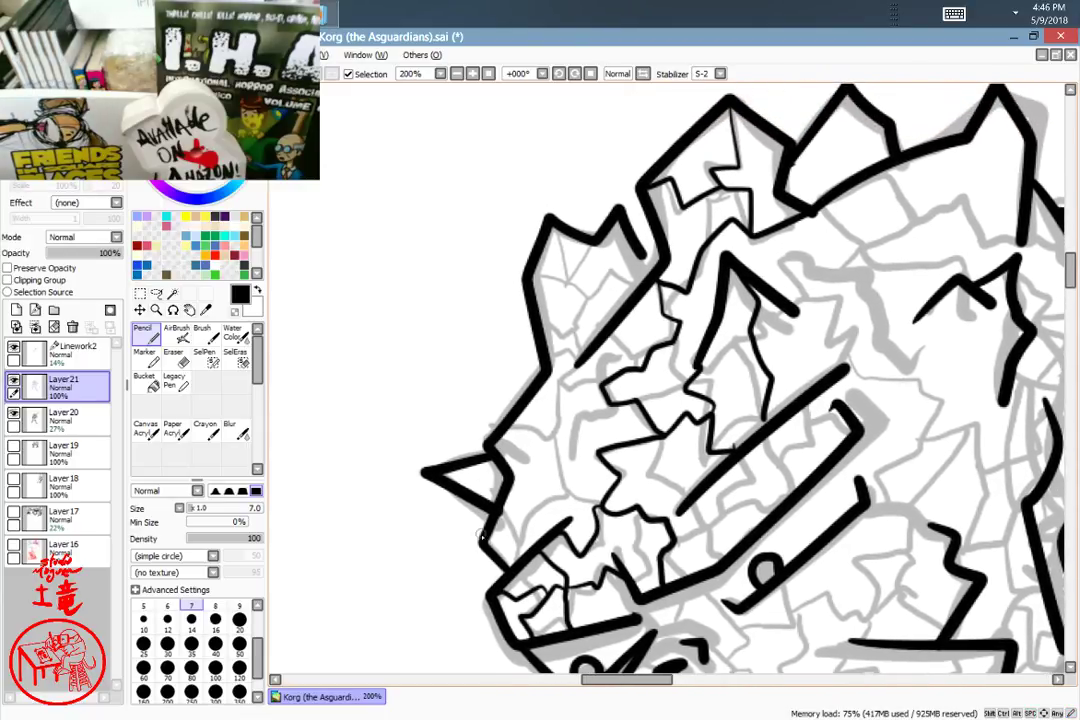
drag(480, 535, 522, 523)
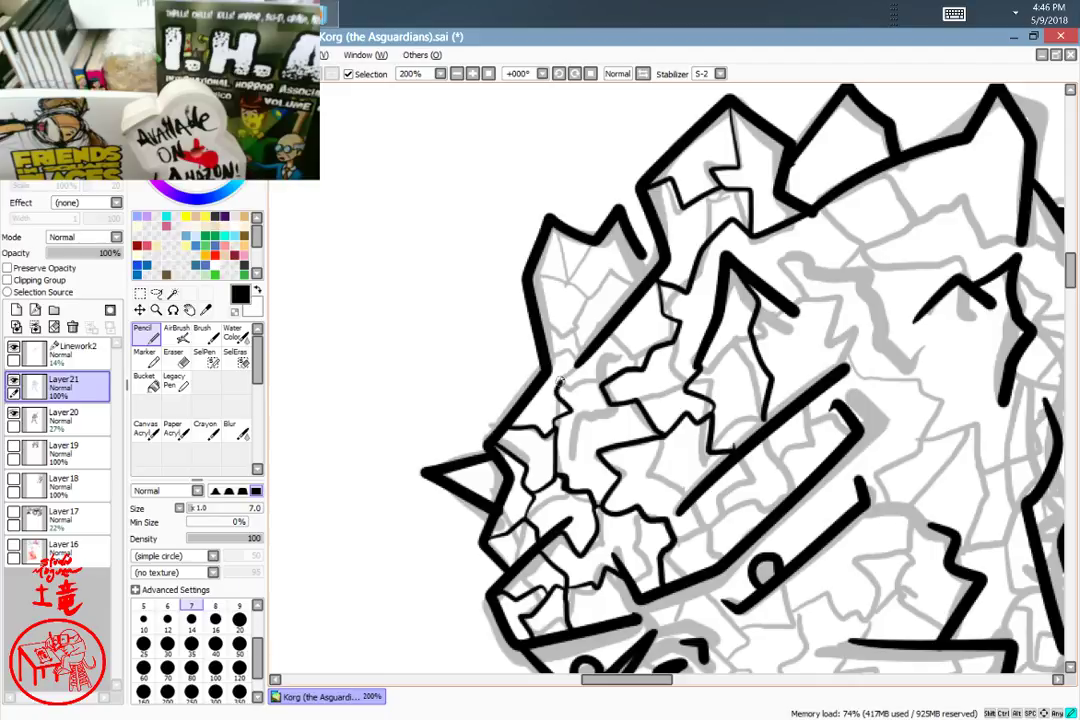
Step: Ink thin cracks inside the two-pointed front crest and a facet line along the small spike at the forehead's edge
mouse_move(589, 296)
mouse_down()
mouse_move(616, 274)
mouse_move(654, 275)
mouse_move(581, 276)
mouse_move(602, 240)
mouse_move(528, 276)
mouse_move(549, 220)
mouse_move(574, 282)
mouse_move(537, 315)
mouse_up()
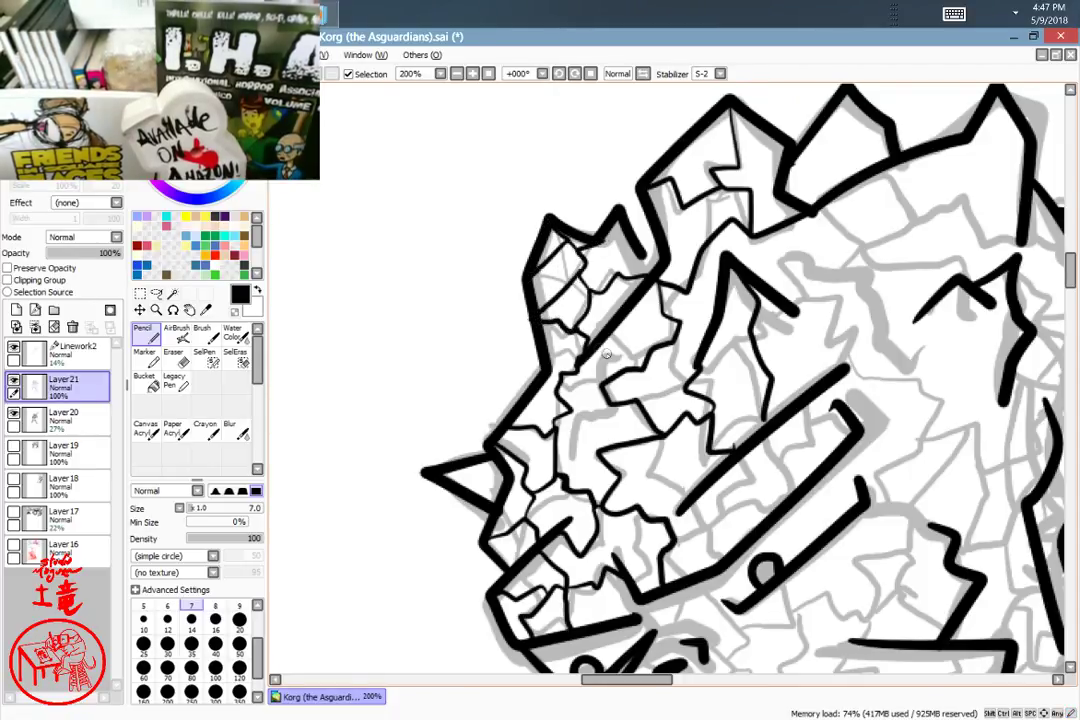
drag(615, 225, 617, 279)
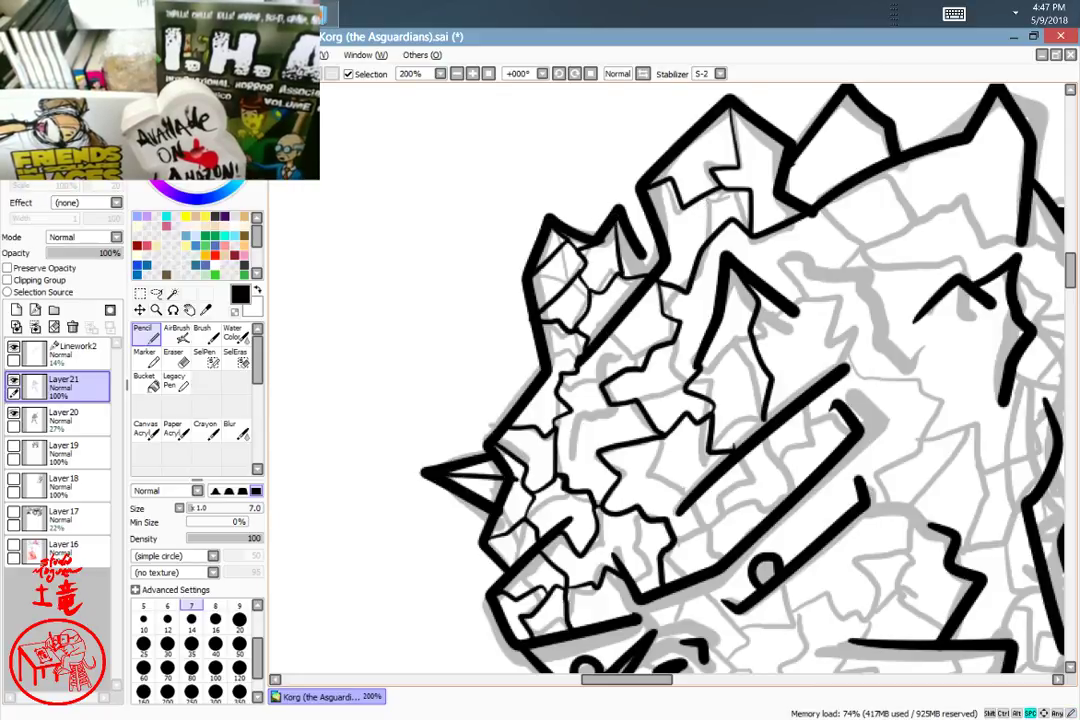
drag(440, 474, 507, 474)
Step: Ink thin branching facet lines inside the small middle crest and the pointed rear crest on top of the head
drag(801, 192, 547, 369)
drag(592, 273, 597, 341)
mouse_move(599, 342)
mouse_down()
mouse_move(572, 382)
mouse_move(595, 345)
mouse_move(636, 338)
mouse_move(557, 364)
mouse_up()
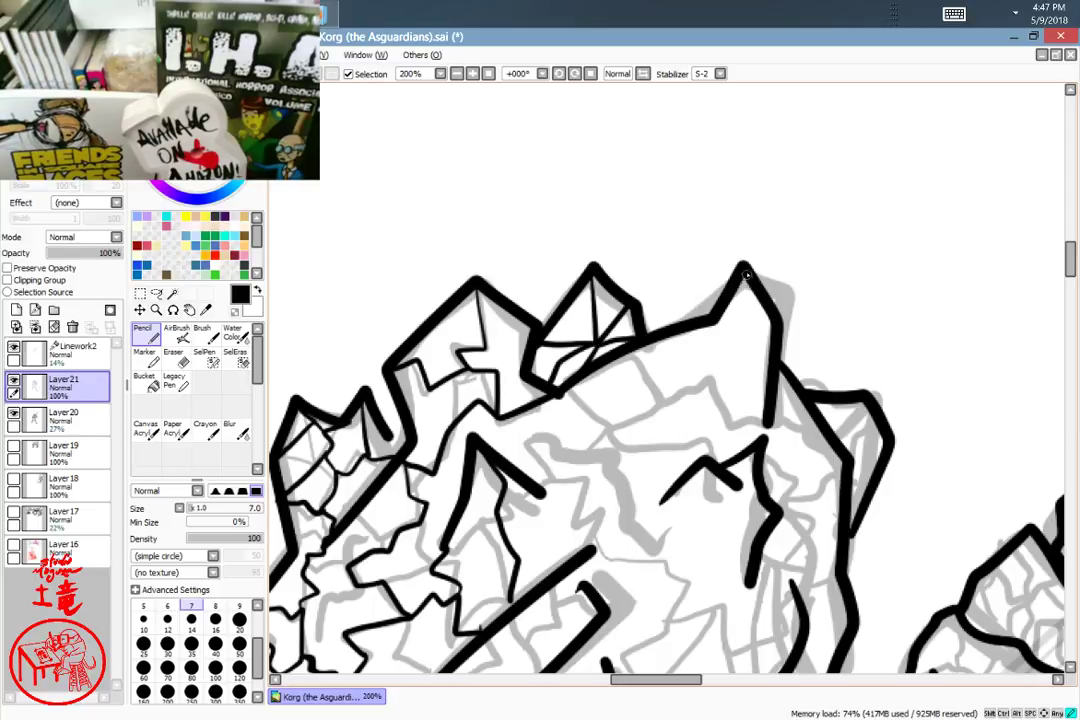
mouse_move(745, 273)
mouse_down()
mouse_move(753, 333)
mouse_move(763, 326)
mouse_move(734, 346)
mouse_move(714, 390)
mouse_up()
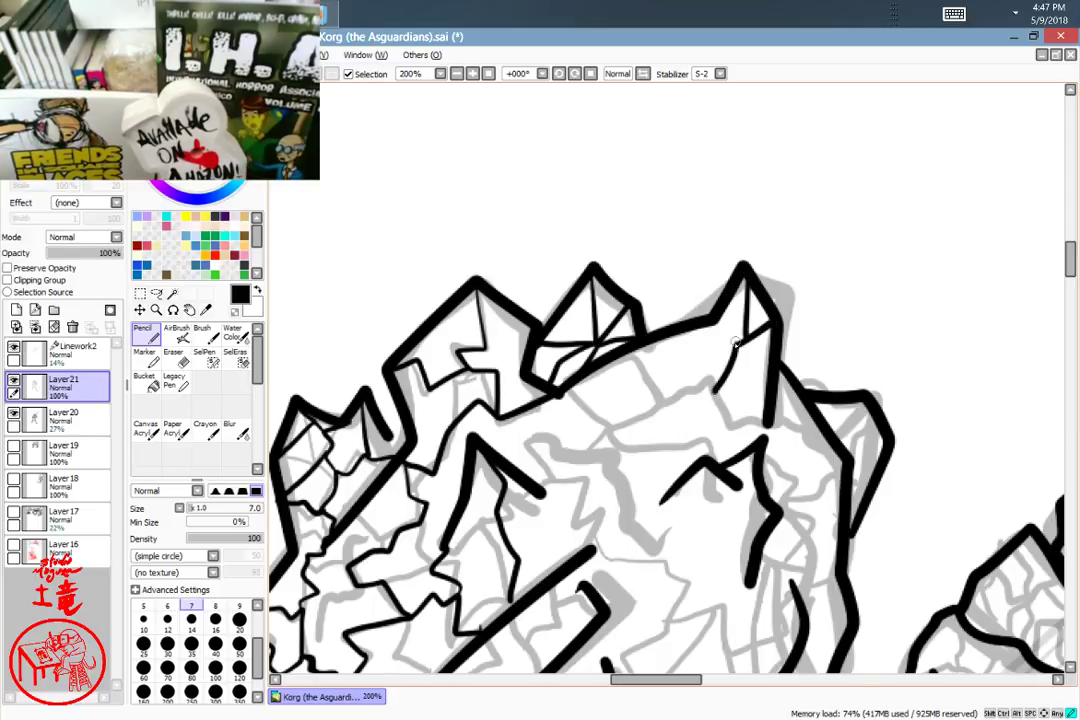
mouse_move(736, 343)
mouse_down()
mouse_move(722, 317)
mouse_move(768, 405)
mouse_up()
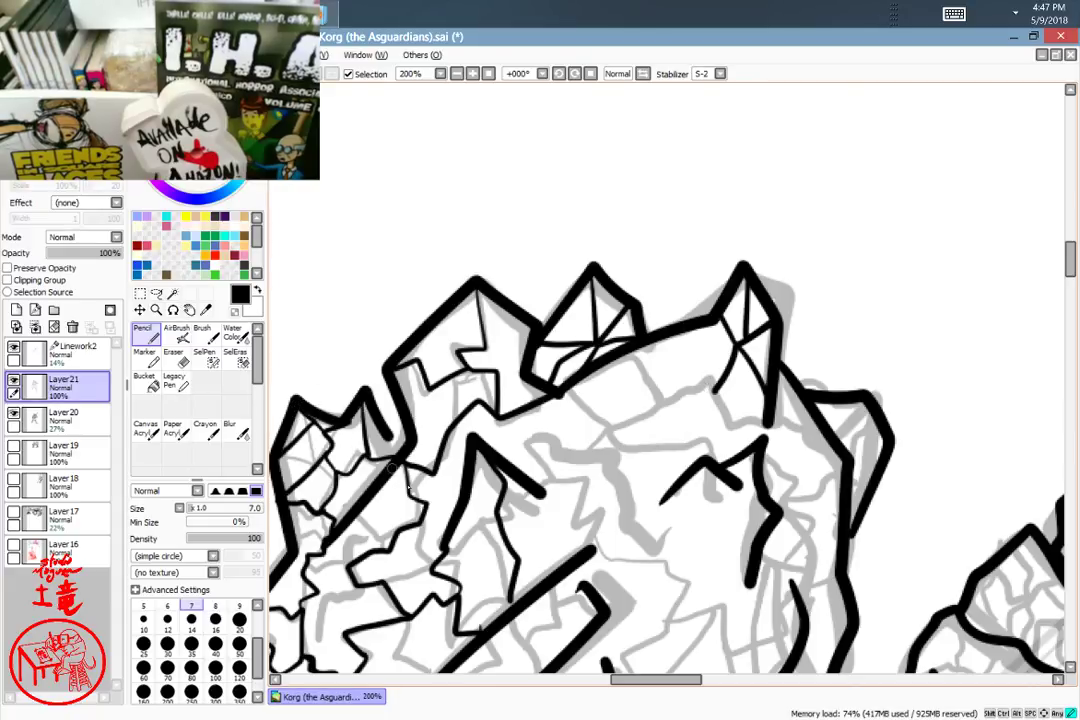
drag(539, 410, 495, 457)
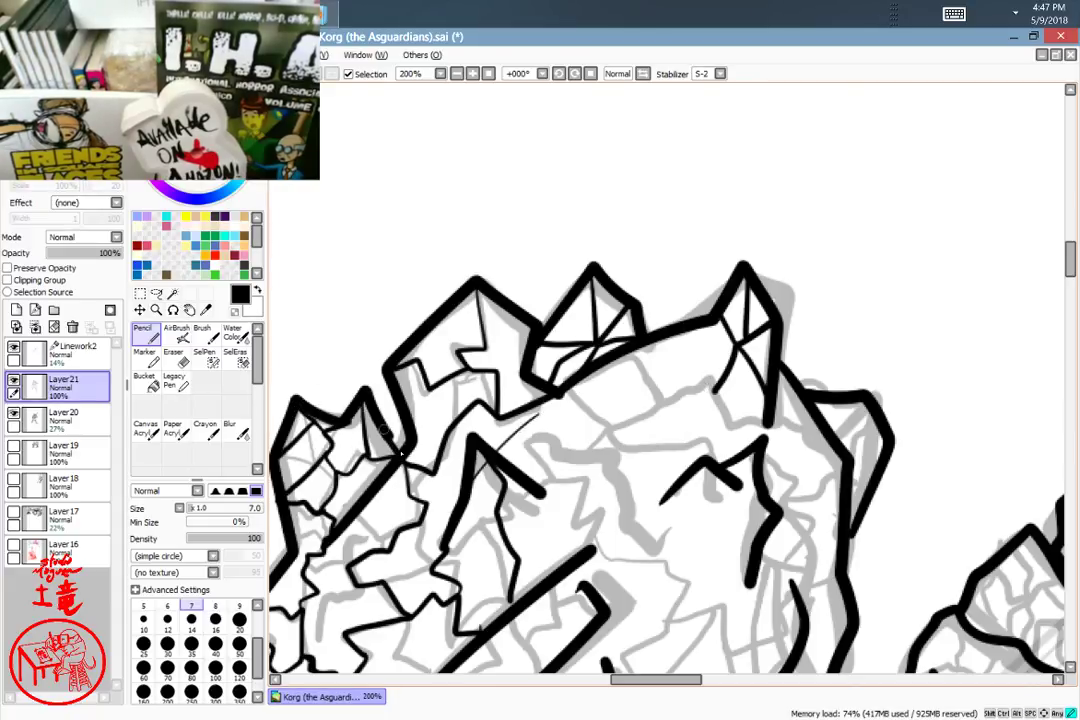
Step: Divide the star-shaped plate on the forehead with thin cracks radiating from its centre
drag(613, 453, 776, 270)
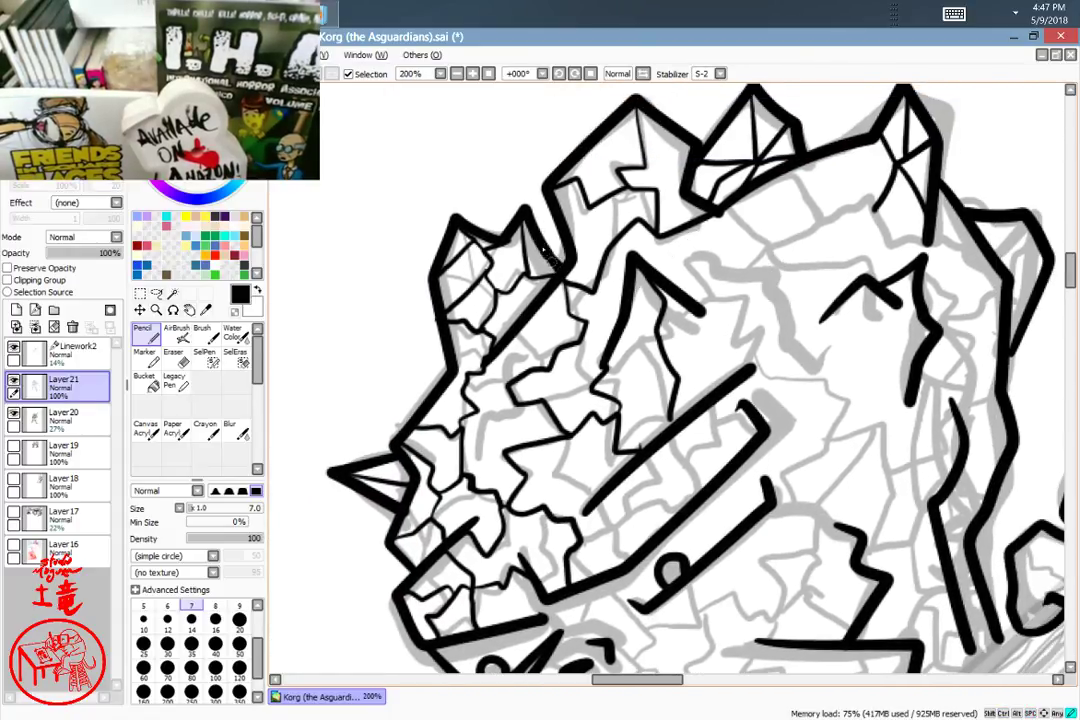
mouse_move(632, 387)
mouse_down()
mouse_move(642, 287)
mouse_move(575, 377)
mouse_up()
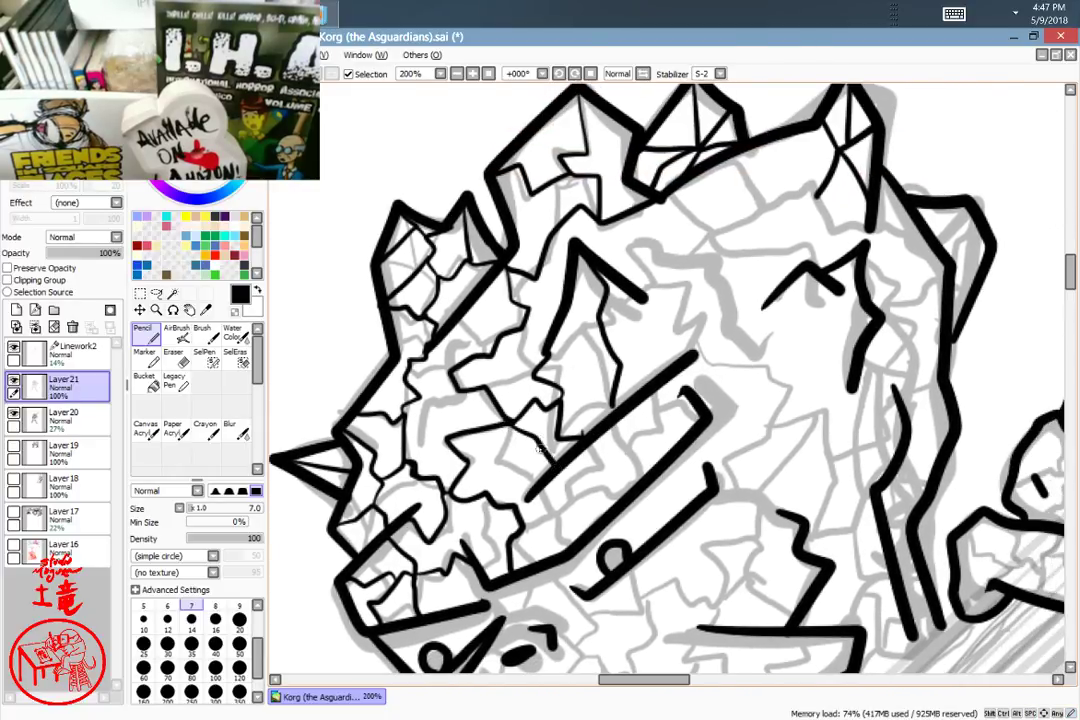
drag(509, 419, 501, 464)
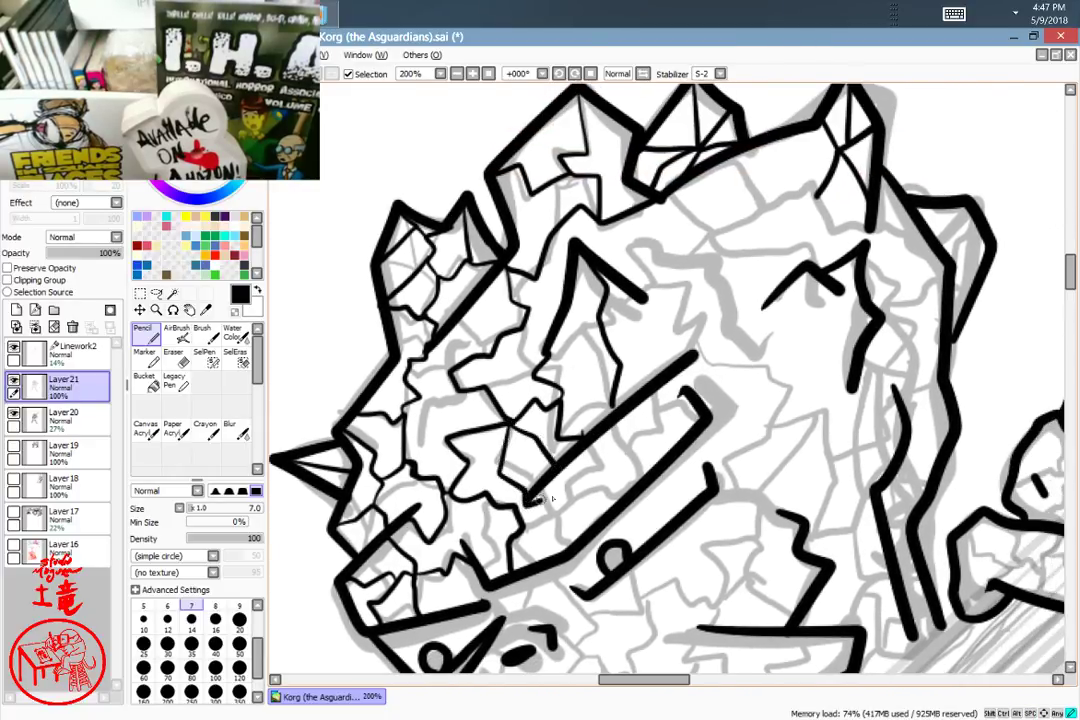
Step: Ink thin jagged cracks across the angled brow plate above the near eye
drag(550, 498, 570, 546)
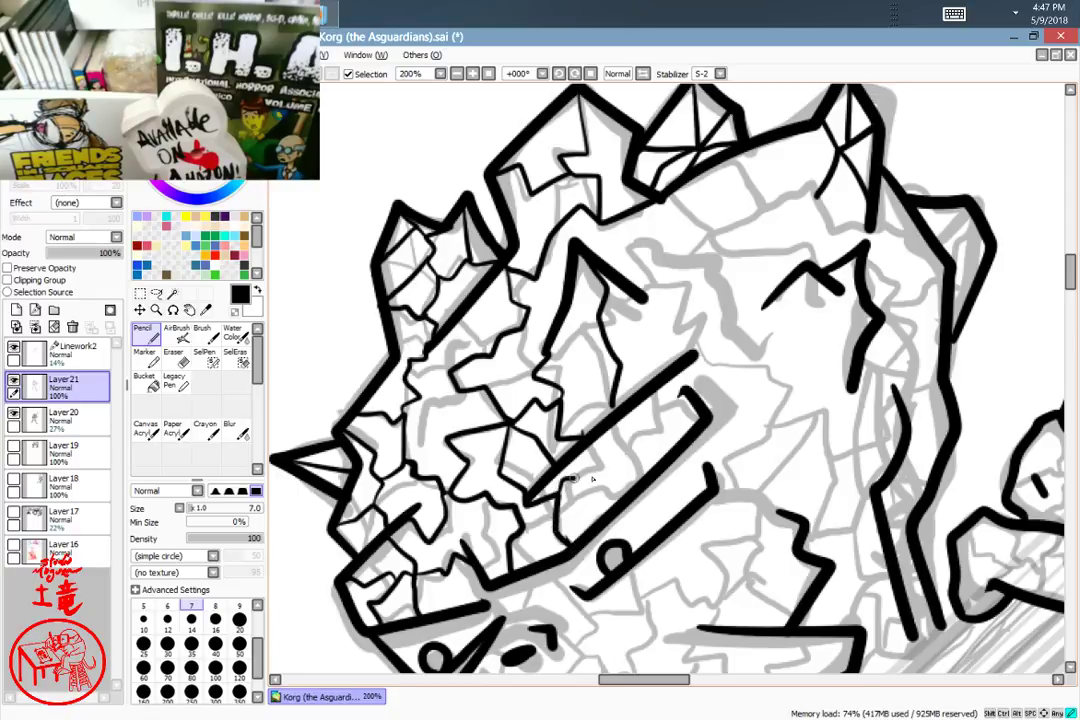
mouse_move(660, 458)
mouse_down()
mouse_move(683, 392)
mouse_move(653, 395)
mouse_move(652, 461)
mouse_move(613, 498)
mouse_move(568, 486)
mouse_move(613, 496)
mouse_move(625, 417)
mouse_up()
key(ctrl+z)
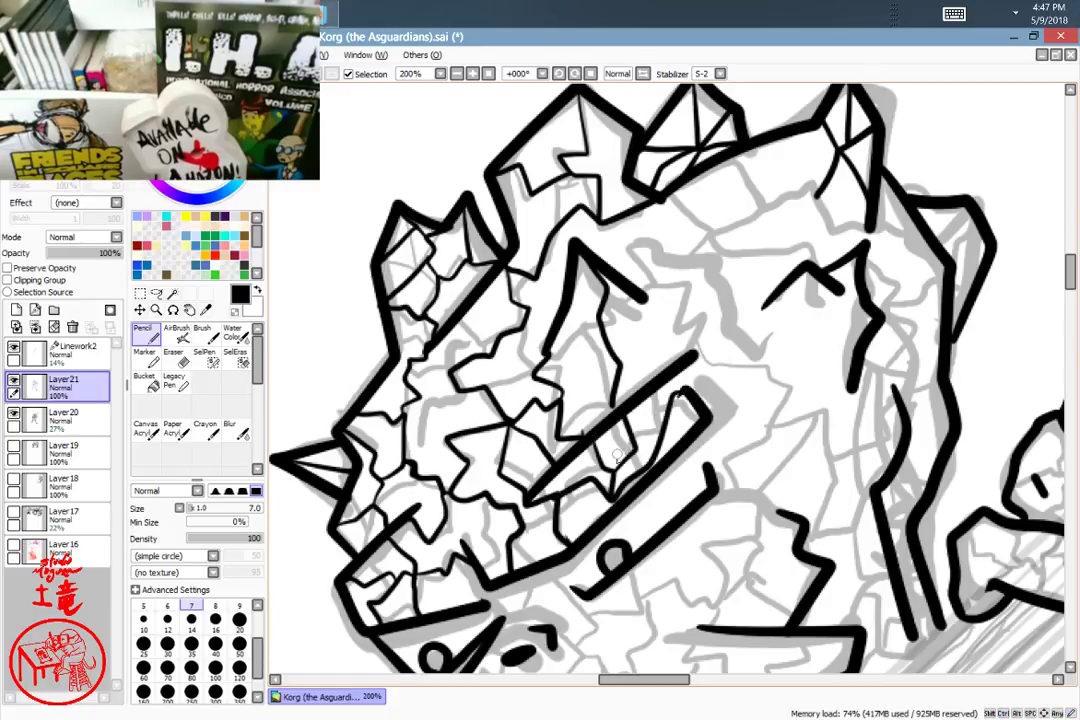
drag(612, 496, 604, 524)
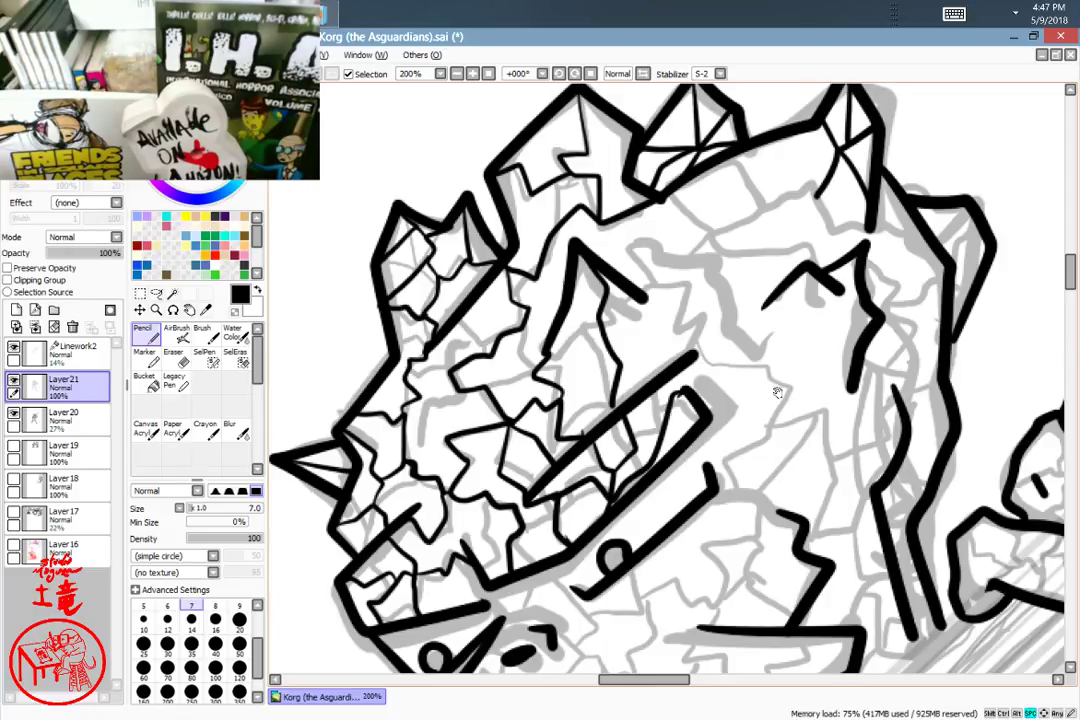
Step: Ink short cracks beneath the small peaked ridge at the temple and facet the spike behind the head
mouse_move(787, 436)
mouse_down()
mouse_move(840, 301)
mouse_move(757, 493)
mouse_move(758, 477)
mouse_up()
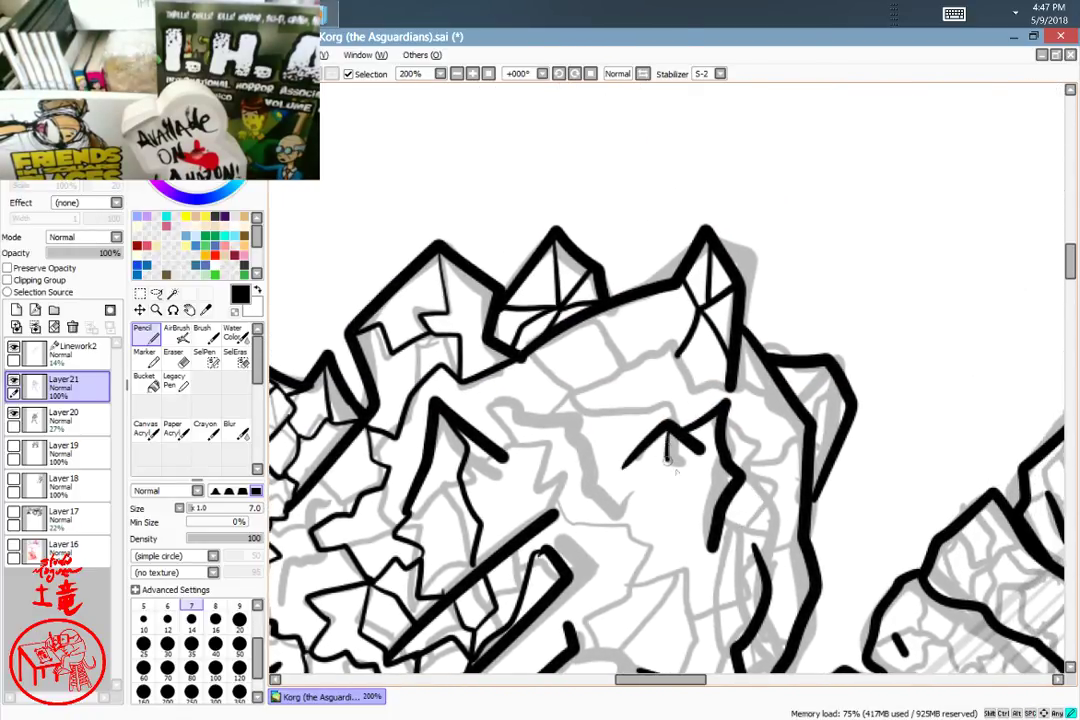
drag(676, 502, 677, 503)
drag(719, 413, 704, 438)
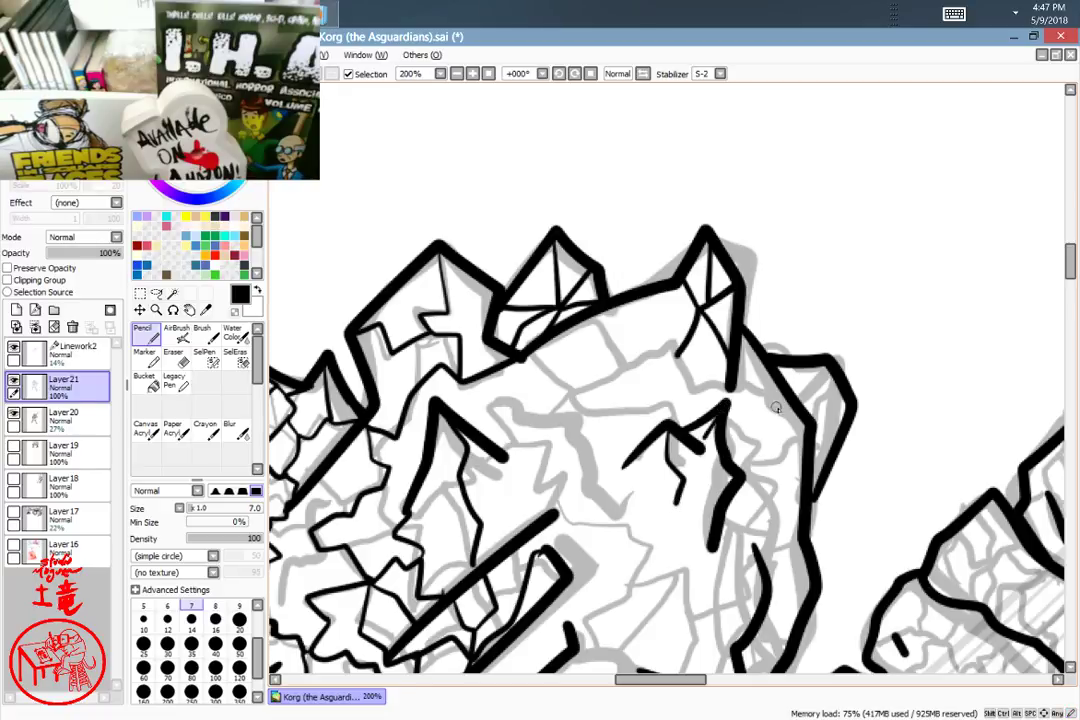
drag(807, 428, 795, 367)
drag(815, 307, 810, 334)
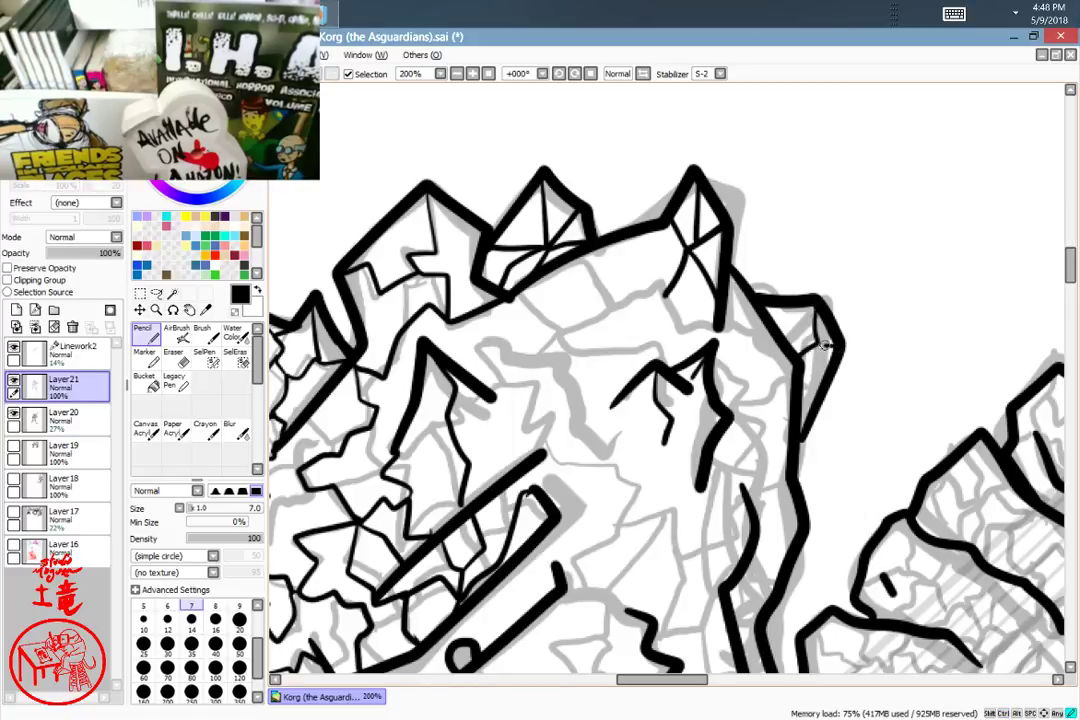
Step: Ink a thin zigzag crack on the finger beside the lowest one of the raised fist, undoing the stray knuckle stroke
scroll(856, 405, down, 5)
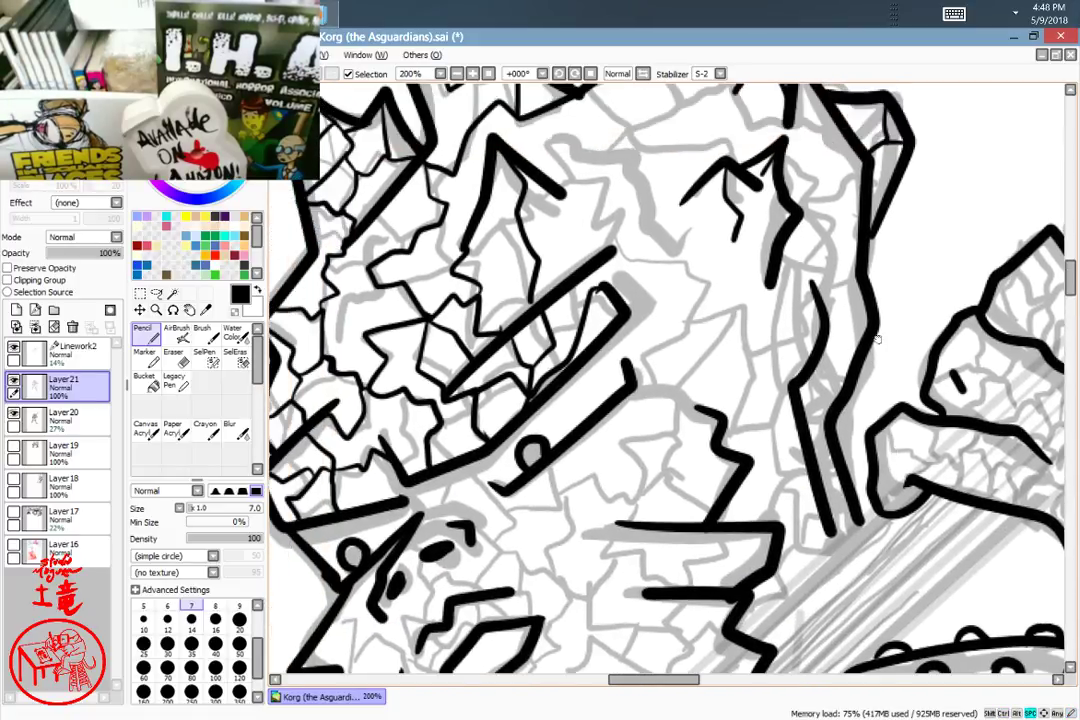
drag(877, 339, 875, 260)
mouse_move(907, 461)
mouse_down()
mouse_move(887, 318)
mouse_move(668, 497)
mouse_move(614, 505)
mouse_up()
mouse_move(751, 358)
mouse_down()
mouse_move(651, 436)
mouse_move(581, 550)
mouse_up()
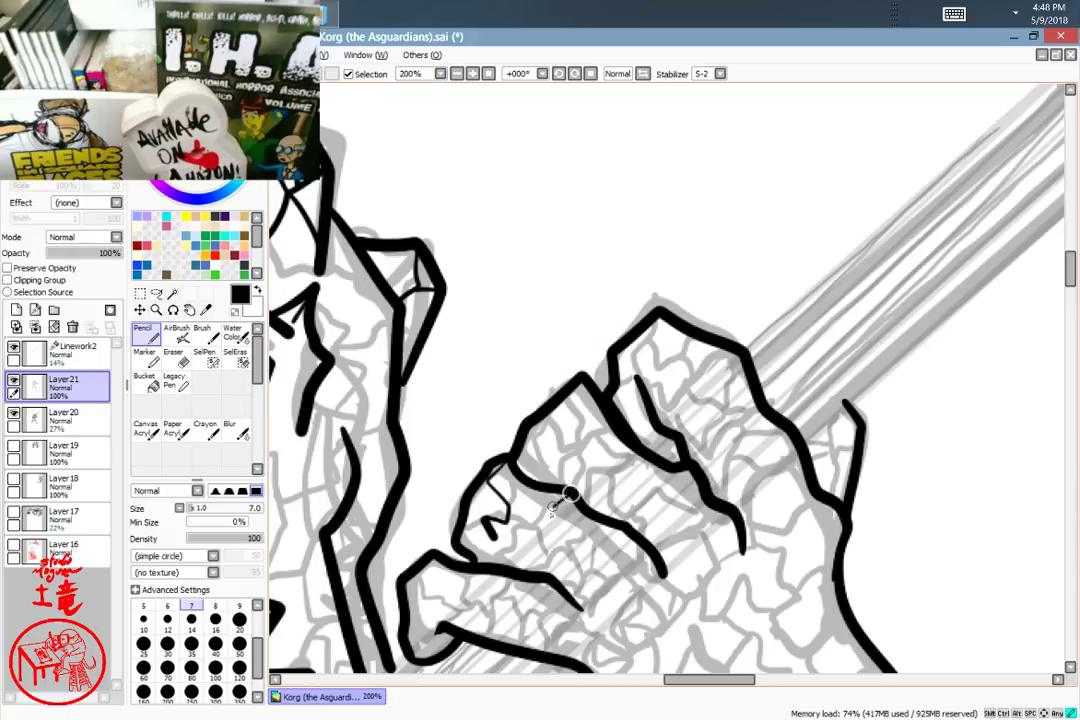
drag(570, 495, 550, 515)
key(ctrl+z)
Step: Ink a small angular plate beneath the near eye and a jagged crack rising to the eye's outer corner
mouse_move(529, 582)
mouse_down()
mouse_move(647, 384)
mouse_move(711, 307)
mouse_up()
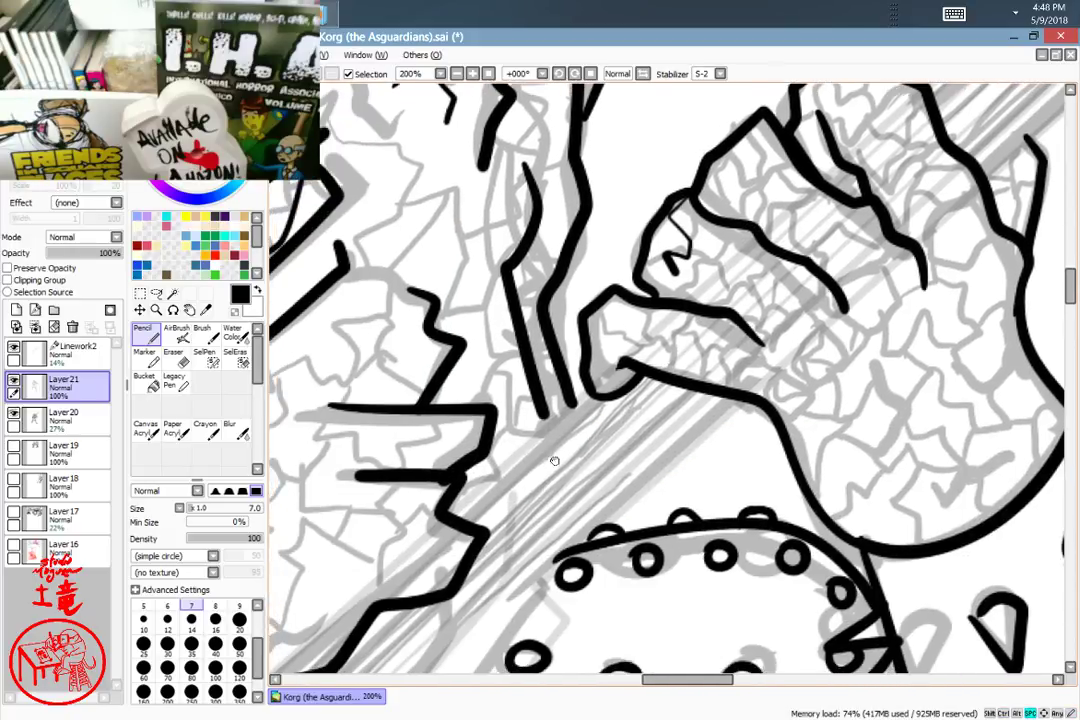
mouse_move(552, 458)
mouse_down()
mouse_move(822, 503)
mouse_move(581, 558)
mouse_move(520, 553)
mouse_up()
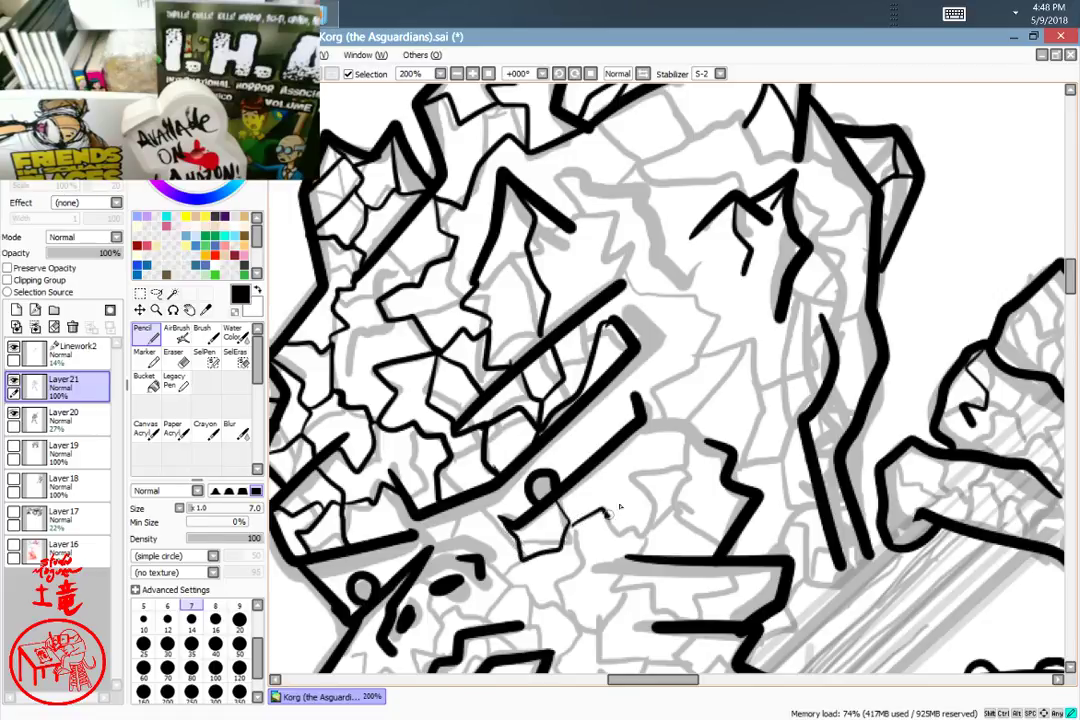
mouse_move(620, 507)
mouse_down()
mouse_move(608, 466)
mouse_move(676, 480)
mouse_move(644, 530)
mouse_up()
key(ctrl+z)
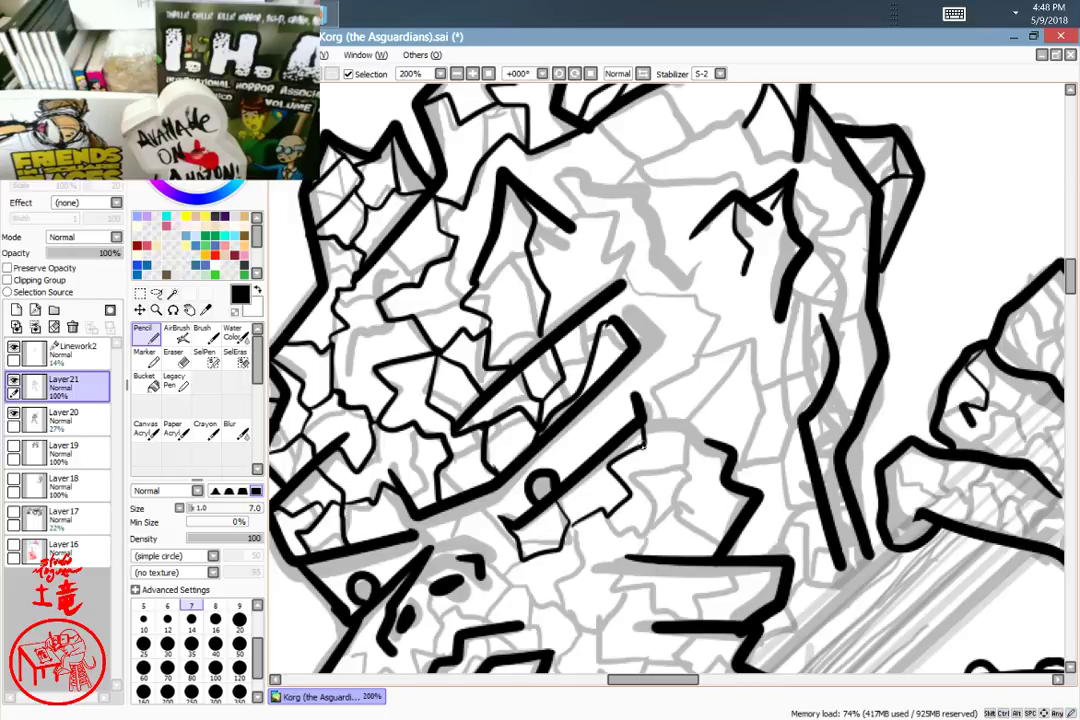
Step: Ink jagged plate edges on the upper cheek behind the eye and split them with crossing thin cracks
drag(651, 551, 655, 558)
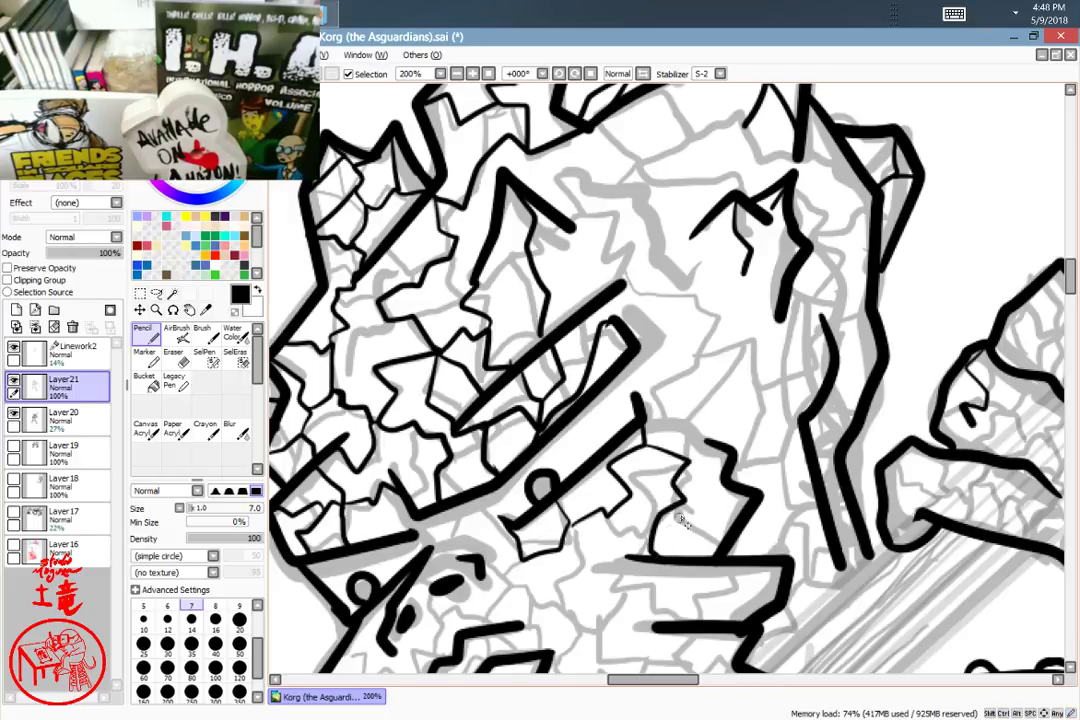
key(ctrl+z)
mouse_move(645, 444)
mouse_down()
mouse_move(695, 473)
mouse_move(666, 555)
mouse_move(719, 551)
mouse_up()
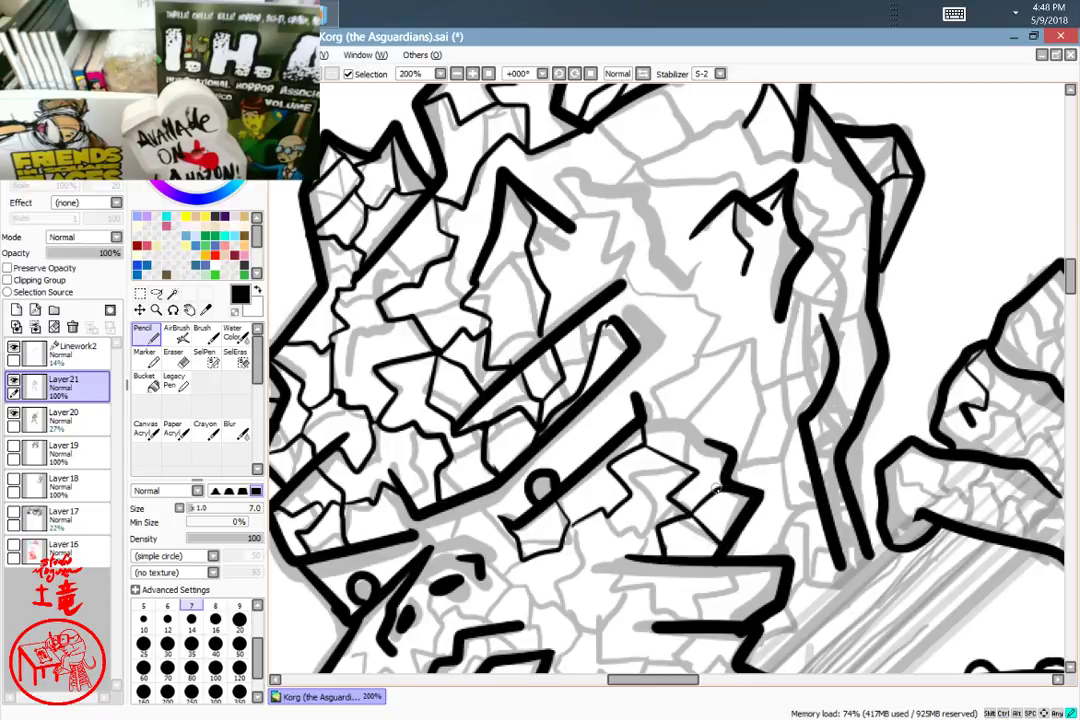
drag(731, 453, 696, 470)
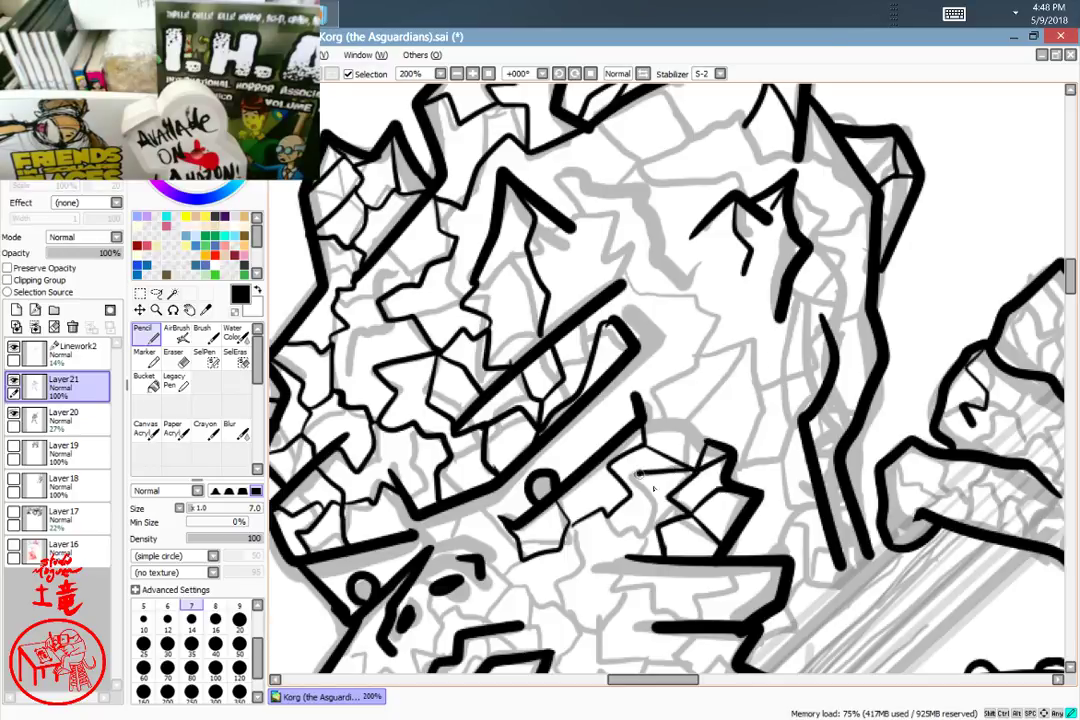
drag(640, 474, 639, 530)
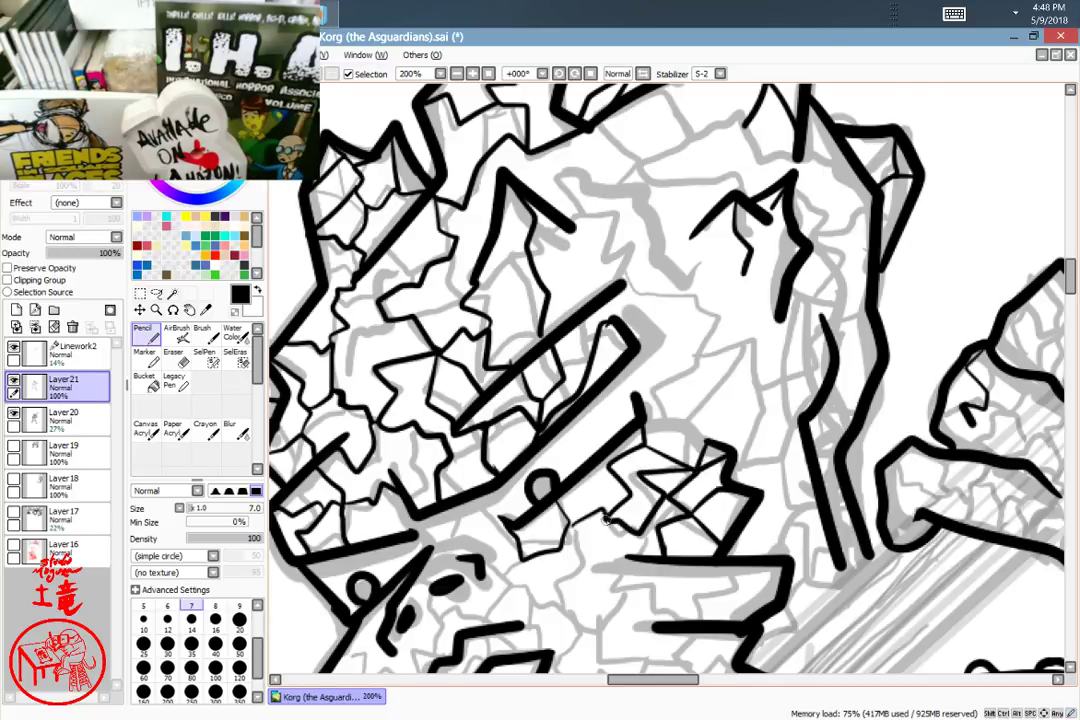
Step: Ink thin cracks from beneath the near eye down around the nose and across the upper and lower lips
mouse_move(575, 524)
mouse_down()
mouse_move(586, 578)
mouse_move(558, 614)
mouse_move(540, 590)
mouse_move(500, 578)
mouse_move(647, 456)
mouse_up()
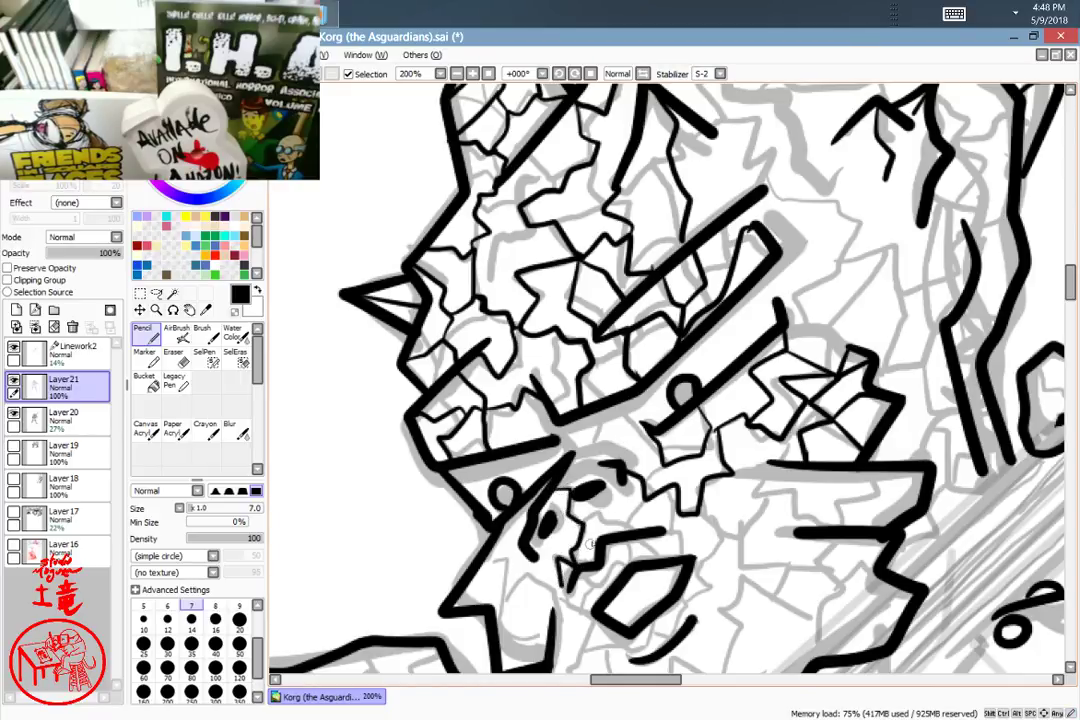
mouse_move(556, 482)
mouse_down()
mouse_move(575, 524)
mouse_move(564, 586)
mouse_up()
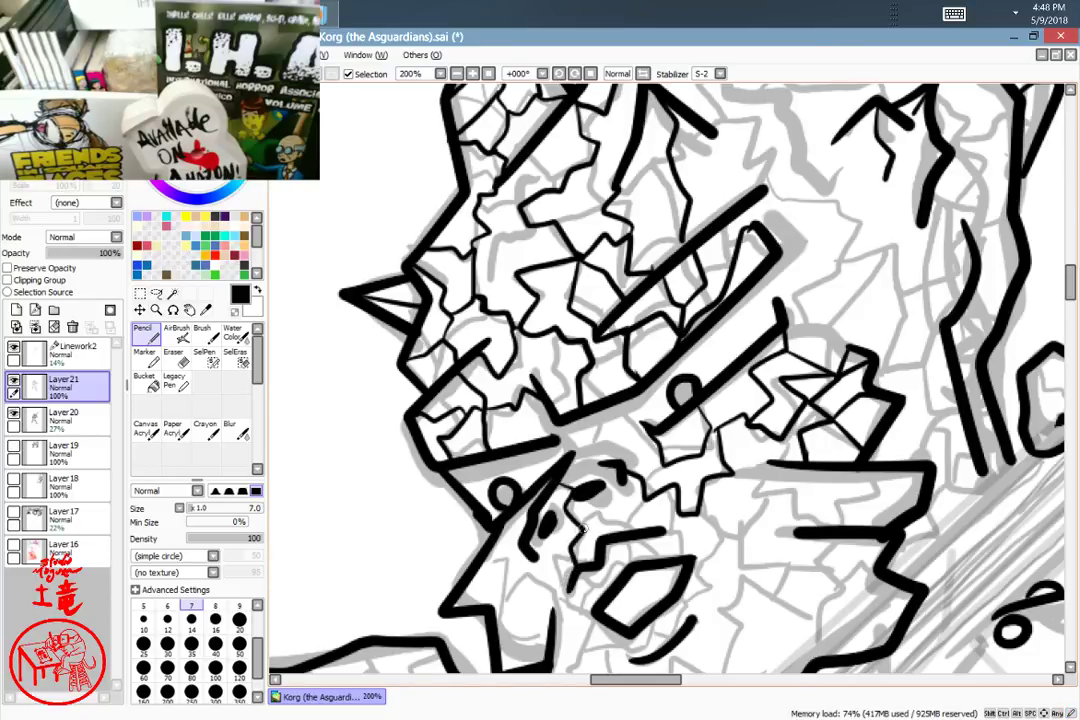
mouse_move(583, 528)
mouse_down()
mouse_move(595, 545)
mouse_move(643, 508)
mouse_up()
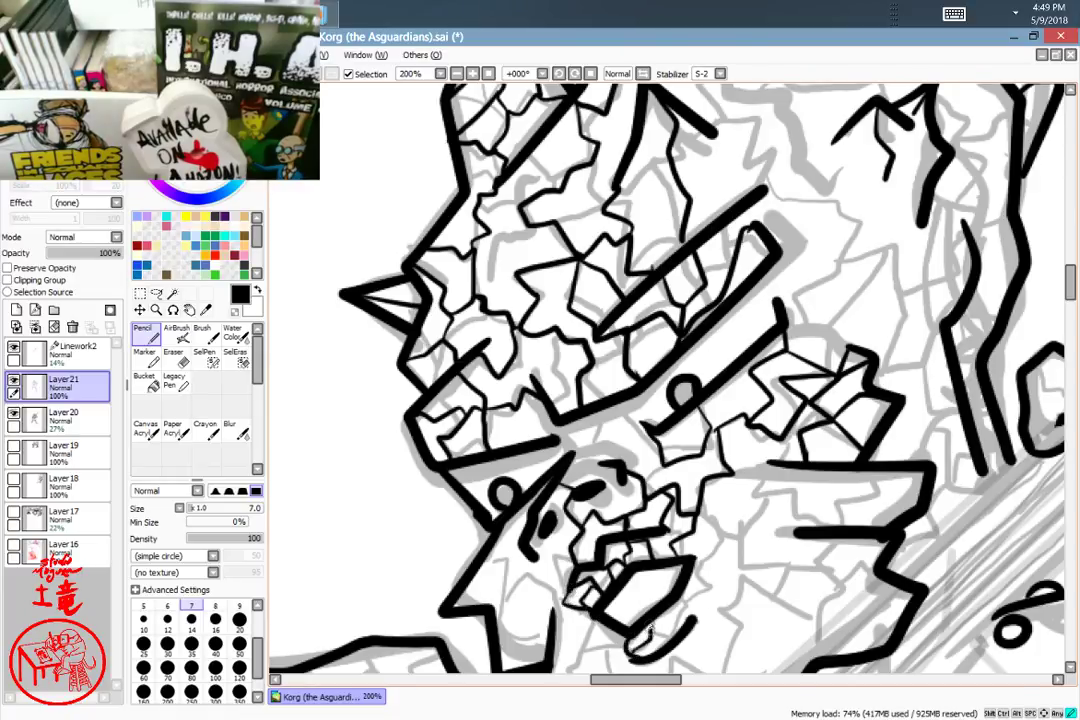
drag(669, 636, 680, 604)
mouse_move(682, 604)
mouse_down()
mouse_move(709, 589)
mouse_move(695, 569)
mouse_move(709, 592)
mouse_move(692, 619)
mouse_up()
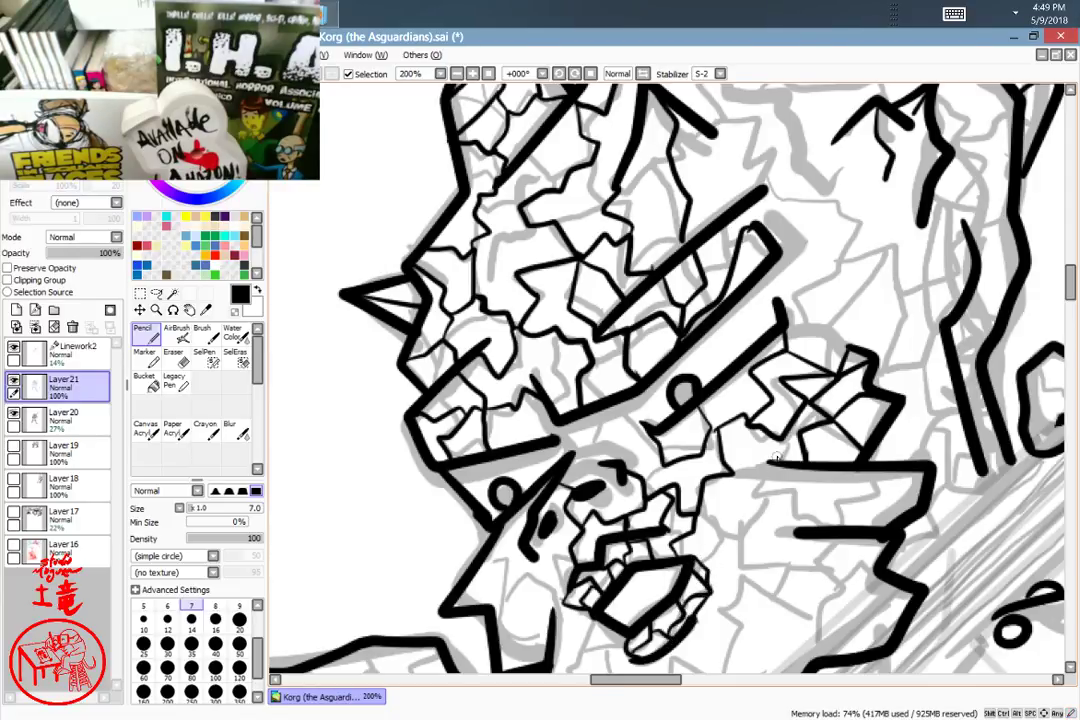
Step: Ink jagged cracks forming small rock plates on the cheek beside the corner of the mouth
mouse_move(776, 456)
mouse_down()
mouse_move(756, 300)
mouse_move(762, 309)
mouse_move(702, 340)
mouse_up()
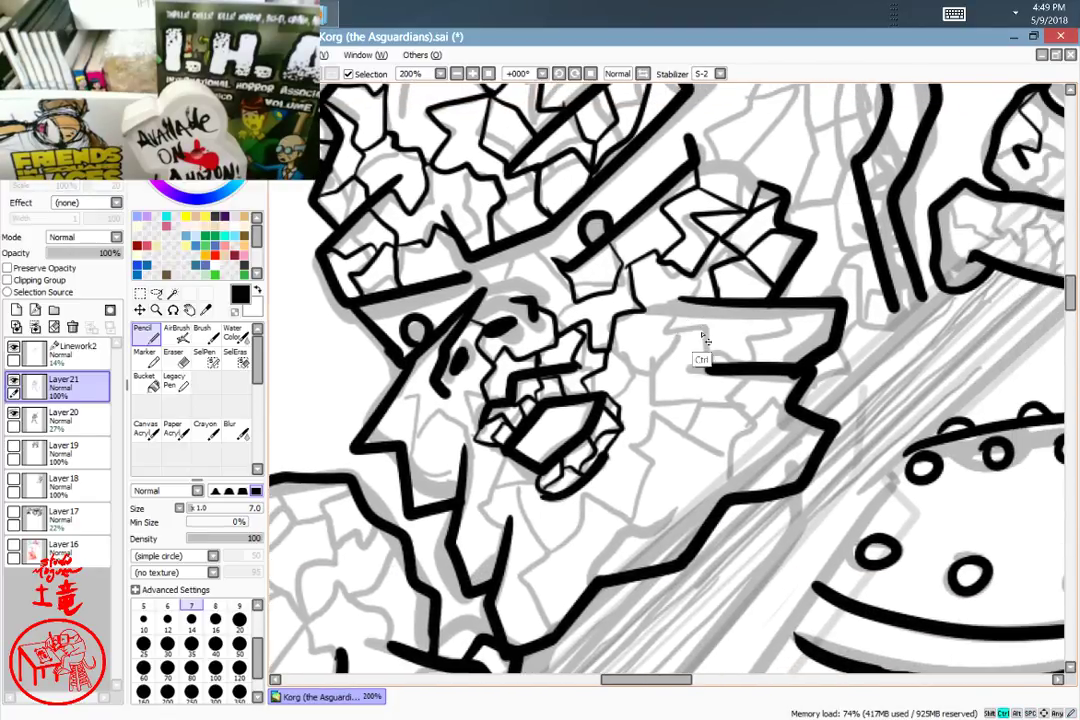
key(ctrl+z)
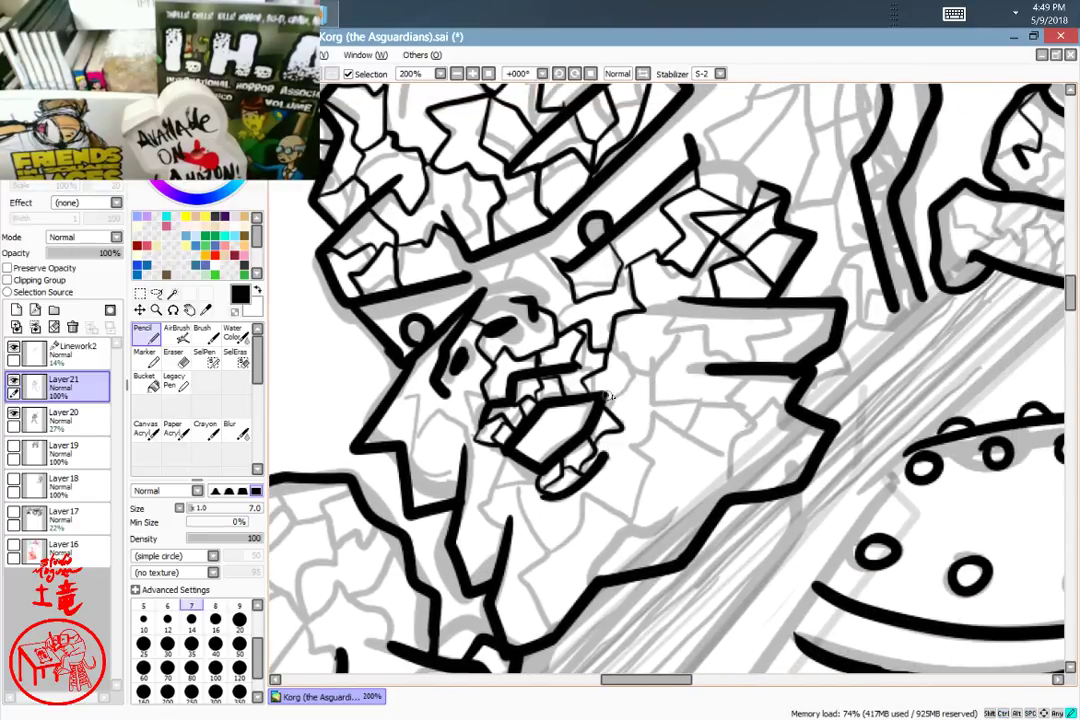
mouse_move(607, 394)
mouse_down()
mouse_move(641, 370)
mouse_move(611, 351)
mouse_up()
key(ctrl+z)
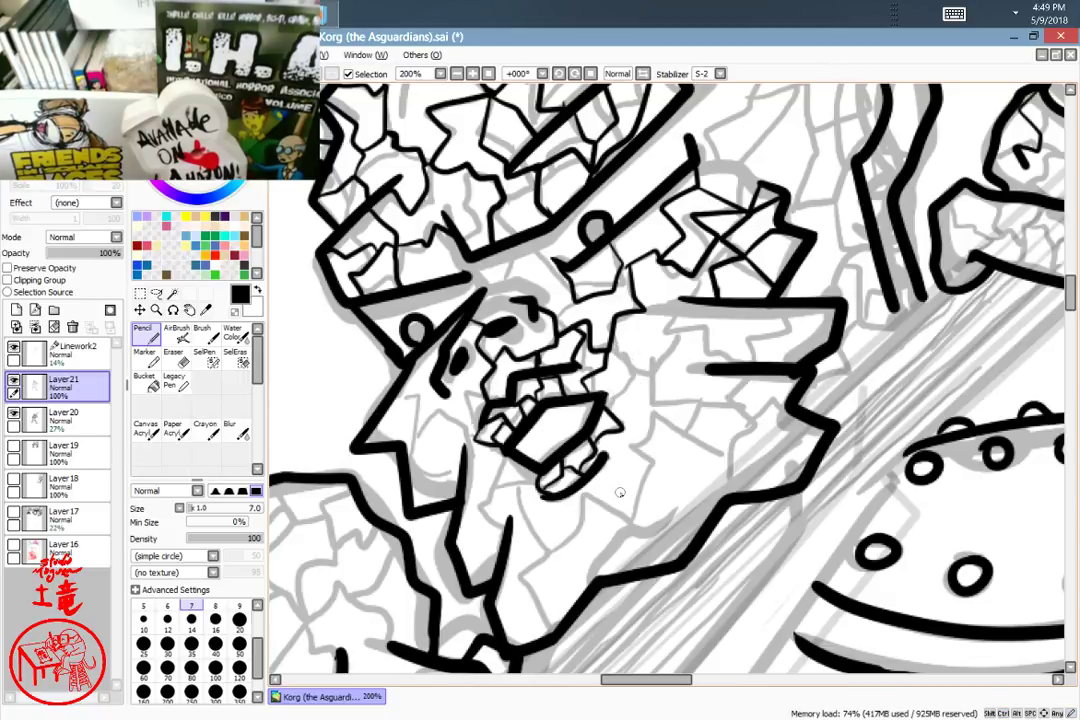
mouse_move(606, 398)
mouse_down()
mouse_move(658, 349)
mouse_move(641, 307)
mouse_move(619, 319)
mouse_move(637, 366)
mouse_up()
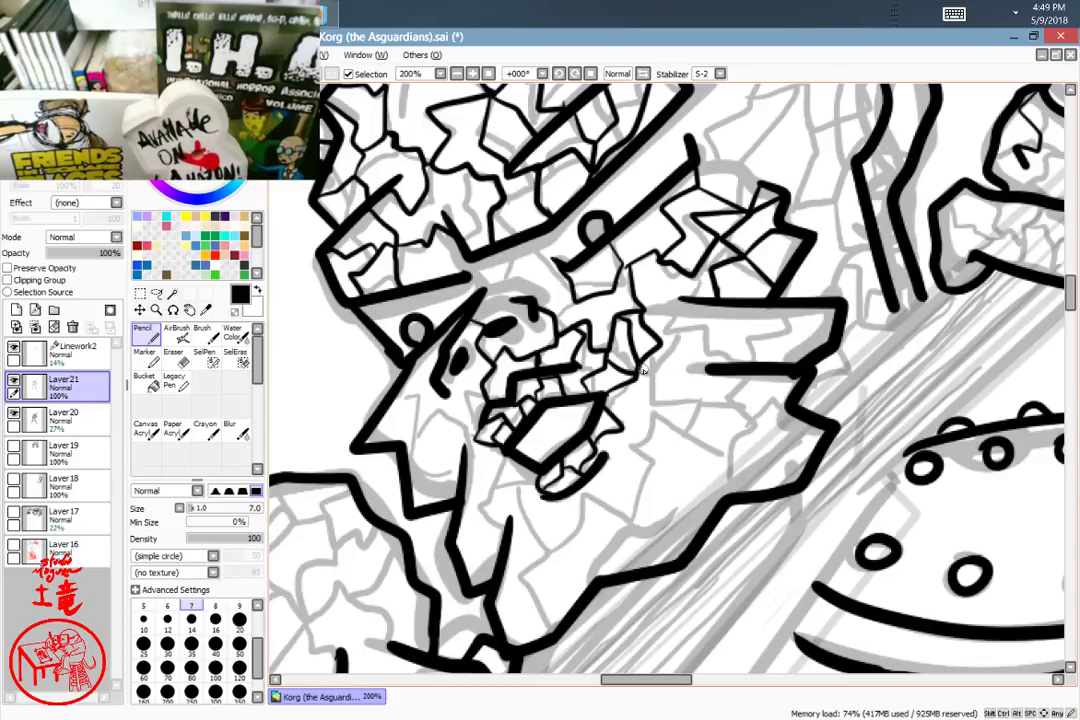
Step: Ink jagged thin cracks from the cheek beside the mouth down across the chin and into the lower beard points
drag(640, 371, 658, 415)
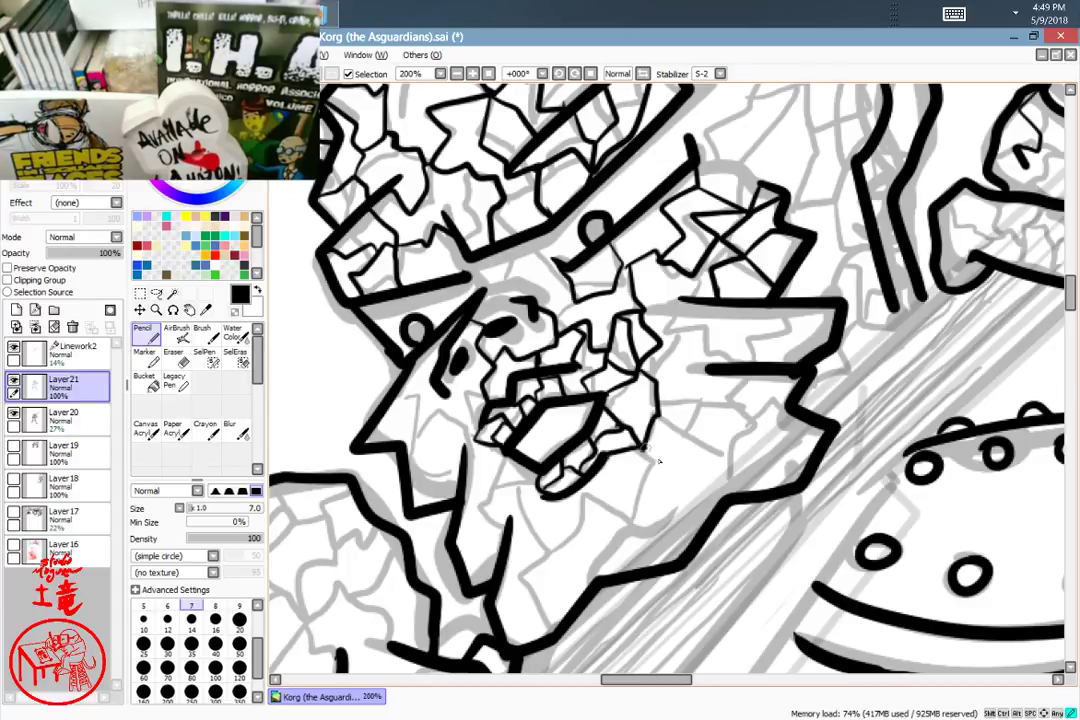
mouse_move(652, 440)
mouse_down()
mouse_move(631, 511)
mouse_move(643, 533)
mouse_move(601, 532)
mouse_move(599, 581)
mouse_up()
mouse_move(565, 621)
mouse_down()
mouse_move(497, 602)
mouse_move(509, 652)
mouse_move(534, 598)
mouse_move(559, 622)
mouse_move(524, 570)
mouse_move(510, 582)
mouse_move(542, 550)
mouse_move(520, 492)
mouse_move(487, 505)
mouse_move(480, 497)
mouse_move(505, 455)
mouse_up()
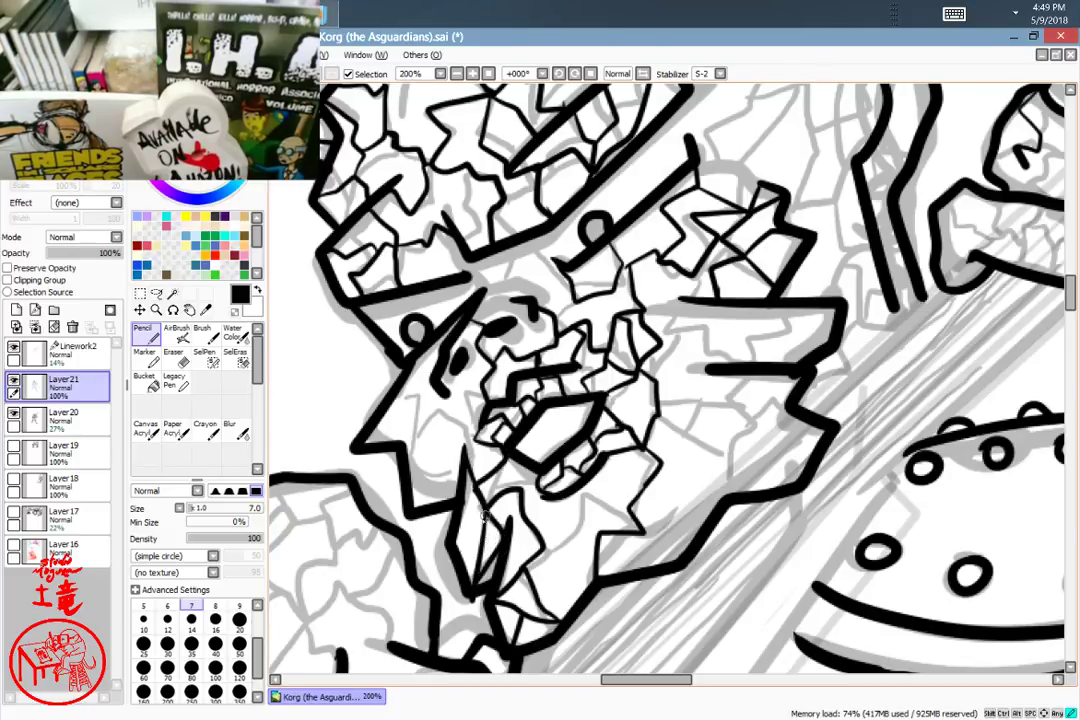
Step: Ink thin cracks splitting the cheek between the mouth corner and the upper jaw spike into angular plates
key(space)
mouse_move(752, 367)
mouse_down()
mouse_move(827, 453)
mouse_move(921, 419)
mouse_move(758, 522)
mouse_move(472, 413)
mouse_up()
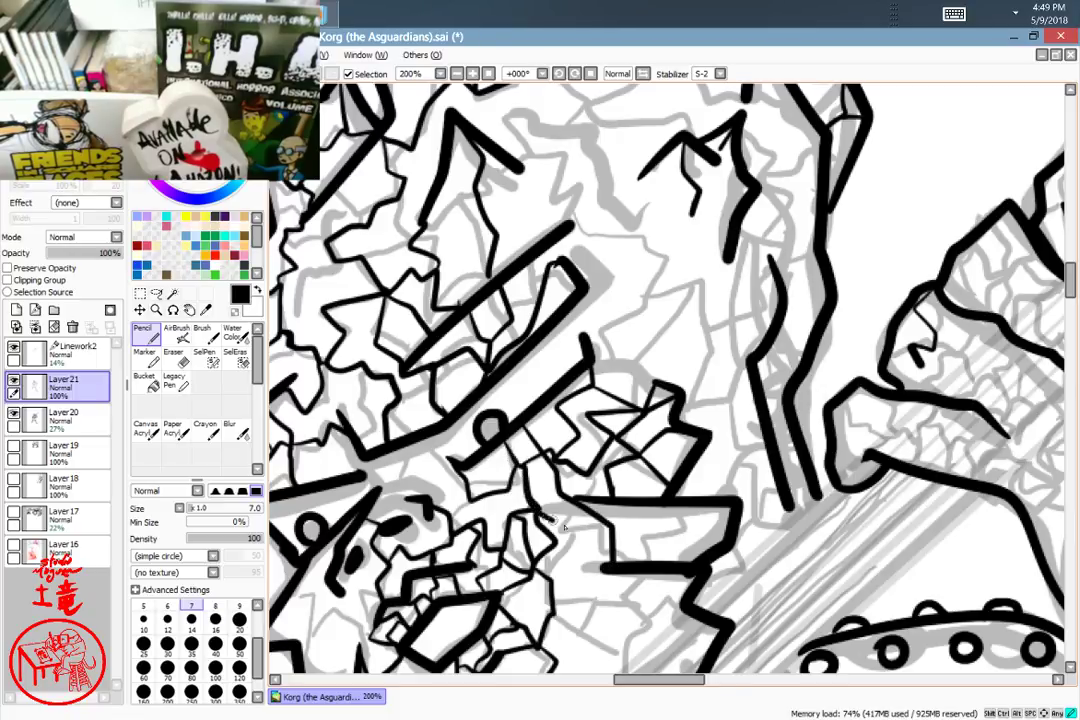
mouse_move(555, 579)
mouse_down()
mouse_move(572, 588)
mouse_move(612, 571)
mouse_move(603, 606)
mouse_move(570, 630)
mouse_move(553, 618)
mouse_up()
drag(590, 642, 550, 656)
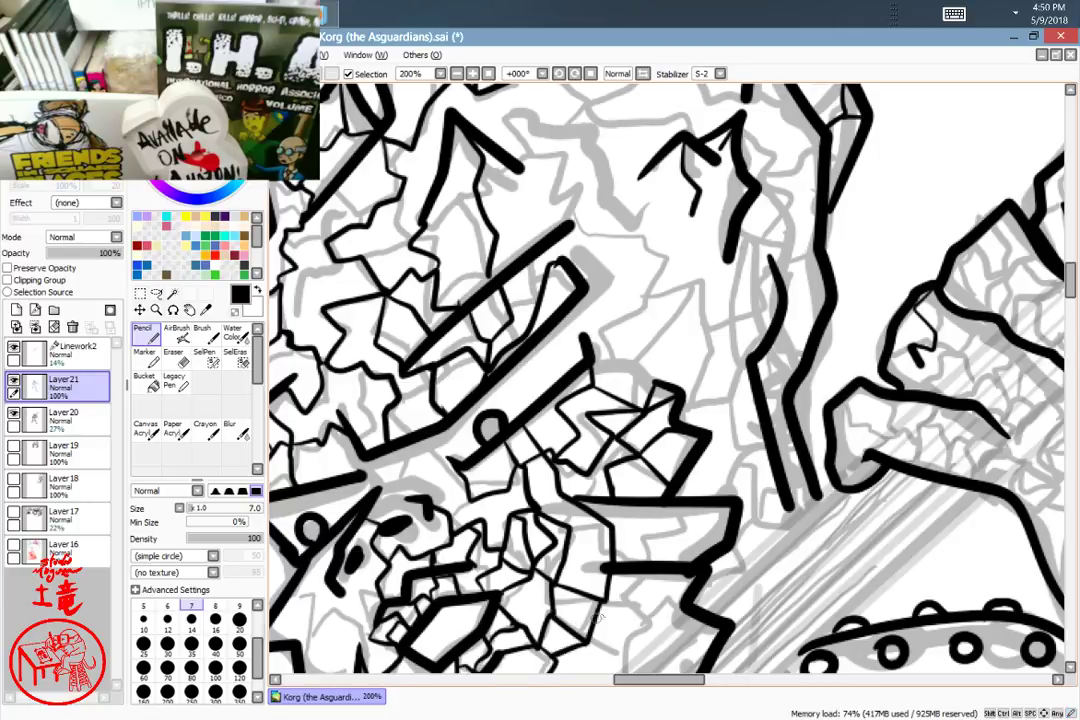
Step: Ink crossing cracks along the lower jaw edge and inside the rear jaw spike, undoing the misplaced strokes
drag(663, 514, 610, 358)
mouse_move(536, 483)
mouse_down()
mouse_move(569, 508)
mouse_move(567, 542)
mouse_up()
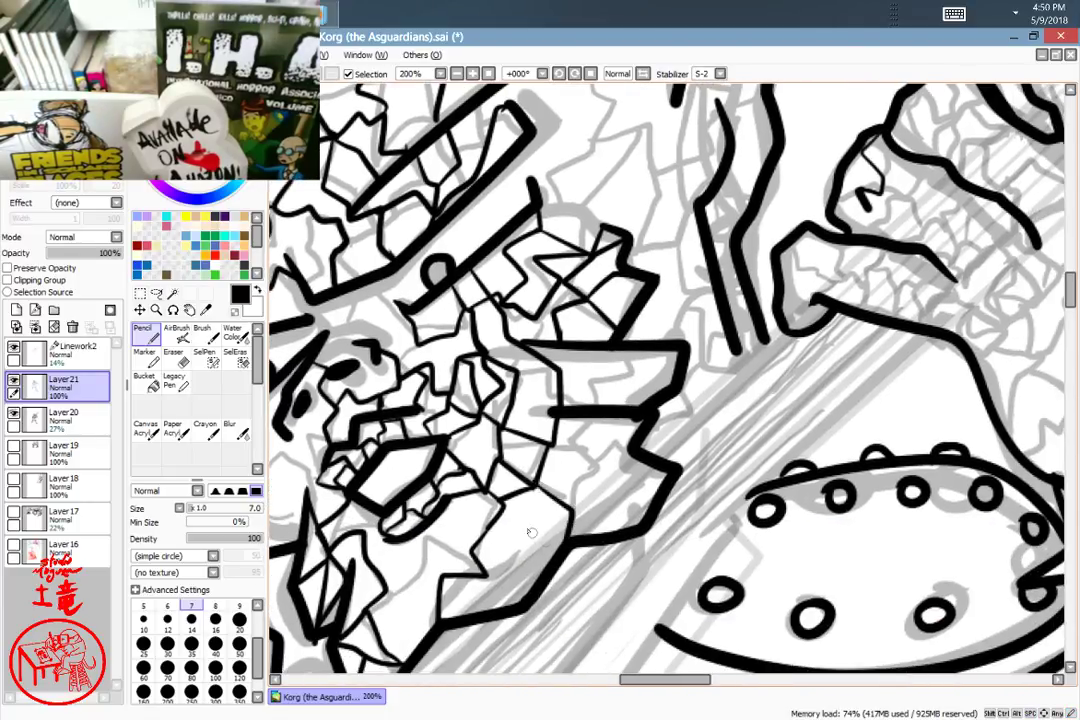
mouse_move(500, 499)
mouse_down()
mouse_move(562, 553)
mouse_move(491, 569)
mouse_move(489, 555)
mouse_move(472, 552)
mouse_move(559, 550)
mouse_up()
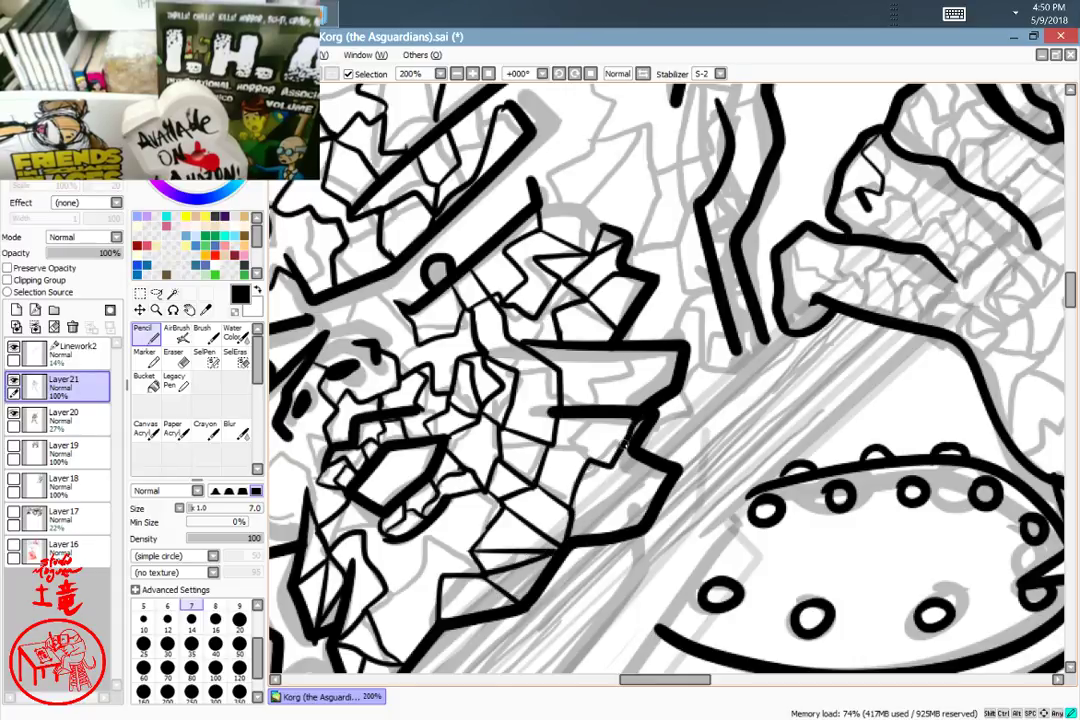
mouse_move(627, 446)
mouse_down()
mouse_move(588, 418)
mouse_move(591, 465)
mouse_move(605, 463)
mouse_move(550, 444)
mouse_move(590, 468)
mouse_move(586, 460)
mouse_move(612, 536)
mouse_move(603, 497)
mouse_move(667, 473)
mouse_move(625, 468)
mouse_move(650, 481)
mouse_move(631, 523)
mouse_up()
key(ctrl+z)
mouse_move(606, 466)
mouse_down()
mouse_move(628, 479)
mouse_move(634, 530)
mouse_move(631, 489)
mouse_move(608, 468)
mouse_move(571, 537)
mouse_up()
key(ctrl+z)
mouse_move(649, 321)
mouse_down()
mouse_move(774, 337)
mouse_move(939, 379)
mouse_move(905, 352)
mouse_move(880, 404)
mouse_move(873, 398)
mouse_up()
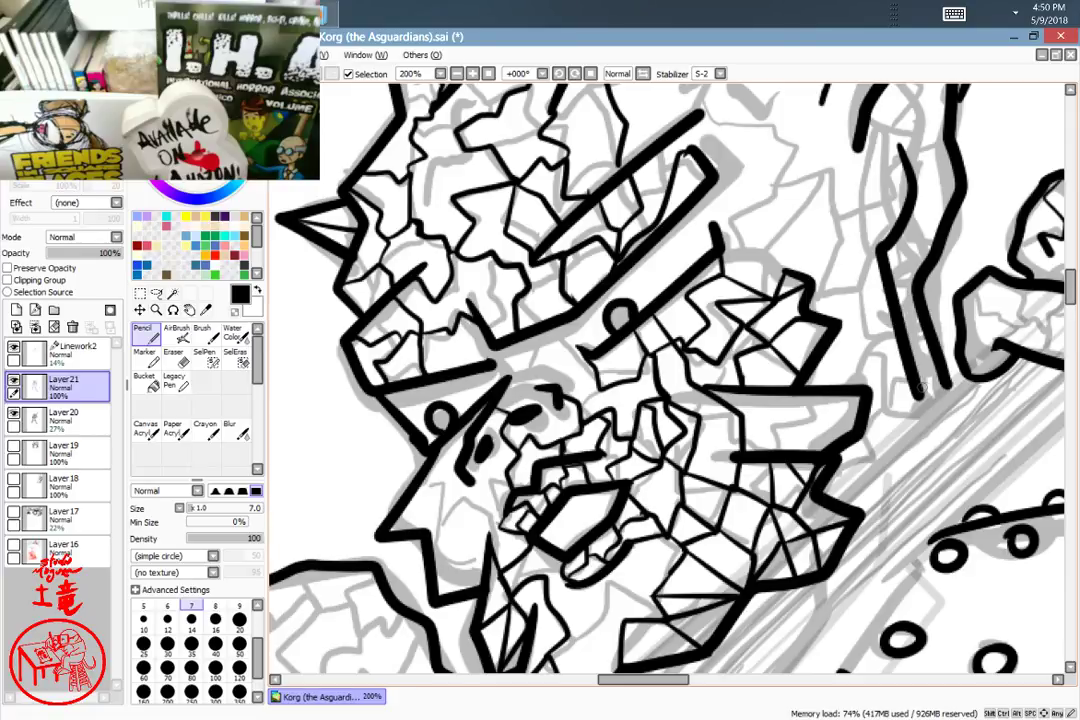
Step: Ink long jagged cracks from the crown down the middle of the forehead and small plates across the temple
scroll(911, 397, down, 4)
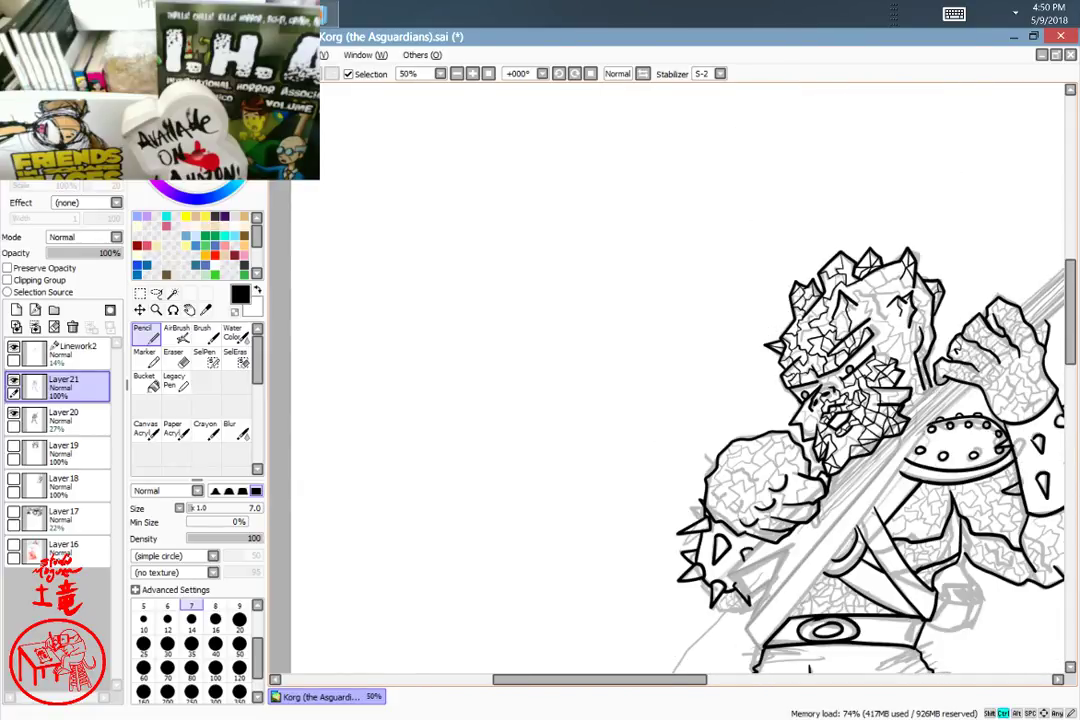
scroll(911, 397, up, 1)
scroll(948, 412, up, 2)
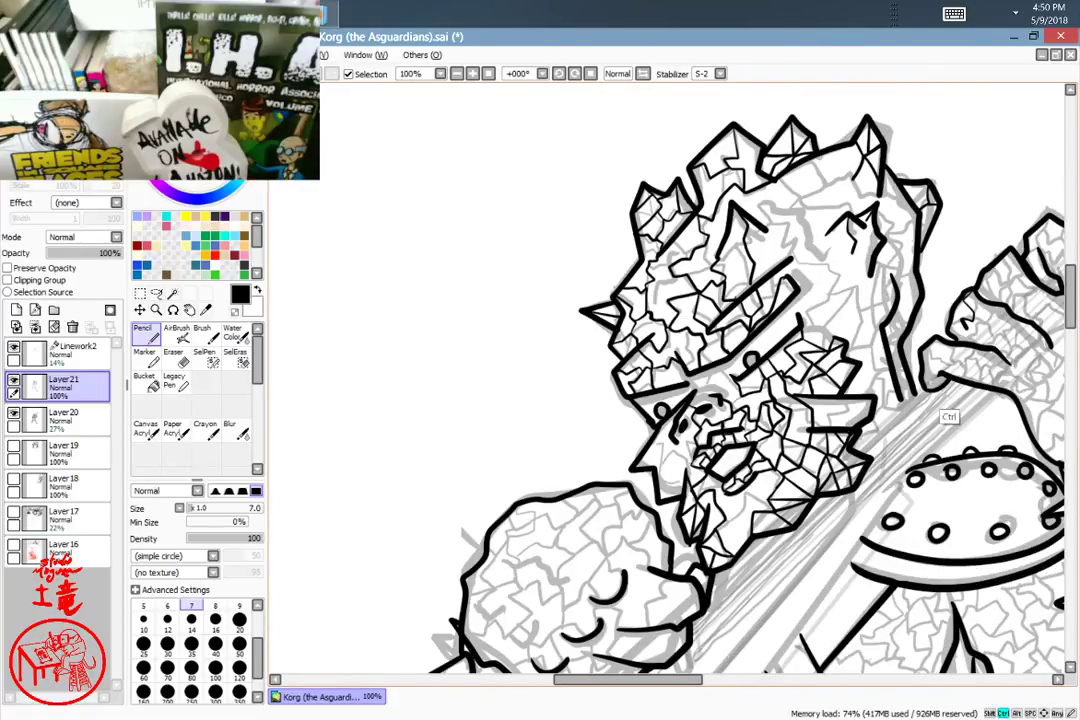
scroll(944, 418, down, 1)
scroll(945, 418, down, 2)
scroll(945, 415, up, 3)
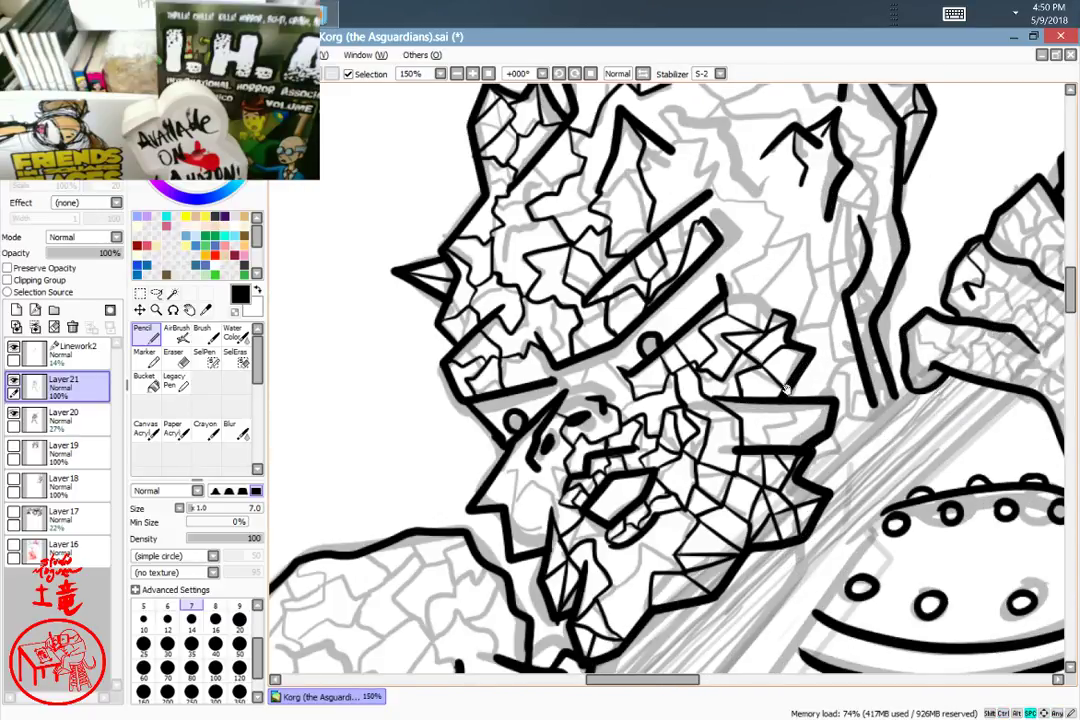
drag(788, 372, 676, 518)
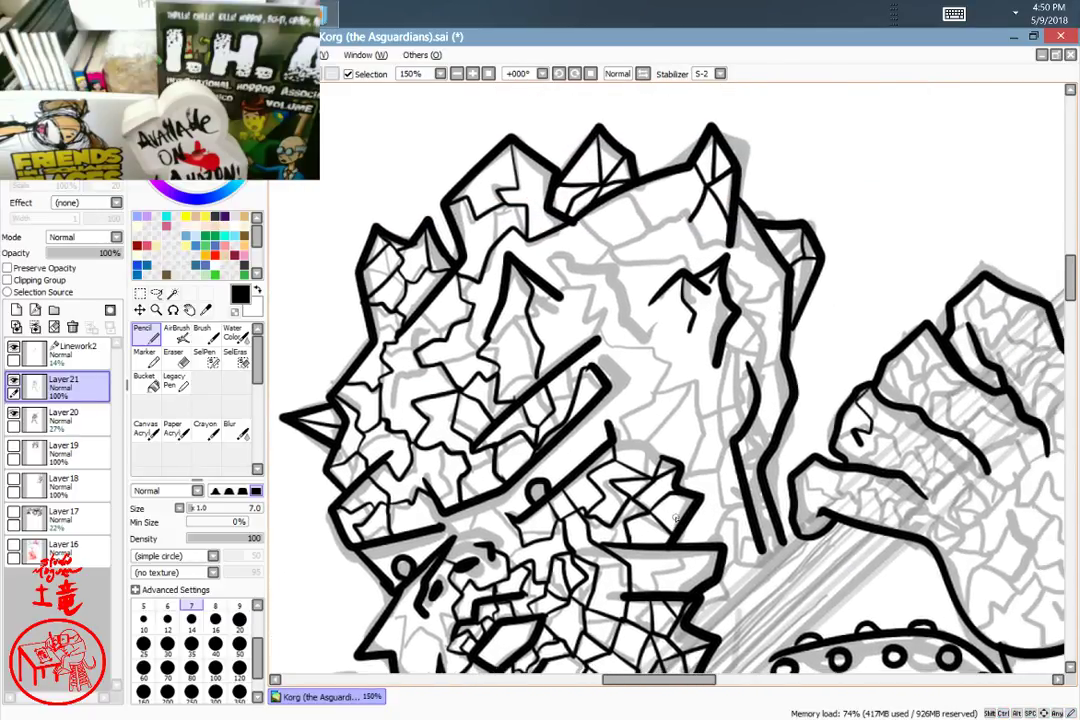
click(936, 139)
mouse_move(636, 187)
mouse_down()
mouse_move(648, 230)
mouse_move(686, 212)
mouse_move(700, 252)
mouse_up()
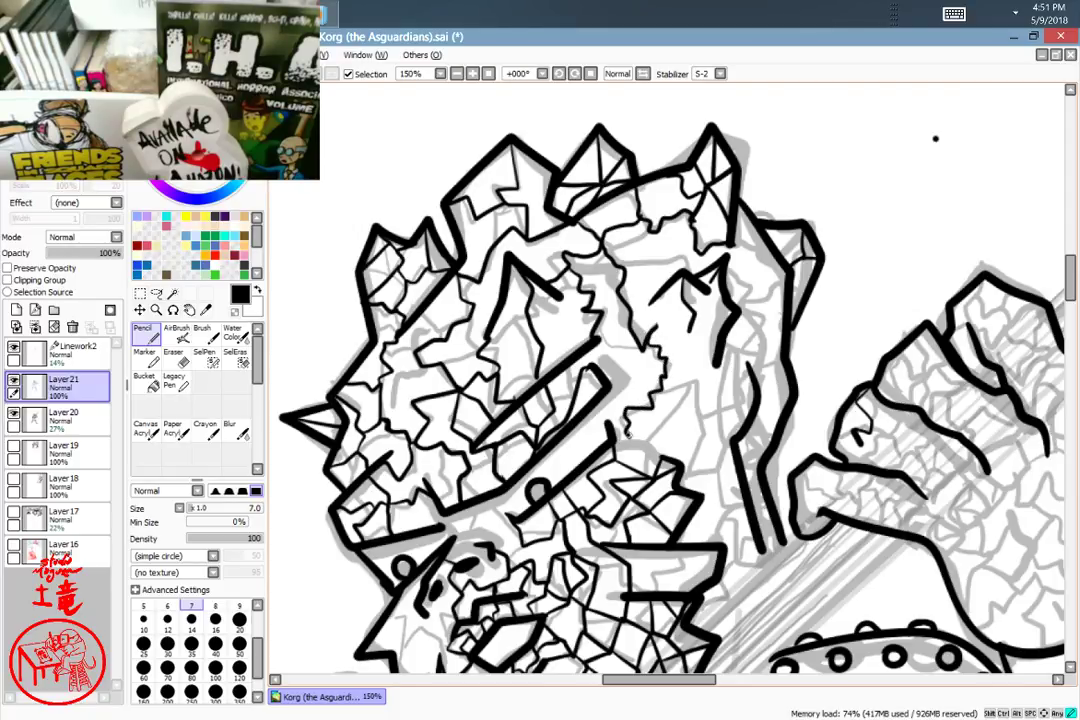
mouse_move(628, 443)
mouse_down()
mouse_move(674, 426)
mouse_move(694, 380)
mouse_up()
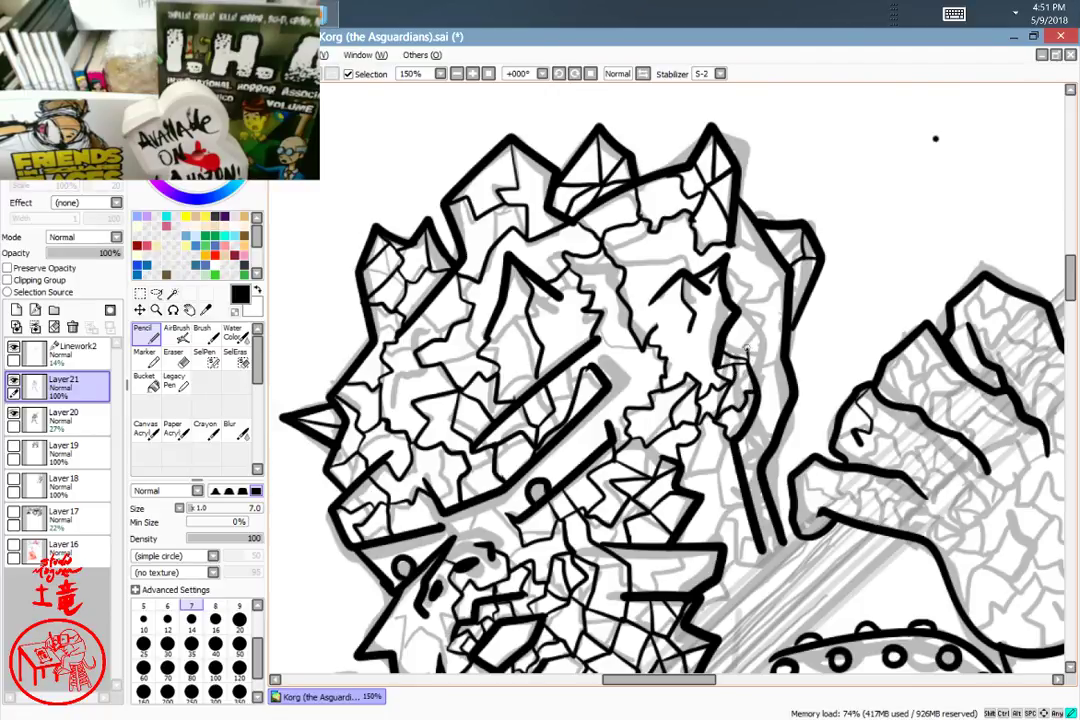
Step: Ink thin angular cracks down the narrow strip at the back of the head and around the bars behind the jaw
mouse_move(746, 349)
mouse_down()
mouse_move(760, 302)
mouse_move(743, 305)
mouse_move(753, 281)
mouse_move(737, 278)
mouse_move(738, 258)
mouse_move(730, 270)
mouse_move(745, 290)
mouse_move(732, 280)
mouse_move(758, 273)
mouse_move(729, 293)
mouse_move(738, 224)
mouse_up()
drag(774, 281, 777, 349)
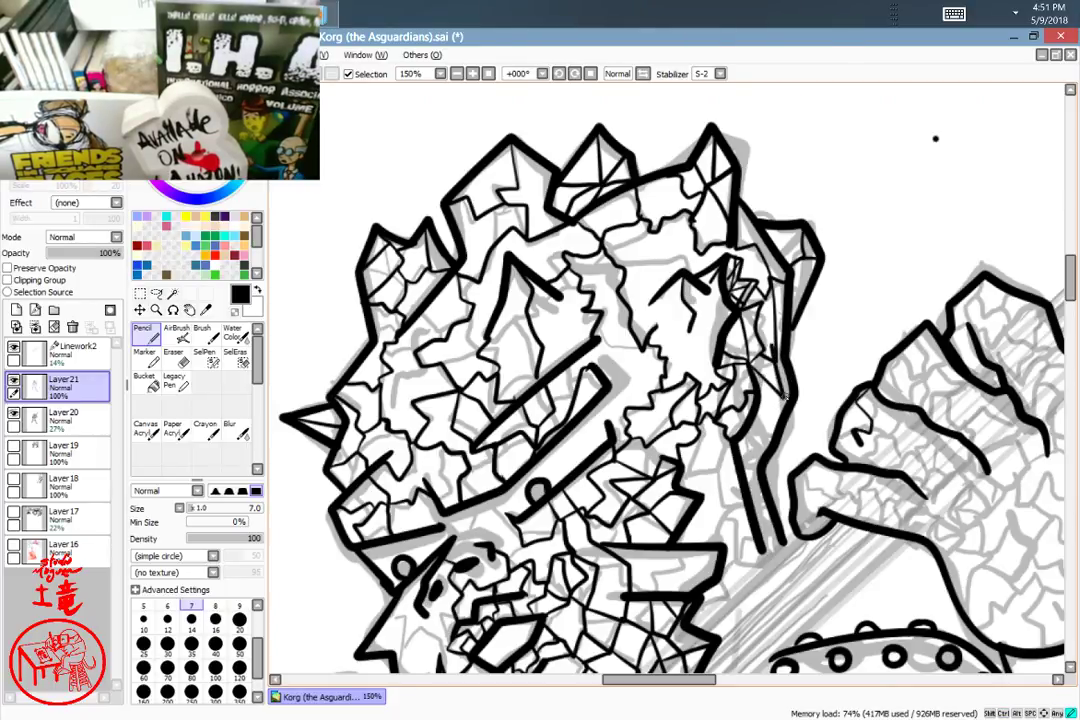
drag(782, 407, 736, 440)
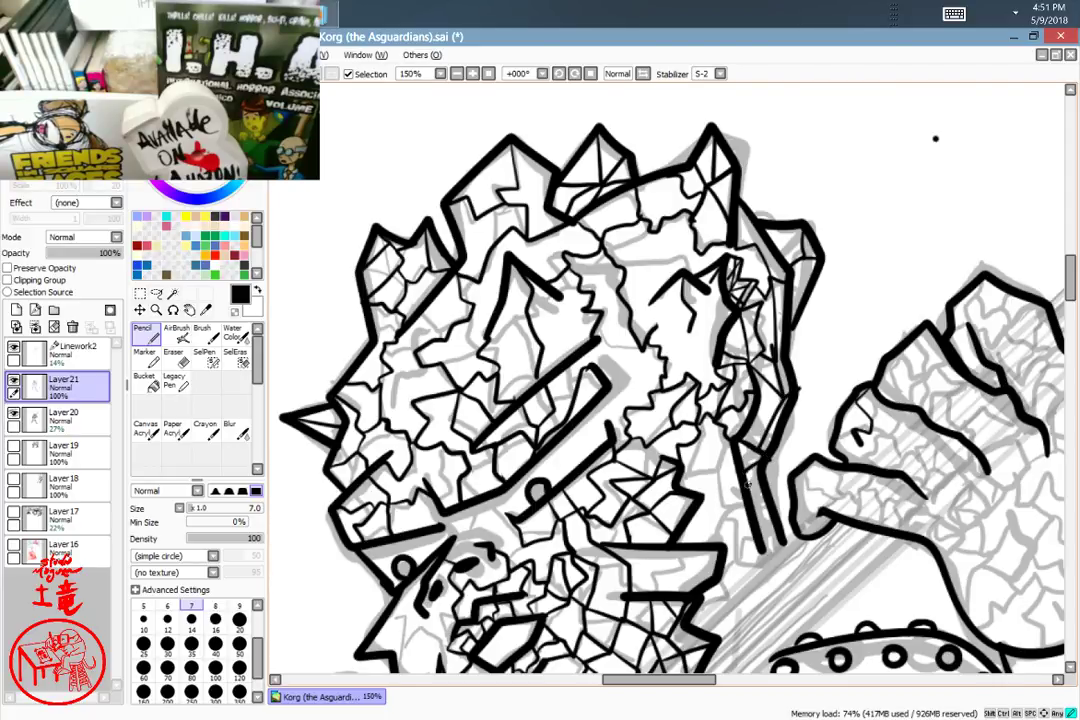
scroll(715, 412, down, 5)
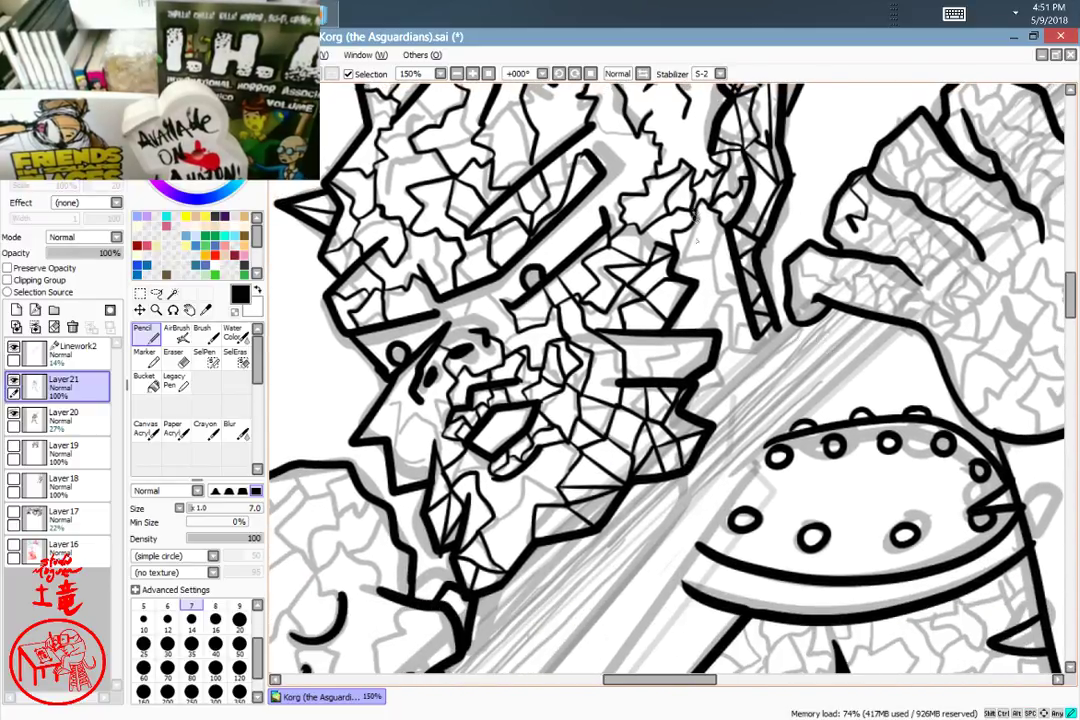
mouse_move(697, 212)
mouse_down()
mouse_move(697, 280)
mouse_move(717, 255)
mouse_move(764, 356)
mouse_up()
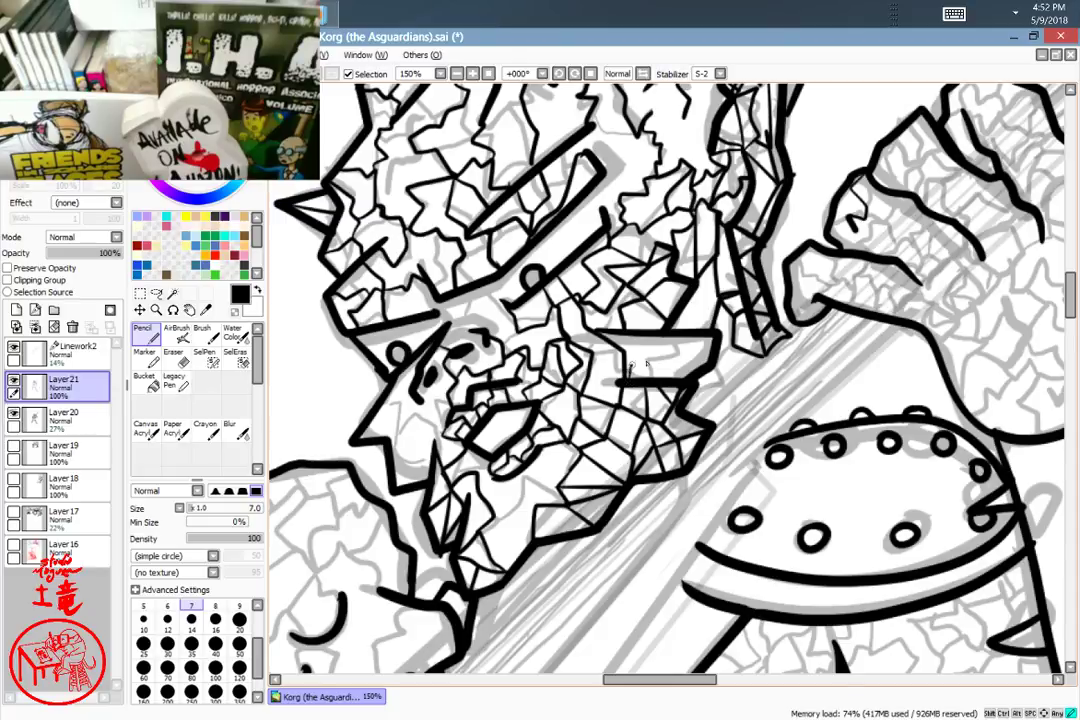
Step: Ink thin cracks inside the upper jaw spike, across the far cheek and over the remaining open part of the chin
drag(630, 364, 683, 343)
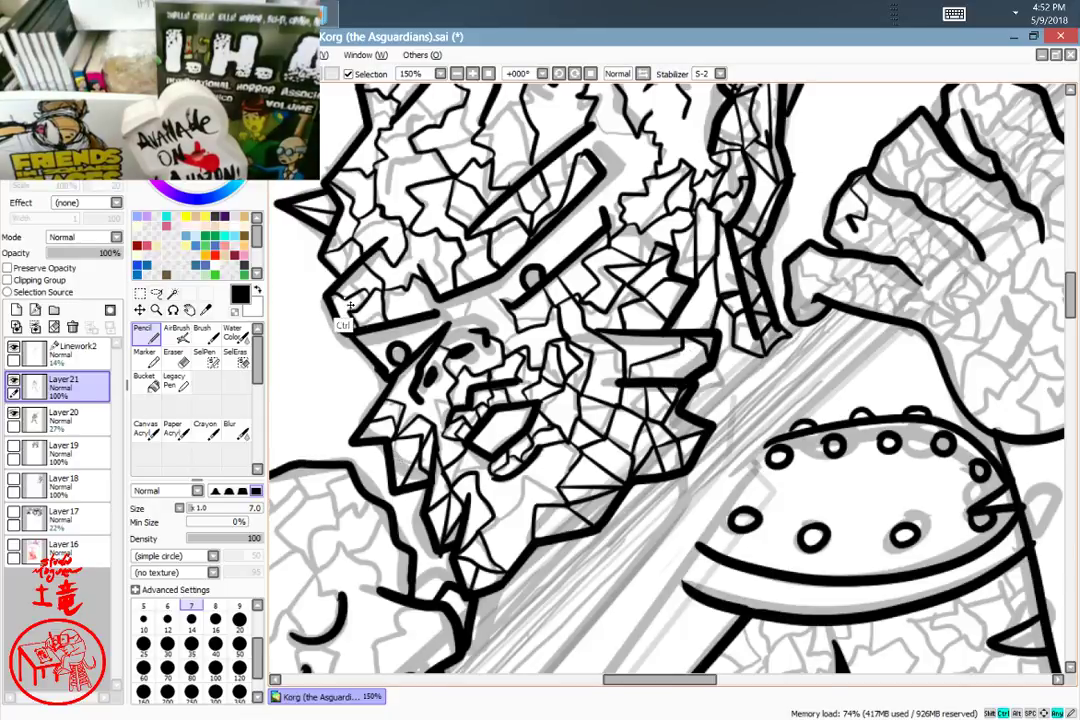
mouse_move(402, 403)
mouse_down()
mouse_move(399, 431)
mouse_move(428, 445)
mouse_up()
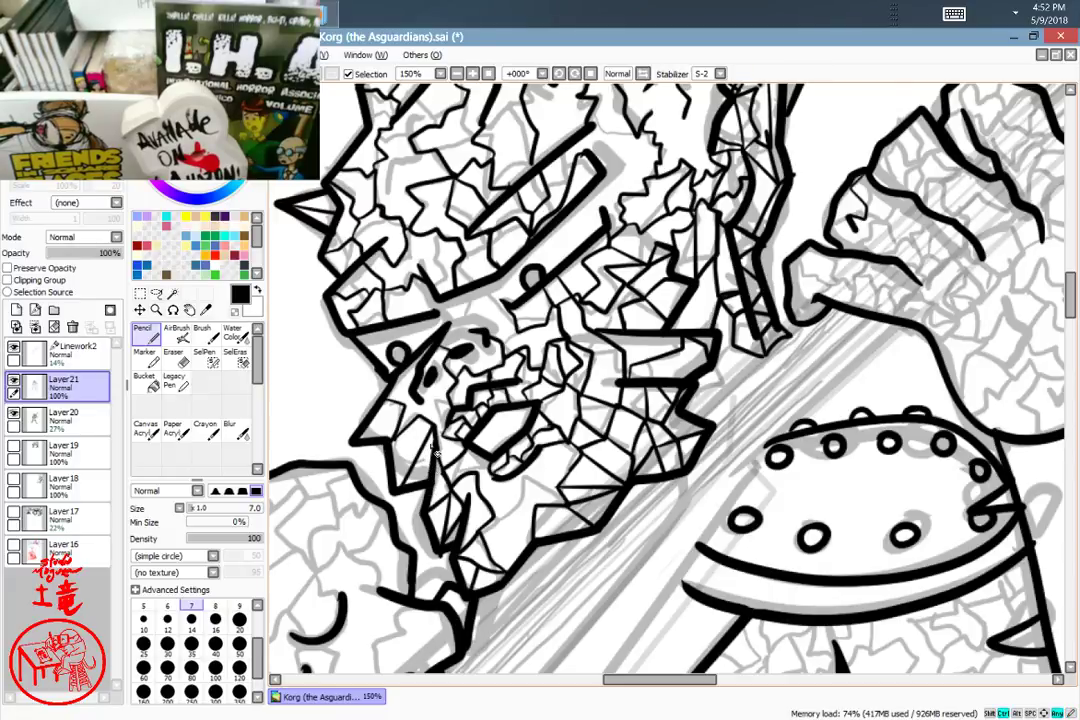
drag(425, 446, 406, 486)
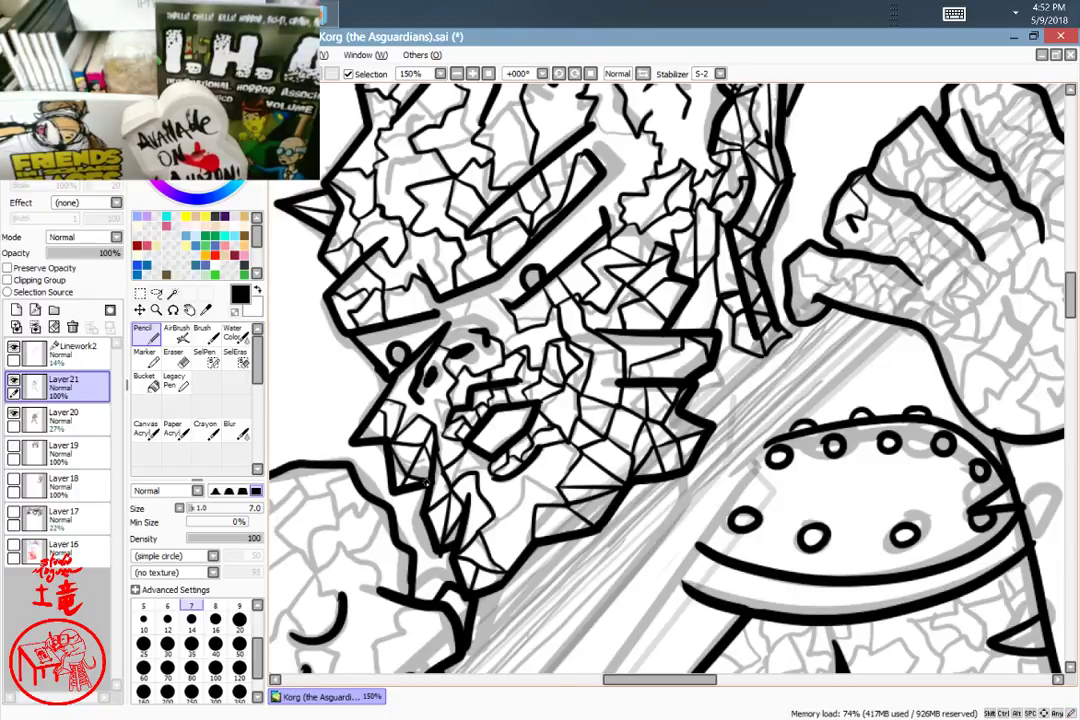
key(space)
mouse_move(430, 590)
mouse_down()
mouse_move(418, 582)
mouse_move(660, 318)
mouse_move(414, 559)
mouse_move(335, 518)
mouse_up()
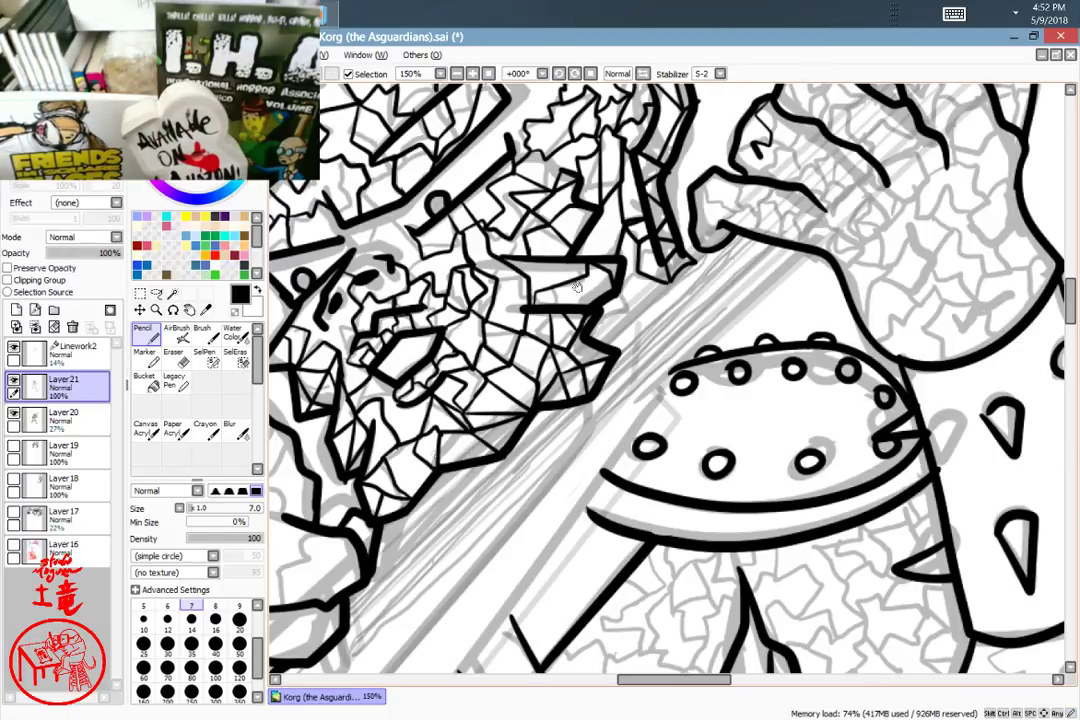
mouse_move(621, 275)
mouse_down()
mouse_move(763, 356)
mouse_move(791, 360)
mouse_up()
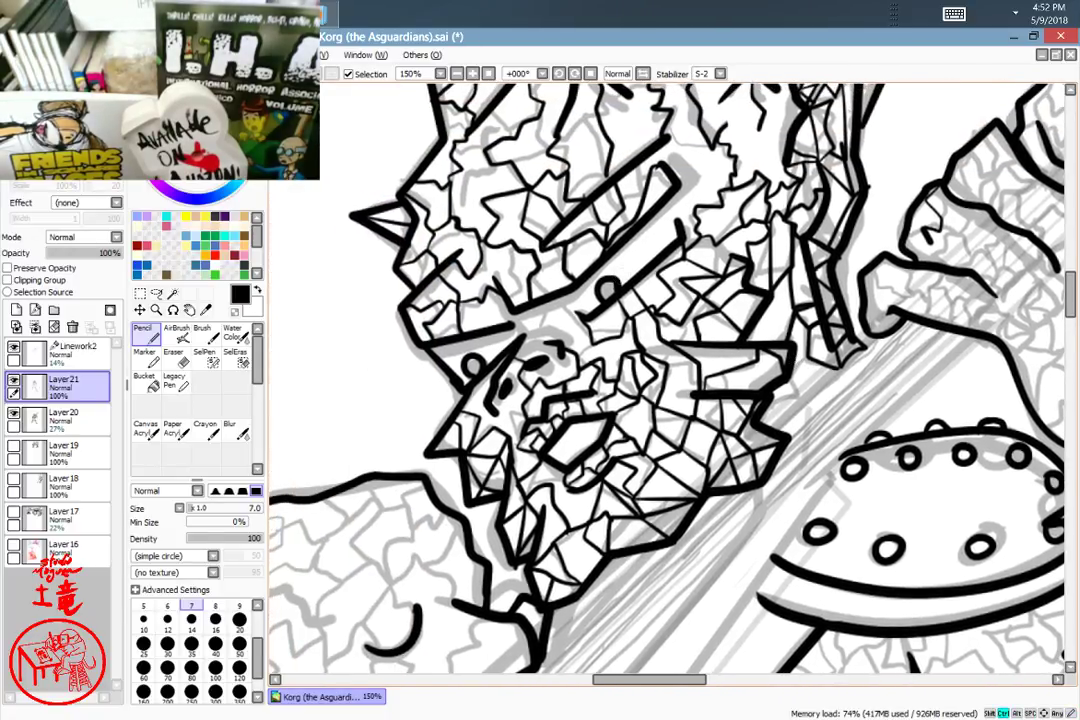
Step: Ink jagged cracks descending from the small peaked ridge on the rear forehead toward the temple
scroll(798, 354, down, 5)
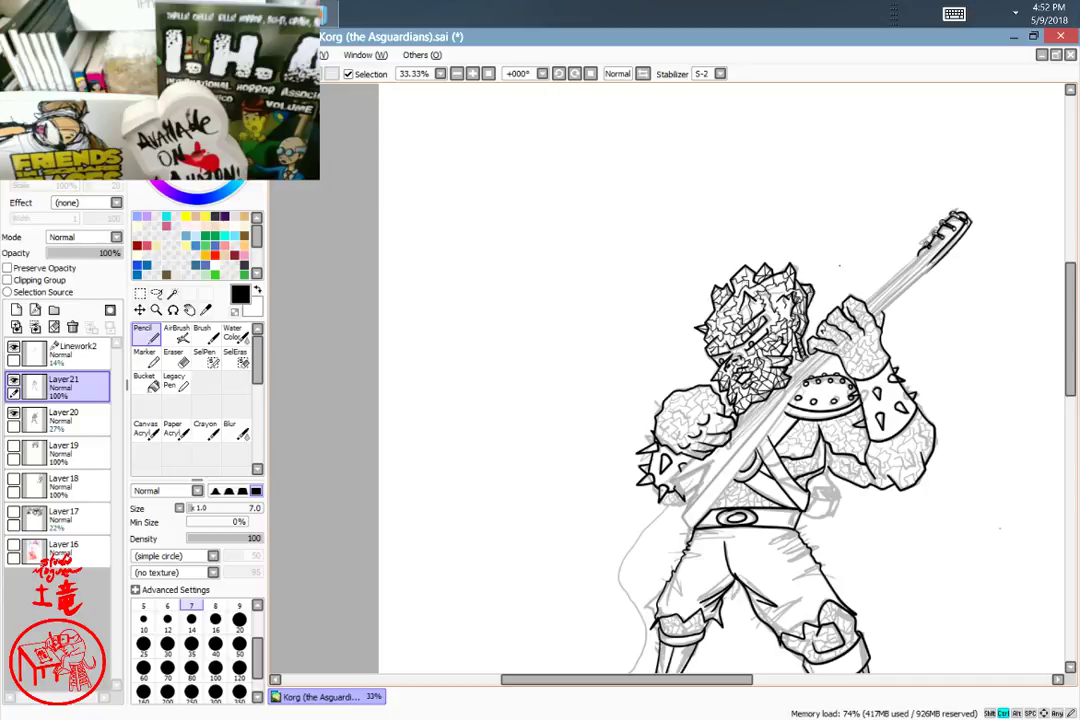
key(plus)
key(plus)
key(plus)
key(plus)
key(plus)
key(plus)
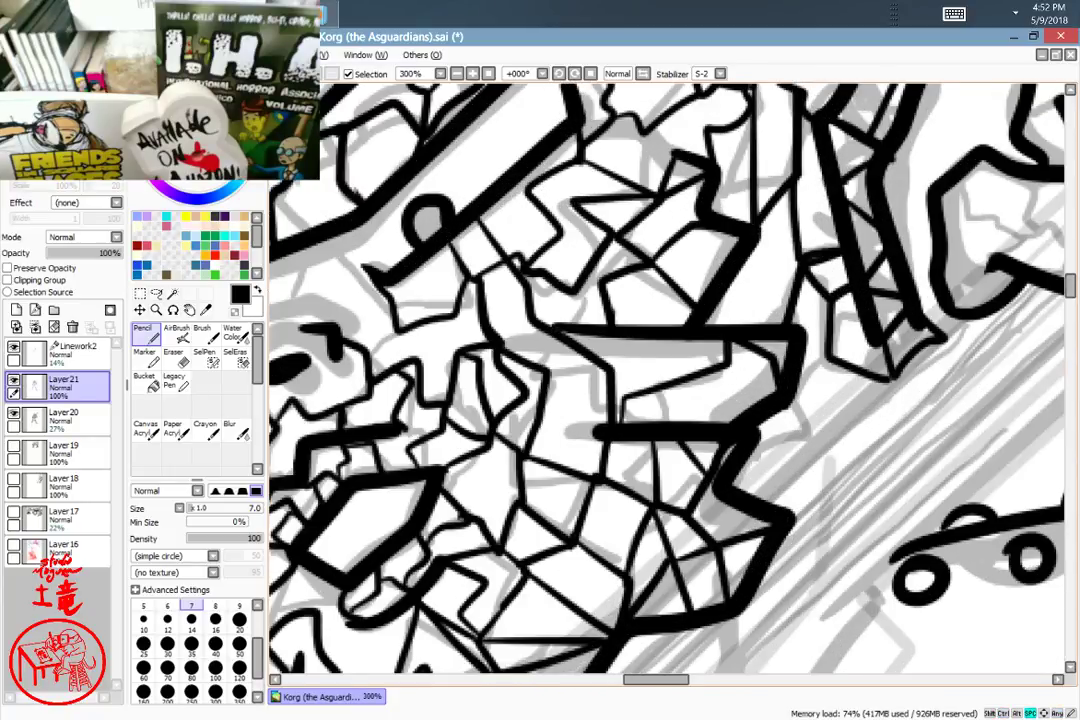
drag(735, 190, 660, 450)
drag(695, 275, 617, 518)
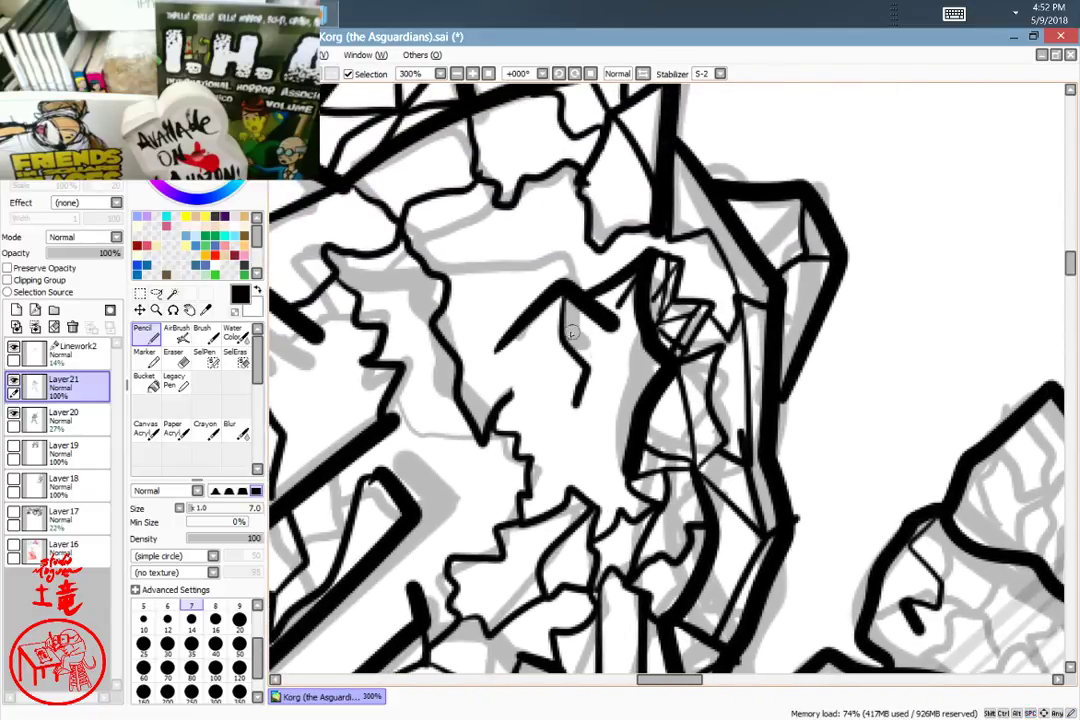
mouse_move(566, 302)
mouse_down()
mouse_move(577, 407)
mouse_move(618, 436)
mouse_move(630, 472)
mouse_up()
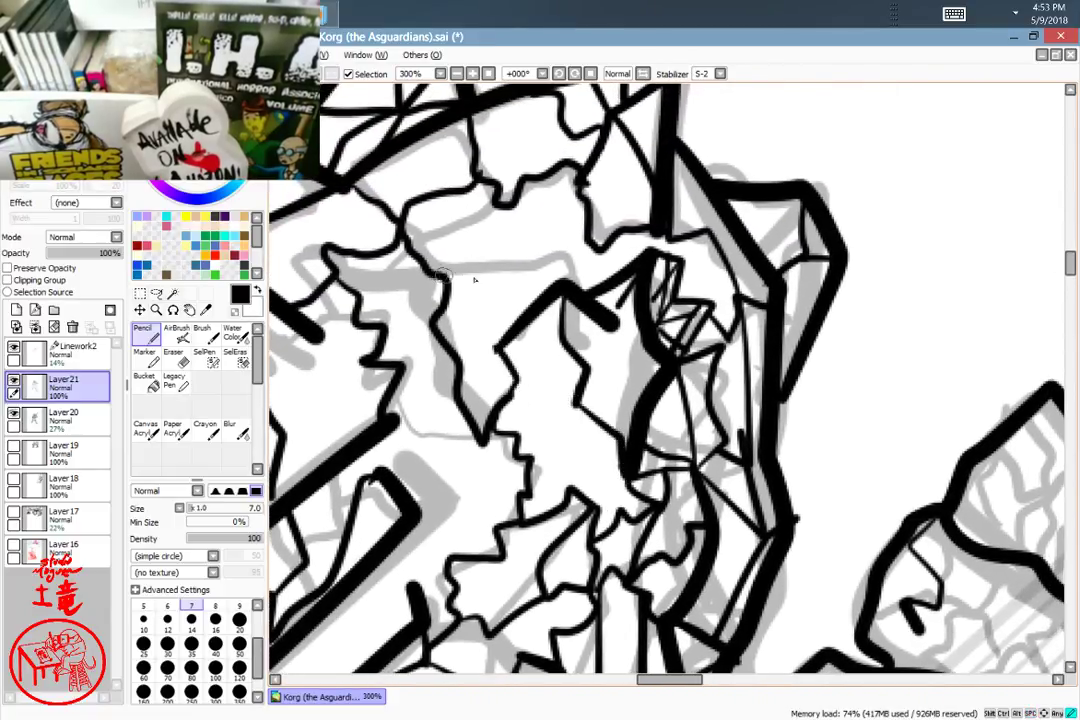
Step: Ink small angular plates on the forehead in front of the peaked ridge and split the areas beneath it
mouse_move(495, 275)
mouse_down()
mouse_move(534, 228)
mouse_move(505, 200)
mouse_move(537, 225)
mouse_move(550, 261)
mouse_move(598, 251)
mouse_move(539, 258)
mouse_move(510, 325)
mouse_up()
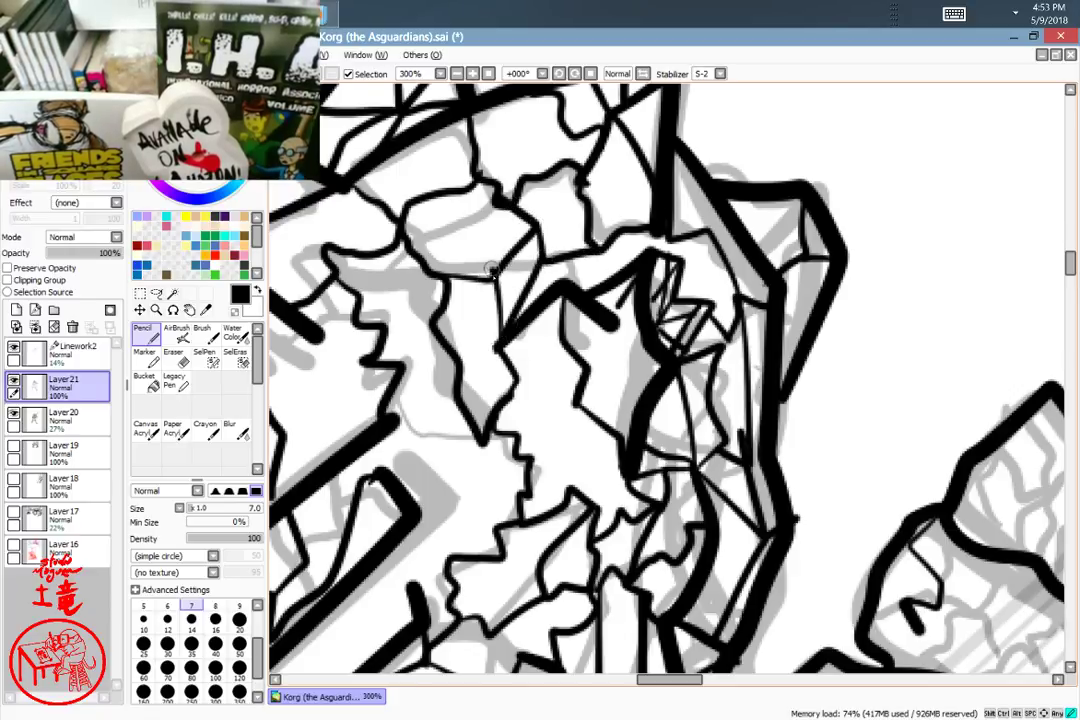
drag(496, 269, 503, 328)
drag(498, 337, 437, 320)
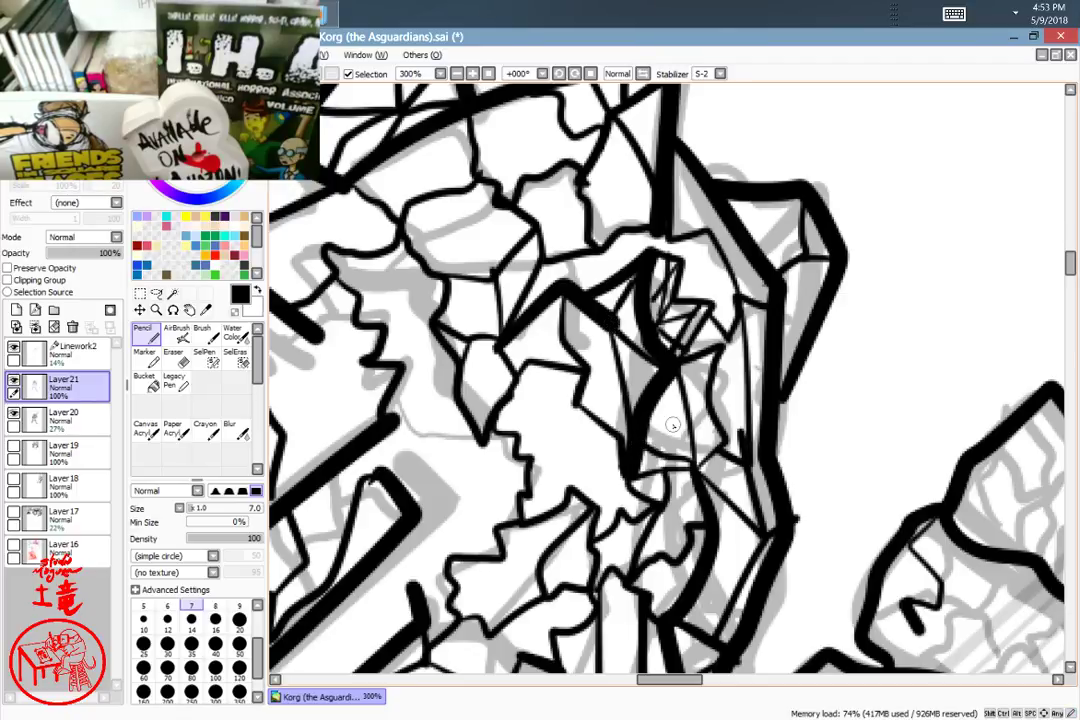
Step: Ink short cracks dividing the remaining open plates on the temple and central forehead
drag(798, 430, 844, 212)
drag(788, 490, 831, 334)
scroll(835, 337, down, 6)
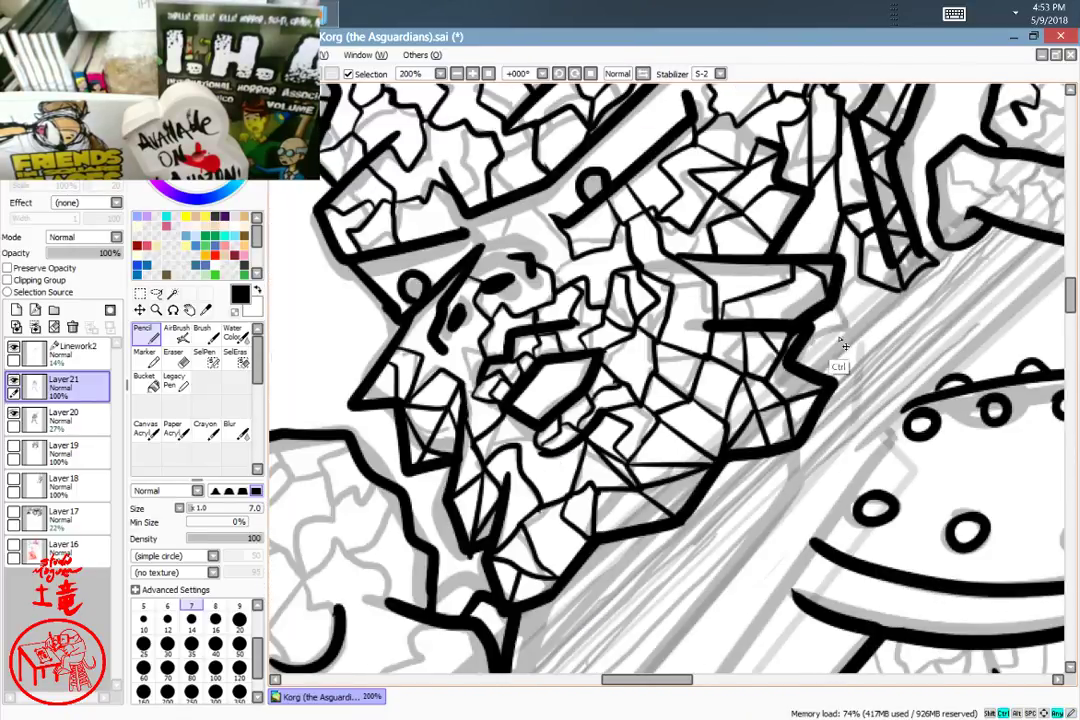
scroll(855, 340, down, 1)
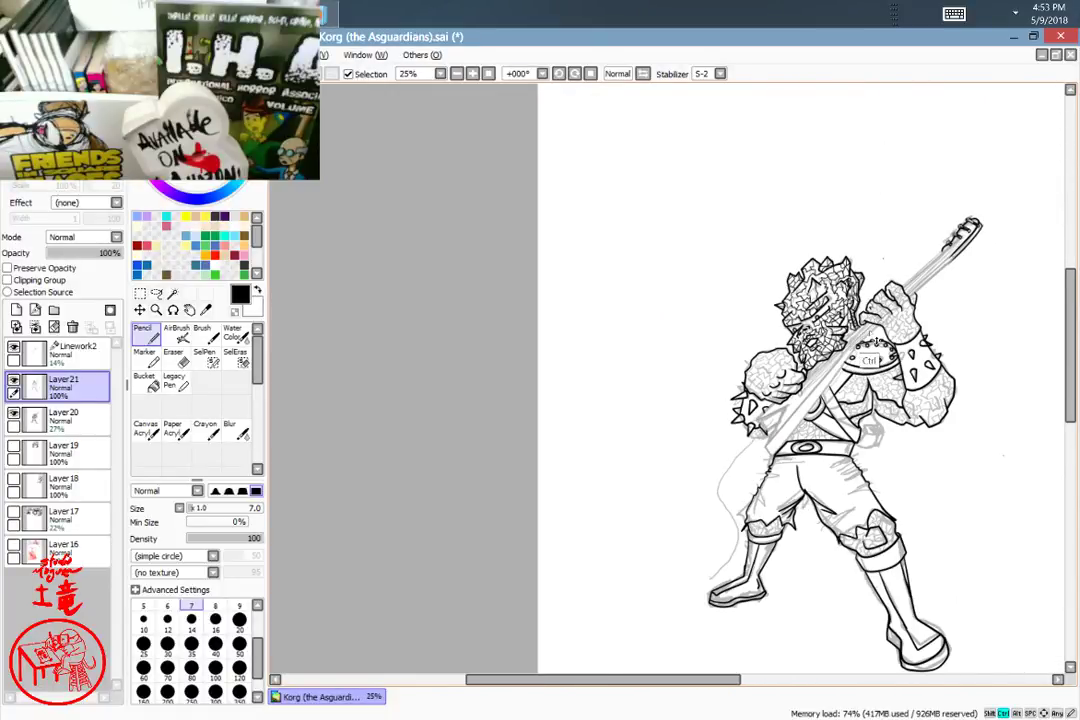
scroll(875, 340, up, 2)
scroll(875, 340, up, 3)
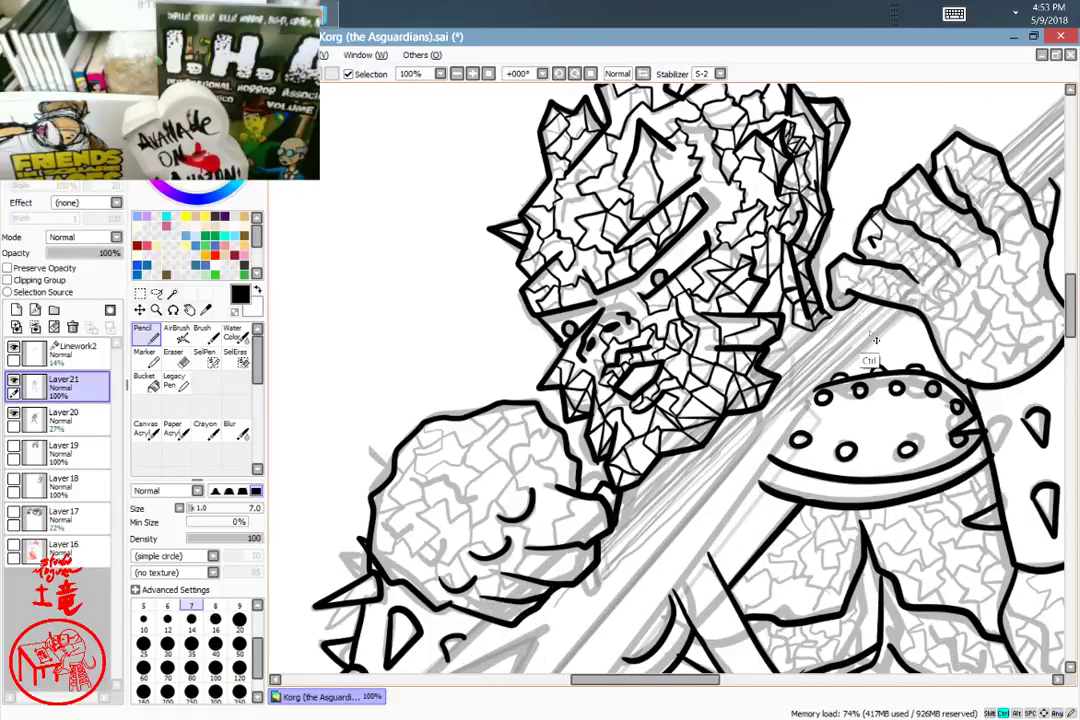
scroll(910, 103, up, 5)
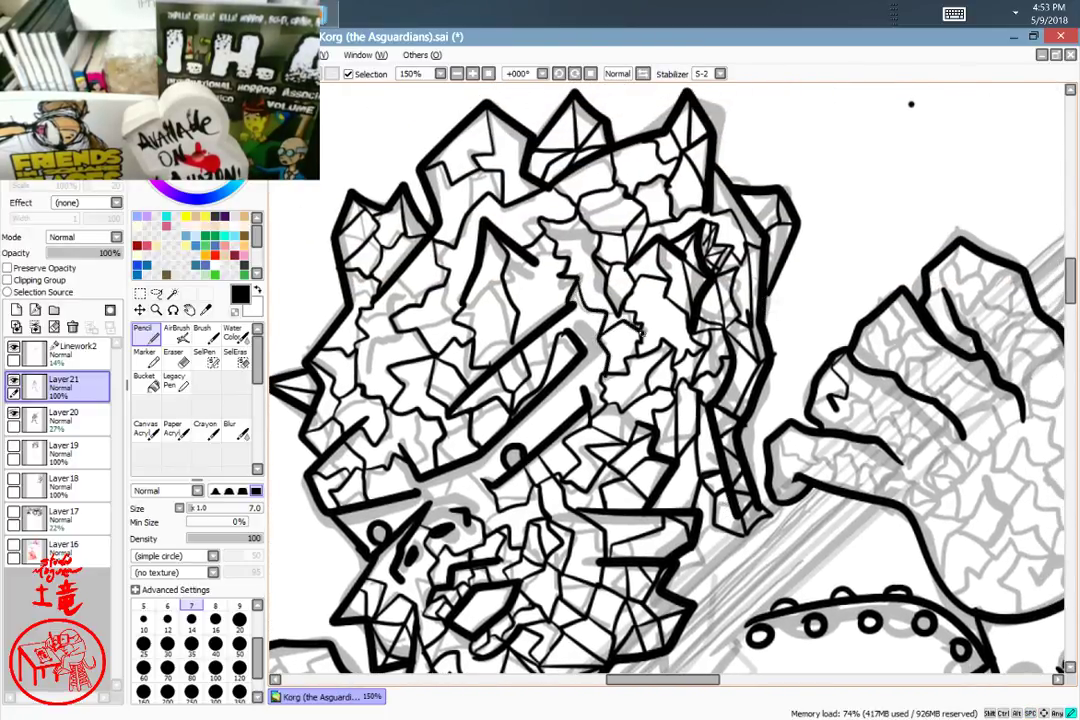
mouse_move(657, 303)
mouse_down()
mouse_move(642, 276)
mouse_move(667, 290)
mouse_move(656, 344)
mouse_move(690, 324)
mouse_up()
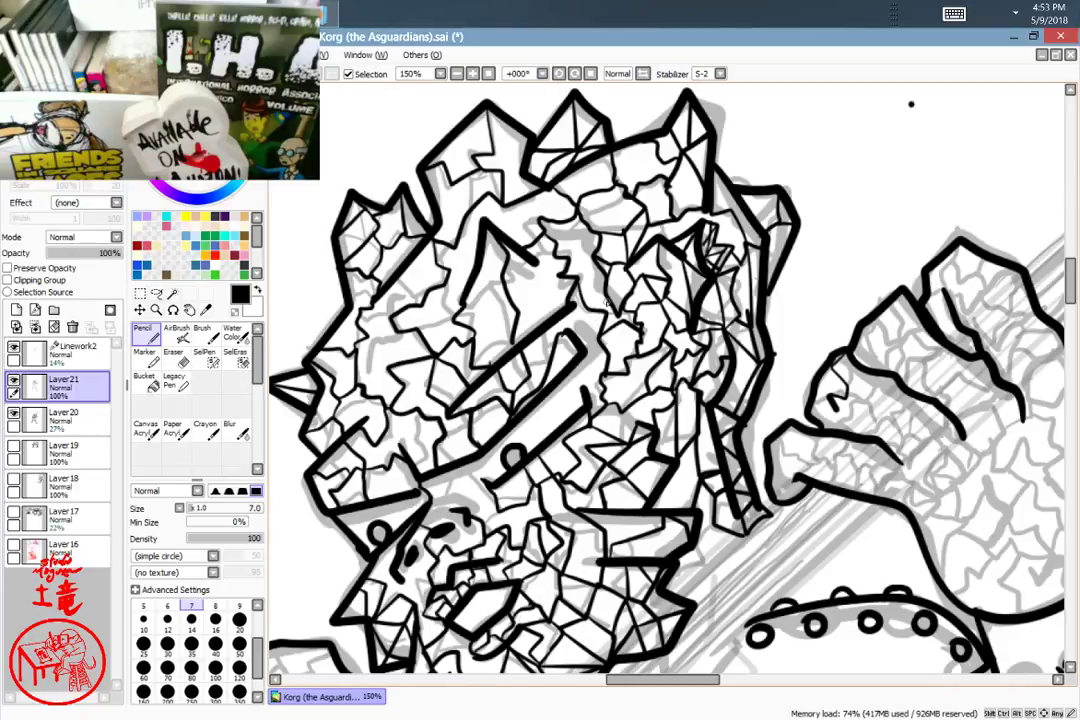
Step: Erase the stray mark in the lowest finger of the raised hand and fill that finger with thin angular cracks
mouse_move(820, 386)
mouse_down()
mouse_move(872, 204)
mouse_move(776, 302)
mouse_move(776, 277)
mouse_move(839, 294)
mouse_move(723, 282)
mouse_up()
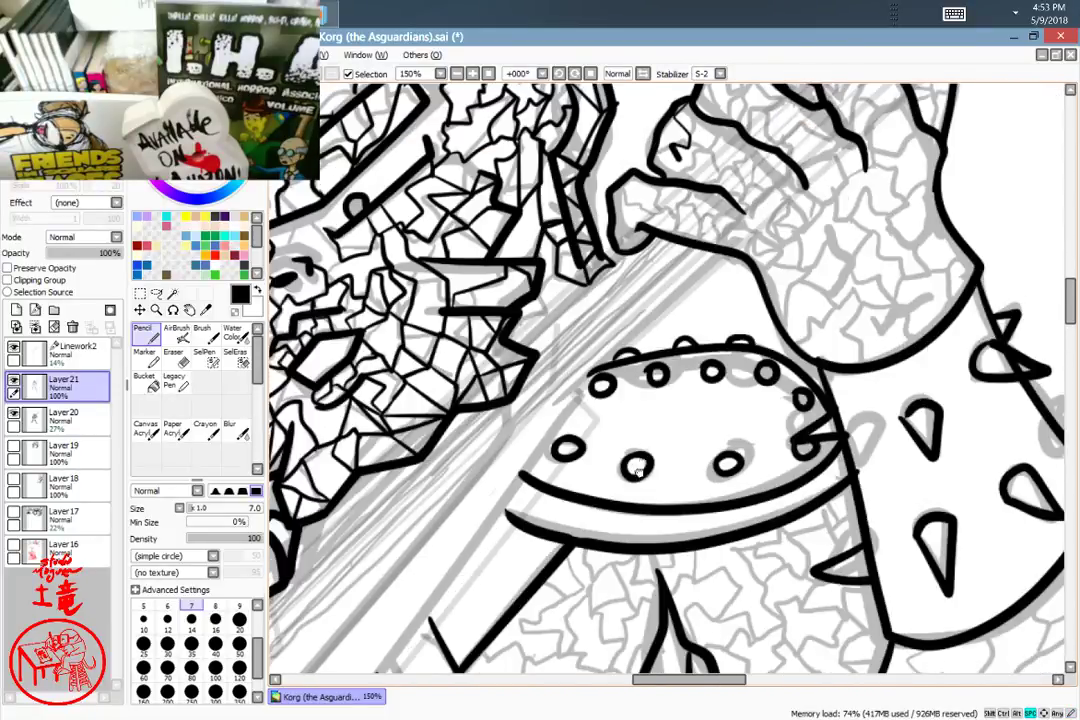
drag(832, 295, 736, 464)
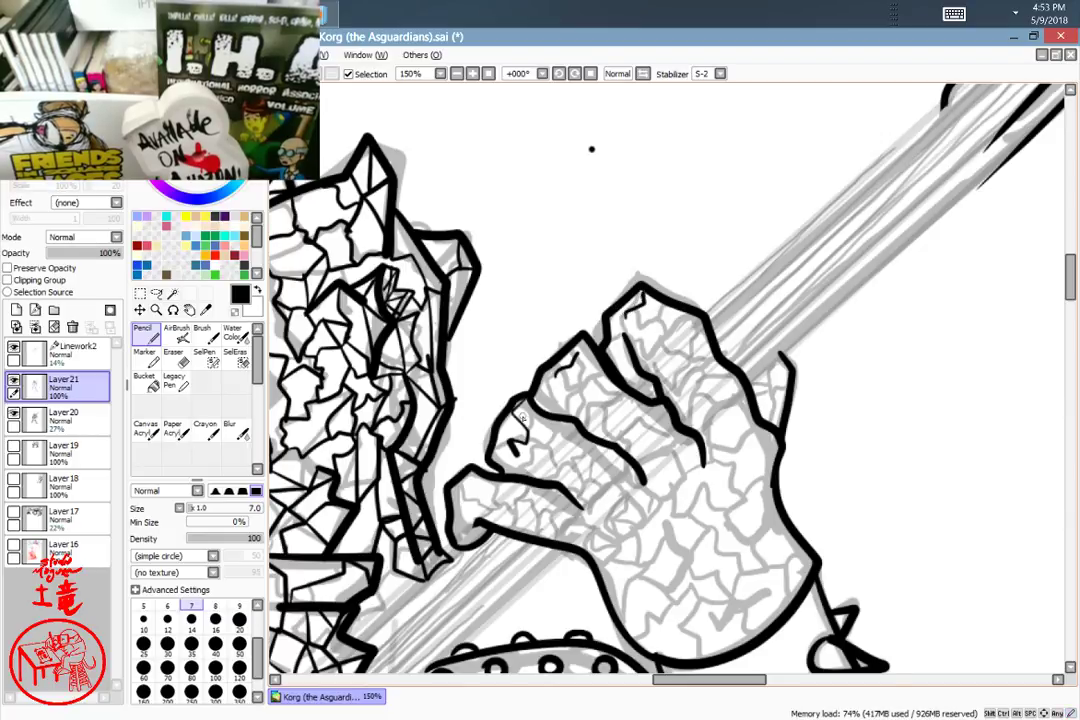
key(e)
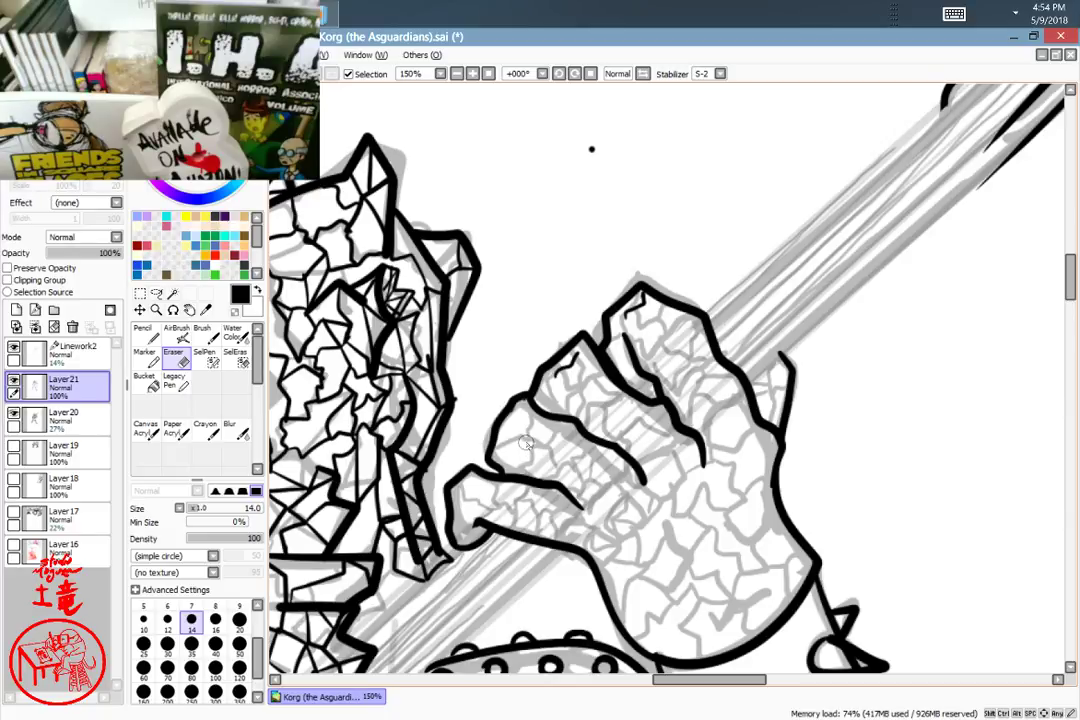
key(n)
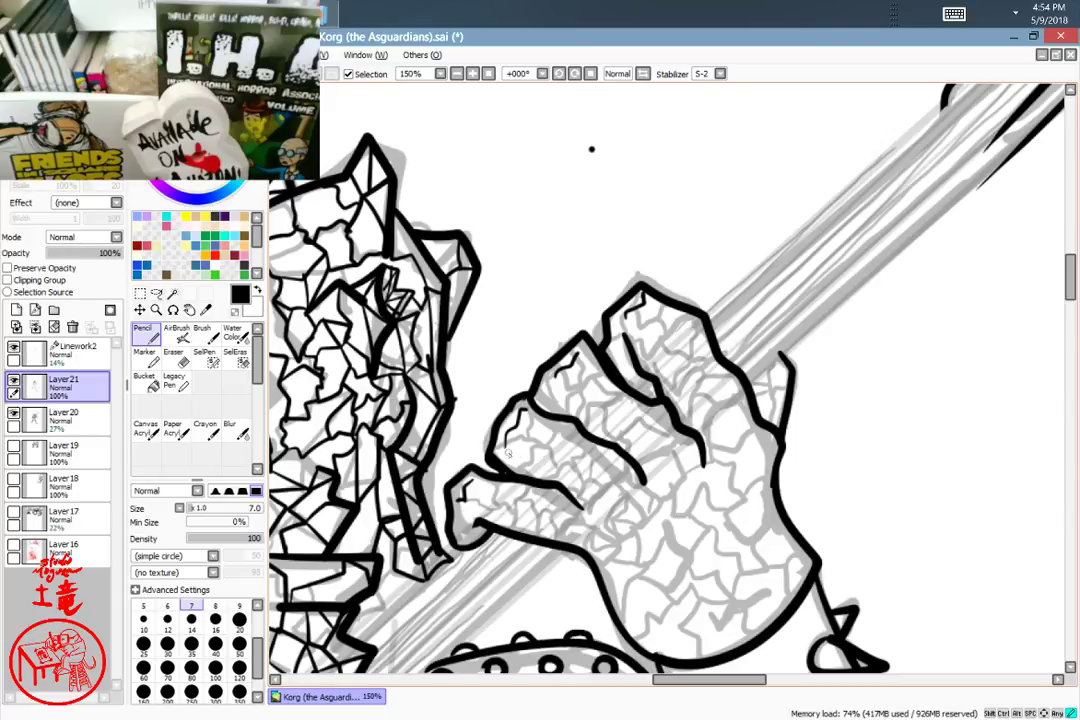
drag(508, 452, 523, 459)
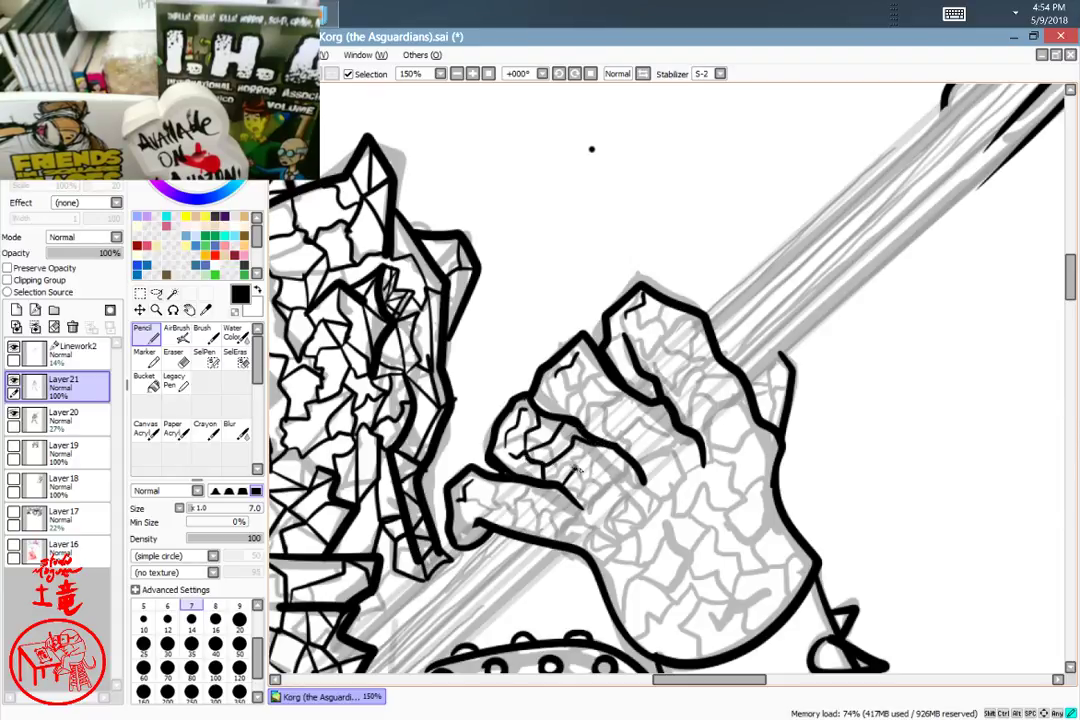
drag(606, 455, 631, 454)
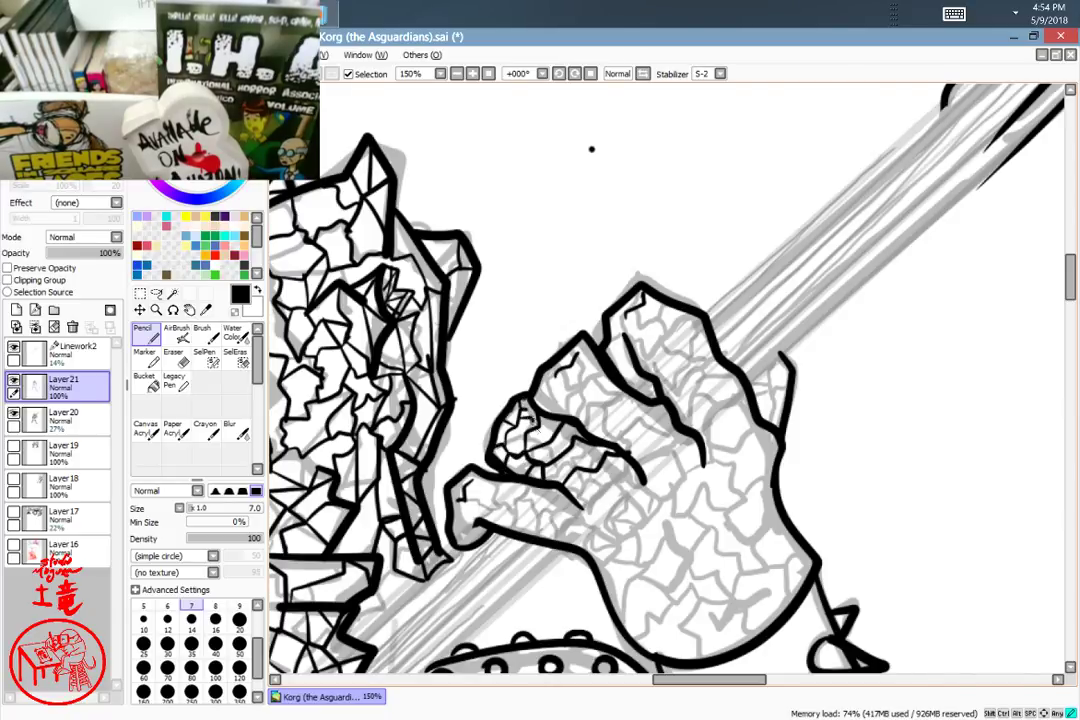
mouse_move(528, 437)
mouse_down()
mouse_move(560, 428)
mouse_move(542, 443)
mouse_move(575, 470)
mouse_move(572, 438)
mouse_up()
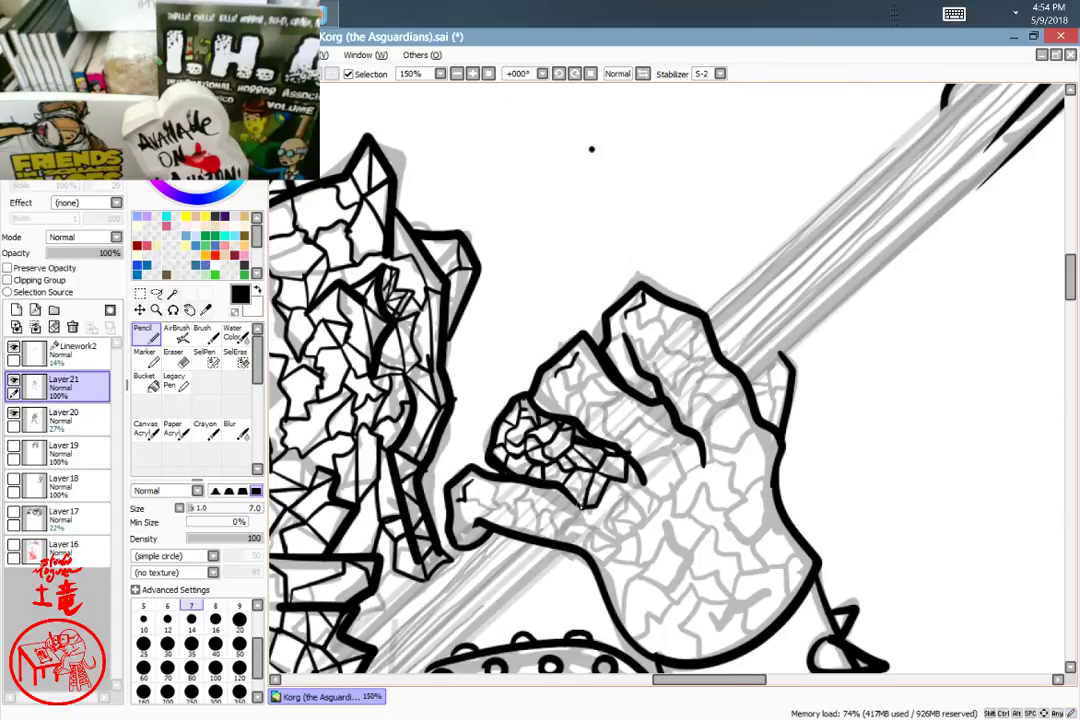
Step: Ink the first thin cracks across the thumb of the raised hand, running down from its upper contour
mouse_move(713, 464)
mouse_down()
mouse_move(836, 406)
mouse_move(943, 377)
mouse_move(832, 490)
mouse_up()
drag(904, 372, 857, 467)
scroll(857, 467, down, 4)
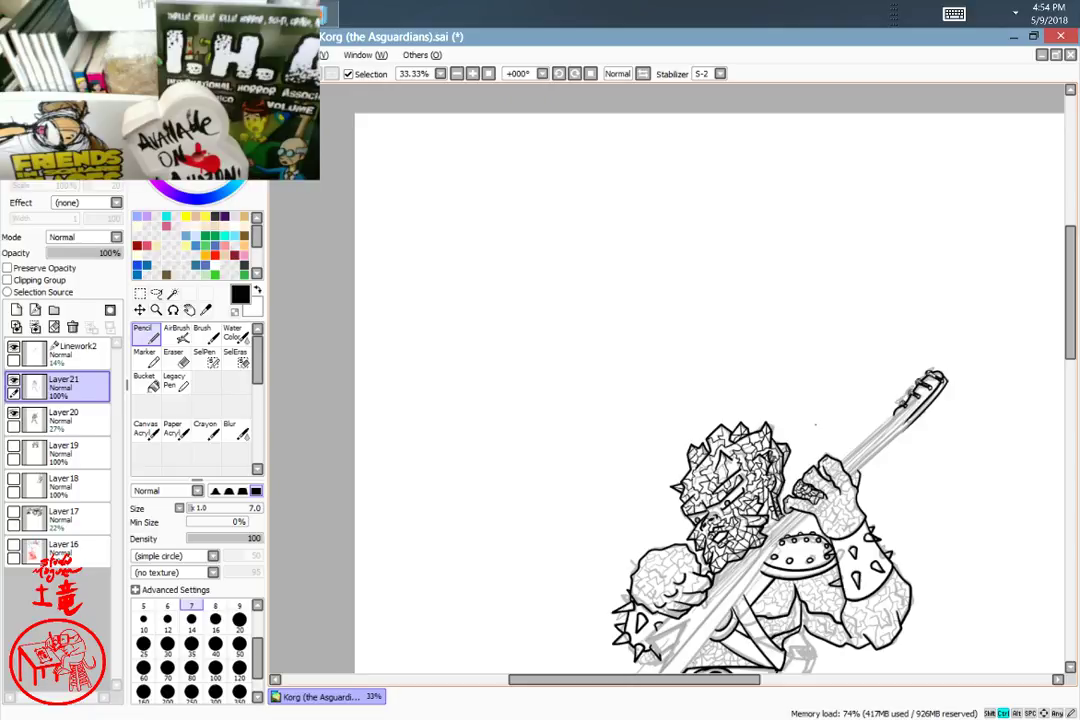
drag(884, 537, 717, 319)
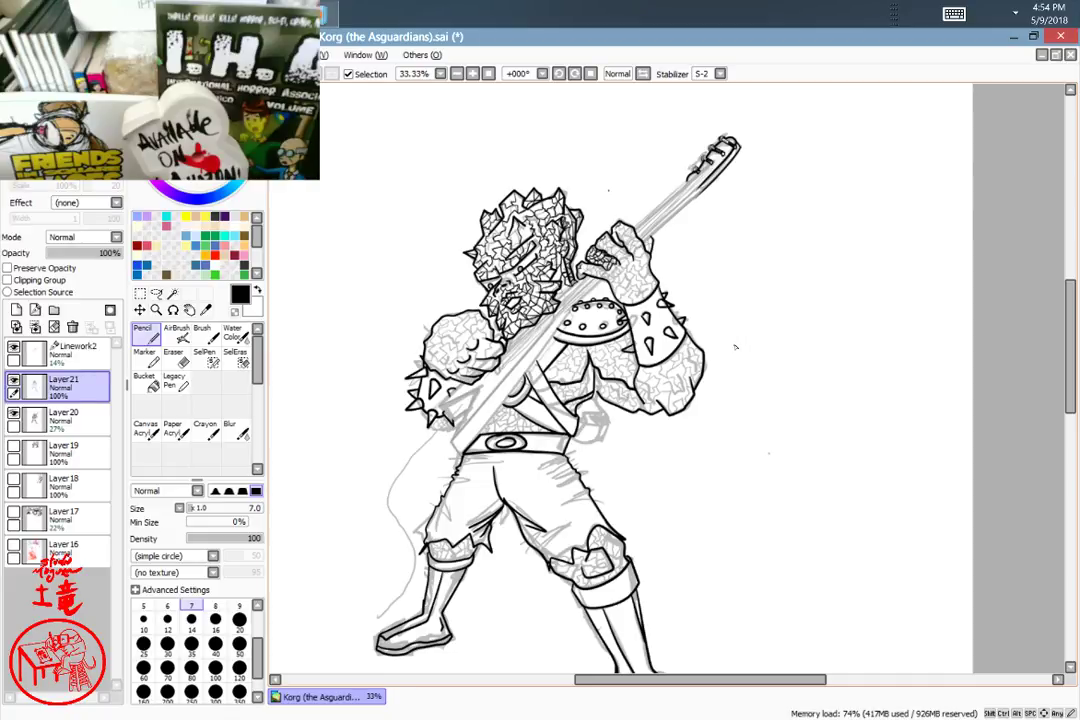
drag(745, 307, 725, 367)
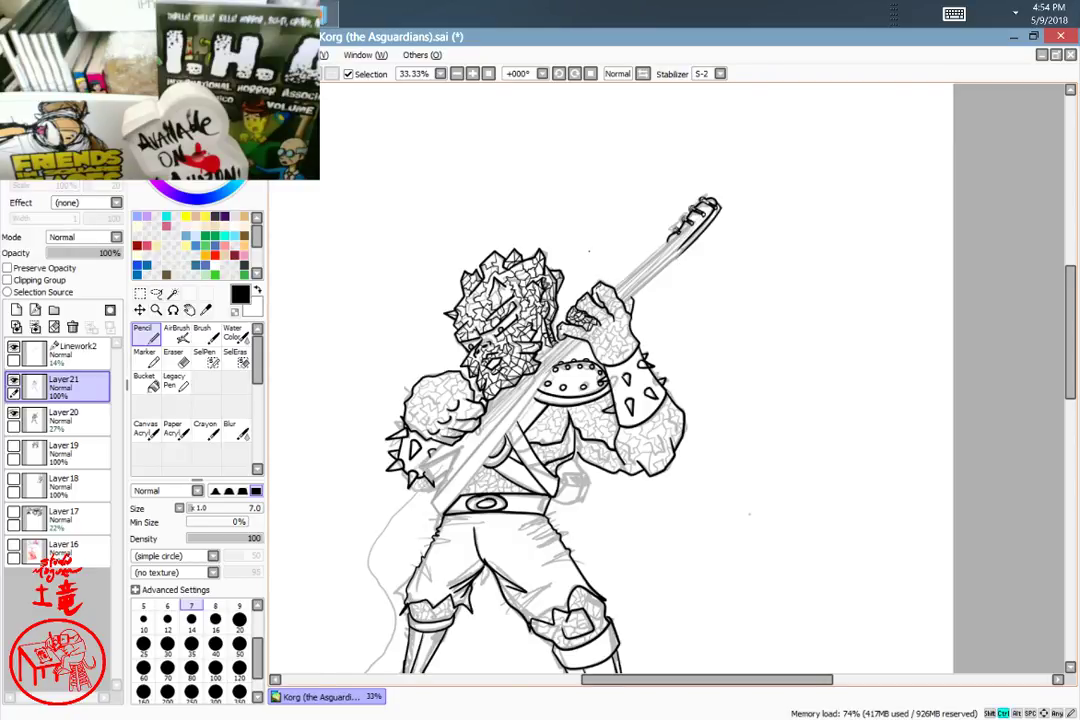
key(ctrl+plus)
key(ctrl+plus)
key(ctrl+plus)
drag(534, 364, 623, 333)
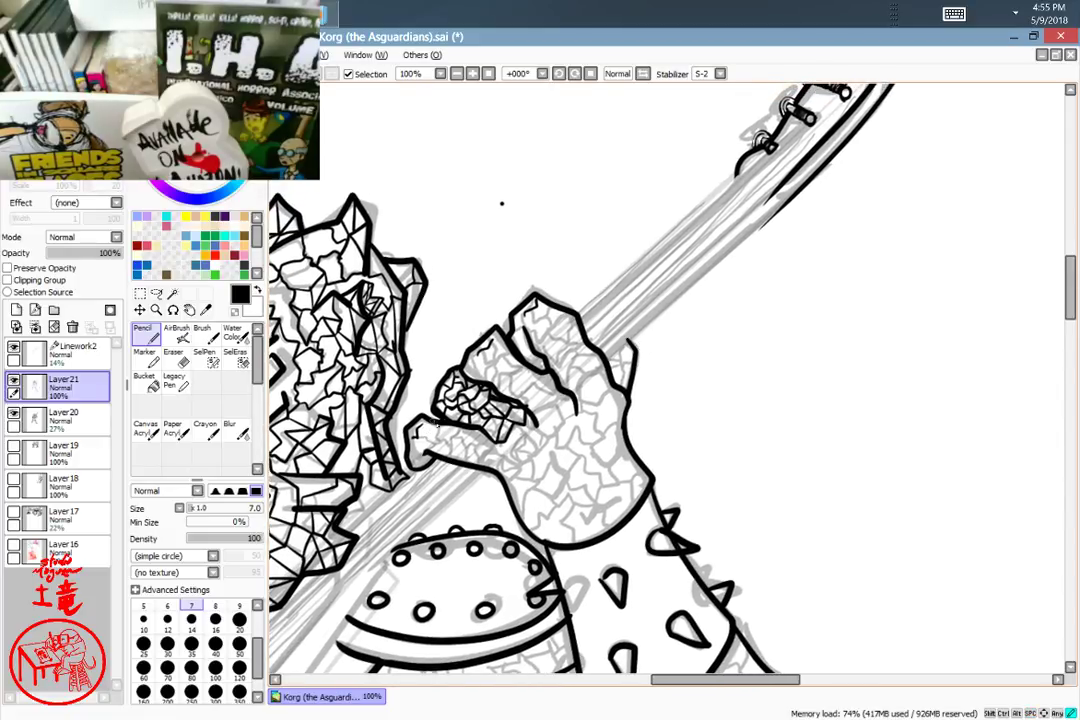
drag(437, 425, 435, 437)
drag(476, 438, 471, 458)
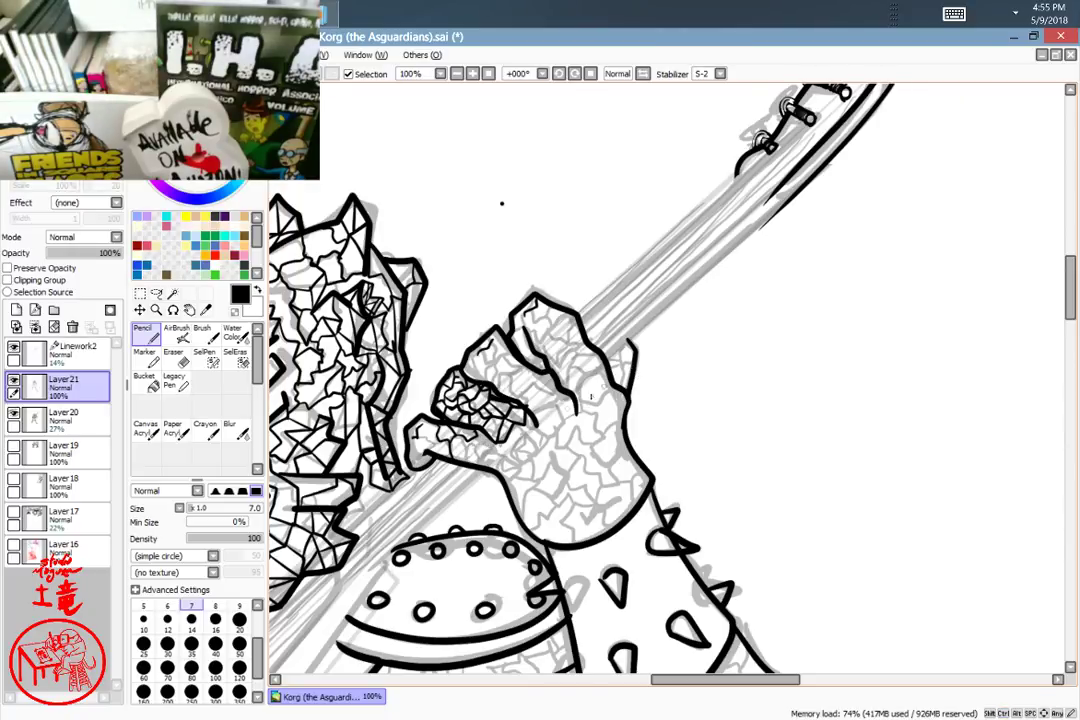
Step: Ink small rock plates over the base of the thumb and close the gaps beneath the lowest finger's crease
drag(502, 203, 445, 250)
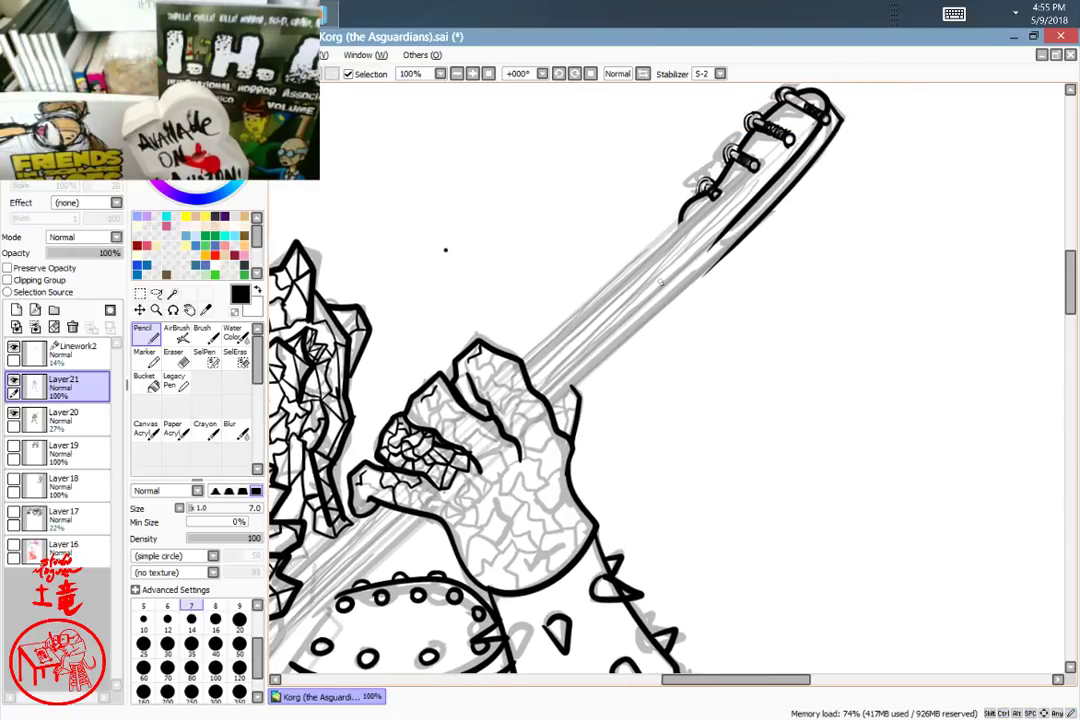
ctrl+click(661, 291)
ctrl+click(661, 291)
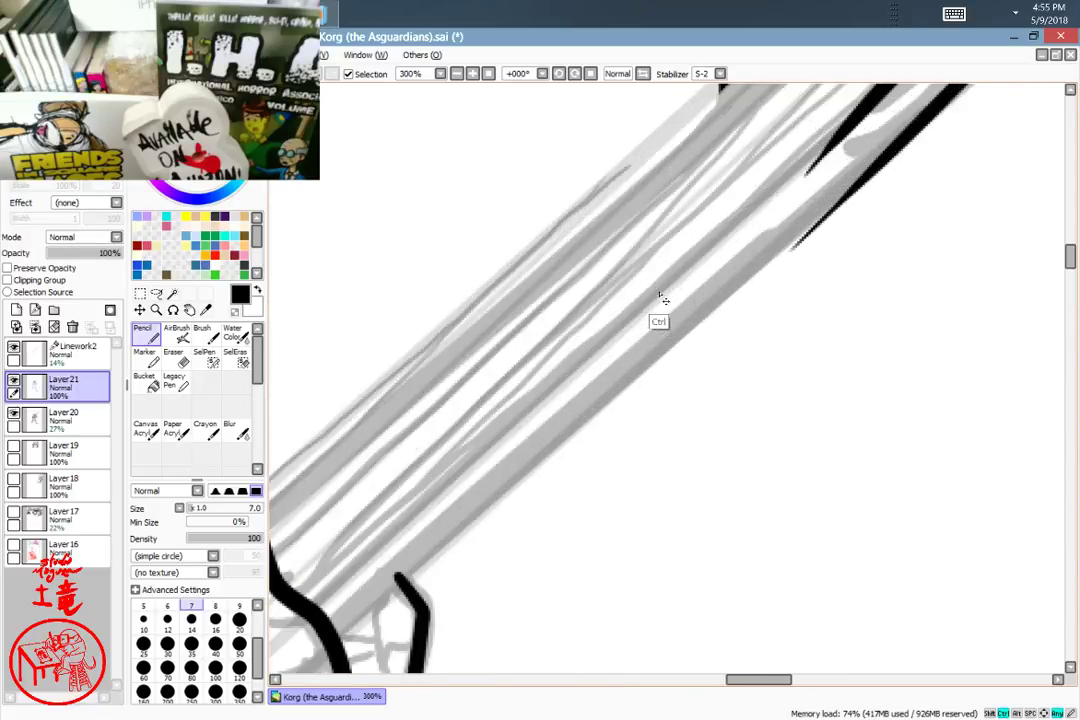
ctrl+click(661, 291)
drag(447, 500, 765, 281)
mouse_move(317, 540)
mouse_down()
mouse_move(569, 405)
mouse_move(911, 94)
mouse_up()
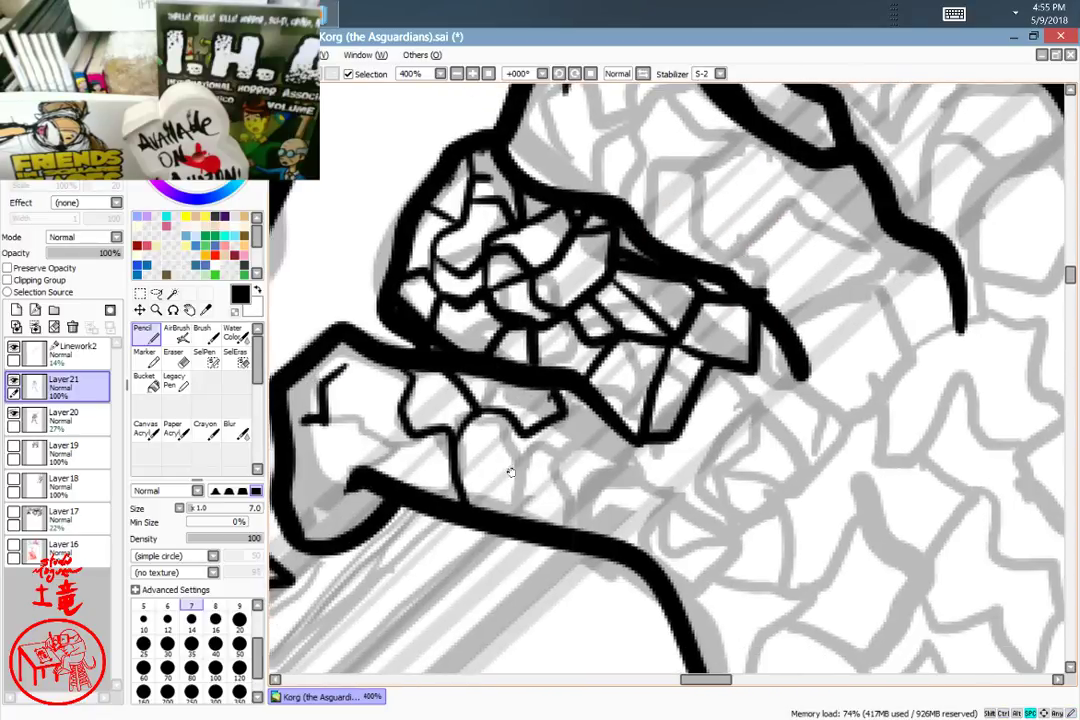
mouse_move(446, 533)
mouse_down()
mouse_move(492, 448)
mouse_move(436, 489)
mouse_up()
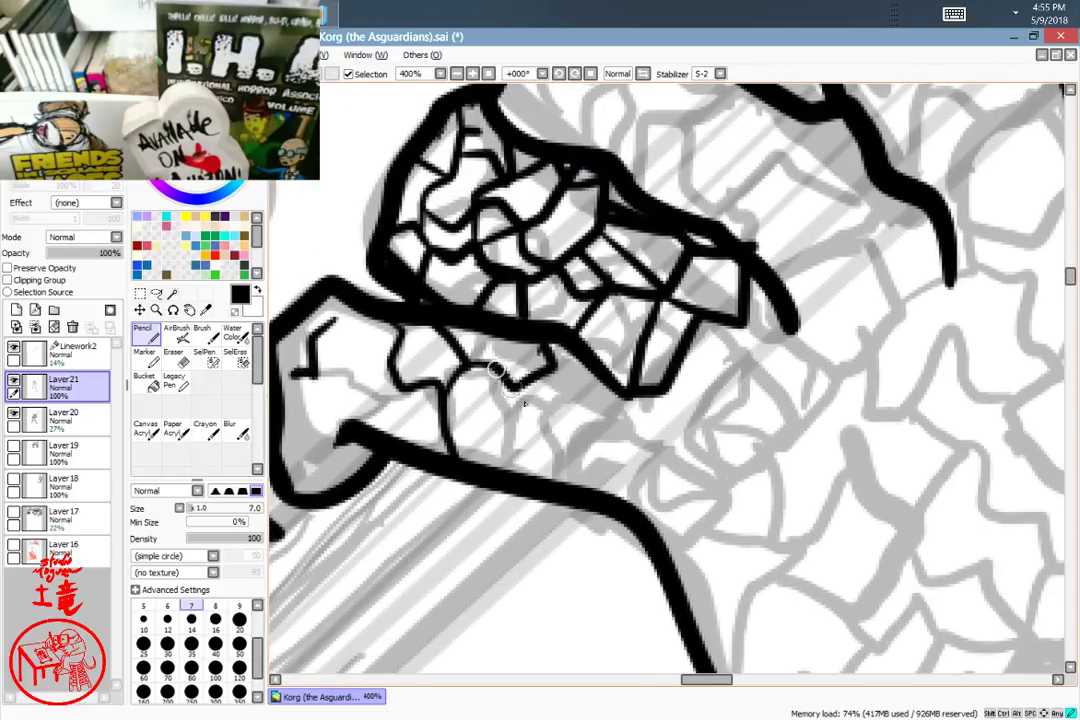
mouse_move(501, 370)
mouse_down()
mouse_move(521, 396)
mouse_move(503, 467)
mouse_up()
mouse_move(515, 418)
mouse_down()
mouse_move(522, 407)
mouse_move(571, 420)
mouse_move(605, 380)
mouse_up()
mouse_move(611, 420)
mouse_down()
mouse_move(628, 468)
mouse_move(617, 493)
mouse_up()
mouse_move(635, 449)
mouse_down()
mouse_move(646, 449)
mouse_move(662, 406)
mouse_up()
mouse_move(706, 366)
mouse_down()
mouse_move(756, 364)
mouse_move(736, 316)
mouse_up()
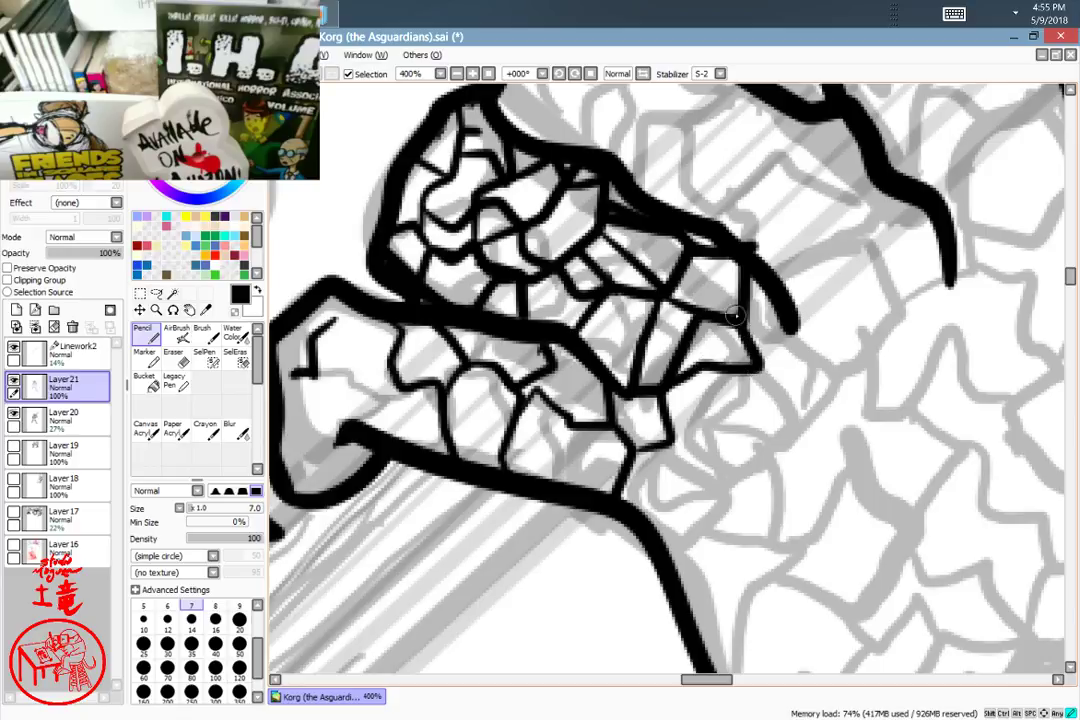
drag(755, 360, 797, 337)
Step: Ink long cracks and angular plates across the lower part of the middle finger, between the two bold finger creases
drag(848, 309, 645, 446)
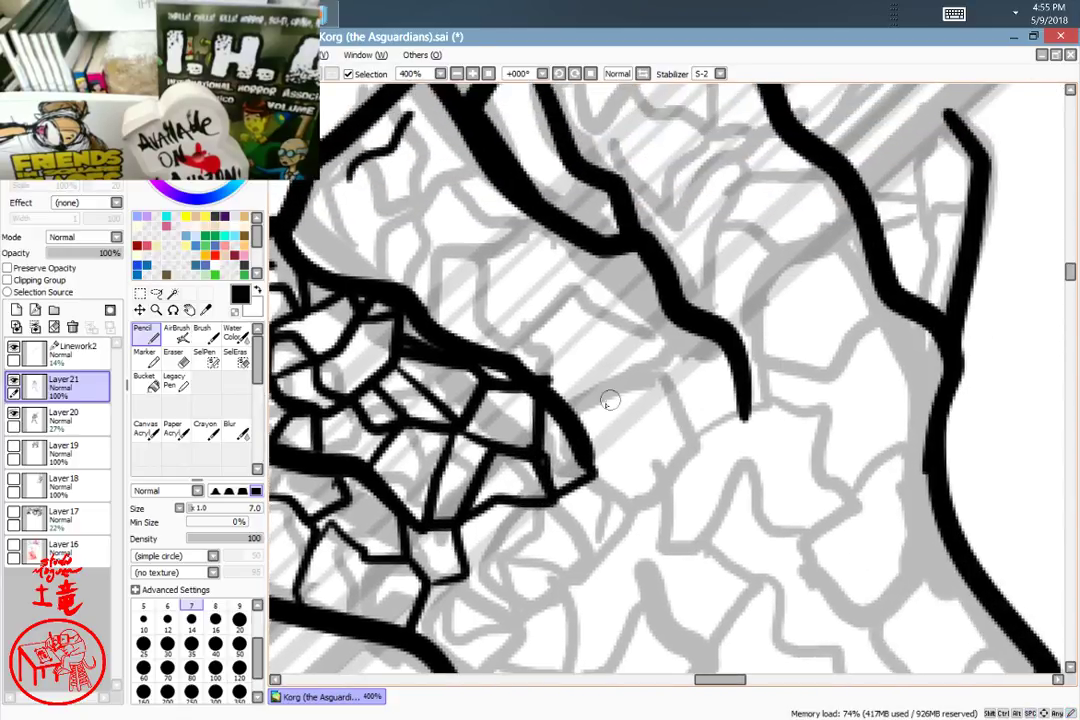
mouse_move(583, 391)
mouse_down()
mouse_move(679, 347)
mouse_move(673, 276)
mouse_move(525, 365)
mouse_move(546, 233)
mouse_up()
mouse_move(545, 302)
mouse_down()
mouse_move(575, 290)
mouse_move(593, 257)
mouse_up()
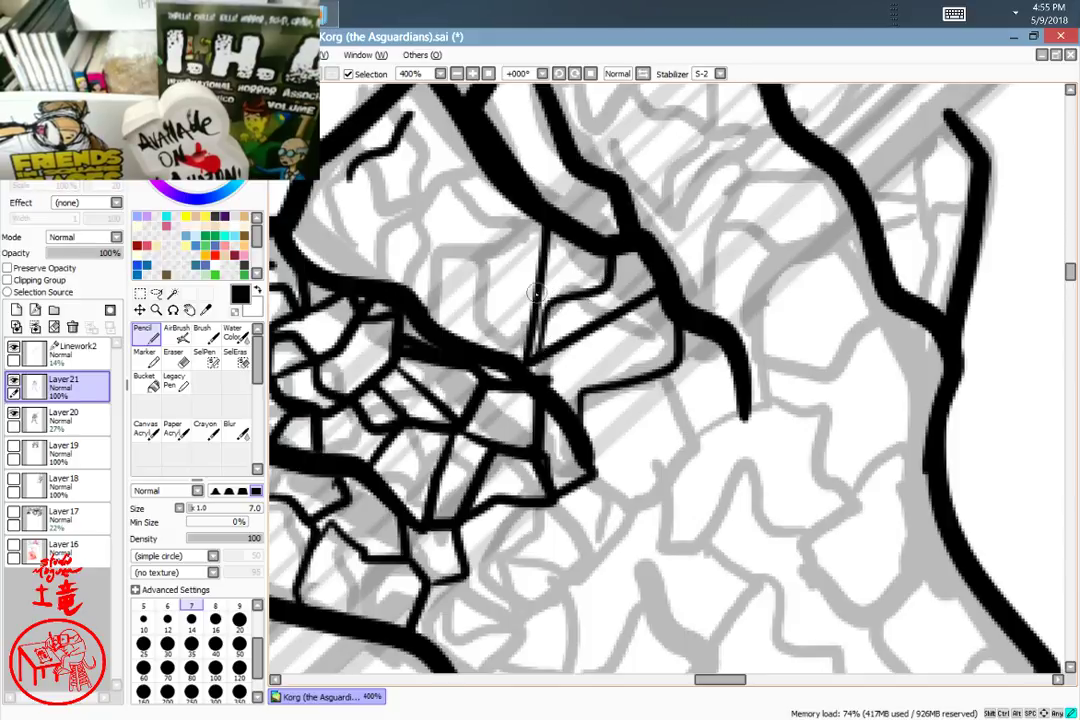
drag(536, 292, 467, 345)
mouse_move(528, 290)
mouse_down()
mouse_move(486, 250)
mouse_move(424, 309)
mouse_up()
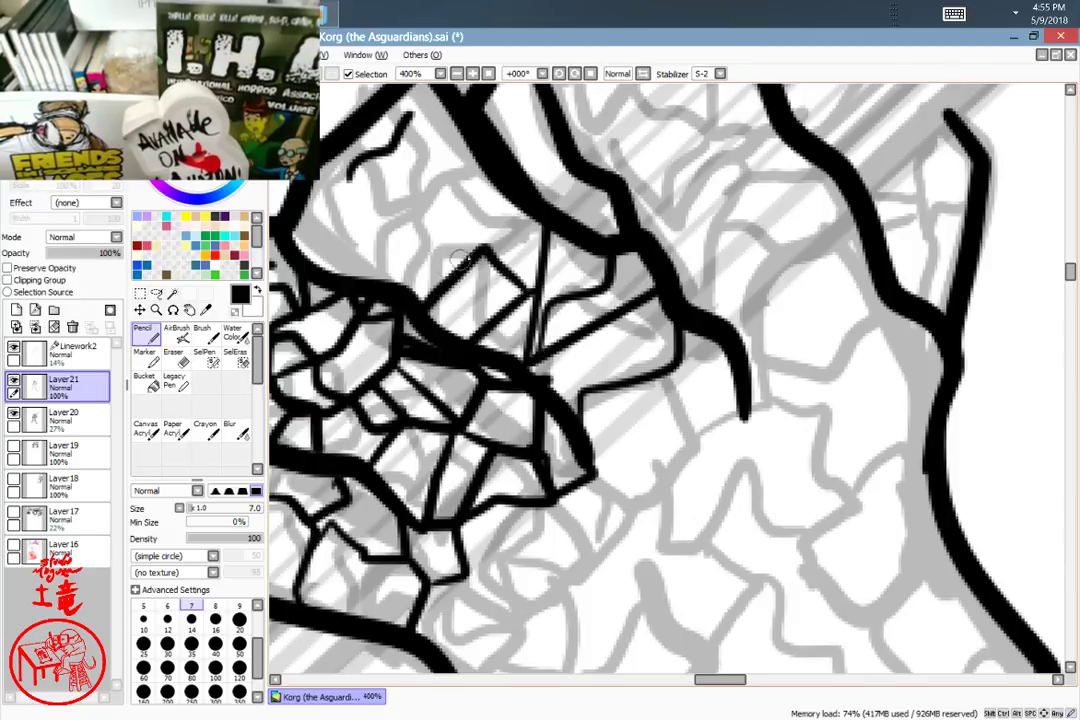
mouse_move(485, 250)
mouse_down()
mouse_move(405, 249)
mouse_move(379, 280)
mouse_move(320, 220)
mouse_move(340, 200)
mouse_move(339, 212)
mouse_up()
Step: Ink a jagged crack down from the middle finger's tip and split the plates around it
drag(470, 302, 498, 454)
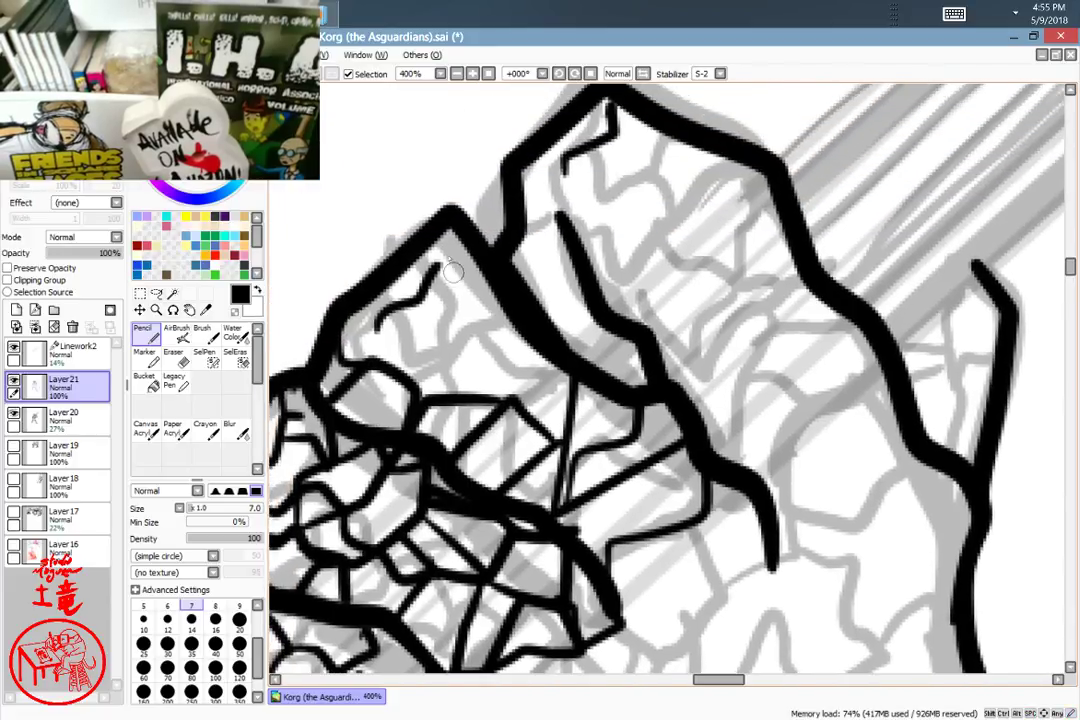
mouse_move(450, 222)
mouse_down()
mouse_move(462, 300)
mouse_move(560, 411)
mouse_up()
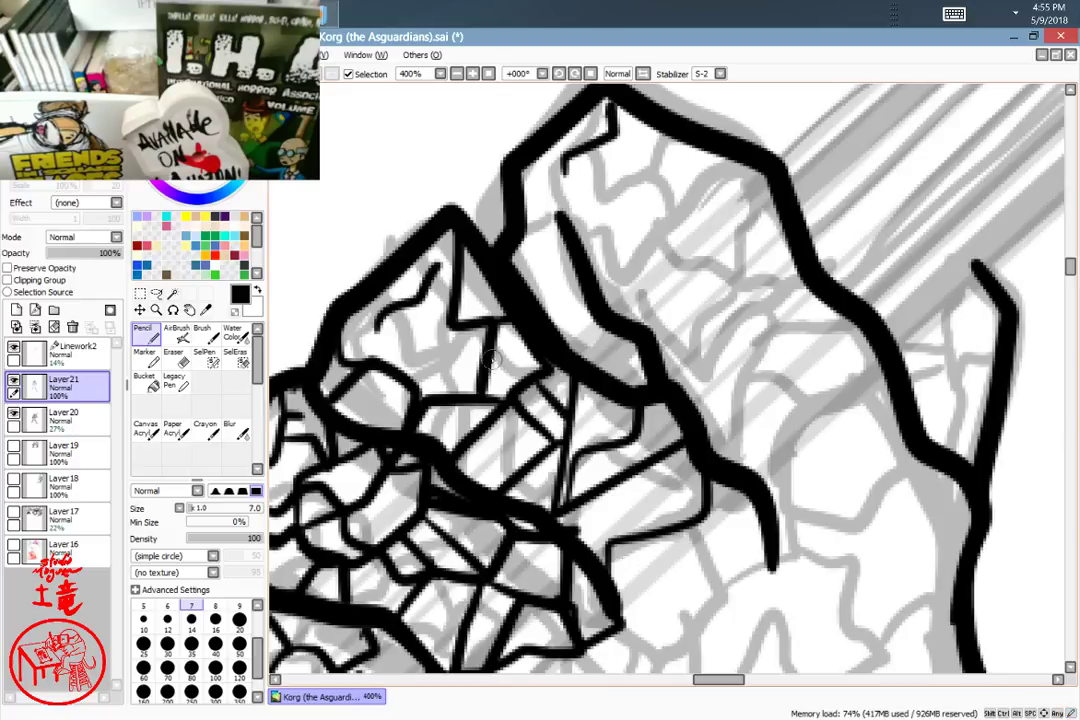
mouse_move(476, 337)
mouse_down()
mouse_move(432, 377)
mouse_move(412, 297)
mouse_move(348, 326)
mouse_up()
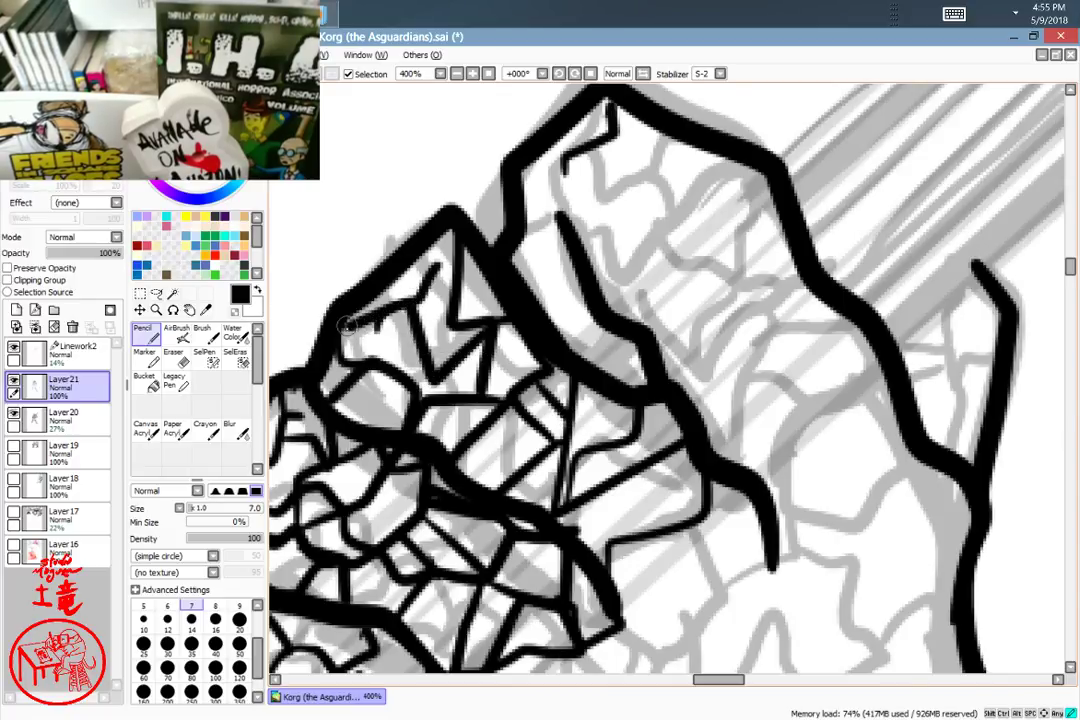
Step: Ink angular plates around the end of the upper finger crease and along the outer knuckle of the hand
drag(709, 462, 582, 272)
mouse_move(563, 340)
mouse_down()
mouse_move(596, 394)
mouse_move(571, 441)
mouse_move(510, 375)
mouse_up()
mouse_move(602, 402)
mouse_down()
mouse_move(641, 383)
mouse_move(633, 310)
mouse_move(628, 398)
mouse_up()
mouse_move(693, 349)
mouse_down()
mouse_move(579, 489)
mouse_move(541, 574)
mouse_up()
mouse_move(505, 537)
mouse_down()
mouse_move(545, 440)
mouse_move(620, 495)
mouse_move(505, 528)
mouse_up()
drag(638, 387, 667, 385)
mouse_move(550, 443)
mouse_down()
mouse_move(496, 400)
mouse_move(467, 468)
mouse_move(510, 367)
mouse_move(580, 360)
mouse_move(595, 427)
mouse_up()
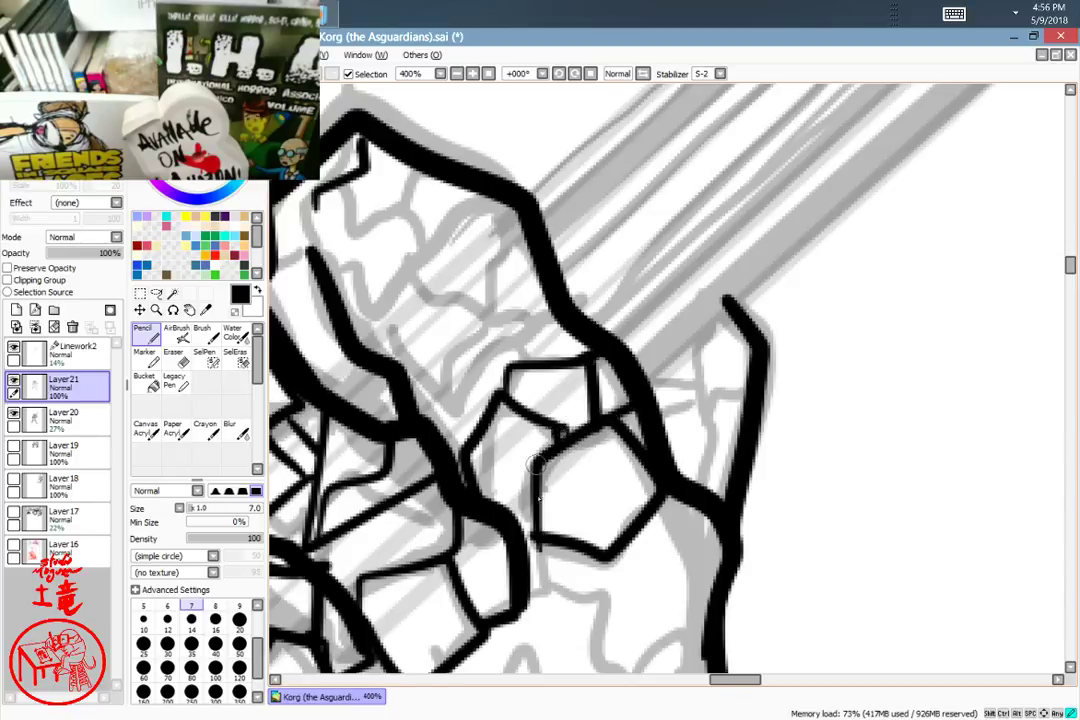
drag(535, 465, 521, 534)
Step: Ink plates across the middle of the top finger, joining its outer contour to the bold crease
mouse_move(505, 405)
mouse_down()
mouse_move(486, 375)
mouse_move(487, 311)
mouse_move(418, 297)
mouse_move(413, 253)
mouse_move(488, 205)
mouse_up()
mouse_move(414, 268)
mouse_down()
mouse_move(533, 313)
mouse_move(566, 355)
mouse_up()
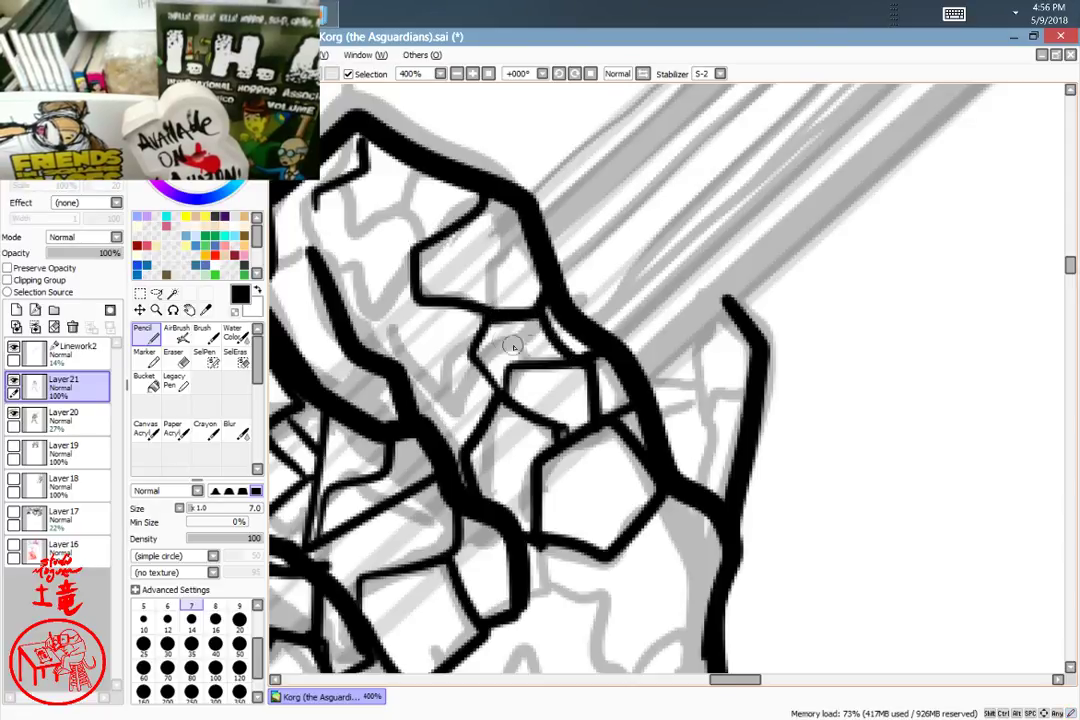
drag(340, 320, 405, 386)
drag(422, 304, 389, 364)
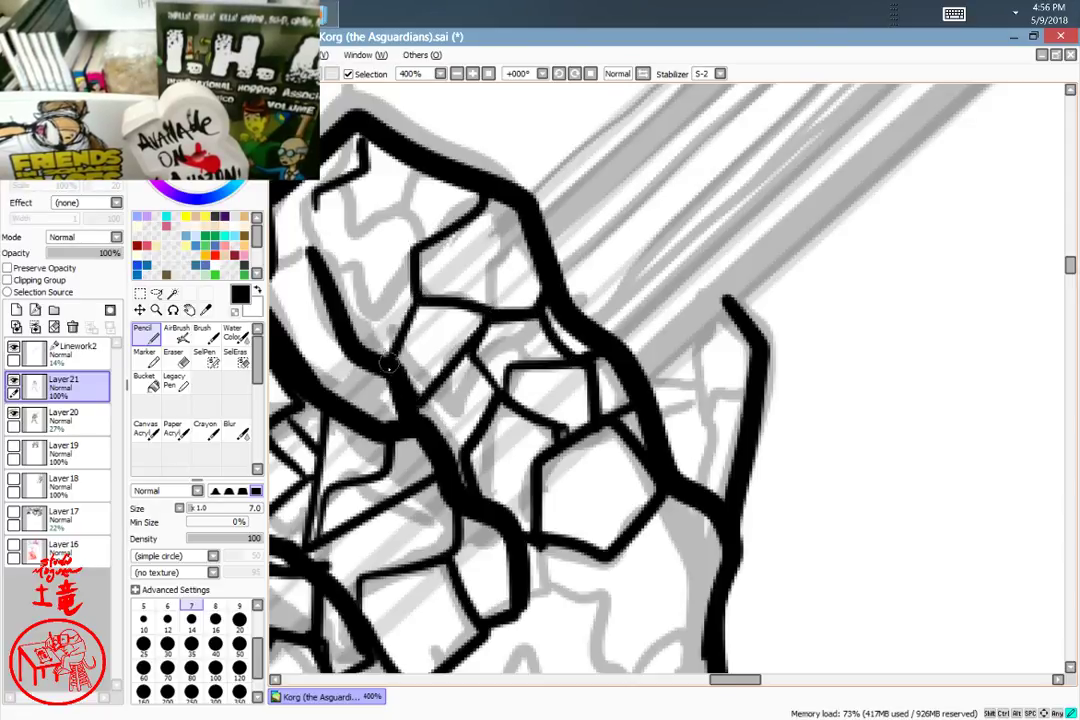
Step: Ink thin cracks through the top finger's tip and down the narrow strip on the inner side of its crease
drag(412, 252, 362, 269)
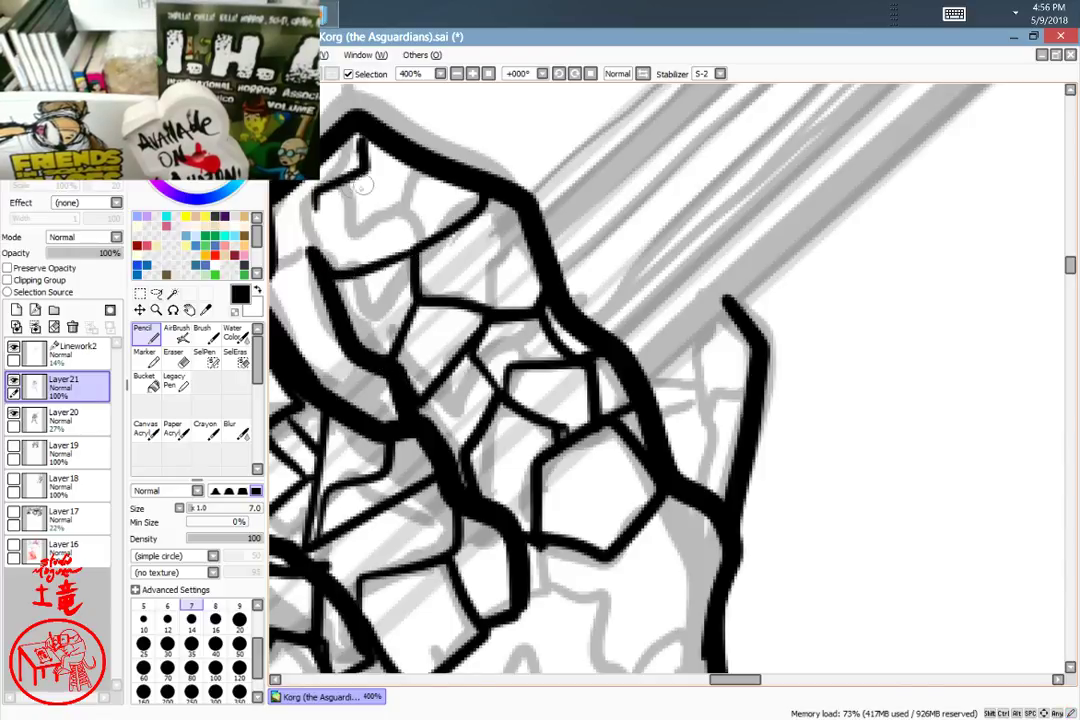
mouse_move(328, 191)
mouse_down()
mouse_move(357, 210)
mouse_move(416, 207)
mouse_move(429, 228)
mouse_move(437, 204)
mouse_move(429, 161)
mouse_up()
drag(363, 233, 340, 268)
drag(383, 332, 654, 390)
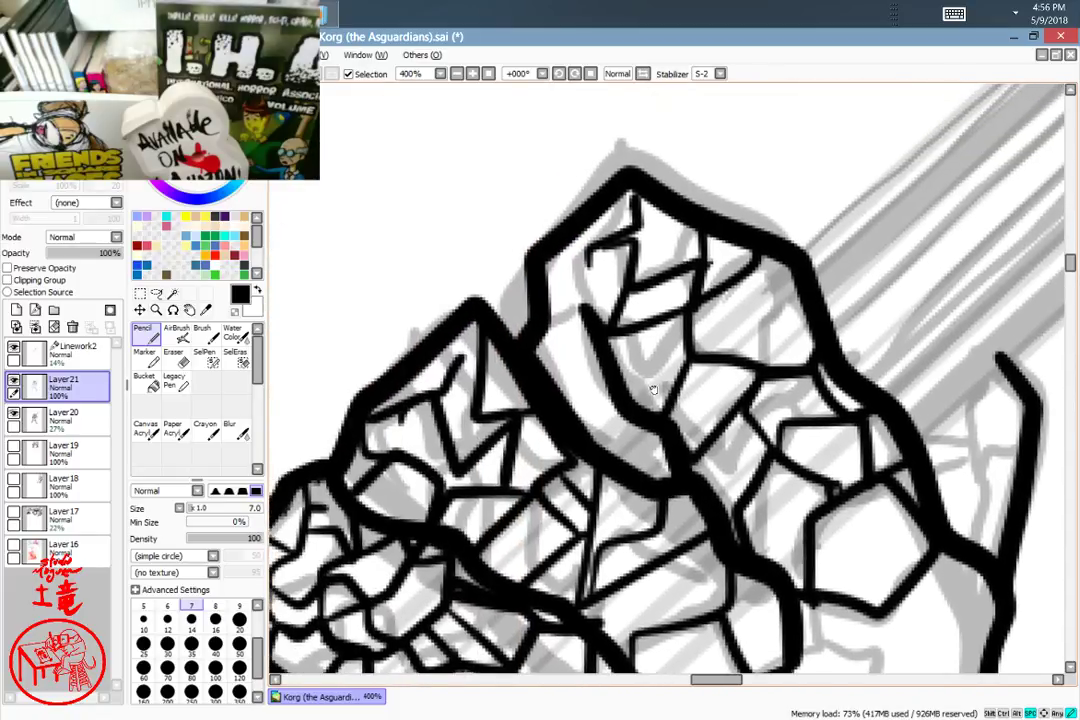
mouse_move(590, 252)
mouse_down()
mouse_move(582, 330)
mouse_move(595, 308)
mouse_move(571, 319)
mouse_move(588, 320)
mouse_move(552, 400)
mouse_move(605, 426)
mouse_move(624, 382)
mouse_move(631, 441)
mouse_up()
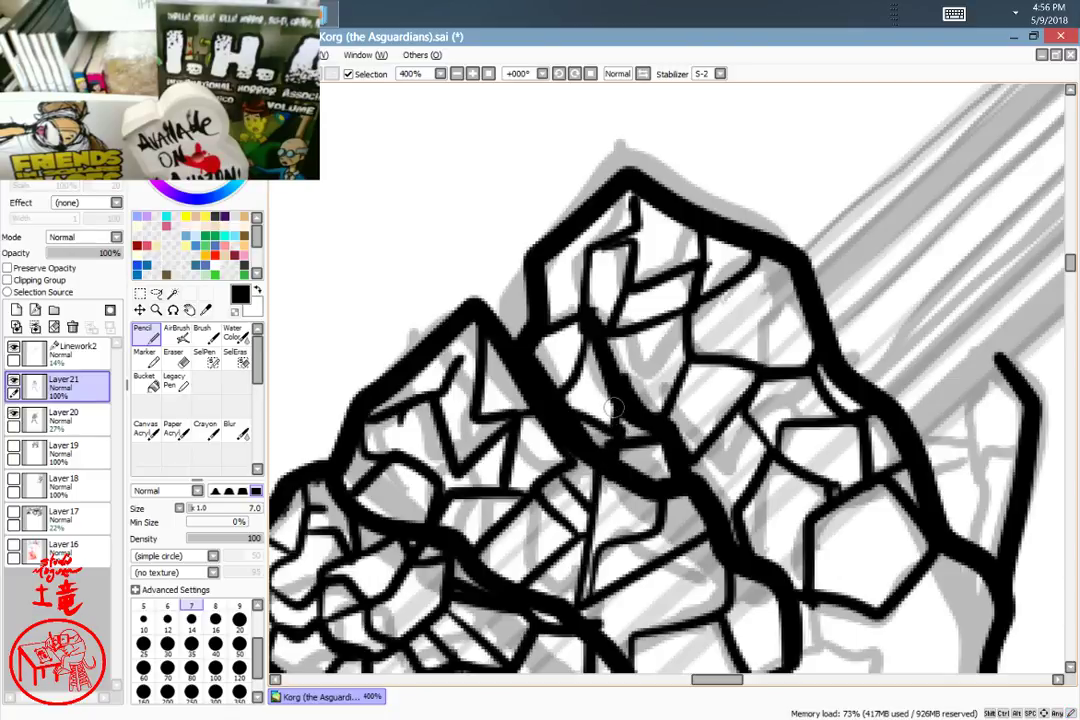
Step: Join the loose crack to the middle finger's tip and erase the stray line end inside the plate below it
mouse_move(522, 352)
mouse_down()
mouse_move(624, 233)
mouse_move(575, 197)
mouse_move(455, 265)
mouse_up()
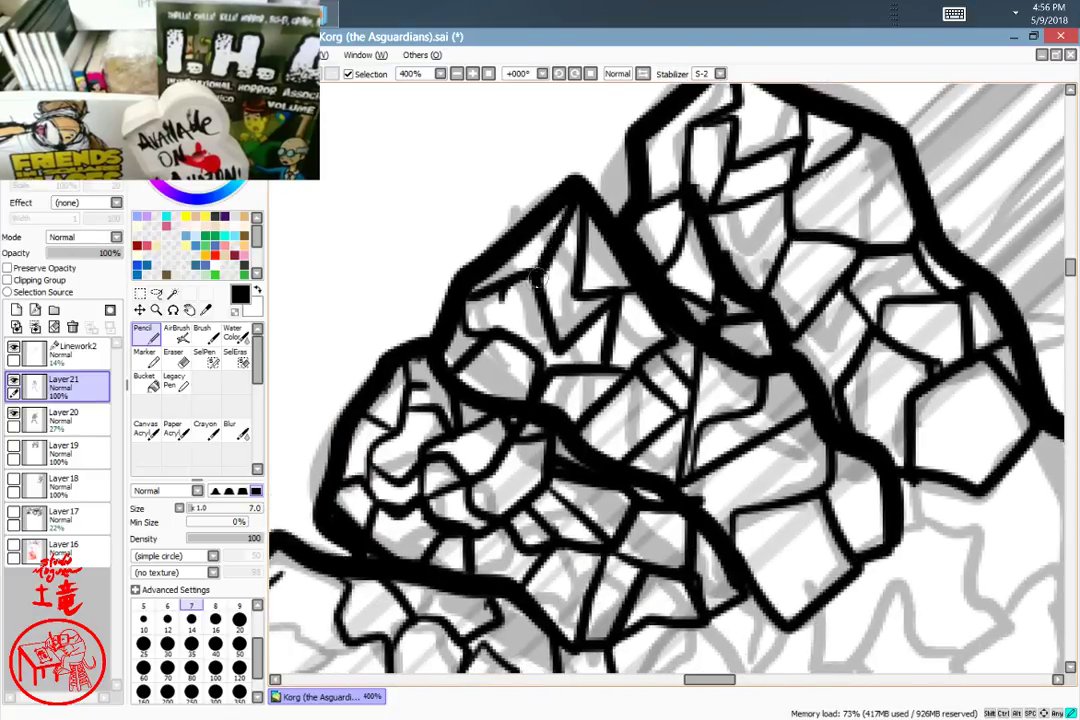
key(e)
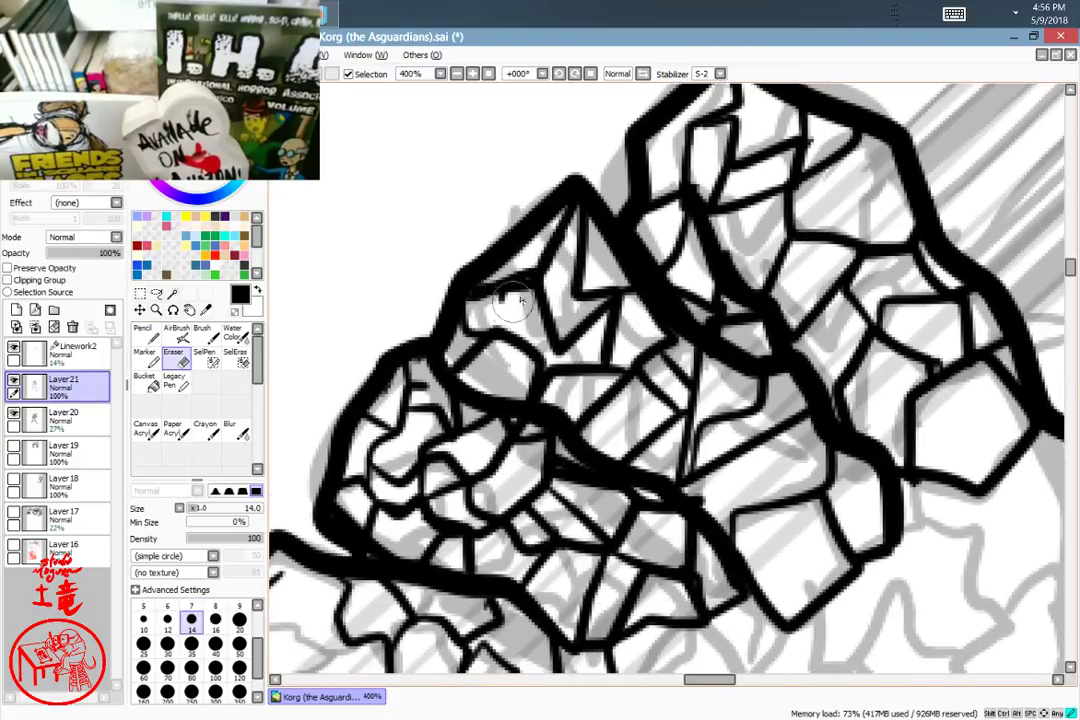
drag(745, 445, 660, 292)
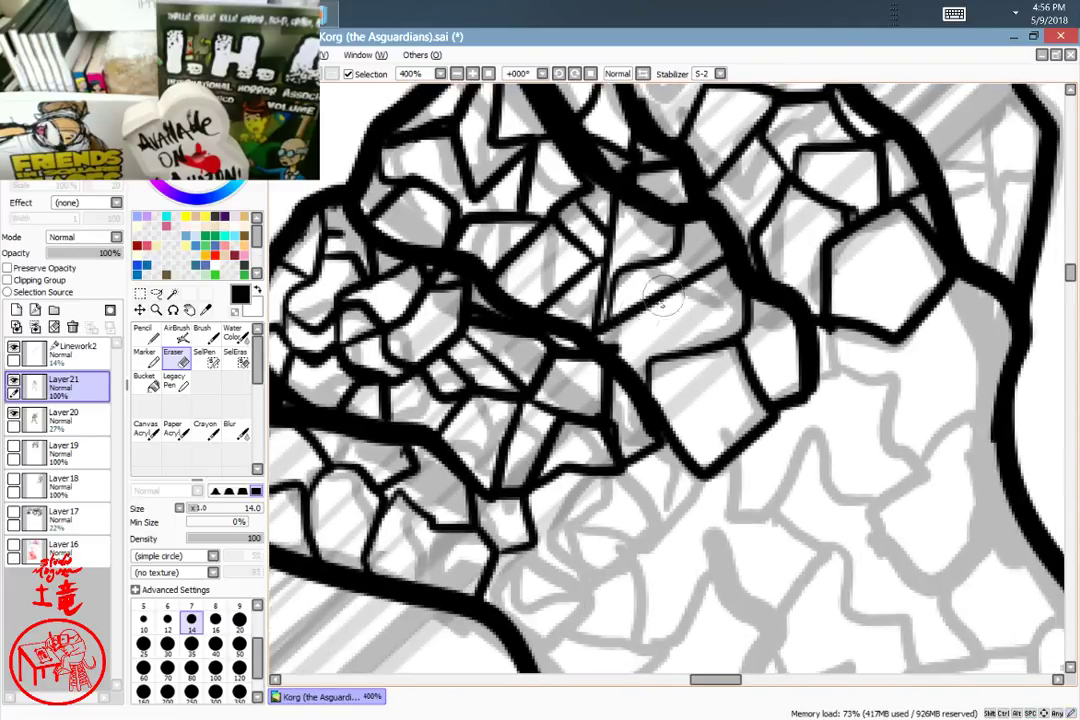
drag(621, 338, 623, 349)
scroll(620, 351, down, 2)
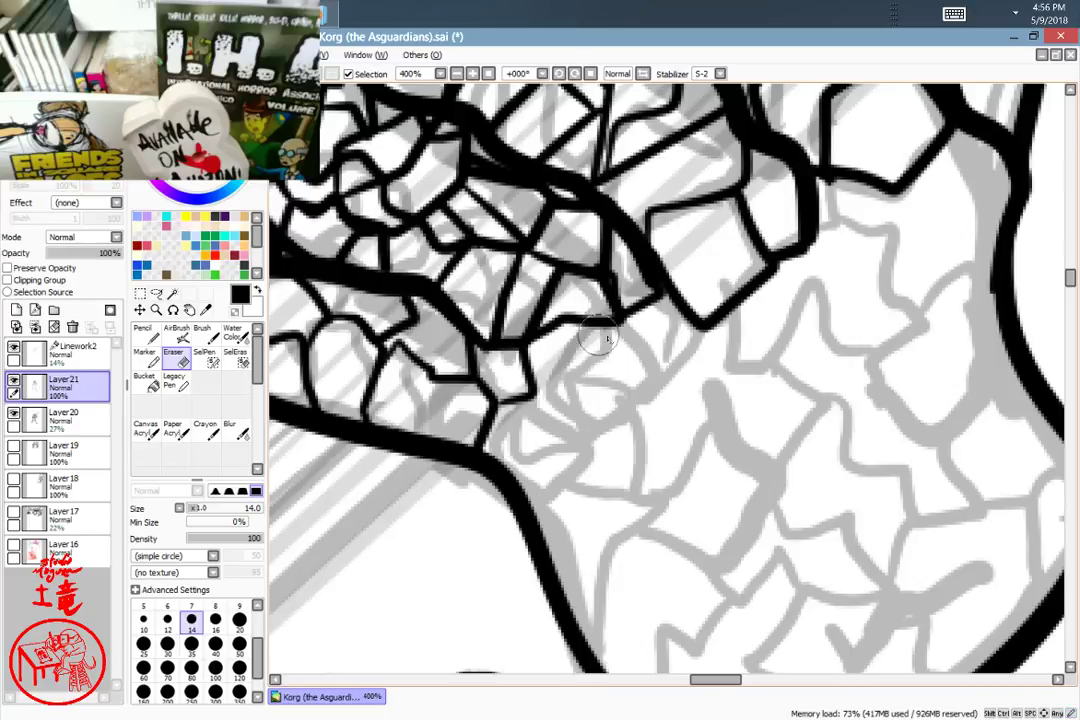
mouse_move(764, 337)
mouse_down()
mouse_move(586, 458)
mouse_move(736, 342)
mouse_up()
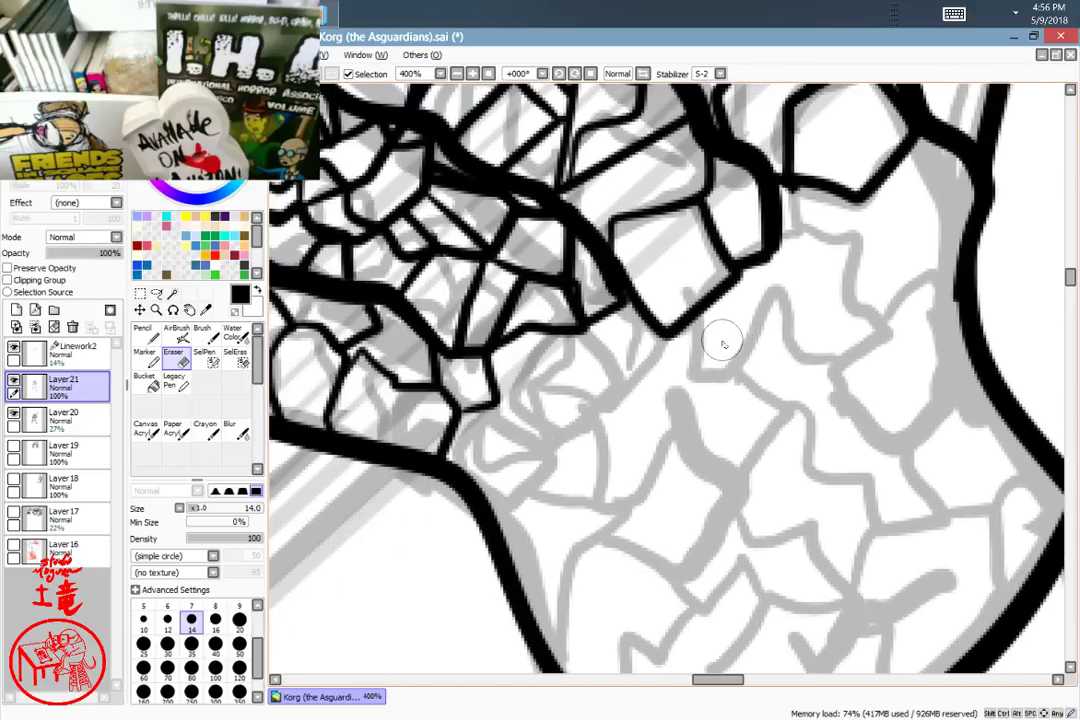
key(n)
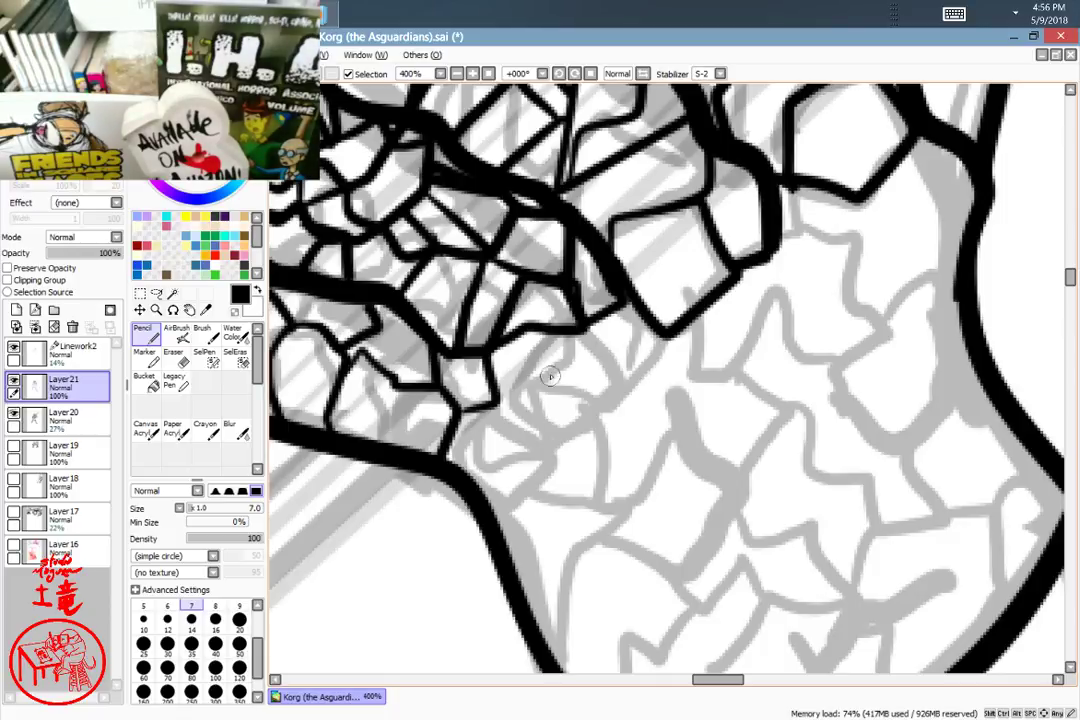
Step: Ink angular plates below the finger creases and outer knuckle, where the fingers meet the back of the hand
mouse_move(489, 351)
mouse_down()
mouse_move(505, 397)
mouse_move(593, 432)
mouse_move(631, 391)
mouse_move(638, 327)
mouse_move(620, 303)
mouse_move(575, 326)
mouse_move(522, 330)
mouse_move(491, 351)
mouse_up()
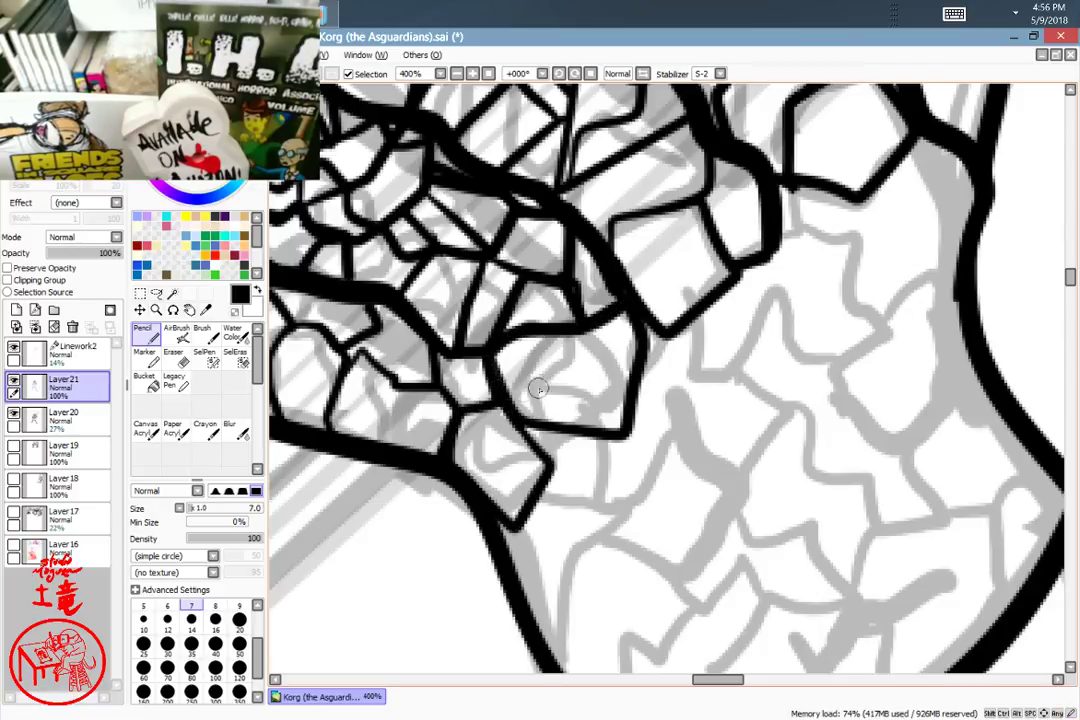
mouse_move(741, 317)
mouse_down()
mouse_move(796, 367)
mouse_move(820, 579)
mouse_move(692, 386)
mouse_move(647, 233)
mouse_move(646, 350)
mouse_up()
mouse_move(742, 186)
mouse_down()
mouse_move(731, 240)
mouse_move(657, 250)
mouse_move(652, 219)
mouse_move(666, 244)
mouse_move(729, 244)
mouse_move(749, 285)
mouse_move(760, 325)
mouse_move(707, 362)
mouse_move(665, 315)
mouse_move(632, 321)
mouse_move(604, 352)
mouse_move(551, 326)
mouse_up()
mouse_move(624, 264)
mouse_down()
mouse_move(670, 267)
mouse_move(673, 250)
mouse_up()
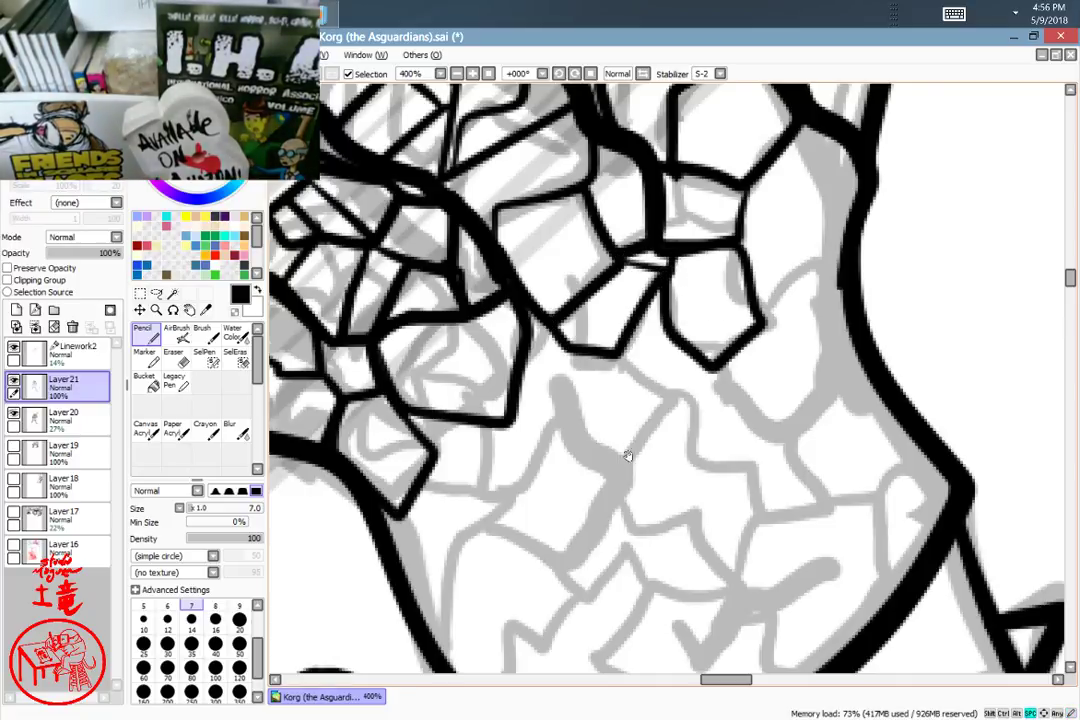
key(ctrl+z)
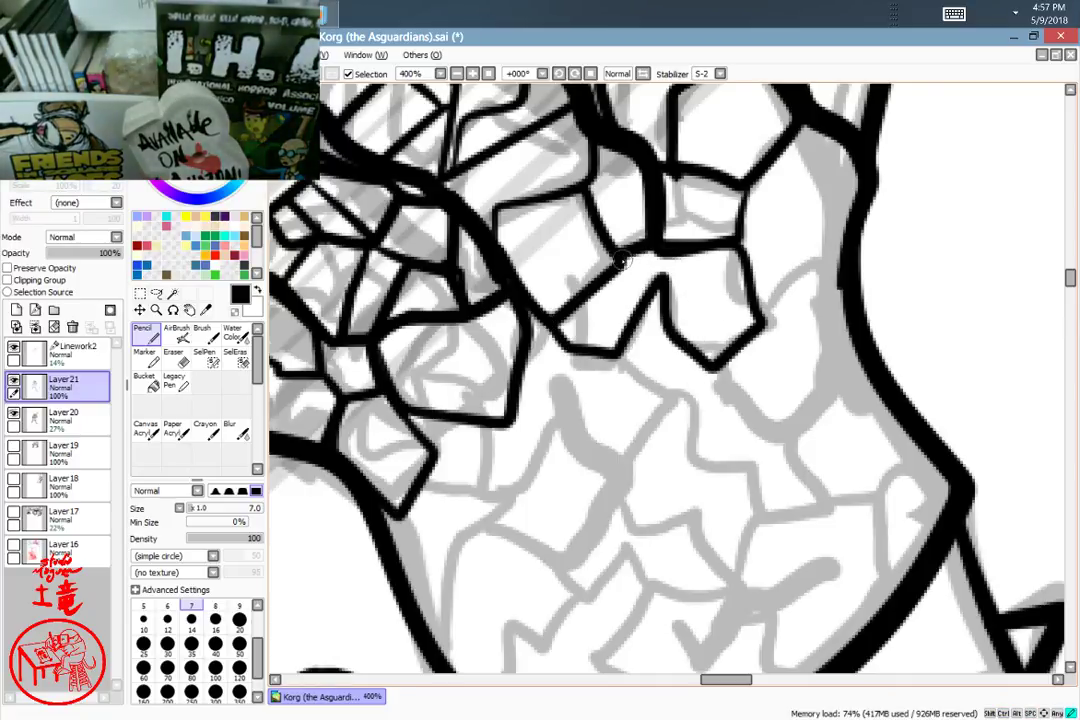
mouse_move(627, 260)
mouse_down()
mouse_move(662, 271)
mouse_move(667, 288)
mouse_up()
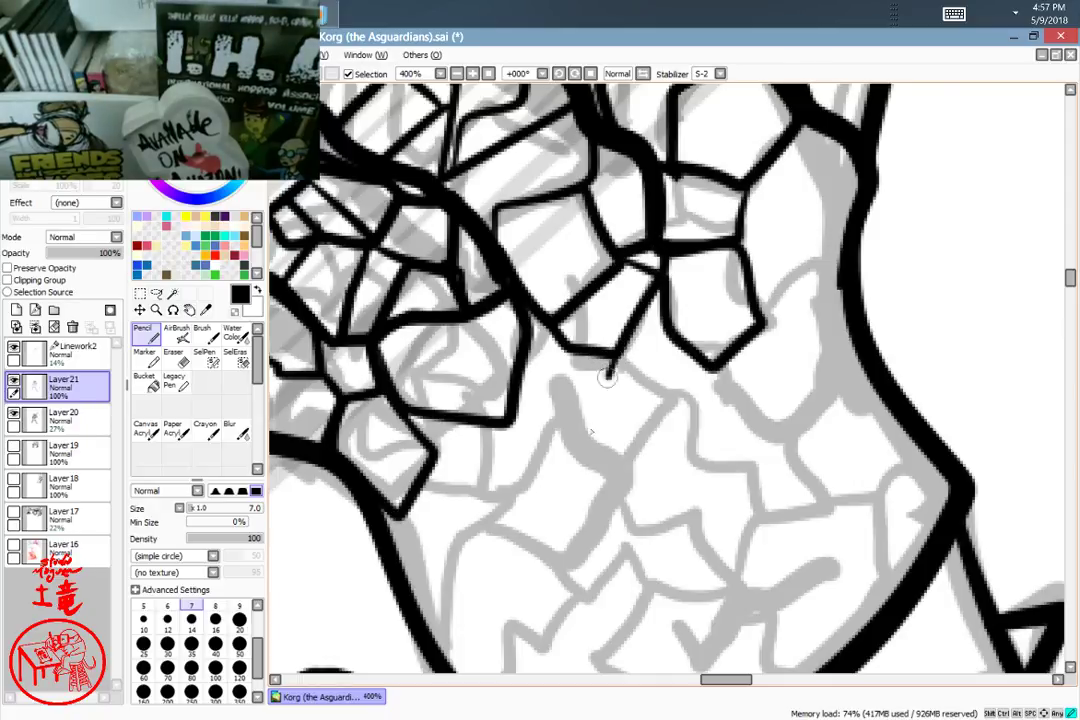
mouse_move(607, 376)
mouse_down()
mouse_move(579, 431)
mouse_move(508, 423)
mouse_move(486, 504)
mouse_move(434, 484)
mouse_move(432, 454)
mouse_move(397, 515)
mouse_move(465, 566)
mouse_move(507, 519)
mouse_move(493, 507)
mouse_move(527, 527)
mouse_move(621, 523)
mouse_move(620, 483)
mouse_move(583, 437)
mouse_move(631, 350)
mouse_move(621, 360)
mouse_move(681, 400)
mouse_move(626, 486)
mouse_up()
key(ctrl+z)
key(ctrl+z)
key(ctrl+z)
key(ctrl+z)
key(ctrl+z)
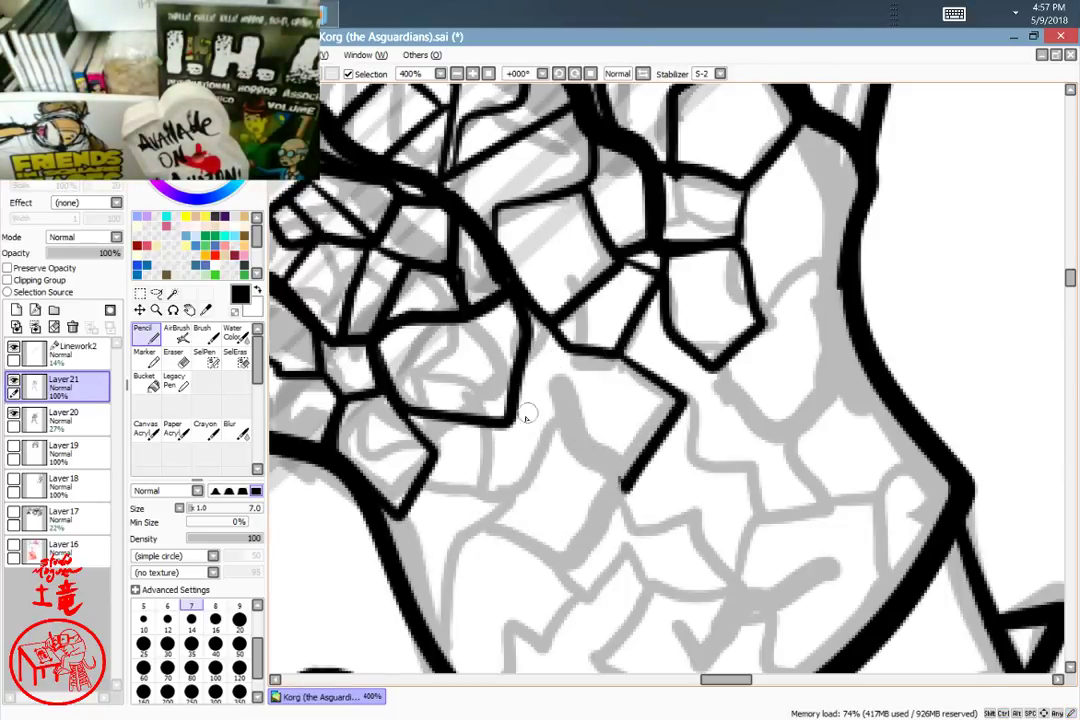
mouse_move(527, 415)
mouse_down()
mouse_move(558, 417)
mouse_move(624, 488)
mouse_move(542, 567)
mouse_move(588, 606)
mouse_up()
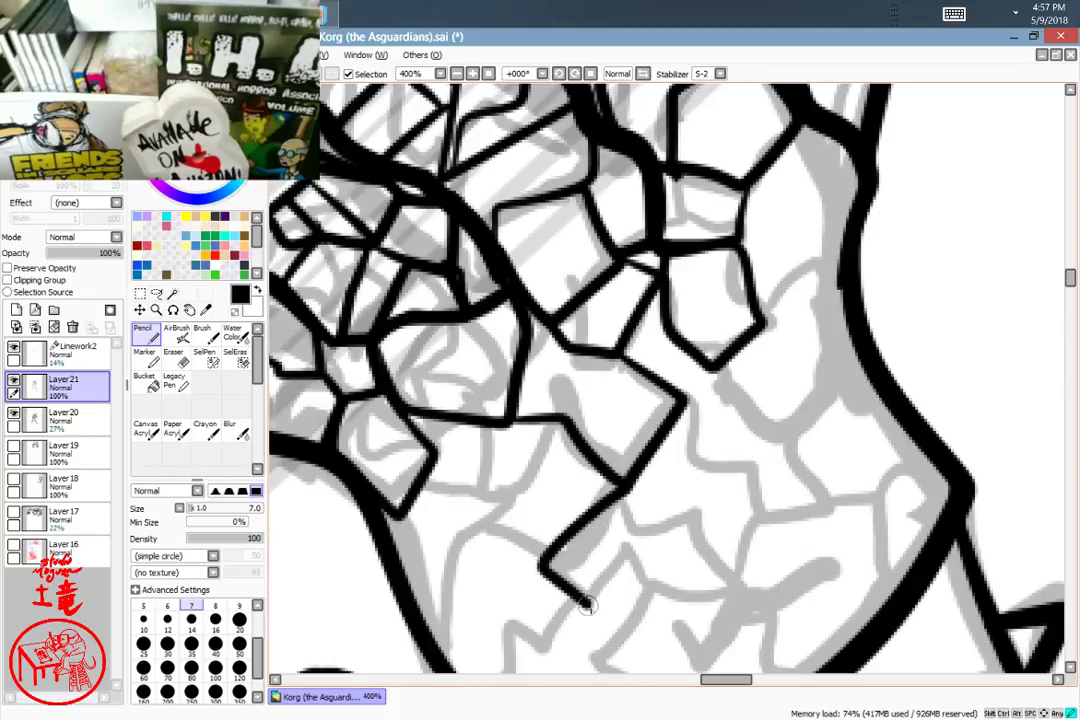
drag(755, 448, 812, 296)
key(ctrl+z)
key(ctrl+z)
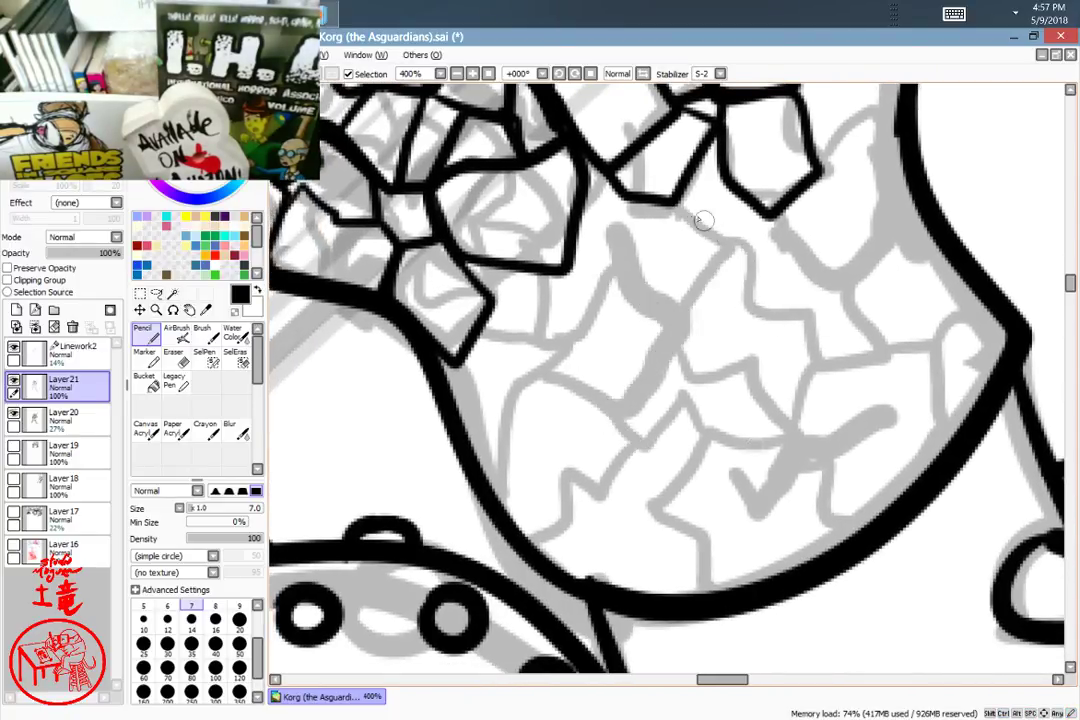
drag(681, 206, 718, 240)
key(ctrl+z)
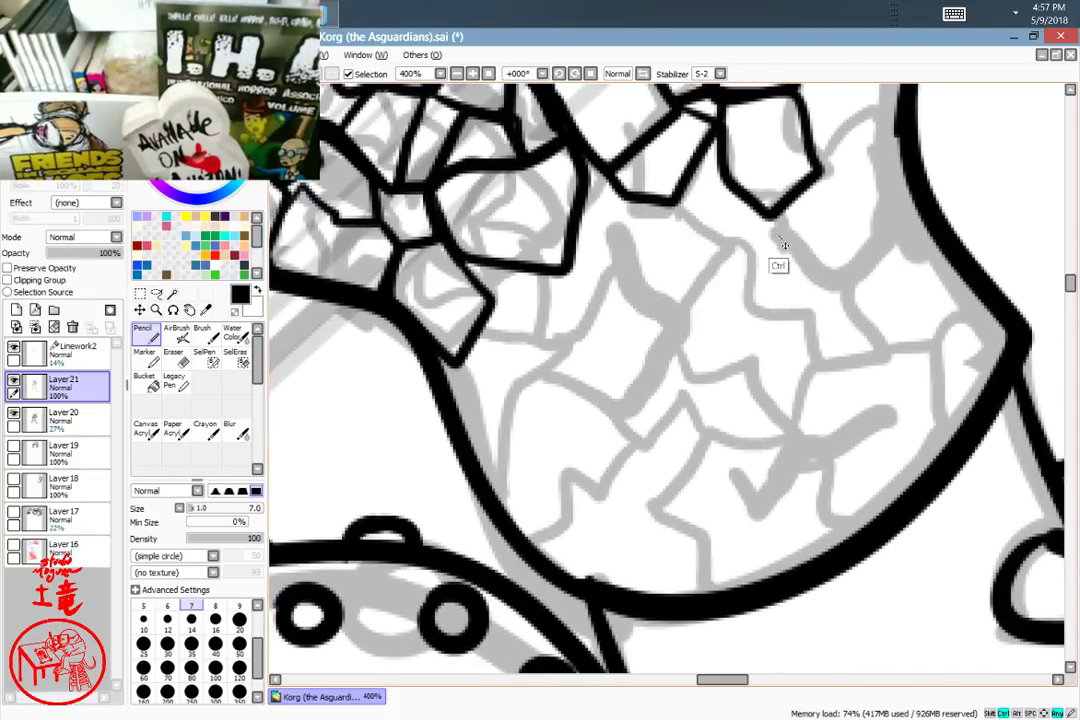
Step: Ink two long zigzag cracks down the back of the hand to the cuff and an angular plate by the outer edge
mouse_move(846, 243)
mouse_down()
mouse_move(677, 542)
mouse_move(837, 330)
mouse_move(788, 265)
mouse_up()
mouse_move(520, 184)
mouse_down()
mouse_move(554, 245)
mouse_move(526, 316)
mouse_move(635, 379)
mouse_move(629, 450)
mouse_move(694, 481)
mouse_move(689, 530)
mouse_move(650, 608)
mouse_up()
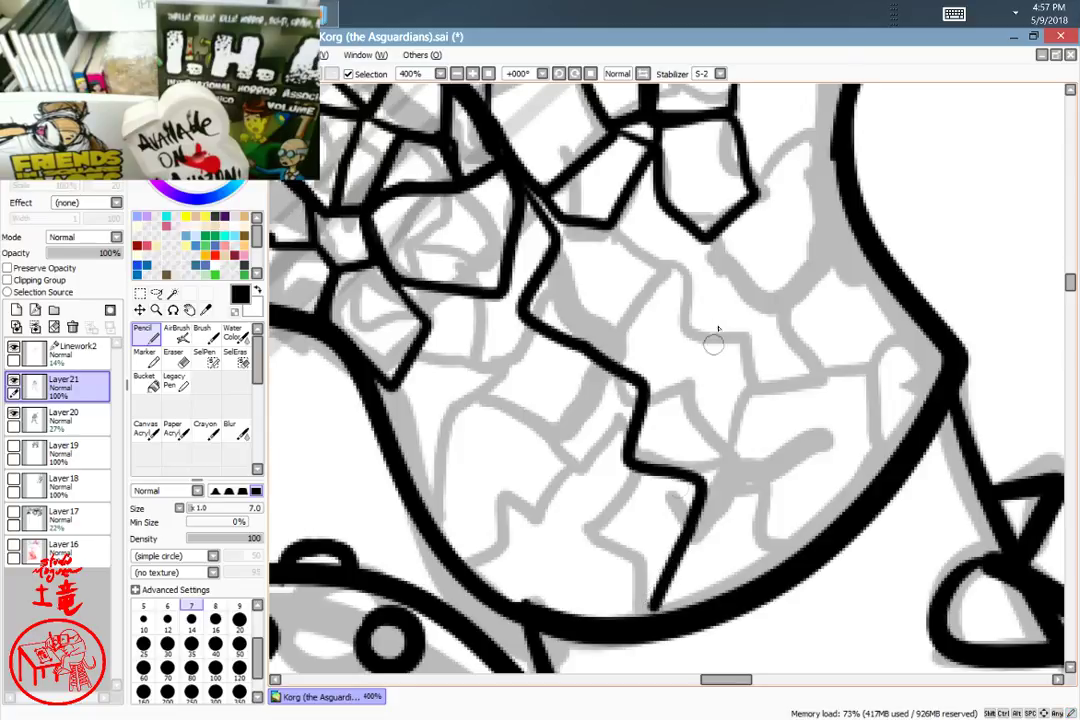
mouse_move(713, 242)
mouse_down()
mouse_move(776, 340)
mouse_move(836, 360)
mouse_move(825, 520)
mouse_up()
mouse_move(777, 204)
mouse_down()
mouse_move(874, 279)
mouse_move(889, 352)
mouse_move(943, 360)
mouse_move(917, 422)
mouse_up()
Step: Ink raised chips outside the hand's outer edge and narrow plates just inside it below the outer knuckle
mouse_move(963, 345)
mouse_down()
mouse_move(904, 289)
mouse_move(881, 210)
mouse_up()
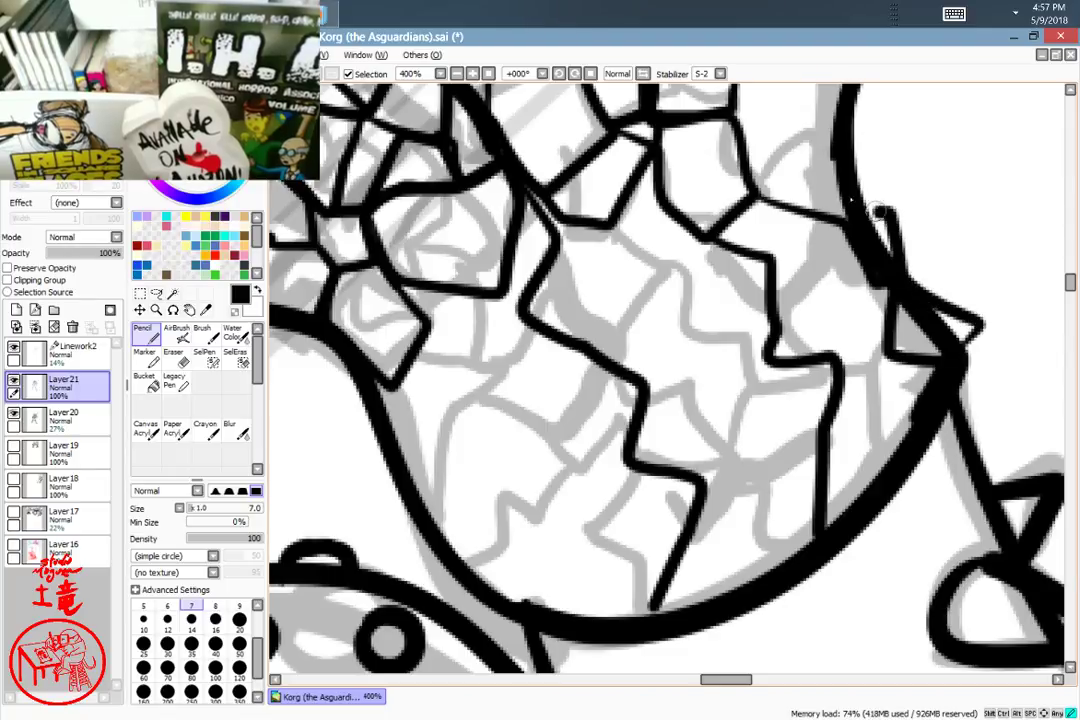
drag(874, 319, 770, 582)
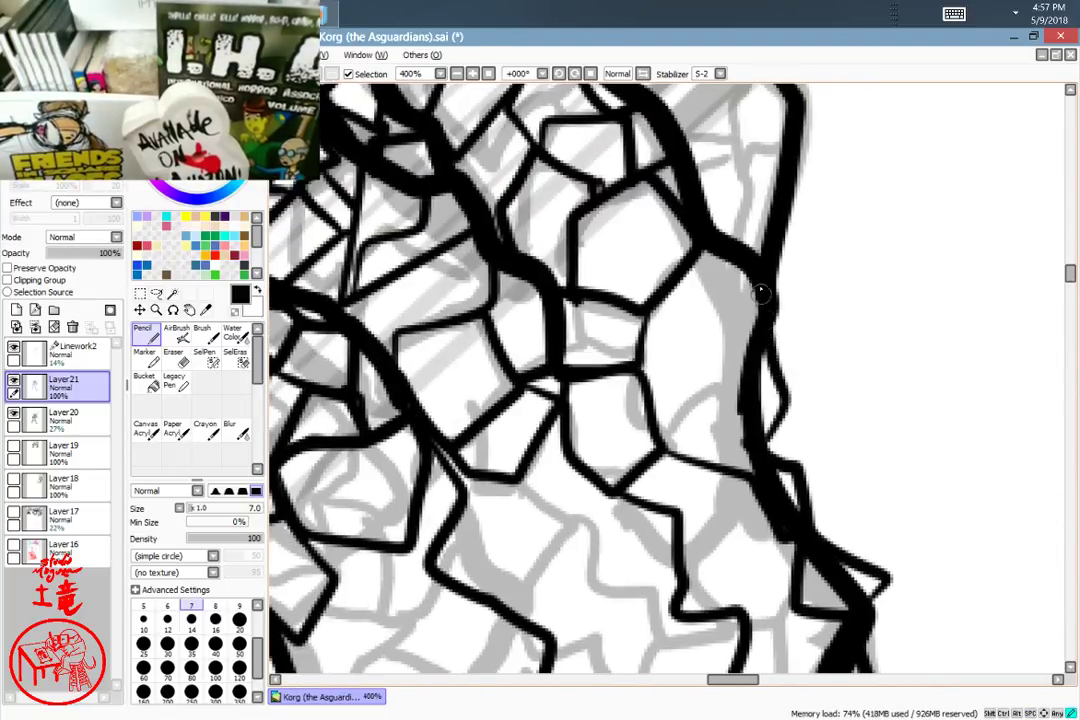
mouse_move(762, 345)
mouse_down()
mouse_move(793, 397)
mouse_move(749, 423)
mouse_up()
mouse_move(730, 377)
mouse_down()
mouse_move(657, 412)
mouse_move(730, 316)
mouse_move(758, 329)
mouse_up()
drag(712, 243, 734, 299)
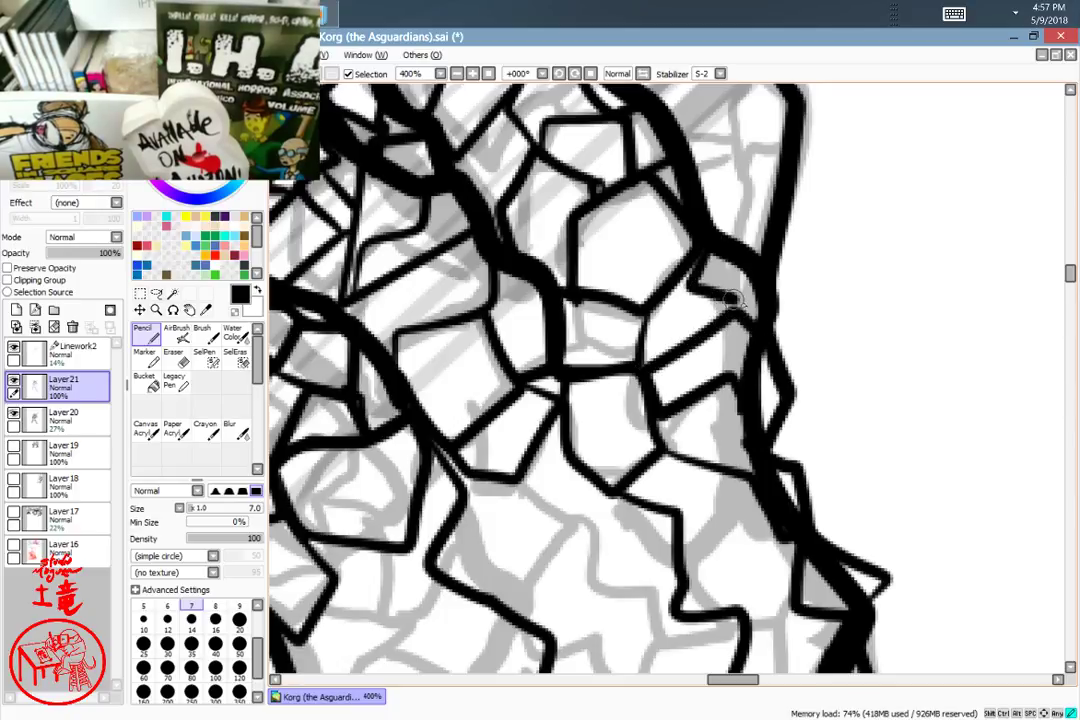
Step: Ink branching cracks across the back of the hand, linking the two zigzag cracks with each other and both edges
drag(598, 591, 678, 356)
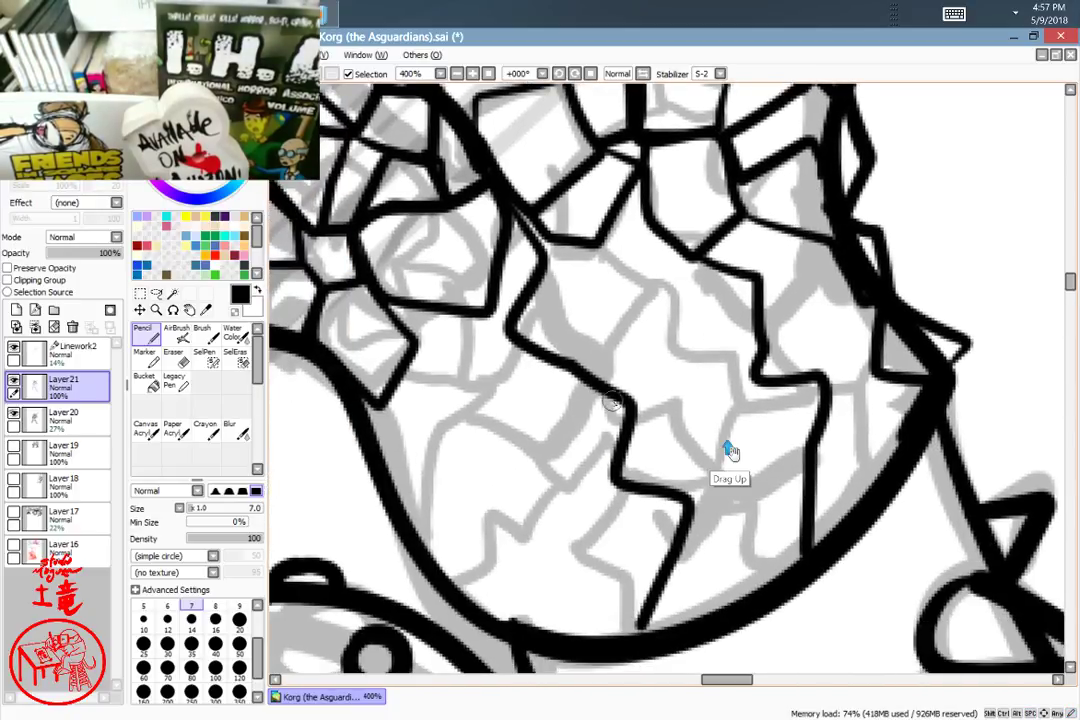
mouse_move(400, 500)
mouse_down()
mouse_move(506, 434)
mouse_move(612, 412)
mouse_move(652, 318)
mouse_move(695, 258)
mouse_up()
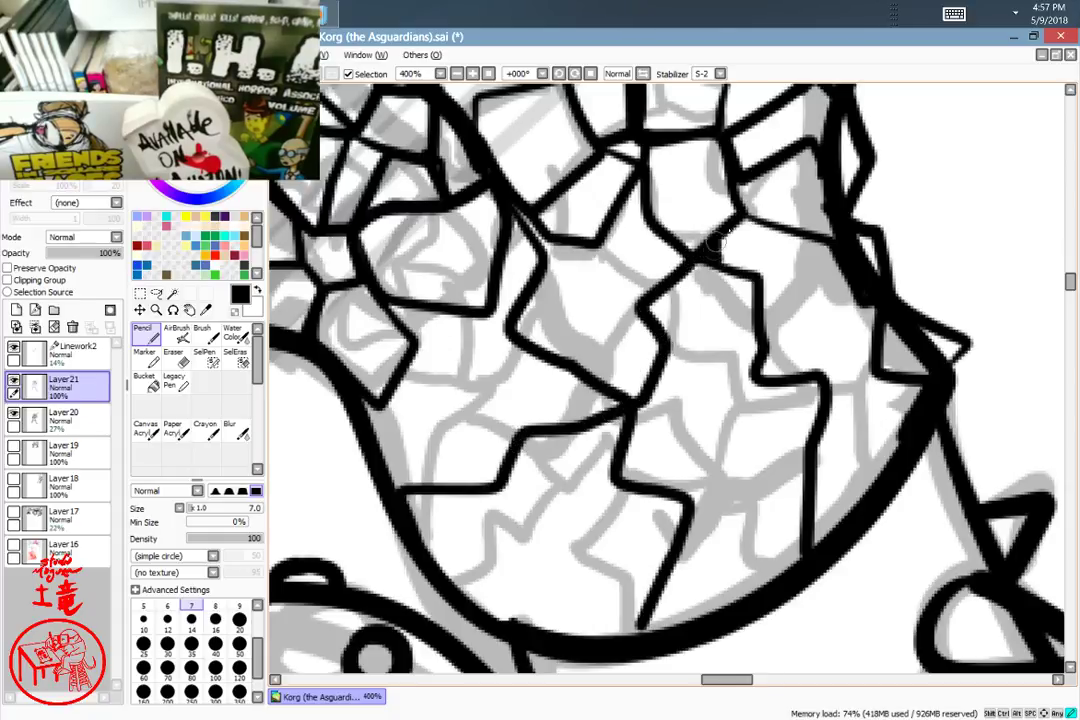
drag(757, 279, 831, 243)
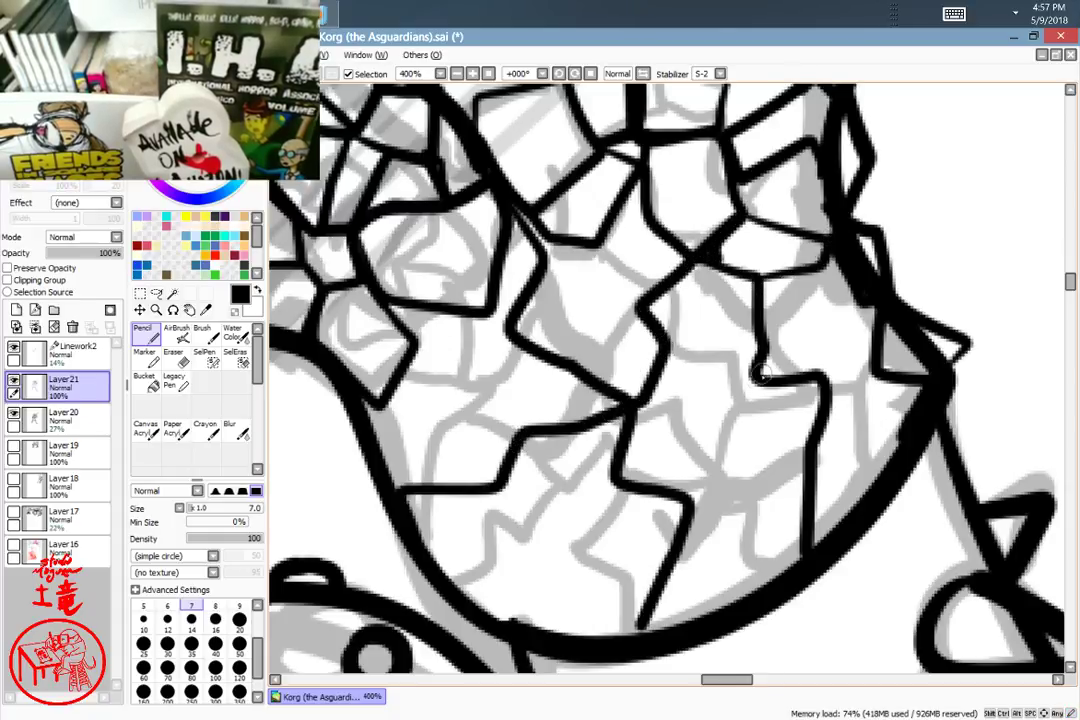
drag(762, 377, 683, 495)
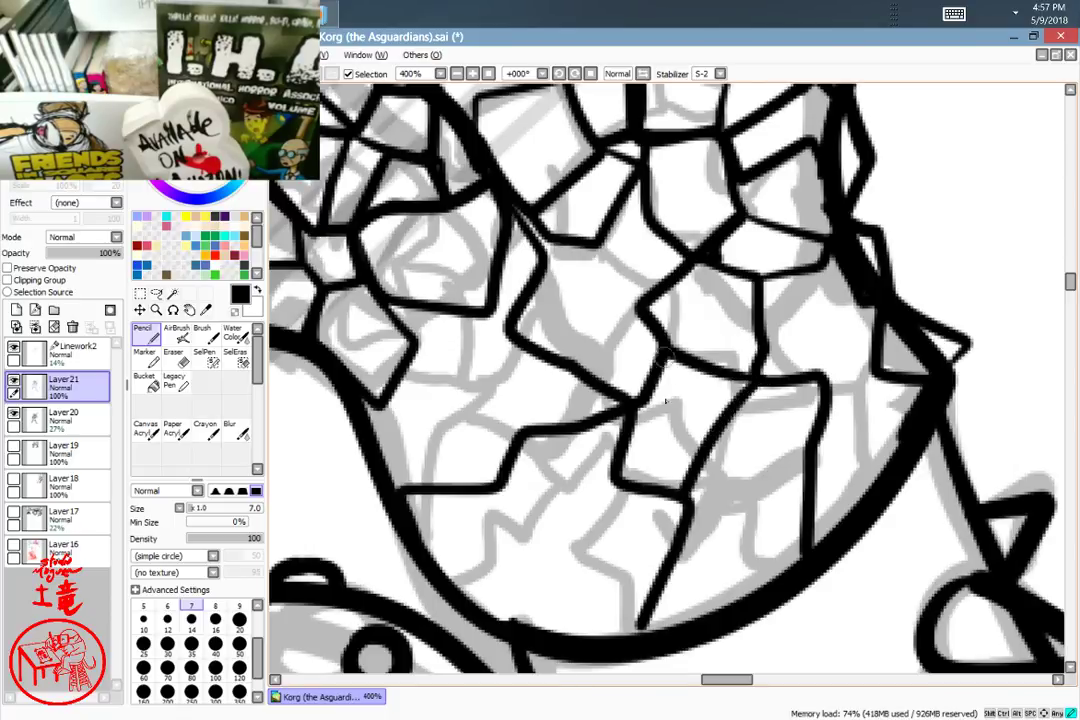
drag(660, 360, 680, 487)
Step: Split the middle of the hand near the cuff into smaller plates with straight cracks crossing the inner zigzag
drag(600, 410, 760, 385)
mouse_move(629, 413)
mouse_down()
mouse_move(586, 489)
mouse_move(496, 562)
mouse_move(509, 475)
mouse_up()
mouse_move(498, 550)
mouse_down()
mouse_move(485, 612)
mouse_move(589, 488)
mouse_up()
drag(586, 484, 655, 586)
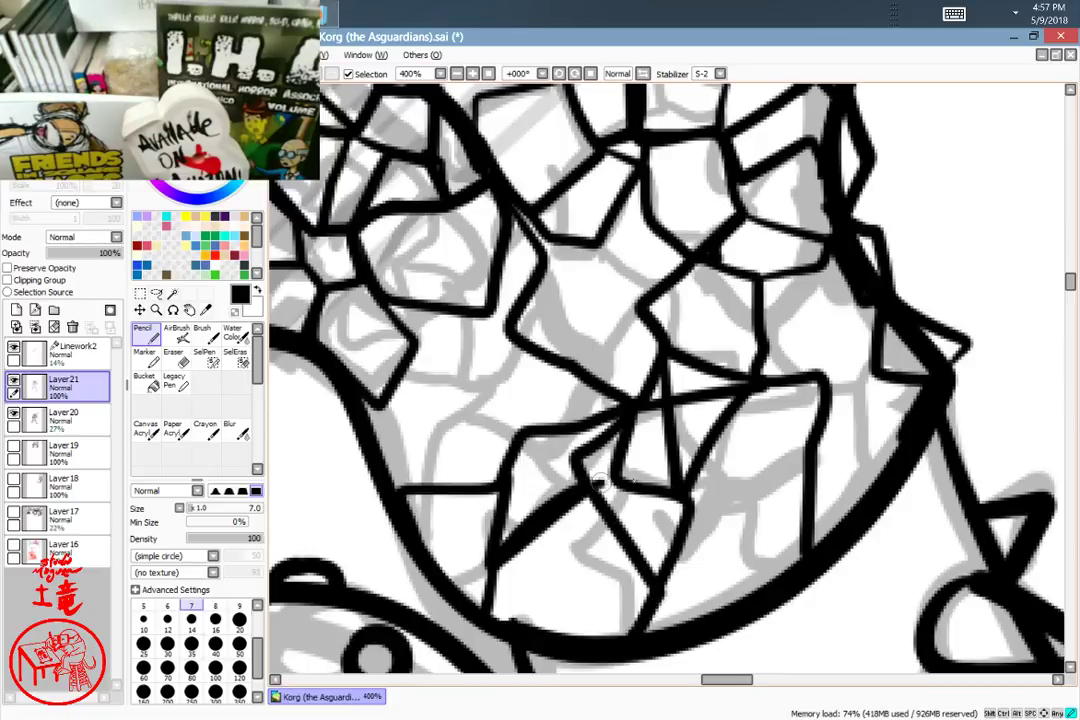
Step: Ink plates on the thumb side of the hand and subdivide the large shapes between the finger base and inner zigzag
drag(517, 428, 413, 345)
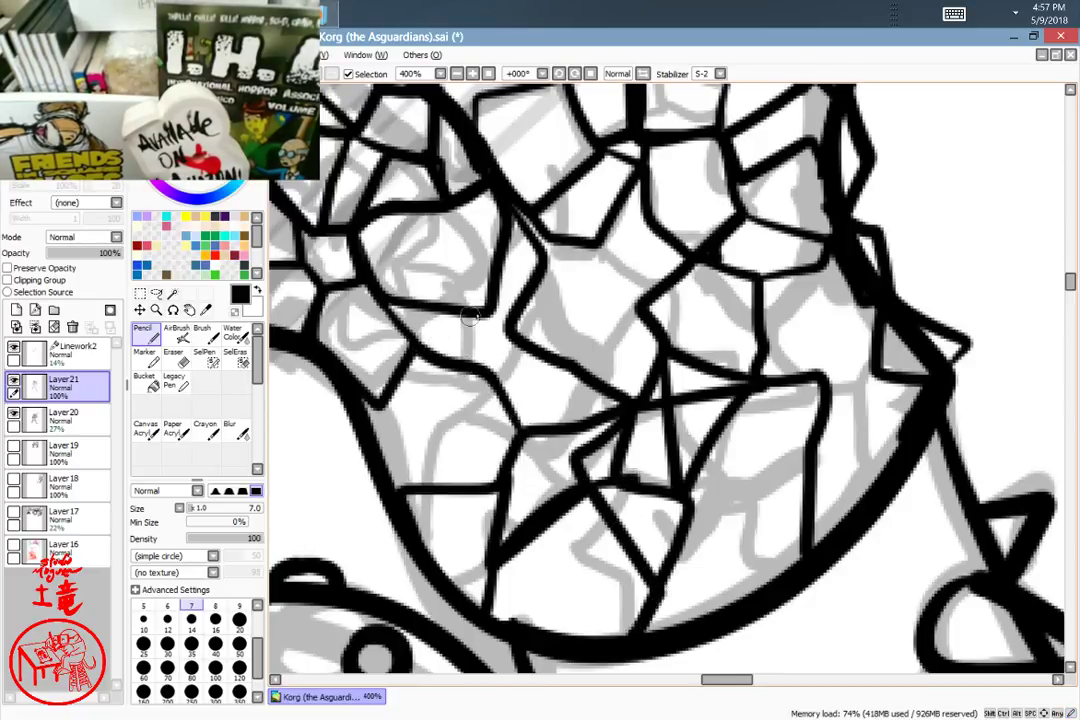
drag(488, 313, 491, 367)
drag(505, 422, 414, 496)
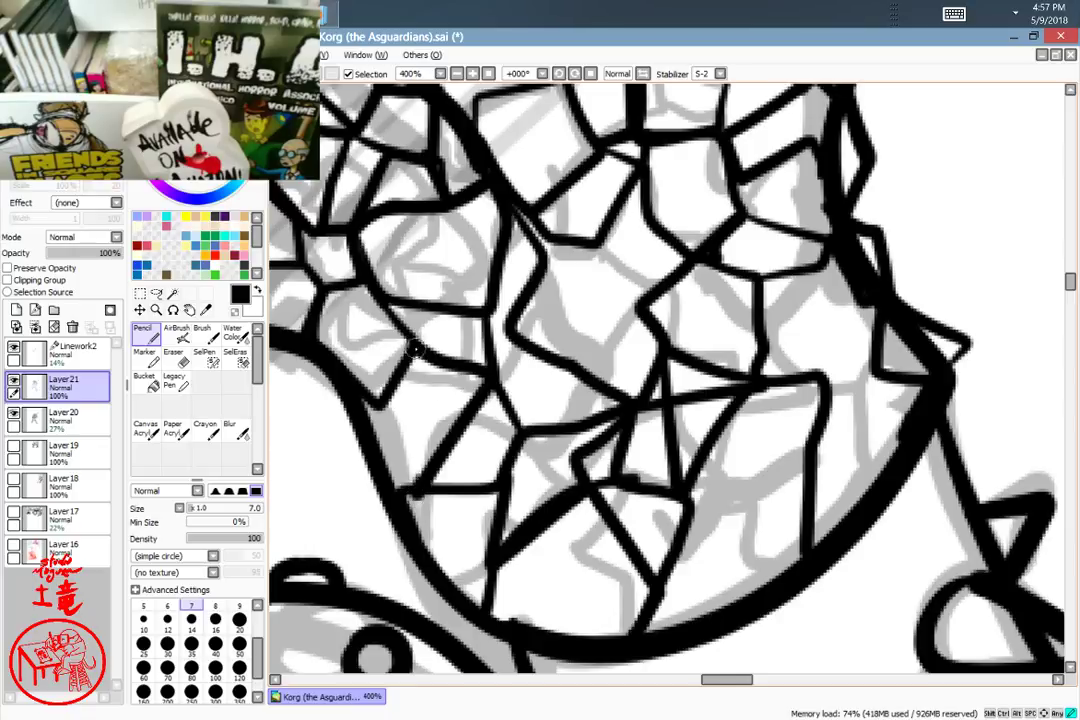
drag(415, 351, 412, 474)
drag(494, 374, 596, 382)
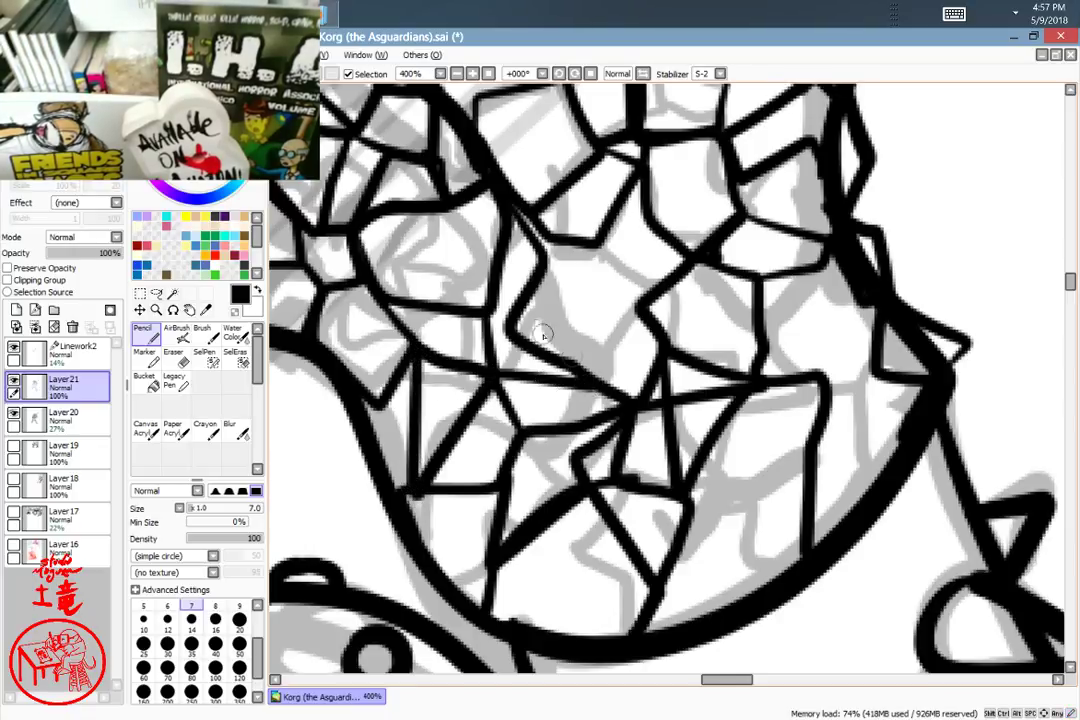
drag(487, 318, 514, 325)
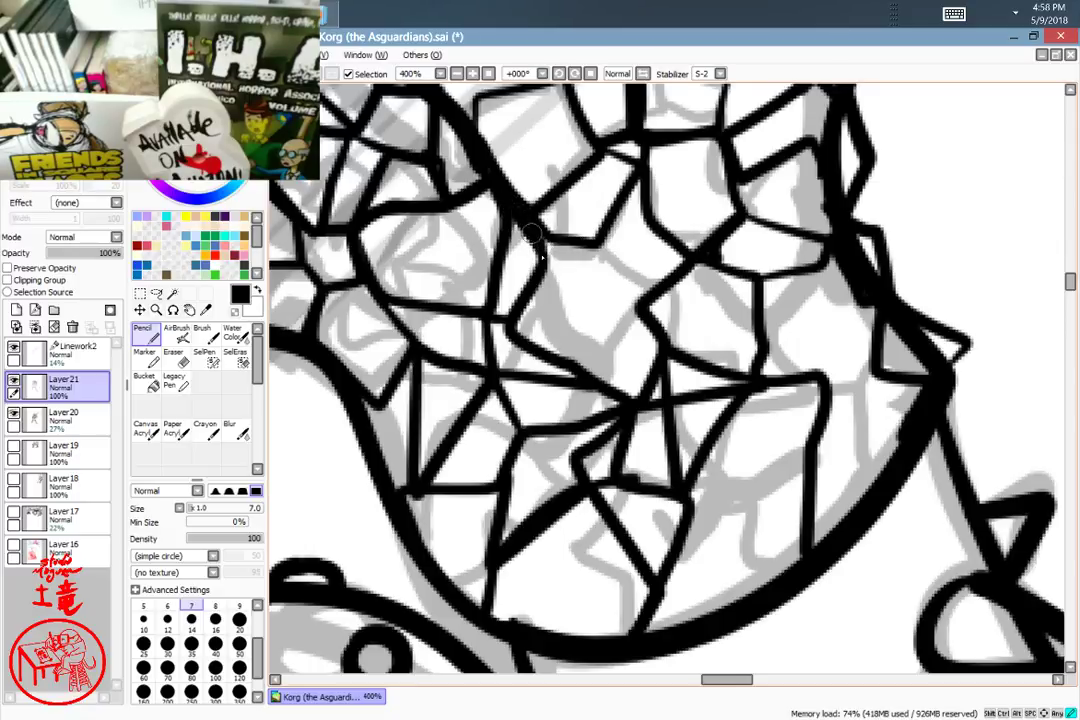
drag(531, 232, 529, 345)
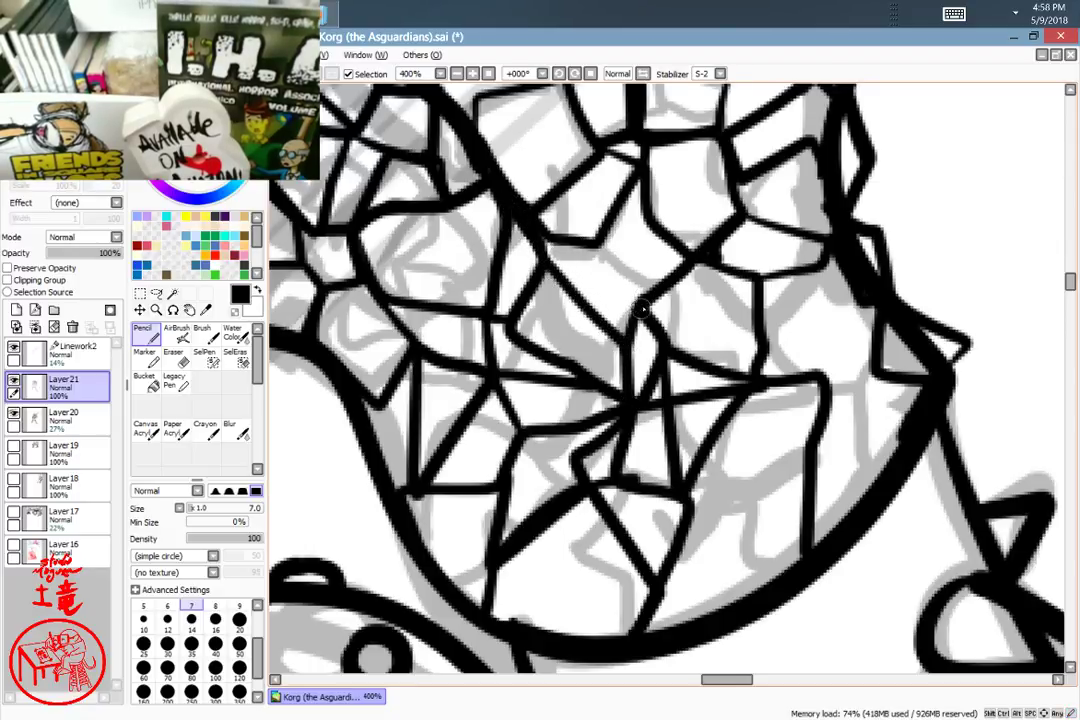
drag(642, 309, 599, 246)
Step: Ink cracks dividing the outer lower part of the hand into plates beside the outer zigzag and above the cuff
mouse_move(815, 355)
mouse_down()
mouse_move(645, 457)
mouse_move(713, 351)
mouse_up()
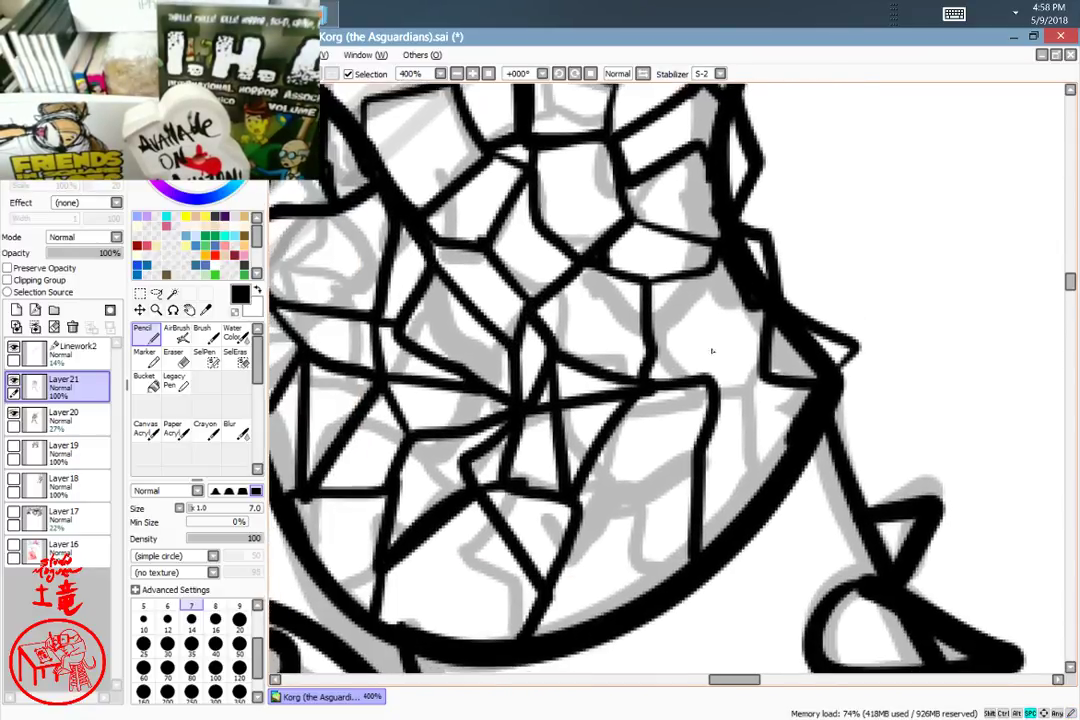
drag(550, 322, 622, 234)
mouse_move(584, 483)
mouse_down()
mouse_move(646, 494)
mouse_move(701, 548)
mouse_up()
drag(642, 471, 662, 386)
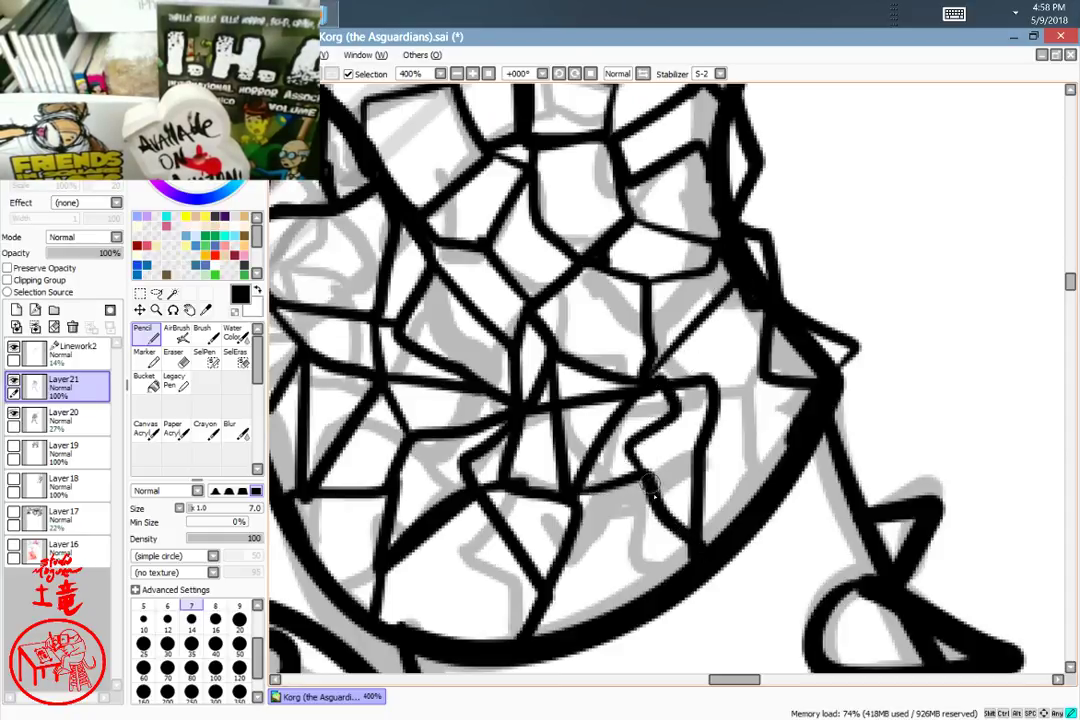
drag(649, 484, 631, 600)
Step: Ink small raised chips outside the contour at the thumb base and along the outer edges of the curled fingers
mouse_move(409, 491)
mouse_down()
mouse_move(499, 416)
mouse_move(579, 396)
mouse_up()
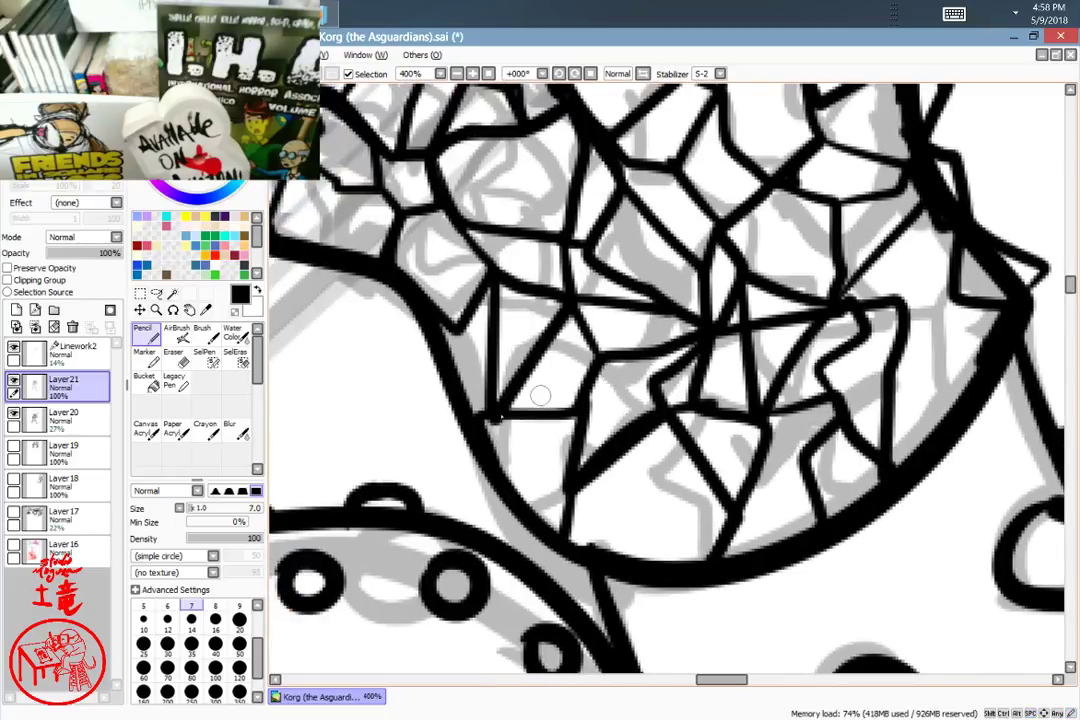
drag(368, 270, 433, 328)
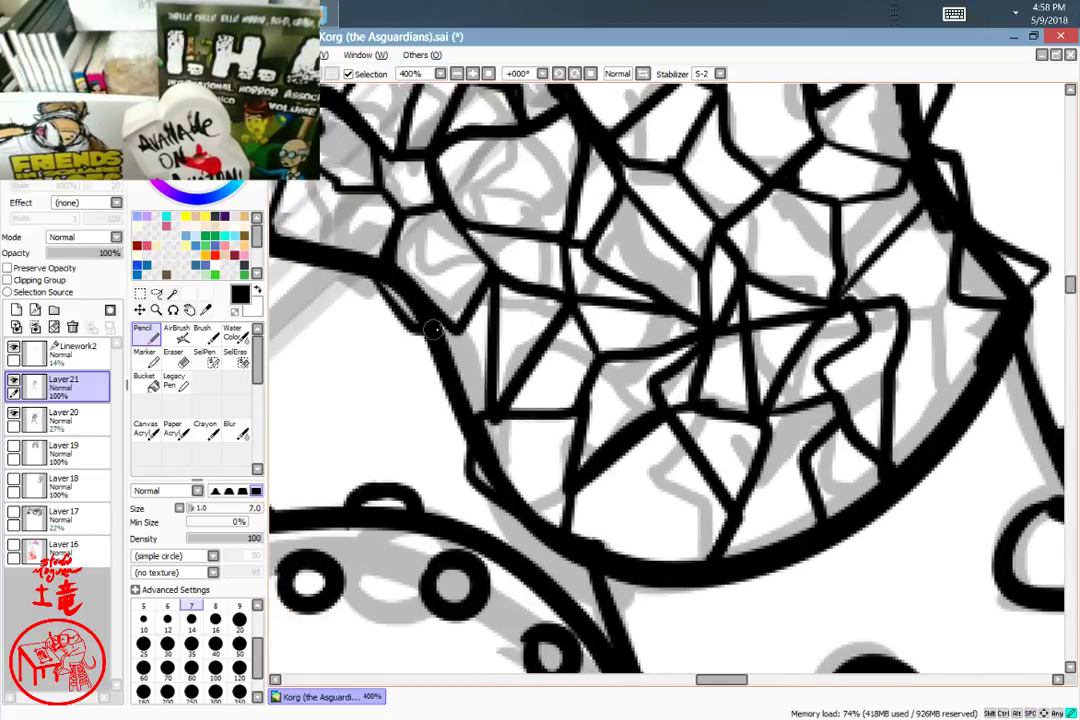
mouse_move(614, 320)
mouse_down()
mouse_move(780, 496)
mouse_move(800, 535)
mouse_up()
mouse_move(474, 480)
mouse_down()
mouse_move(513, 497)
mouse_move(563, 497)
mouse_up()
drag(317, 352, 435, 567)
mouse_move(536, 293)
mouse_down()
mouse_move(482, 304)
mouse_move(468, 368)
mouse_up()
mouse_move(624, 187)
mouse_down()
mouse_move(574, 199)
mouse_move(560, 264)
mouse_up()
mouse_move(682, 125)
mouse_down()
mouse_move(737, 126)
mouse_move(748, 146)
mouse_up()
Step: Ink raised chips outside the top finger's contour, beside its tip and farther down its outer side
drag(840, 295, 548, 601)
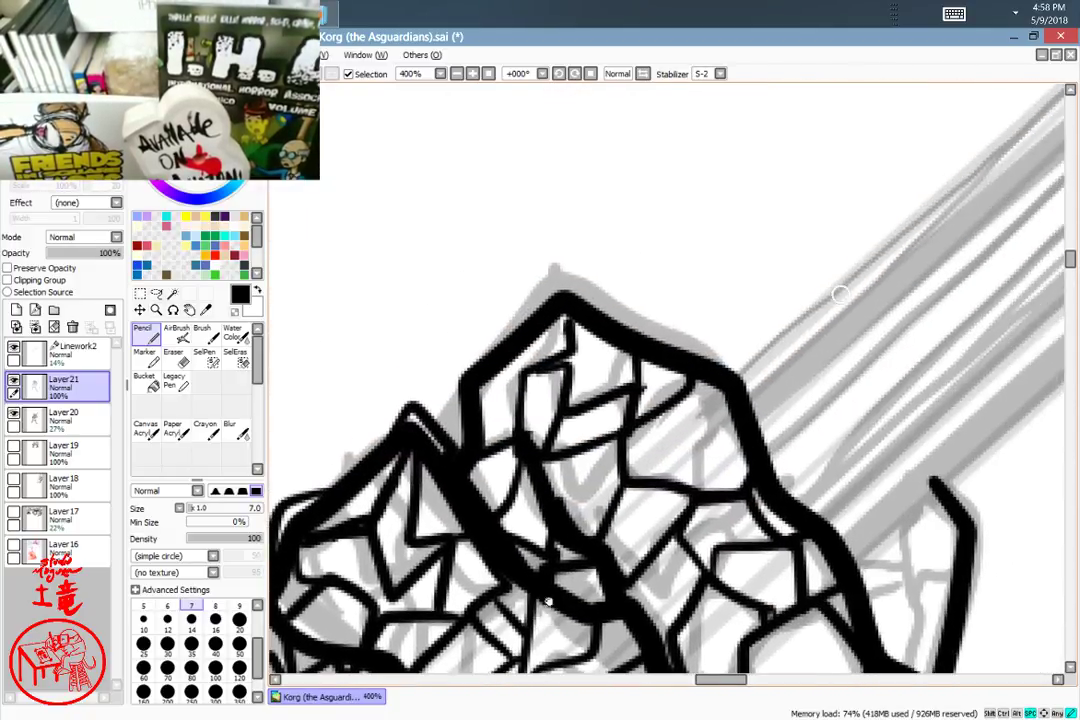
mouse_move(573, 320)
mouse_down()
mouse_move(645, 320)
mouse_move(723, 364)
mouse_up()
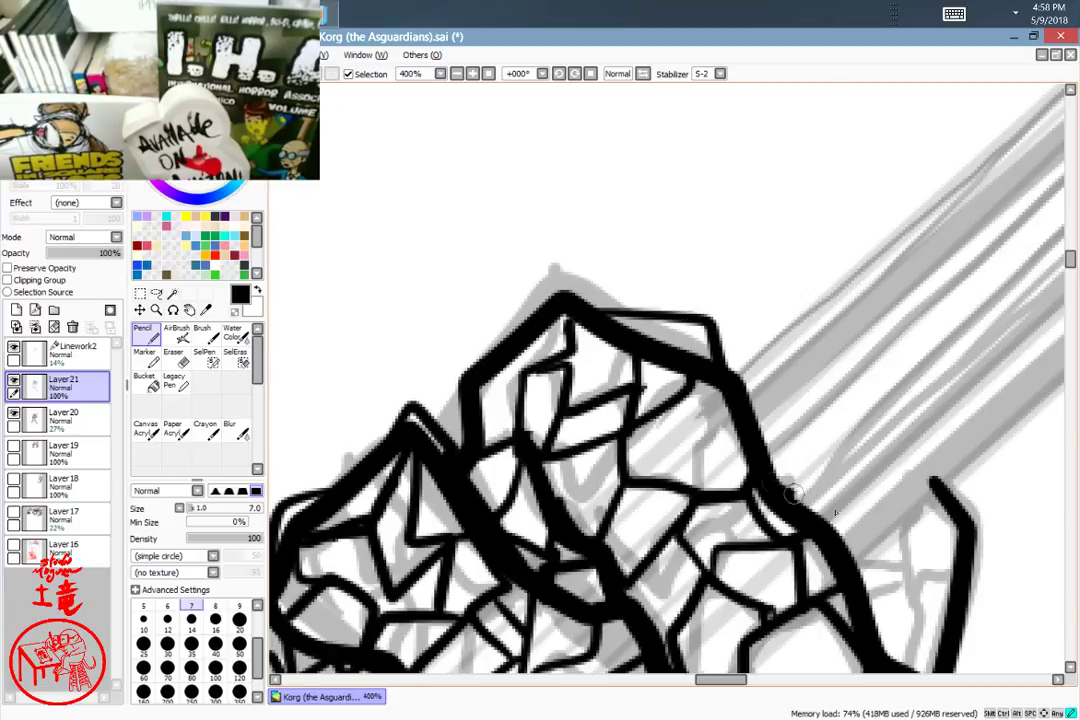
mouse_move(786, 495)
mouse_down()
mouse_move(855, 563)
mouse_move(827, 422)
mouse_move(760, 242)
mouse_up()
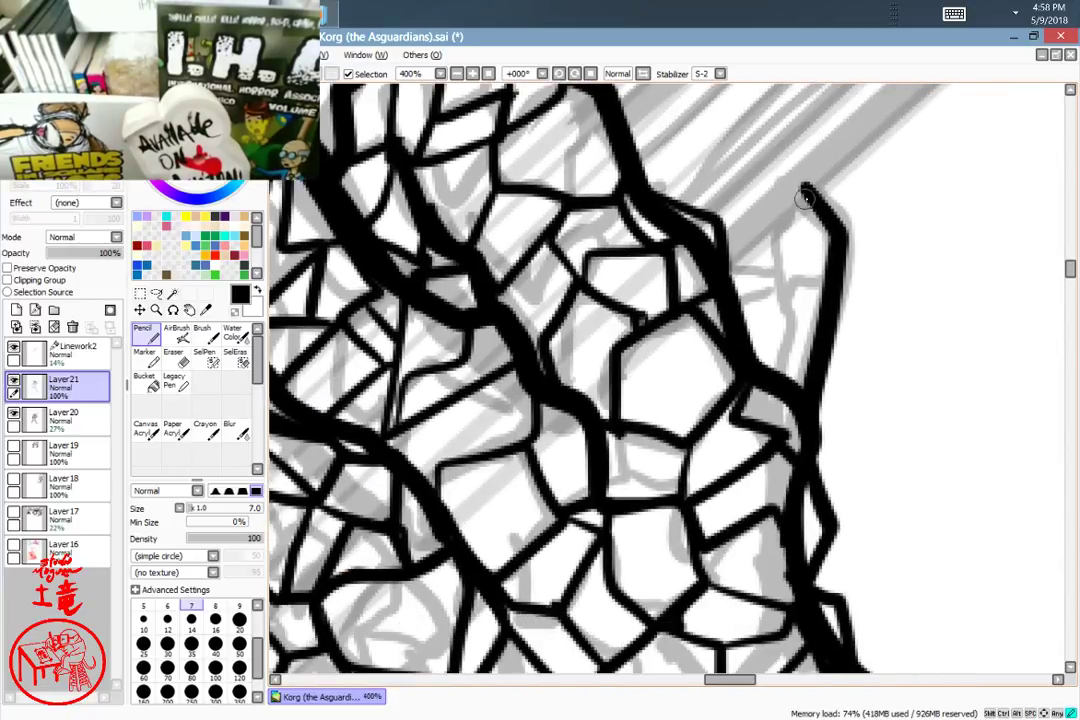
Step: Close the pointed spike behind the outer knuckle and divide it into small triangular plates
mouse_move(805, 198)
mouse_down()
mouse_move(804, 246)
mouse_move(836, 253)
mouse_up()
mouse_move(818, 347)
mouse_down()
mouse_move(758, 350)
mouse_move(830, 255)
mouse_move(813, 320)
mouse_up()
mouse_move(779, 272)
mouse_down()
mouse_move(724, 272)
mouse_move(809, 193)
mouse_up()
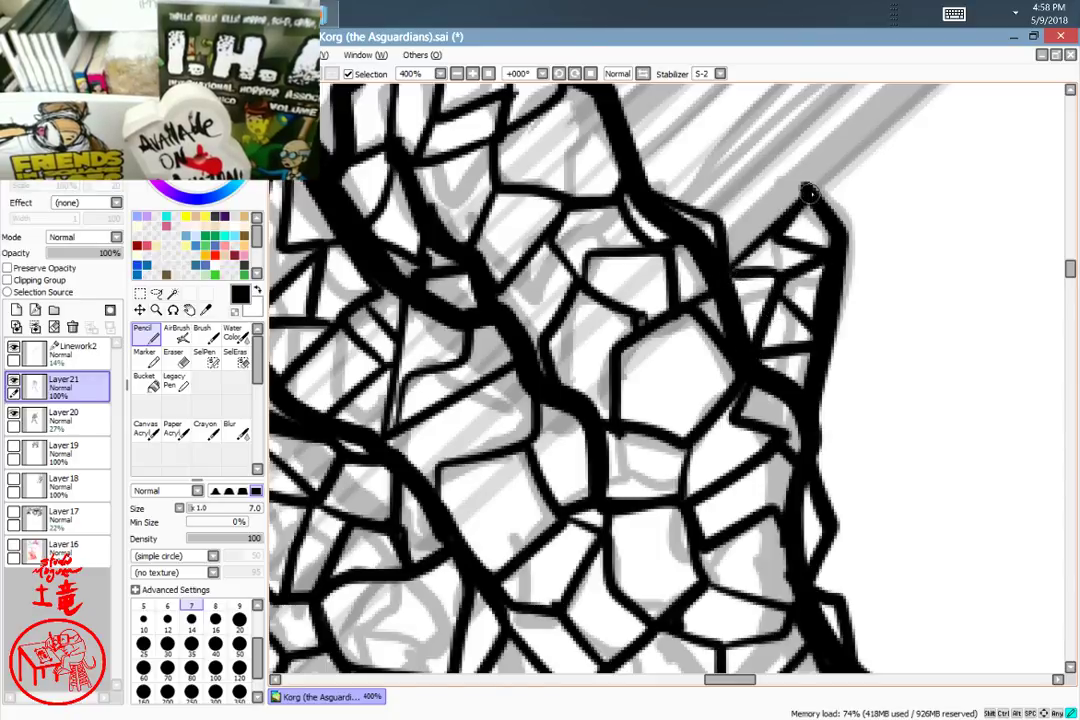
Step: Examine the cracked hand against the whole figure and the remaining uninked areas
scroll(835, 471, down, 4)
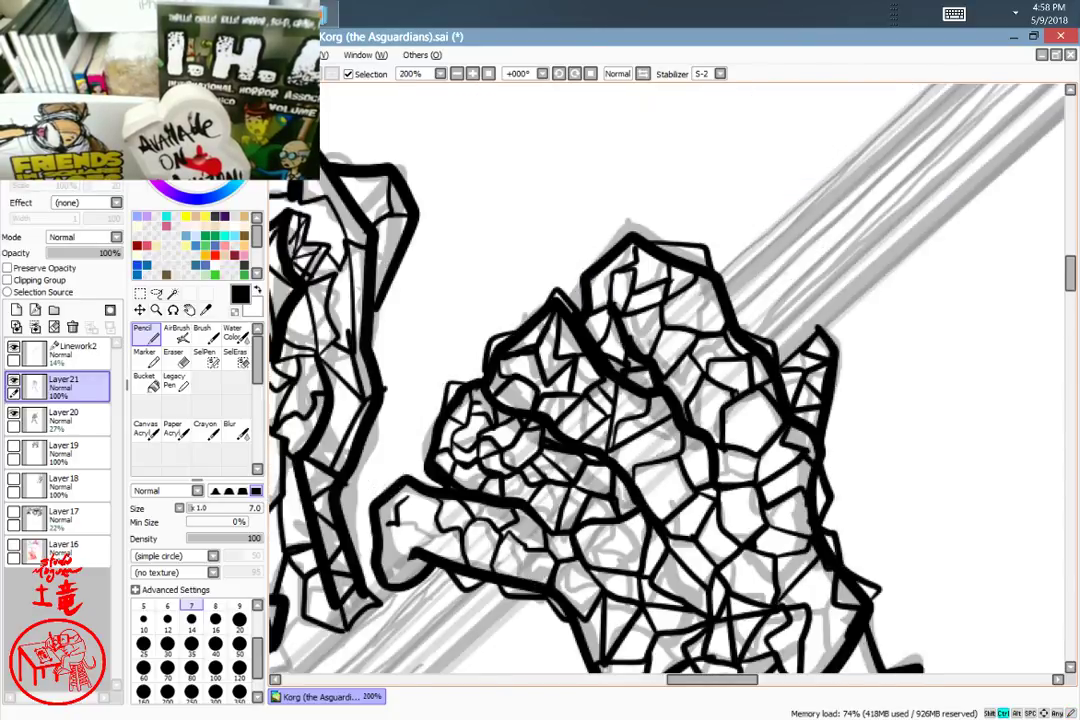
scroll(696, 262, down, 2)
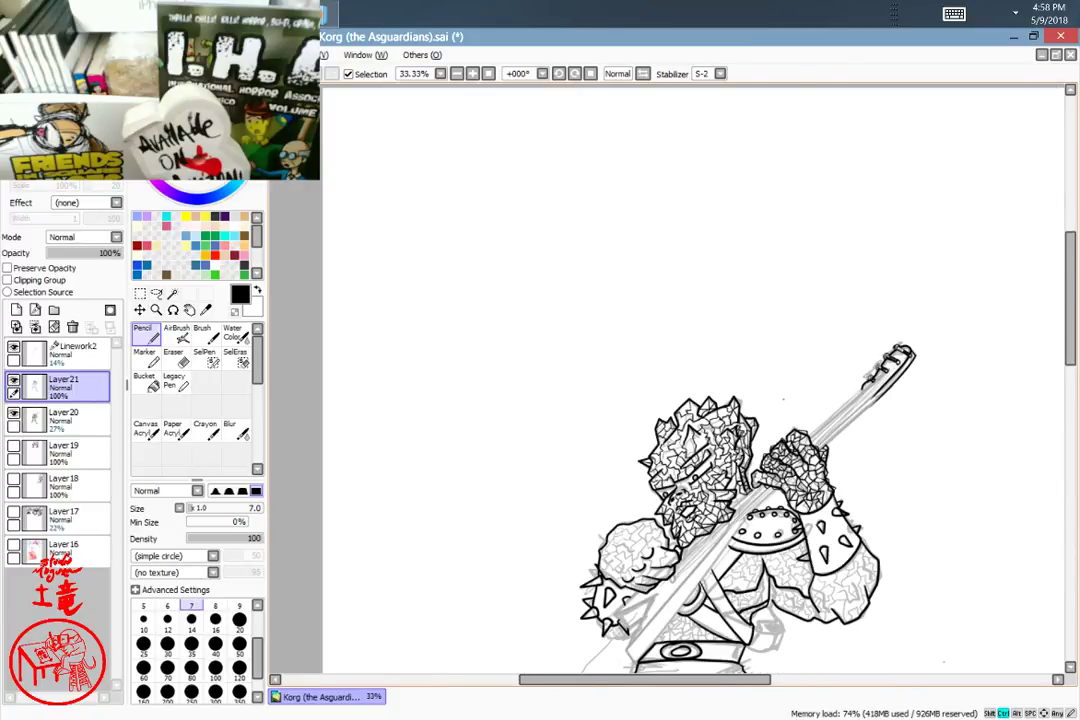
scroll(761, 366, up, 1)
drag(872, 442, 808, 316)
drag(856, 393, 827, 325)
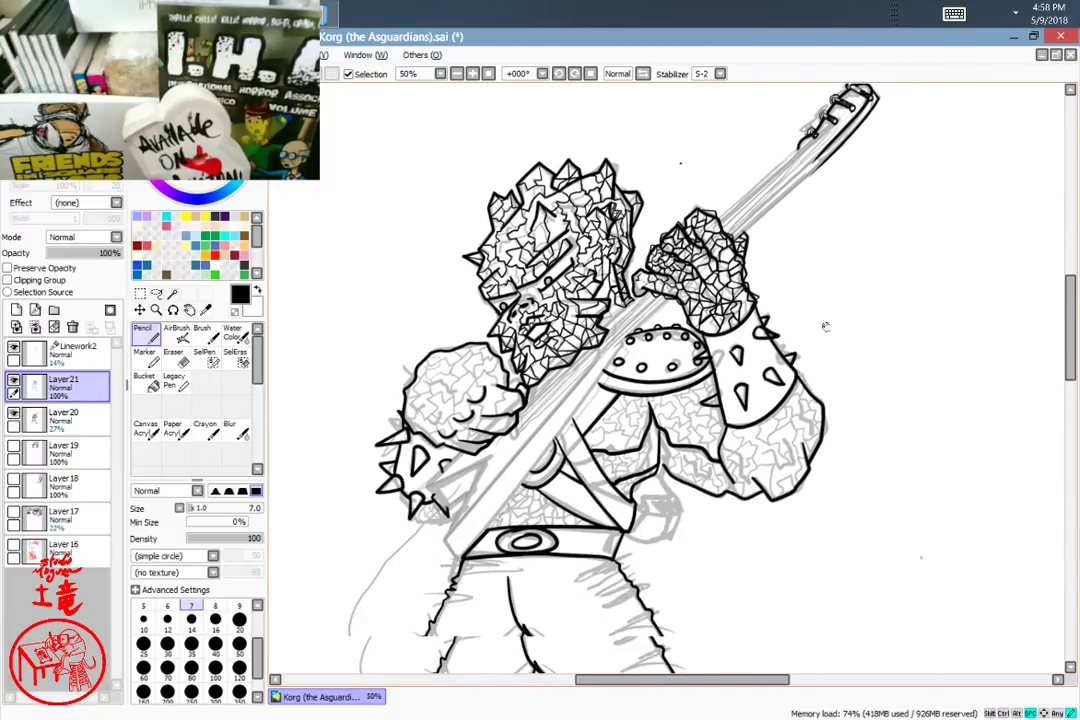
drag(853, 466, 785, 334)
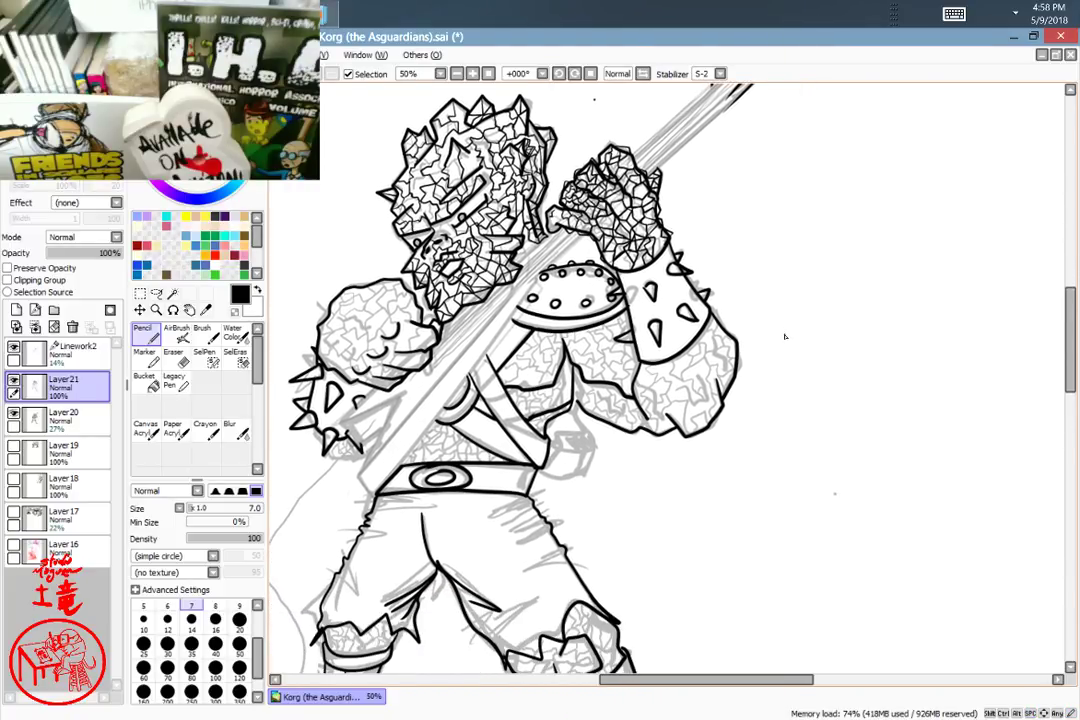
scroll(790, 346, down, 3)
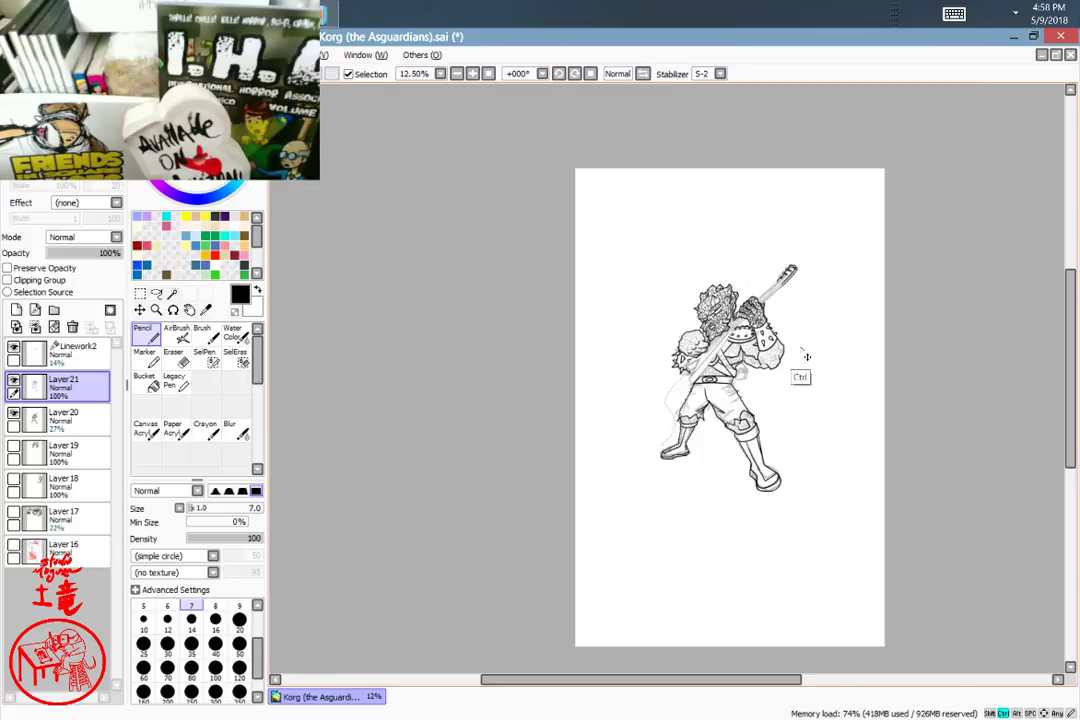
Step: Ink thin angular cracks along the upper and outer contour of the clenched fist above the spiked wristband
scroll(806, 356, up, 1)
scroll(806, 356, down, 2)
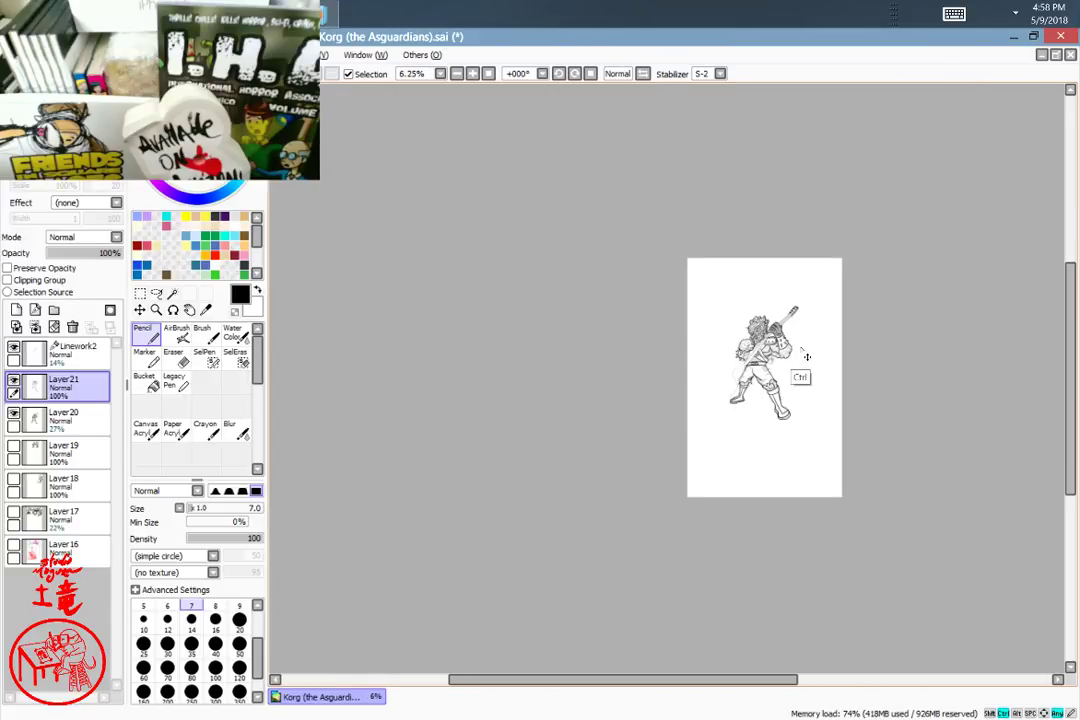
scroll(806, 356, up, 6)
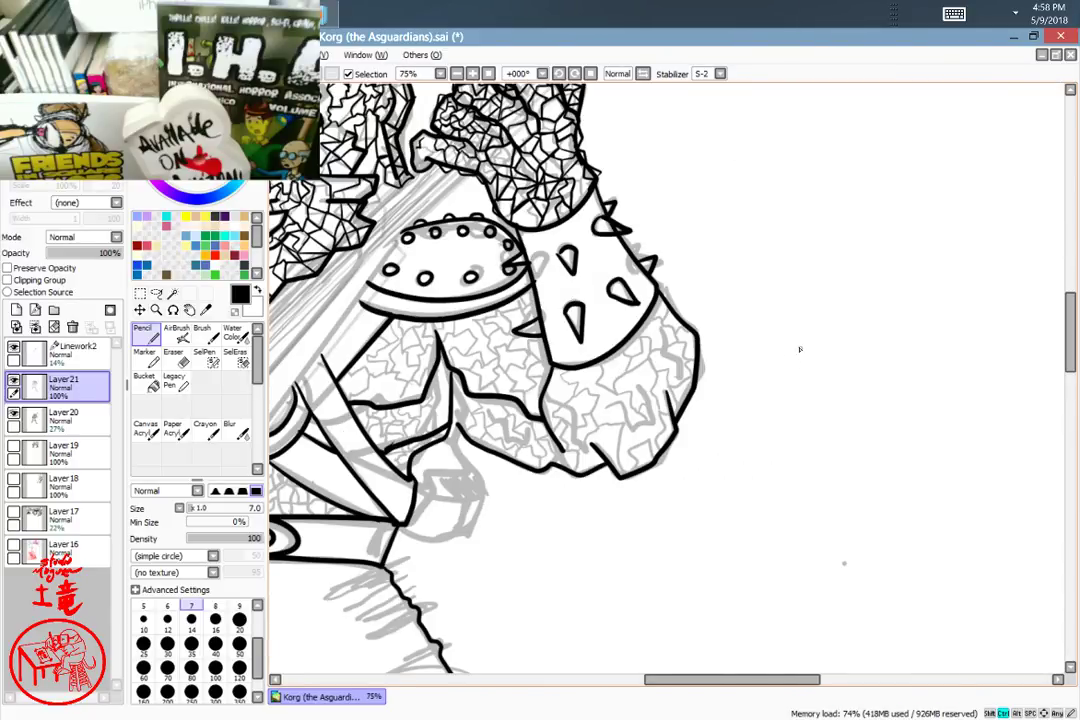
drag(583, 446, 650, 492)
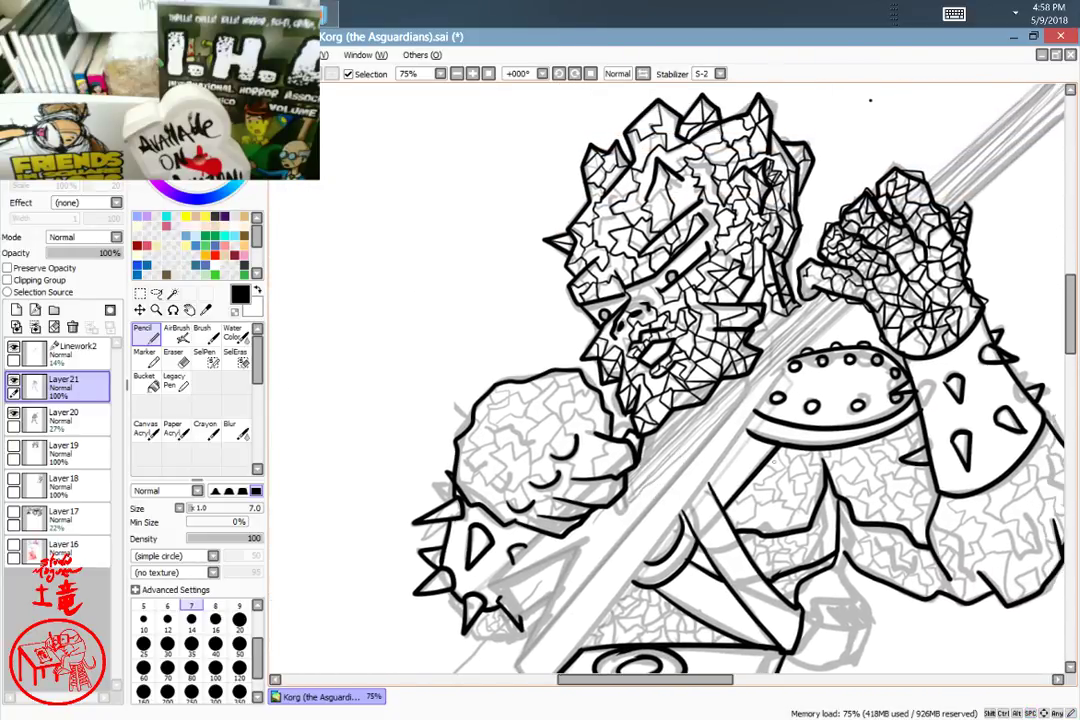
scroll(778, 466, up, 4)
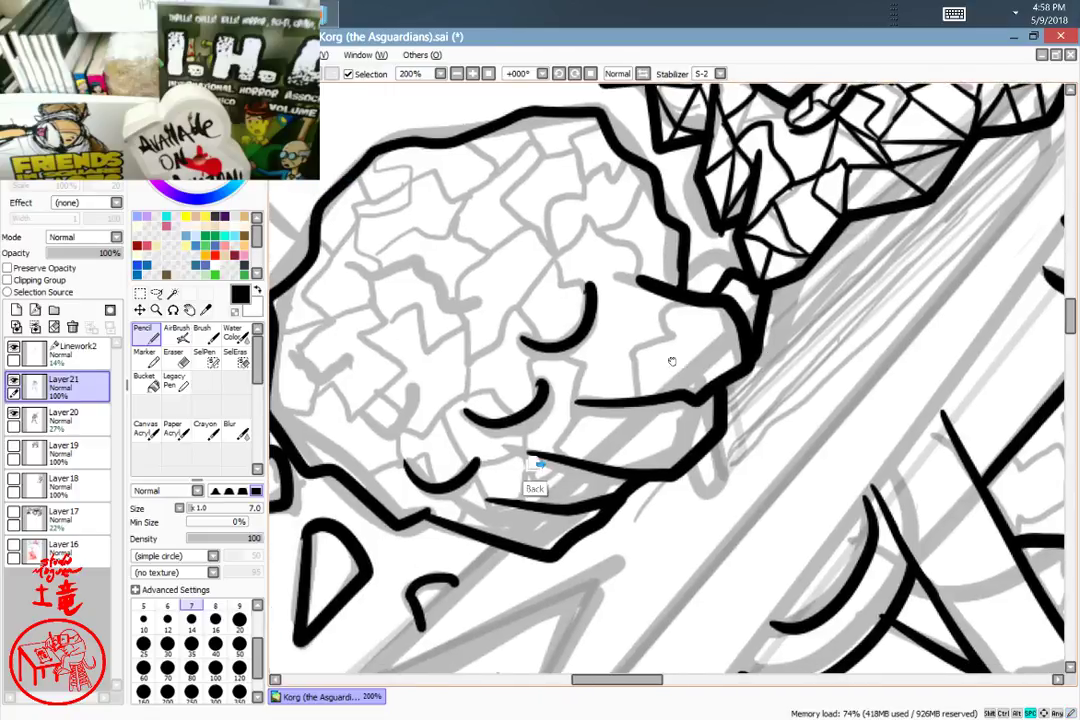
drag(672, 361, 761, 465)
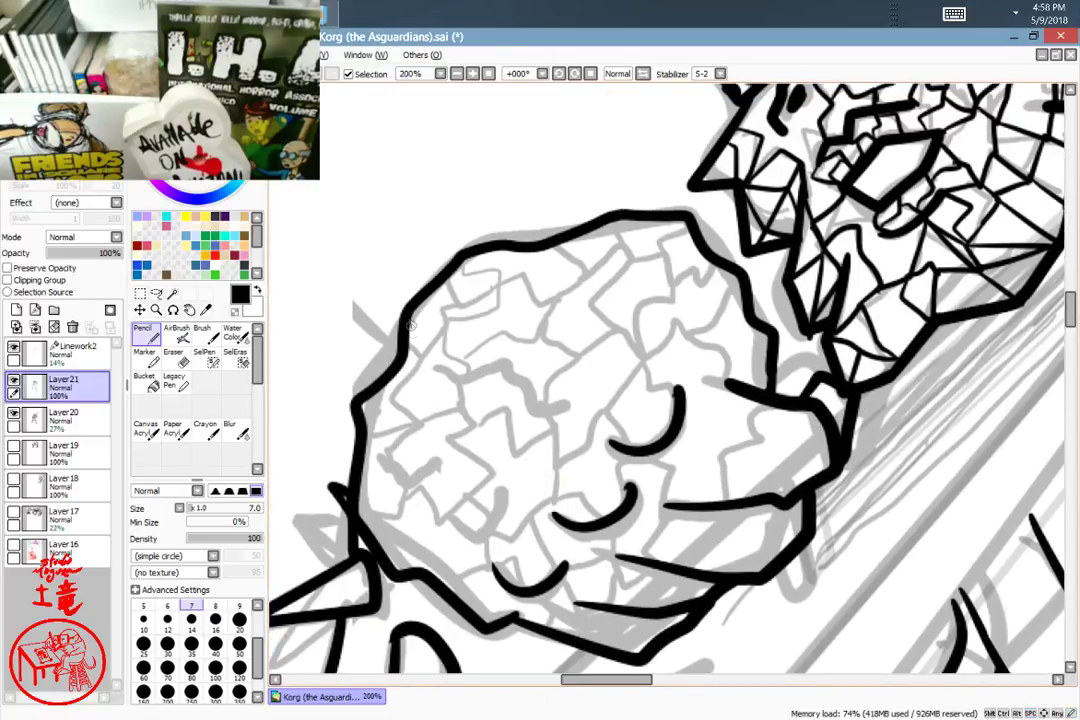
mouse_move(411, 322)
mouse_down()
mouse_move(414, 357)
mouse_move(461, 300)
mouse_move(446, 270)
mouse_move(464, 303)
mouse_move(471, 272)
mouse_move(539, 276)
mouse_move(573, 254)
mouse_move(668, 256)
mouse_move(688, 216)
mouse_move(689, 276)
mouse_move(727, 308)
mouse_move(743, 283)
mouse_move(729, 333)
mouse_move(755, 318)
mouse_move(727, 338)
mouse_move(764, 366)
mouse_up()
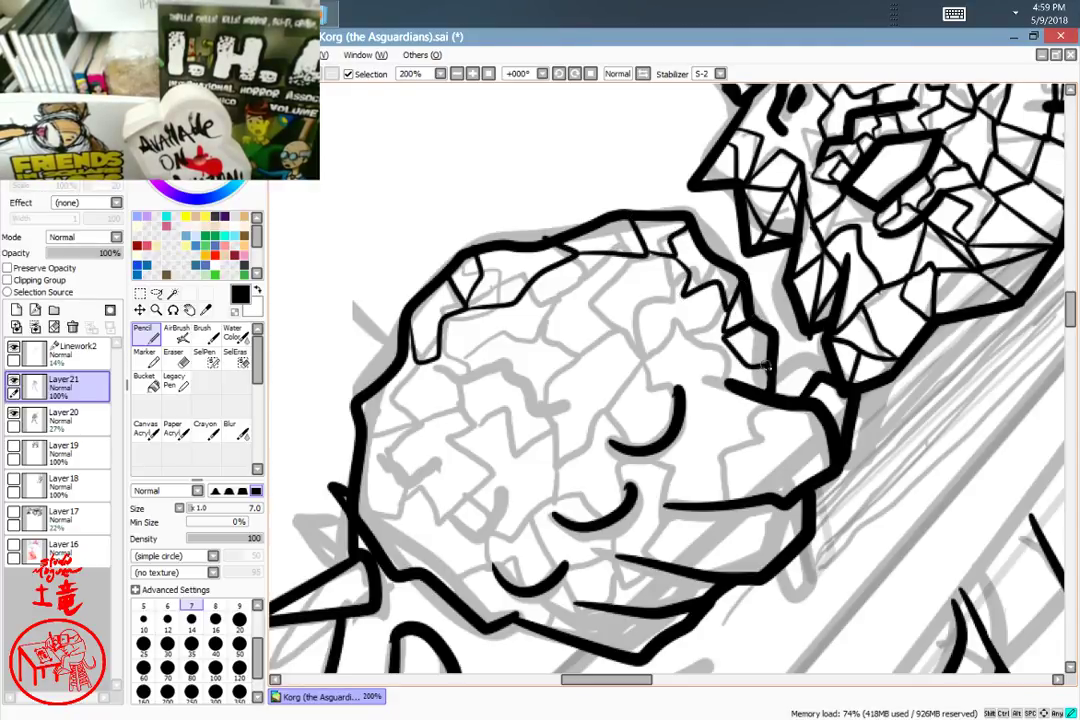
mouse_move(438, 357)
mouse_down()
mouse_move(446, 379)
mouse_move(416, 402)
mouse_up()
mouse_move(416, 402)
mouse_down()
mouse_move(401, 368)
mouse_move(414, 402)
mouse_move(391, 444)
mouse_move(360, 412)
mouse_move(372, 440)
mouse_move(357, 476)
mouse_move(382, 454)
mouse_move(377, 522)
mouse_move(354, 510)
mouse_move(386, 524)
mouse_move(428, 492)
mouse_move(386, 455)
mouse_move(442, 499)
mouse_move(460, 434)
mouse_move(445, 405)
mouse_move(414, 402)
mouse_move(451, 396)
mouse_move(474, 366)
mouse_move(457, 312)
mouse_move(522, 325)
mouse_up()
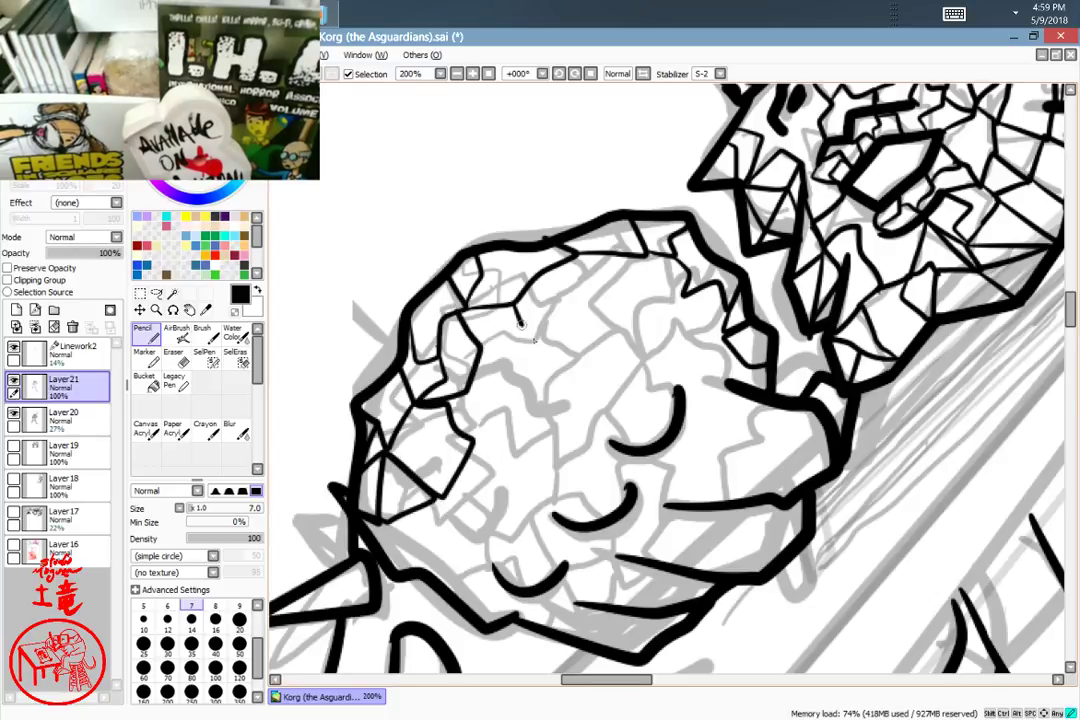
Step: Extend the fist's cracks inward over the back of the hand and split the wrist-side plates into triangles
mouse_move(456, 270)
mouse_down()
mouse_move(440, 335)
mouse_move(405, 362)
mouse_move(385, 412)
mouse_move(487, 533)
mouse_up()
mouse_move(538, 345)
mouse_down()
mouse_move(586, 300)
mouse_move(649, 258)
mouse_up()
mouse_move(530, 288)
mouse_down()
mouse_move(572, 300)
mouse_move(592, 315)
mouse_move(569, 251)
mouse_up()
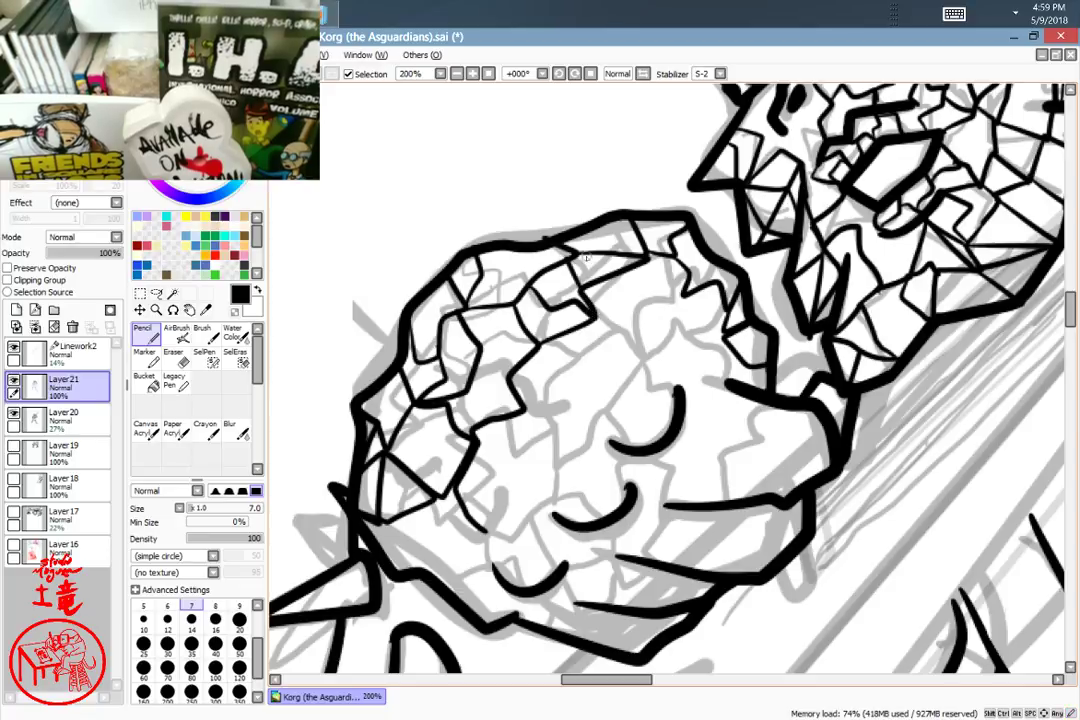
drag(443, 496, 415, 402)
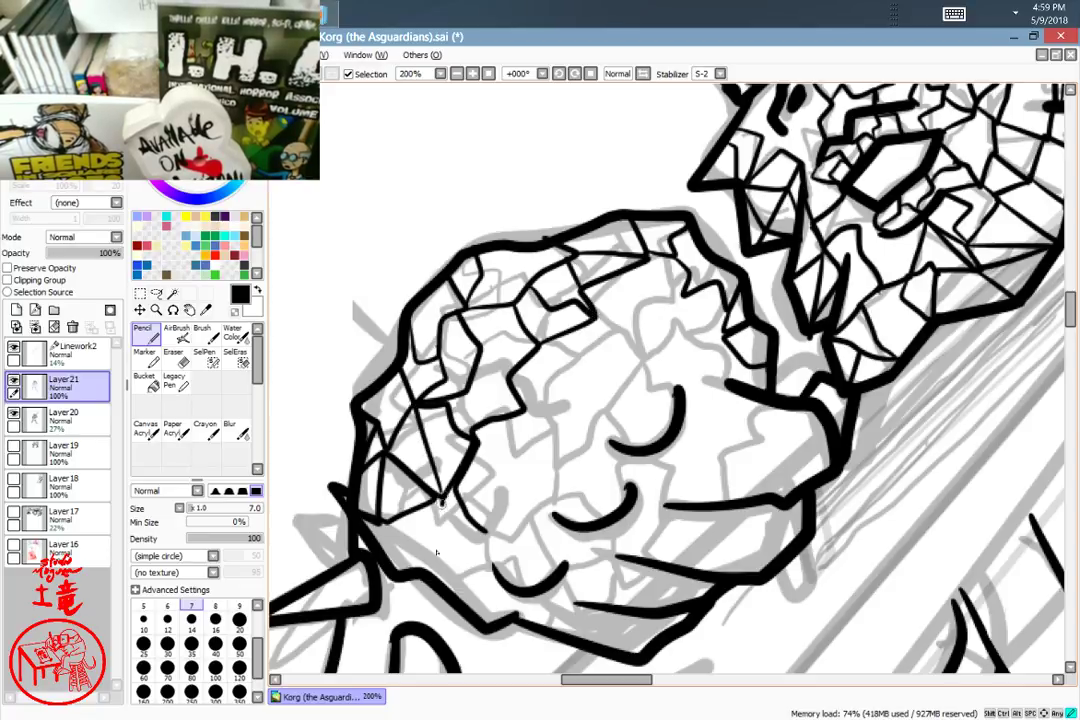
mouse_move(433, 578)
mouse_down()
mouse_move(441, 498)
mouse_move(404, 541)
mouse_up()
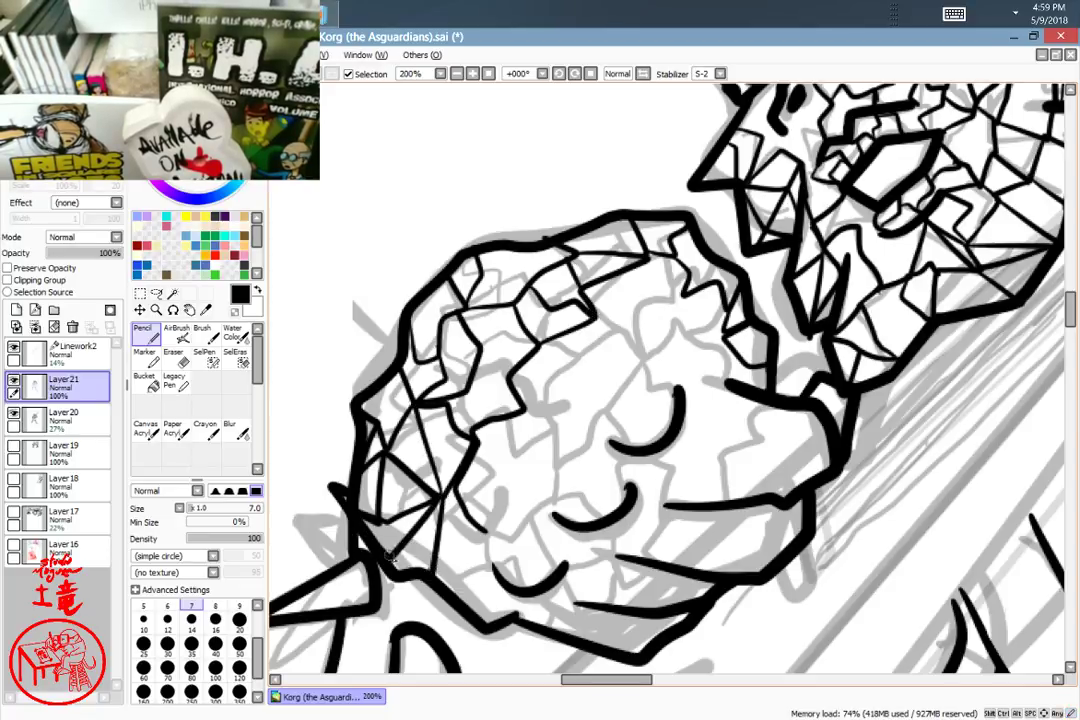
Step: Ink jagged cracks across the middle of the fist, linking the back of the hand to the knuckle arcs
scroll(704, 333, down, 2)
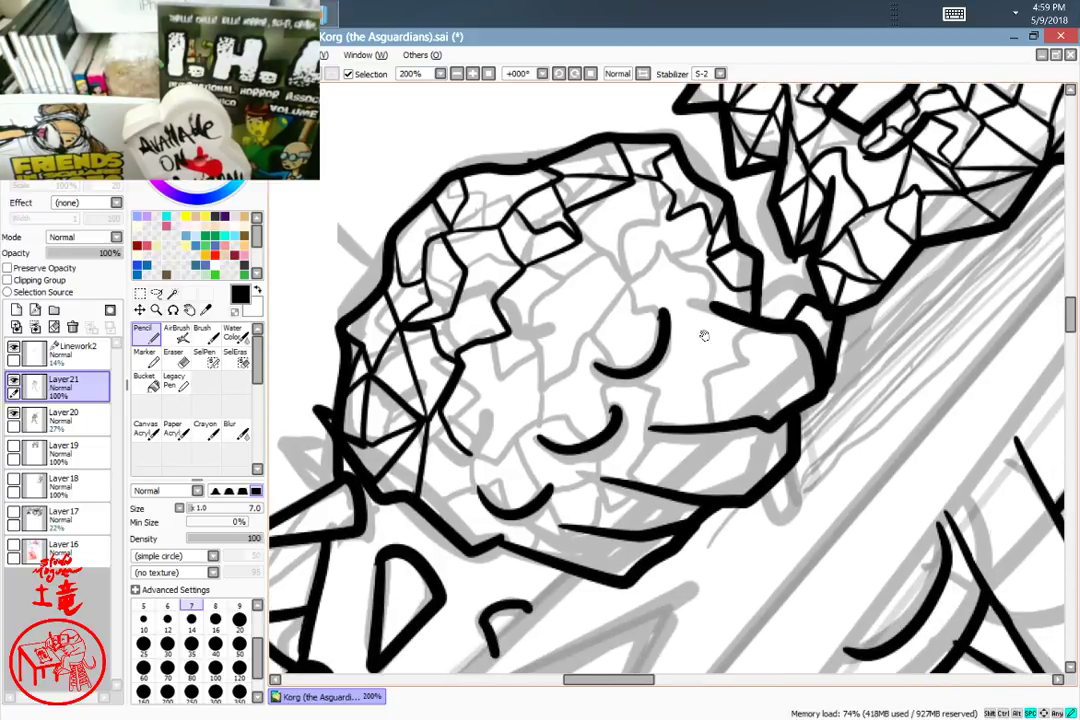
mouse_move(567, 418)
mouse_down()
mouse_move(512, 460)
mouse_move(478, 453)
mouse_move(430, 345)
mouse_move(377, 313)
mouse_up()
mouse_move(504, 345)
mouse_down()
mouse_move(503, 397)
mouse_move(557, 406)
mouse_up()
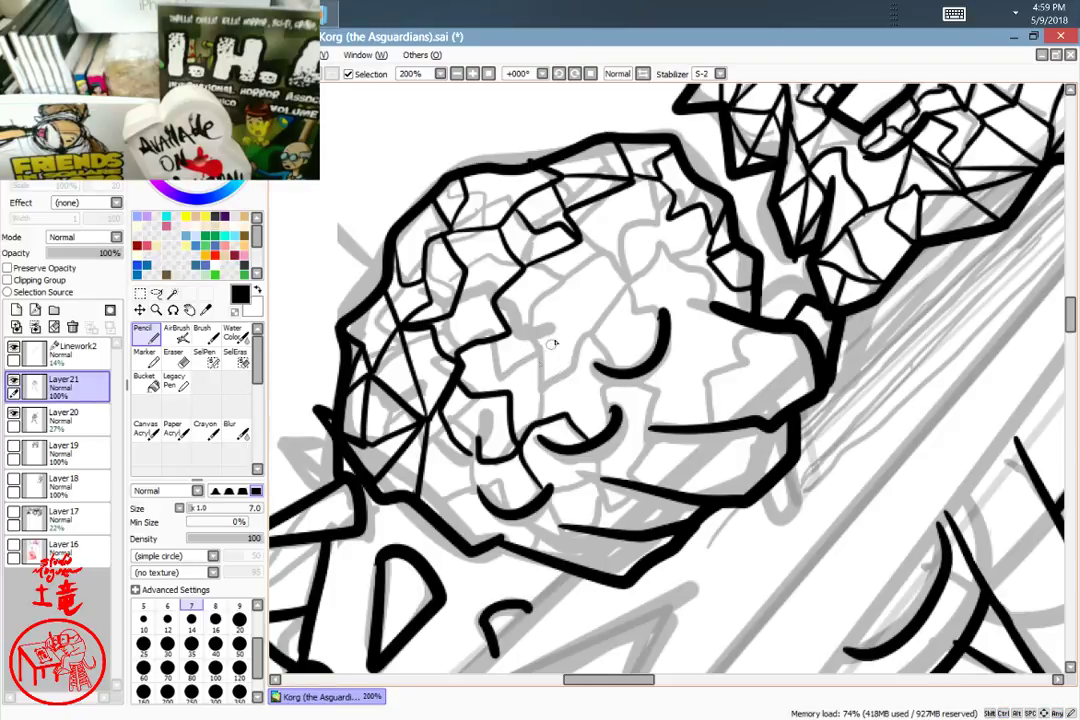
mouse_move(563, 250)
mouse_down()
mouse_move(552, 295)
mouse_move(567, 338)
mouse_up()
drag(488, 206, 560, 271)
mouse_move(577, 212)
mouse_down()
mouse_move(647, 264)
mouse_move(698, 278)
mouse_move(720, 305)
mouse_move(695, 302)
mouse_move(733, 312)
mouse_up()
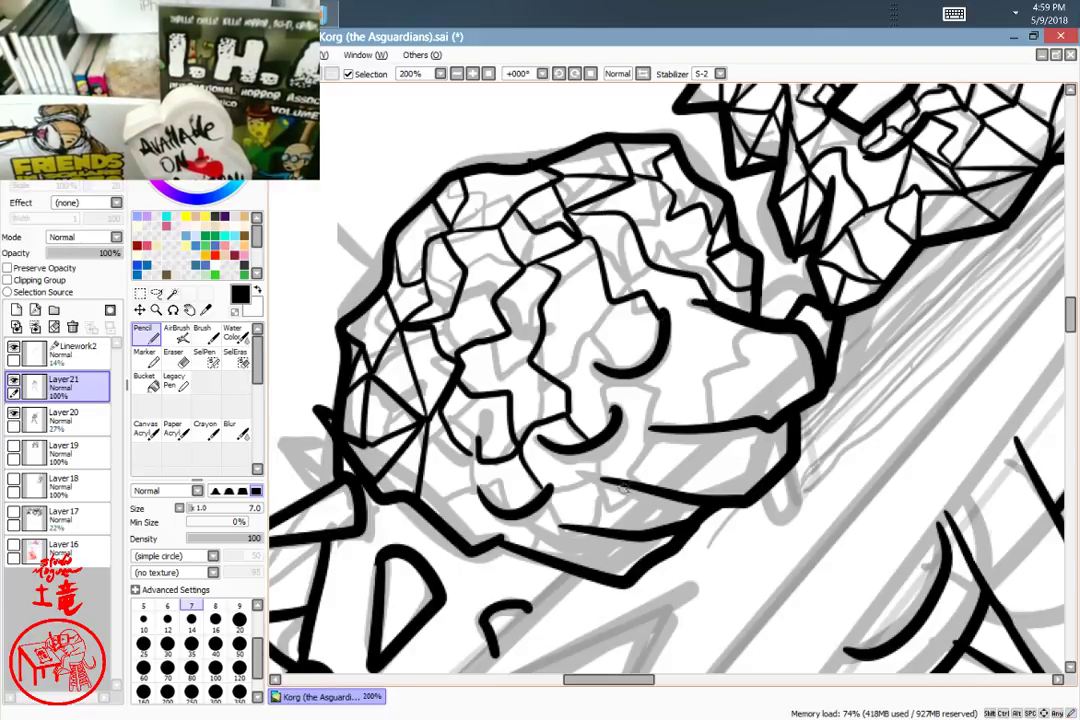
Step: Fill the fist's two lower curled fingers with small angular cracks up to their outer contour
mouse_move(625, 488)
mouse_down()
mouse_move(636, 511)
mouse_move(626, 525)
mouse_up()
mouse_move(675, 486)
mouse_down()
mouse_move(702, 466)
mouse_move(707, 432)
mouse_up()
mouse_move(740, 485)
mouse_down()
mouse_move(733, 436)
mouse_move(746, 431)
mouse_move(728, 451)
mouse_move(713, 441)
mouse_move(741, 487)
mouse_move(723, 459)
mouse_move(748, 454)
mouse_move(721, 461)
mouse_move(665, 428)
mouse_move(696, 453)
mouse_move(640, 488)
mouse_up()
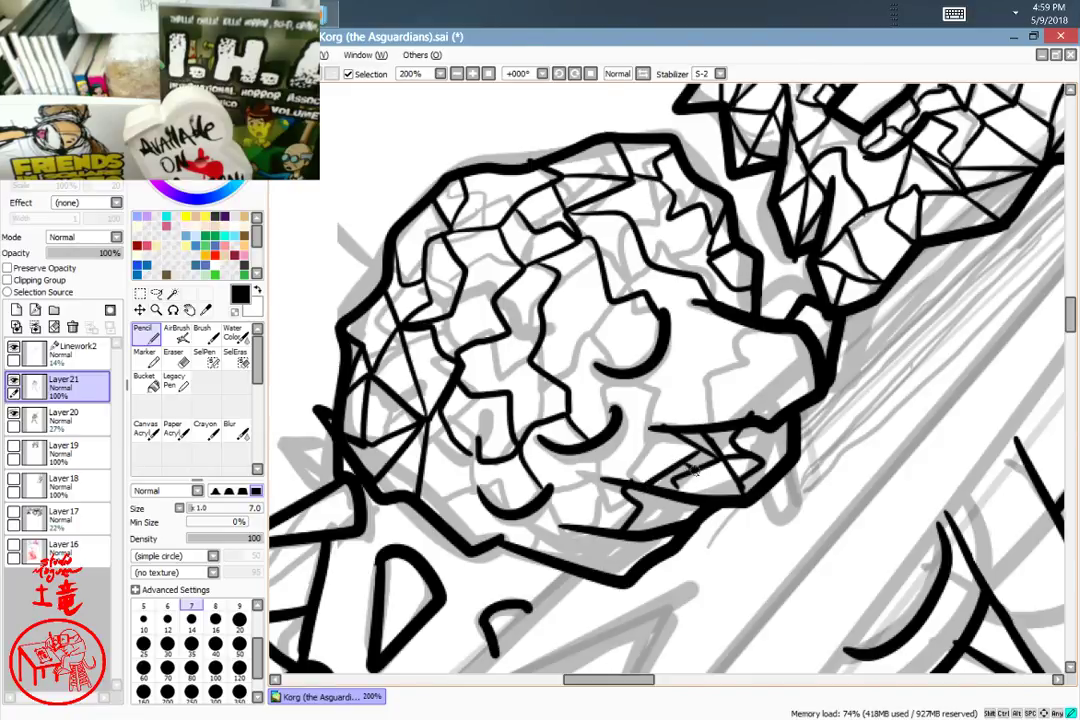
drag(763, 463, 780, 426)
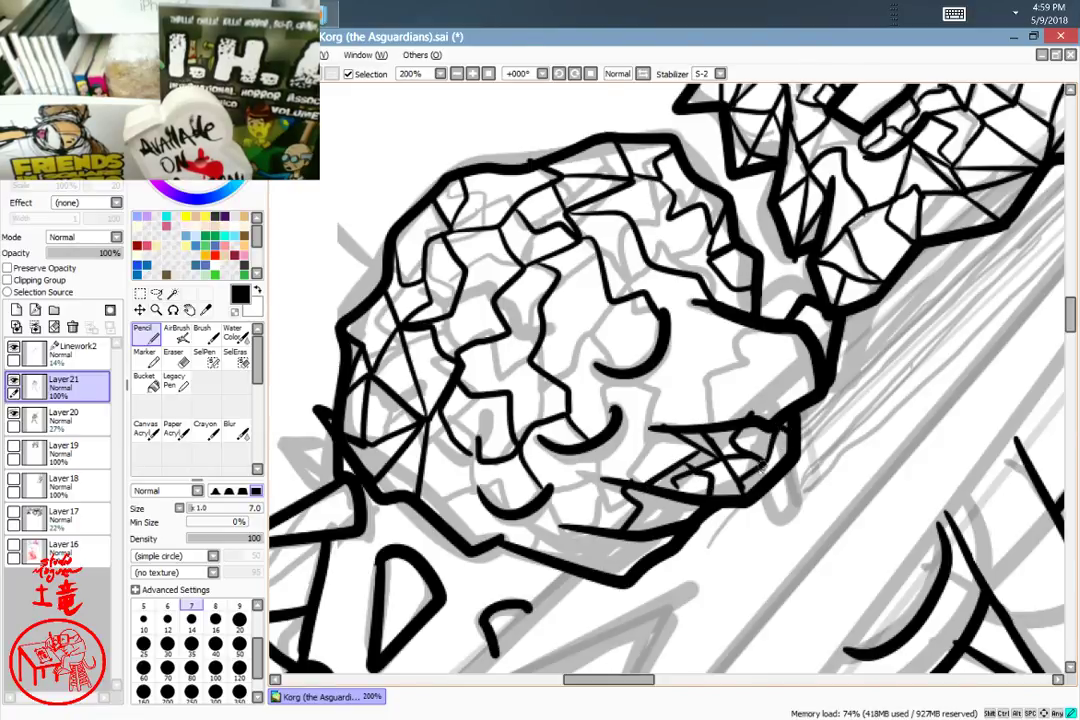
drag(625, 528, 613, 566)
mouse_move(550, 545)
mouse_down()
mouse_move(580, 535)
mouse_move(622, 563)
mouse_move(657, 548)
mouse_move(669, 508)
mouse_move(678, 526)
mouse_up()
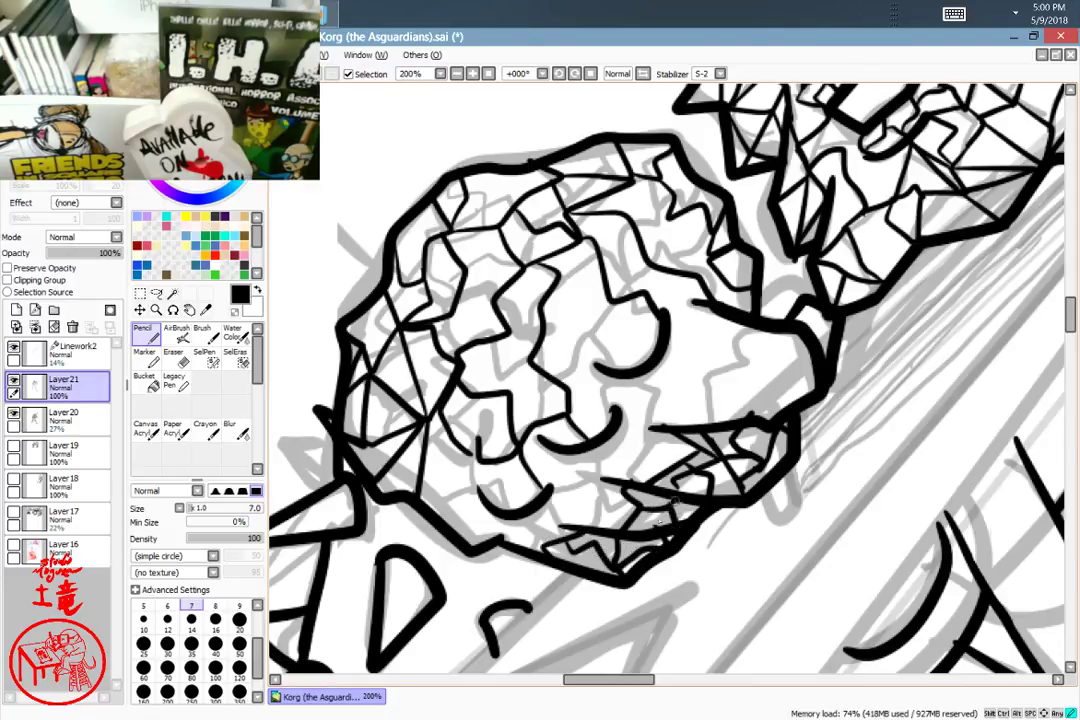
Step: Ink cracks around the lower knuckles and along the fist's bottom edge, undoing the faulty strokes
drag(626, 490, 606, 513)
mouse_move(522, 452)
mouse_down()
mouse_move(540, 486)
mouse_move(557, 491)
mouse_up()
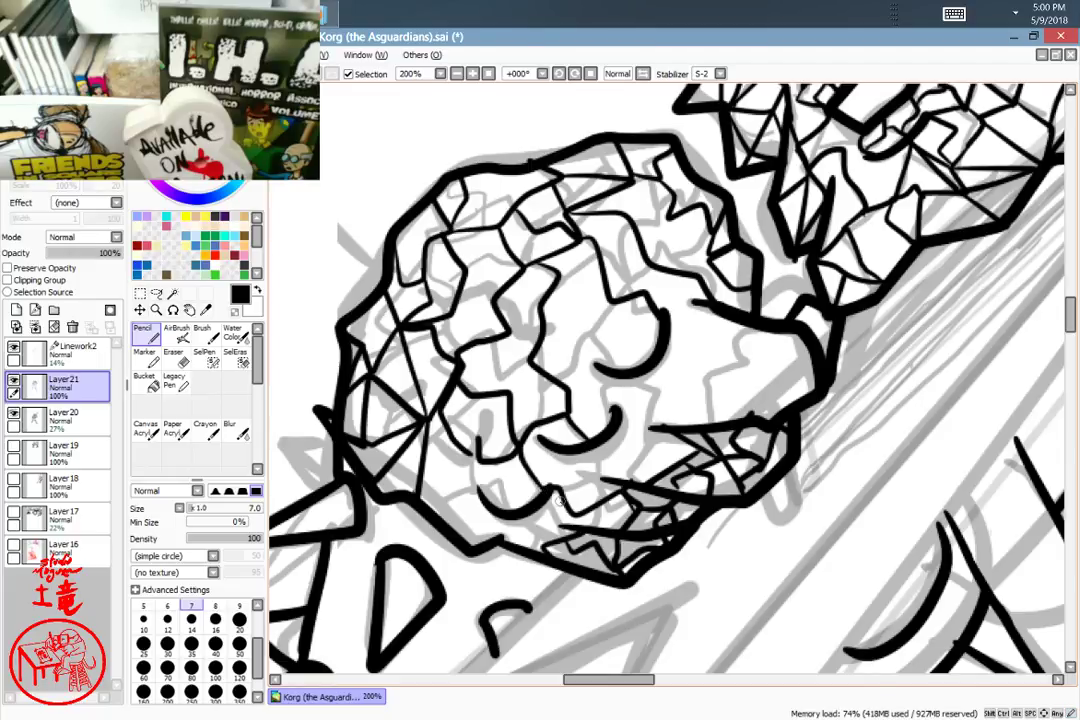
mouse_move(430, 503)
mouse_down()
mouse_move(486, 493)
mouse_move(557, 541)
mouse_move(504, 514)
mouse_up()
key(ctrl+z)
key(ctrl+z)
drag(478, 488, 480, 493)
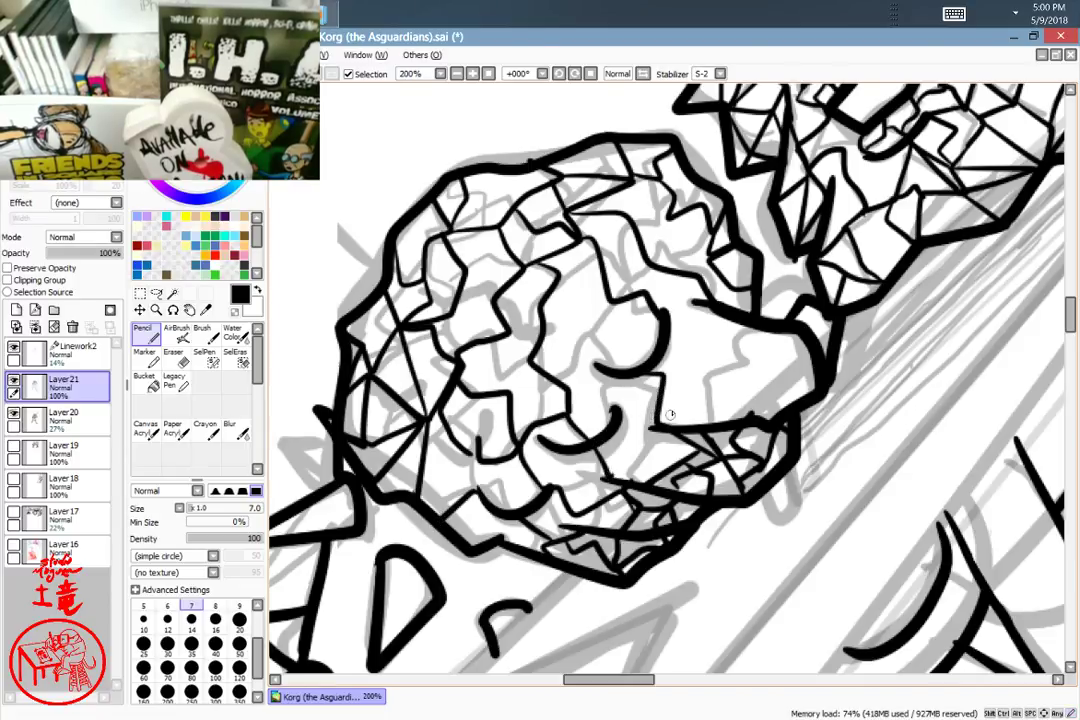
Step: Divide the fist's top finger and the area beside its upper knuckle into plates, redrawing the faulty fingertip crack
mouse_move(719, 315)
mouse_down()
mouse_move(718, 355)
mouse_move(748, 381)
mouse_move(749, 421)
mouse_move(783, 367)
mouse_move(764, 359)
mouse_move(746, 388)
mouse_move(803, 342)
mouse_up()
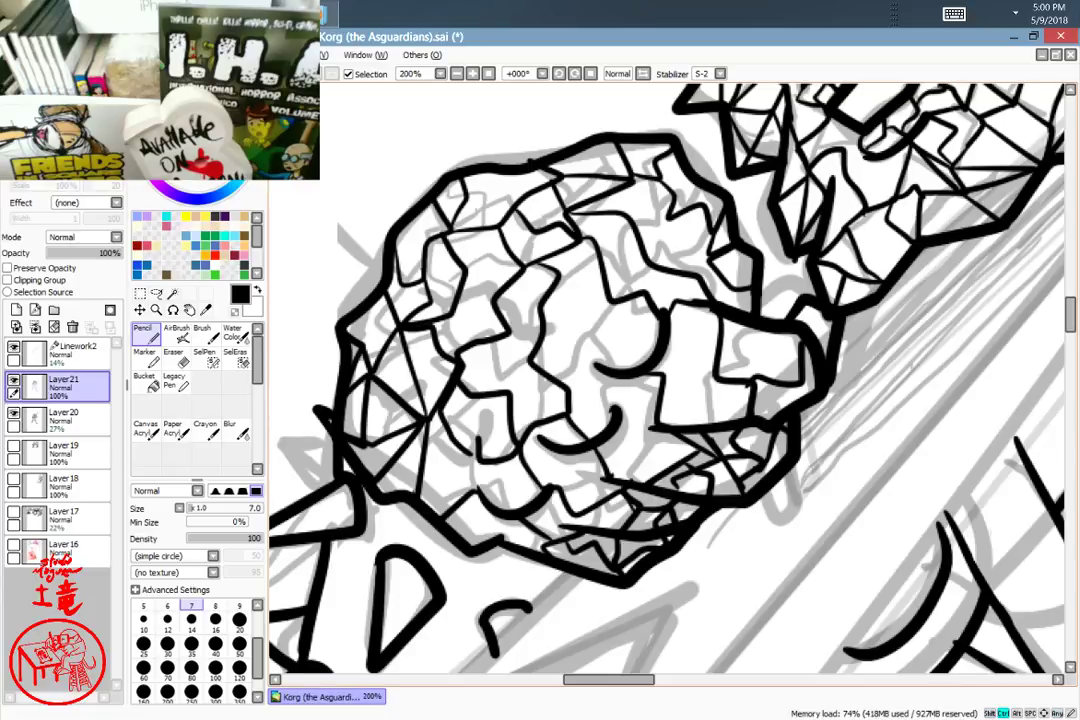
key(ctrl+z)
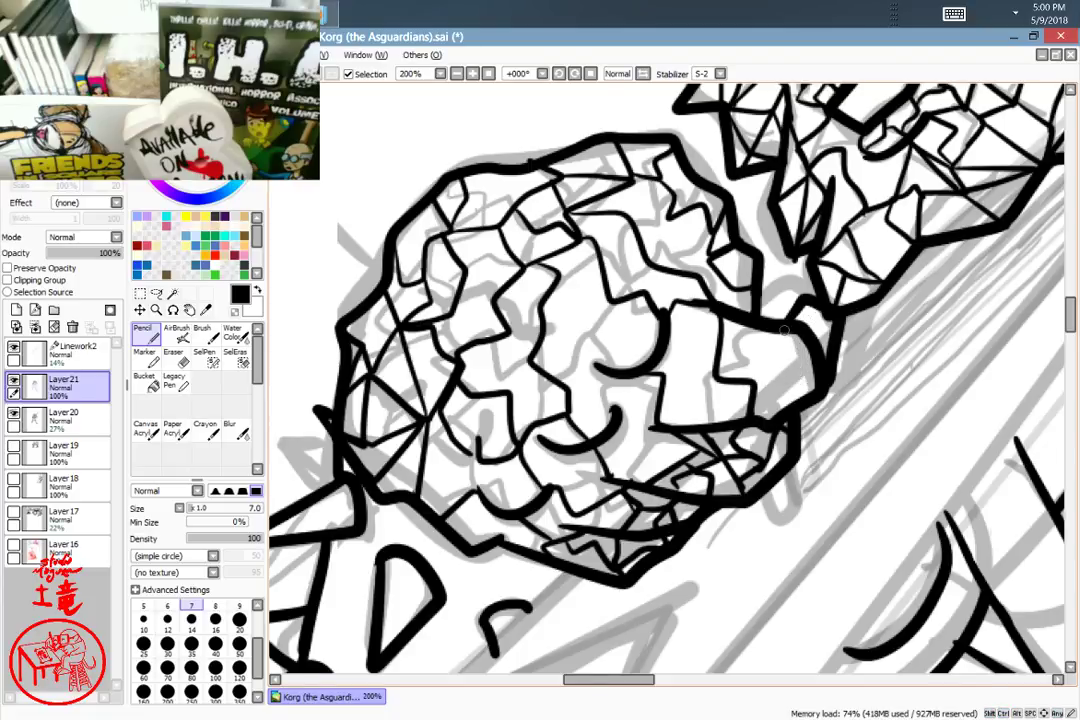
mouse_move(795, 329)
mouse_down()
mouse_move(805, 358)
mouse_move(750, 385)
mouse_move(866, 364)
mouse_move(788, 371)
mouse_move(789, 405)
mouse_up()
mouse_move(870, 335)
mouse_down()
mouse_move(723, 516)
mouse_move(730, 572)
mouse_move(840, 312)
mouse_move(848, 328)
mouse_move(797, 509)
mouse_up()
mouse_move(647, 281)
mouse_down()
mouse_move(624, 320)
mouse_move(599, 340)
mouse_move(578, 338)
mouse_move(646, 346)
mouse_up()
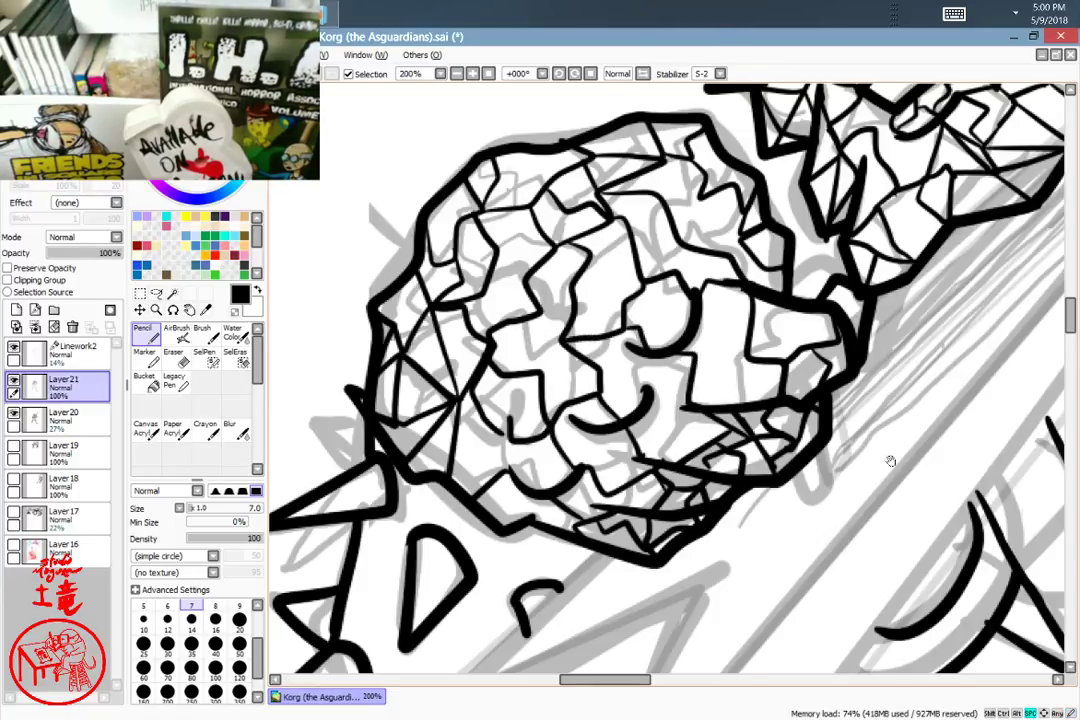
Step: Ink the main cracks dividing the chest section beneath the studded shoulder pad into large plates
drag(887, 458, 631, 441)
drag(817, 432, 545, 570)
drag(846, 386, 751, 301)
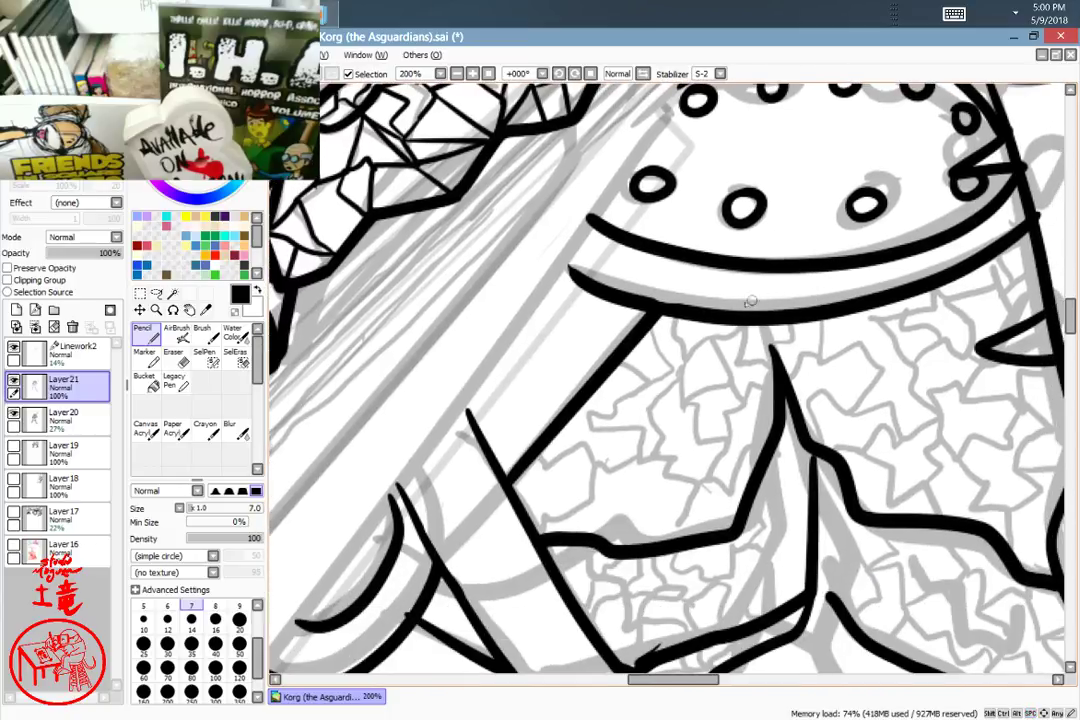
mouse_move(658, 322)
mouse_down()
mouse_move(655, 422)
mouse_move(640, 450)
mouse_move(611, 459)
mouse_move(553, 522)
mouse_up()
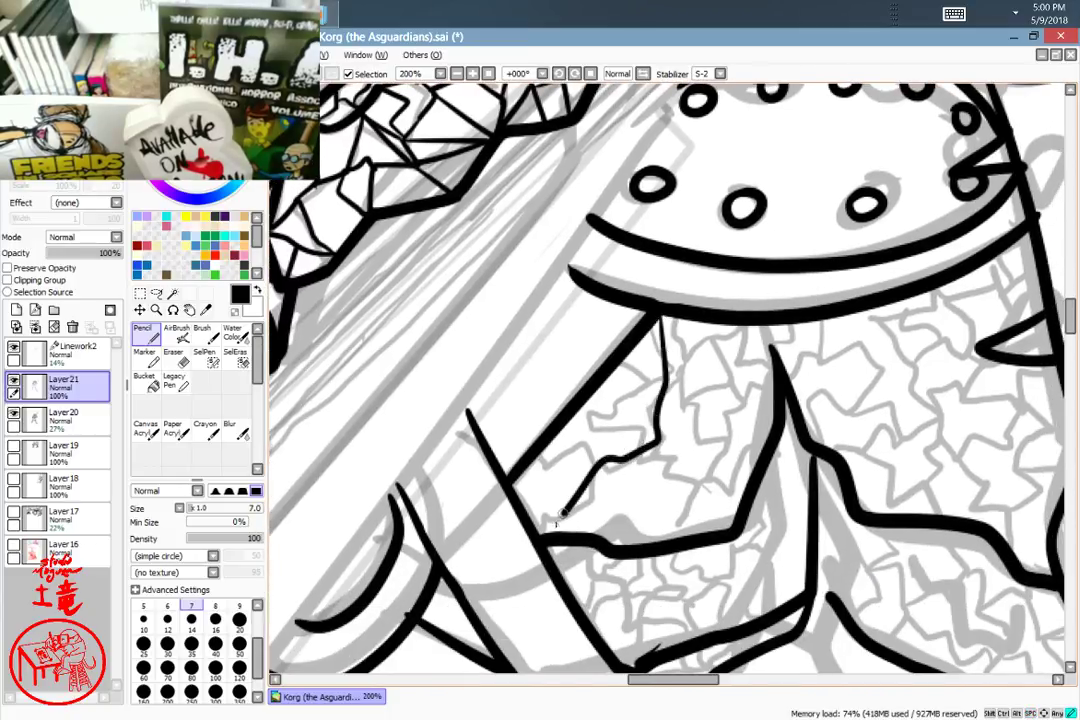
mouse_move(659, 442)
mouse_down()
mouse_move(716, 467)
mouse_move(733, 526)
mouse_up()
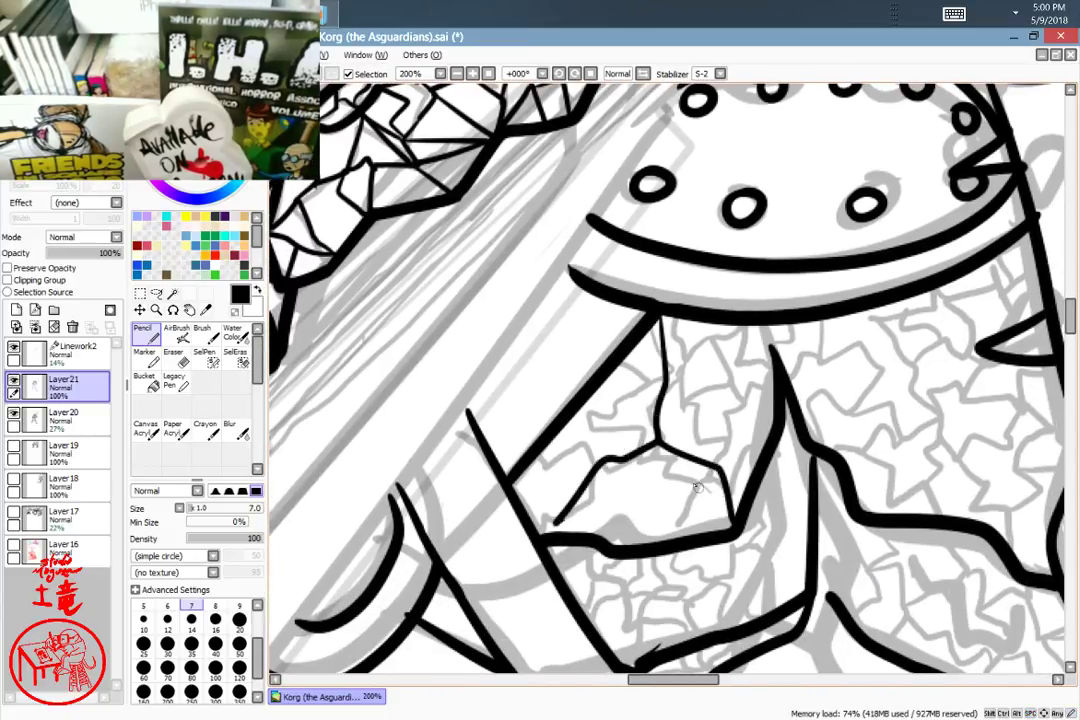
drag(552, 525, 537, 523)
drag(582, 485, 571, 430)
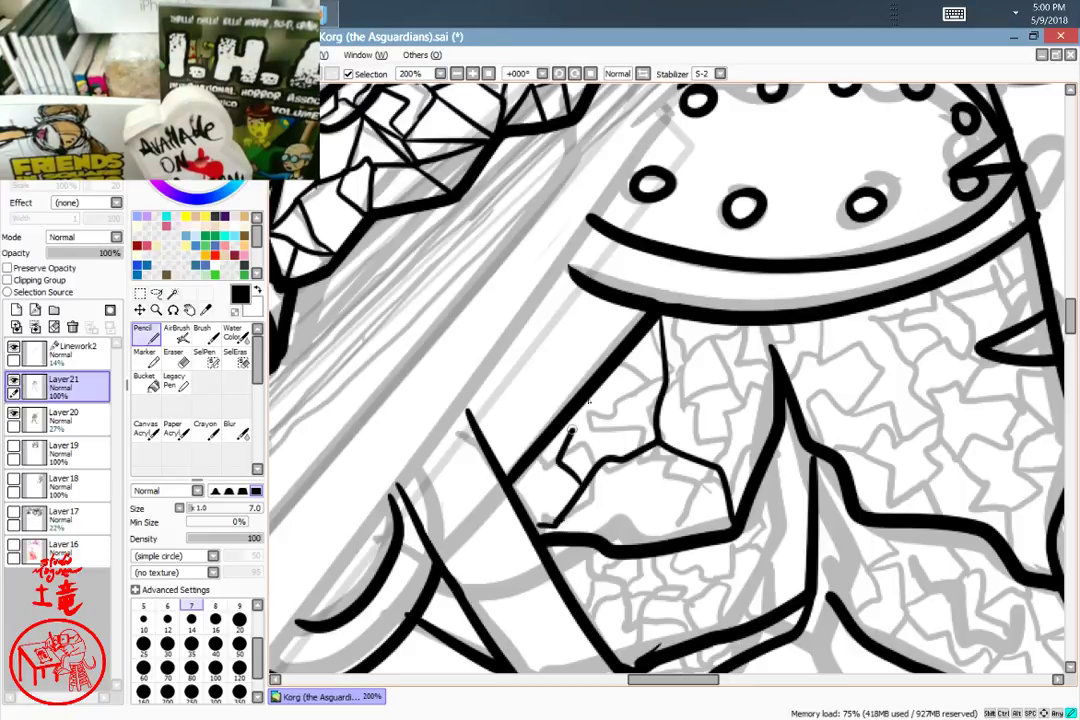
mouse_move(642, 340)
mouse_down()
mouse_move(724, 331)
mouse_move(765, 400)
mouse_move(748, 460)
mouse_move(690, 505)
mouse_move(591, 490)
mouse_up()
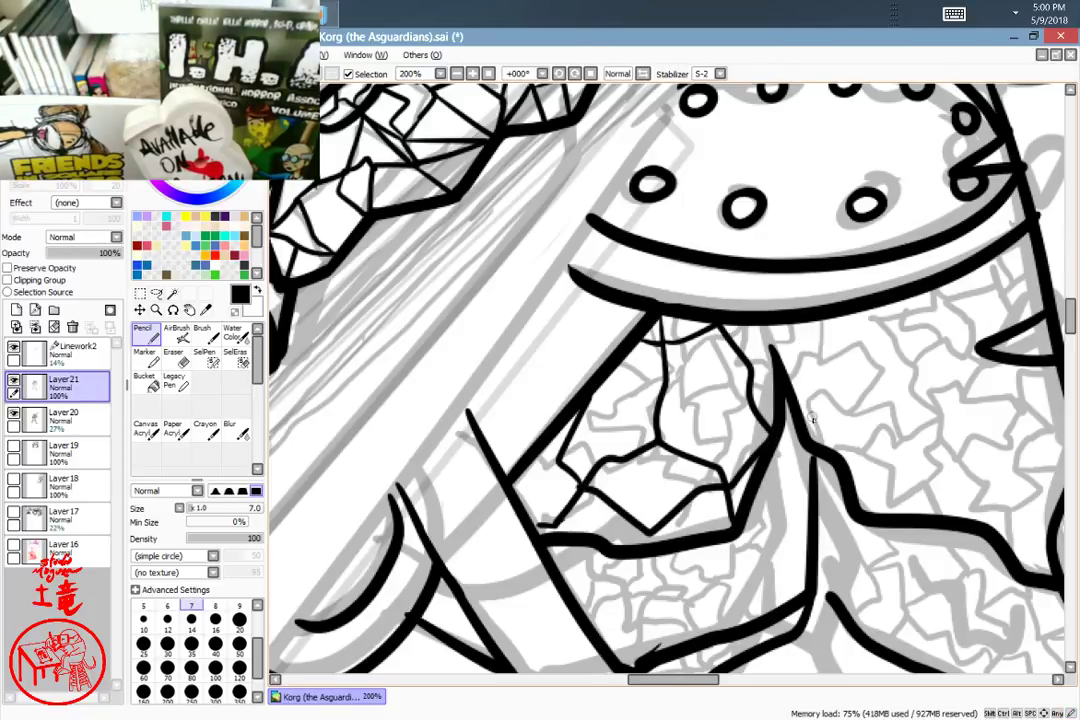
drag(820, 398, 773, 370)
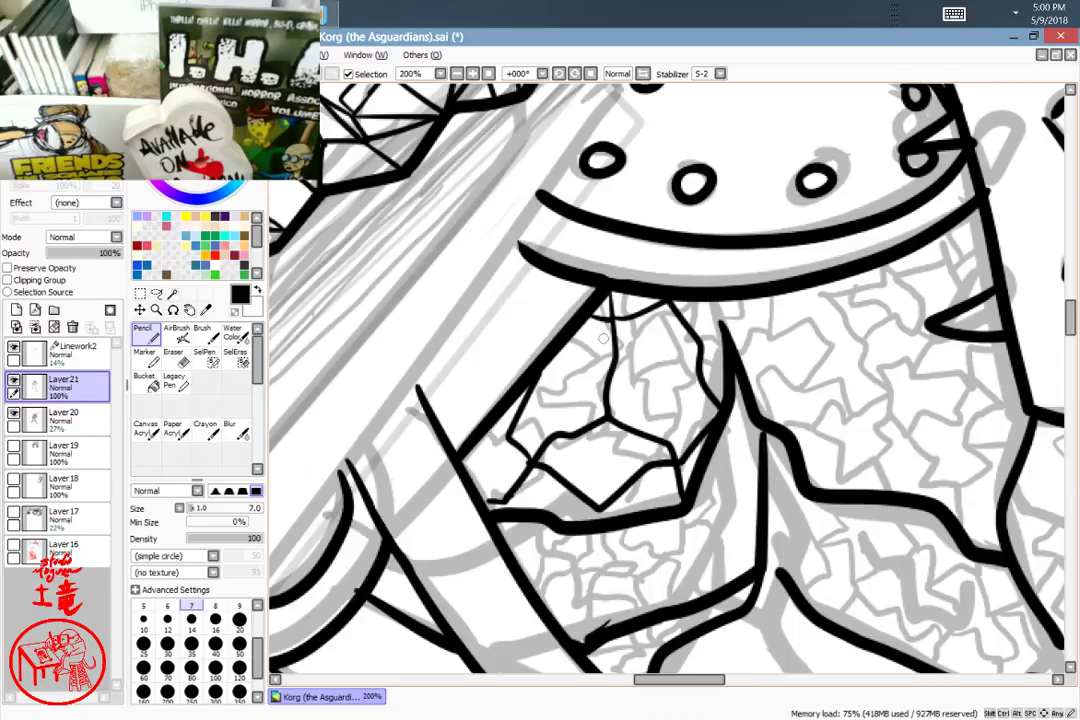
mouse_move(600, 312)
mouse_down()
mouse_move(576, 352)
mouse_move(600, 408)
mouse_move(648, 384)
mouse_move(688, 339)
mouse_up()
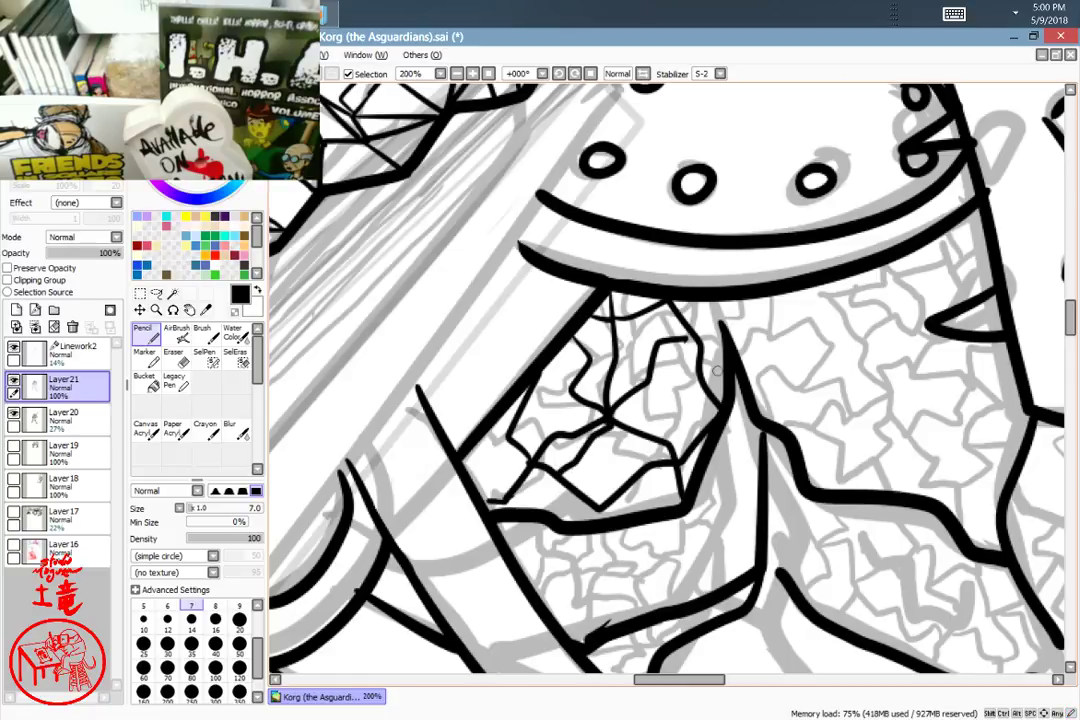
key(ctrl+z)
key(ctrl+z)
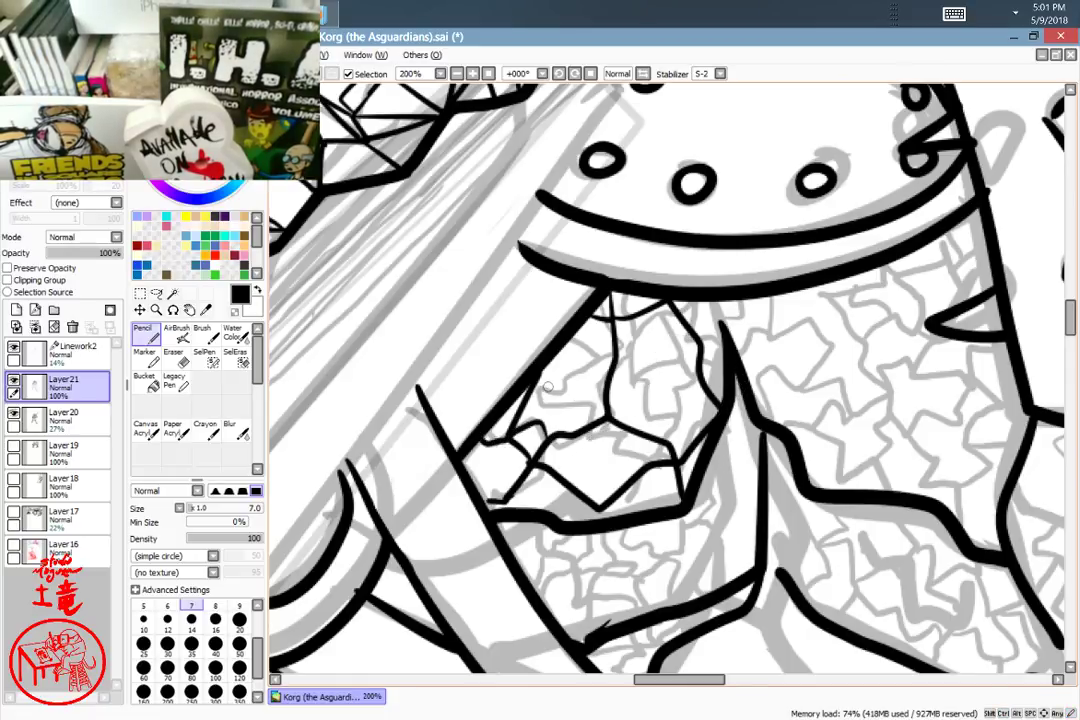
Step: Subdivide the large plates of the chest section beneath the shoulder pad with dense, thin branching cracks
mouse_move(541, 428)
mouse_down()
mouse_move(549, 404)
mouse_move(539, 386)
mouse_move(571, 388)
mouse_move(597, 346)
mouse_move(587, 324)
mouse_move(633, 350)
mouse_move(631, 319)
mouse_move(679, 306)
mouse_move(709, 381)
mouse_move(685, 372)
mouse_move(613, 418)
mouse_up()
mouse_move(661, 387)
mouse_down()
mouse_move(675, 416)
mouse_move(717, 417)
mouse_move(640, 470)
mouse_move(600, 455)
mouse_move(620, 490)
mouse_move(596, 466)
mouse_move(613, 462)
mouse_up()
mouse_move(611, 420)
mouse_down()
mouse_move(613, 463)
mouse_move(541, 460)
mouse_move(569, 493)
mouse_move(559, 518)
mouse_move(640, 497)
mouse_move(675, 514)
mouse_up()
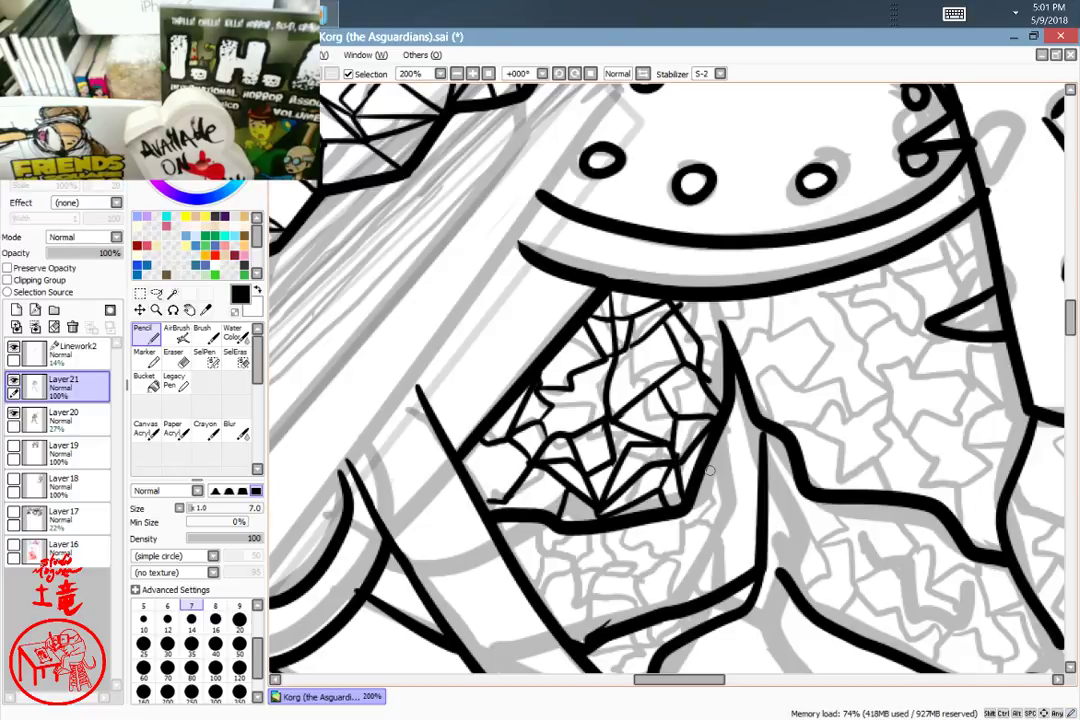
drag(850, 350, 706, 424)
scroll(706, 424, down, 1)
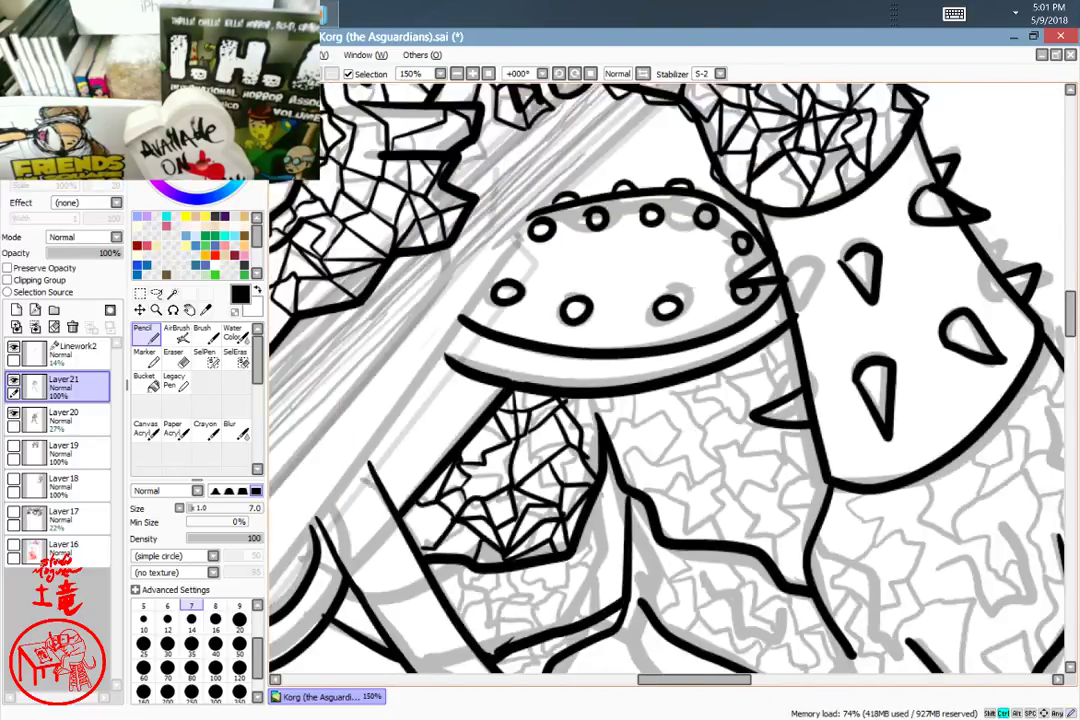
scroll(702, 180, down, 3)
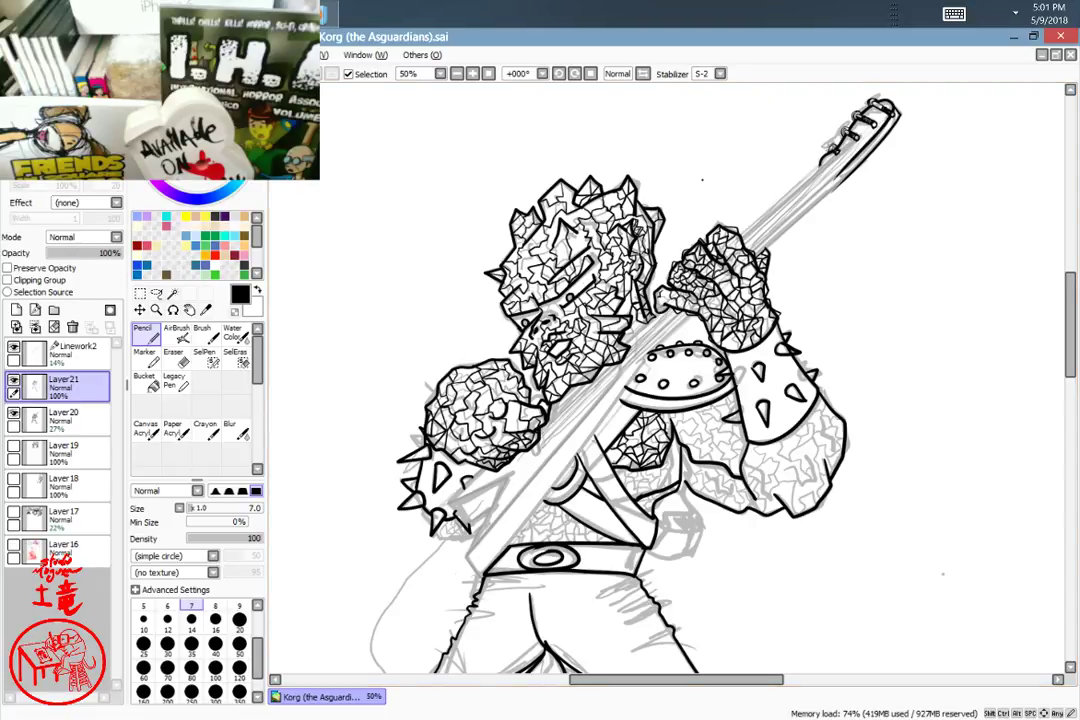
Step: Switch to OBS Studio and transition the live output to the "Everything is Fine" scene
key(alt+Tab)
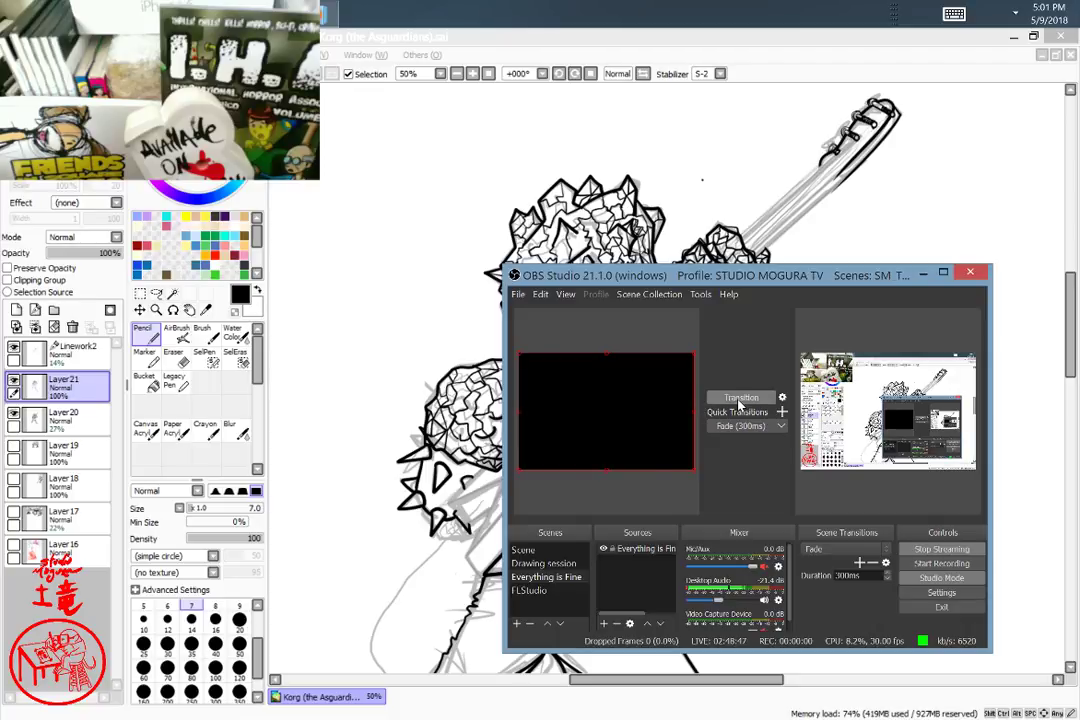
click(738, 398)
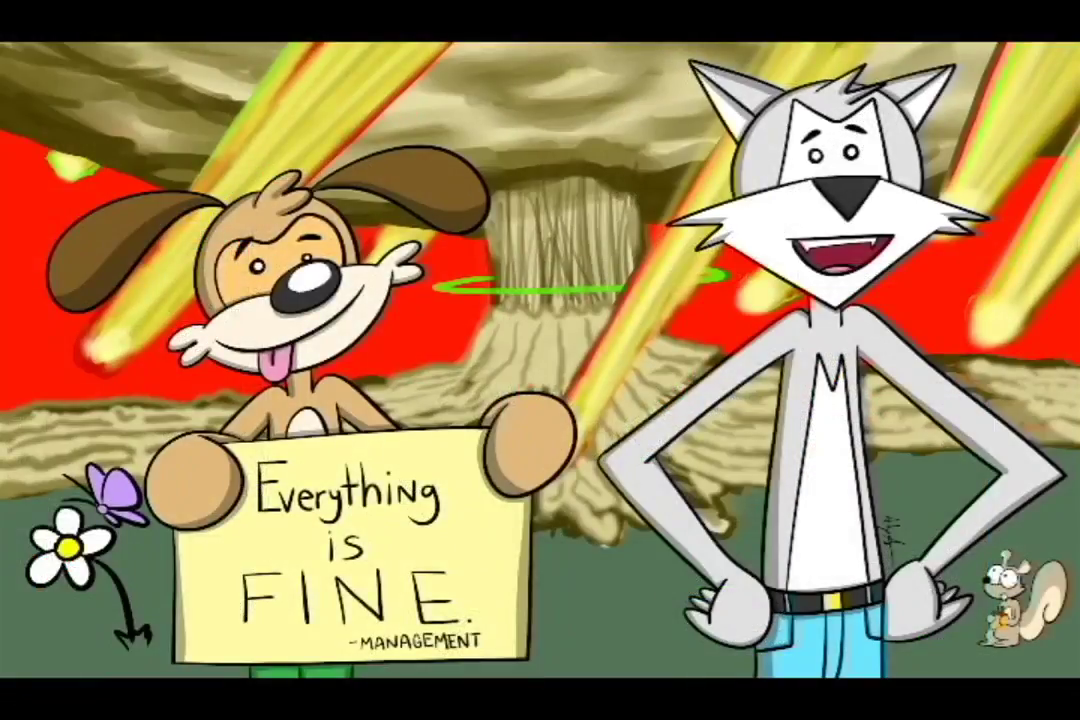